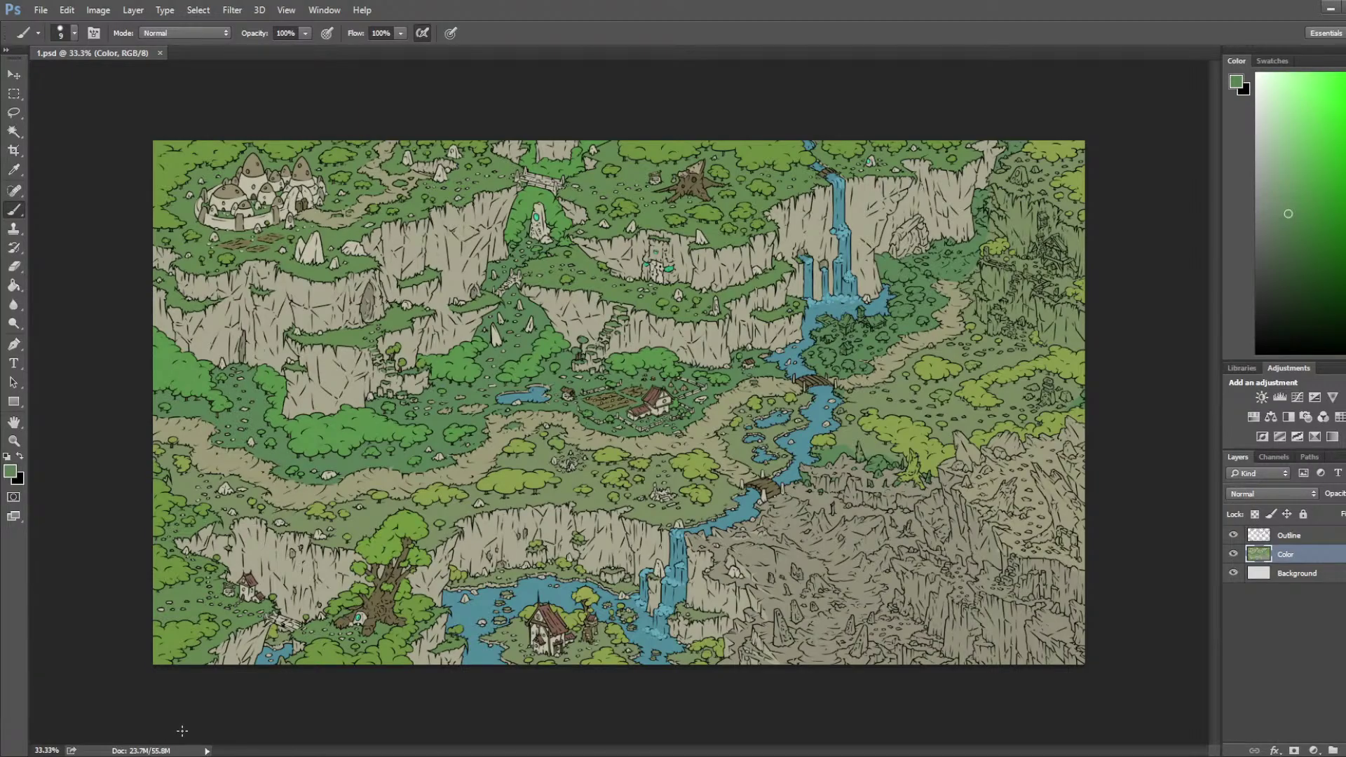
{"action": "scroll", "coordinate": [1009, 225], "scroll_direction": "up", "scroll_amount": 8}
{"action": "left_click_drag", "start_coordinate": [1013, 227], "coordinate": [770, 373]}
{"action": "scroll", "coordinate": [1010, 247], "scroll_direction": "up", "scroll_amount": 2}
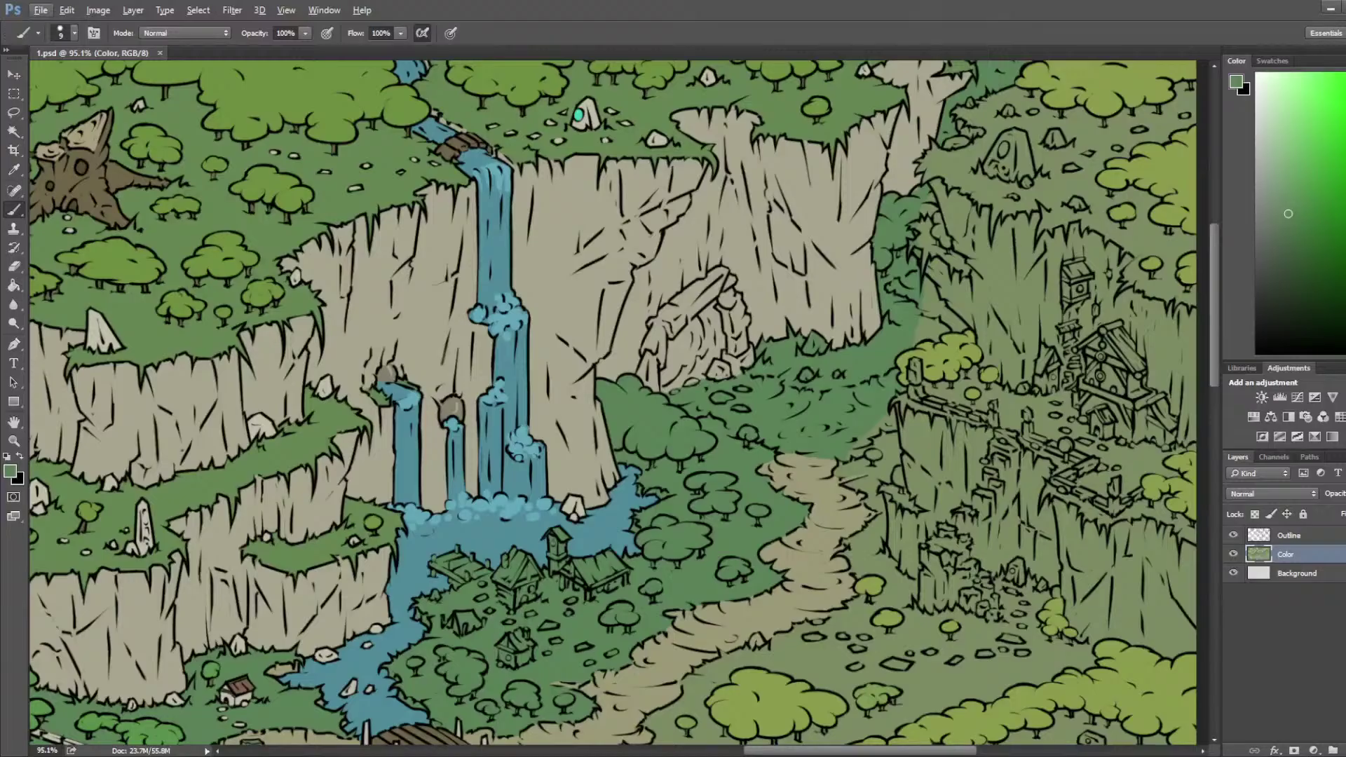
{"action": "key", "text": "i"}
{"action": "left_click", "coordinate": [784, 242]}
{"action": "key", "text": "b"}
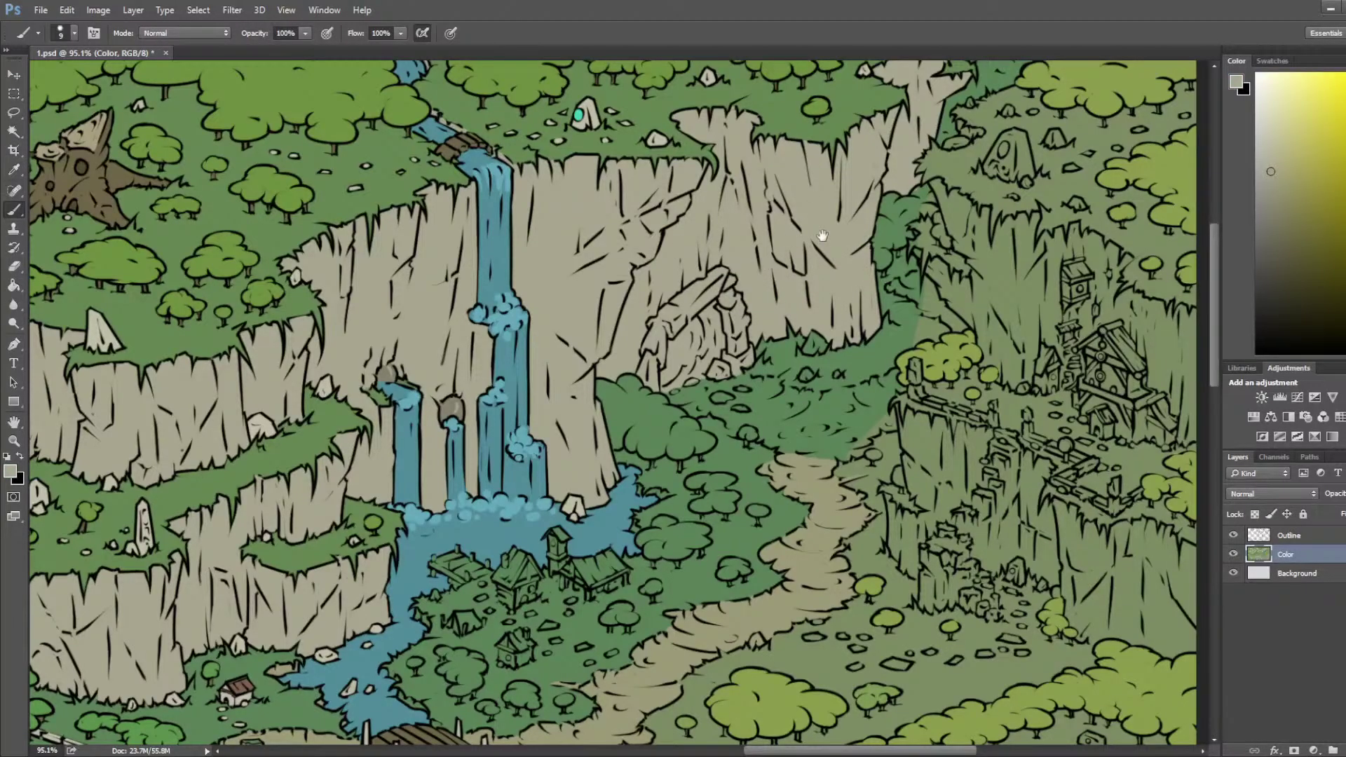
Step: Sample the olive grass colour and paint over the dark green by the river bank below the yellow-green trees
{"action": "left_click_drag", "start_coordinate": [378, 505], "coordinate": [594, 259]}
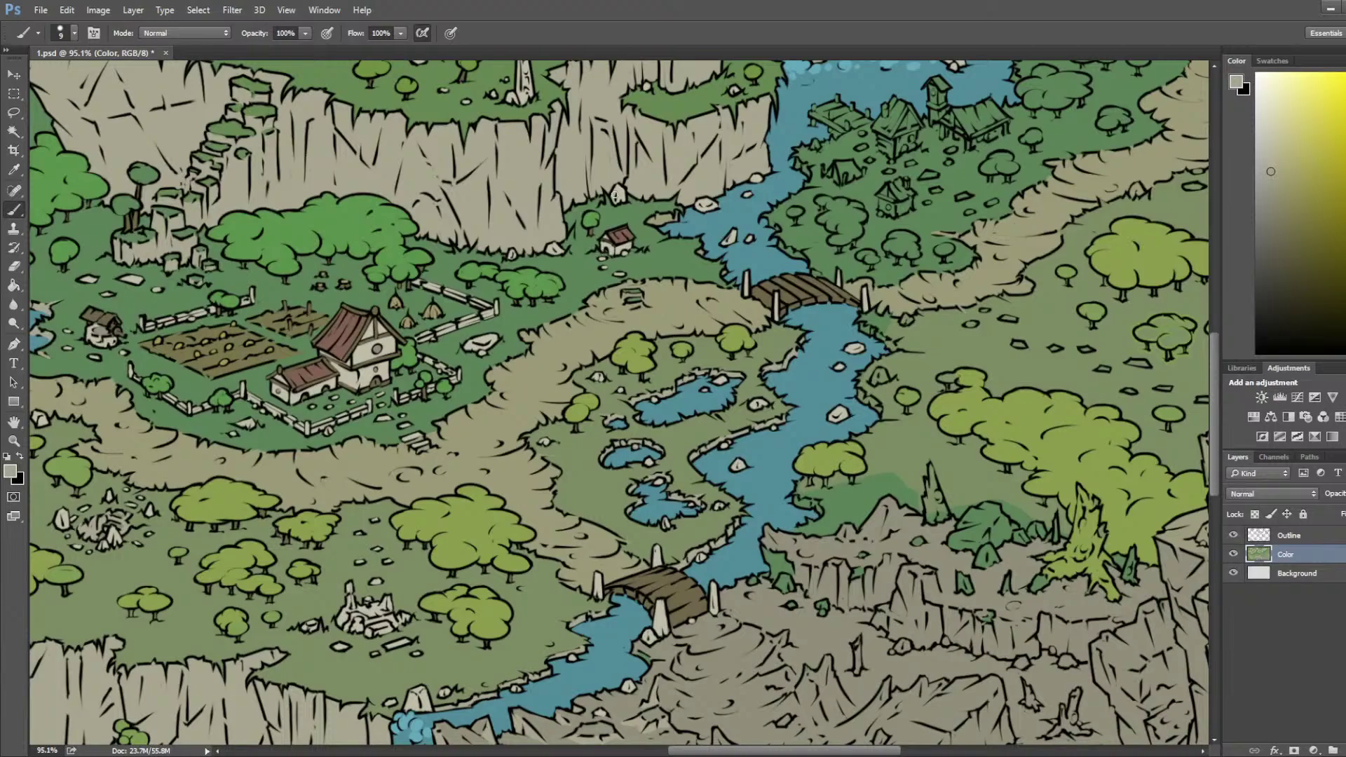
{"action": "scroll", "coordinate": [869, 519], "scroll_direction": "up", "scroll_amount": 2}
{"action": "left_click_drag", "start_coordinate": [918, 572], "coordinate": [715, 529]}
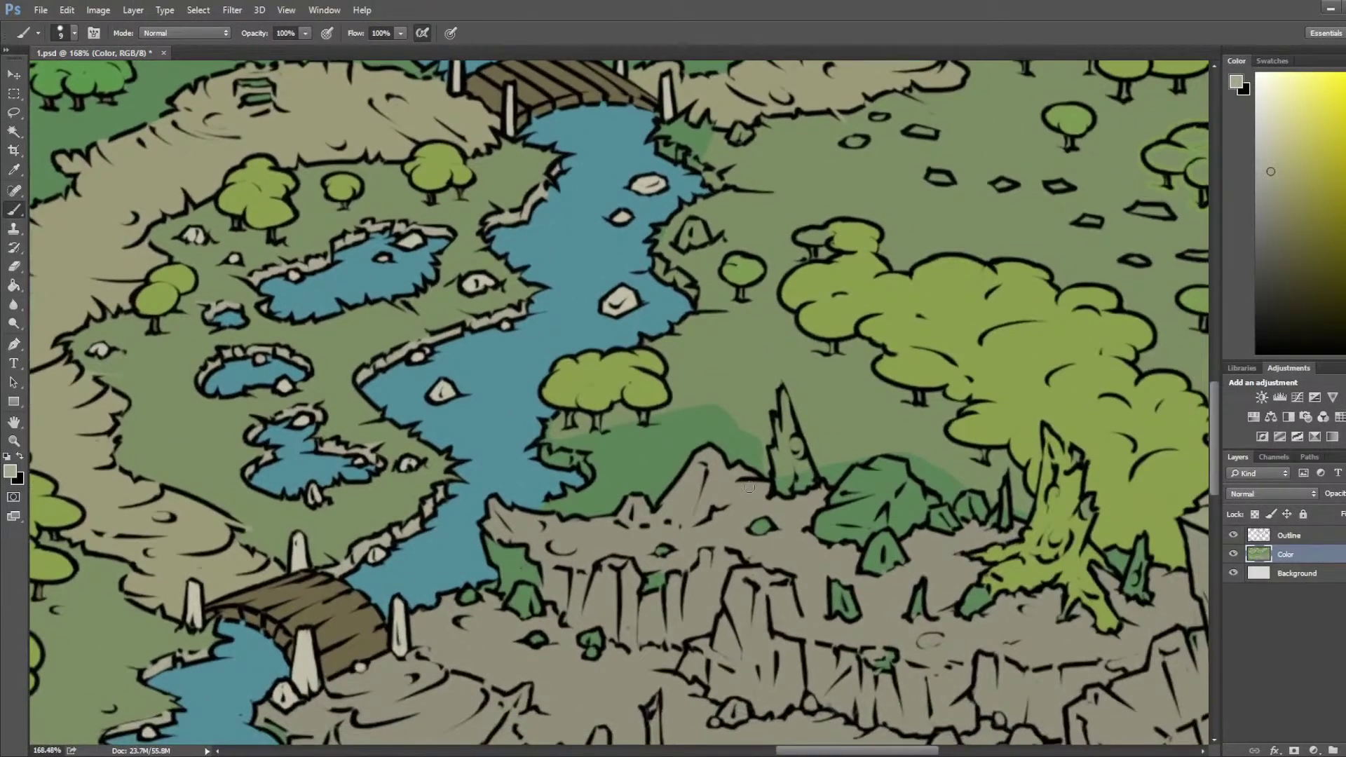
{"action": "key", "text": "i"}
{"action": "left_click", "coordinate": [661, 403]}
{"action": "key", "text": "b"}
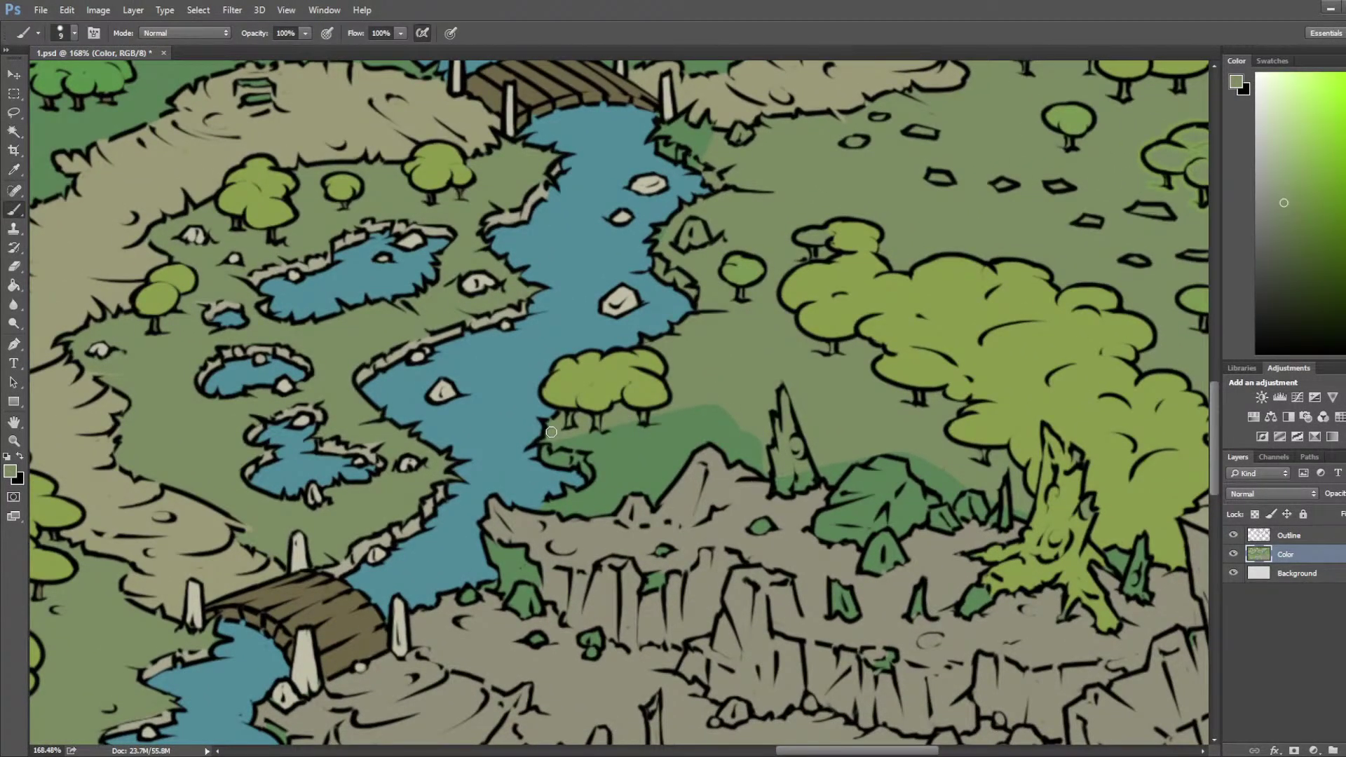
{"action": "mouse_move", "coordinate": [596, 457]}
{"action": "left_mouse_down"}
{"action": "mouse_move", "coordinate": [597, 484]}
{"action": "mouse_move", "coordinate": [534, 507]}
{"action": "left_mouse_up"}
Step: Resample the olive grass colour and paint out the remaining dark green patch along the top of the rocky ledge
{"action": "key", "text": "i"}
{"action": "left_click", "coordinate": [543, 478]}
{"action": "key", "text": "b"}
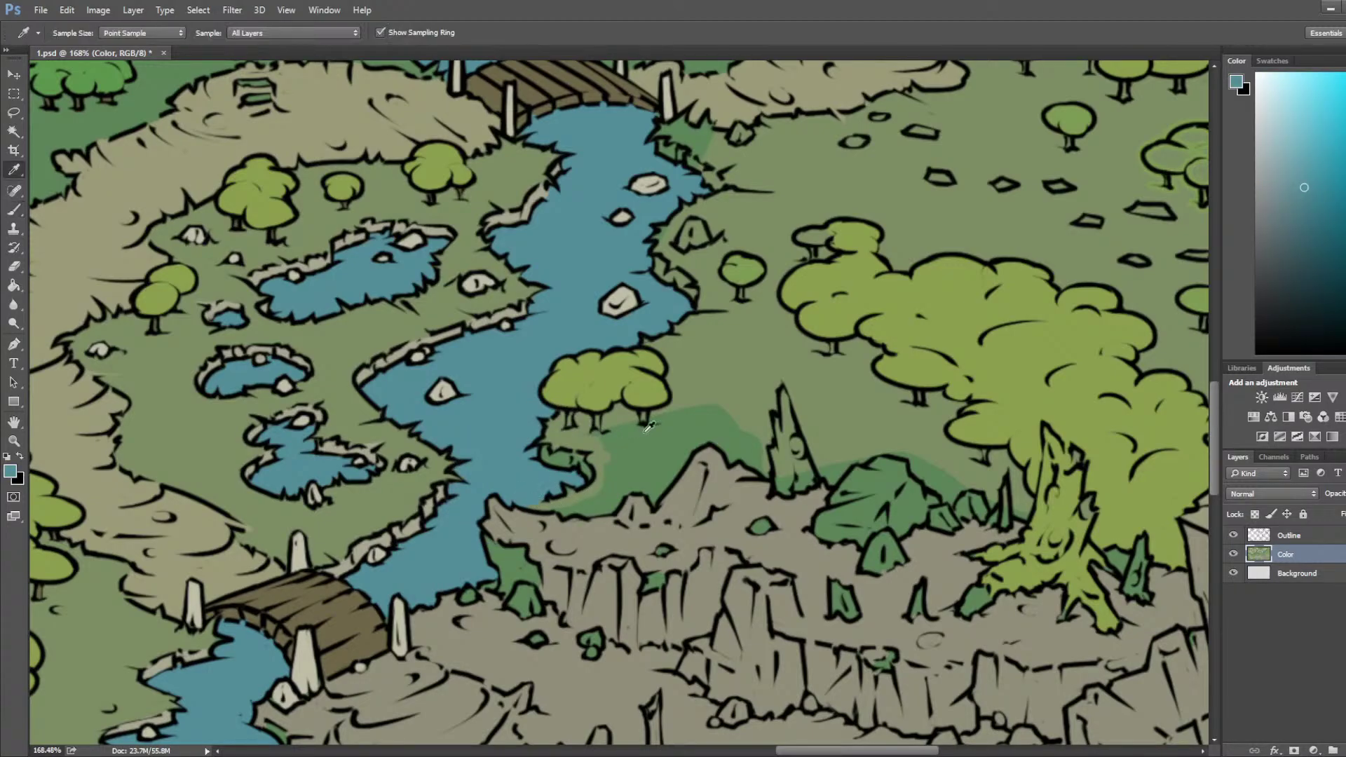
{"action": "left_click", "coordinate": [627, 435], "text": "alt"}
{"action": "mouse_move", "coordinate": [615, 450]}
{"action": "left_mouse_down"}
{"action": "mouse_move", "coordinate": [560, 506]}
{"action": "mouse_move", "coordinate": [649, 496]}
{"action": "mouse_move", "coordinate": [690, 441]}
{"action": "mouse_move", "coordinate": [653, 496]}
{"action": "mouse_move", "coordinate": [704, 439]}
{"action": "mouse_move", "coordinate": [632, 468]}
{"action": "mouse_move", "coordinate": [649, 473]}
{"action": "mouse_move", "coordinate": [679, 445]}
{"action": "mouse_move", "coordinate": [592, 506]}
{"action": "left_mouse_up"}
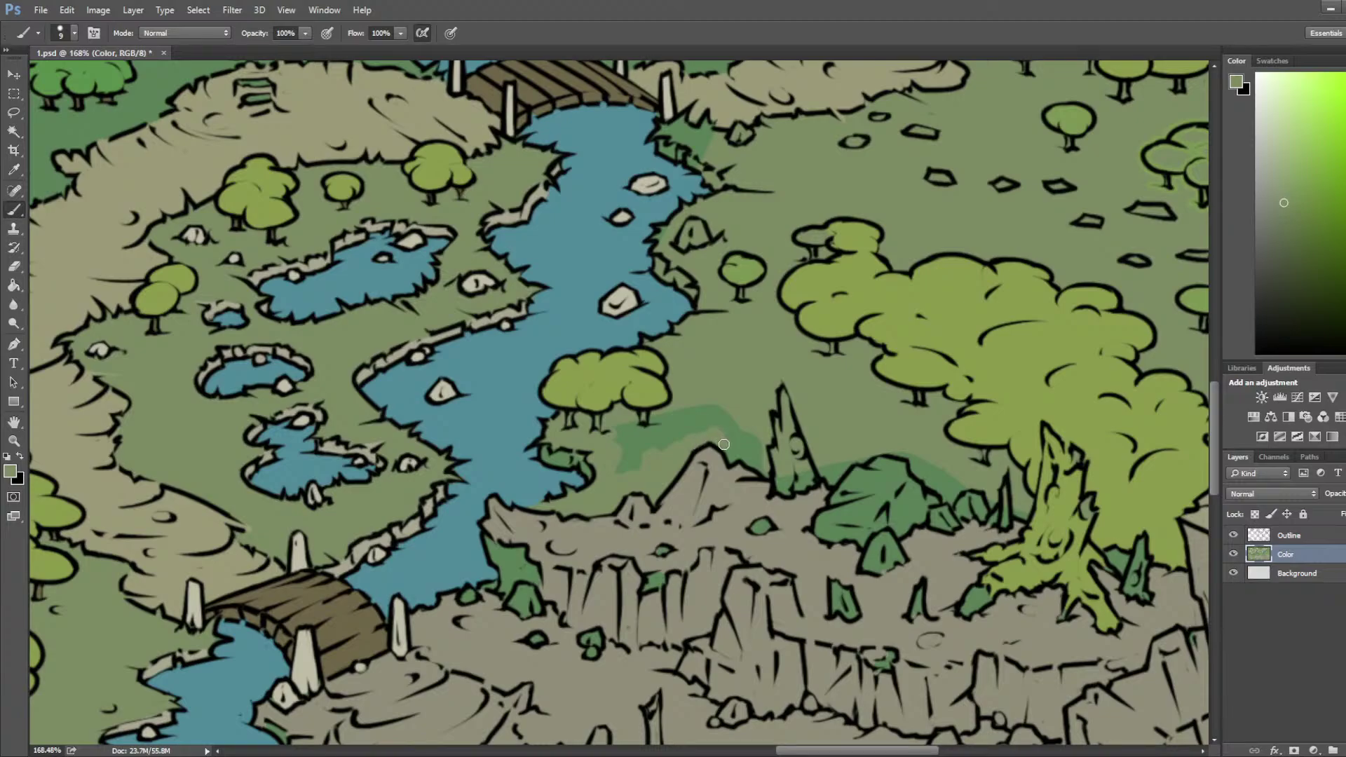
{"action": "mouse_move", "coordinate": [735, 455]}
{"action": "left_mouse_down"}
{"action": "mouse_move", "coordinate": [836, 473]}
{"action": "mouse_move", "coordinate": [878, 448]}
{"action": "mouse_move", "coordinate": [950, 499]}
{"action": "mouse_move", "coordinate": [949, 477]}
{"action": "mouse_move", "coordinate": [985, 505]}
{"action": "left_mouse_up"}
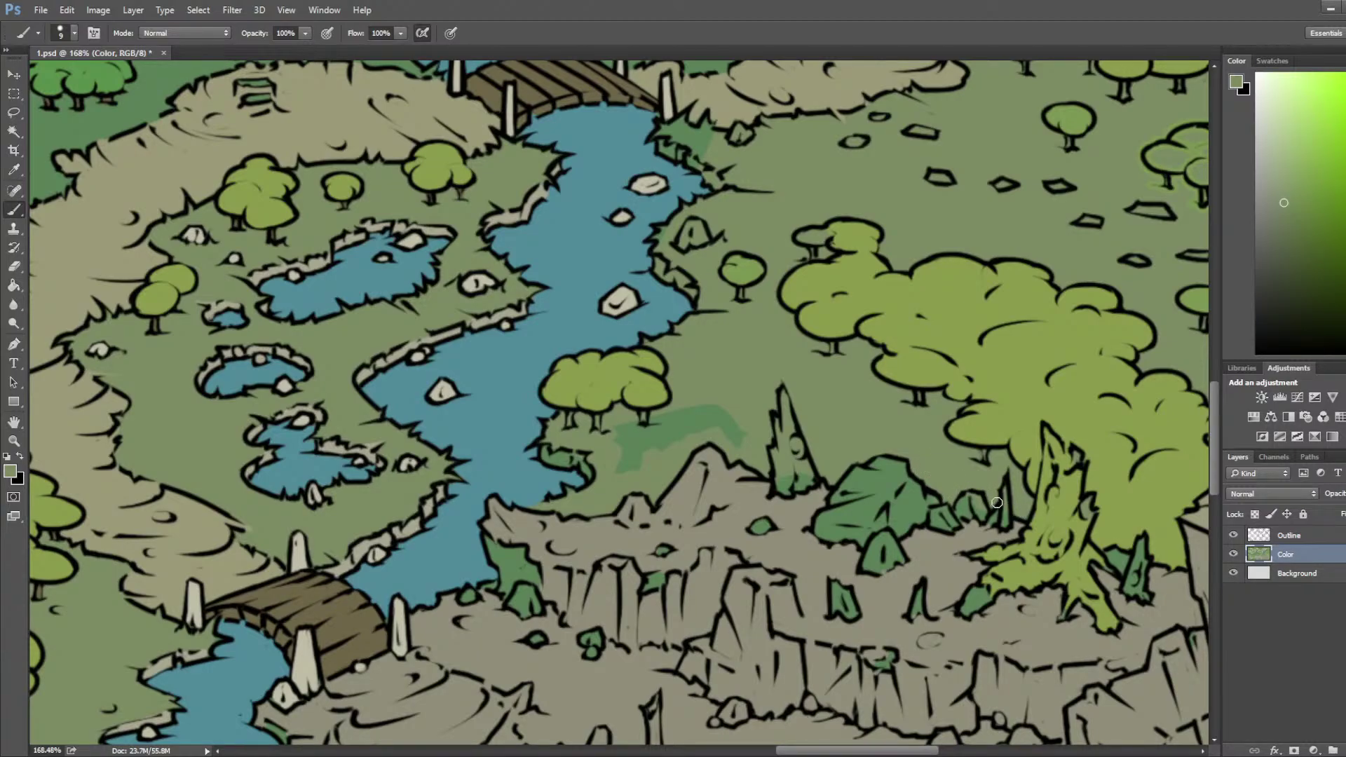
{"action": "mouse_move", "coordinate": [631, 436]}
{"action": "left_mouse_down"}
{"action": "mouse_move", "coordinate": [654, 453]}
{"action": "mouse_move", "coordinate": [659, 434]}
{"action": "mouse_move", "coordinate": [642, 435]}
{"action": "mouse_move", "coordinate": [707, 411]}
{"action": "mouse_move", "coordinate": [645, 445]}
{"action": "mouse_move", "coordinate": [731, 416]}
{"action": "mouse_move", "coordinate": [716, 435]}
{"action": "mouse_move", "coordinate": [755, 428]}
{"action": "left_mouse_up"}
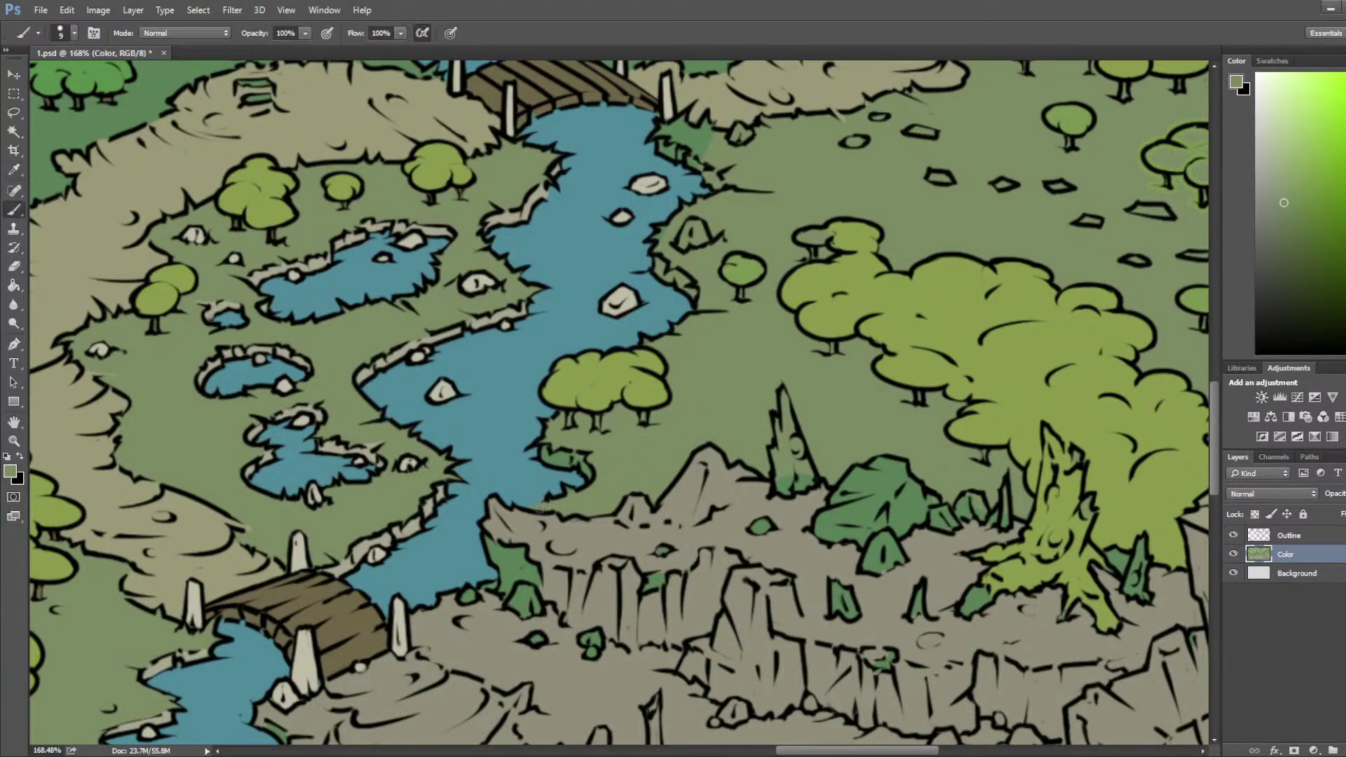
Step: Sample the rock grey and the wooden bridge's brown as painting colours, and reduce the brush size to 5
{"action": "key", "text": "i"}
{"action": "left_click", "coordinate": [522, 526]}
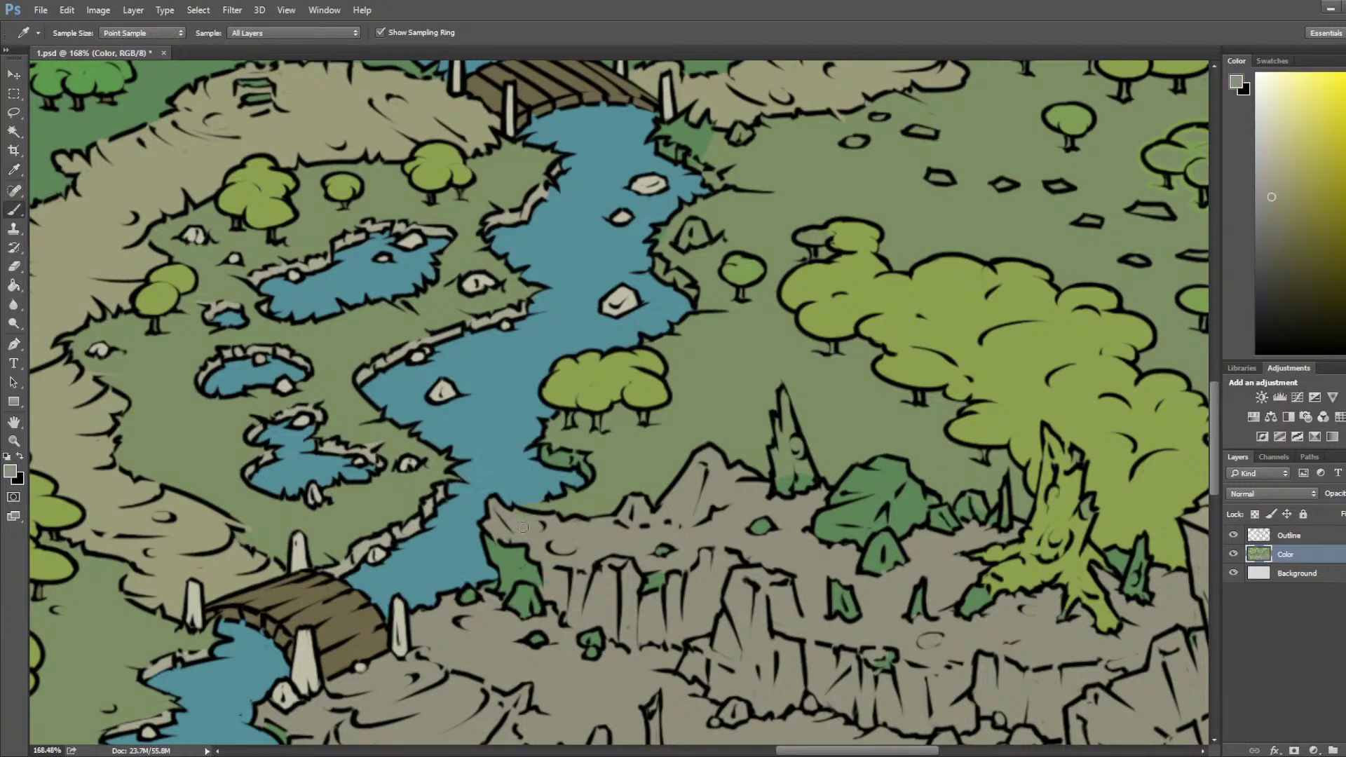
{"action": "left_click", "coordinate": [356, 594]}
{"action": "key", "text": "b"}
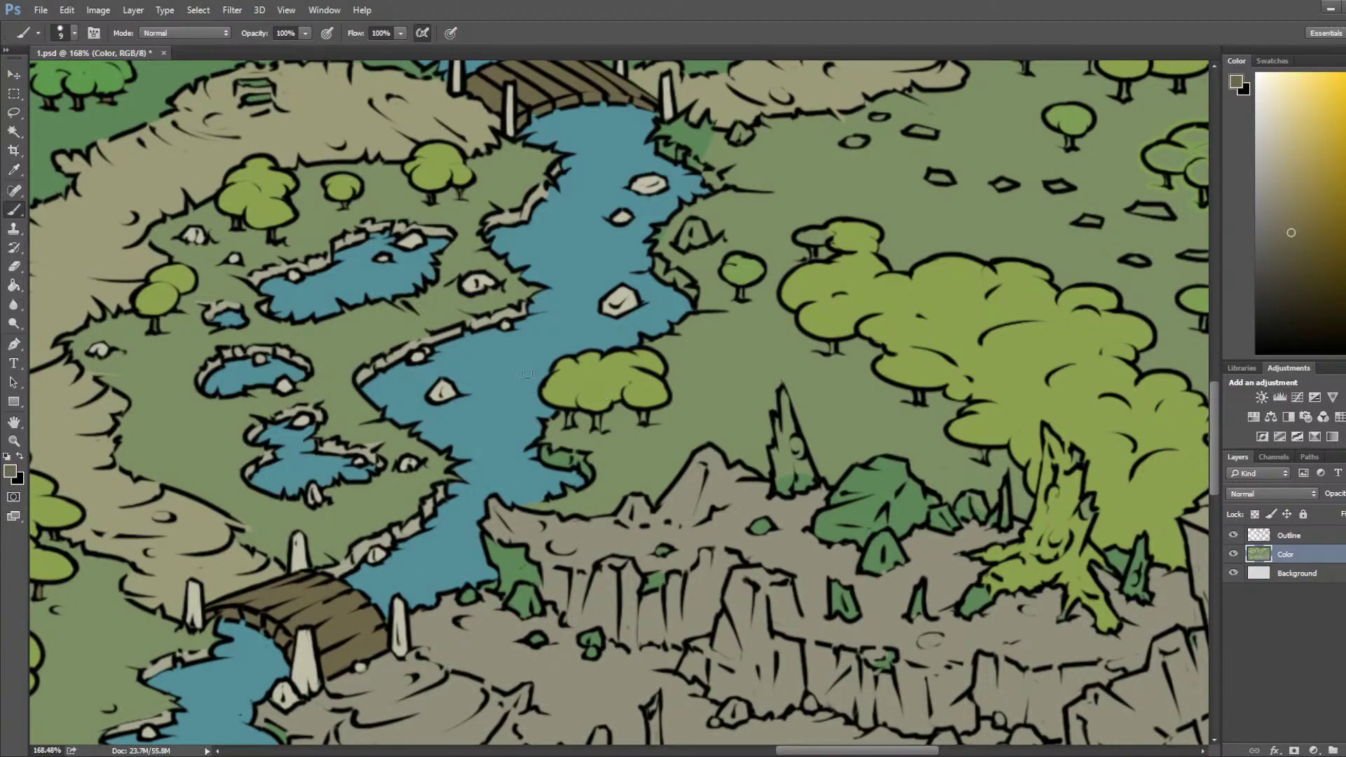
{"action": "key", "text": "bracketleft"}
{"action": "key", "text": "bracketleft"}
{"action": "key", "text": "bracketleft"}
{"action": "key", "text": "bracketleft"}
Step: Sample a dark grey-beige and start painting the interior of the cave entrance in the cliff beside the waterfall
{"action": "scroll", "coordinate": [600, 418], "scroll_direction": "down", "scroll_amount": 6}
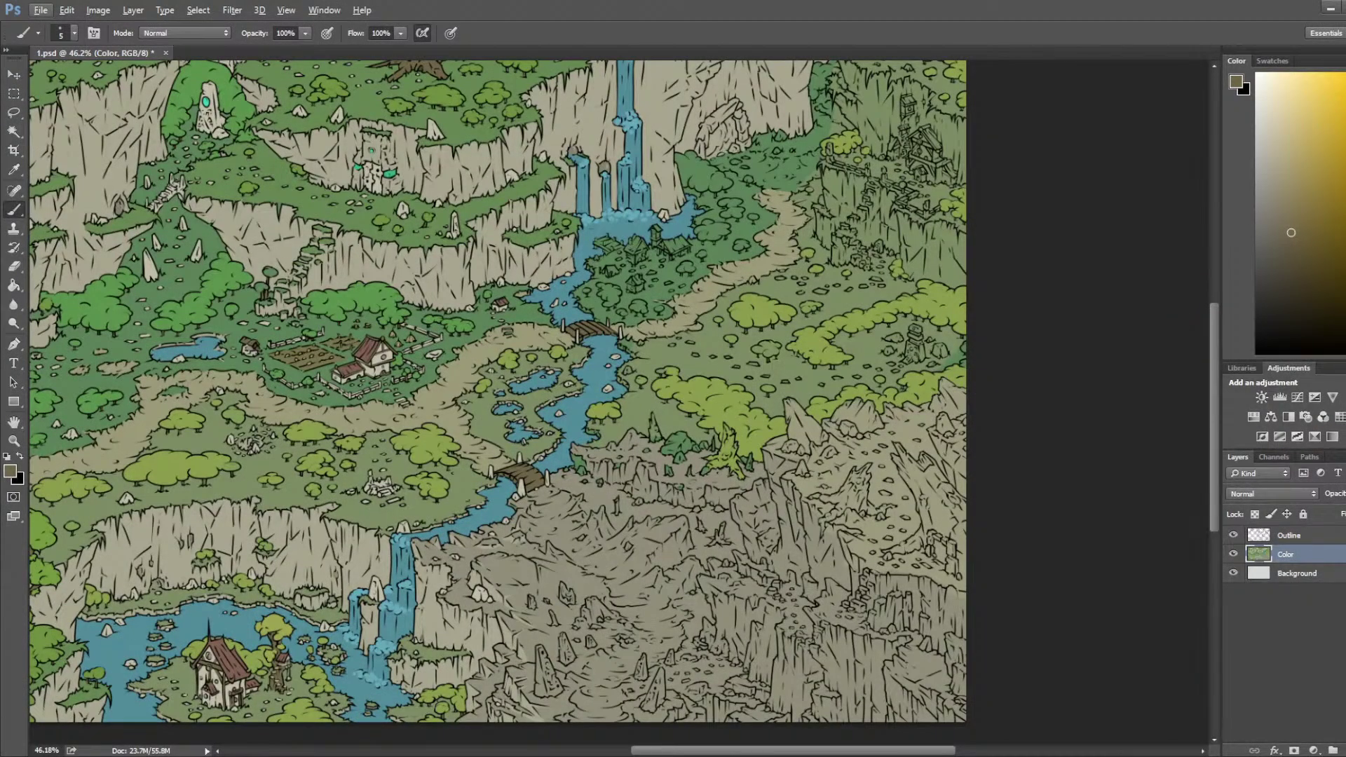
{"action": "key", "text": "alt"}
{"action": "scroll", "coordinate": [589, 172], "scroll_direction": "up", "scroll_amount": 5}
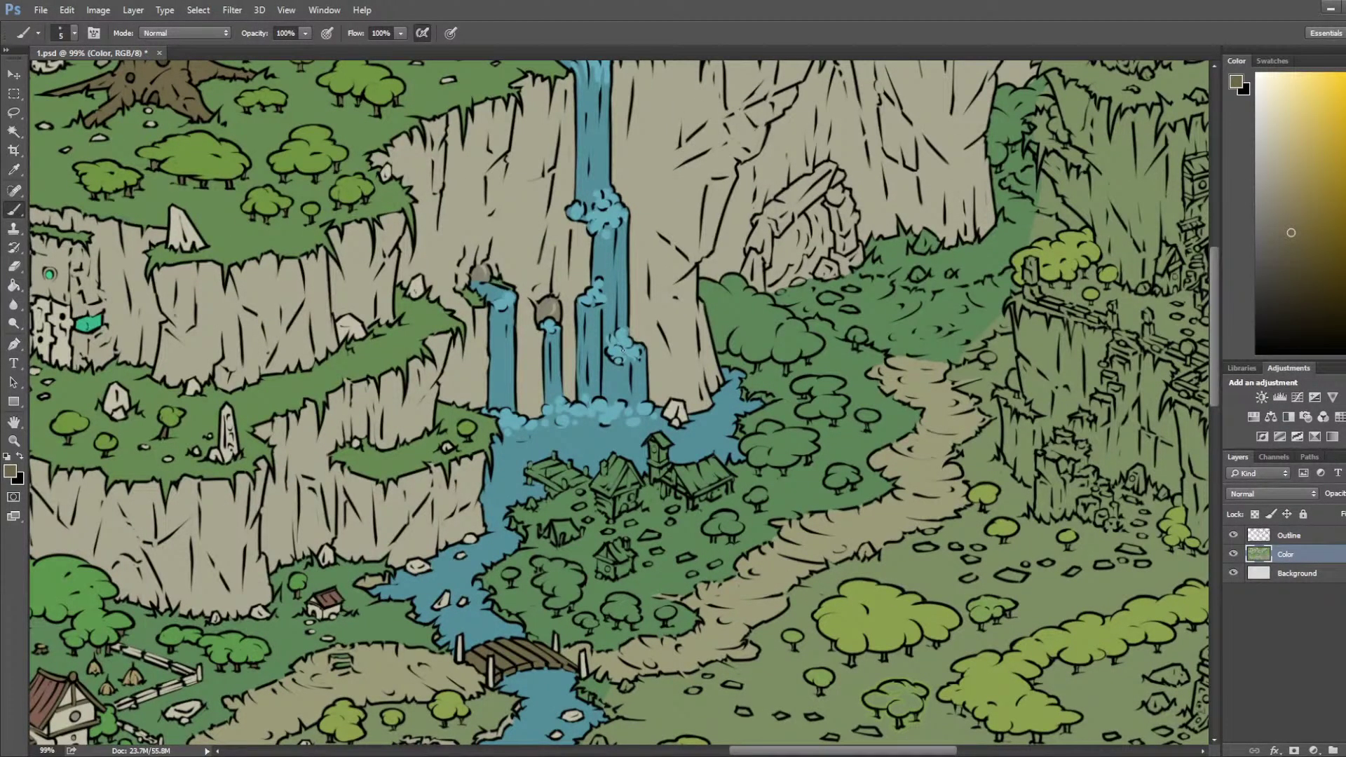
{"action": "scroll", "coordinate": [784, 207], "scroll_direction": "up", "scroll_amount": 2}
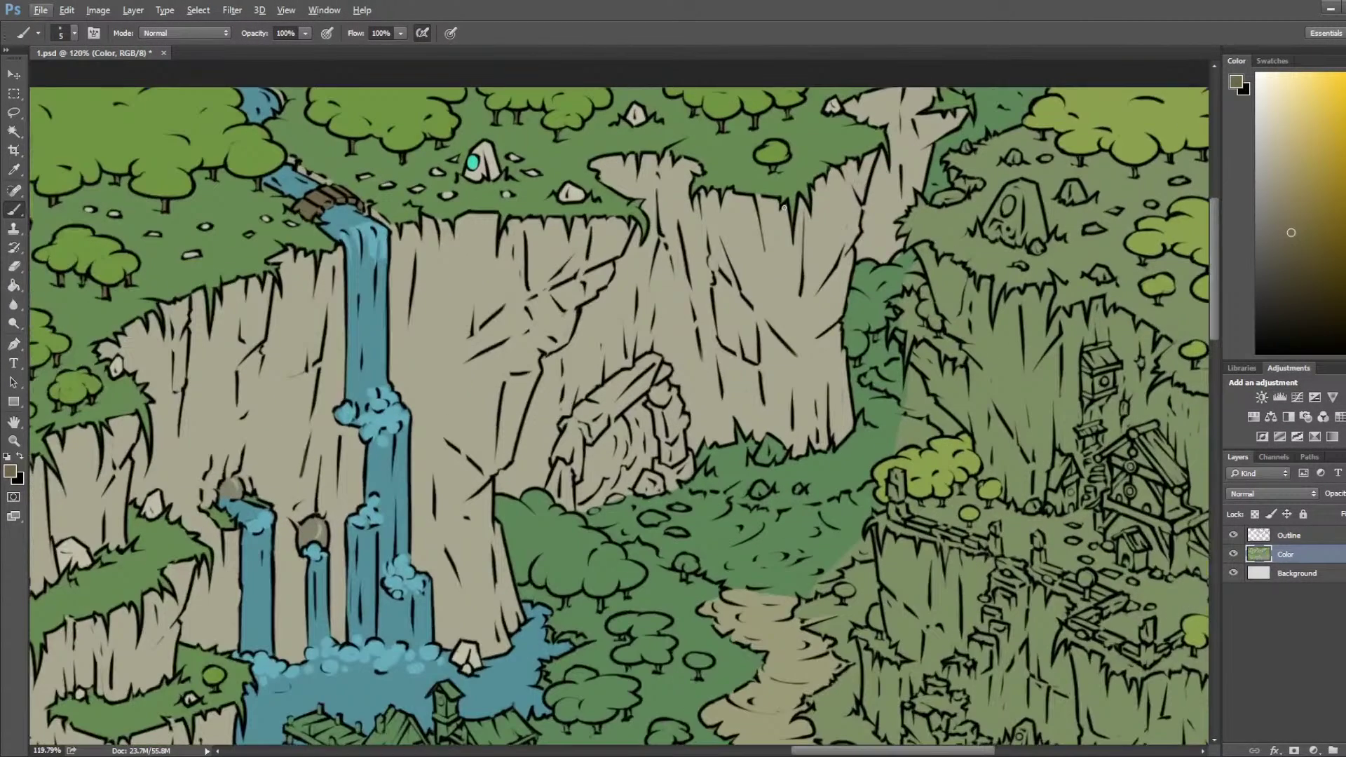
{"action": "left_click_drag", "start_coordinate": [374, 472], "coordinate": [579, 399]}
{"action": "left_click", "coordinate": [799, 364], "text": "alt"}
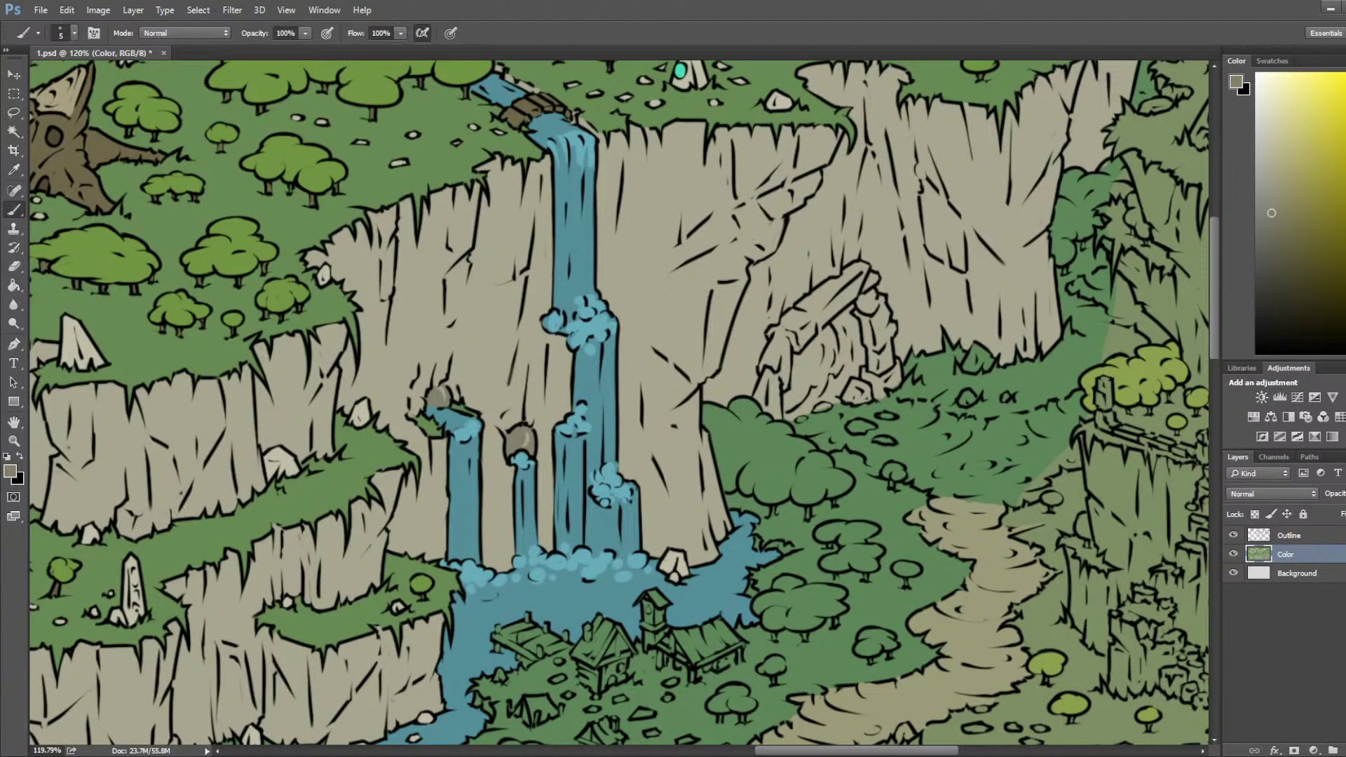
{"action": "mouse_move", "coordinate": [796, 356]}
{"action": "left_mouse_down"}
{"action": "mouse_move", "coordinate": [786, 395]}
{"action": "mouse_move", "coordinate": [798, 359]}
{"action": "mouse_move", "coordinate": [788, 417]}
{"action": "mouse_move", "coordinate": [802, 411]}
{"action": "mouse_move", "coordinate": [786, 418]}
{"action": "mouse_move", "coordinate": [836, 401]}
{"action": "mouse_move", "coordinate": [854, 373]}
{"action": "mouse_move", "coordinate": [852, 307]}
{"action": "mouse_move", "coordinate": [800, 358]}
{"action": "left_mouse_up"}
{"action": "left_click", "coordinate": [799, 351], "text": "alt"}
{"action": "mouse_move", "coordinate": [848, 321]}
{"action": "left_mouse_down"}
{"action": "mouse_move", "coordinate": [796, 386]}
{"action": "mouse_move", "coordinate": [802, 414]}
{"action": "mouse_move", "coordinate": [796, 386]}
{"action": "mouse_move", "coordinate": [843, 398]}
{"action": "left_mouse_up"}
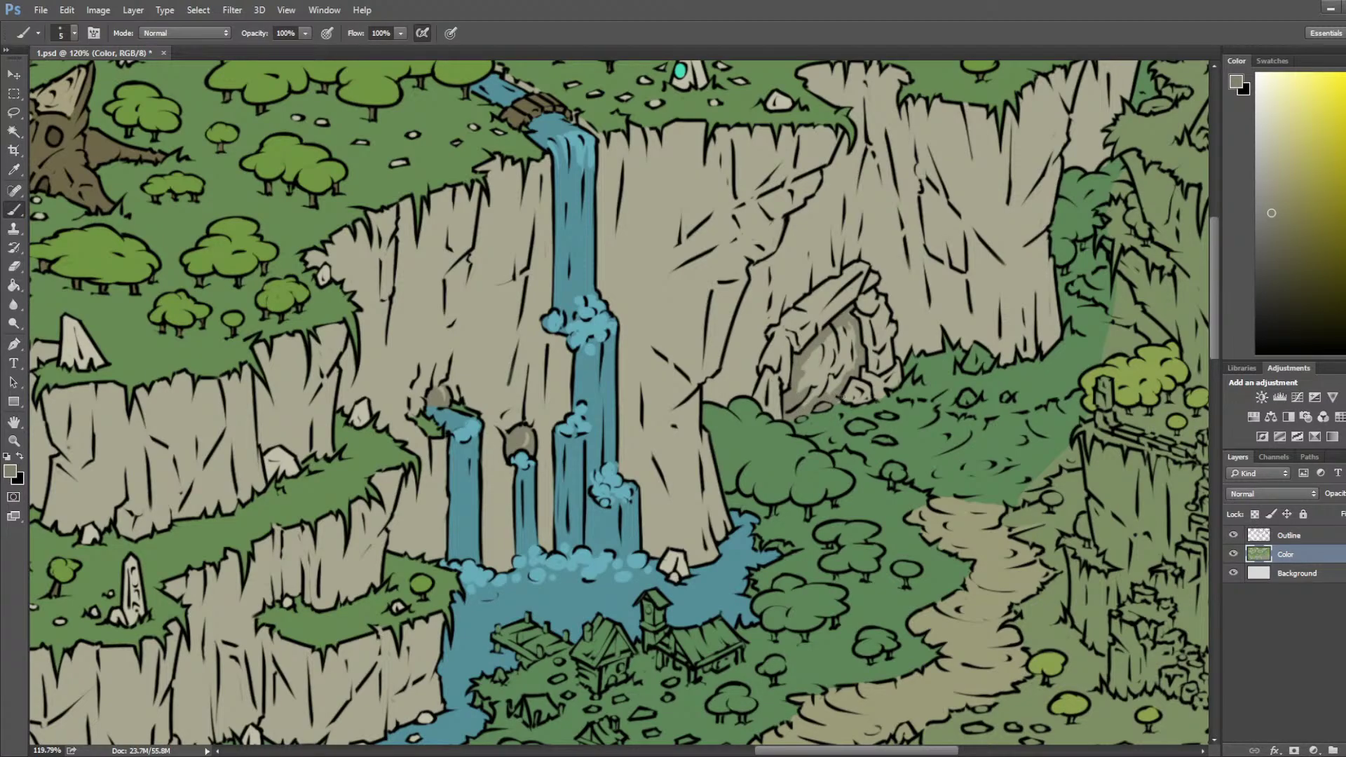
Step: Enlarge the brush to 15 and fill the rest of the cave interior with the dark grey-beige
{"action": "key", "text": "bracketright"}
{"action": "key", "text": "bracketright"}
{"action": "mouse_move", "coordinate": [847, 332]}
{"action": "left_mouse_down"}
{"action": "mouse_move", "coordinate": [813, 353]}
{"action": "mouse_move", "coordinate": [800, 401]}
{"action": "mouse_move", "coordinate": [841, 375]}
{"action": "mouse_move", "coordinate": [841, 348]}
{"action": "mouse_move", "coordinate": [832, 383]}
{"action": "left_mouse_up"}
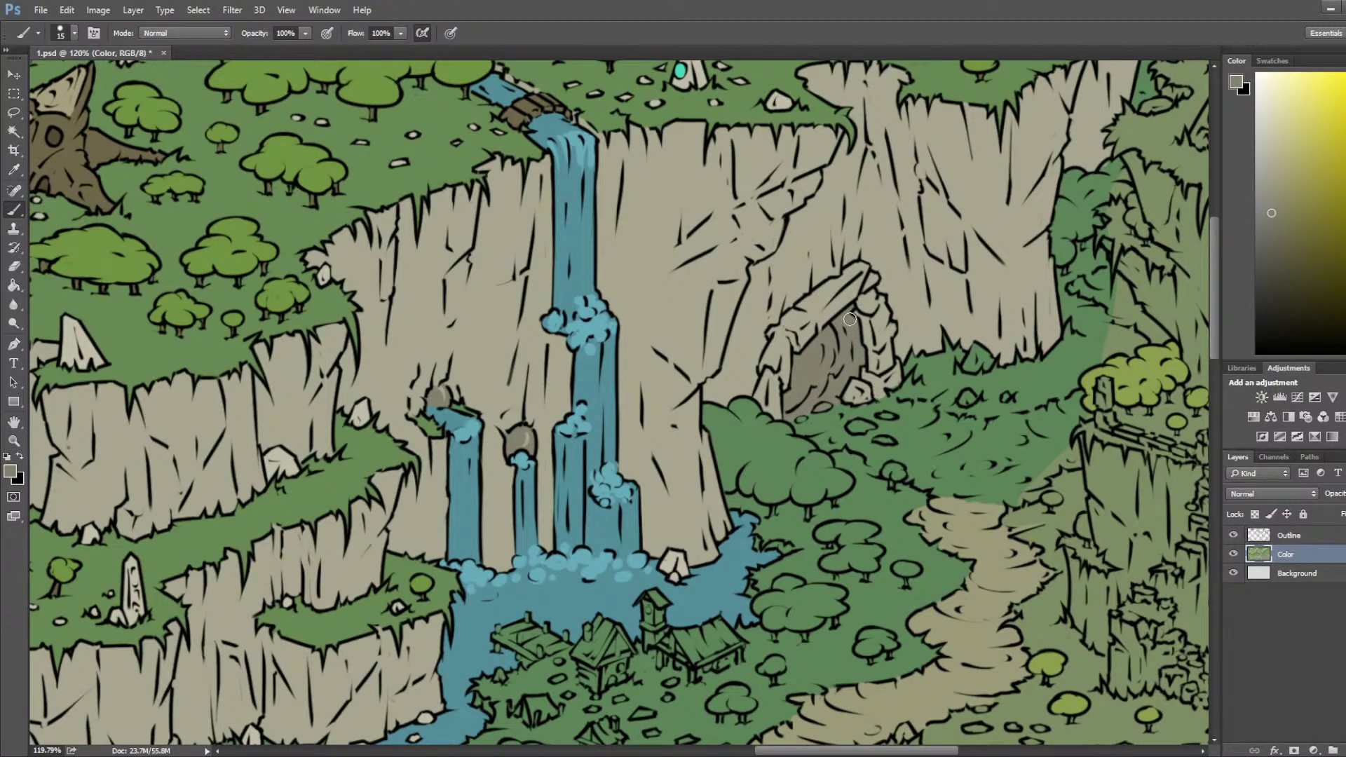
Step: Sample the light stone colour and, with a smaller brush, paint the two small flat stones at the cave entrance
{"action": "key", "text": "bracketleft"}
{"action": "key", "text": "bracketleft"}
{"action": "key", "text": "bracketleft"}
{"action": "key", "text": "bracketleft"}
{"action": "left_click", "coordinate": [277, 447], "text": "alt"}
{"action": "scroll", "coordinate": [815, 408], "scroll_direction": "up", "scroll_amount": 3}
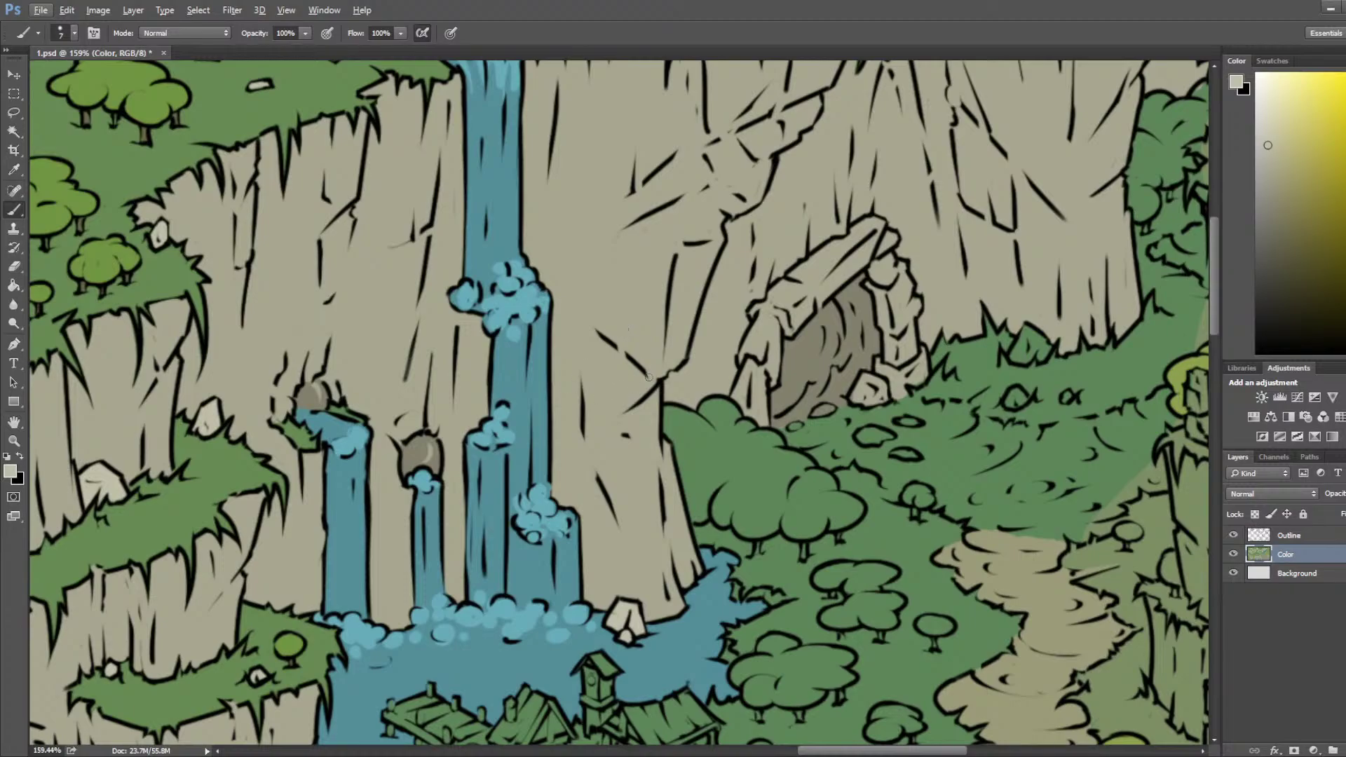
{"action": "key", "text": "bracketleft"}
{"action": "key", "text": "bracketleft"}
{"action": "left_click_drag", "start_coordinate": [826, 408], "coordinate": [797, 425]}
Step: Set the brush size to 6, resample the light stone colour and paint the boulder beside the cave entrance
{"action": "key", "text": "bracketleft"}
{"action": "left_click", "coordinate": [836, 359], "text": "alt"}
{"action": "left_click", "coordinate": [908, 379], "text": "alt"}
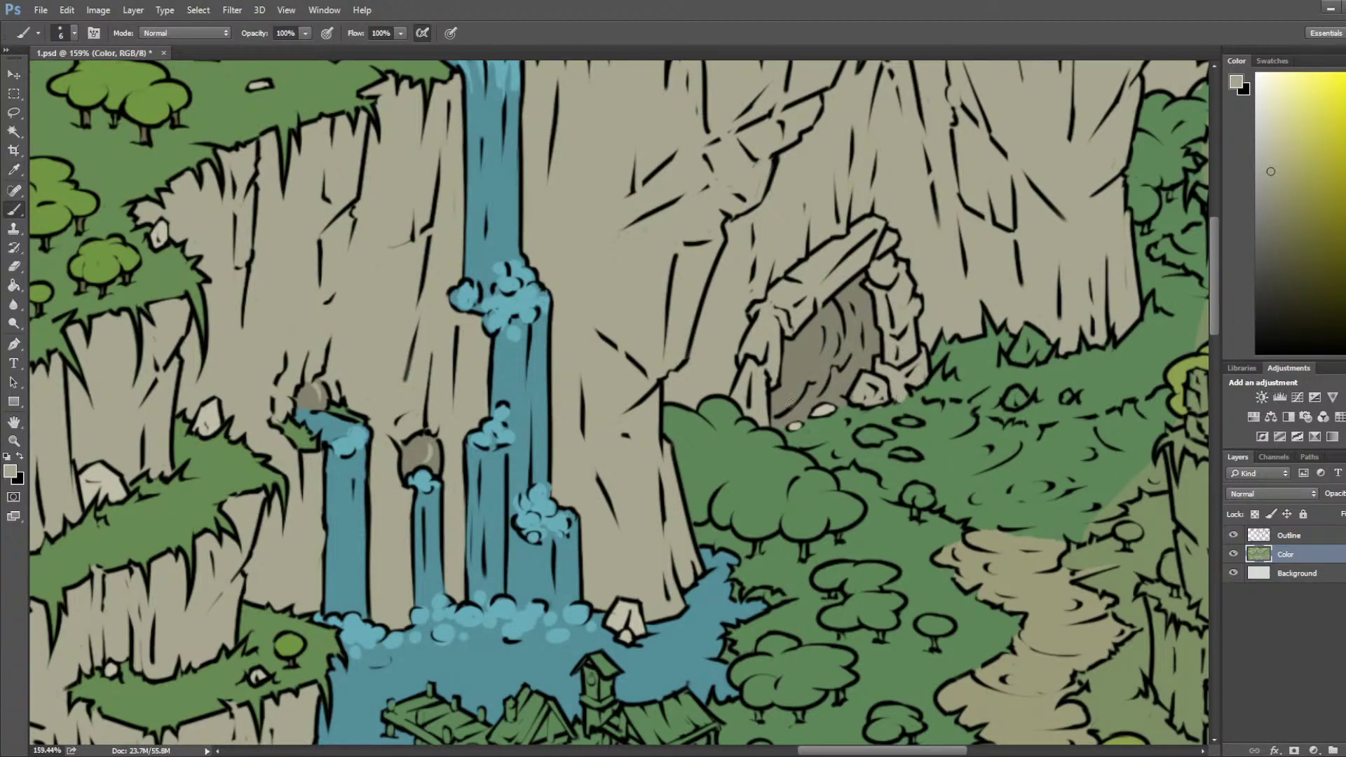
{"action": "left_click", "coordinate": [824, 407], "text": "alt"}
{"action": "mouse_move", "coordinate": [879, 388]}
{"action": "left_mouse_down"}
{"action": "mouse_move", "coordinate": [867, 397]}
{"action": "mouse_move", "coordinate": [881, 386]}
{"action": "left_mouse_up"}
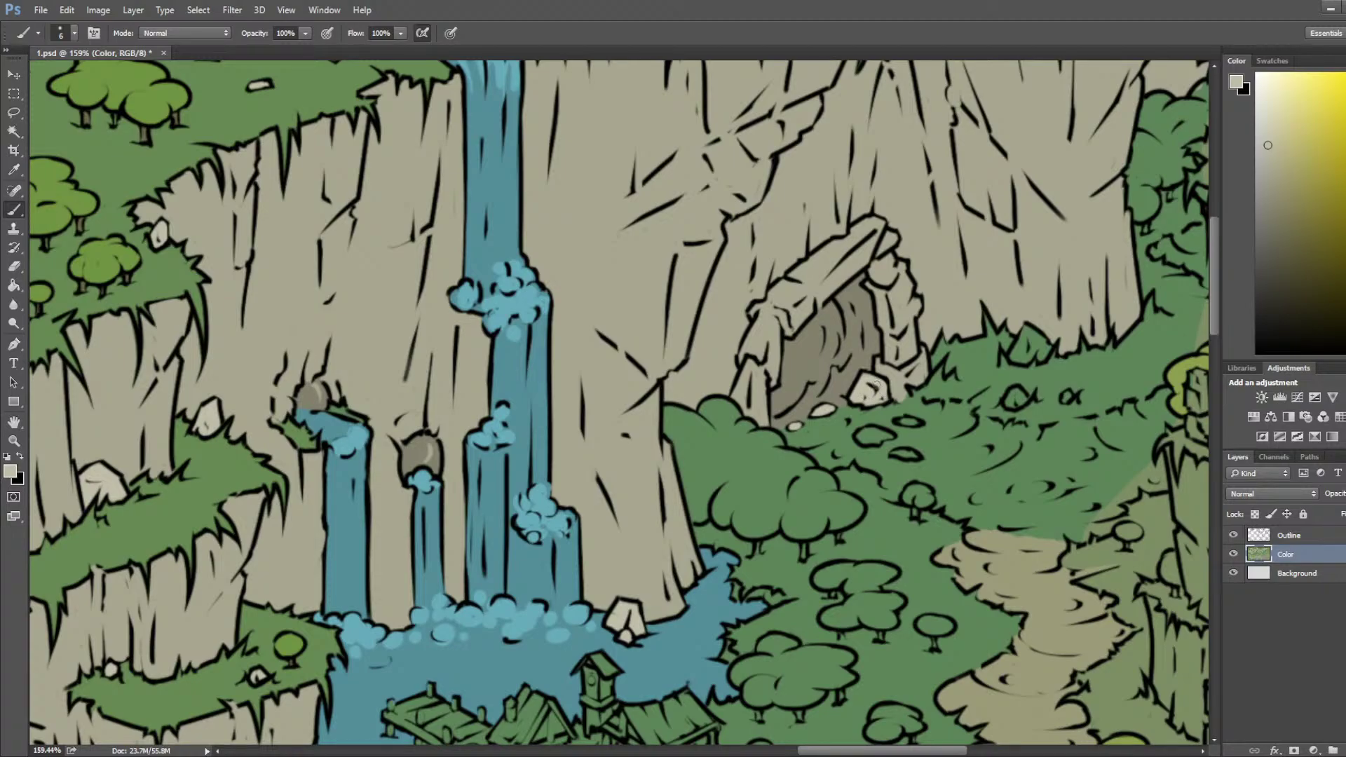
Step: On the Outline layer, sample the black line colour and touch up the boulder's outline with the Brush and Eraser
{"action": "left_click", "coordinate": [1288, 535]}
{"action": "key", "text": "i"}
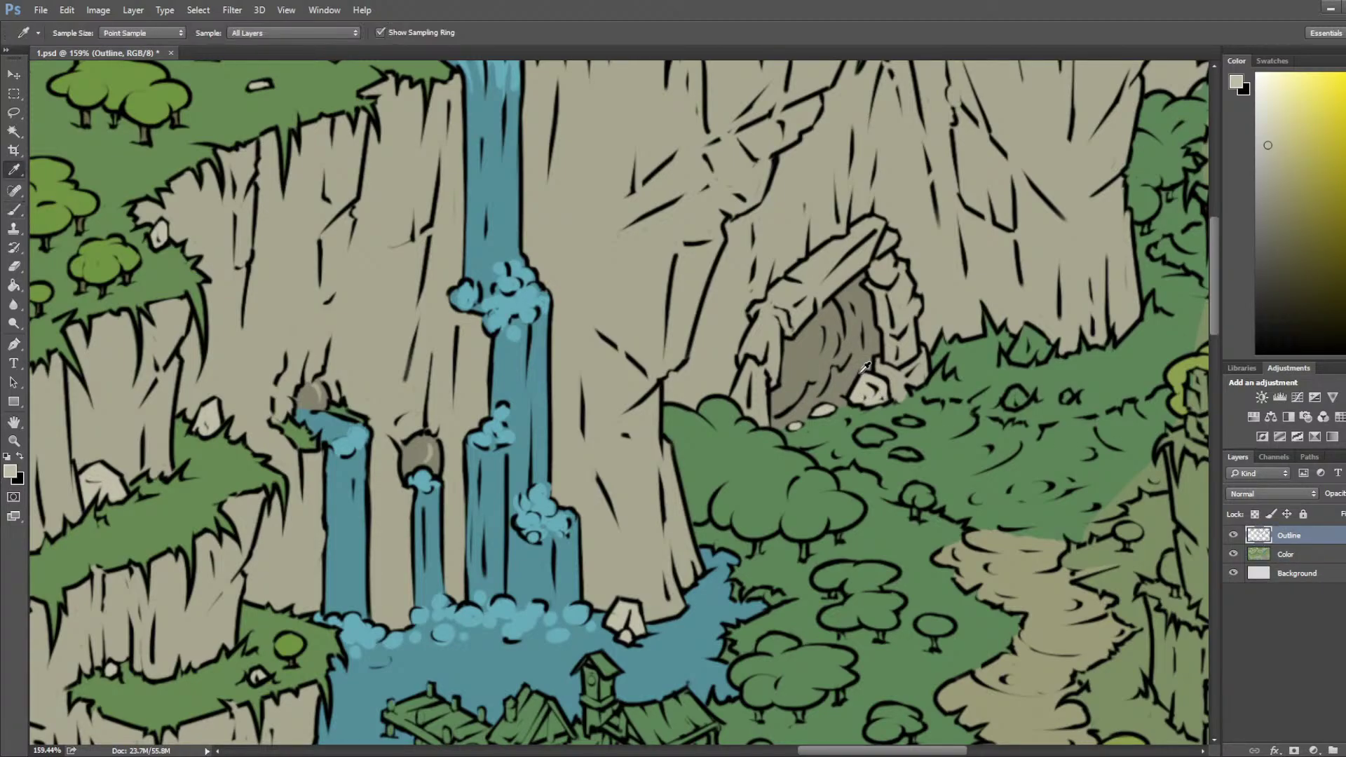
{"action": "left_click", "coordinate": [865, 368]}
{"action": "key", "text": "b"}
{"action": "key", "text": "e"}
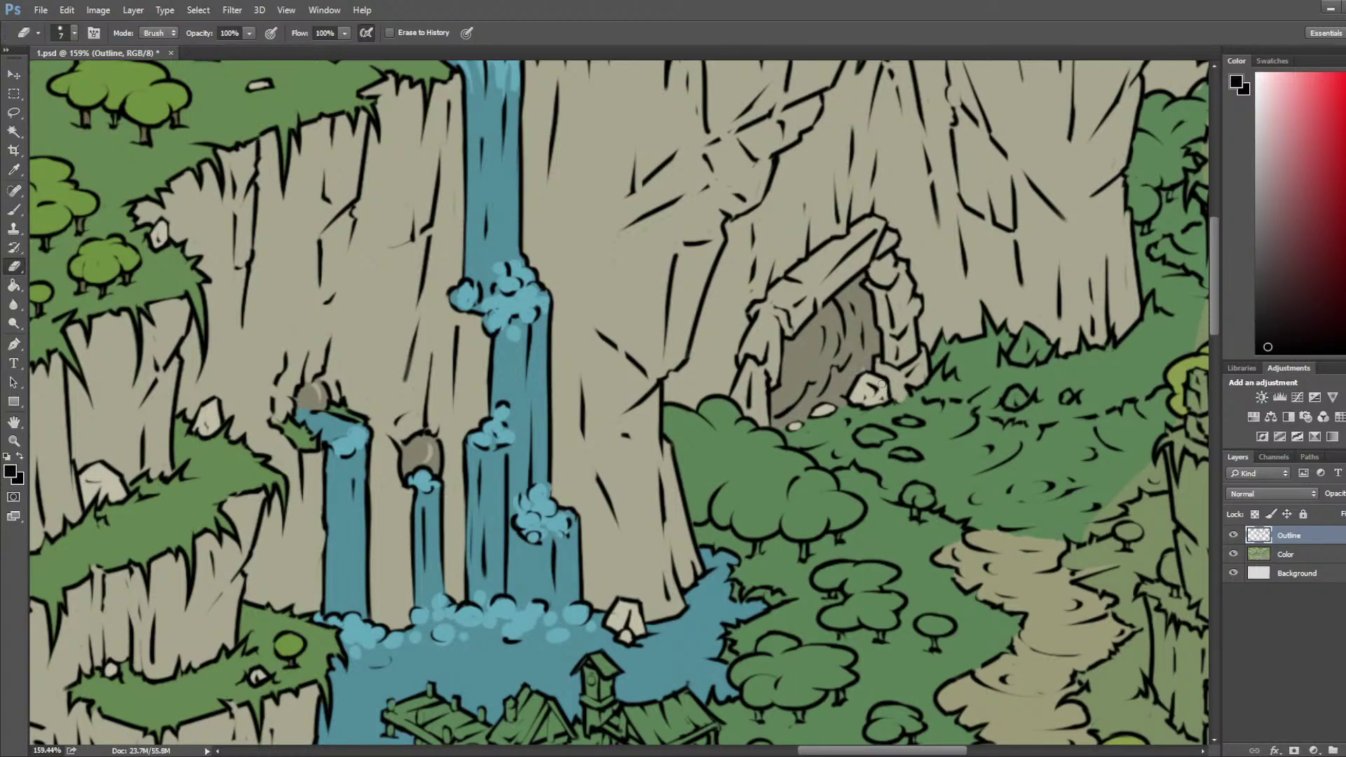
Step: On the Color layer, resample the cave's grey-beige and the grass green to clean up the colours around the boulder
{"action": "left_click", "coordinate": [1283, 553]}
{"action": "key", "text": "i"}
{"action": "left_click", "coordinate": [866, 362]}
{"action": "key", "text": "b"}
{"action": "key", "text": "i"}
{"action": "left_click", "coordinate": [913, 396]}
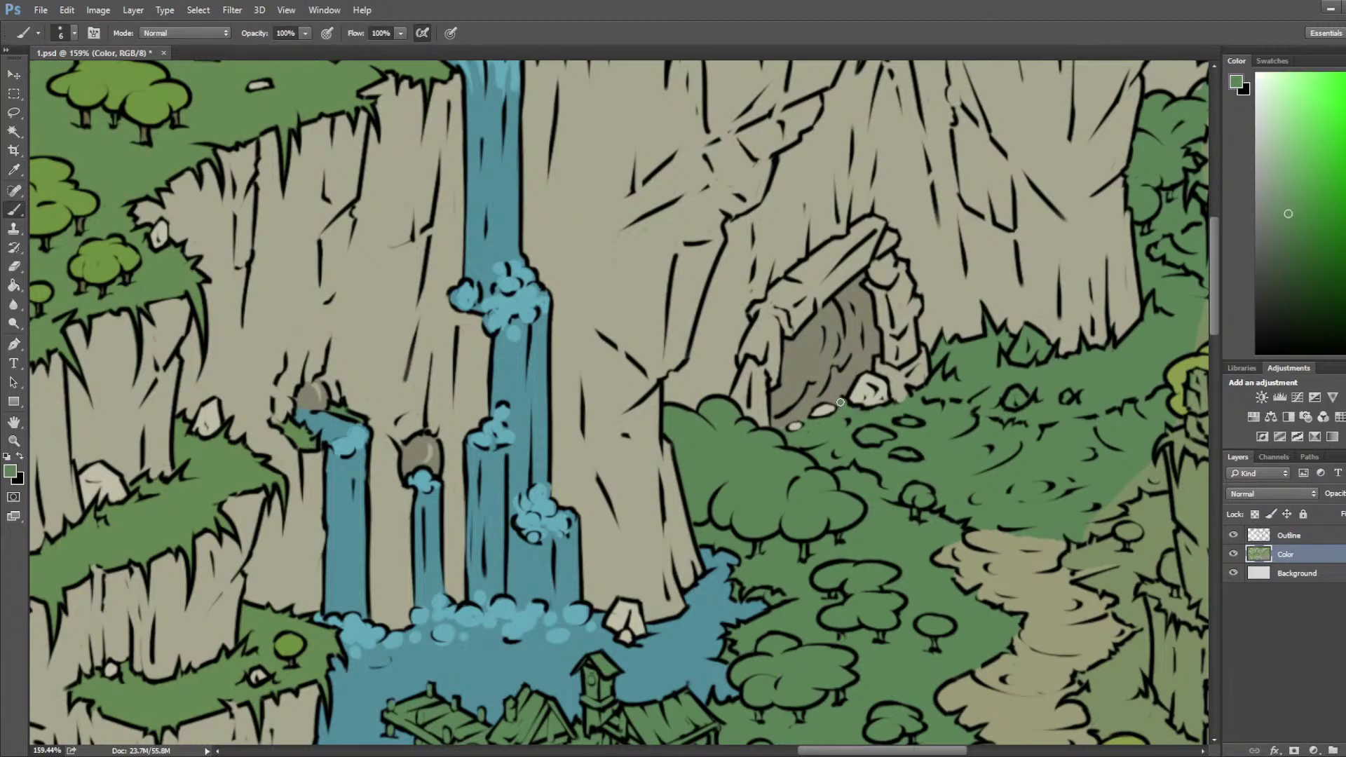
{"action": "left_click", "coordinate": [838, 380]}
{"action": "key", "text": "b"}
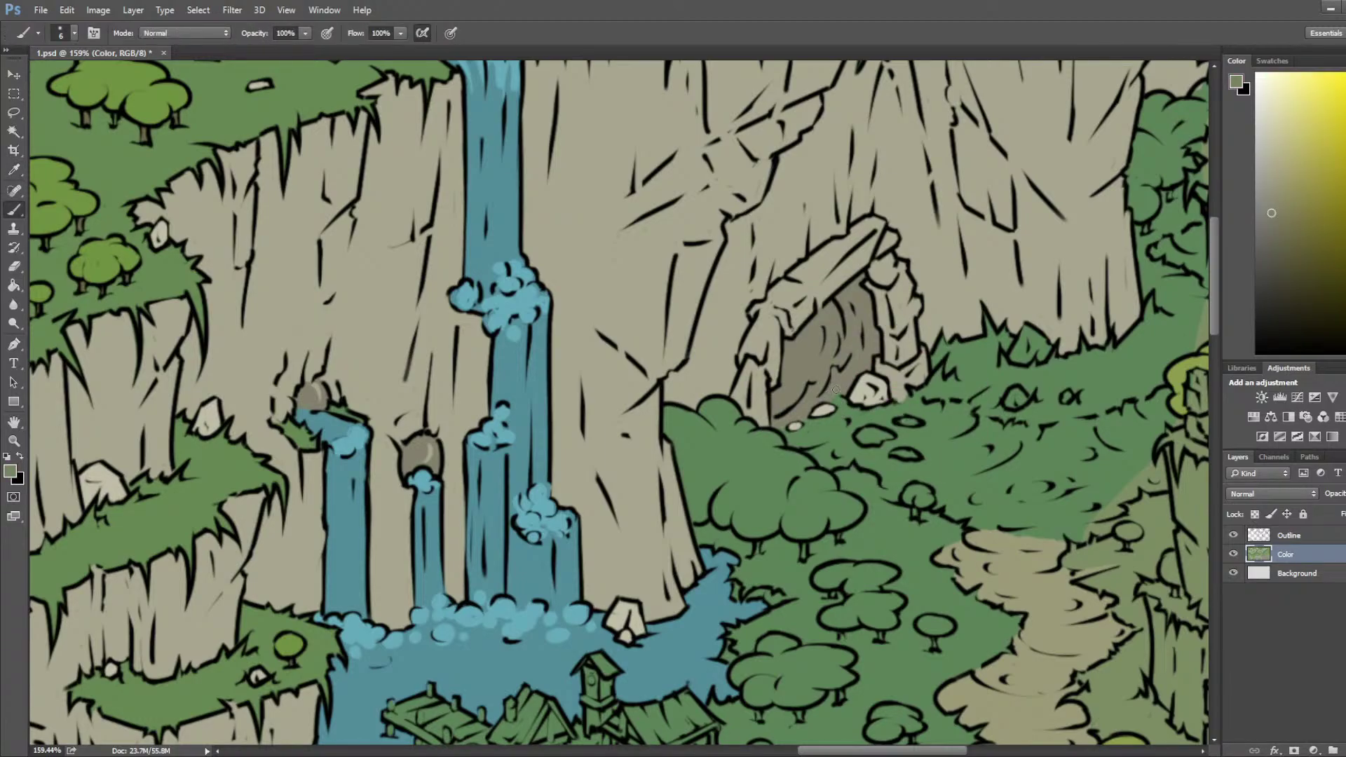
{"action": "left_click", "coordinate": [838, 386], "text": "alt"}
Step: Sample the tan path colour and paint the clearing's edges from the existing path up to the cave entrance
{"action": "left_click", "coordinate": [991, 553], "text": "alt"}
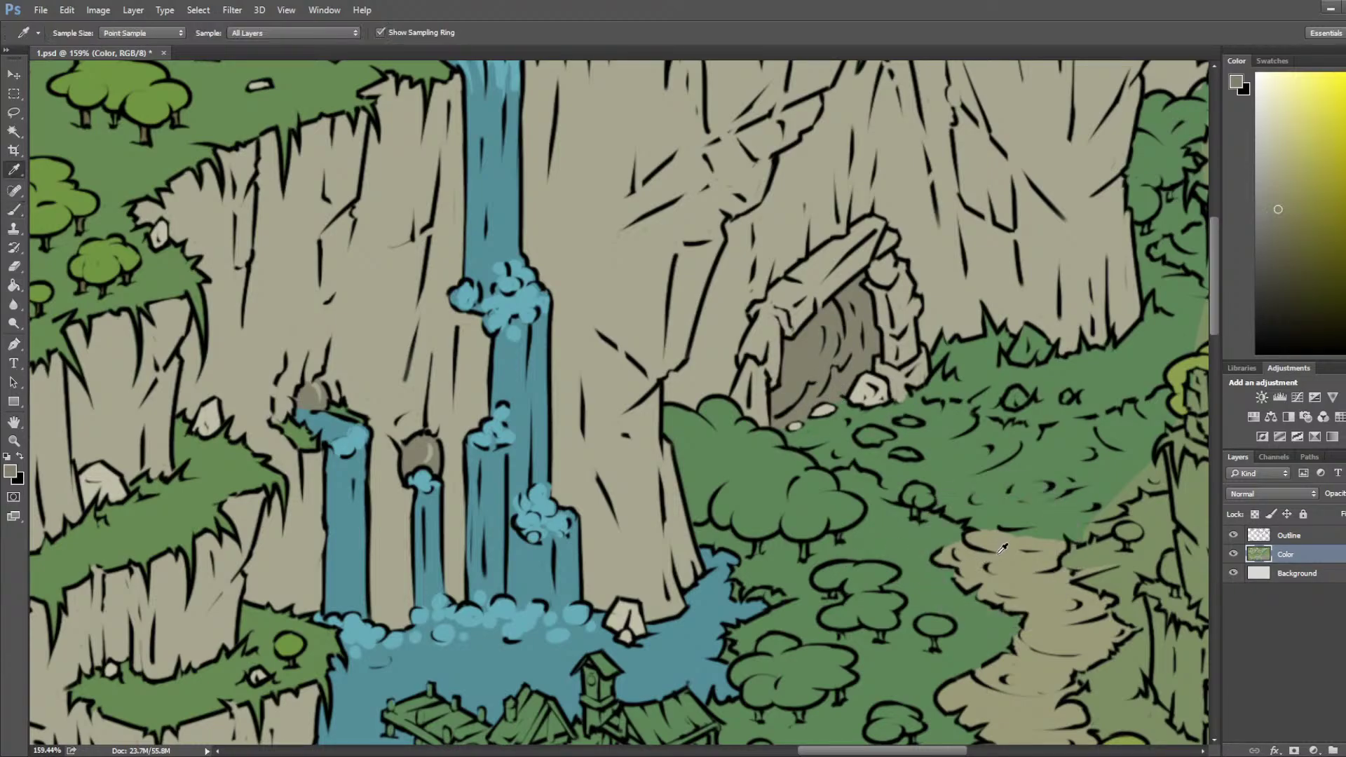
{"action": "mouse_move", "coordinate": [981, 526]}
{"action": "left_mouse_down"}
{"action": "mouse_move", "coordinate": [937, 510]}
{"action": "mouse_move", "coordinate": [927, 482]}
{"action": "mouse_move", "coordinate": [901, 479]}
{"action": "mouse_move", "coordinate": [897, 500]}
{"action": "mouse_move", "coordinate": [884, 486]}
{"action": "left_mouse_up"}
{"action": "mouse_move", "coordinate": [1005, 402]}
{"action": "left_mouse_down"}
{"action": "mouse_move", "coordinate": [734, 345]}
{"action": "mouse_move", "coordinate": [709, 389]}
{"action": "left_mouse_up"}
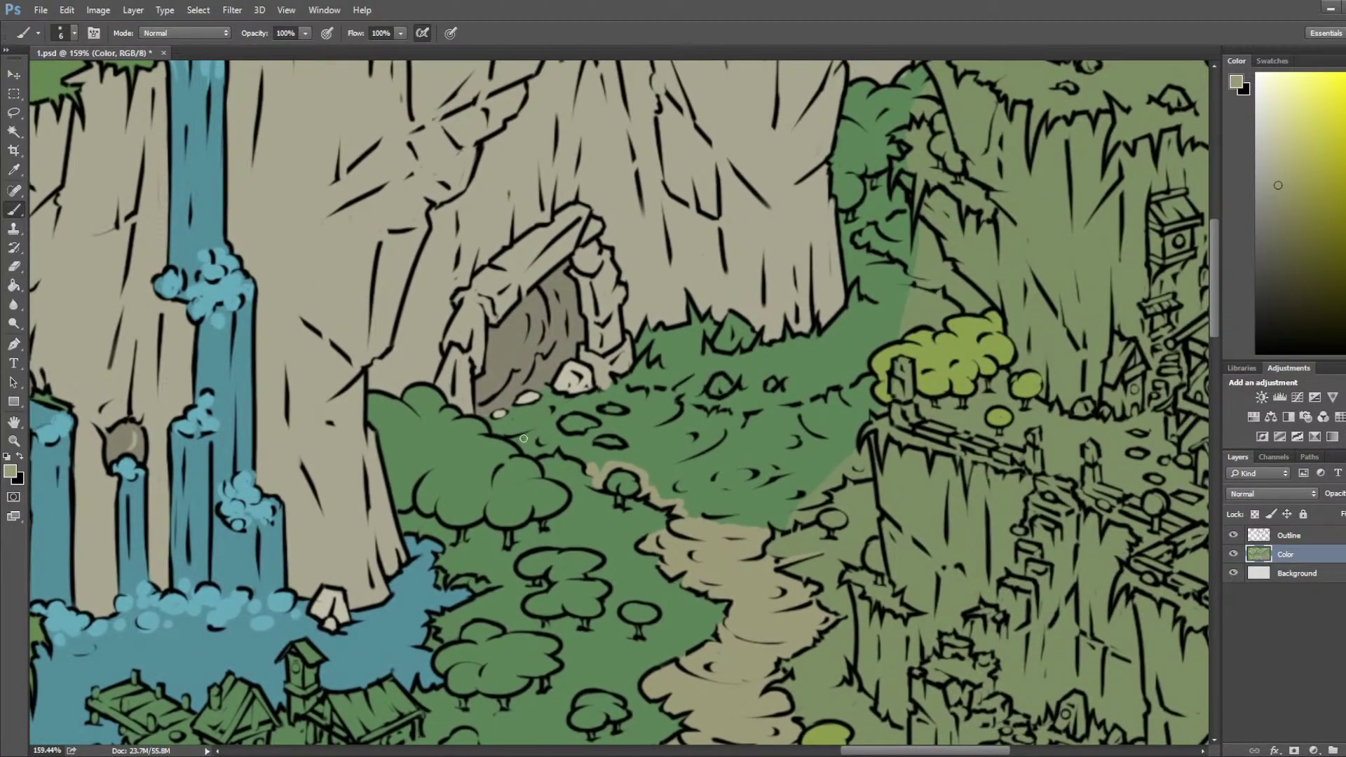
{"action": "mouse_move", "coordinate": [547, 393]}
{"action": "left_mouse_down"}
{"action": "mouse_move", "coordinate": [629, 391]}
{"action": "mouse_move", "coordinate": [489, 419]}
{"action": "mouse_move", "coordinate": [522, 420]}
{"action": "mouse_move", "coordinate": [504, 429]}
{"action": "mouse_move", "coordinate": [518, 420]}
{"action": "mouse_move", "coordinate": [530, 450]}
{"action": "mouse_move", "coordinate": [555, 443]}
{"action": "mouse_move", "coordinate": [536, 453]}
{"action": "mouse_move", "coordinate": [561, 439]}
{"action": "mouse_move", "coordinate": [593, 466]}
{"action": "left_mouse_up"}
{"action": "mouse_move", "coordinate": [736, 421]}
{"action": "left_mouse_down"}
{"action": "mouse_move", "coordinate": [701, 421]}
{"action": "mouse_move", "coordinate": [669, 396]}
{"action": "mouse_move", "coordinate": [629, 394]}
{"action": "mouse_move", "coordinate": [658, 418]}
{"action": "left_mouse_up"}
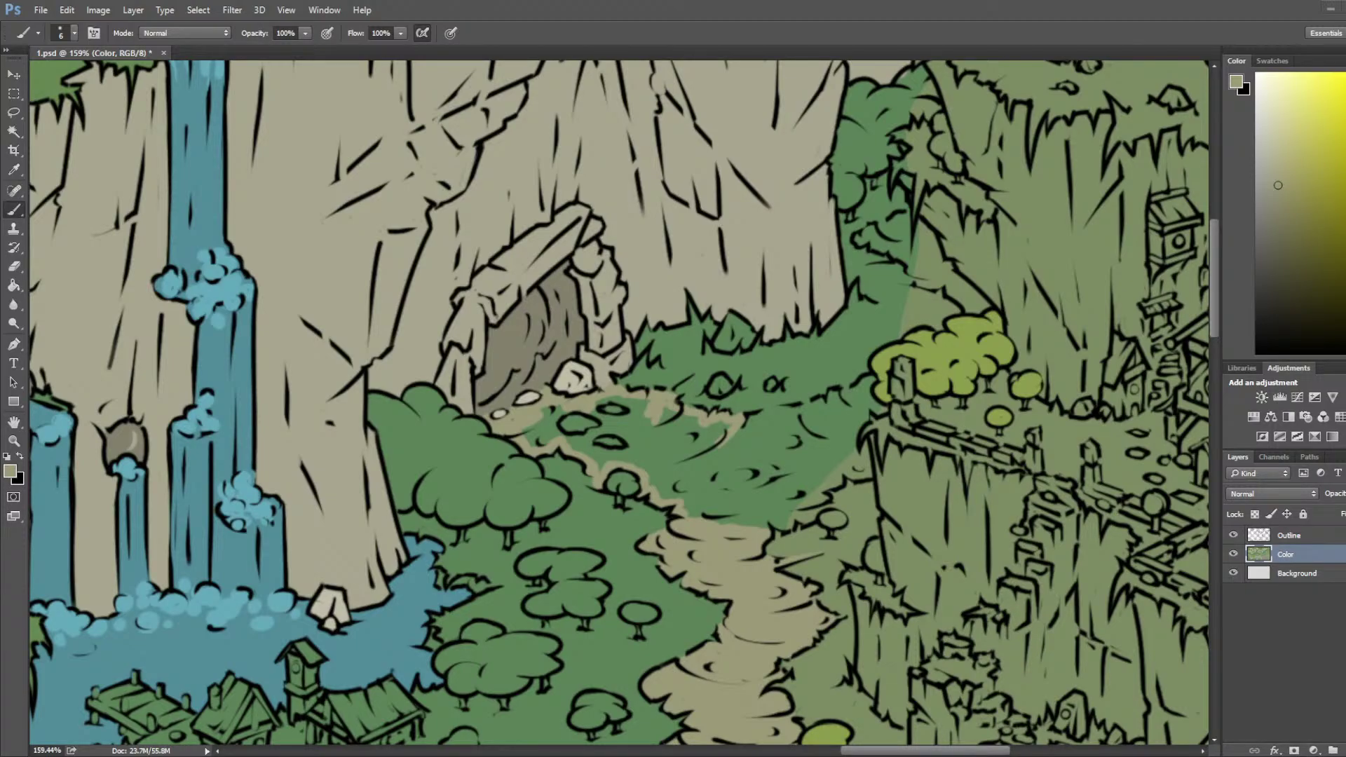
Step: Enlarge the brush to 9 and extend the clearing's upper tan edge to the wooden post by the yellow-green tree
{"action": "key", "text": "bracketright"}
{"action": "key", "text": "bracketright"}
{"action": "mouse_move", "coordinate": [754, 429]}
{"action": "left_mouse_down"}
{"action": "mouse_move", "coordinate": [744, 436]}
{"action": "mouse_move", "coordinate": [873, 382]}
{"action": "mouse_move", "coordinate": [877, 412]}
{"action": "left_mouse_up"}
Step: Fill the green area inside the clearing's borders with the tan path colour, enlarging the brush to 20
{"action": "key", "text": "bracketright"}
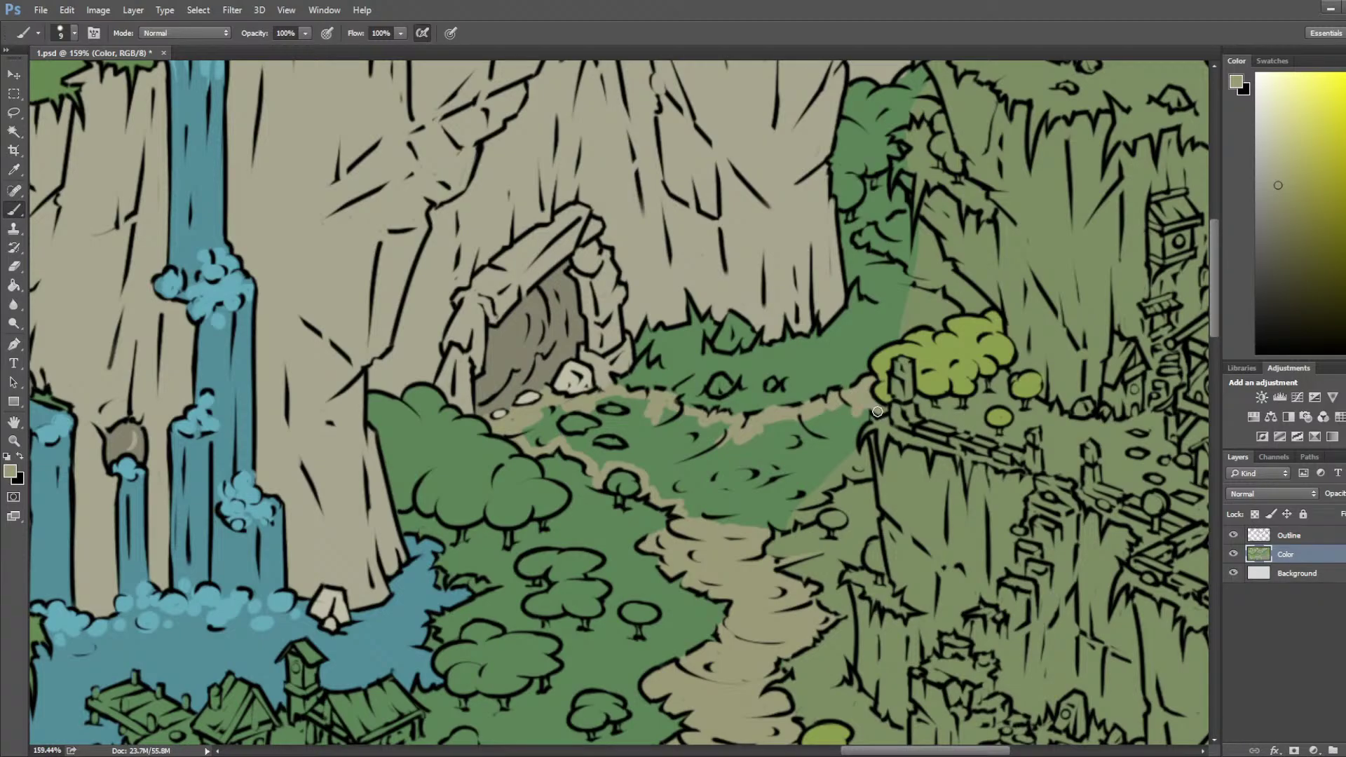
{"action": "mouse_move", "coordinate": [844, 446]}
{"action": "left_mouse_down"}
{"action": "mouse_move", "coordinate": [849, 459]}
{"action": "mouse_move", "coordinate": [867, 445]}
{"action": "mouse_move", "coordinate": [864, 474]}
{"action": "mouse_move", "coordinate": [847, 463]}
{"action": "mouse_move", "coordinate": [808, 514]}
{"action": "mouse_move", "coordinate": [763, 529]}
{"action": "left_mouse_up"}
{"action": "mouse_move", "coordinate": [810, 490]}
{"action": "left_mouse_down"}
{"action": "mouse_move", "coordinate": [815, 474]}
{"action": "mouse_move", "coordinate": [842, 421]}
{"action": "mouse_move", "coordinate": [742, 443]}
{"action": "mouse_move", "coordinate": [614, 403]}
{"action": "mouse_move", "coordinate": [534, 429]}
{"action": "mouse_move", "coordinate": [559, 428]}
{"action": "mouse_move", "coordinate": [601, 462]}
{"action": "mouse_move", "coordinate": [624, 456]}
{"action": "mouse_move", "coordinate": [576, 424]}
{"action": "mouse_move", "coordinate": [666, 435]}
{"action": "mouse_move", "coordinate": [645, 460]}
{"action": "mouse_move", "coordinate": [719, 521]}
{"action": "mouse_move", "coordinate": [701, 516]}
{"action": "mouse_move", "coordinate": [758, 518]}
{"action": "mouse_move", "coordinate": [806, 490]}
{"action": "mouse_move", "coordinate": [799, 500]}
{"action": "mouse_move", "coordinate": [812, 499]}
{"action": "mouse_move", "coordinate": [774, 511]}
{"action": "mouse_move", "coordinate": [764, 478]}
{"action": "mouse_move", "coordinate": [783, 443]}
{"action": "mouse_move", "coordinate": [670, 477]}
{"action": "mouse_move", "coordinate": [703, 442]}
{"action": "mouse_move", "coordinate": [671, 454]}
{"action": "mouse_move", "coordinate": [735, 502]}
{"action": "left_mouse_up"}
{"action": "key", "text": "bracketright"}
{"action": "key", "text": "bracketright"}
{"action": "key", "text": "bracketright"}
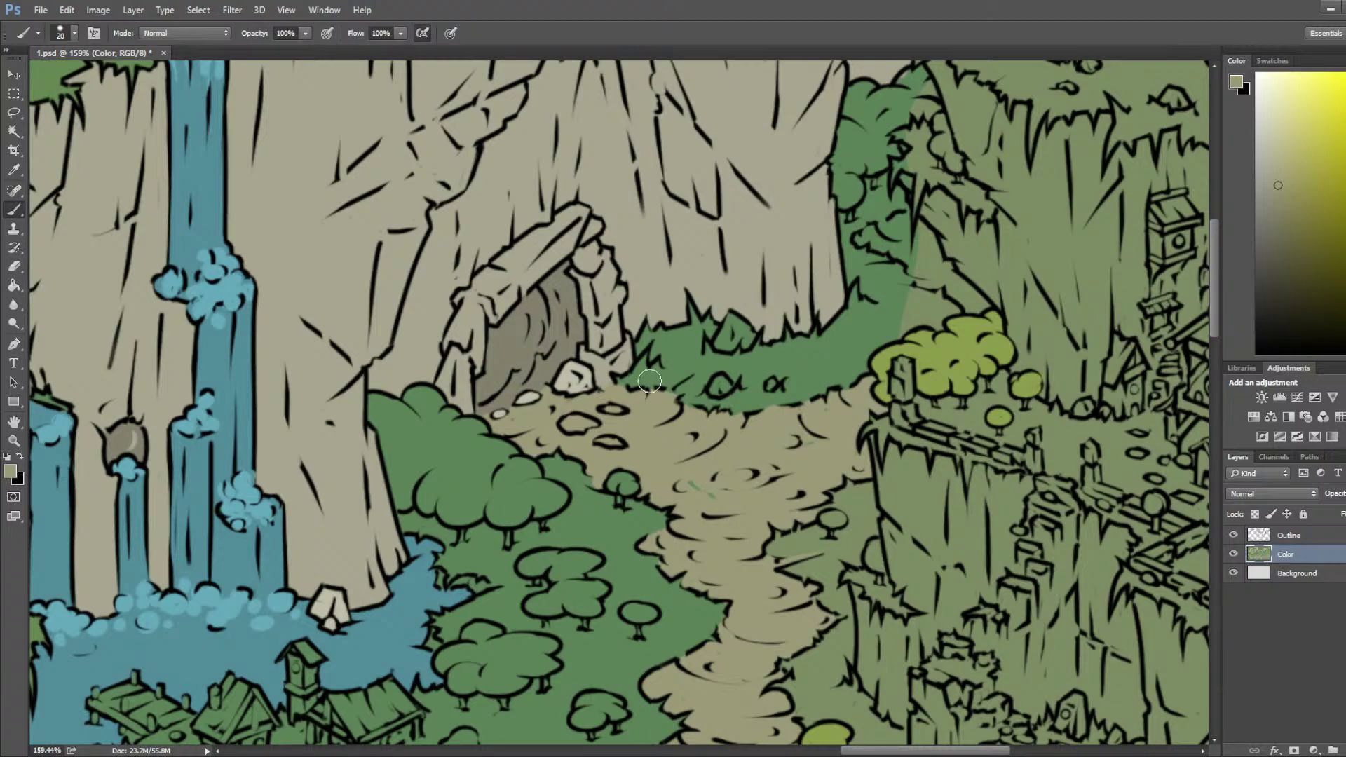
Step: Reduce the brush size to 6 and paint the sampled path tan across the ground at the cave's threshold
{"action": "scroll", "coordinate": [578, 449], "scroll_direction": "up", "scroll_amount": 3}
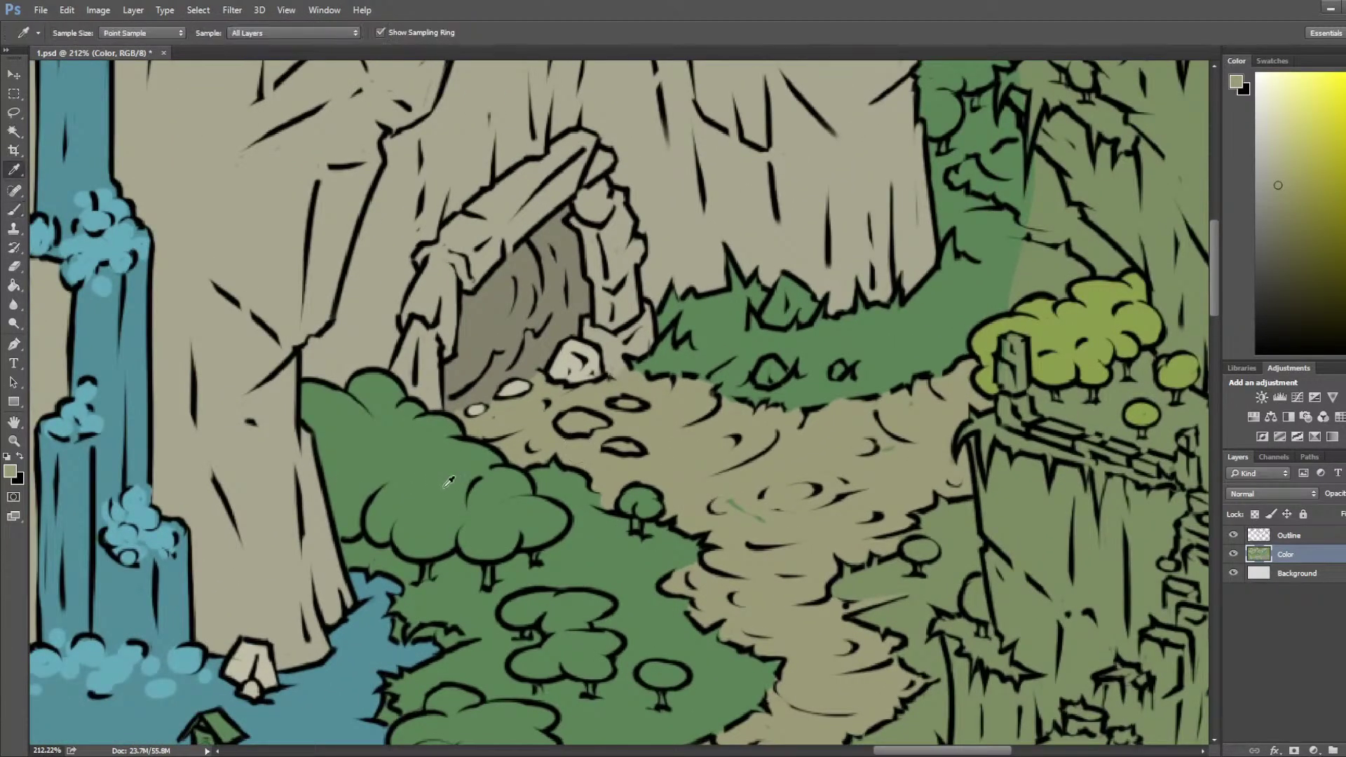
{"action": "left_click", "coordinate": [531, 416], "text": "alt"}
{"action": "key", "text": "bracketleft"}
{"action": "key", "text": "bracketleft"}
{"action": "key", "text": "bracketleft"}
{"action": "mouse_move", "coordinate": [452, 401]}
{"action": "left_mouse_down"}
{"action": "mouse_move", "coordinate": [487, 402]}
{"action": "mouse_move", "coordinate": [520, 379]}
{"action": "left_mouse_up"}
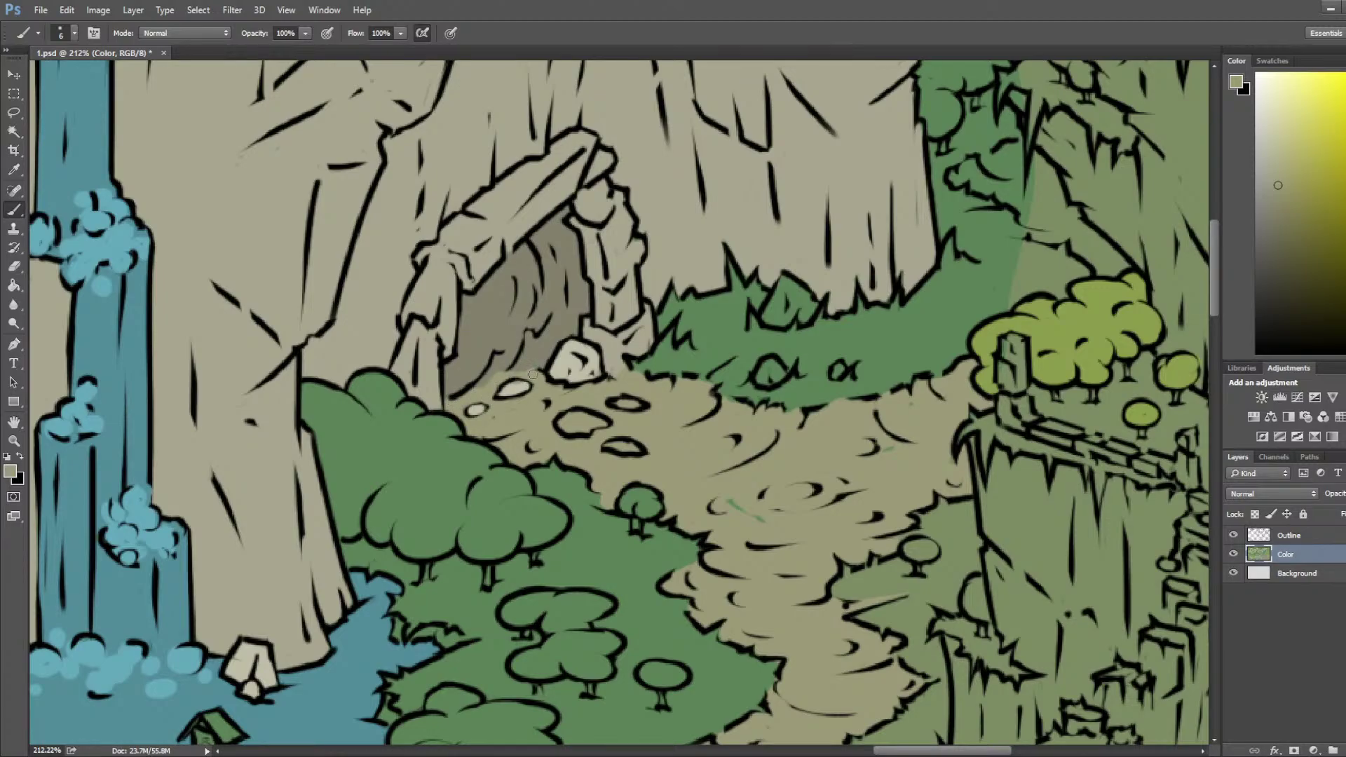
{"action": "left_click", "coordinate": [521, 412], "text": "alt"}
{"action": "left_click", "coordinate": [521, 414], "text": "alt"}
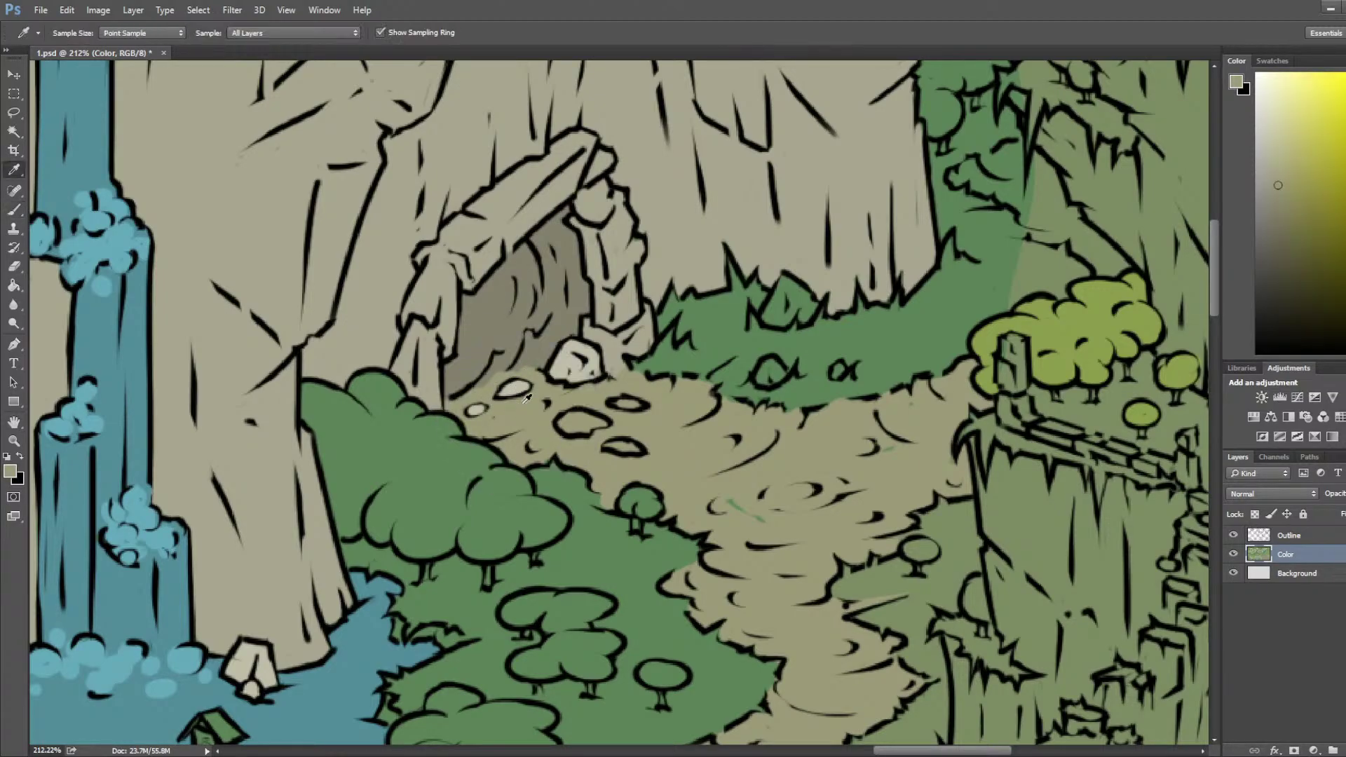
Step: Repaint the boundary between the cave interior and the tan floor, alternately sampling the cave brown and the path tan
{"action": "left_click", "coordinate": [548, 345], "text": "alt"}
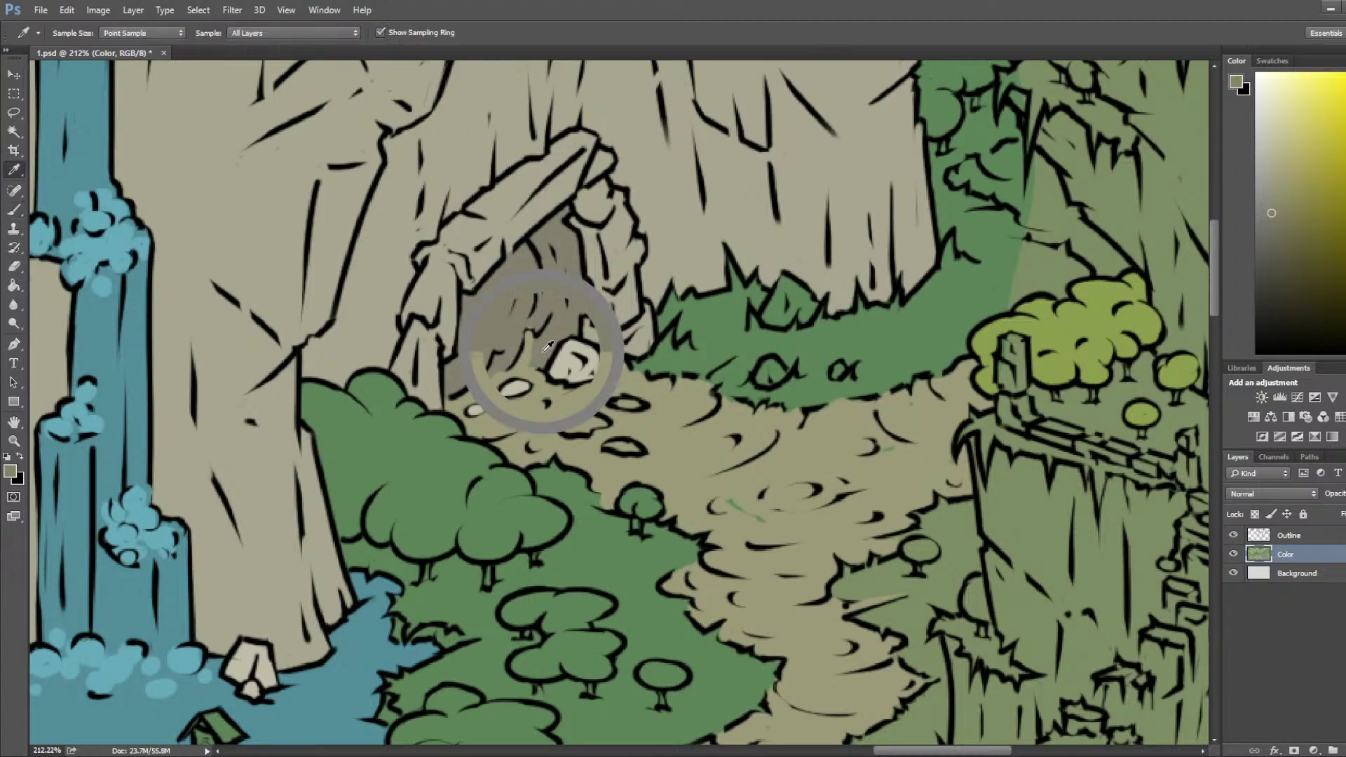
{"action": "left_click", "coordinate": [479, 394], "text": "alt"}
{"action": "left_click_drag", "start_coordinate": [499, 356], "coordinate": [487, 380]}
{"action": "mouse_move", "coordinate": [533, 341]}
{"action": "left_mouse_down"}
{"action": "mouse_move", "coordinate": [548, 331]}
{"action": "mouse_move", "coordinate": [541, 359]}
{"action": "mouse_move", "coordinate": [572, 327]}
{"action": "left_mouse_up"}
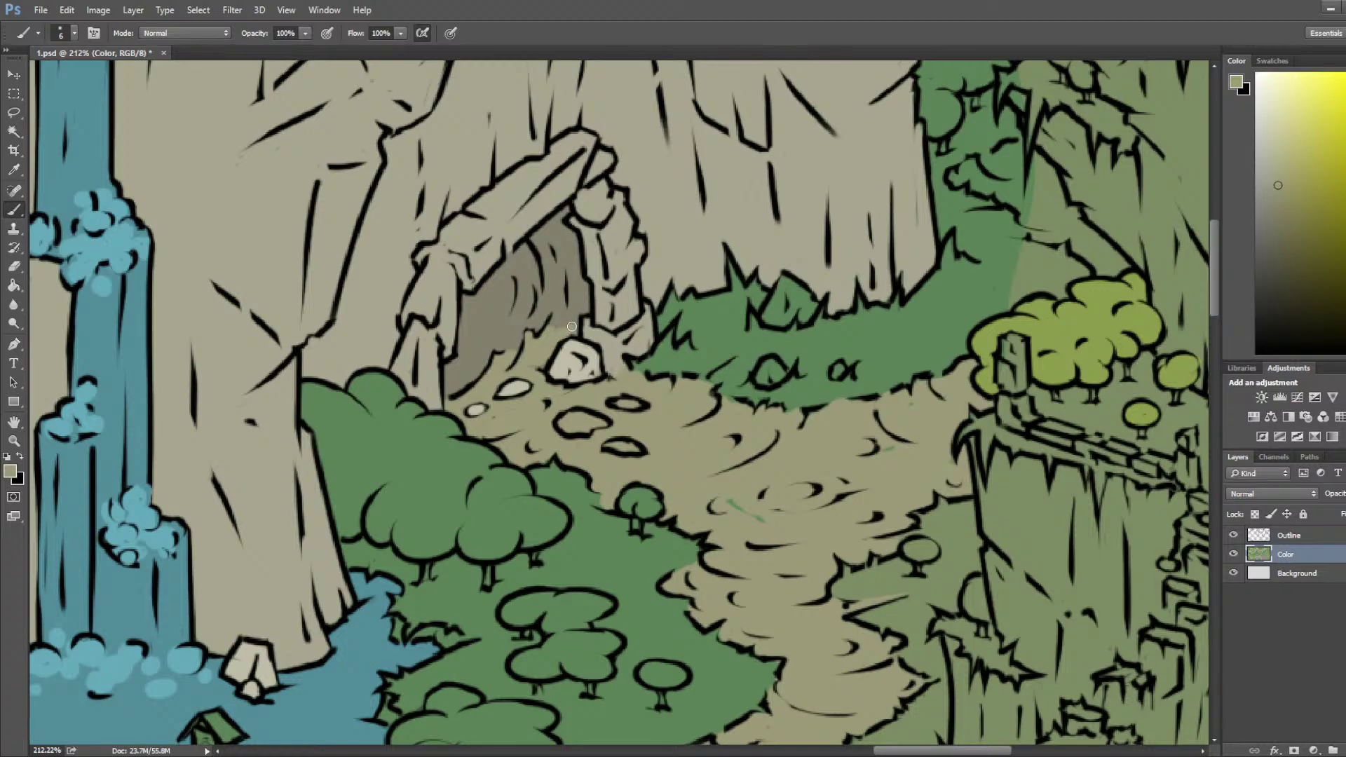
{"action": "left_click", "coordinate": [558, 325]}
{"action": "left_click", "coordinate": [575, 307], "text": "alt"}
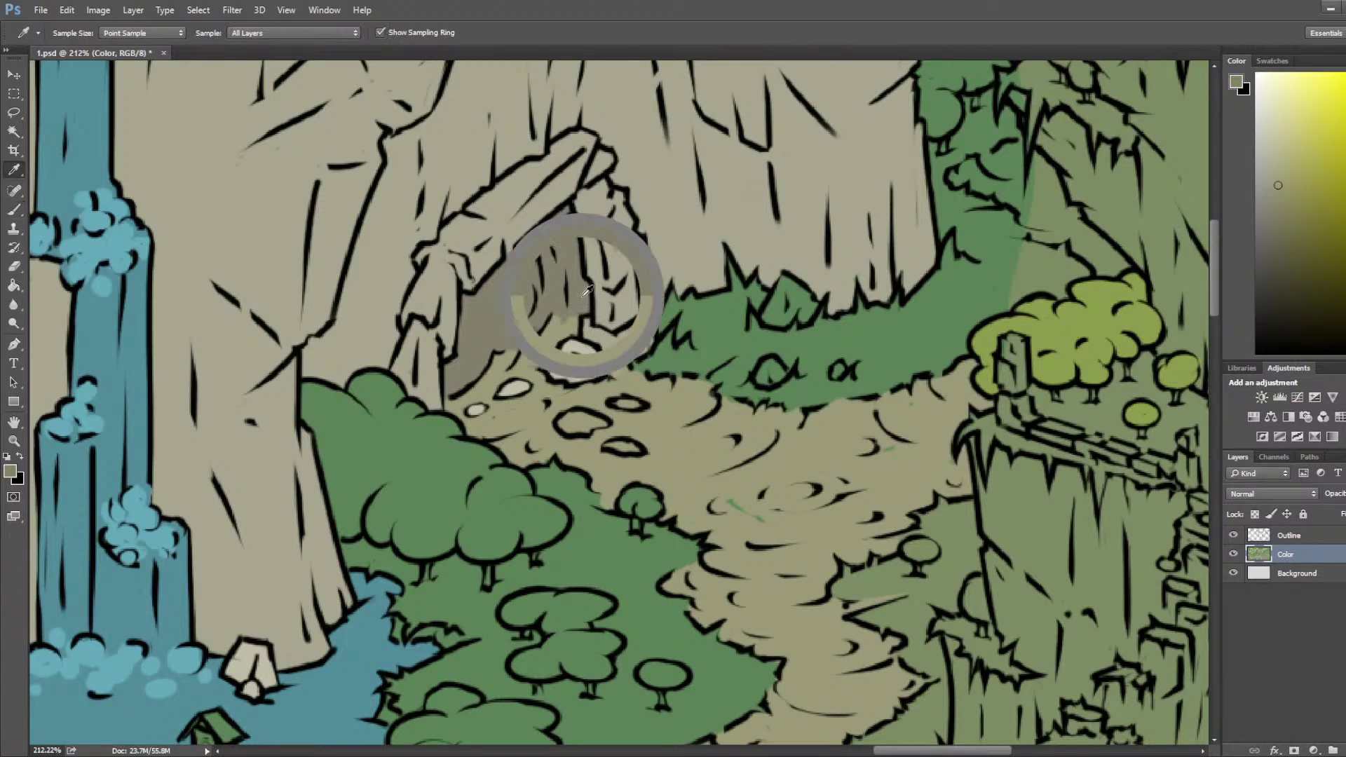
{"action": "left_click_drag", "start_coordinate": [565, 317], "coordinate": [551, 347]}
{"action": "left_click", "coordinate": [574, 320], "text": "alt"}
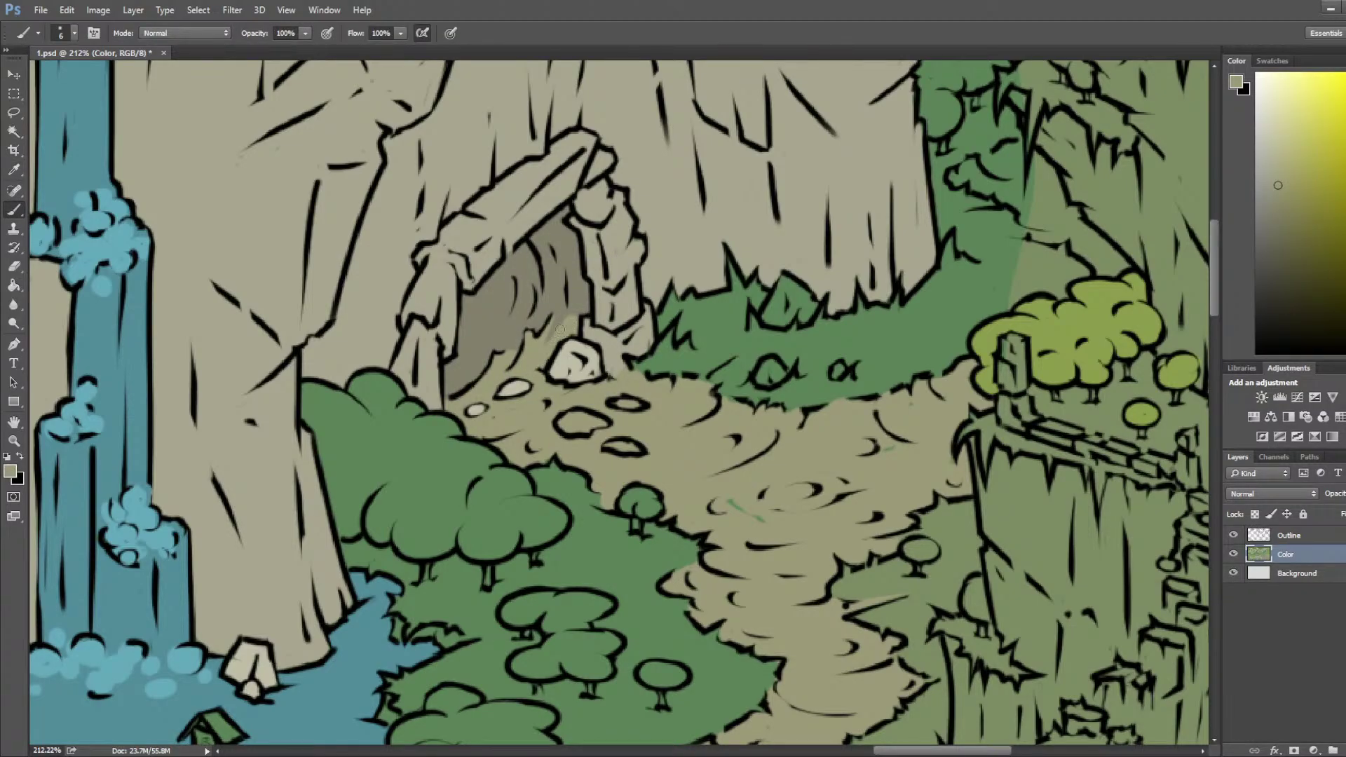
Step: Refine the tan strip along the cave's inner wall beside the stone pillar with sampled cave colours and save the file
{"action": "left_click_drag", "start_coordinate": [570, 273], "coordinate": [541, 347]}
{"action": "left_click", "coordinate": [560, 298], "text": "alt"}
{"action": "key", "text": "ctrl+z"}
{"action": "left_click", "coordinate": [561, 287], "text": "alt"}
{"action": "left_click", "coordinate": [572, 291], "text": "alt"}
{"action": "left_click", "coordinate": [569, 285], "text": "alt"}
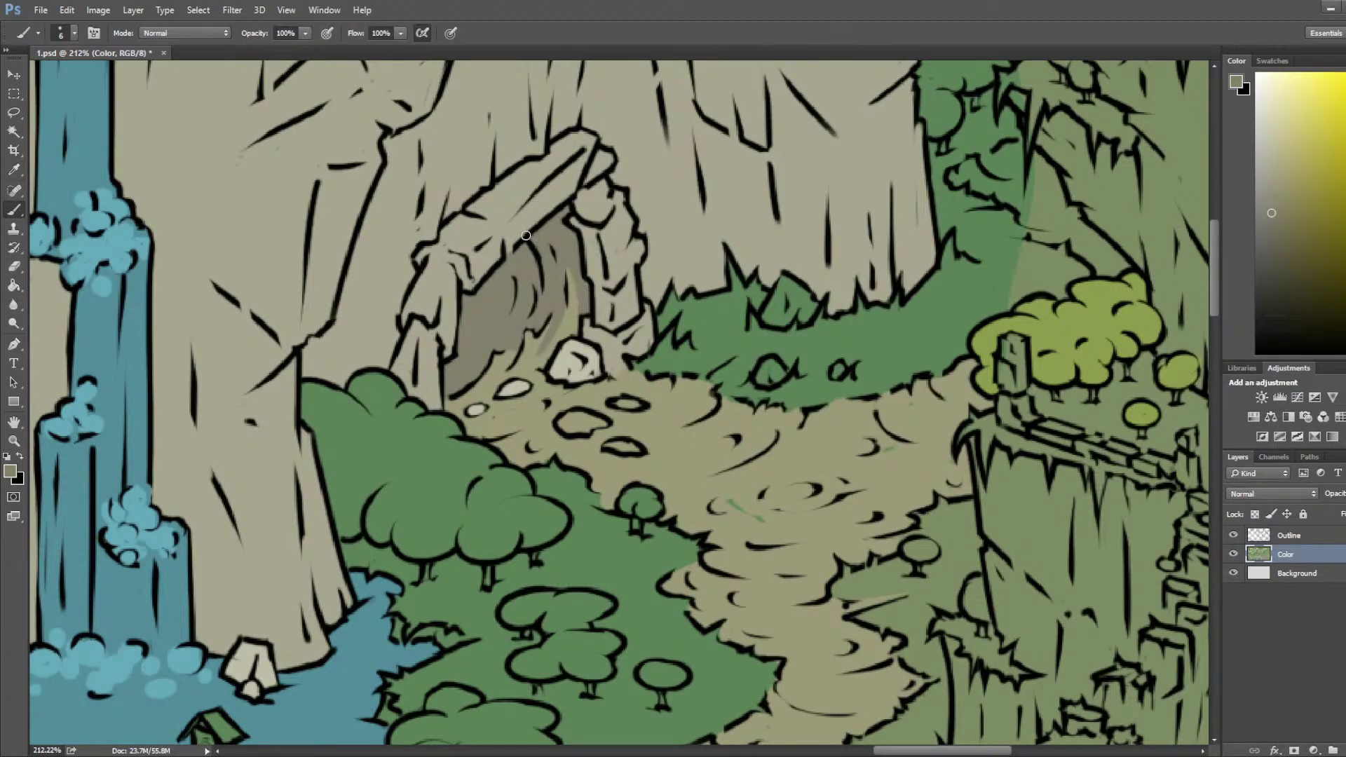
{"action": "scroll", "coordinate": [573, 367], "scroll_direction": "down", "scroll_amount": 6}
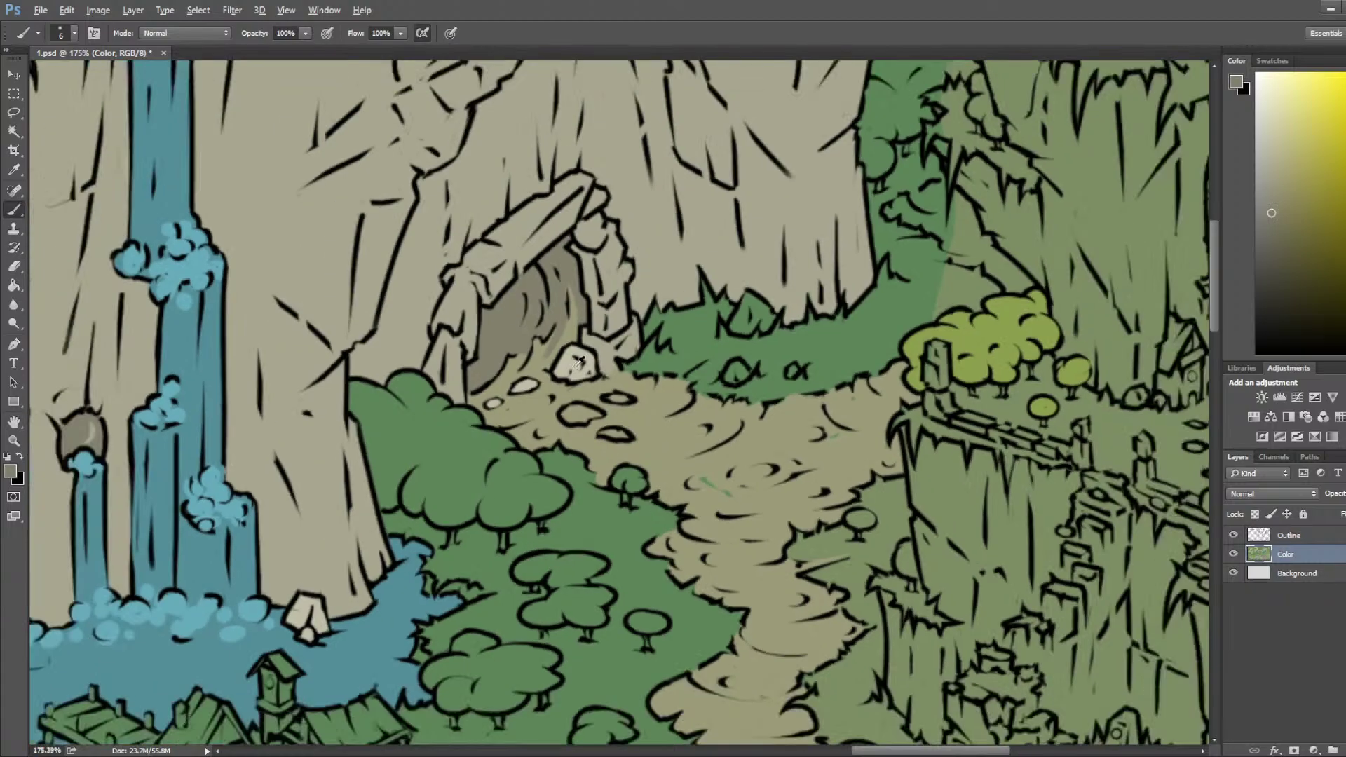
{"action": "key", "text": "ctrl+s"}
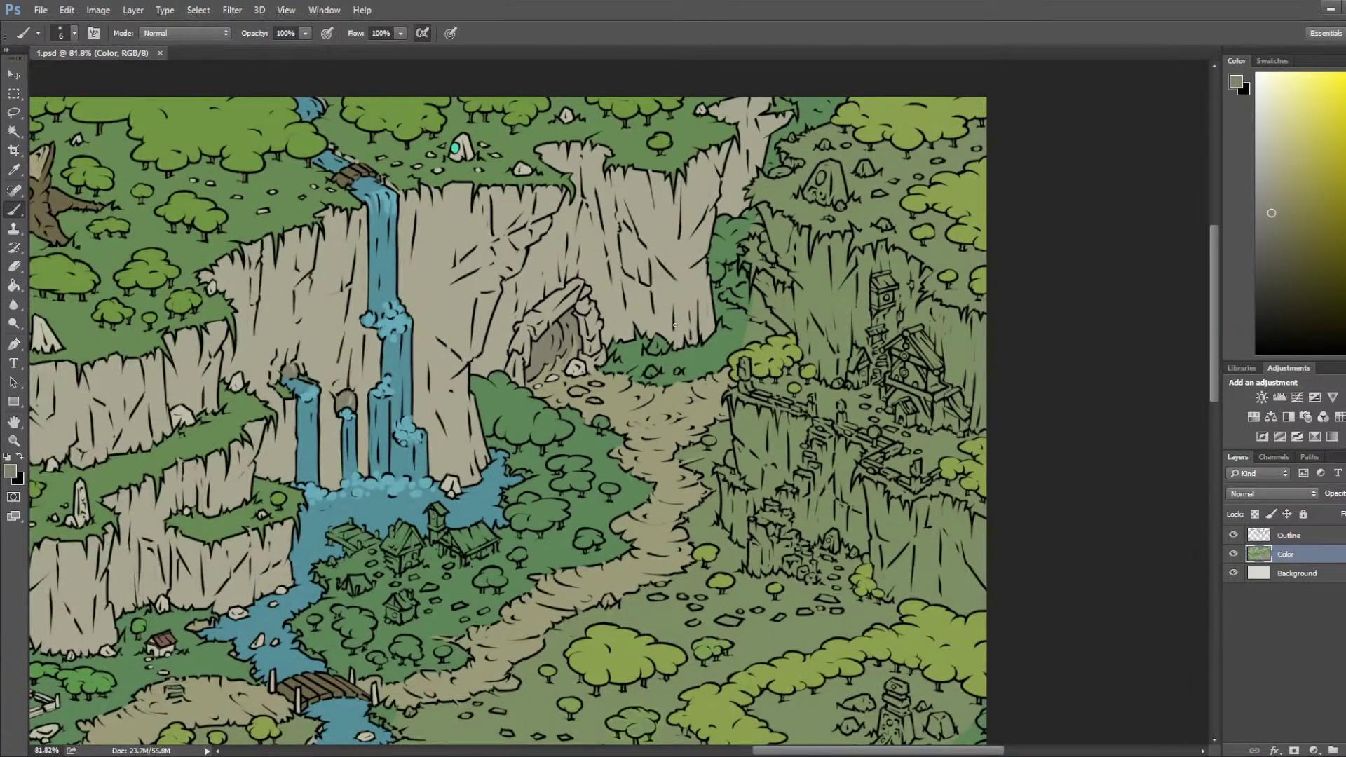
Step: Sample the brown of the large tree stump as the paint colour for the tree trunks by the waterfall village
{"action": "scroll", "coordinate": [738, 348], "scroll_direction": "up", "scroll_amount": 4}
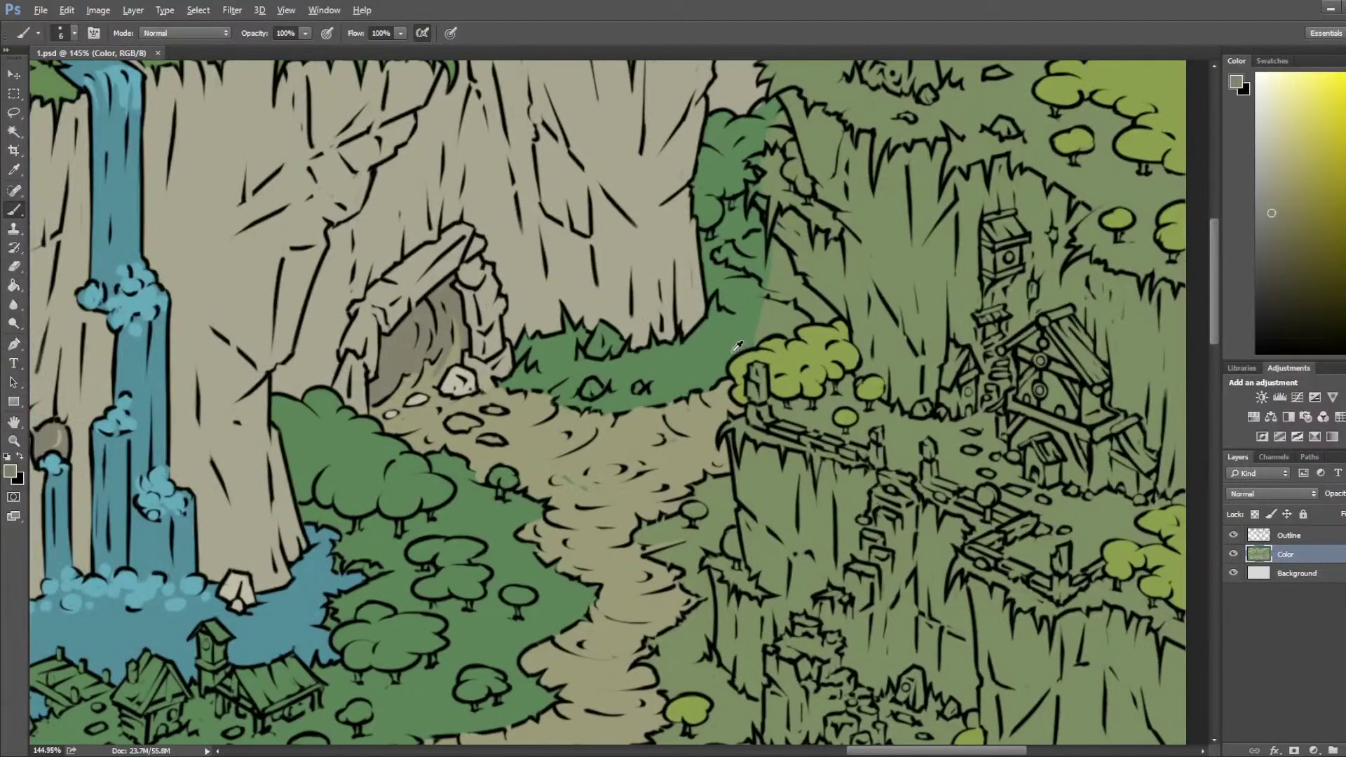
{"action": "left_click_drag", "start_coordinate": [442, 464], "coordinate": [729, 183]}
{"action": "left_click_drag", "start_coordinate": [436, 577], "coordinate": [532, 231]}
{"action": "left_click_drag", "start_coordinate": [399, 561], "coordinate": [556, 430]}
{"action": "scroll", "coordinate": [556, 442], "scroll_direction": "down", "scroll_amount": 2}
{"action": "key", "text": "alt"}
{"action": "scroll", "coordinate": [469, 354], "scroll_direction": "up", "scroll_amount": 3}
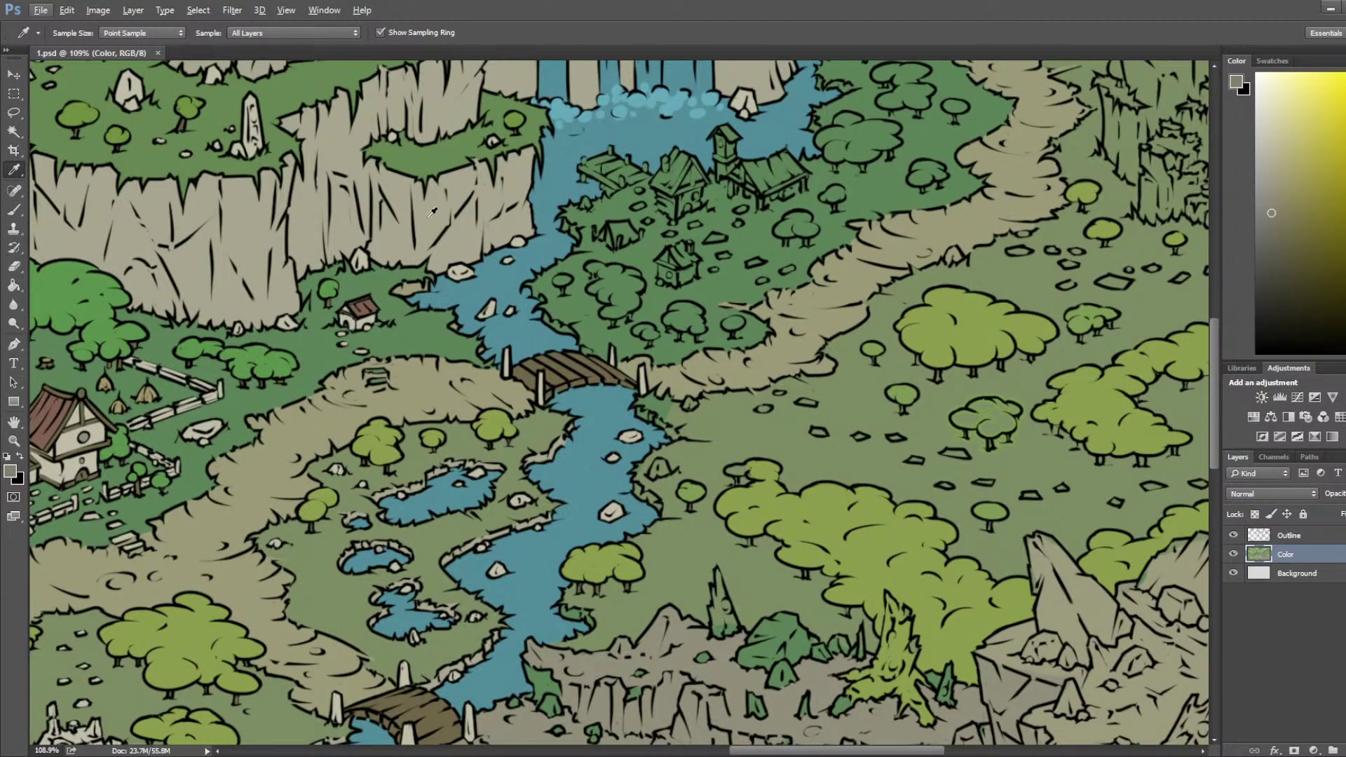
{"action": "scroll", "coordinate": [258, 405], "scroll_direction": "up", "scroll_amount": 3}
{"action": "scroll", "coordinate": [119, 433], "scroll_direction": "down", "scroll_amount": 6}
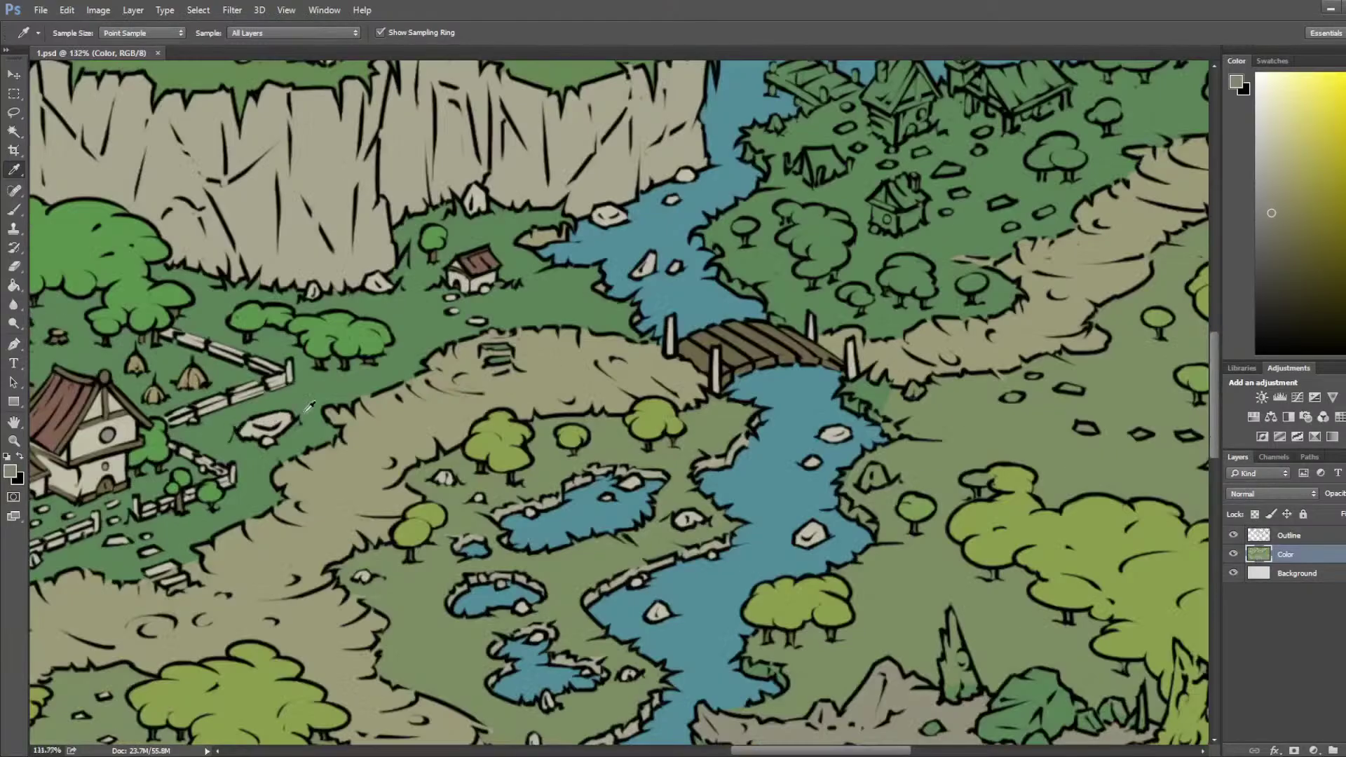
{"action": "scroll", "coordinate": [301, 172], "scroll_direction": "up", "scroll_amount": 10}
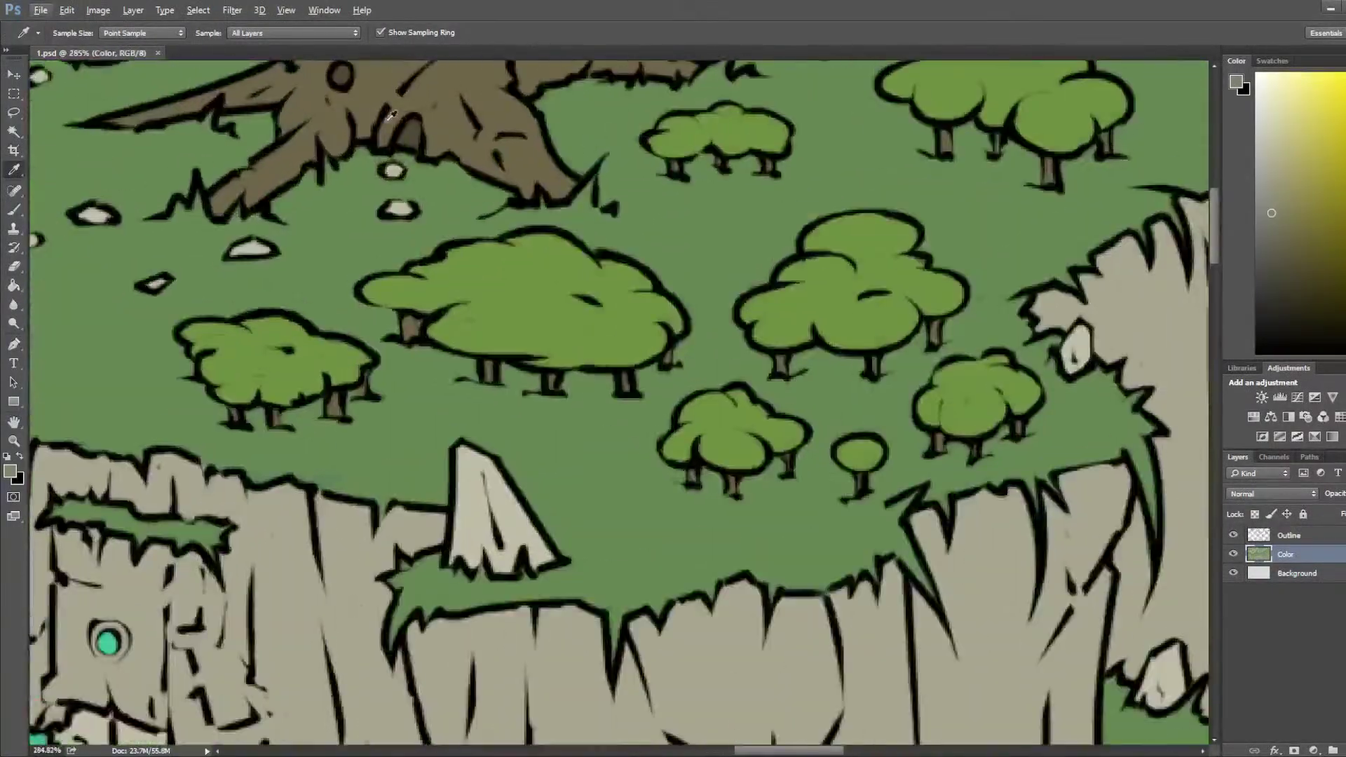
{"action": "scroll", "coordinate": [582, 335], "scroll_direction": "down", "scroll_amount": 6}
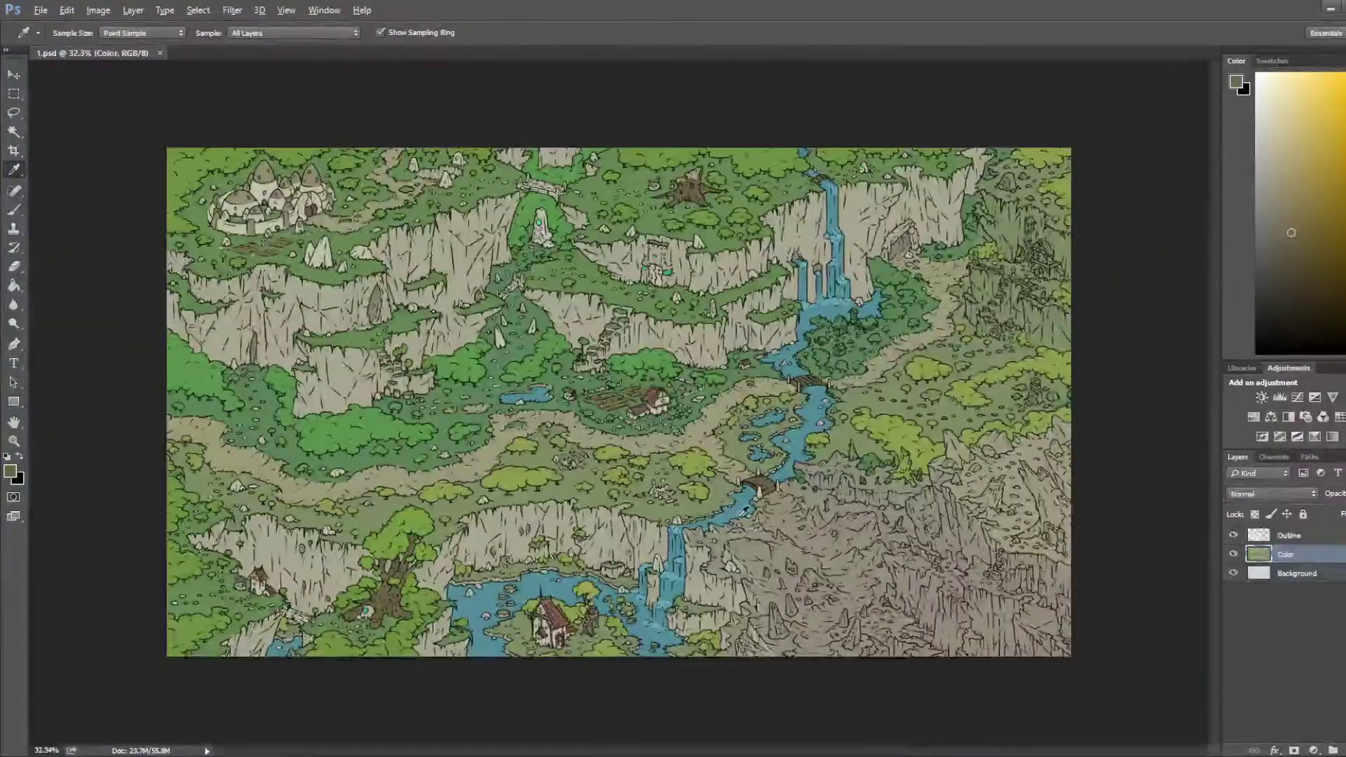
{"action": "scroll", "coordinate": [925, 343], "scroll_direction": "up", "scroll_amount": 4}
{"action": "scroll", "coordinate": [925, 342], "scroll_direction": "up", "scroll_amount": 4}
{"action": "left_click_drag", "start_coordinate": [859, 288], "coordinate": [501, 654]}
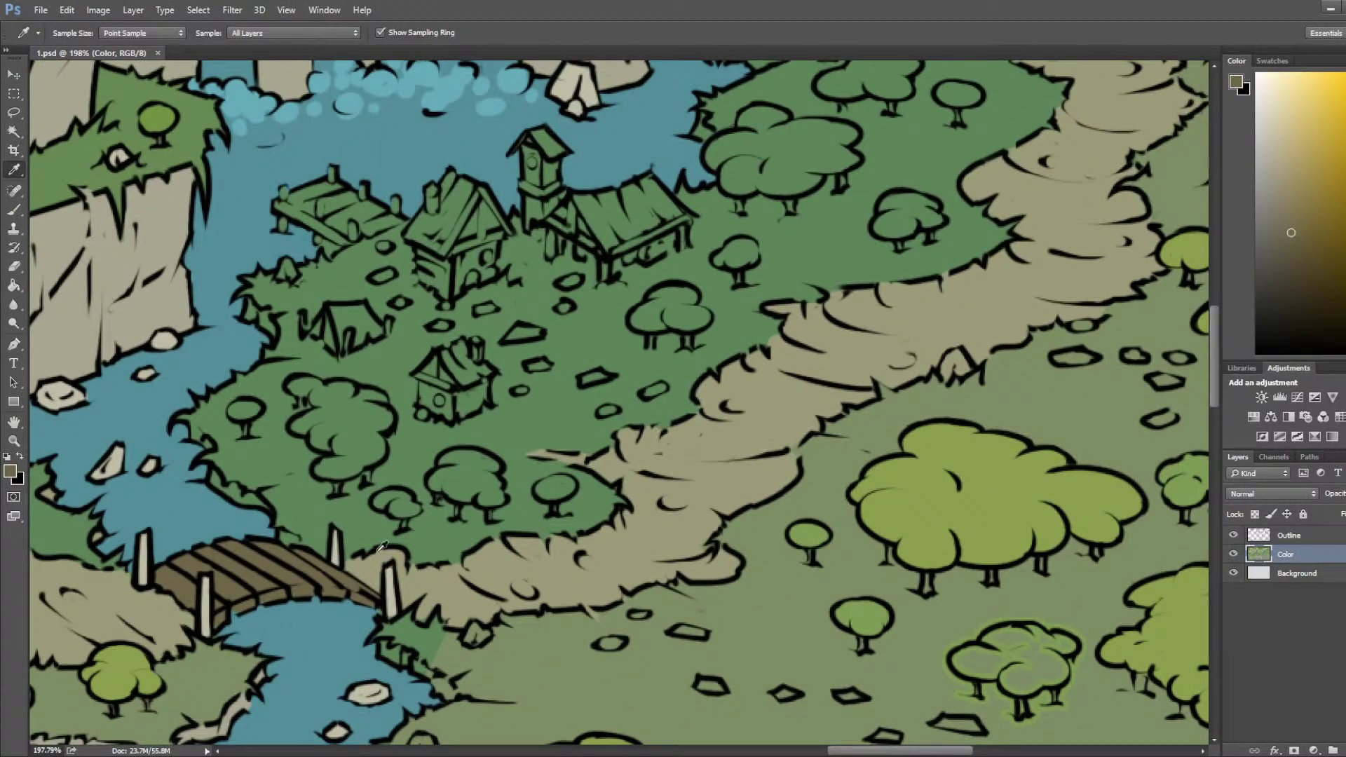
Step: Paint the trunks of the village trees near the bridge brown with a size 4 brush, sampling ground green and brown for corrections
{"action": "scroll", "coordinate": [449, 556], "scroll_direction": "up", "scroll_amount": 1}
{"action": "key", "text": "b"}
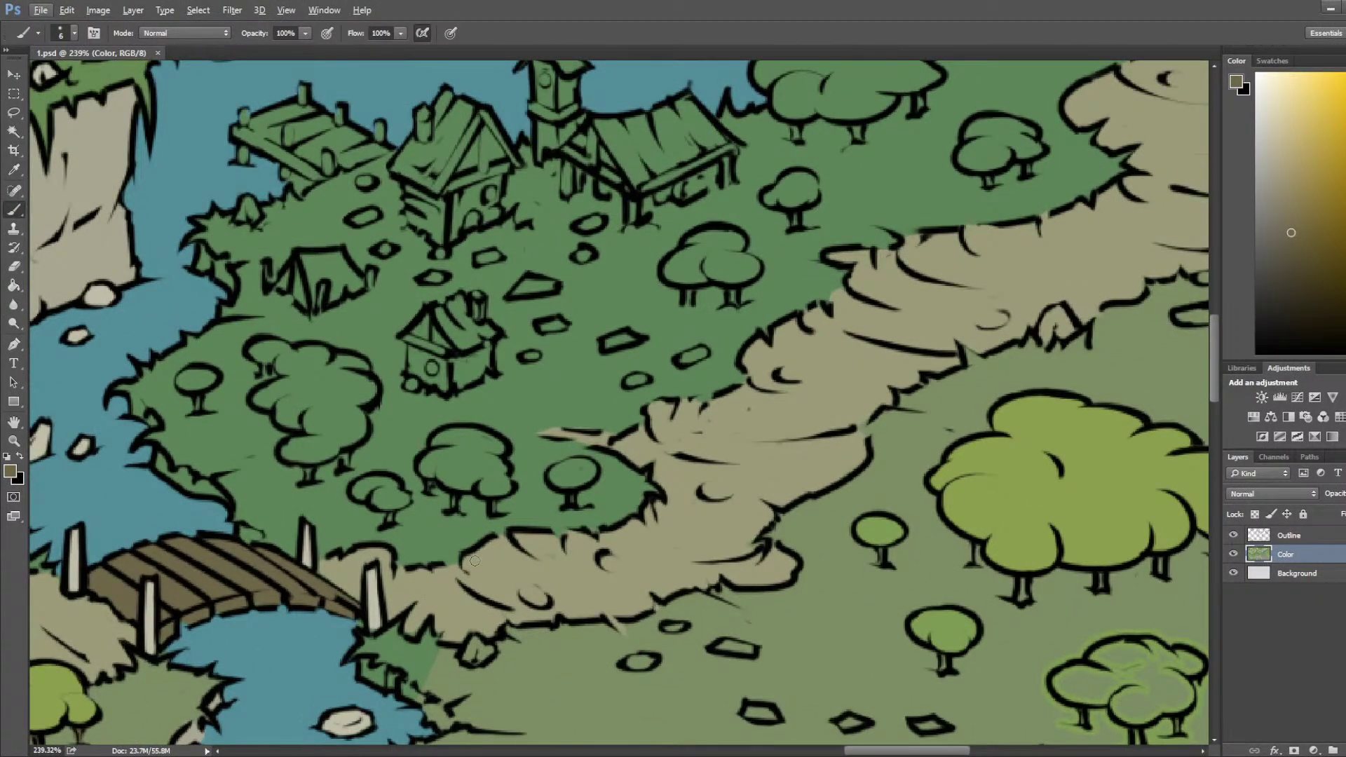
{"action": "key", "text": "bracketleft"}
{"action": "key", "text": "bracketleft"}
{"action": "left_click_drag", "start_coordinate": [197, 406], "coordinate": [288, 474]}
{"action": "scroll", "coordinate": [295, 489], "scroll_direction": "down", "scroll_amount": 2}
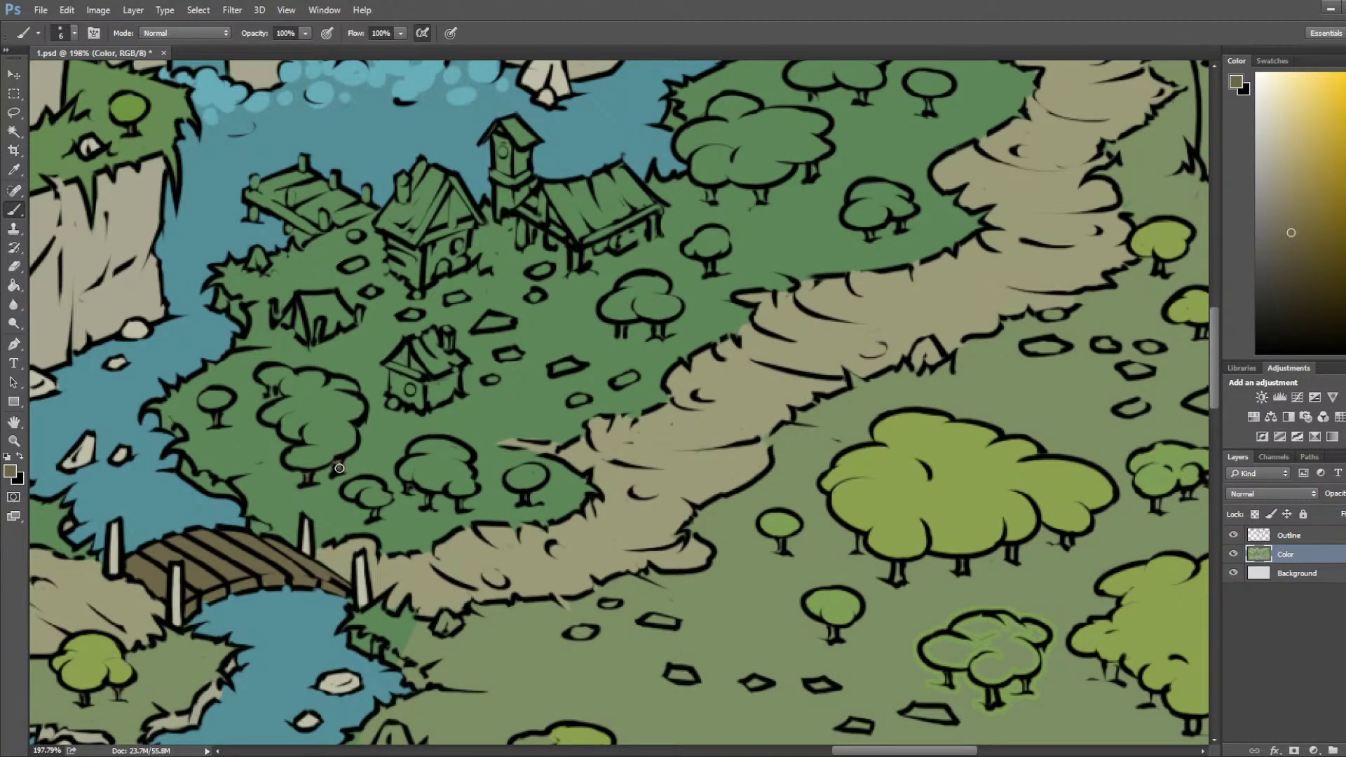
{"action": "left_click", "coordinate": [365, 454], "text": "alt"}
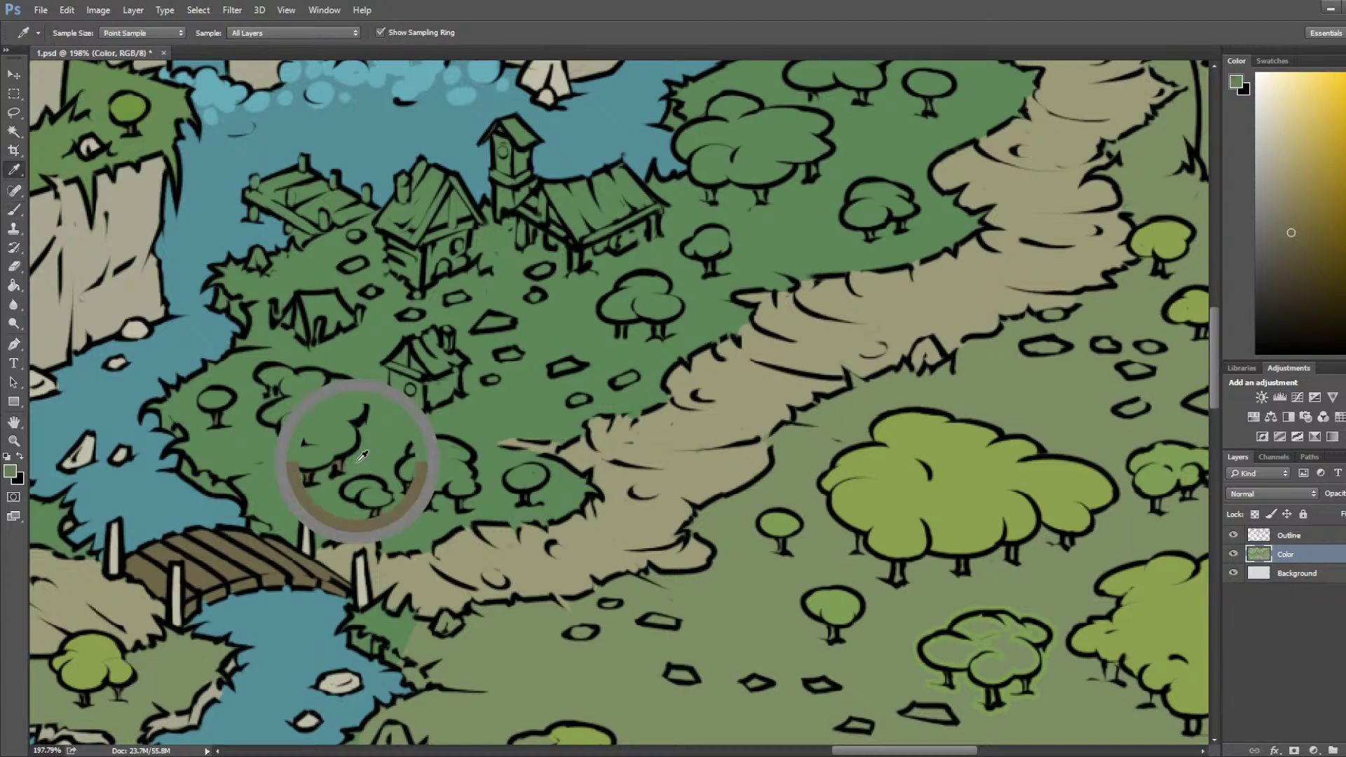
{"action": "left_click", "coordinate": [252, 542], "text": "alt"}
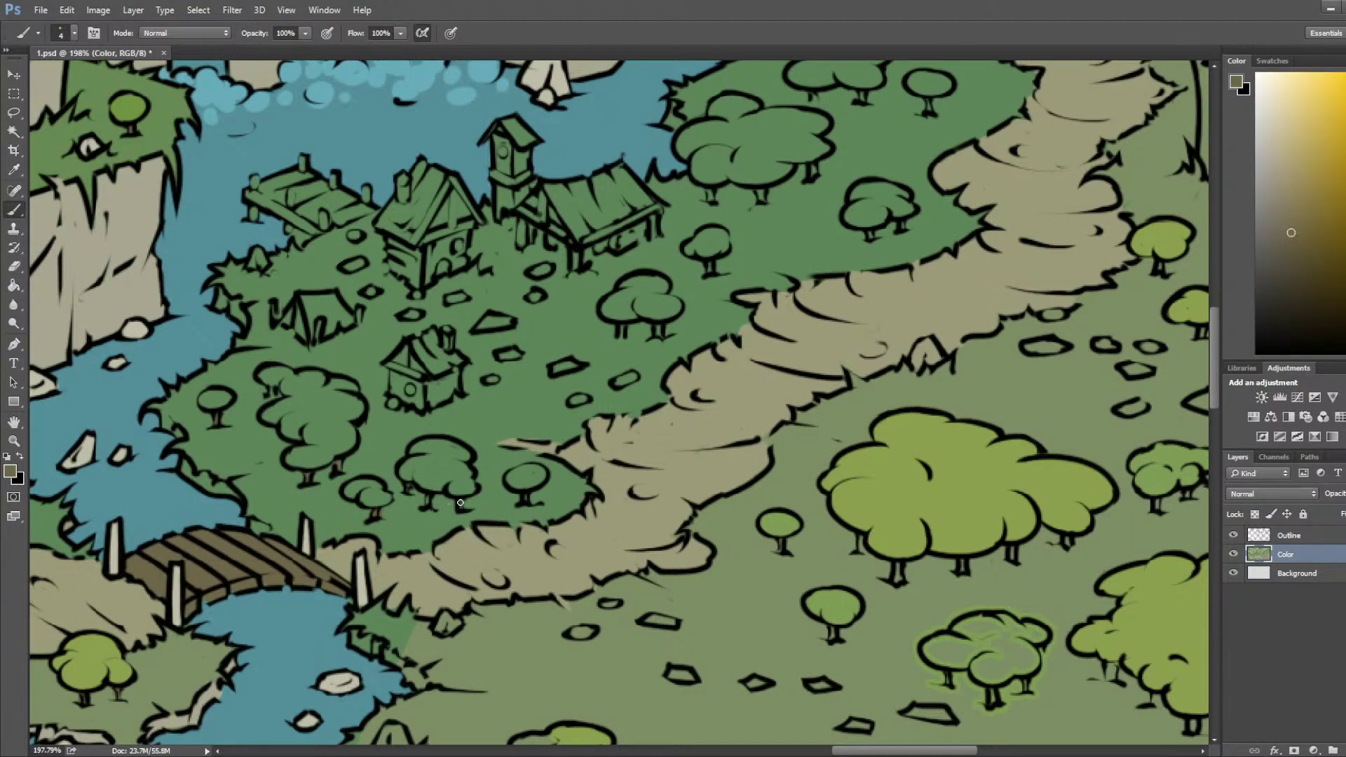
{"action": "left_click", "coordinate": [406, 499], "text": "alt"}
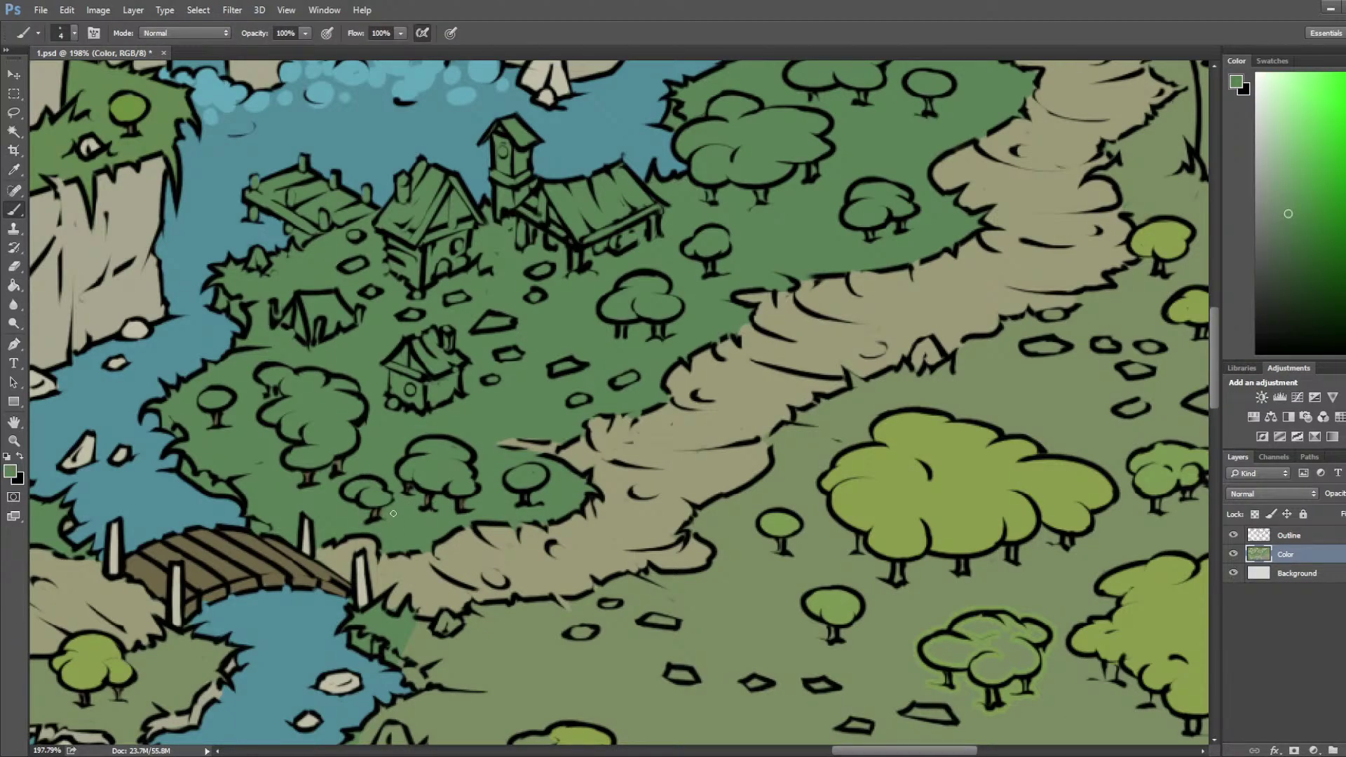
Step: Clean up the outline around the smallest tree's trunk near the bridge on the Outline layer and return to brushing on the Color layer
{"action": "key", "text": "x"}
{"action": "left_click", "coordinate": [1282, 535]}
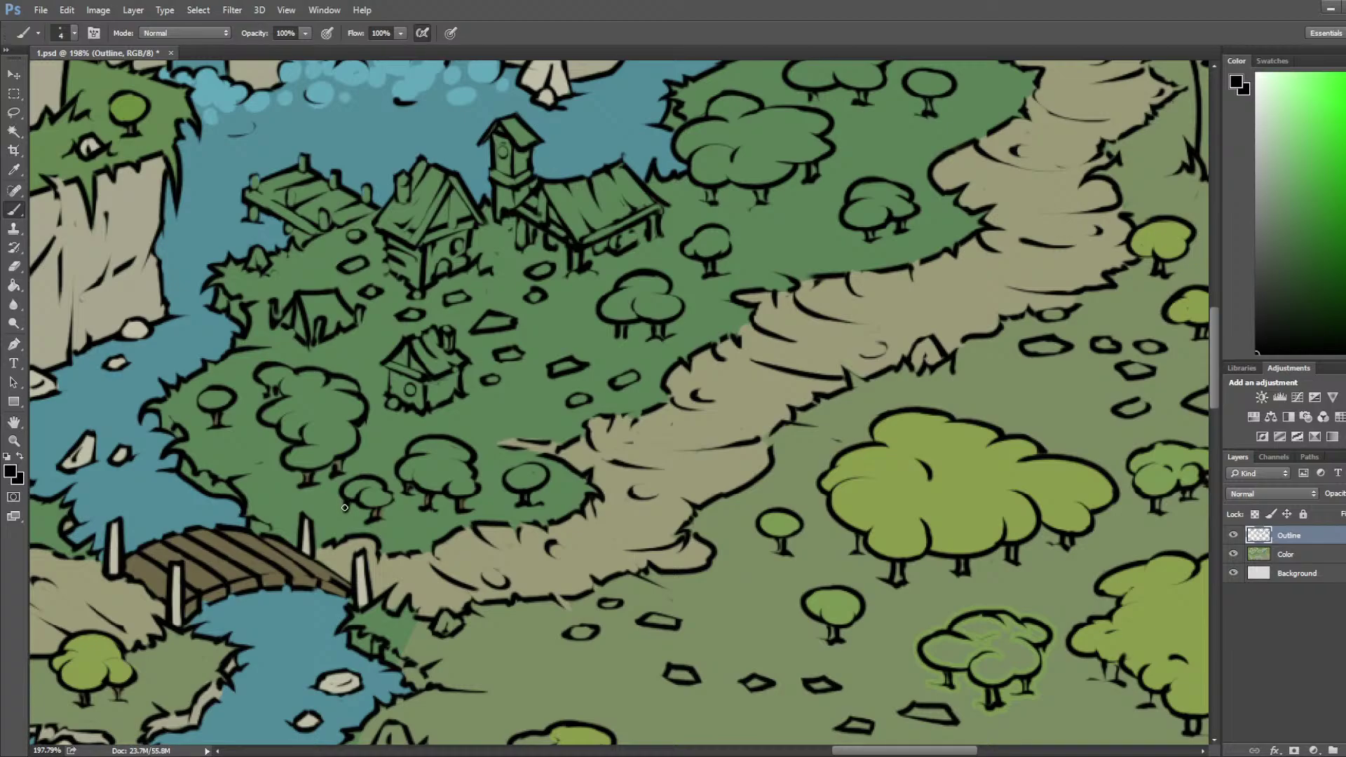
{"action": "key", "text": "e"}
{"action": "left_click_drag", "start_coordinate": [362, 516], "coordinate": [352, 517]}
{"action": "key", "text": "b"}
{"action": "key", "text": "e"}
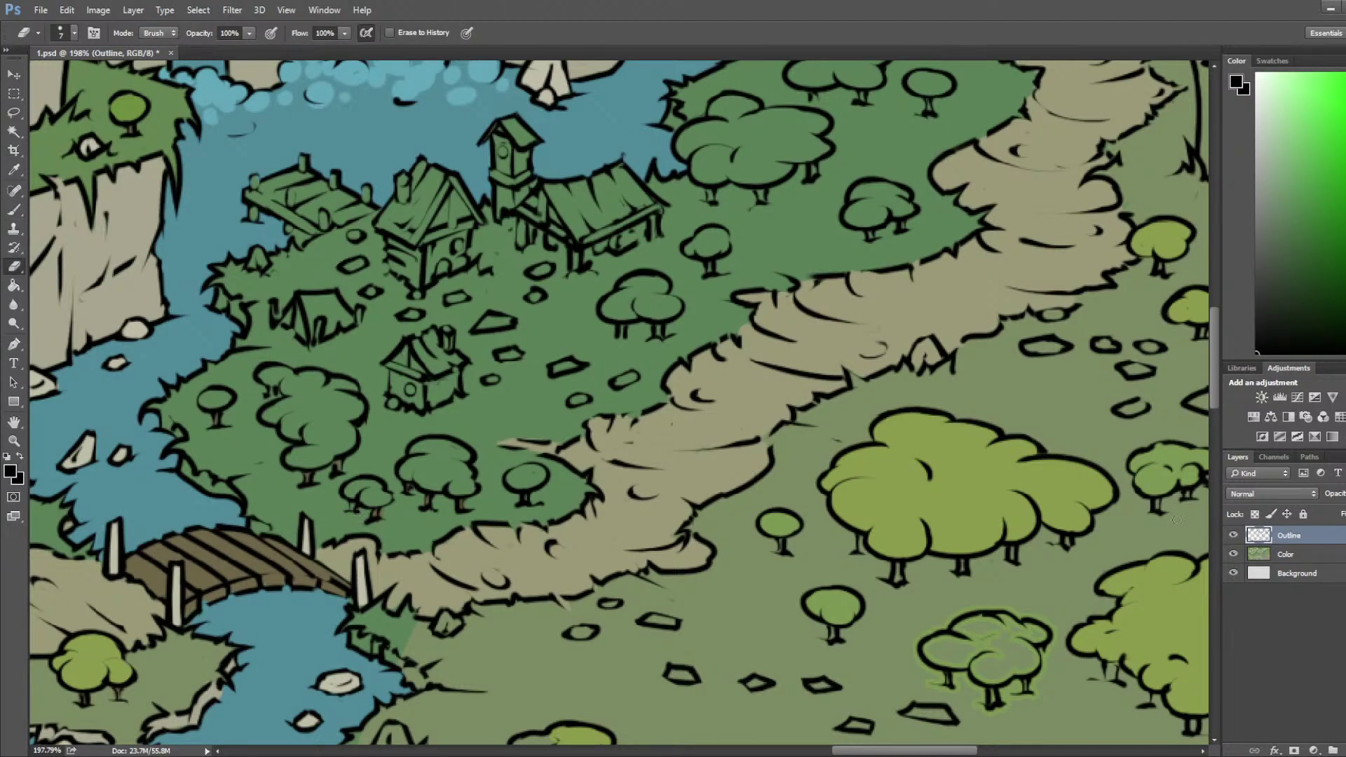
{"action": "left_click", "coordinate": [1285, 553]}
{"action": "key", "text": "b"}
Step: Sample the bright green of the tree beside the small red-roofed cottage and paint the crowns of three small village trees
{"action": "left_click", "coordinate": [219, 458], "text": "alt"}
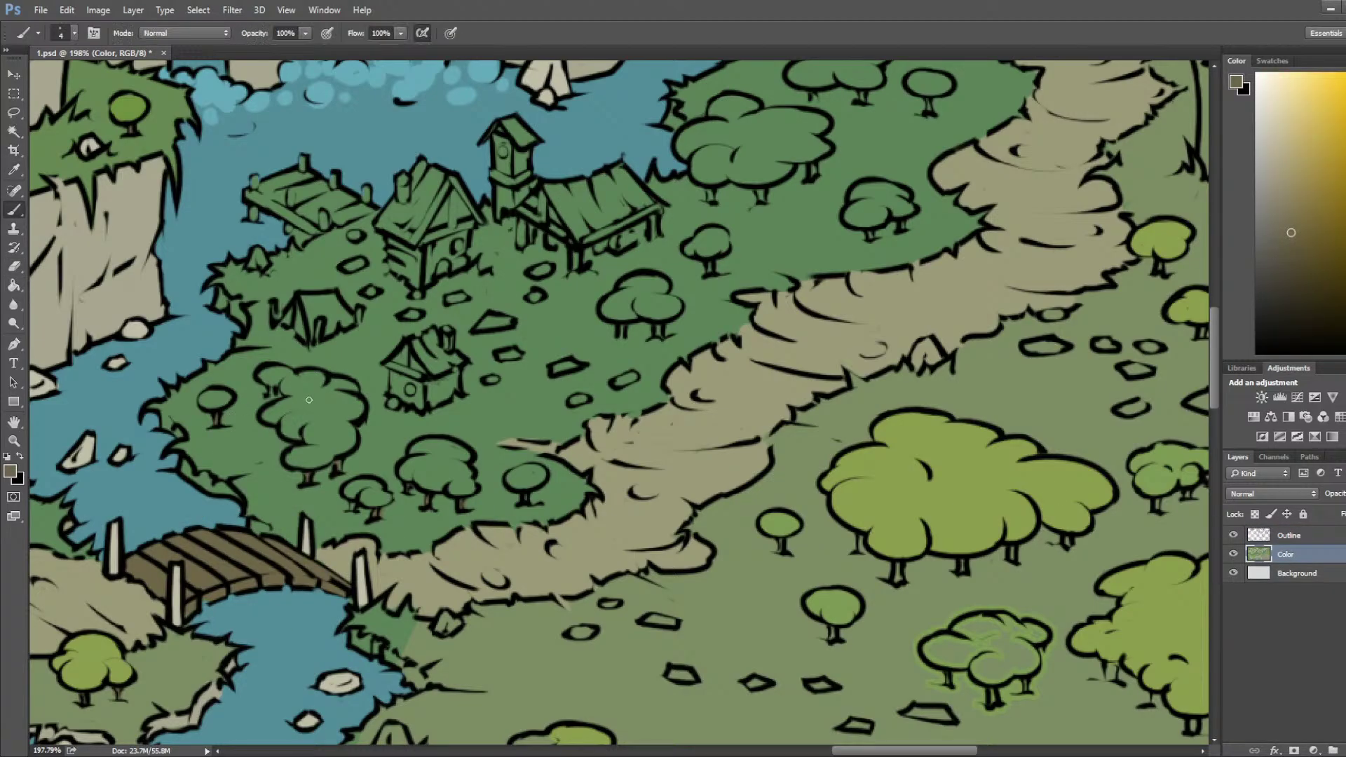
{"action": "left_click_drag", "start_coordinate": [324, 514], "coordinate": [593, 450]}
{"action": "left_click", "coordinate": [353, 586], "text": "alt"}
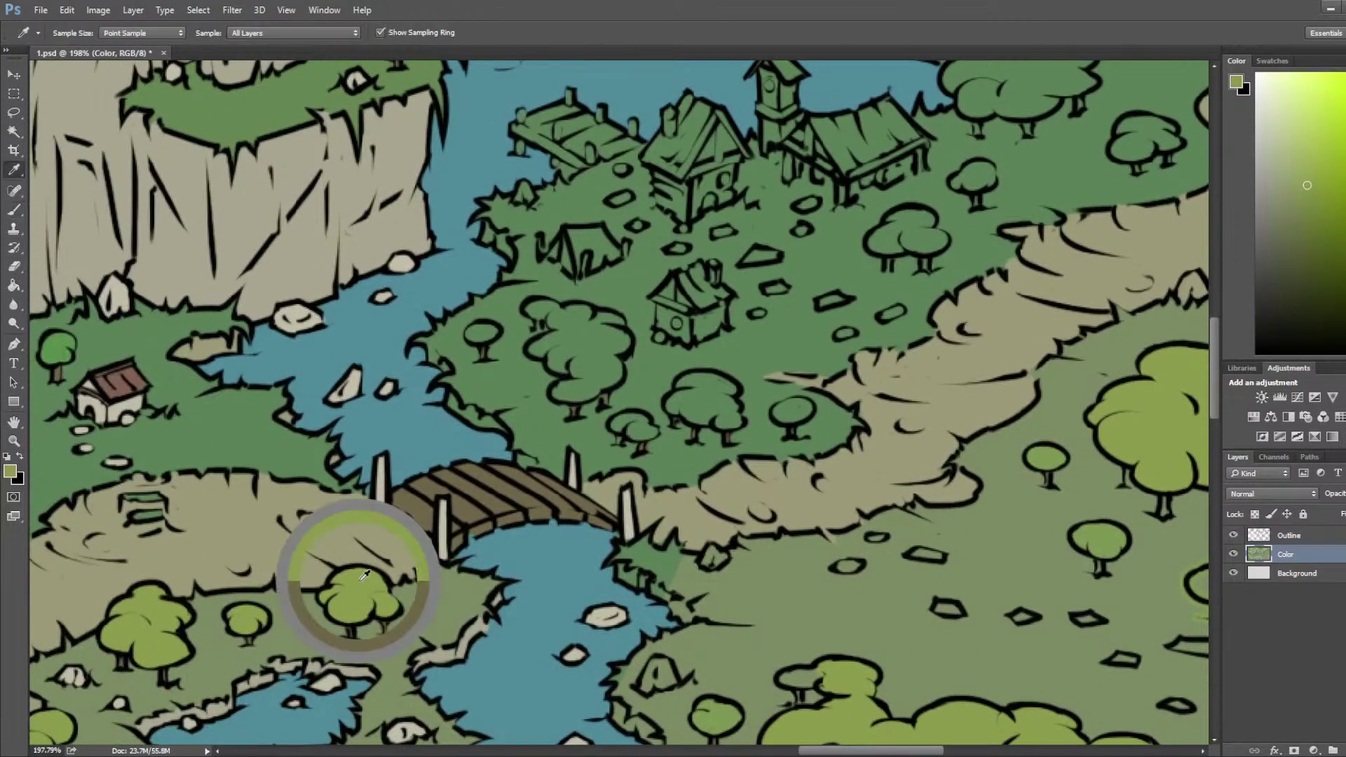
{"action": "left_click", "coordinate": [63, 338], "text": "alt"}
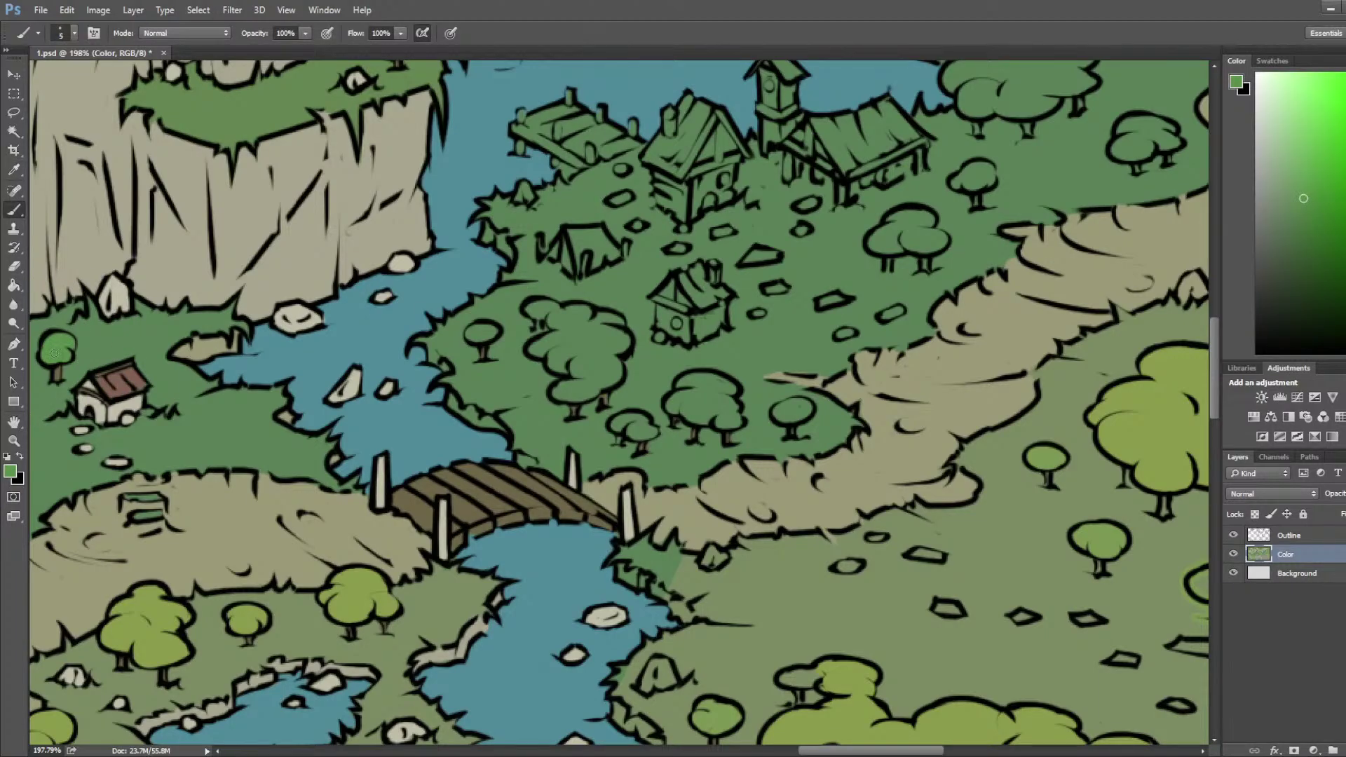
{"action": "key", "text": "bracketleft"}
{"action": "left_click_drag", "start_coordinate": [478, 333], "coordinate": [487, 330]}
{"action": "left_click_drag", "start_coordinate": [633, 424], "coordinate": [621, 427]}
{"action": "left_click_drag", "start_coordinate": [788, 417], "coordinate": [792, 408]}
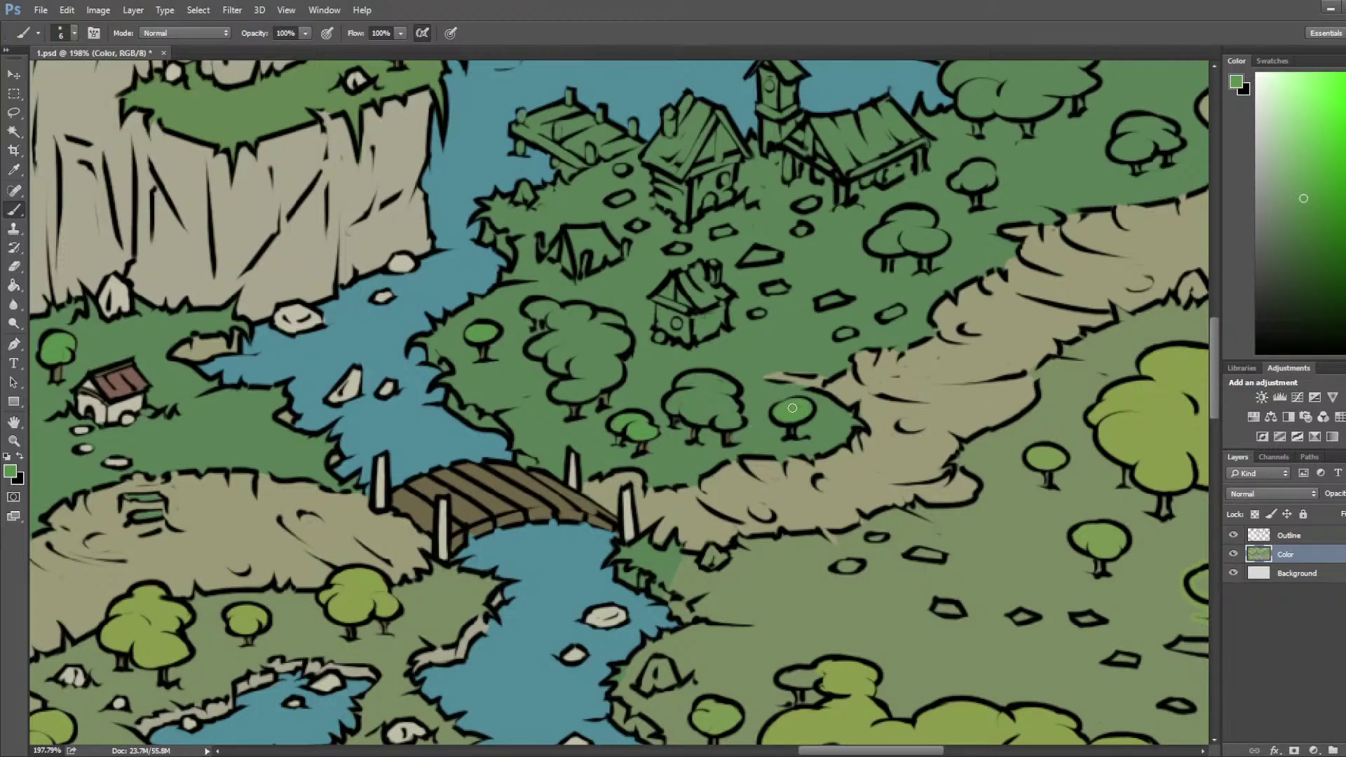
Step: Sample the darker ground green around the small village trees and save the file
{"action": "left_click", "coordinate": [519, 484], "text": "alt"}
{"action": "left_click", "coordinate": [604, 434], "text": "alt"}
{"action": "scroll", "coordinate": [619, 404], "scroll_direction": "down", "scroll_amount": 2}
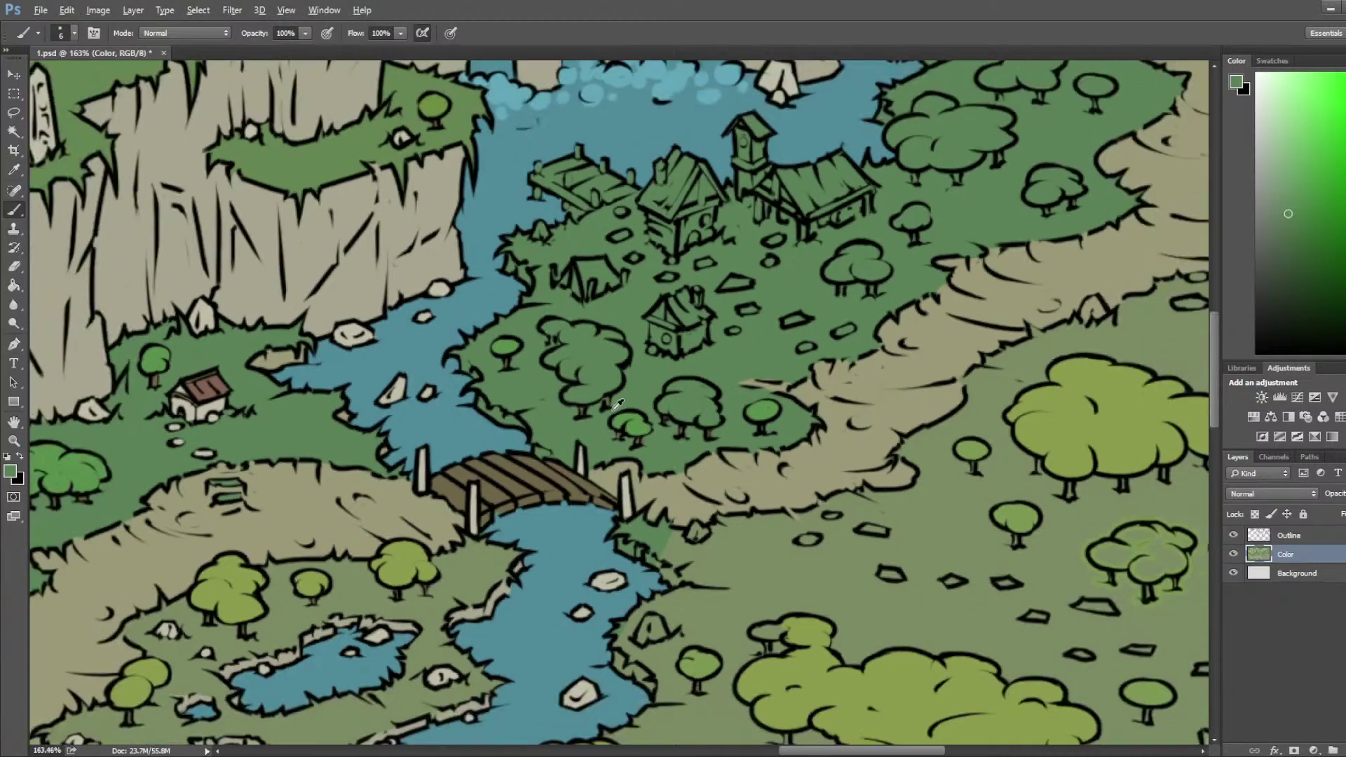
{"action": "scroll", "coordinate": [618, 403], "scroll_direction": "down", "scroll_amount": 4}
{"action": "key", "text": "ctrl+s"}
{"action": "left_click_drag", "start_coordinate": [877, 378], "coordinate": [818, 523]}
{"action": "scroll", "coordinate": [821, 522], "scroll_direction": "down", "scroll_amount": 1}
{"action": "key", "text": "ctrl+s"}
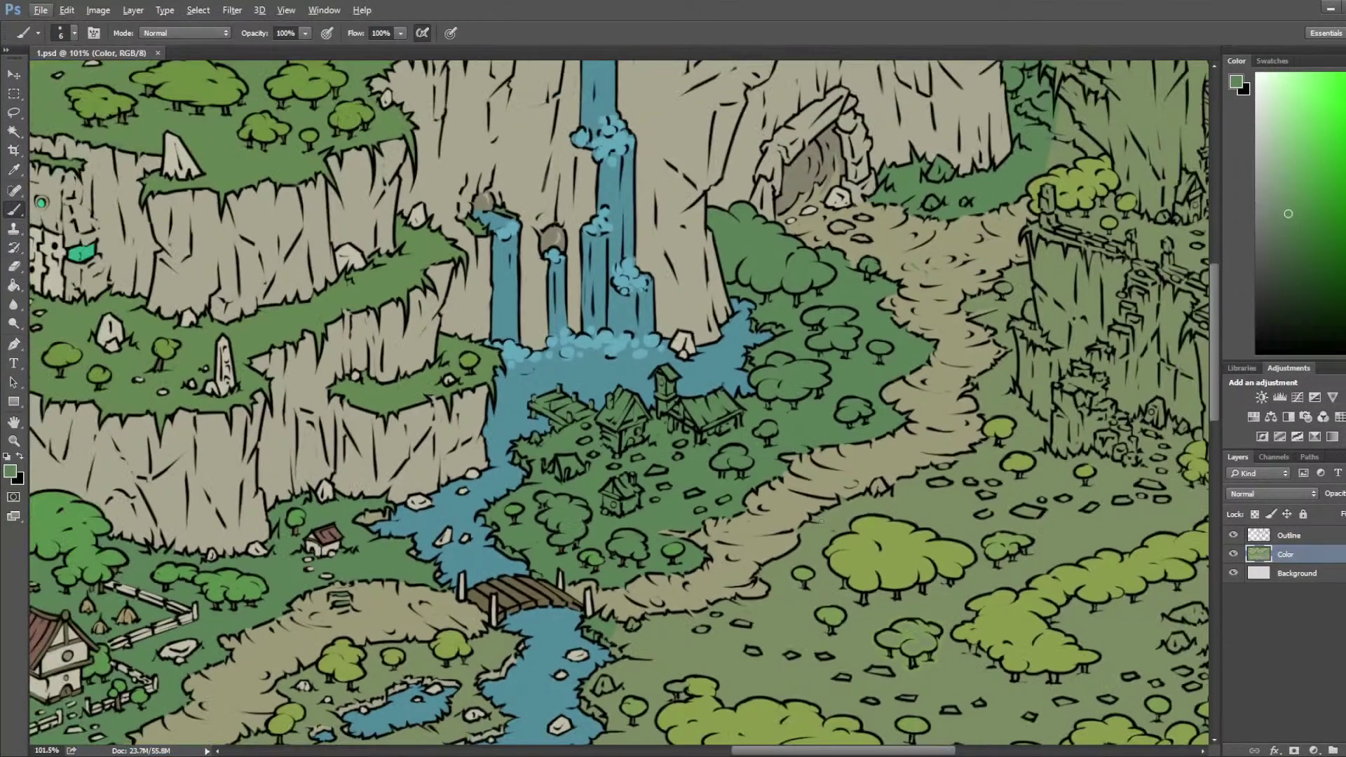
Step: Sample the trunk brown, paint the trunks of the trees between the village houses and the path, and save the file
{"action": "scroll", "coordinate": [820, 522], "scroll_direction": "up", "scroll_amount": 2}
{"action": "left_click", "coordinate": [656, 459], "text": "alt"}
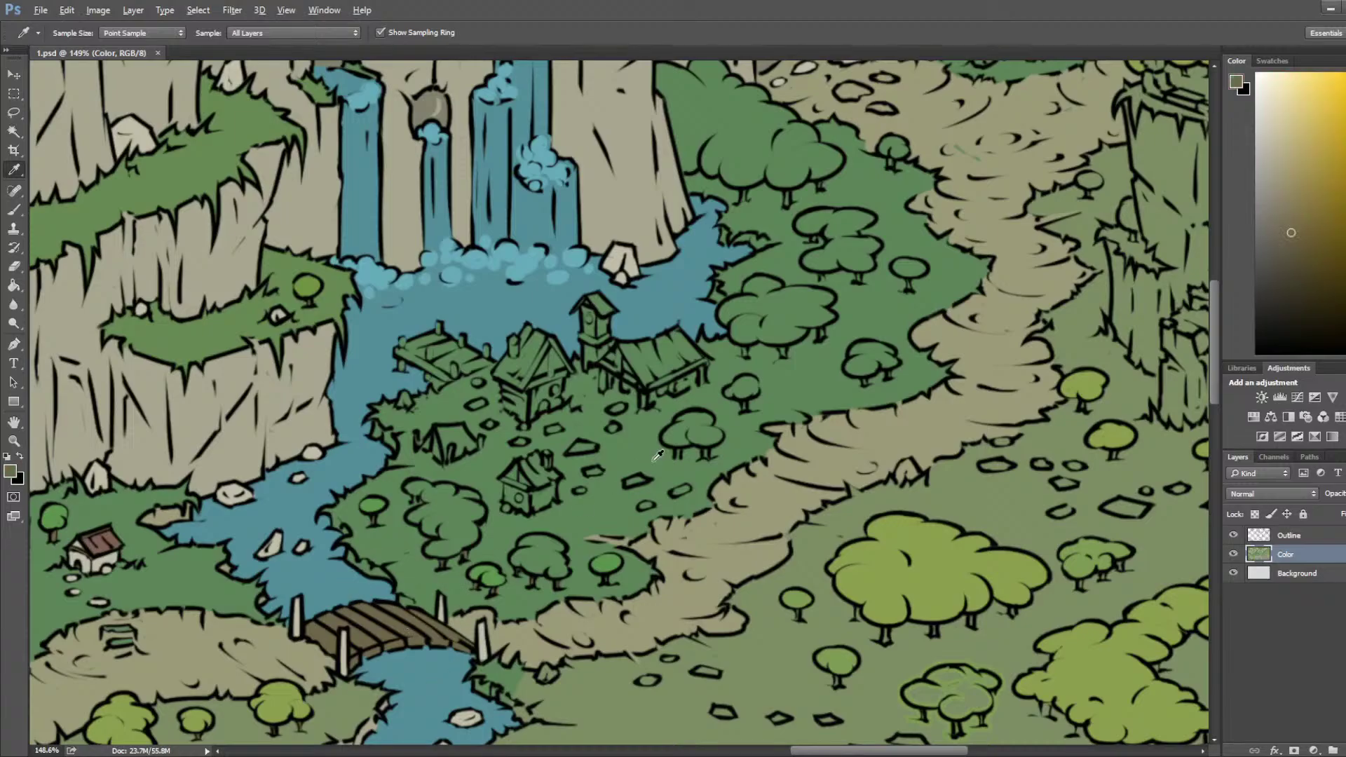
{"action": "scroll", "coordinate": [656, 458], "scroll_direction": "up", "scroll_amount": 3}
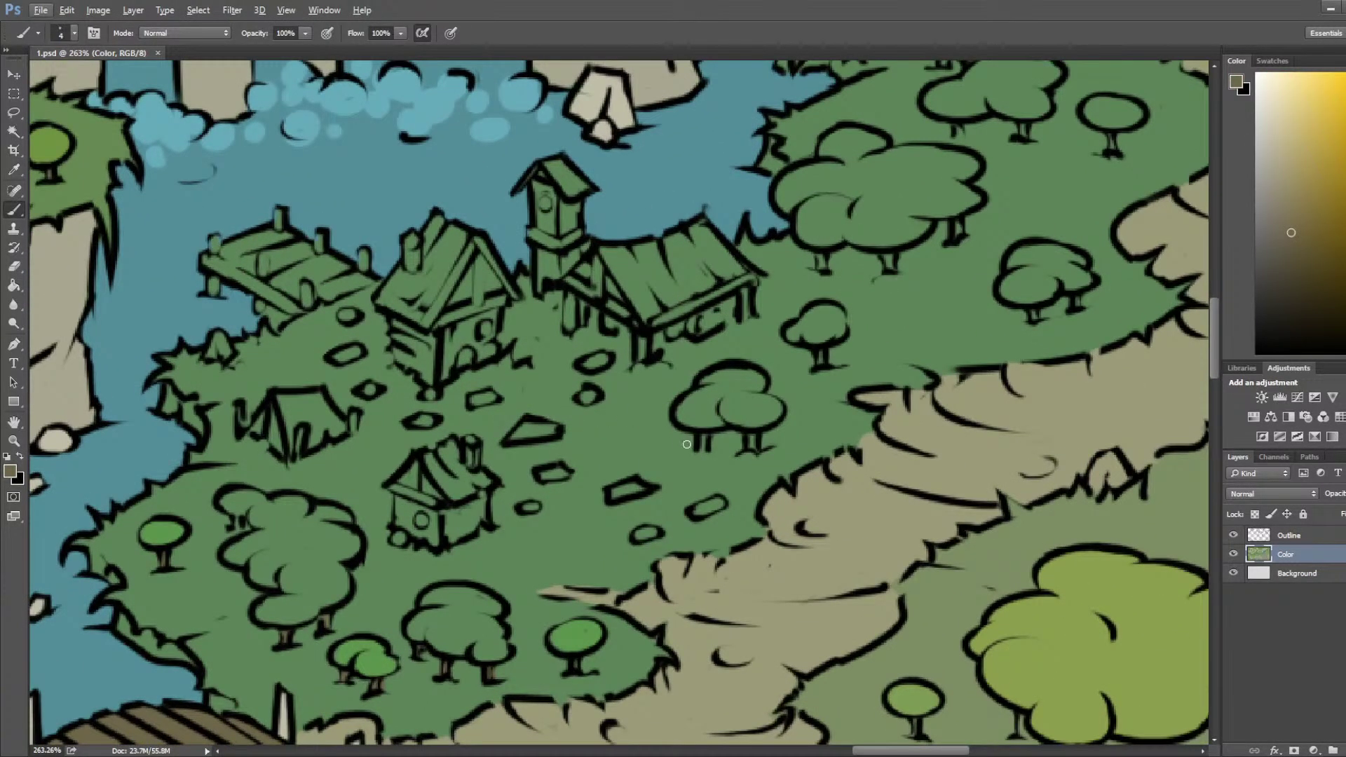
{"action": "left_click_drag", "start_coordinate": [702, 444], "coordinate": [752, 444]}
{"action": "left_click_drag", "start_coordinate": [890, 267], "coordinate": [886, 254]}
{"action": "left_click_drag", "start_coordinate": [966, 238], "coordinate": [958, 221]}
{"action": "mouse_move", "coordinate": [1038, 312]}
{"action": "left_mouse_down"}
{"action": "mouse_move", "coordinate": [1032, 321]}
{"action": "mouse_move", "coordinate": [1076, 300]}
{"action": "left_mouse_up"}
{"action": "scroll", "coordinate": [1061, 289], "scroll_direction": "down", "scroll_amount": 6}
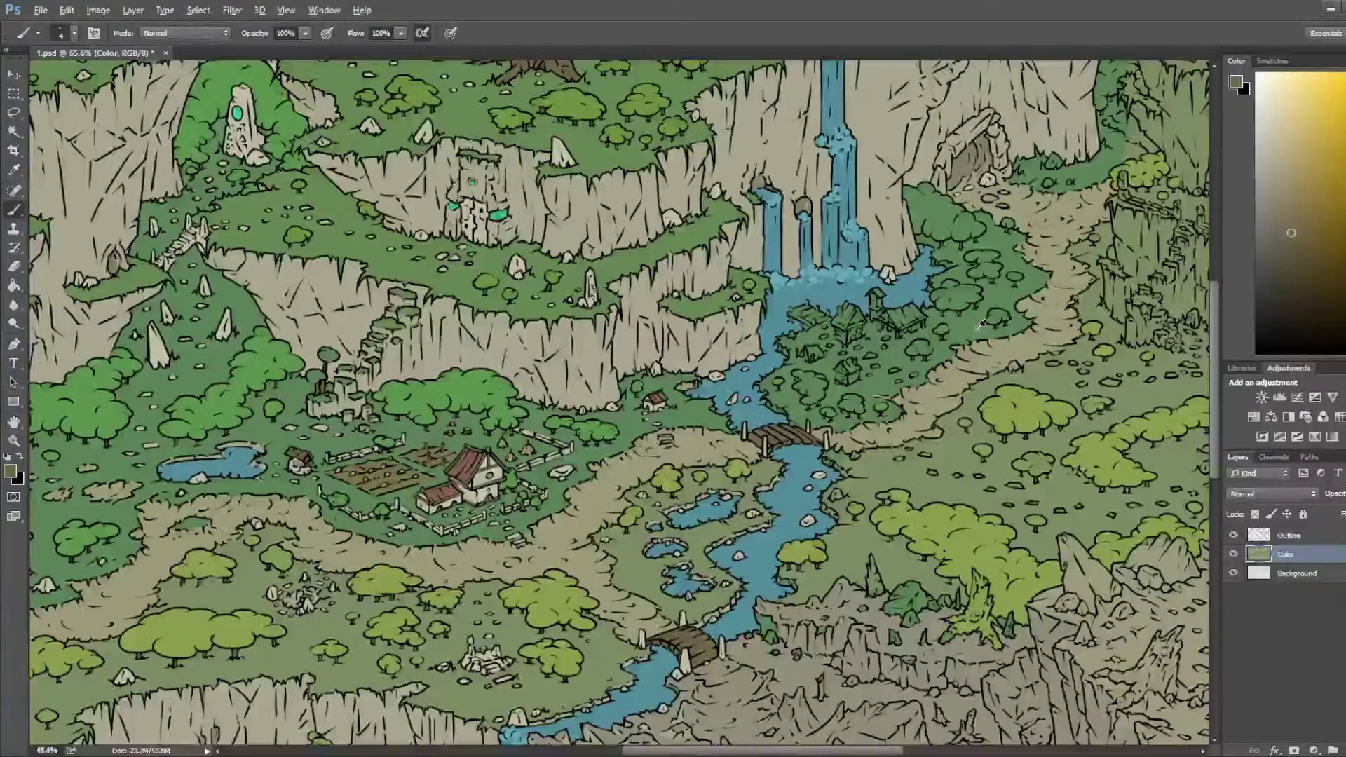
{"action": "key", "text": "ctrl+s"}
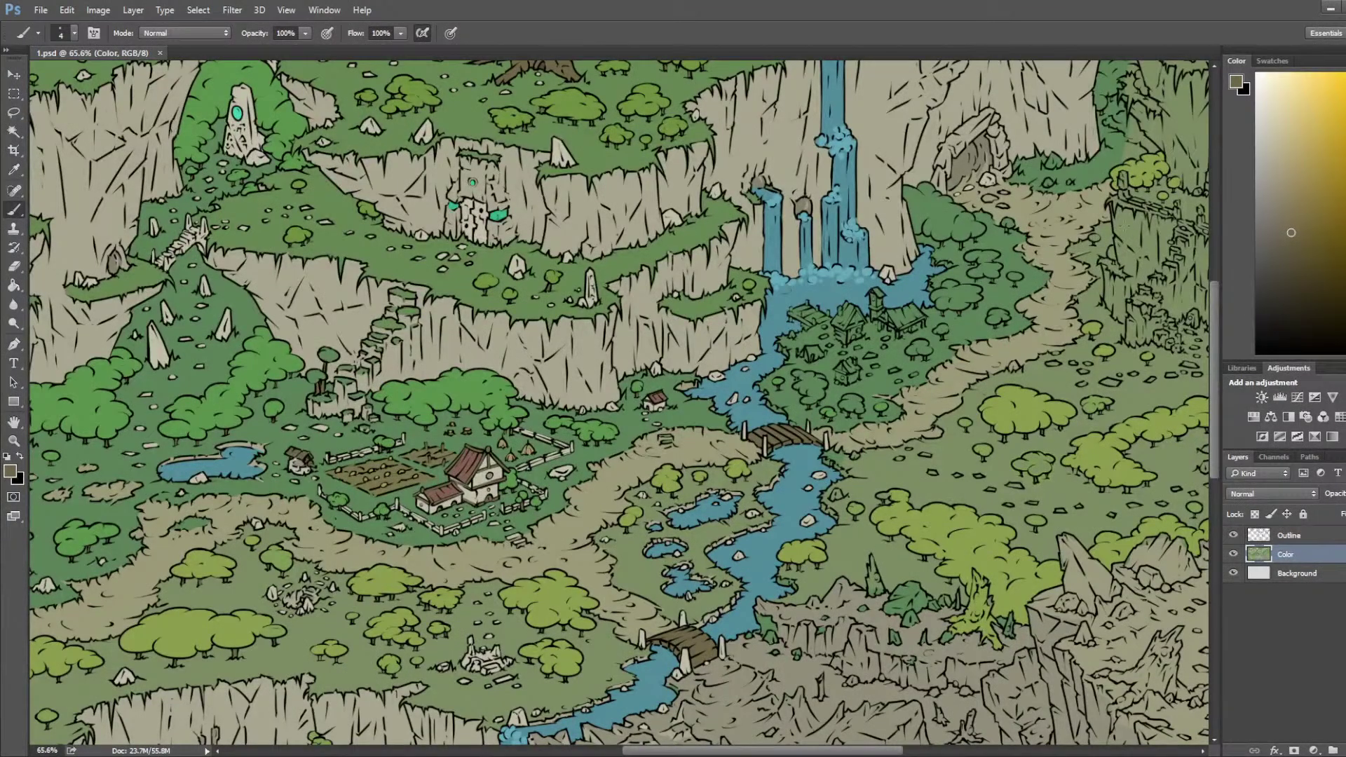
{"action": "scroll", "coordinate": [1017, 325], "scroll_direction": "up", "scroll_amount": 3}
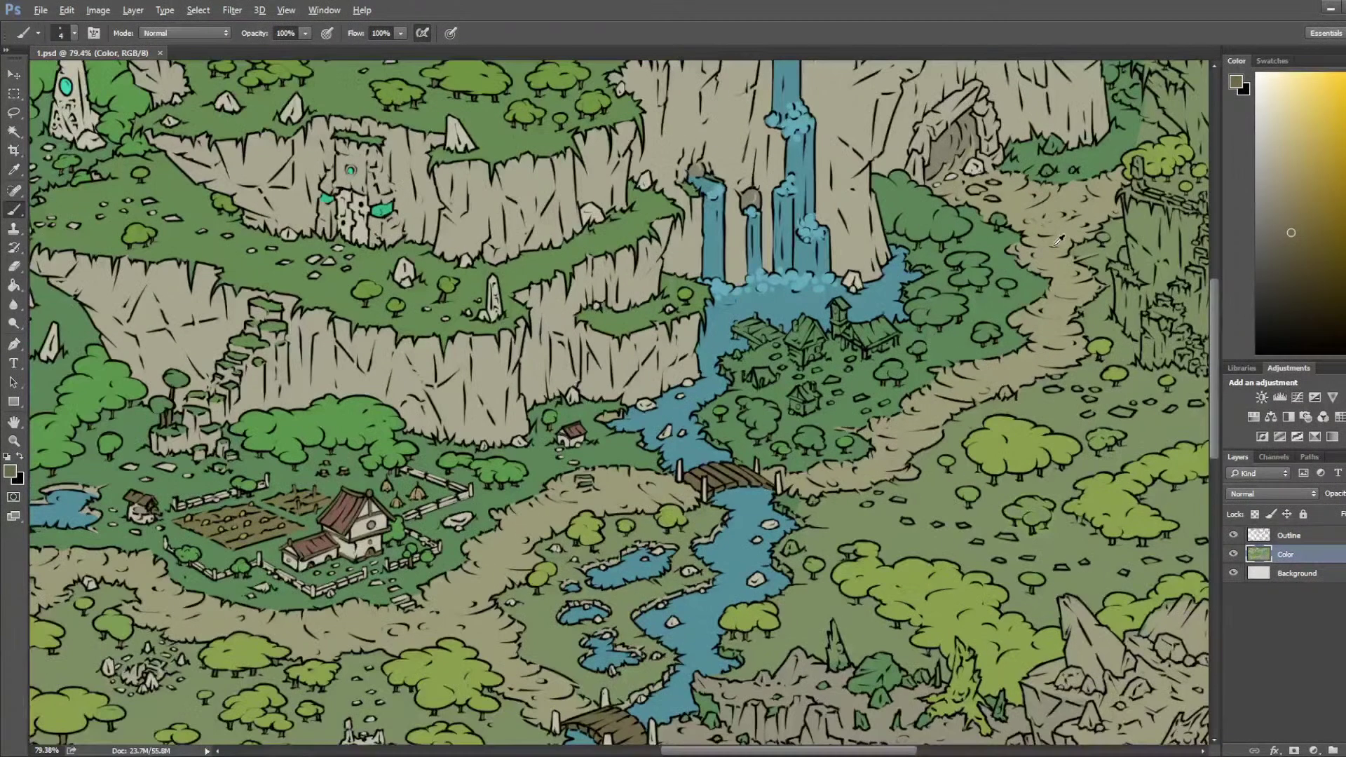
{"action": "left_click_drag", "start_coordinate": [1017, 325], "coordinate": [803, 435]}
{"action": "scroll", "coordinate": [837, 251], "scroll_direction": "up", "scroll_amount": 1}
{"action": "scroll", "coordinate": [836, 251], "scroll_direction": "down", "scroll_amount": 1}
{"action": "scroll", "coordinate": [836, 251], "scroll_direction": "down", "scroll_amount": 5}
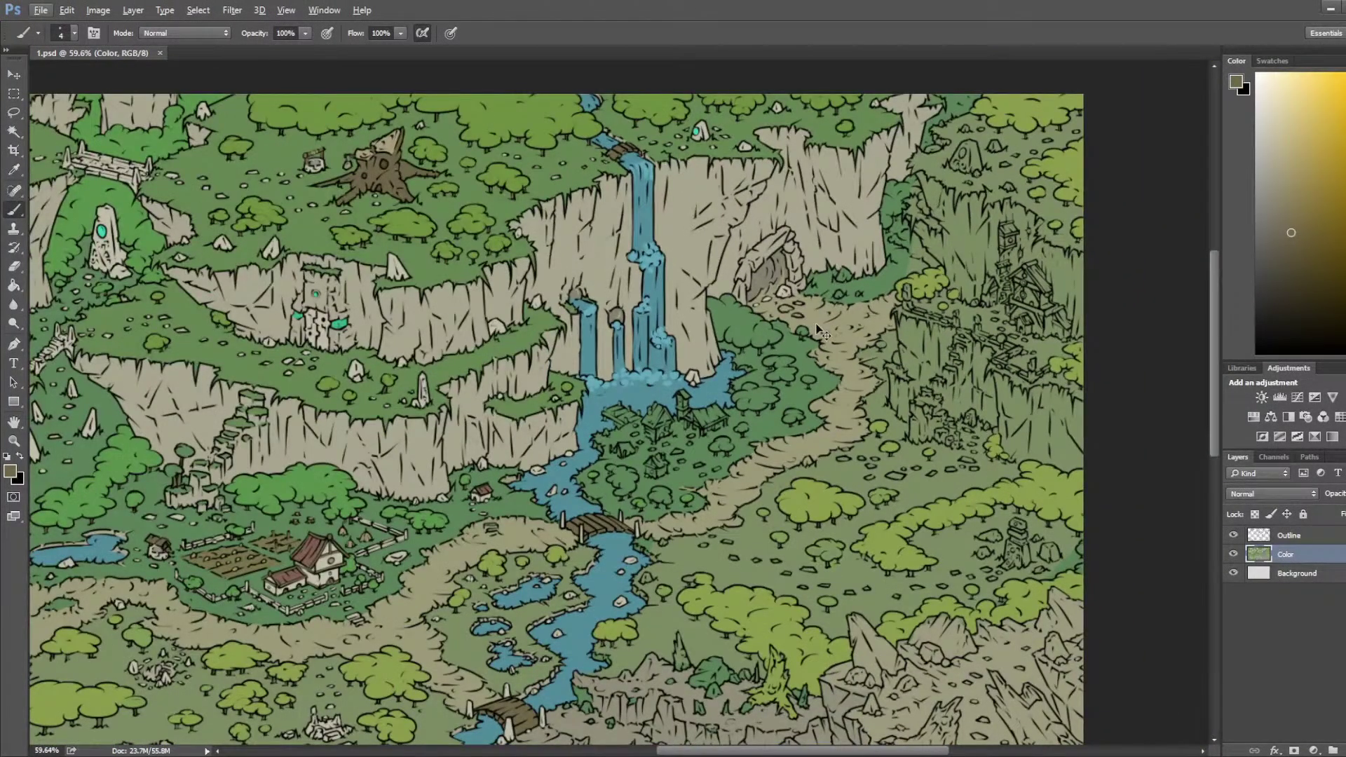
{"action": "scroll", "coordinate": [821, 331], "scroll_direction": "down", "scroll_amount": 3}
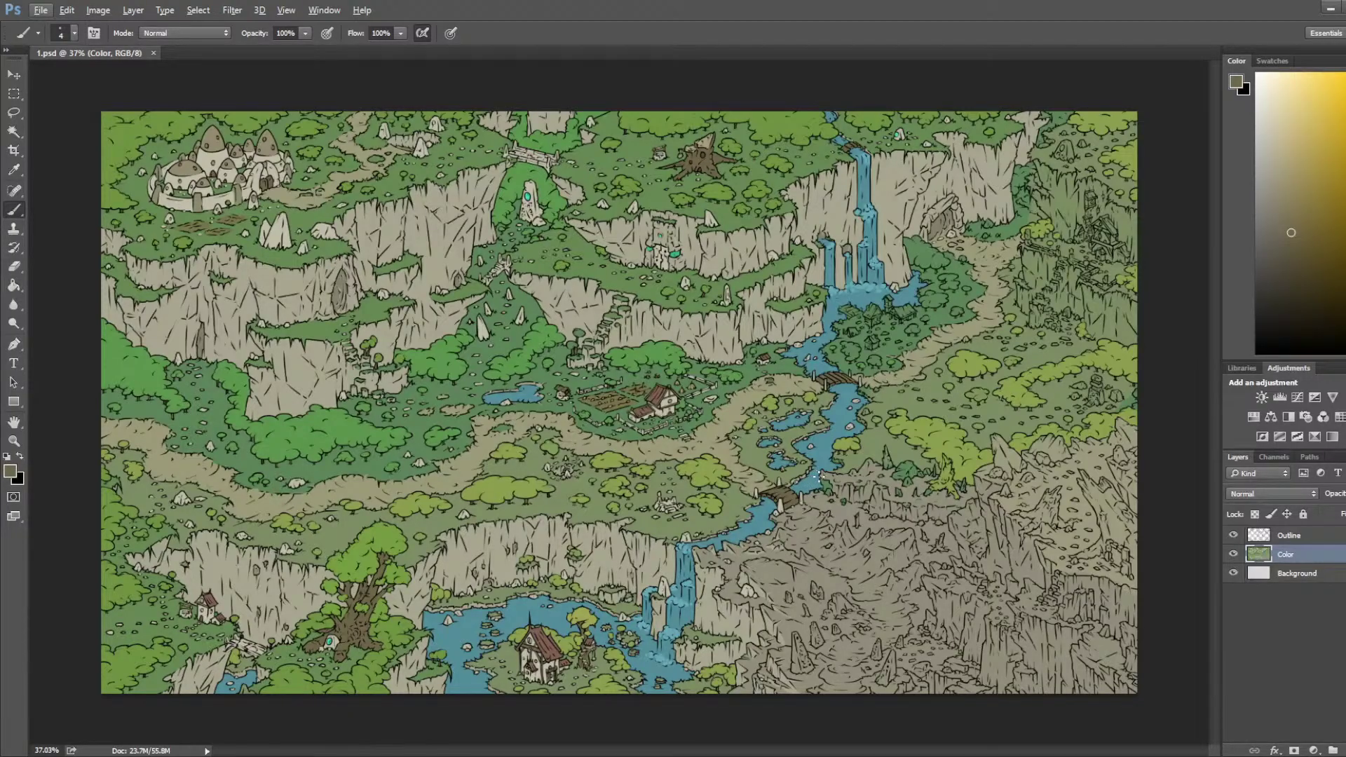
Step: Sample the farmhouse's roof red and paint the roofs of the two larger village houses below the waterfall
{"action": "scroll", "coordinate": [708, 397], "scroll_direction": "up", "scroll_amount": 6}
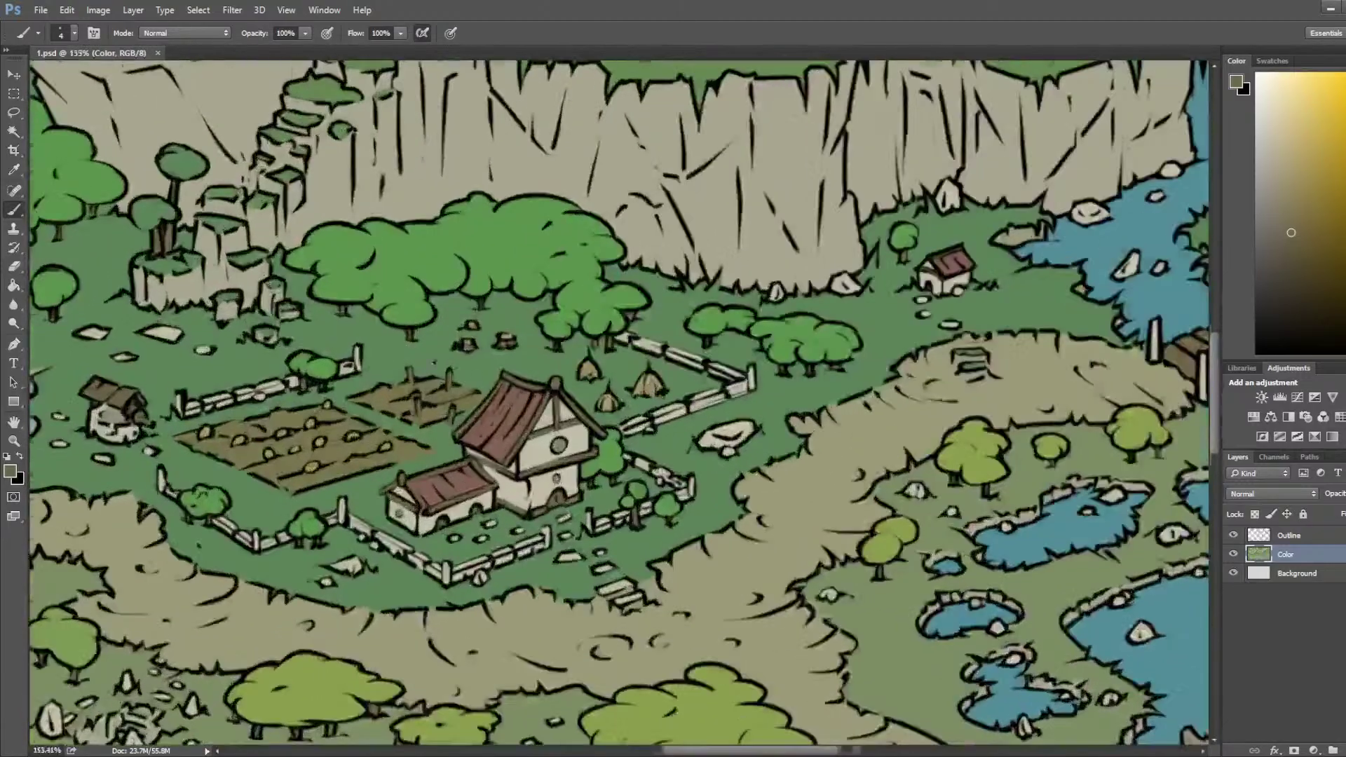
{"action": "key", "text": "i"}
{"action": "left_click", "coordinate": [495, 447]}
{"action": "key", "text": "space"}
{"action": "left_click_drag", "start_coordinate": [855, 316], "coordinate": [526, 490]}
{"action": "mouse_move", "coordinate": [928, 329]}
{"action": "left_mouse_down"}
{"action": "mouse_move", "coordinate": [645, 484]}
{"action": "mouse_move", "coordinate": [547, 556]}
{"action": "mouse_move", "coordinate": [546, 511]}
{"action": "left_mouse_up"}
{"action": "scroll", "coordinate": [782, 561], "scroll_direction": "up", "scroll_amount": 4}
{"action": "key", "text": "b"}
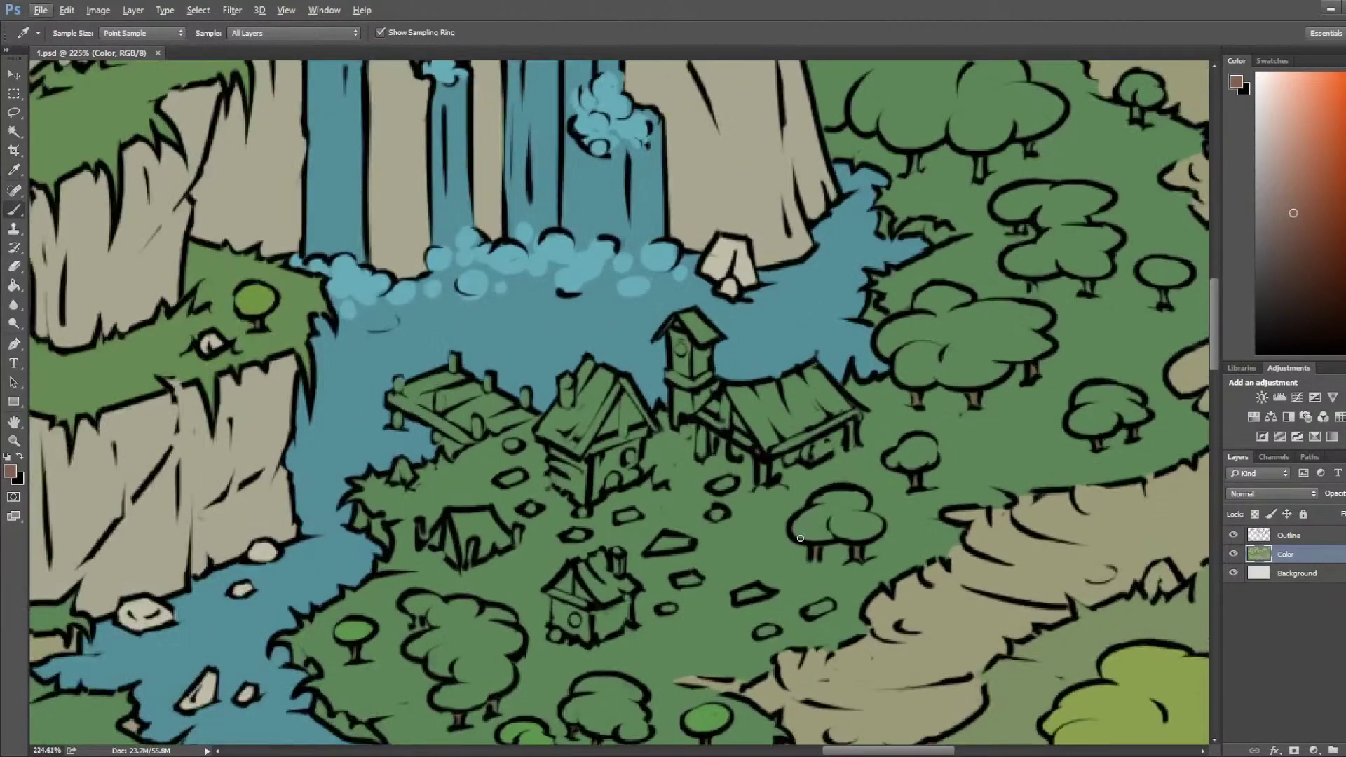
{"action": "mouse_move", "coordinate": [763, 389]}
{"action": "left_mouse_down"}
{"action": "mouse_move", "coordinate": [811, 370]}
{"action": "mouse_move", "coordinate": [796, 393]}
{"action": "mouse_move", "coordinate": [813, 374]}
{"action": "mouse_move", "coordinate": [838, 408]}
{"action": "mouse_move", "coordinate": [730, 394]}
{"action": "left_mouse_up"}
{"action": "key", "text": "bracketright"}
{"action": "key", "text": "bracketright"}
{"action": "key", "text": "bracketright"}
{"action": "key", "text": "bracketright"}
{"action": "key", "text": "bracketright"}
{"action": "left_click_drag", "start_coordinate": [776, 408], "coordinate": [782, 417]}
{"action": "key", "text": "bracketleft"}
{"action": "mouse_move", "coordinate": [594, 391]}
{"action": "left_mouse_down"}
{"action": "mouse_move", "coordinate": [586, 367]}
{"action": "mouse_move", "coordinate": [585, 399]}
{"action": "mouse_move", "coordinate": [610, 377]}
{"action": "mouse_move", "coordinate": [548, 424]}
{"action": "mouse_move", "coordinate": [558, 414]}
{"action": "mouse_move", "coordinate": [571, 437]}
{"action": "mouse_move", "coordinate": [544, 431]}
{"action": "mouse_move", "coordinate": [580, 429]}
{"action": "mouse_move", "coordinate": [574, 444]}
{"action": "mouse_move", "coordinate": [544, 429]}
{"action": "left_mouse_up"}
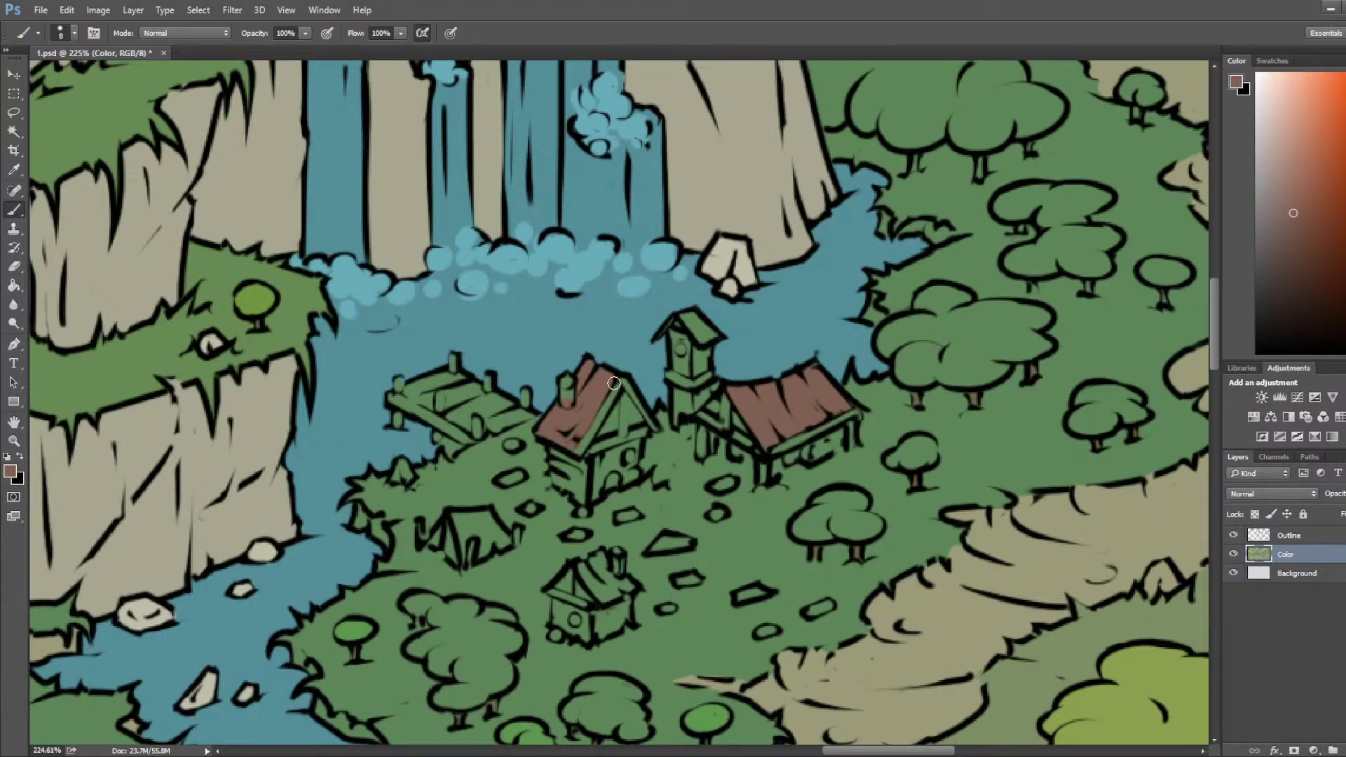
Step: Sample the tan of the main path and begin painting the narrow path strip behind the yellow-green trees near the cave
{"action": "scroll", "coordinate": [580, 403], "scroll_direction": "down", "scroll_amount": 7}
{"action": "left_click_drag", "start_coordinate": [669, 385], "coordinate": [562, 587]}
{"action": "key", "text": "alt"}
{"action": "left_click", "coordinate": [848, 394], "text": "alt"}
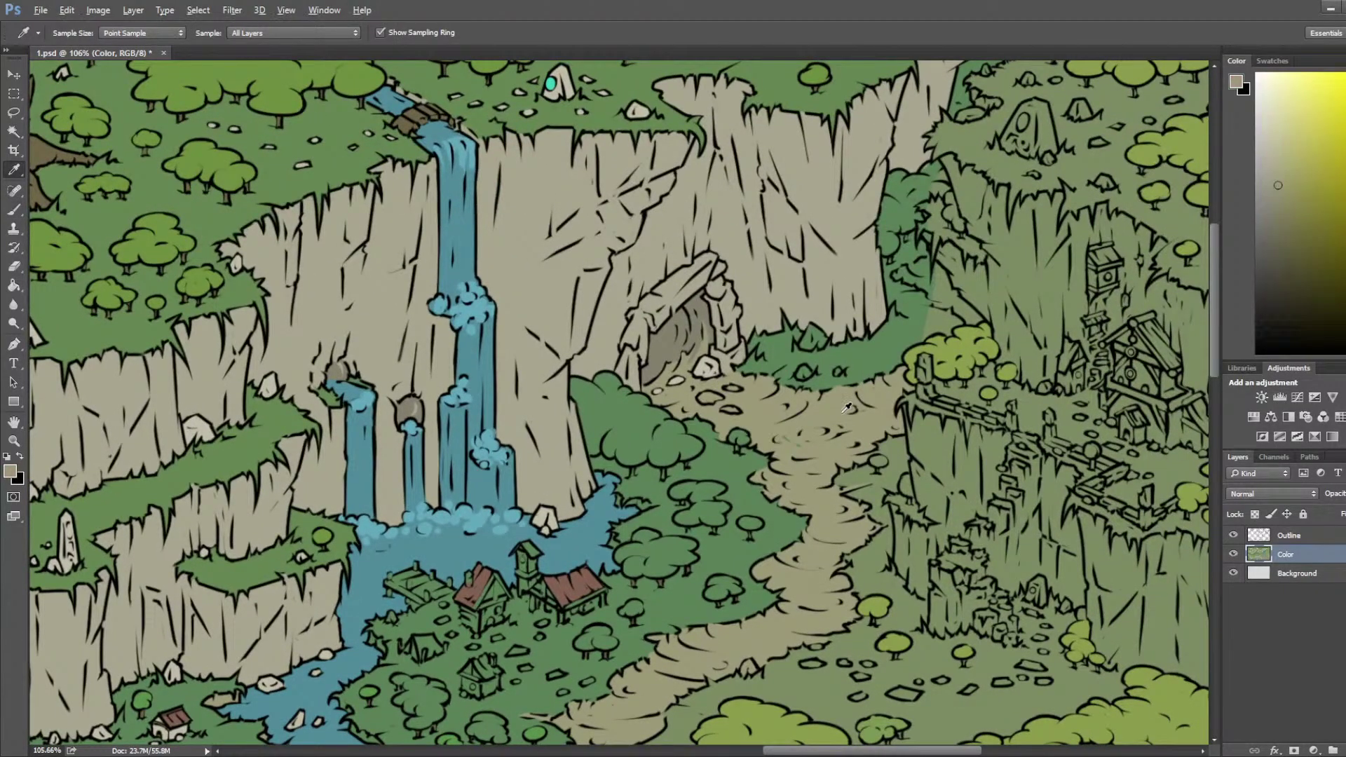
{"action": "scroll", "coordinate": [841, 398], "scroll_direction": "up", "scroll_amount": 4}
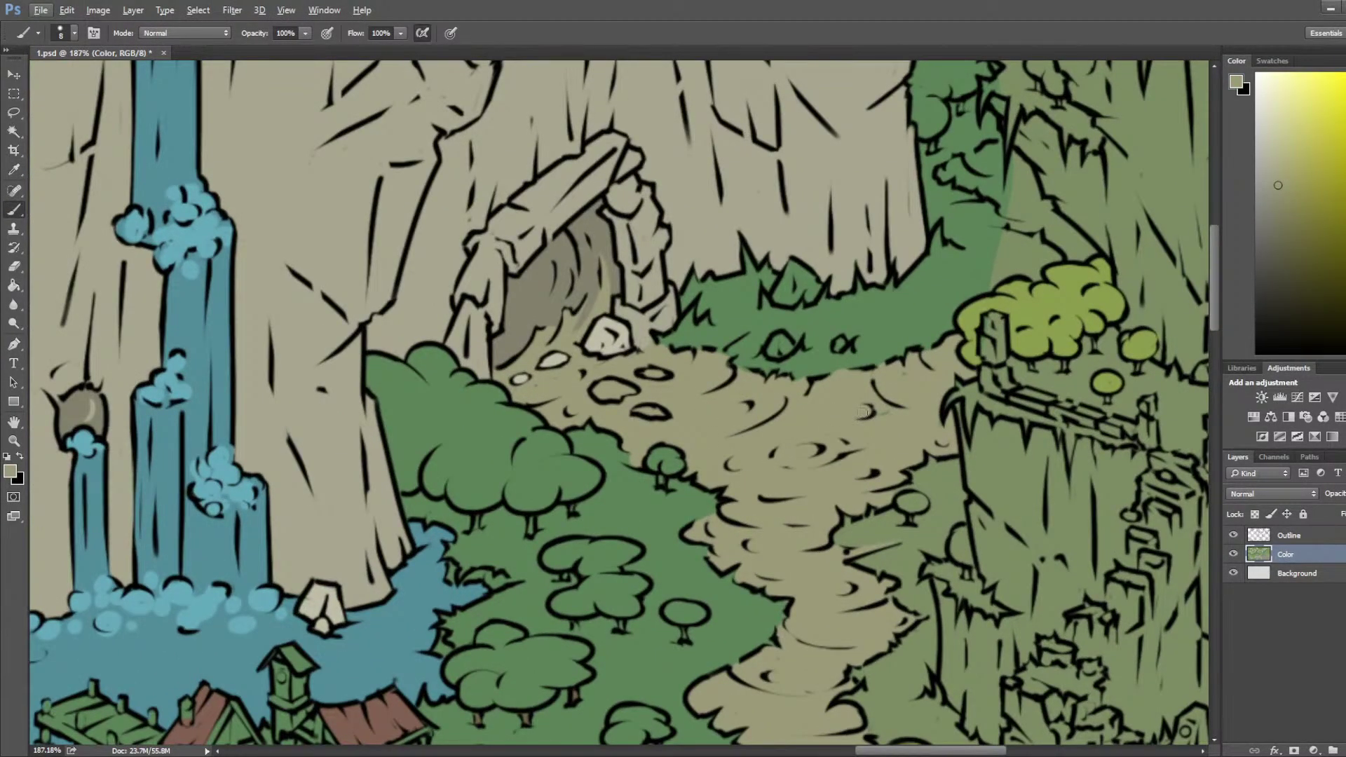
{"action": "left_click_drag", "start_coordinate": [883, 394], "coordinate": [635, 541]}
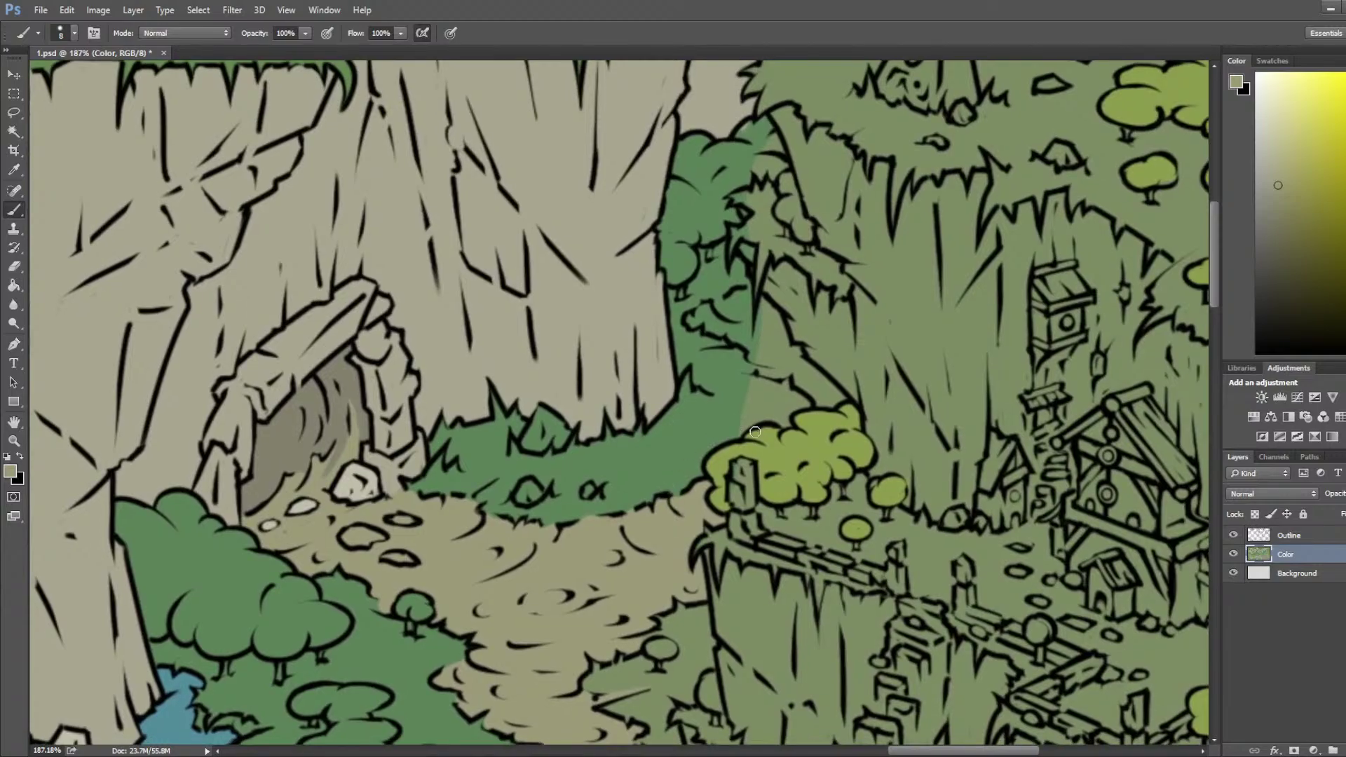
{"action": "mouse_move", "coordinate": [825, 394]}
{"action": "left_mouse_down"}
{"action": "mouse_move", "coordinate": [772, 340]}
{"action": "mouse_move", "coordinate": [765, 303]}
{"action": "mouse_move", "coordinate": [757, 351]}
{"action": "mouse_move", "coordinate": [776, 319]}
{"action": "mouse_move", "coordinate": [782, 349]}
{"action": "mouse_move", "coordinate": [738, 294]}
{"action": "mouse_move", "coordinate": [745, 336]}
{"action": "left_mouse_up"}
Step: Sample the dark ground green and fill the grass patch between the cliff foot and the yellow-green trees
{"action": "left_click", "coordinate": [761, 232], "text": "alt"}
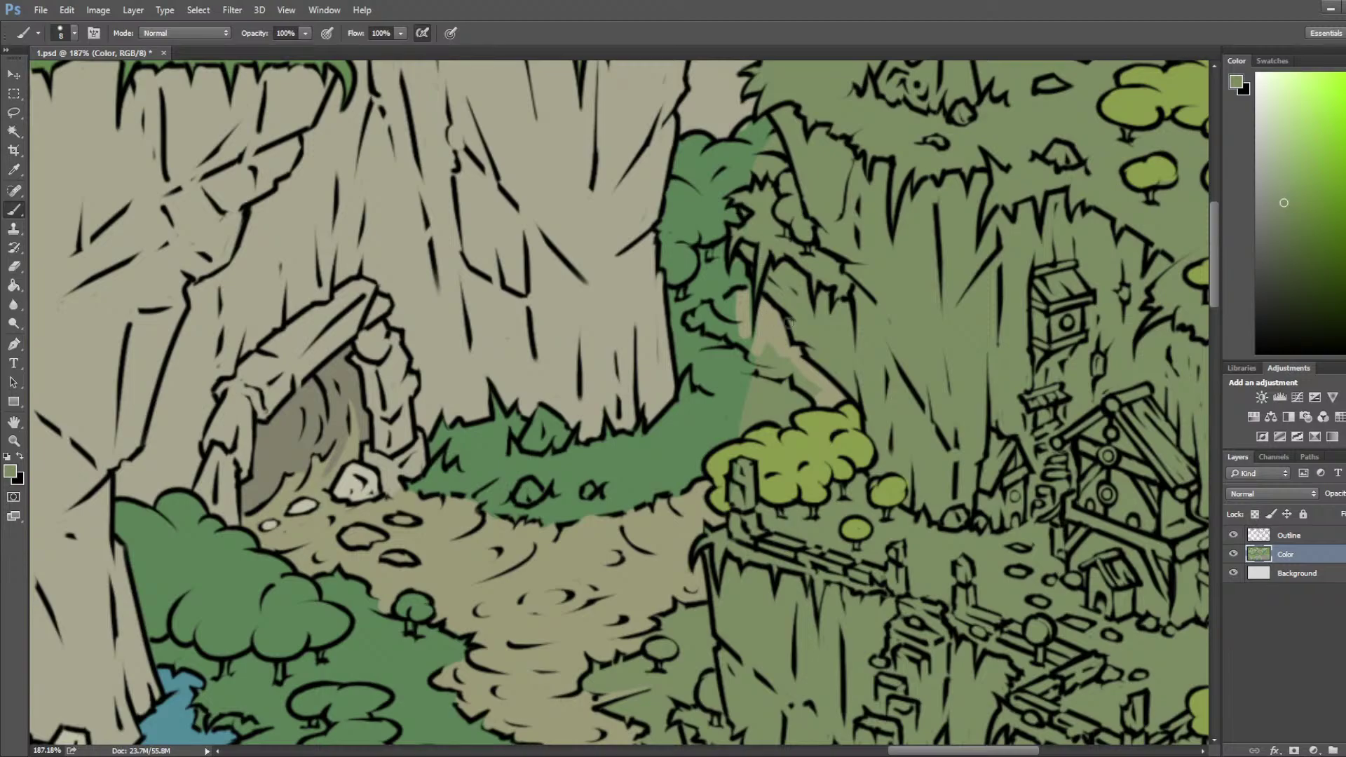
{"action": "left_click_drag", "start_coordinate": [907, 271], "coordinate": [807, 313]}
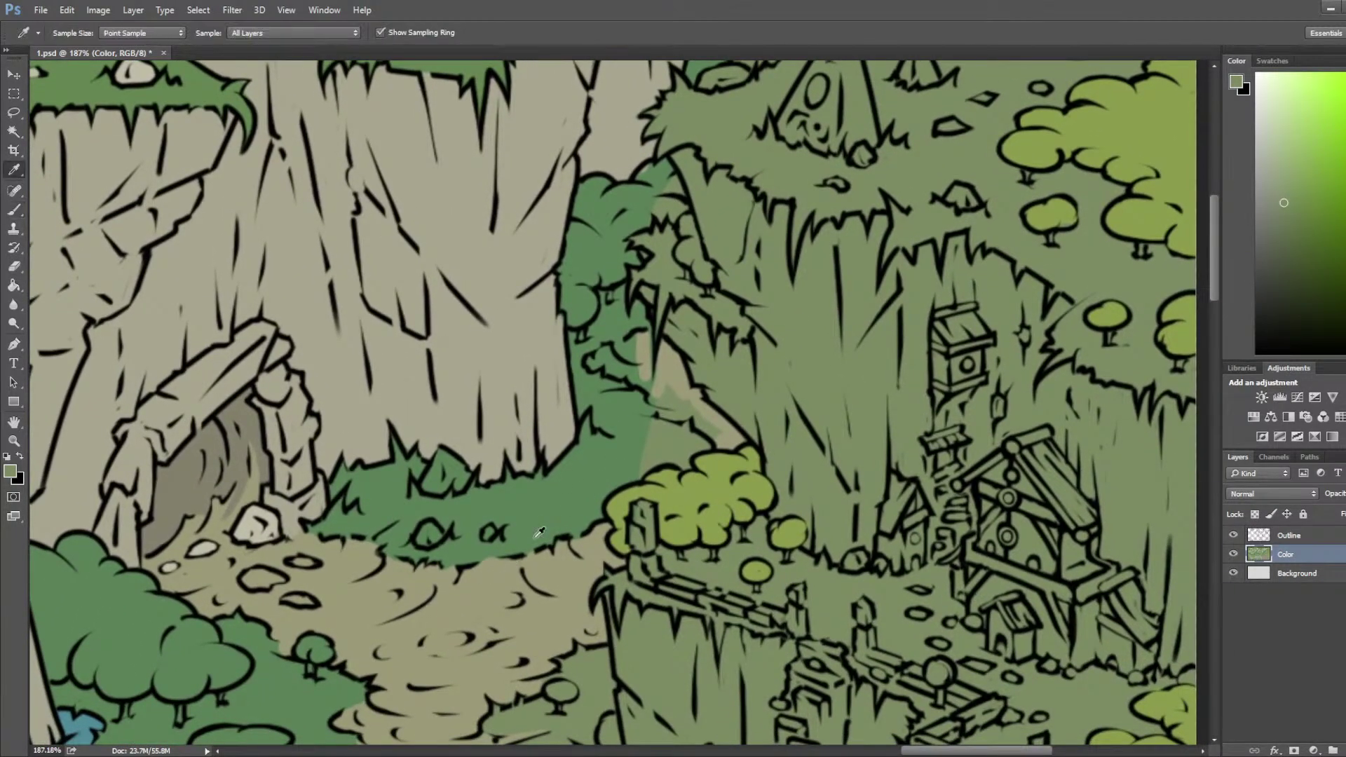
{"action": "left_click", "coordinate": [620, 437], "text": "alt"}
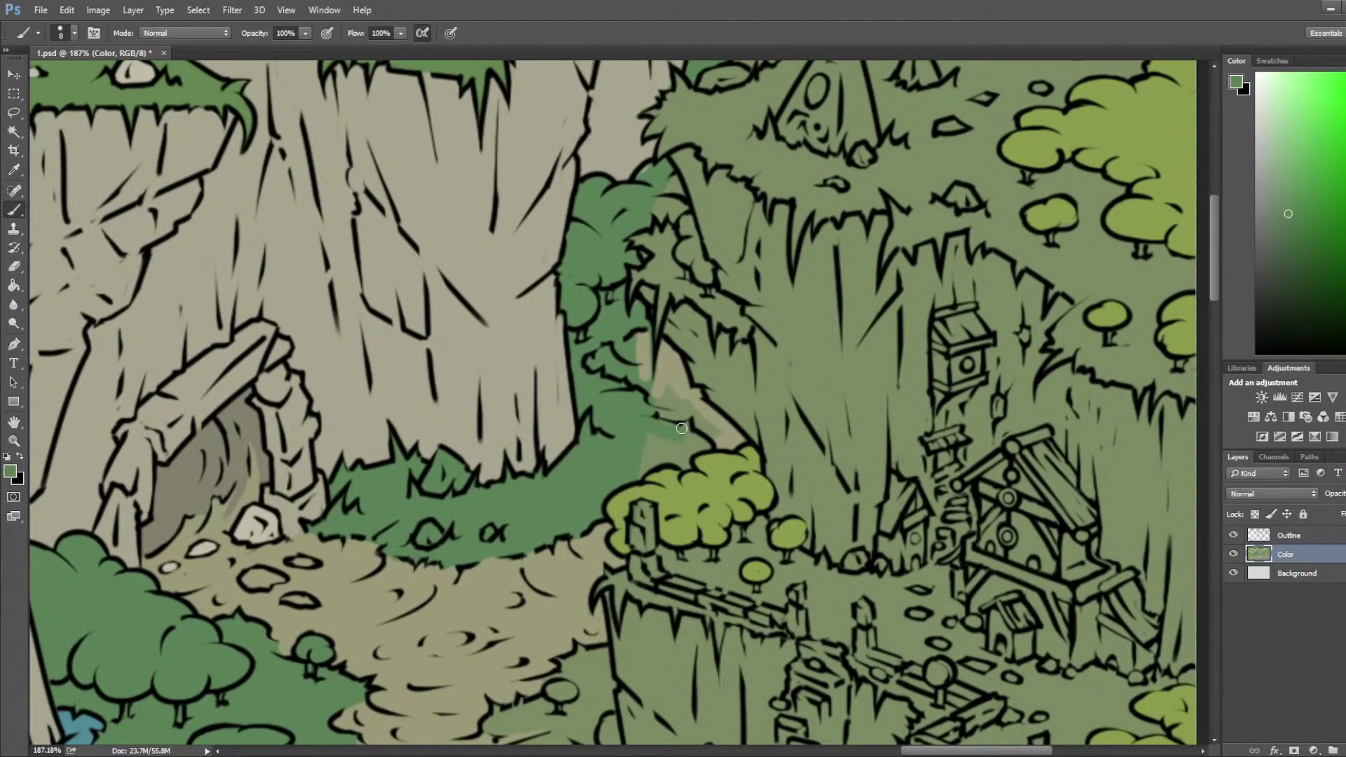
{"action": "mouse_move", "coordinate": [688, 464]}
{"action": "left_mouse_down"}
{"action": "mouse_move", "coordinate": [647, 448]}
{"action": "mouse_move", "coordinate": [648, 463]}
{"action": "mouse_move", "coordinate": [678, 458]}
{"action": "left_mouse_up"}
{"action": "left_click", "coordinate": [677, 471], "text": "alt"}
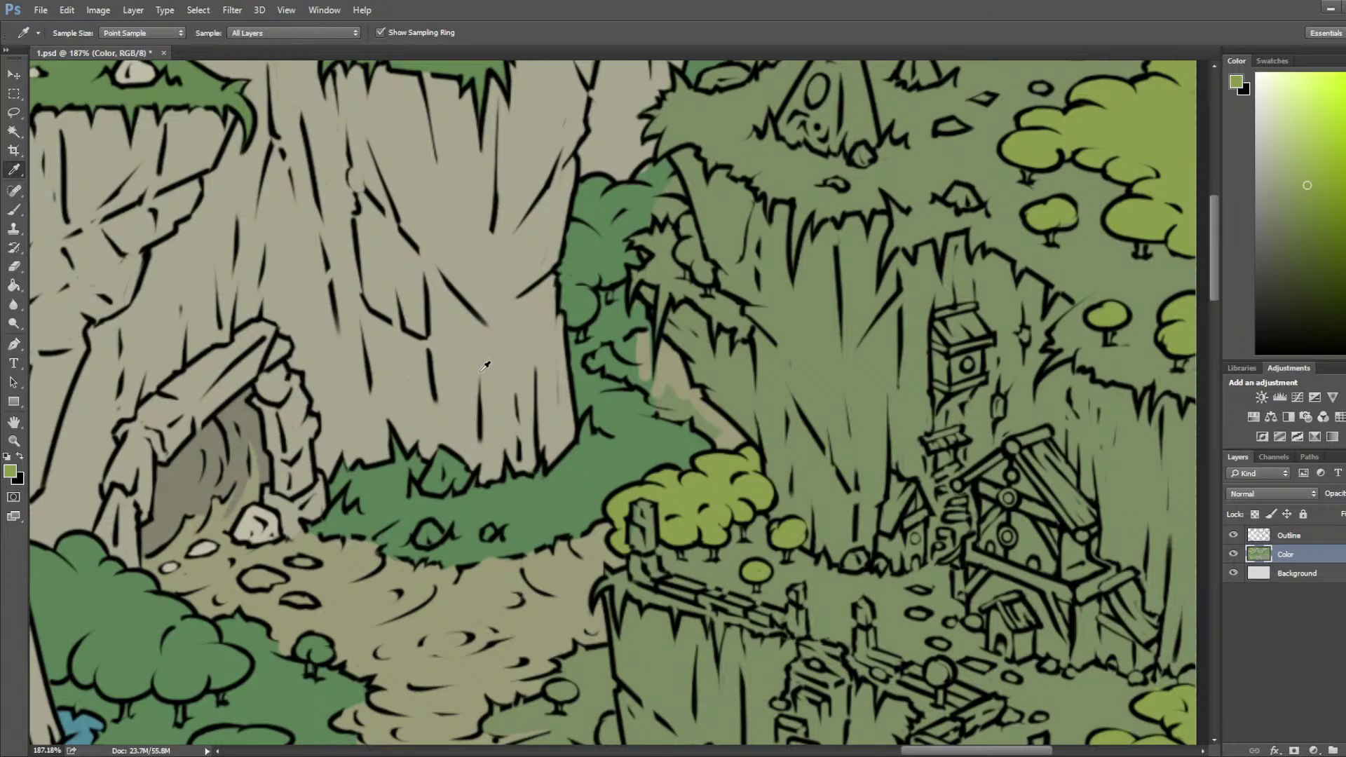
Step: Sample the path tan again and fill the rest of the narrow path along the foot of the overgrown cliff
{"action": "left_click", "coordinate": [694, 389], "text": "alt"}
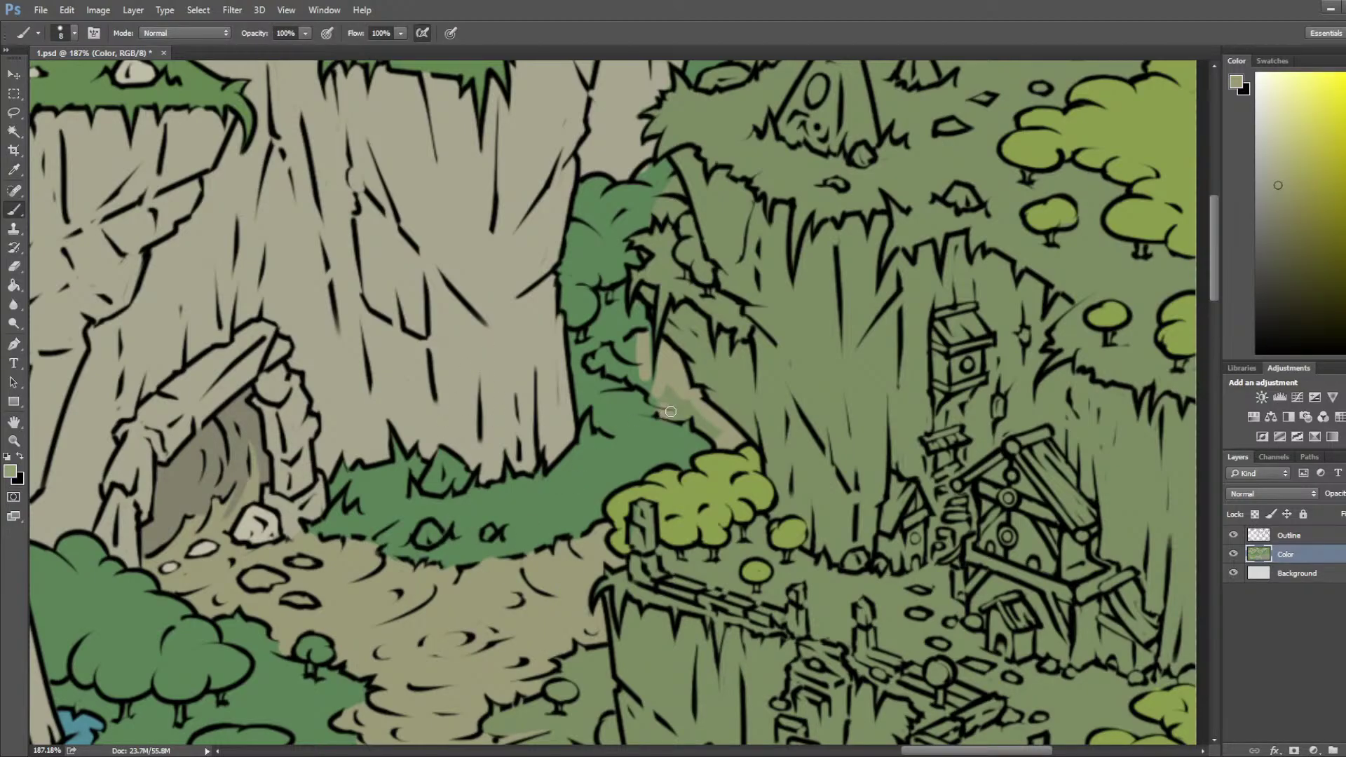
{"action": "left_click_drag", "start_coordinate": [682, 409], "coordinate": [741, 440]}
{"action": "left_click_drag", "start_coordinate": [686, 387], "coordinate": [654, 399]}
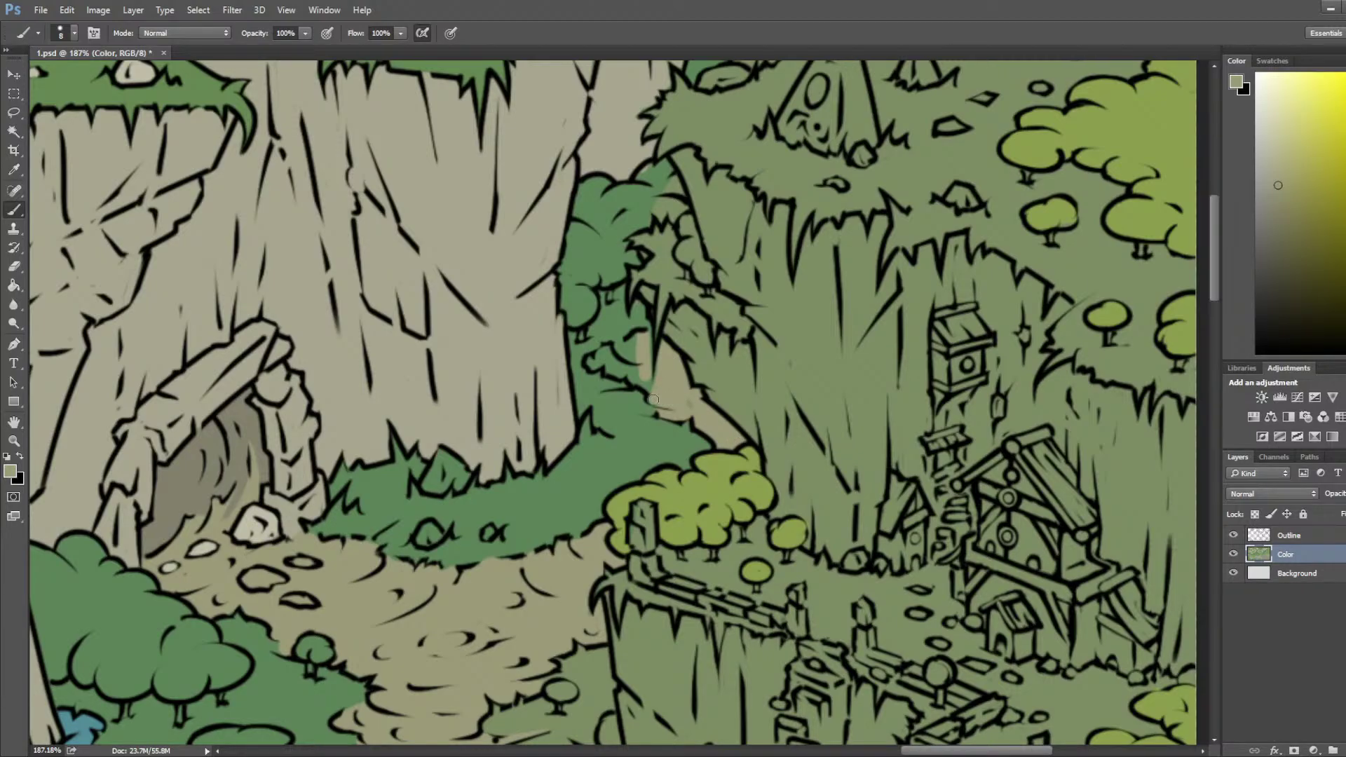
{"action": "mouse_move", "coordinate": [640, 353]}
{"action": "left_mouse_down"}
{"action": "mouse_move", "coordinate": [643, 335]}
{"action": "mouse_move", "coordinate": [646, 372]}
{"action": "left_mouse_up"}
{"action": "left_click", "coordinate": [726, 224], "text": "alt"}
{"action": "mouse_move", "coordinate": [663, 344]}
{"action": "left_mouse_down"}
{"action": "mouse_move", "coordinate": [659, 375]}
{"action": "mouse_move", "coordinate": [678, 394]}
{"action": "mouse_move", "coordinate": [663, 345]}
{"action": "mouse_move", "coordinate": [661, 392]}
{"action": "mouse_move", "coordinate": [643, 343]}
{"action": "mouse_move", "coordinate": [618, 347]}
{"action": "mouse_move", "coordinate": [639, 370]}
{"action": "mouse_move", "coordinate": [608, 348]}
{"action": "mouse_move", "coordinate": [593, 361]}
{"action": "mouse_move", "coordinate": [623, 372]}
{"action": "left_mouse_up"}
{"action": "left_click", "coordinate": [670, 392], "text": "alt"}
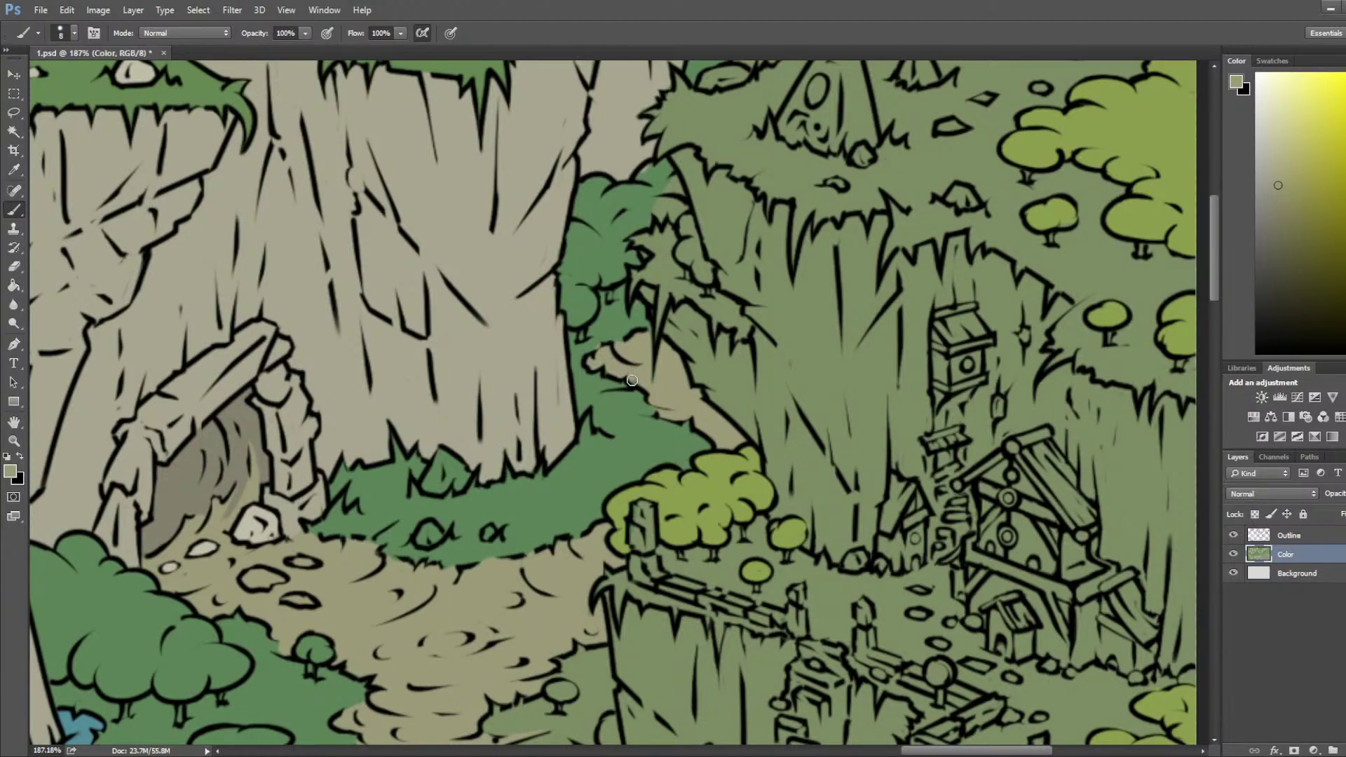
Step: Resample the neighbouring ground green, path tan and treetop yellow-green for touch-ups around the narrow path and cliff top, and save the file
{"action": "left_click", "coordinate": [598, 338], "text": "alt"}
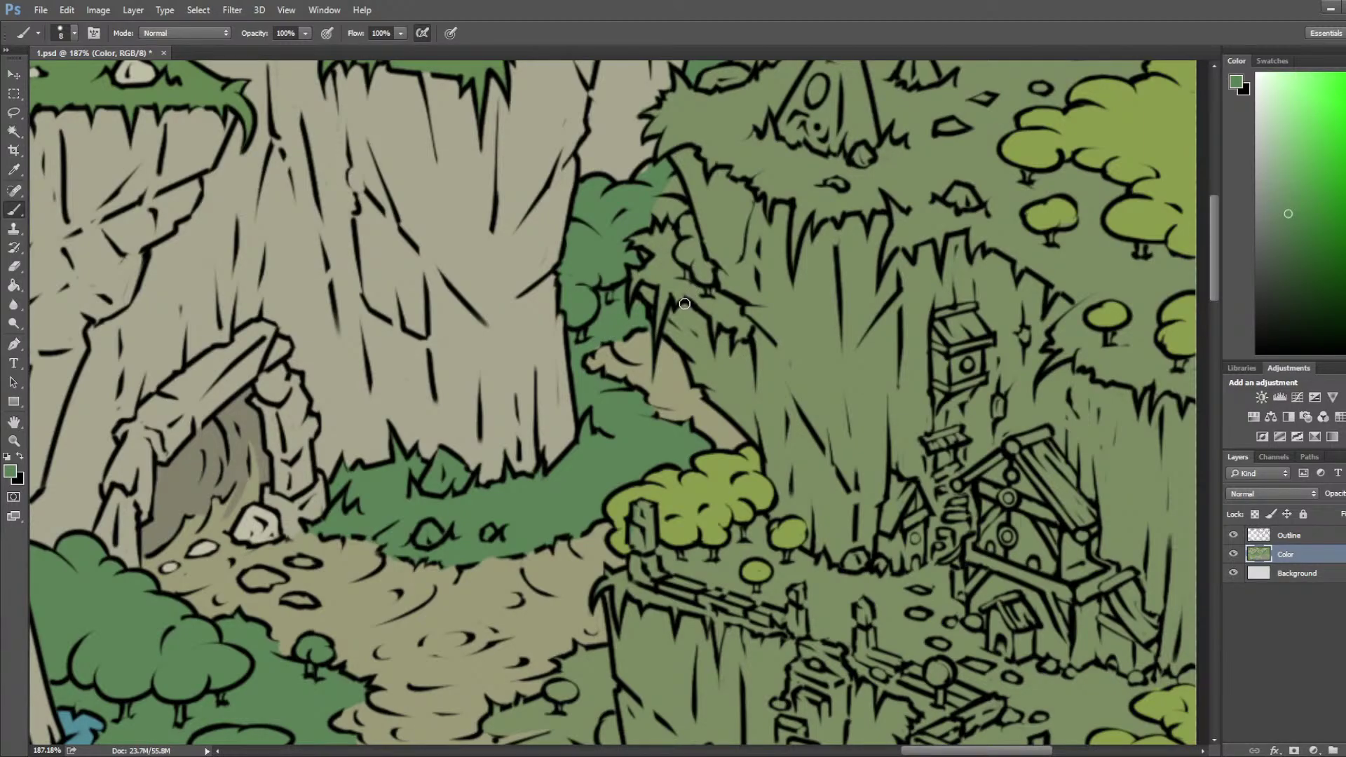
{"action": "left_click_drag", "start_coordinate": [698, 300], "coordinate": [625, 394]}
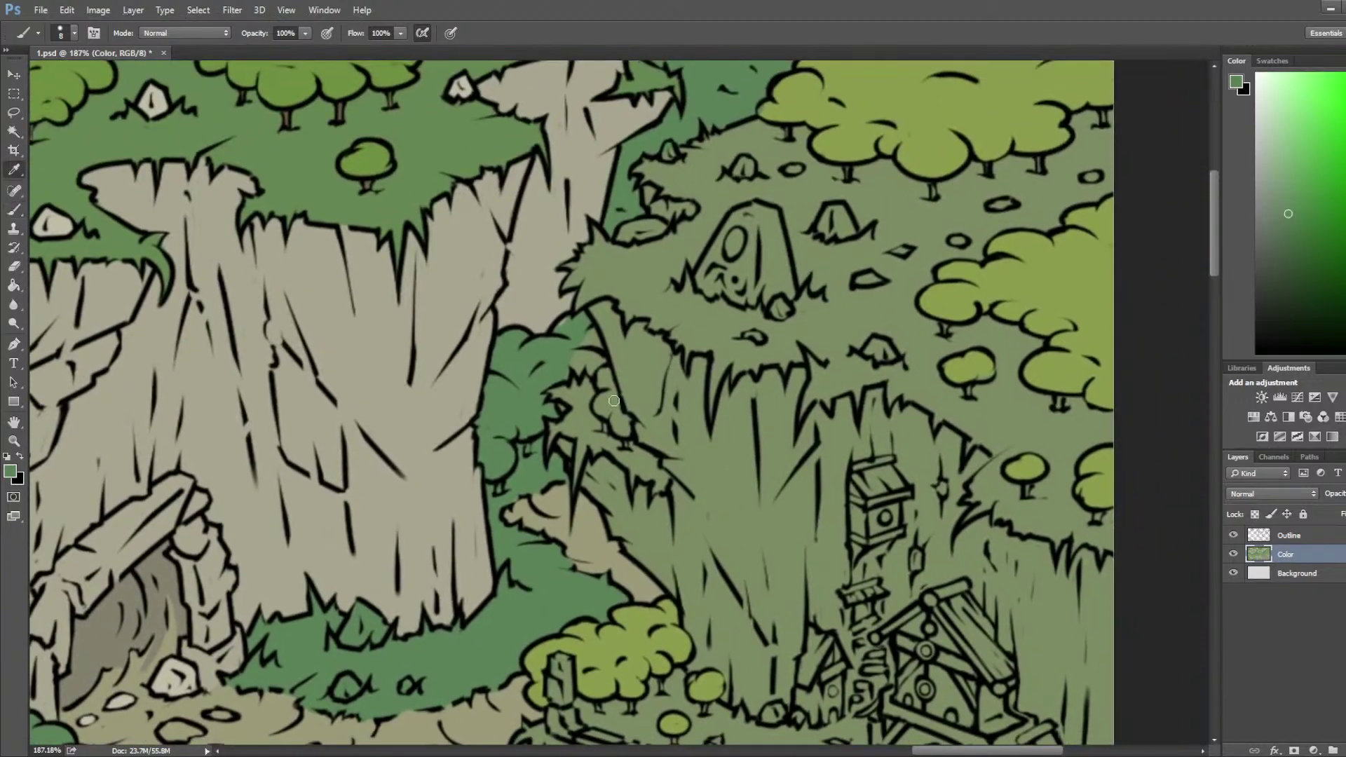
{"action": "left_click", "coordinate": [536, 475], "text": "alt"}
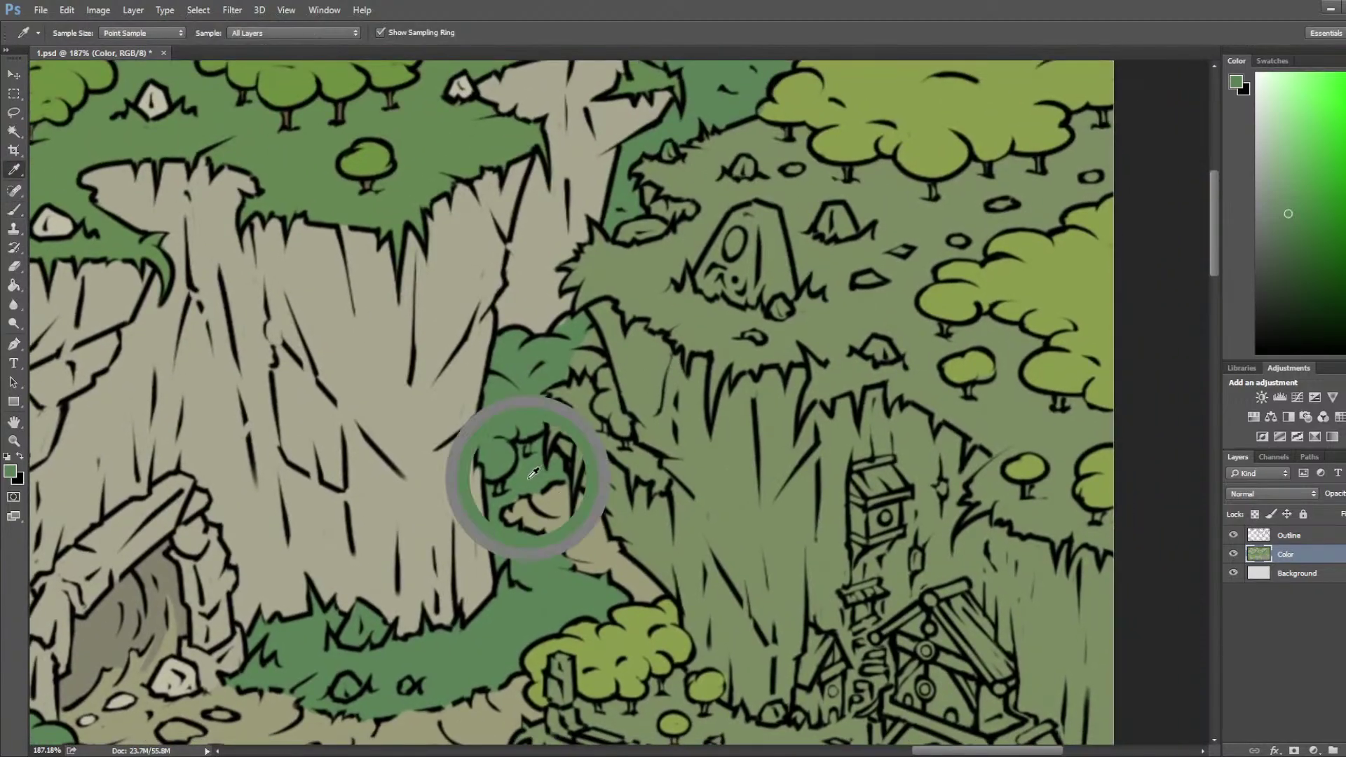
{"action": "left_click", "coordinate": [586, 516], "text": "alt"}
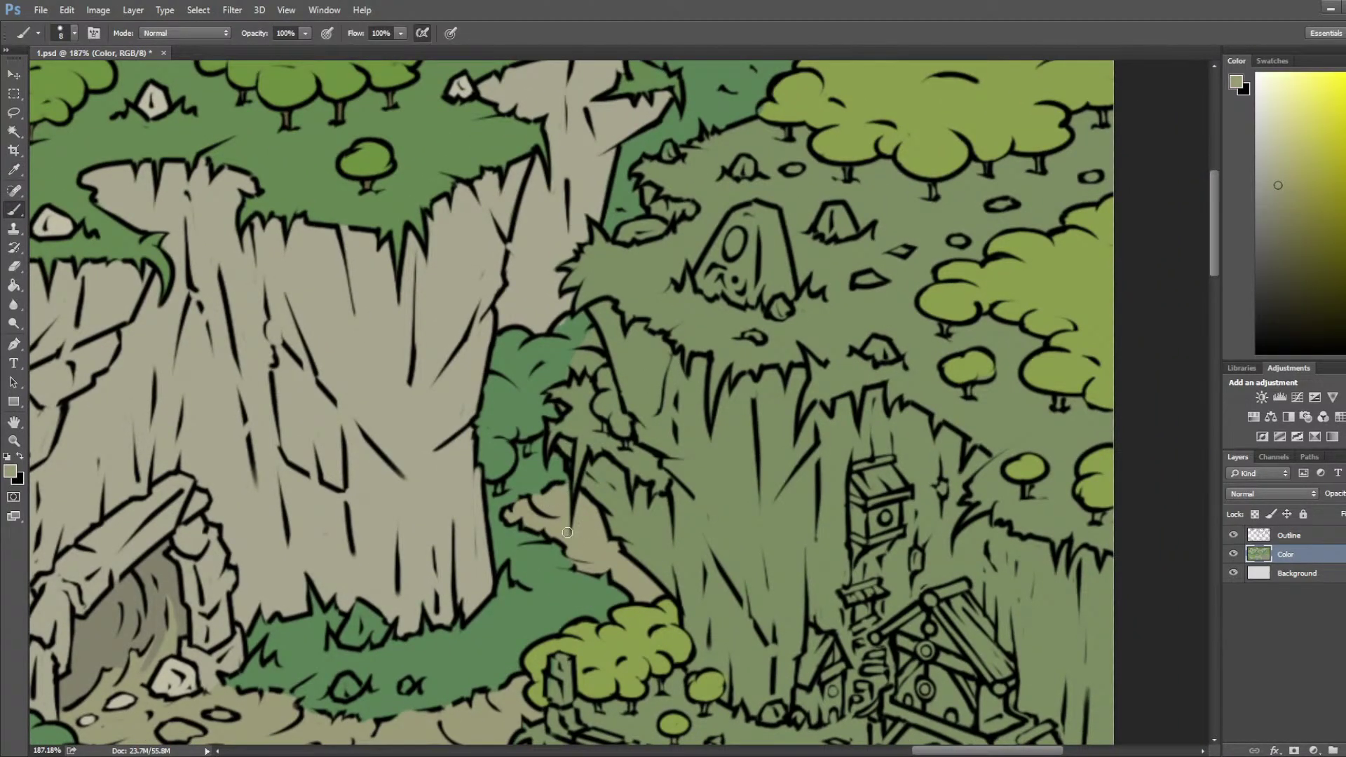
{"action": "left_click_drag", "start_coordinate": [654, 322], "coordinate": [637, 418]}
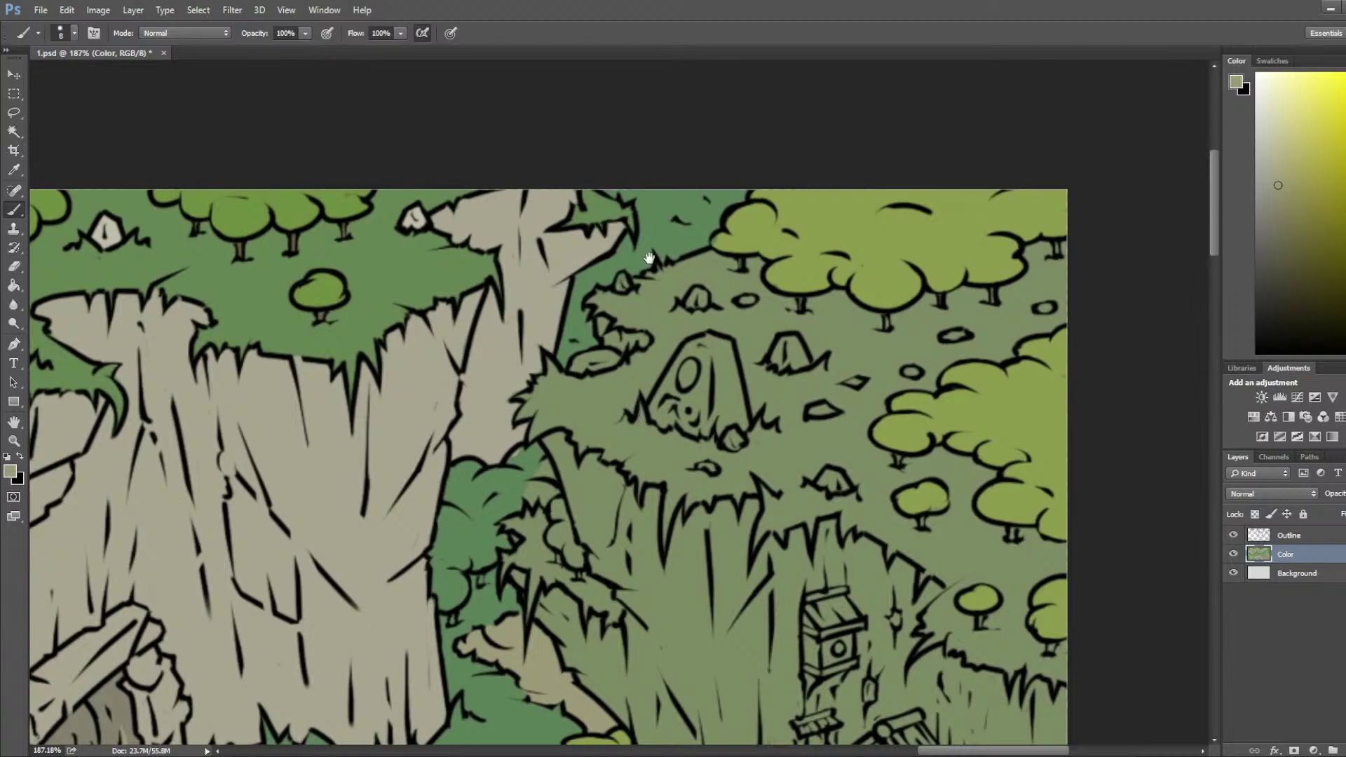
{"action": "left_click", "coordinate": [750, 210], "text": "alt"}
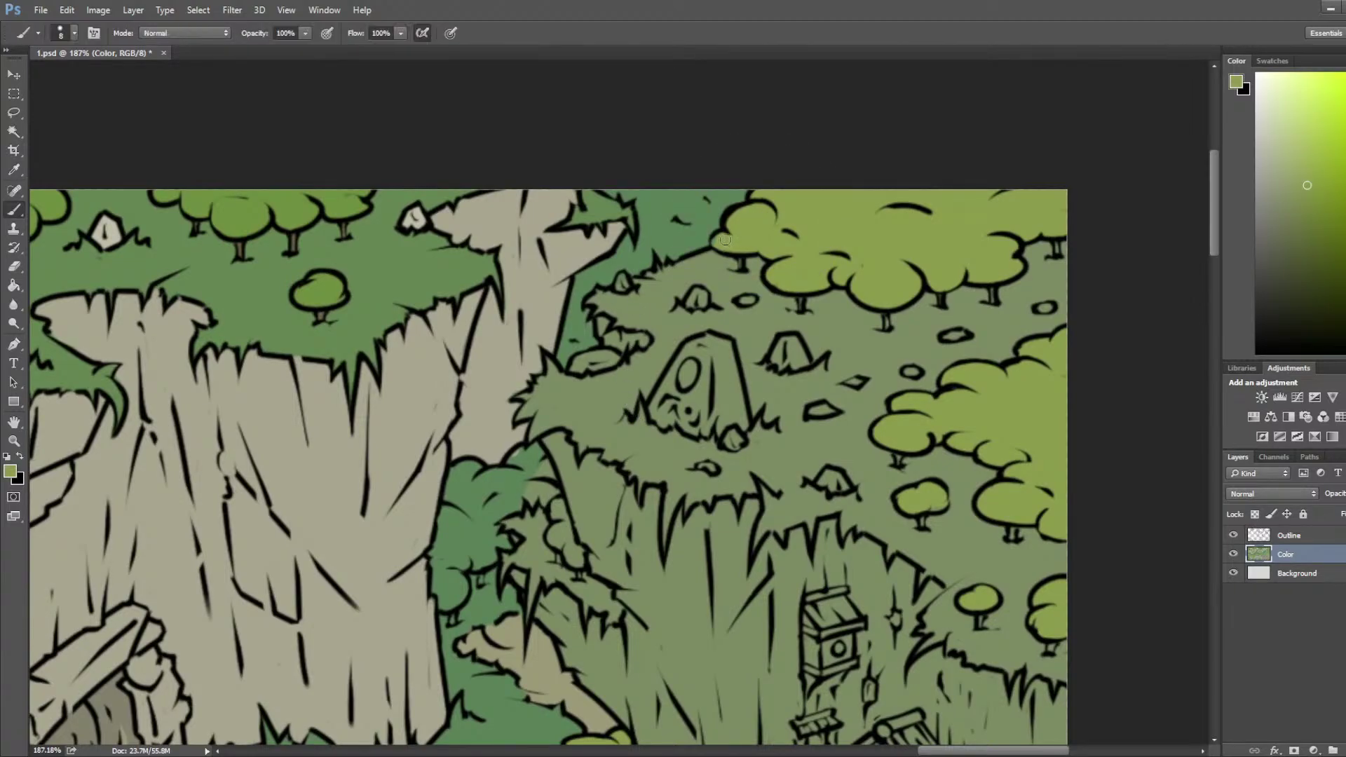
{"action": "left_click_drag", "start_coordinate": [720, 270], "coordinate": [798, 146]}
{"action": "left_click", "coordinate": [625, 519], "text": "alt"}
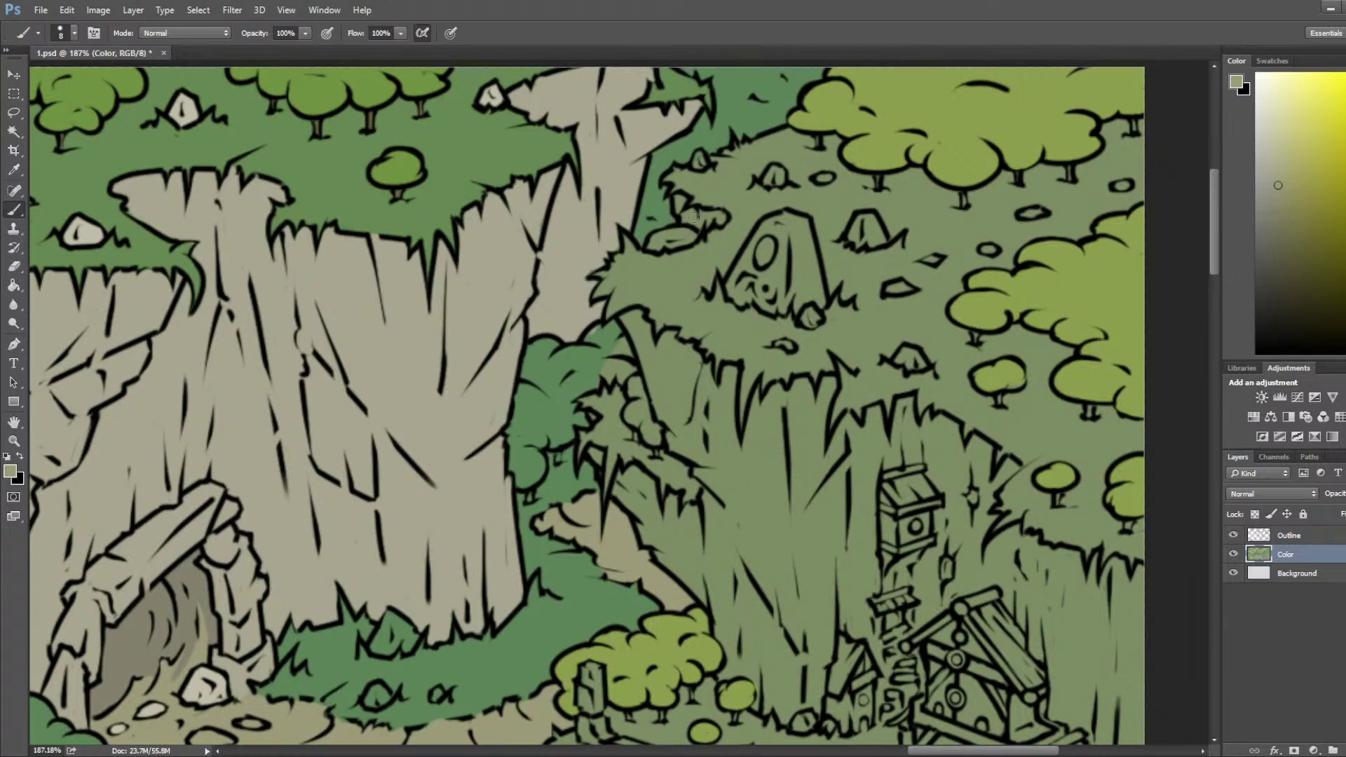
{"action": "scroll", "coordinate": [667, 298], "scroll_direction": "down", "scroll_amount": 5}
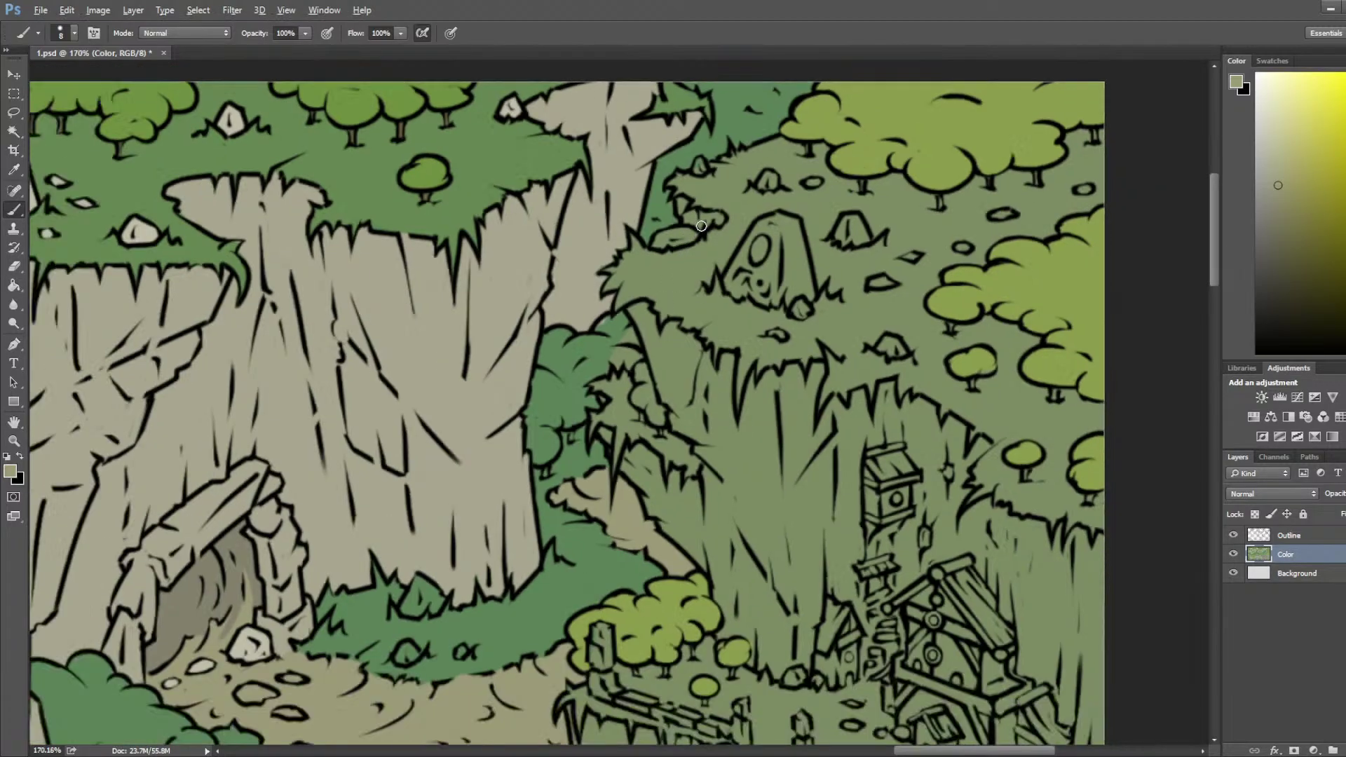
{"action": "key", "text": "alt"}
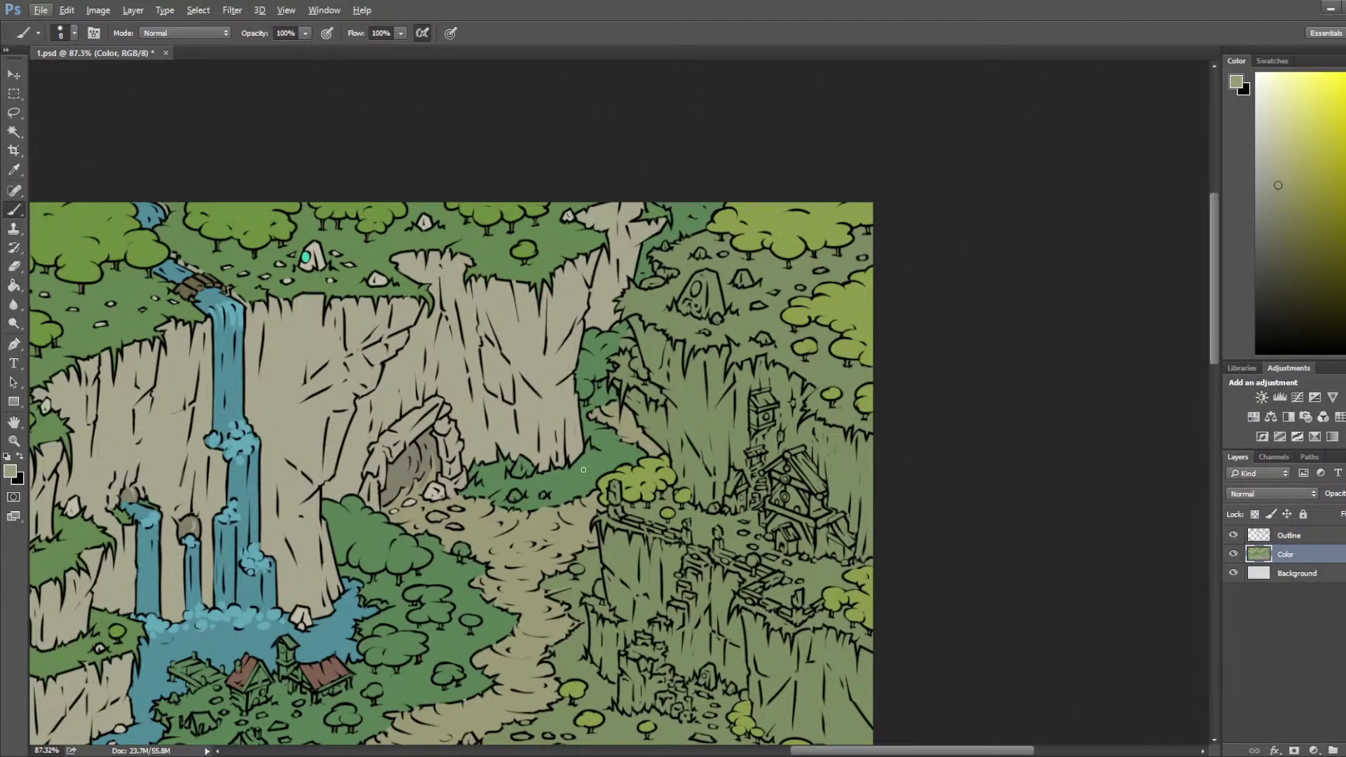
{"action": "key", "text": "ctrl+s"}
Step: Sample the bright green of the trees near the small red-roofed cottage and Magic Wand-select the waterfall village's tree crowns on the Outline layer
{"action": "left_click_drag", "start_coordinate": [534, 442], "coordinate": [664, 162]}
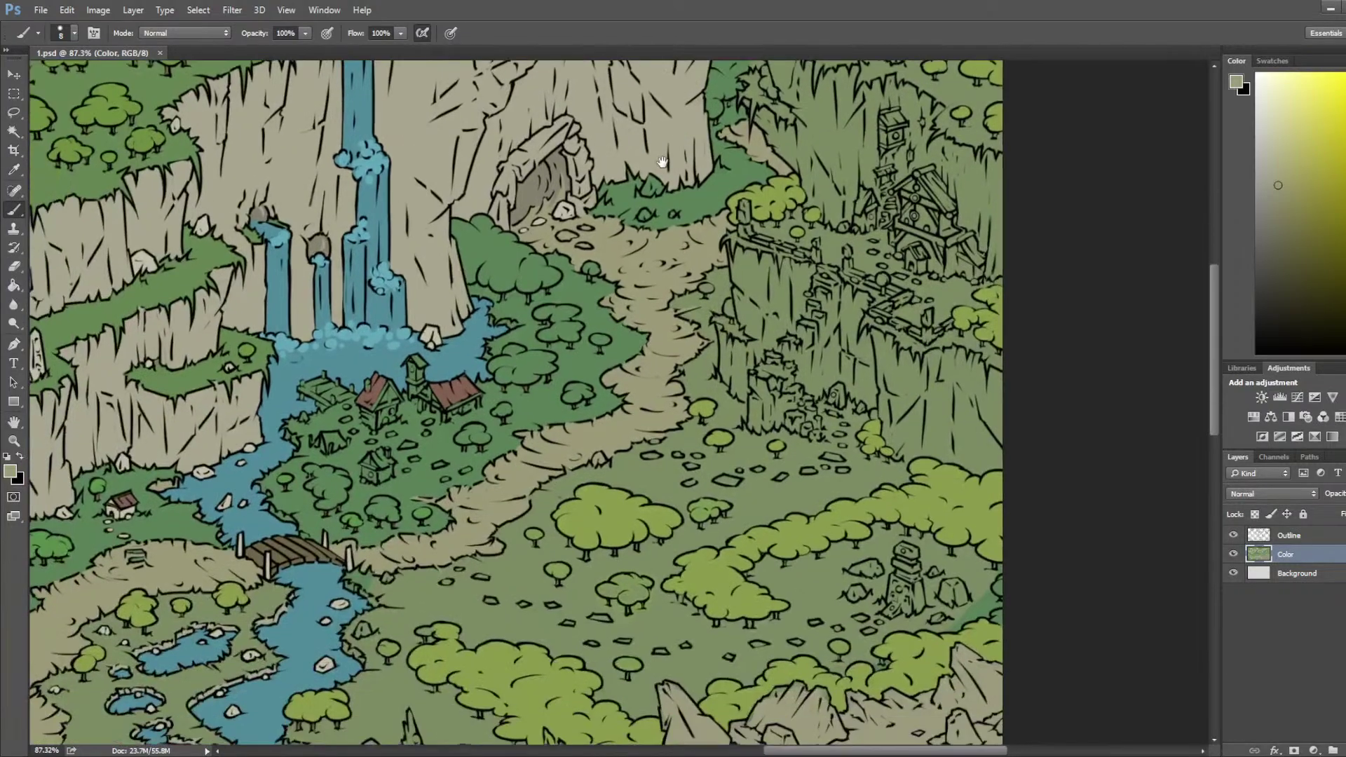
{"action": "key", "text": "alt"}
{"action": "left_click", "coordinate": [71, 546], "text": "alt"}
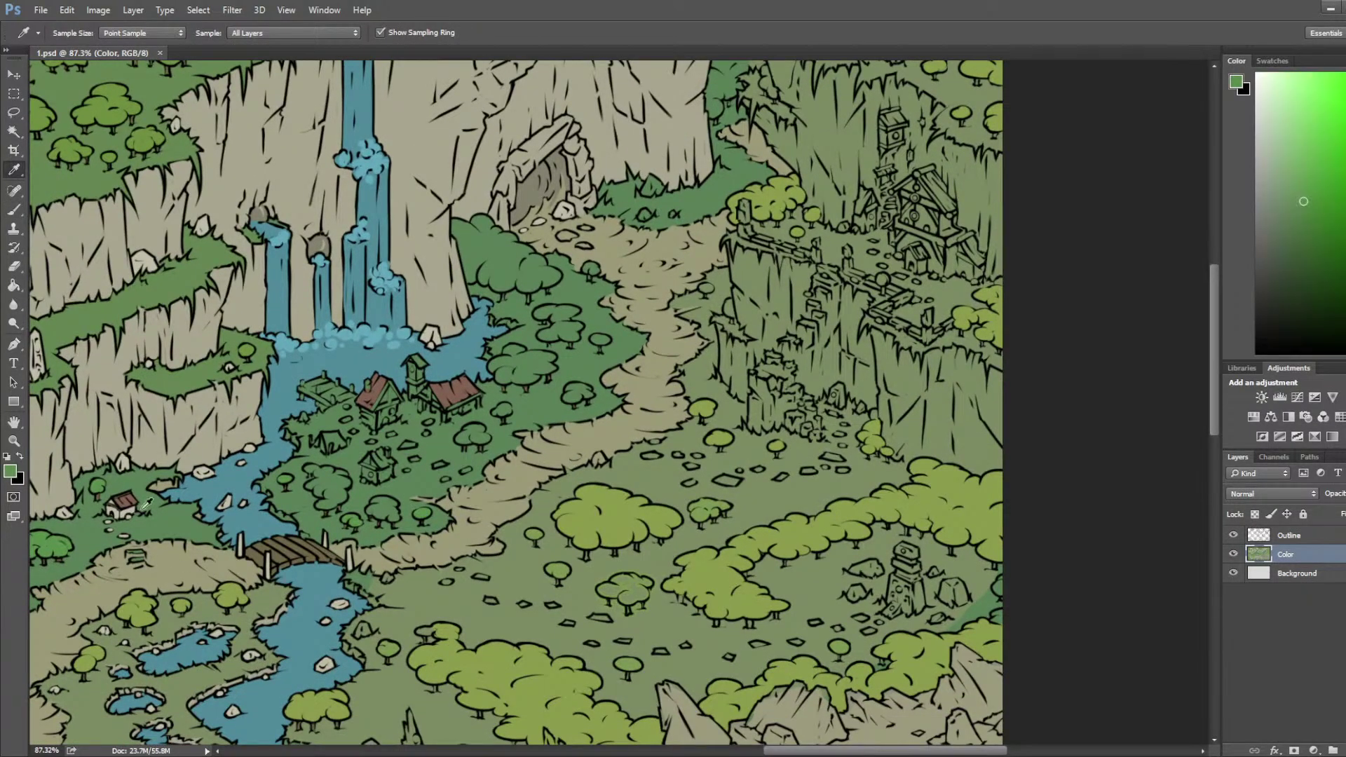
{"action": "scroll", "coordinate": [238, 488], "scroll_direction": "up", "scroll_amount": 3}
{"action": "left_click", "coordinate": [1288, 536]}
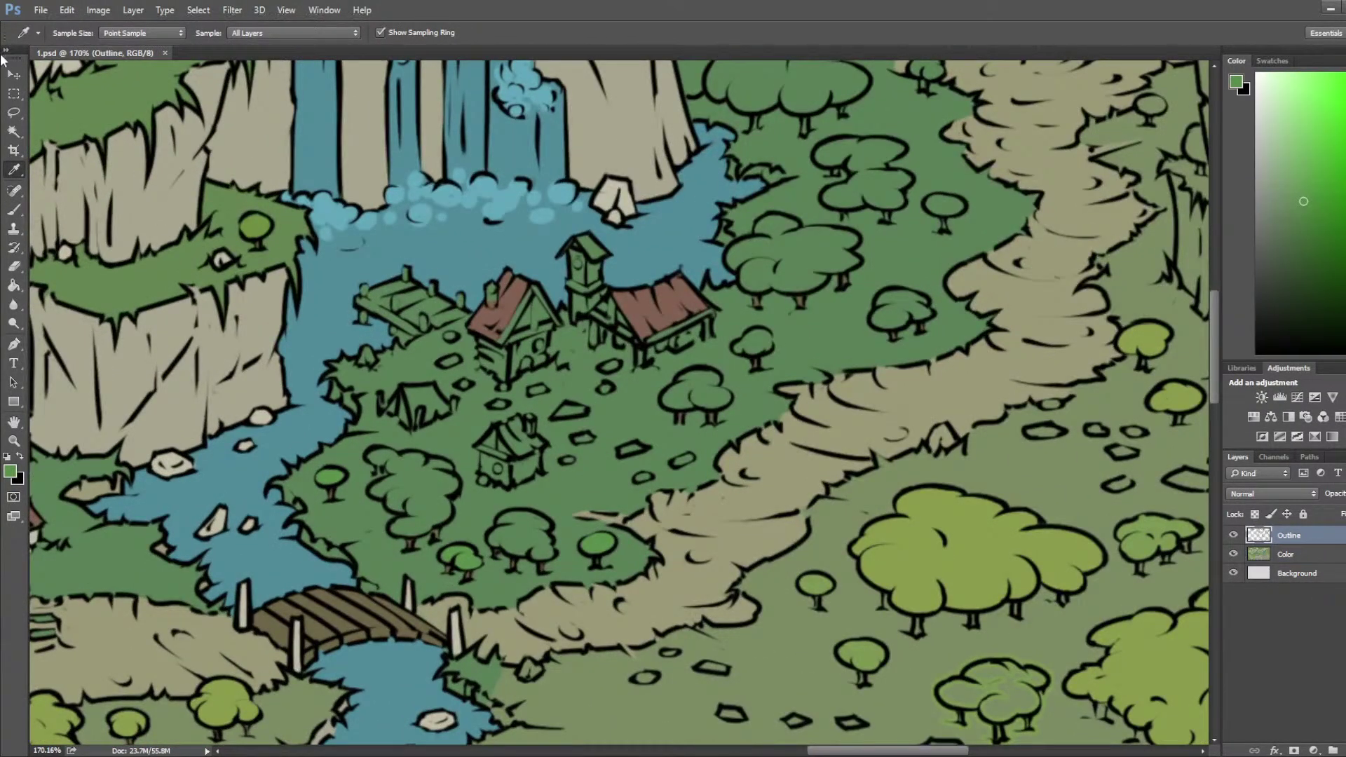
{"action": "left_click", "coordinate": [14, 131]}
{"action": "left_click", "coordinate": [427, 493]}
{"action": "left_click", "coordinate": [510, 542], "text": "shift"}
{"action": "left_click", "coordinate": [718, 390], "text": "shift"}
{"action": "left_click", "coordinate": [748, 347], "text": "shift"}
{"action": "left_click", "coordinate": [902, 324], "text": "shift"}
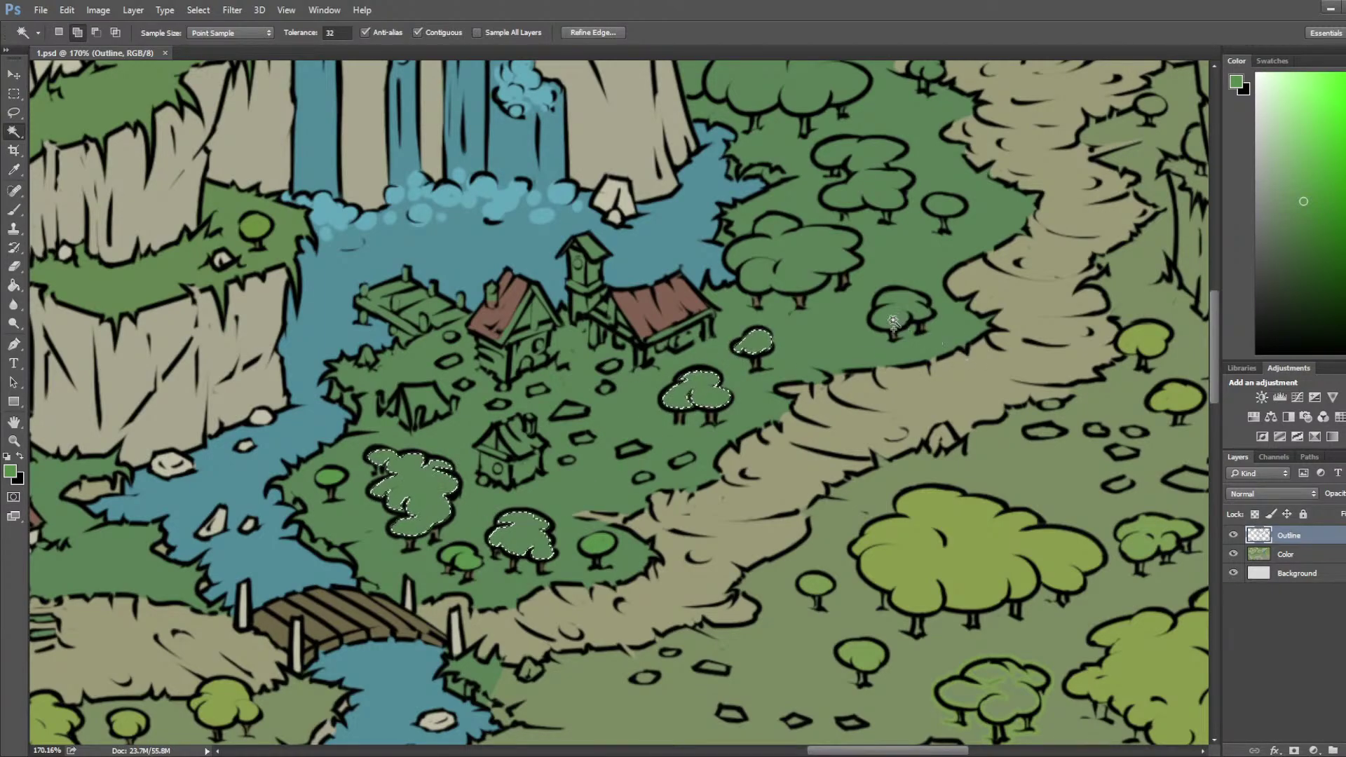
{"action": "left_click", "coordinate": [837, 242], "text": "shift"}
{"action": "left_click", "coordinate": [944, 207], "text": "shift"}
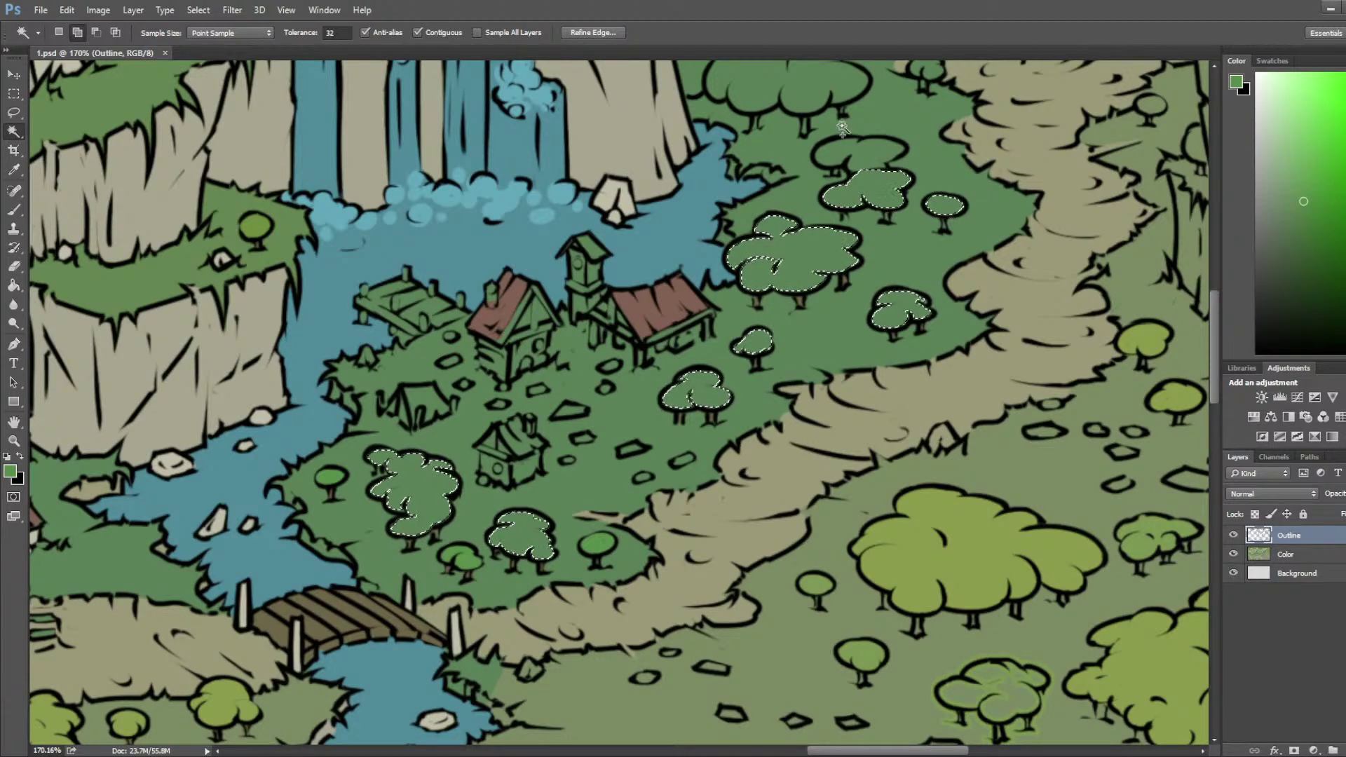
Step: Add the large grove at the cliff foot, the small tree by the path and the crowns above the narrow path to the selection
{"action": "left_click_drag", "start_coordinate": [917, 134], "coordinate": [821, 454]}
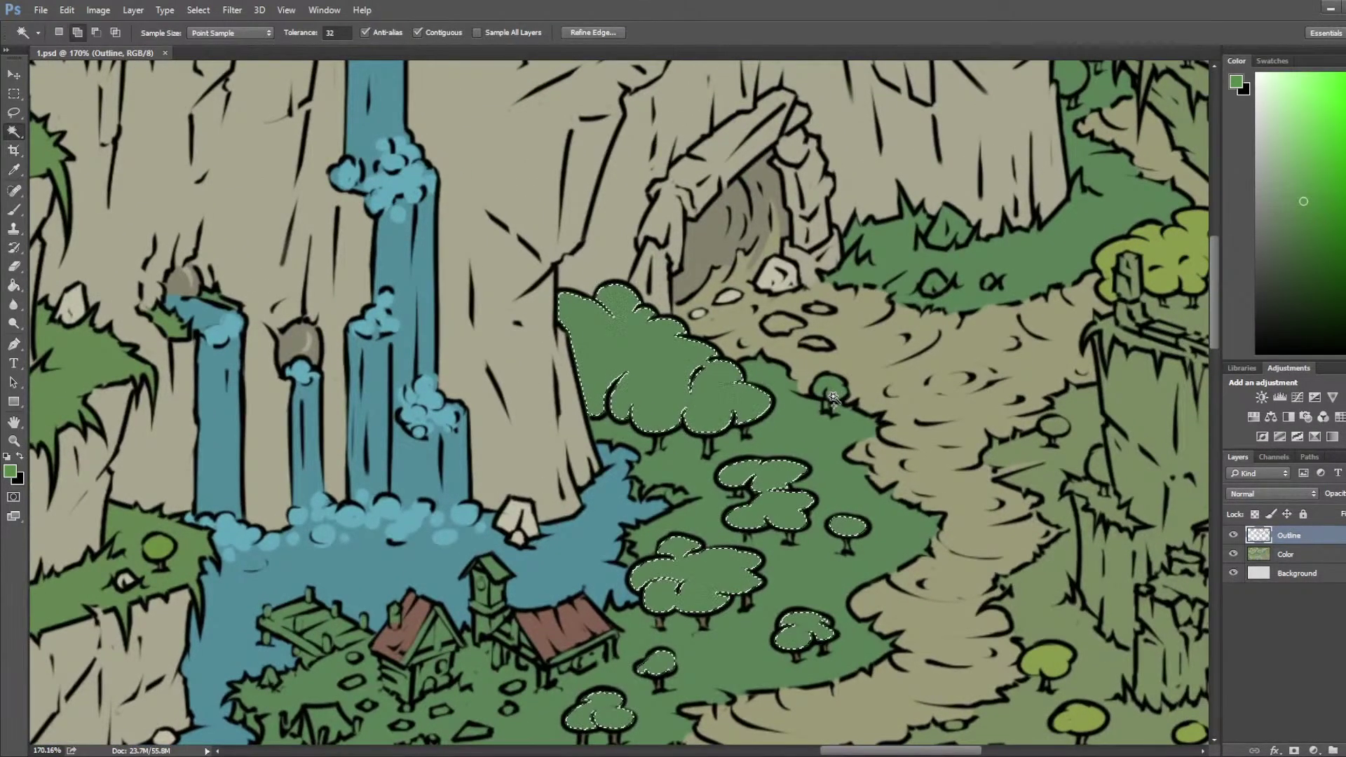
{"action": "left_click", "coordinate": [1052, 428], "text": "shift"}
{"action": "left_click_drag", "start_coordinate": [1037, 279], "coordinate": [781, 565]}
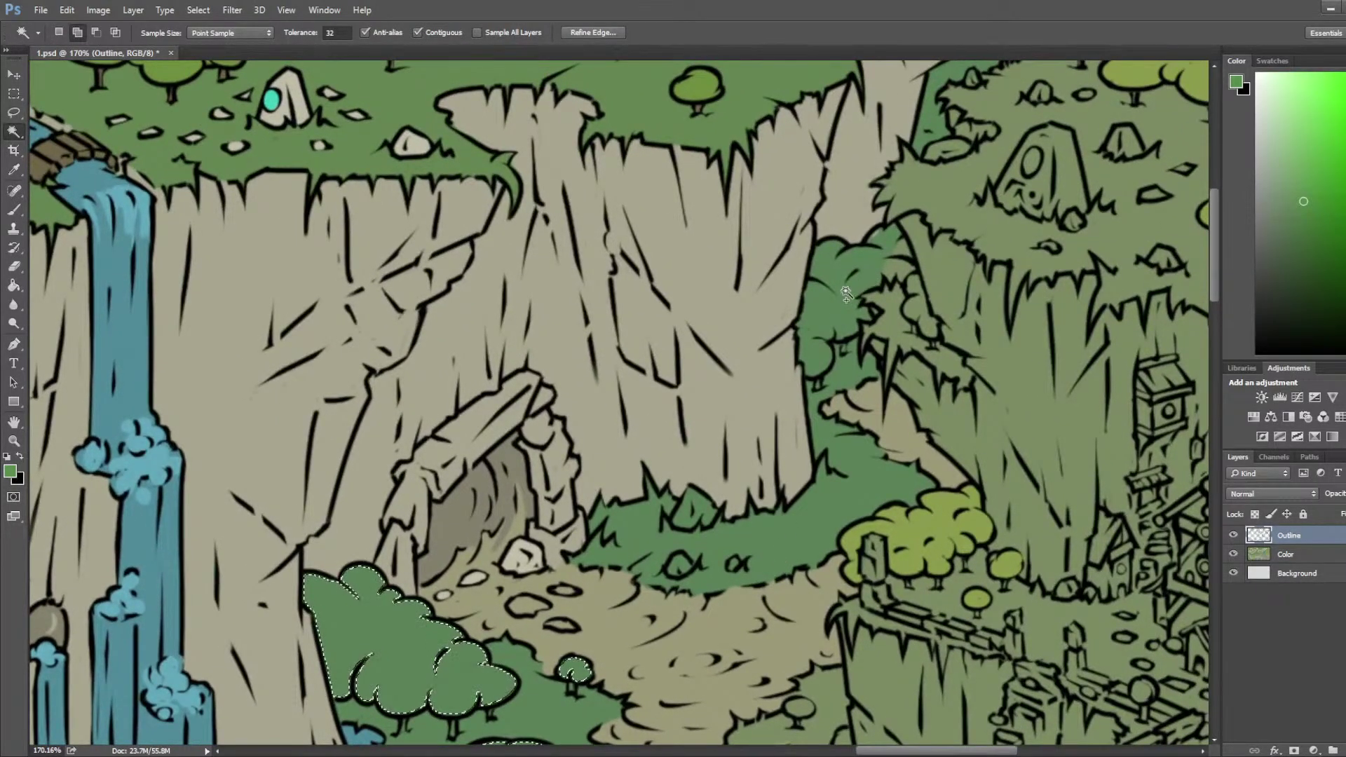
{"action": "scroll", "coordinate": [728, 556], "scroll_direction": "down", "scroll_amount": 3}
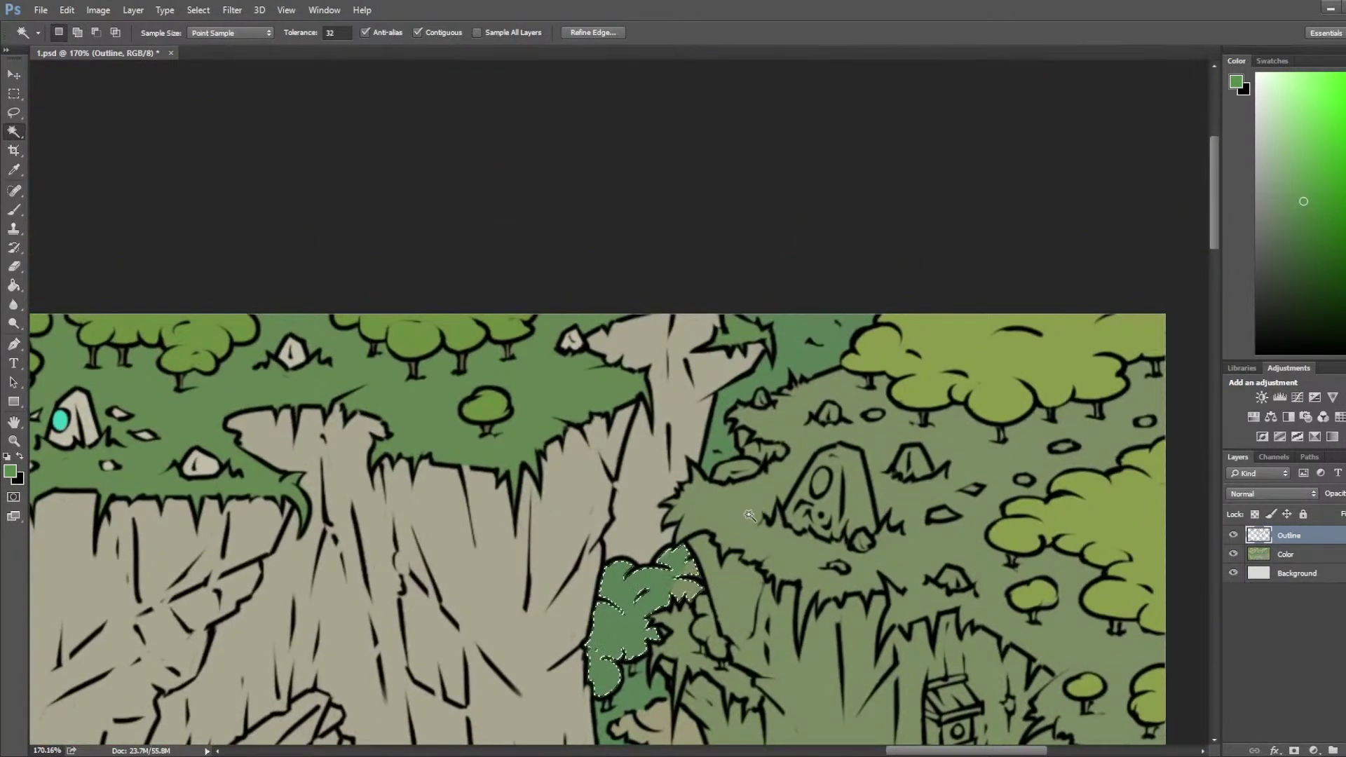
{"action": "scroll", "coordinate": [726, 567], "scroll_direction": "down", "scroll_amount": 3}
{"action": "scroll", "coordinate": [726, 574], "scroll_direction": "up", "scroll_amount": 1}
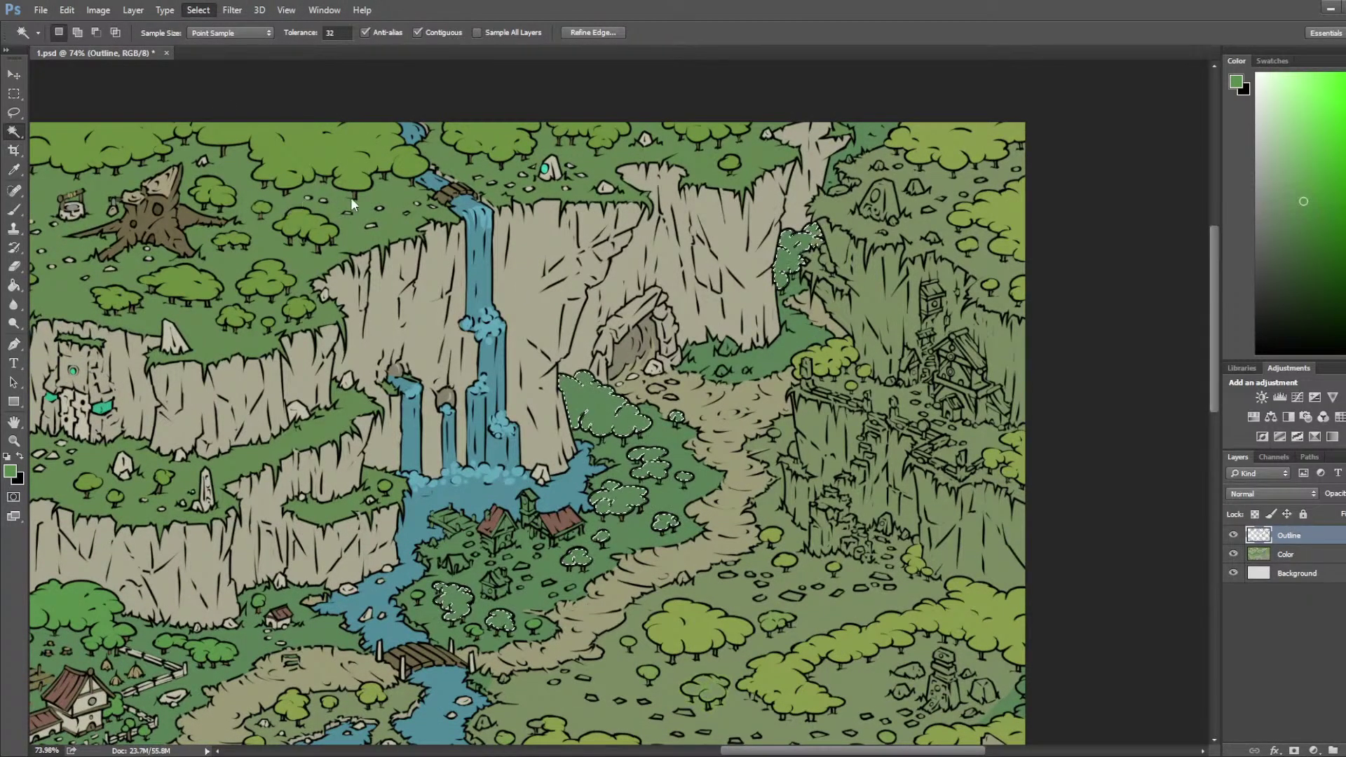
Step: Adjust the crown selection, paint it bright green on the Color layer with a 250 px brush, and deselect
{"action": "left_click", "coordinate": [387, 225]}
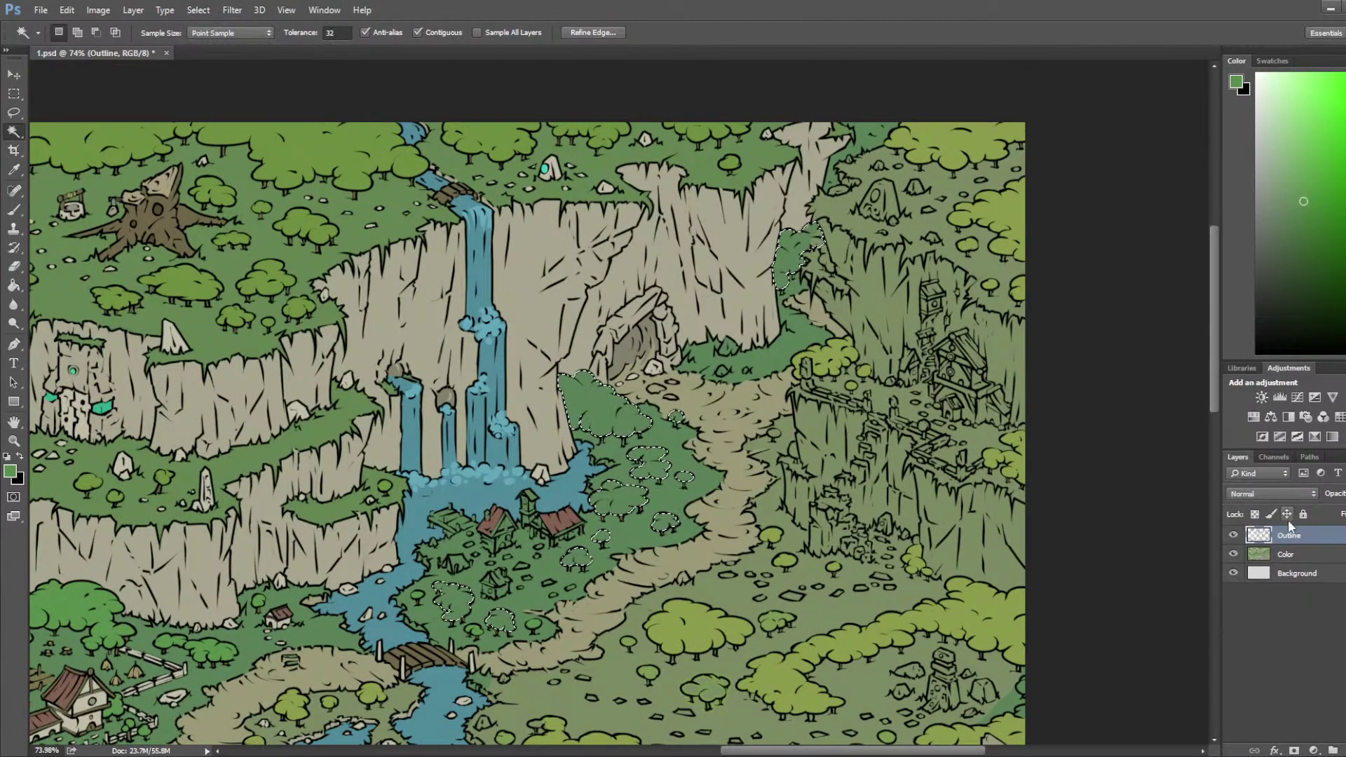
{"action": "left_click", "coordinate": [1286, 554]}
{"action": "key", "text": "b"}
{"action": "key", "text": "bracketright"}
{"action": "key", "text": "bracketright"}
{"action": "key", "text": "bracketright"}
{"action": "key", "text": "bracketright"}
{"action": "key", "text": "bracketright"}
{"action": "key", "text": "bracketright"}
{"action": "key", "text": "bracketright"}
{"action": "key", "text": "bracketright"}
{"action": "key", "text": "bracketright"}
{"action": "key", "text": "bracketright"}
{"action": "key", "text": "bracketright"}
{"action": "key", "text": "bracketright"}
{"action": "key", "text": "bracketright"}
{"action": "key", "text": "bracketright"}
{"action": "key", "text": "bracketright"}
{"action": "key", "text": "bracketright"}
{"action": "key", "text": "bracketright"}
{"action": "key", "text": "bracketright"}
{"action": "key", "text": "bracketright"}
{"action": "key", "text": "bracketright"}
{"action": "left_click_drag", "start_coordinate": [783, 294], "coordinate": [803, 261]}
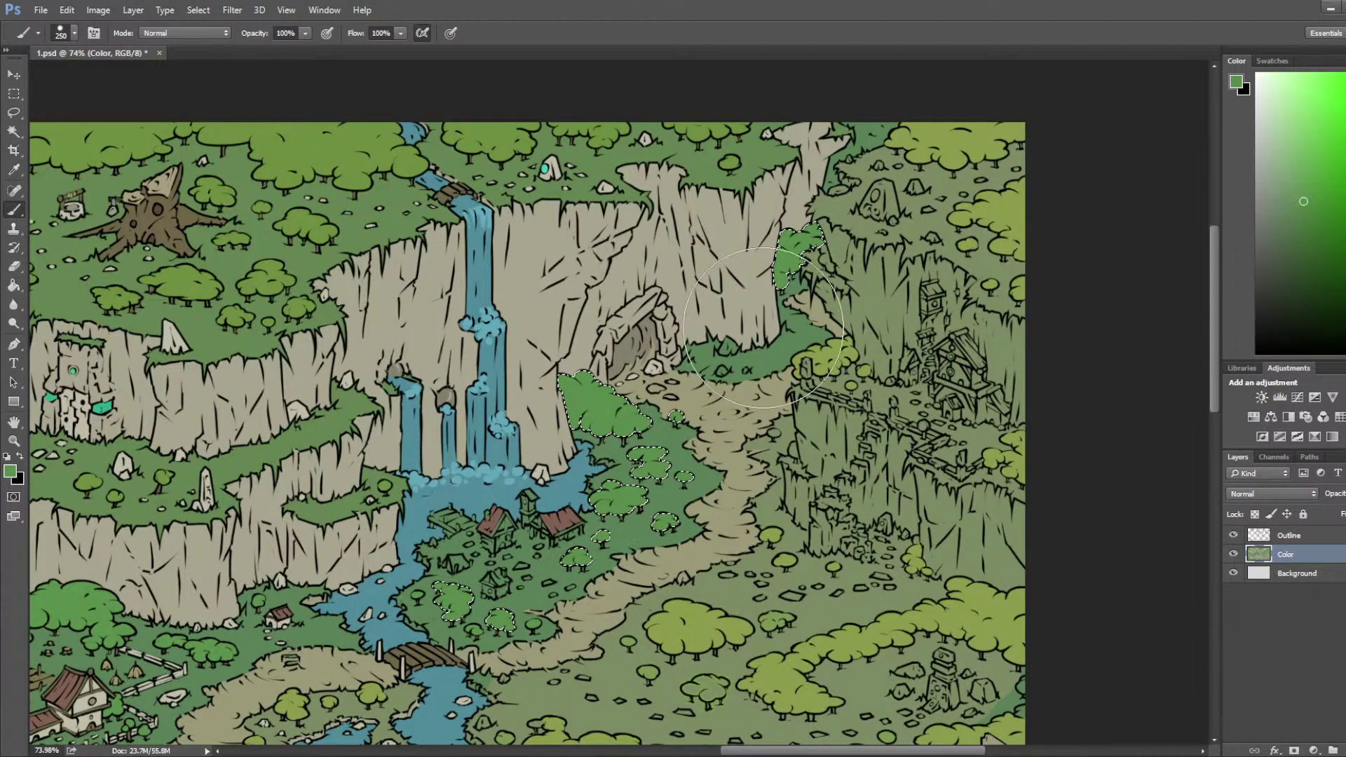
{"action": "key", "text": "bracketright"}
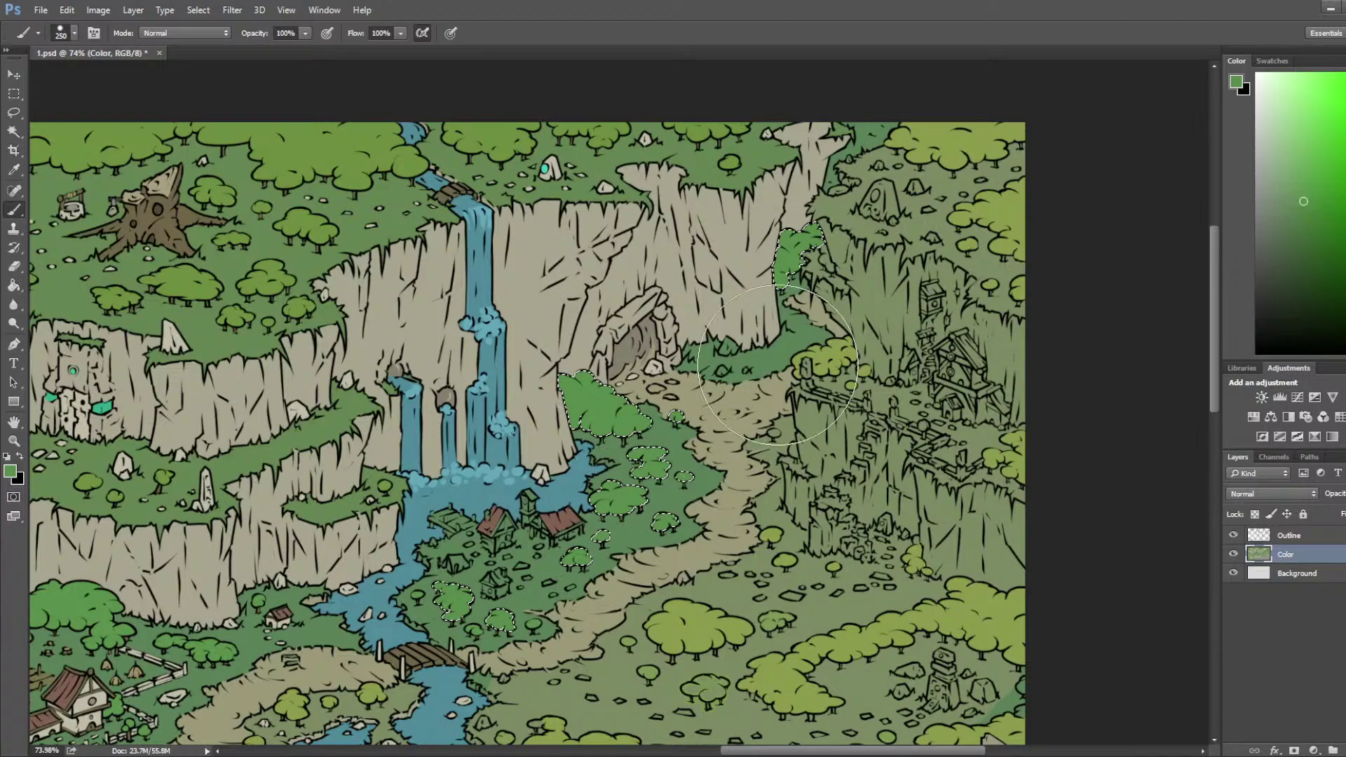
{"action": "key", "text": "l"}
{"action": "key", "text": "ctrl+d"}
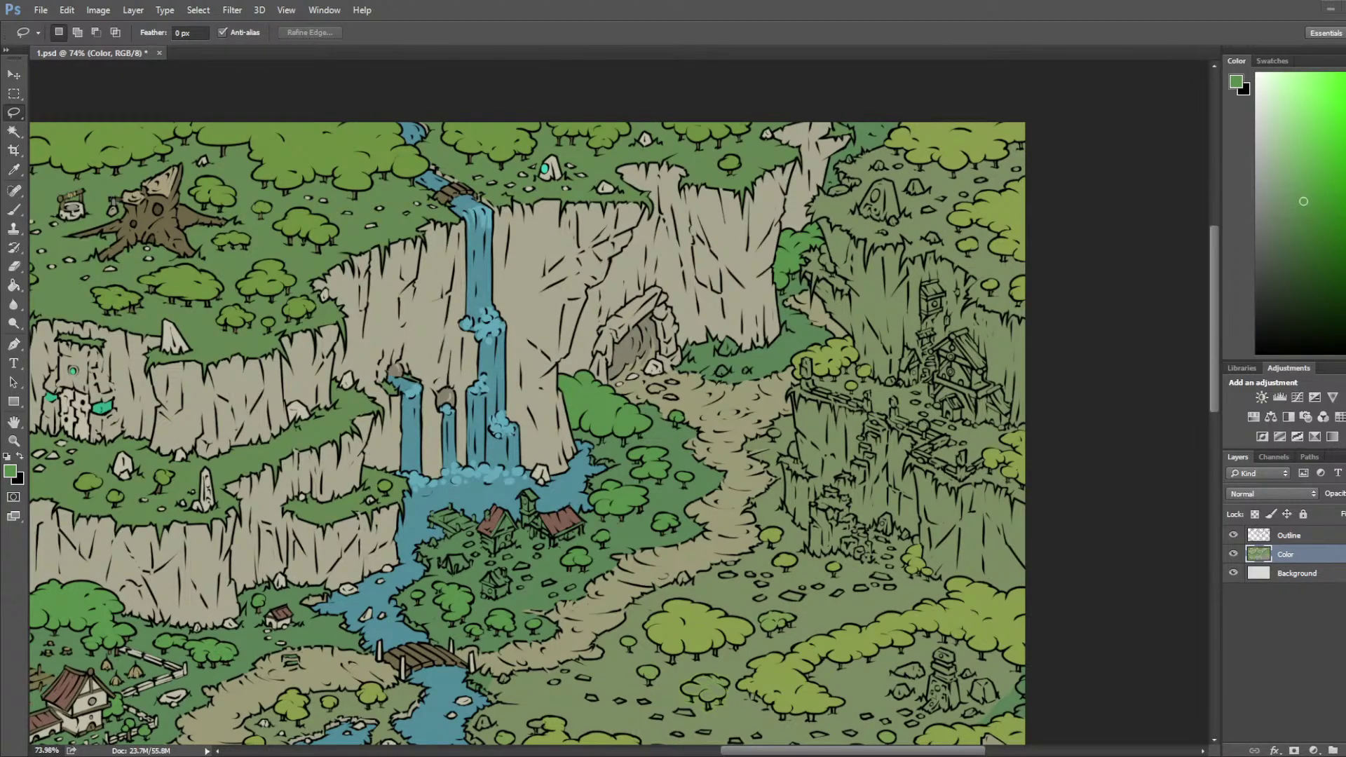
Step: Sample the light stone colour from the pointed rock on the grassy ledge, shrink the brush to 7 px for touch-ups, and save the file
{"action": "scroll", "coordinate": [845, 411], "scroll_direction": "up", "scroll_amount": 4}
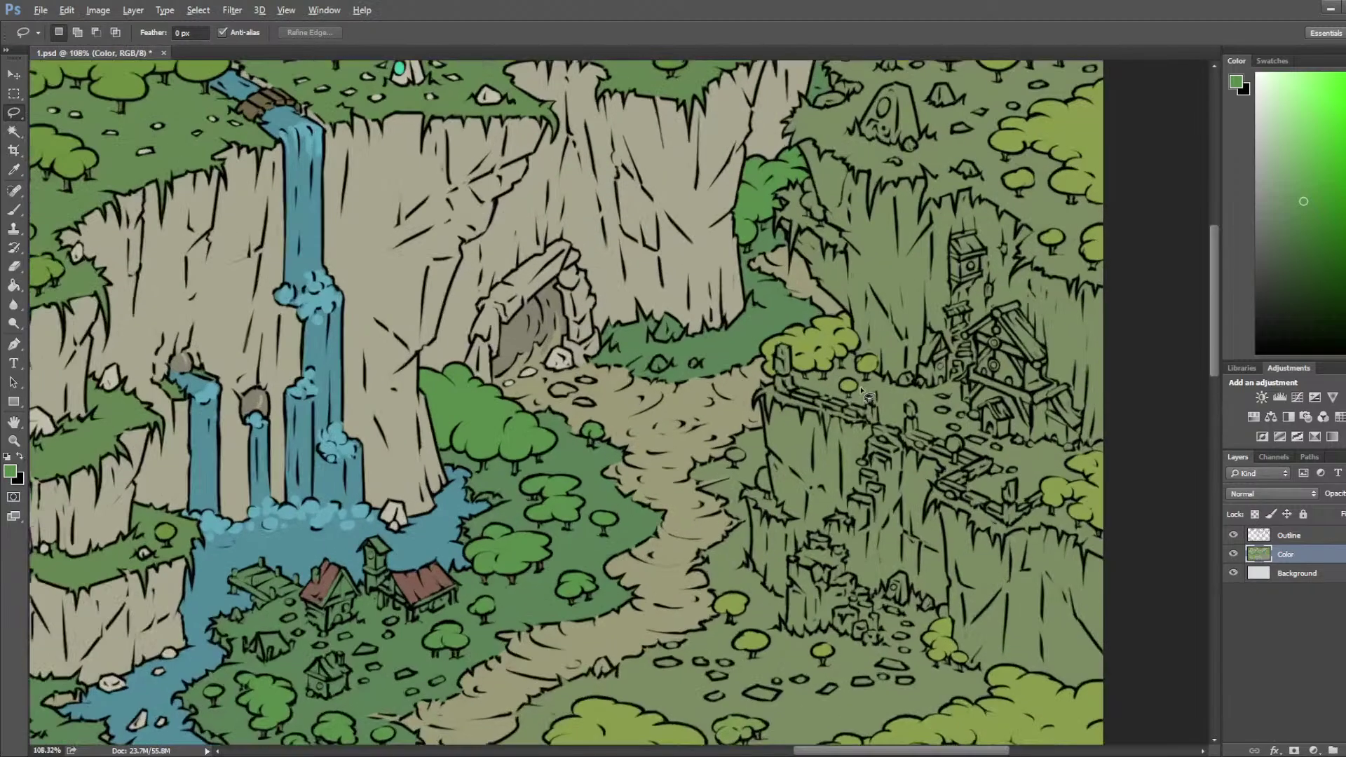
{"action": "left_click_drag", "start_coordinate": [854, 376], "coordinate": [788, 489]}
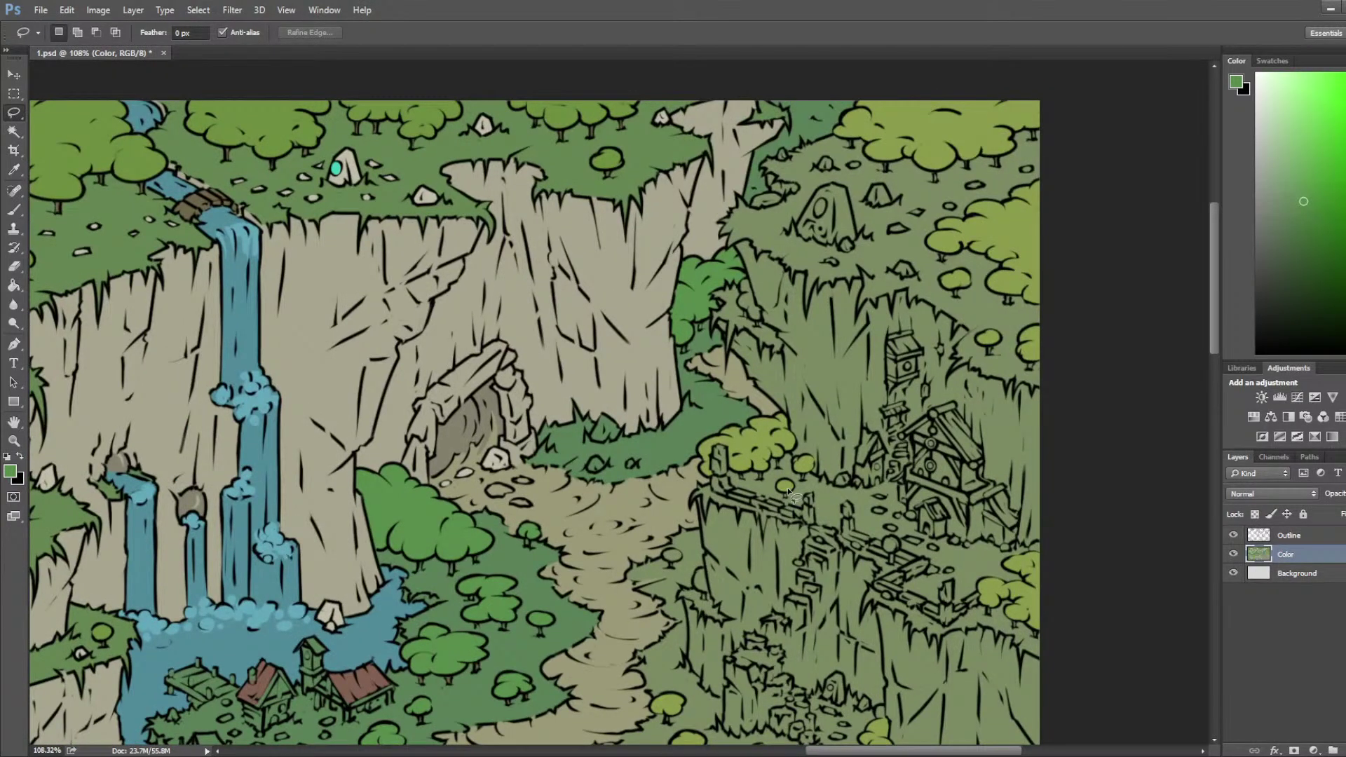
{"action": "left_click_drag", "start_coordinate": [636, 495], "coordinate": [692, 309]}
{"action": "left_click_drag", "start_coordinate": [404, 330], "coordinate": [634, 342]}
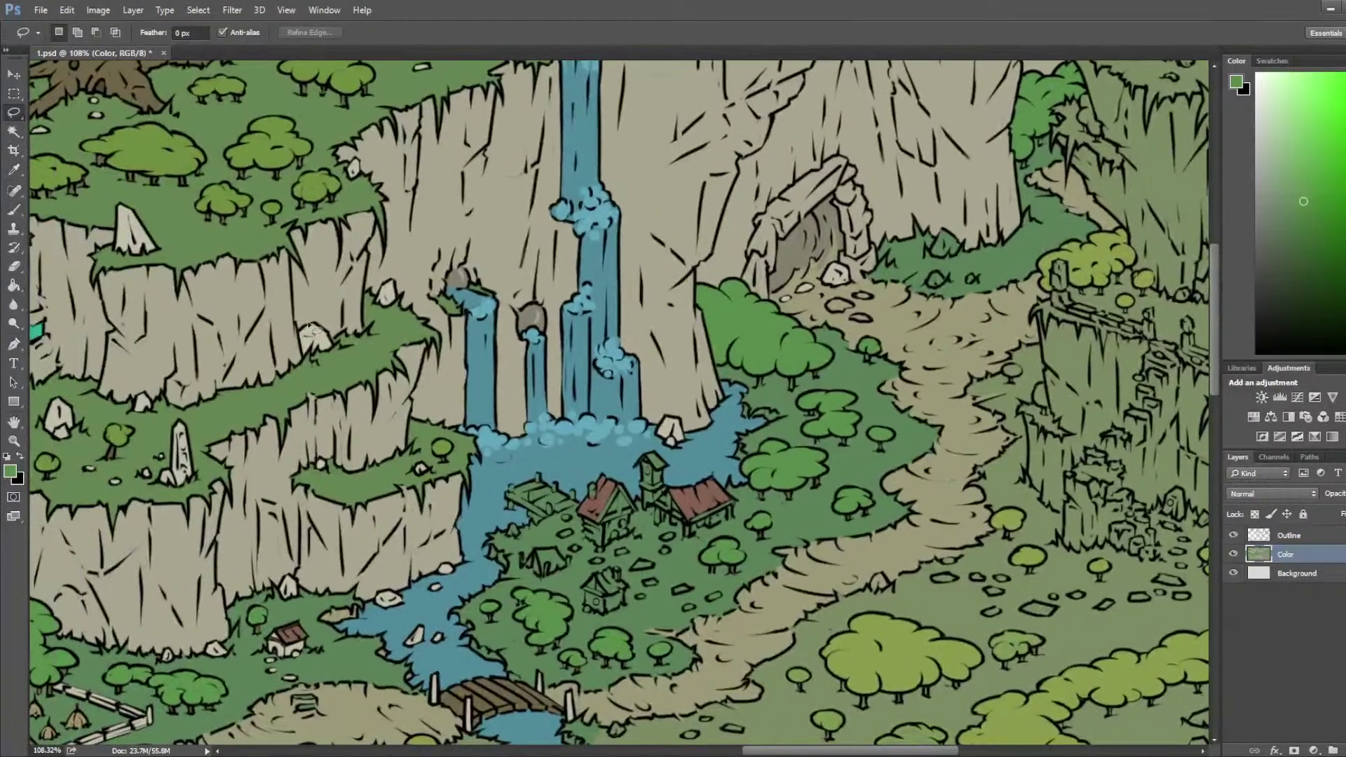
{"action": "key", "text": "i"}
{"action": "left_click", "coordinate": [140, 224]}
{"action": "key", "text": "b"}
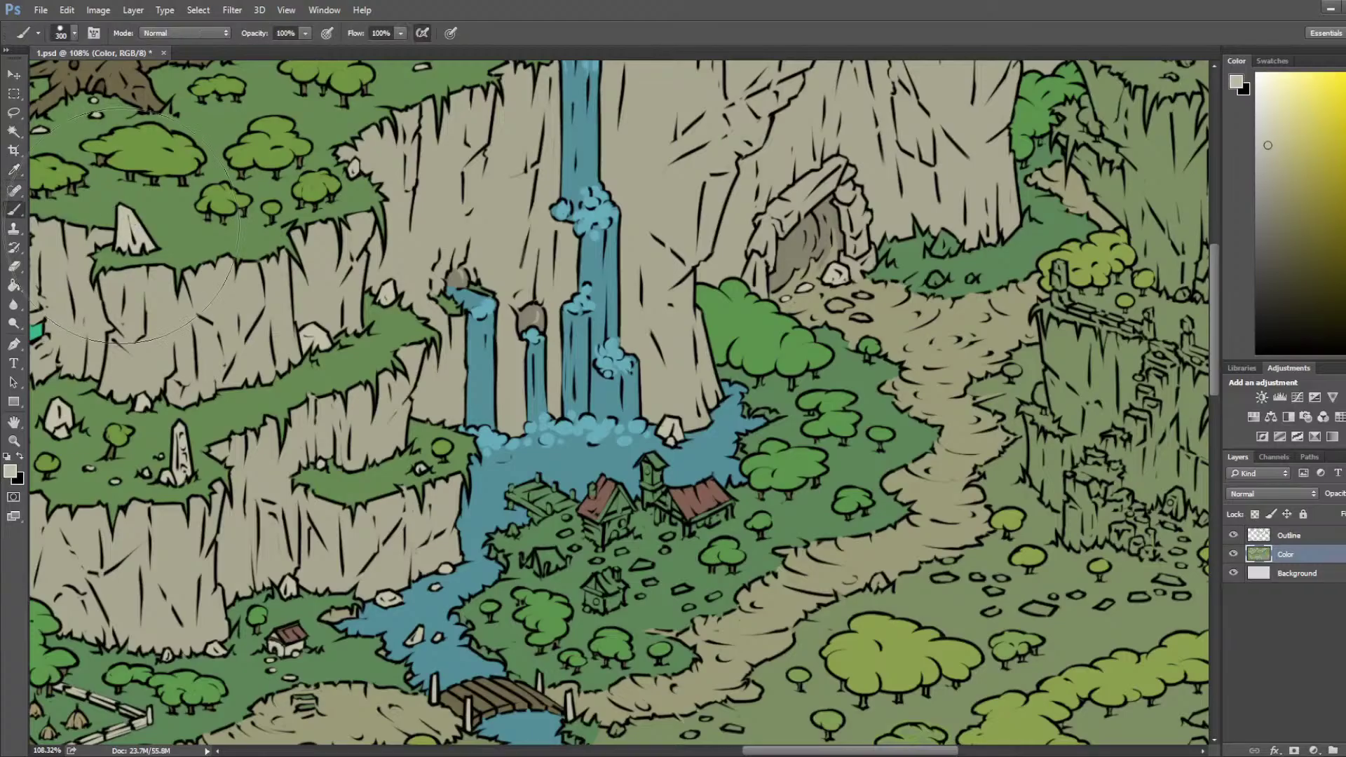
{"action": "key", "text": "bracketleft"}
{"action": "key", "text": "bracketleft"}
{"action": "key", "text": "bracketleft"}
{"action": "key", "text": "bracketleft"}
{"action": "key", "text": "bracketleft"}
{"action": "key", "text": "bracketleft"}
{"action": "scroll", "coordinate": [130, 224], "scroll_direction": "down", "scroll_amount": 6}
{"action": "left_click_drag", "start_coordinate": [149, 233], "coordinate": [563, 222]}
{"action": "key", "text": "ctrl+s"}
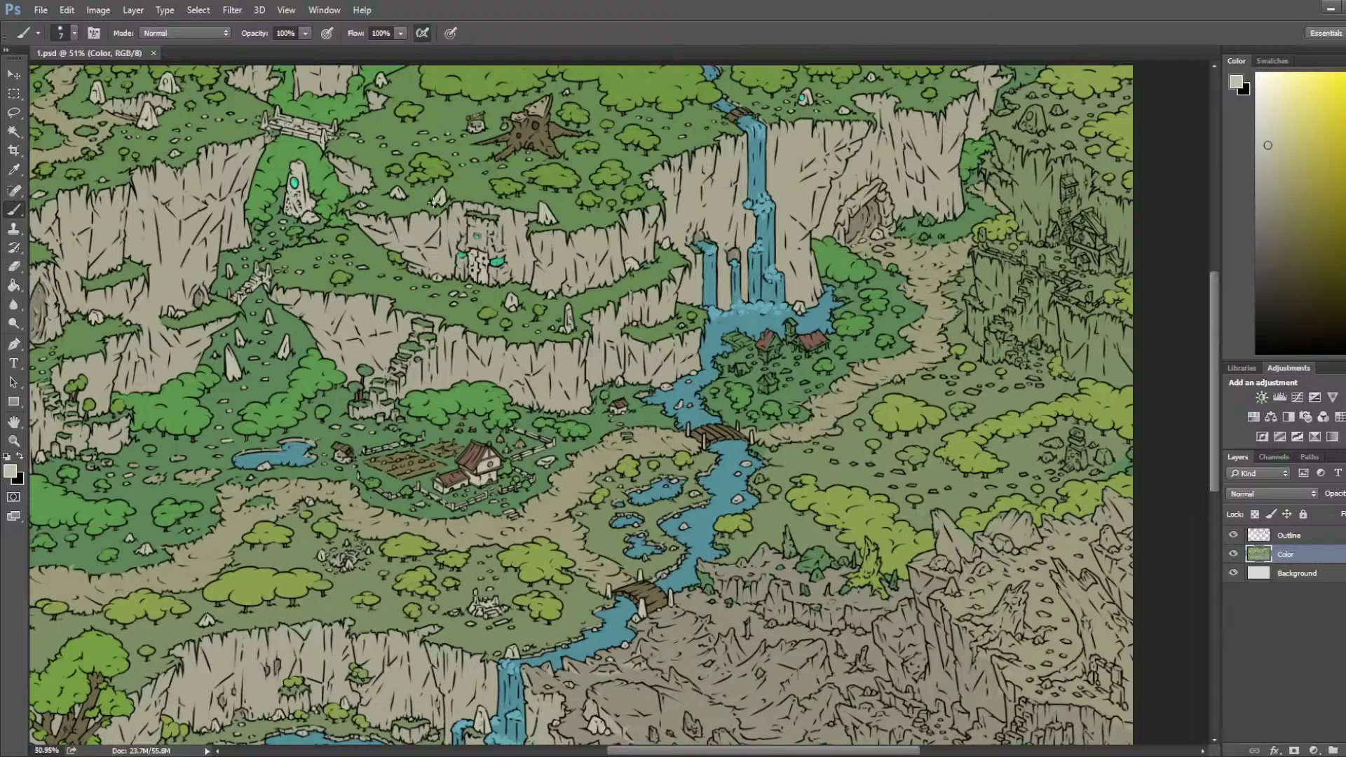
Step: Magic Wand-select the tall twin-peaked rock below the domed village and the small rocks on either side of it on the Color layer
{"action": "scroll", "coordinate": [720, 364], "scroll_direction": "down", "scroll_amount": 5}
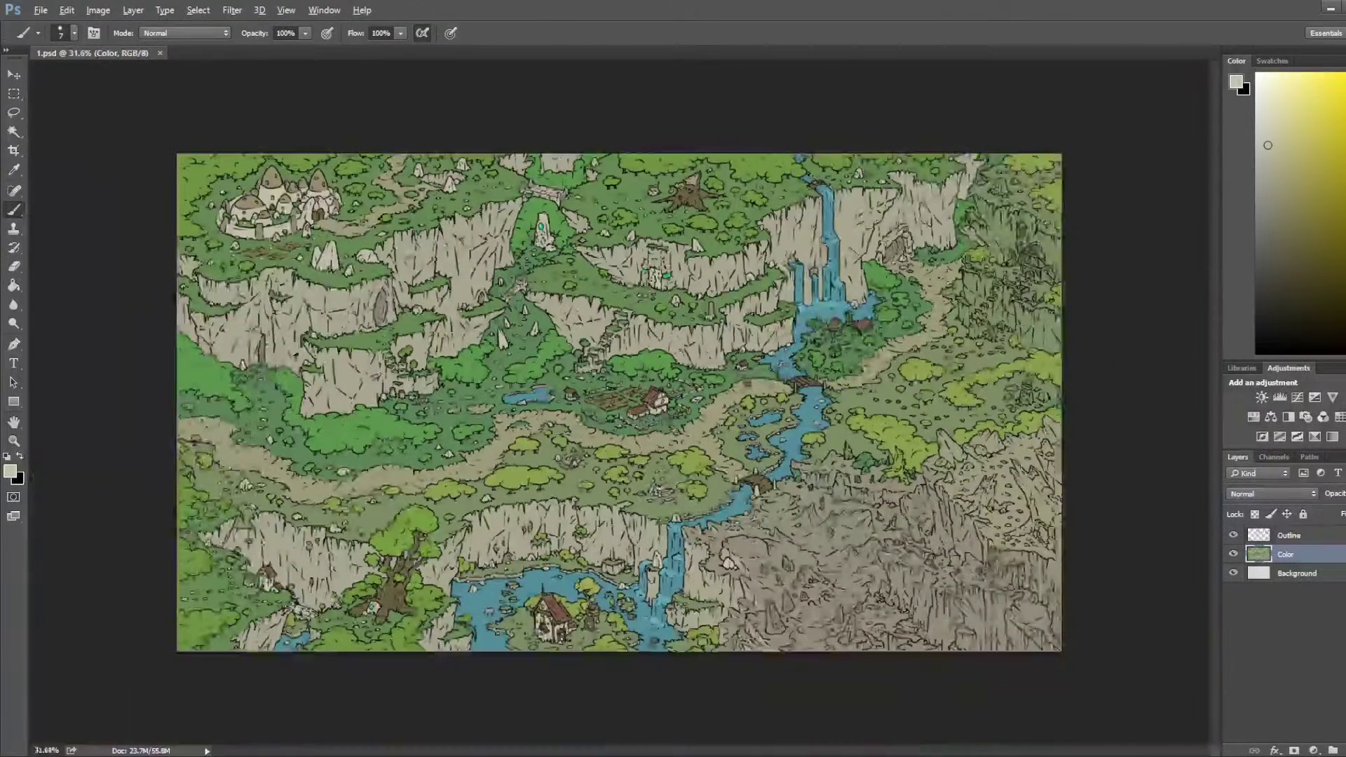
{"action": "scroll", "coordinate": [471, 385], "scroll_direction": "up", "scroll_amount": 6}
{"action": "scroll", "coordinate": [276, 229], "scroll_direction": "up", "scroll_amount": 5}
{"action": "left_click_drag", "start_coordinate": [209, 159], "coordinate": [436, 363]}
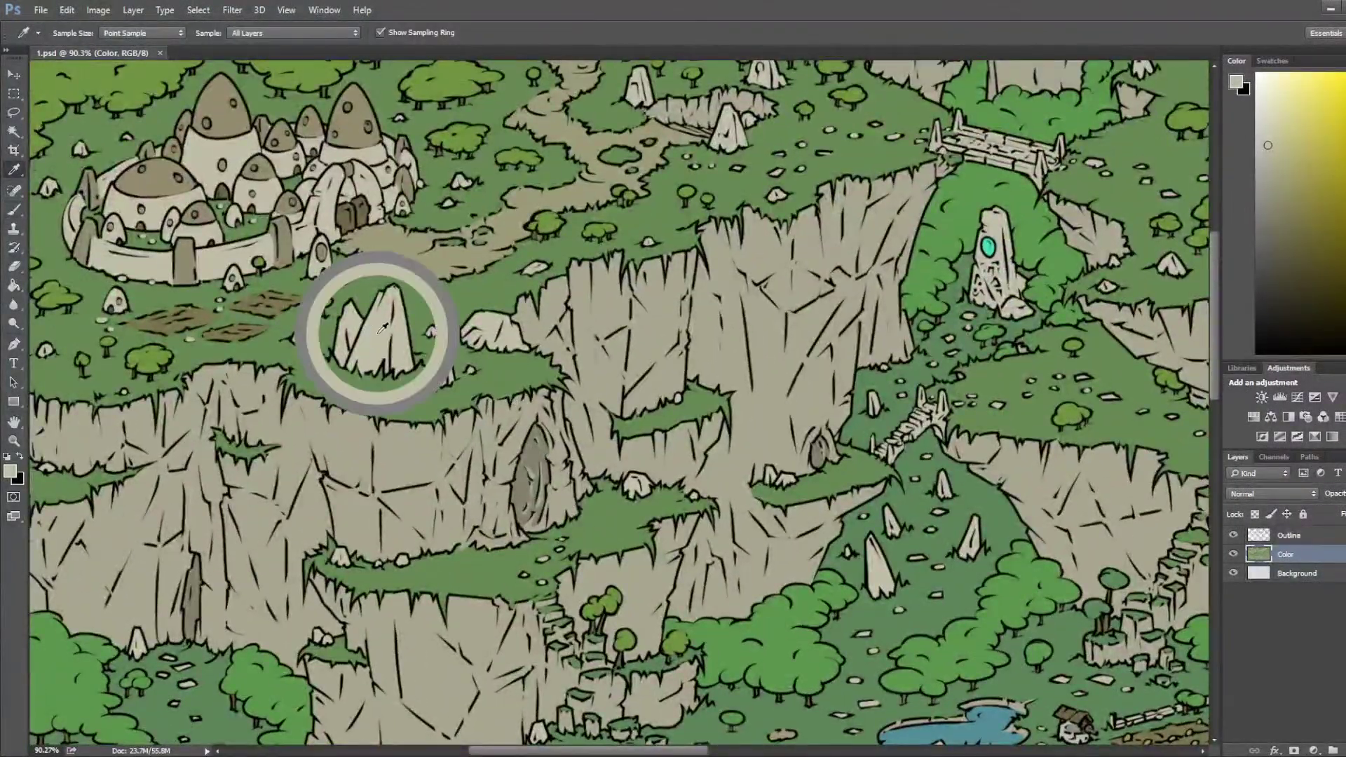
{"action": "scroll", "coordinate": [450, 323], "scroll_direction": "up", "scroll_amount": 2}
{"action": "key", "text": "w"}
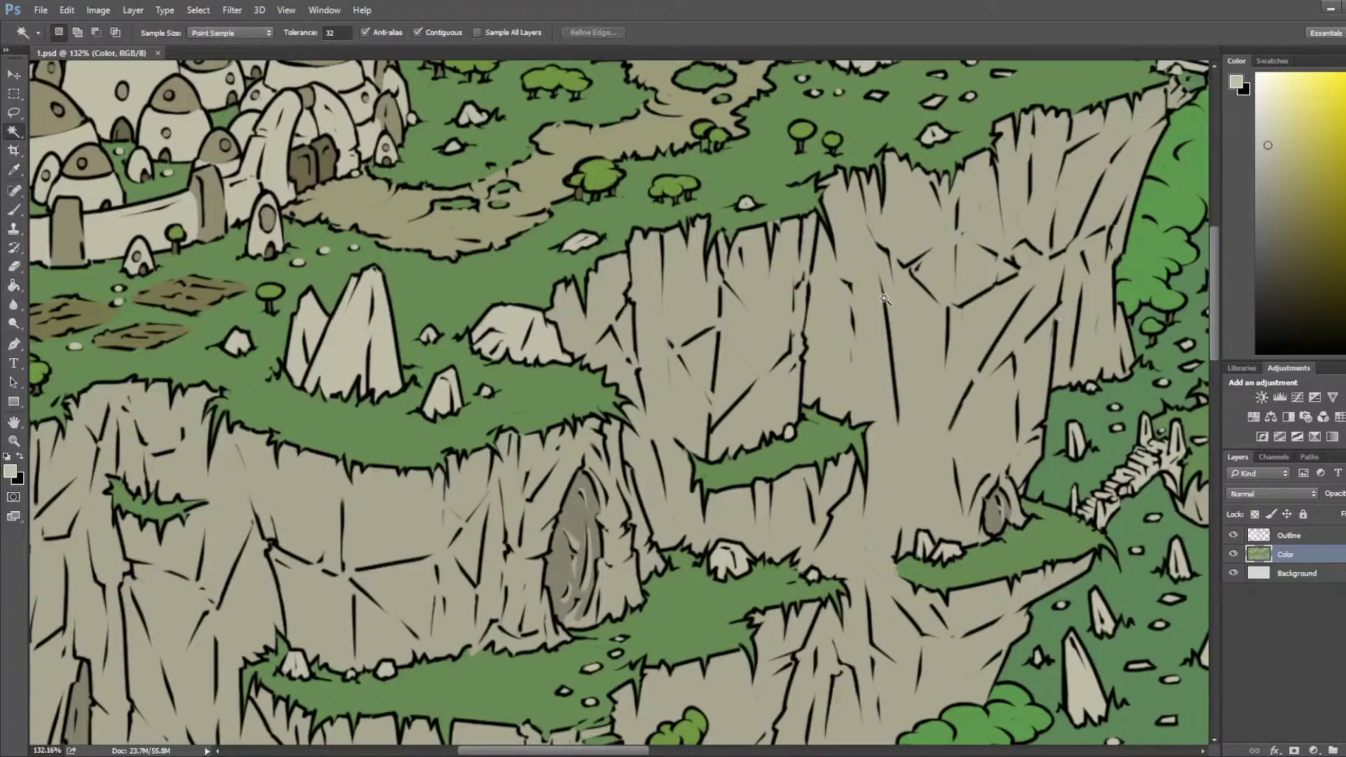
{"action": "left_click", "coordinate": [380, 335]}
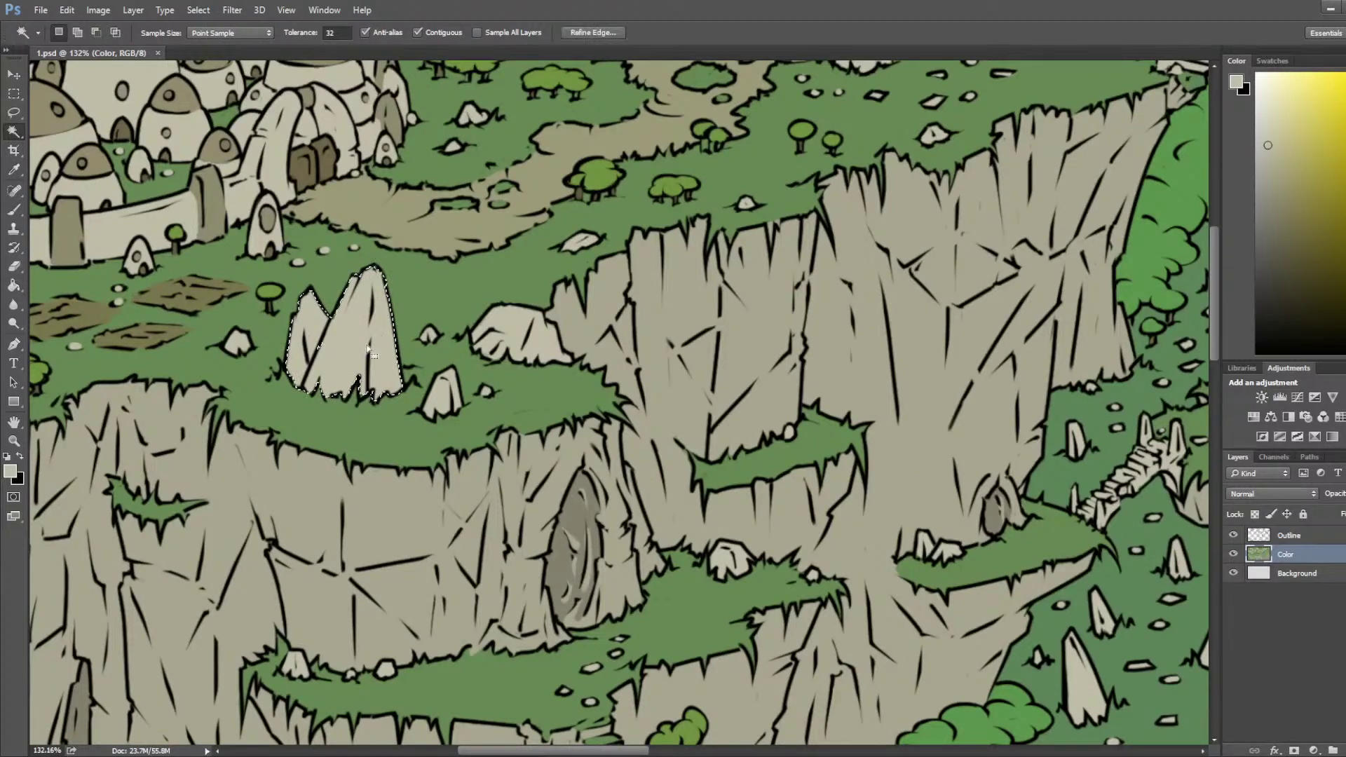
{"action": "left_click", "coordinate": [525, 335], "text": "shift"}
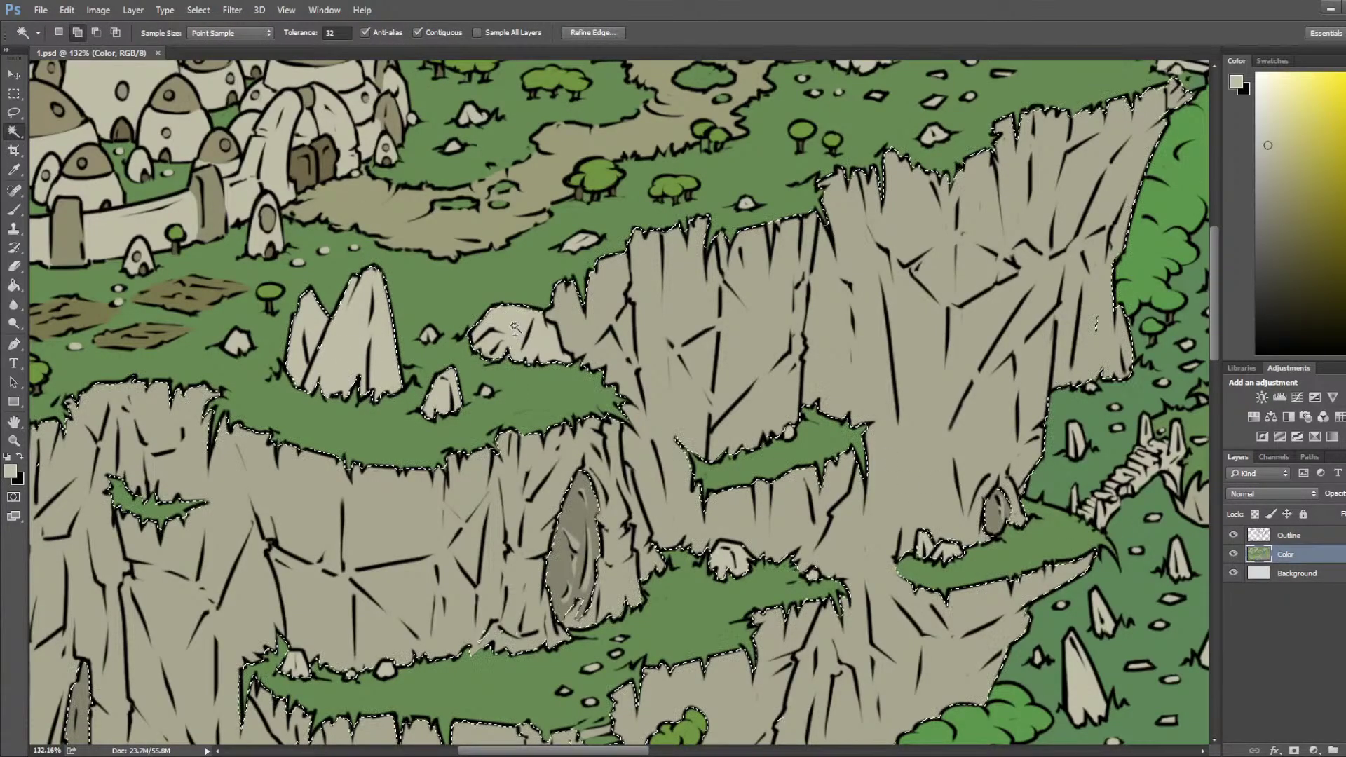
{"action": "key", "text": "ctrl+z"}
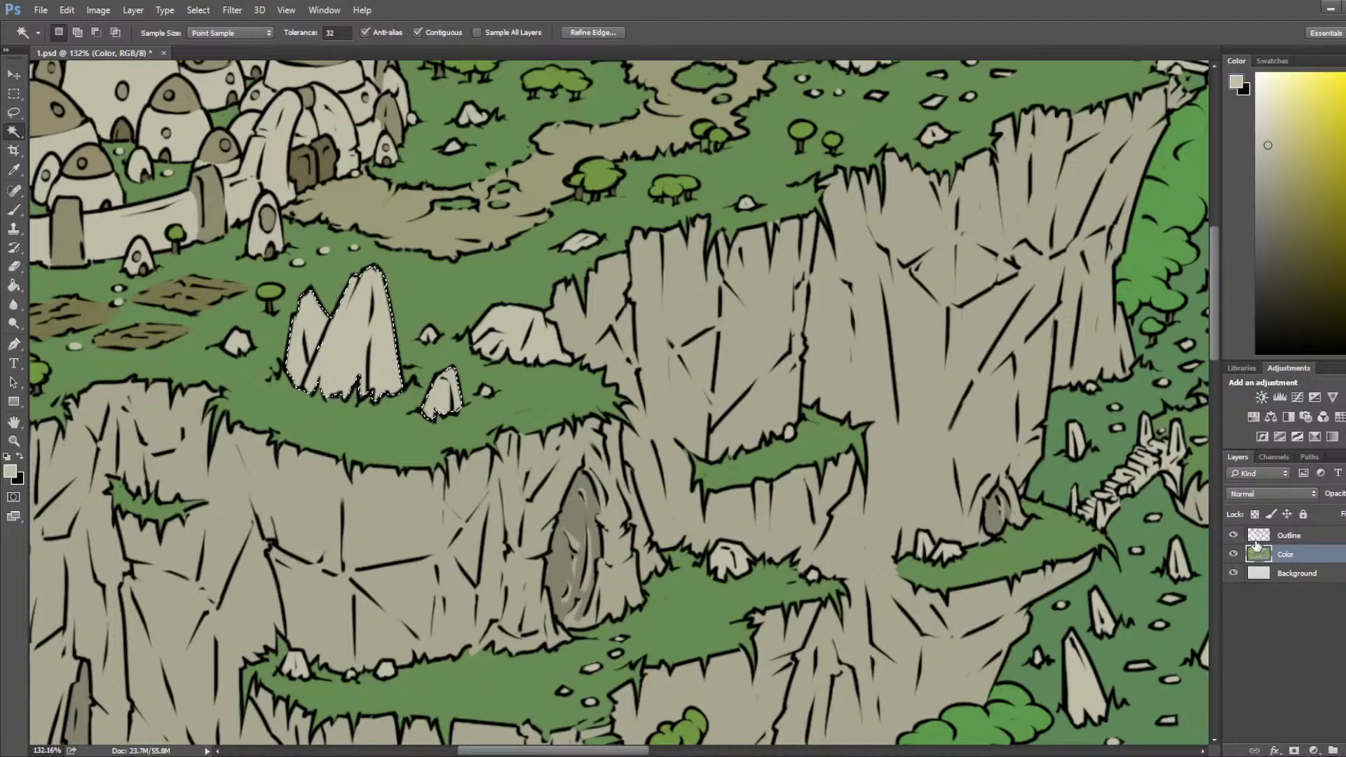
{"action": "left_click", "coordinate": [241, 344], "text": "shift"}
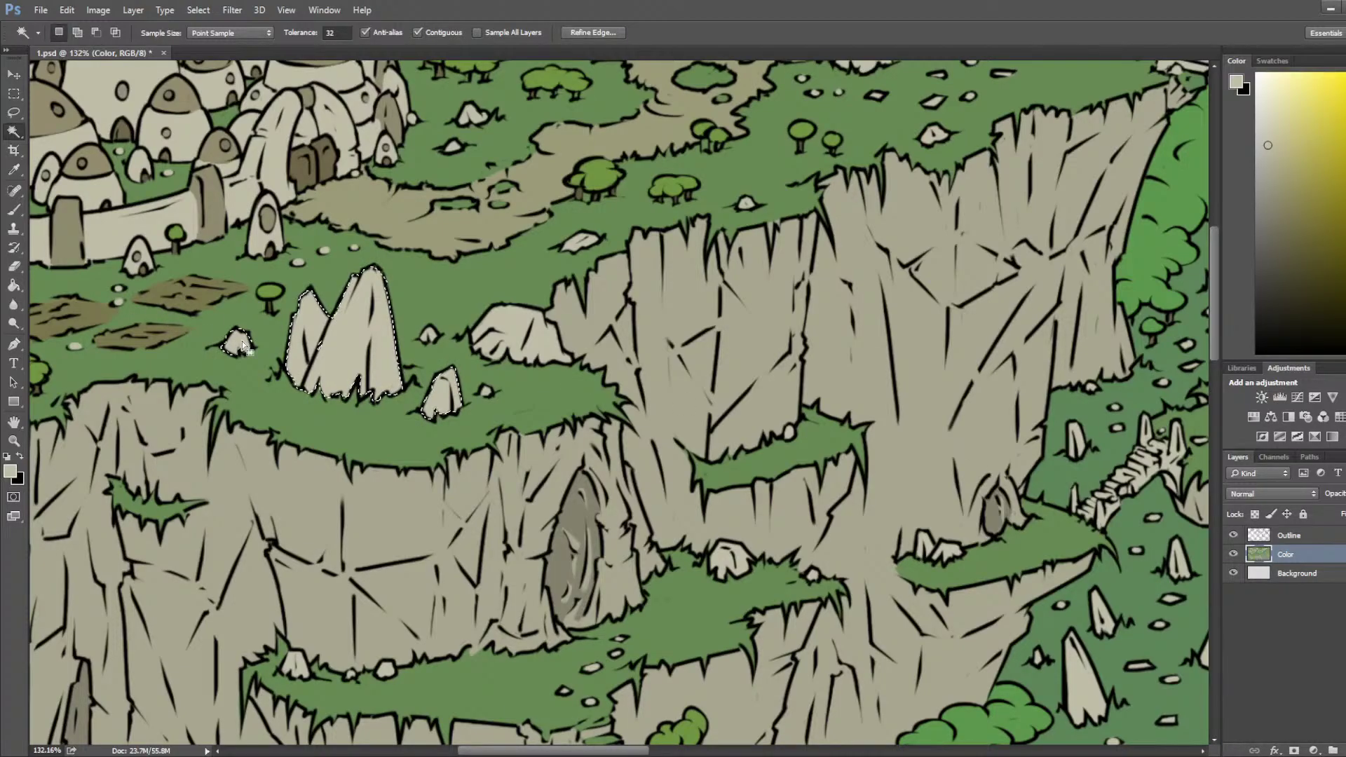
Step: Try painting the selected rocks a lighter cream with a 175 px brush, and deselect
{"action": "key", "text": "i"}
{"action": "left_click", "coordinate": [1191, 110]}
{"action": "key", "text": "b"}
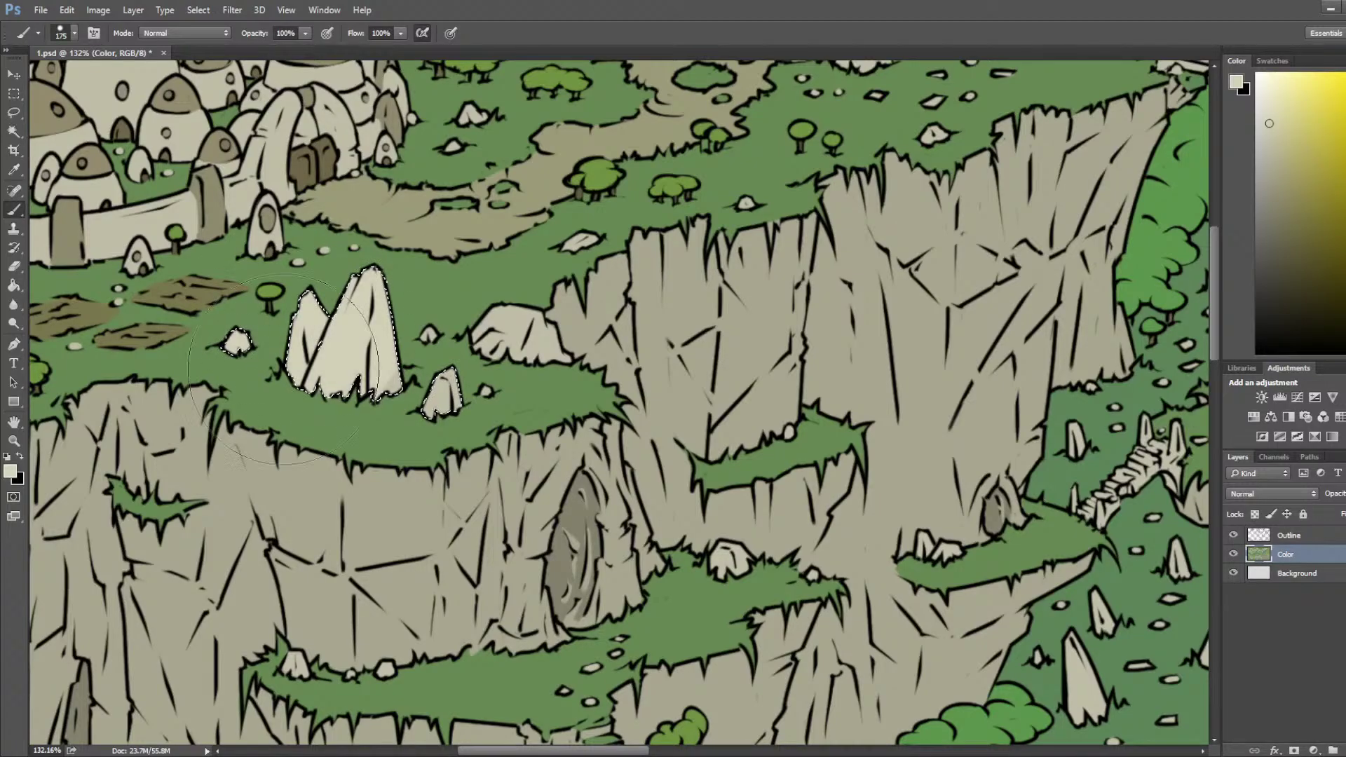
{"action": "key", "text": "l"}
{"action": "key", "text": "ctrl+d"}
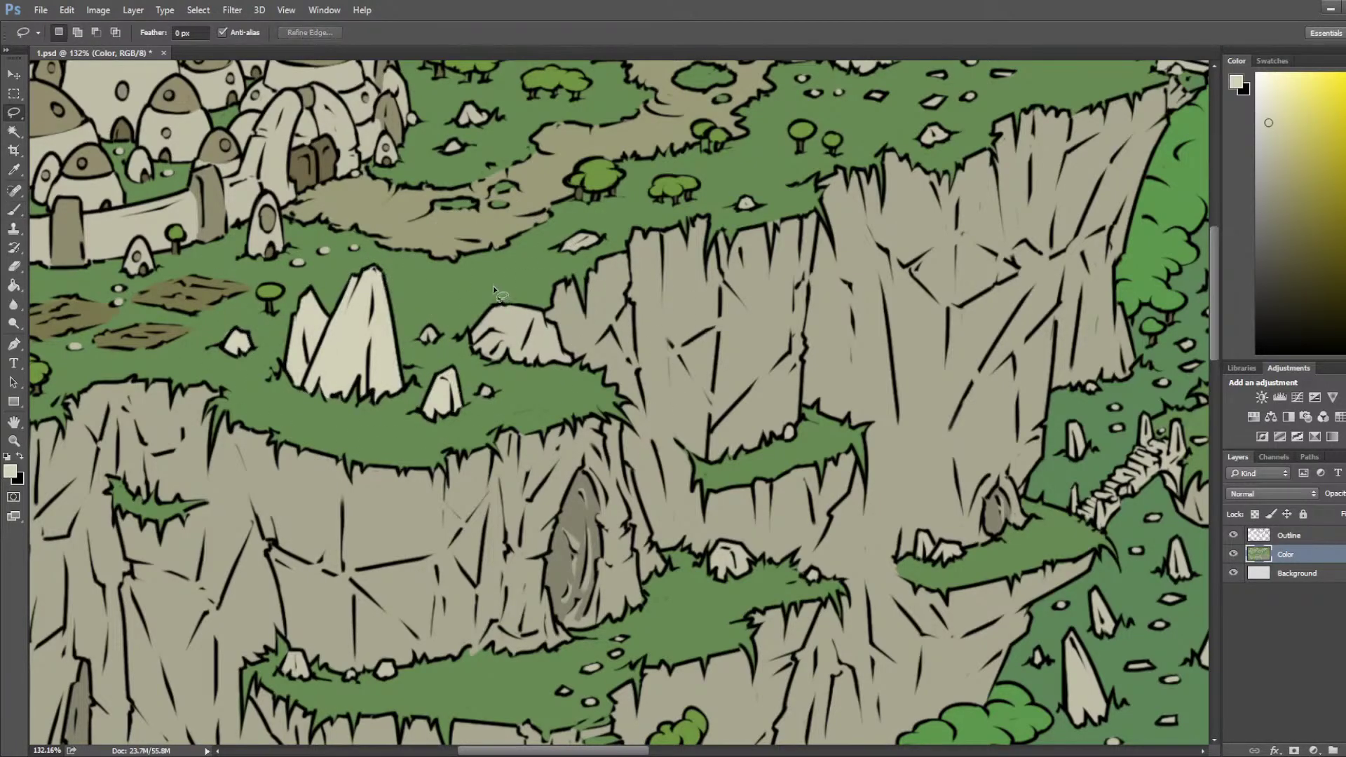
Step: Compare the lighter rocks with the whole map and undo the cream paint on them
{"action": "scroll", "coordinate": [490, 287], "scroll_direction": "down", "scroll_amount": 6}
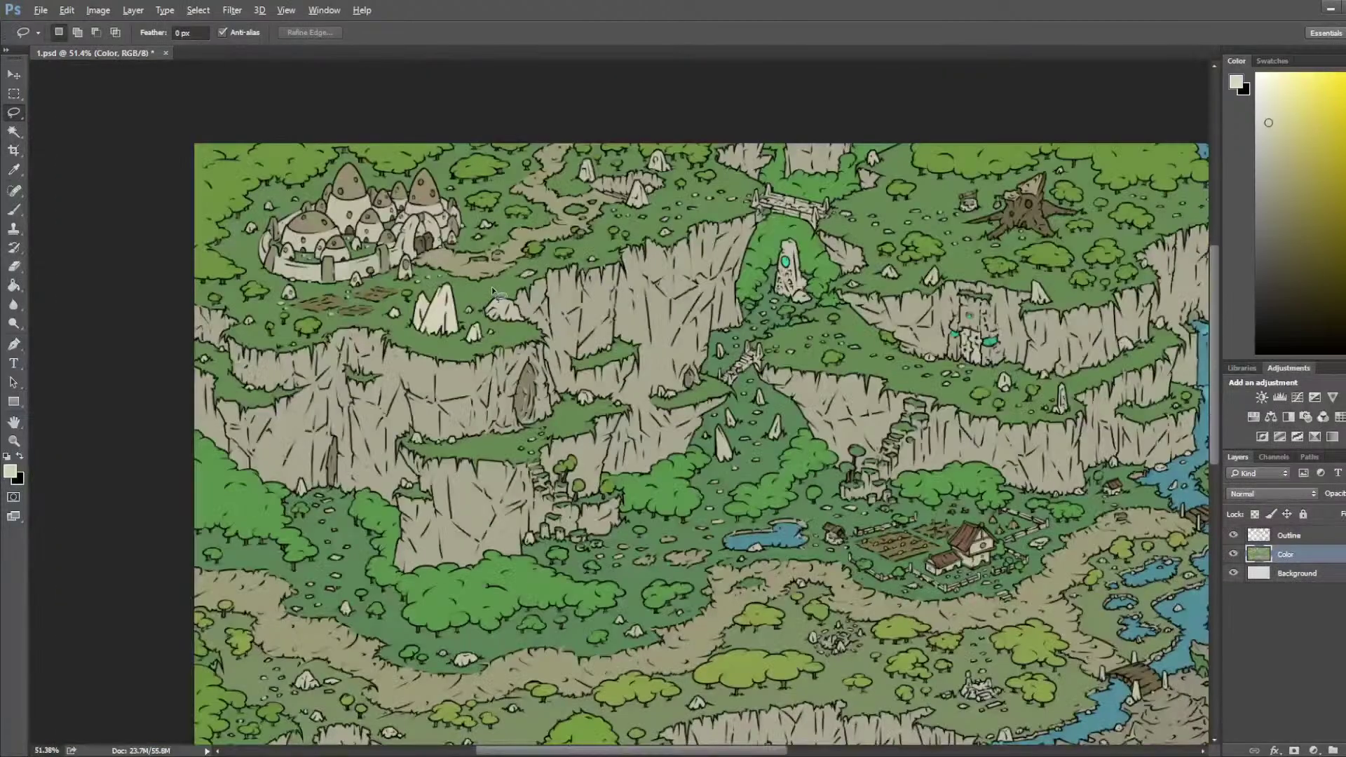
{"action": "scroll", "coordinate": [571, 319], "scroll_direction": "up", "scroll_amount": 1}
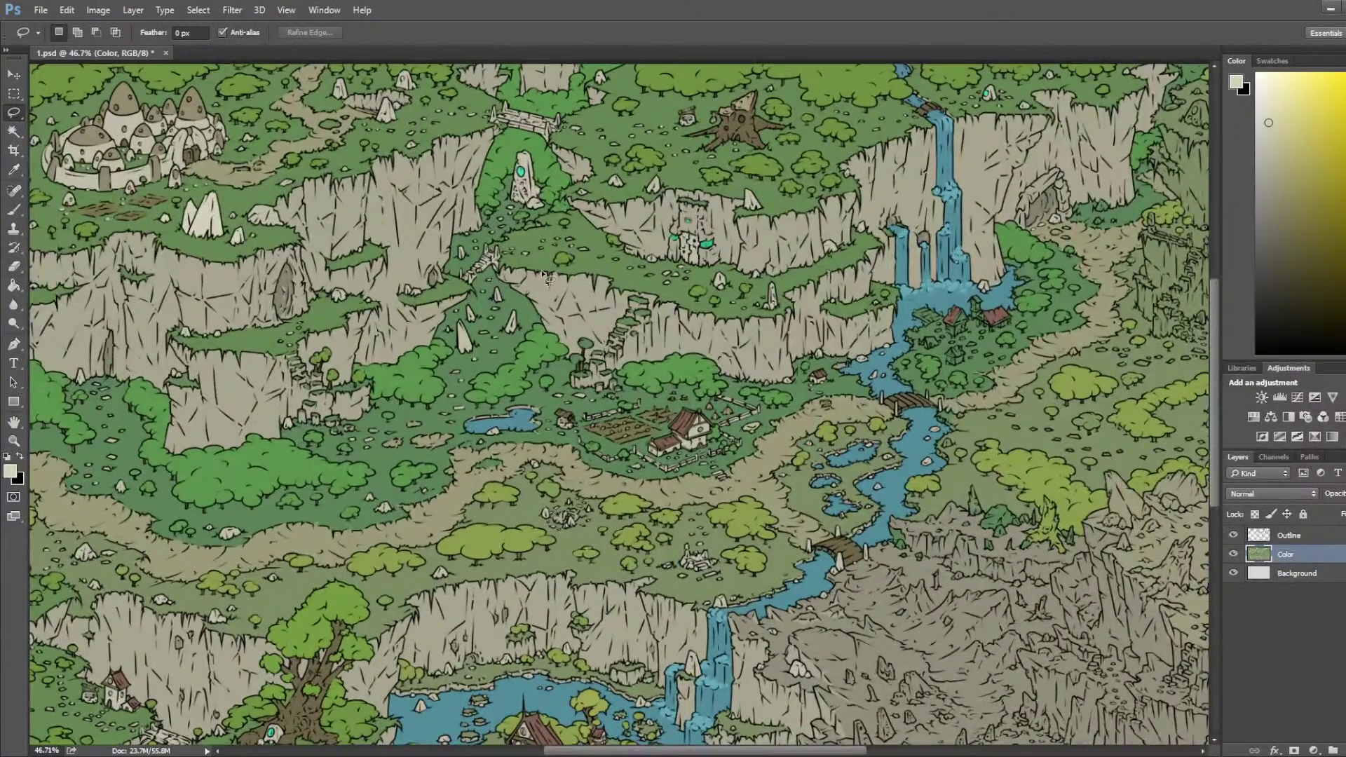
{"action": "key", "text": "ctrl+shift+d"}
{"action": "key", "text": "ctrl+d"}
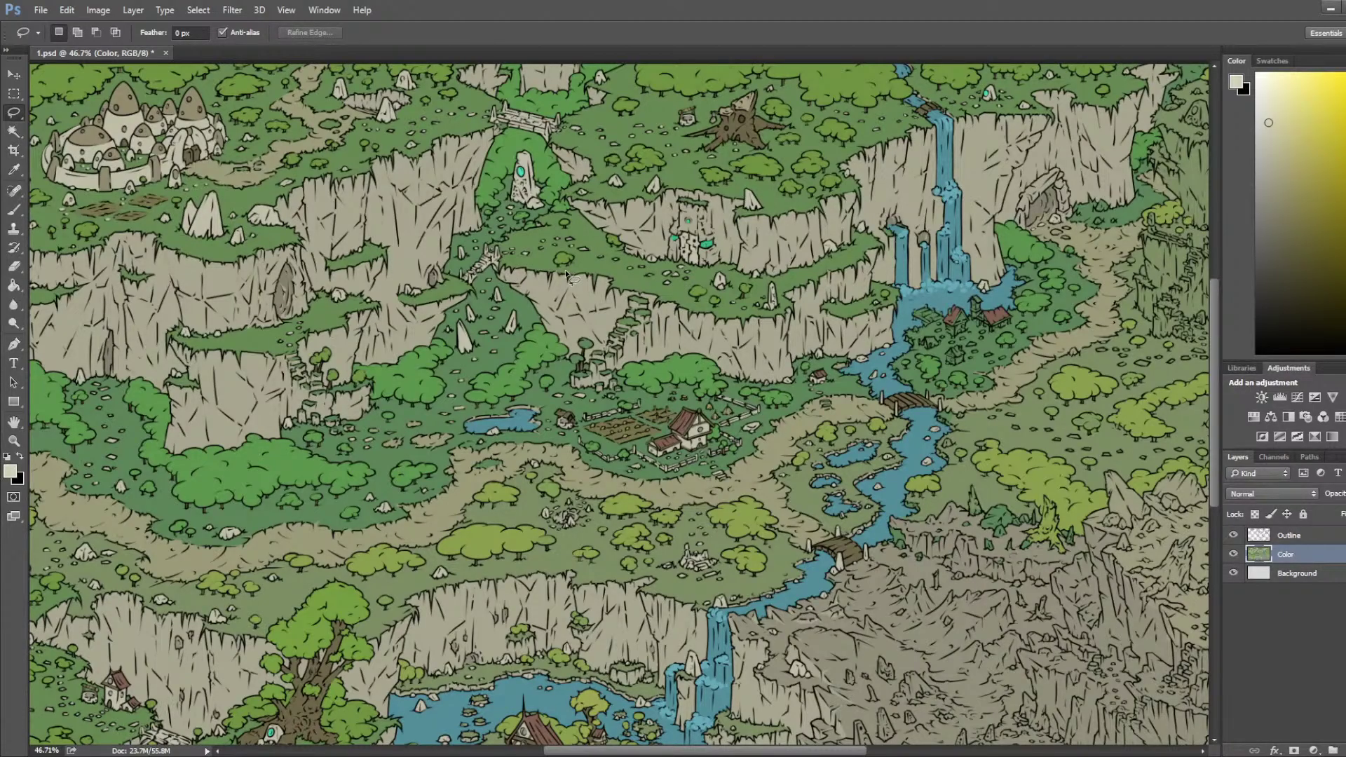
{"action": "scroll", "coordinate": [462, 256], "scroll_direction": "up", "scroll_amount": 4}
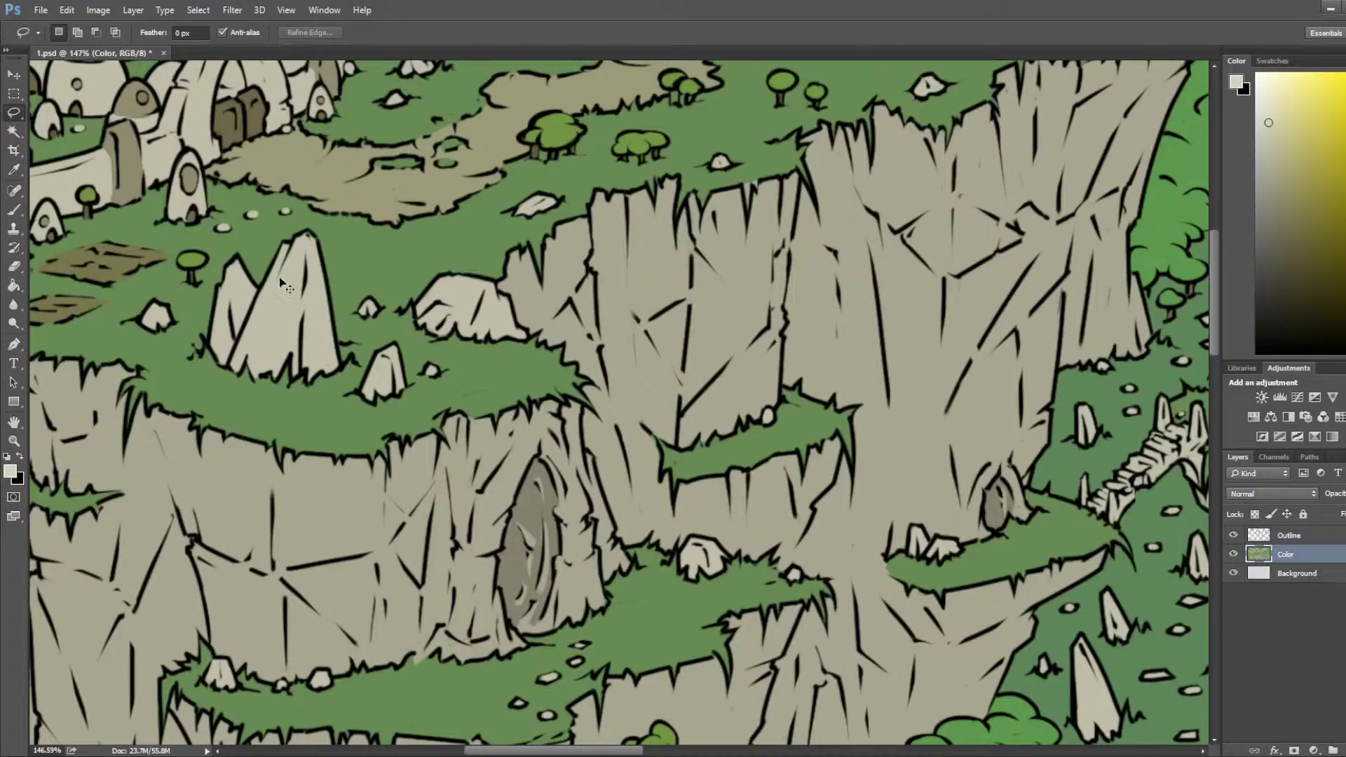
{"action": "key", "text": "ctrl+shift+d"}
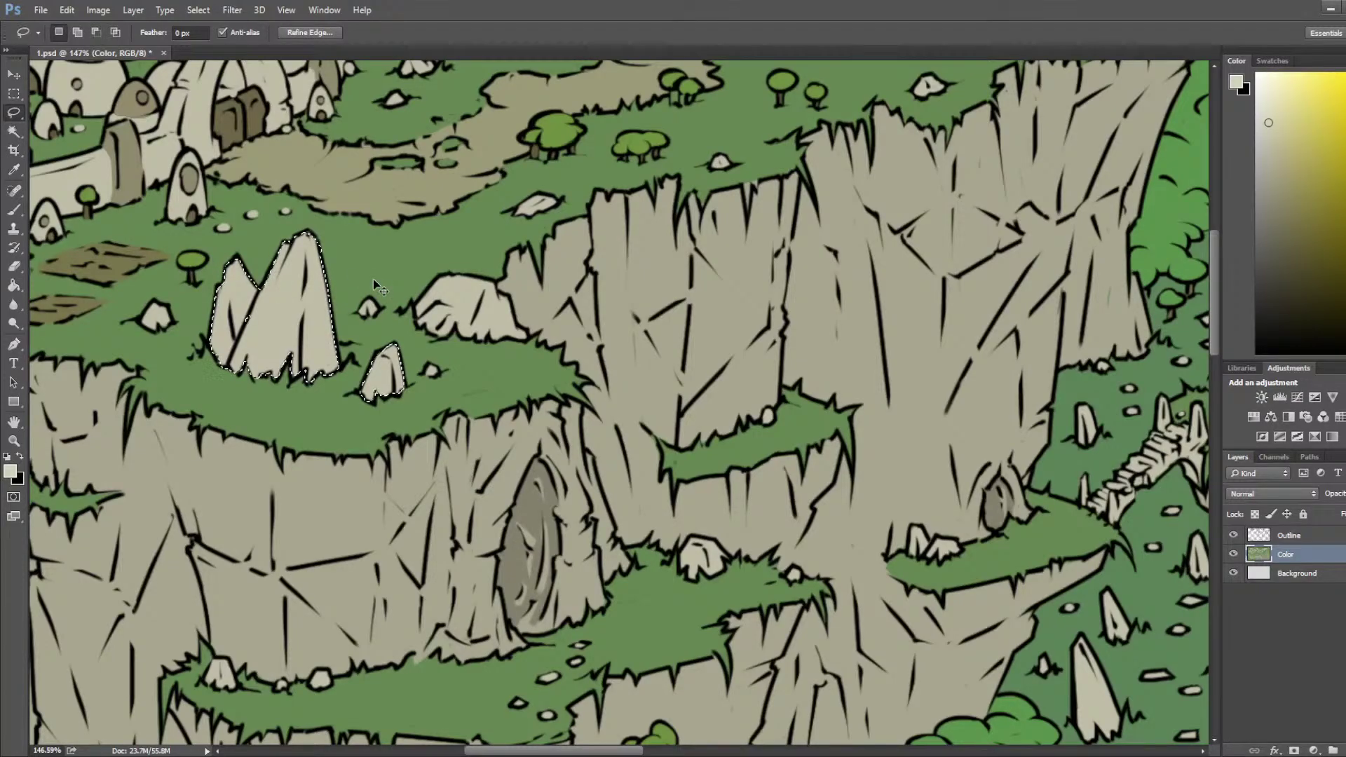
{"action": "key", "text": "ctrl+d"}
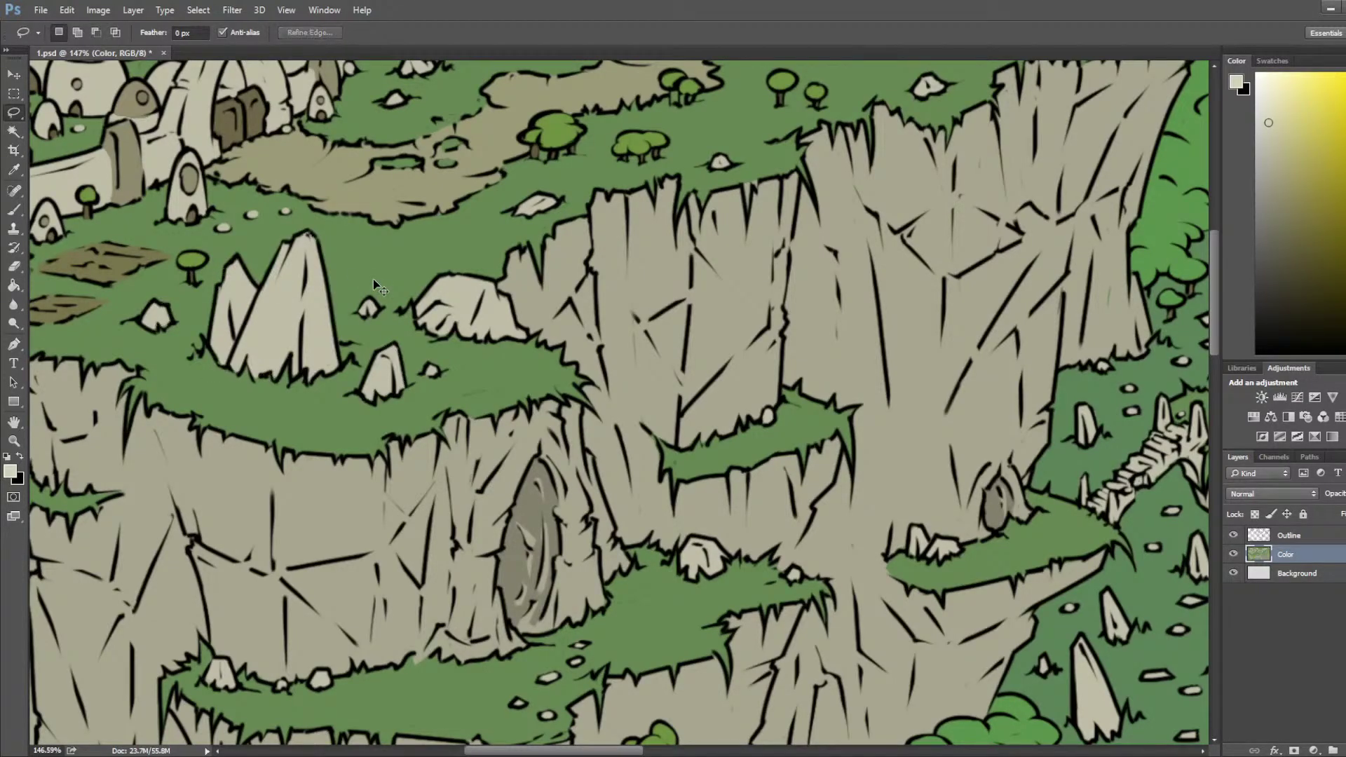
Step: Reselect the twin-peaked rock and its small neighbours, paint them a slightly lighter stone shade with a 200 px brush, and deselect
{"action": "key", "text": "ctrl+shift+d"}
{"action": "key", "text": "i"}
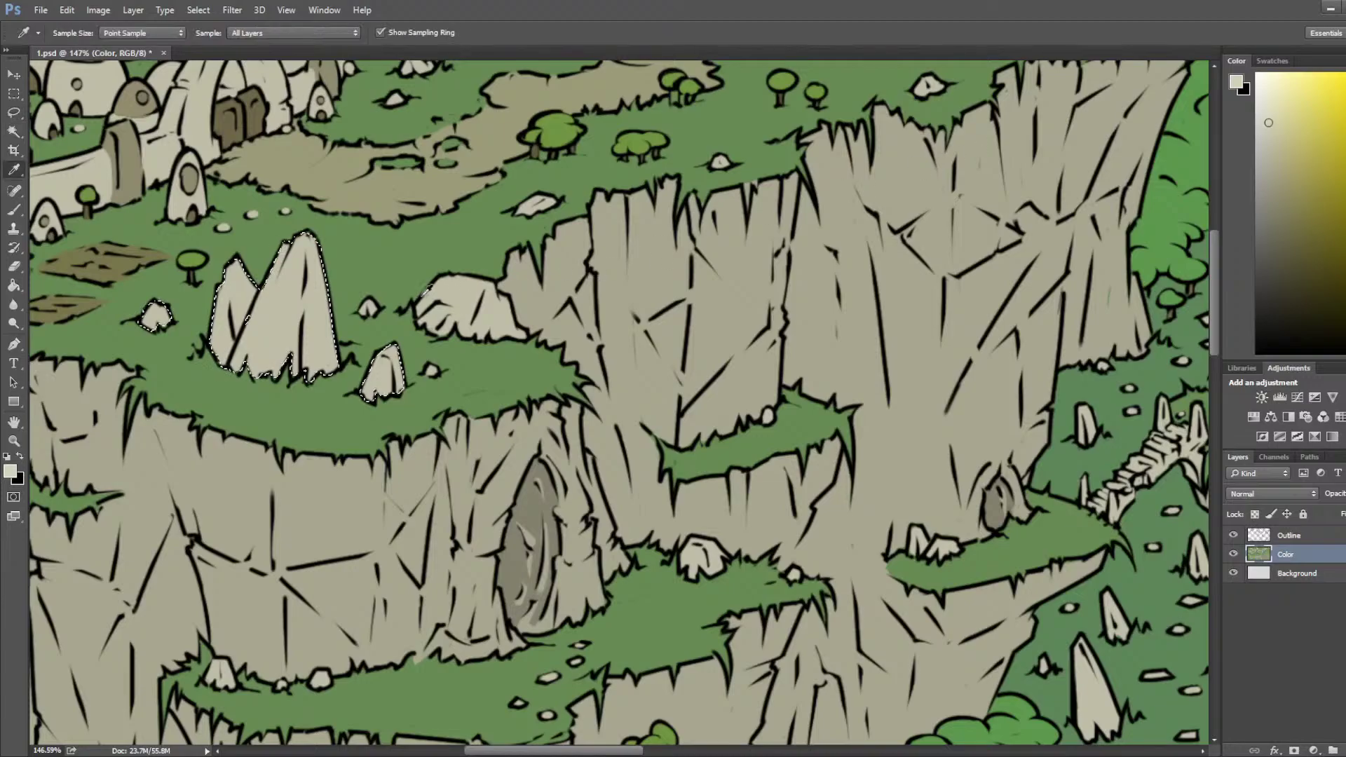
{"action": "left_click", "coordinate": [287, 307]}
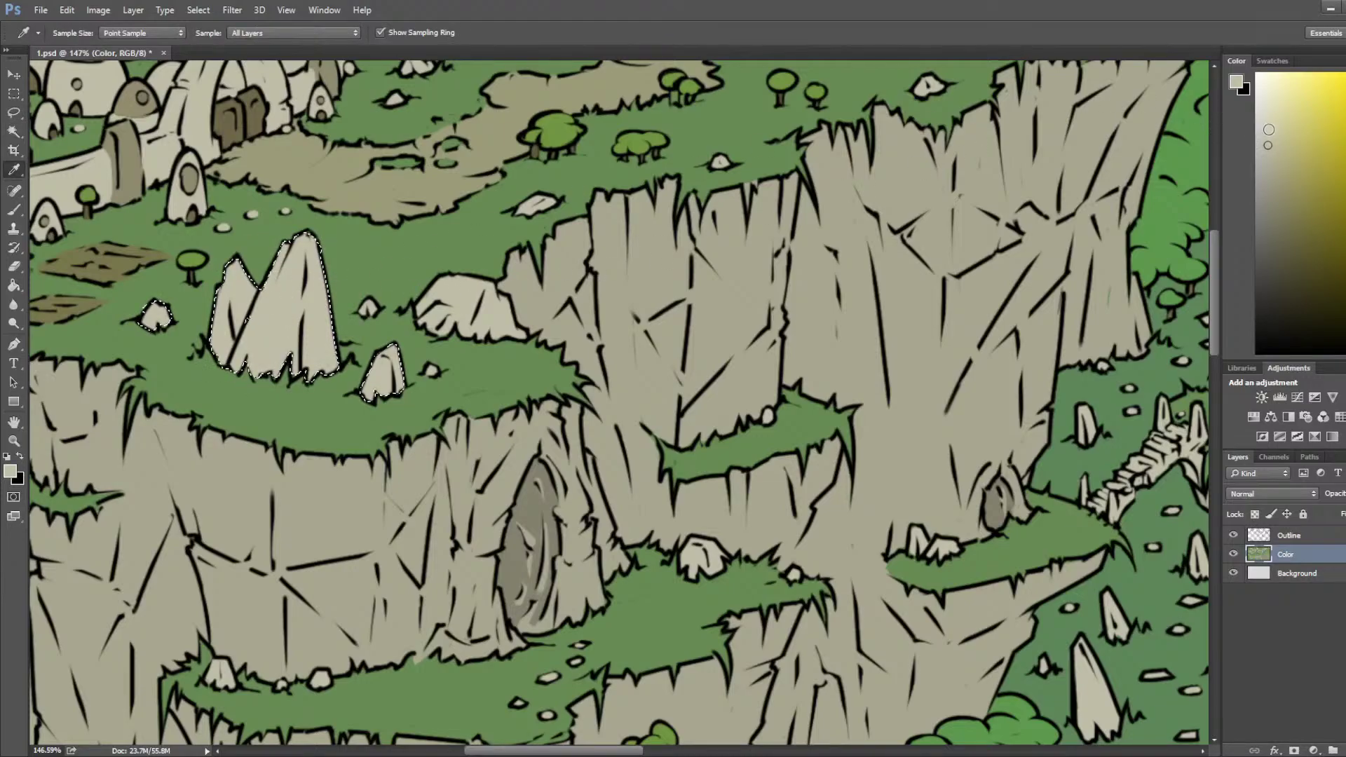
{"action": "key", "text": "b"}
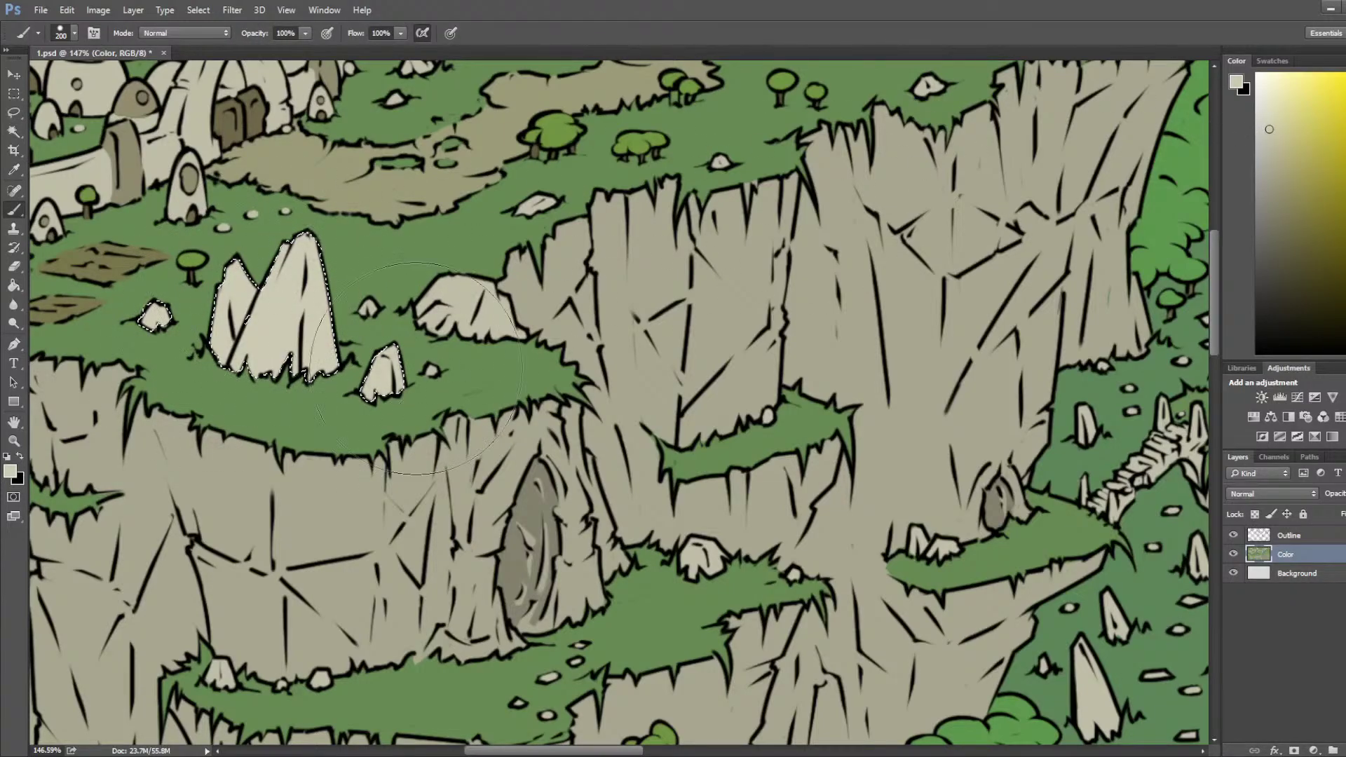
{"action": "key", "text": "l"}
{"action": "left_click", "coordinate": [408, 241]}
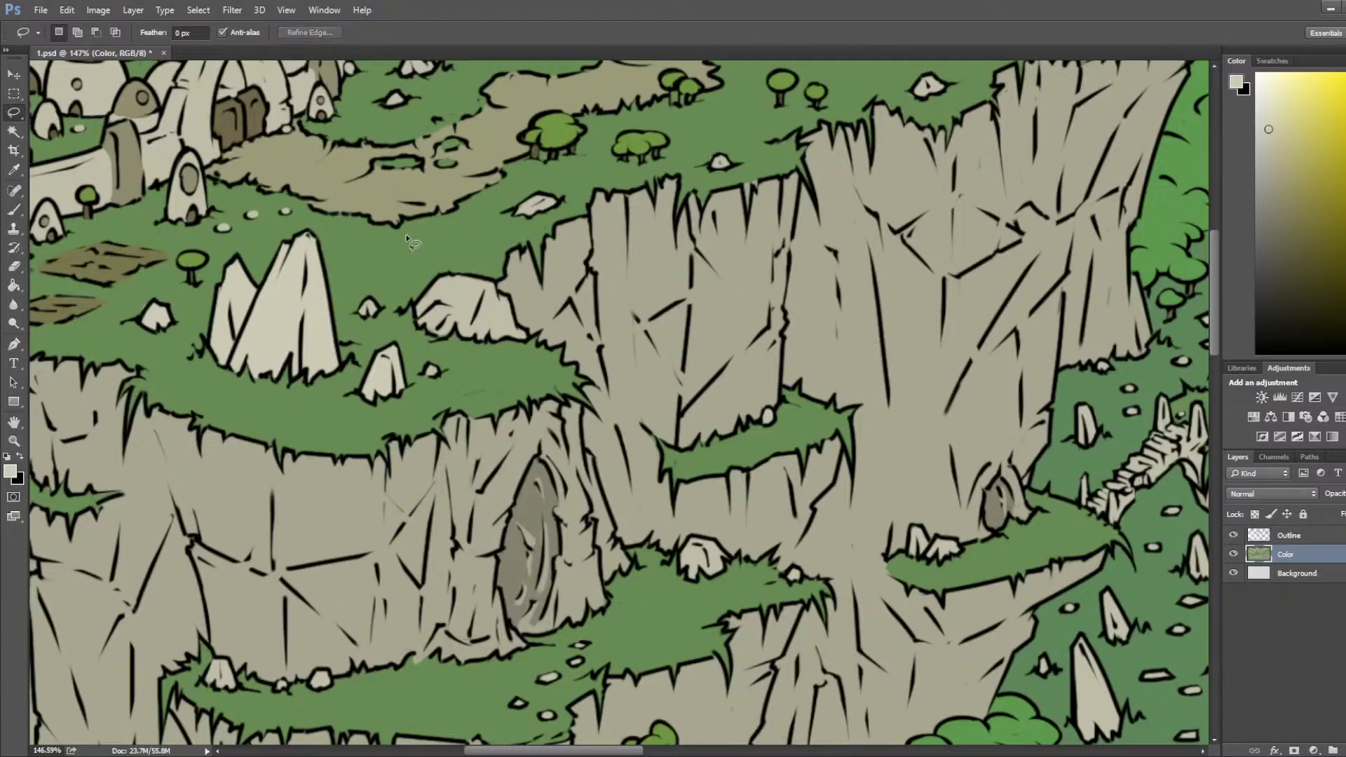
Step: Select the gem-set standing stone below the bridge and the three pointed rocks near the upper path, using Magic Wand and Lasso
{"action": "scroll", "coordinate": [408, 242], "scroll_direction": "down", "scroll_amount": 6, "text": "alt"}
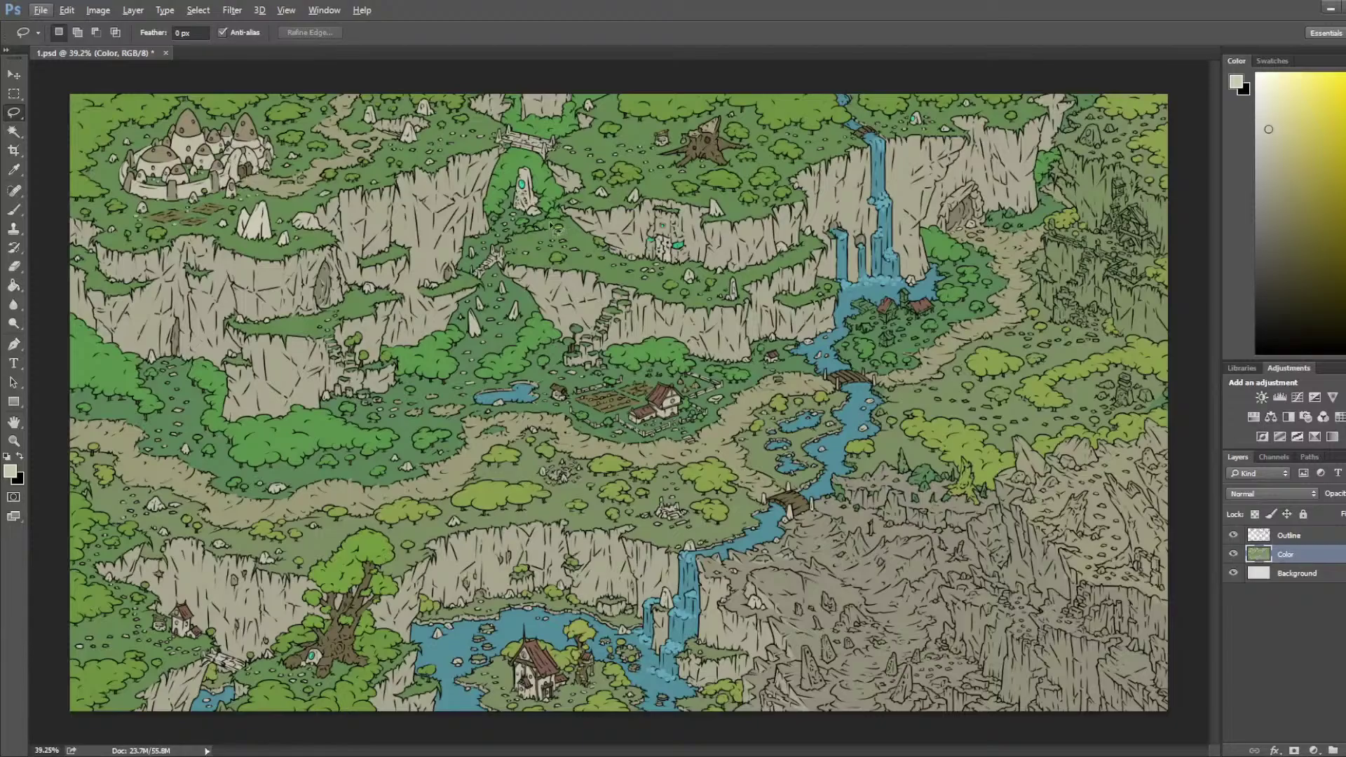
{"action": "left_click", "coordinate": [13, 132]}
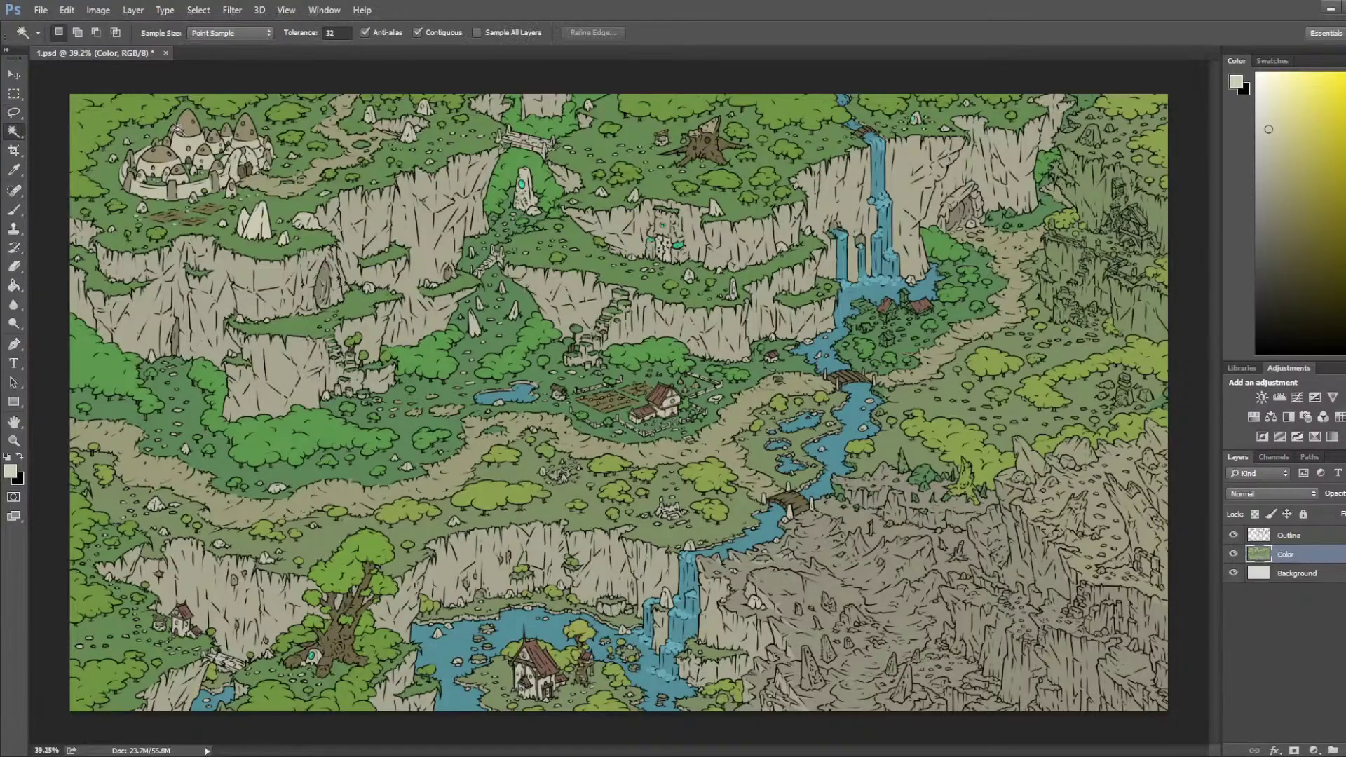
{"action": "scroll", "coordinate": [508, 161], "scroll_direction": "up", "scroll_amount": 6}
{"action": "left_click", "coordinate": [554, 194]}
{"action": "left_click_drag", "start_coordinate": [483, 193], "coordinate": [760, 378]}
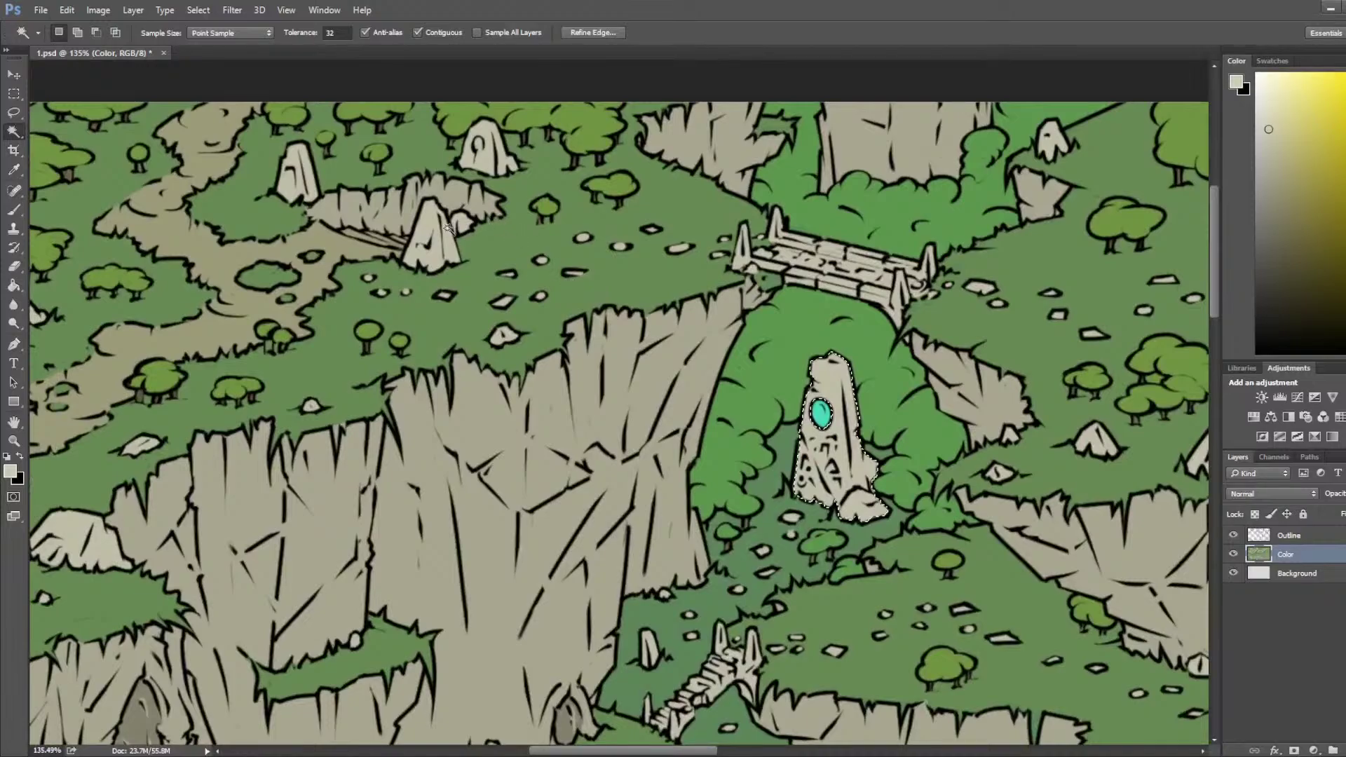
{"action": "left_click", "coordinate": [311, 182], "text": "shift"}
{"action": "left_click", "coordinate": [491, 158], "text": "shift"}
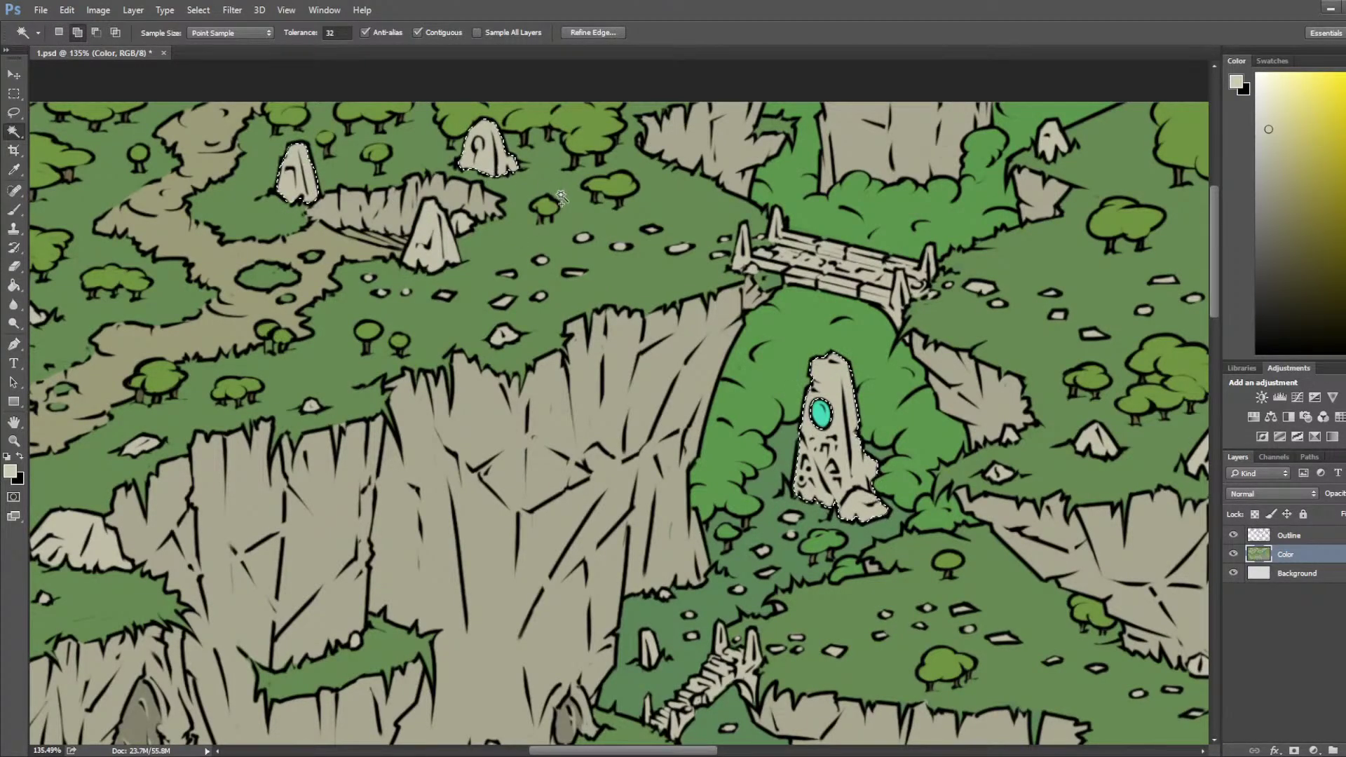
{"action": "key", "text": "l"}
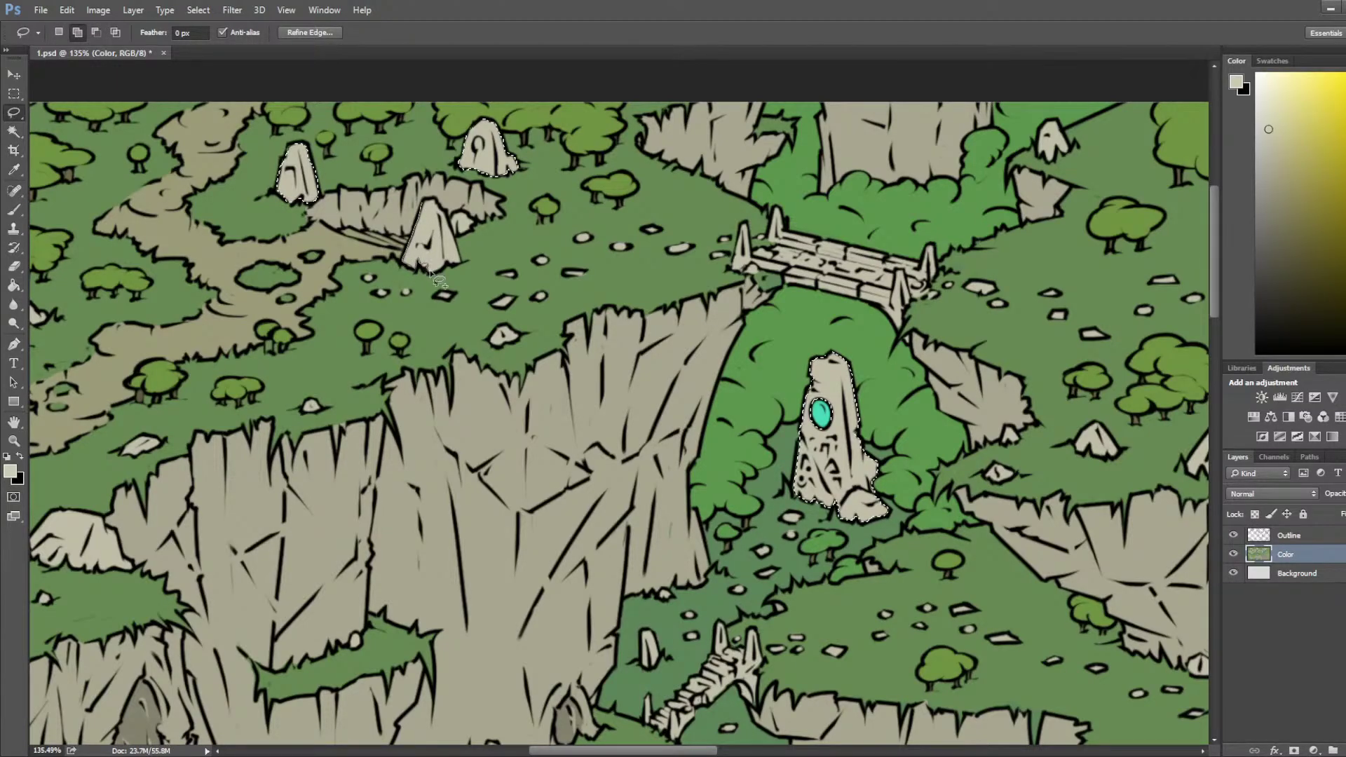
{"action": "mouse_move", "coordinate": [452, 225]}
{"action": "left_mouse_down"}
{"action": "mouse_move", "coordinate": [440, 205]}
{"action": "mouse_move", "coordinate": [410, 242]}
{"action": "mouse_move", "coordinate": [459, 262]}
{"action": "left_mouse_up"}
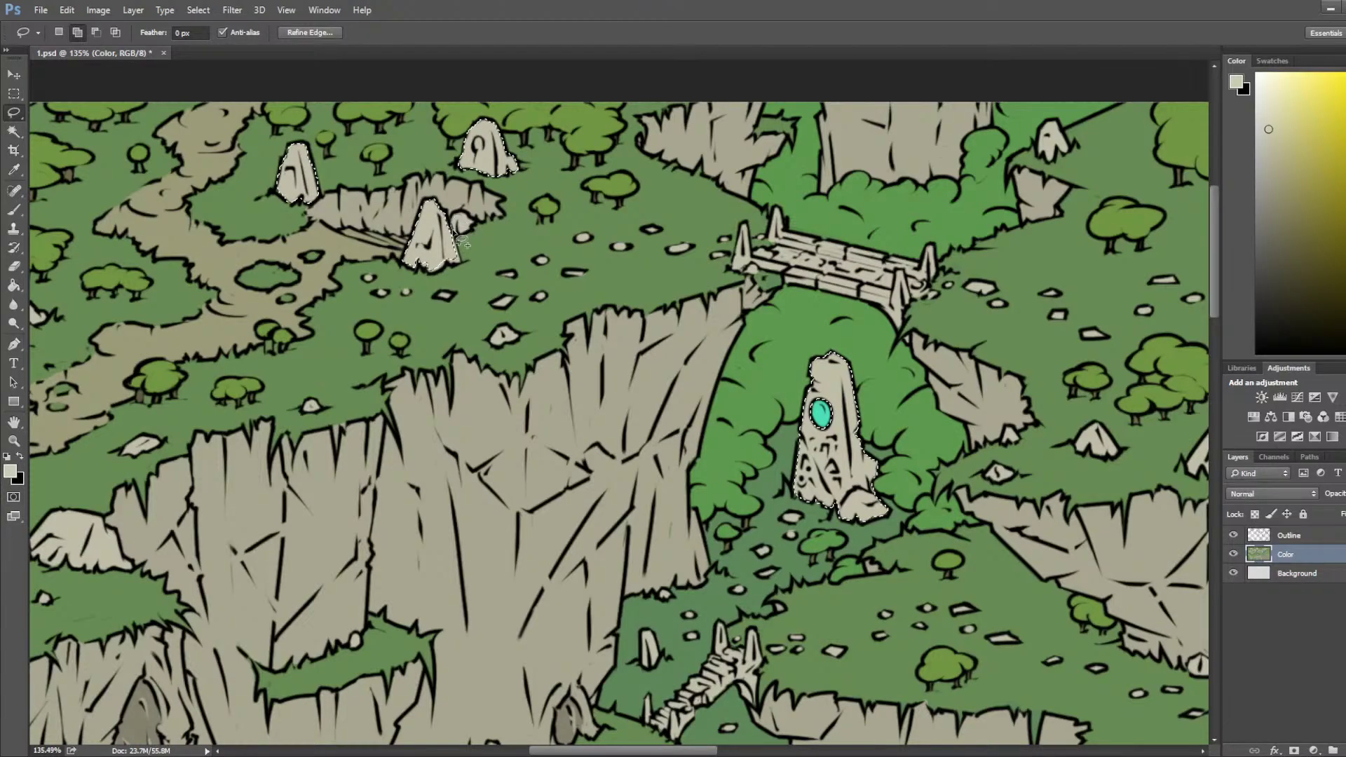
Step: Add the carved obelisk on the grassy ledge above the small red-roofed cottage to the rock selection with the Magic Wand
{"action": "scroll", "coordinate": [675, 268], "scroll_direction": "down", "scroll_amount": 1}
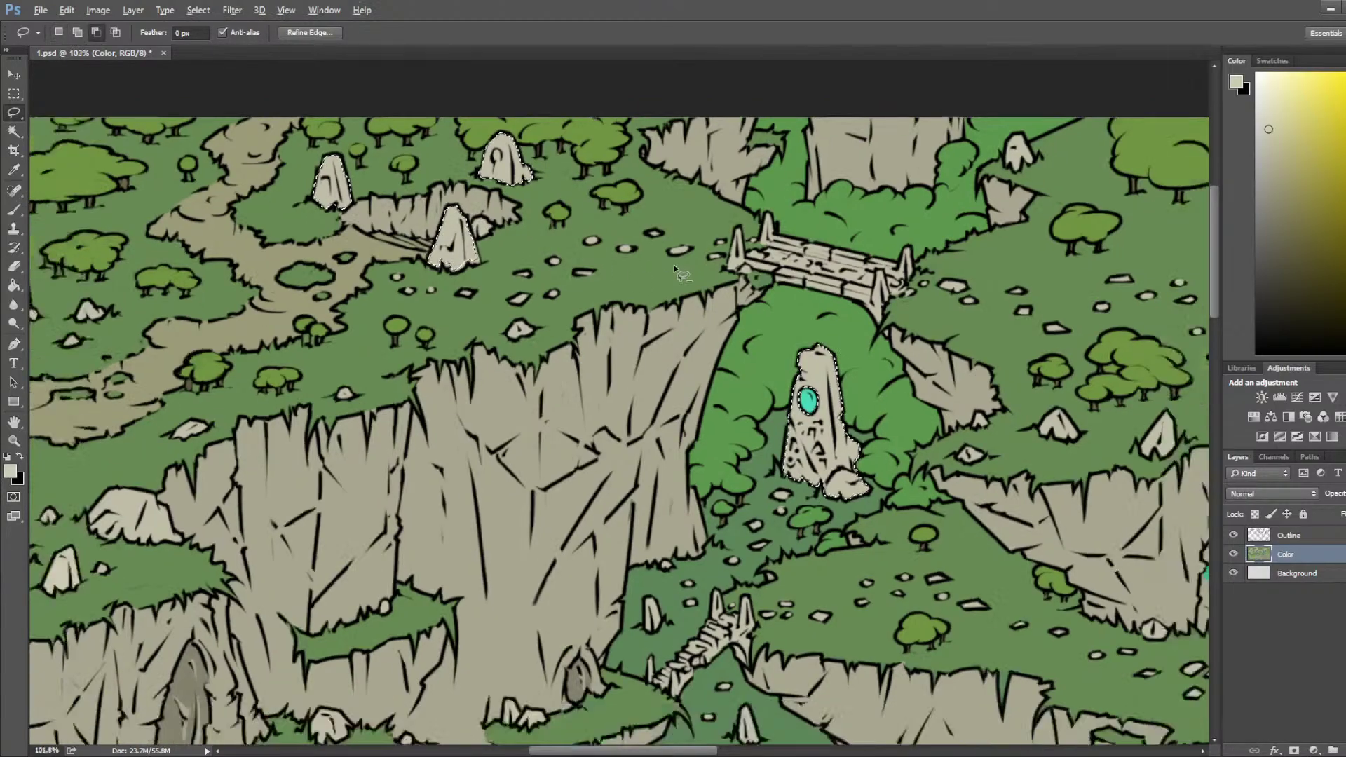
{"action": "left_click_drag", "start_coordinate": [787, 295], "coordinate": [423, 272]}
{"action": "left_click_drag", "start_coordinate": [721, 276], "coordinate": [553, 306]}
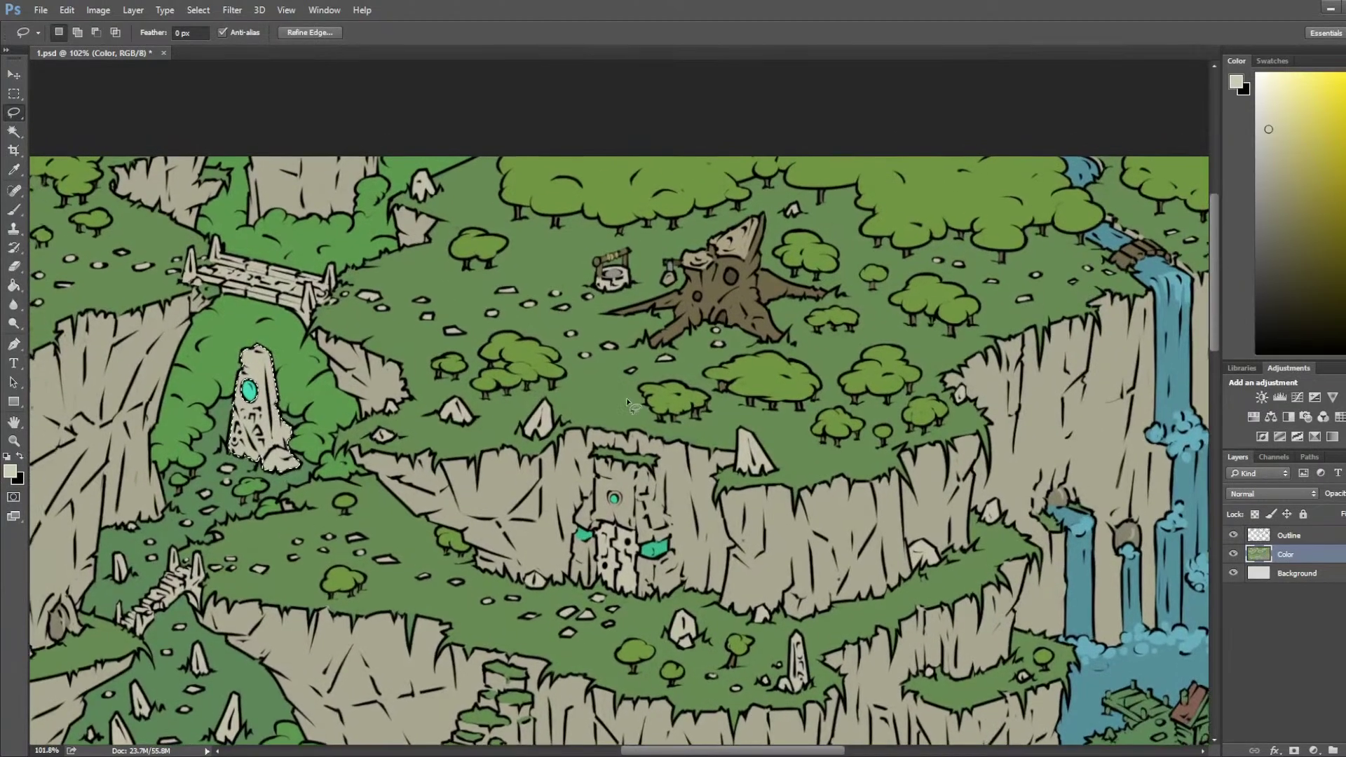
{"action": "scroll", "coordinate": [652, 511], "scroll_direction": "up", "scroll_amount": 3}
{"action": "scroll", "coordinate": [652, 511], "scroll_direction": "down", "scroll_amount": 9}
{"action": "left_click_drag", "start_coordinate": [750, 619], "coordinate": [645, 371]}
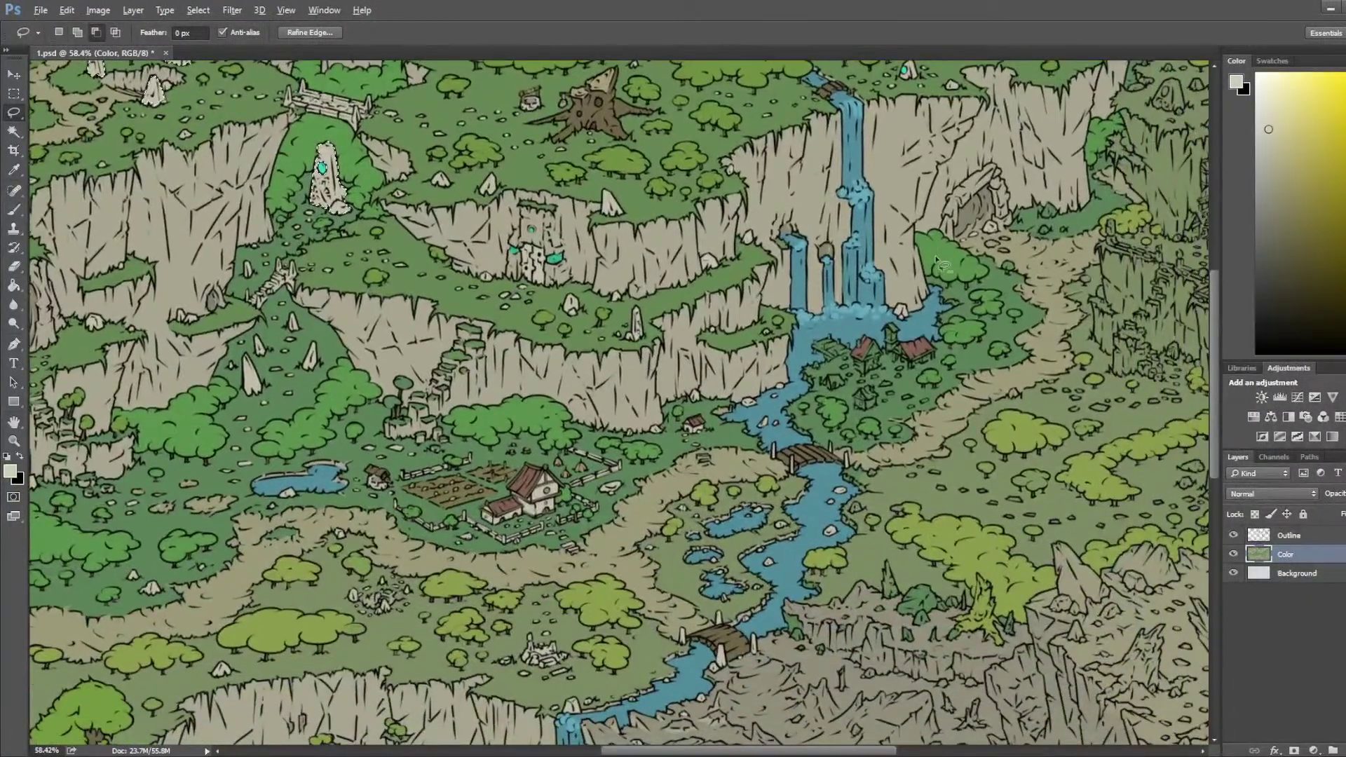
{"action": "scroll", "coordinate": [631, 309], "scroll_direction": "up", "scroll_amount": 8}
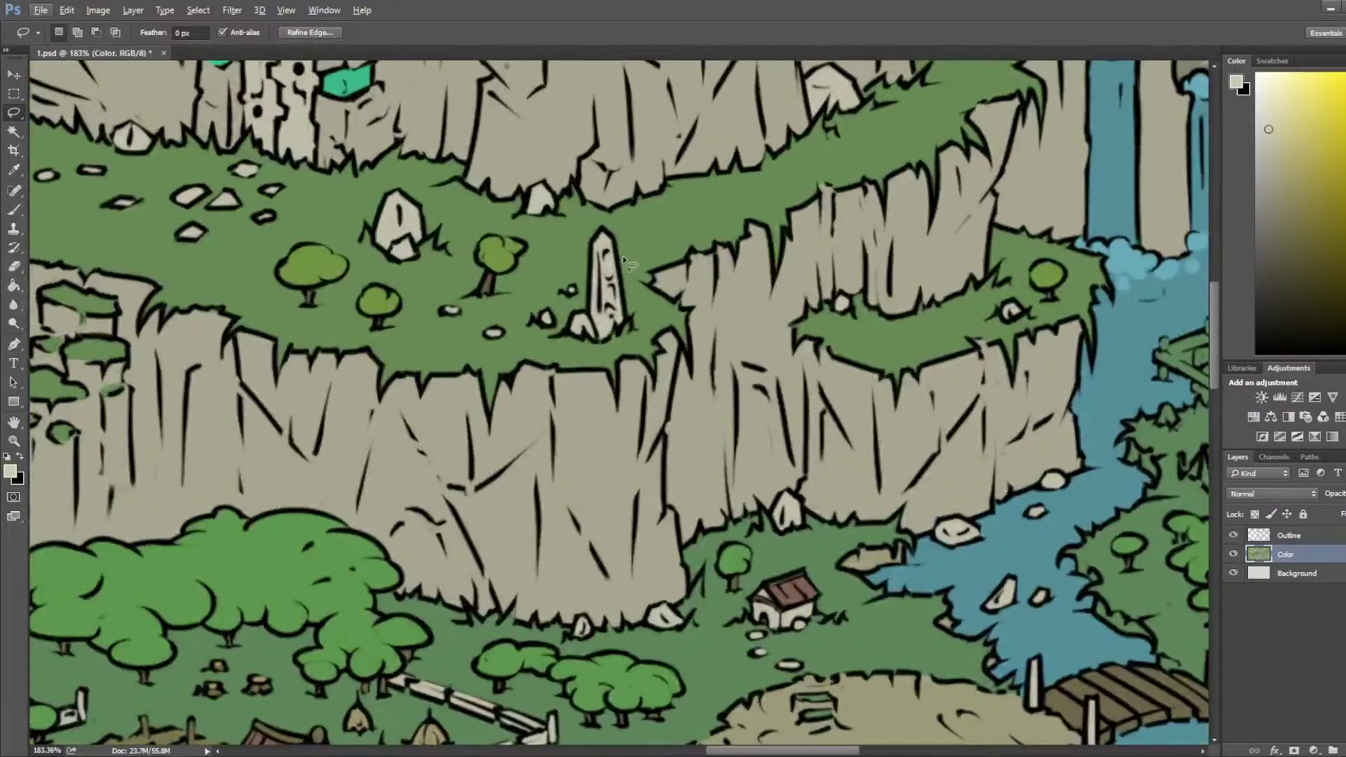
{"action": "key", "text": "w"}
{"action": "left_click", "coordinate": [605, 265]}
{"action": "scroll", "coordinate": [605, 265], "scroll_direction": "down", "scroll_amount": 4}
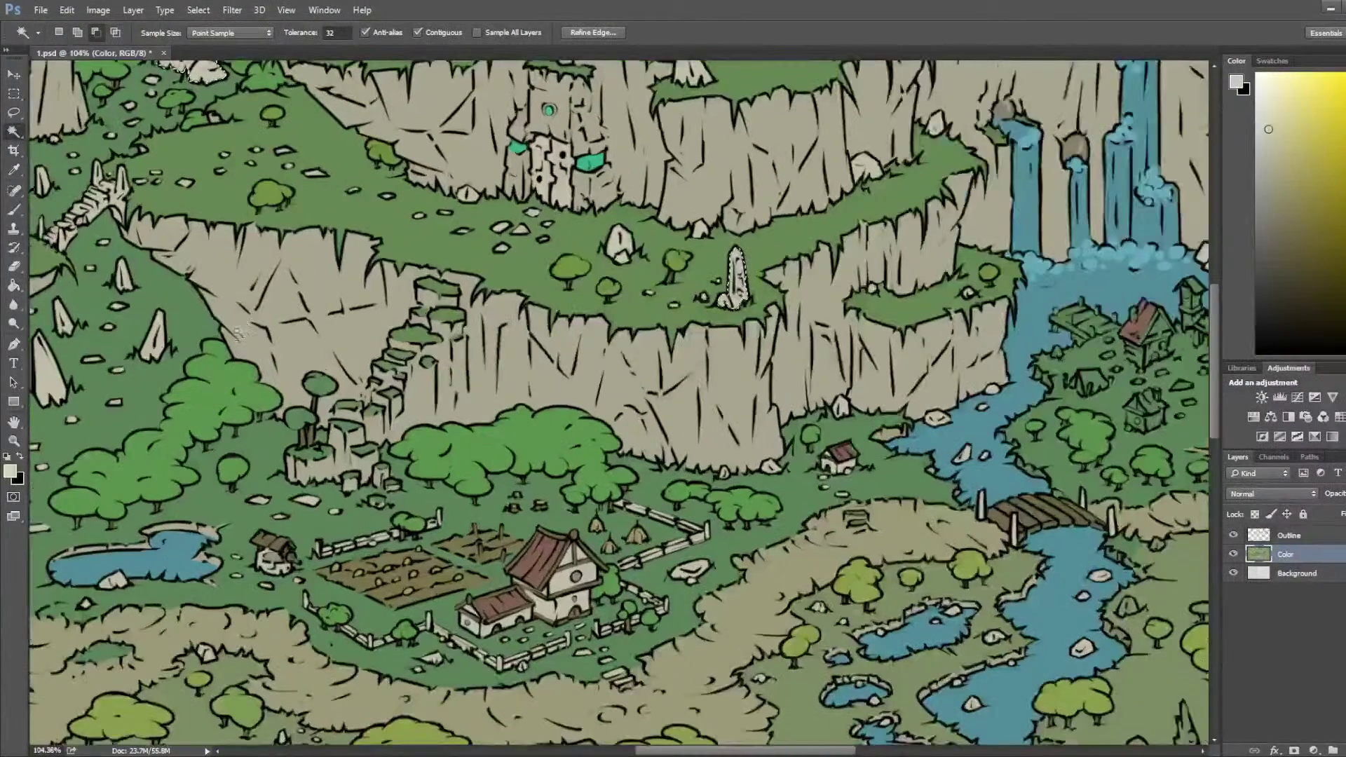
Step: Add the pointed rocks below the stone stairs, the gem-set stone at the giant tree and the lower waterfall's standing rock to the selection
{"action": "scroll", "coordinate": [239, 332], "scroll_direction": "up", "scroll_amount": 2}
{"action": "scroll", "coordinate": [238, 332], "scroll_direction": "left", "scroll_amount": 3}
{"action": "left_click", "coordinate": [343, 316], "text": "shift"}
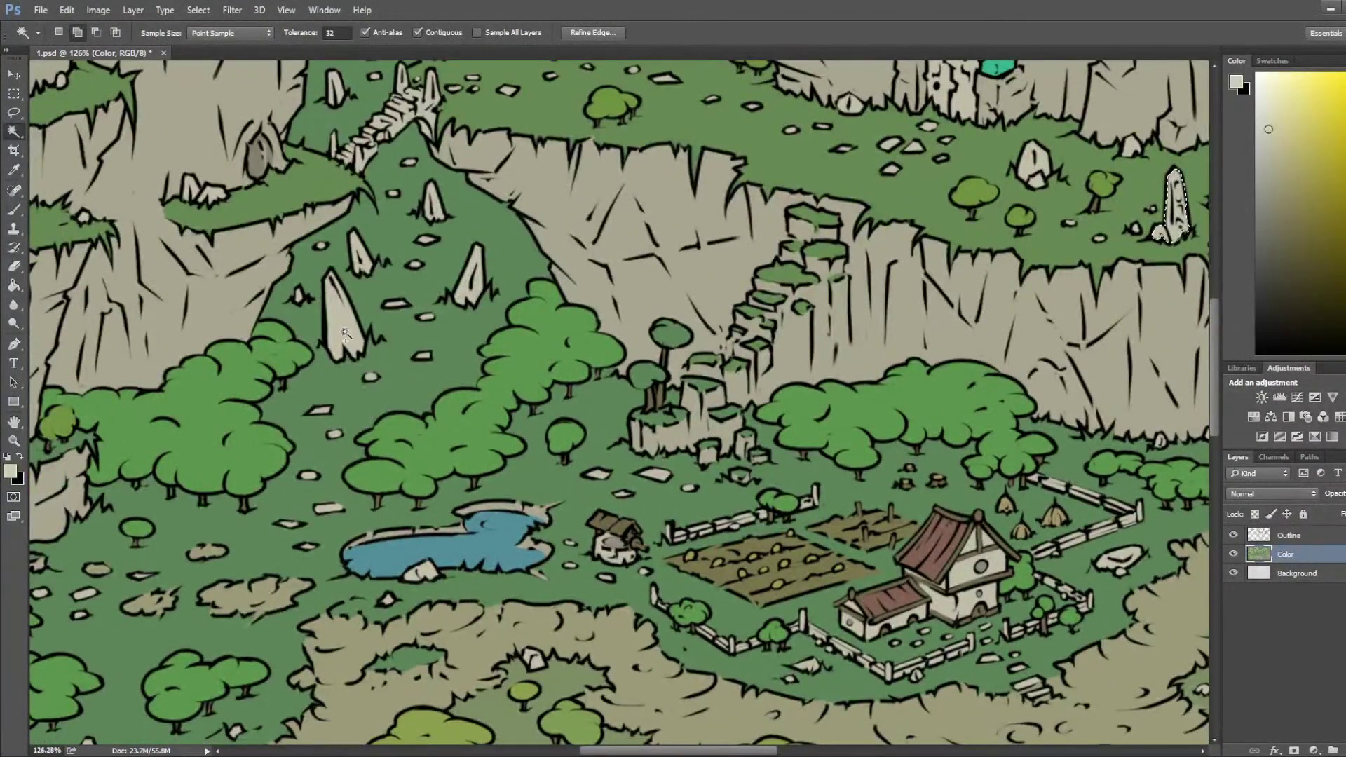
{"action": "left_click", "coordinate": [471, 274], "text": "shift"}
{"action": "scroll", "coordinate": [442, 249], "scroll_direction": "down", "scroll_amount": 5}
{"action": "scroll", "coordinate": [495, 365], "scroll_direction": "up", "scroll_amount": 2}
{"action": "scroll", "coordinate": [385, 530], "scroll_direction": "up", "scroll_amount": 3}
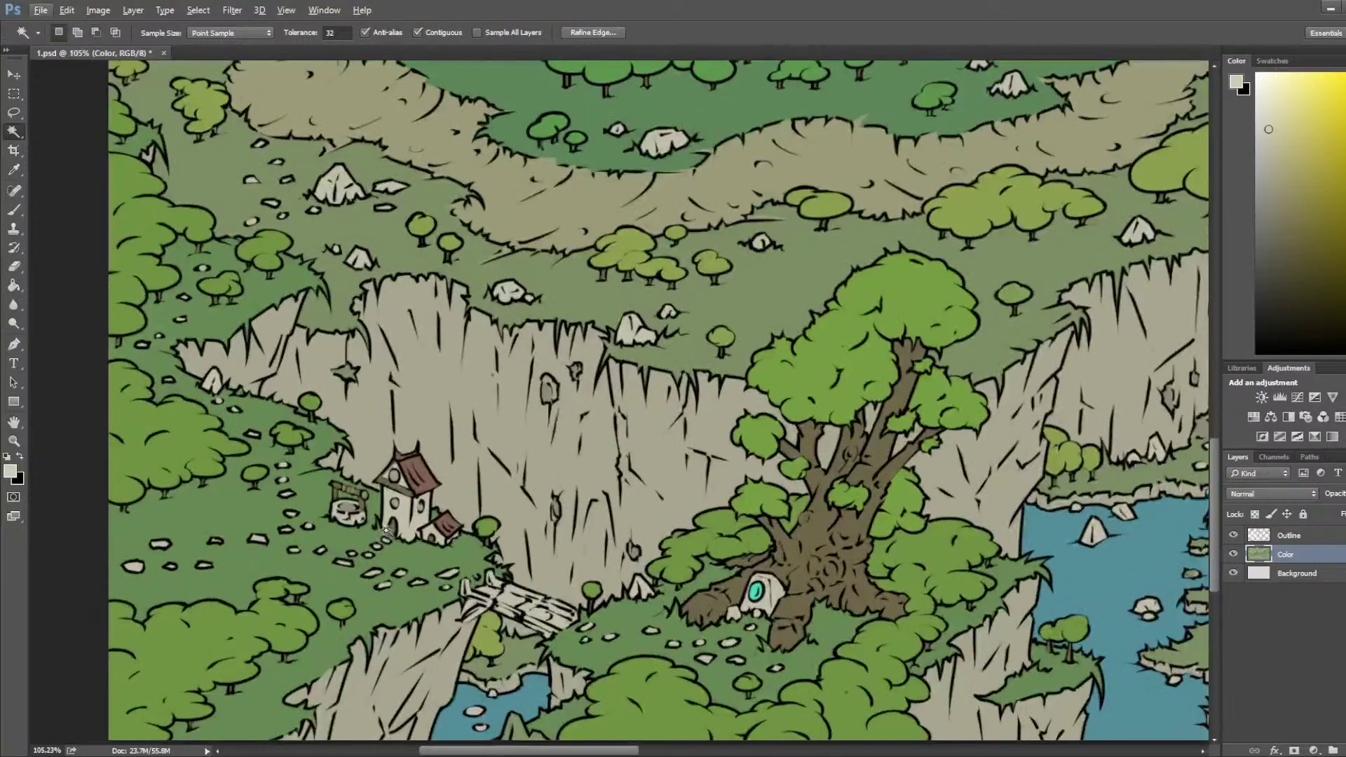
{"action": "left_click", "coordinate": [771, 593], "text": "shift"}
{"action": "scroll", "coordinate": [913, 564], "scroll_direction": "down", "scroll_amount": 2}
{"action": "scroll", "coordinate": [841, 519], "scroll_direction": "right", "scroll_amount": 10}
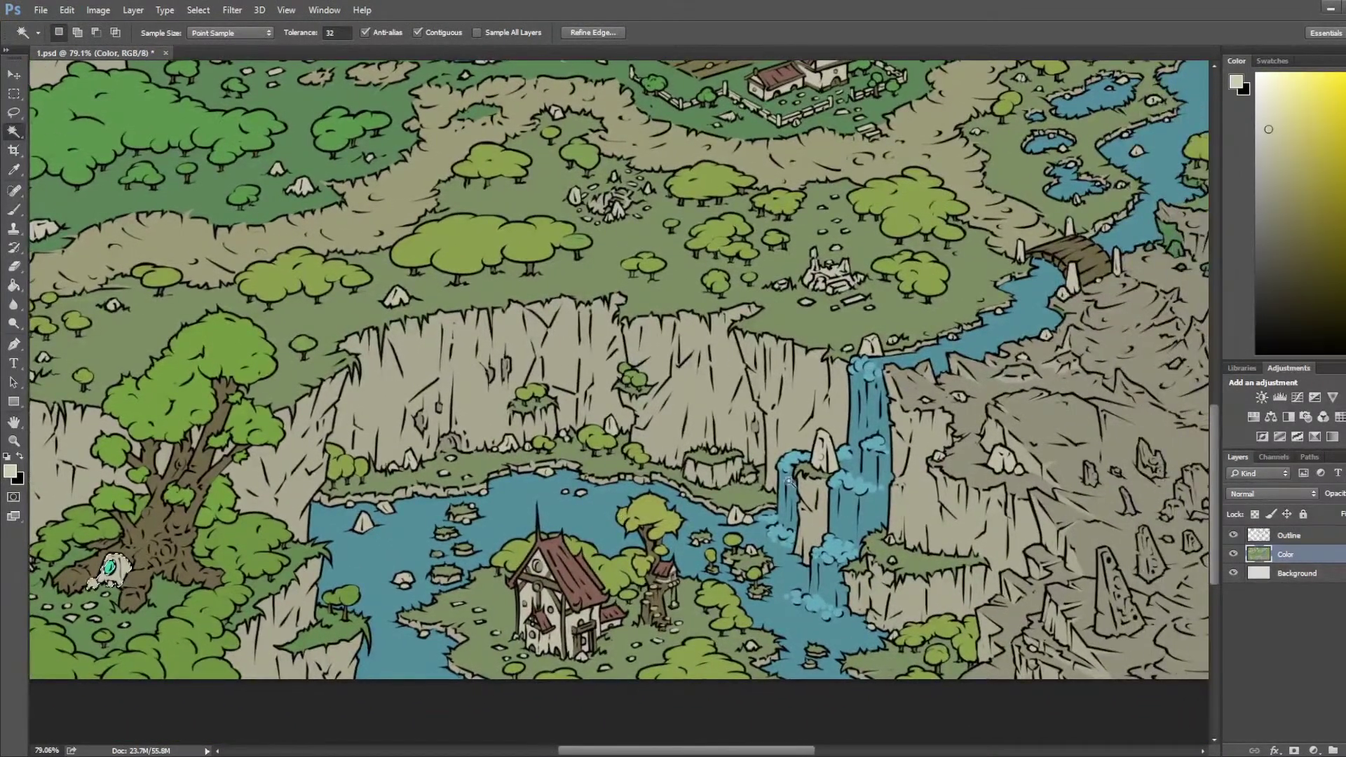
{"action": "left_click", "coordinate": [813, 441], "text": "shift"}
Step: Enlarge the brush to 1100 px, paint all the selected standing rocks with the light stone shade, and deselect
{"action": "key", "text": "b"}
{"action": "scroll", "coordinate": [859, 476], "scroll_direction": "down", "scroll_amount": 5}
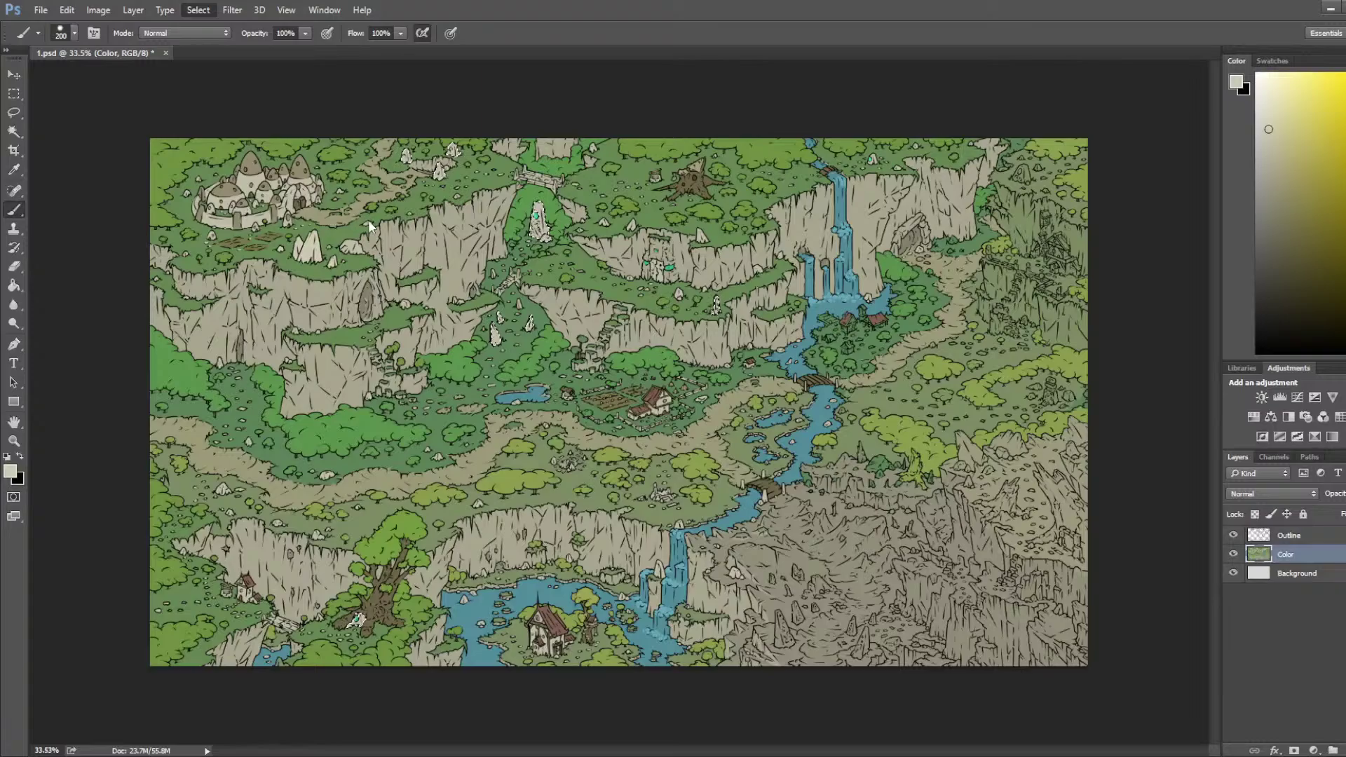
{"action": "key", "text": "bracketright"}
{"action": "key", "text": "bracketright"}
{"action": "key", "text": "bracketright"}
{"action": "key", "text": "bracketright"}
{"action": "key", "text": "bracketright"}
{"action": "key", "text": "bracketright"}
{"action": "key", "text": "bracketright"}
{"action": "key", "text": "bracketright"}
{"action": "key", "text": "bracketright"}
{"action": "key", "text": "bracketright"}
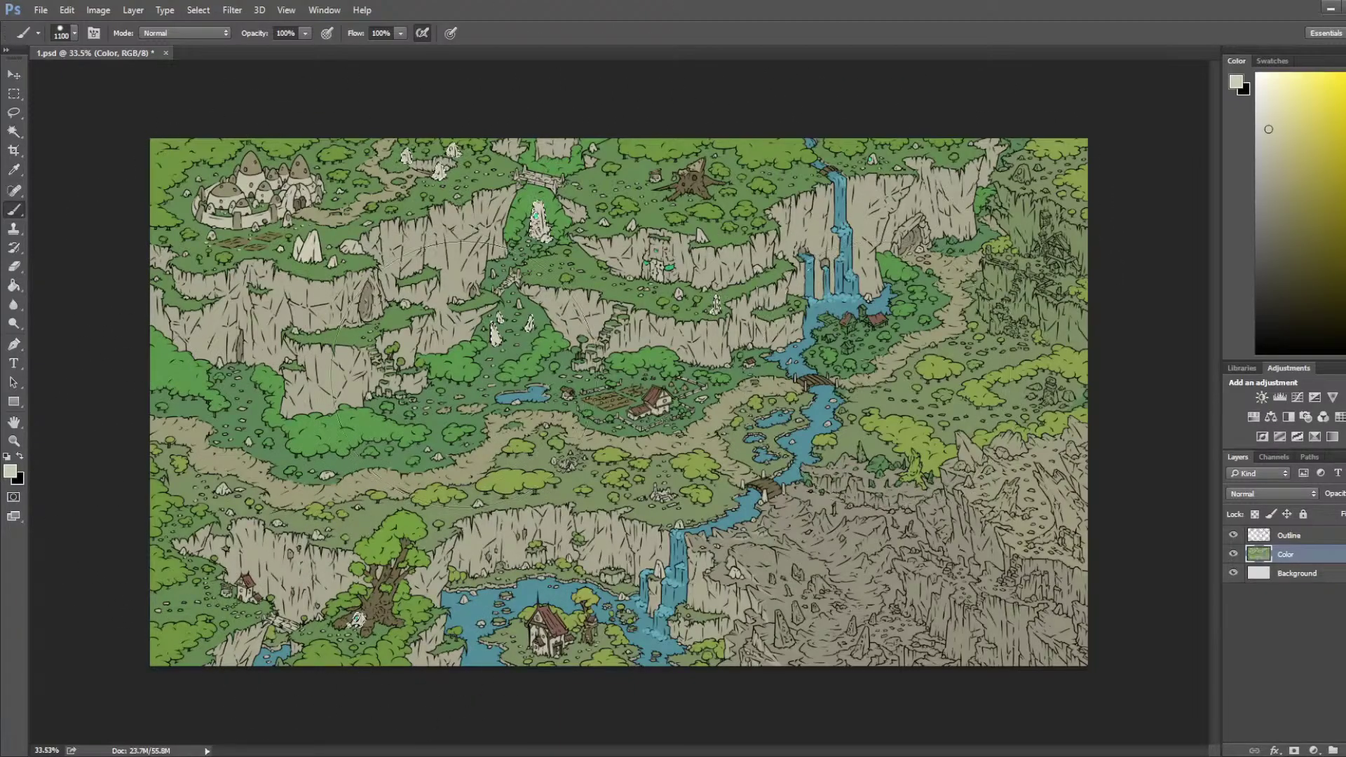
{"action": "key", "text": "l"}
Step: Sample the beige cliff colour beside the upper waterfalls and reduce the brush to 8 px
{"action": "scroll", "coordinate": [473, 371], "scroll_direction": "up", "scroll_amount": 2}
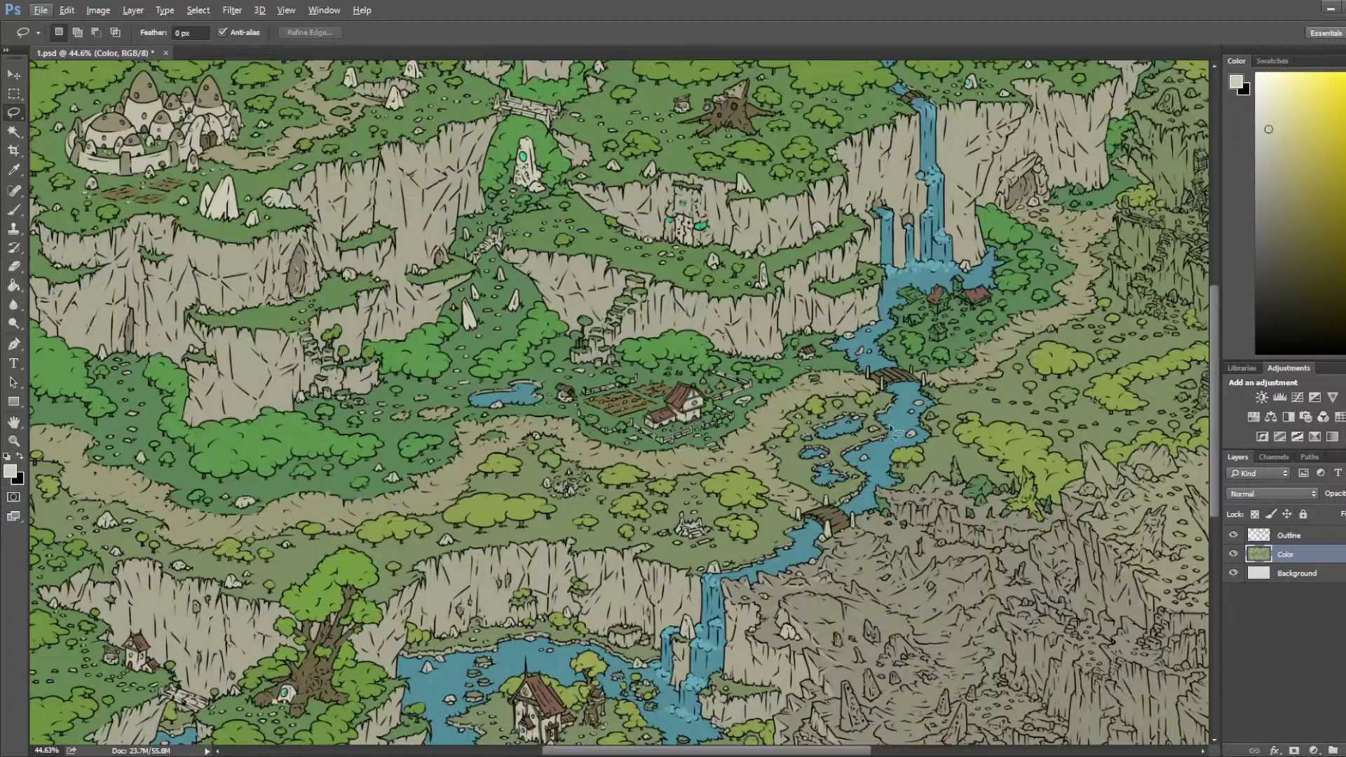
{"action": "scroll", "coordinate": [867, 414], "scroll_direction": "up", "scroll_amount": 2}
{"action": "scroll", "coordinate": [864, 485], "scroll_direction": "down", "scroll_amount": 2}
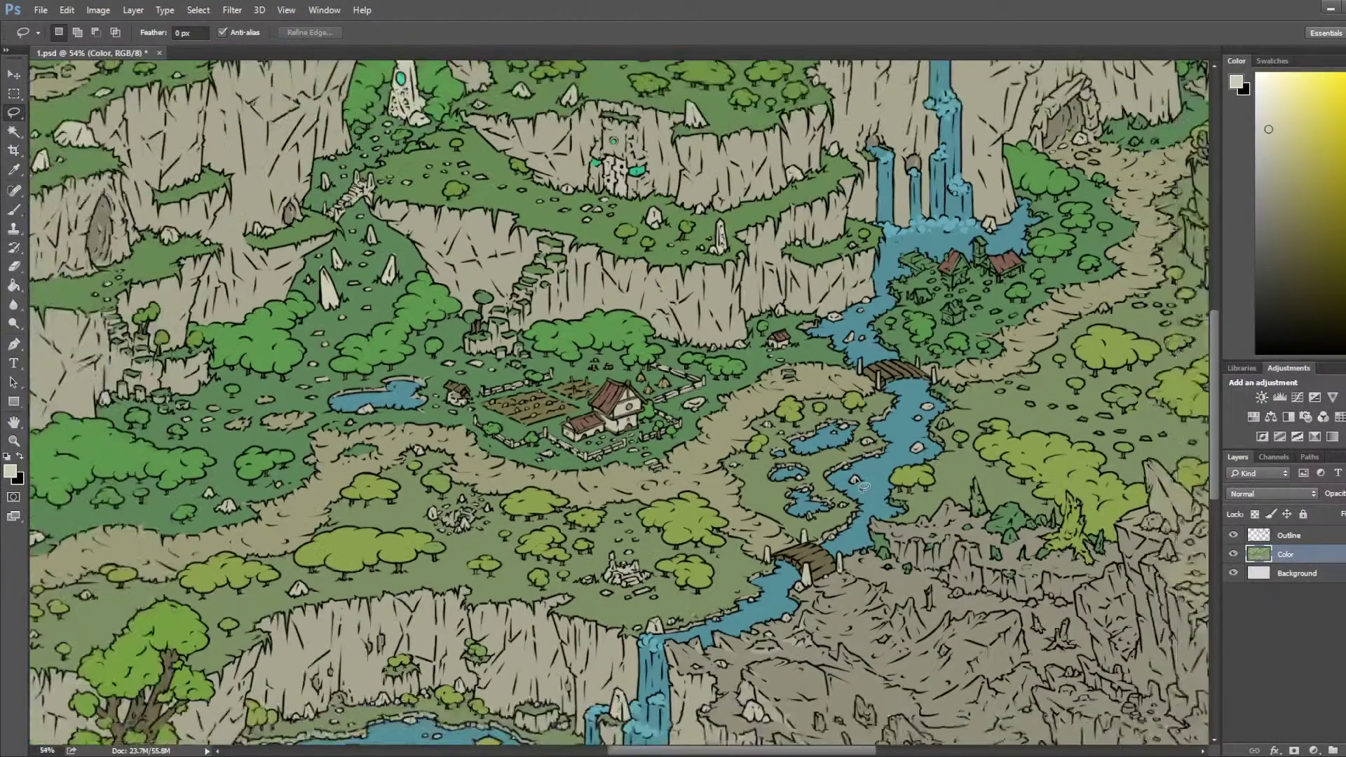
{"action": "scroll", "coordinate": [537, 350], "scroll_direction": "up", "scroll_amount": 3}
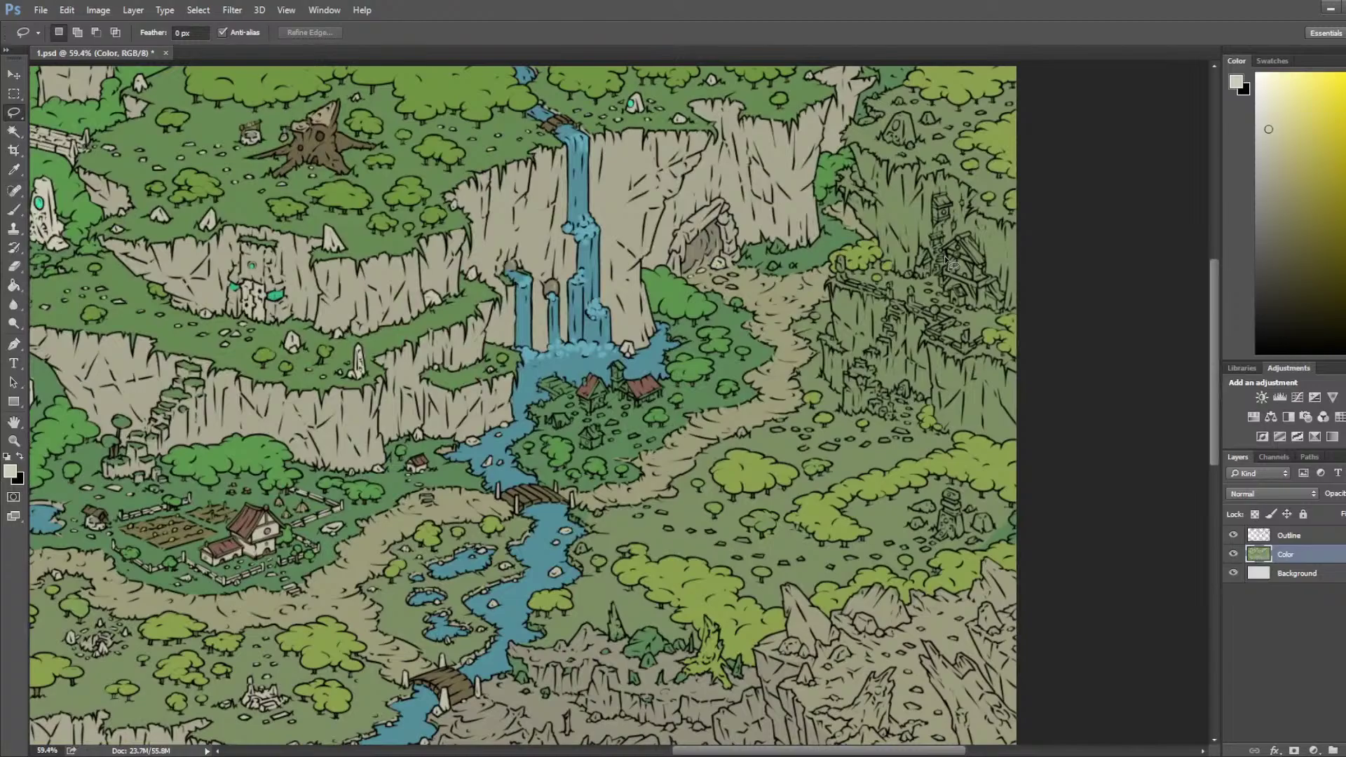
{"action": "scroll", "coordinate": [704, 445], "scroll_direction": "up", "scroll_amount": 4}
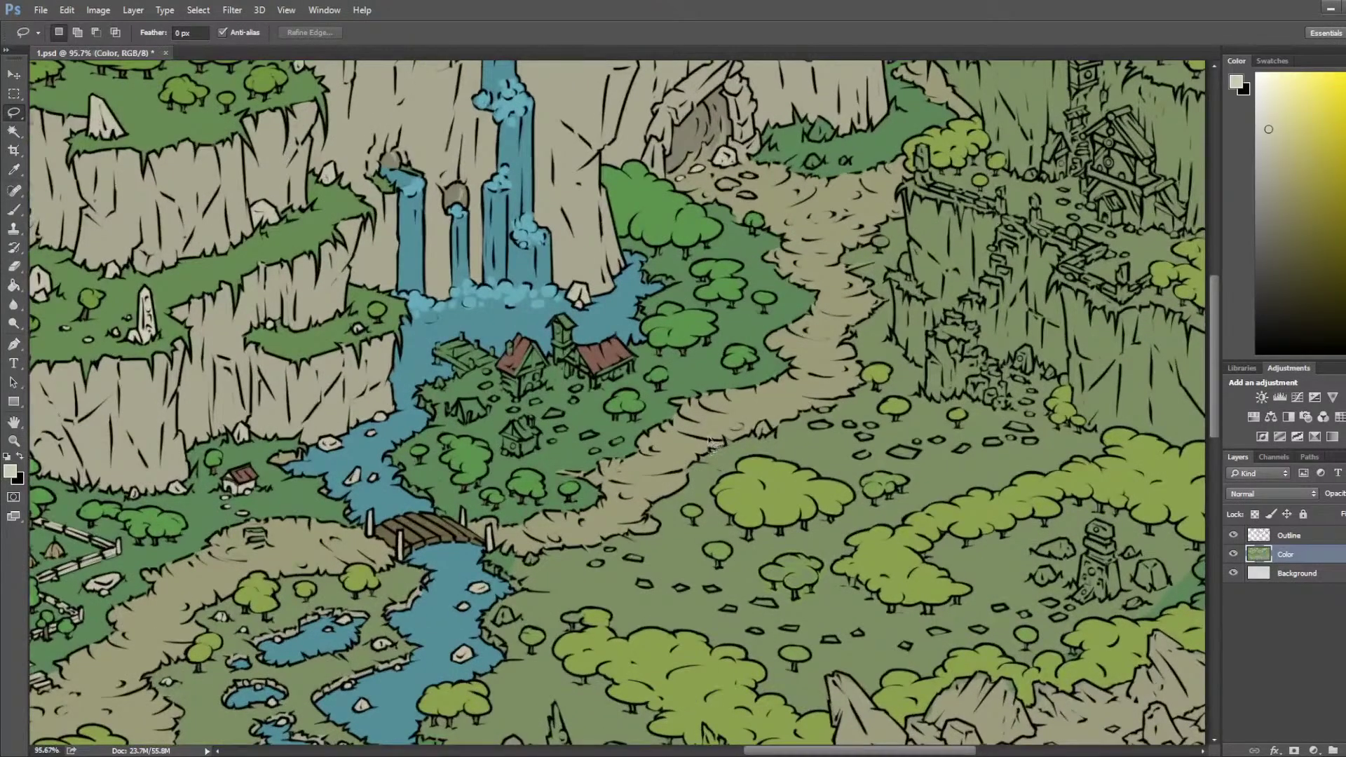
{"action": "scroll", "coordinate": [708, 443], "scroll_direction": "up", "scroll_amount": 2}
{"action": "key", "text": "i"}
{"action": "left_click", "coordinate": [270, 337]}
{"action": "left_click_drag", "start_coordinate": [616, 216], "coordinate": [635, 443]}
{"action": "key", "text": "b"}
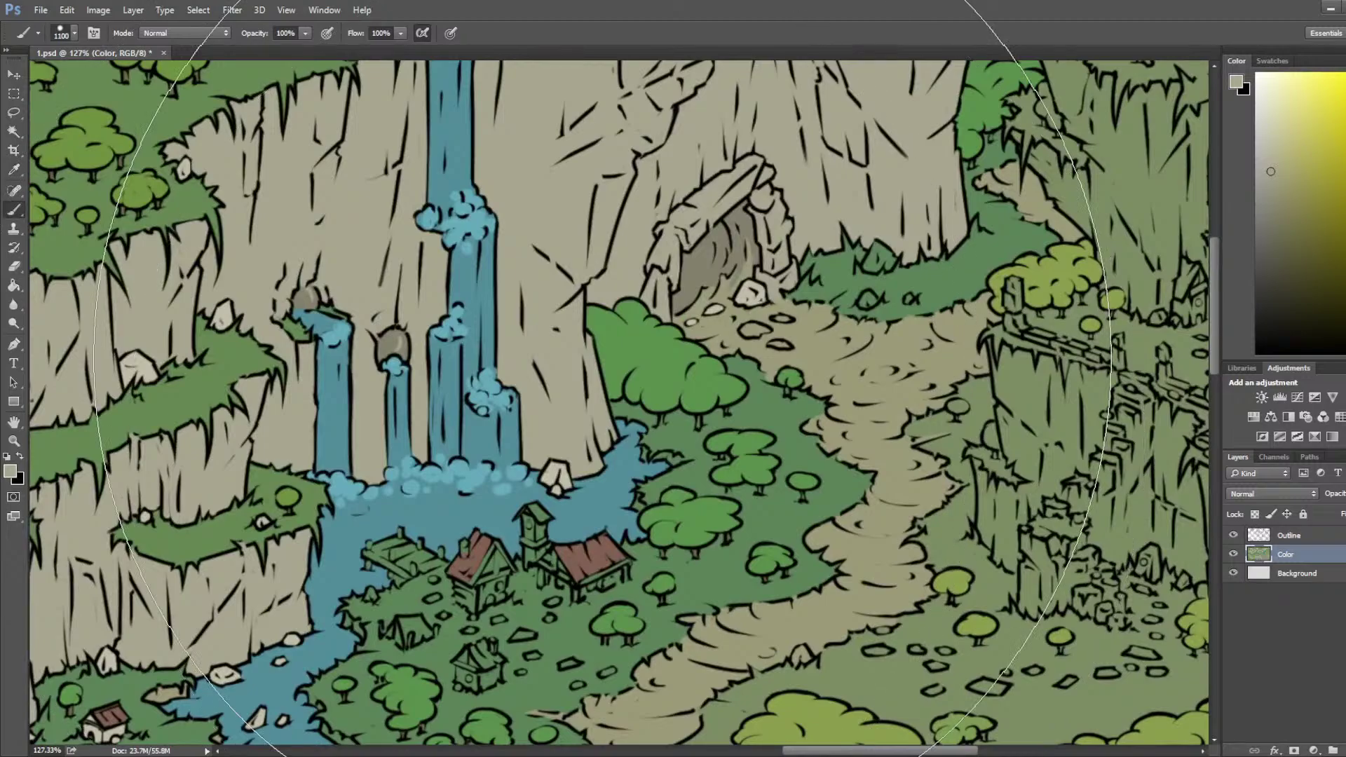
{"action": "key", "text": "bracketleft"}
{"action": "key", "text": "bracketleft"}
{"action": "key", "text": "bracketleft"}
{"action": "key", "text": "bracketleft"}
{"action": "key", "text": "bracketleft"}
{"action": "key", "text": "bracketleft"}
{"action": "key", "text": "bracketleft"}
{"action": "key", "text": "bracketleft"}
{"action": "key", "text": "bracketleft"}
{"action": "key", "text": "bracketleft"}
{"action": "key", "text": "bracketleft"}
{"action": "key", "text": "bracketleft"}
{"action": "key", "text": "bracketleft"}
{"action": "key", "text": "bracketleft"}
{"action": "key", "text": "bracketleft"}
{"action": "key", "text": "bracketleft"}
{"action": "key", "text": "bracketleft"}
{"action": "key", "text": "bracketleft"}
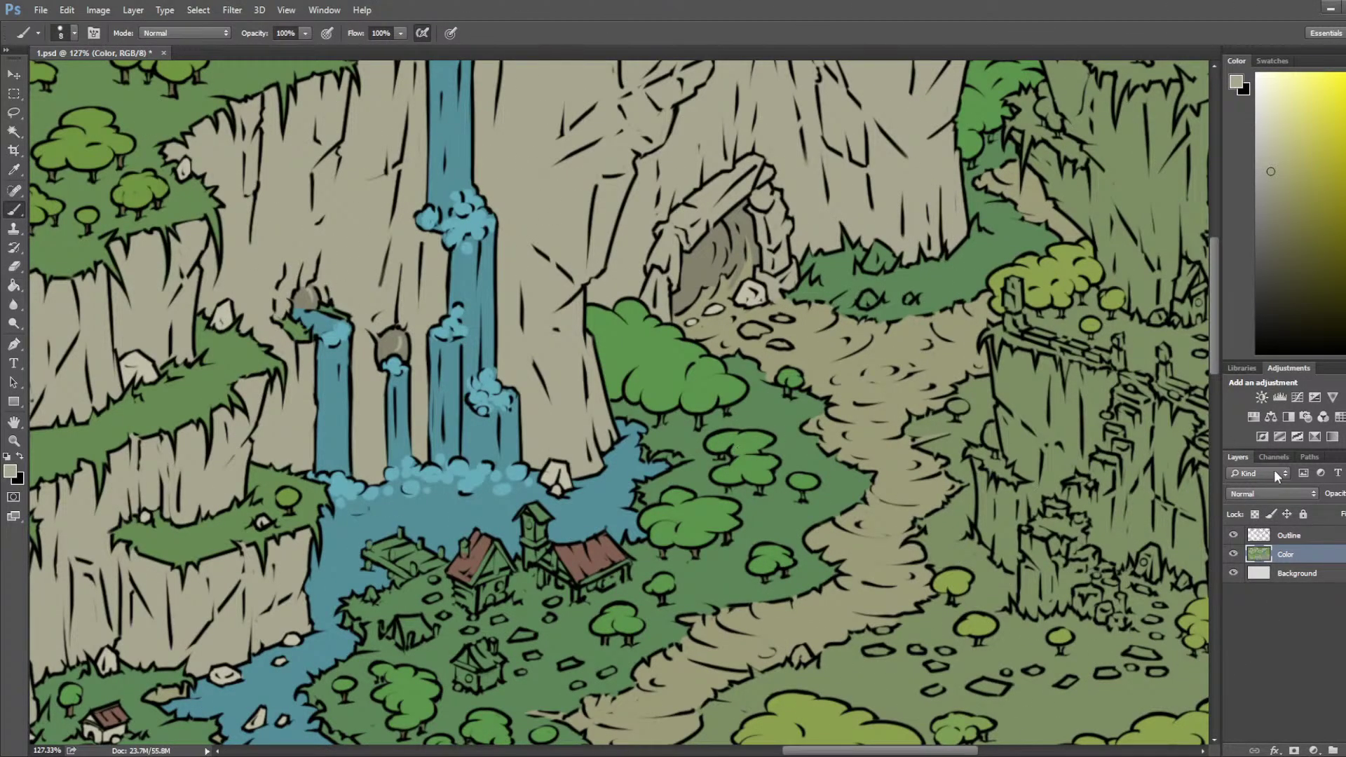
Step: Draw black outlines on the Outline layer for the small rock at the pool's edge with a 3 px brush, cleaning them with the Eraser
{"action": "left_click", "coordinate": [1289, 535]}
{"action": "key", "text": "d"}
{"action": "key", "text": "bracketleft"}
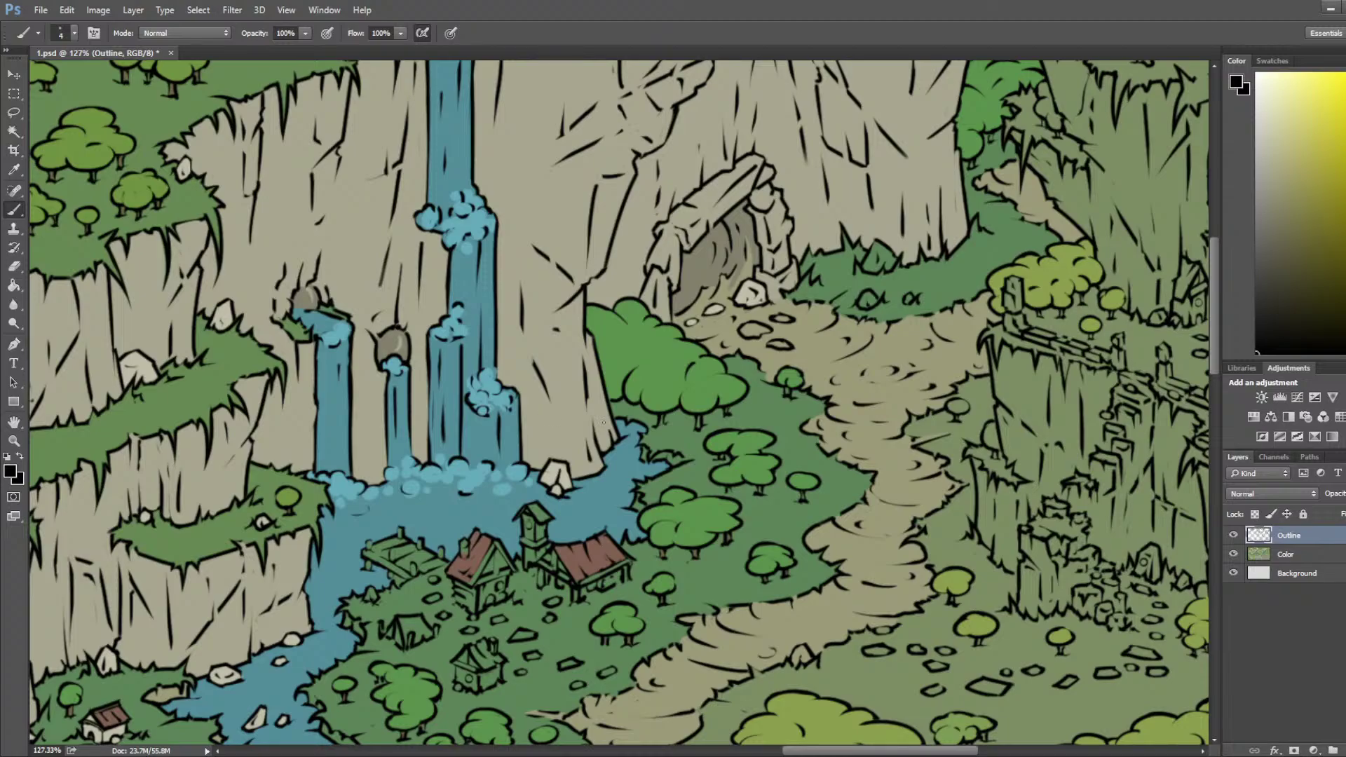
{"action": "scroll", "coordinate": [611, 417], "scroll_direction": "up", "scroll_amount": 5, "text": "alt"}
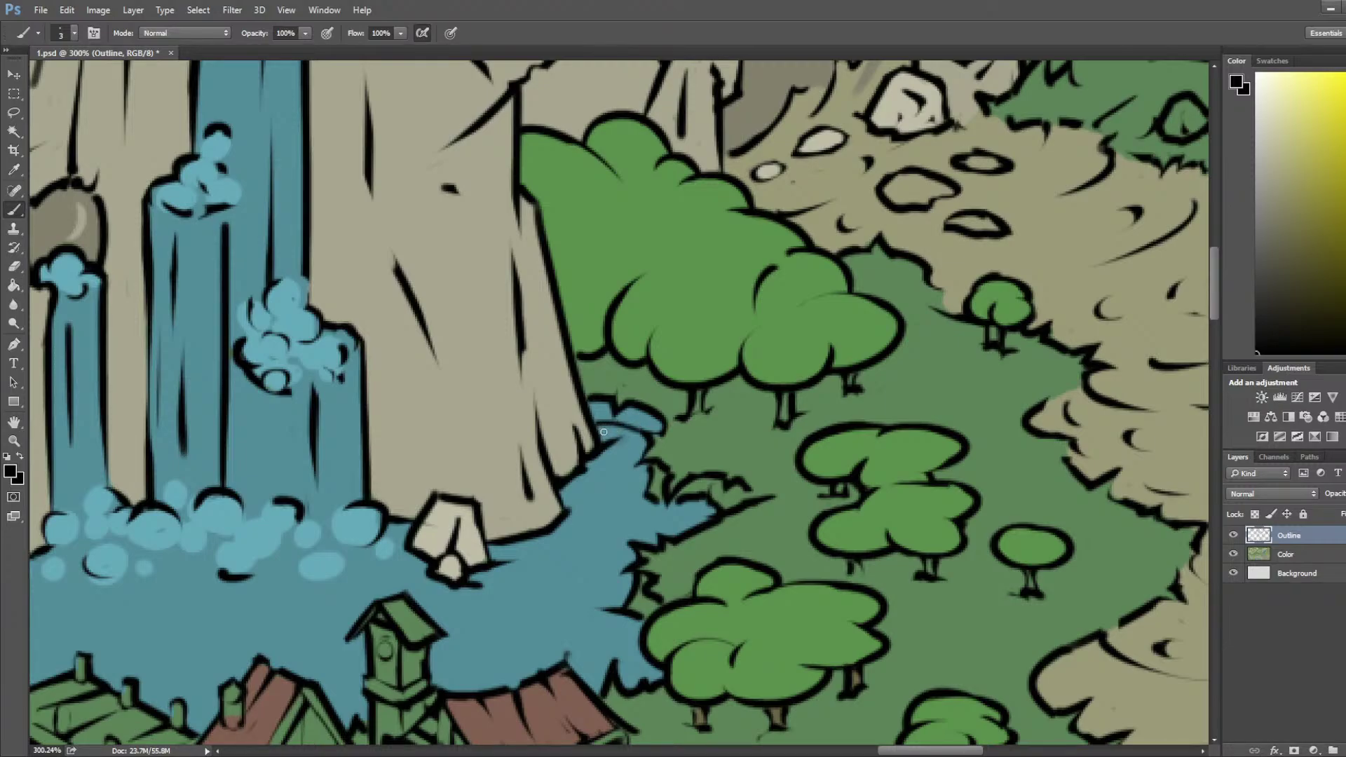
{"action": "key", "text": "alt+bracketleft"}
{"action": "key", "text": "alt+bracketright"}
{"action": "key", "text": "e"}
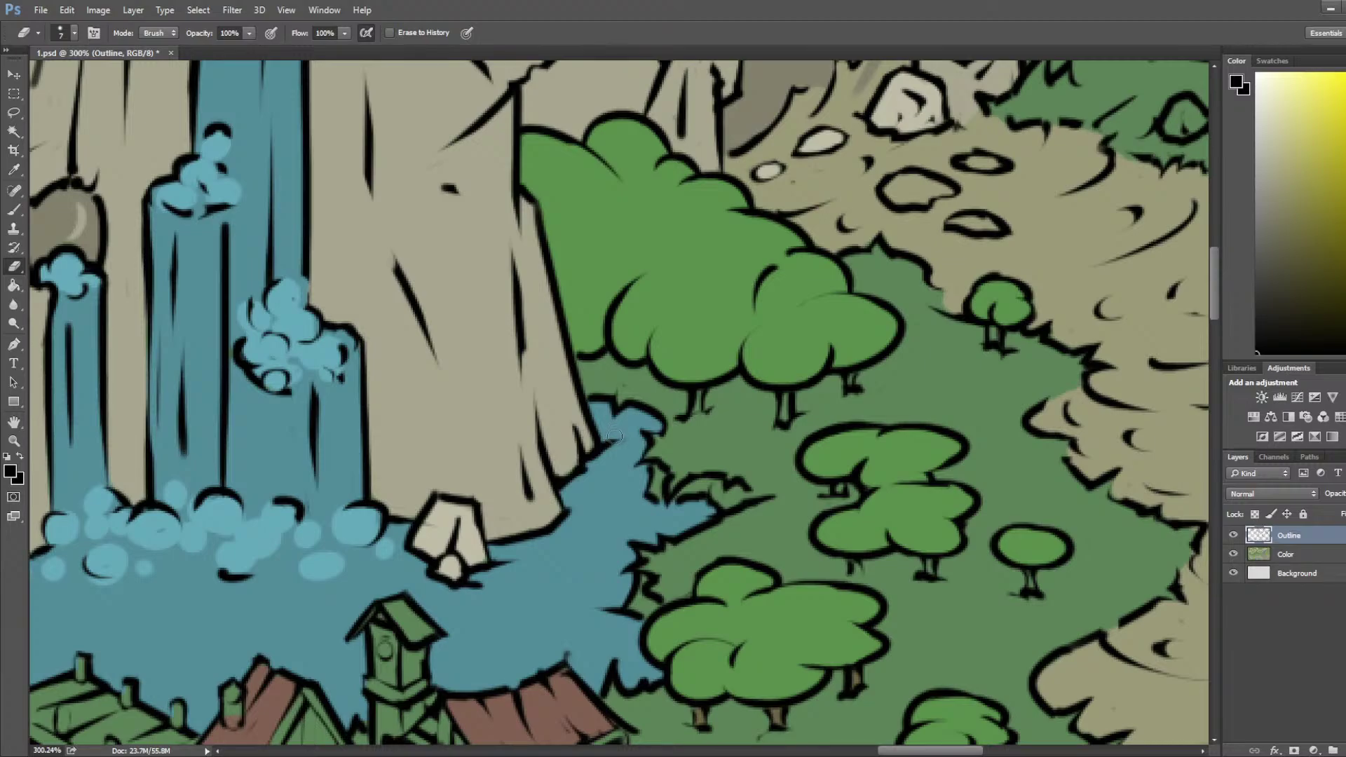
{"action": "key", "text": "b"}
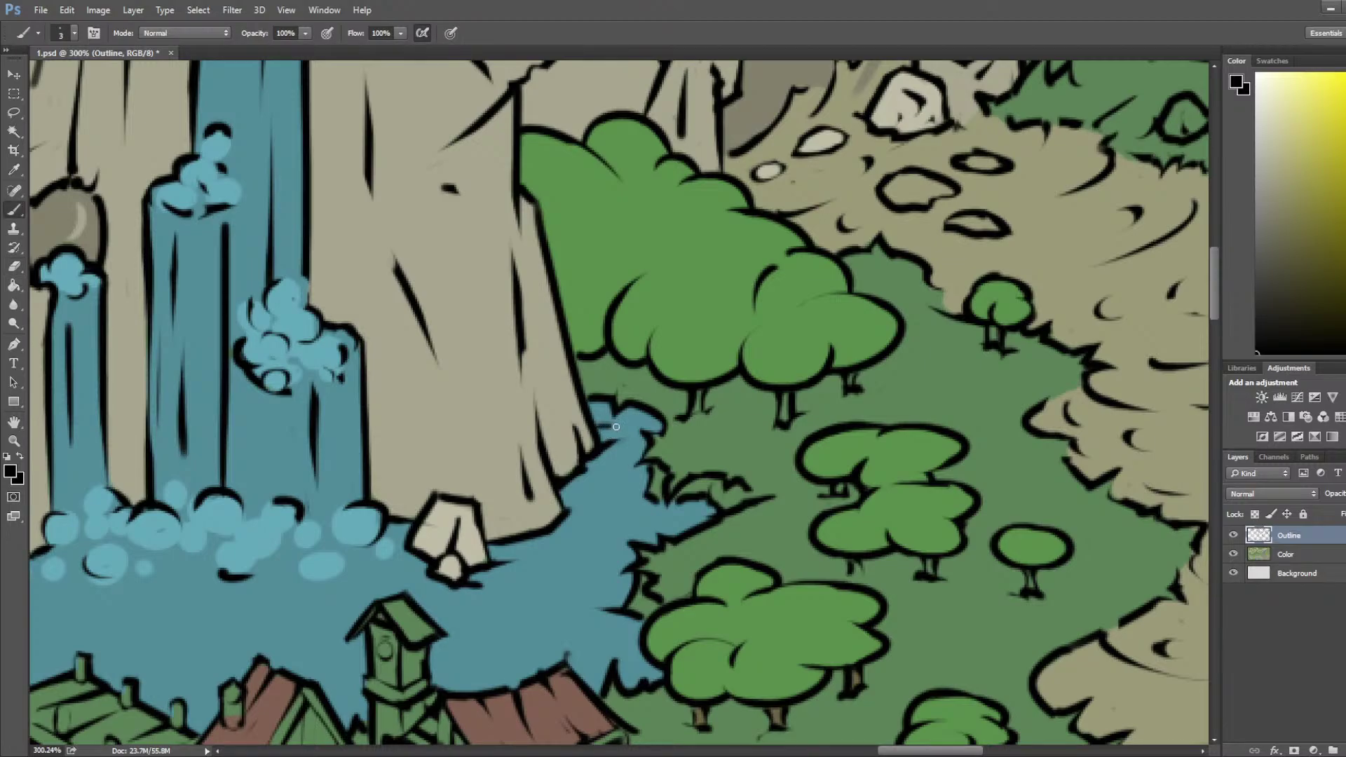
{"action": "key", "text": "e"}
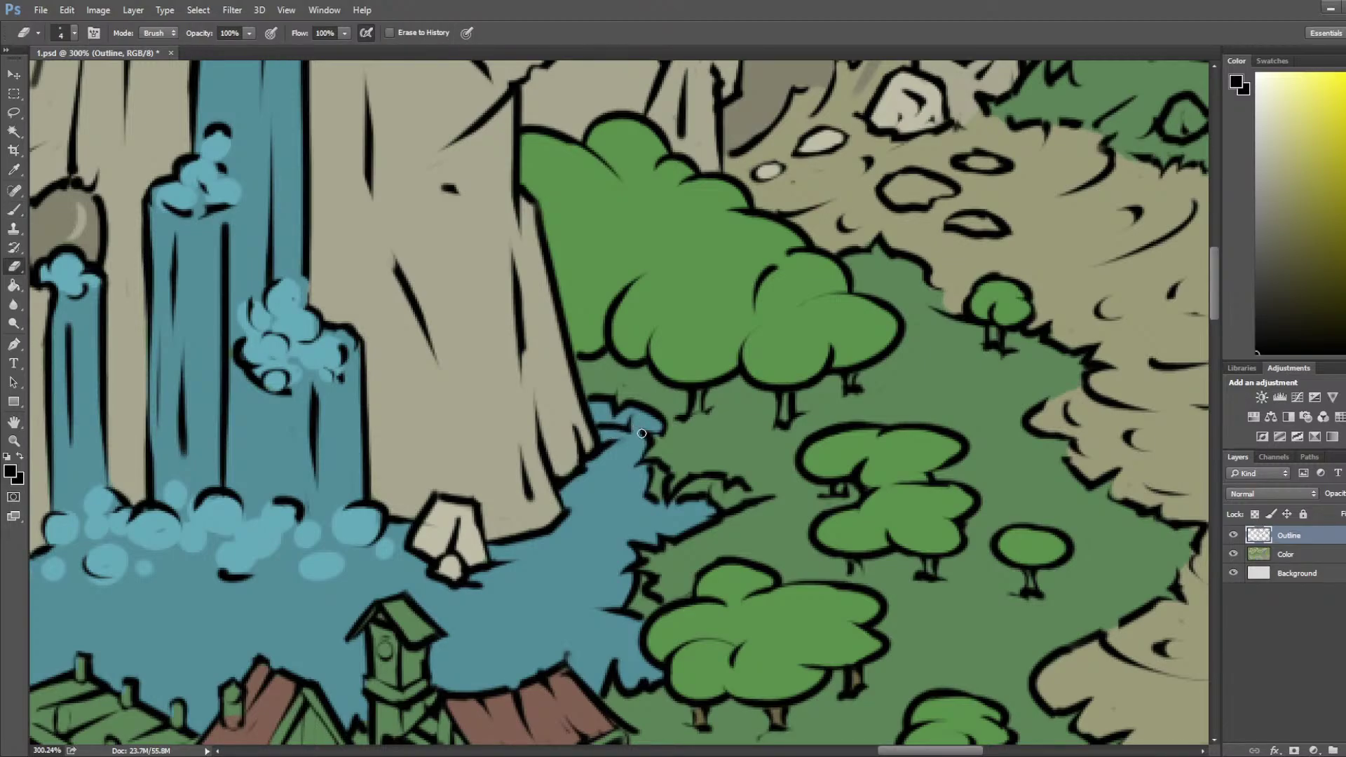
{"action": "key", "text": "b"}
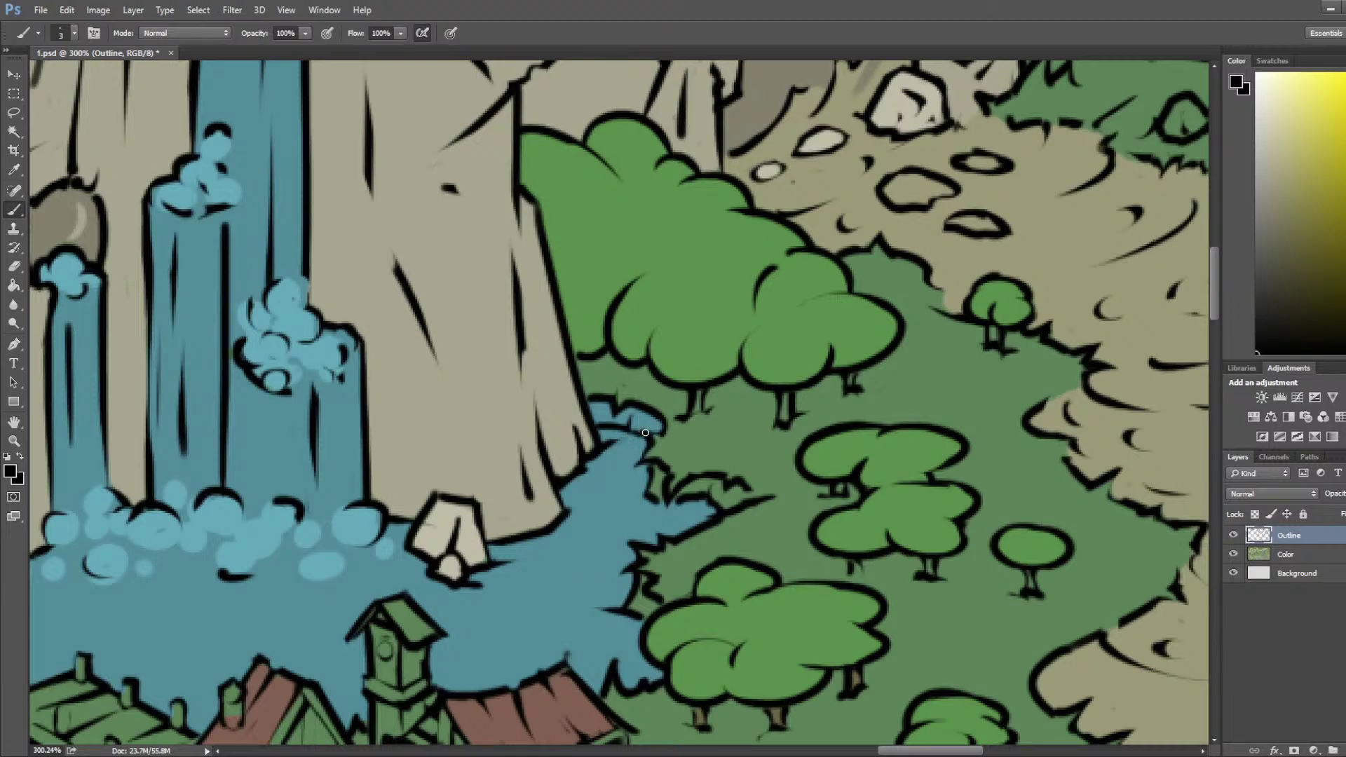
Step: Paint the small bank rocks beside the waterfall pool on the Color layer with the sampled cliff colour, using the grass green for touch-ups
{"action": "left_click", "coordinate": [1309, 561]}
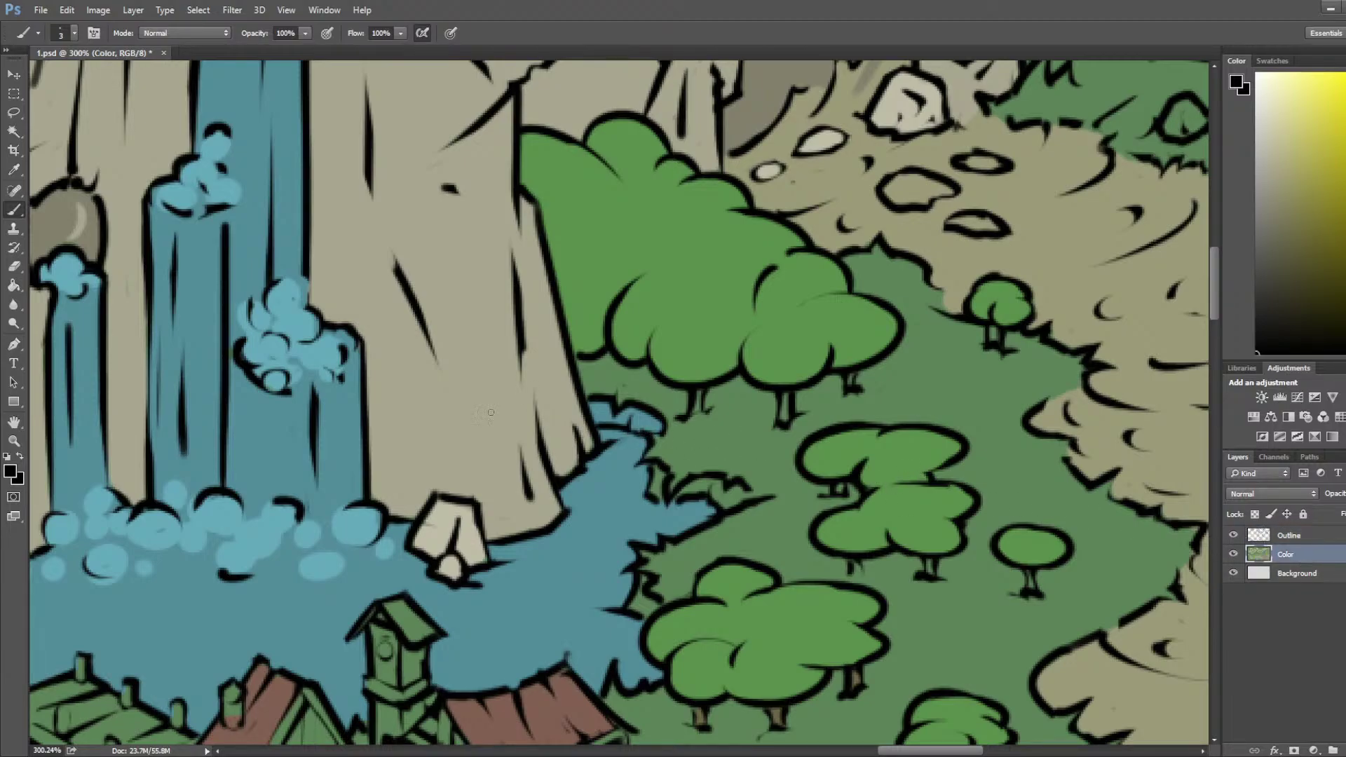
{"action": "key", "text": "i"}
{"action": "left_click", "coordinate": [551, 389]}
{"action": "scroll", "coordinate": [573, 325], "scroll_direction": "down", "scroll_amount": 5}
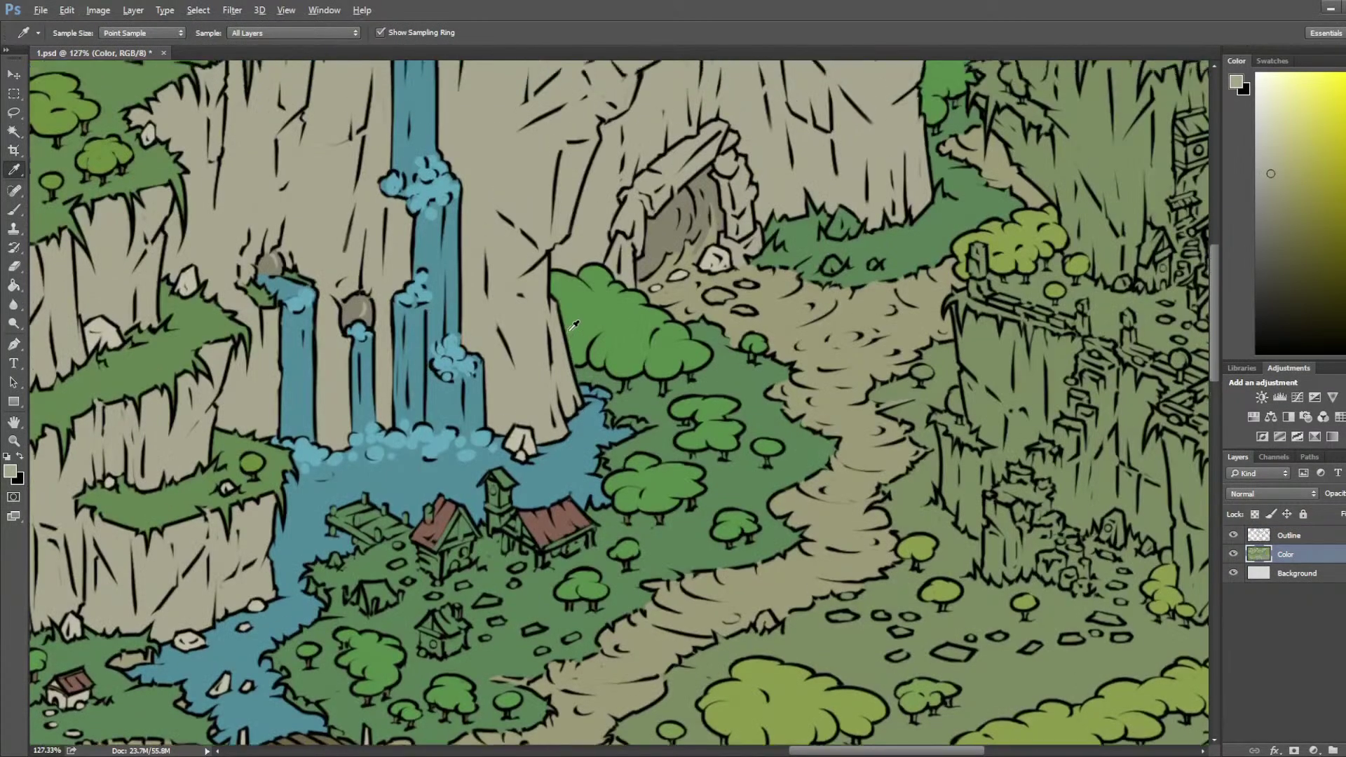
{"action": "scroll", "coordinate": [574, 325], "scroll_direction": "up", "scroll_amount": 2}
{"action": "key", "text": "b"}
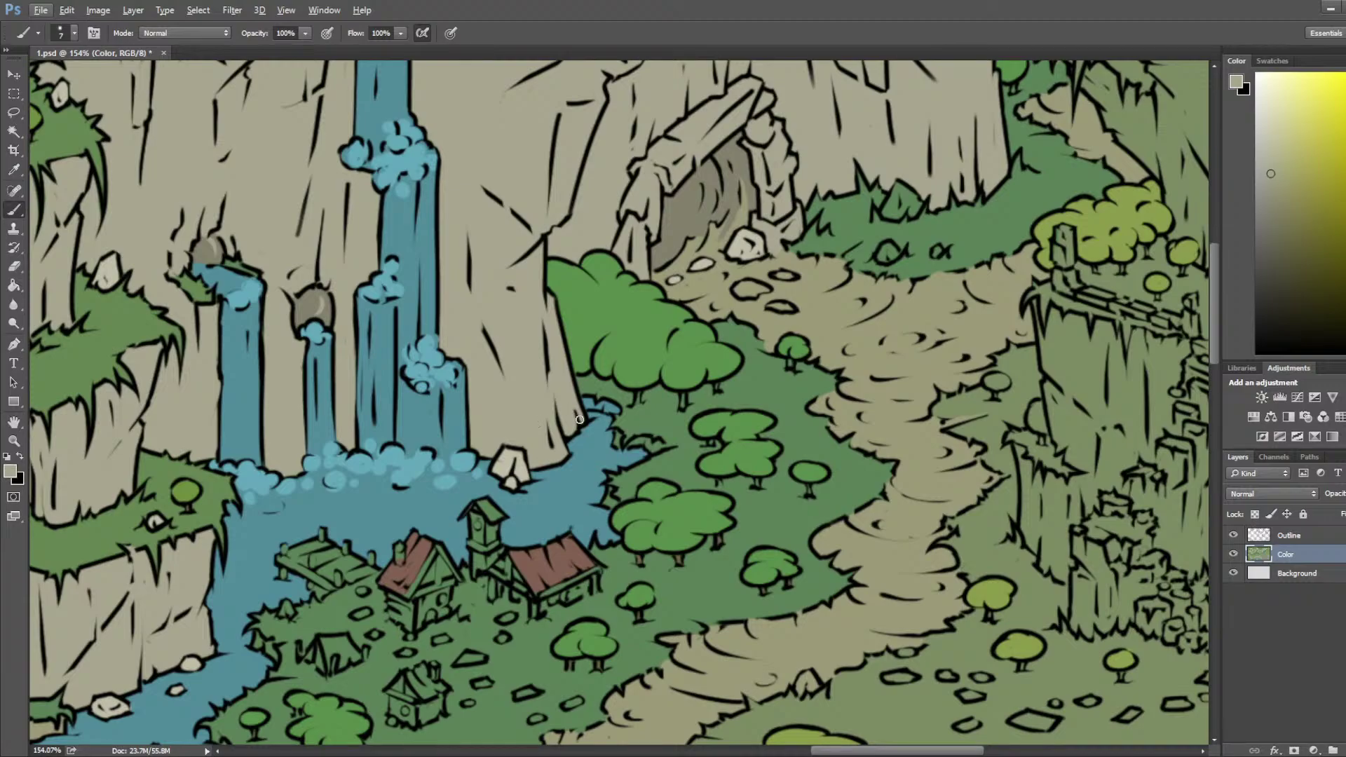
{"action": "key", "text": "bracketright"}
{"action": "mouse_move", "coordinate": [585, 403]}
{"action": "left_mouse_down"}
{"action": "mouse_move", "coordinate": [609, 408]}
{"action": "mouse_move", "coordinate": [620, 444]}
{"action": "mouse_move", "coordinate": [659, 446]}
{"action": "left_mouse_up"}
{"action": "left_click", "coordinate": [674, 441], "text": "alt"}
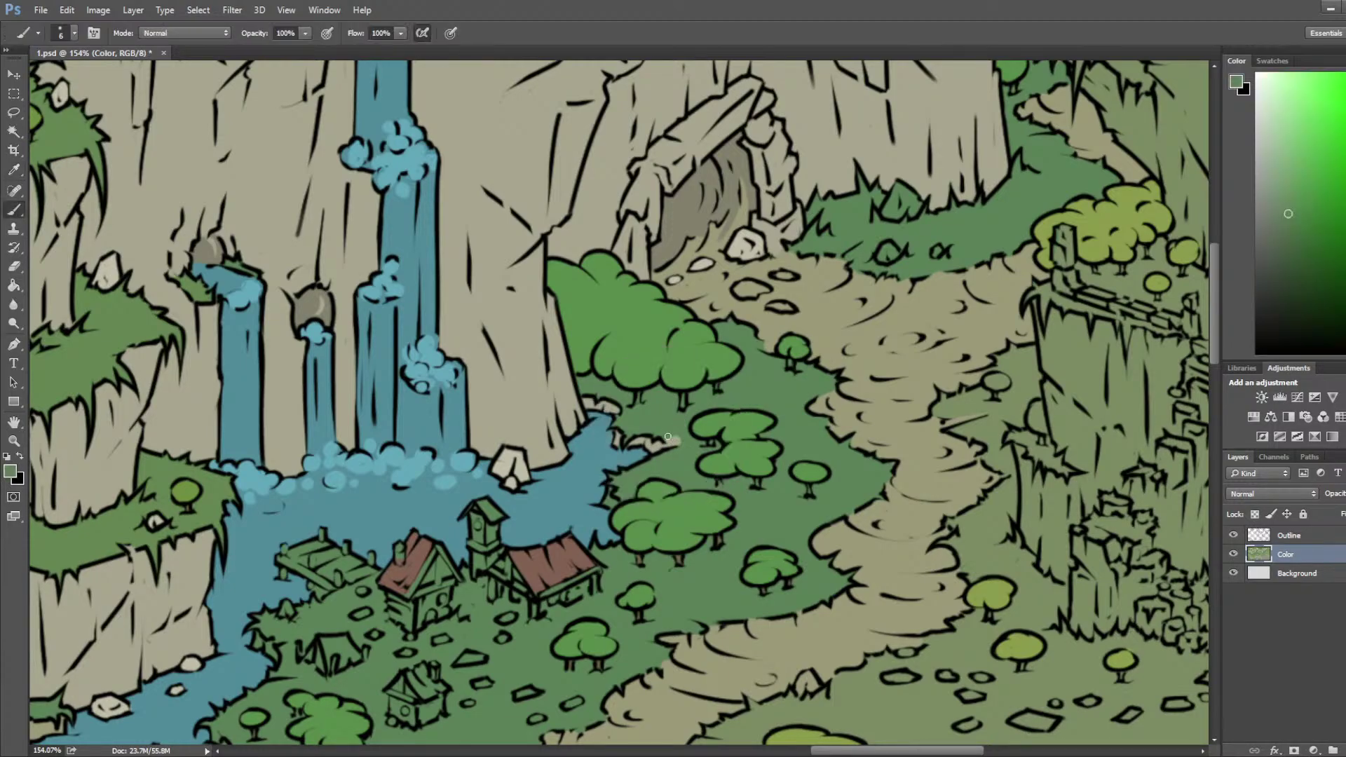
{"action": "key", "text": "i"}
{"action": "left_click", "coordinate": [532, 343]}
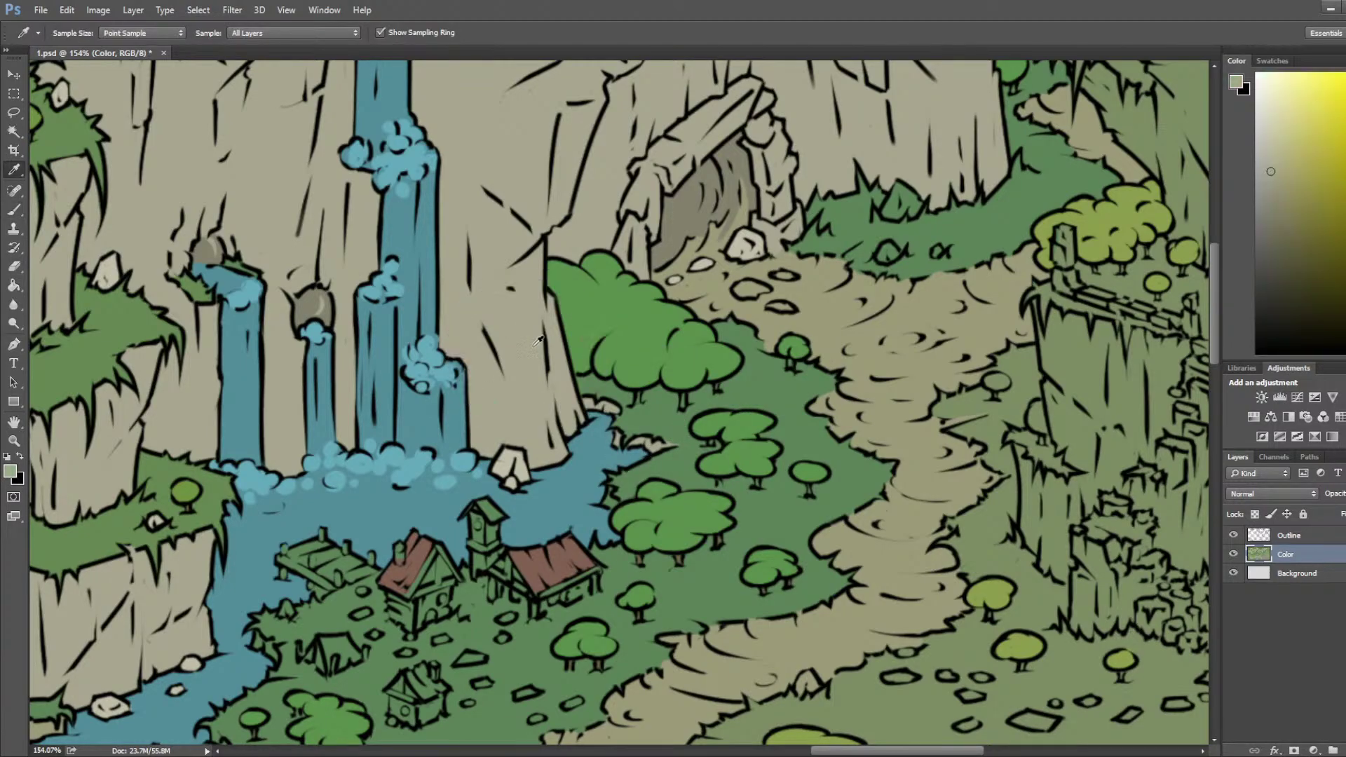
Step: Sample a lighter stone colour from the upper ledge and paint the boulders in the grass at the cliff foot beside the cave
{"action": "left_click_drag", "start_coordinate": [530, 520], "coordinate": [577, 416]}
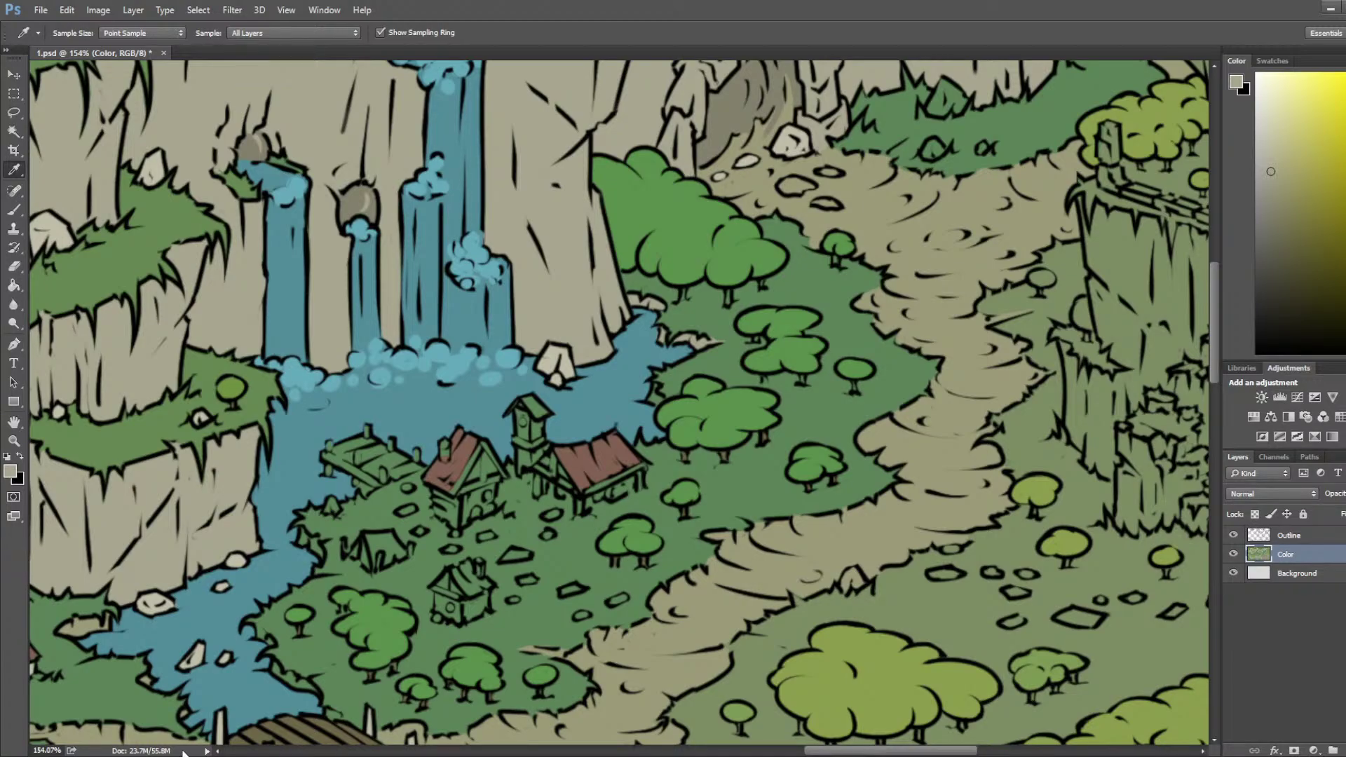
{"action": "left_click_drag", "start_coordinate": [914, 279], "coordinate": [561, 635]}
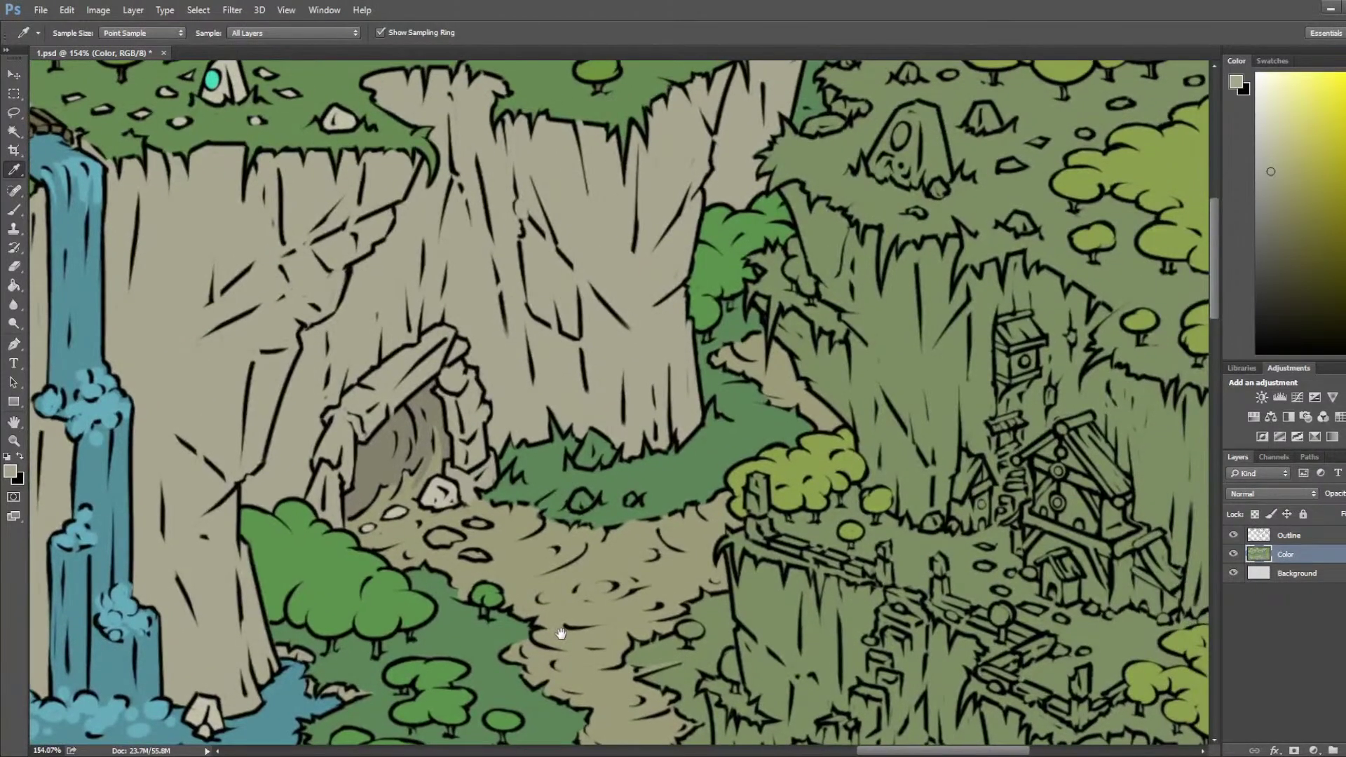
{"action": "left_click_drag", "start_coordinate": [853, 416], "coordinate": [874, 394]}
{"action": "left_click", "coordinate": [377, 89]}
{"action": "key", "text": "b"}
{"action": "mouse_move", "coordinate": [623, 414]}
{"action": "left_mouse_down"}
{"action": "mouse_move", "coordinate": [605, 436]}
{"action": "mouse_move", "coordinate": [626, 424]}
{"action": "mouse_move", "coordinate": [632, 435]}
{"action": "mouse_move", "coordinate": [629, 417]}
{"action": "left_mouse_up"}
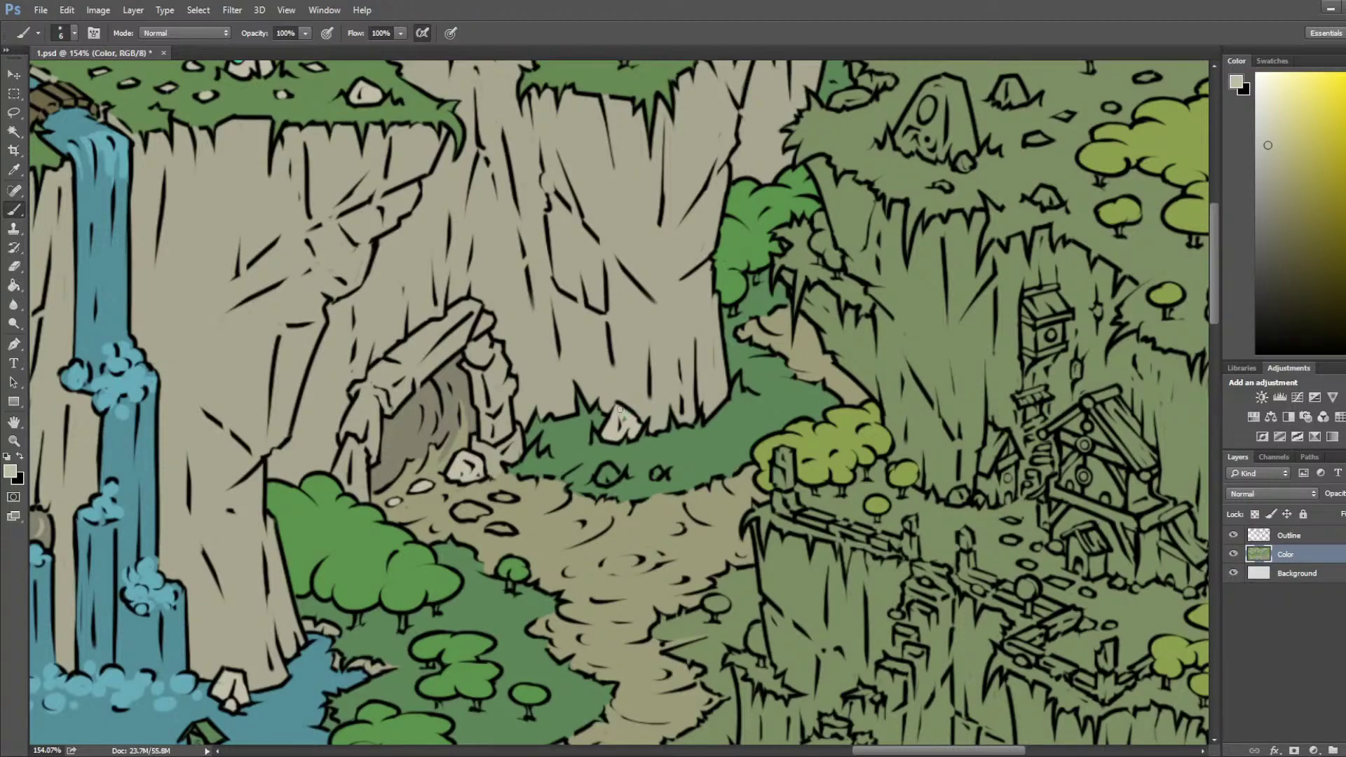
{"action": "left_click_drag", "start_coordinate": [611, 475], "coordinate": [610, 474]}
{"action": "scroll", "coordinate": [612, 461], "scroll_direction": "down", "scroll_amount": 5}
{"action": "scroll", "coordinate": [722, 523], "scroll_direction": "up", "scroll_amount": 3}
{"action": "key", "text": "alt"}
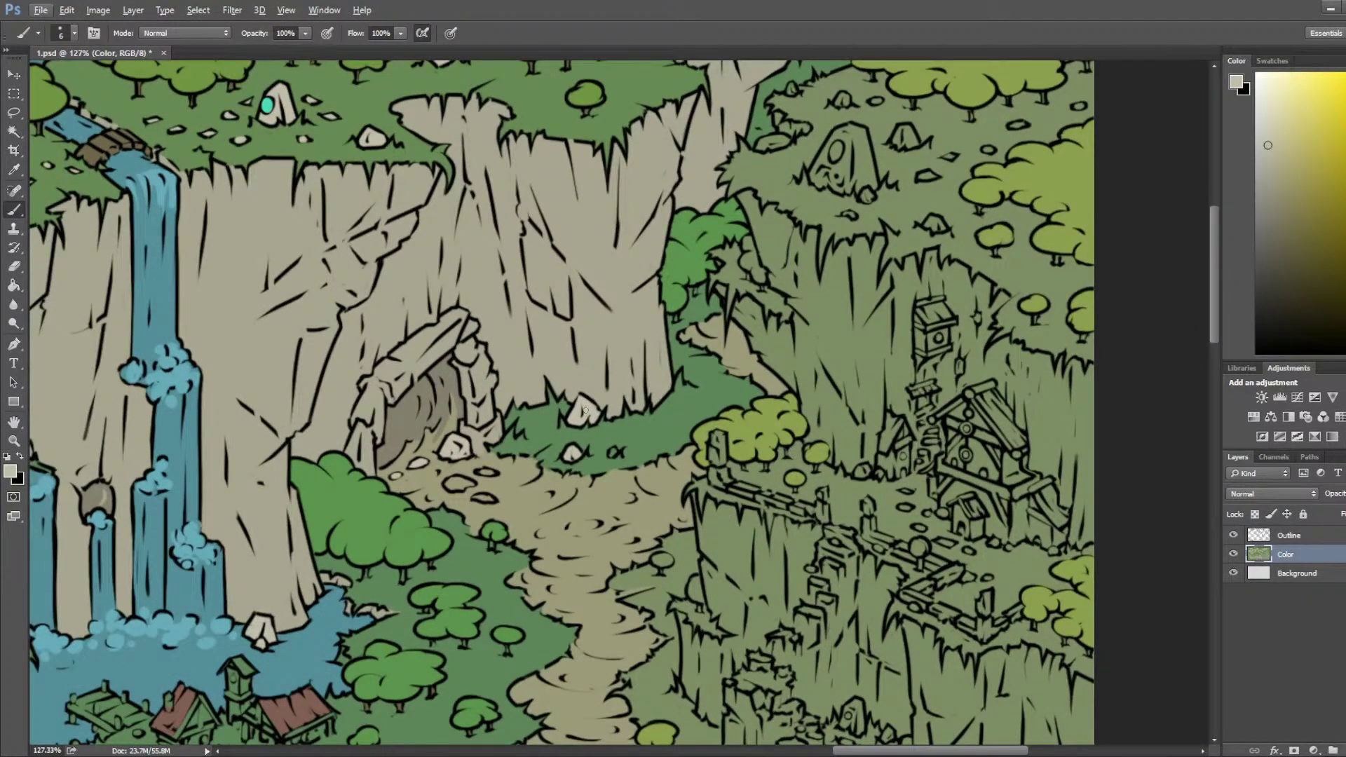
{"action": "key", "text": "alt"}
{"action": "scroll", "coordinate": [729, 331], "scroll_direction": "down", "scroll_amount": 3}
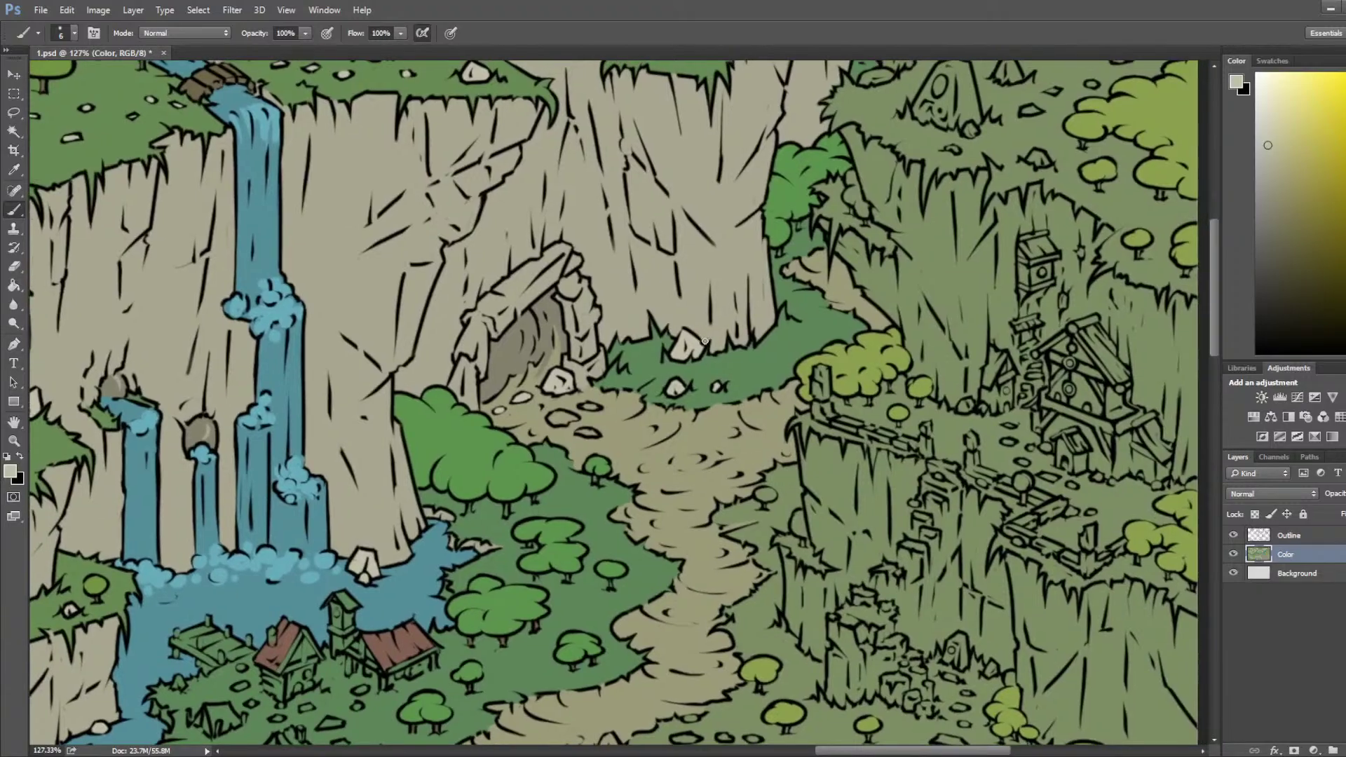
Step: Discard a trial Brightness/Contrast adjustment, and add Hue/Saturation and Color Balance adjustment layers above Color for a muted, cooler map
{"action": "scroll", "coordinate": [701, 341], "scroll_direction": "down", "scroll_amount": 1}
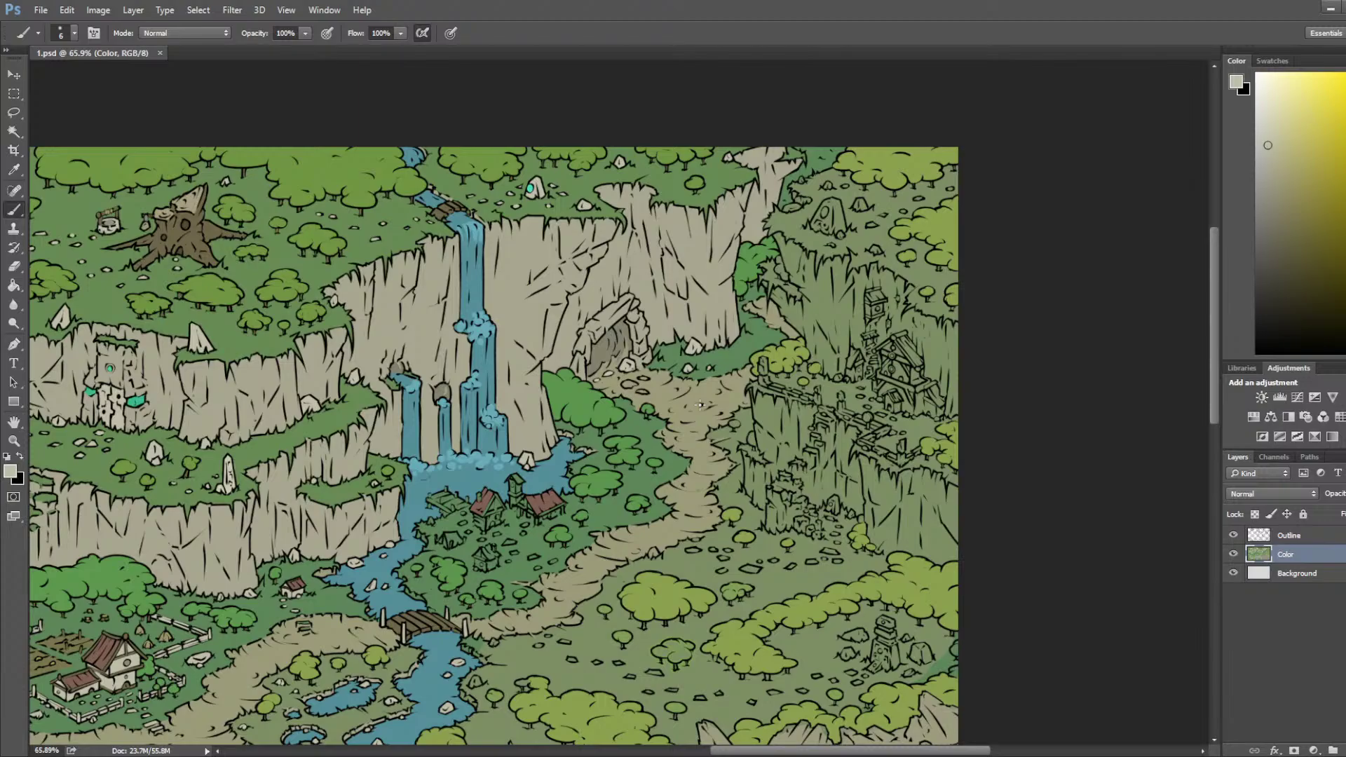
{"action": "scroll", "coordinate": [671, 444], "scroll_direction": "down", "scroll_amount": 2}
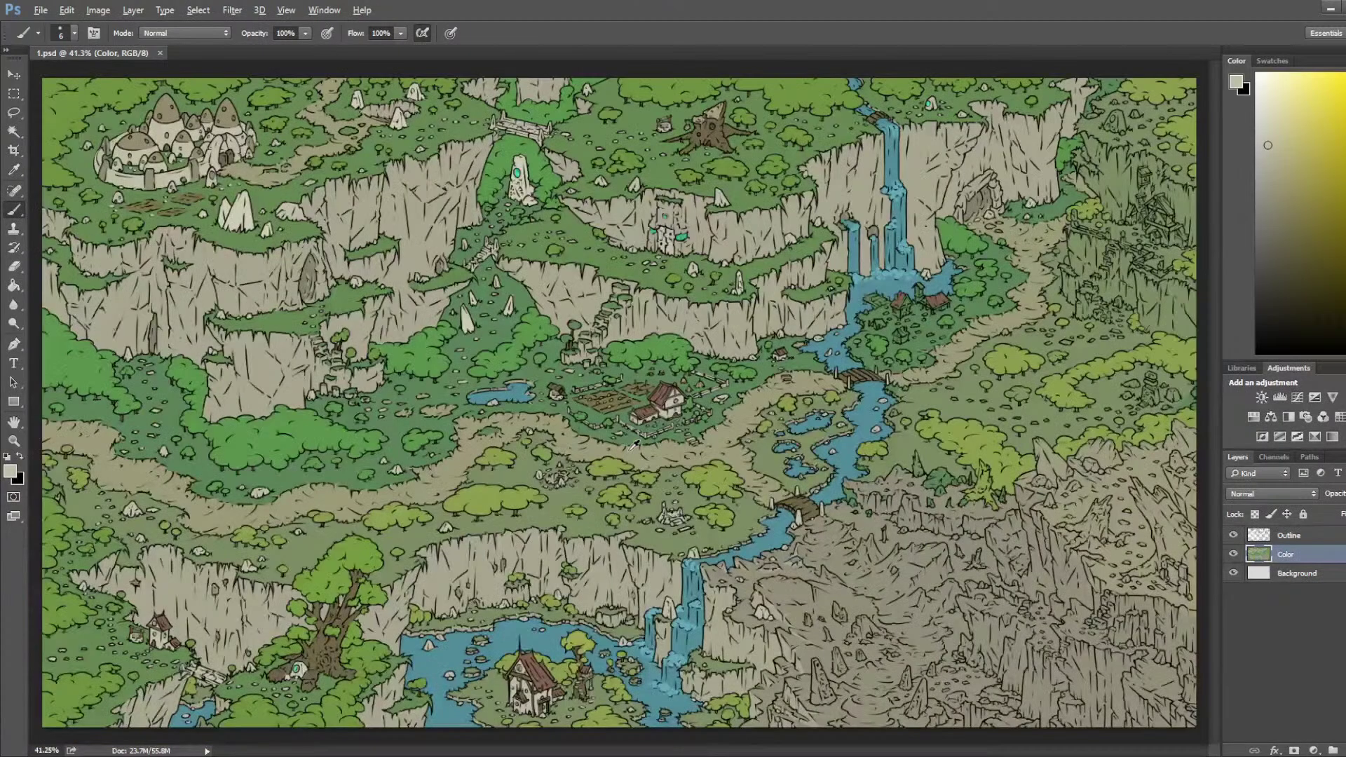
{"action": "left_click", "coordinate": [1261, 398]}
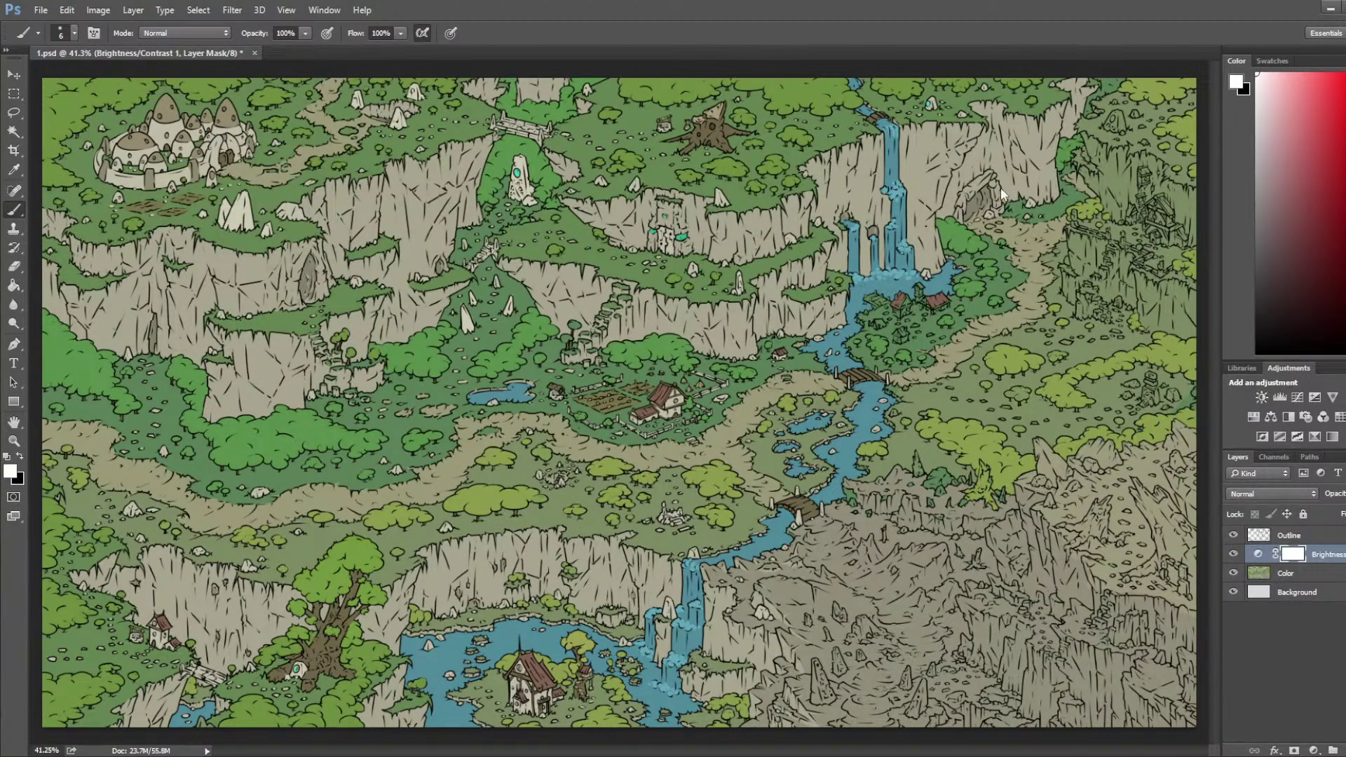
{"action": "key", "text": "ctrl+z"}
{"action": "left_click", "coordinate": [1249, 413]}
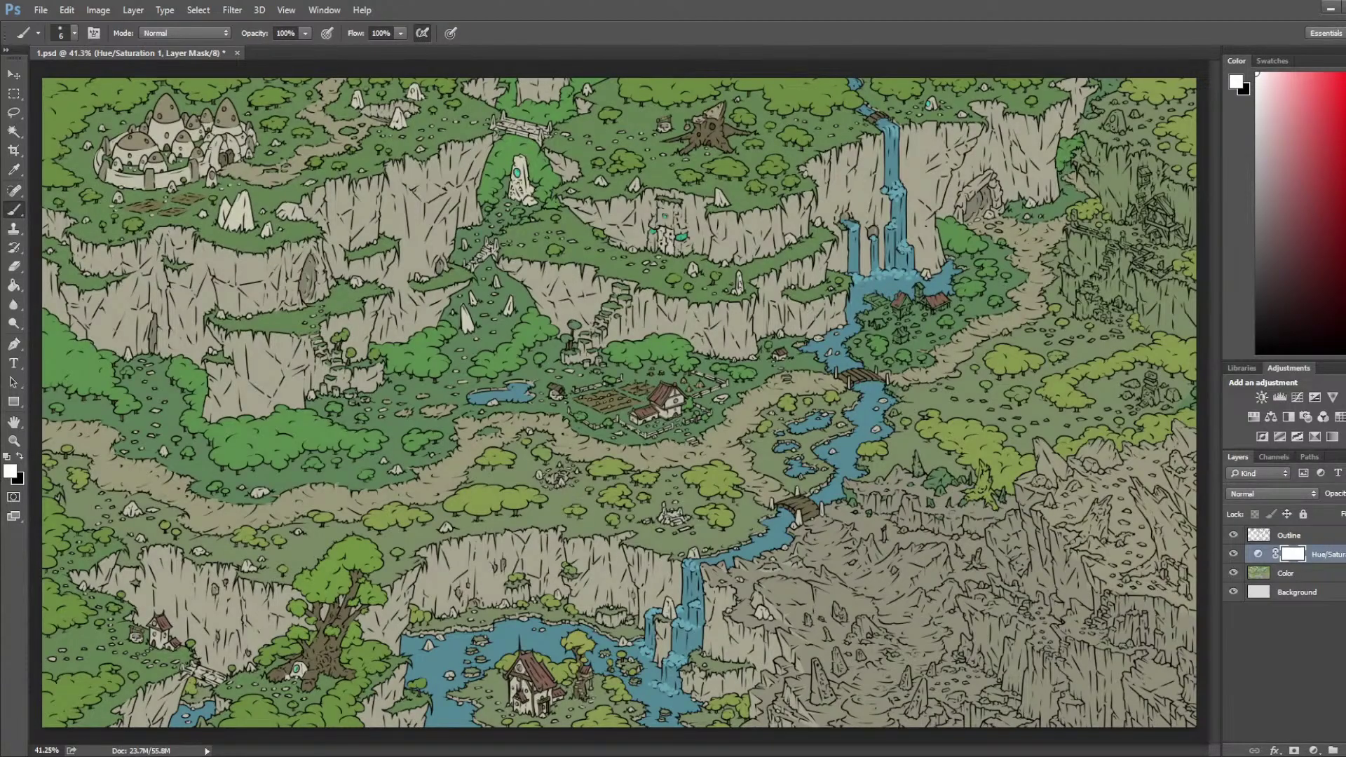
{"action": "left_click", "coordinate": [1271, 418]}
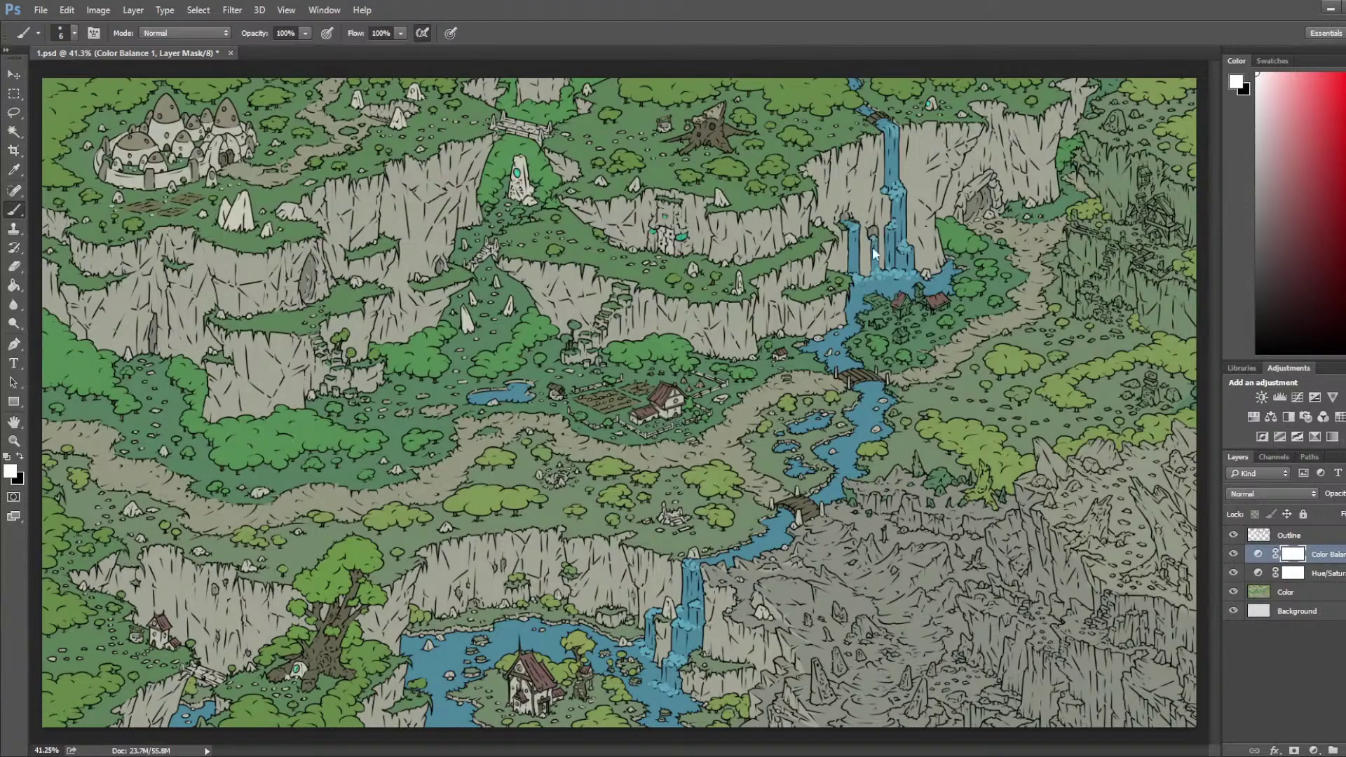
{"action": "mouse_move", "coordinate": [868, 255]}
{"action": "left_mouse_down"}
{"action": "mouse_move", "coordinate": [856, 253]}
{"action": "mouse_move", "coordinate": [881, 256]}
{"action": "left_mouse_up"}
Step: Toggle the visibility of the Color Balance and Hue/Saturation layers to compare the map with and without the adjustments
{"action": "left_click_drag", "start_coordinate": [1233, 554], "coordinate": [1234, 575]}
{"action": "left_click", "coordinate": [1233, 554]}
{"action": "left_click", "coordinate": [1234, 573]}
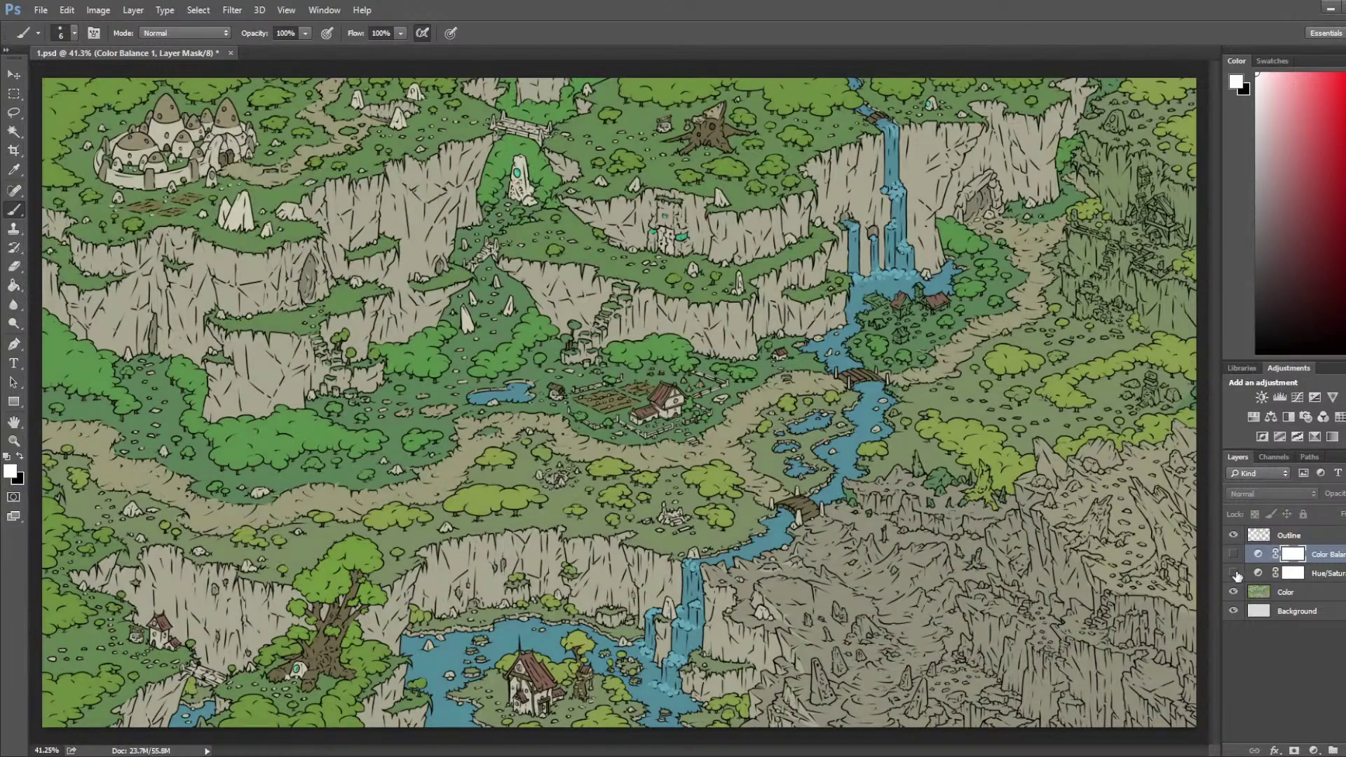
{"action": "left_click", "coordinate": [1233, 573]}
{"action": "left_click", "coordinate": [1234, 554]}
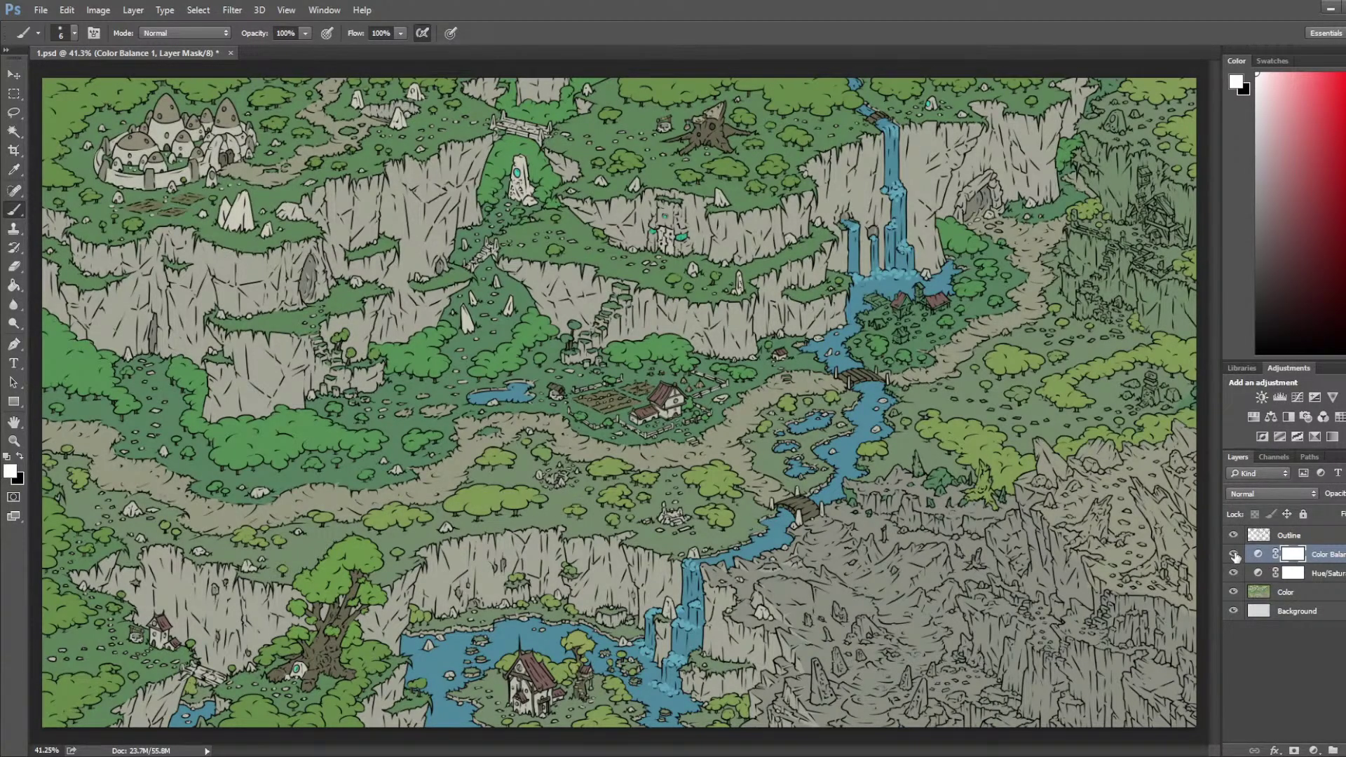
{"action": "left_click", "coordinate": [1234, 554]}
{"action": "left_click", "coordinate": [1234, 573]}
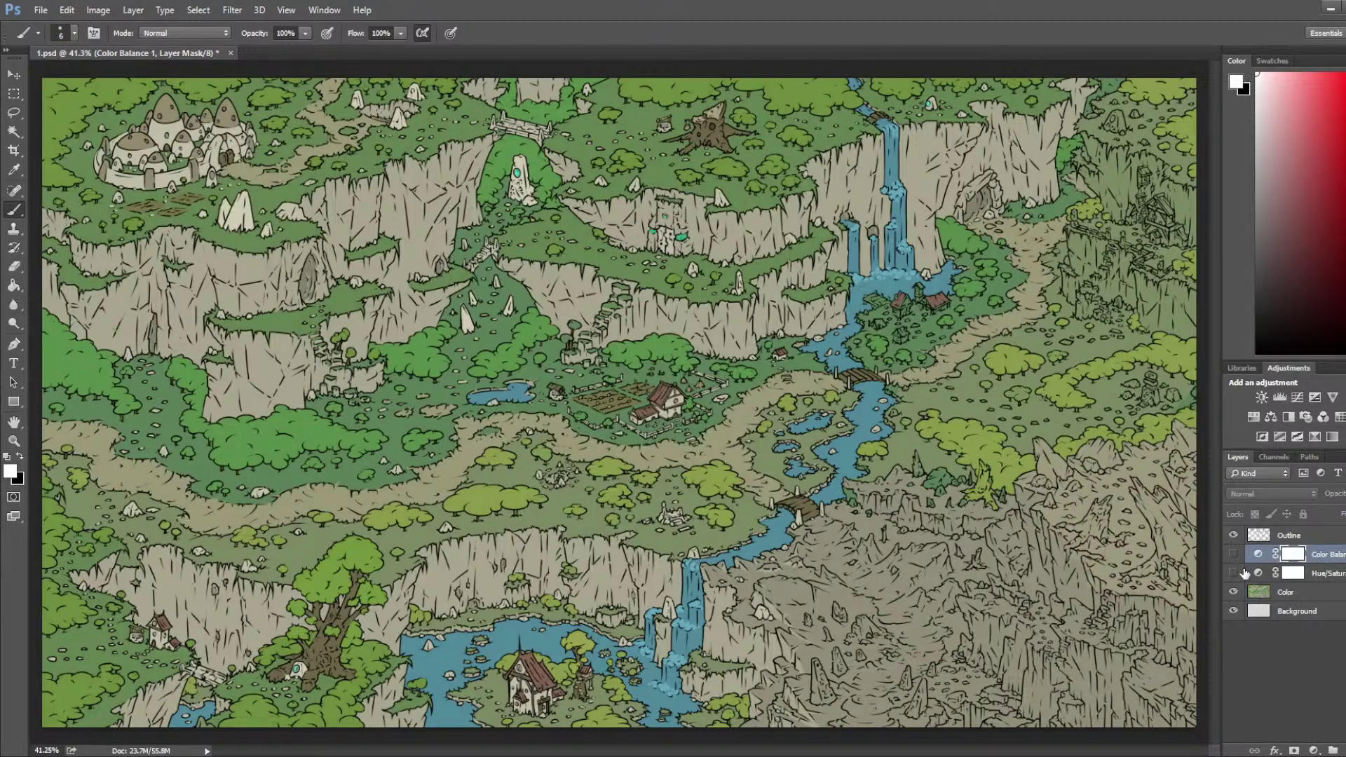
Step: Compare the map with the Color Balance and Hue/Saturation layers shown and hidden, and delete the Hue/Saturation layer
{"action": "left_click", "coordinate": [1234, 555]}
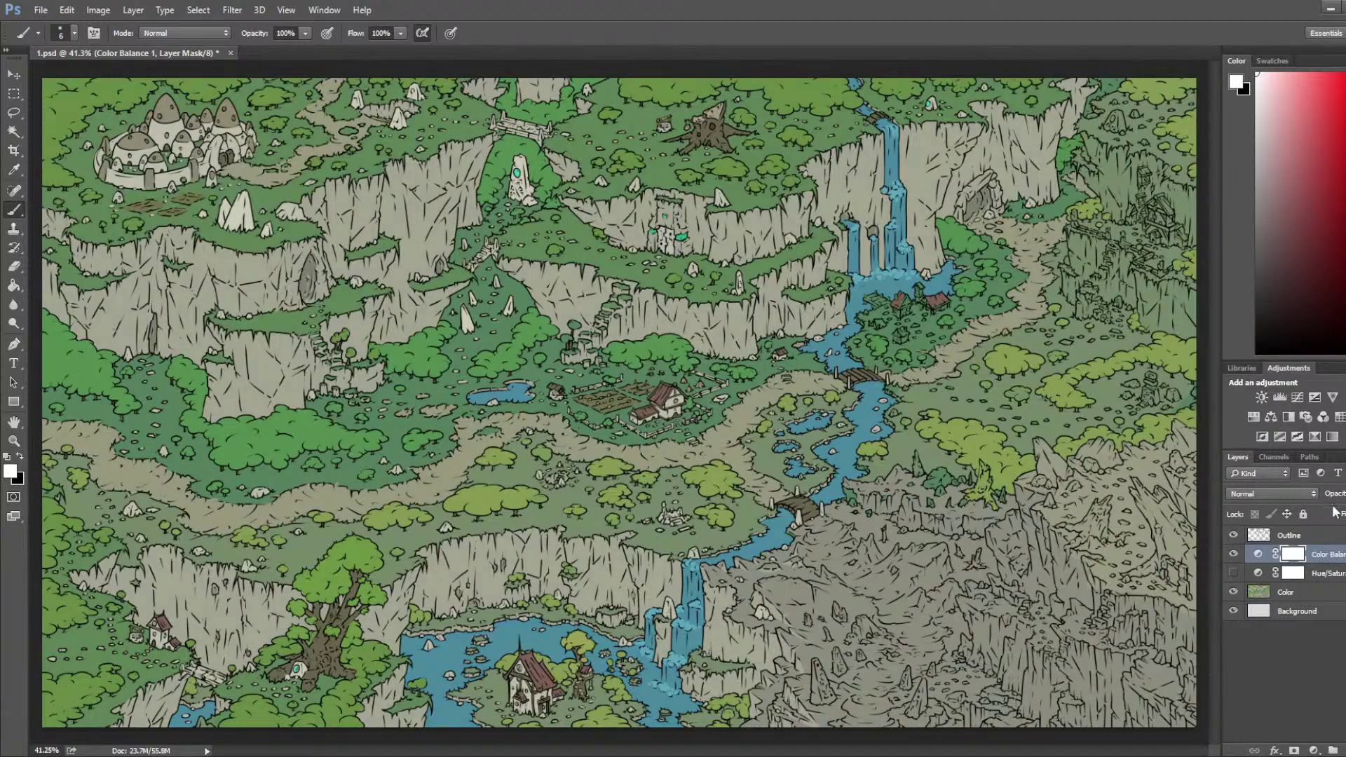
{"action": "left_click", "coordinate": [1234, 554]}
{"action": "left_click", "coordinate": [1234, 554]}
{"action": "left_click", "coordinate": [1234, 573]}
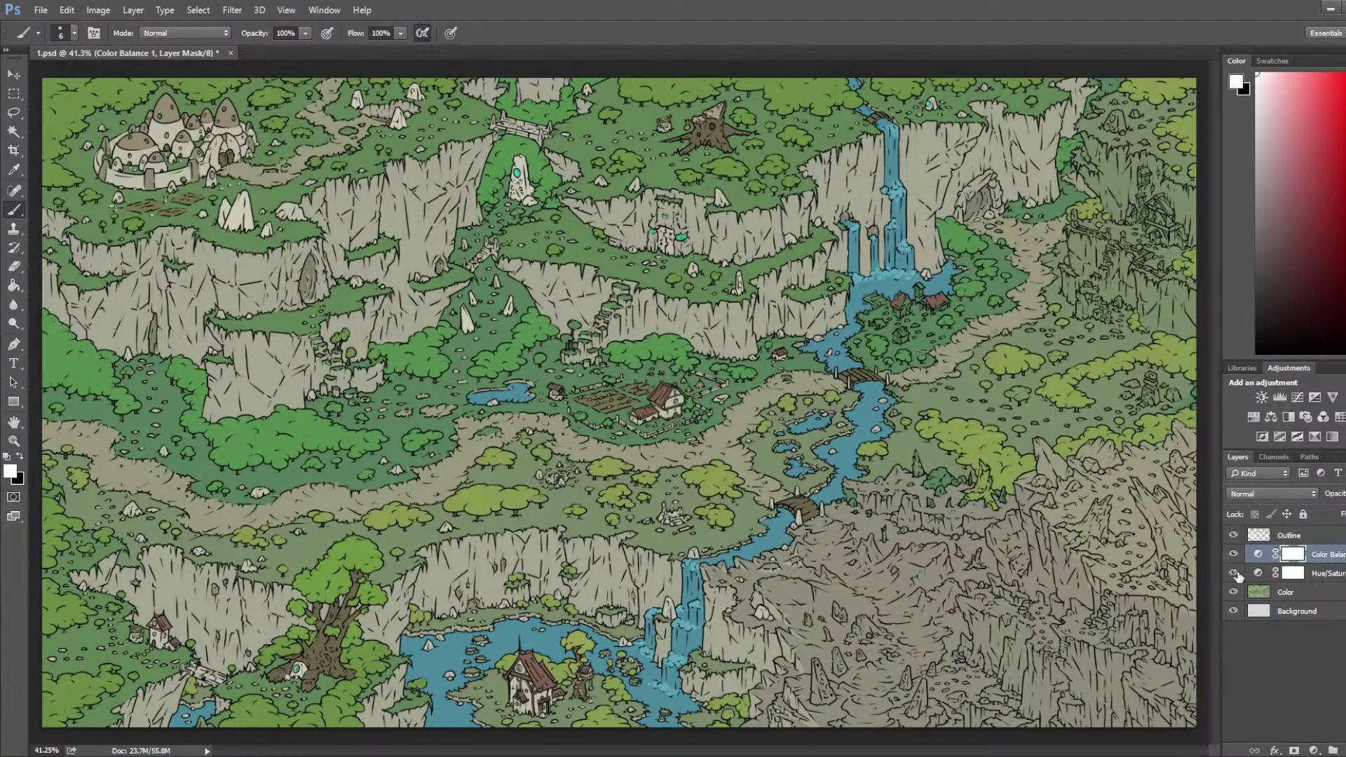
{"action": "left_click", "coordinate": [1323, 575]}
{"action": "key", "text": "Delete"}
Step: Compare the map with and without the Color Balance adjustment, and delete that layer as well
{"action": "left_click", "coordinate": [1326, 555]}
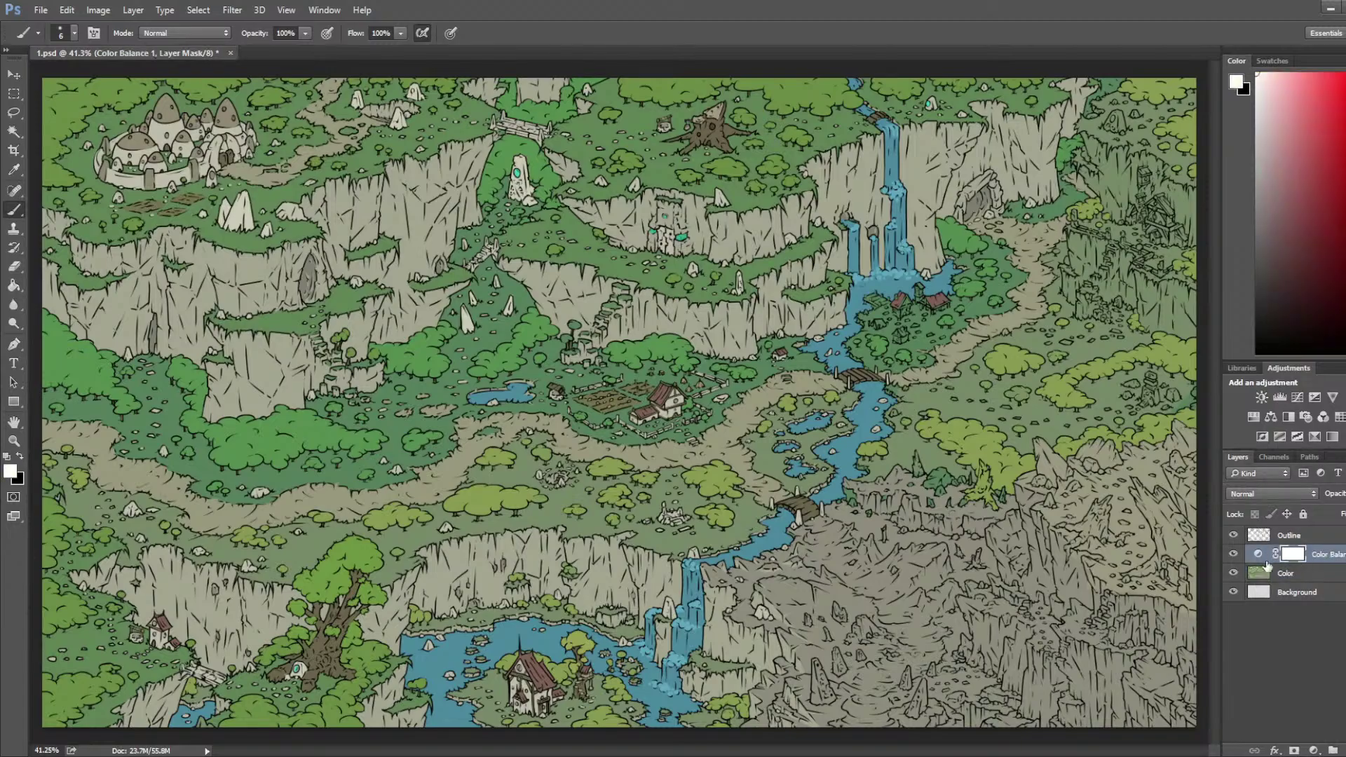
{"action": "left_click", "coordinate": [1233, 555]}
{"action": "left_click", "coordinate": [1234, 554]}
{"action": "left_click", "coordinate": [1234, 555]}
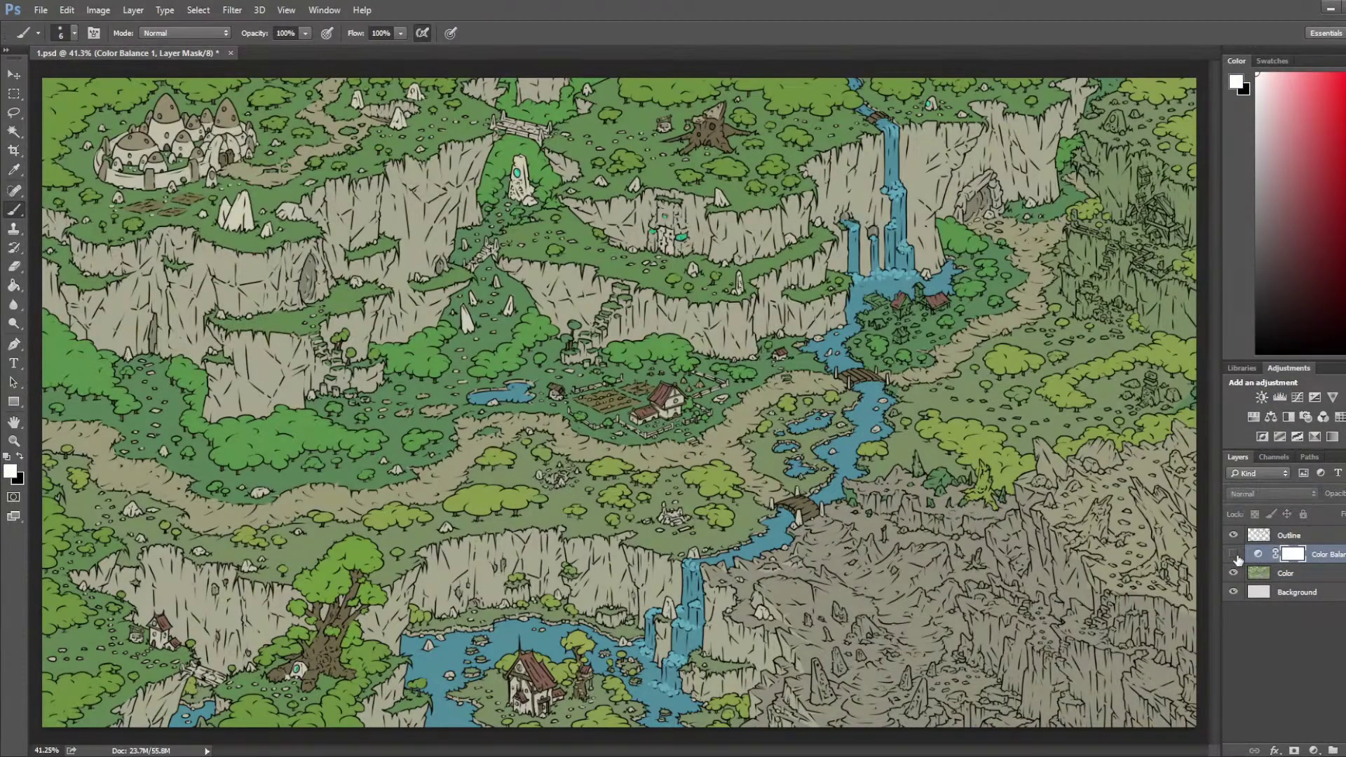
{"action": "left_click", "coordinate": [1322, 555]}
{"action": "key", "text": "Delete"}
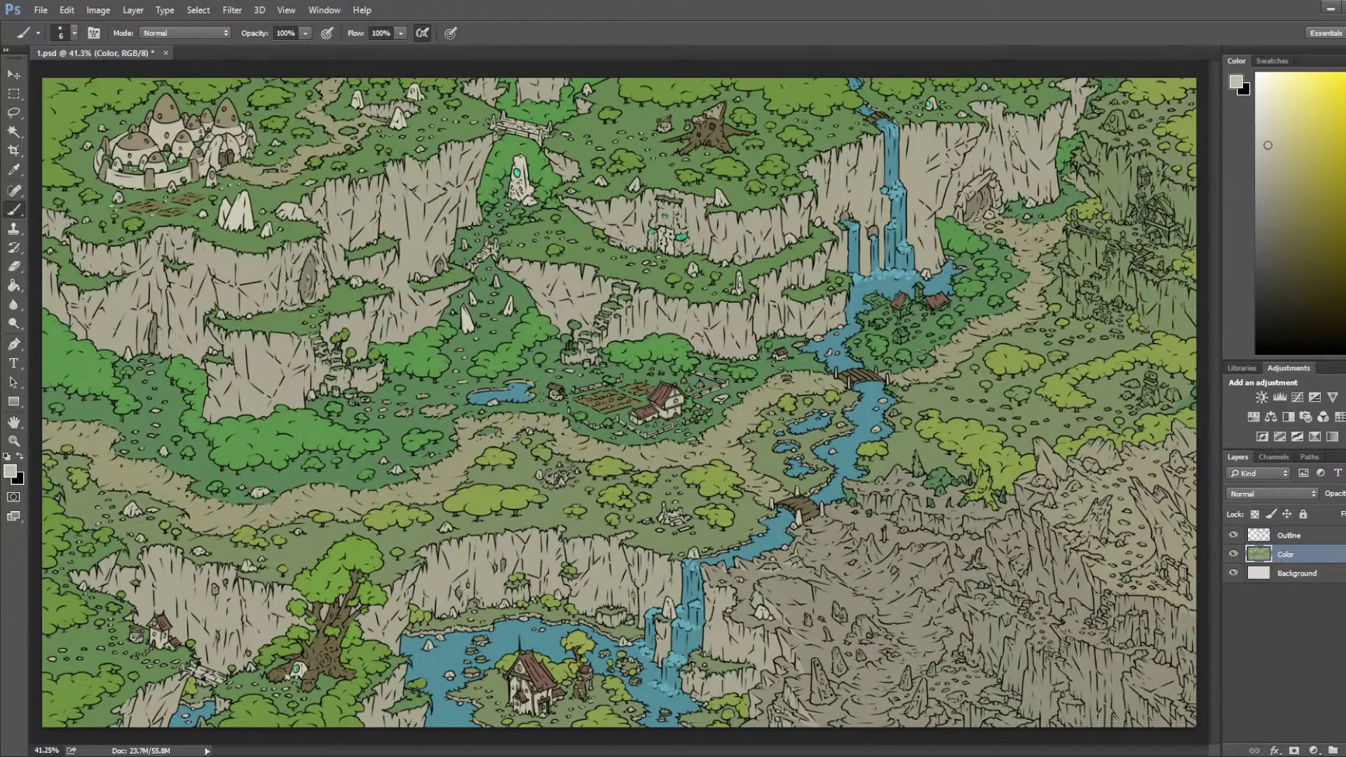
Step: Sample the brown of the river bridge and paint the wooden dock beside the waterfall pool on the Color layer
{"action": "scroll", "coordinate": [1087, 176], "scroll_direction": "up", "scroll_amount": 8}
{"action": "left_click_drag", "start_coordinate": [1024, 316], "coordinate": [759, 556]}
{"action": "scroll", "coordinate": [591, 536], "scroll_direction": "down", "scroll_amount": 2}
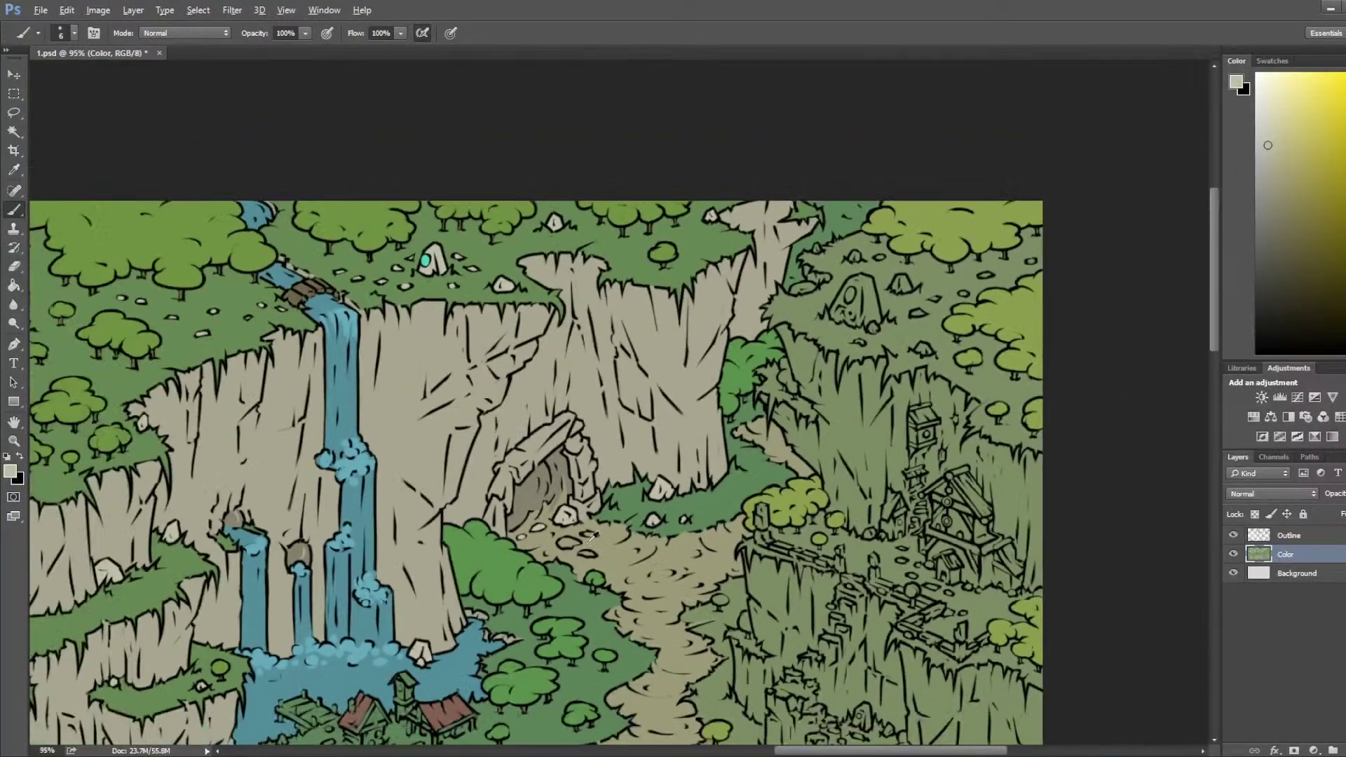
{"action": "left_click_drag", "start_coordinate": [609, 621], "coordinate": [766, 350]}
{"action": "scroll", "coordinate": [610, 390], "scroll_direction": "up", "scroll_amount": 4}
{"action": "scroll", "coordinate": [614, 386], "scroll_direction": "up", "scroll_amount": 1}
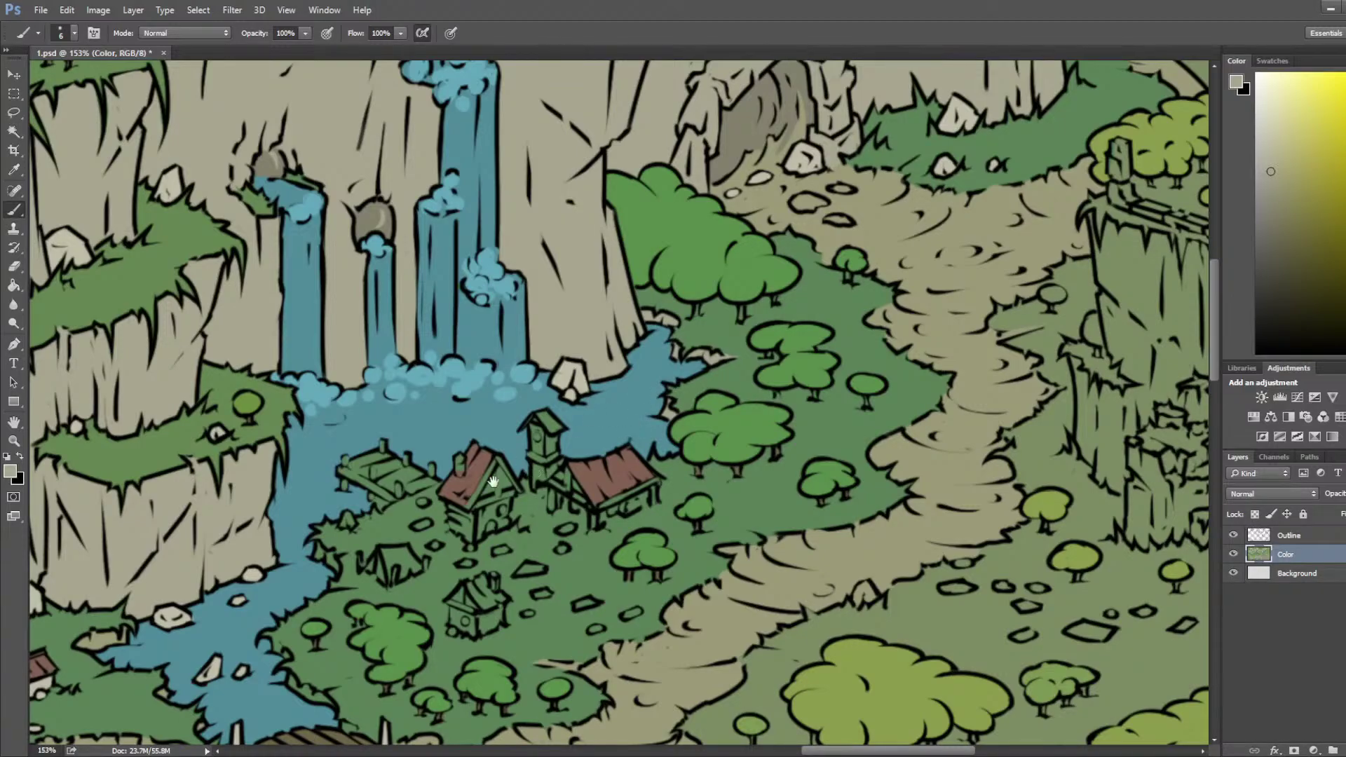
{"action": "left_click_drag", "start_coordinate": [509, 478], "coordinate": [644, 378]}
{"action": "left_click", "coordinate": [559, 406], "text": "alt"}
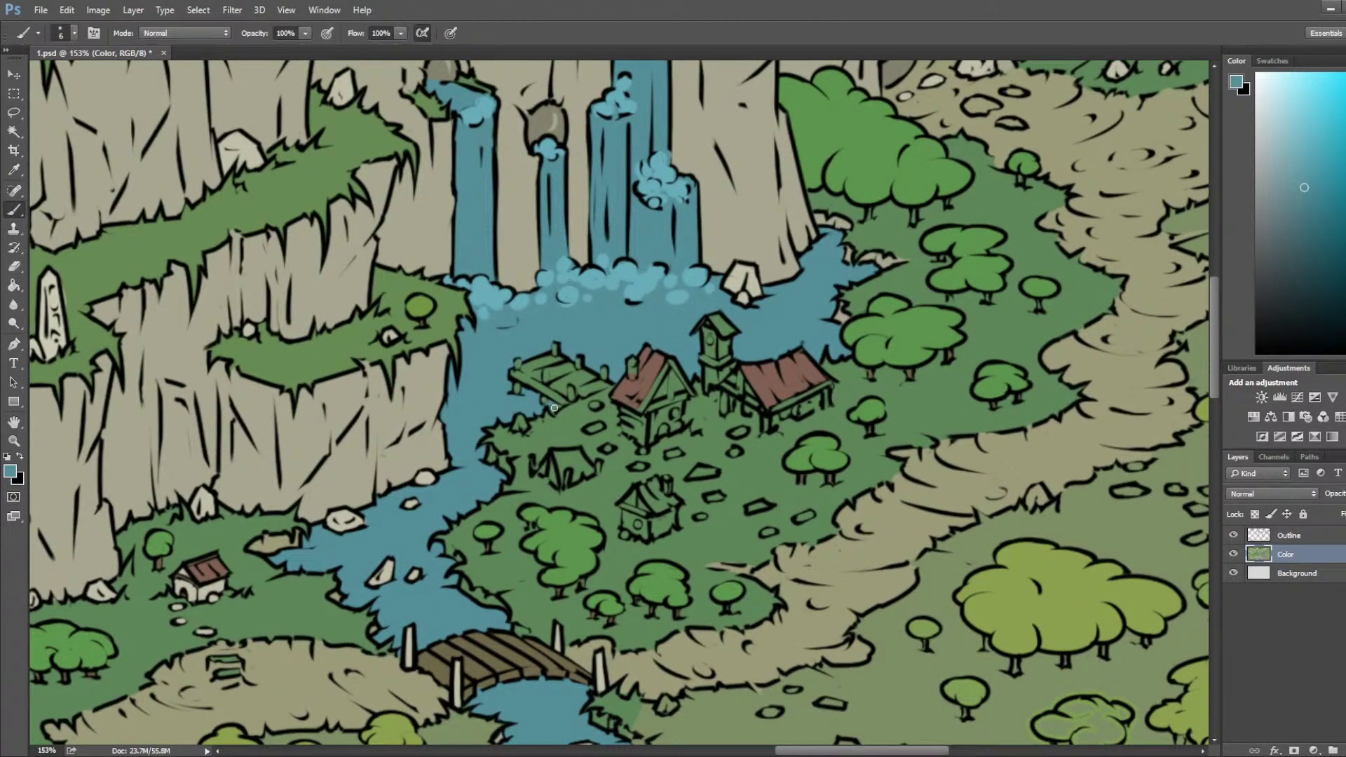
{"action": "left_click", "coordinate": [455, 644], "text": "alt"}
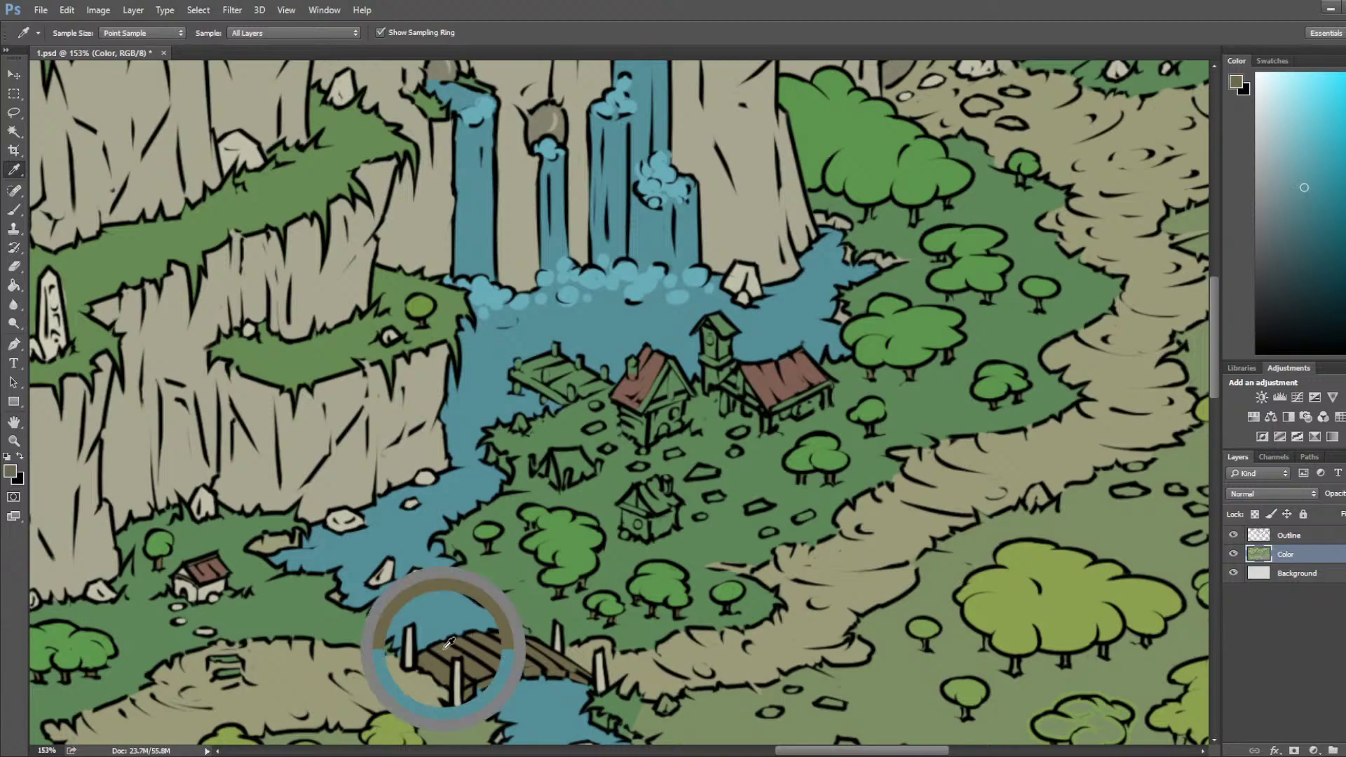
{"action": "mouse_move", "coordinate": [545, 394]}
{"action": "left_mouse_down"}
{"action": "mouse_move", "coordinate": [515, 365]}
{"action": "mouse_move", "coordinate": [517, 390]}
{"action": "mouse_move", "coordinate": [555, 348]}
{"action": "mouse_move", "coordinate": [563, 371]}
{"action": "mouse_move", "coordinate": [540, 369]}
{"action": "mouse_move", "coordinate": [561, 378]}
{"action": "mouse_move", "coordinate": [580, 361]}
{"action": "mouse_move", "coordinate": [565, 367]}
{"action": "mouse_move", "coordinate": [592, 385]}
{"action": "mouse_move", "coordinate": [602, 370]}
{"action": "mouse_move", "coordinate": [605, 383]}
{"action": "mouse_move", "coordinate": [553, 385]}
{"action": "left_mouse_up"}
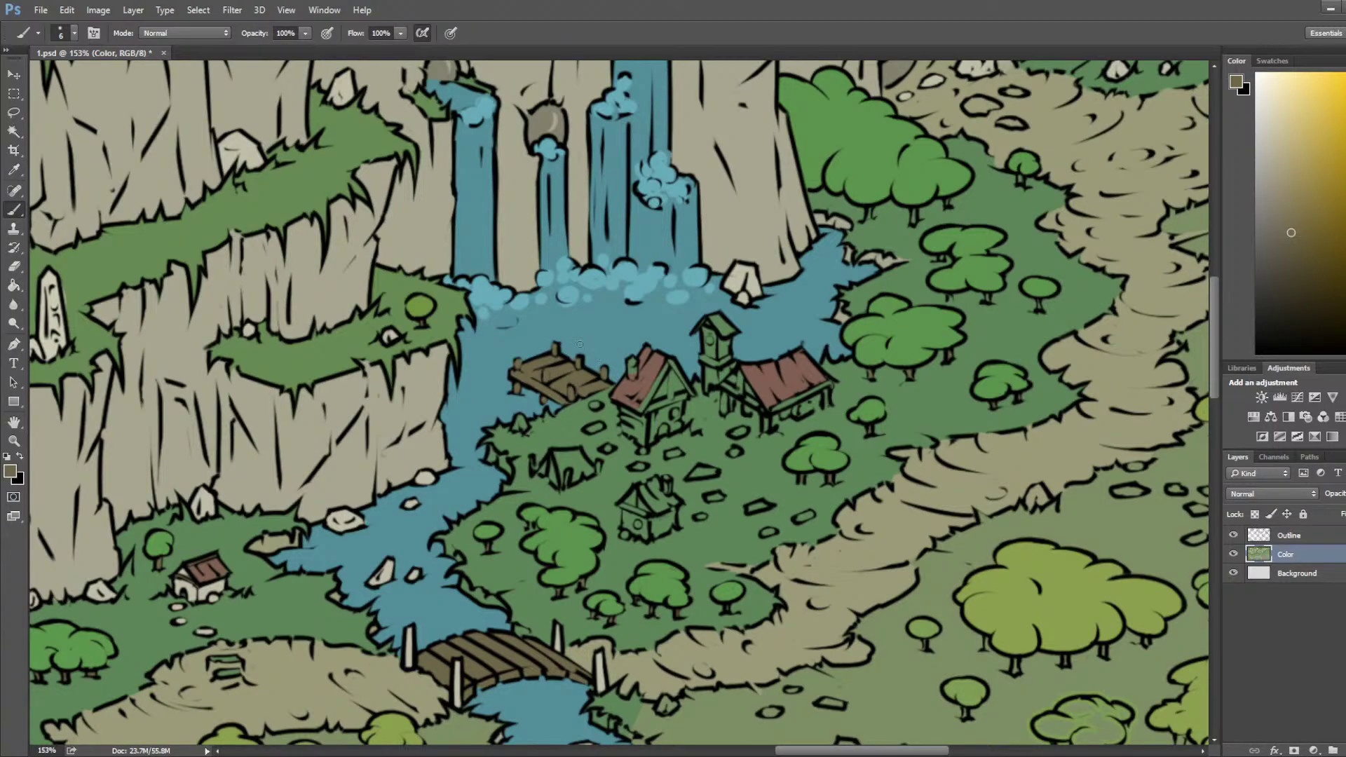
Step: Sample the grass green beside the cave and fill the three small outlined patches on the path before its entrance
{"action": "left_click_drag", "start_coordinate": [729, 272], "coordinate": [713, 350]}
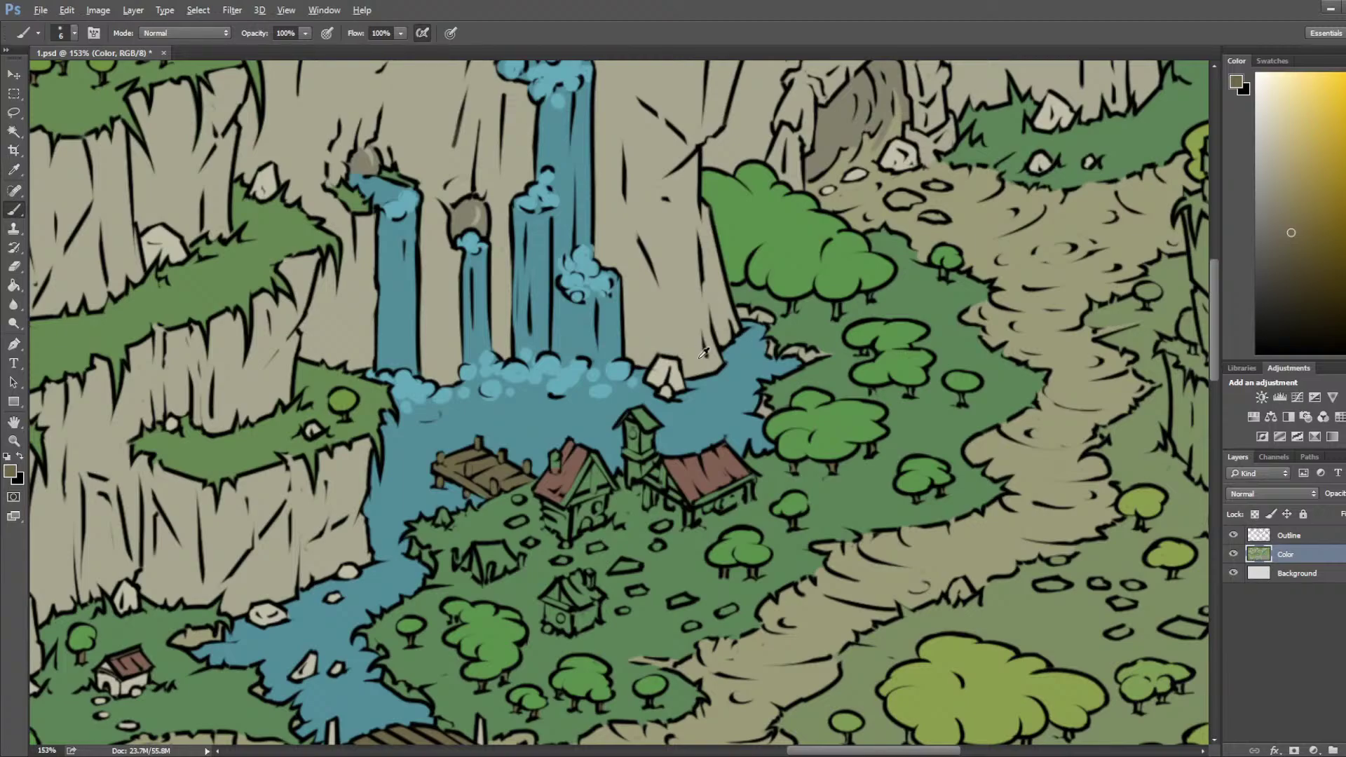
{"action": "scroll", "coordinate": [713, 350], "scroll_direction": "down", "scroll_amount": 3}
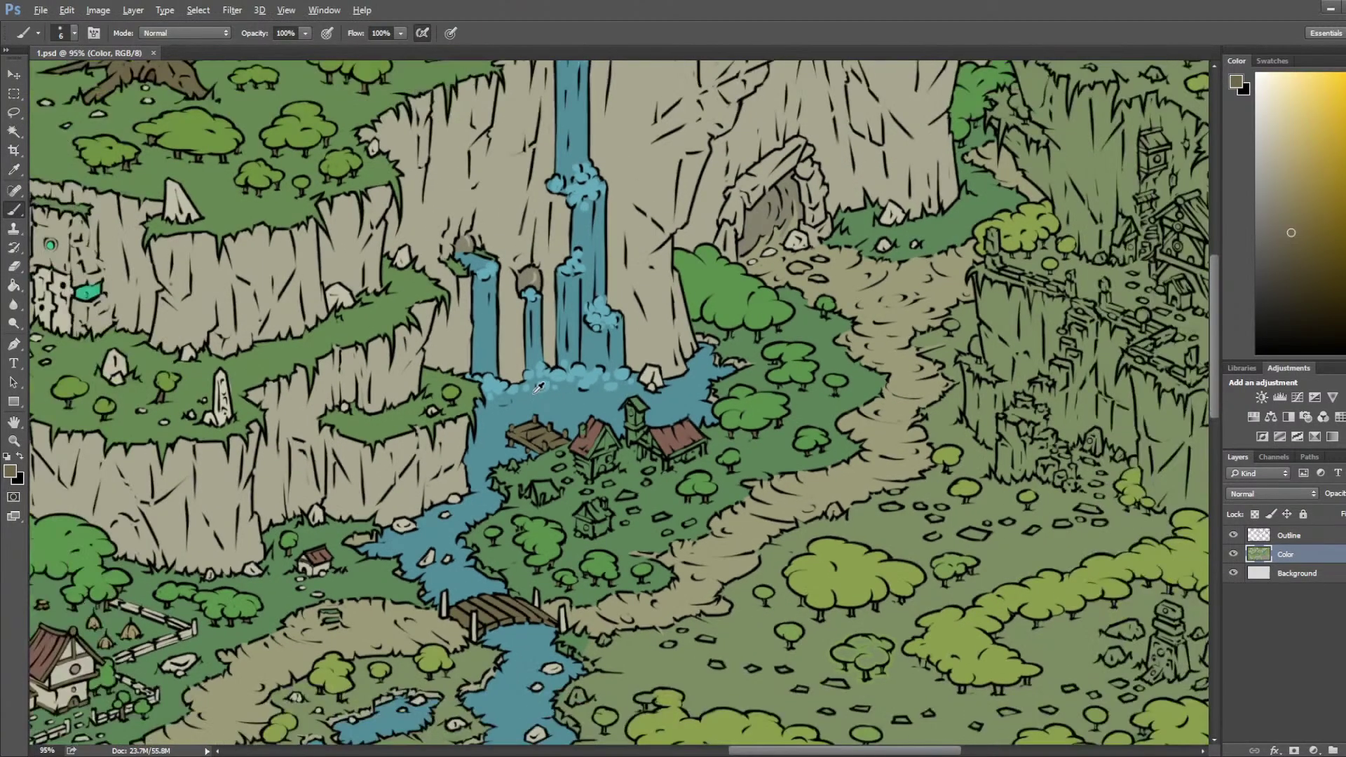
{"action": "left_click_drag", "start_coordinate": [821, 257], "coordinate": [664, 478]}
{"action": "scroll", "coordinate": [664, 478], "scroll_direction": "up", "scroll_amount": 7}
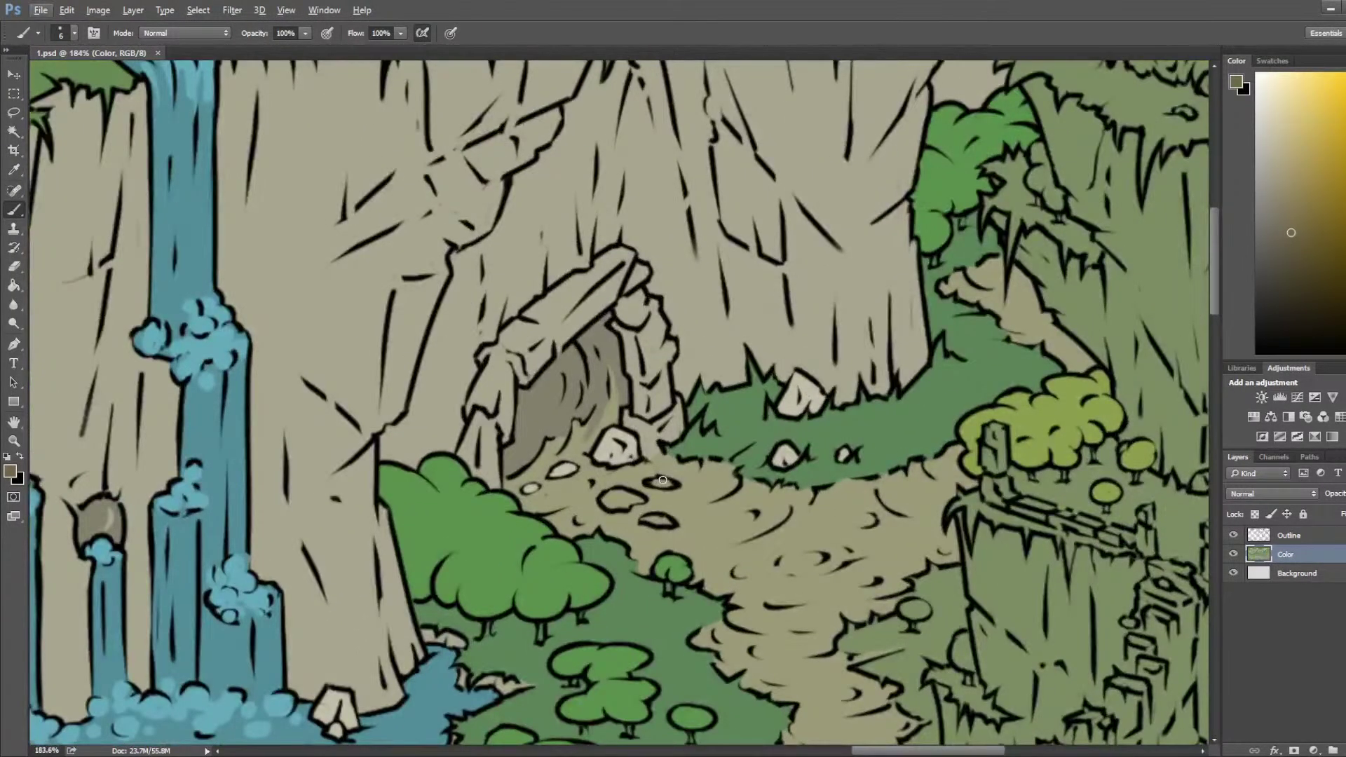
{"action": "key", "text": "i"}
{"action": "left_click", "coordinate": [620, 430]}
{"action": "left_click", "coordinate": [726, 431]}
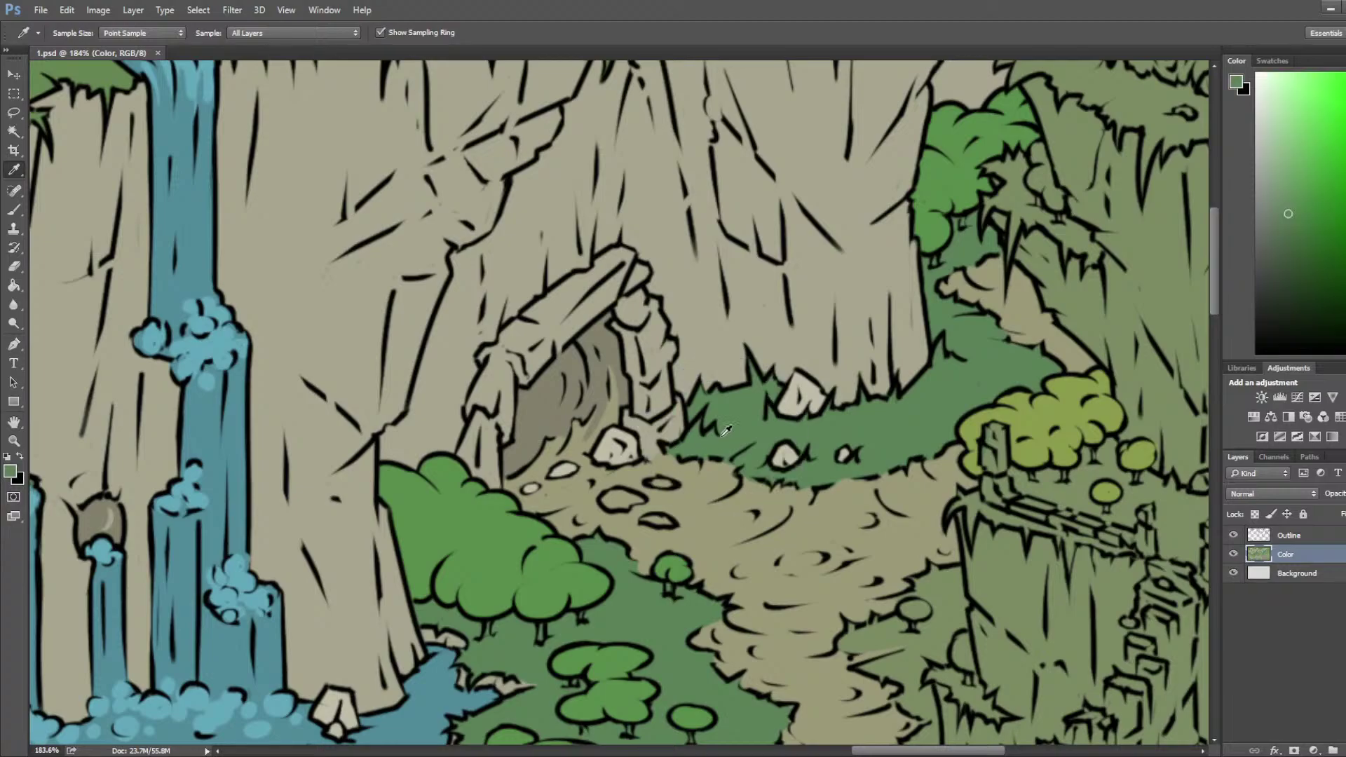
{"action": "key", "text": "b"}
{"action": "mouse_move", "coordinate": [614, 492]}
{"action": "left_mouse_down"}
{"action": "mouse_move", "coordinate": [621, 506]}
{"action": "mouse_move", "coordinate": [634, 494]}
{"action": "mouse_move", "coordinate": [614, 494]}
{"action": "mouse_move", "coordinate": [666, 484]}
{"action": "mouse_move", "coordinate": [649, 522]}
{"action": "mouse_move", "coordinate": [666, 523]}
{"action": "left_mouse_up"}
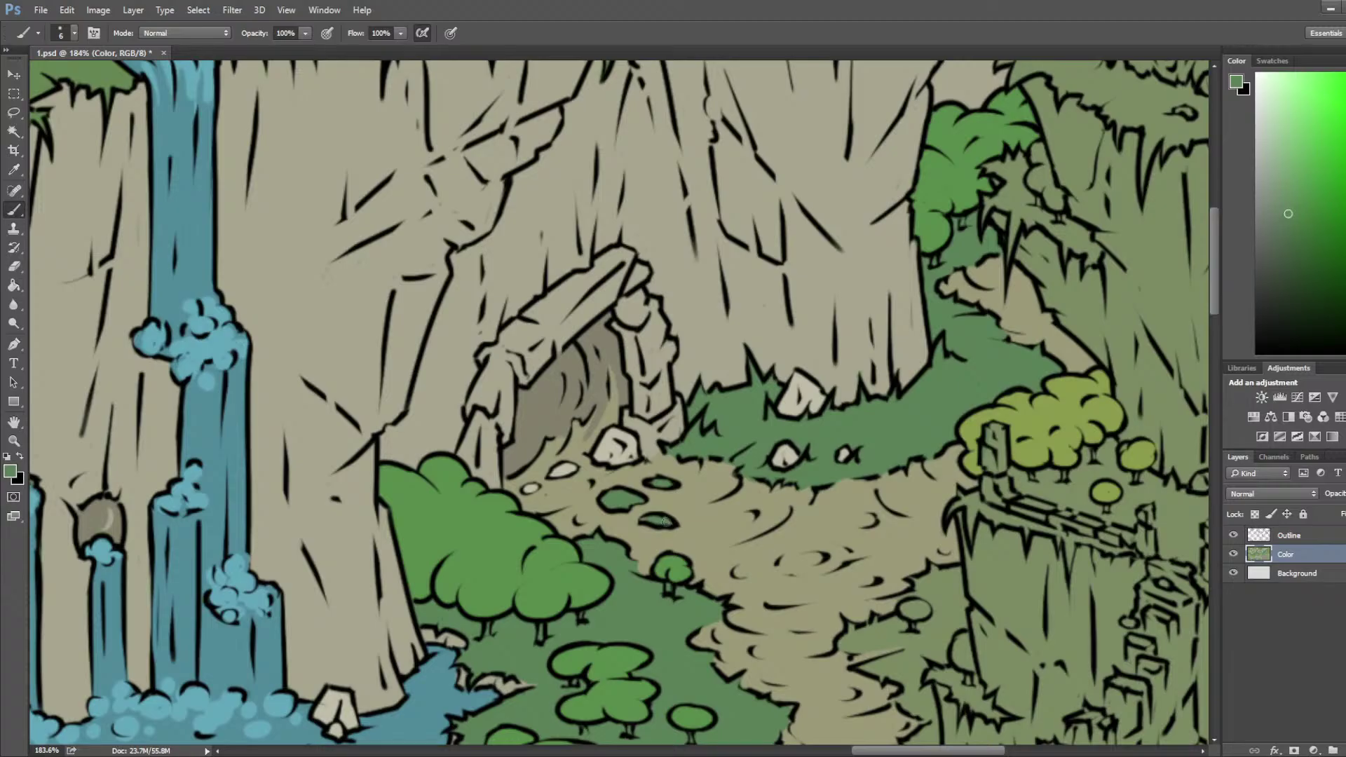
{"action": "scroll", "coordinate": [645, 477], "scroll_direction": "down", "scroll_amount": 5}
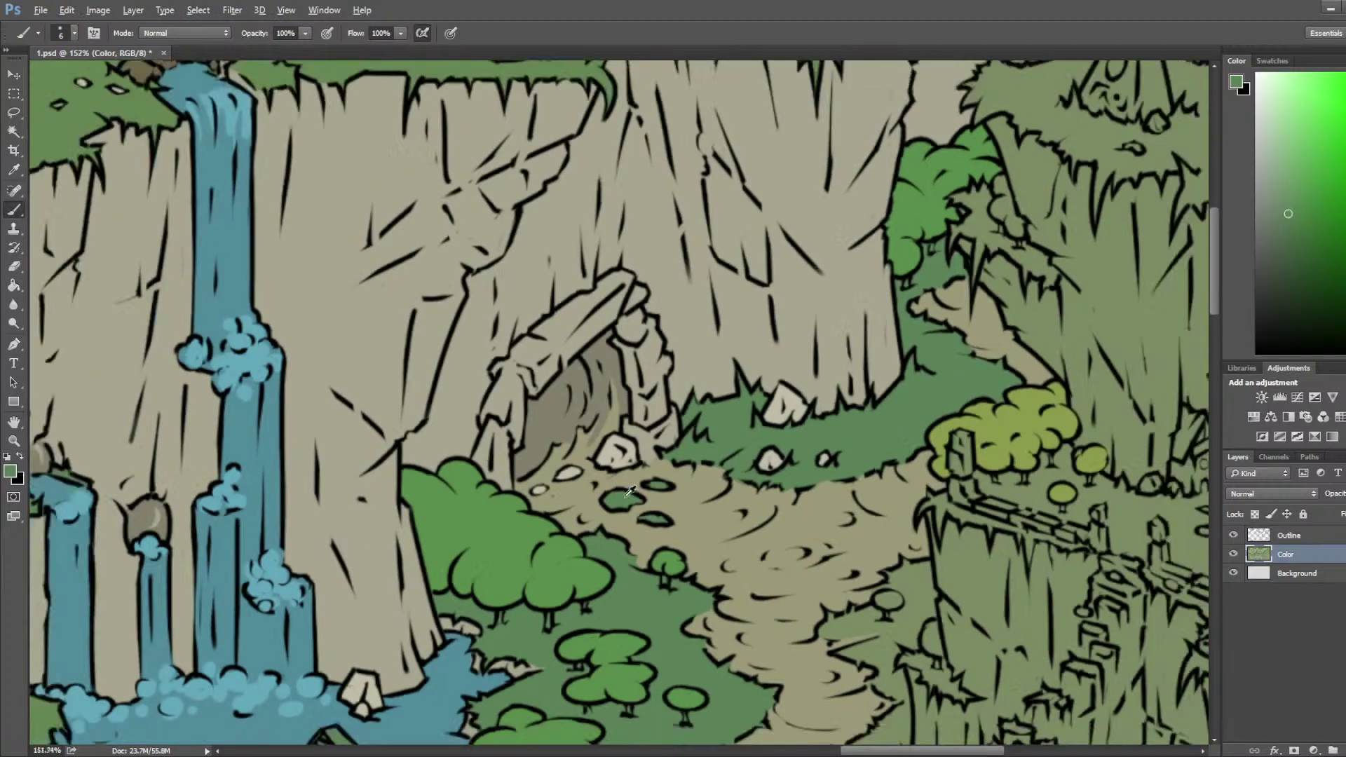
{"action": "scroll", "coordinate": [646, 477], "scroll_direction": "down", "scroll_amount": 3}
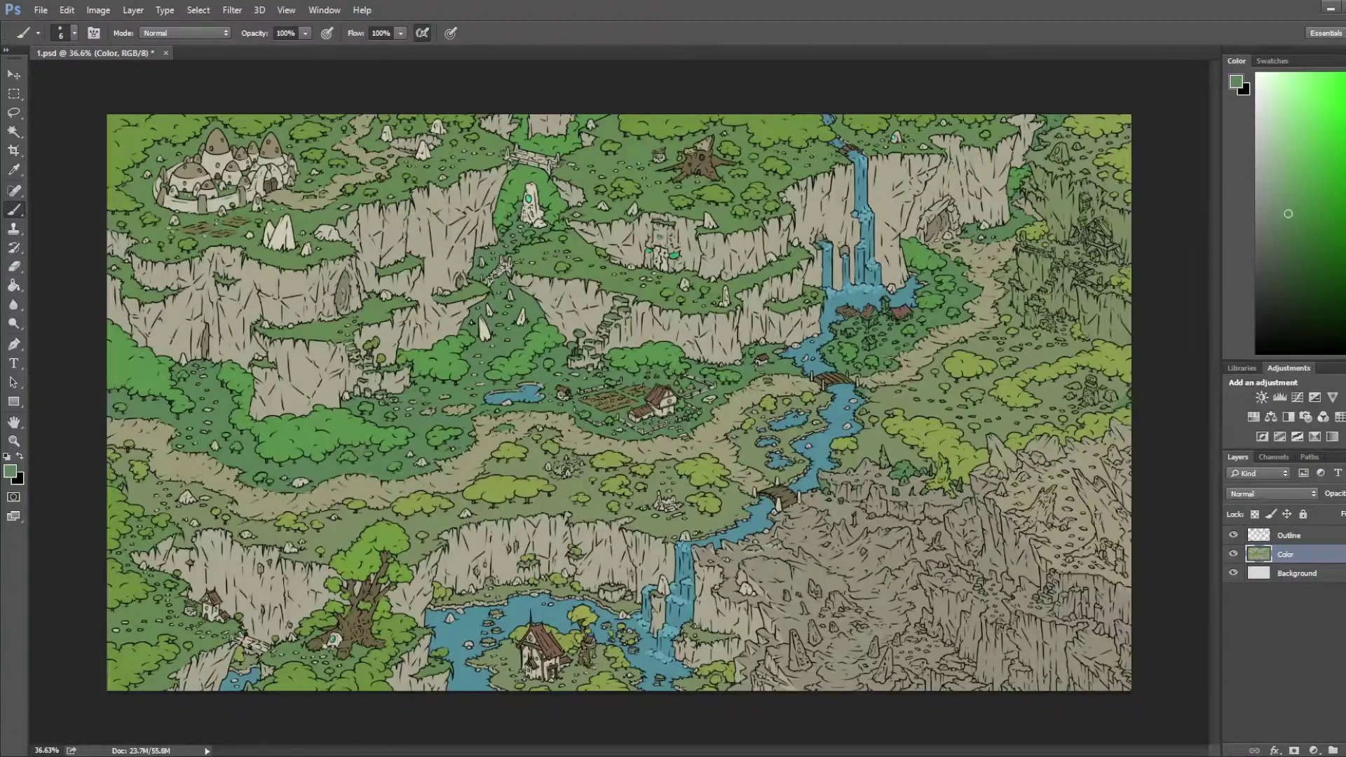
Step: On the Outline layer, rework the edges of the three green patches by the cave into grassy contours with black brush strokes and erasing
{"action": "scroll", "coordinate": [904, 253], "scroll_direction": "up", "scroll_amount": 6}
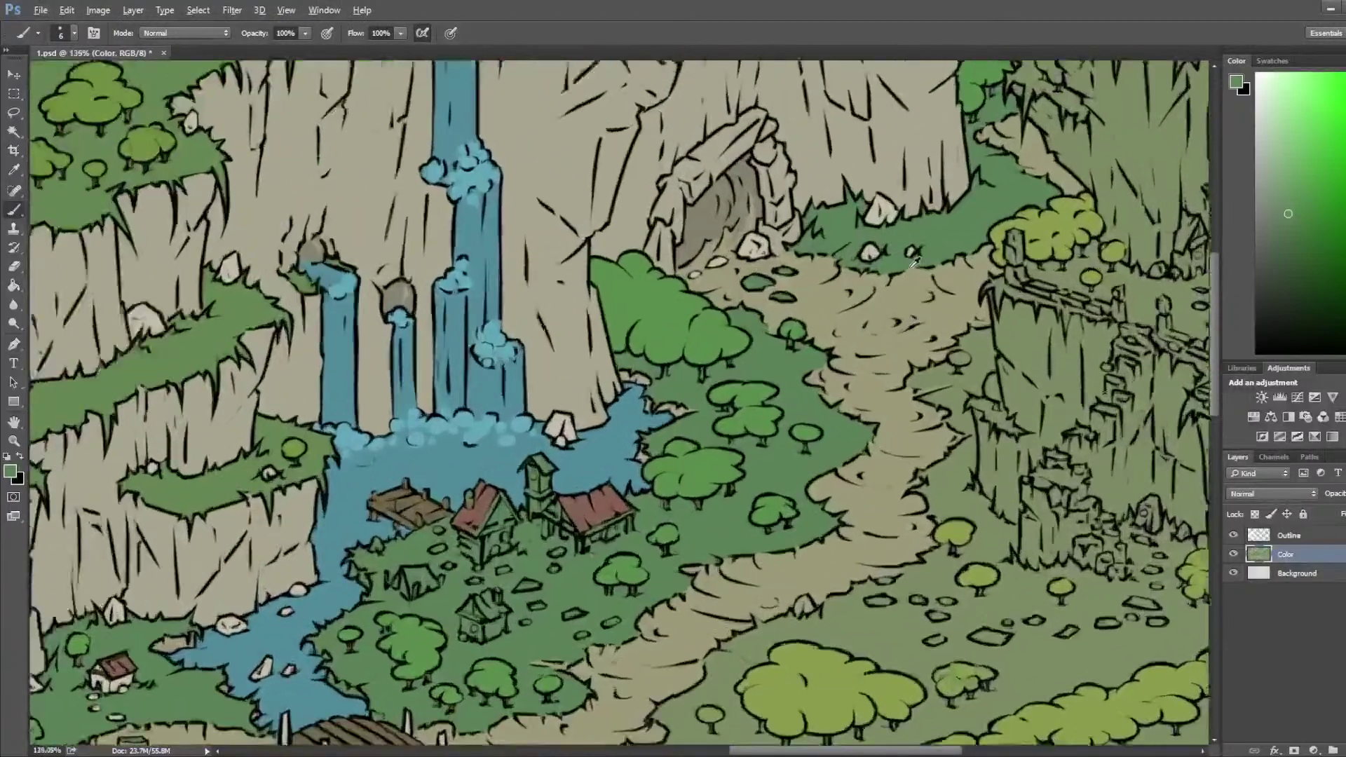
{"action": "scroll", "coordinate": [913, 261], "scroll_direction": "up", "scroll_amount": 2}
{"action": "left_click", "coordinate": [1288, 535]}
{"action": "left_click", "coordinate": [1259, 353]}
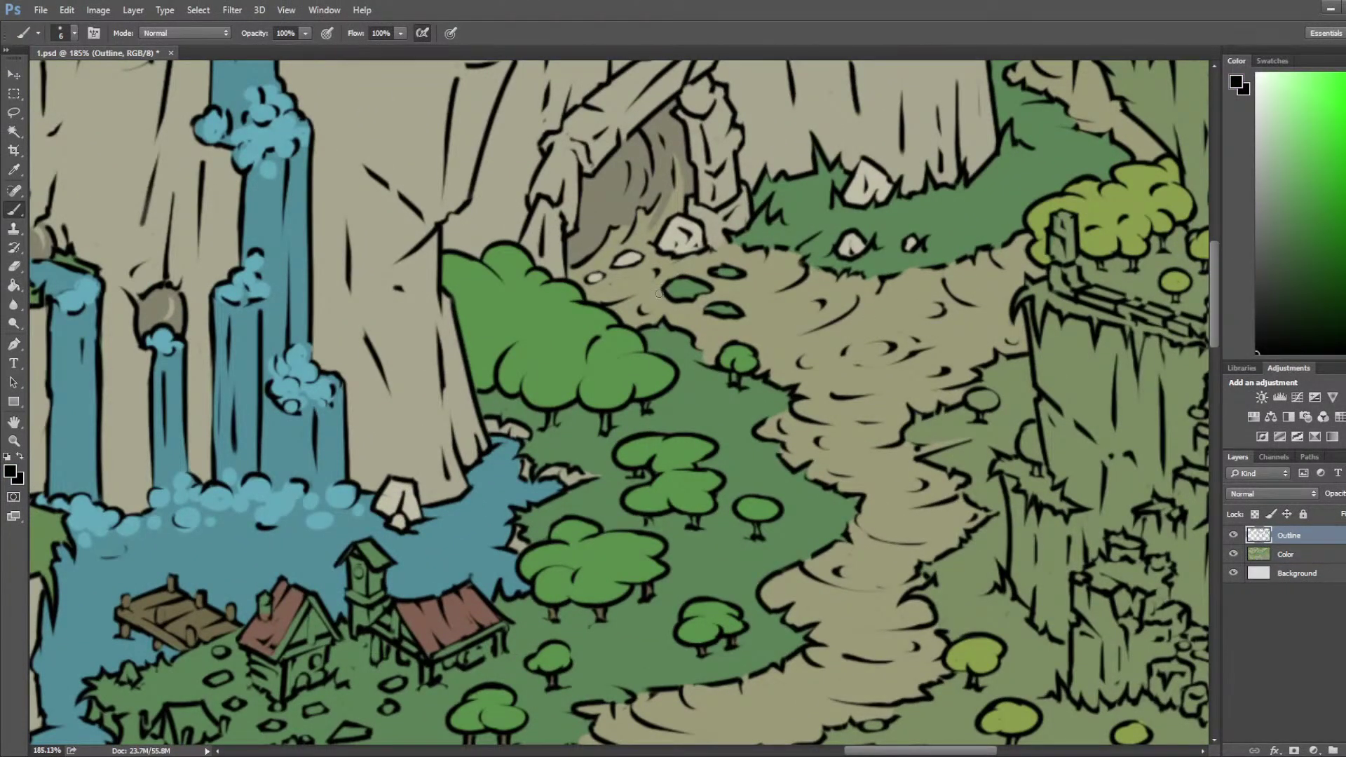
{"action": "key", "text": "e"}
{"action": "key", "text": "b"}
{"action": "mouse_move", "coordinate": [709, 288]}
{"action": "left_mouse_down"}
{"action": "mouse_move", "coordinate": [750, 276]}
{"action": "mouse_move", "coordinate": [746, 328]}
{"action": "mouse_move", "coordinate": [691, 309]}
{"action": "left_mouse_up"}
{"action": "key", "text": "e"}
{"action": "key", "text": "b"}
{"action": "key", "text": "e"}
{"action": "key", "text": "b"}
{"action": "key", "text": "e"}
{"action": "key", "text": "b"}
{"action": "key", "text": "e"}
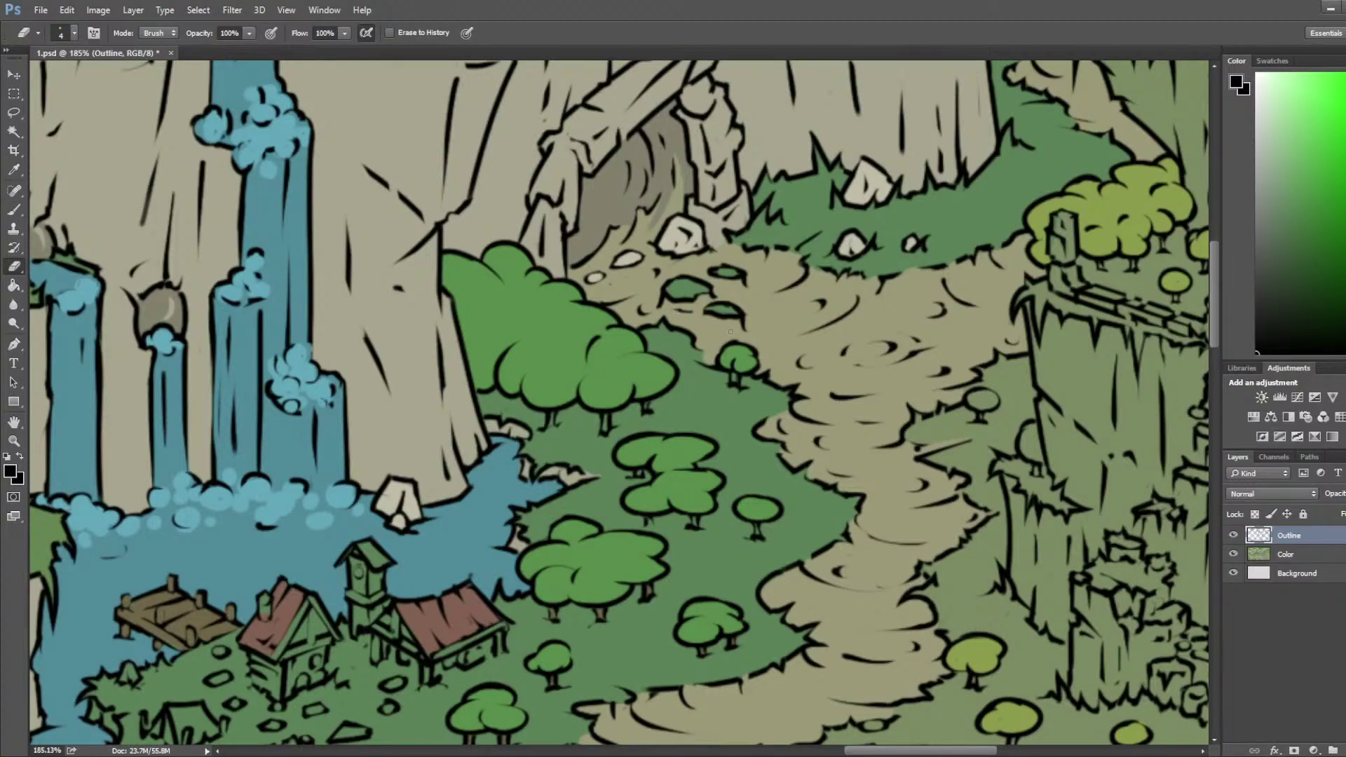
{"action": "key", "text": "b"}
{"action": "mouse_move", "coordinate": [729, 329]}
{"action": "left_mouse_down"}
{"action": "mouse_move", "coordinate": [699, 310]}
{"action": "mouse_move", "coordinate": [693, 324]}
{"action": "mouse_move", "coordinate": [729, 334]}
{"action": "left_mouse_up"}
{"action": "key", "text": "e"}
{"action": "key", "text": "b"}
{"action": "key", "text": "e"}
{"action": "key", "text": "b"}
{"action": "key", "text": "e"}
{"action": "key", "text": "b"}
{"action": "key", "text": "e"}
{"action": "key", "text": "b"}
{"action": "key", "text": "e"}
{"action": "key", "text": "b"}
{"action": "key", "text": "e"}
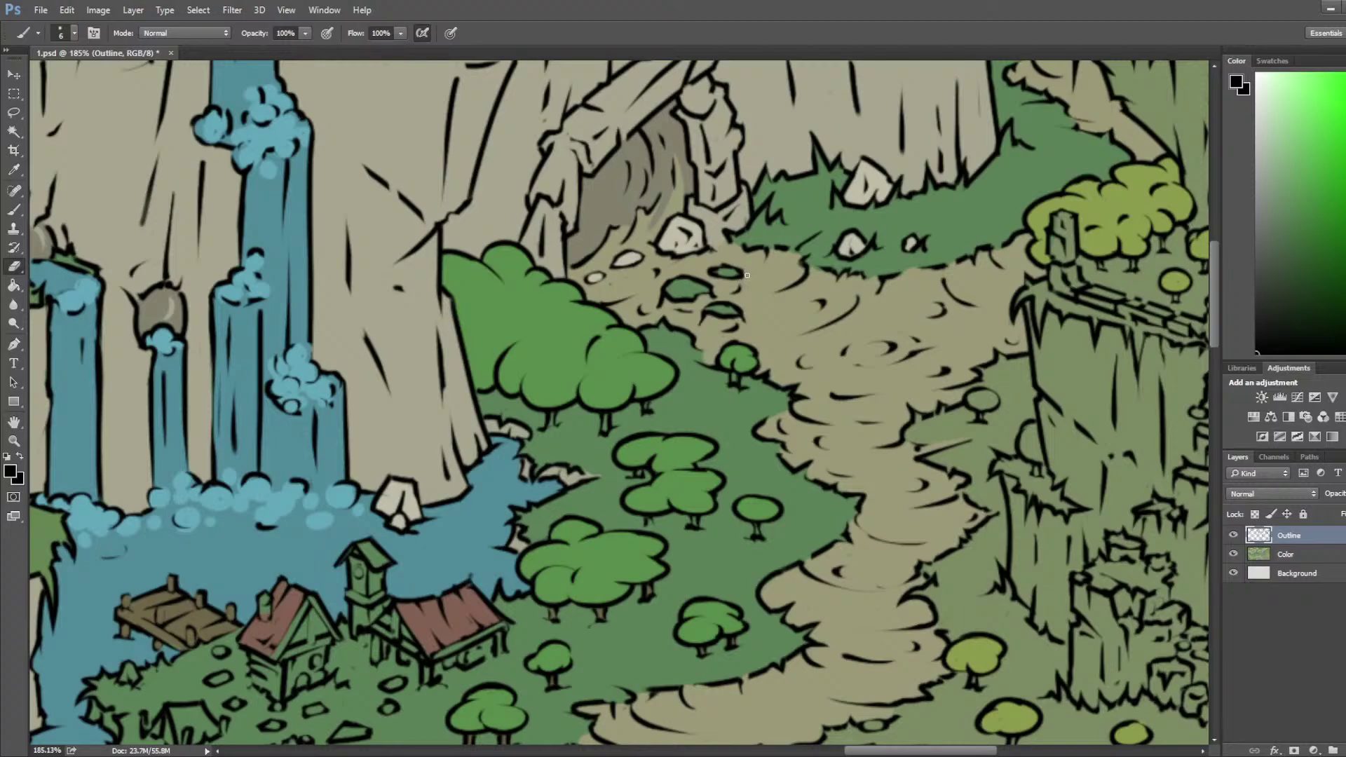
{"action": "key", "text": "b"}
{"action": "key", "text": "e"}
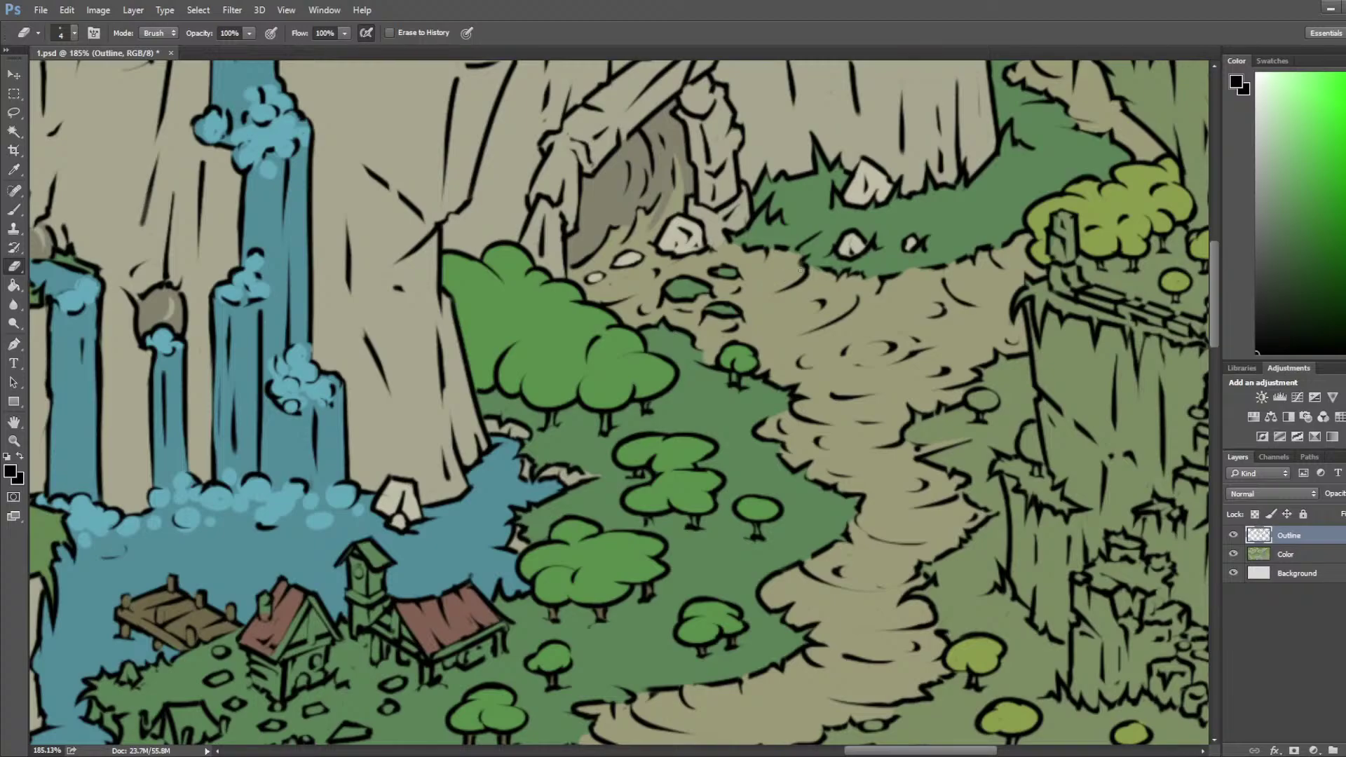
Step: On the Color layer, sample the light boulder colour from the ledge and paint the gable of the village house beside the dock
{"action": "scroll", "coordinate": [801, 270], "scroll_direction": "down", "scroll_amount": 5}
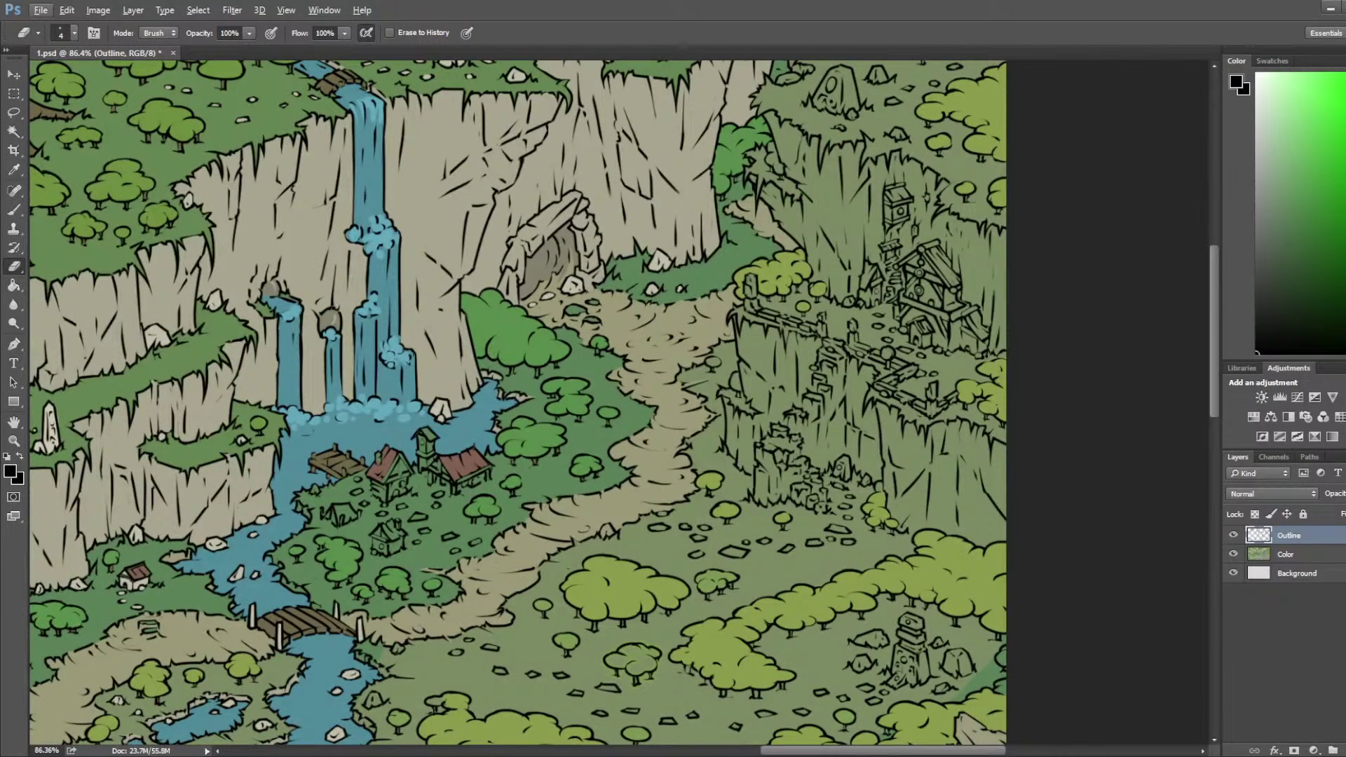
{"action": "scroll", "coordinate": [698, 373], "scroll_direction": "up", "scroll_amount": 4}
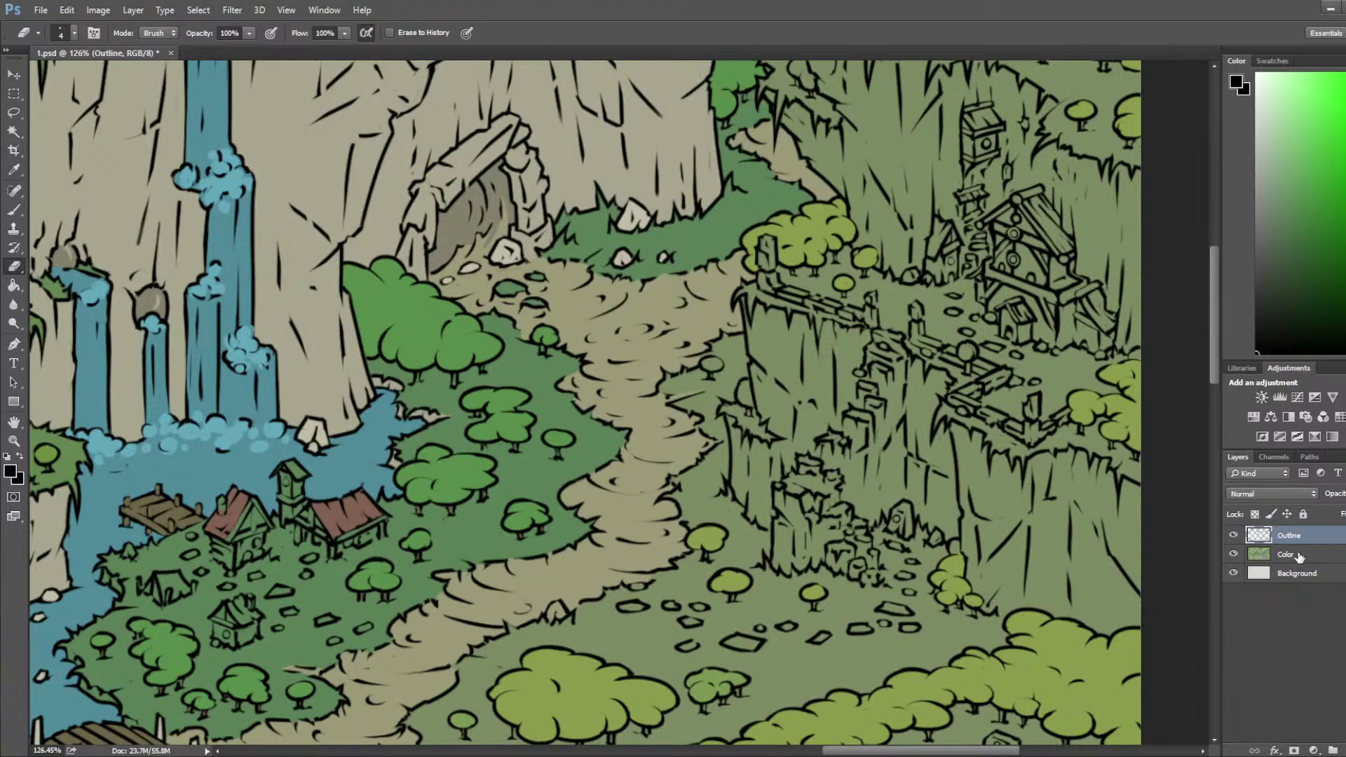
{"action": "scroll", "coordinate": [691, 367], "scroll_direction": "up", "scroll_amount": 3}
{"action": "scroll", "coordinate": [700, 378], "scroll_direction": "down", "scroll_amount": 3}
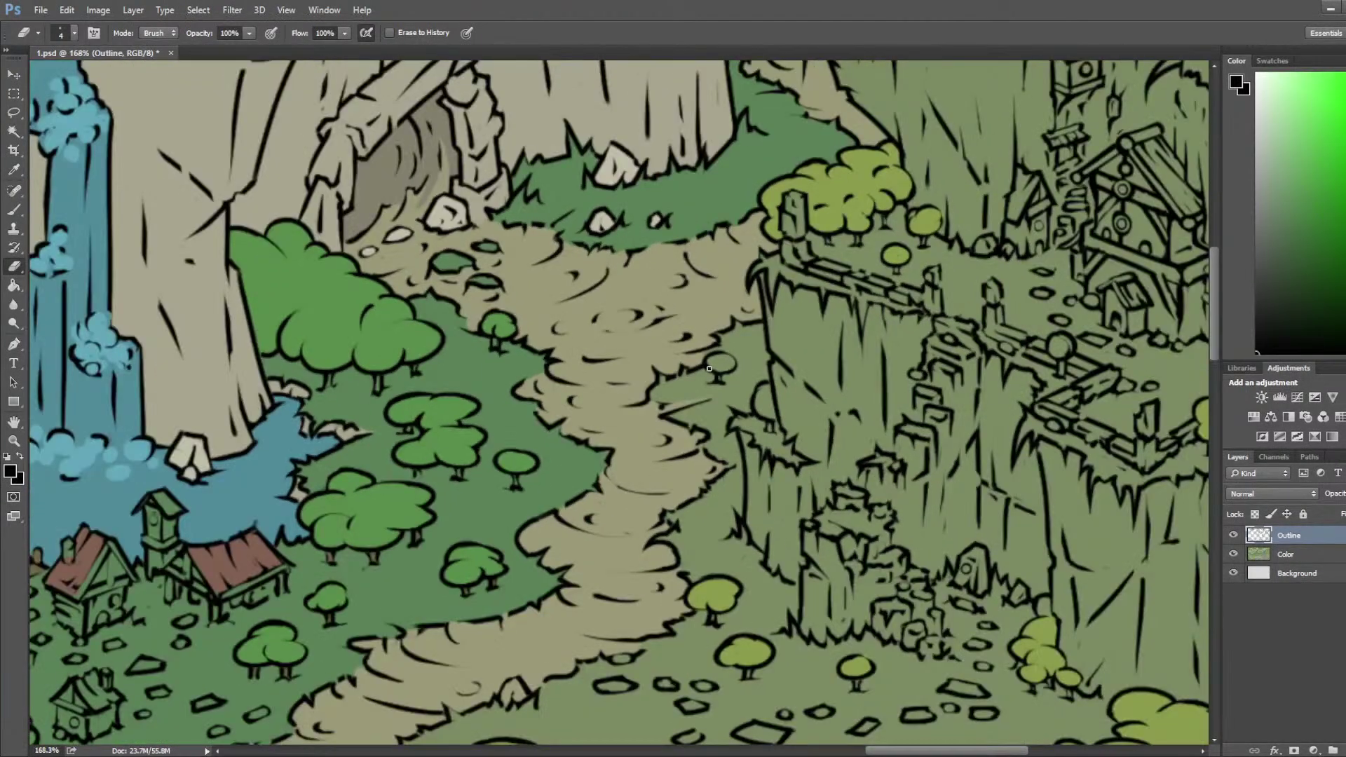
{"action": "left_click_drag", "start_coordinate": [591, 557], "coordinate": [806, 327]}
{"action": "left_click", "coordinate": [1318, 555]}
{"action": "scroll", "coordinate": [242, 421], "scroll_direction": "down", "scroll_amount": 3}
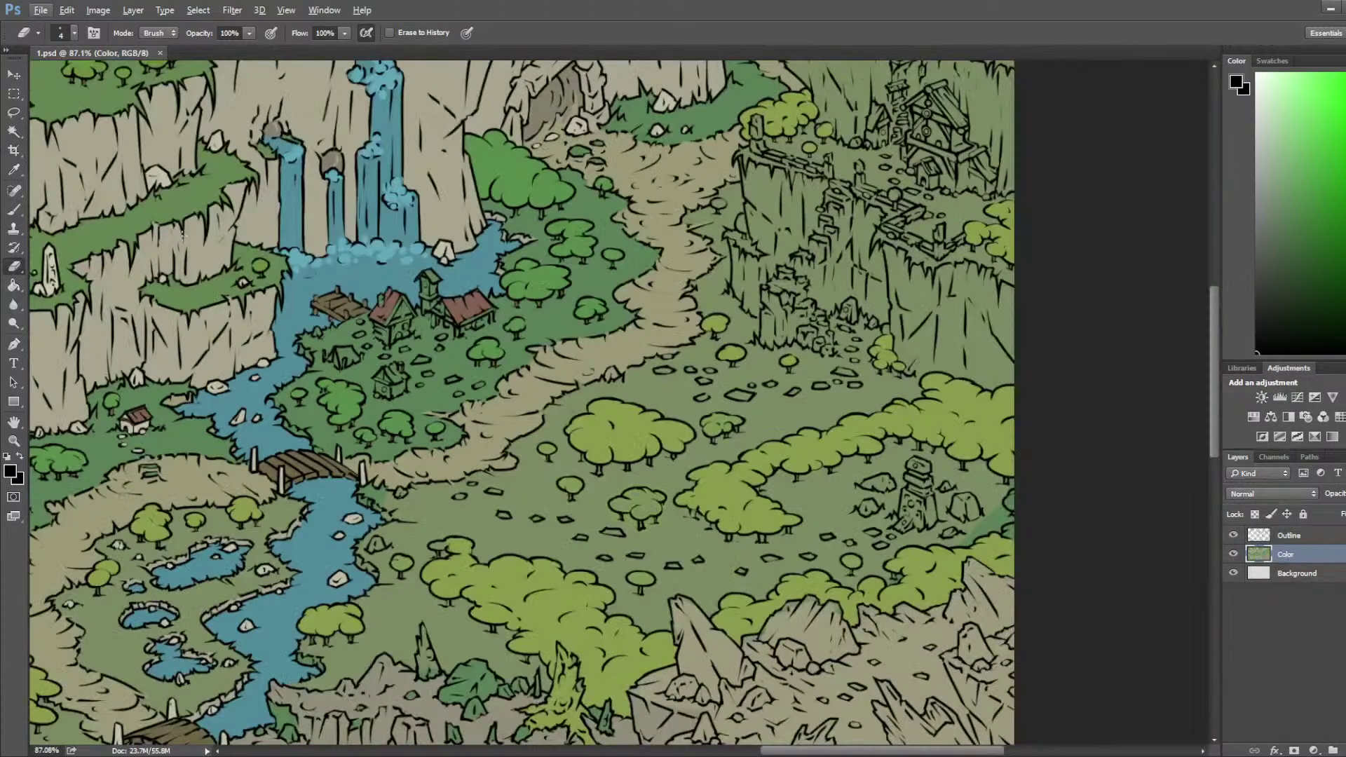
{"action": "left_click_drag", "start_coordinate": [211, 280], "coordinate": [214, 327]}
{"action": "scroll", "coordinate": [210, 327], "scroll_direction": "up", "scroll_amount": 5}
{"action": "left_click_drag", "start_coordinate": [188, 277], "coordinate": [254, 430]}
{"action": "key", "text": "i"}
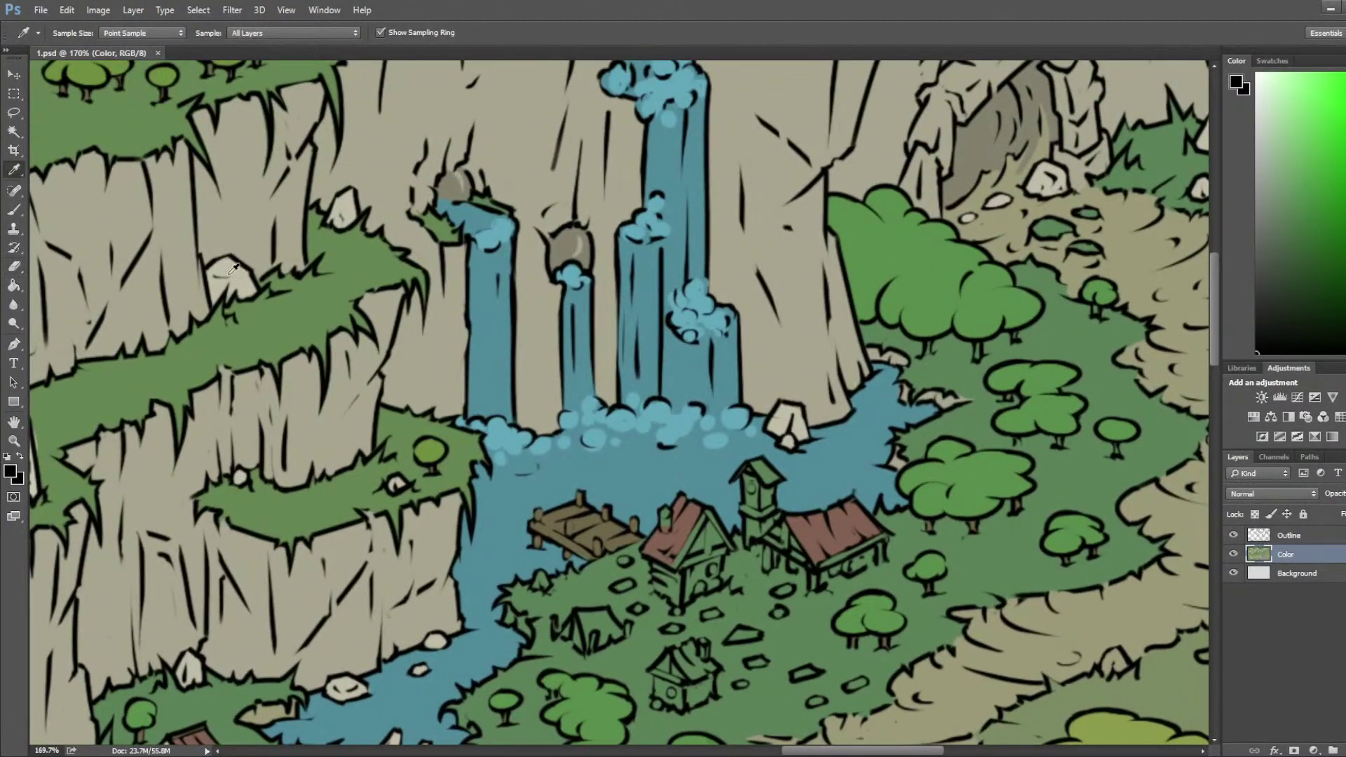
{"action": "left_click", "coordinate": [233, 267]}
{"action": "scroll", "coordinate": [481, 407], "scroll_direction": "down", "scroll_amount": 2}
{"action": "left_click_drag", "start_coordinate": [635, 608], "coordinate": [554, 468]}
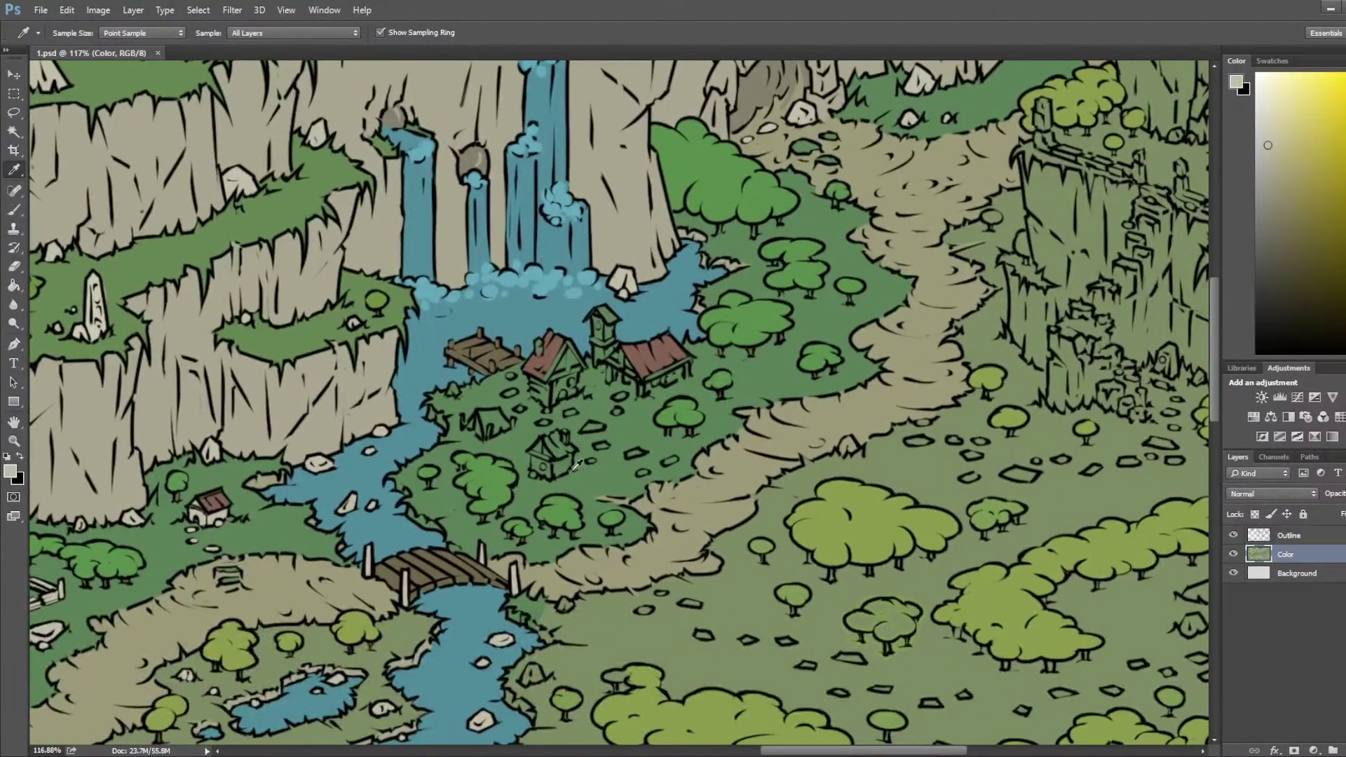
{"action": "scroll", "coordinate": [597, 471], "scroll_direction": "up", "scroll_amount": 3}
{"action": "key", "text": "b"}
{"action": "left_click_drag", "start_coordinate": [541, 303], "coordinate": [556, 292]}
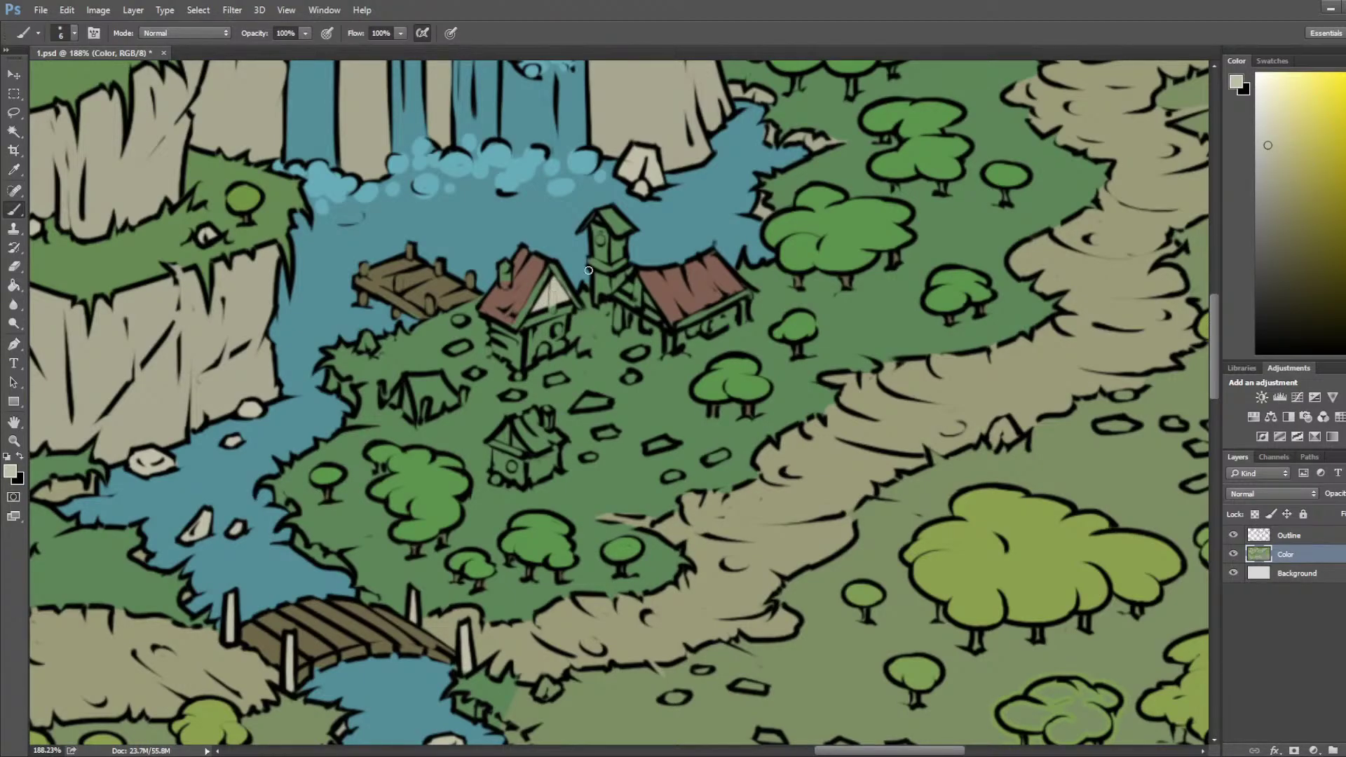
Step: Paint the tower's lower wall and the supports of the adjoining red-roofed building in the light stone colour, undoing stray strokes
{"action": "left_click_drag", "start_coordinate": [597, 242], "coordinate": [618, 255]}
{"action": "key", "text": "ctrl+alt+z"}
{"action": "key", "text": "ctrl+alt+z"}
{"action": "mouse_move", "coordinate": [597, 285]}
{"action": "left_mouse_down"}
{"action": "mouse_move", "coordinate": [596, 298]}
{"action": "mouse_move", "coordinate": [616, 281]}
{"action": "left_mouse_up"}
{"action": "left_click_drag", "start_coordinate": [610, 295], "coordinate": [618, 330]}
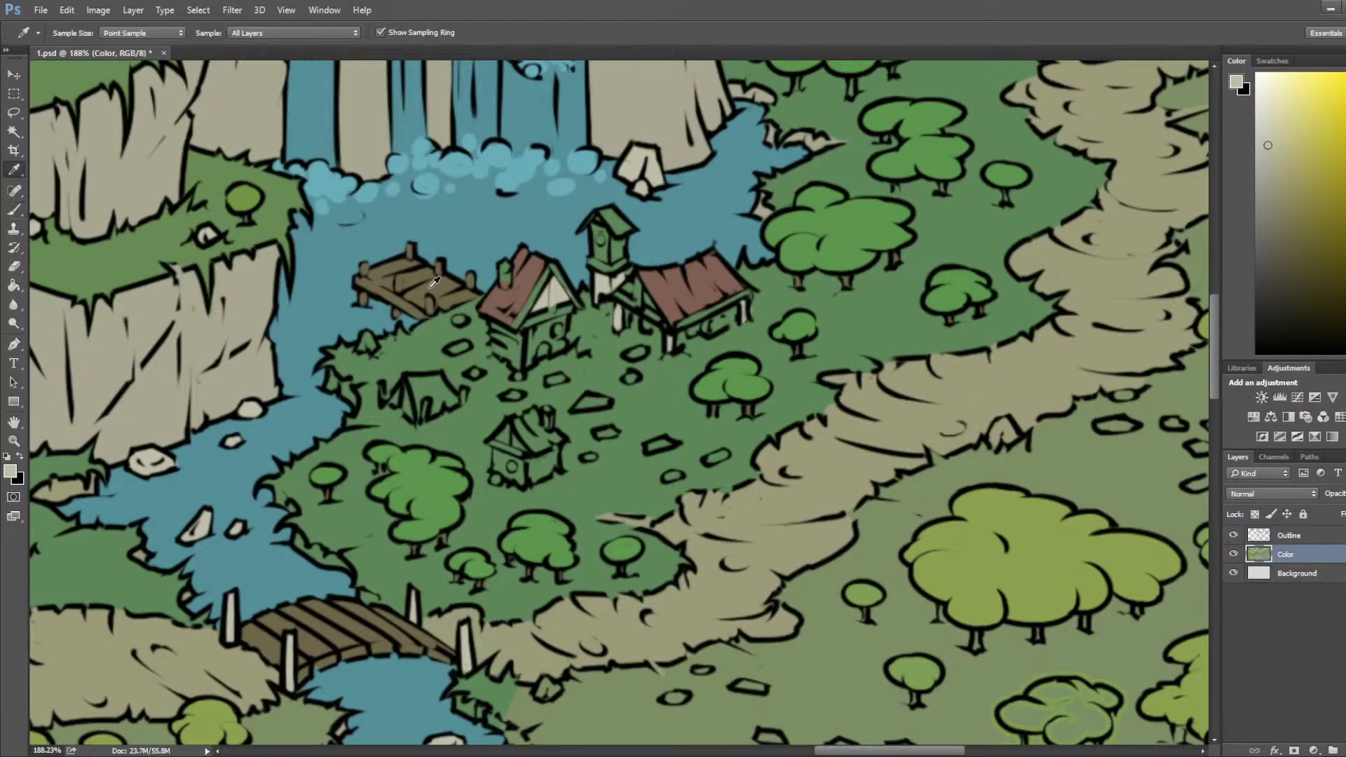
Step: Sample the light gable colour and paint the chimney of the house beside the dock
{"action": "left_click", "coordinate": [509, 295], "text": "alt"}
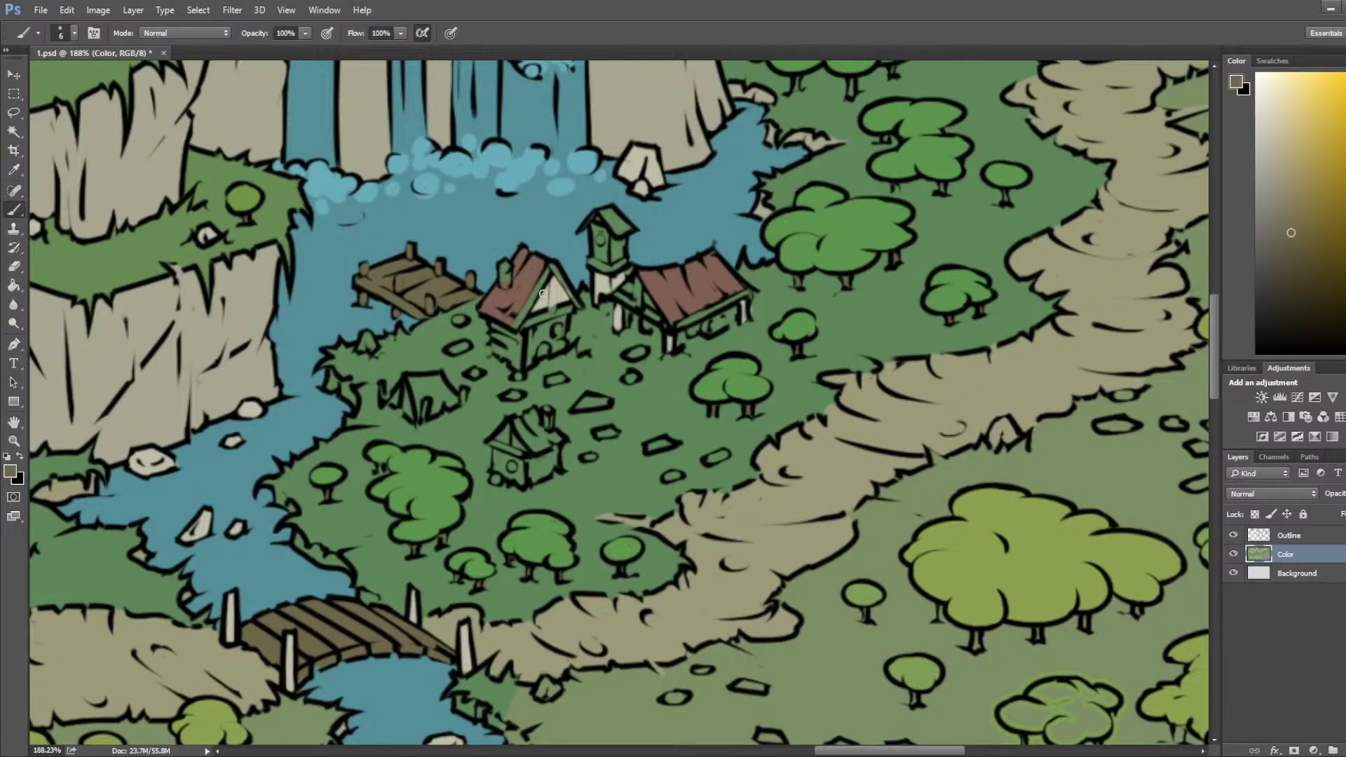
{"action": "key", "text": "i"}
{"action": "left_click", "coordinate": [565, 287]}
{"action": "key", "text": "b"}
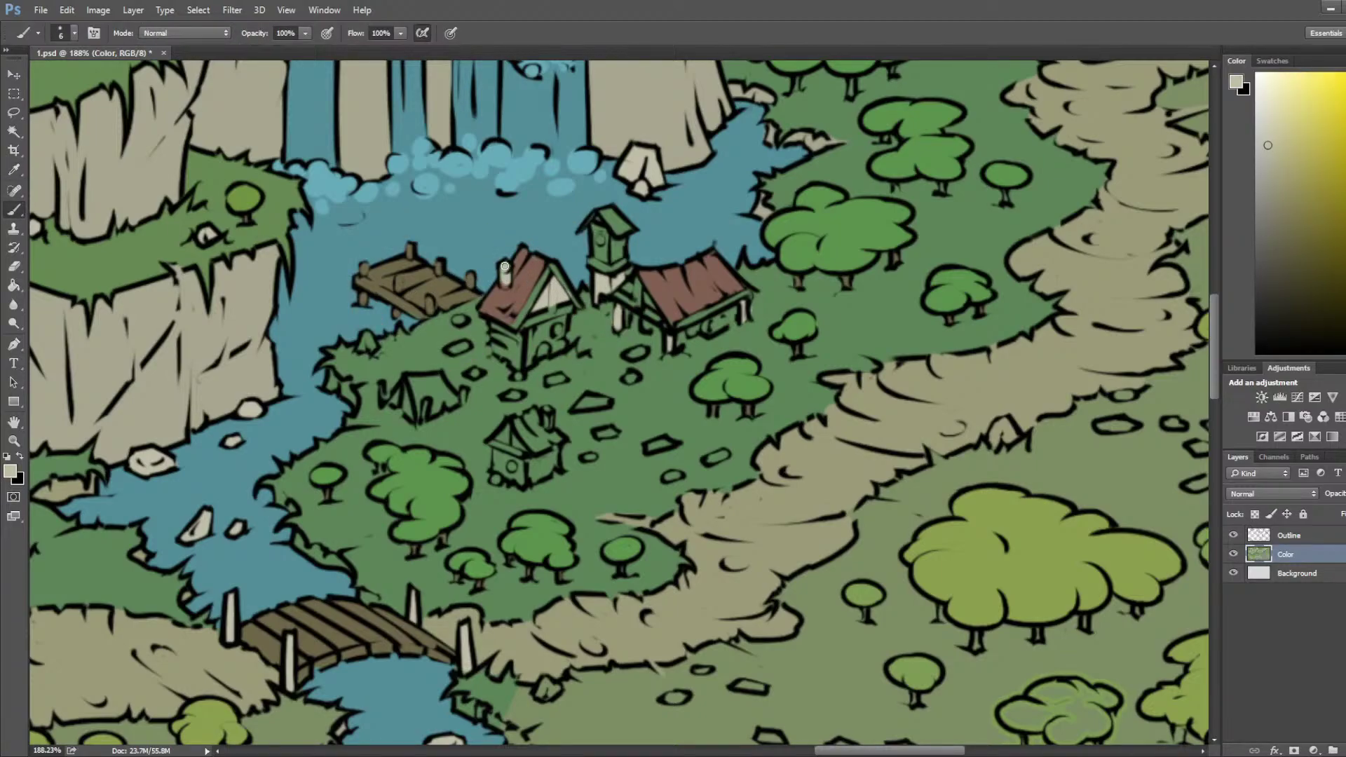
Step: Sample the grey of the round cliff outlet above the waterfall and touch up the chimney's top with sampled greys
{"action": "left_click_drag", "start_coordinate": [476, 223], "coordinate": [565, 491]}
{"action": "key", "text": "i"}
{"action": "left_click", "coordinate": [495, 234]}
{"action": "key", "text": "b"}
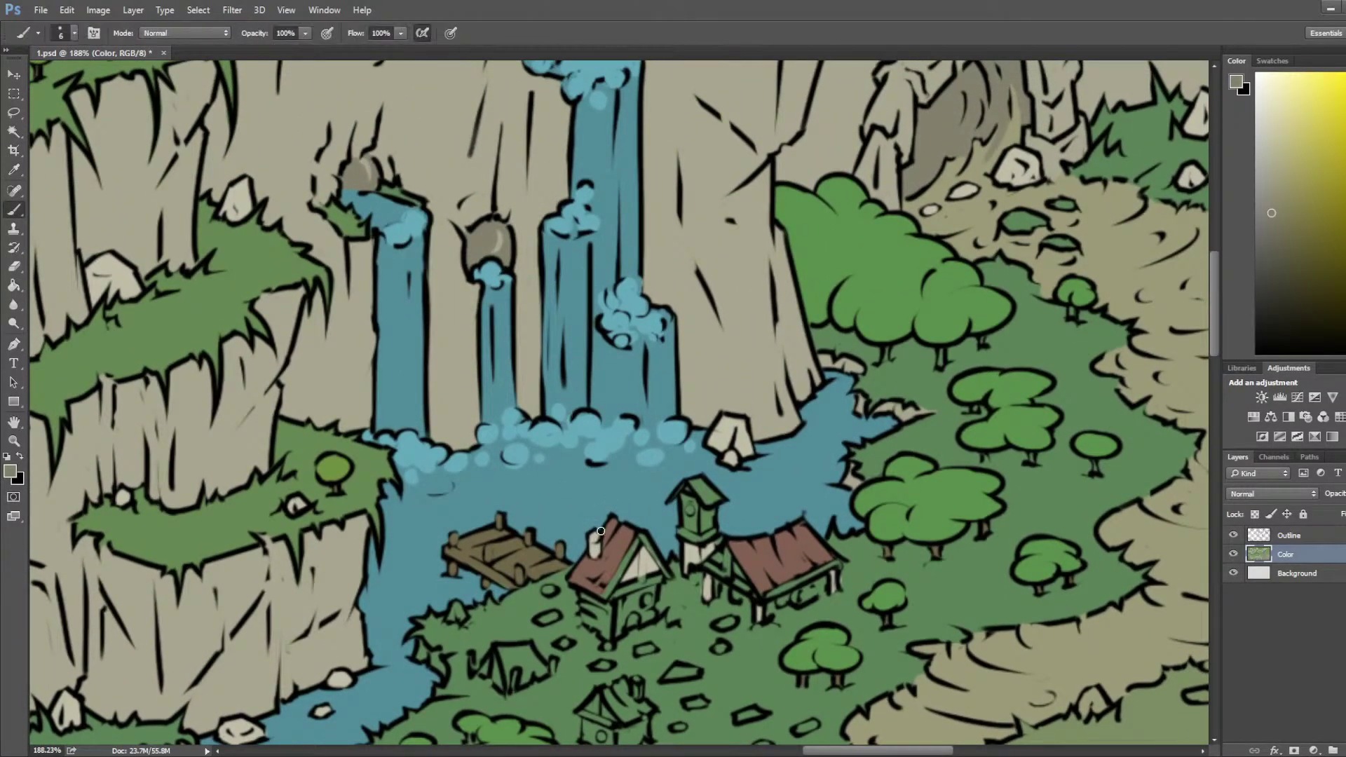
{"action": "left_click_drag", "start_coordinate": [598, 539], "coordinate": [595, 537]}
{"action": "left_click", "coordinate": [596, 553], "text": "alt"}
{"action": "left_click_drag", "start_coordinate": [598, 539], "coordinate": [595, 534]}
{"action": "left_click", "coordinate": [497, 243], "text": "alt"}
Step: Sample the dock's brown and paint the timber beams on the gable of the house beside it
{"action": "left_click_drag", "start_coordinate": [628, 530], "coordinate": [565, 329]}
{"action": "left_click", "coordinate": [565, 329], "text": "alt"}
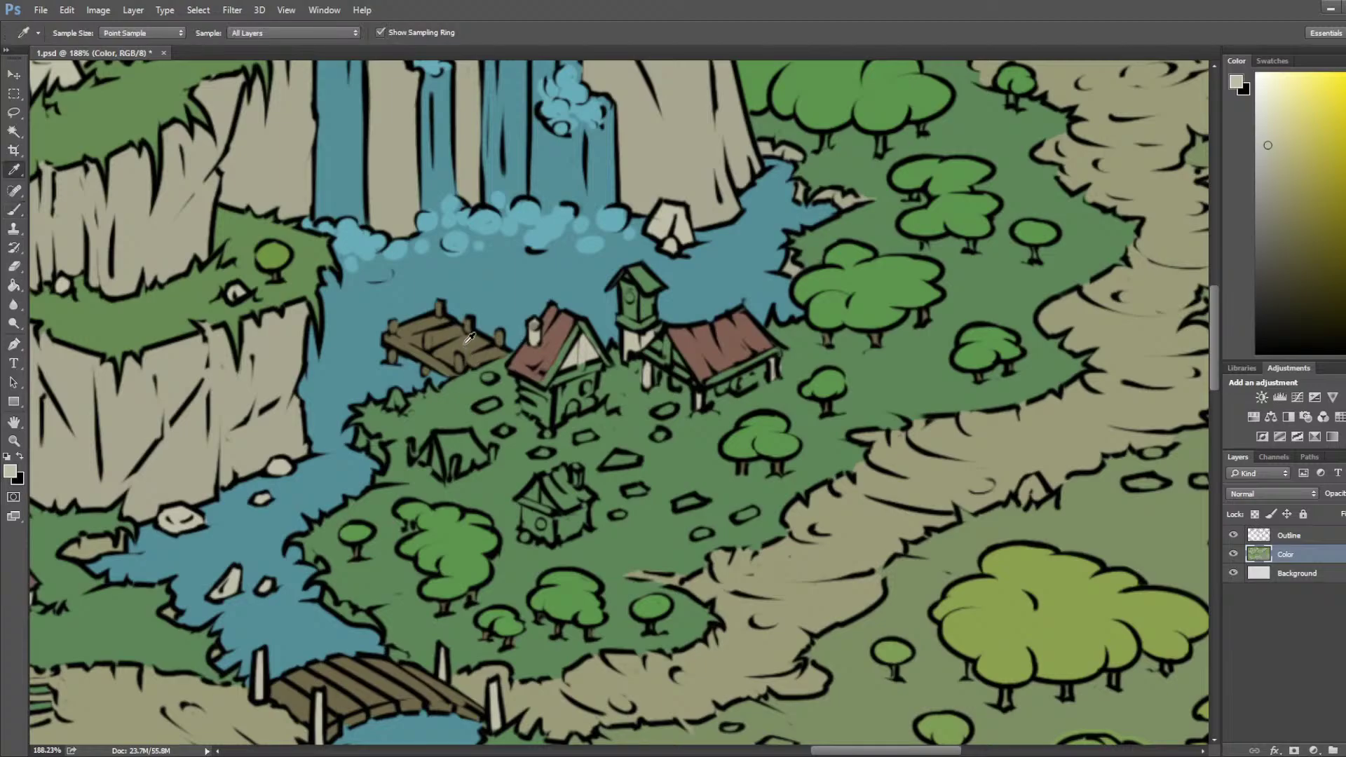
{"action": "left_click", "coordinate": [466, 352], "text": "alt"}
{"action": "mouse_move", "coordinate": [581, 330]}
{"action": "left_mouse_down"}
{"action": "mouse_move", "coordinate": [581, 368]}
{"action": "mouse_move", "coordinate": [561, 355]}
{"action": "left_mouse_up"}
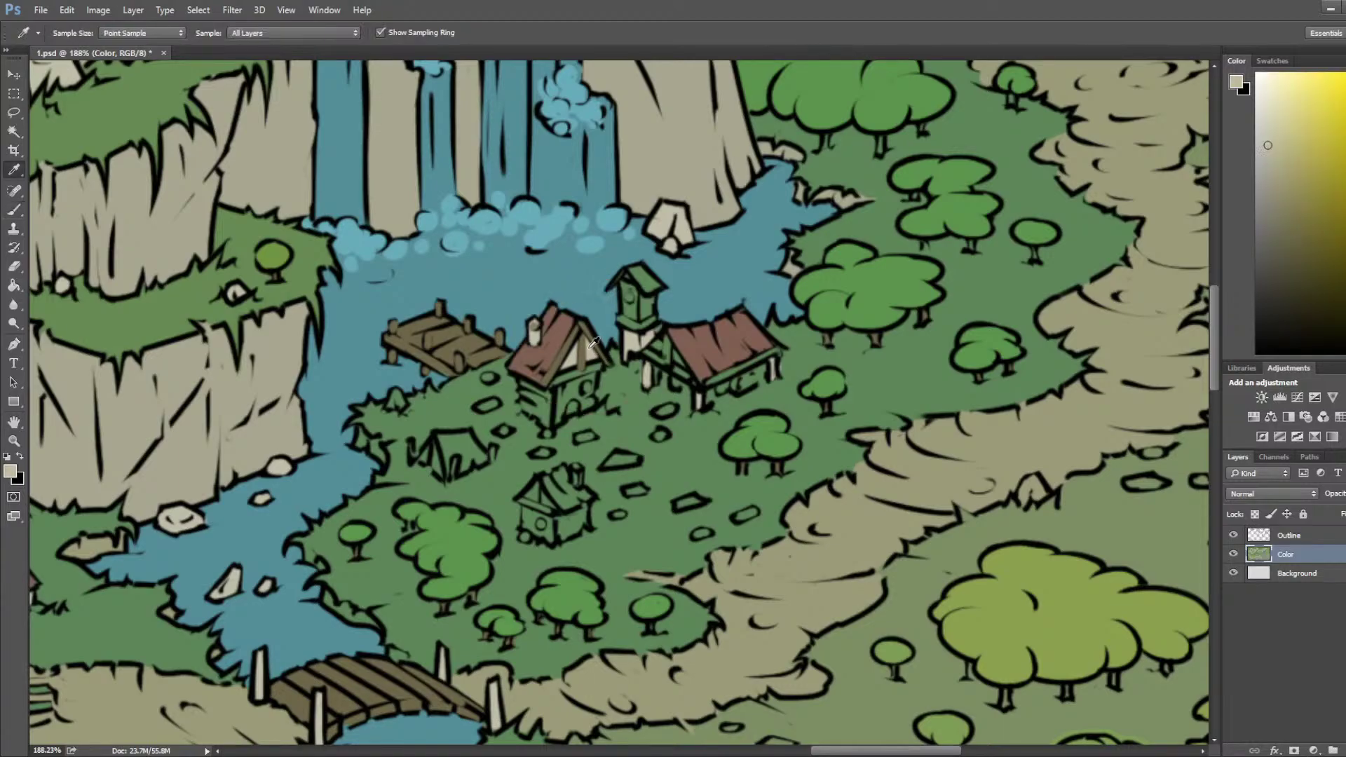
Step: Sample the gable beam's brown, enlarge the brush, and paint the lower walls of the house beside the dock
{"action": "left_click", "coordinate": [587, 352], "text": "alt"}
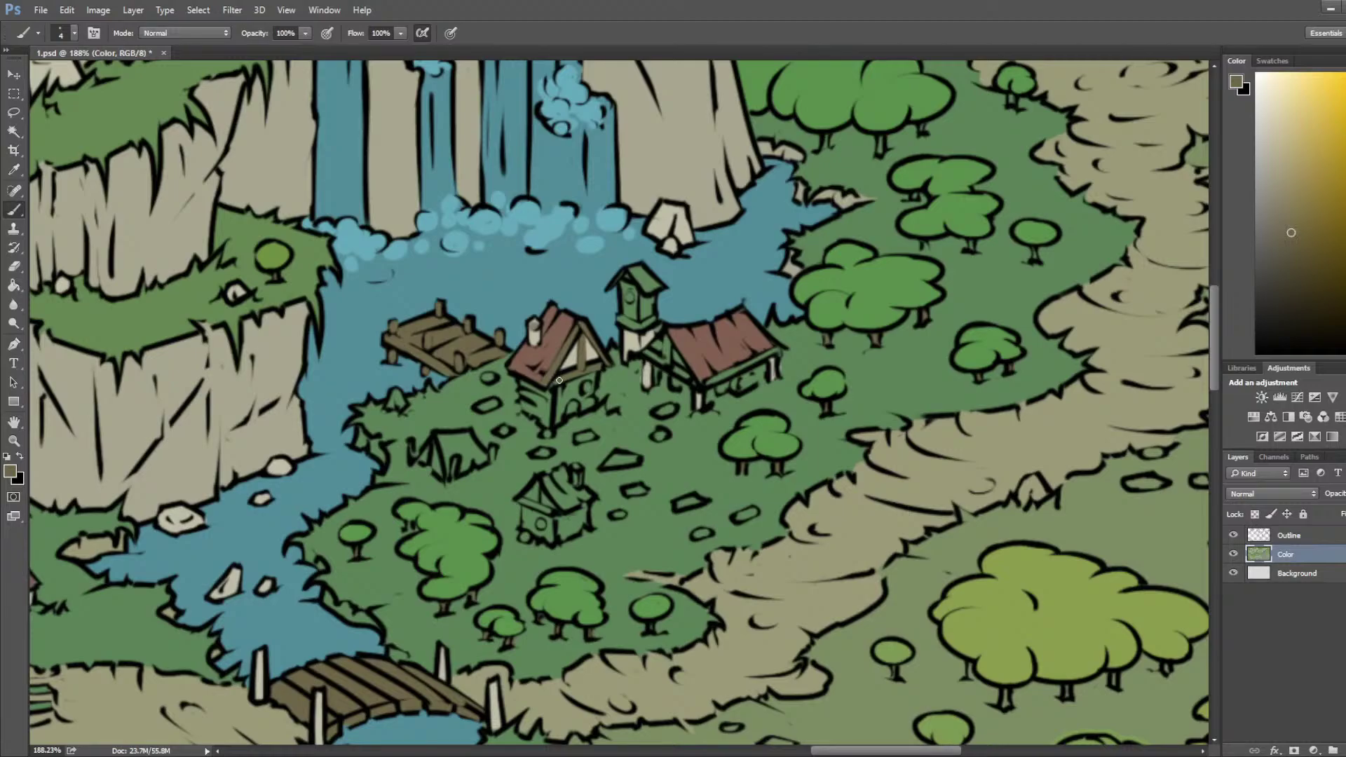
{"action": "key", "text": "bracketright"}
{"action": "key", "text": "bracketright"}
{"action": "mouse_move", "coordinate": [540, 395]}
{"action": "left_mouse_down"}
{"action": "mouse_move", "coordinate": [524, 394]}
{"action": "mouse_move", "coordinate": [542, 421]}
{"action": "mouse_move", "coordinate": [590, 401]}
{"action": "mouse_move", "coordinate": [569, 389]}
{"action": "mouse_move", "coordinate": [592, 376]}
{"action": "left_mouse_up"}
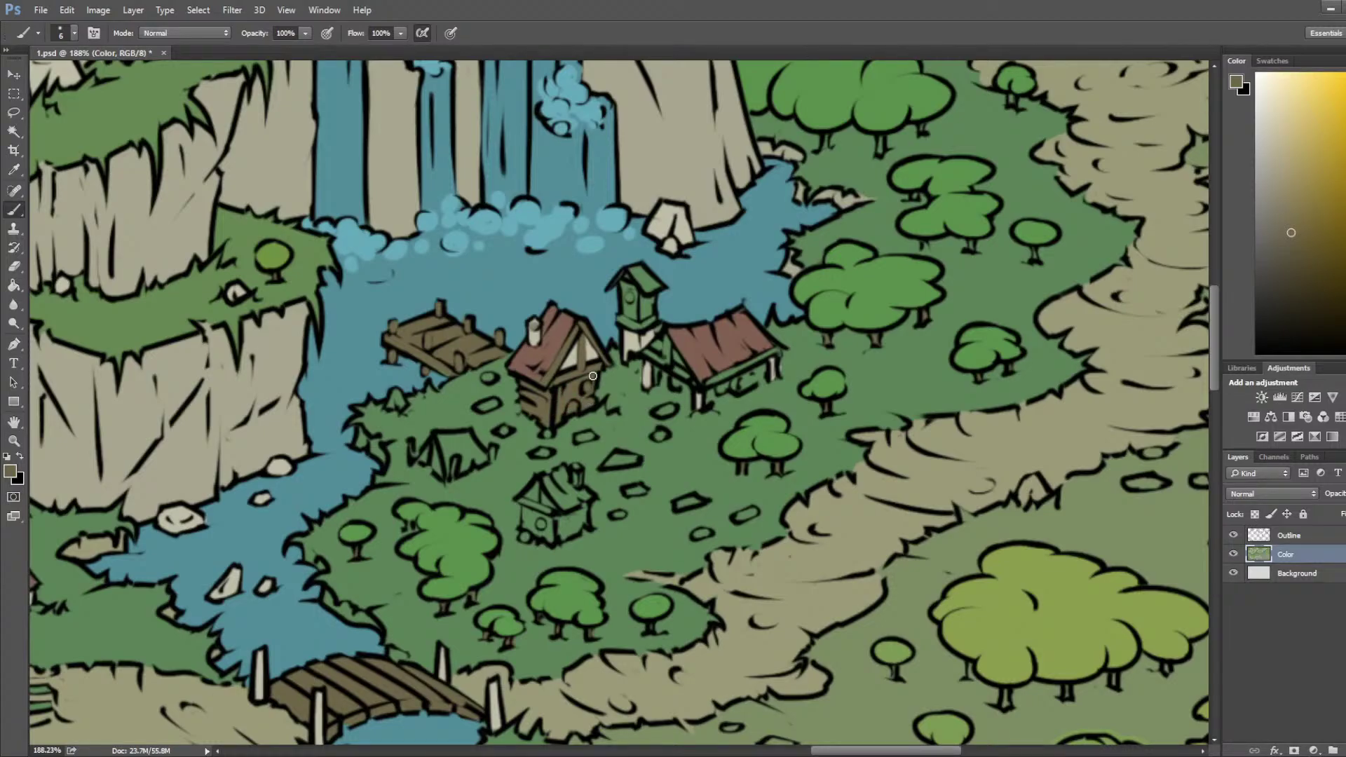
{"action": "scroll", "coordinate": [579, 379], "scroll_direction": "down", "scroll_amount": 5}
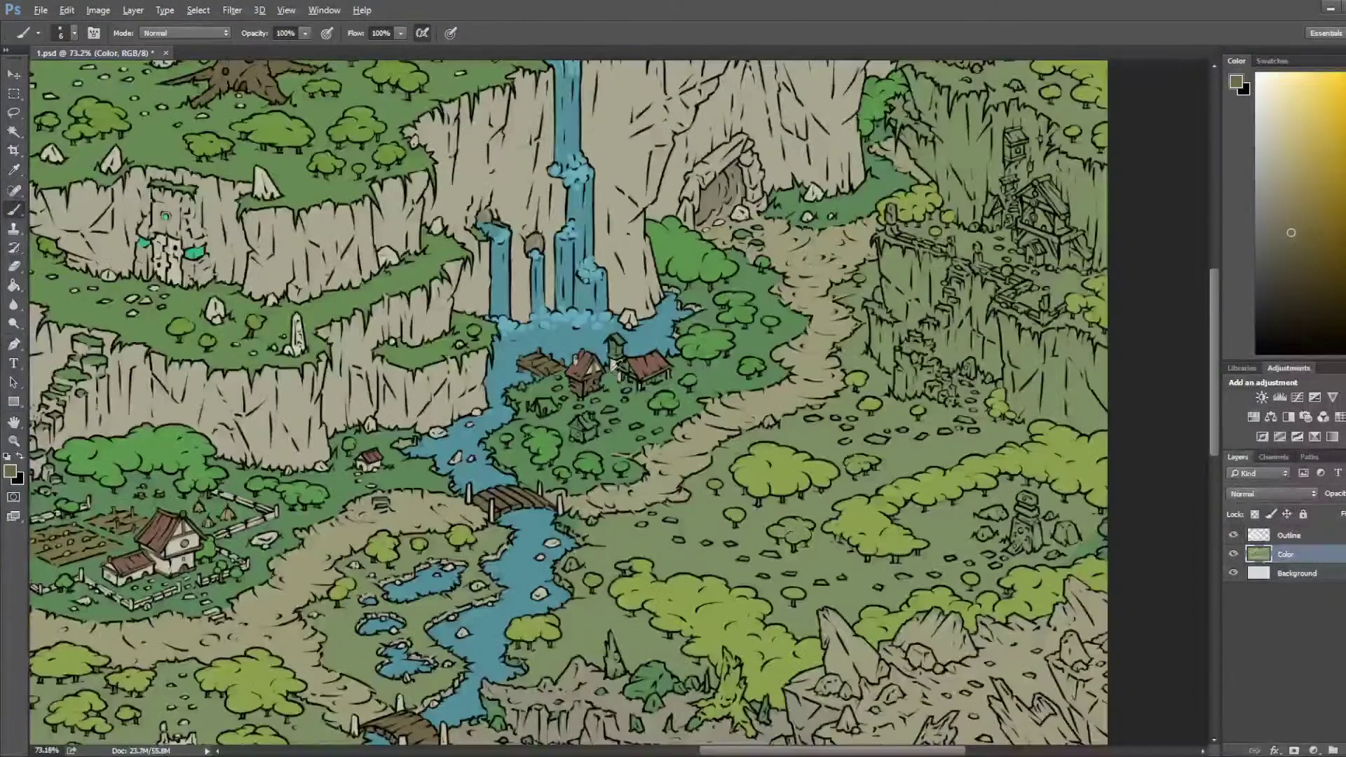
{"action": "scroll", "coordinate": [622, 363], "scroll_direction": "up", "scroll_amount": 5}
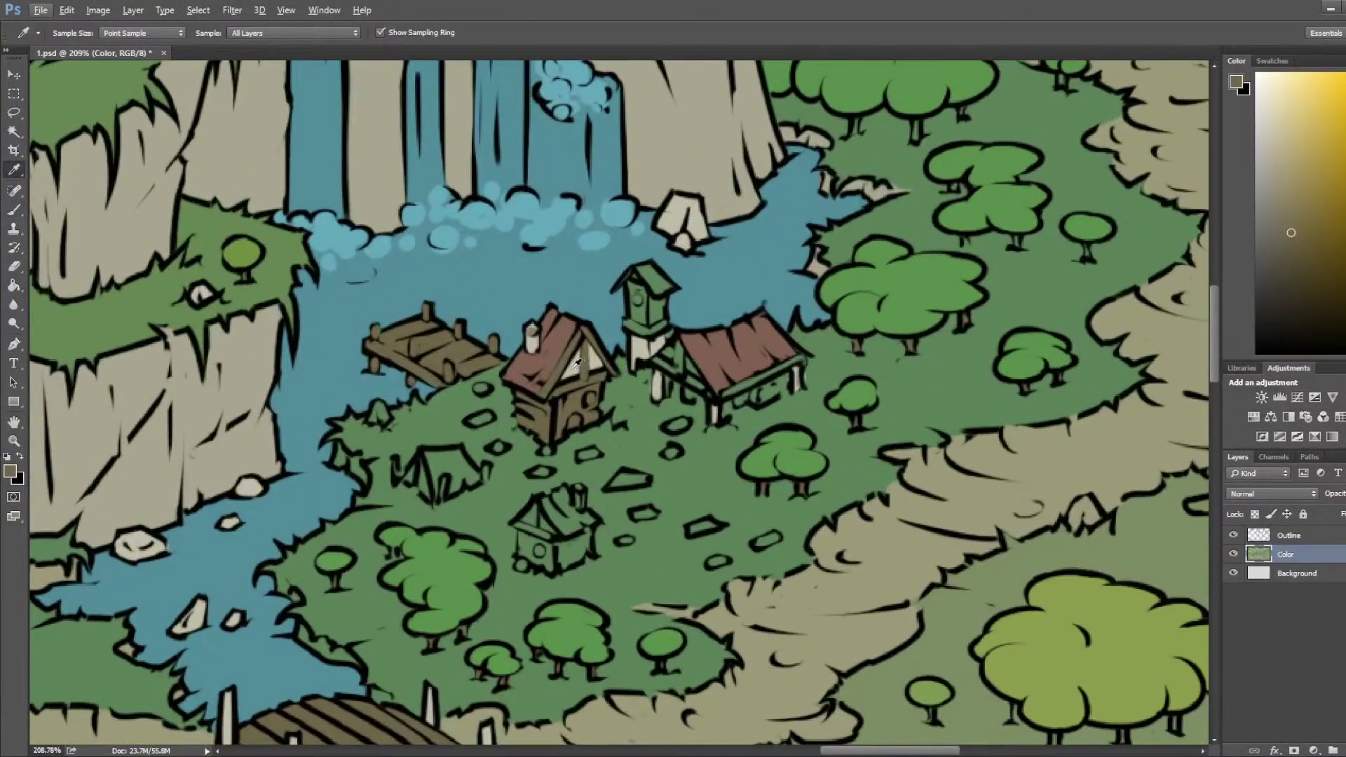
Step: Repaint the dockside house's front wall in the sampled light gable colour and touch up its edges with sampled brown and grass green
{"action": "left_click", "coordinate": [574, 367], "text": "alt"}
{"action": "mouse_move", "coordinate": [567, 400]}
{"action": "left_mouse_down"}
{"action": "mouse_move", "coordinate": [561, 430]}
{"action": "mouse_move", "coordinate": [593, 390]}
{"action": "left_mouse_up"}
{"action": "left_click", "coordinate": [587, 390], "text": "alt"}
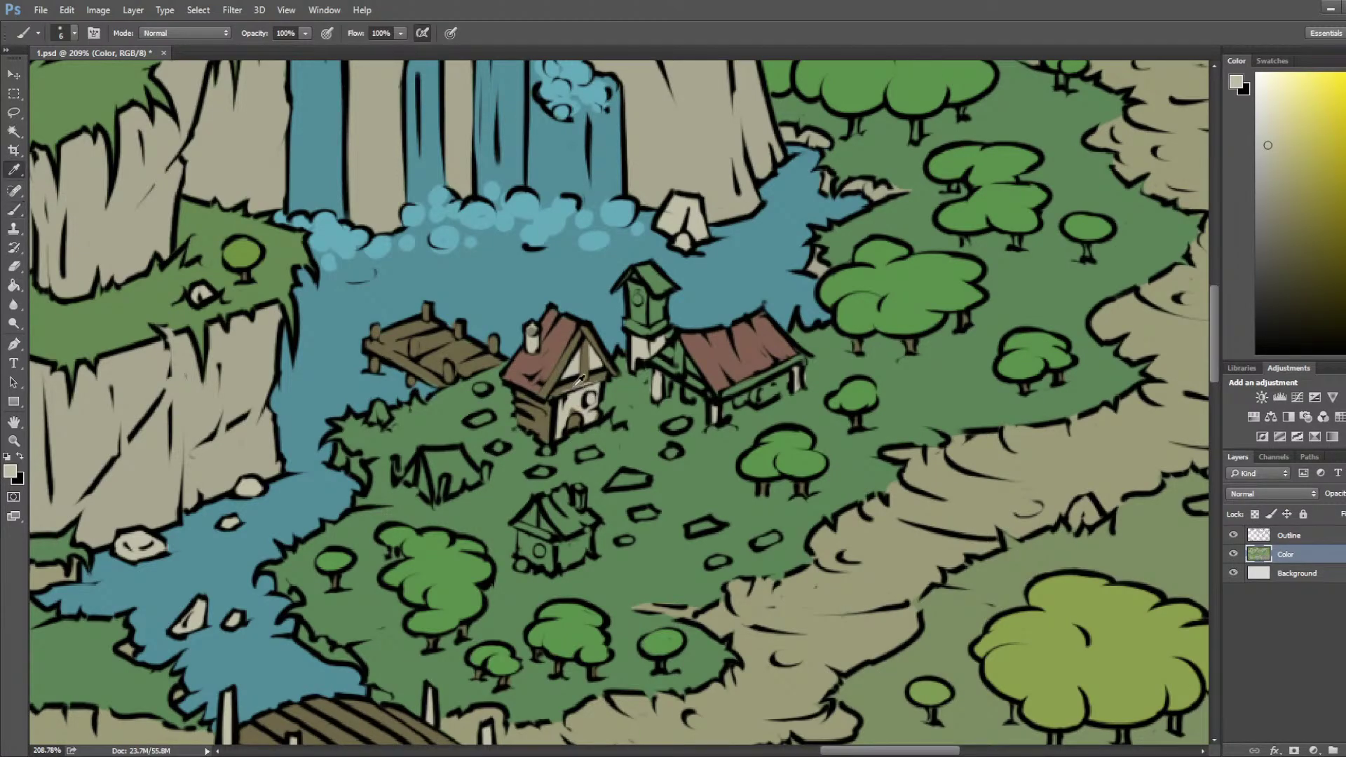
{"action": "left_click", "coordinate": [550, 418], "text": "alt"}
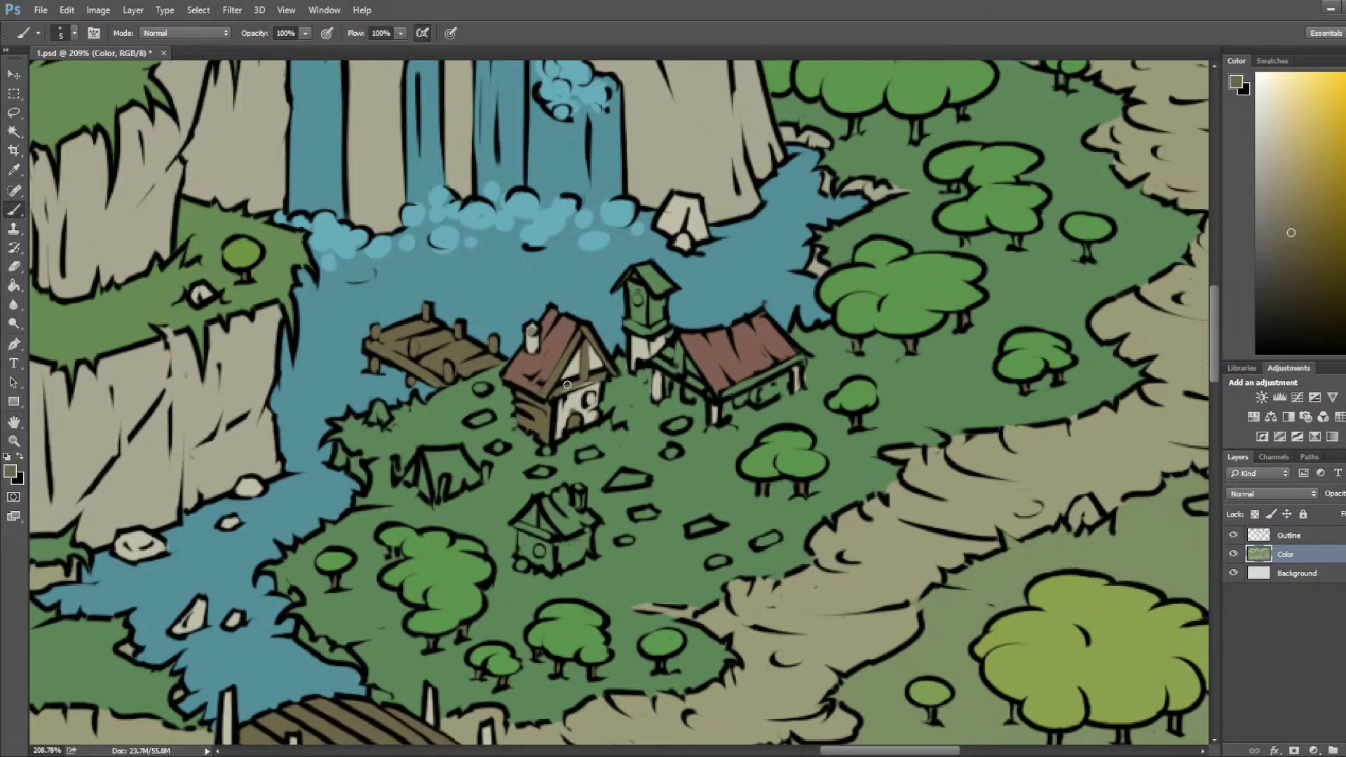
{"action": "left_click_drag", "start_coordinate": [594, 378], "coordinate": [601, 376]}
{"action": "left_click", "coordinate": [603, 426], "text": "alt"}
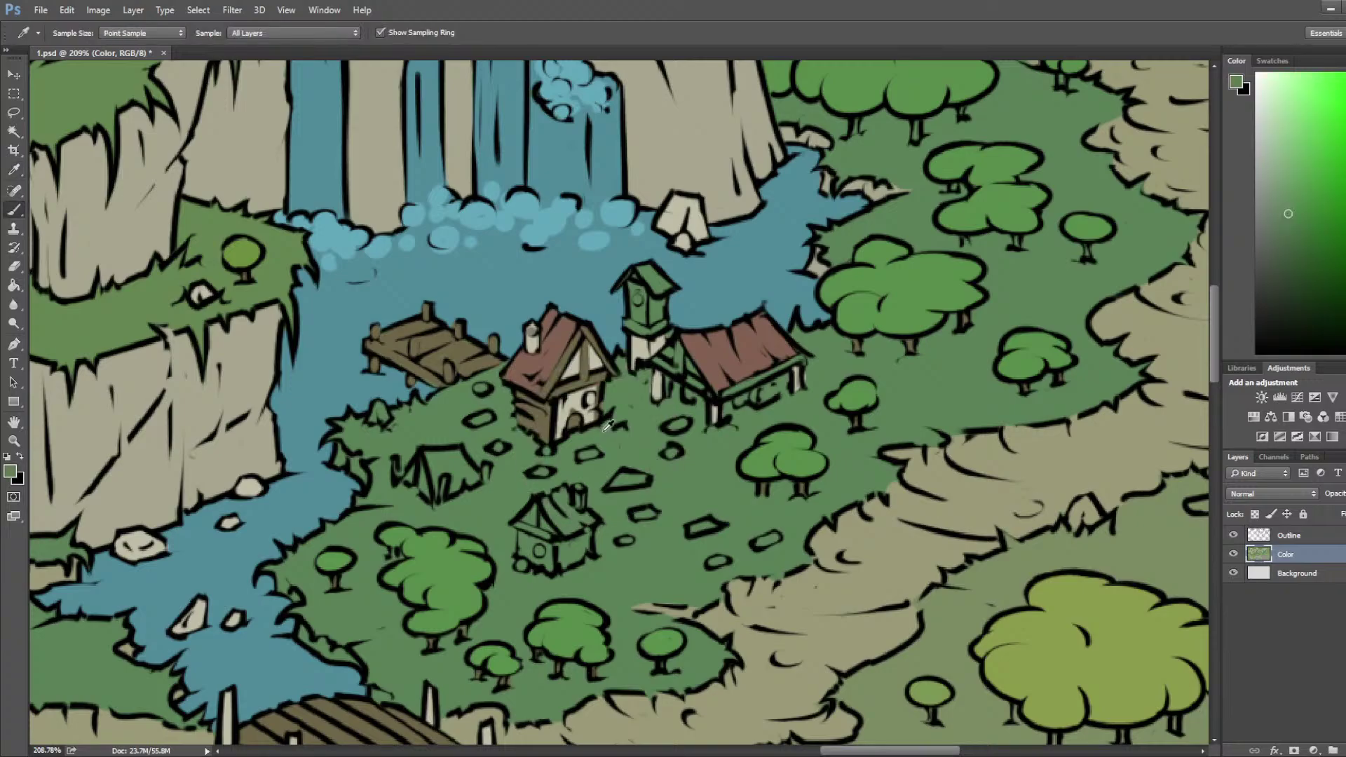
Step: Paint the dockside house's window with grey sampled from the round cliff outlet, and choose a slightly darker shade of the light wall colour
{"action": "left_click_drag", "start_coordinate": [572, 336], "coordinate": [514, 499]}
{"action": "left_click", "coordinate": [351, 169], "text": "alt"}
{"action": "left_click", "coordinate": [516, 561]}
{"action": "key", "text": "b"}
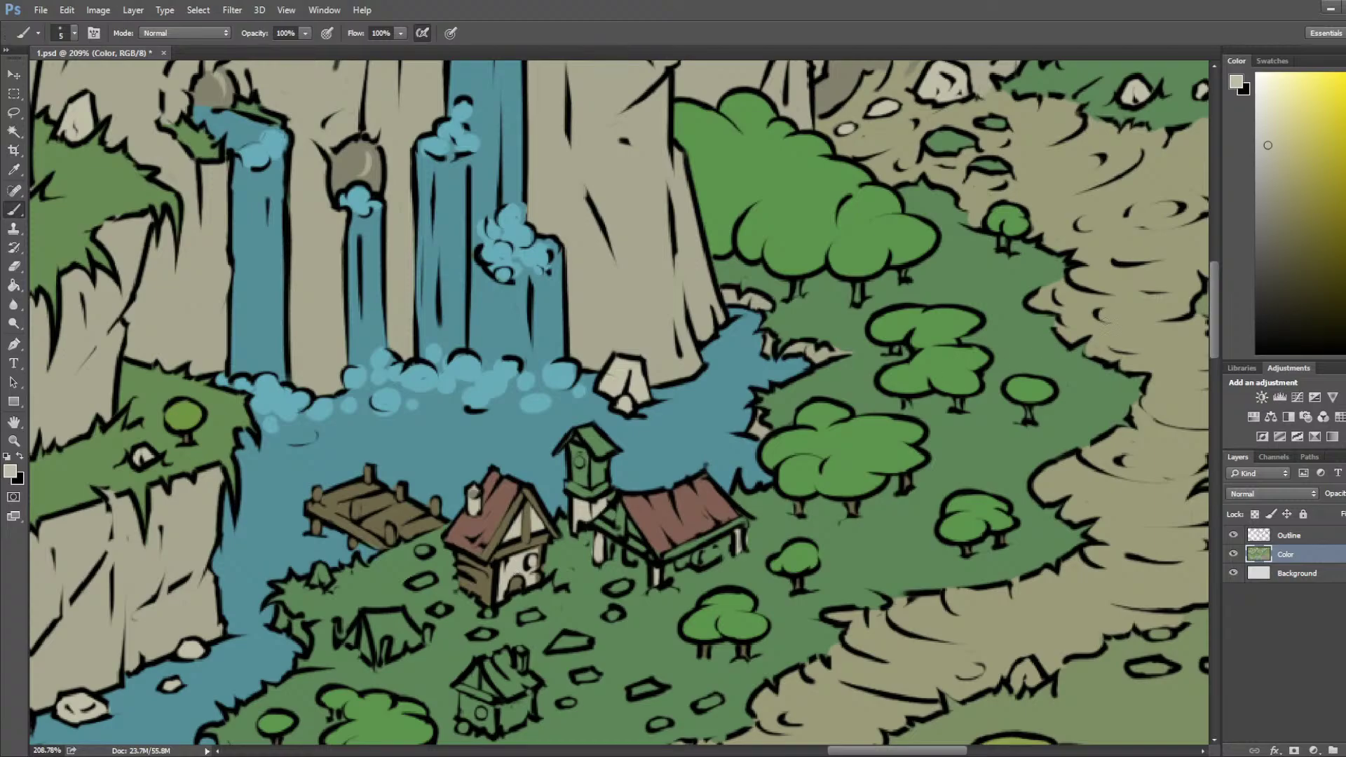
{"action": "left_click", "coordinate": [1269, 173]}
{"action": "left_click_drag", "start_coordinate": [552, 465], "coordinate": [548, 342]}
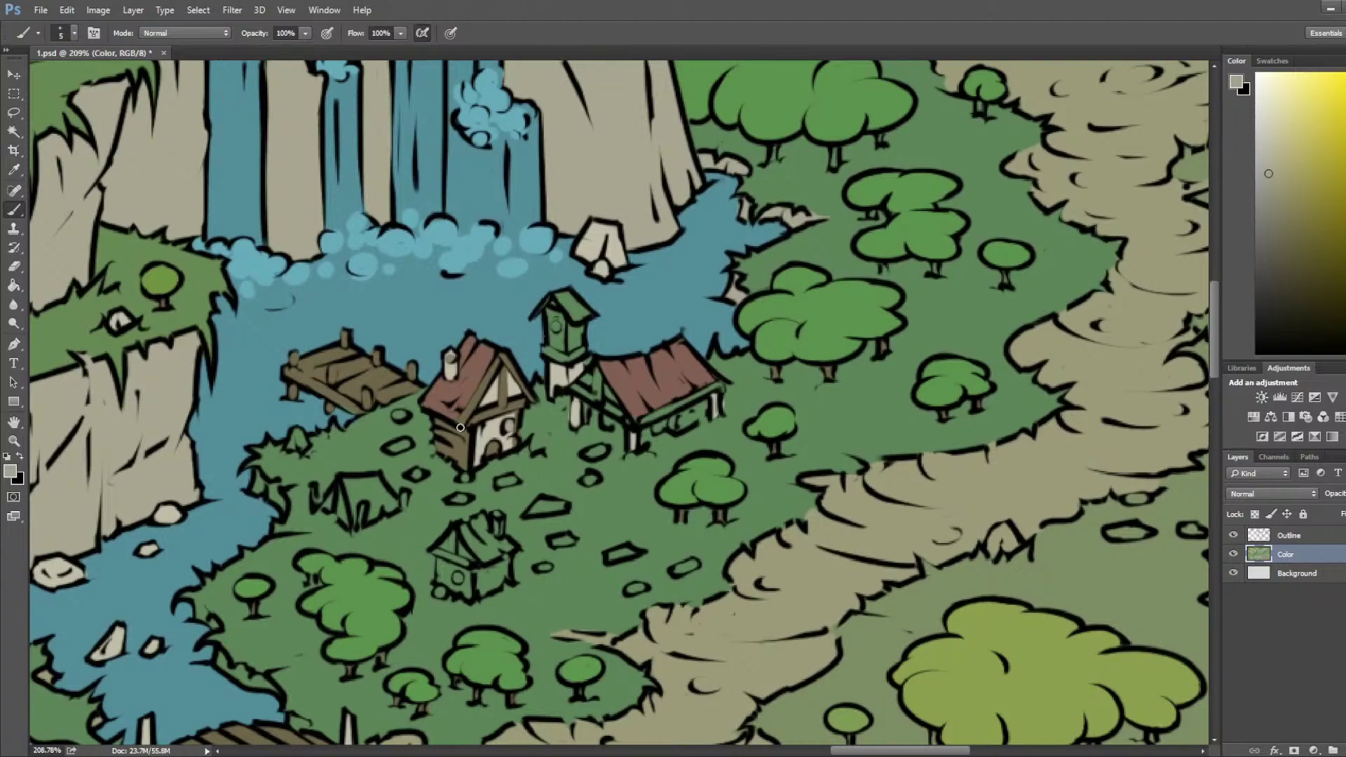
Step: Sample the brown of the dockside house's timber wall and paint the upper part of the tower
{"action": "key", "text": "i"}
{"action": "left_click", "coordinate": [466, 451]}
{"action": "key", "text": "b"}
{"action": "mouse_move", "coordinate": [553, 326]}
{"action": "left_mouse_down"}
{"action": "mouse_move", "coordinate": [564, 335]}
{"action": "mouse_move", "coordinate": [559, 316]}
{"action": "mouse_move", "coordinate": [578, 341]}
{"action": "mouse_move", "coordinate": [554, 354]}
{"action": "mouse_move", "coordinate": [582, 351]}
{"action": "mouse_move", "coordinate": [563, 353]}
{"action": "left_mouse_up"}
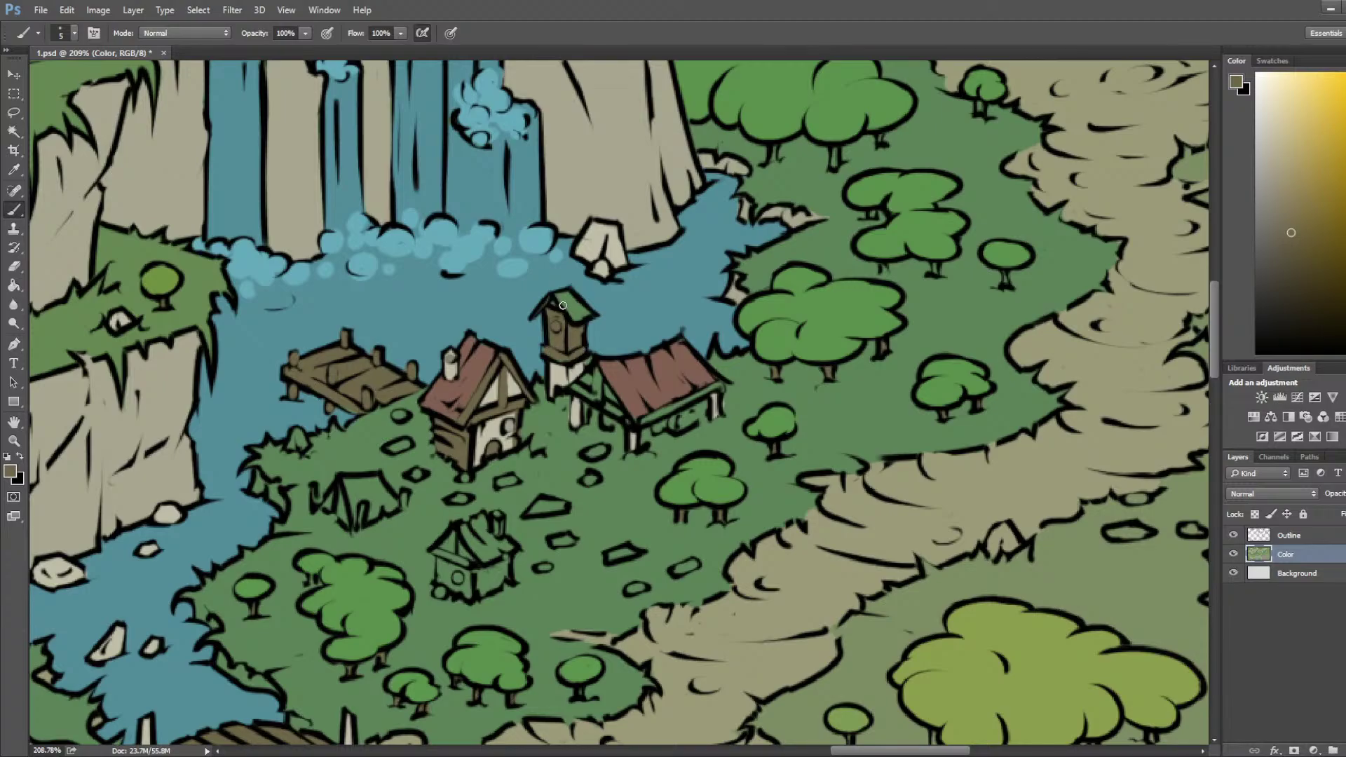
Step: Sample the red of the dockside house's roof and paint the tower's roof, resampling colours to clean its edges
{"action": "left_click", "coordinate": [488, 360], "text": "alt"}
{"action": "left_click_drag", "start_coordinate": [552, 297], "coordinate": [581, 309]}
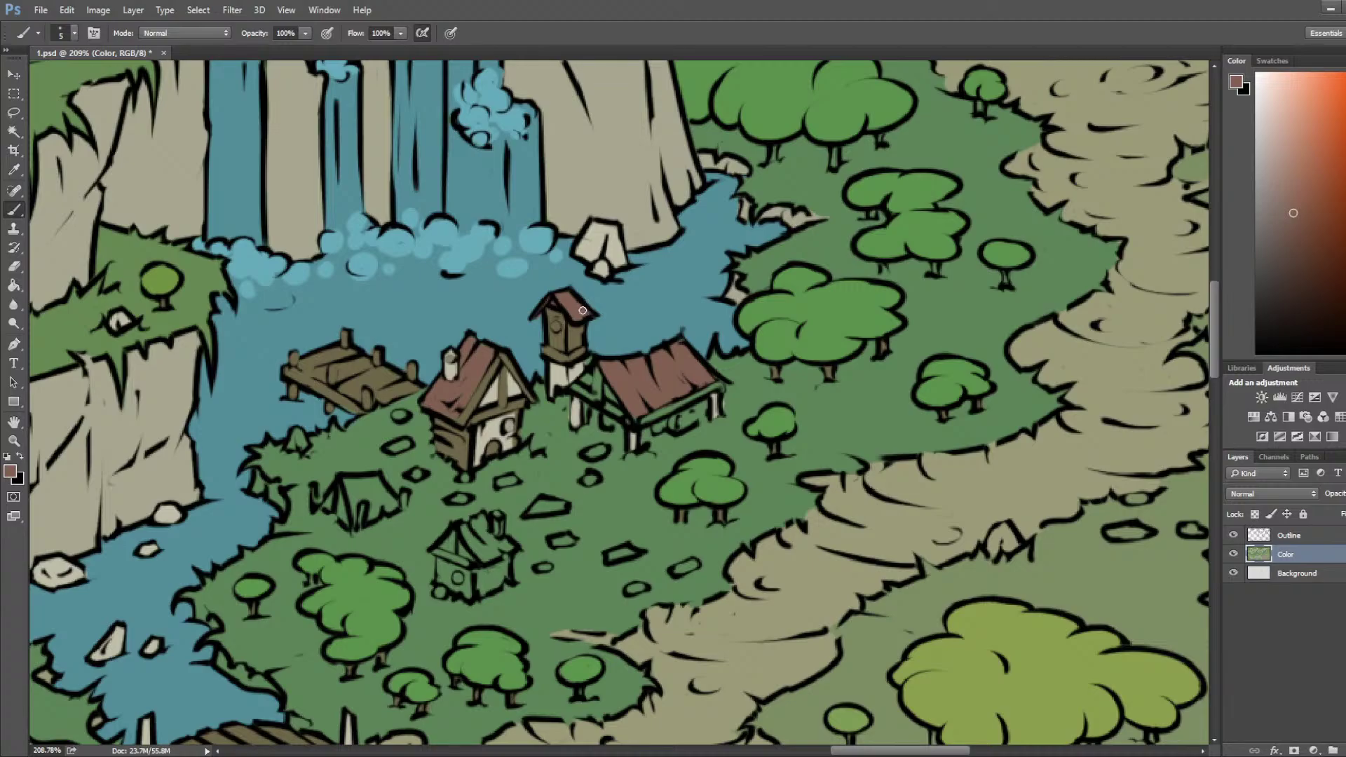
{"action": "left_click", "coordinate": [538, 296], "text": "alt"}
{"action": "left_click", "coordinate": [576, 306], "text": "alt"}
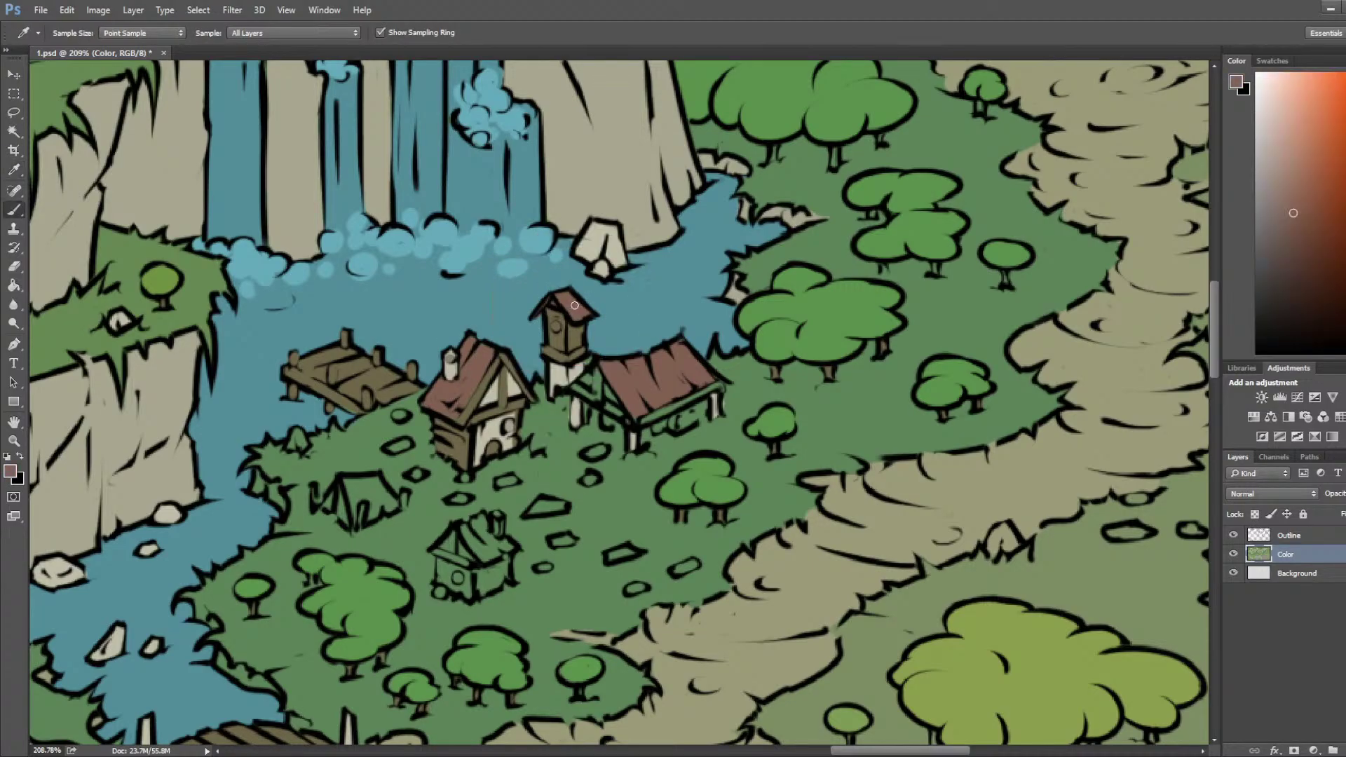
Step: Sample the grey from the dockside house's front and paint the round window of the tower
{"action": "key", "text": "i"}
{"action": "left_click", "coordinate": [497, 443]}
{"action": "left_click", "coordinate": [512, 425]}
{"action": "left_click", "coordinate": [496, 433]}
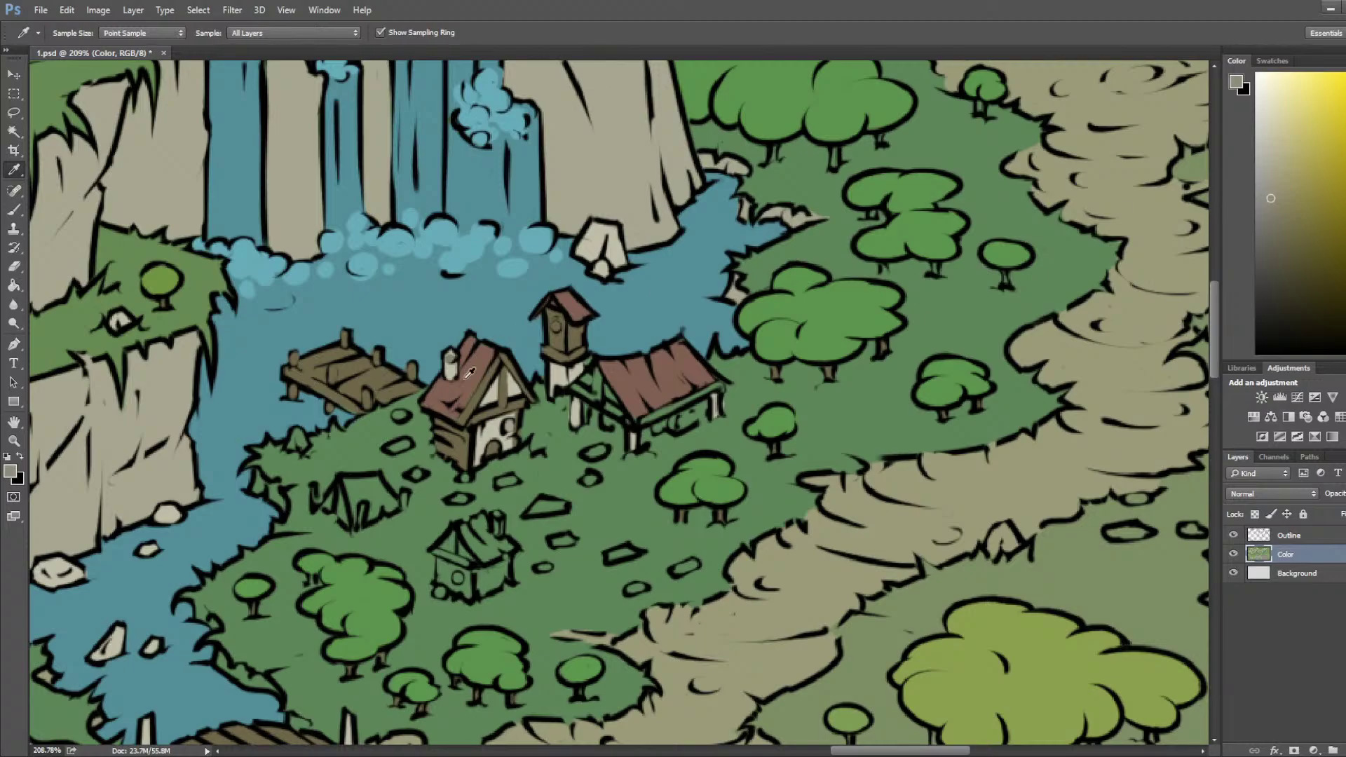
{"action": "key", "text": "b"}
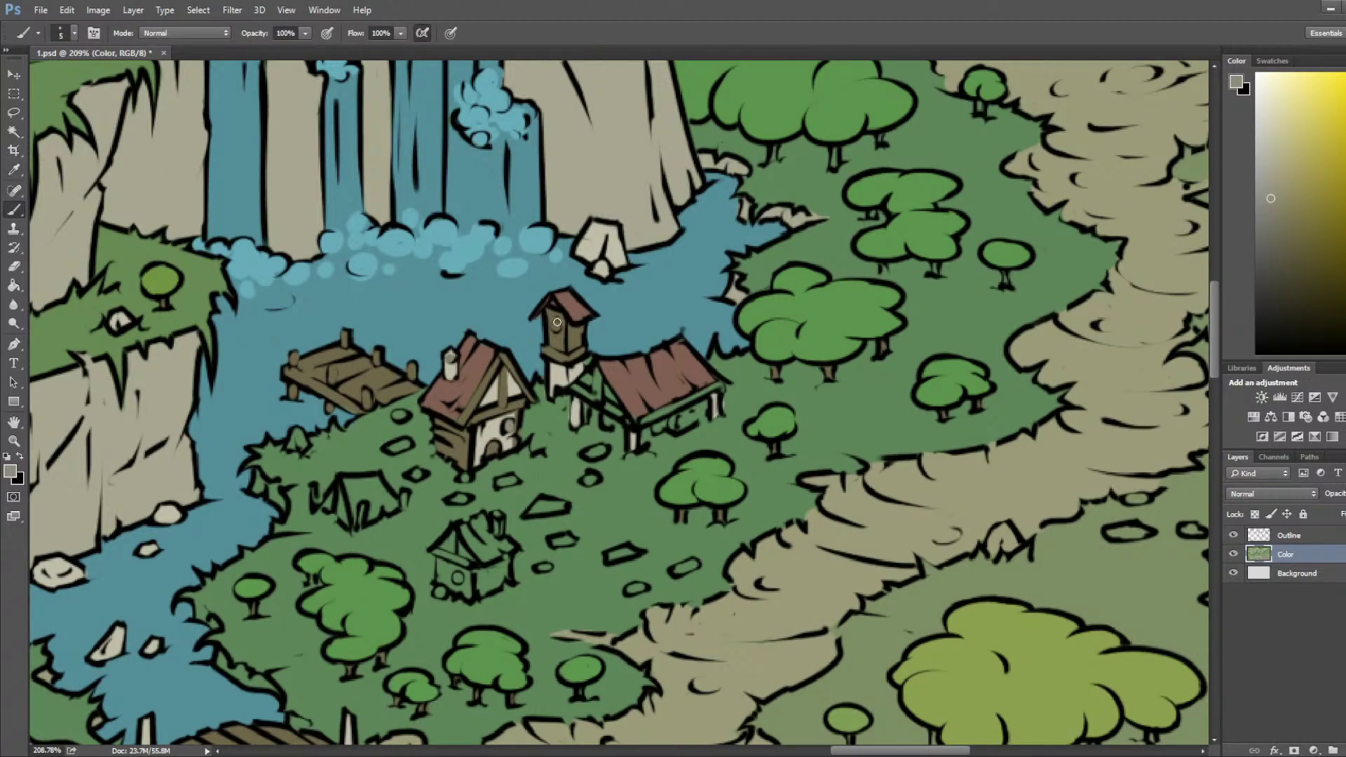
{"action": "key", "text": "i"}
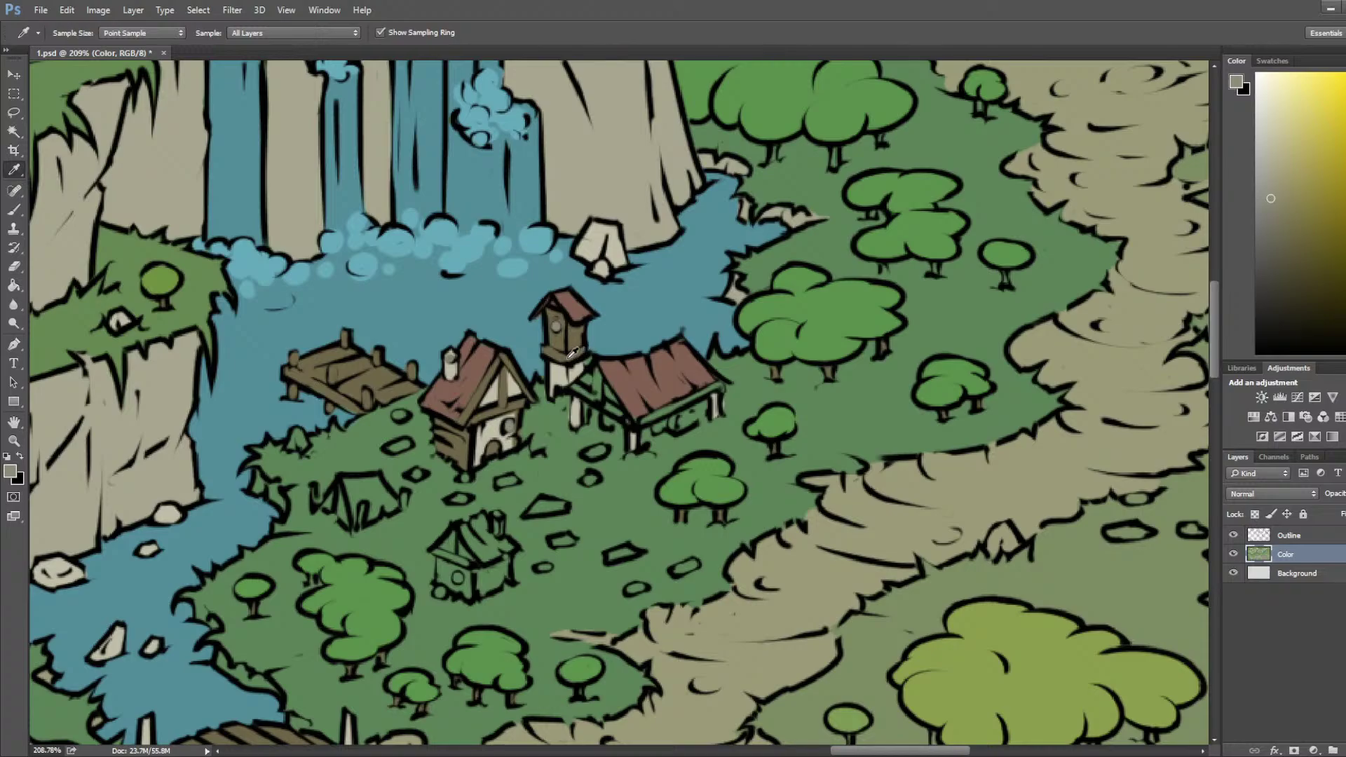
Step: Sample the light stone of the tower's lower wall and paint the ledge beneath its brown upper part
{"action": "left_click", "coordinate": [560, 368]}
{"action": "key", "text": "b"}
{"action": "mouse_move", "coordinate": [547, 350]}
{"action": "left_mouse_down"}
{"action": "mouse_move", "coordinate": [611, 332]}
{"action": "mouse_move", "coordinate": [646, 389]}
{"action": "left_mouse_up"}
Step: Paint the gable and eave beams of the red-roofed building beside the tower in sampled brown, resampling grass green for touch-ups
{"action": "key", "text": "h"}
{"action": "key", "text": "i"}
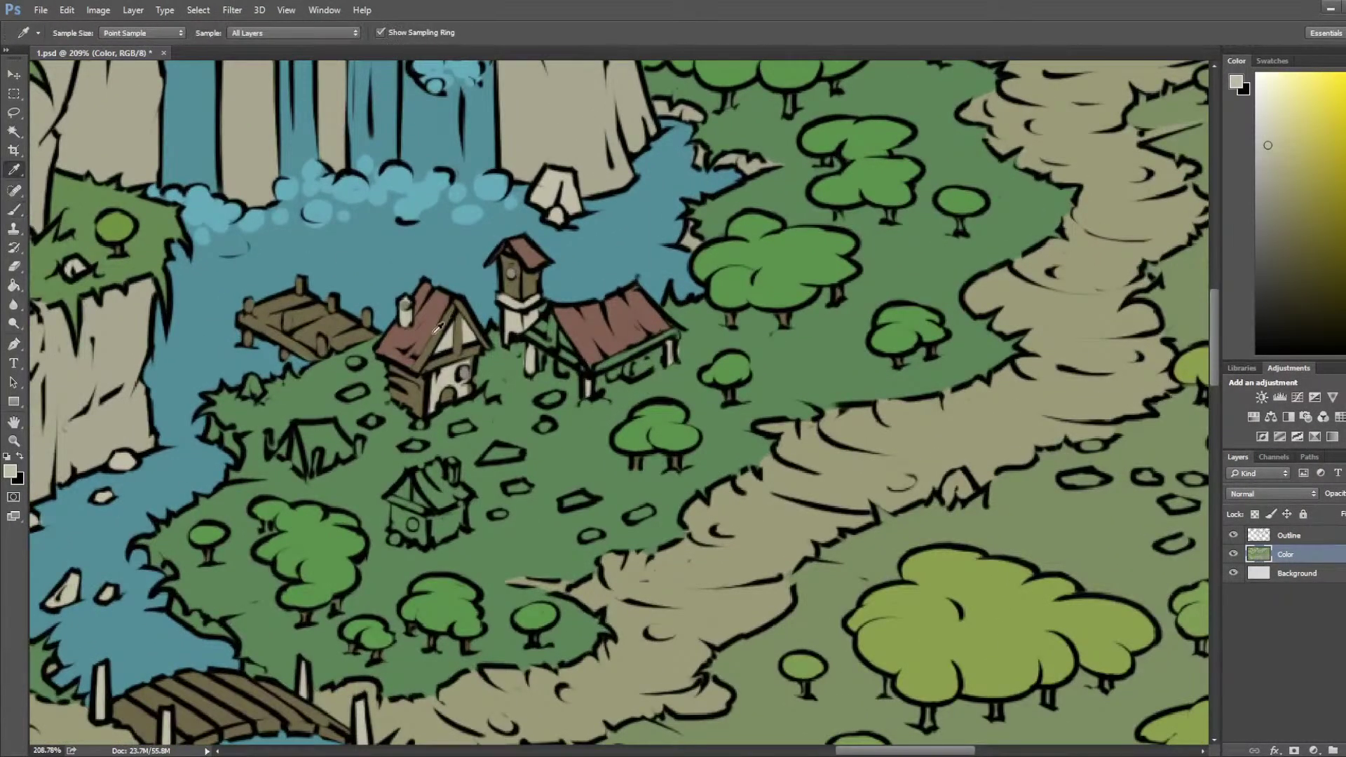
{"action": "left_click", "coordinate": [413, 379]}
{"action": "key", "text": "b"}
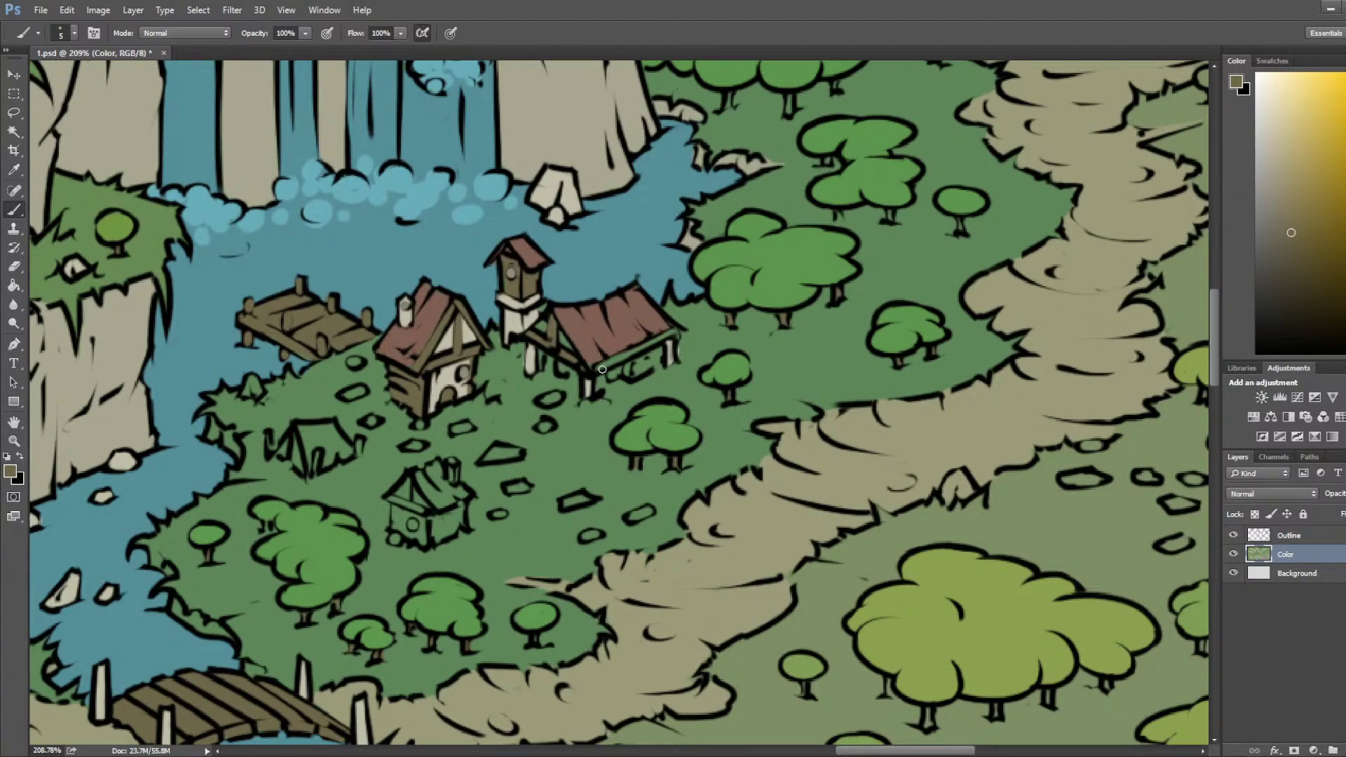
{"action": "left_click", "coordinate": [484, 373], "text": "alt"}
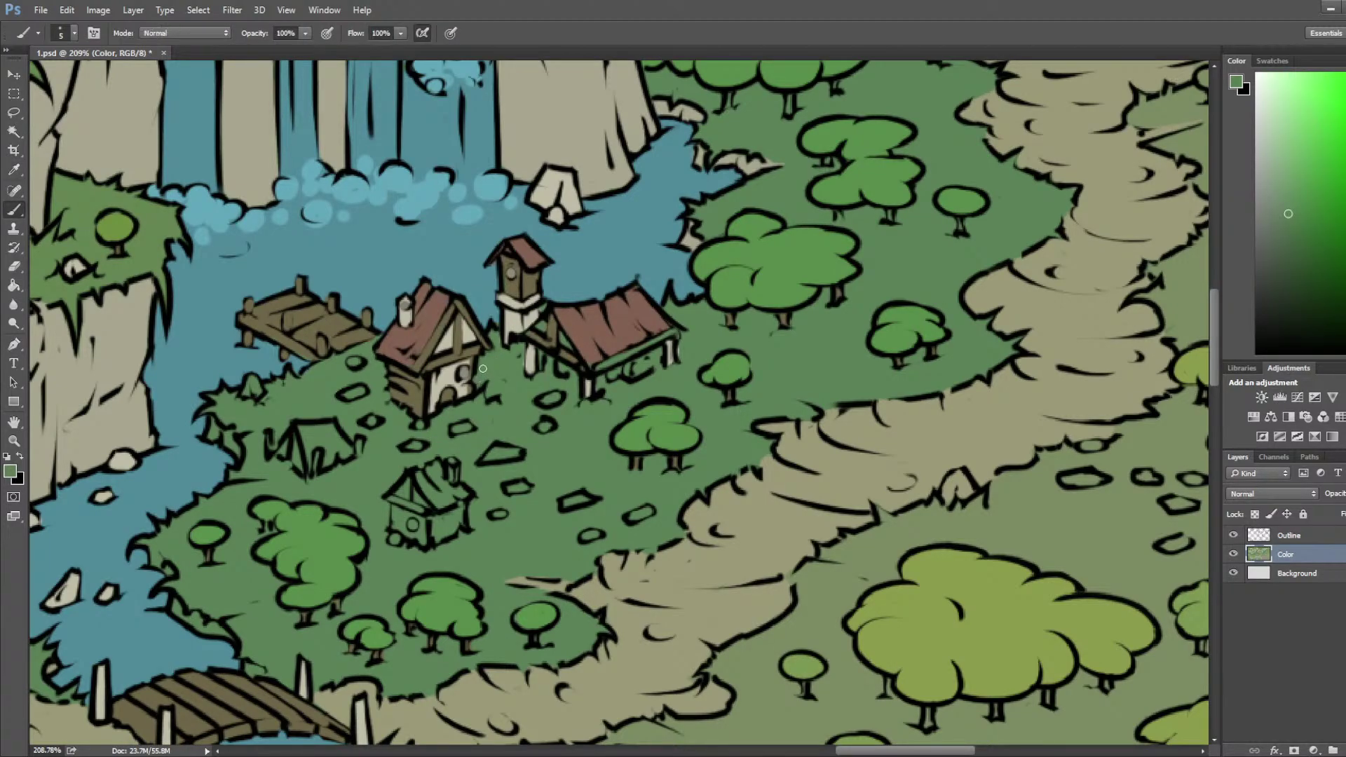
{"action": "scroll", "coordinate": [561, 365], "scroll_direction": "down", "scroll_amount": 2}
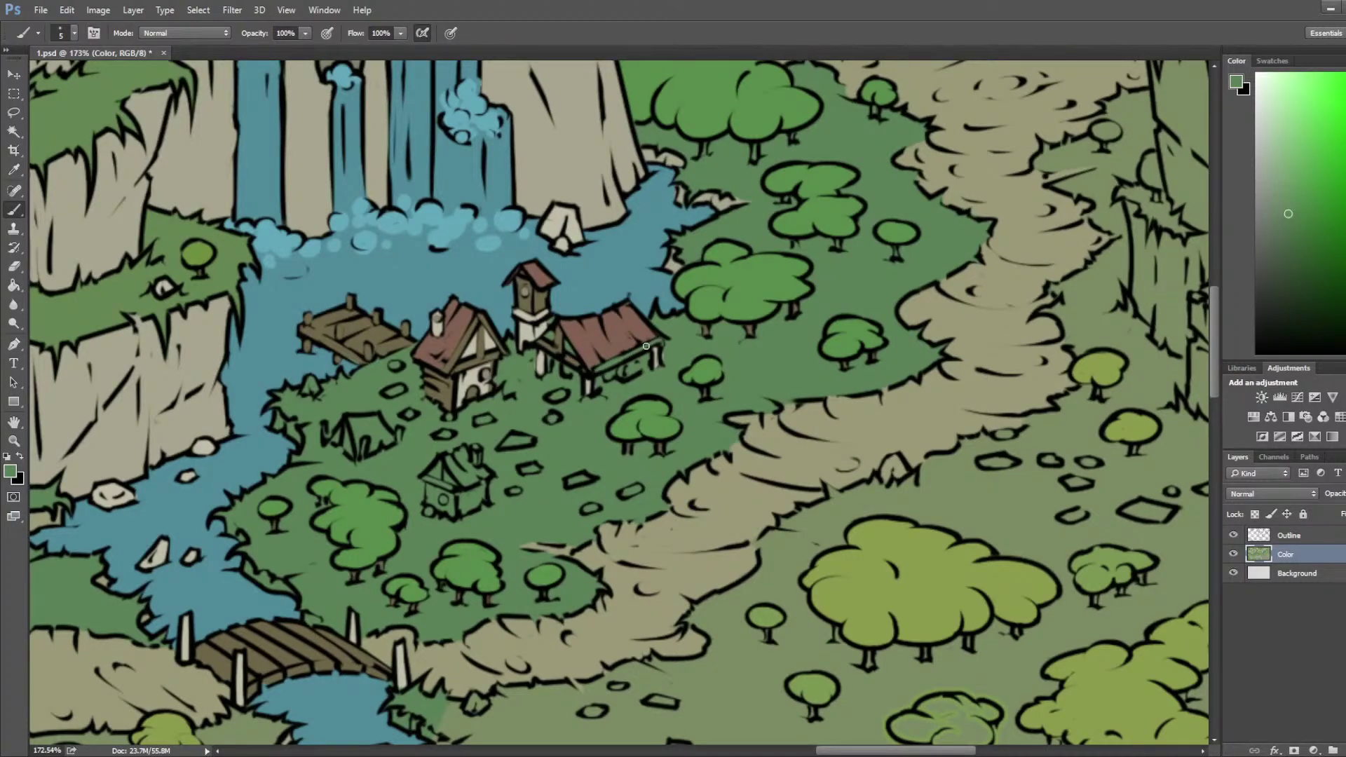
{"action": "key", "text": "i"}
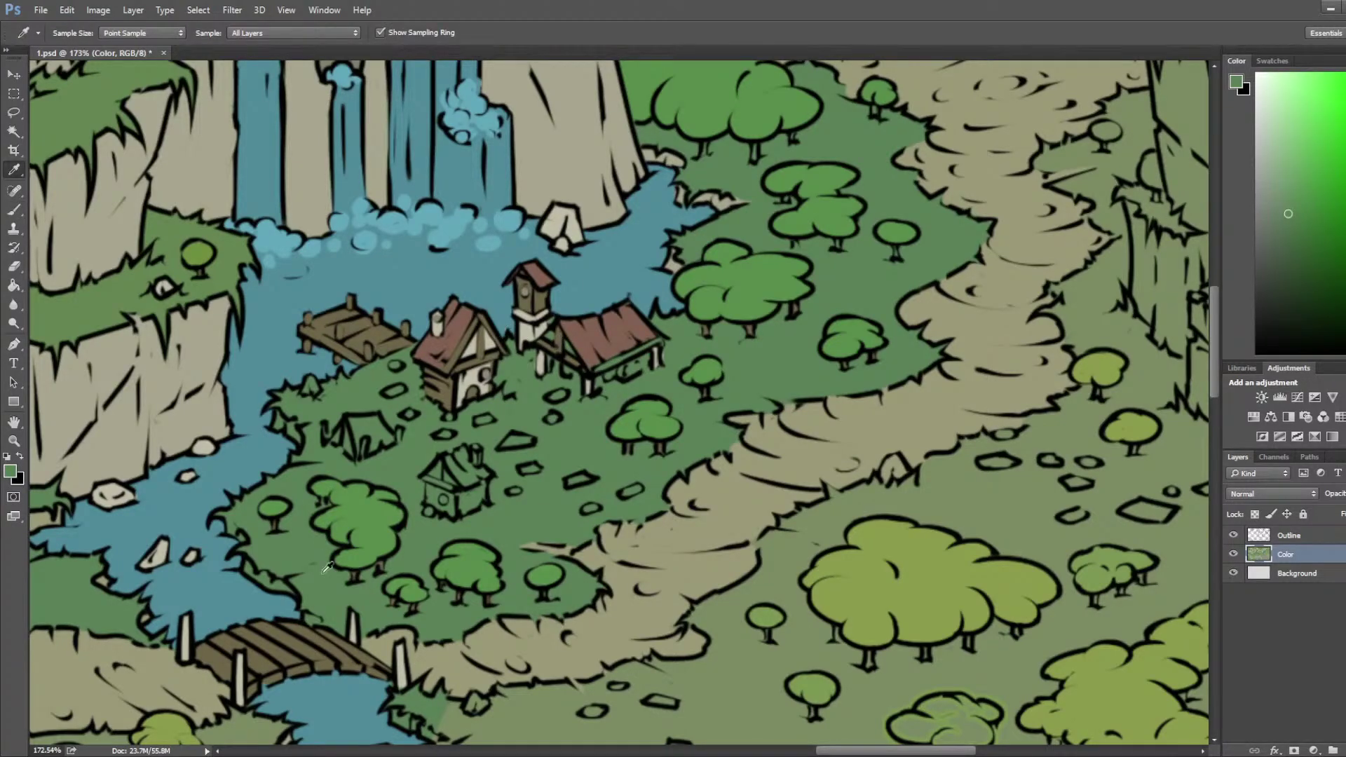
{"action": "left_click", "coordinate": [327, 633]}
{"action": "key", "text": "b"}
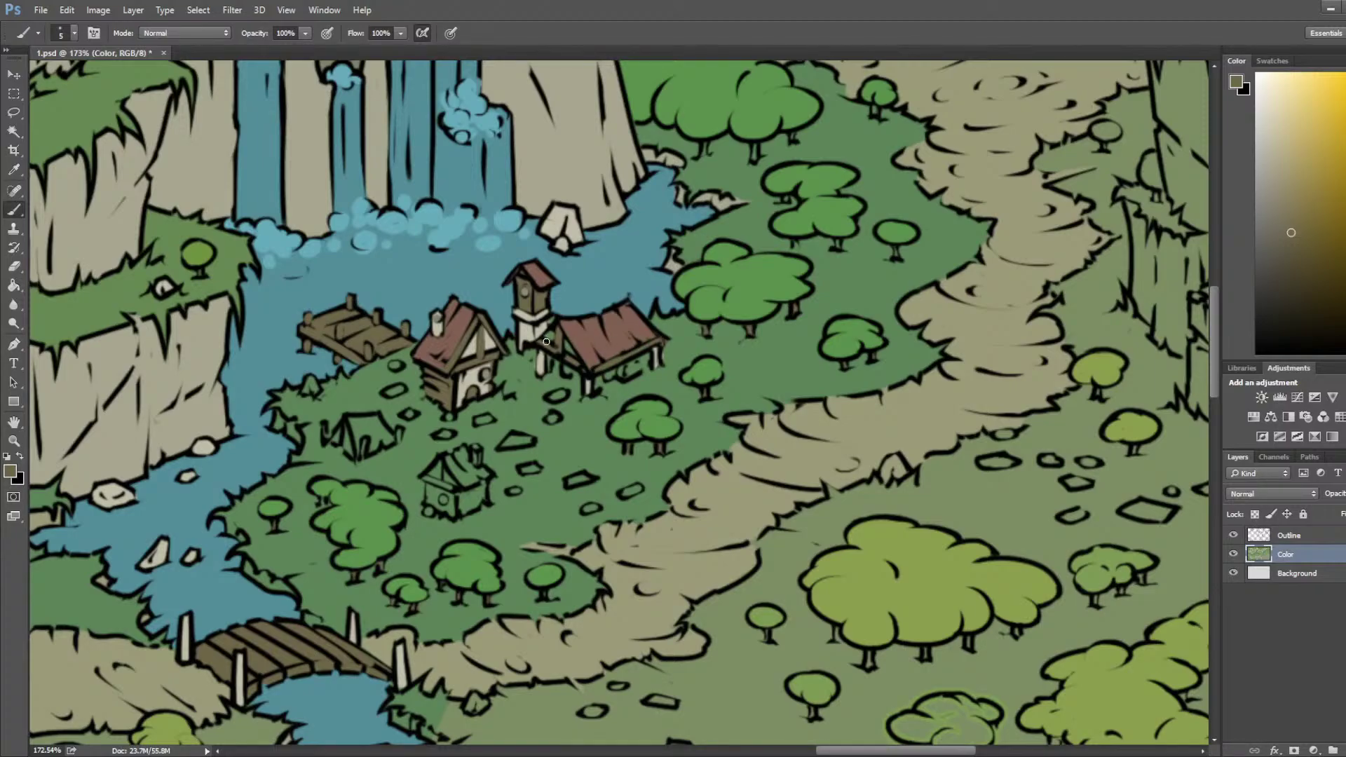
Step: Sample the tower's light wall colour and fill the gable of the adjoining red-roofed building, undoing a stray stroke
{"action": "key", "text": "i"}
{"action": "scroll", "coordinate": [534, 335], "scroll_direction": "up", "scroll_amount": 3}
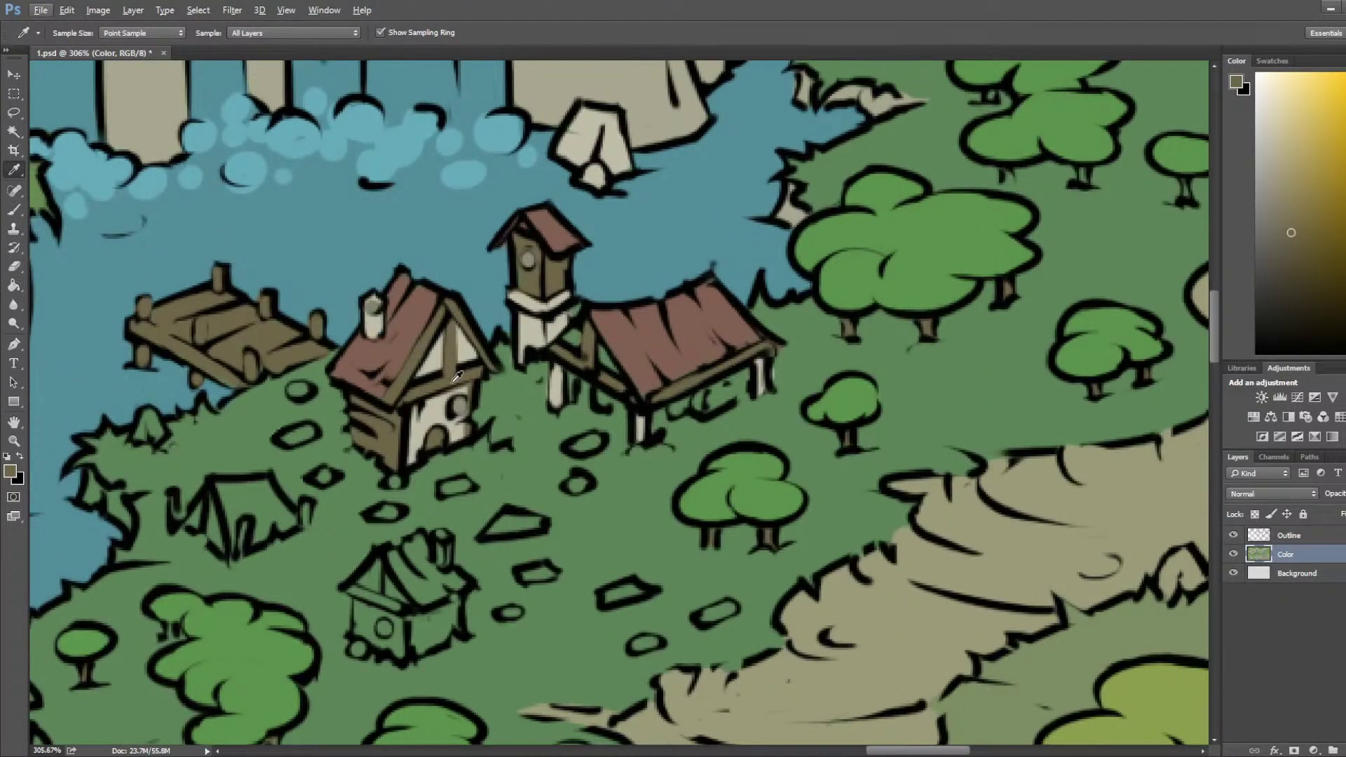
{"action": "left_click", "coordinate": [534, 335]}
{"action": "key", "text": "b"}
{"action": "left_click_drag", "start_coordinate": [568, 329], "coordinate": [629, 365]}
{"action": "key", "text": "ctrl+z"}
Step: Touch up the red-roofed building's gable with sampled roof red and light wall colour, and paint its post in sampled brown
{"action": "left_click", "coordinate": [629, 364], "text": "alt"}
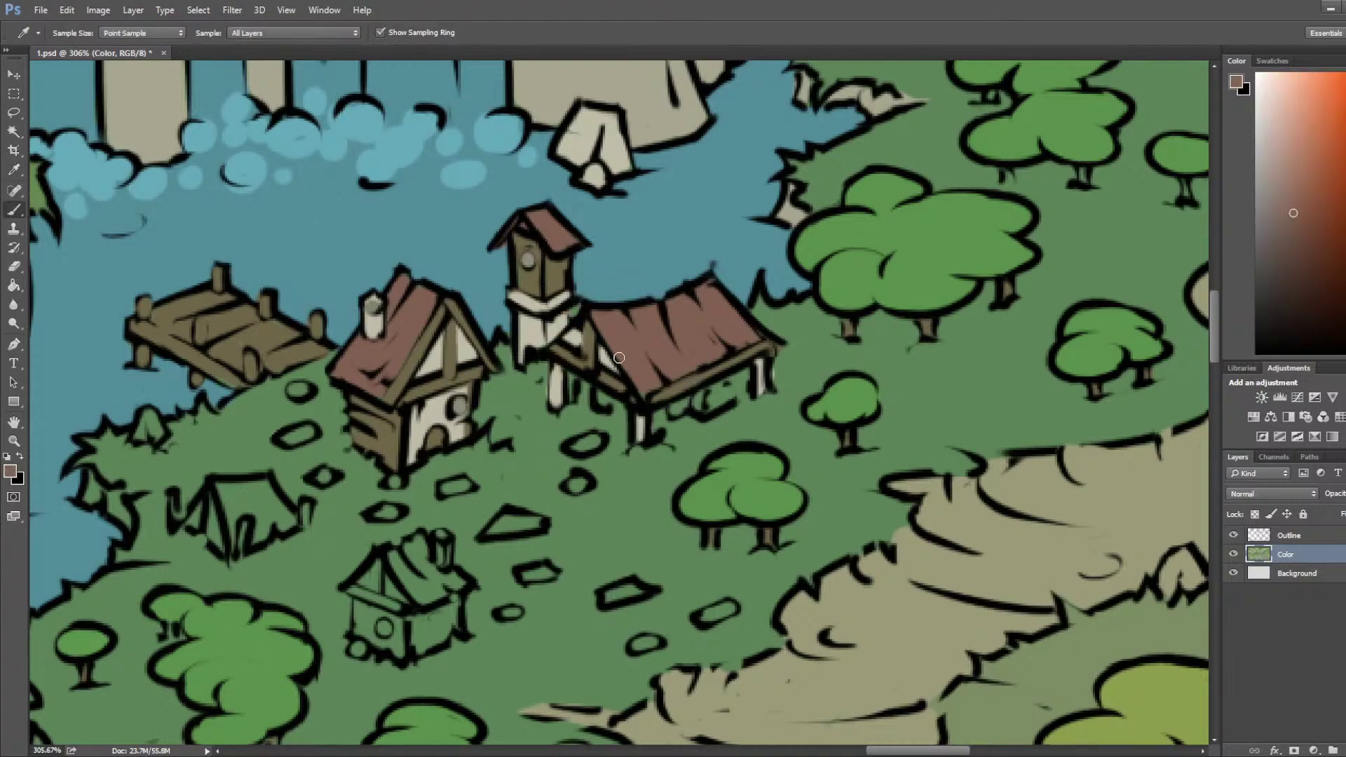
{"action": "left_click", "coordinate": [544, 338], "text": "alt"}
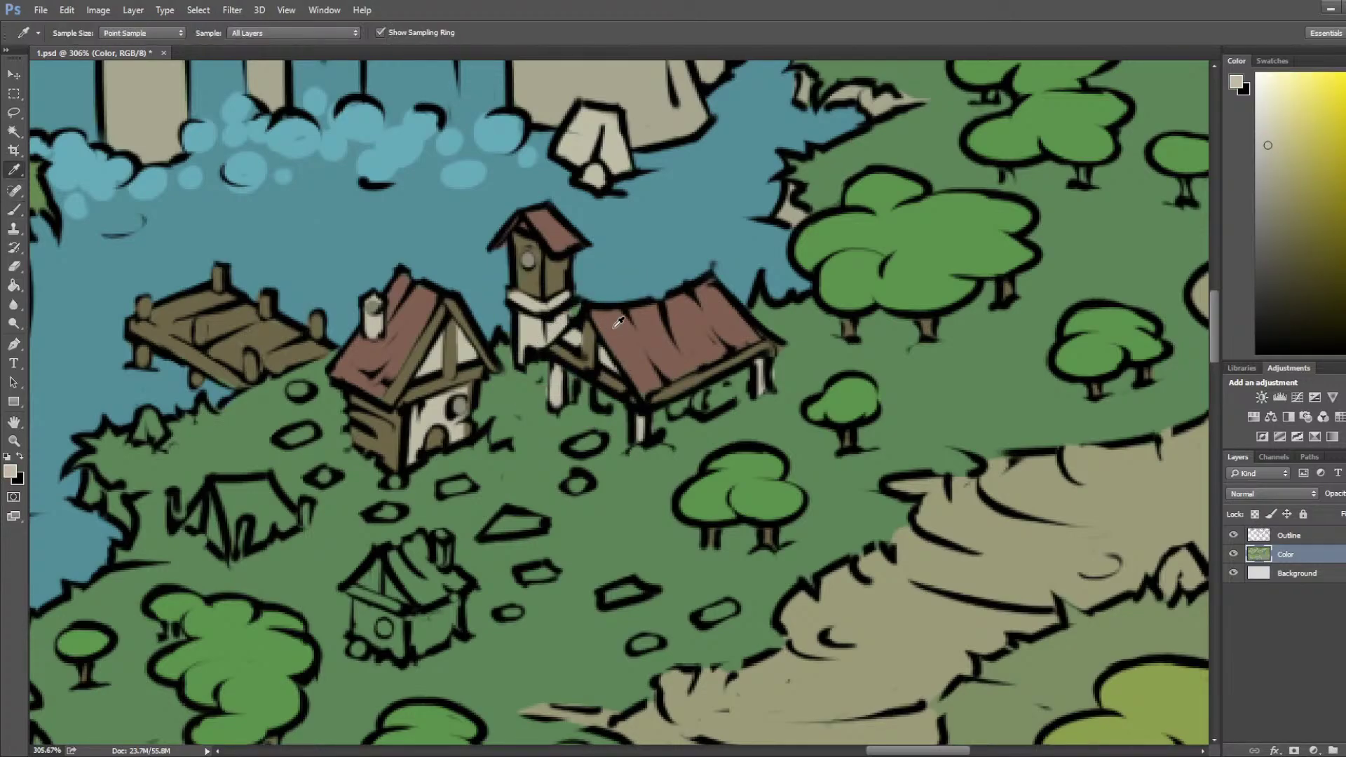
{"action": "left_click", "coordinate": [589, 345], "text": "alt"}
{"action": "left_click_drag", "start_coordinate": [561, 351], "coordinate": [555, 348]}
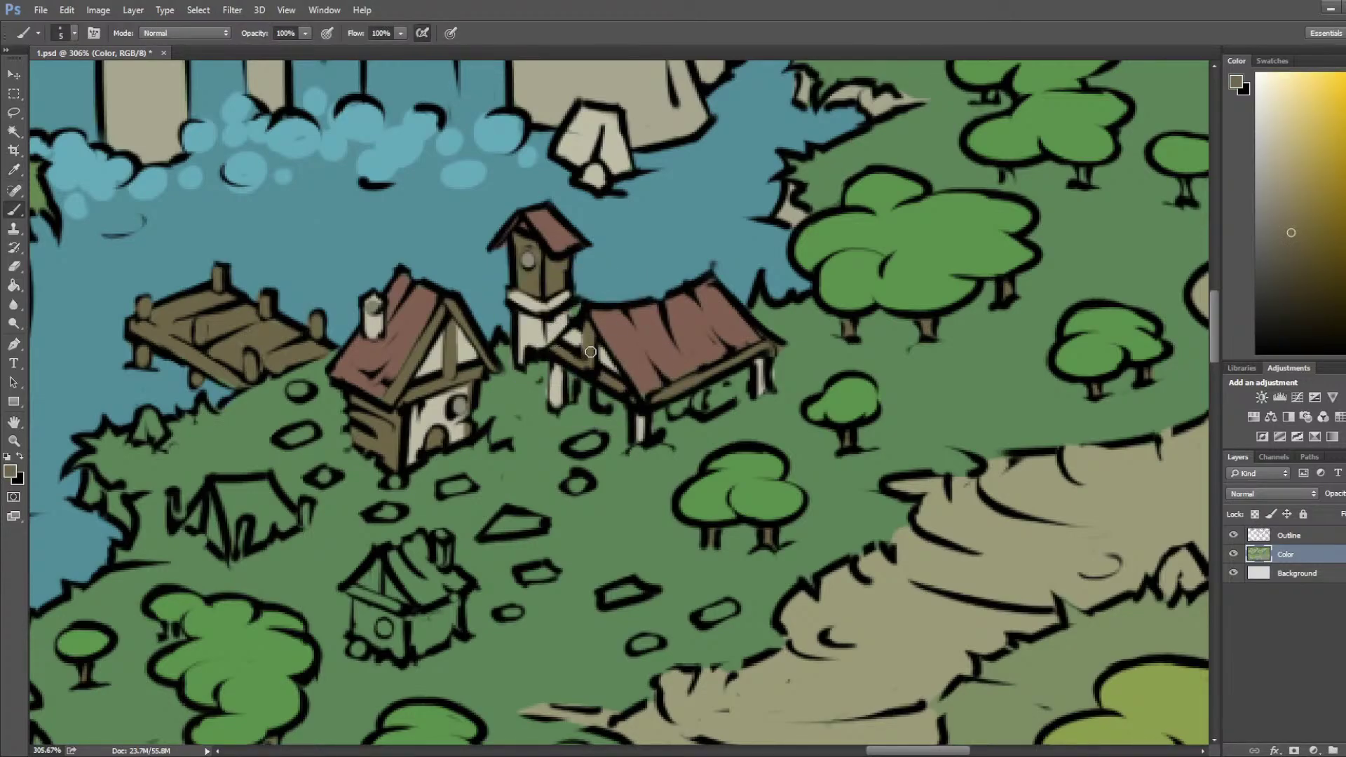
Step: Paint the shaded area beneath the red-roofed building's eaves in brown, choosing a darker, greyer shade
{"action": "scroll", "coordinate": [630, 328], "scroll_direction": "down", "scroll_amount": 2}
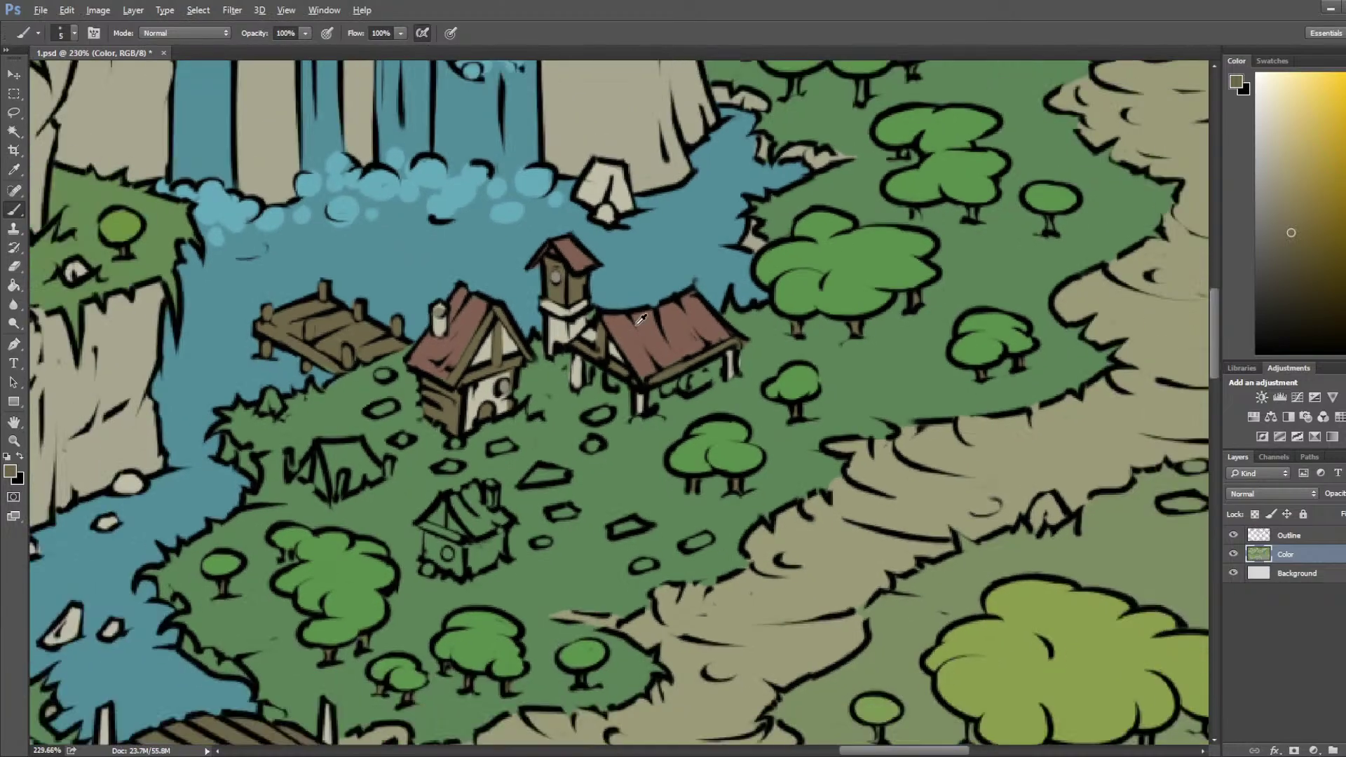
{"action": "left_click", "coordinate": [660, 356], "text": "alt"}
{"action": "mouse_move", "coordinate": [692, 396]}
{"action": "left_mouse_down"}
{"action": "mouse_move", "coordinate": [673, 387]}
{"action": "mouse_move", "coordinate": [707, 375]}
{"action": "mouse_move", "coordinate": [655, 393]}
{"action": "mouse_move", "coordinate": [619, 382]}
{"action": "left_mouse_up"}
{"action": "left_click", "coordinate": [1281, 257]}
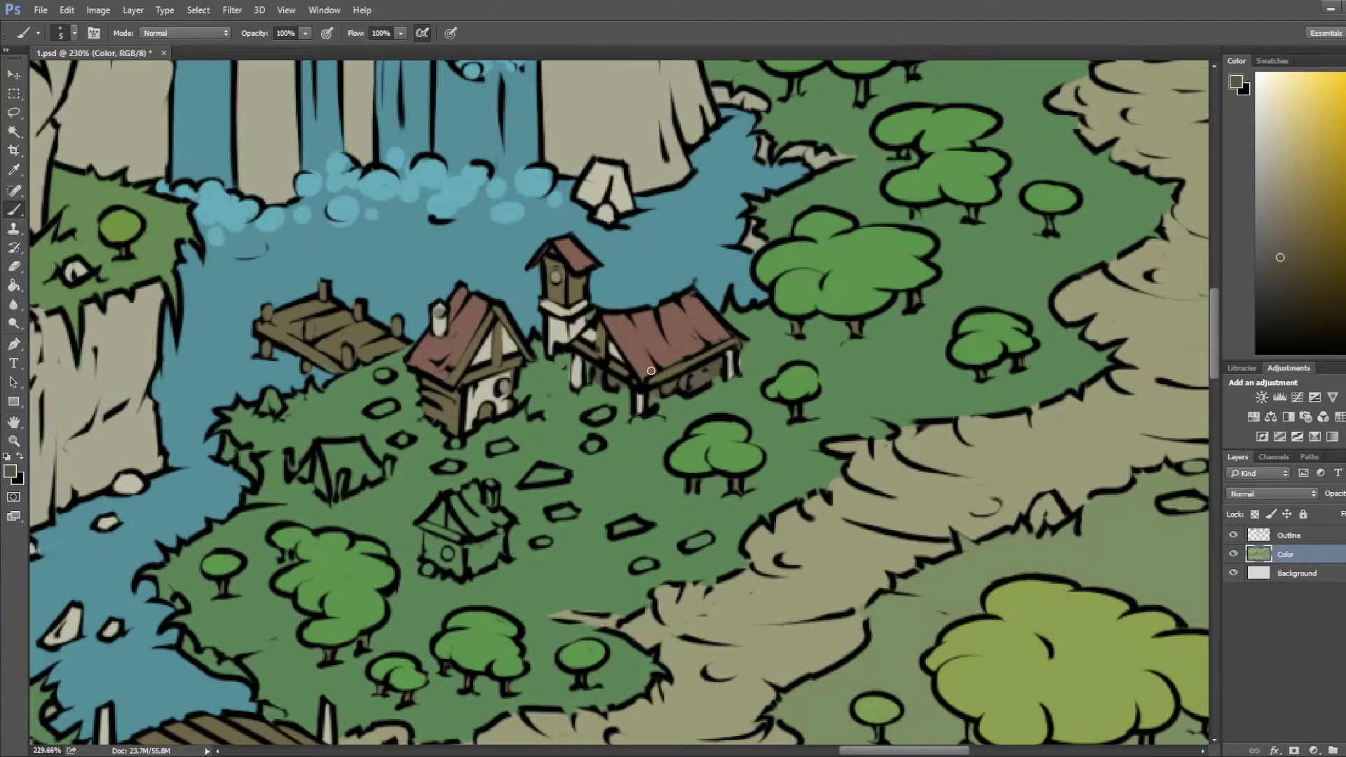
Step: Save the map file
{"action": "scroll", "coordinate": [652, 365], "scroll_direction": "down", "scroll_amount": 5}
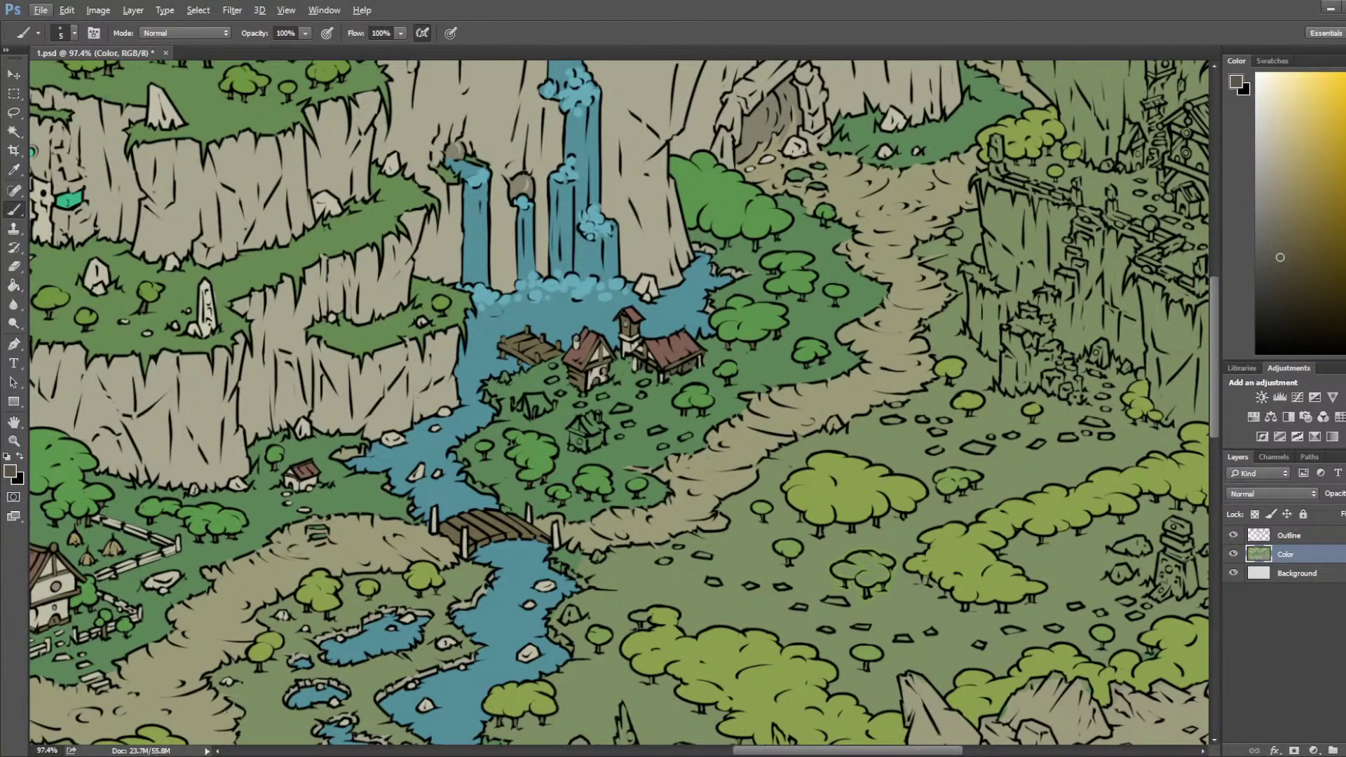
{"action": "key", "text": "alt"}
{"action": "scroll", "coordinate": [371, 604], "scroll_direction": "down", "scroll_amount": 4}
{"action": "key", "text": "ctrl+s"}
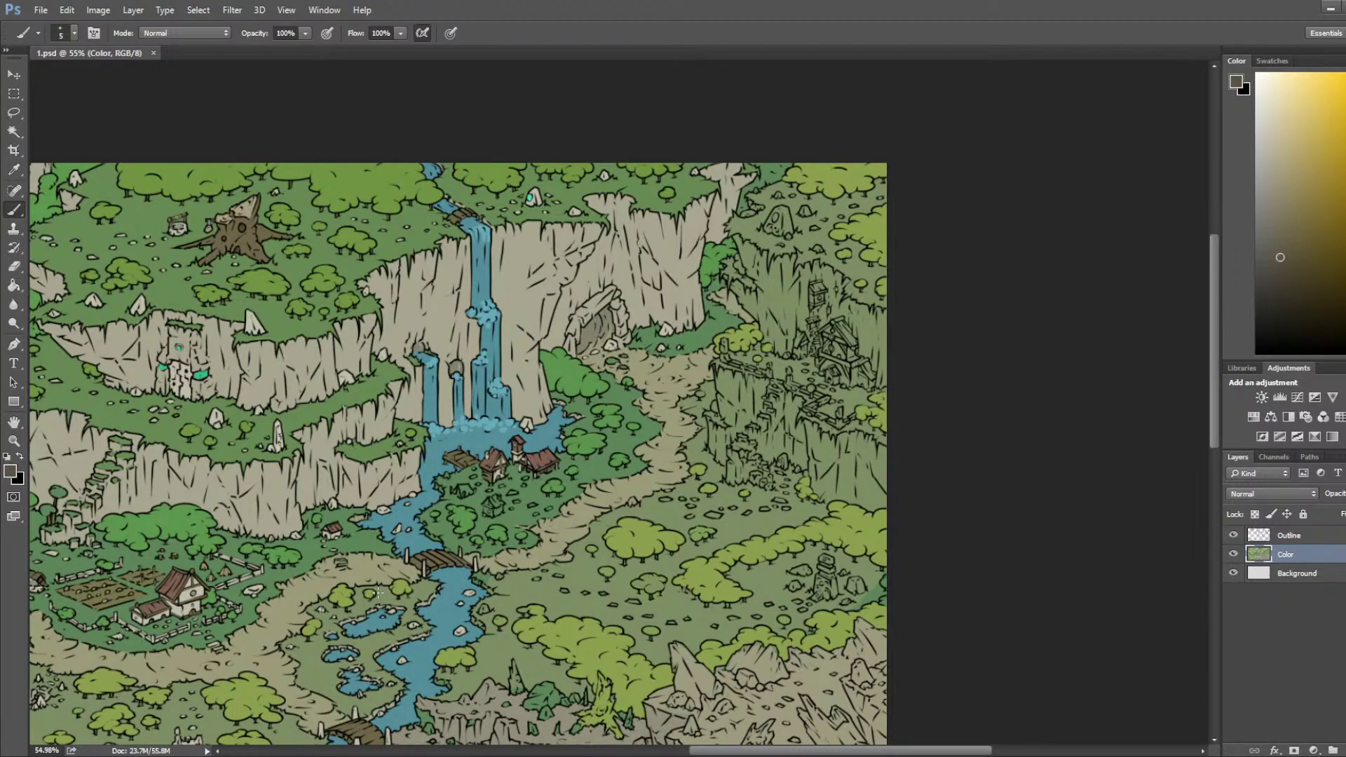
Step: Sample the roof red, touch up the roof peak of the building beside the tower, and save the file
{"action": "scroll", "coordinate": [333, 331], "scroll_direction": "up", "scroll_amount": 4}
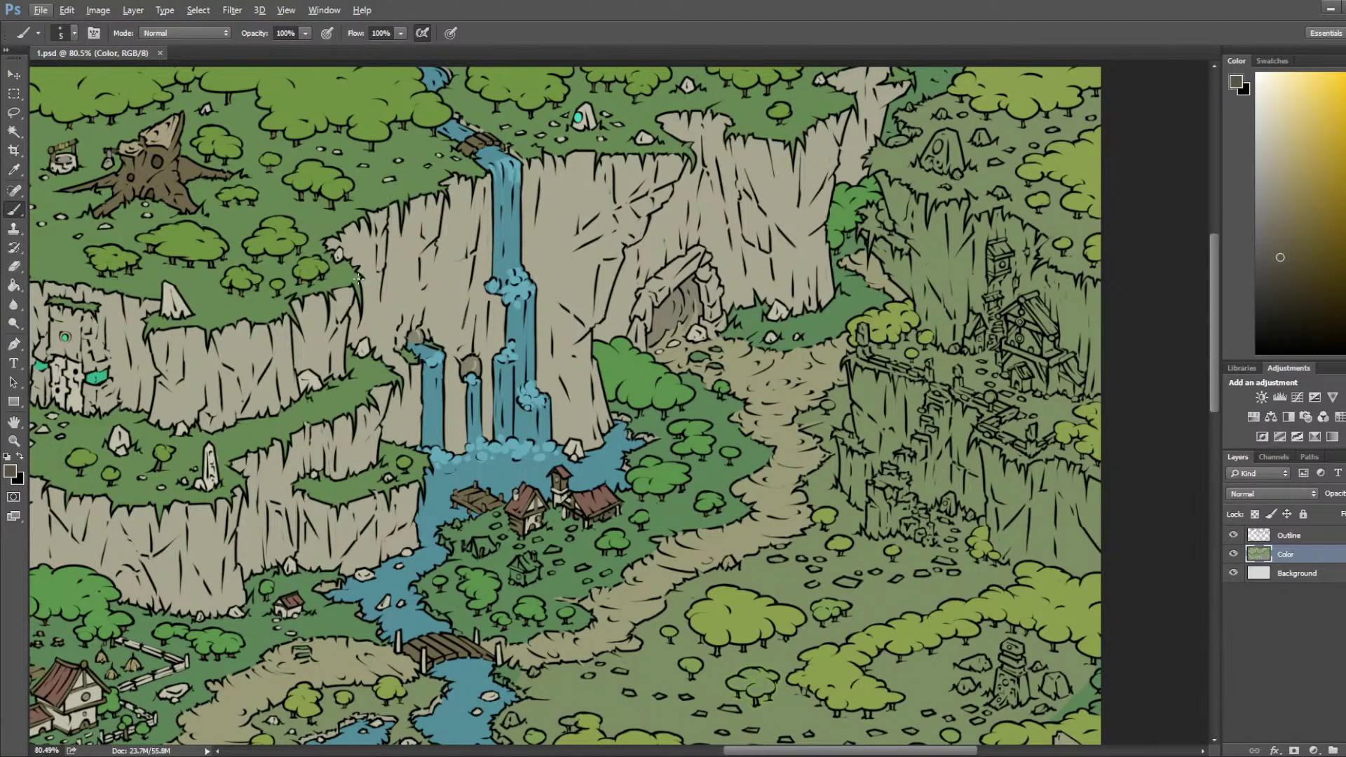
{"action": "scroll", "coordinate": [604, 555], "scroll_direction": "up", "scroll_amount": 5}
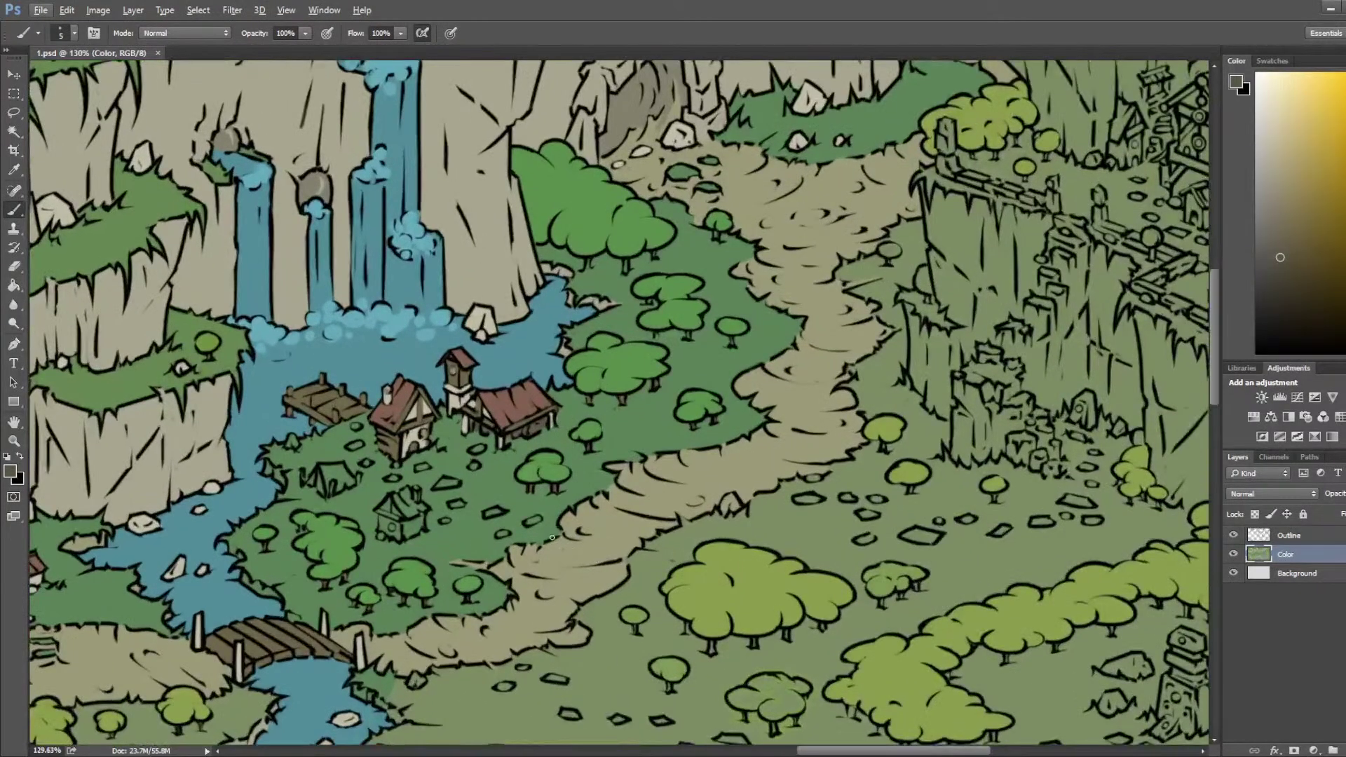
{"action": "left_click", "coordinate": [533, 401], "text": "alt"}
{"action": "scroll", "coordinate": [540, 407], "scroll_direction": "up", "scroll_amount": 4}
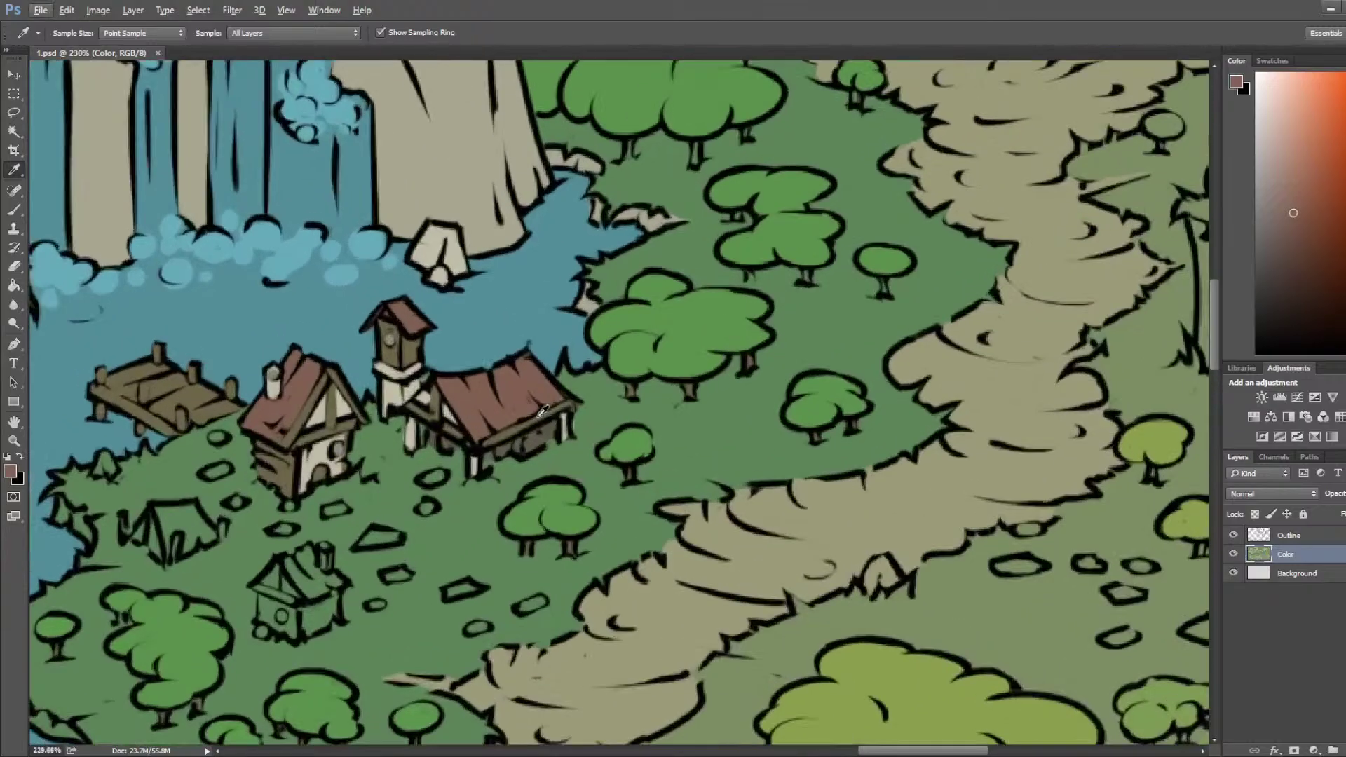
{"action": "left_click_drag", "start_coordinate": [527, 357], "coordinate": [528, 368]}
{"action": "scroll", "coordinate": [528, 368], "scroll_direction": "down", "scroll_amount": 8}
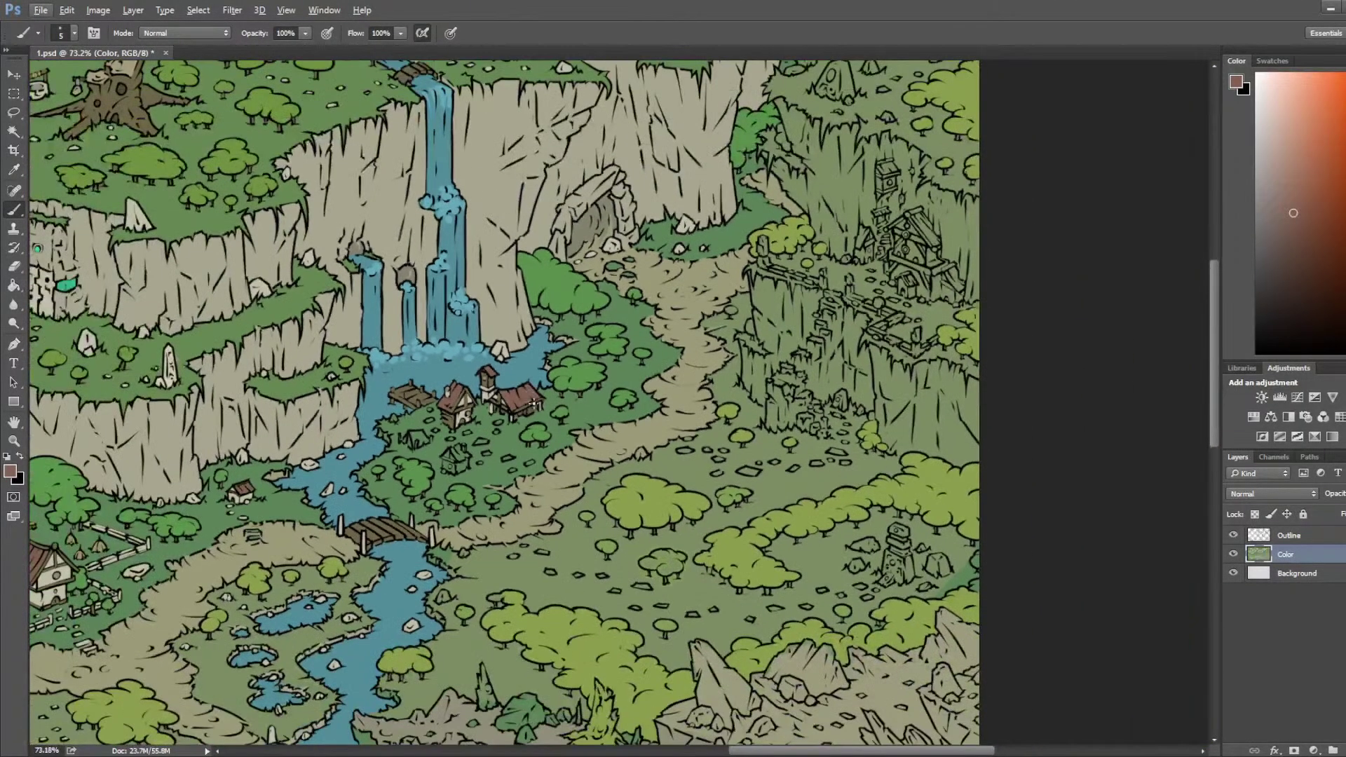
{"action": "scroll", "coordinate": [536, 398], "scroll_direction": "down", "scroll_amount": 3}
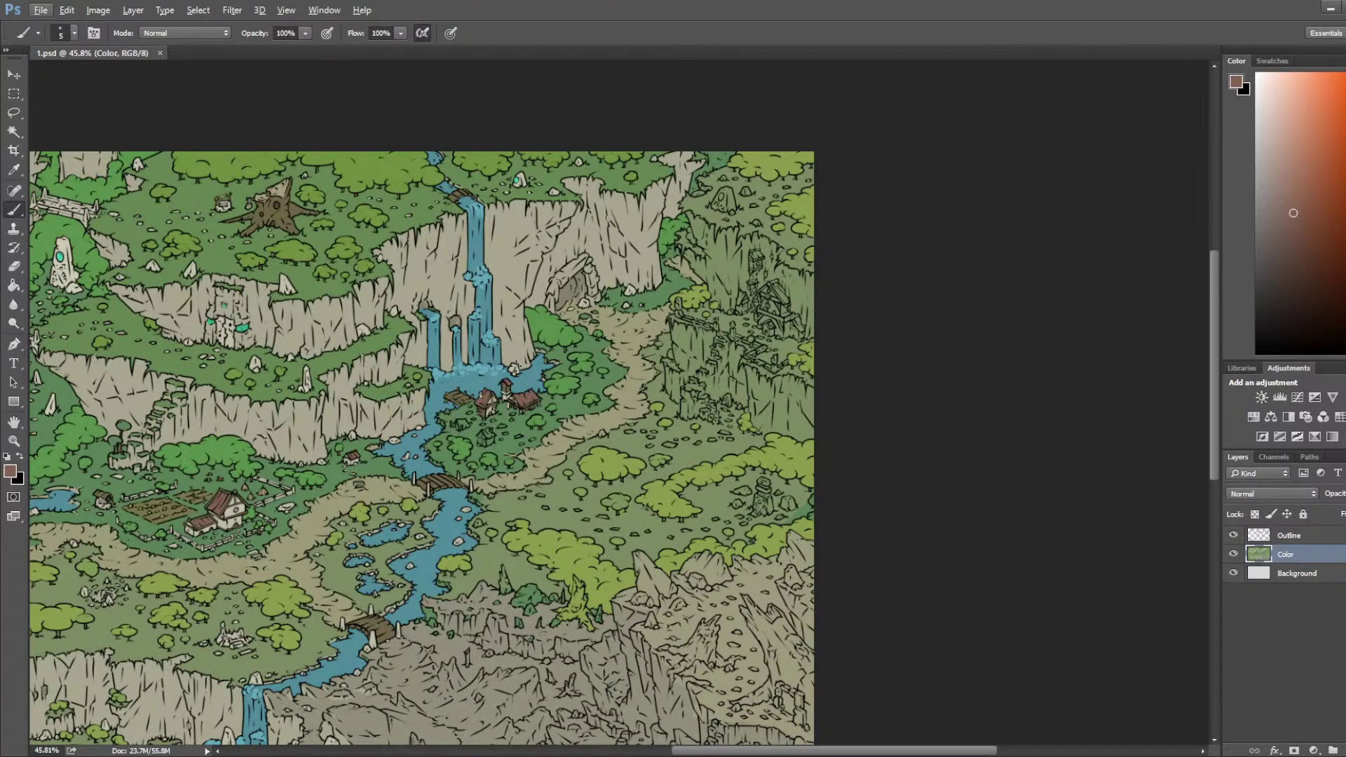
{"action": "scroll", "coordinate": [579, 346], "scroll_direction": "left", "scroll_amount": 5}
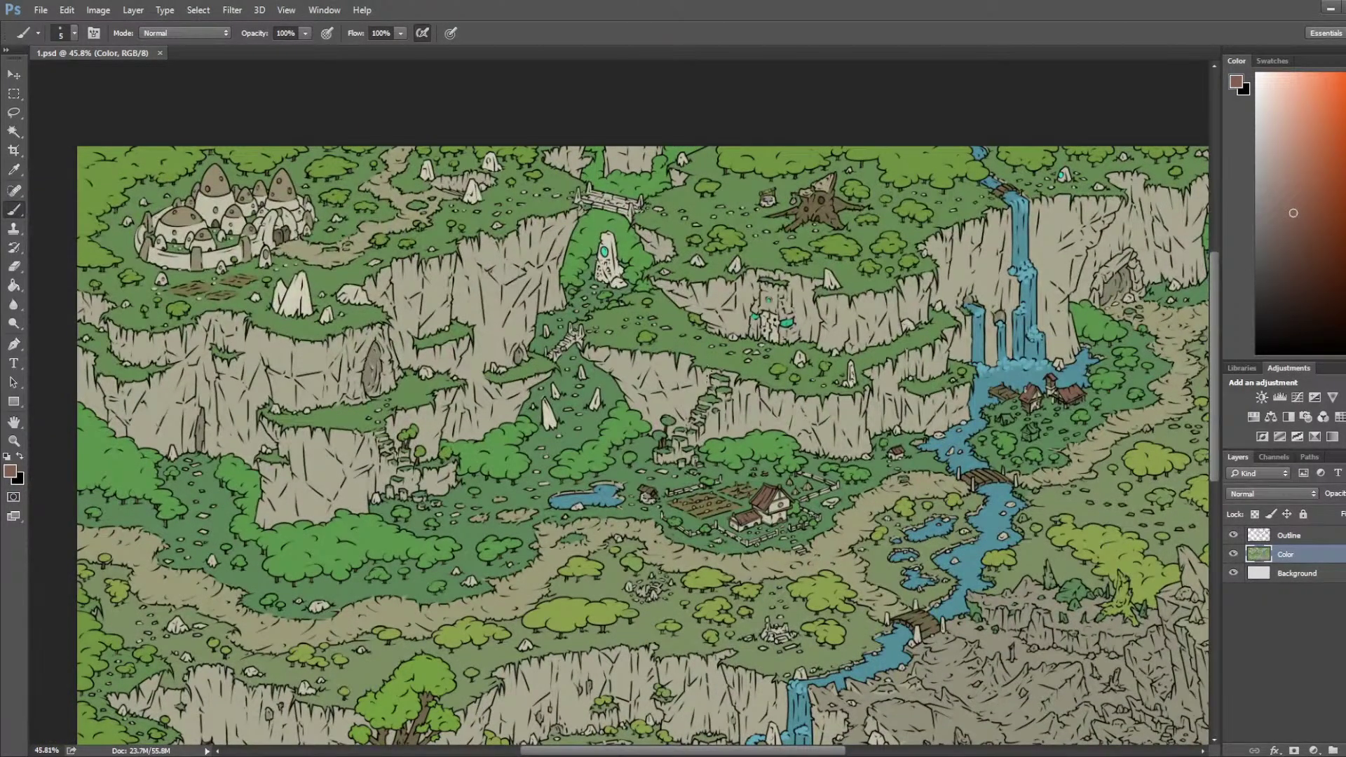
Step: Review the colouring of the whole map, including the farm, the cliffs and the river
{"action": "scroll", "coordinate": [715, 359], "scroll_direction": "down", "scroll_amount": 1}
{"action": "scroll", "coordinate": [772, 453], "scroll_direction": "up", "scroll_amount": 8}
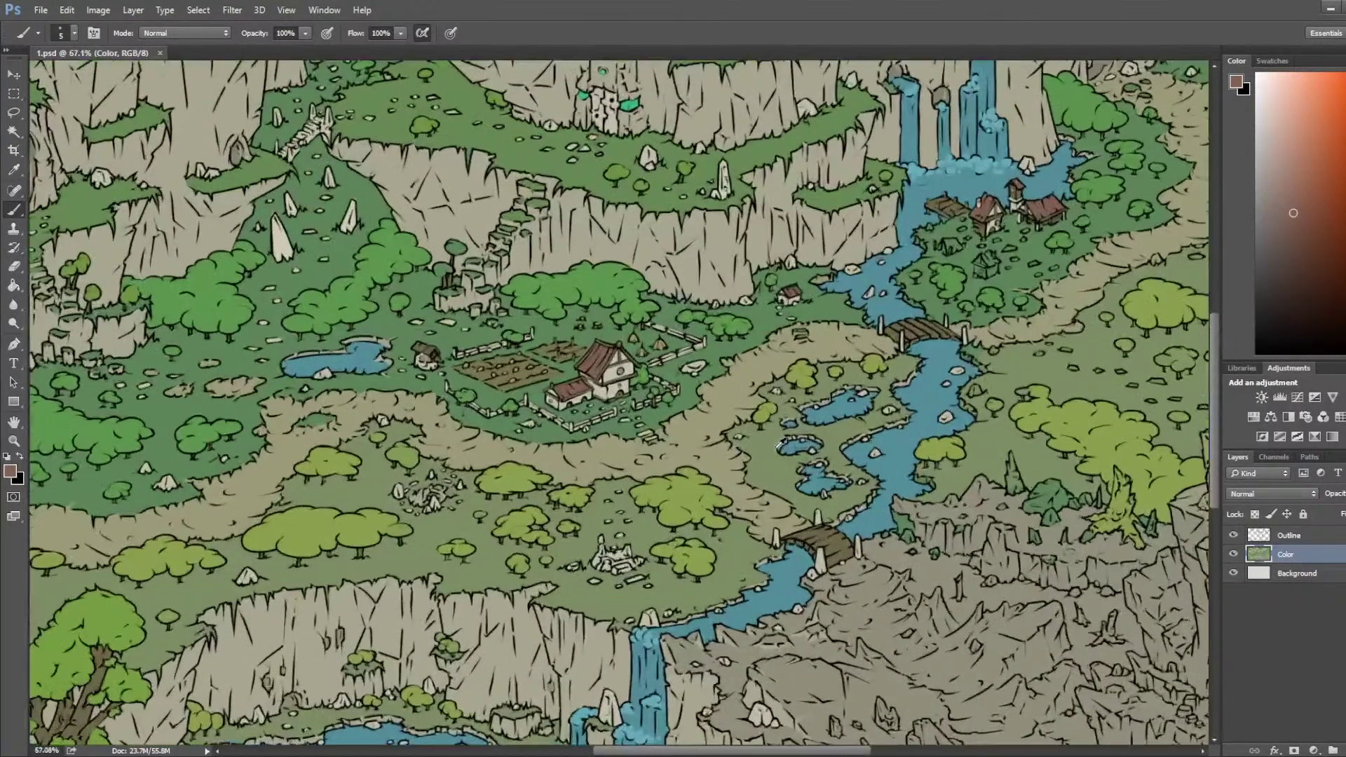
{"action": "scroll", "coordinate": [737, 446], "scroll_direction": "down", "scroll_amount": 8}
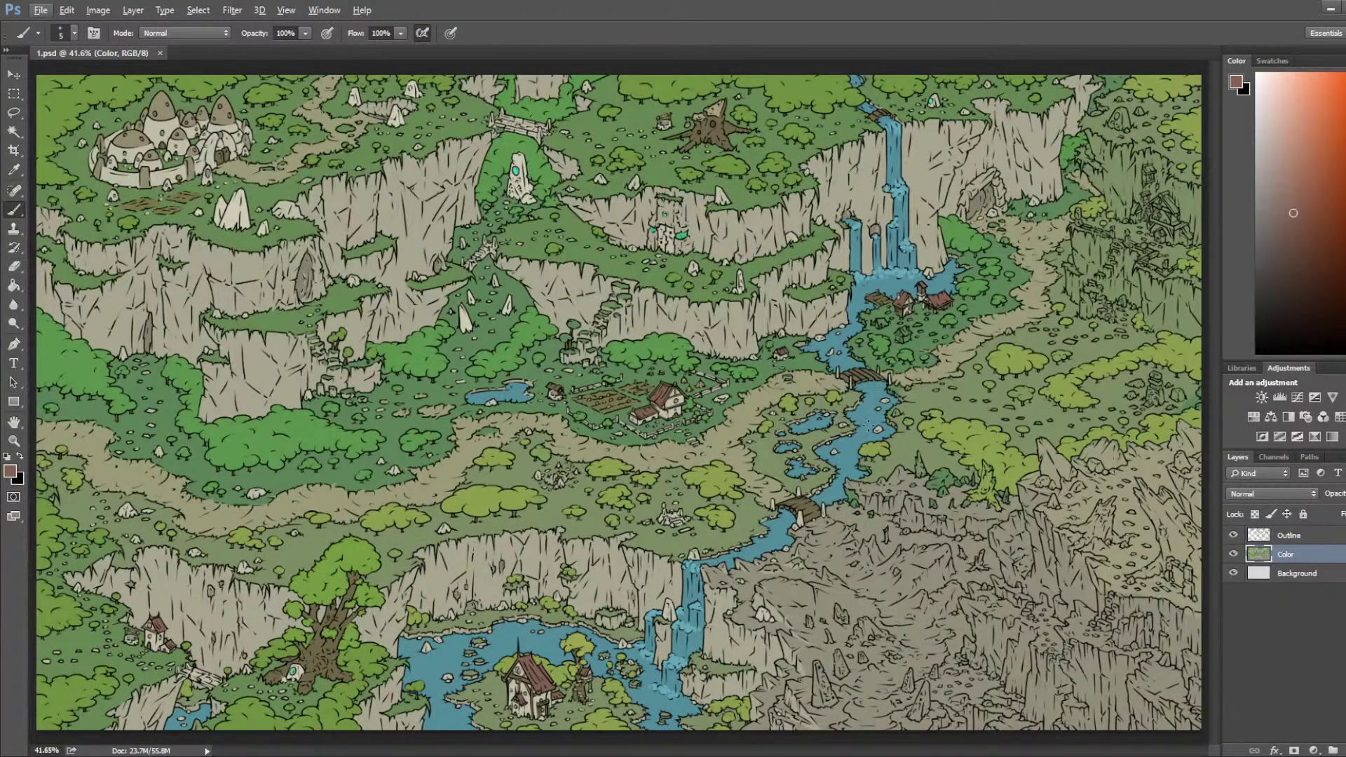
{"action": "scroll", "coordinate": [686, 398], "scroll_direction": "up", "scroll_amount": 3}
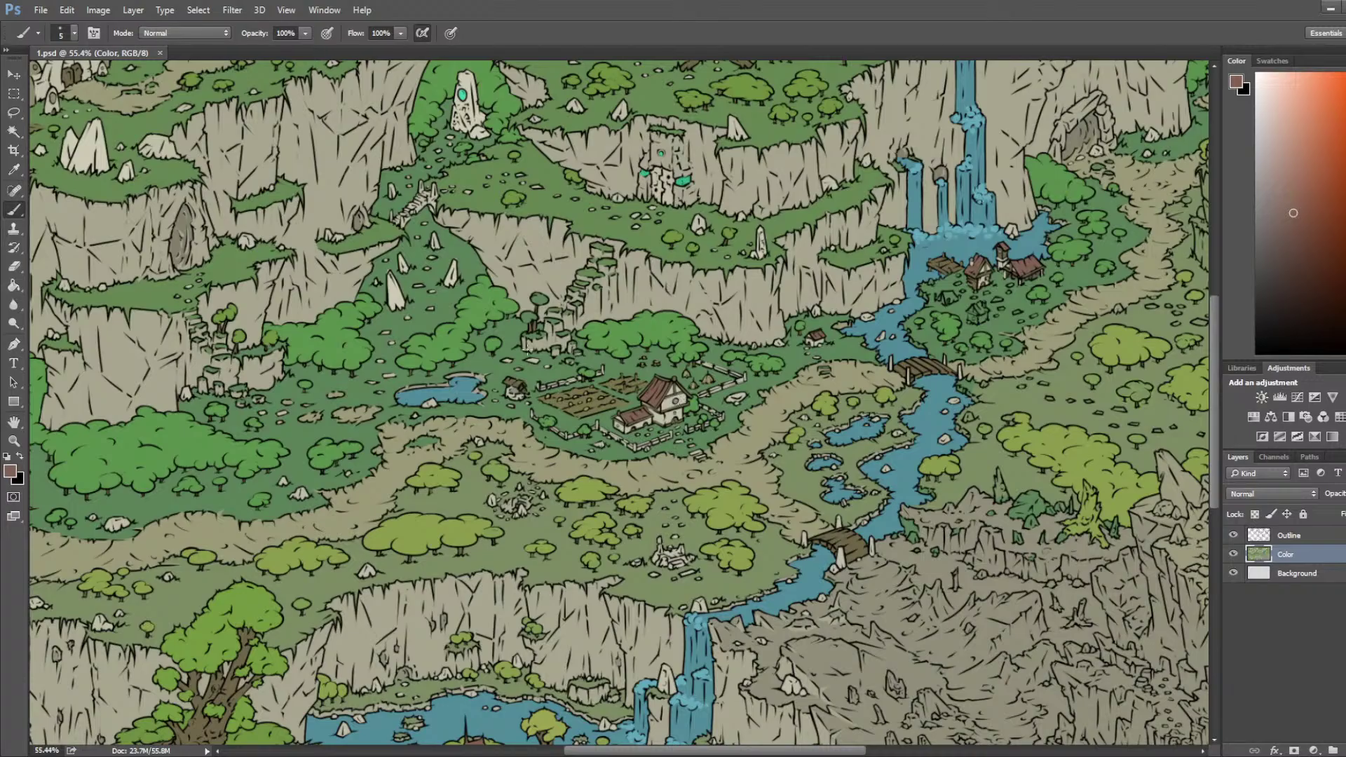
{"action": "left_click", "coordinate": [14, 74]}
{"action": "scroll", "coordinate": [343, 296], "scroll_direction": "down", "scroll_amount": 3}
{"action": "scroll", "coordinate": [343, 296], "scroll_direction": "up", "scroll_amount": 3}
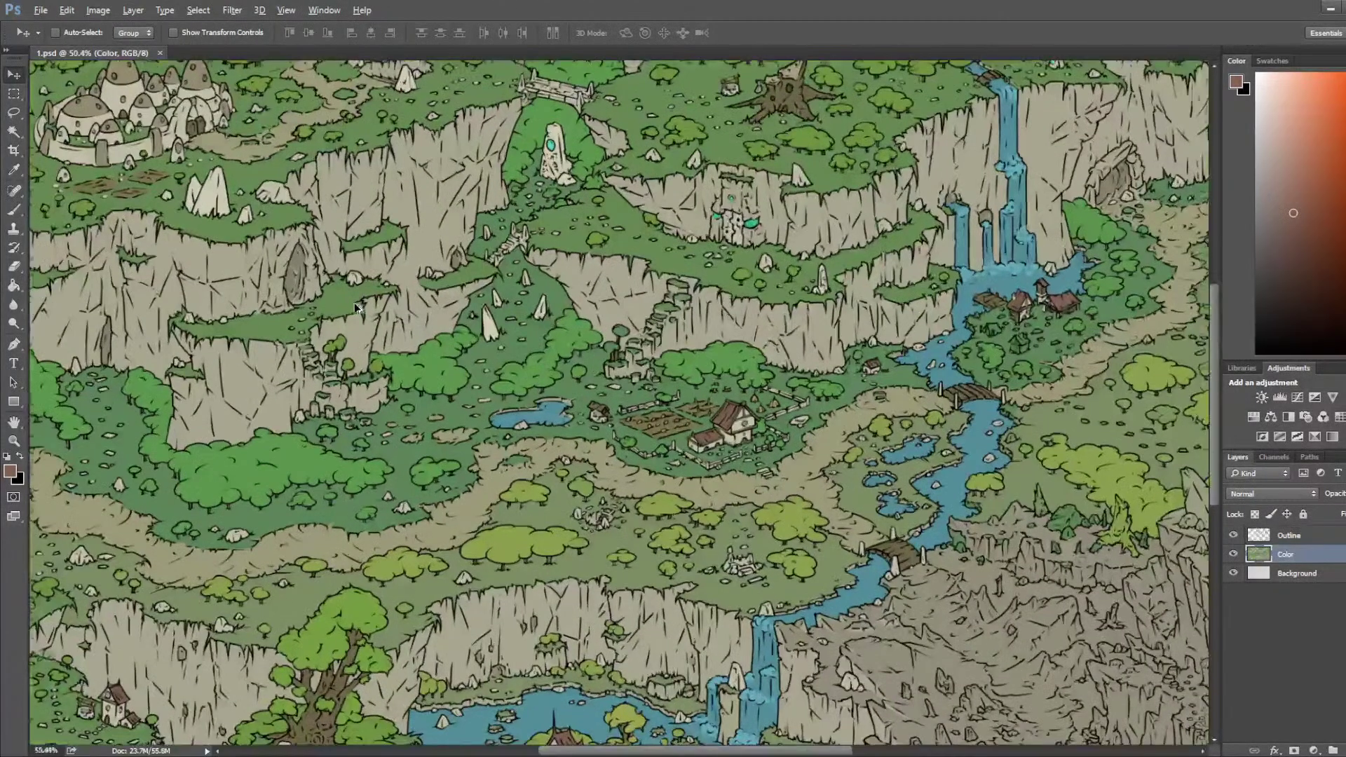
{"action": "left_click_drag", "start_coordinate": [473, 294], "coordinate": [336, 291]}
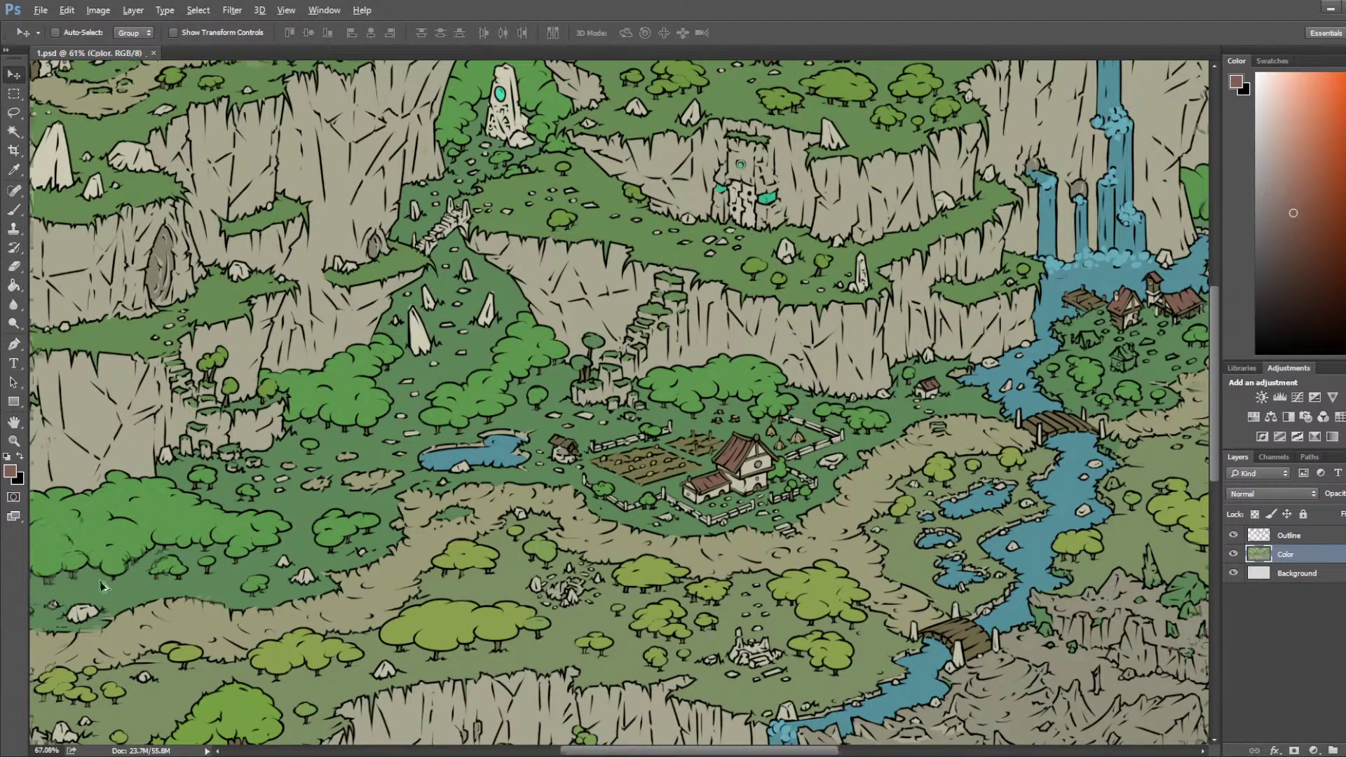
{"action": "scroll", "coordinate": [130, 547], "scroll_direction": "down", "scroll_amount": 4}
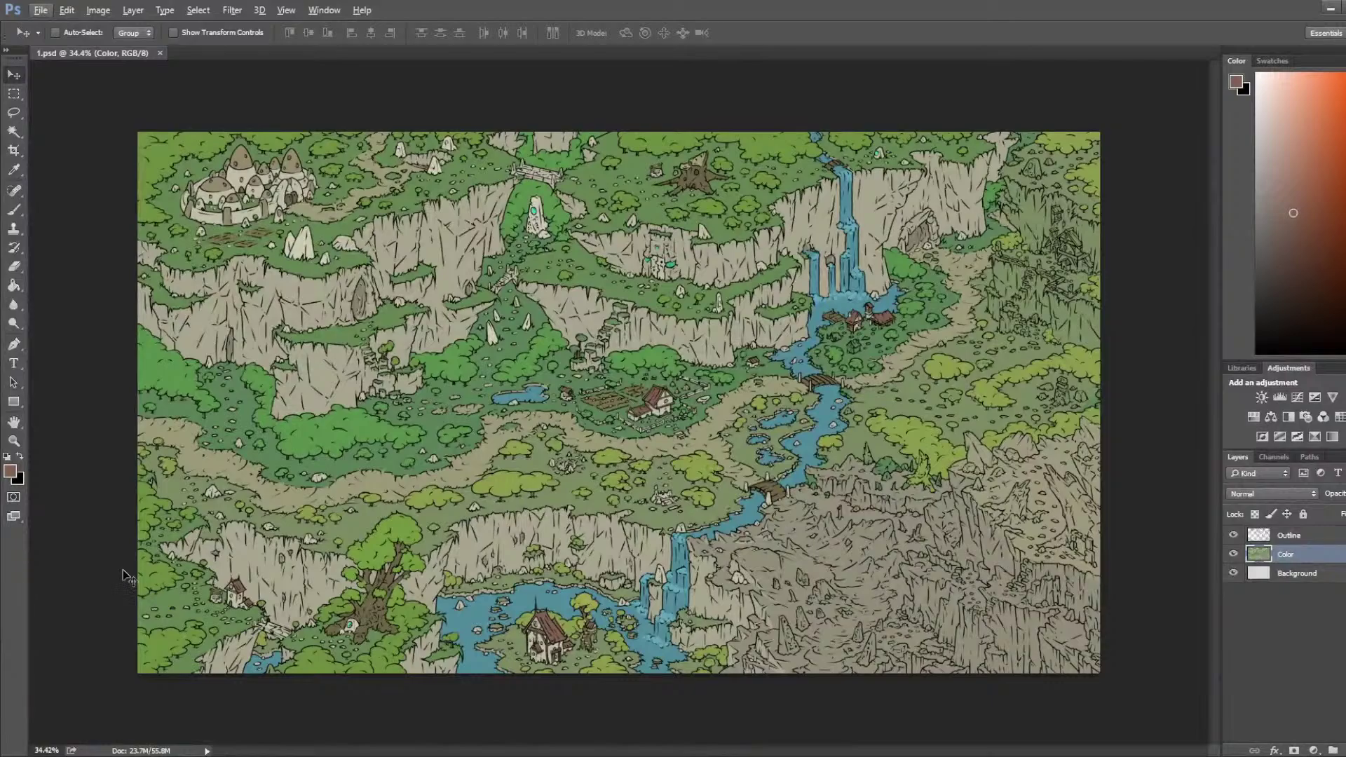
{"action": "scroll", "coordinate": [370, 516], "scroll_direction": "up", "scroll_amount": 2}
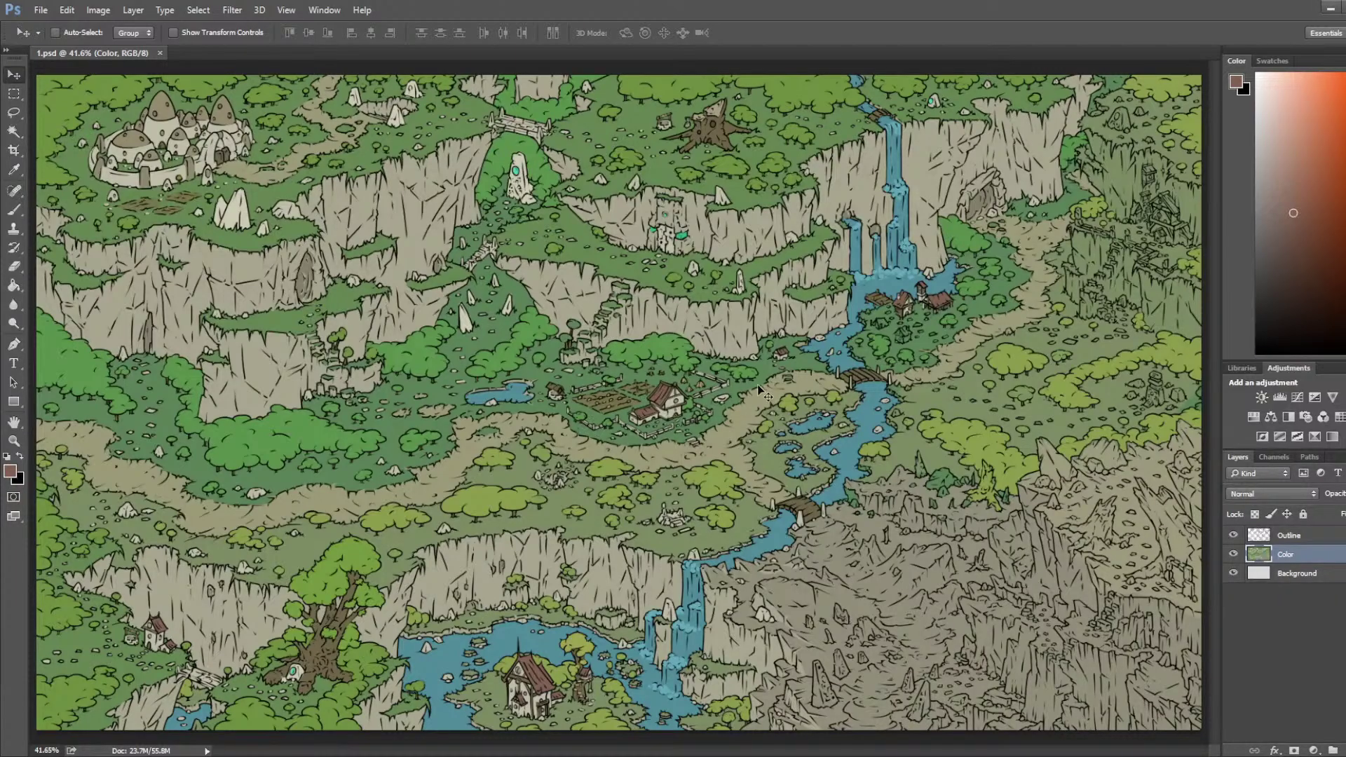
Step: Sample the rock grey and paint over the green bush on the cliff edge beside the lower river bridge
{"action": "scroll", "coordinate": [813, 524], "scroll_direction": "up", "scroll_amount": 5}
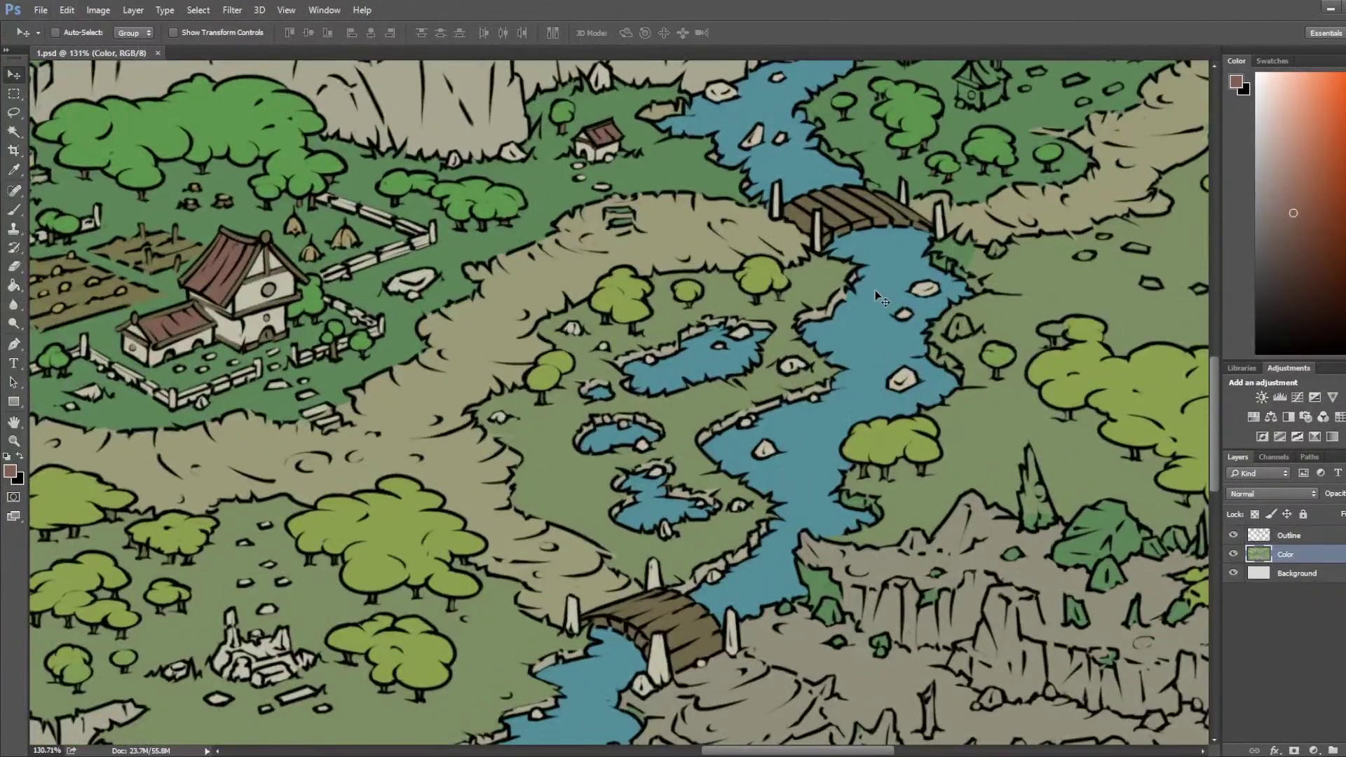
{"action": "key", "text": "i"}
{"action": "left_click", "coordinate": [571, 490]}
{"action": "key", "text": "b"}
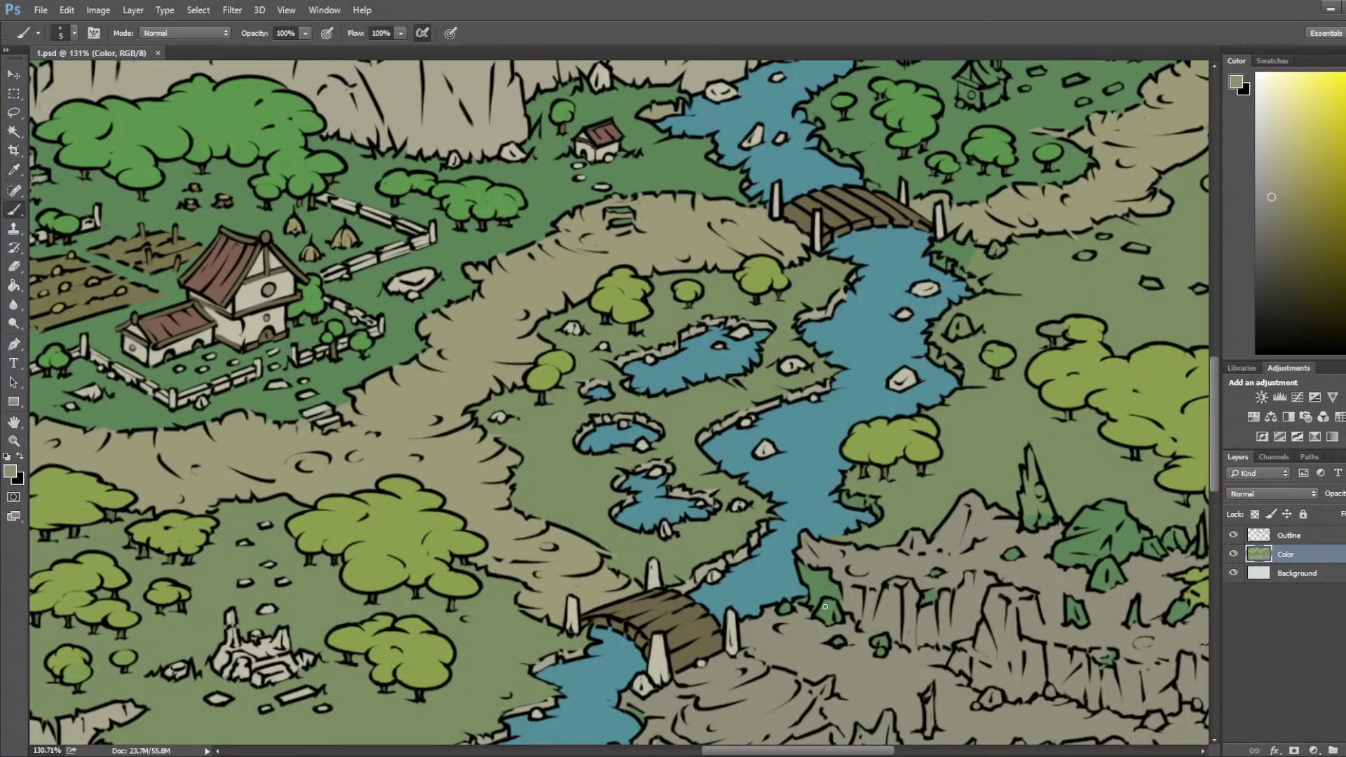
{"action": "key", "text": "bracketright"}
{"action": "key", "text": "bracketright"}
{"action": "key", "text": "bracketright"}
{"action": "key", "text": "bracketright"}
{"action": "left_click", "coordinate": [799, 562], "text": "alt"}
{"action": "mouse_move", "coordinate": [806, 569]}
{"action": "left_mouse_down"}
{"action": "mouse_move", "coordinate": [822, 591]}
{"action": "mouse_move", "coordinate": [830, 580]}
{"action": "mouse_move", "coordinate": [830, 622]}
{"action": "mouse_move", "coordinate": [806, 604]}
{"action": "left_mouse_up"}
Step: Paint over the remaining green spots on the rocky cliff face in rock grey with a size 25 brush
{"action": "key", "text": "bracketright"}
{"action": "key", "text": "bracketright"}
{"action": "key", "text": "bracketright"}
{"action": "key", "text": "bracketright"}
{"action": "key", "text": "bracketright"}
{"action": "key", "text": "bracketright"}
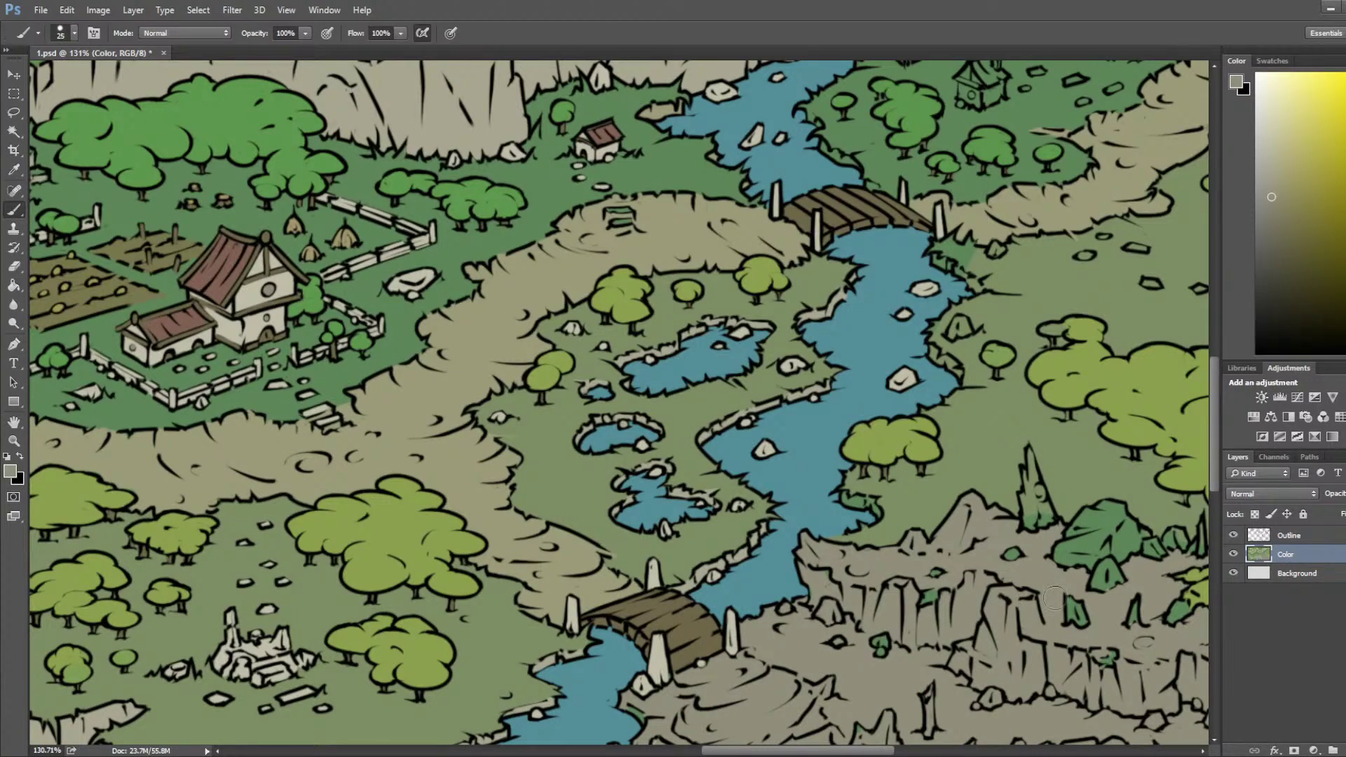
{"action": "mouse_move", "coordinate": [1112, 651]}
{"action": "left_mouse_down"}
{"action": "mouse_move", "coordinate": [1132, 609]}
{"action": "mouse_move", "coordinate": [978, 547]}
{"action": "mouse_move", "coordinate": [879, 643]}
{"action": "left_mouse_up"}
Step: Paint the small ledge on the riverbank above the grey cliffs in earthy tan with a size 7 brush
{"action": "key", "text": "bracketleft"}
{"action": "key", "text": "bracketleft"}
{"action": "key", "text": "bracketleft"}
{"action": "key", "text": "bracketleft"}
{"action": "key", "text": "bracketleft"}
{"action": "key", "text": "bracketleft"}
{"action": "scroll", "coordinate": [883, 524], "scroll_direction": "up", "scroll_amount": 4}
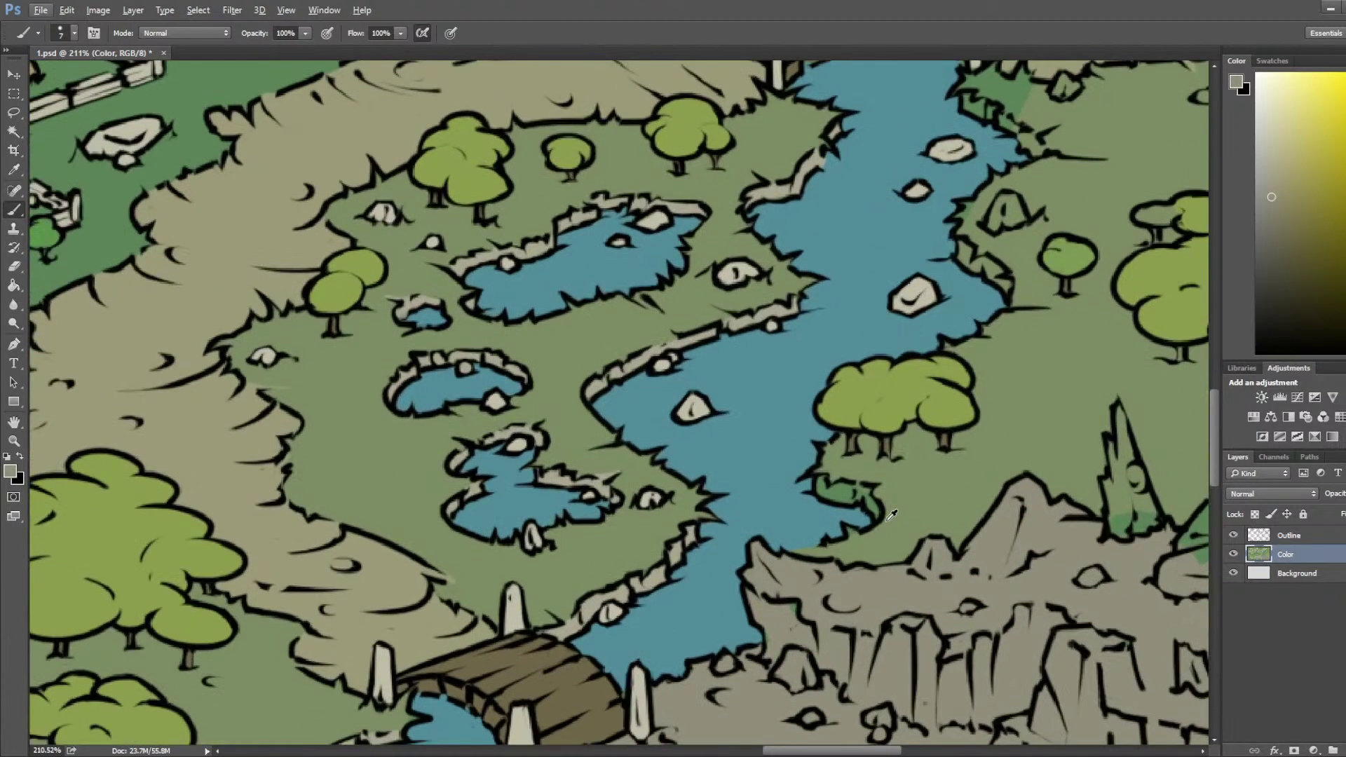
{"action": "left_click", "coordinate": [804, 581], "text": "alt"}
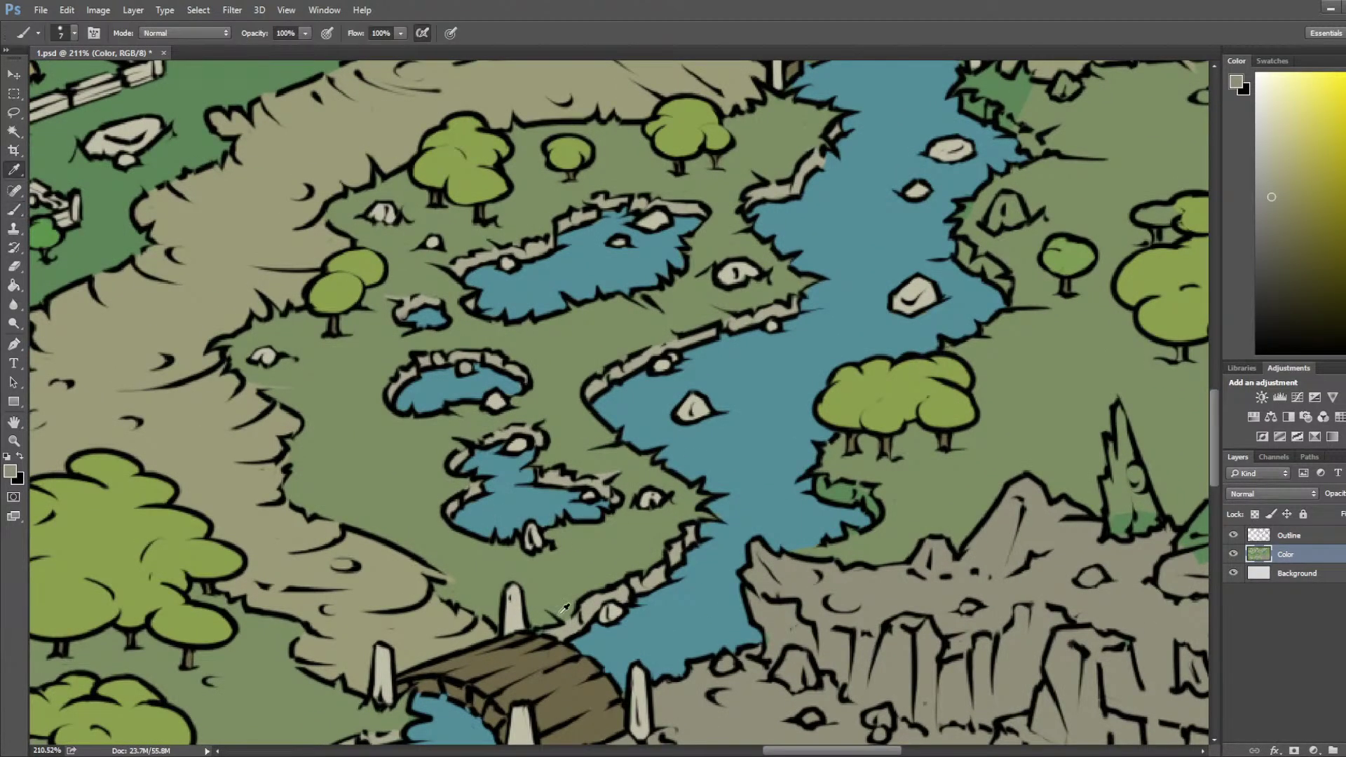
{"action": "mouse_move", "coordinate": [822, 491]}
{"action": "left_mouse_down"}
{"action": "mouse_move", "coordinate": [853, 490]}
{"action": "mouse_move", "coordinate": [878, 517]}
{"action": "left_mouse_up"}
Step: Paint the ledges along the river's east bank, up to the upper bridge, in the same earthy tan
{"action": "left_click_drag", "start_coordinate": [929, 419], "coordinate": [782, 623]}
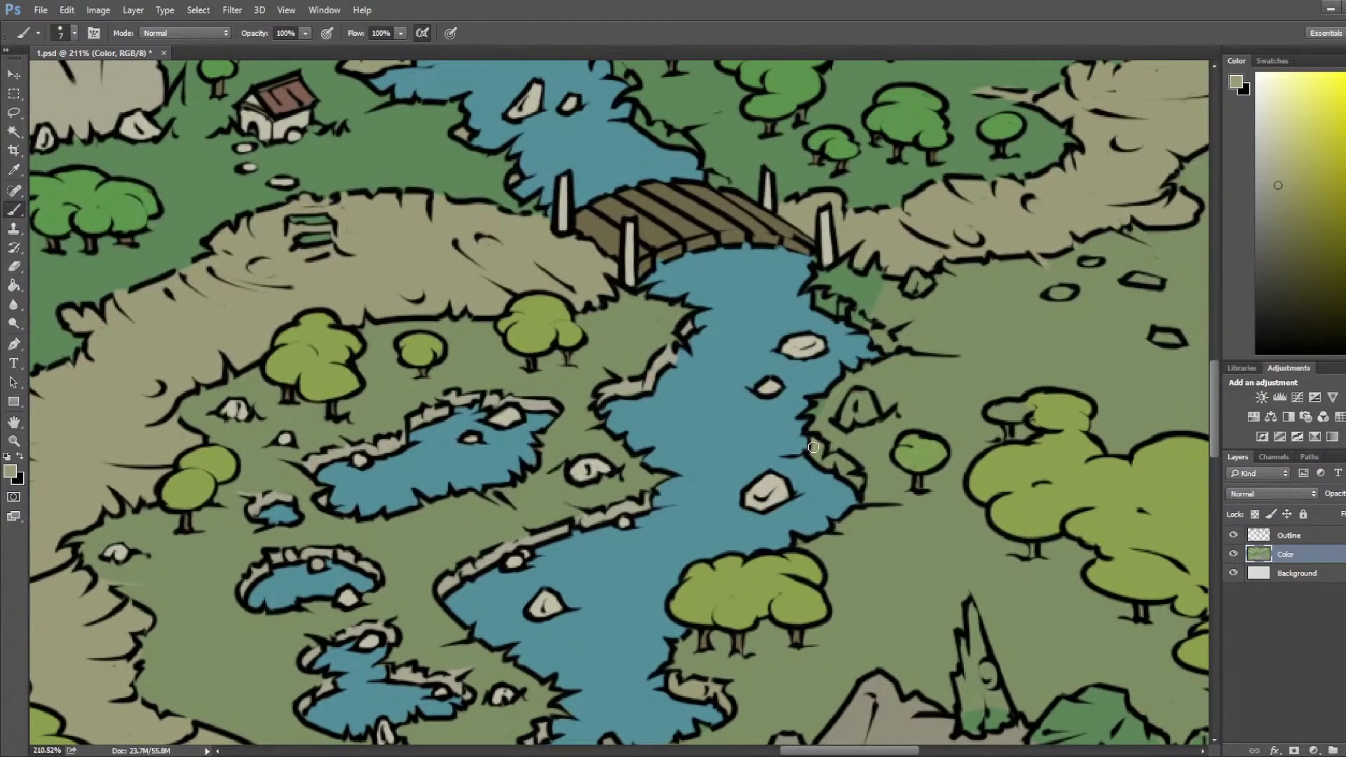
{"action": "left_click_drag", "start_coordinate": [818, 453], "coordinate": [859, 488]}
{"action": "left_click_drag", "start_coordinate": [856, 316], "coordinate": [891, 348]}
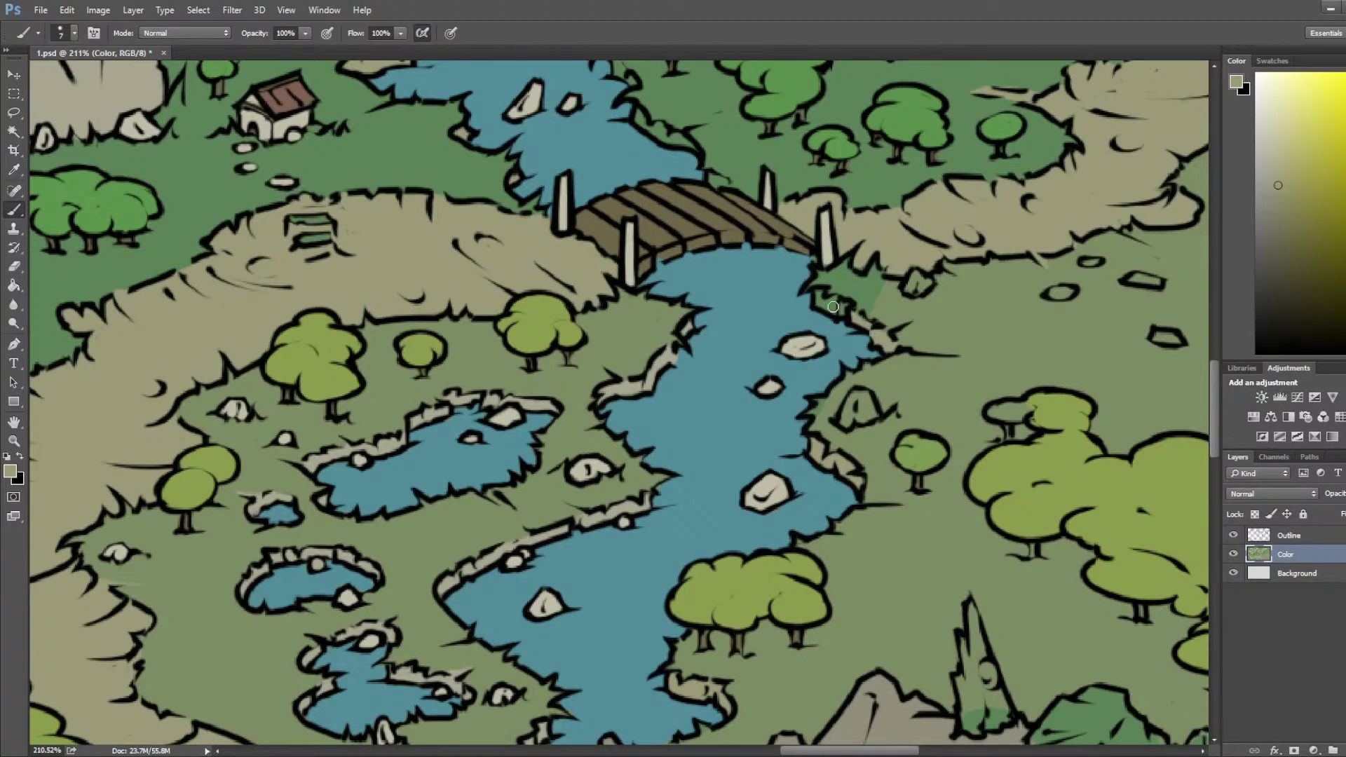
{"action": "left_click_drag", "start_coordinate": [817, 292], "coordinate": [891, 445]}
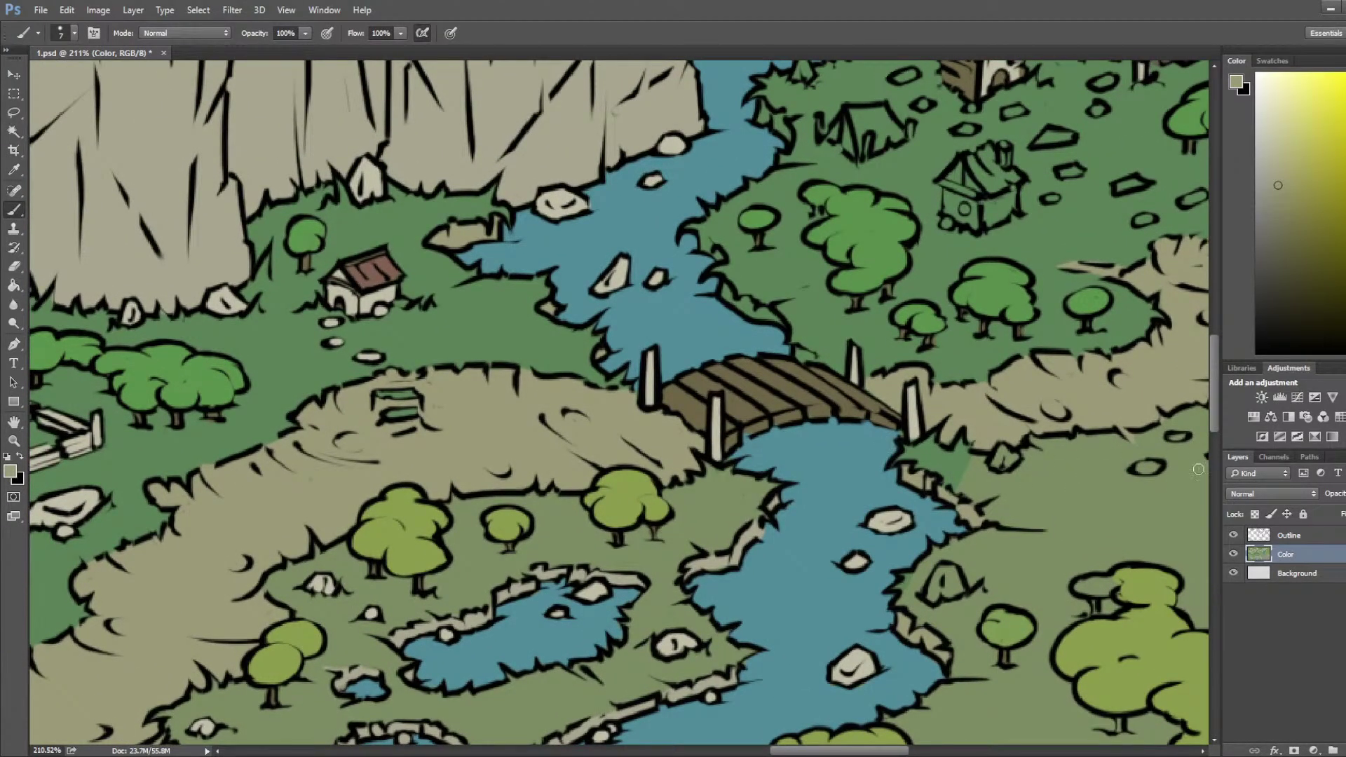
Step: On the Outline layer, touch up the line at the upper bridge's east end in black with a size 4 brush
{"action": "left_click", "coordinate": [1290, 535]}
{"action": "left_click", "coordinate": [1257, 346]}
{"action": "key", "text": "bracketleft"}
{"action": "key", "text": "bracketleft"}
{"action": "key", "text": "bracketleft"}
{"action": "key", "text": "bracketleft"}
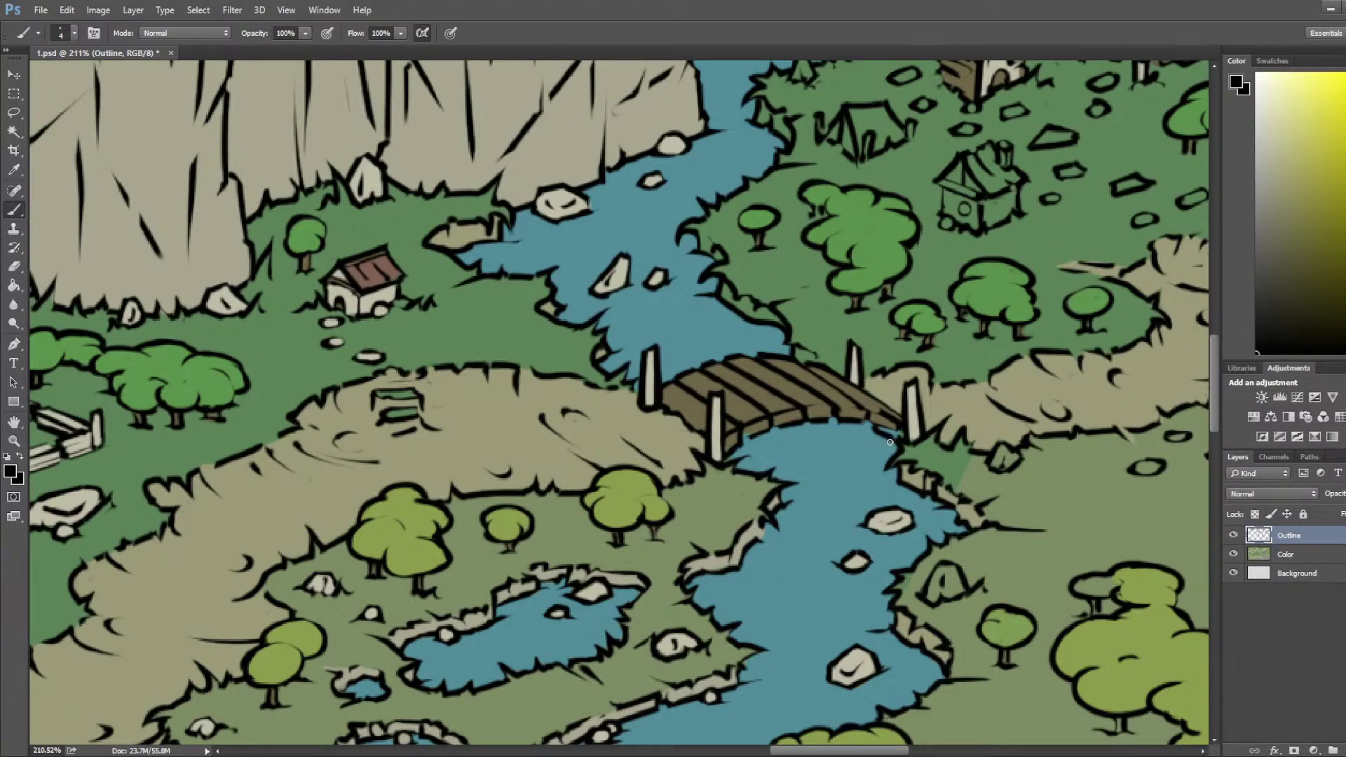
Step: Try a tan touch-up stroke at the upper bridge's east end on the Color layer, and undo it
{"action": "left_click", "coordinate": [1290, 554]}
{"action": "left_click", "coordinate": [879, 431], "text": "alt"}
{"action": "left_click_drag", "start_coordinate": [879, 431], "coordinate": [890, 434]}
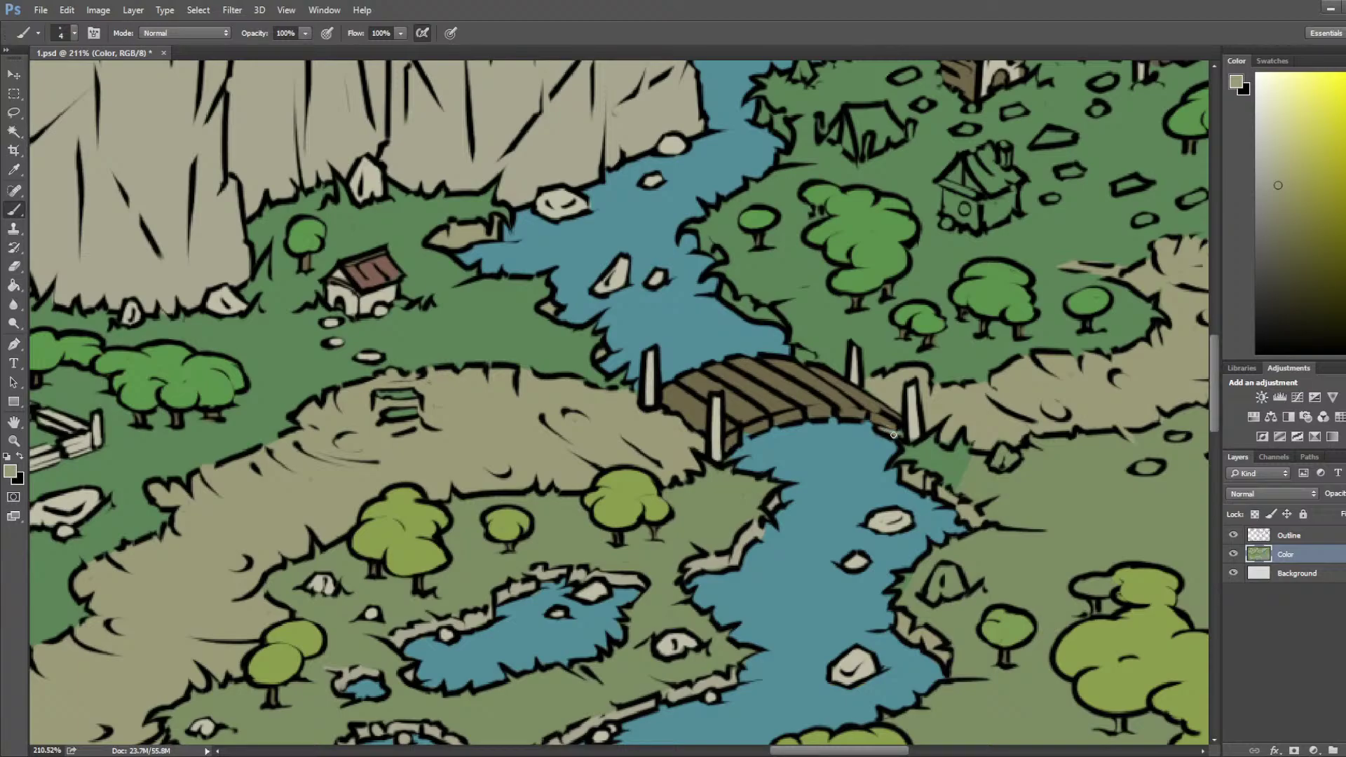
{"action": "key", "text": "ctrl+z"}
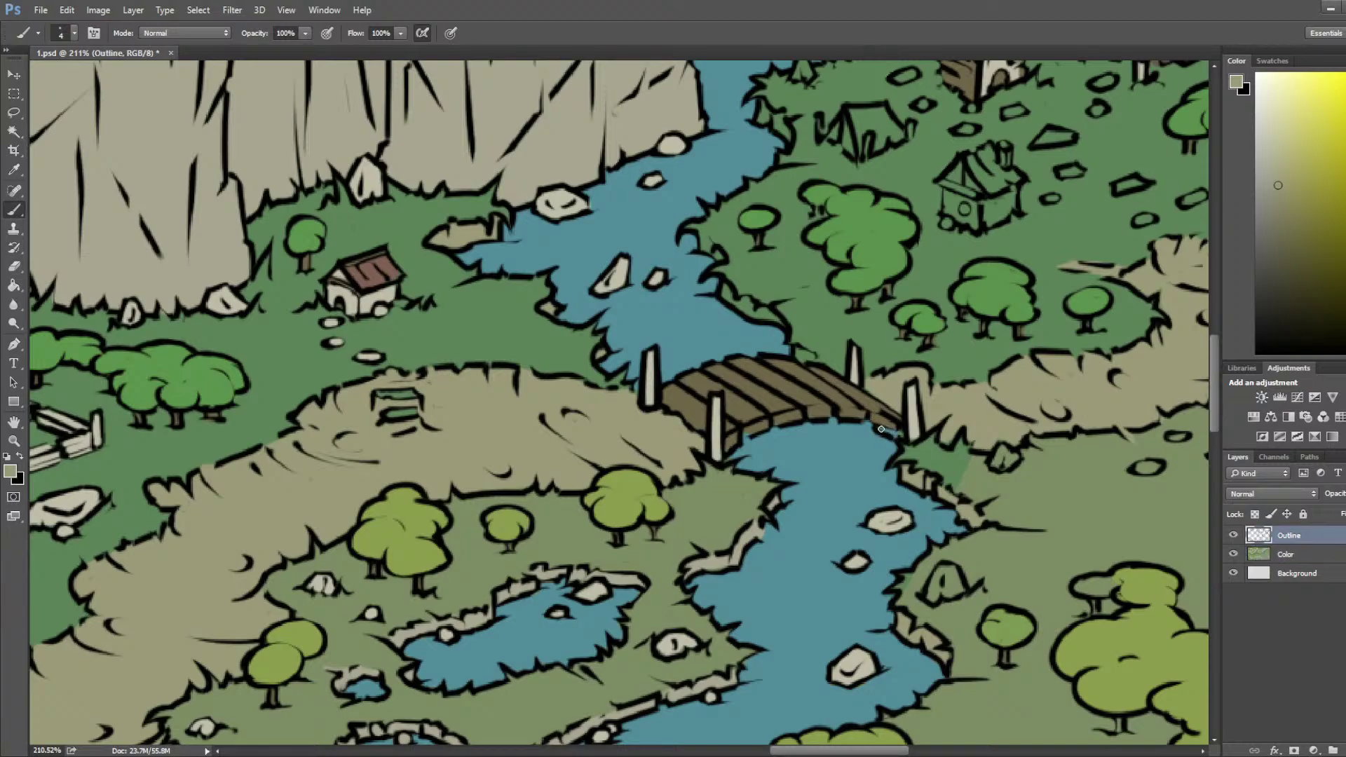
Step: On the Color layer, paint the riverbank ledges just above the upper bridge in tan with a size 6 brush
{"action": "left_click", "coordinate": [1288, 556]}
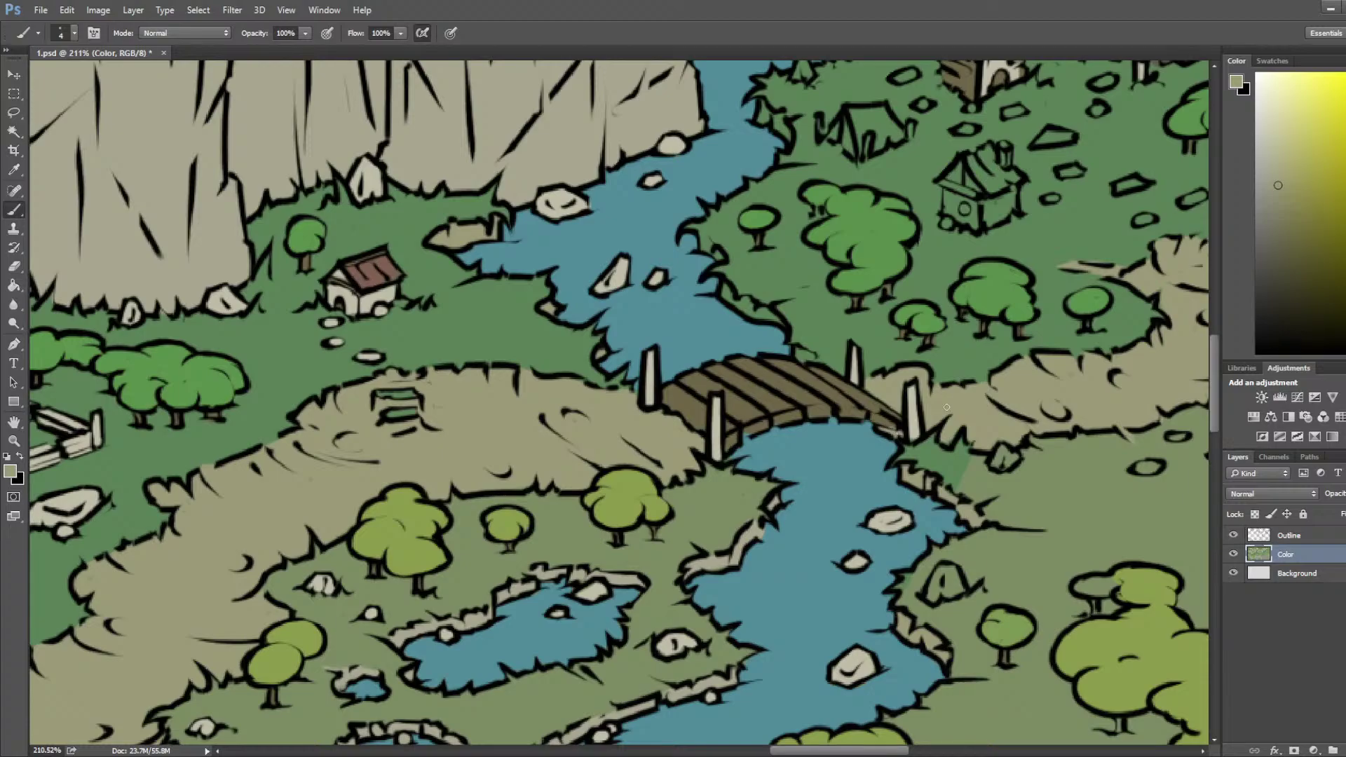
{"action": "scroll", "coordinate": [790, 429], "scroll_direction": "up", "scroll_amount": 3}
{"action": "scroll", "coordinate": [791, 429], "scroll_direction": "left", "scroll_amount": 1}
{"action": "key", "text": "bracketright"}
{"action": "key", "text": "bracketright"}
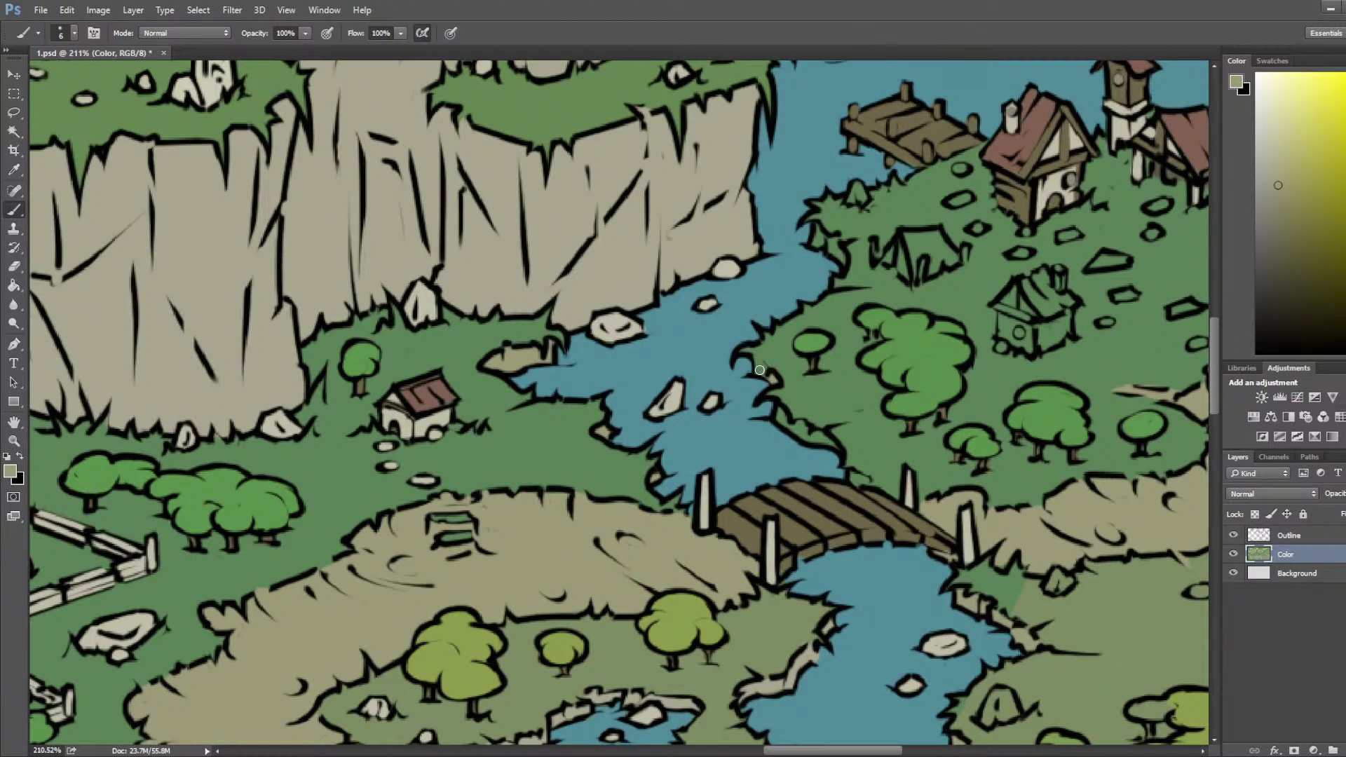
{"action": "mouse_move", "coordinate": [760, 369]}
{"action": "left_mouse_down"}
{"action": "mouse_move", "coordinate": [797, 419]}
{"action": "mouse_move", "coordinate": [782, 421]}
{"action": "mouse_move", "coordinate": [834, 446]}
{"action": "mouse_move", "coordinate": [810, 426]}
{"action": "left_mouse_up"}
{"action": "key", "text": "bracketleft"}
{"action": "key", "text": "bracketleft"}
Step: Save the map file and check the colouring across the whole map
{"action": "scroll", "coordinate": [904, 271], "scroll_direction": "down", "scroll_amount": 6}
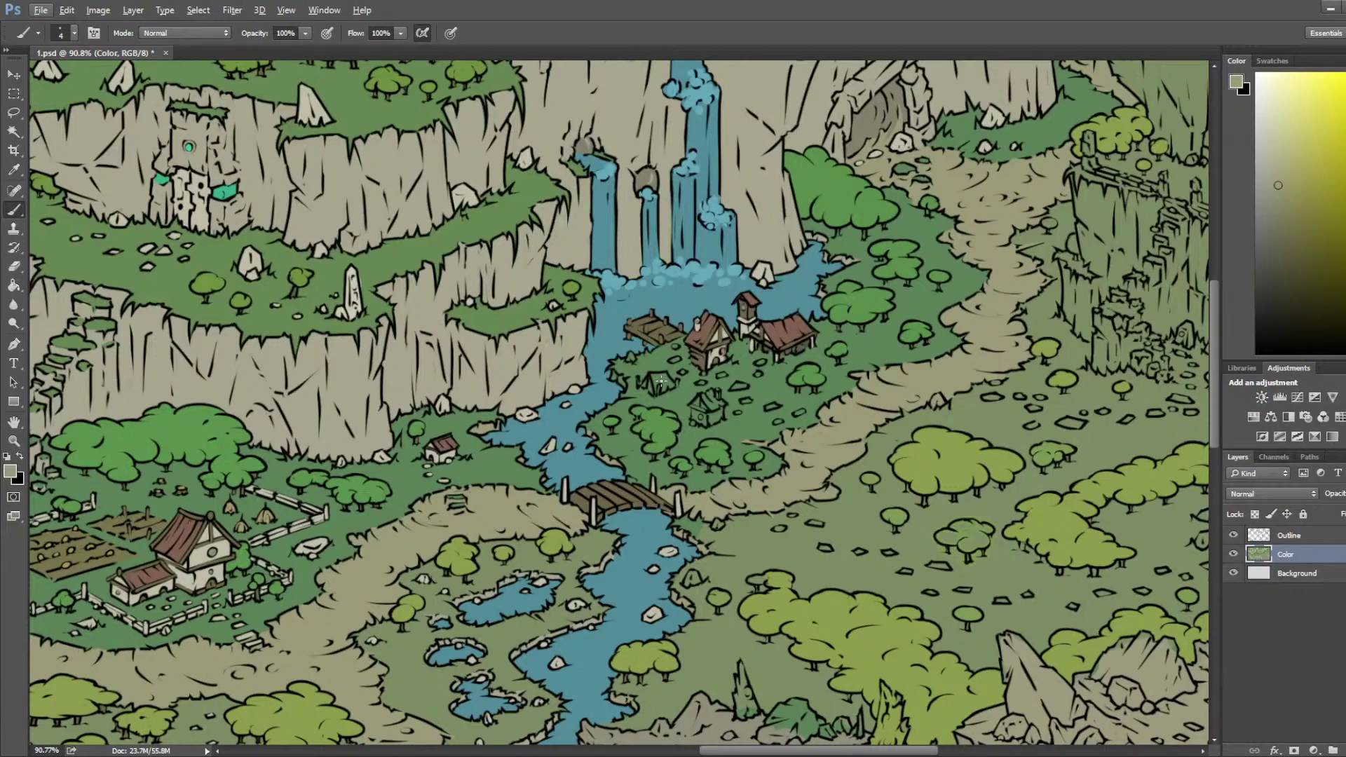
{"action": "scroll", "coordinate": [659, 382], "scroll_direction": "down", "scroll_amount": 4}
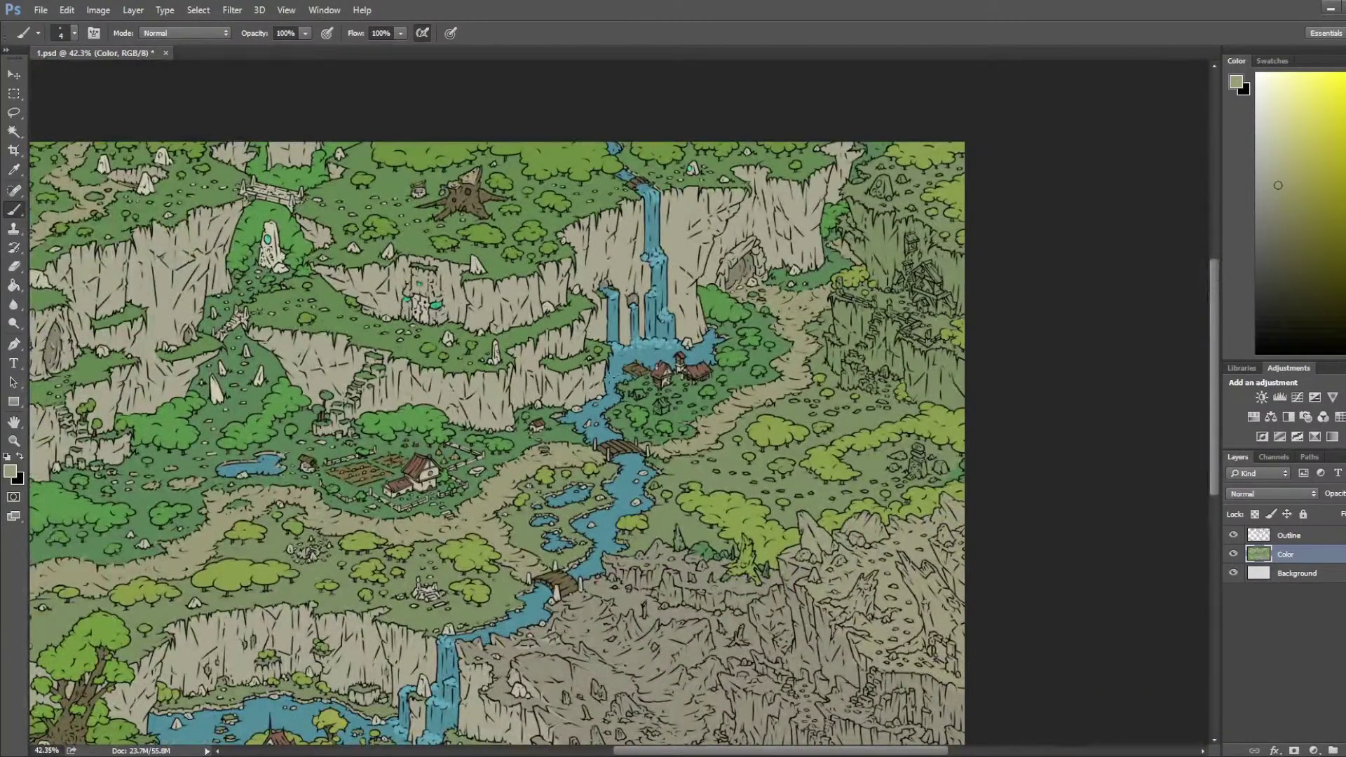
{"action": "scroll", "coordinate": [683, 532], "scroll_direction": "up", "scroll_amount": 1}
{"action": "scroll", "coordinate": [645, 536], "scroll_direction": "down", "scroll_amount": 2}
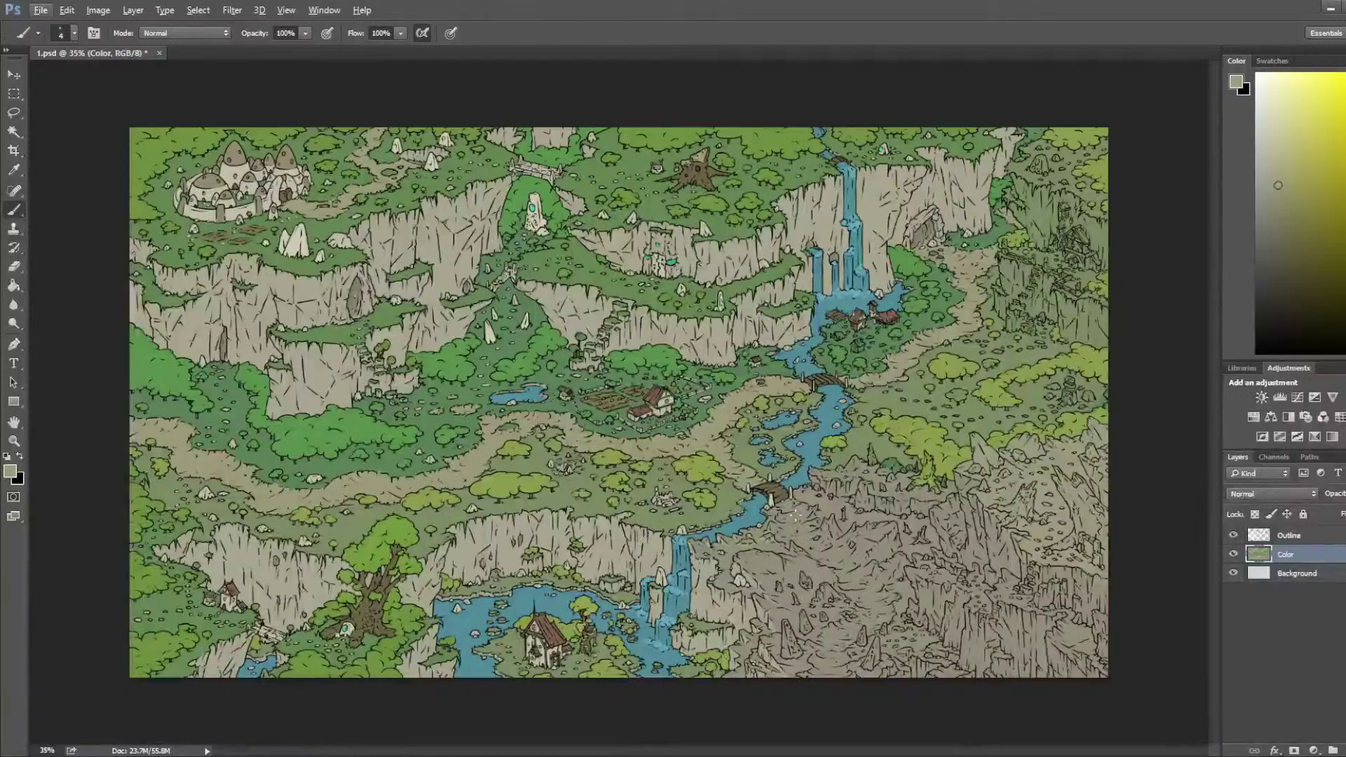
{"action": "scroll", "coordinate": [892, 429], "scroll_direction": "up", "scroll_amount": 3}
{"action": "scroll", "coordinate": [891, 429], "scroll_direction": "up", "scroll_amount": 3}
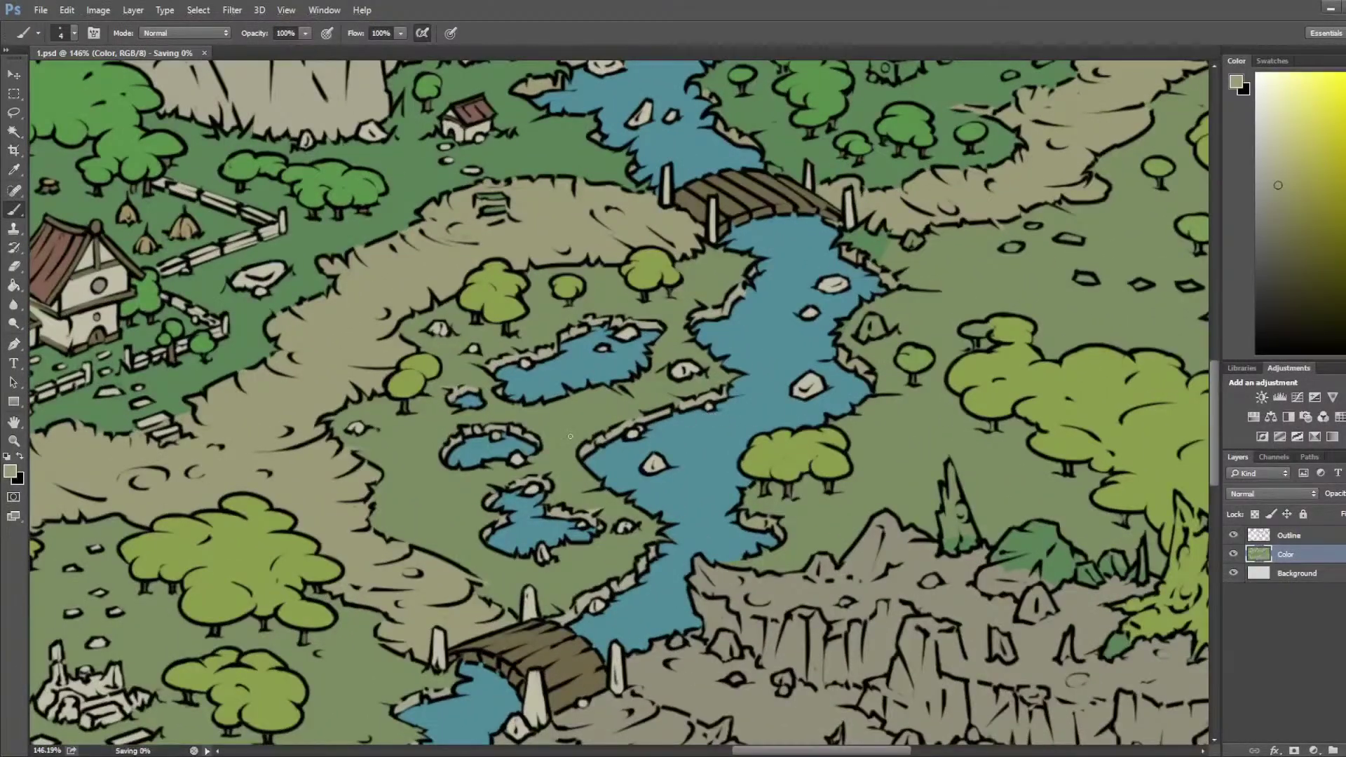
{"action": "scroll", "coordinate": [741, 335], "scroll_direction": "down", "scroll_amount": 1}
{"action": "scroll", "coordinate": [741, 334], "scroll_direction": "down", "scroll_amount": 3}
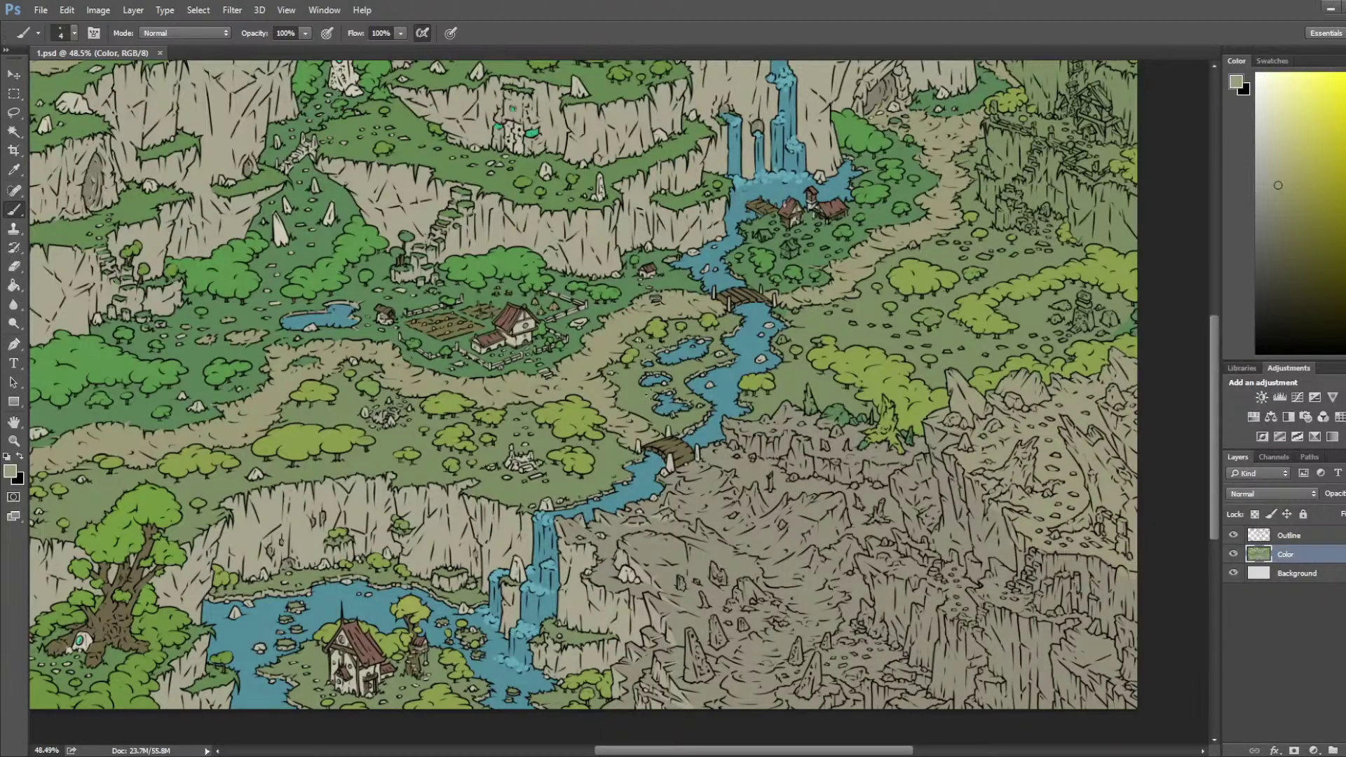
Step: Touch up the grass beside the east-bank rock with sampled grass green, and sample the bridge's brown for its east end
{"action": "scroll", "coordinate": [680, 291], "scroll_direction": "up", "scroll_amount": 7}
{"action": "scroll", "coordinate": [679, 291], "scroll_direction": "down", "scroll_amount": 2}
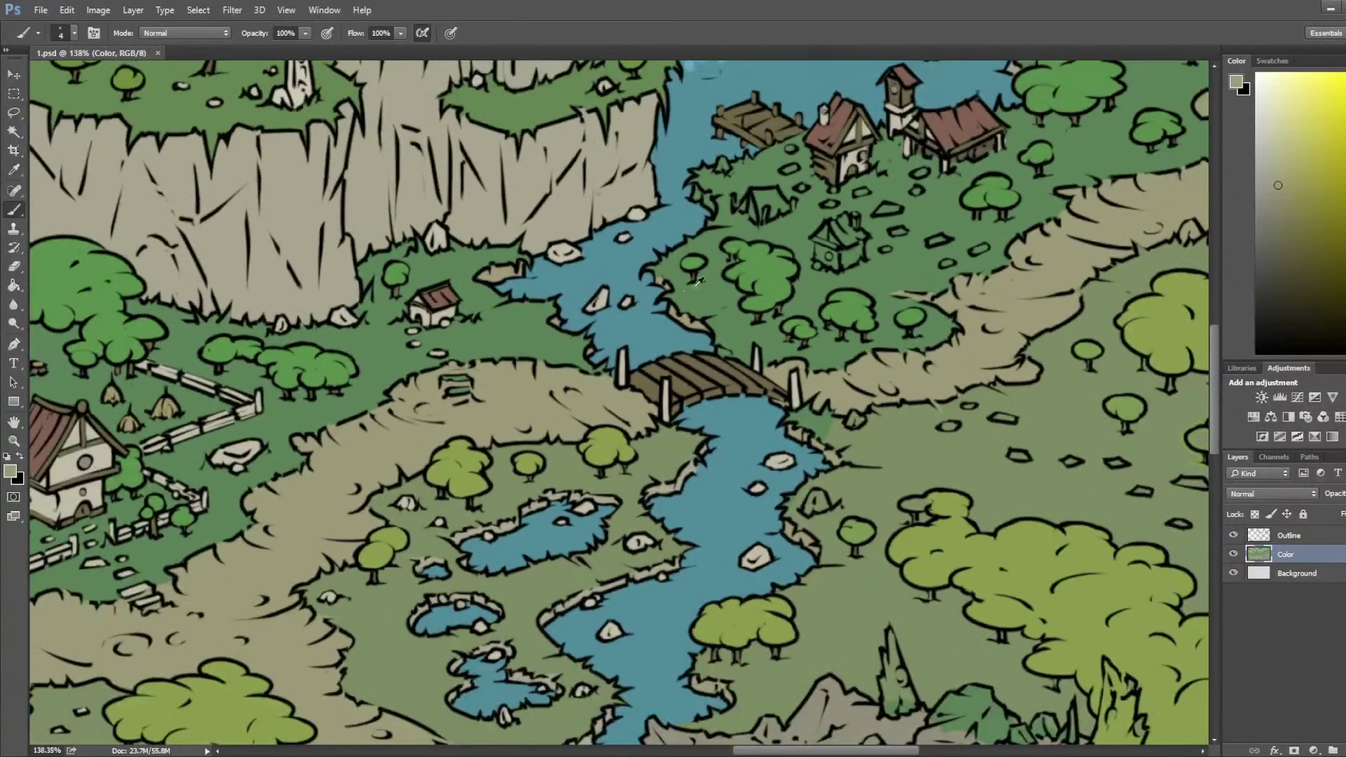
{"action": "scroll", "coordinate": [780, 449], "scroll_direction": "up", "scroll_amount": 4}
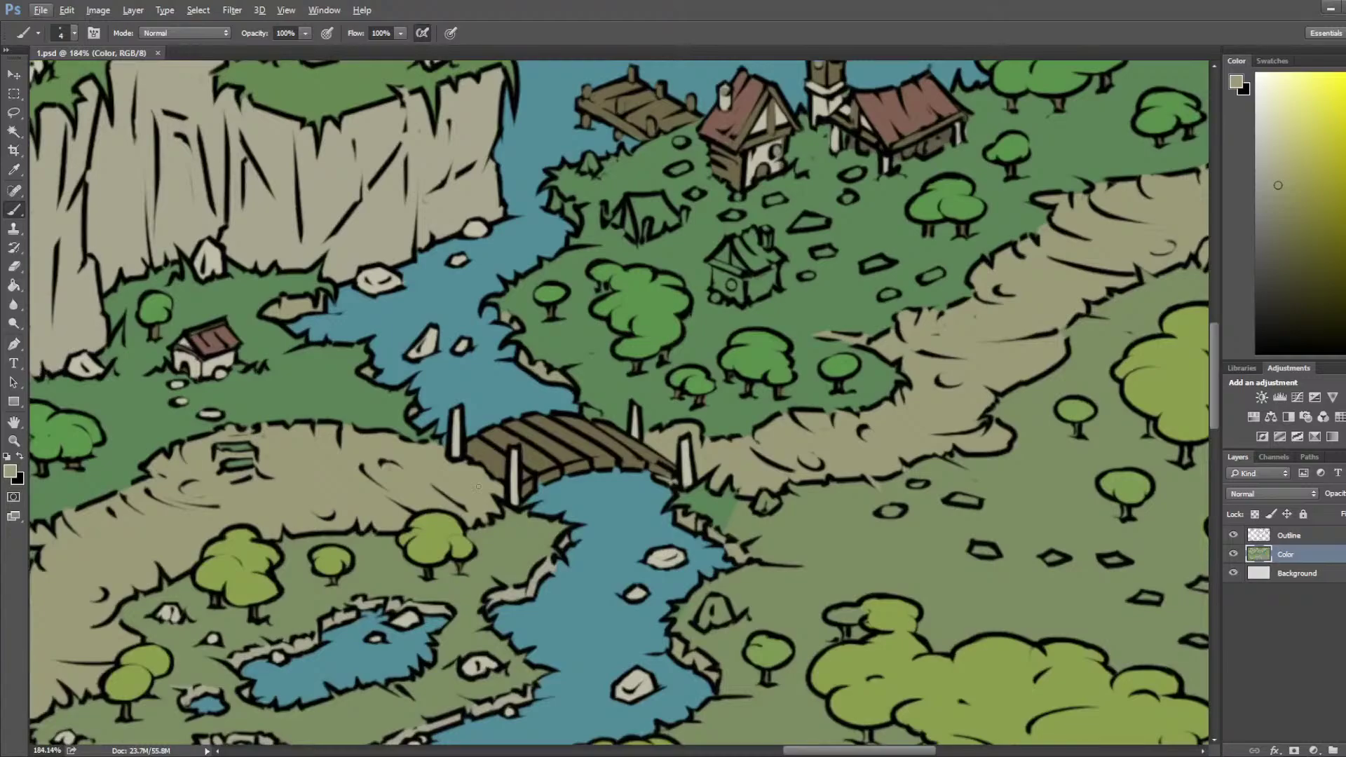
{"action": "left_click", "coordinate": [584, 569], "text": "alt"}
{"action": "left_click", "coordinate": [760, 587], "text": "alt"}
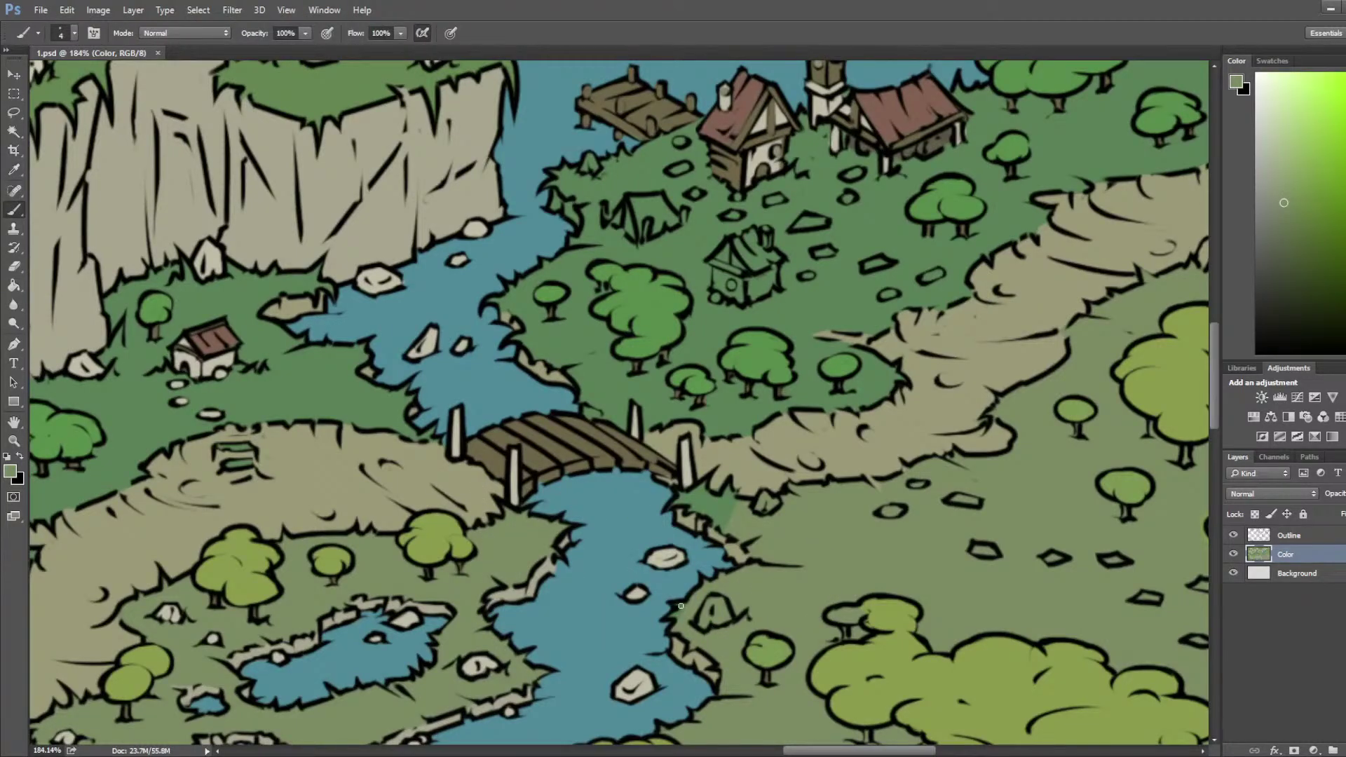
{"action": "left_click", "coordinate": [679, 611]}
{"action": "left_click", "coordinate": [632, 447], "text": "alt"}
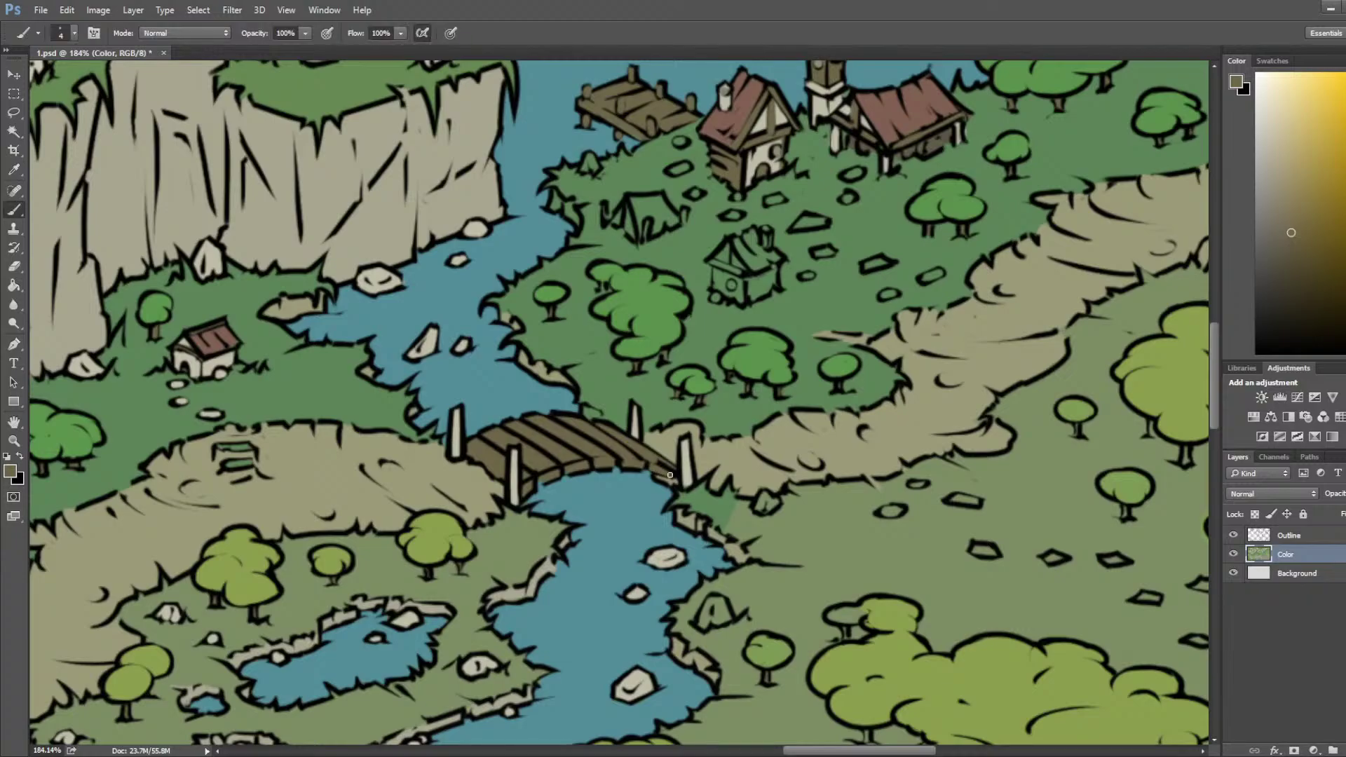
Step: Paint over the dark green patch beside the upper bridge with sampled light grass green, and touch up the ledge in path tan
{"action": "left_click", "coordinate": [720, 508], "text": "alt"}
{"action": "key", "text": "bracketright"}
{"action": "key", "text": "bracketright"}
{"action": "key", "text": "bracketright"}
{"action": "mouse_move", "coordinate": [729, 496]}
{"action": "left_mouse_down"}
{"action": "mouse_move", "coordinate": [673, 503]}
{"action": "mouse_move", "coordinate": [714, 522]}
{"action": "mouse_move", "coordinate": [734, 509]}
{"action": "mouse_move", "coordinate": [698, 516]}
{"action": "mouse_move", "coordinate": [717, 537]}
{"action": "left_mouse_up"}
{"action": "left_click", "coordinate": [740, 460], "text": "alt"}
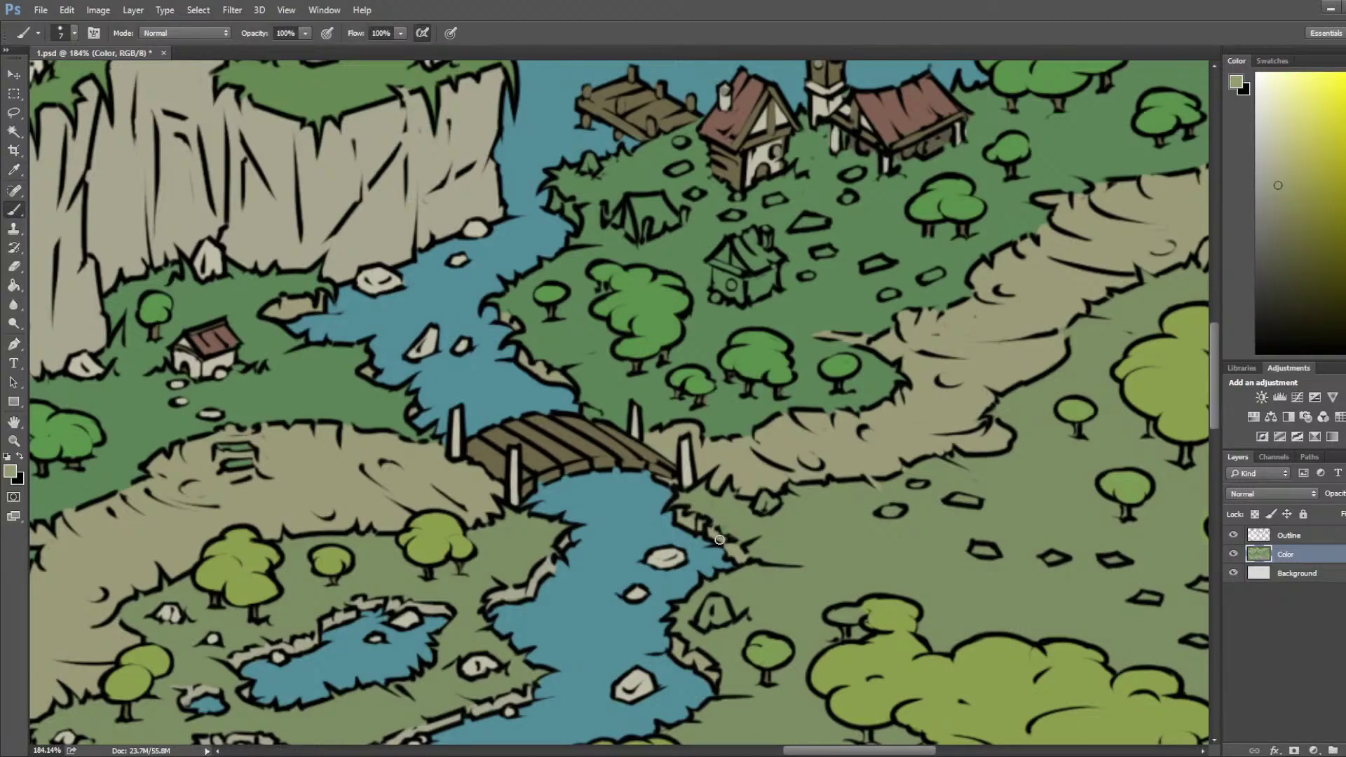
{"action": "left_click", "coordinate": [736, 524], "text": "alt"}
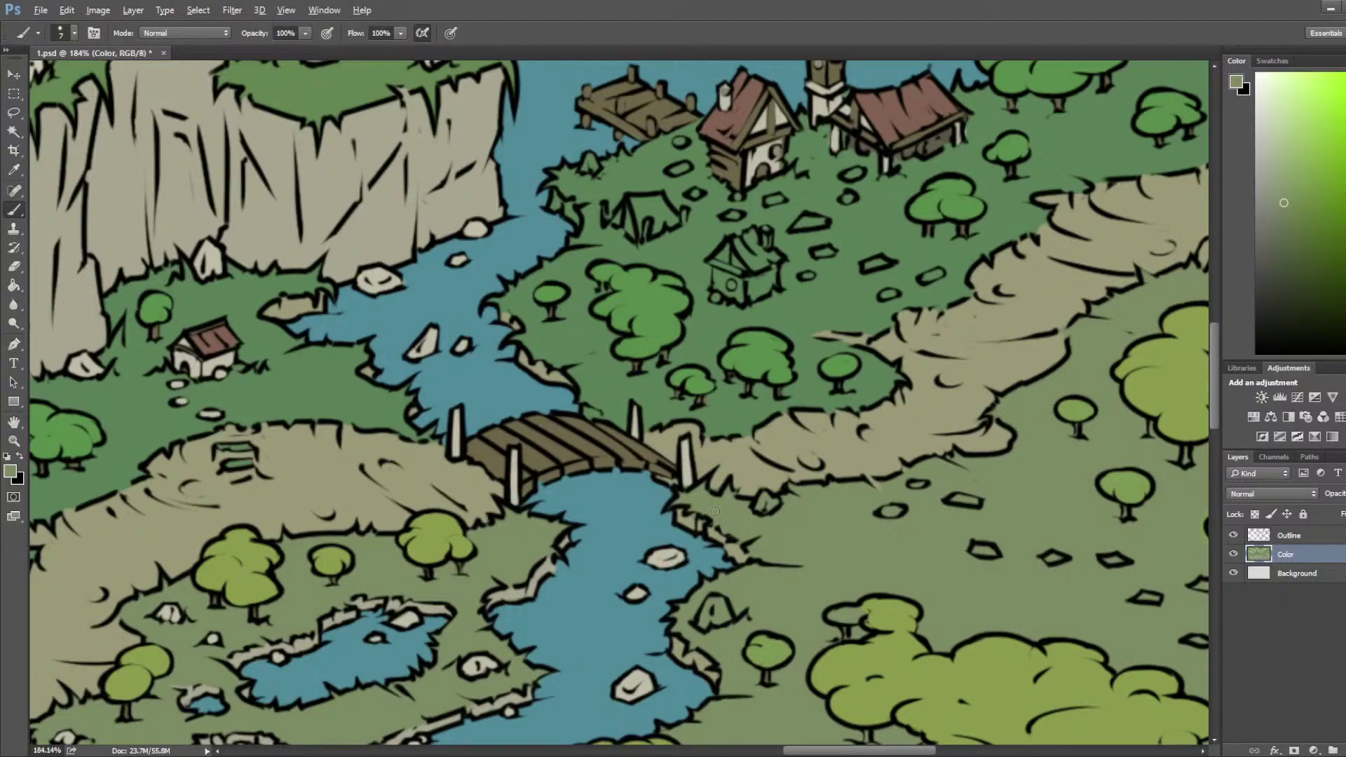
Step: Save the map file and review the whole map along with the area around the upper bridge
{"action": "scroll", "coordinate": [715, 511], "scroll_direction": "down", "scroll_amount": 5}
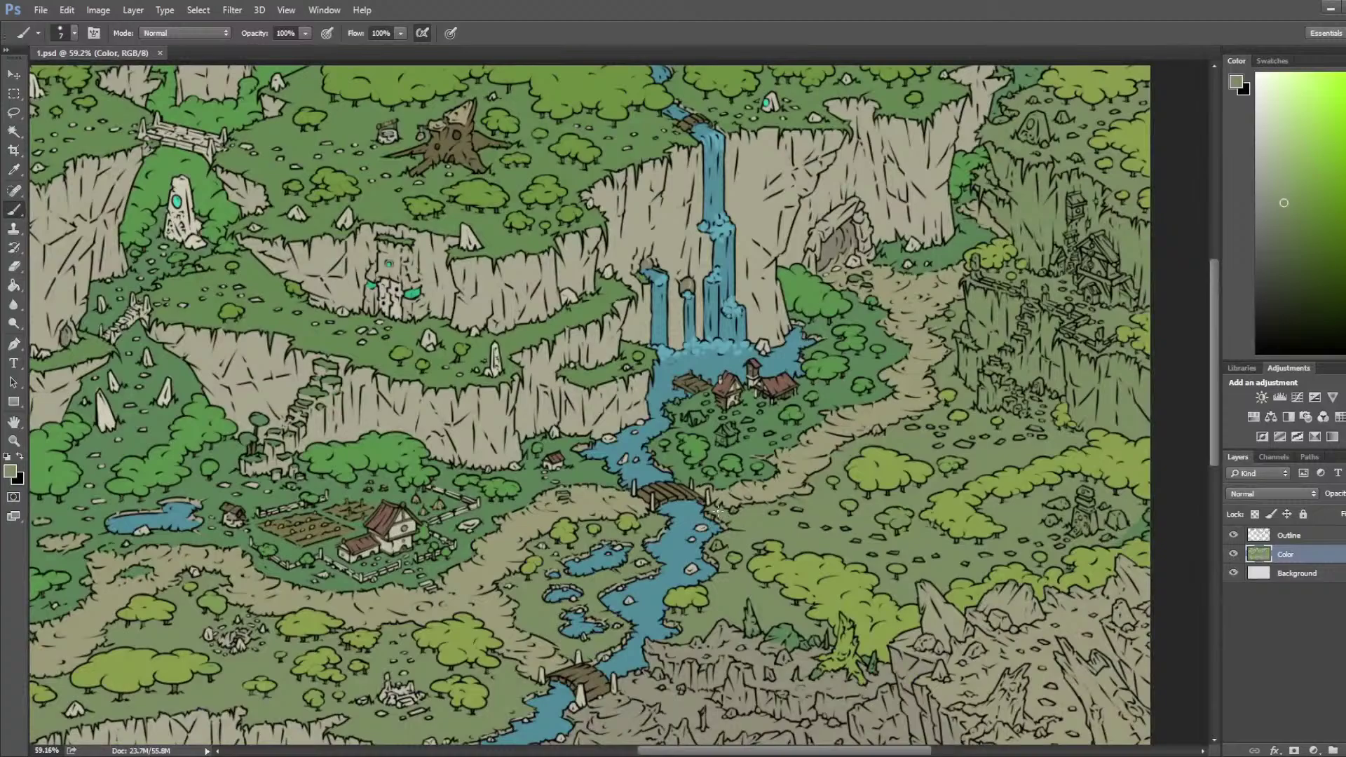
{"action": "scroll", "coordinate": [718, 511], "scroll_direction": "down", "scroll_amount": 2}
{"action": "scroll", "coordinate": [718, 511], "scroll_direction": "up", "scroll_amount": 1}
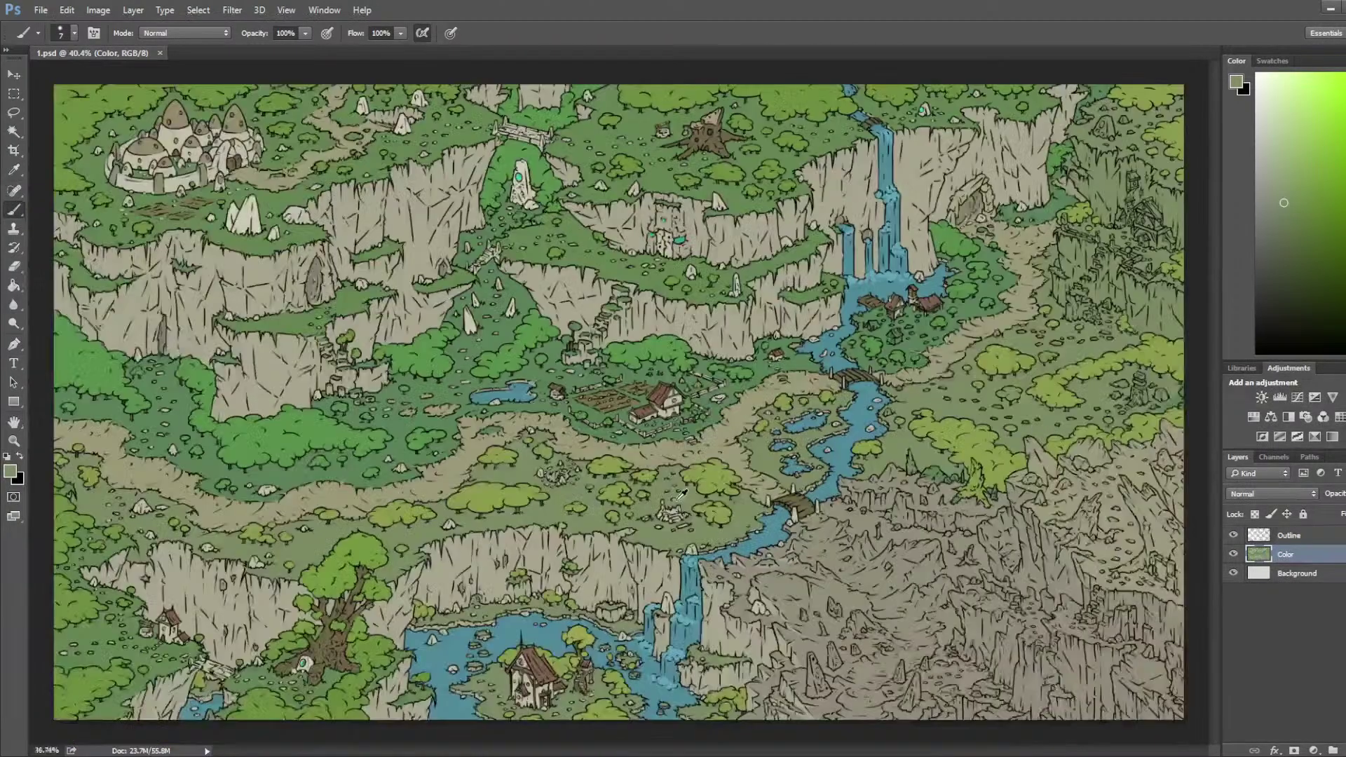
{"action": "scroll", "coordinate": [718, 511], "scroll_direction": "down", "scroll_amount": 1}
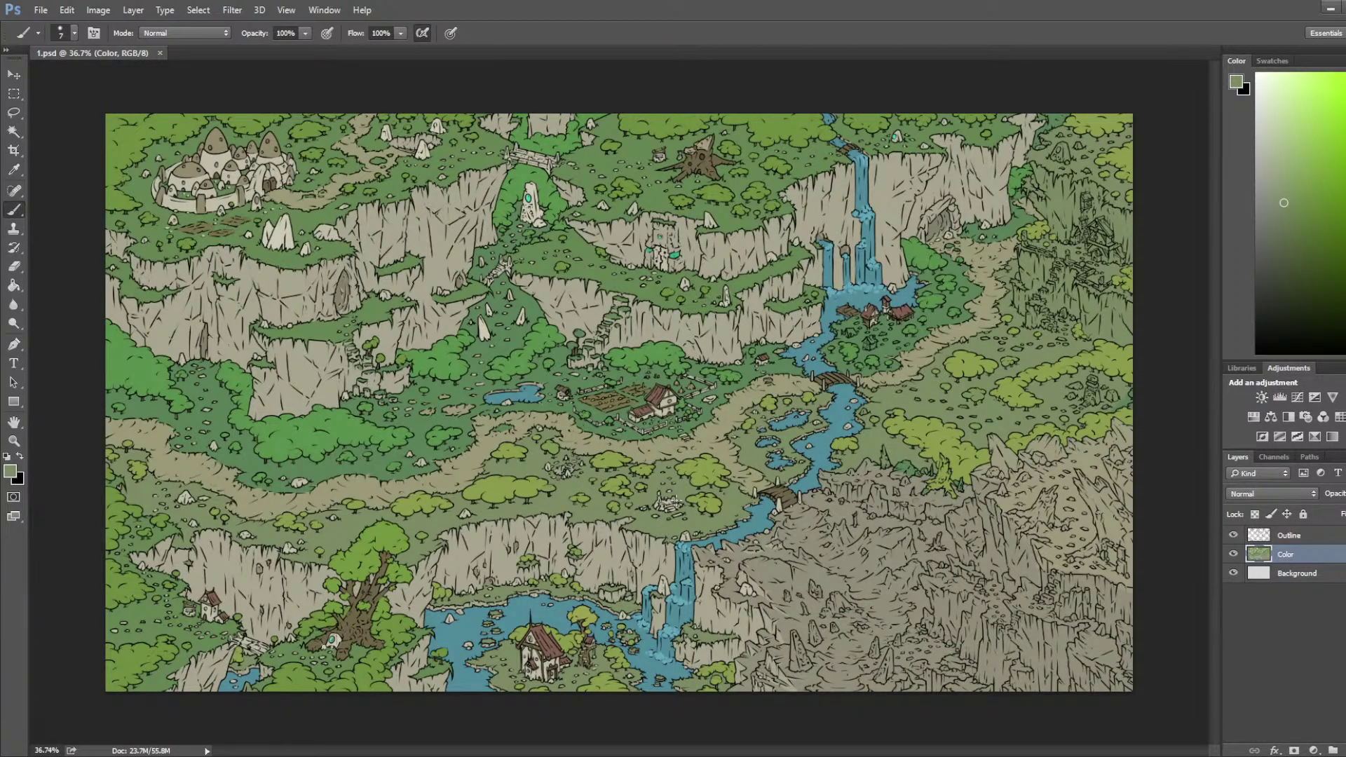
{"action": "scroll", "coordinate": [951, 403], "scroll_direction": "up", "scroll_amount": 5}
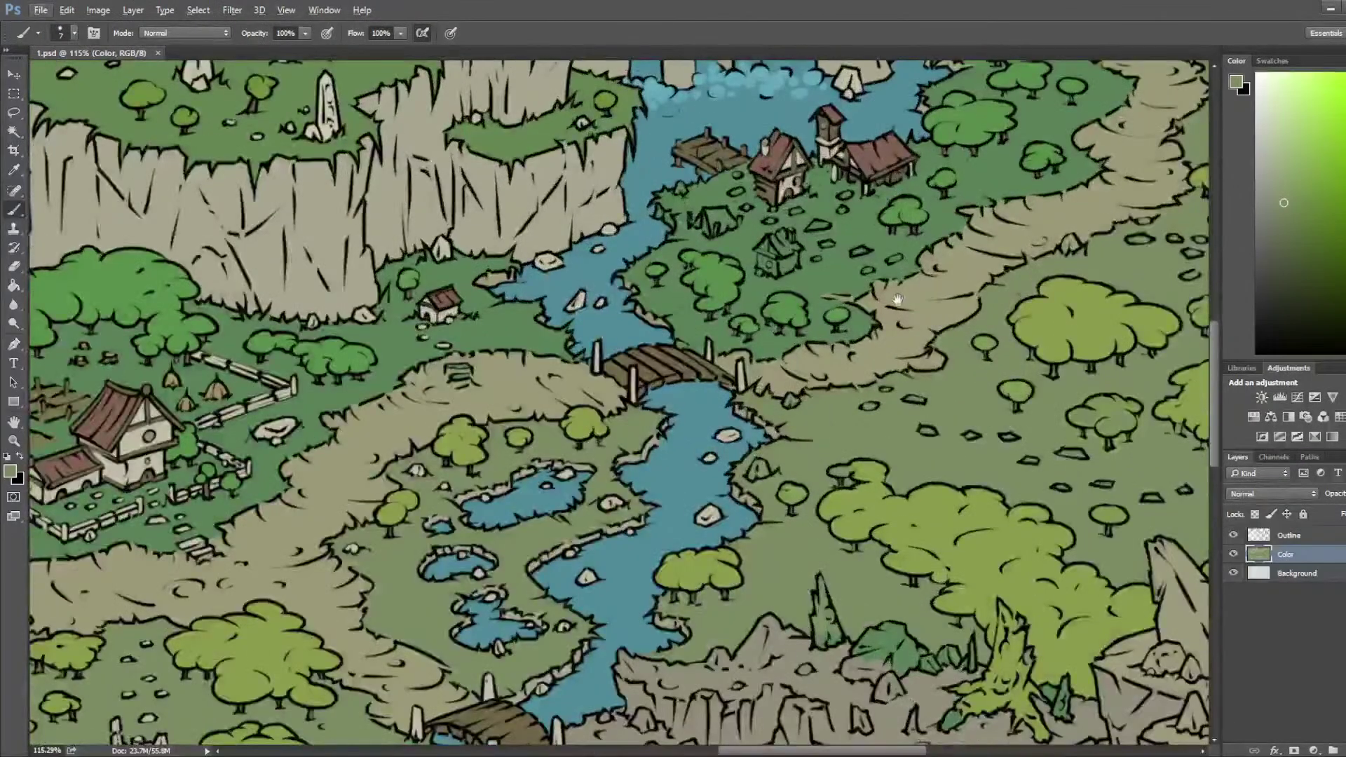
Step: Touch up the dock planks beside the village with sampled dock brown, and sample the cliff's light stone colour
{"action": "left_click_drag", "start_coordinate": [898, 302], "coordinate": [740, 454]}
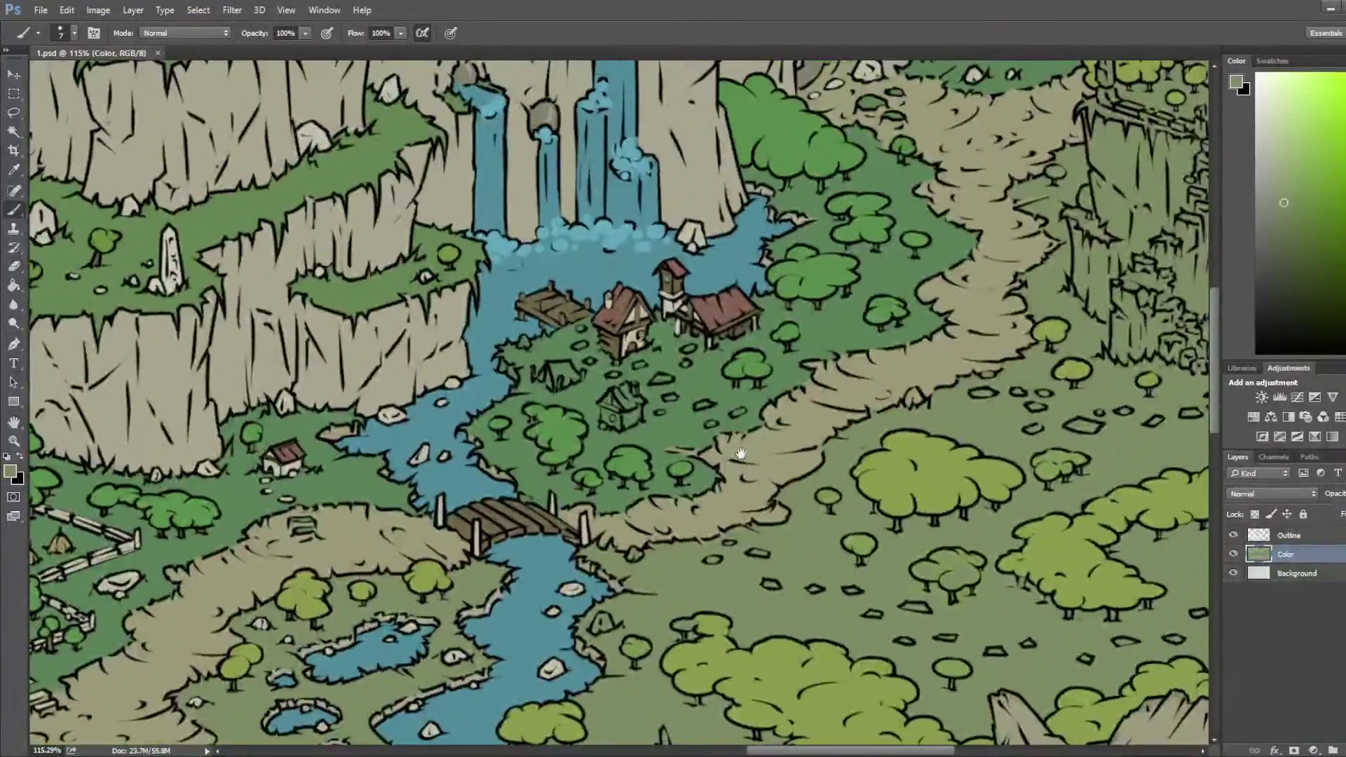
{"action": "scroll", "coordinate": [685, 353], "scroll_direction": "up", "scroll_amount": 5}
{"action": "left_click_drag", "start_coordinate": [456, 281], "coordinate": [666, 333]}
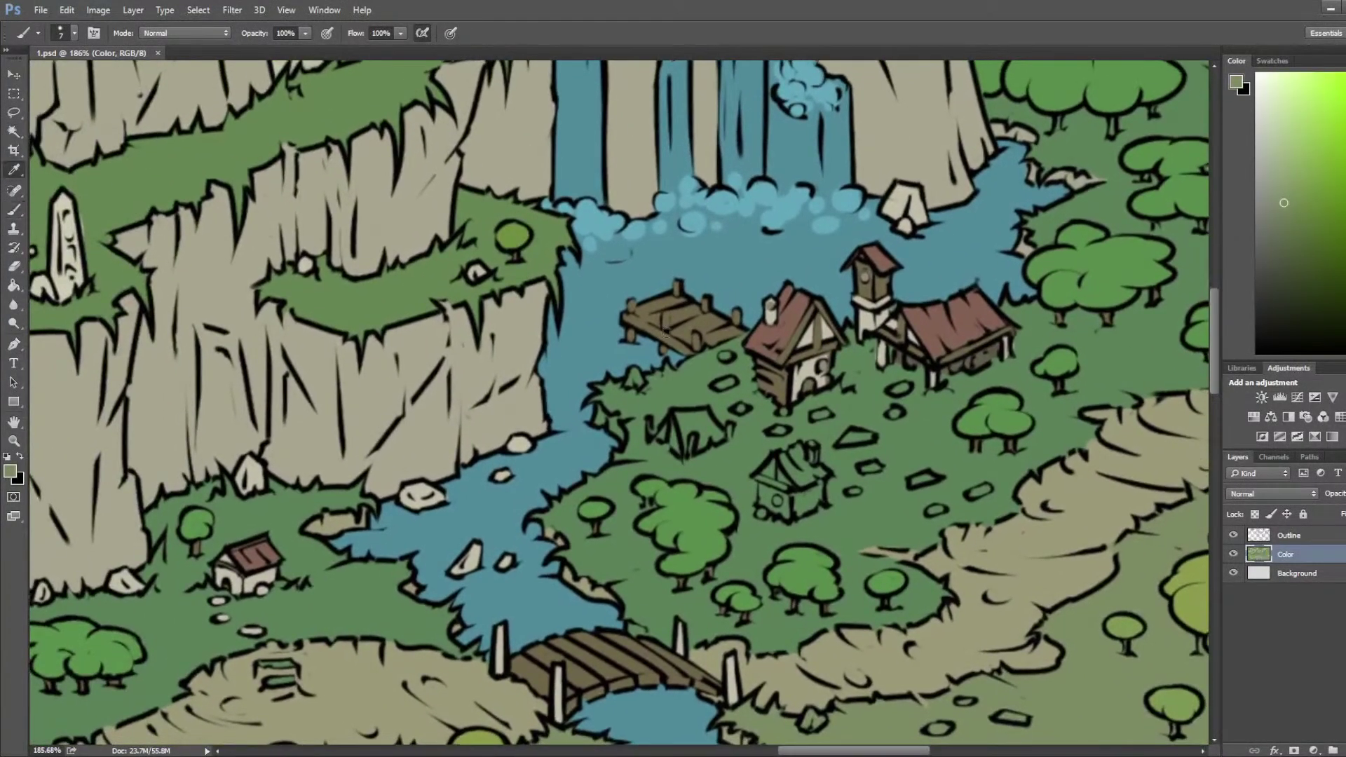
{"action": "left_click", "coordinate": [664, 334], "text": "alt"}
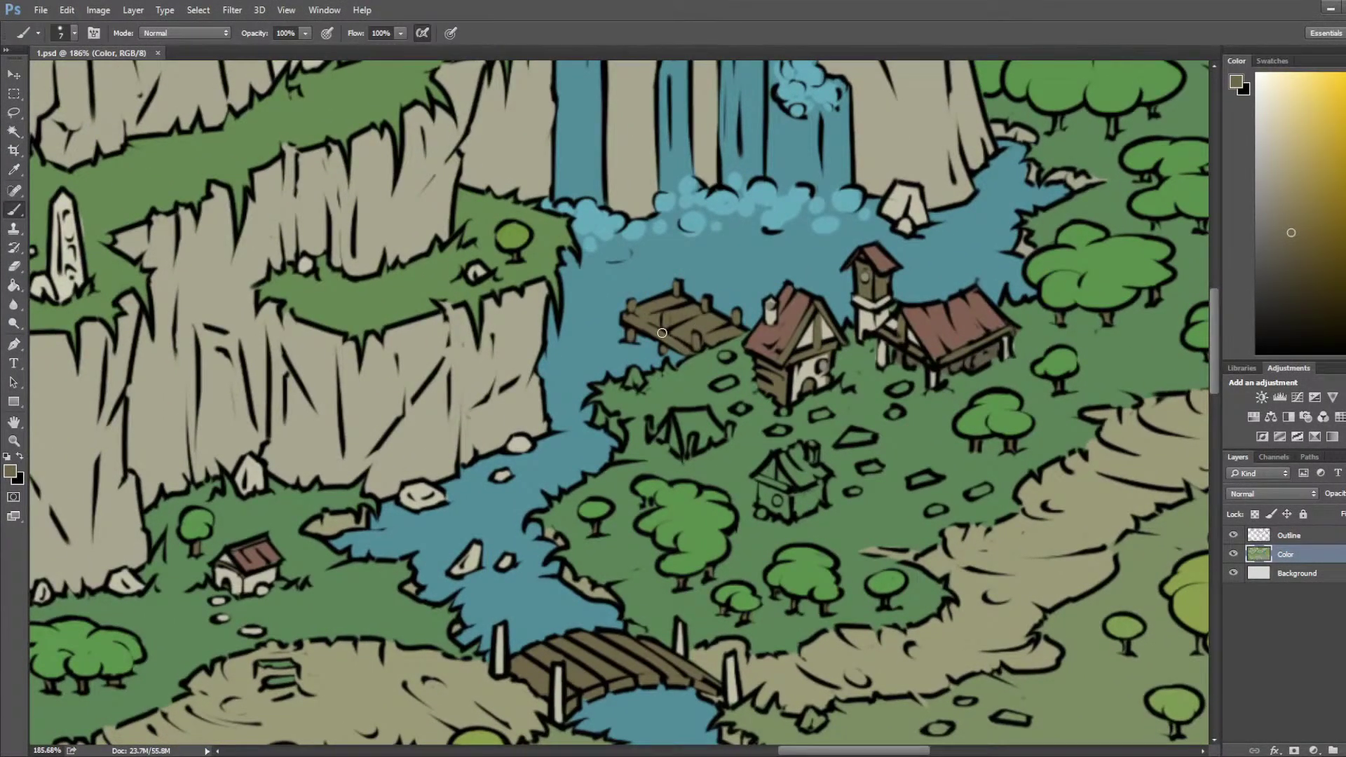
{"action": "left_click_drag", "start_coordinate": [669, 312], "coordinate": [705, 327]}
{"action": "key", "text": "i"}
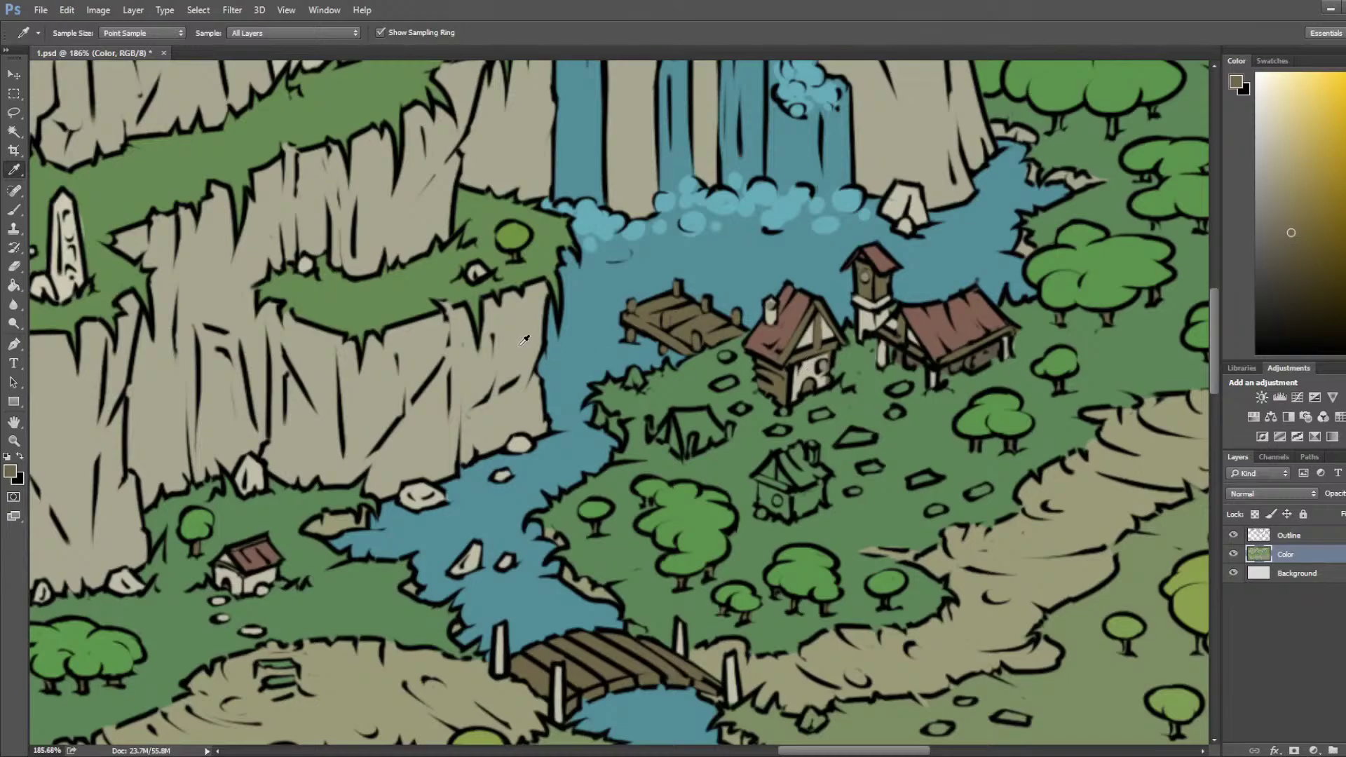
{"action": "left_click", "coordinate": [529, 321]}
{"action": "key", "text": "b"}
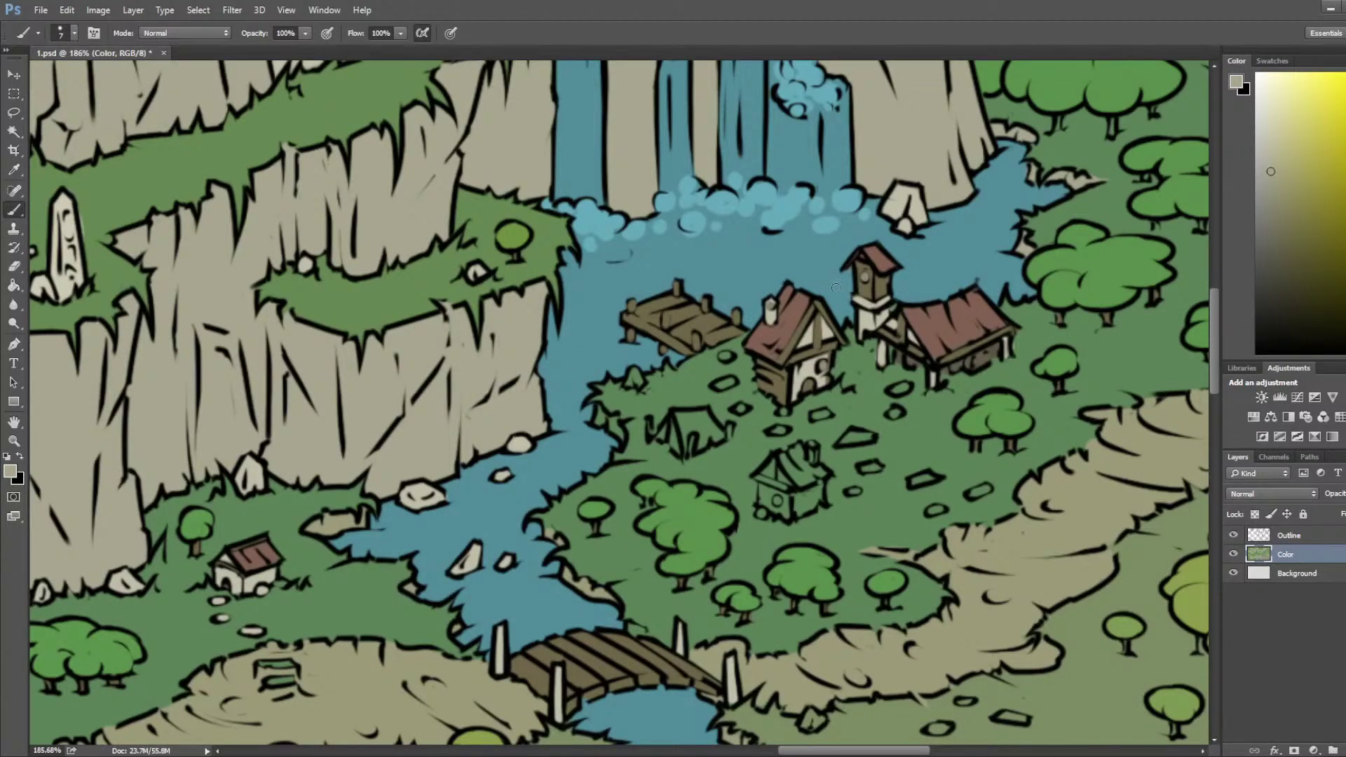
Step: Colour the small cottage south of the village with sampled roof red and cream walls, and save the map file
{"action": "left_click", "coordinate": [1014, 346], "text": "alt"}
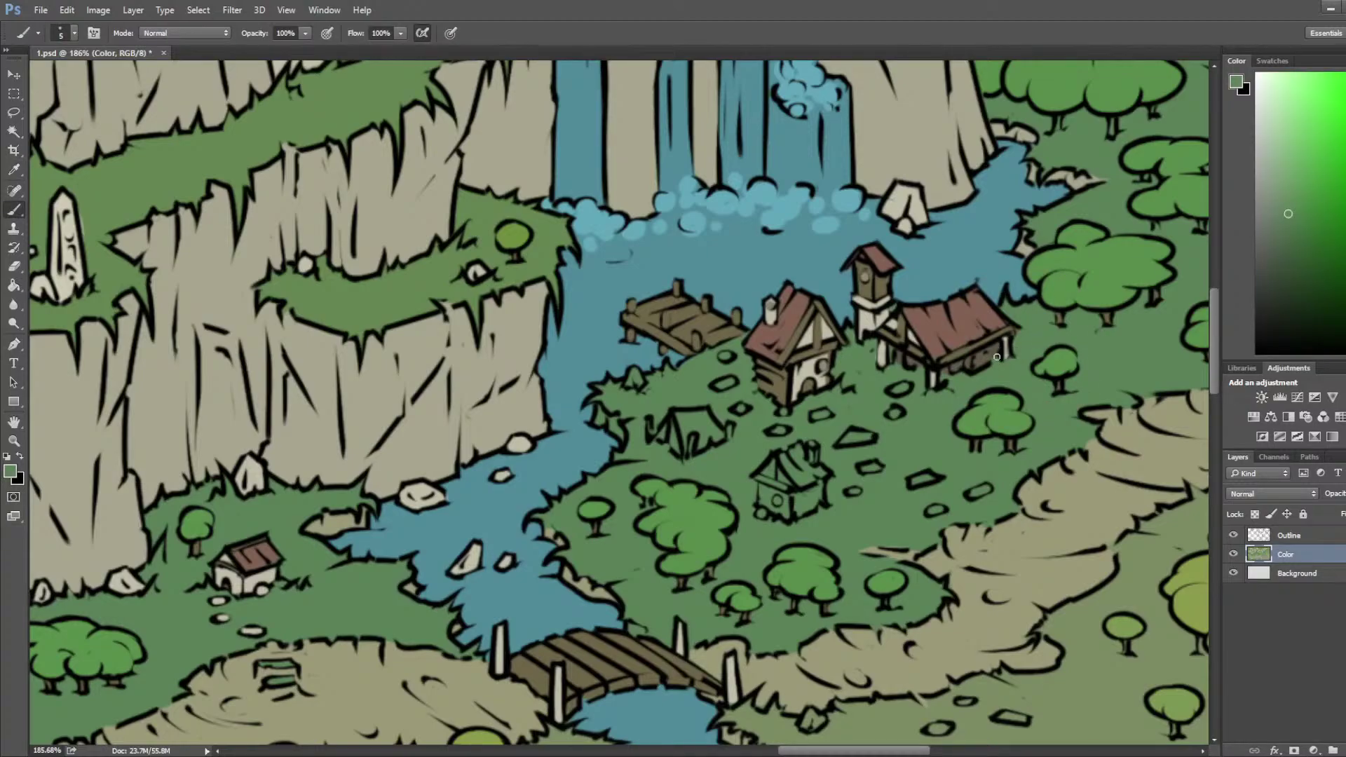
{"action": "left_click", "coordinate": [964, 316], "text": "alt"}
{"action": "mouse_move", "coordinate": [786, 462]}
{"action": "left_mouse_down"}
{"action": "mouse_move", "coordinate": [797, 453]}
{"action": "mouse_move", "coordinate": [788, 466]}
{"action": "mouse_move", "coordinate": [820, 472]}
{"action": "mouse_move", "coordinate": [801, 447]}
{"action": "mouse_move", "coordinate": [804, 467]}
{"action": "mouse_move", "coordinate": [813, 447]}
{"action": "mouse_move", "coordinate": [763, 474]}
{"action": "mouse_move", "coordinate": [784, 485]}
{"action": "mouse_move", "coordinate": [761, 501]}
{"action": "mouse_move", "coordinate": [776, 491]}
{"action": "mouse_move", "coordinate": [791, 515]}
{"action": "mouse_move", "coordinate": [793, 486]}
{"action": "mouse_move", "coordinate": [800, 503]}
{"action": "mouse_move", "coordinate": [819, 485]}
{"action": "mouse_move", "coordinate": [798, 509]}
{"action": "left_mouse_up"}
{"action": "left_click", "coordinate": [815, 365], "text": "alt"}
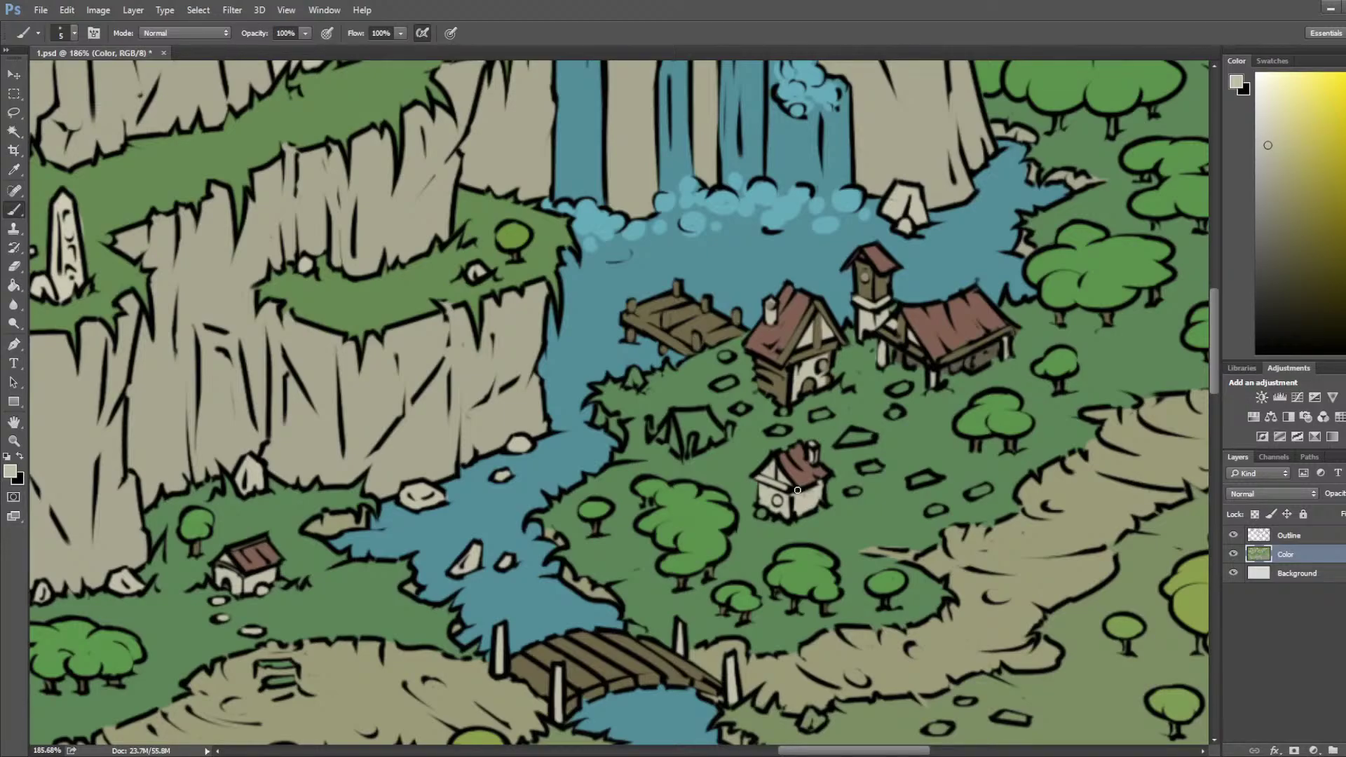
{"action": "scroll", "coordinate": [715, 457], "scroll_direction": "down", "scroll_amount": 6}
{"action": "key", "text": "ctrl+s"}
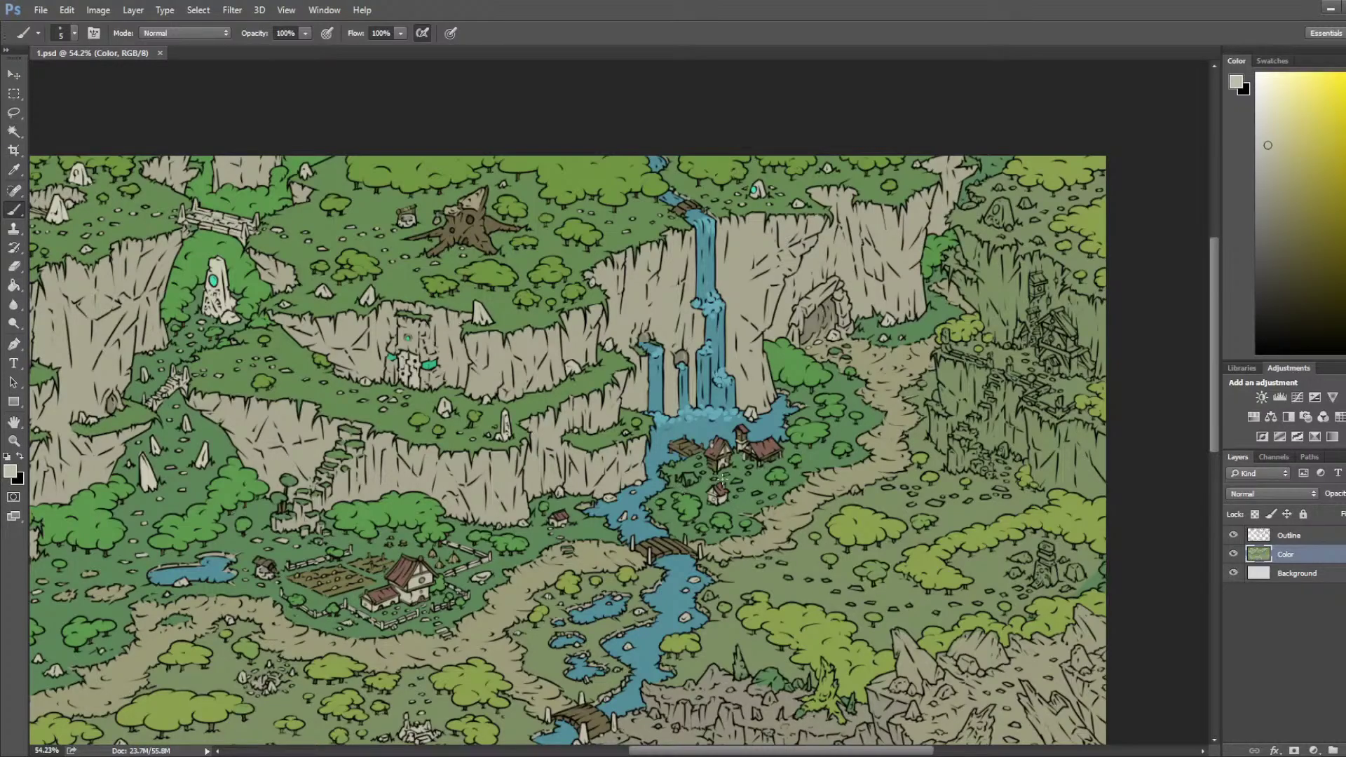
Step: Touch up the small cottage's walls with its sampled cream, also sampling the timber brown of the house beside the dock
{"action": "scroll", "coordinate": [656, 489], "scroll_direction": "up", "scroll_amount": 6}
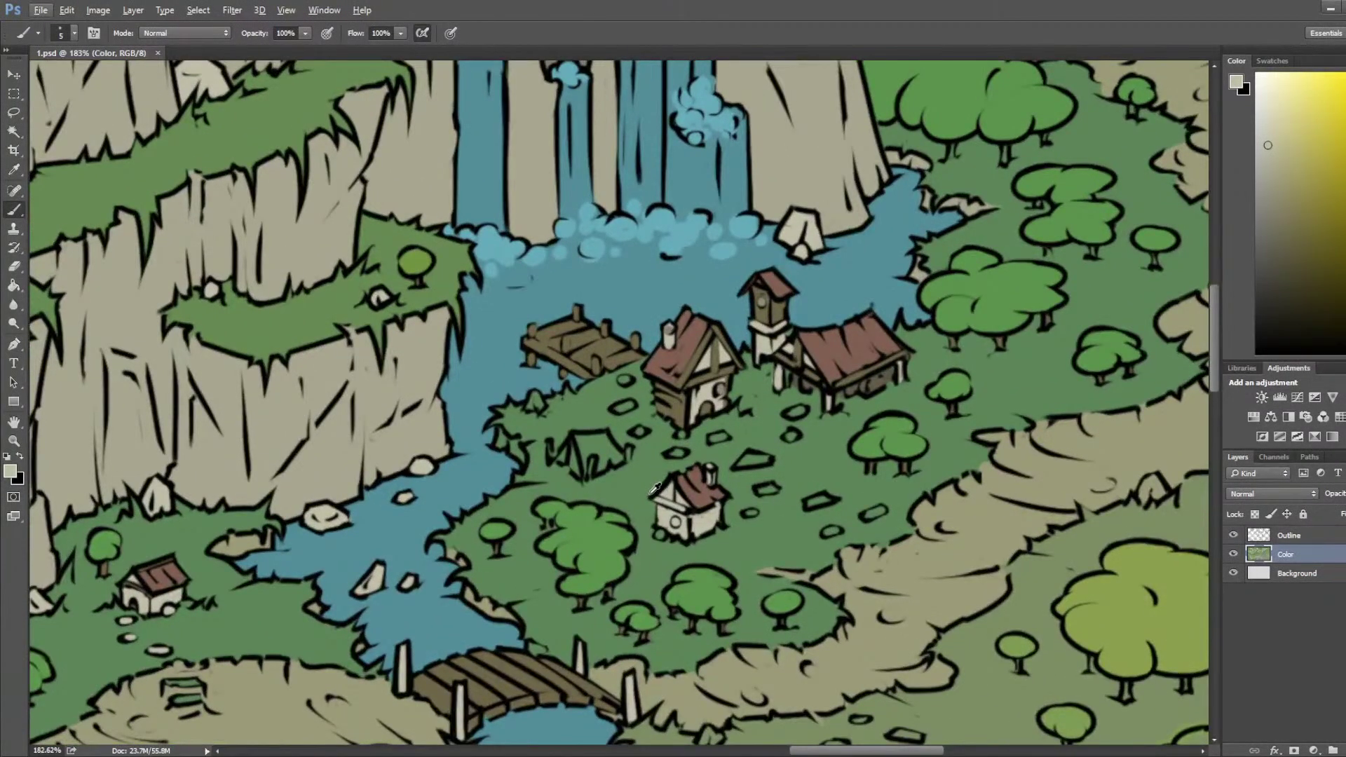
{"action": "scroll", "coordinate": [656, 488], "scroll_direction": "up", "scroll_amount": 2}
{"action": "key", "text": "i"}
{"action": "left_click", "coordinate": [724, 538]}
{"action": "key", "text": "b"}
{"action": "left_click_drag", "start_coordinate": [674, 546], "coordinate": [697, 553]}
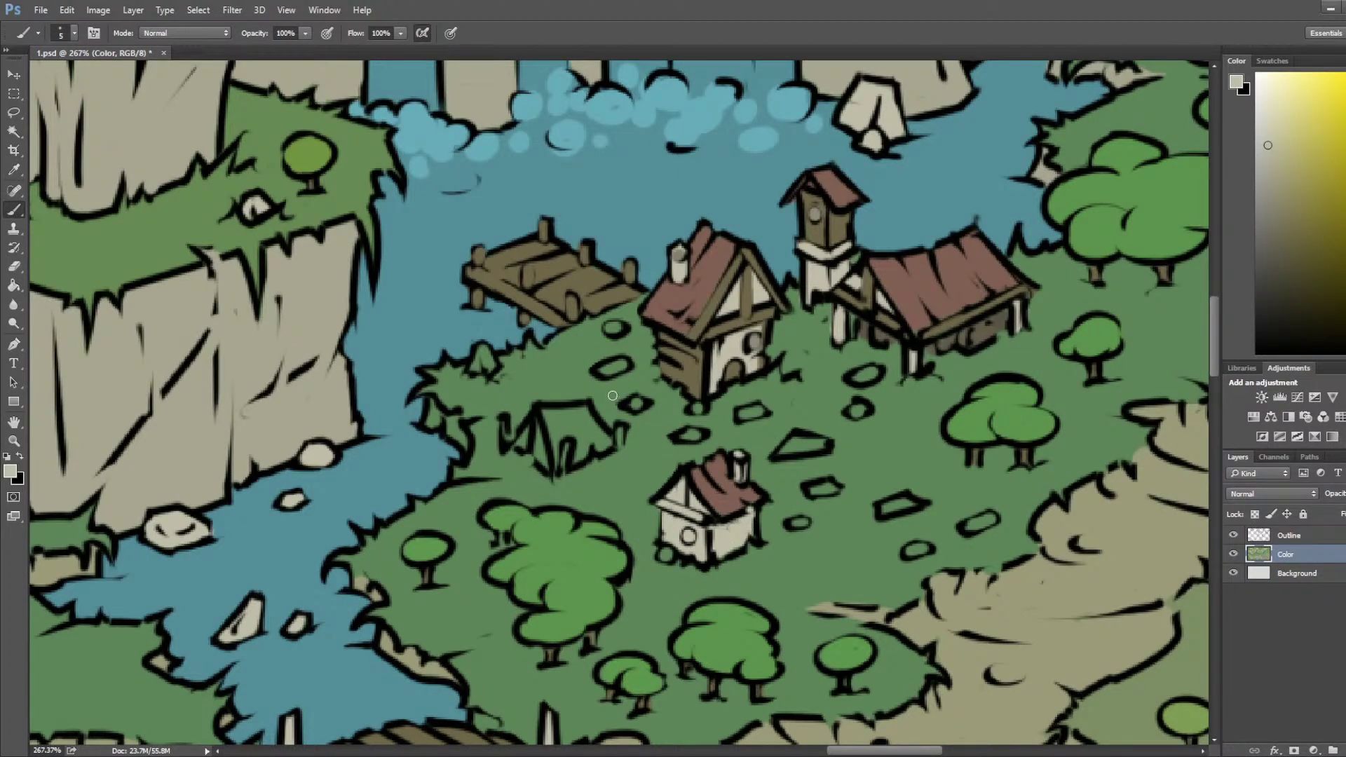
{"action": "key", "text": "i"}
{"action": "left_click", "coordinate": [696, 373]}
{"action": "key", "text": "b"}
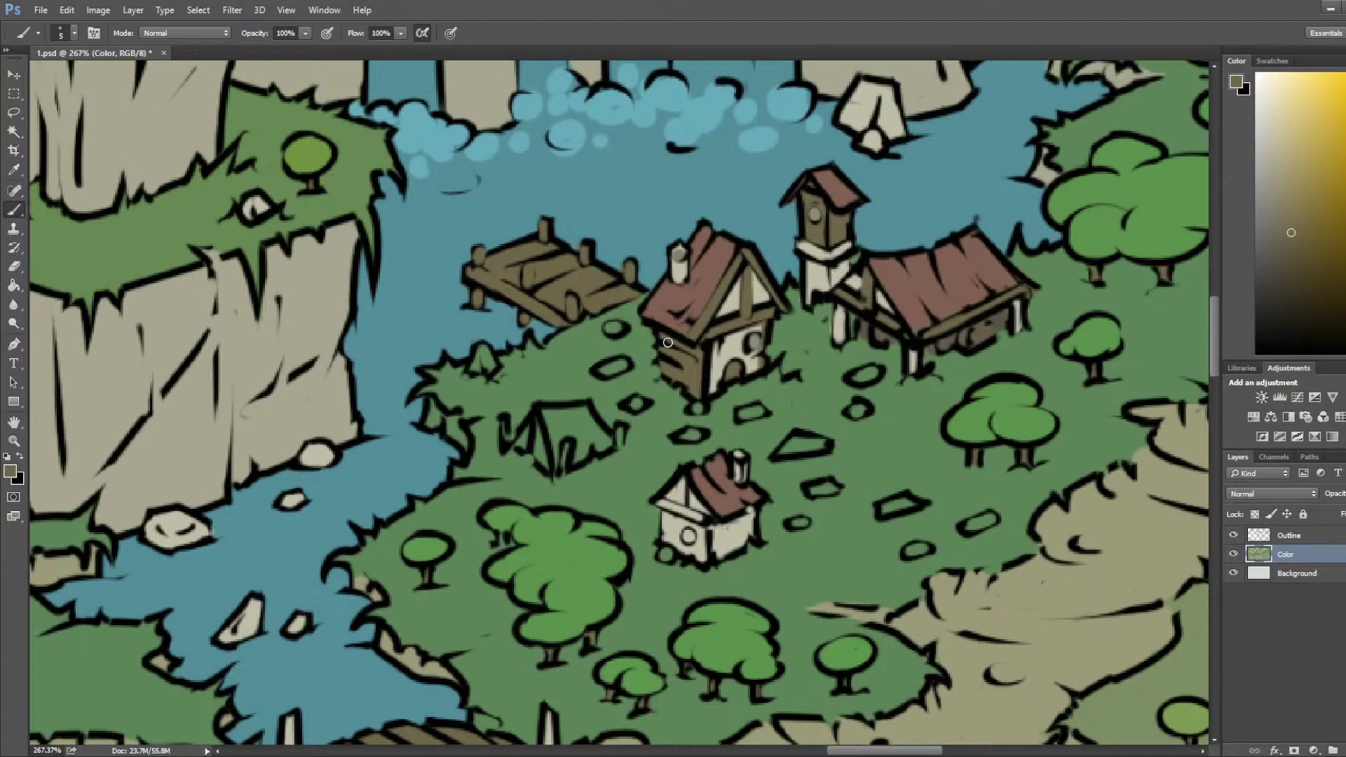
{"action": "key", "text": "i"}
{"action": "left_click", "coordinate": [730, 537]}
{"action": "key", "text": "b"}
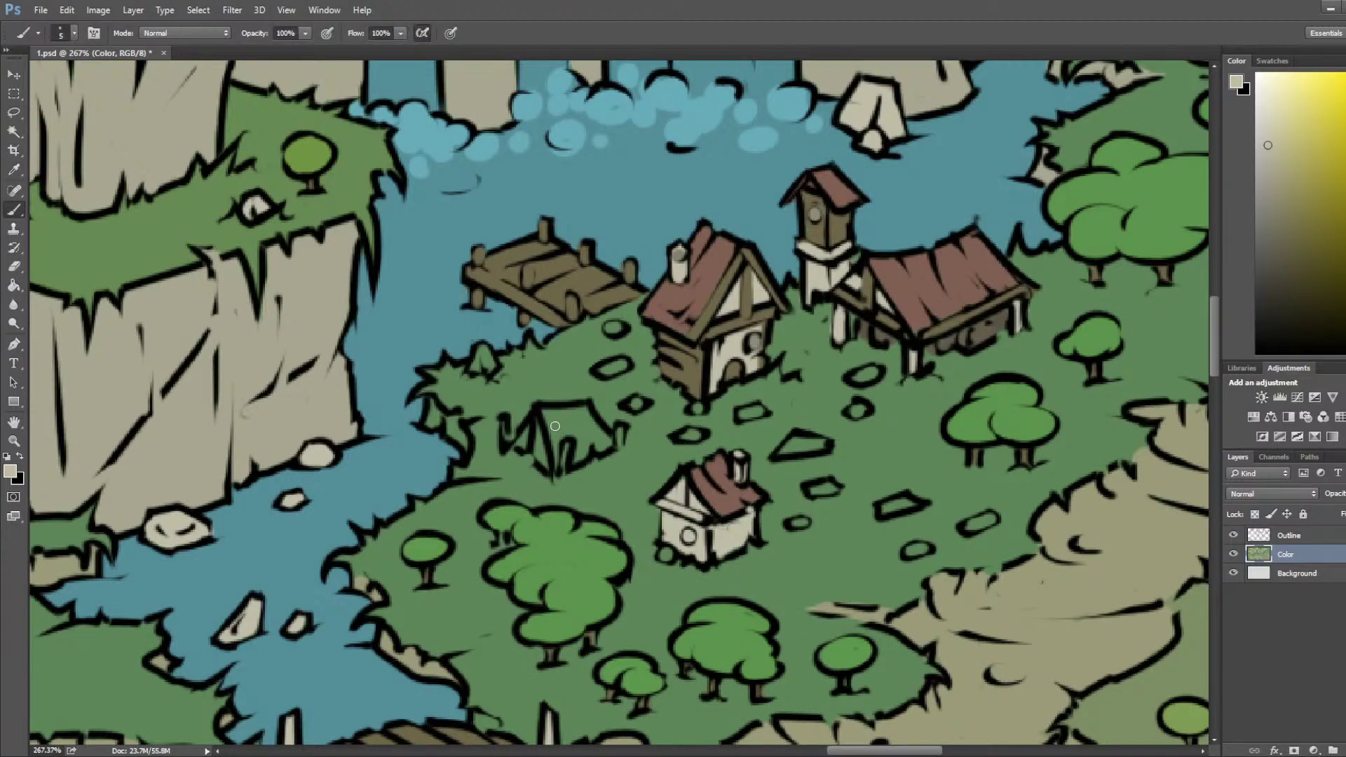
Step: Paint the tent beside the riverbank in a light warm grey, replacing a first stroke in cream
{"action": "scroll", "coordinate": [582, 415], "scroll_direction": "down", "scroll_amount": 4}
{"action": "scroll", "coordinate": [596, 406], "scroll_direction": "up", "scroll_amount": 3}
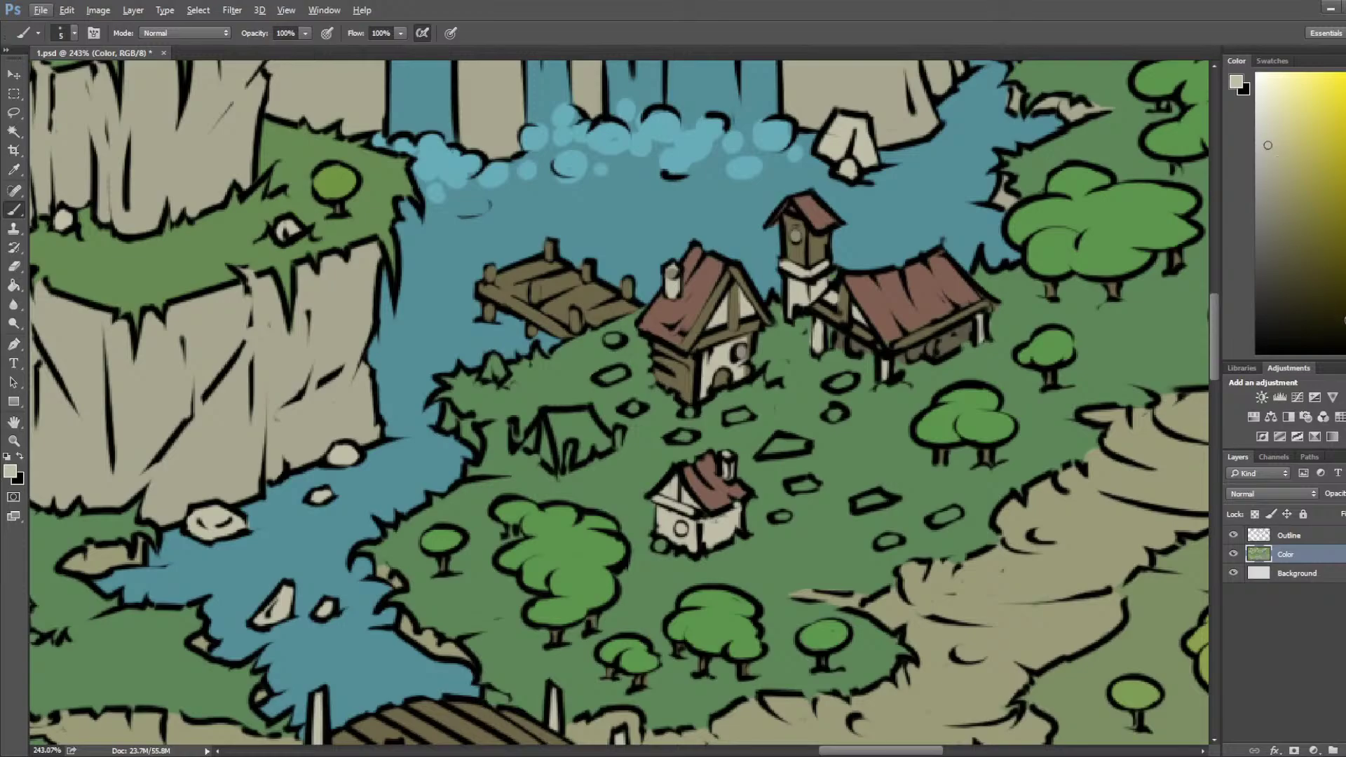
{"action": "left_click", "coordinate": [1345, 317]}
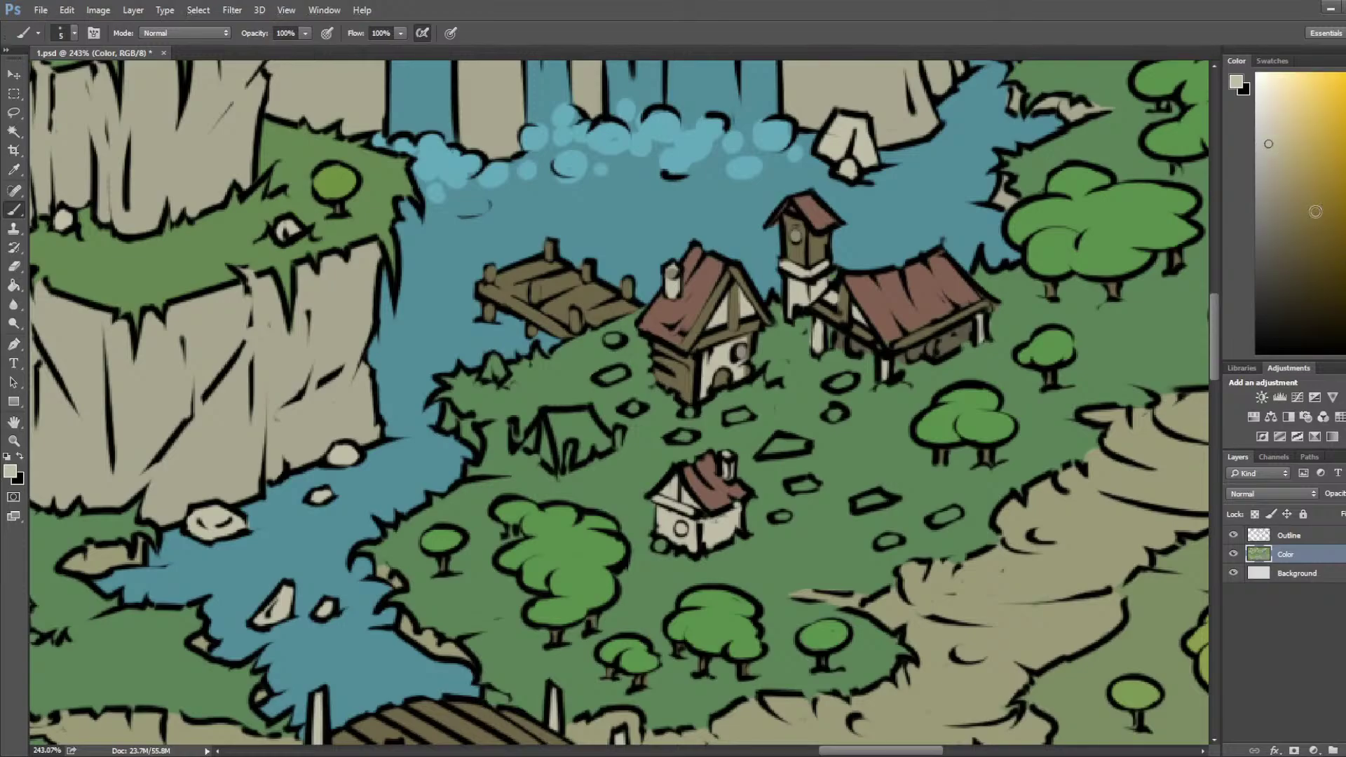
{"action": "left_click", "coordinate": [1262, 149]}
{"action": "mouse_move", "coordinate": [533, 431]}
{"action": "left_mouse_down"}
{"action": "mouse_move", "coordinate": [542, 460]}
{"action": "mouse_move", "coordinate": [551, 436]}
{"action": "mouse_move", "coordinate": [525, 447]}
{"action": "mouse_move", "coordinate": [546, 425]}
{"action": "mouse_move", "coordinate": [560, 444]}
{"action": "mouse_move", "coordinate": [546, 451]}
{"action": "mouse_move", "coordinate": [570, 435]}
{"action": "mouse_move", "coordinate": [568, 418]}
{"action": "mouse_move", "coordinate": [600, 443]}
{"action": "left_mouse_up"}
{"action": "key", "text": "ctrl+z"}
{"action": "left_click", "coordinate": [1266, 170]}
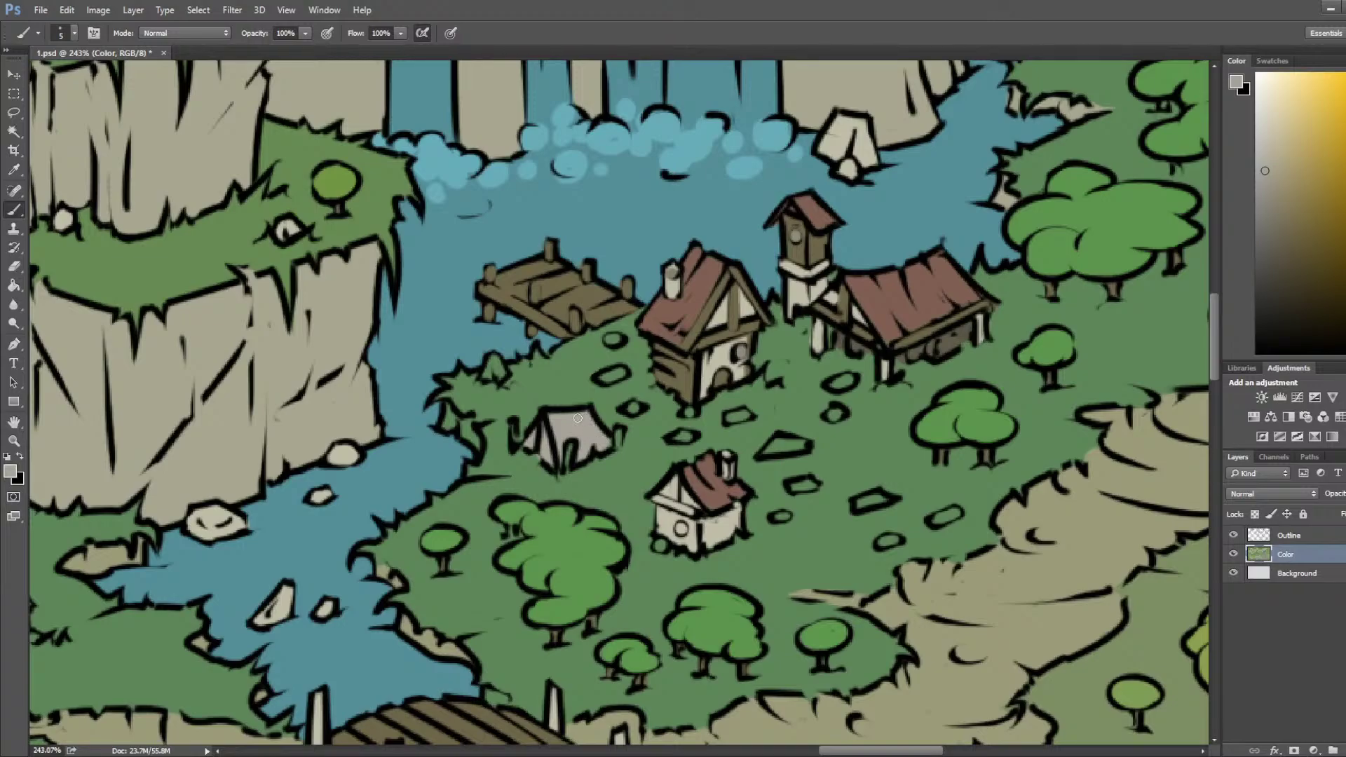
Step: Shade the tent's canvas in a darker grey, colour its posts brown, and touch up its details with a sampled house colour
{"action": "left_click", "coordinate": [509, 439], "text": "alt"}
{"action": "left_click", "coordinate": [606, 446], "text": "alt"}
{"action": "mouse_move", "coordinate": [547, 461]}
{"action": "left_mouse_down"}
{"action": "mouse_move", "coordinate": [550, 422]}
{"action": "mouse_move", "coordinate": [582, 419]}
{"action": "mouse_move", "coordinate": [570, 435]}
{"action": "mouse_move", "coordinate": [581, 457]}
{"action": "mouse_move", "coordinate": [599, 437]}
{"action": "mouse_move", "coordinate": [584, 418]}
{"action": "mouse_move", "coordinate": [604, 441]}
{"action": "mouse_move", "coordinate": [570, 432]}
{"action": "left_mouse_up"}
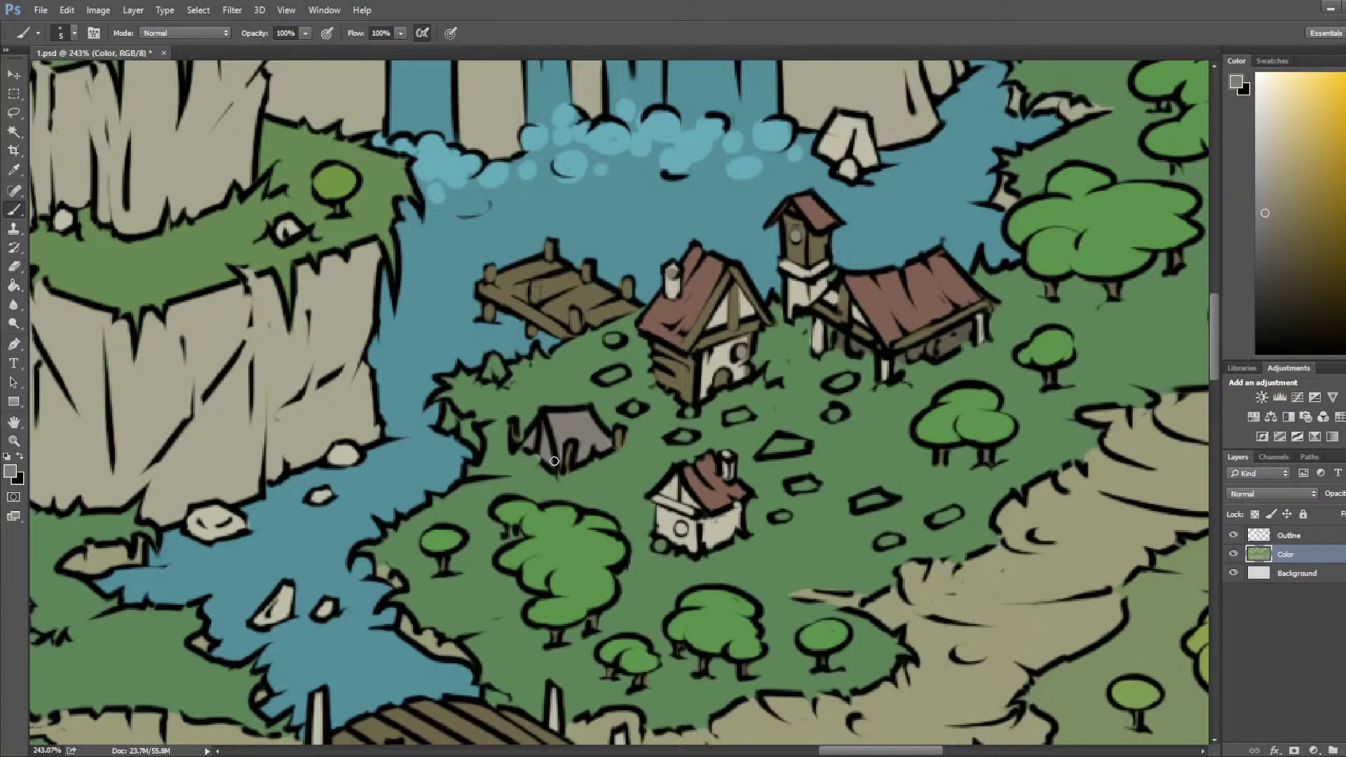
{"action": "key", "text": "i"}
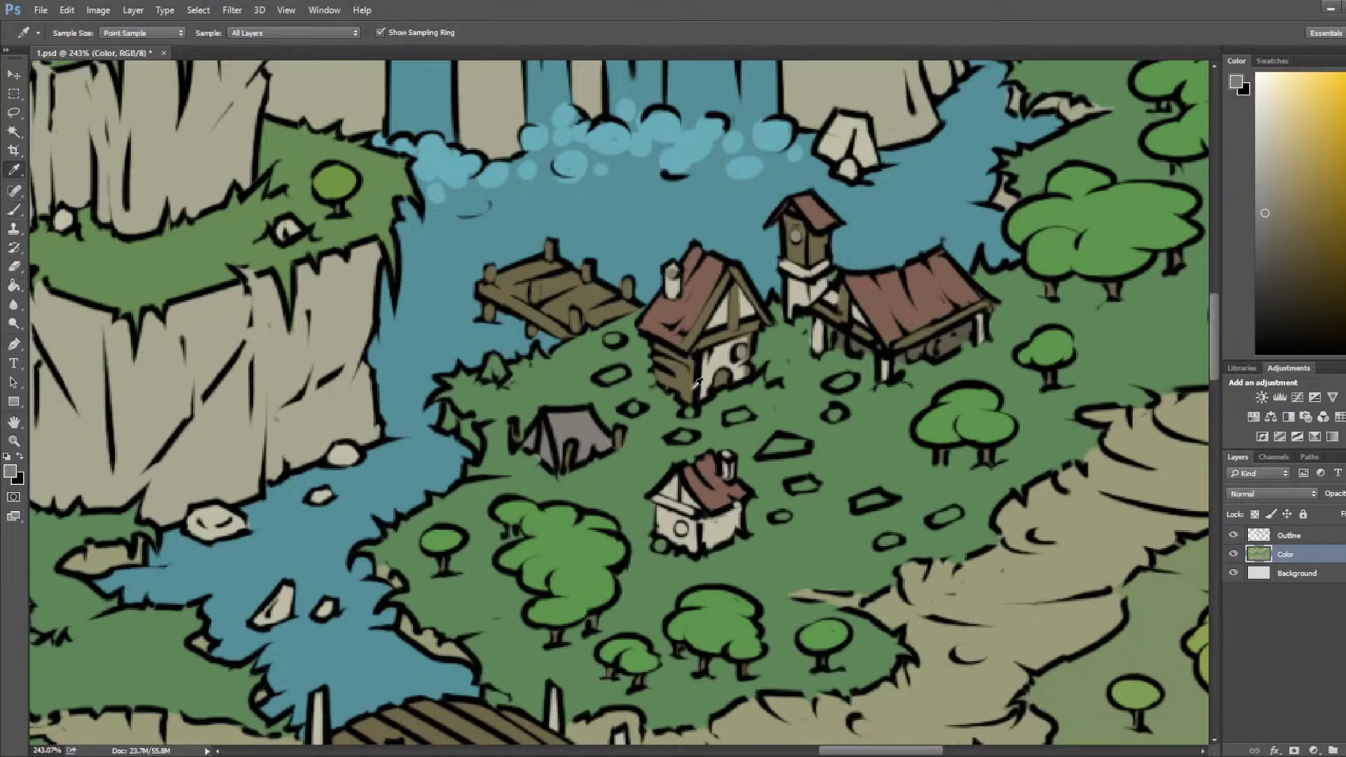
{"action": "left_click", "coordinate": [719, 317]}
{"action": "key", "text": "b"}
{"action": "mouse_move", "coordinate": [591, 411]}
{"action": "left_mouse_down"}
{"action": "mouse_move", "coordinate": [608, 445]}
{"action": "mouse_move", "coordinate": [599, 431]}
{"action": "mouse_move", "coordinate": [548, 444]}
{"action": "left_mouse_up"}
Step: Save the map file, check the waterfall and village area, and save the document as Color.psd
{"action": "scroll", "coordinate": [549, 444], "scroll_direction": "down", "scroll_amount": 5}
{"action": "key", "text": "ctrl+s"}
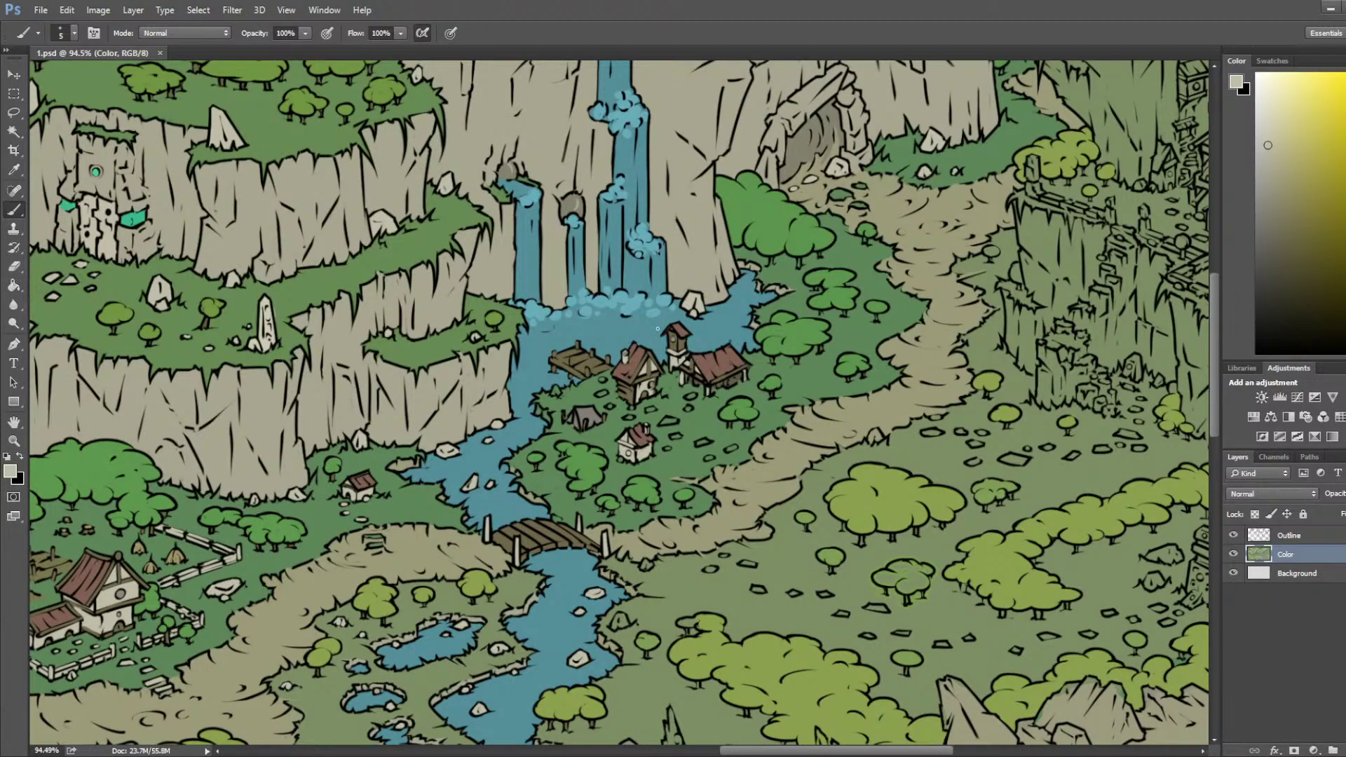
{"action": "scroll", "coordinate": [647, 325], "scroll_direction": "up", "scroll_amount": 5}
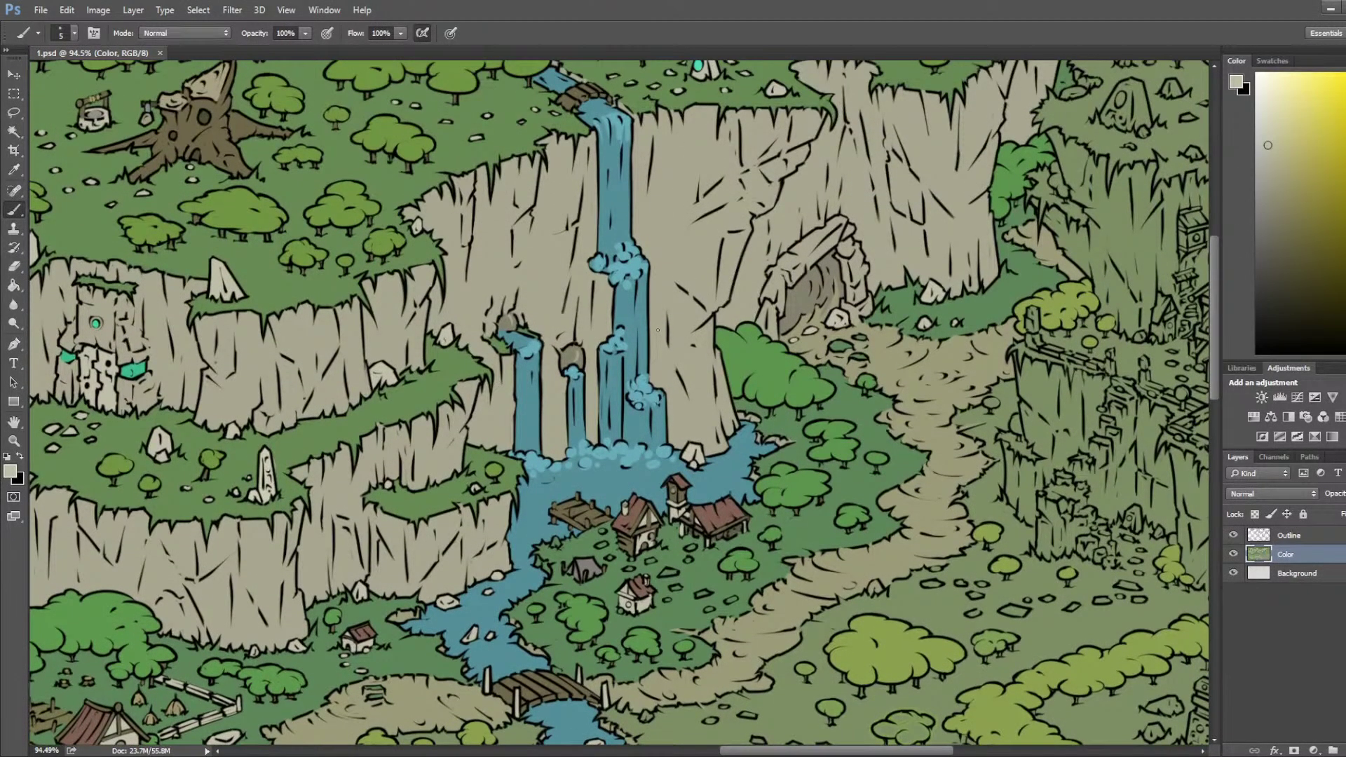
{"action": "scroll", "coordinate": [658, 329], "scroll_direction": "down", "scroll_amount": 5}
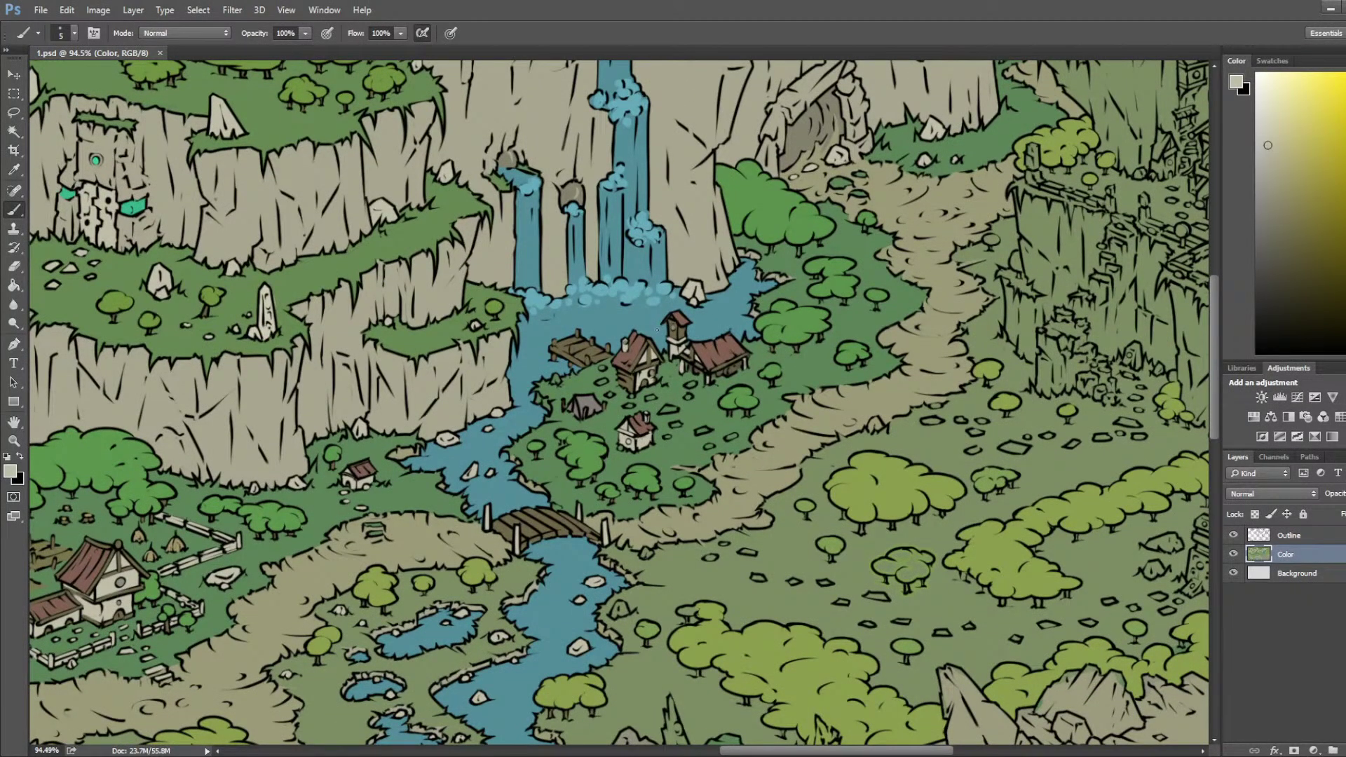
{"action": "scroll", "coordinate": [644, 315], "scroll_direction": "up", "scroll_amount": 2}
{"action": "scroll", "coordinate": [524, 273], "scroll_direction": "up", "scroll_amount": 4}
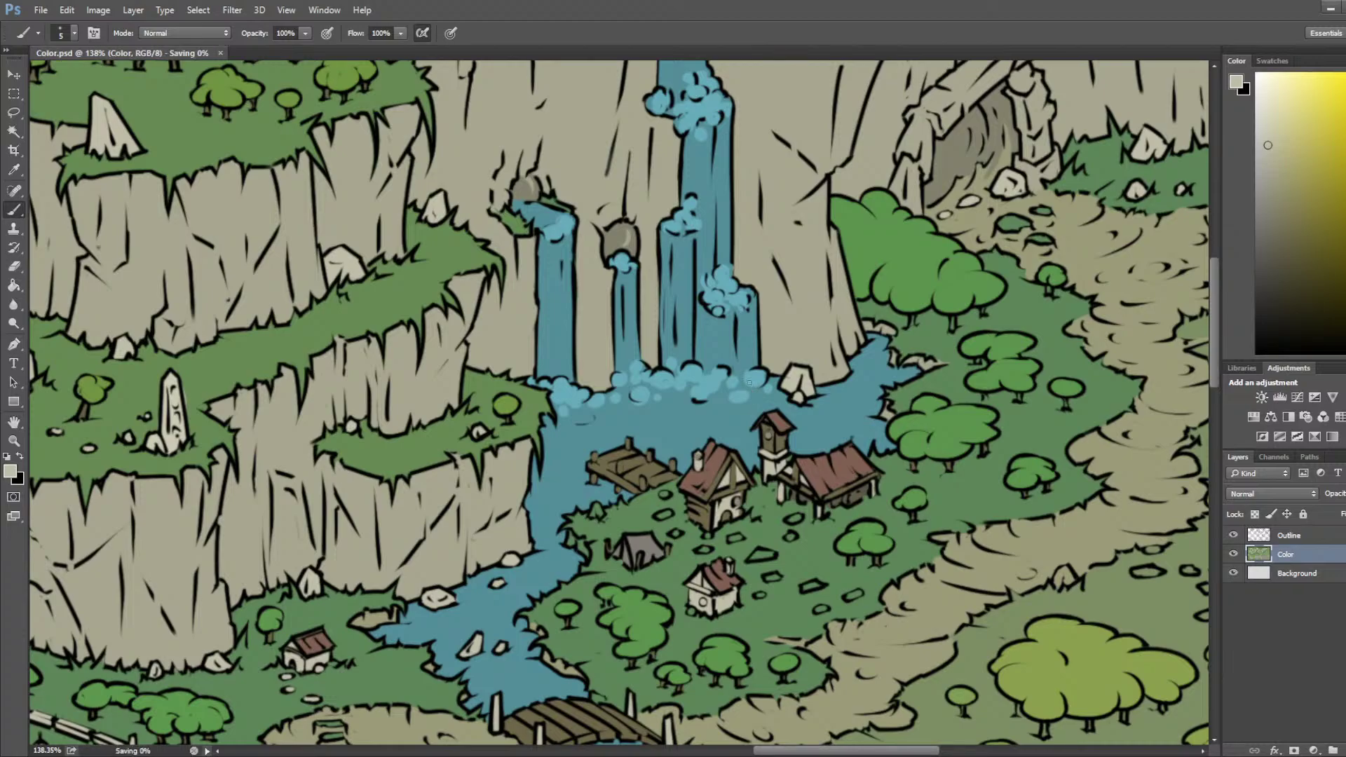
Step: Paint a light foam-blue highlight down the left edge of the leftmost waterfall using the sampled foam colour
{"action": "scroll", "coordinate": [622, 253], "scroll_direction": "up", "scroll_amount": 3}
{"action": "left_click_drag", "start_coordinate": [536, 279], "coordinate": [623, 328]}
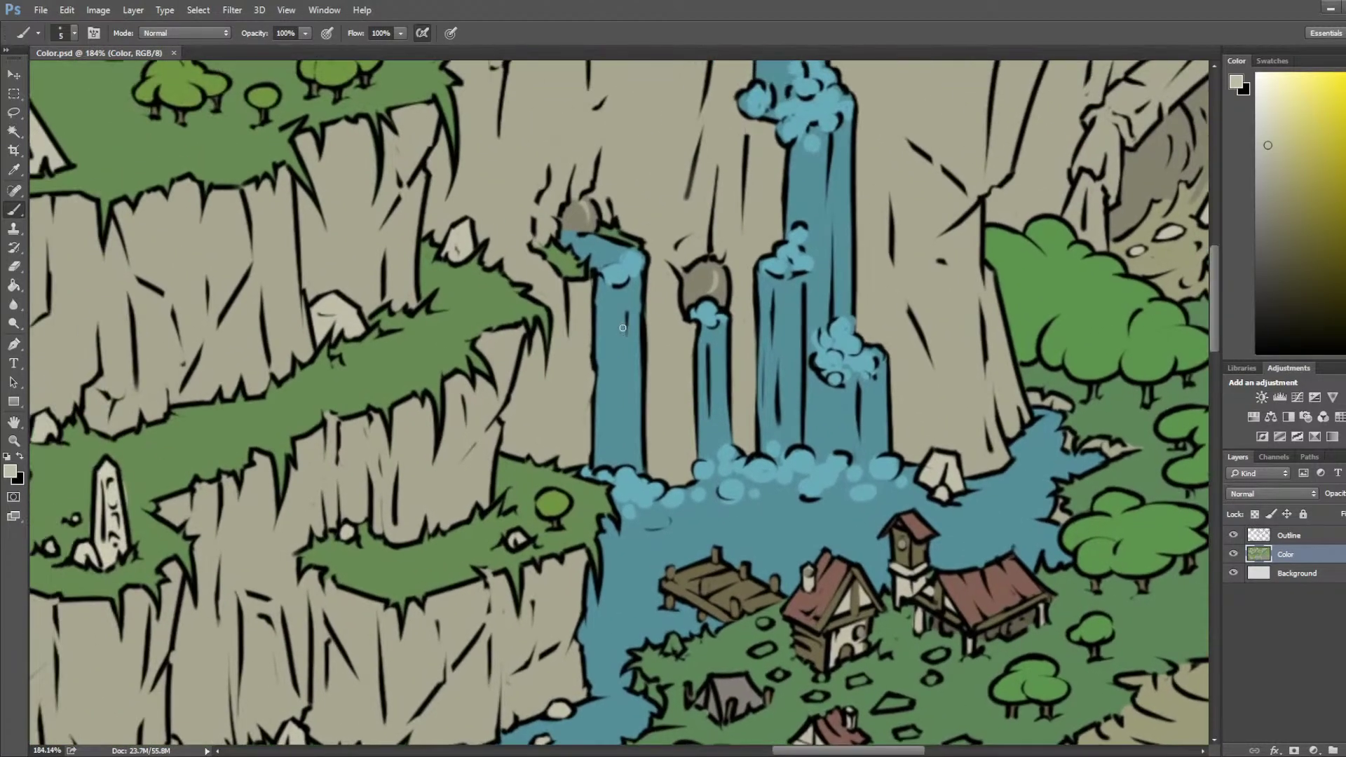
{"action": "left_click", "coordinate": [618, 497], "text": "alt"}
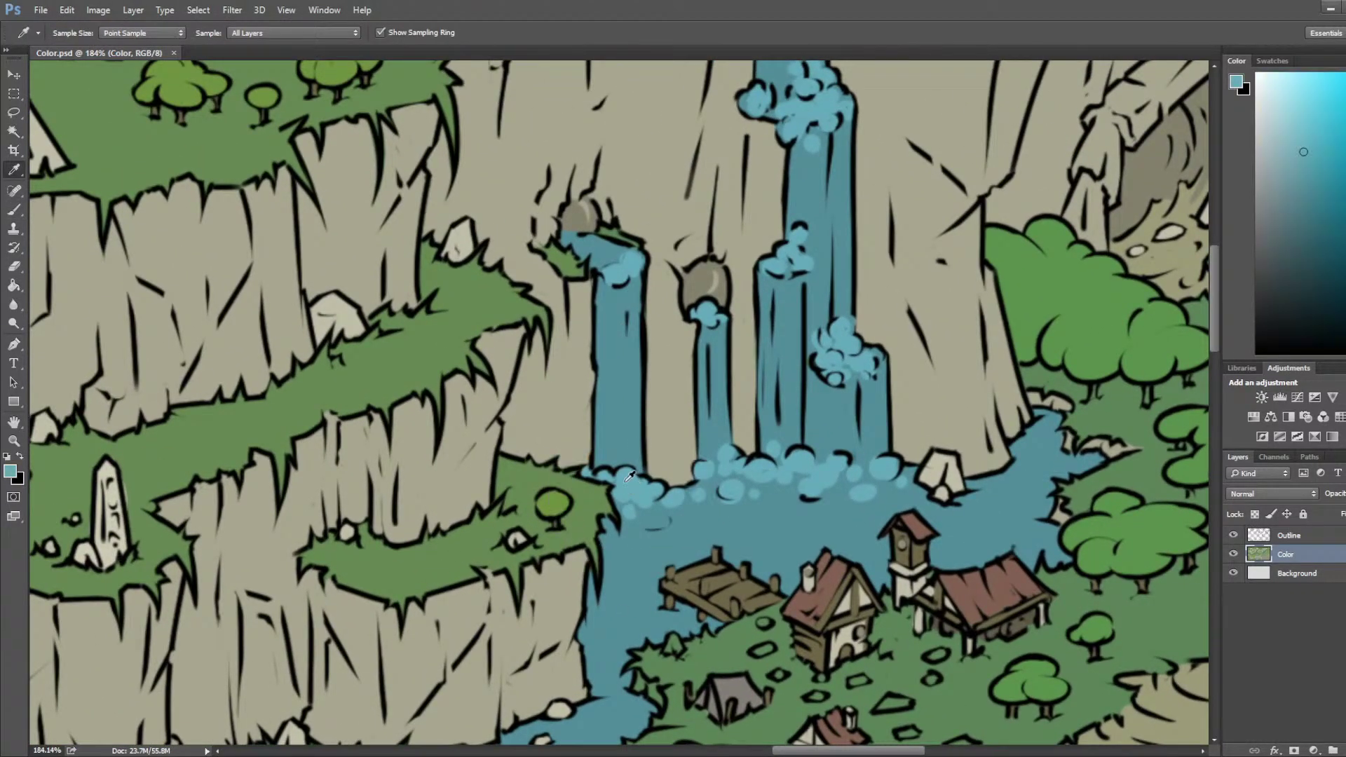
{"action": "left_click_drag", "start_coordinate": [601, 280], "coordinate": [602, 378]}
{"action": "left_click", "coordinate": [578, 354], "text": "alt"}
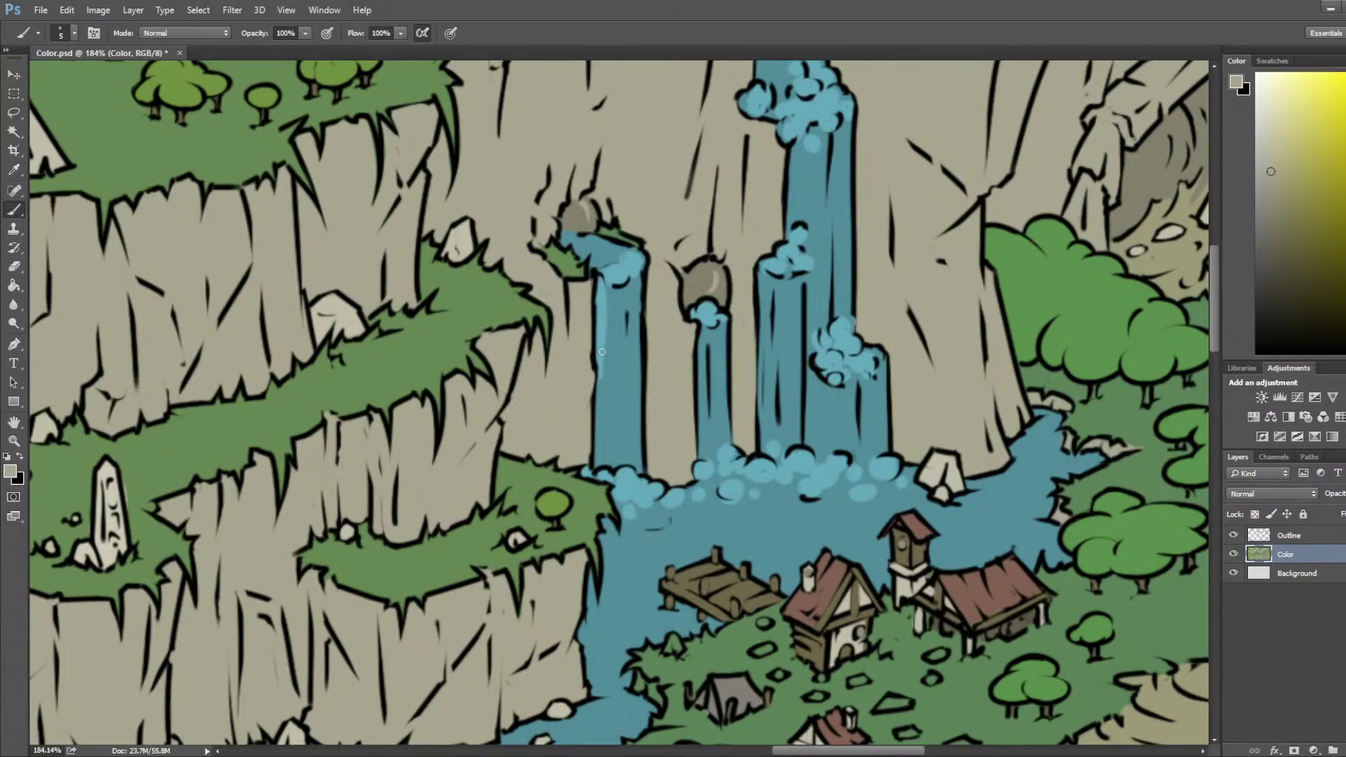
{"action": "left_click", "coordinate": [624, 272], "text": "alt"}
{"action": "left_click_drag", "start_coordinate": [598, 414], "coordinate": [600, 470]}
Step: Add vertical light-blue streaks through the middle of the leftmost waterfall with sampled water blues
{"action": "left_click", "coordinate": [619, 372], "text": "alt"}
{"action": "left_click", "coordinate": [603, 319], "text": "alt"}
{"action": "left_click_drag", "start_coordinate": [622, 292], "coordinate": [622, 463]}
{"action": "left_click", "coordinate": [633, 362], "text": "alt"}
{"action": "mouse_move", "coordinate": [605, 345]}
{"action": "left_mouse_down"}
{"action": "mouse_move", "coordinate": [634, 456]}
{"action": "mouse_move", "coordinate": [614, 387]}
{"action": "mouse_move", "coordinate": [621, 445]}
{"action": "left_mouse_up"}
{"action": "left_click", "coordinate": [620, 335], "text": "alt"}
{"action": "left_click_drag", "start_coordinate": [608, 350], "coordinate": [609, 450]}
Step: Refine the leftmost waterfall's streaks by alternating between its sampled base blue and light blue
{"action": "left_click", "coordinate": [637, 357], "text": "alt"}
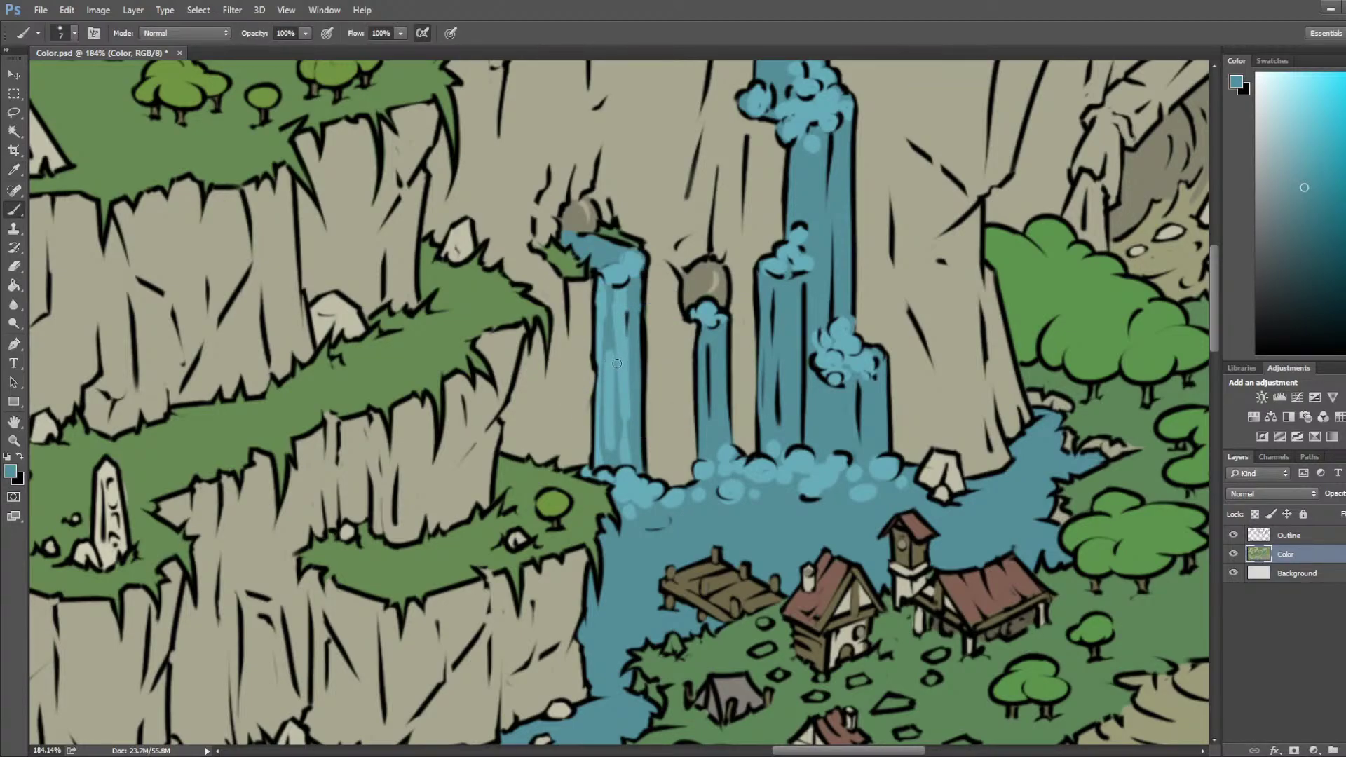
{"action": "left_click", "coordinate": [636, 345], "text": "alt"}
{"action": "left_click_drag", "start_coordinate": [614, 346], "coordinate": [608, 450]}
{"action": "left_click_drag", "start_coordinate": [626, 335], "coordinate": [621, 420]}
Step: Paint a light-blue highlight down the left side of the narrow second waterfall, redoing the first stroke
{"action": "left_click", "coordinate": [693, 279], "text": "alt"}
{"action": "left_click_drag", "start_coordinate": [713, 326], "coordinate": [713, 432]}
{"action": "key", "text": "ctrl+z"}
{"action": "left_click_drag", "start_coordinate": [703, 331], "coordinate": [705, 441]}
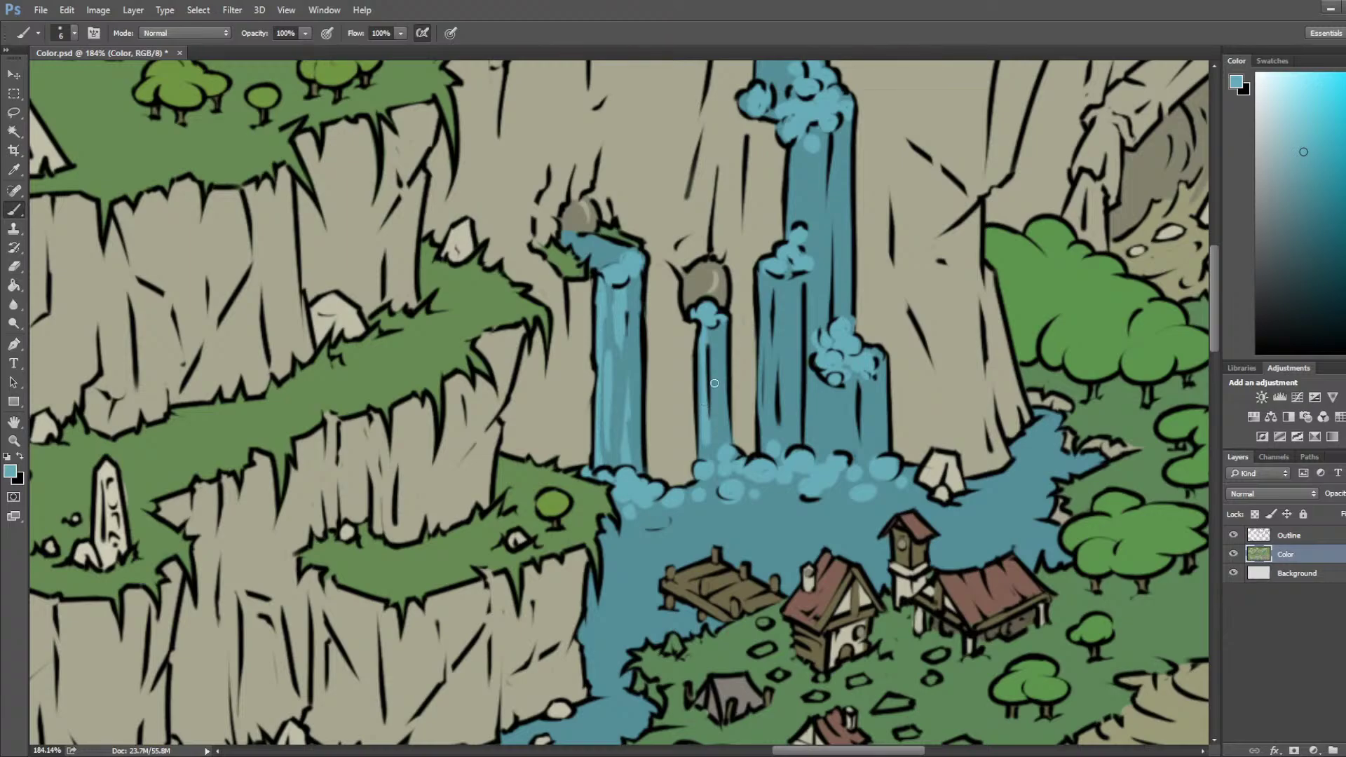
Step: Paint vertical light-blue streaks down the third waterfall from the left, sampling its foam and base blues
{"action": "left_click", "coordinate": [778, 470], "text": "alt"}
{"action": "left_click", "coordinate": [806, 457], "text": "alt"}
{"action": "left_click_drag", "start_coordinate": [796, 277], "coordinate": [796, 424]}
{"action": "left_click_drag", "start_coordinate": [796, 277], "coordinate": [795, 440]}
{"action": "left_click", "coordinate": [784, 331], "text": "alt"}
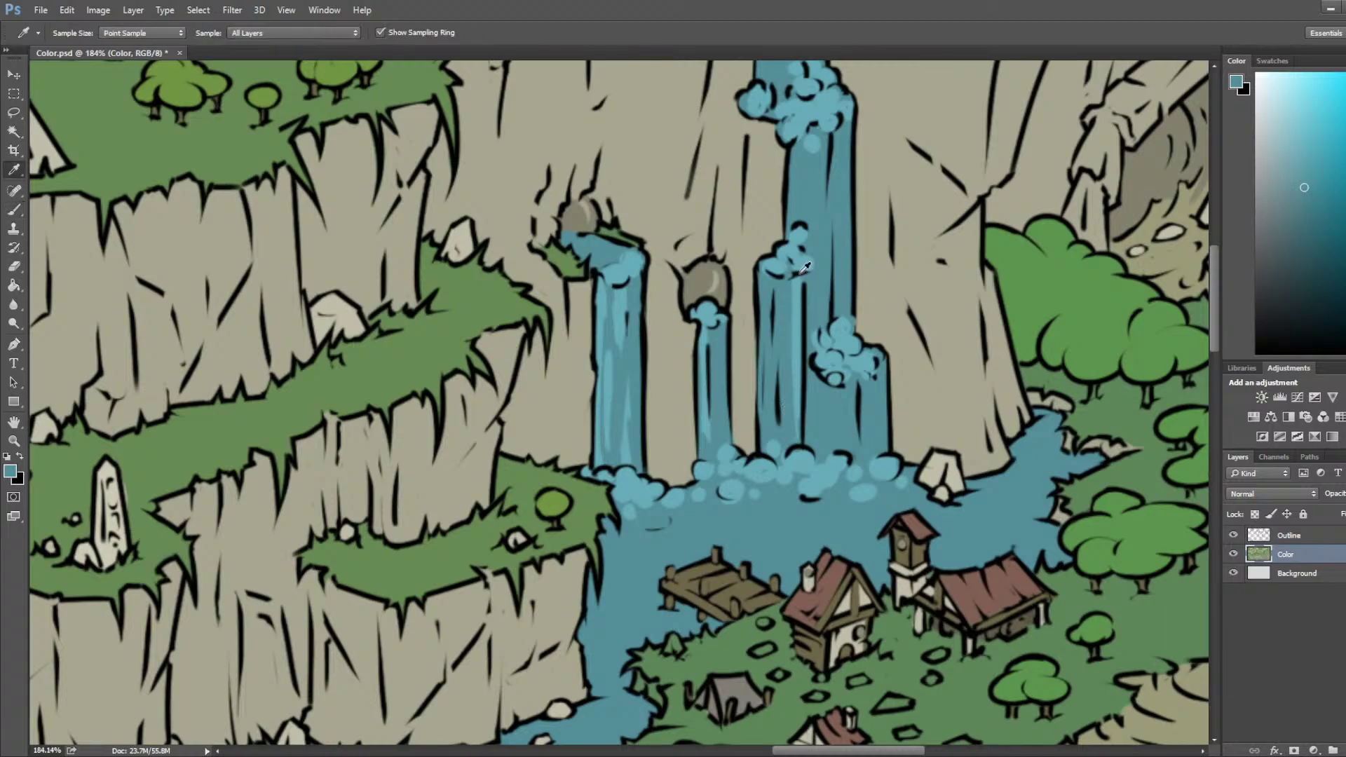
{"action": "left_click", "coordinate": [795, 241], "text": "alt"}
{"action": "left_click_drag", "start_coordinate": [775, 279], "coordinate": [775, 404]}
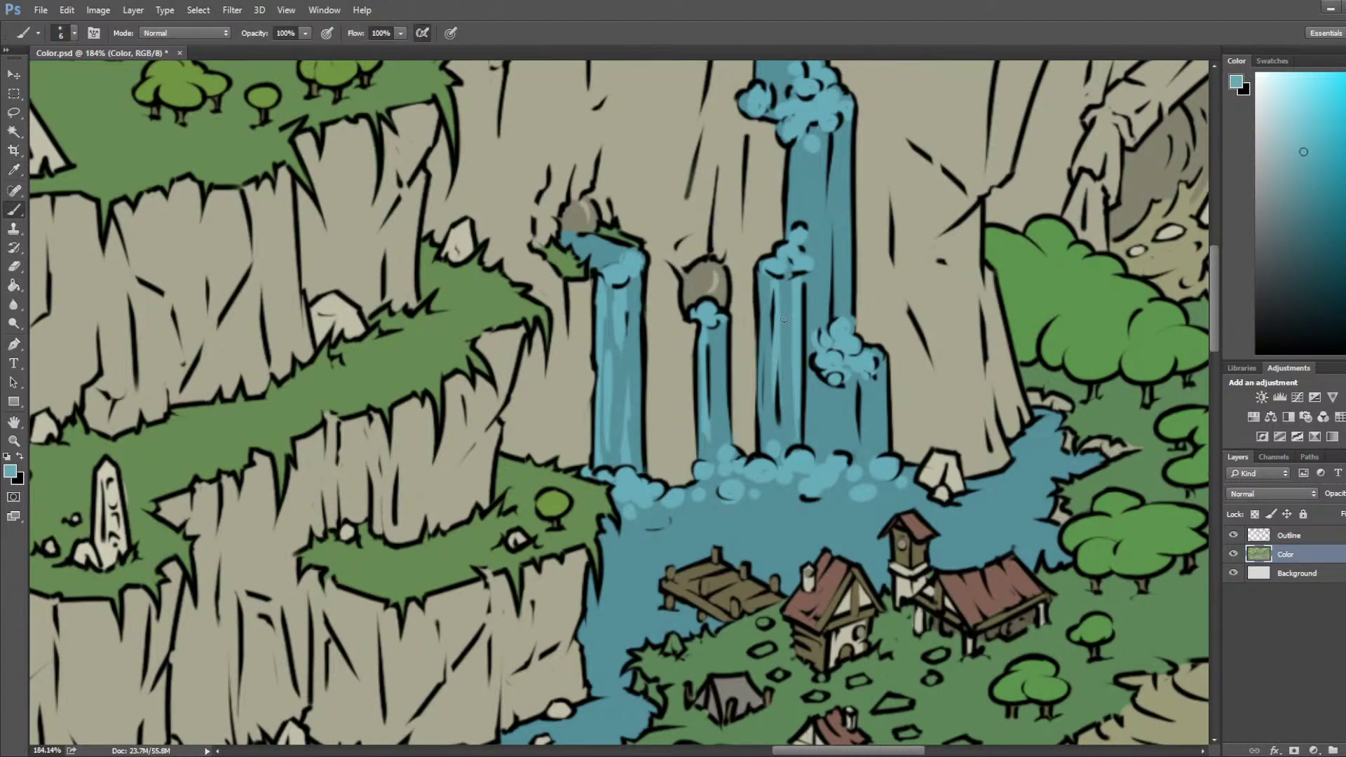
{"action": "left_click_drag", "start_coordinate": [765, 277], "coordinate": [765, 338]}
{"action": "left_click", "coordinate": [786, 312], "text": "alt"}
{"action": "left_click_drag", "start_coordinate": [769, 281], "coordinate": [765, 379]}
Step: Streak the right half of the rightmost lower waterfall with sampled foam blue, trimming the highlights with base blue
{"action": "left_click", "coordinate": [849, 325], "text": "alt"}
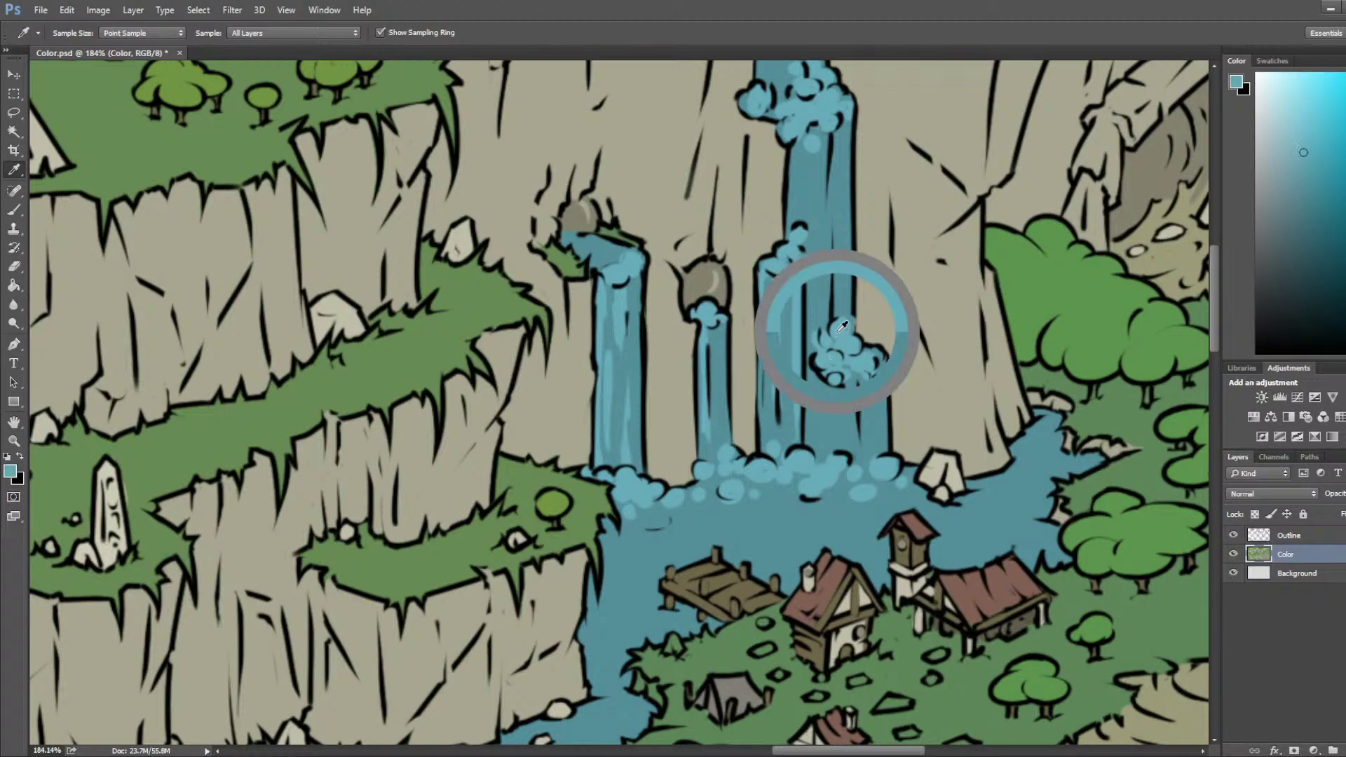
{"action": "left_click_drag", "start_coordinate": [851, 375], "coordinate": [858, 456]}
{"action": "left_click", "coordinate": [868, 400], "text": "alt"}
{"action": "left_click", "coordinate": [868, 365], "text": "alt"}
{"action": "left_click_drag", "start_coordinate": [882, 352], "coordinate": [883, 451]}
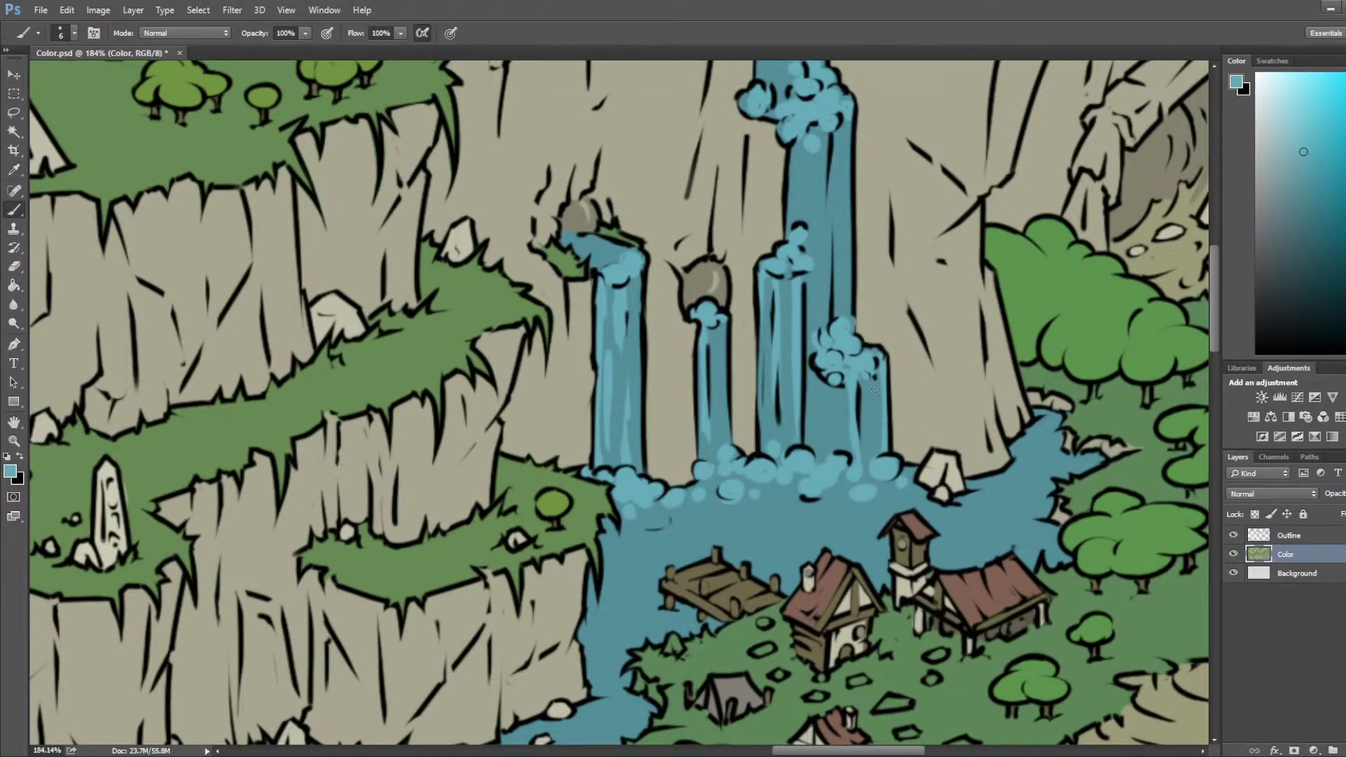
{"action": "left_click_drag", "start_coordinate": [871, 380], "coordinate": [870, 444]}
{"action": "left_click", "coordinate": [864, 414], "text": "alt"}
{"action": "left_click_drag", "start_coordinate": [875, 391], "coordinate": [874, 446]}
Step: Add light-blue streaks to the left half of the rightmost lower waterfall, and adjust them with sampled base blue
{"action": "left_click", "coordinate": [851, 342], "text": "alt"}
{"action": "left_click_drag", "start_coordinate": [822, 382], "coordinate": [819, 440]}
{"action": "left_click", "coordinate": [813, 382], "text": "alt"}
{"action": "left_click", "coordinate": [850, 351], "text": "alt"}
{"action": "left_click_drag", "start_coordinate": [838, 452], "coordinate": [843, 394]}
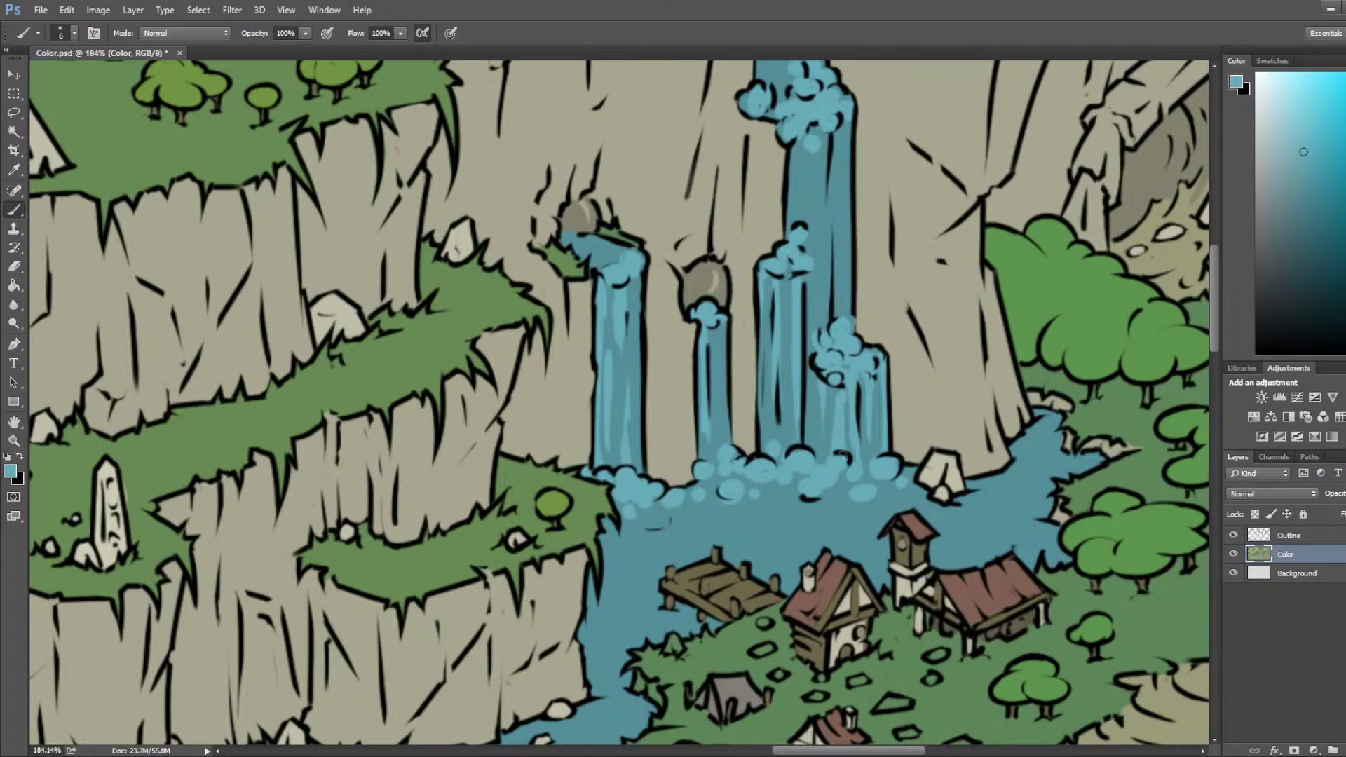
{"action": "left_click", "coordinate": [826, 417], "text": "alt"}
{"action": "left_click_drag", "start_coordinate": [840, 453], "coordinate": [845, 389]}
Step: Review the colouring across the whole map and make the Outline layer active
{"action": "scroll", "coordinate": [850, 356], "scroll_direction": "down", "scroll_amount": 6}
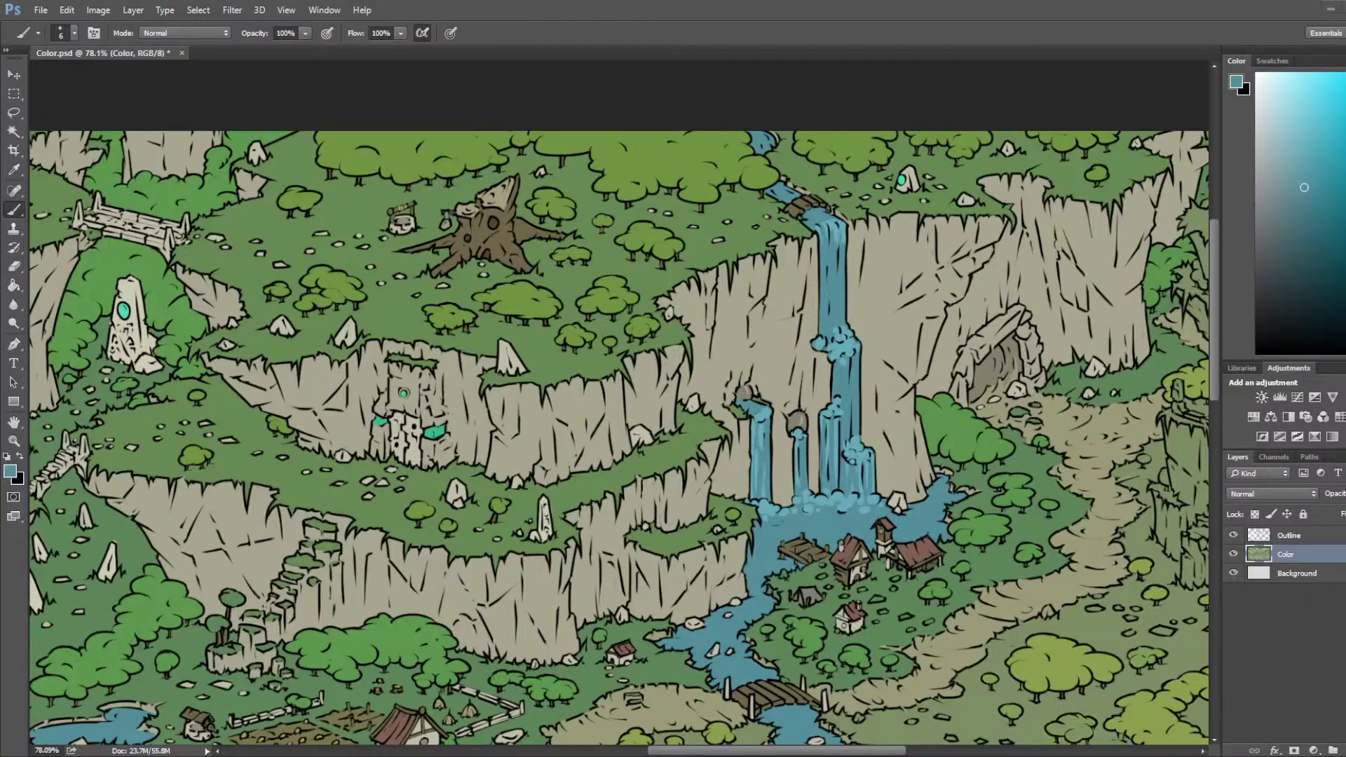
{"action": "scroll", "coordinate": [546, 488], "scroll_direction": "down", "scroll_amount": 6}
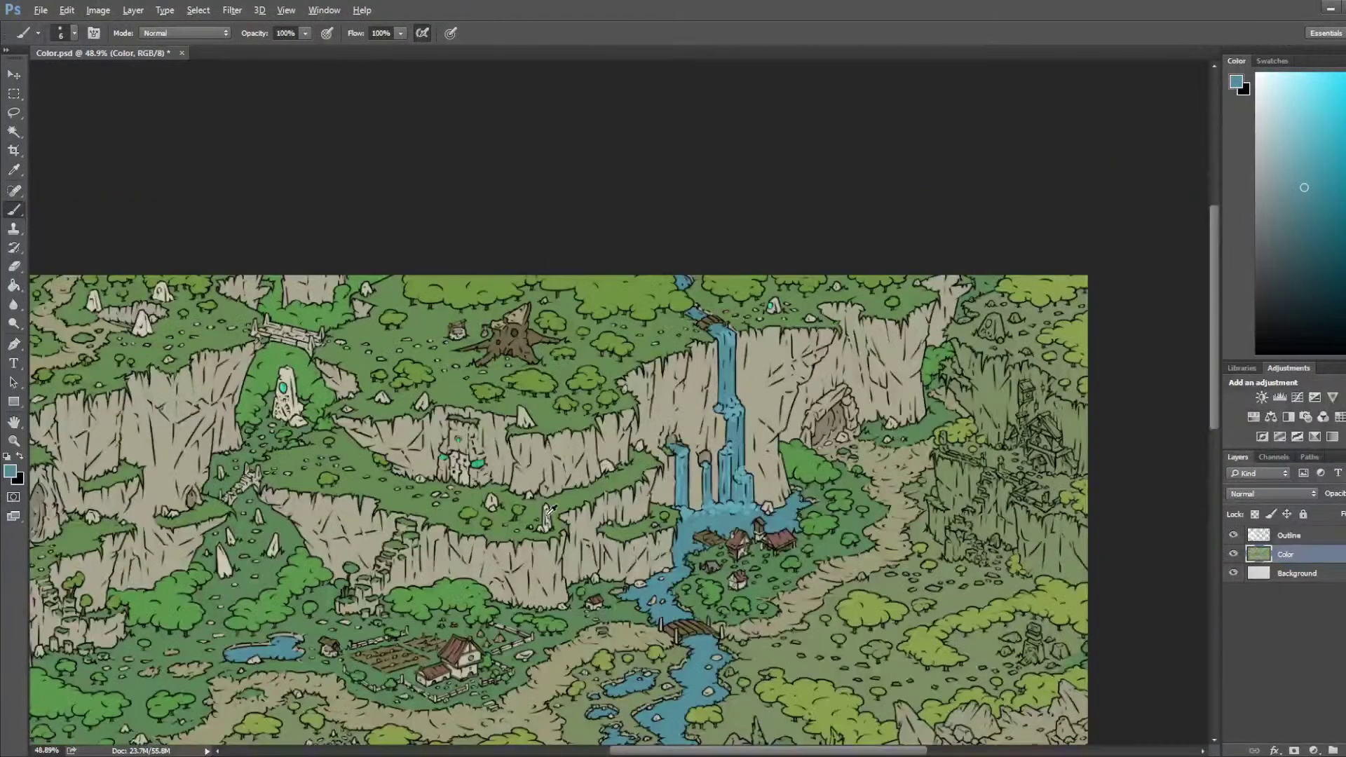
{"action": "left_click_drag", "start_coordinate": [533, 543], "coordinate": [743, 344]}
{"action": "scroll", "coordinate": [736, 344], "scroll_direction": "down", "scroll_amount": 1}
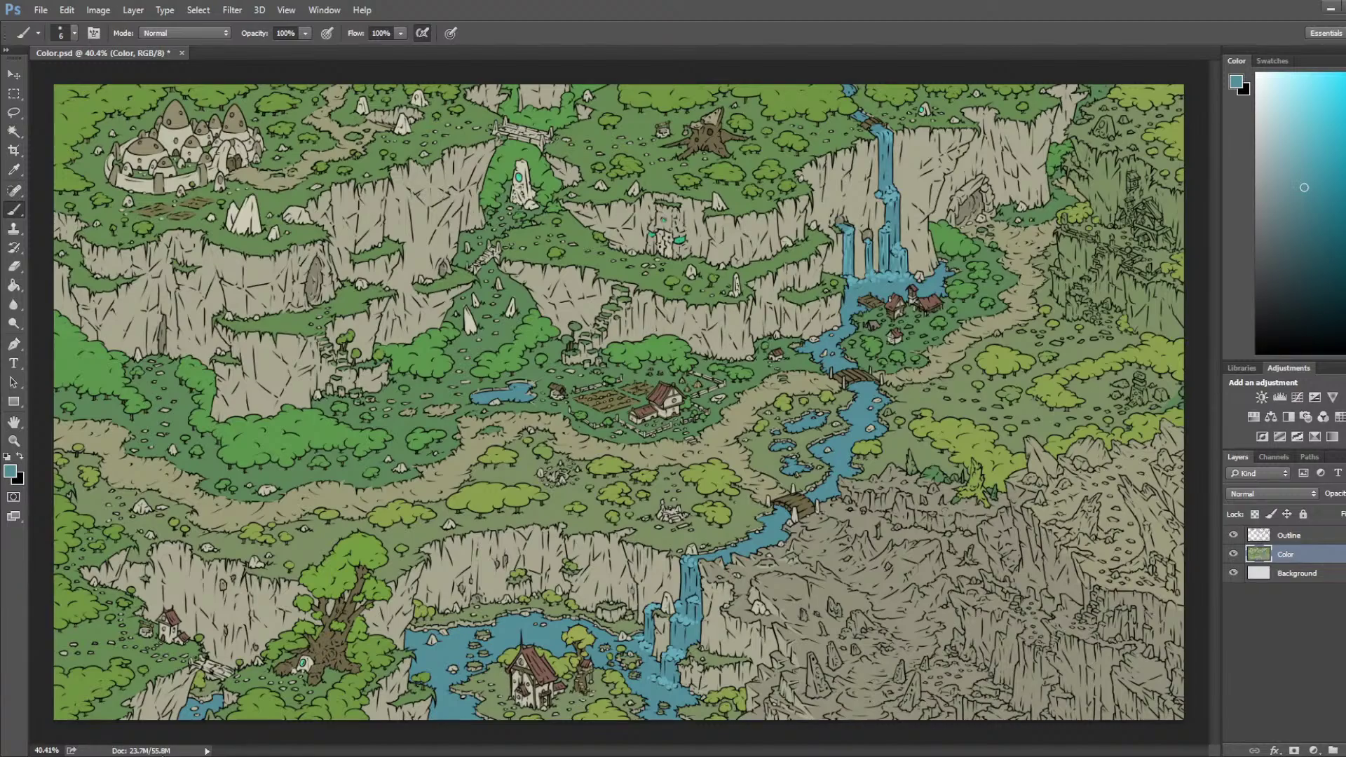
{"action": "left_click", "coordinate": [1334, 544]}
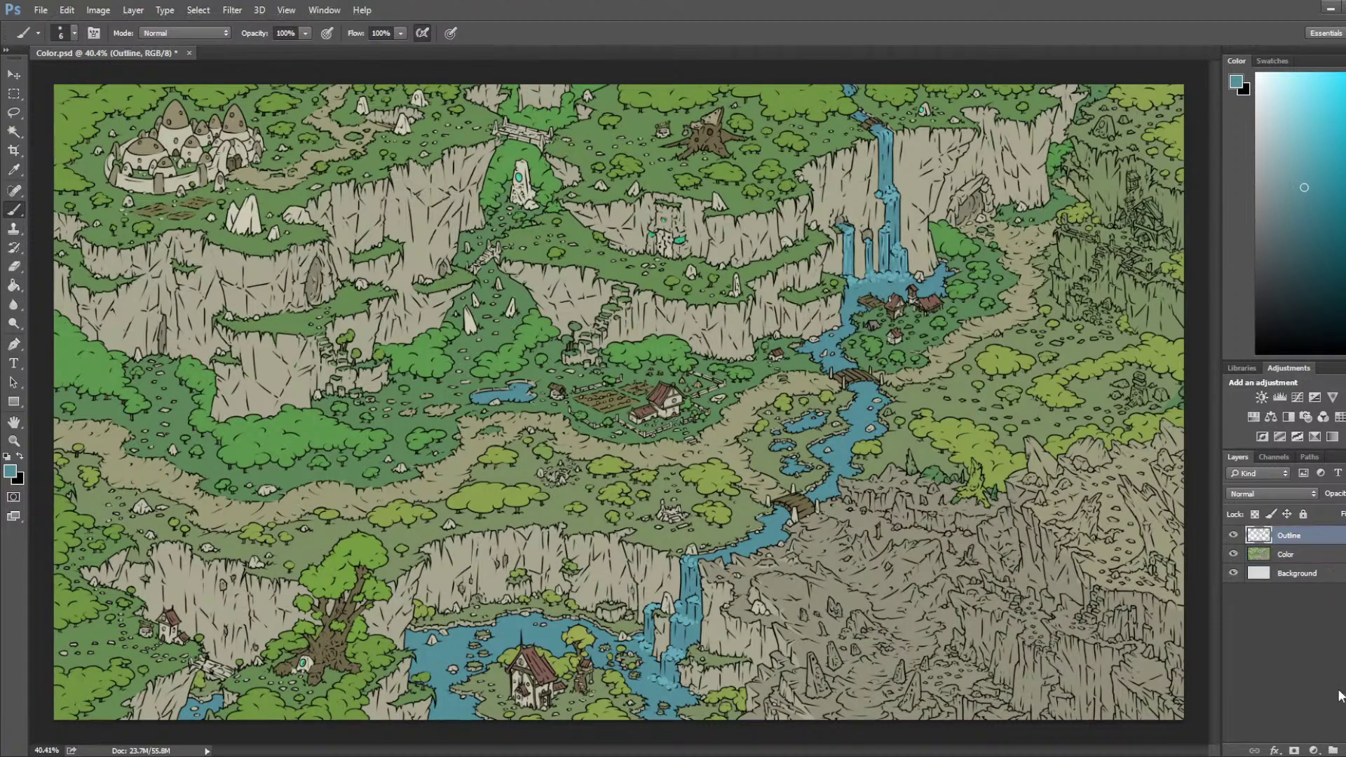
Step: Examine the colouring closely from the domed village and cliffs down to the lower lake, waterfalls and great tree
{"action": "scroll", "coordinate": [374, 280], "scroll_direction": "up", "scroll_amount": 5}
{"action": "left_click_drag", "start_coordinate": [213, 191], "coordinate": [622, 300]}
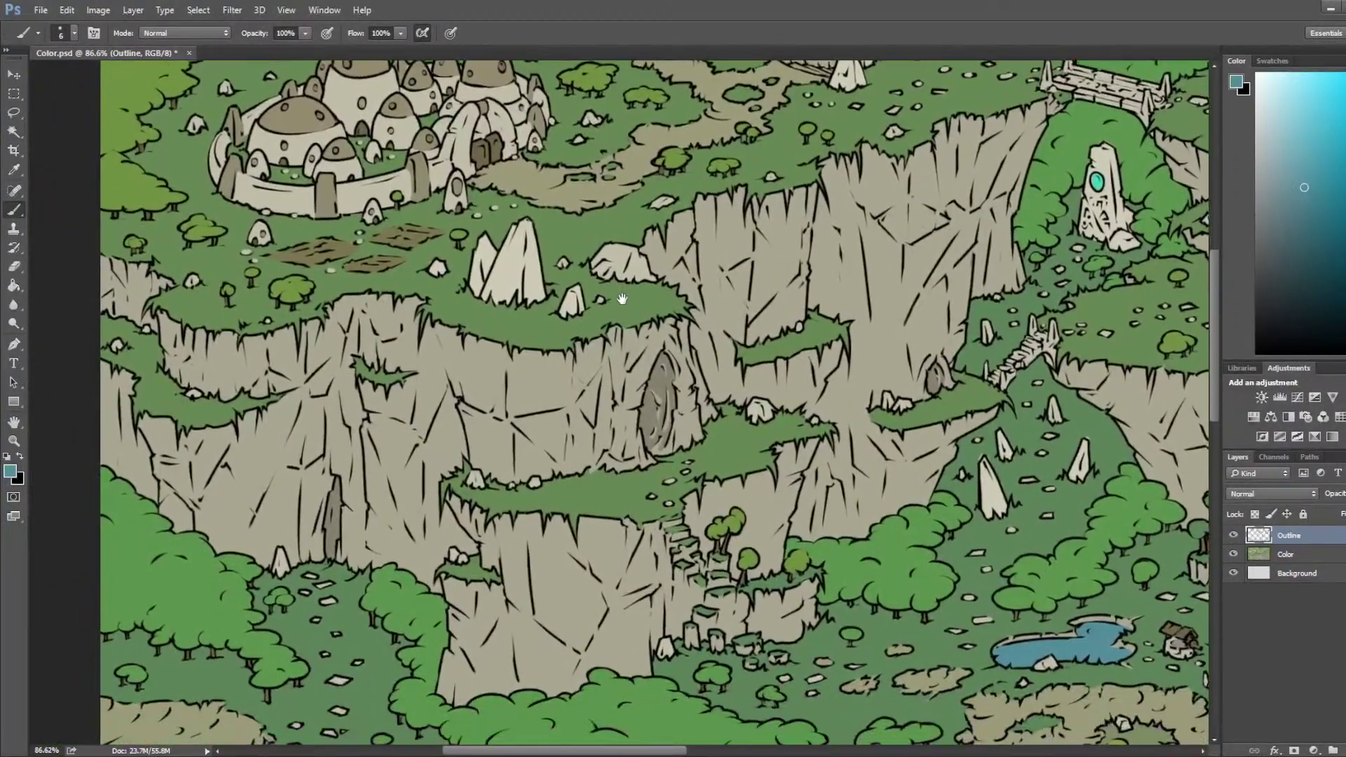
{"action": "left_click_drag", "start_coordinate": [949, 568], "coordinate": [940, 339]}
{"action": "left_click_drag", "start_coordinate": [857, 511], "coordinate": [866, 284]}
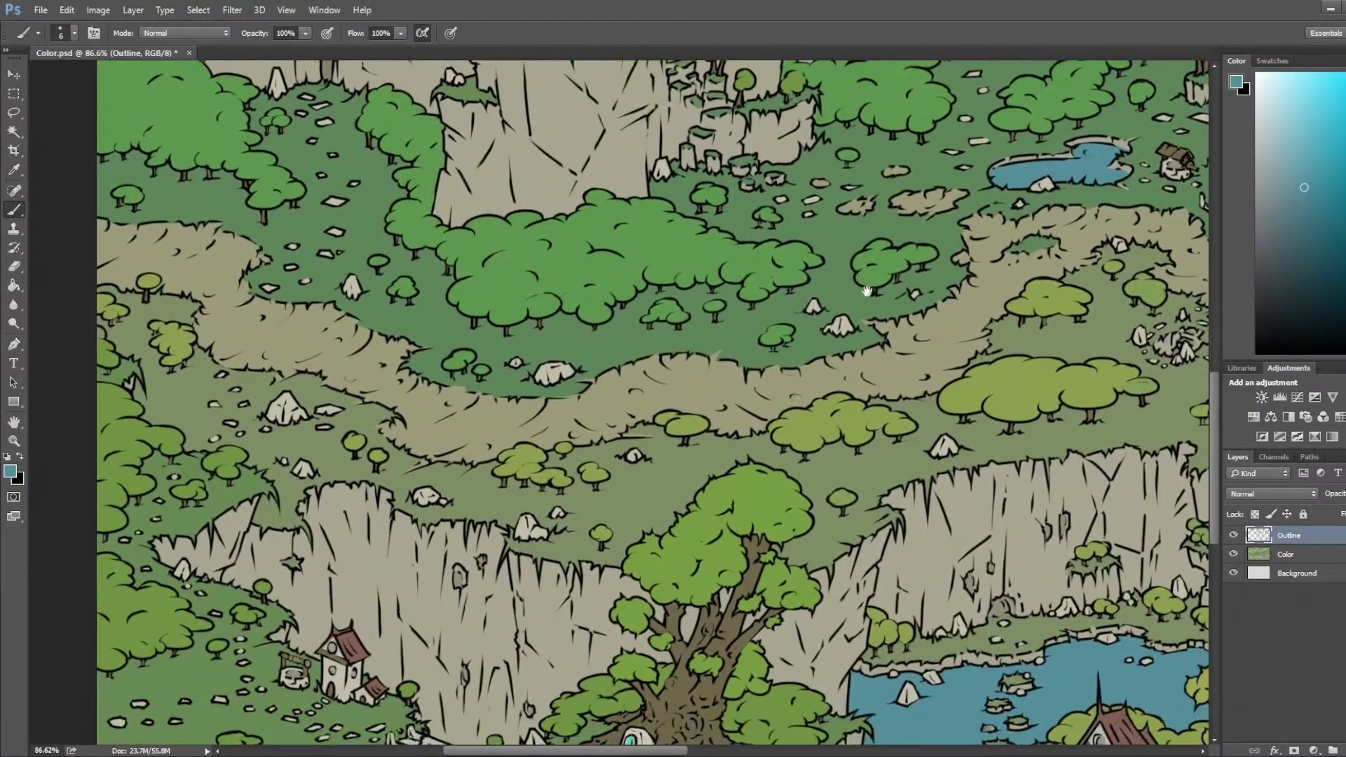
{"action": "left_click_drag", "start_coordinate": [844, 543], "coordinate": [837, 476]}
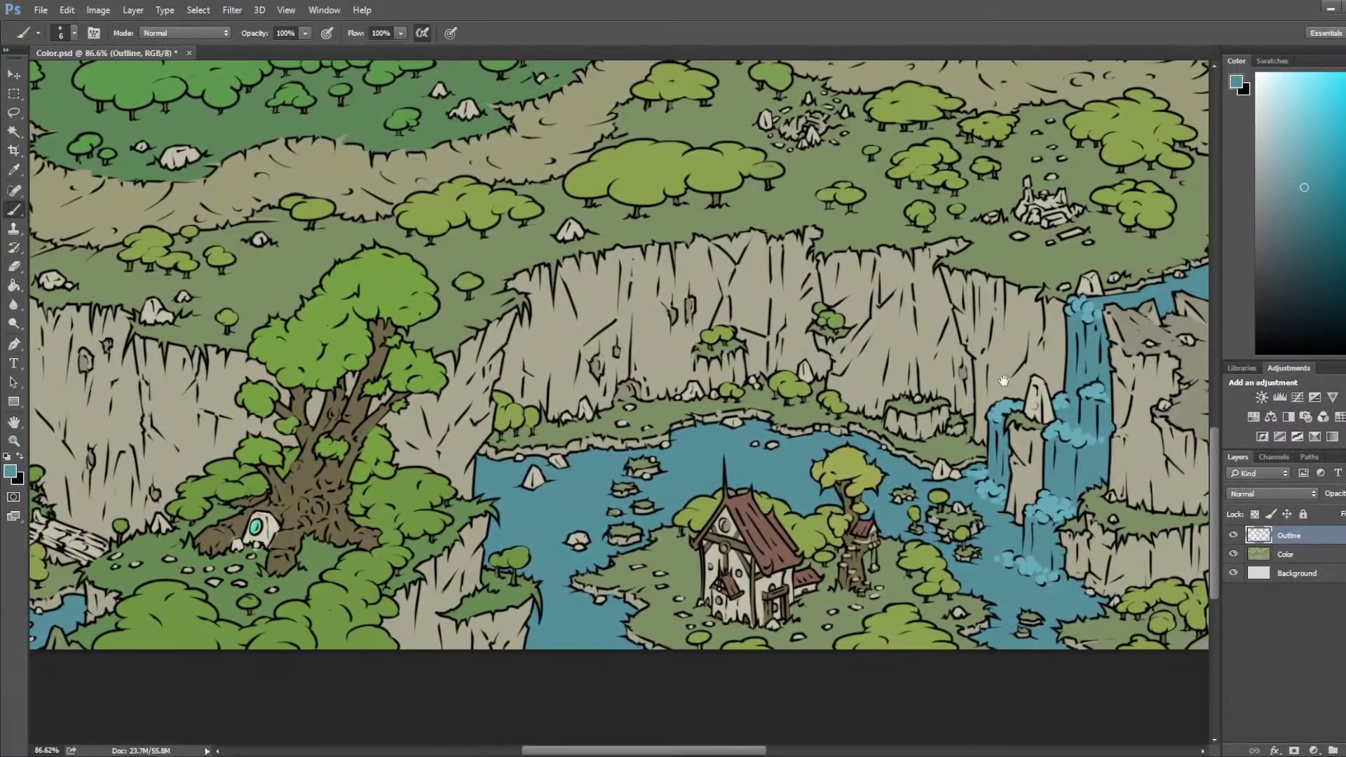
{"action": "left_click_drag", "start_coordinate": [1004, 381], "coordinate": [715, 570]}
{"action": "left_click_drag", "start_coordinate": [787, 297], "coordinate": [774, 386]}
{"action": "left_click_drag", "start_coordinate": [752, 445], "coordinate": [713, 593]}
{"action": "left_click_drag", "start_coordinate": [737, 295], "coordinate": [729, 589]}
{"action": "left_click_drag", "start_coordinate": [942, 438], "coordinate": [545, 407]}
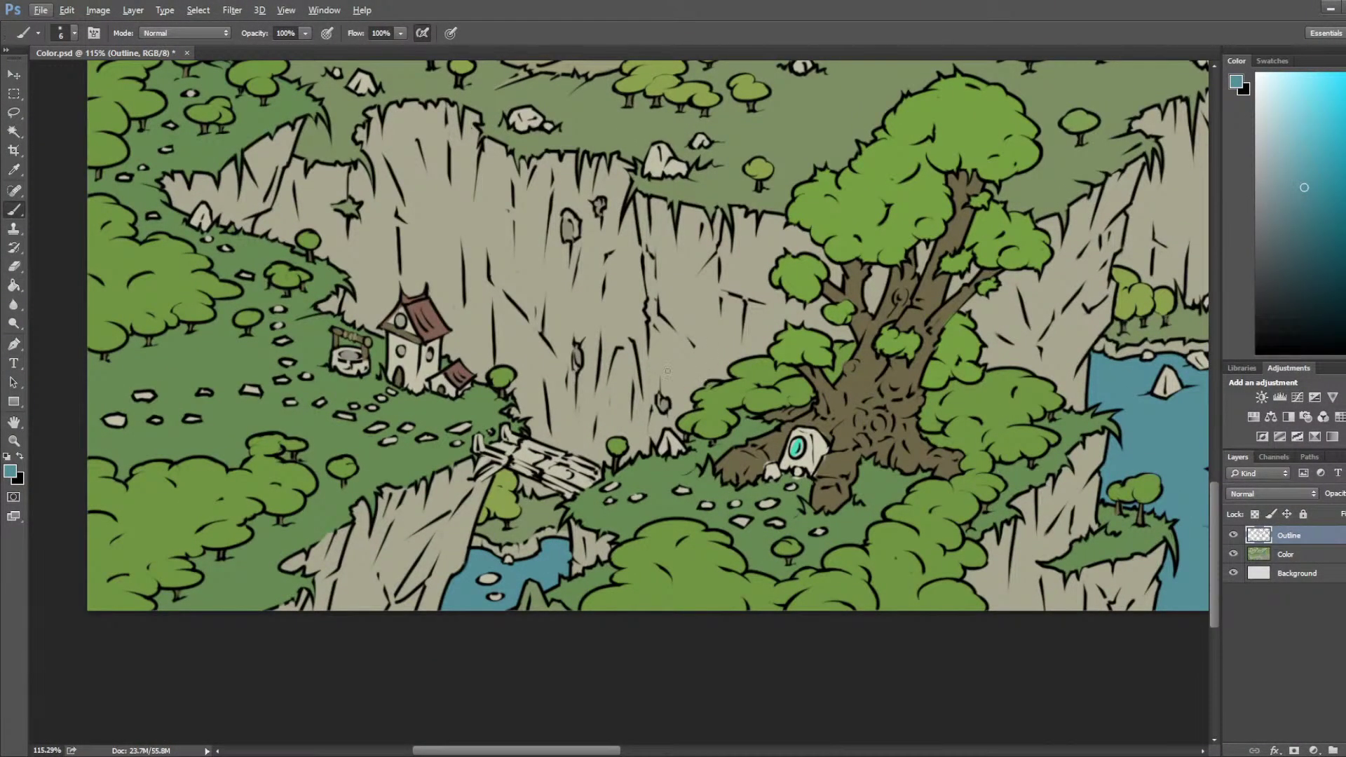
Step: Sample trunk brown, grass green and pale stone colours around the teal-centred stone at the great tree's base
{"action": "key", "text": "i"}
{"action": "left_click", "coordinate": [778, 445]}
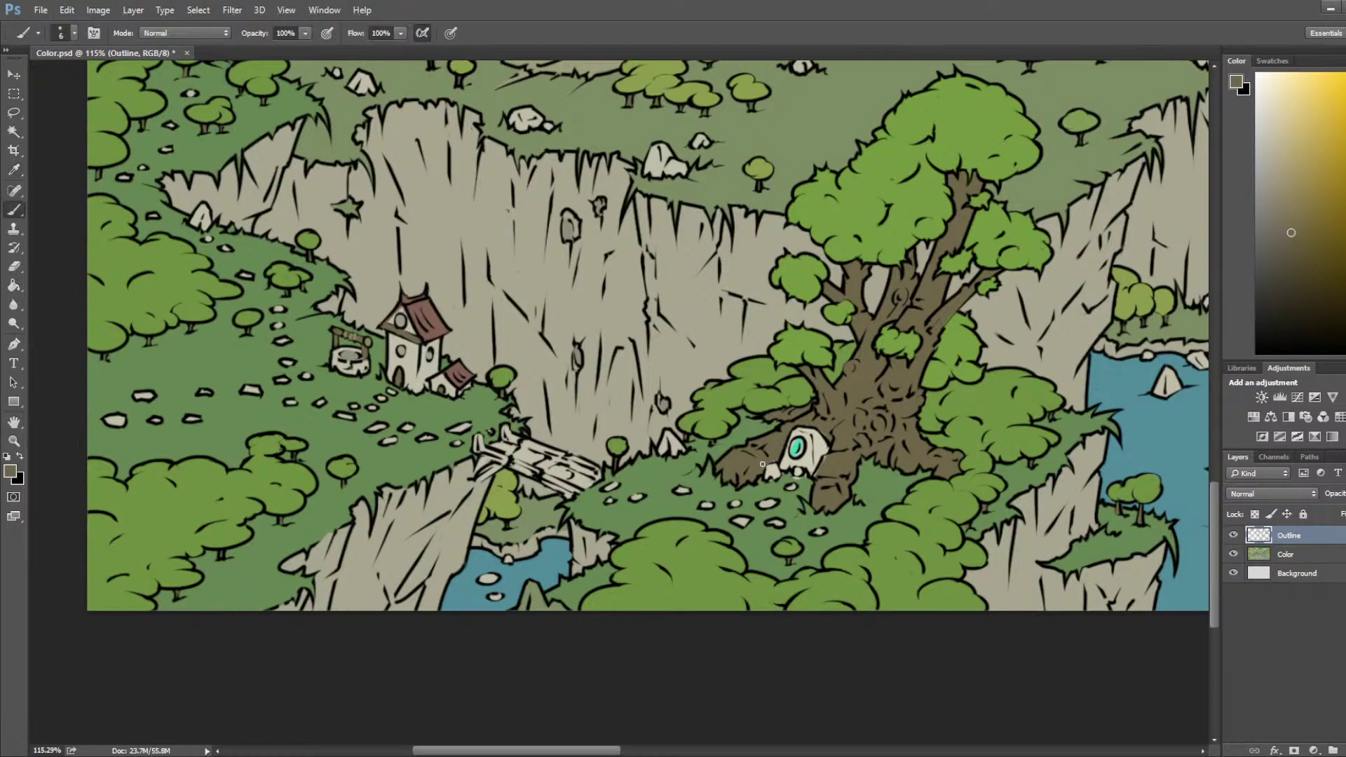
{"action": "key", "text": "b"}
{"action": "left_click", "coordinate": [797, 473], "text": "alt"}
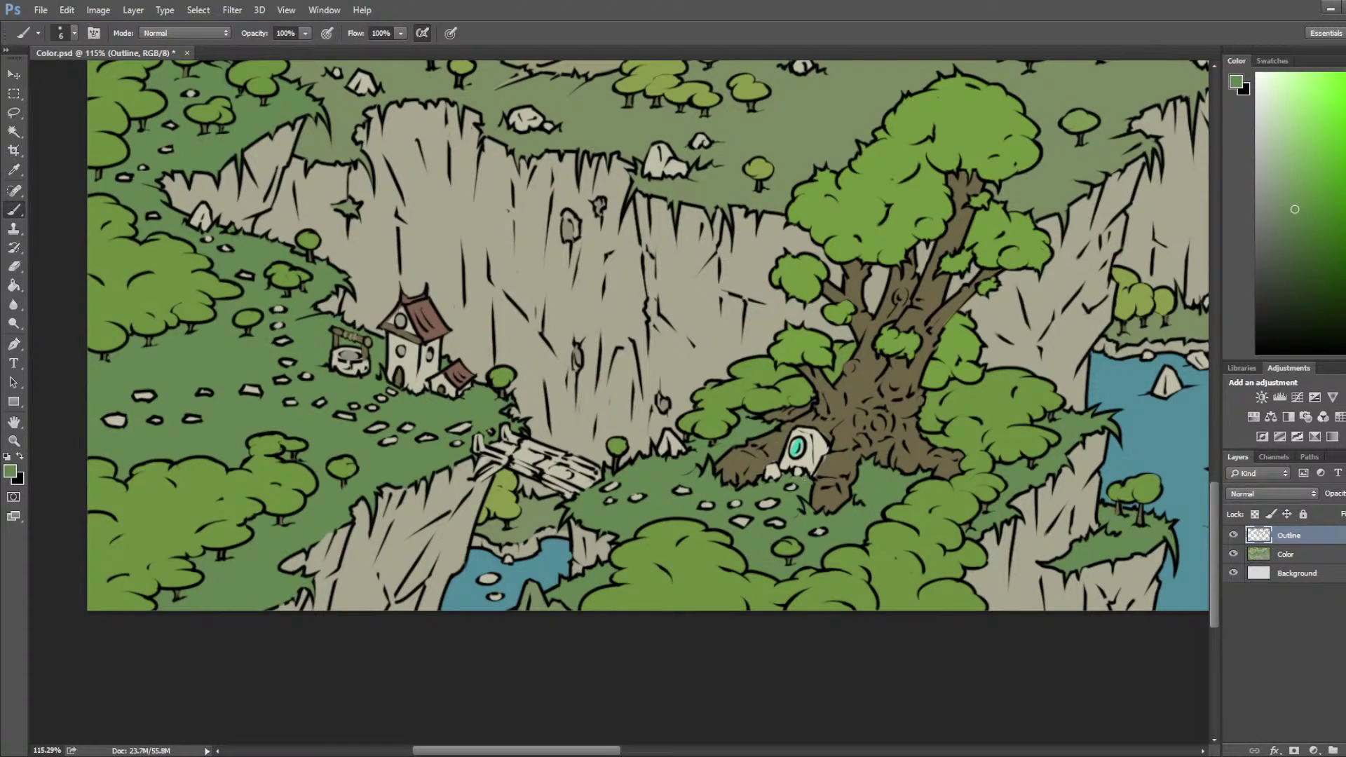
{"action": "left_click", "coordinate": [819, 466], "text": "alt"}
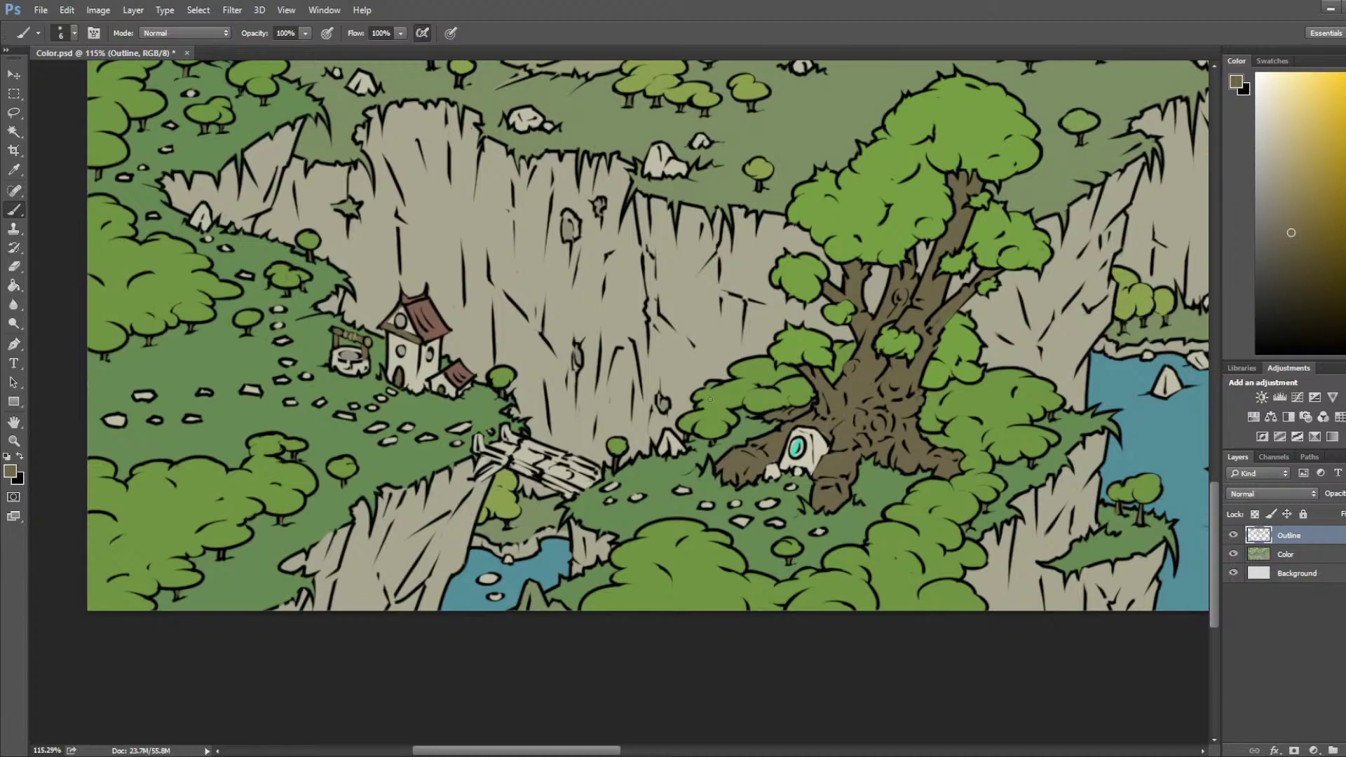
{"action": "left_click", "coordinate": [813, 442], "text": "alt"}
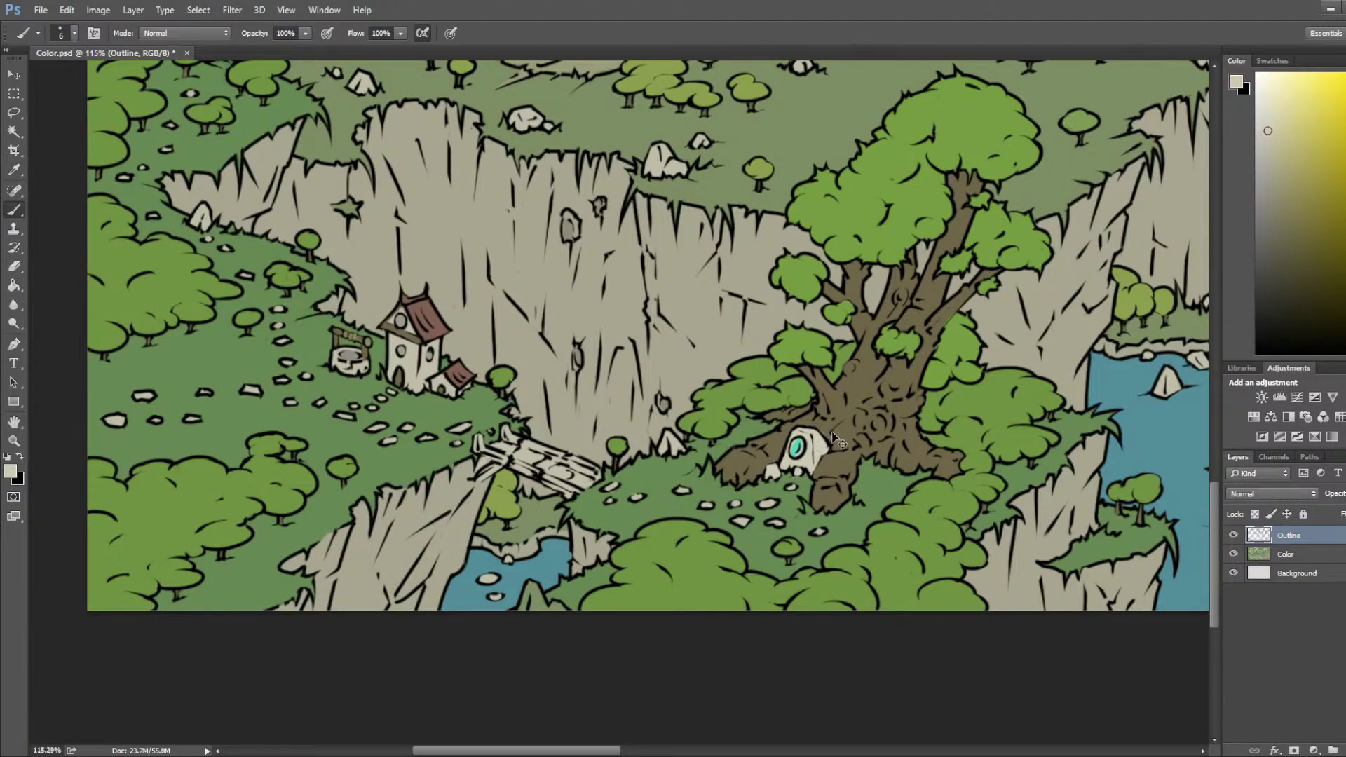
Step: Make the Color layer active and touch up the stone at the great tree's base with sampled brown, green and teal
{"action": "key", "text": "alt+bracketleft"}
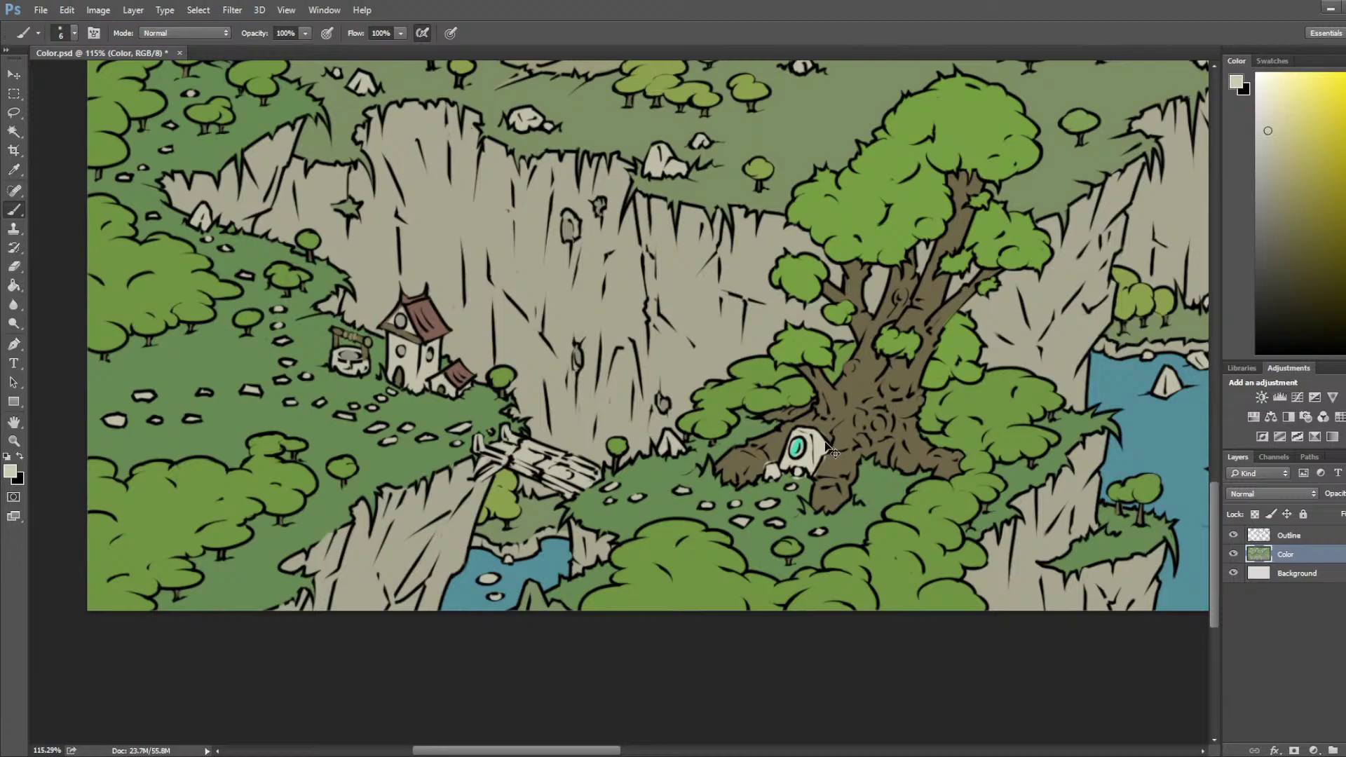
{"action": "key", "text": "alt+bracketright"}
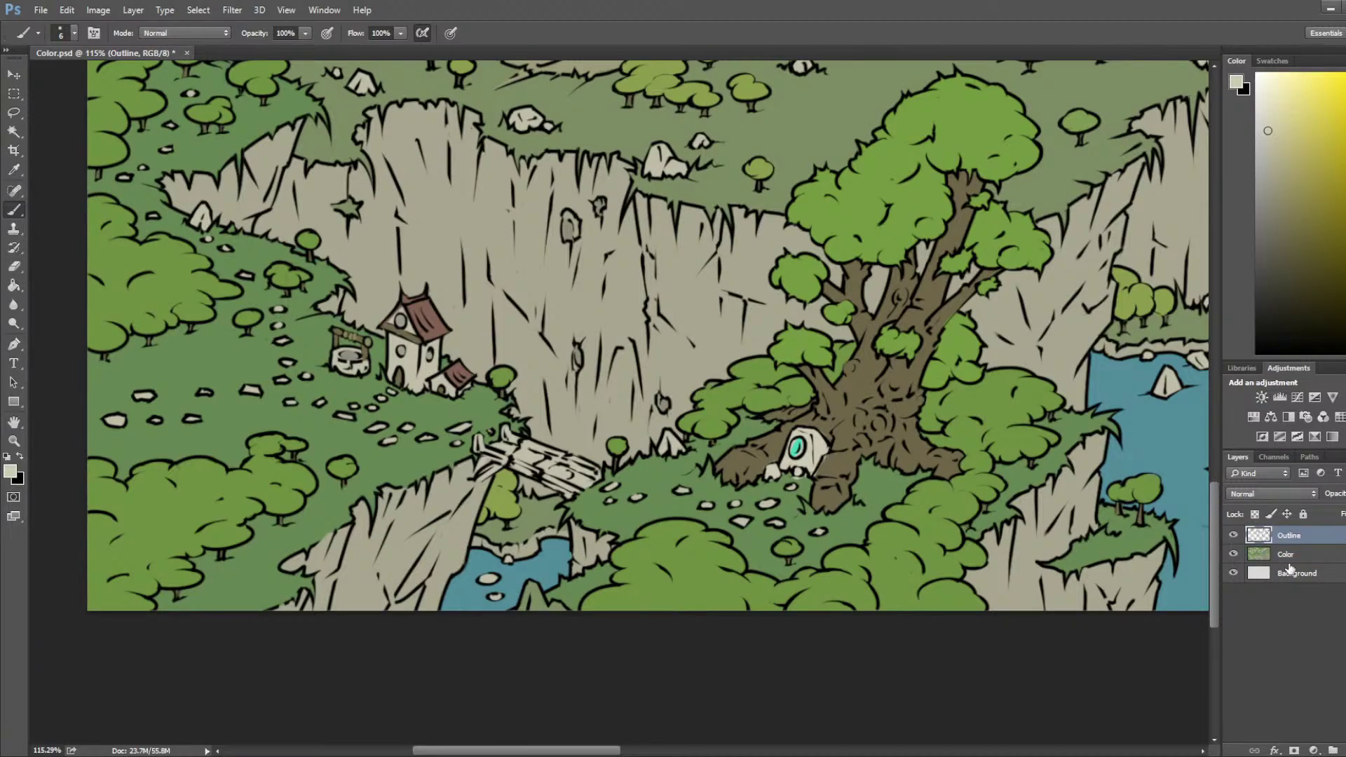
{"action": "key", "text": "alt+bracketleft"}
{"action": "key", "text": "i"}
{"action": "left_click", "coordinate": [834, 456]}
{"action": "key", "text": "b"}
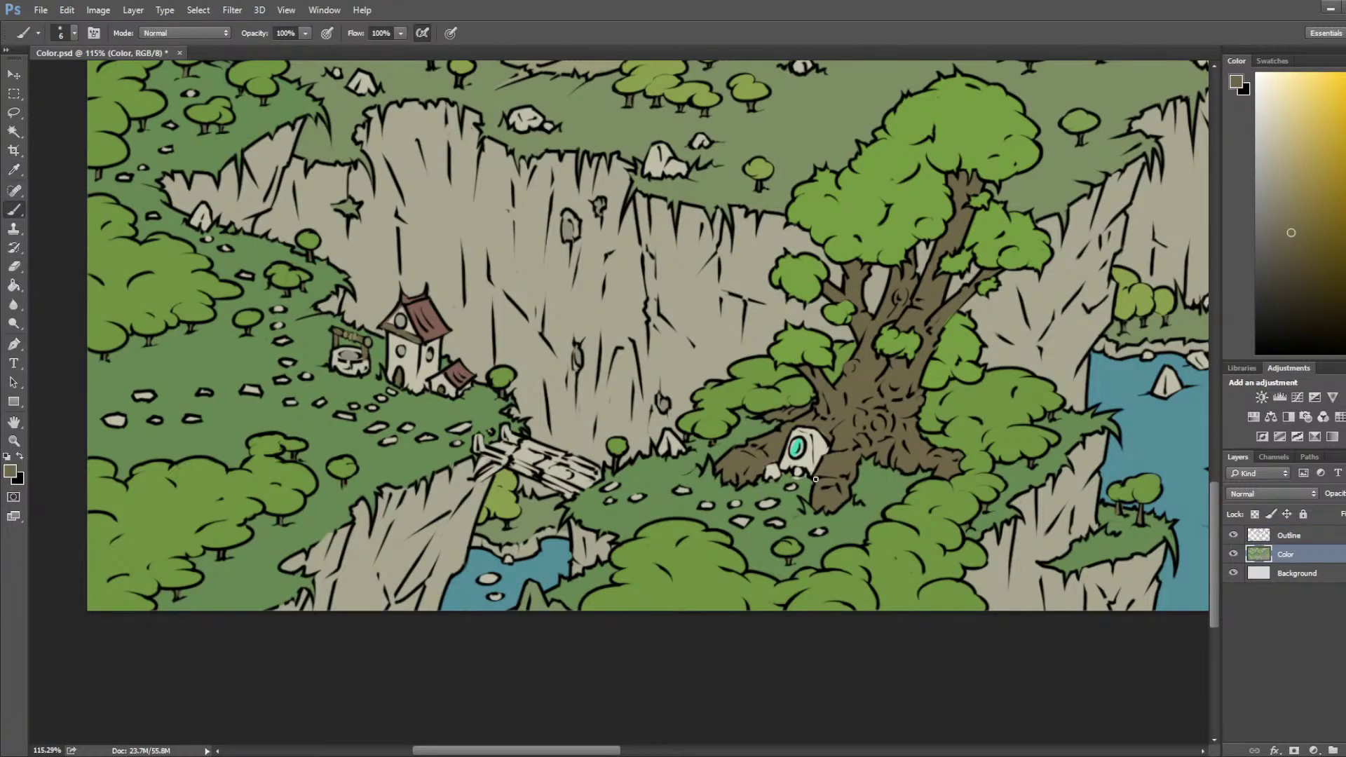
{"action": "key", "text": "i"}
{"action": "left_click", "coordinate": [797, 480]}
{"action": "left_click", "coordinate": [796, 446]}
{"action": "key", "text": "b"}
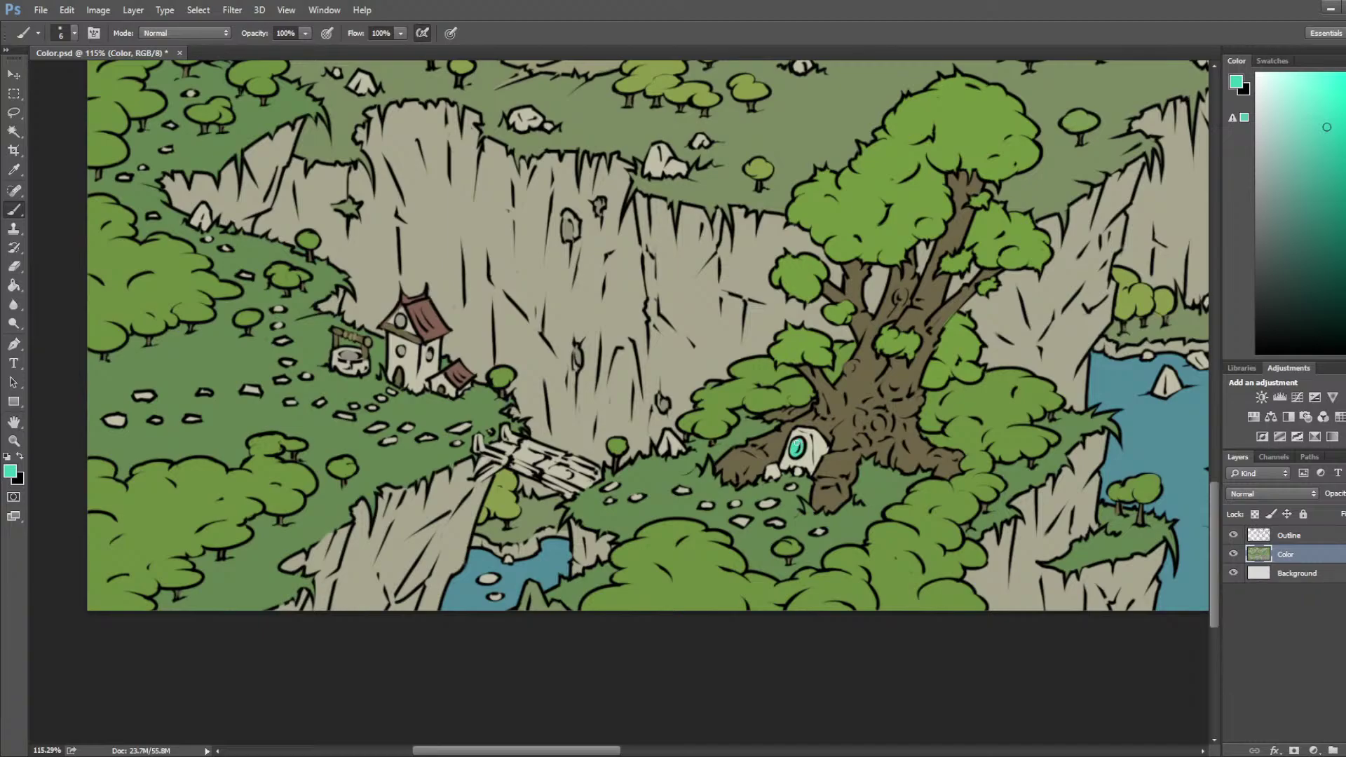
Step: Check the lower lake and river area, and save Color.psd
{"action": "scroll", "coordinate": [771, 428], "scroll_direction": "right", "scroll_amount": 10}
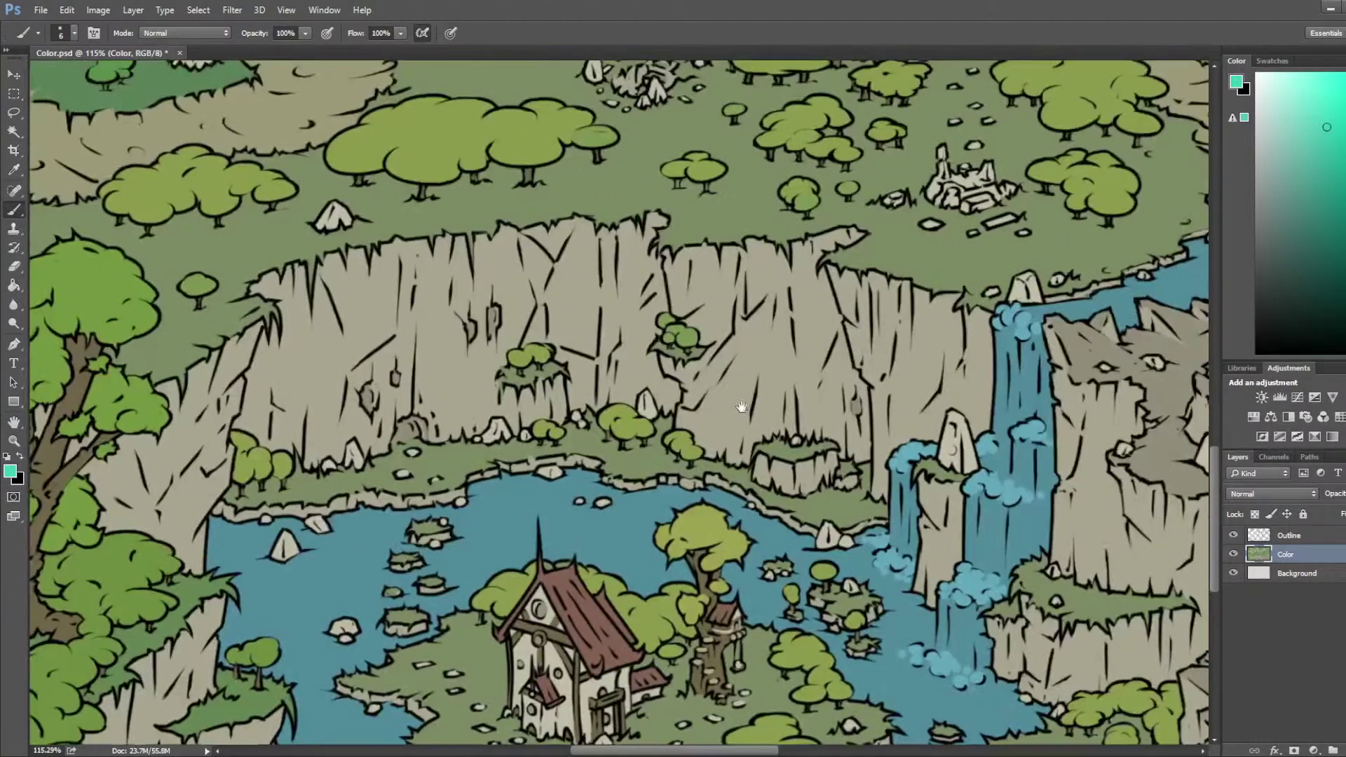
{"action": "scroll", "coordinate": [741, 405], "scroll_direction": "down", "scroll_amount": 5}
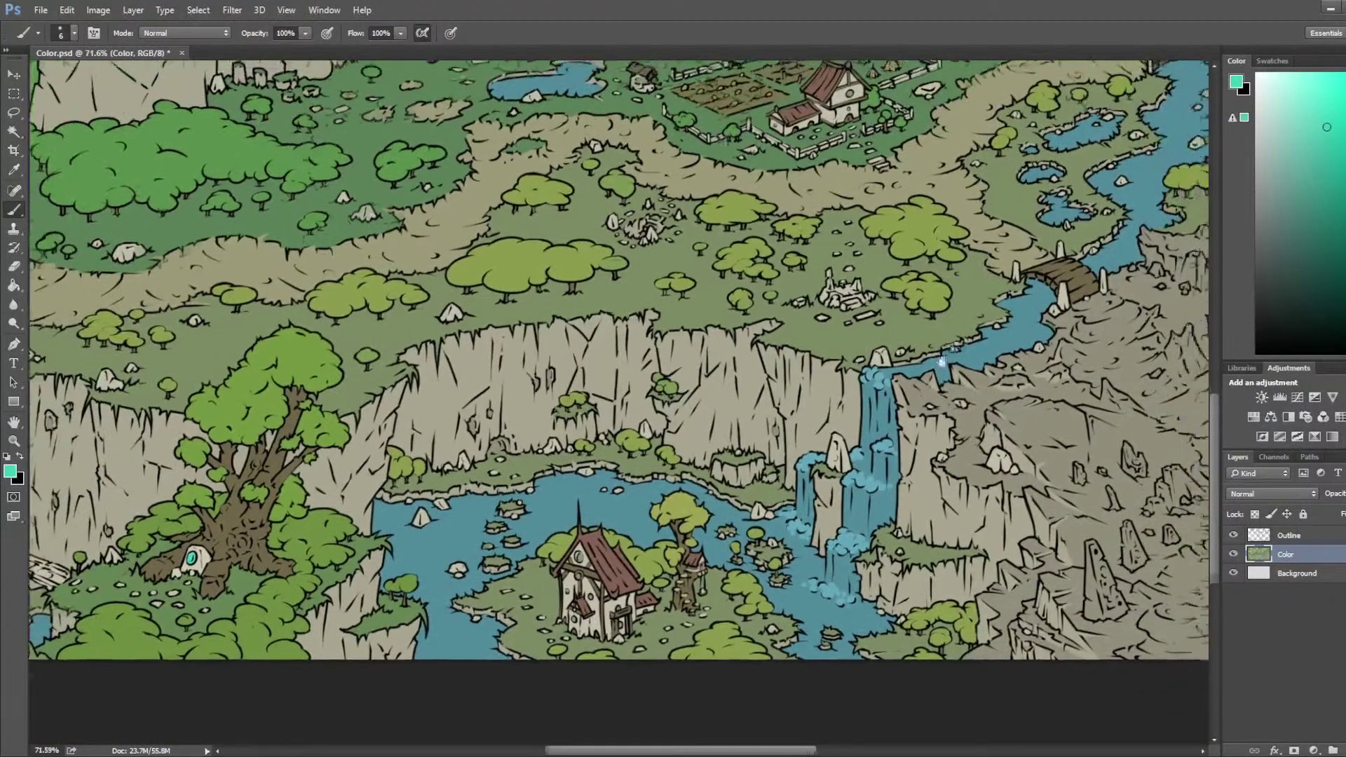
{"action": "left_click_drag", "start_coordinate": [942, 361], "coordinate": [405, 584]}
{"action": "key", "text": "ctrl+s"}
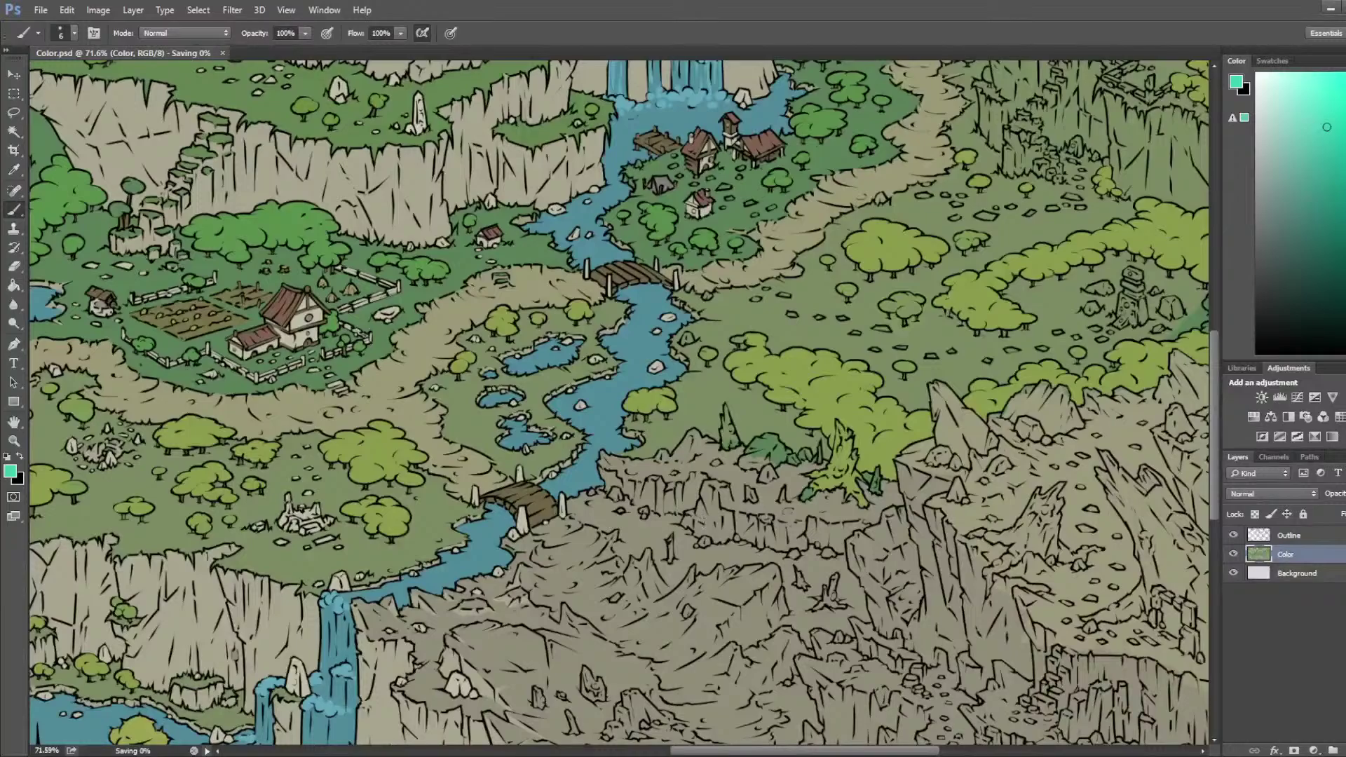
Step: Touch up the river near the waterfall village with sampled water blue, using a slightly larger brush
{"action": "scroll", "coordinate": [701, 539], "scroll_direction": "up", "scroll_amount": 5}
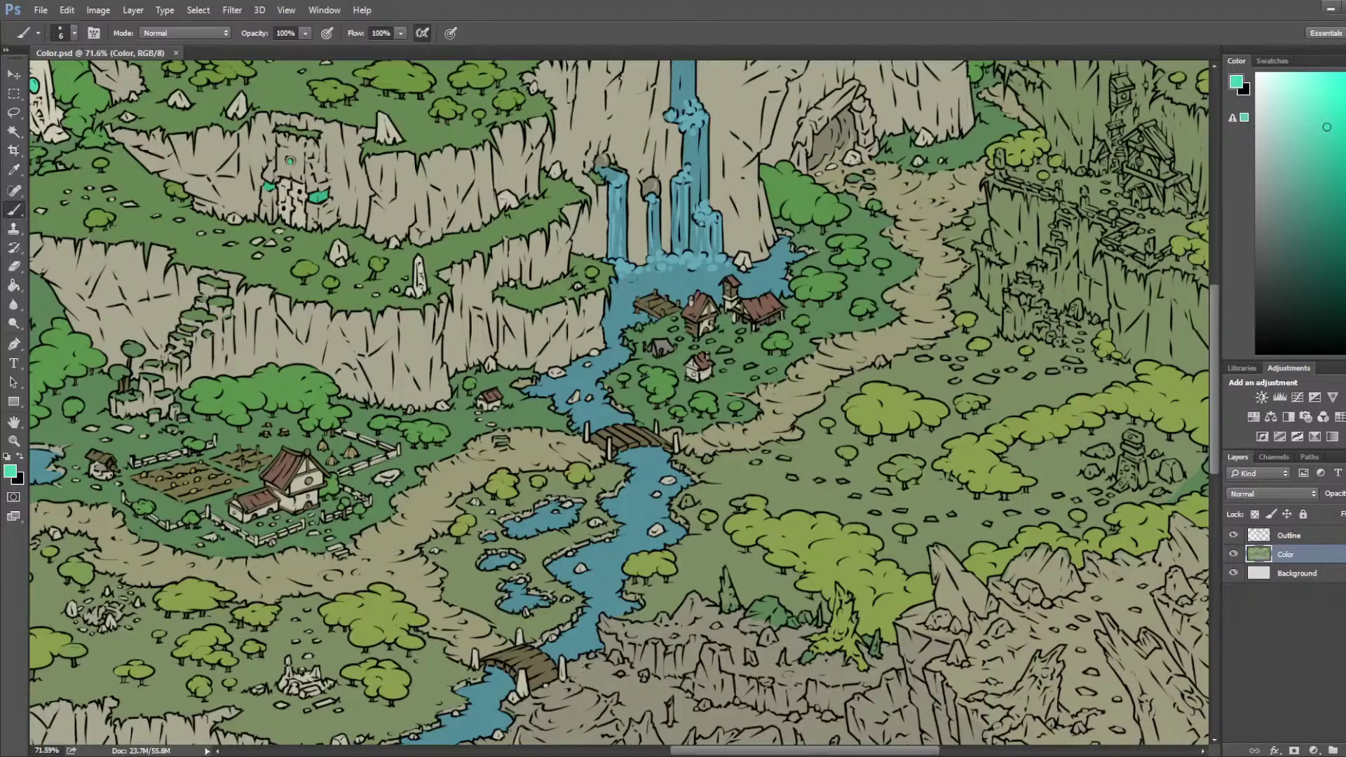
{"action": "left_click_drag", "start_coordinate": [987, 301], "coordinate": [885, 503]}
{"action": "key", "text": "alt"}
{"action": "left_click_drag", "start_coordinate": [684, 650], "coordinate": [819, 463]}
{"action": "scroll", "coordinate": [819, 462], "scroll_direction": "up", "scroll_amount": 5}
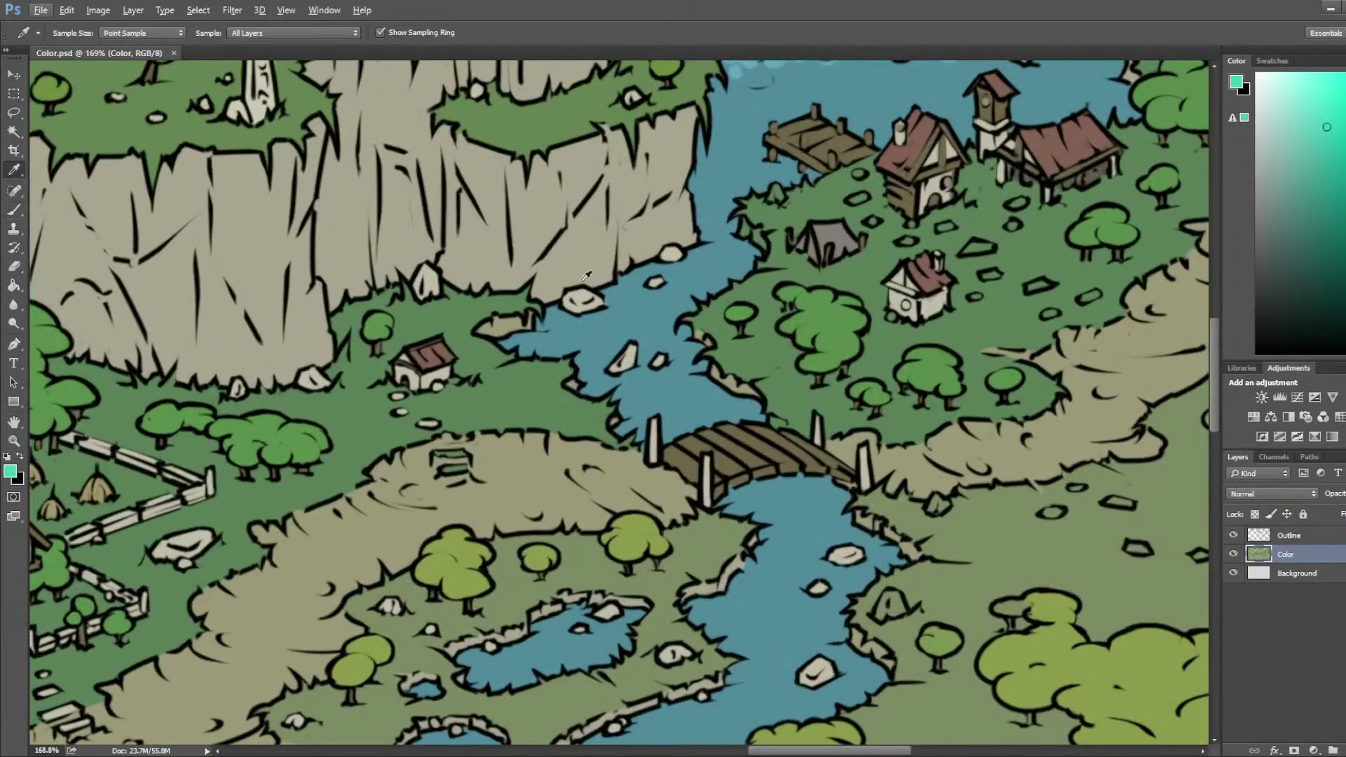
{"action": "left_click", "coordinate": [640, 316], "text": "alt"}
{"action": "key", "text": "bracketright"}
{"action": "key", "text": "bracketright"}
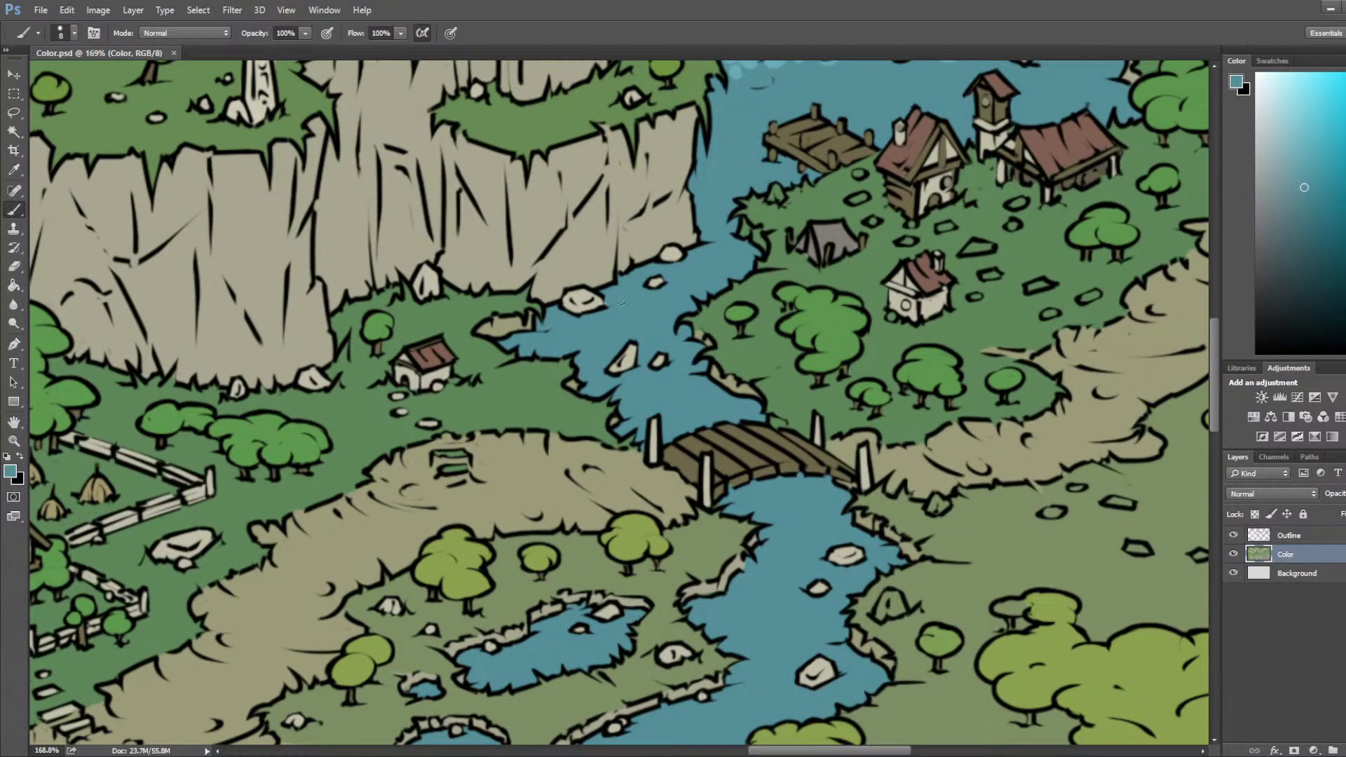
{"action": "left_click", "coordinate": [793, 261]}
{"action": "mouse_move", "coordinate": [793, 260]}
{"action": "left_mouse_down"}
{"action": "mouse_move", "coordinate": [302, 633]}
{"action": "mouse_move", "coordinate": [227, 588]}
{"action": "mouse_move", "coordinate": [776, 230]}
{"action": "left_mouse_up"}
Step: Touch up the waterfall village houses with a size 5 brush, using sampled wall grey and timber brown
{"action": "key", "text": "i"}
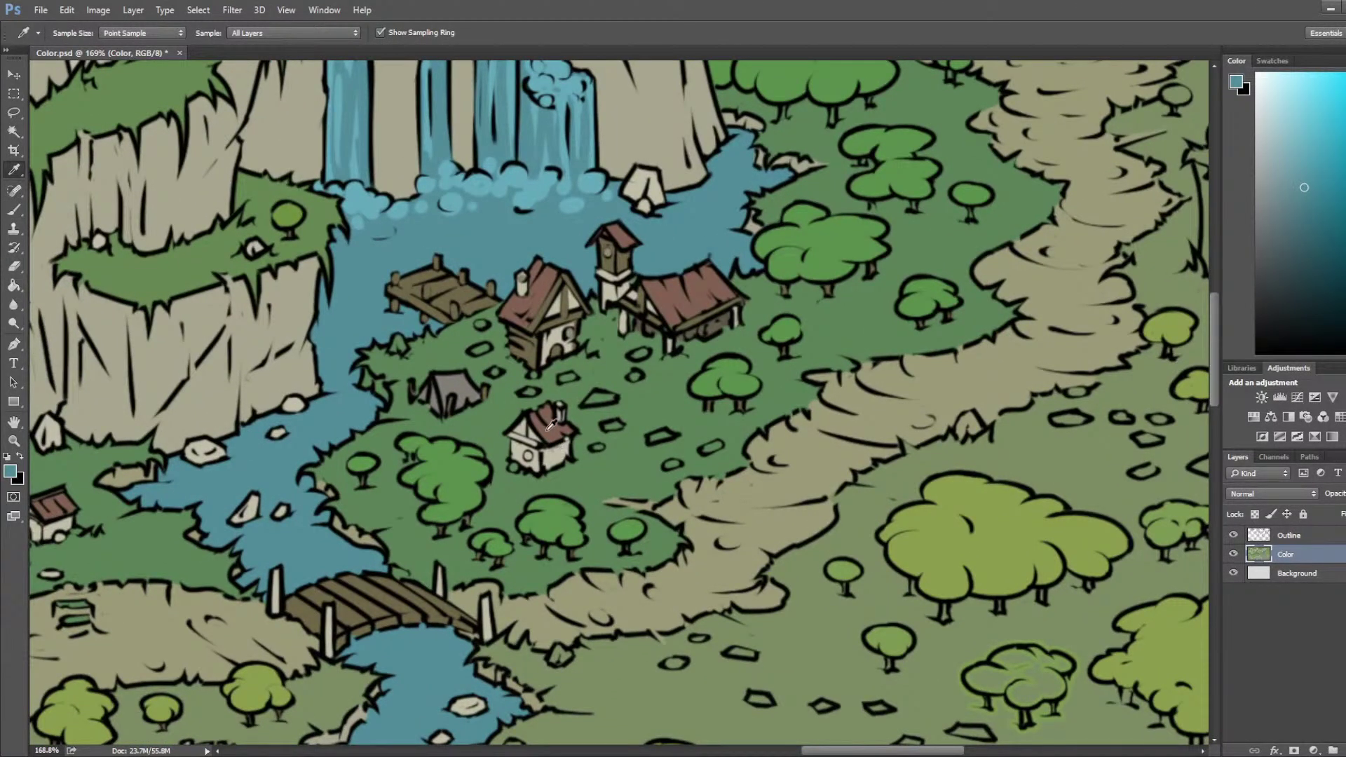
{"action": "left_click", "coordinate": [573, 323]}
{"action": "key", "text": "b"}
{"action": "key", "text": "bracketleft"}
{"action": "key", "text": "bracketleft"}
{"action": "key", "text": "bracketleft"}
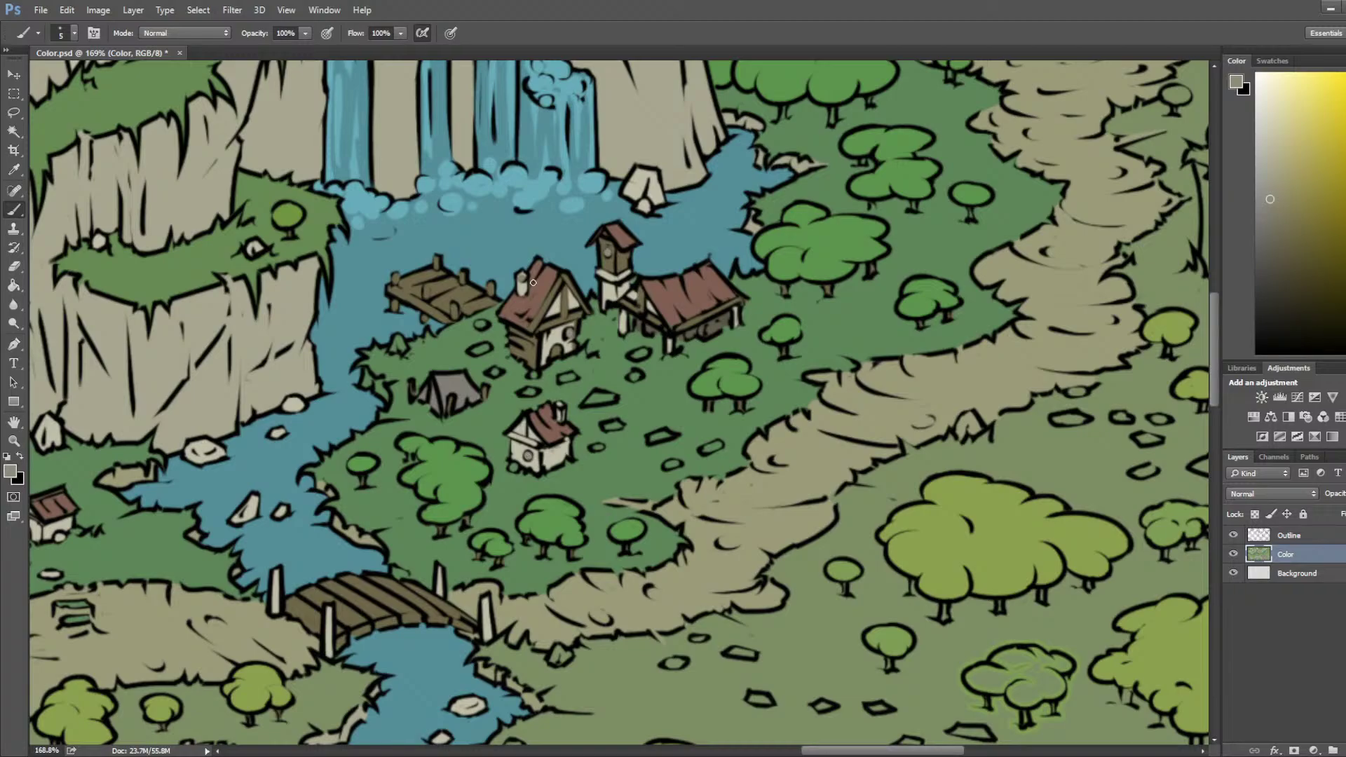
{"action": "left_click", "coordinate": [536, 358], "text": "alt"}
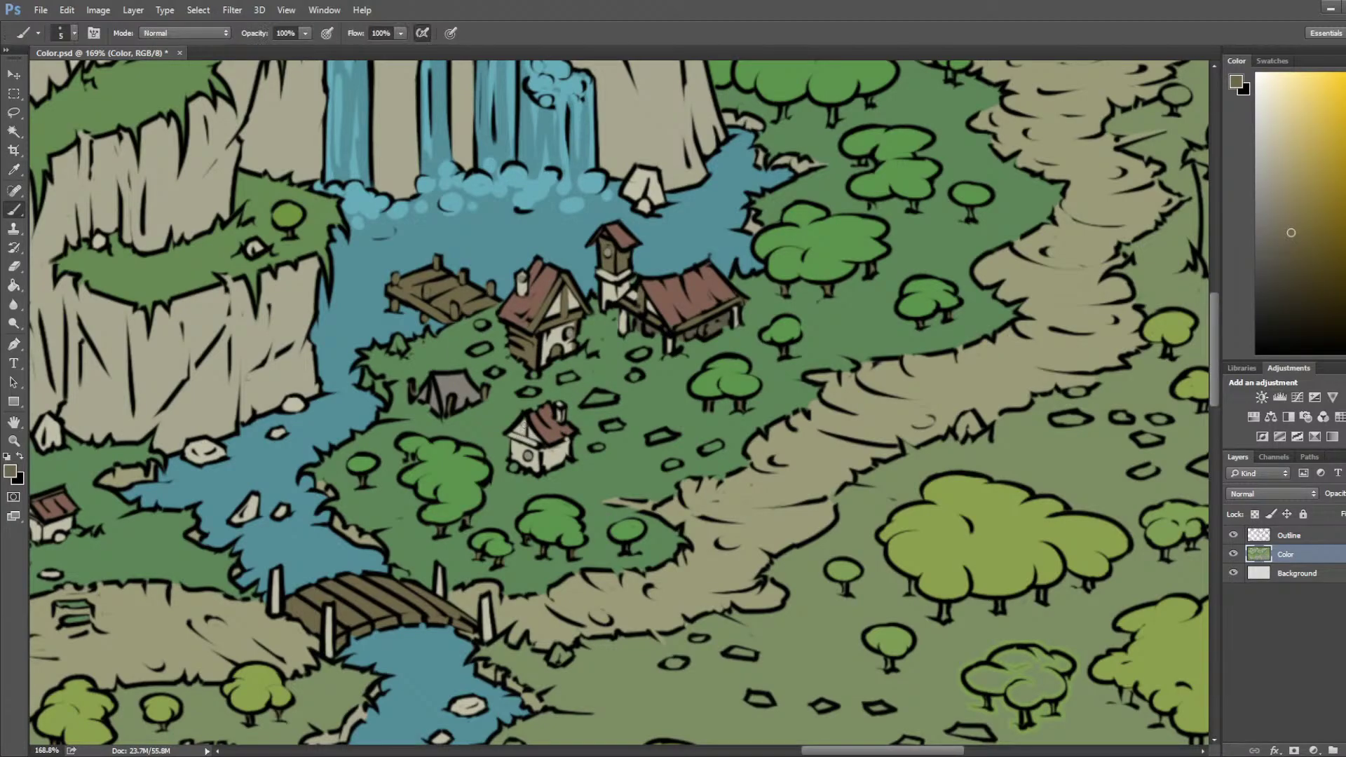
{"action": "left_click_drag", "start_coordinate": [525, 425], "coordinate": [538, 445]}
Step: Fill the stepping stones and small rocks around the waterfall village with a sampled pale stone colour
{"action": "left_click", "coordinate": [536, 443], "text": "alt"}
{"action": "mouse_move", "coordinate": [588, 398]}
{"action": "left_mouse_down"}
{"action": "mouse_move", "coordinate": [639, 376]}
{"action": "mouse_move", "coordinate": [641, 354]}
{"action": "left_mouse_up"}
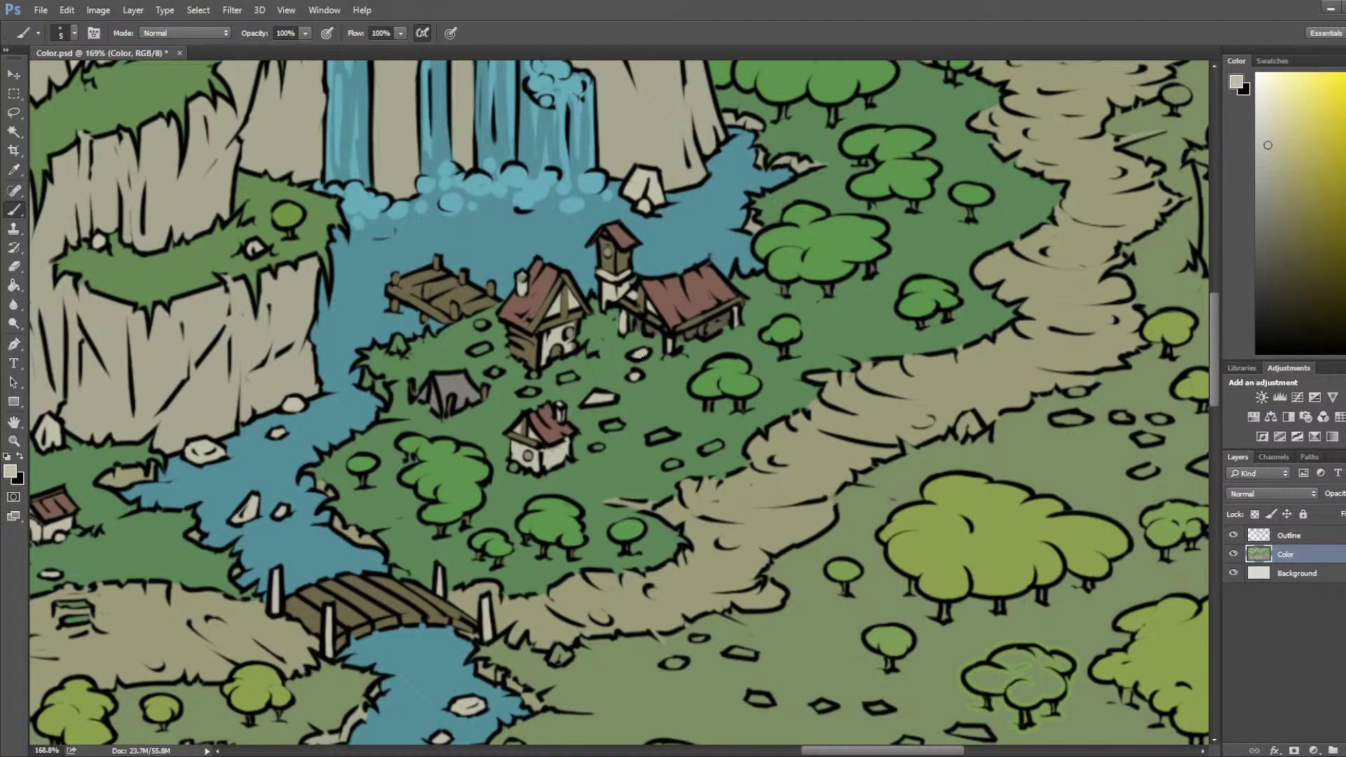
{"action": "mouse_move", "coordinate": [557, 379]}
{"action": "left_mouse_down"}
{"action": "mouse_move", "coordinate": [572, 376]}
{"action": "mouse_move", "coordinate": [530, 392]}
{"action": "mouse_move", "coordinate": [533, 375]}
{"action": "mouse_move", "coordinate": [496, 371]}
{"action": "mouse_move", "coordinate": [477, 352]}
{"action": "mouse_move", "coordinate": [481, 323]}
{"action": "left_mouse_up"}
{"action": "left_click_drag", "start_coordinate": [400, 337], "coordinate": [401, 346]}
{"action": "left_click_drag", "start_coordinate": [649, 429], "coordinate": [711, 447]}
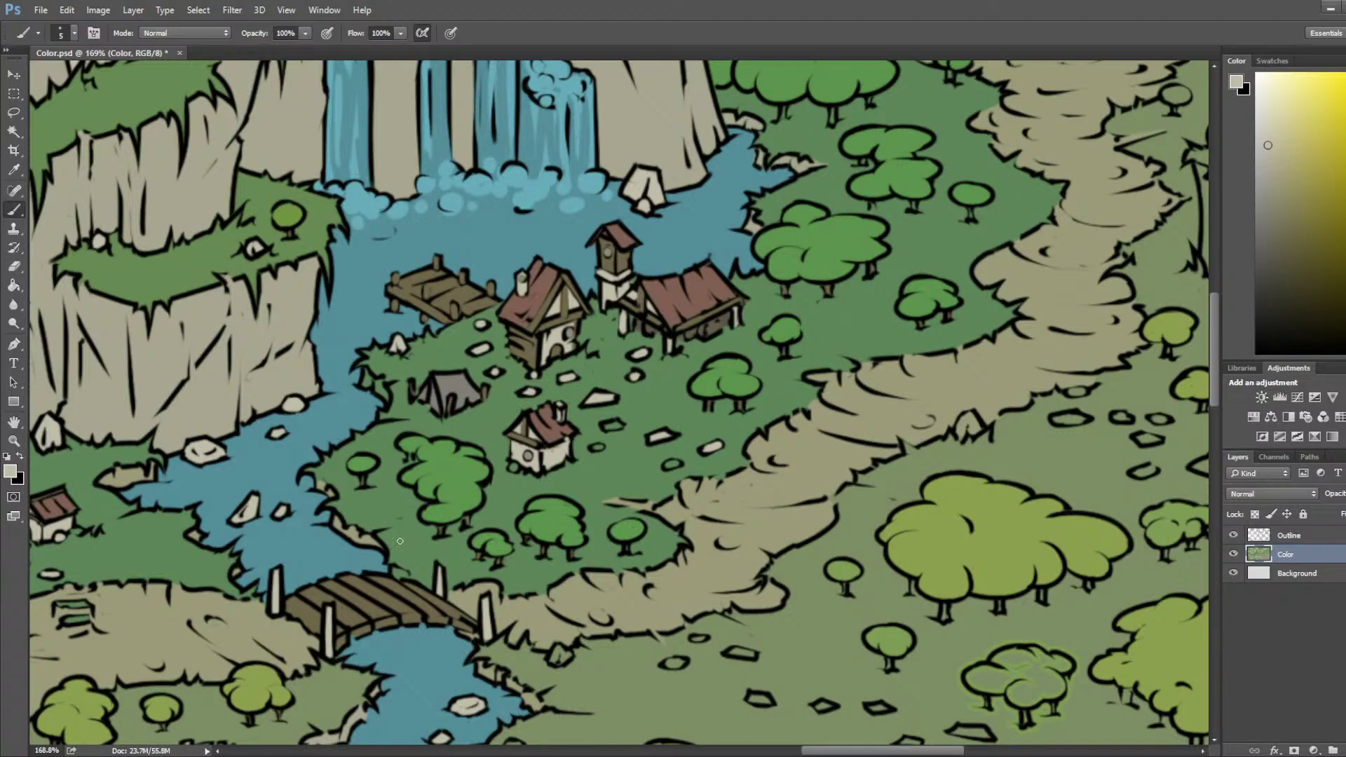
{"action": "left_click_drag", "start_coordinate": [615, 428], "coordinate": [610, 426]}
{"action": "left_click_drag", "start_coordinate": [673, 464], "coordinate": [598, 448]}
{"action": "left_click_drag", "start_coordinate": [498, 415], "coordinate": [593, 325]}
Step: Paint over the bright halo around the bush in the meadow beyond the bridge with sampled ground green, using an enlarged brush
{"action": "mouse_move", "coordinate": [879, 292]}
{"action": "left_mouse_down"}
{"action": "mouse_move", "coordinate": [544, 469]}
{"action": "mouse_move", "coordinate": [555, 516]}
{"action": "left_mouse_up"}
{"action": "left_click_drag", "start_coordinate": [685, 394], "coordinate": [652, 636]}
{"action": "scroll", "coordinate": [734, 482], "scroll_direction": "down", "scroll_amount": 3}
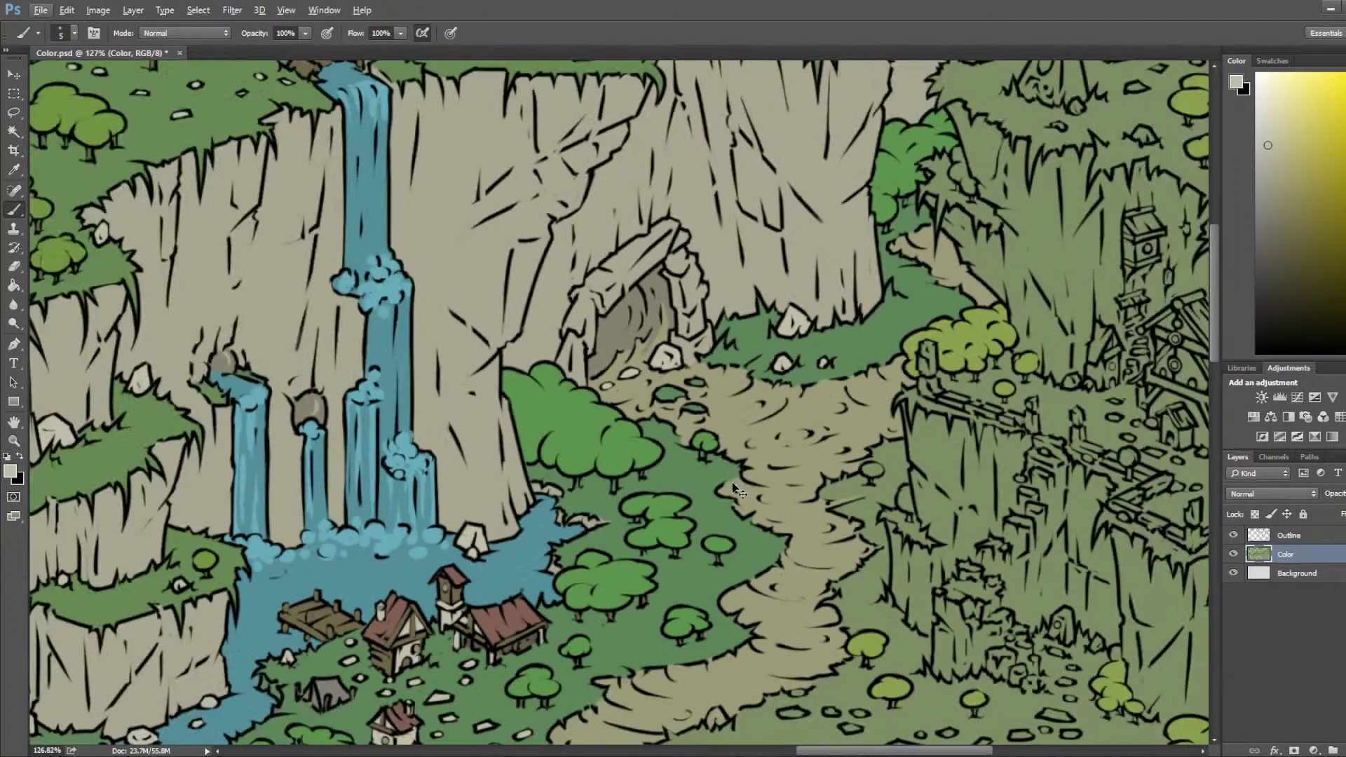
{"action": "scroll", "coordinate": [733, 481], "scroll_direction": "down", "scroll_amount": 2}
{"action": "scroll", "coordinate": [447, 483], "scroll_direction": "up", "scroll_amount": 4}
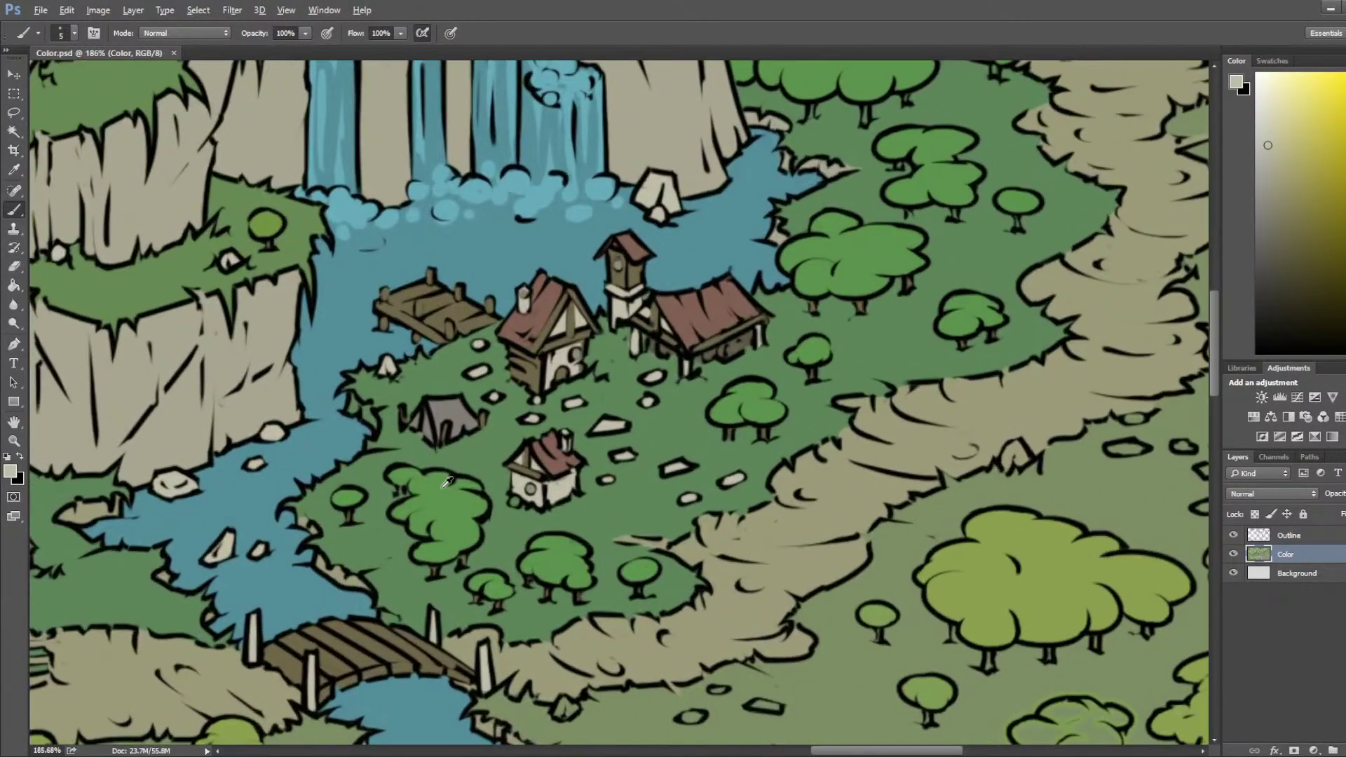
{"action": "scroll", "coordinate": [447, 482], "scroll_direction": "down", "scroll_amount": 2}
{"action": "left_click_drag", "start_coordinate": [507, 582], "coordinate": [319, 450]}
{"action": "key", "text": "i"}
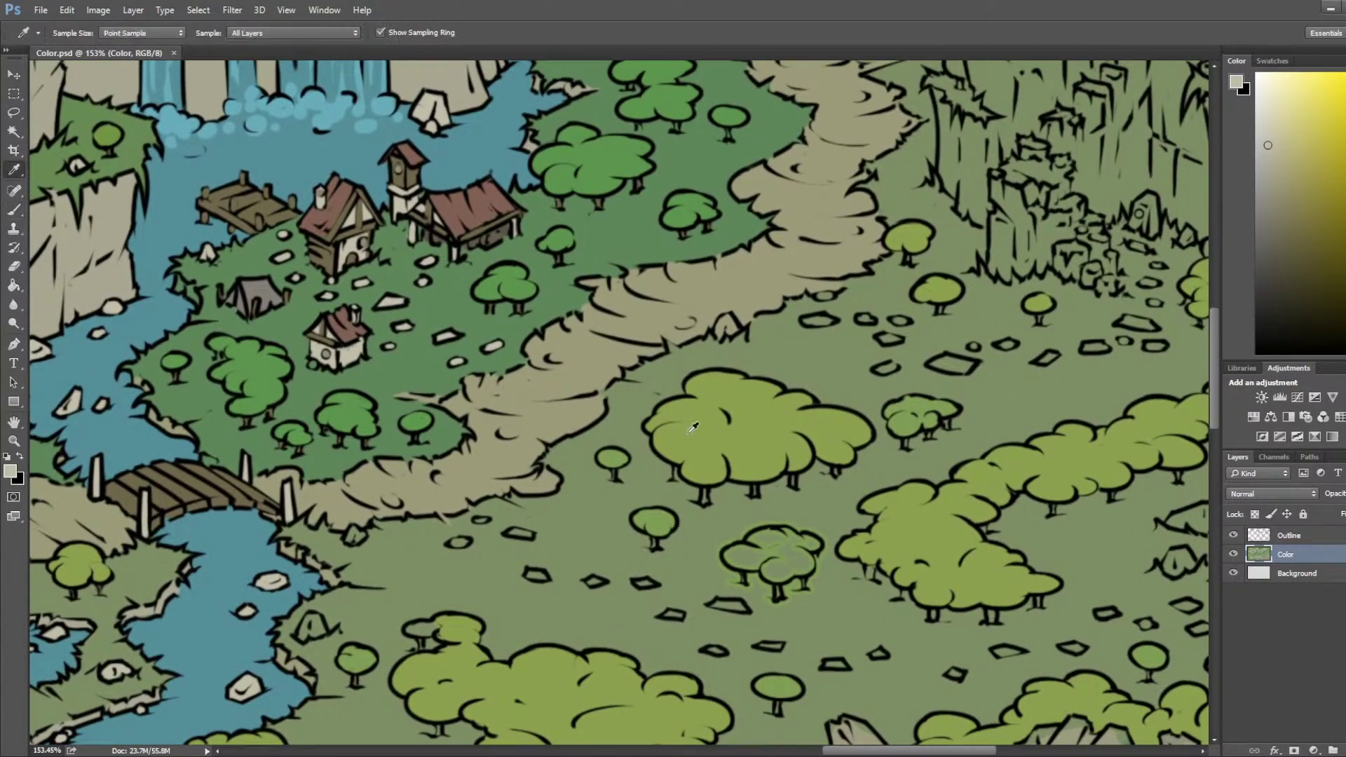
{"action": "left_click", "coordinate": [821, 502]}
{"action": "key", "text": "b"}
{"action": "key", "text": "bracketright"}
{"action": "key", "text": "bracketright"}
{"action": "key", "text": "bracketright"}
{"action": "key", "text": "bracketright"}
{"action": "key", "text": "bracketright"}
{"action": "key", "text": "bracketright"}
{"action": "key", "text": "bracketright"}
{"action": "mouse_move", "coordinate": [815, 545]}
{"action": "left_mouse_down"}
{"action": "mouse_move", "coordinate": [743, 551]}
{"action": "mouse_move", "coordinate": [776, 585]}
{"action": "mouse_move", "coordinate": [799, 578]}
{"action": "mouse_move", "coordinate": [783, 601]}
{"action": "left_mouse_up"}
Step: Fill the foliage of that meadow bush with yellow-green sampled from the neighbouring trees, using a smaller brush
{"action": "left_click", "coordinate": [911, 526], "text": "alt"}
{"action": "key", "text": "bracketleft"}
{"action": "mouse_move", "coordinate": [768, 546]}
{"action": "left_mouse_down"}
{"action": "mouse_move", "coordinate": [796, 554]}
{"action": "mouse_move", "coordinate": [765, 544]}
{"action": "mouse_move", "coordinate": [761, 568]}
{"action": "mouse_move", "coordinate": [802, 566]}
{"action": "left_mouse_up"}
{"action": "key", "text": "bracketleft"}
{"action": "key", "text": "bracketleft"}
{"action": "key", "text": "bracketleft"}
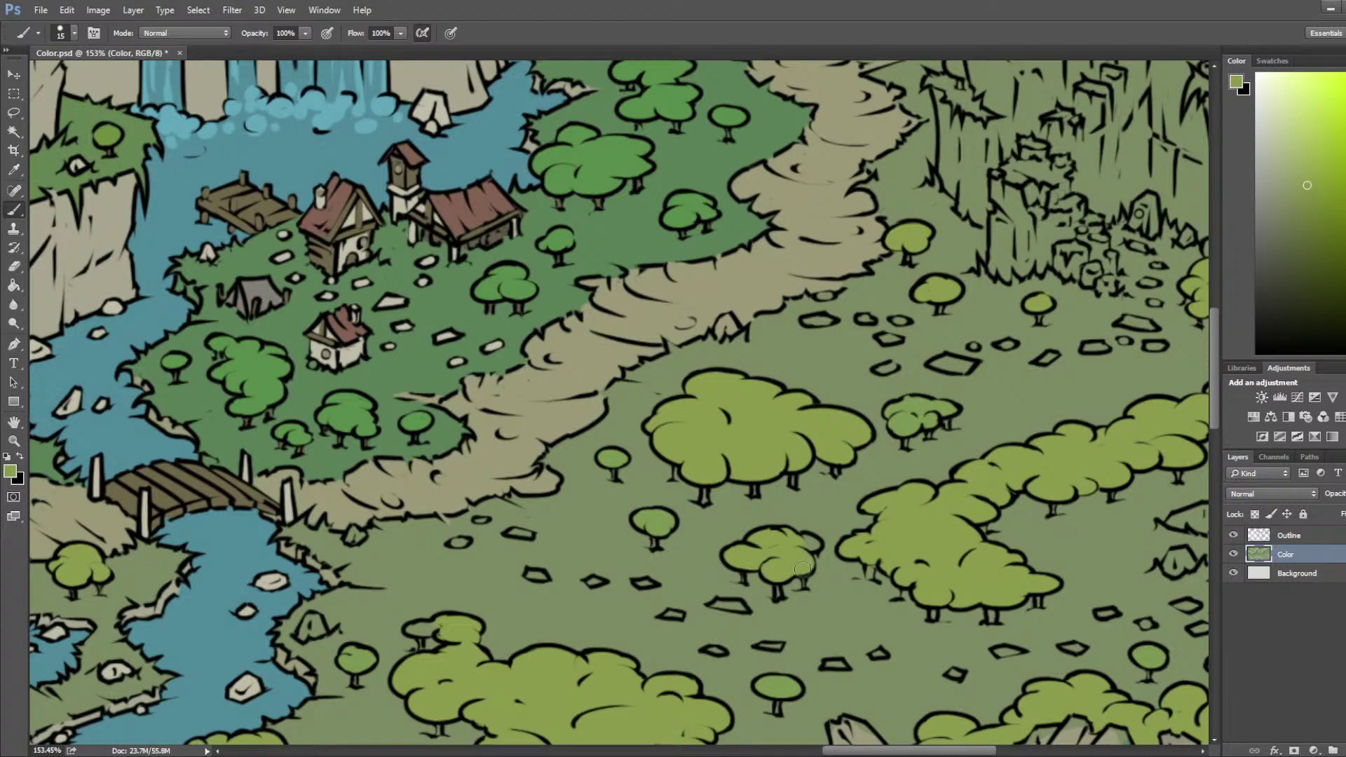
Step: Paint the tree trunks between the waterfall pool, the path and the cliff foot with sampled brown
{"action": "key", "text": "alt"}
{"action": "scroll", "coordinate": [137, 460], "scroll_direction": "up", "scroll_amount": 2}
{"action": "left_click", "coordinate": [208, 489], "text": "alt"}
{"action": "left_click_drag", "start_coordinate": [780, 162], "coordinate": [581, 485]}
{"action": "key", "text": "b"}
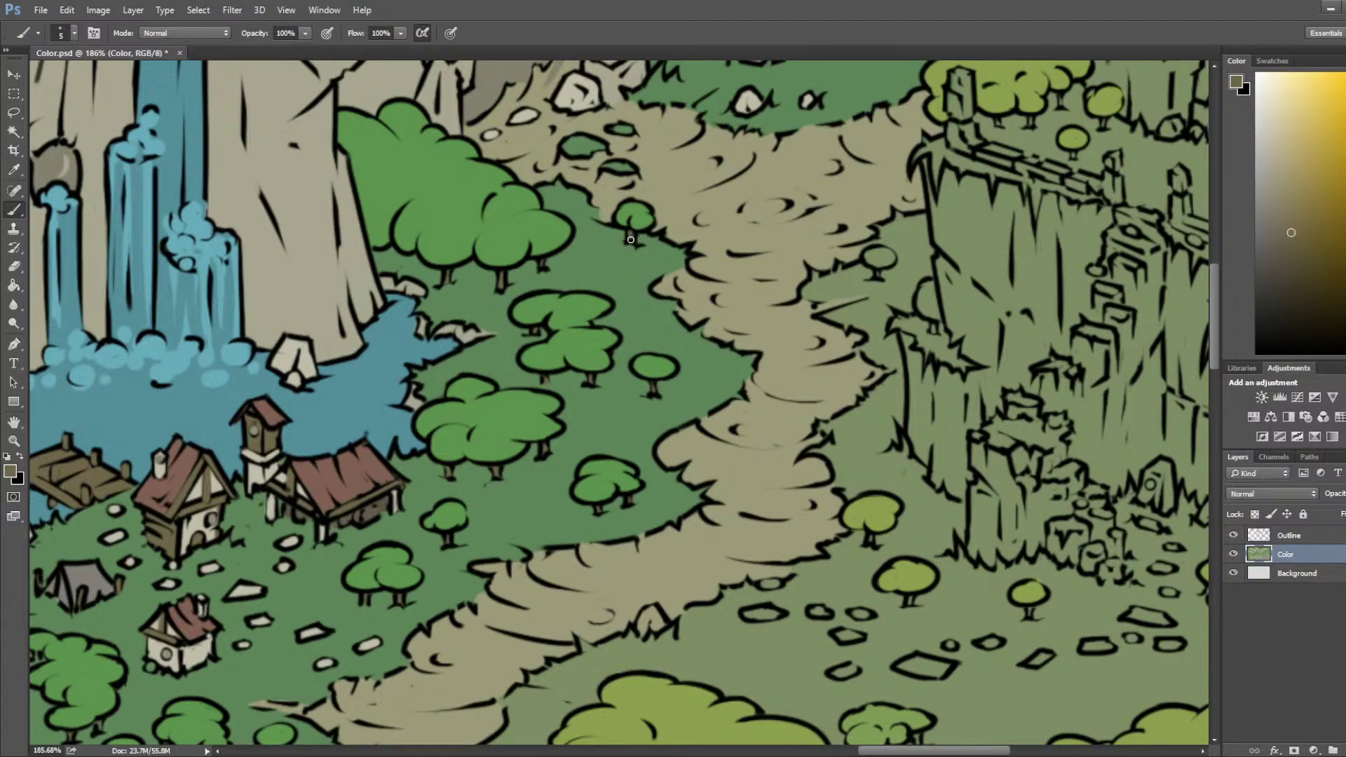
{"action": "left_click_drag", "start_coordinate": [823, 227], "coordinate": [672, 309]}
{"action": "left_click_drag", "start_coordinate": [752, 210], "coordinate": [591, 368]}
{"action": "scroll", "coordinate": [667, 315], "scroll_direction": "down", "scroll_amount": 2}
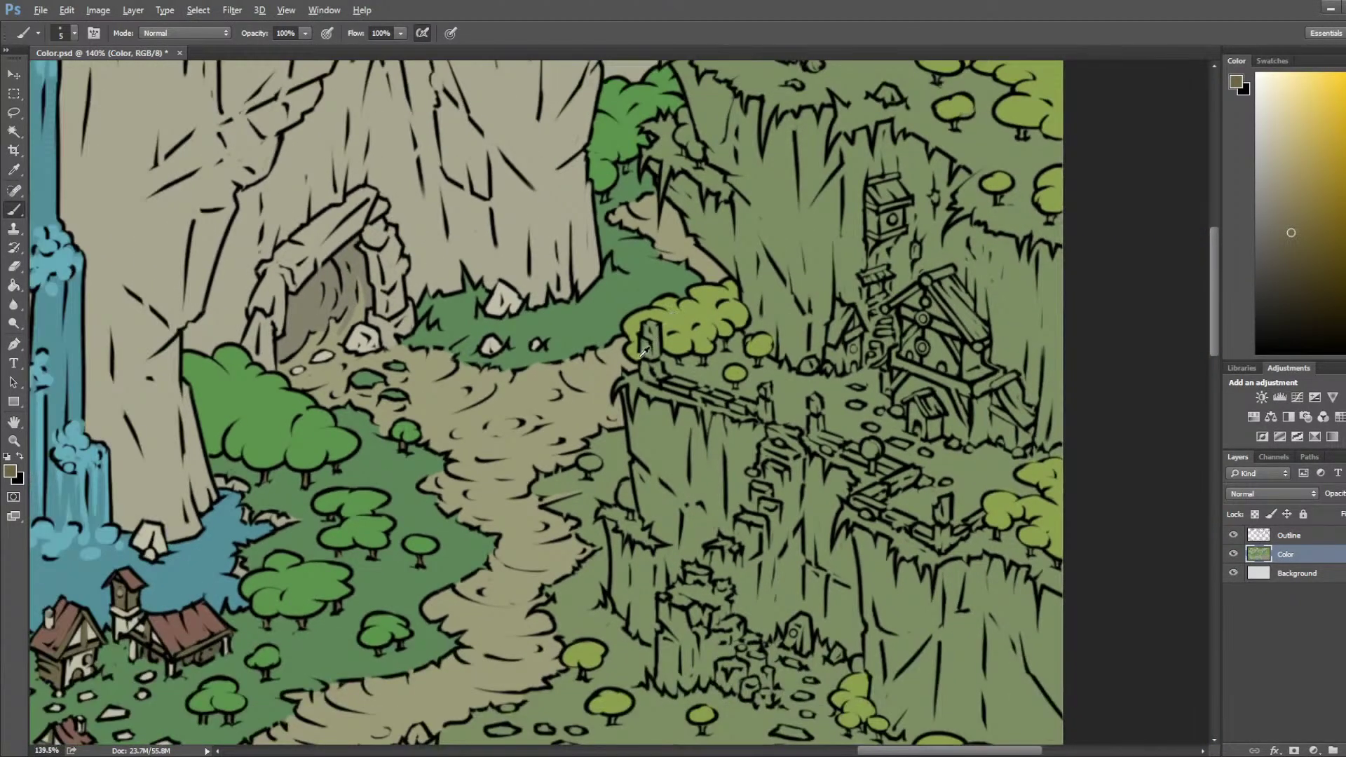
{"action": "key", "text": "alt"}
{"action": "scroll", "coordinate": [675, 86], "scroll_direction": "up", "scroll_amount": 3}
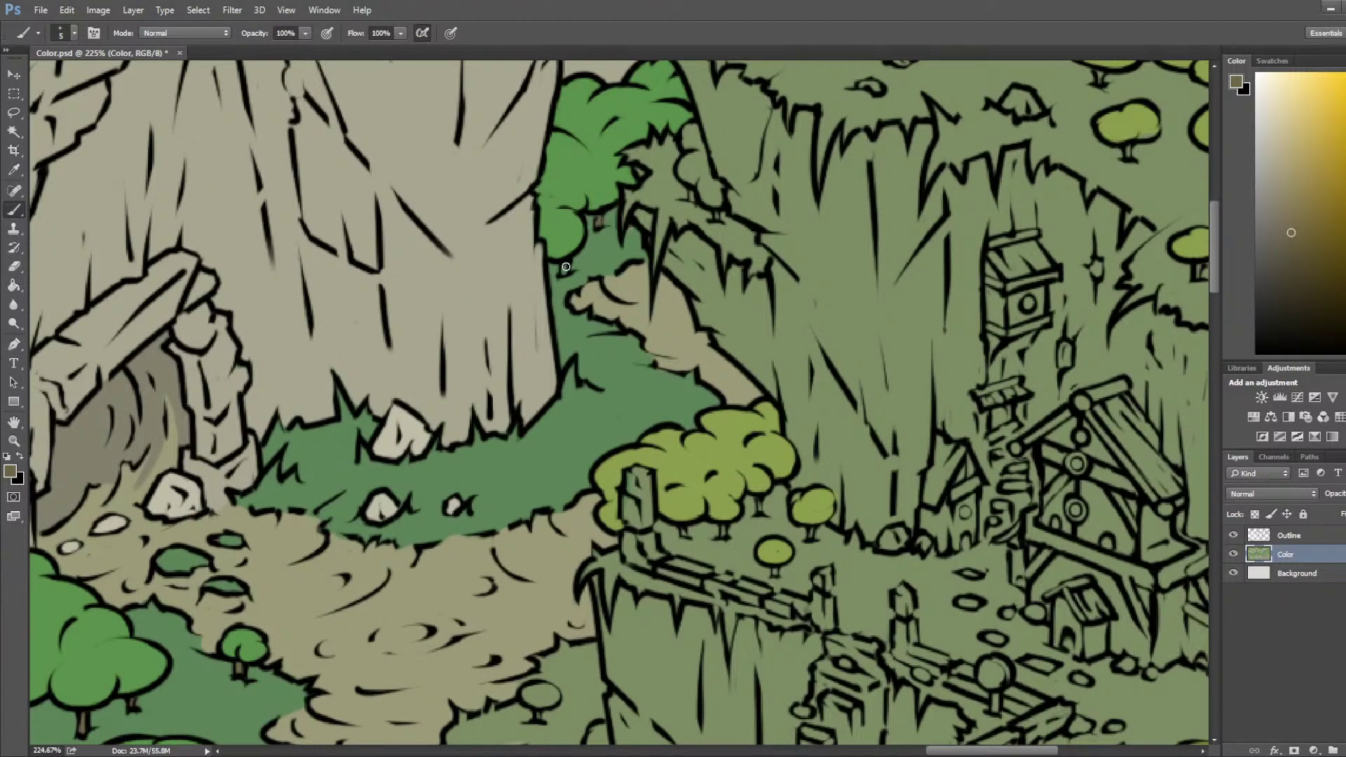
Step: Touch up the bushes and ground where the path meets the right-hand cliff with sampled greens, and save Color.psd
{"action": "left_click", "coordinate": [571, 135], "text": "alt"}
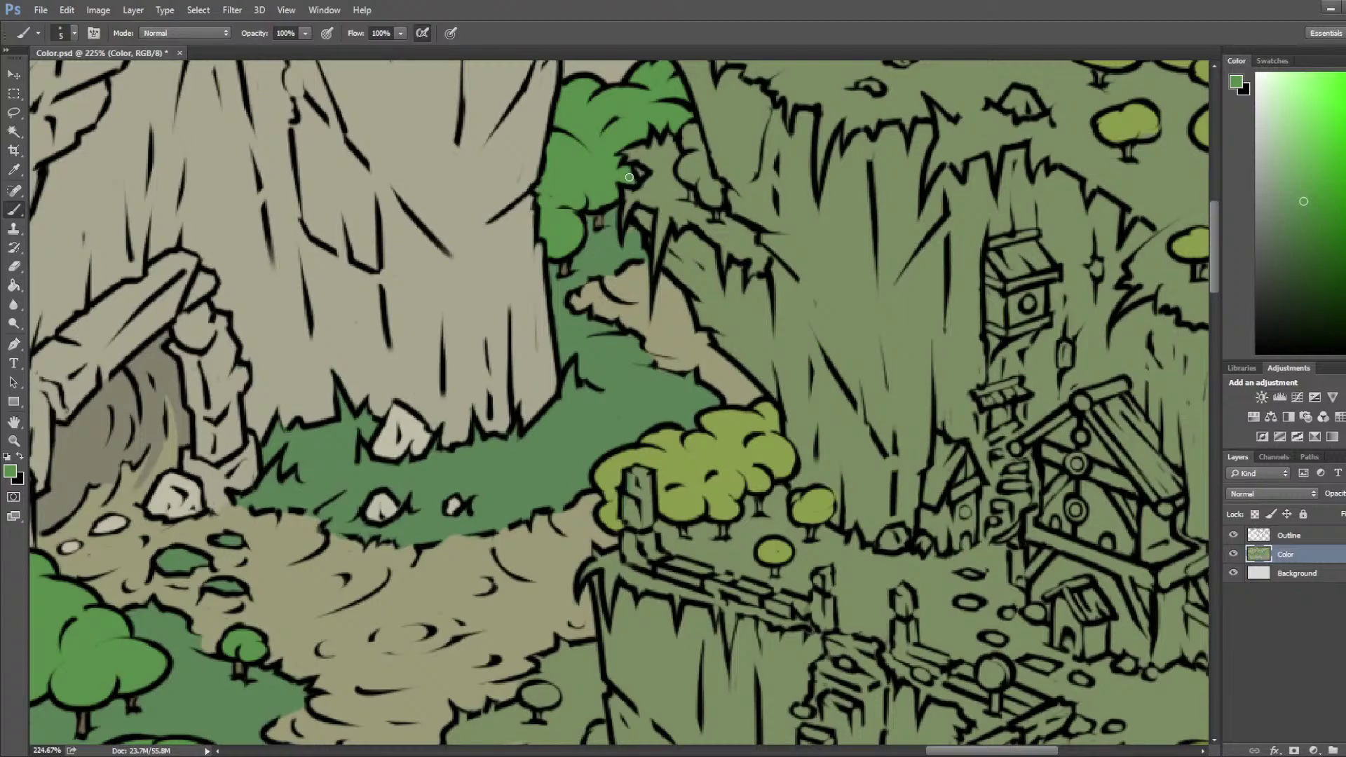
{"action": "left_click", "coordinate": [640, 245], "text": "alt"}
{"action": "left_click", "coordinate": [606, 209], "text": "alt"}
{"action": "left_click", "coordinate": [531, 148], "text": "alt"}
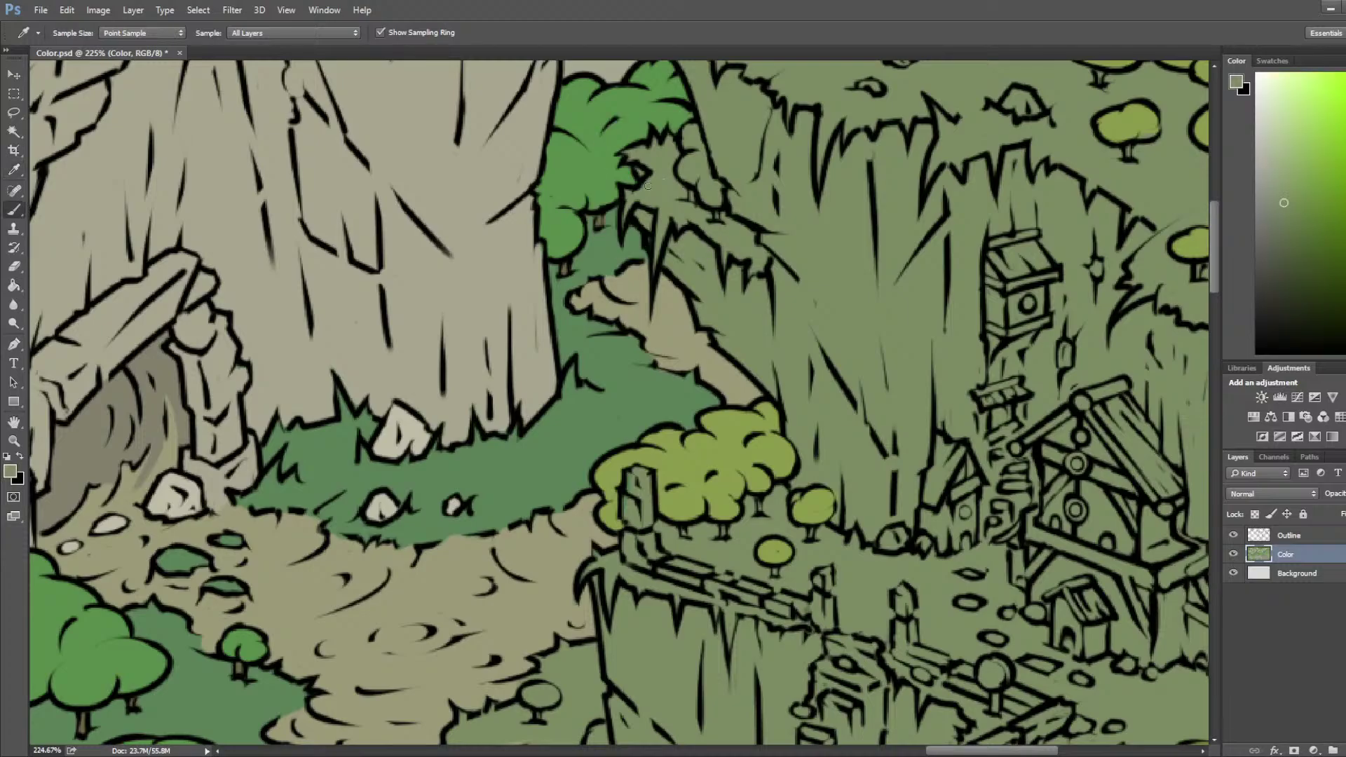
{"action": "left_click_drag", "start_coordinate": [673, 161], "coordinate": [547, 333]}
{"action": "scroll", "coordinate": [547, 333], "scroll_direction": "down", "scroll_amount": 6}
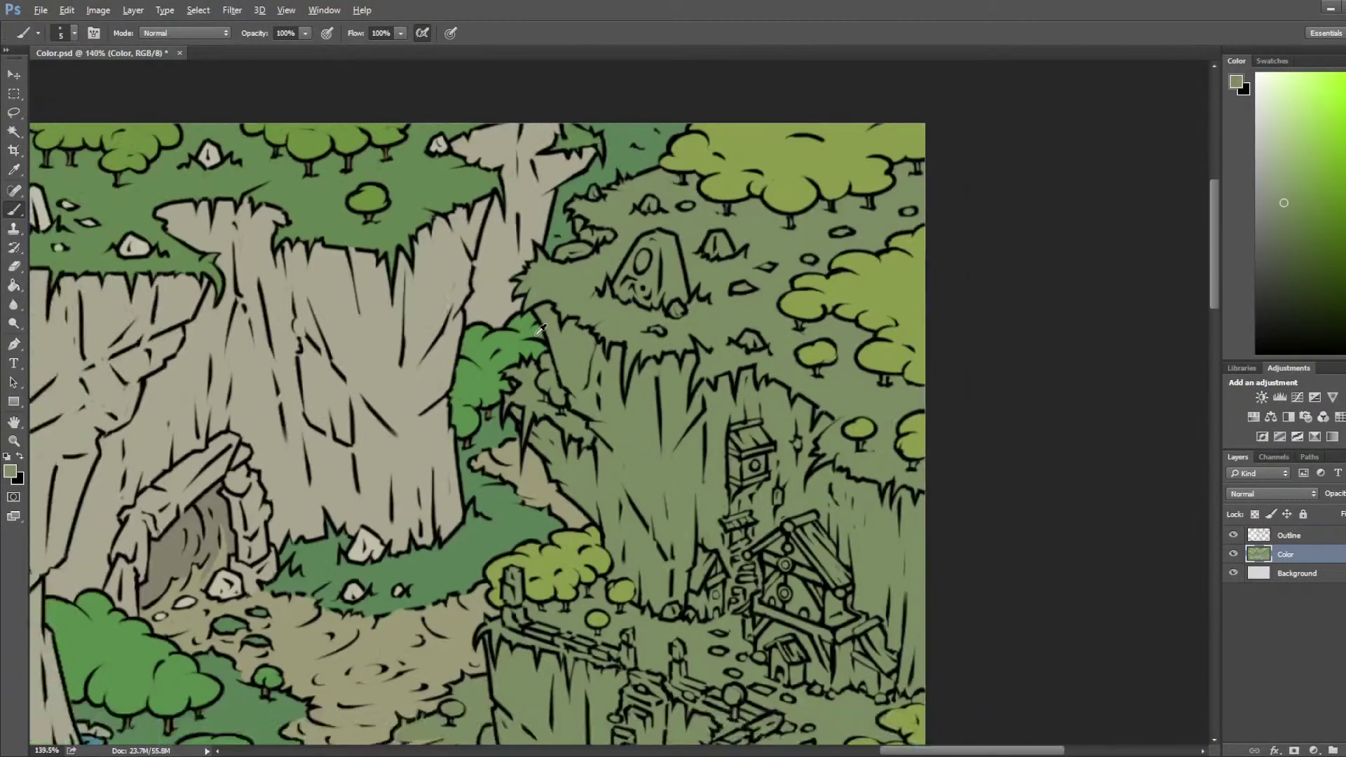
{"action": "key", "text": "ctrl+s"}
{"action": "scroll", "coordinate": [680, 371], "scroll_direction": "up", "scroll_amount": 3}
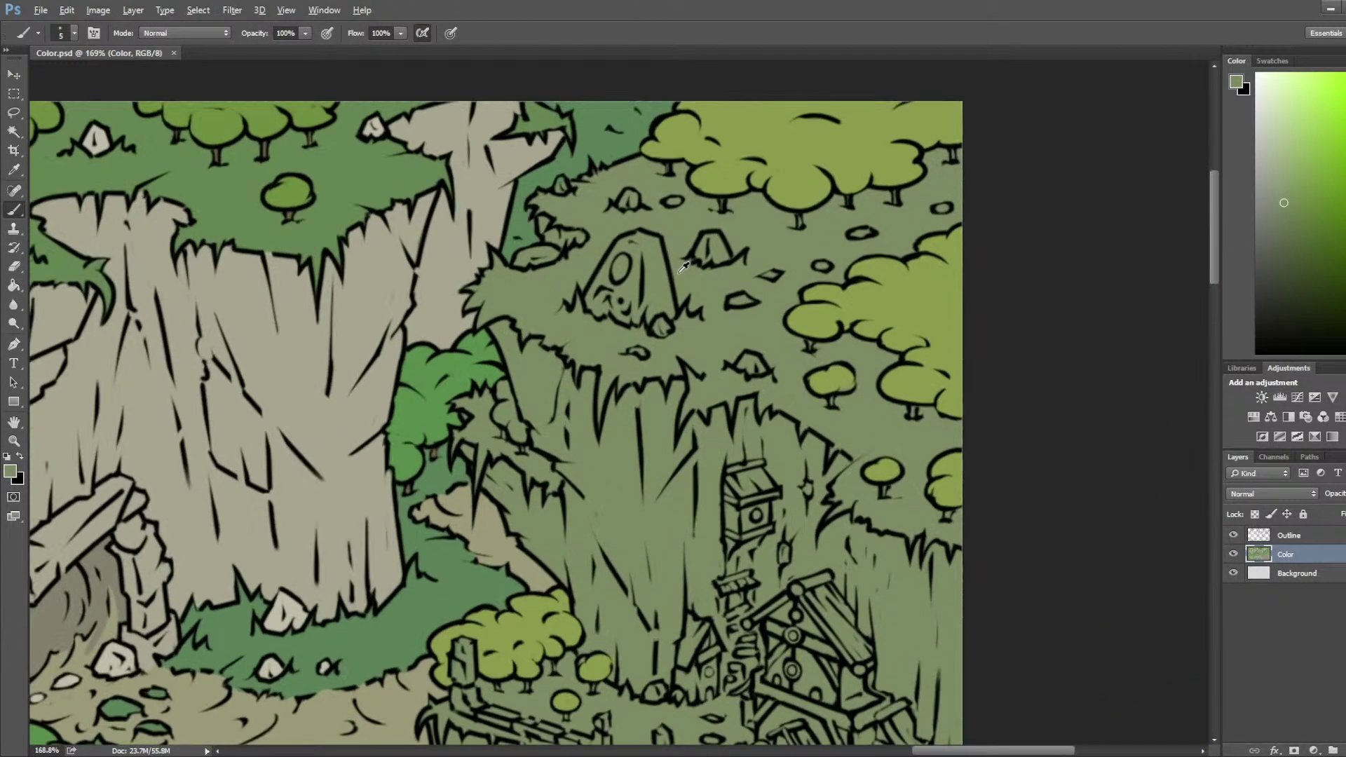
{"action": "left_click_drag", "start_coordinate": [511, 368], "coordinate": [616, 242]}
{"action": "left_click_drag", "start_coordinate": [207, 597], "coordinate": [746, 293]}
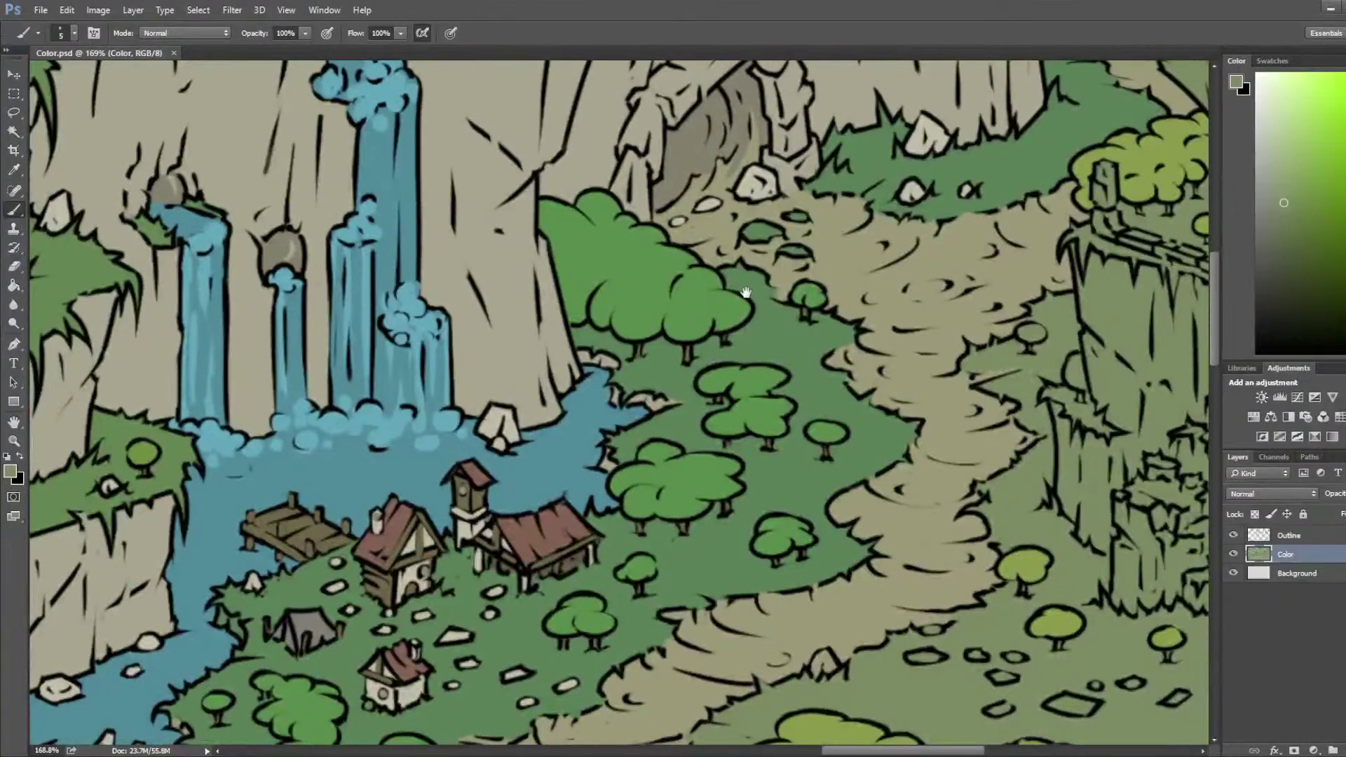
Step: Paint the tree trunks on the upper-right plateau with brown sampled from the wooden dock, touching up with yellow-green sampled from the foliage
{"action": "key", "text": "i"}
{"action": "left_click", "coordinate": [320, 528]}
{"action": "left_click_drag", "start_coordinate": [1150, 126], "coordinate": [753, 605]}
{"action": "scroll", "coordinate": [756, 236], "scroll_direction": "up", "scroll_amount": 2}
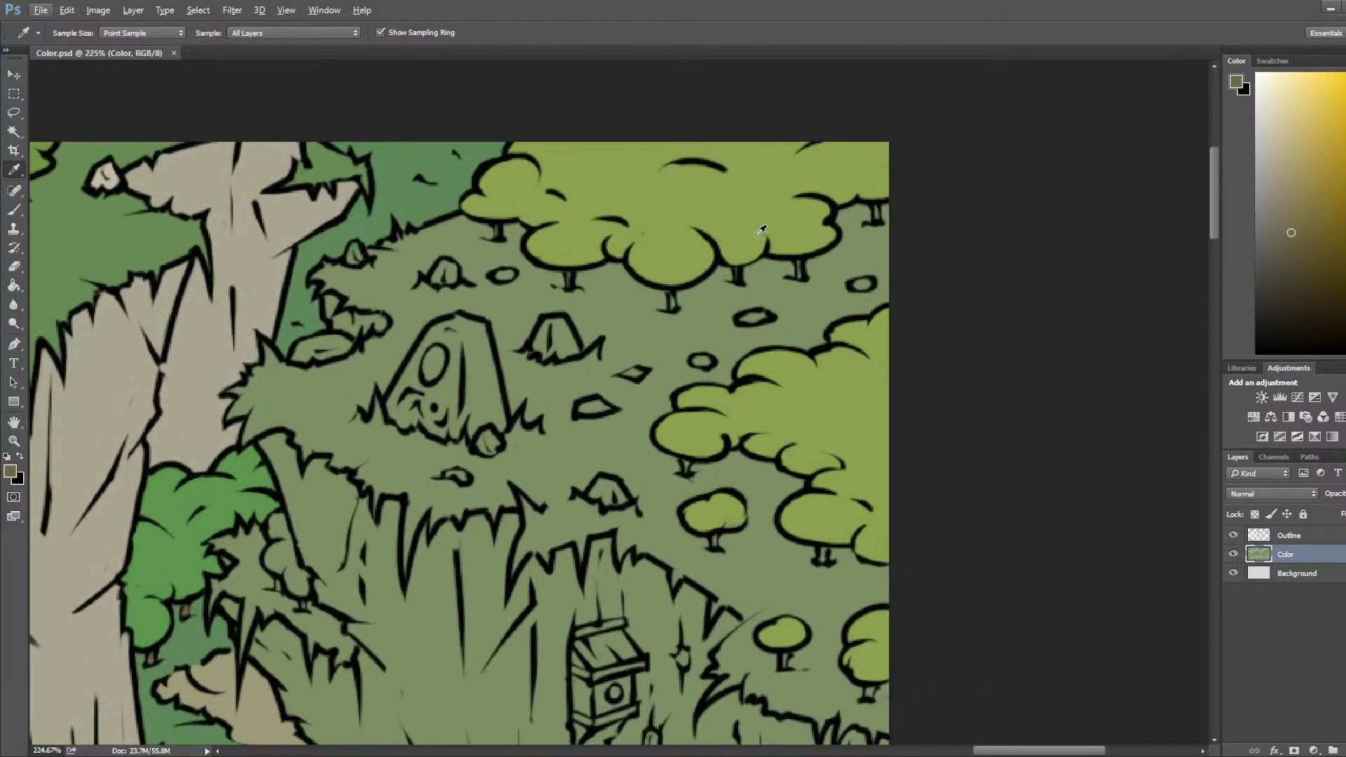
{"action": "key", "text": "b"}
{"action": "key", "text": "bracketleft"}
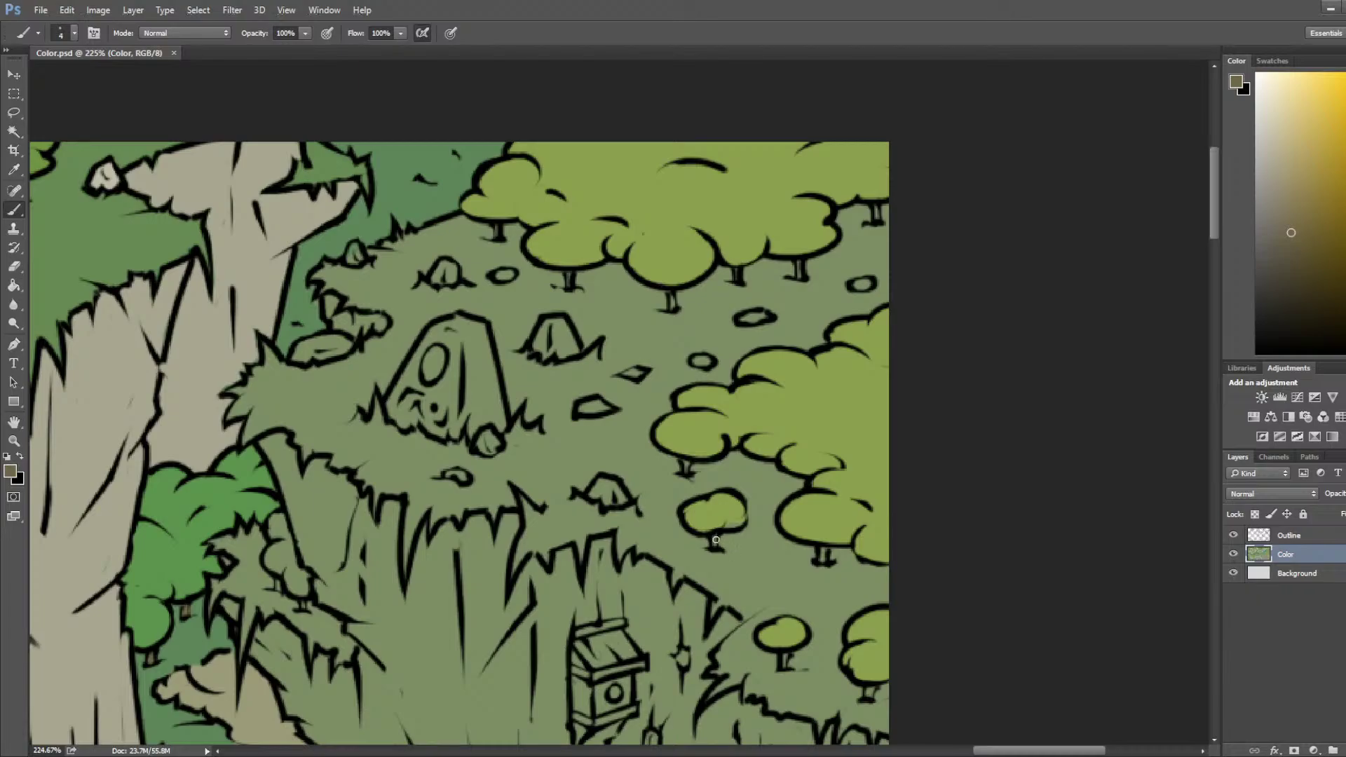
{"action": "left_click_drag", "start_coordinate": [717, 544], "coordinate": [716, 546]}
{"action": "left_click", "coordinate": [811, 420], "text": "alt"}
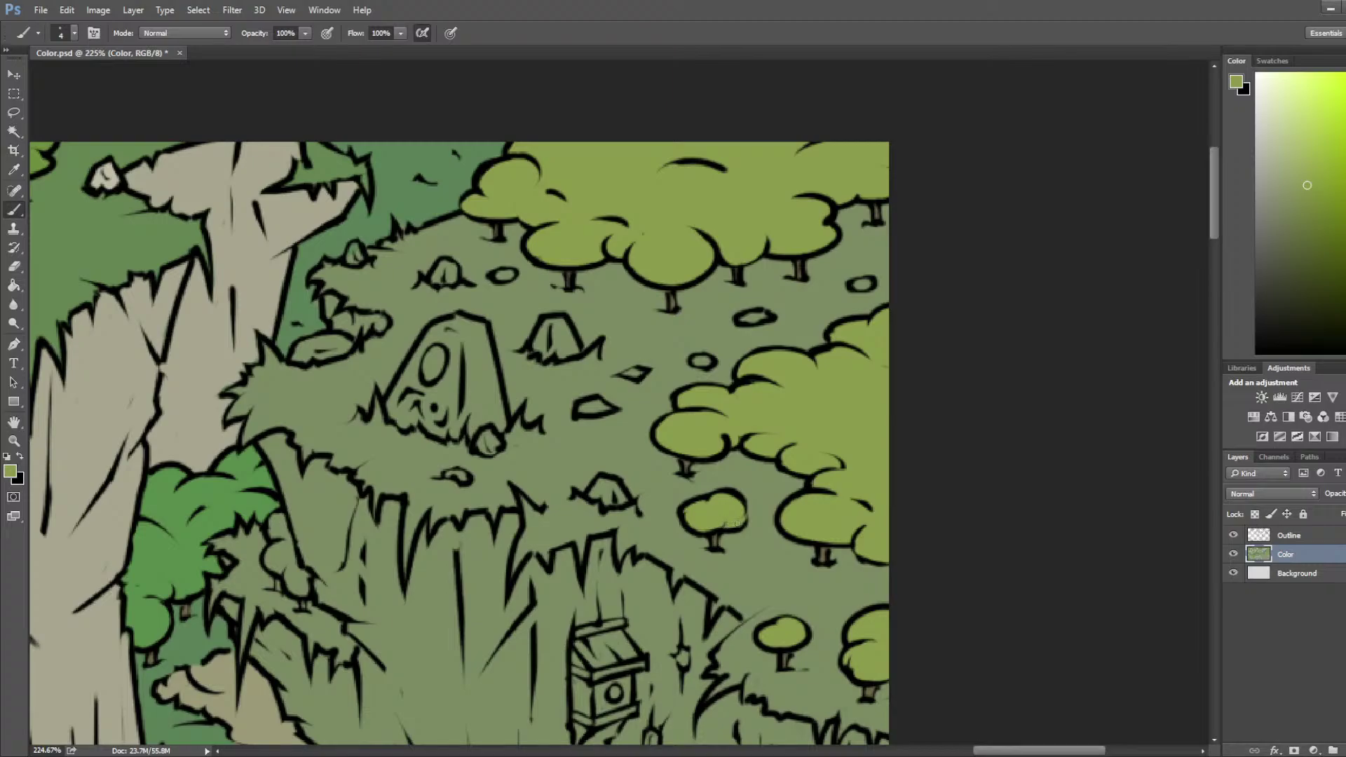
{"action": "left_click_drag", "start_coordinate": [715, 553], "coordinate": [1160, 521]}
{"action": "left_click_drag", "start_coordinate": [664, 535], "coordinate": [514, 581]}
Step: Touch up the rocks on the plateau's edge and the top corner of the cliff below with sampled beige and green
{"action": "left_click", "coordinate": [415, 388], "text": "alt"}
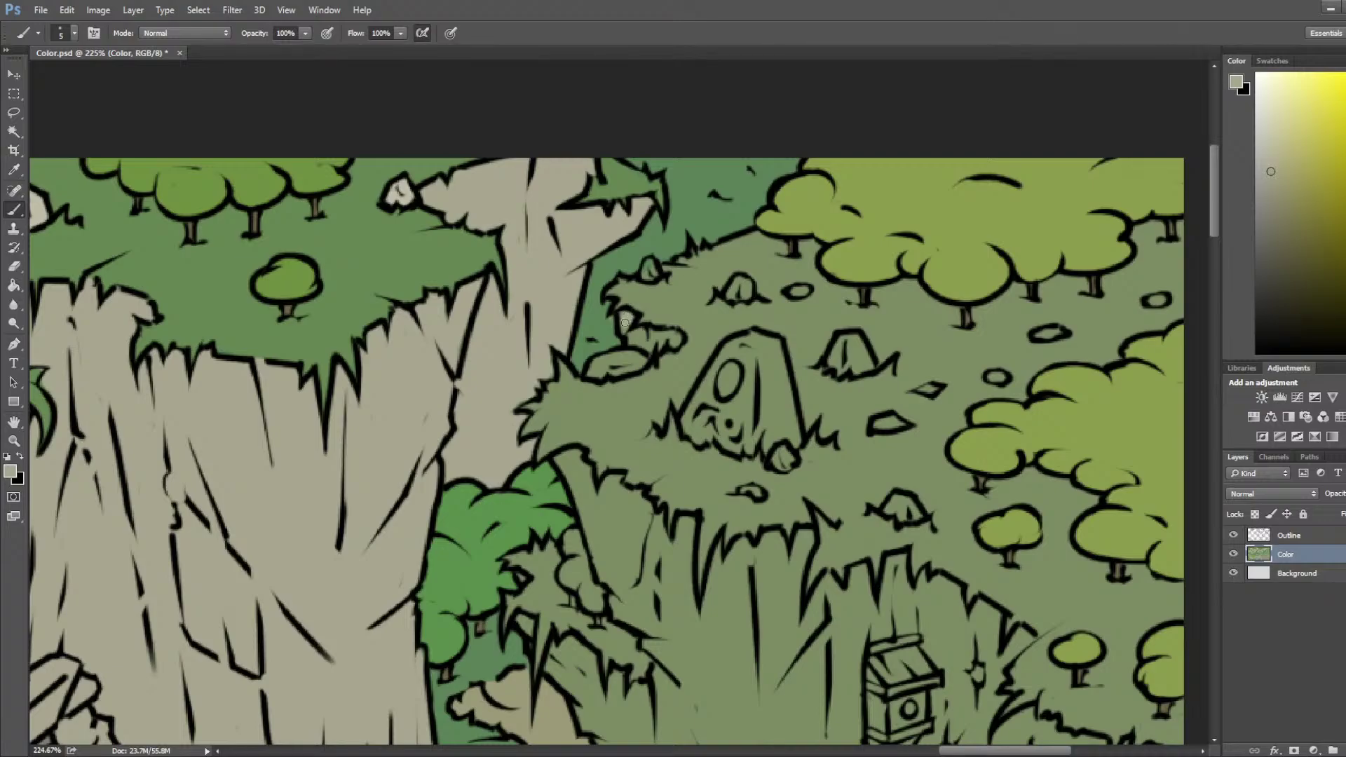
{"action": "left_click", "coordinate": [614, 337], "text": "alt"}
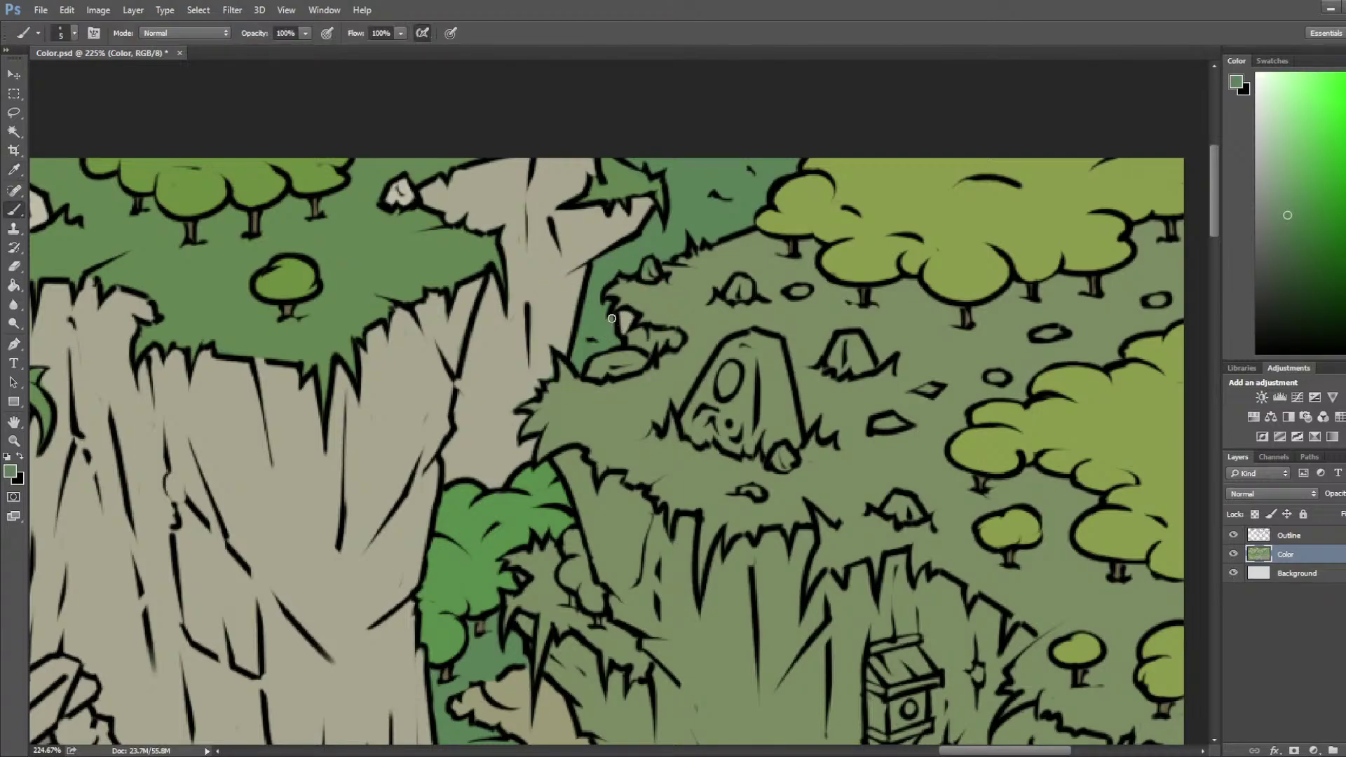
{"action": "left_click", "coordinate": [622, 360], "text": "alt"}
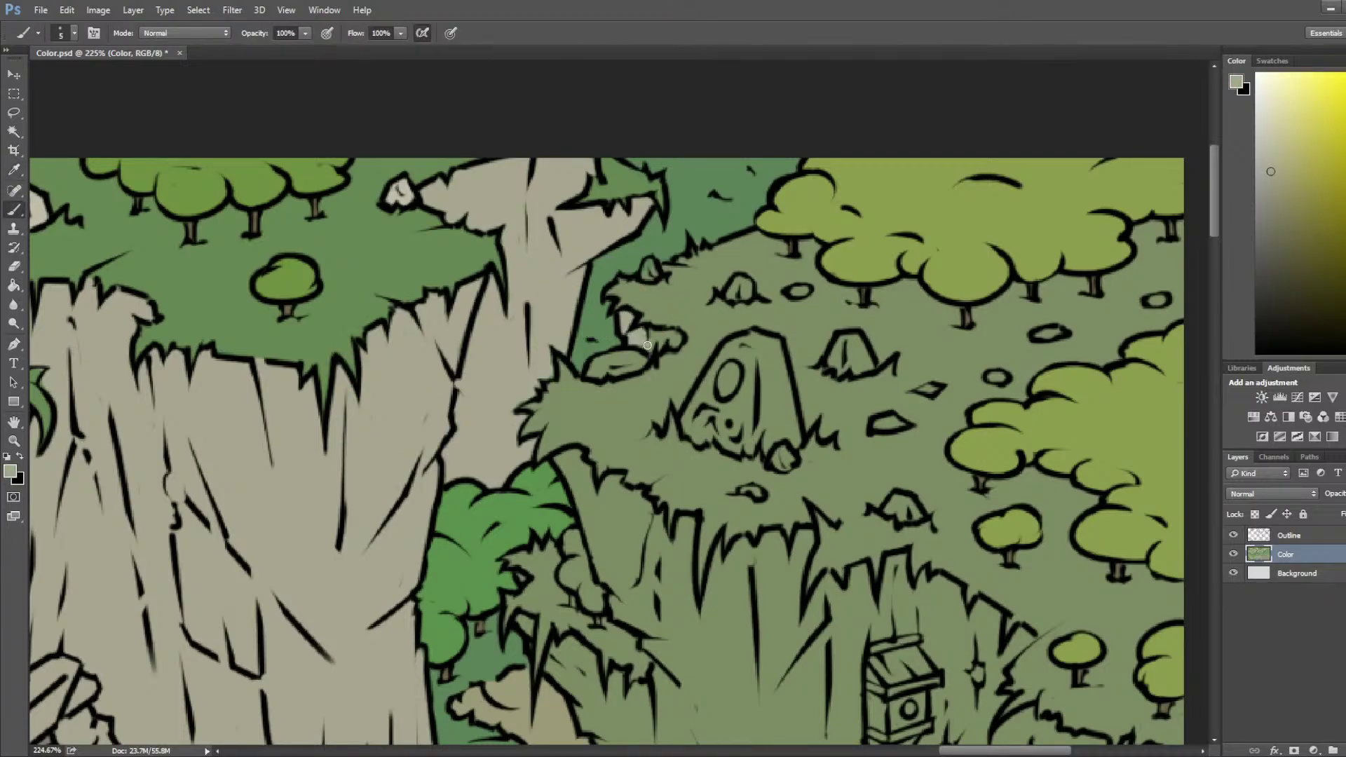
{"action": "mouse_move", "coordinate": [661, 339]}
{"action": "left_mouse_down"}
{"action": "mouse_move", "coordinate": [651, 333]}
{"action": "mouse_move", "coordinate": [675, 341]}
{"action": "left_mouse_up"}
{"action": "left_click_drag", "start_coordinate": [675, 406], "coordinate": [629, 155]}
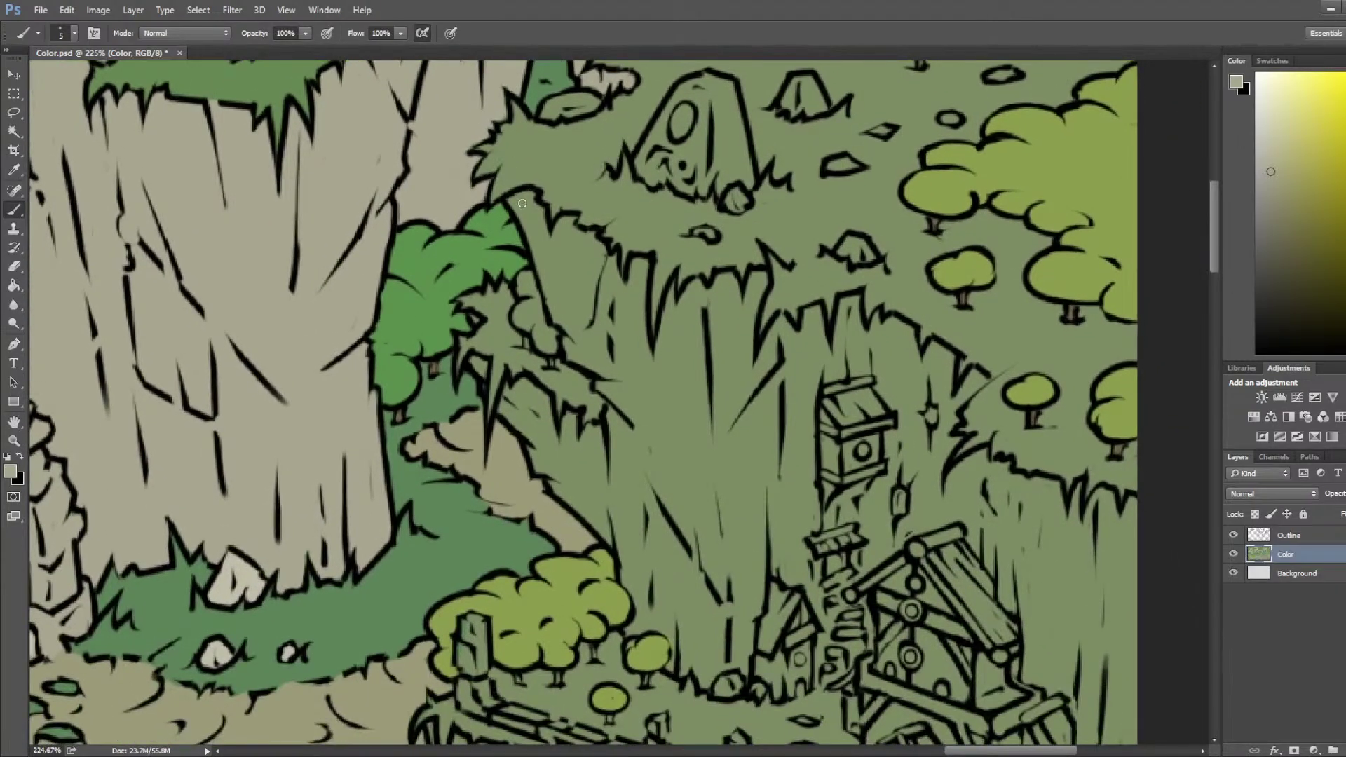
{"action": "mouse_move", "coordinate": [509, 201]}
{"action": "left_mouse_down"}
{"action": "mouse_move", "coordinate": [539, 210]}
{"action": "mouse_move", "coordinate": [549, 249]}
{"action": "mouse_move", "coordinate": [542, 223]}
{"action": "mouse_move", "coordinate": [558, 236]}
{"action": "mouse_move", "coordinate": [573, 222]}
{"action": "mouse_move", "coordinate": [538, 244]}
{"action": "mouse_move", "coordinate": [511, 235]}
{"action": "mouse_move", "coordinate": [515, 208]}
{"action": "mouse_move", "coordinate": [563, 229]}
{"action": "left_mouse_up"}
{"action": "left_click_drag", "start_coordinate": [620, 169], "coordinate": [509, 7]}
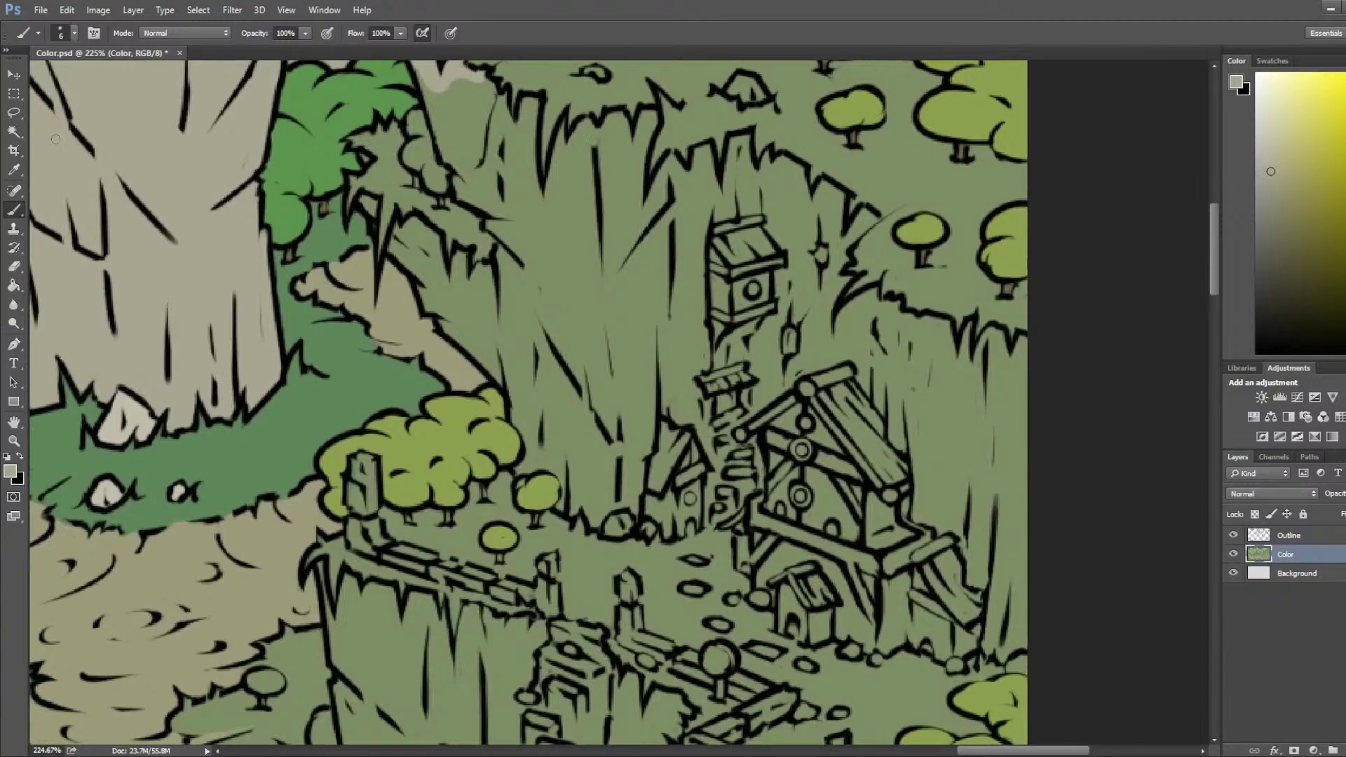
Step: Try to select the right-hand cliff faces on the Outline layer with the Magic Wand
{"action": "left_click", "coordinate": [14, 133]}
{"action": "key", "text": "alt+bracketright"}
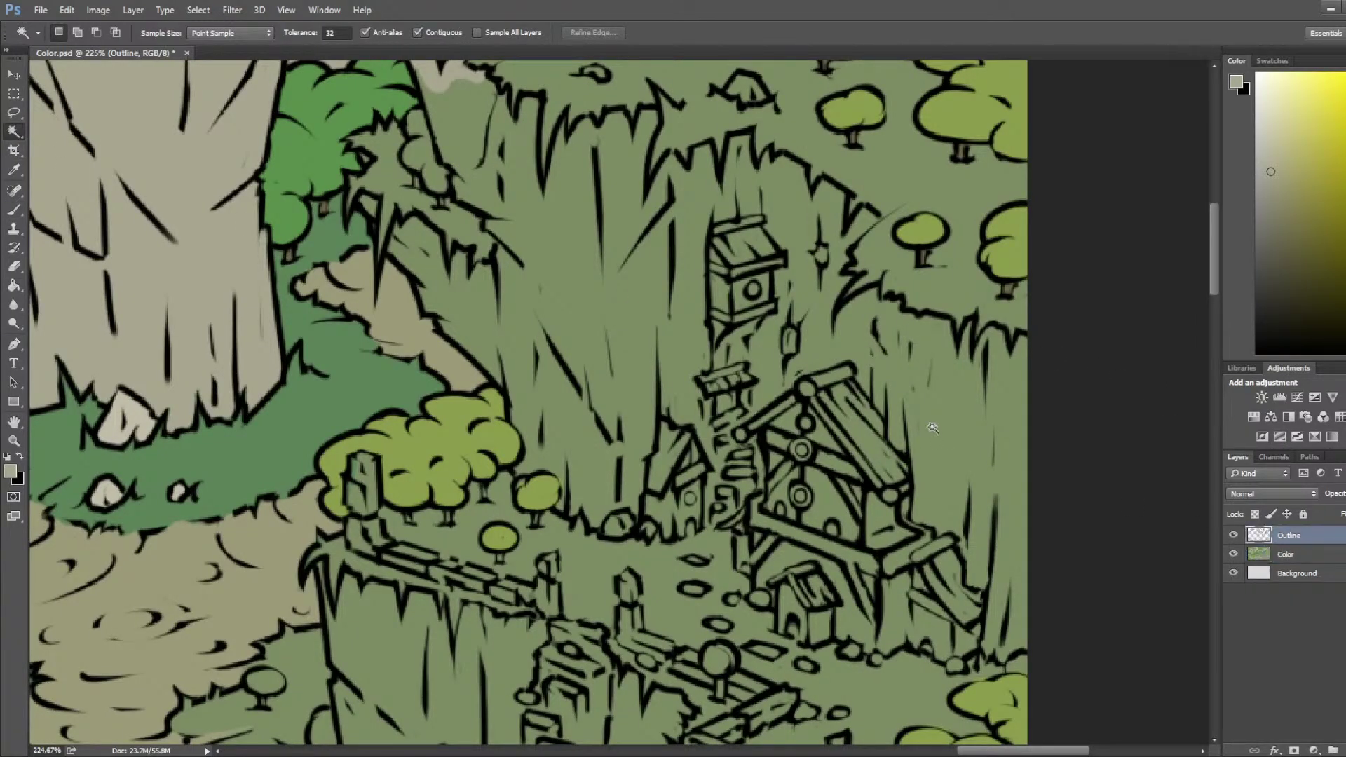
{"action": "left_click", "coordinate": [951, 416]}
{"action": "scroll", "coordinate": [949, 414], "scroll_direction": "down", "scroll_amount": 3}
{"action": "left_click_drag", "start_coordinate": [704, 547], "coordinate": [647, 312]}
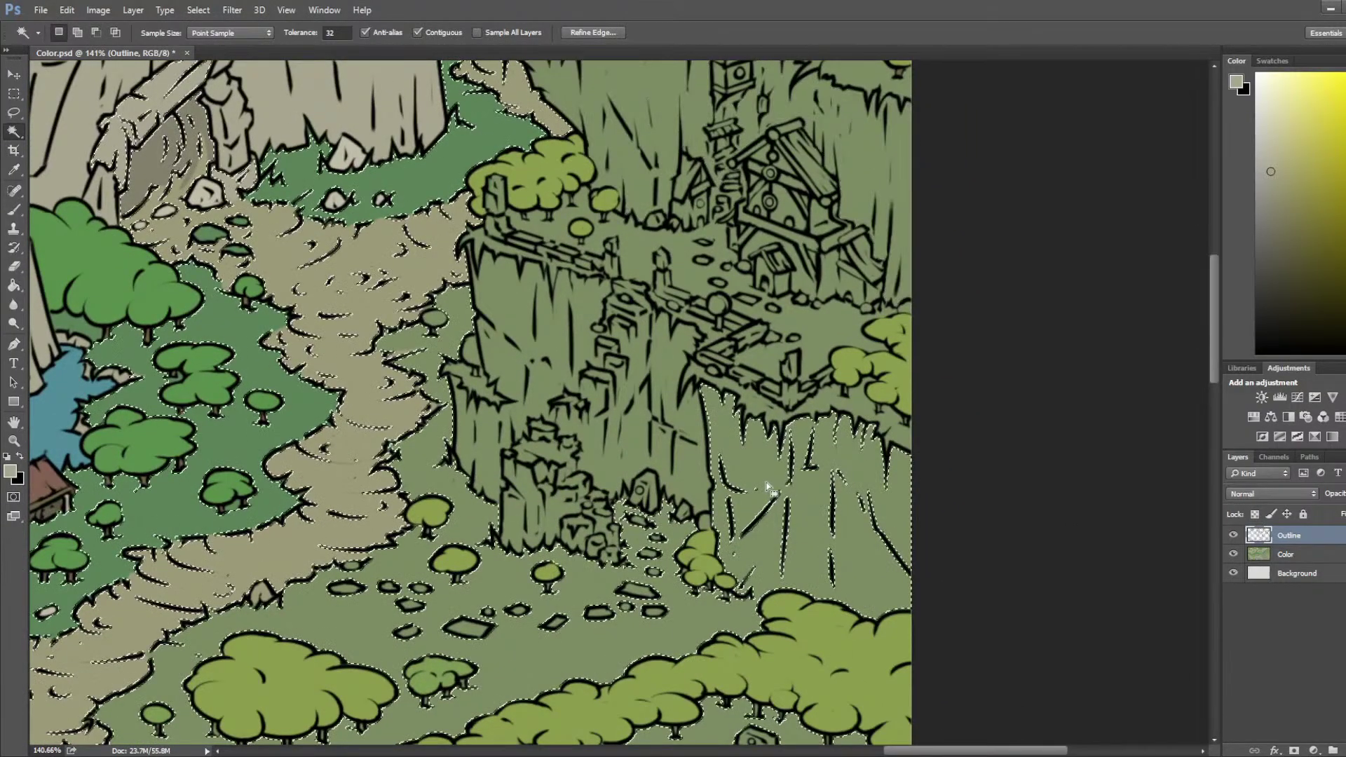
{"action": "scroll", "coordinate": [955, 279], "scroll_direction": "up", "scroll_amount": 3}
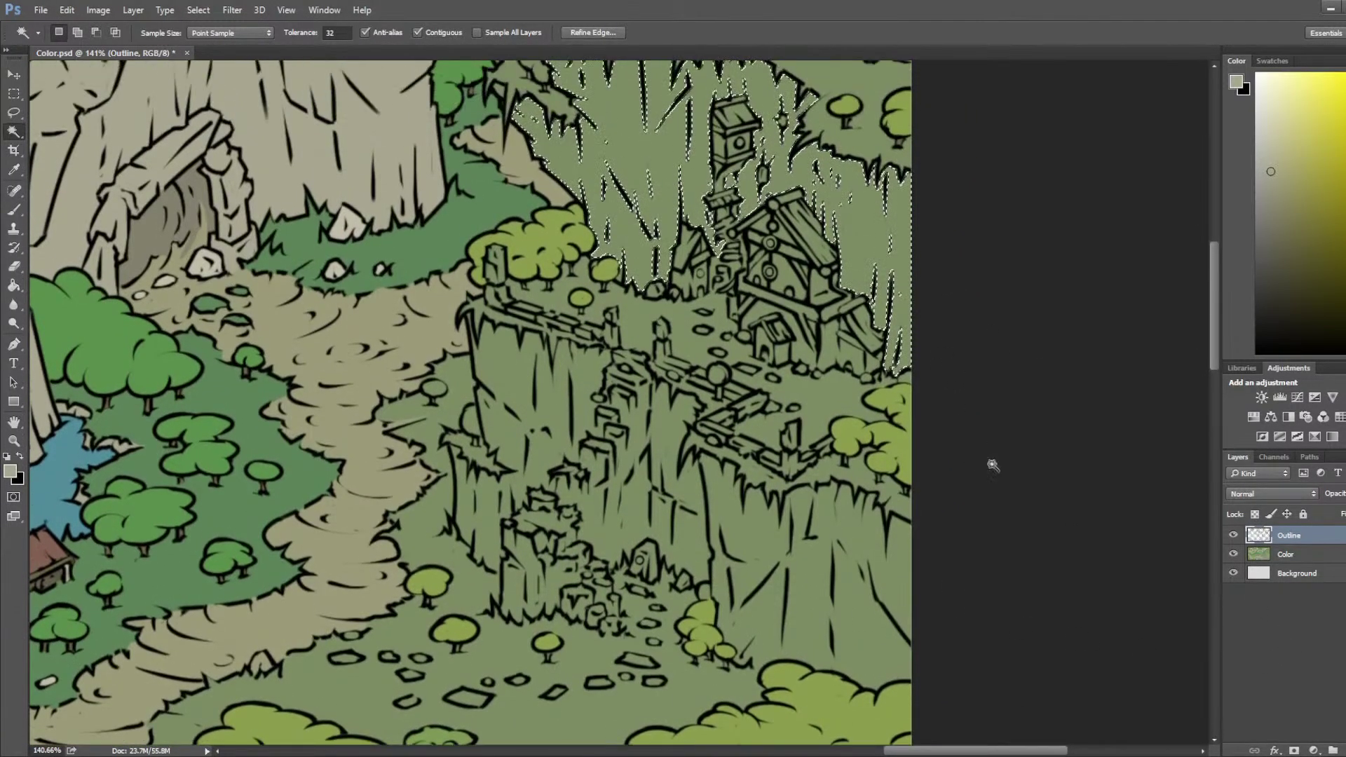
{"action": "key", "text": "l"}
Step: Close the black outline gaps on the Outline layer between the cliff-foot bush and large trees, and around the rubble below the ruined stairs
{"action": "scroll", "coordinate": [829, 628], "scroll_direction": "up", "scroll_amount": 4}
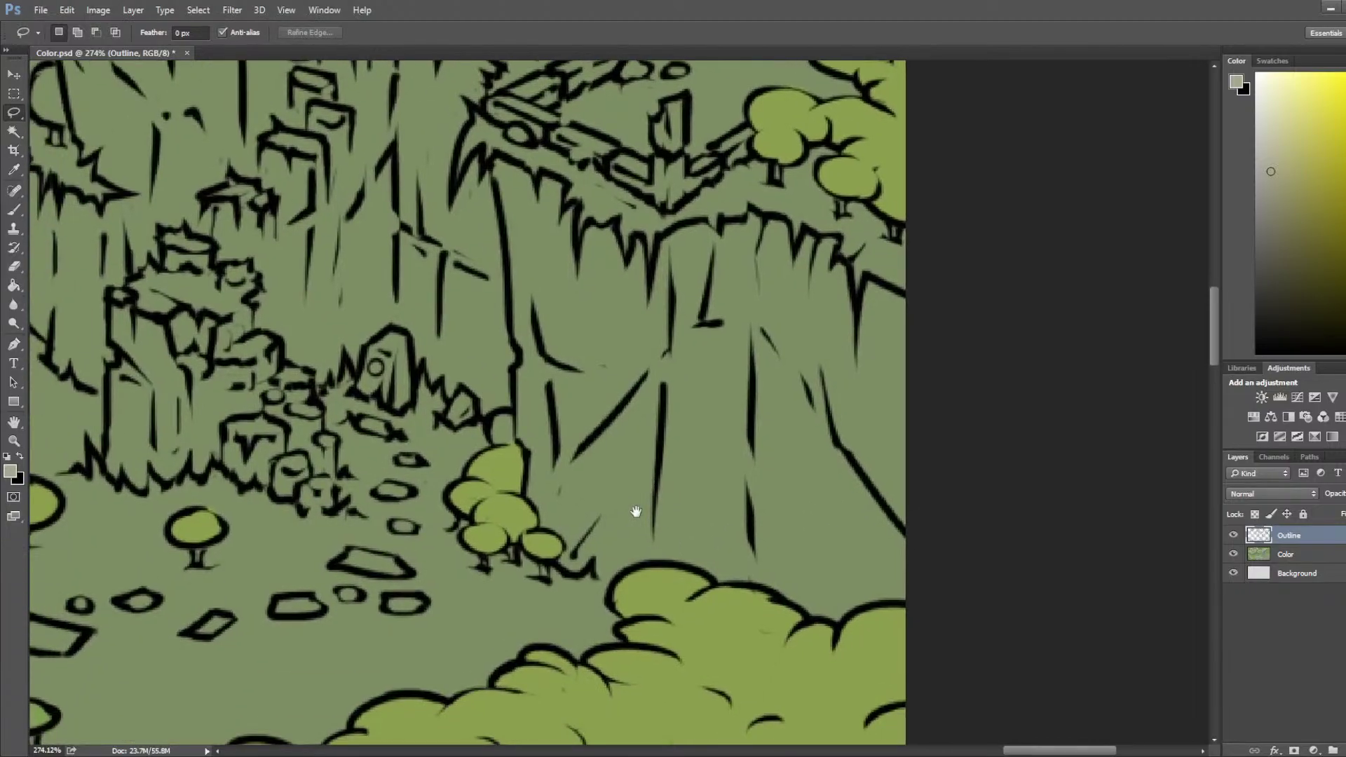
{"action": "key", "text": "d"}
{"action": "key", "text": "b"}
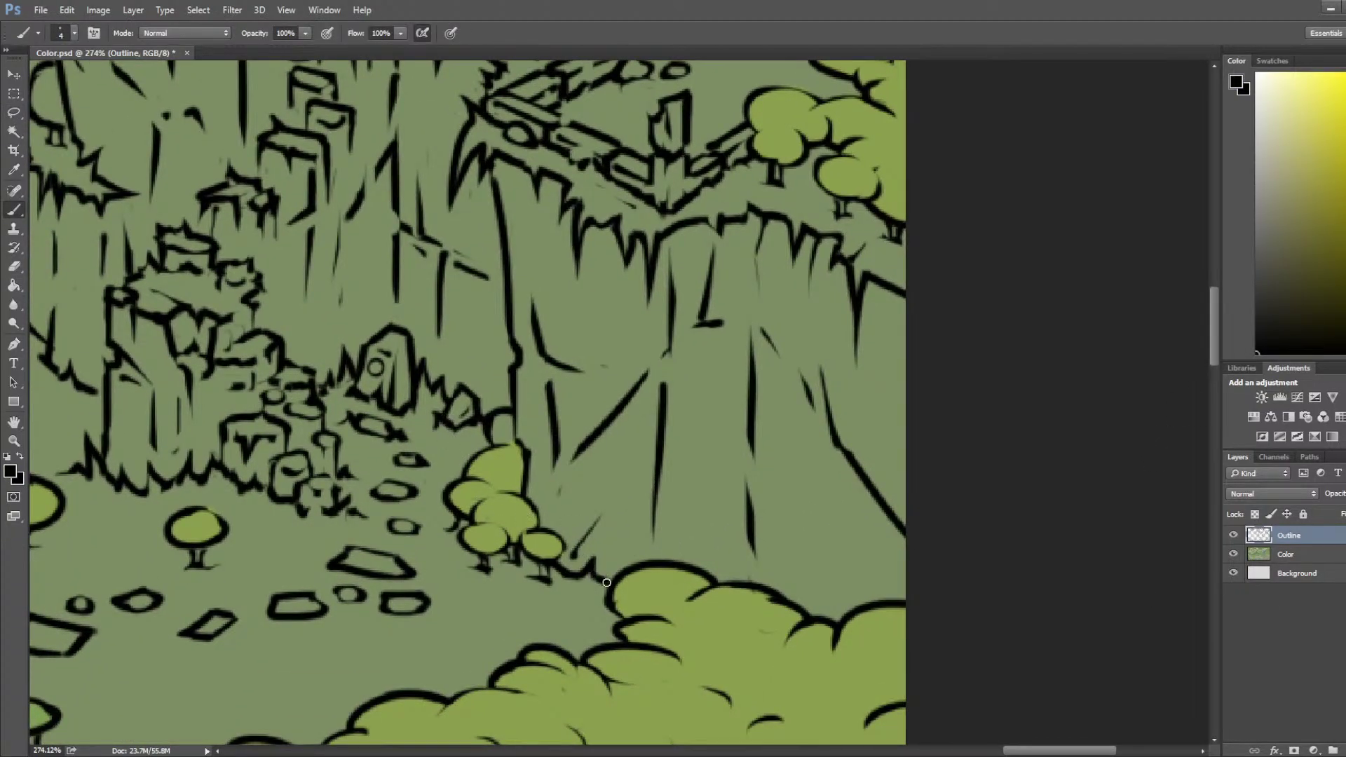
{"action": "key", "text": "e"}
{"action": "scroll", "coordinate": [607, 573], "scroll_direction": "left", "scroll_amount": 3}
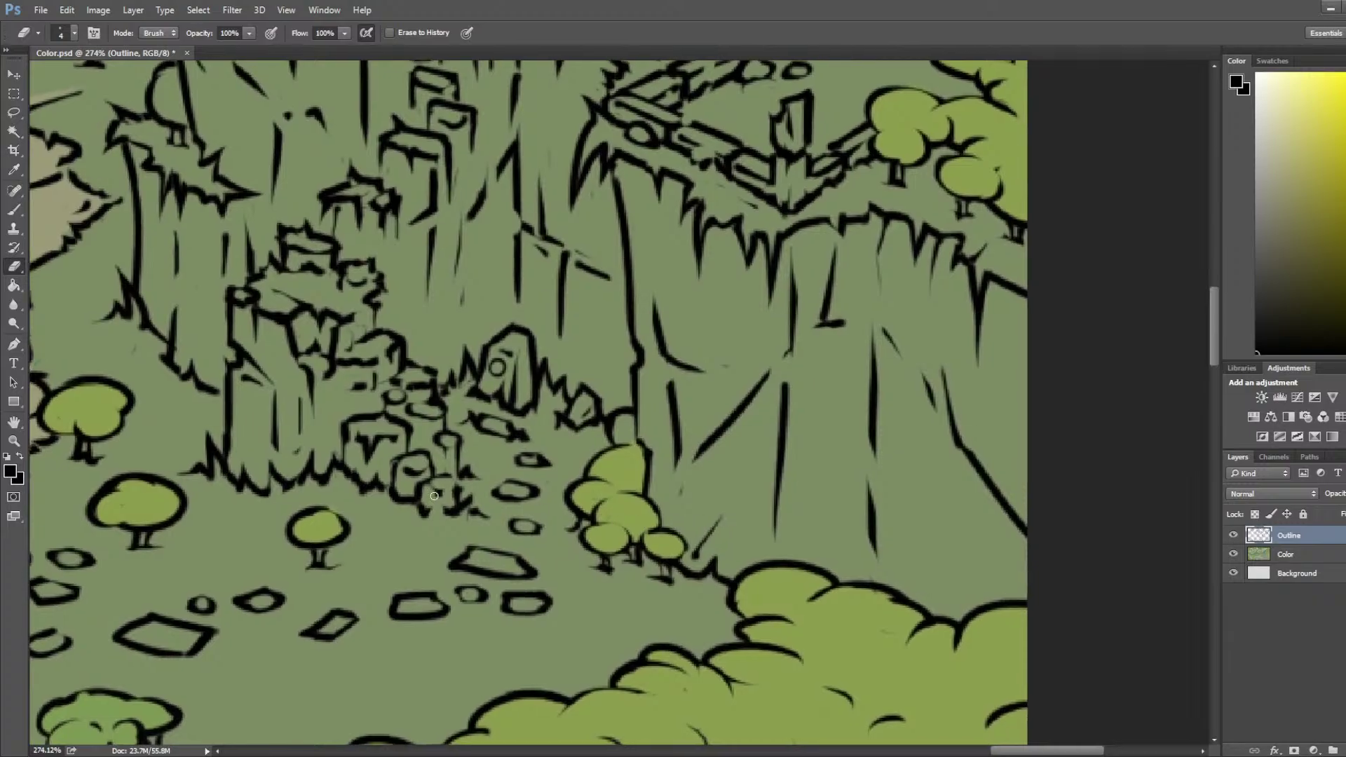
{"action": "key", "text": "b"}
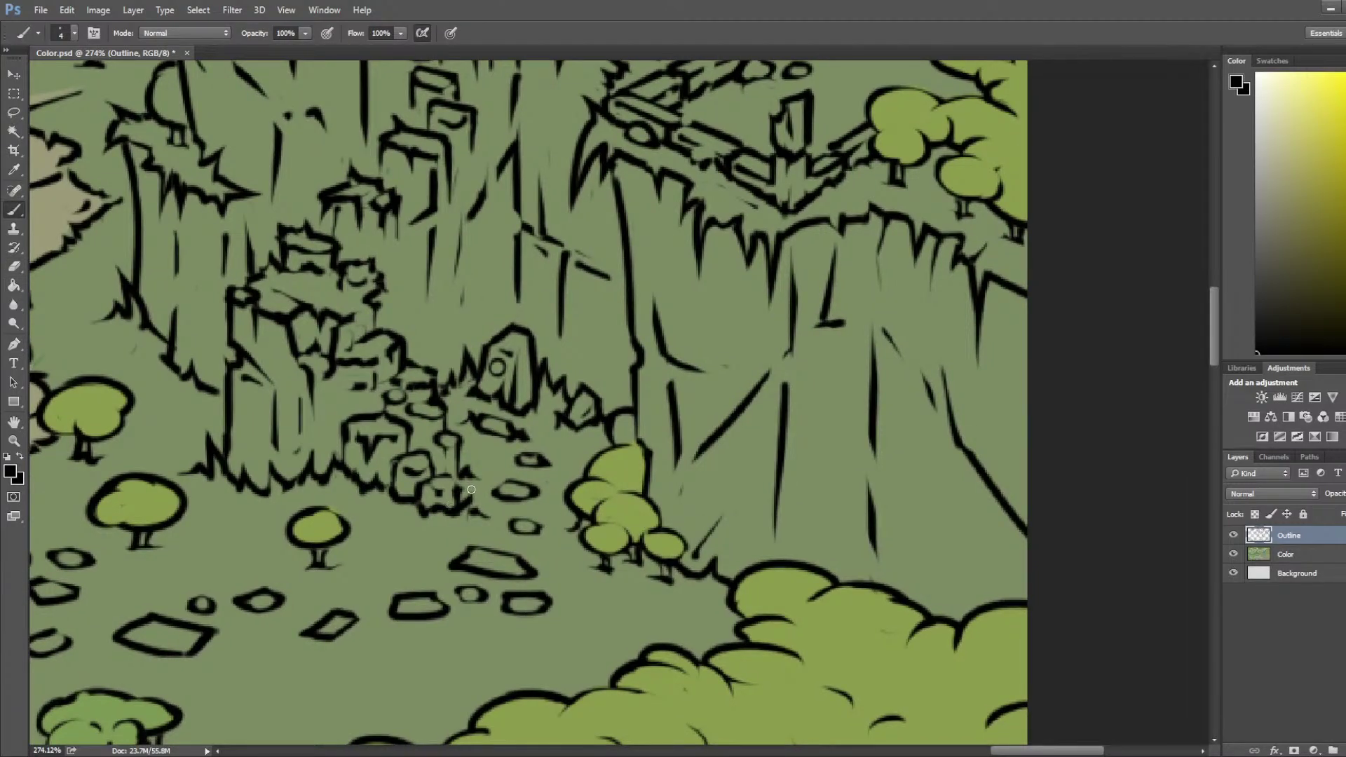
{"action": "left_click_drag", "start_coordinate": [532, 454], "coordinate": [637, 484]}
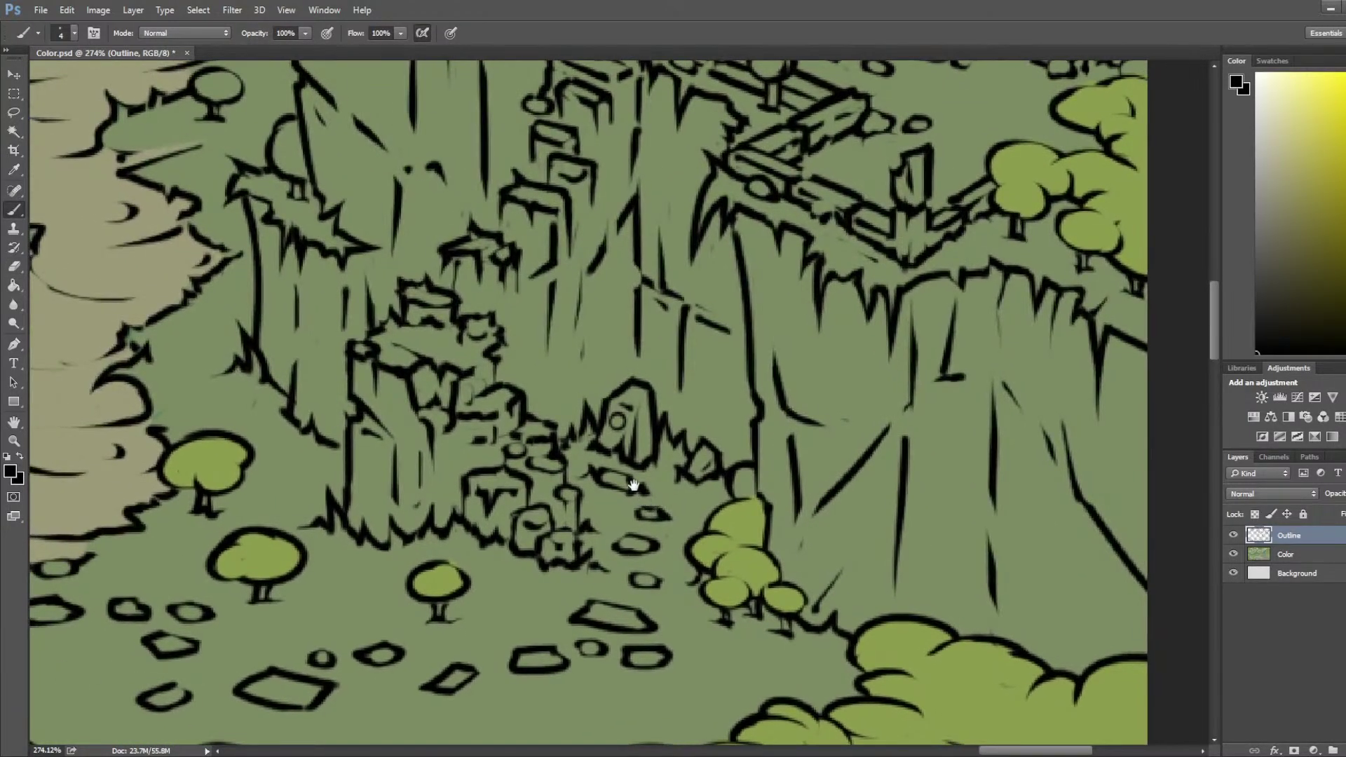
Step: Clean up and close the outline at the cliff foot beside the ruined stairs using the Eraser and black Brush, and save Color.psd
{"action": "key", "text": "e"}
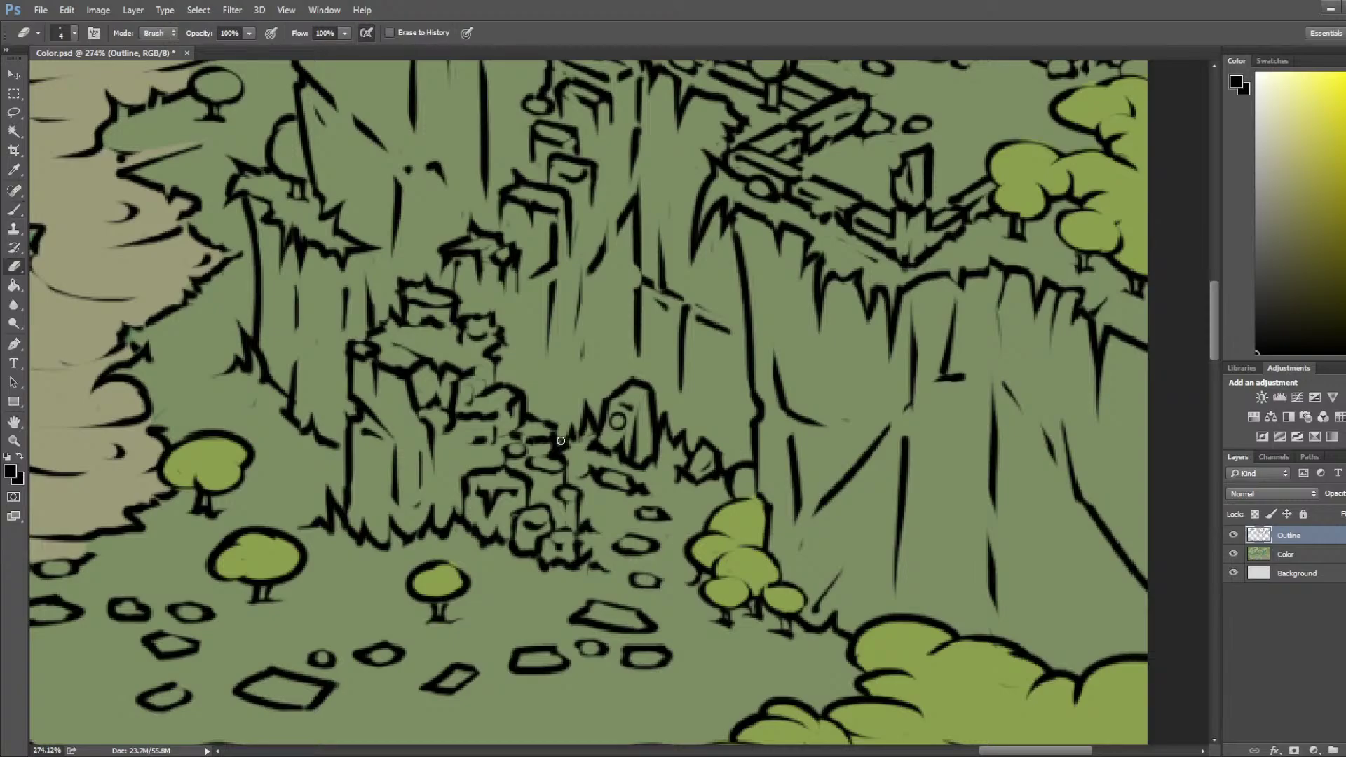
{"action": "key", "text": "b"}
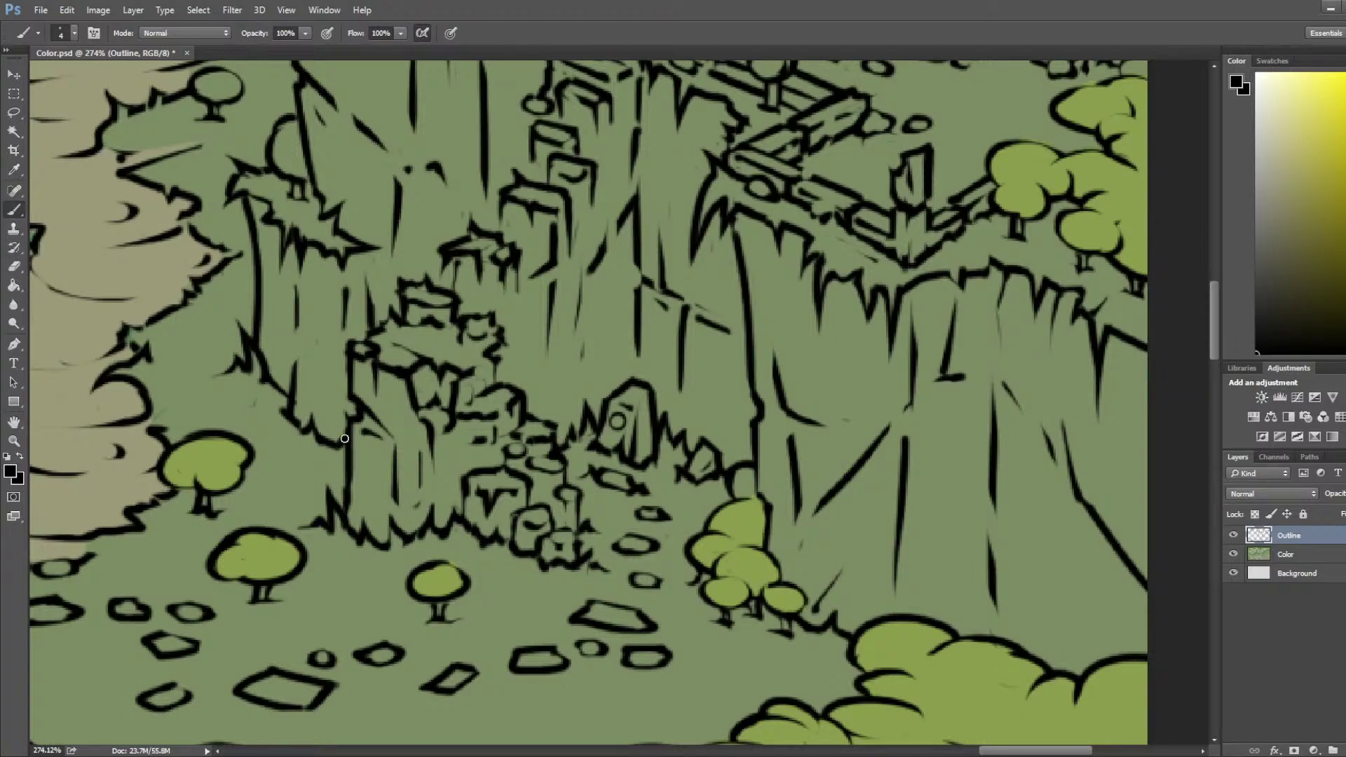
{"action": "key", "text": "e"}
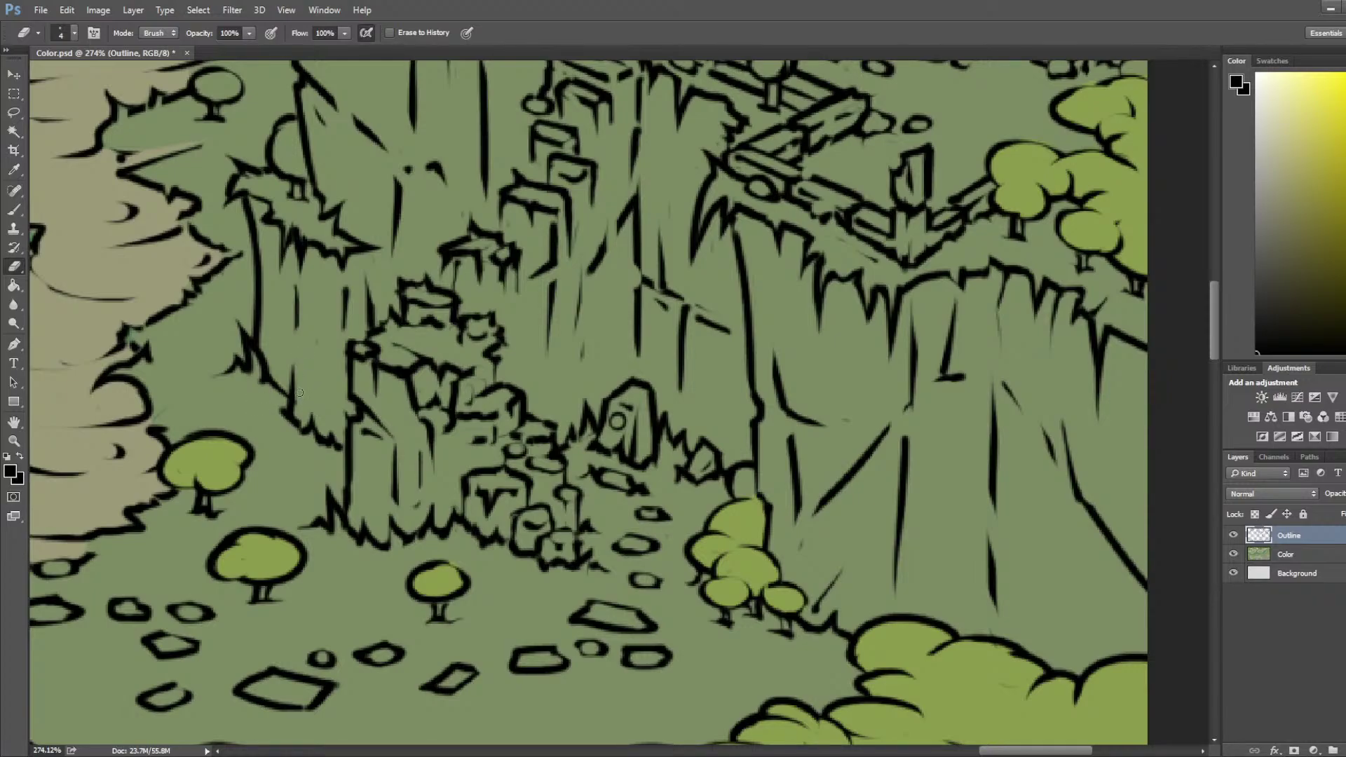
{"action": "scroll", "coordinate": [315, 375], "scroll_direction": "down", "scroll_amount": 10}
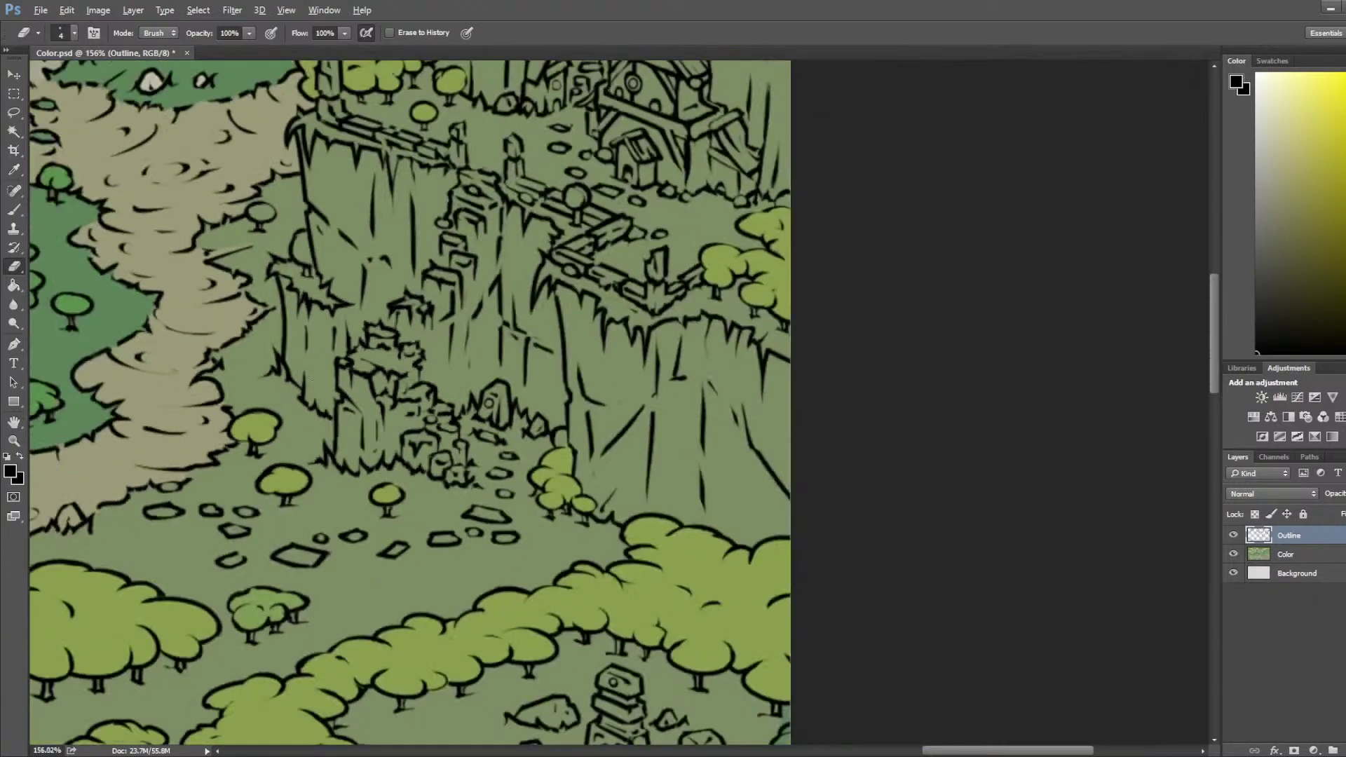
{"action": "scroll", "coordinate": [345, 450], "scroll_direction": "up", "scroll_amount": 9}
{"action": "key", "text": "b"}
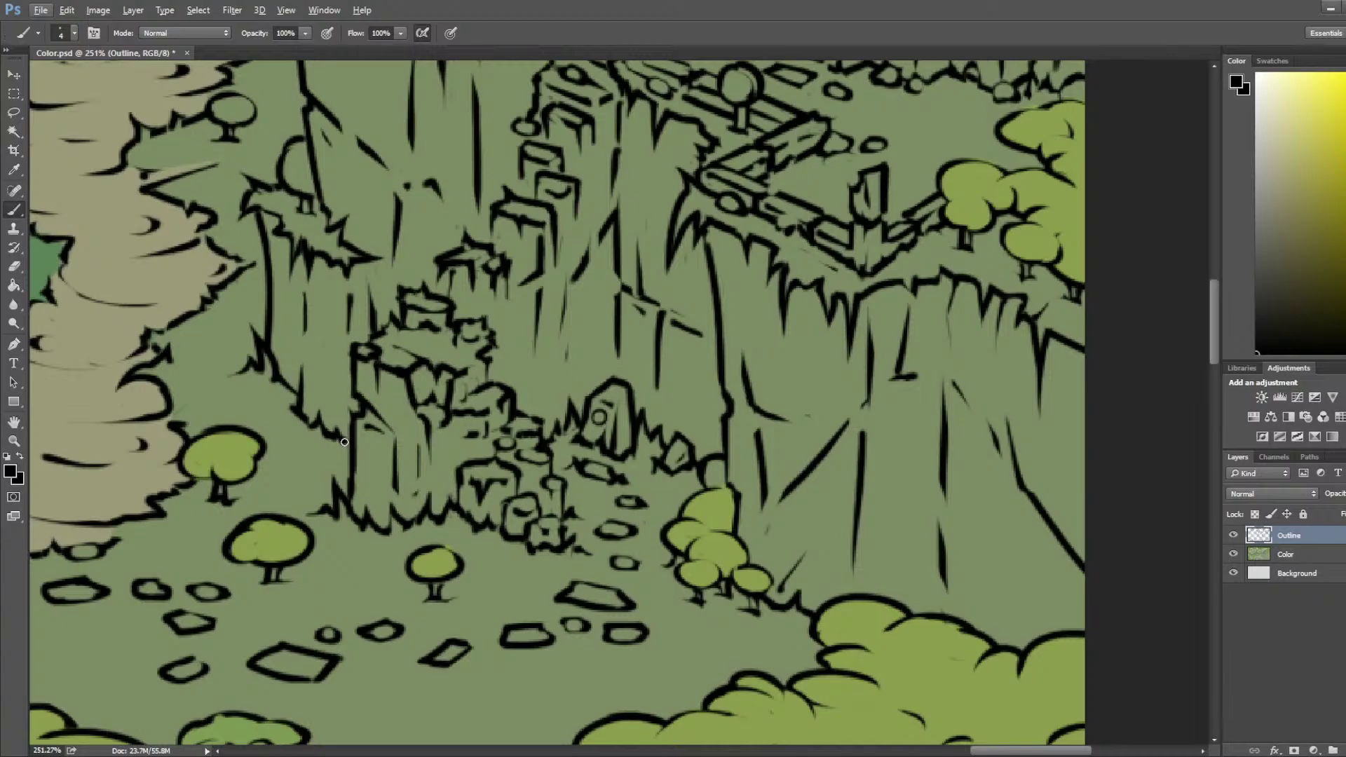
{"action": "scroll", "coordinate": [463, 533], "scroll_direction": "down", "scroll_amount": 3}
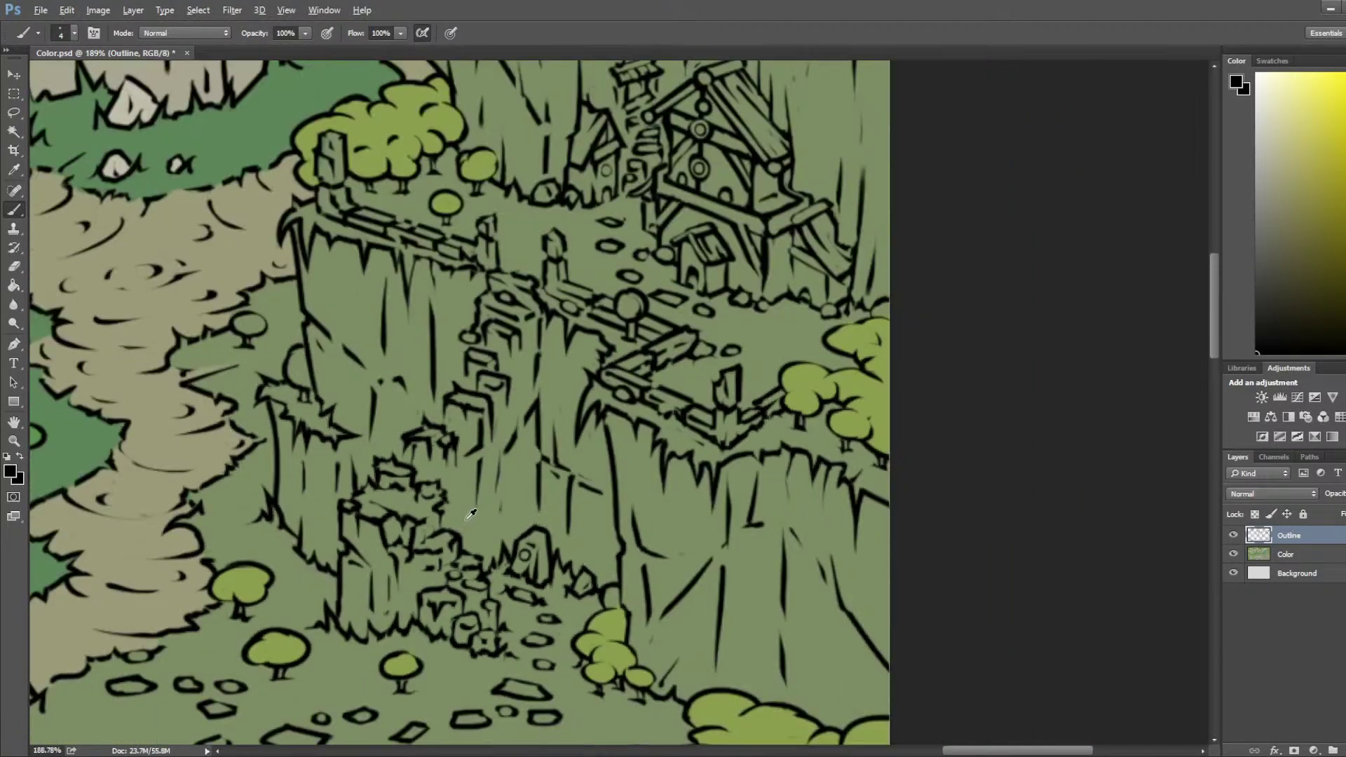
{"action": "scroll", "coordinate": [469, 514], "scroll_direction": "down", "scroll_amount": 2}
Step: Select all right-hand cliff faces, including those by the ruined stairs and behind the cliff house, with the Magic Wand on the Outline layer
{"action": "left_click", "coordinate": [1324, 569]}
{"action": "left_click", "coordinate": [1289, 535]}
{"action": "left_click", "coordinate": [14, 131]}
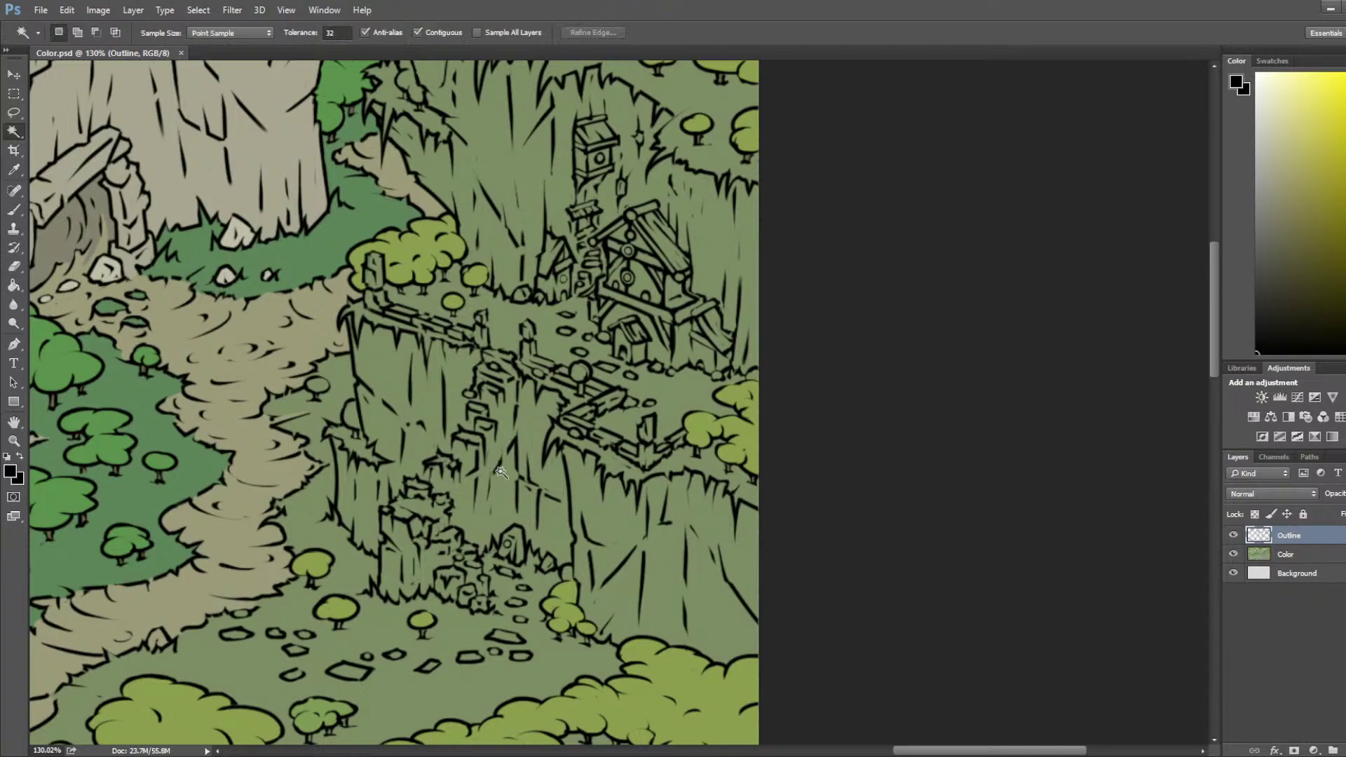
{"action": "left_click", "coordinate": [433, 398]}
{"action": "left_click", "coordinate": [496, 503], "text": "shift"}
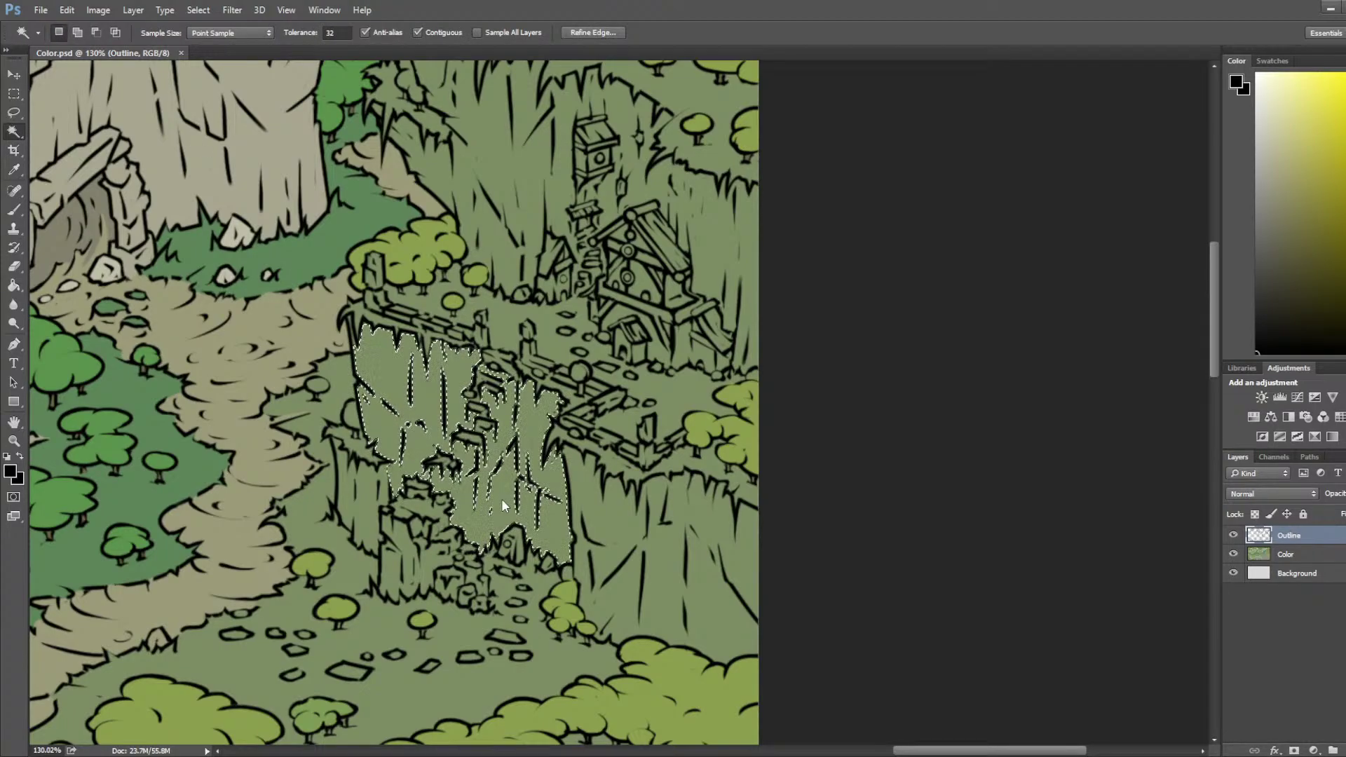
{"action": "left_click", "coordinate": [597, 519]}
{"action": "left_click", "coordinate": [373, 495], "text": "shift"}
{"action": "left_click", "coordinate": [410, 567], "text": "shift"}
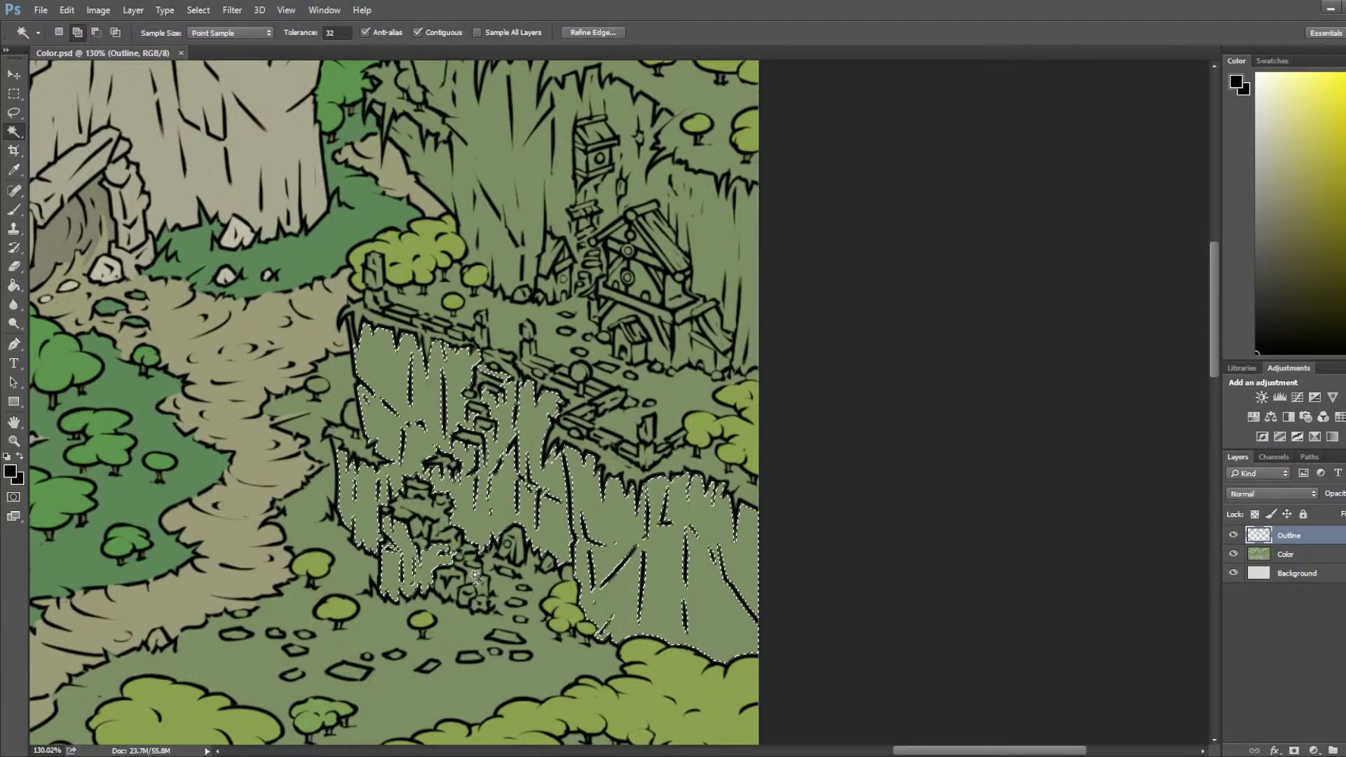
{"action": "left_click", "coordinate": [466, 602]}
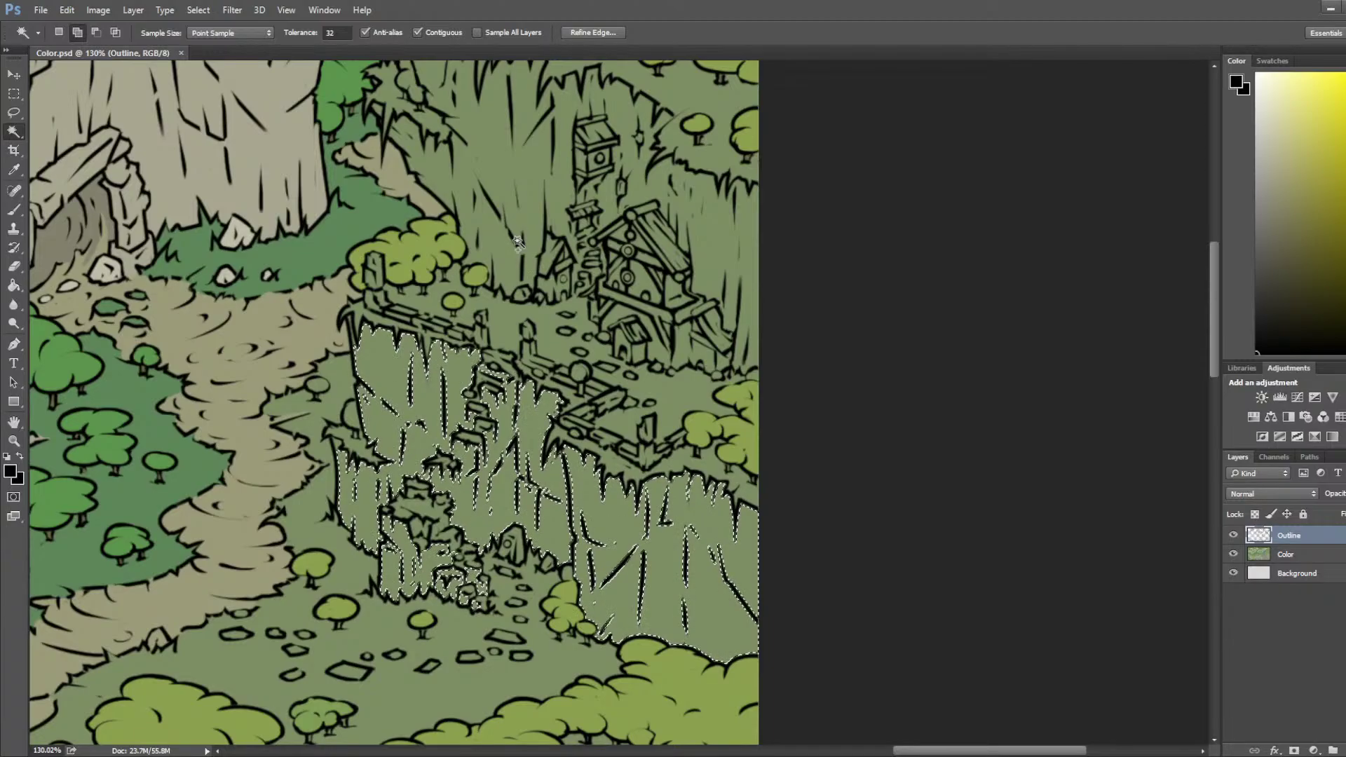
{"action": "left_click", "coordinate": [535, 187]}
{"action": "scroll", "coordinate": [640, 336], "scroll_direction": "down", "scroll_amount": 3}
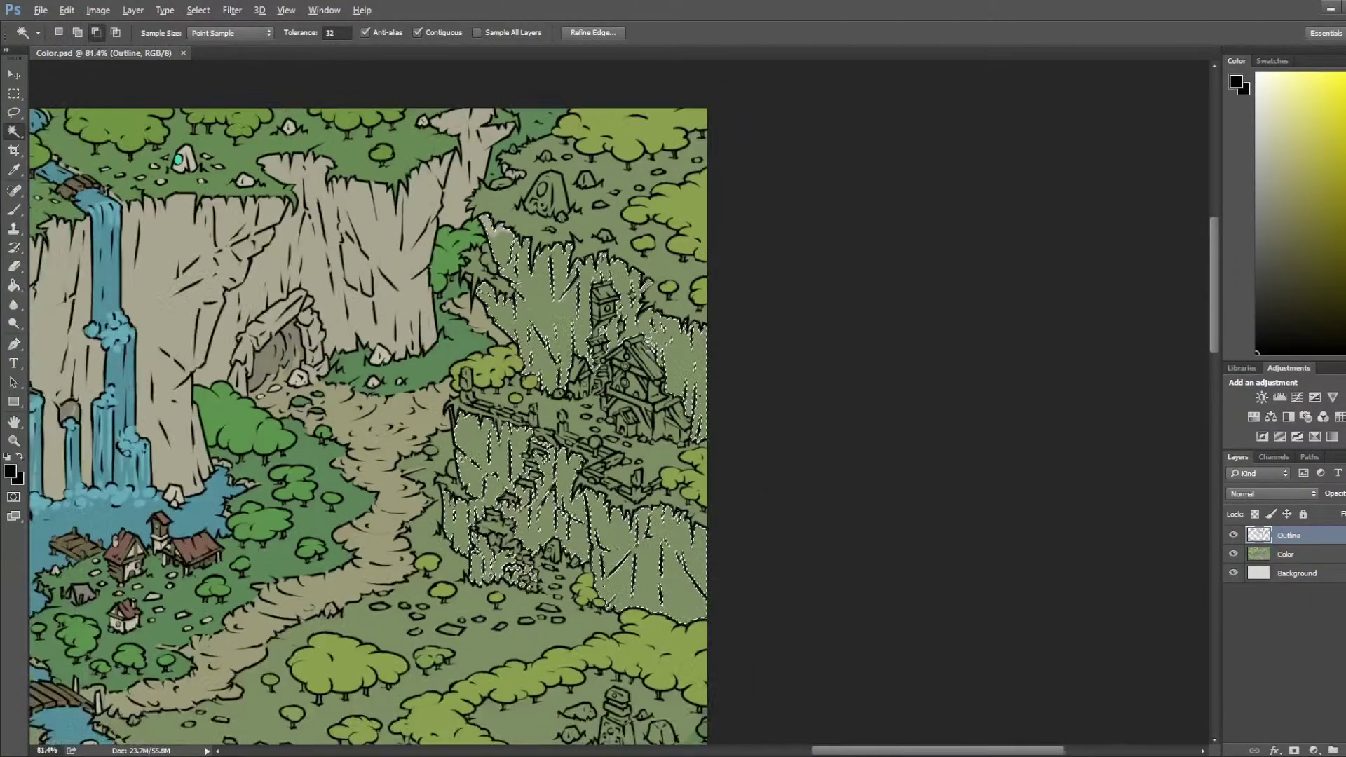
Step: Expand the cliff-face selection
{"action": "left_click", "coordinate": [199, 10]}
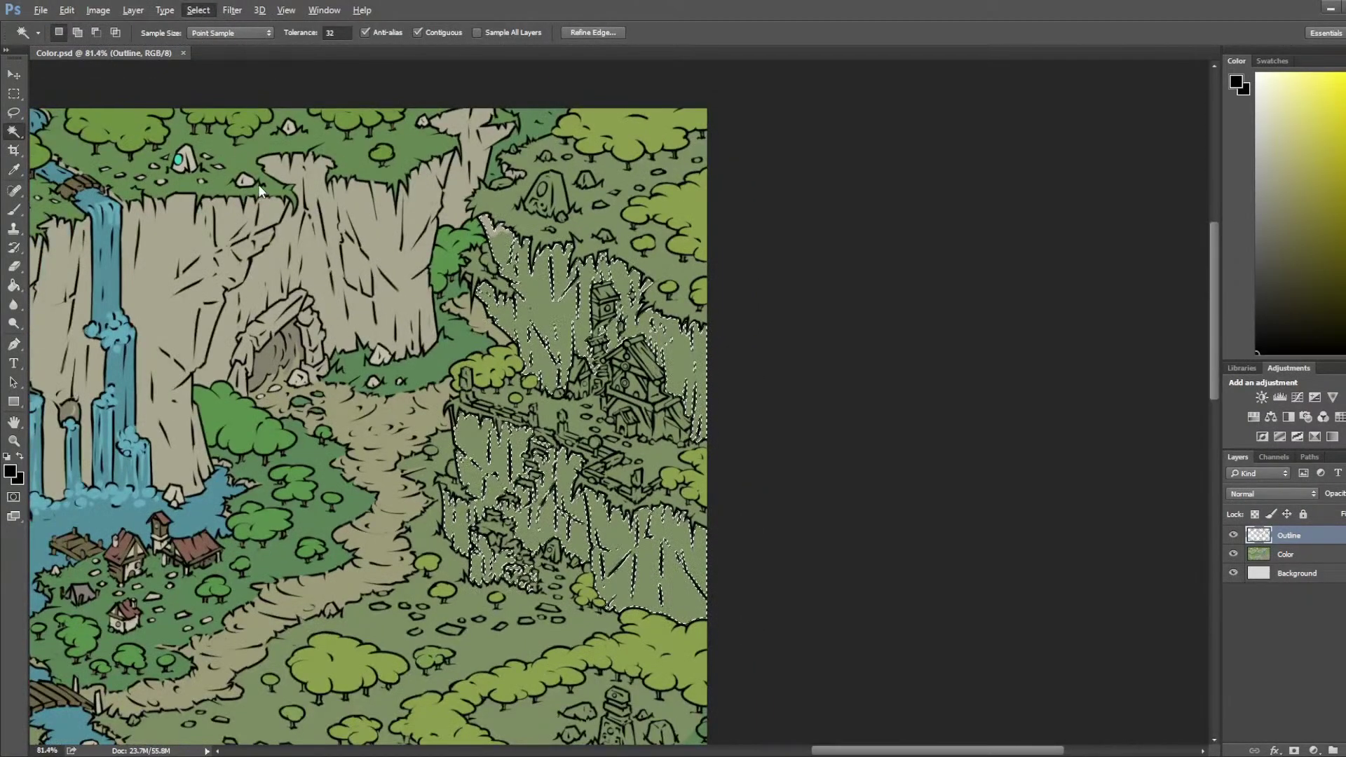
{"action": "left_click", "coordinate": [368, 217]}
{"action": "left_click", "coordinate": [763, 265]}
Step: Paint the selected cliff faces on the Color layer with beige sampled from the neighbouring cliff, using a 200 px brush, and clear the selection
{"action": "left_click", "coordinate": [1304, 555]}
{"action": "key", "text": "b"}
{"action": "key", "text": "bracketright"}
{"action": "key", "text": "bracketright"}
{"action": "key", "text": "bracketright"}
{"action": "key", "text": "bracketright"}
{"action": "key", "text": "bracketright"}
{"action": "key", "text": "bracketright"}
{"action": "key", "text": "bracketright"}
{"action": "key", "text": "bracketright"}
{"action": "key", "text": "bracketright"}
{"action": "key", "text": "bracketright"}
{"action": "key", "text": "bracketright"}
{"action": "key", "text": "bracketright"}
{"action": "key", "text": "bracketright"}
{"action": "key", "text": "bracketright"}
{"action": "key", "text": "bracketright"}
{"action": "key", "text": "bracketright"}
{"action": "key", "text": "bracketright"}
{"action": "key", "text": "bracketright"}
{"action": "key", "text": "bracketright"}
{"action": "key", "text": "bracketright"}
{"action": "mouse_move", "coordinate": [506, 255]}
{"action": "left_mouse_down"}
{"action": "mouse_move", "coordinate": [509, 326]}
{"action": "mouse_move", "coordinate": [516, 286]}
{"action": "mouse_move", "coordinate": [548, 253]}
{"action": "mouse_move", "coordinate": [515, 303]}
{"action": "mouse_move", "coordinate": [513, 347]}
{"action": "mouse_move", "coordinate": [645, 258]}
{"action": "mouse_move", "coordinate": [603, 373]}
{"action": "mouse_move", "coordinate": [730, 372]}
{"action": "mouse_move", "coordinate": [603, 530]}
{"action": "left_mouse_up"}
{"action": "left_click", "coordinate": [358, 181], "text": "alt"}
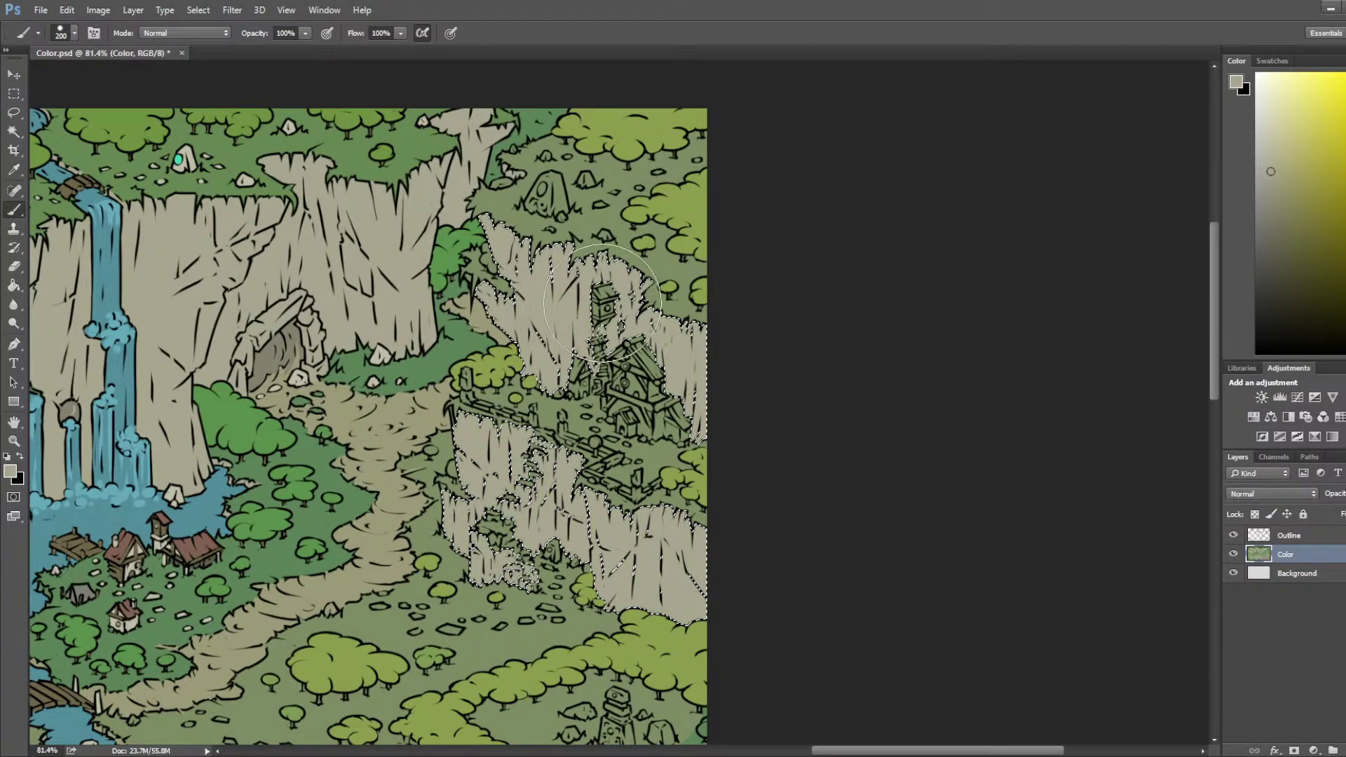
{"action": "key", "text": "l"}
{"action": "key", "text": "ctrl+d"}
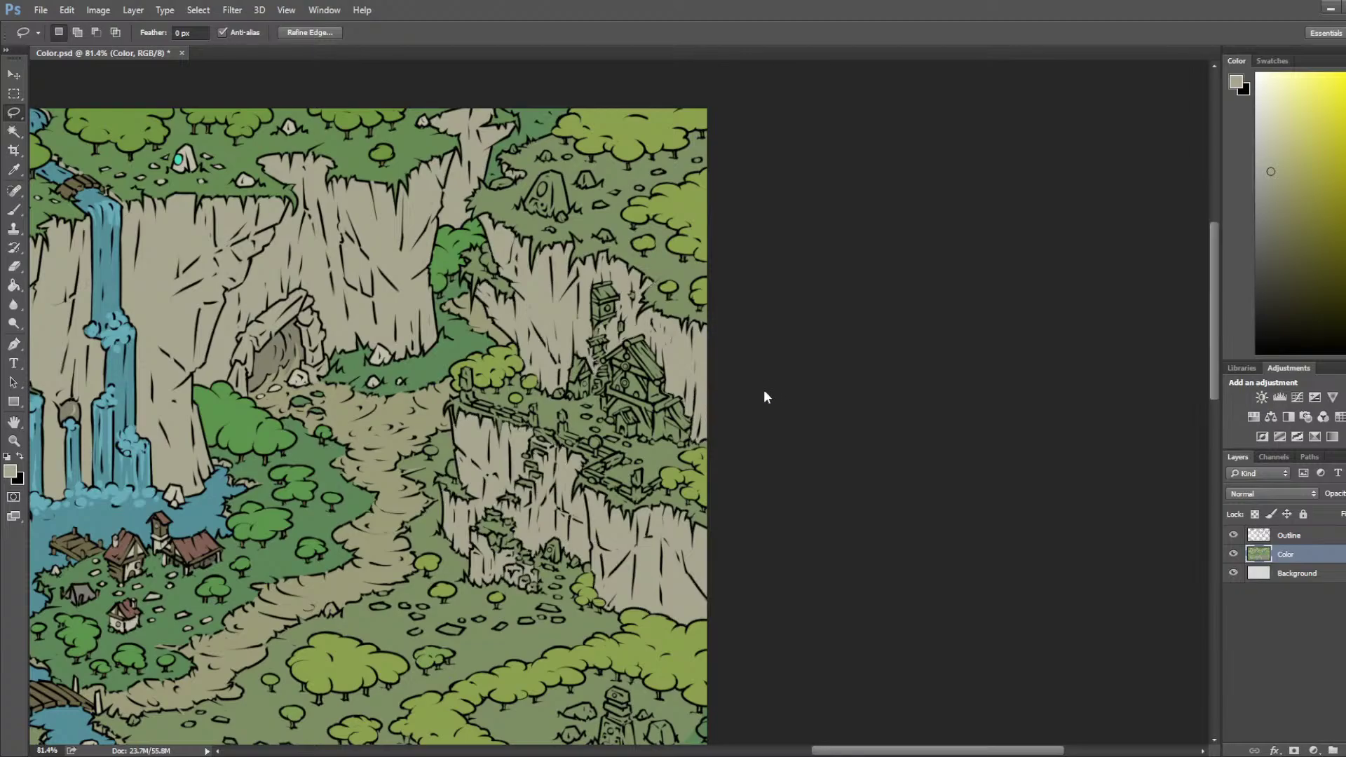
Step: Sample the pale stone colour from the rock near the glowing stone on the upper meadow
{"action": "scroll", "coordinate": [659, 362], "scroll_direction": "down", "scroll_amount": 3}
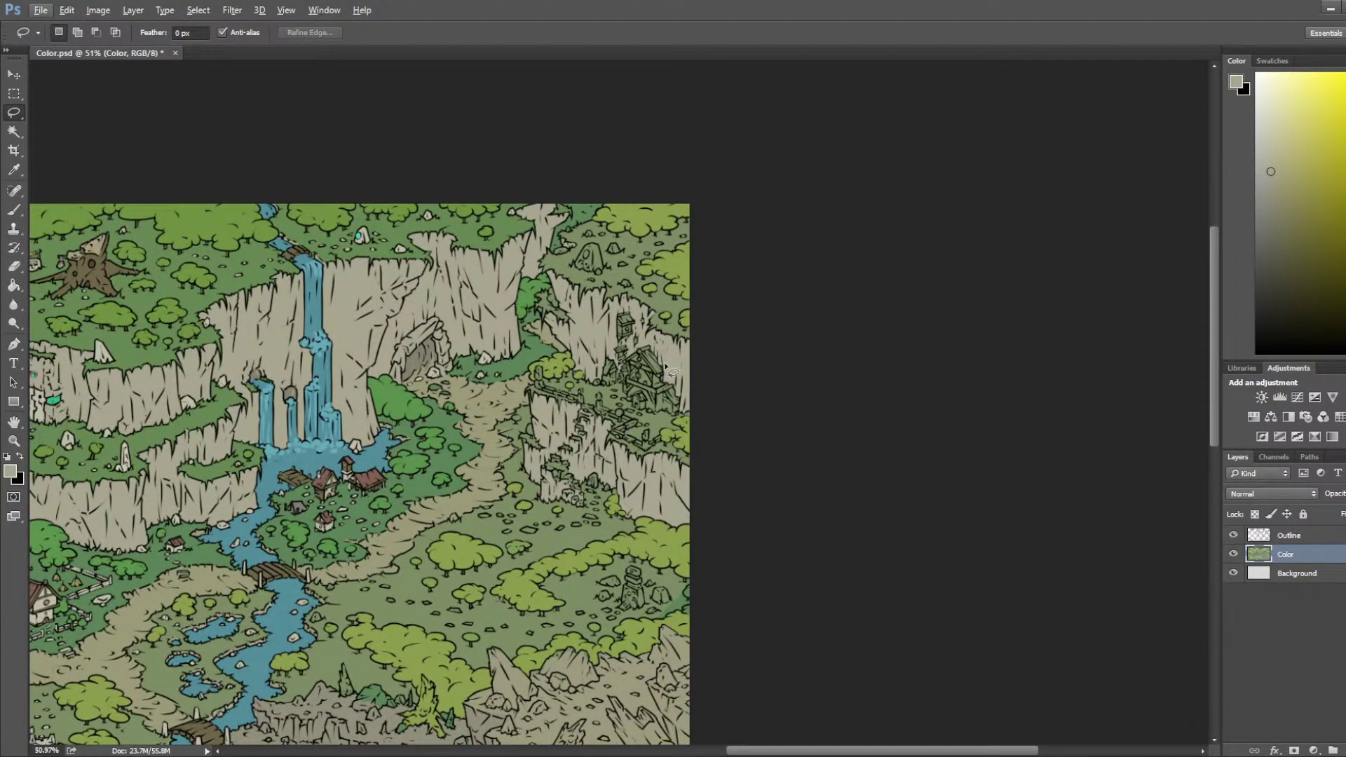
{"action": "scroll", "coordinate": [197, 270], "scroll_direction": "up", "scroll_amount": 5}
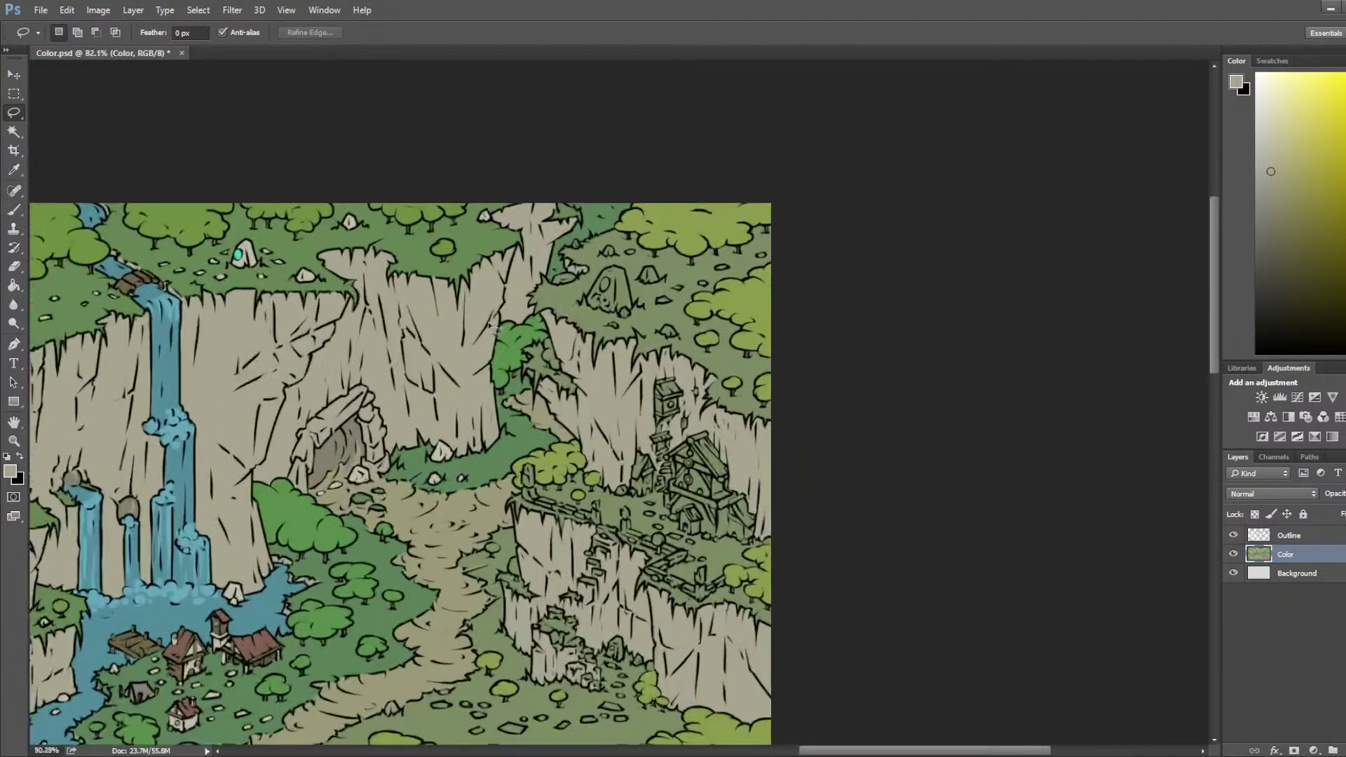
{"action": "key", "text": "i"}
{"action": "scroll", "coordinate": [200, 217], "scroll_direction": "up", "scroll_amount": 2}
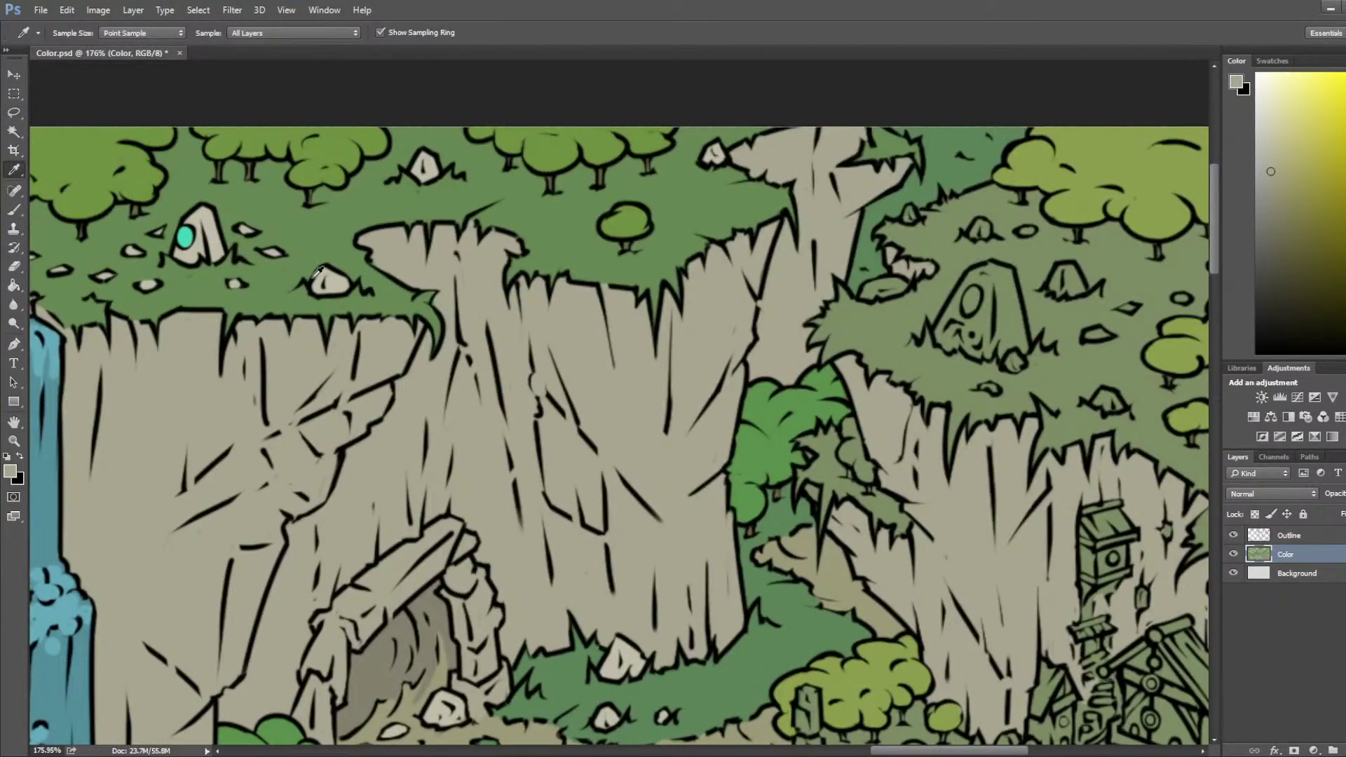
{"action": "left_click", "coordinate": [338, 279]}
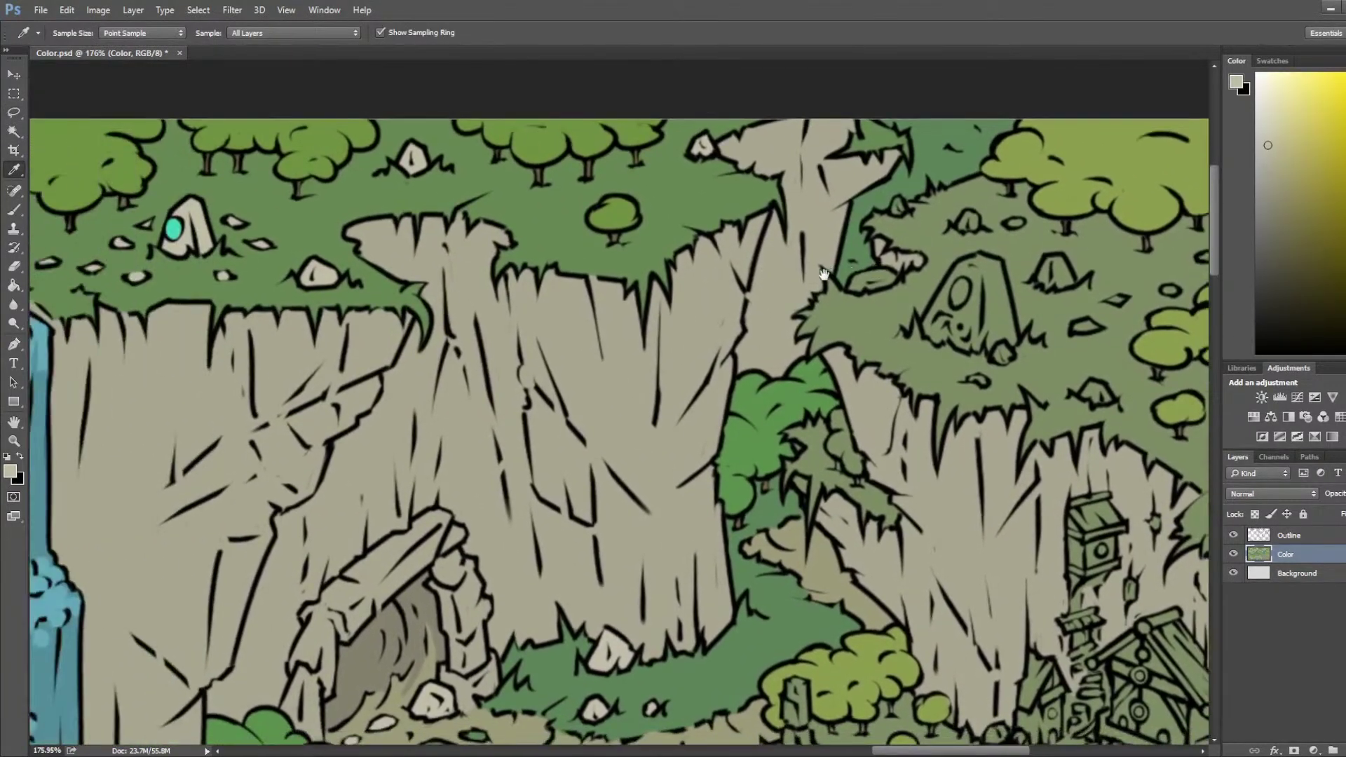
Step: Sample the pale colour of the white standing stones and paint the face stone on the upper-right plateau on the Color layer
{"action": "left_click_drag", "start_coordinate": [824, 273], "coordinate": [457, 351]}
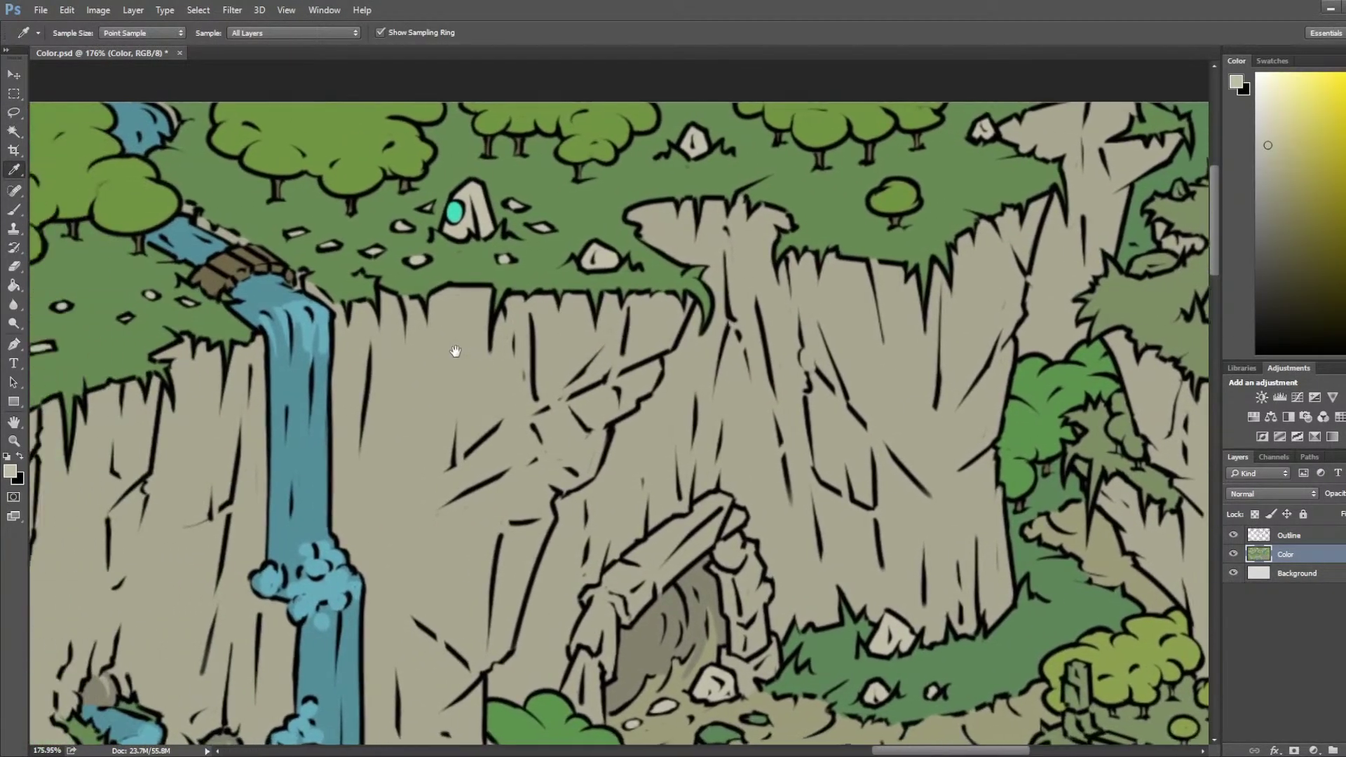
{"action": "scroll", "coordinate": [456, 351], "scroll_direction": "down", "scroll_amount": 5}
{"action": "scroll", "coordinate": [242, 196], "scroll_direction": "up", "scroll_amount": 2}
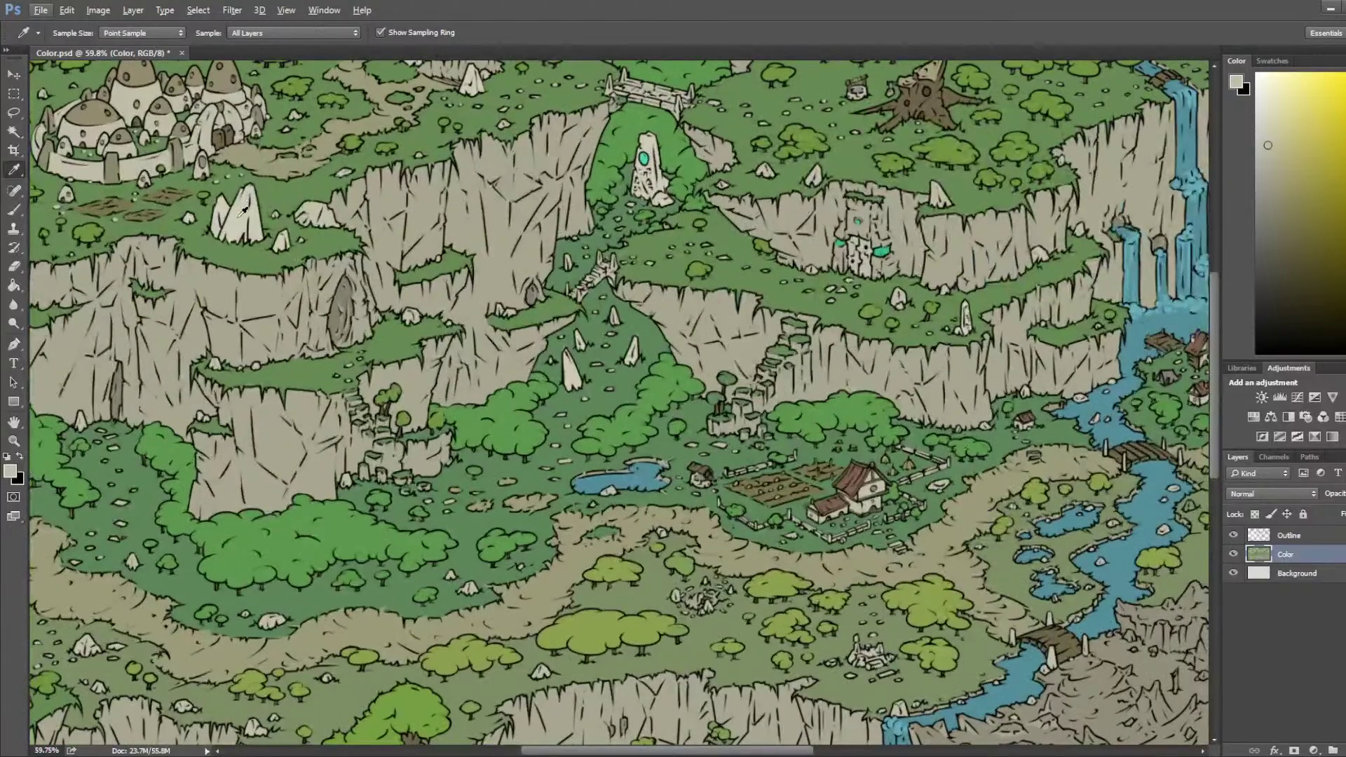
{"action": "scroll", "coordinate": [740, 244], "scroll_direction": "up", "scroll_amount": 3}
{"action": "scroll", "coordinate": [645, 267], "scroll_direction": "up", "scroll_amount": 3}
{"action": "key", "text": "b"}
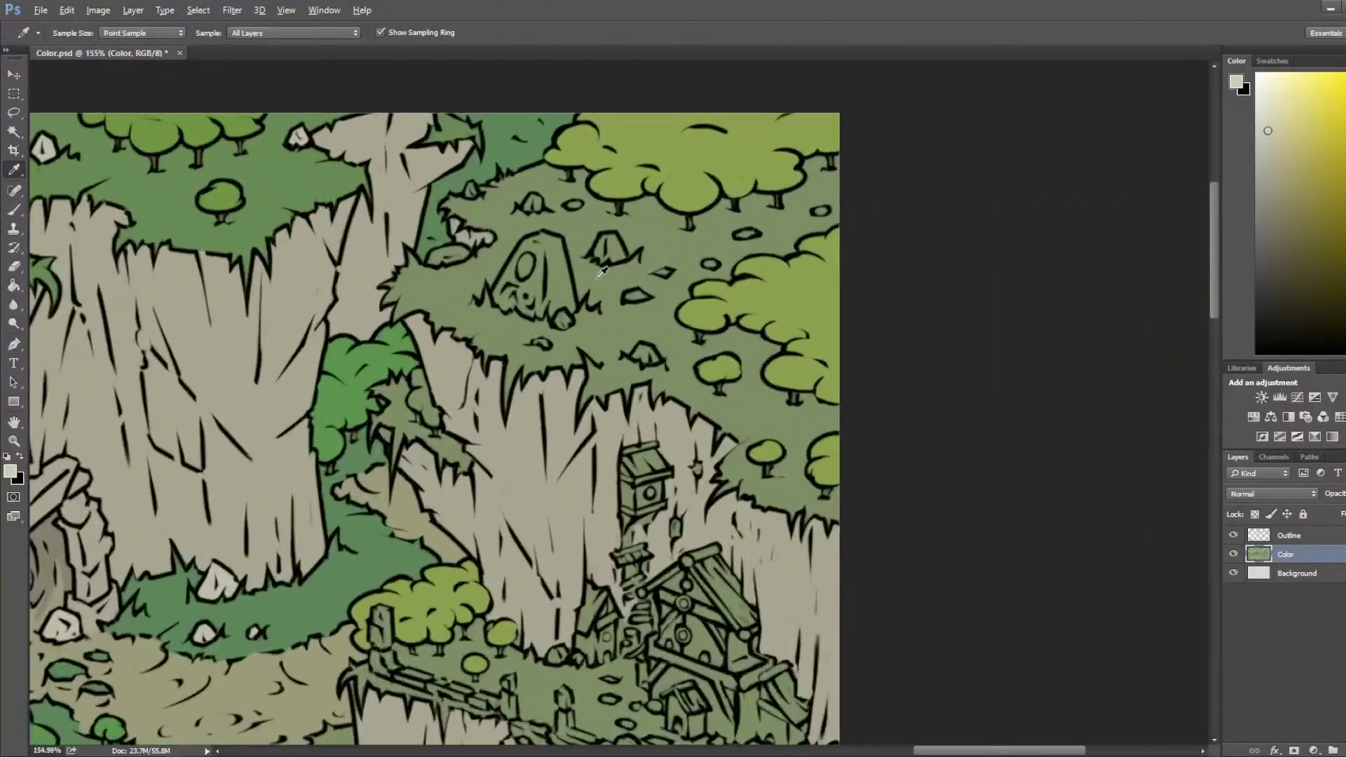
{"action": "key", "text": "bracketleft"}
{"action": "key", "text": "bracketleft"}
{"action": "key", "text": "bracketleft"}
{"action": "key", "text": "bracketleft"}
{"action": "key", "text": "bracketleft"}
{"action": "key", "text": "bracketleft"}
{"action": "key", "text": "bracketleft"}
{"action": "key", "text": "bracketleft"}
{"action": "key", "text": "bracketleft"}
{"action": "key", "text": "bracketleft"}
{"action": "key", "text": "bracketleft"}
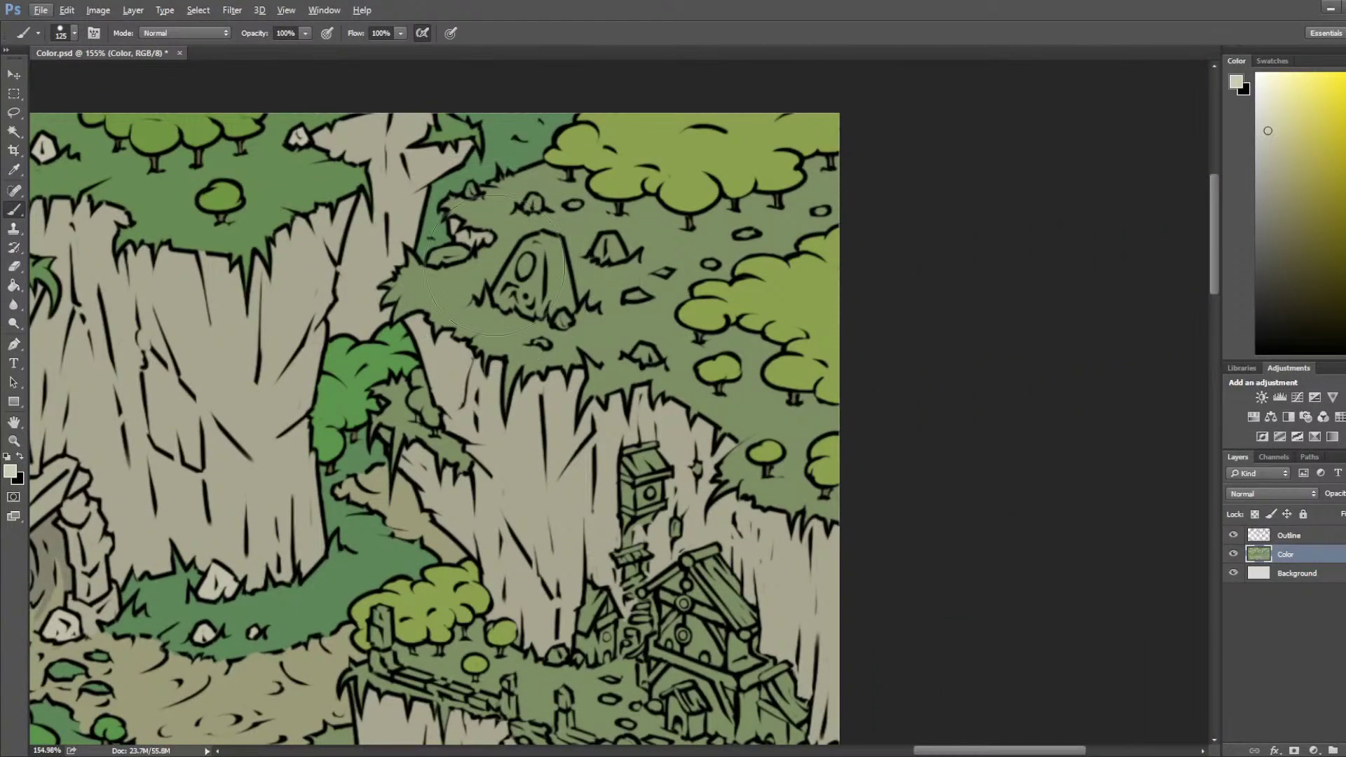
{"action": "mouse_move", "coordinate": [541, 260]}
{"action": "left_mouse_down"}
{"action": "mouse_move", "coordinate": [502, 298]}
{"action": "mouse_move", "coordinate": [521, 268]}
{"action": "mouse_move", "coordinate": [522, 298]}
{"action": "mouse_move", "coordinate": [537, 297]}
{"action": "mouse_move", "coordinate": [343, 310]}
{"action": "mouse_move", "coordinate": [718, 324]}
{"action": "mouse_move", "coordinate": [162, 324]}
{"action": "left_mouse_up"}
{"action": "key", "text": "bracketleft"}
{"action": "key", "text": "bracketleft"}
{"action": "key", "text": "bracketleft"}
{"action": "left_click_drag", "start_coordinate": [551, 305], "coordinate": [785, 308]}
{"action": "left_click", "coordinate": [472, 233], "text": "alt"}
{"action": "mouse_move", "coordinate": [448, 254]}
{"action": "left_mouse_down"}
{"action": "mouse_move", "coordinate": [433, 246]}
{"action": "mouse_move", "coordinate": [396, 308]}
{"action": "left_mouse_up"}
{"action": "key", "text": "ctrl+z"}
{"action": "left_click", "coordinate": [434, 286], "text": "alt"}
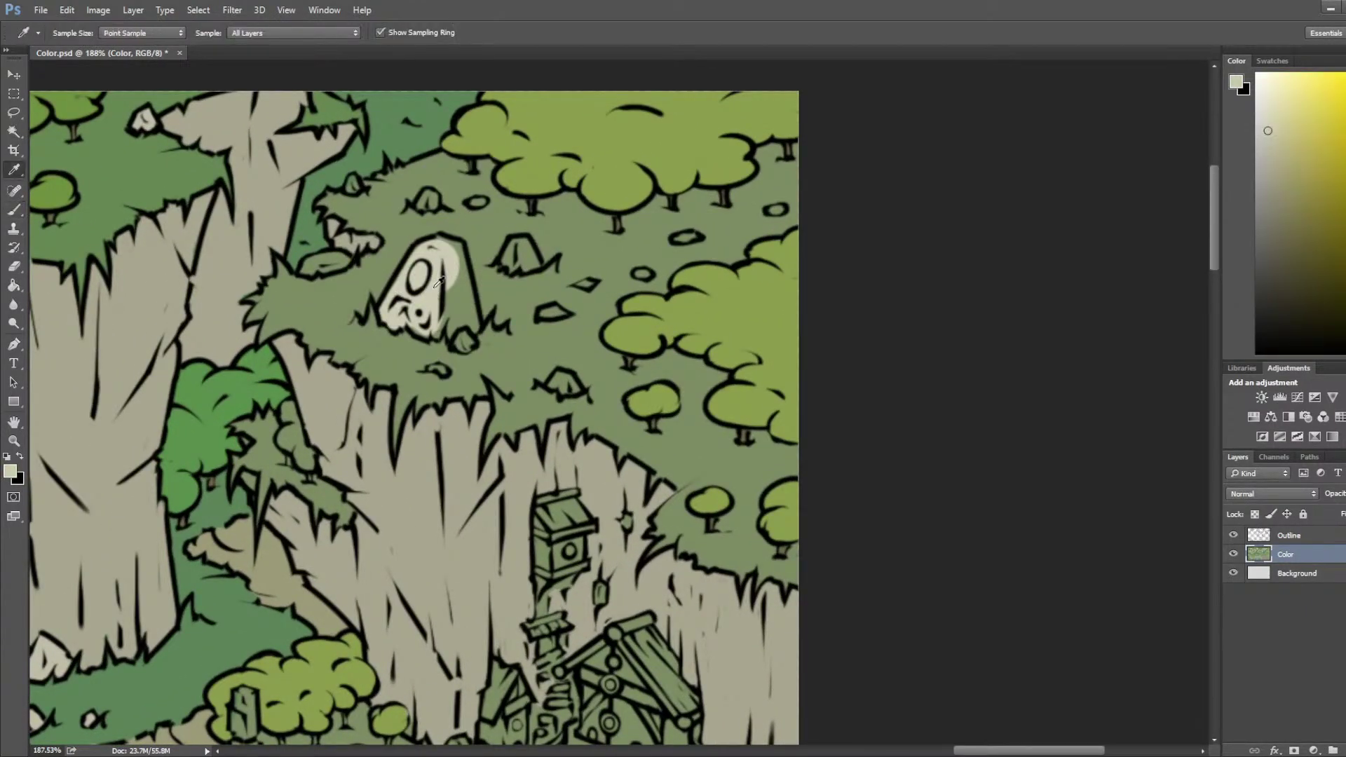
Step: Lasso the face stone's line art on the Outline layer, flip it horizontally and shift it back over the painted fill
{"action": "left_click", "coordinate": [1301, 542]}
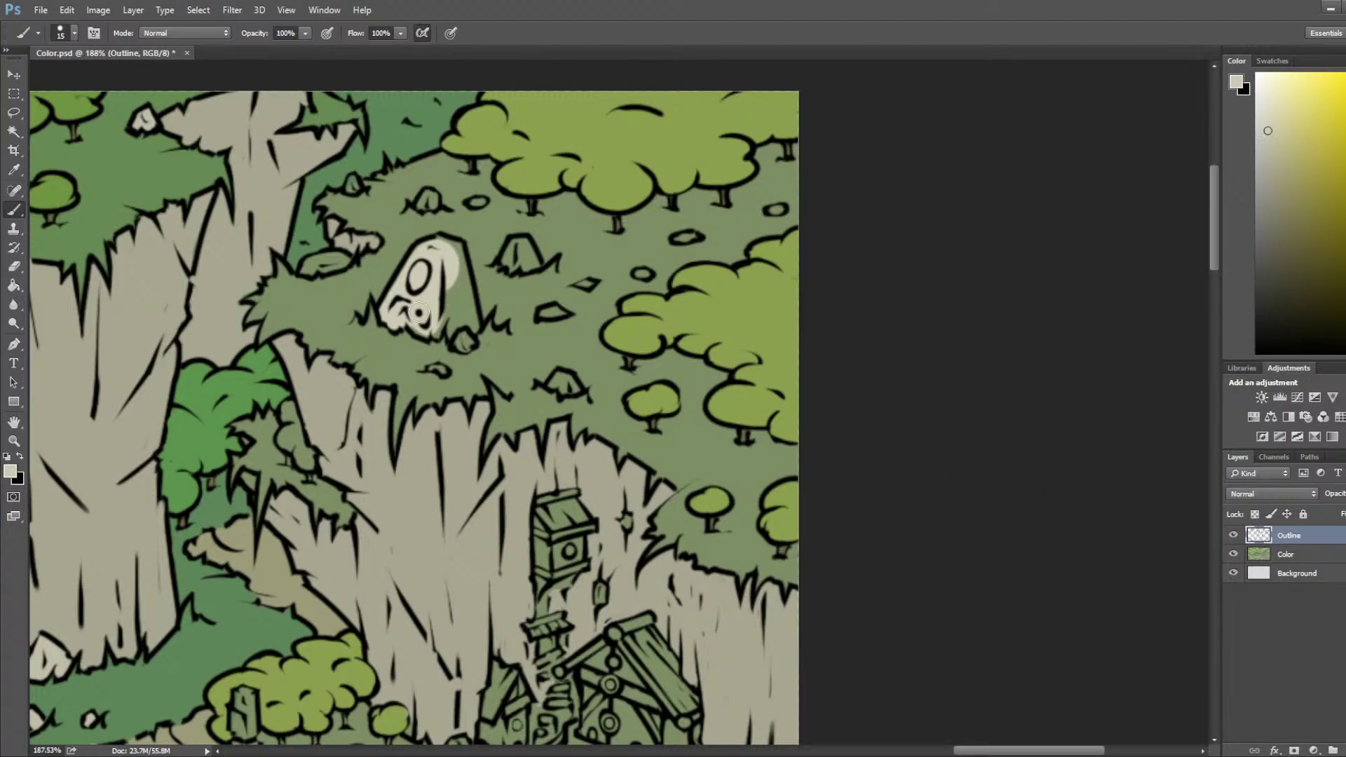
{"action": "key", "text": "l"}
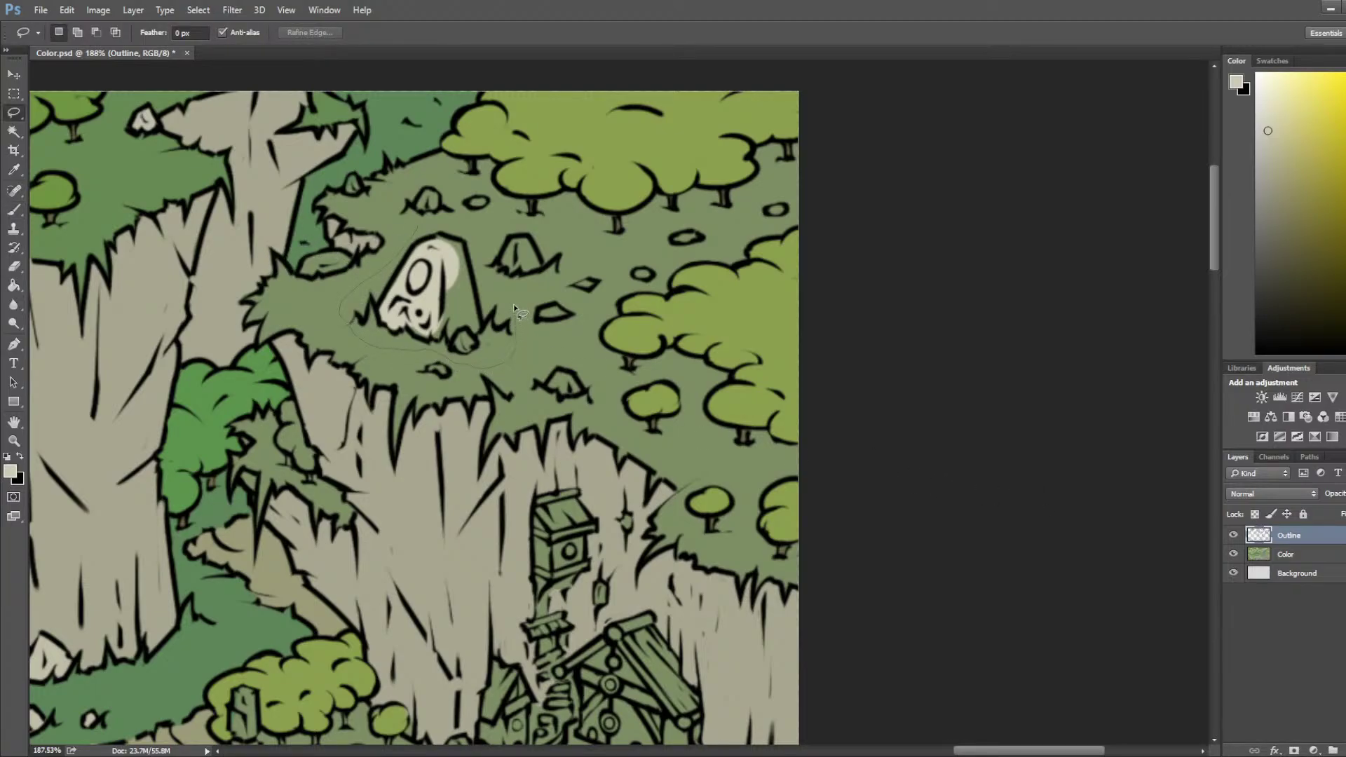
{"action": "left_click_drag", "start_coordinate": [468, 229], "coordinate": [468, 232]}
{"action": "key", "text": "ctrl+t"}
{"action": "right_click", "coordinate": [412, 265]}
{"action": "left_click", "coordinate": [501, 471]}
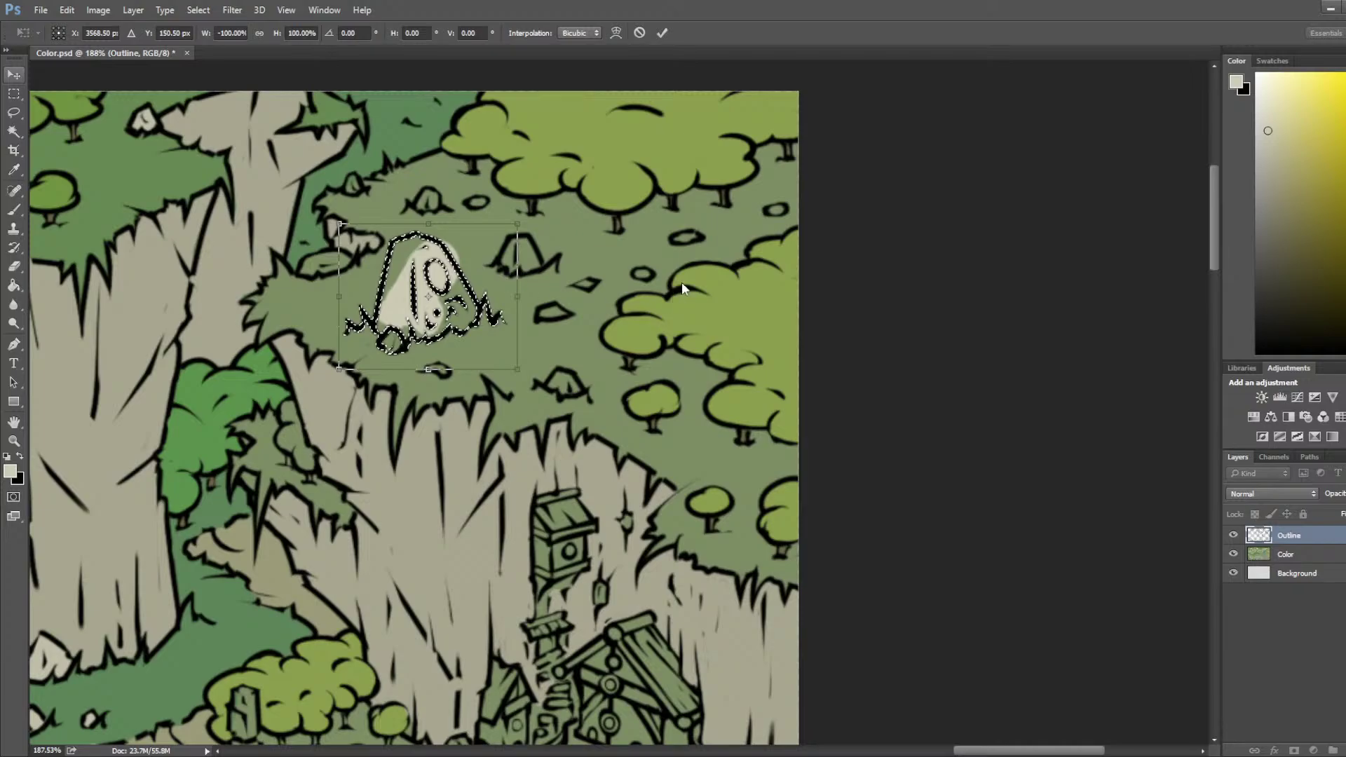
{"action": "key", "text": "Return"}
{"action": "left_click_drag", "start_coordinate": [435, 298], "coordinate": [442, 294]}
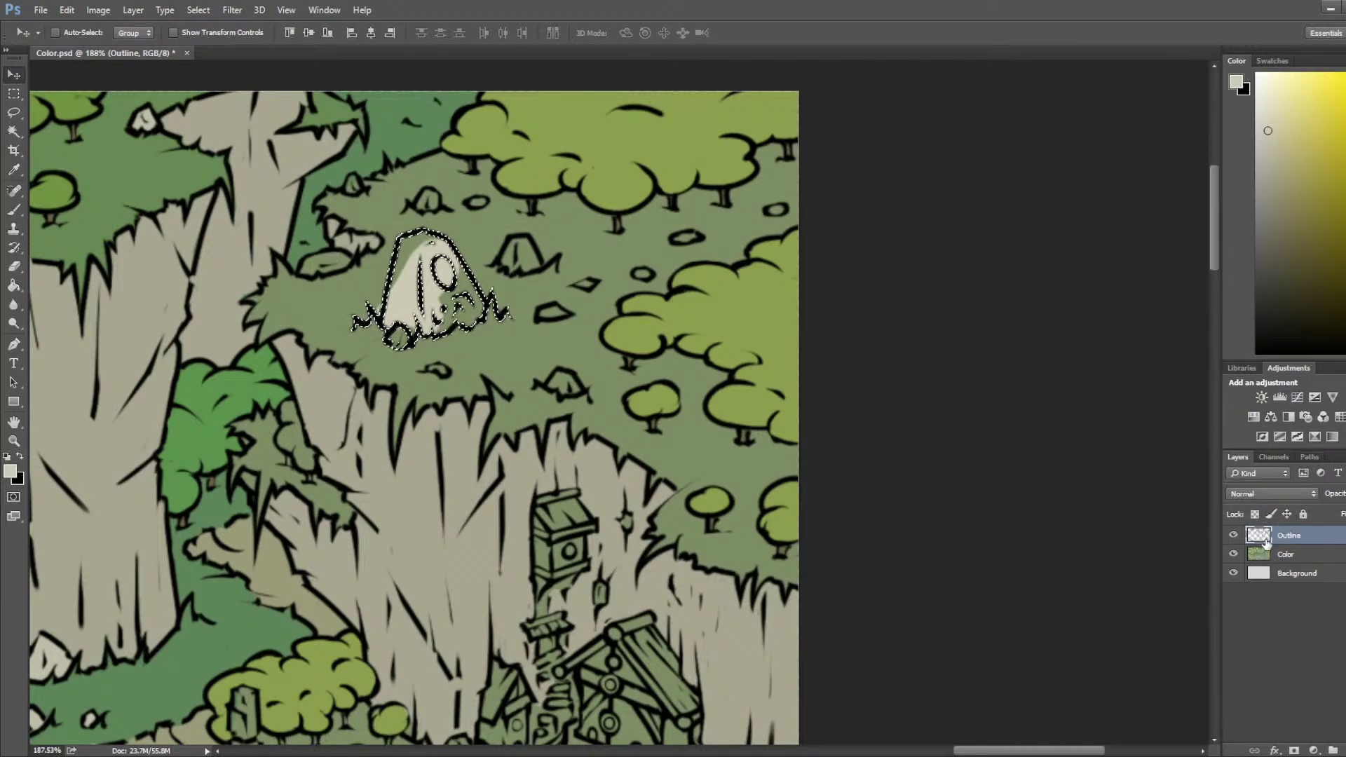
{"action": "key", "text": "l"}
{"action": "key", "text": "ctrl+d"}
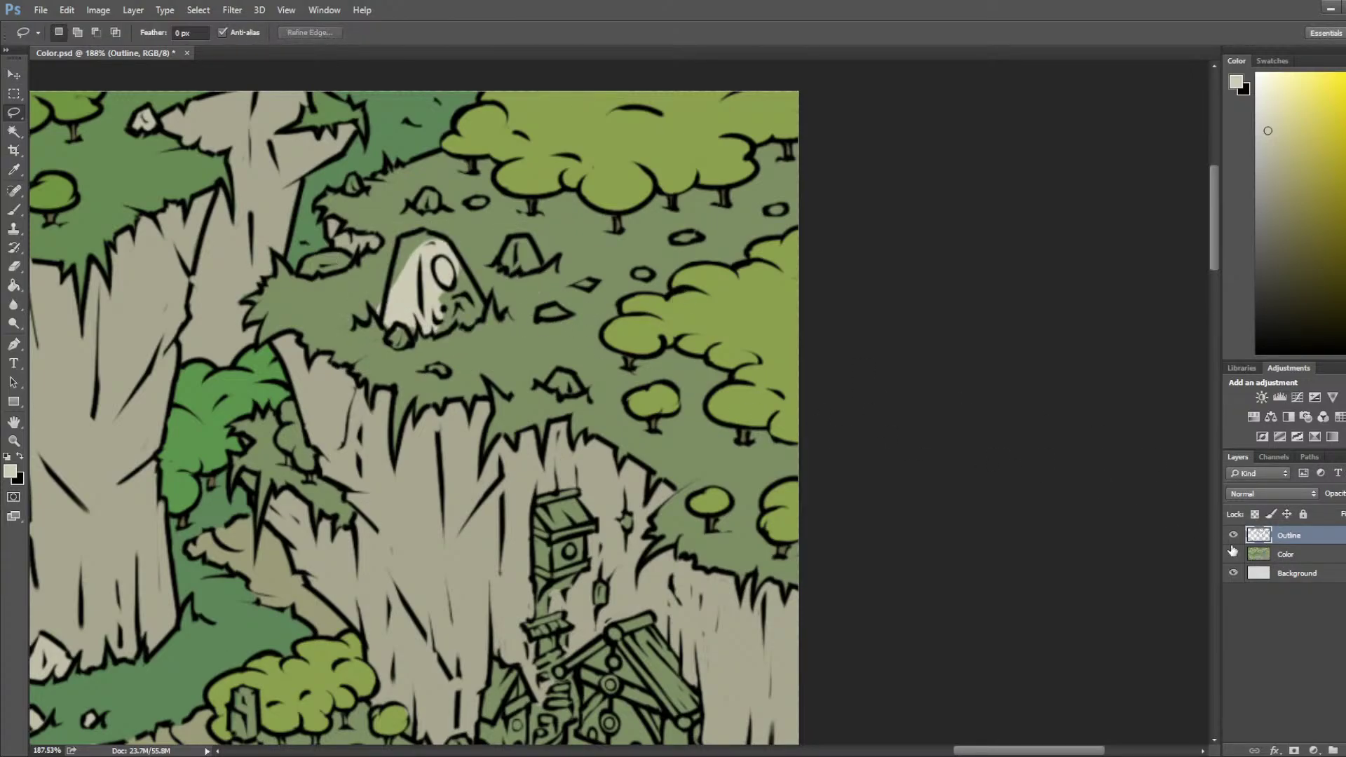
Step: Fill the rest of the flipped face stone and the small rock at its base with pale stone colour on the Color layer
{"action": "left_click", "coordinate": [1286, 553]}
{"action": "key", "text": "b"}
{"action": "mouse_move", "coordinate": [405, 277]}
{"action": "left_mouse_down"}
{"action": "mouse_move", "coordinate": [417, 246]}
{"action": "mouse_move", "coordinate": [429, 250]}
{"action": "left_mouse_up"}
{"action": "mouse_move", "coordinate": [457, 295]}
{"action": "left_mouse_down"}
{"action": "mouse_move", "coordinate": [438, 321]}
{"action": "mouse_move", "coordinate": [472, 308]}
{"action": "left_mouse_up"}
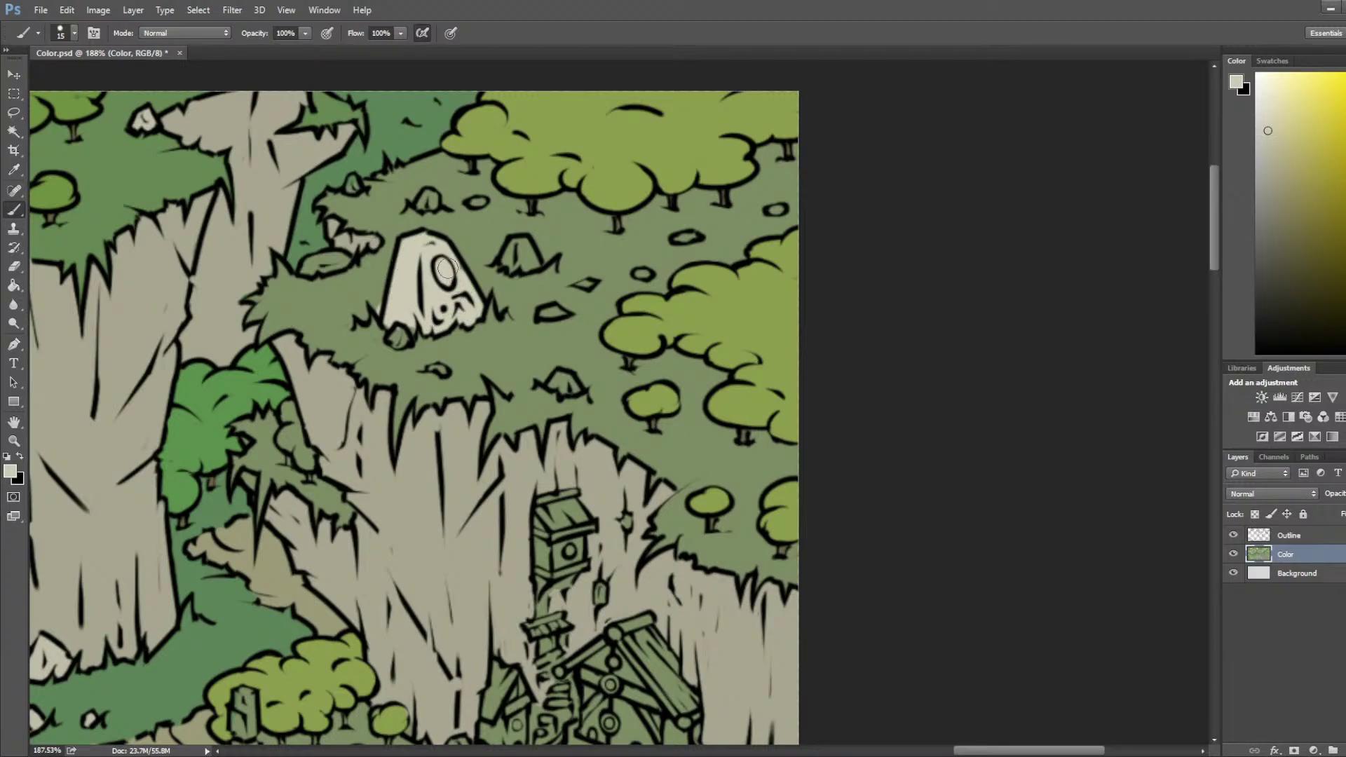
{"action": "left_click", "coordinate": [366, 281], "text": "alt"}
{"action": "key", "text": "bracketleft"}
{"action": "left_click", "coordinate": [415, 325], "text": "alt"}
{"action": "mouse_move", "coordinate": [415, 325]}
{"action": "left_mouse_down"}
{"action": "mouse_move", "coordinate": [398, 337]}
{"action": "mouse_move", "coordinate": [418, 335]}
{"action": "left_mouse_up"}
Step: Draw black outlines of two small flat stones beside the face stone on the Outline layer
{"action": "left_click", "coordinate": [1289, 534]}
{"action": "key", "text": "x"}
{"action": "key", "text": "bracketleft"}
{"action": "key", "text": "bracketleft"}
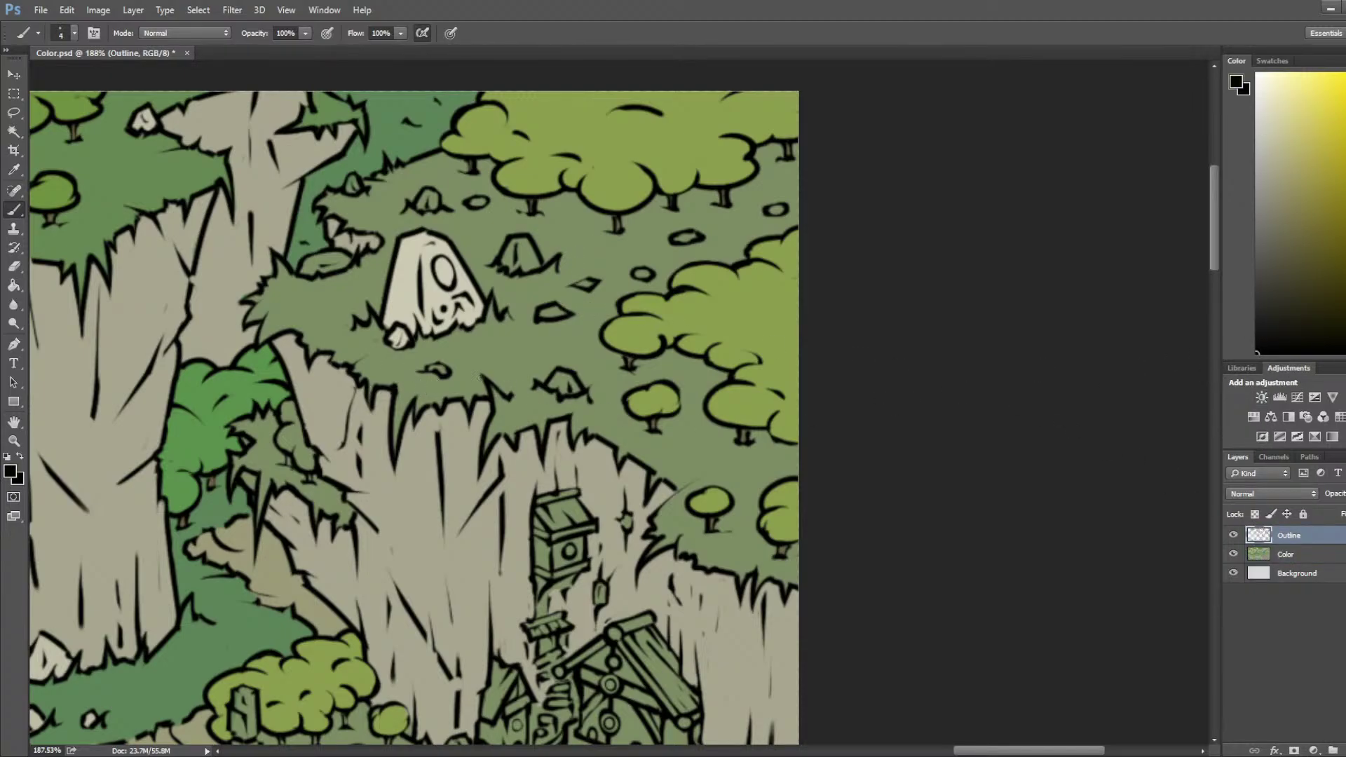
{"action": "left_click_drag", "start_coordinate": [491, 346], "coordinate": [521, 337]}
{"action": "left_click_drag", "start_coordinate": [491, 344], "coordinate": [530, 343]}
{"action": "left_click_drag", "start_coordinate": [506, 353], "coordinate": [530, 345]}
{"action": "key", "text": "e"}
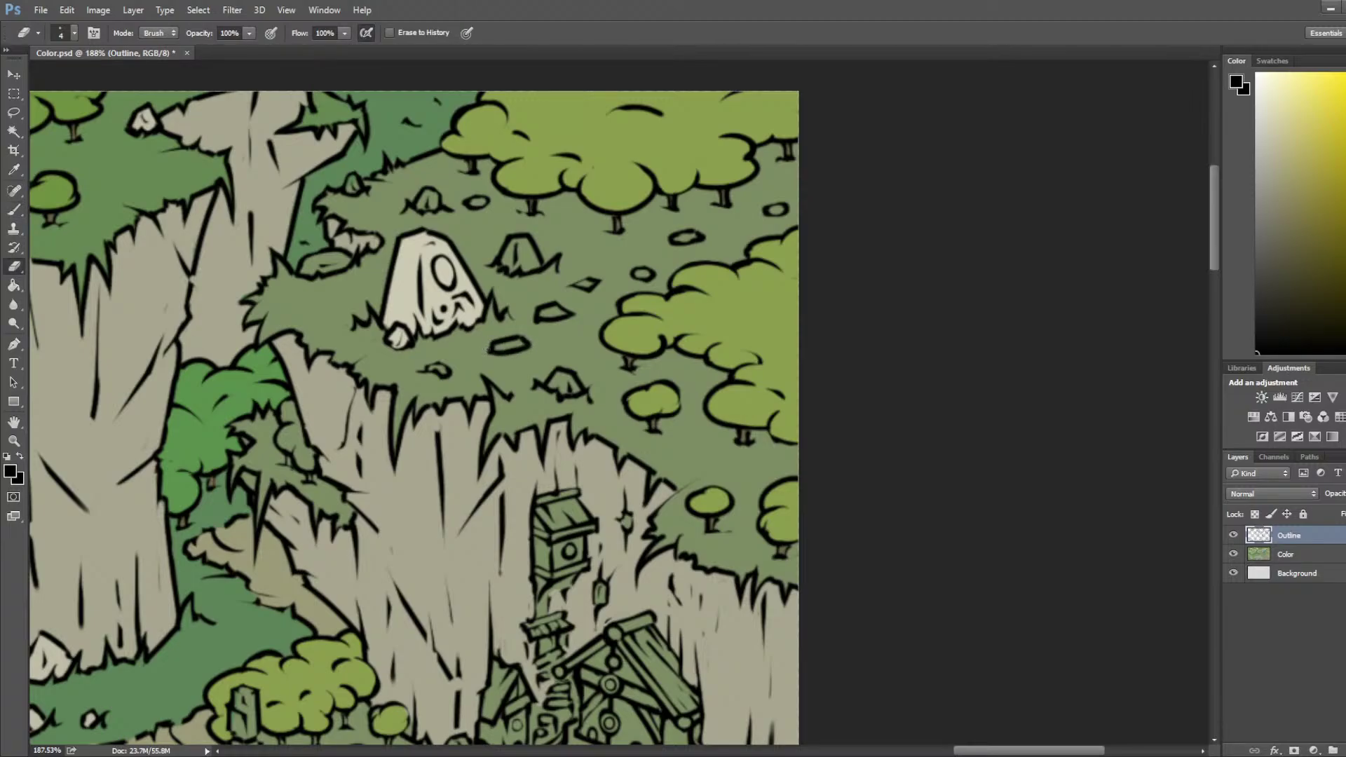
{"action": "key", "text": "b"}
{"action": "left_click_drag", "start_coordinate": [540, 341], "coordinate": [556, 337]}
{"action": "key", "text": "e"}
Step: Sample the dark green grass colour and touch up the ground around the standing stones in the central valley on the Color layer
{"action": "left_click", "coordinate": [1290, 554]}
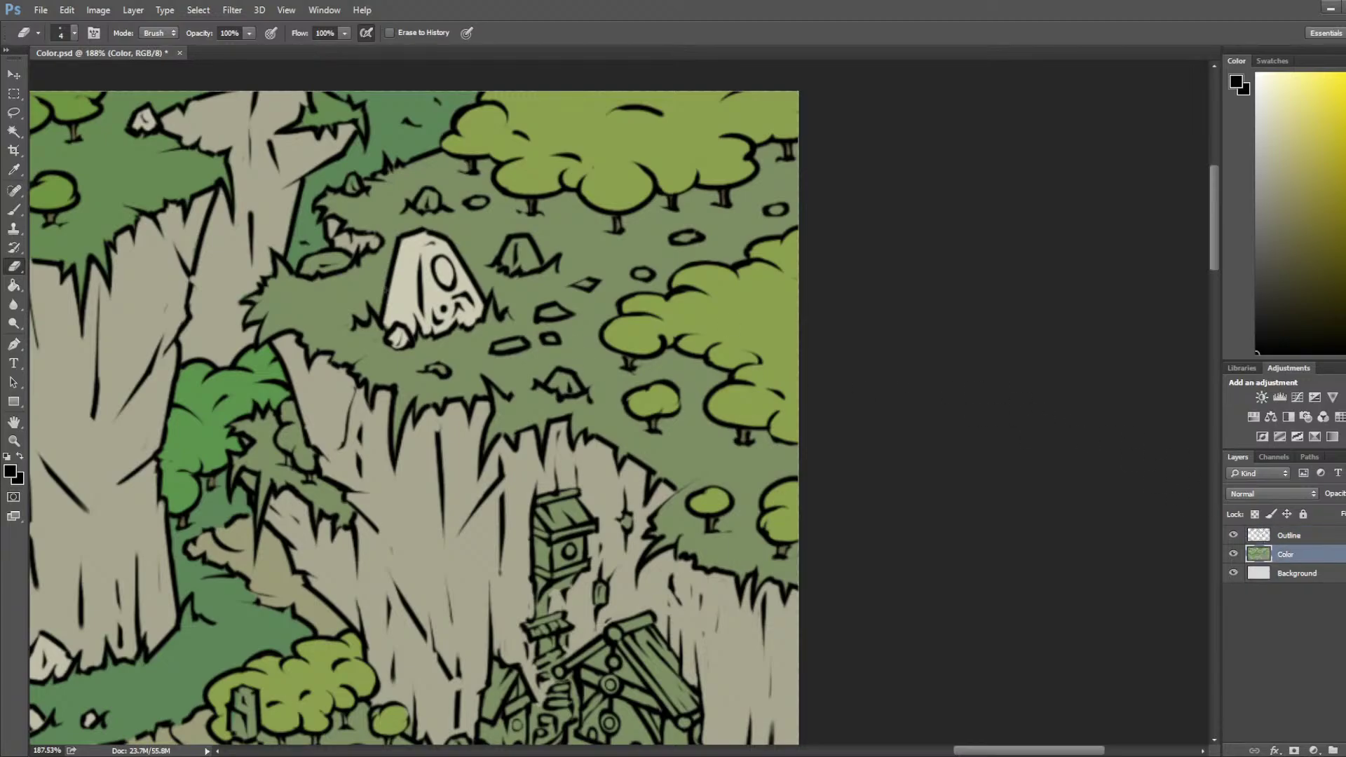
{"action": "scroll", "coordinate": [631, 298], "scroll_direction": "down", "scroll_amount": 4}
{"action": "left_click_drag", "start_coordinate": [386, 232], "coordinate": [1020, 218]}
{"action": "left_click_drag", "start_coordinate": [194, 414], "coordinate": [623, 348]}
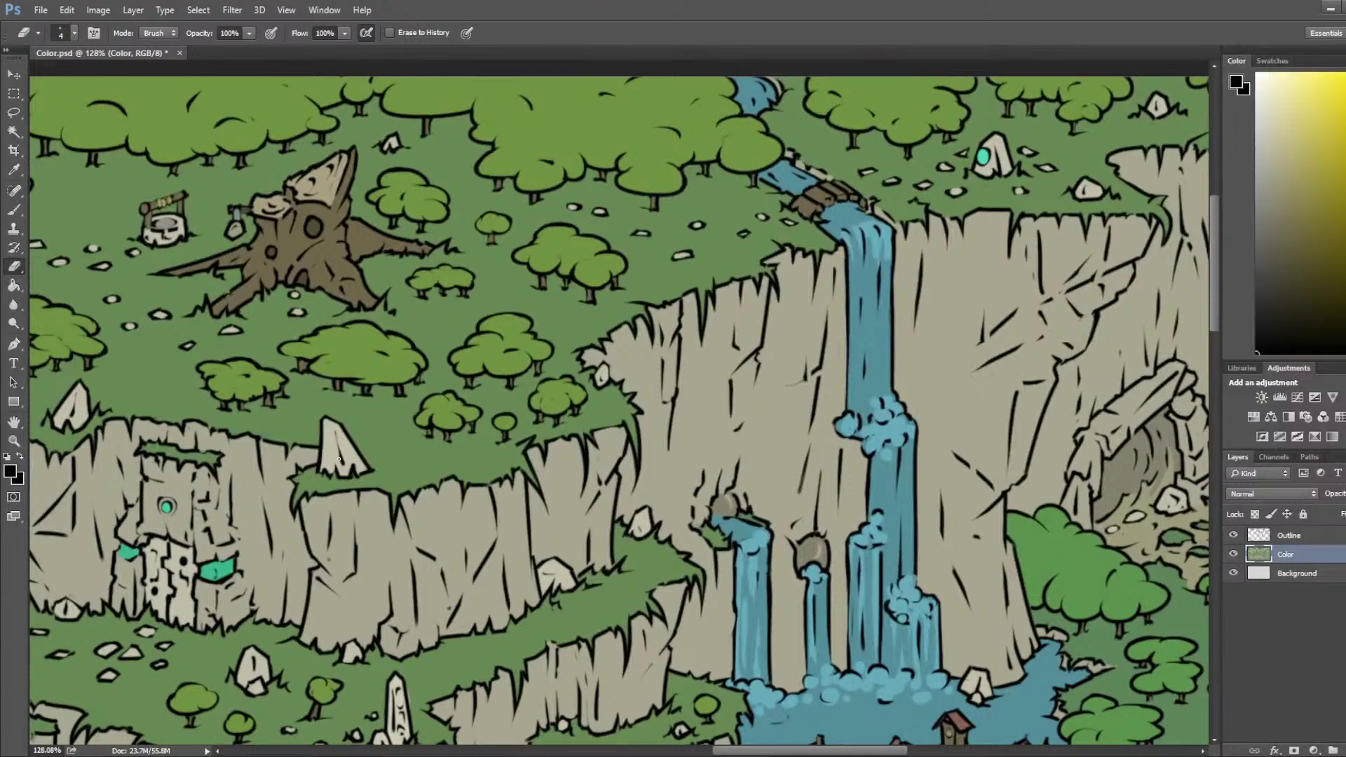
{"action": "key", "text": "i"}
{"action": "mouse_move", "coordinate": [256, 507]}
{"action": "left_mouse_down"}
{"action": "mouse_move", "coordinate": [541, 187]}
{"action": "mouse_move", "coordinate": [560, 221]}
{"action": "left_mouse_up"}
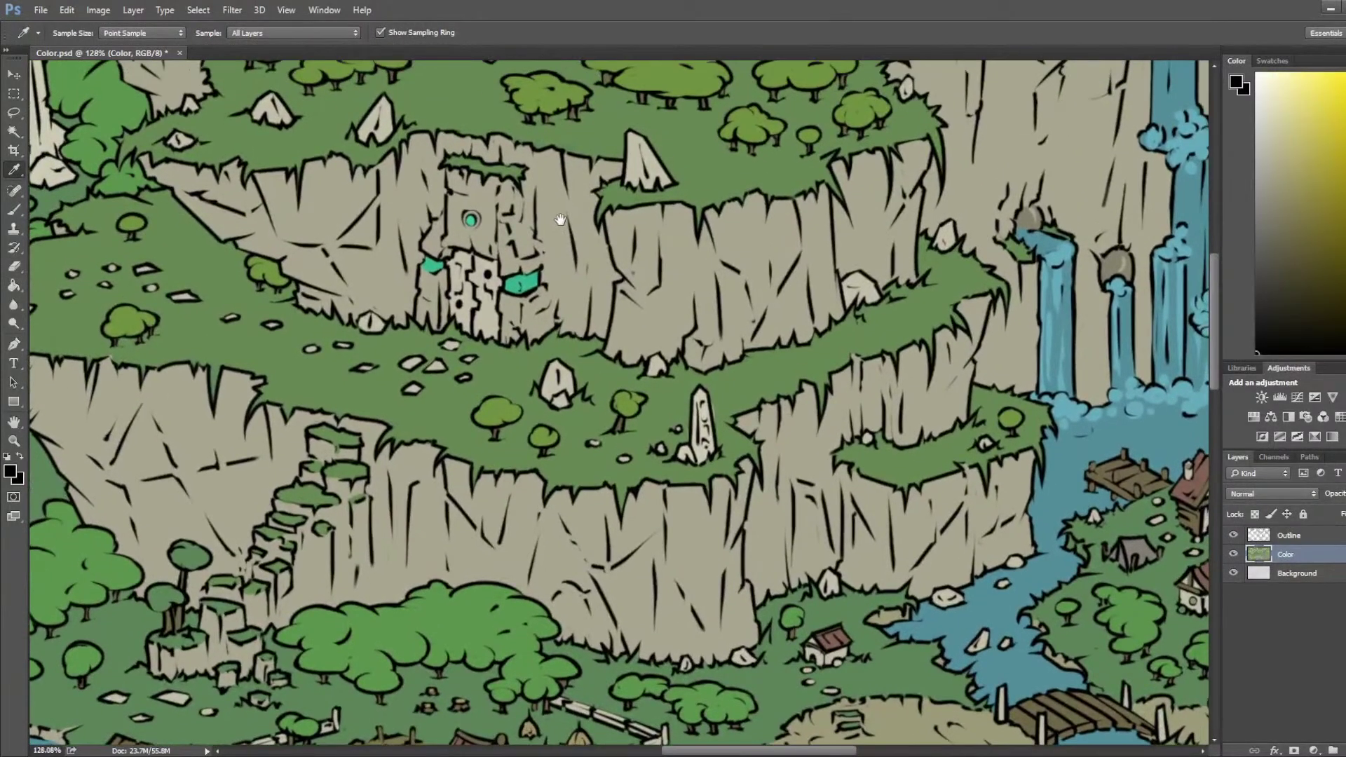
{"action": "left_click", "coordinate": [396, 163]}
{"action": "key", "text": "b"}
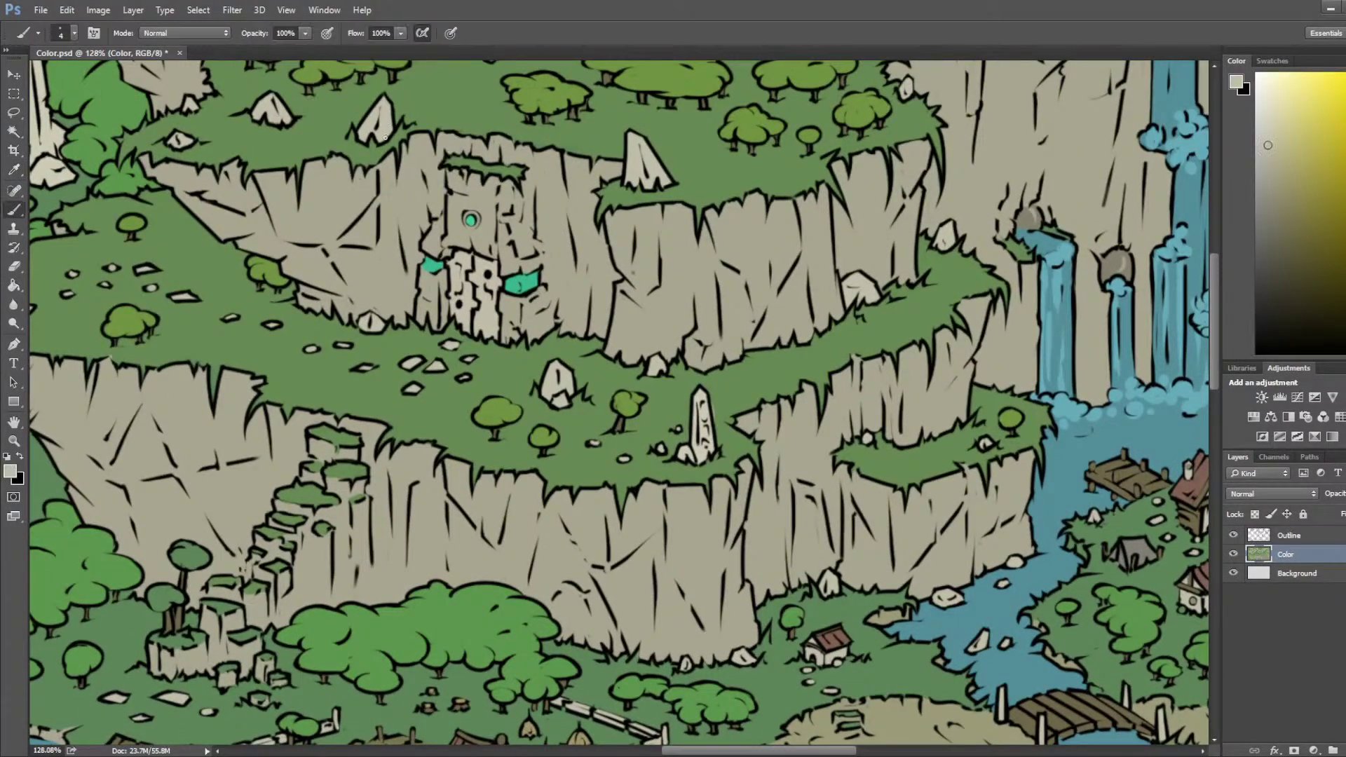
{"action": "left_click_drag", "start_coordinate": [417, 121], "coordinate": [519, 290]}
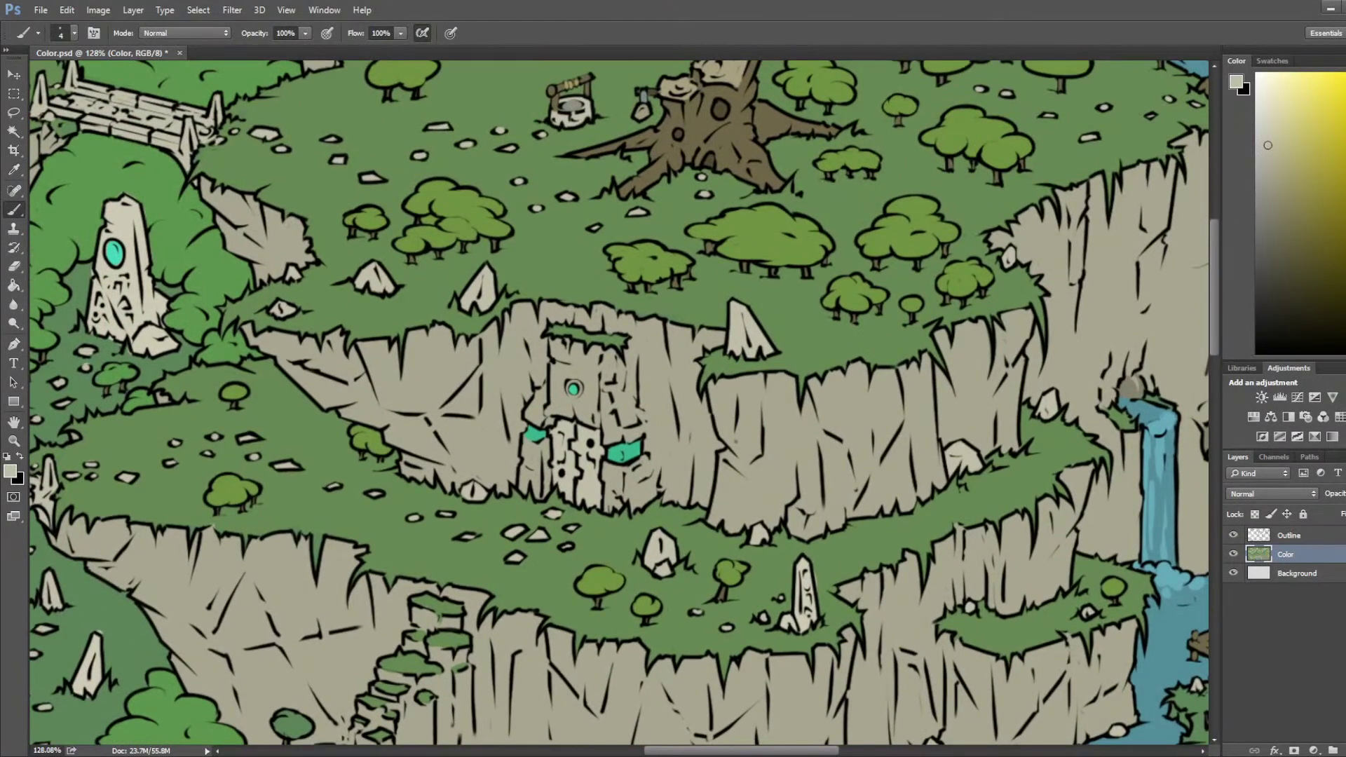
{"action": "left_click", "coordinate": [92, 272], "text": "alt"}
{"action": "left_click_drag", "start_coordinate": [175, 336], "coordinate": [551, 179]}
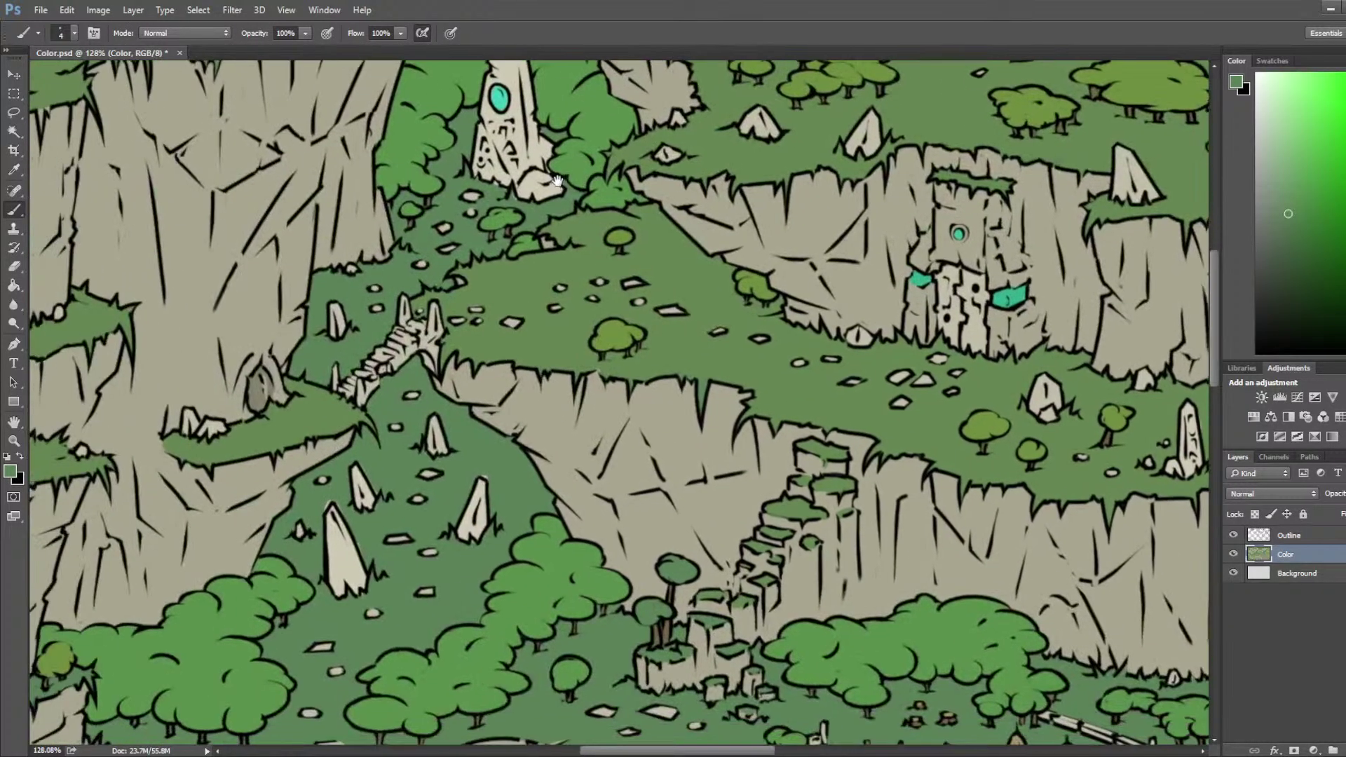
{"action": "key", "text": "i"}
{"action": "left_click", "coordinate": [489, 187]}
{"action": "key", "text": "b"}
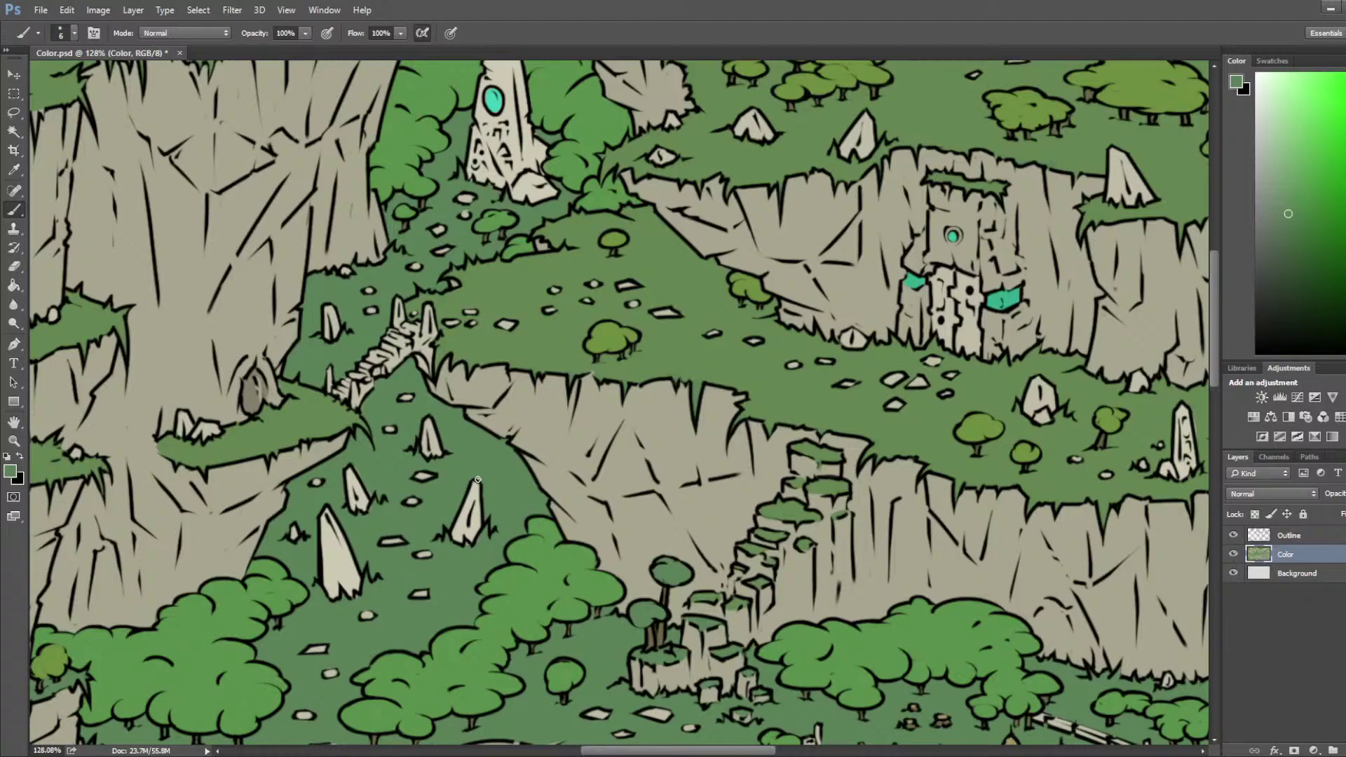
{"action": "mouse_move", "coordinate": [461, 484]}
{"action": "left_mouse_down"}
{"action": "mouse_move", "coordinate": [428, 425]}
{"action": "mouse_move", "coordinate": [477, 392]}
{"action": "mouse_move", "coordinate": [520, 321]}
{"action": "mouse_move", "coordinate": [554, 333]}
{"action": "left_mouse_up"}
Step: Inspect the lower part of the map for colouring gaps and sample the grass green beneath the rock beside the lower waterfall
{"action": "scroll", "coordinate": [363, 302], "scroll_direction": "down", "scroll_amount": 8}
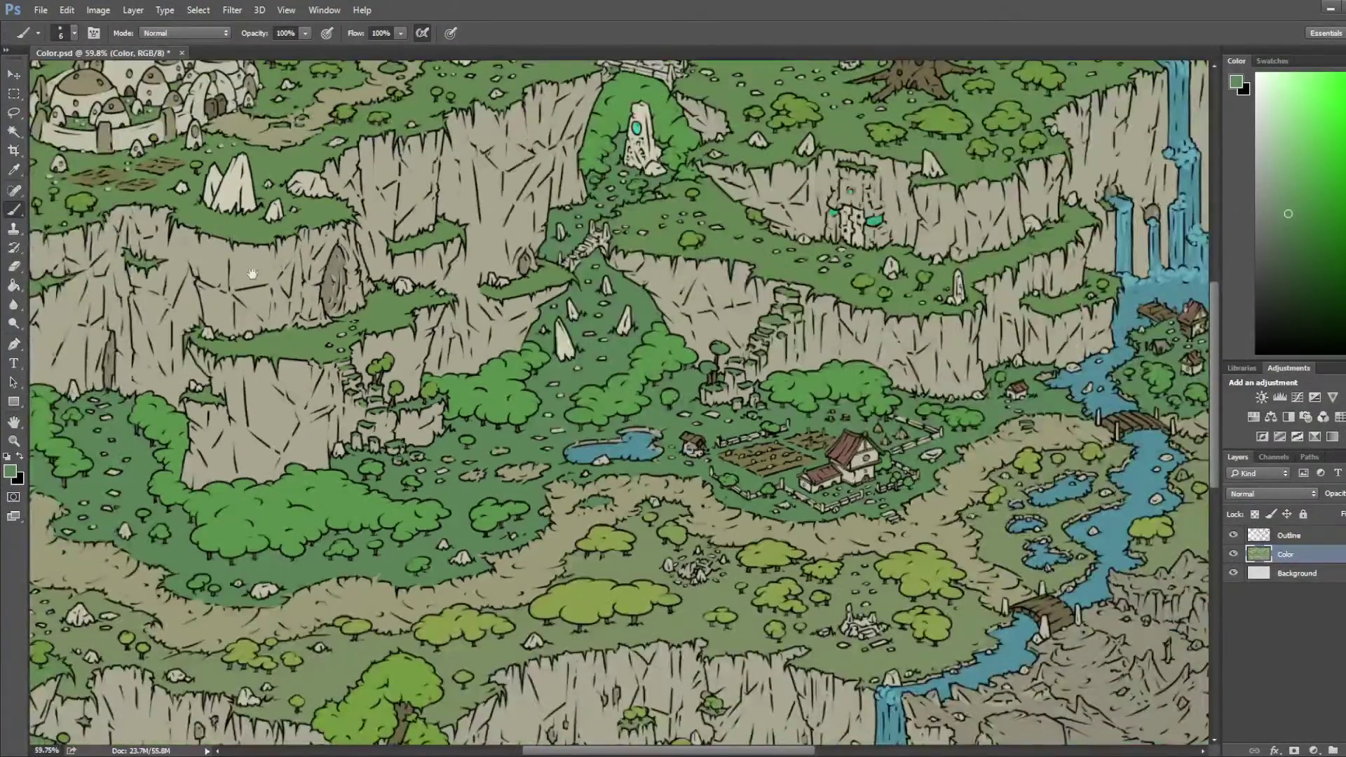
{"action": "scroll", "coordinate": [327, 408], "scroll_direction": "up", "scroll_amount": 1}
{"action": "left_click_drag", "start_coordinate": [270, 379], "coordinate": [443, 178]}
{"action": "left_click_drag", "start_coordinate": [207, 502], "coordinate": [316, 306]}
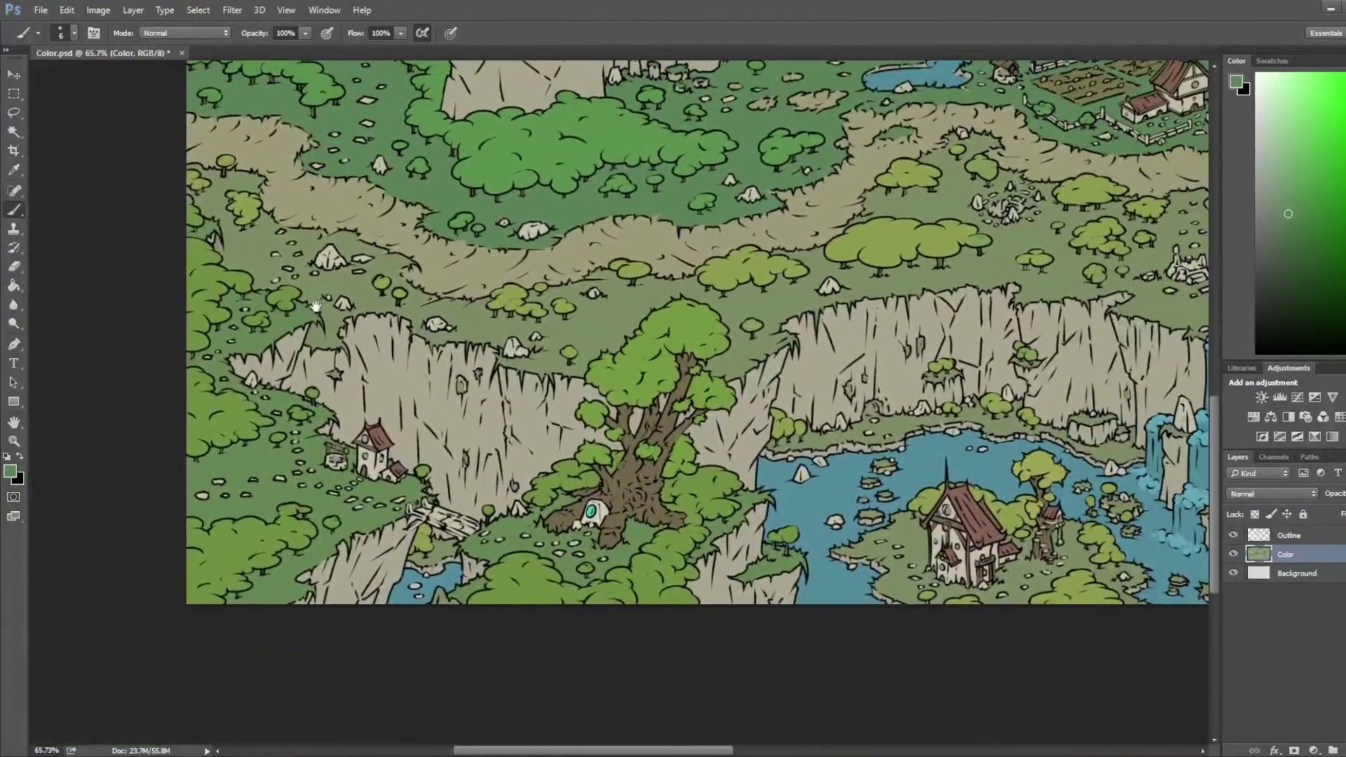
{"action": "scroll", "coordinate": [449, 453], "scroll_direction": "up", "scroll_amount": 5}
{"action": "left_click_drag", "start_coordinate": [996, 455], "coordinate": [301, 392]}
{"action": "left_click_drag", "start_coordinate": [1065, 403], "coordinate": [642, 441]}
{"action": "scroll", "coordinate": [641, 441], "scroll_direction": "down", "scroll_amount": 2}
{"action": "scroll", "coordinate": [596, 414], "scroll_direction": "up", "scroll_amount": 5}
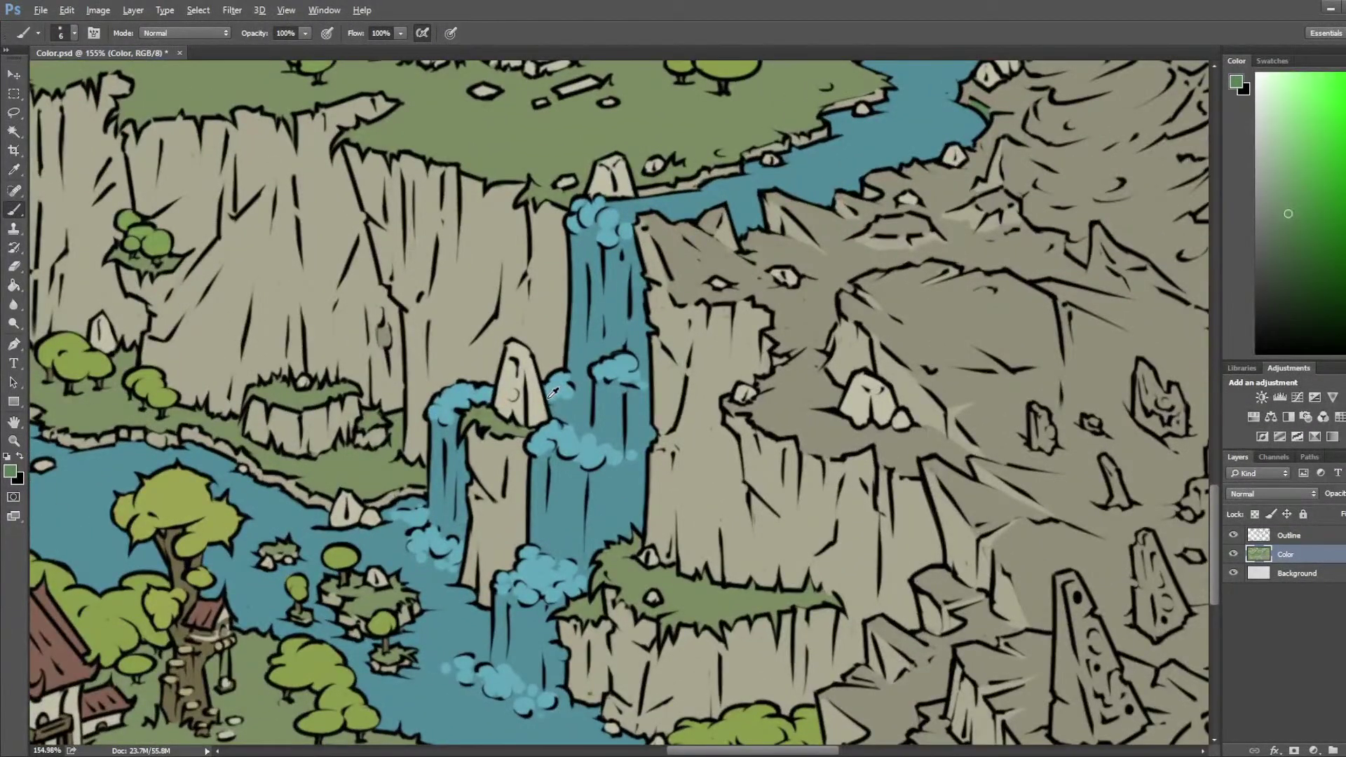
{"action": "left_click", "coordinate": [502, 425], "text": "alt"}
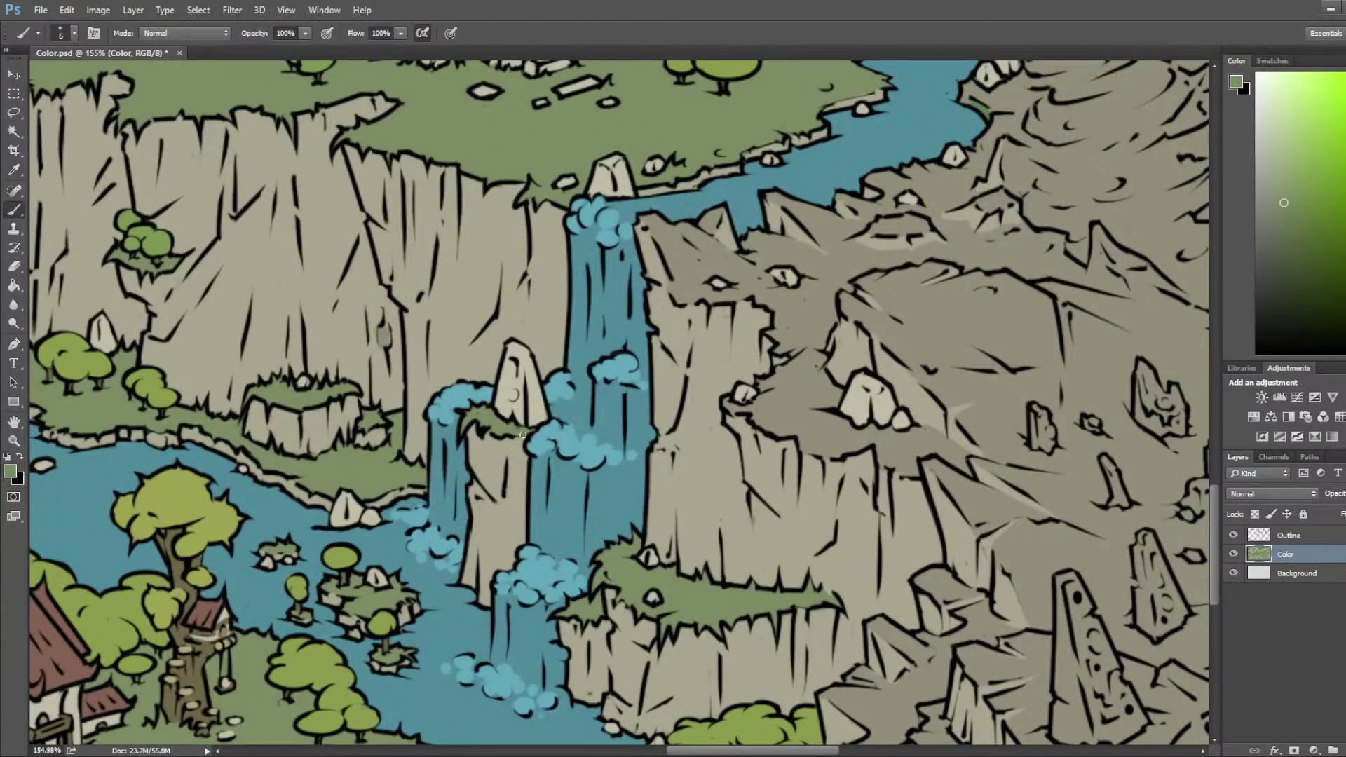
{"action": "scroll", "coordinate": [509, 355], "scroll_direction": "down", "scroll_amount": 4}
{"action": "scroll", "coordinate": [509, 355], "scroll_direction": "up", "scroll_amount": 2}
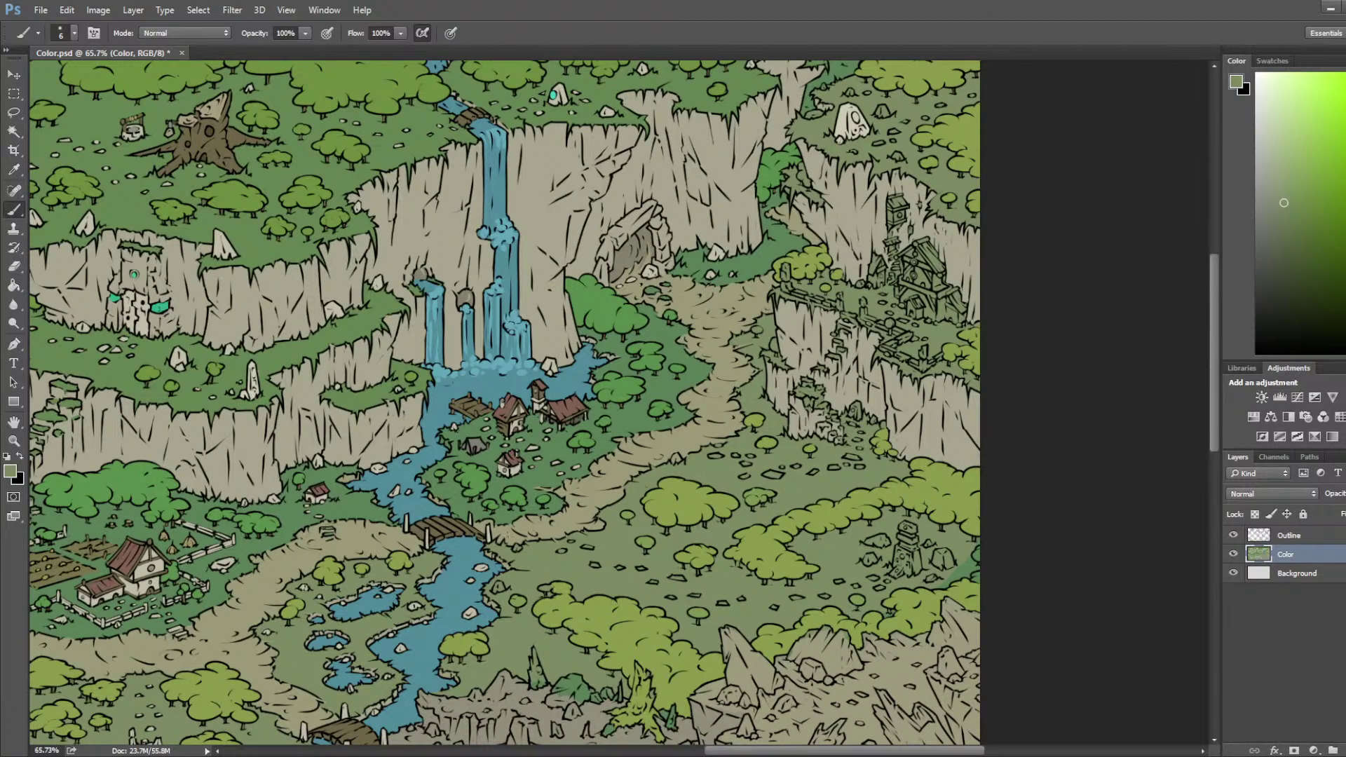
Step: Sample the grey-beige rock colour and fill the small rocks behind and to the left of the face stone
{"action": "scroll", "coordinate": [596, 209], "scroll_direction": "up", "scroll_amount": 6}
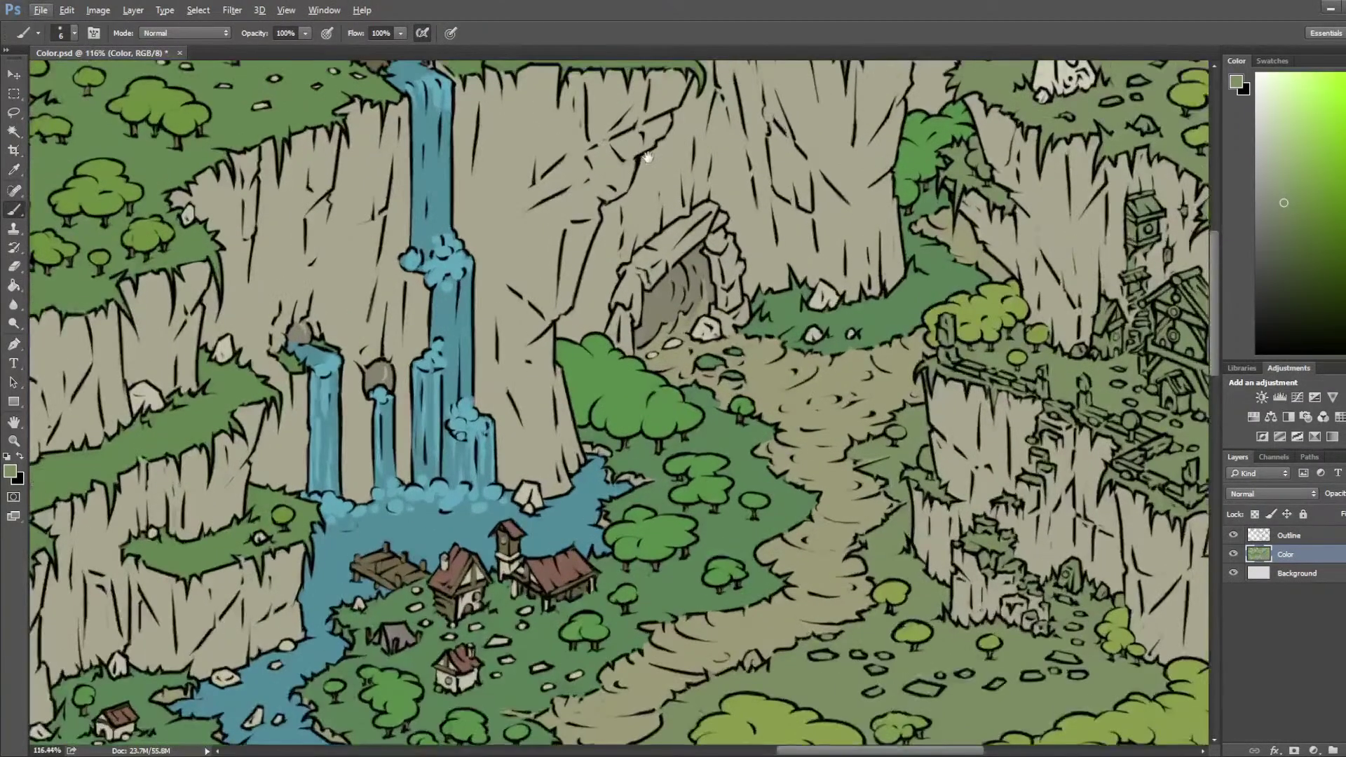
{"action": "left_click_drag", "start_coordinate": [680, 91], "coordinate": [482, 347]}
{"action": "scroll", "coordinate": [496, 307], "scroll_direction": "up", "scroll_amount": 5}
{"action": "key", "text": "i"}
{"action": "left_click", "coordinate": [499, 212]}
{"action": "left_click", "coordinate": [496, 212]}
{"action": "left_click_drag", "start_coordinate": [841, 247], "coordinate": [452, 254]}
{"action": "key", "text": "b"}
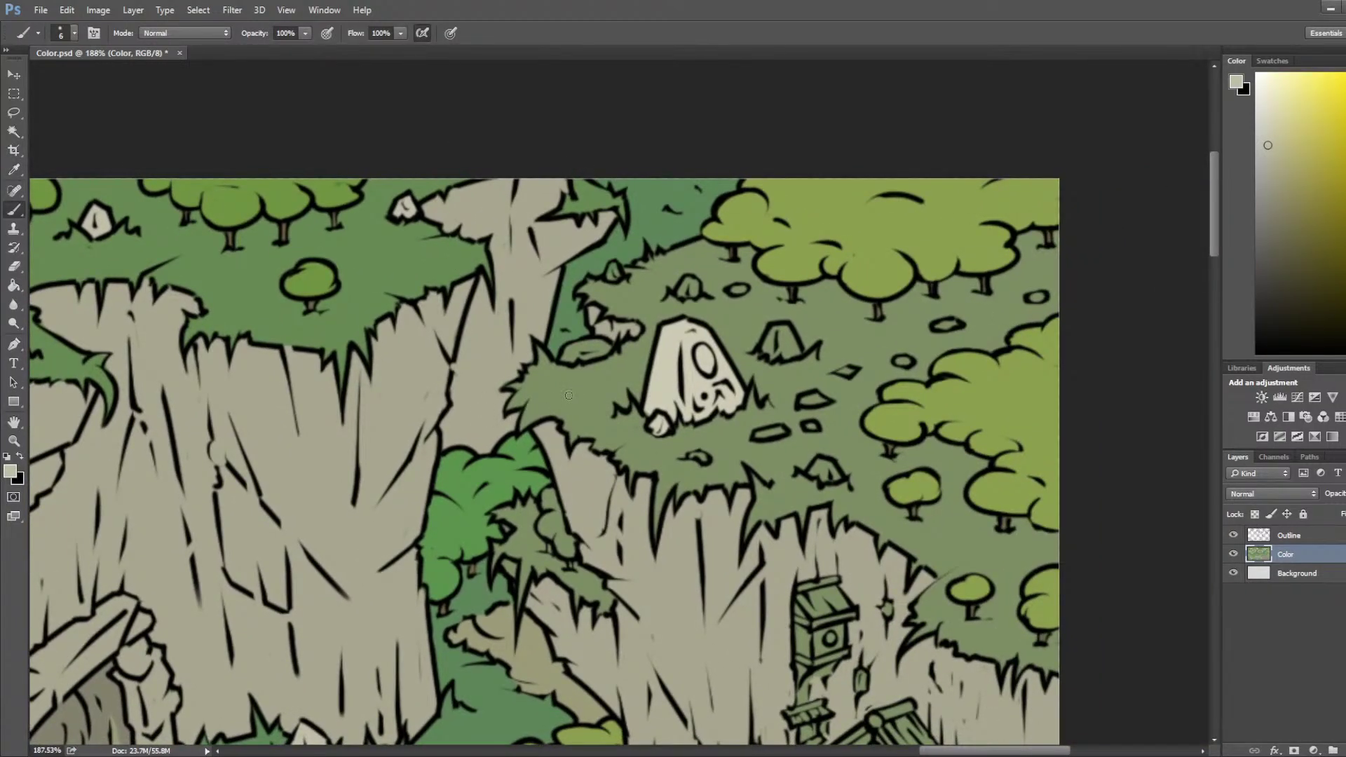
{"action": "mouse_move", "coordinate": [577, 349]}
{"action": "left_mouse_down"}
{"action": "mouse_move", "coordinate": [568, 357]}
{"action": "mouse_move", "coordinate": [603, 354]}
{"action": "mouse_move", "coordinate": [586, 343]}
{"action": "left_mouse_up"}
{"action": "left_click_drag", "start_coordinate": [686, 288], "coordinate": [693, 288]}
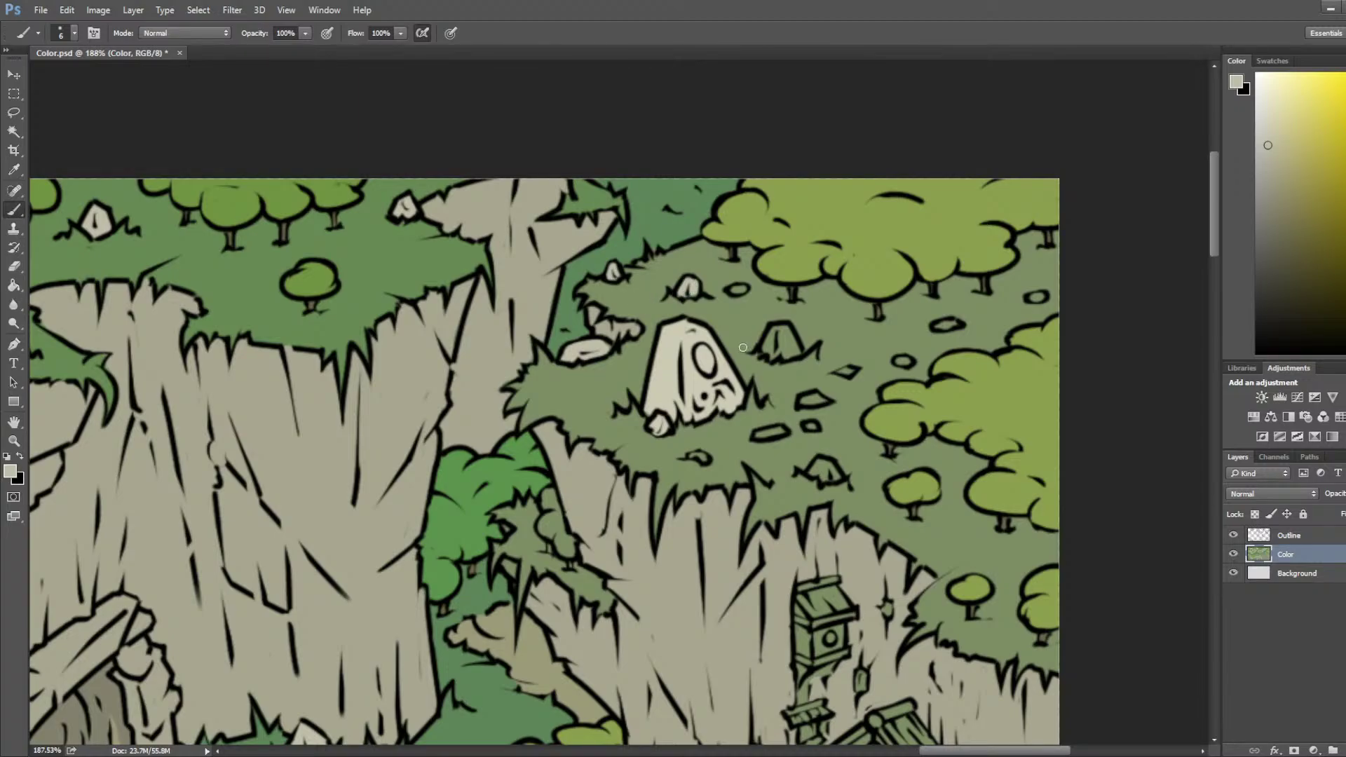
Step: Fill the remaining small rocks and flat stones scattered across the face stone's plateau with the rock colour, and save the file
{"action": "mouse_move", "coordinate": [782, 336]}
{"action": "left_mouse_down"}
{"action": "mouse_move", "coordinate": [767, 344]}
{"action": "mouse_move", "coordinate": [792, 354]}
{"action": "mouse_move", "coordinate": [789, 333]}
{"action": "left_mouse_up"}
{"action": "mouse_move", "coordinate": [806, 400]}
{"action": "left_mouse_down"}
{"action": "mouse_move", "coordinate": [766, 435]}
{"action": "mouse_move", "coordinate": [811, 424]}
{"action": "mouse_move", "coordinate": [833, 469]}
{"action": "left_mouse_up"}
{"action": "left_click_drag", "start_coordinate": [691, 455], "coordinate": [704, 458]}
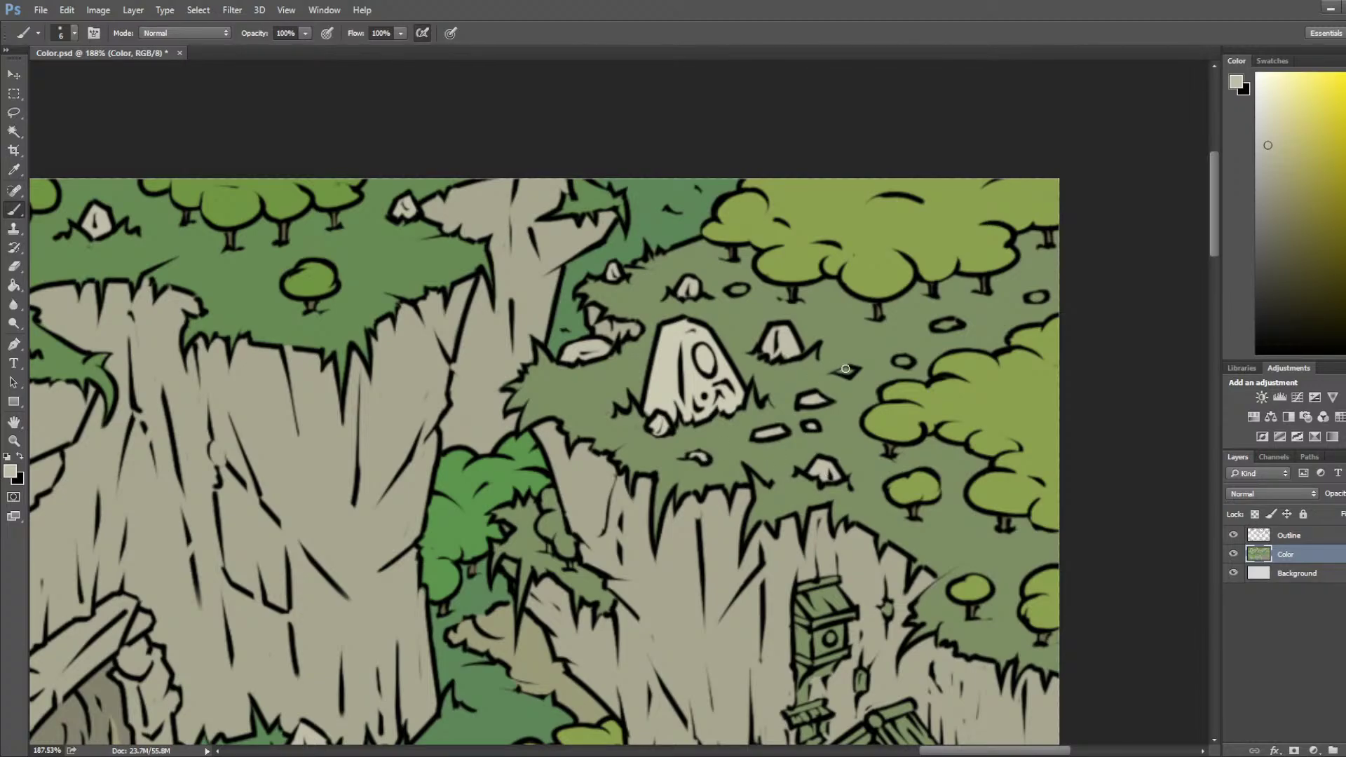
{"action": "left_click", "coordinate": [904, 360]}
{"action": "left_click_drag", "start_coordinate": [946, 317], "coordinate": [950, 321]}
{"action": "left_click_drag", "start_coordinate": [1031, 298], "coordinate": [1035, 296]}
{"action": "left_click_drag", "start_coordinate": [725, 289], "coordinate": [740, 287]}
{"action": "mouse_move", "coordinate": [816, 469]}
{"action": "left_mouse_down"}
{"action": "mouse_move", "coordinate": [771, 281]}
{"action": "mouse_move", "coordinate": [717, 255]}
{"action": "left_mouse_up"}
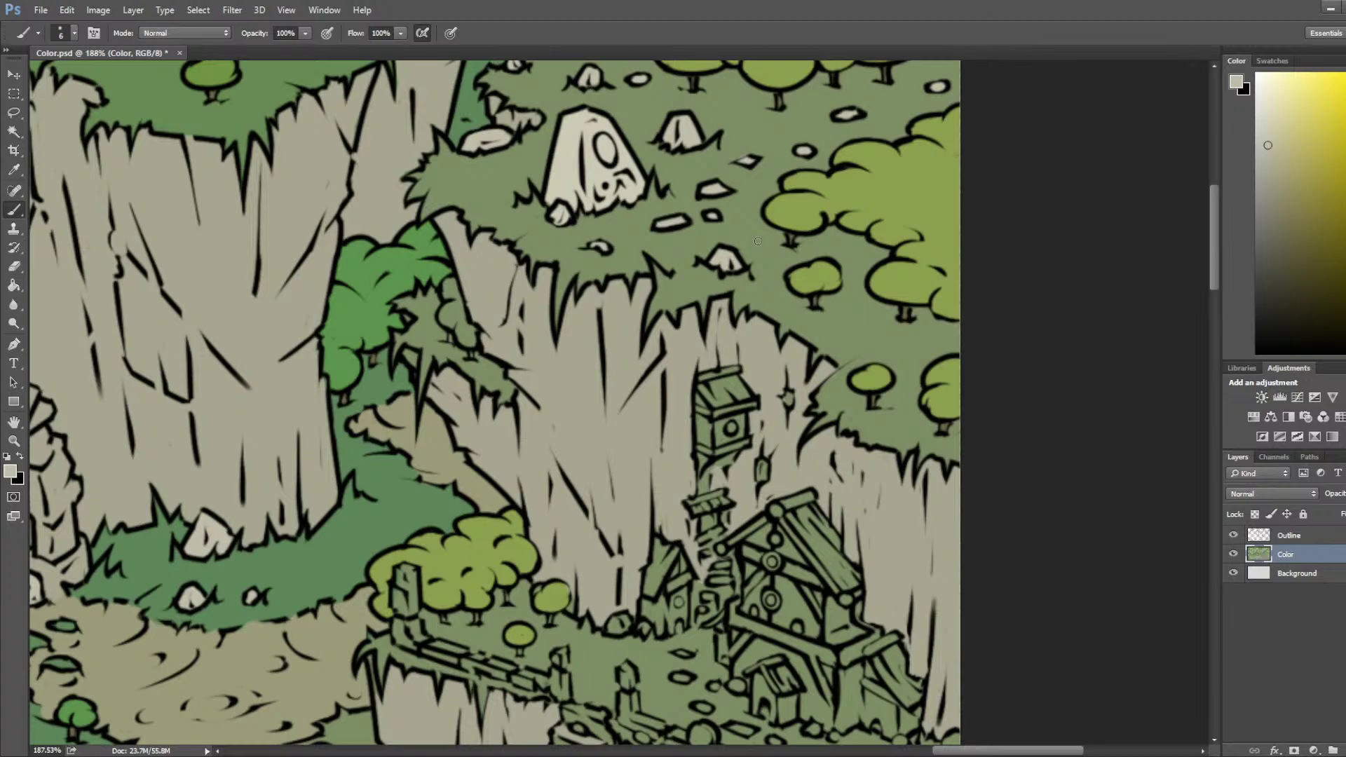
{"action": "scroll", "coordinate": [700, 296], "scroll_direction": "down", "scroll_amount": 5}
{"action": "key", "text": "ctrl+s"}
{"action": "scroll", "coordinate": [781, 275], "scroll_direction": "up", "scroll_amount": 1}
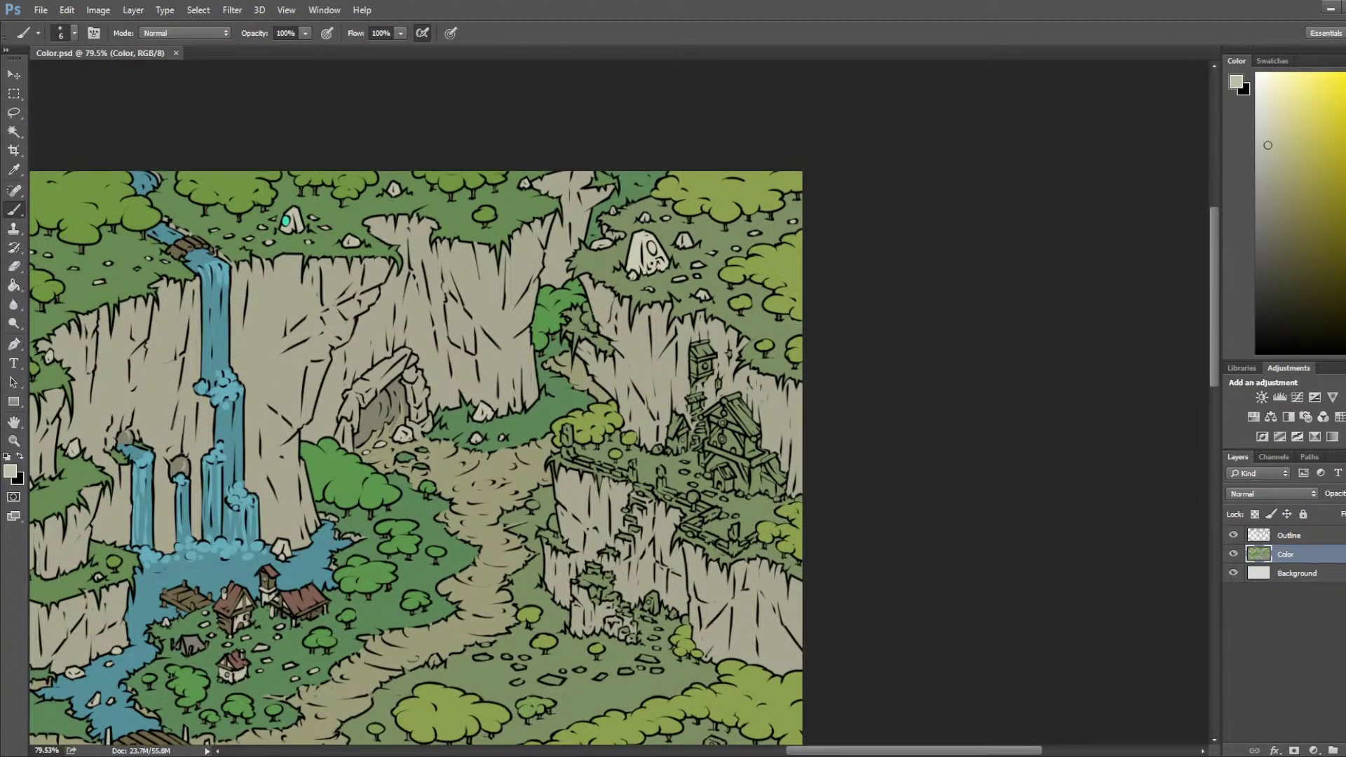
Step: Sample the yellow-green foliage colour and paint the bushes on the small grassy ledge below the plateau
{"action": "scroll", "coordinate": [554, 337], "scroll_direction": "up", "scroll_amount": 4}
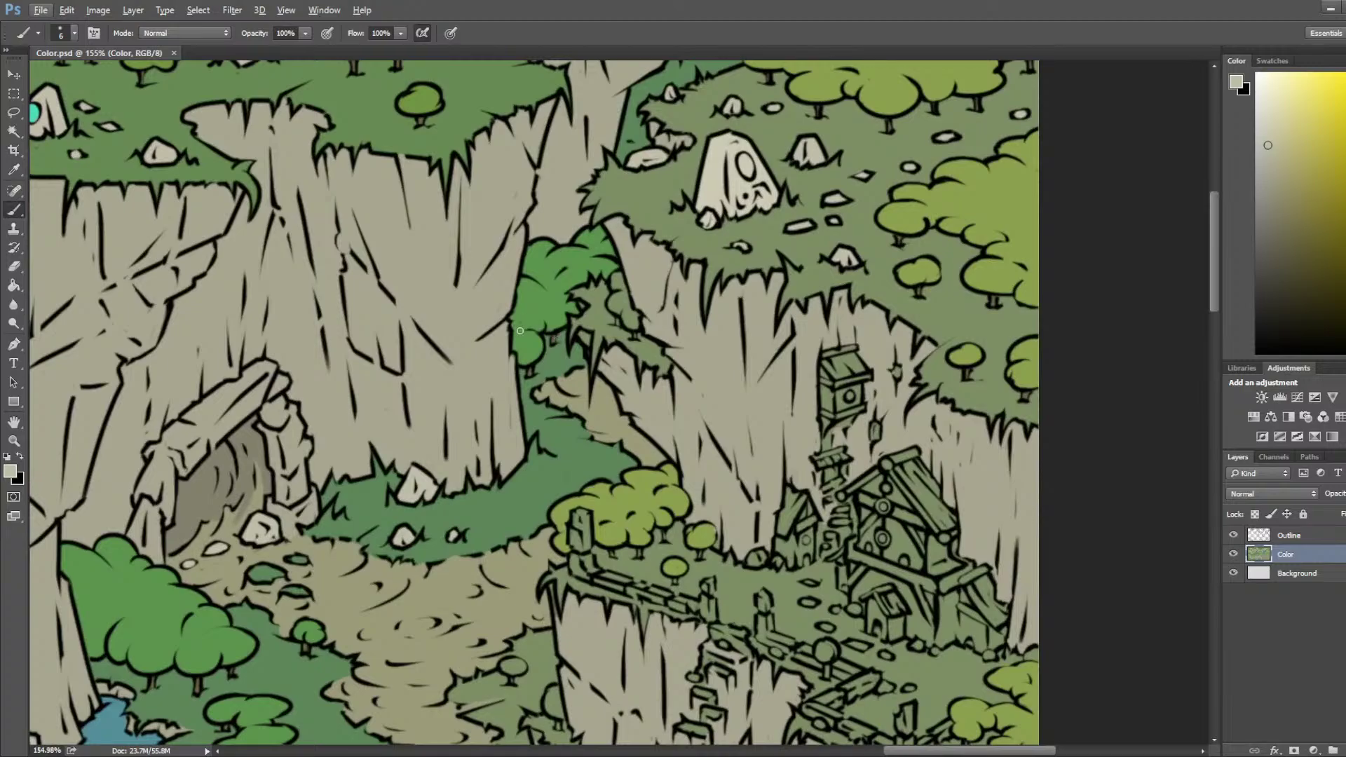
{"action": "key", "text": "alt"}
{"action": "left_click", "coordinate": [677, 481], "text": "alt"}
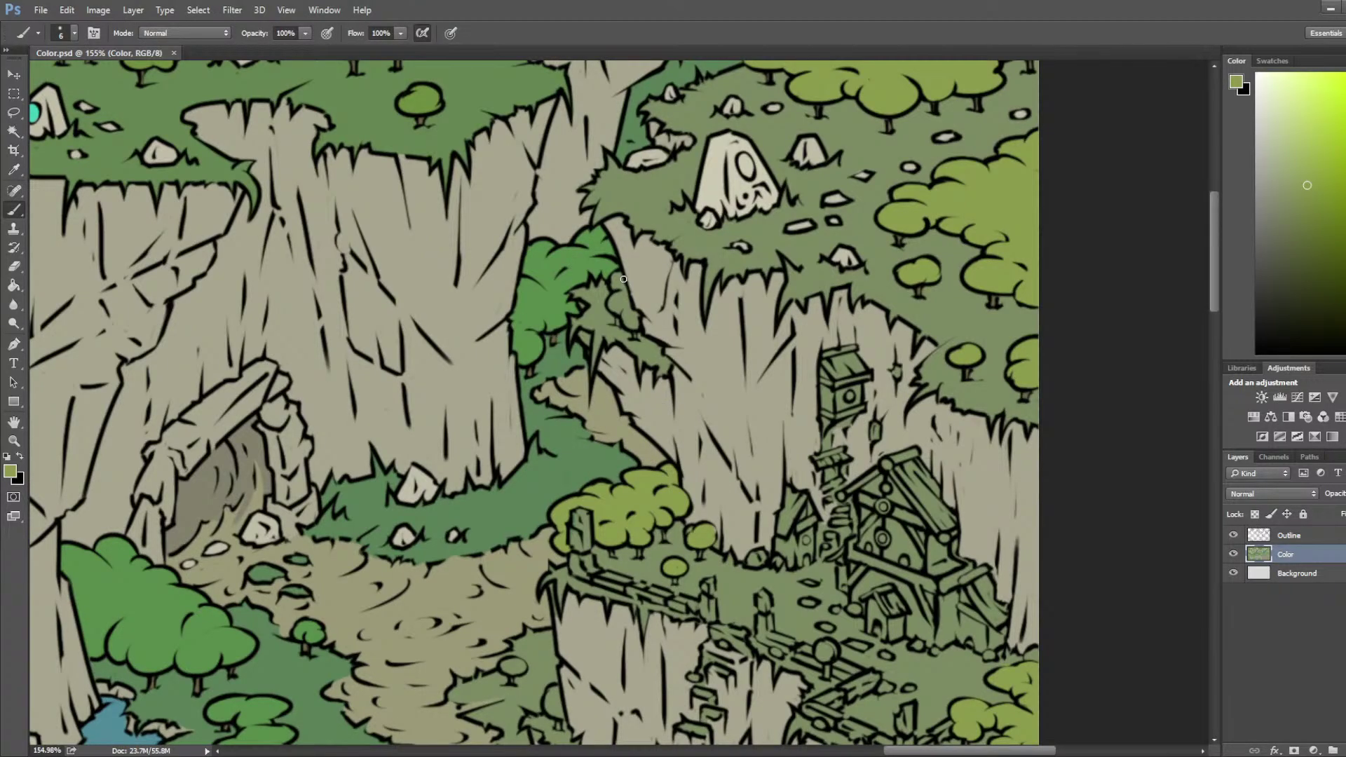
{"action": "mouse_move", "coordinate": [620, 290]}
{"action": "left_mouse_down"}
{"action": "mouse_move", "coordinate": [634, 322]}
{"action": "mouse_move", "coordinate": [611, 286]}
{"action": "left_mouse_up"}
{"action": "key", "text": "bracketright"}
Step: Sample the beige cliff colour and paint it behind the tower and timber house with a 50 px brush
{"action": "left_click_drag", "start_coordinate": [872, 240], "coordinate": [769, 302]}
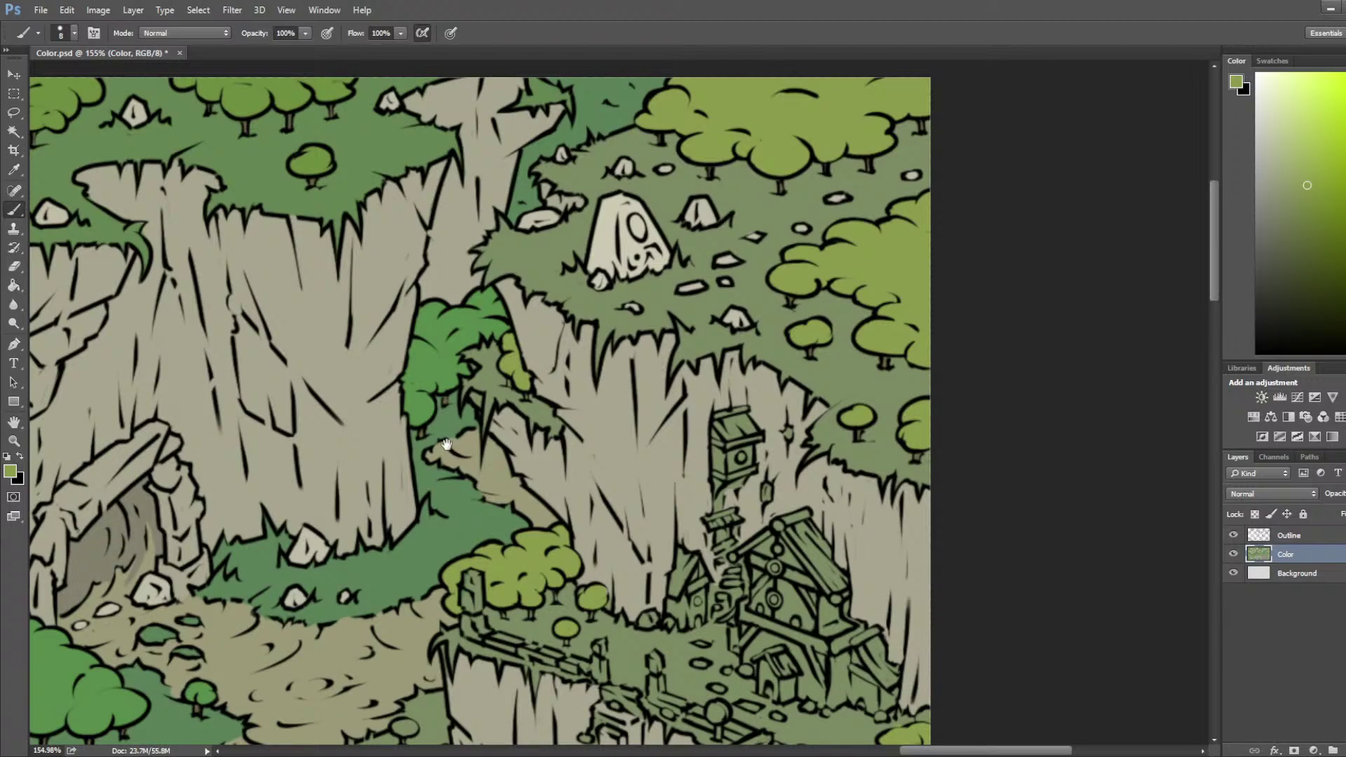
{"action": "left_click", "coordinate": [780, 400], "text": "alt"}
{"action": "key", "text": "bracketright"}
{"action": "key", "text": "bracketright"}
{"action": "key", "text": "bracketright"}
{"action": "key", "text": "bracketright"}
{"action": "key", "text": "bracketright"}
{"action": "key", "text": "bracketright"}
{"action": "key", "text": "bracketright"}
{"action": "key", "text": "bracketright"}
{"action": "key", "text": "bracketright"}
{"action": "key", "text": "bracketright"}
{"action": "mouse_move", "coordinate": [741, 441]}
{"action": "left_mouse_down"}
{"action": "mouse_move", "coordinate": [678, 556]}
{"action": "mouse_move", "coordinate": [720, 538]}
{"action": "mouse_move", "coordinate": [794, 538]}
{"action": "mouse_move", "coordinate": [845, 623]}
{"action": "mouse_move", "coordinate": [892, 657]}
{"action": "mouse_move", "coordinate": [827, 599]}
{"action": "mouse_move", "coordinate": [769, 589]}
{"action": "mouse_move", "coordinate": [790, 572]}
{"action": "mouse_move", "coordinate": [775, 555]}
{"action": "mouse_move", "coordinate": [736, 540]}
{"action": "mouse_move", "coordinate": [687, 569]}
{"action": "mouse_move", "coordinate": [705, 557]}
{"action": "mouse_move", "coordinate": [774, 583]}
{"action": "mouse_move", "coordinate": [708, 589]}
{"action": "mouse_move", "coordinate": [759, 579]}
{"action": "left_mouse_up"}
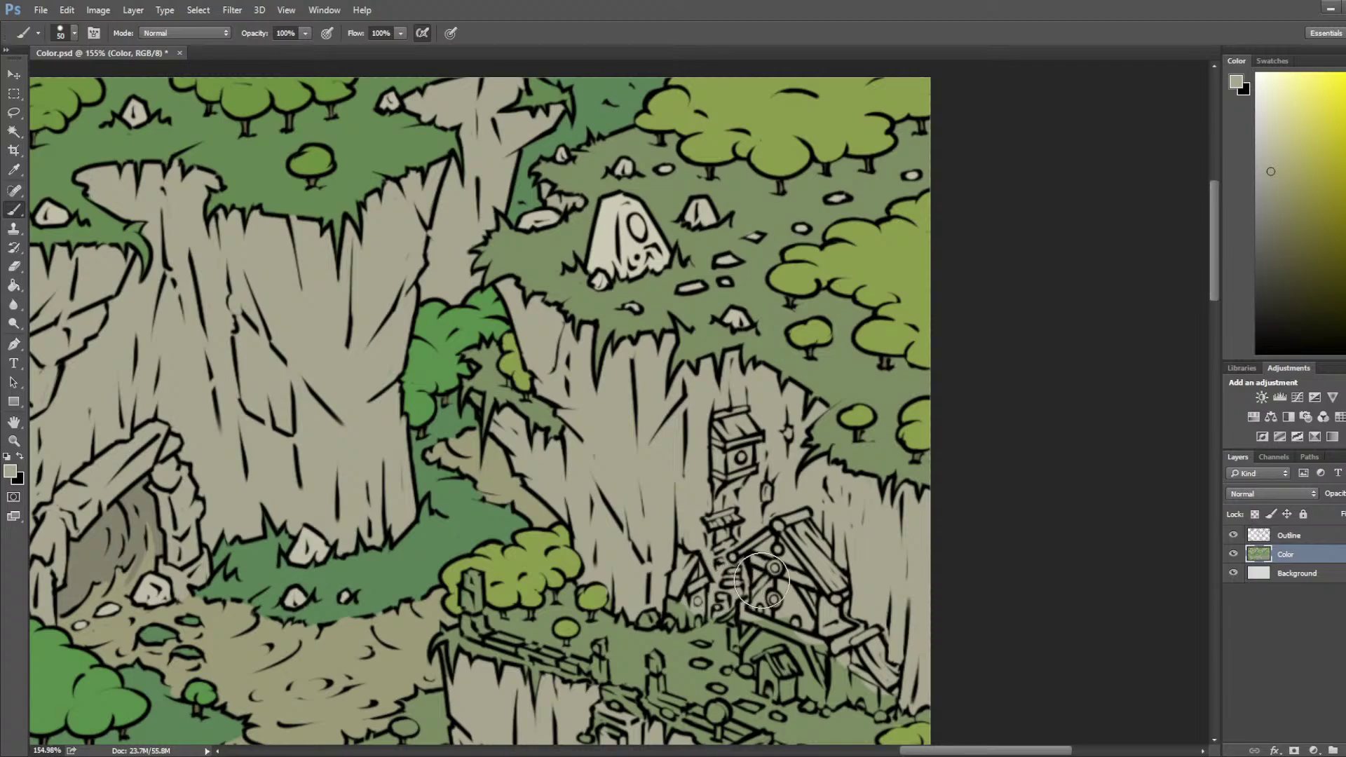
Step: Draw the missing black line on the Outline layer around the steps beside the small hut with a 3 px brush
{"action": "scroll", "coordinate": [726, 668], "scroll_direction": "up", "scroll_amount": 5}
{"action": "key", "text": "alt+bracketright"}
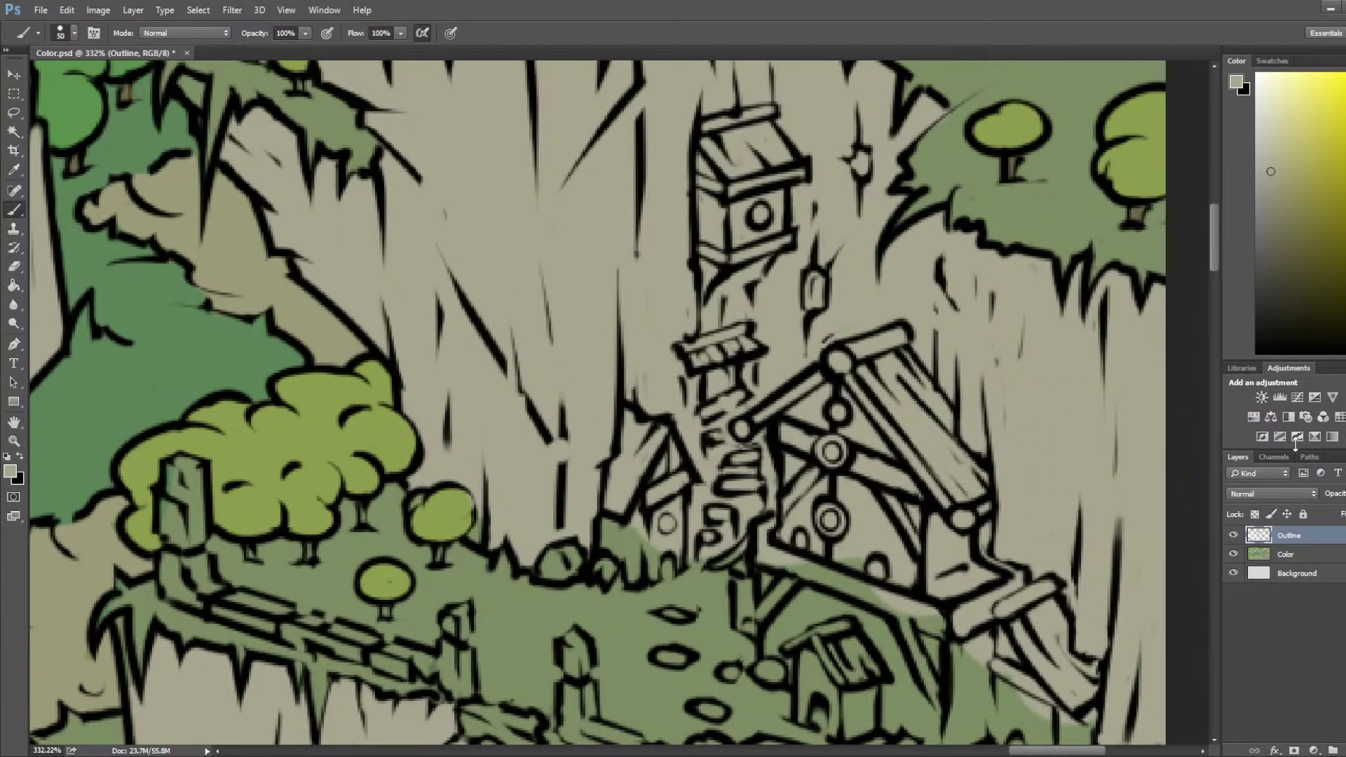
{"action": "key", "text": "x"}
{"action": "key", "text": "bracketleft"}
{"action": "key", "text": "bracketleft"}
{"action": "key", "text": "bracketleft"}
{"action": "key", "text": "bracketleft"}
{"action": "key", "text": "bracketleft"}
{"action": "key", "text": "bracketleft"}
{"action": "key", "text": "alt+bracketleft"}
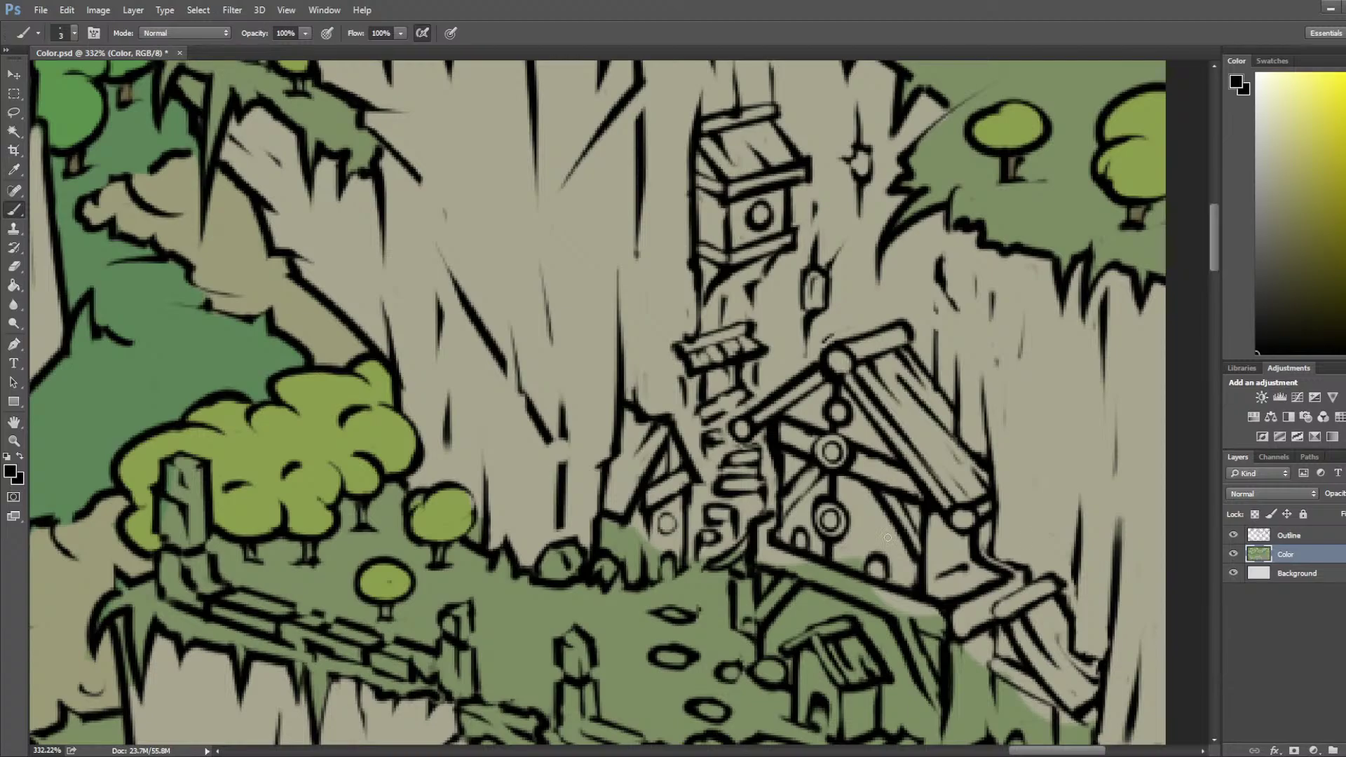
{"action": "left_click", "coordinate": [1300, 536]}
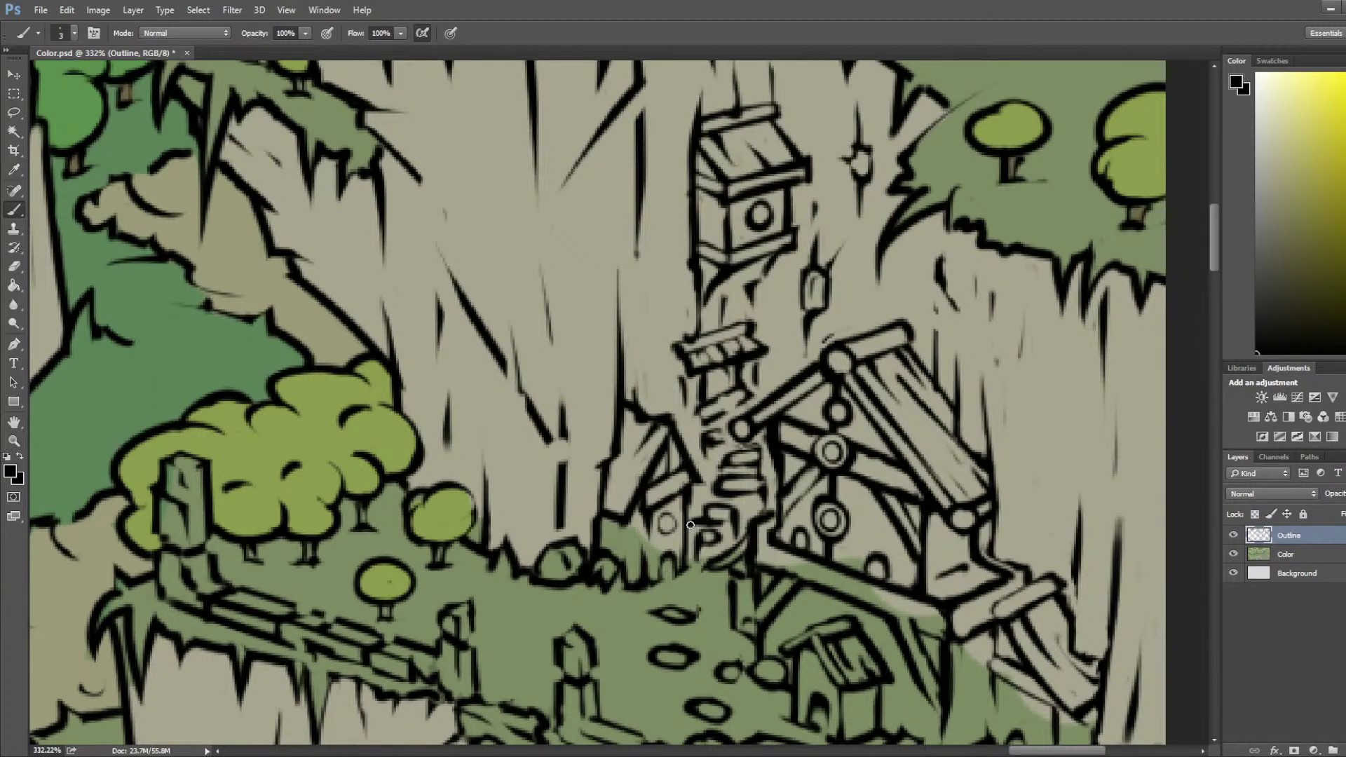
{"action": "left_click_drag", "start_coordinate": [692, 523], "coordinate": [772, 499]}
Step: Sample the grass green and touch up the ground at the foot of the steps on the Color layer
{"action": "left_click", "coordinate": [703, 592], "text": "alt"}
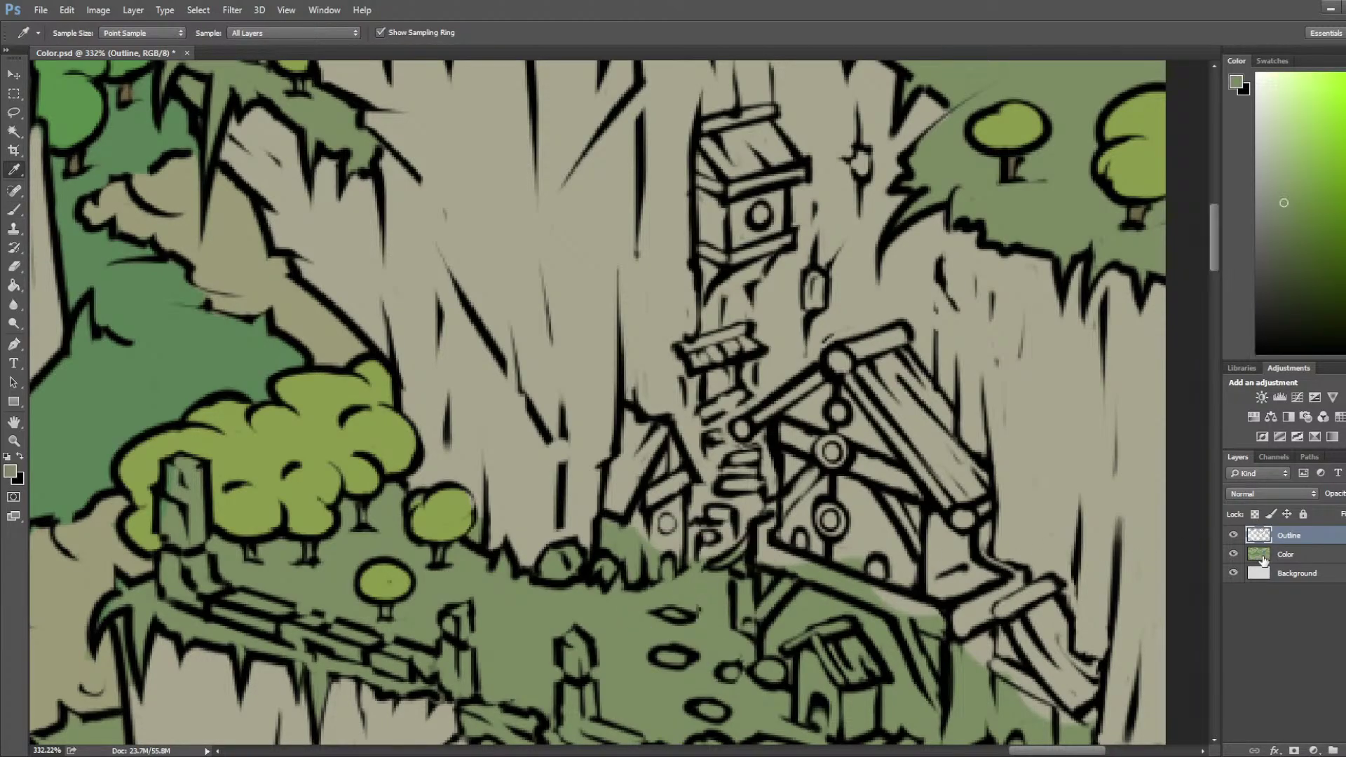
{"action": "left_click", "coordinate": [1275, 554]}
{"action": "left_click_drag", "start_coordinate": [701, 530], "coordinate": [690, 534]}
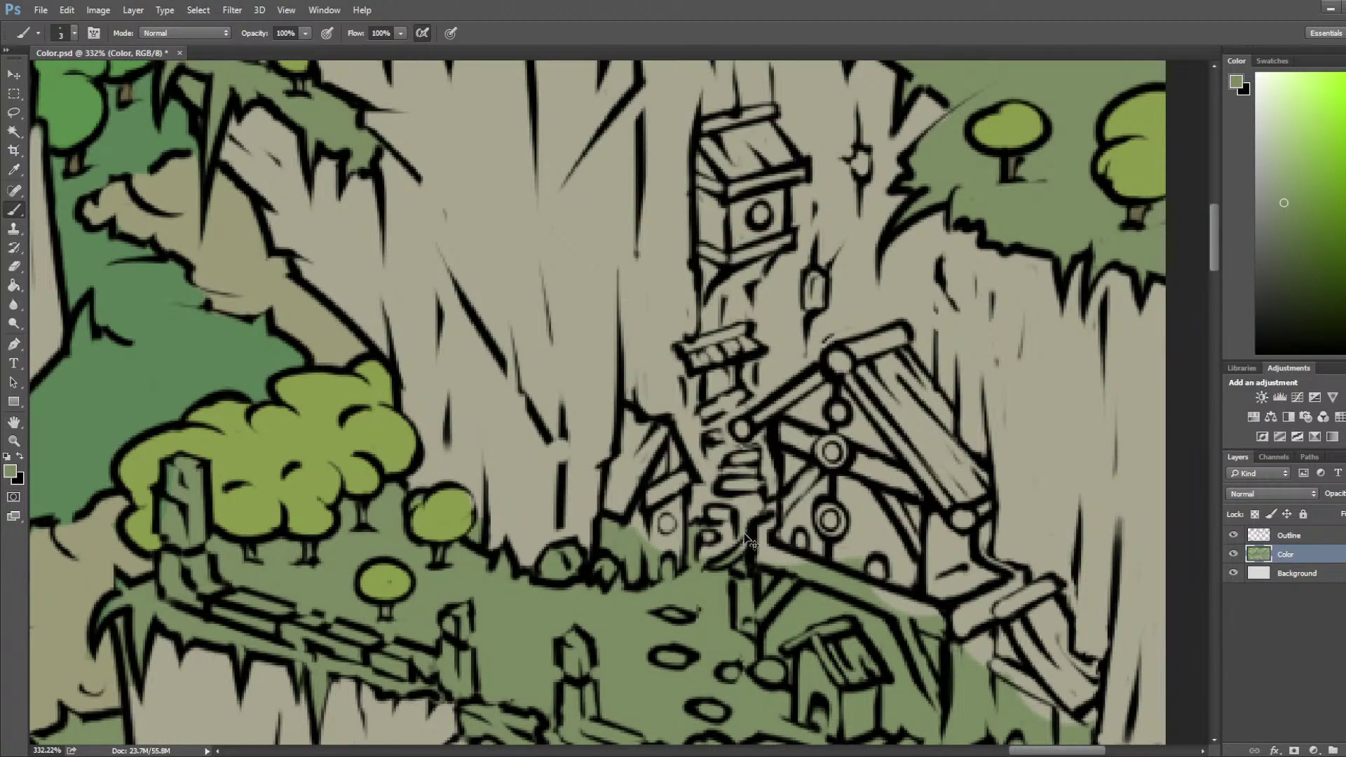
{"action": "left_click_drag", "start_coordinate": [708, 566], "coordinate": [698, 562]}
{"action": "scroll", "coordinate": [778, 441], "scroll_direction": "down", "scroll_amount": 5}
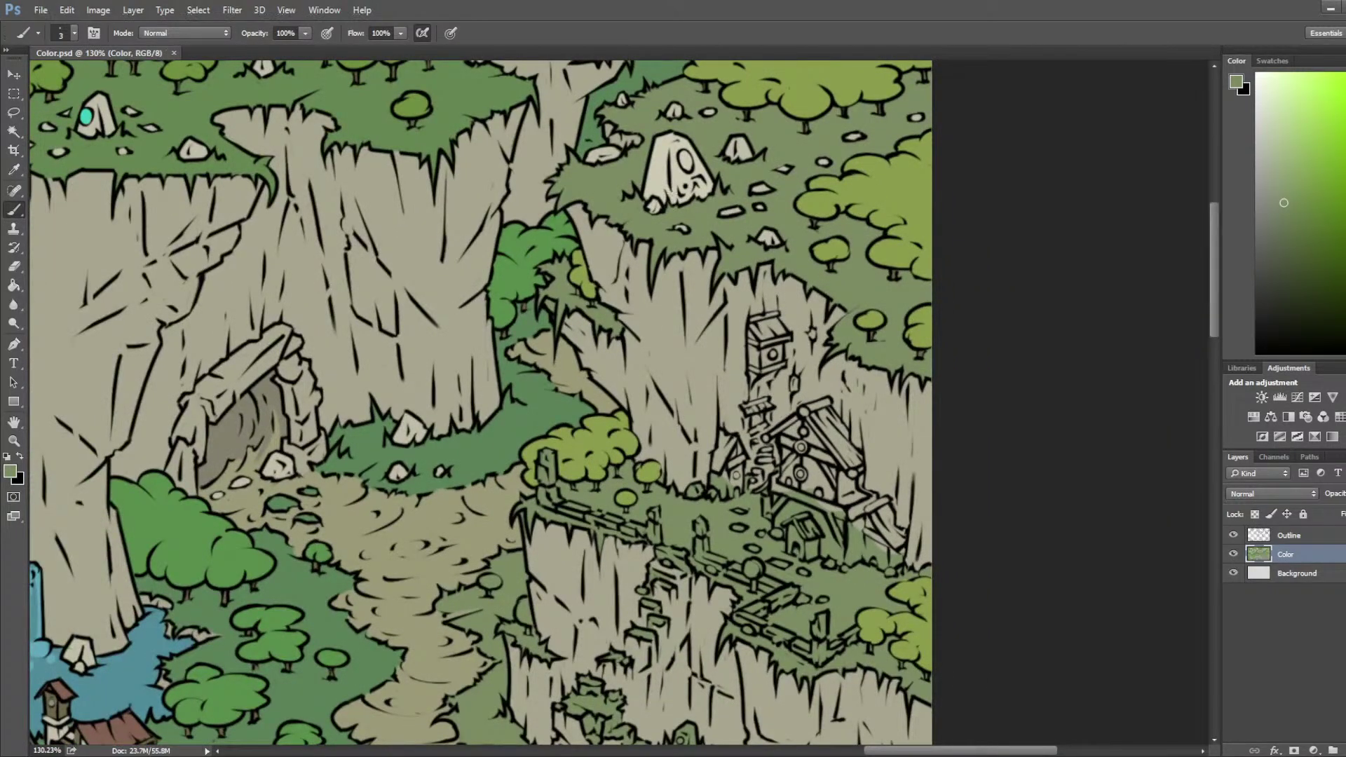
Step: Sample the beige cliff colour and touch up the rock at the edge of the small grassy ledge
{"action": "scroll", "coordinate": [828, 196], "scroll_direction": "up", "scroll_amount": 3}
{"action": "left_click", "coordinate": [827, 197], "text": "alt"}
{"action": "scroll", "coordinate": [905, 411], "scroll_direction": "down", "scroll_amount": 3}
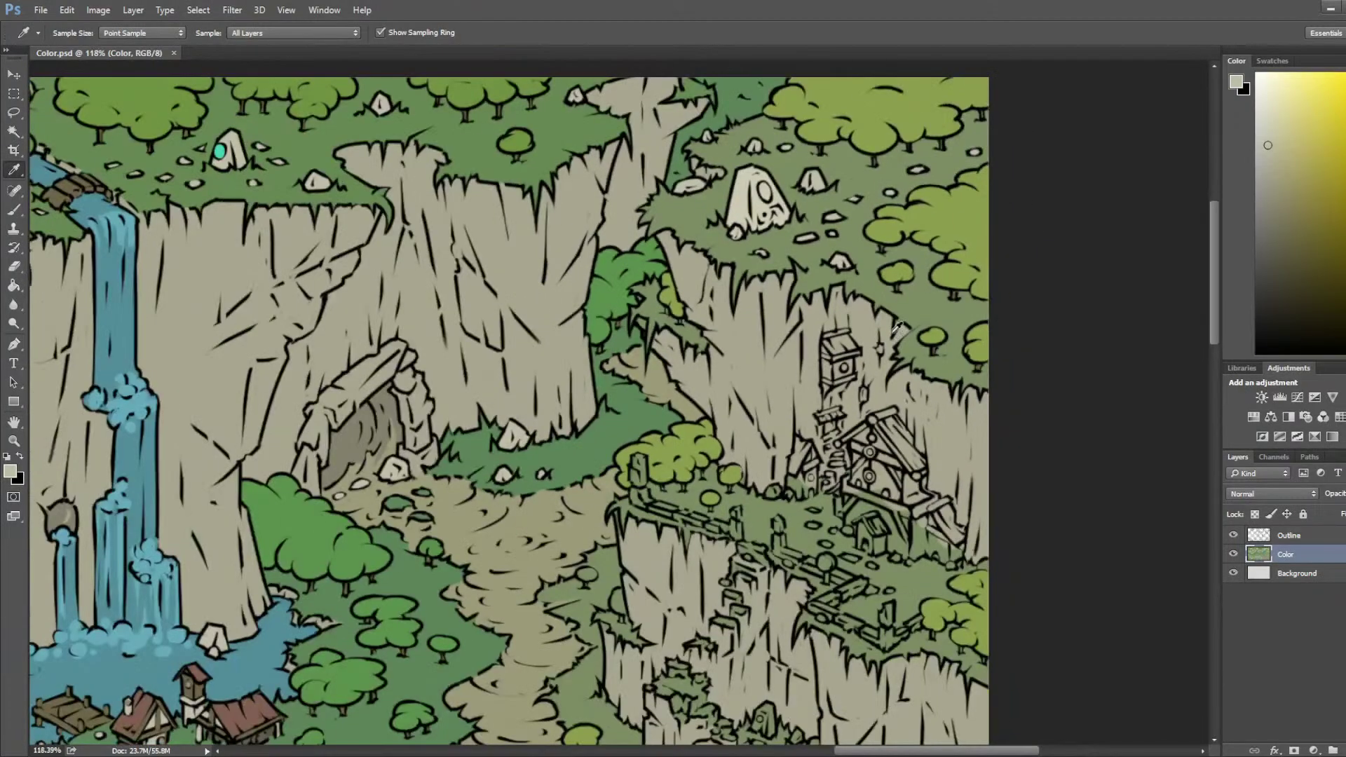
{"action": "scroll", "coordinate": [753, 288], "scroll_direction": "up", "scroll_amount": 2}
{"action": "left_click", "coordinate": [728, 366], "text": "alt"}
{"action": "scroll", "coordinate": [727, 366], "scroll_direction": "up", "scroll_amount": 2}
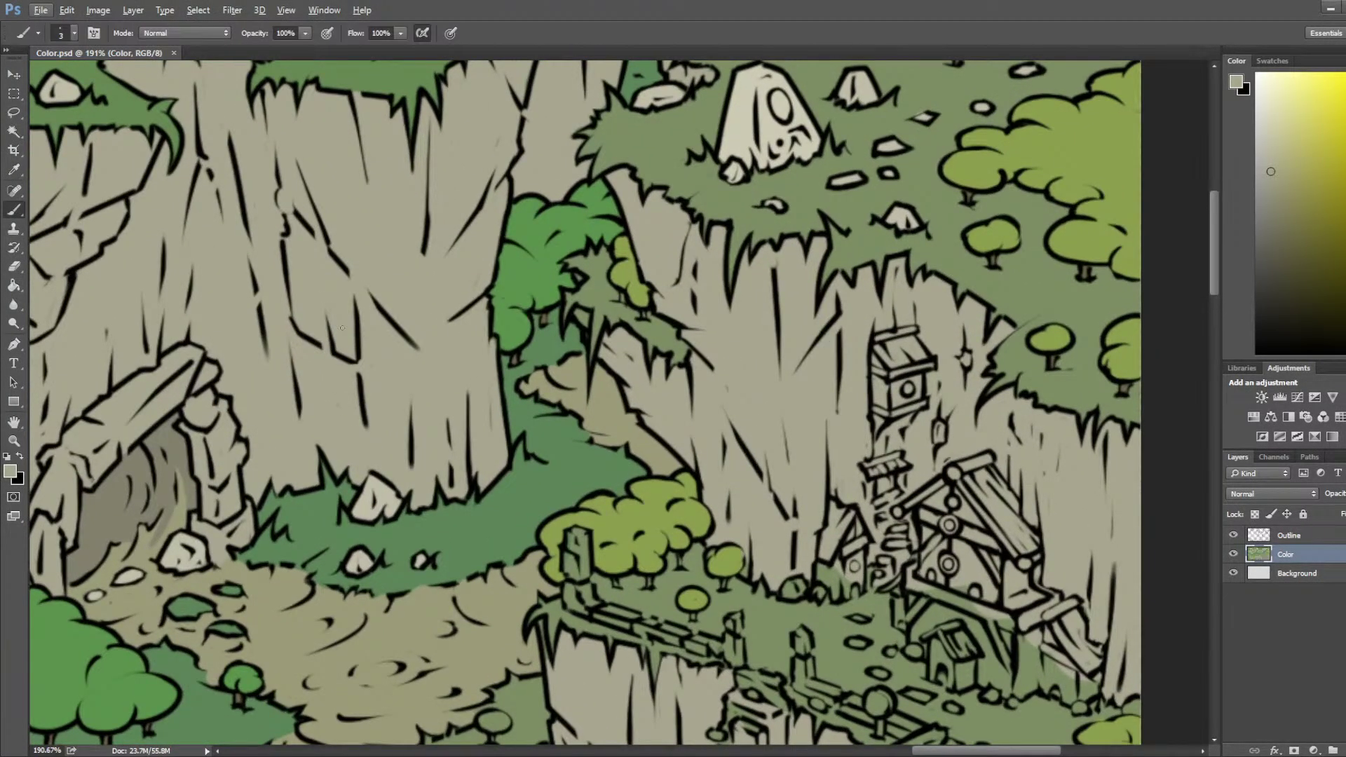
{"action": "left_click_drag", "start_coordinate": [581, 278], "coordinate": [577, 316]}
Step: Sample the brown of the wooden dock and colour the tree trunks on the small ledge and face-stone plateau
{"action": "left_click_drag", "start_coordinate": [691, 241], "coordinate": [876, 314]}
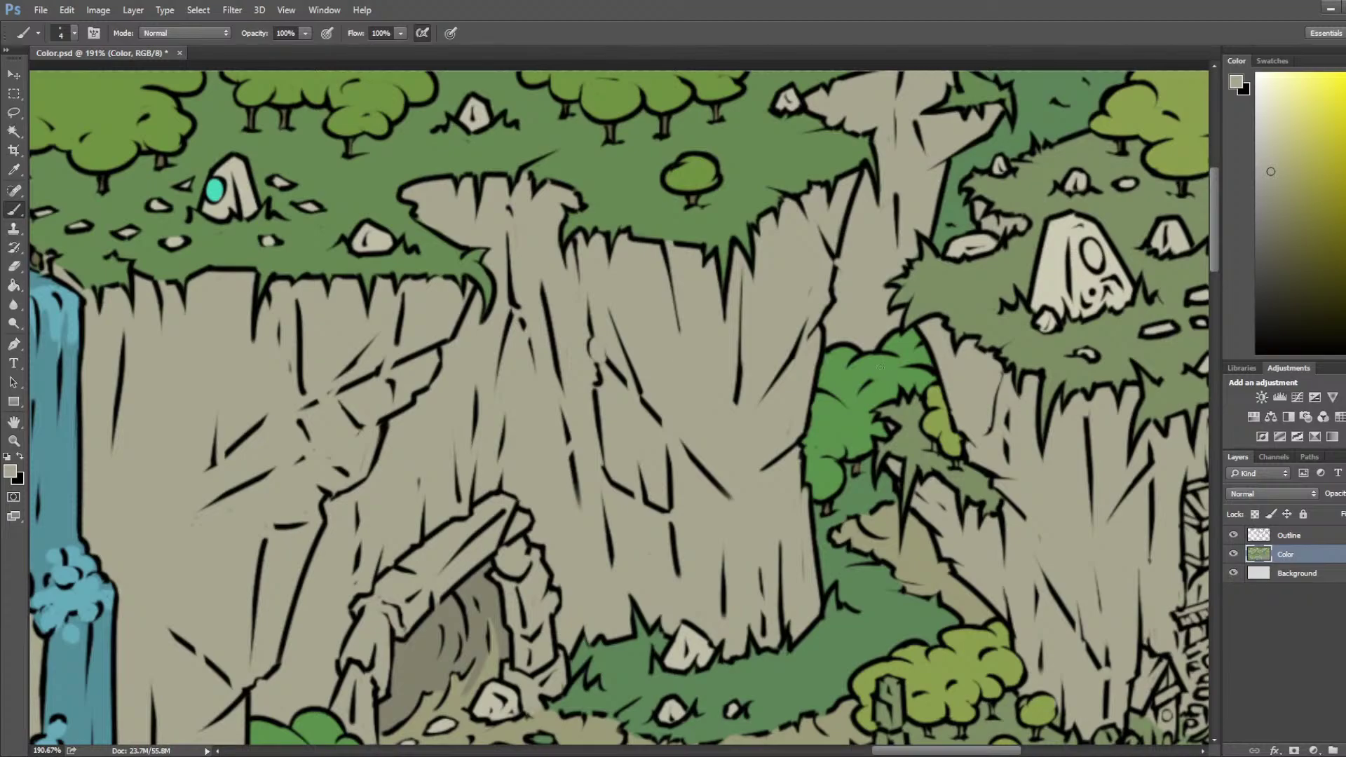
{"action": "left_click_drag", "start_coordinate": [511, 583], "coordinate": [655, 348]}
{"action": "left_click_drag", "start_coordinate": [869, 519], "coordinate": [508, 367]}
{"action": "left_click_drag", "start_coordinate": [190, 617], "coordinate": [597, 351]}
{"action": "key", "text": "i"}
{"action": "left_click", "coordinate": [379, 160]}
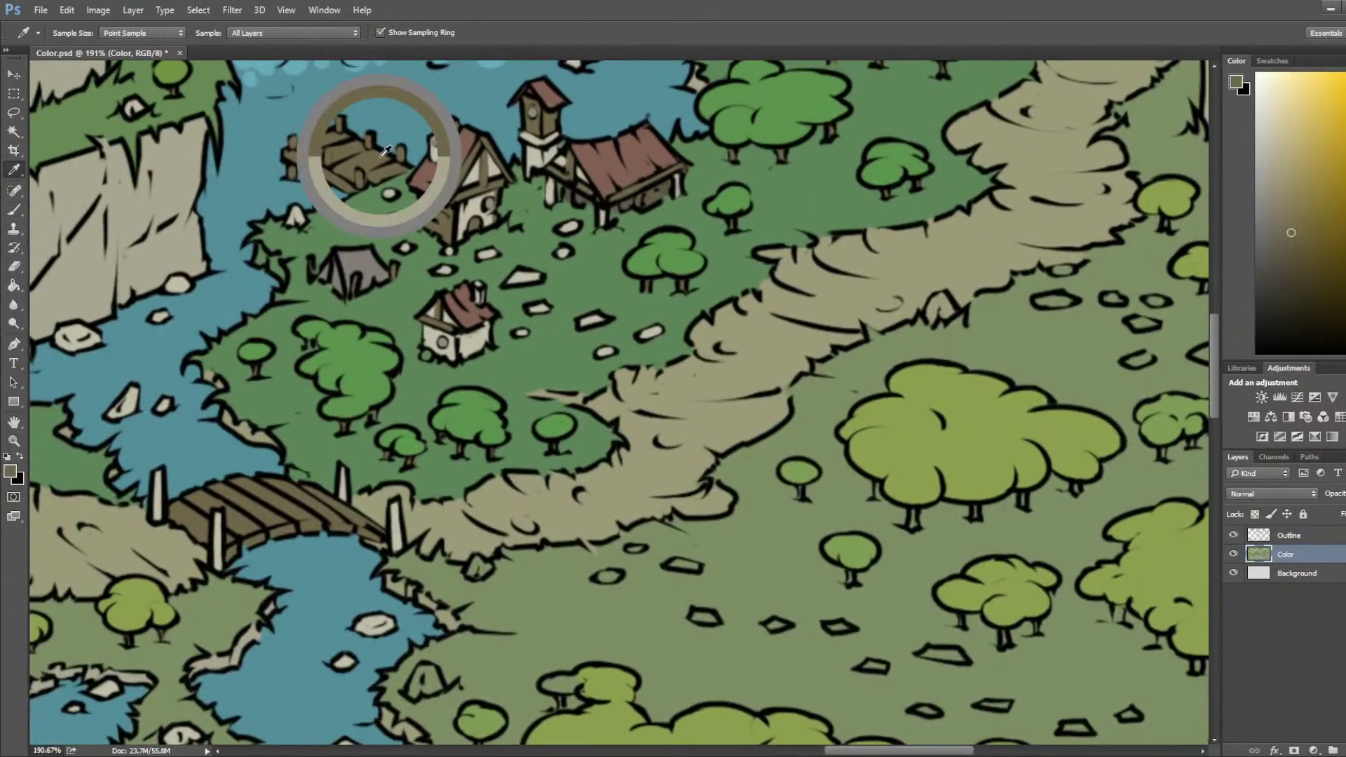
{"action": "mouse_move", "coordinate": [1157, 106]}
{"action": "left_mouse_down"}
{"action": "mouse_move", "coordinate": [571, 405]}
{"action": "mouse_move", "coordinate": [596, 466]}
{"action": "mouse_move", "coordinate": [491, 736]}
{"action": "left_mouse_up"}
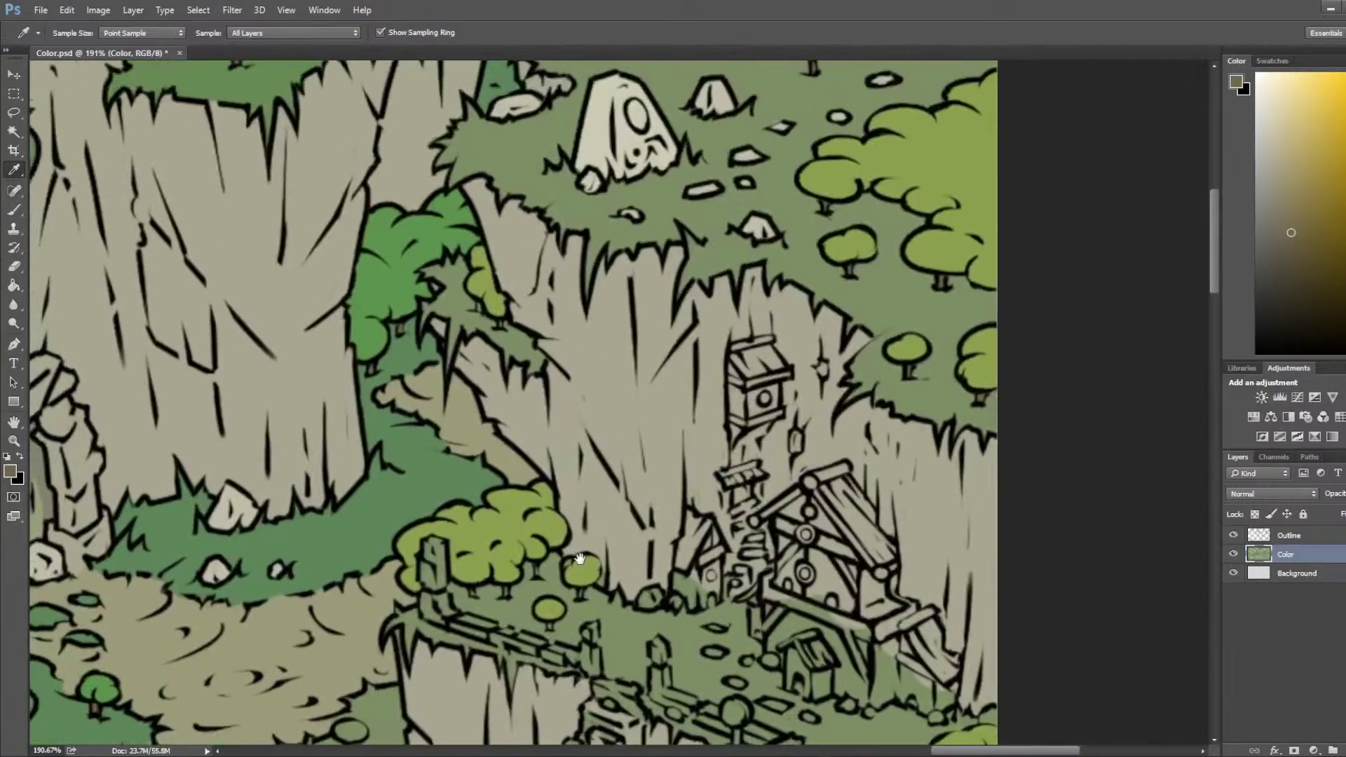
{"action": "key", "text": "b"}
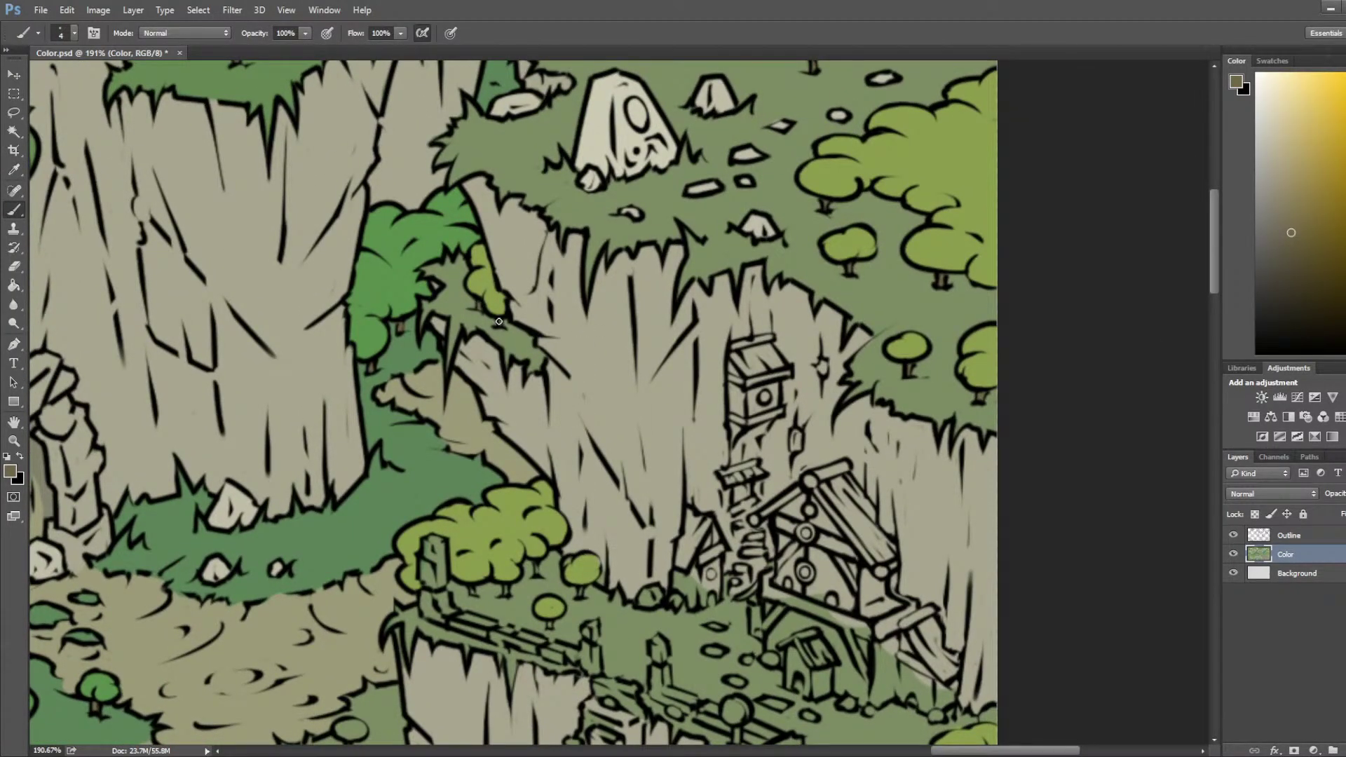
{"action": "left_click_drag", "start_coordinate": [774, 175], "coordinate": [750, 309]}
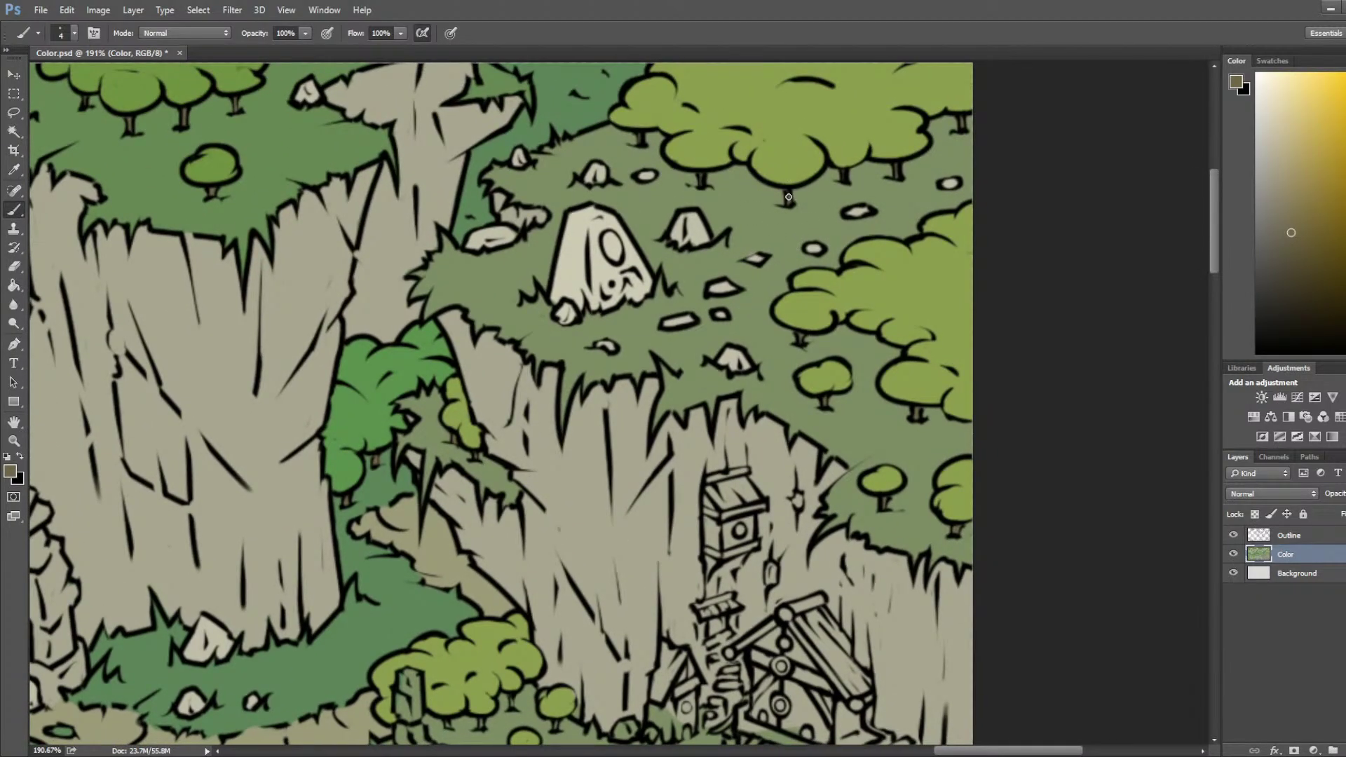
{"action": "mouse_move", "coordinate": [705, 433]}
{"action": "left_mouse_down"}
{"action": "mouse_move", "coordinate": [729, 266]}
{"action": "mouse_move", "coordinate": [690, 292]}
{"action": "left_mouse_up"}
Step: Sample the pale rock colour, lighten it slightly and fill the walls of the tall tower on the cliff
{"action": "key", "text": "i"}
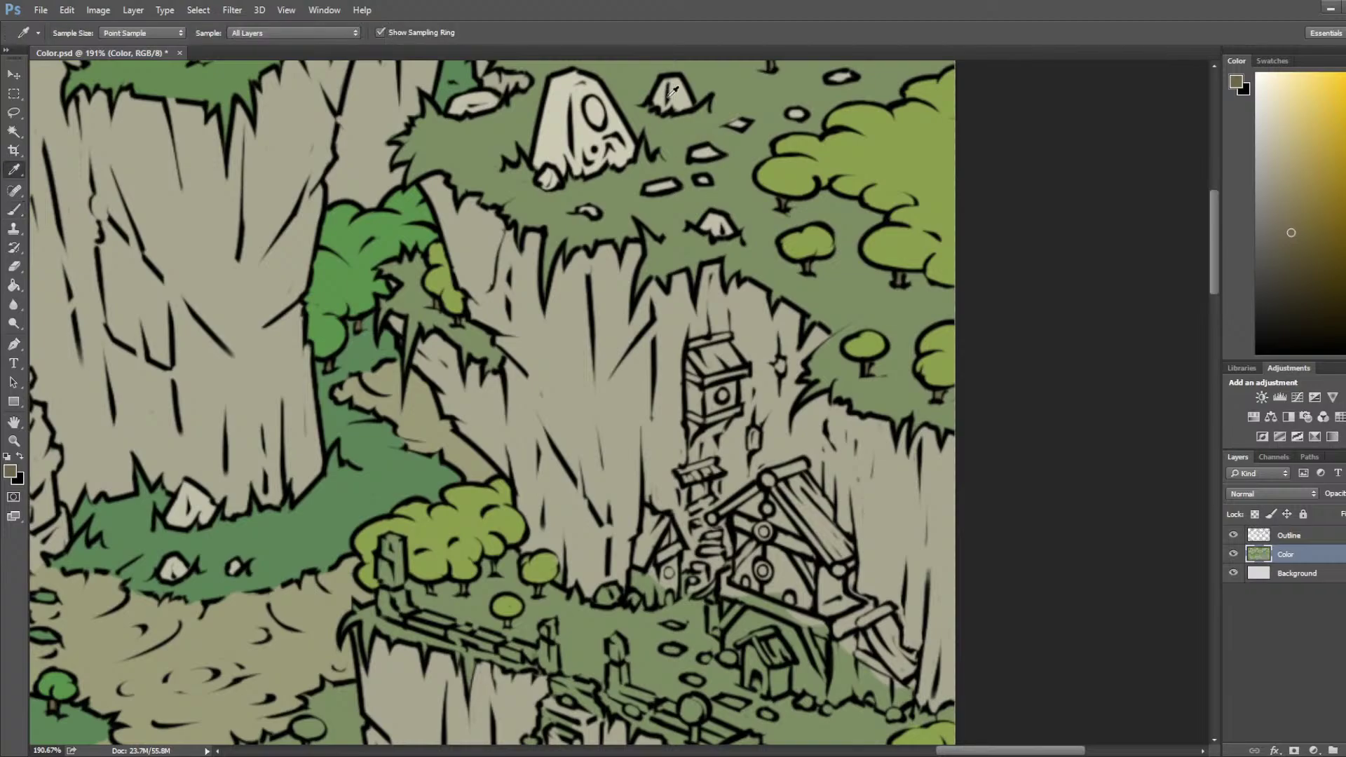
{"action": "left_click", "coordinate": [677, 99]}
{"action": "key", "text": "b"}
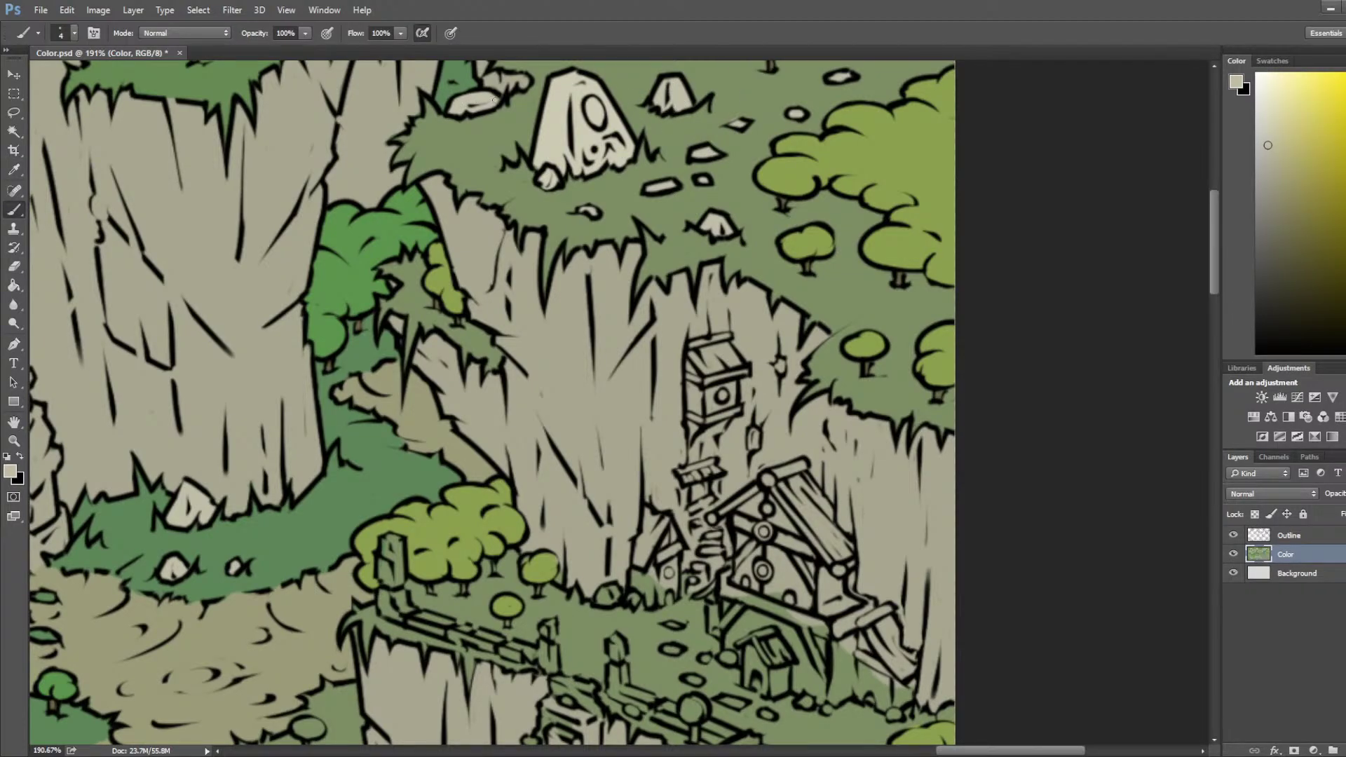
{"action": "mouse_move", "coordinate": [663, 366]}
{"action": "left_mouse_down"}
{"action": "mouse_move", "coordinate": [558, 338]}
{"action": "mouse_move", "coordinate": [555, 317]}
{"action": "mouse_move", "coordinate": [595, 361]}
{"action": "mouse_move", "coordinate": [620, 340]}
{"action": "mouse_move", "coordinate": [601, 359]}
{"action": "left_mouse_up"}
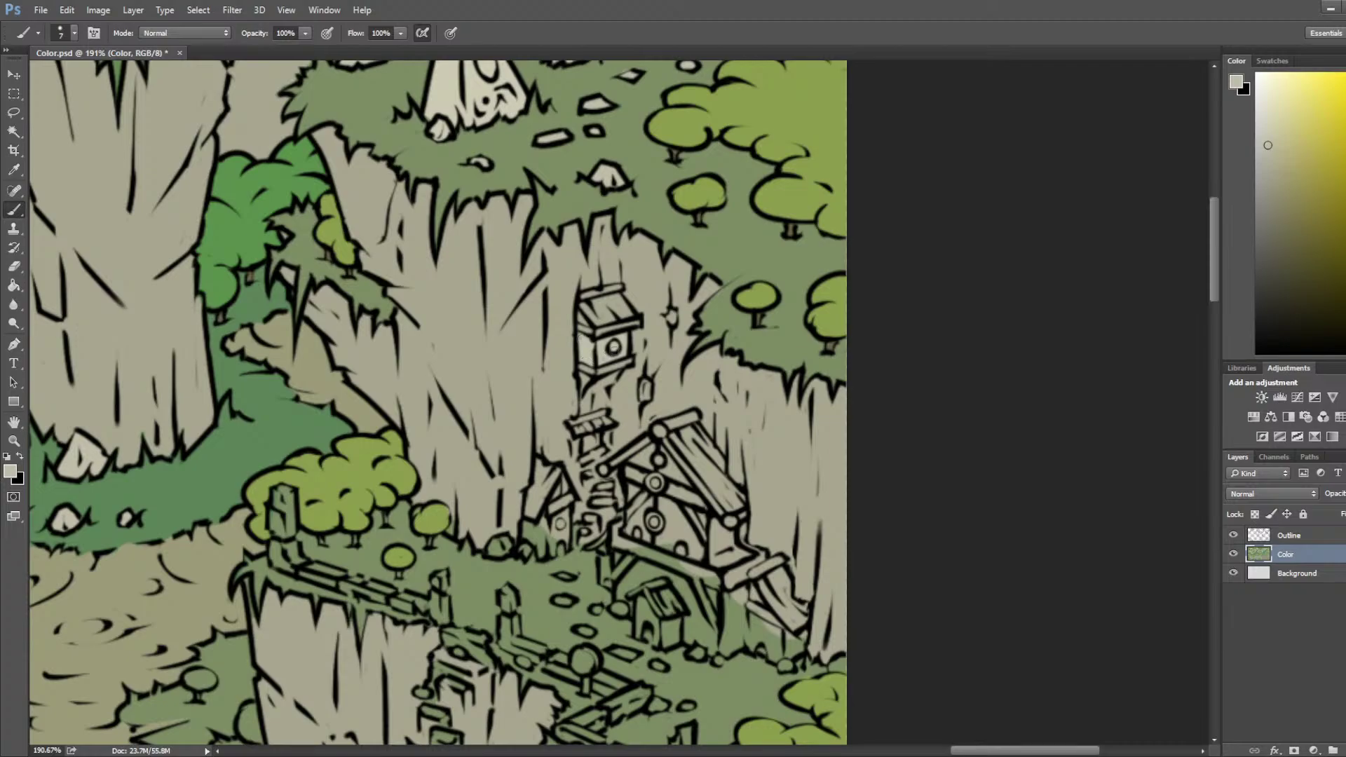
{"action": "key", "text": "bracketleft"}
{"action": "left_click_drag", "start_coordinate": [576, 453], "coordinate": [591, 447]}
{"action": "scroll", "coordinate": [587, 391], "scroll_direction": "down", "scroll_amount": 9}
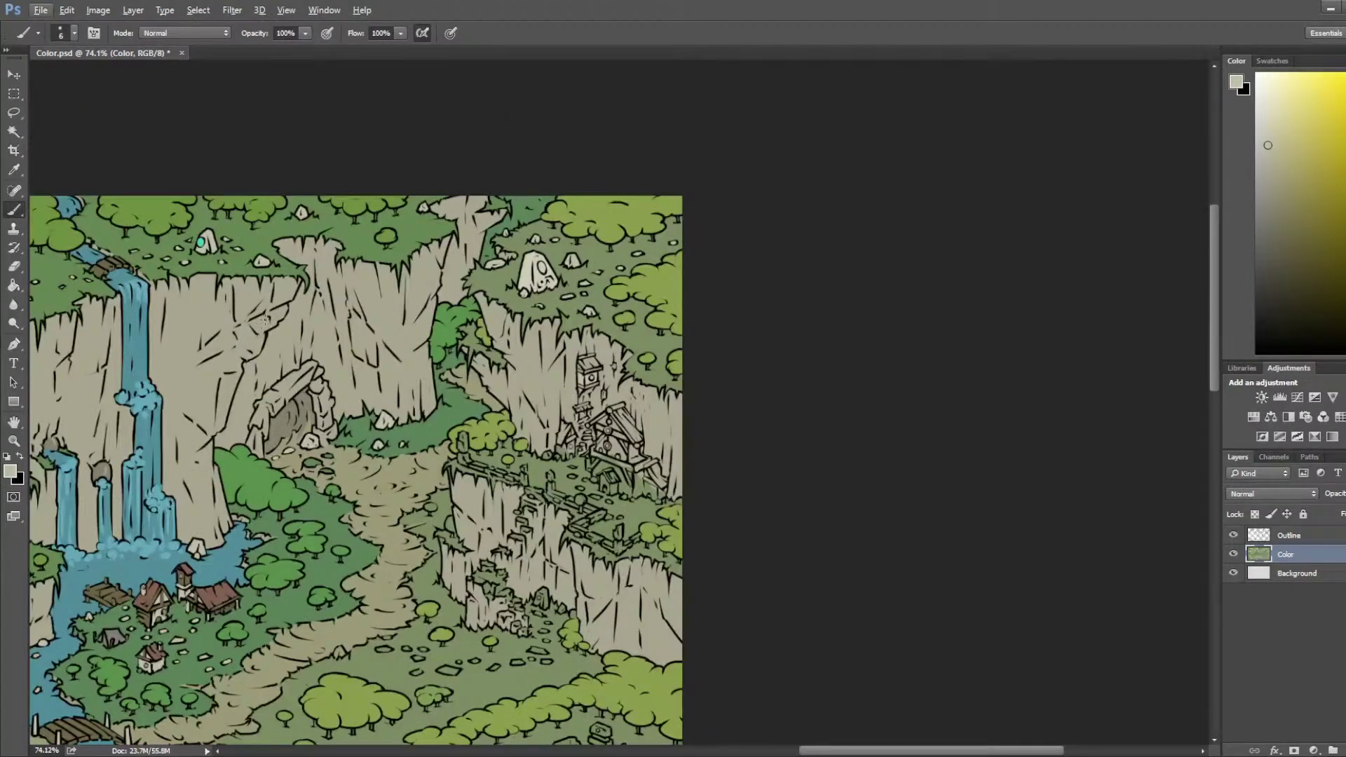
{"action": "scroll", "coordinate": [218, 253], "scroll_direction": "up", "scroll_amount": 3}
{"action": "scroll", "coordinate": [625, 271], "scroll_direction": "up", "scroll_amount": 4}
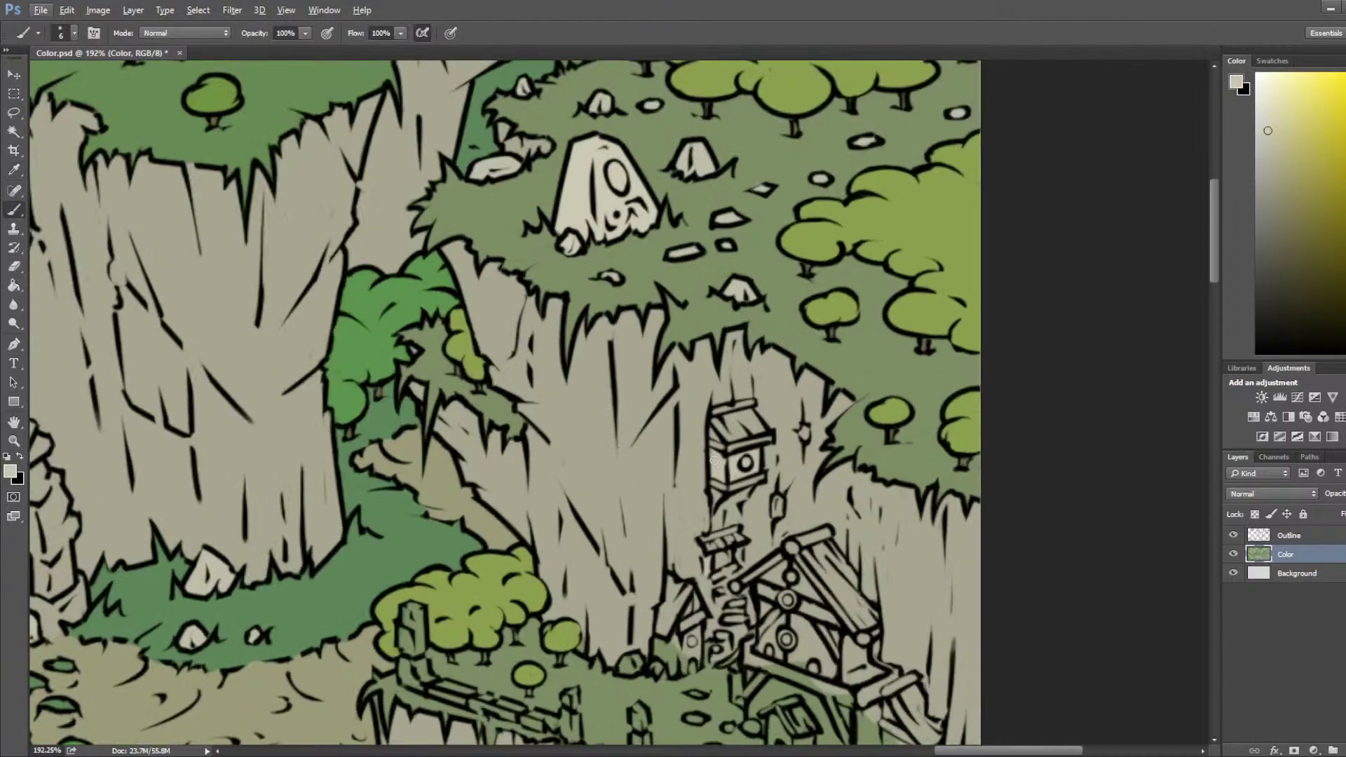
{"action": "left_click_drag", "start_coordinate": [714, 460], "coordinate": [745, 464]}
Step: Fill the walls of the small hut beside the steps with the pale wall colour
{"action": "scroll", "coordinate": [749, 454], "scroll_direction": "down", "scroll_amount": 4}
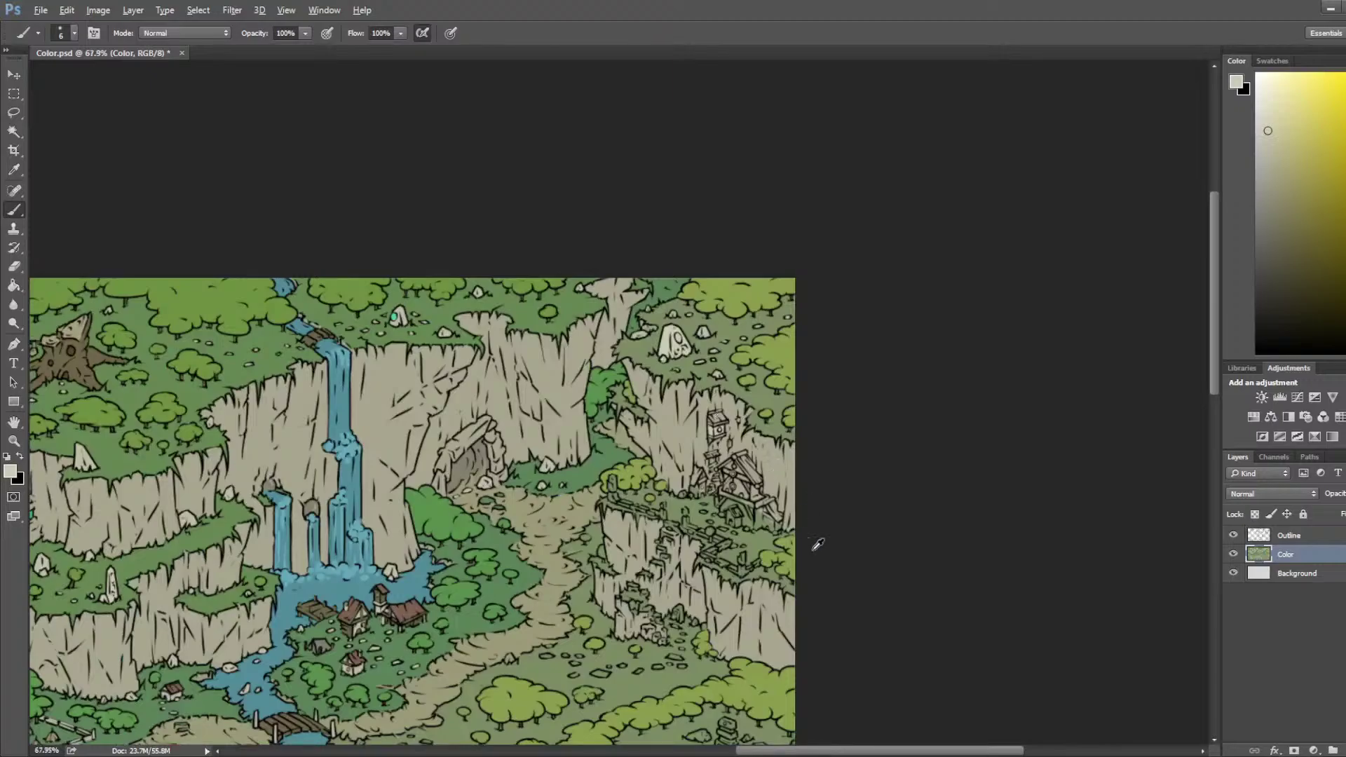
{"action": "scroll", "coordinate": [806, 533], "scroll_direction": "up", "scroll_amount": 4}
{"action": "scroll", "coordinate": [785, 519], "scroll_direction": "down", "scroll_amount": 4}
{"action": "scroll", "coordinate": [759, 499], "scroll_direction": "up", "scroll_amount": 3}
{"action": "scroll", "coordinate": [759, 499], "scroll_direction": "up", "scroll_amount": 4}
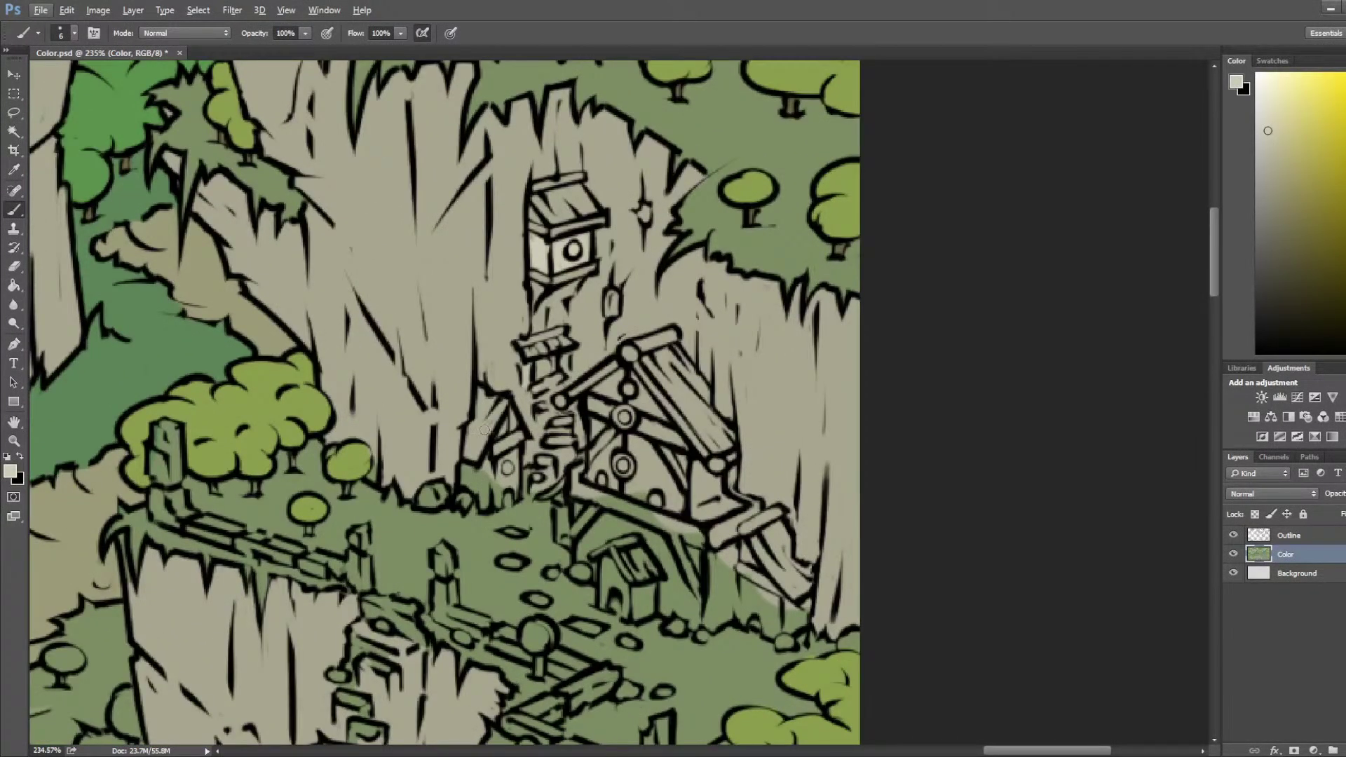
{"action": "mouse_move", "coordinate": [484, 429]}
{"action": "left_mouse_down"}
{"action": "mouse_move", "coordinate": [508, 429]}
{"action": "mouse_move", "coordinate": [495, 499]}
{"action": "mouse_move", "coordinate": [482, 464]}
{"action": "mouse_move", "coordinate": [464, 474]}
{"action": "mouse_move", "coordinate": [484, 499]}
{"action": "mouse_move", "coordinate": [474, 477]}
{"action": "mouse_move", "coordinate": [509, 481]}
{"action": "mouse_move", "coordinate": [508, 466]}
{"action": "mouse_move", "coordinate": [506, 499]}
{"action": "left_mouse_up"}
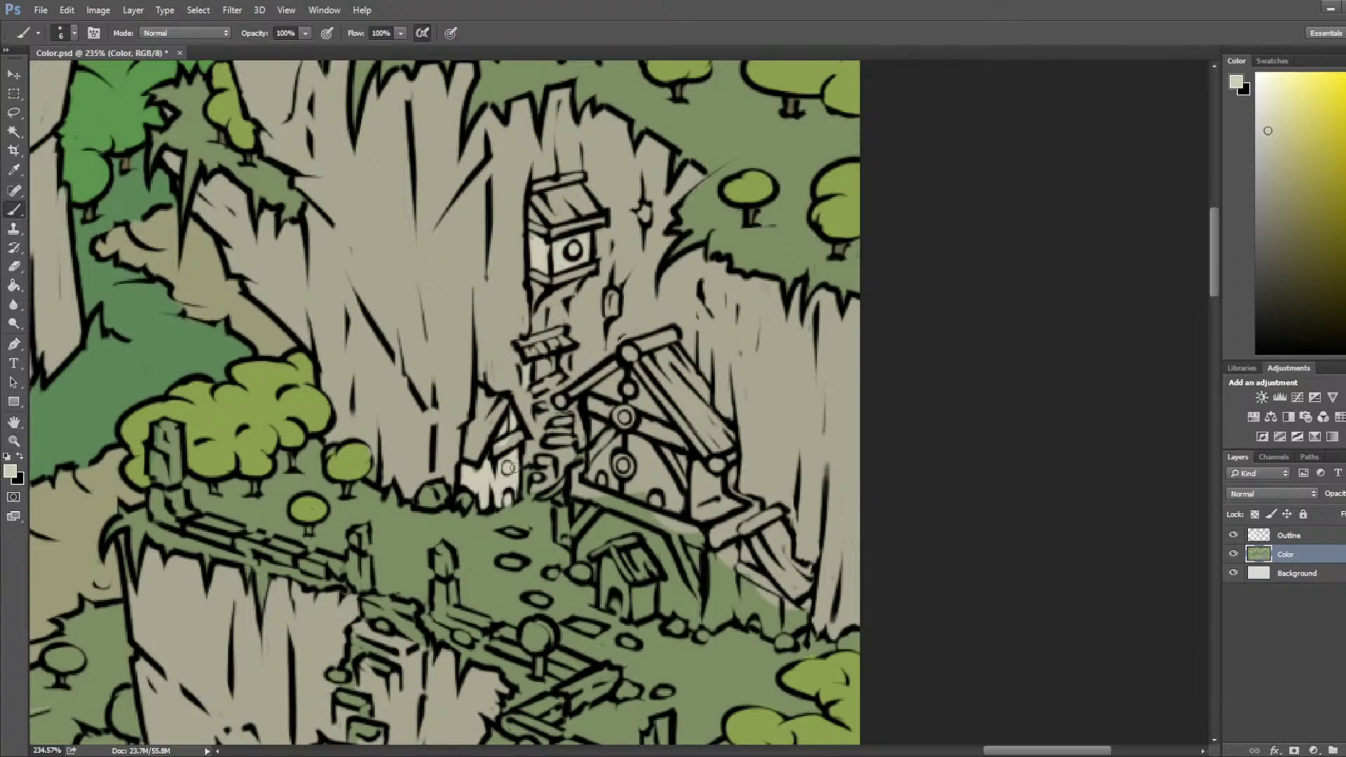
Step: Fill the upper-storey walls of the large timber house with the pale wall colour
{"action": "mouse_move", "coordinate": [613, 380]}
{"action": "left_mouse_down"}
{"action": "mouse_move", "coordinate": [637, 396]}
{"action": "mouse_move", "coordinate": [682, 465]}
{"action": "mouse_move", "coordinate": [676, 507]}
{"action": "mouse_move", "coordinate": [597, 481]}
{"action": "mouse_move", "coordinate": [600, 420]}
{"action": "mouse_move", "coordinate": [599, 474]}
{"action": "mouse_move", "coordinate": [626, 431]}
{"action": "mouse_move", "coordinate": [596, 405]}
{"action": "mouse_move", "coordinate": [637, 441]}
{"action": "mouse_move", "coordinate": [652, 490]}
{"action": "mouse_move", "coordinate": [668, 476]}
{"action": "mouse_move", "coordinate": [657, 441]}
{"action": "mouse_move", "coordinate": [662, 489]}
{"action": "mouse_move", "coordinate": [623, 455]}
{"action": "mouse_move", "coordinate": [607, 484]}
{"action": "mouse_move", "coordinate": [664, 503]}
{"action": "mouse_move", "coordinate": [673, 455]}
{"action": "mouse_move", "coordinate": [664, 485]}
{"action": "mouse_move", "coordinate": [675, 457]}
{"action": "mouse_move", "coordinate": [693, 499]}
{"action": "mouse_move", "coordinate": [700, 473]}
{"action": "mouse_move", "coordinate": [701, 491]}
{"action": "mouse_move", "coordinate": [713, 482]}
{"action": "mouse_move", "coordinate": [684, 500]}
{"action": "mouse_move", "coordinate": [725, 516]}
{"action": "left_mouse_up"}
{"action": "key", "text": "bracketright"}
{"action": "key", "text": "bracketright"}
{"action": "key", "text": "bracketright"}
{"action": "key", "text": "bracketleft"}
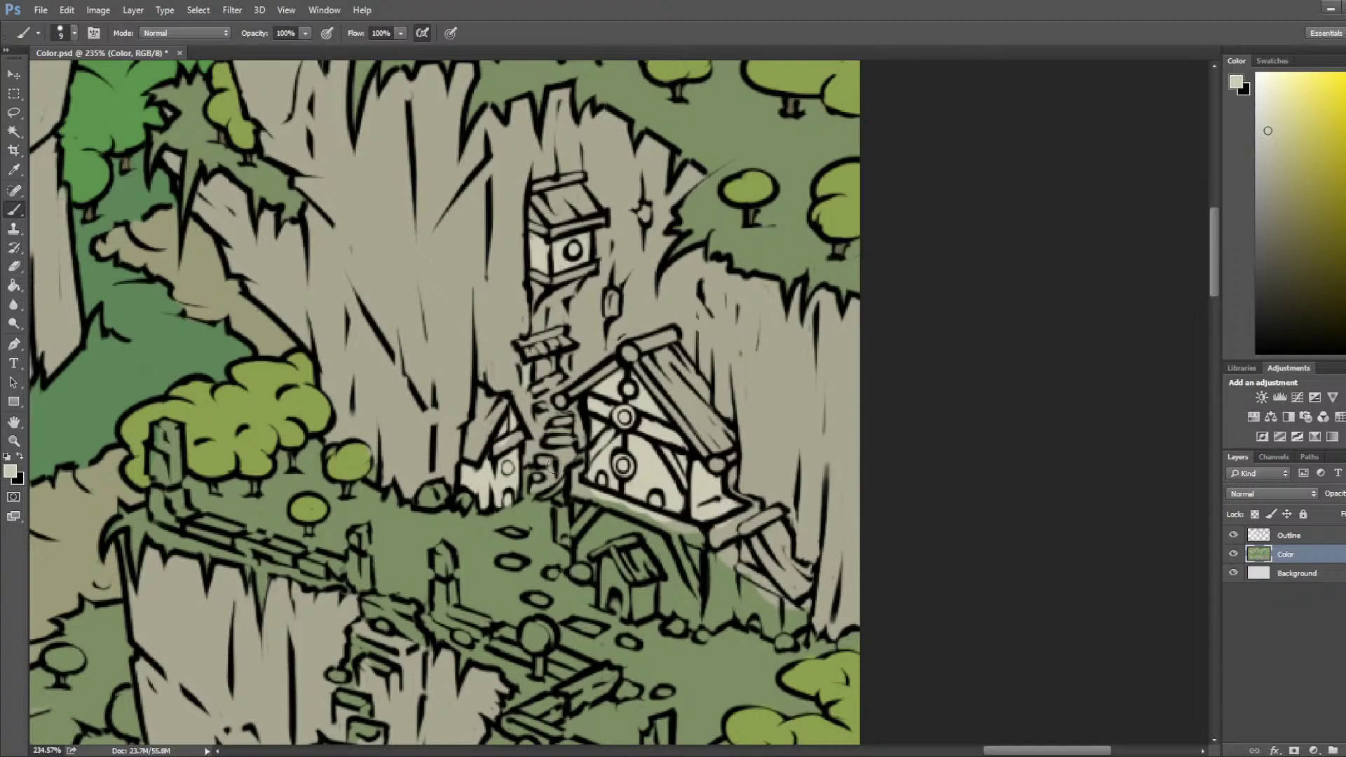
Step: Paint the steps and the wall beneath the little roof with the pale wall colour using a 4 px brush
{"action": "key", "text": "bracketleft"}
{"action": "key", "text": "bracketleft"}
{"action": "key", "text": "bracketleft"}
{"action": "key", "text": "bracketleft"}
{"action": "key", "text": "bracketleft"}
{"action": "left_click_drag", "start_coordinate": [557, 375], "coordinate": [551, 382]}
{"action": "mouse_move", "coordinate": [553, 438]}
{"action": "left_mouse_down"}
{"action": "mouse_move", "coordinate": [569, 440]}
{"action": "mouse_move", "coordinate": [550, 461]}
{"action": "left_mouse_up"}
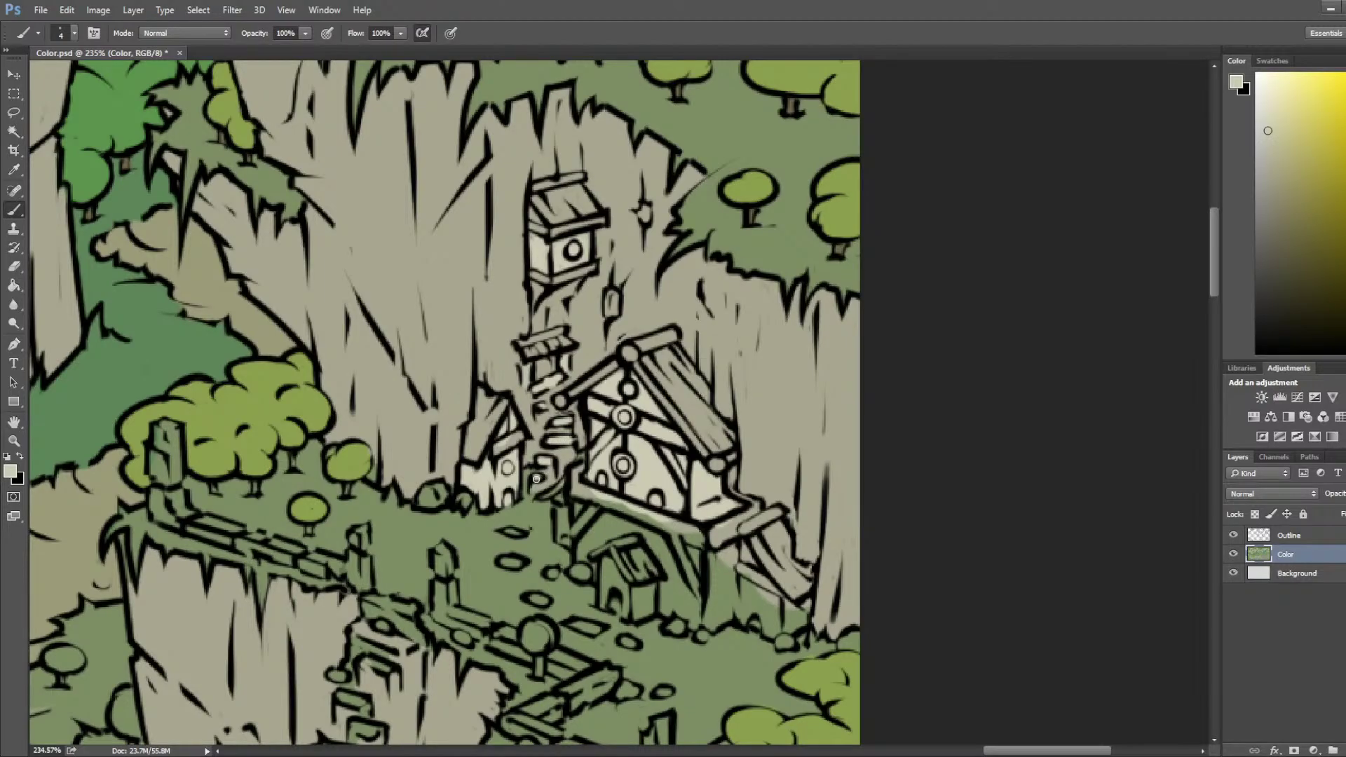
Step: Fill the lower-storey and annex walls of the large timber house with the pale wall colour, enlarging the brush to 10 px
{"action": "scroll", "coordinate": [542, 459], "scroll_direction": "down", "scroll_amount": 5}
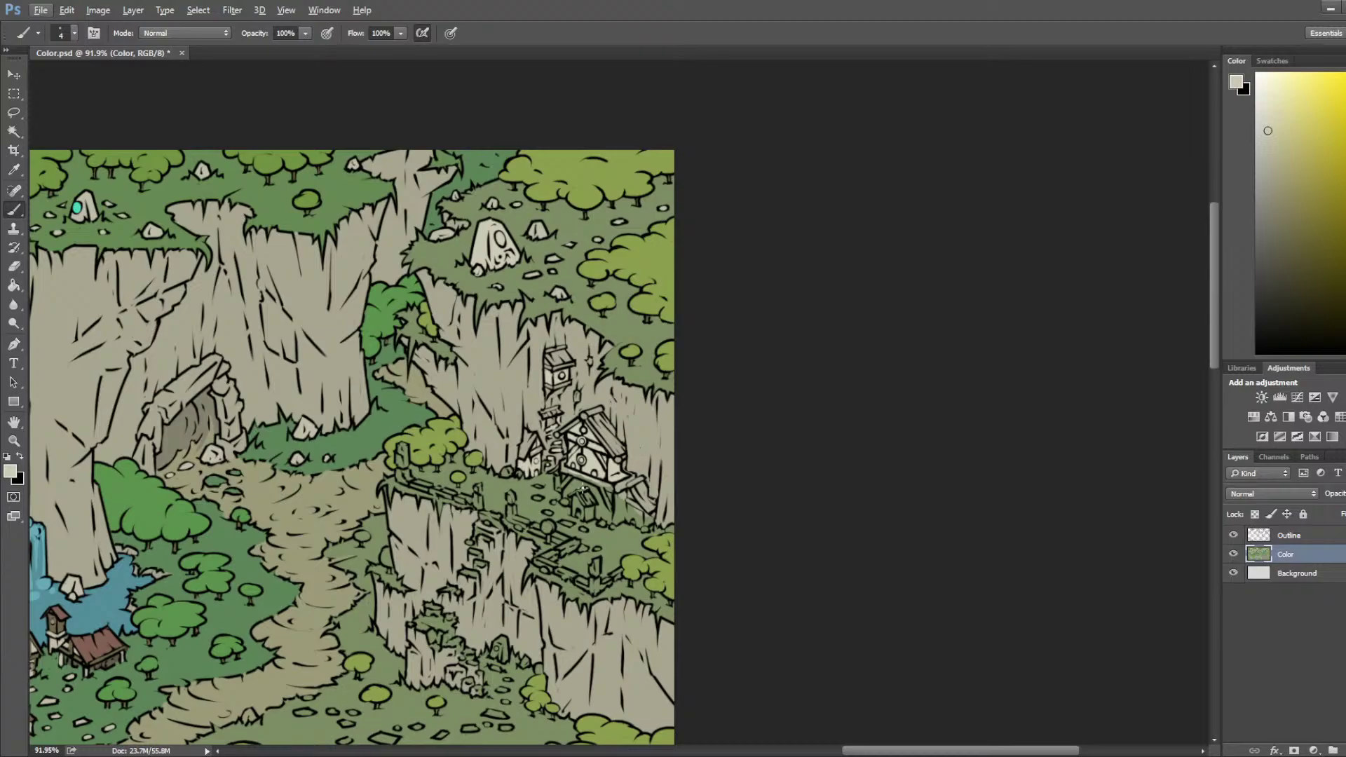
{"action": "scroll", "coordinate": [549, 536], "scroll_direction": "up", "scroll_amount": 4}
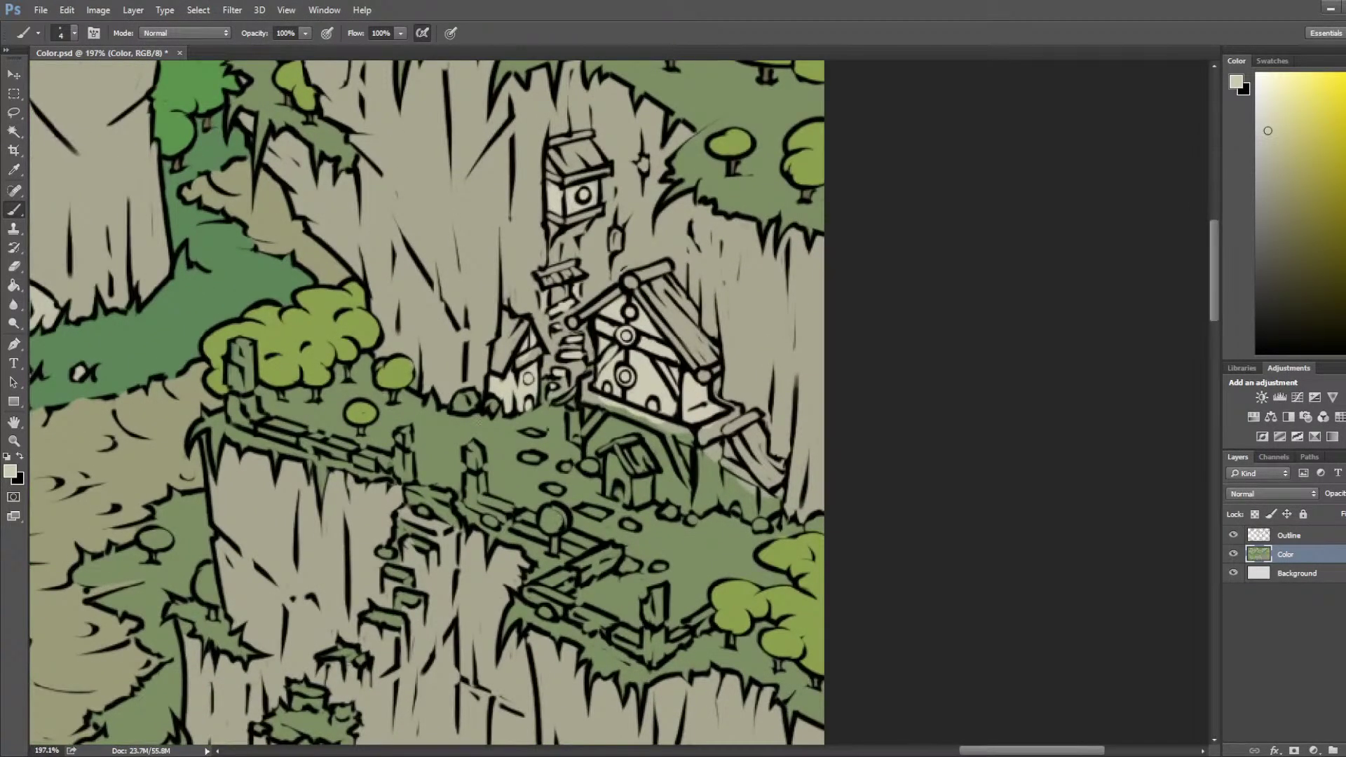
{"action": "key", "text": "bracketright"}
{"action": "key", "text": "bracketright"}
{"action": "mouse_move", "coordinate": [590, 412]}
{"action": "left_mouse_down"}
{"action": "mouse_move", "coordinate": [594, 455]}
{"action": "mouse_move", "coordinate": [610, 457]}
{"action": "mouse_move", "coordinate": [611, 488]}
{"action": "mouse_move", "coordinate": [632, 500]}
{"action": "mouse_move", "coordinate": [687, 507]}
{"action": "mouse_move", "coordinate": [670, 491]}
{"action": "mouse_move", "coordinate": [678, 454]}
{"action": "mouse_move", "coordinate": [711, 499]}
{"action": "mouse_move", "coordinate": [700, 508]}
{"action": "mouse_move", "coordinate": [762, 510]}
{"action": "mouse_move", "coordinate": [773, 493]}
{"action": "mouse_move", "coordinate": [726, 444]}
{"action": "mouse_move", "coordinate": [704, 449]}
{"action": "mouse_move", "coordinate": [658, 424]}
{"action": "mouse_move", "coordinate": [668, 442]}
{"action": "mouse_move", "coordinate": [626, 412]}
{"action": "mouse_move", "coordinate": [614, 421]}
{"action": "mouse_move", "coordinate": [598, 391]}
{"action": "mouse_move", "coordinate": [576, 437]}
{"action": "mouse_move", "coordinate": [584, 399]}
{"action": "mouse_move", "coordinate": [661, 428]}
{"action": "mouse_move", "coordinate": [598, 443]}
{"action": "mouse_move", "coordinate": [637, 470]}
{"action": "mouse_move", "coordinate": [620, 475]}
{"action": "mouse_move", "coordinate": [686, 481]}
{"action": "mouse_move", "coordinate": [637, 452]}
{"action": "mouse_move", "coordinate": [683, 438]}
{"action": "mouse_move", "coordinate": [715, 484]}
{"action": "mouse_move", "coordinate": [764, 501]}
{"action": "mouse_move", "coordinate": [718, 455]}
{"action": "left_mouse_up"}
{"action": "key", "text": "bracketright"}
{"action": "key", "text": "bracketright"}
{"action": "key", "text": "bracketright"}
{"action": "key", "text": "bracketleft"}
{"action": "key", "text": "bracketright"}
{"action": "key", "text": "bracketright"}
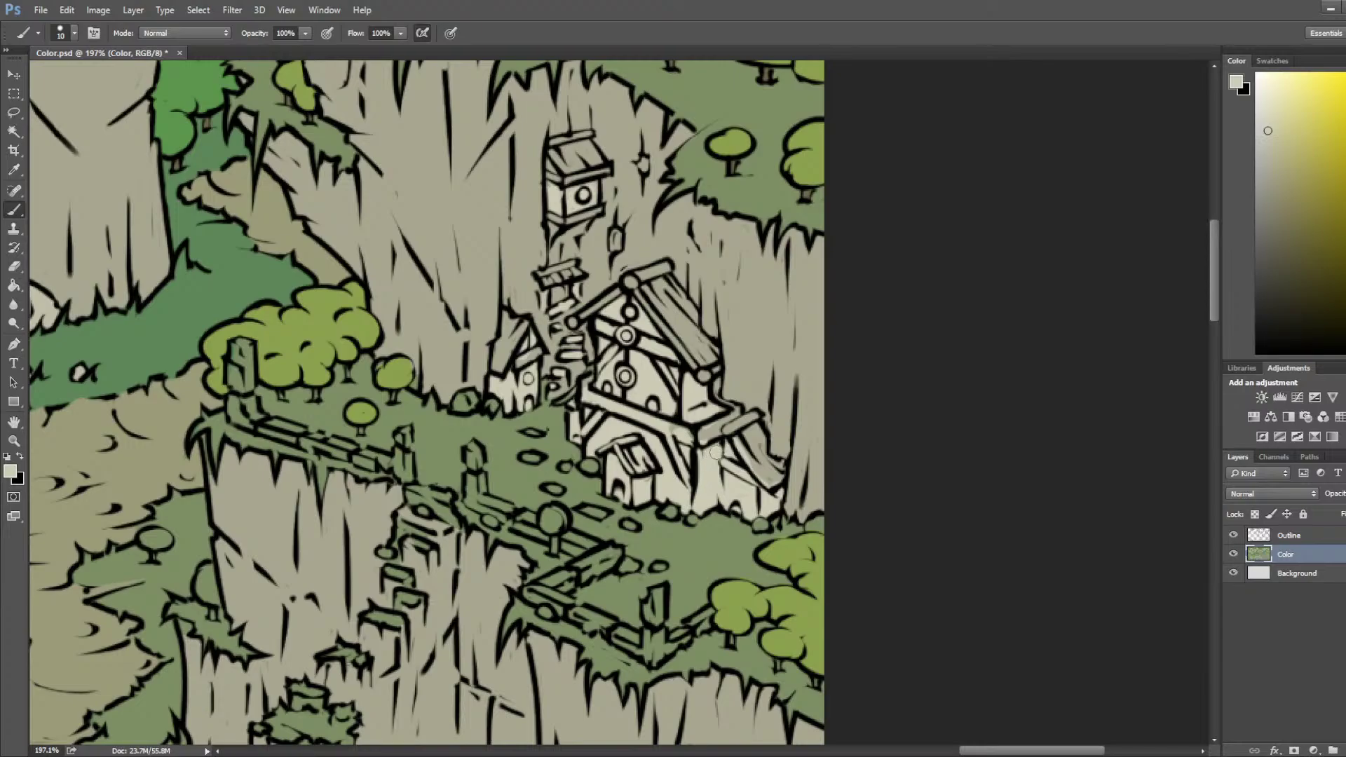
Step: Flip the whole map horizontally to view it mirrored
{"action": "scroll", "coordinate": [641, 368], "scroll_direction": "down", "scroll_amount": 3, "text": "alt"}
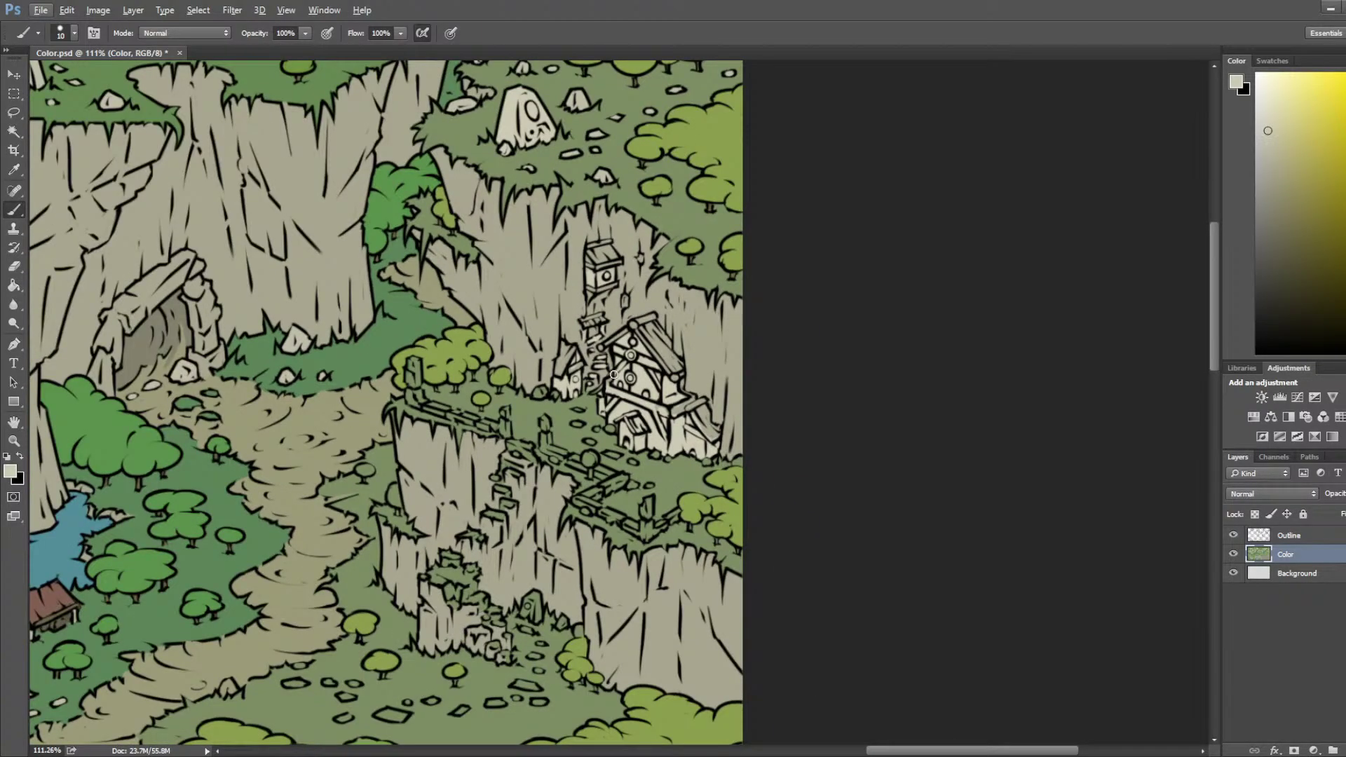
{"action": "scroll", "coordinate": [611, 372], "scroll_direction": "down", "scroll_amount": 2, "text": "alt"}
{"action": "key", "text": "ctrl+shift+h"}
{"action": "left_click_drag", "start_coordinate": [423, 436], "coordinate": [885, 533]}
{"action": "left_click_drag", "start_coordinate": [413, 519], "coordinate": [599, 492]}
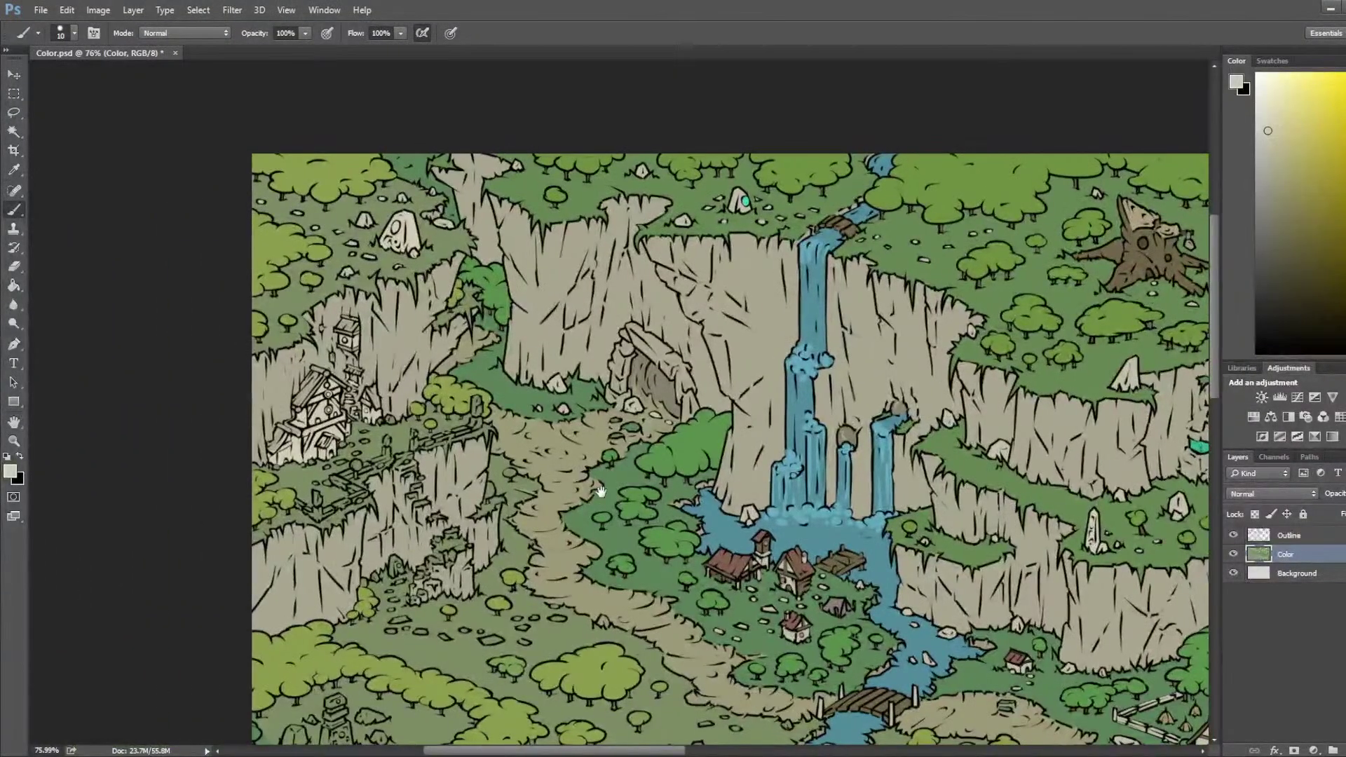
Step: Sample the brown of the village dock and paint the timber beams of the large house's annex roof with a 5 px brush
{"action": "scroll", "coordinate": [677, 502], "scroll_direction": "up", "scroll_amount": 3, "text": "alt"}
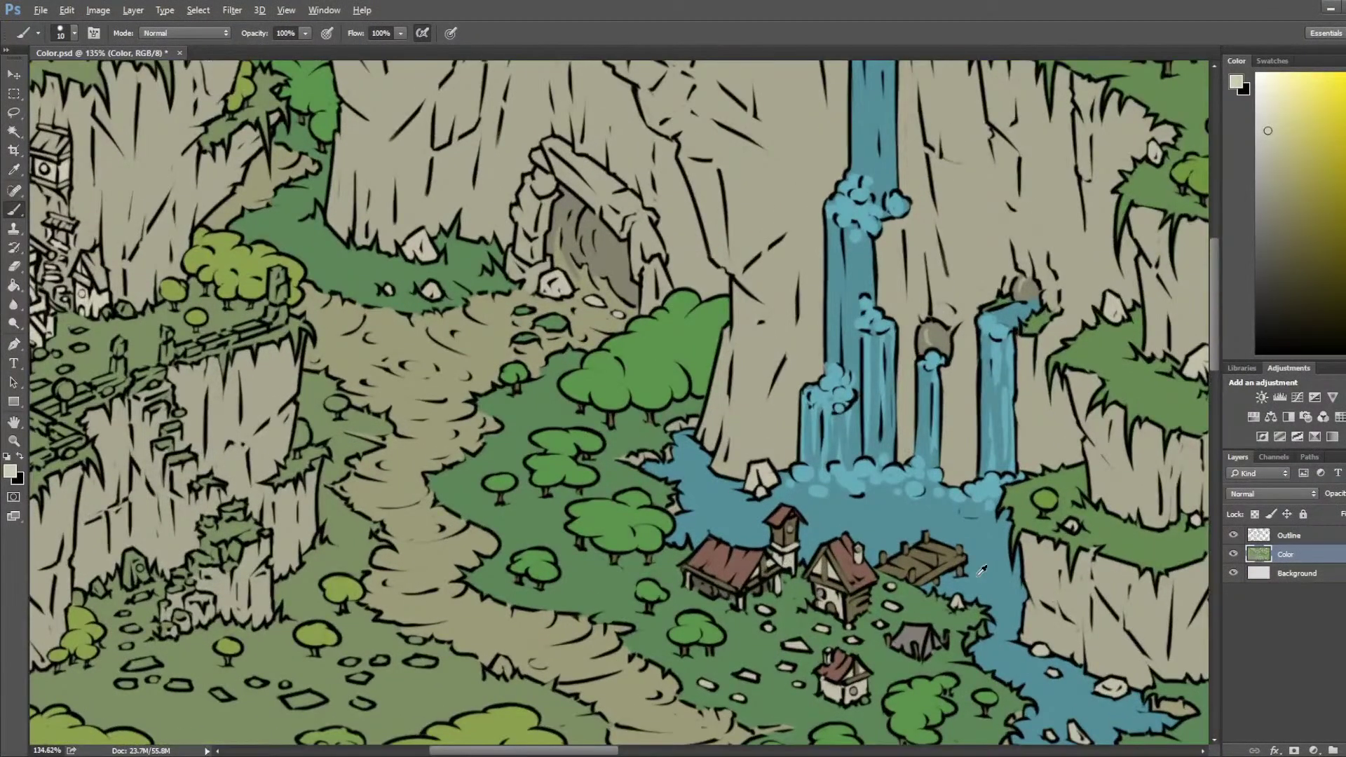
{"action": "key", "text": "alt"}
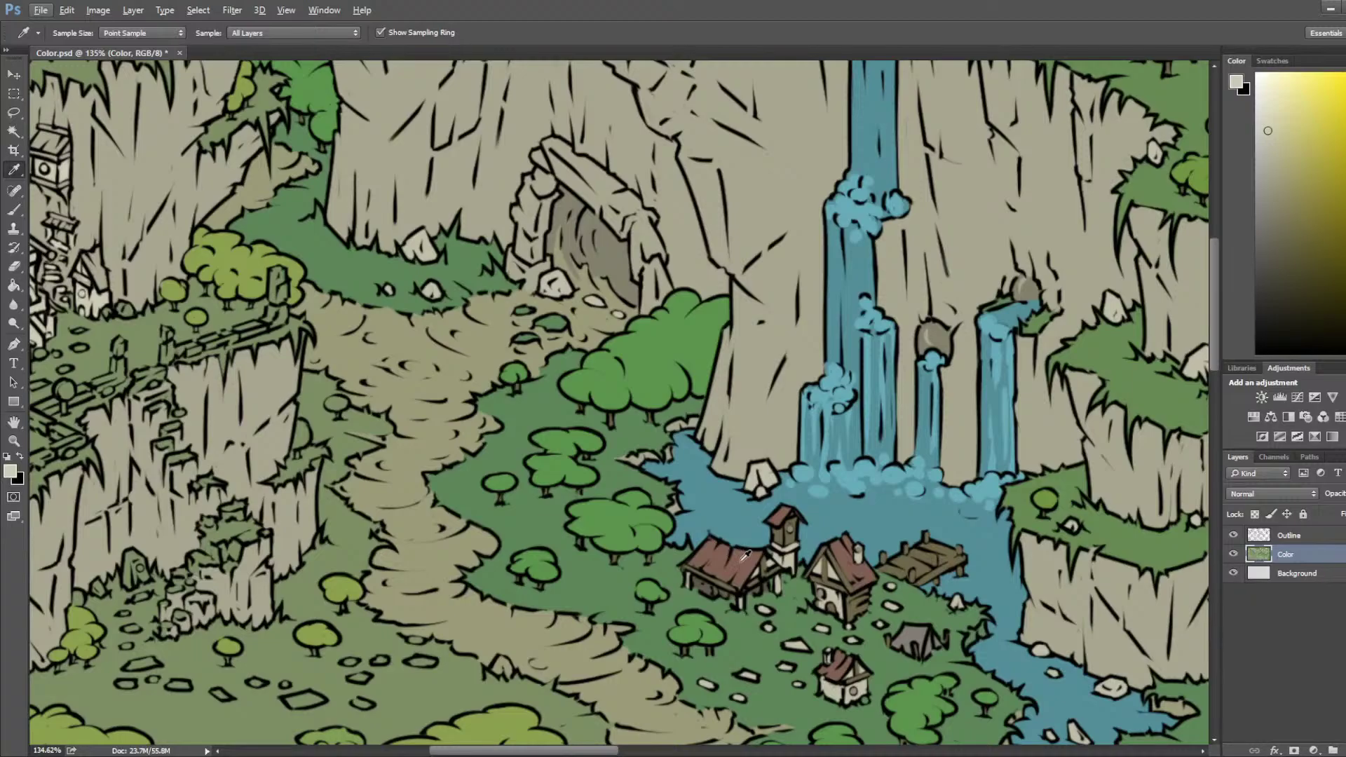
{"action": "left_click", "coordinate": [907, 554]}
{"action": "scroll", "coordinate": [916, 441], "scroll_direction": "left", "scroll_amount": 5}
{"action": "scroll", "coordinate": [528, 519], "scroll_direction": "up", "scroll_amount": 2}
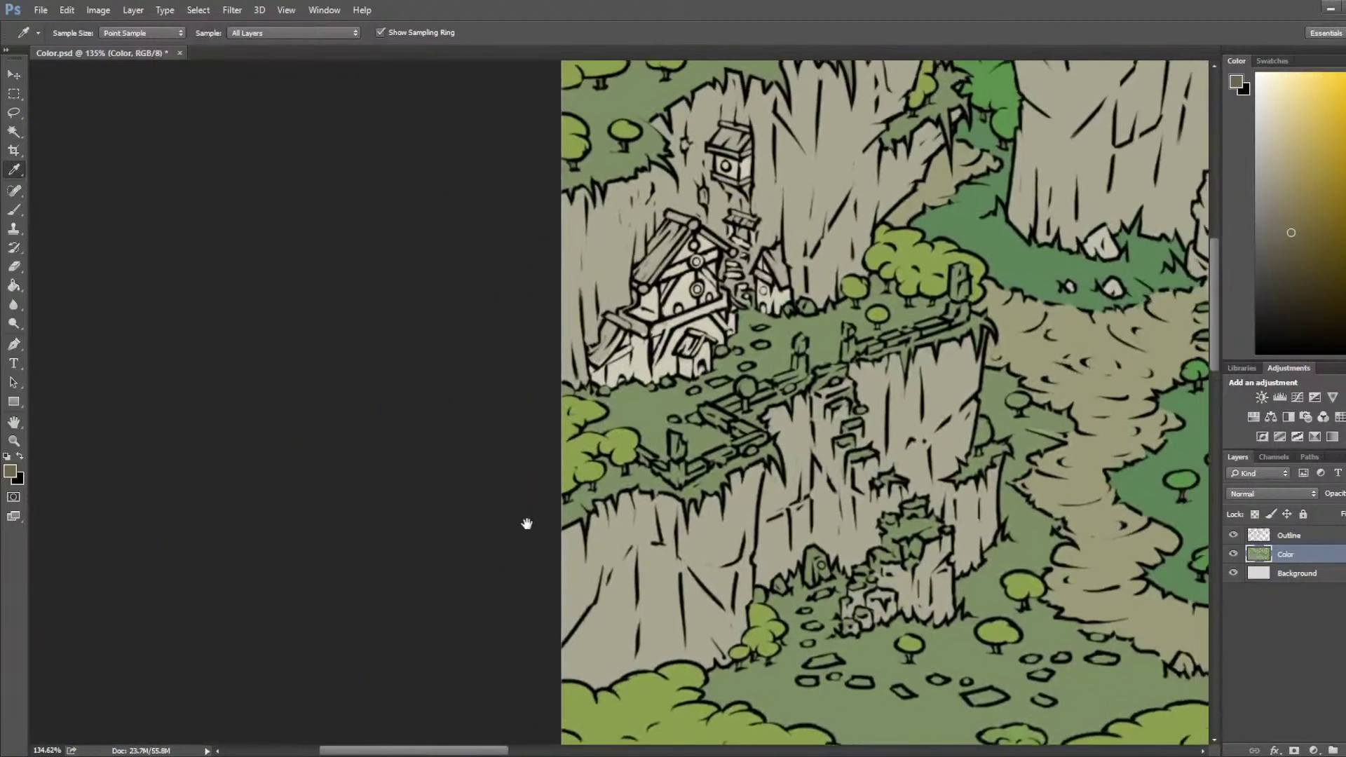
{"action": "key", "text": "b"}
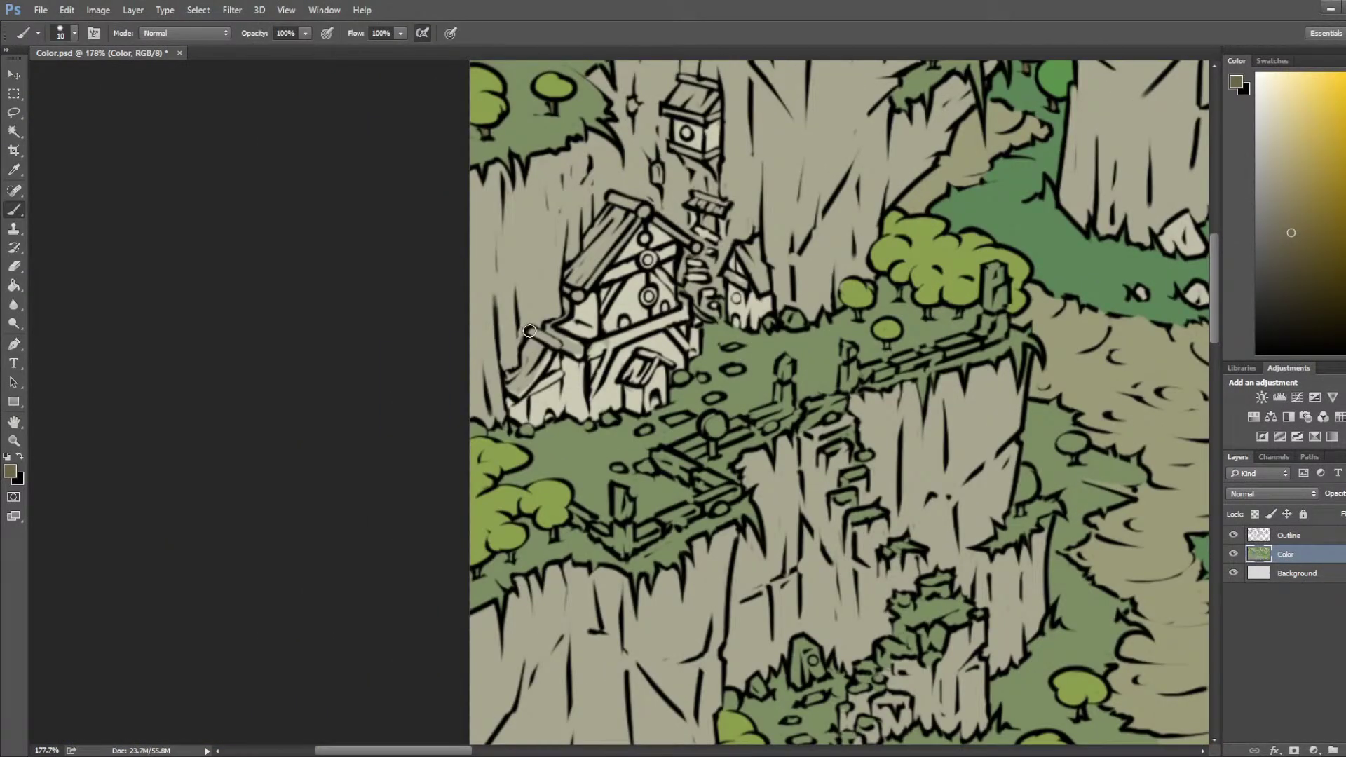
{"action": "key", "text": "bracketleft"}
{"action": "key", "text": "bracketleft"}
{"action": "key", "text": "bracketleft"}
{"action": "mouse_move", "coordinate": [531, 332]}
{"action": "left_mouse_down"}
{"action": "mouse_move", "coordinate": [556, 347]}
{"action": "mouse_move", "coordinate": [536, 331]}
{"action": "mouse_move", "coordinate": [553, 379]}
{"action": "mouse_move", "coordinate": [530, 389]}
{"action": "mouse_move", "coordinate": [557, 377]}
{"action": "mouse_move", "coordinate": [526, 388]}
{"action": "mouse_move", "coordinate": [559, 373]}
{"action": "mouse_move", "coordinate": [519, 391]}
{"action": "mouse_move", "coordinate": [548, 350]}
{"action": "mouse_move", "coordinate": [515, 395]}
{"action": "left_mouse_up"}
{"action": "left_click_drag", "start_coordinate": [568, 287], "coordinate": [584, 299]}
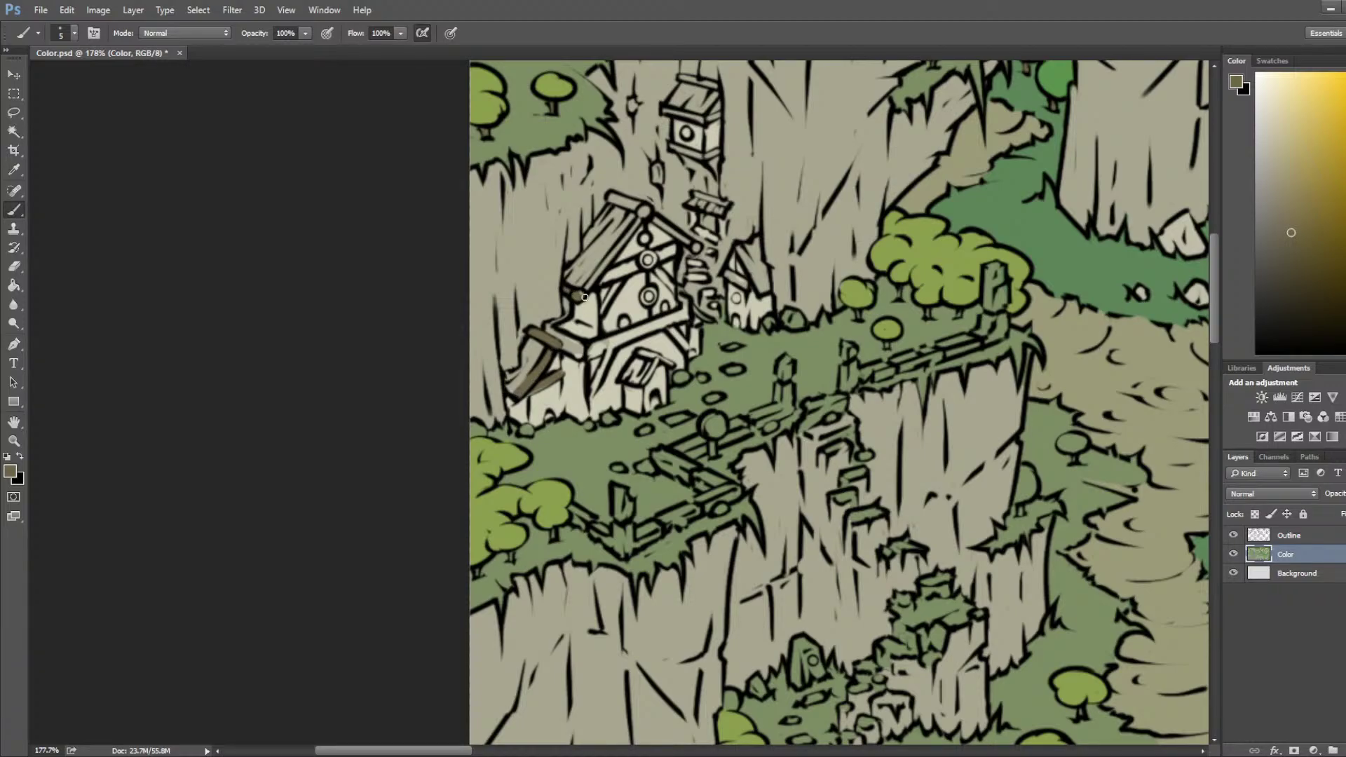
Step: Paint the large house's main roof beams, gable crossbeam and upper diagonal braces in the same brown
{"action": "left_click_drag", "start_coordinate": [642, 216], "coordinate": [588, 283]}
{"action": "mouse_move", "coordinate": [638, 216]}
{"action": "left_mouse_down"}
{"action": "mouse_move", "coordinate": [612, 199]}
{"action": "mouse_move", "coordinate": [644, 214]}
{"action": "left_mouse_up"}
{"action": "left_click_drag", "start_coordinate": [657, 221], "coordinate": [697, 246]}
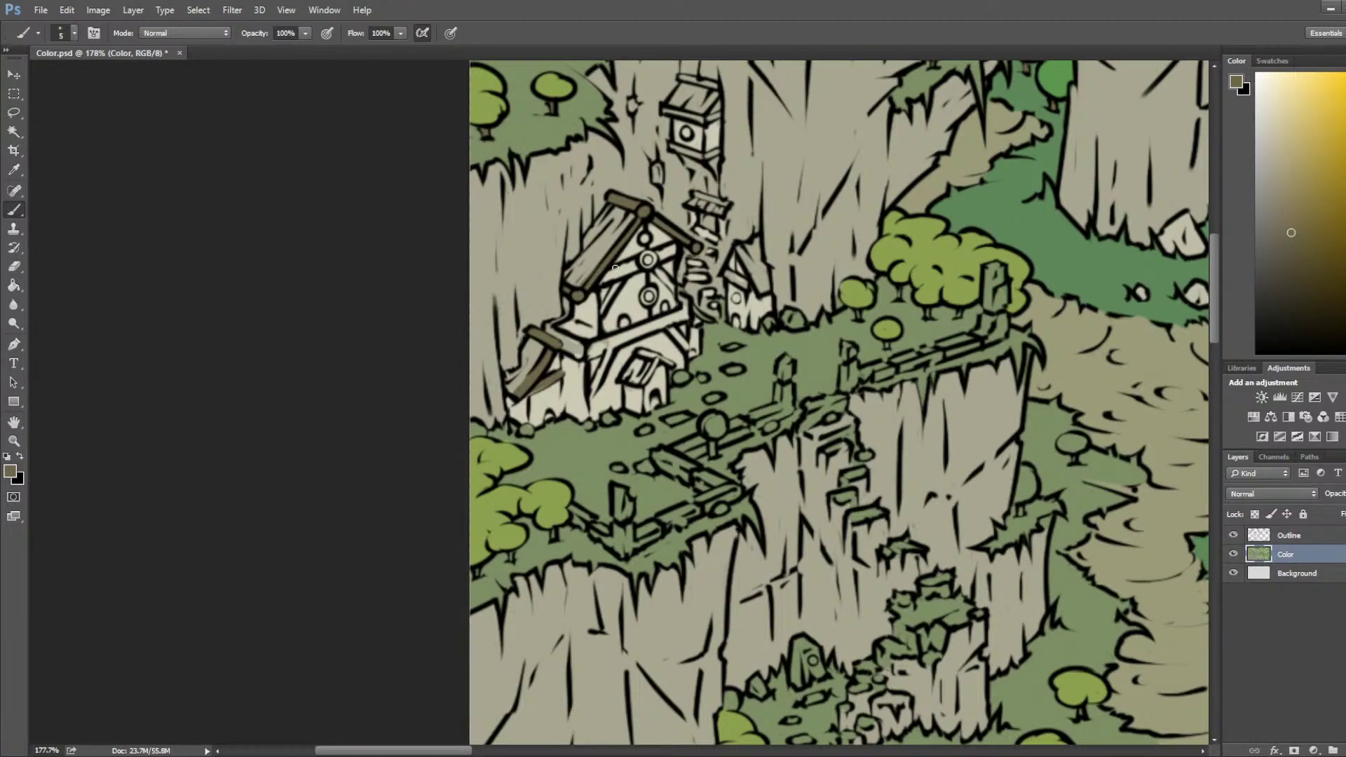
{"action": "mouse_move", "coordinate": [604, 278]}
{"action": "left_mouse_down"}
{"action": "mouse_move", "coordinate": [677, 247]}
{"action": "mouse_move", "coordinate": [640, 261]}
{"action": "left_mouse_up"}
{"action": "left_click_drag", "start_coordinate": [614, 283], "coordinate": [677, 293]}
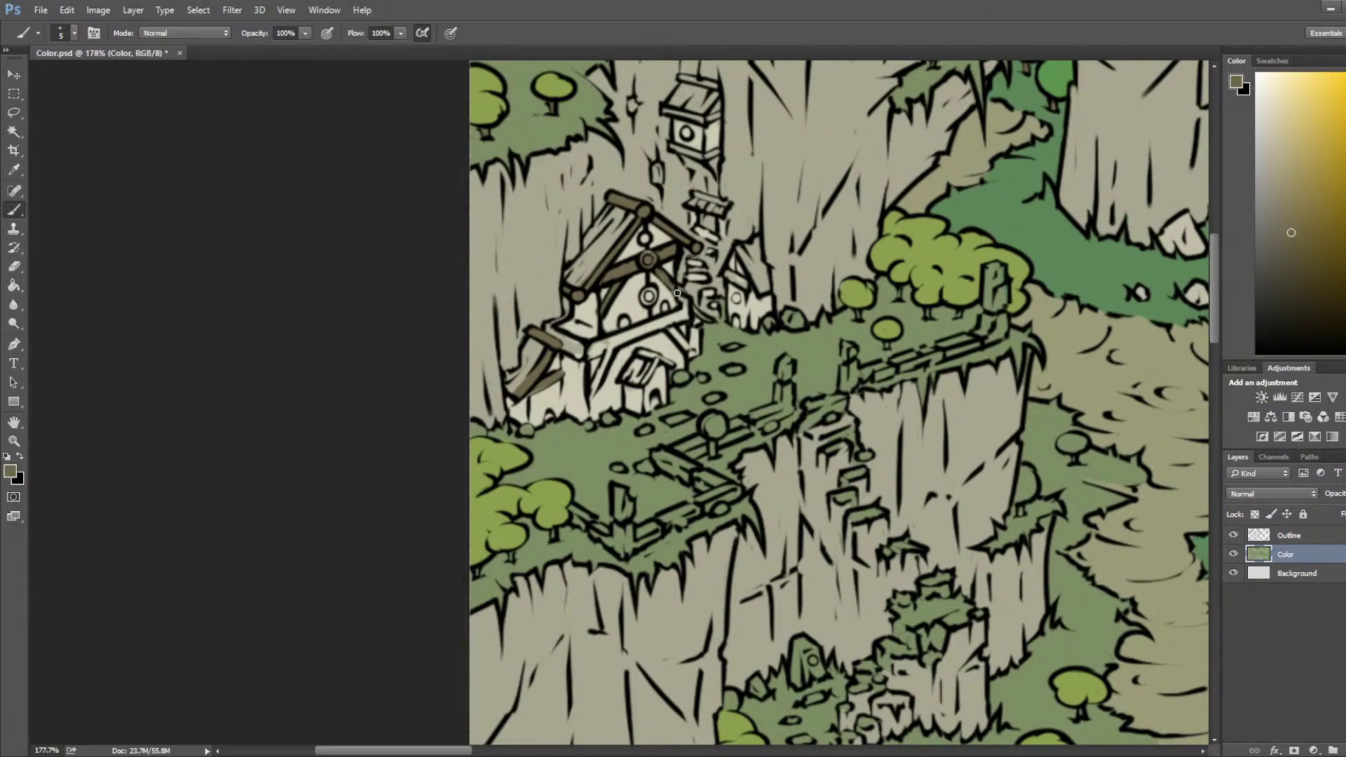
Step: Flip the map horizontally back to its original orientation and bring the large timber house into view
{"action": "left_click_drag", "start_coordinate": [954, 414], "coordinate": [654, 336]}
{"action": "left_click_drag", "start_coordinate": [1051, 364], "coordinate": [393, 316]}
{"action": "left_click_drag", "start_coordinate": [981, 330], "coordinate": [379, 365]}
{"action": "left_click_drag", "start_coordinate": [859, 327], "coordinate": [424, 348]}
{"action": "left_click_drag", "start_coordinate": [1052, 379], "coordinate": [519, 351]}
{"action": "left_click_drag", "start_coordinate": [996, 333], "coordinate": [547, 281]}
{"action": "left_click_drag", "start_coordinate": [1008, 368], "coordinate": [397, 514]}
{"action": "left_click_drag", "start_coordinate": [969, 499], "coordinate": [975, 518]}
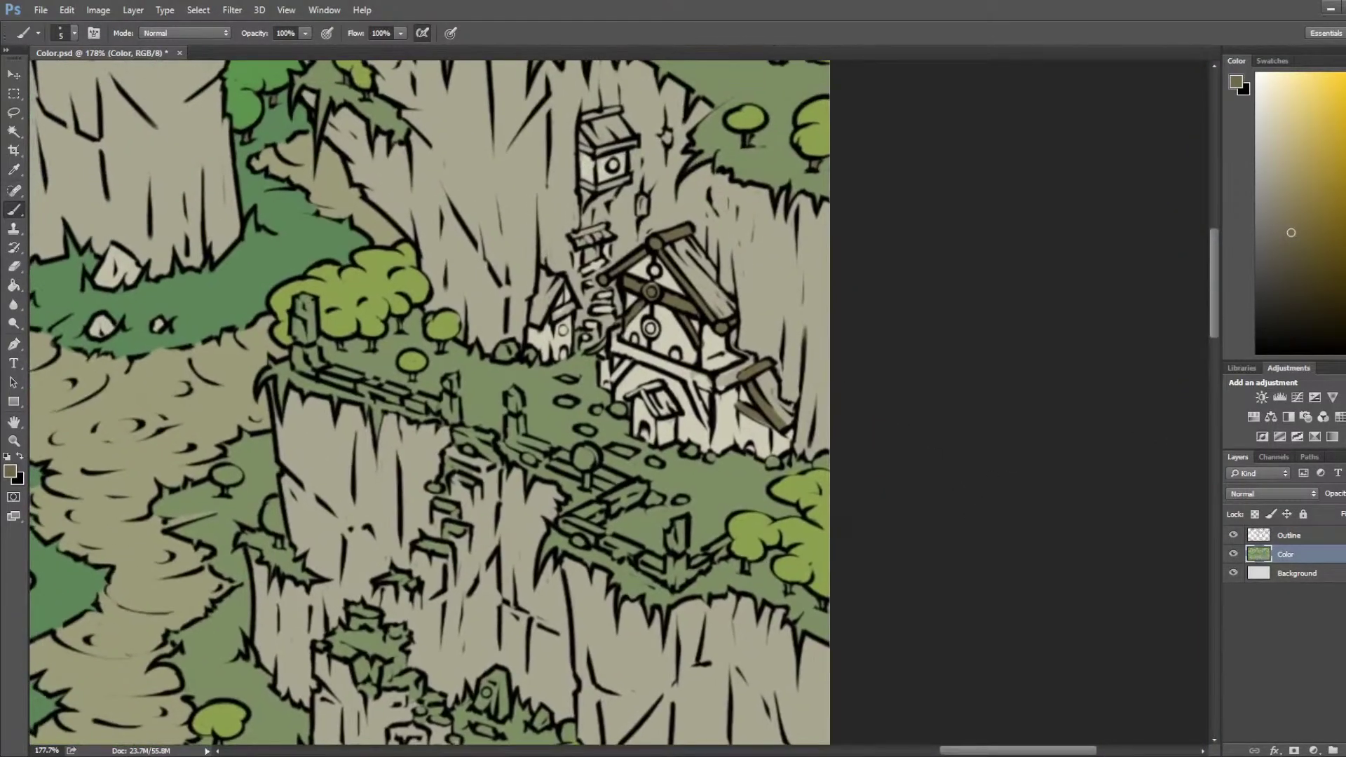
Step: Retouch the timber house's line art in black on the Outline layer with a 3 px brush, and return to the Color layer's brown
{"action": "left_click", "coordinate": [1302, 537]}
{"action": "left_click", "coordinate": [698, 380], "text": "alt"}
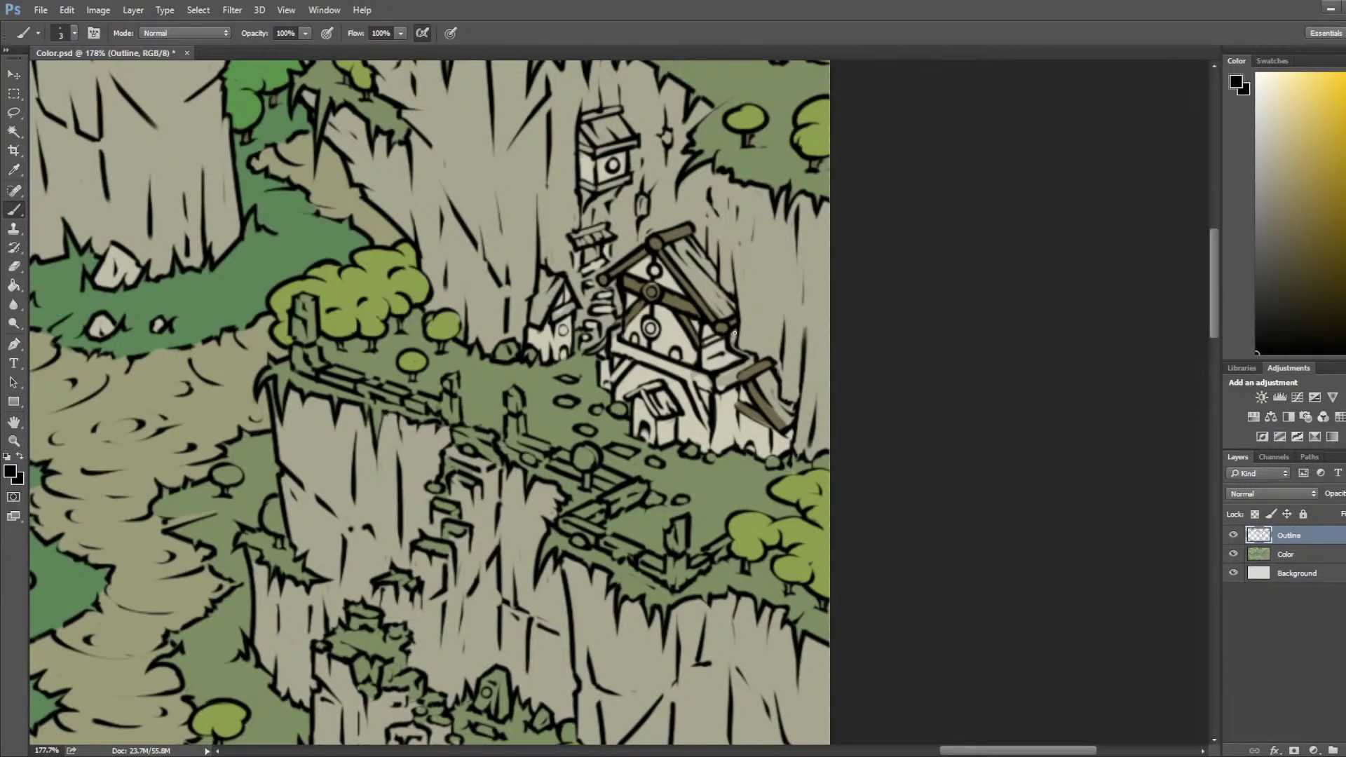
{"action": "left_click", "coordinate": [1286, 554]}
{"action": "left_click", "coordinate": [682, 299], "text": "alt"}
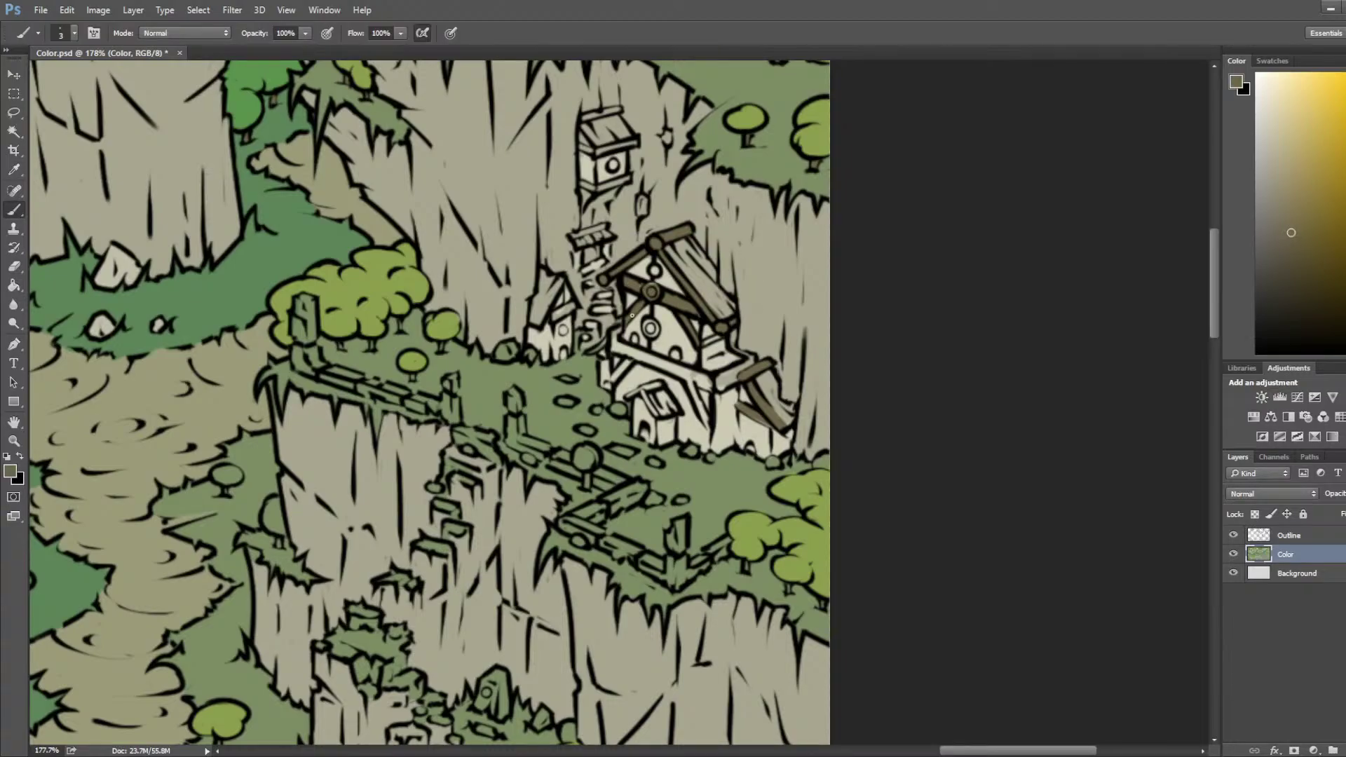
Step: Paint the lower round gable ornament and the cliff tower's roof beams brown with a 5 px brush
{"action": "key", "text": "bracketleft"}
{"action": "key", "text": "bracketright"}
{"action": "left_click", "coordinate": [651, 327]}
{"action": "mouse_move", "coordinate": [585, 118]}
{"action": "left_mouse_down"}
{"action": "mouse_move", "coordinate": [617, 109]}
{"action": "mouse_move", "coordinate": [589, 116]}
{"action": "mouse_move", "coordinate": [597, 142]}
{"action": "left_mouse_up"}
{"action": "key", "text": "ctrl+z"}
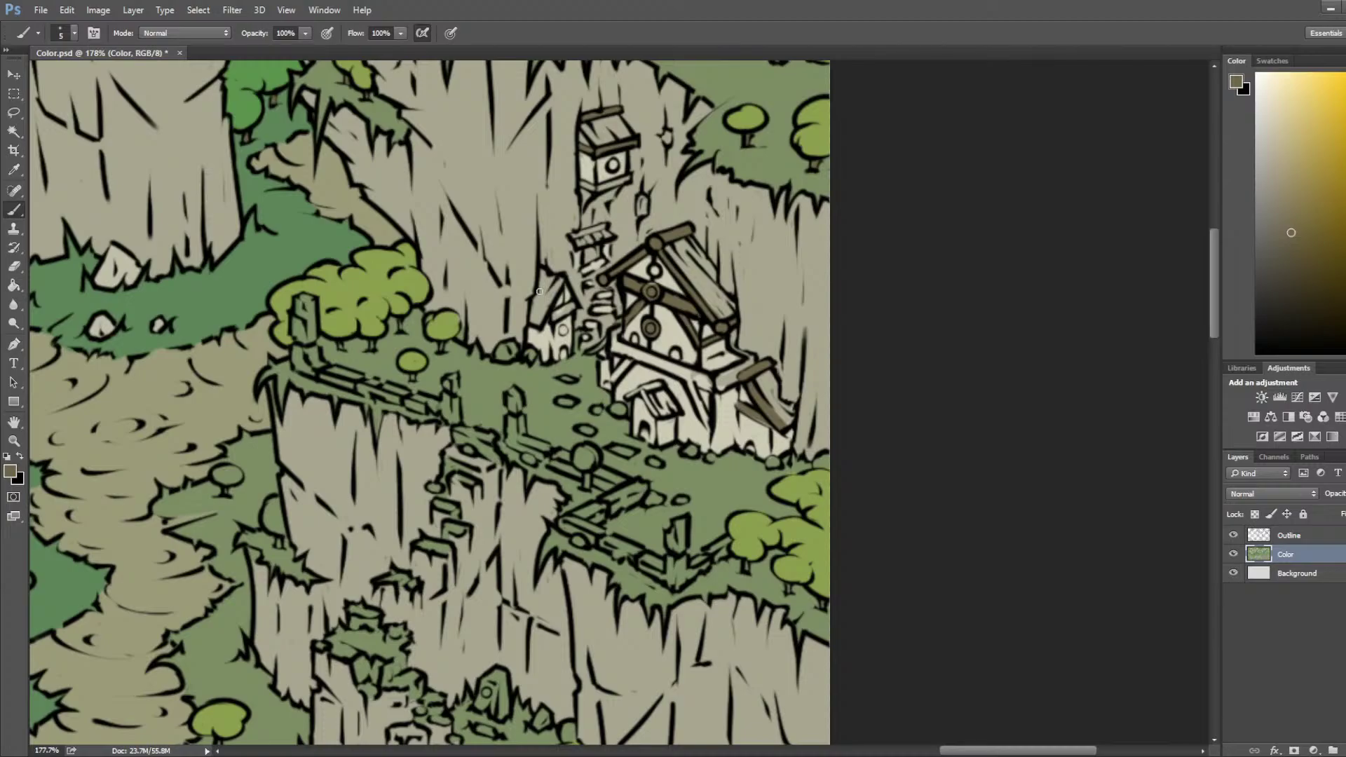
Step: Paint the small house's gable beam and the long horizontal beams between the large house's storeys brown
{"action": "mouse_move", "coordinate": [555, 316]}
{"action": "left_mouse_down"}
{"action": "mouse_move", "coordinate": [573, 305]}
{"action": "mouse_move", "coordinate": [563, 312]}
{"action": "left_mouse_up"}
{"action": "left_click_drag", "start_coordinate": [613, 337], "coordinate": [612, 352]}
{"action": "left_click_drag", "start_coordinate": [614, 347], "coordinate": [657, 362]}
{"action": "mouse_move", "coordinate": [671, 367]}
{"action": "left_mouse_down"}
{"action": "mouse_move", "coordinate": [723, 379]}
{"action": "mouse_move", "coordinate": [749, 366]}
{"action": "mouse_move", "coordinate": [729, 385]}
{"action": "mouse_move", "coordinate": [698, 382]}
{"action": "mouse_move", "coordinate": [752, 358]}
{"action": "left_mouse_up"}
{"action": "key", "text": "bracketleft"}
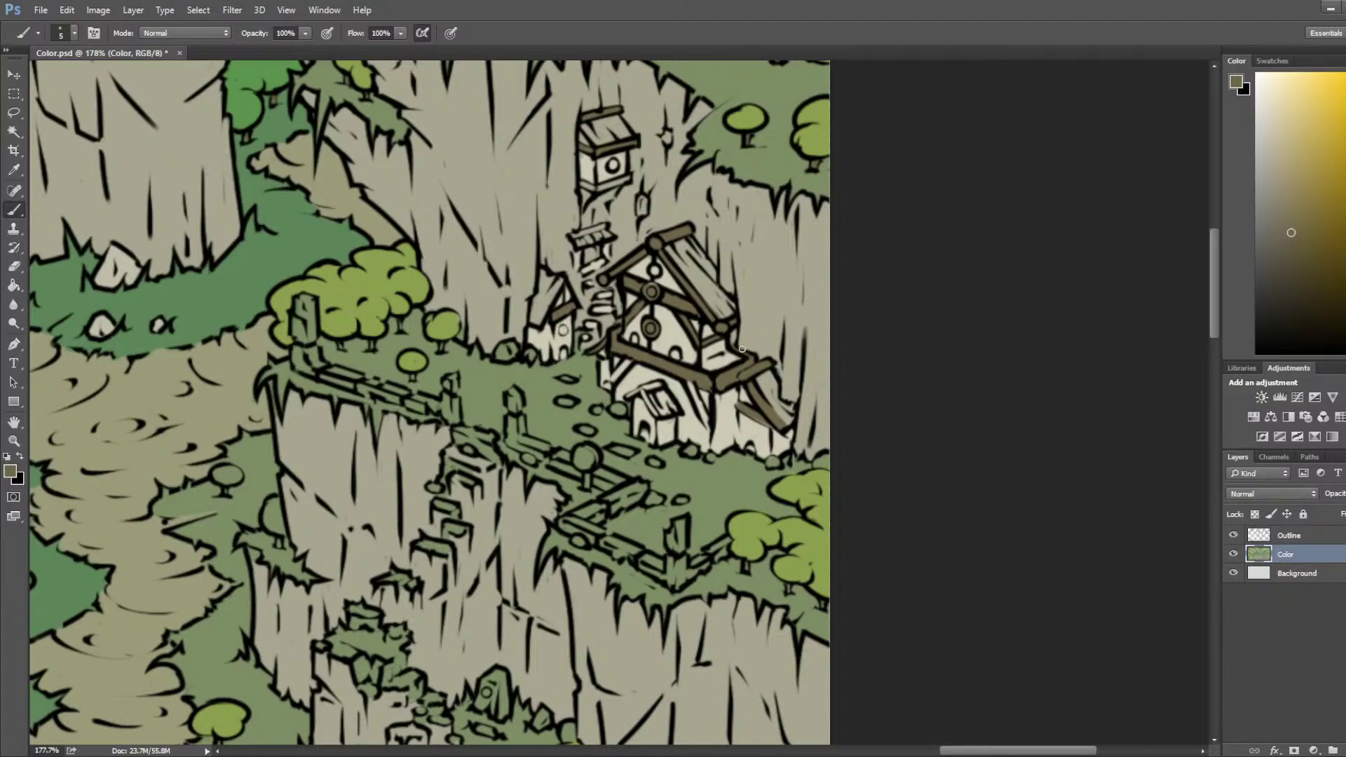
Step: Paint the entrance canopy's beams and the lower-storey diagonal braces of the large house with the sampled timber brown
{"action": "left_click", "coordinate": [742, 341], "text": "alt"}
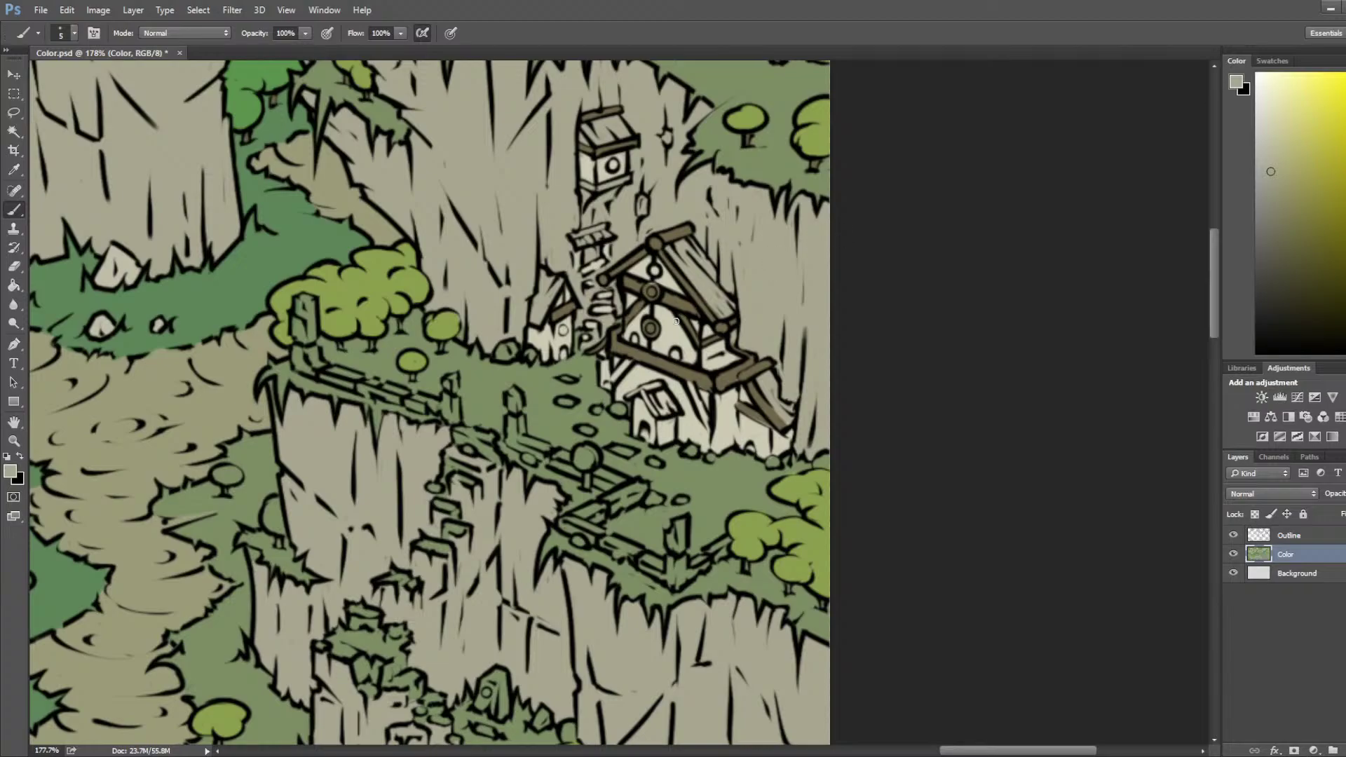
{"action": "key", "text": "i"}
{"action": "left_click", "coordinate": [668, 366]}
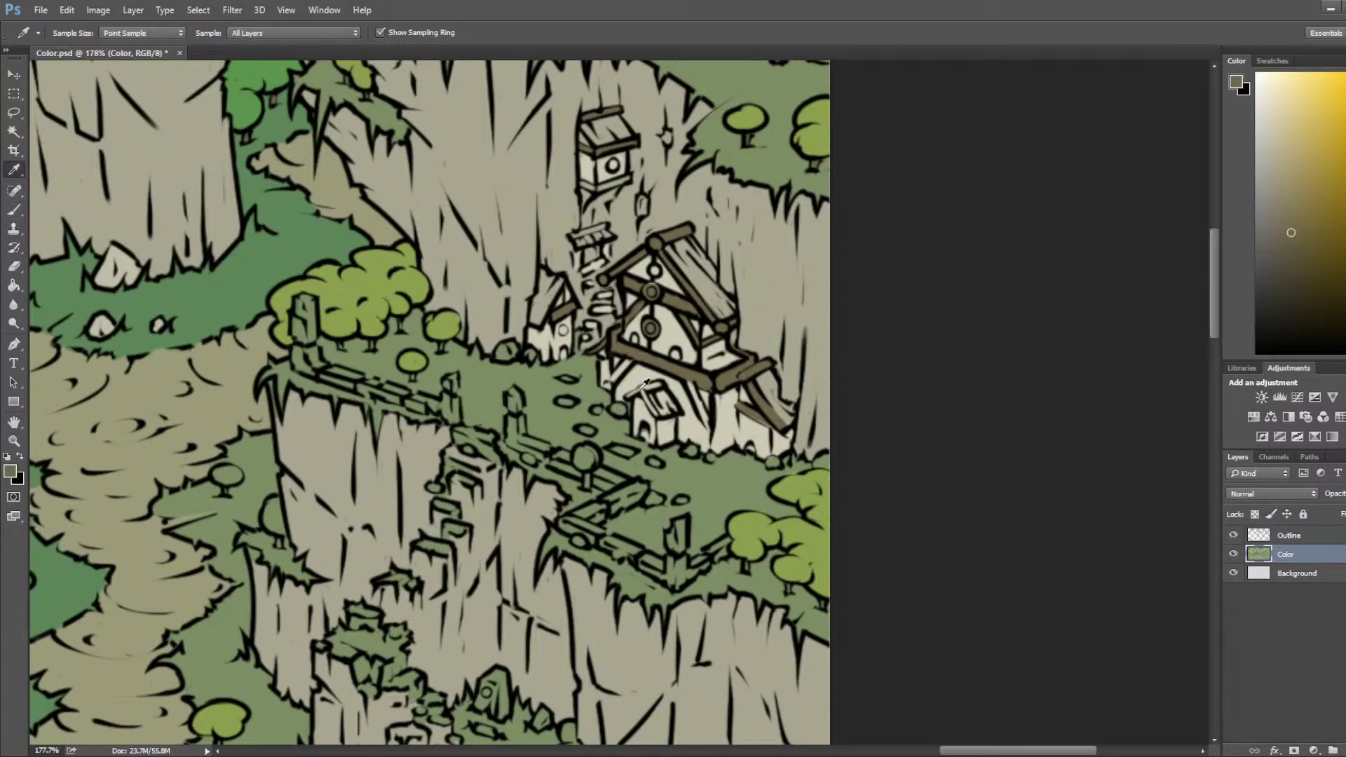
{"action": "key", "text": "b"}
{"action": "mouse_move", "coordinate": [627, 397]}
{"action": "left_mouse_down"}
{"action": "mouse_move", "coordinate": [645, 388]}
{"action": "mouse_move", "coordinate": [656, 411]}
{"action": "left_mouse_up"}
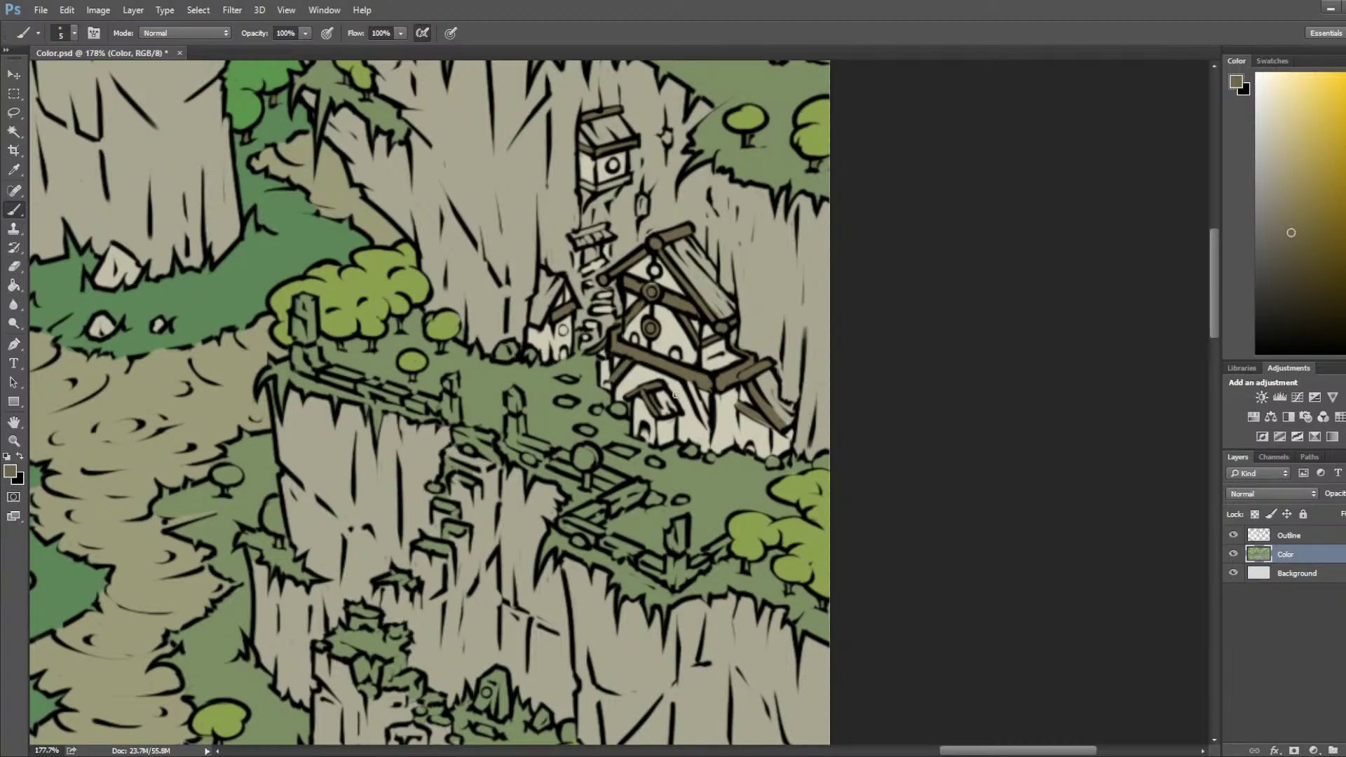
{"action": "left_click_drag", "start_coordinate": [689, 385], "coordinate": [711, 425]}
Step: Sample the reddish-brown of the village roofs and fill the large timber house's main roof with it
{"action": "scroll", "coordinate": [712, 402], "scroll_direction": "down", "scroll_amount": 5, "text": "alt"}
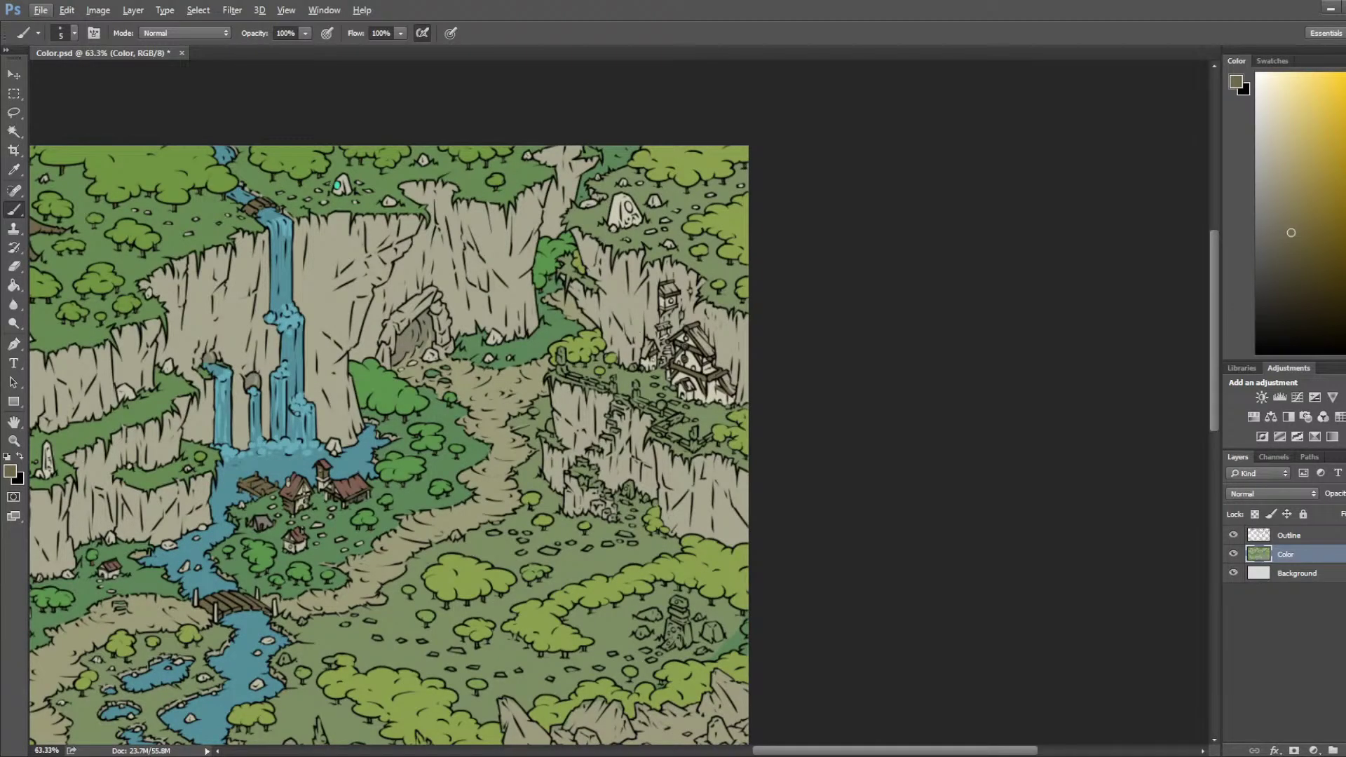
{"action": "scroll", "coordinate": [331, 478], "scroll_direction": "up", "scroll_amount": 4, "text": "alt"}
{"action": "left_click", "coordinate": [348, 481], "text": "alt"}
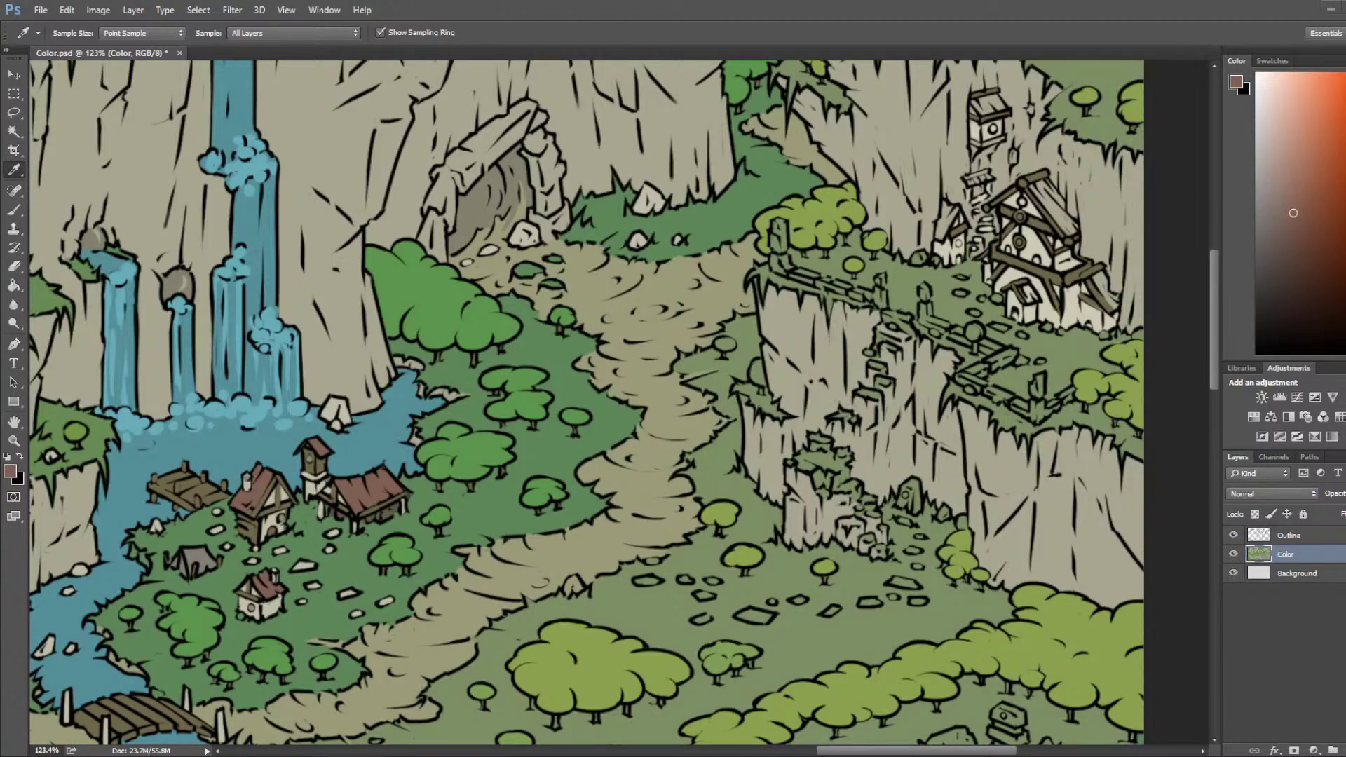
{"action": "scroll", "coordinate": [811, 345], "scroll_direction": "up", "scroll_amount": 4, "text": "alt"}
{"action": "left_click_drag", "start_coordinate": [1071, 169], "coordinate": [558, 317]}
{"action": "scroll", "coordinate": [653, 444], "scroll_direction": "up", "scroll_amount": 4, "text": "alt"}
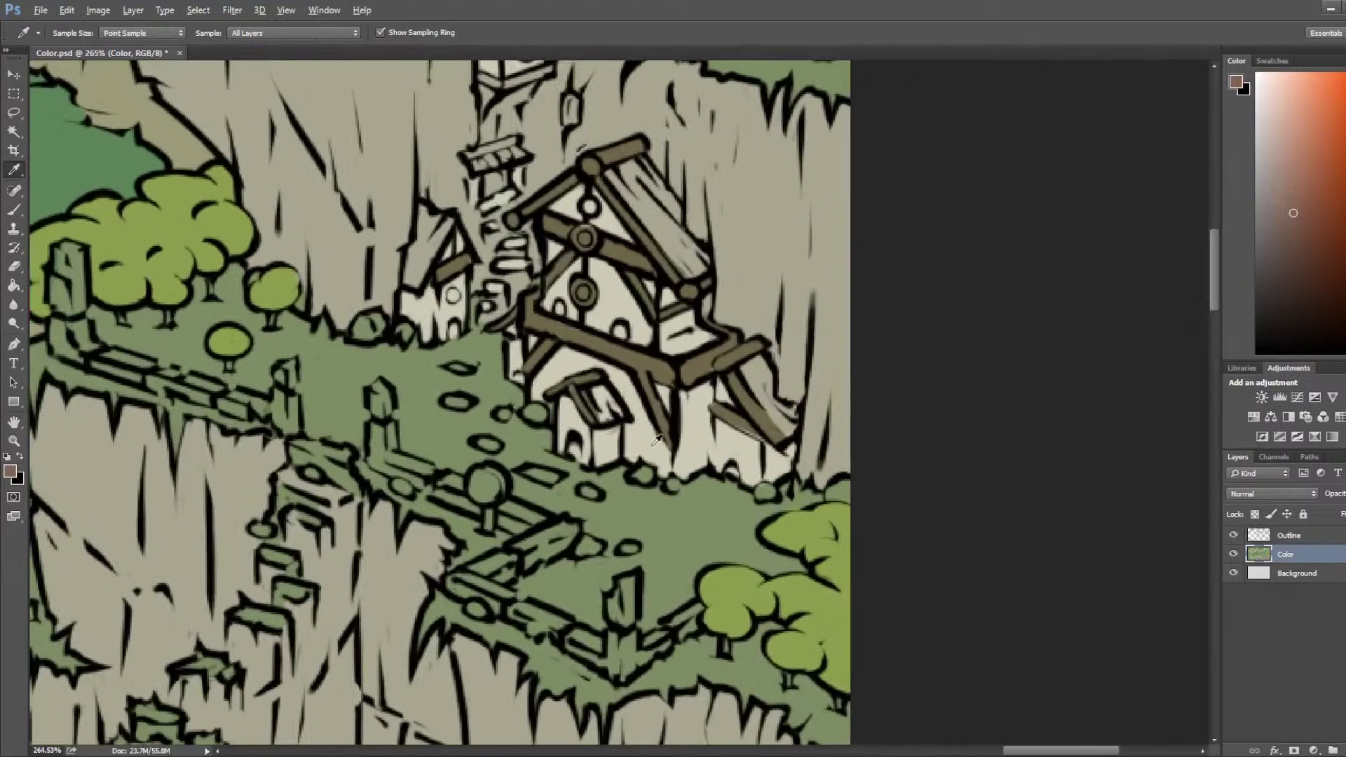
{"action": "scroll", "coordinate": [673, 431], "scroll_direction": "down", "scroll_amount": 3, "text": "alt"}
{"action": "key", "text": "b"}
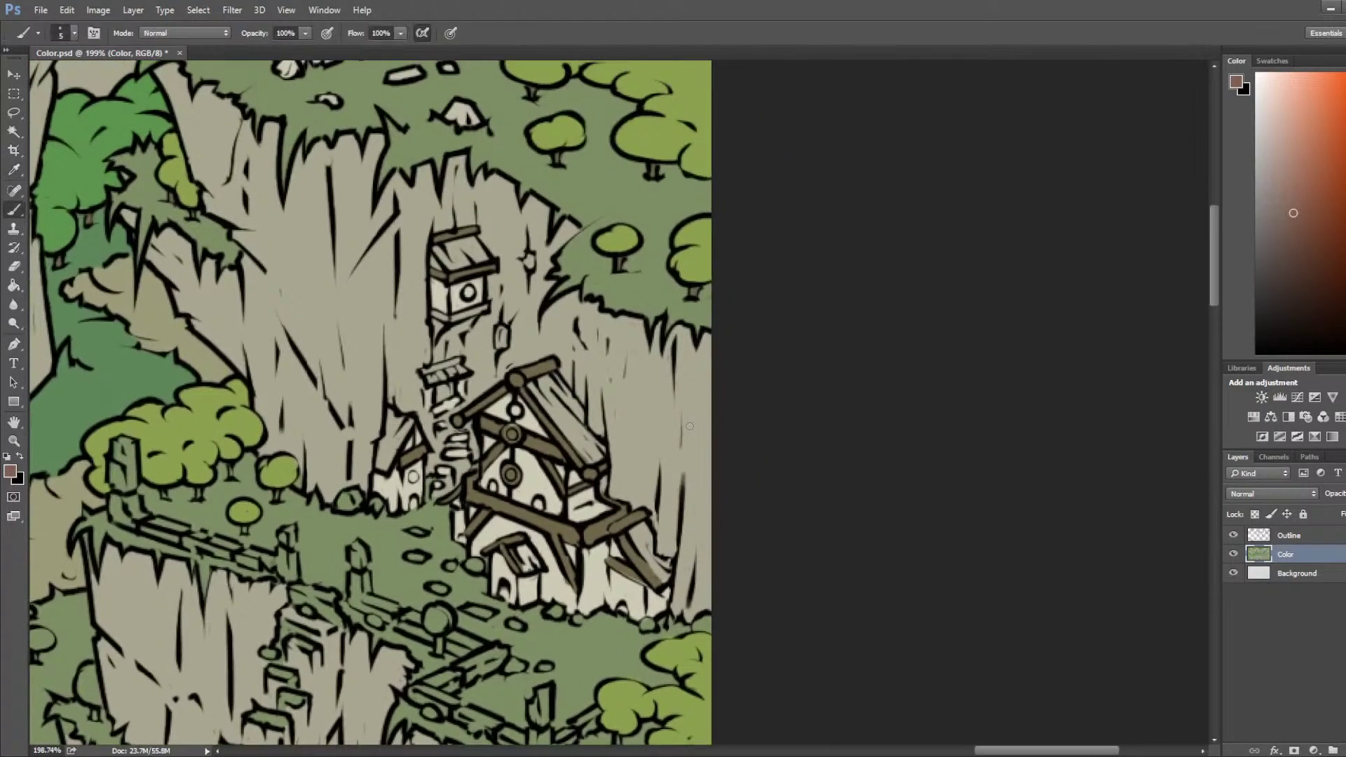
{"action": "mouse_move", "coordinate": [538, 399]}
{"action": "left_mouse_down"}
{"action": "mouse_move", "coordinate": [602, 456]}
{"action": "mouse_move", "coordinate": [590, 459]}
{"action": "mouse_move", "coordinate": [565, 419]}
{"action": "mouse_move", "coordinate": [579, 446]}
{"action": "mouse_move", "coordinate": [547, 403]}
{"action": "mouse_move", "coordinate": [600, 452]}
{"action": "mouse_move", "coordinate": [546, 384]}
{"action": "mouse_move", "coordinate": [595, 453]}
{"action": "mouse_move", "coordinate": [573, 410]}
{"action": "left_mouse_up"}
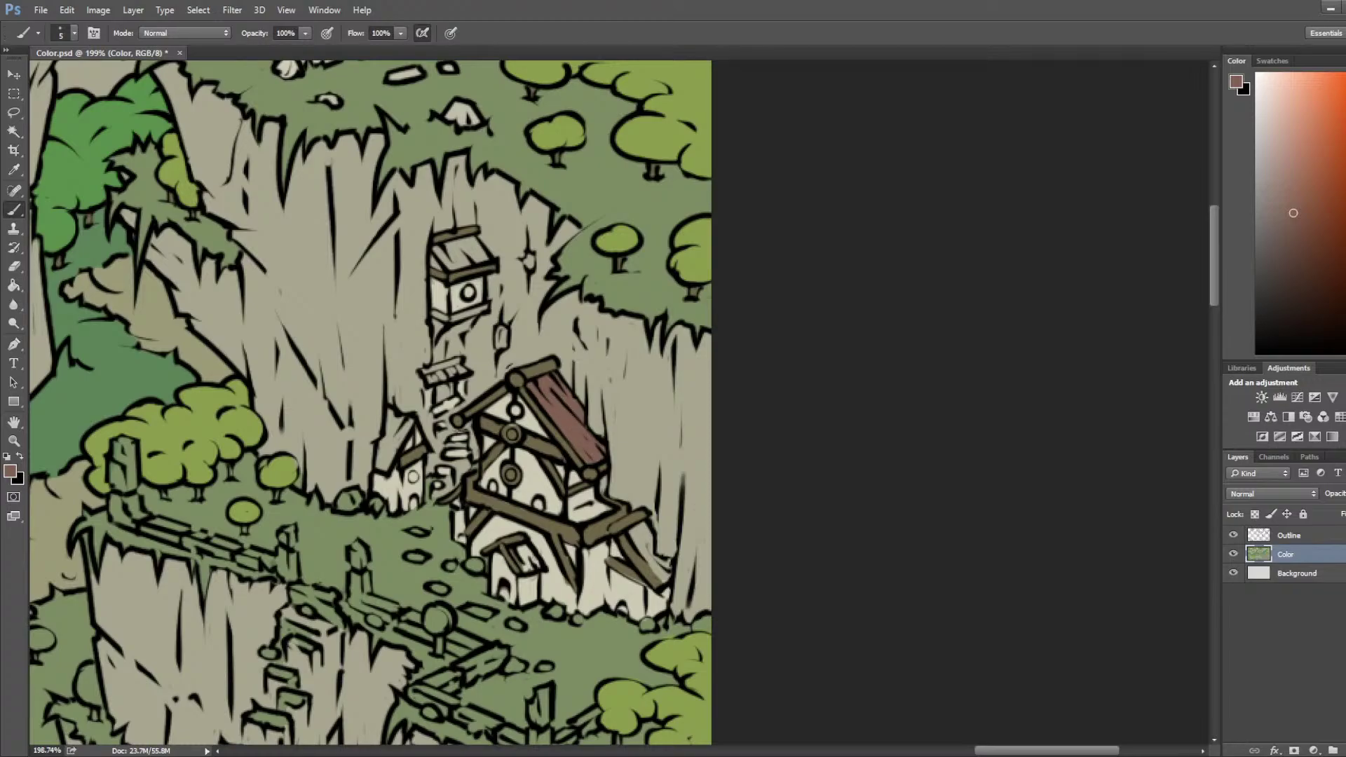
Step: Fill the roofs of the tower, the stair canopy, the small house, the annex and the entrance with the same reddish-brown
{"action": "mouse_move", "coordinate": [440, 253]}
{"action": "left_mouse_down"}
{"action": "mouse_move", "coordinate": [474, 256]}
{"action": "mouse_move", "coordinate": [449, 268]}
{"action": "mouse_move", "coordinate": [485, 256]}
{"action": "mouse_move", "coordinate": [471, 238]}
{"action": "mouse_move", "coordinate": [446, 245]}
{"action": "mouse_move", "coordinate": [463, 254]}
{"action": "left_mouse_up"}
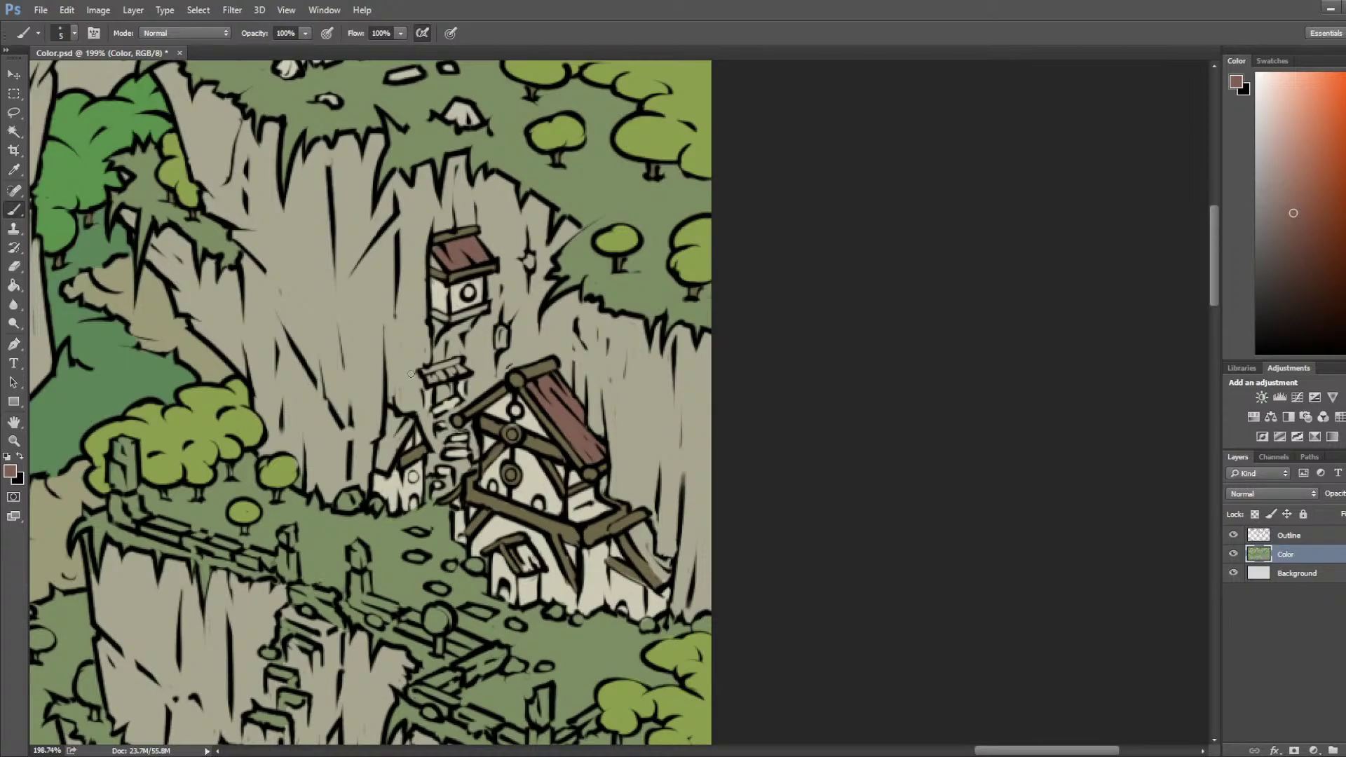
{"action": "left_click_drag", "start_coordinate": [439, 375], "coordinate": [464, 373]}
{"action": "mouse_move", "coordinate": [391, 418]}
{"action": "left_mouse_down"}
{"action": "mouse_move", "coordinate": [377, 463]}
{"action": "mouse_move", "coordinate": [408, 422]}
{"action": "mouse_move", "coordinate": [389, 446]}
{"action": "left_mouse_up"}
{"action": "left_click_drag", "start_coordinate": [638, 526], "coordinate": [662, 581]}
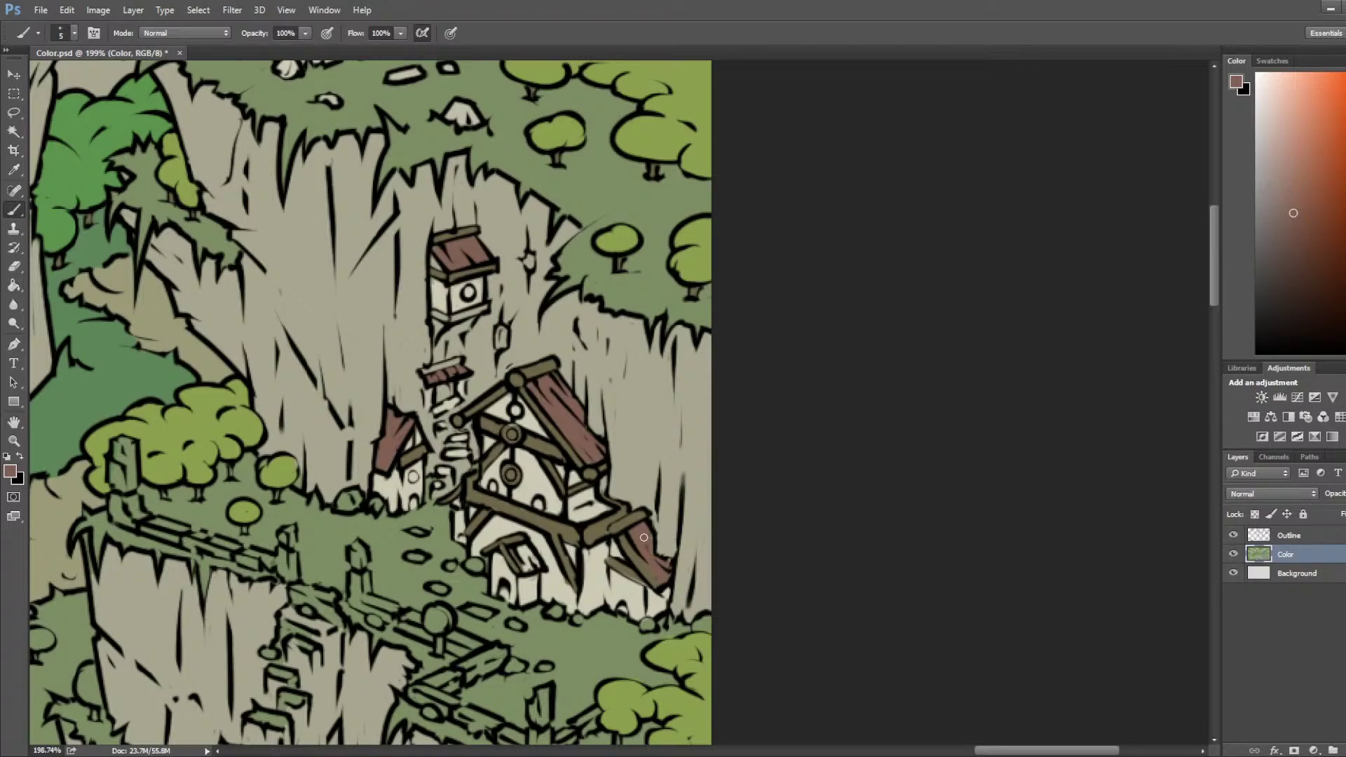
{"action": "left_click_drag", "start_coordinate": [512, 555], "coordinate": [535, 560]}
Step: Sample the pale wall colour, darken it slightly, and touch up the large house's side wall with it
{"action": "key", "text": "i"}
{"action": "left_click", "coordinate": [549, 484]}
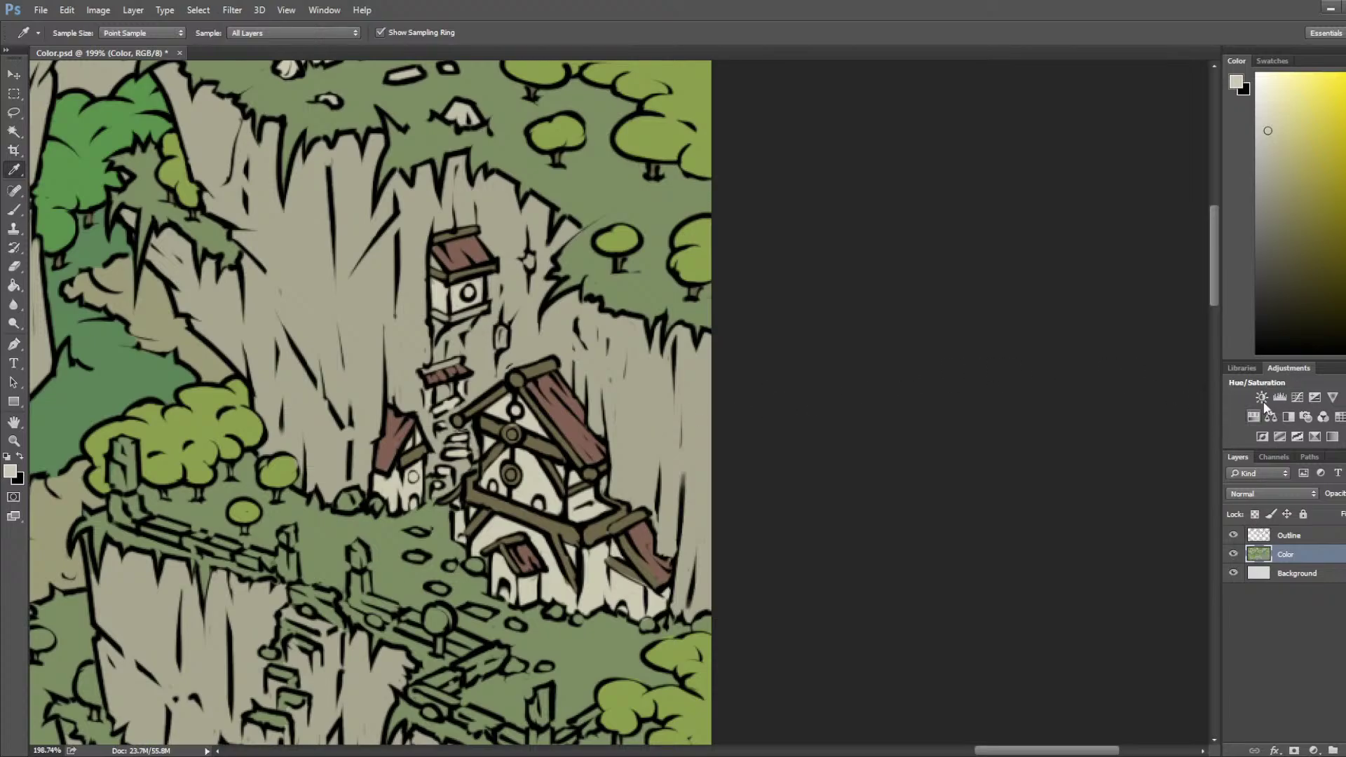
{"action": "left_click", "coordinate": [1270, 151]}
{"action": "key", "text": "b"}
{"action": "left_click_drag", "start_coordinate": [585, 517], "coordinate": [582, 520]}
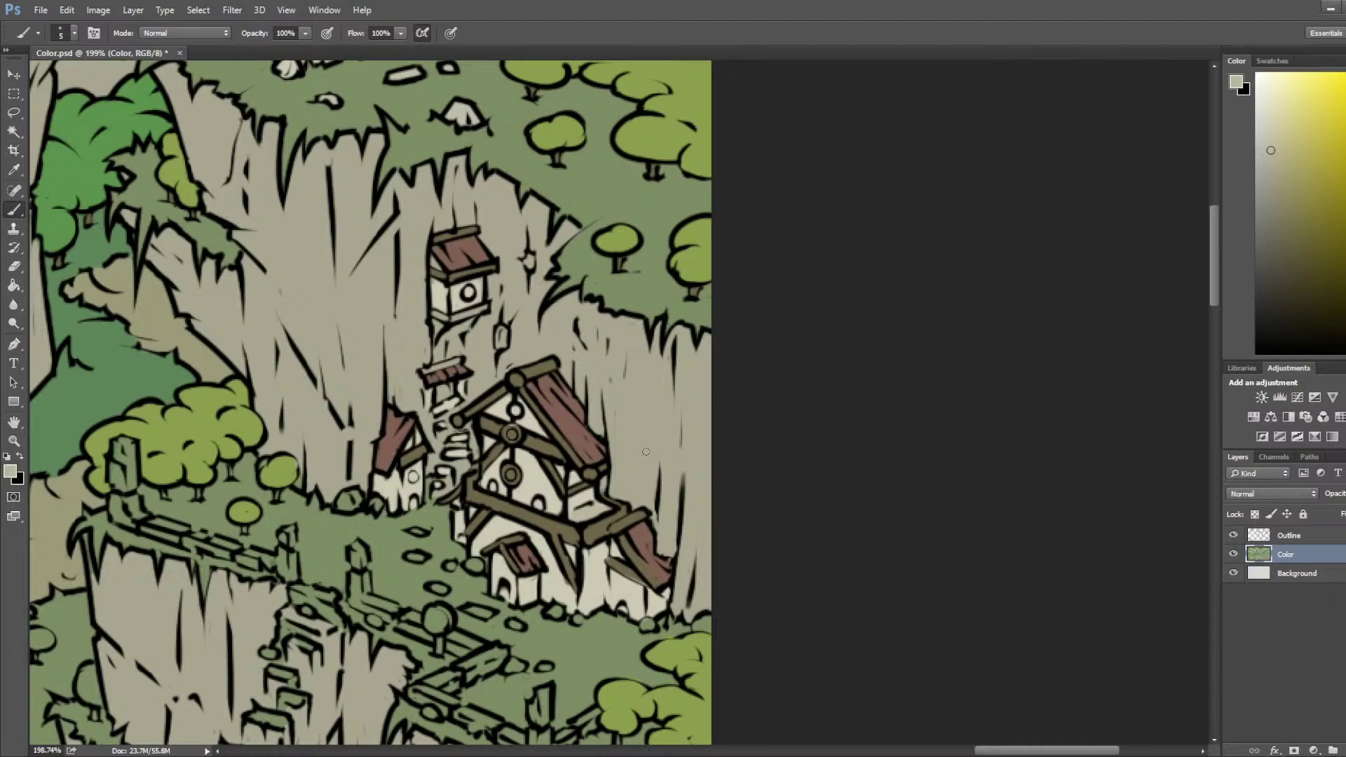
Step: Touch up the large house's windows in grey-beige and its round gable ornaments in brown with a 4 px brush
{"action": "key", "text": "i"}
{"action": "left_click", "coordinate": [544, 504]}
{"action": "left_click", "coordinate": [535, 505]}
{"action": "key", "text": "b"}
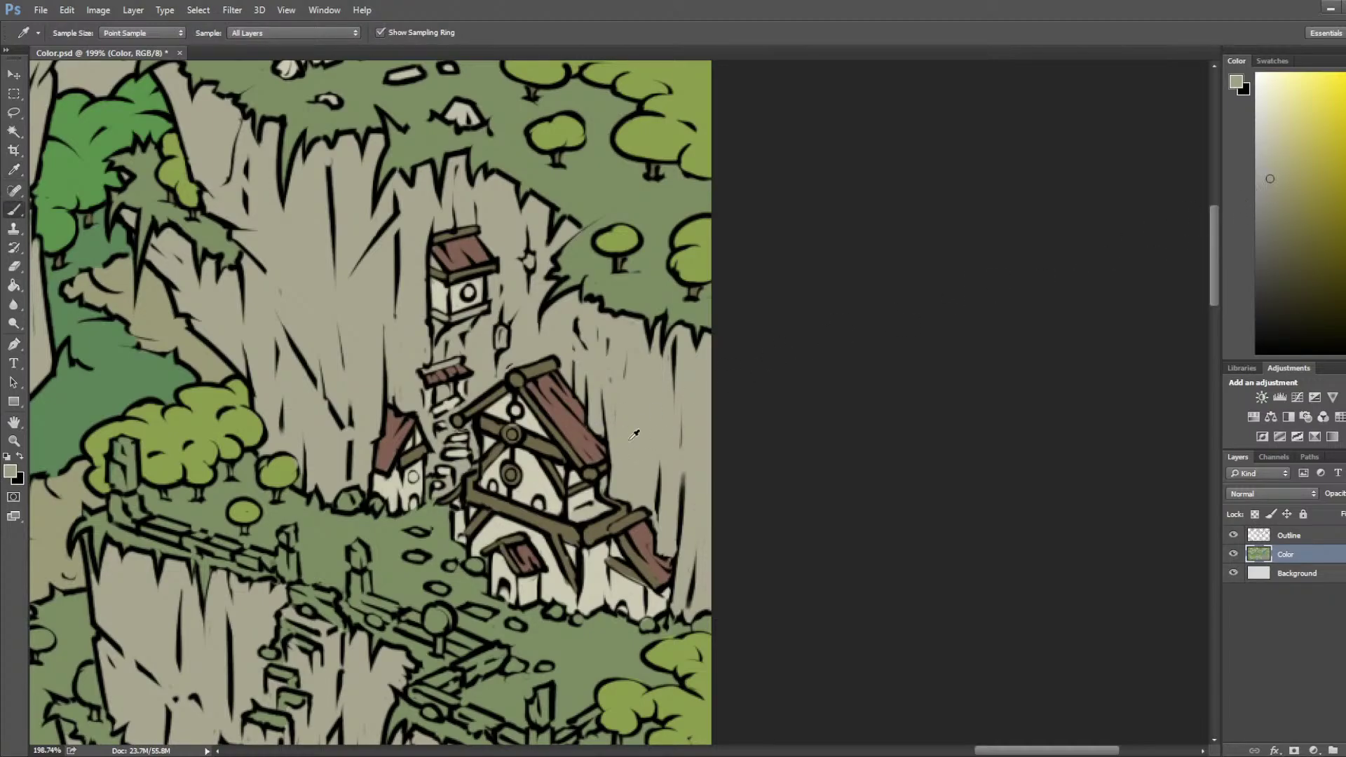
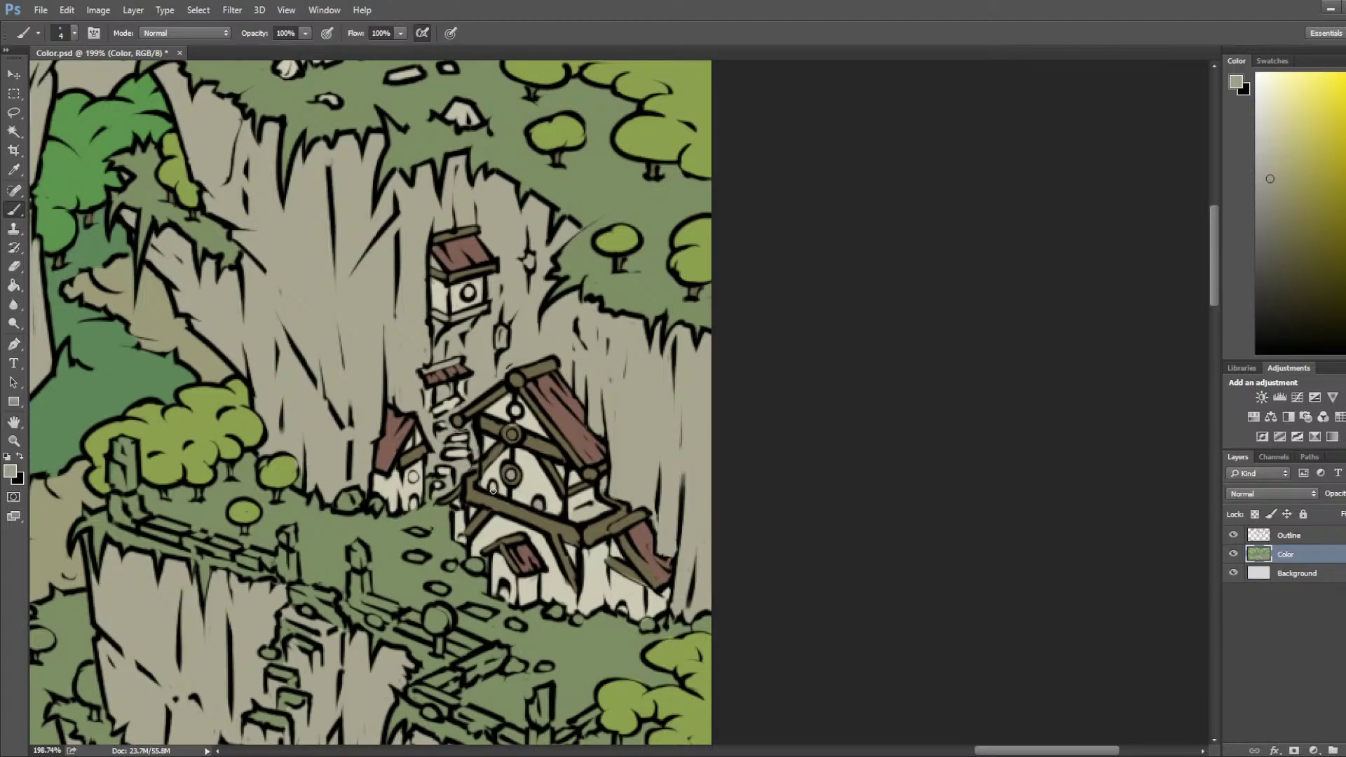
{"action": "left_click", "coordinate": [513, 432], "text": "alt"}
{"action": "left_click", "coordinate": [511, 474], "text": "alt"}
{"action": "left_click", "coordinate": [513, 429], "text": "alt"}
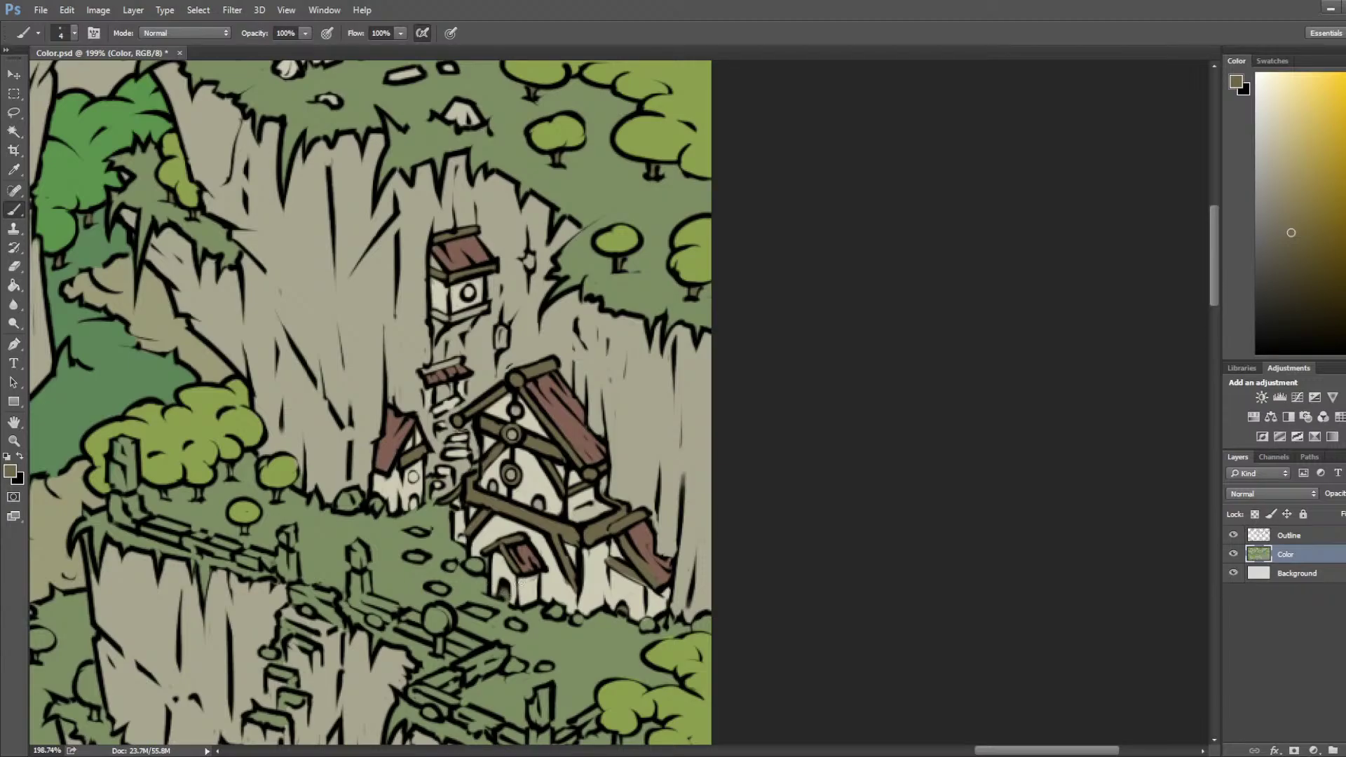
Step: Sample the pale rock colour for touch-ups around the tower, and paint the tower's lower support beams in timber brown
{"action": "scroll", "coordinate": [562, 456], "scroll_direction": "down", "scroll_amount": 3}
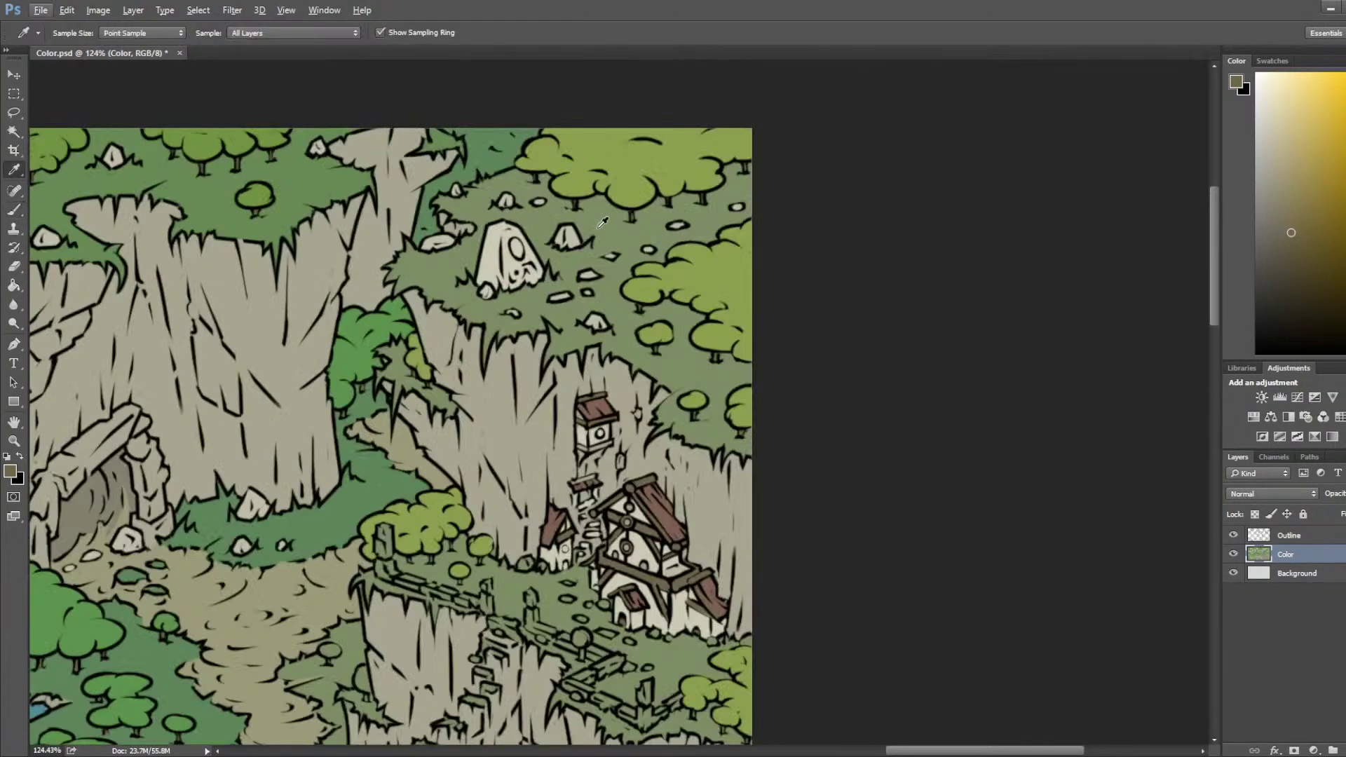
{"action": "left_click", "coordinate": [576, 234], "text": "alt"}
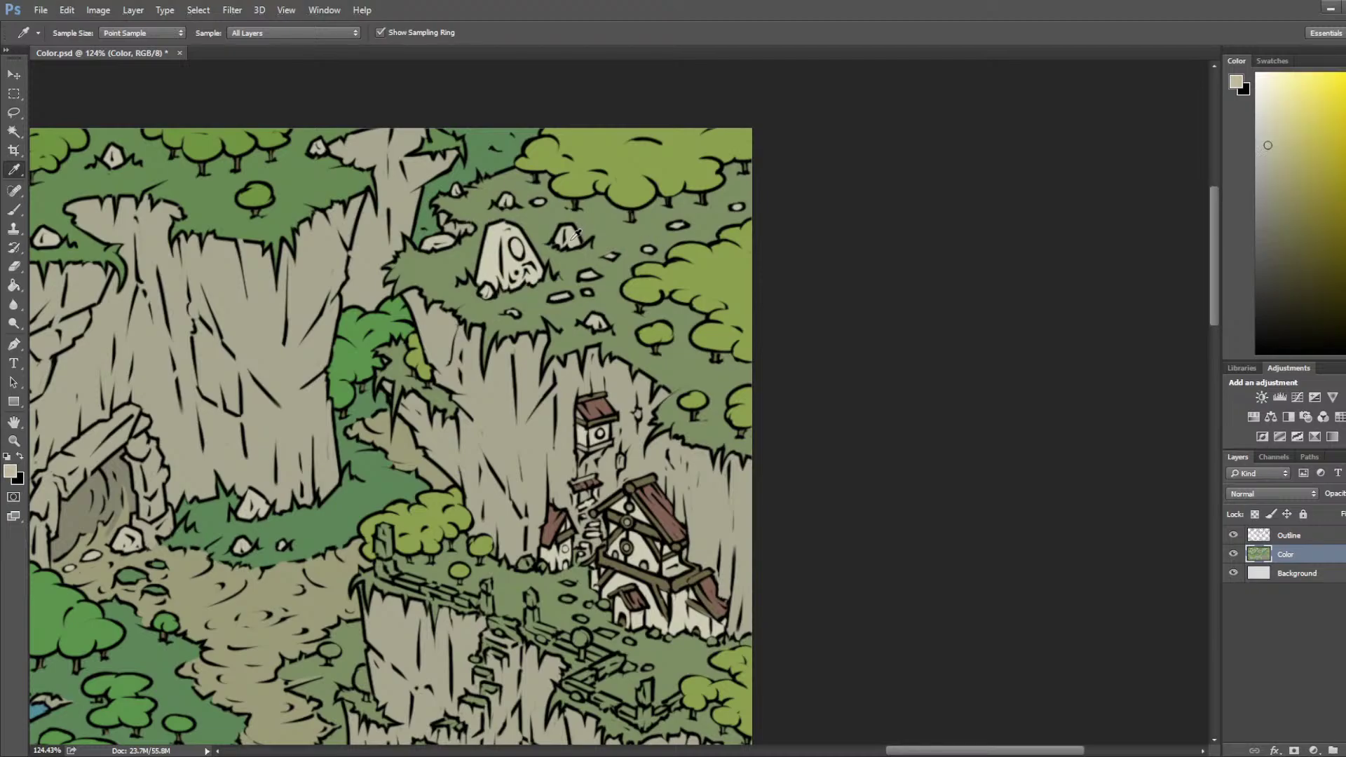
{"action": "scroll", "coordinate": [624, 484], "scroll_direction": "up", "scroll_amount": 3}
{"action": "left_click_drag", "start_coordinate": [580, 374], "coordinate": [571, 359]}
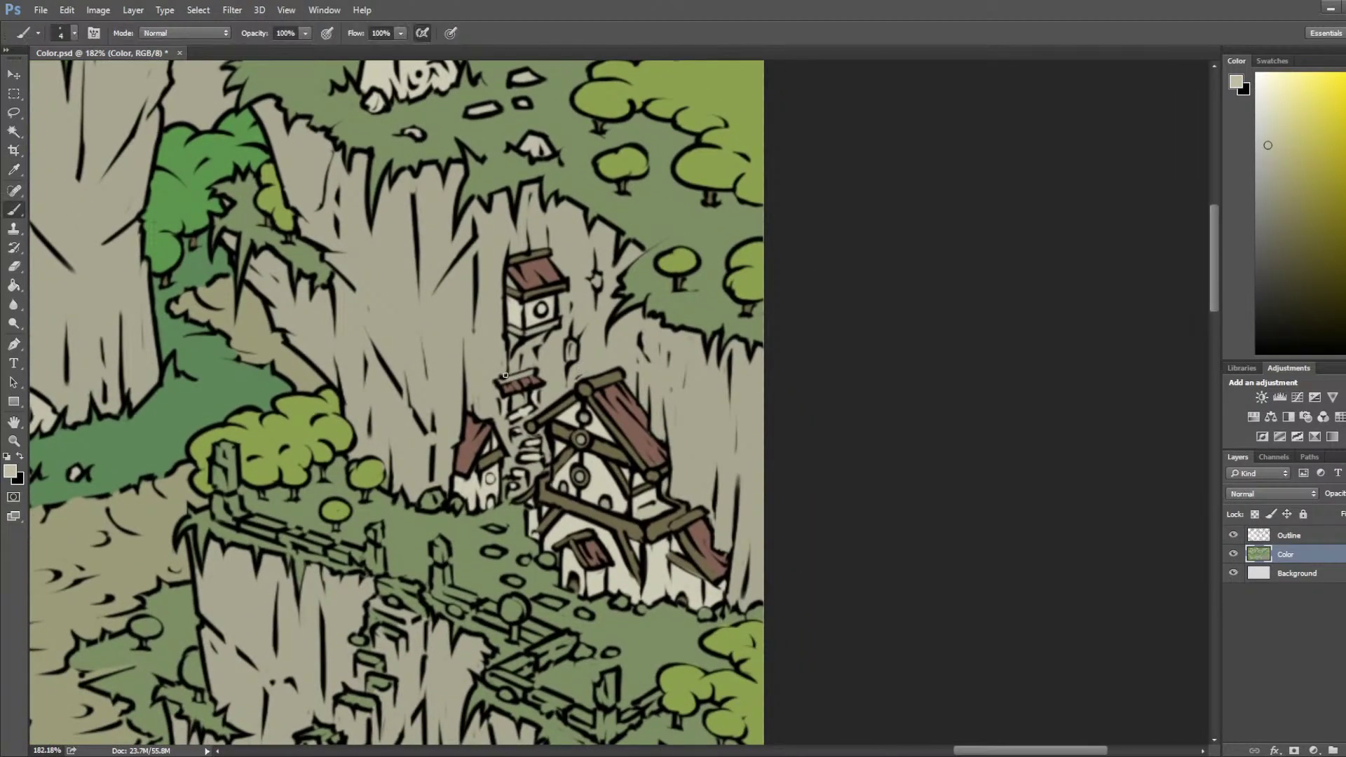
{"action": "left_click", "coordinate": [606, 379], "text": "alt"}
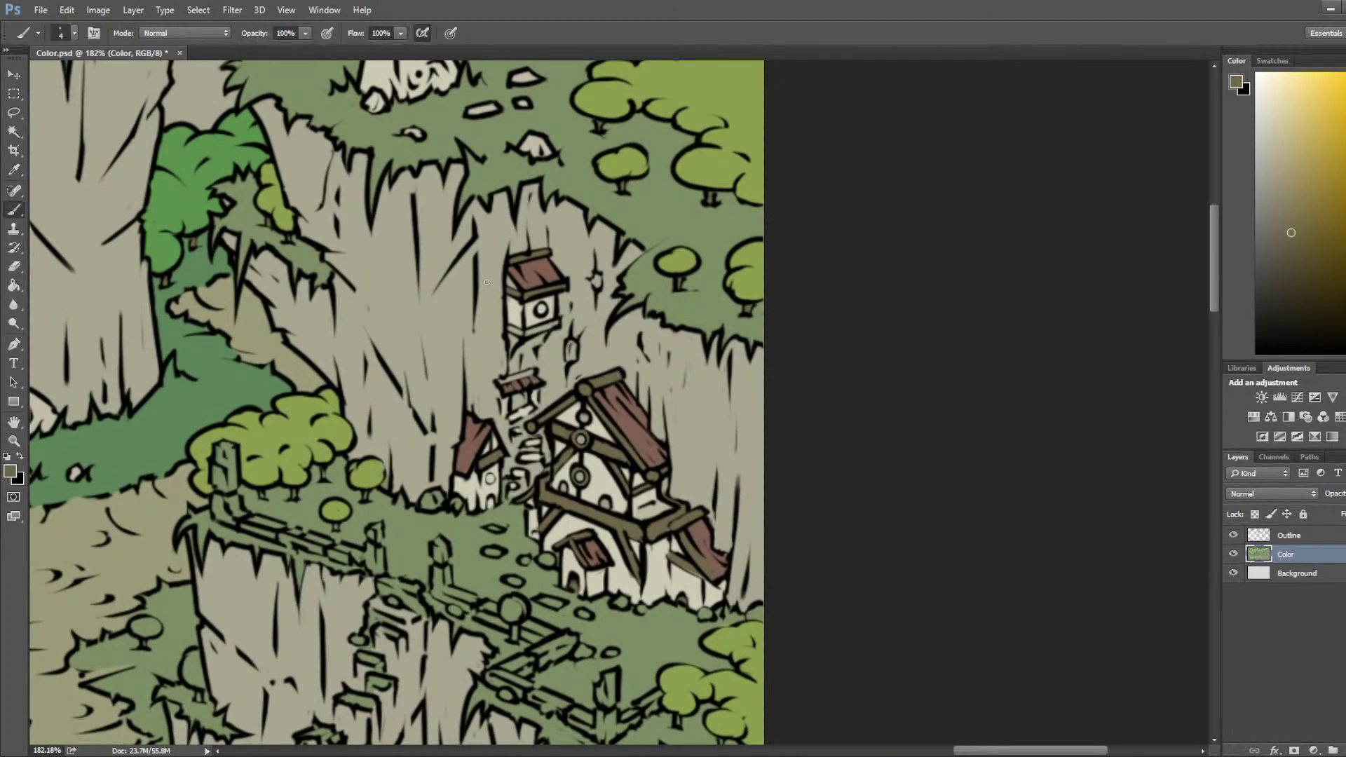
{"action": "left_click_drag", "start_coordinate": [538, 328], "coordinate": [531, 333]}
Step: Touch up the small house's windows, gable beam and grassy base with sampled window grey, timber brown and ground green
{"action": "key", "text": "i"}
{"action": "left_click", "coordinate": [605, 505]}
{"action": "key", "text": "b"}
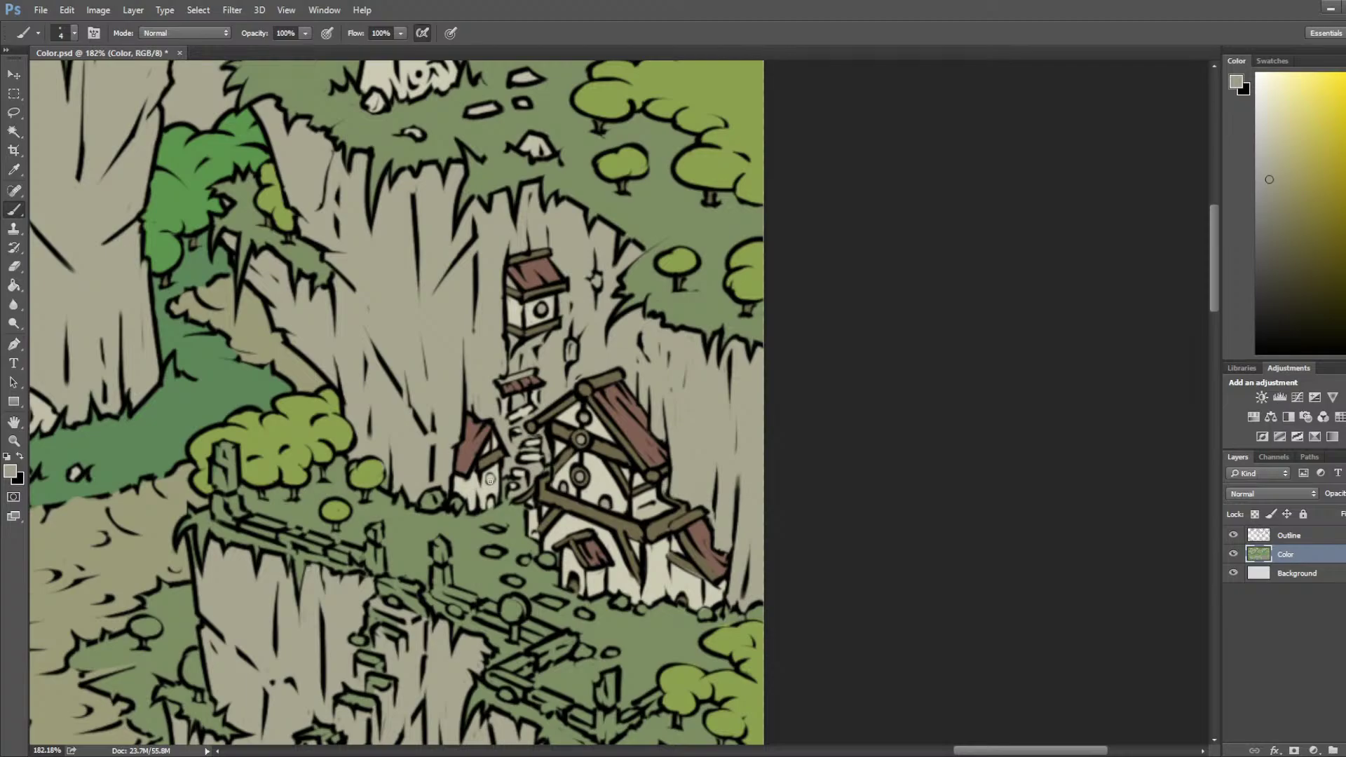
{"action": "left_click", "coordinate": [496, 454], "text": "alt"}
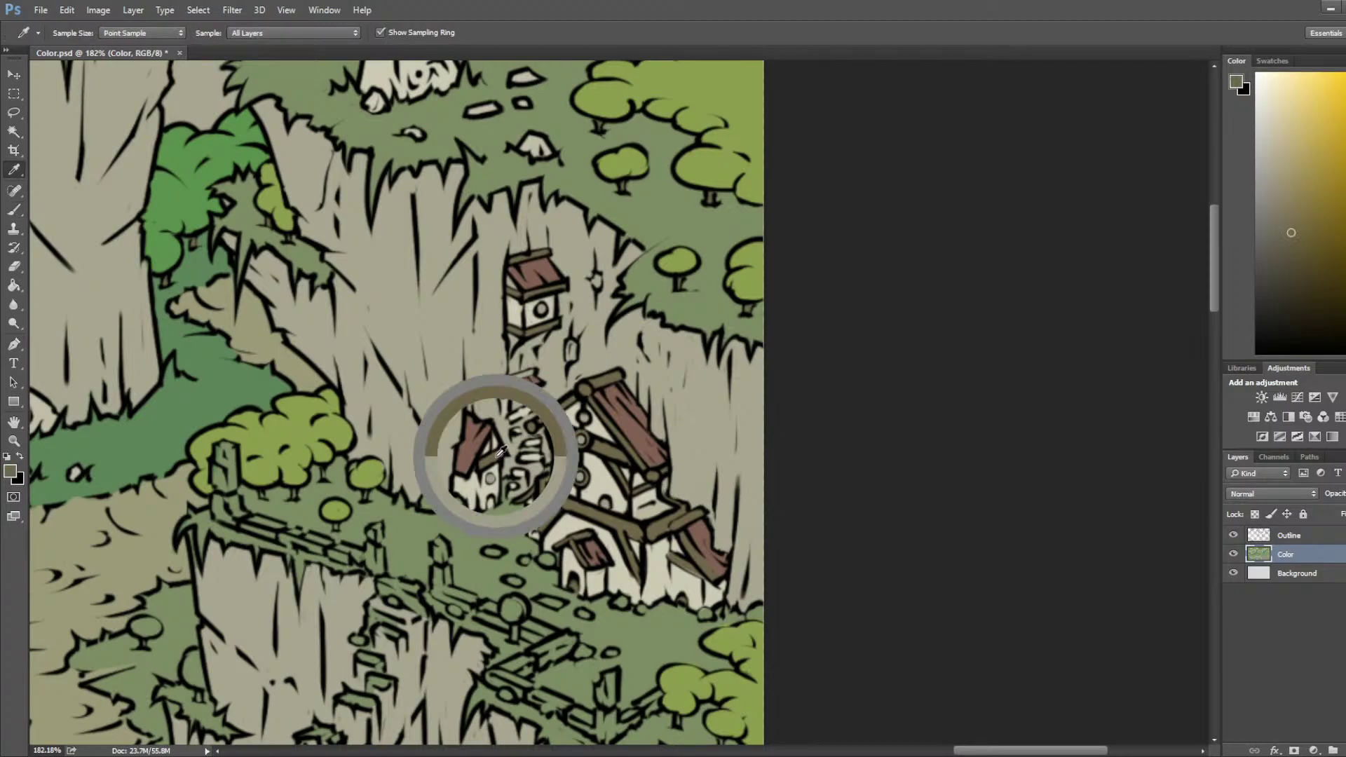
{"action": "left_click", "coordinate": [500, 507], "text": "alt"}
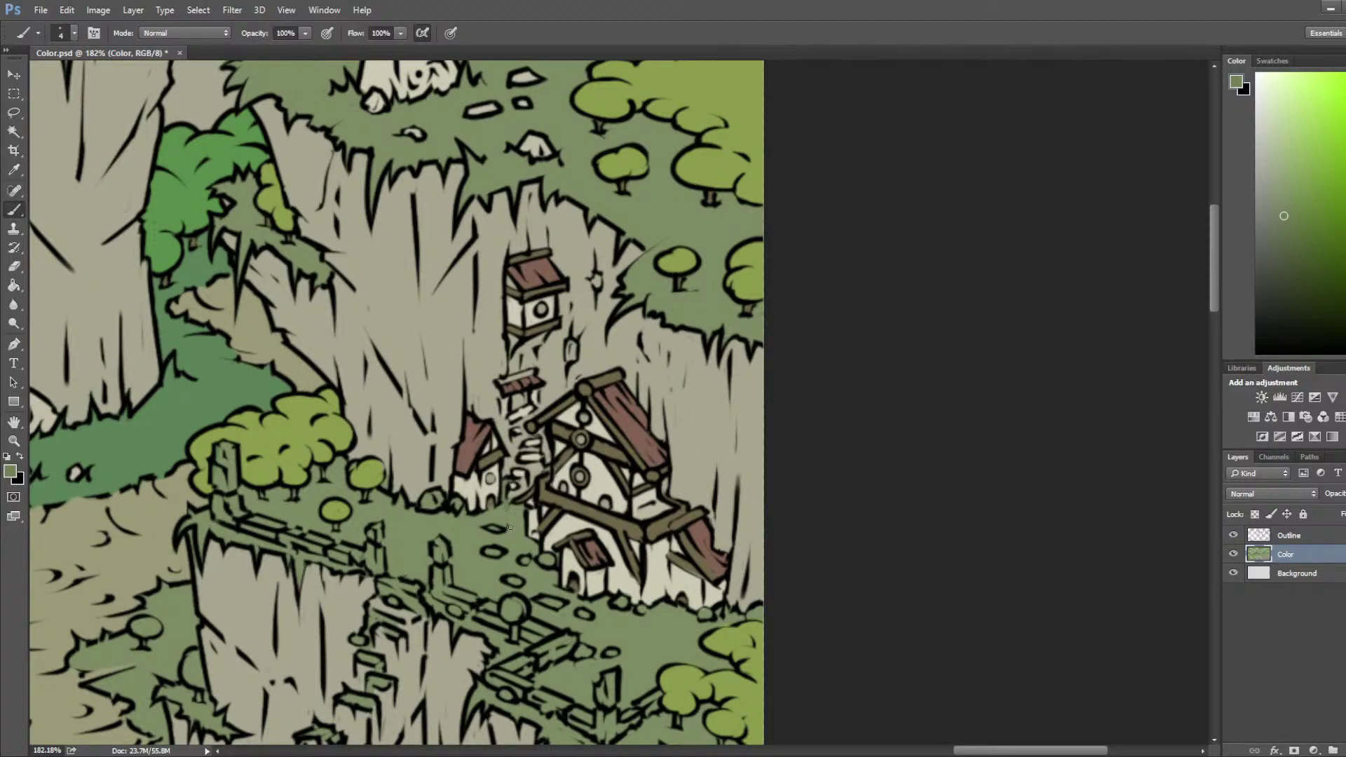
{"action": "key", "text": "i"}
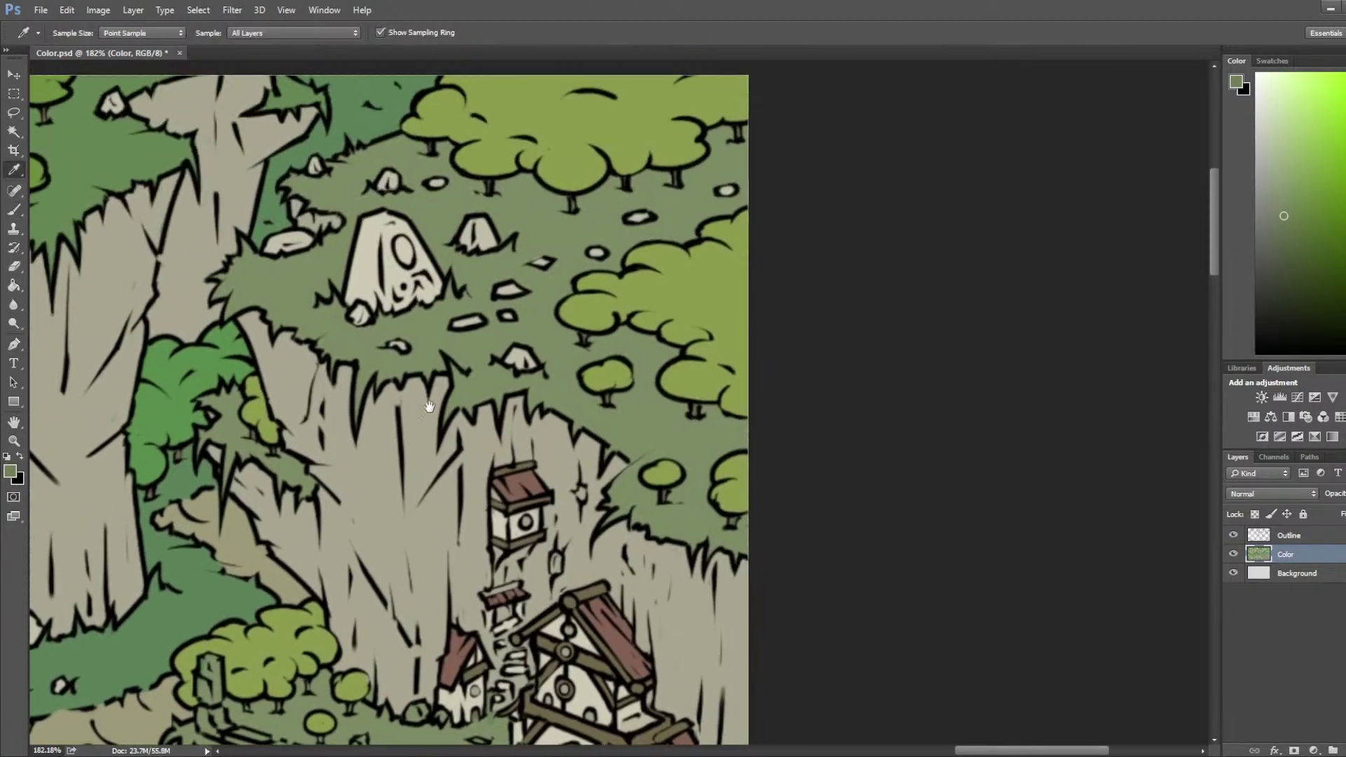
Step: Sample the rune stone's pale colour and paint the boulders beside the small house with a 6 px brush
{"action": "scroll", "coordinate": [344, 198], "scroll_direction": "up", "scroll_amount": 3}
{"action": "left_click", "coordinate": [305, 234]}
{"action": "left_click_drag", "start_coordinate": [499, 494], "coordinate": [568, 403]}
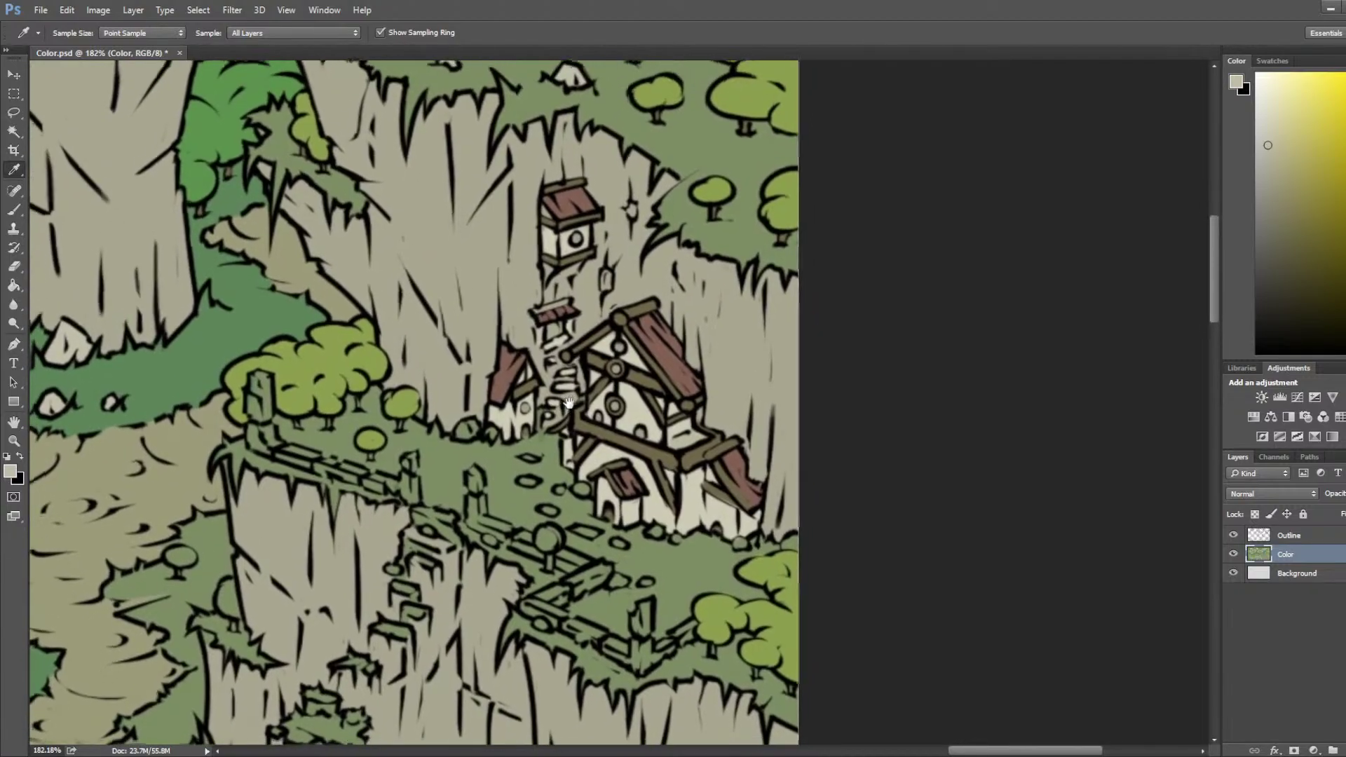
{"action": "key", "text": "b"}
{"action": "key", "text": "bracketright"}
{"action": "left_click_drag", "start_coordinate": [459, 429], "coordinate": [469, 430]}
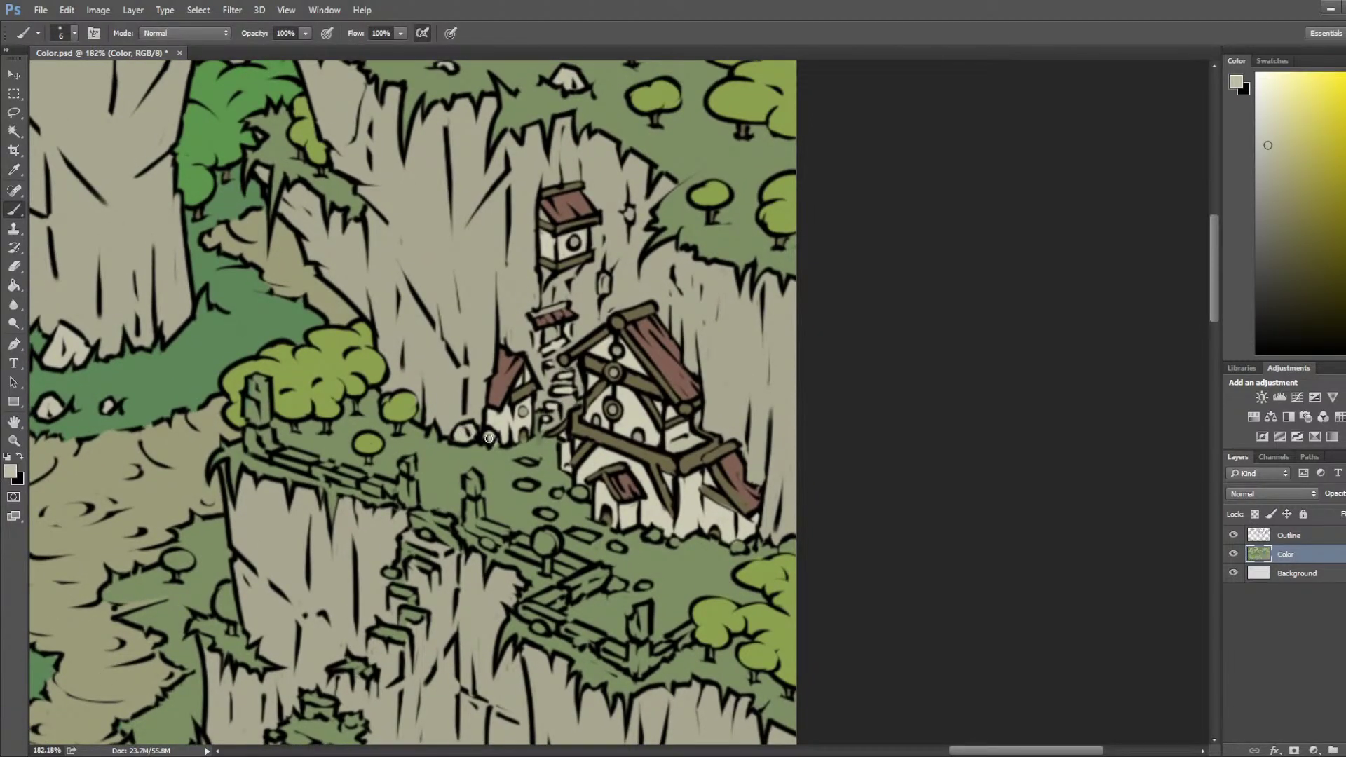
Step: Flip the canvas horizontally and paint the ruined wall section and its two posts beside the bushes in pale stone
{"action": "scroll", "coordinate": [510, 429], "scroll_direction": "down", "scroll_amount": 6}
{"action": "key", "text": "ctrl+f"}
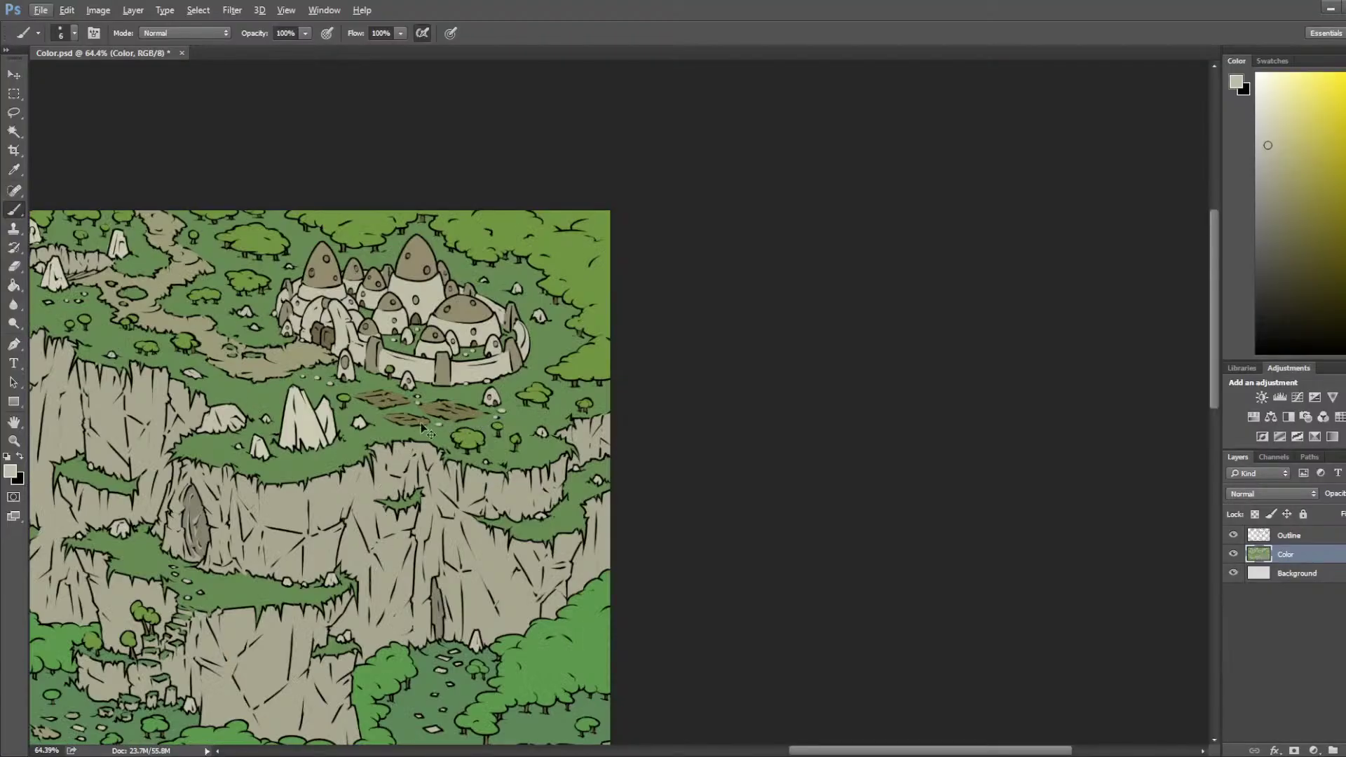
{"action": "left_click_drag", "start_coordinate": [236, 445], "coordinate": [876, 167]}
{"action": "left_click_drag", "start_coordinate": [396, 427], "coordinate": [637, 441]}
{"action": "scroll", "coordinate": [666, 374], "scroll_direction": "up", "scroll_amount": 2}
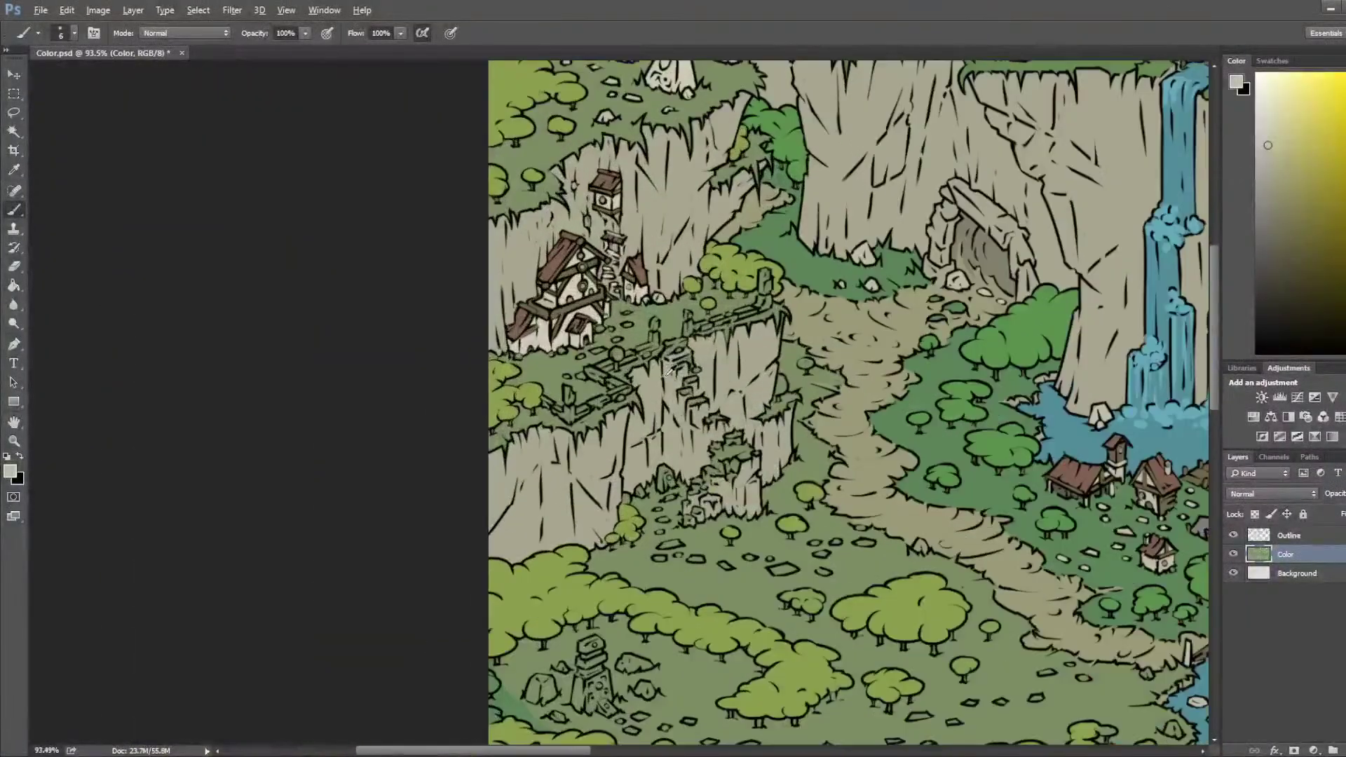
{"action": "scroll", "coordinate": [668, 372], "scroll_direction": "up", "scroll_amount": 4}
{"action": "key", "text": "alt"}
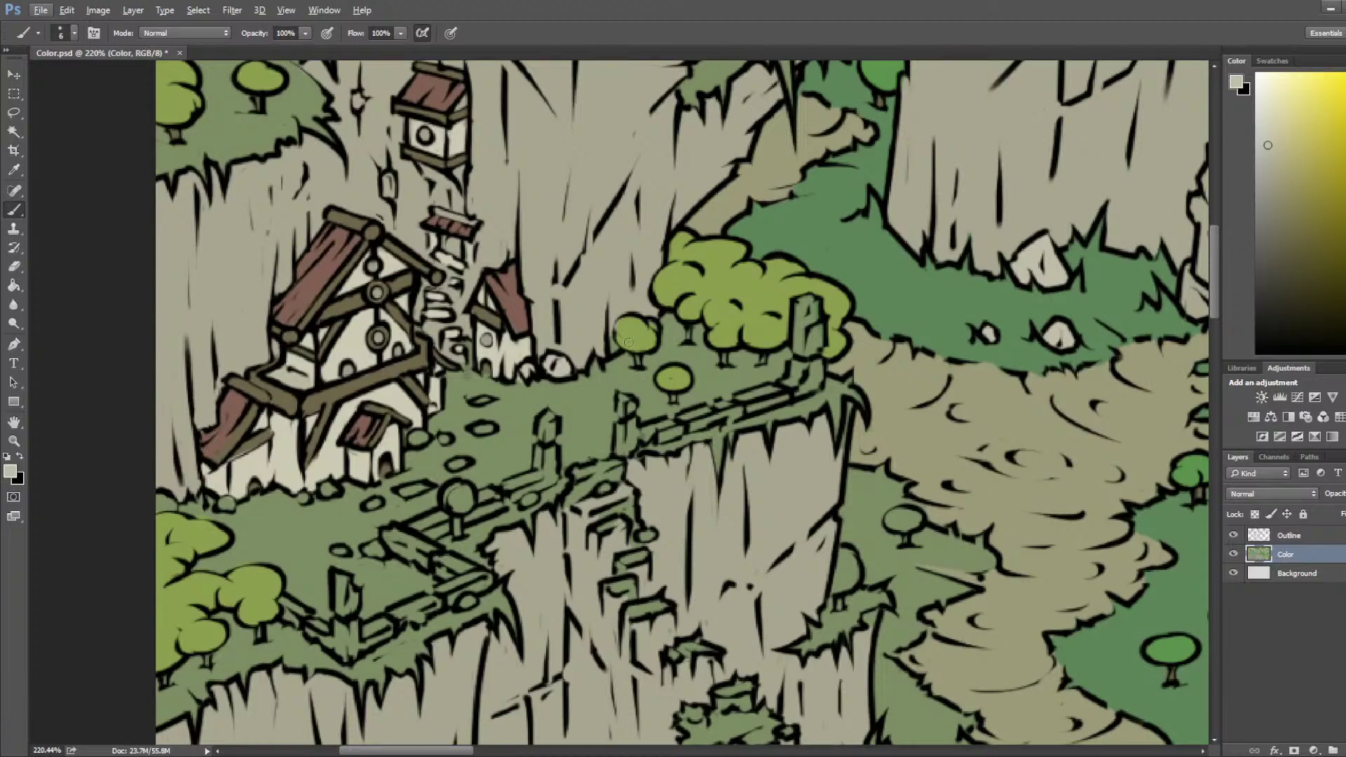
{"action": "mouse_move", "coordinate": [626, 405]}
{"action": "left_mouse_down"}
{"action": "mouse_move", "coordinate": [621, 445]}
{"action": "mouse_move", "coordinate": [633, 440]}
{"action": "mouse_move", "coordinate": [624, 399]}
{"action": "mouse_move", "coordinate": [632, 421]}
{"action": "mouse_move", "coordinate": [665, 418]}
{"action": "mouse_move", "coordinate": [644, 434]}
{"action": "mouse_move", "coordinate": [724, 407]}
{"action": "mouse_move", "coordinate": [656, 435]}
{"action": "mouse_move", "coordinate": [675, 434]}
{"action": "mouse_move", "coordinate": [774, 395]}
{"action": "mouse_move", "coordinate": [763, 405]}
{"action": "mouse_move", "coordinate": [801, 372]}
{"action": "mouse_move", "coordinate": [785, 384]}
{"action": "mouse_move", "coordinate": [794, 362]}
{"action": "mouse_move", "coordinate": [815, 378]}
{"action": "mouse_move", "coordinate": [801, 389]}
{"action": "mouse_move", "coordinate": [817, 364]}
{"action": "mouse_move", "coordinate": [818, 331]}
{"action": "mouse_move", "coordinate": [801, 354]}
{"action": "mouse_move", "coordinate": [809, 302]}
{"action": "mouse_move", "coordinate": [804, 334]}
{"action": "left_mouse_up"}
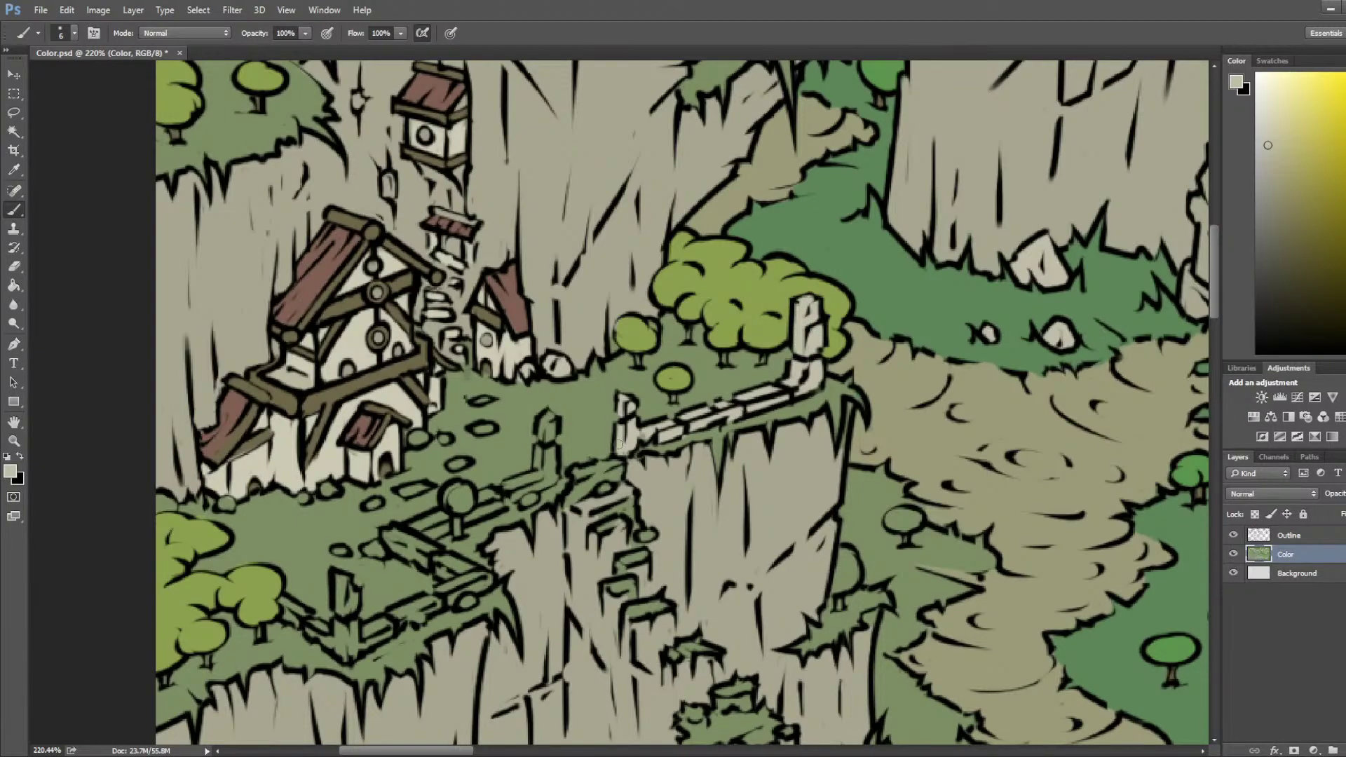
Step: Paint the remaining ruined wall sections and posts along the cliff edge in front of the large house in pale stone
{"action": "mouse_move", "coordinate": [547, 449]}
{"action": "left_mouse_down"}
{"action": "mouse_move", "coordinate": [547, 414]}
{"action": "mouse_move", "coordinate": [549, 476]}
{"action": "mouse_move", "coordinate": [520, 480]}
{"action": "mouse_move", "coordinate": [549, 478]}
{"action": "mouse_move", "coordinate": [470, 519]}
{"action": "mouse_move", "coordinate": [486, 494]}
{"action": "mouse_move", "coordinate": [754, 356]}
{"action": "mouse_move", "coordinate": [700, 362]}
{"action": "left_mouse_up"}
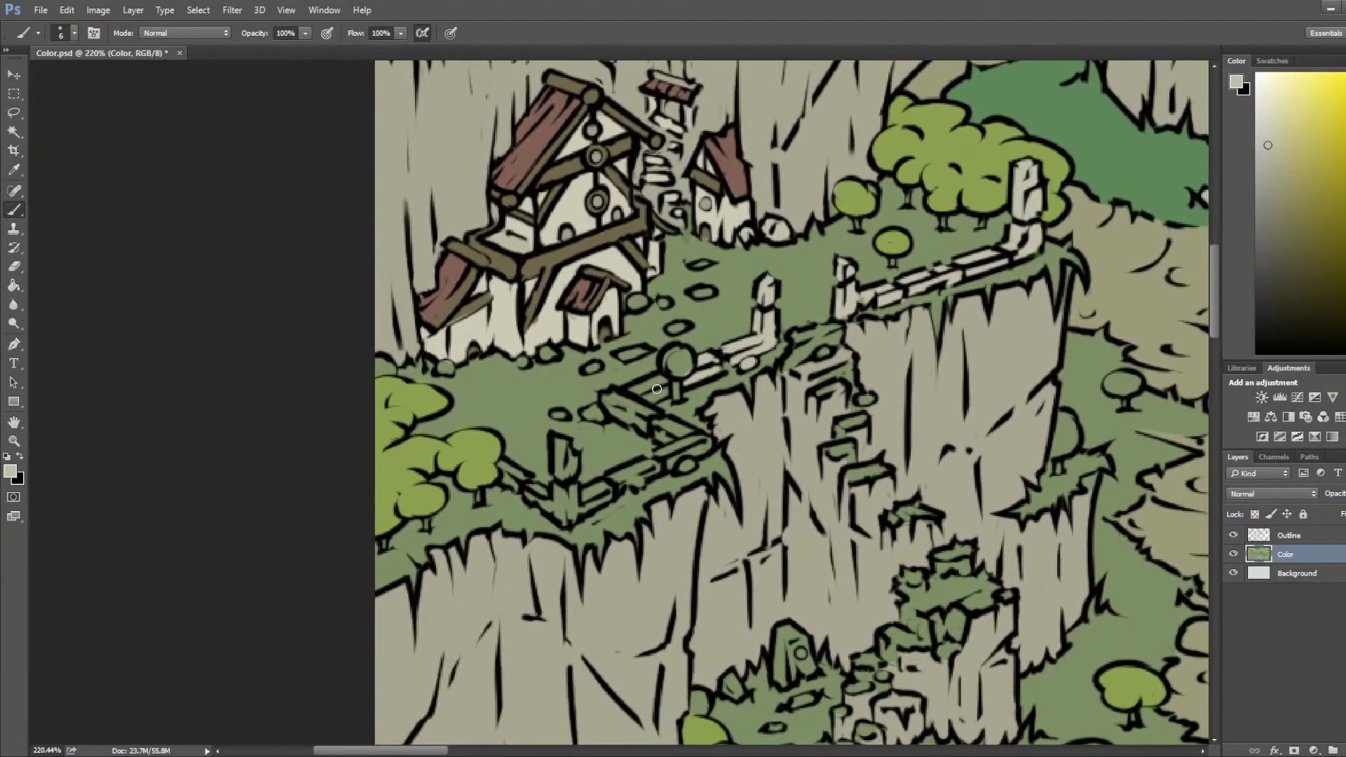
{"action": "mouse_move", "coordinate": [621, 396]}
{"action": "left_mouse_down"}
{"action": "mouse_move", "coordinate": [609, 406]}
{"action": "mouse_move", "coordinate": [656, 423]}
{"action": "mouse_move", "coordinate": [625, 419]}
{"action": "mouse_move", "coordinate": [617, 393]}
{"action": "mouse_move", "coordinate": [674, 434]}
{"action": "mouse_move", "coordinate": [662, 435]}
{"action": "mouse_move", "coordinate": [697, 442]}
{"action": "mouse_move", "coordinate": [660, 456]}
{"action": "mouse_move", "coordinate": [702, 441]}
{"action": "mouse_move", "coordinate": [686, 468]}
{"action": "mouse_move", "coordinate": [642, 468]}
{"action": "mouse_move", "coordinate": [638, 482]}
{"action": "left_mouse_up"}
{"action": "mouse_move", "coordinate": [643, 471]}
{"action": "left_mouse_down"}
{"action": "mouse_move", "coordinate": [617, 476]}
{"action": "mouse_move", "coordinate": [659, 466]}
{"action": "mouse_move", "coordinate": [564, 519]}
{"action": "mouse_move", "coordinate": [573, 456]}
{"action": "mouse_move", "coordinate": [561, 441]}
{"action": "mouse_move", "coordinate": [563, 467]}
{"action": "mouse_move", "coordinate": [539, 494]}
{"action": "mouse_move", "coordinate": [496, 463]}
{"action": "mouse_move", "coordinate": [513, 482]}
{"action": "left_mouse_up"}
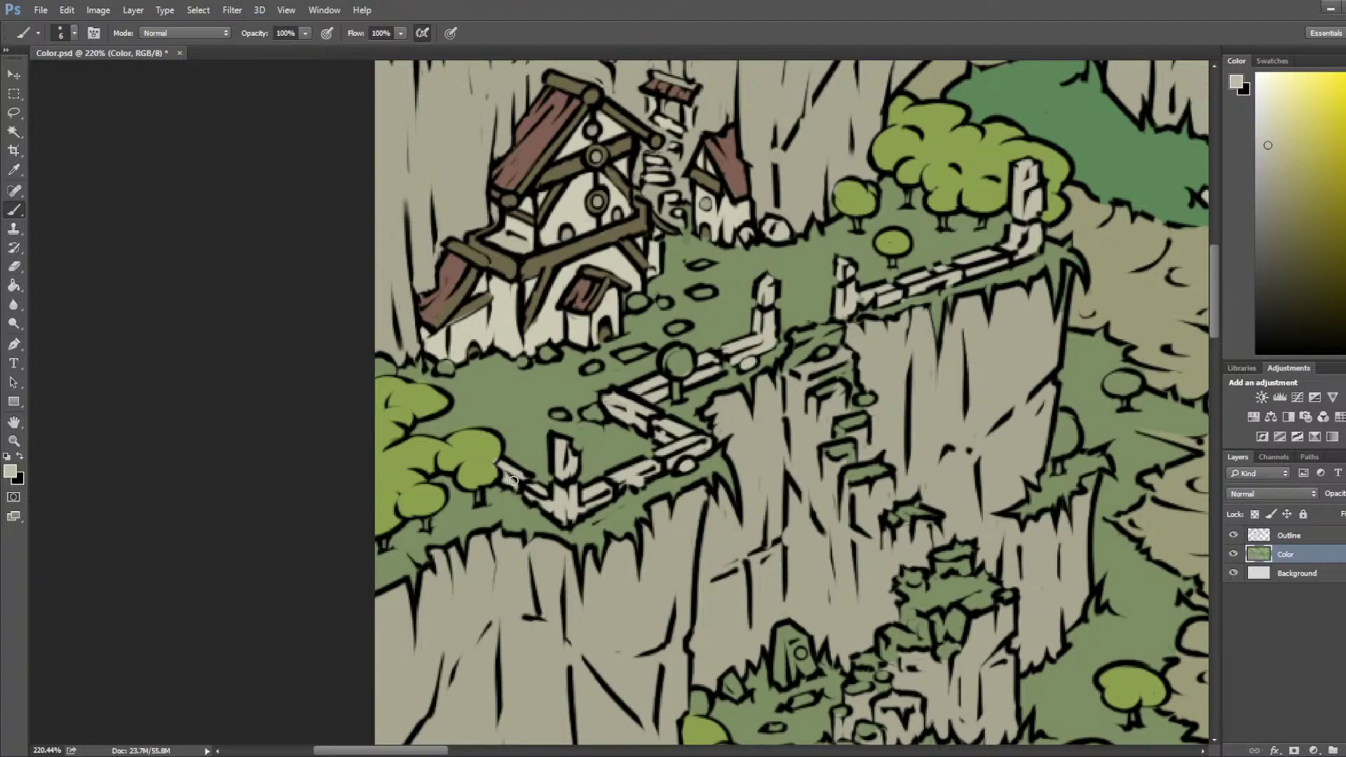
Step: Sample the bushes' yellow-green and fill the small round tree in front of the ruined wall with it
{"action": "left_click", "coordinate": [484, 456], "text": "alt"}
{"action": "left_click_drag", "start_coordinate": [676, 357], "coordinate": [681, 370]}
{"action": "left_click_drag", "start_coordinate": [879, 208], "coordinate": [776, 375]}
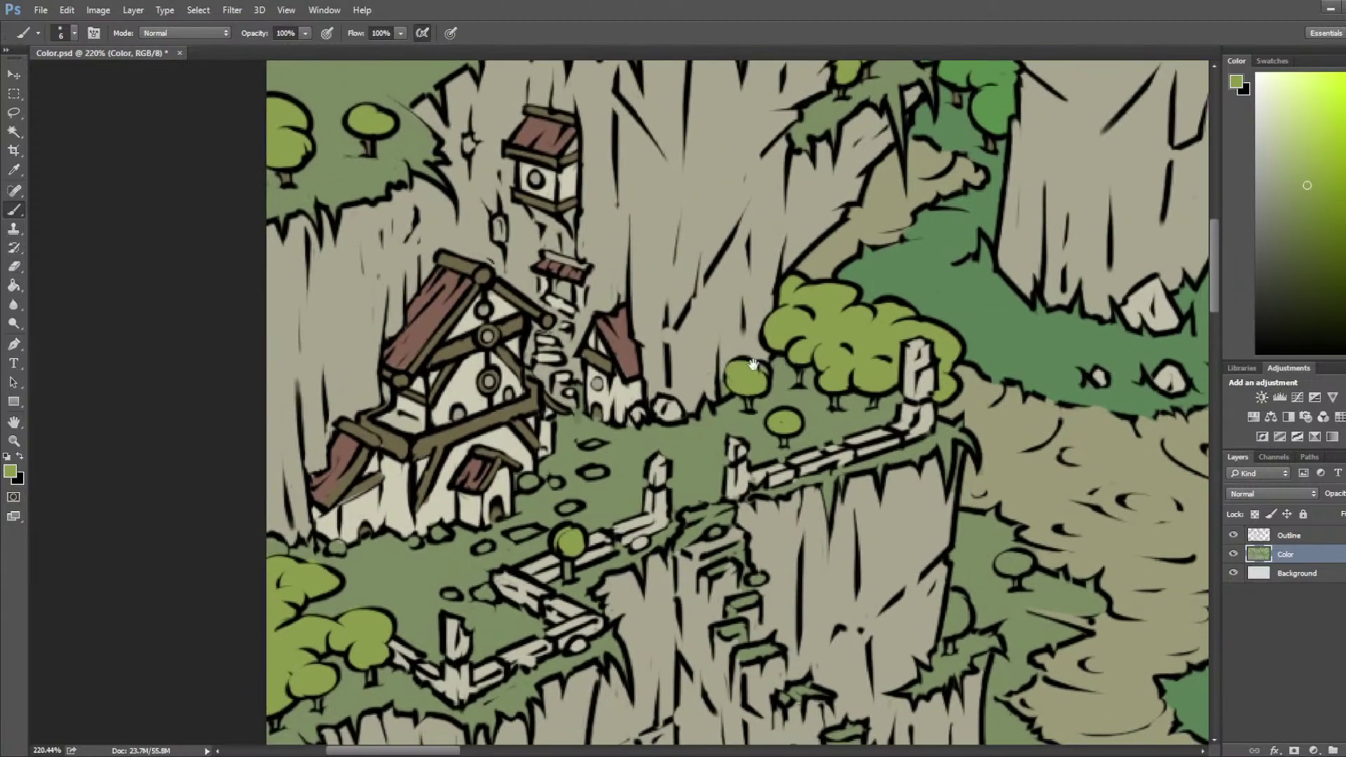
Step: Paint the tree trunks around the houses in sampled timber brown, switching between brown and ground green for touch-ups with a 4 px brush
{"action": "key", "text": "i"}
{"action": "left_click", "coordinate": [500, 413]}
{"action": "left_click_drag", "start_coordinate": [473, 515], "coordinate": [570, 375]}
{"action": "key", "text": "b"}
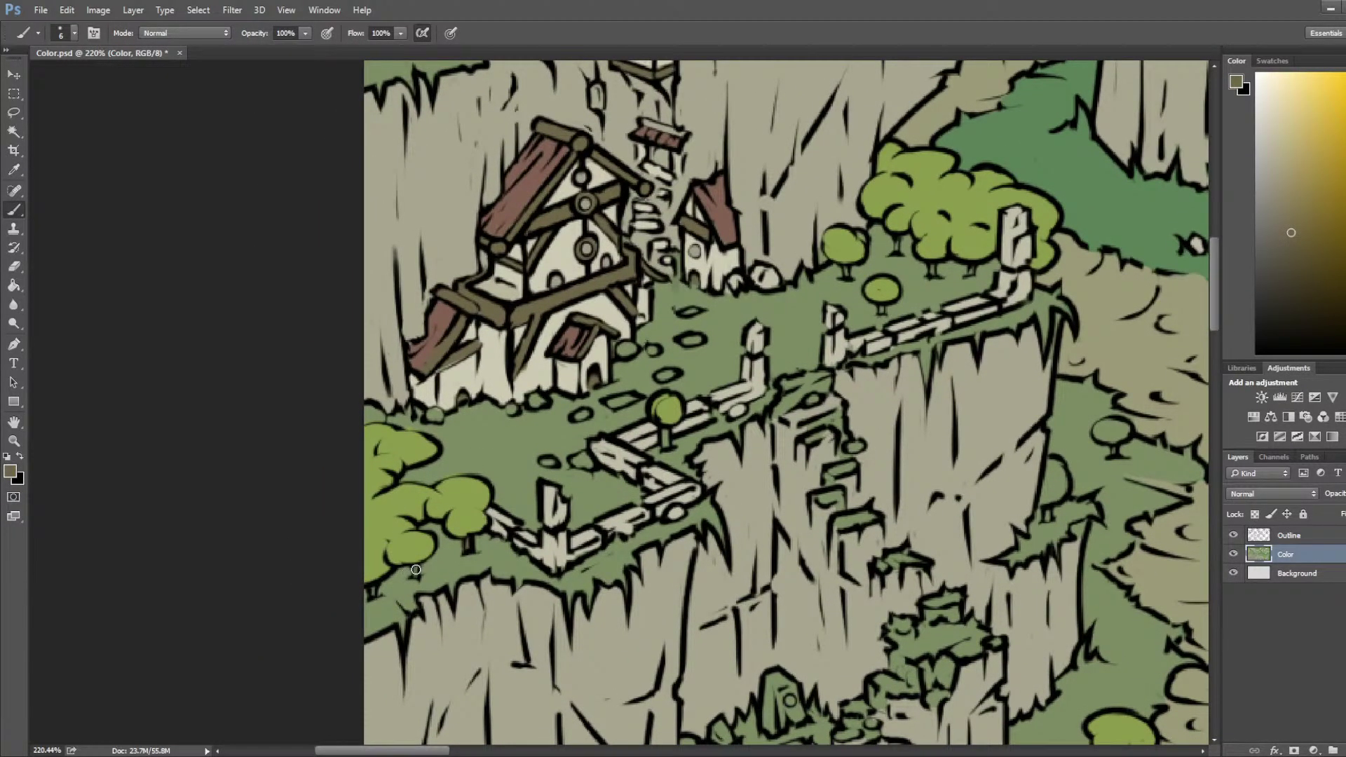
{"action": "left_click", "coordinate": [447, 435], "text": "alt"}
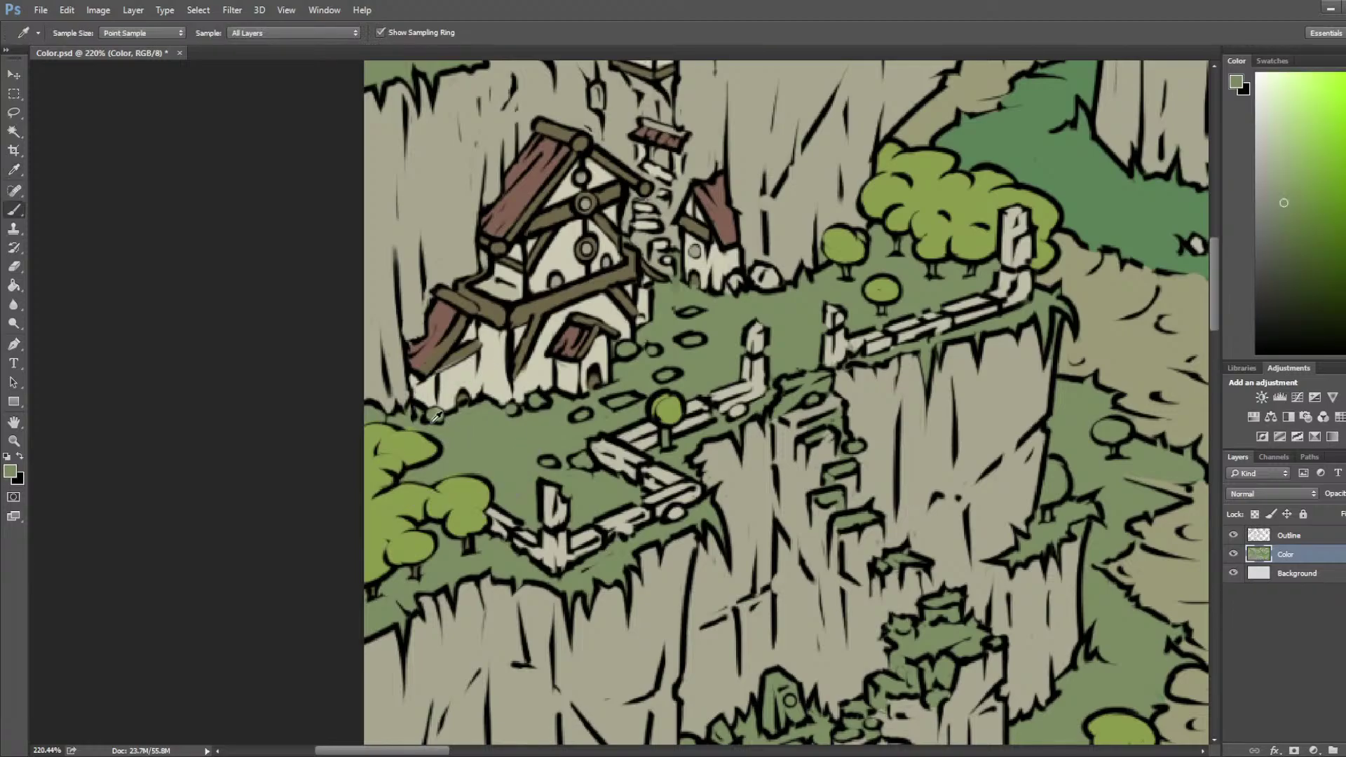
{"action": "left_click", "coordinate": [568, 211], "text": "alt"}
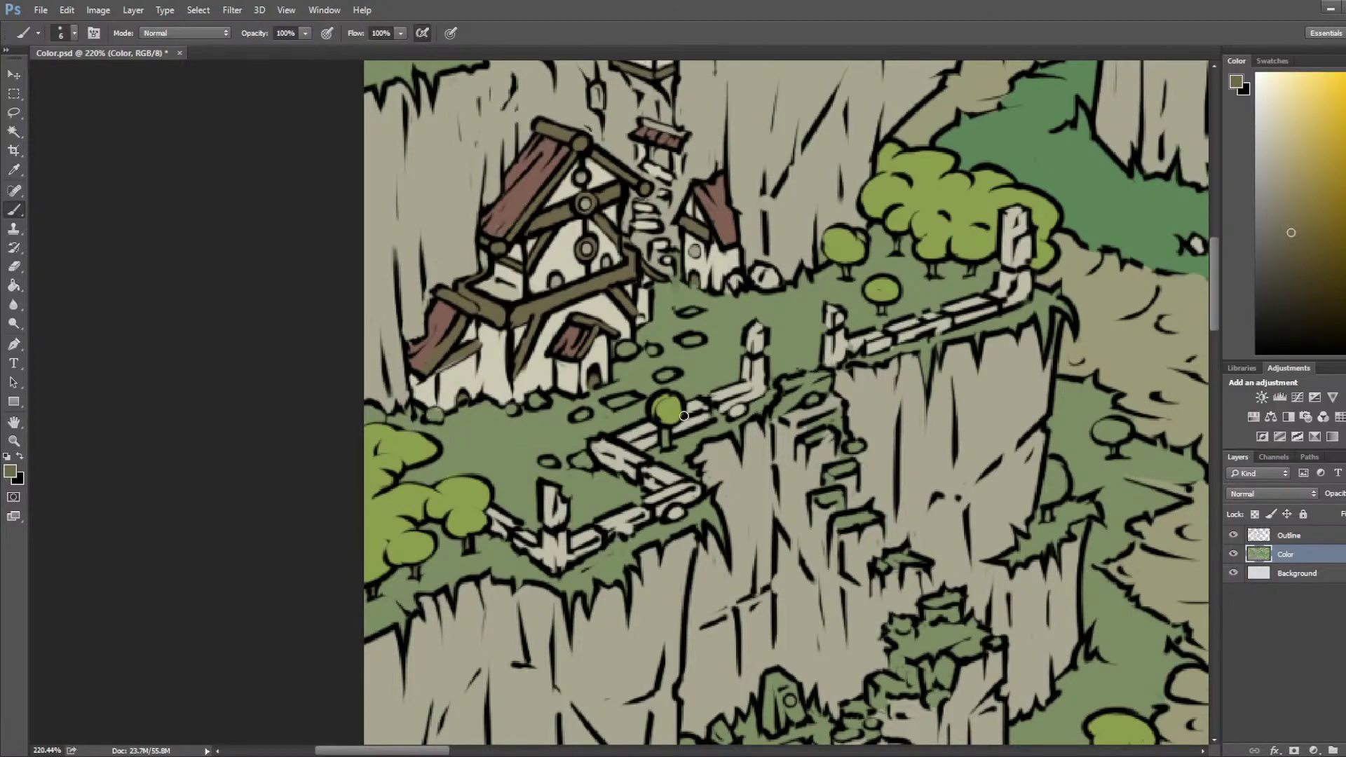
{"action": "key", "text": "bracketleft"}
{"action": "left_click", "coordinate": [1006, 321], "text": "alt"}
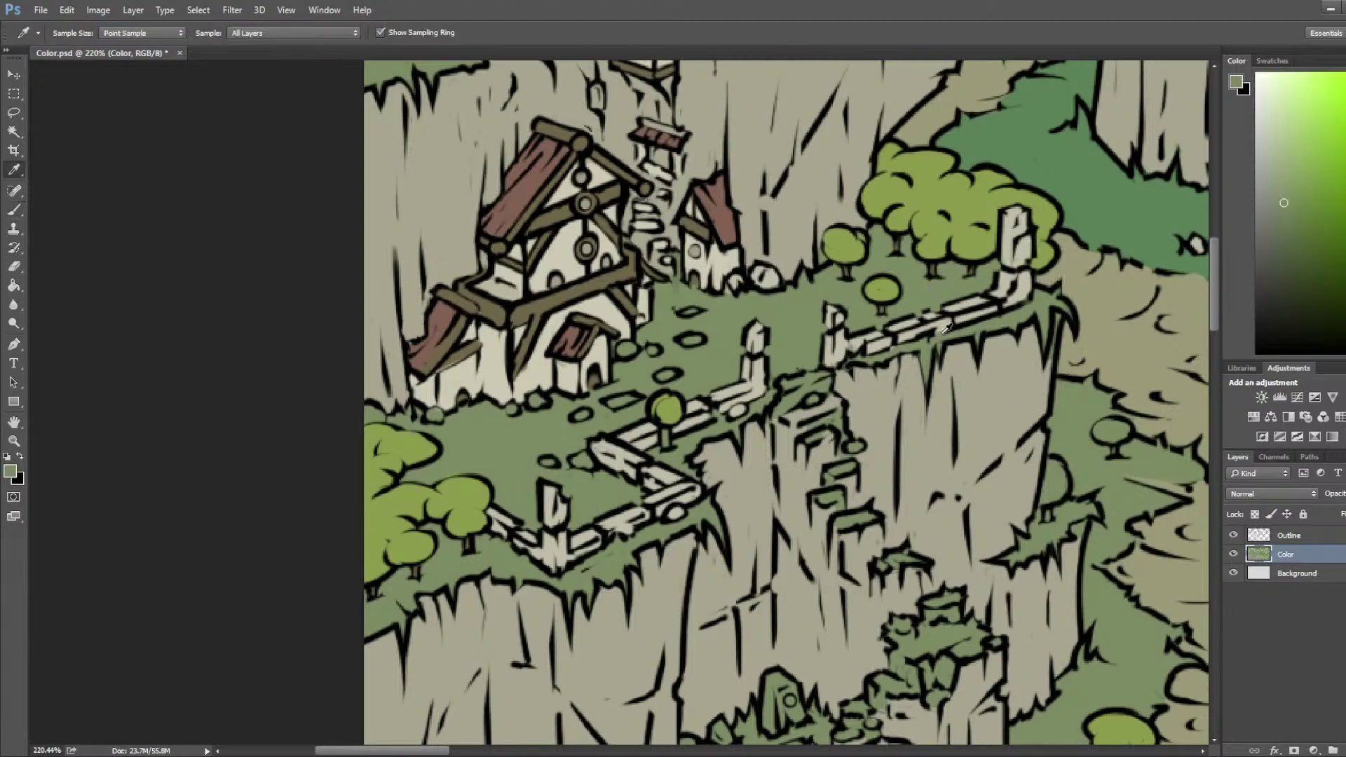
Step: Sample the wall's pale stone colour and paint the small rocks along the large house's base and the ruined wall
{"action": "left_click", "coordinate": [750, 379], "text": "alt"}
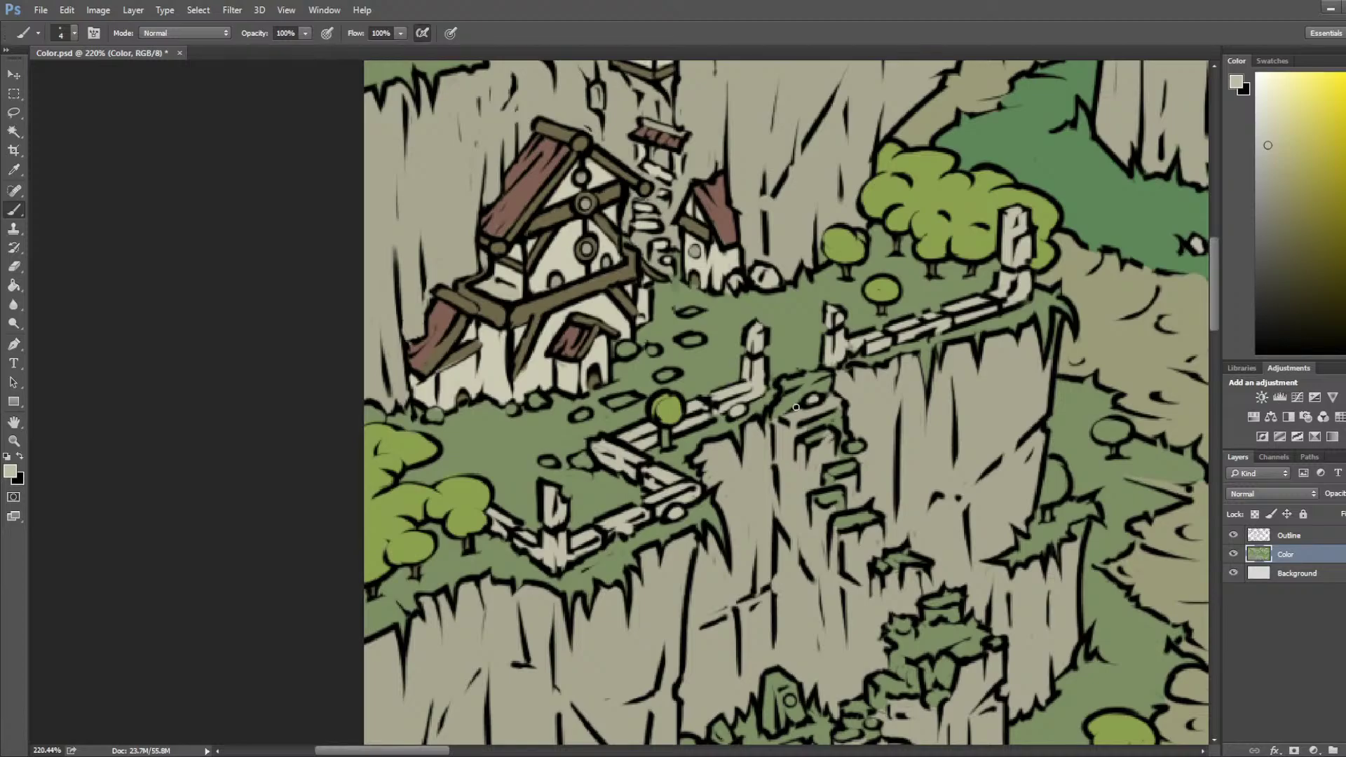
{"action": "left_click_drag", "start_coordinate": [586, 457], "coordinate": [583, 463]}
{"action": "left_click_drag", "start_coordinate": [532, 399], "coordinate": [543, 401]}
{"action": "left_click_drag", "start_coordinate": [439, 413], "coordinate": [430, 417]}
Step: Touch up the bush by the large house's annex, the annex's beam and wall, and the grass with sampled local colours
{"action": "left_click", "coordinate": [394, 445], "text": "alt"}
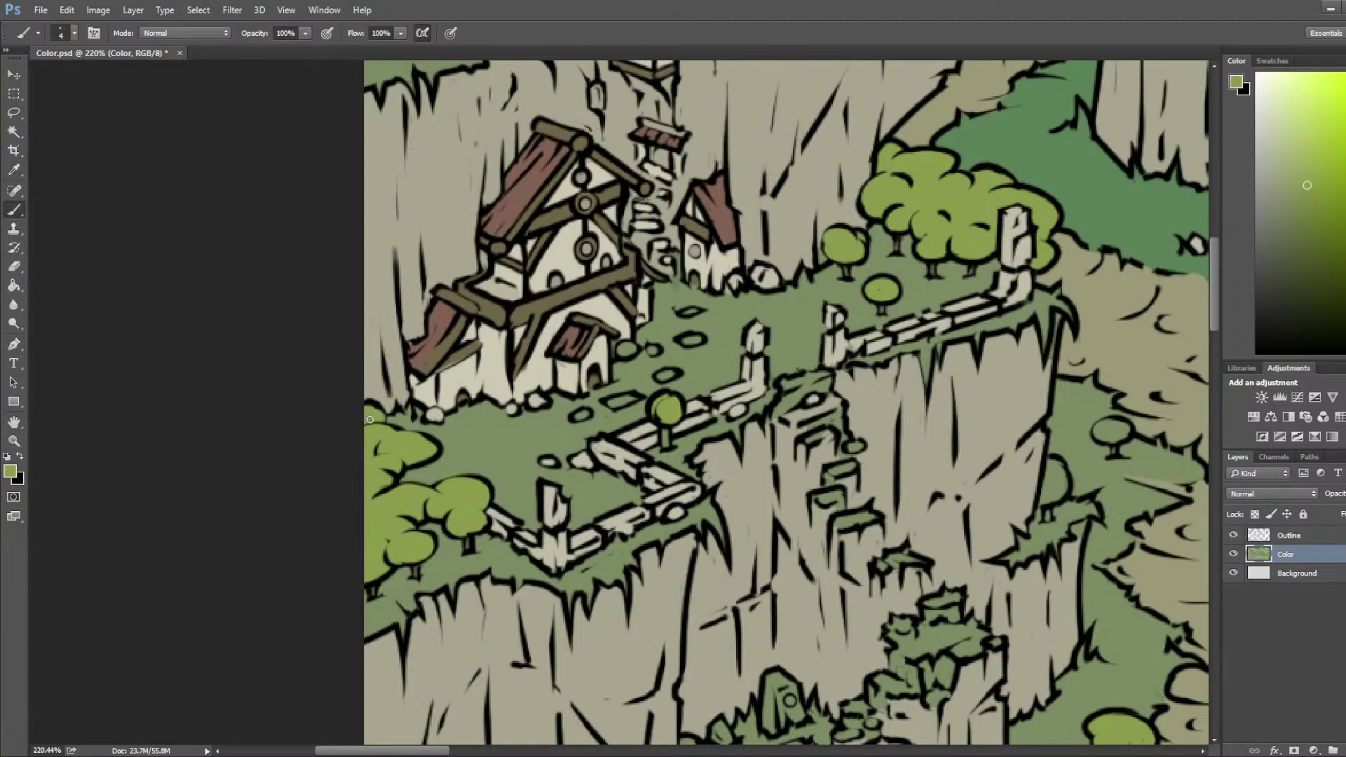
{"action": "left_click", "coordinate": [420, 412], "text": "alt"}
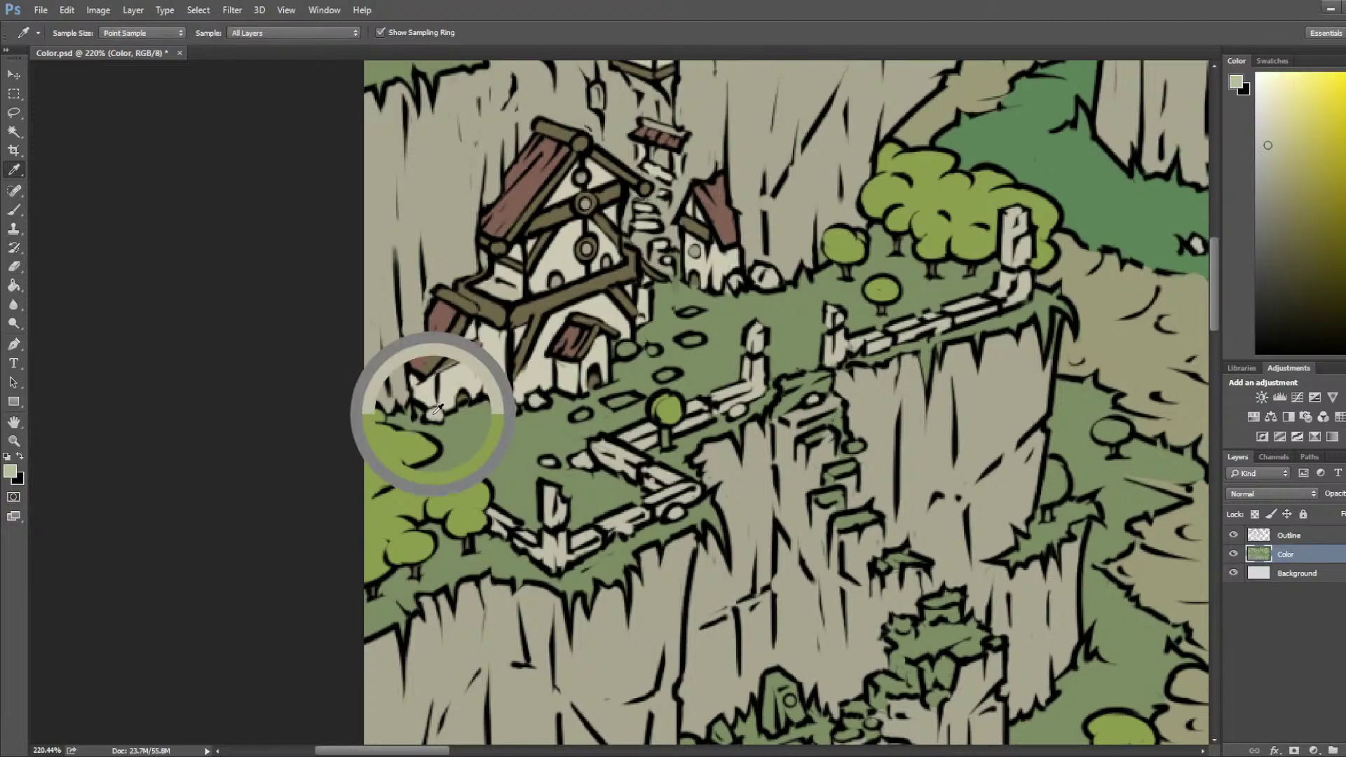
{"action": "left_click", "coordinate": [456, 352], "text": "alt"}
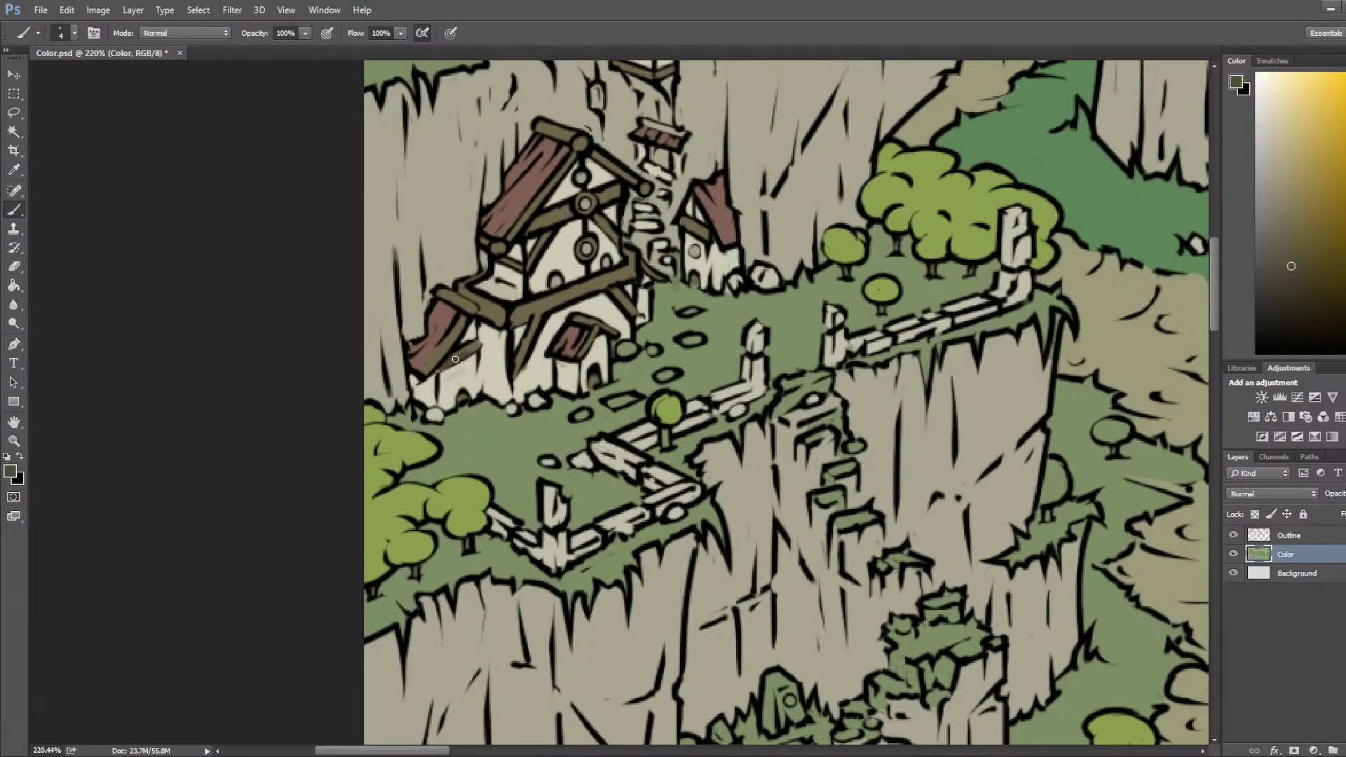
{"action": "left_click", "coordinate": [471, 346], "text": "alt"}
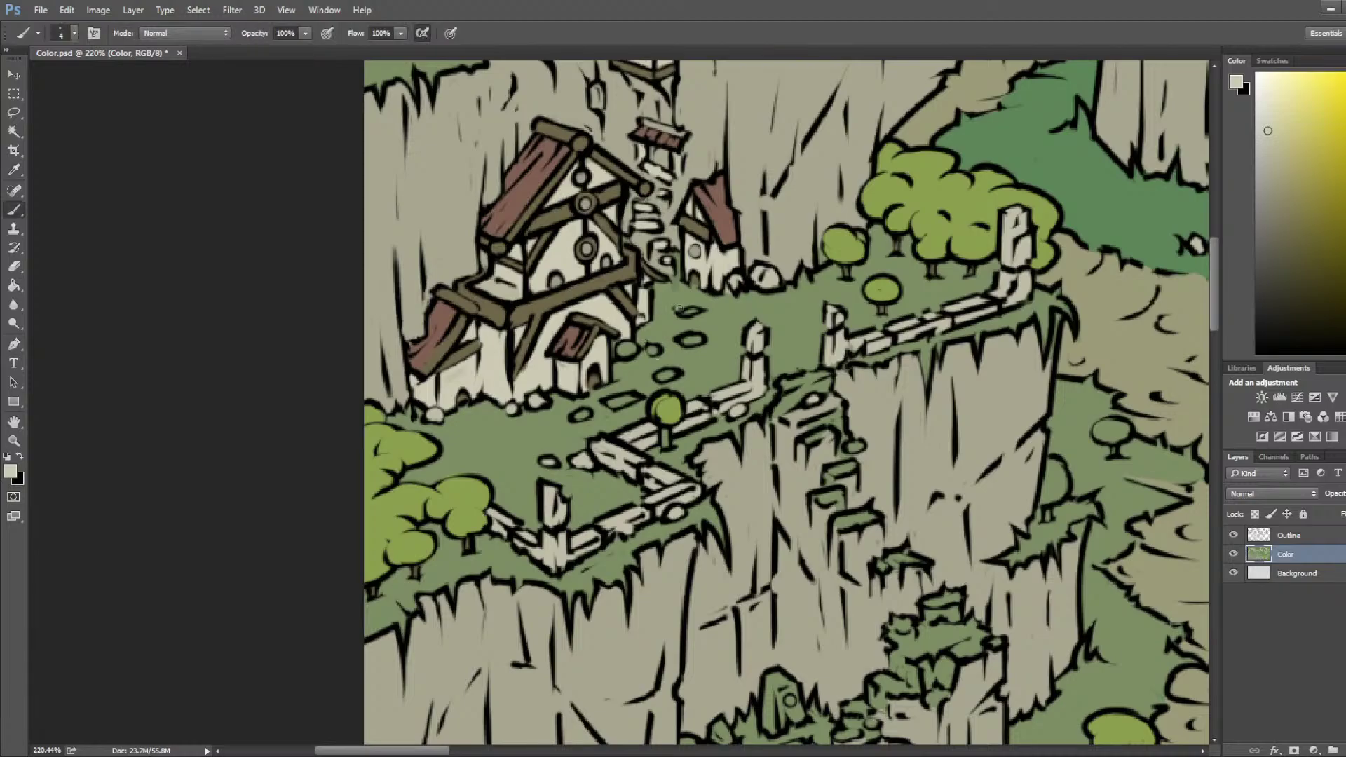
{"action": "left_click", "coordinate": [681, 300], "text": "alt"}
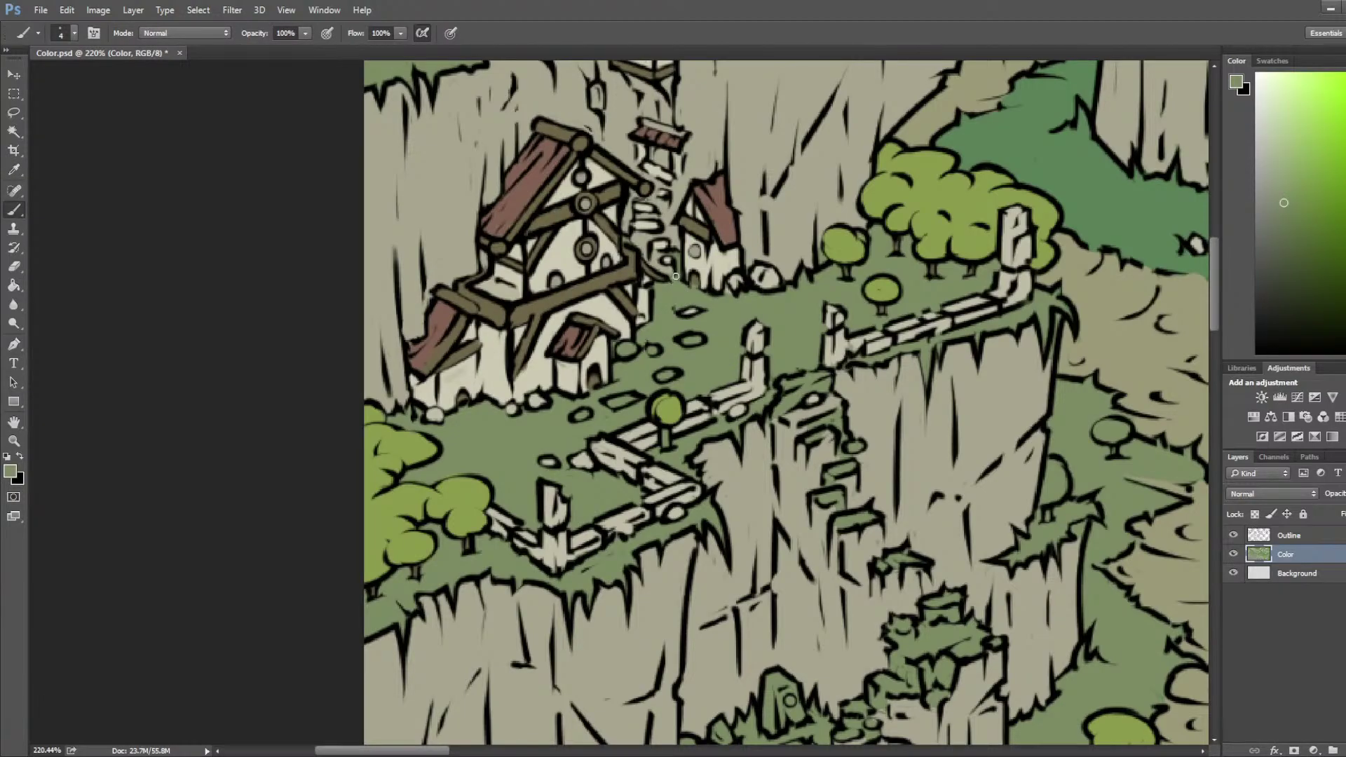
{"action": "key", "text": "alt"}
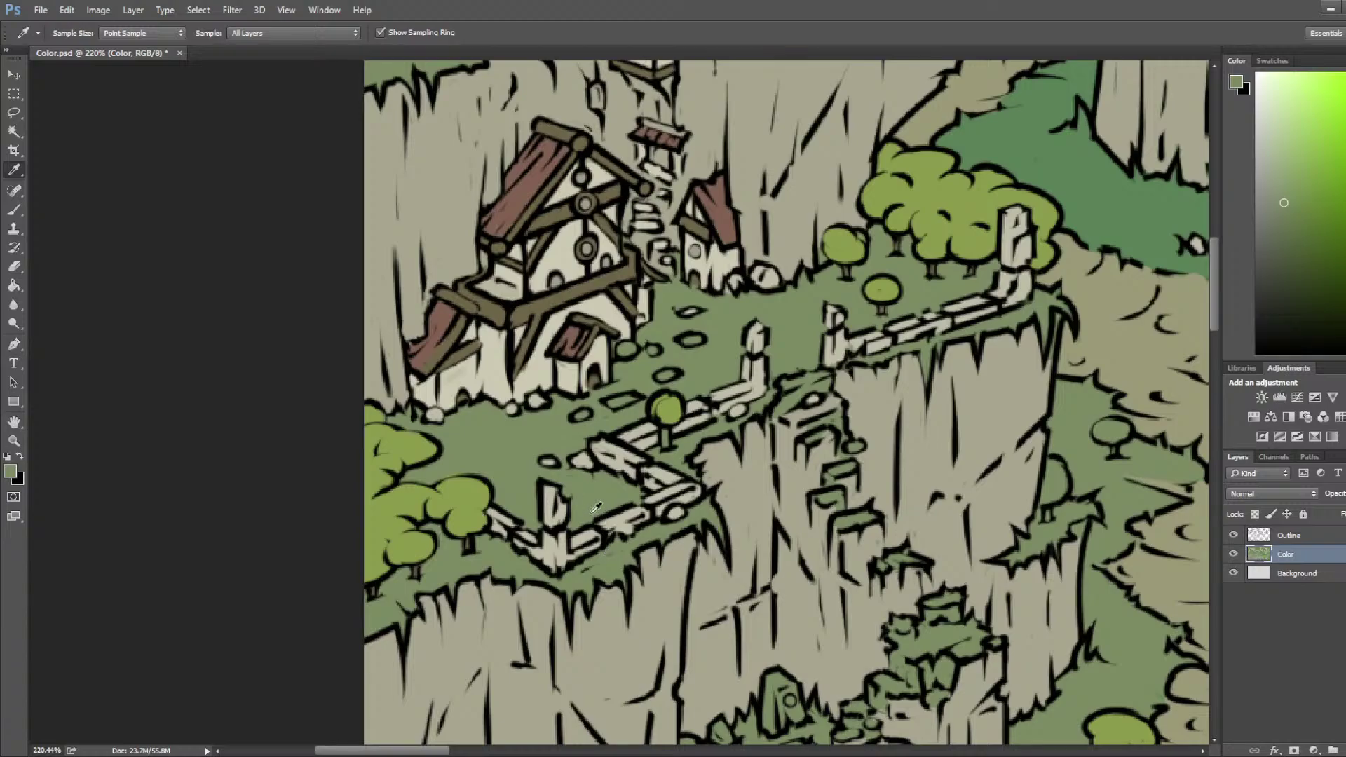
Step: Resample the ruined wall's pale stone colour and paint the flat stones scattered on the grass before the houses
{"action": "left_click", "coordinate": [669, 473], "text": "alt"}
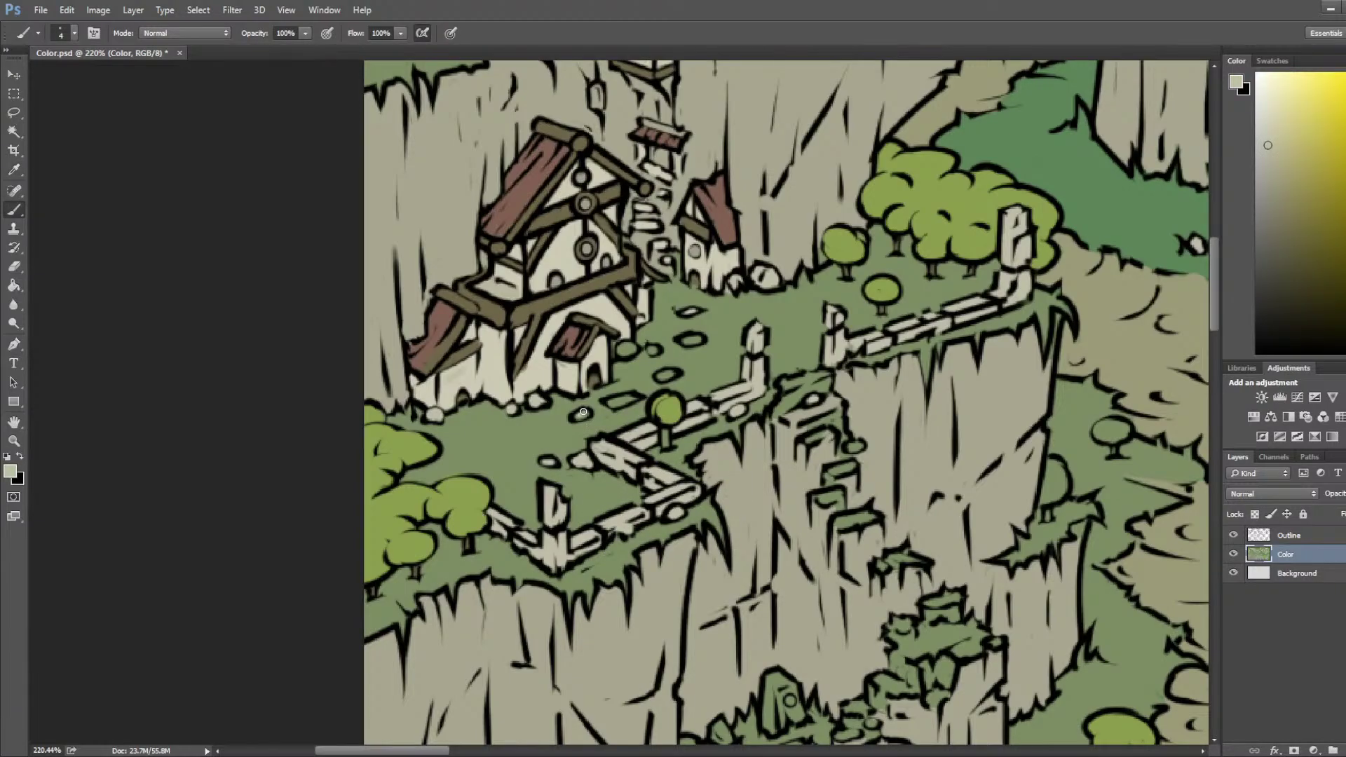
{"action": "left_click_drag", "start_coordinate": [633, 399], "coordinate": [621, 402]}
{"action": "left_click_drag", "start_coordinate": [630, 346], "coordinate": [660, 377]}
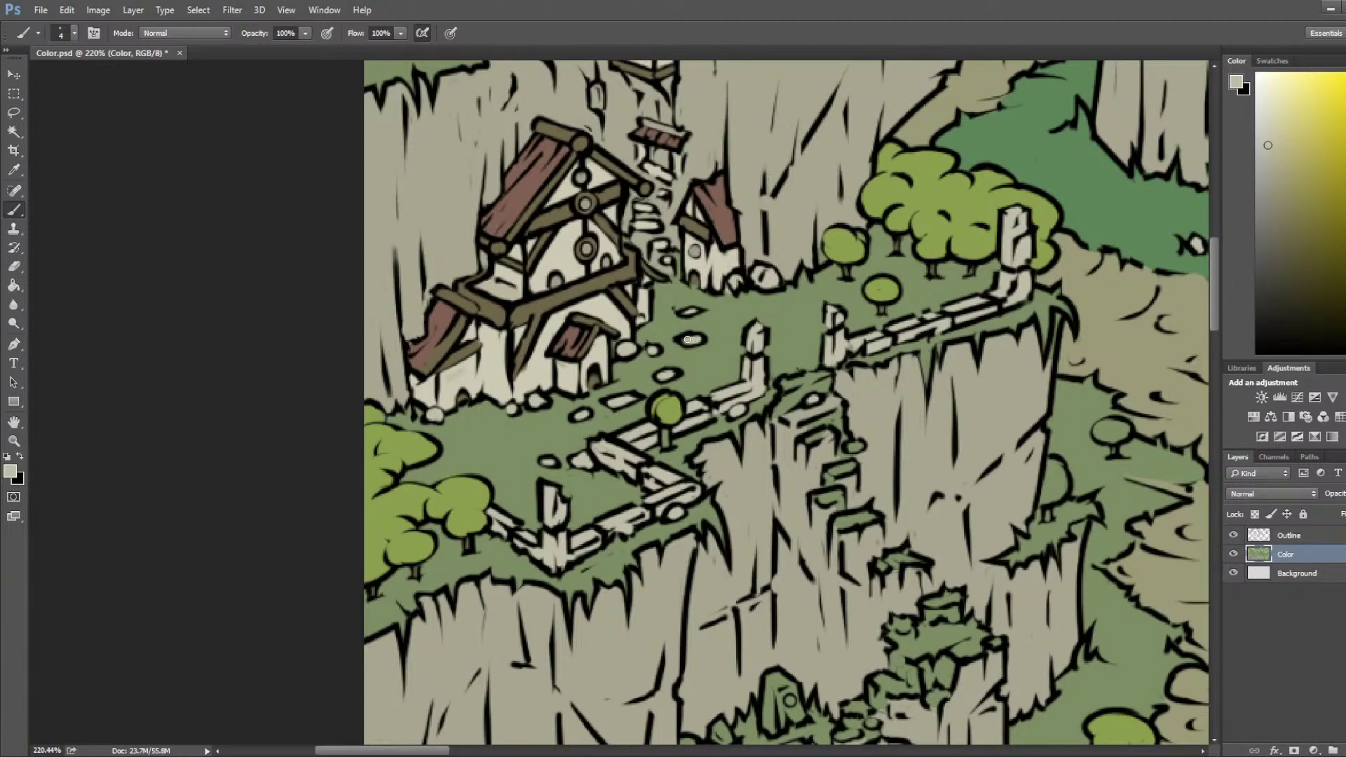
Step: Sample the cliff's grey-beige, flip the canvas back to its original orientation and save the file
{"action": "left_click", "coordinate": [816, 179], "text": "alt"}
{"action": "scroll", "coordinate": [863, 209], "scroll_direction": "down", "scroll_amount": 11}
{"action": "scroll", "coordinate": [869, 283], "scroll_direction": "down", "scroll_amount": 8}
{"action": "mouse_move", "coordinate": [965, 277]}
{"action": "left_mouse_down"}
{"action": "mouse_move", "coordinate": [712, 240]}
{"action": "mouse_move", "coordinate": [404, 289]}
{"action": "left_mouse_up"}
{"action": "left_click_drag", "start_coordinate": [968, 308], "coordinate": [463, 268]}
{"action": "left_click_drag", "start_coordinate": [964, 333], "coordinate": [471, 270]}
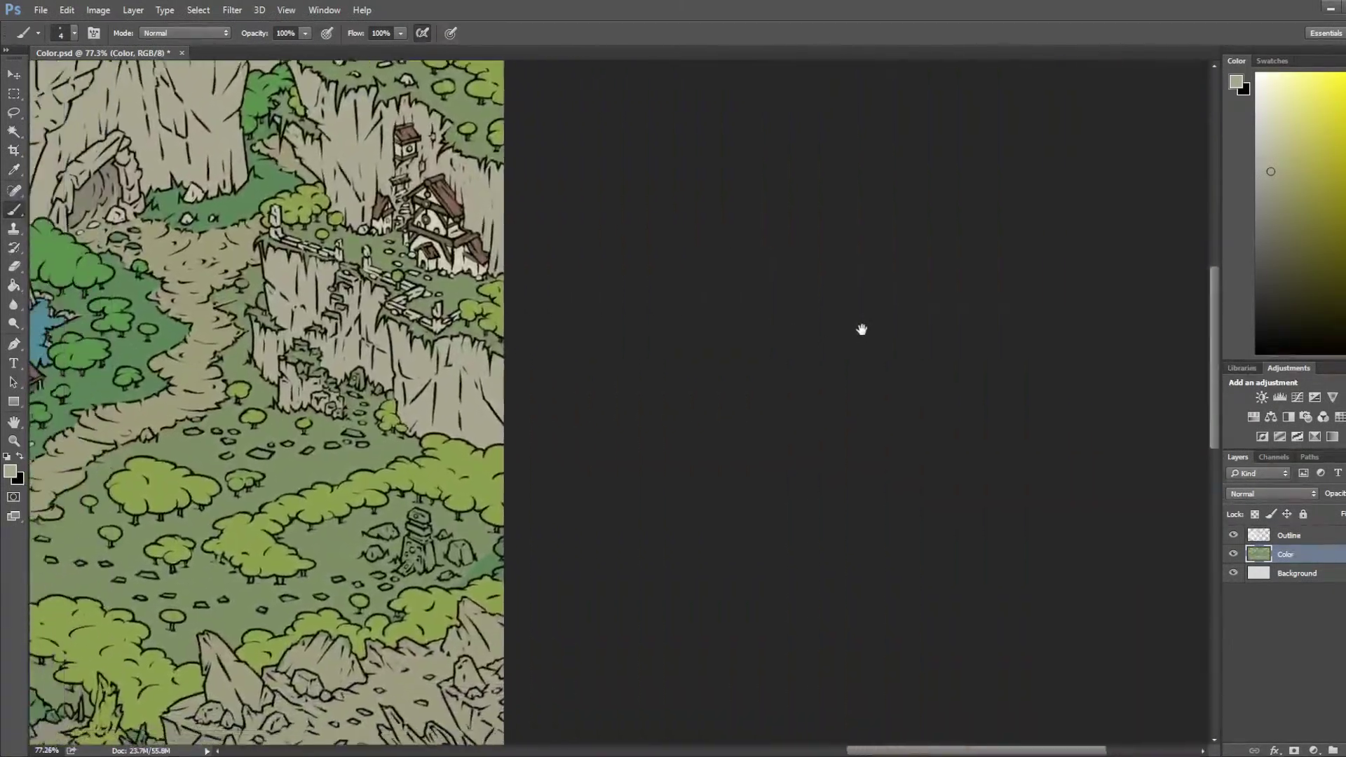
{"action": "left_click_drag", "start_coordinate": [860, 330], "coordinate": [992, 559]}
{"action": "key", "text": "ctrl+s"}
Step: Sample the turquoise orb colour, shift its hue to cyan, and paint the circle on the clifftop rune stone above the timber houses
{"action": "left_click_drag", "start_coordinate": [200, 286], "coordinate": [533, 352]}
{"action": "scroll", "coordinate": [532, 352], "scroll_direction": "up", "scroll_amount": 5}
{"action": "key", "text": "i"}
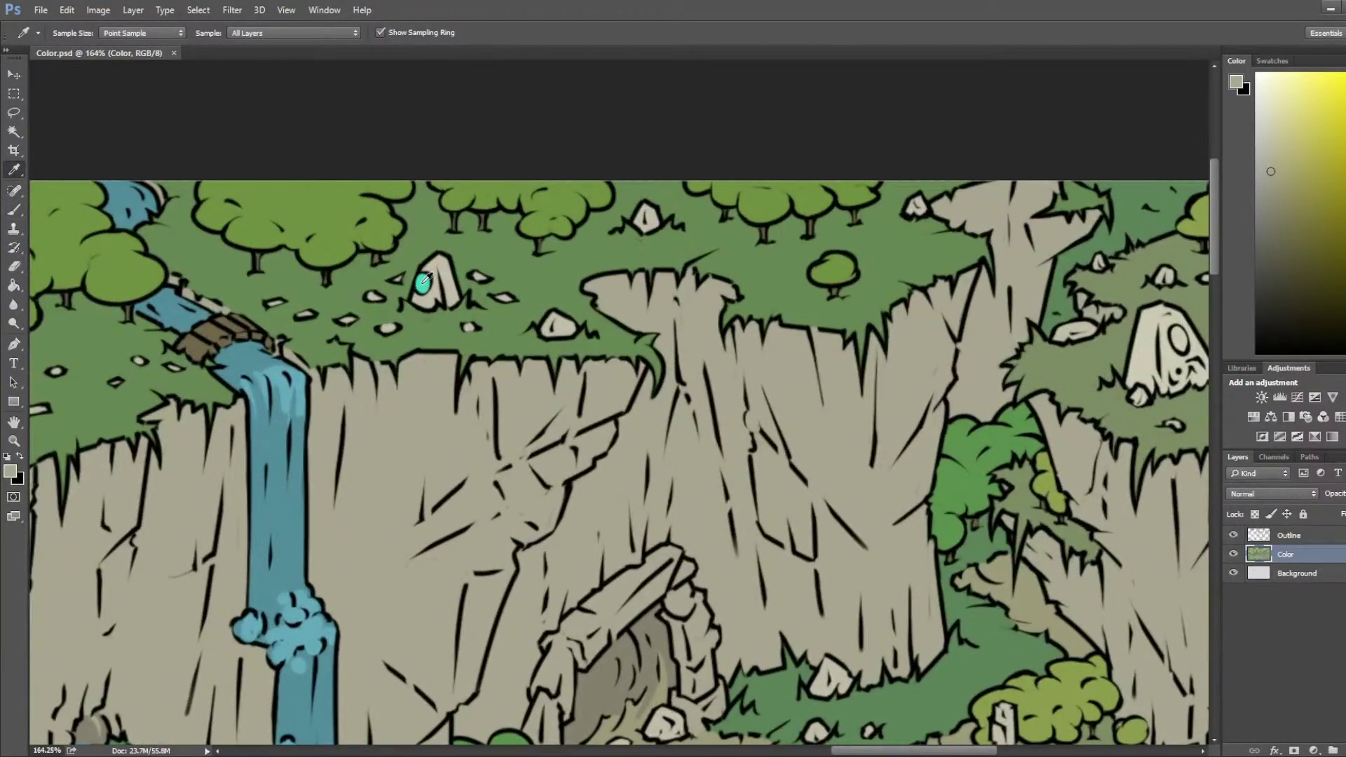
{"action": "left_click", "coordinate": [425, 278]}
{"action": "left_click_drag", "start_coordinate": [982, 295], "coordinate": [441, 279]}
{"action": "key", "text": "b"}
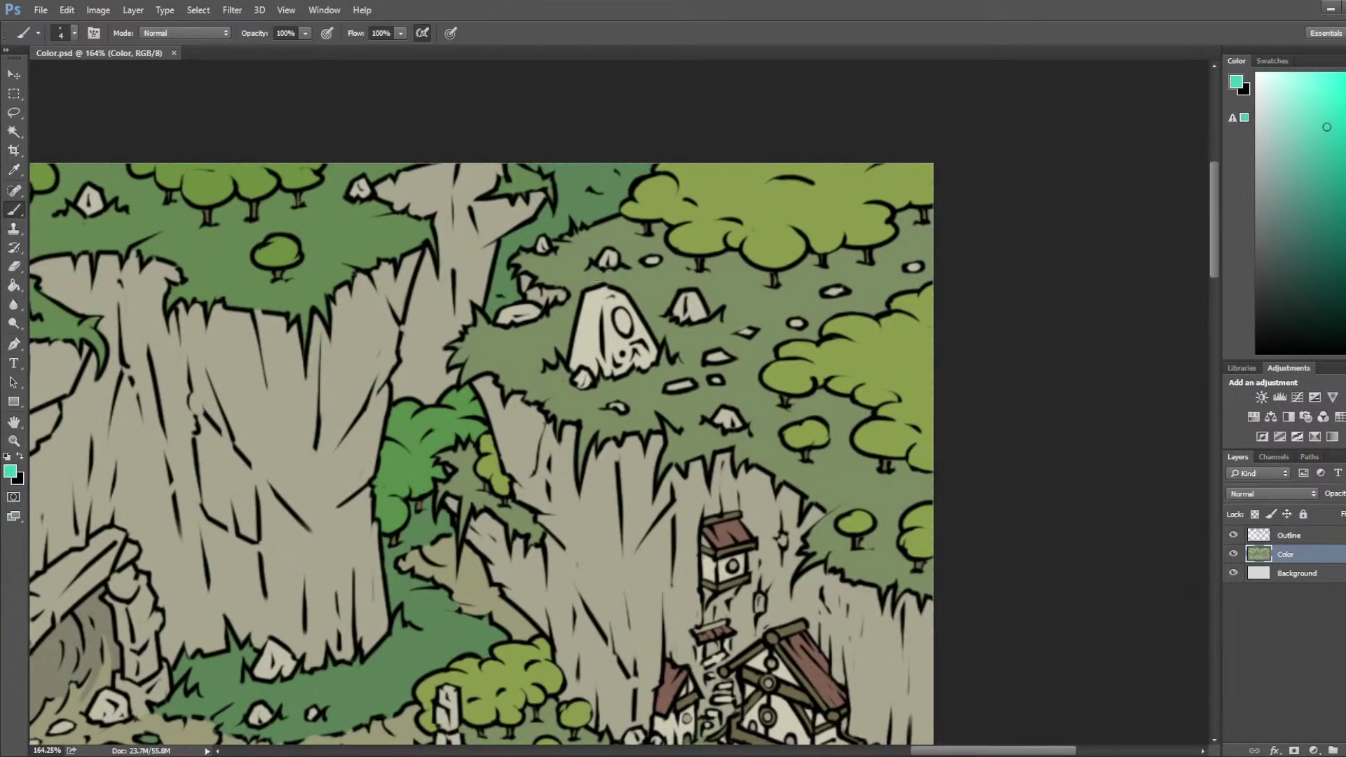
{"action": "left_click", "coordinate": [1345, 213]}
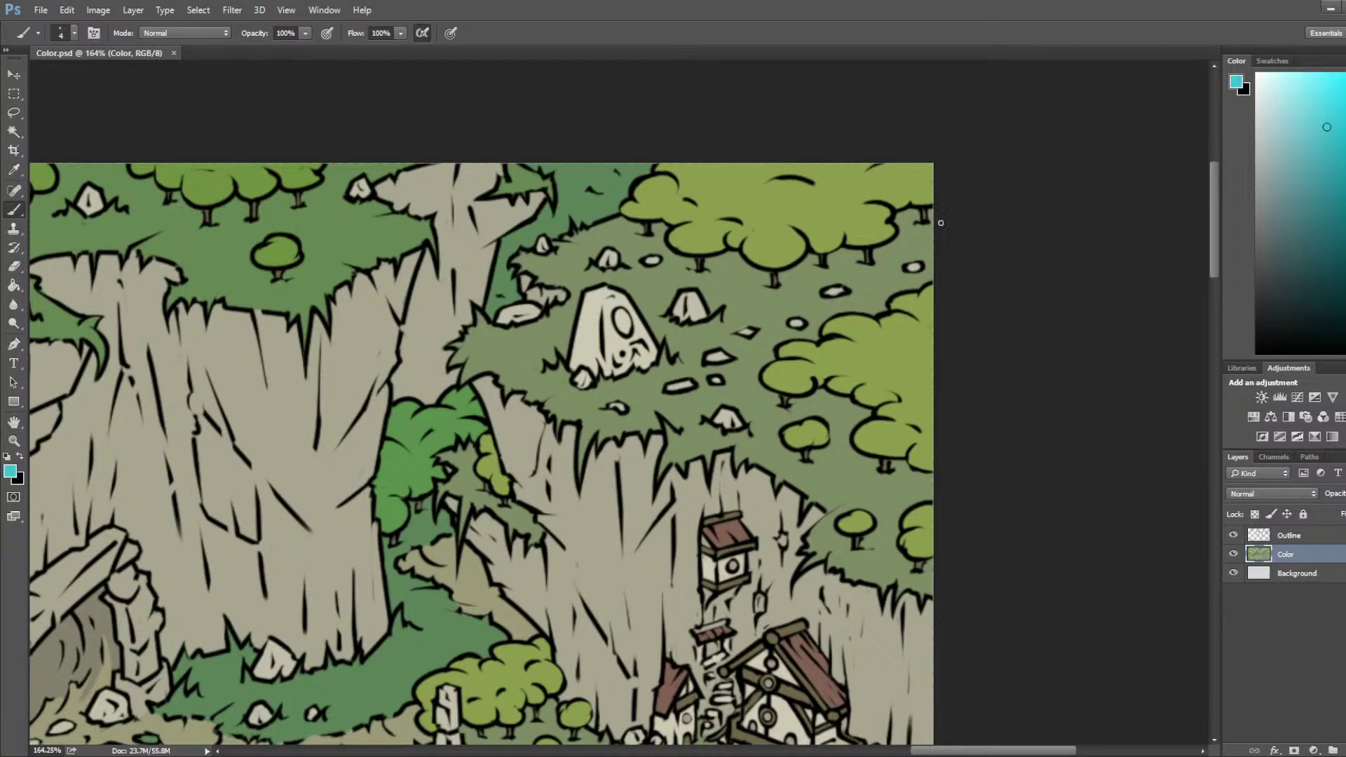
{"action": "left_click_drag", "start_coordinate": [621, 311], "coordinate": [620, 317]}
Step: Repaint the orb on the small standing stone near the waterfall's top in cyan with a 7 px brush
{"action": "scroll", "coordinate": [624, 323], "scroll_direction": "down", "scroll_amount": 5}
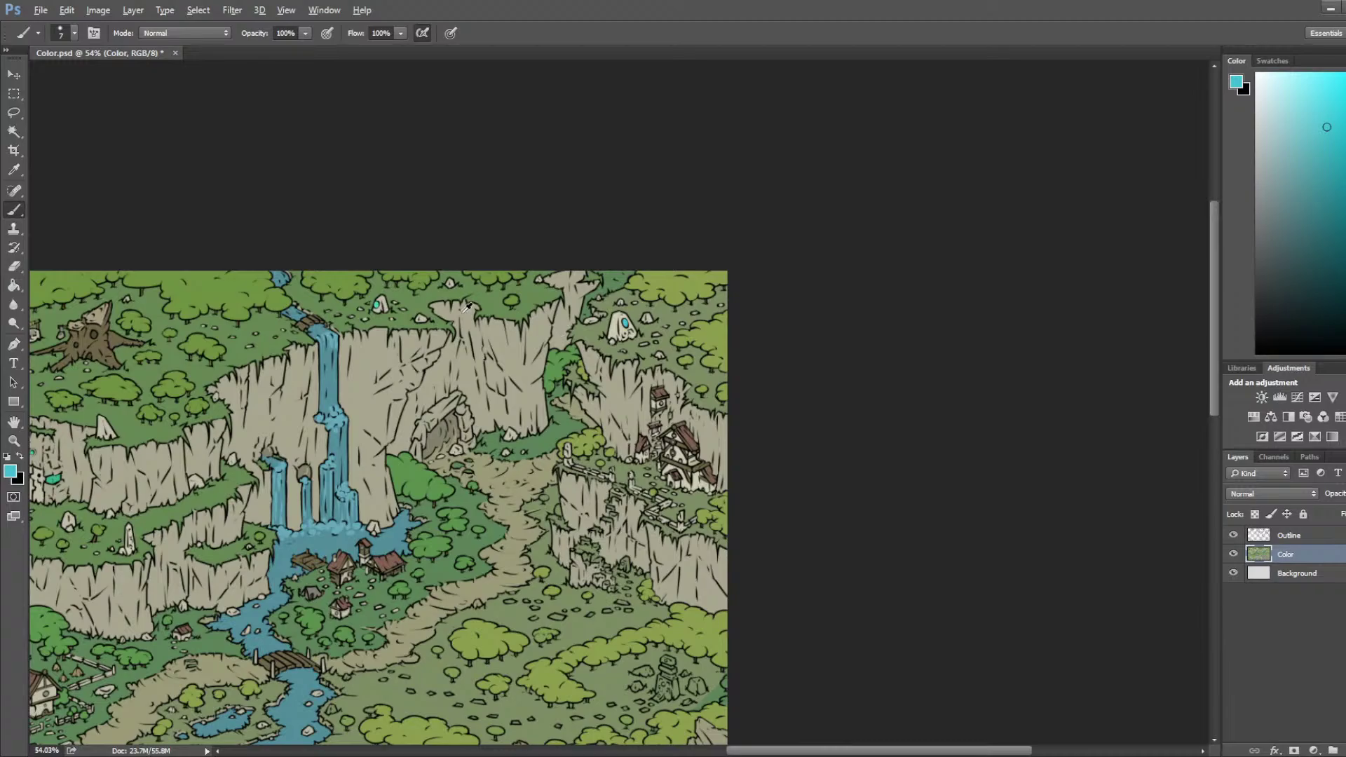
{"action": "scroll", "coordinate": [393, 295], "scroll_direction": "up", "scroll_amount": 6}
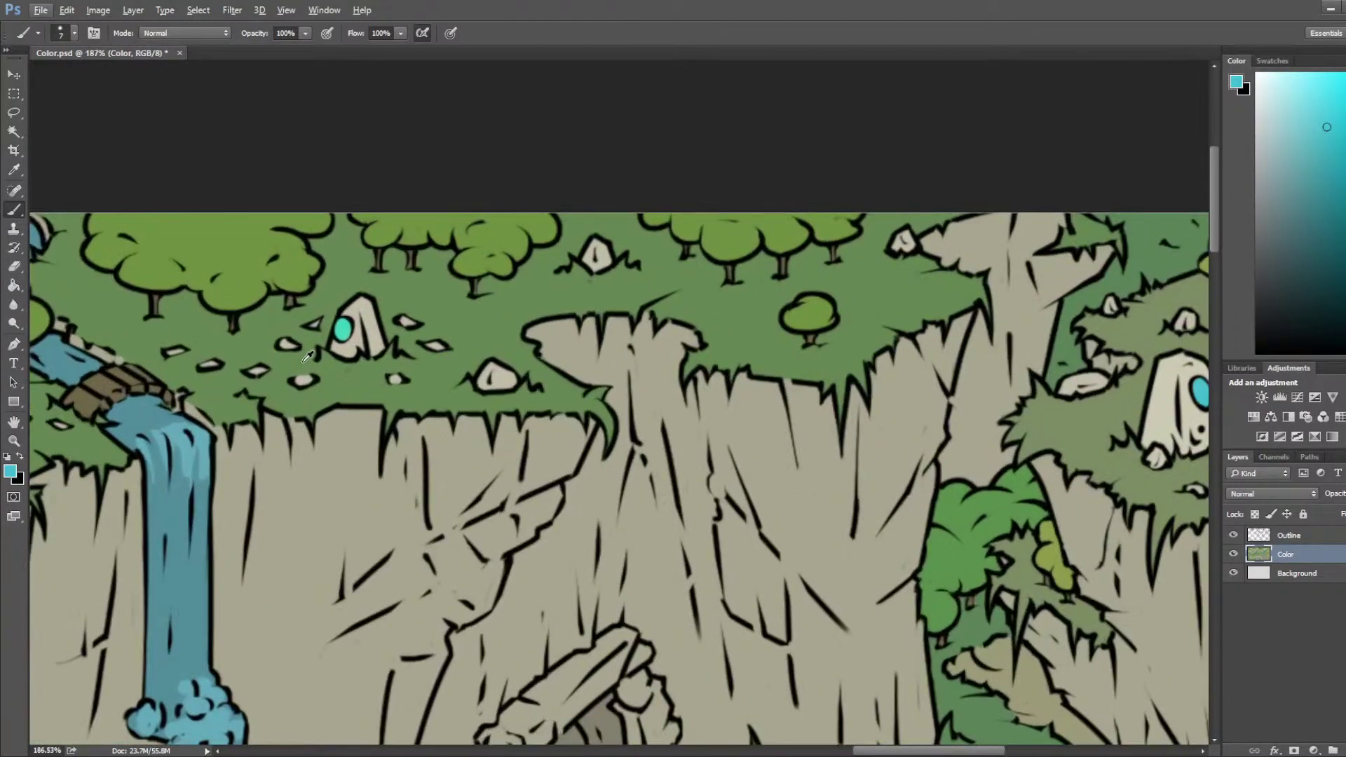
{"action": "left_click_drag", "start_coordinate": [342, 329], "coordinate": [340, 334]}
{"action": "left_click", "coordinate": [344, 329]}
Step: Repaint the orb on the tall obelisk below the stone bridge in cyan
{"action": "scroll", "coordinate": [342, 329], "scroll_direction": "down", "scroll_amount": 5}
{"action": "mouse_move", "coordinate": [292, 364]}
{"action": "left_mouse_down"}
{"action": "mouse_move", "coordinate": [629, 301]}
{"action": "mouse_move", "coordinate": [732, 318]}
{"action": "left_mouse_up"}
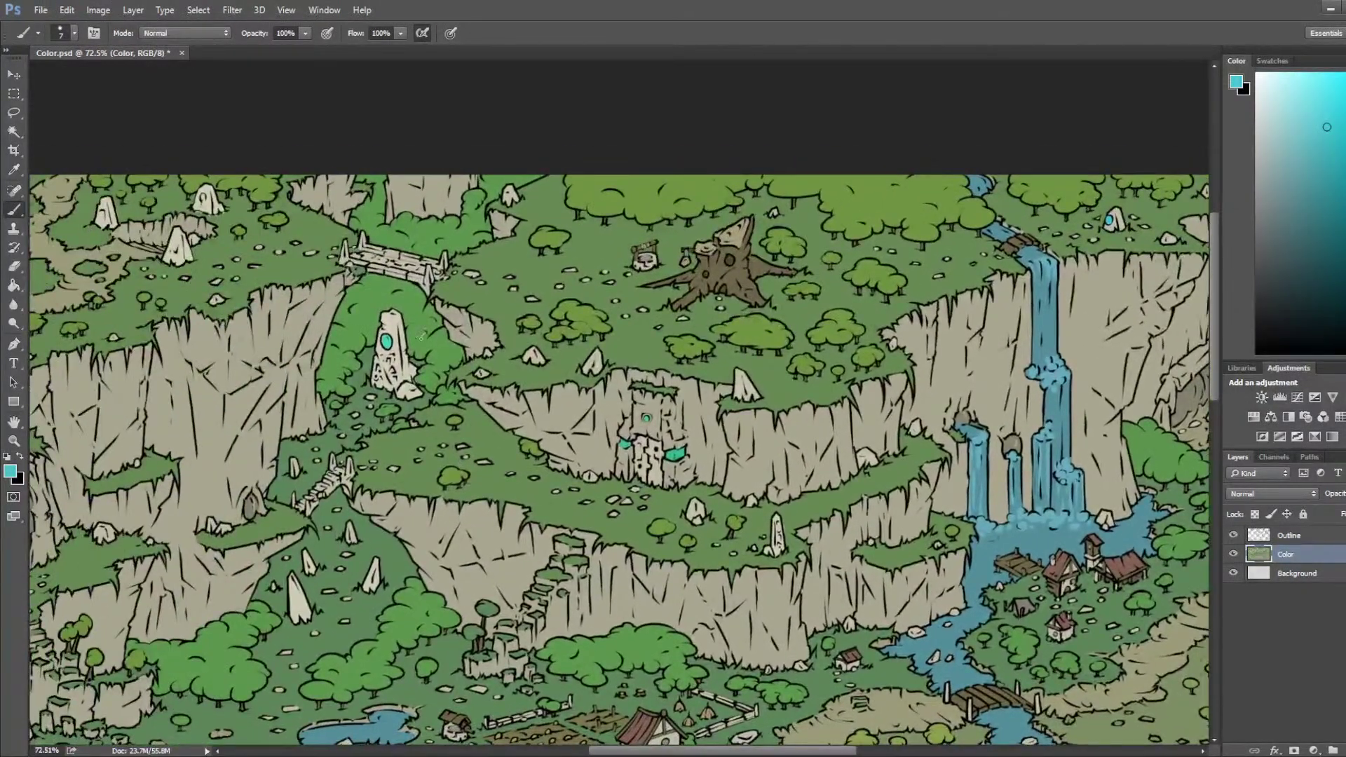
{"action": "scroll", "coordinate": [420, 338], "scroll_direction": "up", "scroll_amount": 5}
{"action": "mouse_move", "coordinate": [399, 343]}
{"action": "left_mouse_down"}
{"action": "mouse_move", "coordinate": [405, 364]}
{"action": "mouse_move", "coordinate": [399, 343]}
{"action": "left_mouse_up"}
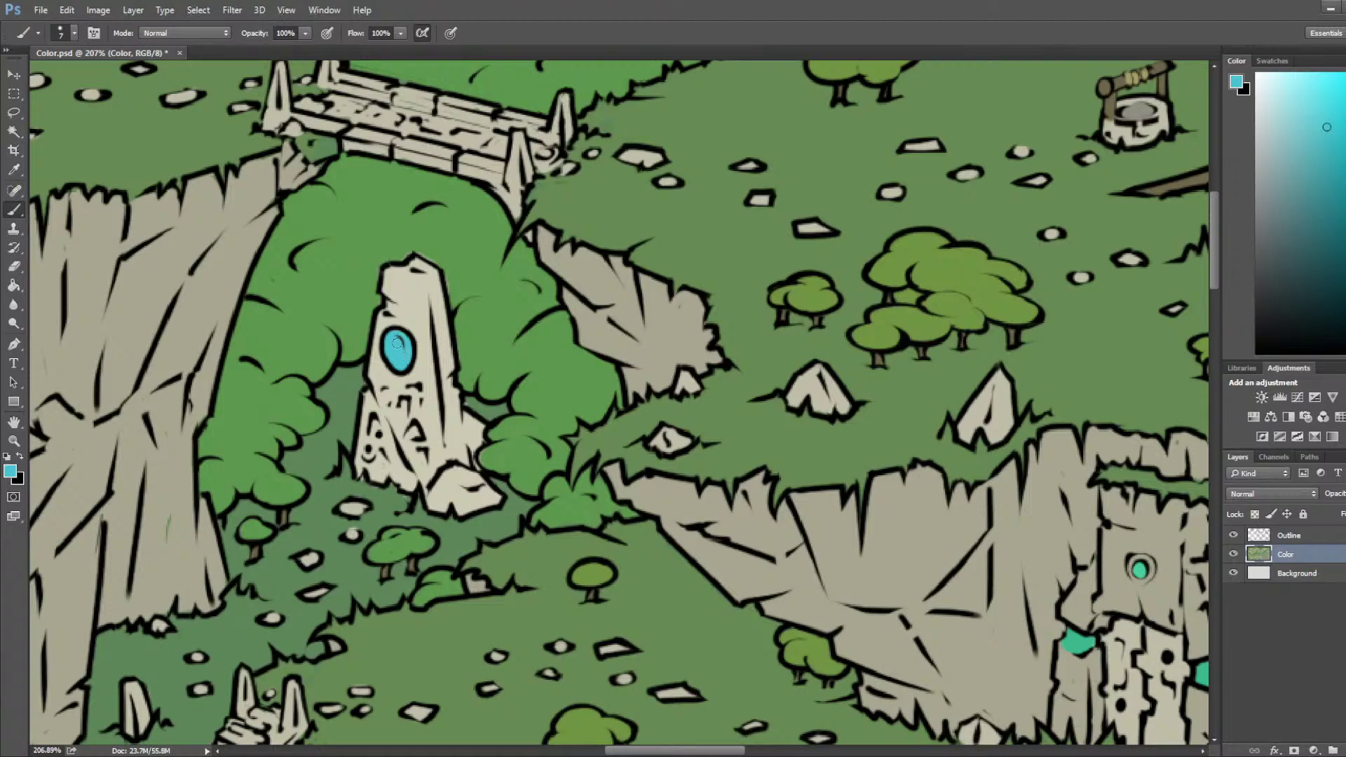
{"action": "left_click", "coordinate": [463, 403], "text": "alt"}
{"action": "key", "text": "i"}
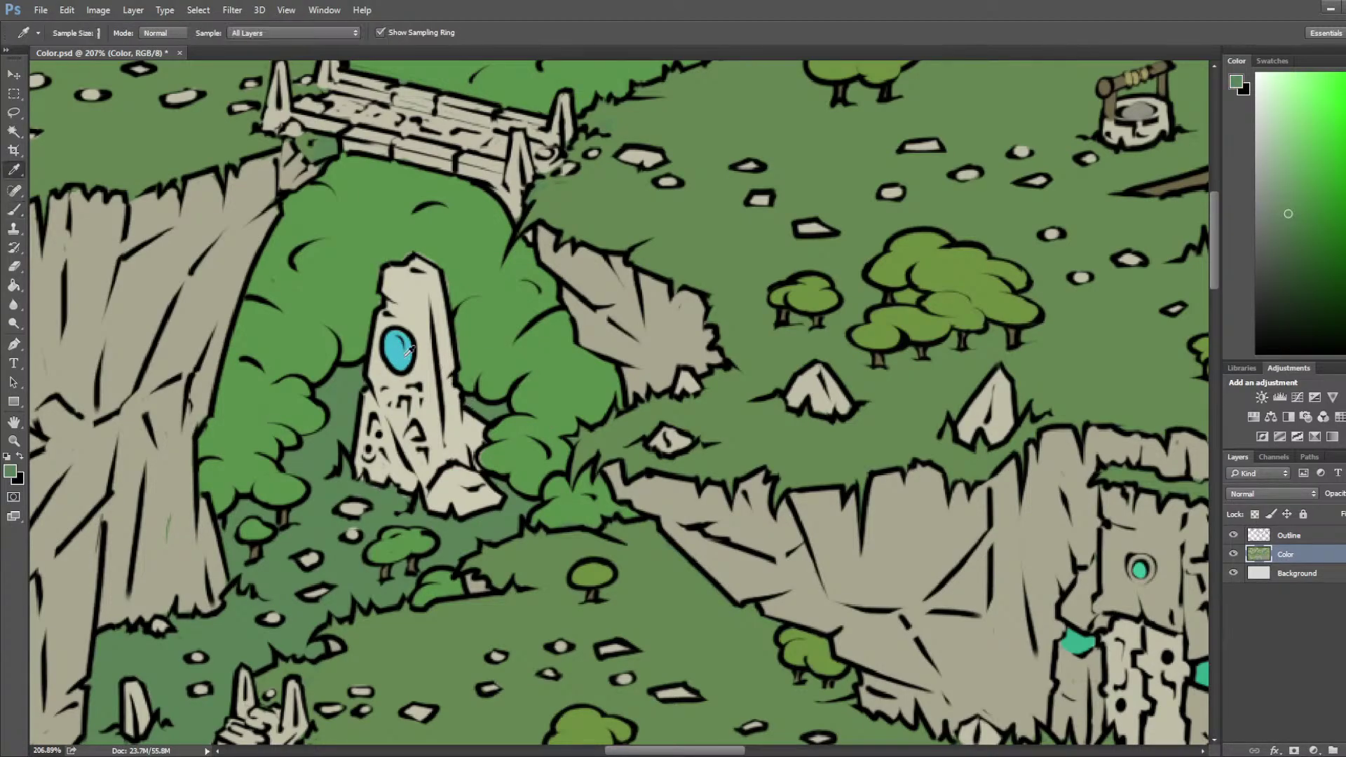
Step: Recolour the crystals on both sides of the carved cliff door in cyan
{"action": "scroll", "coordinate": [408, 345], "scroll_direction": "down", "scroll_amount": 6}
{"action": "mouse_move", "coordinate": [862, 509]}
{"action": "left_mouse_down"}
{"action": "mouse_move", "coordinate": [698, 460]}
{"action": "mouse_move", "coordinate": [611, 475]}
{"action": "mouse_move", "coordinate": [650, 467]}
{"action": "mouse_move", "coordinate": [633, 464]}
{"action": "left_mouse_up"}
{"action": "scroll", "coordinate": [698, 459], "scroll_direction": "up", "scroll_amount": 6}
{"action": "key", "text": "alt"}
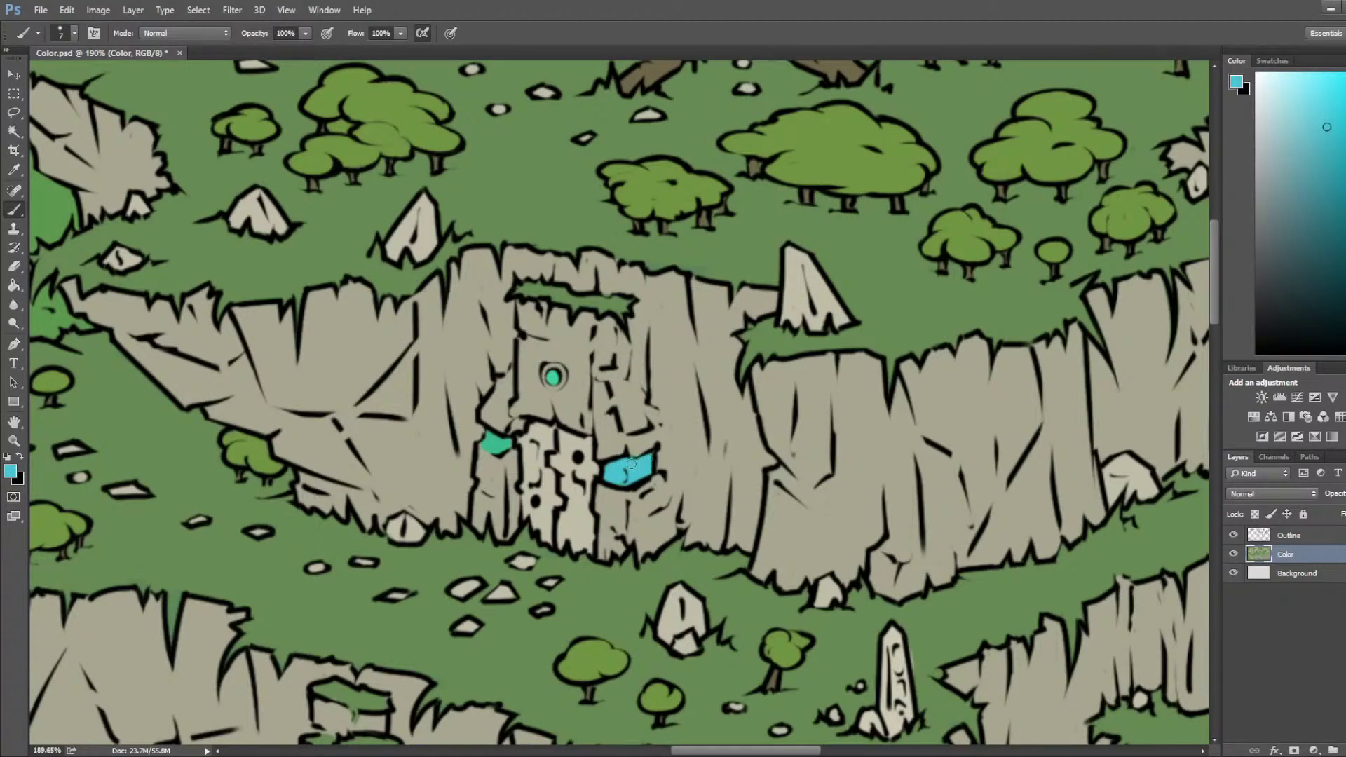
{"action": "left_click_drag", "start_coordinate": [491, 437], "coordinate": [502, 448]}
Step: Recolour the orb on the stone among the giant tree's roots in cyan
{"action": "scroll", "coordinate": [555, 373], "scroll_direction": "down", "scroll_amount": 7}
{"action": "left_click_drag", "start_coordinate": [168, 345], "coordinate": [789, 258]}
{"action": "left_click_drag", "start_coordinate": [941, 648], "coordinate": [633, 246]}
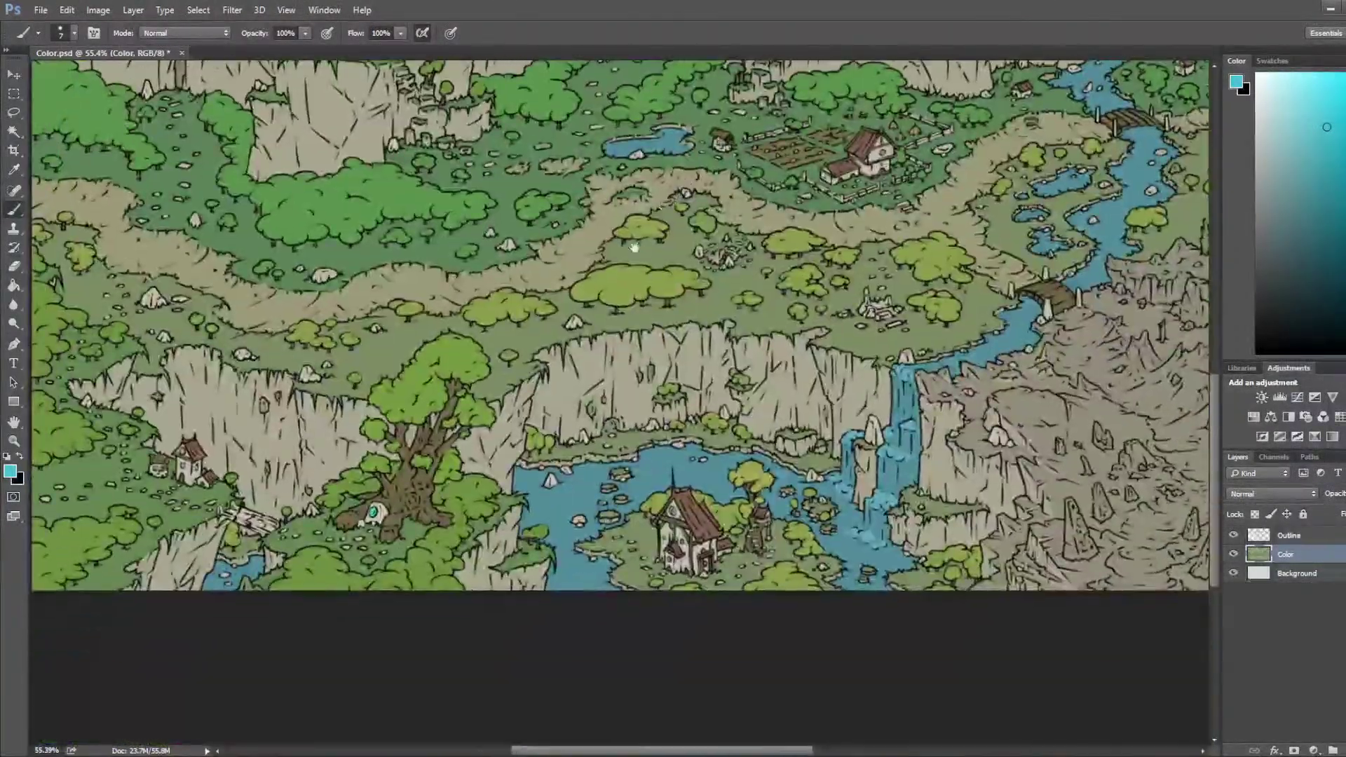
{"action": "scroll", "coordinate": [336, 538], "scroll_direction": "up", "scroll_amount": 6}
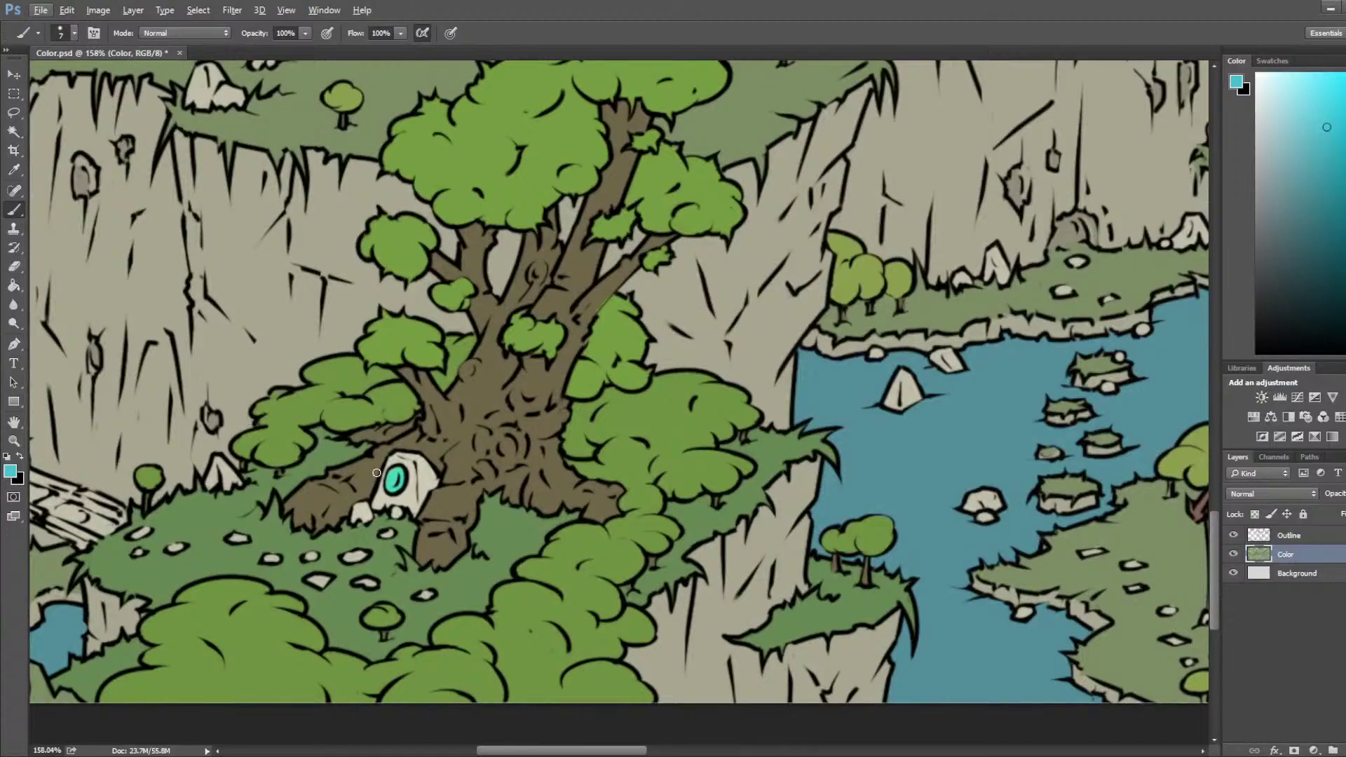
{"action": "left_click_drag", "start_coordinate": [393, 475], "coordinate": [398, 482]}
{"action": "scroll", "coordinate": [396, 479], "scroll_direction": "down", "scroll_amount": 8}
{"action": "scroll", "coordinate": [645, 376], "scroll_direction": "down", "scroll_amount": 1}
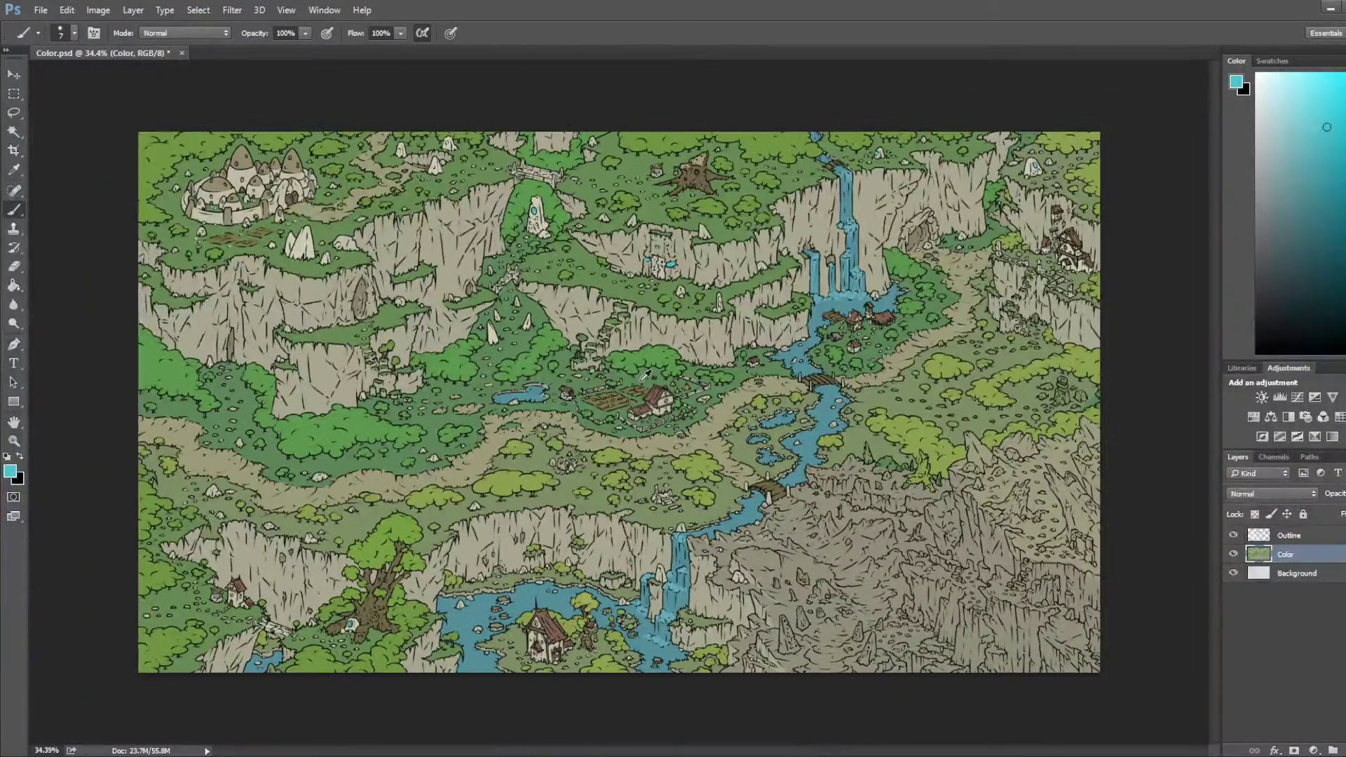
Step: Save the file and paint the rock sides of the grassy ledges above the rubble at the cliff's foot in the cliff's beige
{"action": "key", "text": "ctrl+s"}
{"action": "scroll", "coordinate": [982, 281], "scroll_direction": "up", "scroll_amount": 3}
{"action": "left_click_drag", "start_coordinate": [988, 298], "coordinate": [553, 307]}
{"action": "scroll", "coordinate": [792, 263], "scroll_direction": "up", "scroll_amount": 5}
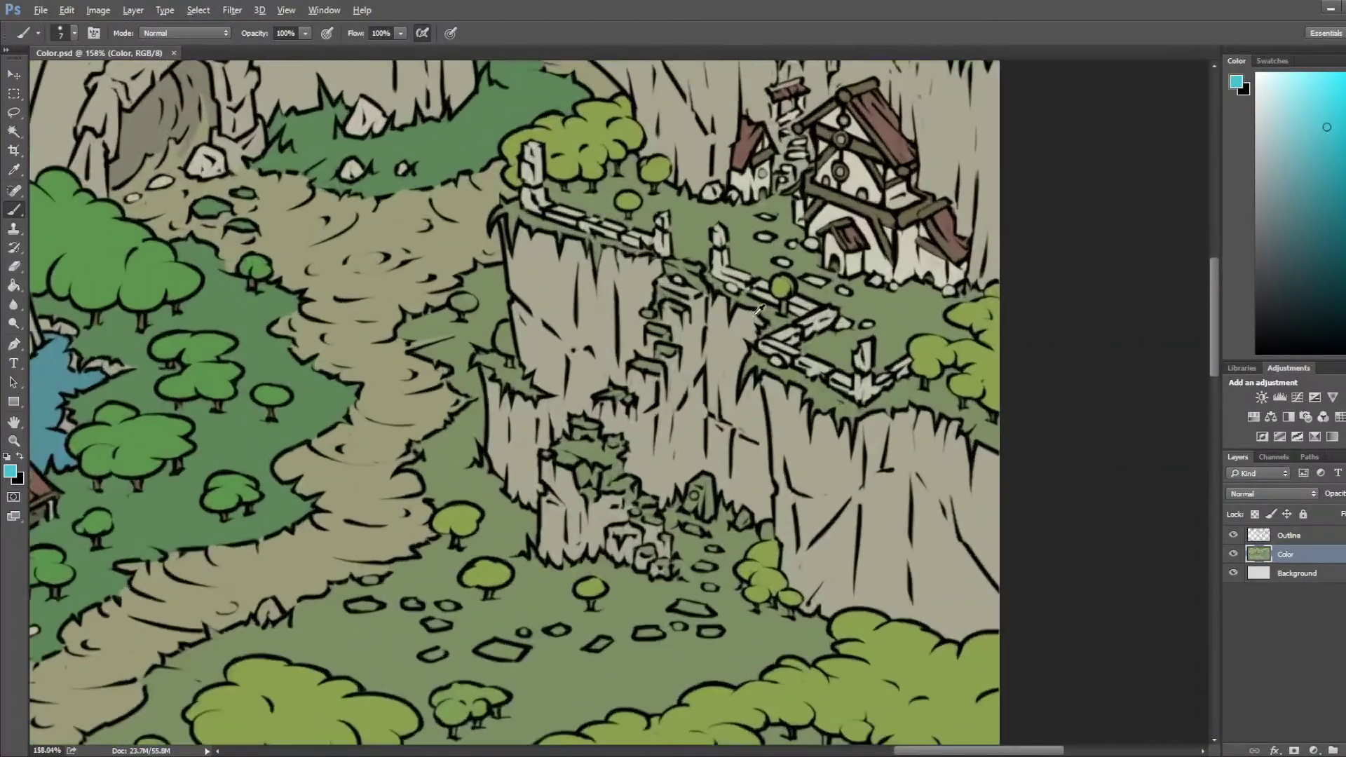
{"action": "key", "text": "i"}
{"action": "left_click", "coordinate": [690, 438]}
{"action": "key", "text": "b"}
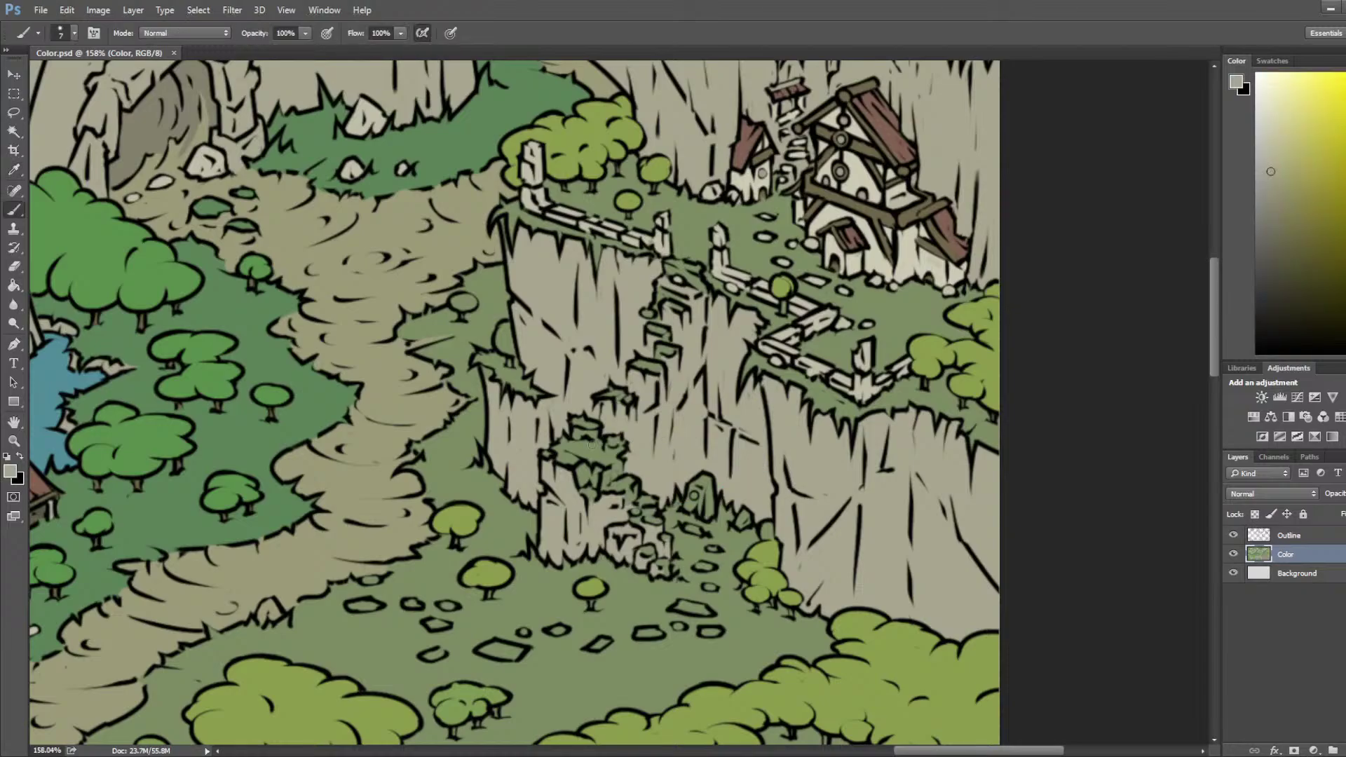
{"action": "mouse_move", "coordinate": [572, 442]}
{"action": "left_mouse_down"}
{"action": "mouse_move", "coordinate": [596, 435]}
{"action": "mouse_move", "coordinate": [618, 450]}
{"action": "mouse_move", "coordinate": [582, 480]}
{"action": "mouse_move", "coordinate": [619, 467]}
{"action": "left_mouse_up"}
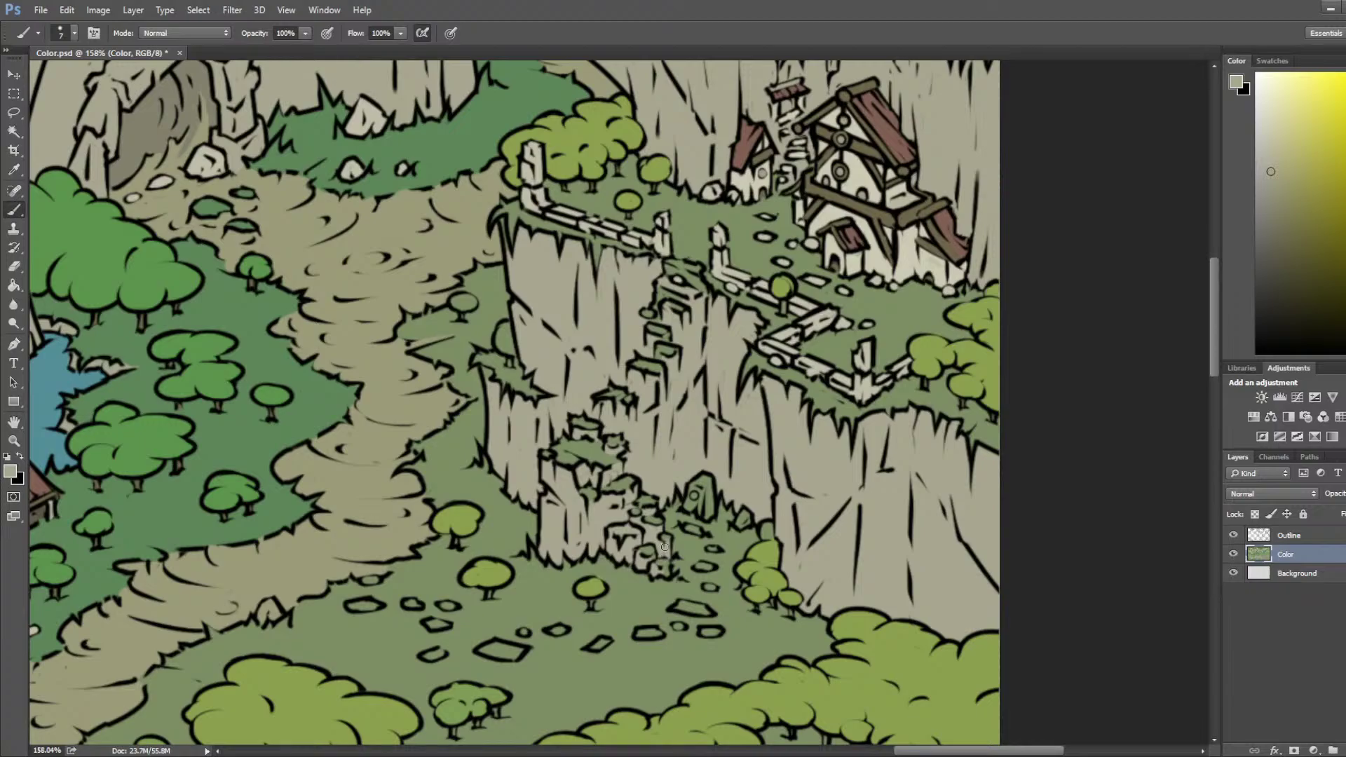
Step: Paint the small standing stone at the foot of the cliff in the light stone colour sampled nearby
{"action": "key", "text": "i"}
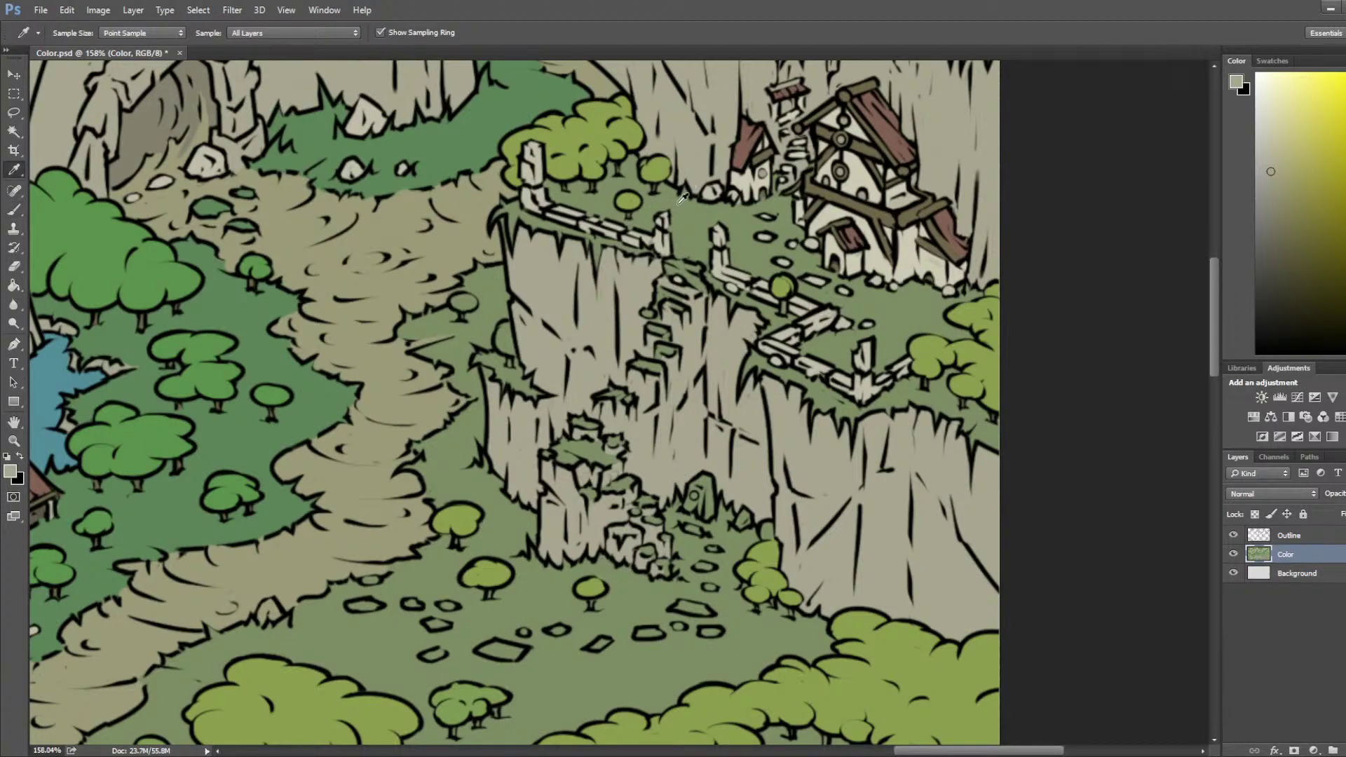
{"action": "left_click_drag", "start_coordinate": [709, 267], "coordinate": [596, 408]}
{"action": "left_click", "coordinate": [715, 363]}
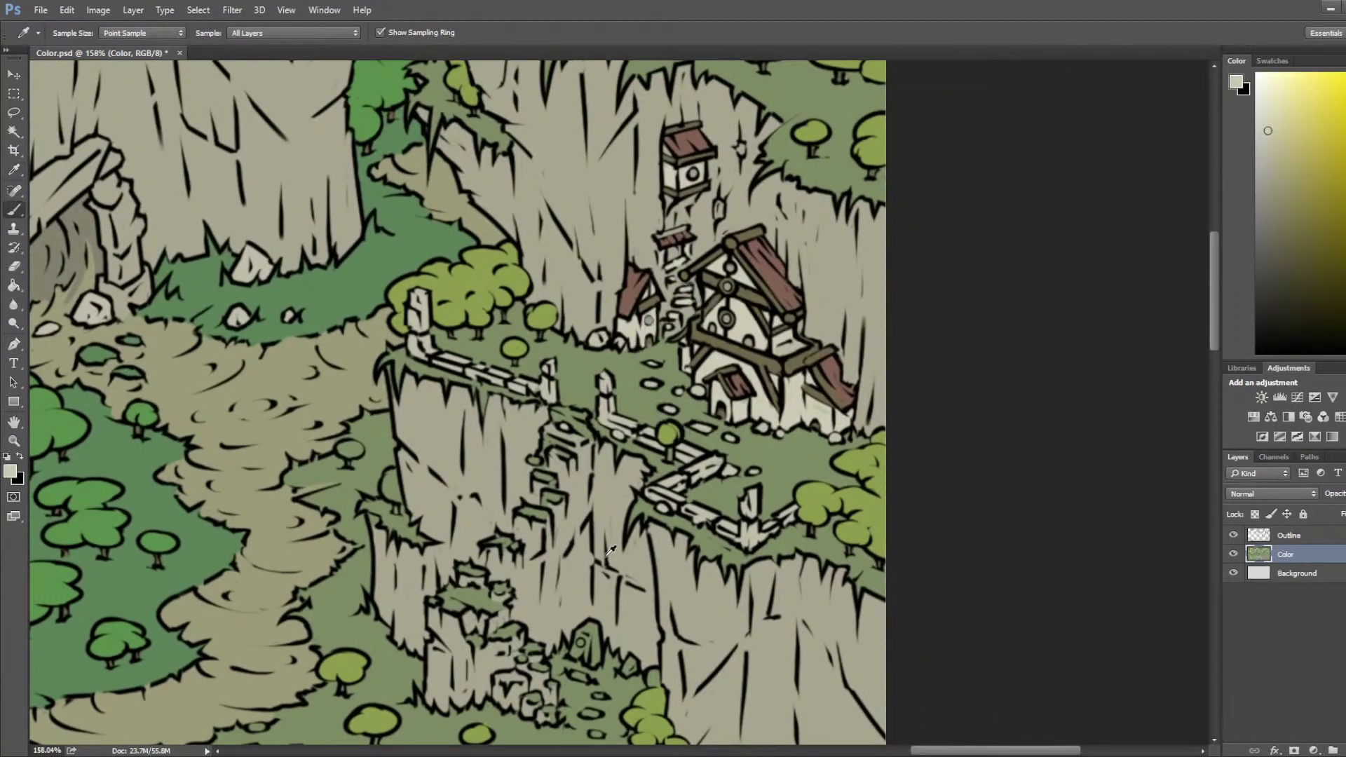
{"action": "key", "text": "b"}
{"action": "mouse_move", "coordinate": [575, 654]}
{"action": "left_mouse_down"}
{"action": "mouse_move", "coordinate": [586, 631]}
{"action": "mouse_move", "coordinate": [593, 662]}
{"action": "mouse_move", "coordinate": [592, 630]}
{"action": "left_mouse_up"}
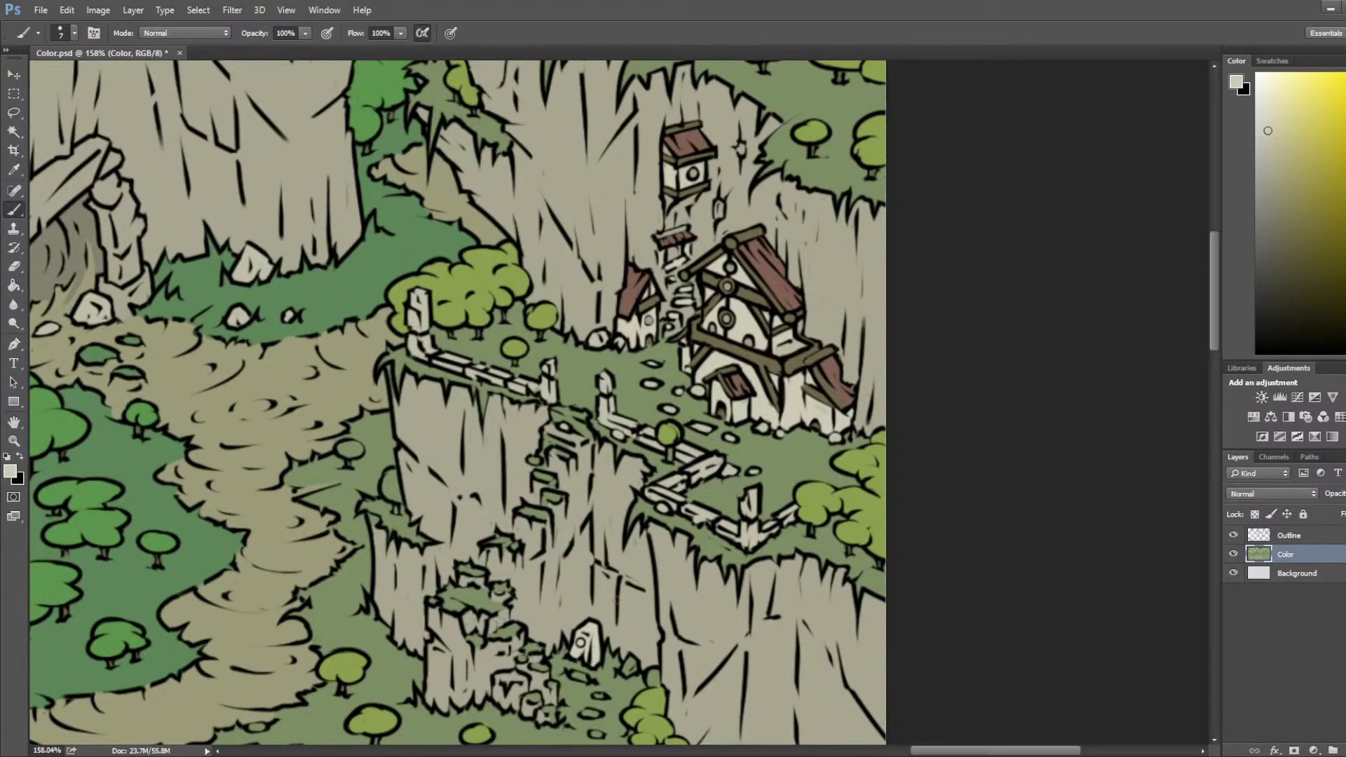
Step: Paint the orb on the standing stone at the cliff's foot in the cyan sampled from the clifftop stone's orb
{"action": "mouse_move", "coordinate": [691, 351]}
{"action": "left_mouse_down"}
{"action": "mouse_move", "coordinate": [621, 527]}
{"action": "mouse_move", "coordinate": [631, 700]}
{"action": "left_mouse_up"}
{"action": "key", "text": "i"}
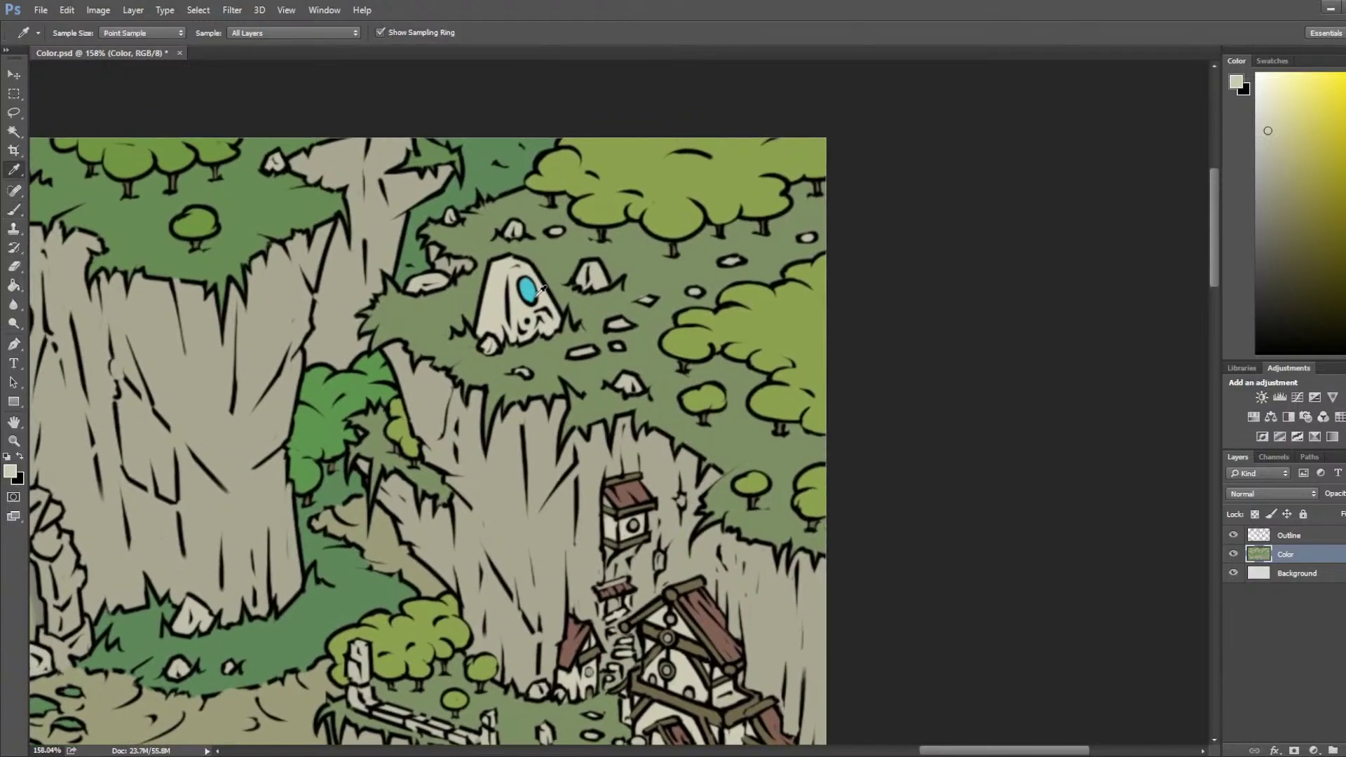
{"action": "left_click", "coordinate": [531, 289]}
{"action": "left_click_drag", "start_coordinate": [548, 638], "coordinate": [598, 449]}
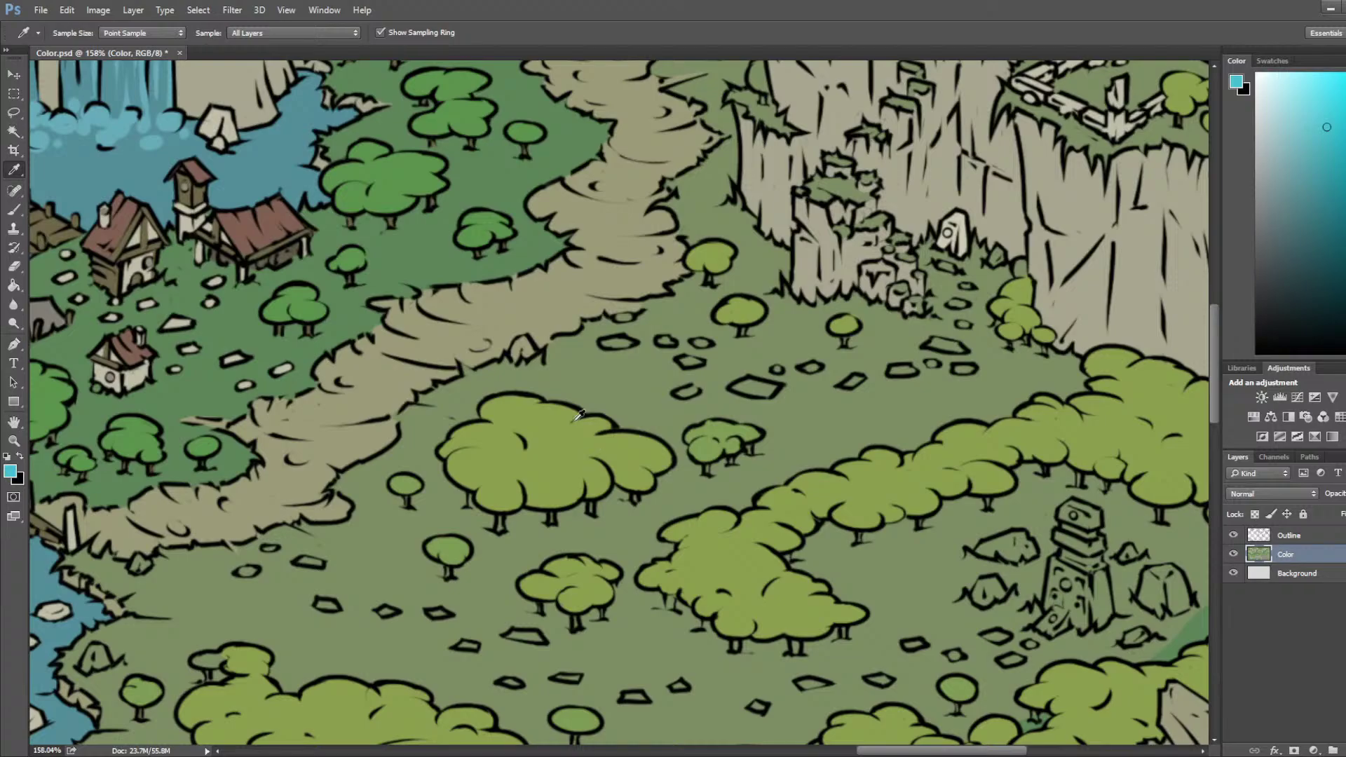
{"action": "key", "text": "b"}
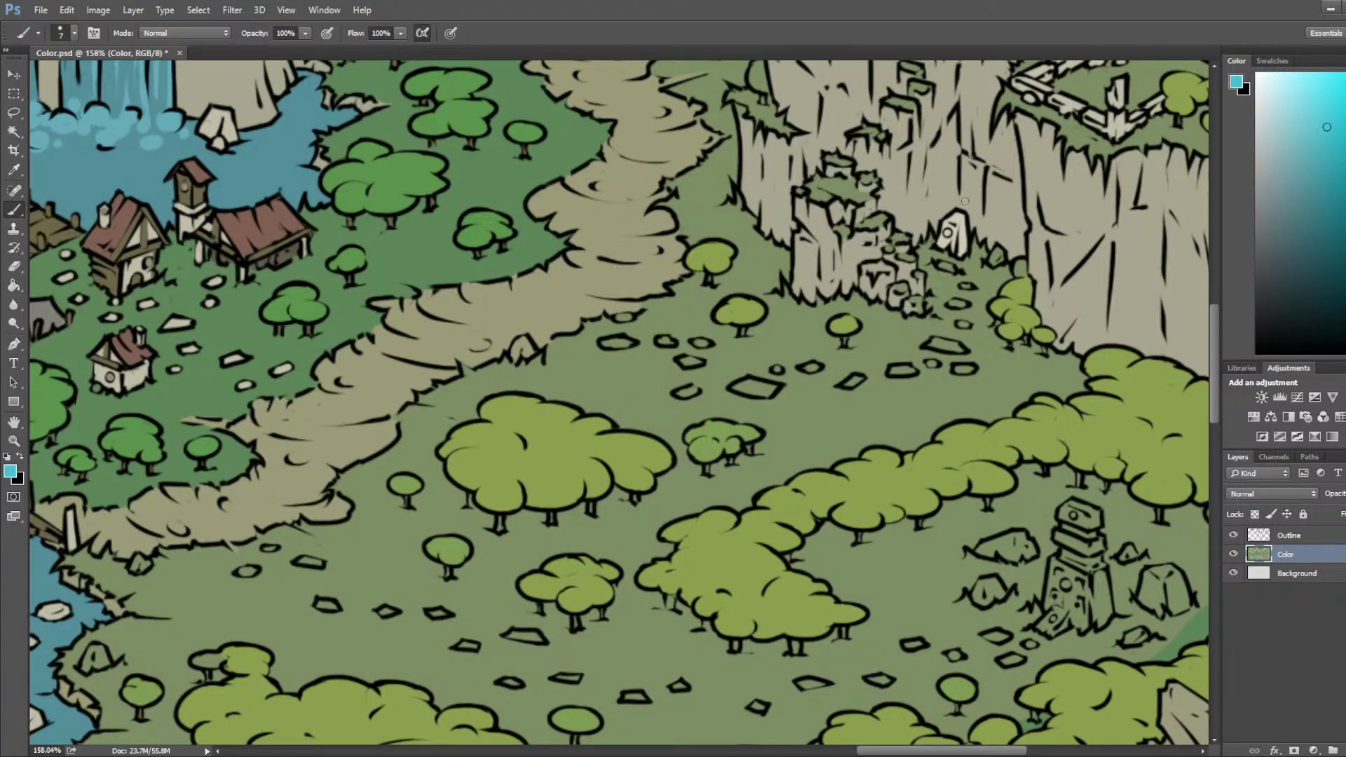
{"action": "left_click_drag", "start_coordinate": [977, 229], "coordinate": [707, 439]}
Step: Paint the tree tucked against the cliff edge beside the dirt road in sampled yellow-green, with a sampled brown for its trunk
{"action": "mouse_move", "coordinate": [449, 237]}
{"action": "left_mouse_down"}
{"action": "mouse_move", "coordinate": [485, 304]}
{"action": "mouse_move", "coordinate": [543, 362]}
{"action": "mouse_move", "coordinate": [536, 386]}
{"action": "left_mouse_up"}
{"action": "left_click", "coordinate": [543, 362], "text": "alt"}
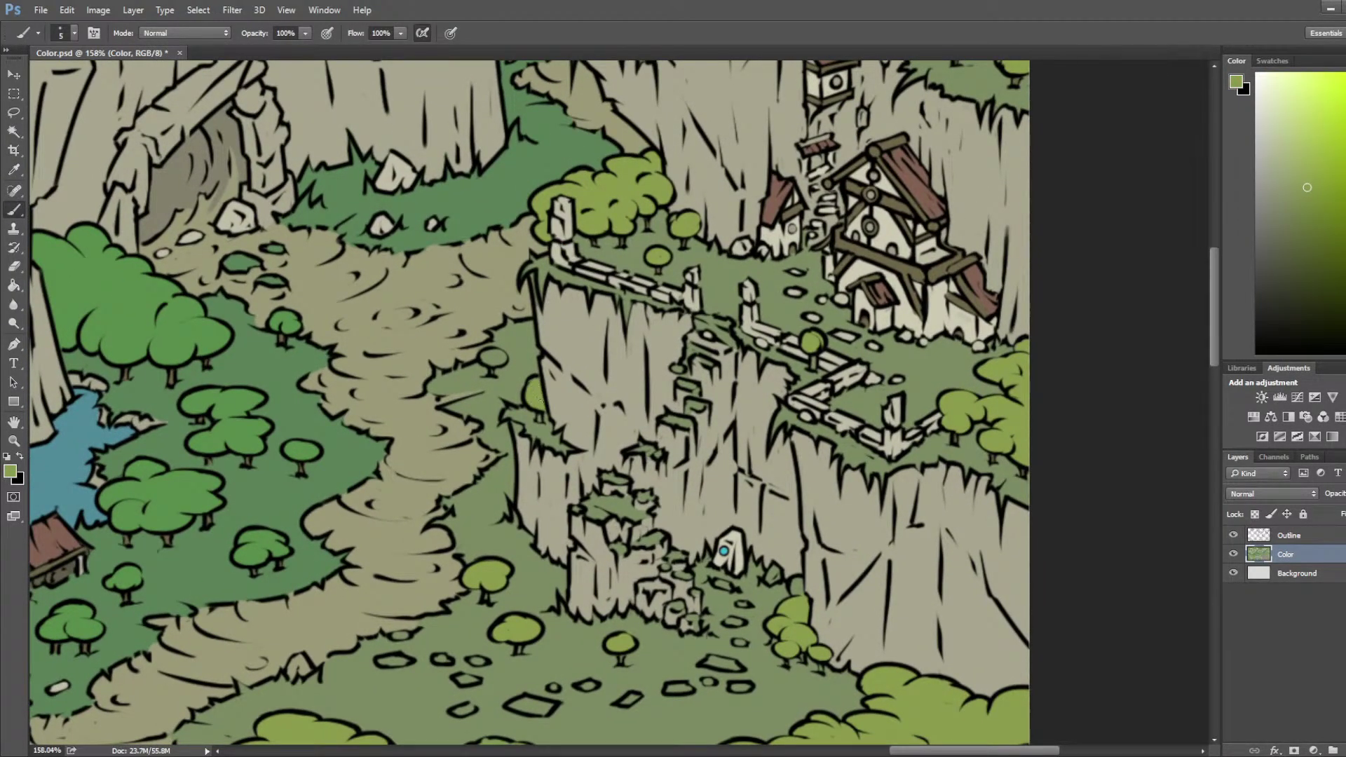
{"action": "left_click", "coordinate": [540, 415], "text": "alt"}
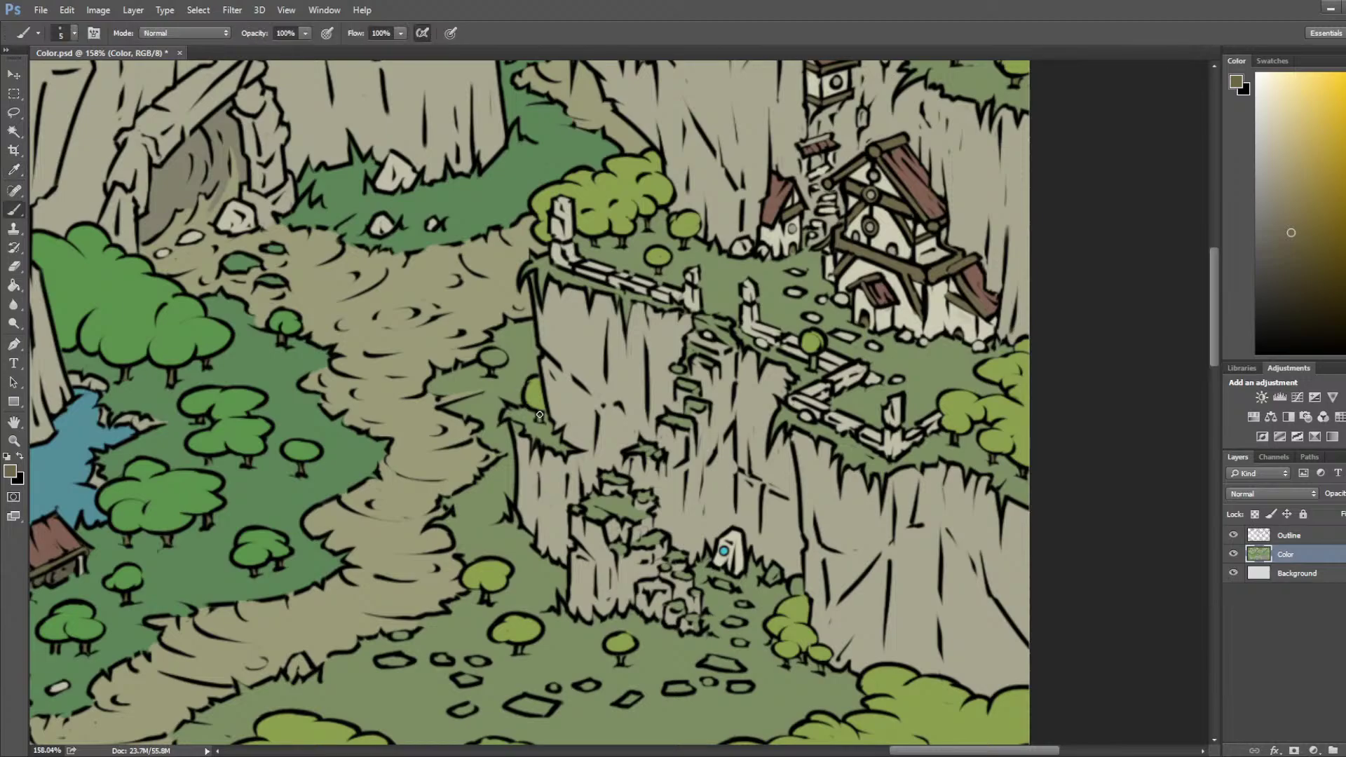
{"action": "left_click", "coordinate": [531, 386], "text": "alt"}
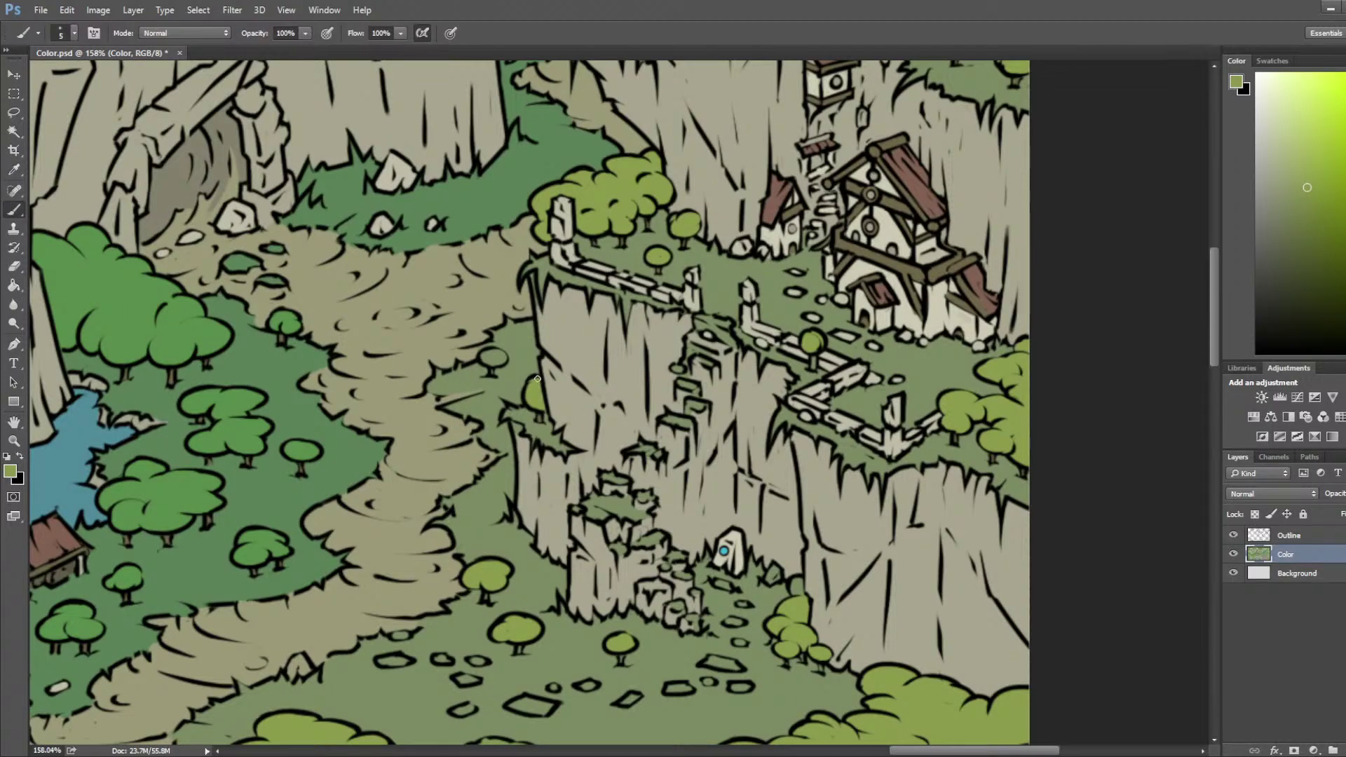
Step: Fill the flat stones in front of the standing stone with the ruined wall's light stone colour and touch up the grass around the rubble
{"action": "key", "text": "i"}
{"action": "left_click", "coordinate": [892, 233]}
{"action": "left_click_drag", "start_coordinate": [739, 418], "coordinate": [887, 256]}
{"action": "key", "text": "b"}
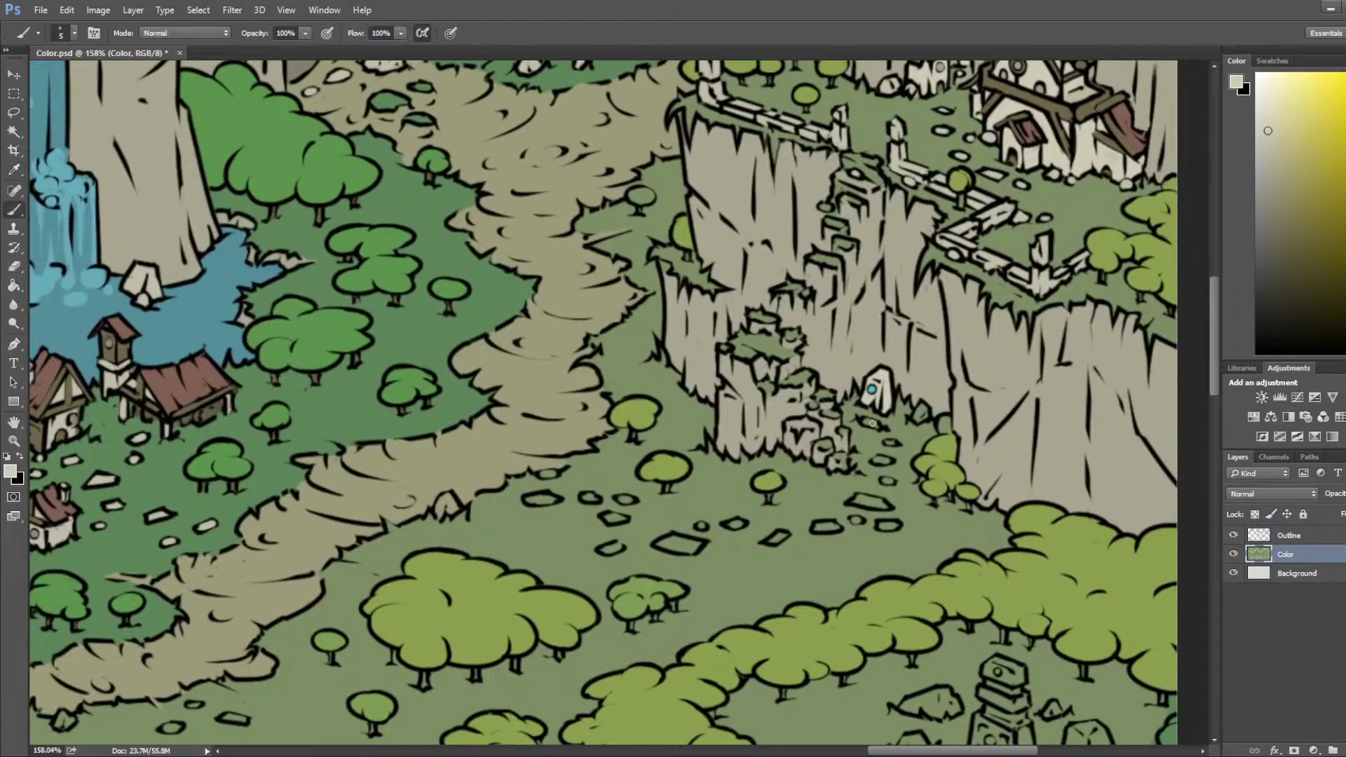
{"action": "left_click_drag", "start_coordinate": [870, 422], "coordinate": [877, 425]}
{"action": "key", "text": "i"}
{"action": "left_click", "coordinate": [1002, 205]}
{"action": "key", "text": "b"}
{"action": "left_click_drag", "start_coordinate": [866, 421], "coordinate": [874, 423]}
{"action": "left_click_drag", "start_coordinate": [858, 500], "coordinate": [874, 503]}
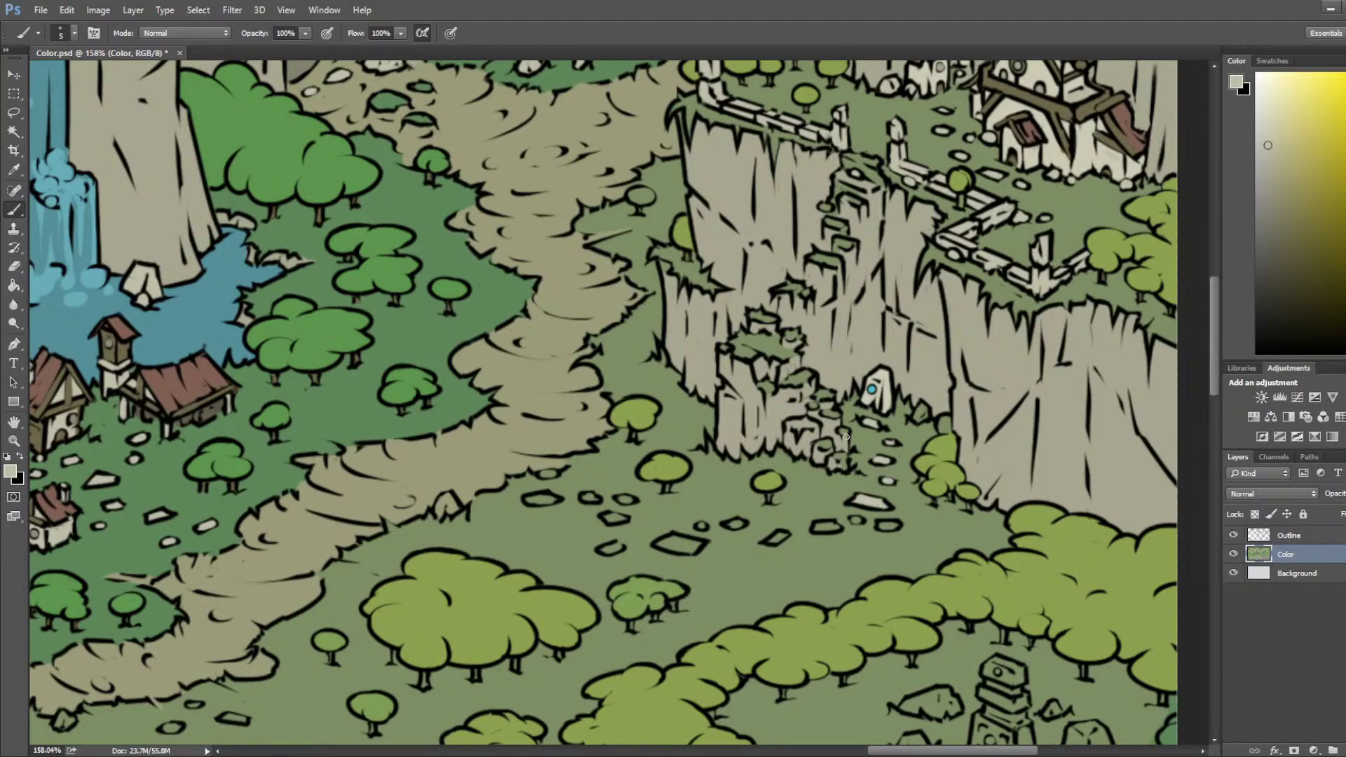
{"action": "left_click", "coordinate": [766, 348], "text": "alt"}
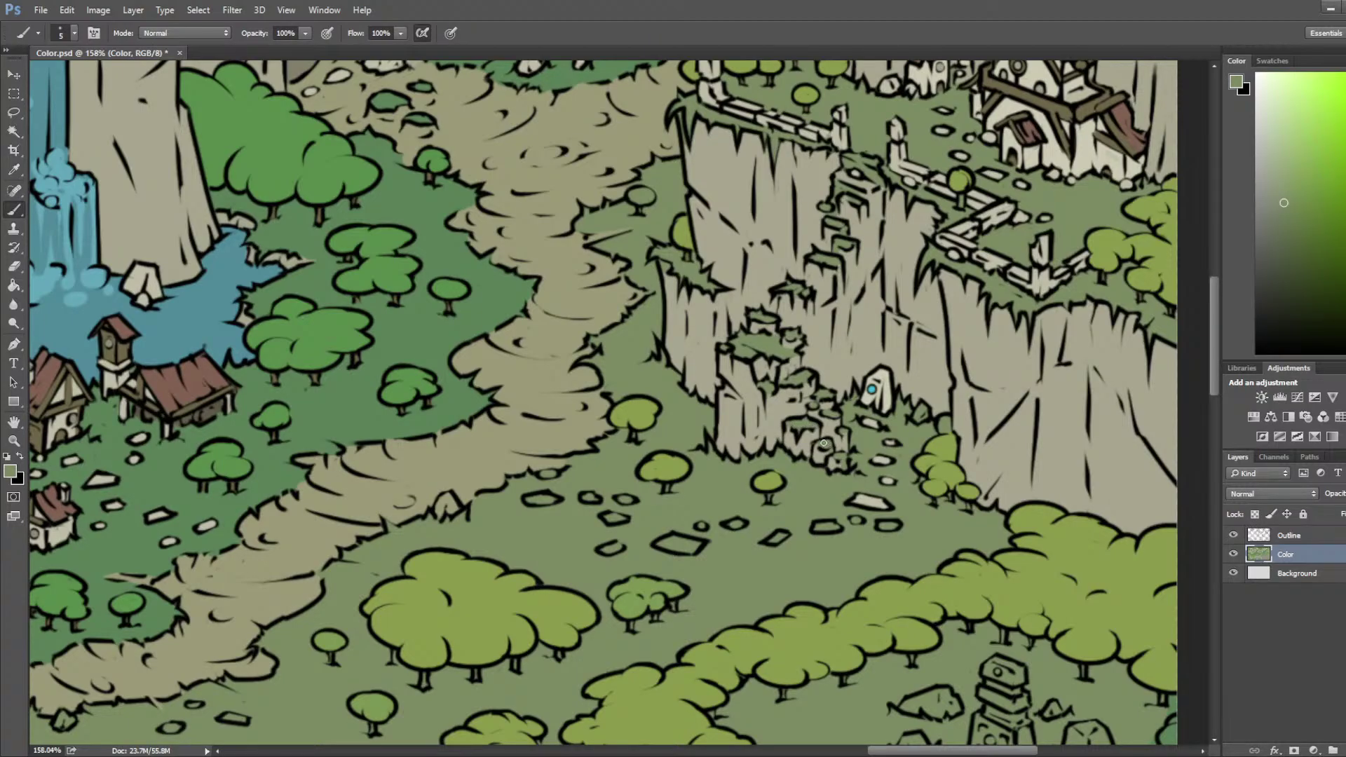
Step: Fill the row of flat stones across the meadow below the cliff, including the large slab, with the ruined wall's light stone colour
{"action": "key", "text": "i"}
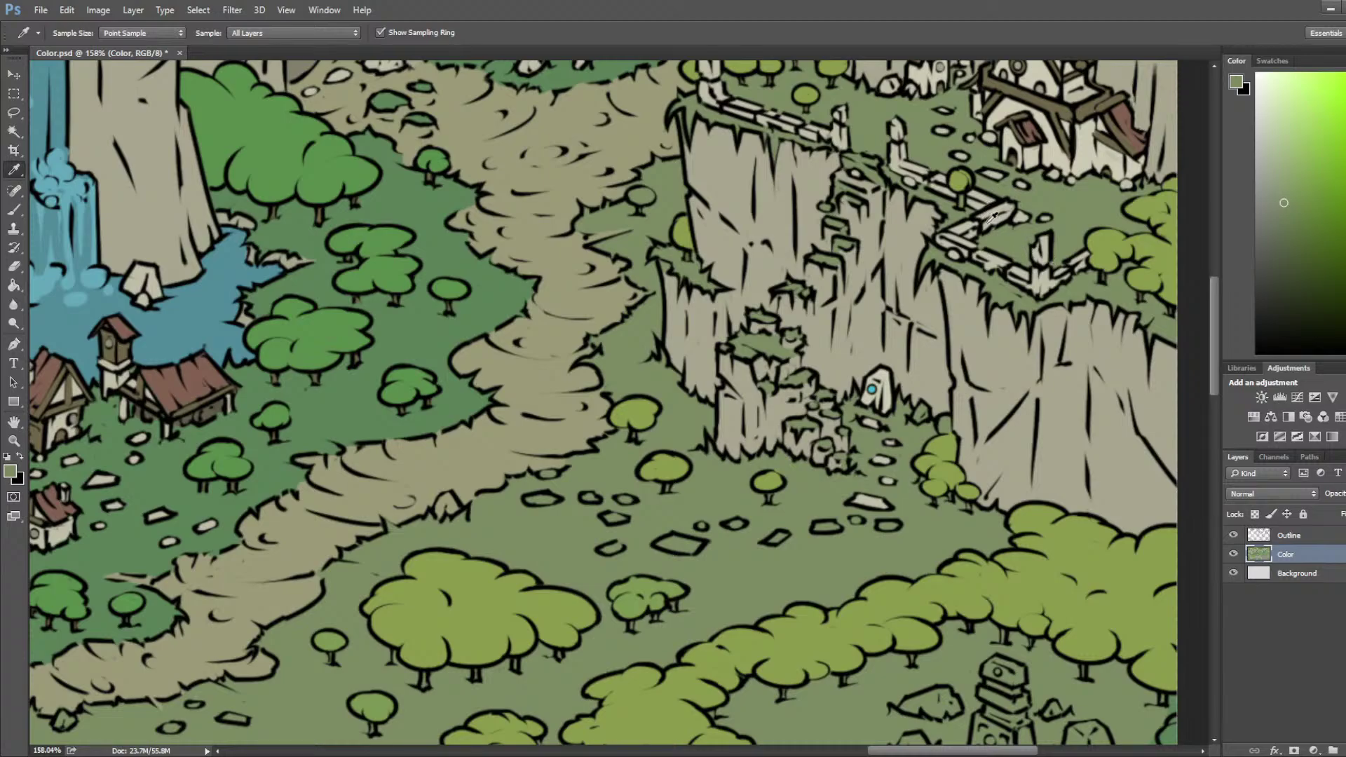
{"action": "left_click", "coordinate": [1000, 252]}
{"action": "key", "text": "b"}
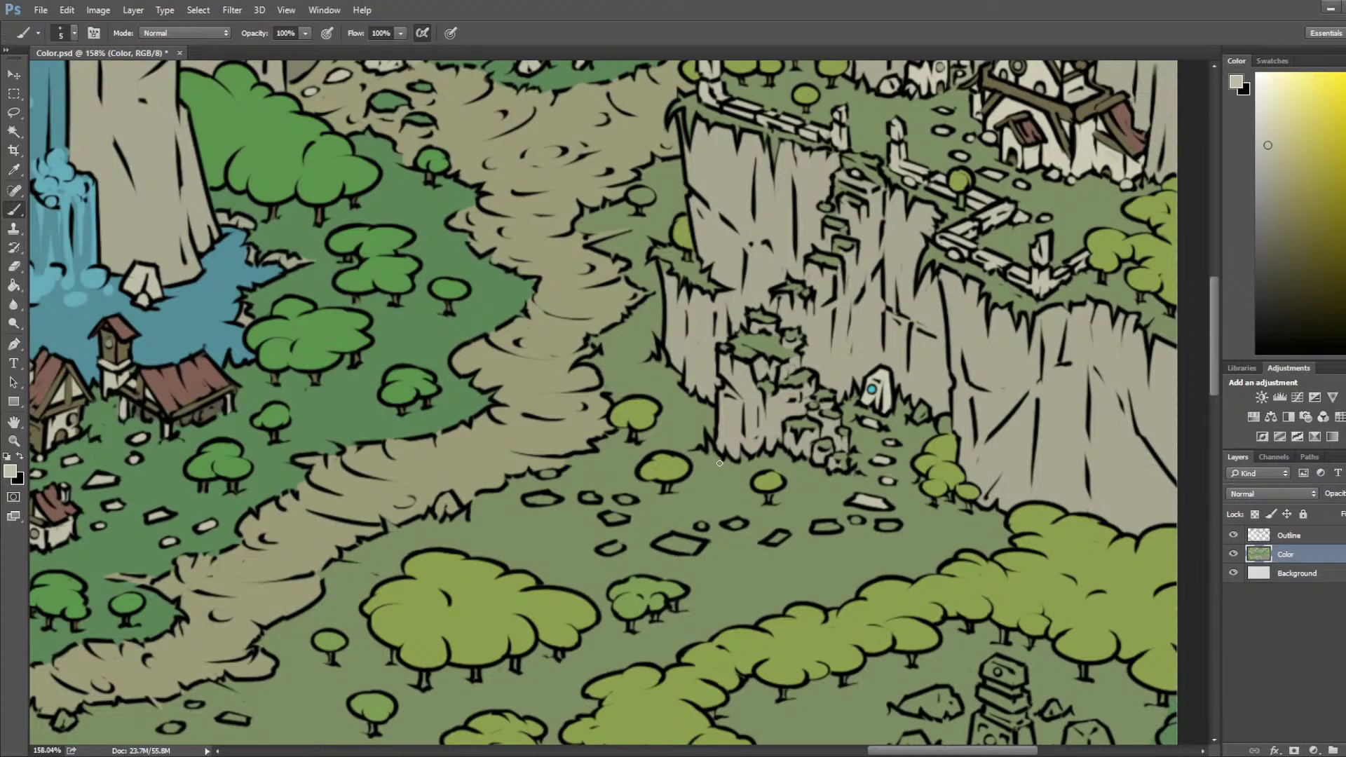
{"action": "scroll", "coordinate": [800, 470], "scroll_direction": "down", "scroll_amount": 2}
{"action": "scroll", "coordinate": [799, 469], "scroll_direction": "left", "scroll_amount": 2}
{"action": "left_click_drag", "start_coordinate": [919, 429], "coordinate": [980, 429]}
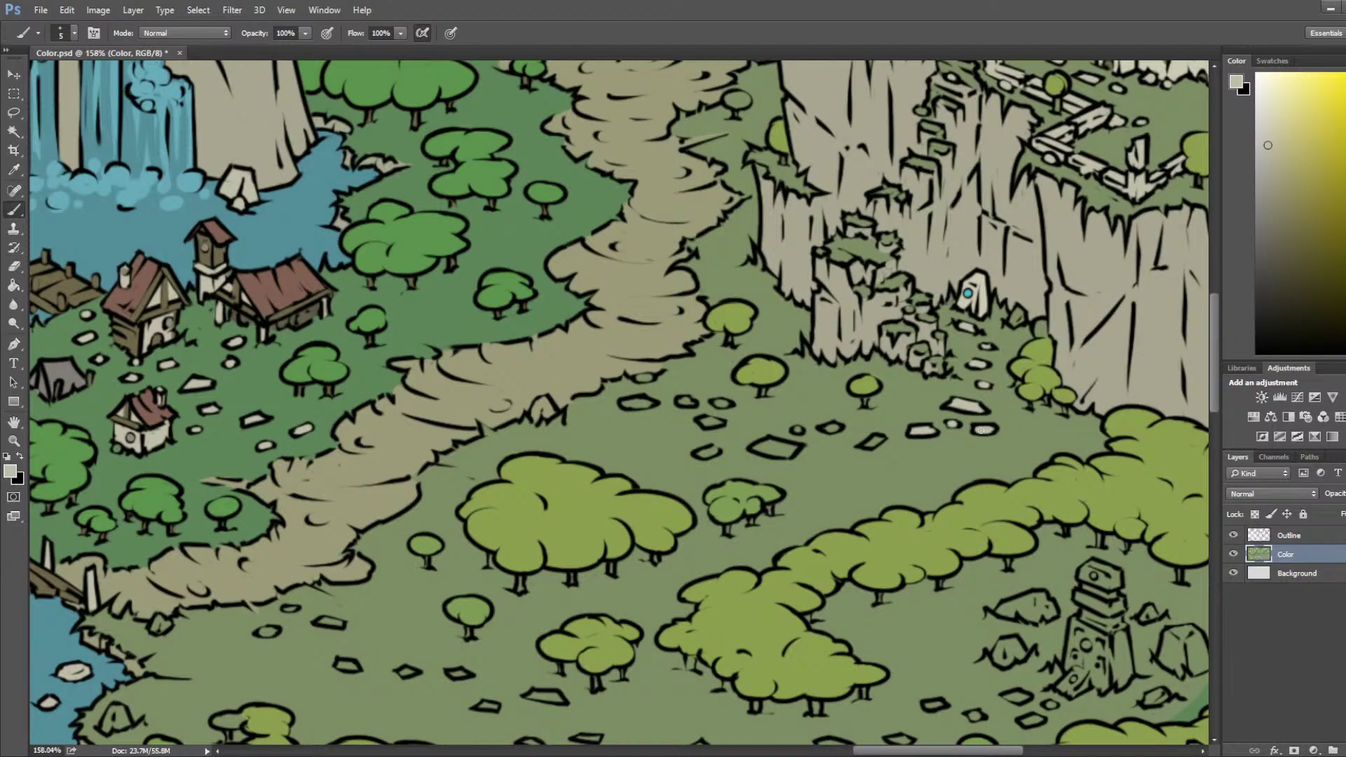
{"action": "mouse_move", "coordinate": [881, 441]}
{"action": "left_mouse_down"}
{"action": "mouse_move", "coordinate": [830, 429]}
{"action": "mouse_move", "coordinate": [763, 444]}
{"action": "mouse_move", "coordinate": [795, 448]}
{"action": "mouse_move", "coordinate": [784, 453]}
{"action": "mouse_move", "coordinate": [764, 444]}
{"action": "left_mouse_up"}
Step: Erase the thick line work around the large flat slab in the meadow on the Outline layer
{"action": "left_click", "coordinate": [1283, 536]}
{"action": "key", "text": "e"}
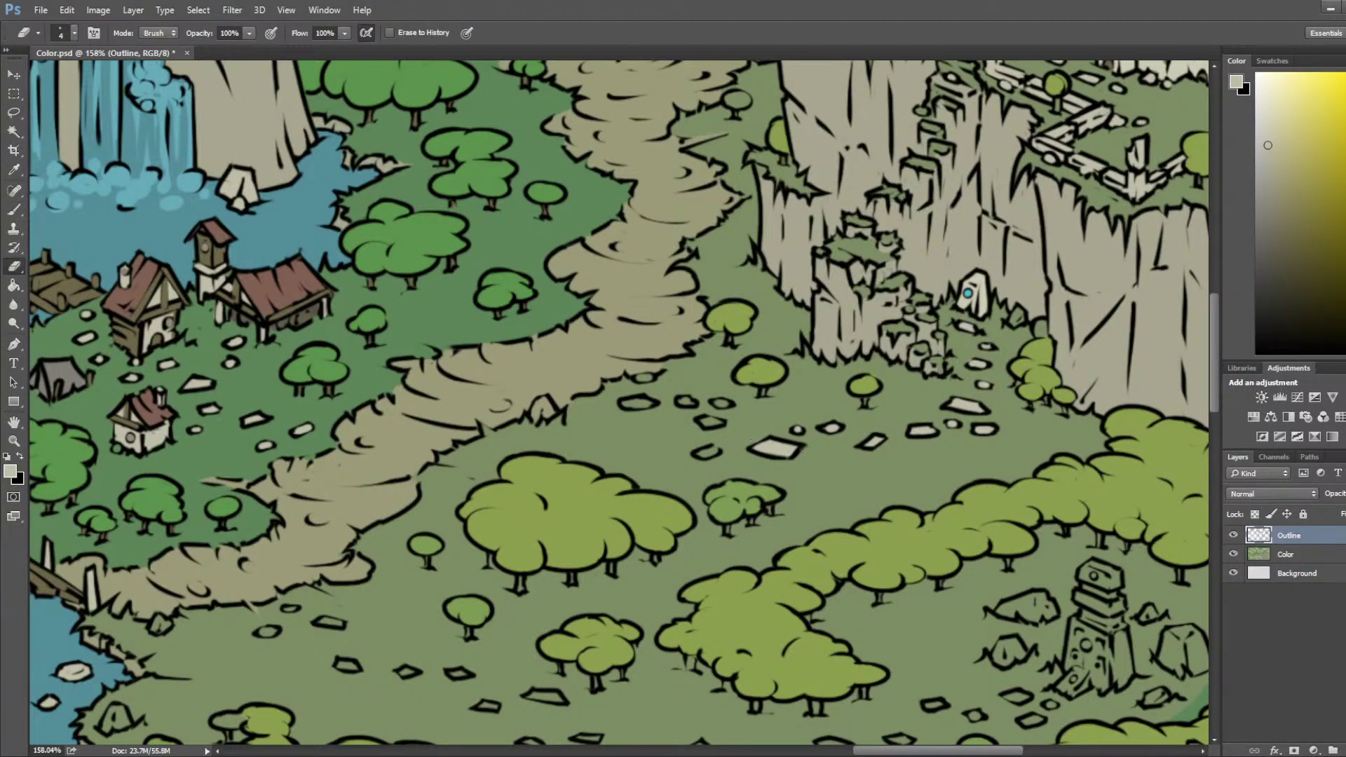
{"action": "mouse_move", "coordinate": [768, 433]}
{"action": "left_mouse_down"}
{"action": "mouse_move", "coordinate": [803, 442]}
{"action": "mouse_move", "coordinate": [791, 469]}
{"action": "left_mouse_up"}
Step: Retouch the large slab and its surrounding grass on the Color layer with sampled colours, and dab stone colour on the small stones beside it
{"action": "left_click", "coordinate": [1293, 553]}
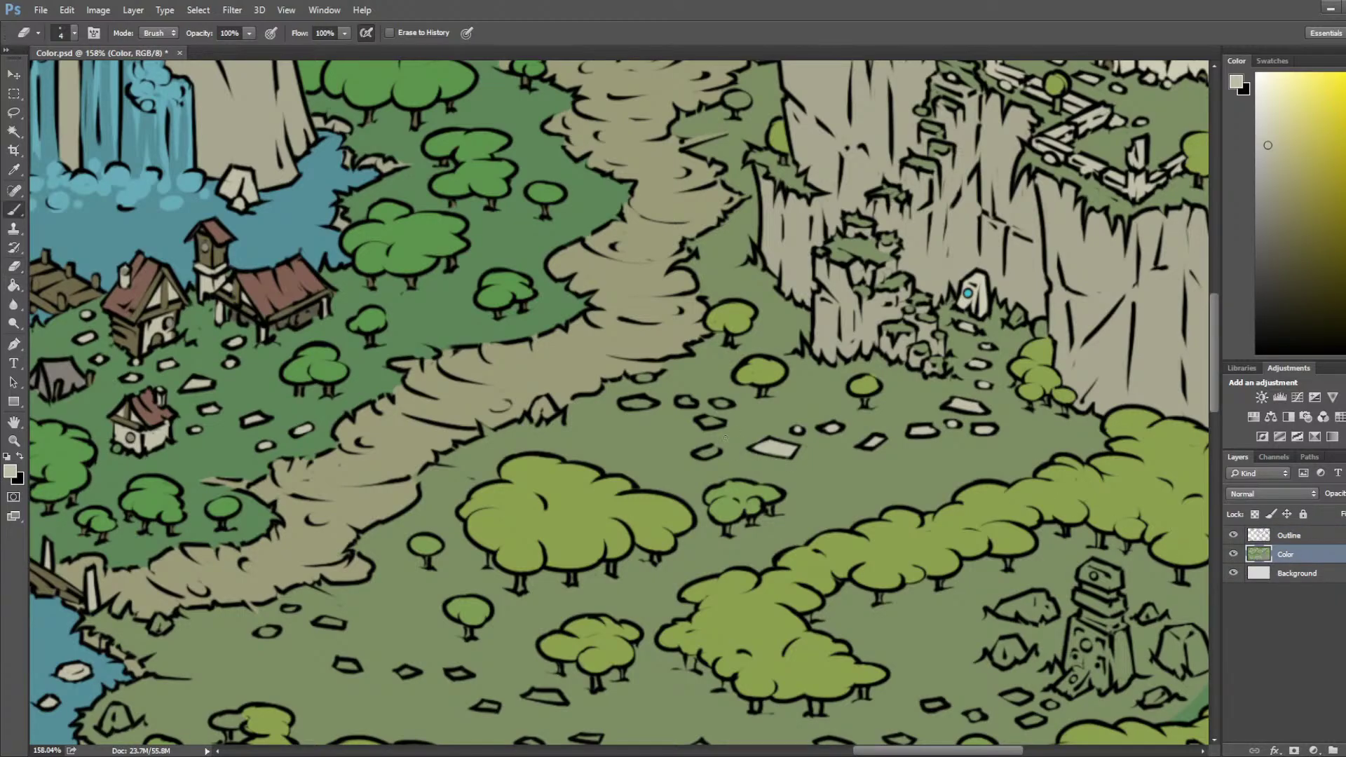
{"action": "key", "text": "b"}
{"action": "key", "text": "alt+bracketright"}
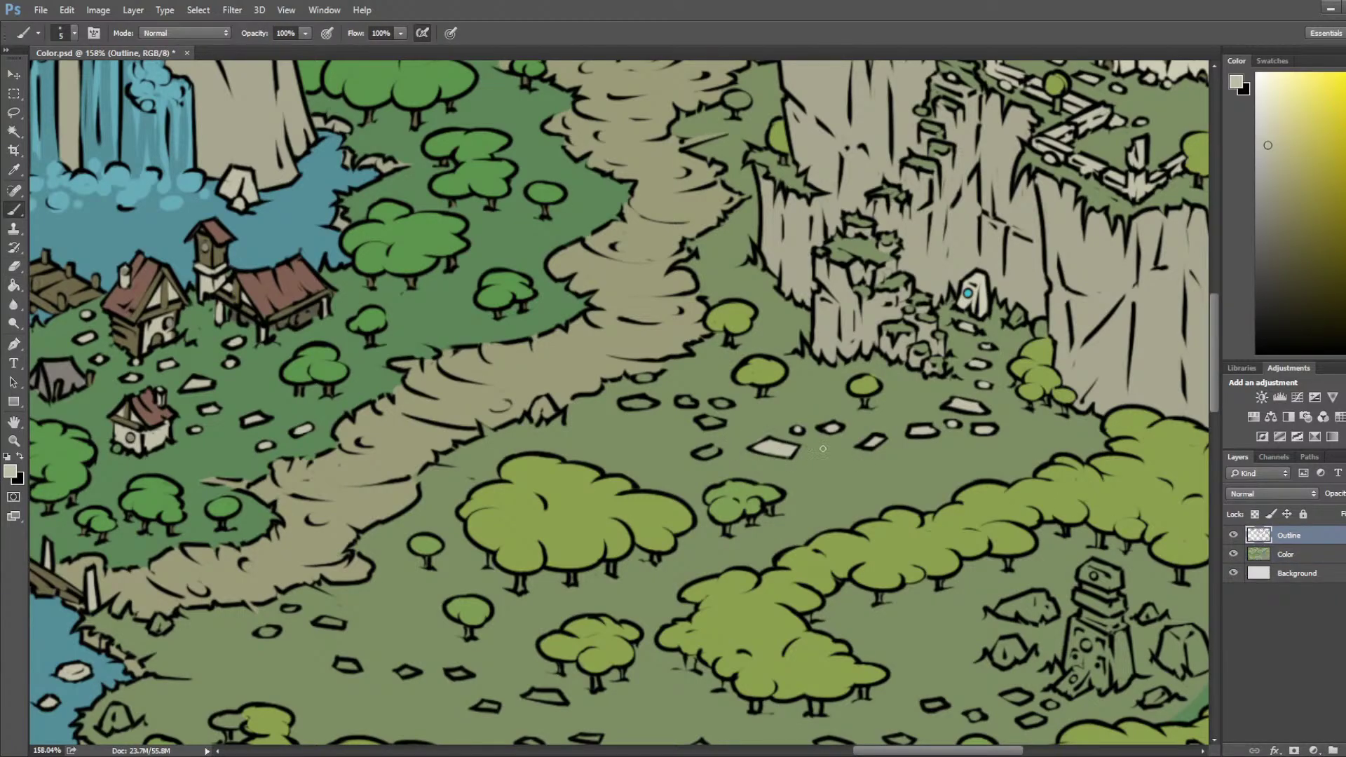
{"action": "left_click", "coordinate": [1283, 552]}
{"action": "left_click", "coordinate": [761, 434], "text": "alt"}
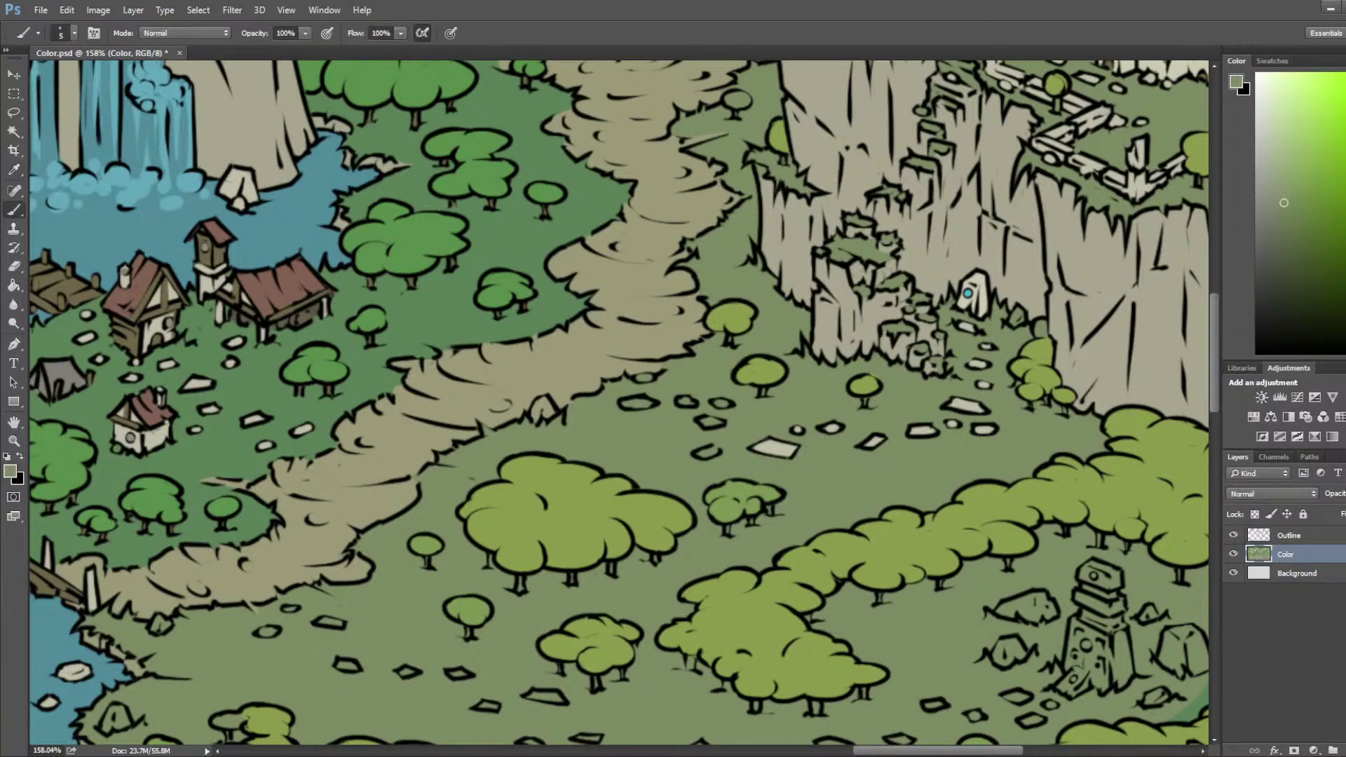
{"action": "left_click", "coordinate": [773, 448], "text": "alt"}
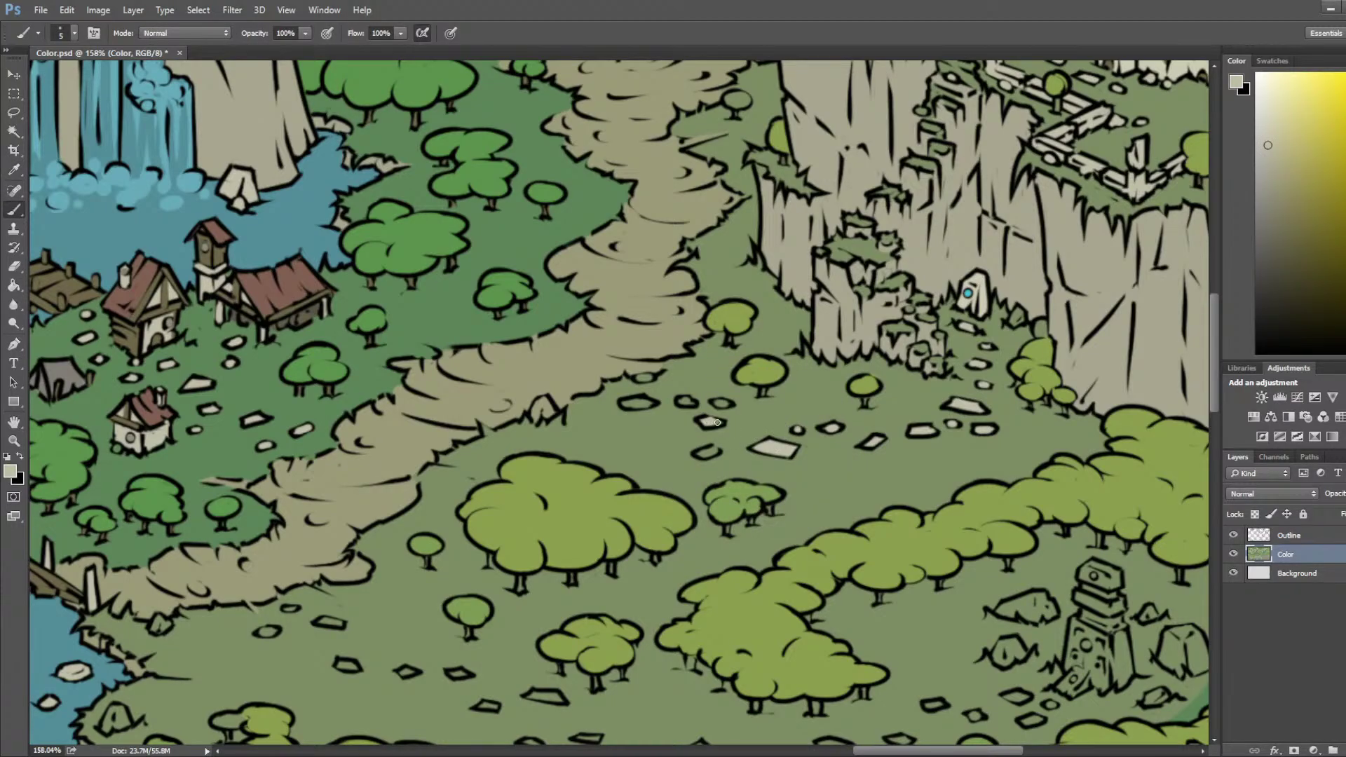
{"action": "left_click_drag", "start_coordinate": [714, 403], "coordinate": [718, 403]}
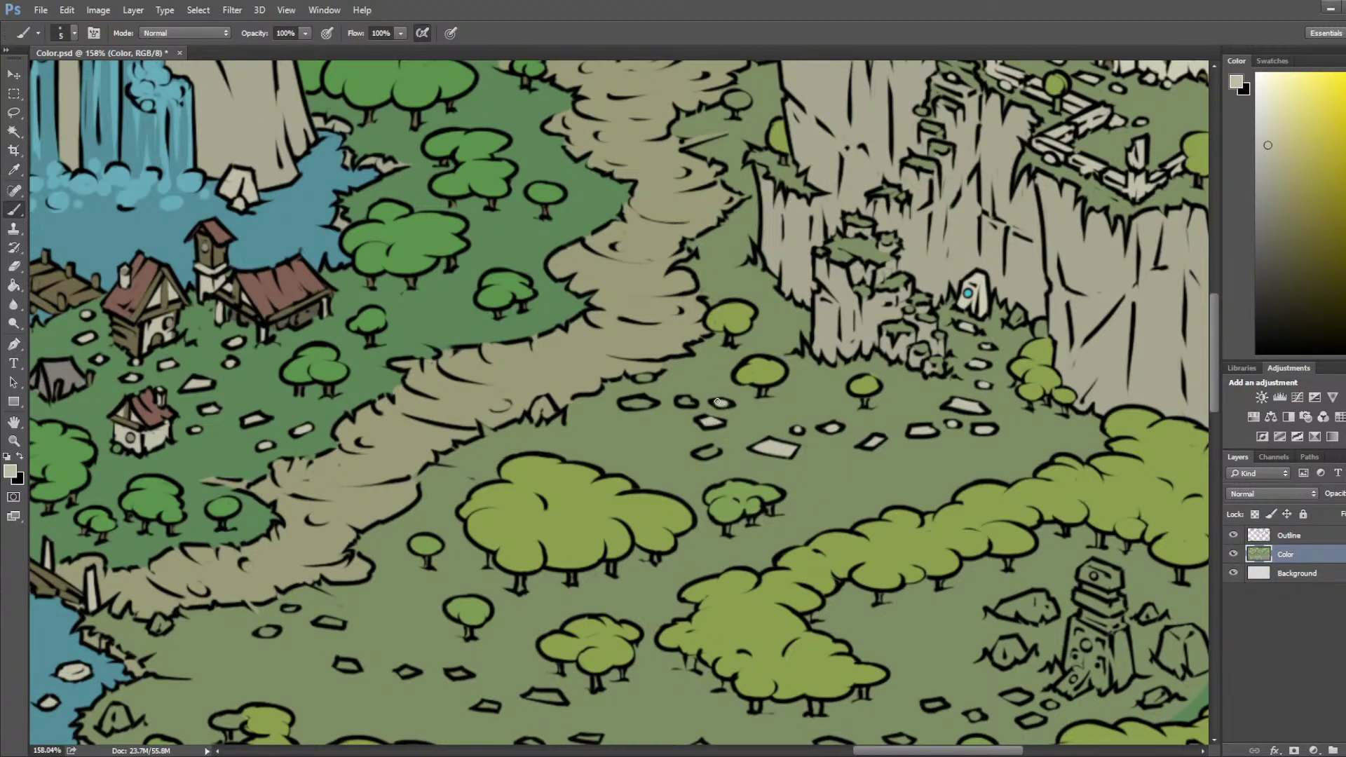
Step: Redraw the large slab's outline in black on the Outline layer and trim it with the Eraser
{"action": "left_click", "coordinate": [1317, 540]}
{"action": "left_click", "coordinate": [1258, 353]}
{"action": "left_click", "coordinate": [931, 425], "text": "ctrl"}
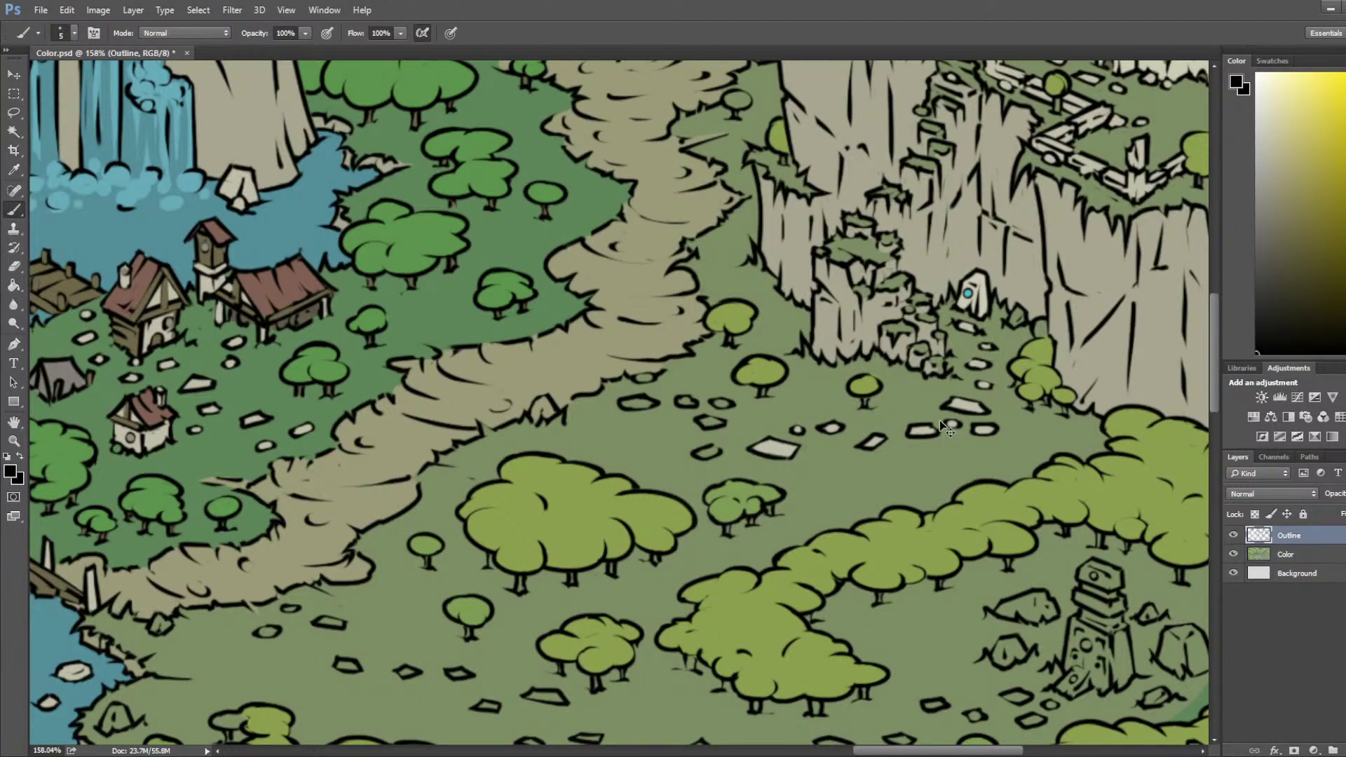
{"action": "left_click", "coordinate": [1252, 534]}
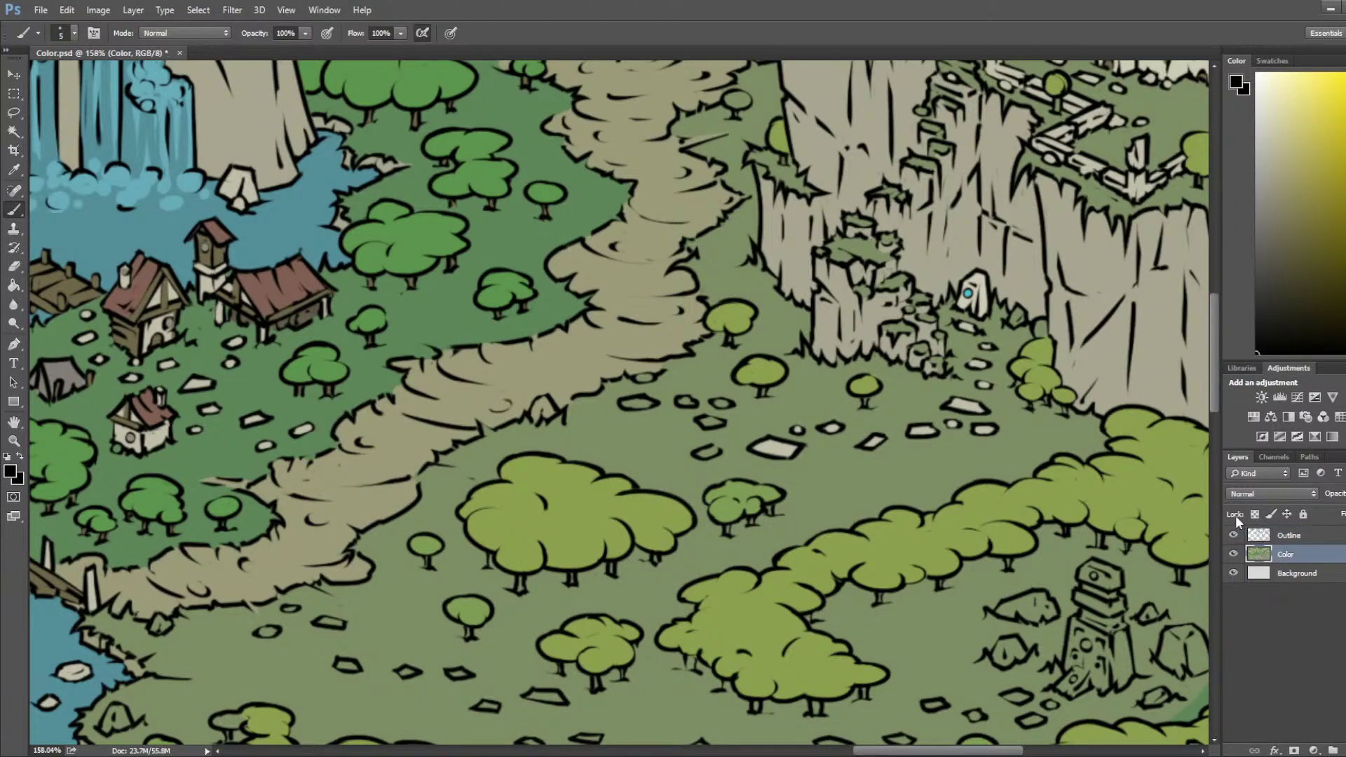
{"action": "key", "text": "e"}
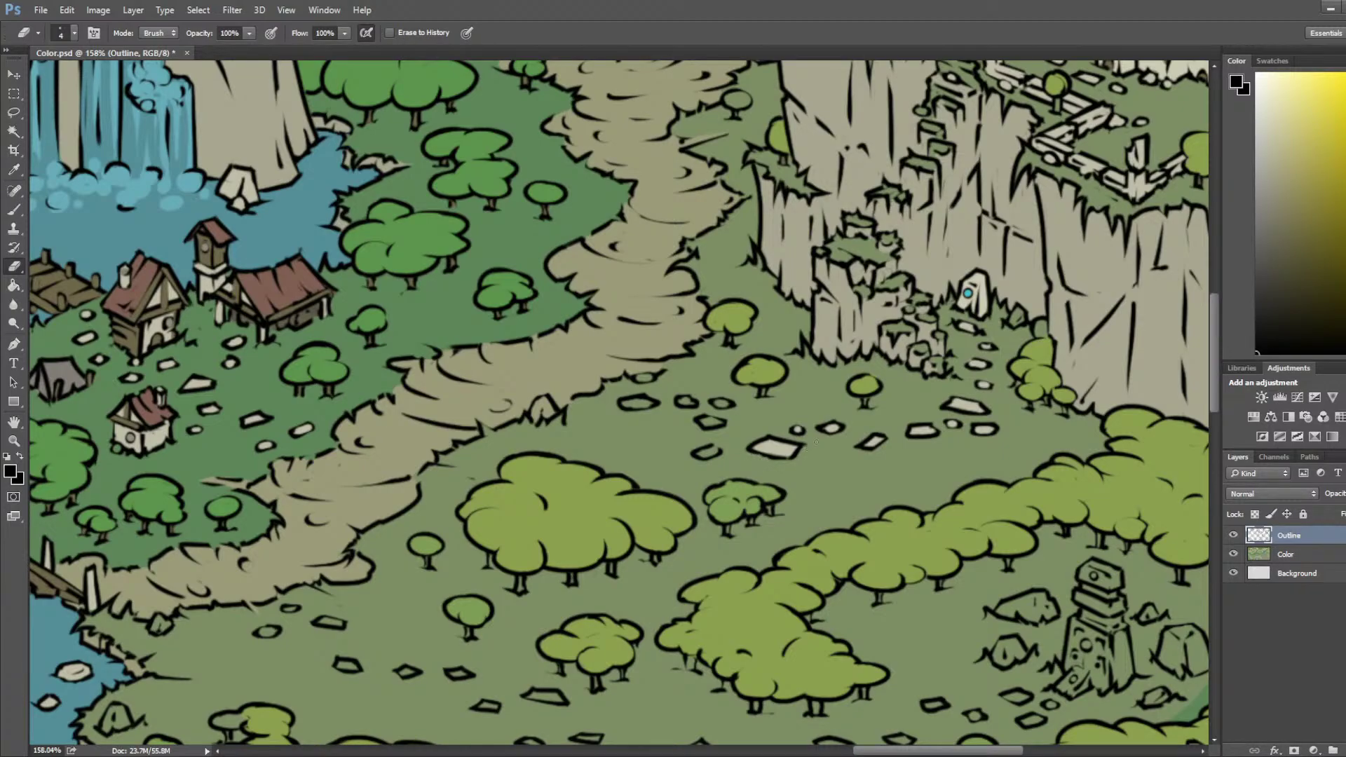
{"action": "mouse_move", "coordinate": [777, 436]}
{"action": "left_mouse_down"}
{"action": "mouse_move", "coordinate": [788, 434]}
{"action": "mouse_move", "coordinate": [748, 444]}
{"action": "left_mouse_up"}
Step: Fill the remaining meadow stones up to the pointed rock beside the dirt road with light stone on the Color layer, and save the file
{"action": "left_click", "coordinate": [1285, 554]}
{"action": "key", "text": "i"}
{"action": "left_click", "coordinate": [777, 430]}
{"action": "left_click_drag", "start_coordinate": [777, 430], "coordinate": [774, 425]}
{"action": "key", "text": "b"}
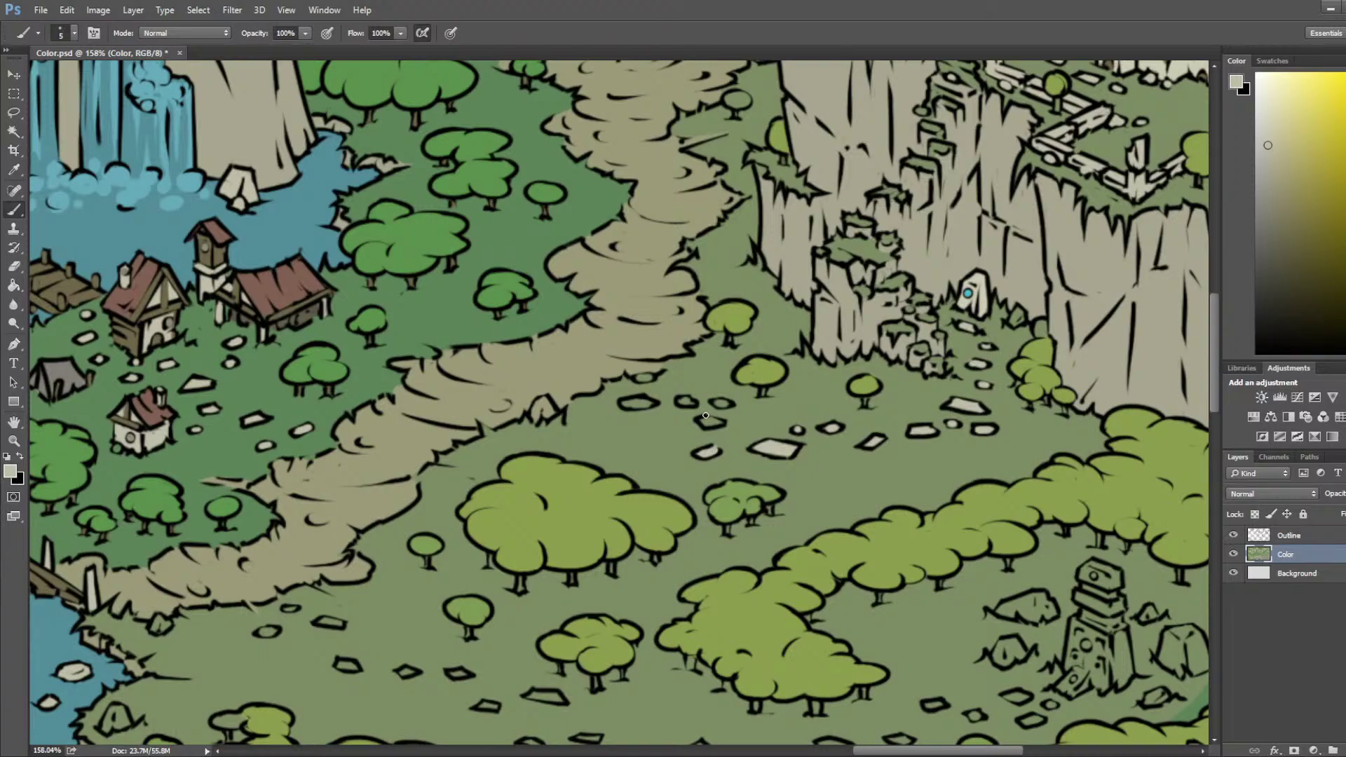
{"action": "mouse_move", "coordinate": [723, 404]}
{"action": "left_mouse_down"}
{"action": "mouse_move", "coordinate": [641, 379]}
{"action": "mouse_move", "coordinate": [634, 405]}
{"action": "mouse_move", "coordinate": [649, 404]}
{"action": "left_mouse_up"}
{"action": "mouse_move", "coordinate": [554, 406]}
{"action": "left_mouse_down"}
{"action": "mouse_move", "coordinate": [540, 414]}
{"action": "mouse_move", "coordinate": [542, 400]}
{"action": "left_mouse_up"}
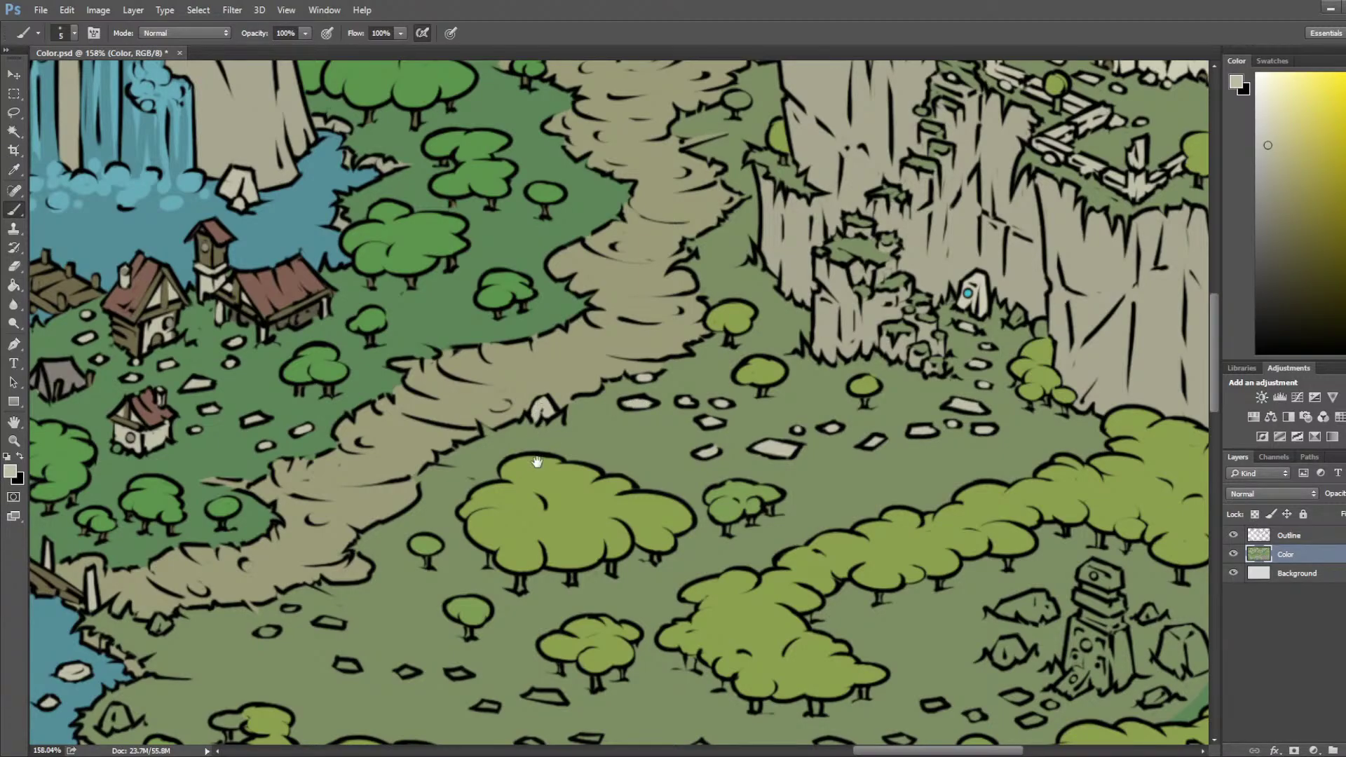
{"action": "scroll", "coordinate": [547, 412], "scroll_direction": "down", "scroll_amount": 5}
{"action": "key", "text": "ctrl+s"}
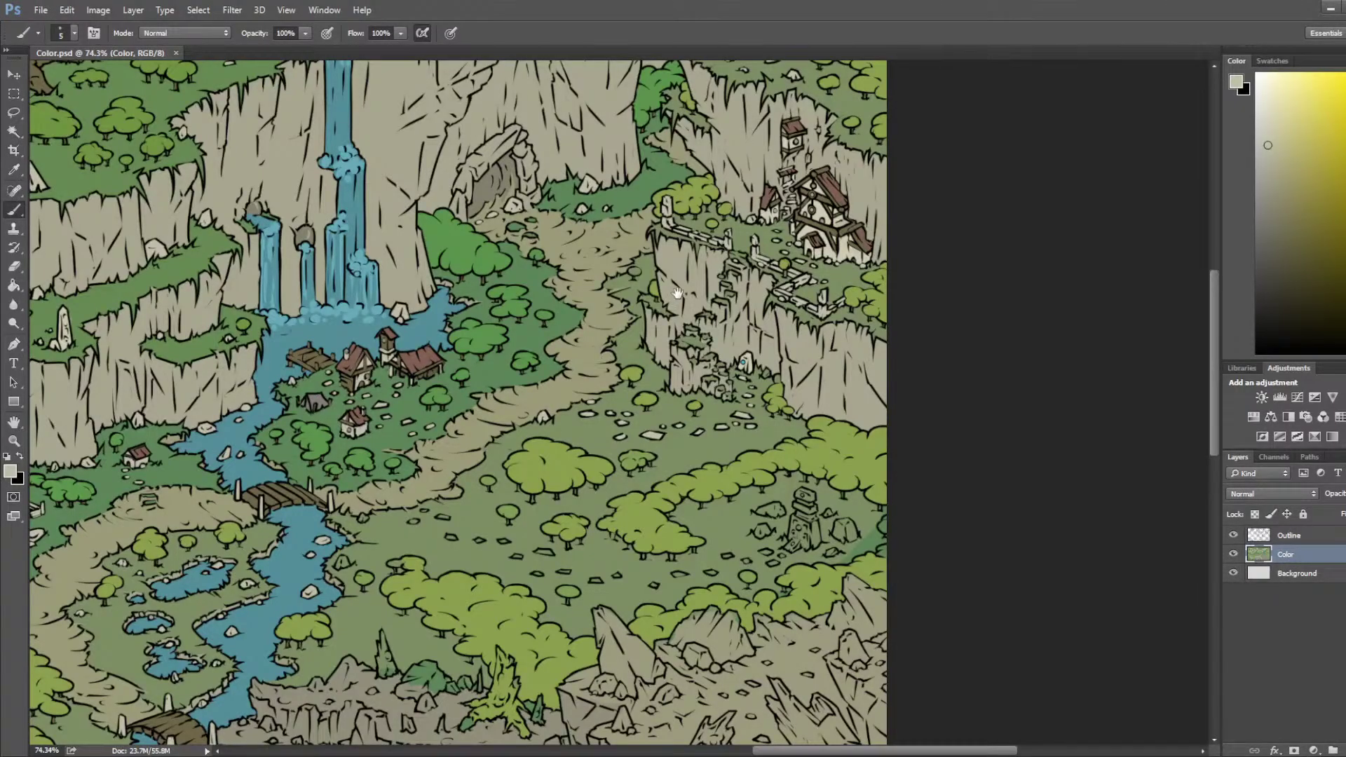
Step: Paint the small round tree between the dirt road and the cliff in sampled yellow-green
{"action": "scroll", "coordinate": [617, 372], "scroll_direction": "up", "scroll_amount": 5}
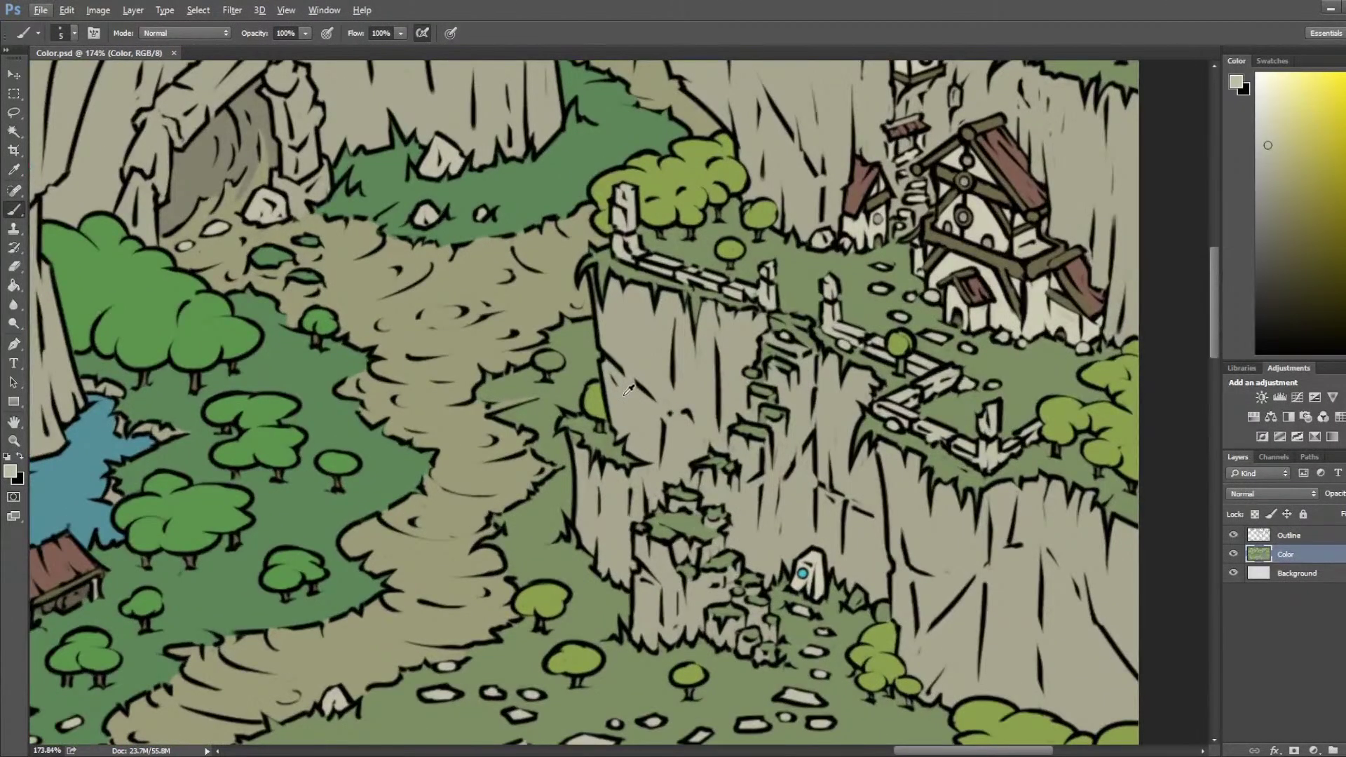
{"action": "scroll", "coordinate": [628, 390], "scroll_direction": "down", "scroll_amount": 1}
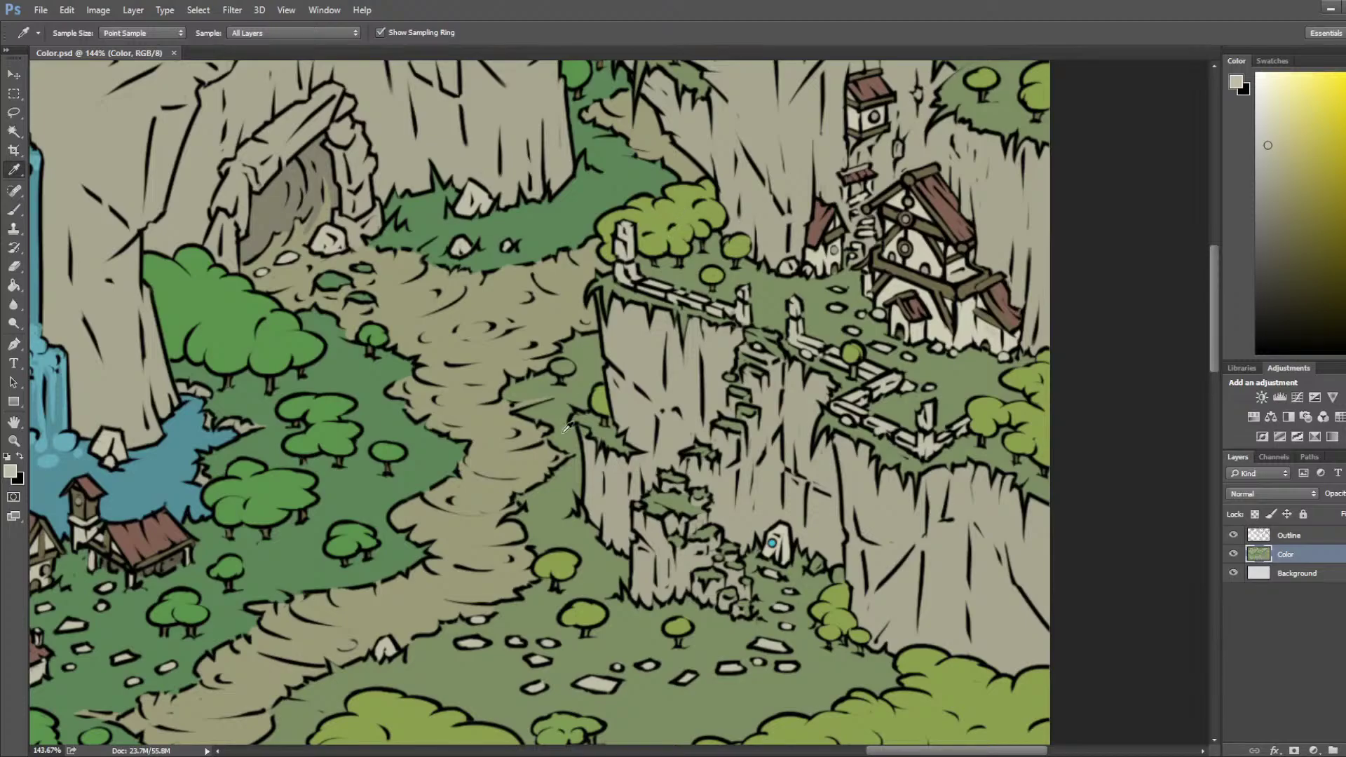
{"action": "left_click", "coordinate": [570, 361], "text": "alt"}
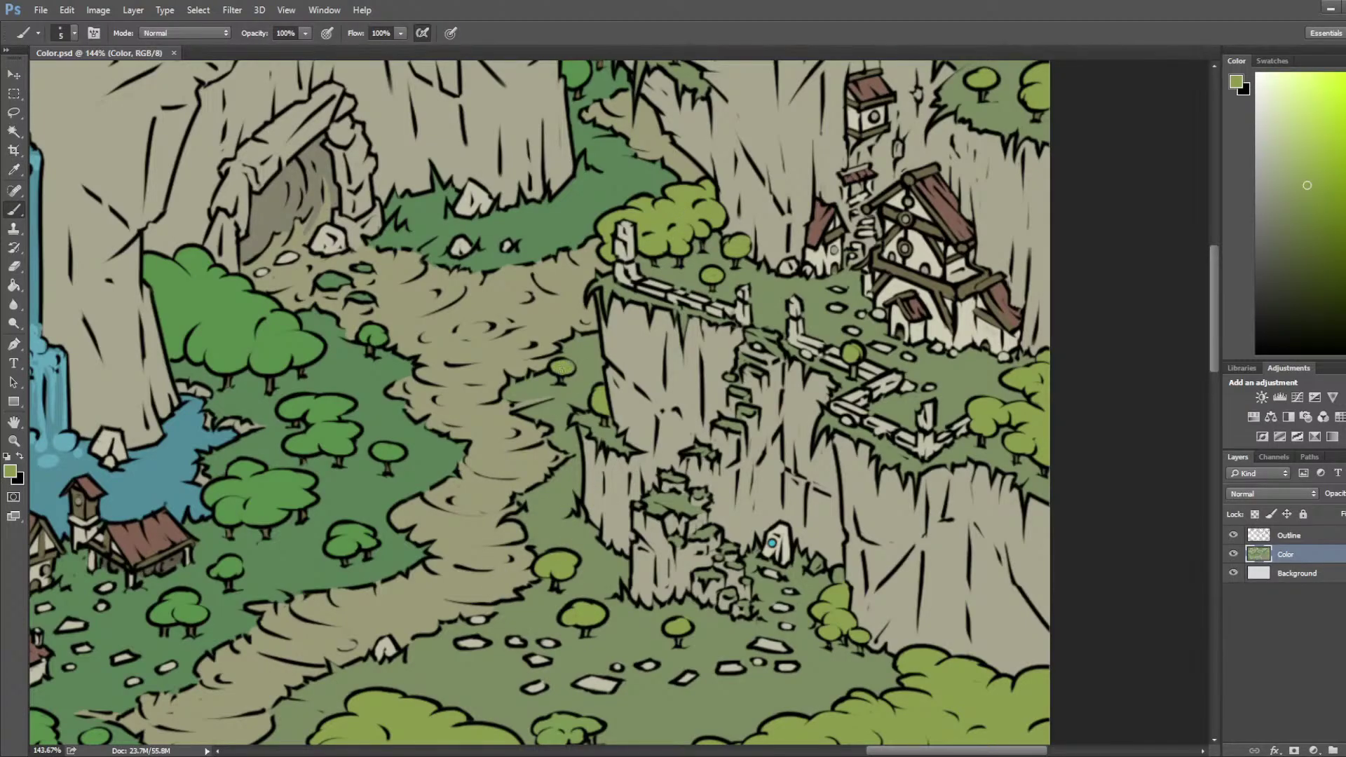
{"action": "left_click_drag", "start_coordinate": [563, 370], "coordinate": [566, 360]}
Step: Paint the small rock beside the orb stone at the cliff foot with sampled light stone, and save the file
{"action": "left_click_drag", "start_coordinate": [858, 326], "coordinate": [558, 223]}
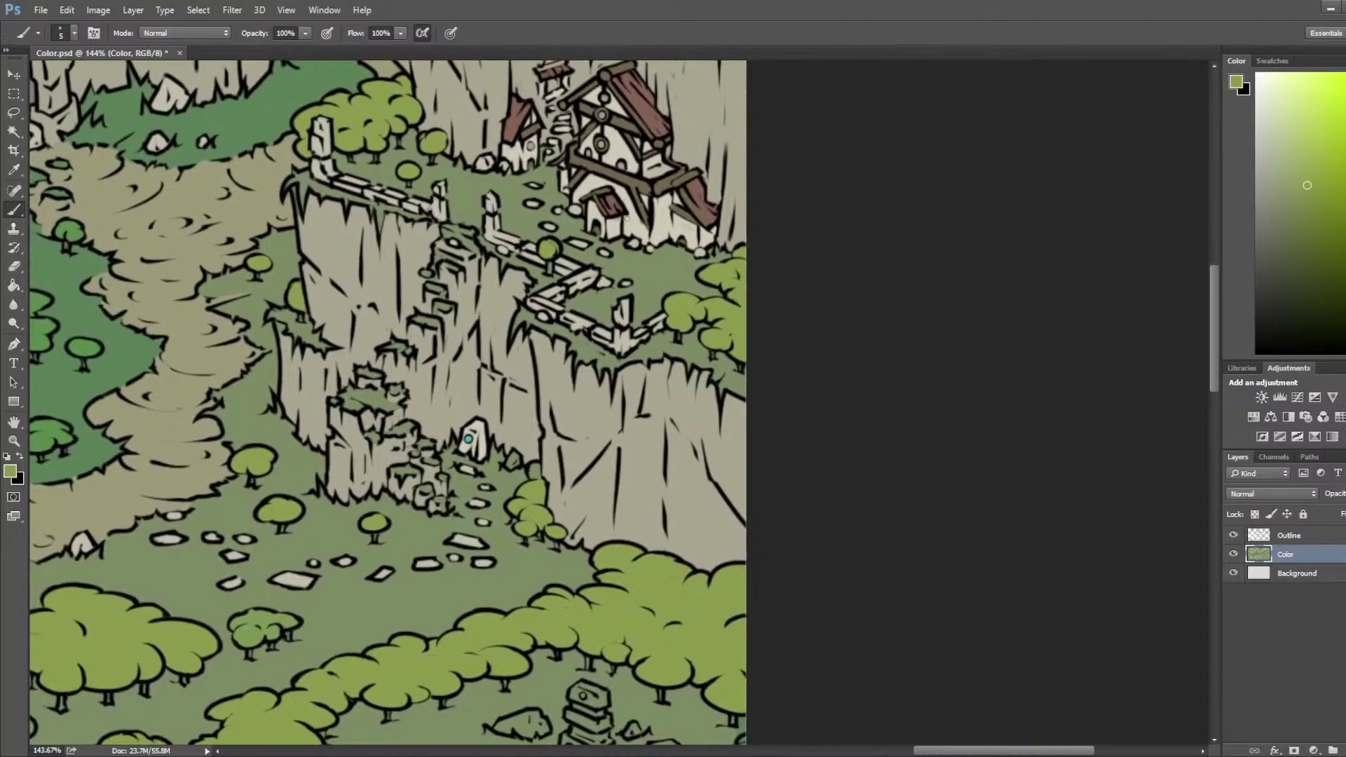
{"action": "key", "text": "alt"}
{"action": "left_click", "coordinate": [624, 342], "text": "alt"}
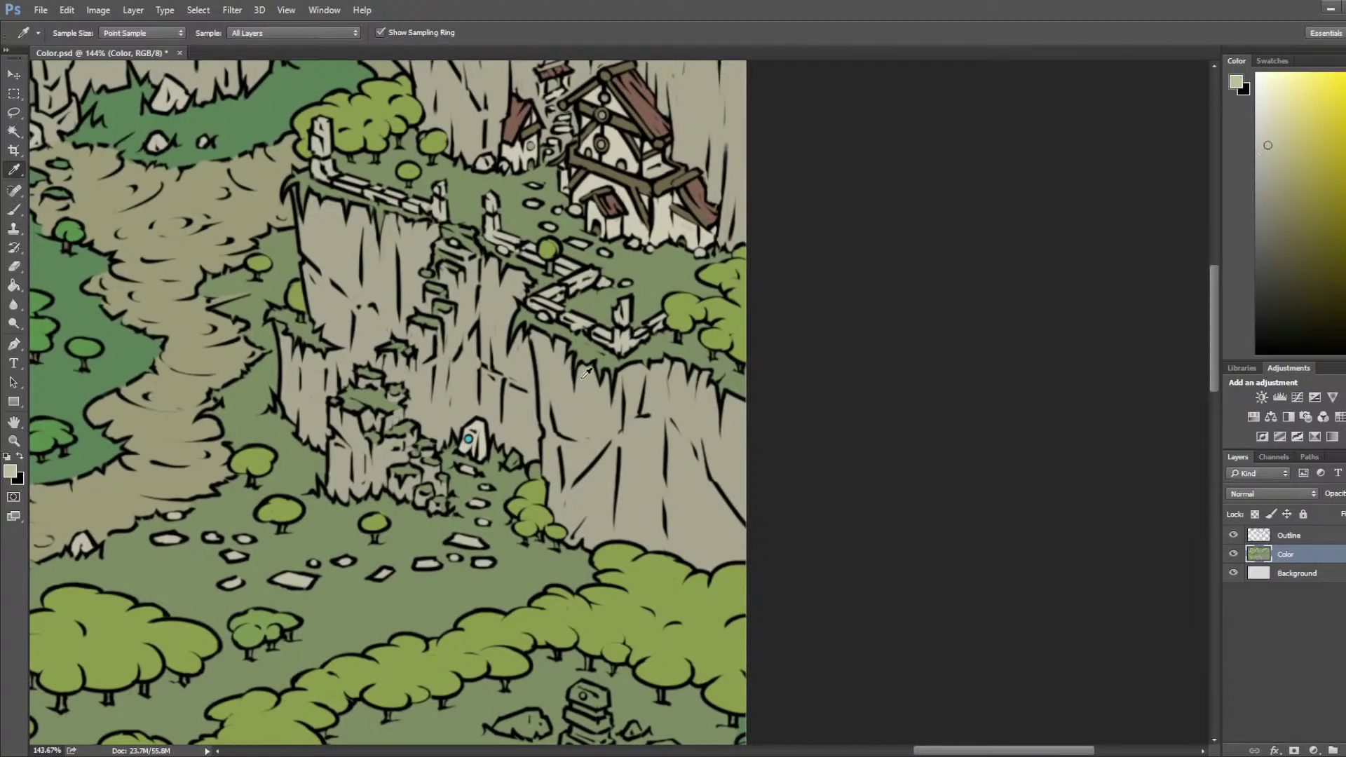
{"action": "left_click_drag", "start_coordinate": [509, 463], "coordinate": [519, 464]}
{"action": "left_click", "coordinate": [533, 473], "text": "alt"}
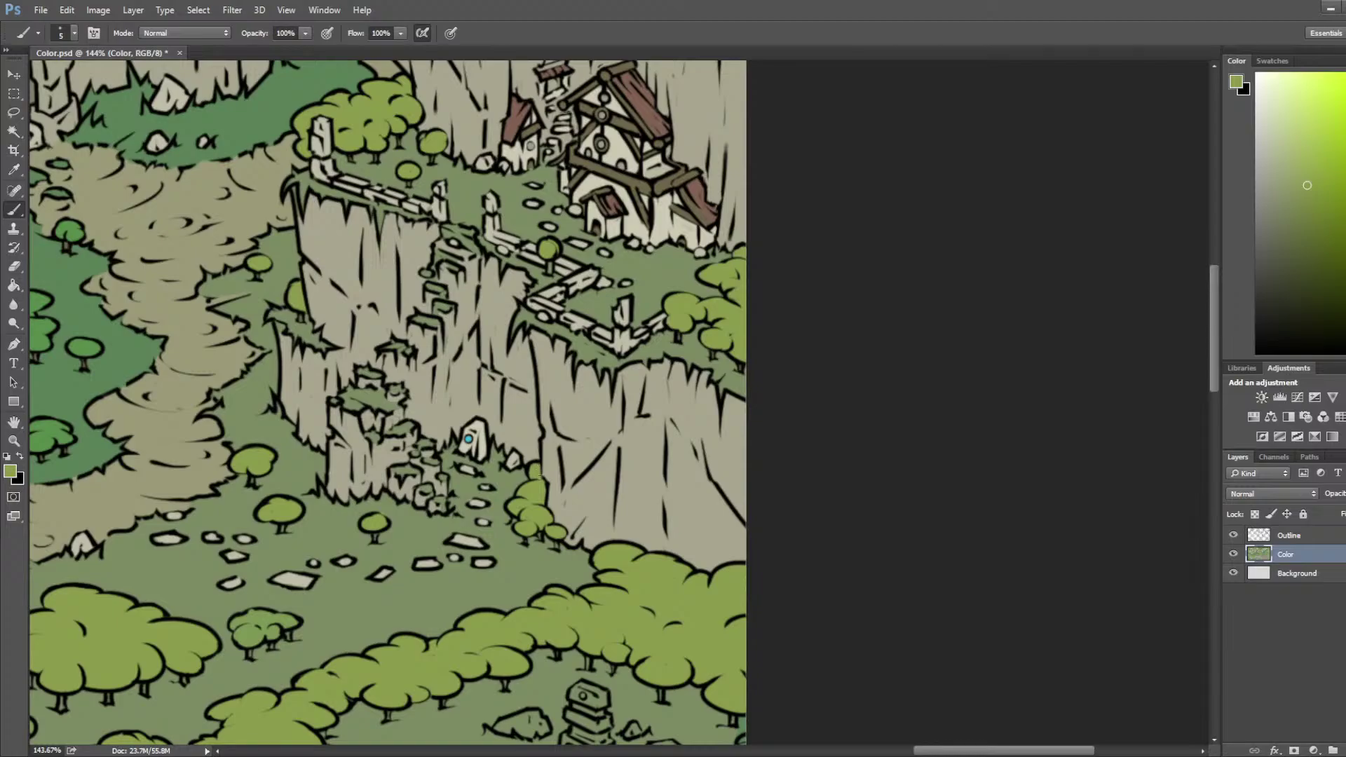
{"action": "scroll", "coordinate": [547, 413], "scroll_direction": "down", "scroll_amount": 6}
{"action": "scroll", "coordinate": [525, 329], "scroll_direction": "up", "scroll_amount": 3}
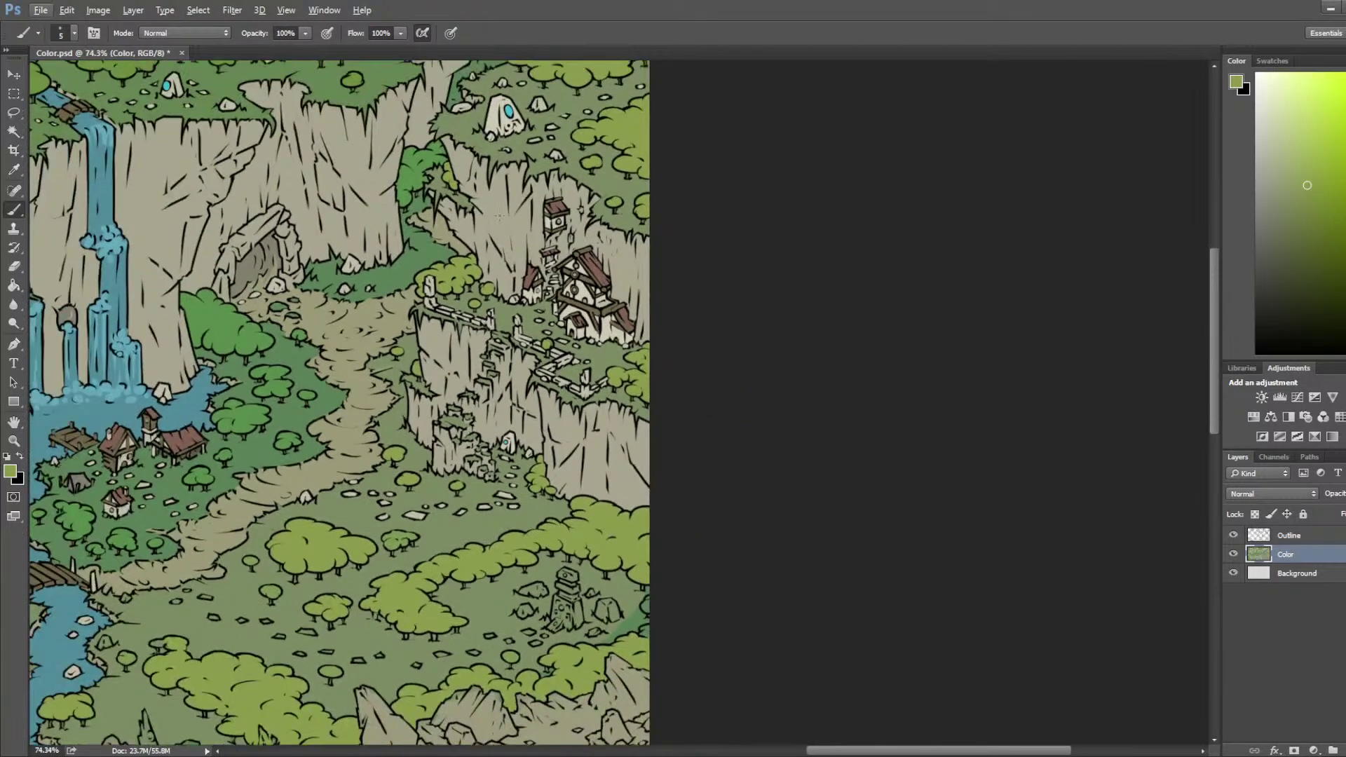
{"action": "scroll", "coordinate": [496, 236], "scroll_direction": "up", "scroll_amount": 1}
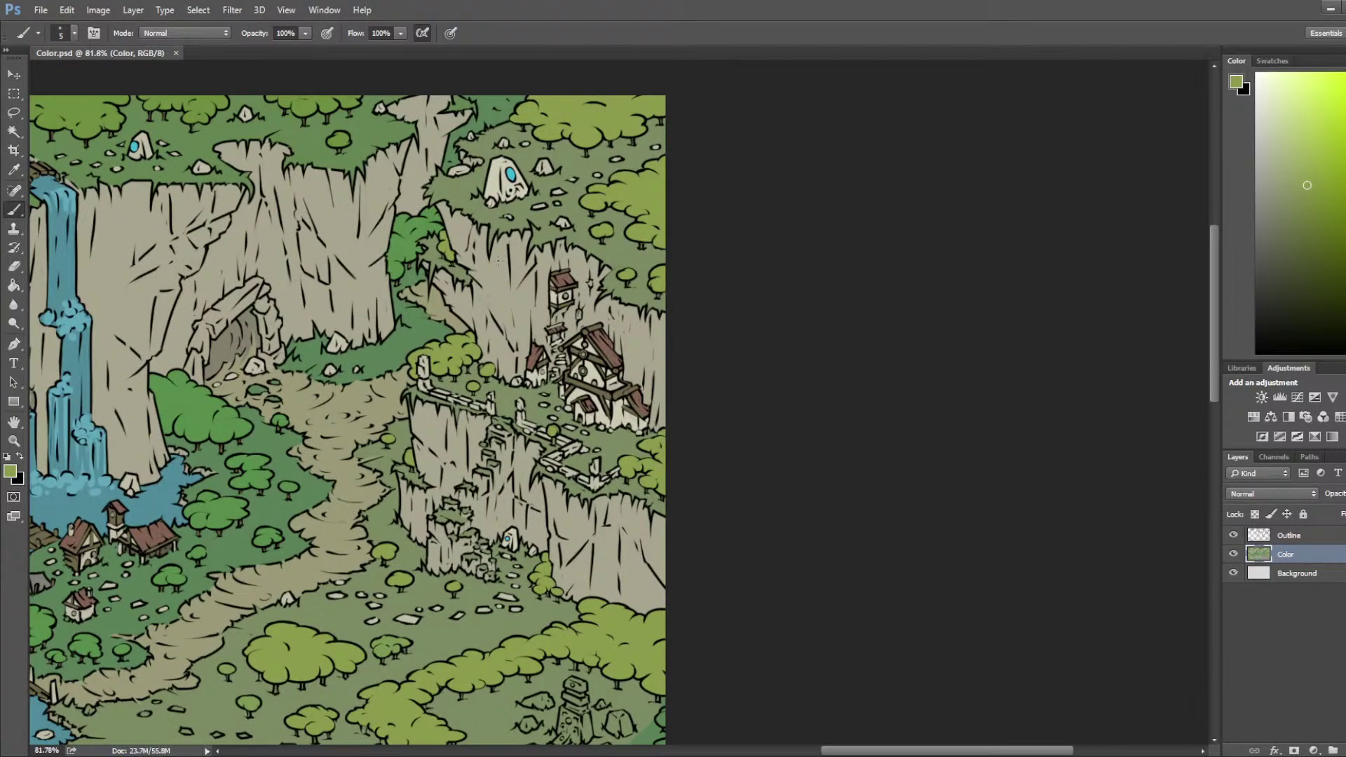
Step: Review the coloured map around the waterfall, village, dirt road and cliffs for areas still lacking colour
{"action": "scroll", "coordinate": [498, 262], "scroll_direction": "up", "scroll_amount": 1}
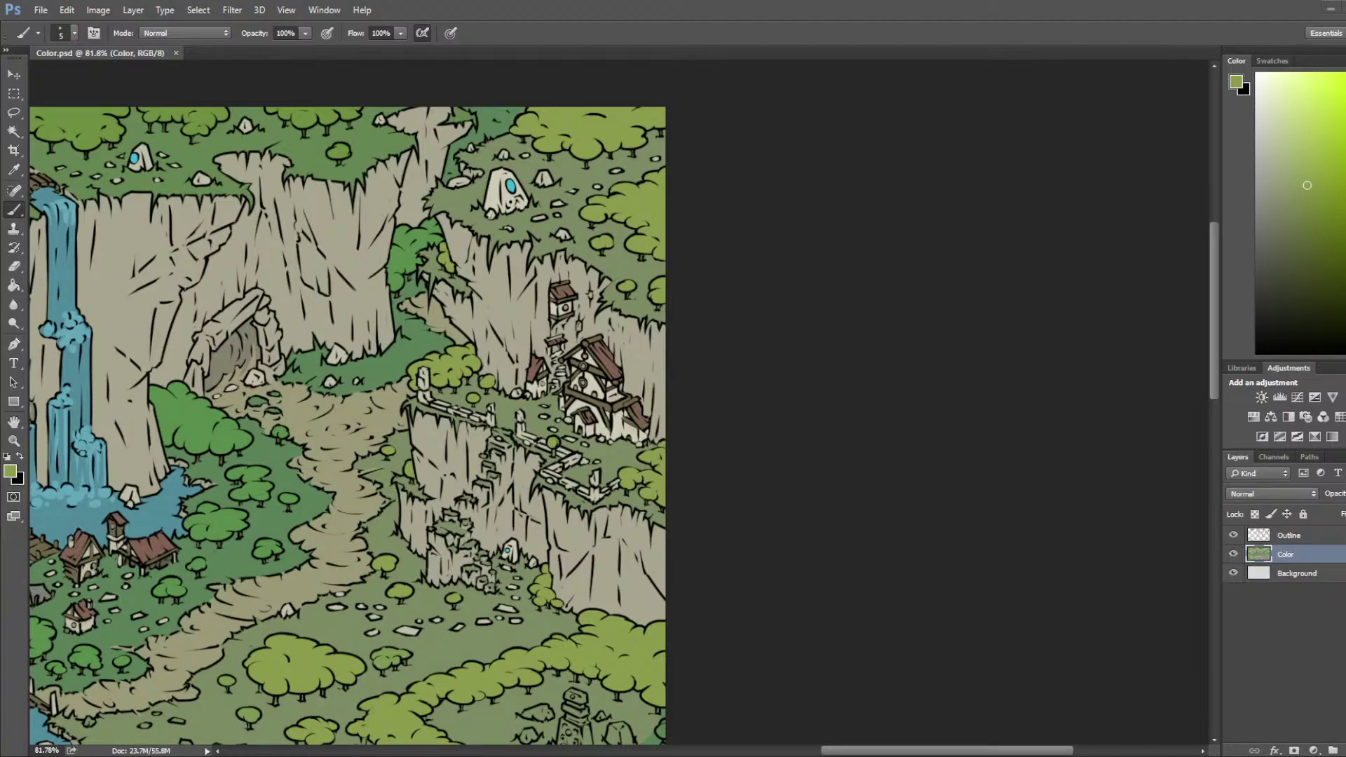
{"action": "scroll", "coordinate": [408, 435], "scroll_direction": "up", "scroll_amount": 4}
{"action": "left_click_drag", "start_coordinate": [402, 506], "coordinate": [624, 266]}
{"action": "left_click_drag", "start_coordinate": [473, 452], "coordinate": [637, 402]}
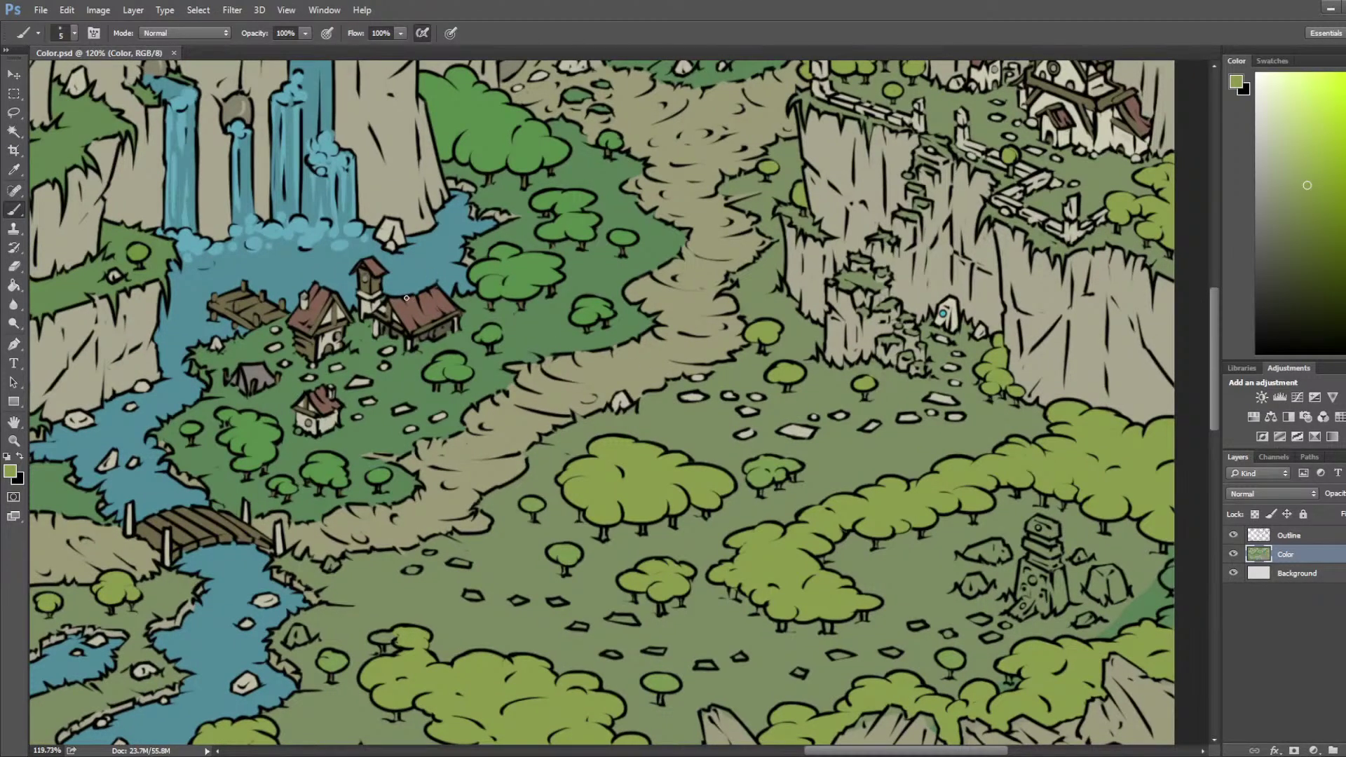
{"action": "scroll", "coordinate": [406, 298], "scroll_direction": "down", "scroll_amount": 3}
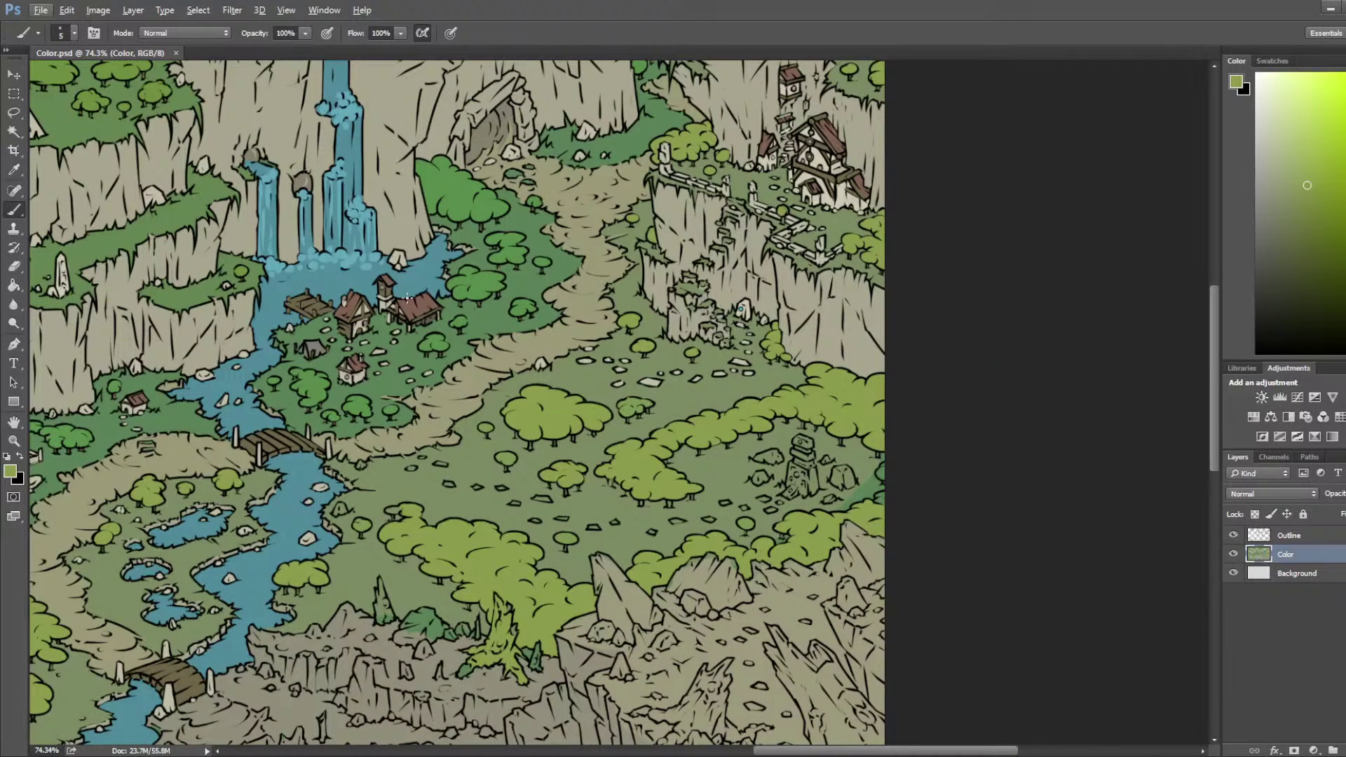
{"action": "scroll", "coordinate": [421, 273], "scroll_direction": "up", "scroll_amount": 3}
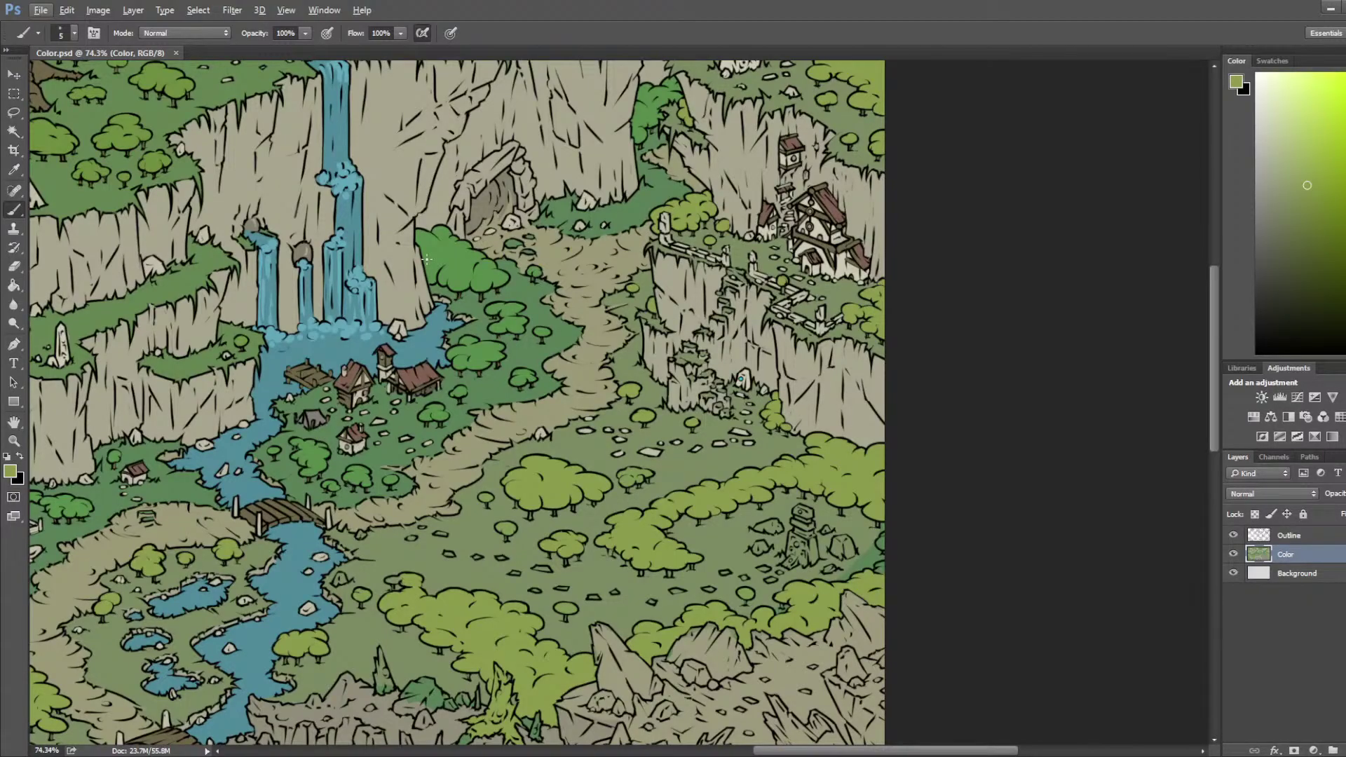
{"action": "scroll", "coordinate": [426, 258], "scroll_direction": "up", "scroll_amount": 5}
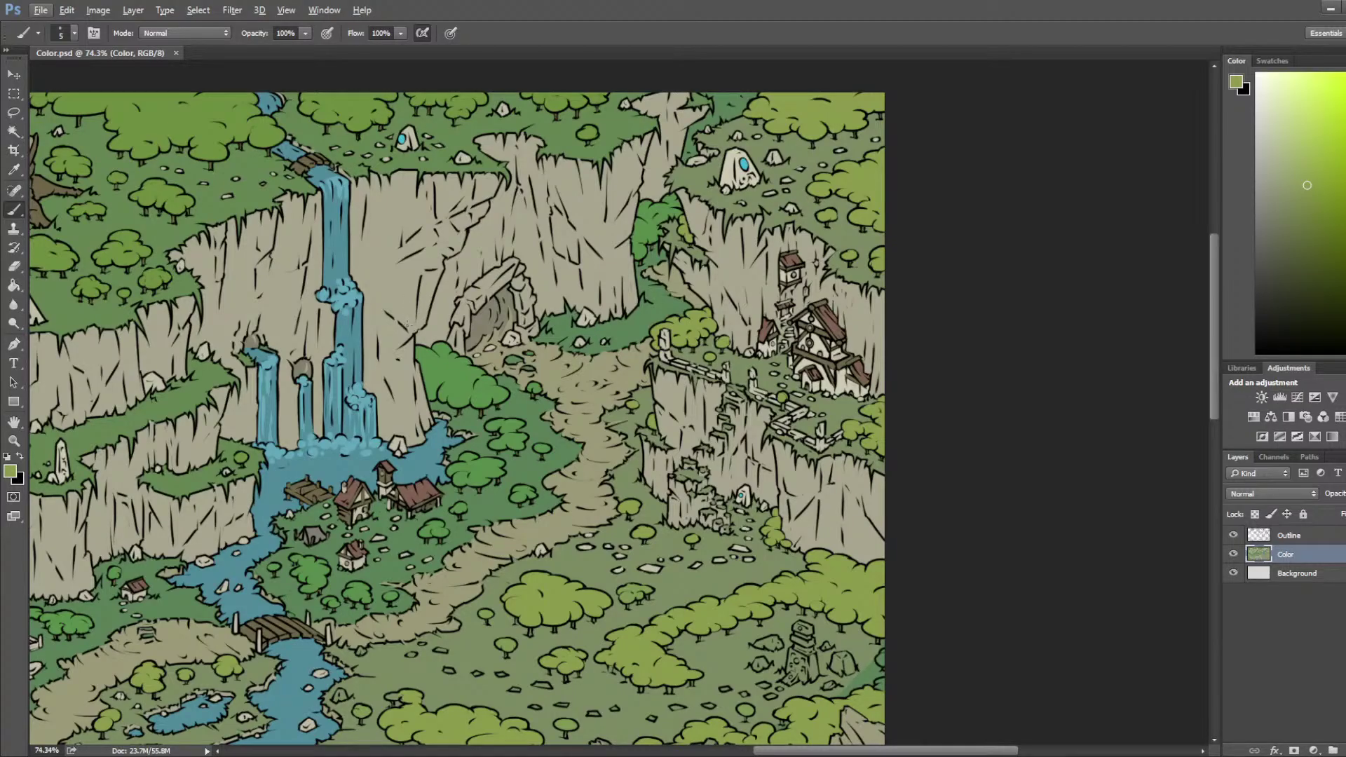
{"action": "scroll", "coordinate": [741, 363], "scroll_direction": "up", "scroll_amount": 3}
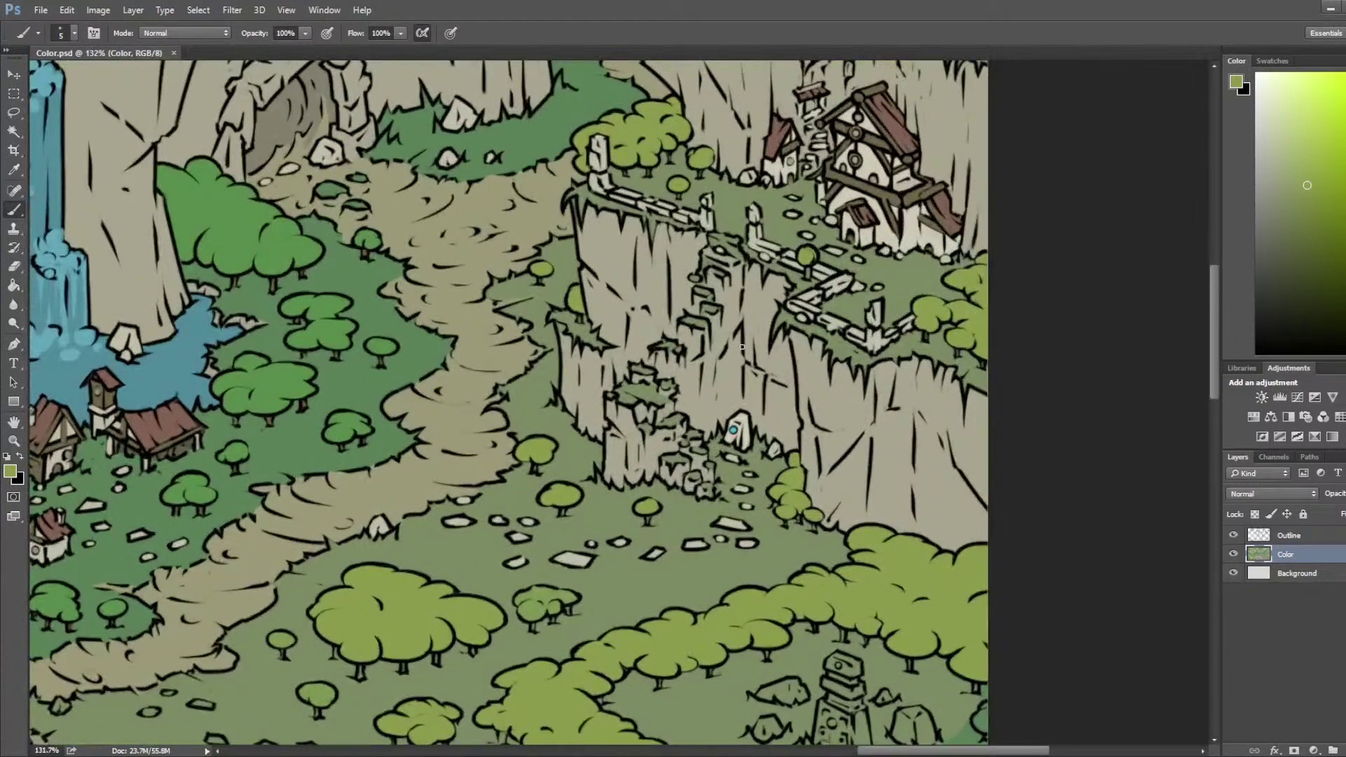
Step: Select the interiors of the stone totem and the rocks around it on the Outline layer with the Magic Wand
{"action": "key", "text": "i"}
{"action": "left_click", "coordinate": [867, 158]}
{"action": "scroll", "coordinate": [838, 403], "scroll_direction": "down", "scroll_amount": 5}
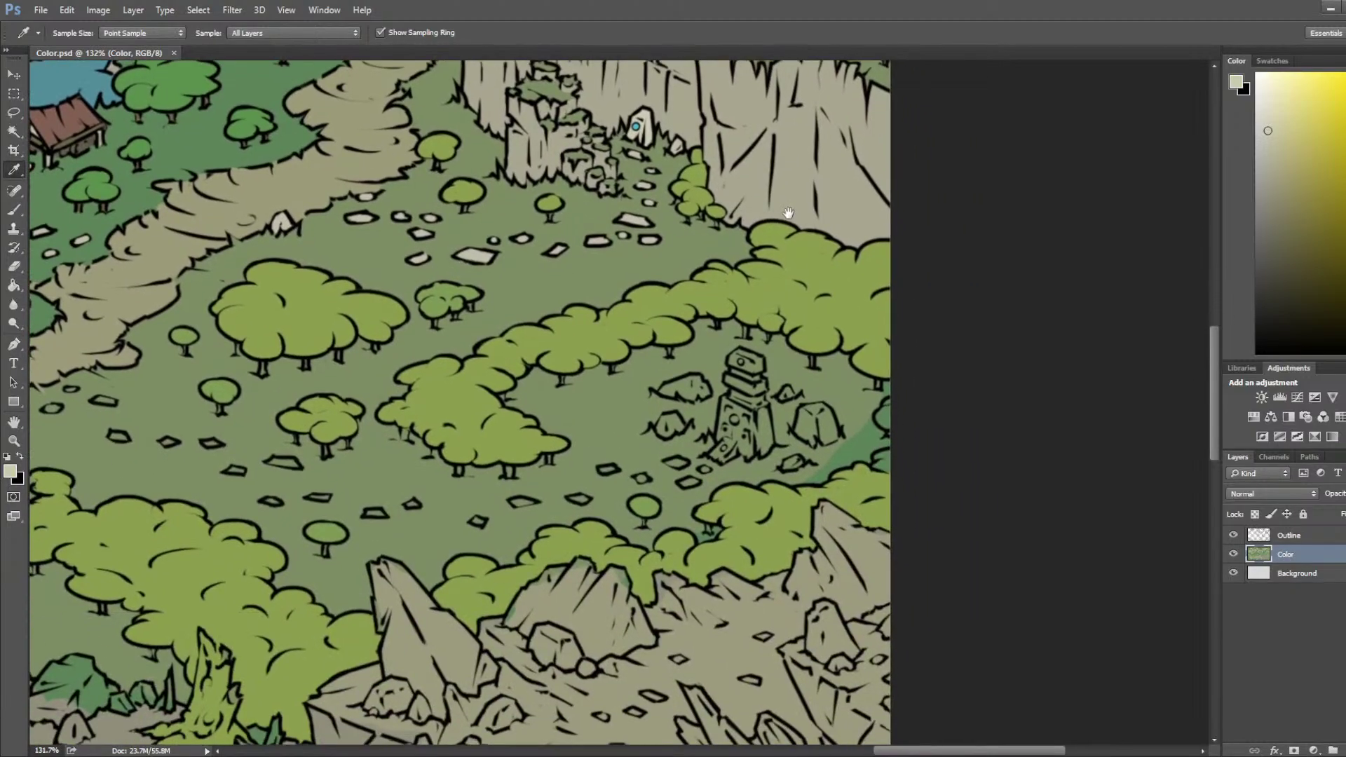
{"action": "scroll", "coordinate": [838, 403], "scroll_direction": "up", "scroll_amount": 3}
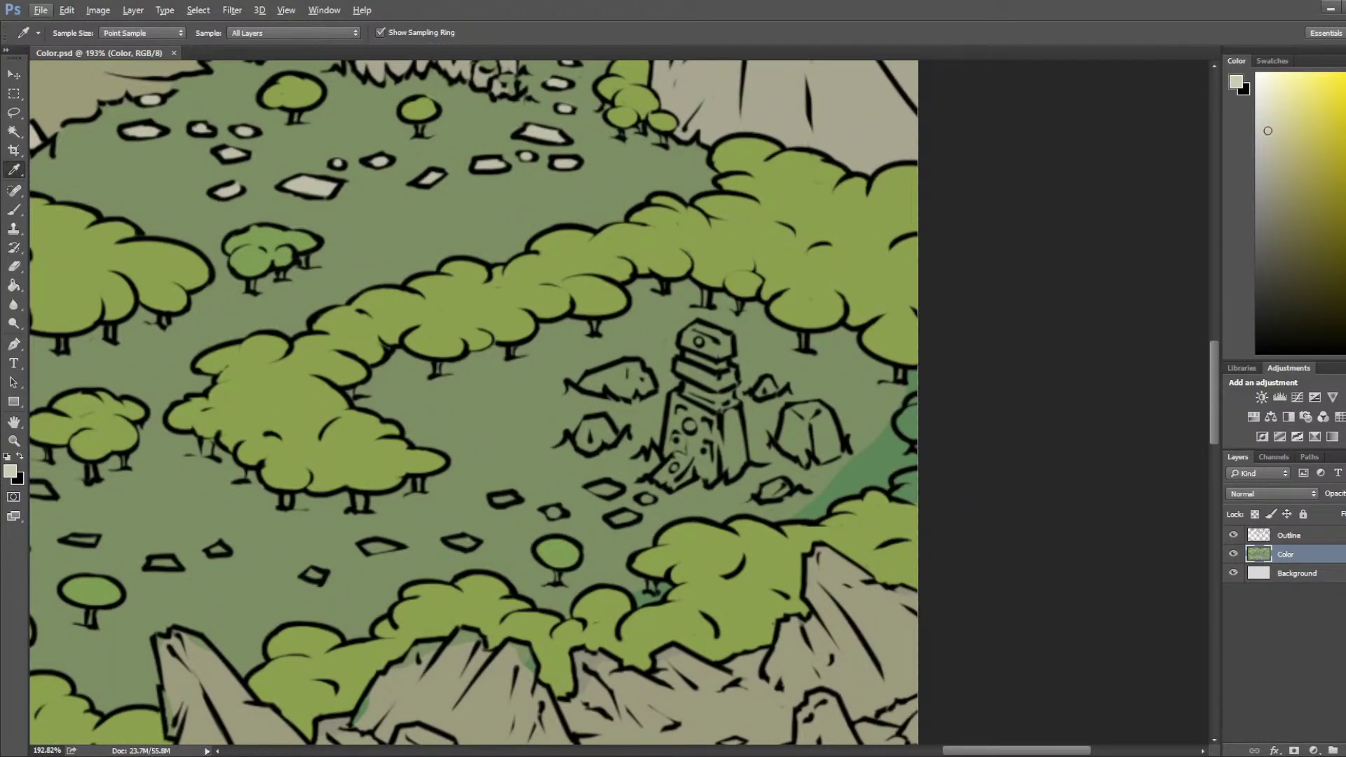
{"action": "left_click", "coordinate": [1330, 536]}
{"action": "left_click", "coordinate": [14, 131]}
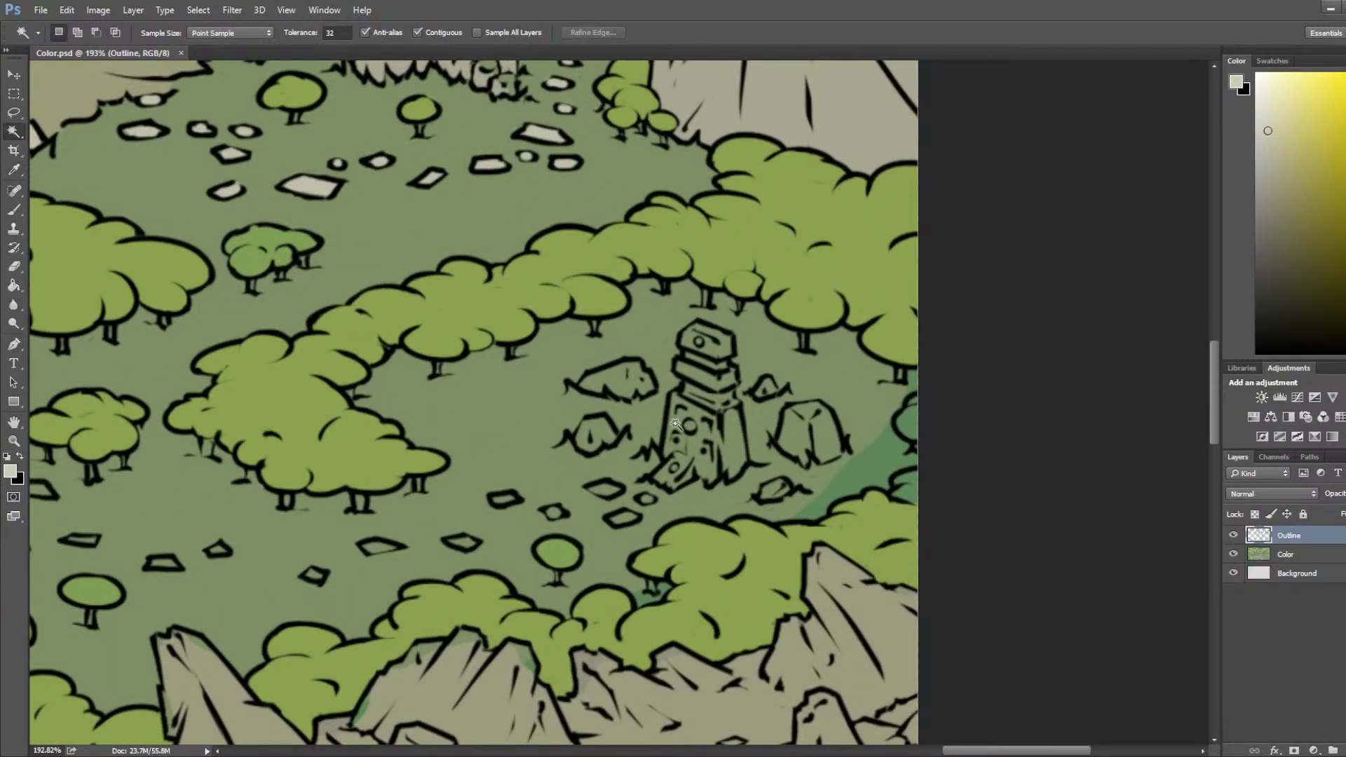
{"action": "left_click", "coordinate": [724, 448]}
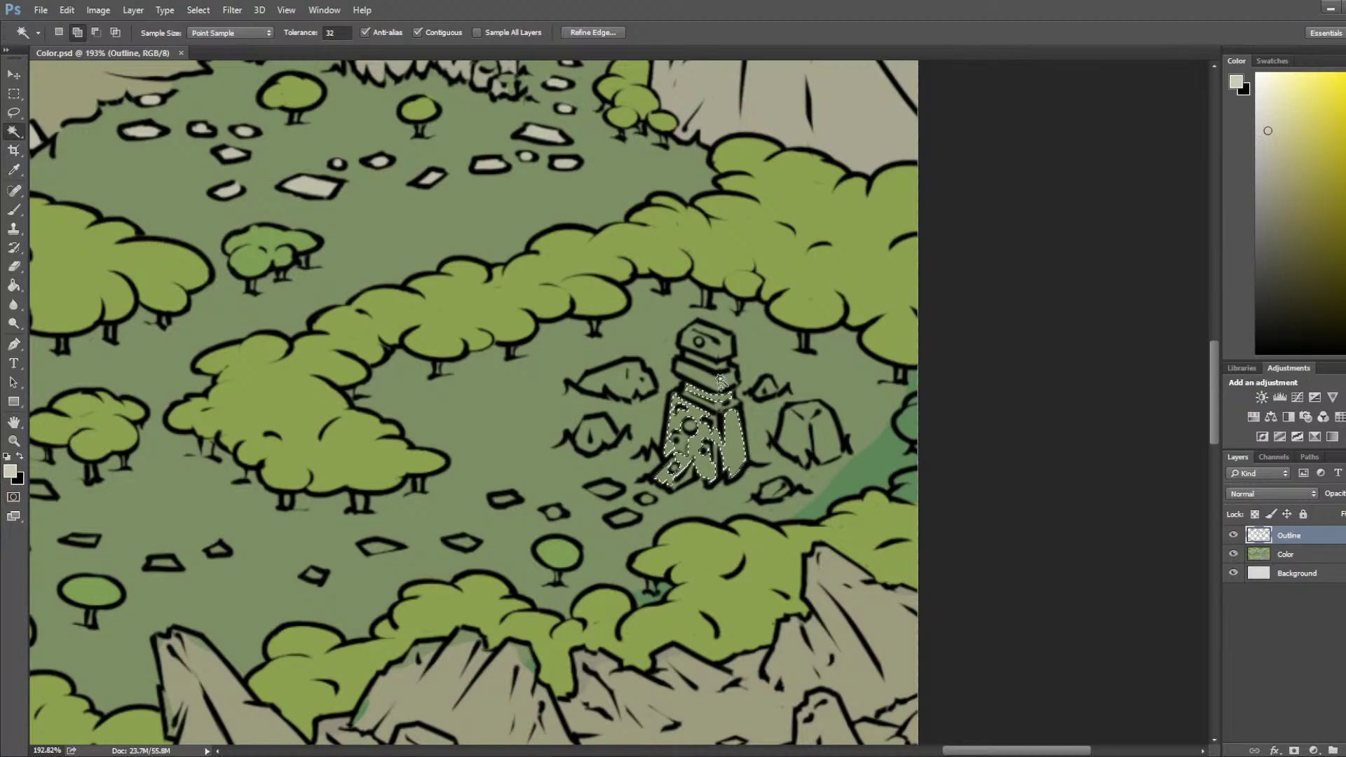
{"action": "left_click", "coordinate": [728, 380], "text": "shift"}
{"action": "left_click", "coordinate": [709, 349]}
{"action": "left_click", "coordinate": [801, 428]}
{"action": "left_click", "coordinate": [619, 385]}
{"action": "left_click", "coordinate": [592, 438]}
{"action": "left_click", "coordinate": [827, 444]}
{"action": "left_click", "coordinate": [827, 444], "text": "shift"}
{"action": "left_click", "coordinate": [770, 386], "text": "shift"}
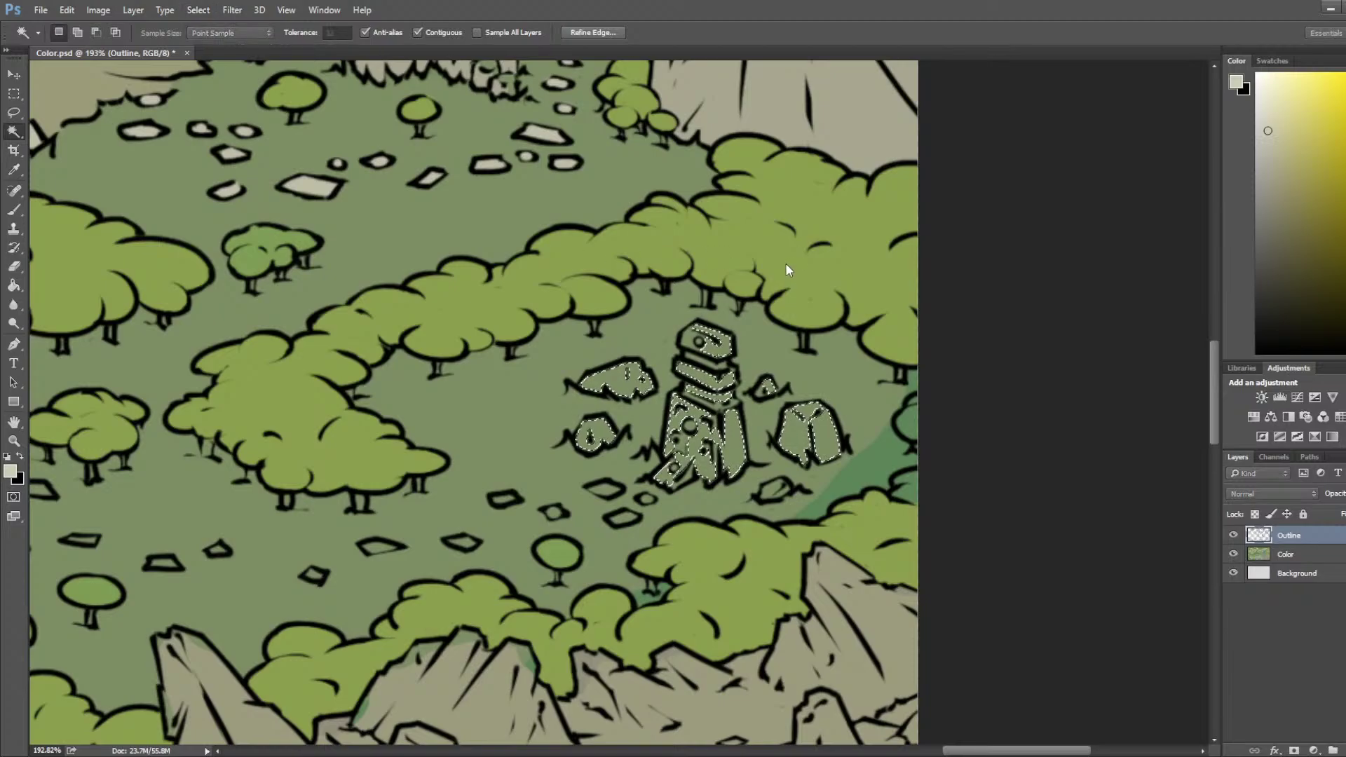
Step: Fill the selected totem and rocks on the Color layer with light stone sampled from the meadow slabs, using a large brush
{"action": "left_click", "coordinate": [1304, 554]}
{"action": "scroll", "coordinate": [390, 218], "scroll_direction": "down", "scroll_amount": 5}
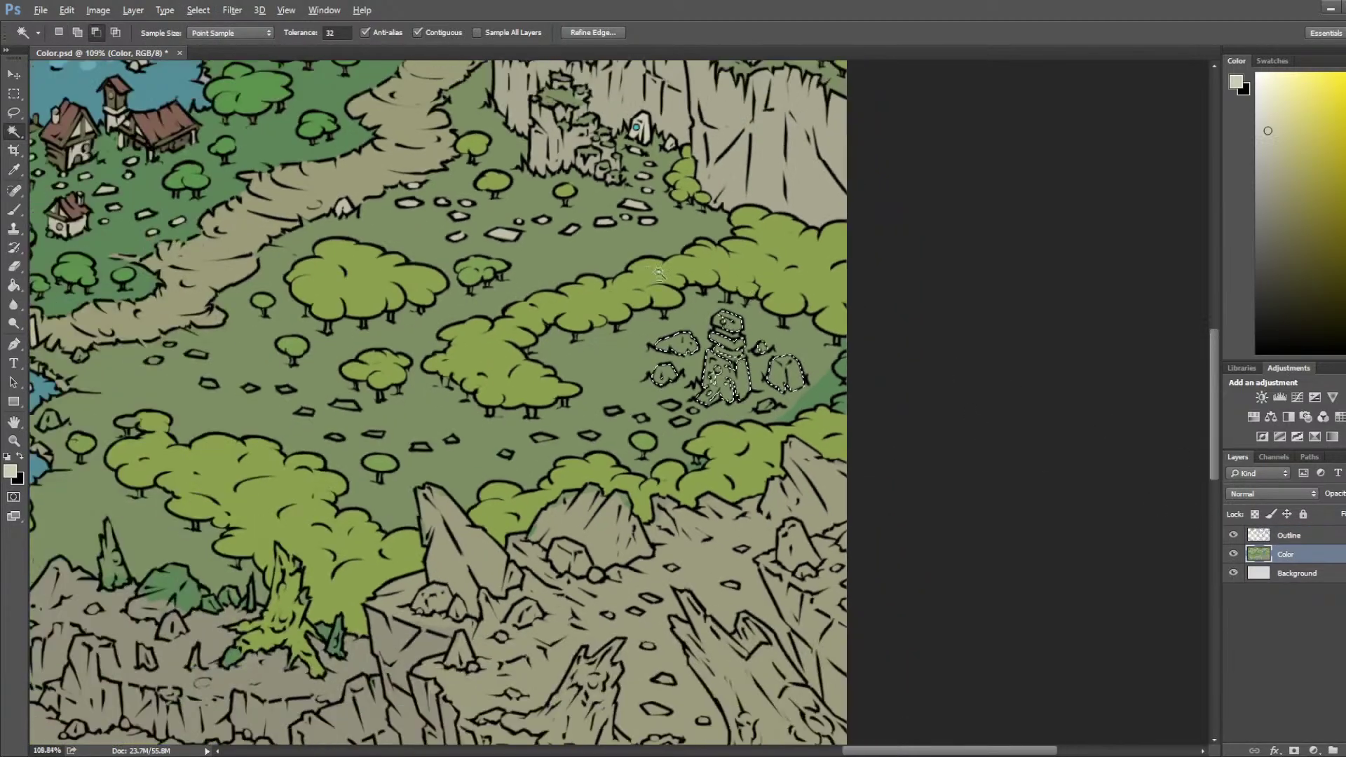
{"action": "key", "text": "i"}
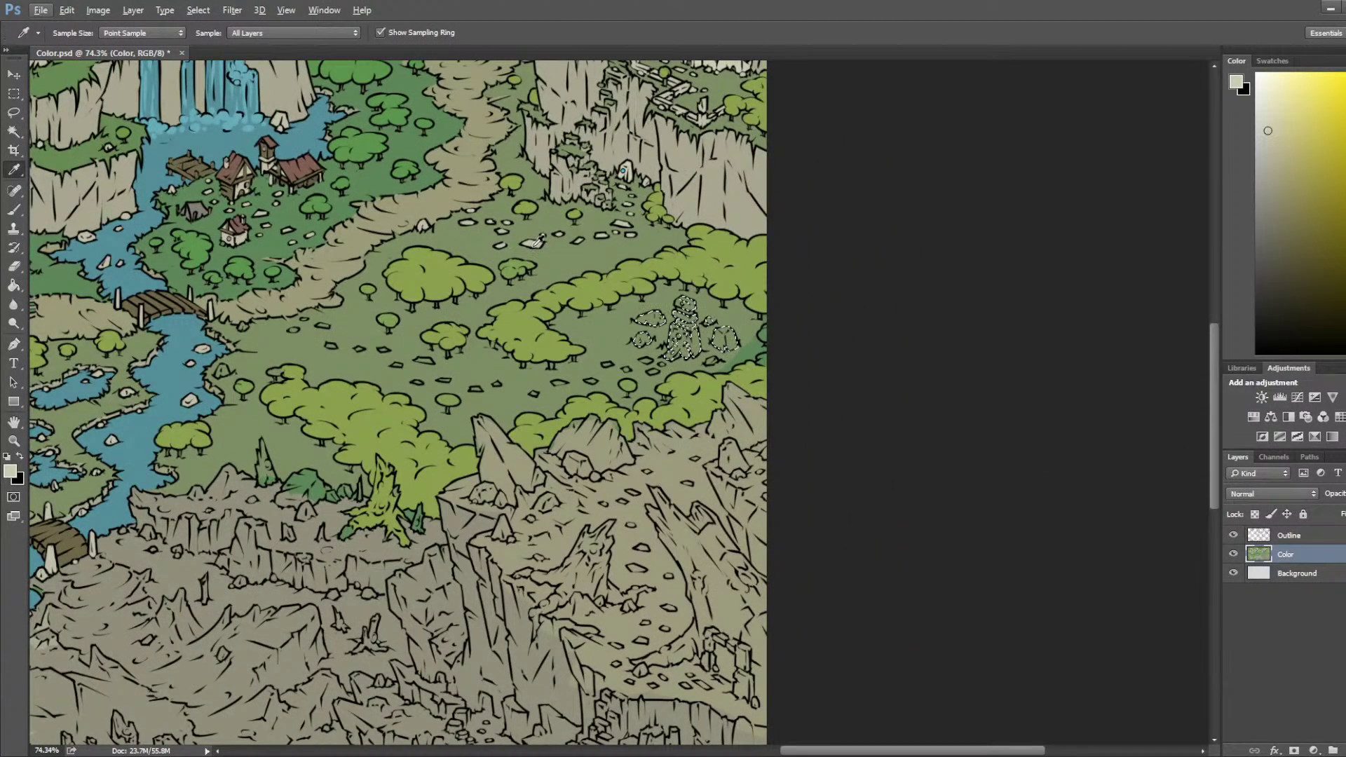
{"action": "left_click", "coordinate": [535, 243]}
{"action": "scroll", "coordinate": [743, 321], "scroll_direction": "up", "scroll_amount": 5}
{"action": "key", "text": "b"}
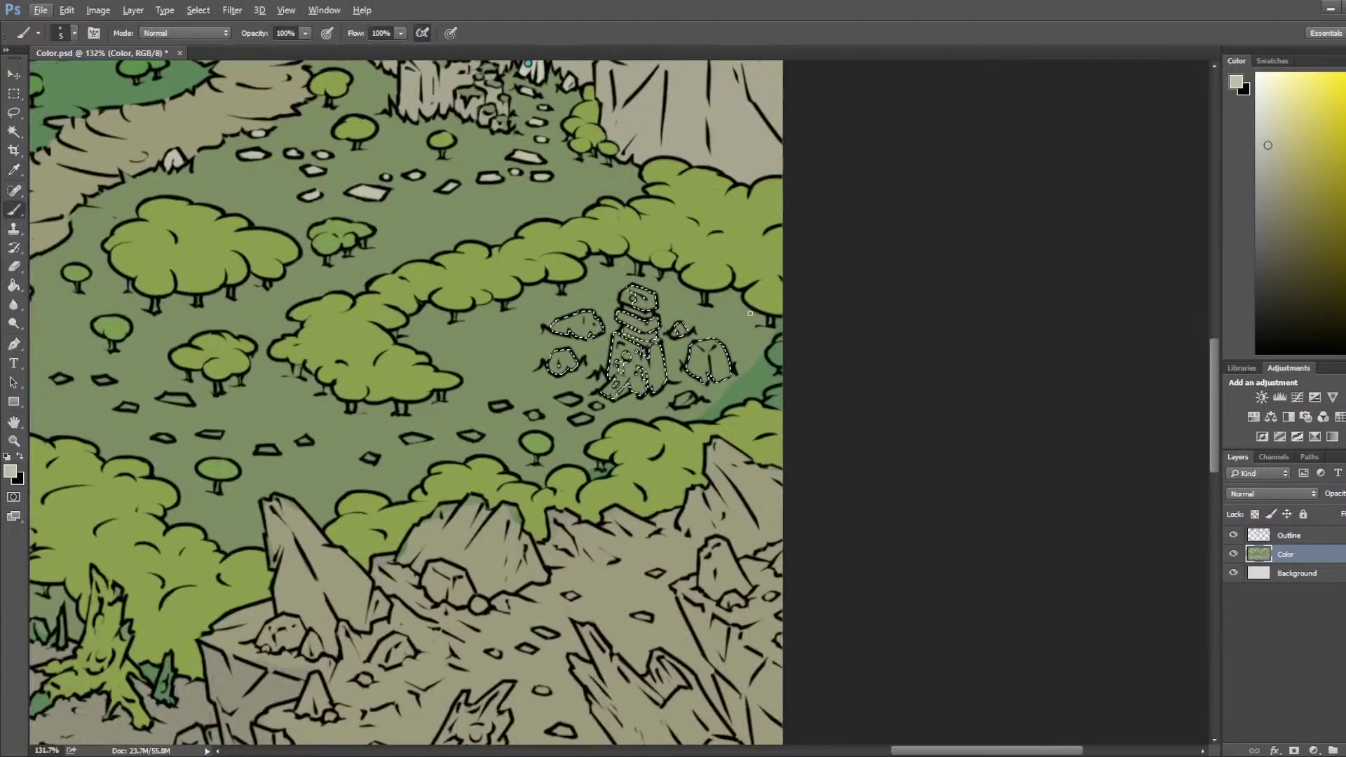
{"action": "key", "text": "]"}
{"action": "key", "text": "]"}
{"action": "key", "text": "]"}
{"action": "key", "text": "]"}
{"action": "key", "text": "]"}
{"action": "key", "text": "]"}
{"action": "key", "text": "]"}
{"action": "key", "text": "]"}
{"action": "key", "text": "]"}
{"action": "key", "text": "]"}
{"action": "key", "text": "]"}
{"action": "key", "text": "]"}
{"action": "key", "text": "]"}
{"action": "key", "text": "]"}
{"action": "left_click_drag", "start_coordinate": [575, 336], "coordinate": [708, 361]}
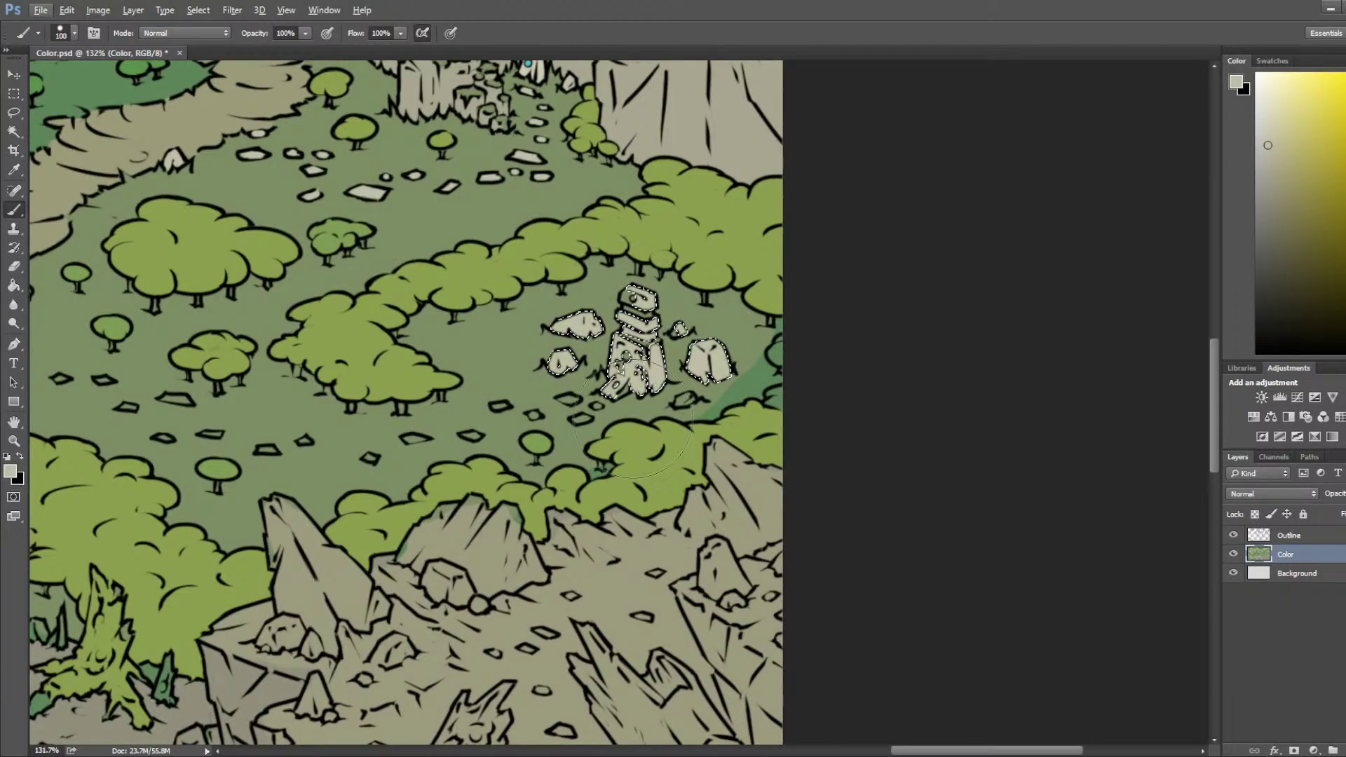
{"action": "key", "text": "]"}
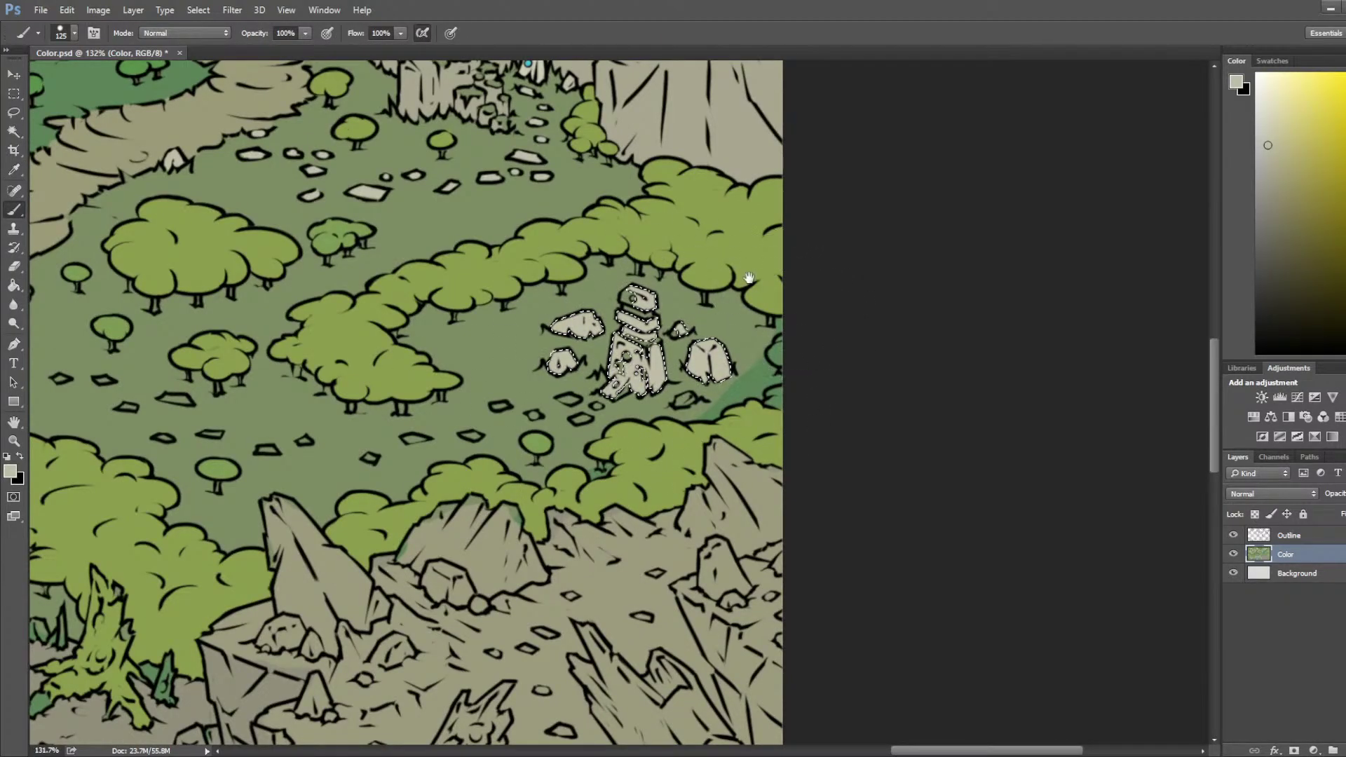
Step: Clear the selection and paint the totem's remaining gaps and the small rock beside its base with a lighter sampled stone colour
{"action": "left_click_drag", "start_coordinate": [745, 273], "coordinate": [815, 540]}
{"action": "scroll", "coordinate": [659, 319], "scroll_direction": "up", "scroll_amount": 2}
{"action": "key", "text": "i"}
{"action": "left_click", "coordinate": [818, 64]}
{"action": "mouse_move", "coordinate": [661, 727]}
{"action": "left_mouse_down"}
{"action": "mouse_move", "coordinate": [633, 419]}
{"action": "mouse_move", "coordinate": [659, 477]}
{"action": "mouse_move", "coordinate": [694, 396]}
{"action": "mouse_move", "coordinate": [673, 510]}
{"action": "mouse_move", "coordinate": [694, 483]}
{"action": "mouse_move", "coordinate": [696, 350]}
{"action": "left_mouse_up"}
{"action": "key", "text": "b"}
{"action": "key", "text": "["}
{"action": "key", "text": "["}
{"action": "key", "text": "["}
{"action": "key", "text": "["}
{"action": "key", "text": "["}
{"action": "key", "text": "ctrl+d"}
{"action": "key", "text": "l"}
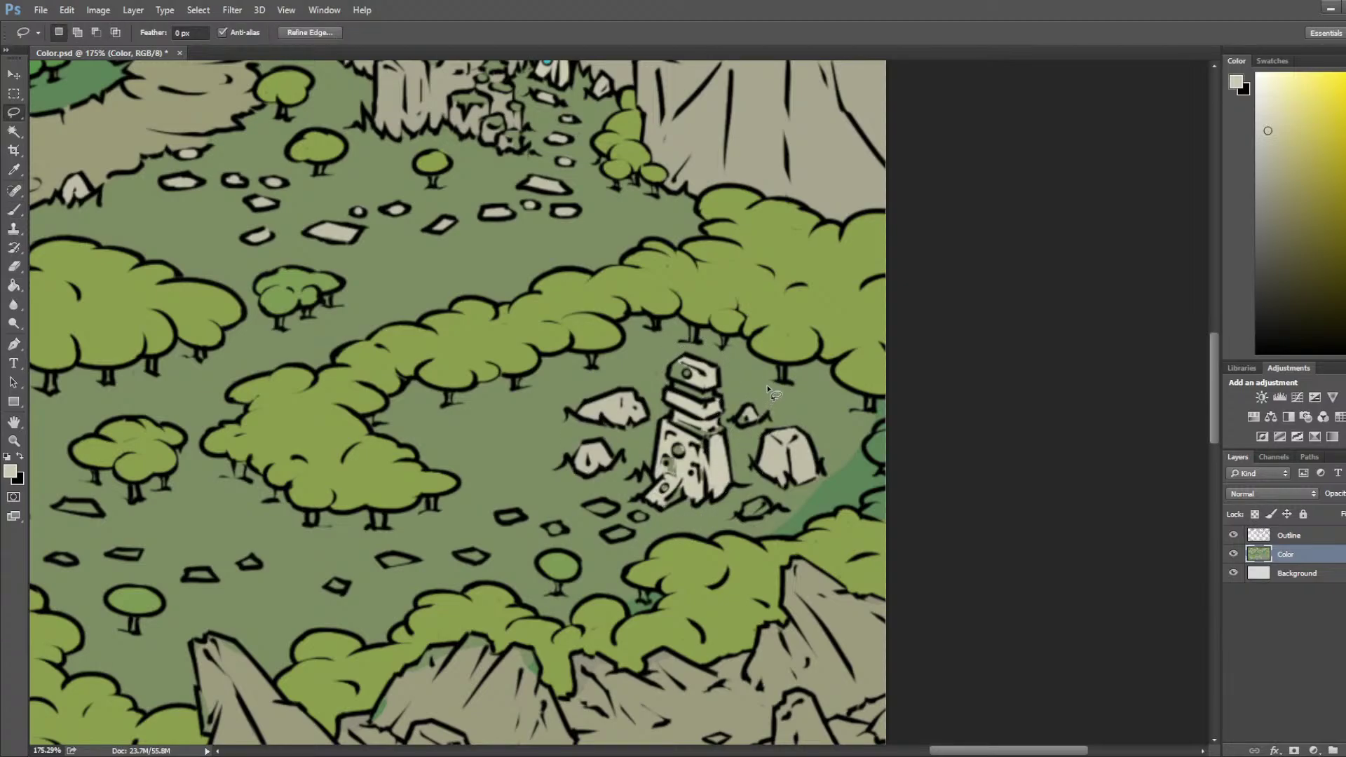
{"action": "key", "text": "b"}
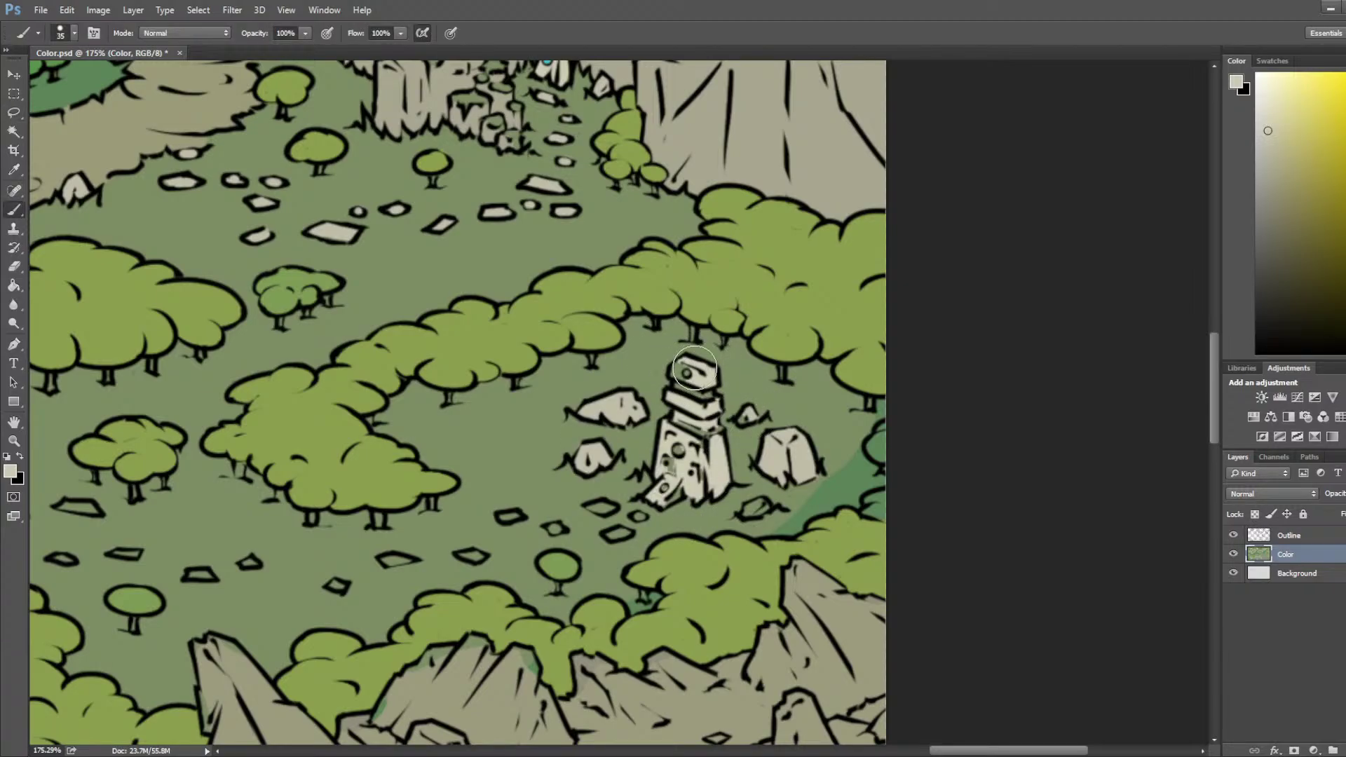
{"action": "mouse_move", "coordinate": [685, 370]}
{"action": "left_mouse_down"}
{"action": "mouse_move", "coordinate": [707, 392]}
{"action": "mouse_move", "coordinate": [716, 432]}
{"action": "mouse_move", "coordinate": [685, 433]}
{"action": "mouse_move", "coordinate": [703, 434]}
{"action": "mouse_move", "coordinate": [701, 471]}
{"action": "mouse_move", "coordinate": [669, 470]}
{"action": "mouse_move", "coordinate": [686, 463]}
{"action": "mouse_move", "coordinate": [659, 498]}
{"action": "mouse_move", "coordinate": [678, 494]}
{"action": "mouse_move", "coordinate": [709, 433]}
{"action": "left_mouse_up"}
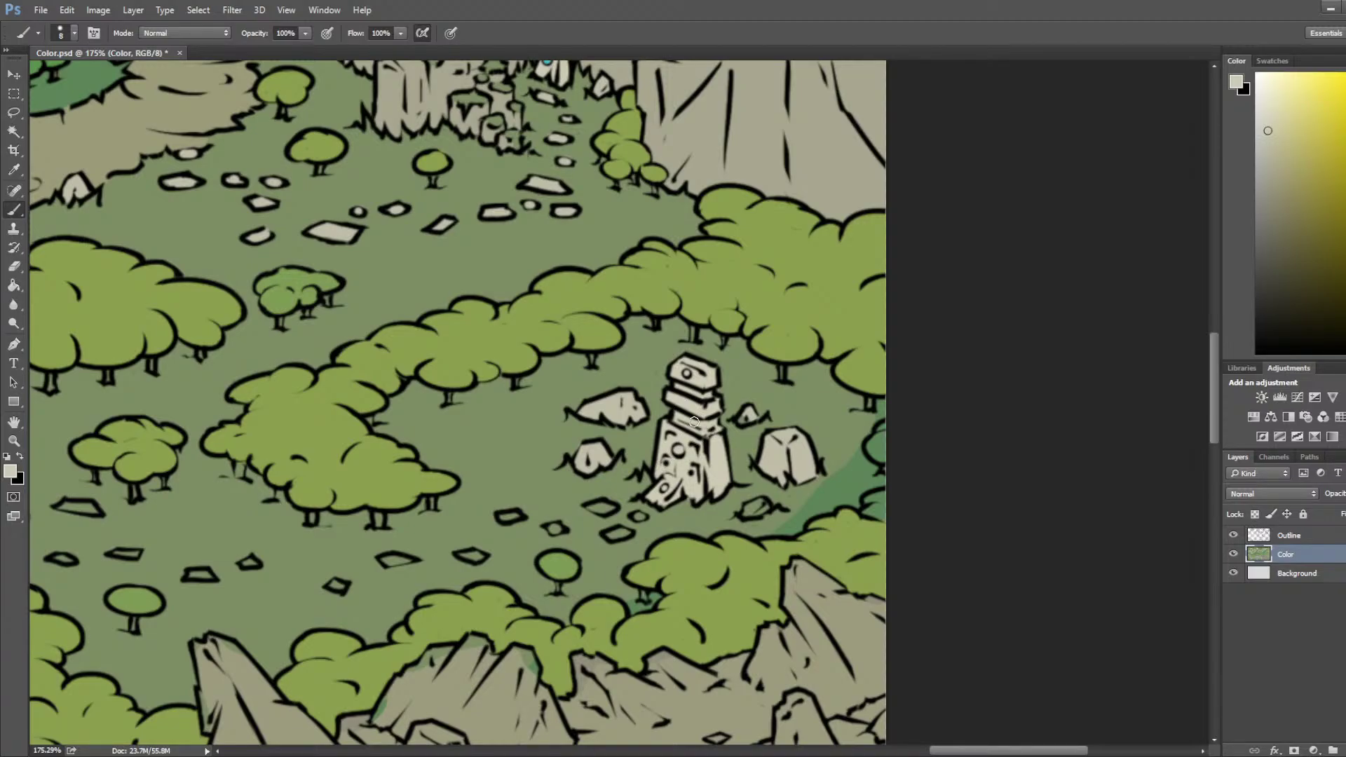
{"action": "left_click_drag", "start_coordinate": [747, 510], "coordinate": [761, 506]}
Step: Cover the dark green grass patch beside the totem clearing with sampled meadow green
{"action": "left_click", "coordinate": [835, 419], "text": "alt"}
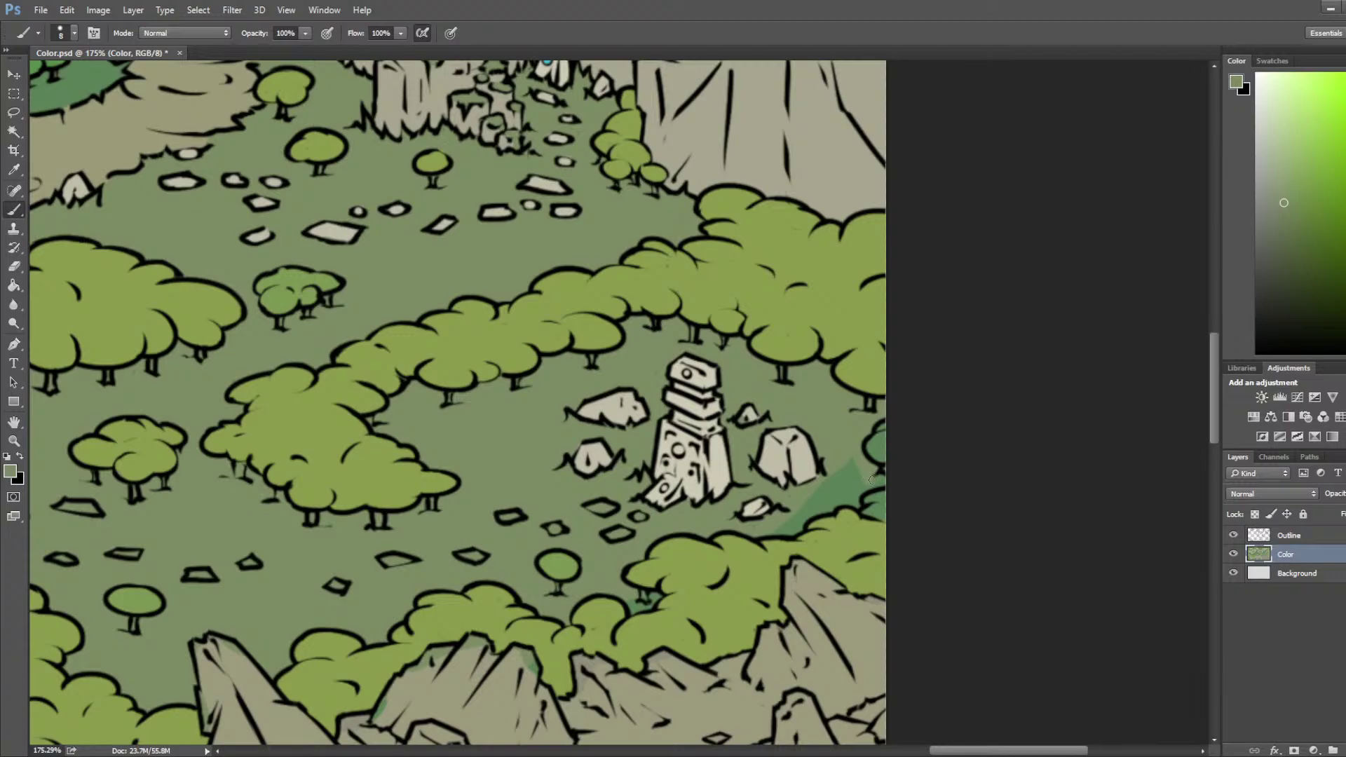
{"action": "mouse_move", "coordinate": [854, 503]}
{"action": "left_mouse_down"}
{"action": "mouse_move", "coordinate": [783, 534]}
{"action": "mouse_move", "coordinate": [847, 467]}
{"action": "left_mouse_up"}
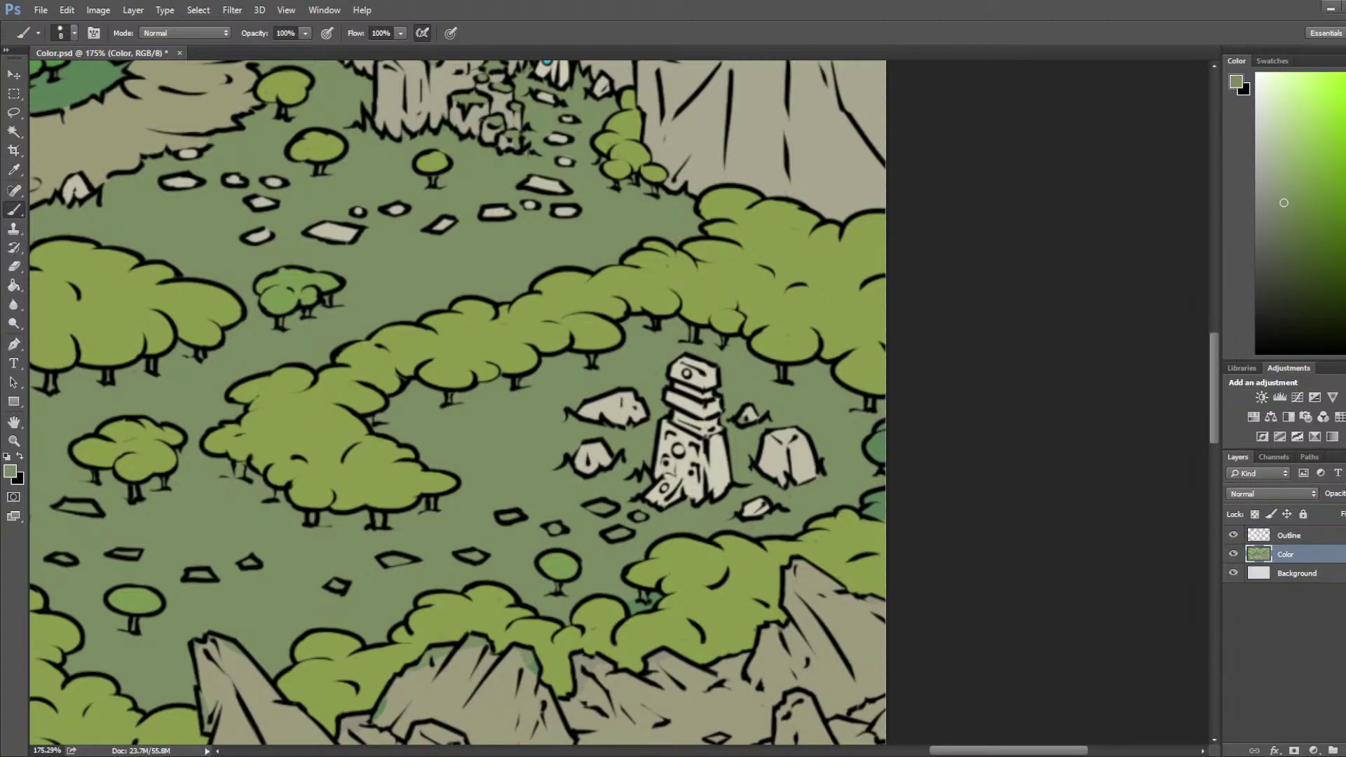
{"action": "left_click_drag", "start_coordinate": [216, 503], "coordinate": [315, 505]}
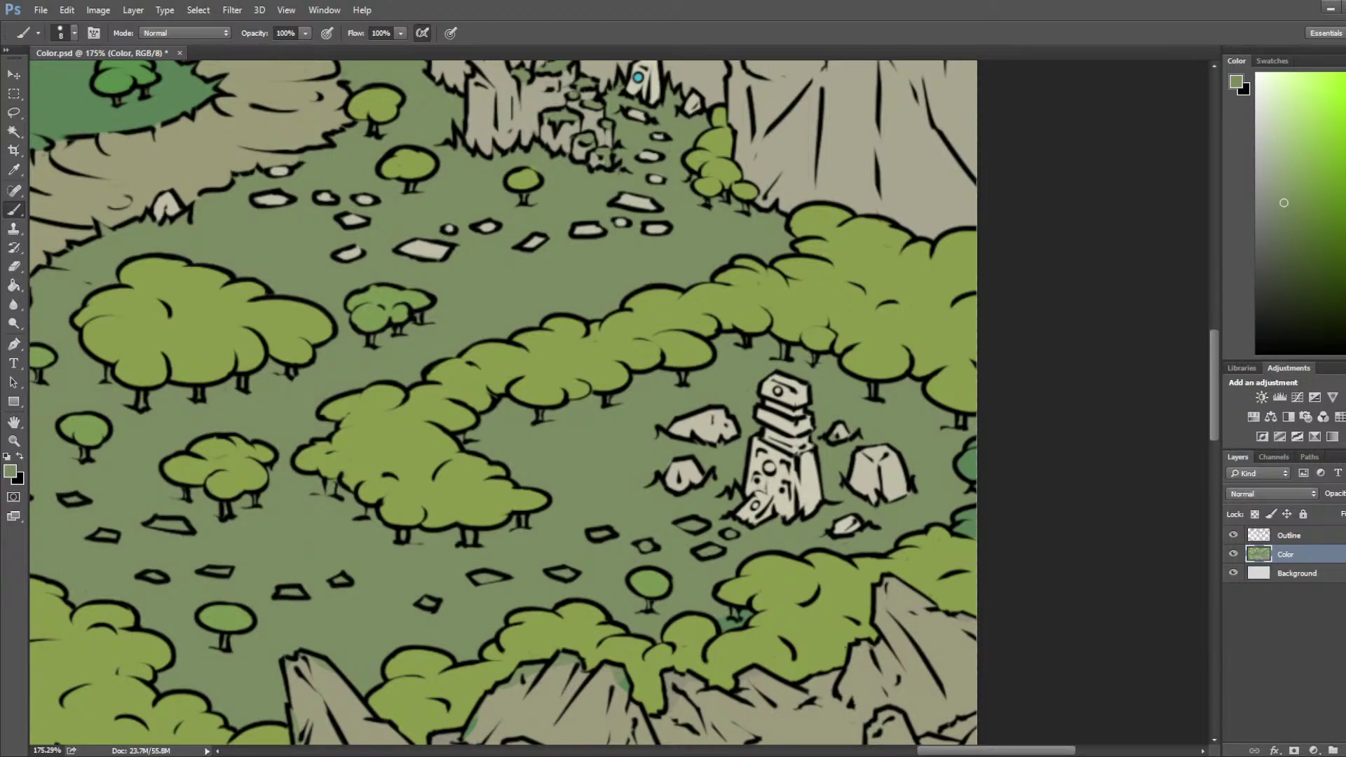
Step: Paint the totem's round holes and bands in cyan sampled from the upper standing stone's orb with a small brush, and save the file
{"action": "left_click_drag", "start_coordinate": [742, 252], "coordinate": [718, 399]}
{"action": "left_click_drag", "start_coordinate": [625, 362], "coordinate": [745, 451]}
{"action": "key", "text": "i"}
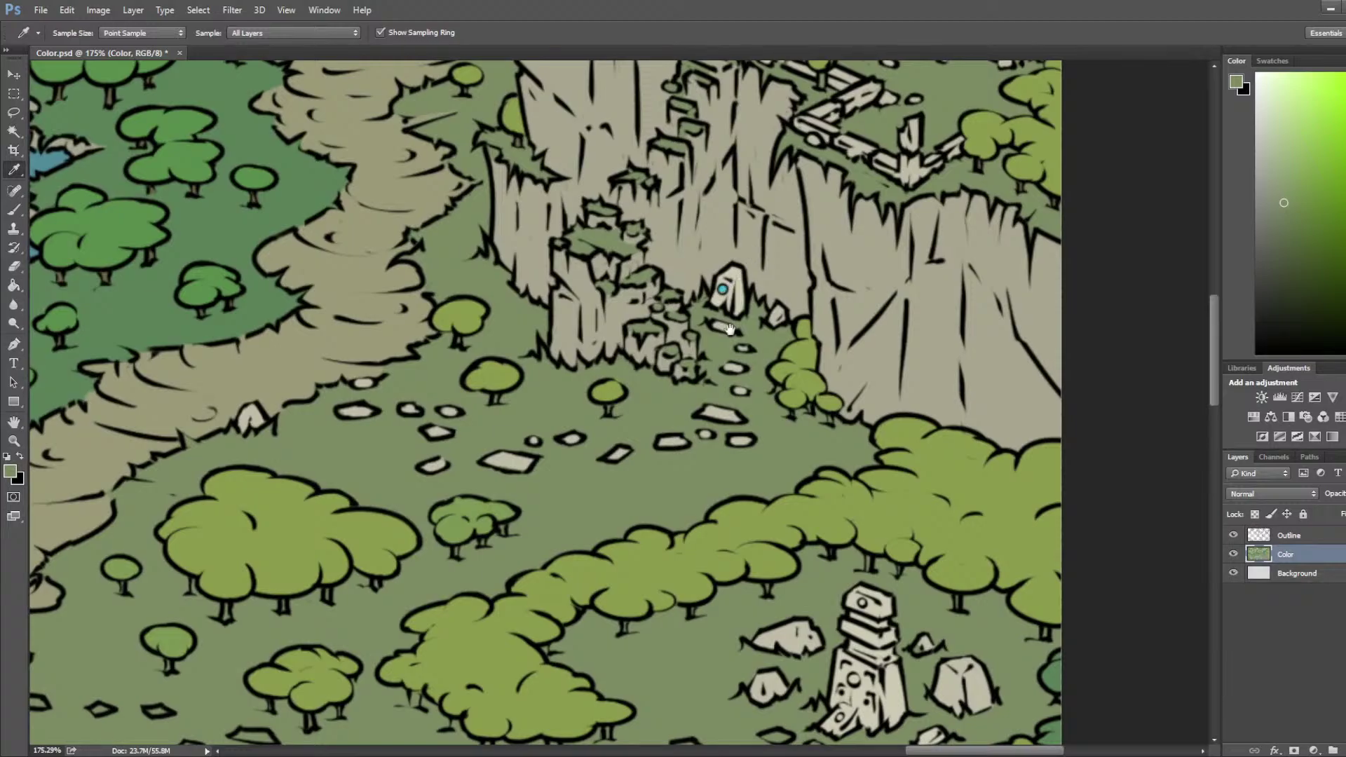
{"action": "left_click_drag", "start_coordinate": [738, 303], "coordinate": [617, 701]}
{"action": "left_click", "coordinate": [559, 205]}
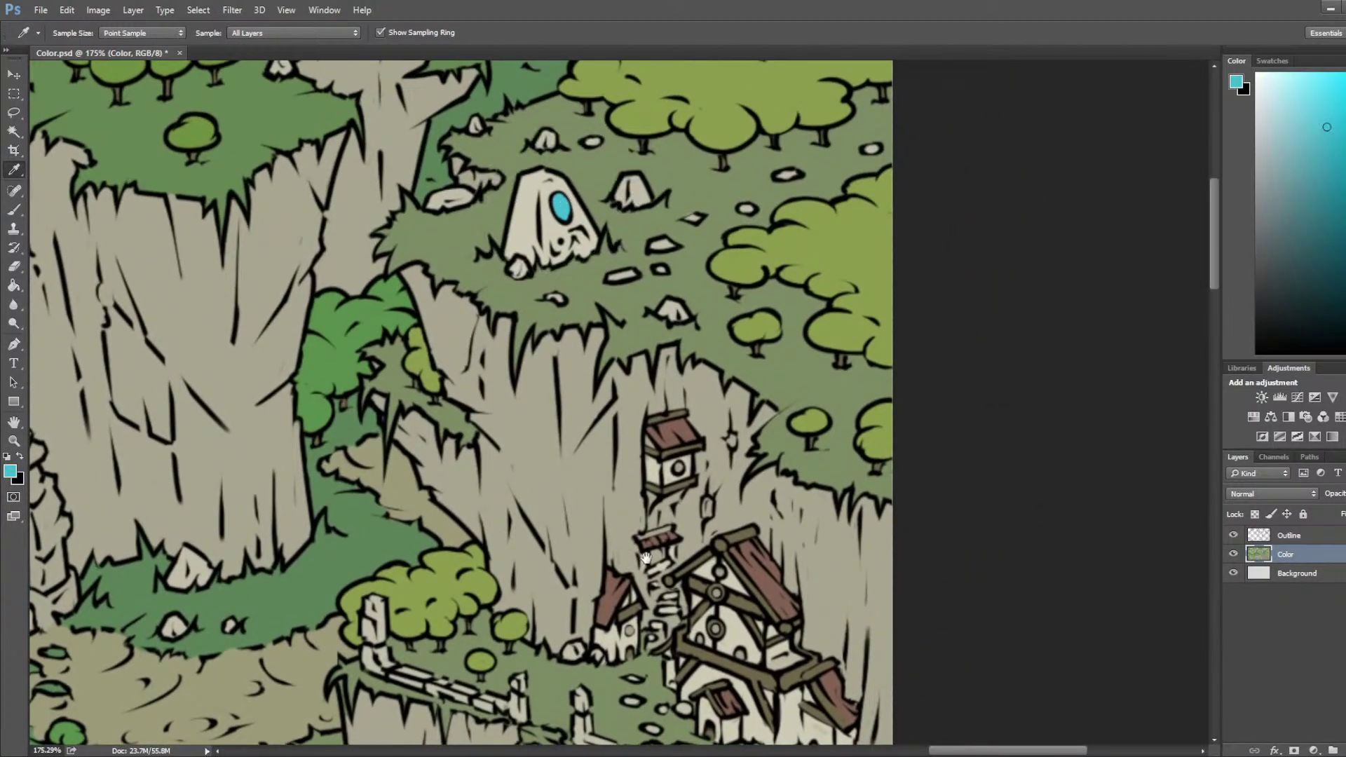
{"action": "left_click_drag", "start_coordinate": [645, 558], "coordinate": [666, 105]}
{"action": "left_click_drag", "start_coordinate": [666, 580], "coordinate": [592, 264]}
{"action": "key", "text": "b"}
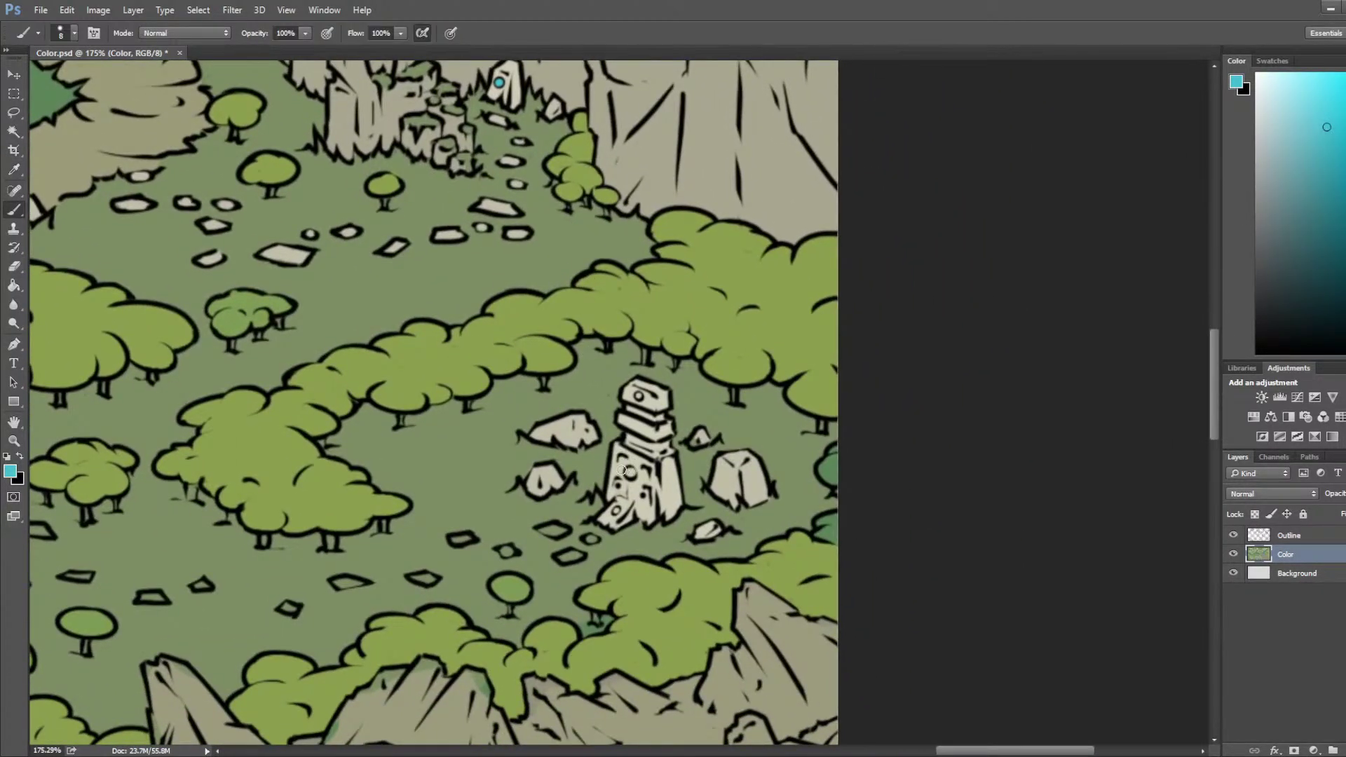
{"action": "key", "text": "bracketleft"}
{"action": "key", "text": "bracketleft"}
{"action": "key", "text": "bracketleft"}
{"action": "key", "text": "bracketleft"}
{"action": "left_click_drag", "start_coordinate": [628, 407], "coordinate": [659, 418]}
{"action": "left_click", "coordinate": [630, 473]}
{"action": "left_click_drag", "start_coordinate": [626, 439], "coordinate": [663, 445]}
{"action": "key", "text": "ctrl+z"}
{"action": "scroll", "coordinate": [666, 438], "scroll_direction": "down", "scroll_amount": 5}
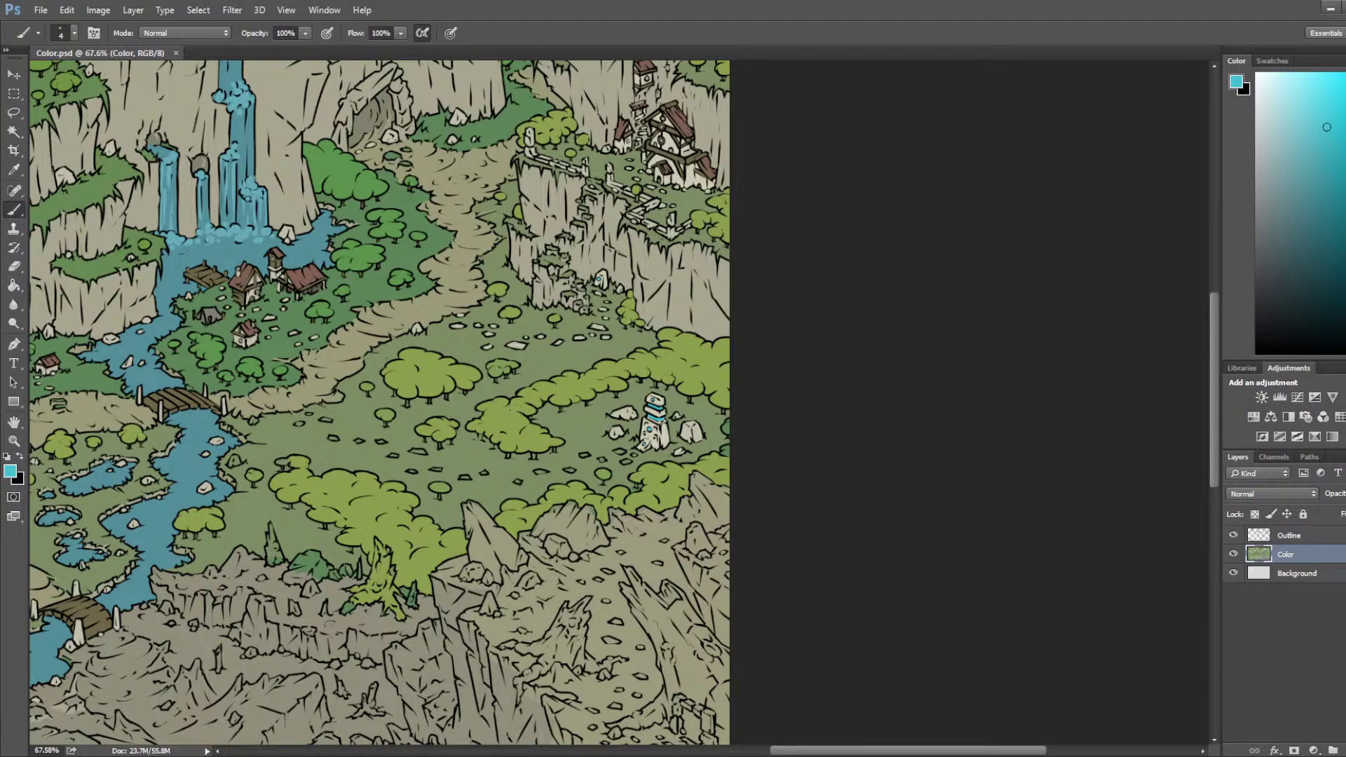
Step: Paint the small tree at the upper tip of the large lower tree cluster in sampled yellow-green
{"action": "scroll", "coordinate": [372, 411], "scroll_direction": "up", "scroll_amount": 2}
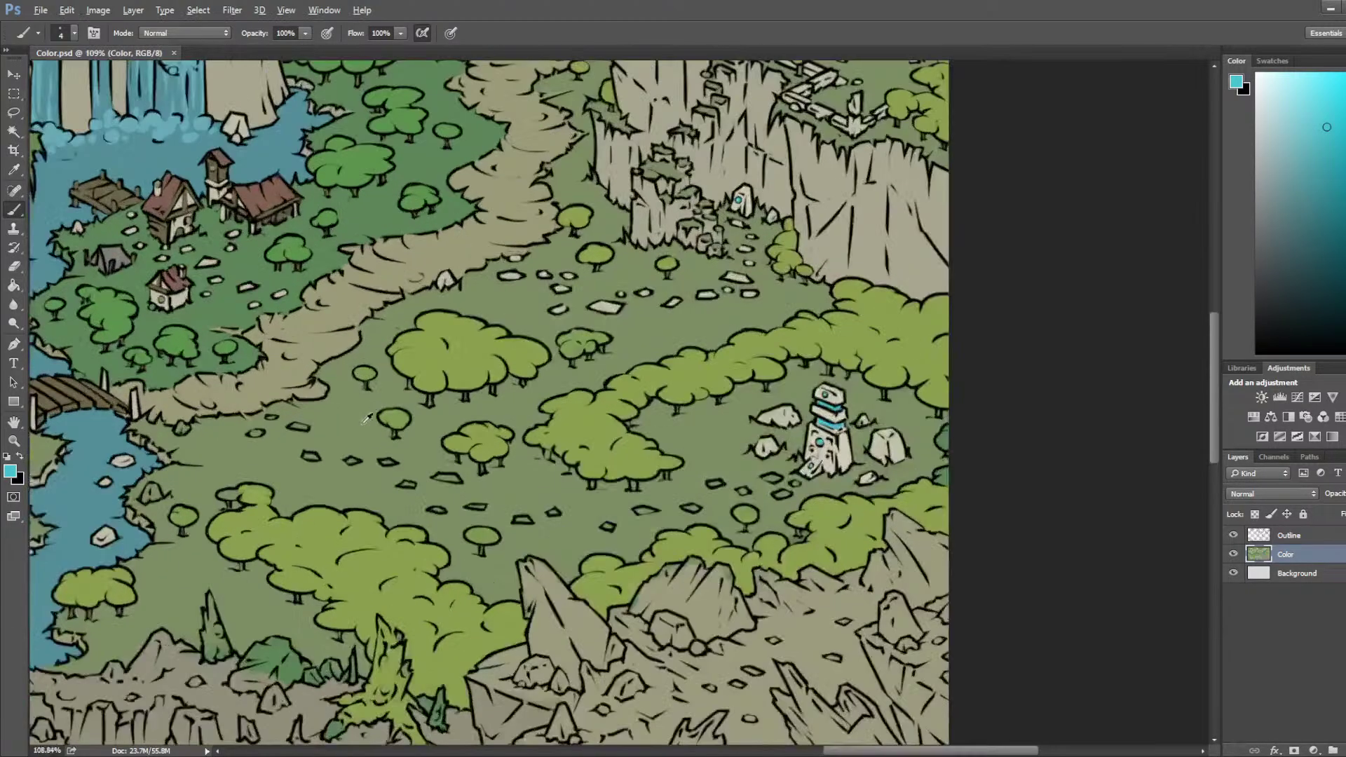
{"action": "scroll", "coordinate": [372, 411], "scroll_direction": "up", "scroll_amount": 1}
{"action": "left_click", "coordinate": [302, 577], "text": "alt"}
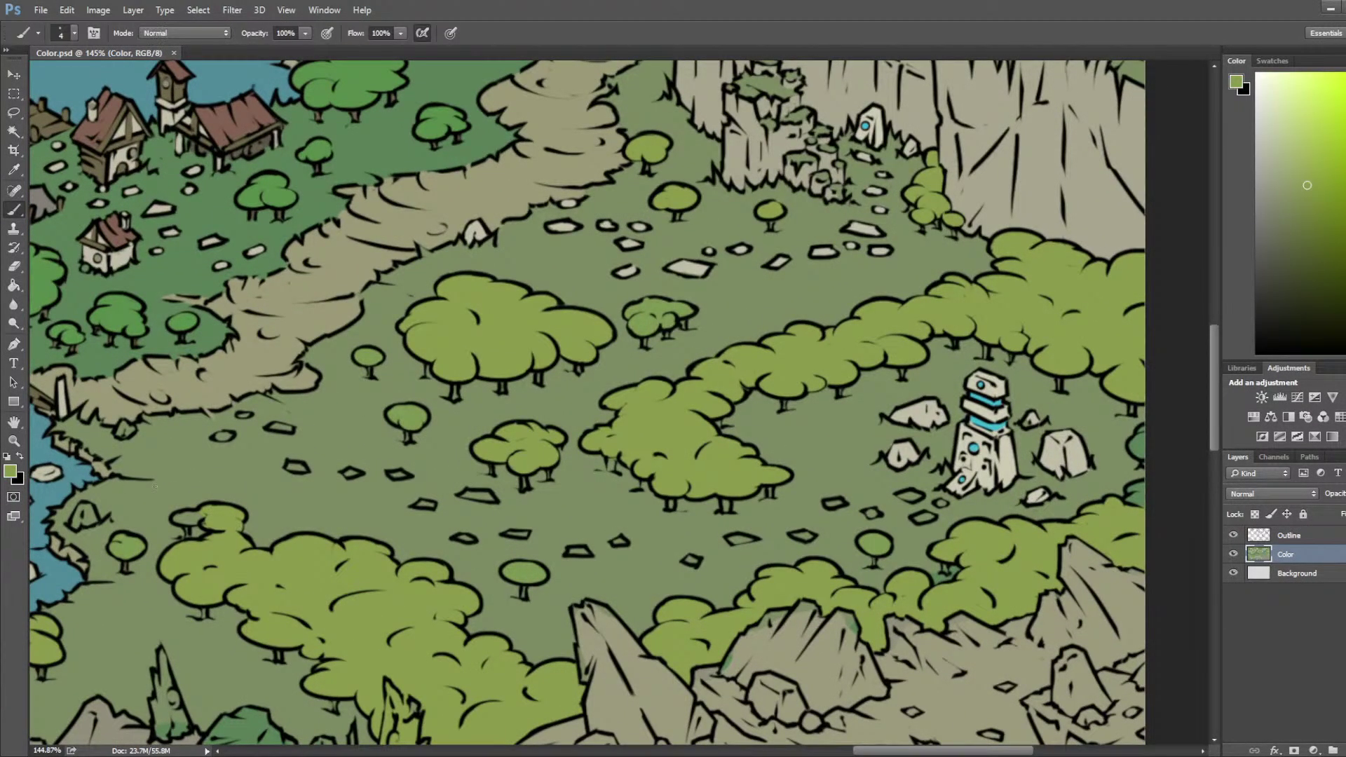
{"action": "key", "text": "bracketright"}
{"action": "key", "text": "bracketright"}
{"action": "key", "text": "bracketright"}
{"action": "left_click", "coordinate": [203, 520]}
Step: Fill the rock on the riverbank below the wooden bridge with sampled light stone
{"action": "mouse_move", "coordinate": [163, 502]}
{"action": "left_mouse_down"}
{"action": "mouse_move", "coordinate": [289, 457]}
{"action": "mouse_move", "coordinate": [471, 445]}
{"action": "left_mouse_up"}
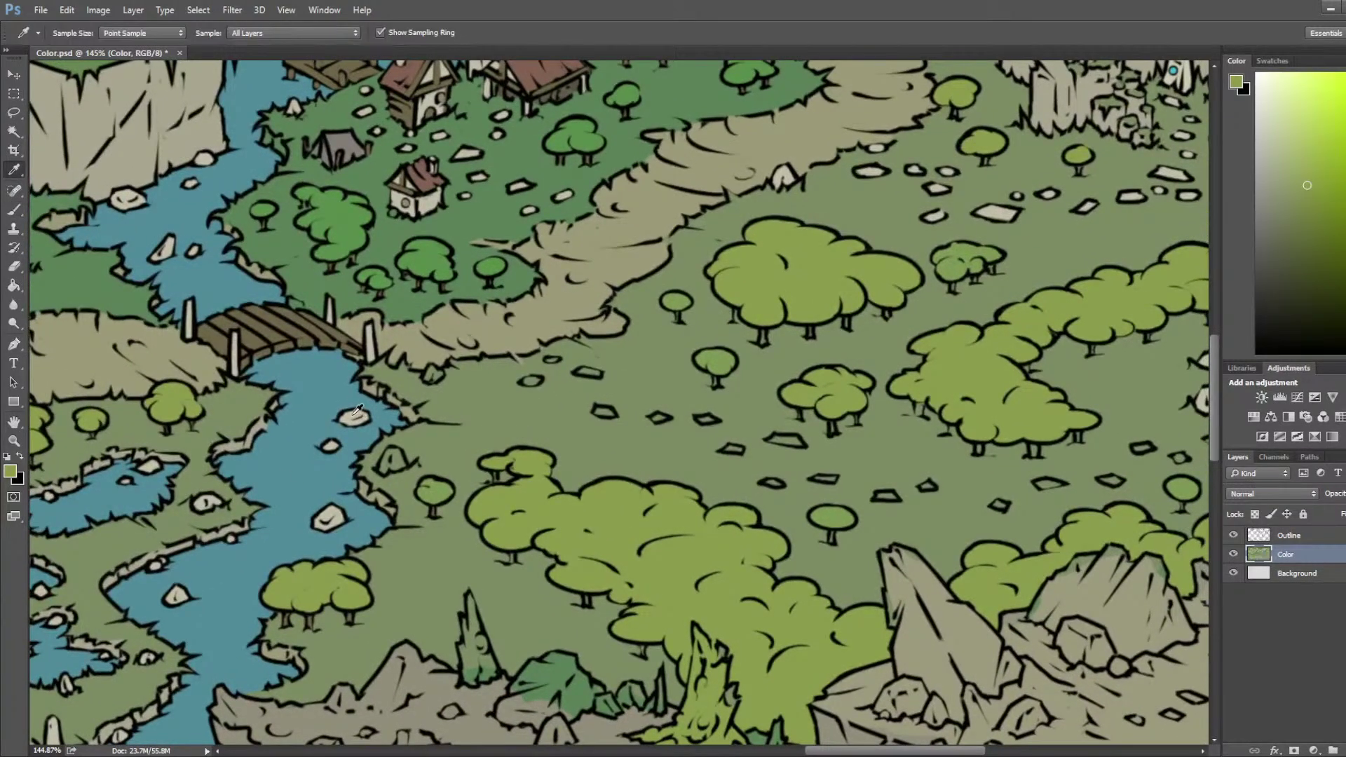
{"action": "left_click_drag", "start_coordinate": [385, 453], "coordinate": [396, 460]}
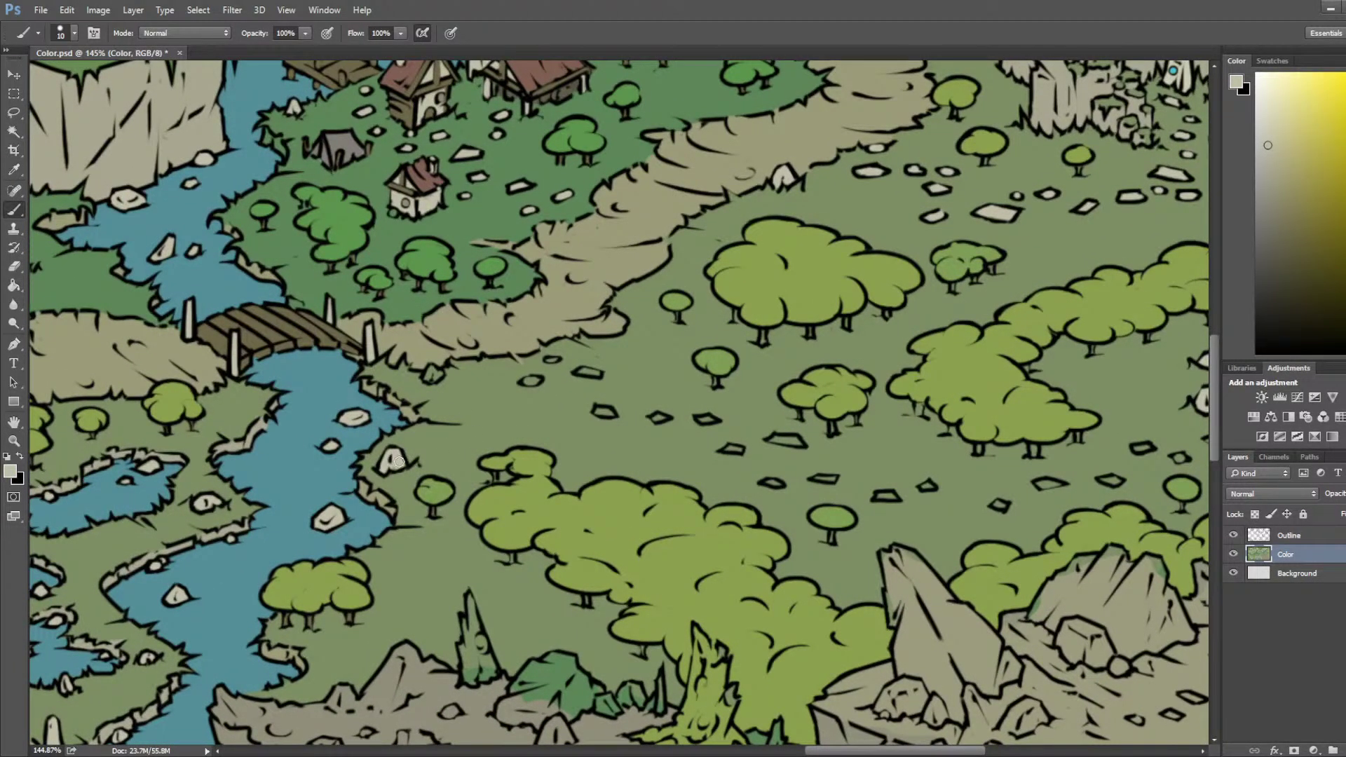
Step: Paint light blue vertical streaks down the upper waterfall with a slightly smaller brush, using colour sampled from the foam
{"action": "scroll", "coordinate": [457, 411], "scroll_direction": "down", "scroll_amount": 4}
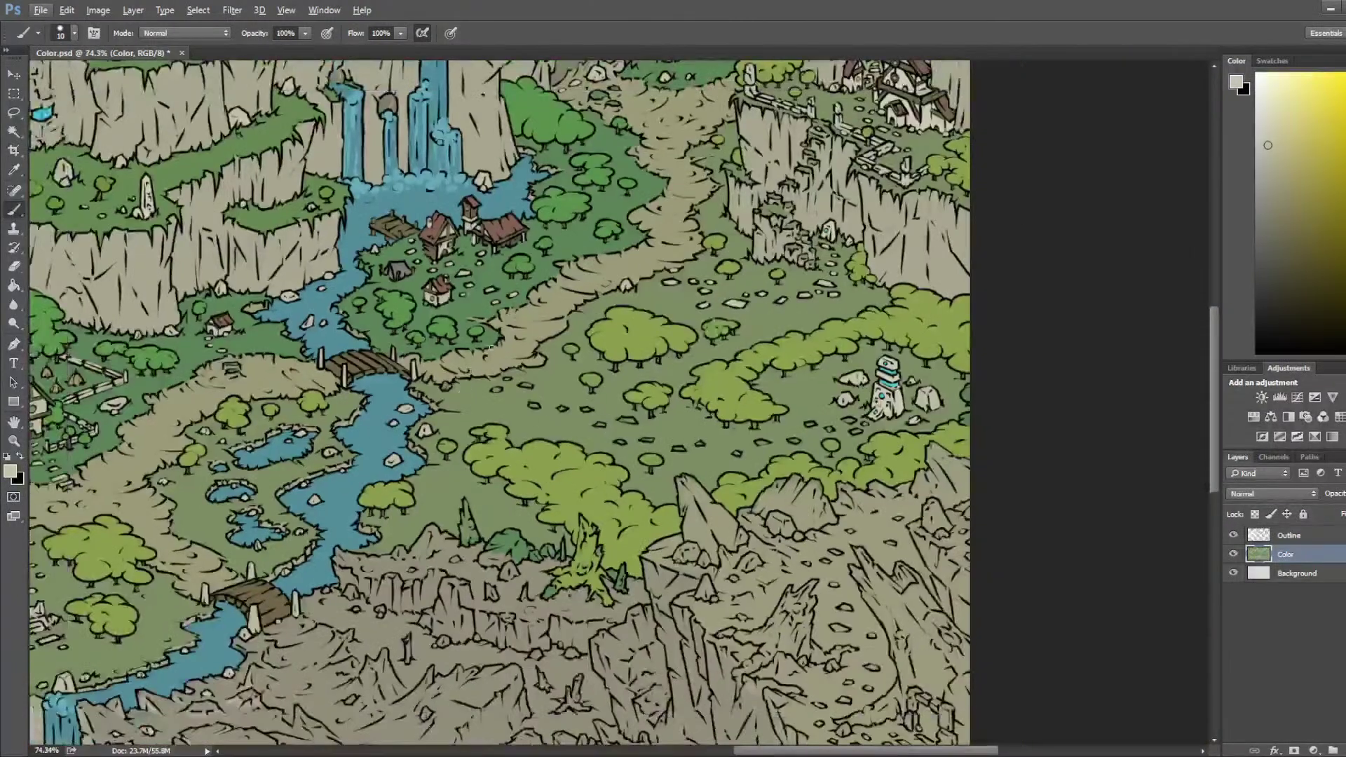
{"action": "left_click_drag", "start_coordinate": [409, 185], "coordinate": [519, 515]}
{"action": "scroll", "coordinate": [506, 477], "scroll_direction": "up", "scroll_amount": 4}
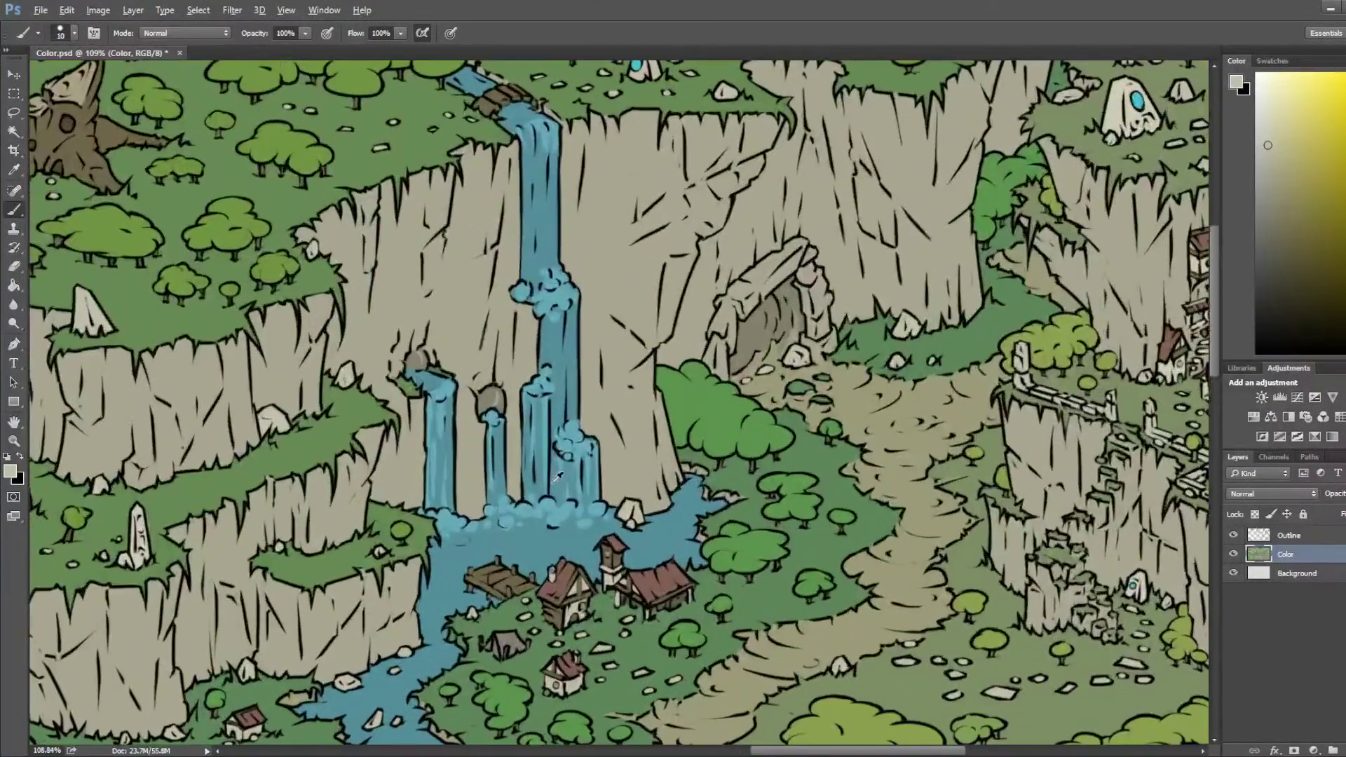
{"action": "left_click", "coordinate": [578, 519], "text": "alt"}
{"action": "left_click_drag", "start_coordinate": [483, 121], "coordinate": [479, 388]}
{"action": "key", "text": "bracketleft"}
{"action": "key", "text": "bracketleft"}
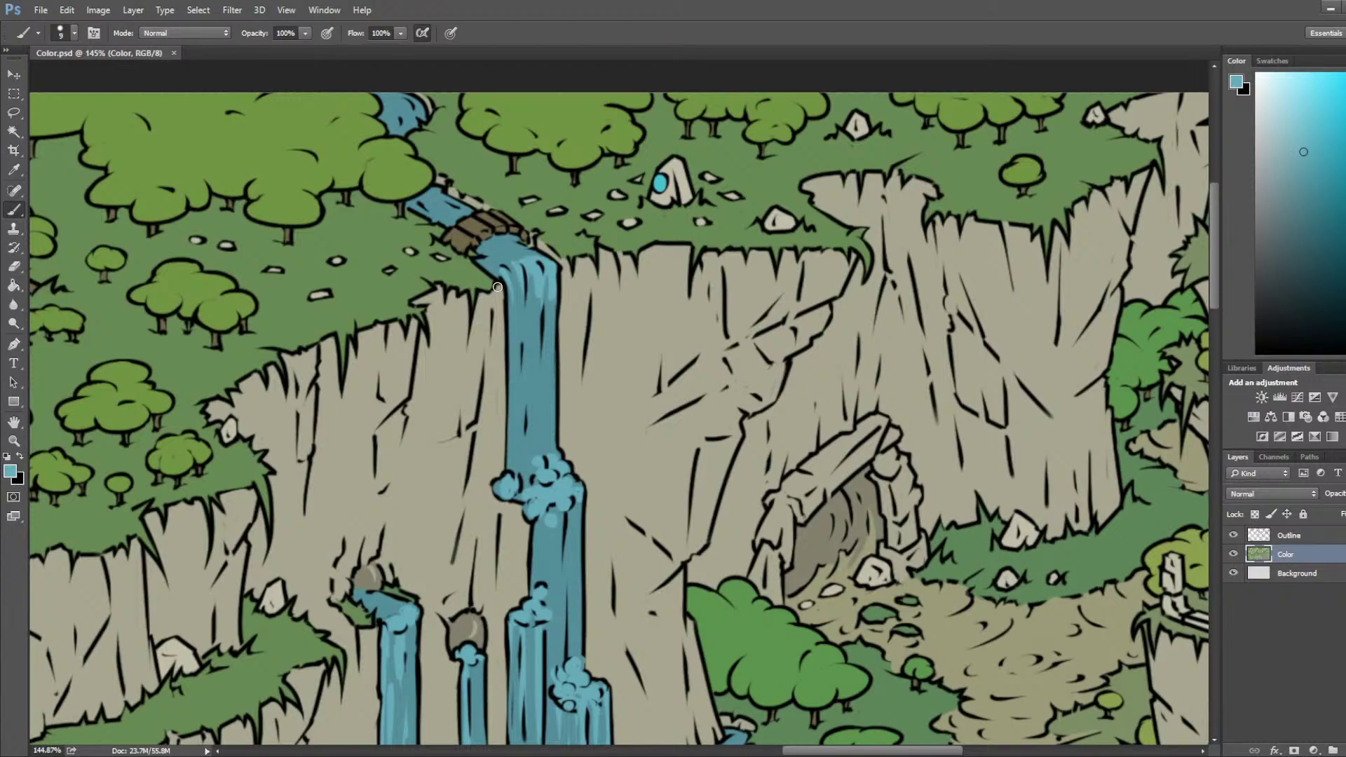
{"action": "left_click_drag", "start_coordinate": [508, 282], "coordinate": [509, 468]}
{"action": "left_click_drag", "start_coordinate": [526, 279], "coordinate": [527, 438]}
{"action": "left_click", "coordinate": [537, 309], "text": "alt"}
{"action": "left_click_drag", "start_coordinate": [527, 315], "coordinate": [526, 435]}
Step: Refine the upper waterfall's streaks by alternating sampled darker and lighter blue strokes
{"action": "left_click", "coordinate": [541, 279], "text": "alt"}
{"action": "left_click_drag", "start_coordinate": [546, 283], "coordinate": [548, 420]}
{"action": "left_click_drag", "start_coordinate": [543, 295], "coordinate": [538, 425]}
{"action": "left_click", "coordinate": [519, 306], "text": "alt"}
{"action": "left_click_drag", "start_coordinate": [525, 300], "coordinate": [532, 408]}
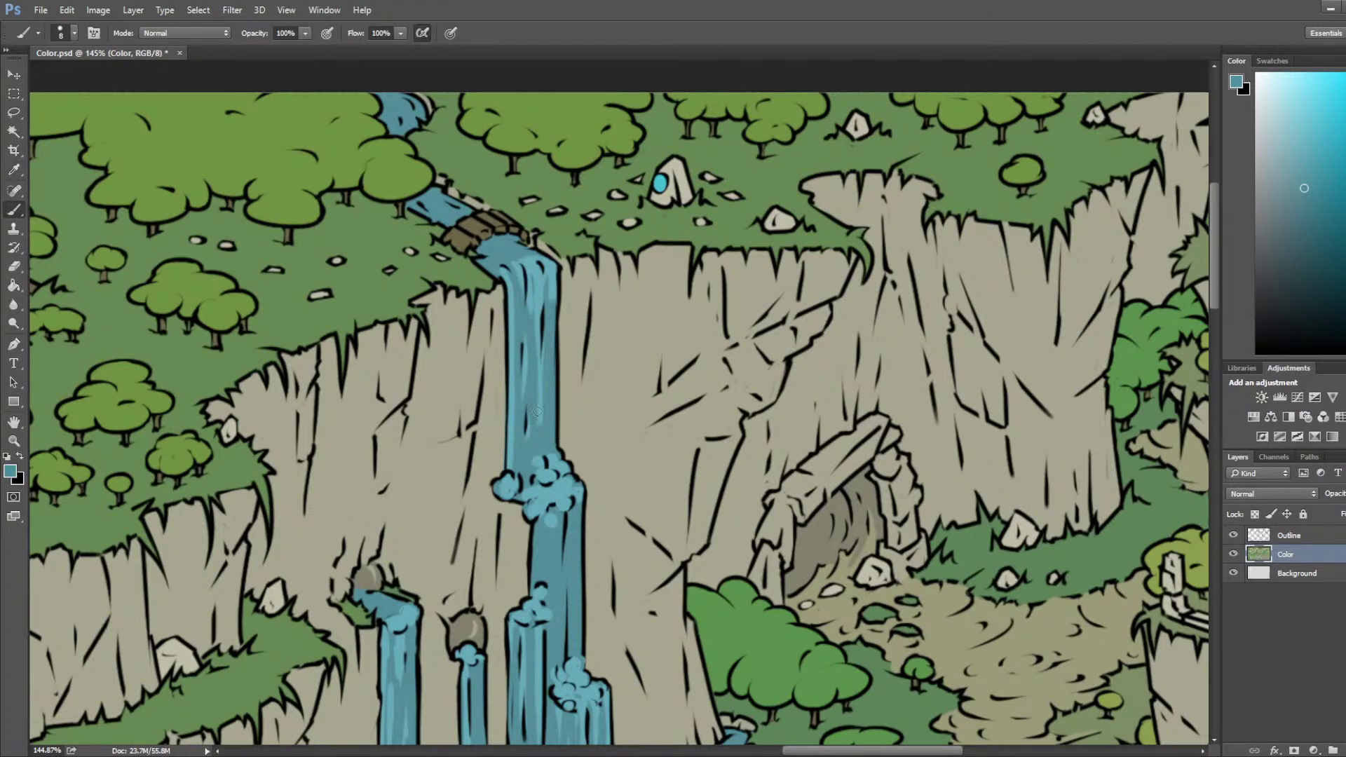
{"action": "left_click", "coordinate": [547, 284], "text": "alt"}
{"action": "left_click_drag", "start_coordinate": [549, 281], "coordinate": [550, 447]}
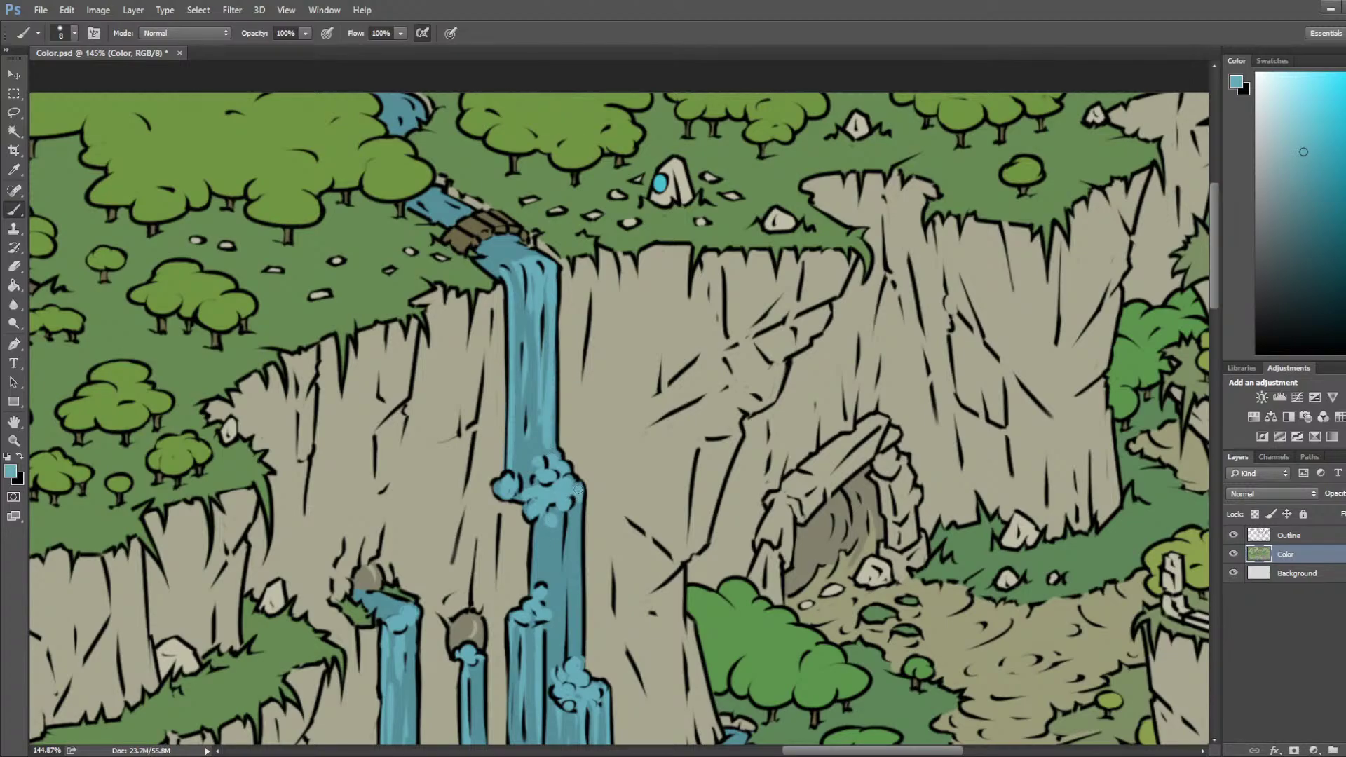
Step: Paint sampled light blue streaks down the waterfall's middle section, below the foamy ledge
{"action": "mouse_move", "coordinate": [579, 488]}
{"action": "left_mouse_down"}
{"action": "mouse_move", "coordinate": [575, 634]}
{"action": "mouse_move", "coordinate": [513, 420]}
{"action": "left_mouse_up"}
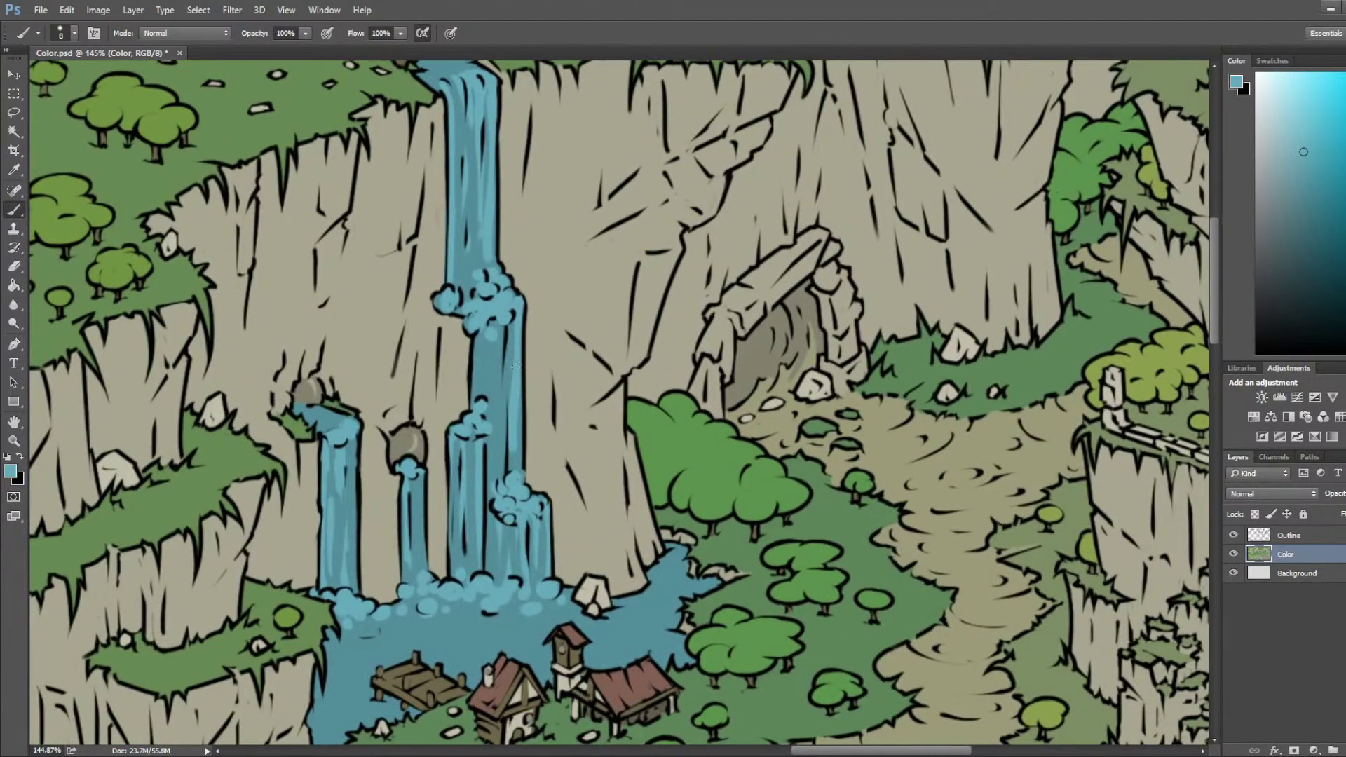
{"action": "left_click", "coordinate": [503, 370], "text": "alt"}
{"action": "left_click_drag", "start_coordinate": [507, 339], "coordinate": [512, 431]}
{"action": "left_click_drag", "start_coordinate": [508, 339], "coordinate": [514, 462]}
{"action": "left_click", "coordinate": [496, 336], "text": "alt"}
{"action": "left_click_drag", "start_coordinate": [497, 319], "coordinate": [496, 448]}
Step: Touch up the water just below the waterfall's foamy ledge with sampled blues, and save the file
{"action": "left_click", "coordinate": [491, 369], "text": "alt"}
{"action": "left_click", "coordinate": [500, 308], "text": "alt"}
{"action": "left_click_drag", "start_coordinate": [477, 349], "coordinate": [480, 373]}
{"action": "left_click", "coordinate": [487, 354], "text": "alt"}
{"action": "left_click", "coordinate": [494, 302], "text": "alt"}
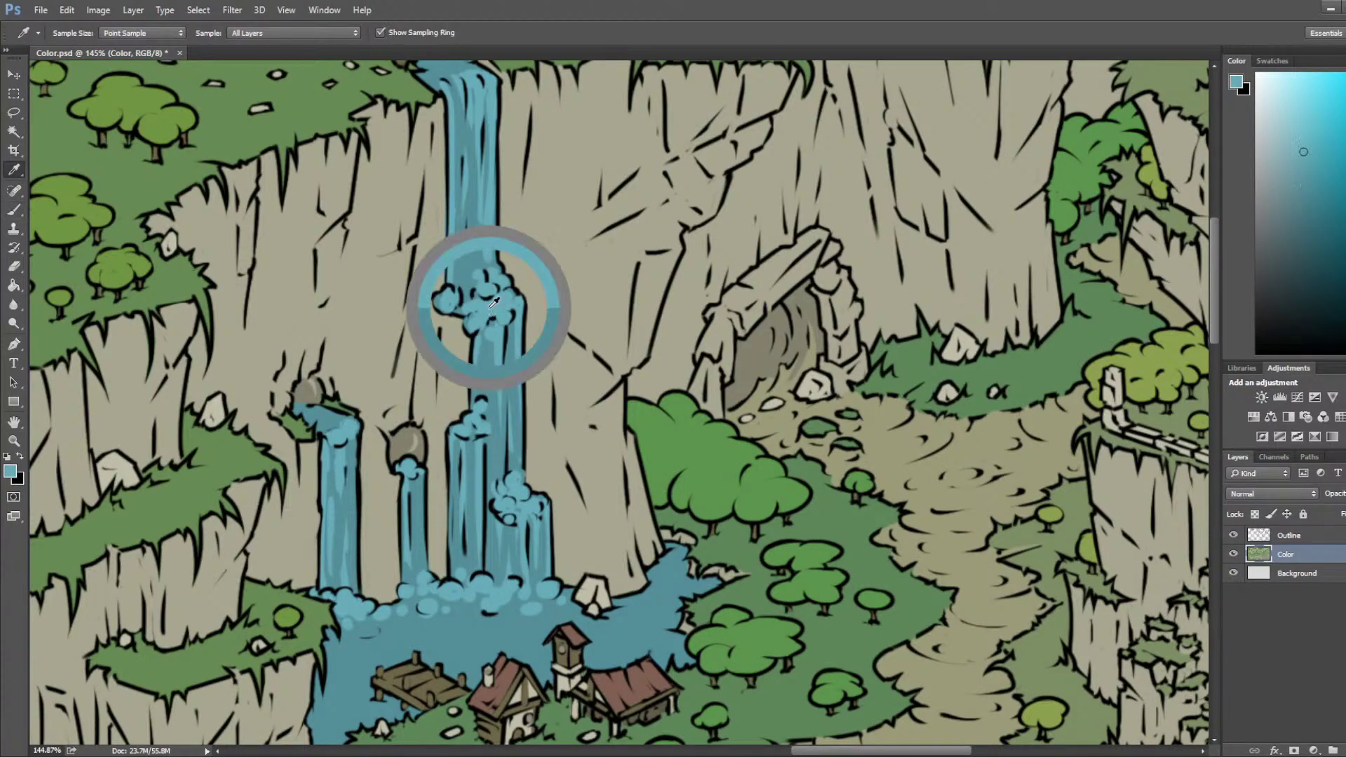
{"action": "mouse_move", "coordinate": [536, 512]}
{"action": "left_mouse_down"}
{"action": "mouse_move", "coordinate": [663, 407]}
{"action": "mouse_move", "coordinate": [667, 423]}
{"action": "mouse_move", "coordinate": [714, 434]}
{"action": "mouse_move", "coordinate": [770, 366]}
{"action": "mouse_move", "coordinate": [778, 400]}
{"action": "mouse_move", "coordinate": [807, 400]}
{"action": "left_mouse_up"}
{"action": "key", "text": "ctrl+s"}
Step: Paint light blue ripples in the pool's narrow cove beside the cliff foot with a size 6 brush and sampled blues
{"action": "left_click", "coordinate": [764, 391], "text": "alt"}
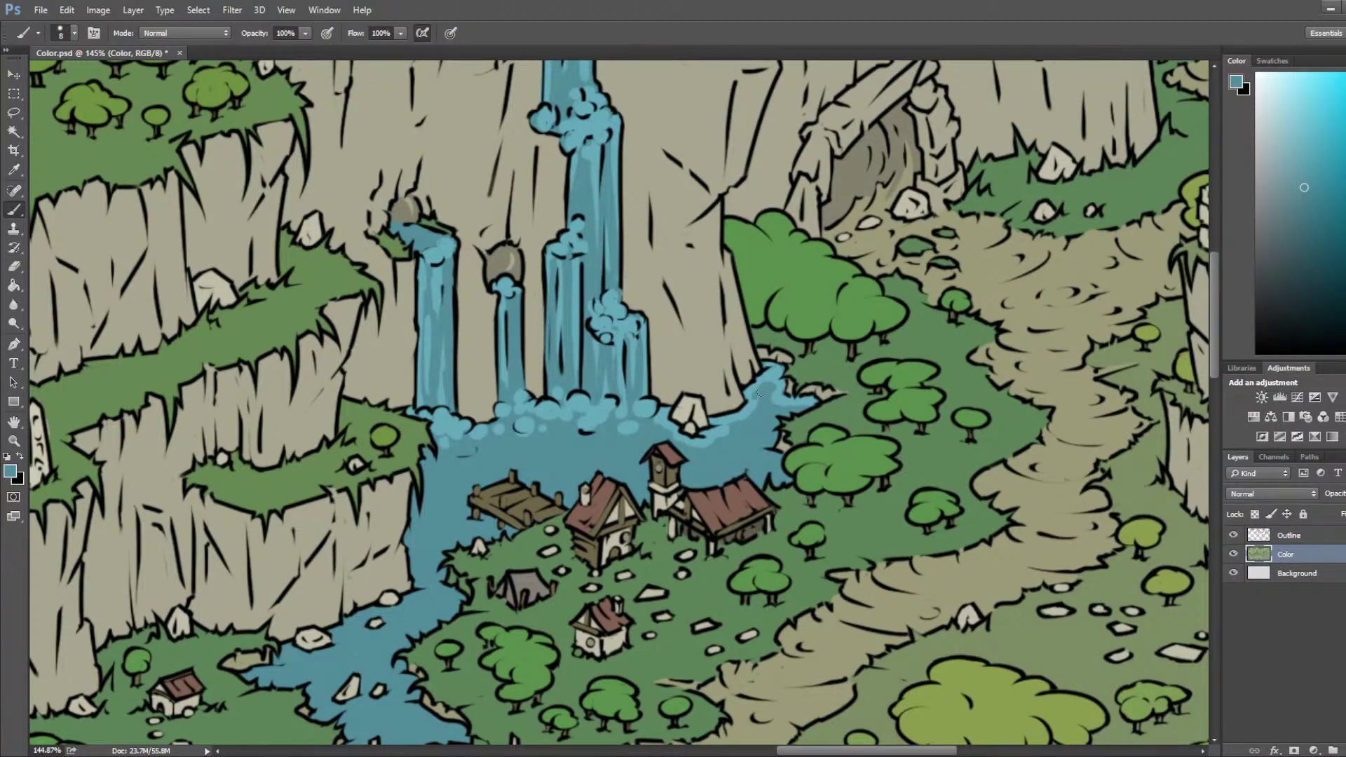
{"action": "left_click", "coordinate": [758, 394], "text": "alt"}
{"action": "key", "text": "bracketleft"}
{"action": "key", "text": "bracketleft"}
{"action": "left_click", "coordinate": [761, 401], "text": "alt"}
{"action": "left_click", "coordinate": [762, 389], "text": "alt"}
{"action": "left_click", "coordinate": [777, 396], "text": "alt"}
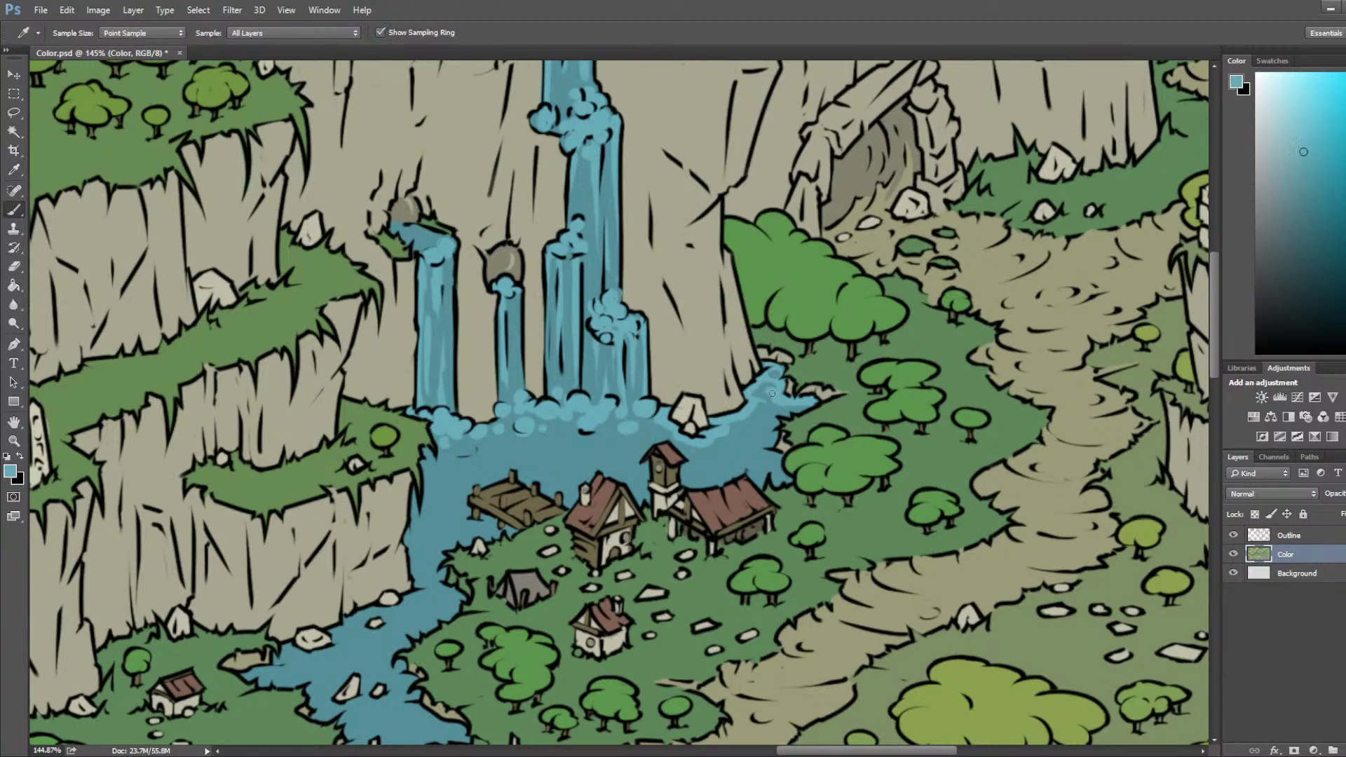
{"action": "left_click", "coordinate": [736, 424], "text": "alt"}
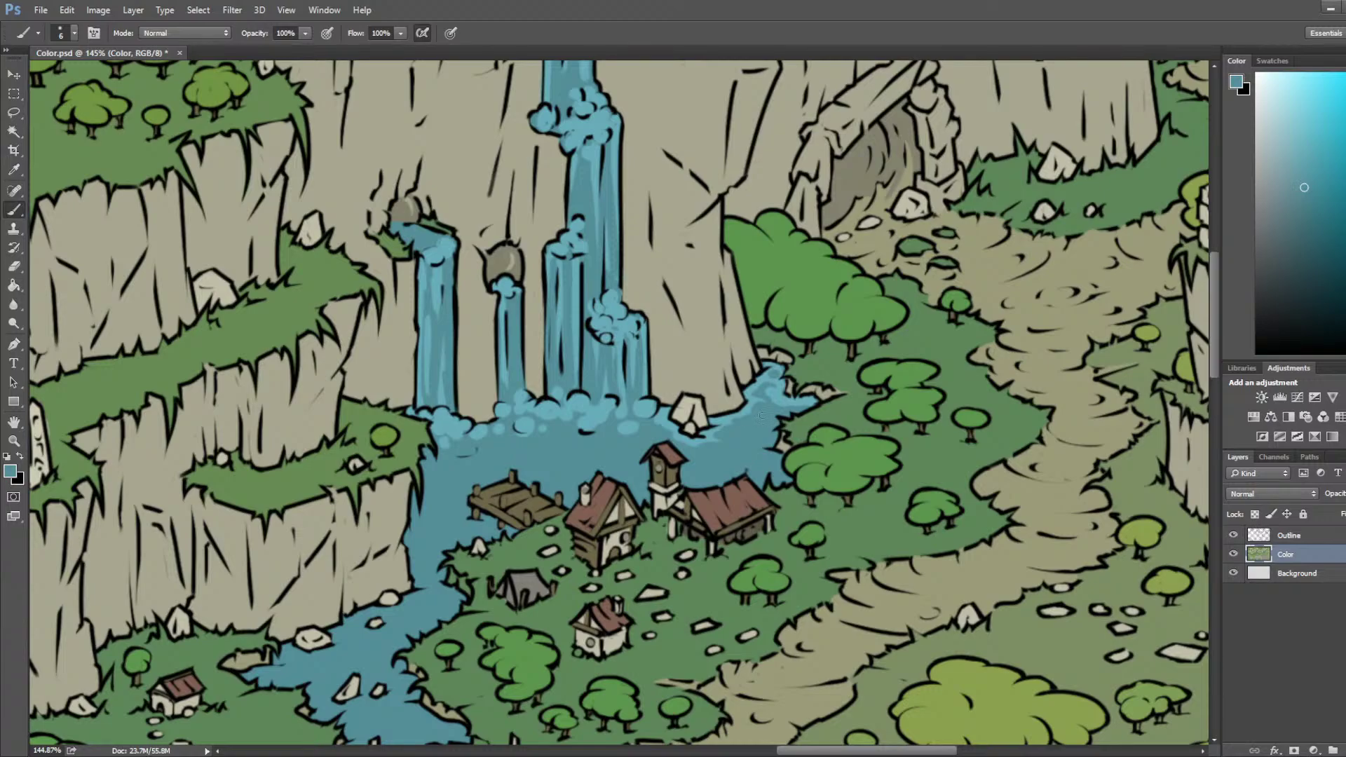
Step: Extend the light blue ripples along the pool's grassy shore above the village roofs, and save the file
{"action": "left_click", "coordinate": [784, 396], "text": "alt"}
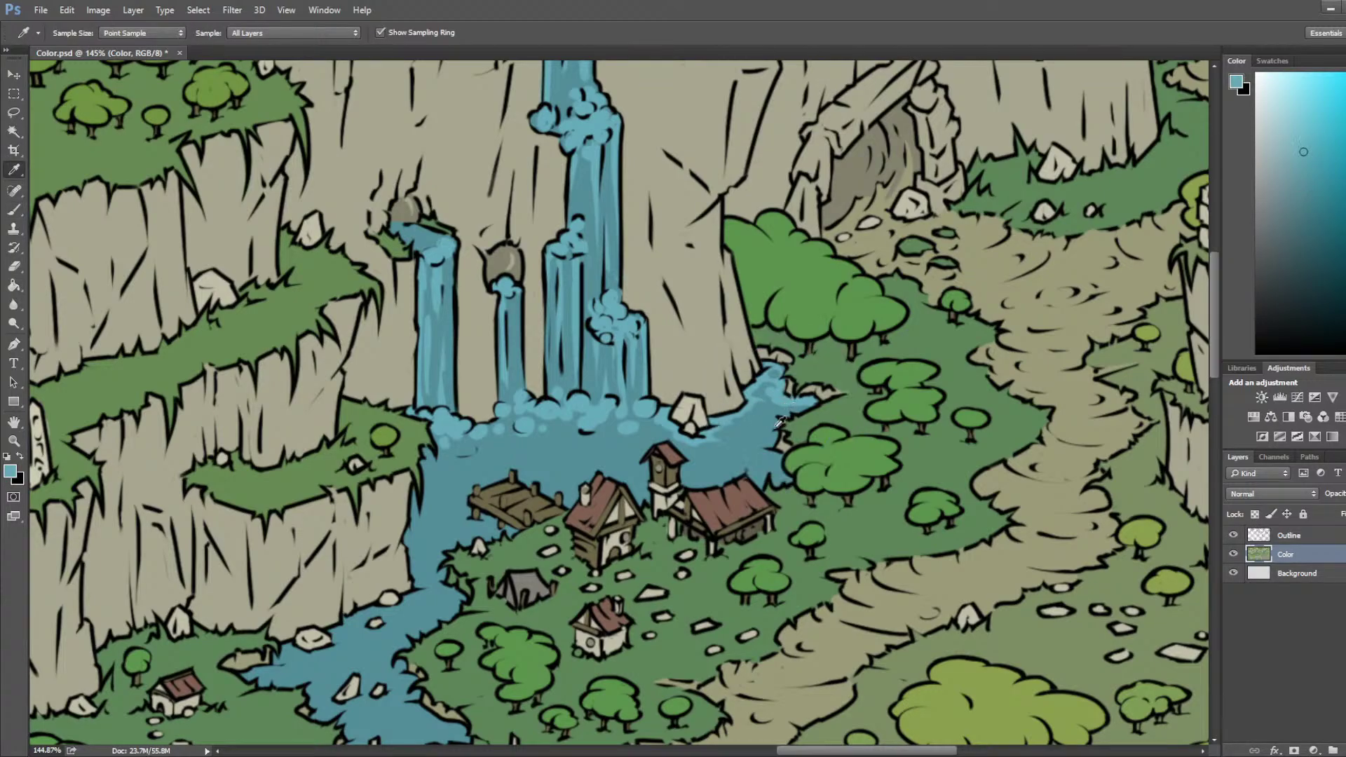
{"action": "left_click", "coordinate": [743, 440], "text": "alt"}
{"action": "left_click", "coordinate": [785, 394], "text": "alt"}
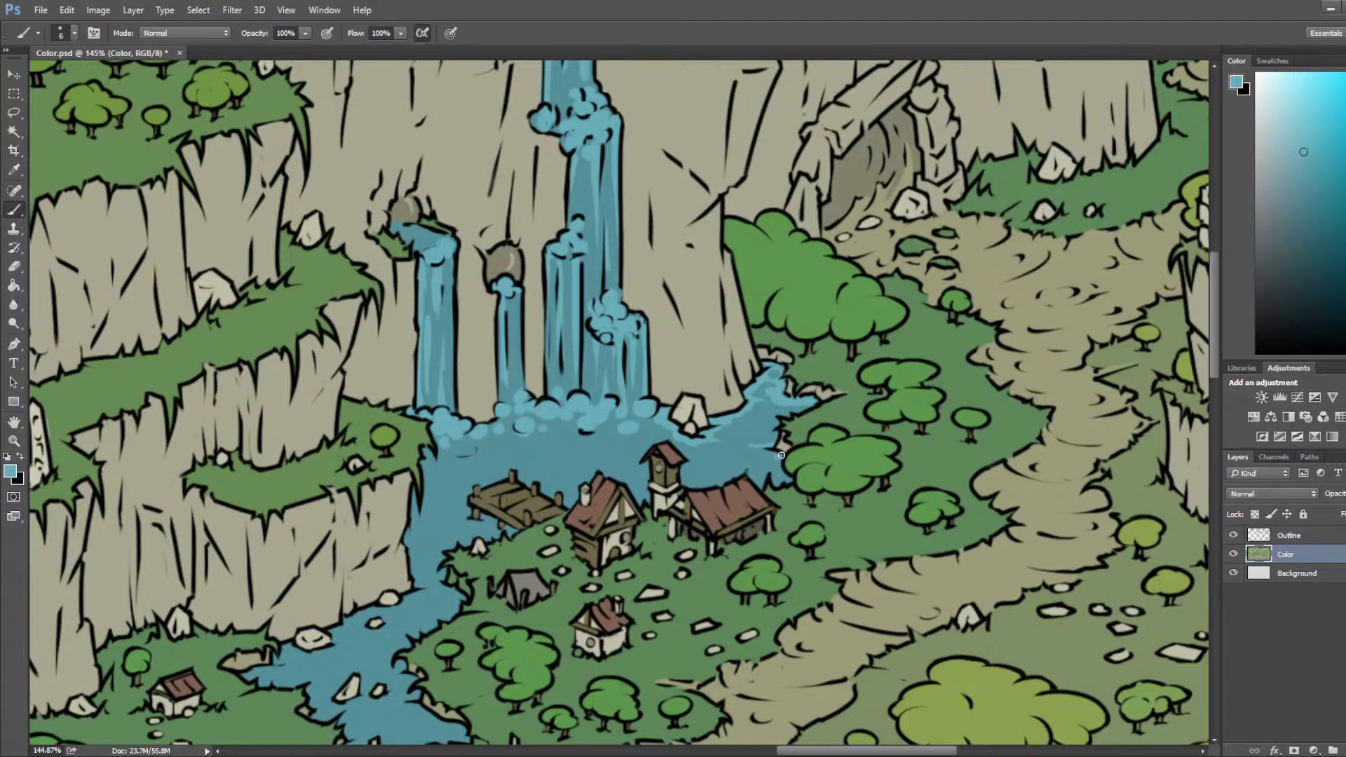
{"action": "left_click", "coordinate": [764, 435], "text": "alt"}
{"action": "scroll", "coordinate": [766, 433], "scroll_direction": "down", "scroll_amount": 6}
{"action": "key", "text": "ctrl+s"}
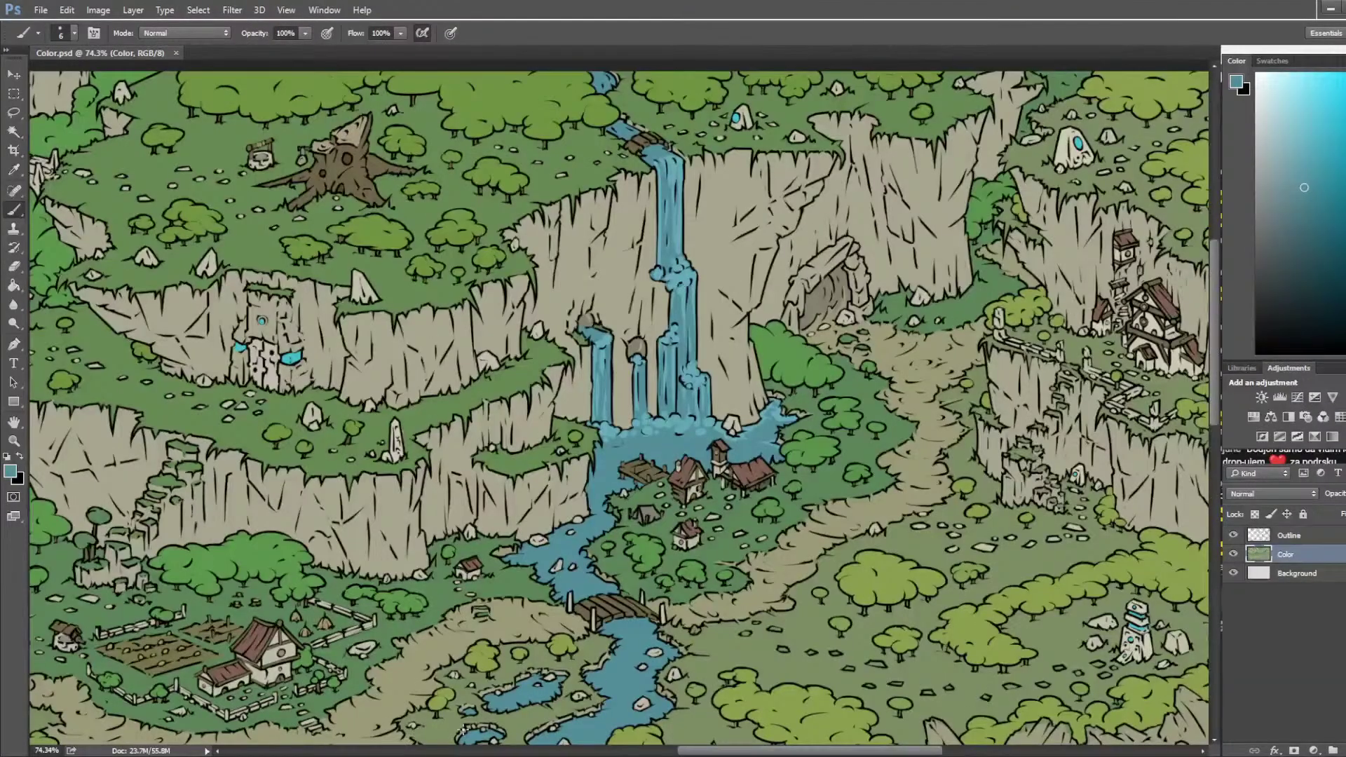
Step: Touch up the ripples in the pool's cove and the foam edge beneath the outermost small waterfall with sampled blues
{"action": "scroll", "coordinate": [722, 452], "scroll_direction": "up", "scroll_amount": 5}
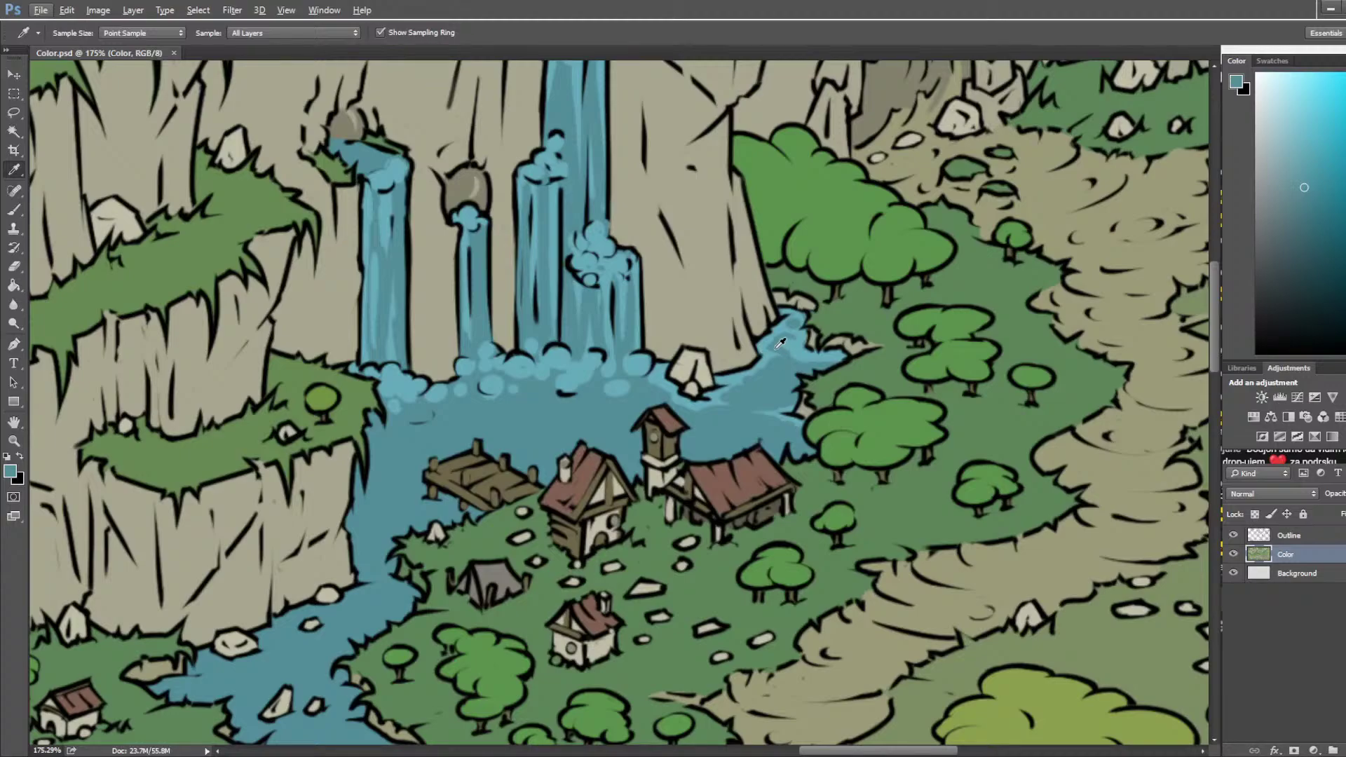
{"action": "left_click_drag", "start_coordinate": [784, 348], "coordinate": [793, 346]}
{"action": "left_click", "coordinate": [809, 357], "text": "alt"}
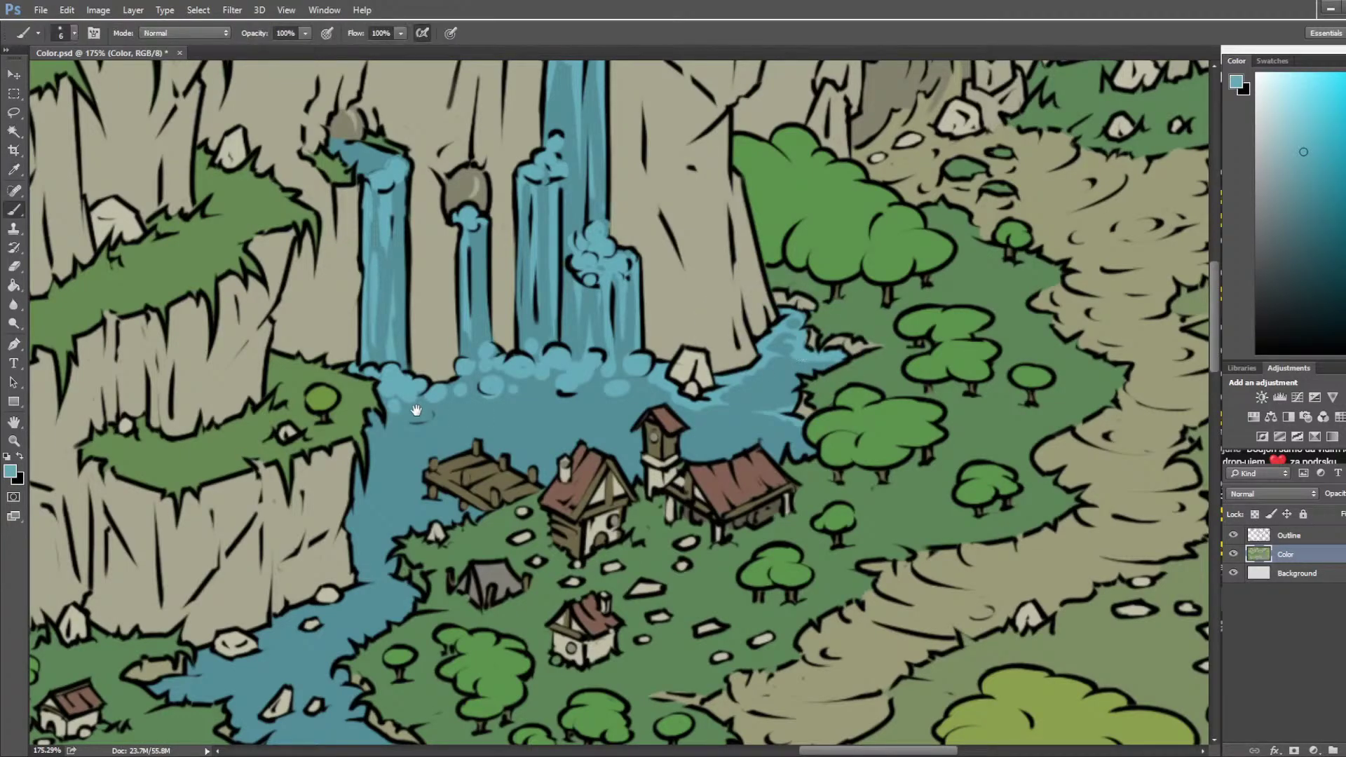
{"action": "left_click_drag", "start_coordinate": [412, 411], "coordinate": [583, 348]}
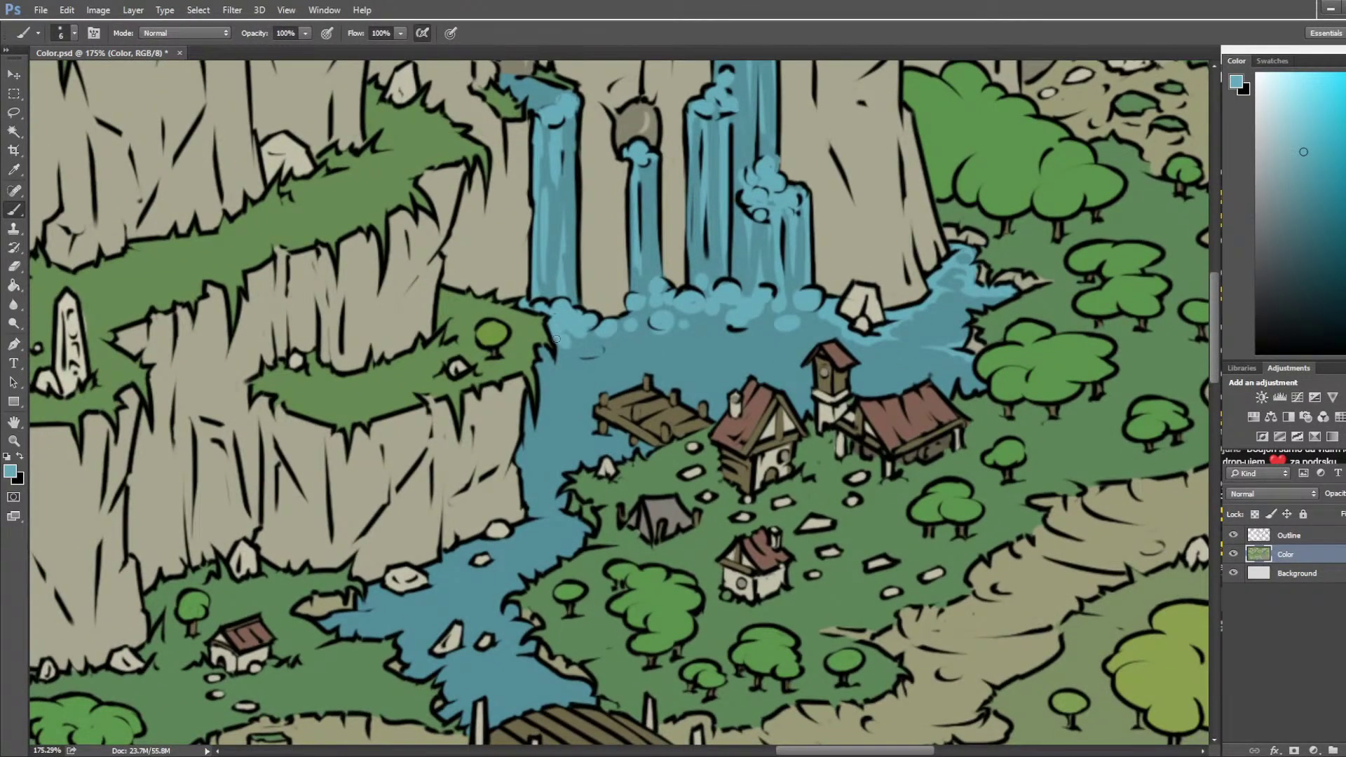
{"action": "left_click", "coordinate": [591, 346], "text": "alt"}
{"action": "left_click", "coordinate": [572, 321], "text": "alt"}
Step: Paint a sampled light blue highlight along the river's edge at the cliff foot, following the bank toward the inlet
{"action": "mouse_move", "coordinate": [530, 499]}
{"action": "left_mouse_down"}
{"action": "mouse_move", "coordinate": [537, 515]}
{"action": "mouse_move", "coordinate": [516, 537]}
{"action": "mouse_move", "coordinate": [579, 512]}
{"action": "mouse_move", "coordinate": [593, 524]}
{"action": "left_mouse_up"}
{"action": "left_click", "coordinate": [530, 495], "text": "alt"}
{"action": "left_click", "coordinate": [539, 513], "text": "alt"}
{"action": "left_click", "coordinate": [565, 505], "text": "alt"}
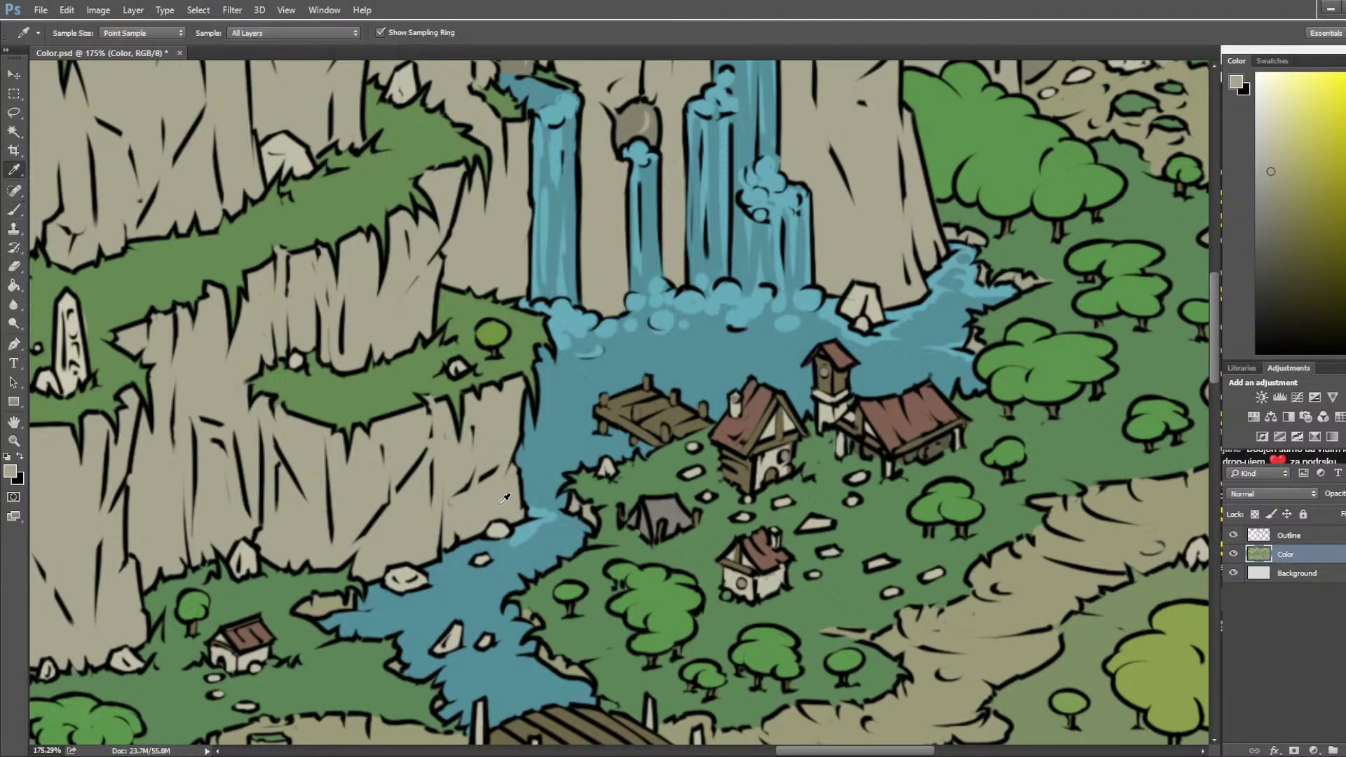
{"action": "left_click", "coordinate": [524, 537], "text": "alt"}
{"action": "left_click_drag", "start_coordinate": [528, 533], "coordinate": [471, 548]}
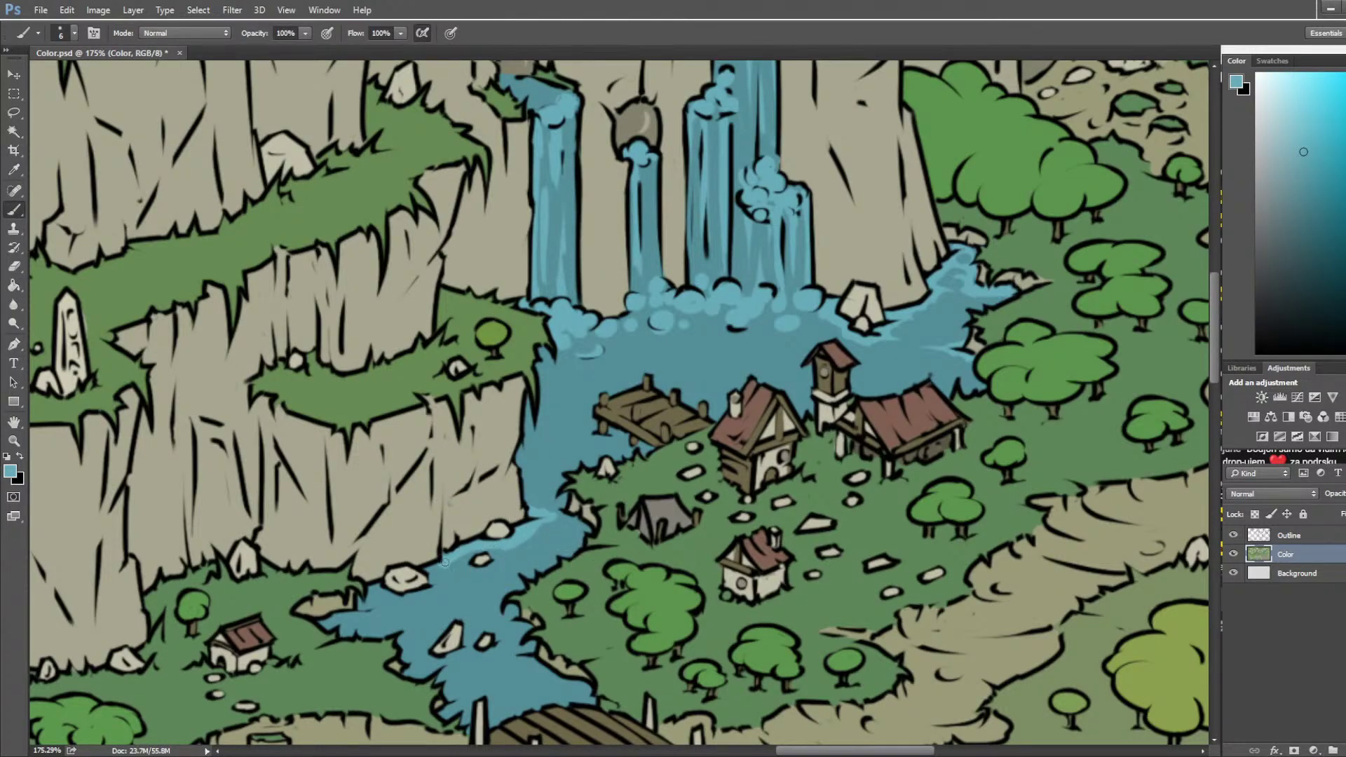
{"action": "mouse_move", "coordinate": [437, 585]}
{"action": "left_mouse_down"}
{"action": "mouse_move", "coordinate": [408, 597]}
{"action": "mouse_move", "coordinate": [374, 587]}
{"action": "mouse_move", "coordinate": [329, 620]}
{"action": "mouse_move", "coordinate": [855, 317]}
{"action": "left_mouse_up"}
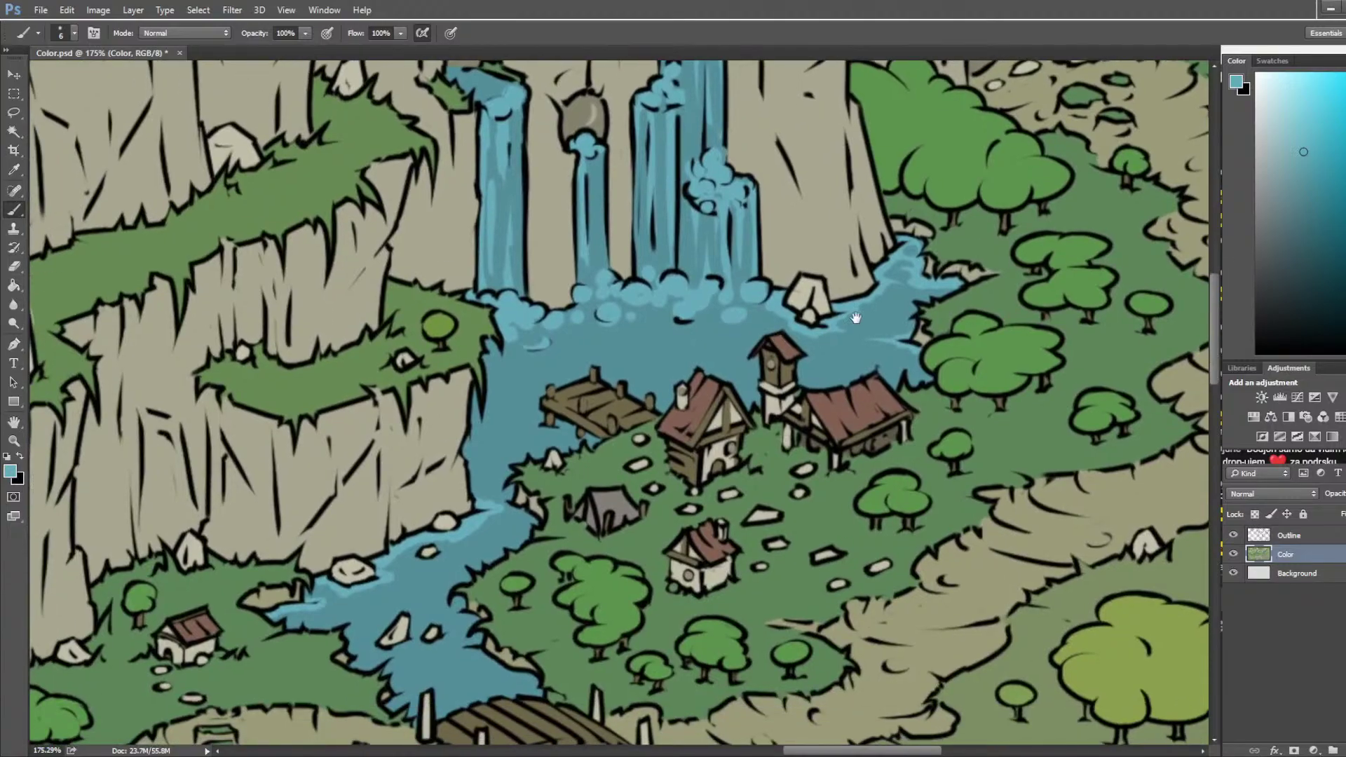
Step: Touch up the riverbank beside the wooden bridge with sampled bank tan and grass green
{"action": "left_click_drag", "start_coordinate": [755, 547], "coordinate": [1000, 305]}
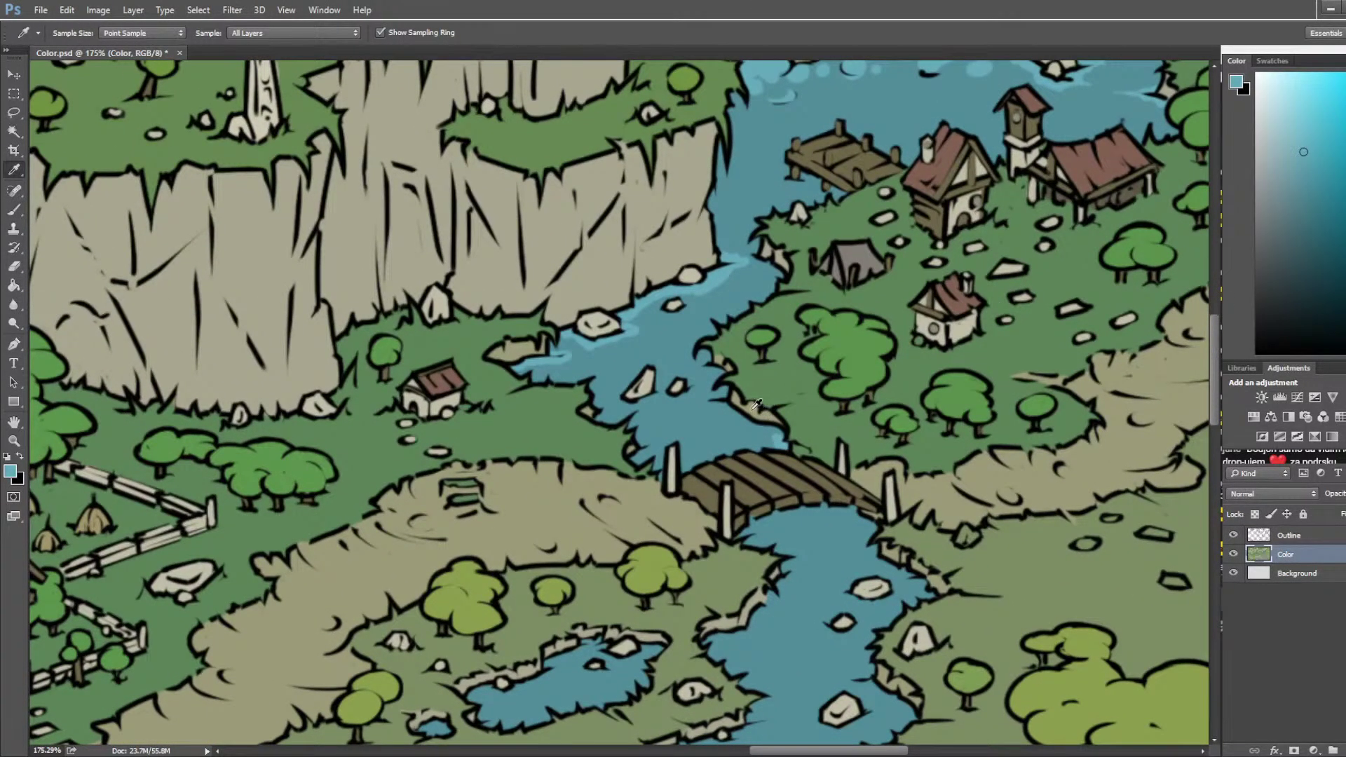
{"action": "left_click", "coordinate": [779, 411], "text": "alt"}
{"action": "left_click_drag", "start_coordinate": [796, 449], "coordinate": [804, 452]}
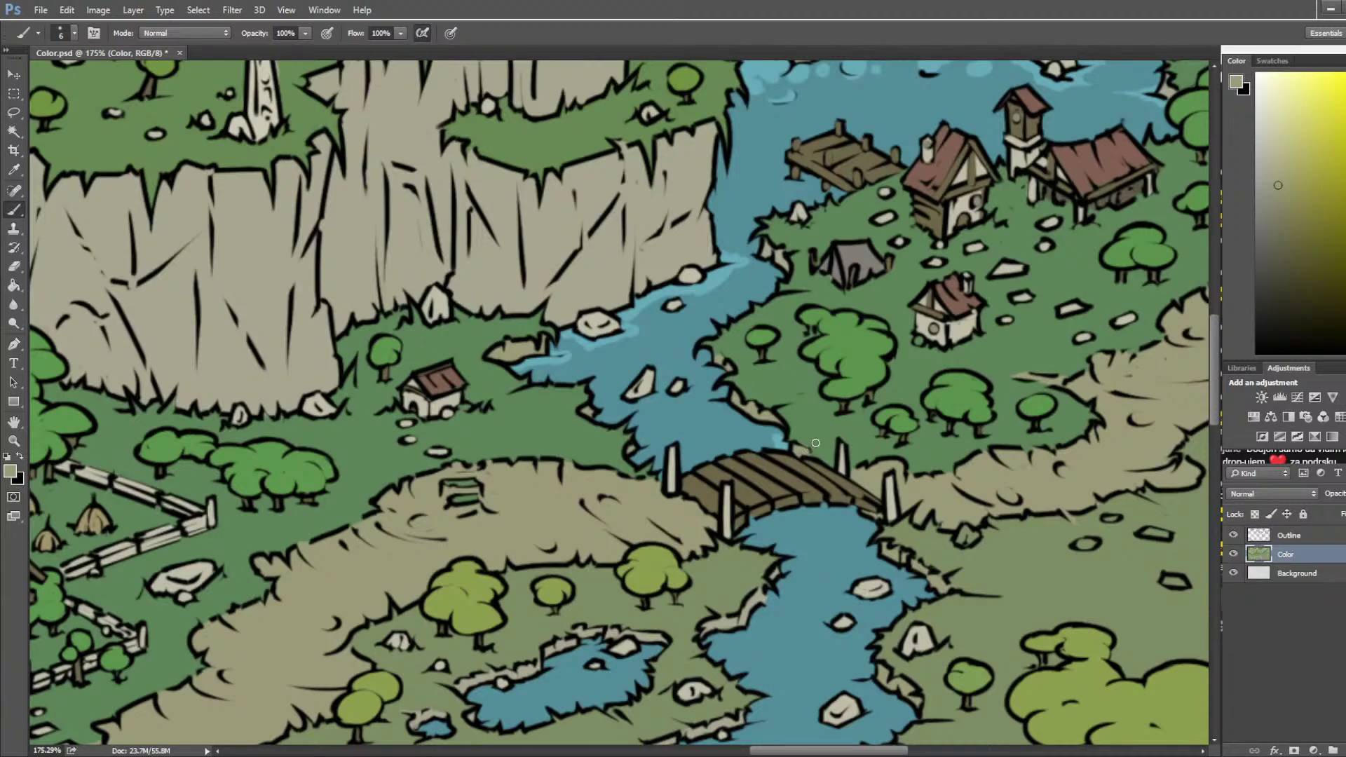
{"action": "left_click", "coordinate": [807, 439], "text": "alt"}
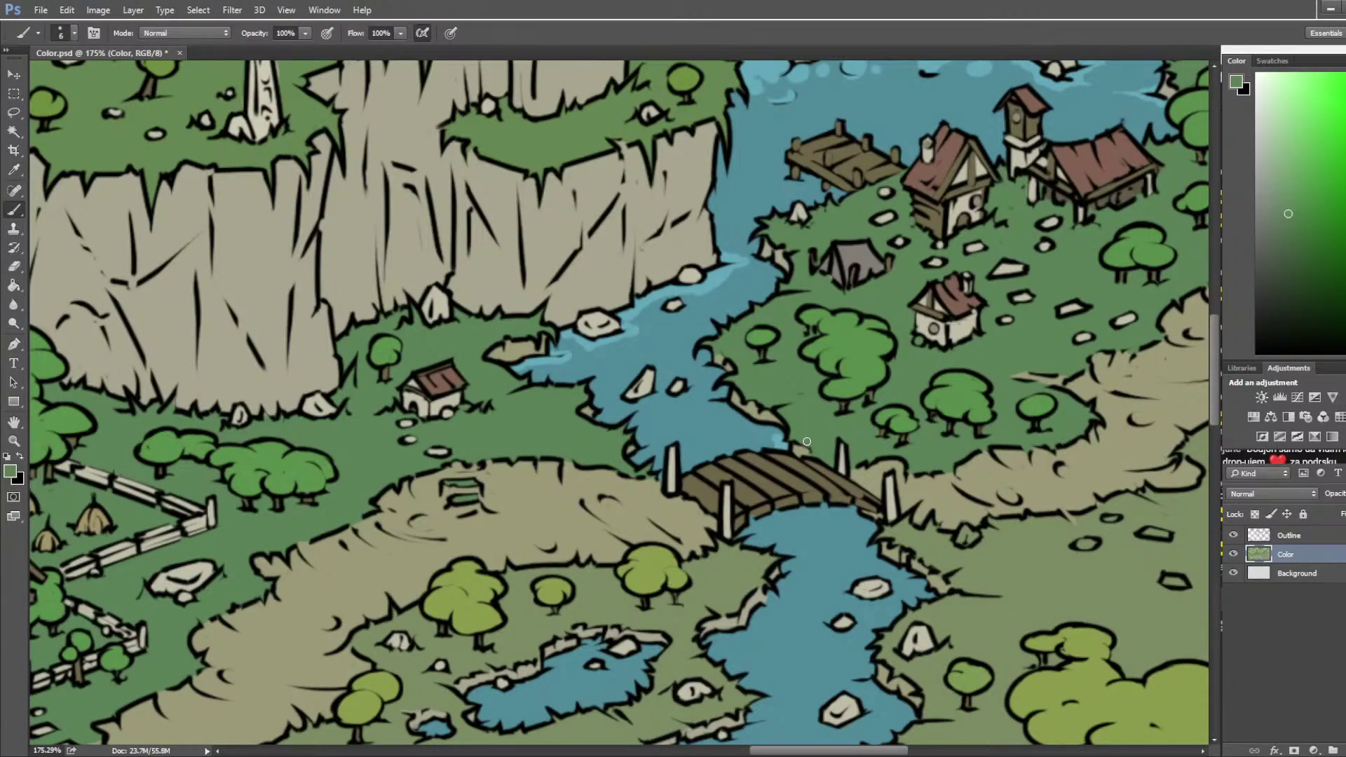
Step: Paint light blue highlights around the small stone in the river bend and trim them with sampled river blue
{"action": "left_click", "coordinate": [703, 281], "text": "alt"}
{"action": "left_click_drag", "start_coordinate": [660, 310], "coordinate": [717, 300]}
{"action": "left_click", "coordinate": [689, 298], "text": "alt"}
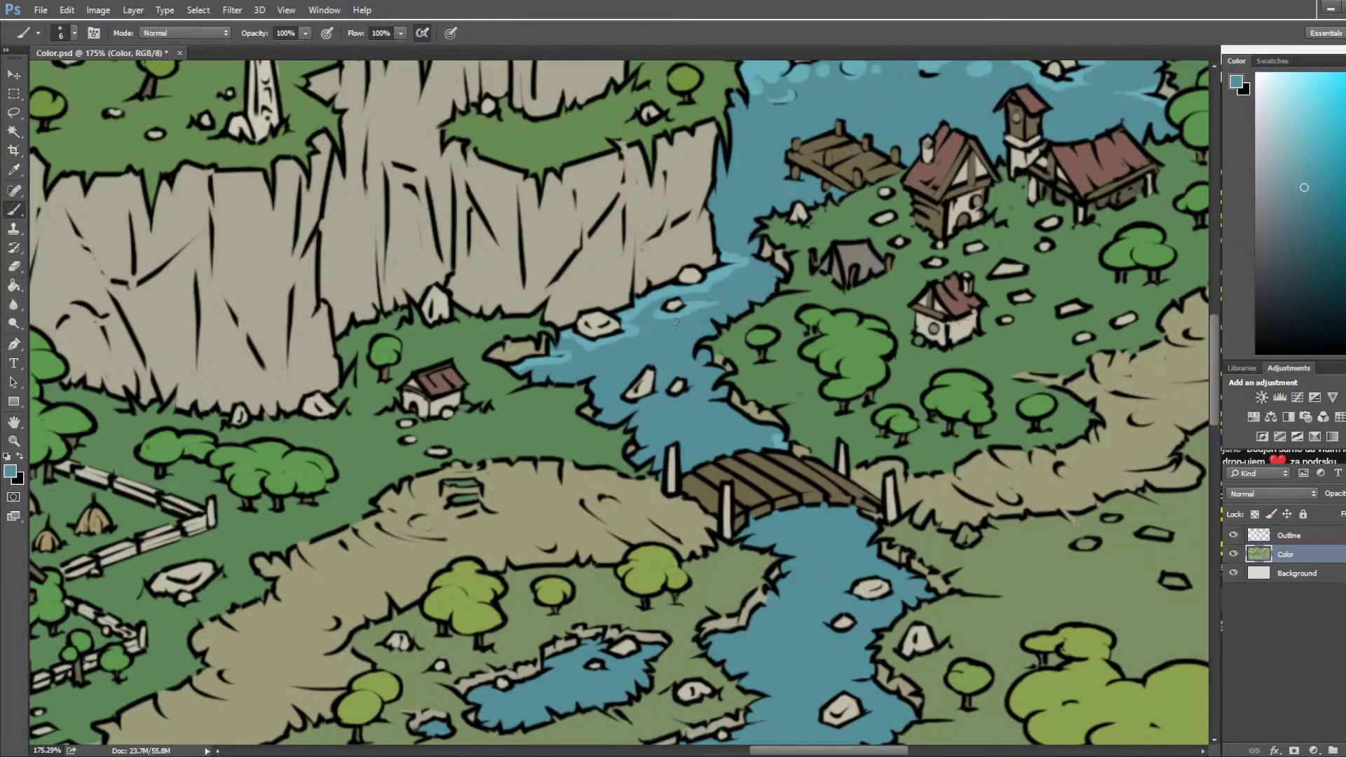
{"action": "left_click", "coordinate": [637, 316], "text": "alt"}
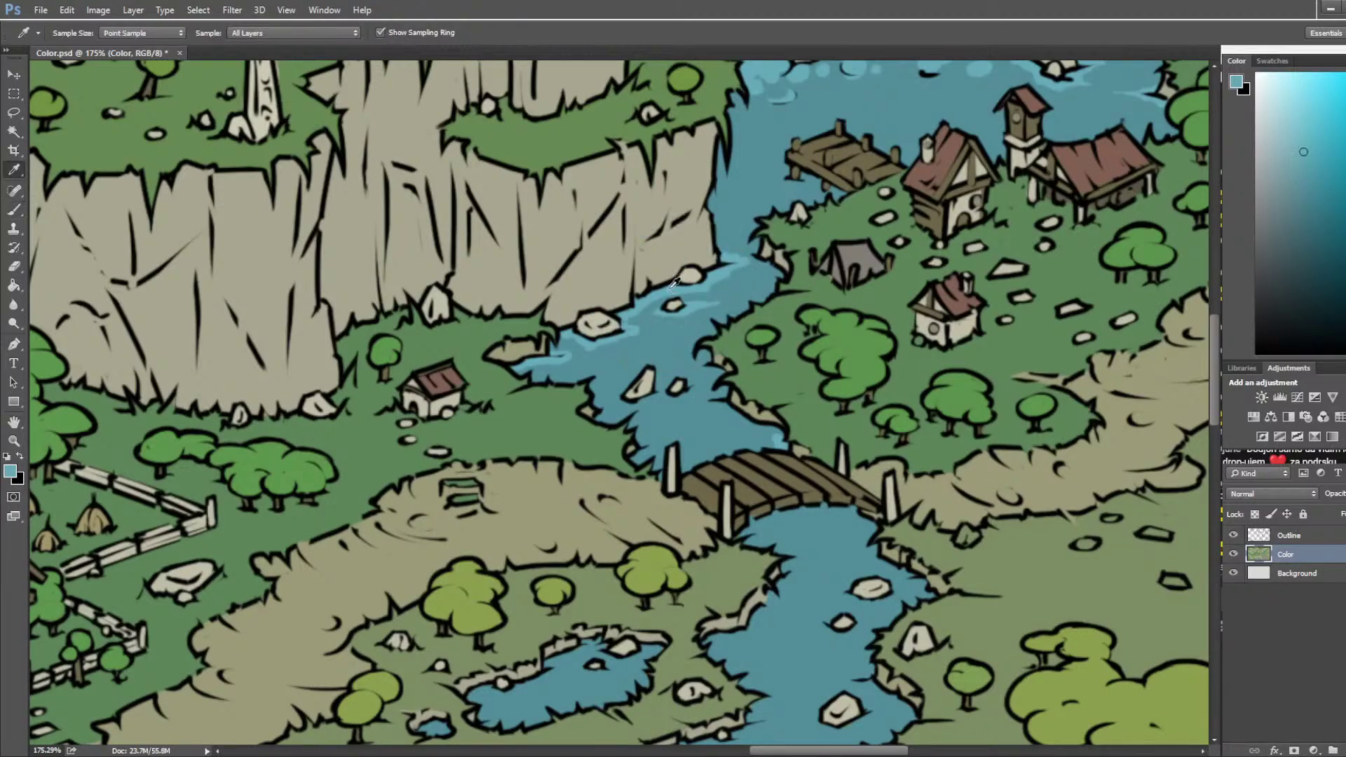
{"action": "left_click", "coordinate": [630, 332], "text": "alt"}
{"action": "left_click", "coordinate": [648, 282], "text": "alt"}
Step: Refine the river inlet near the small riverside house with sampled blues and add light blue ripples beside it
{"action": "left_click", "coordinate": [565, 372], "text": "alt"}
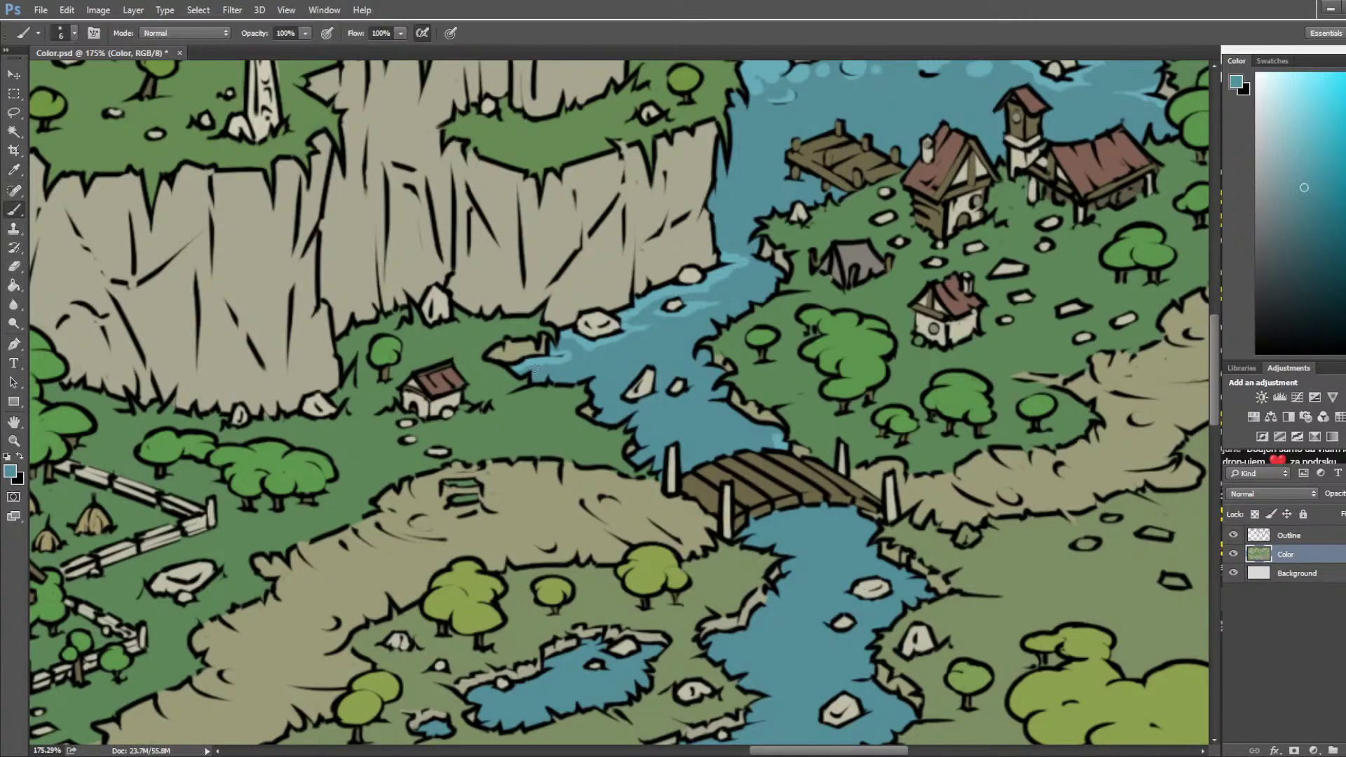
{"action": "left_click", "coordinate": [593, 357], "text": "alt"}
{"action": "left_click", "coordinate": [609, 363], "text": "alt"}
{"action": "left_click_drag", "start_coordinate": [598, 357], "coordinate": [589, 358]}
{"action": "left_click", "coordinate": [572, 345], "text": "alt"}
{"action": "left_click", "coordinate": [577, 343], "text": "alt"}
{"action": "left_click_drag", "start_coordinate": [626, 352], "coordinate": [638, 352]}
Step: Dab a light blue ripple onto the pool's open water between the waterfalls and the village houses
{"action": "left_click_drag", "start_coordinate": [776, 247], "coordinate": [832, 401]}
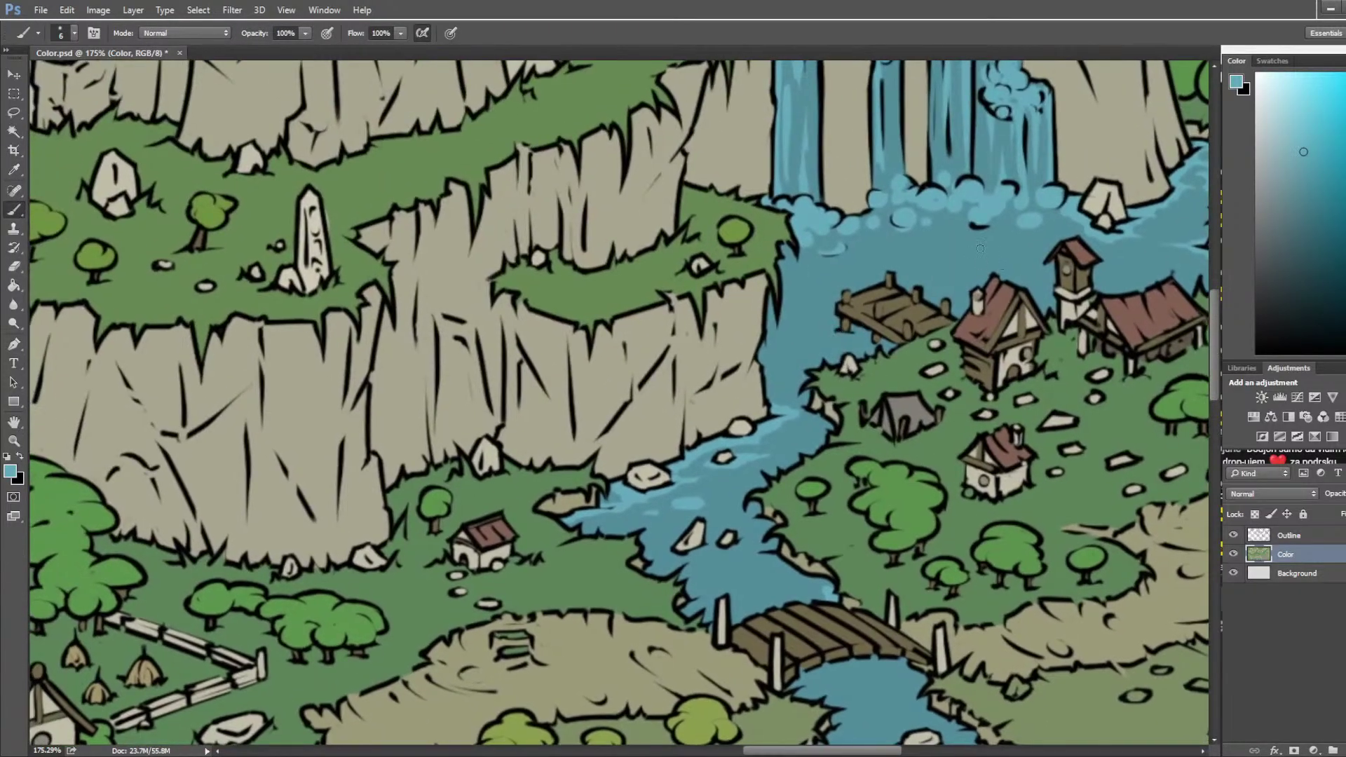
{"action": "left_click_drag", "start_coordinate": [1005, 240], "coordinate": [1003, 240]}
{"action": "left_click_drag", "start_coordinate": [1077, 278], "coordinate": [733, 339]}
{"action": "left_click_drag", "start_coordinate": [885, 270], "coordinate": [1173, 655]}
Step: Flip the whole map horizontally
{"action": "scroll", "coordinate": [905, 275], "scroll_direction": "down", "scroll_amount": 5}
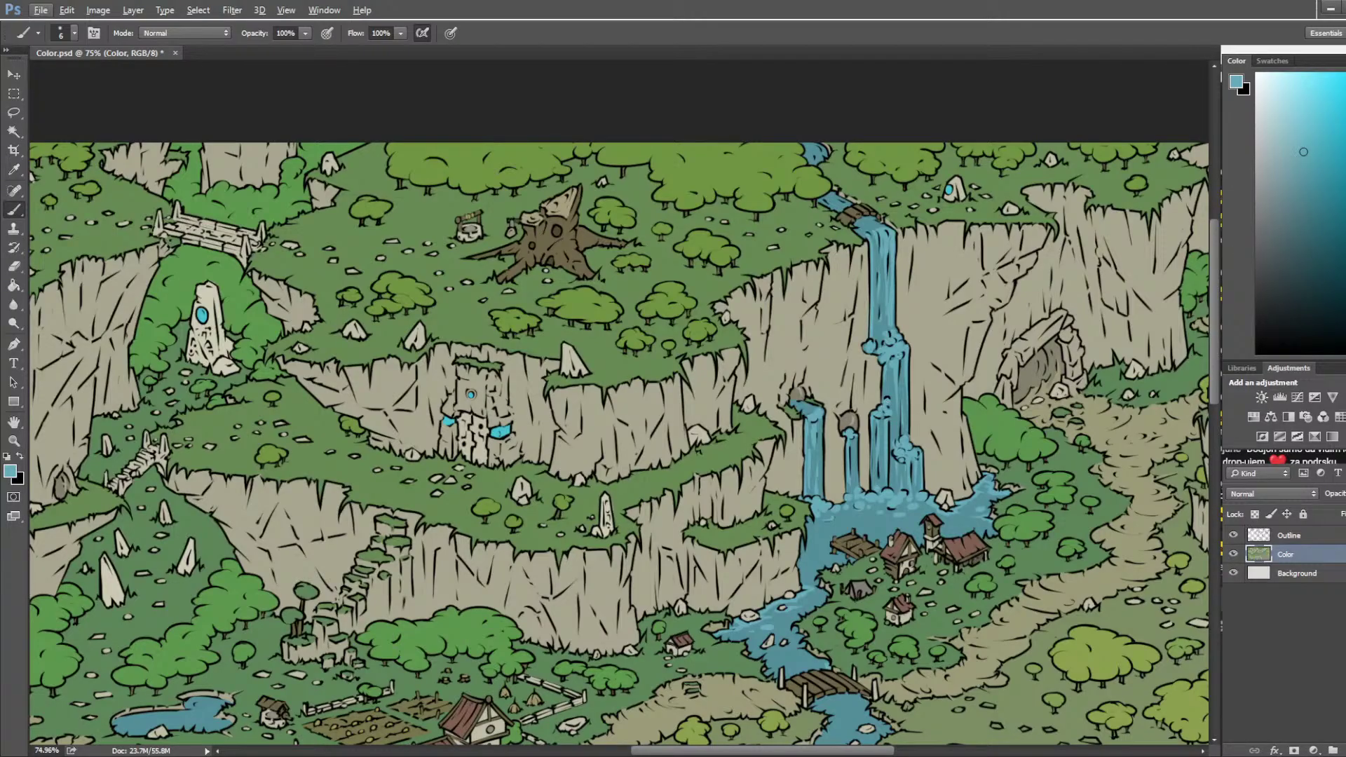
{"action": "key", "text": "ctrl+f"}
{"action": "left_click_drag", "start_coordinate": [405, 271], "coordinate": [716, 296]}
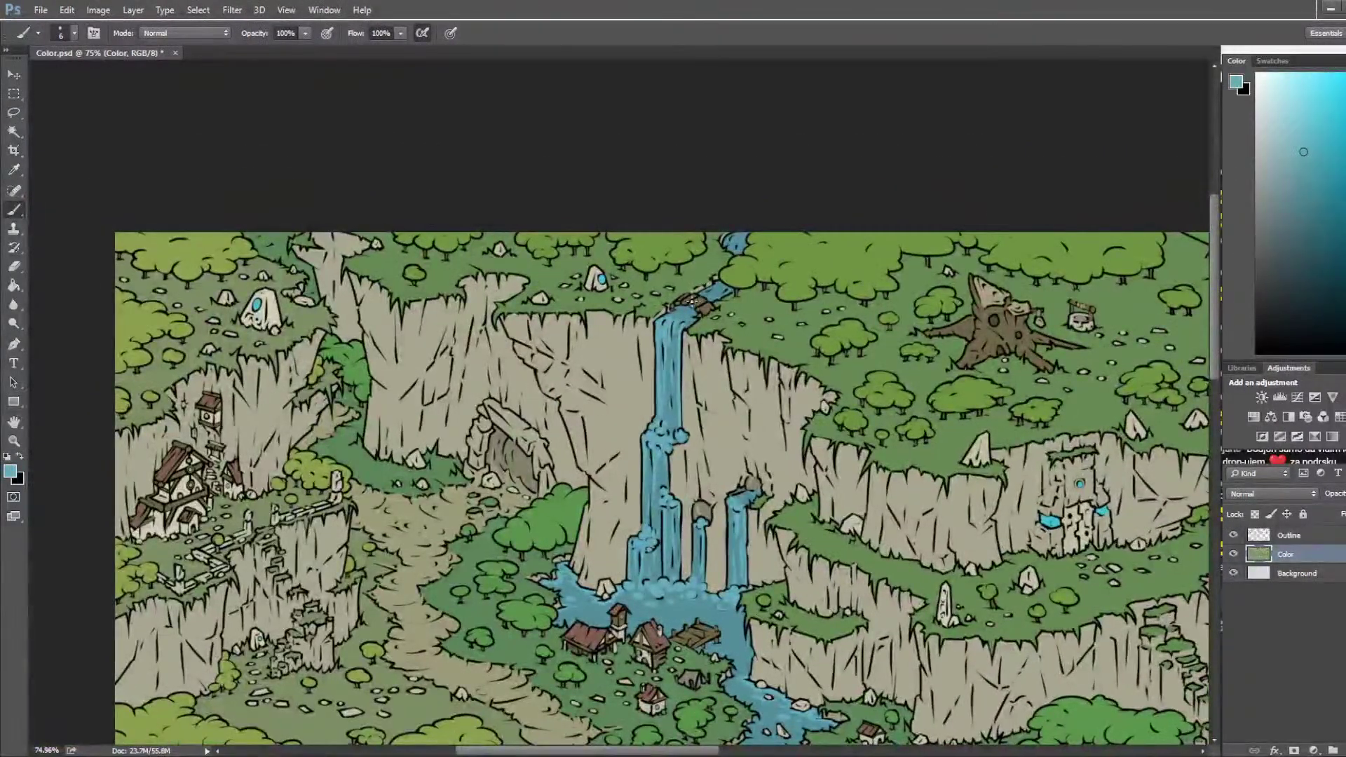
Step: Paint light blue highlights on the water at the waterfall's lip, just below the small log bridge
{"action": "scroll", "coordinate": [723, 293], "scroll_direction": "up", "scroll_amount": 7}
{"action": "scroll", "coordinate": [729, 289], "scroll_direction": "up", "scroll_amount": 4}
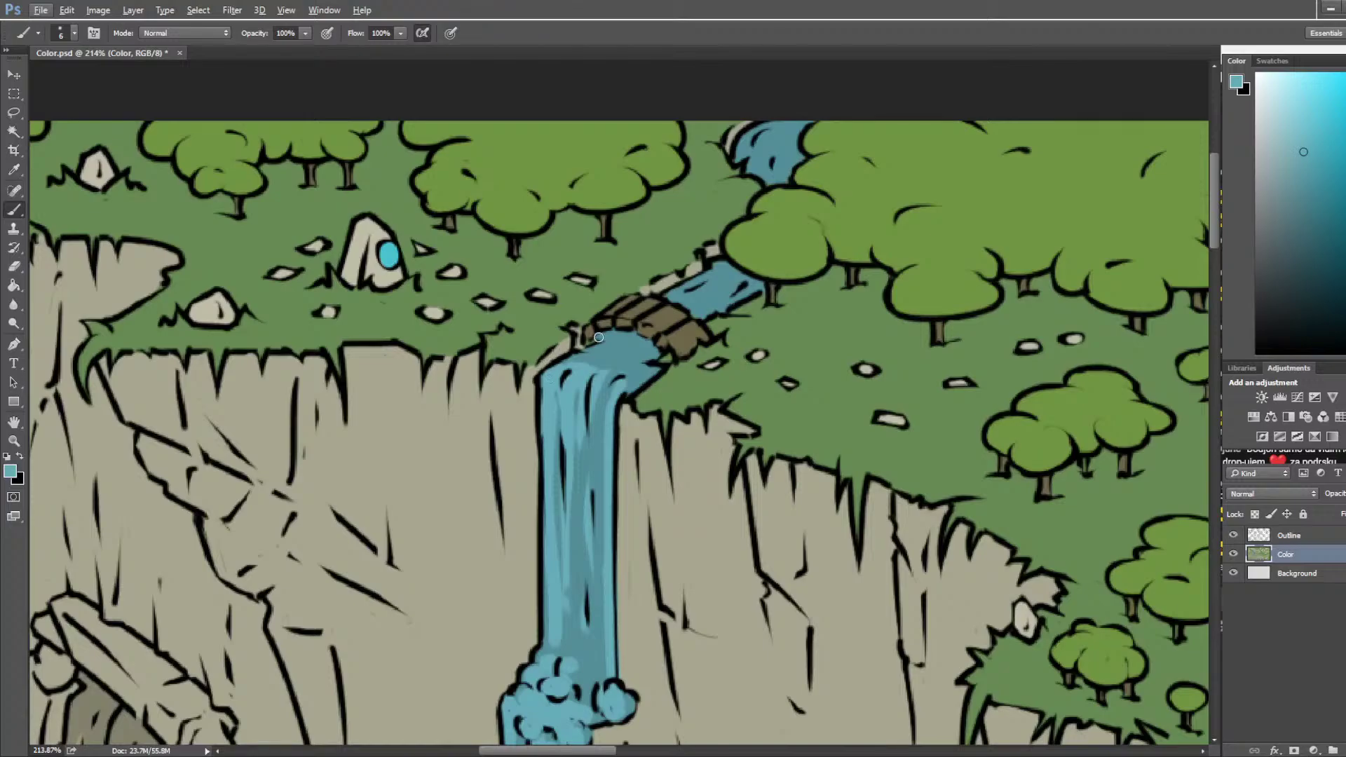
{"action": "mouse_move", "coordinate": [605, 339]}
{"action": "left_mouse_down"}
{"action": "mouse_move", "coordinate": [574, 358]}
{"action": "mouse_move", "coordinate": [604, 346]}
{"action": "left_mouse_up"}
{"action": "left_click", "coordinate": [637, 370], "text": "alt"}
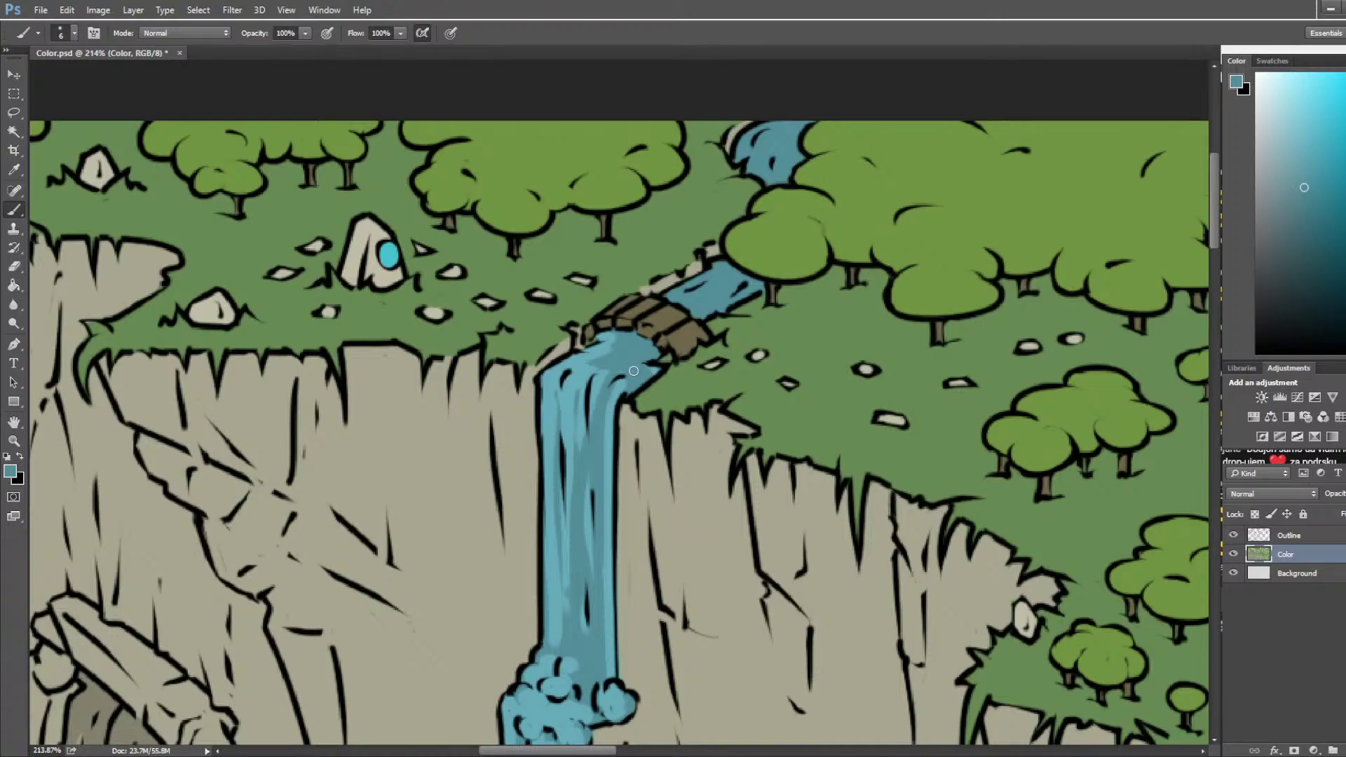
{"action": "left_click", "coordinate": [597, 351], "text": "alt"}
Step: Paint light blue highlights on the stream above the log bridge and at its upper bend by the map's edge
{"action": "left_click_drag", "start_coordinate": [748, 143], "coordinate": [778, 122]}
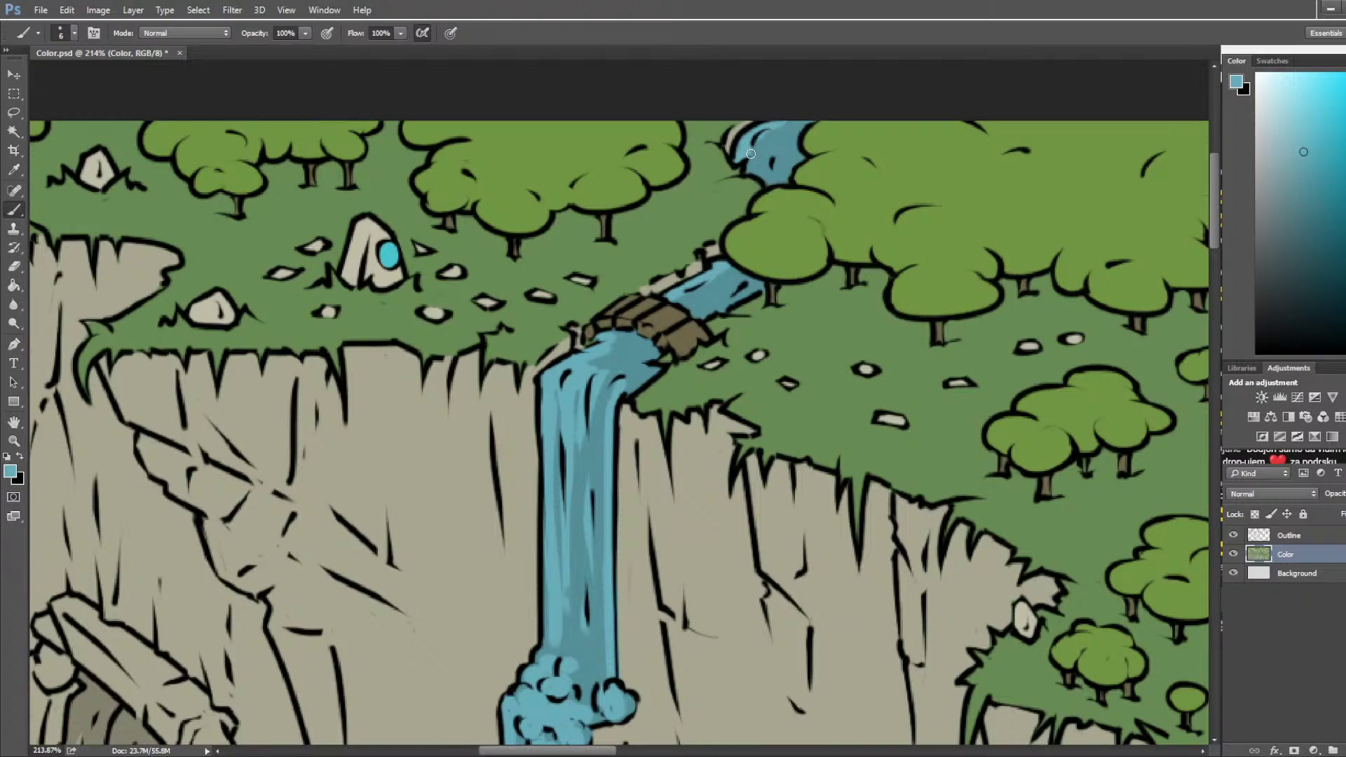
{"action": "left_click", "coordinate": [771, 135], "text": "alt"}
{"action": "left_click", "coordinate": [763, 157], "text": "alt"}
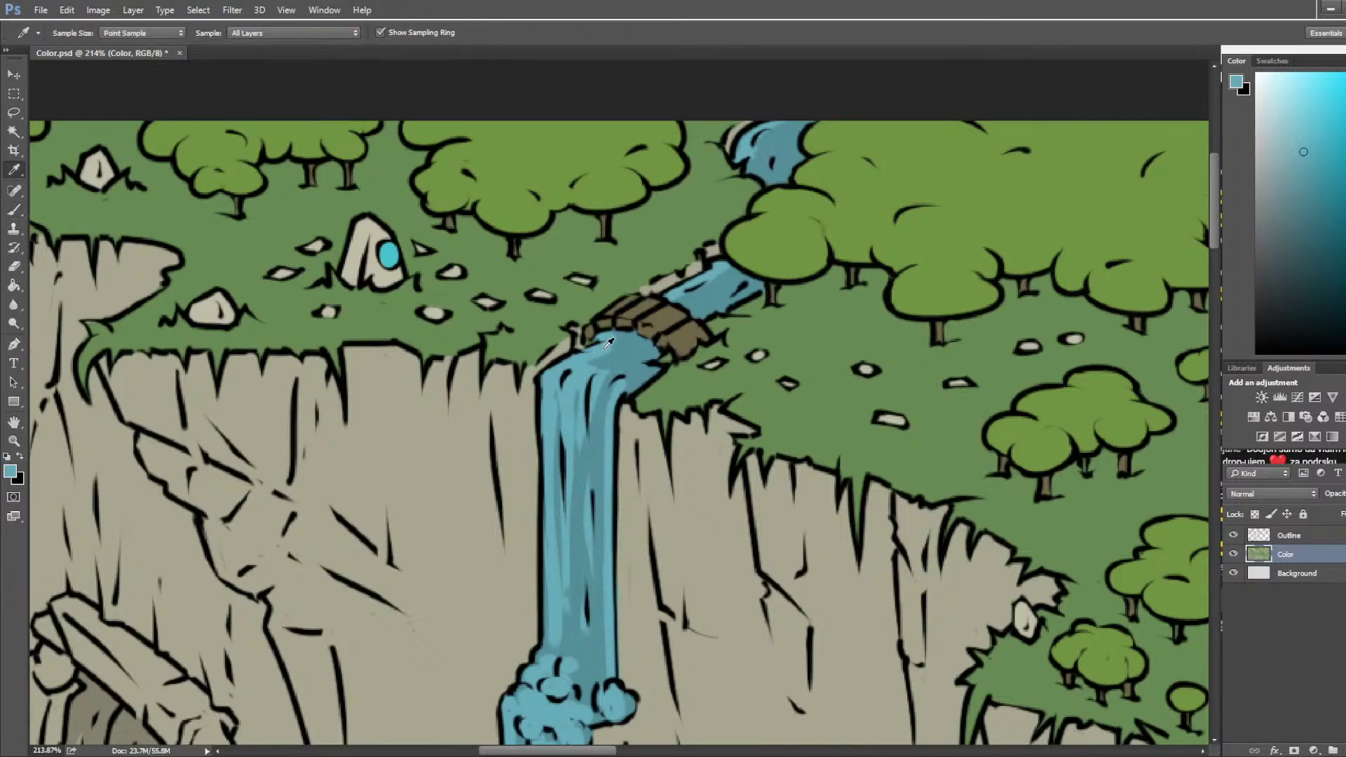
{"action": "left_click", "coordinate": [740, 287], "text": "alt"}
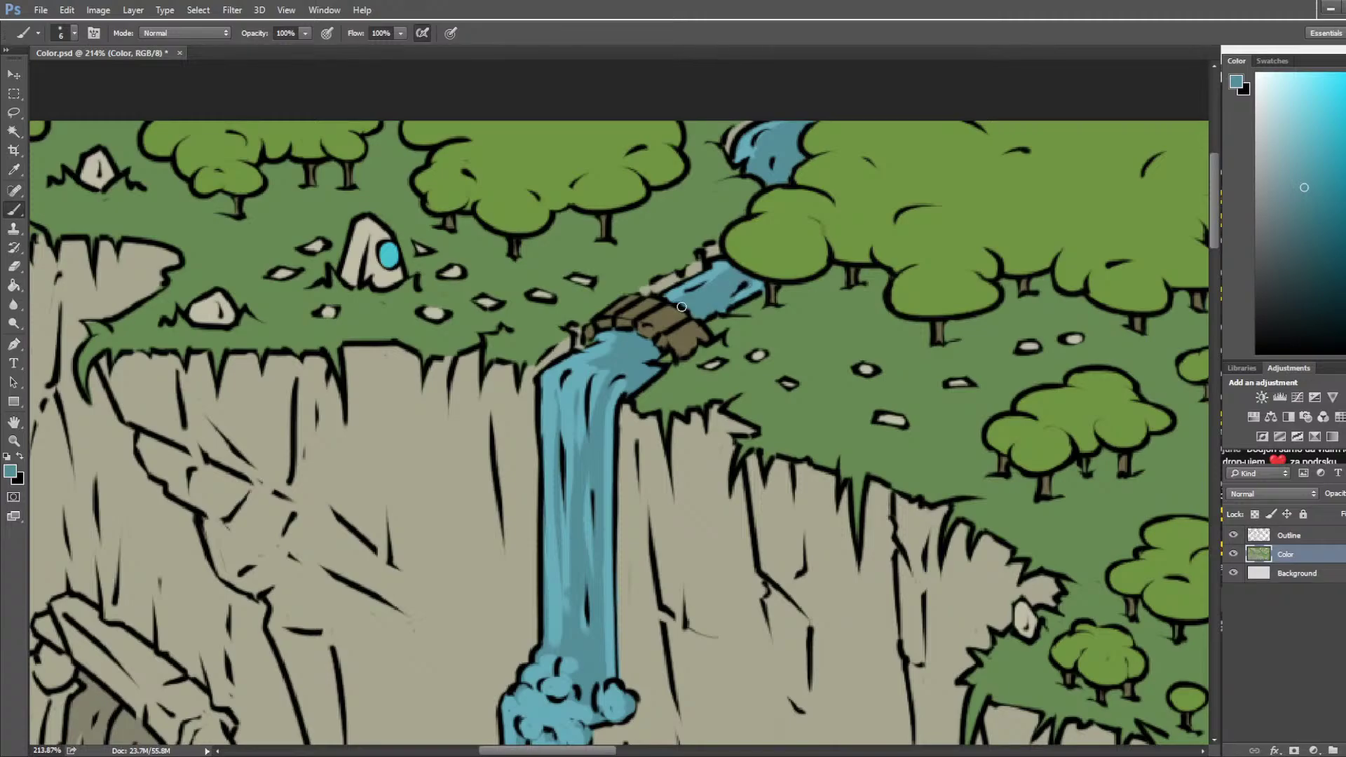
Step: Refine the highlights at the waterfall's lip and the stream's upper bend with sampled darker blue
{"action": "left_click", "coordinate": [583, 355], "text": "alt"}
{"action": "left_click", "coordinate": [615, 361], "text": "alt"}
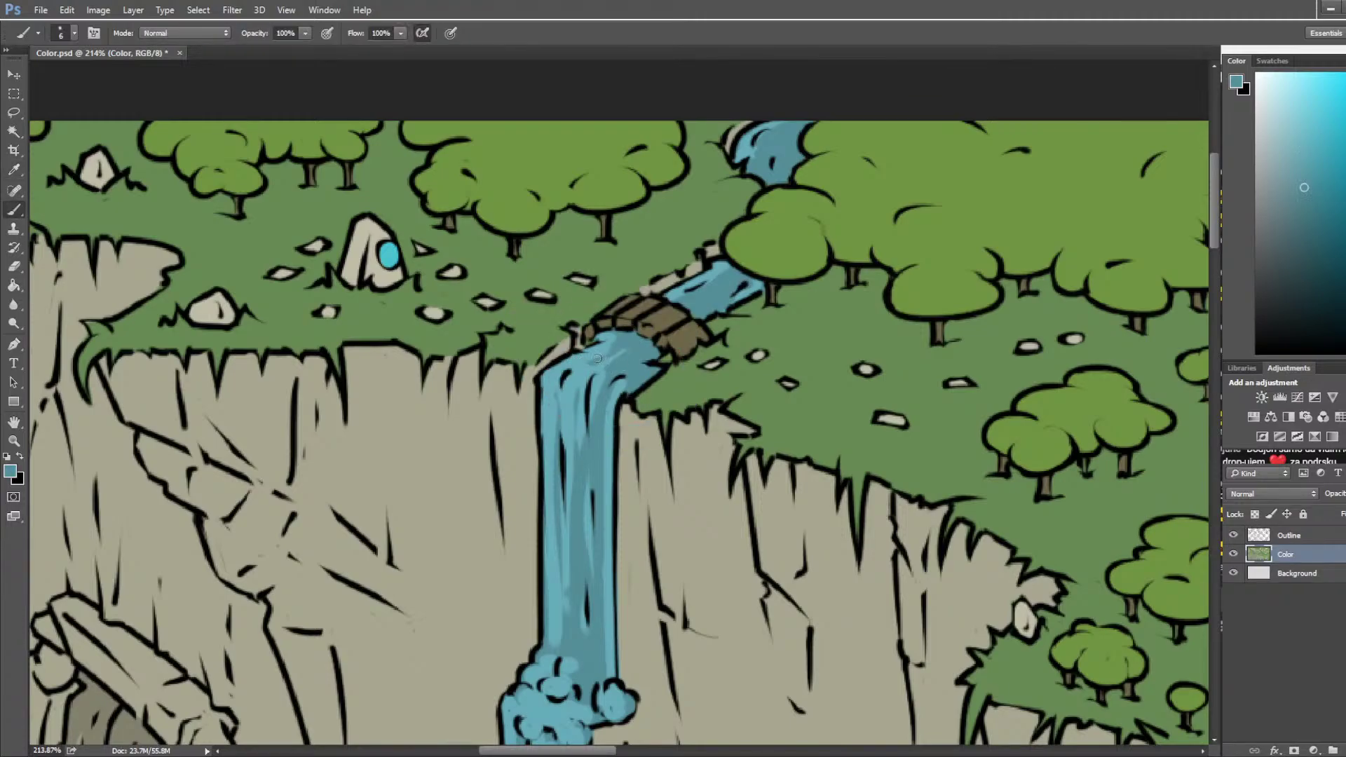
{"action": "left_click", "coordinate": [765, 161], "text": "alt"}
{"action": "left_click", "coordinate": [767, 161], "text": "alt"}
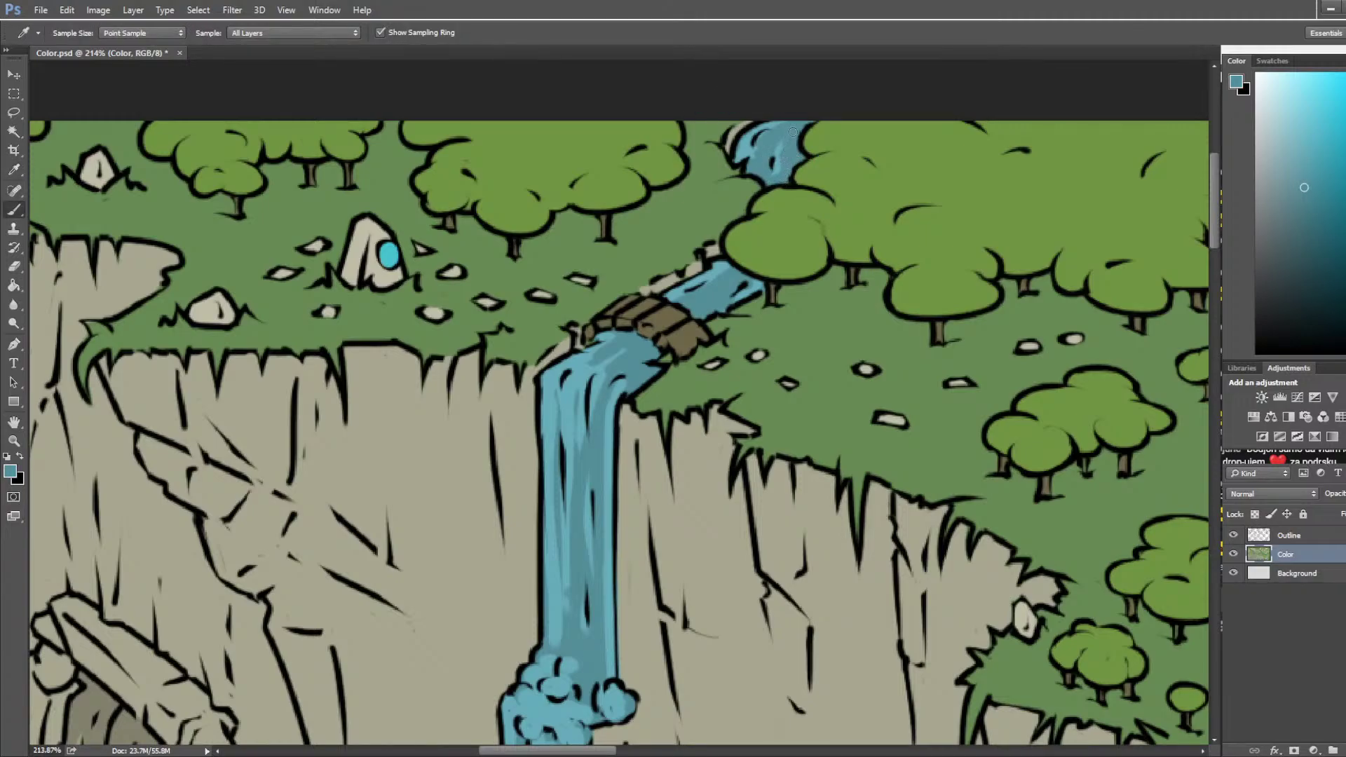
Step: Retouch the highlights at the stream's upper bend and on the waterfall's lip below the log bridge with sampled light and darker blues
{"action": "left_click", "coordinate": [758, 157], "text": "alt"}
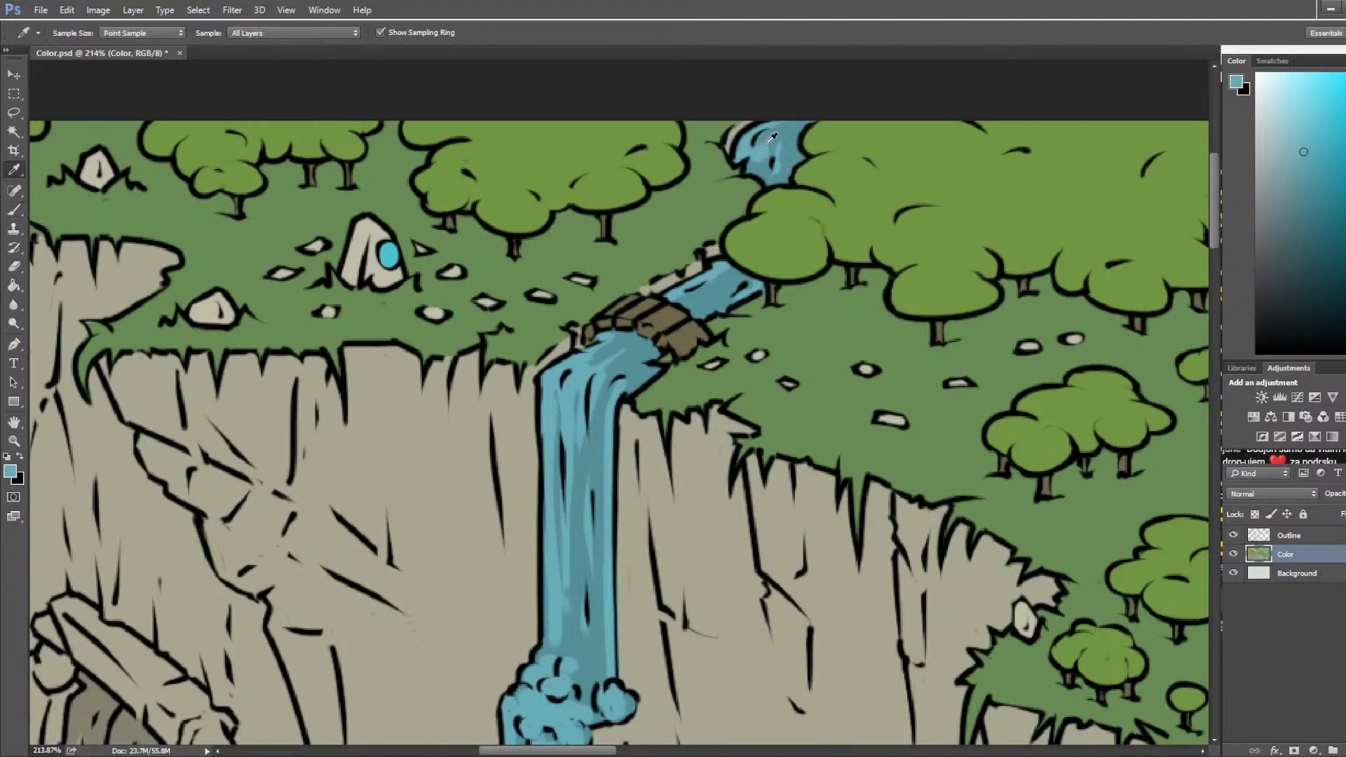
{"action": "left_click", "coordinate": [789, 128], "text": "alt"}
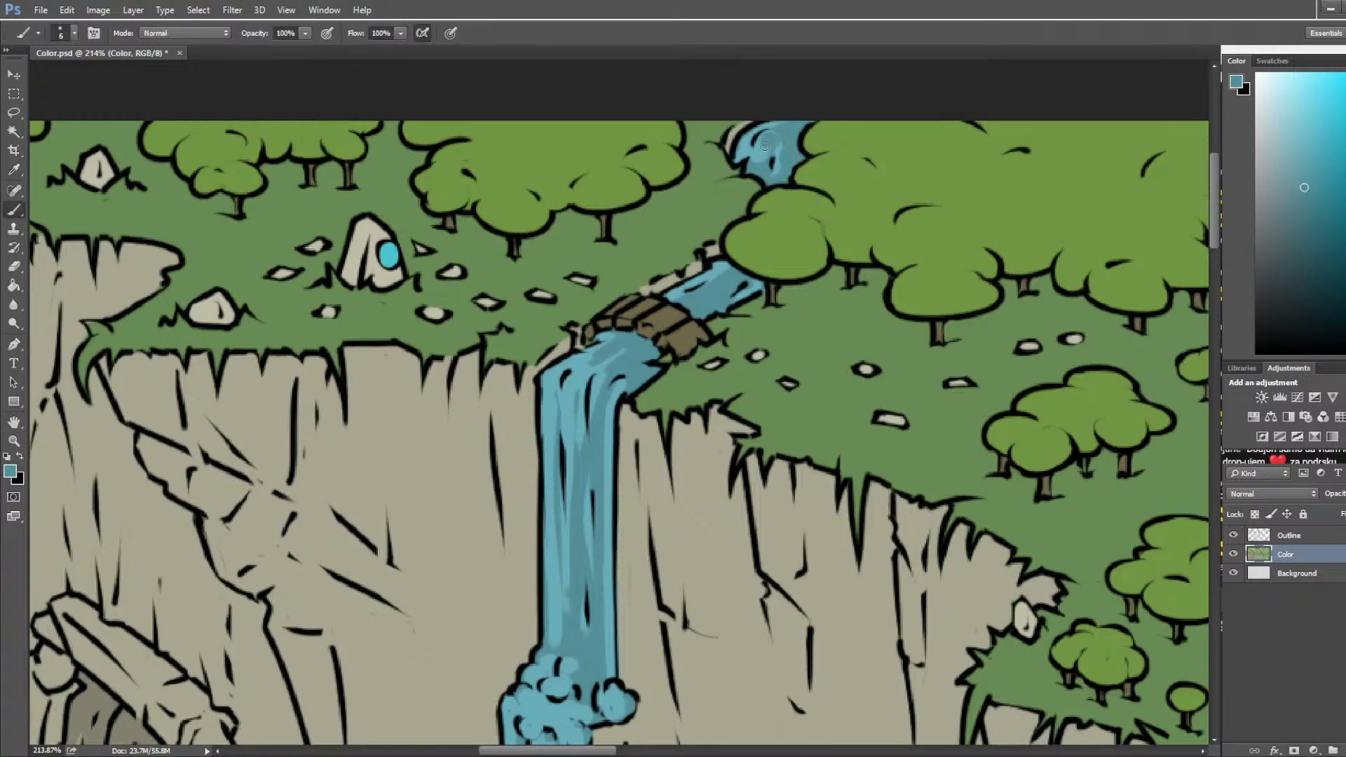
{"action": "left_click_drag", "start_coordinate": [756, 270], "coordinate": [903, 151]}
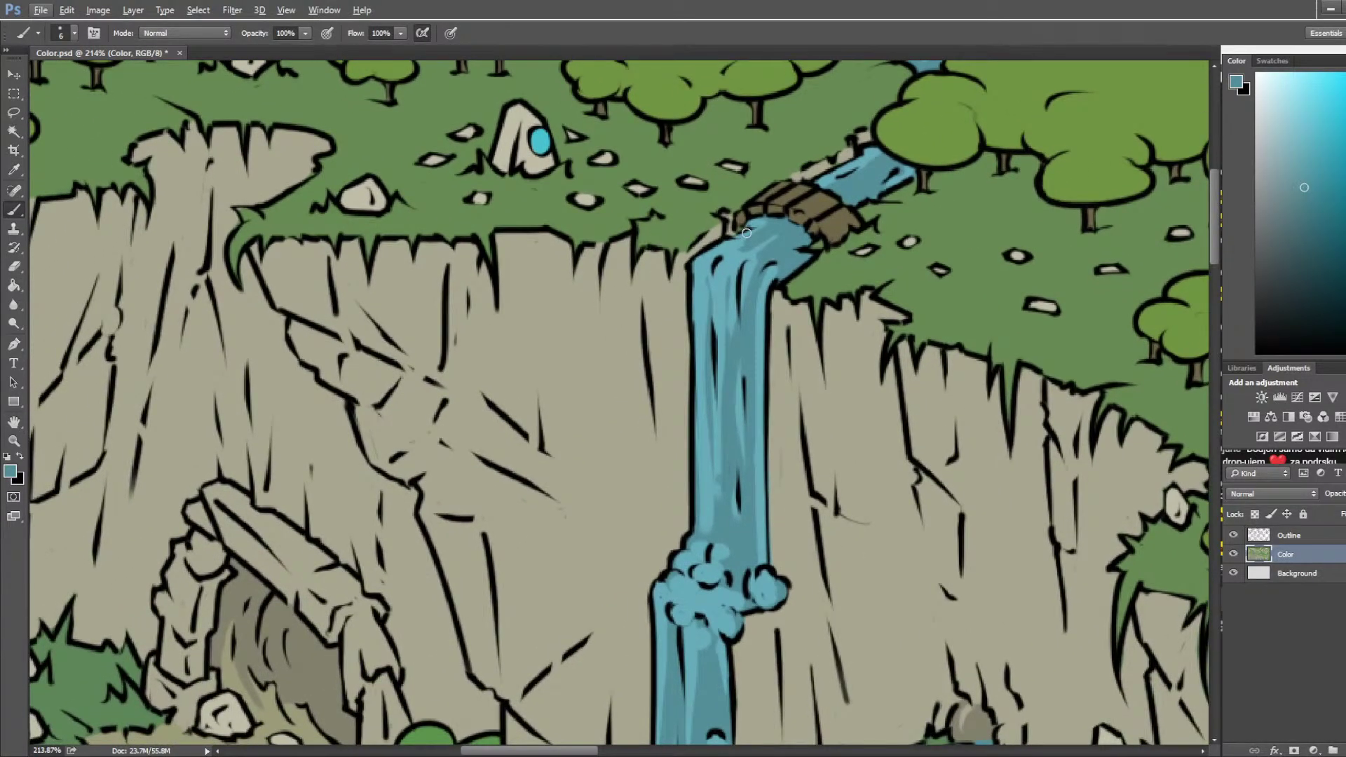
{"action": "left_click", "coordinate": [764, 215], "text": "alt"}
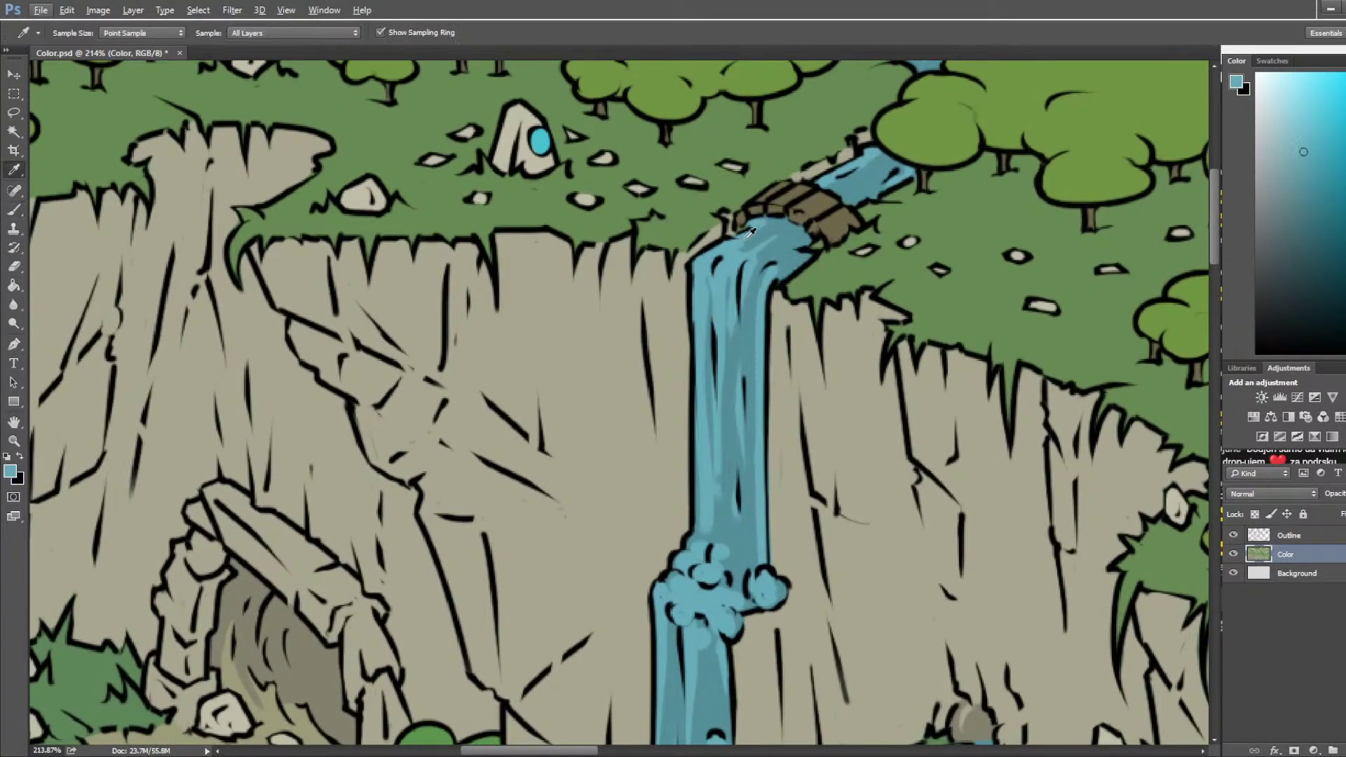
{"action": "left_click", "coordinate": [807, 189], "text": "alt"}
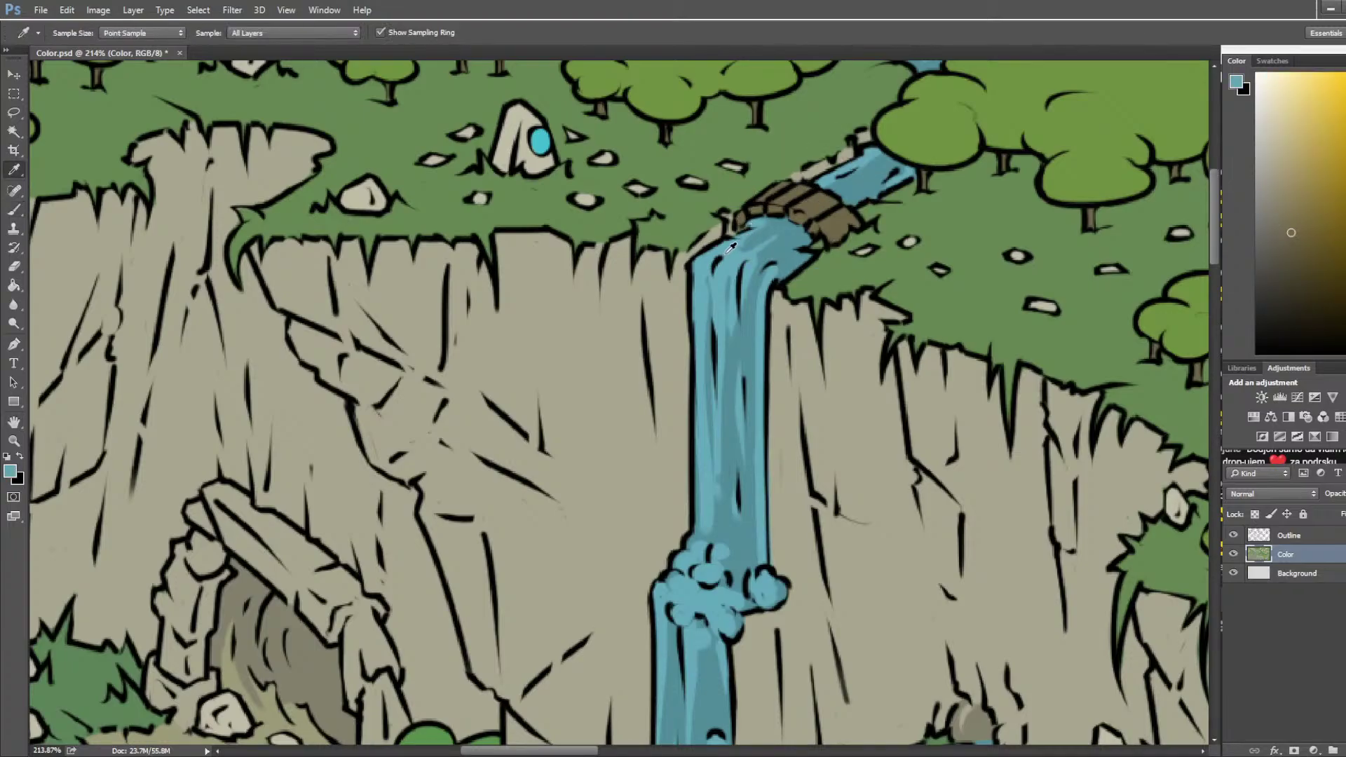
{"action": "left_click", "coordinate": [734, 244], "text": "alt"}
{"action": "left_click", "coordinate": [775, 225], "text": "alt"}
{"action": "left_click", "coordinate": [778, 225], "text": "alt"}
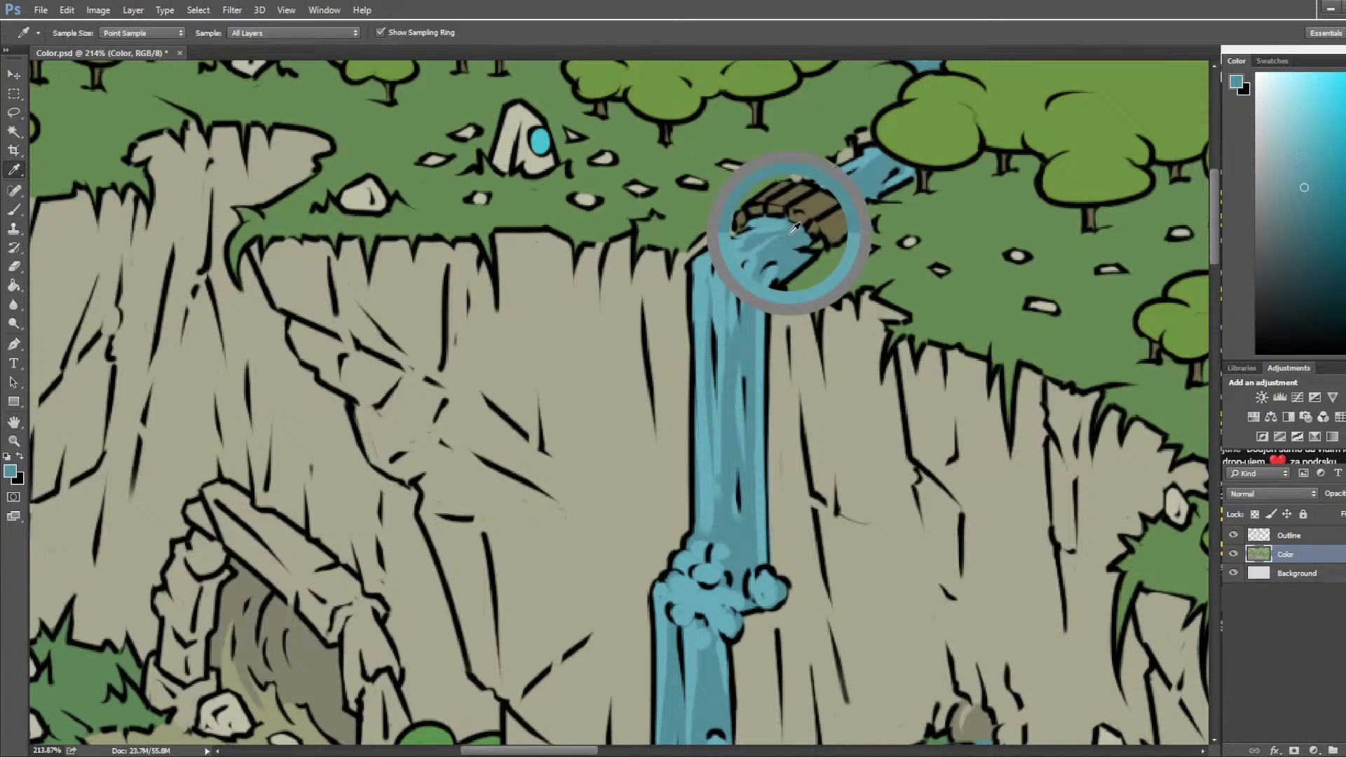
{"action": "left_click", "coordinate": [770, 225], "text": "alt"}
{"action": "left_click", "coordinate": [745, 239], "text": "alt"}
{"action": "left_click", "coordinate": [749, 247], "text": "alt"}
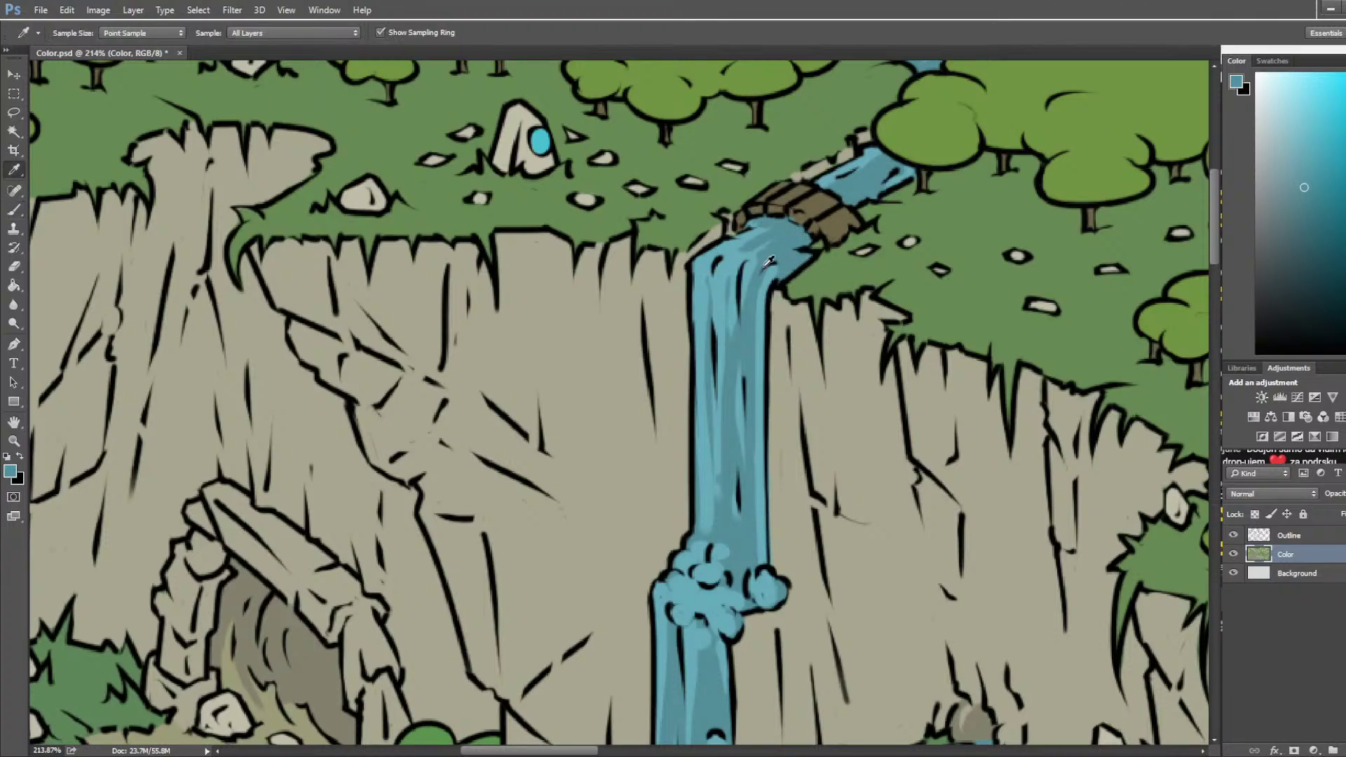
Step: Add light blue streaks along the grassy side of the waterfall's lip and refine the highlights on the stream just above the log bridge
{"action": "left_click", "coordinate": [739, 256], "text": "alt"}
{"action": "left_click", "coordinate": [789, 247], "text": "alt"}
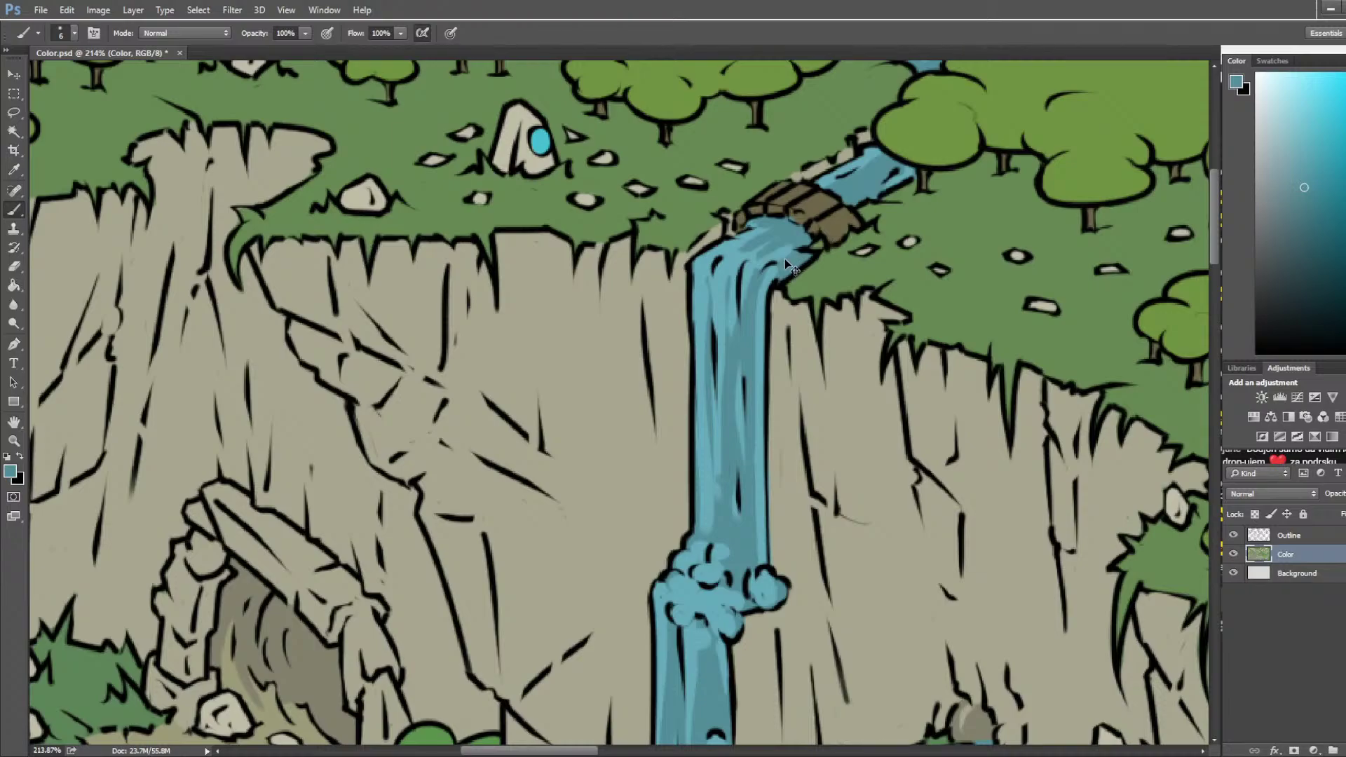
{"action": "left_click", "coordinate": [788, 260], "text": "alt"}
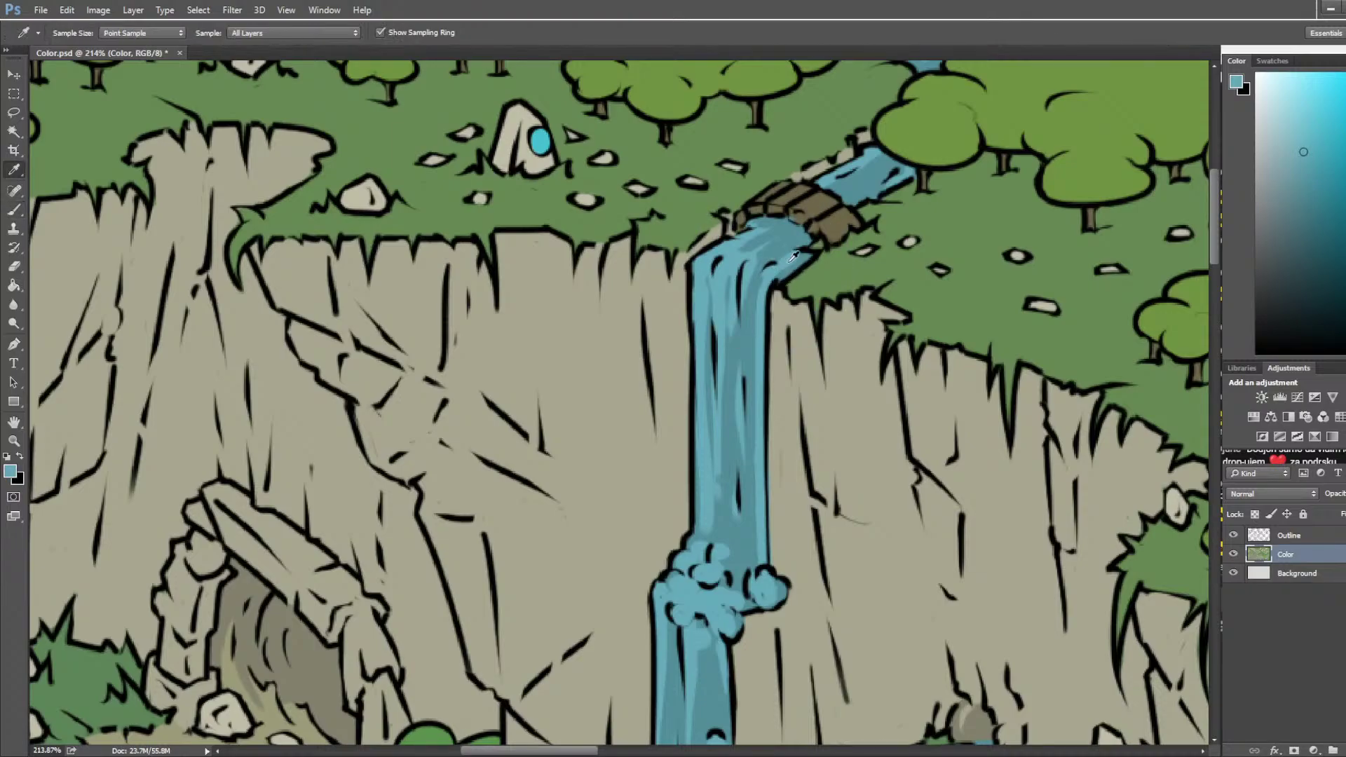
{"action": "left_click", "coordinate": [857, 171], "text": "alt"}
{"action": "left_click", "coordinate": [741, 248], "text": "alt"}
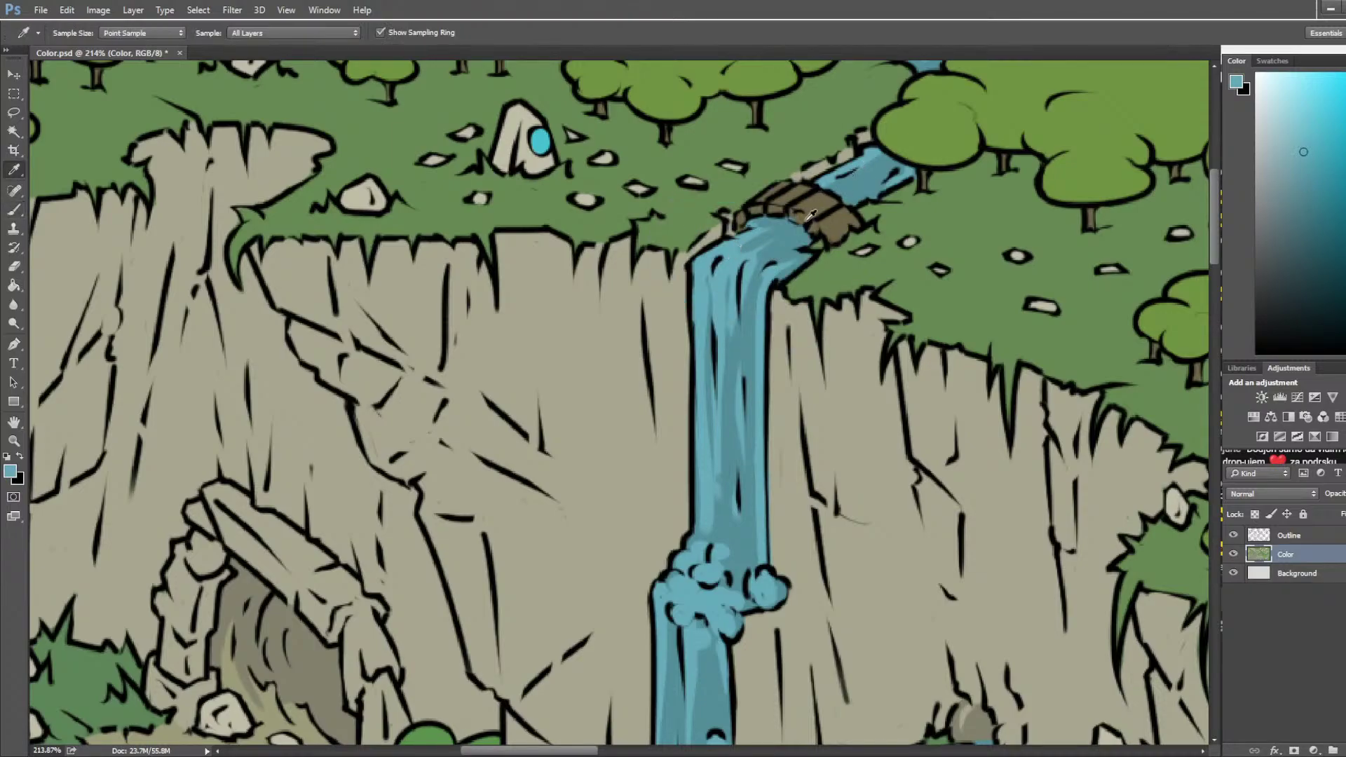
{"action": "left_click", "coordinate": [872, 180], "text": "alt"}
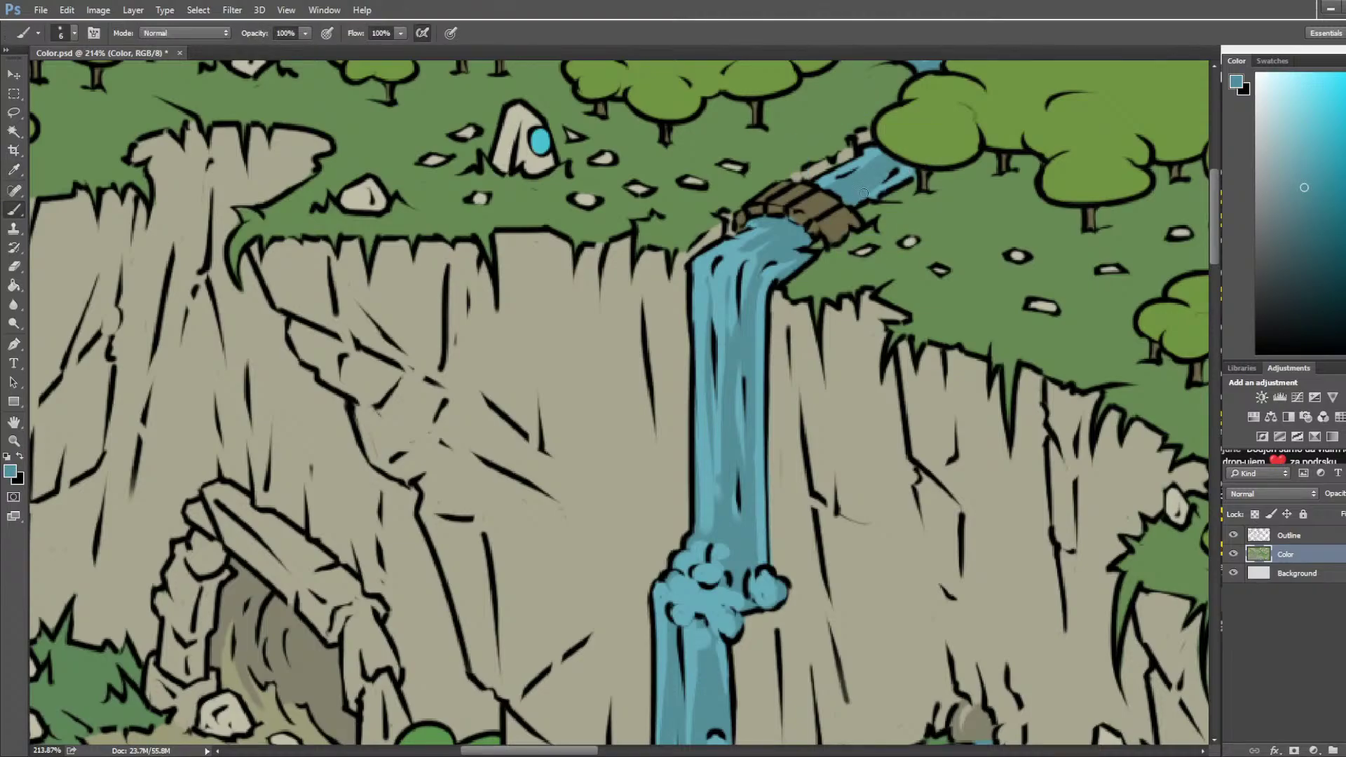
{"action": "left_click", "coordinate": [880, 173], "text": "alt"}
{"action": "left_click", "coordinate": [878, 170], "text": "alt"}
Step: Save the file and flip the whole map back horizontally
{"action": "scroll", "coordinate": [877, 168], "scroll_direction": "down", "scroll_amount": 5, "text": "alt"}
{"action": "scroll", "coordinate": [954, 199], "scroll_direction": "up", "scroll_amount": 4, "text": "alt"}
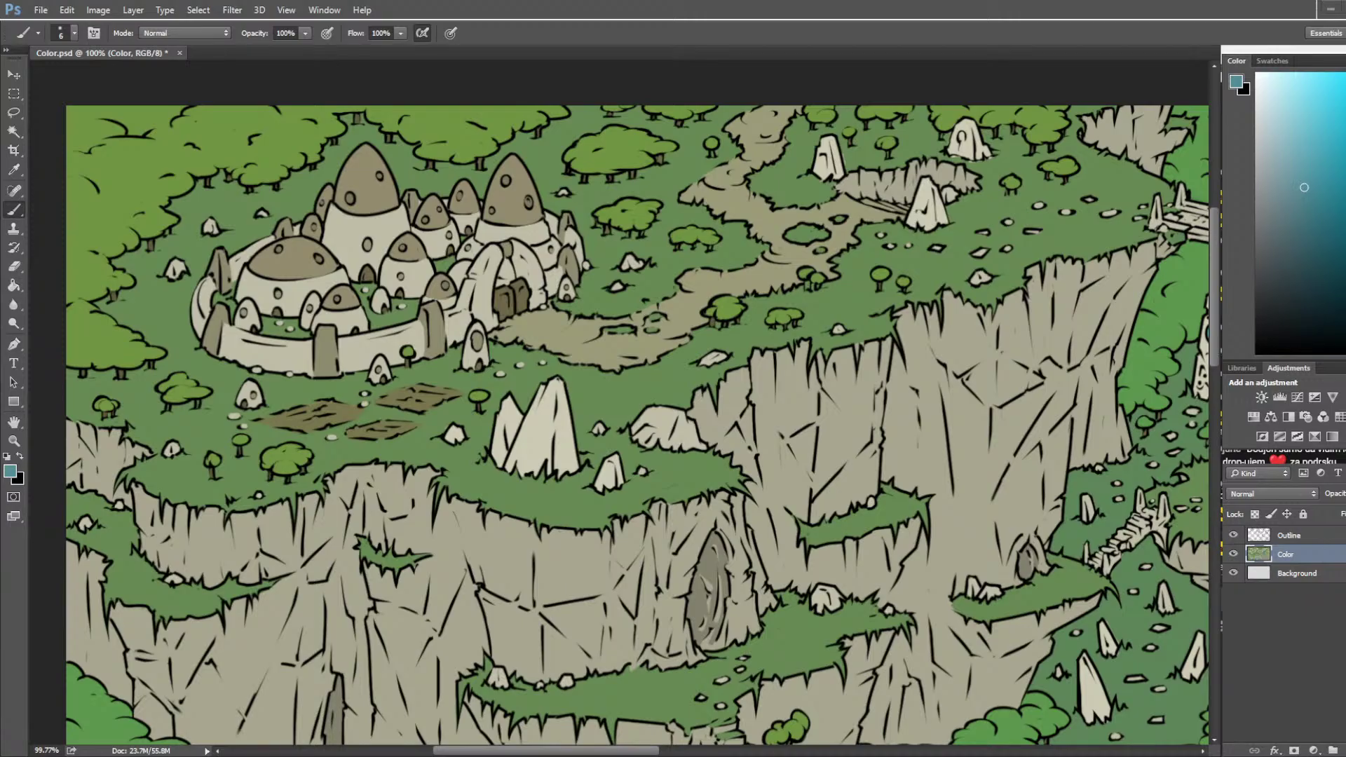
{"action": "scroll", "coordinate": [878, 469], "scroll_direction": "down", "scroll_amount": 3, "text": "alt"}
{"action": "key", "text": "ctrl+s"}
{"action": "key", "text": "ctrl+shift+h"}
{"action": "left_click_drag", "start_coordinate": [871, 425], "coordinate": [464, 311]}
{"action": "key", "text": "ctrl+shift+h"}
{"action": "scroll", "coordinate": [741, 431], "scroll_direction": "down", "scroll_amount": 3, "text": "alt"}
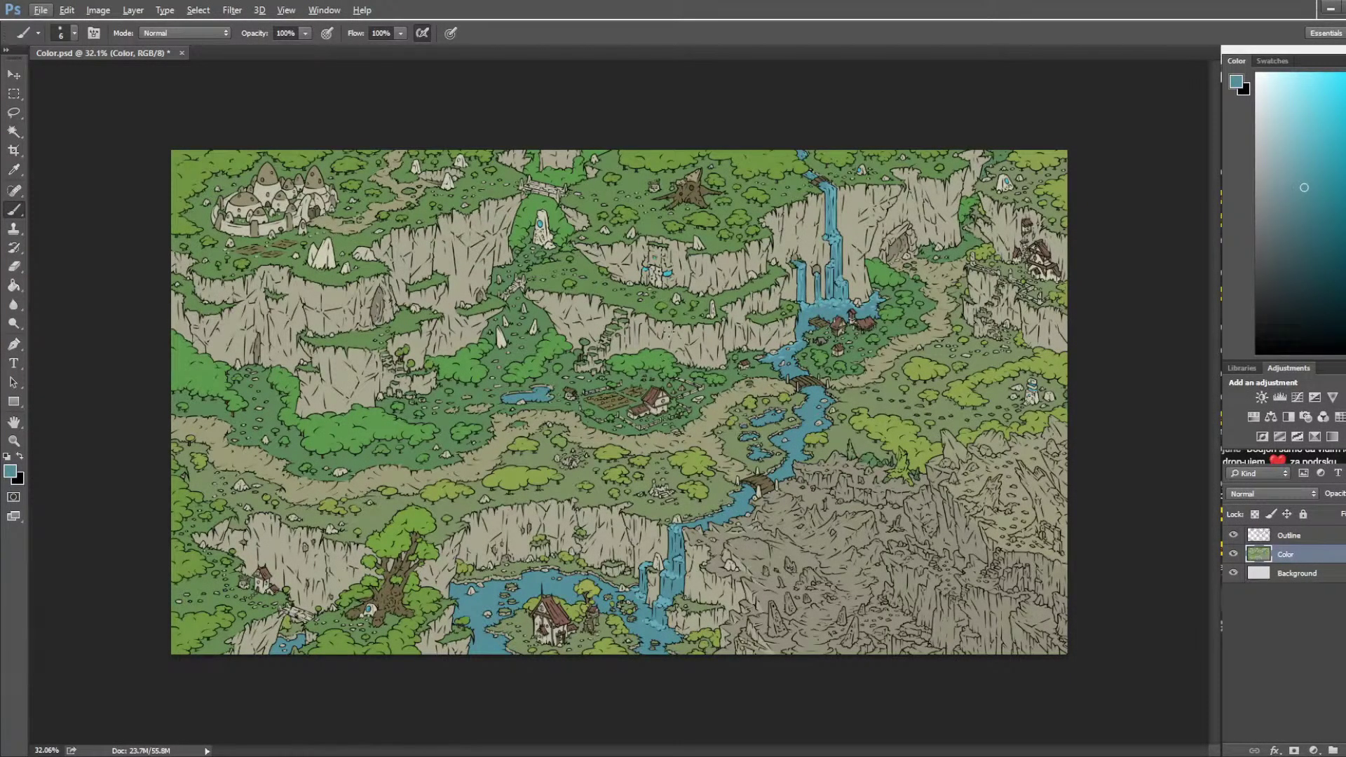
Step: Sample the light blue from the waterfall pool and paint highlights along the edges of the small pond beside the farm
{"action": "scroll", "coordinate": [499, 206], "scroll_direction": "up", "scroll_amount": 8, "text": "alt"}
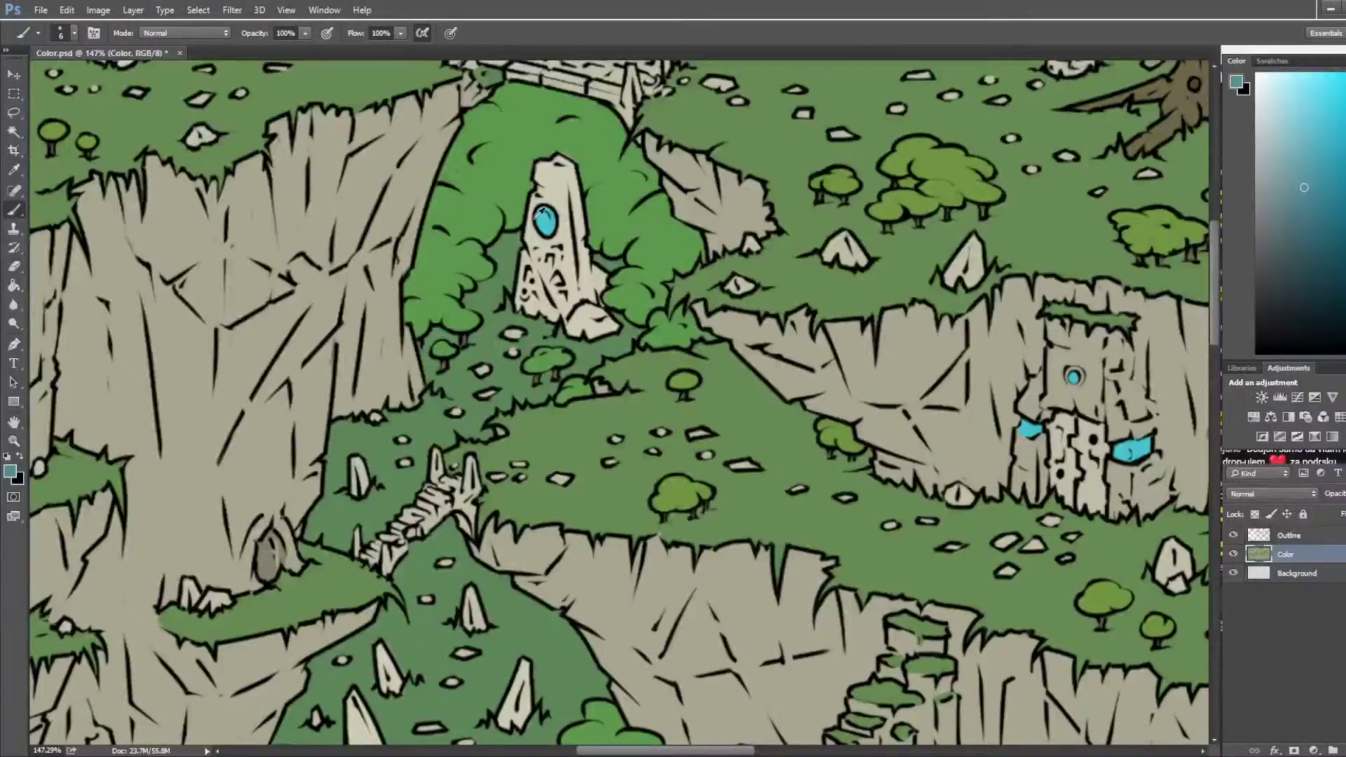
{"action": "scroll", "coordinate": [498, 206], "scroll_direction": "down", "scroll_amount": 6, "text": "alt"}
{"action": "left_click_drag", "start_coordinate": [784, 255], "coordinate": [540, 221]}
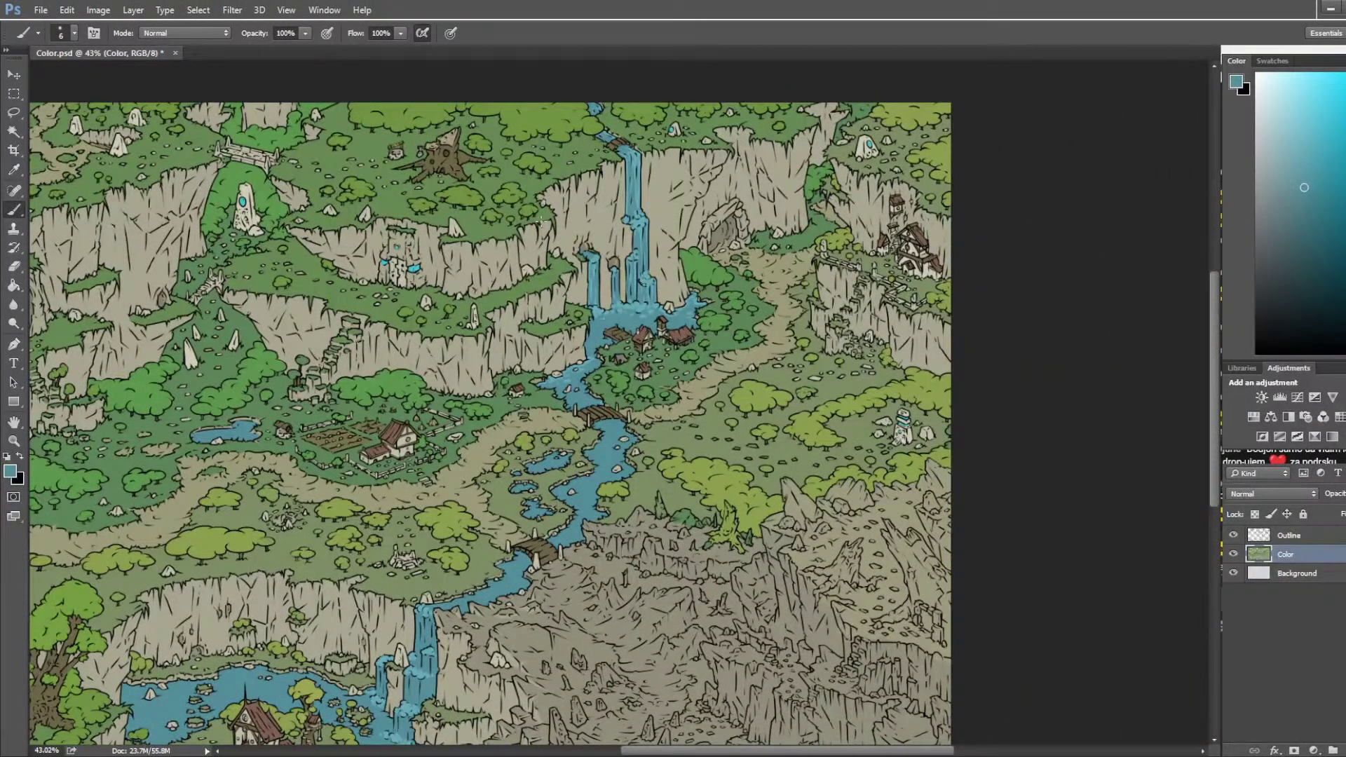
{"action": "scroll", "coordinate": [631, 330], "scroll_direction": "up", "scroll_amount": 7, "text": "alt"}
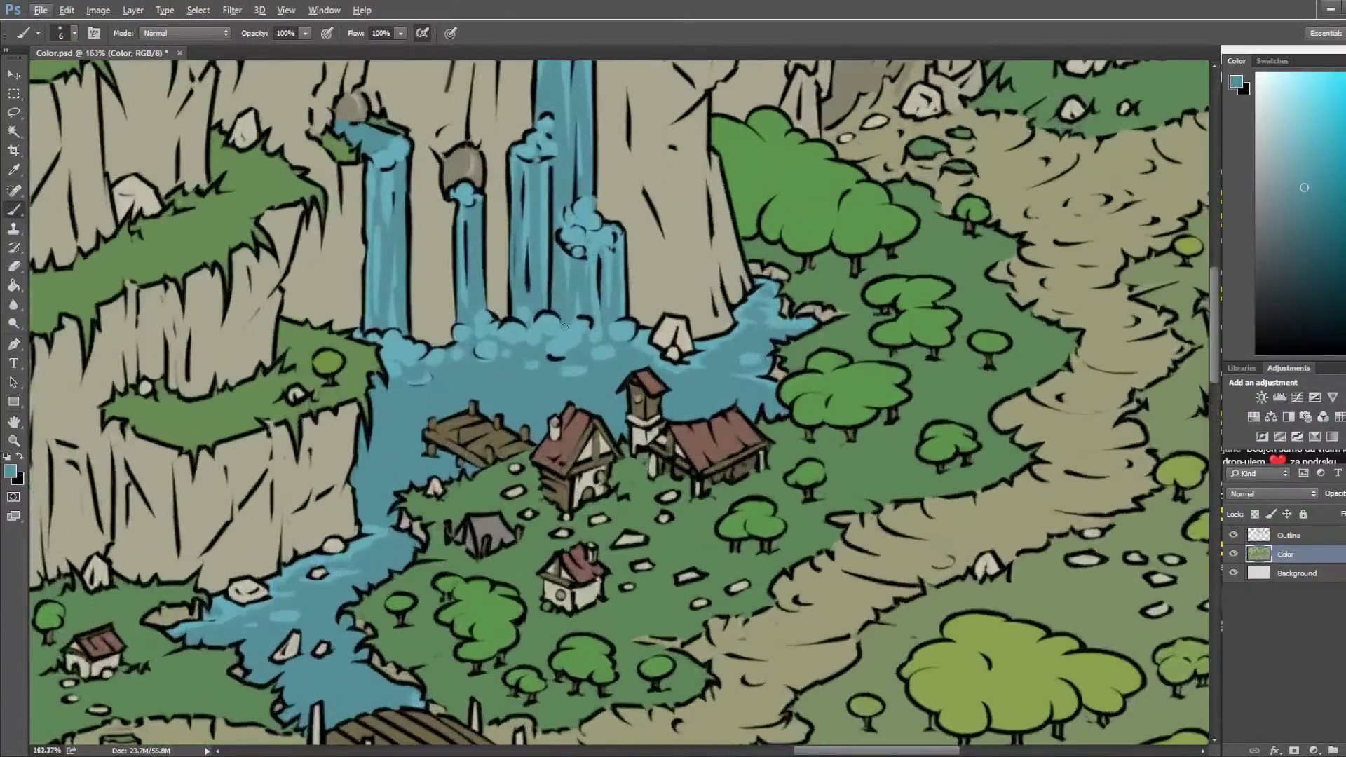
{"action": "left_click", "coordinate": [572, 333], "text": "alt"}
{"action": "scroll", "coordinate": [572, 333], "scroll_direction": "down", "scroll_amount": 10}
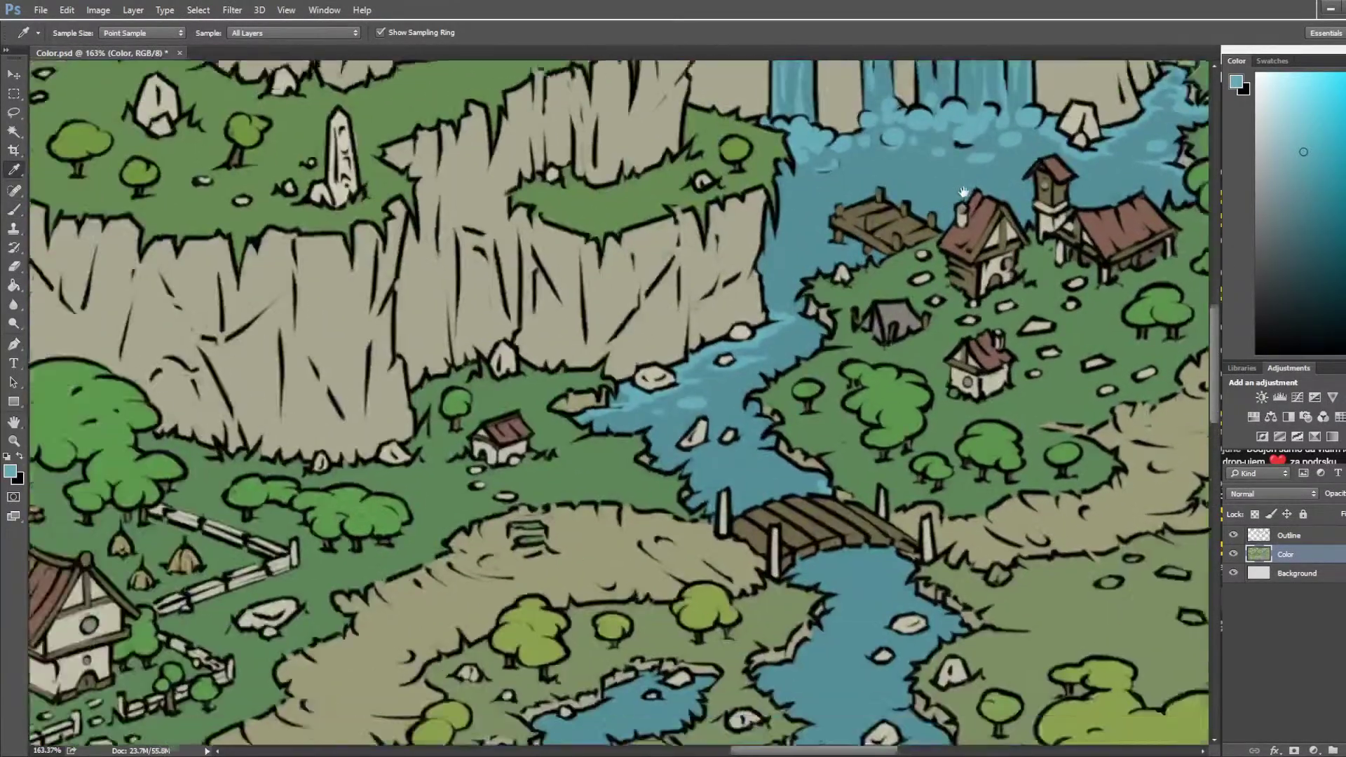
{"action": "scroll", "coordinate": [571, 333], "scroll_direction": "left", "scroll_amount": 10}
{"action": "key", "text": "b"}
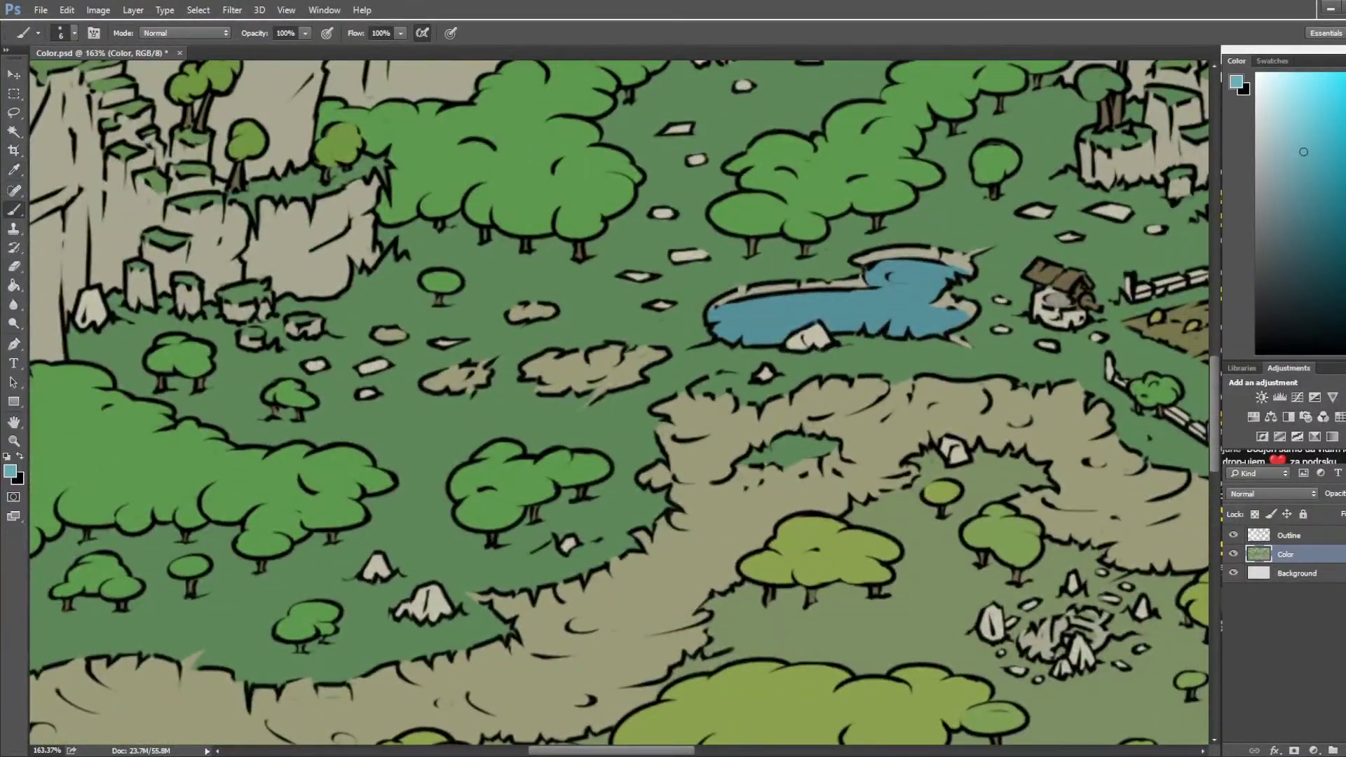
{"action": "left_click_drag", "start_coordinate": [873, 274], "coordinate": [938, 267]}
{"action": "mouse_move", "coordinate": [886, 289]}
{"action": "left_mouse_down"}
{"action": "mouse_move", "coordinate": [900, 287]}
{"action": "mouse_move", "coordinate": [719, 311]}
{"action": "left_mouse_up"}
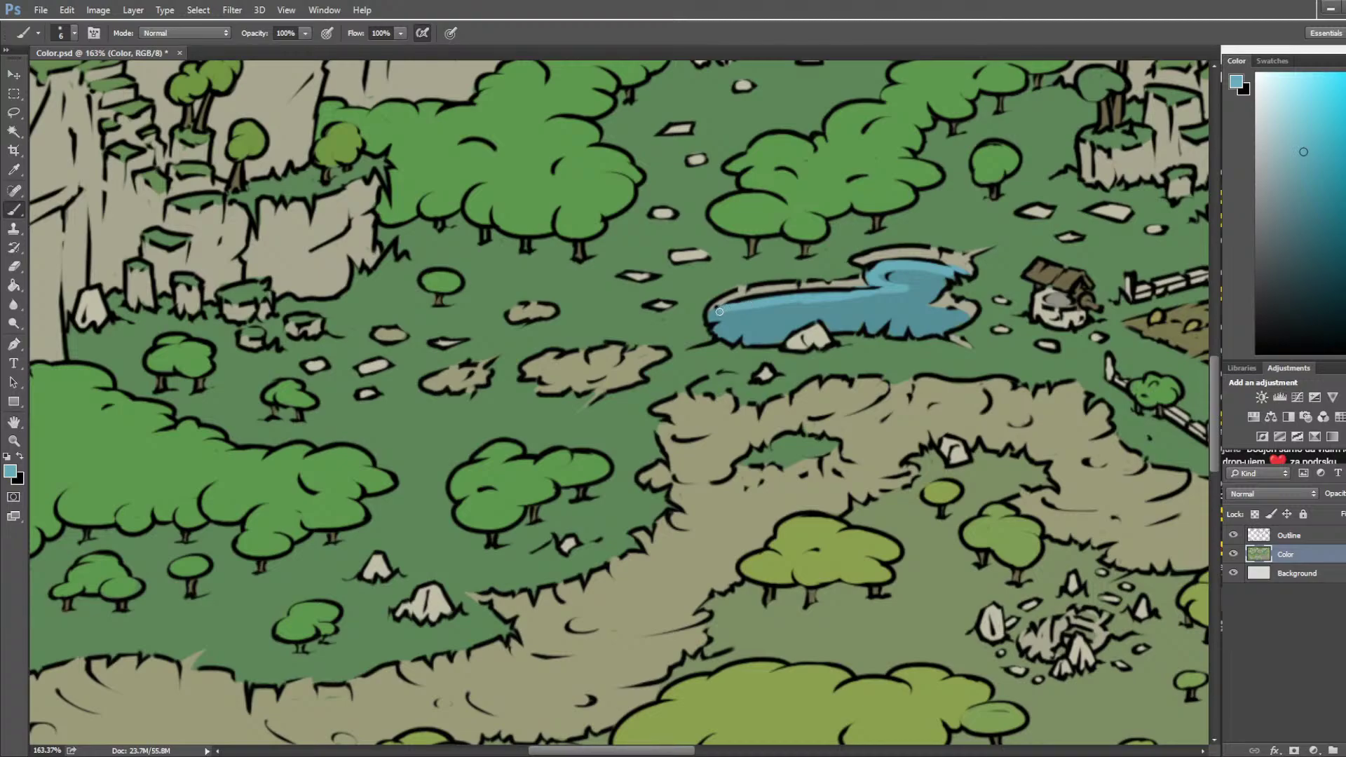
{"action": "left_click_drag", "start_coordinate": [947, 311], "coordinate": [909, 302]}
Step: Add ripple streaks inside the small pond and refine its highlights with sampled light and darker blues
{"action": "left_click", "coordinate": [922, 282], "text": "alt"}
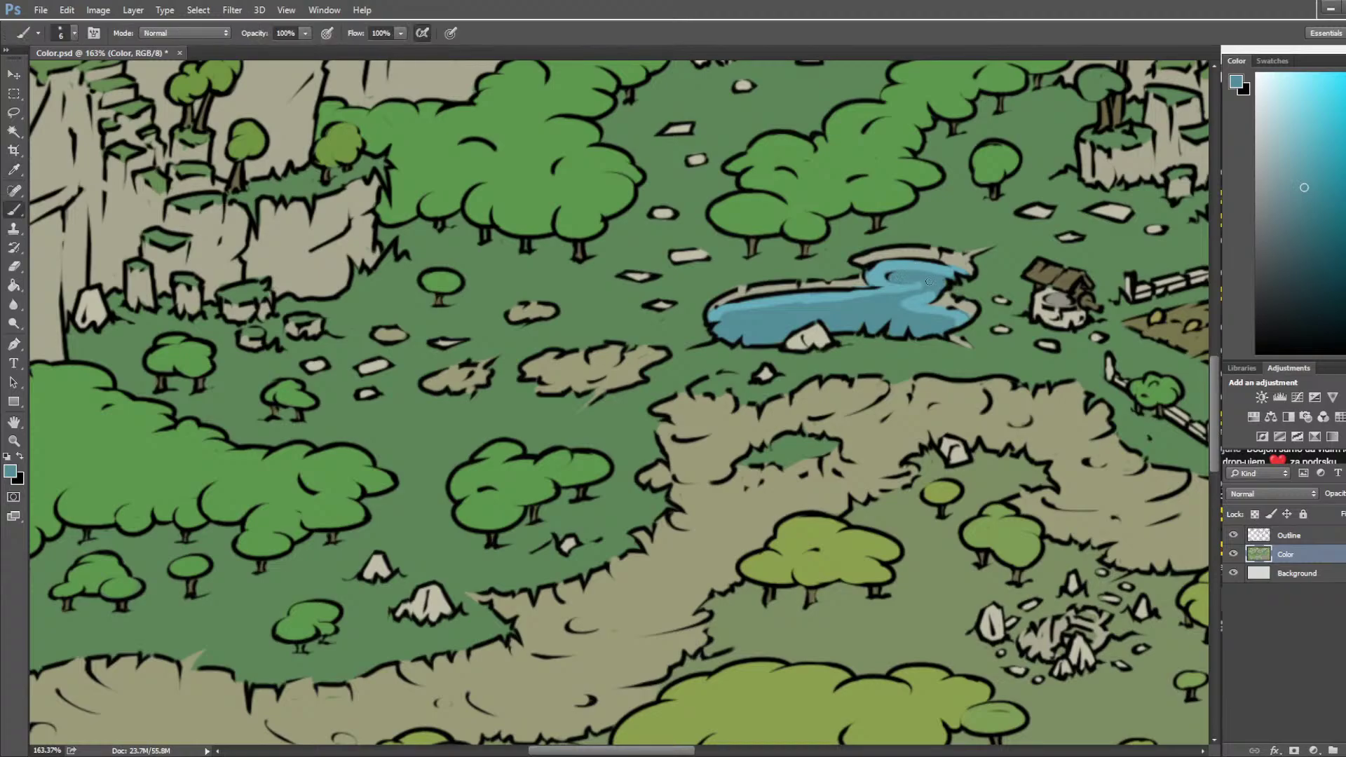
{"action": "left_click", "coordinate": [847, 297], "text": "alt"}
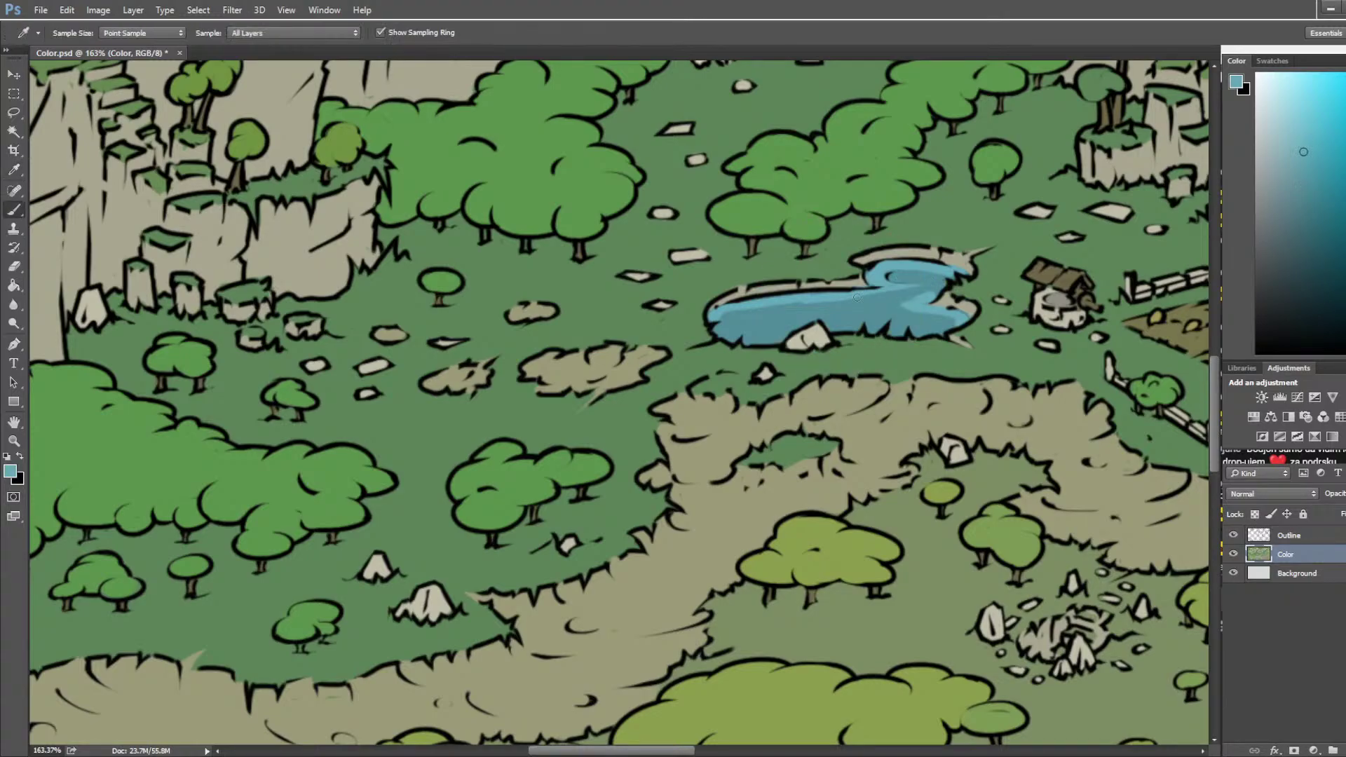
{"action": "mouse_move", "coordinate": [759, 316]}
{"action": "left_mouse_down"}
{"action": "mouse_move", "coordinate": [811, 311]}
{"action": "mouse_move", "coordinate": [745, 311]}
{"action": "mouse_move", "coordinate": [842, 302]}
{"action": "left_mouse_up"}
{"action": "left_click", "coordinate": [746, 310], "text": "alt"}
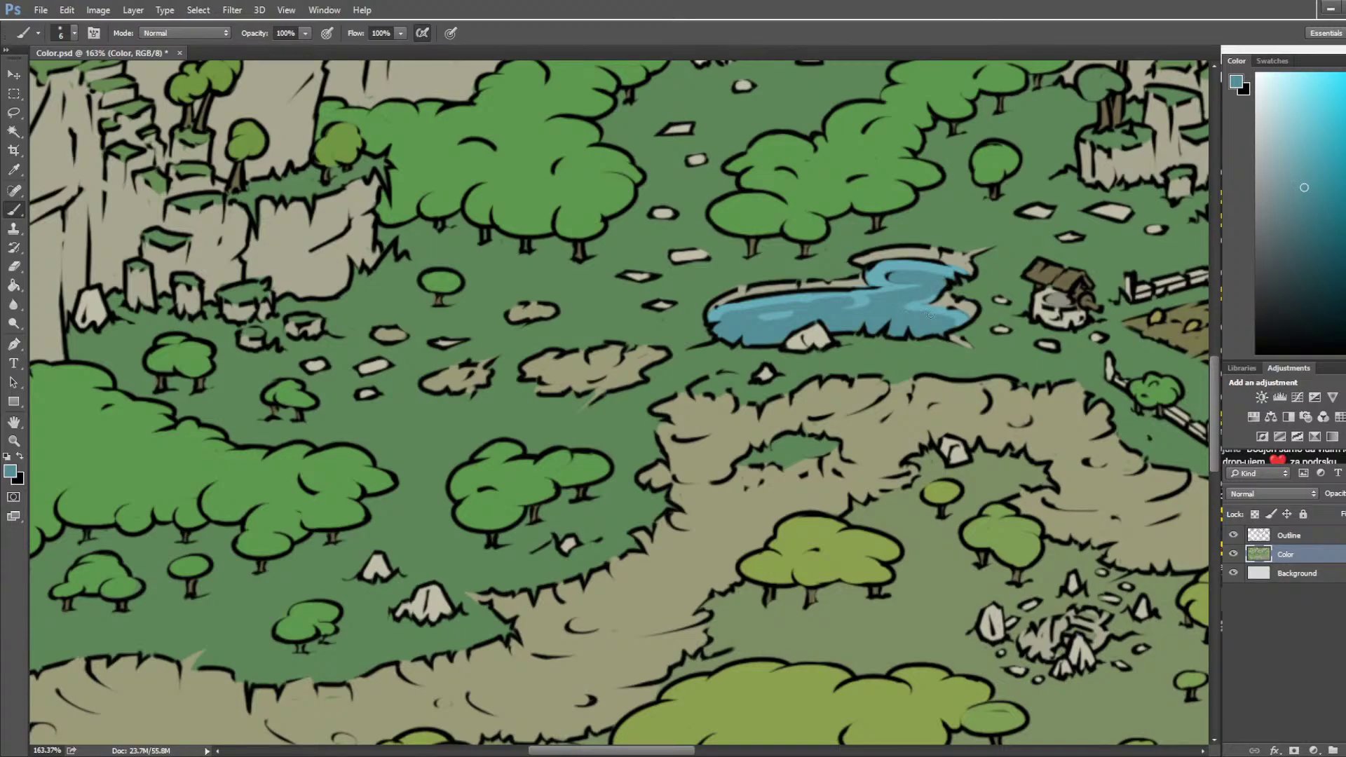
{"action": "left_click", "coordinate": [906, 272], "text": "alt"}
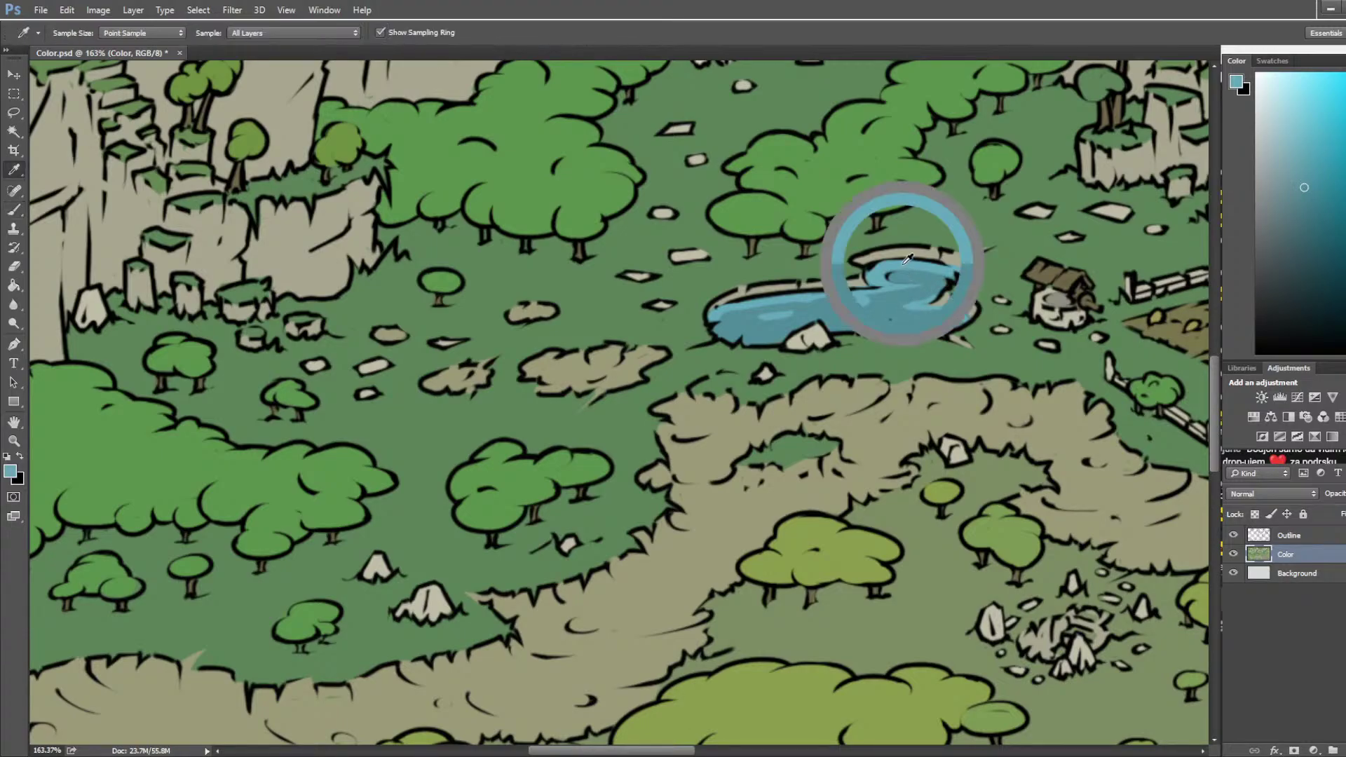
{"action": "scroll", "coordinate": [906, 365], "scroll_direction": "down", "scroll_amount": 5}
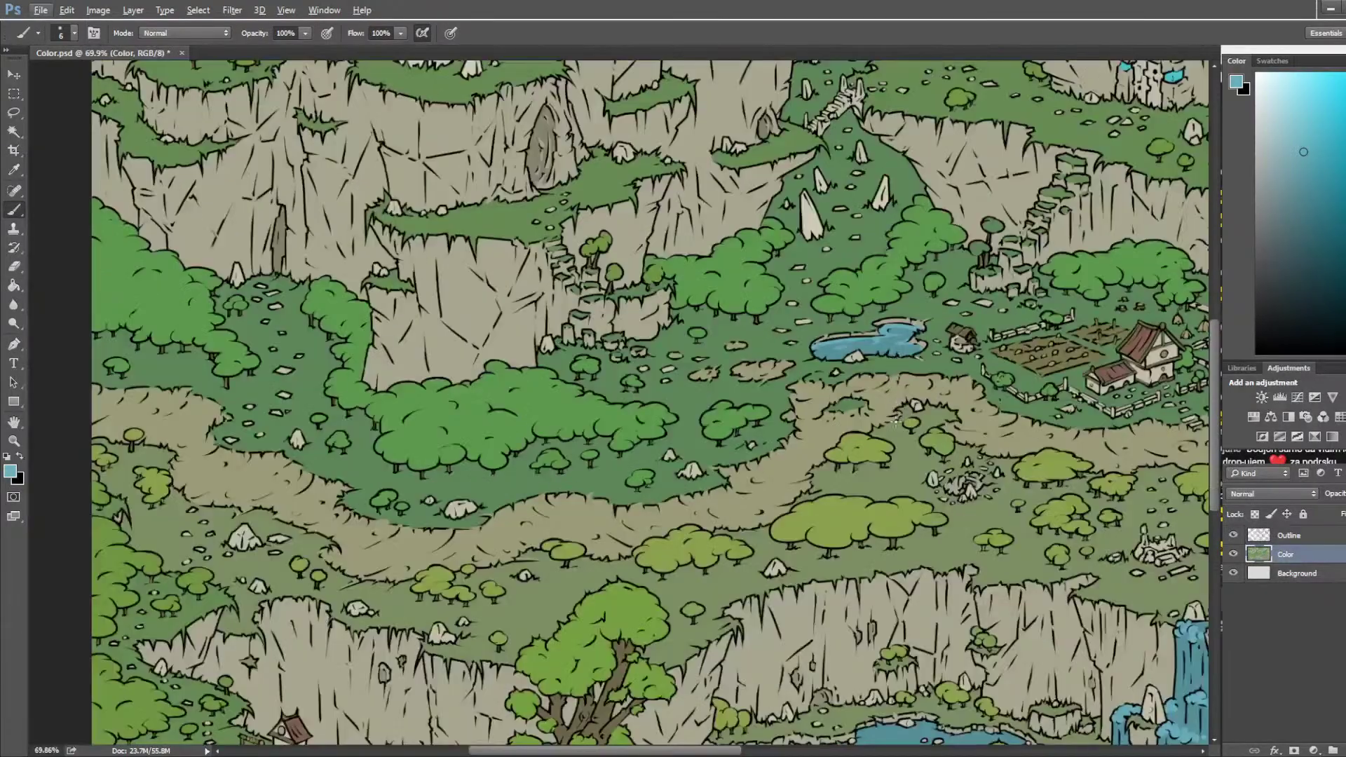
{"action": "scroll", "coordinate": [939, 392], "scroll_direction": "up", "scroll_amount": 5}
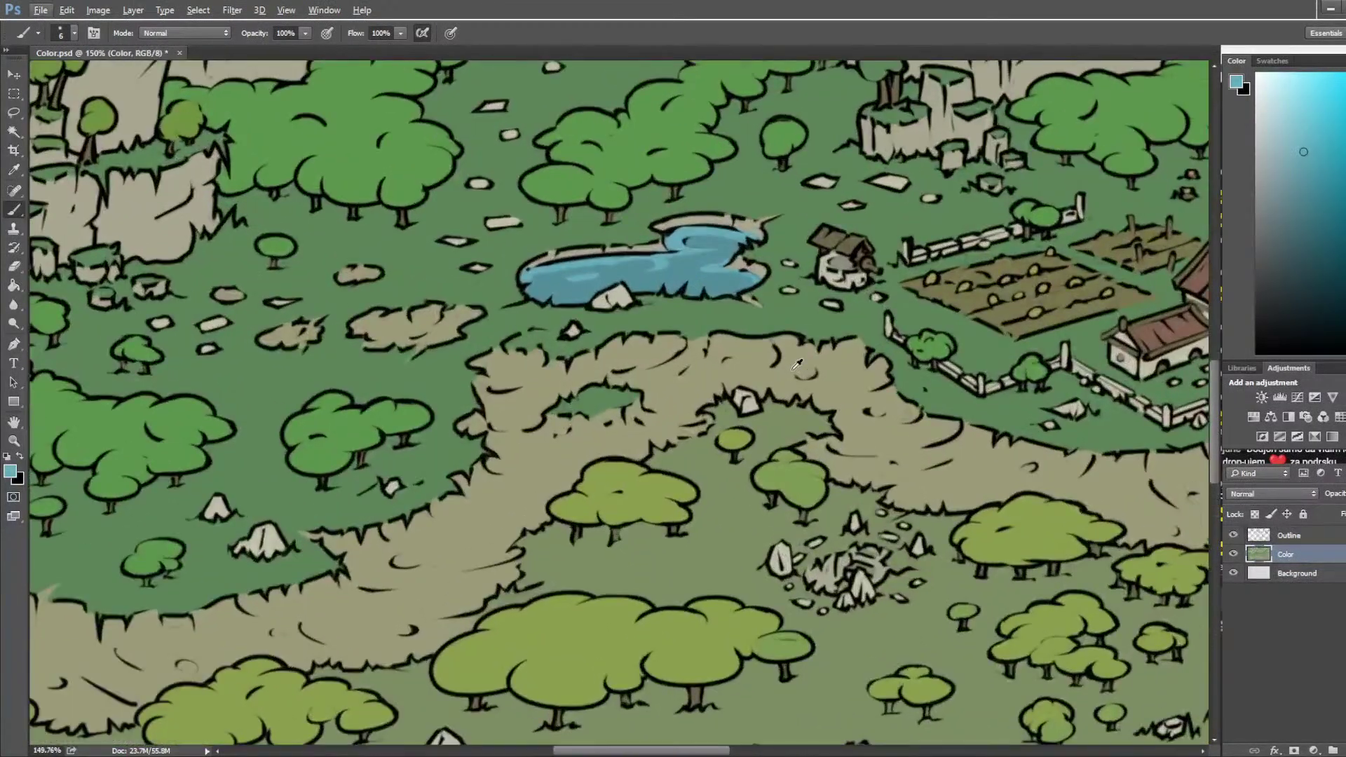
{"action": "key", "text": "alt"}
{"action": "left_click", "coordinate": [671, 258], "text": "alt"}
{"action": "left_click_drag", "start_coordinate": [745, 283], "coordinate": [733, 283]}
Step: Paint light blue highlights on the river from the lower waterfall's top up to the arched wooden bridge
{"action": "scroll", "coordinate": [814, 235], "scroll_direction": "down", "scroll_amount": 5}
{"action": "scroll", "coordinate": [764, 561], "scroll_direction": "up", "scroll_amount": 5}
{"action": "scroll", "coordinate": [718, 443], "scroll_direction": "up", "scroll_amount": 3}
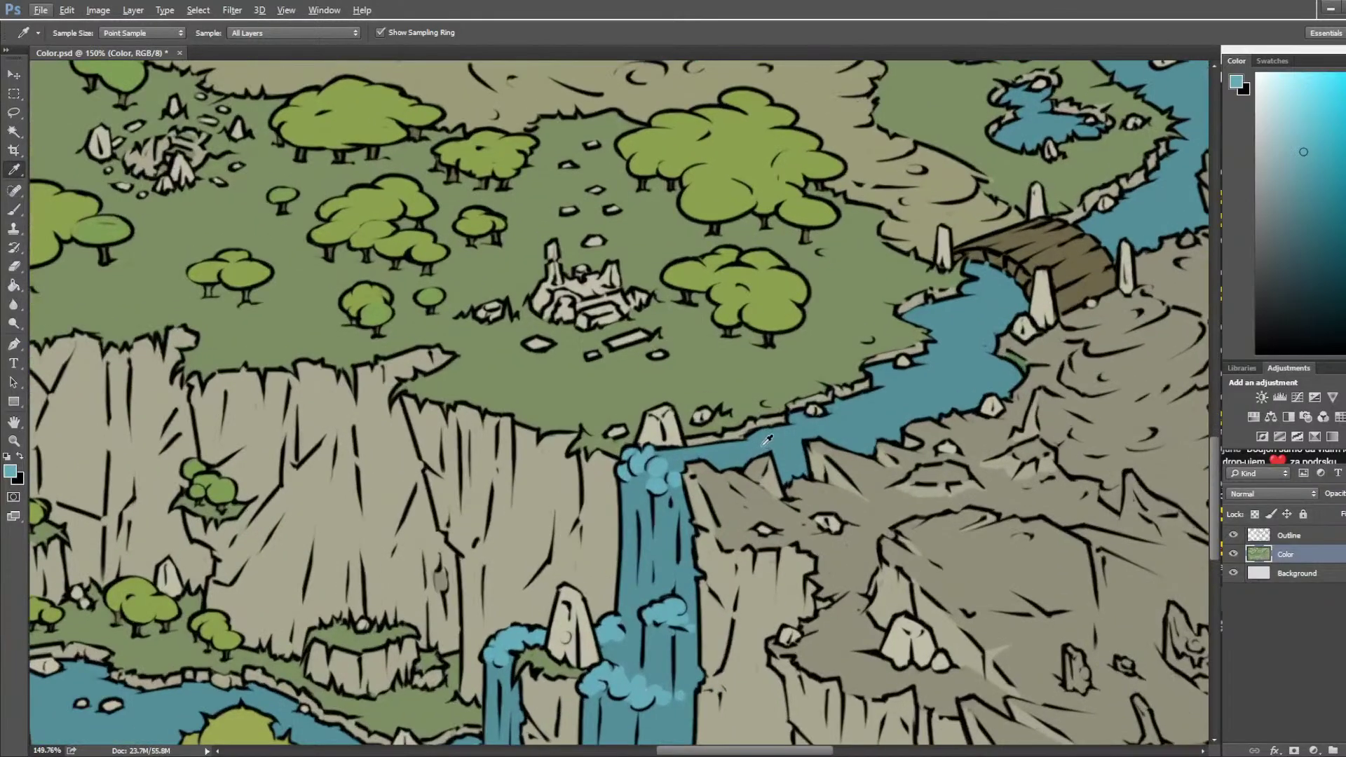
{"action": "key", "text": "b"}
{"action": "mouse_move", "coordinate": [665, 452]}
{"action": "left_mouse_down"}
{"action": "mouse_move", "coordinate": [755, 445]}
{"action": "mouse_move", "coordinate": [796, 417]}
{"action": "mouse_move", "coordinate": [847, 412]}
{"action": "mouse_move", "coordinate": [799, 422]}
{"action": "mouse_move", "coordinate": [884, 393]}
{"action": "mouse_move", "coordinate": [874, 384]}
{"action": "mouse_move", "coordinate": [896, 358]}
{"action": "mouse_move", "coordinate": [873, 368]}
{"action": "mouse_move", "coordinate": [960, 348]}
{"action": "mouse_move", "coordinate": [922, 313]}
{"action": "mouse_move", "coordinate": [907, 318]}
{"action": "mouse_move", "coordinate": [991, 291]}
{"action": "left_mouse_up"}
Step: Refine the river highlights below the arched bridge with sampled blues and cover the green patch at the rocky bank with water colour
{"action": "left_click", "coordinate": [957, 340], "text": "alt"}
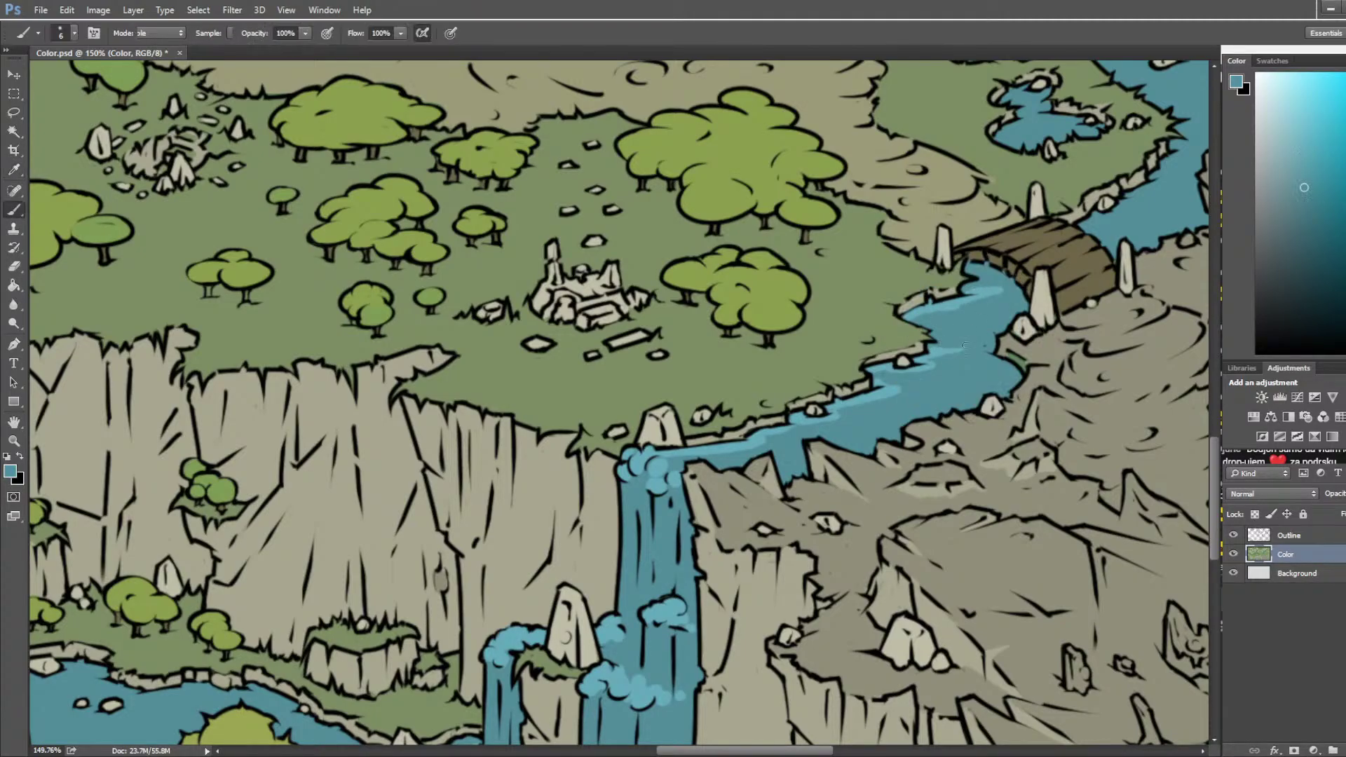
{"action": "left_click", "coordinate": [900, 373], "text": "alt"}
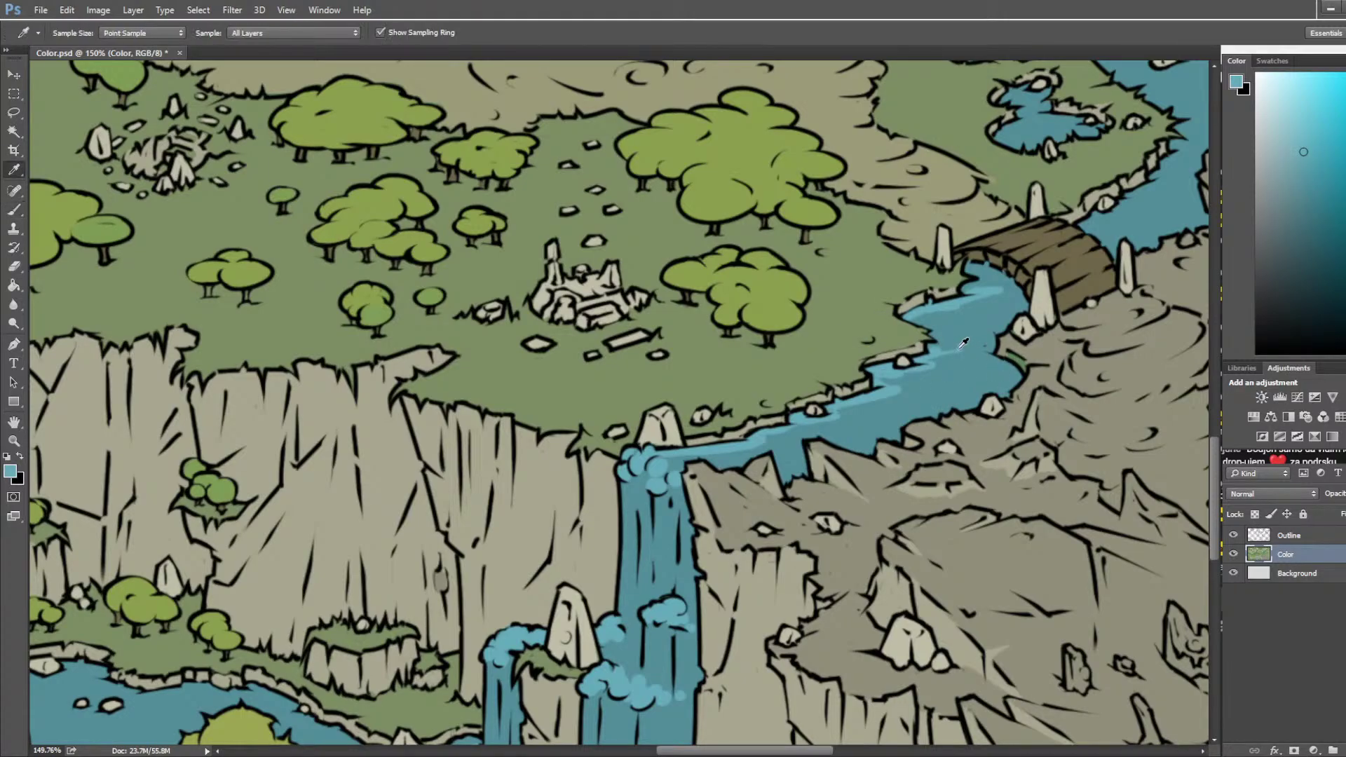
{"action": "left_click", "coordinate": [918, 302], "text": "alt"}
{"action": "mouse_move", "coordinate": [1003, 356]}
{"action": "left_mouse_down"}
{"action": "mouse_move", "coordinate": [1023, 366]}
{"action": "mouse_move", "coordinate": [1004, 353]}
{"action": "left_mouse_up"}
{"action": "left_click", "coordinate": [998, 368], "text": "alt"}
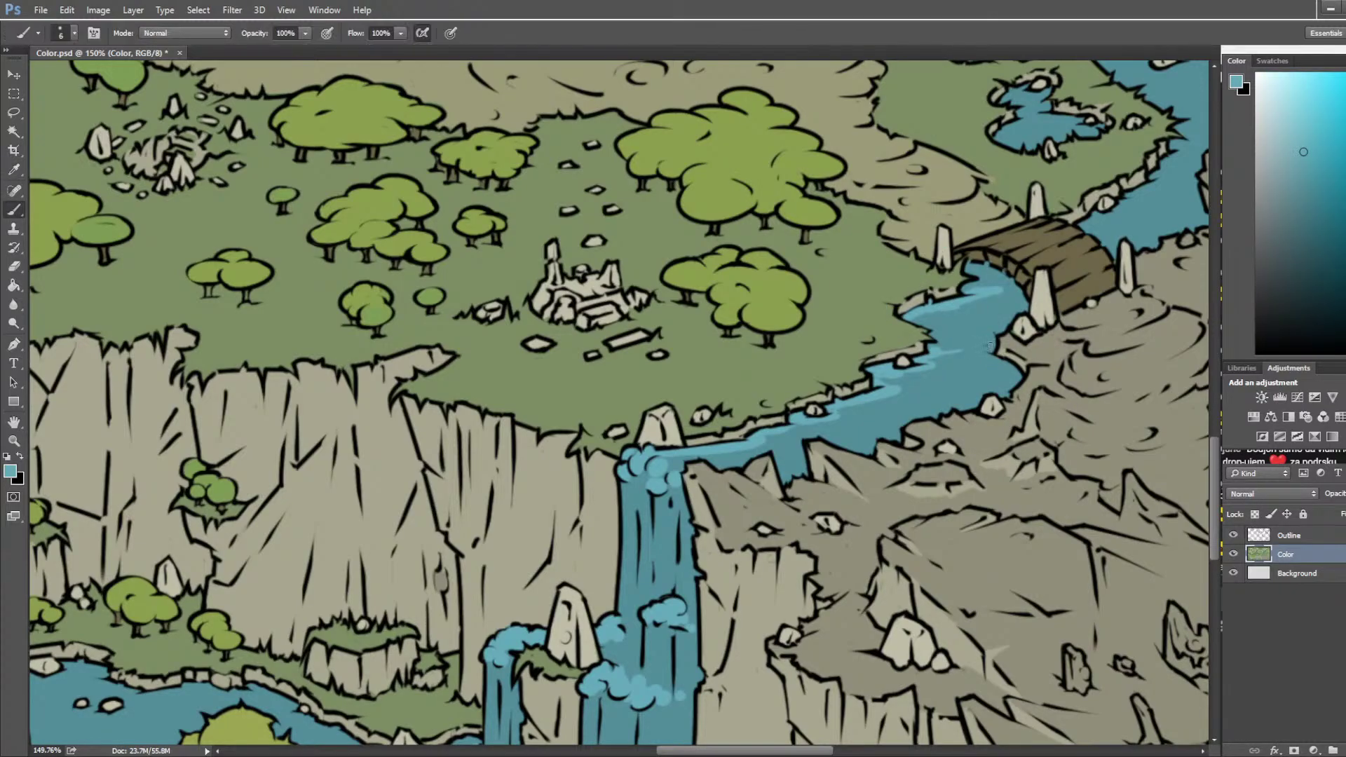
{"action": "left_click", "coordinate": [989, 342], "text": "alt"}
Step: Paint a light blue highlight along the river's rocky bank at the bend below the arched bridge, on the Color layer
{"action": "key", "text": "alt+bracketright"}
{"action": "key", "text": "e"}
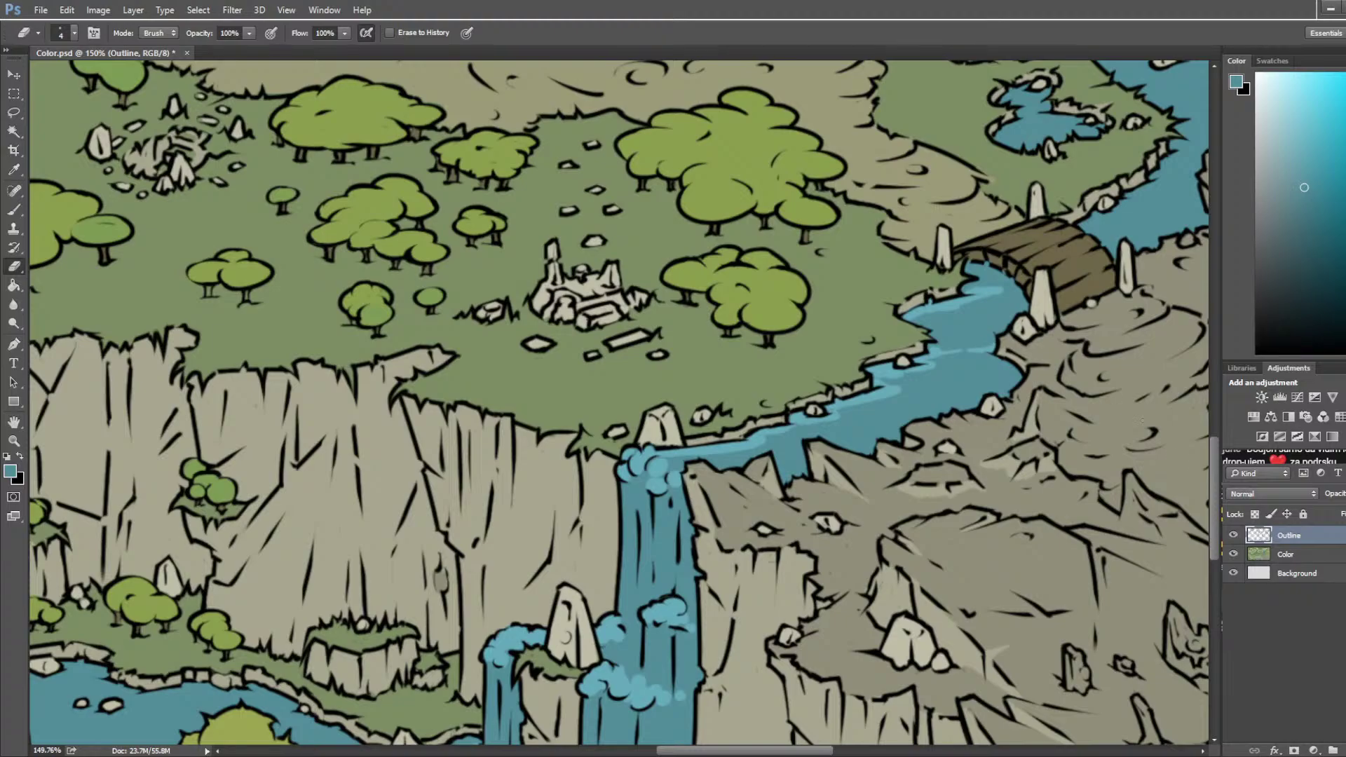
{"action": "key", "text": "alt+bracketleft"}
{"action": "key", "text": "b"}
{"action": "left_click", "coordinate": [980, 352], "text": "alt"}
{"action": "left_click_drag", "start_coordinate": [981, 352], "coordinate": [1018, 380]}
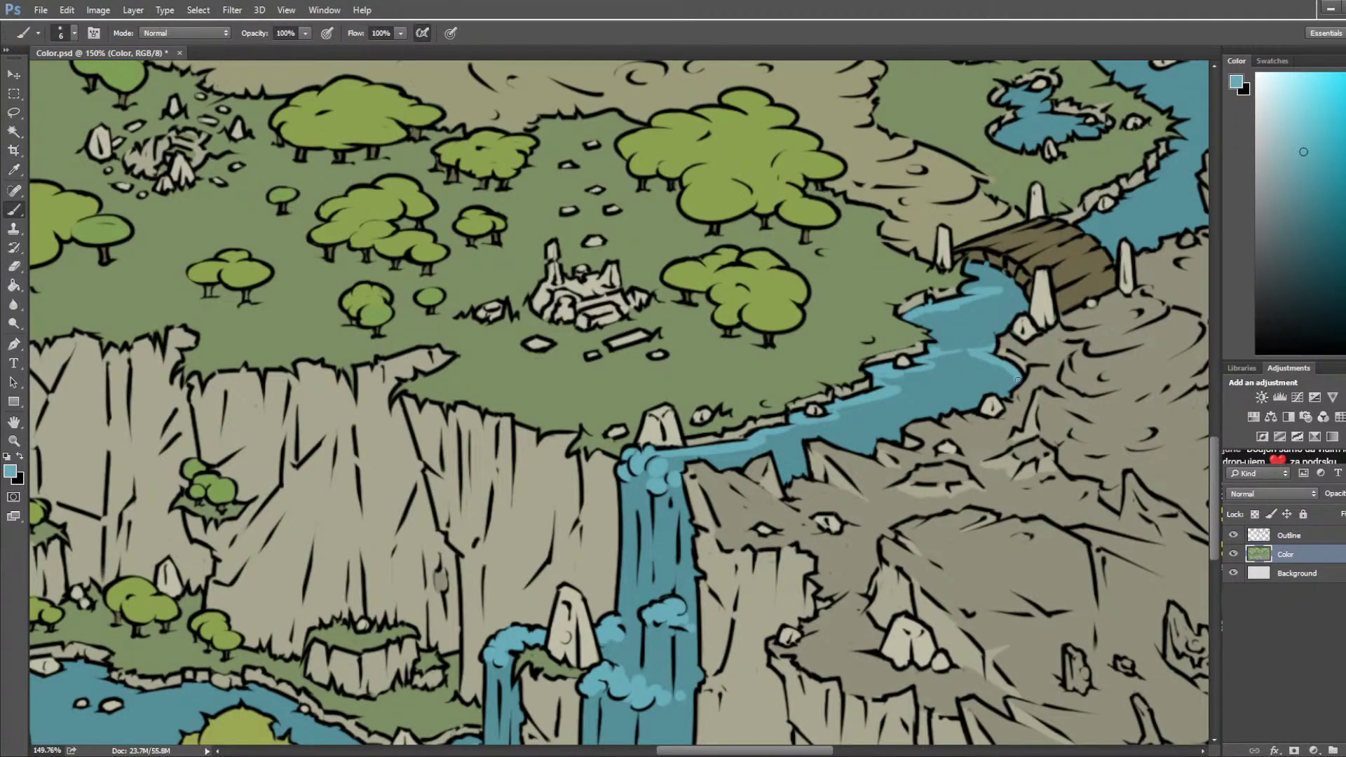
Step: Paint small light blue ripples on the water just below the arched wooden bridge
{"action": "left_click", "coordinate": [988, 364], "text": "alt"}
{"action": "left_click", "coordinate": [960, 306], "text": "alt"}
{"action": "left_click_drag", "start_coordinate": [941, 316], "coordinate": [961, 308]}
{"action": "left_click", "coordinate": [989, 307], "text": "alt"}
{"action": "left_click", "coordinate": [974, 312], "text": "alt"}
{"action": "left_click_drag", "start_coordinate": [984, 313], "coordinate": [1005, 312]}
Step: Add and refine small ripples in the middle stretch of the river above the lower waterfall with sampled light and darker blues
{"action": "left_click", "coordinate": [890, 377], "text": "alt"}
{"action": "left_click", "coordinate": [900, 379], "text": "alt"}
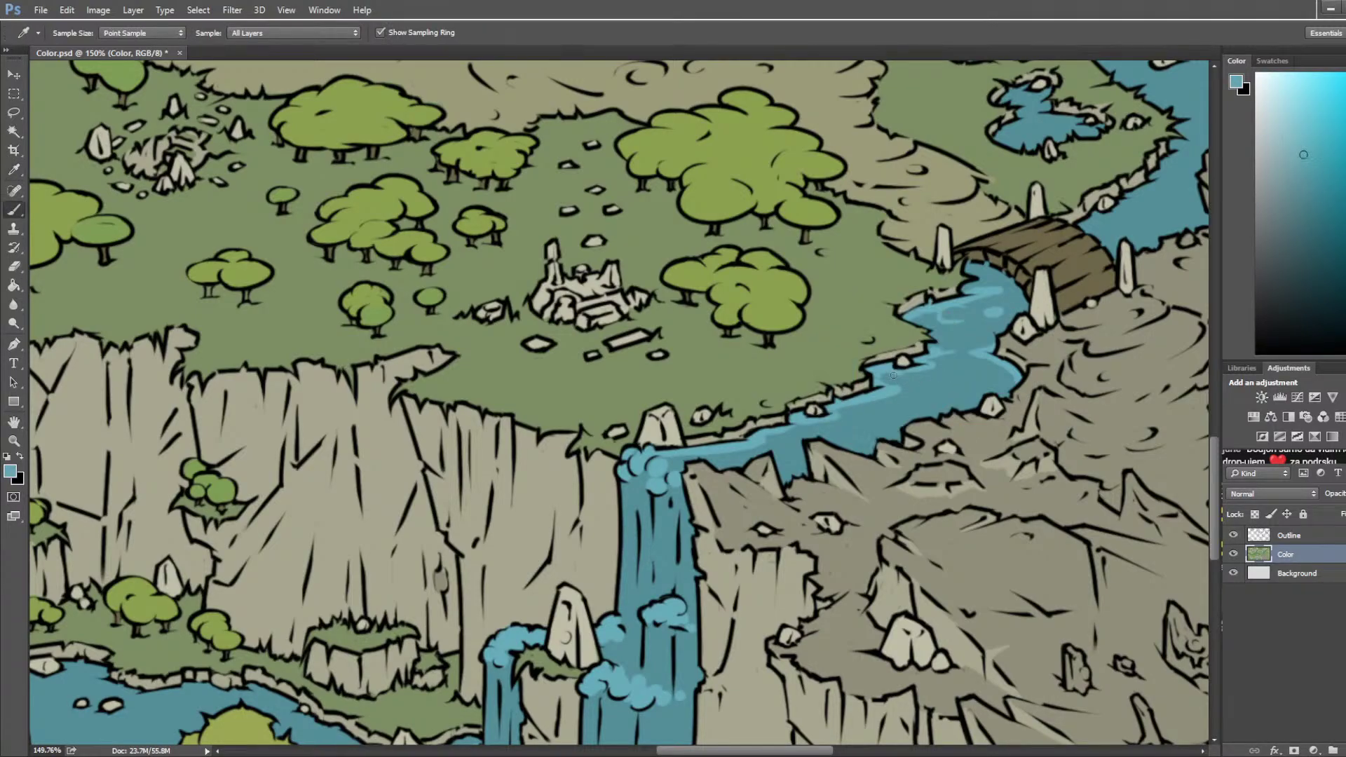
{"action": "left_click", "coordinate": [948, 365], "text": "alt"}
{"action": "left_click", "coordinate": [959, 341], "text": "alt"}
{"action": "left_click", "coordinate": [964, 344], "text": "alt"}
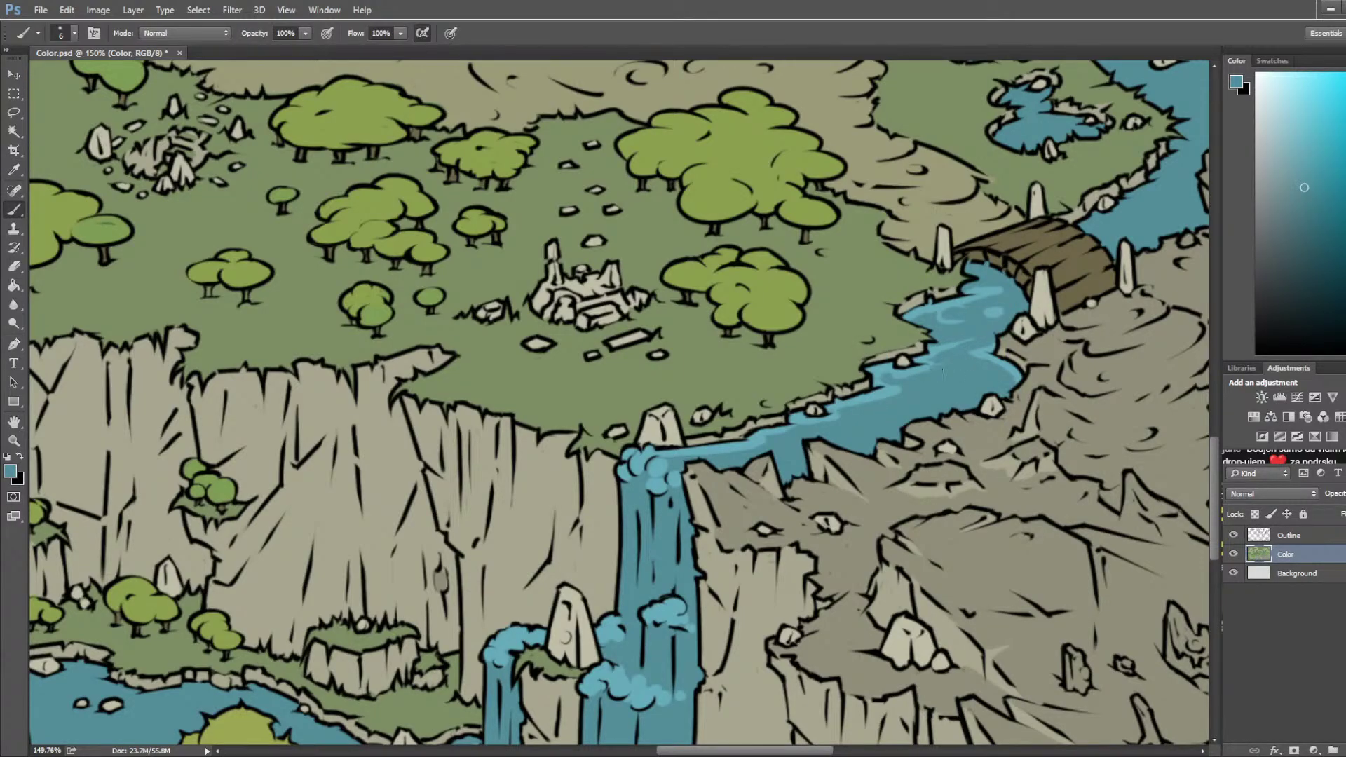
{"action": "left_click_drag", "start_coordinate": [896, 392], "coordinate": [852, 407]}
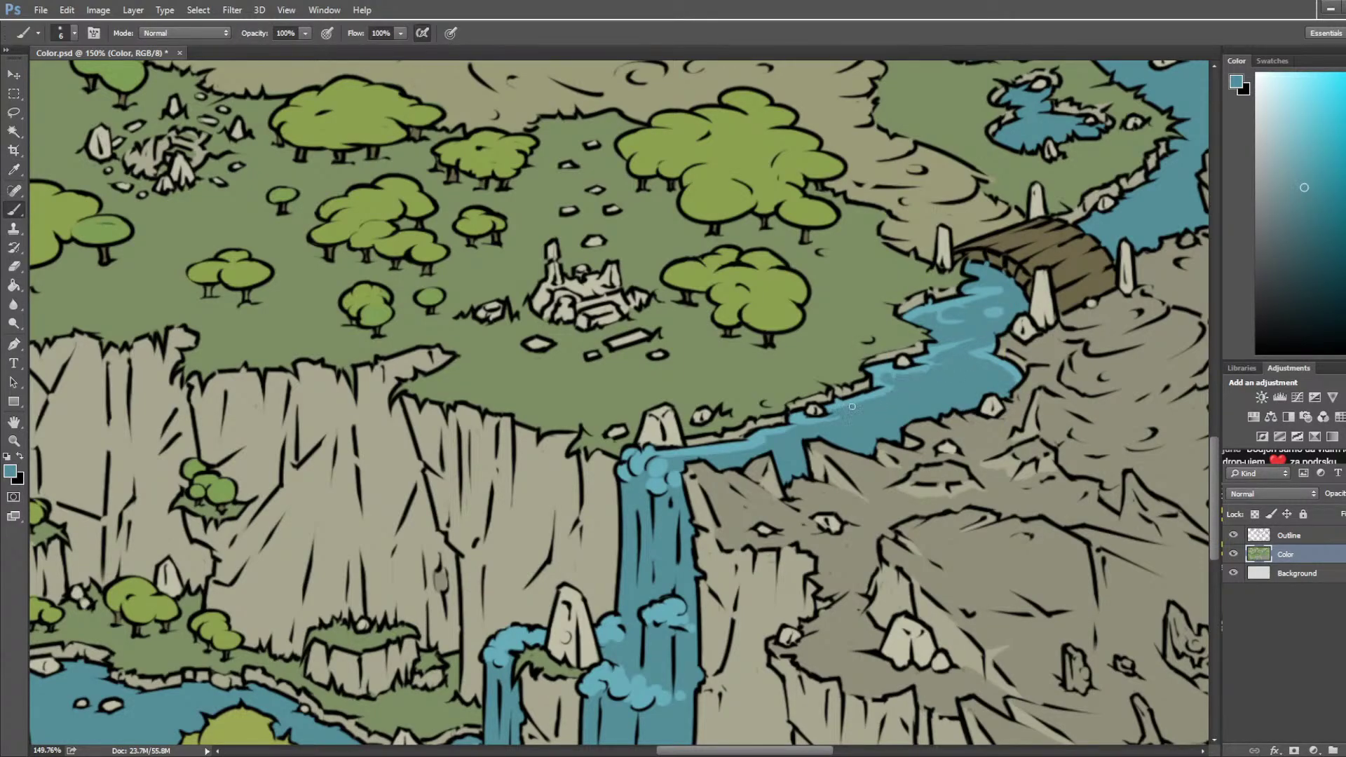
{"action": "left_click", "coordinate": [963, 370], "text": "alt"}
{"action": "left_click_drag", "start_coordinate": [824, 422], "coordinate": [978, 354]}
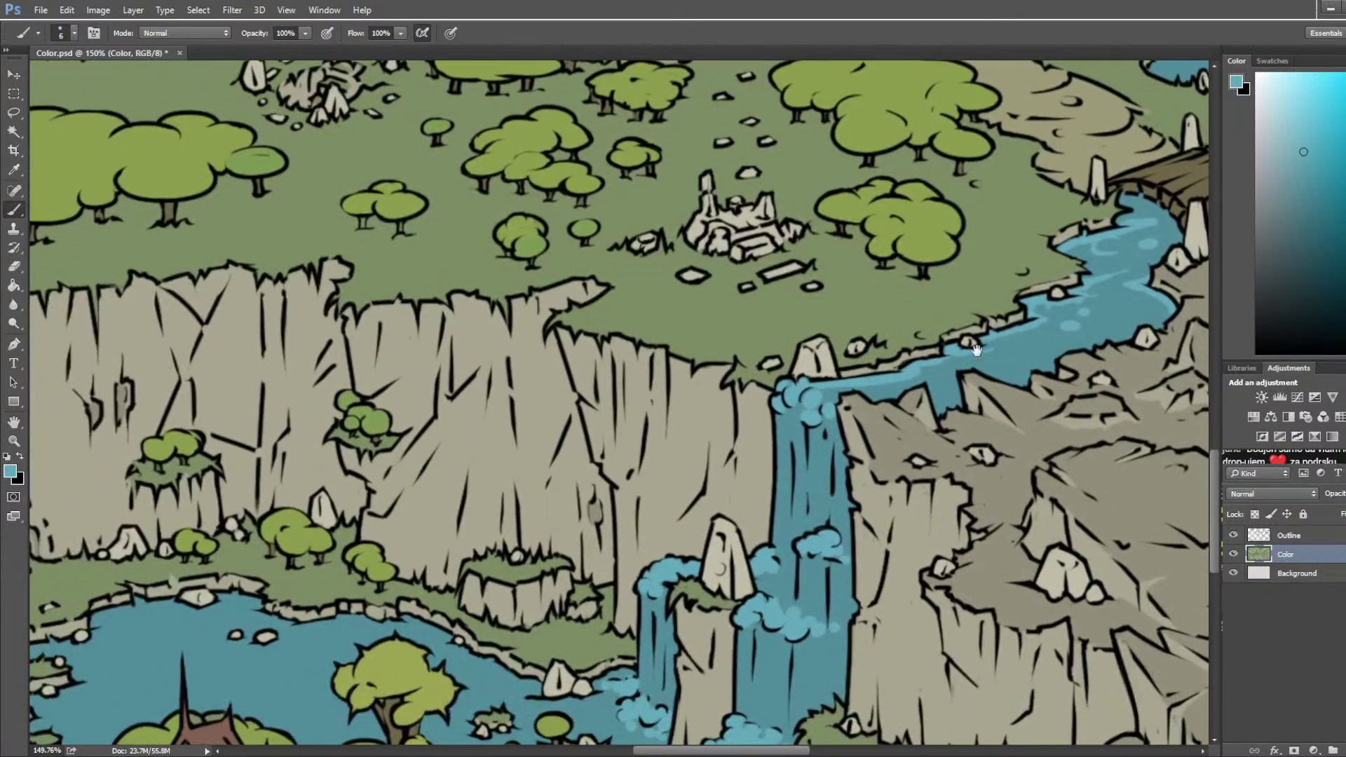
Step: Refine the light blue highlight along the narrow river stretch just above the lower waterfall with sampled light and darker blues
{"action": "left_click", "coordinate": [947, 370], "text": "alt"}
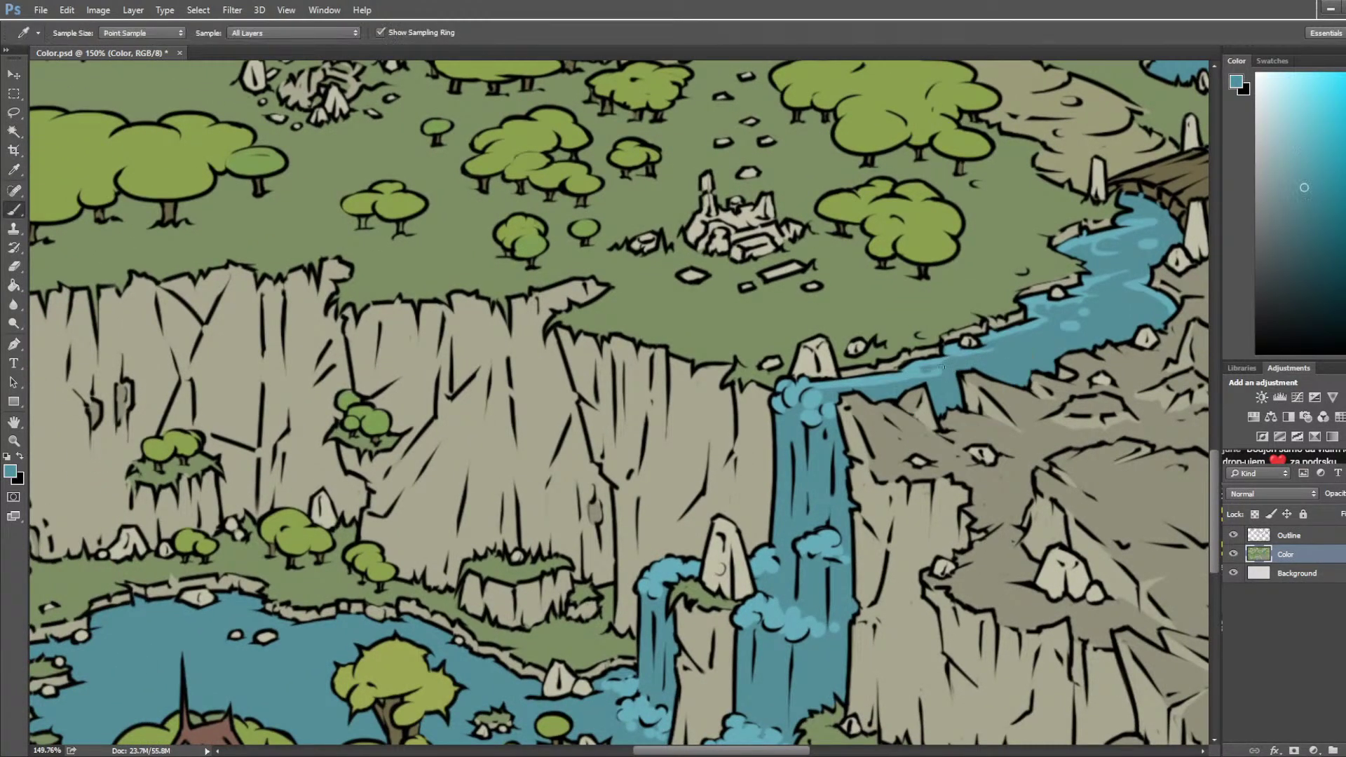
{"action": "left_click", "coordinate": [894, 372], "text": "alt"}
{"action": "left_click", "coordinate": [941, 369], "text": "alt"}
{"action": "left_click", "coordinate": [994, 335], "text": "alt"}
{"action": "left_click", "coordinate": [907, 360], "text": "alt"}
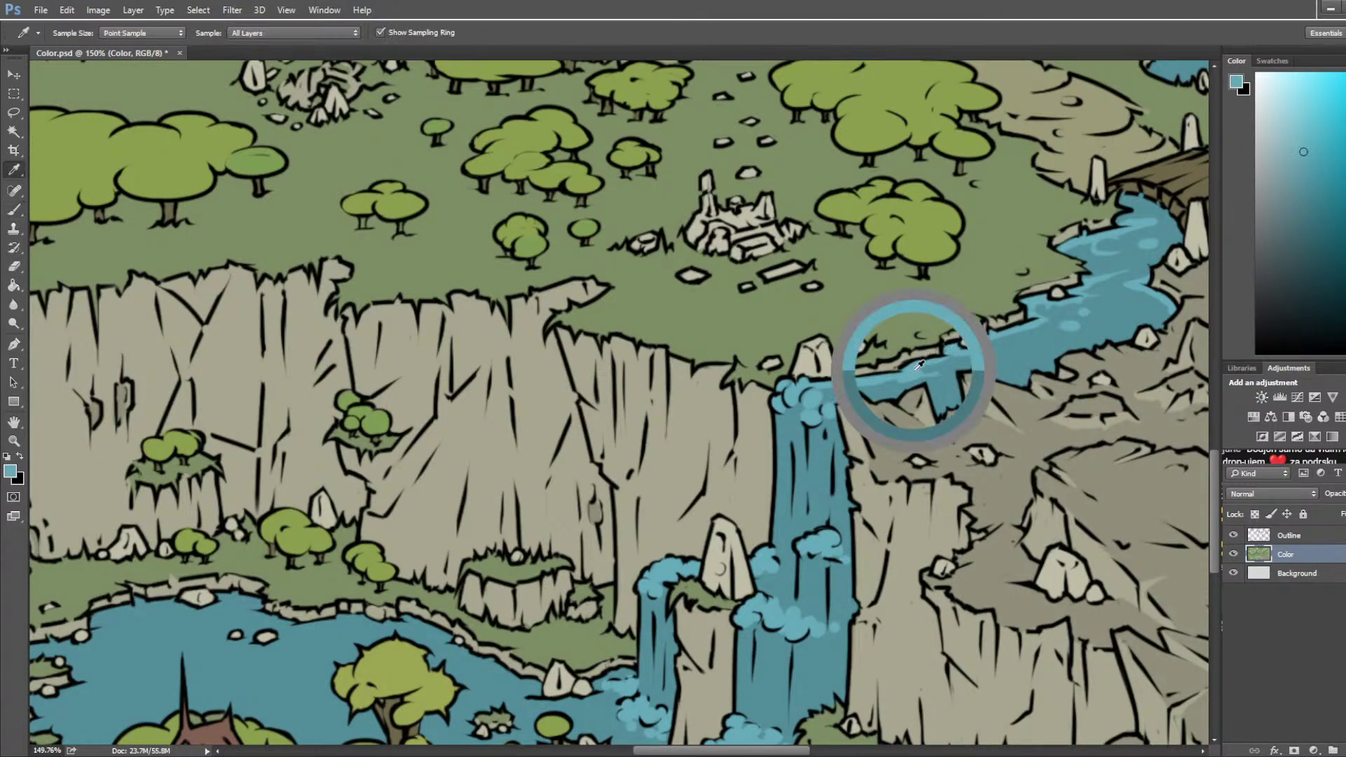
{"action": "left_click", "coordinate": [1007, 332], "text": "alt"}
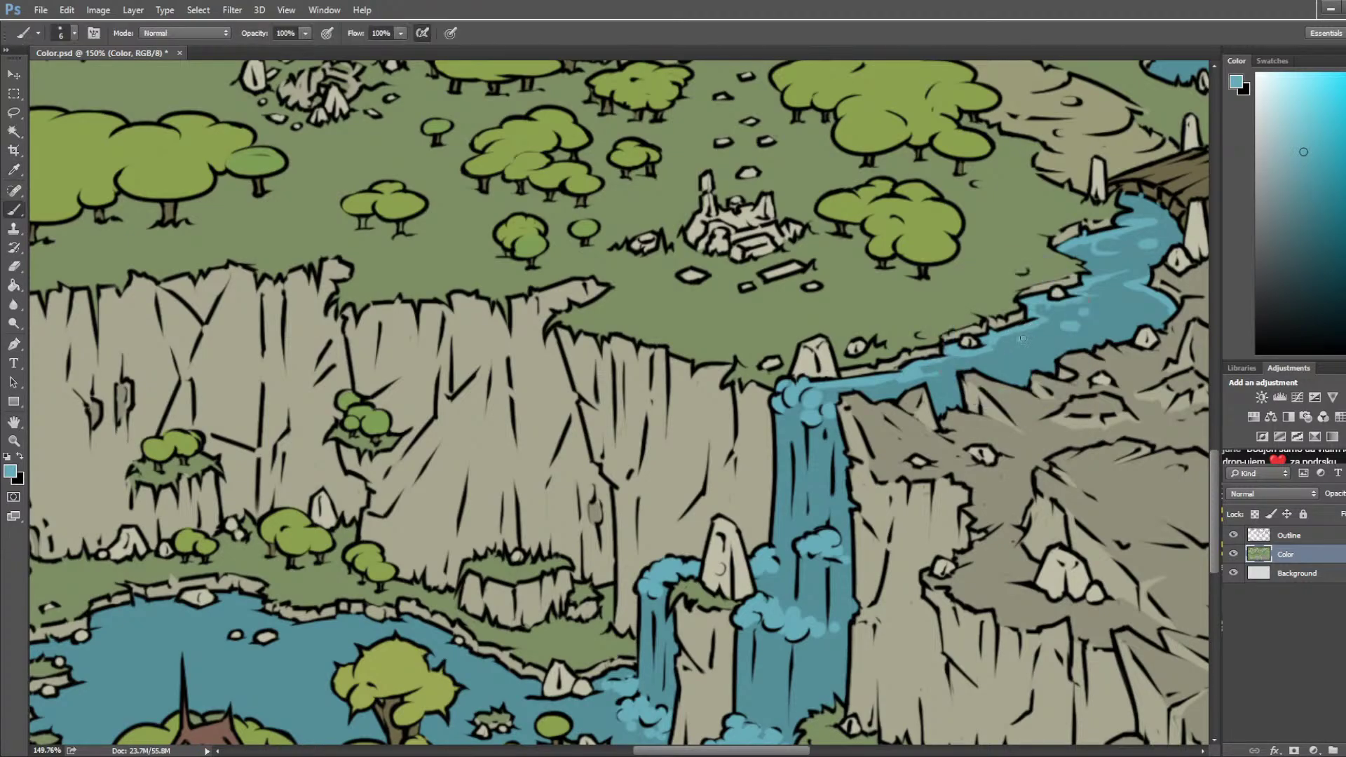
{"action": "left_click", "coordinate": [919, 379], "text": "alt"}
{"action": "left_click", "coordinate": [921, 373], "text": "alt"}
Step: Touch up the small ripples in the river bend below the arched wooden bridge, alternating sampled light and darker blues
{"action": "left_click", "coordinate": [1114, 286], "text": "alt"}
{"action": "left_click", "coordinate": [1144, 299], "text": "alt"}
{"action": "left_click", "coordinate": [1125, 300], "text": "alt"}
{"action": "left_click", "coordinate": [1072, 319], "text": "alt"}
{"action": "left_click_drag", "start_coordinate": [1100, 325], "coordinate": [1112, 329]}
{"action": "left_click", "coordinate": [1114, 319], "text": "alt"}
Step: Save the map document with the refined river highlights and ripples
{"action": "scroll", "coordinate": [1157, 306], "scroll_direction": "down", "scroll_amount": 5}
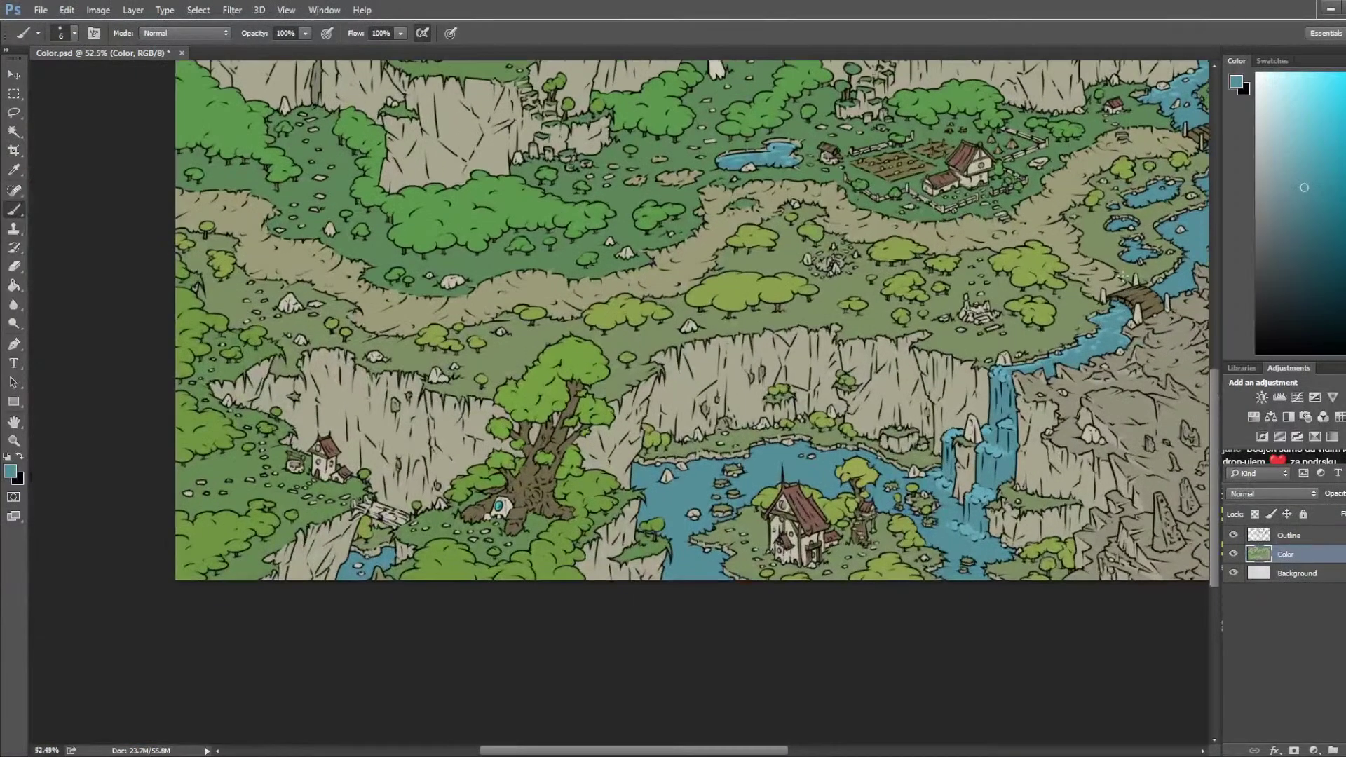
{"action": "left_click_drag", "start_coordinate": [1123, 292], "coordinate": [864, 326]}
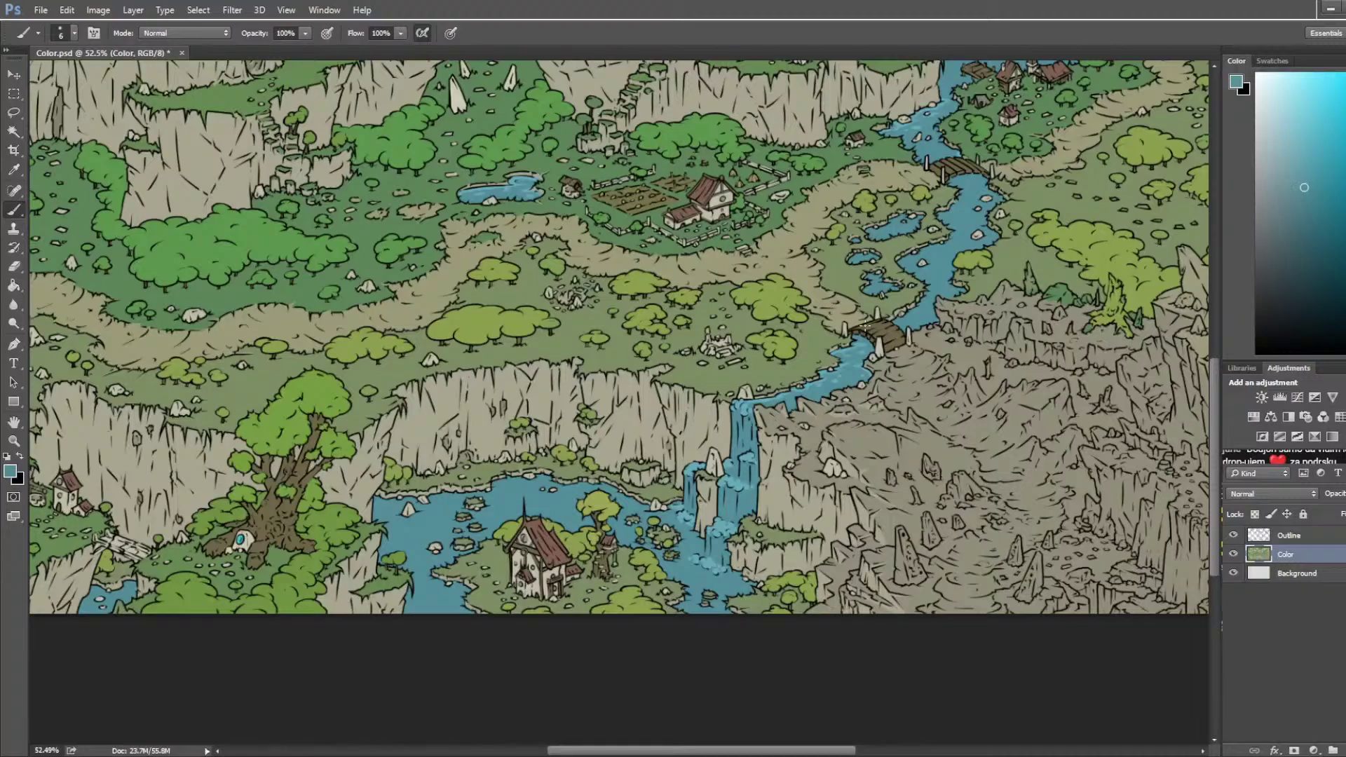
{"action": "scroll", "coordinate": [867, 325], "scroll_direction": "up", "scroll_amount": 3}
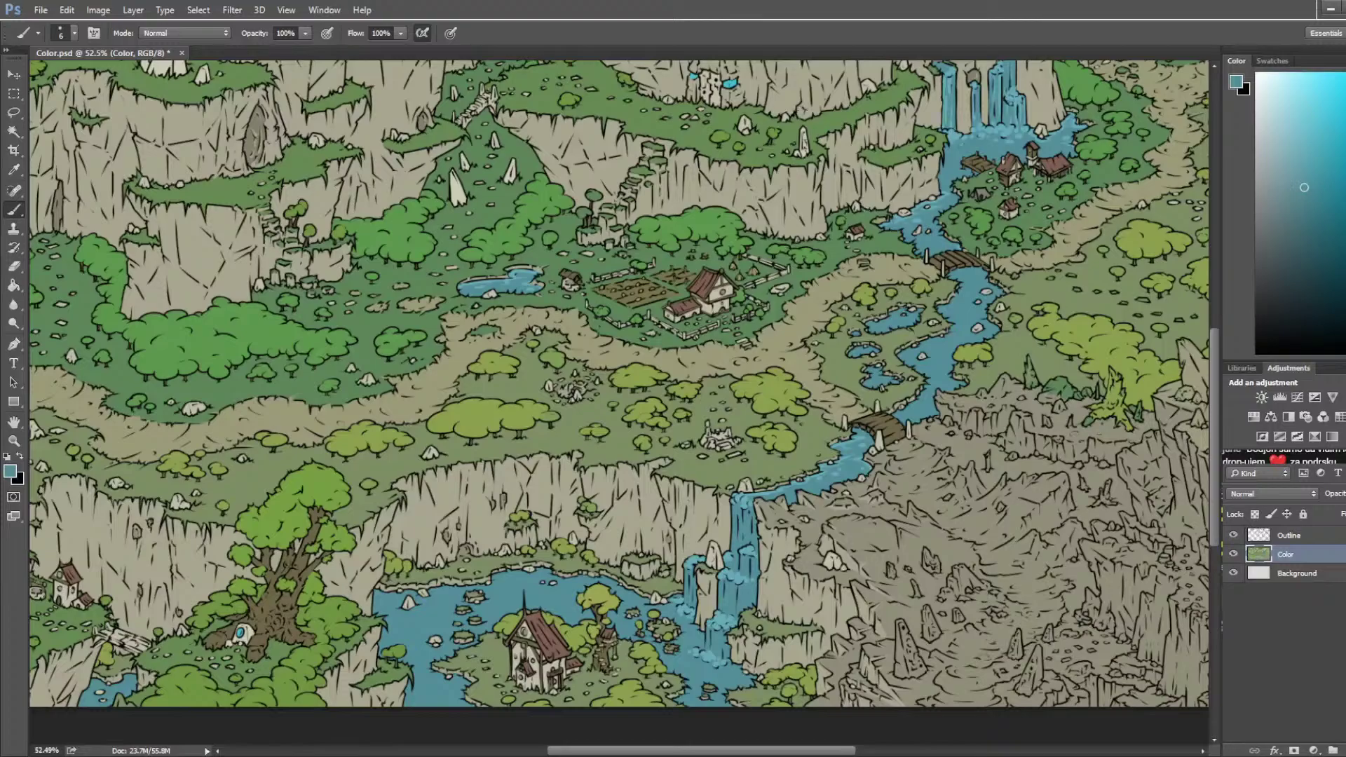
{"action": "scroll", "coordinate": [619, 384], "scroll_direction": "down", "scroll_amount": 3}
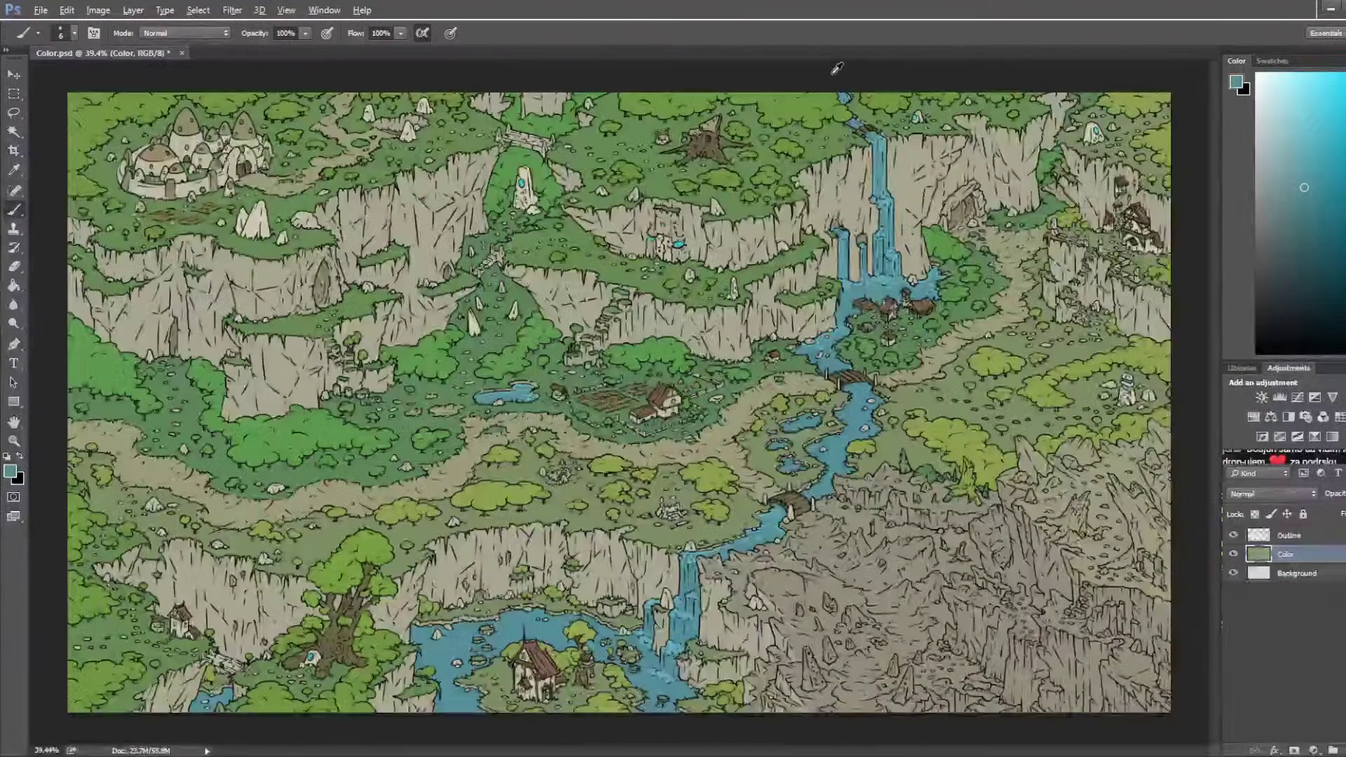
{"action": "key", "text": "ctrl+s"}
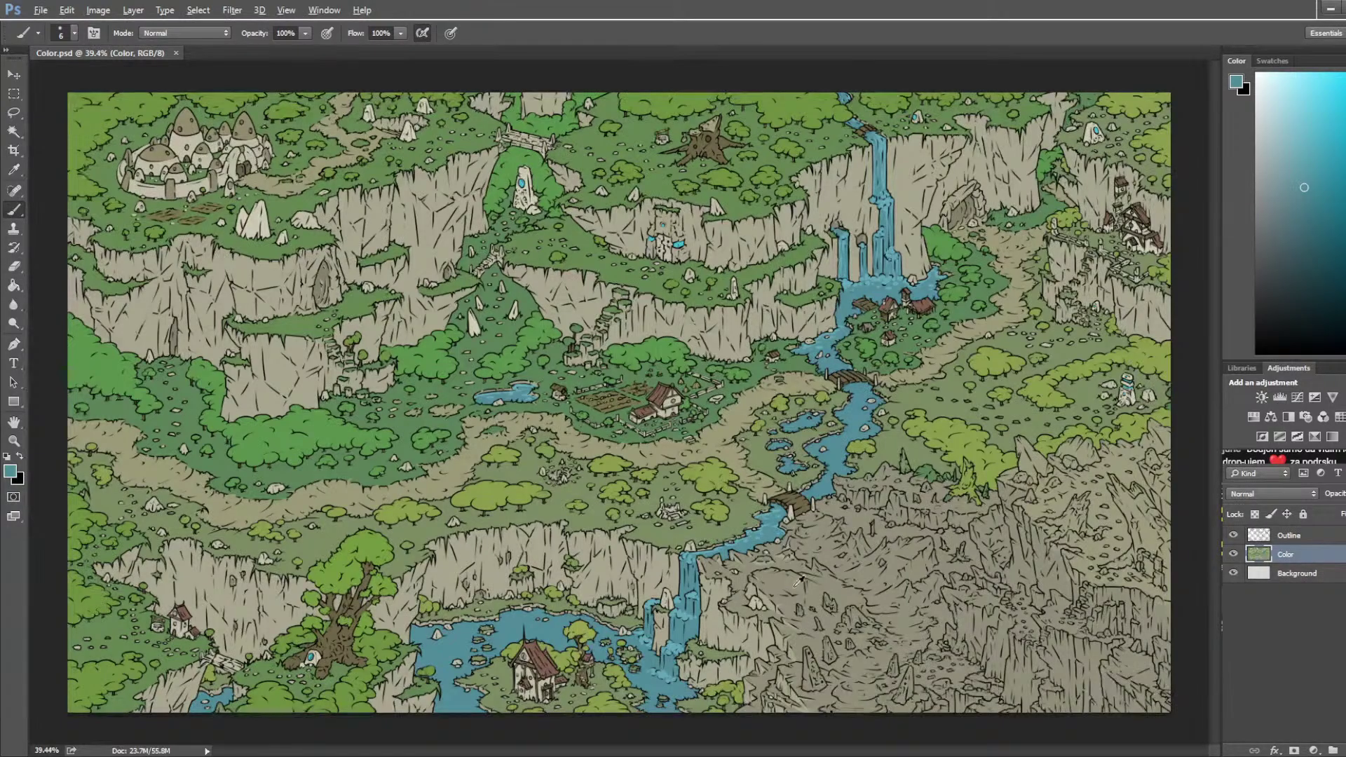
Step: Paint light blue highlights along the bank and around the stones of the small pond below the broken plank bridge
{"action": "scroll", "coordinate": [796, 589], "scroll_direction": "up", "scroll_amount": 8}
{"action": "key", "text": "i"}
{"action": "left_click", "coordinate": [589, 664]}
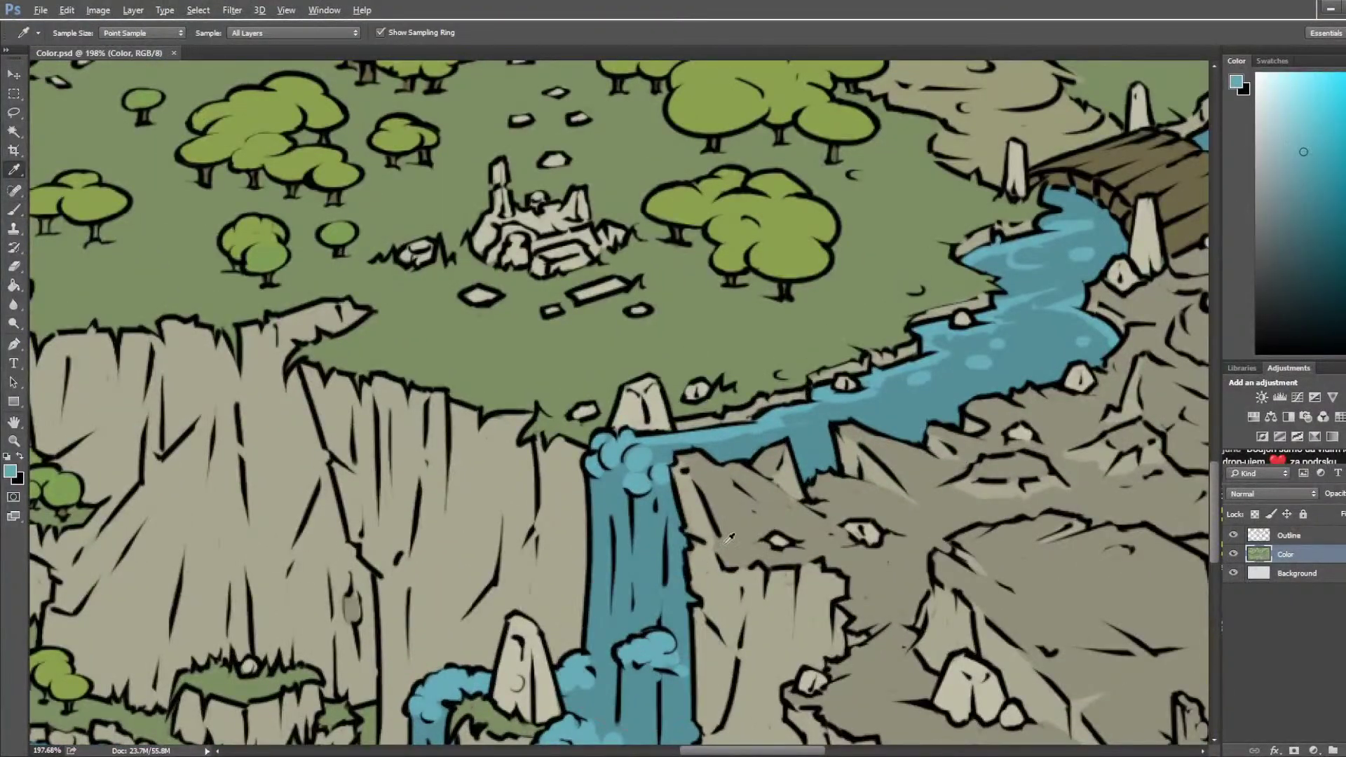
{"action": "scroll", "coordinate": [588, 665], "scroll_direction": "down", "scroll_amount": 4}
{"action": "left_click_drag", "start_coordinate": [706, 471], "coordinate": [693, 479]}
{"action": "scroll", "coordinate": [704, 238], "scroll_direction": "up", "scroll_amount": 4}
{"action": "scroll", "coordinate": [757, 252], "scroll_direction": "down", "scroll_amount": 4}
{"action": "left_click_drag", "start_coordinate": [589, 398], "coordinate": [766, 329]}
{"action": "scroll", "coordinate": [827, 379], "scroll_direction": "up", "scroll_amount": 3}
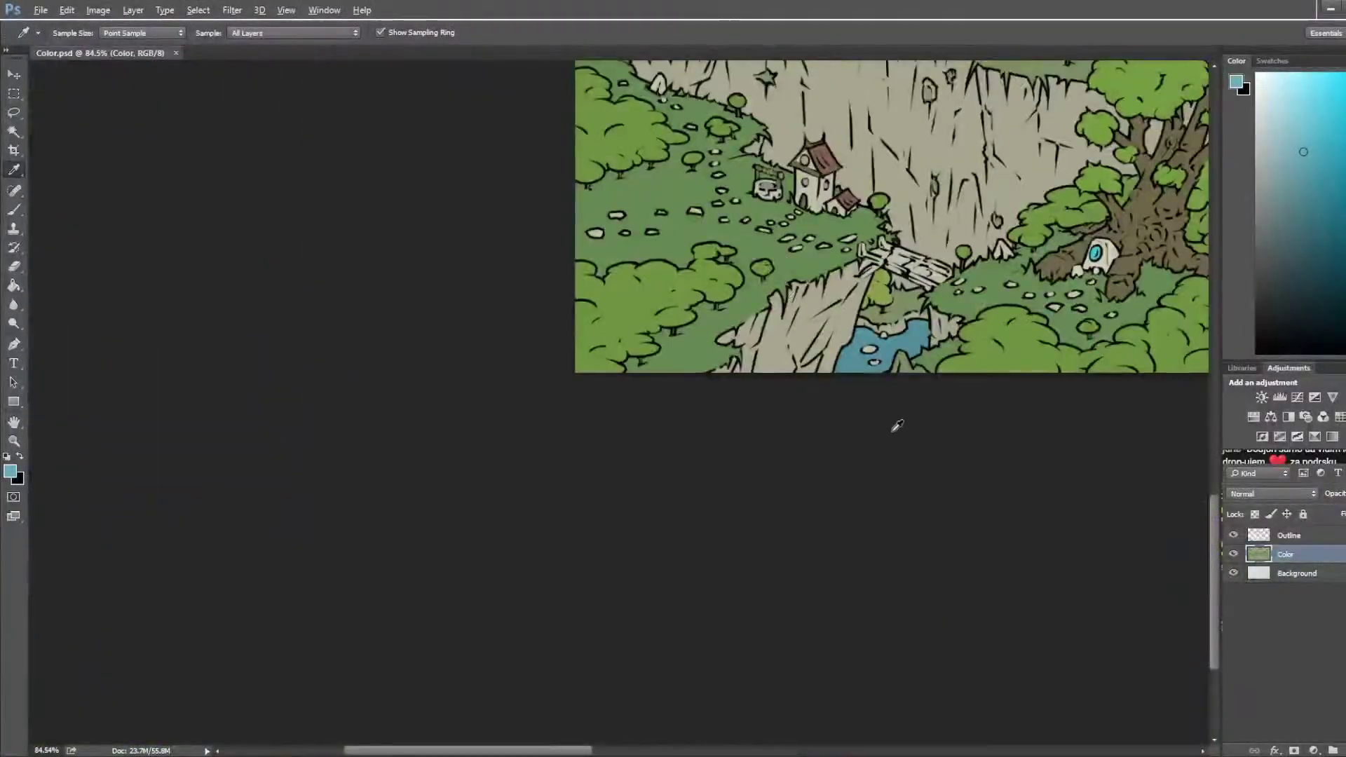
{"action": "scroll", "coordinate": [894, 378], "scroll_direction": "up", "scroll_amount": 2}
{"action": "key", "text": "b"}
{"action": "mouse_move", "coordinate": [835, 317]}
{"action": "left_mouse_down"}
{"action": "mouse_move", "coordinate": [868, 312]}
{"action": "mouse_move", "coordinate": [877, 297]}
{"action": "mouse_move", "coordinate": [815, 316]}
{"action": "mouse_move", "coordinate": [811, 305]}
{"action": "mouse_move", "coordinate": [870, 295]}
{"action": "mouse_move", "coordinate": [850, 285]}
{"action": "mouse_move", "coordinate": [813, 299]}
{"action": "left_mouse_up"}
{"action": "mouse_move", "coordinate": [813, 250]}
{"action": "left_mouse_down"}
{"action": "mouse_move", "coordinate": [886, 281]}
{"action": "mouse_move", "coordinate": [947, 262]}
{"action": "mouse_move", "coordinate": [945, 235]}
{"action": "mouse_move", "coordinate": [991, 235]}
{"action": "mouse_move", "coordinate": [933, 261]}
{"action": "mouse_move", "coordinate": [969, 259]}
{"action": "mouse_move", "coordinate": [927, 267]}
{"action": "mouse_move", "coordinate": [968, 261]}
{"action": "left_mouse_up"}
{"action": "mouse_move", "coordinate": [839, 331]}
{"action": "left_mouse_down"}
{"action": "mouse_move", "coordinate": [871, 326]}
{"action": "mouse_move", "coordinate": [851, 347]}
{"action": "mouse_move", "coordinate": [833, 336]}
{"action": "mouse_move", "coordinate": [823, 289]}
{"action": "mouse_move", "coordinate": [839, 279]}
{"action": "mouse_move", "coordinate": [811, 254]}
{"action": "left_mouse_up"}
Step: Add and shape small ripples on the pond below the plank bridge with sampled light and darker blues
{"action": "left_click", "coordinate": [793, 308], "text": "alt"}
{"action": "mouse_move", "coordinate": [886, 288]}
{"action": "left_mouse_down"}
{"action": "mouse_move", "coordinate": [977, 260]}
{"action": "mouse_move", "coordinate": [965, 244]}
{"action": "mouse_move", "coordinate": [985, 241]}
{"action": "mouse_move", "coordinate": [970, 232]}
{"action": "mouse_move", "coordinate": [966, 273]}
{"action": "left_mouse_up"}
{"action": "left_click", "coordinate": [970, 233], "text": "alt"}
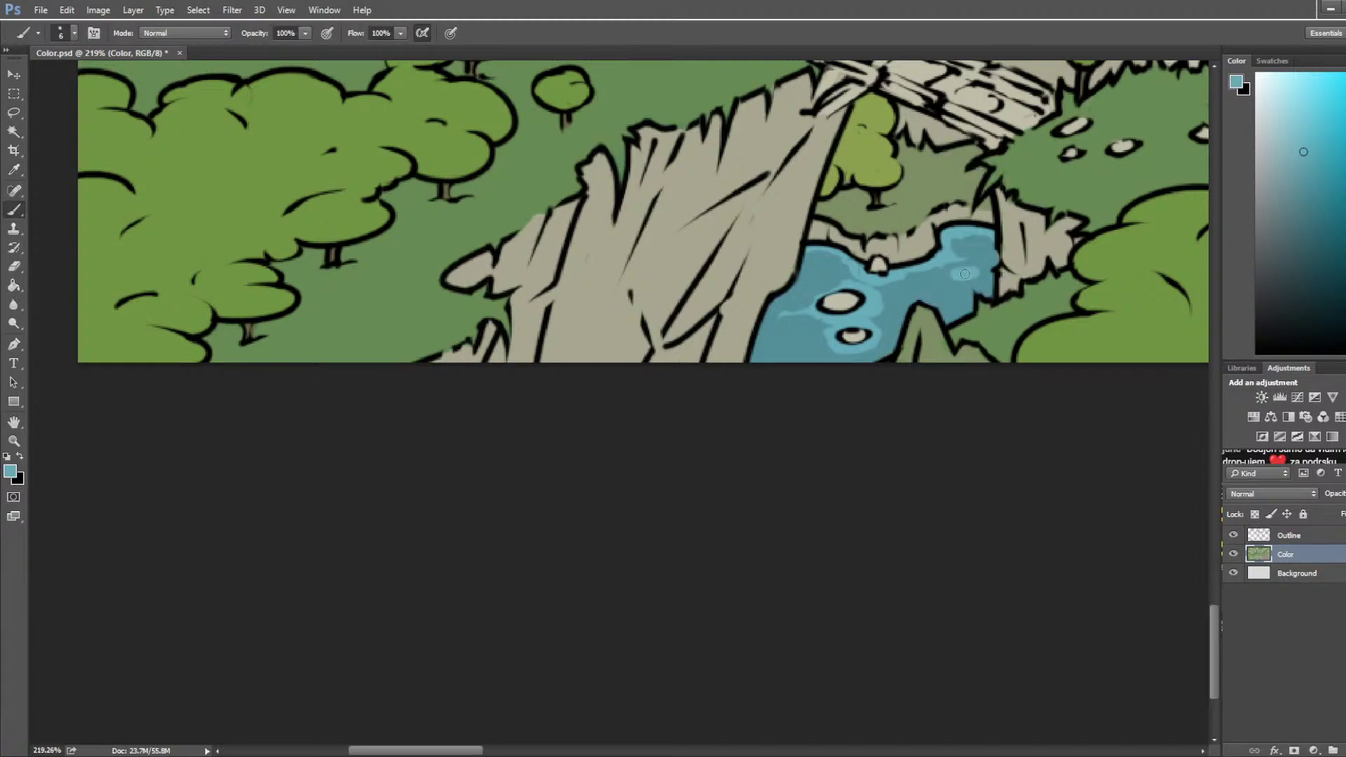
{"action": "left_click", "coordinate": [927, 283]}
{"action": "left_click", "coordinate": [790, 307], "text": "alt"}
{"action": "left_click_drag", "start_coordinate": [780, 316], "coordinate": [813, 313]}
{"action": "left_click", "coordinate": [870, 304], "text": "alt"}
{"action": "left_click", "coordinate": [871, 311], "text": "alt"}
{"action": "mouse_move", "coordinate": [795, 336]}
{"action": "left_mouse_down"}
{"action": "mouse_move", "coordinate": [776, 342]}
{"action": "mouse_move", "coordinate": [804, 342]}
{"action": "left_mouse_up"}
{"action": "left_click", "coordinate": [806, 323], "text": "alt"}
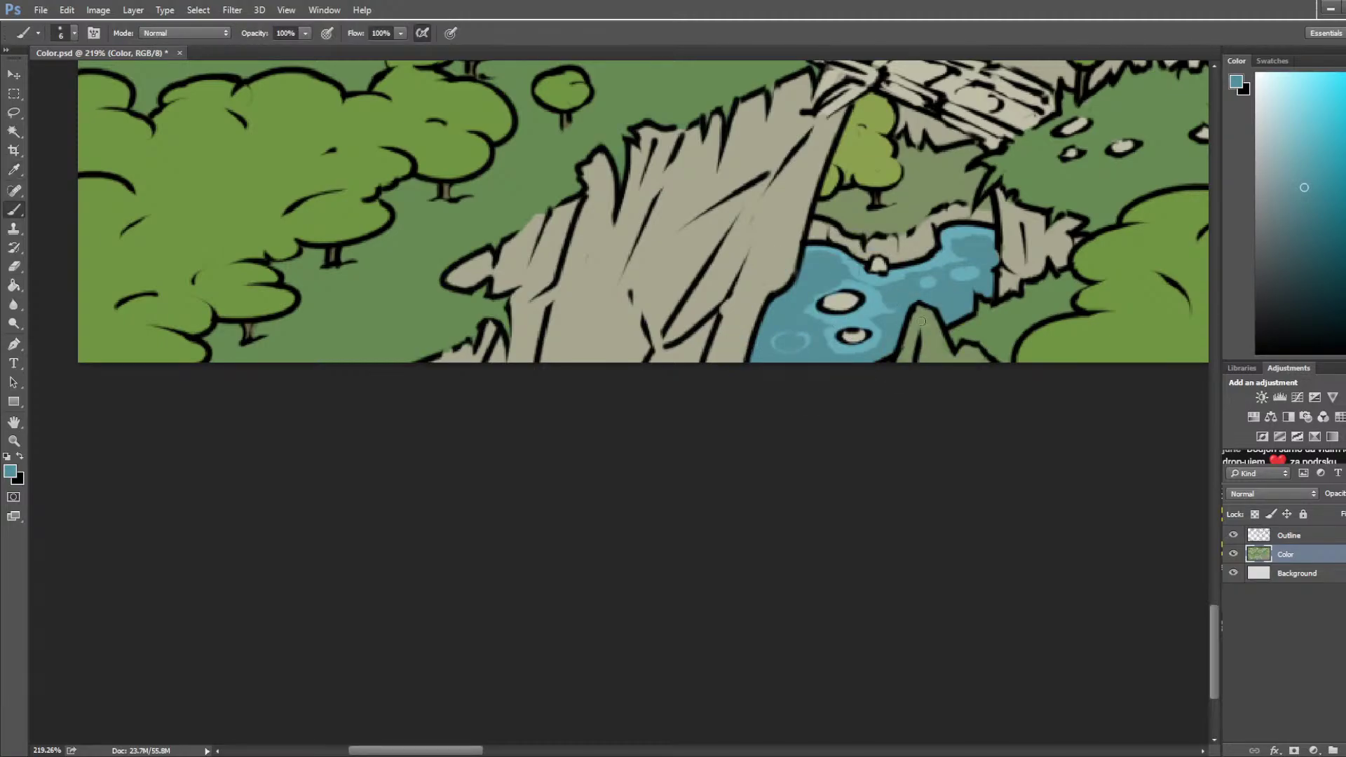
Step: Sample the light water blue from the plank bridge pond and save the document
{"action": "scroll", "coordinate": [923, 321], "scroll_direction": "down", "scroll_amount": 10}
{"action": "left_click_drag", "start_coordinate": [937, 334], "coordinate": [705, 460]}
{"action": "scroll", "coordinate": [652, 448], "scroll_direction": "up", "scroll_amount": 3}
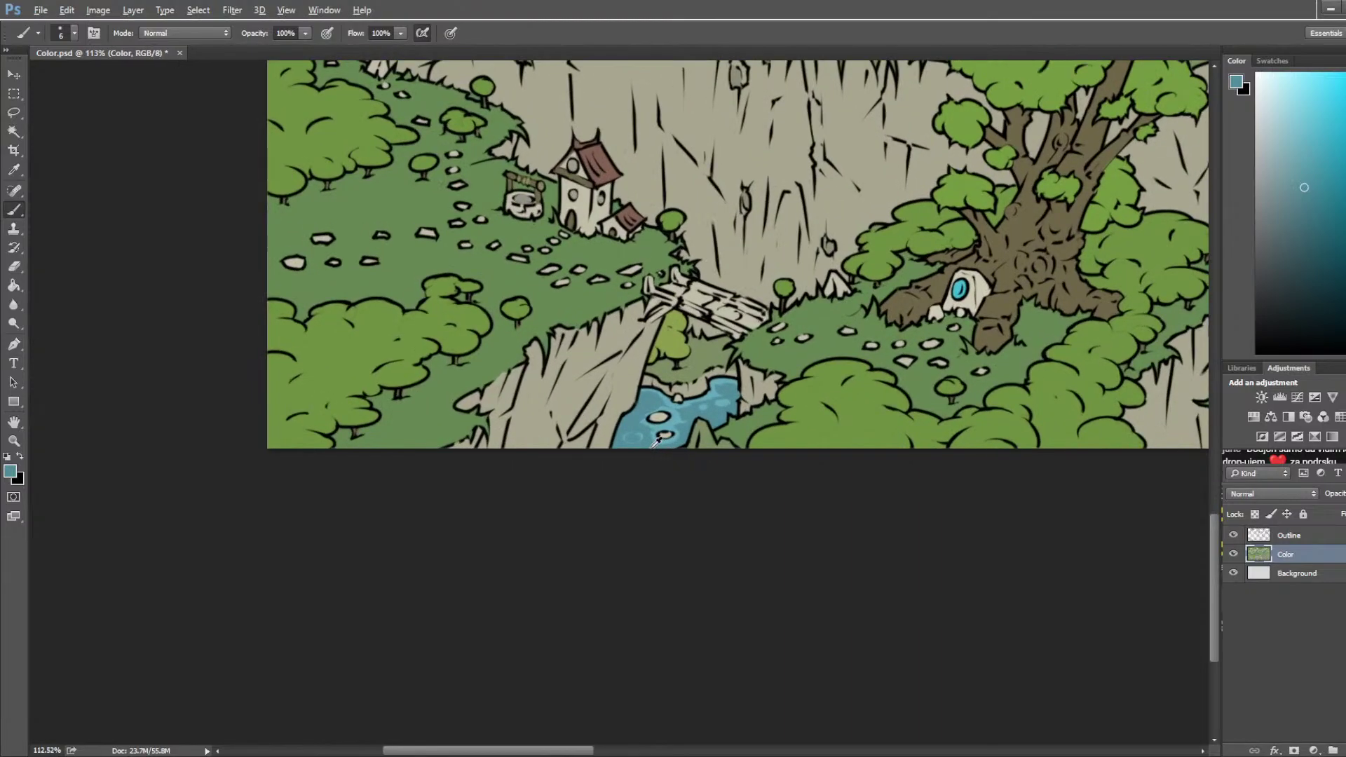
{"action": "scroll", "coordinate": [655, 441], "scroll_direction": "down", "scroll_amount": 2}
{"action": "left_click", "coordinate": [686, 410], "text": "alt"}
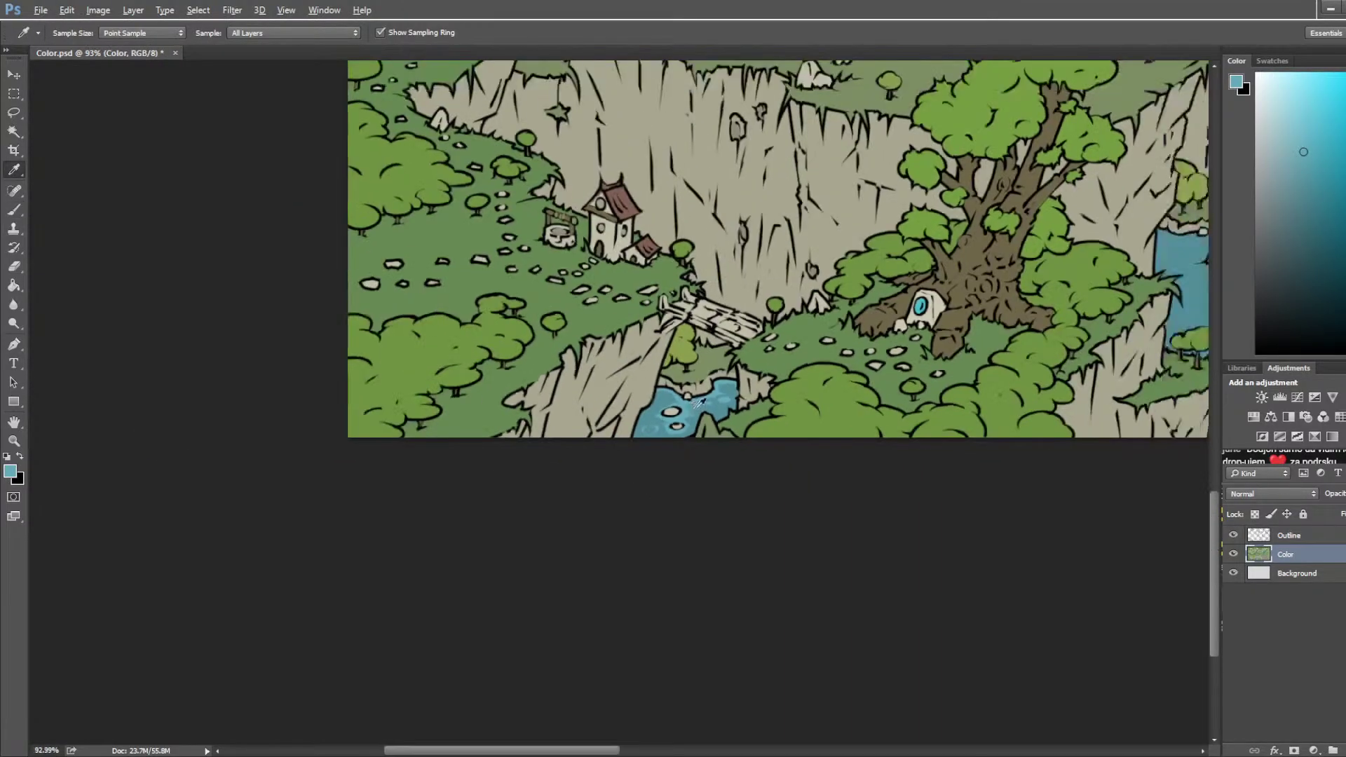
{"action": "scroll", "coordinate": [700, 405], "scroll_direction": "down", "scroll_amount": 4}
{"action": "left_click_drag", "start_coordinate": [1202, 192], "coordinate": [717, 499]}
{"action": "key", "text": "ctrl+s"}
Step: Paint a light blue highlight along the upper stone bank of the largest meadow pond beside the river
{"action": "left_click_drag", "start_coordinate": [980, 452], "coordinate": [706, 393]}
{"action": "scroll", "coordinate": [882, 123], "scroll_direction": "up", "scroll_amount": 4}
{"action": "scroll", "coordinate": [864, 161], "scroll_direction": "up", "scroll_amount": 4}
{"action": "key", "text": "b"}
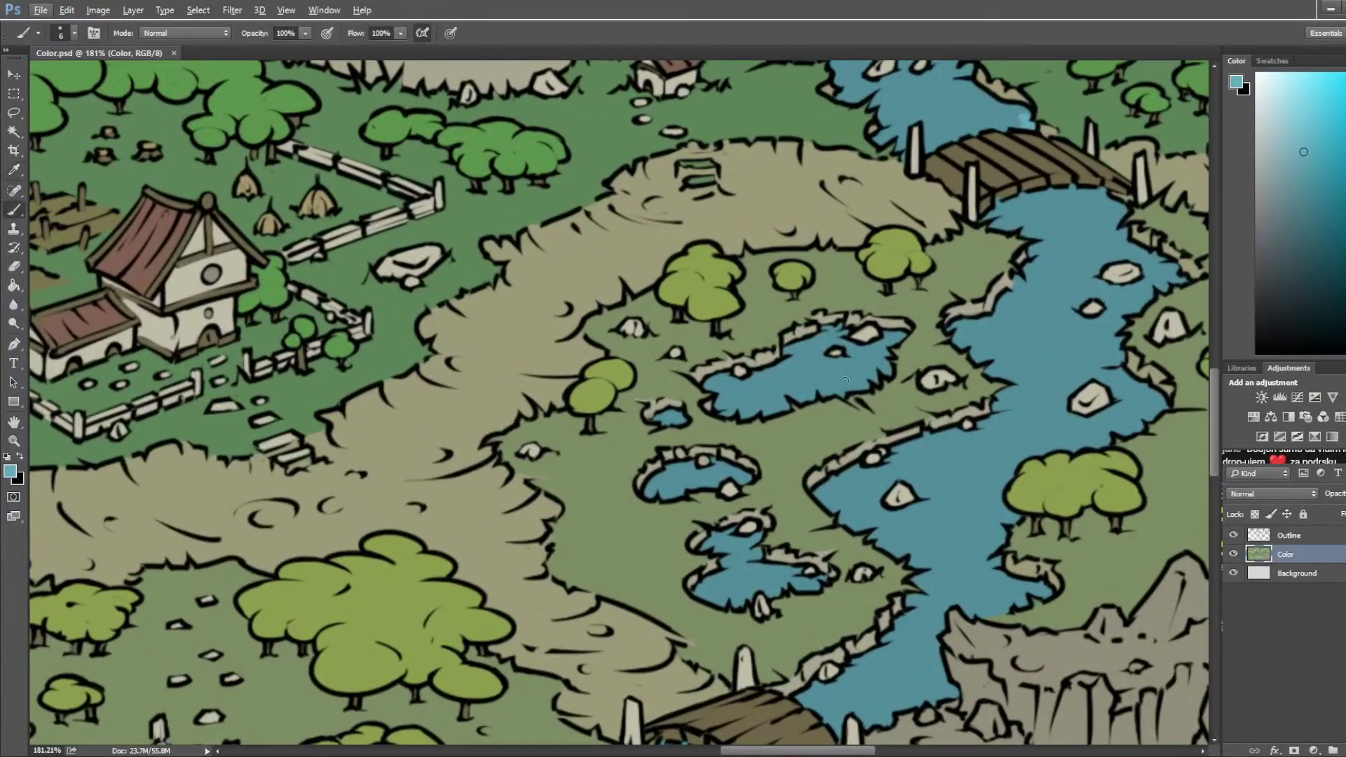
{"action": "left_click_drag", "start_coordinate": [785, 352], "coordinate": [843, 333]}
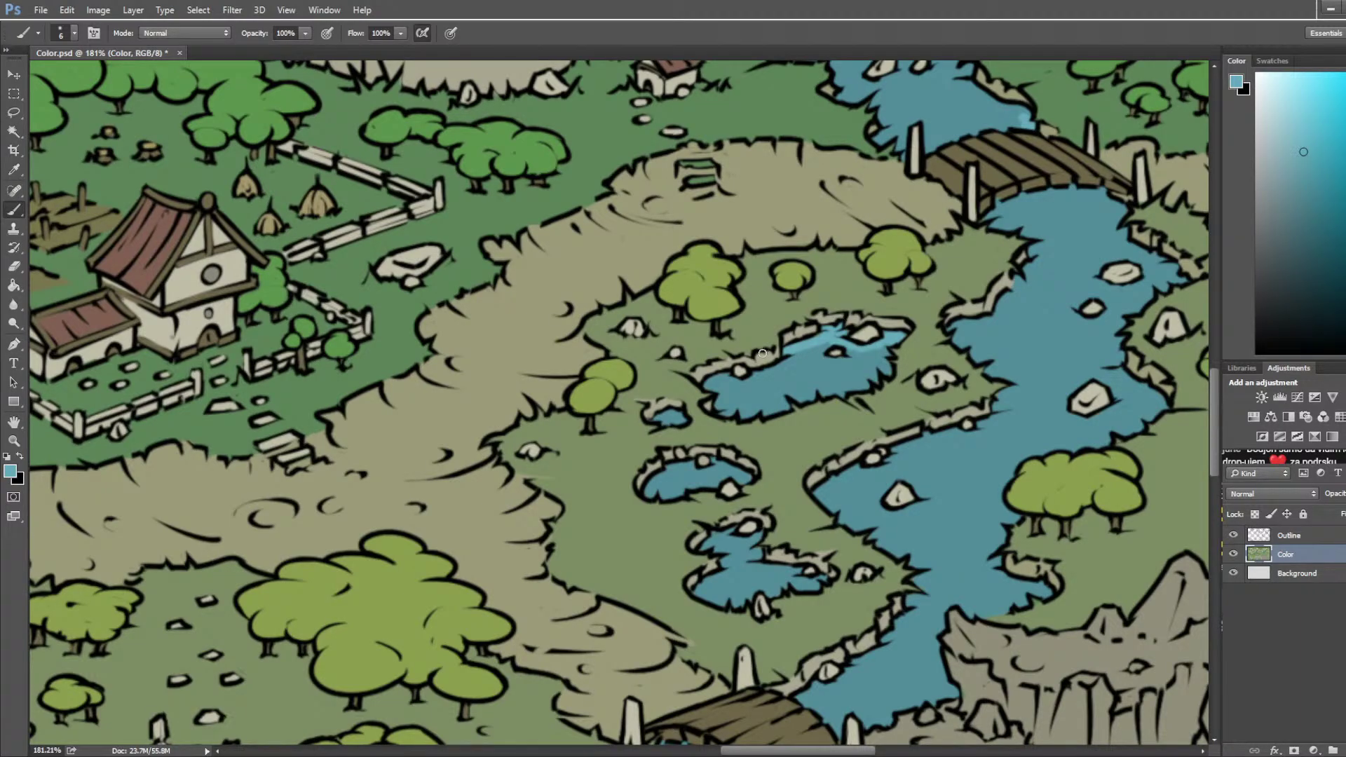
{"action": "mouse_move", "coordinate": [721, 379]}
{"action": "left_mouse_down"}
{"action": "mouse_move", "coordinate": [708, 388]}
{"action": "mouse_move", "coordinate": [808, 351]}
{"action": "left_mouse_up"}
{"action": "scroll", "coordinate": [637, 454], "scroll_direction": "down", "scroll_amount": 2}
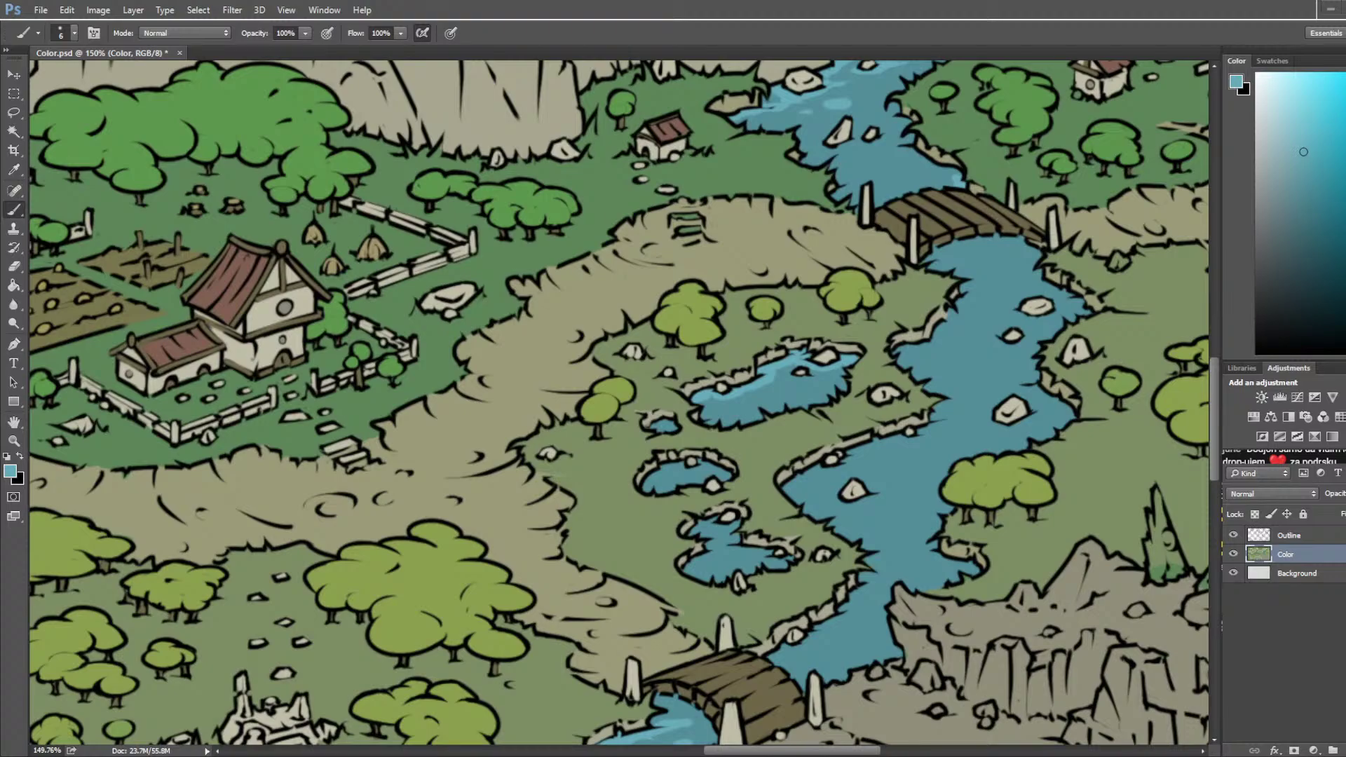
{"action": "scroll", "coordinate": [807, 370], "scroll_direction": "up", "scroll_amount": 3}
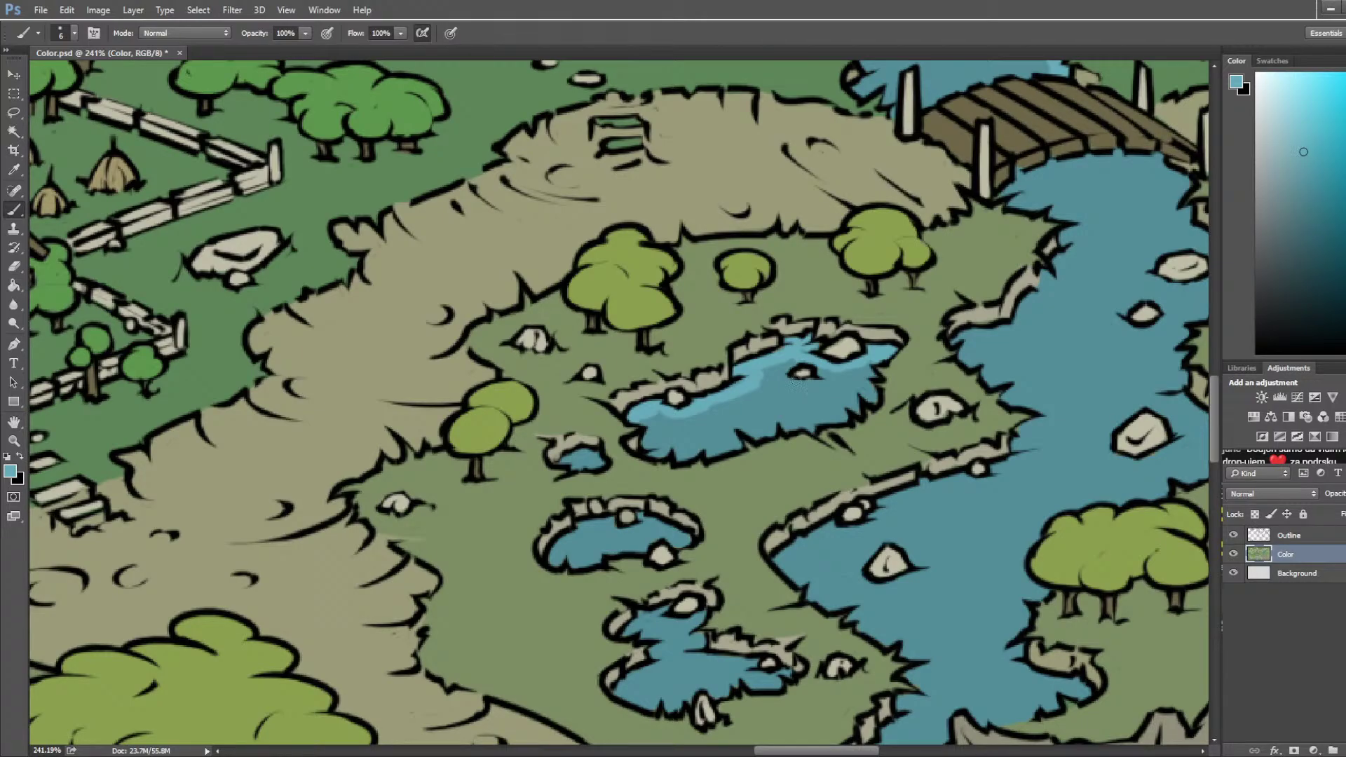
{"action": "scroll", "coordinate": [717, 417], "scroll_direction": "down", "scroll_amount": 2}
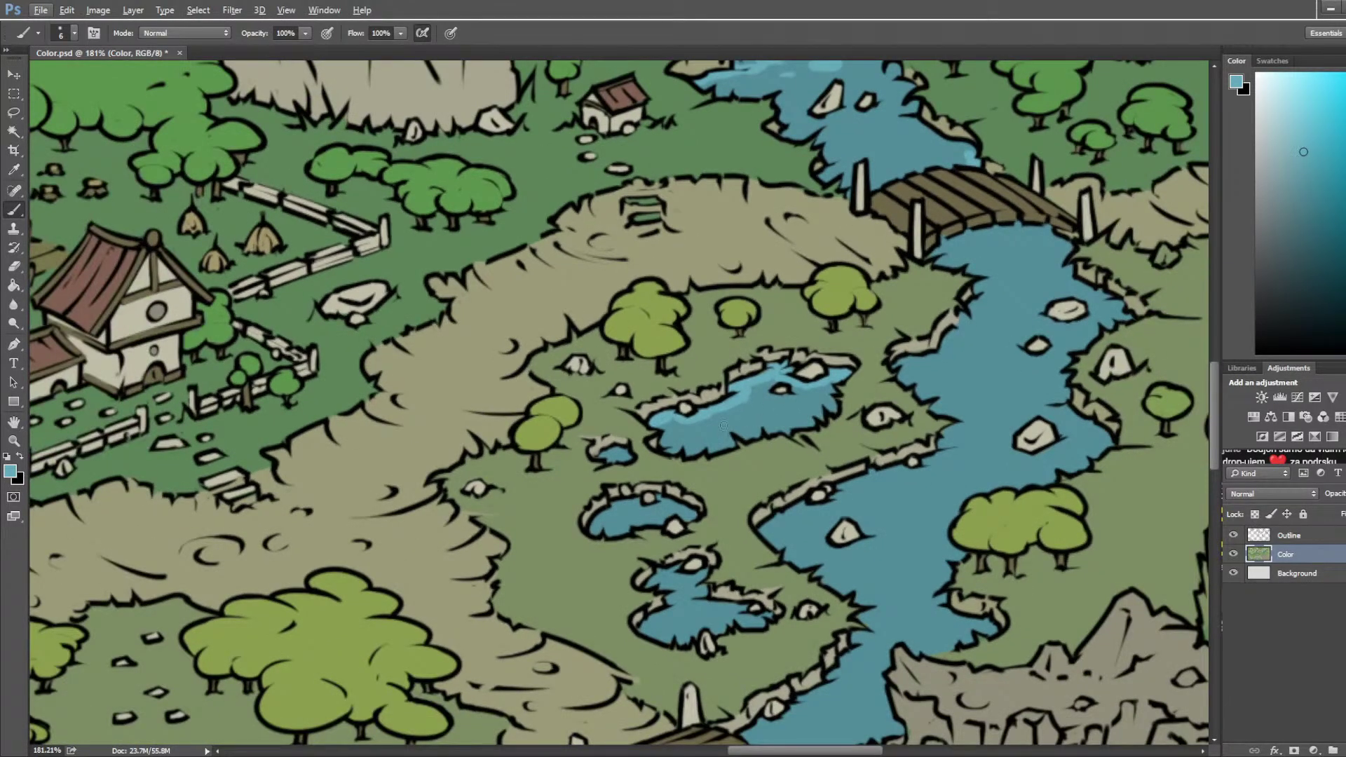
Step: Paint light blue ripples along the lower edge and in the middle of the largest meadow pond
{"action": "left_click_drag", "start_coordinate": [666, 438], "coordinate": [698, 438]}
{"action": "left_click", "coordinate": [704, 433], "text": "alt"}
{"action": "key", "text": "i"}
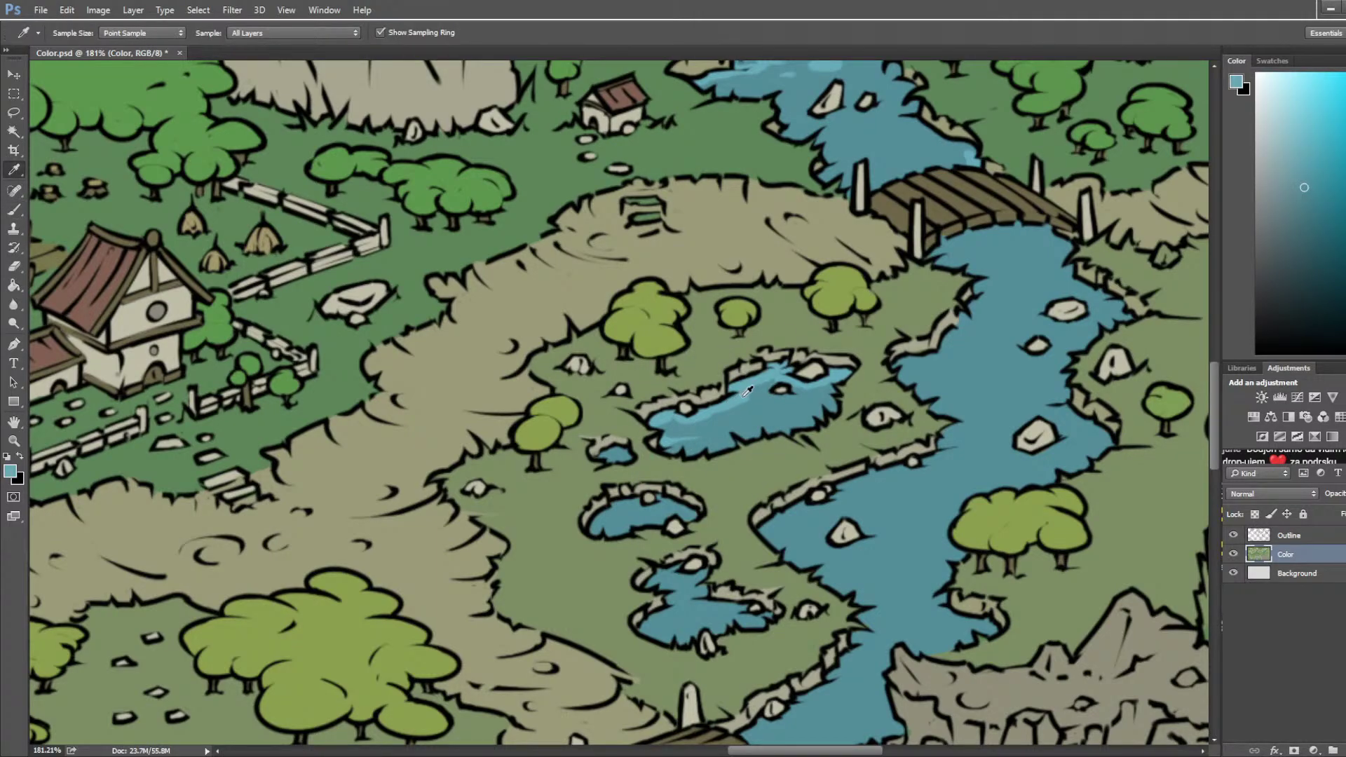
{"action": "left_click", "coordinate": [746, 393]}
{"action": "key", "text": "b"}
{"action": "mouse_move", "coordinate": [772, 386]}
{"action": "left_mouse_down"}
{"action": "mouse_move", "coordinate": [791, 405]}
{"action": "mouse_move", "coordinate": [747, 407]}
{"action": "mouse_move", "coordinate": [734, 426]}
{"action": "mouse_move", "coordinate": [703, 421]}
{"action": "mouse_move", "coordinate": [750, 393]}
{"action": "mouse_move", "coordinate": [730, 420]}
{"action": "mouse_move", "coordinate": [811, 397]}
{"action": "mouse_move", "coordinate": [758, 392]}
{"action": "mouse_move", "coordinate": [774, 378]}
{"action": "mouse_move", "coordinate": [796, 412]}
{"action": "left_mouse_up"}
Step: Refine the largest meadow pond's ripples and bank highlight by alternating sampled light and darker blues
{"action": "key", "text": "i"}
{"action": "left_click", "coordinate": [738, 405]}
{"action": "key", "text": "b"}
{"action": "left_click", "coordinate": [779, 375], "text": "alt"}
{"action": "left_click", "coordinate": [825, 397], "text": "alt"}
{"action": "left_click", "coordinate": [797, 376], "text": "alt"}
{"action": "left_click", "coordinate": [813, 397], "text": "alt"}
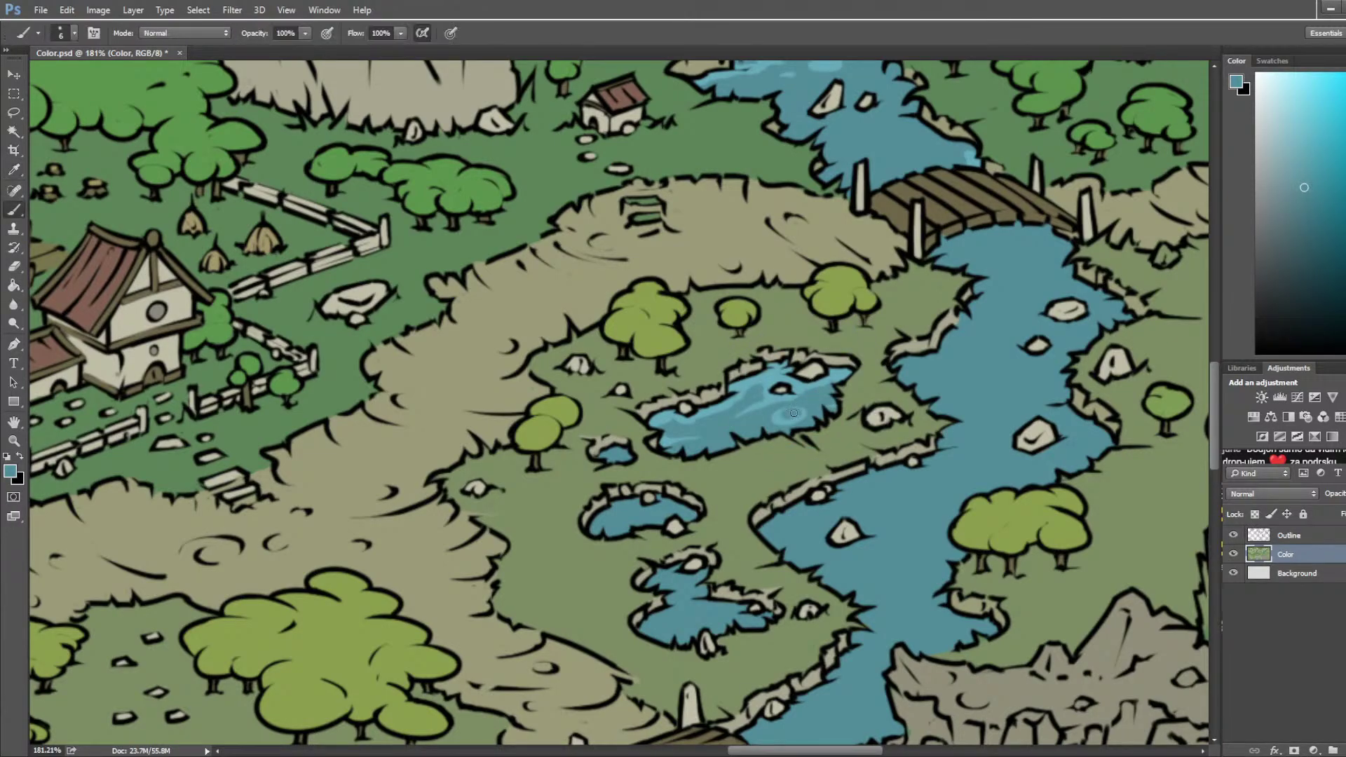
{"action": "left_click", "coordinate": [772, 376], "text": "alt"}
Step: Paint light blue highlights on the tiny meadow pond and the curved, stone-rimmed pond beneath it
{"action": "left_click_drag", "start_coordinate": [698, 513], "coordinate": [870, 370]}
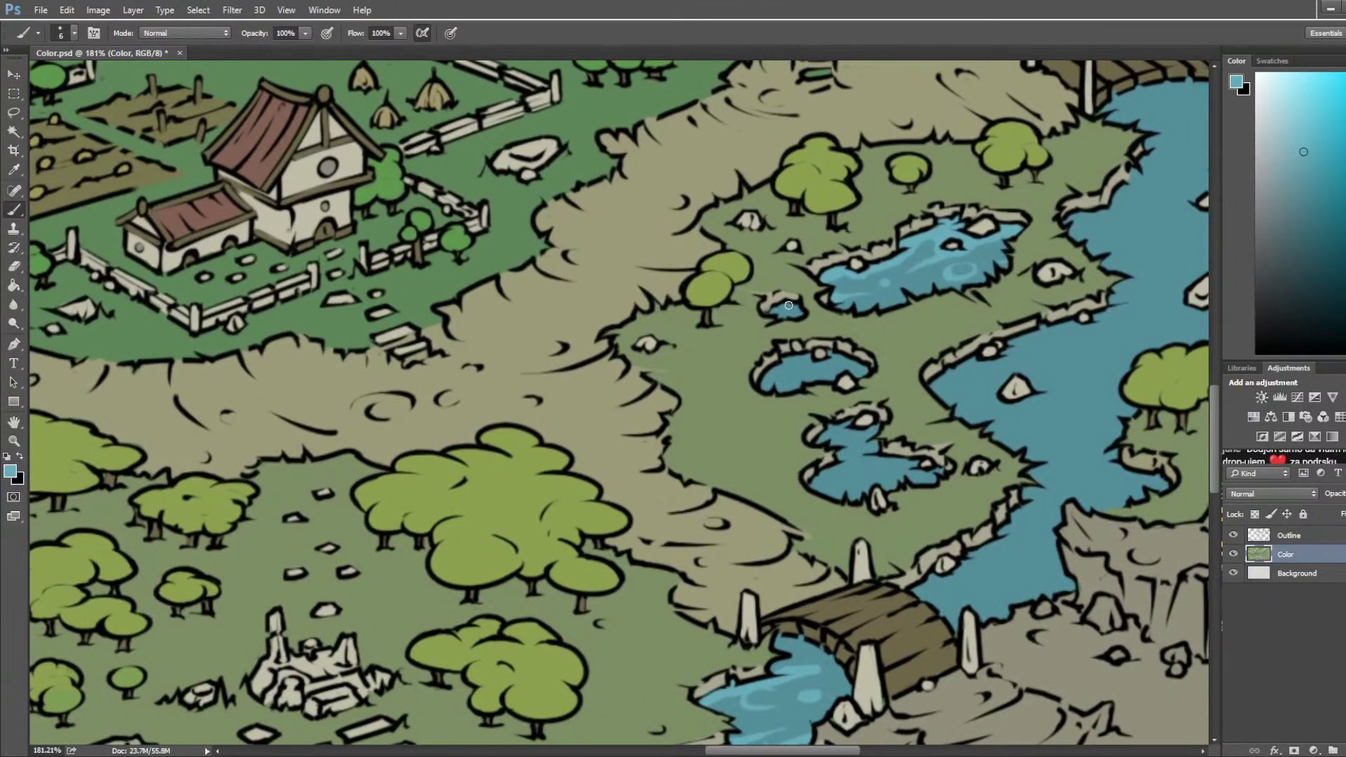
{"action": "left_click_drag", "start_coordinate": [775, 308], "coordinate": [803, 313]}
{"action": "mouse_move", "coordinate": [865, 365]}
{"action": "left_mouse_down"}
{"action": "mouse_move", "coordinate": [803, 356]}
{"action": "mouse_move", "coordinate": [763, 387]}
{"action": "left_mouse_up"}
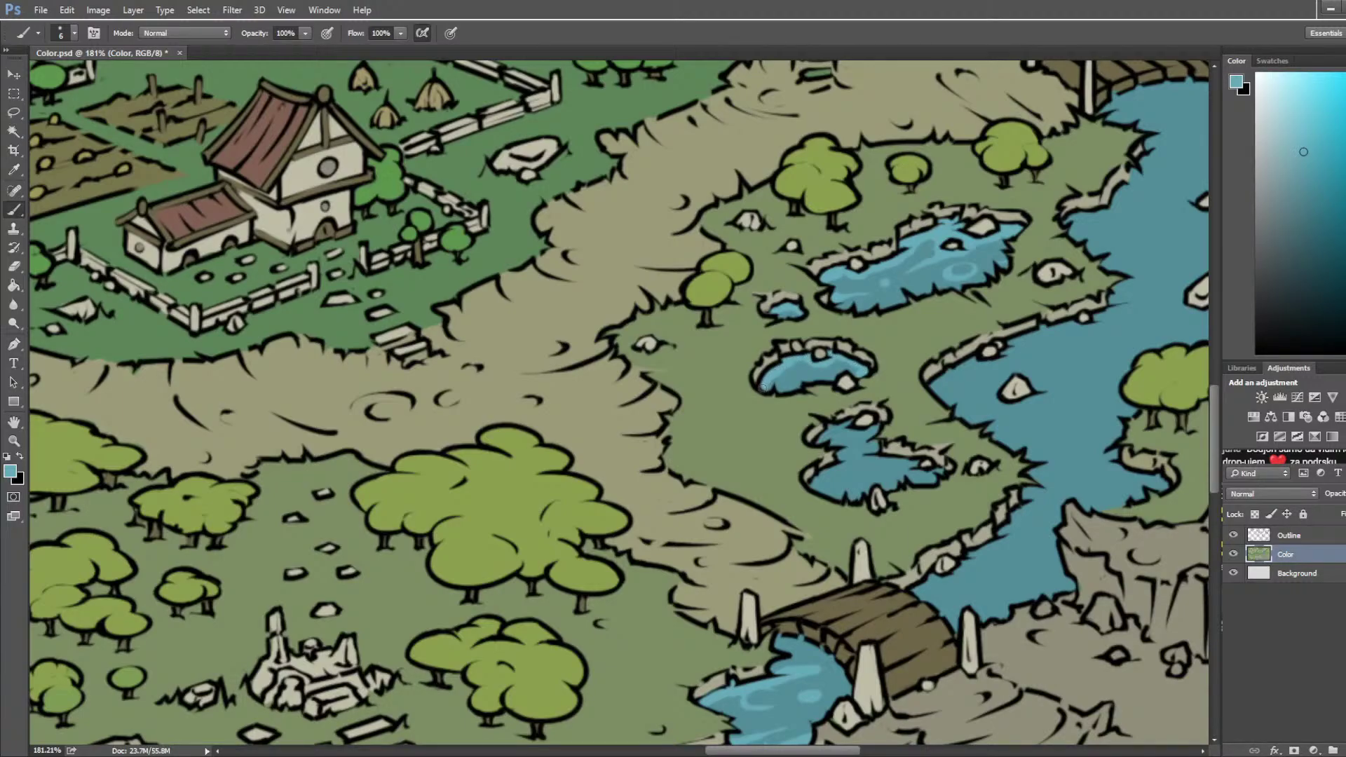
{"action": "left_click", "coordinate": [786, 370], "text": "alt"}
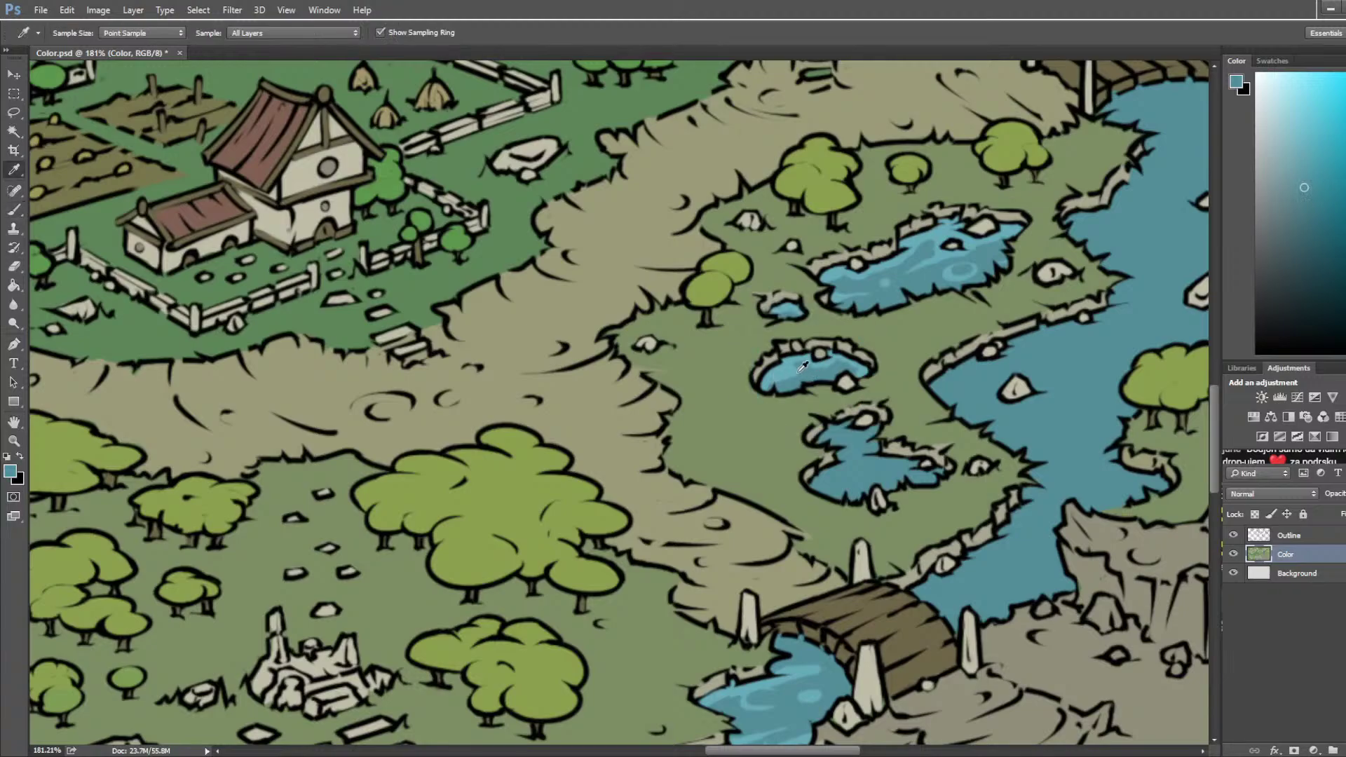
{"action": "left_click", "coordinate": [775, 373], "text": "alt"}
Step: Paint light blue highlights along the banks of the lowest meadow pond with the narrow middle
{"action": "mouse_move", "coordinate": [843, 427]}
{"action": "left_mouse_down"}
{"action": "mouse_move", "coordinate": [872, 452]}
{"action": "mouse_move", "coordinate": [836, 435]}
{"action": "mouse_move", "coordinate": [883, 464]}
{"action": "mouse_move", "coordinate": [861, 458]}
{"action": "mouse_move", "coordinate": [917, 466]}
{"action": "left_mouse_up"}
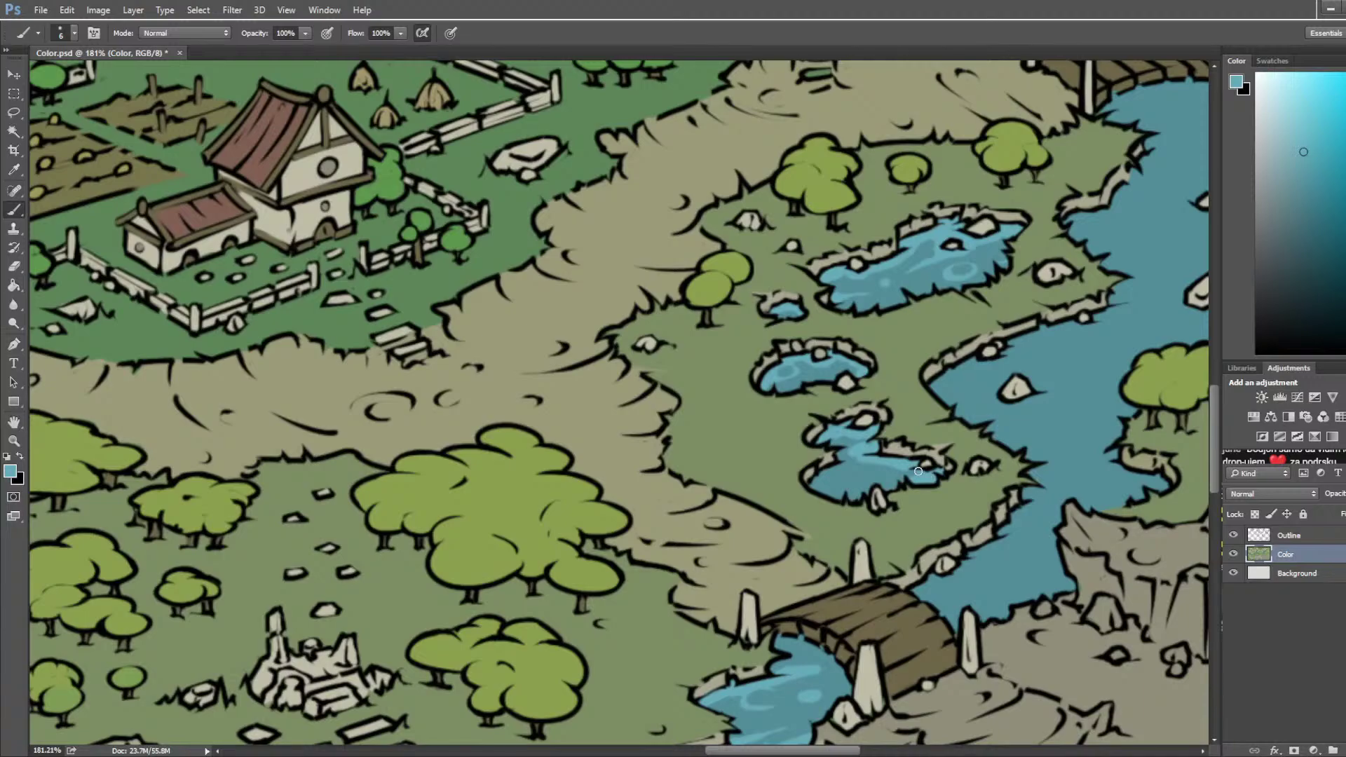
{"action": "mouse_move", "coordinate": [843, 453]}
{"action": "left_mouse_down"}
{"action": "mouse_move", "coordinate": [858, 454]}
{"action": "mouse_move", "coordinate": [813, 484]}
{"action": "left_mouse_up"}
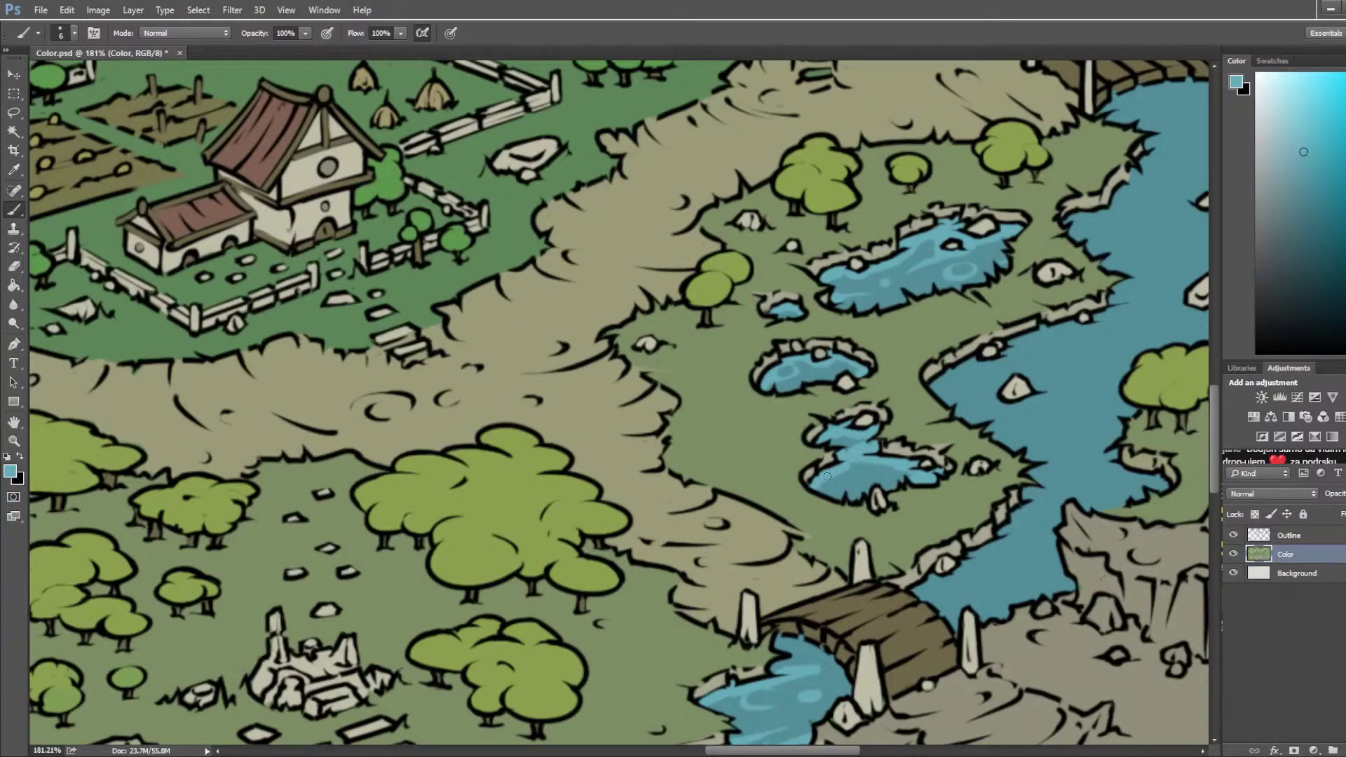
{"action": "left_click", "coordinate": [849, 439], "text": "alt"}
{"action": "left_click", "coordinate": [872, 471], "text": "alt"}
{"action": "left_click", "coordinate": [874, 477], "text": "alt"}
{"action": "left_click_drag", "start_coordinate": [874, 474], "coordinate": [842, 479]}
Step: Refine the small ripples in the lowest meadow pond with sampled blues and save the document
{"action": "left_click", "coordinate": [870, 464], "text": "alt"}
{"action": "left_click", "coordinate": [850, 481], "text": "alt"}
{"action": "left_click", "coordinate": [846, 475], "text": "alt"}
{"action": "left_click", "coordinate": [848, 475], "text": "alt"}
{"action": "left_click", "coordinate": [860, 476], "text": "alt"}
{"action": "left_click_drag", "start_coordinate": [848, 479], "coordinate": [854, 483]}
{"action": "scroll", "coordinate": [852, 472], "scroll_direction": "down", "scroll_amount": 5}
{"action": "key", "text": "ctrl+s"}
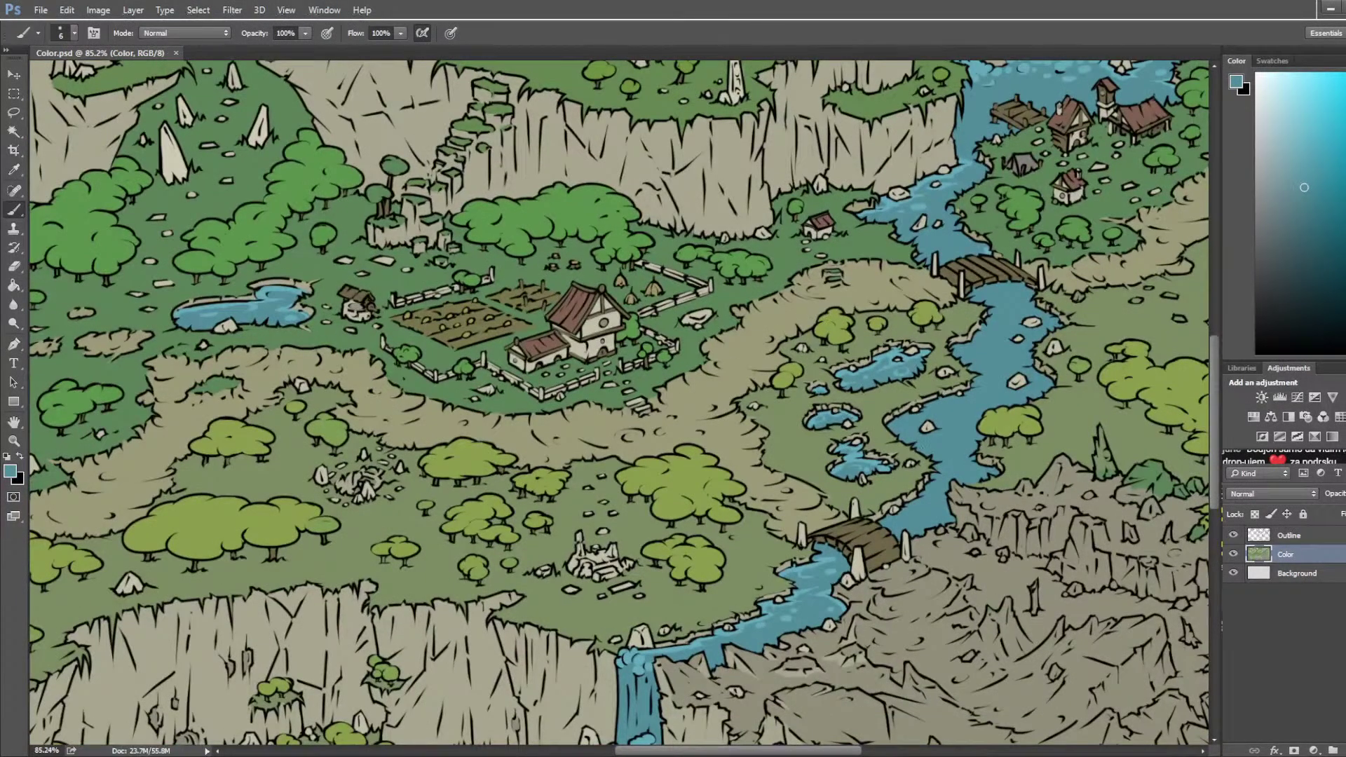
Step: Rework the highlight in the narrow neck of the lowest meadow pond with sampled darker and light blues
{"action": "scroll", "coordinate": [841, 452], "scroll_direction": "up", "scroll_amount": 5}
{"action": "key", "text": "alt"}
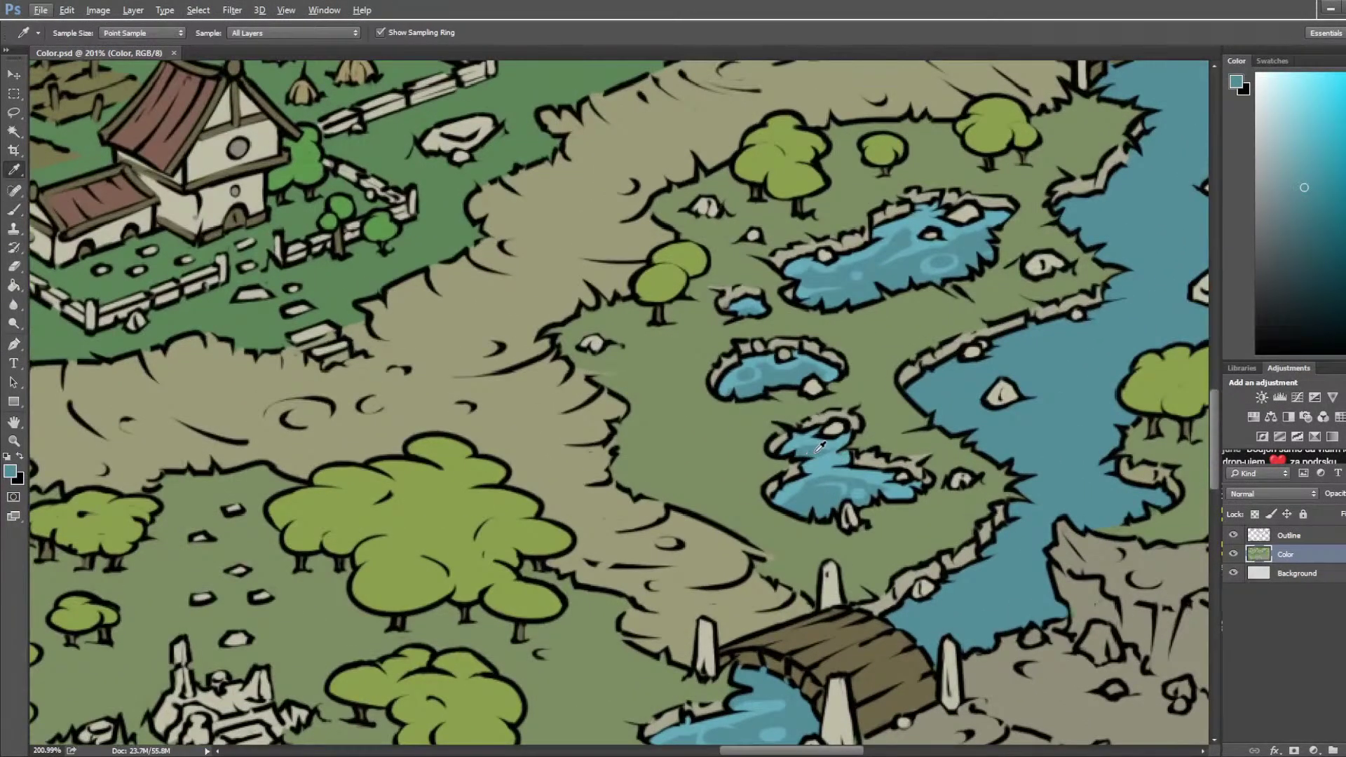
{"action": "left_click", "coordinate": [819, 447], "text": "alt"}
{"action": "left_click_drag", "start_coordinate": [809, 464], "coordinate": [828, 460]}
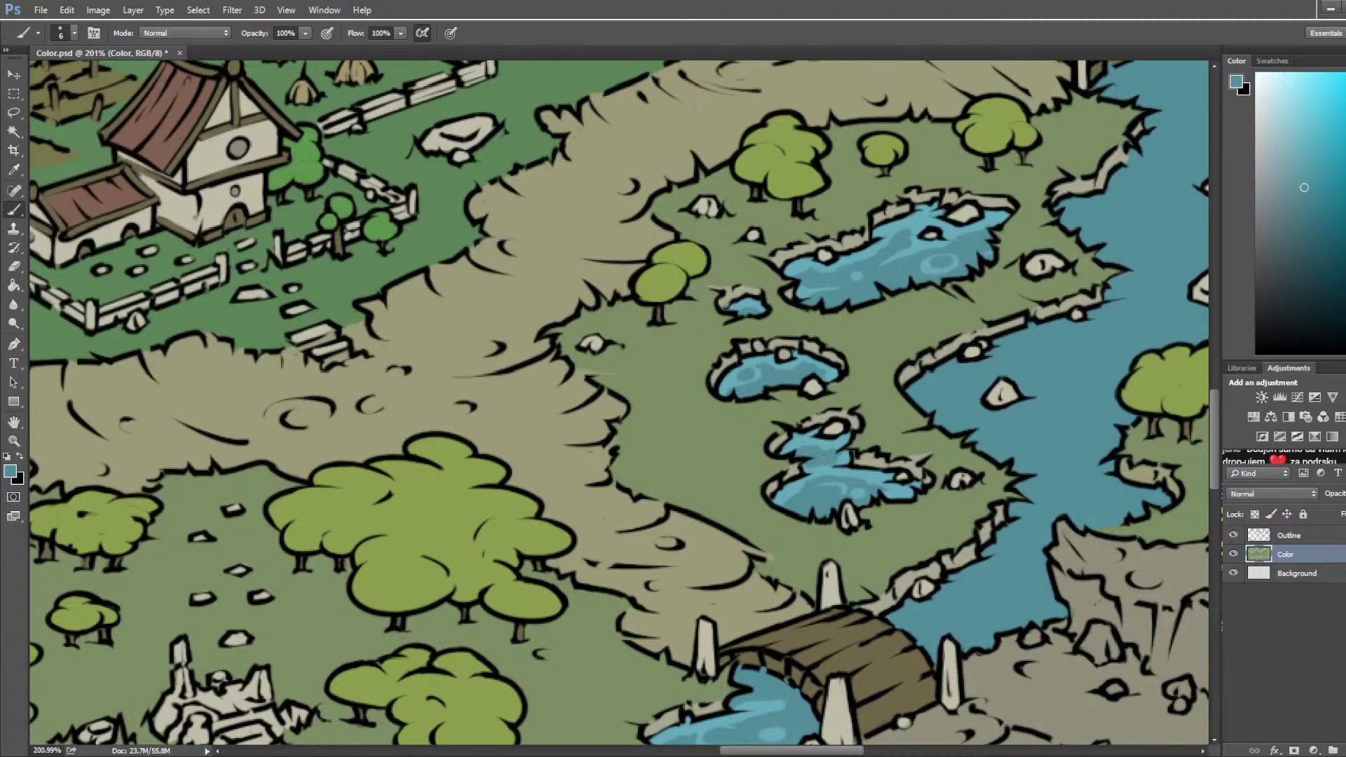
{"action": "key", "text": "alt"}
{"action": "left_click", "coordinate": [831, 465], "text": "alt"}
{"action": "key", "text": "alt"}
{"action": "left_click", "coordinate": [822, 457], "text": "alt"}
{"action": "left_click", "coordinate": [822, 456], "text": "alt"}
{"action": "left_click", "coordinate": [822, 462], "text": "alt"}
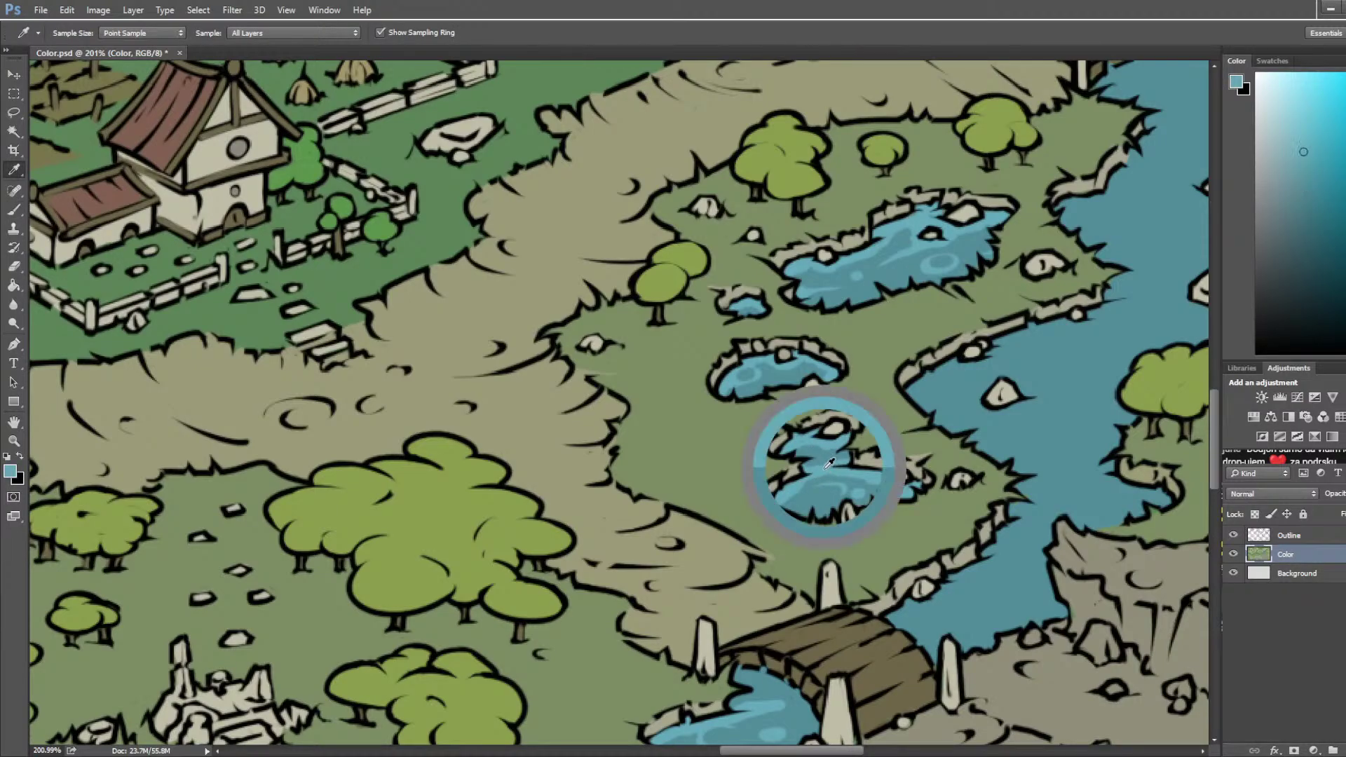
{"action": "left_click_drag", "start_coordinate": [804, 457], "coordinate": [833, 458]}
Step: Touch up the light blue highlight at the river bank directly below the arched wooden bridge
{"action": "scroll", "coordinate": [884, 442], "scroll_direction": "right", "scroll_amount": 5}
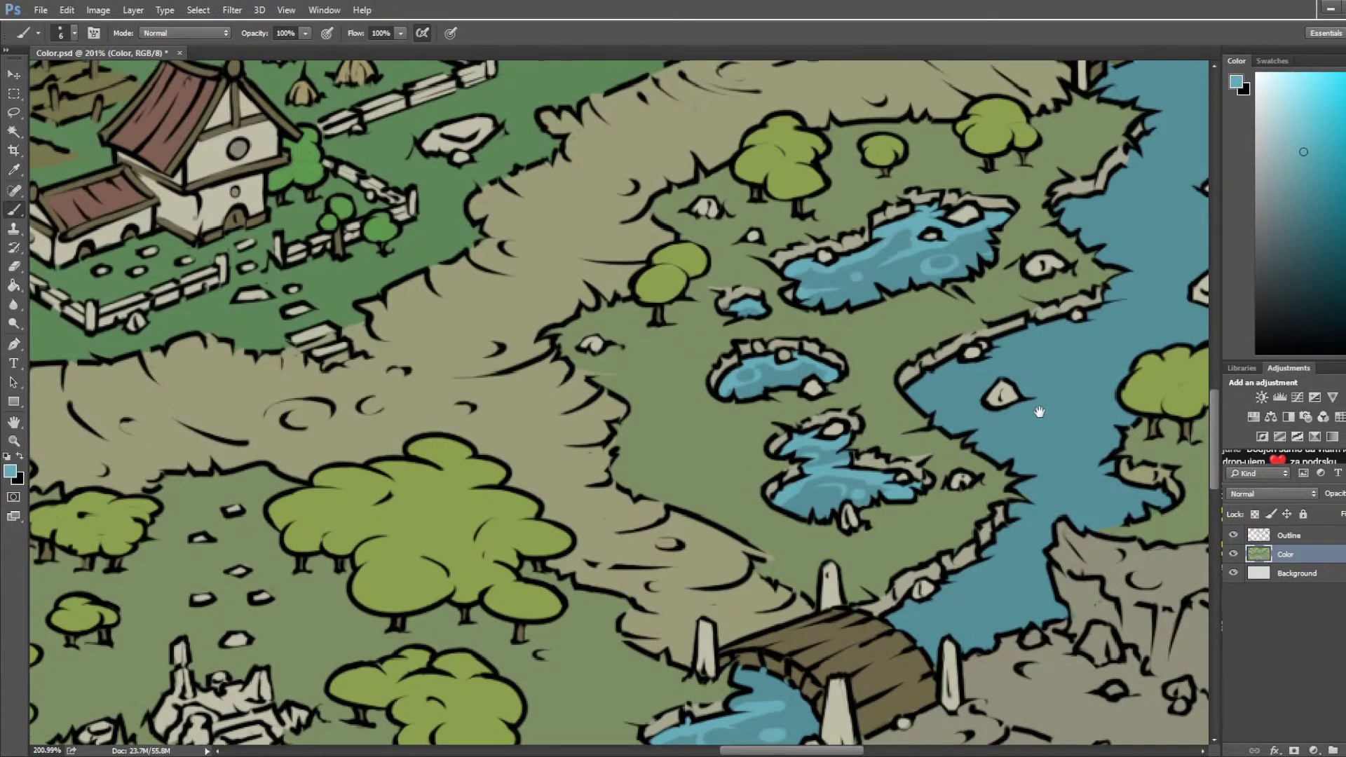
{"action": "scroll", "coordinate": [863, 394], "scroll_direction": "down", "scroll_amount": 6}
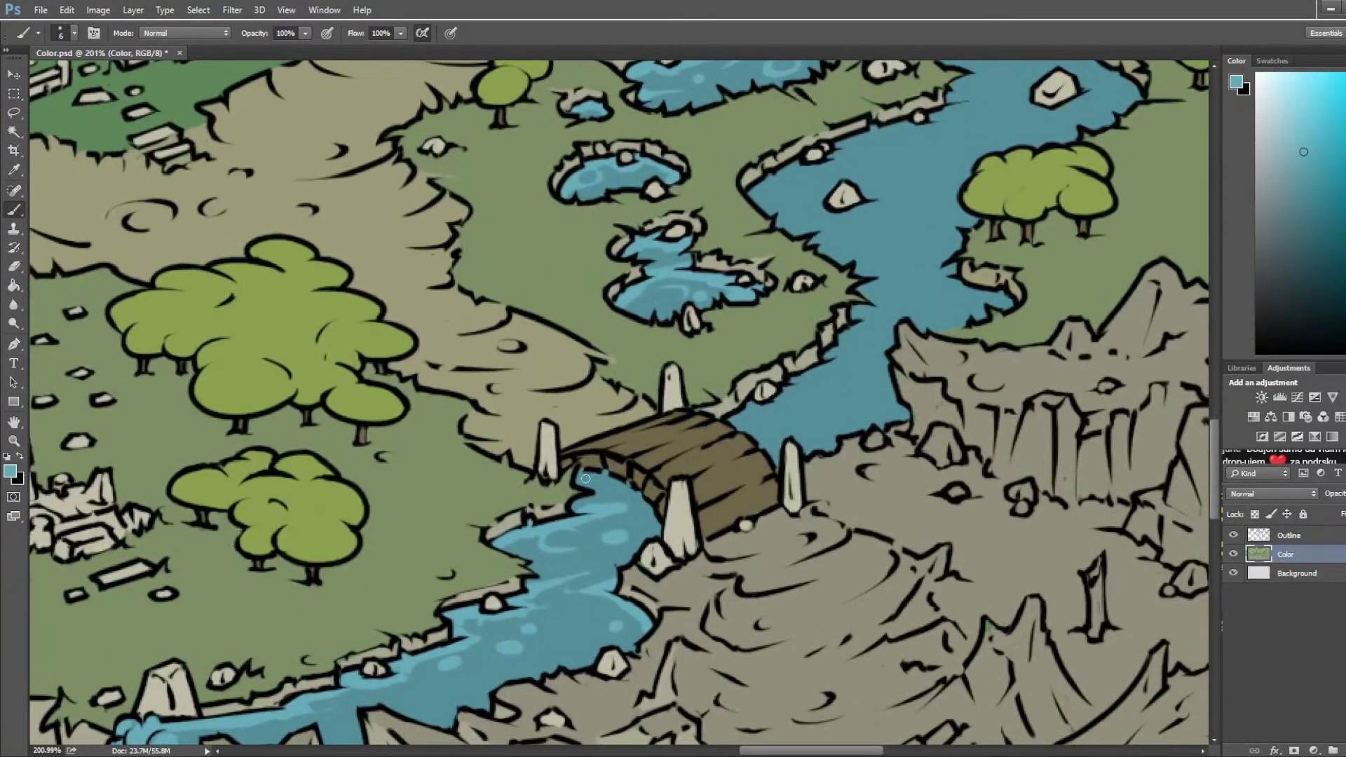
{"action": "left_click", "coordinate": [585, 502], "text": "alt"}
{"action": "left_click", "coordinate": [573, 519], "text": "alt"}
Step: Paint a light blue highlight along the river bank from the lower arched bridge up to the narrow bend
{"action": "left_click", "coordinate": [774, 455], "text": "alt"}
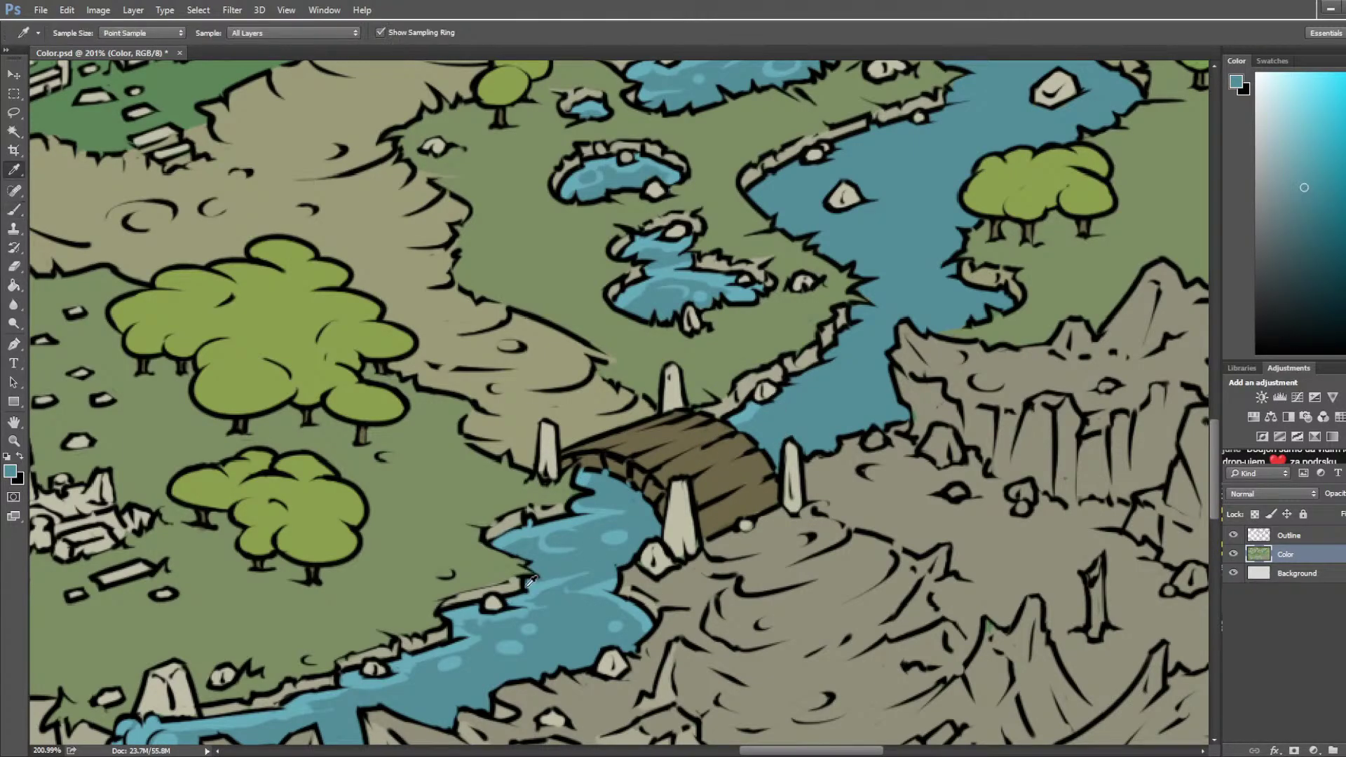
{"action": "left_click", "coordinate": [597, 586], "text": "alt"}
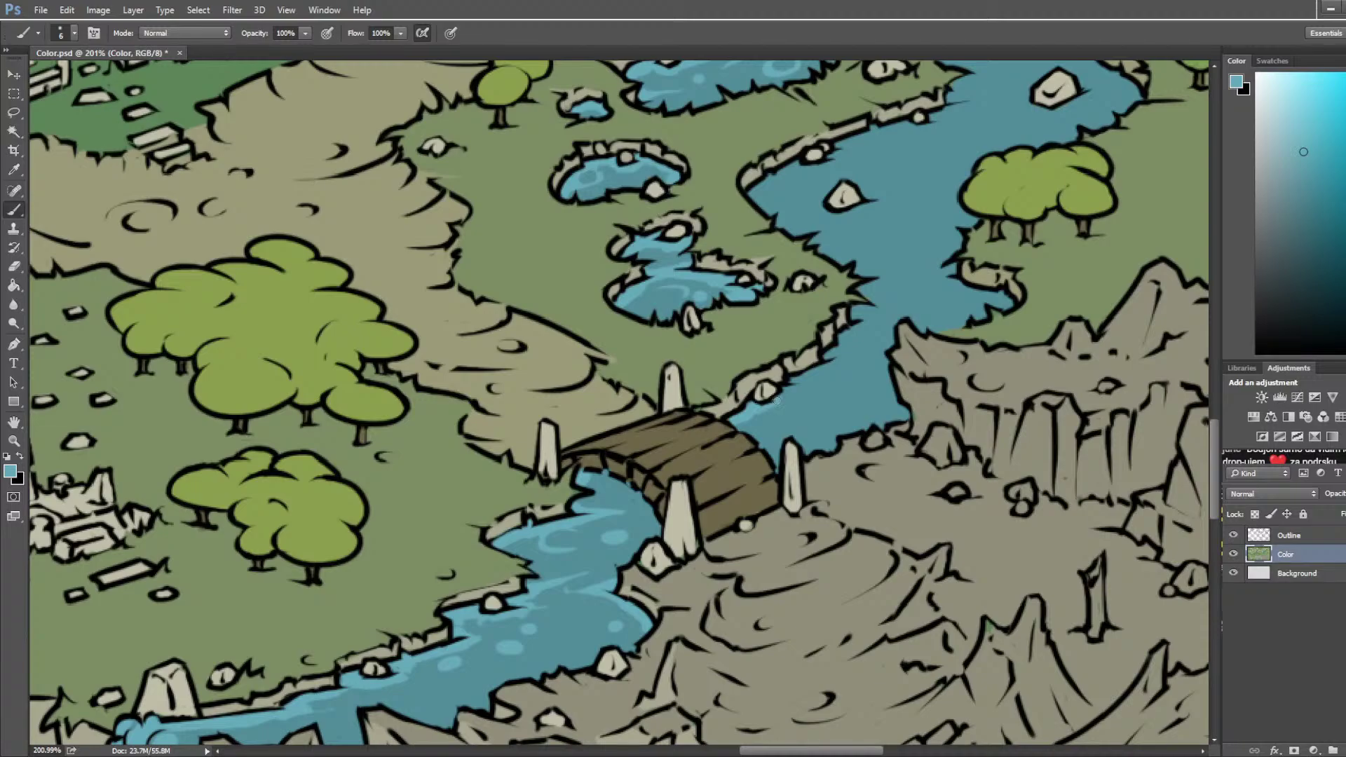
{"action": "mouse_move", "coordinate": [801, 379]}
{"action": "left_mouse_down"}
{"action": "mouse_move", "coordinate": [849, 356]}
{"action": "mouse_move", "coordinate": [834, 354]}
{"action": "mouse_move", "coordinate": [881, 309]}
{"action": "left_mouse_up"}
{"action": "left_click", "coordinate": [882, 301], "text": "alt"}
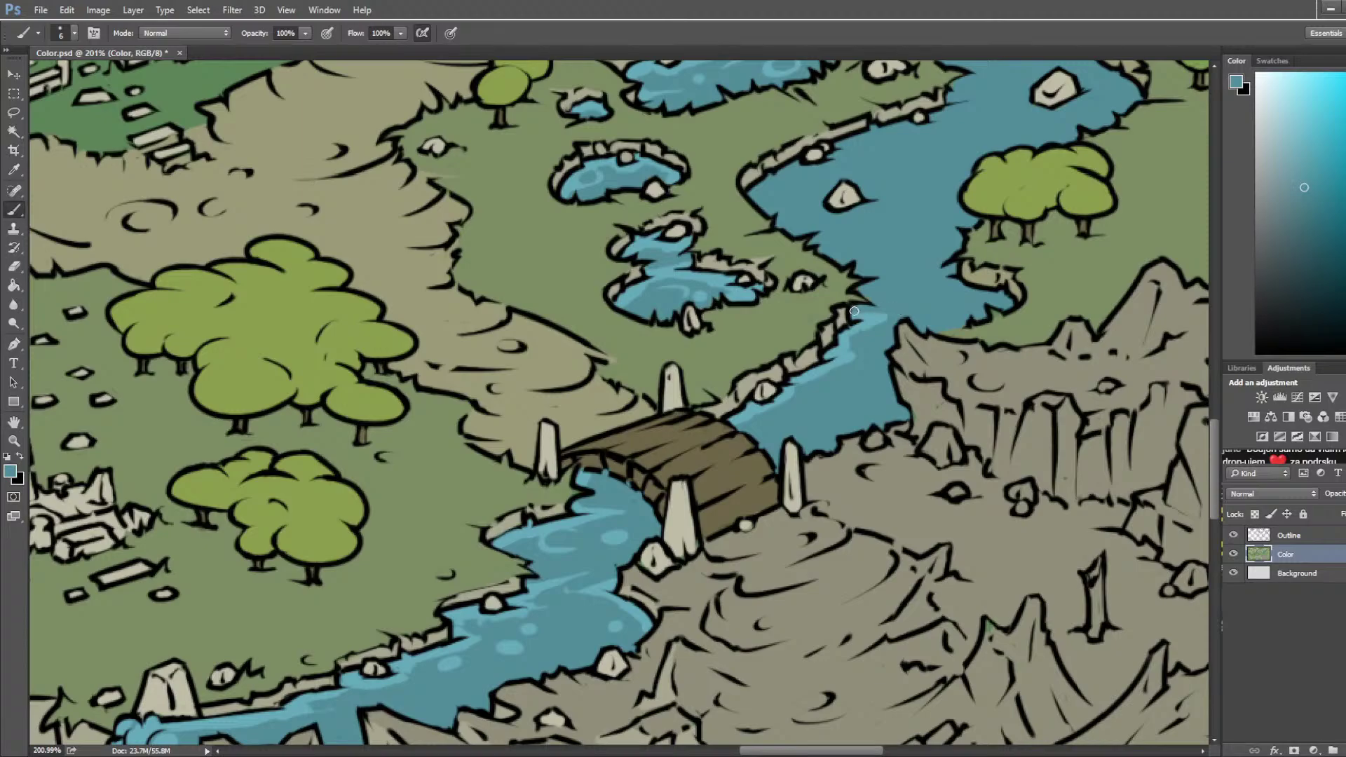
Step: Refine the highlight above the lower arched bridge with sampled blues and add a small ring ripple mid-river
{"action": "left_click", "coordinate": [860, 354], "text": "alt"}
{"action": "left_click", "coordinate": [756, 413], "text": "alt"}
{"action": "left_click", "coordinate": [806, 414], "text": "alt"}
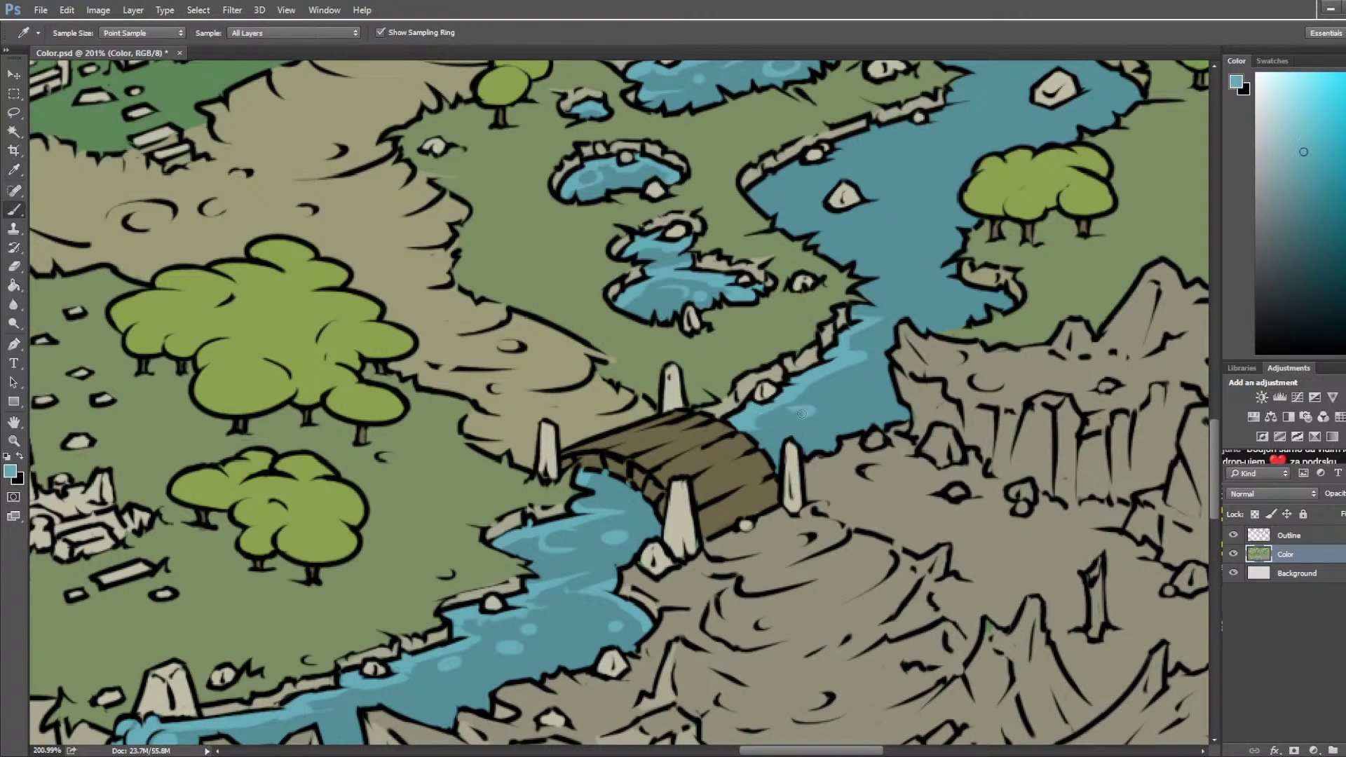
{"action": "left_click", "coordinate": [835, 394], "text": "alt"}
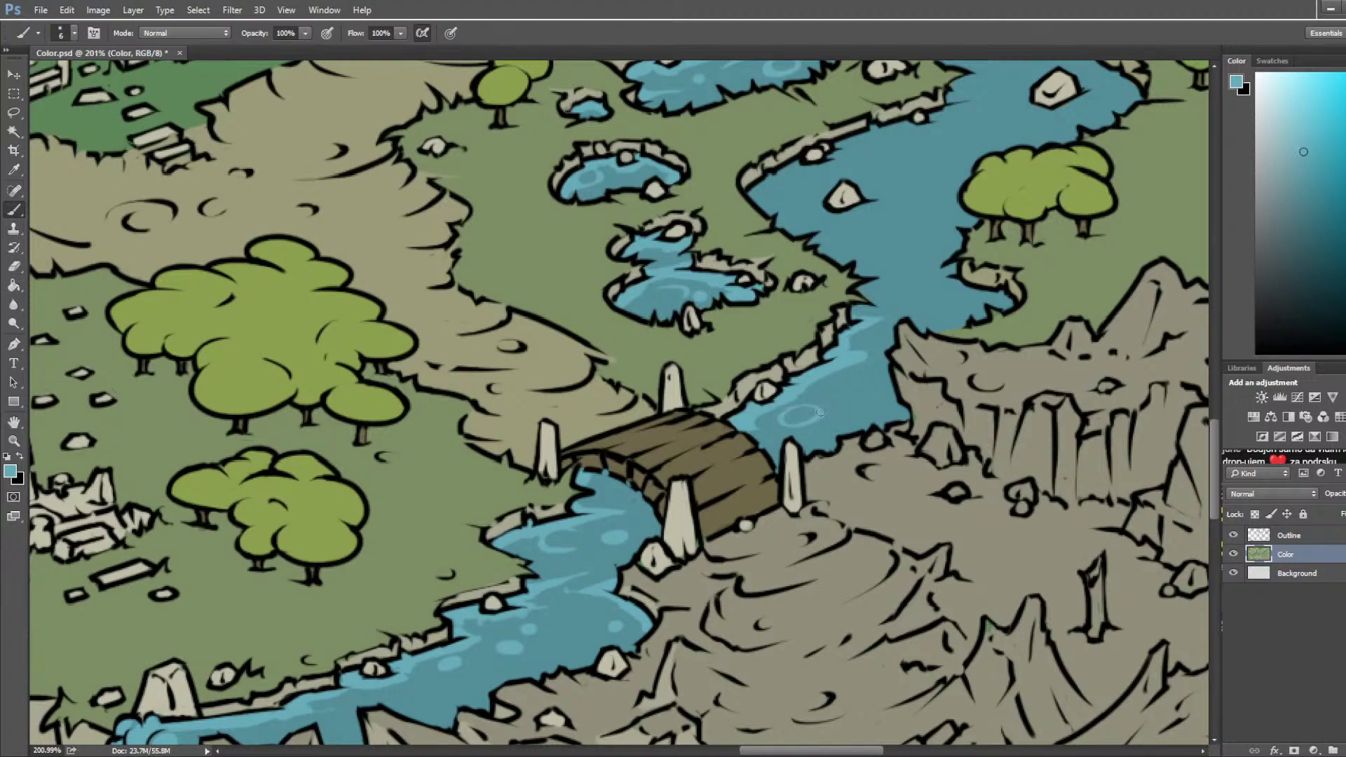
{"action": "left_click", "coordinate": [860, 350], "text": "alt"}
Step: Paint light blue highlights and small ripples below the stone-edged bank at the river's wide middle bend
{"action": "left_click", "coordinate": [863, 309], "text": "alt"}
{"action": "mouse_move", "coordinate": [762, 184]}
{"action": "left_mouse_down"}
{"action": "mouse_move", "coordinate": [842, 159]}
{"action": "mouse_move", "coordinate": [865, 136]}
{"action": "mouse_move", "coordinate": [788, 252]}
{"action": "mouse_move", "coordinate": [823, 218]}
{"action": "mouse_move", "coordinate": [880, 199]}
{"action": "left_mouse_up"}
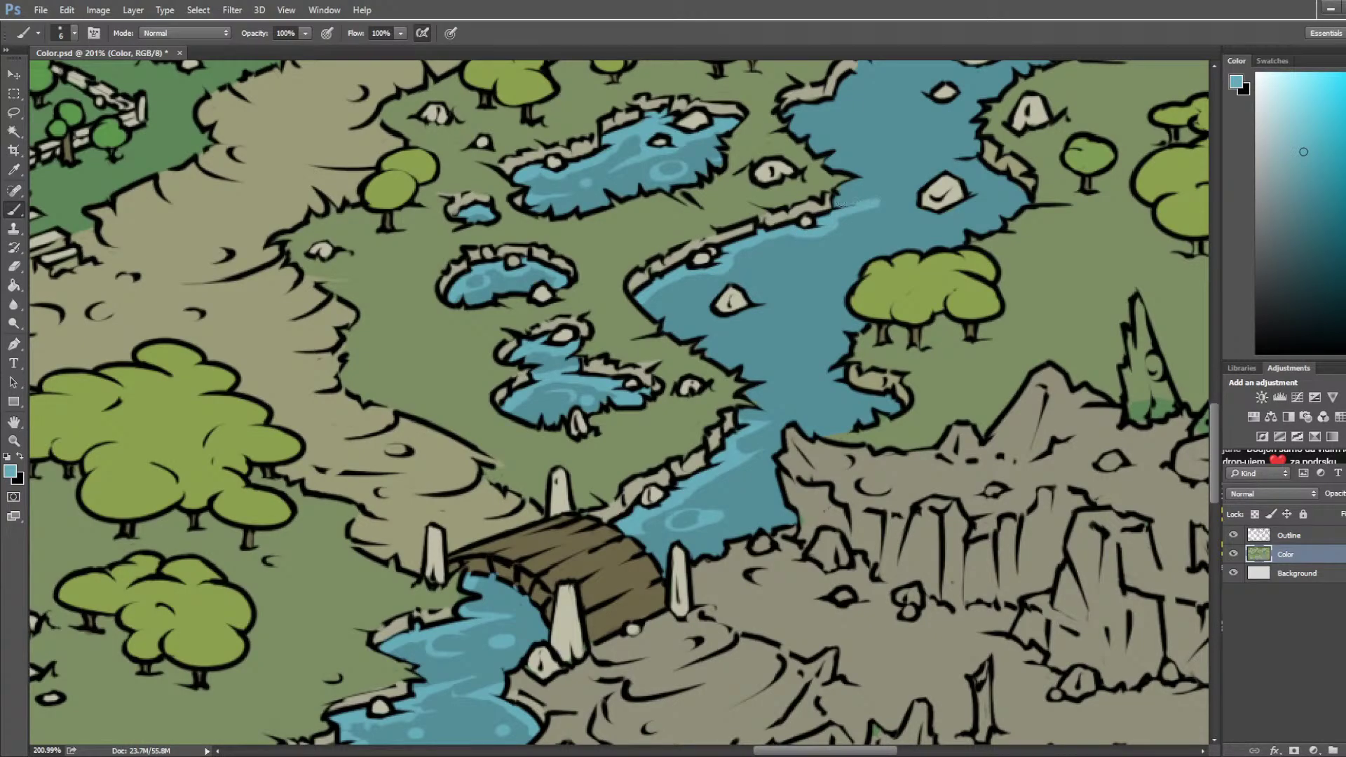
{"action": "left_click", "coordinate": [840, 194], "text": "alt"}
{"action": "left_click", "coordinate": [780, 238], "text": "alt"}
{"action": "left_click", "coordinate": [727, 259], "text": "alt"}
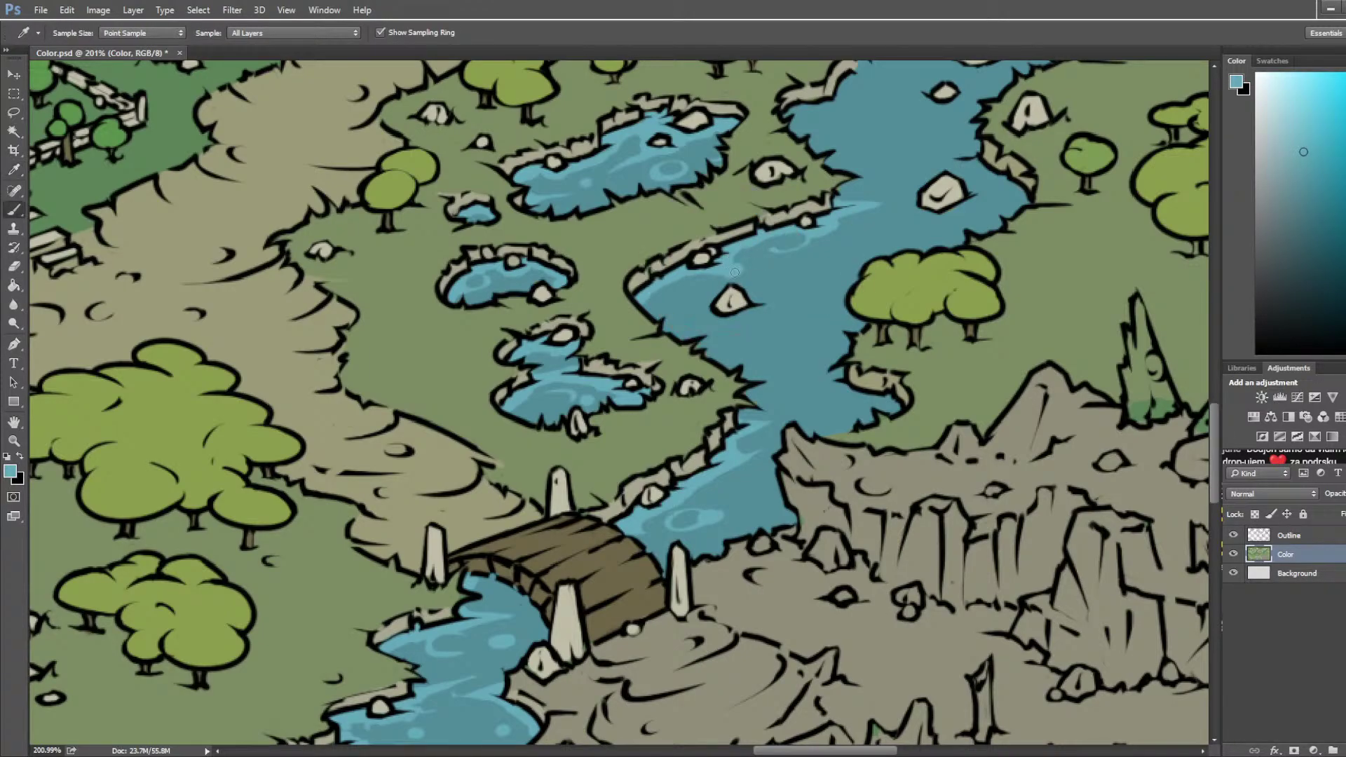
{"action": "left_click", "coordinate": [678, 271], "text": "alt"}
{"action": "left_click", "coordinate": [679, 271], "text": "alt"}
Step: Paint light blue ripples around the rock in the river's wide middle bend, trimming them with sampled darker blue
{"action": "left_click_drag", "start_coordinate": [707, 314], "coordinate": [790, 300]}
{"action": "left_click", "coordinate": [720, 297], "text": "alt"}
{"action": "left_click", "coordinate": [737, 287], "text": "alt"}
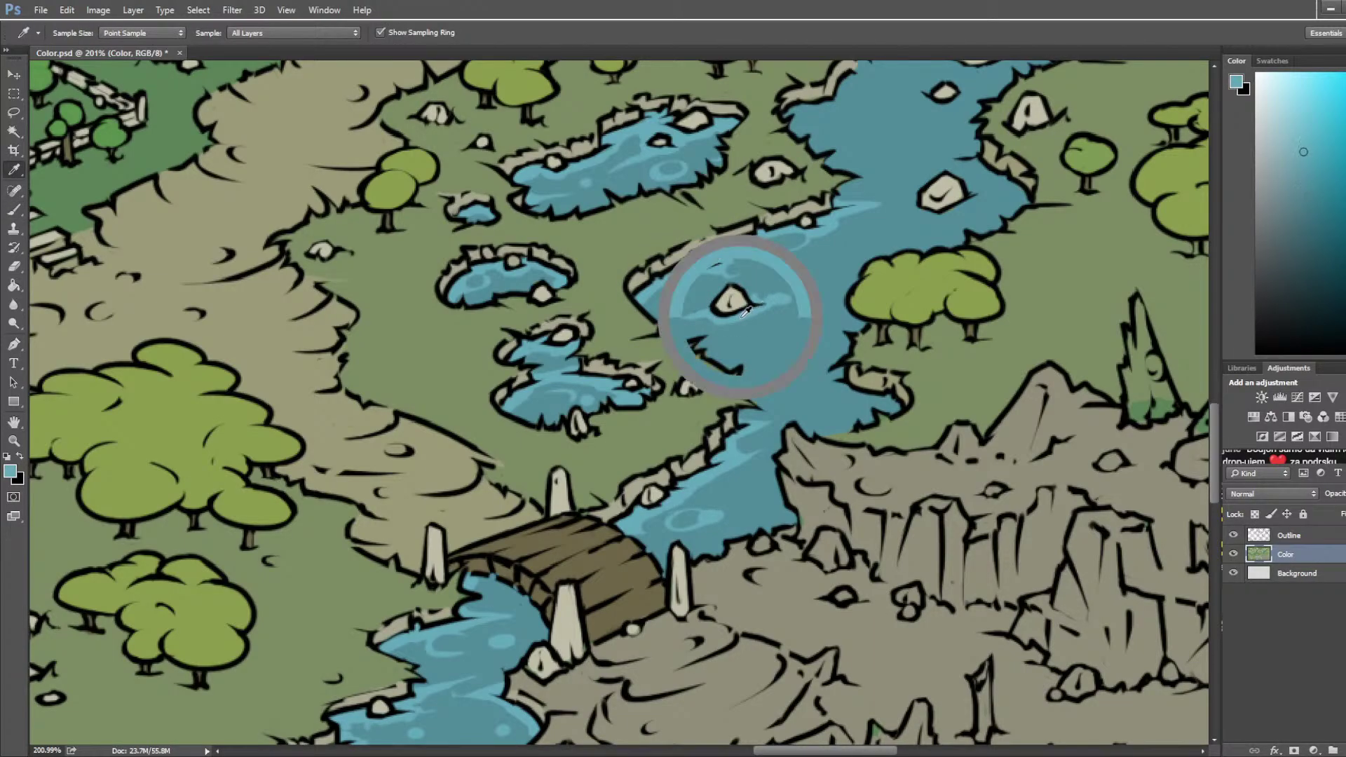
{"action": "left_click", "coordinate": [785, 302], "text": "alt"}
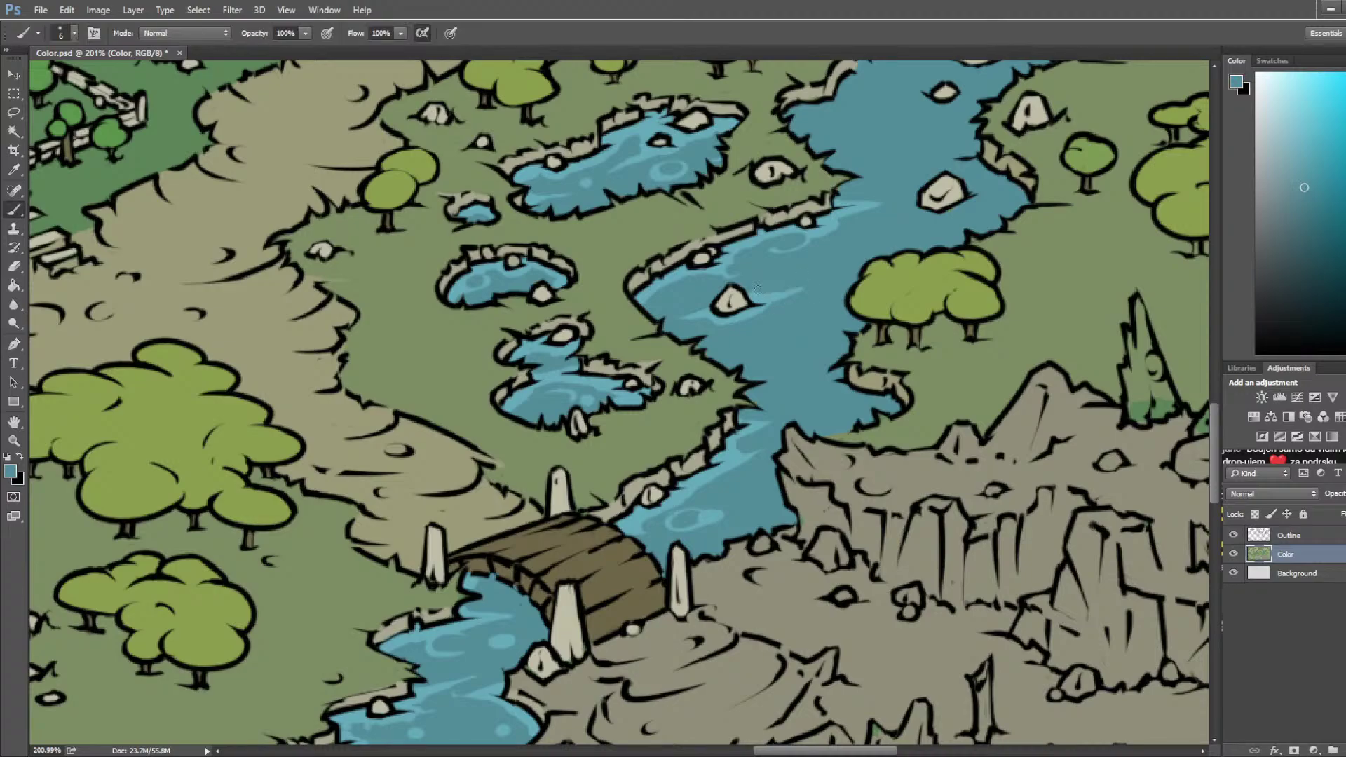
{"action": "left_click", "coordinate": [722, 317], "text": "alt"}
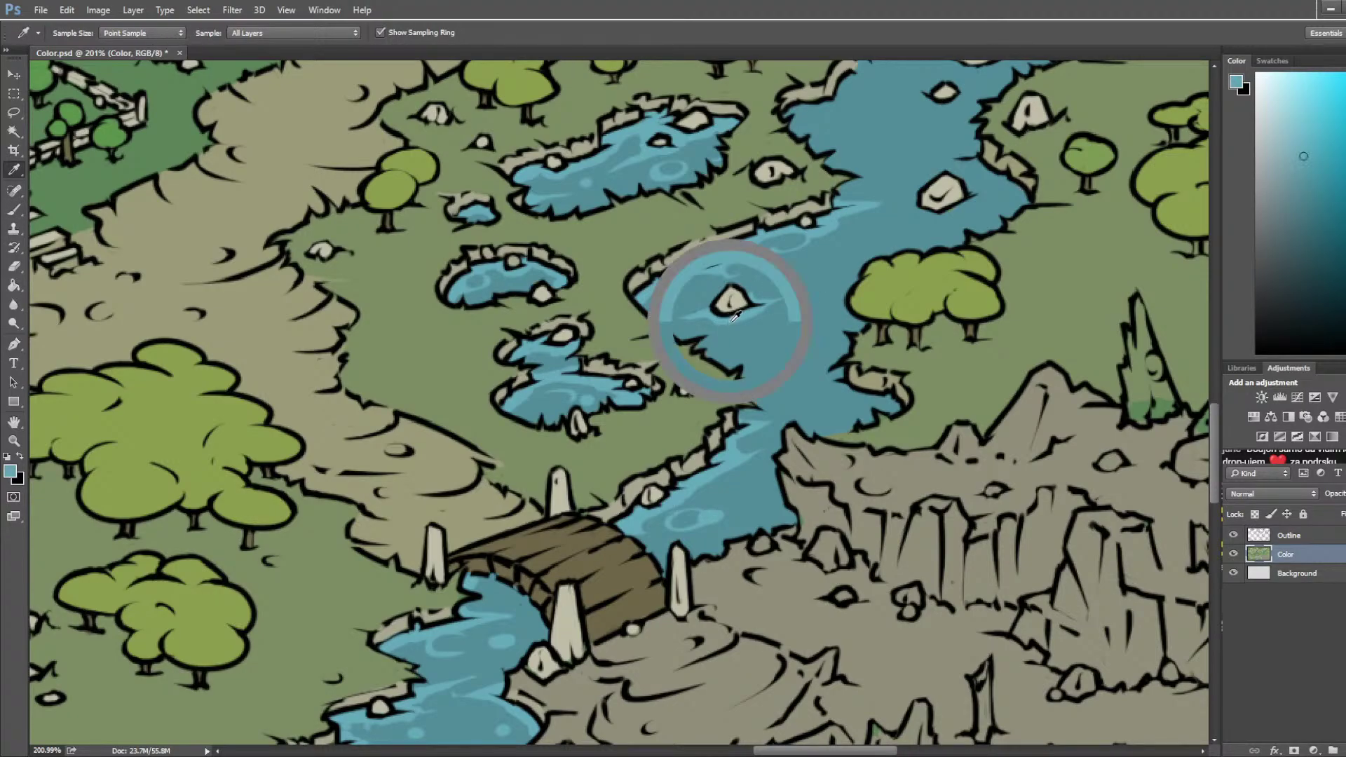
{"action": "mouse_move", "coordinate": [771, 284]}
{"action": "left_mouse_down"}
{"action": "mouse_move", "coordinate": [816, 269]}
{"action": "mouse_move", "coordinate": [693, 281]}
{"action": "mouse_move", "coordinate": [808, 252]}
{"action": "mouse_move", "coordinate": [769, 300]}
{"action": "left_mouse_up"}
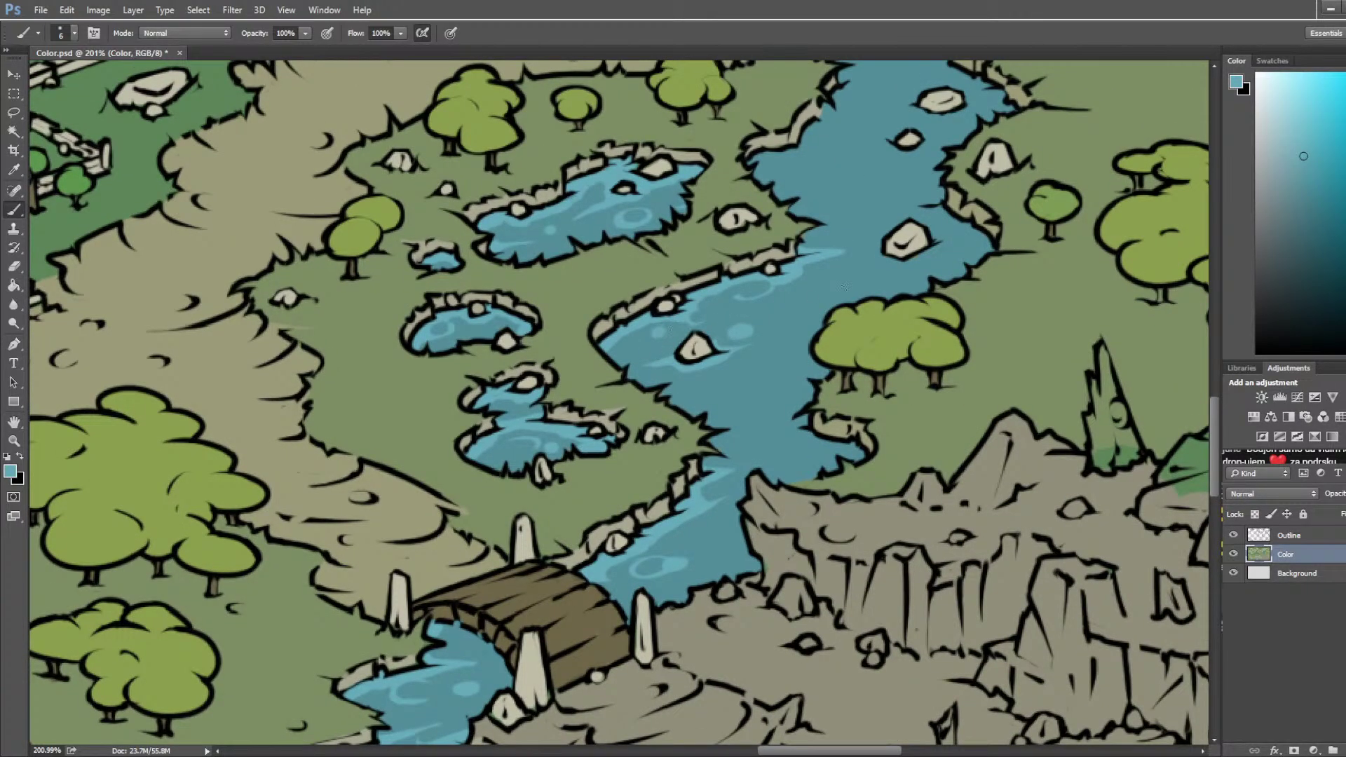
Step: Check the river highlights across the whole map and save the document
{"action": "left_click_drag", "start_coordinate": [659, 331], "coordinate": [570, 396]}
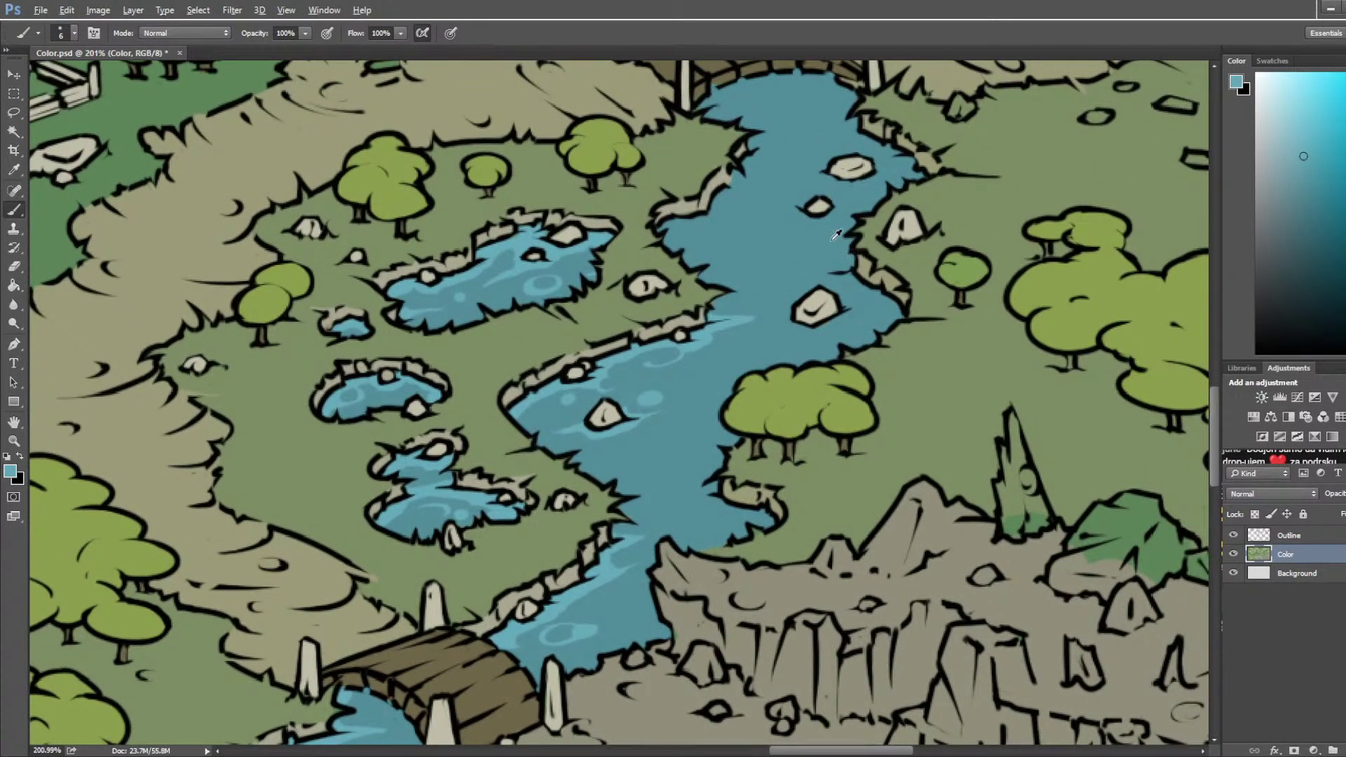
{"action": "scroll", "coordinate": [801, 266], "scroll_direction": "down", "scroll_amount": 3}
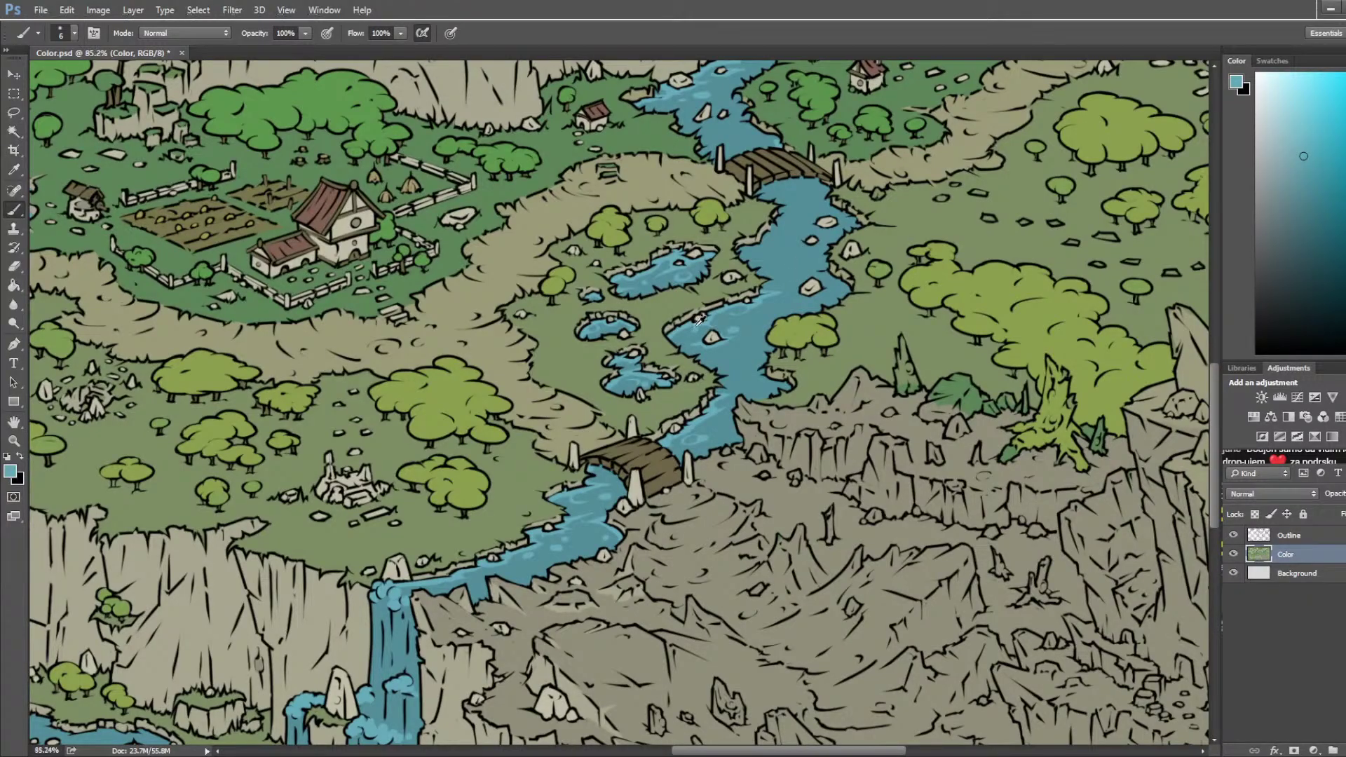
{"action": "scroll", "coordinate": [701, 321], "scroll_direction": "down", "scroll_amount": 4}
{"action": "key", "text": "ctrl+s"}
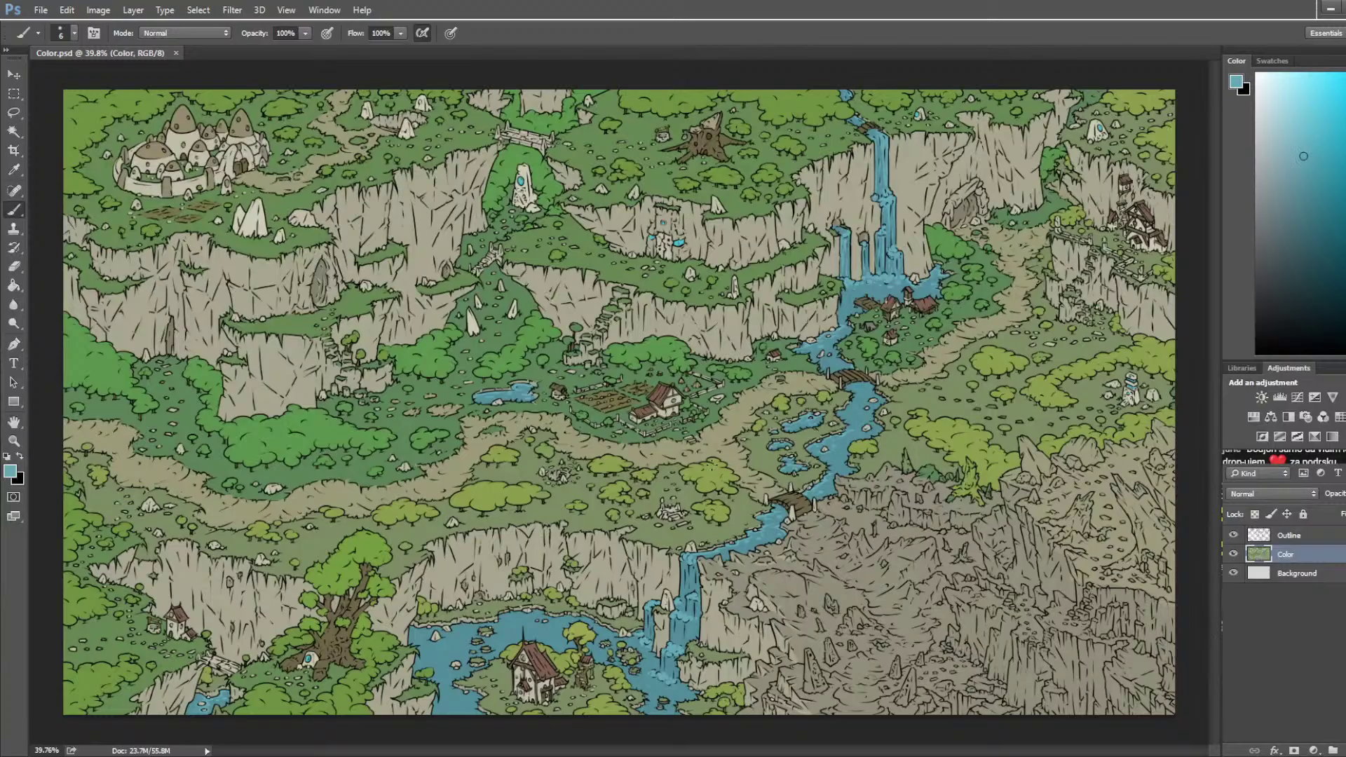
Step: Sample the lower waterfall's light blue foam and start highlighting the east river bank above the upper wooden bridge
{"action": "scroll", "coordinate": [688, 631], "scroll_direction": "up", "scroll_amount": 10}
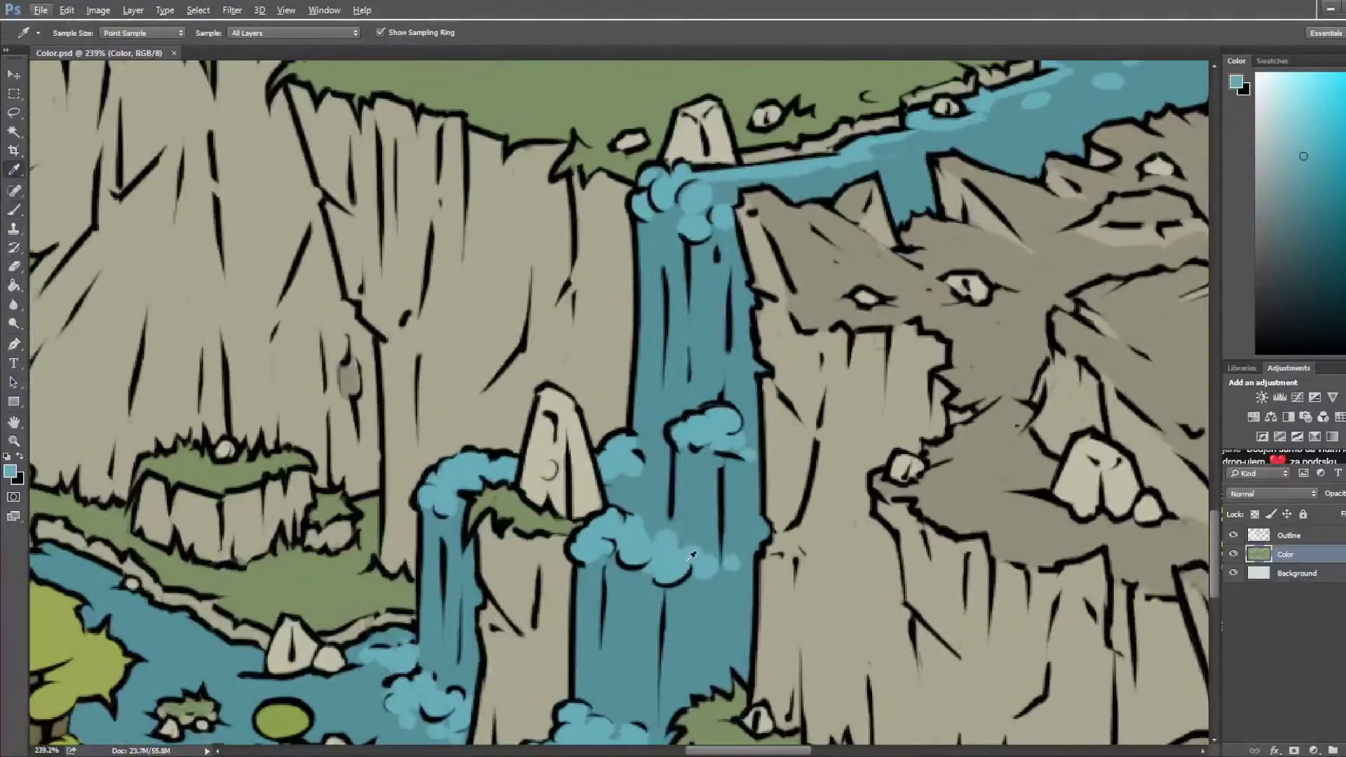
{"action": "left_click", "coordinate": [676, 564], "text": "alt"}
{"action": "scroll", "coordinate": [680, 560], "scroll_direction": "down", "scroll_amount": 7}
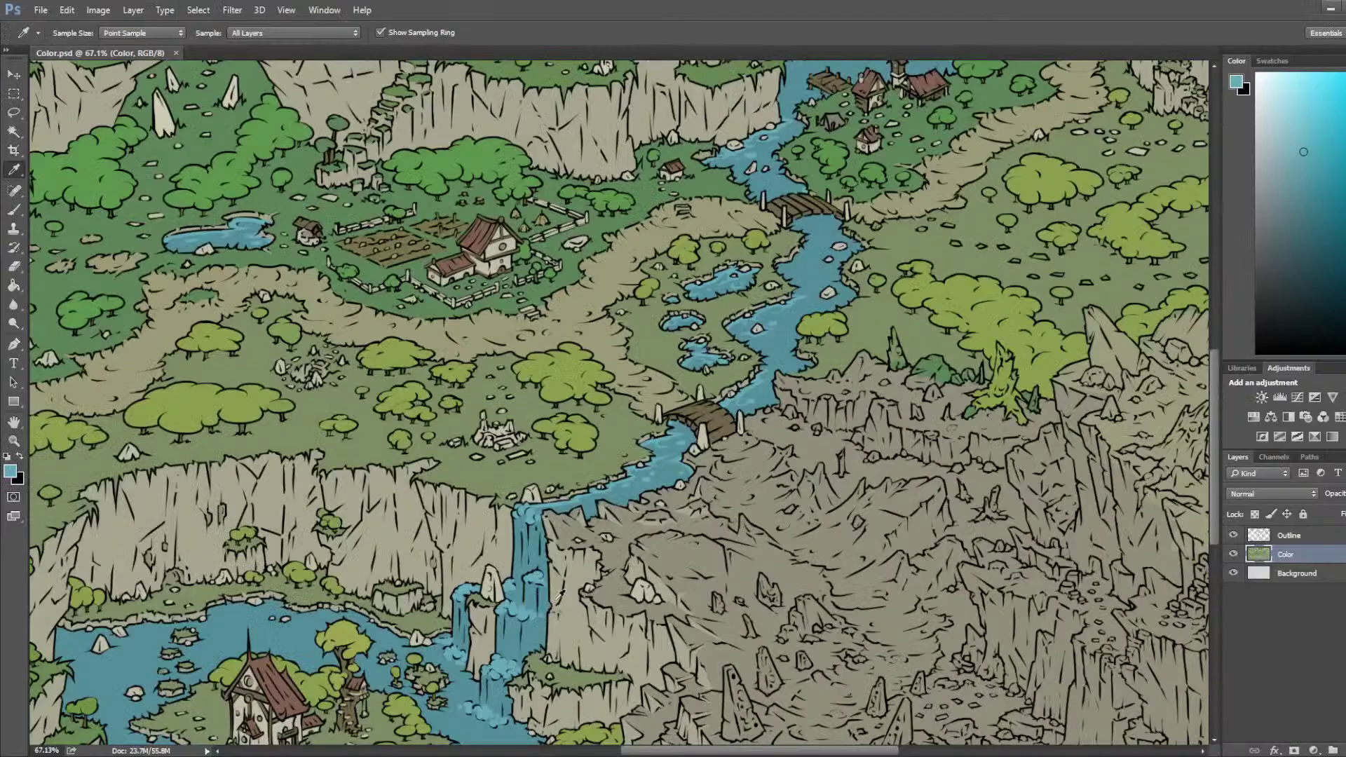
{"action": "scroll", "coordinate": [822, 254], "scroll_direction": "up", "scroll_amount": 4}
{"action": "left_click_drag", "start_coordinate": [879, 273], "coordinate": [552, 523]}
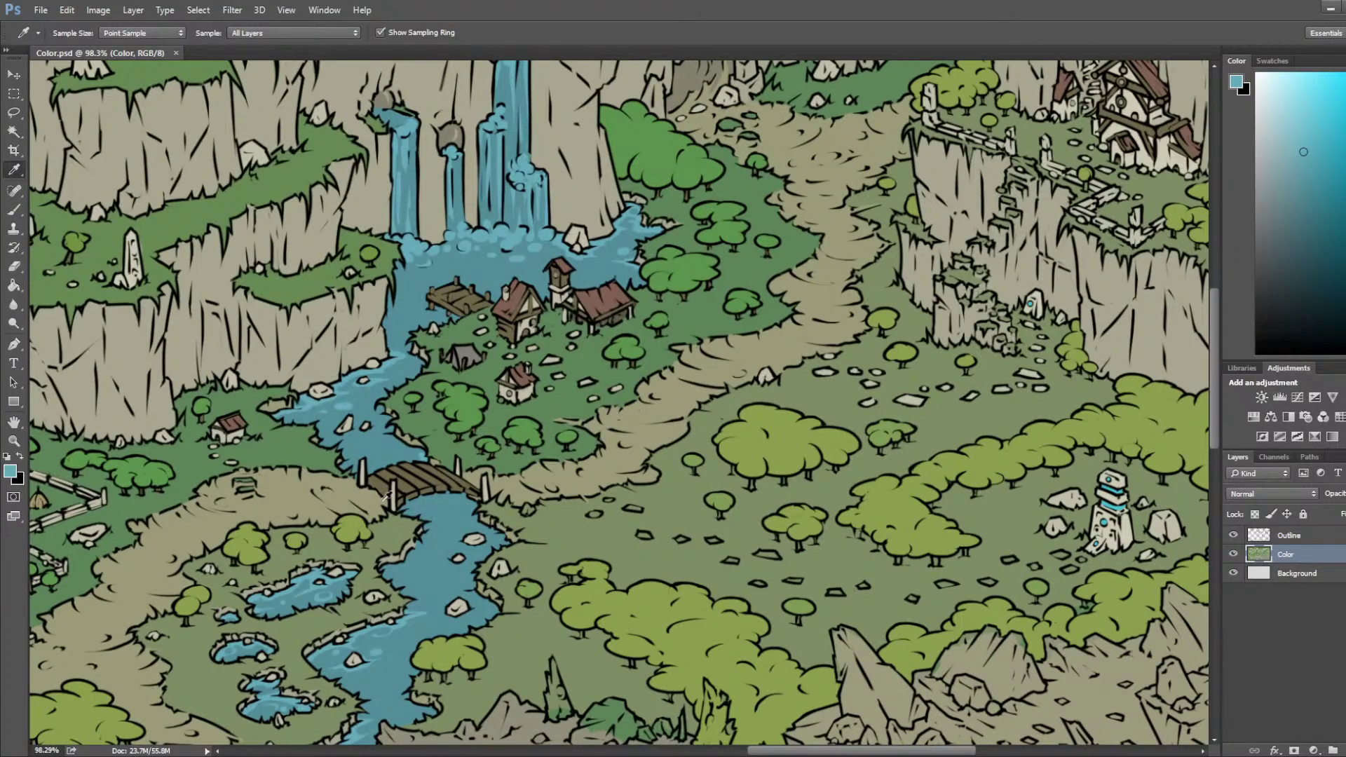
{"action": "scroll", "coordinate": [611, 413], "scroll_direction": "up", "scroll_amount": 4}
{"action": "left_click_drag", "start_coordinate": [424, 458], "coordinate": [421, 649]}
{"action": "mouse_move", "coordinate": [545, 459]}
{"action": "left_mouse_down"}
{"action": "mouse_move", "coordinate": [705, 253]}
{"action": "mouse_move", "coordinate": [768, 138]}
{"action": "left_mouse_up"}
{"action": "key", "text": "b"}
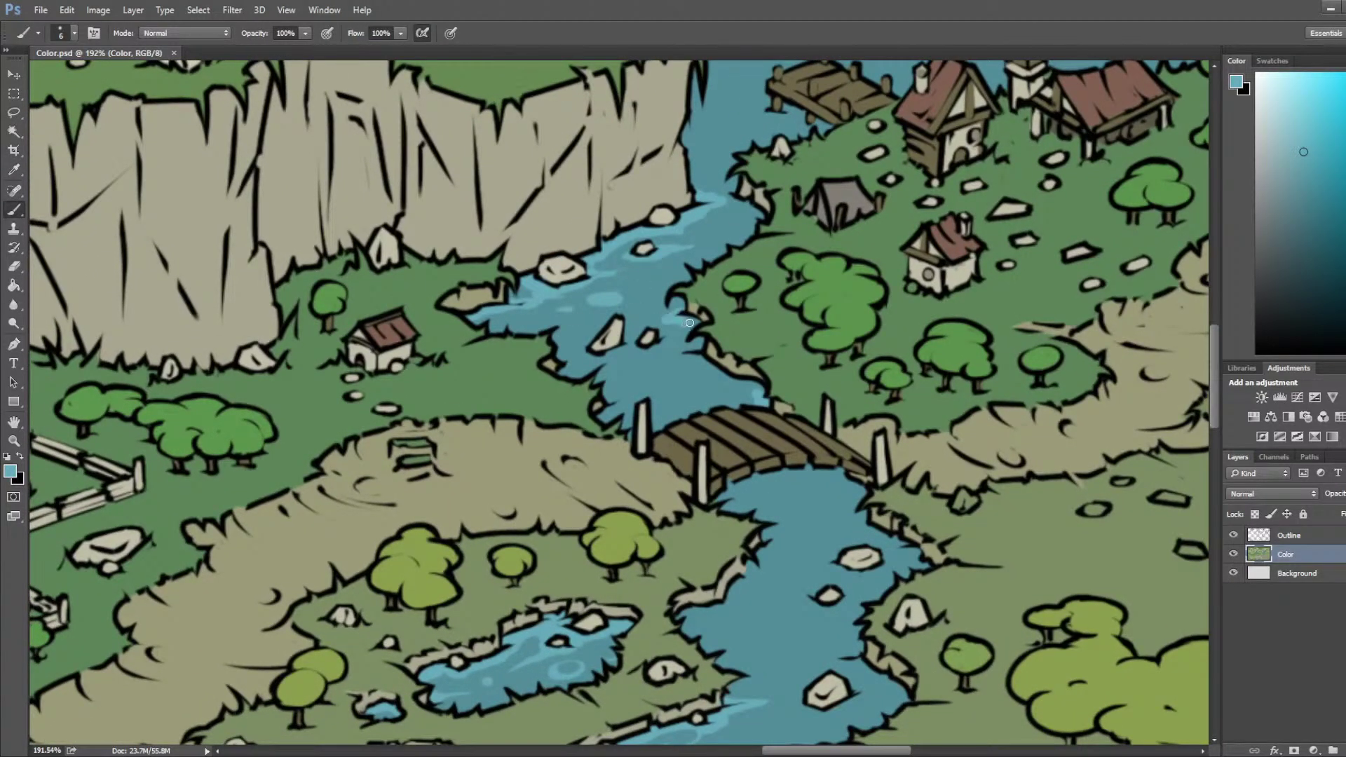
Step: Extend the light blue highlights around the rocks and along both banks above the upper wooden bridge
{"action": "key", "text": "i"}
{"action": "left_click", "coordinate": [659, 319]}
{"action": "left_click", "coordinate": [534, 287]}
{"action": "key", "text": "b"}
{"action": "left_click", "coordinate": [527, 293], "text": "alt"}
{"action": "left_click", "coordinate": [532, 293], "text": "alt"}
{"action": "left_click", "coordinate": [536, 275], "text": "alt"}
{"action": "mouse_move", "coordinate": [760, 388]}
{"action": "left_mouse_down"}
{"action": "mouse_move", "coordinate": [689, 347]}
{"action": "mouse_move", "coordinate": [651, 337]}
{"action": "mouse_move", "coordinate": [646, 349]}
{"action": "mouse_move", "coordinate": [676, 332]}
{"action": "mouse_move", "coordinate": [602, 356]}
{"action": "mouse_move", "coordinate": [588, 340]}
{"action": "mouse_move", "coordinate": [576, 347]}
{"action": "mouse_move", "coordinate": [585, 364]}
{"action": "mouse_move", "coordinate": [640, 332]}
{"action": "mouse_move", "coordinate": [628, 346]}
{"action": "mouse_move", "coordinate": [680, 343]}
{"action": "left_mouse_up"}
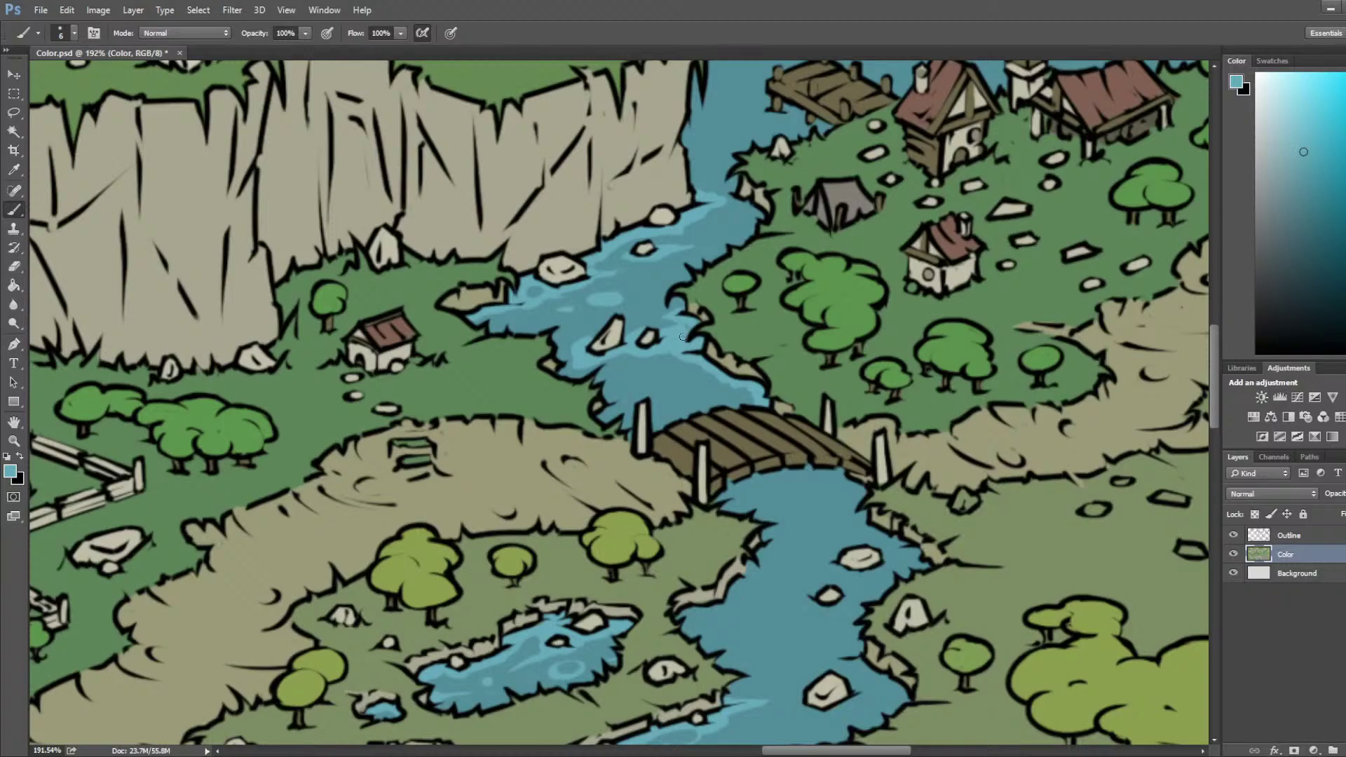
Step: Trim the highlights above the upper wooden bridge with the sampled darker river blue
{"action": "key", "text": "i"}
{"action": "left_click", "coordinate": [652, 316]}
{"action": "key", "text": "b"}
{"action": "key", "text": "i"}
{"action": "key", "text": "b"}
Step: Touch up the small details on the cliff beside the house tower with sampled grey-brown and save the document
{"action": "scroll", "coordinate": [619, 575], "scroll_direction": "down", "scroll_amount": 2}
{"action": "scroll", "coordinate": [618, 575], "scroll_direction": "down", "scroll_amount": 2}
{"action": "mouse_move", "coordinate": [949, 284]}
{"action": "left_mouse_down"}
{"action": "mouse_move", "coordinate": [662, 628]}
{"action": "mouse_move", "coordinate": [600, 635]}
{"action": "mouse_move", "coordinate": [556, 606]}
{"action": "left_mouse_up"}
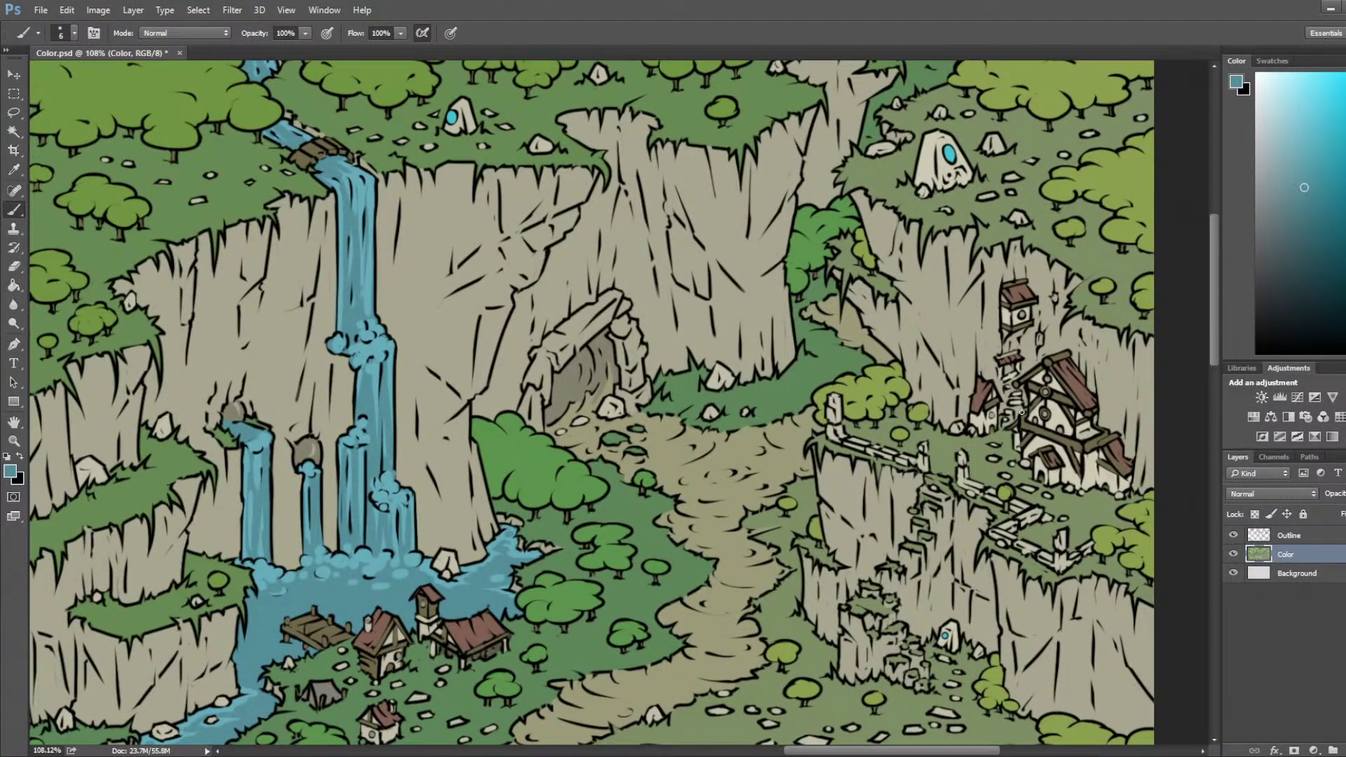
{"action": "scroll", "coordinate": [576, 313], "scroll_direction": "up", "scroll_amount": 1}
{"action": "key", "text": "i"}
{"action": "left_click", "coordinate": [557, 419]}
{"action": "mouse_move", "coordinate": [1187, 388]}
{"action": "left_mouse_down"}
{"action": "mouse_move", "coordinate": [585, 325]}
{"action": "mouse_move", "coordinate": [705, 387]}
{"action": "left_mouse_up"}
{"action": "key", "text": "b"}
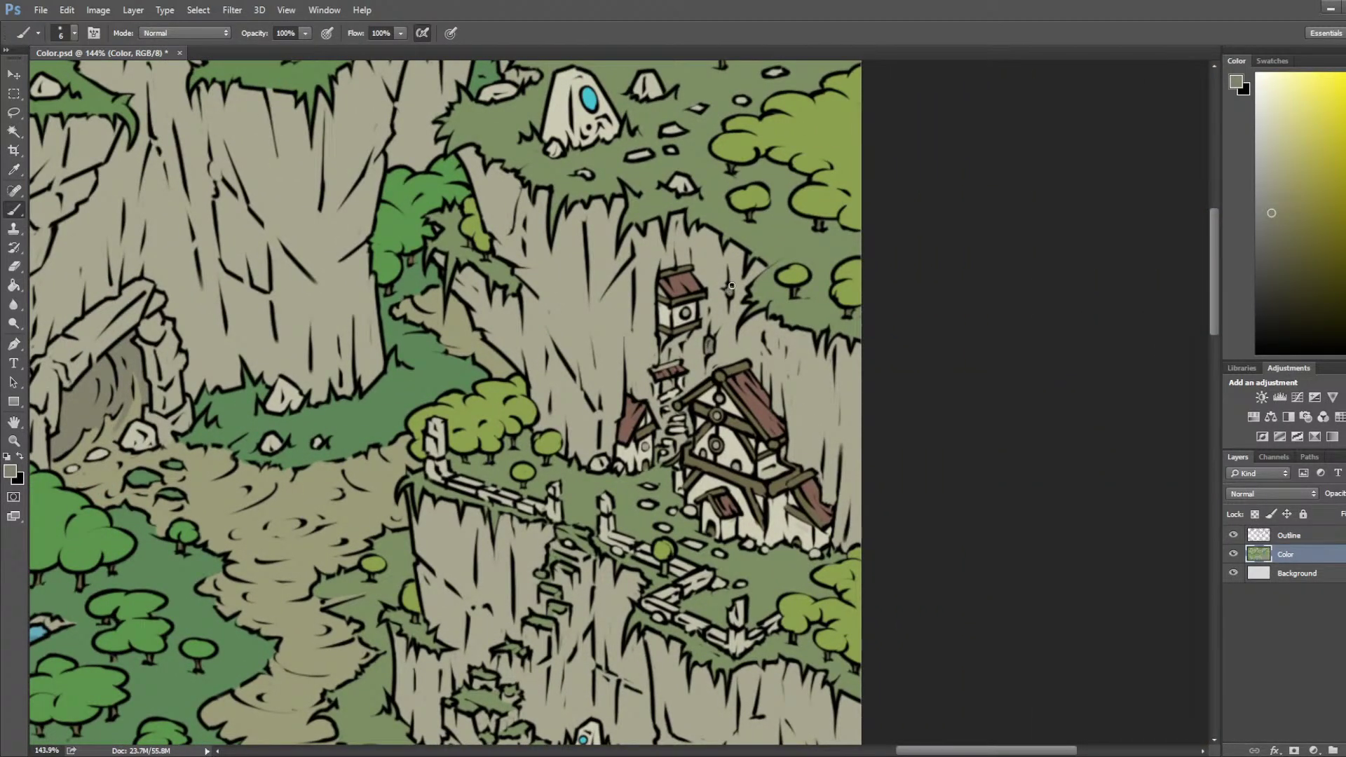
{"action": "scroll", "coordinate": [479, 323], "scroll_direction": "down", "scroll_amount": 2}
{"action": "scroll", "coordinate": [301, 398], "scroll_direction": "up", "scroll_amount": 2}
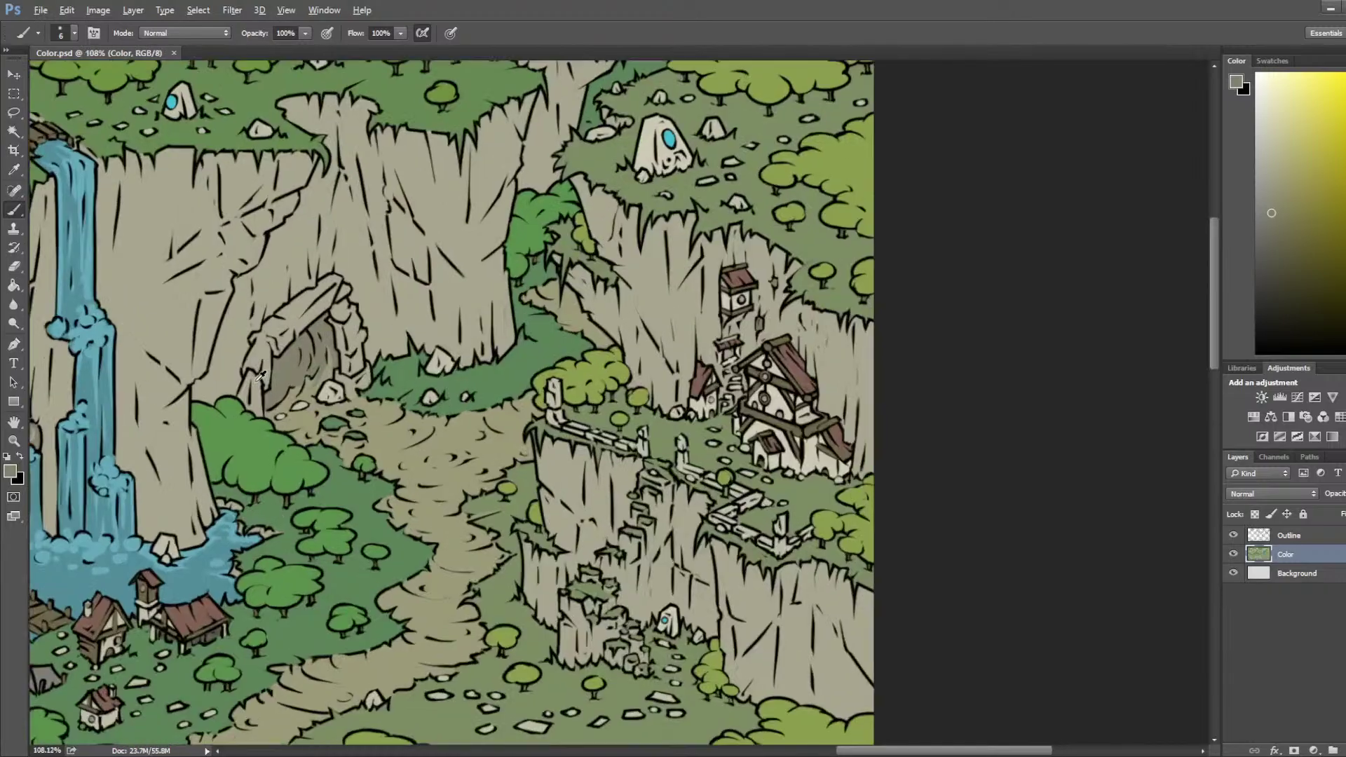
Step: Touch up the west side of the cave entrance's stone frame with colours sampled around the cave
{"action": "left_click_drag", "start_coordinate": [301, 398], "coordinate": [473, 440]}
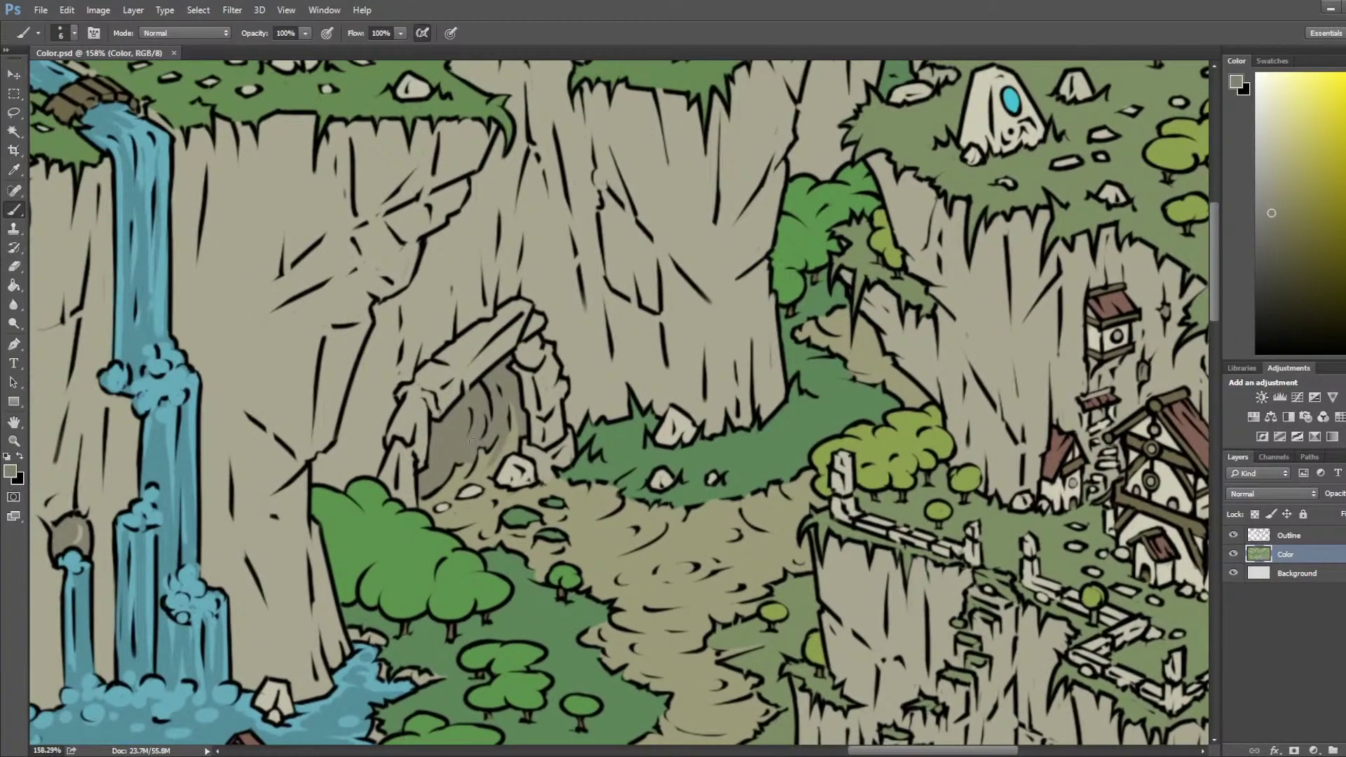
{"action": "key", "text": "i"}
{"action": "left_click", "coordinate": [491, 462]}
{"action": "key", "text": "b"}
{"action": "mouse_move", "coordinate": [423, 408]}
{"action": "left_mouse_down"}
{"action": "mouse_move", "coordinate": [397, 493]}
{"action": "mouse_move", "coordinate": [410, 497]}
{"action": "mouse_move", "coordinate": [376, 460]}
{"action": "left_mouse_up"}
{"action": "key", "text": "i"}
{"action": "left_click", "coordinate": [380, 446]}
Step: Paint the cave entrance's stone frame in light stone sampled from the nearby boulder, clean its edges and save the document
{"action": "left_click", "coordinate": [517, 467]}
{"action": "key", "text": "b"}
{"action": "mouse_move", "coordinate": [391, 476]}
{"action": "left_mouse_down"}
{"action": "mouse_move", "coordinate": [389, 437]}
{"action": "mouse_move", "coordinate": [419, 398]}
{"action": "mouse_move", "coordinate": [411, 420]}
{"action": "mouse_move", "coordinate": [404, 394]}
{"action": "mouse_move", "coordinate": [453, 396]}
{"action": "mouse_move", "coordinate": [437, 410]}
{"action": "mouse_move", "coordinate": [520, 342]}
{"action": "mouse_move", "coordinate": [524, 354]}
{"action": "mouse_move", "coordinate": [512, 326]}
{"action": "mouse_move", "coordinate": [525, 306]}
{"action": "mouse_move", "coordinate": [503, 310]}
{"action": "mouse_move", "coordinate": [519, 308]}
{"action": "mouse_move", "coordinate": [509, 331]}
{"action": "mouse_move", "coordinate": [505, 317]}
{"action": "mouse_move", "coordinate": [423, 376]}
{"action": "mouse_move", "coordinate": [490, 339]}
{"action": "mouse_move", "coordinate": [441, 385]}
{"action": "mouse_move", "coordinate": [531, 325]}
{"action": "mouse_move", "coordinate": [550, 387]}
{"action": "mouse_move", "coordinate": [526, 369]}
{"action": "mouse_move", "coordinate": [532, 408]}
{"action": "mouse_move", "coordinate": [562, 387]}
{"action": "mouse_move", "coordinate": [527, 450]}
{"action": "mouse_move", "coordinate": [548, 478]}
{"action": "mouse_move", "coordinate": [571, 436]}
{"action": "mouse_move", "coordinate": [557, 419]}
{"action": "mouse_move", "coordinate": [548, 434]}
{"action": "mouse_move", "coordinate": [543, 402]}
{"action": "left_mouse_up"}
{"action": "key", "text": "bracketright"}
{"action": "key", "text": "bracketright"}
{"action": "left_click", "coordinate": [557, 368], "text": "alt"}
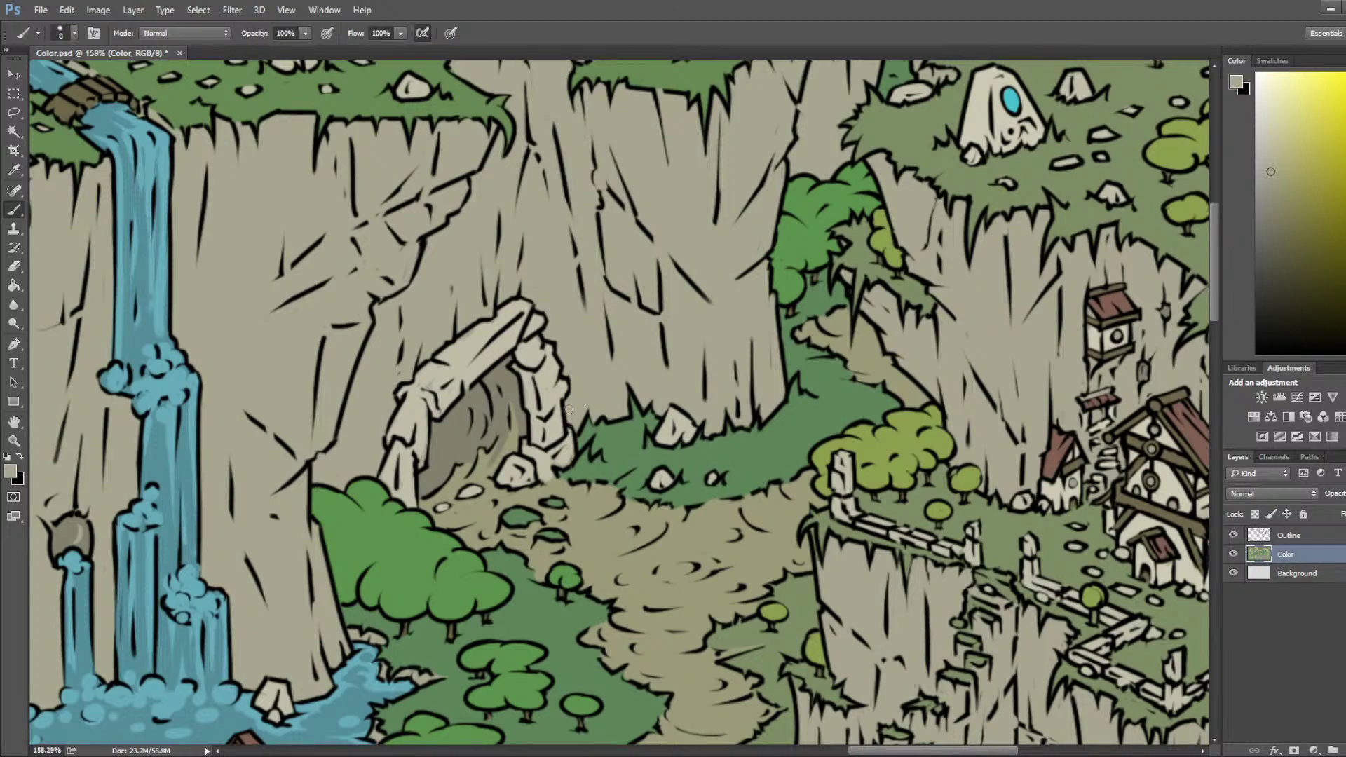
{"action": "left_click", "coordinate": [558, 406], "text": "alt"}
{"action": "scroll", "coordinate": [539, 400], "scroll_direction": "down", "scroll_amount": 5}
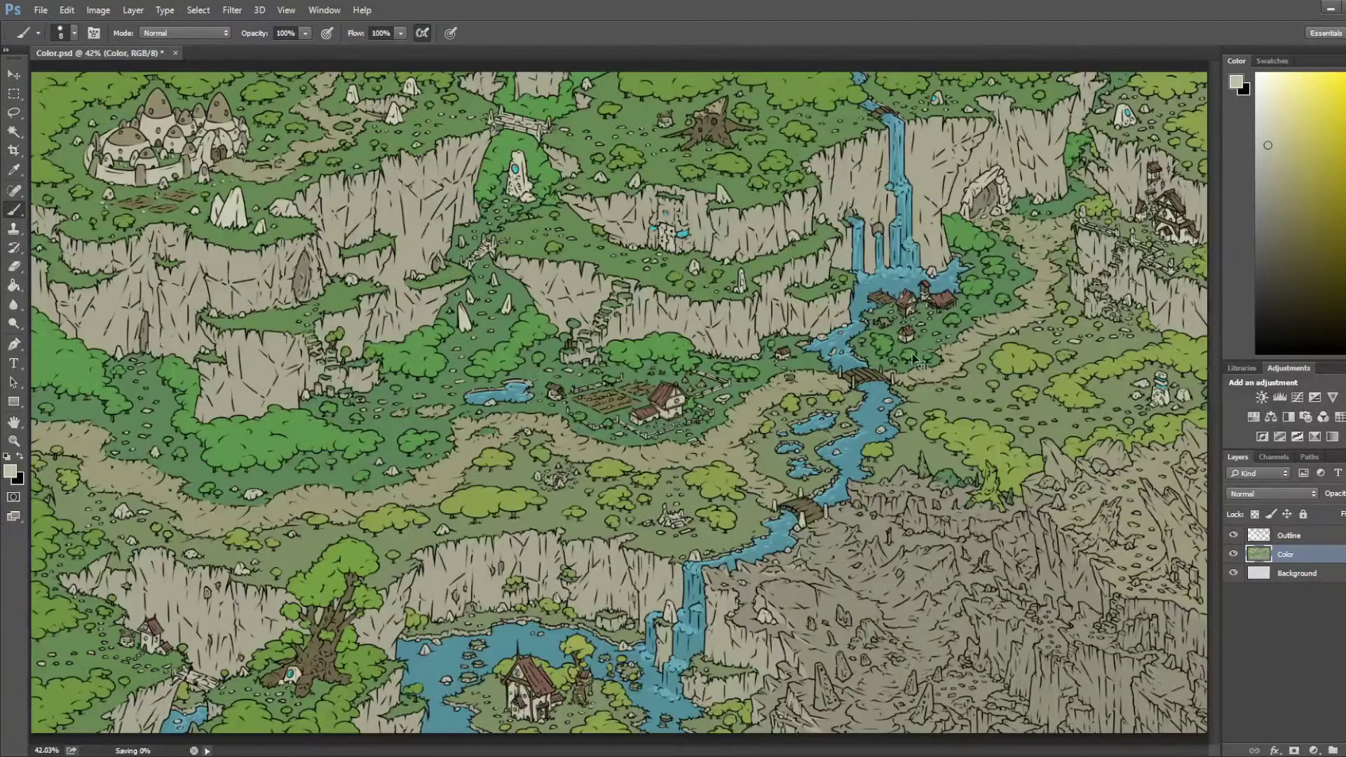
Step: Paint a light blue highlight on the west river bank just above the upper wooden bridge
{"action": "scroll", "coordinate": [640, 280], "scroll_direction": "right", "scroll_amount": 5}
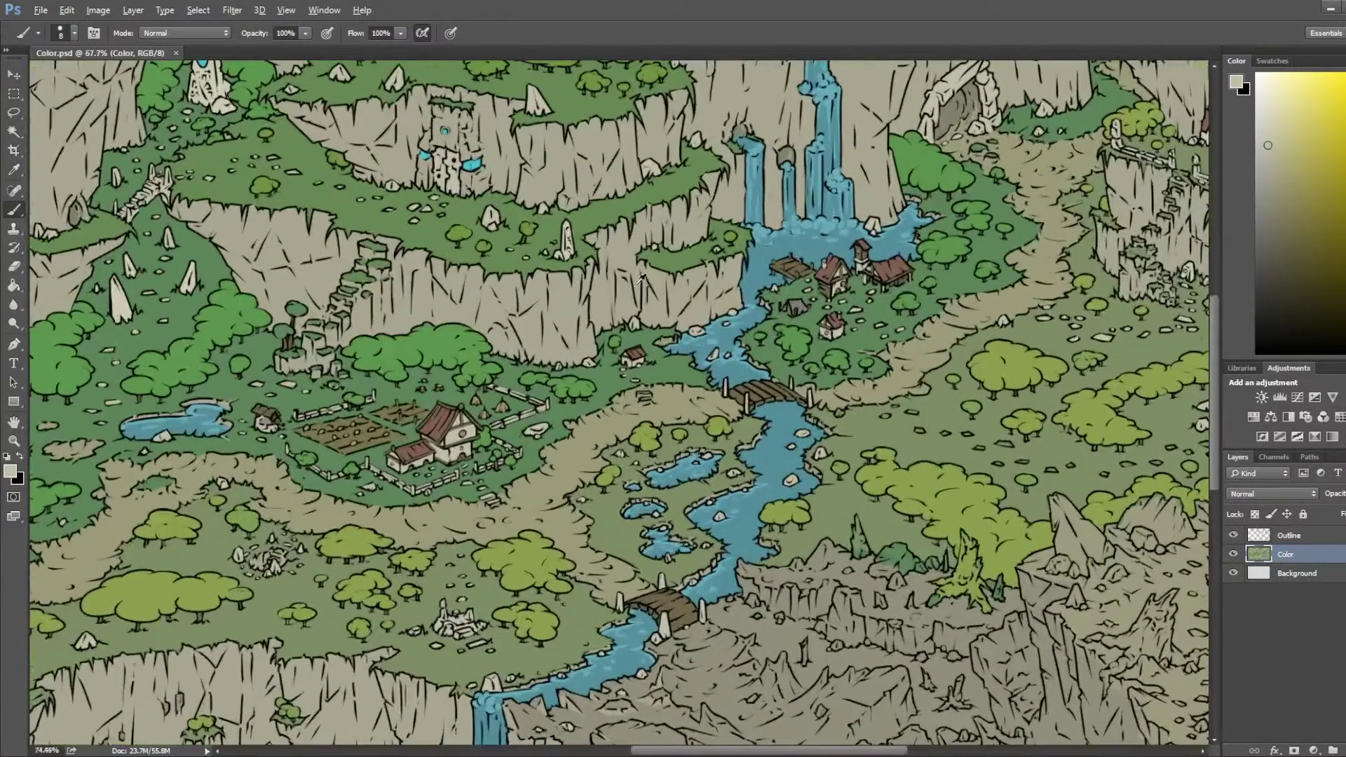
{"action": "scroll", "coordinate": [640, 281], "scroll_direction": "up", "scroll_amount": 3}
{"action": "scroll", "coordinate": [814, 254], "scroll_direction": "up", "scroll_amount": 2}
{"action": "key", "text": "i"}
{"action": "scroll", "coordinate": [720, 508], "scroll_direction": "up", "scroll_amount": 4}
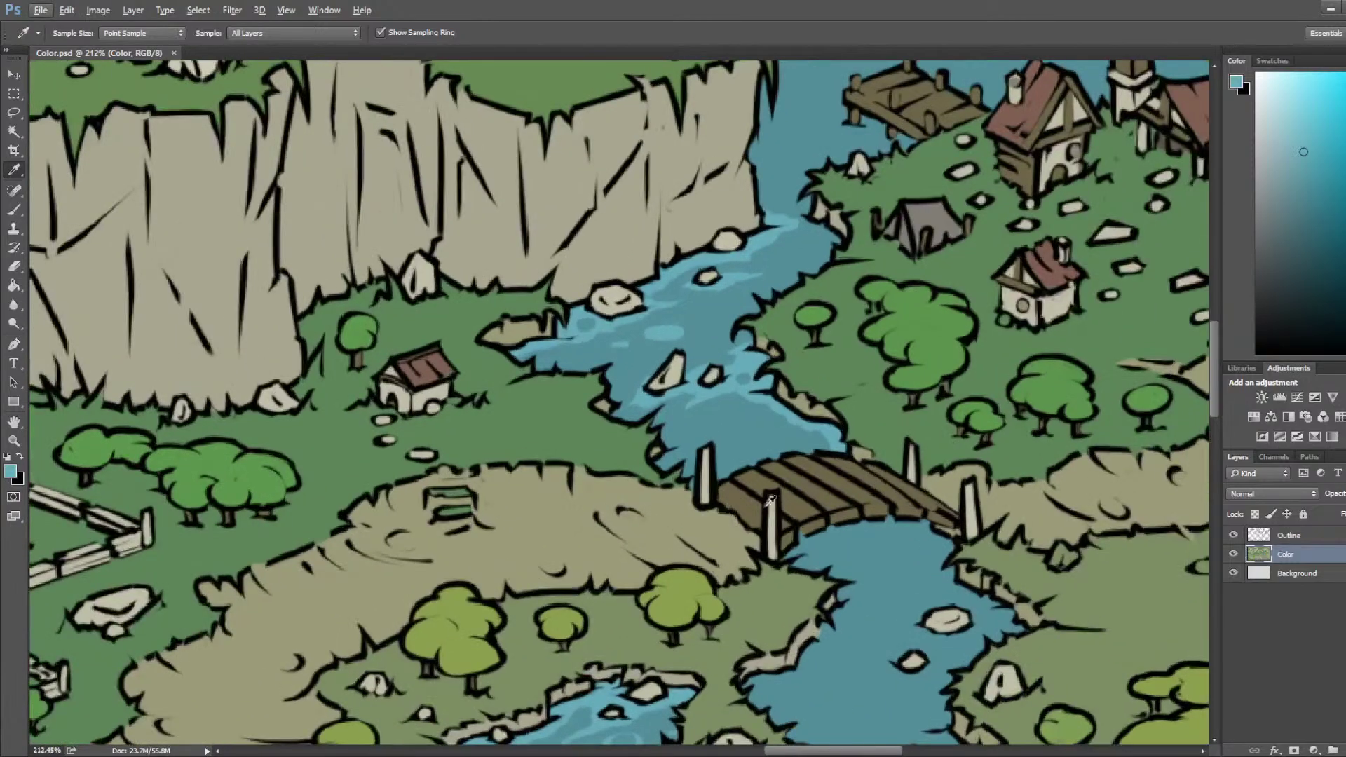
{"action": "left_click_drag", "start_coordinate": [844, 480], "coordinate": [679, 336]}
{"action": "left_click_drag", "start_coordinate": [539, 314], "coordinate": [695, 364]}
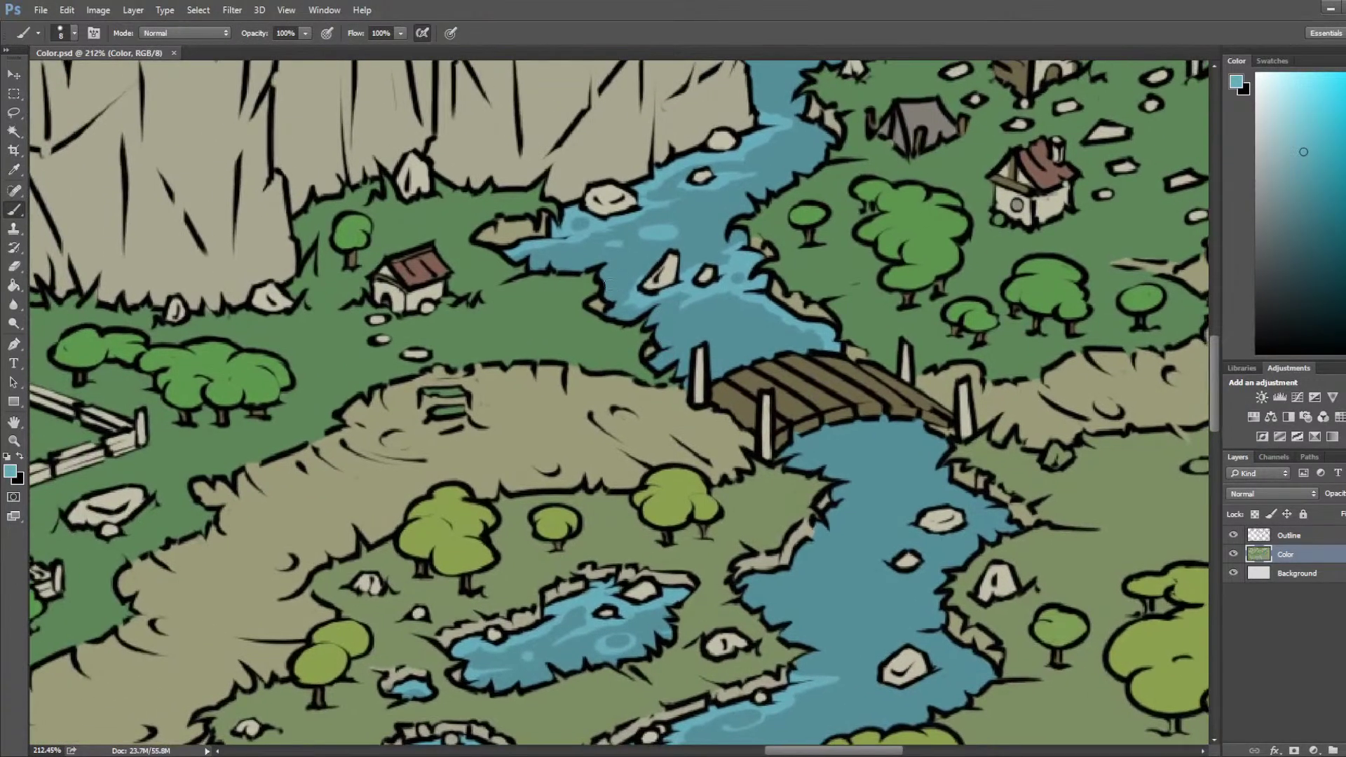
{"action": "left_click_drag", "start_coordinate": [612, 309], "coordinate": [627, 298]}
Step: Reshape the west bank highlight above the upper wooden bridge with sampled darker and light blues
{"action": "left_click", "coordinate": [623, 279], "text": "alt"}
{"action": "left_click", "coordinate": [639, 291], "text": "alt"}
{"action": "left_click", "coordinate": [707, 335], "text": "alt"}
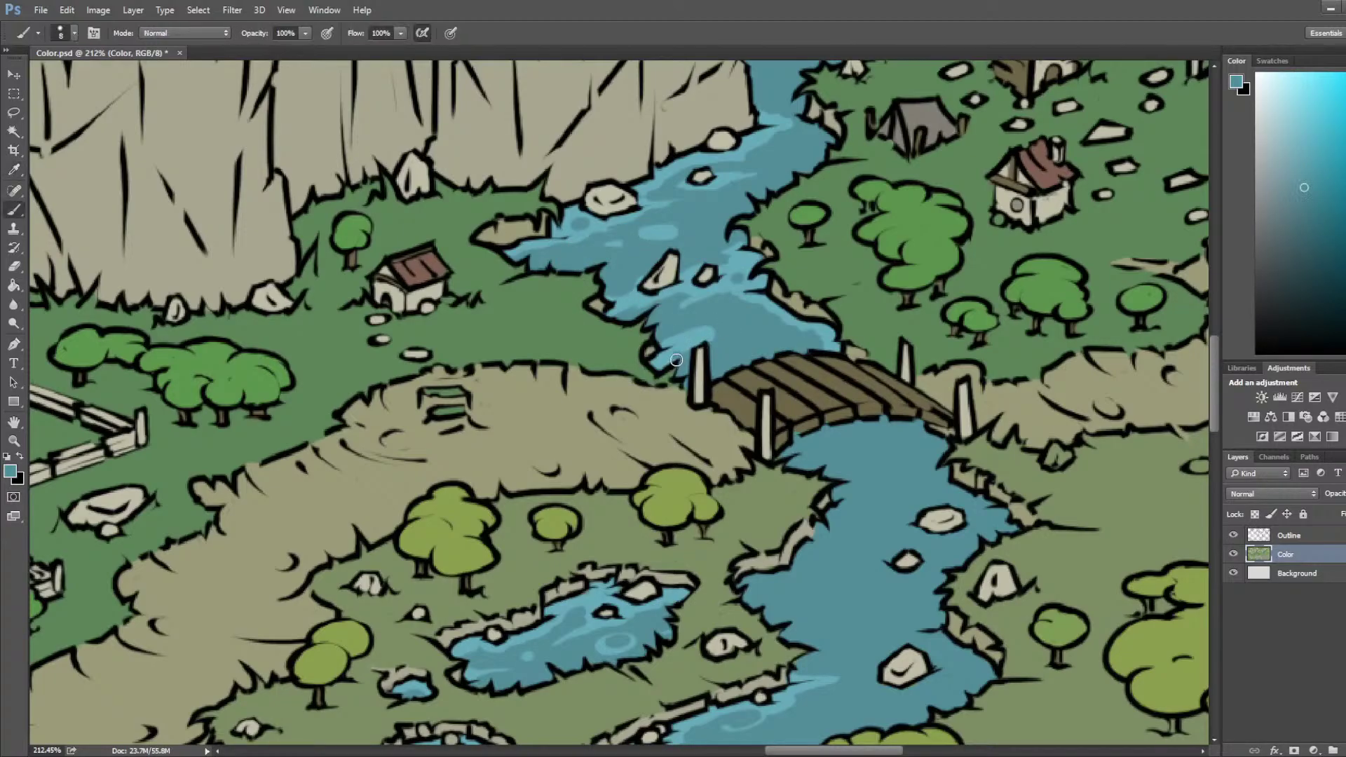
{"action": "left_click", "coordinate": [666, 330], "text": "alt"}
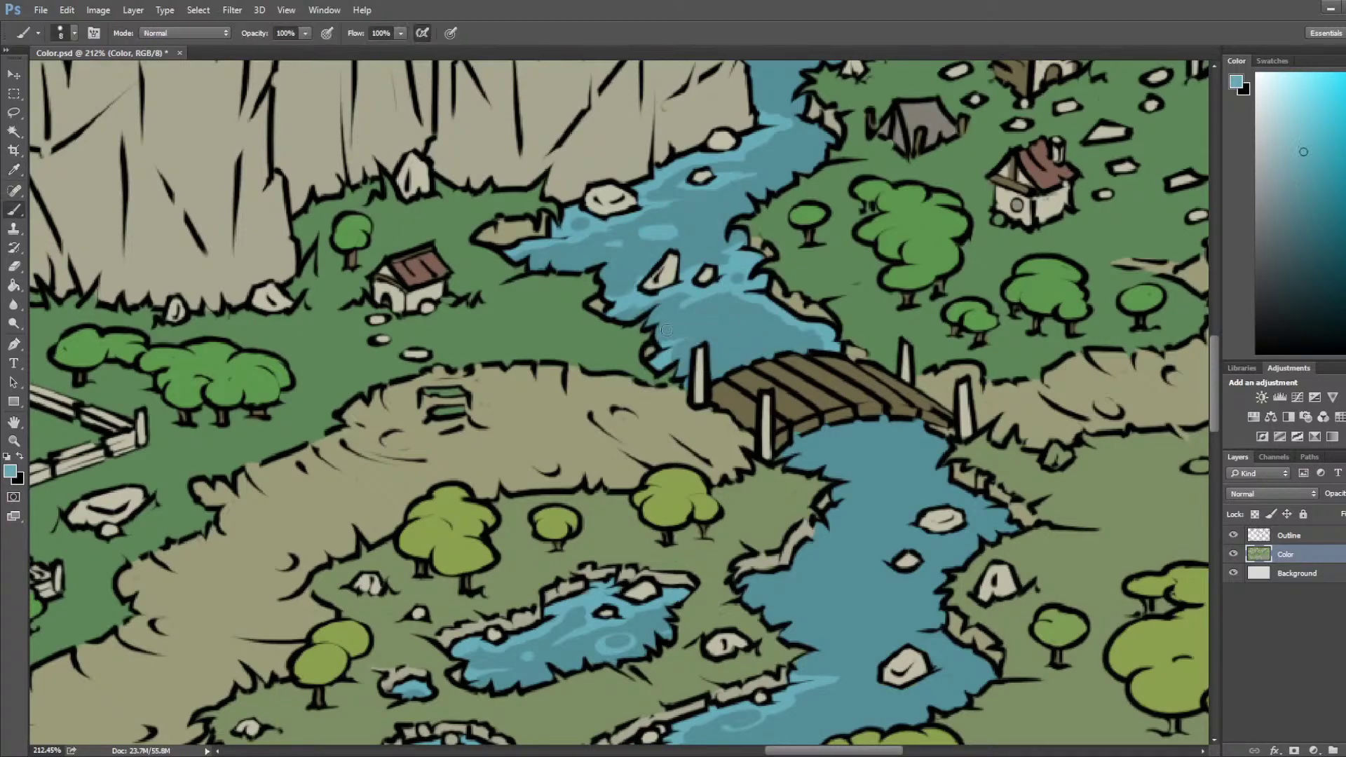
Step: Add thin light blue ripples mid-river above the upper wooden bridge and trim them with sampled river blue
{"action": "left_click", "coordinate": [726, 331], "text": "alt"}
{"action": "left_click", "coordinate": [727, 282], "text": "alt"}
{"action": "left_click", "coordinate": [736, 331], "text": "alt"}
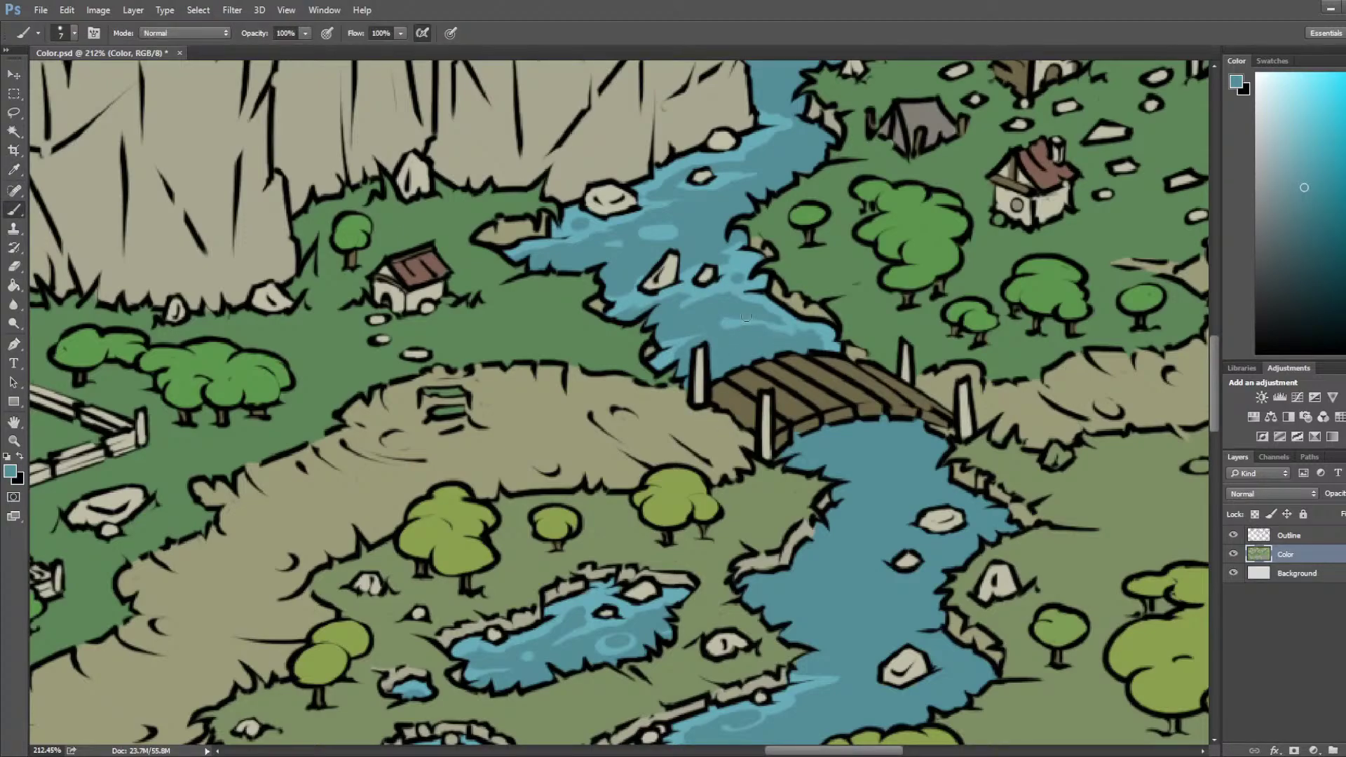
{"action": "left_click", "coordinate": [680, 354], "text": "alt"}
{"action": "left_click", "coordinate": [686, 352], "text": "alt"}
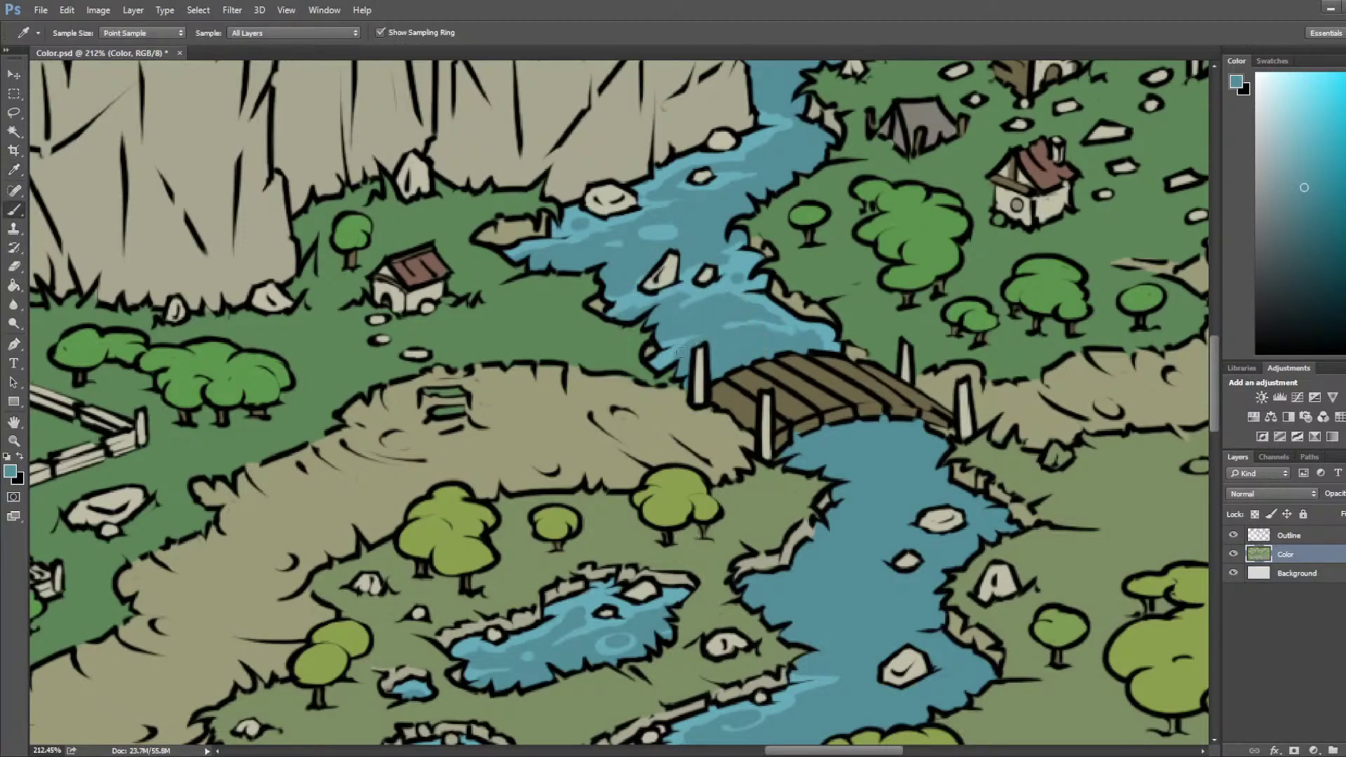
Step: Retouch the water near the west bank above the upper wooden bridge with resampled river blues
{"action": "left_click", "coordinate": [674, 331], "text": "alt"}
{"action": "left_click", "coordinate": [673, 328]}
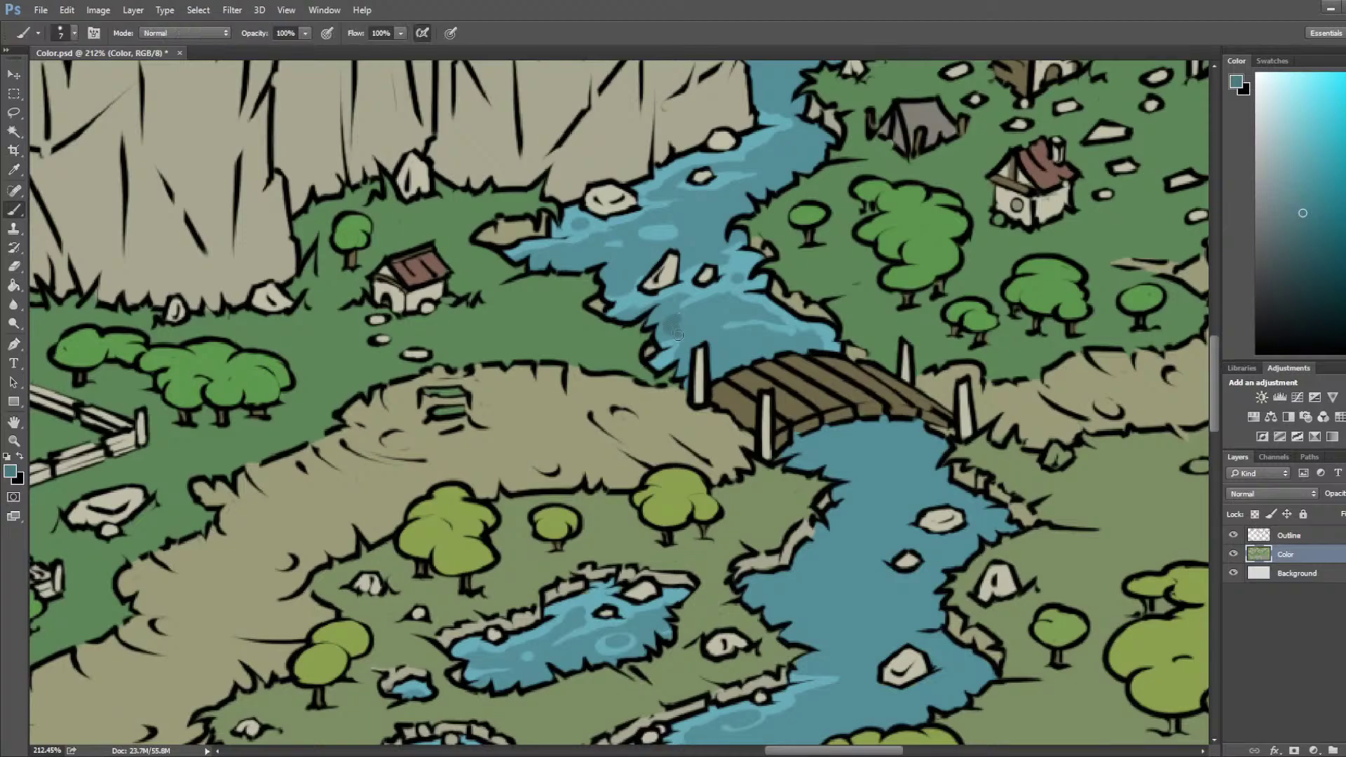
{"action": "left_click", "coordinate": [686, 330], "text": "alt"}
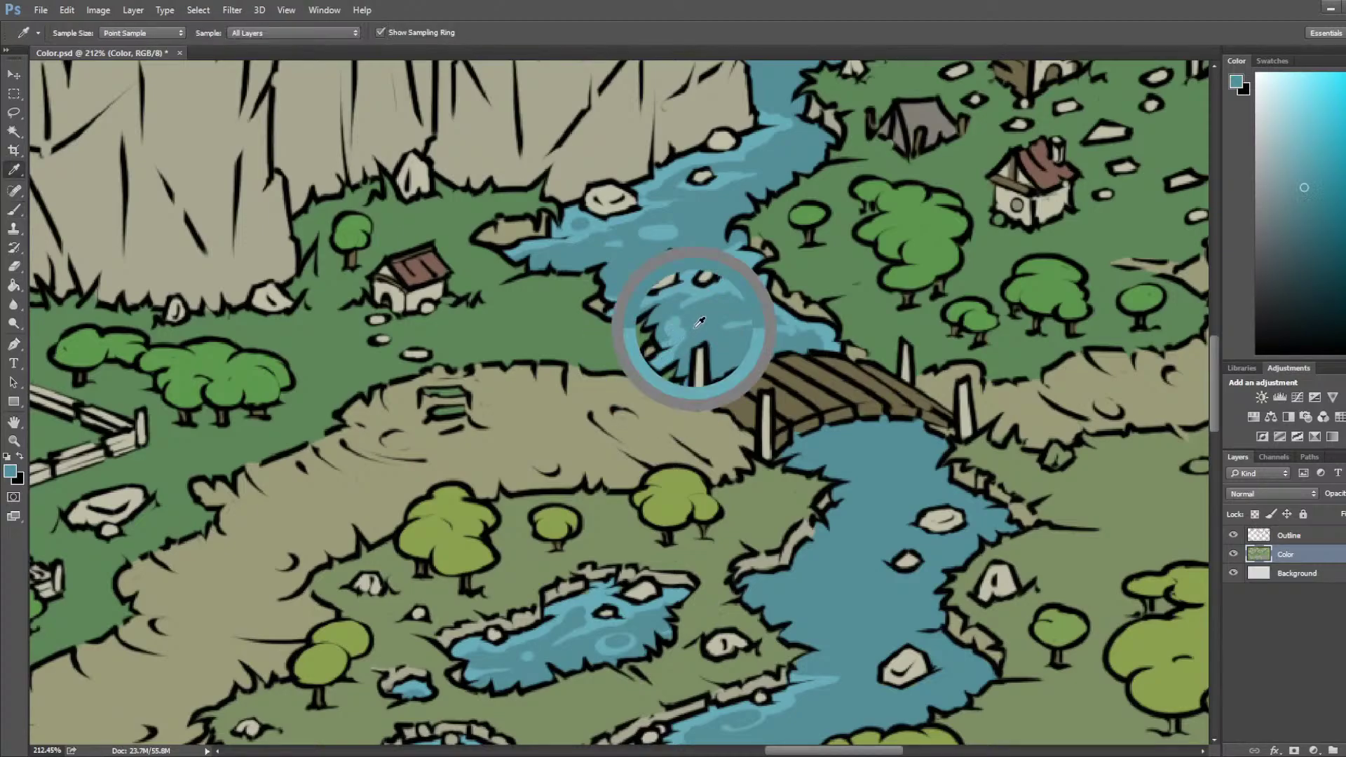
{"action": "left_click", "coordinate": [666, 298], "text": "alt"}
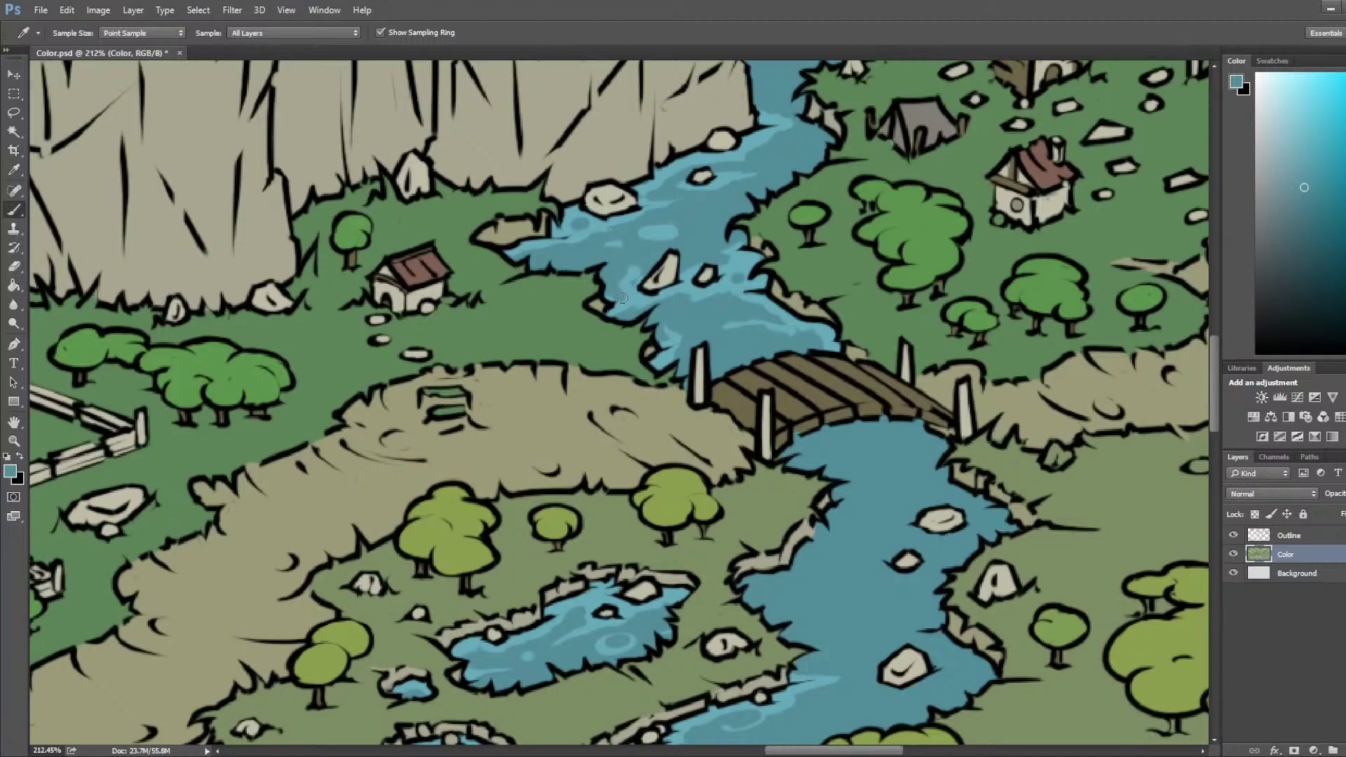
Step: Mirror the canvas horizontally and retouch the water above the upper wooden bridge with sampled blues
{"action": "key", "text": "alt"}
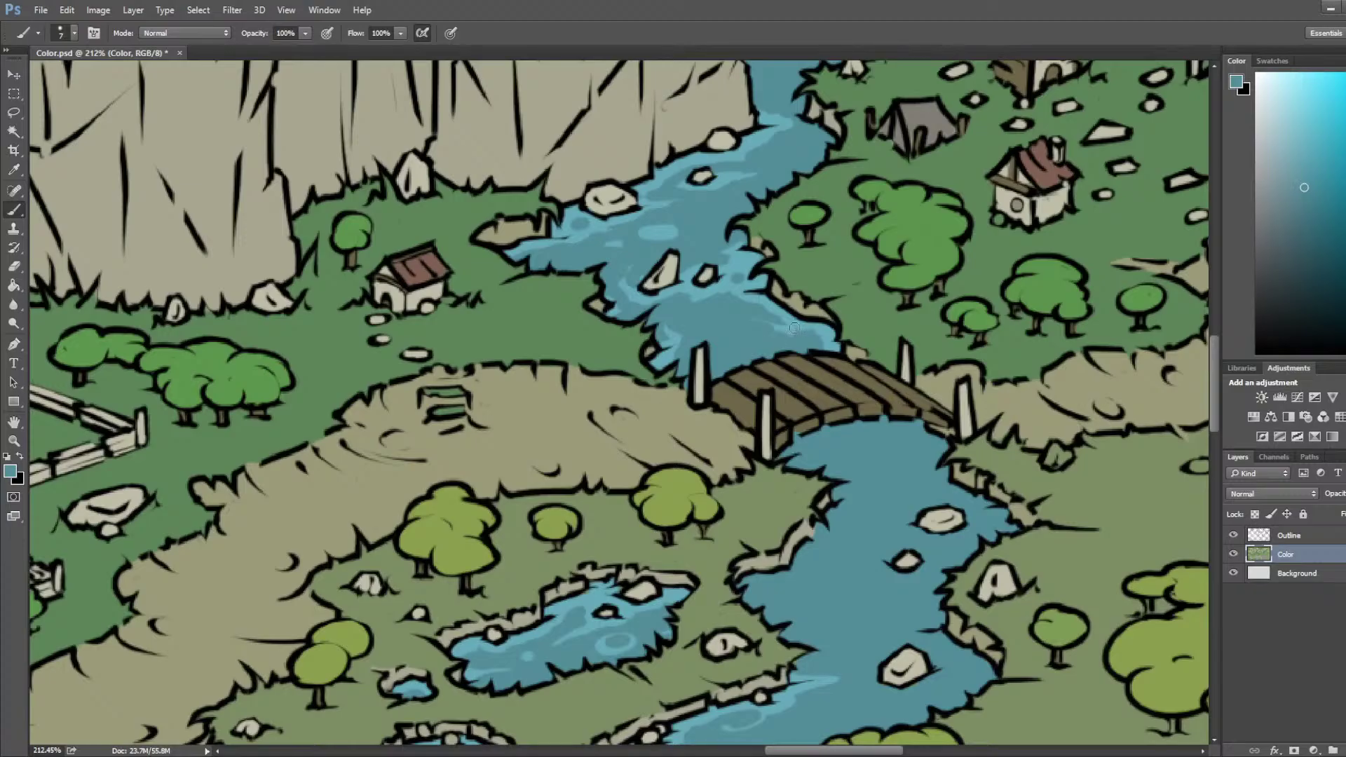
{"action": "left_click", "coordinate": [795, 328], "text": "alt"}
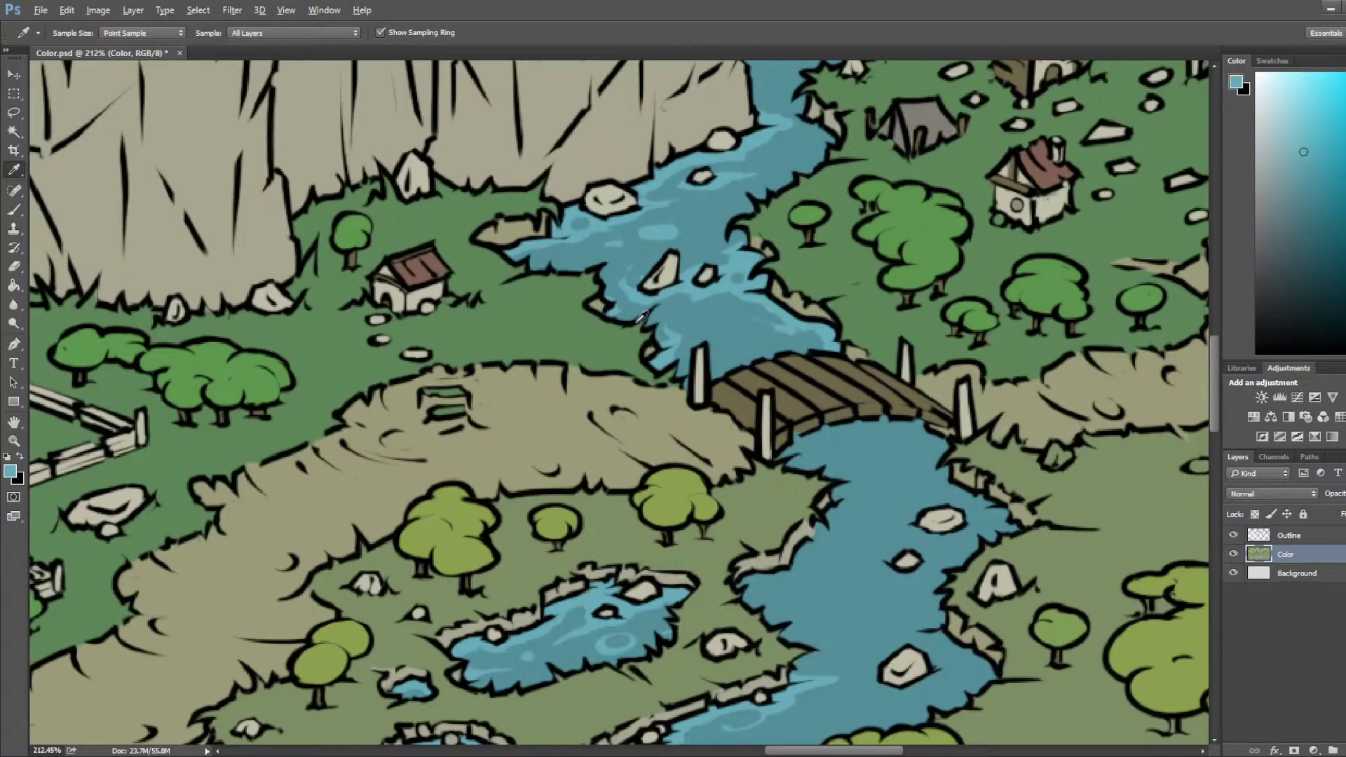
{"action": "scroll", "coordinate": [631, 325], "scroll_direction": "down", "scroll_amount": 5}
{"action": "key", "text": "ctrl+shift+h"}
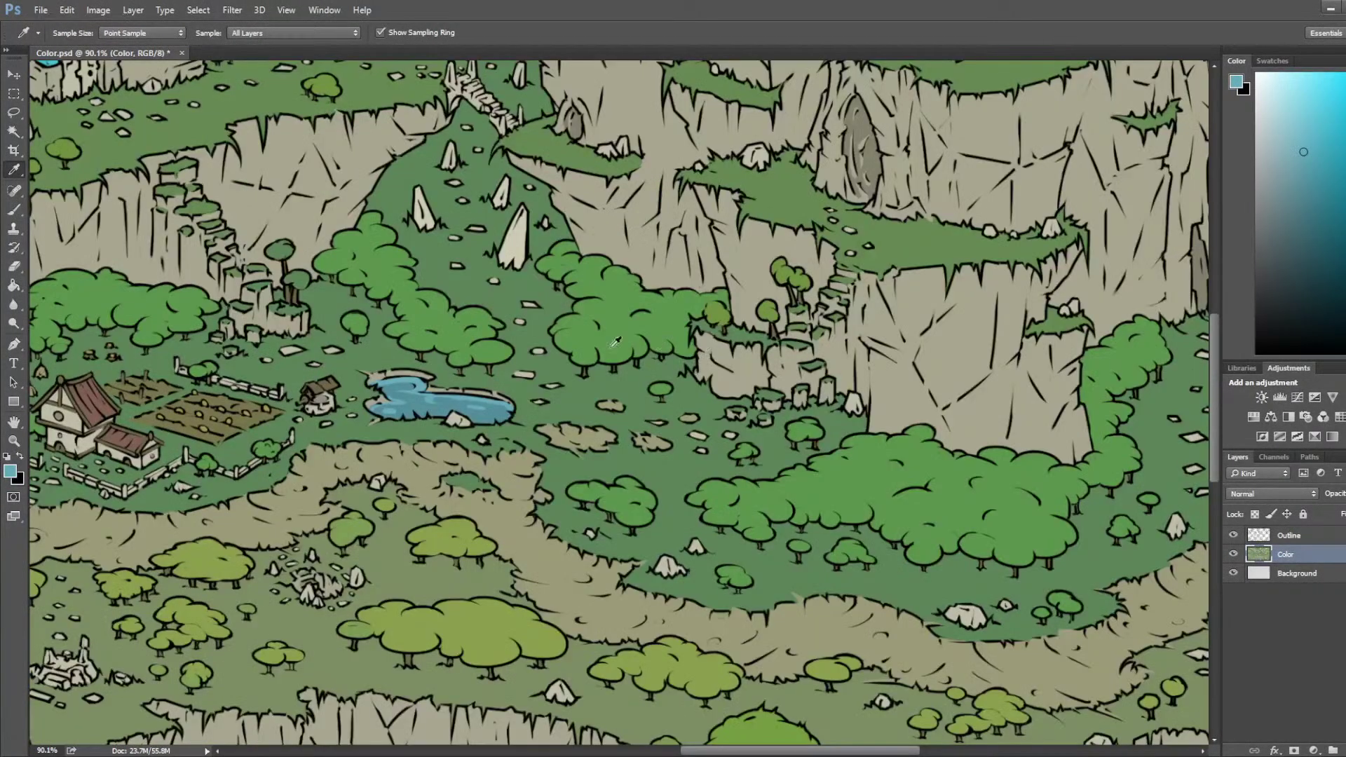
{"action": "scroll", "coordinate": [354, 361], "scroll_direction": "up", "scroll_amount": 4}
{"action": "left_click_drag", "start_coordinate": [245, 364], "coordinate": [1017, 184]}
{"action": "left_click_drag", "start_coordinate": [48, 309], "coordinate": [448, 451]}
{"action": "scroll", "coordinate": [424, 303], "scroll_direction": "up", "scroll_amount": 3}
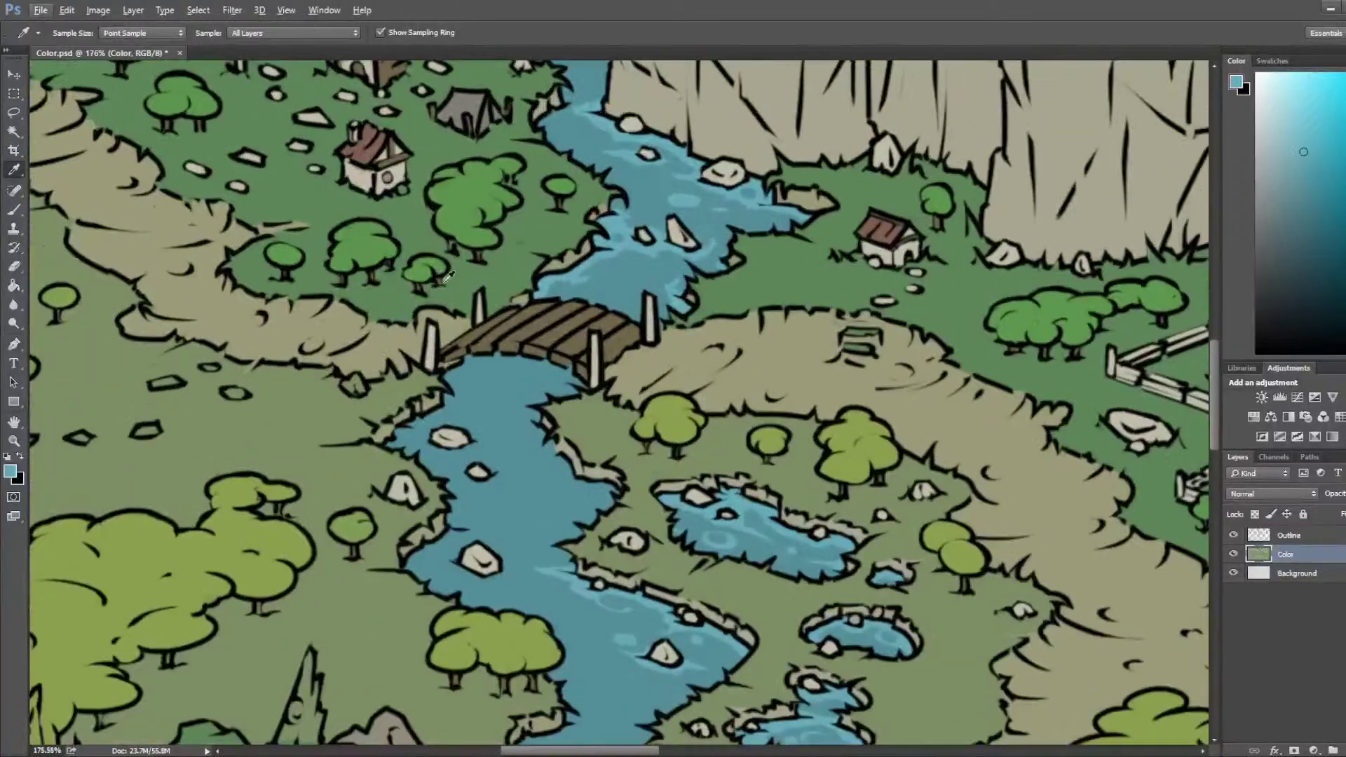
{"action": "left_click_drag", "start_coordinate": [602, 230], "coordinate": [423, 339]}
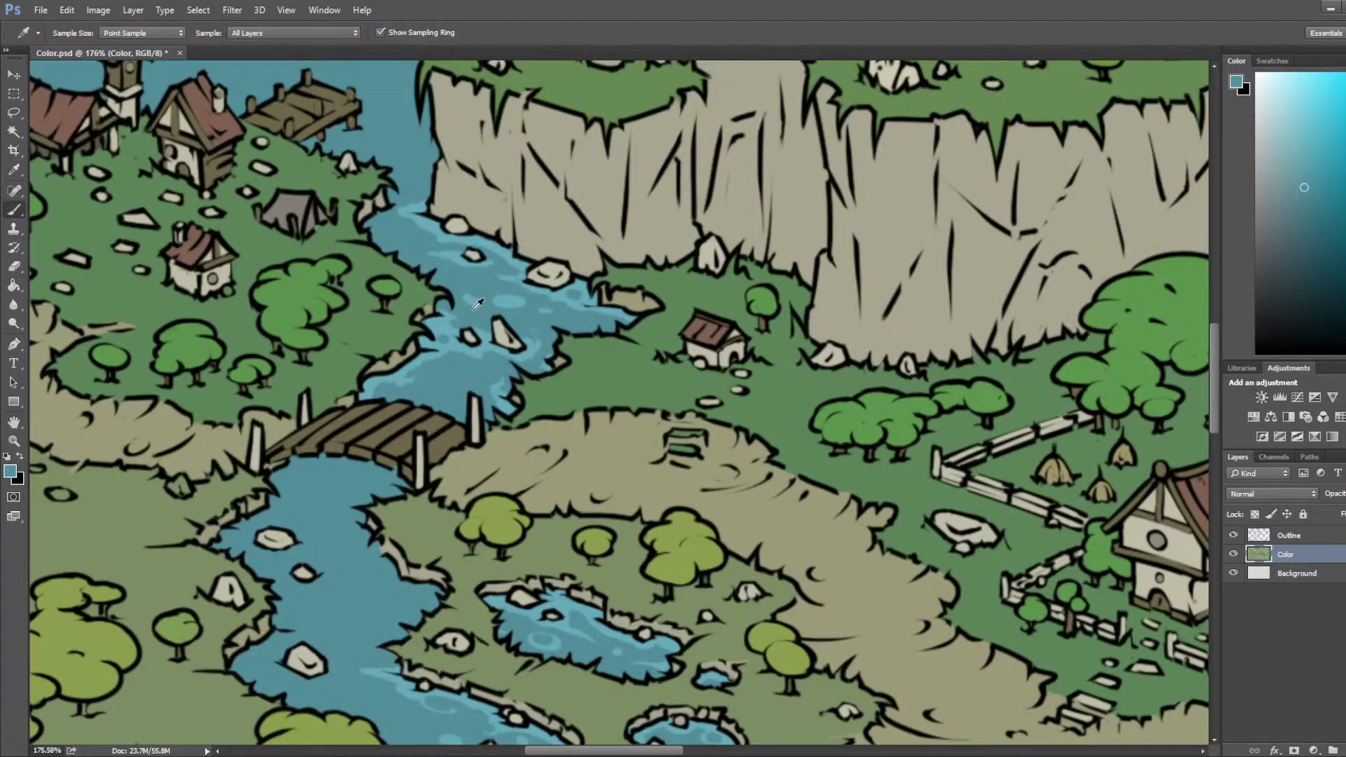
Step: Paint a sampled light blue highlight along the river bank opposite the ponds, just below the upper wooden bridge
{"action": "left_click", "coordinate": [451, 318], "text": "alt"}
{"action": "left_click_drag", "start_coordinate": [490, 372], "coordinate": [712, 231]}
{"action": "left_click_drag", "start_coordinate": [494, 361], "coordinate": [493, 369]}
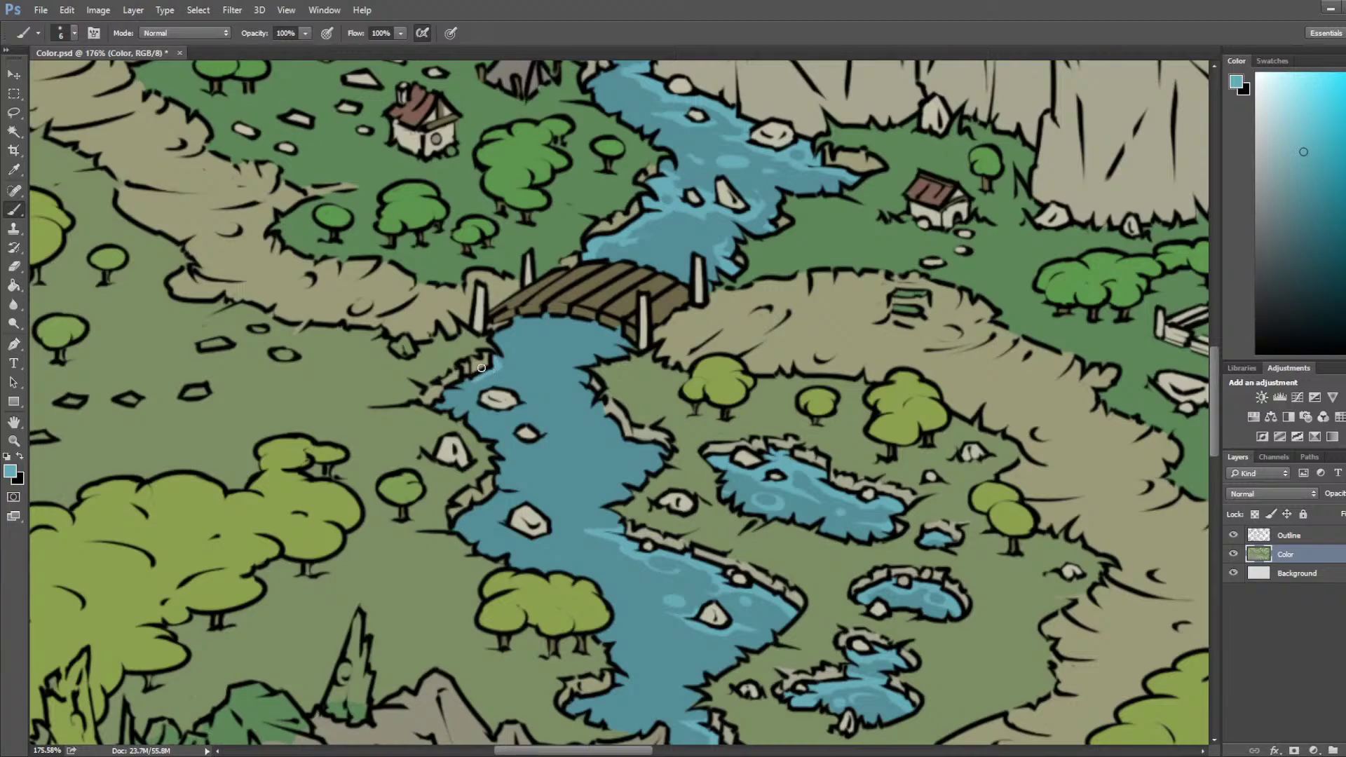
{"action": "left_click", "coordinate": [743, 306], "text": "alt"}
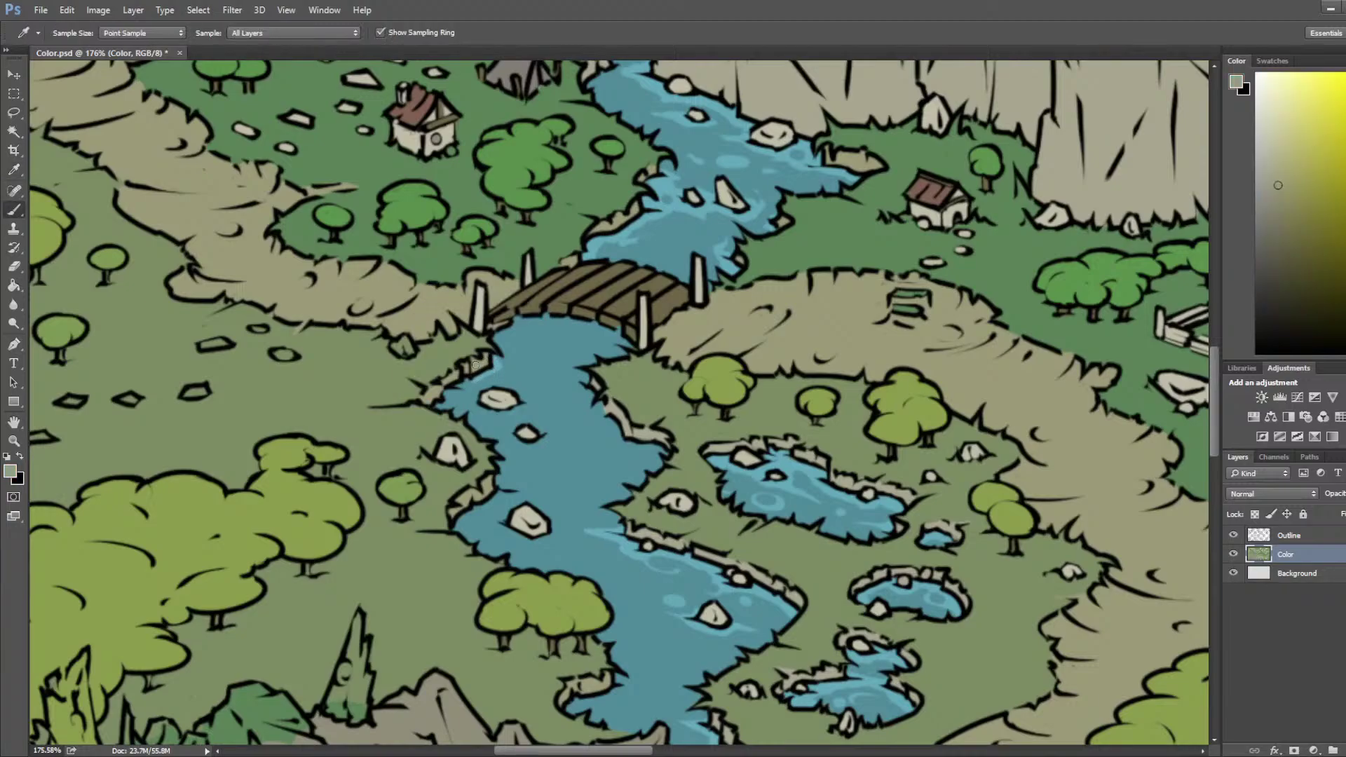
{"action": "left_click", "coordinate": [793, 454], "text": "alt"}
{"action": "left_click_drag", "start_coordinate": [451, 398], "coordinate": [436, 407]}
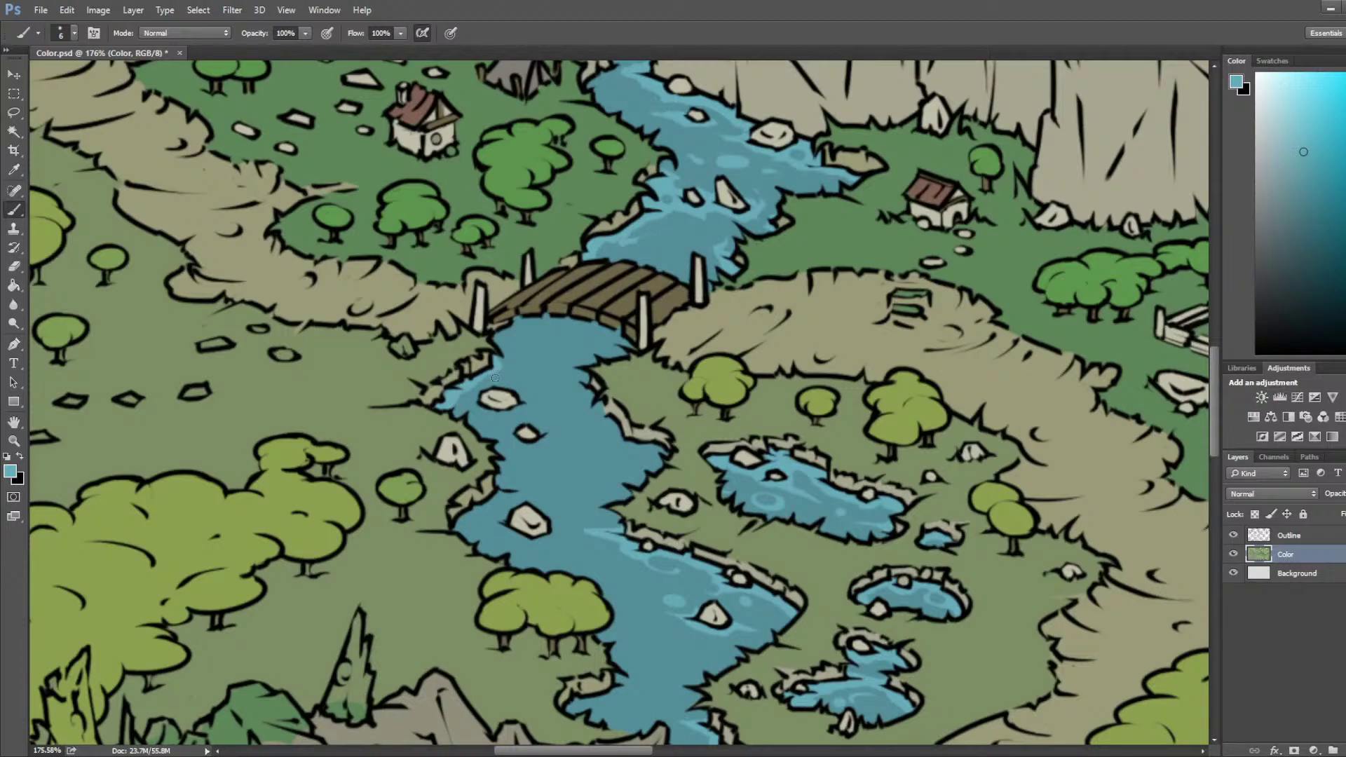
Step: Paint light blue ripples beside the first stone below the upper wooden bridge and trim them with sampled river blue
{"action": "mouse_move", "coordinate": [476, 407]}
{"action": "left_mouse_down"}
{"action": "mouse_move", "coordinate": [542, 398]}
{"action": "mouse_move", "coordinate": [462, 405]}
{"action": "mouse_move", "coordinate": [523, 407]}
{"action": "mouse_move", "coordinate": [564, 376]}
{"action": "left_mouse_up"}
{"action": "left_click", "coordinate": [555, 397], "text": "alt"}
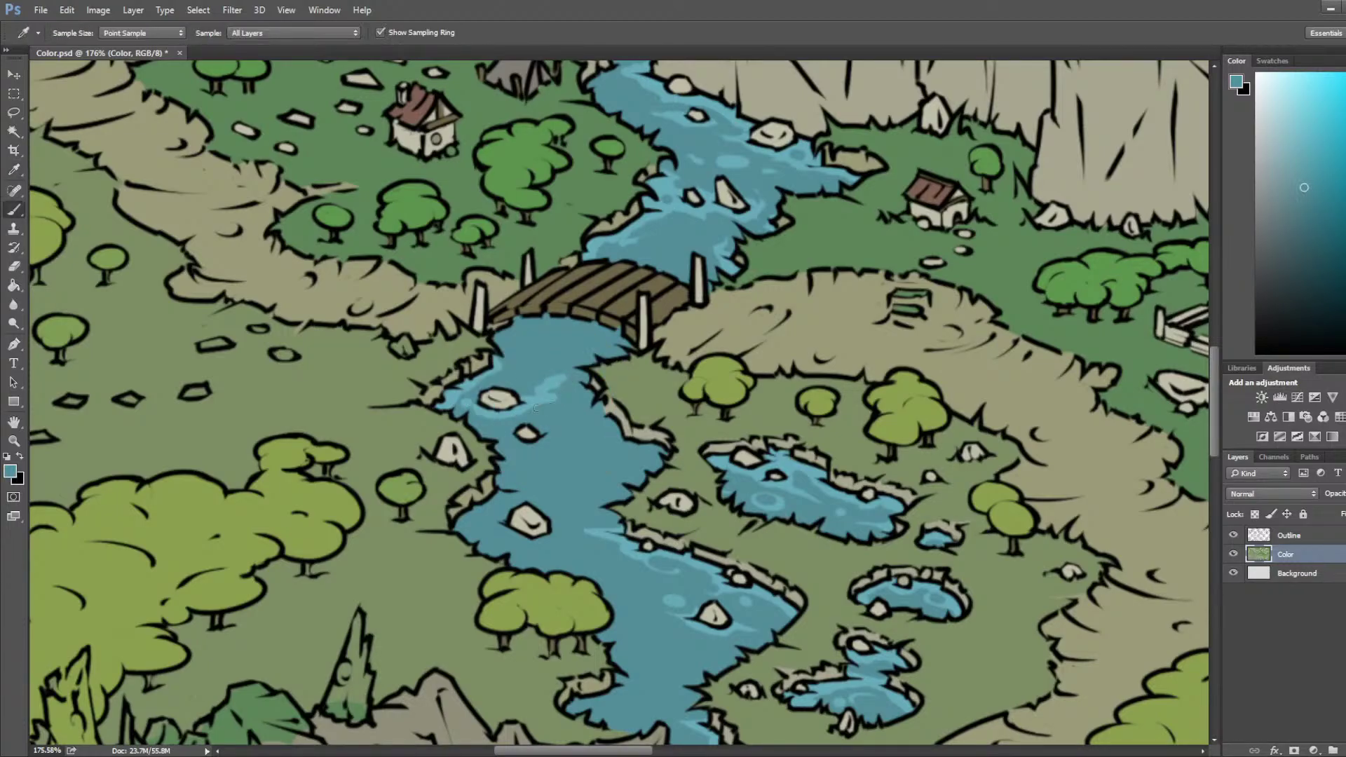
{"action": "left_click_drag", "start_coordinate": [552, 388], "coordinate": [539, 382]}
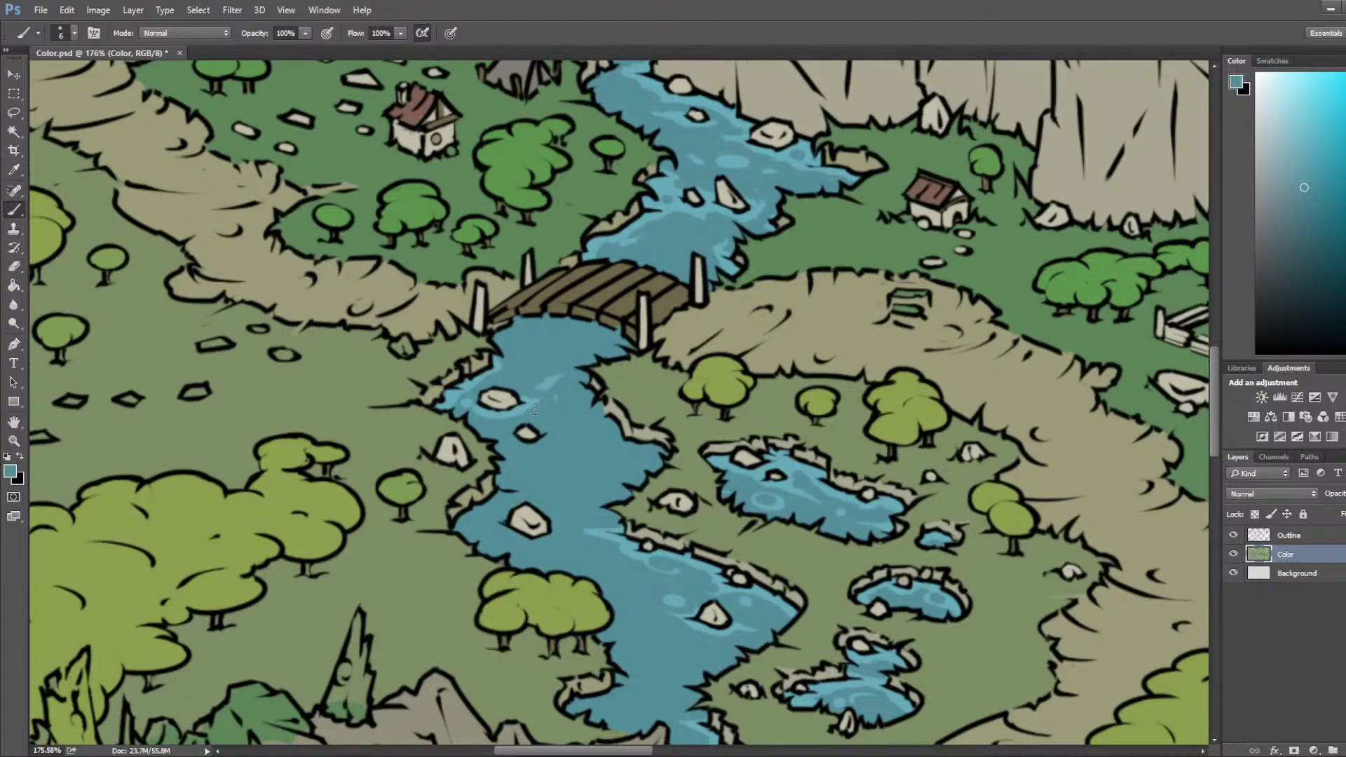
Step: Add small light blue ripples in the river directly beneath the upper wooden bridge
{"action": "left_click", "coordinate": [458, 392], "text": "alt"}
{"action": "left_click_drag", "start_coordinate": [496, 367], "coordinate": [549, 346]}
{"action": "left_click", "coordinate": [512, 352], "text": "alt"}
{"action": "left_click", "coordinate": [458, 396], "text": "alt"}
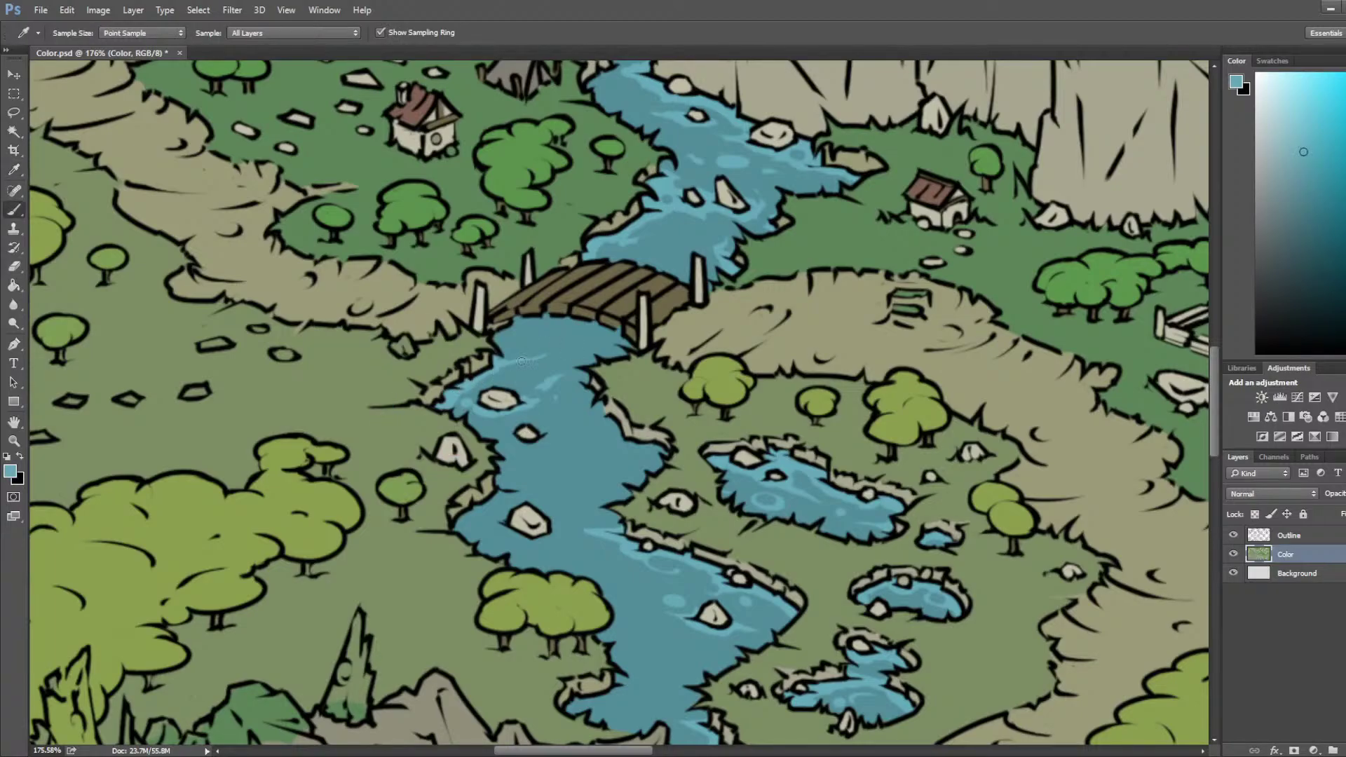
{"action": "left_click", "coordinate": [456, 390], "text": "alt"}
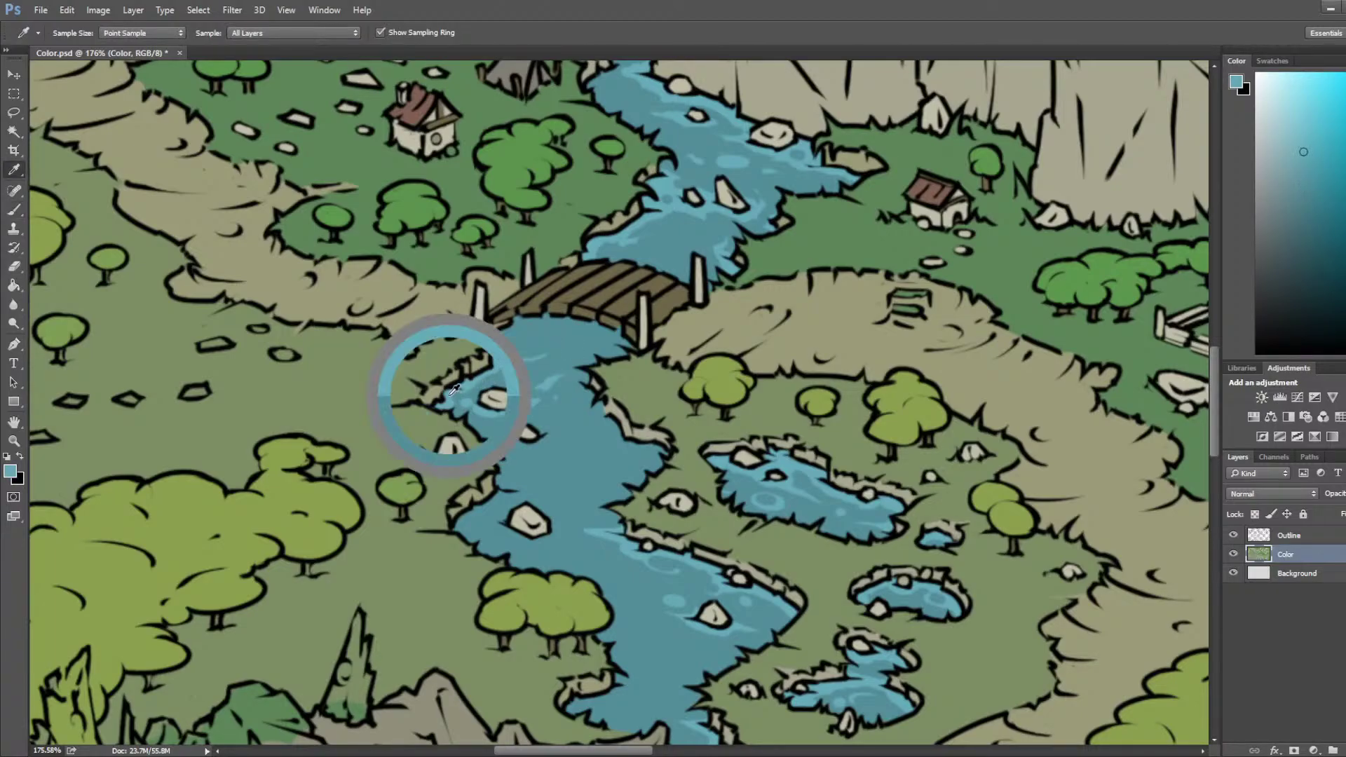
{"action": "left_click", "coordinate": [529, 345]}
{"action": "left_click", "coordinate": [530, 344], "text": "alt"}
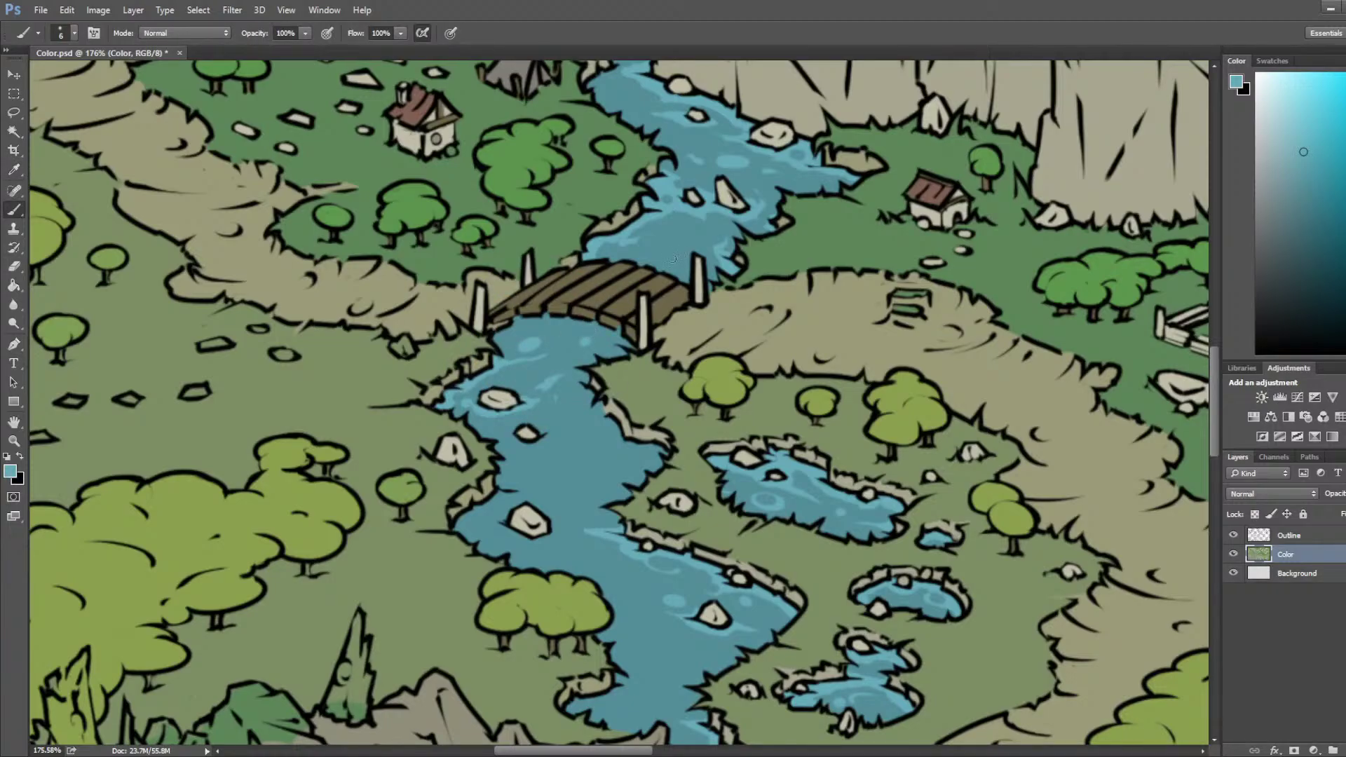
Step: Refine the ripples below the upper wooden bridge with resampled blues and lighten the water along the bridge's edge
{"action": "left_click", "coordinate": [683, 279], "text": "alt"}
{"action": "left_click", "coordinate": [567, 404], "text": "alt"}
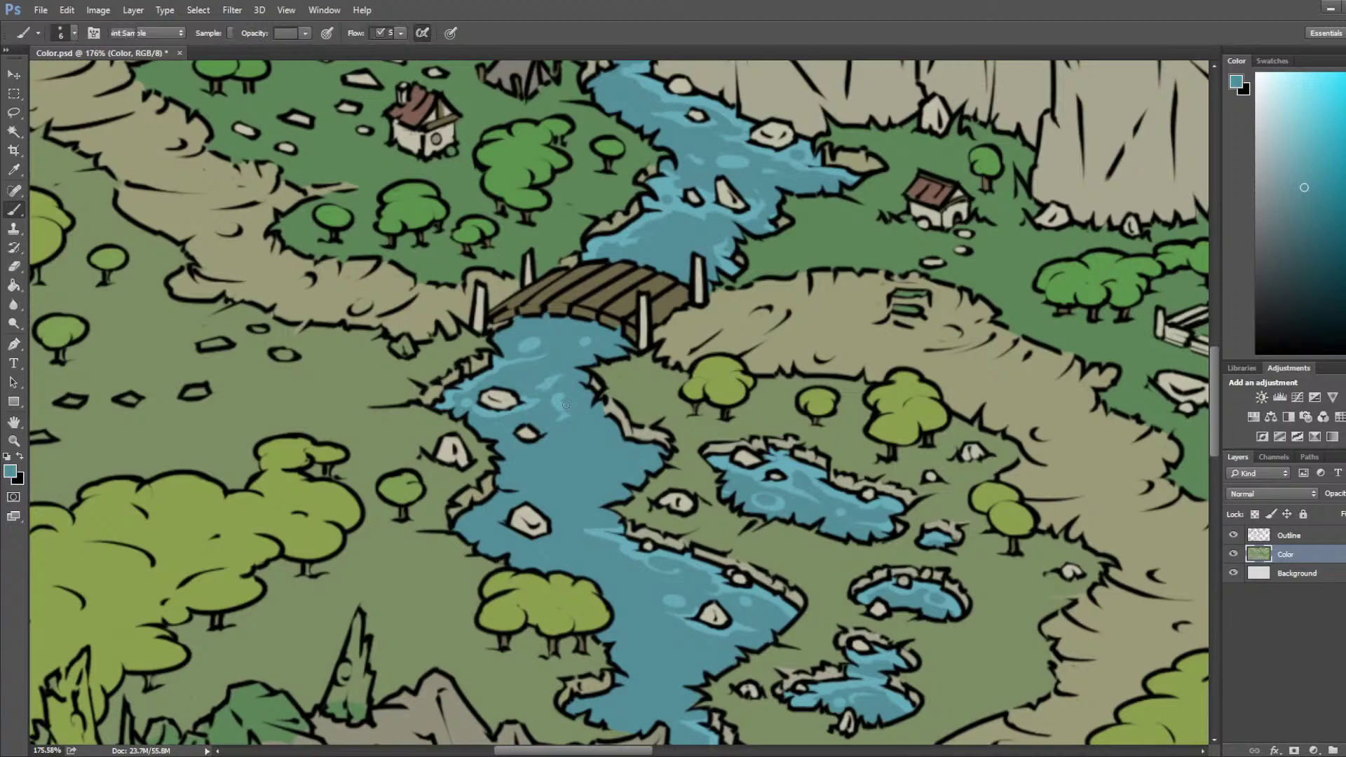
{"action": "left_click", "coordinate": [541, 340], "text": "alt"}
{"action": "left_click", "coordinate": [568, 401], "text": "alt"}
{"action": "left_click", "coordinate": [551, 357], "text": "alt"}
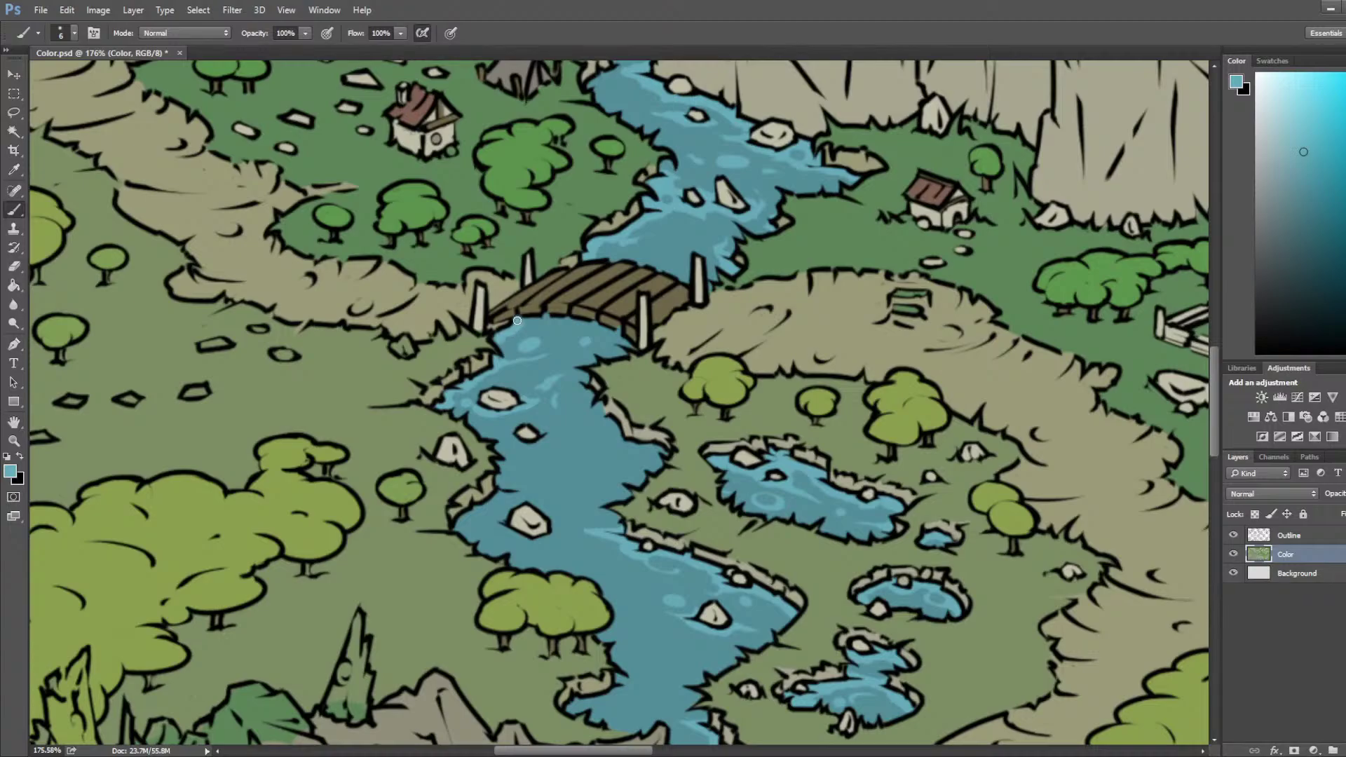
{"action": "mouse_move", "coordinate": [535, 321]}
{"action": "left_mouse_down"}
{"action": "mouse_move", "coordinate": [501, 339]}
{"action": "mouse_move", "coordinate": [531, 325]}
{"action": "left_mouse_up"}
{"action": "left_click", "coordinate": [522, 337], "text": "alt"}
{"action": "left_click", "coordinate": [523, 336], "text": "alt"}
Step: Paint a light blue highlight along the pond-side river bank below the upper wooden bridge and shape its inner edge
{"action": "scroll", "coordinate": [616, 368], "scroll_direction": "down", "scroll_amount": 3}
{"action": "scroll", "coordinate": [617, 368], "scroll_direction": "left", "scroll_amount": 2}
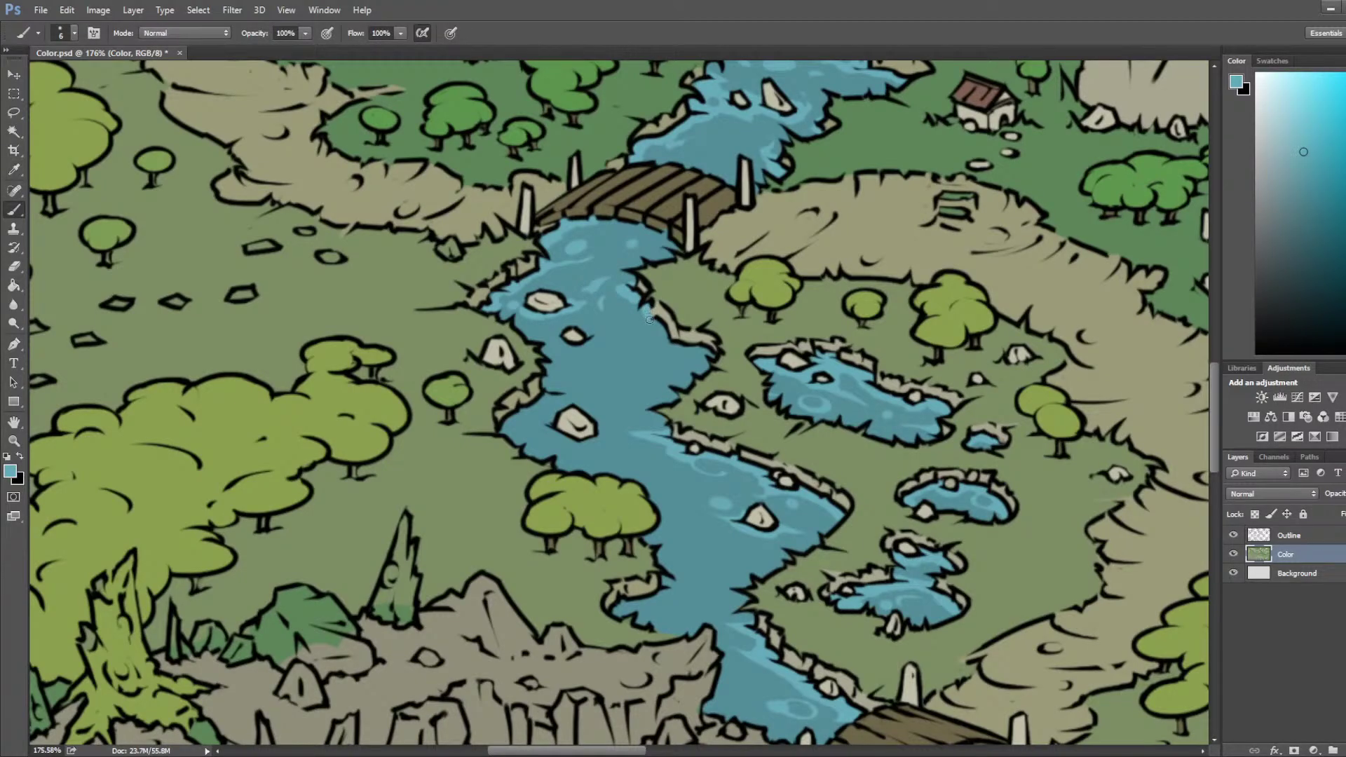
{"action": "mouse_move", "coordinate": [662, 336]}
{"action": "left_mouse_down"}
{"action": "mouse_move", "coordinate": [712, 354]}
{"action": "mouse_move", "coordinate": [623, 319]}
{"action": "left_mouse_up"}
{"action": "left_click", "coordinate": [622, 308], "text": "alt"}
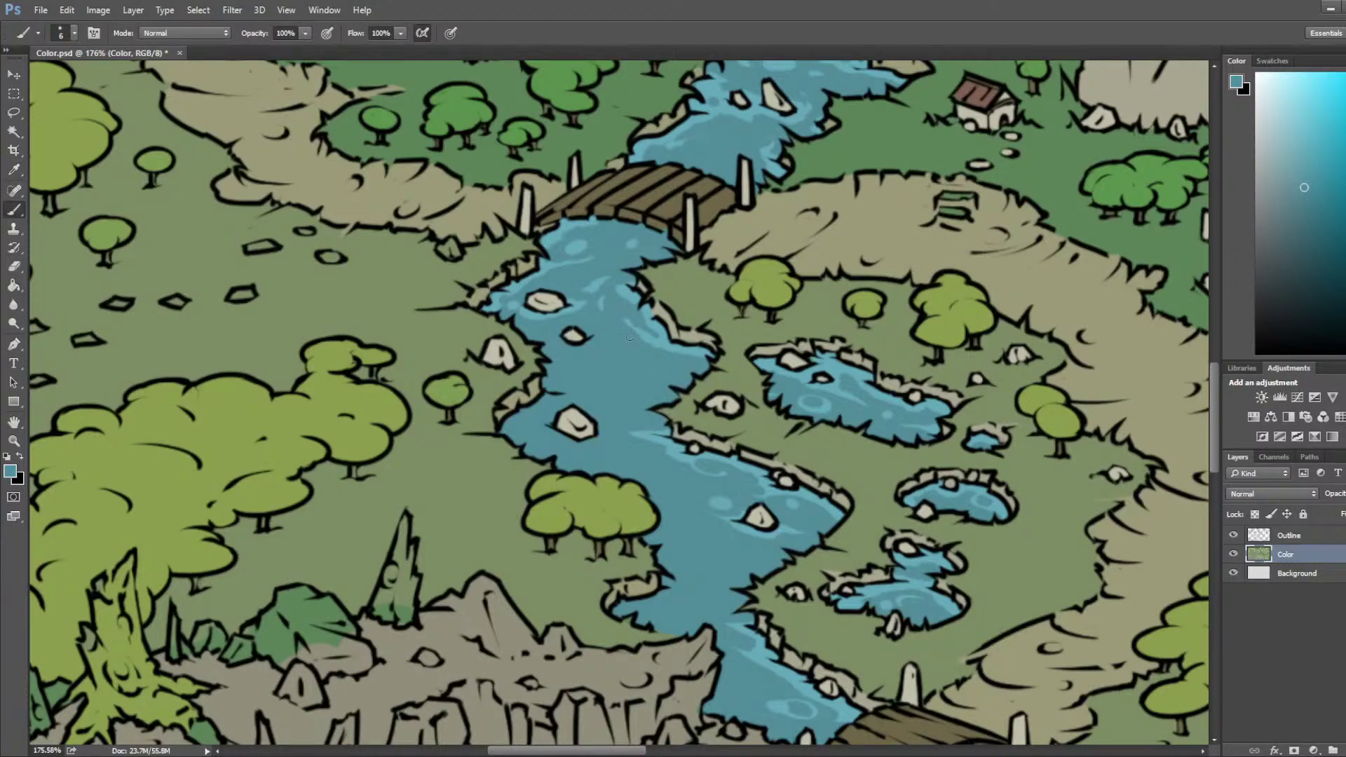
{"action": "left_click", "coordinate": [652, 338], "text": "alt"}
{"action": "left_click_drag", "start_coordinate": [652, 338], "coordinate": [659, 357]}
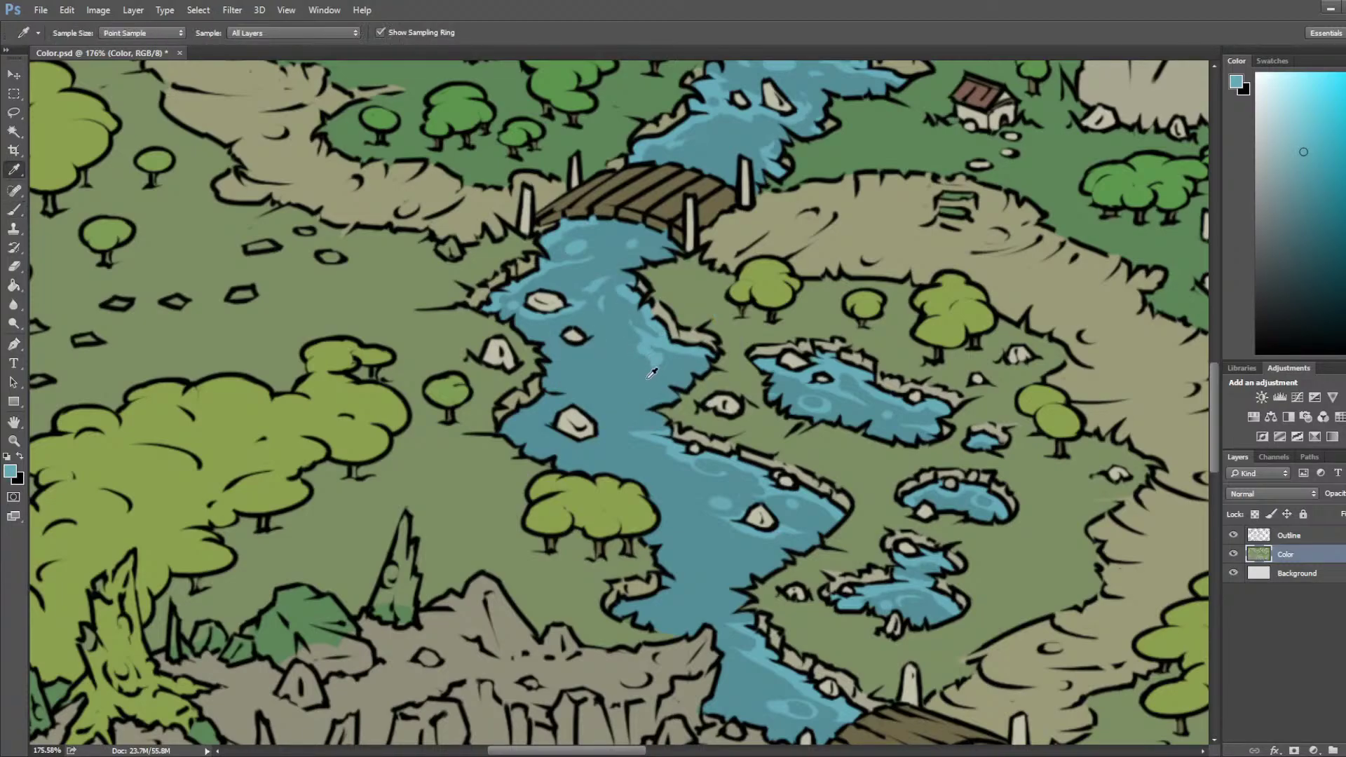
Step: Touch up the ripples below the upper wooden bridge with resampled blues and add ripples farther downstream at the river bend
{"action": "left_click", "coordinate": [669, 344], "text": "alt"}
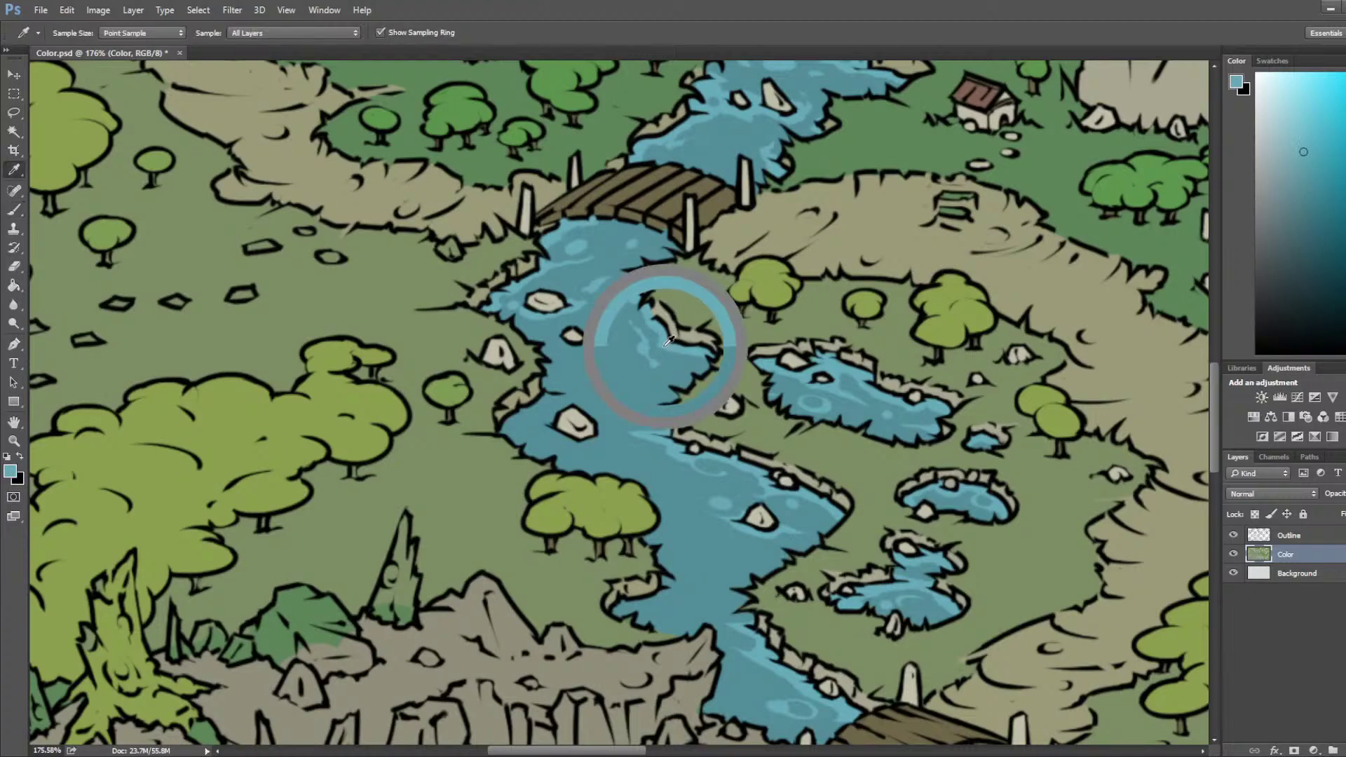
{"action": "left_click", "coordinate": [616, 275], "text": "alt"}
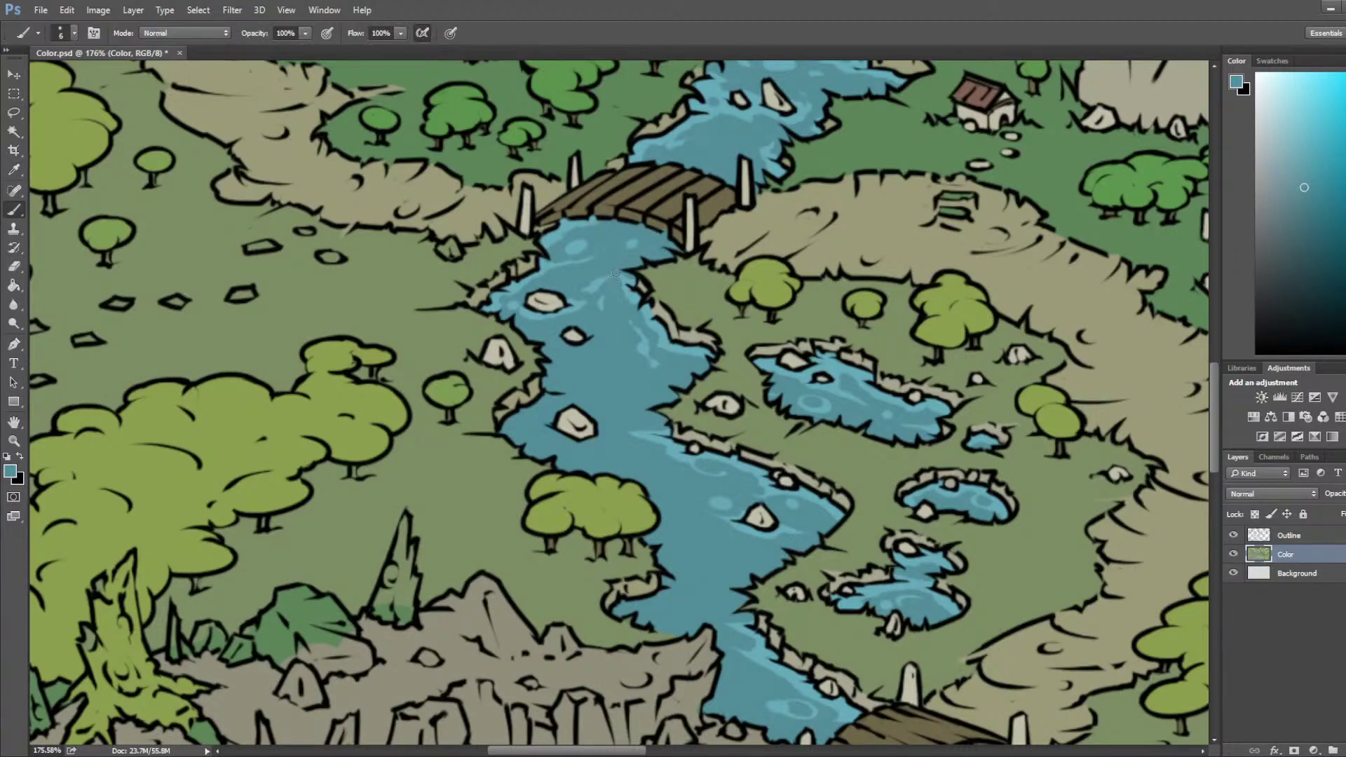
{"action": "left_click", "coordinate": [593, 262], "text": "alt"}
{"action": "left_click", "coordinate": [582, 241], "text": "alt"}
{"action": "mouse_move", "coordinate": [656, 435]}
{"action": "left_mouse_down"}
{"action": "mouse_move", "coordinate": [623, 402]}
{"action": "mouse_move", "coordinate": [631, 413]}
{"action": "left_mouse_up"}
{"action": "left_click", "coordinate": [622, 421], "text": "alt"}
Step: Flip the canvas back to its original orientation and save the file
{"action": "scroll", "coordinate": [675, 326], "scroll_direction": "down", "scroll_amount": 11}
{"action": "key", "text": "F2"}
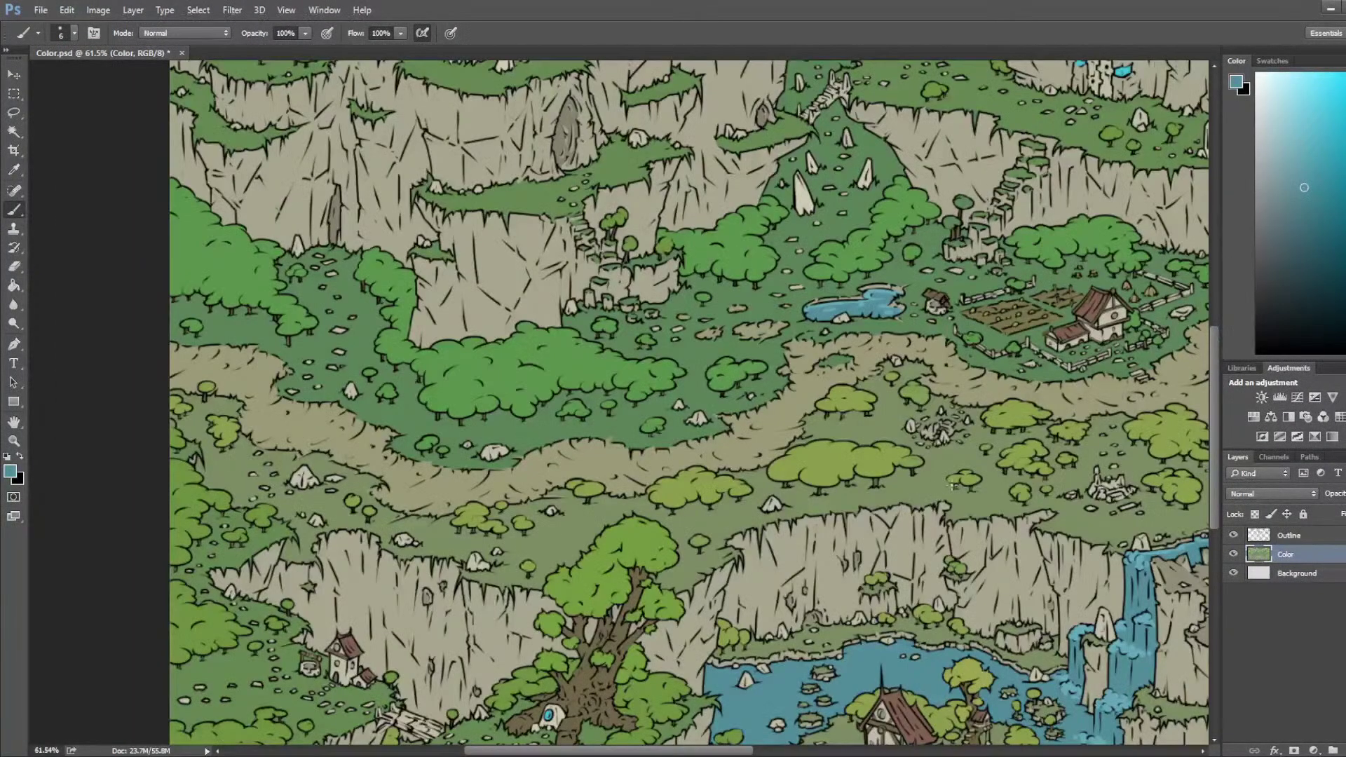
{"action": "left_click_drag", "start_coordinate": [982, 438], "coordinate": [580, 538]}
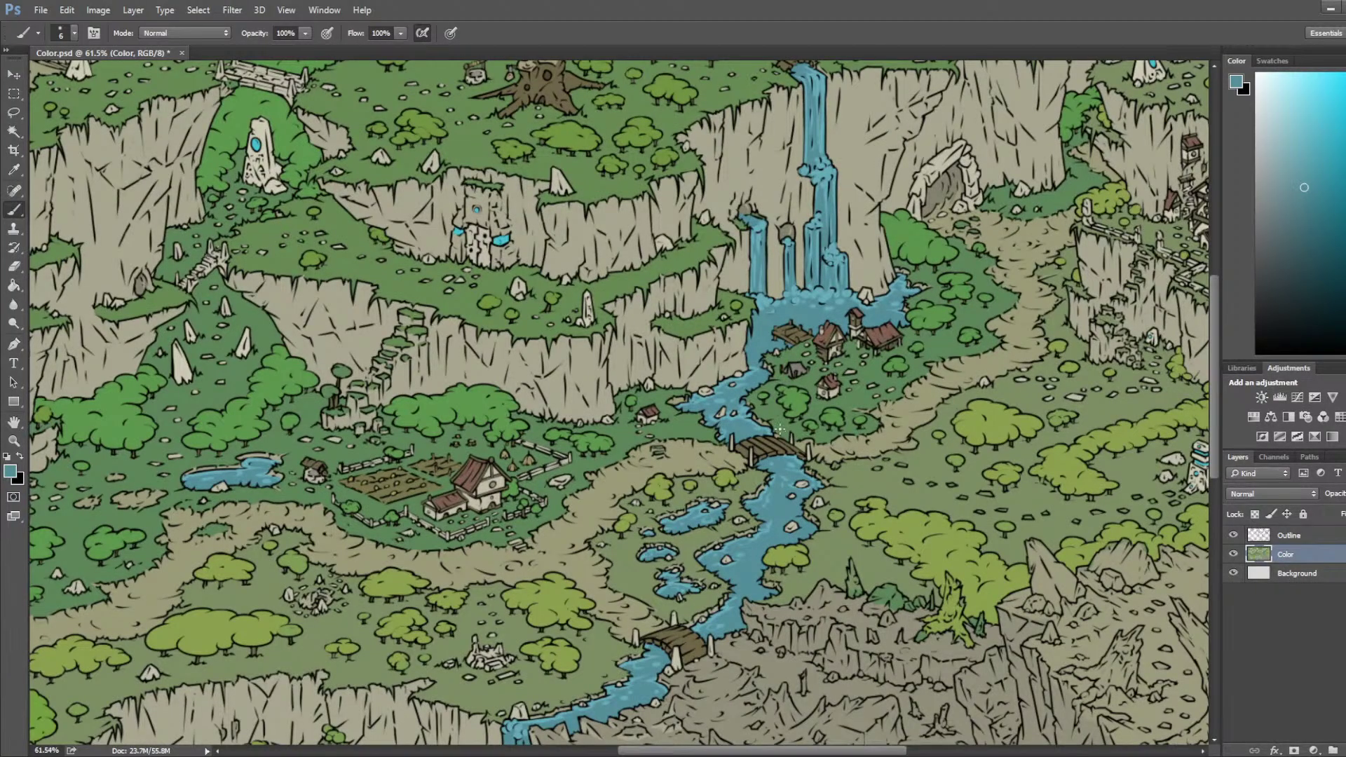
{"action": "scroll", "coordinate": [779, 429], "scroll_direction": "down", "scroll_amount": 4}
{"action": "key", "text": "ctrl+s"}
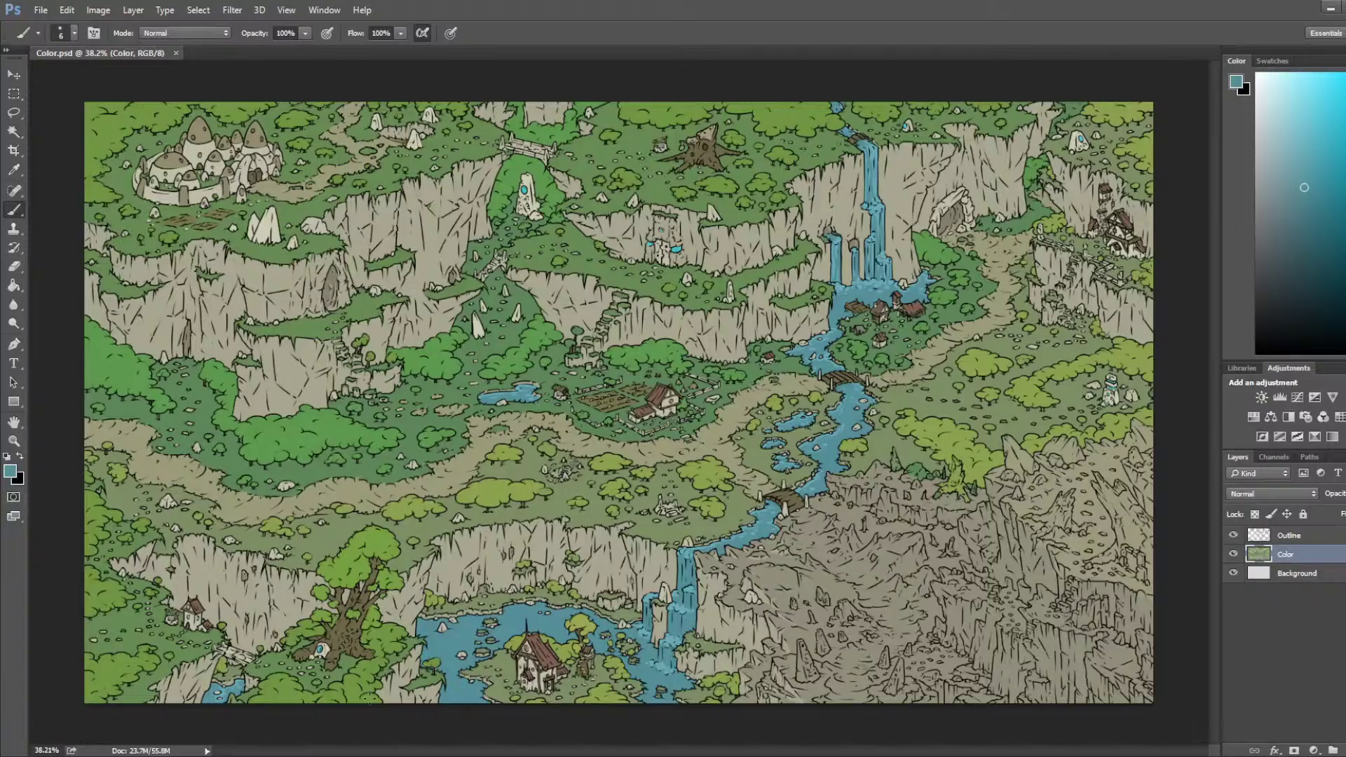
Step: Paint a light blue highlight along the lake's far shore, starting at the cliff beside the giant tree
{"action": "scroll", "coordinate": [793, 528], "scroll_direction": "up", "scroll_amount": 10}
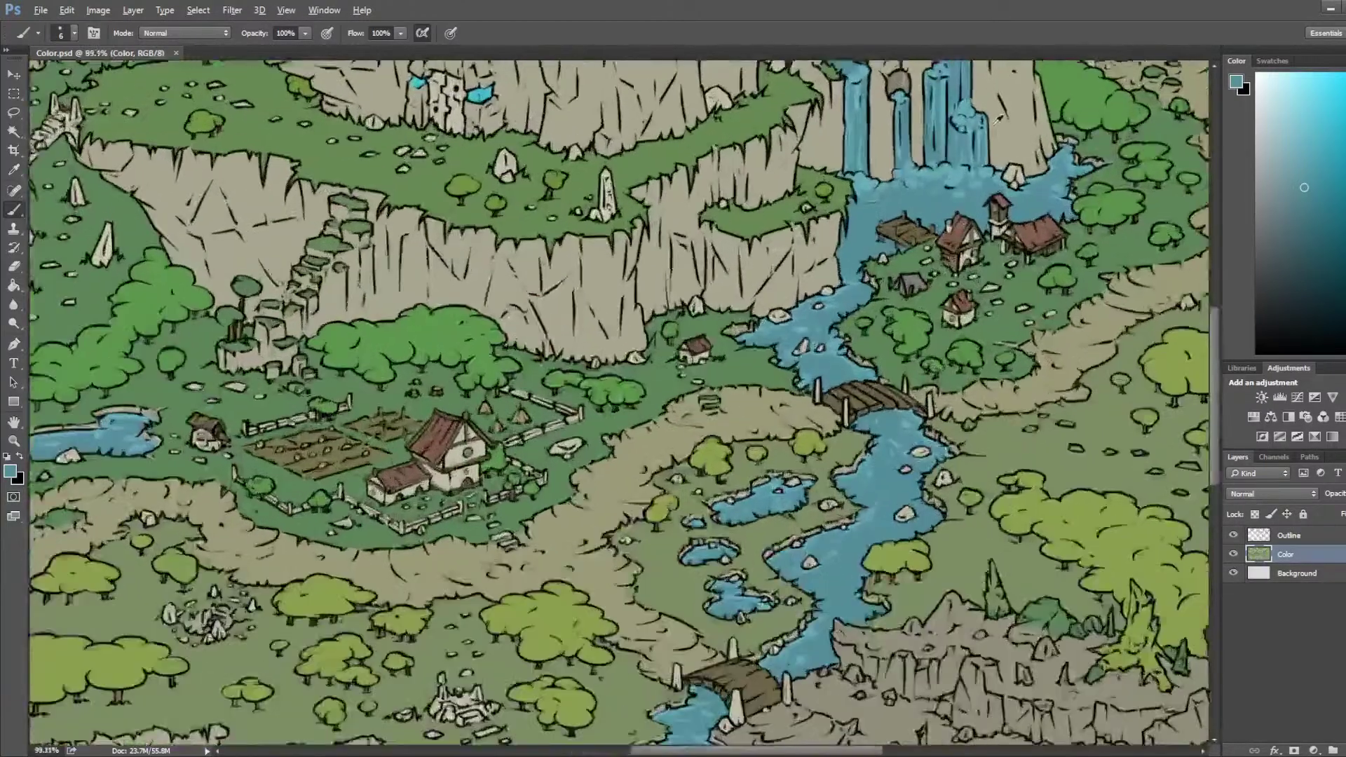
{"action": "key", "text": "i"}
{"action": "scroll", "coordinate": [978, 193], "scroll_direction": "down", "scroll_amount": 8}
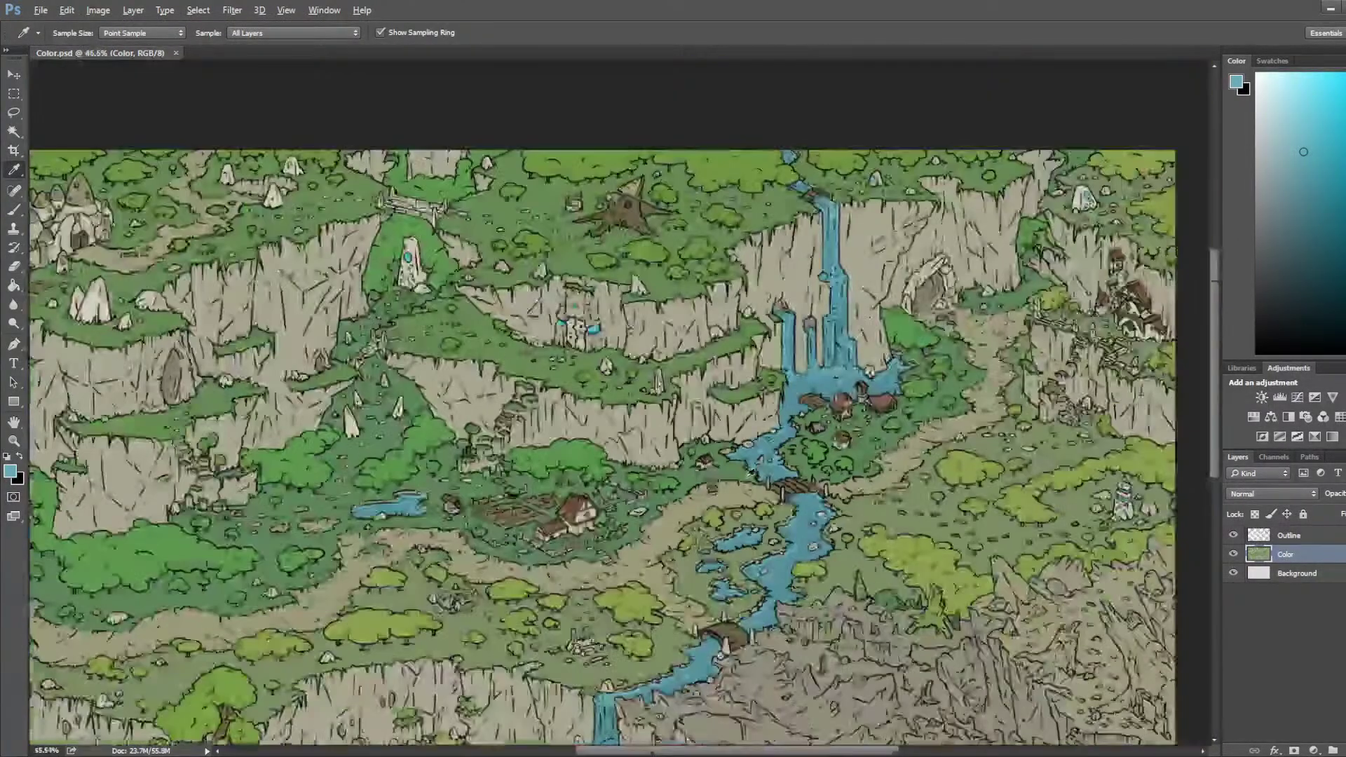
{"action": "scroll", "coordinate": [569, 475], "scroll_direction": "up", "scroll_amount": 5}
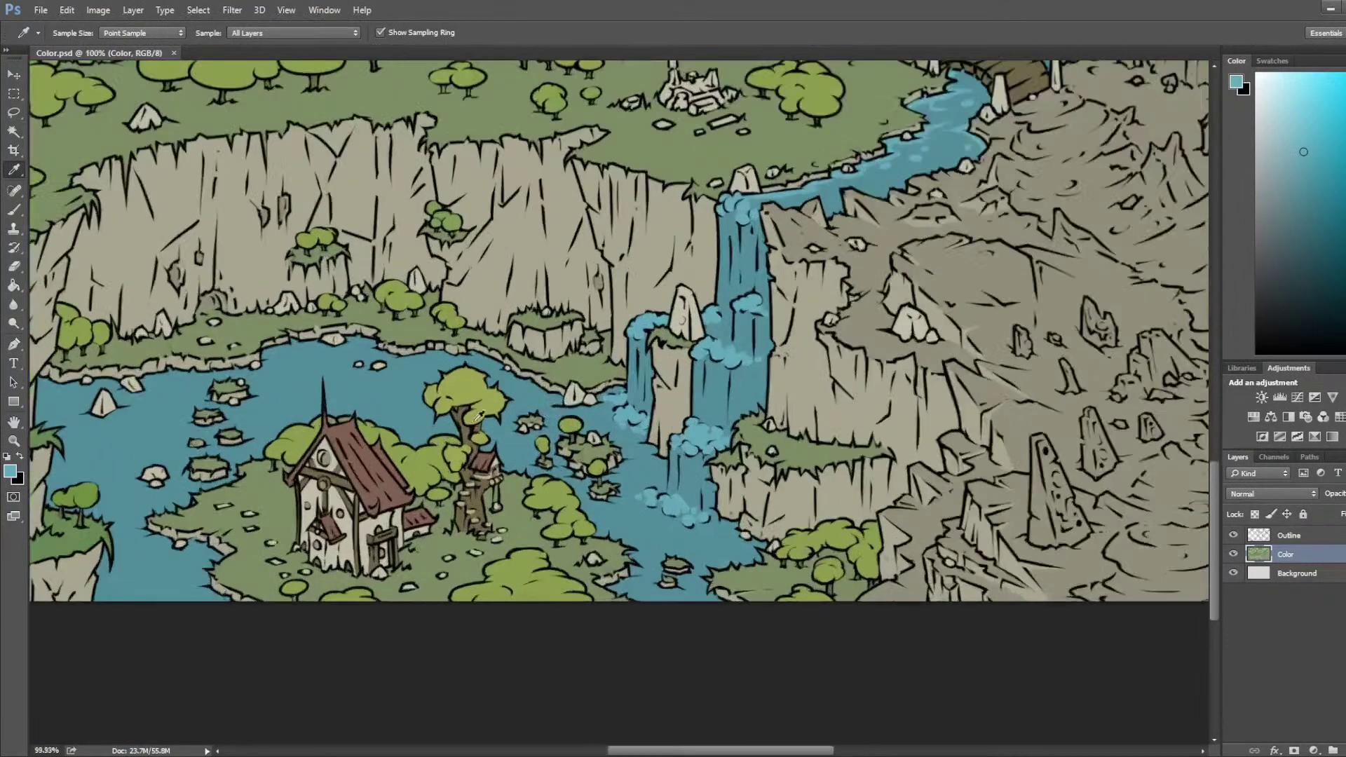
{"action": "left_click_drag", "start_coordinate": [330, 431], "coordinate": [871, 351]}
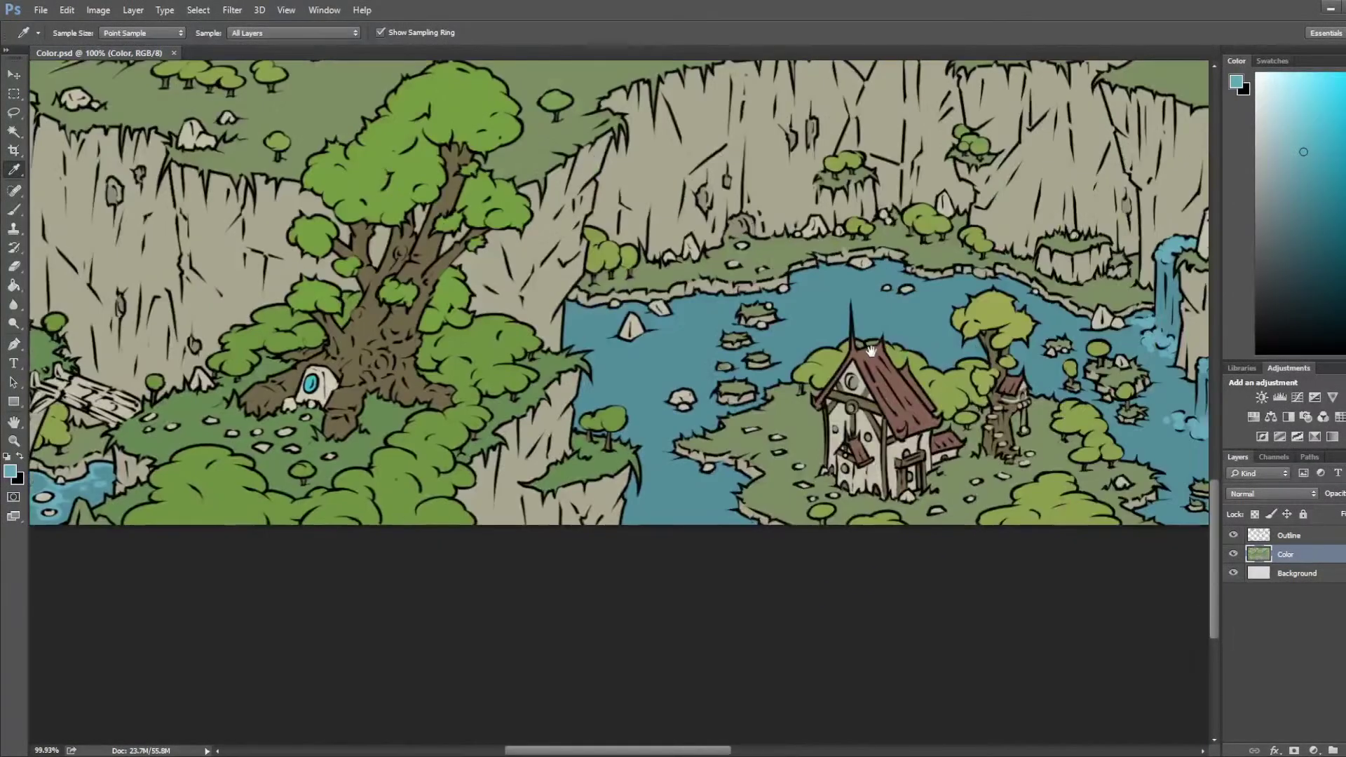
{"action": "scroll", "coordinate": [684, 374], "scroll_direction": "up", "scroll_amount": 3}
{"action": "key", "text": "b"}
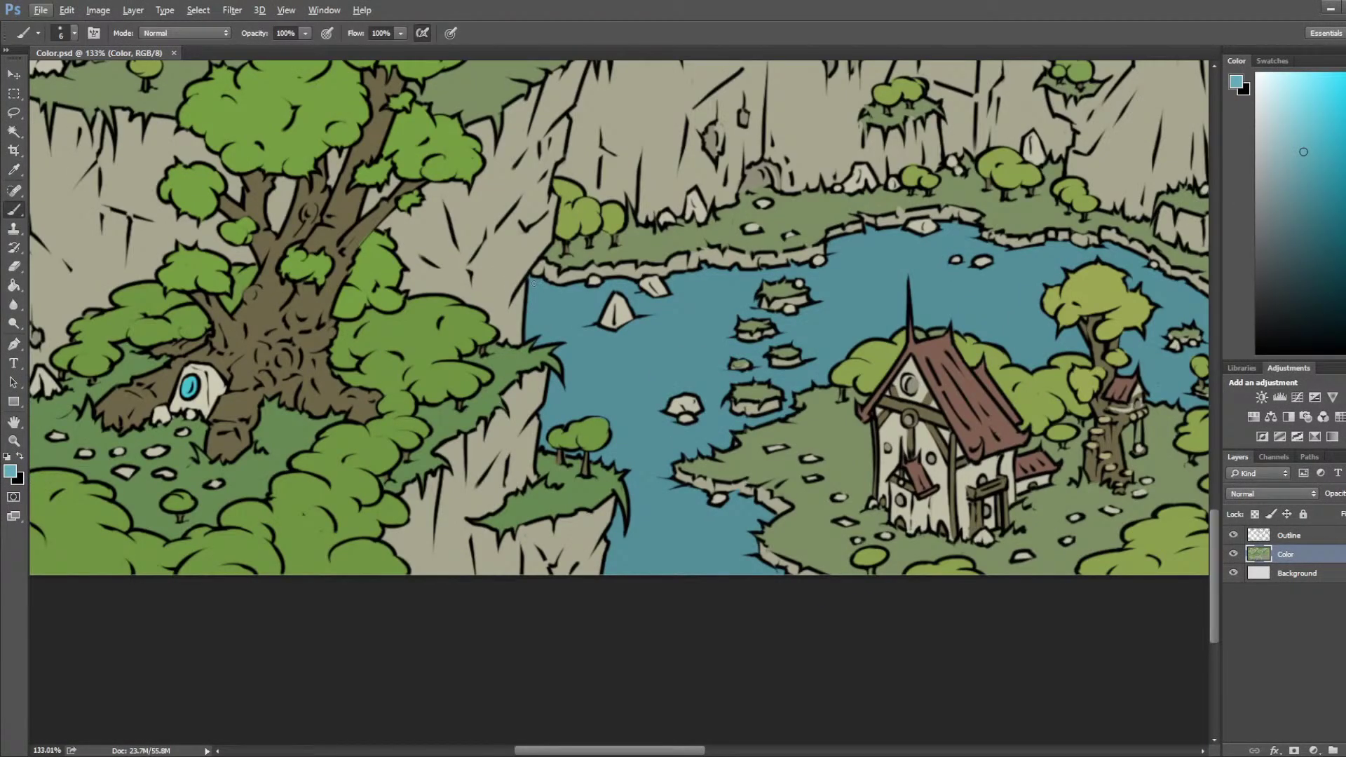
{"action": "left_click_drag", "start_coordinate": [535, 286], "coordinate": [559, 293]}
{"action": "left_click", "coordinate": [554, 291], "text": "alt"}
{"action": "mouse_move", "coordinate": [581, 289]}
{"action": "left_mouse_down"}
{"action": "mouse_move", "coordinate": [614, 284]}
{"action": "mouse_move", "coordinate": [668, 301]}
{"action": "mouse_move", "coordinate": [673, 278]}
{"action": "mouse_move", "coordinate": [706, 272]}
{"action": "left_mouse_up"}
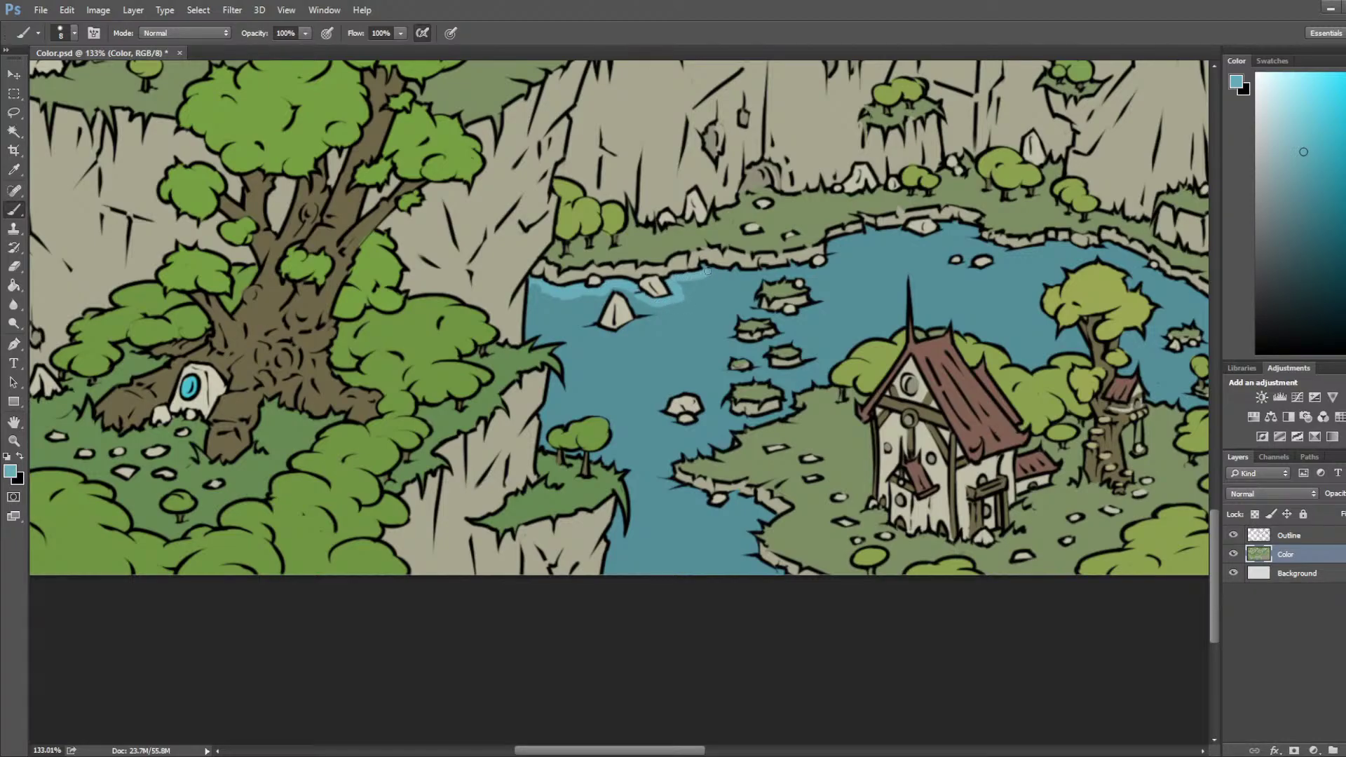
Step: Outline the pointed lake rock's waterline in light blue and extend the highlight along the far shore and its small stones
{"action": "mouse_move", "coordinate": [636, 314]}
{"action": "left_mouse_down"}
{"action": "mouse_move", "coordinate": [600, 332]}
{"action": "mouse_move", "coordinate": [568, 327]}
{"action": "left_mouse_up"}
{"action": "mouse_move", "coordinate": [714, 275]}
{"action": "left_mouse_down"}
{"action": "mouse_move", "coordinate": [813, 273]}
{"action": "mouse_move", "coordinate": [830, 270]}
{"action": "mouse_move", "coordinate": [833, 242]}
{"action": "mouse_move", "coordinate": [875, 236]}
{"action": "left_mouse_up"}
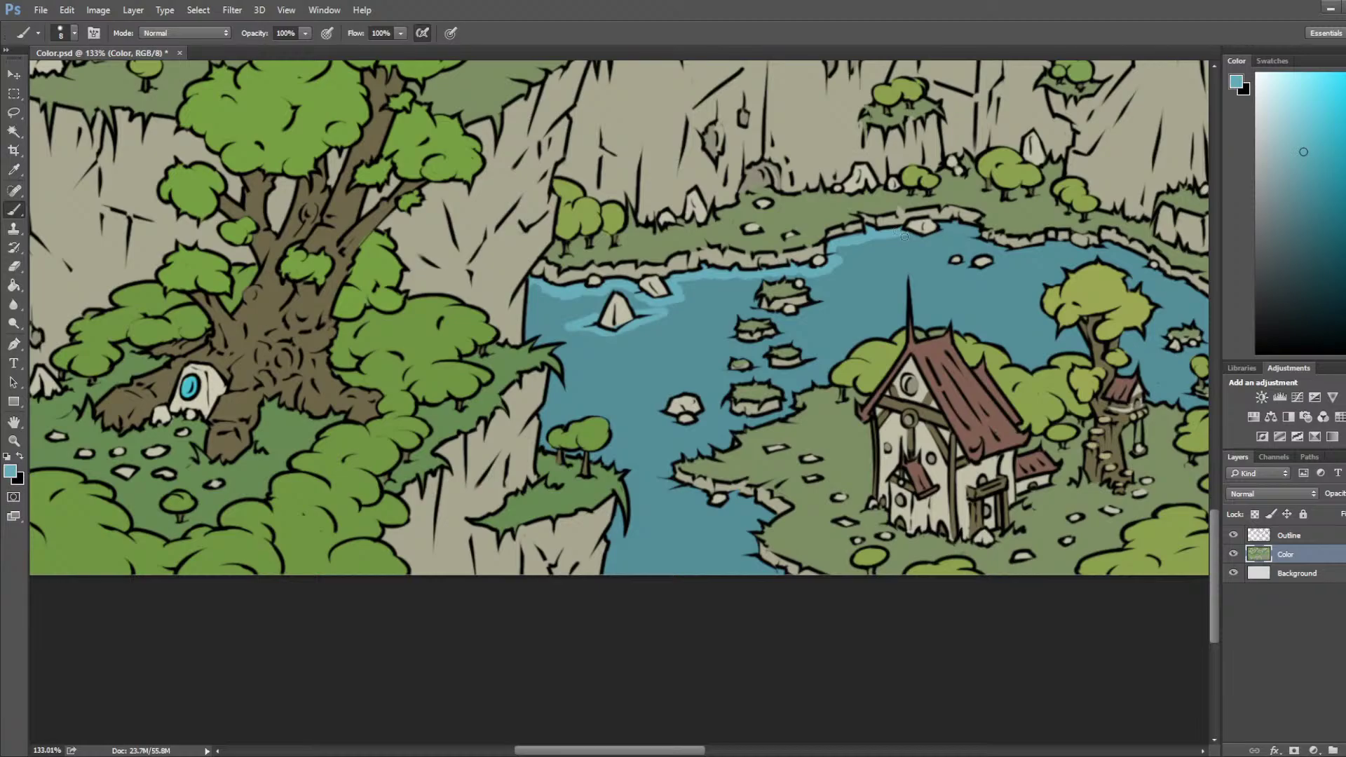
{"action": "left_click_drag", "start_coordinate": [927, 242], "coordinate": [932, 239]}
{"action": "mouse_move", "coordinate": [984, 246]}
{"action": "left_mouse_down"}
{"action": "mouse_move", "coordinate": [1049, 242]}
{"action": "mouse_move", "coordinate": [1022, 256]}
{"action": "left_mouse_up"}
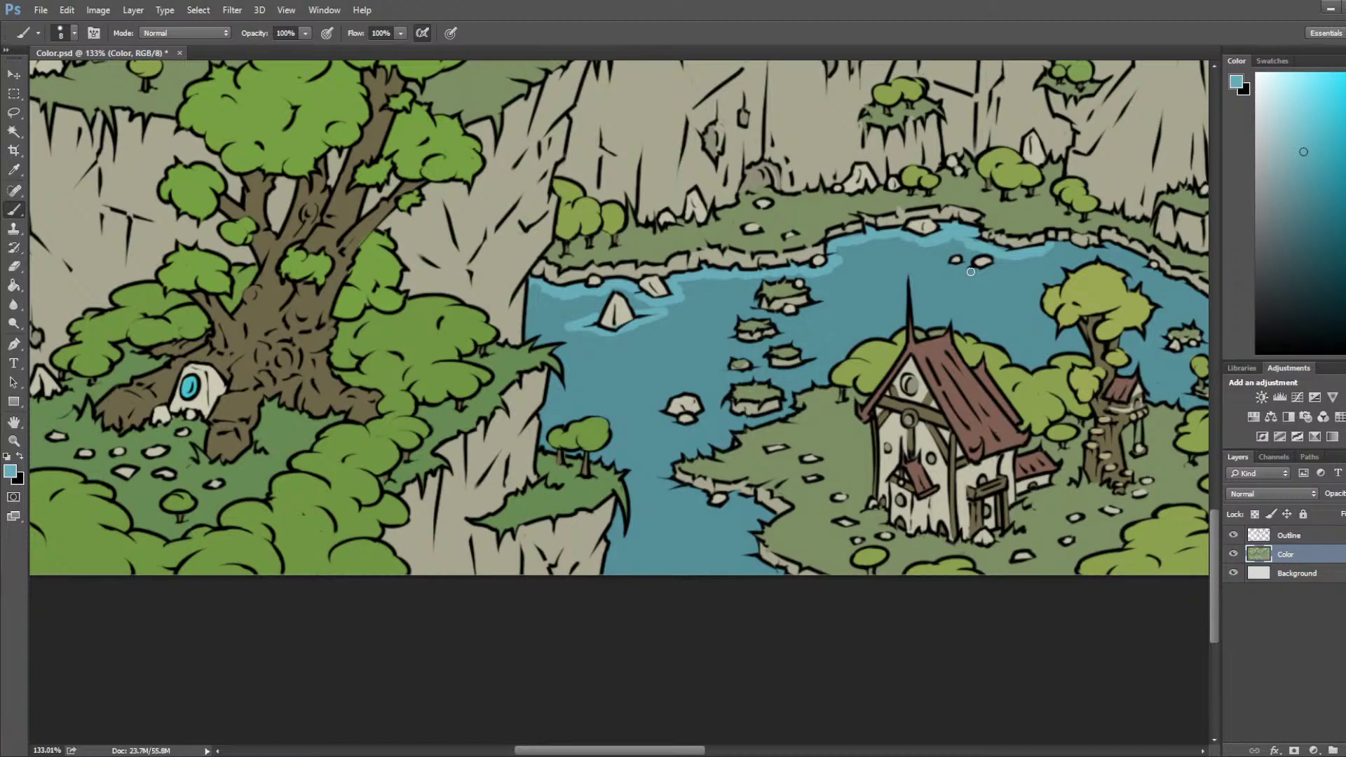
{"action": "mouse_move", "coordinate": [965, 266]}
{"action": "left_mouse_down"}
{"action": "mouse_move", "coordinate": [999, 264]}
{"action": "mouse_move", "coordinate": [920, 262]}
{"action": "left_mouse_up"}
Step: Add light blue ripples beside the pointed lake rock and trim the shore highlight near the cliff with sampled blues
{"action": "left_click", "coordinate": [687, 299], "text": "alt"}
{"action": "left_click", "coordinate": [687, 286], "text": "alt"}
{"action": "mouse_move", "coordinate": [686, 298]}
{"action": "left_mouse_down"}
{"action": "mouse_move", "coordinate": [707, 298]}
{"action": "mouse_move", "coordinate": [703, 318]}
{"action": "left_mouse_up"}
{"action": "left_click", "coordinate": [547, 296], "text": "alt"}
{"action": "left_click", "coordinate": [569, 291], "text": "alt"}
{"action": "left_click", "coordinate": [565, 308], "text": "alt"}
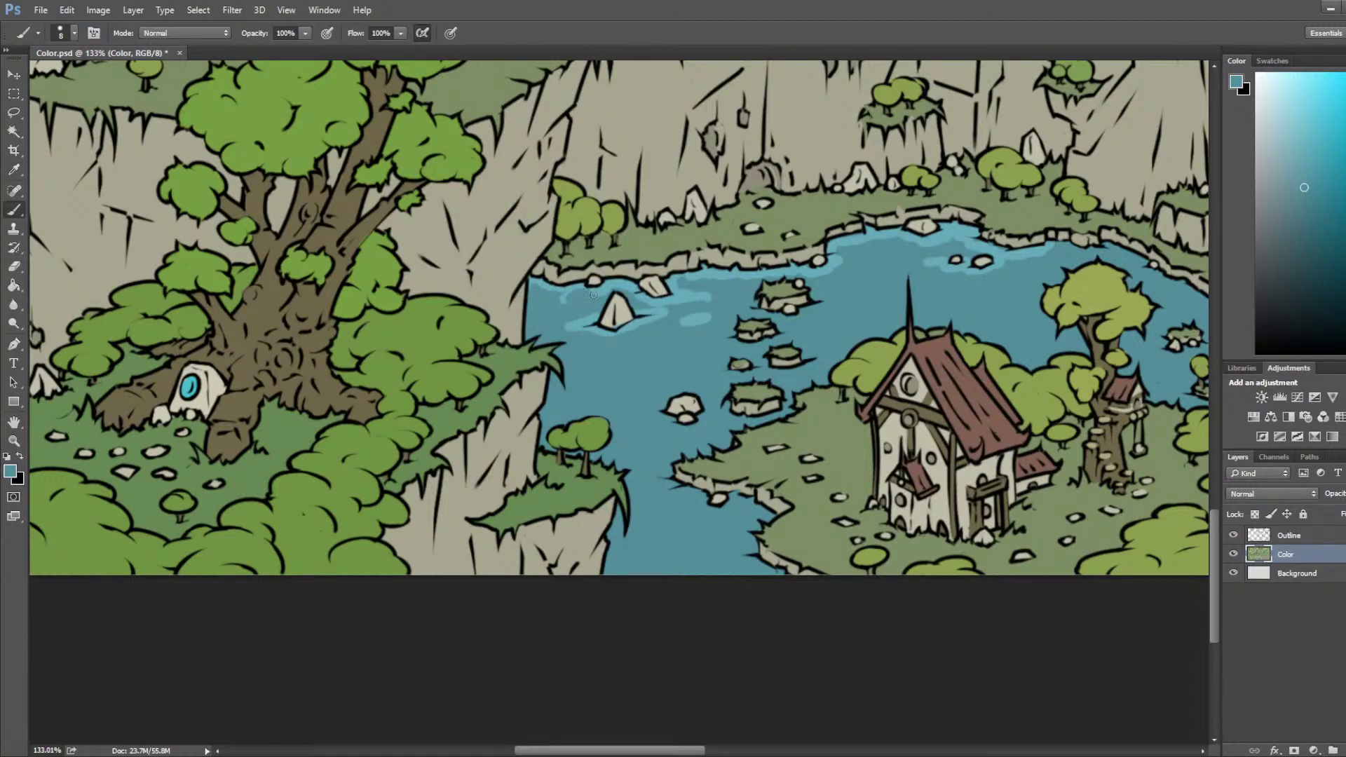
Step: Reshape the light blue ripples between the leaning shore rock and the stepping islets with sampled lake blue
{"action": "left_click", "coordinate": [648, 298], "text": "alt"}
{"action": "left_click", "coordinate": [647, 298], "text": "alt"}
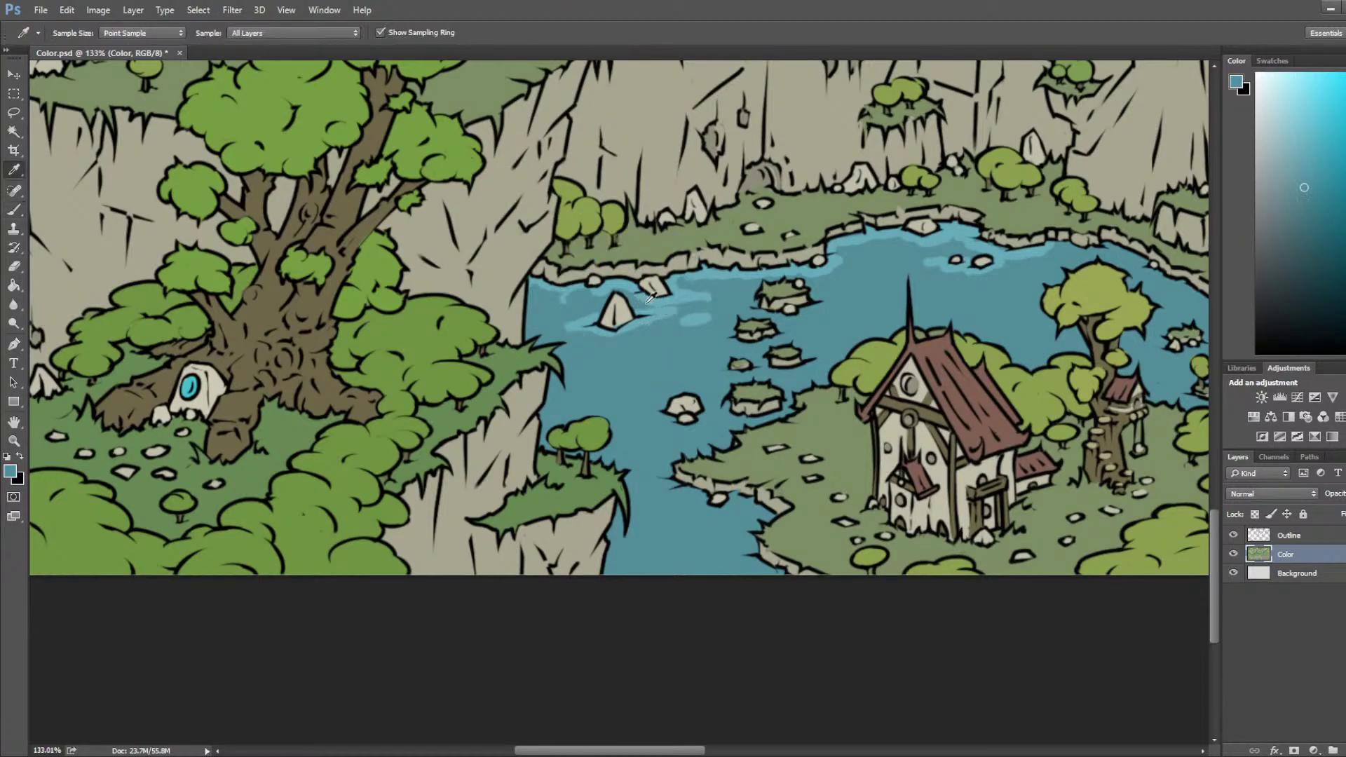
{"action": "left_click", "coordinate": [701, 300], "text": "alt"}
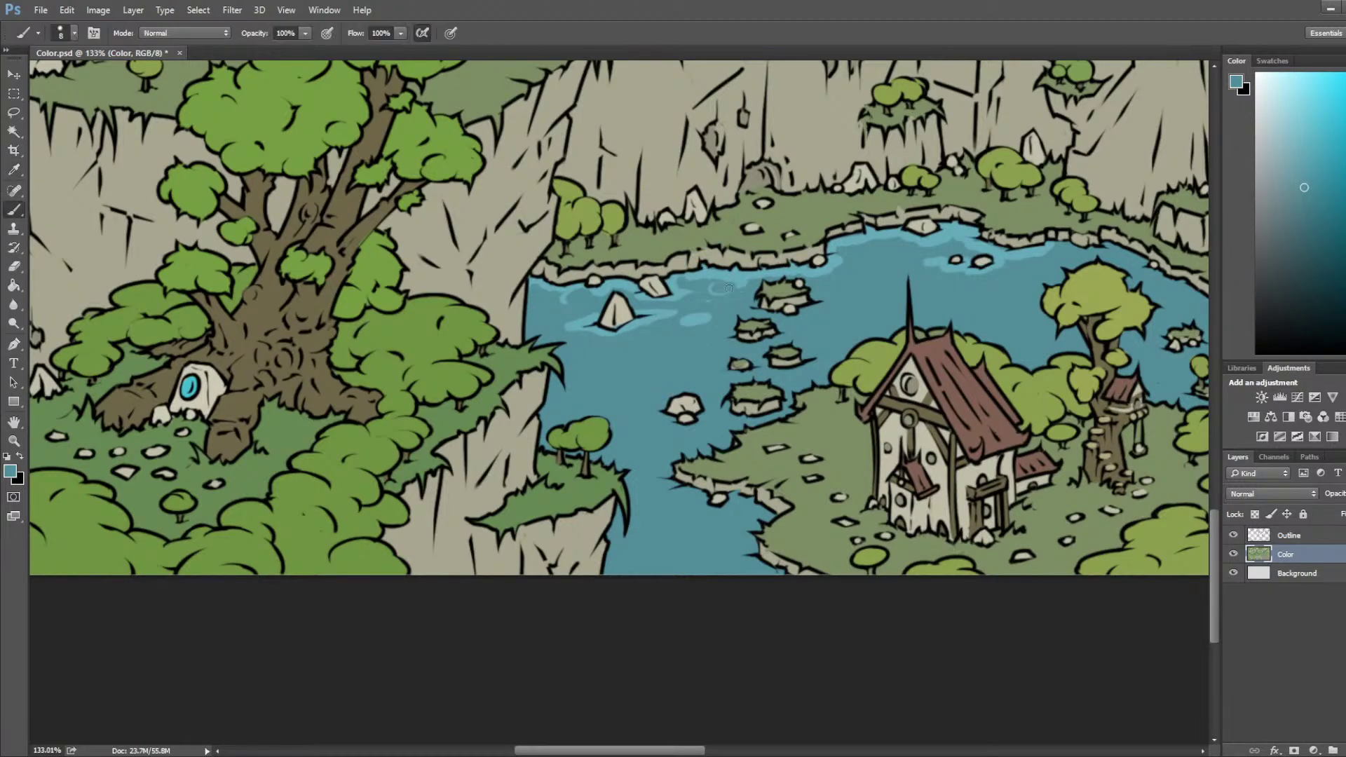
{"action": "left_click", "coordinate": [722, 279], "text": "alt"}
{"action": "left_click", "coordinate": [726, 278], "text": "alt"}
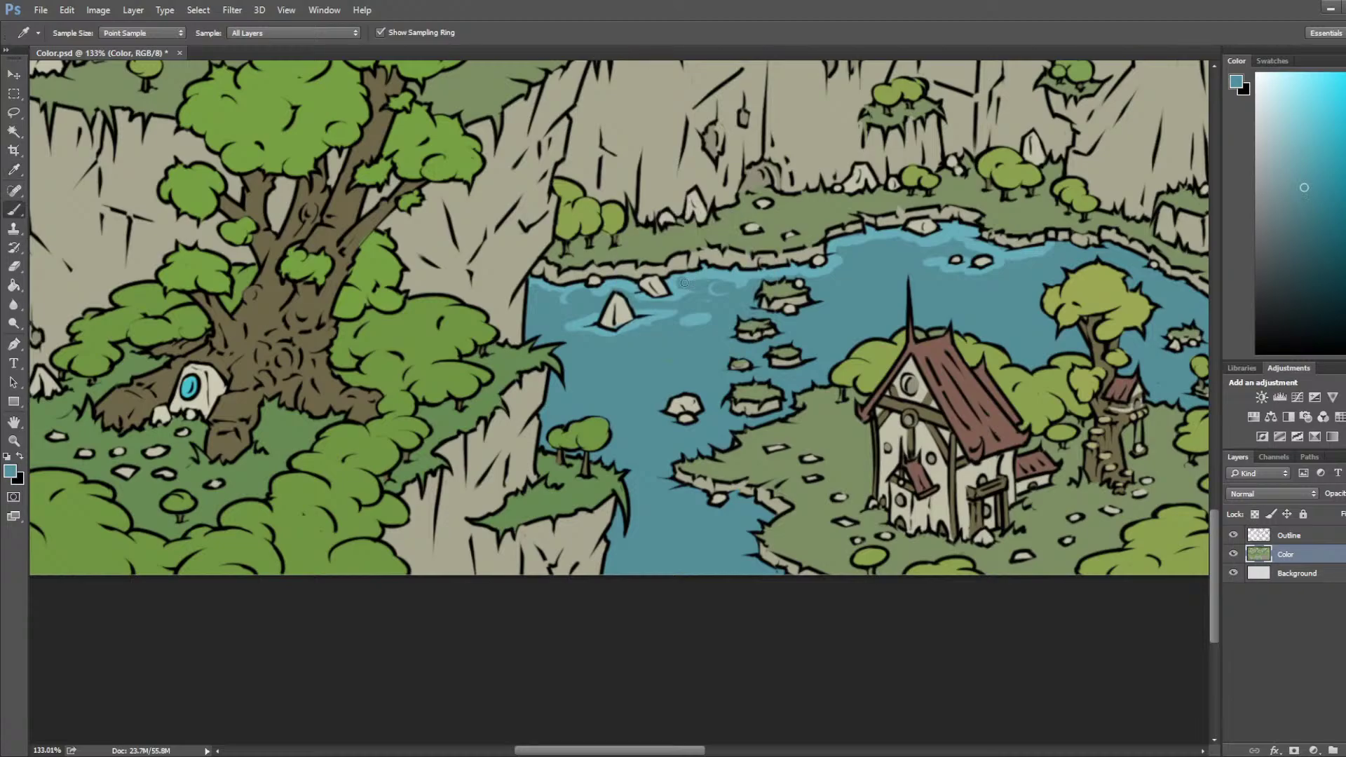
Step: Touch up the far shore highlight with resampled light blue near the islets and in the lake's corner by the cliff
{"action": "left_click", "coordinate": [737, 275], "text": "alt"}
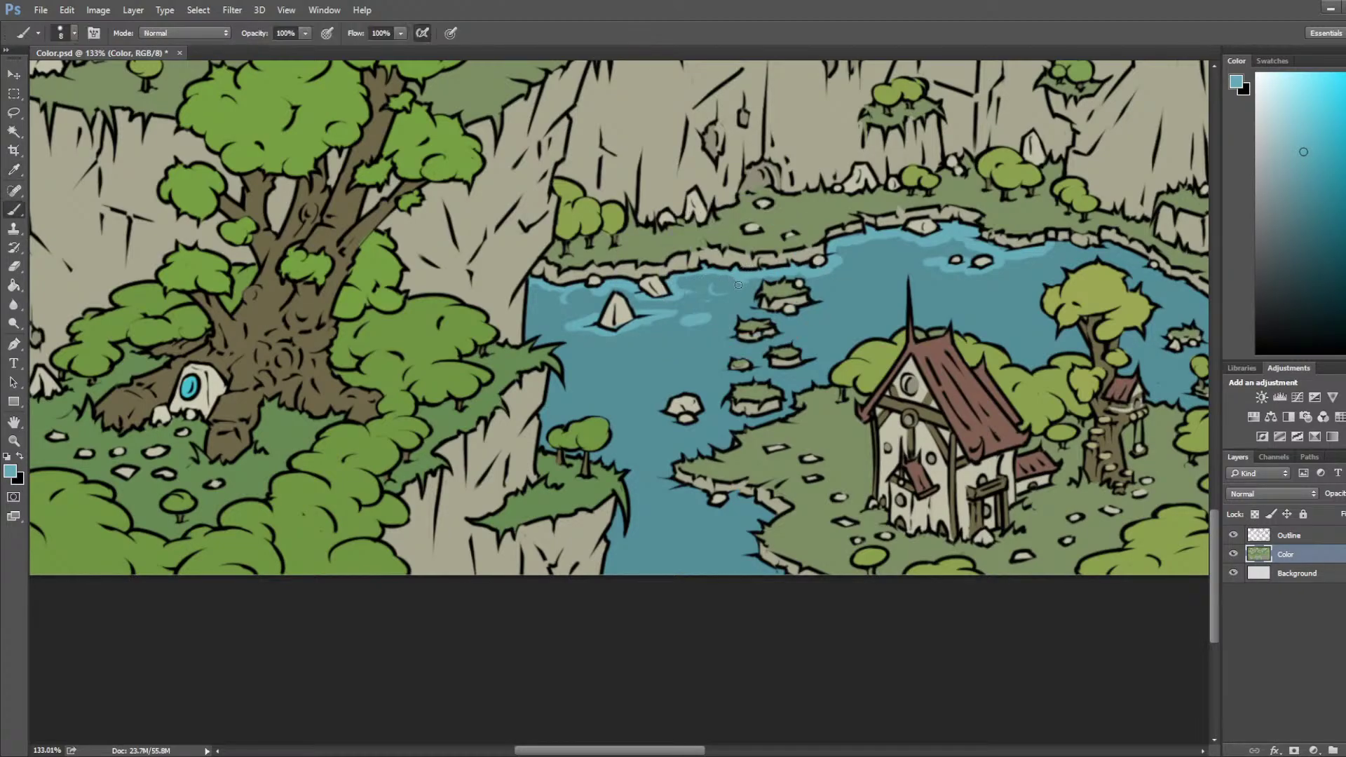
{"action": "left_click", "coordinate": [743, 278], "text": "alt"}
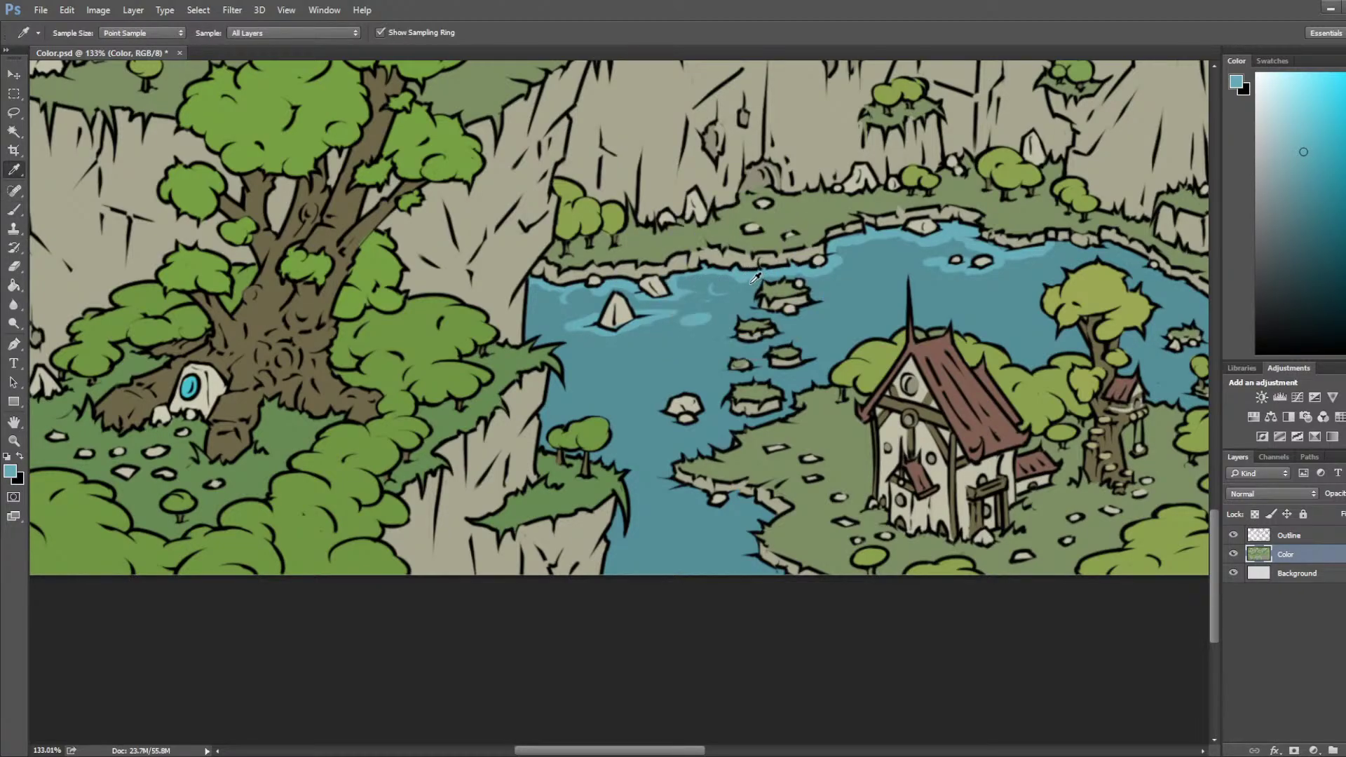
{"action": "left_click", "coordinate": [681, 293], "text": "alt"}
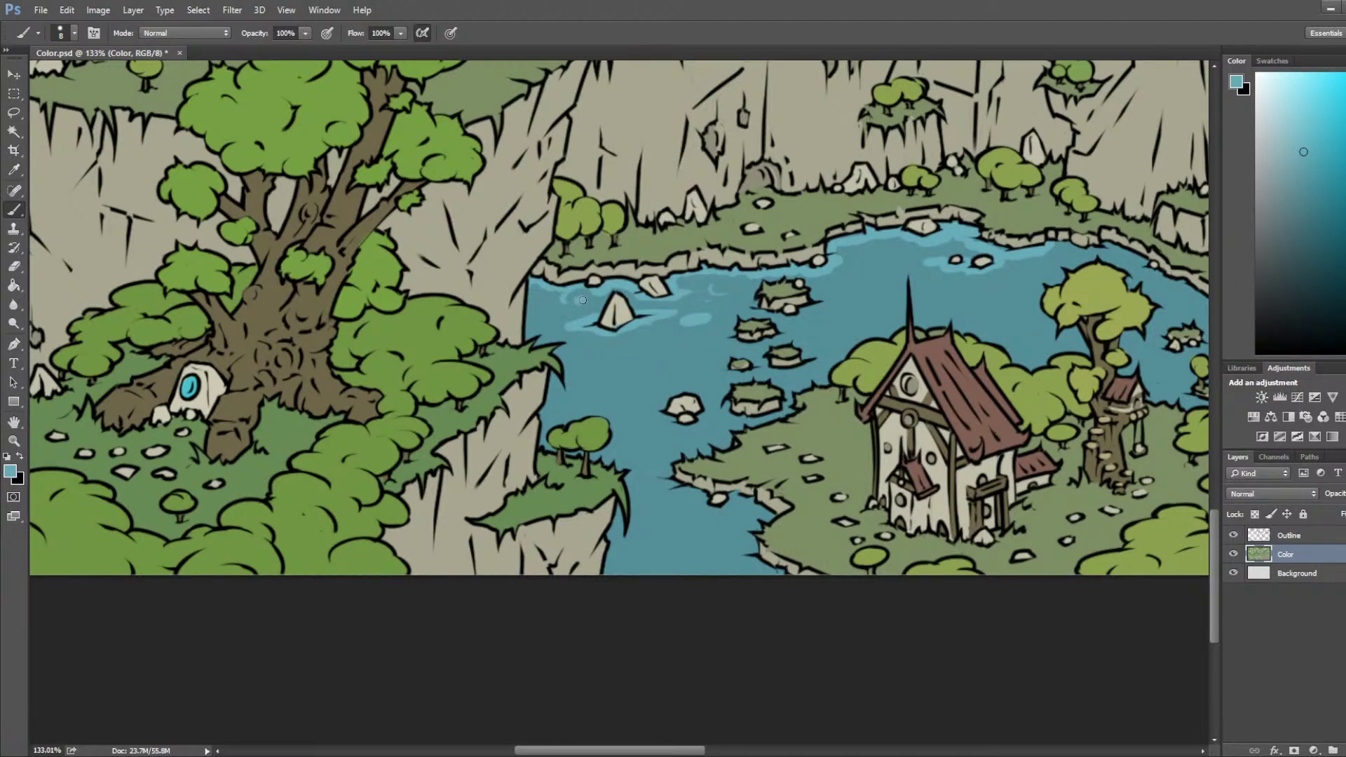
{"action": "left_click_drag", "start_coordinate": [543, 290], "coordinate": [571, 295]}
Step: Trim the shore highlight in the lake's corner beside the giant tree's cliff with sampled darker blue
{"action": "left_click_drag", "start_coordinate": [680, 321], "coordinate": [850, 266]}
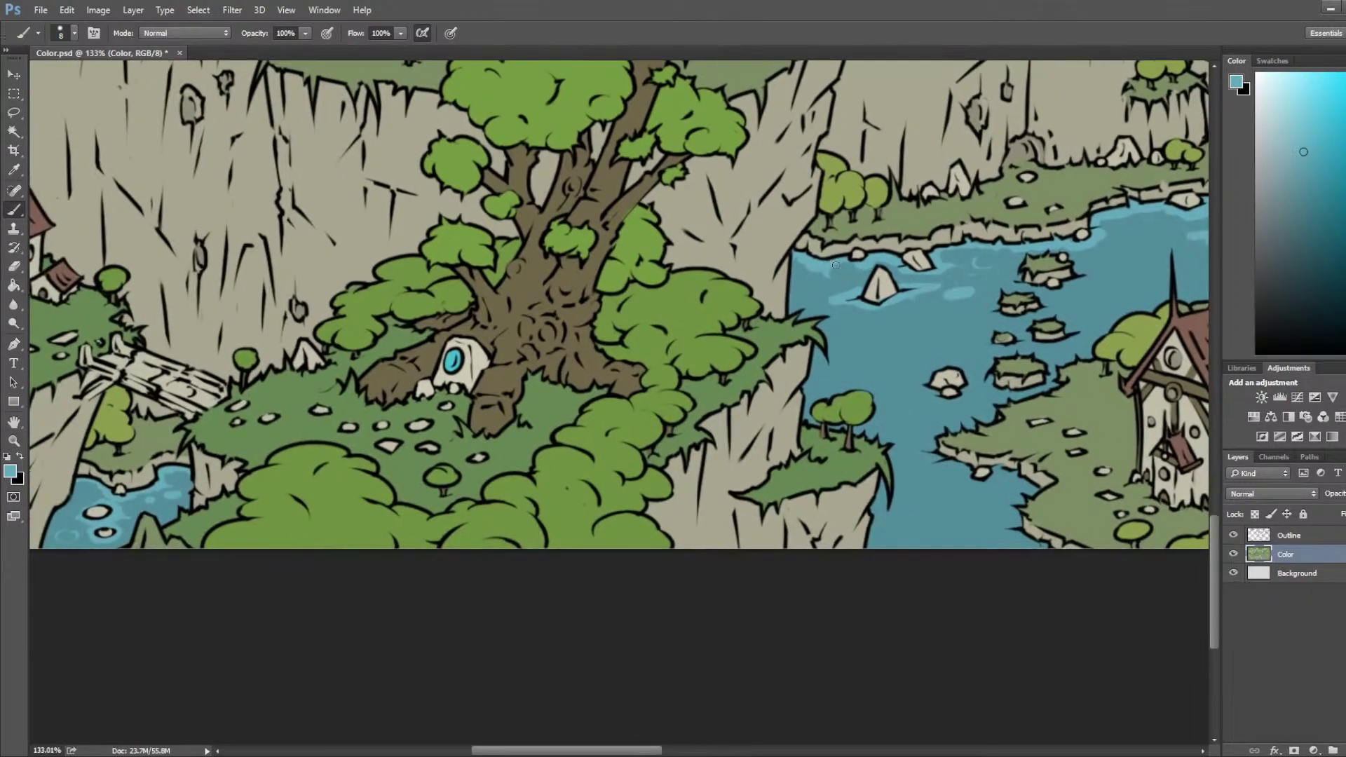
{"action": "key", "text": "i"}
{"action": "left_click", "coordinate": [846, 258]}
{"action": "left_click", "coordinate": [846, 258]}
{"action": "key", "text": "b"}
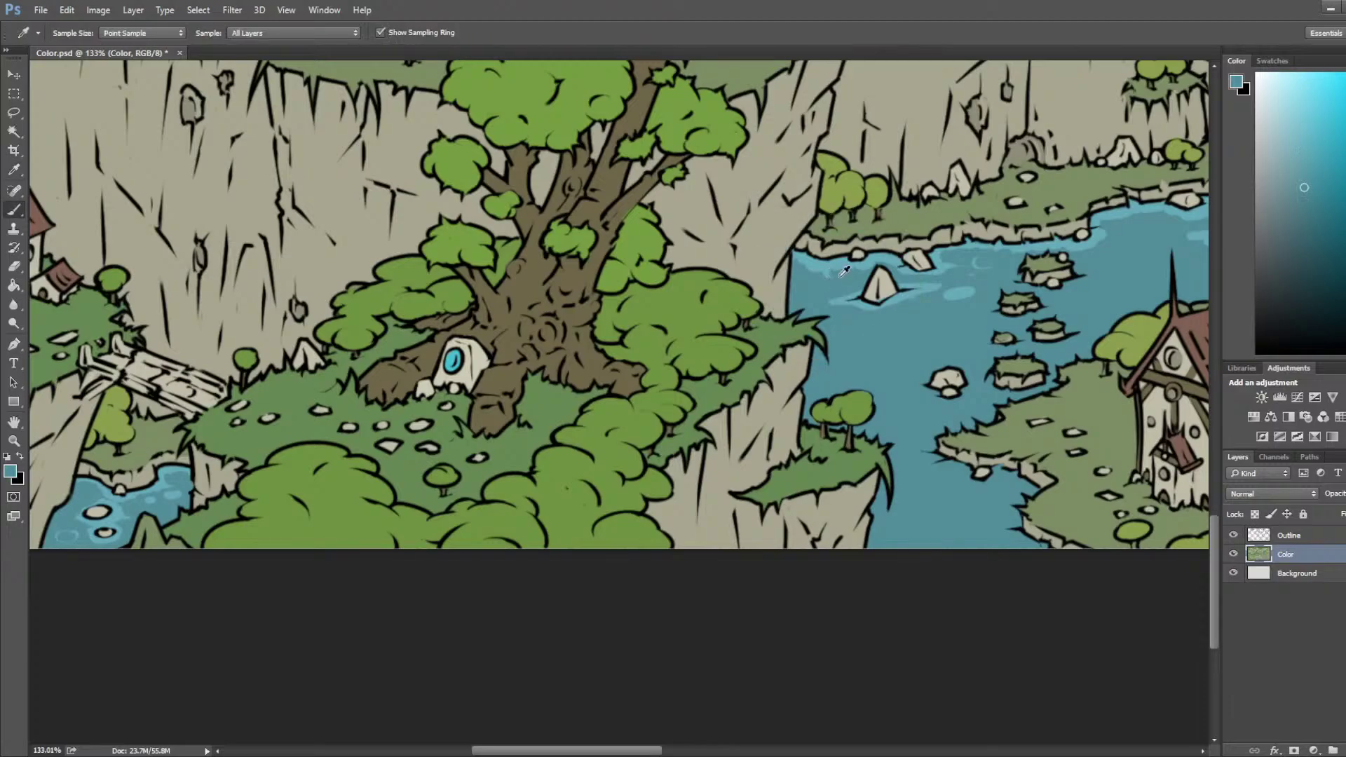
Step: Paint light-blue ripples on the water beside the pointed rock and along the nearby far bank, using blues sampled from the lake
{"action": "key", "text": "i"}
{"action": "key", "text": "b"}
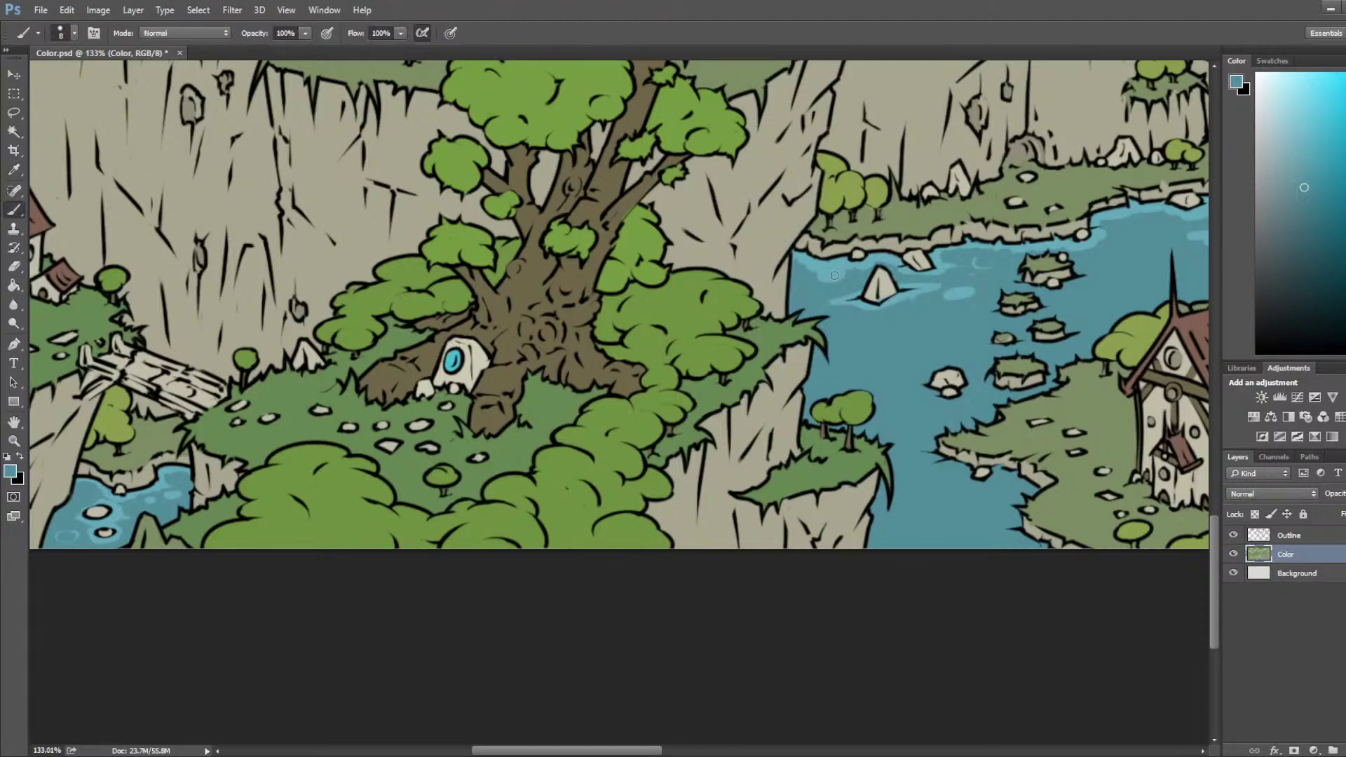
{"action": "key", "text": "i"}
{"action": "left_click", "coordinate": [846, 258]}
{"action": "key", "text": "b"}
{"action": "scroll", "coordinate": [856, 216], "scroll_direction": "right", "scroll_amount": 5}
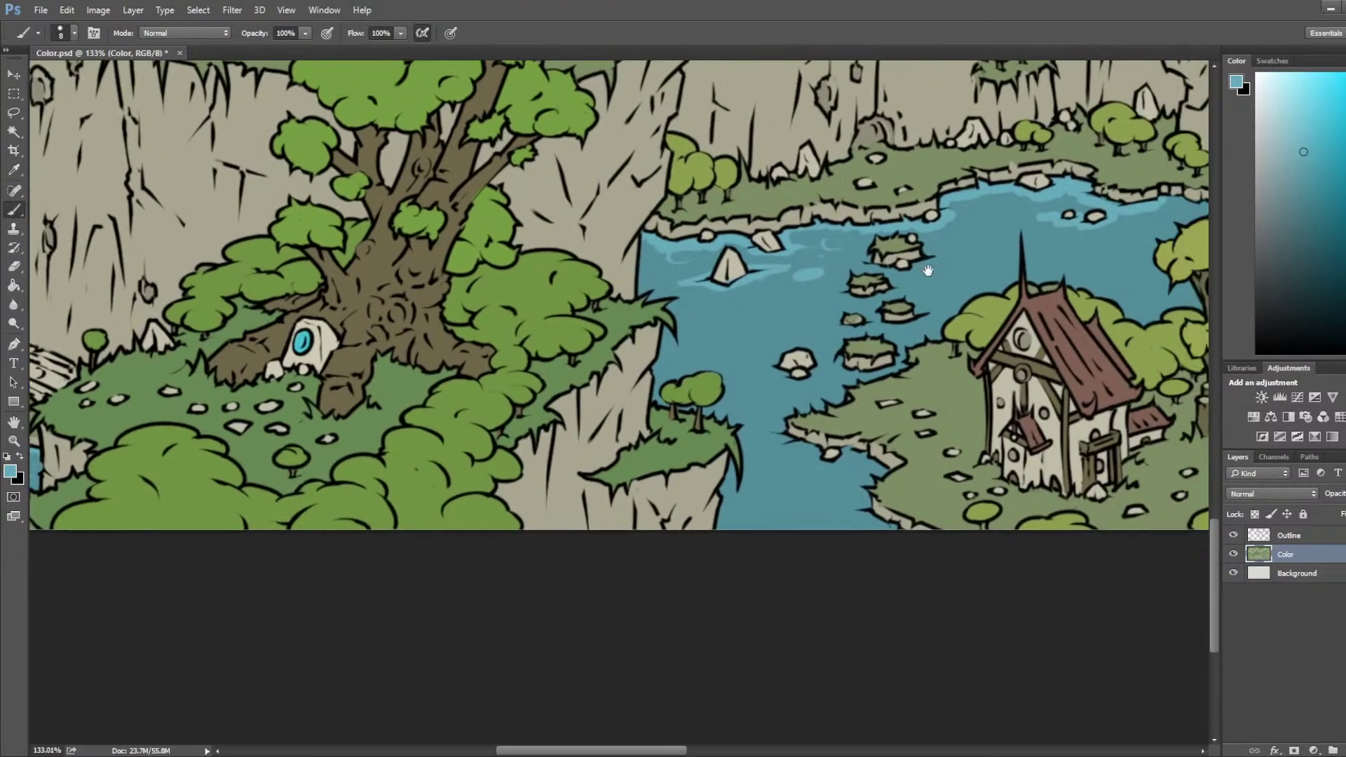
{"action": "left_click_drag", "start_coordinate": [826, 237], "coordinate": [804, 242]}
{"action": "left_click", "coordinate": [815, 255], "text": "alt"}
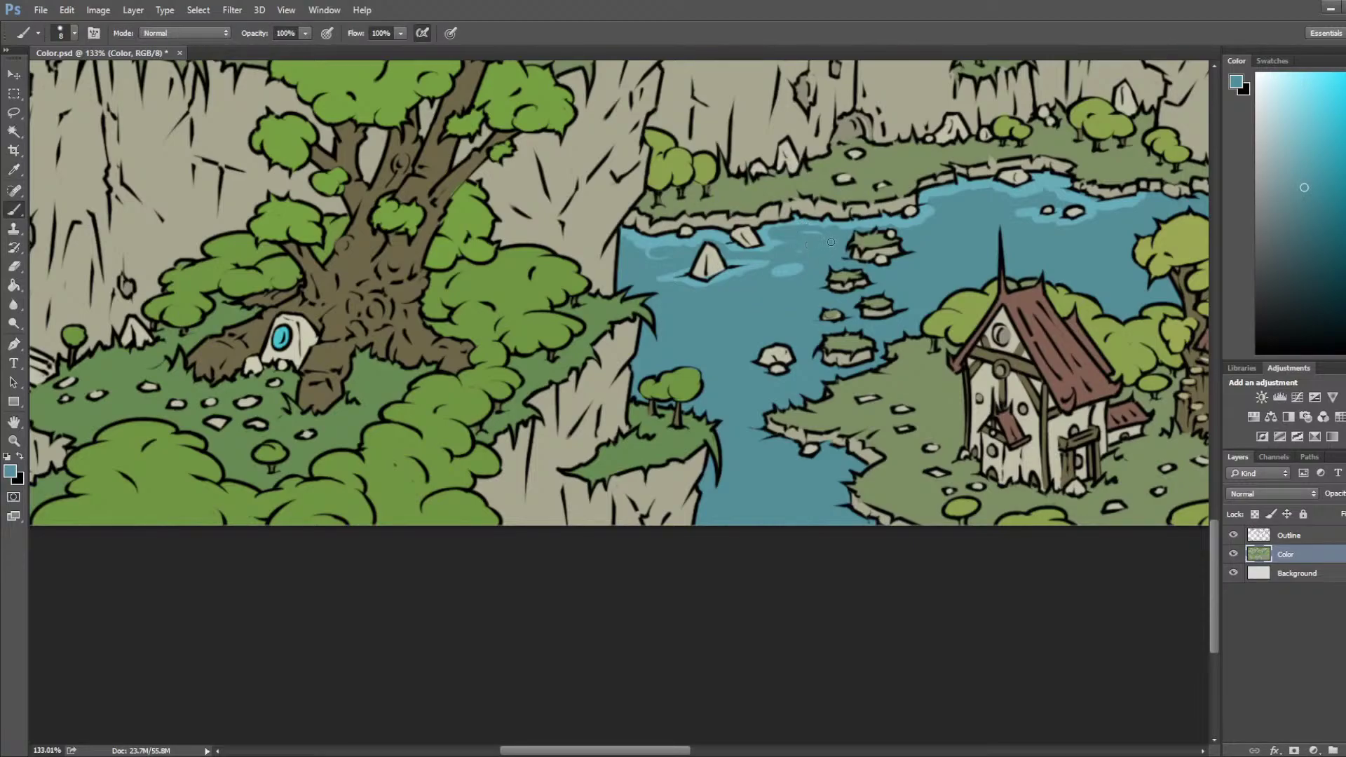
{"action": "left_click", "coordinate": [770, 242], "text": "alt"}
Step: Paint light-blue shoreline highlights under the far bank just beyond the topmost stepping stone, trimming them with the base water blue
{"action": "mouse_move", "coordinate": [979, 202]}
{"action": "left_mouse_down"}
{"action": "mouse_move", "coordinate": [874, 312]}
{"action": "mouse_move", "coordinate": [868, 288]}
{"action": "mouse_move", "coordinate": [809, 289]}
{"action": "mouse_move", "coordinate": [866, 288]}
{"action": "left_mouse_up"}
{"action": "left_click", "coordinate": [838, 294], "text": "alt"}
{"action": "left_click", "coordinate": [858, 278], "text": "alt"}
{"action": "left_click", "coordinate": [850, 272], "text": "alt"}
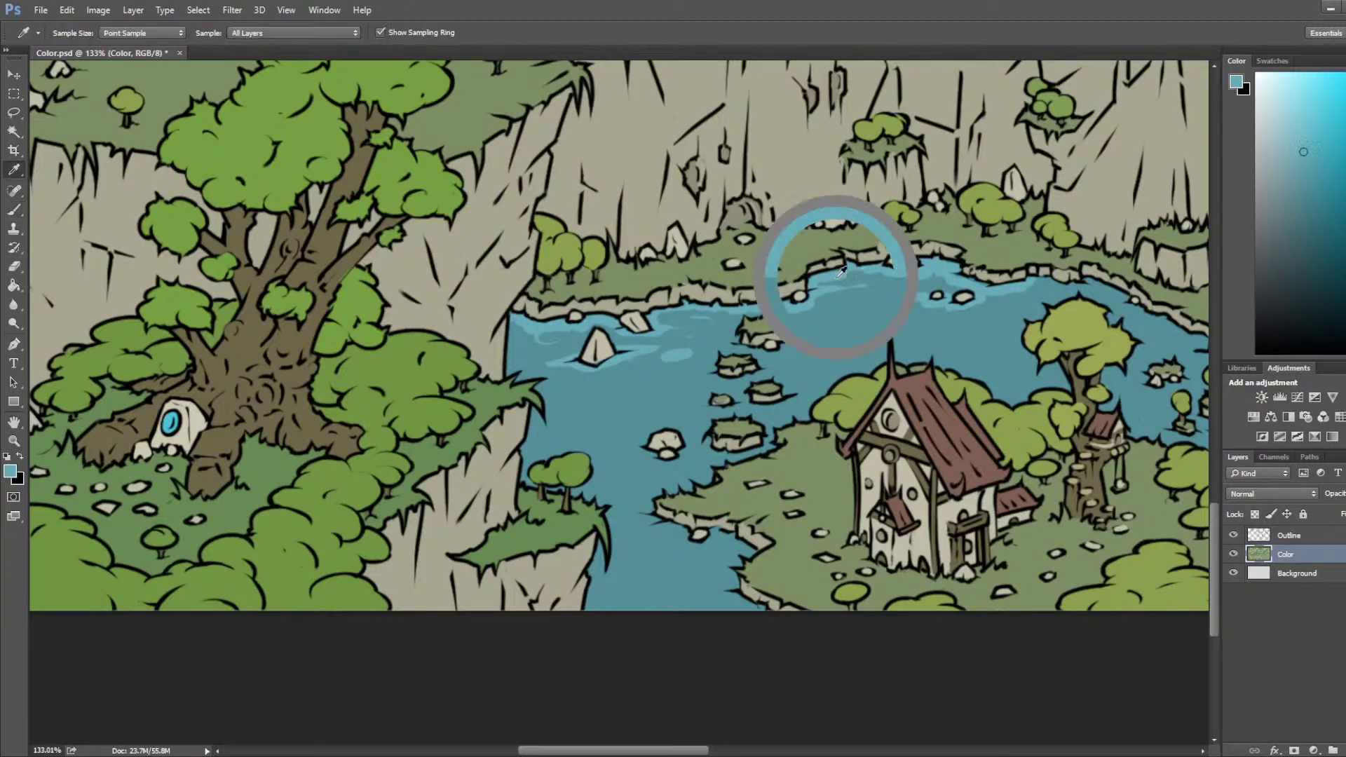
Step: Extend the light-blue shoreline highlight around the far bank's bend above the two small rocks, alternating the sampled light and base blues
{"action": "left_click", "coordinate": [934, 268], "text": "alt"}
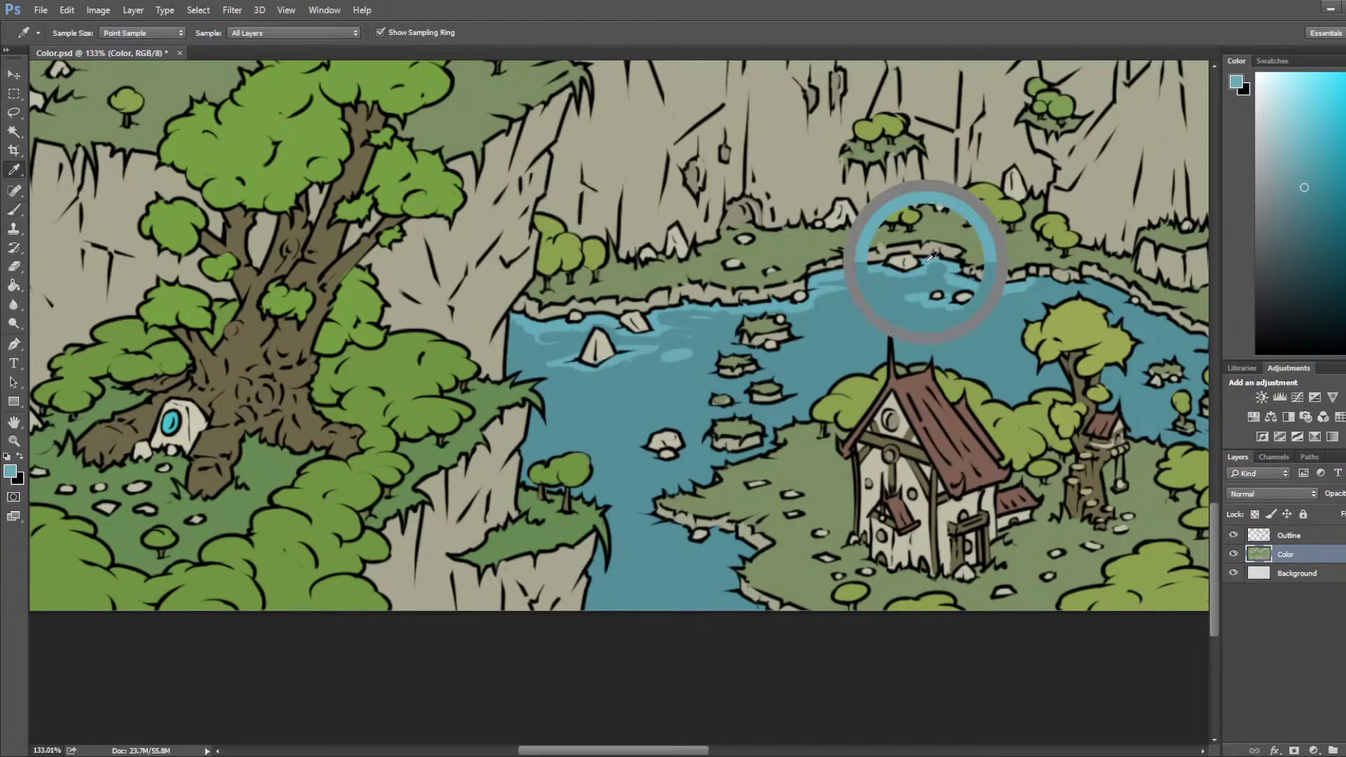
{"action": "left_click", "coordinate": [945, 274], "text": "alt"}
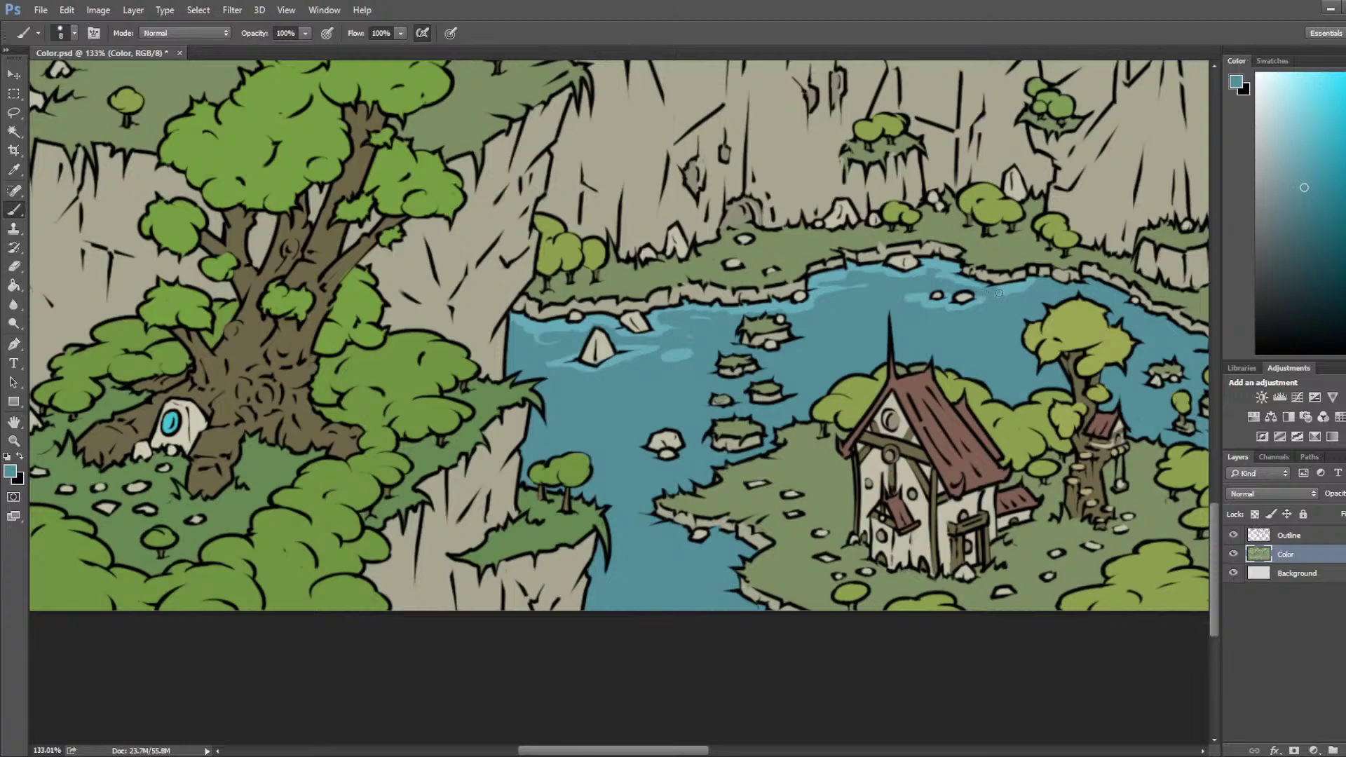
{"action": "left_click", "coordinate": [955, 262], "text": "alt"}
{"action": "left_click", "coordinate": [972, 273], "text": "alt"}
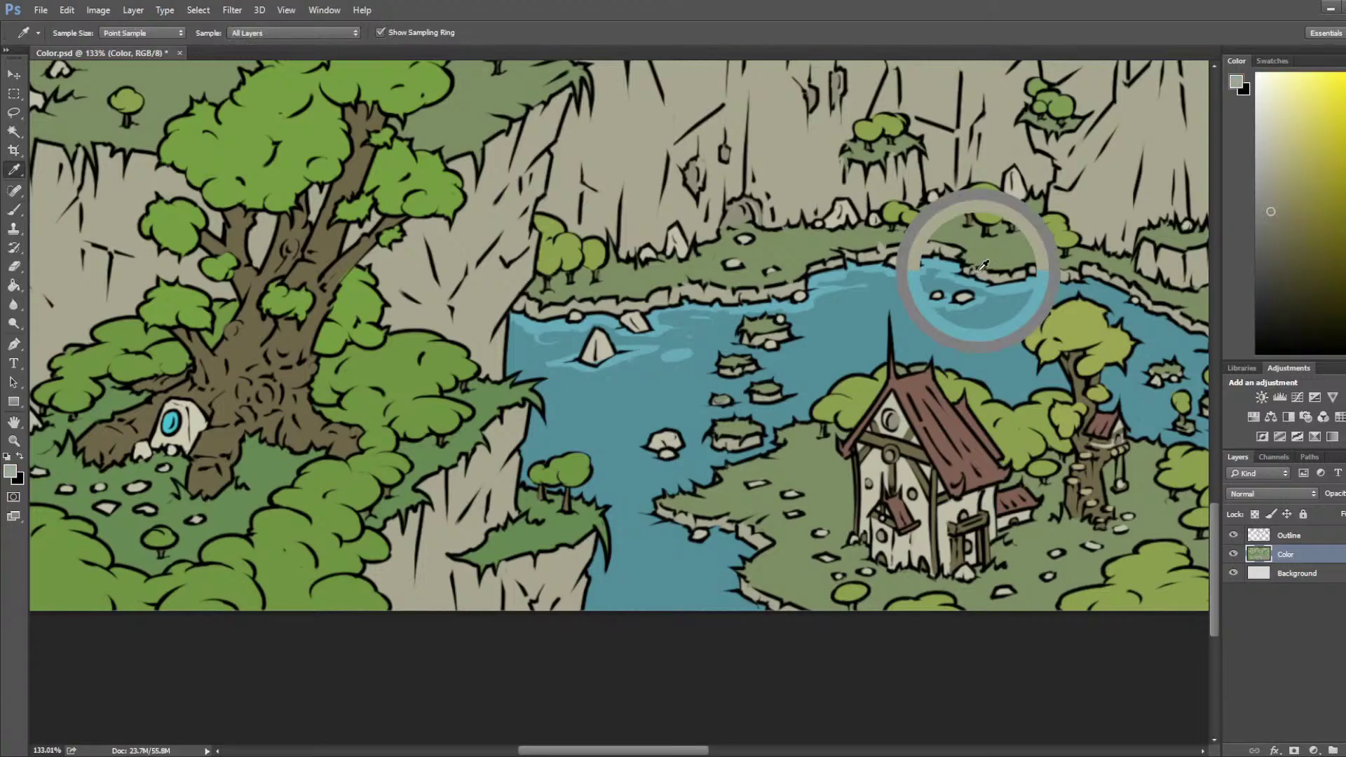
{"action": "left_click", "coordinate": [1013, 285], "text": "alt"}
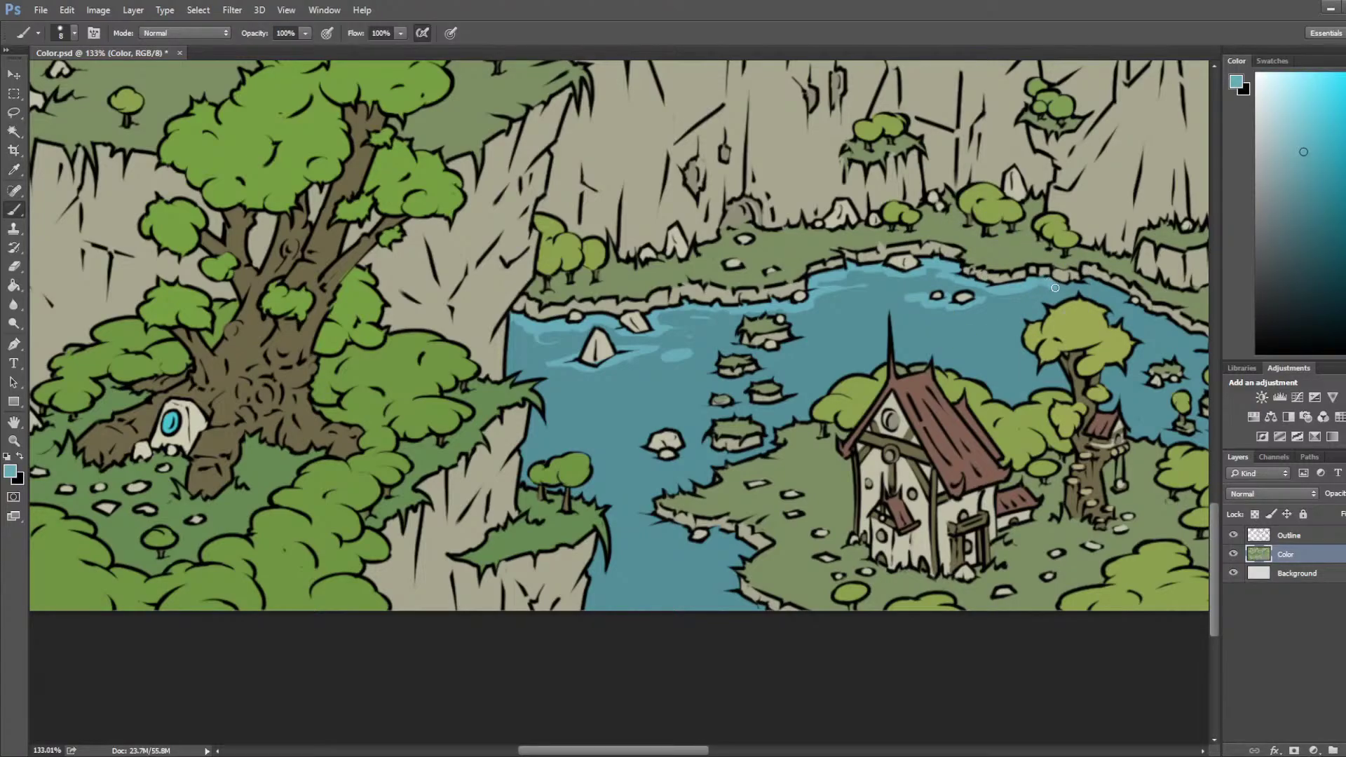
Step: Paint and trim light-blue highlights along the far bank between the two small rocks and the yellow-green tree
{"action": "mouse_move", "coordinate": [1073, 287]}
{"action": "left_mouse_down"}
{"action": "mouse_move", "coordinate": [1094, 287]}
{"action": "mouse_move", "coordinate": [1017, 290]}
{"action": "left_mouse_up"}
{"action": "left_click", "coordinate": [993, 297], "text": "alt"}
{"action": "left_click", "coordinate": [981, 278], "text": "alt"}
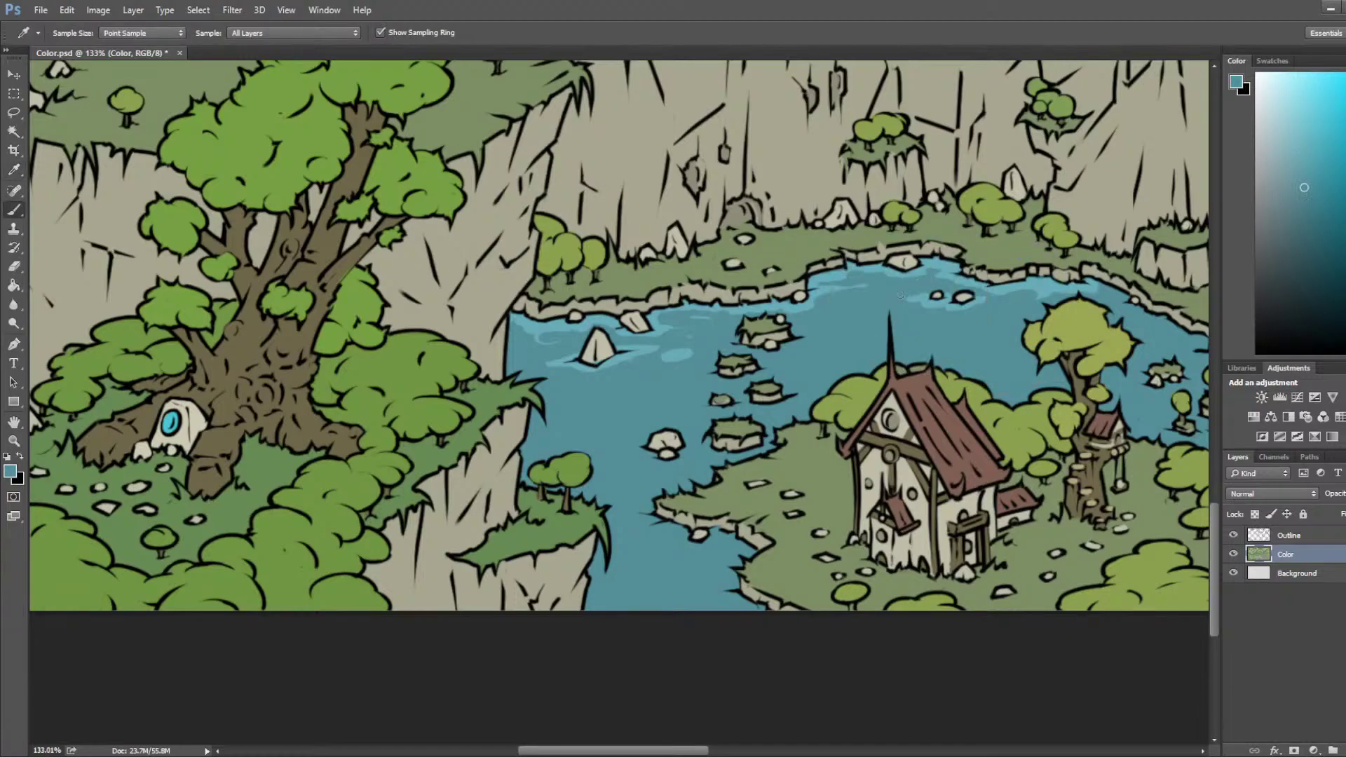
{"action": "left_click", "coordinate": [954, 261], "text": "alt"}
{"action": "left_click", "coordinate": [990, 298], "text": "alt"}
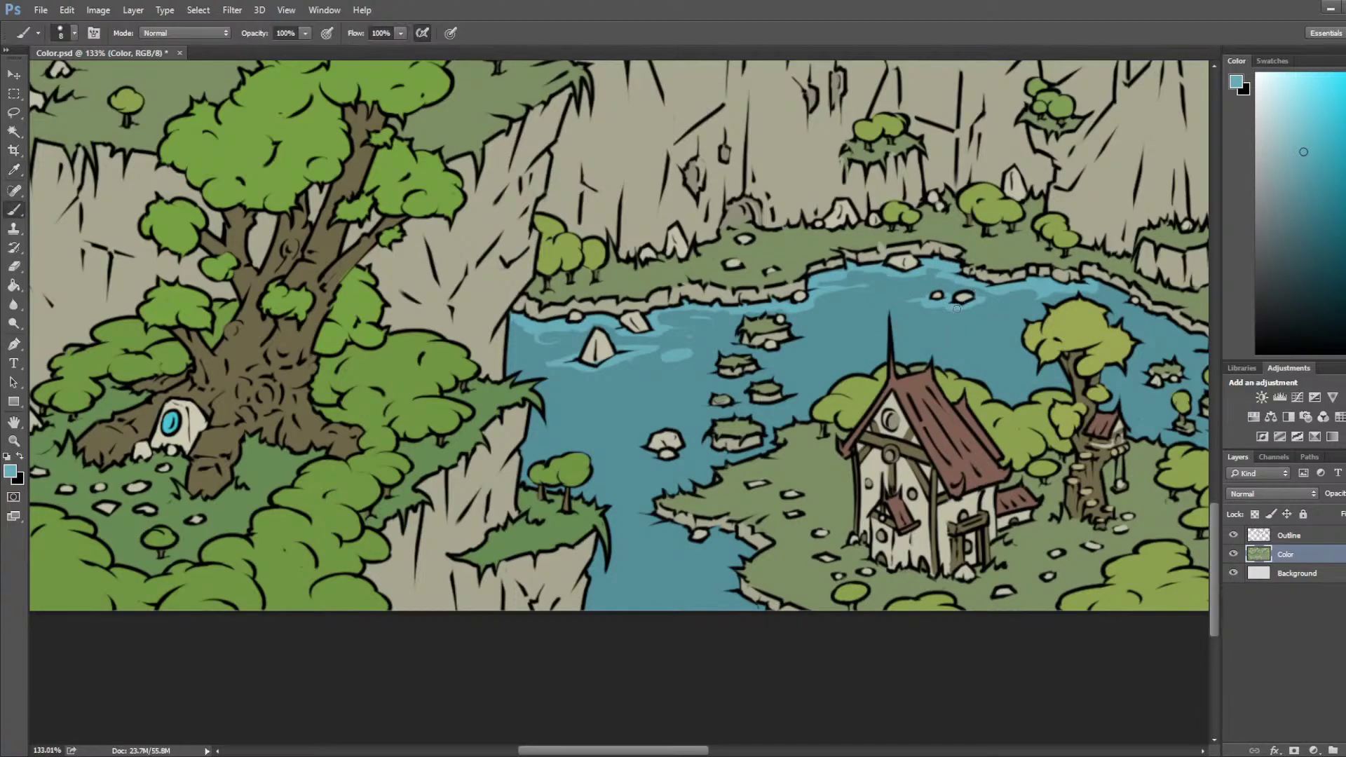
{"action": "left_click", "coordinate": [985, 292], "text": "alt"}
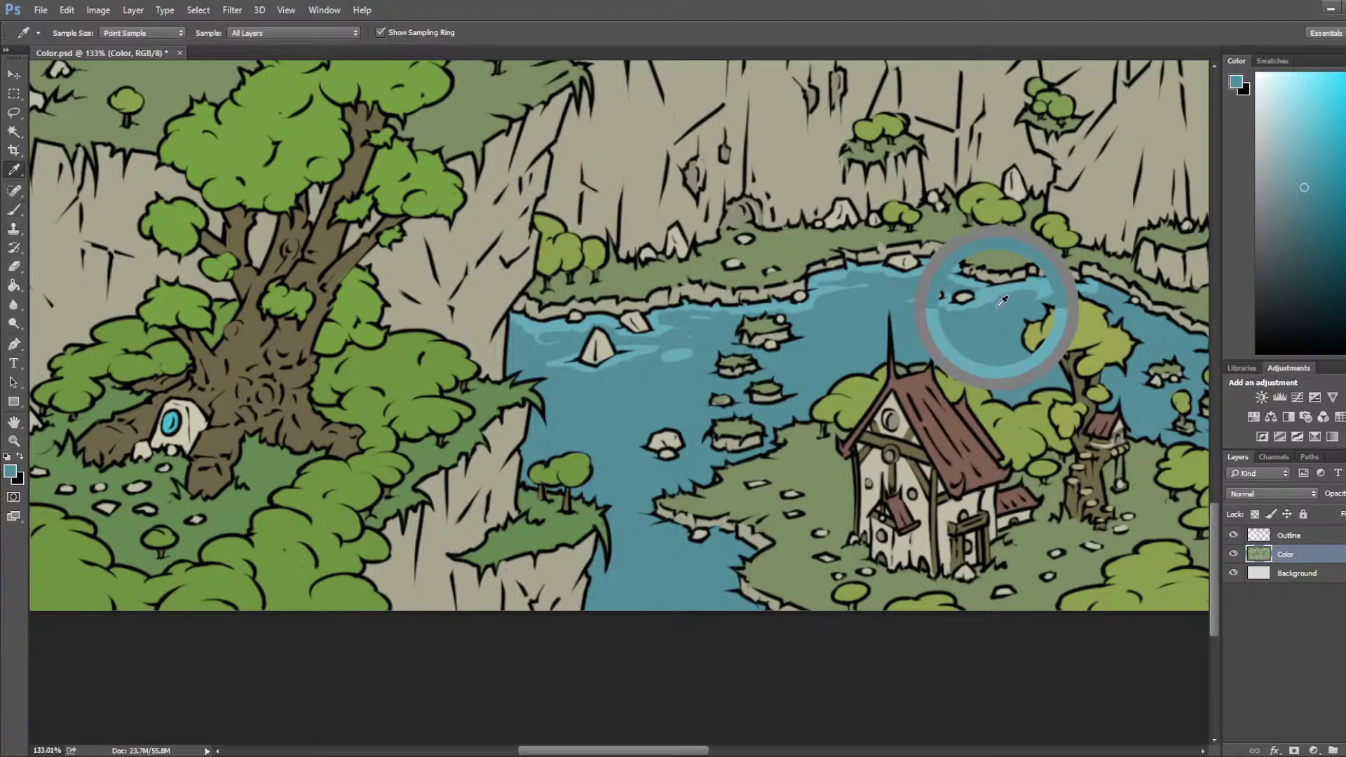
{"action": "left_click", "coordinate": [994, 290], "text": "alt"}
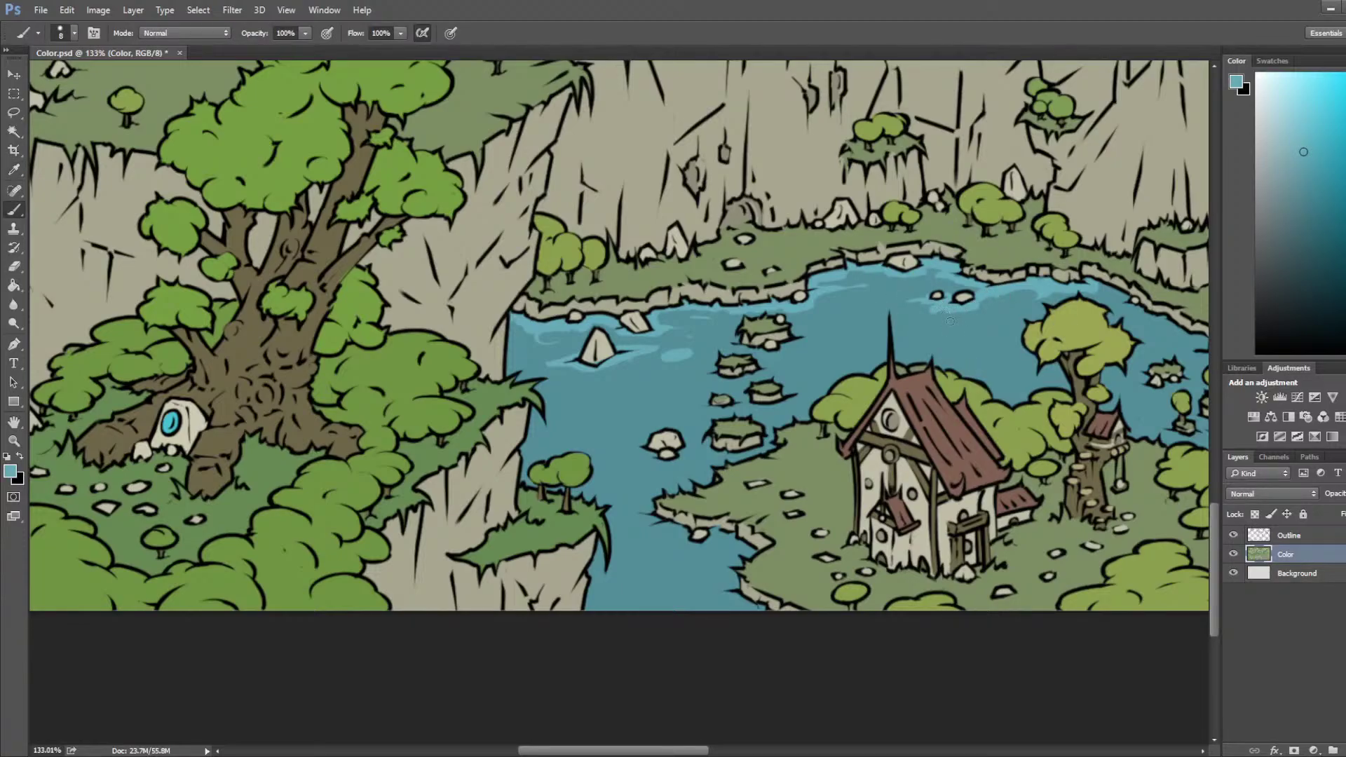
Step: Add short light-blue ripples to the open water below the two small rocks, tapering them with the base water blue
{"action": "left_click", "coordinate": [946, 321], "text": "alt"}
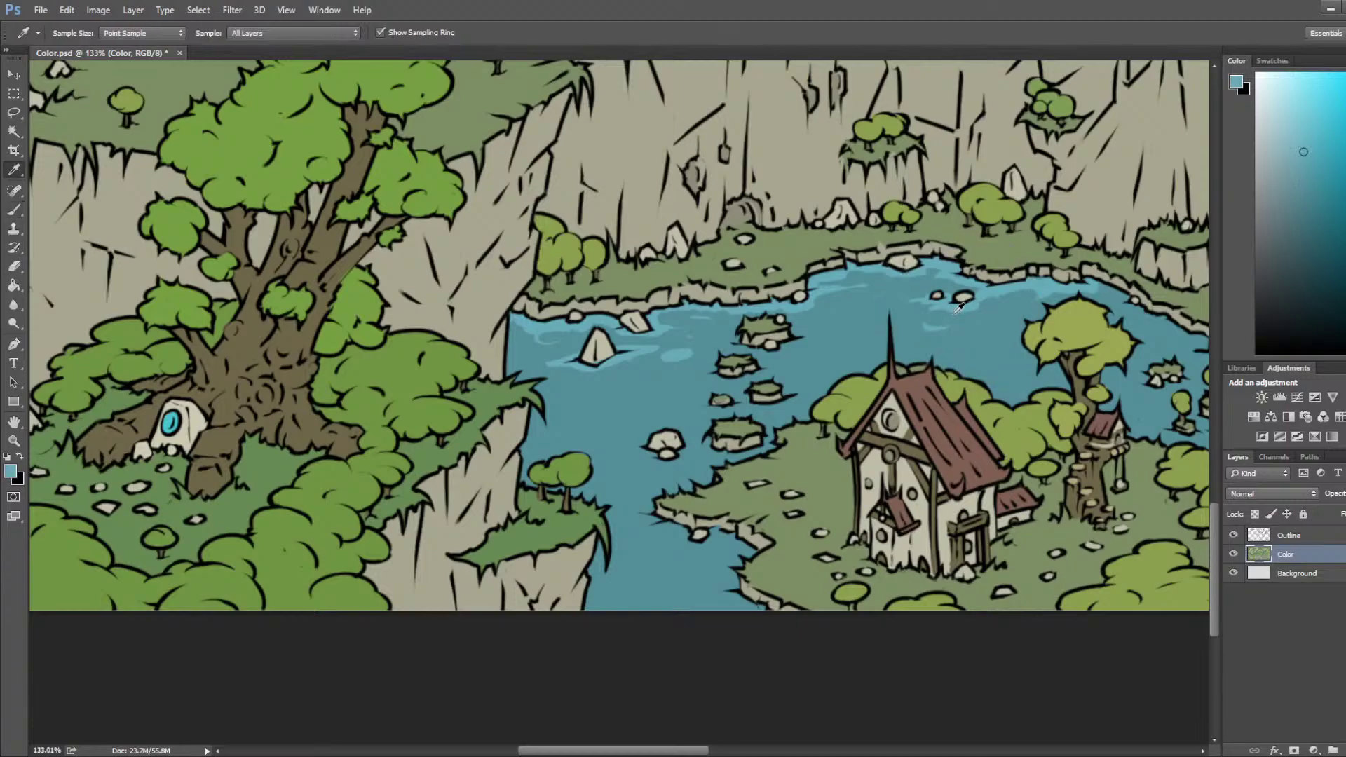
{"action": "left_click", "coordinate": [966, 325], "text": "alt"}
{"action": "left_click_drag", "start_coordinate": [966, 325], "coordinate": [987, 337]}
{"action": "left_click", "coordinate": [980, 325], "text": "alt"}
{"action": "left_click", "coordinate": [931, 335], "text": "alt"}
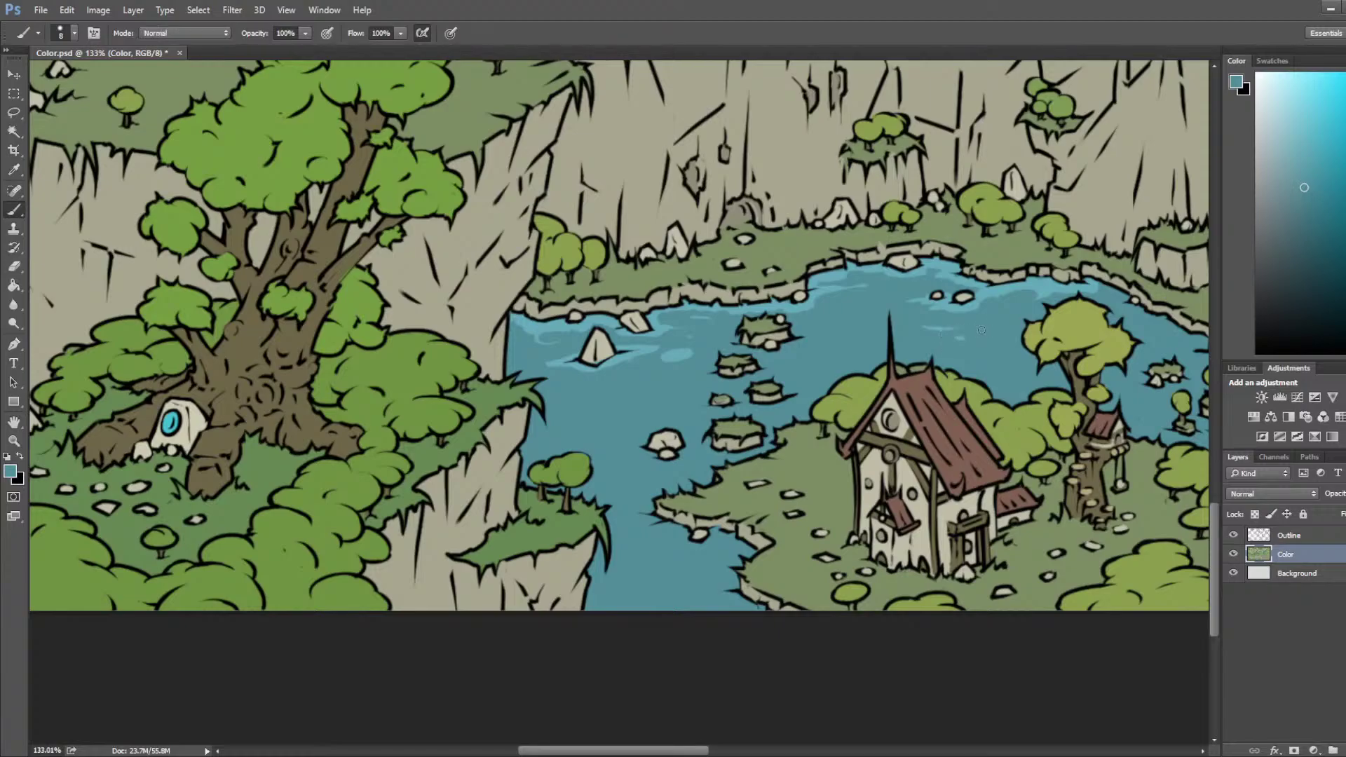
{"action": "left_click", "coordinate": [954, 324], "text": "alt"}
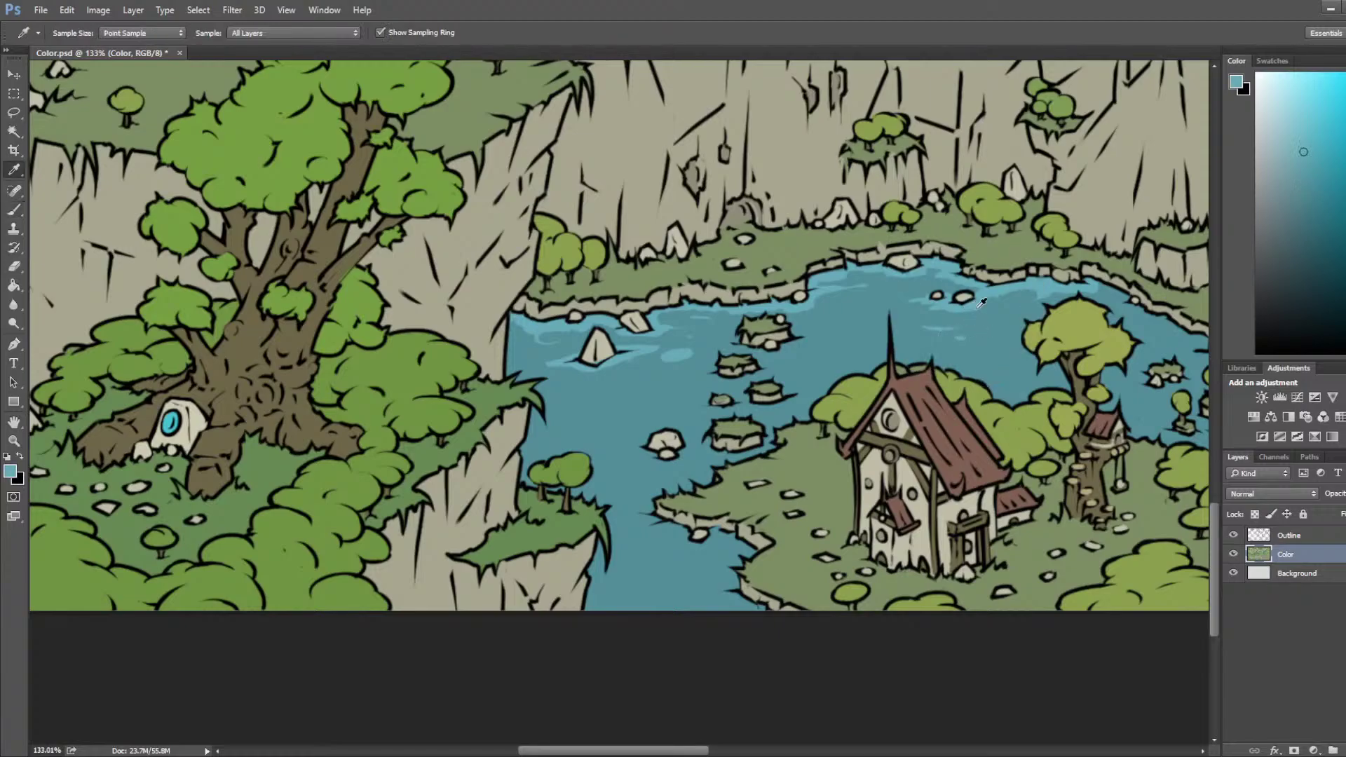
Step: Add light-blue ripples on the open water between the house's spire and the topmost stepping stone
{"action": "left_click", "coordinate": [857, 301], "text": "alt"}
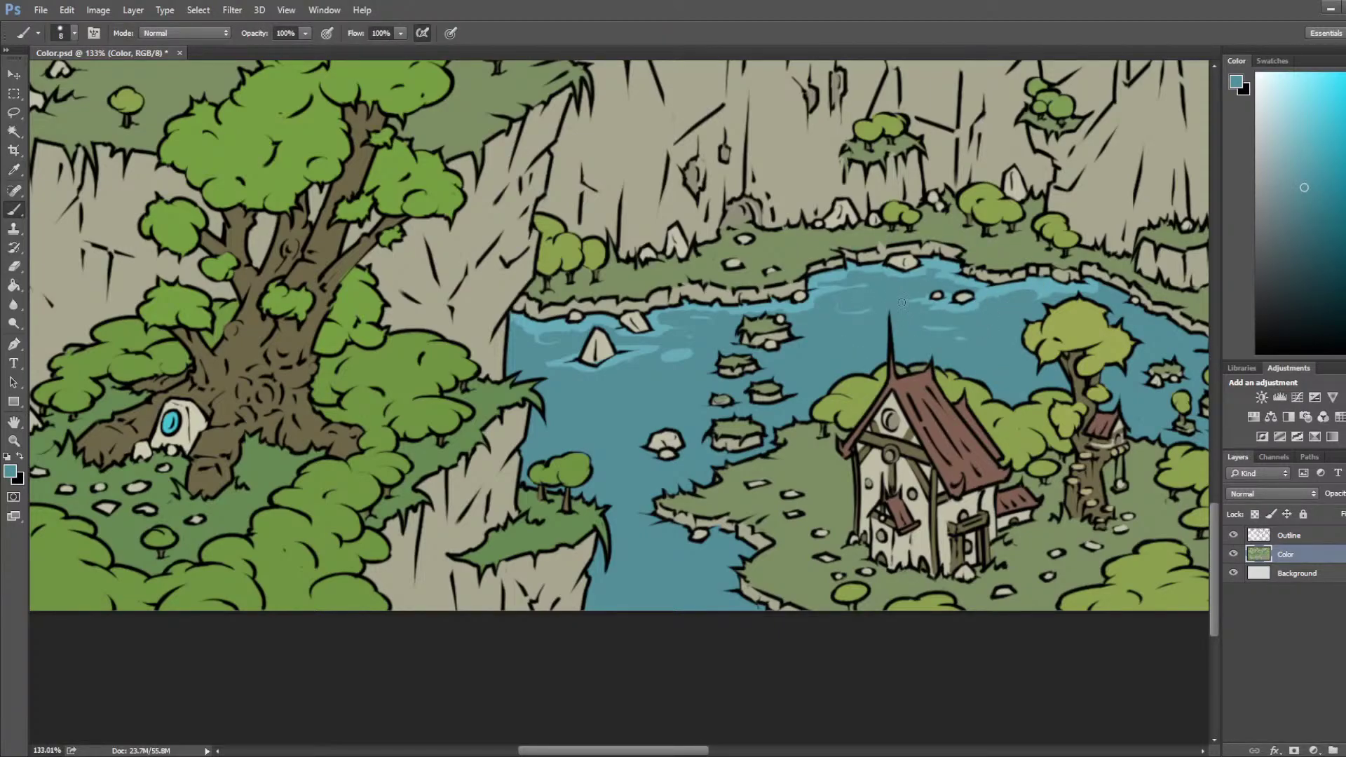
{"action": "left_click", "coordinate": [936, 265], "text": "alt"}
{"action": "mouse_move", "coordinate": [785, 345]}
{"action": "left_mouse_down"}
{"action": "mouse_move", "coordinate": [828, 335]}
{"action": "mouse_move", "coordinate": [800, 328]}
{"action": "mouse_move", "coordinate": [845, 327]}
{"action": "mouse_move", "coordinate": [834, 338]}
{"action": "left_mouse_up"}
{"action": "left_click", "coordinate": [803, 331], "text": "alt"}
{"action": "left_click", "coordinate": [796, 294], "text": "alt"}
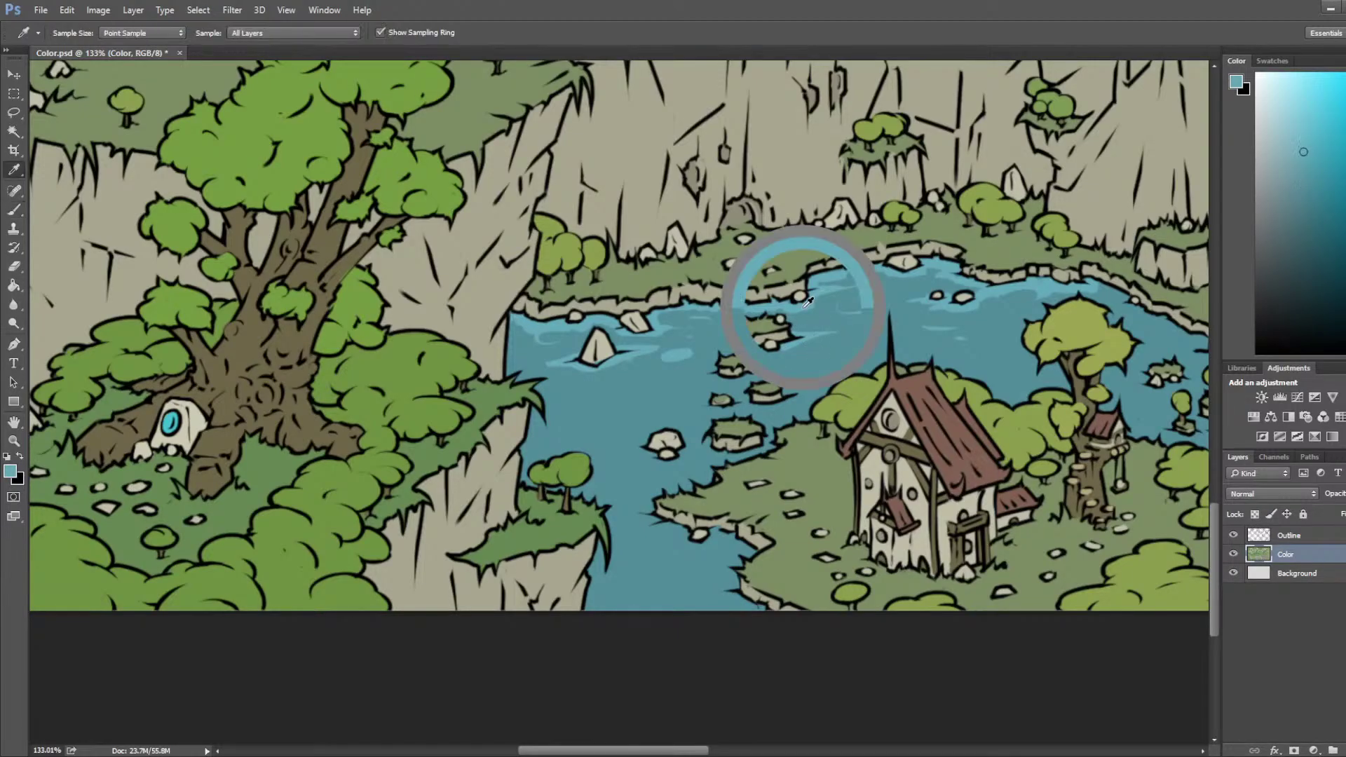
Step: Paint light-blue ripples on both sides of the topmost stepping stone and thin them with the base water blue
{"action": "left_click_drag", "start_coordinate": [734, 340], "coordinate": [718, 349]}
{"action": "left_click", "coordinate": [724, 338], "text": "alt"}
{"action": "left_click", "coordinate": [821, 279], "text": "alt"}
{"action": "left_click", "coordinate": [824, 340], "text": "alt"}
{"action": "left_click_drag", "start_coordinate": [794, 328], "coordinate": [831, 324]}
{"action": "left_click", "coordinate": [794, 341], "text": "alt"}
{"action": "left_click", "coordinate": [834, 317], "text": "alt"}
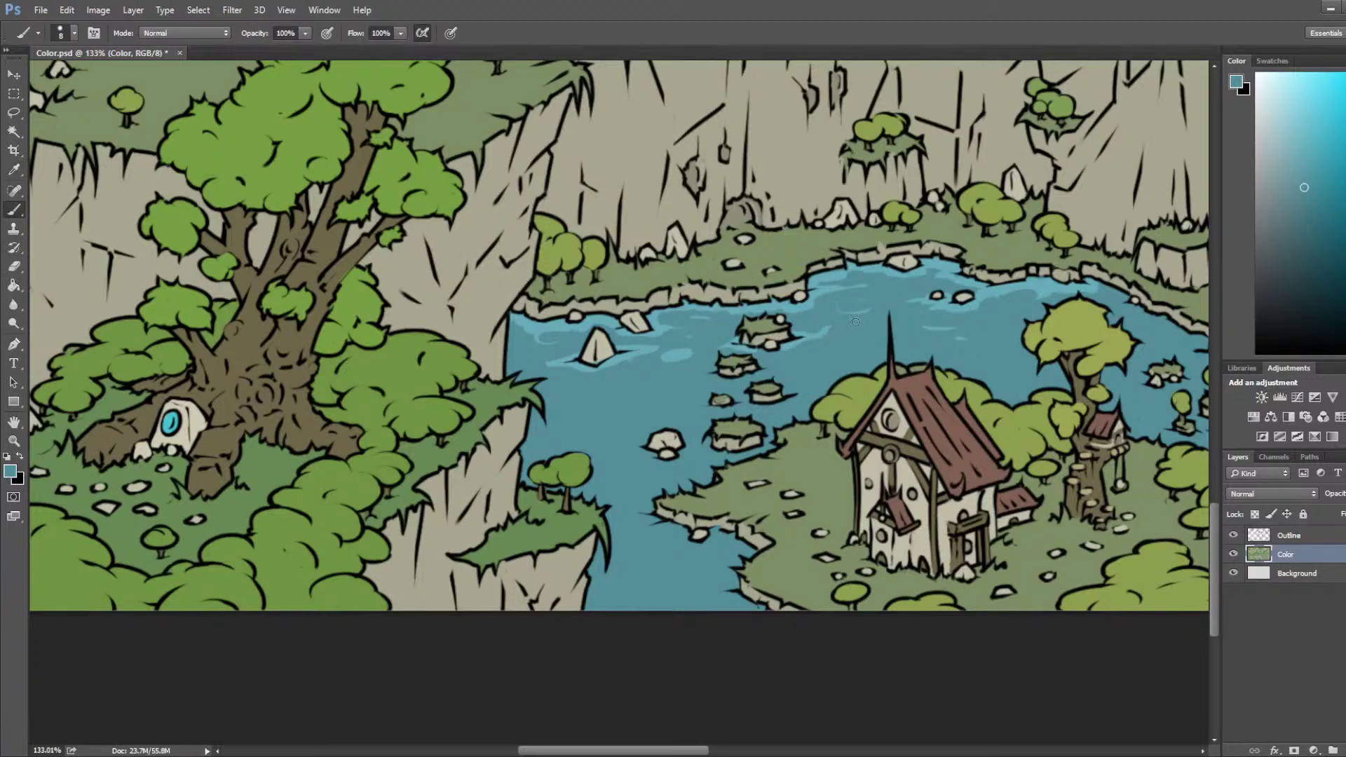
Step: Save the file and add more light-blue ripples to the water beside the topmost stepping stone
{"action": "scroll", "coordinate": [852, 301], "scroll_direction": "down", "scroll_amount": 5}
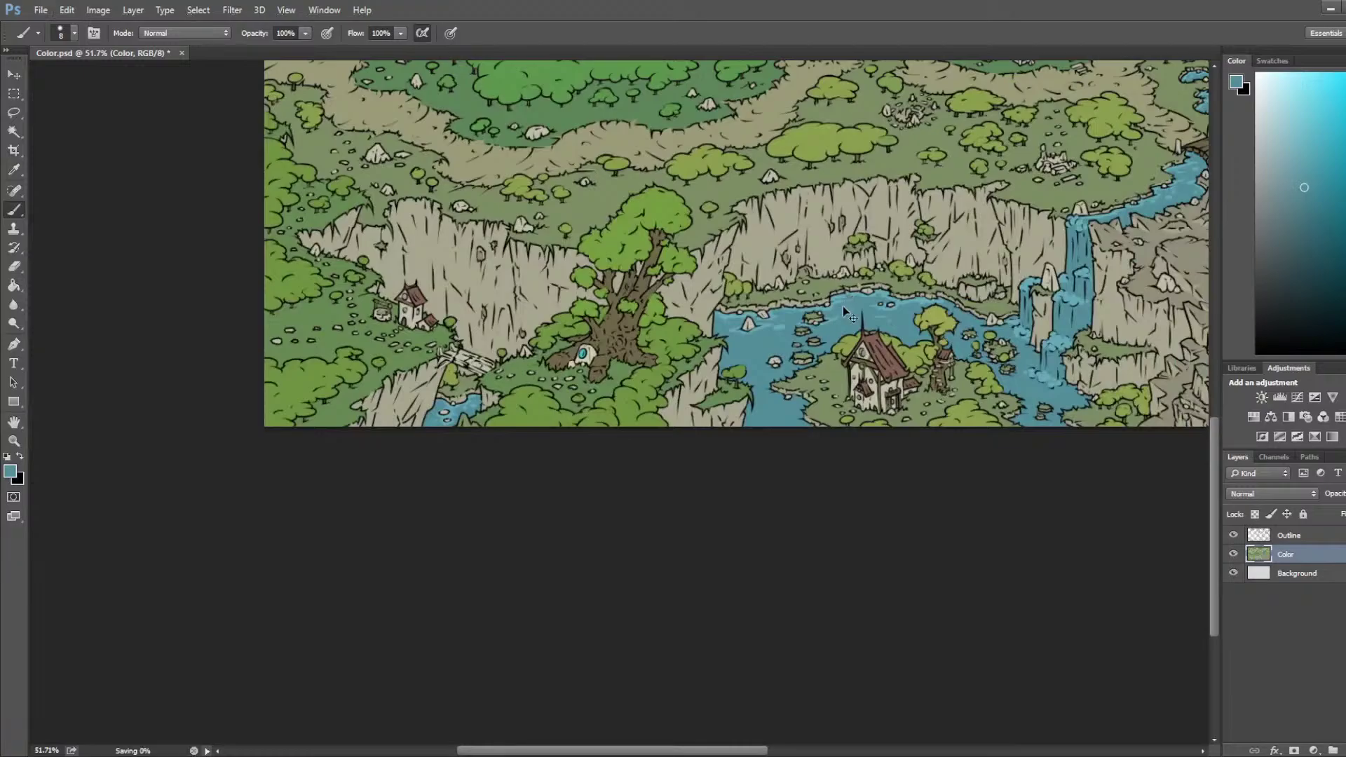
{"action": "scroll", "coordinate": [848, 308], "scroll_direction": "up", "scroll_amount": 5}
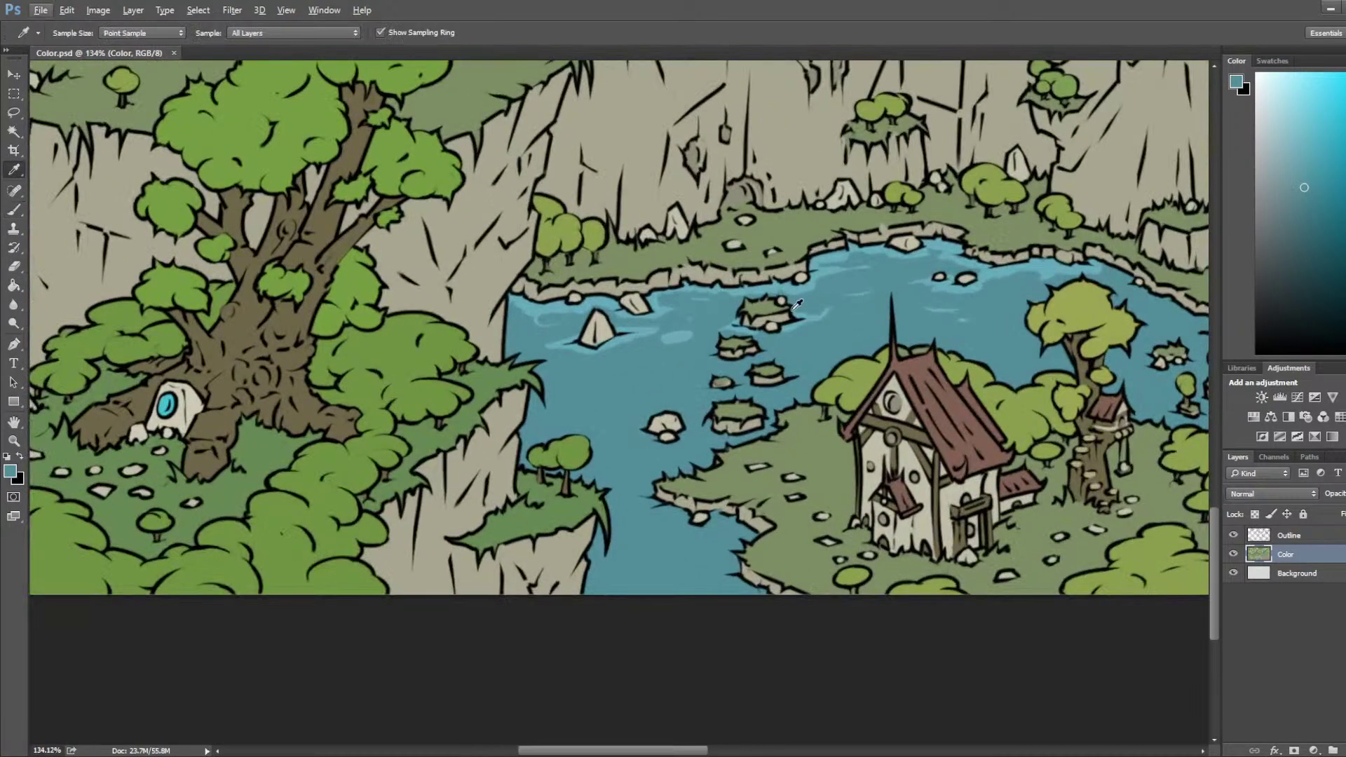
{"action": "left_click", "coordinate": [822, 321]}
{"action": "left_click", "coordinate": [818, 309], "text": "alt"}
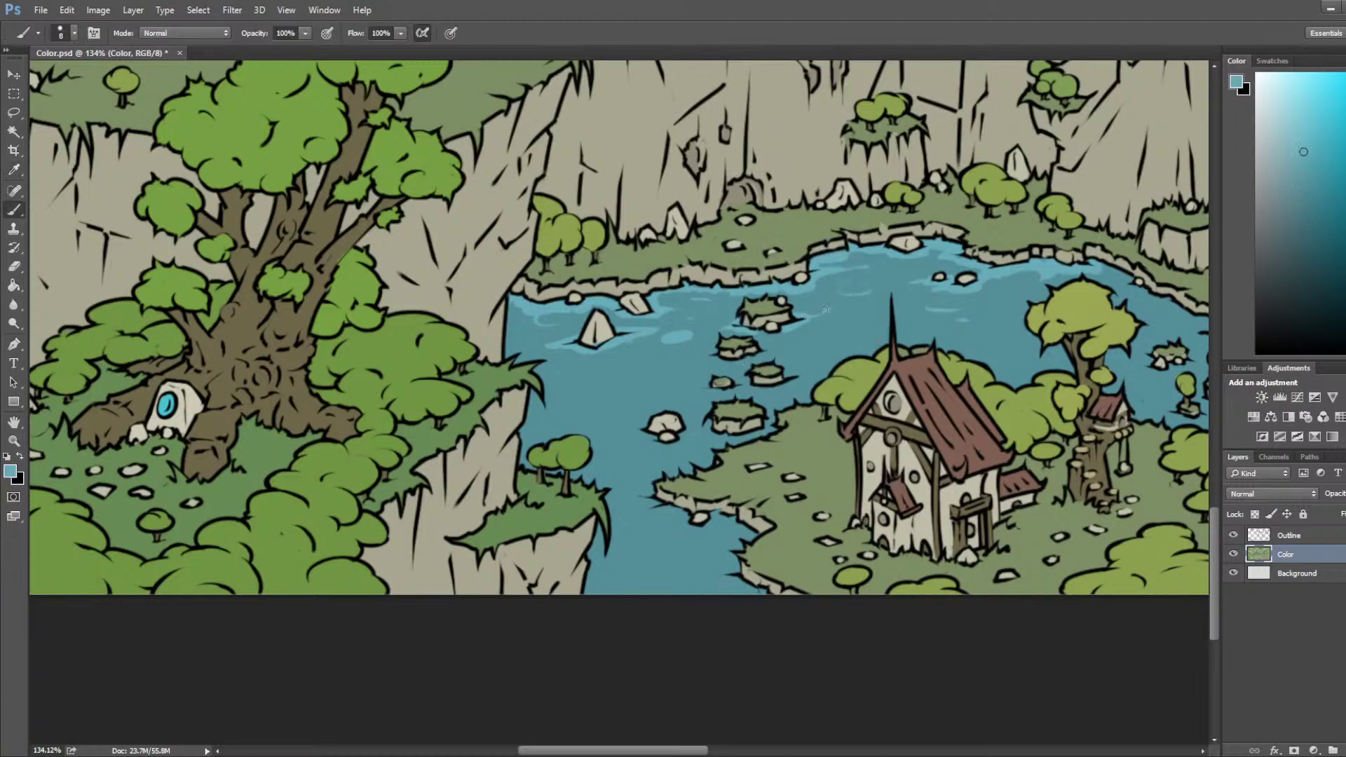
{"action": "left_click_drag", "start_coordinate": [812, 301], "coordinate": [973, 273]}
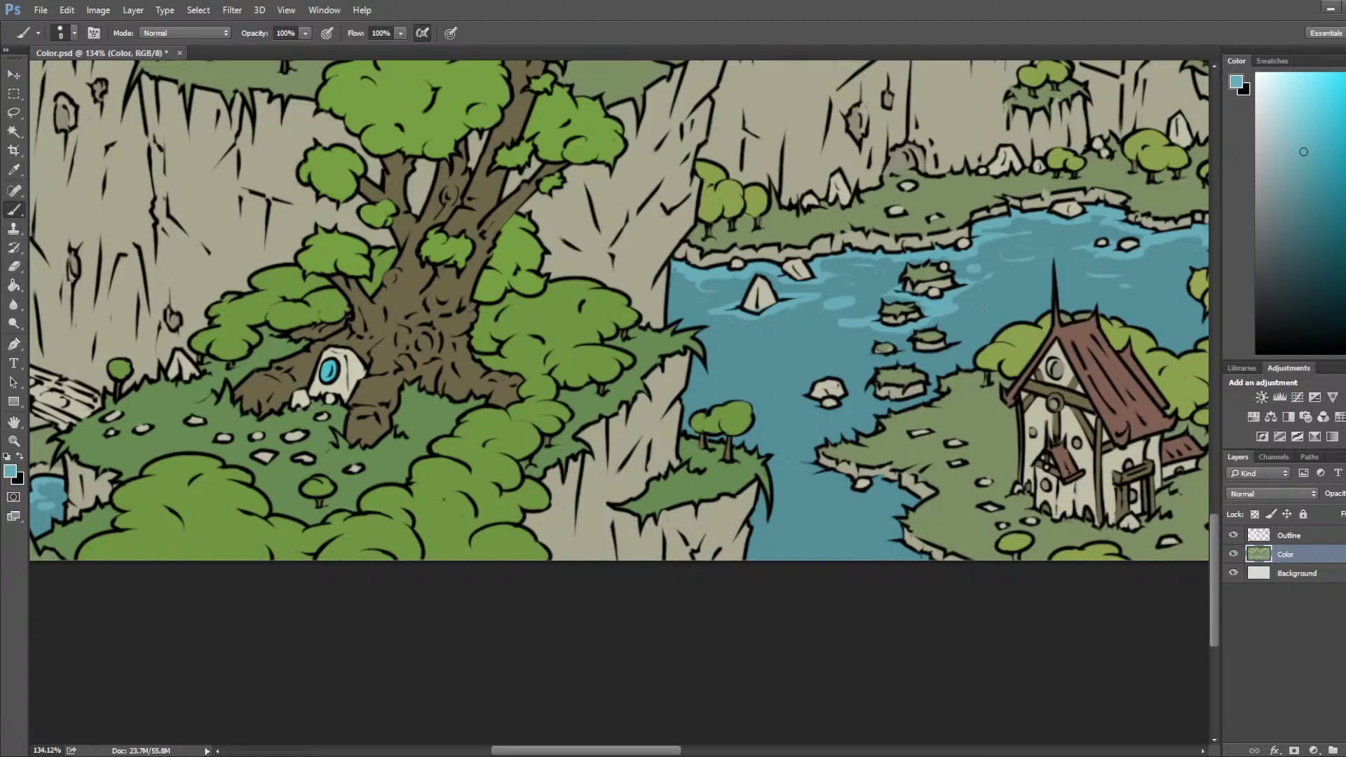
Step: Shape the long light-blue ripple beside the second stepping stone with the sampled light and base water blues
{"action": "left_click", "coordinate": [989, 319], "text": "alt"}
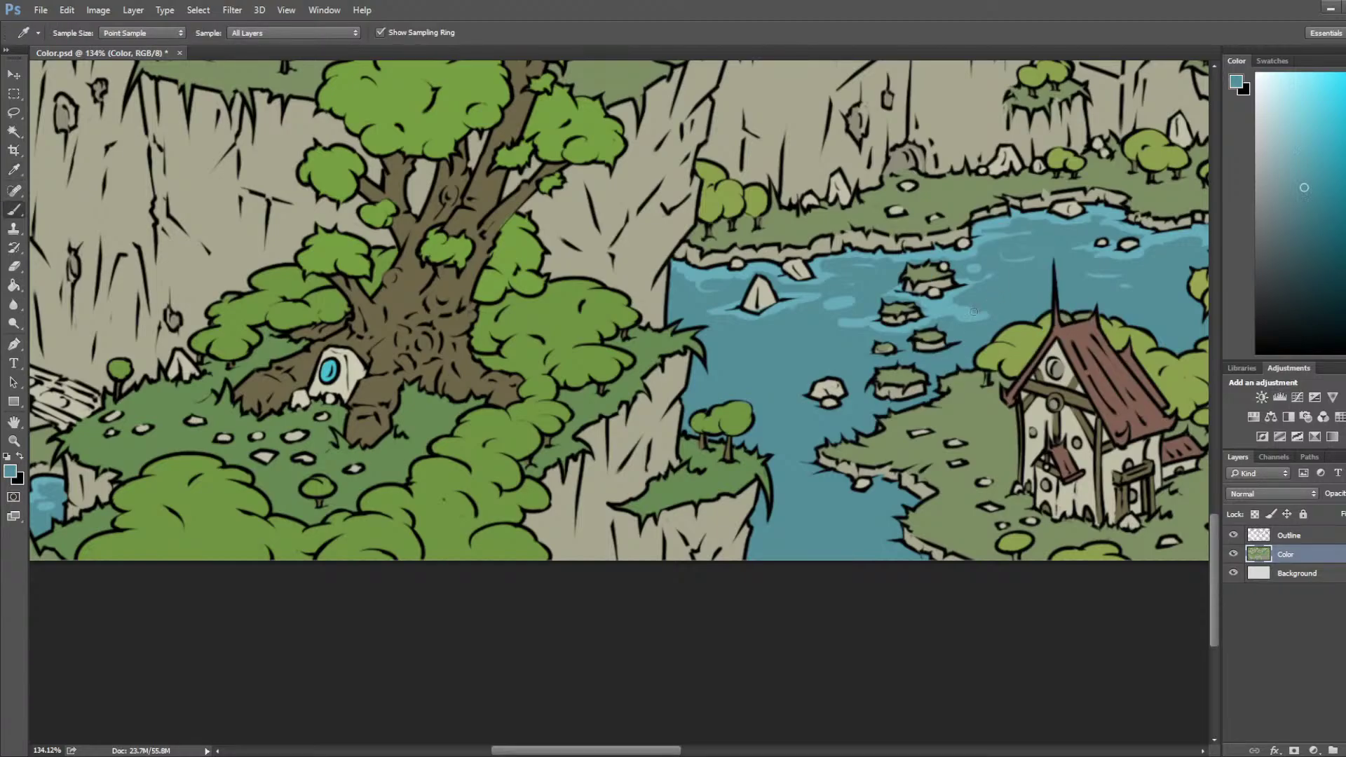
{"action": "left_click_drag", "start_coordinate": [960, 303], "coordinate": [973, 308]}
{"action": "left_click", "coordinate": [978, 306], "text": "alt"}
{"action": "left_click", "coordinate": [954, 305], "text": "alt"}
{"action": "left_click", "coordinate": [976, 300], "text": "alt"}
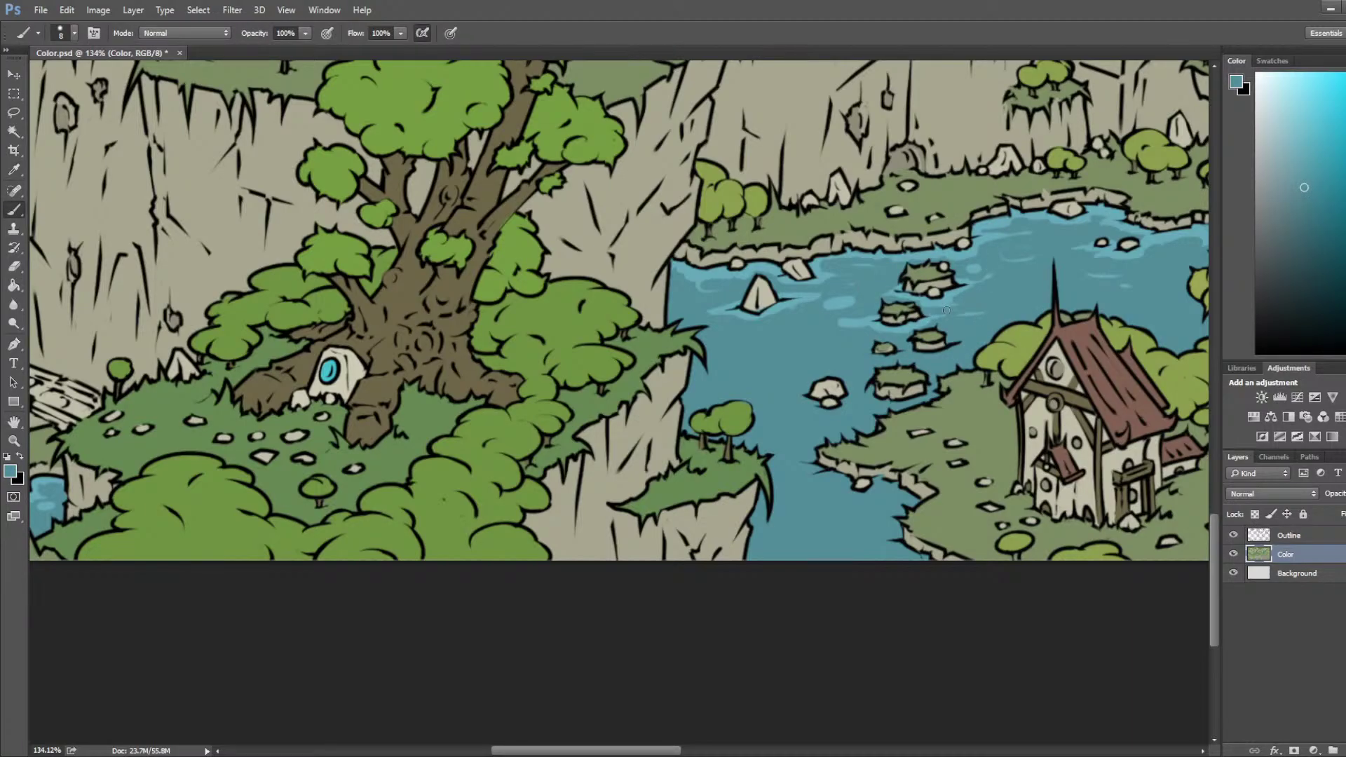
Step: Touch up the stepping-stone ripples and paint light-blue highlights around the peninsula tip and down the lower channel's bank
{"action": "left_click", "coordinate": [932, 284], "text": "alt"}
{"action": "left_click", "coordinate": [855, 309], "text": "alt"}
{"action": "left_click", "coordinate": [757, 238], "text": "alt"}
{"action": "mouse_move", "coordinate": [915, 555]}
{"action": "left_mouse_down"}
{"action": "mouse_move", "coordinate": [880, 540]}
{"action": "mouse_move", "coordinate": [920, 492]}
{"action": "mouse_move", "coordinate": [880, 483]}
{"action": "mouse_move", "coordinate": [853, 496]}
{"action": "mouse_move", "coordinate": [801, 453]}
{"action": "left_mouse_up"}
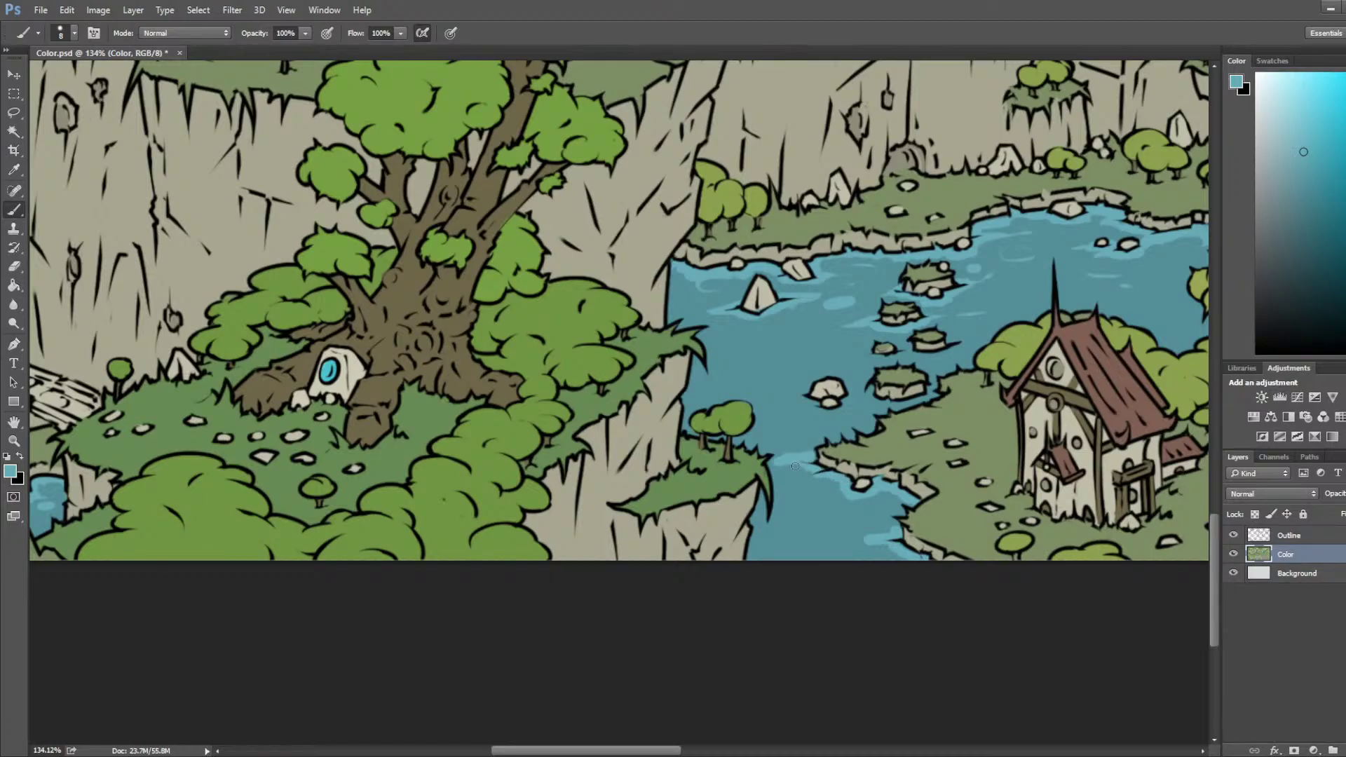
Step: Refine the light-blue ripples off the peninsula tip by cutting into them with the base water blue
{"action": "left_click", "coordinate": [792, 454], "text": "alt"}
{"action": "left_click_drag", "start_coordinate": [784, 465], "coordinate": [809, 471]}
{"action": "left_click", "coordinate": [830, 477], "text": "alt"}
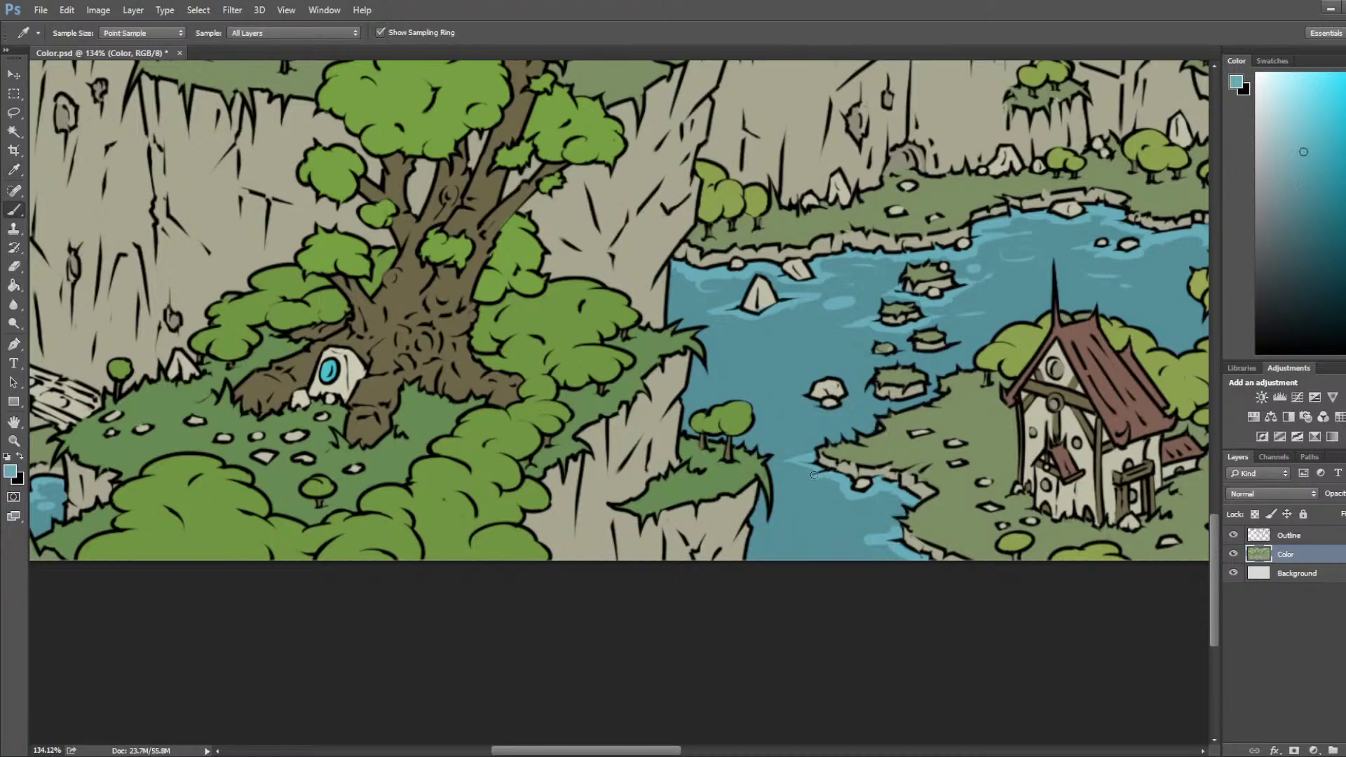
{"action": "left_click", "coordinate": [826, 486], "text": "alt"}
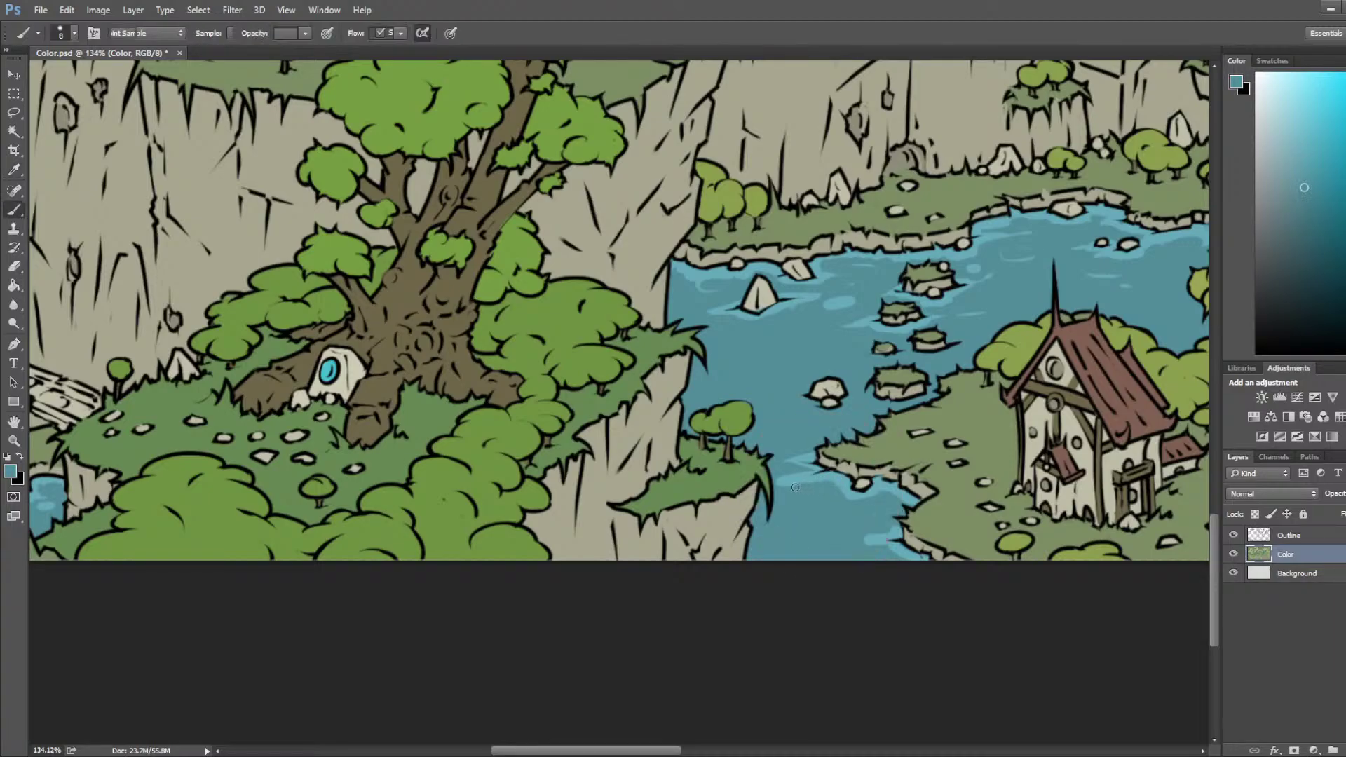
{"action": "left_click", "coordinate": [838, 481], "text": "alt"}
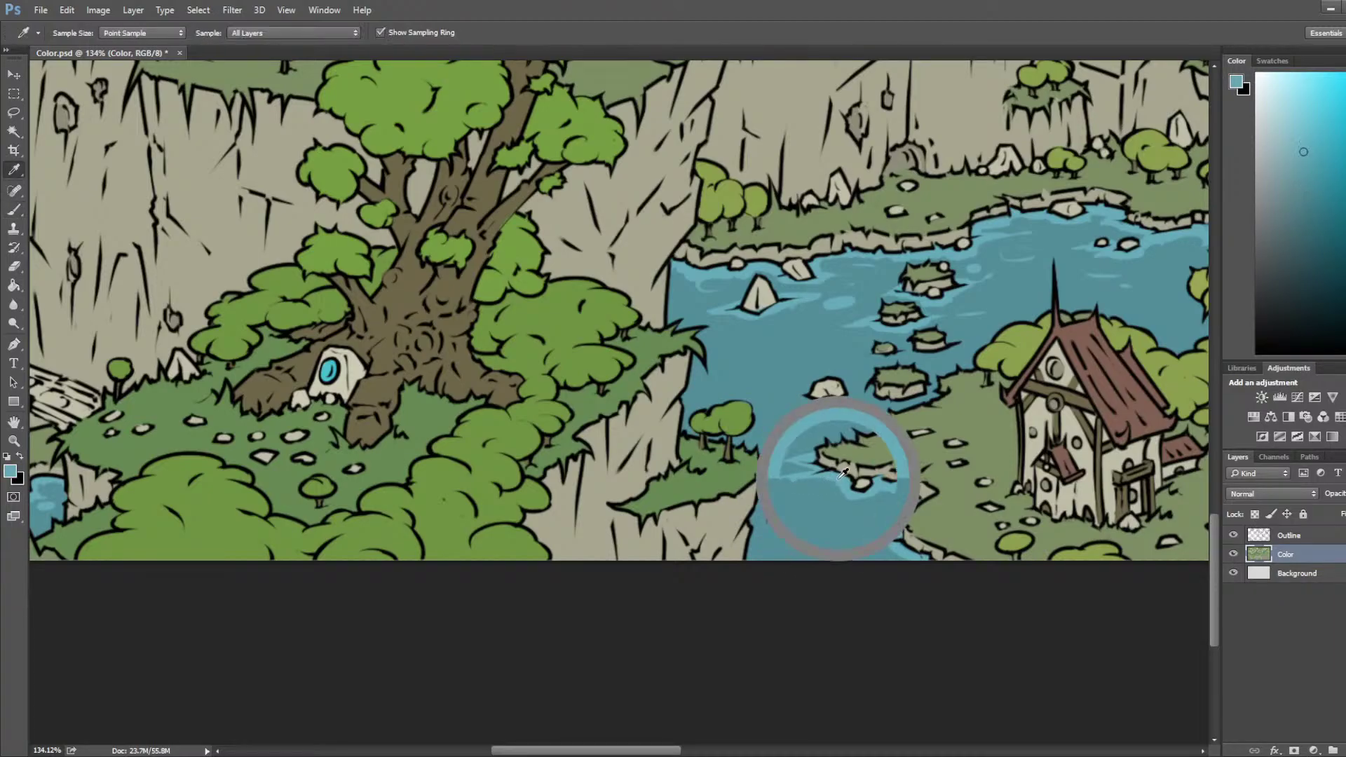
Step: Paint a light-blue oval swirl in the channel below the peninsula tip, carving its rings with the base water blue
{"action": "mouse_move", "coordinate": [806, 495]}
{"action": "left_mouse_down"}
{"action": "mouse_move", "coordinate": [844, 506]}
{"action": "mouse_move", "coordinate": [832, 523]}
{"action": "mouse_move", "coordinate": [833, 495]}
{"action": "mouse_move", "coordinate": [811, 497]}
{"action": "mouse_move", "coordinate": [838, 498]}
{"action": "mouse_move", "coordinate": [844, 476]}
{"action": "mouse_move", "coordinate": [826, 500]}
{"action": "left_mouse_up"}
{"action": "left_click", "coordinate": [833, 495], "text": "alt"}
{"action": "left_click", "coordinate": [839, 482], "text": "alt"}
{"action": "left_click", "coordinate": [809, 523], "text": "alt"}
{"action": "left_click", "coordinate": [843, 484], "text": "alt"}
{"action": "left_click", "coordinate": [823, 501], "text": "alt"}
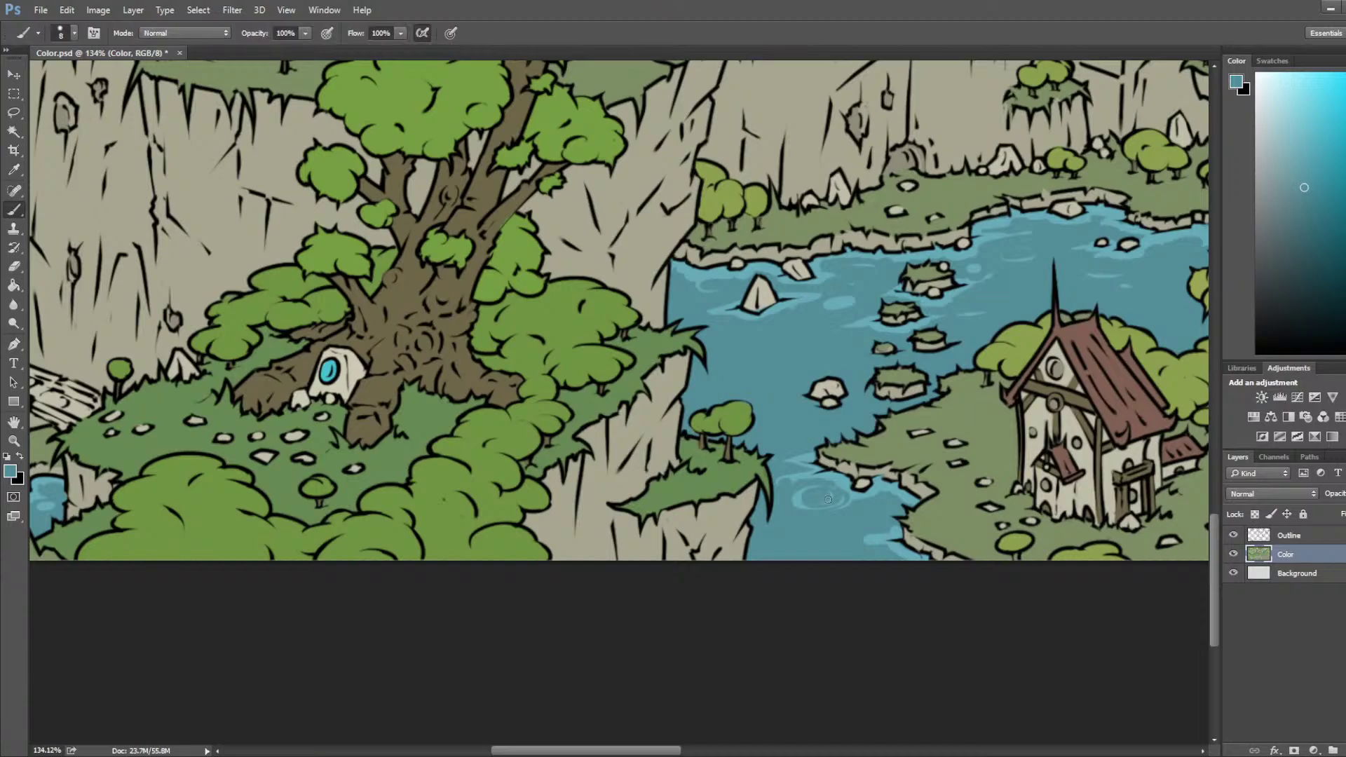
Step: Extend and trim the light-blue ripple off the channel bank near the canvas's lower edge, and save the file
{"action": "scroll", "coordinate": [864, 467], "scroll_direction": "down", "scroll_amount": 5}
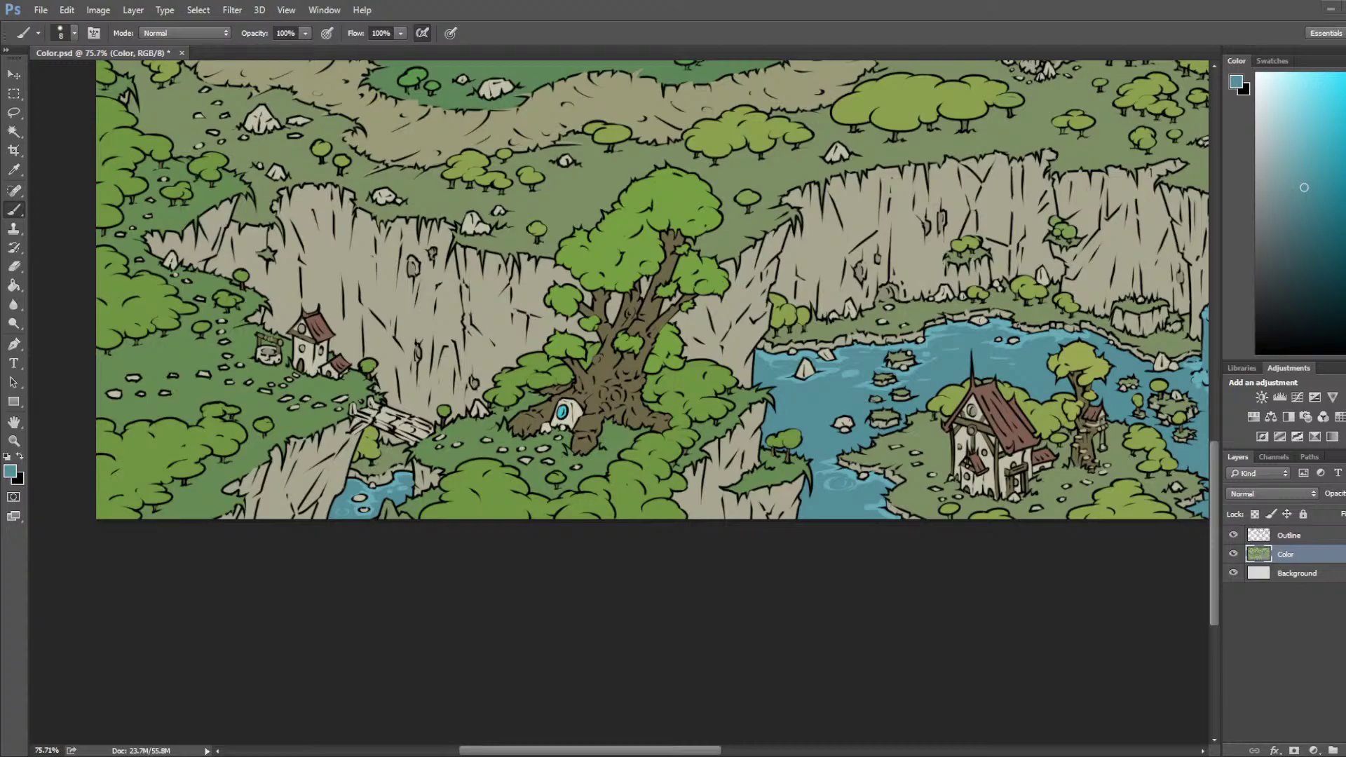
{"action": "scroll", "coordinate": [619, 488], "scroll_direction": "up", "scroll_amount": 5}
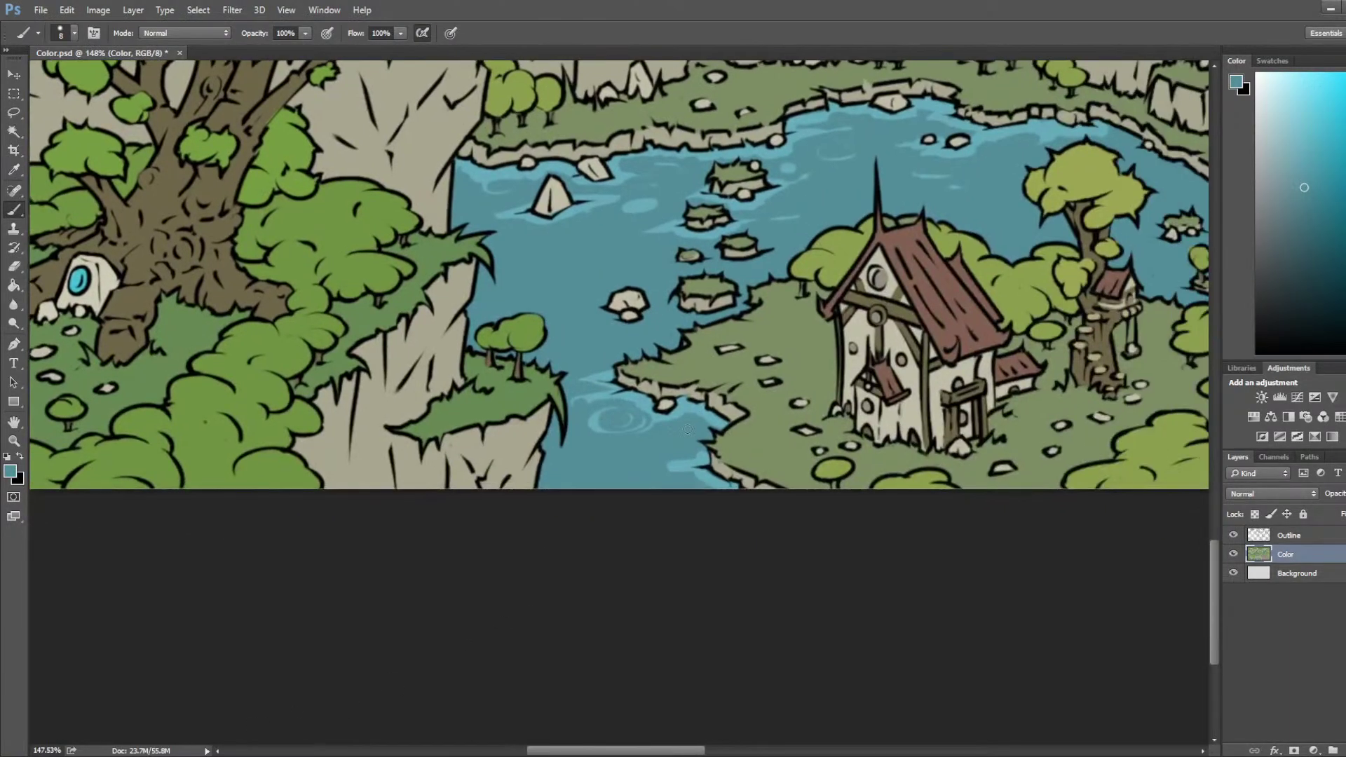
{"action": "scroll", "coordinate": [687, 429], "scroll_direction": "up", "scroll_amount": 2}
{"action": "left_click", "coordinate": [685, 391], "text": "alt"}
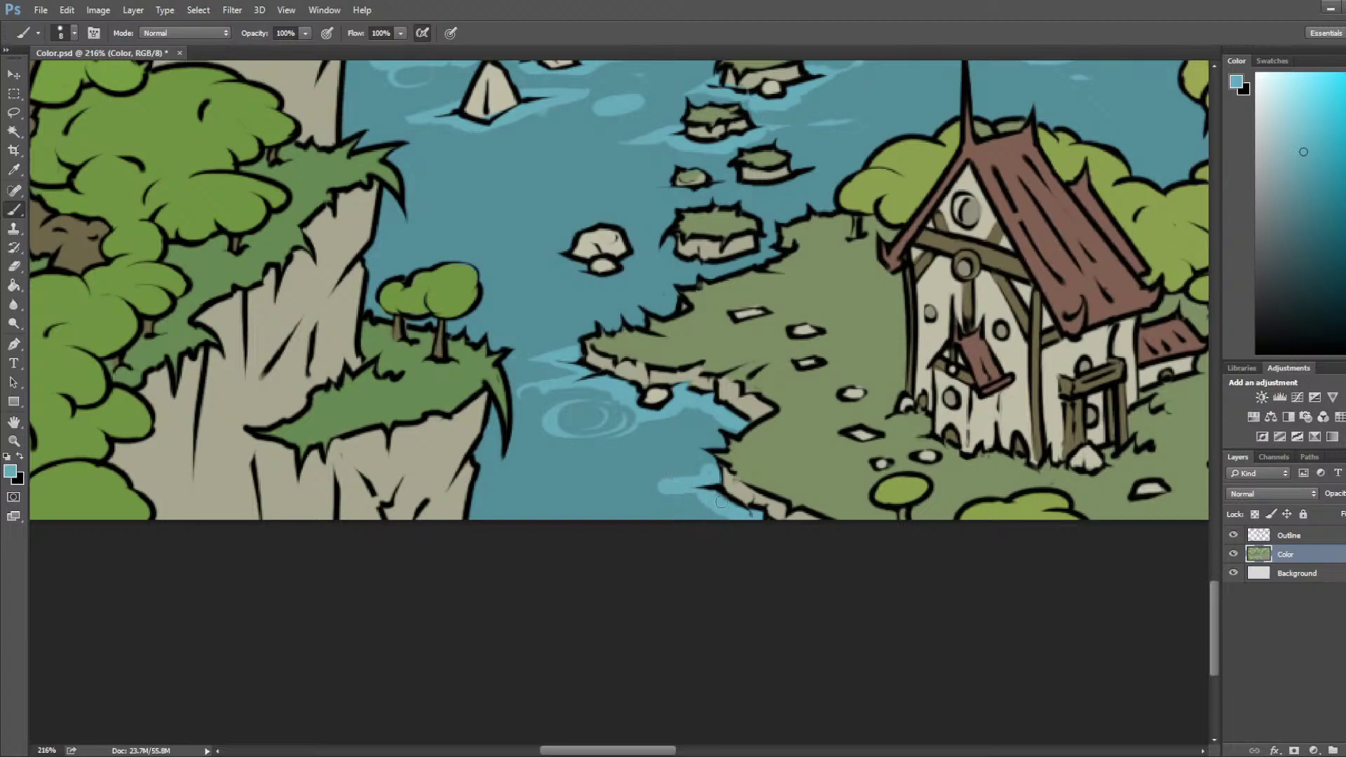
{"action": "left_click", "coordinate": [690, 463], "text": "alt"}
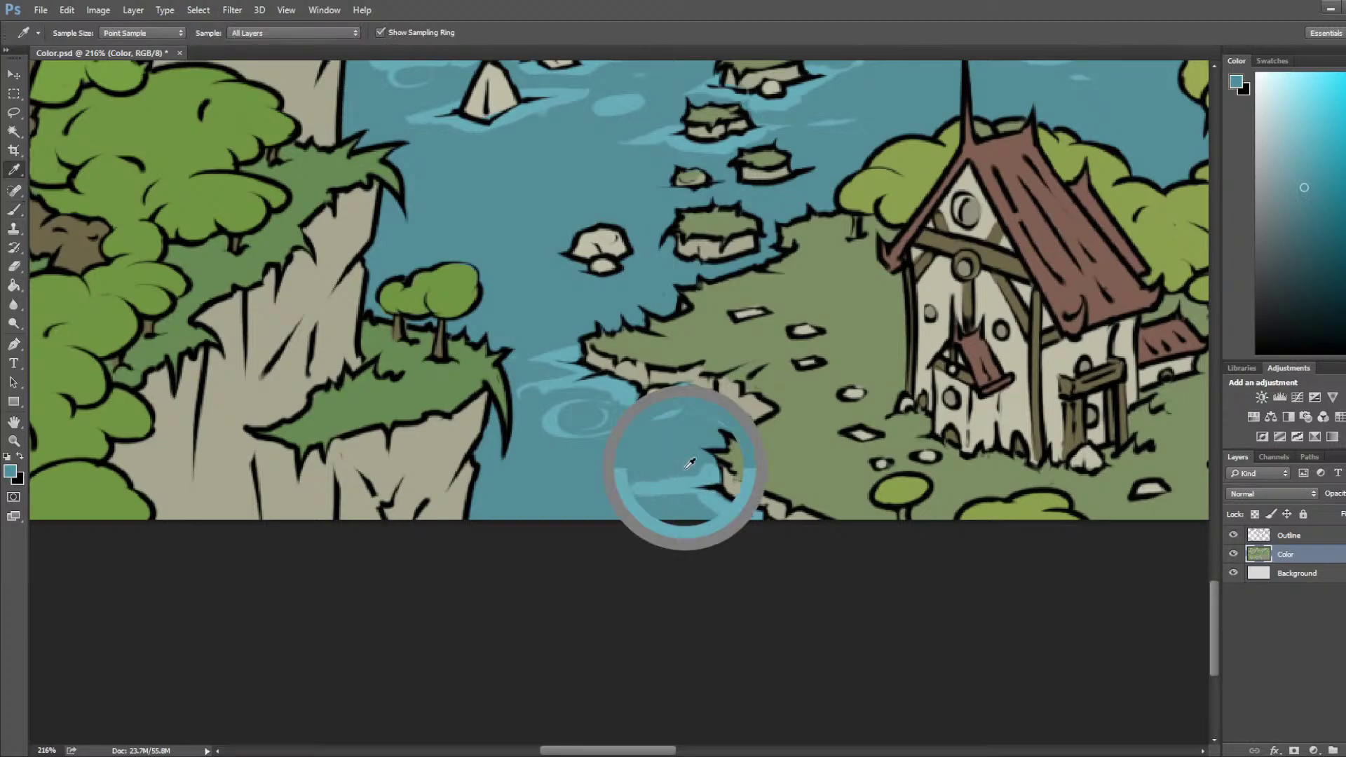
{"action": "key", "text": "ctrl+s"}
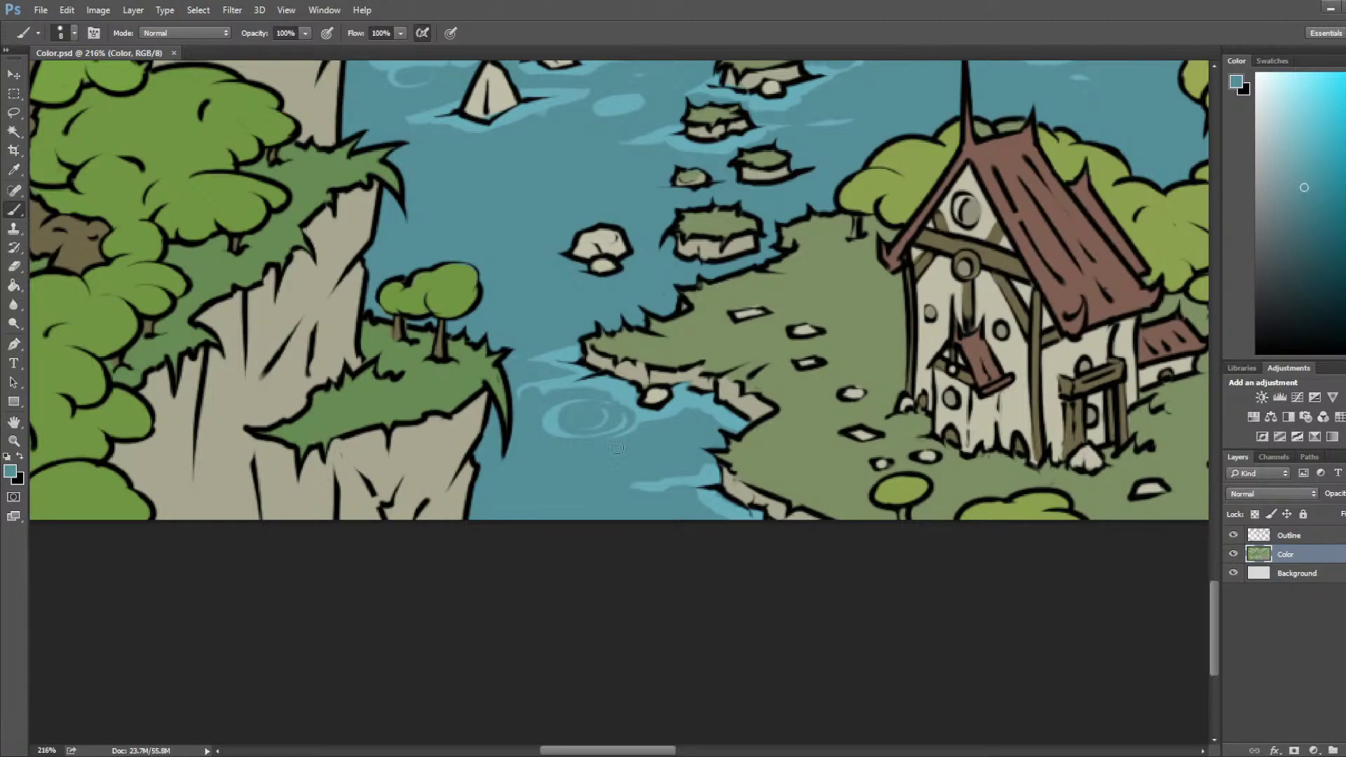
Step: Extend the light-blue ripple off the lower channel bank and trim it with the base water blue
{"action": "scroll", "coordinate": [617, 449], "scroll_direction": "down", "scroll_amount": 3}
{"action": "left_click", "coordinate": [666, 424]}
{"action": "key", "text": "b"}
{"action": "left_click", "coordinate": [628, 462], "text": "alt"}
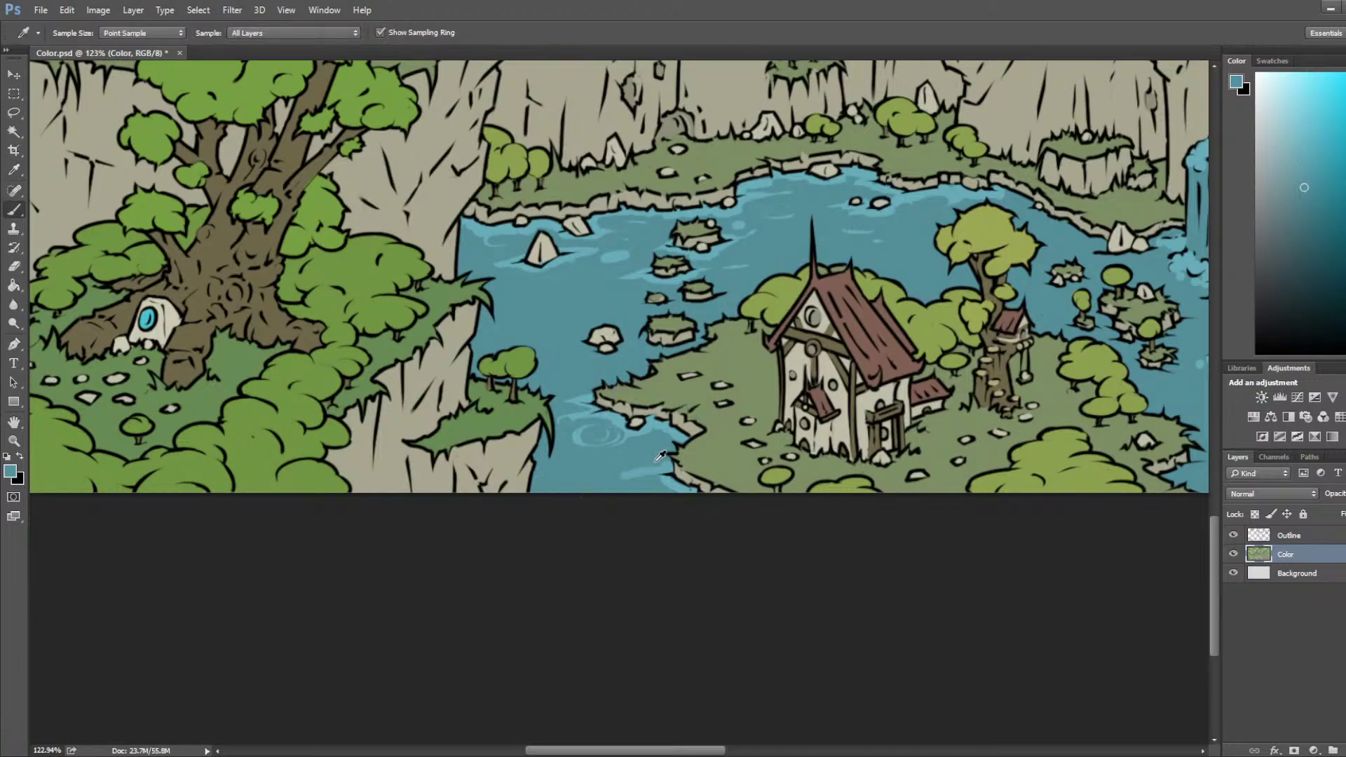
{"action": "left_click_drag", "start_coordinate": [643, 475], "coordinate": [621, 478]}
{"action": "left_click", "coordinate": [677, 476], "text": "alt"}
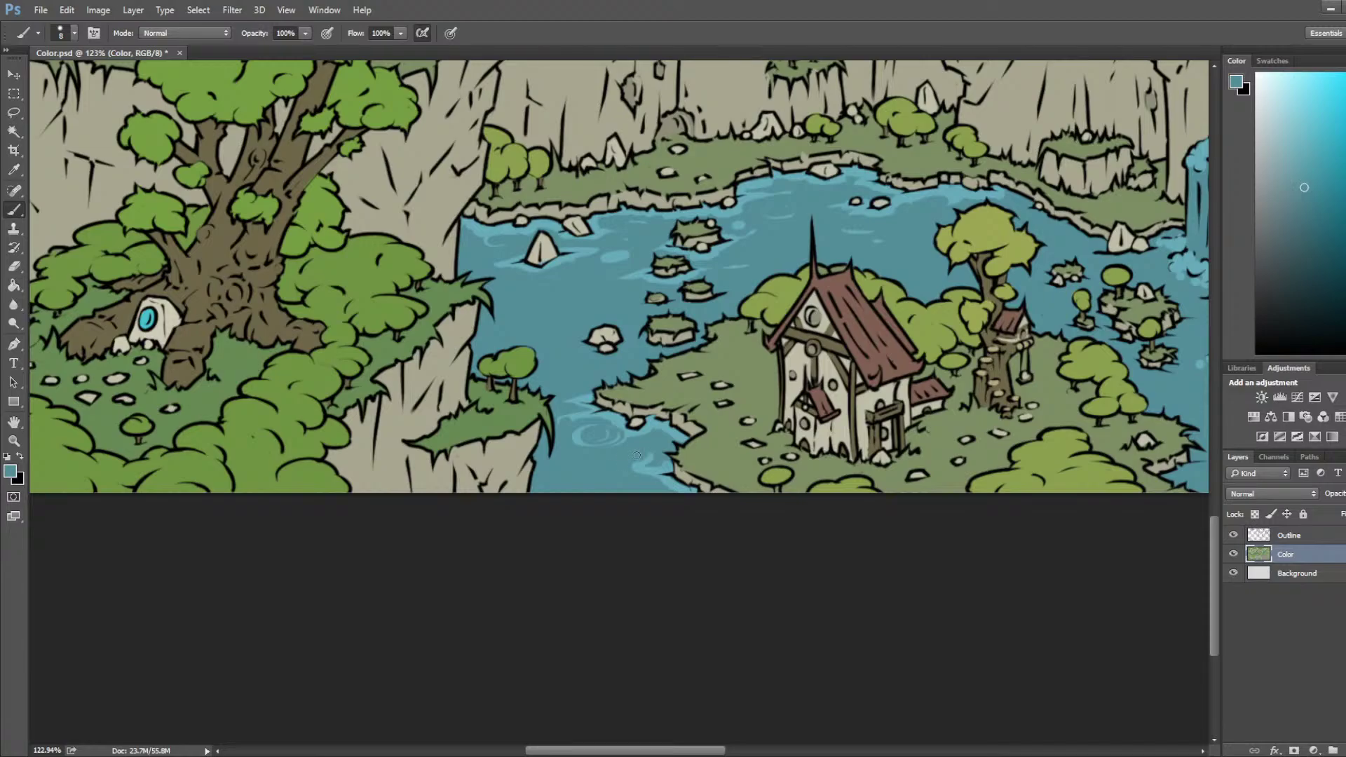
Step: Undo the latest brush strokes on the ripple off the lower channel bank
{"action": "left_click", "coordinate": [639, 467], "text": "alt"}
{"action": "key", "text": "ctrl+alt+z"}
{"action": "key", "text": "ctrl+alt+z"}
{"action": "key", "text": "ctrl+alt+z"}
{"action": "key", "text": "ctrl+alt+z"}
{"action": "key", "text": "ctrl+alt+z"}
{"action": "key", "text": "ctrl+alt+z"}
{"action": "key", "text": "ctrl+alt+z"}
Step: Paint light-blue ripple patches in the channel along the canvas's lower edge, shape them with the base water blue, and save the file
{"action": "left_click", "coordinate": [667, 419], "text": "alt"}
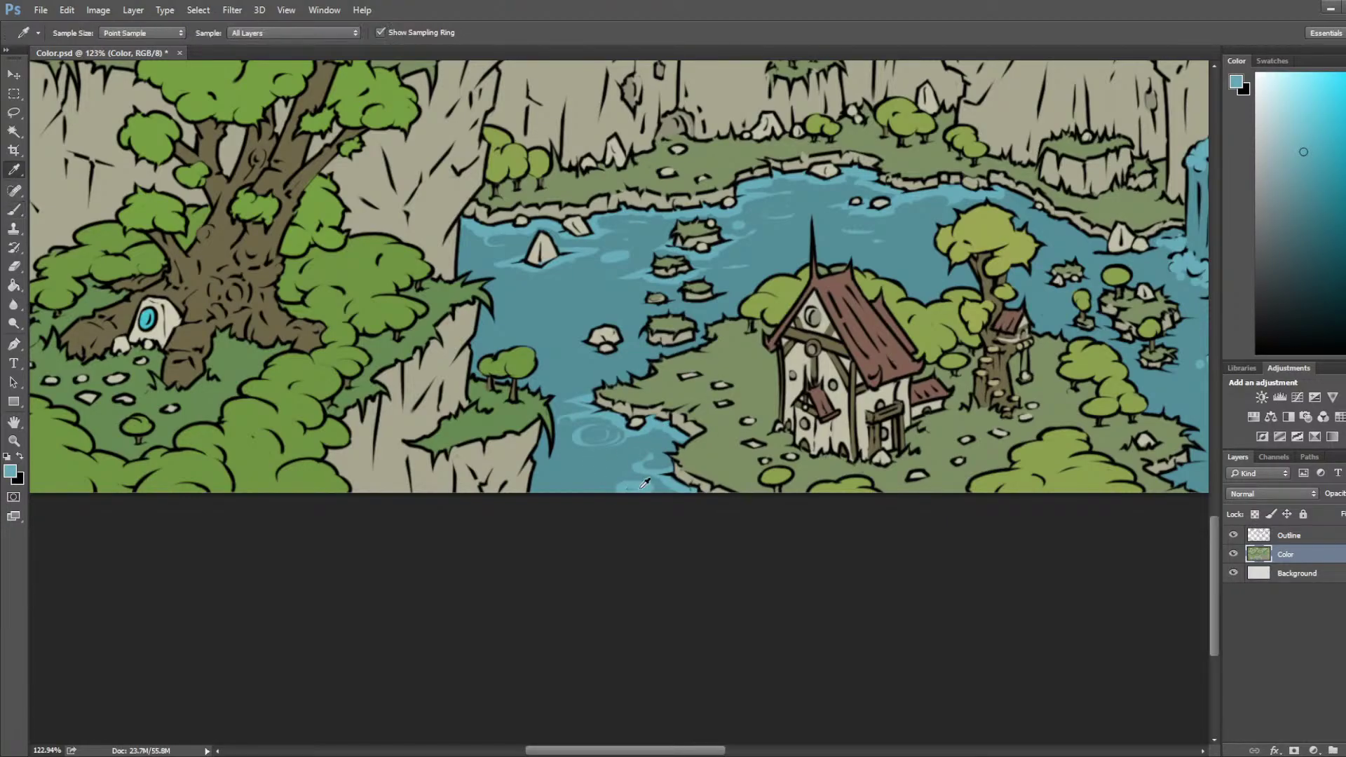
{"action": "left_click", "coordinate": [658, 464], "text": "alt"}
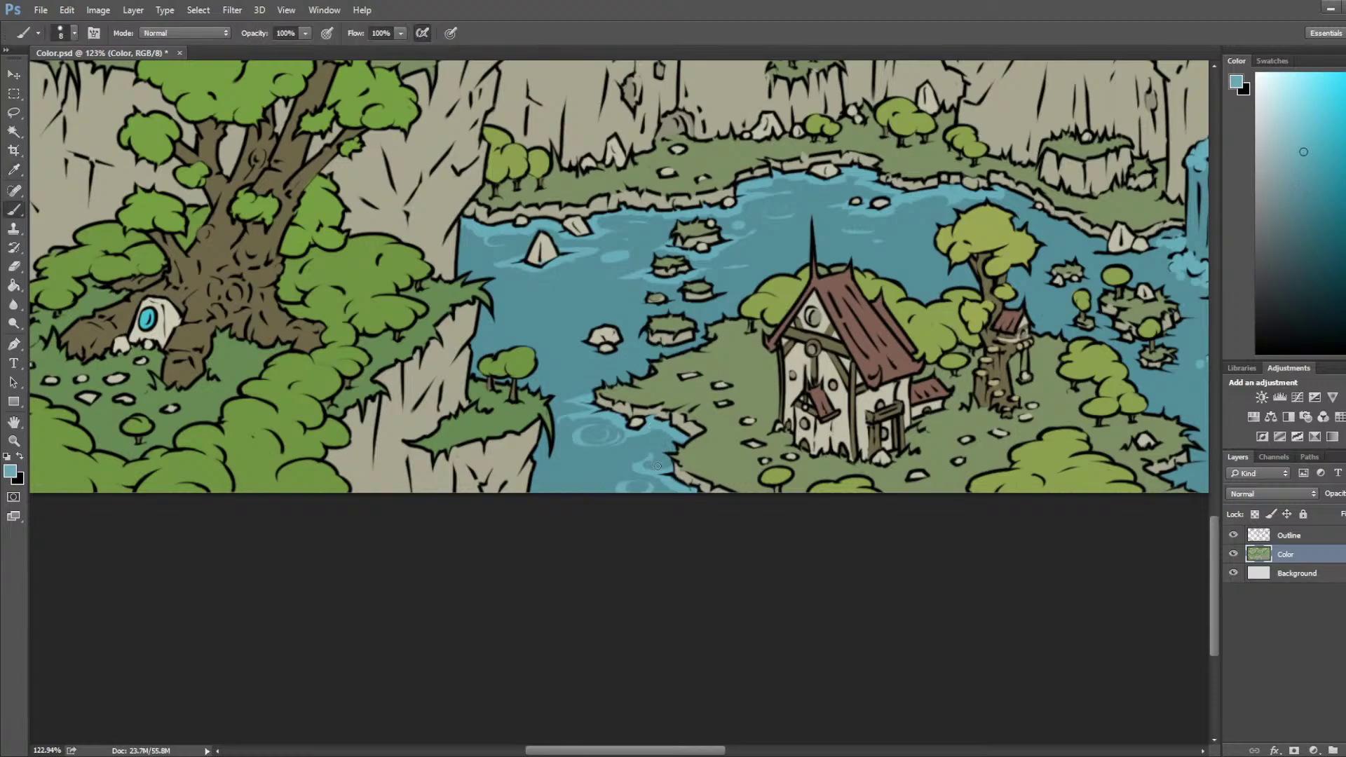
{"action": "left_click", "coordinate": [648, 464], "text": "alt"}
{"action": "key", "text": "alt"}
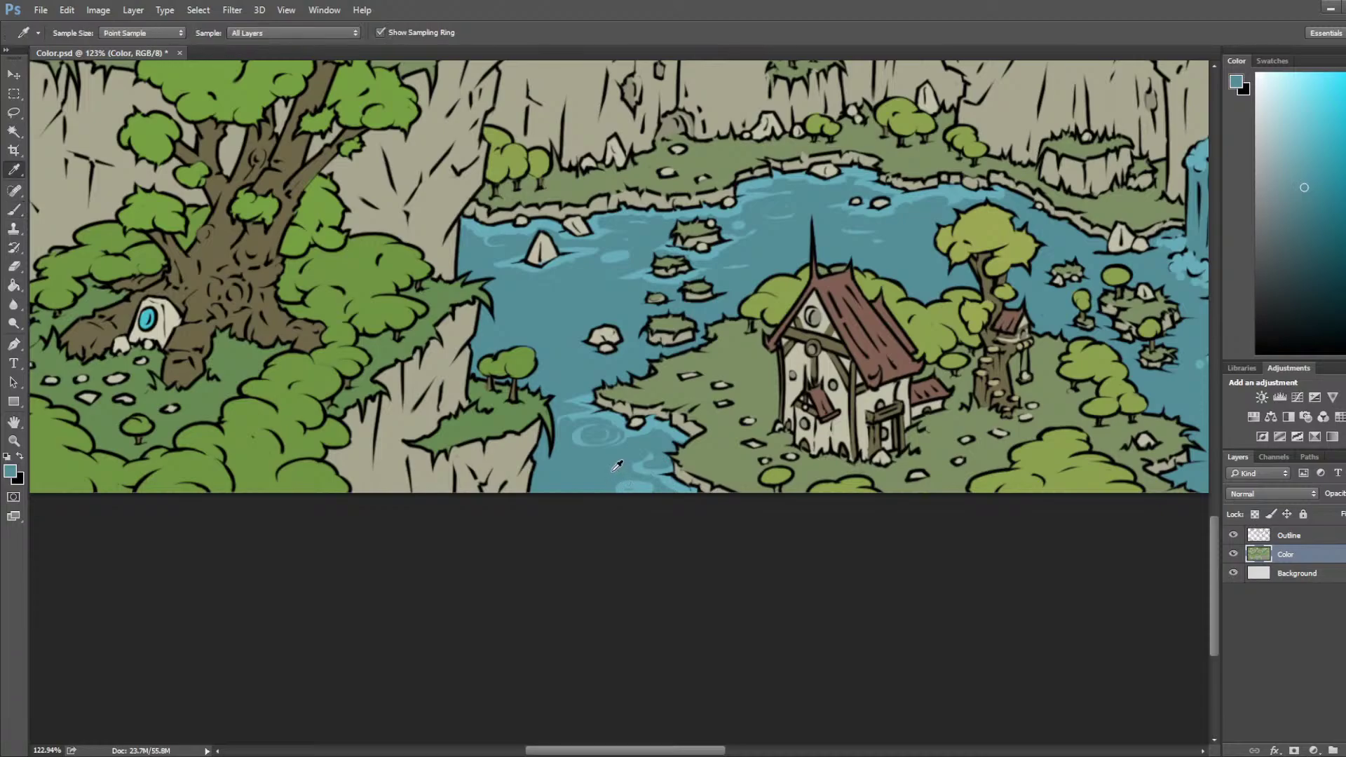
{"action": "key", "text": "alt"}
{"action": "left_click", "coordinate": [670, 478], "text": "alt"}
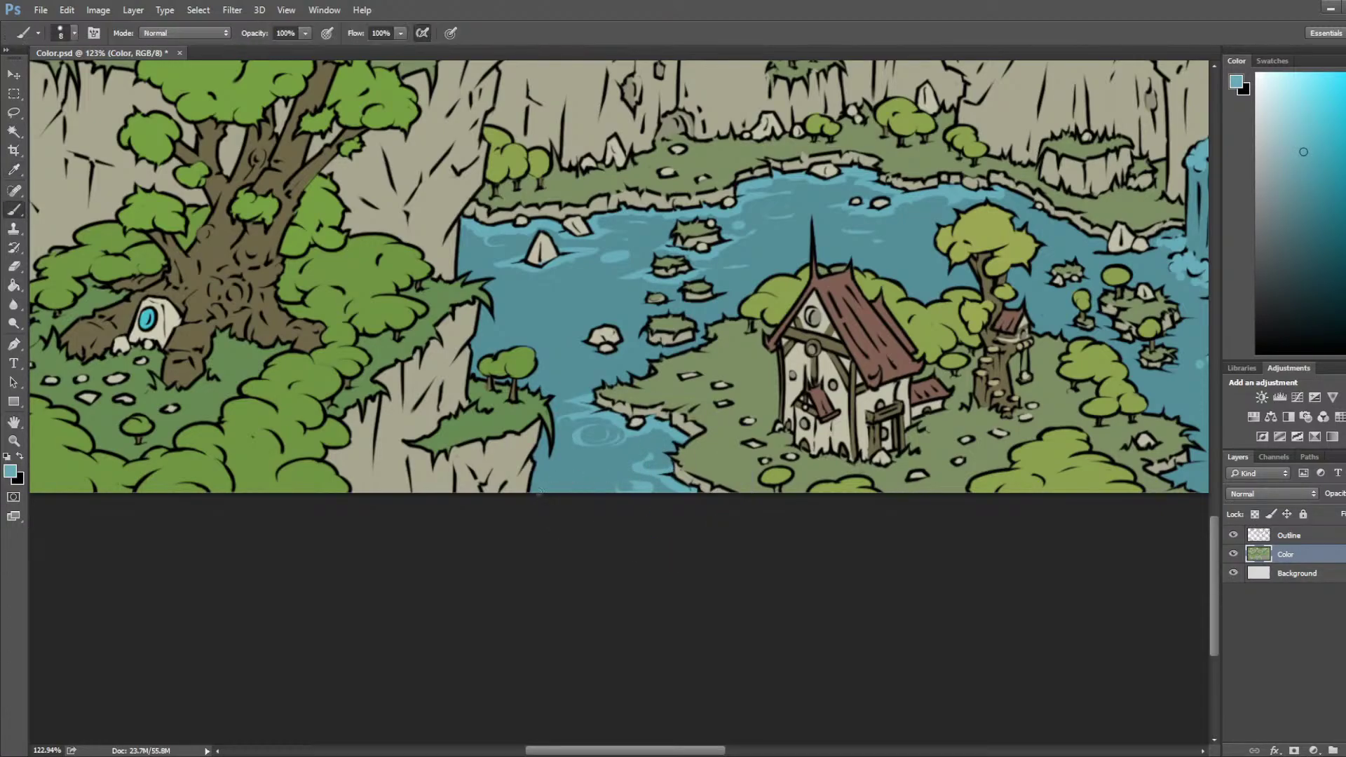
{"action": "left_click", "coordinate": [550, 485], "text": "alt"}
{"action": "left_click", "coordinate": [651, 423], "text": "alt"}
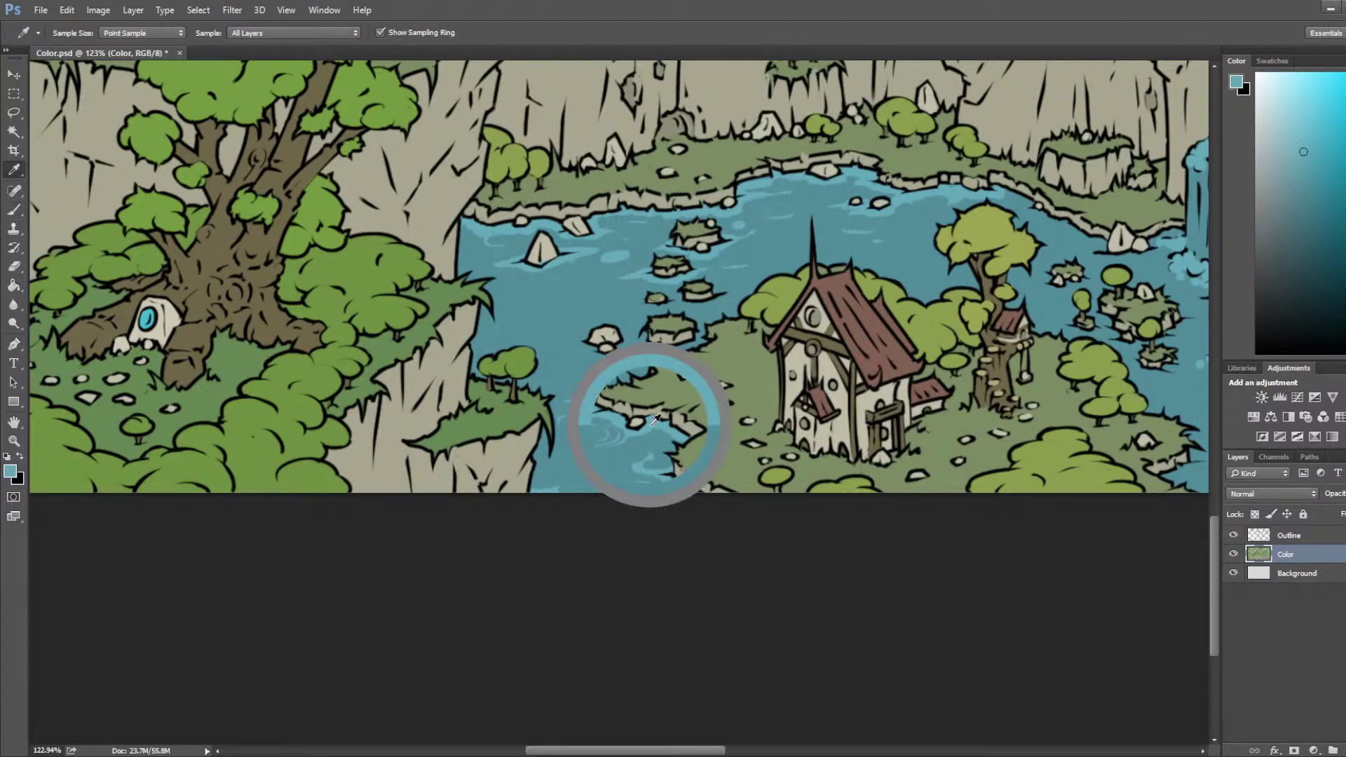
{"action": "key", "text": "ctrl+z"}
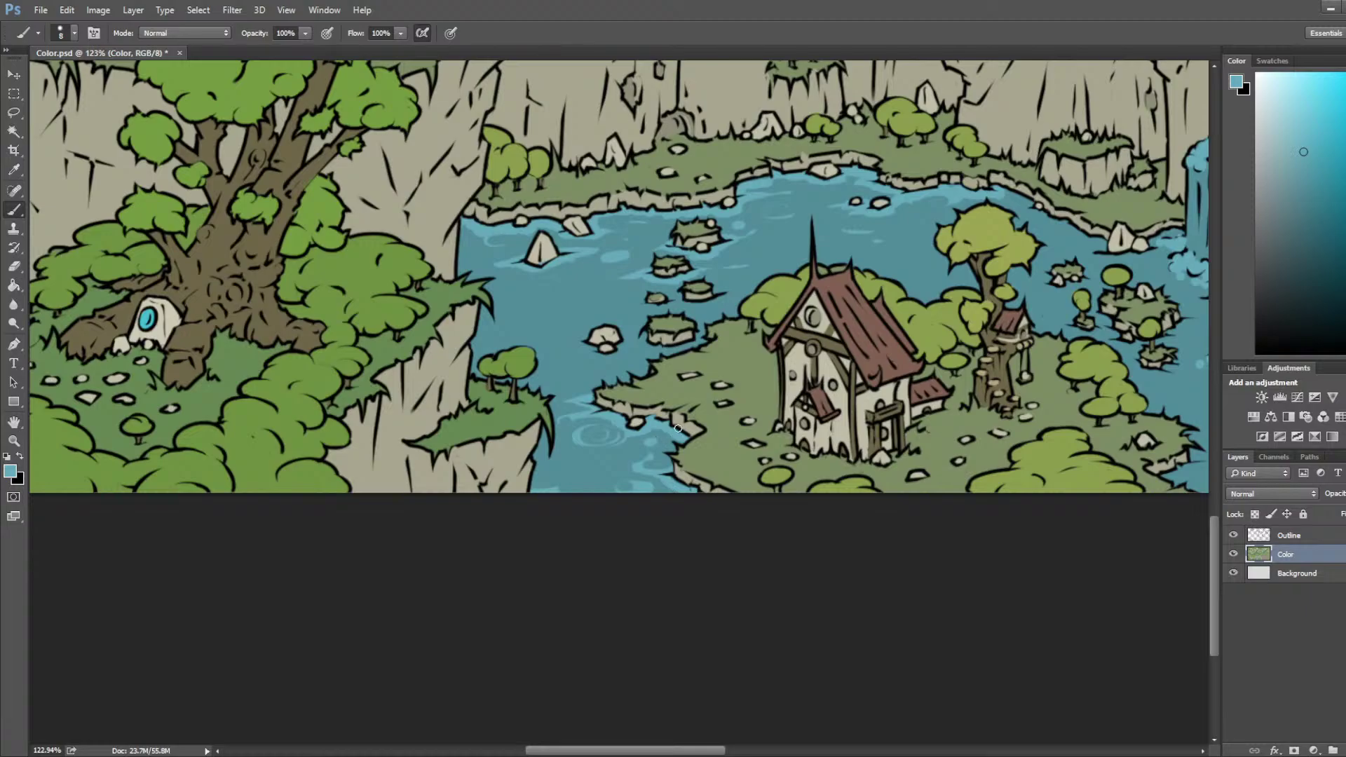
{"action": "scroll", "coordinate": [678, 428], "scroll_direction": "down", "scroll_amount": 5}
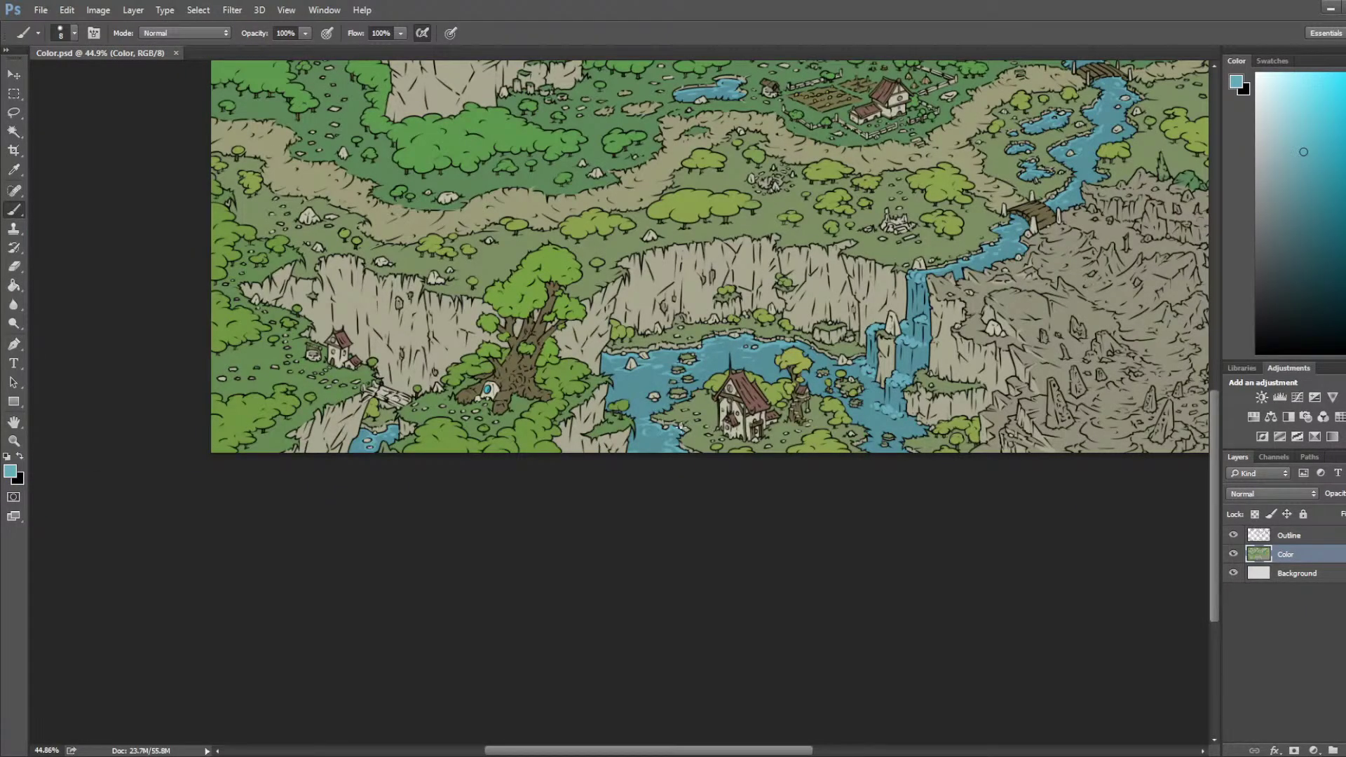
Step: Paint light-blue ripples around the small stepping stones in the lake and trim them with the base water blue
{"action": "scroll", "coordinate": [679, 426], "scroll_direction": "up", "scroll_amount": 3}
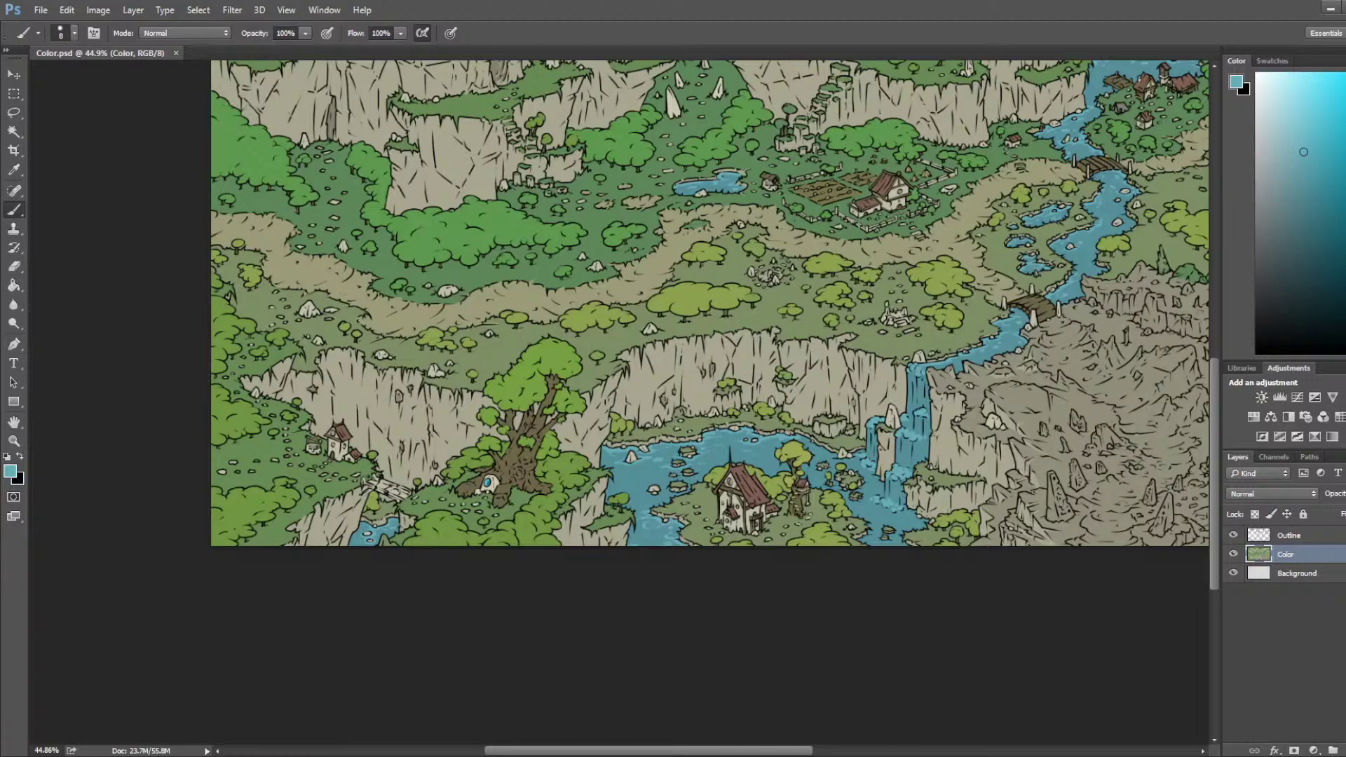
{"action": "scroll", "coordinate": [865, 574], "scroll_direction": "up", "scroll_amount": 3}
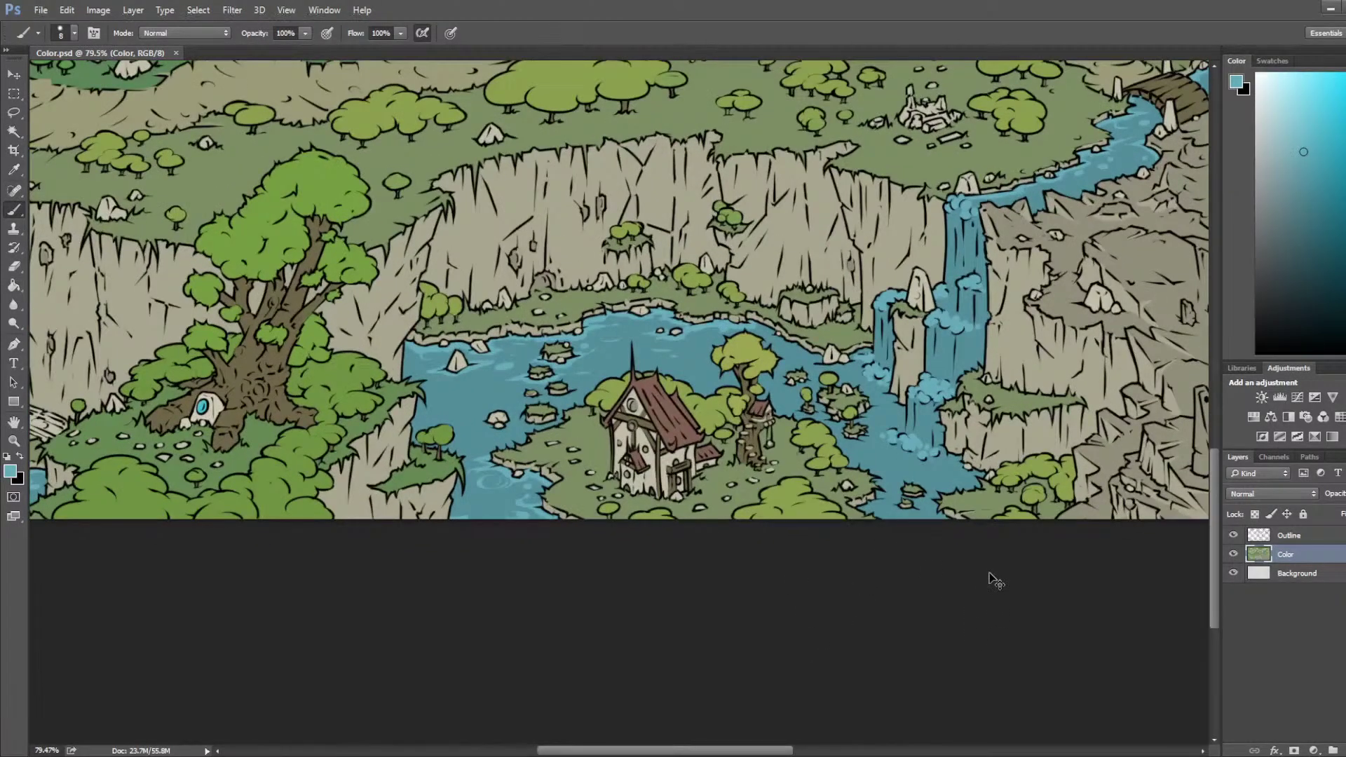
{"action": "scroll", "coordinate": [447, 417], "scroll_direction": "up", "scroll_amount": 2}
{"action": "scroll", "coordinate": [447, 417], "scroll_direction": "up", "scroll_amount": 1}
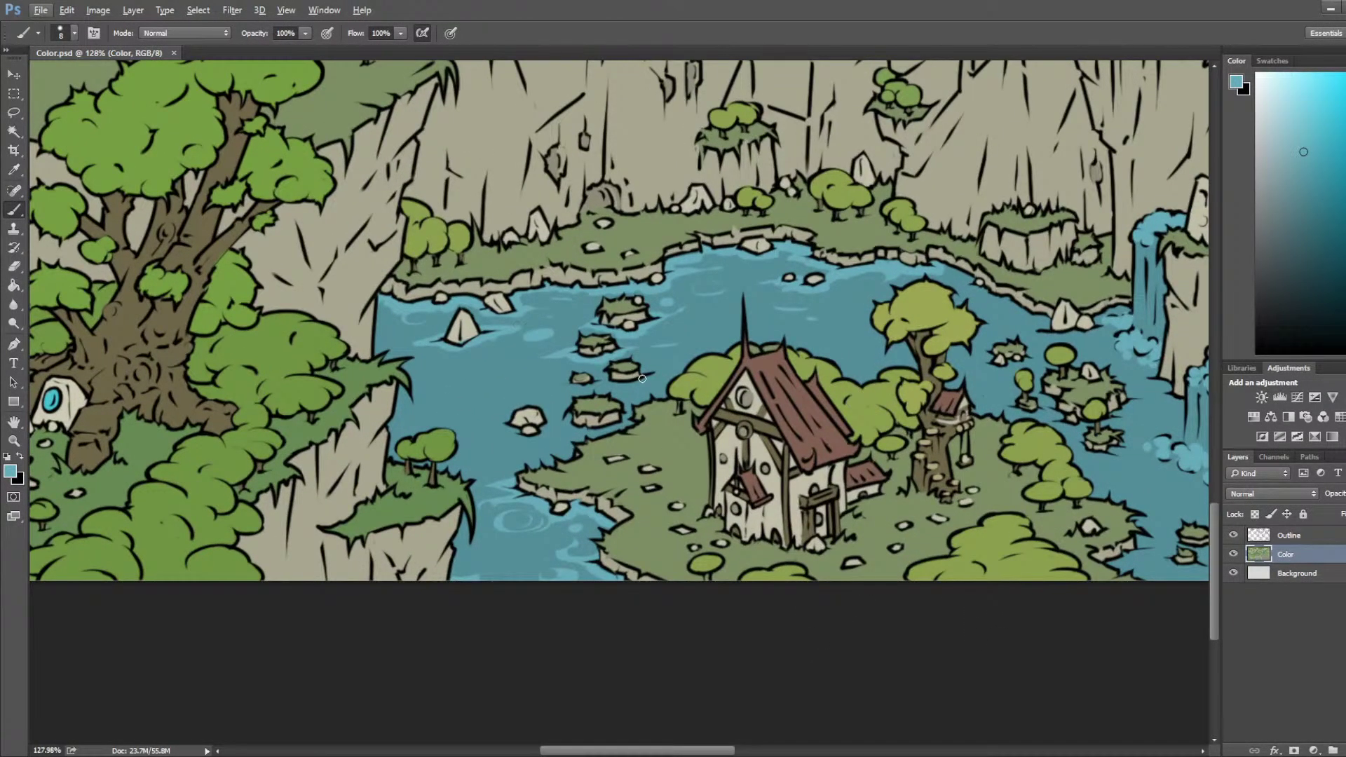
{"action": "mouse_move", "coordinate": [641, 372]}
{"action": "left_mouse_down"}
{"action": "mouse_move", "coordinate": [638, 384]}
{"action": "mouse_move", "coordinate": [581, 389]}
{"action": "left_mouse_up"}
{"action": "left_click", "coordinate": [551, 404], "text": "alt"}
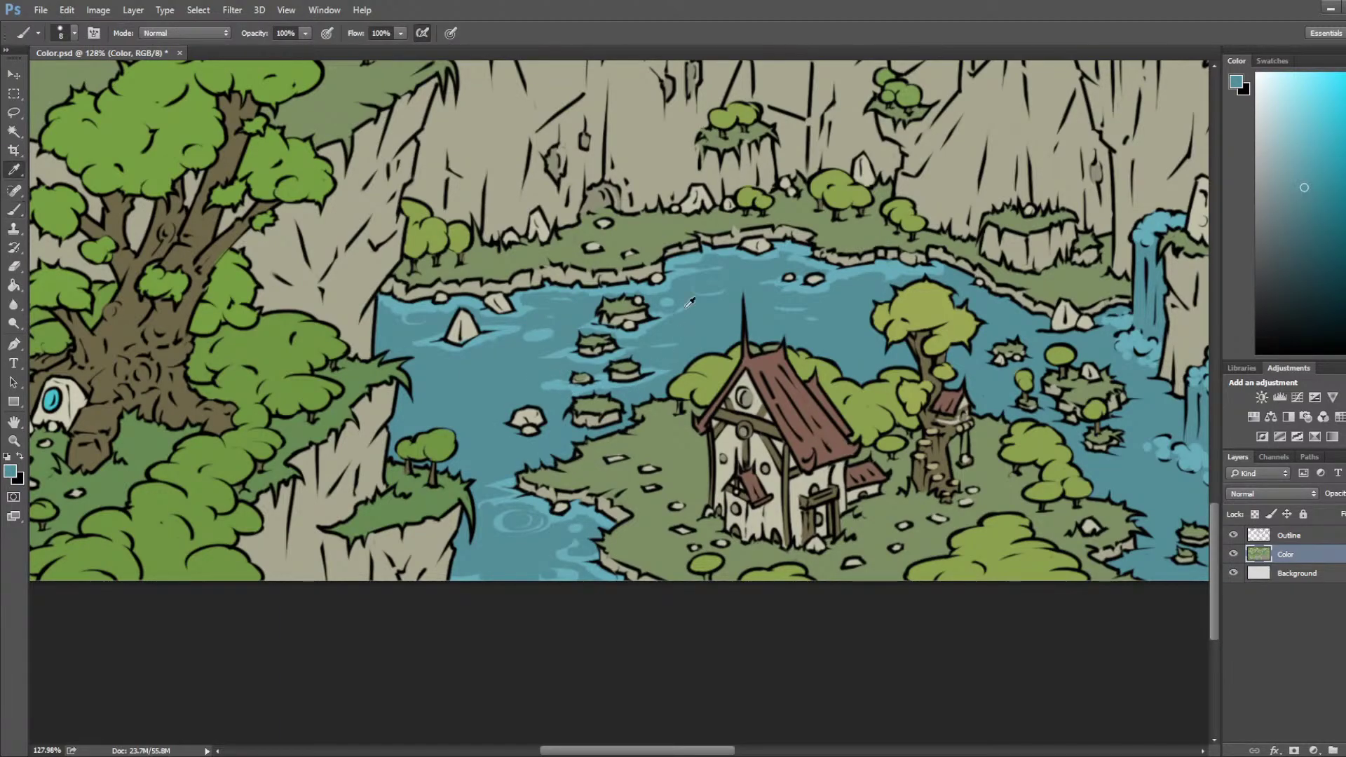
{"action": "left_click", "coordinate": [822, 309], "text": "alt"}
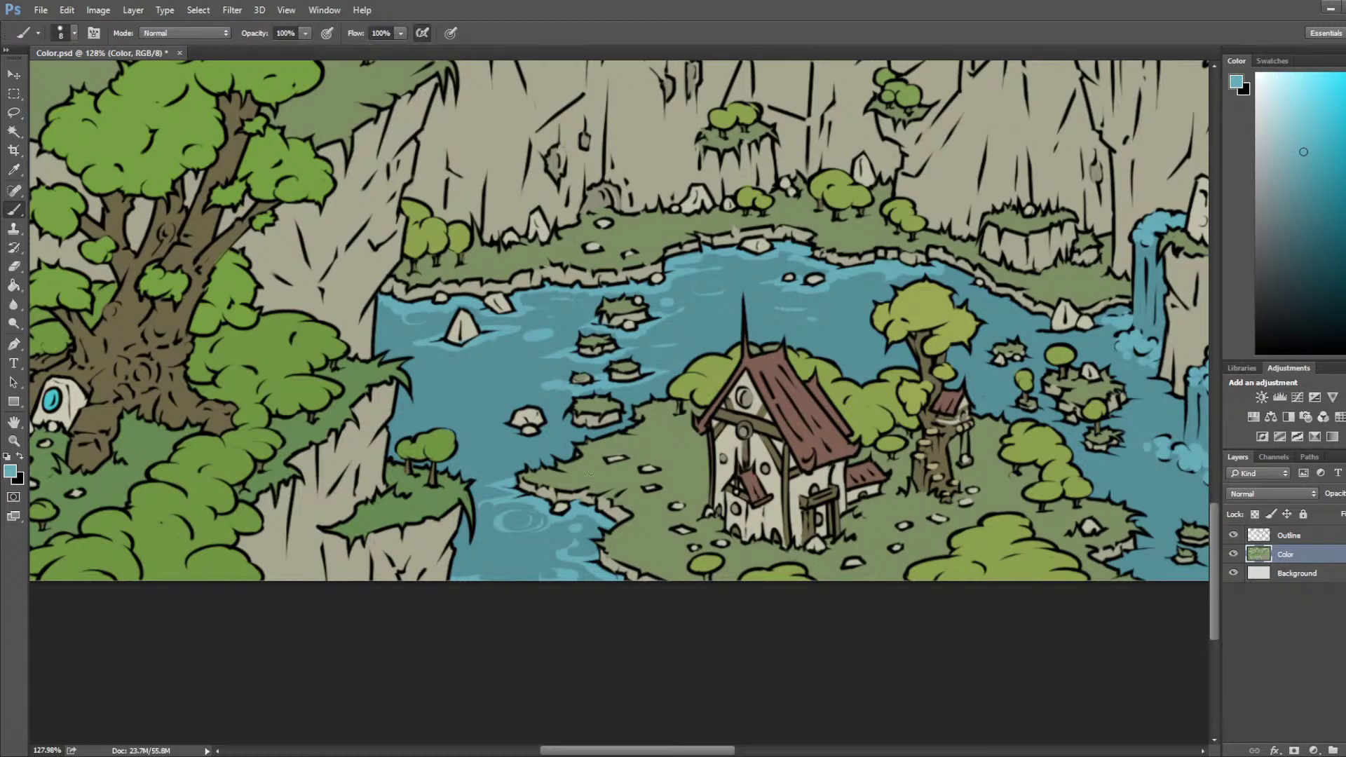
Step: Paint light-blue ripples around the boulder beside the lowest stepping stone, carving their edges with the base water blue
{"action": "mouse_move", "coordinate": [619, 426]}
{"action": "left_mouse_down"}
{"action": "mouse_move", "coordinate": [480, 427]}
{"action": "mouse_move", "coordinate": [546, 436]}
{"action": "mouse_move", "coordinate": [509, 415]}
{"action": "left_mouse_up"}
{"action": "left_click", "coordinate": [563, 416], "text": "alt"}
{"action": "left_click", "coordinate": [583, 426], "text": "alt"}
{"action": "left_click", "coordinate": [498, 433], "text": "alt"}
{"action": "left_click", "coordinate": [545, 424], "text": "alt"}
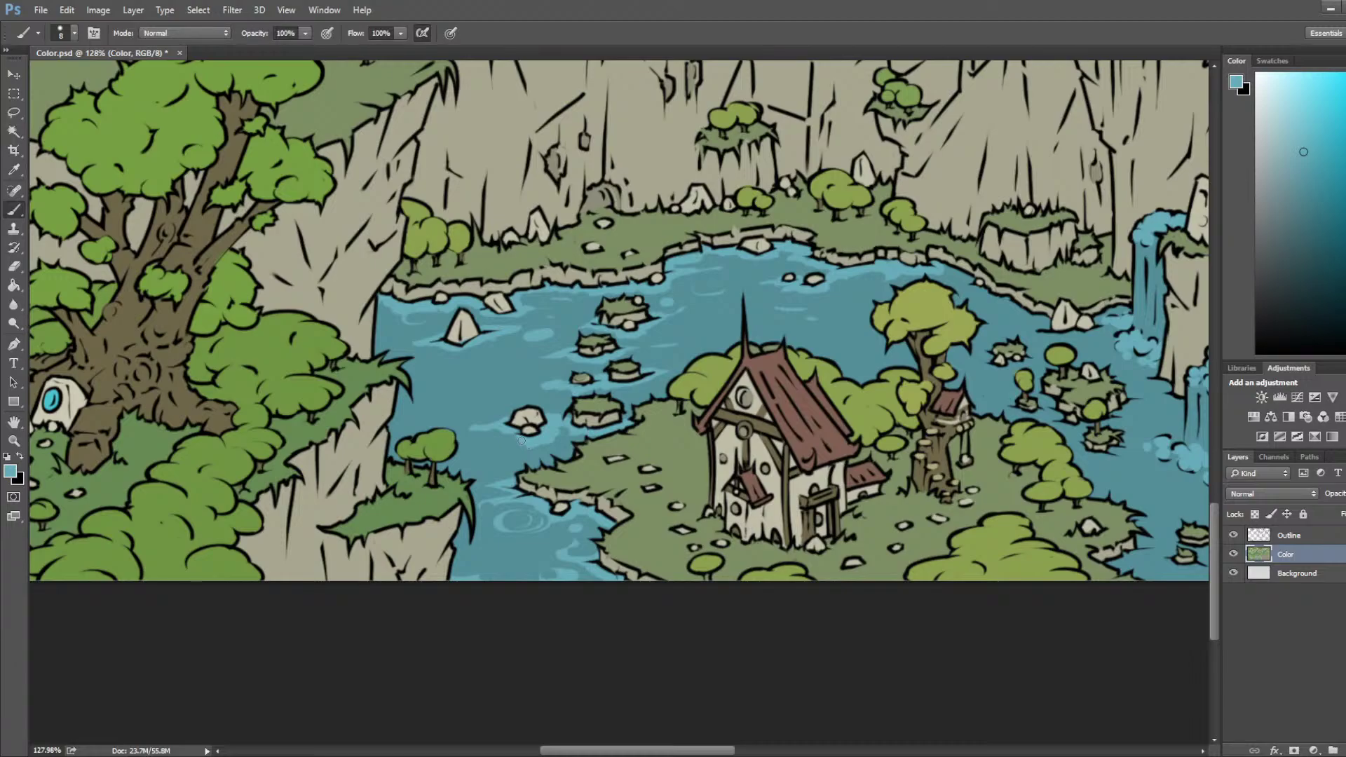
{"action": "left_click", "coordinate": [550, 444], "text": "alt"}
{"action": "left_click", "coordinate": [559, 389], "text": "alt"}
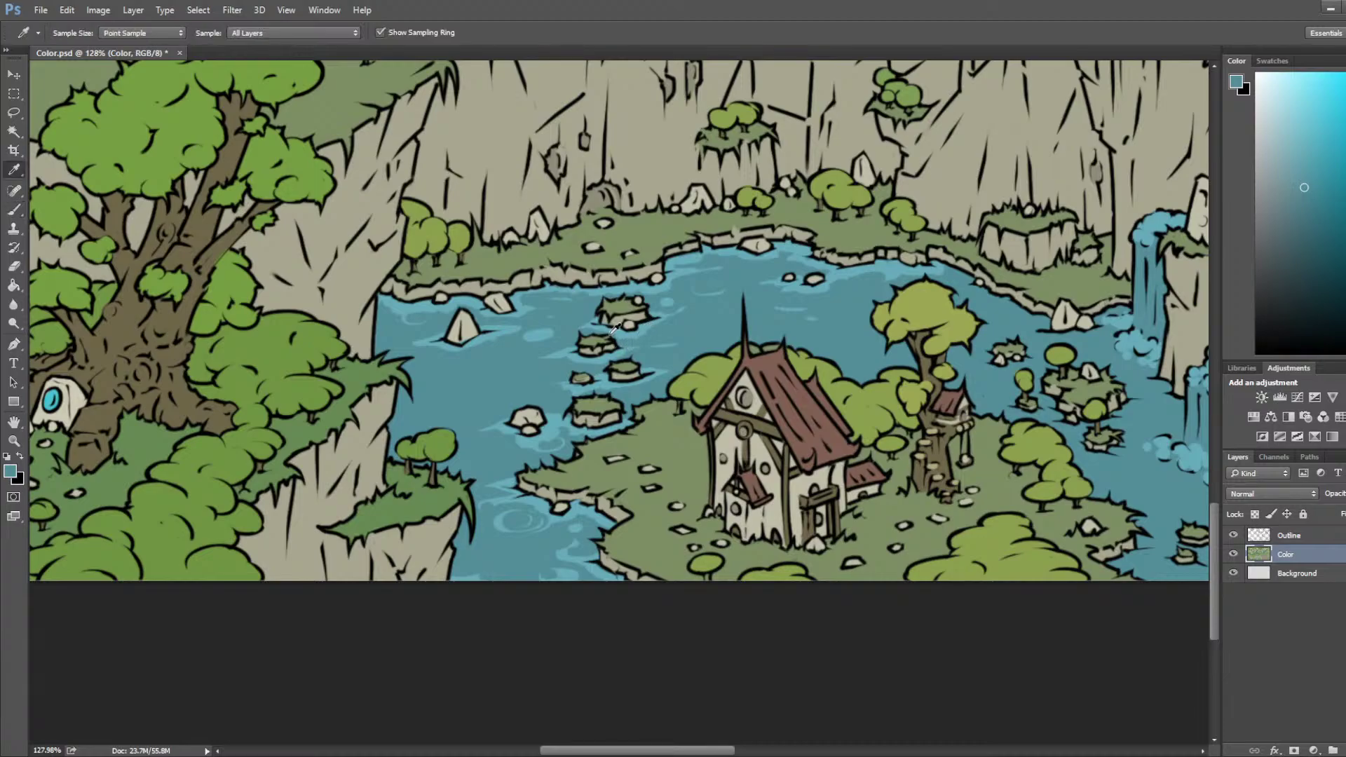
Step: Paint light-blue highlights along the far shoreline toward the waterfalls, refine them with the base water blue, and save the file
{"action": "left_click", "coordinate": [889, 259], "text": "alt"}
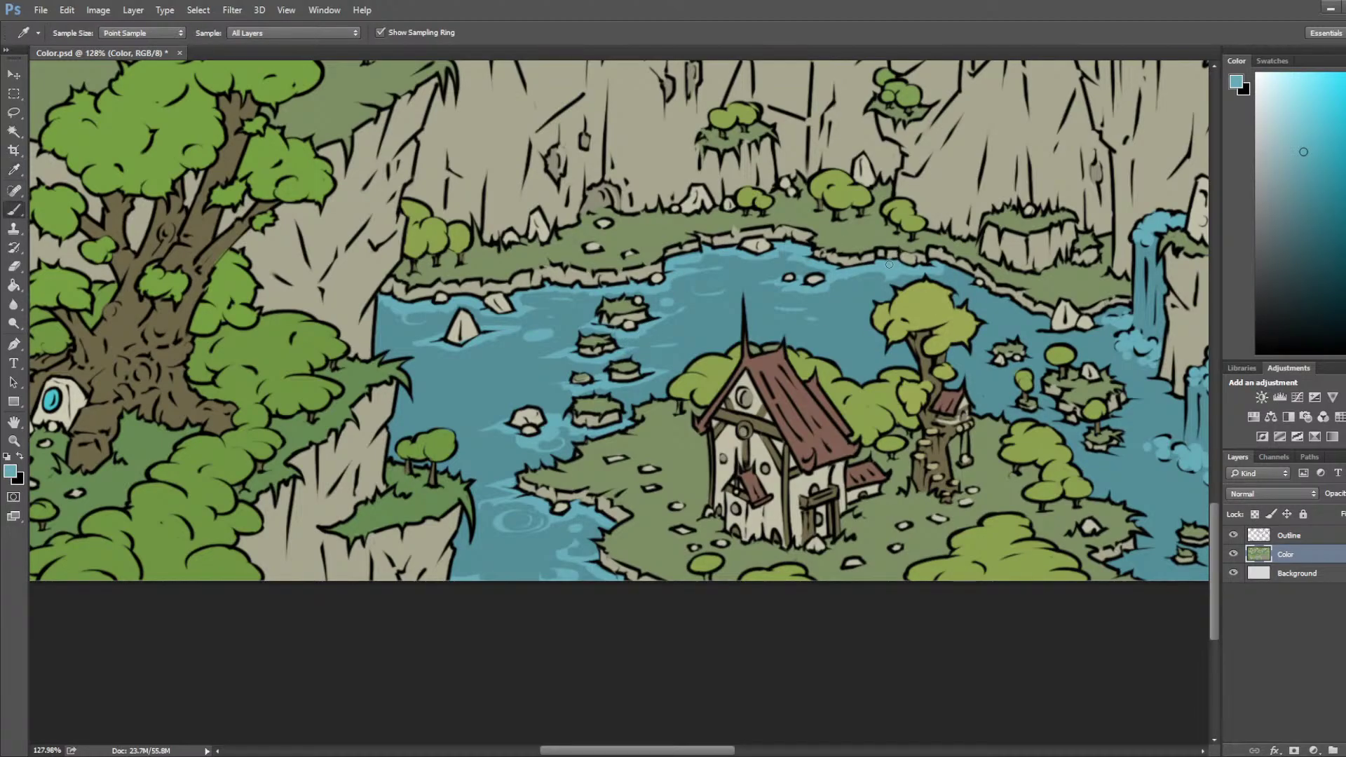
{"action": "left_click_drag", "start_coordinate": [967, 276], "coordinate": [864, 255]}
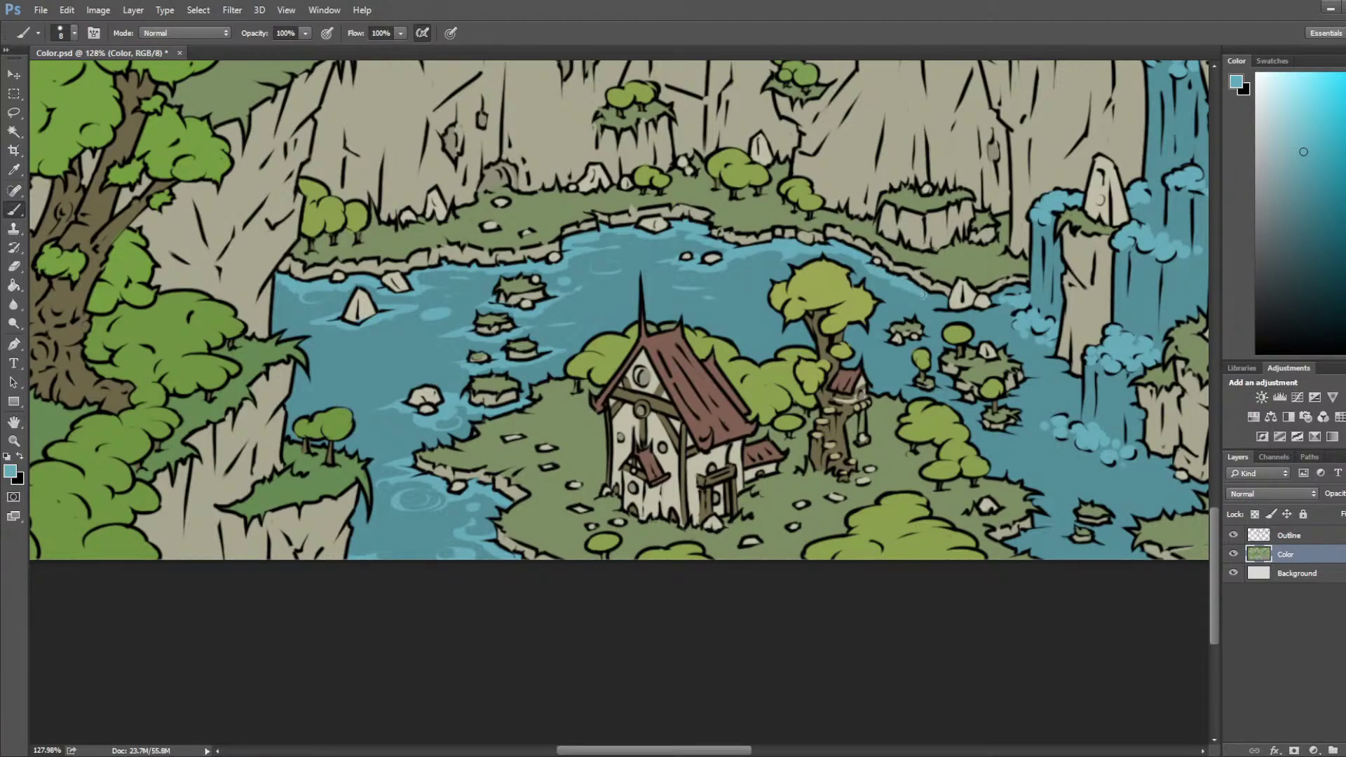
{"action": "mouse_move", "coordinate": [924, 311]}
{"action": "left_mouse_down"}
{"action": "mouse_move", "coordinate": [977, 316]}
{"action": "mouse_move", "coordinate": [998, 300]}
{"action": "left_mouse_up"}
{"action": "left_click", "coordinate": [867, 270], "text": "alt"}
{"action": "left_click_drag", "start_coordinate": [885, 283], "coordinate": [915, 293]}
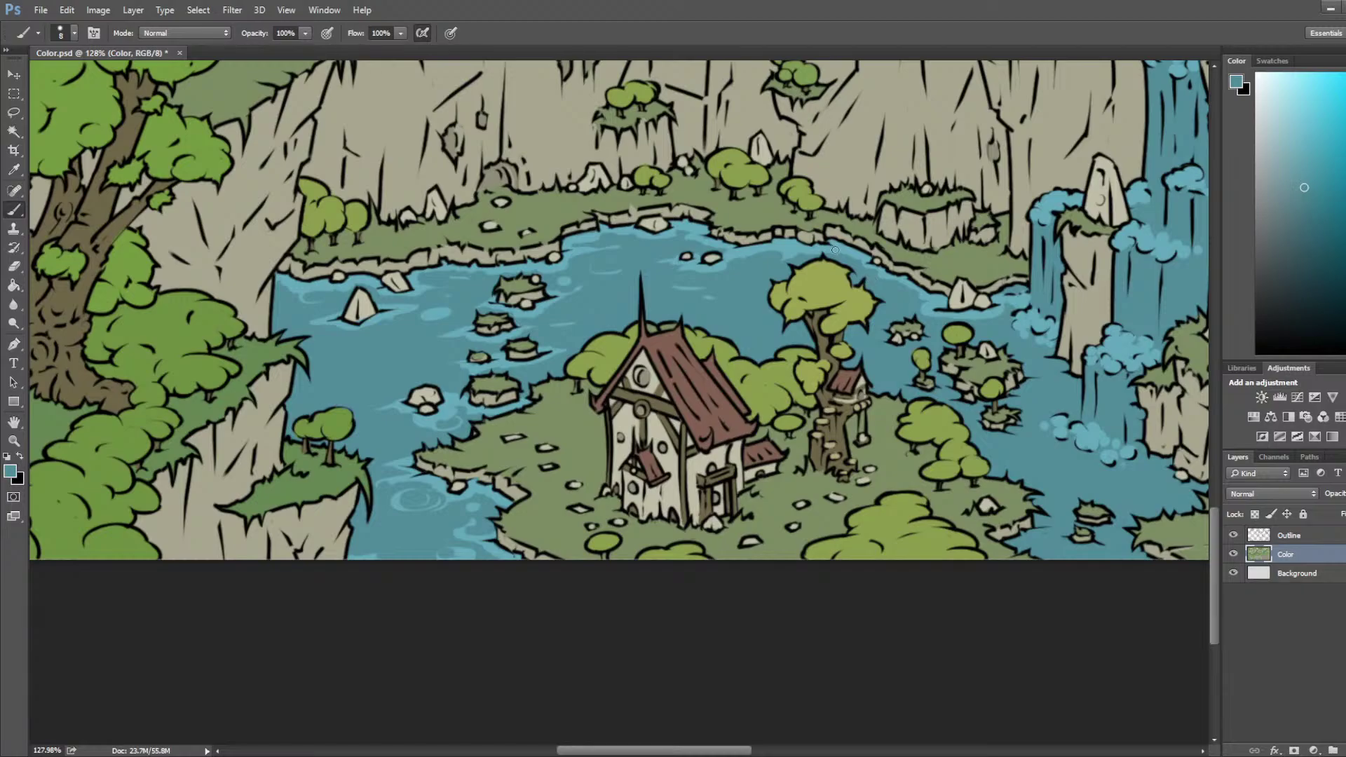
{"action": "left_click", "coordinate": [936, 307], "text": "alt"}
{"action": "left_click", "coordinate": [880, 335], "text": "alt"}
{"action": "scroll", "coordinate": [947, 312], "scroll_direction": "down", "scroll_amount": 4}
{"action": "key", "text": "ctrl+s"}
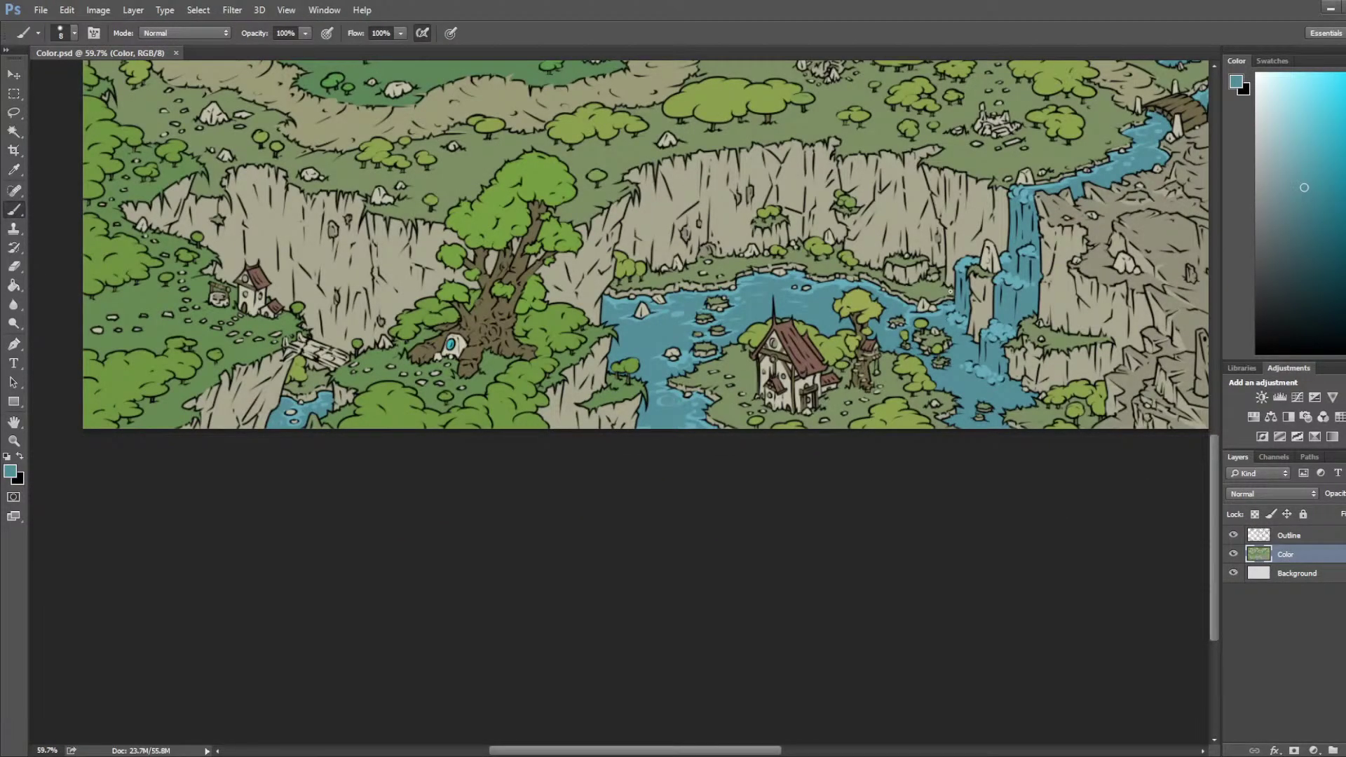
Step: Hide the Outline layer to examine the flat colors across the whole map, and show it again
{"action": "scroll", "coordinate": [950, 291], "scroll_direction": "up", "scroll_amount": 3}
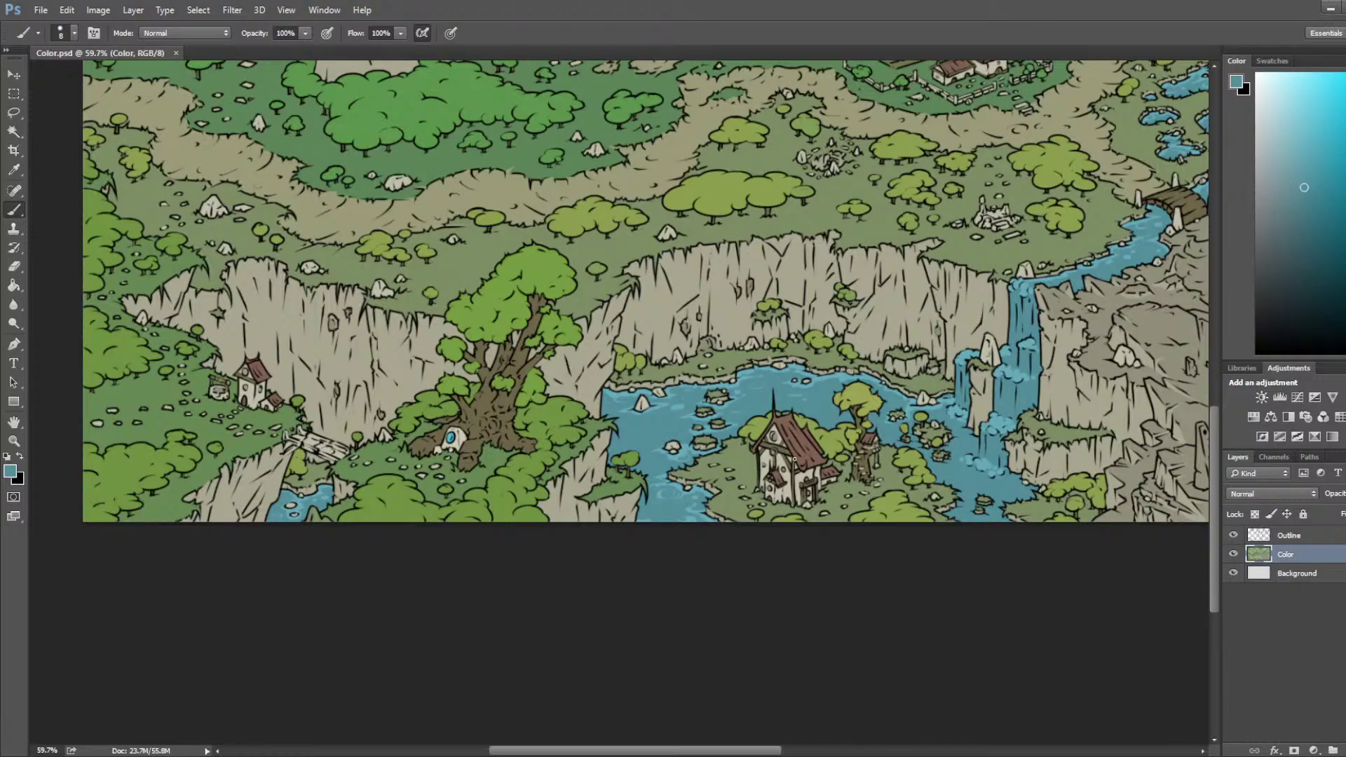
{"action": "scroll", "coordinate": [790, 471], "scroll_direction": "down", "scroll_amount": 3}
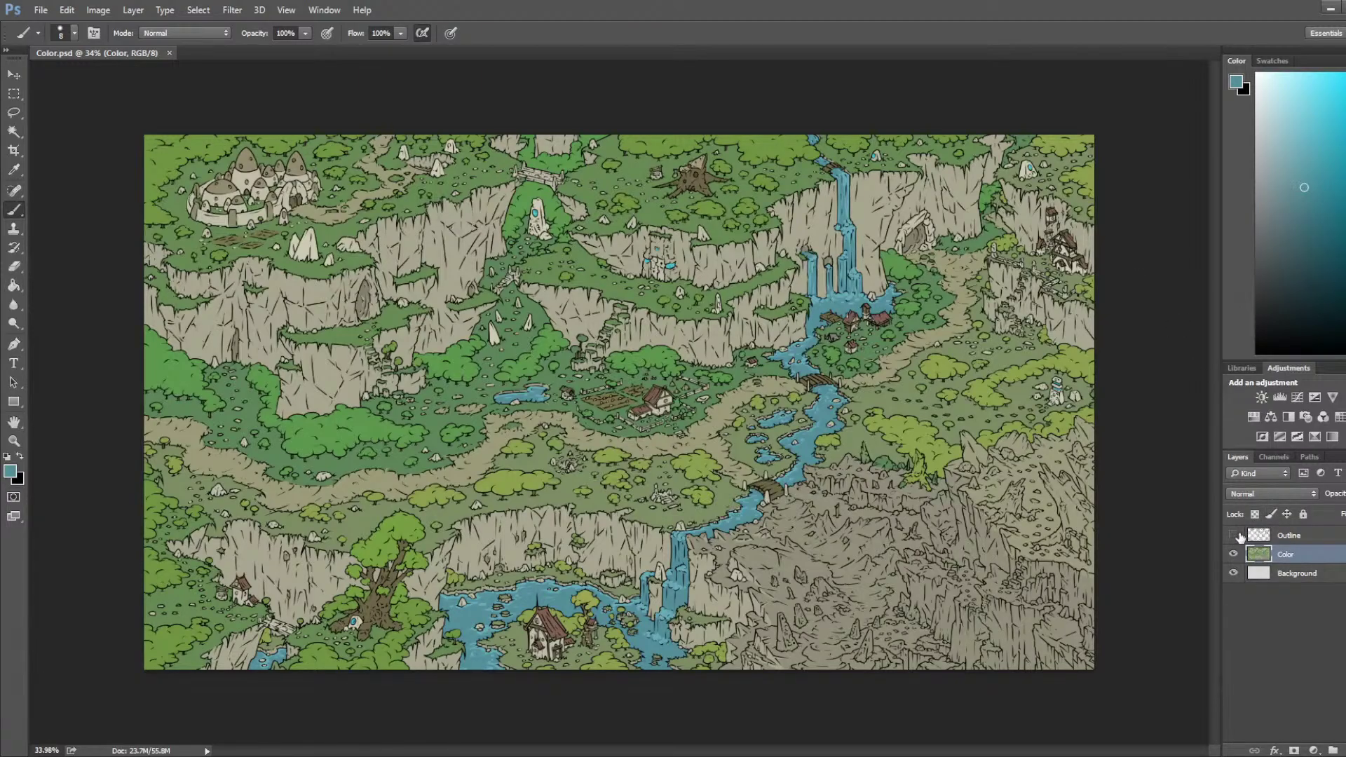
{"action": "left_click", "coordinate": [1234, 535]}
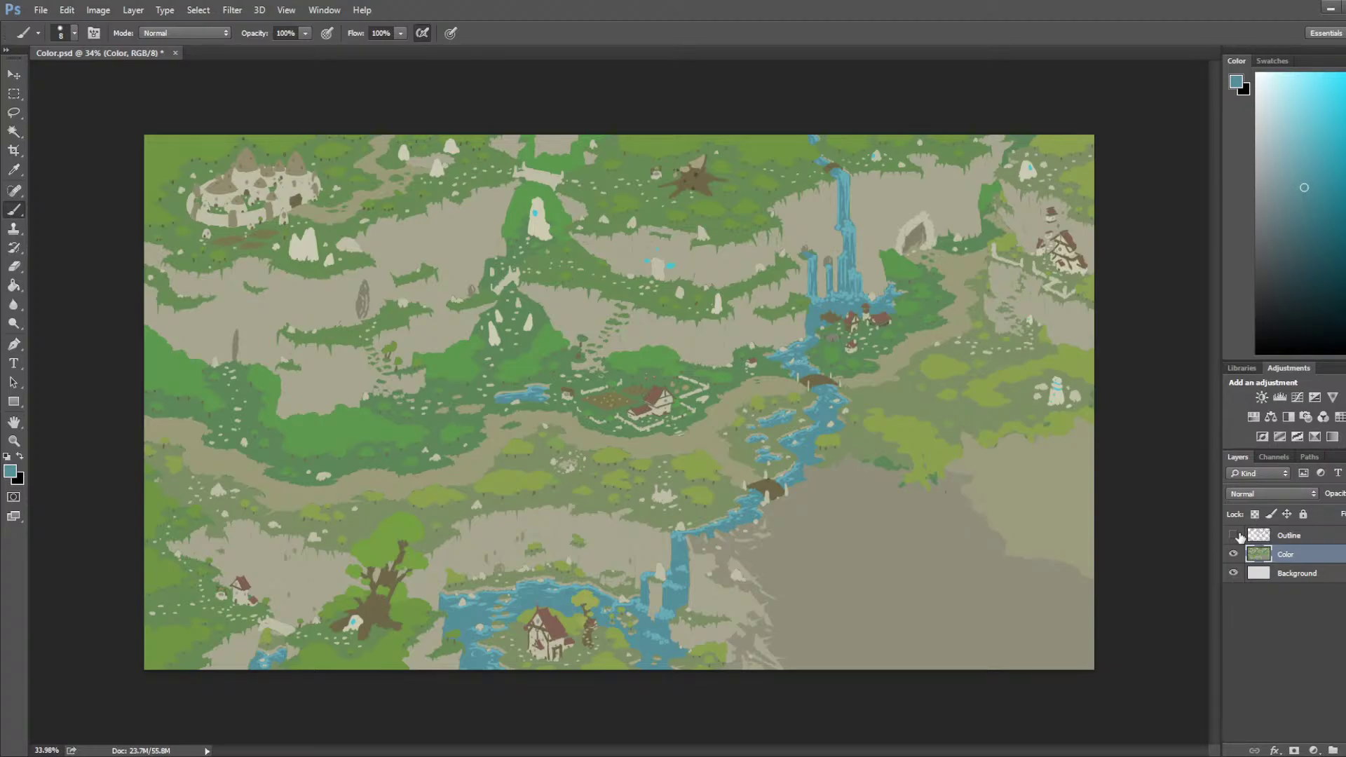
{"action": "left_click", "coordinate": [1237, 536]}
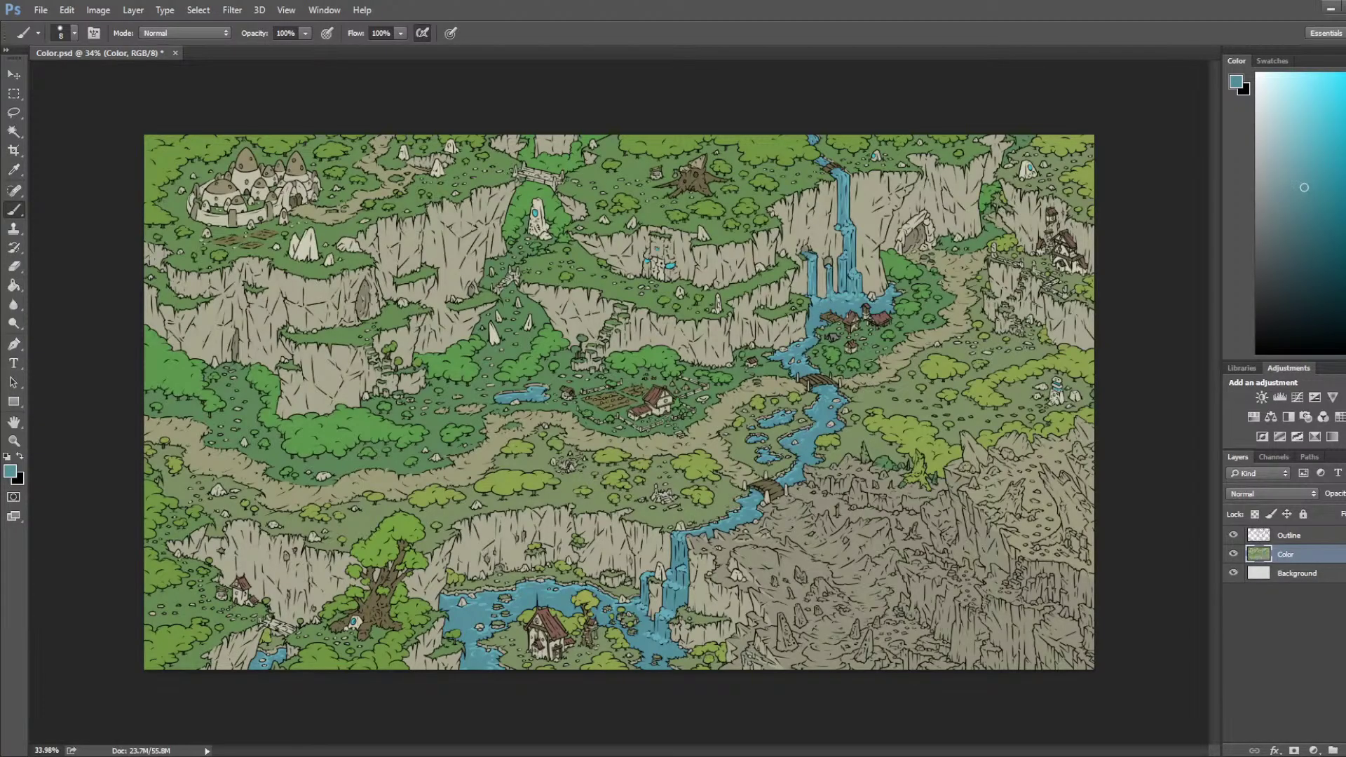
Step: Paint light-blue highlights along the bank below the lower waterfall and trim them with the base water blue
{"action": "scroll", "coordinate": [665, 487], "scroll_direction": "up", "scroll_amount": 6}
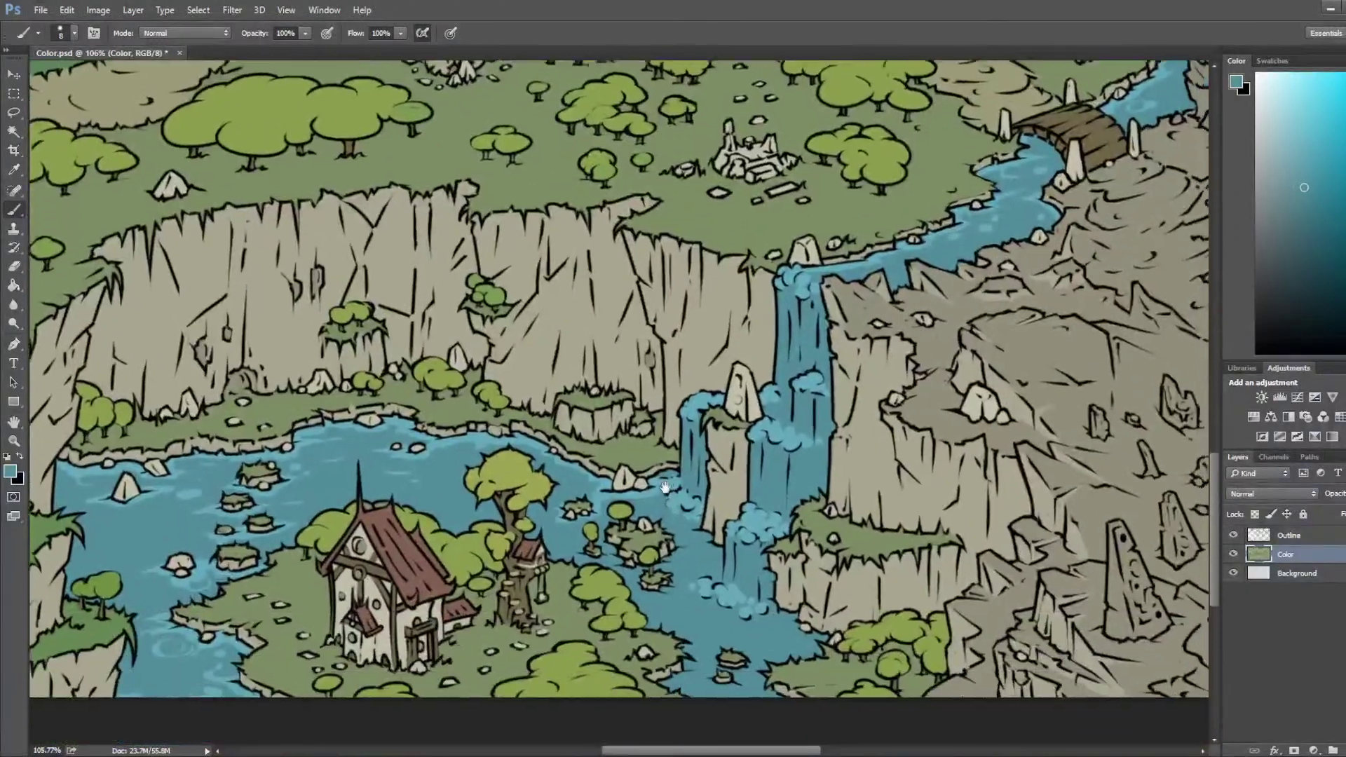
{"action": "left_click_drag", "start_coordinate": [665, 487], "coordinate": [649, 380]}
{"action": "left_click_drag", "start_coordinate": [579, 436], "coordinate": [713, 412]}
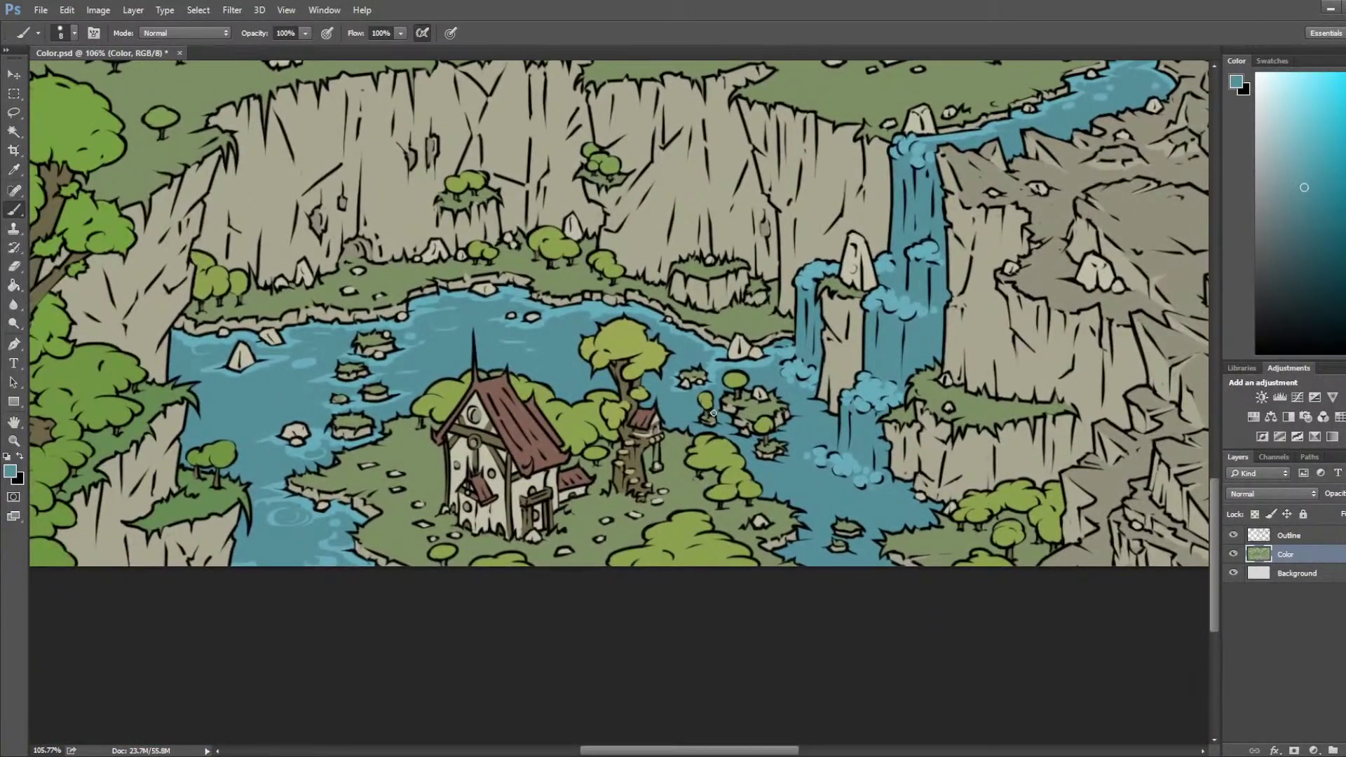
{"action": "key", "text": "i"}
{"action": "left_click", "coordinate": [876, 390]}
{"action": "key", "text": "b"}
{"action": "key", "text": "i"}
{"action": "left_click", "coordinate": [875, 517]}
{"action": "key", "text": "b"}
{"action": "left_click_drag", "start_coordinate": [873, 498], "coordinate": [900, 495]}
{"action": "key", "text": "i"}
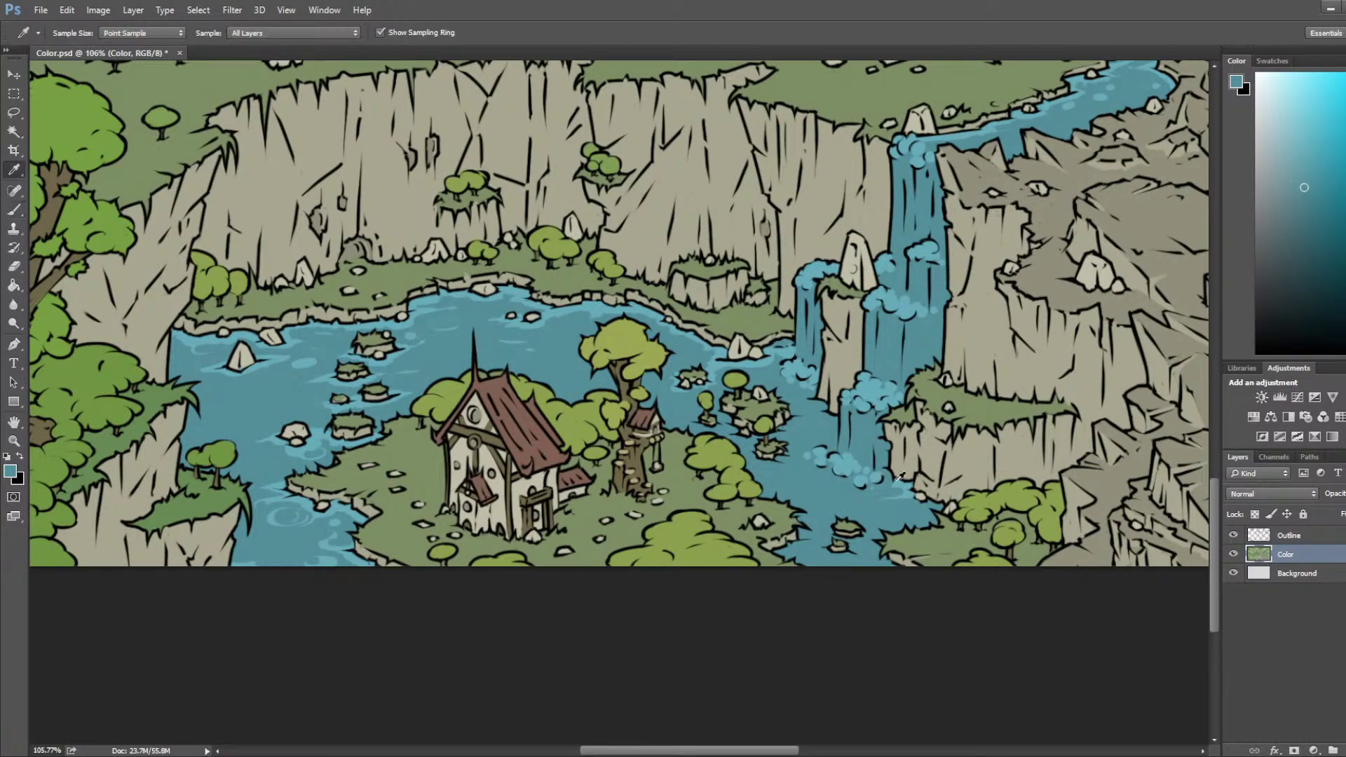
{"action": "left_click", "coordinate": [911, 493]}
{"action": "key", "text": "b"}
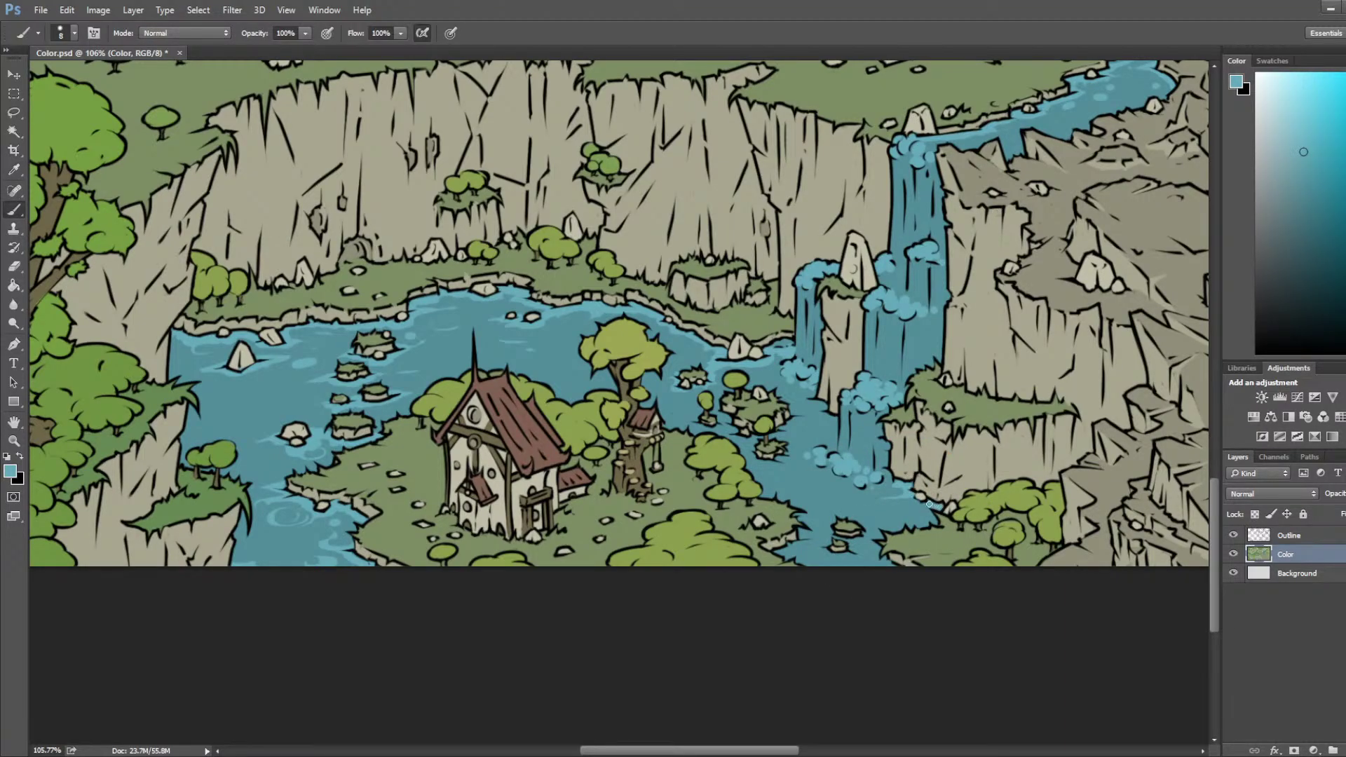
{"action": "left_click_drag", "start_coordinate": [917, 504], "coordinate": [919, 511]}
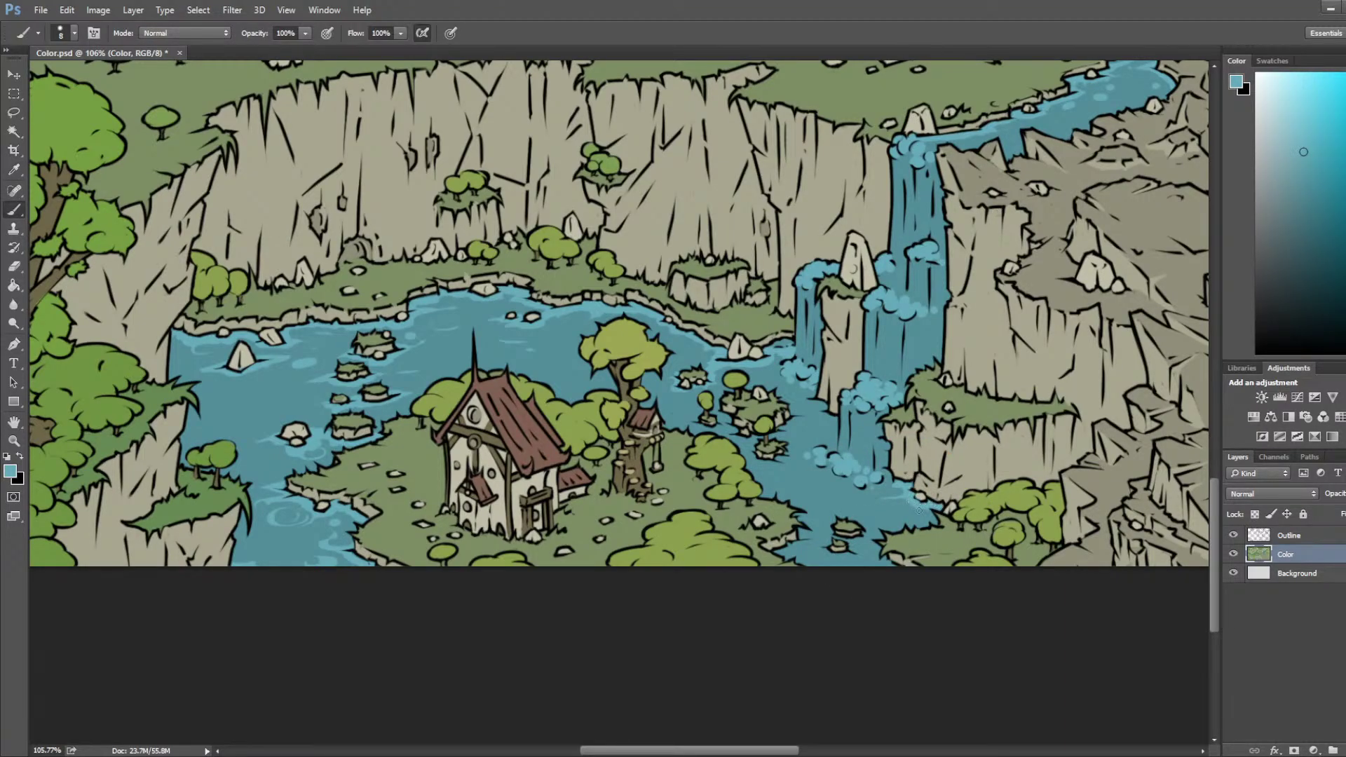
{"action": "left_click", "coordinate": [872, 549], "text": "alt"}
Step: Paint light-blue highlights on the water at the foot of the rock pillar between the waterfalls, trimming with the base blue
{"action": "left_click", "coordinate": [898, 485], "text": "alt"}
{"action": "left_click_drag", "start_coordinate": [842, 401], "coordinate": [842, 437]}
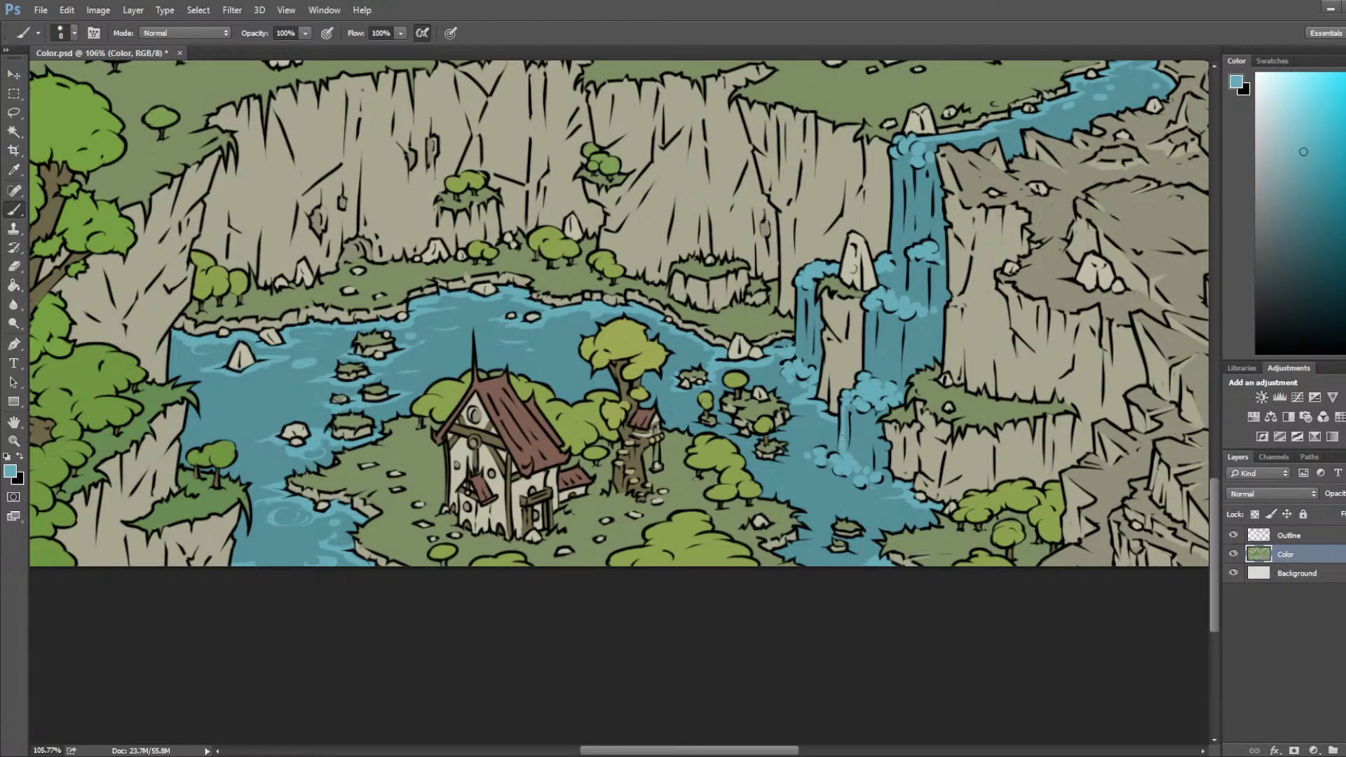
{"action": "scroll", "coordinate": [854, 388], "scroll_direction": "up", "scroll_amount": 1}
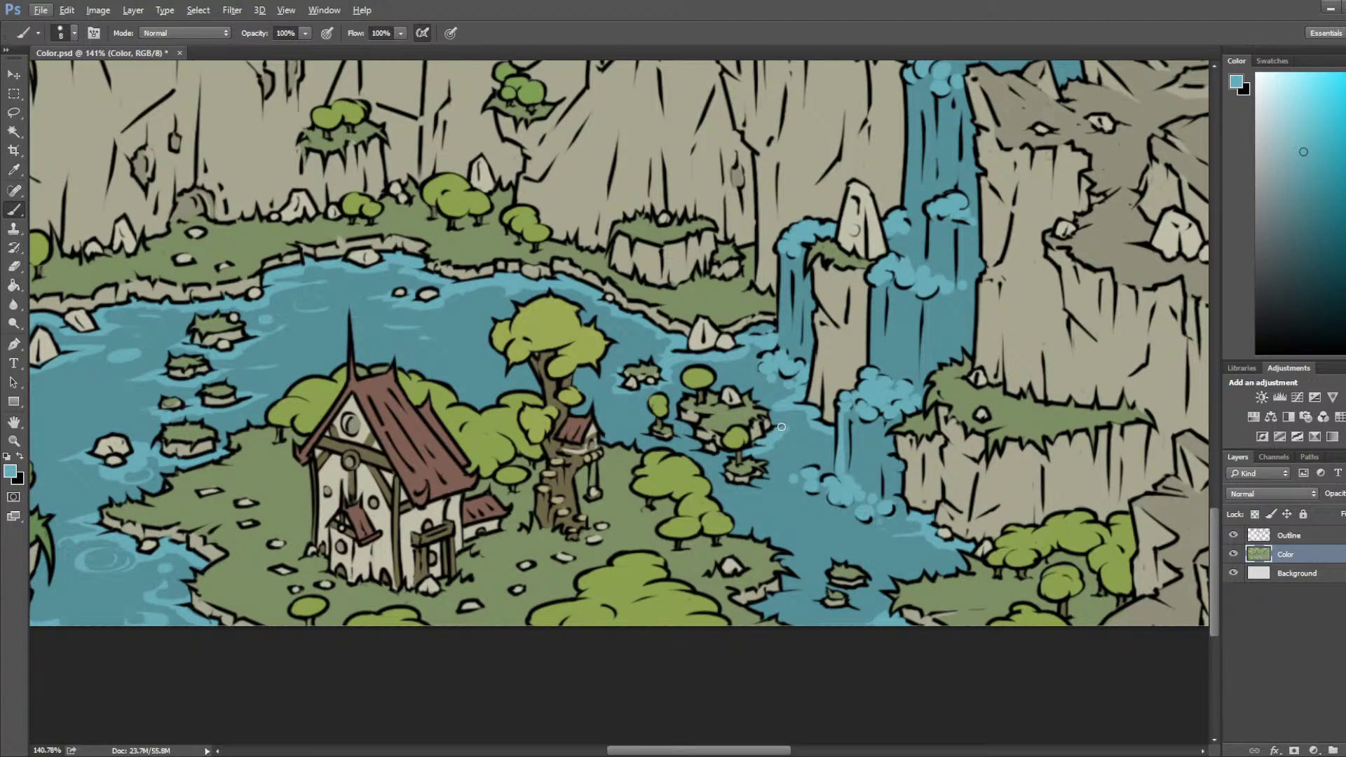
{"action": "left_click", "coordinate": [772, 398], "text": "alt"}
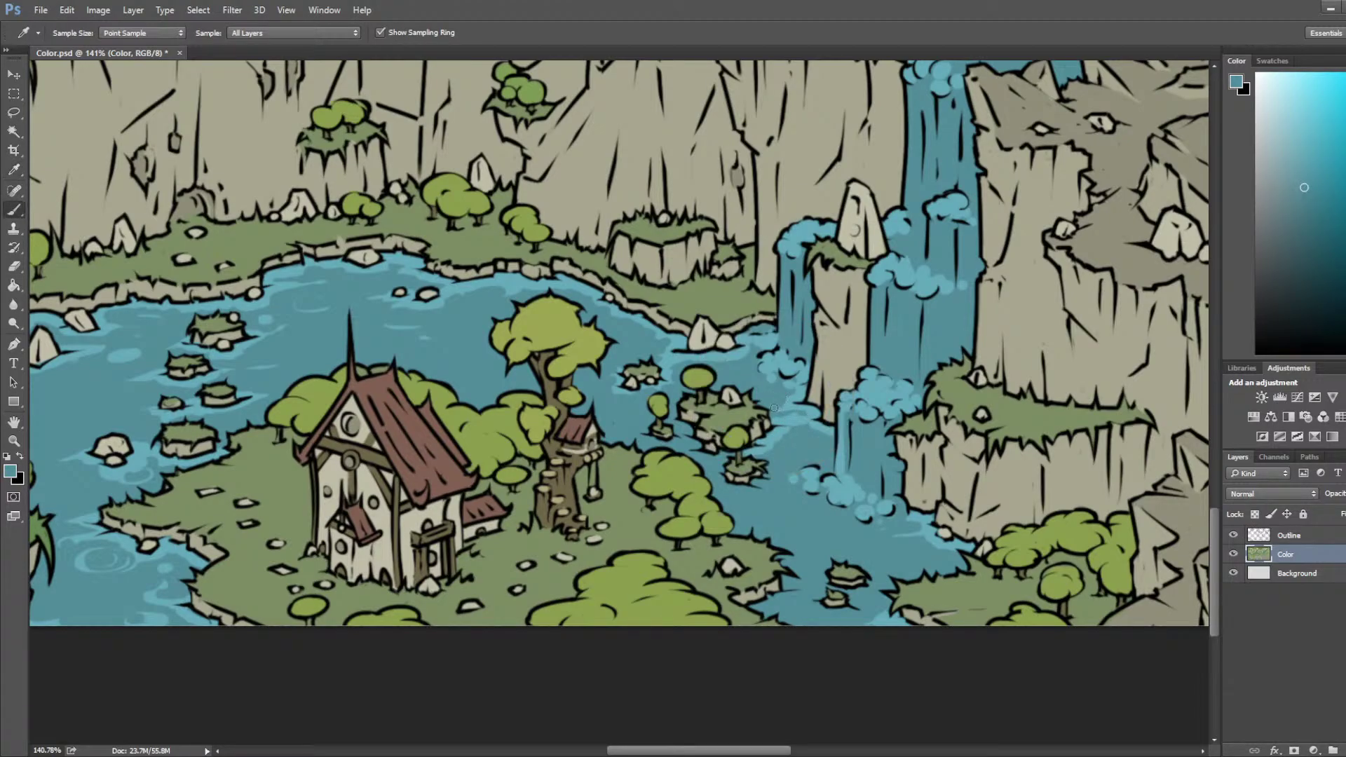
Step: Paint a light-blue oval ripple between the grassy islets and the lower waterfall, carving its ring with the base water blue
{"action": "left_click", "coordinate": [799, 440], "text": "alt"}
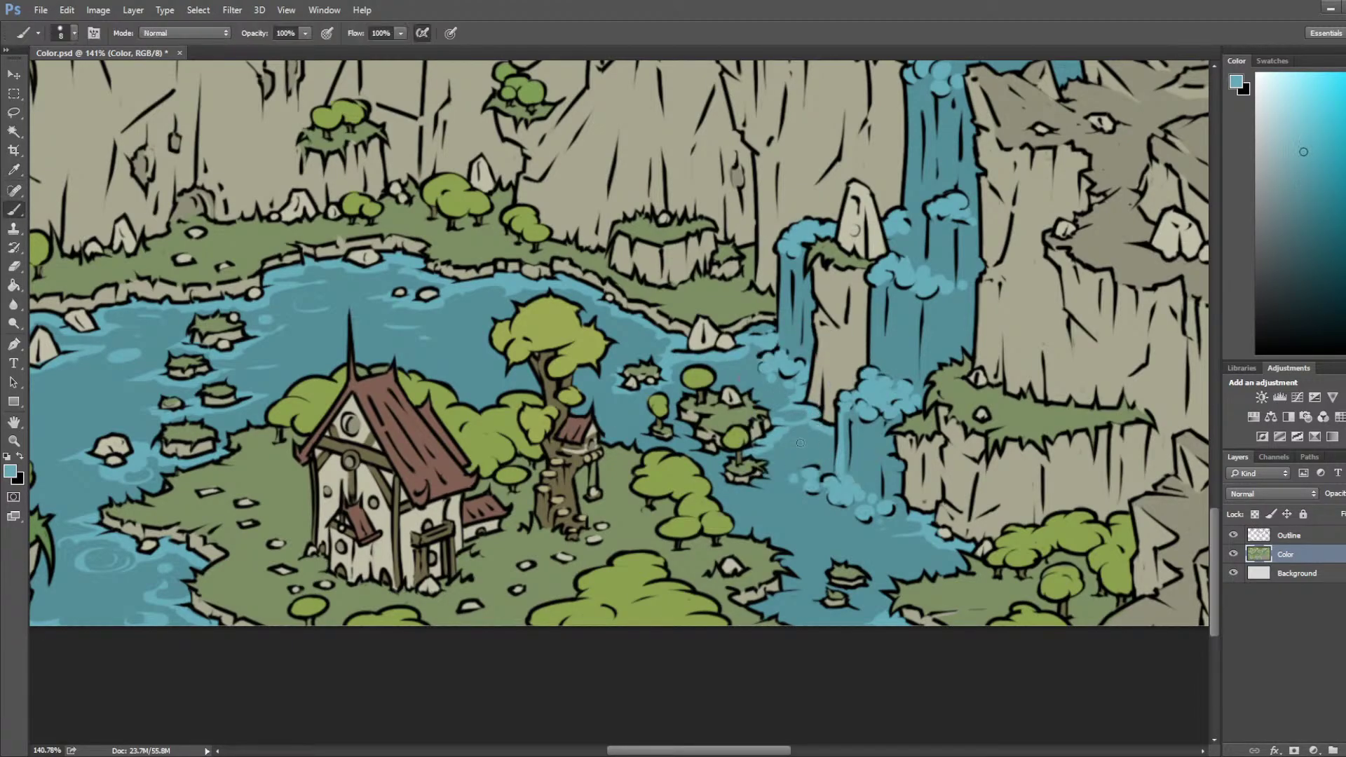
{"action": "key", "text": "alt"}
{"action": "key", "text": "b"}
{"action": "left_click", "coordinate": [803, 445], "text": "alt"}
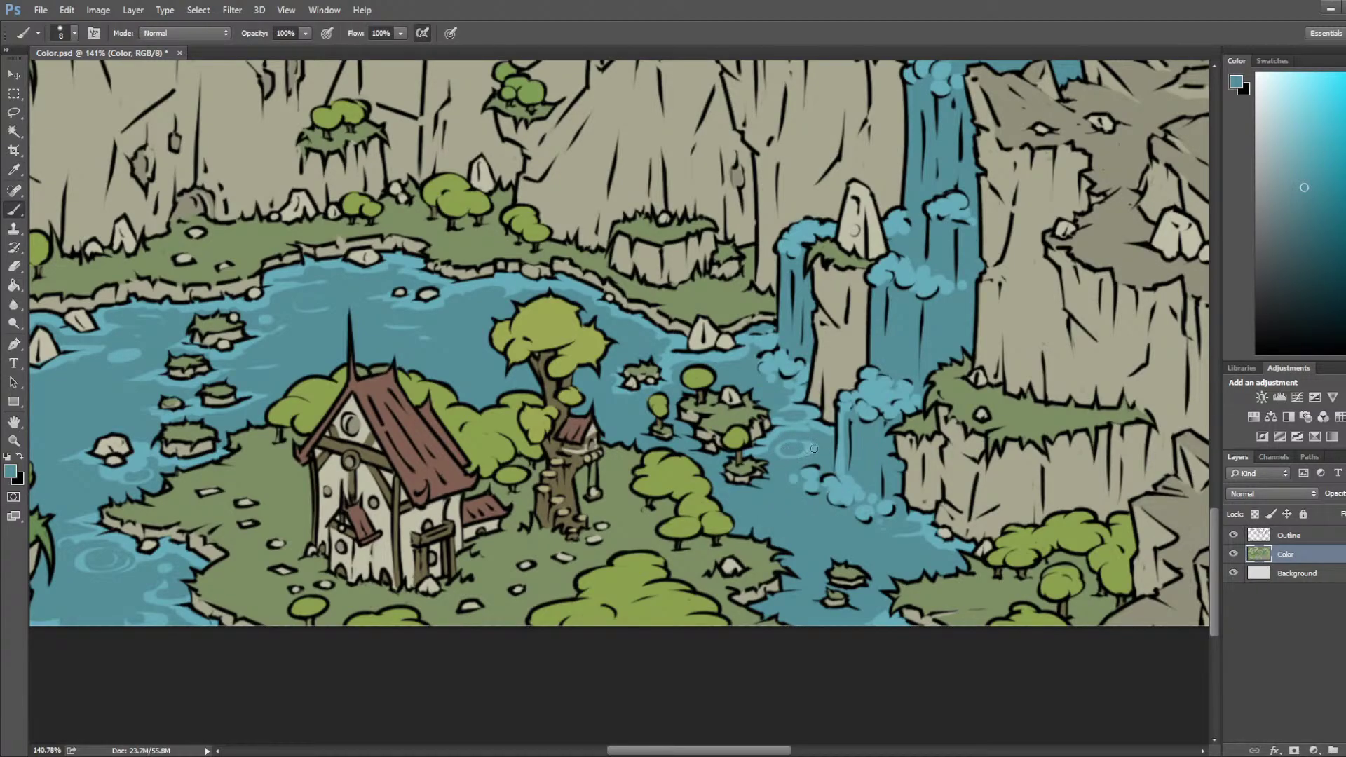
{"action": "left_click", "coordinate": [819, 444], "text": "alt"}
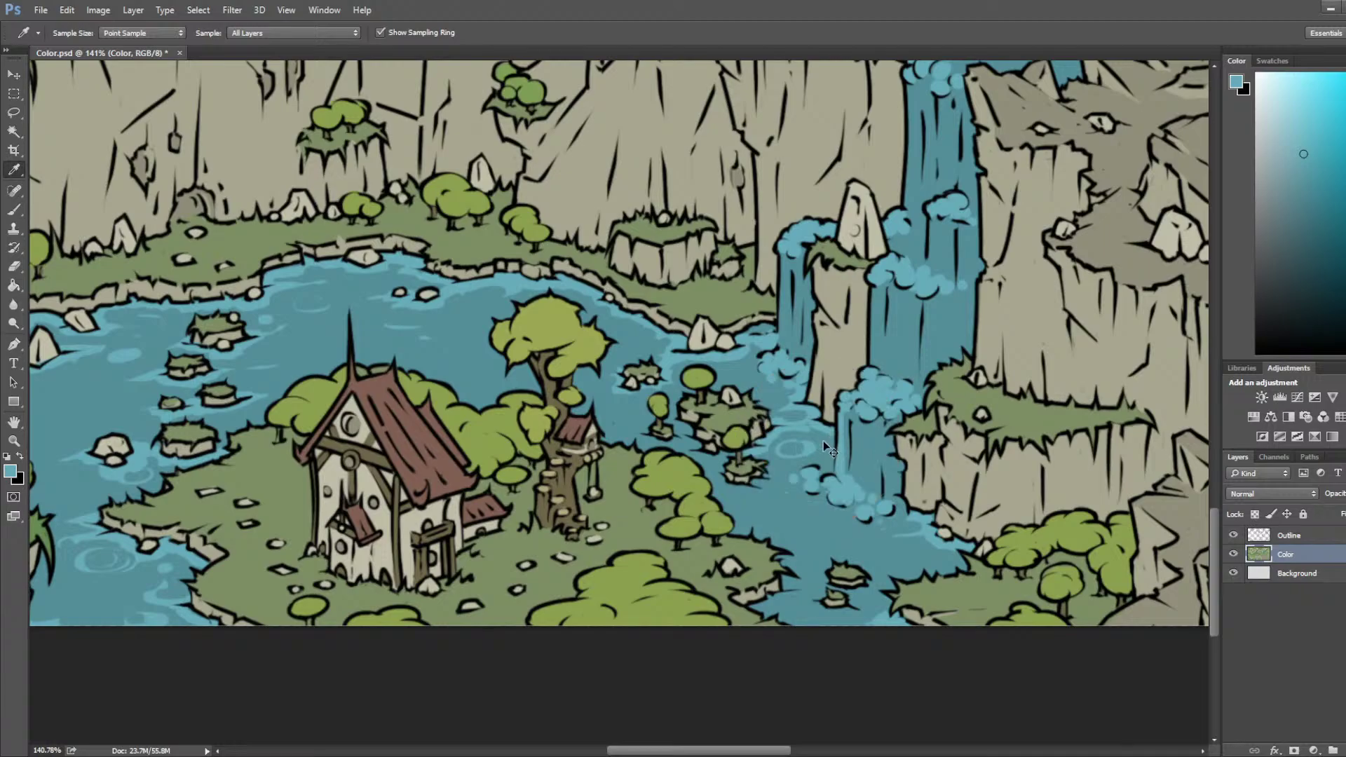
Step: Save the map file
{"action": "scroll", "coordinate": [829, 378], "scroll_direction": "down", "scroll_amount": 3}
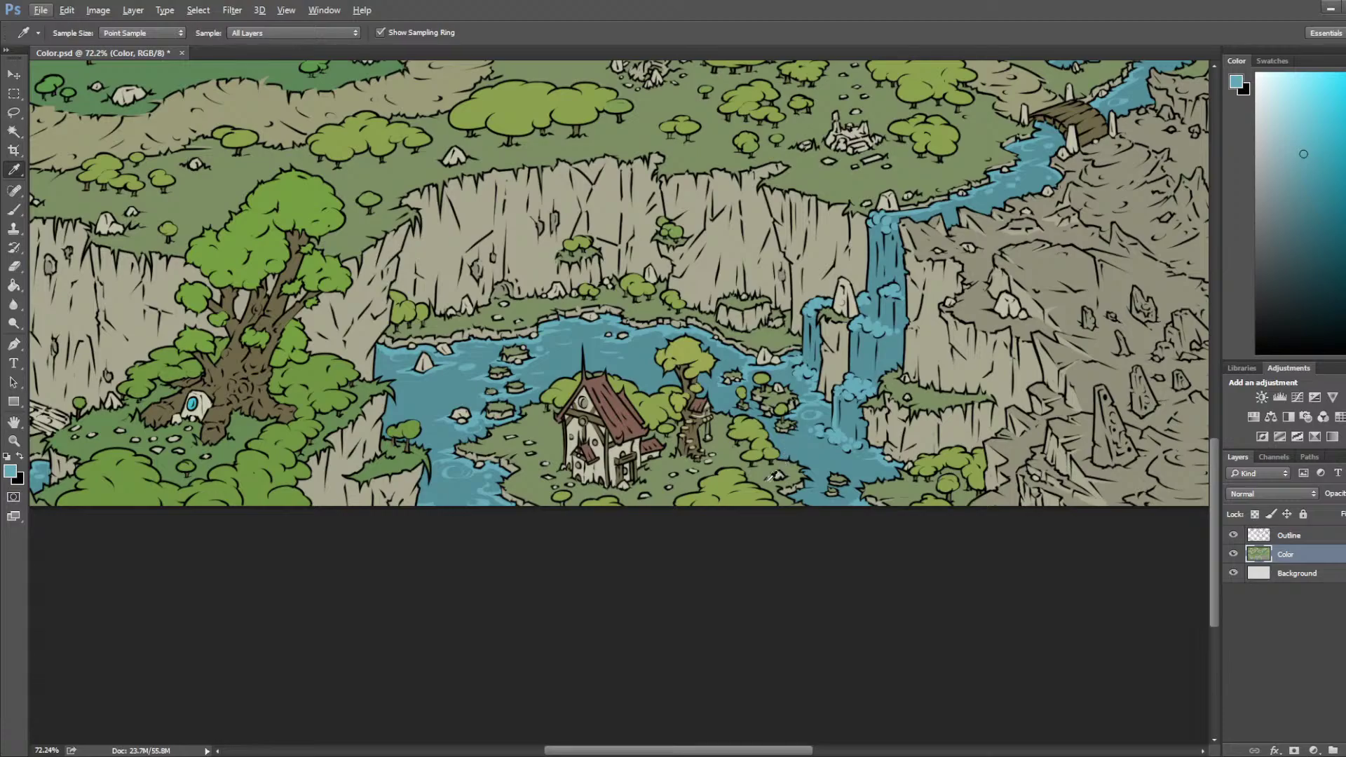
{"action": "scroll", "coordinate": [767, 513], "scroll_direction": "up", "scroll_amount": 1}
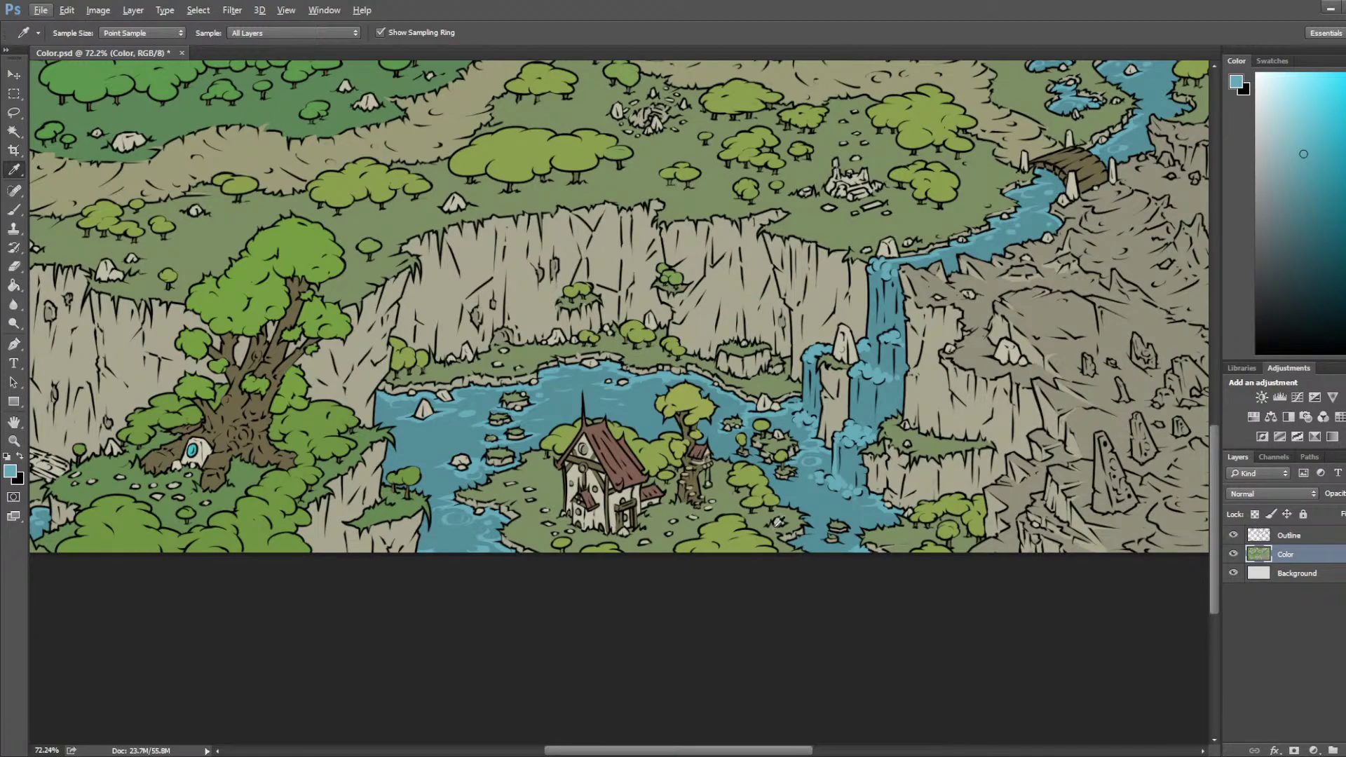
{"action": "scroll", "coordinate": [903, 557], "scroll_direction": "up", "scroll_amount": 3}
{"action": "key", "text": "ctrl+s"}
Step: Paint light-blue highlights around the two small islets and adjoining banks at the map's lower edge, trimming with the base water blue
{"action": "left_click", "coordinate": [764, 388]}
{"action": "key", "text": "b"}
{"action": "left_click_drag", "start_coordinate": [689, 495], "coordinate": [728, 485]}
{"action": "left_click", "coordinate": [710, 497], "text": "alt"}
{"action": "left_click", "coordinate": [763, 400], "text": "alt"}
{"action": "left_click_drag", "start_coordinate": [769, 490], "coordinate": [795, 478]}
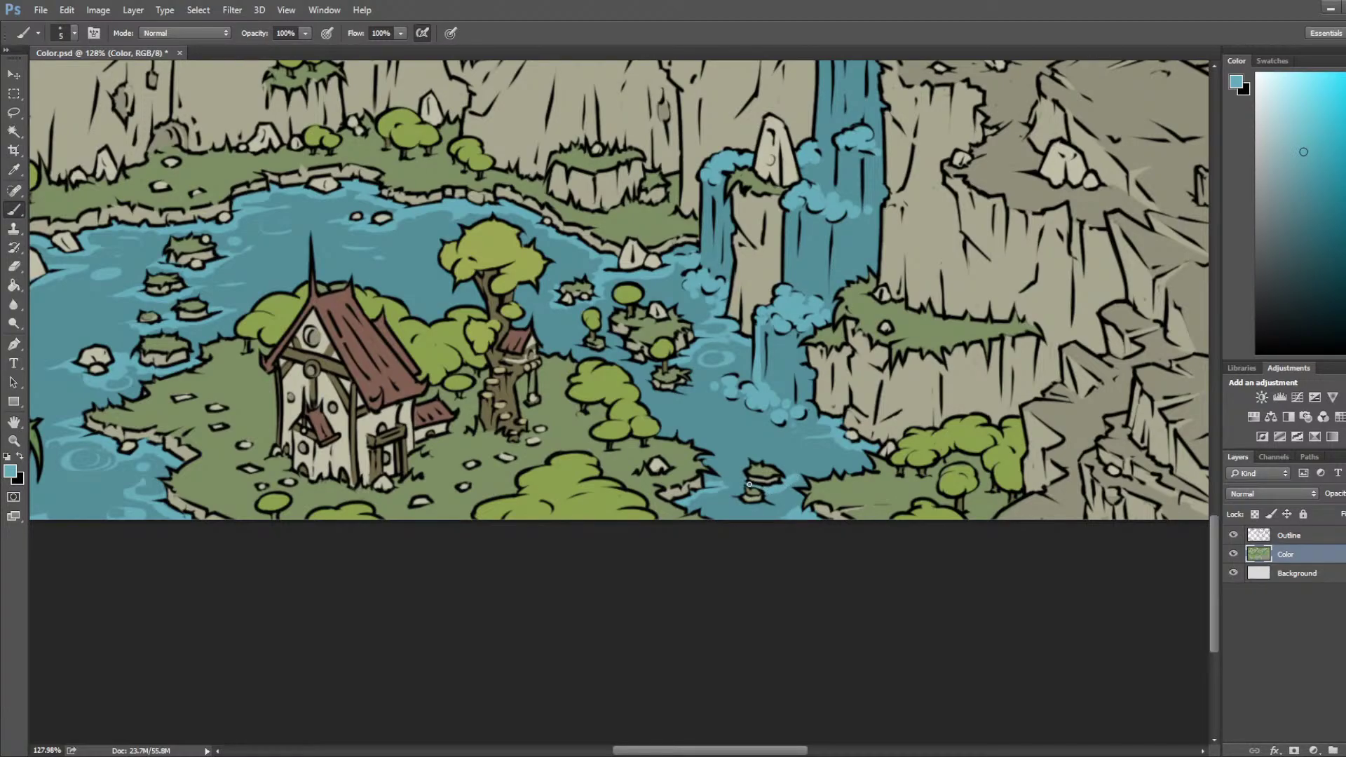
{"action": "mouse_move", "coordinate": [739, 485]}
{"action": "left_mouse_down"}
{"action": "mouse_move", "coordinate": [772, 508]}
{"action": "mouse_move", "coordinate": [766, 494]}
{"action": "mouse_move", "coordinate": [729, 501]}
{"action": "left_mouse_up"}
{"action": "left_click_drag", "start_coordinate": [723, 488], "coordinate": [693, 503]}
{"action": "left_click_drag", "start_coordinate": [781, 499], "coordinate": [771, 508]}
{"action": "left_click", "coordinate": [770, 510], "text": "alt"}
{"action": "left_click", "coordinate": [736, 491], "text": "alt"}
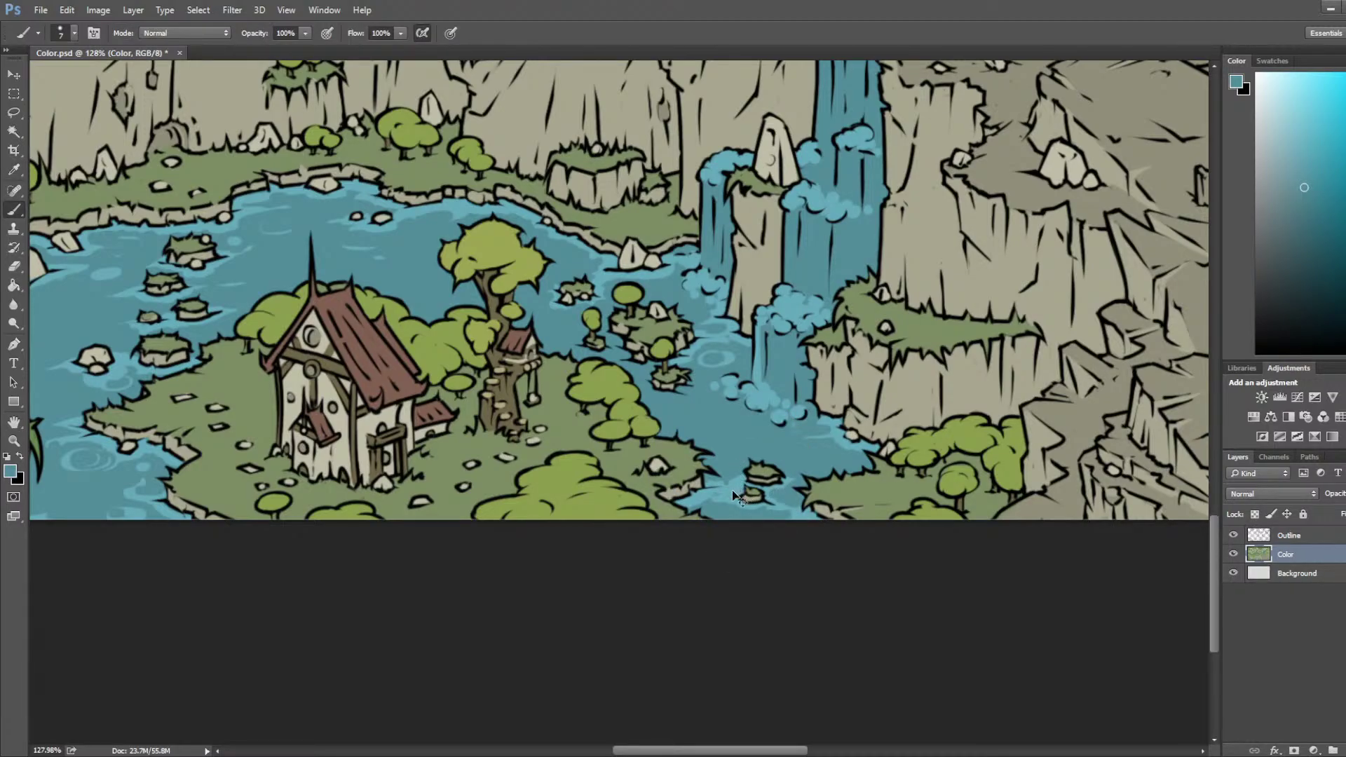
{"action": "key", "text": "alt"}
{"action": "left_click", "coordinate": [745, 474], "text": "alt"}
Step: Add small light-blue ripples and bank highlights to the open water just below the lower waterfall, alternating with the base blue
{"action": "left_click", "coordinate": [830, 452], "text": "alt"}
{"action": "left_click", "coordinate": [841, 418], "text": "alt"}
{"action": "left_click", "coordinate": [775, 435], "text": "alt"}
{"action": "left_click", "coordinate": [831, 418], "text": "alt"}
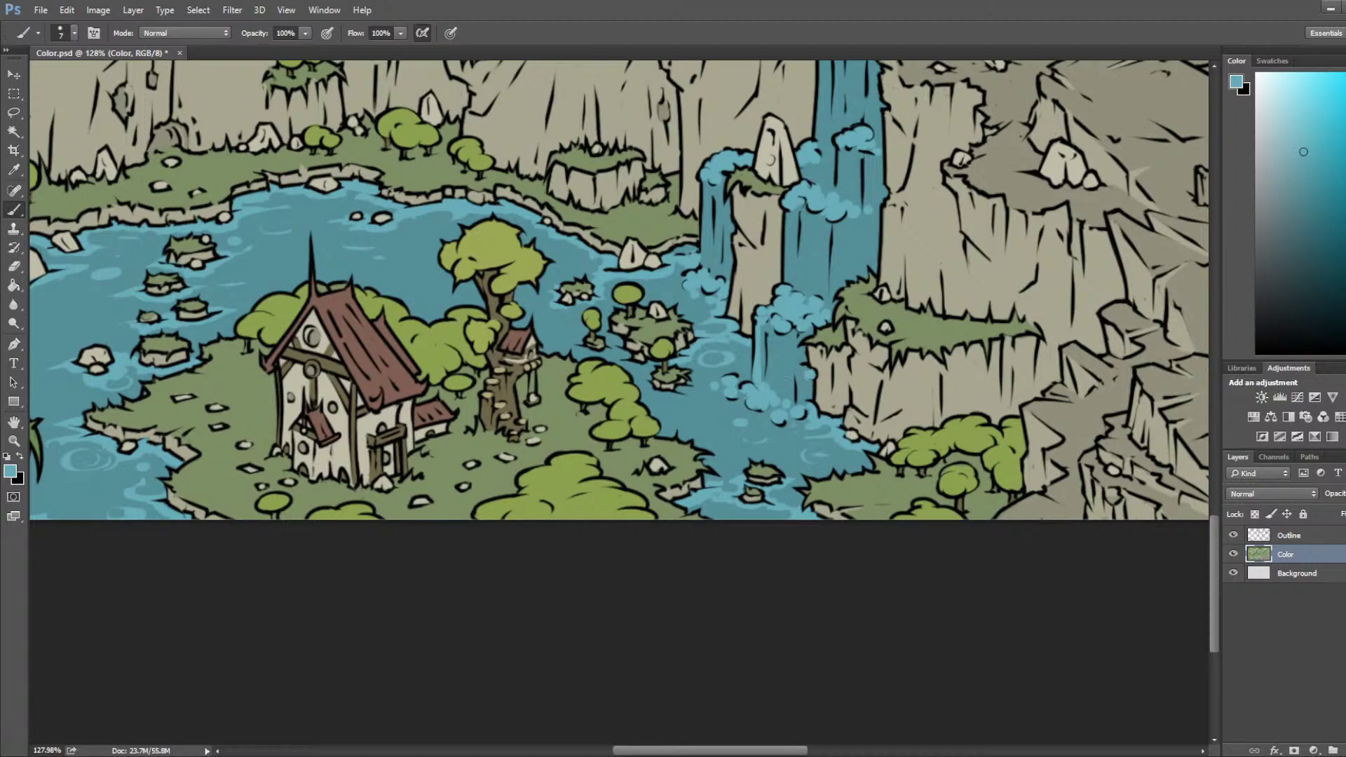
Step: Paint a small light-blue ripple on the channel between the lower waterfall's foam and the house island, trimming it with the base blue
{"action": "left_click", "coordinate": [732, 406], "text": "alt"}
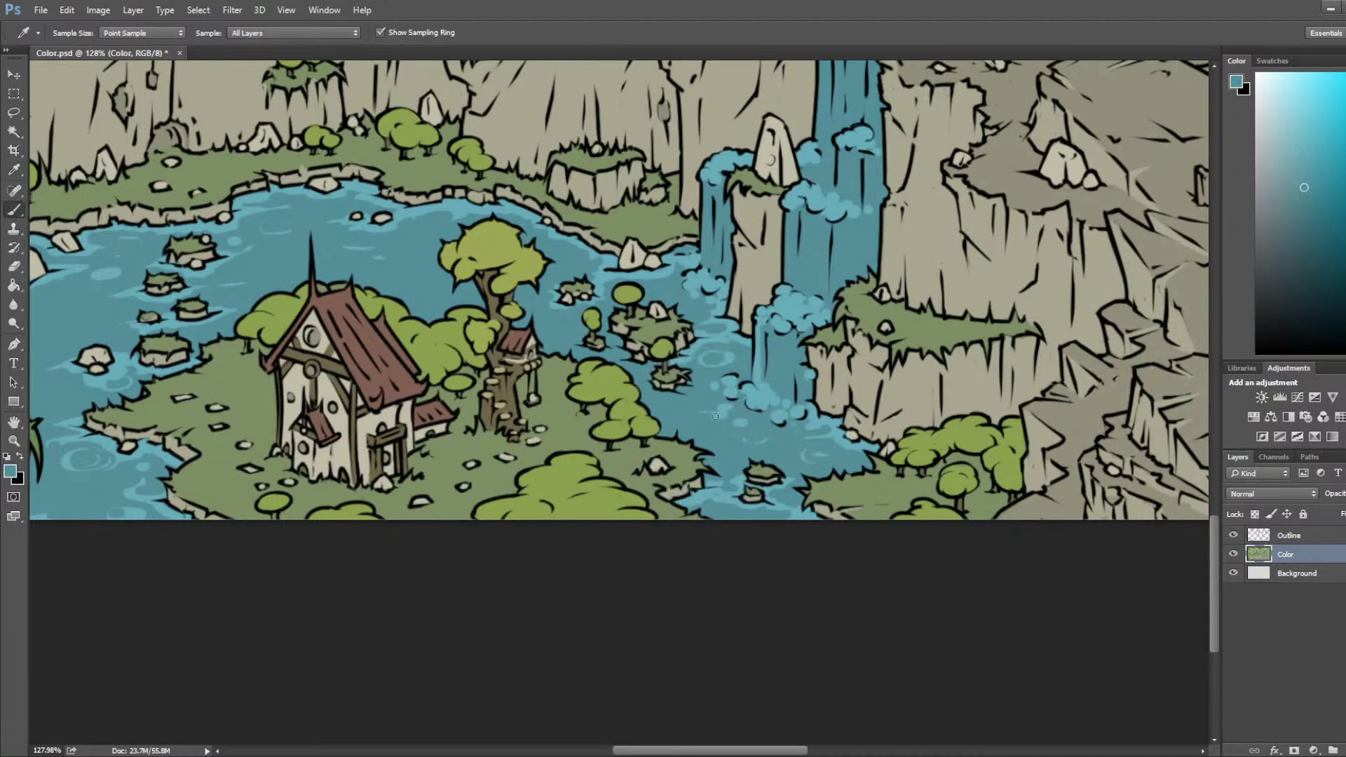
{"action": "left_click_drag", "start_coordinate": [730, 406], "coordinate": [724, 412]}
{"action": "left_click", "coordinate": [756, 395], "text": "alt"}
{"action": "left_click", "coordinate": [726, 407], "text": "alt"}
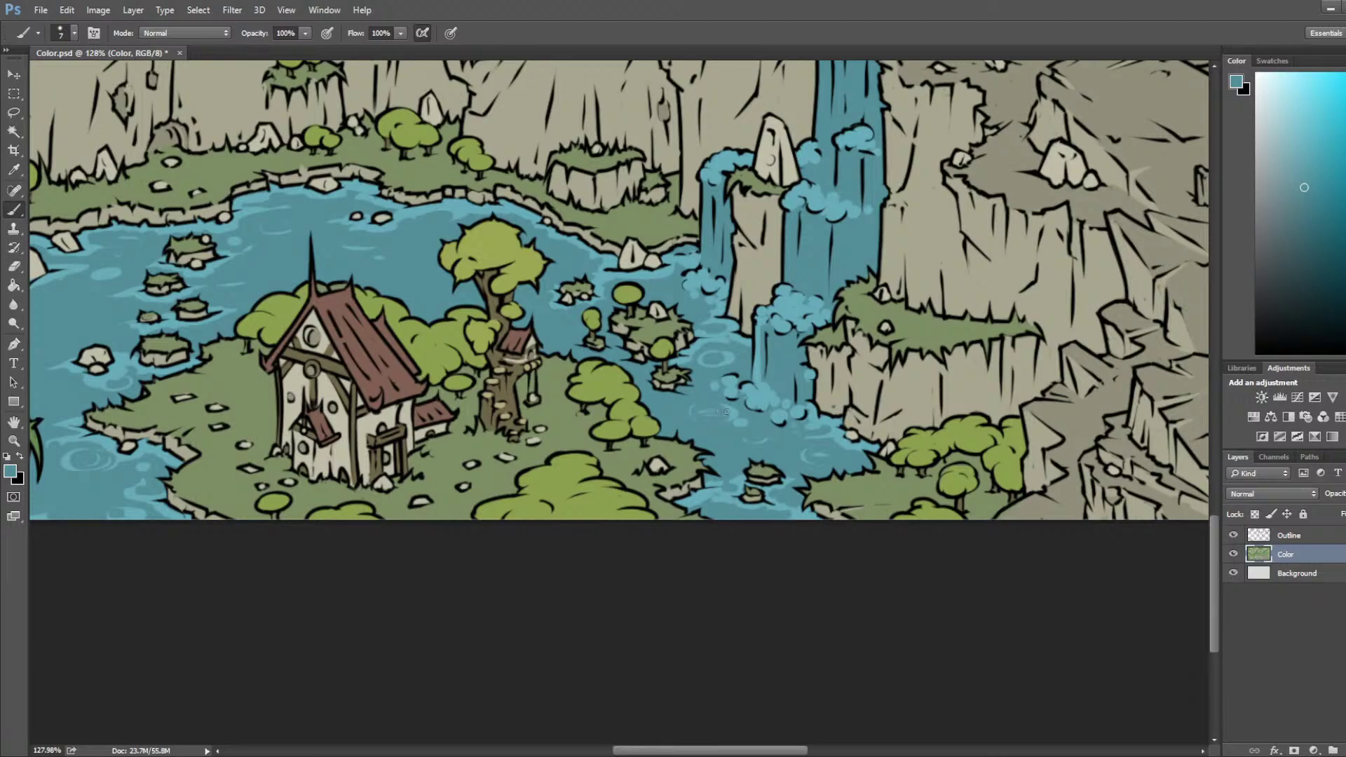
{"action": "left_click", "coordinate": [729, 418], "text": "alt"}
{"action": "left_click", "coordinate": [723, 420], "text": "alt"}
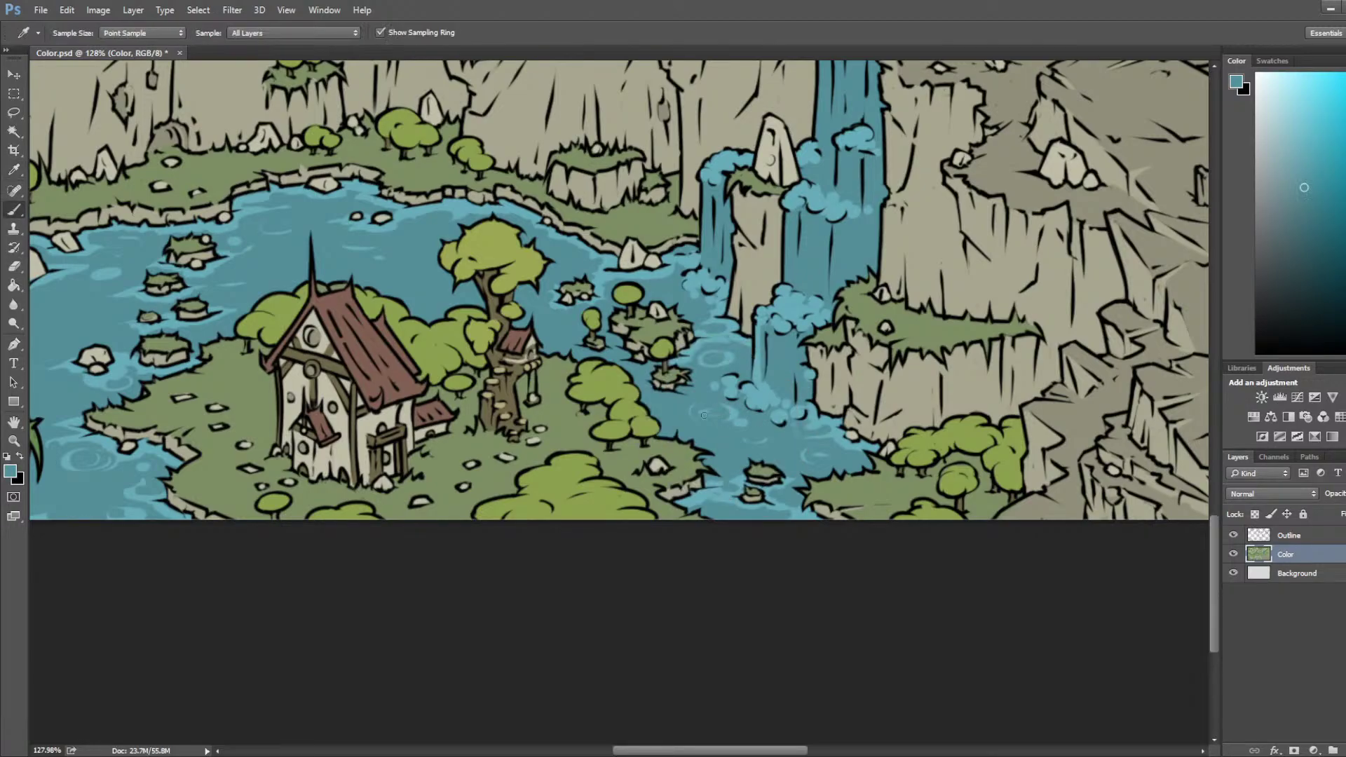
{"action": "left_click", "coordinate": [748, 420], "text": "alt"}
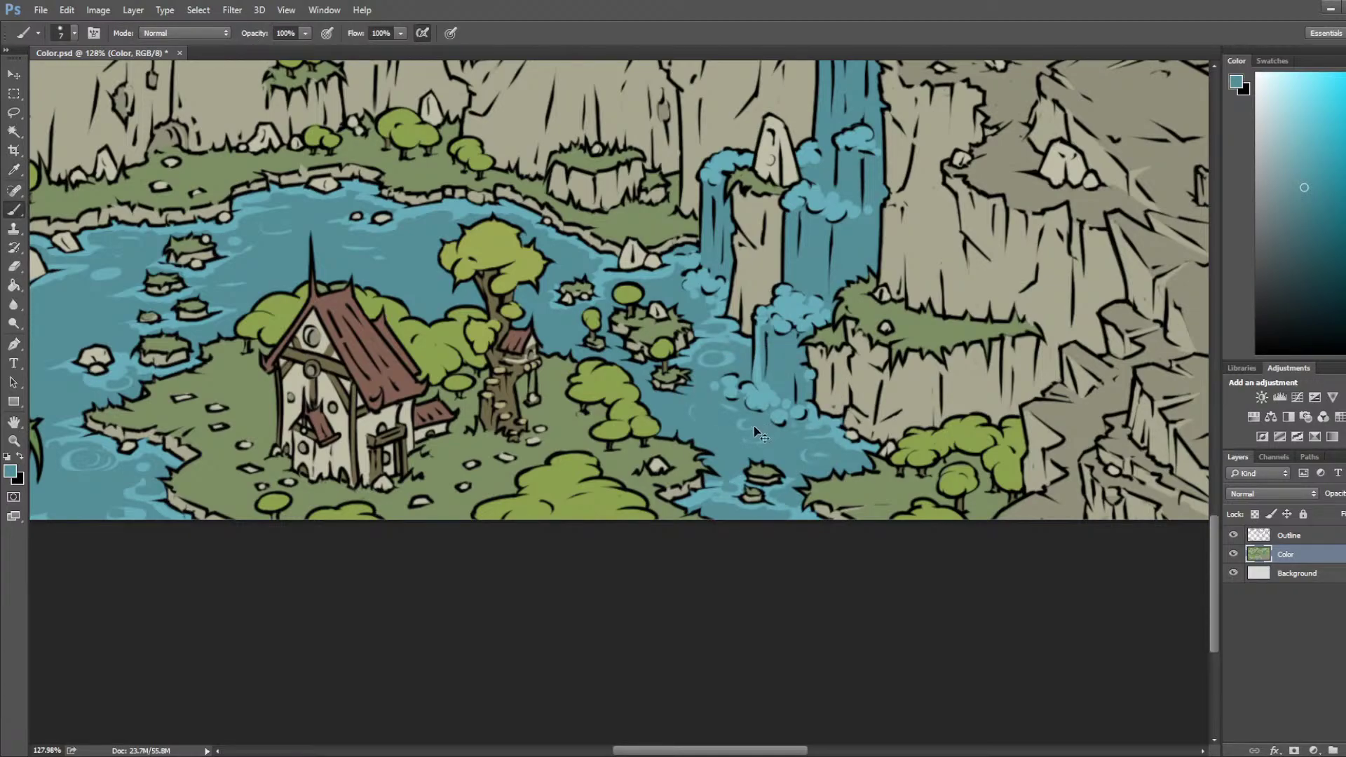
{"action": "scroll", "coordinate": [670, 382], "scroll_direction": "down", "scroll_amount": 6}
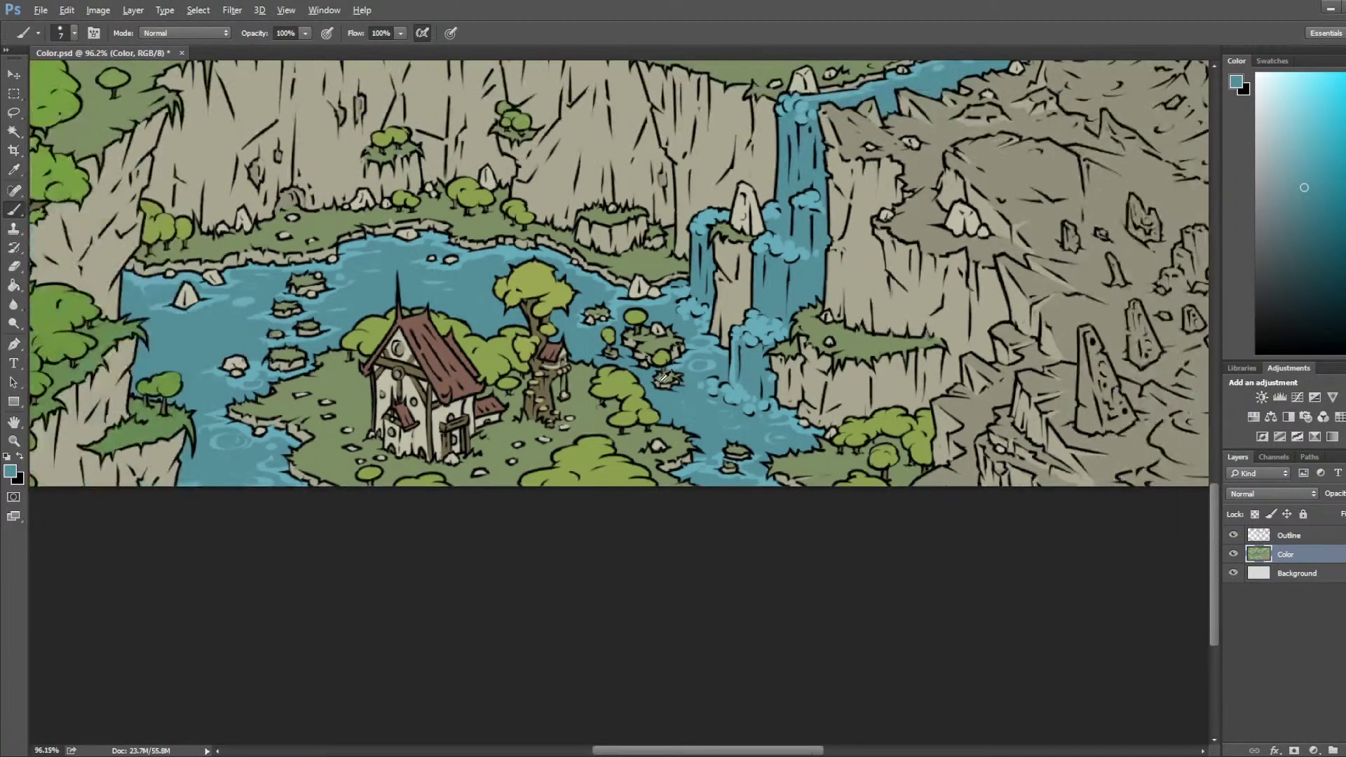
{"action": "scroll", "coordinate": [679, 383], "scroll_direction": "up", "scroll_amount": 1}
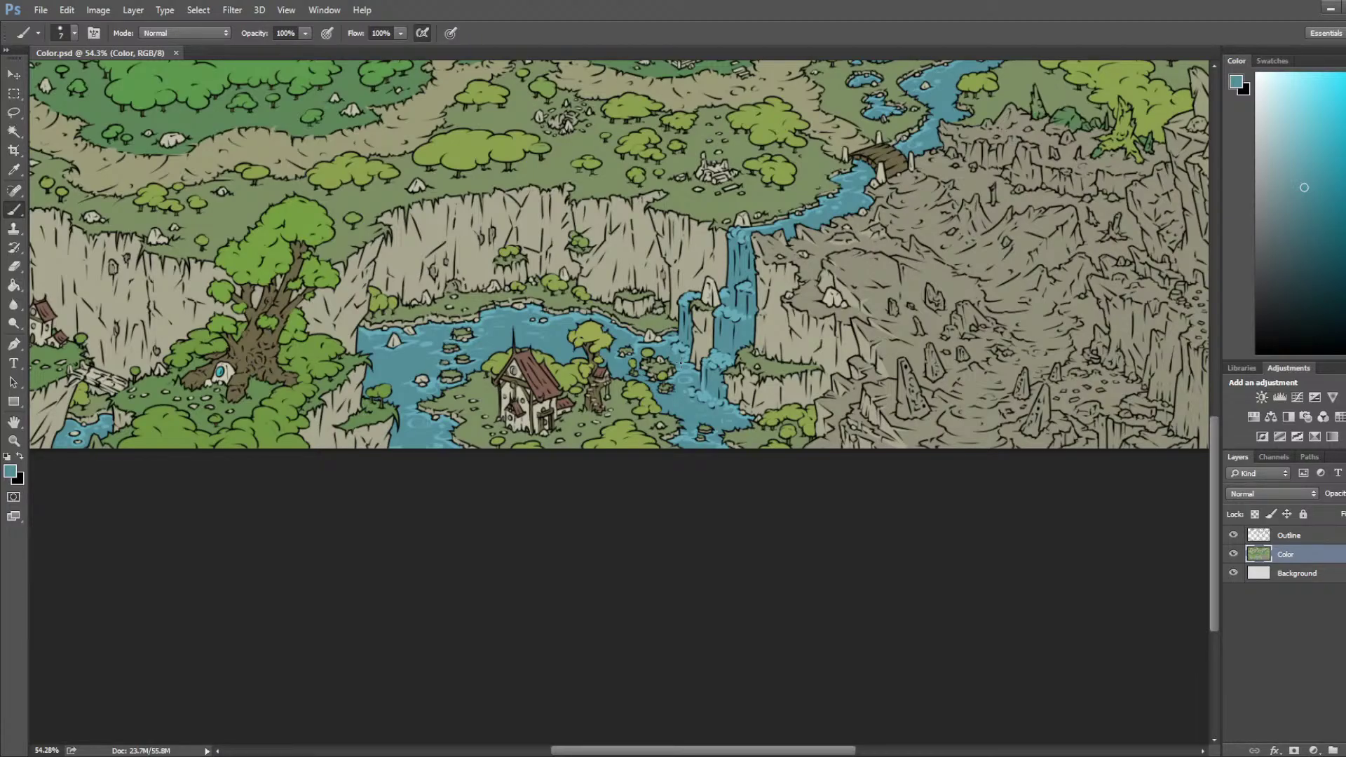
Step: Paint light-blue highlights around the small rock and along the inner bank of the river stretch between the two wooden bridges
{"action": "scroll", "coordinate": [503, 135], "scroll_direction": "down", "scroll_amount": 3}
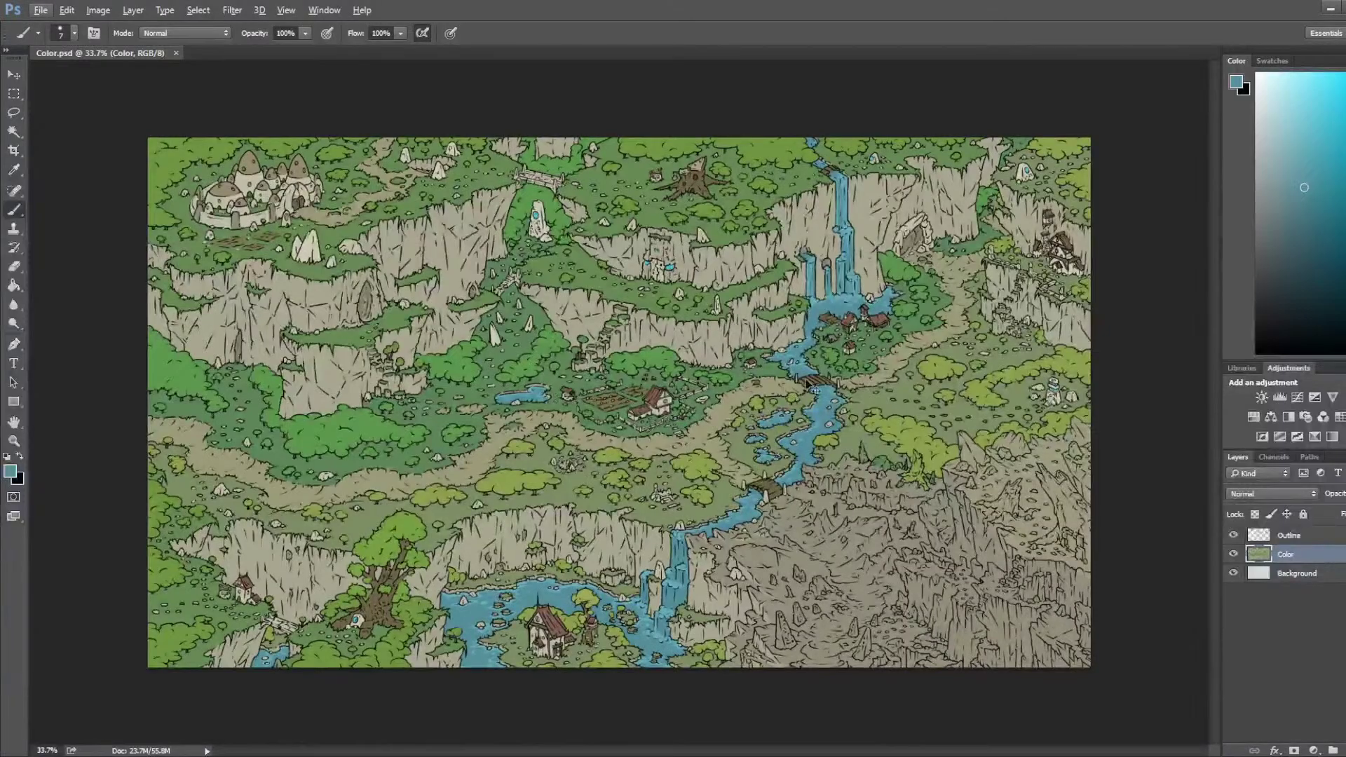
{"action": "scroll", "coordinate": [1096, 460], "scroll_direction": "up", "scroll_amount": 3}
{"action": "scroll", "coordinate": [1024, 436], "scroll_direction": "up", "scroll_amount": 5}
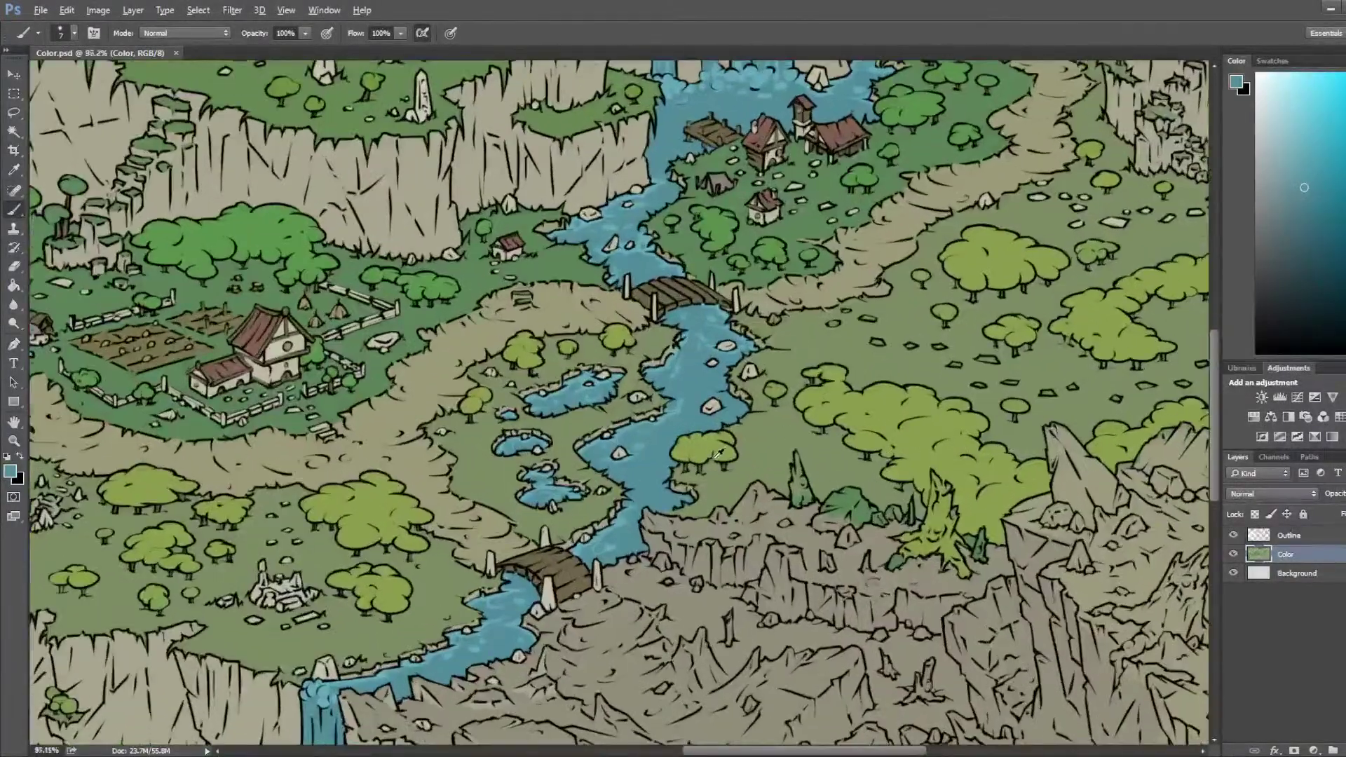
{"action": "scroll", "coordinate": [689, 496], "scroll_direction": "up", "scroll_amount": 2}
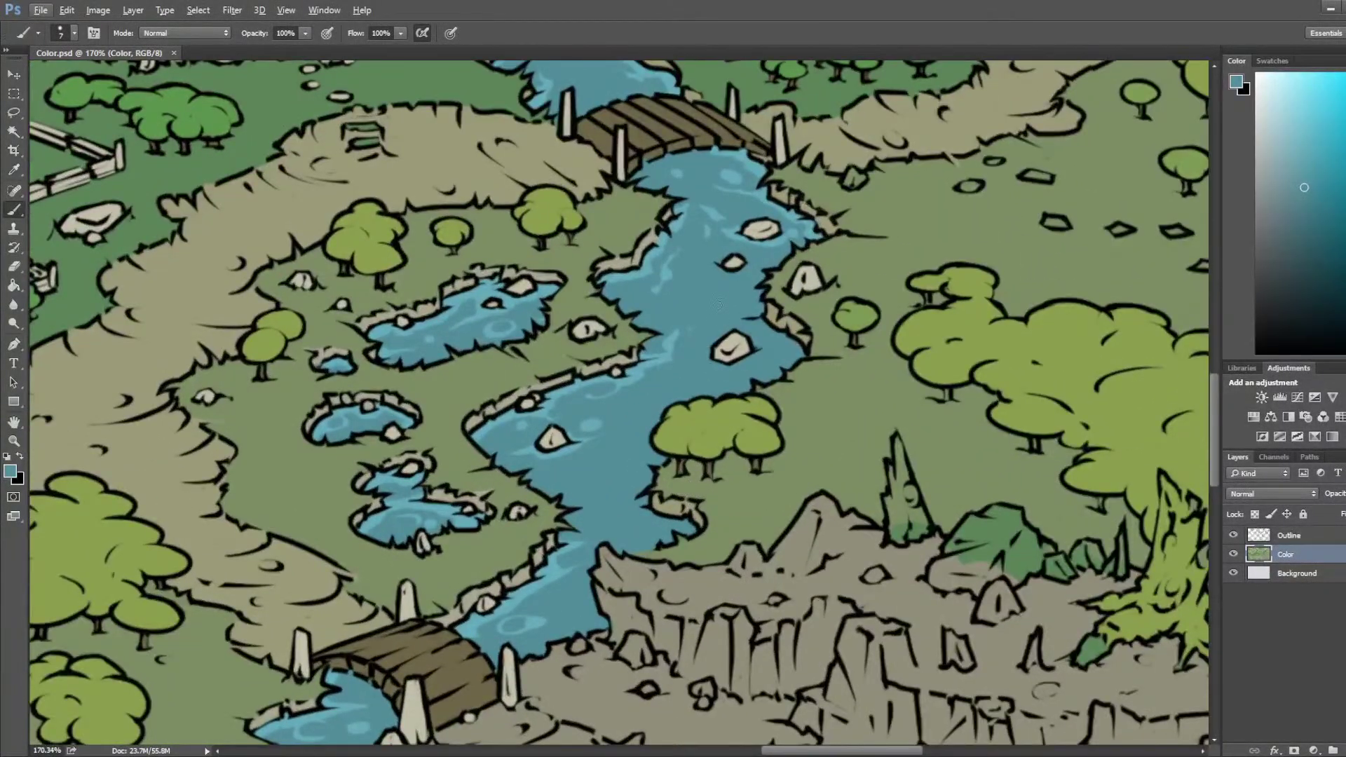
{"action": "left_click", "coordinate": [642, 364], "text": "alt"}
{"action": "left_click", "coordinate": [751, 259]}
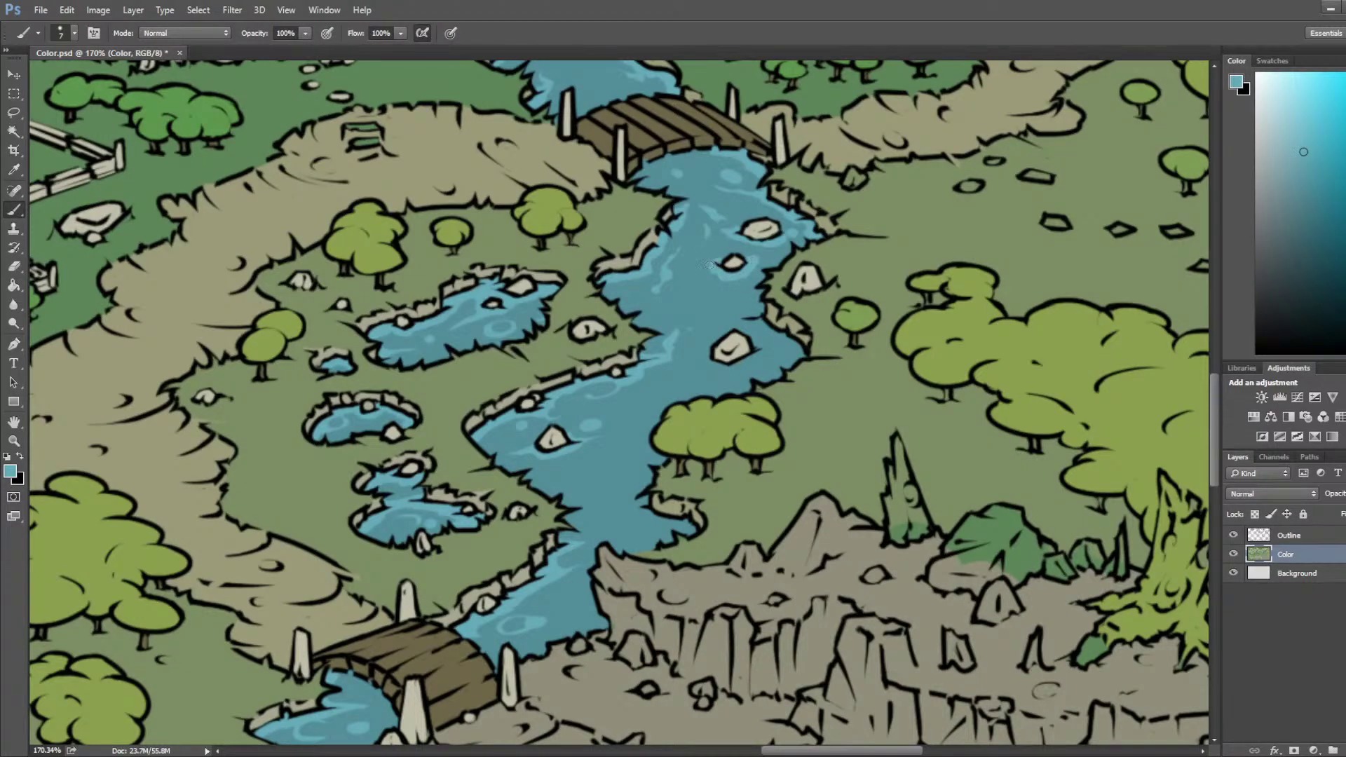
{"action": "left_click", "coordinate": [724, 244], "text": "alt"}
{"action": "left_click", "coordinate": [649, 263], "text": "alt"}
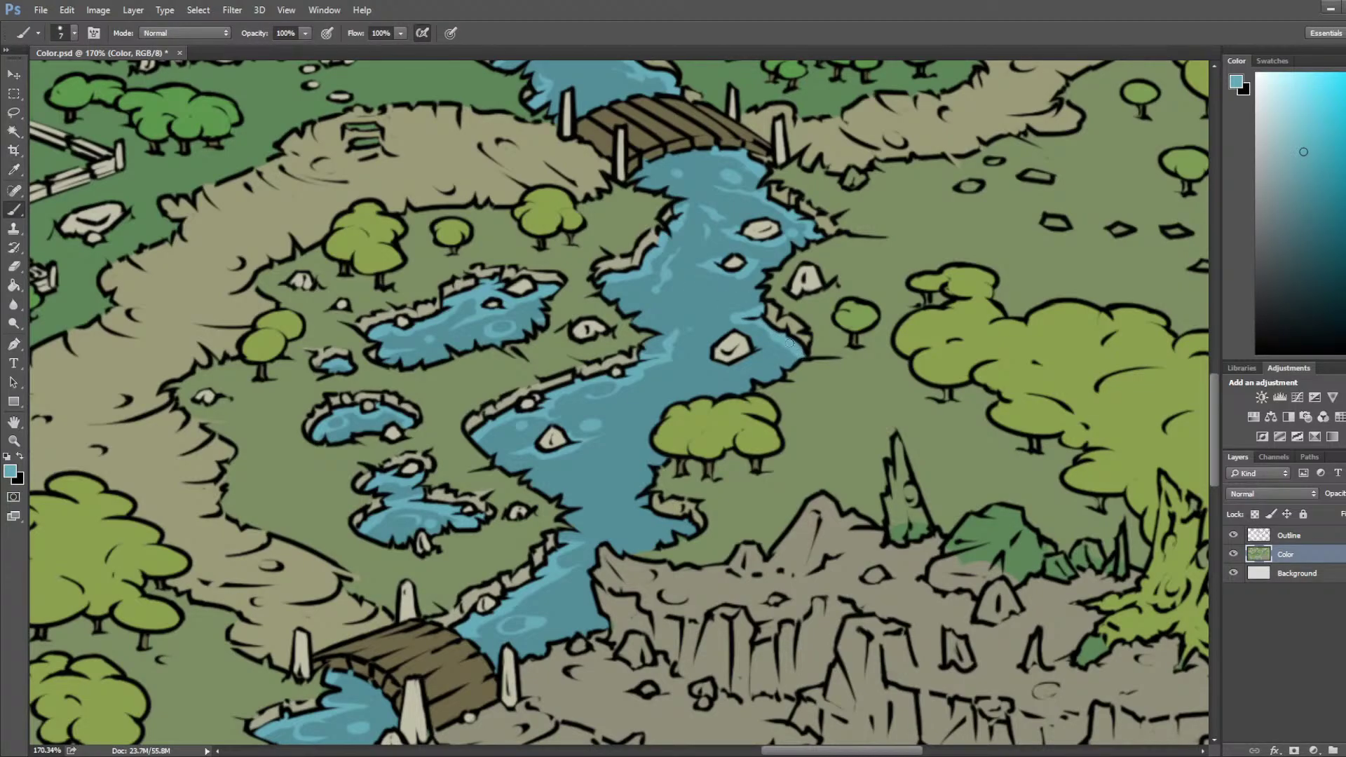
Step: Paint a light-blue oval ripple mid-river between the two rocks below the upper bridge, carving its ring with the base blue
{"action": "left_click", "coordinate": [715, 262], "text": "alt"}
{"action": "left_click", "coordinate": [733, 284], "text": "alt"}
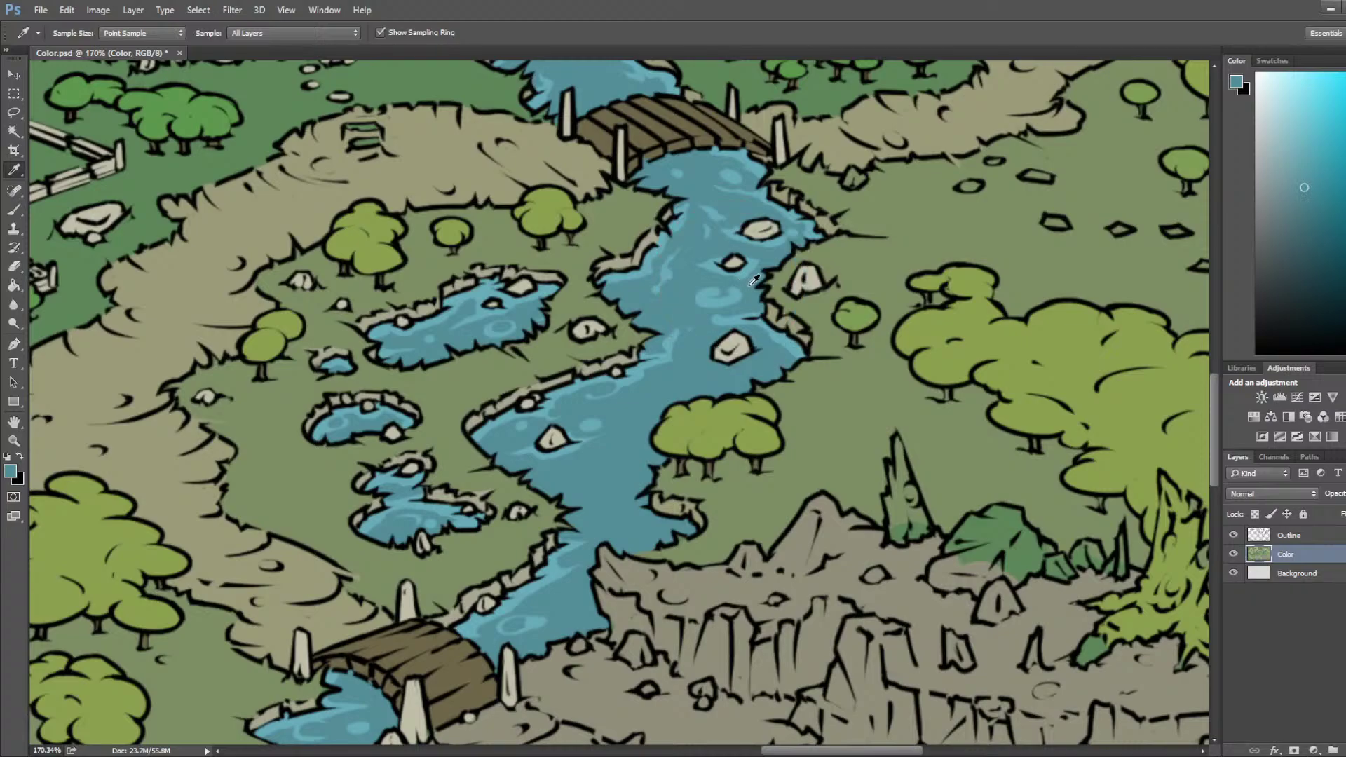
{"action": "left_click", "coordinate": [722, 291], "text": "alt"}
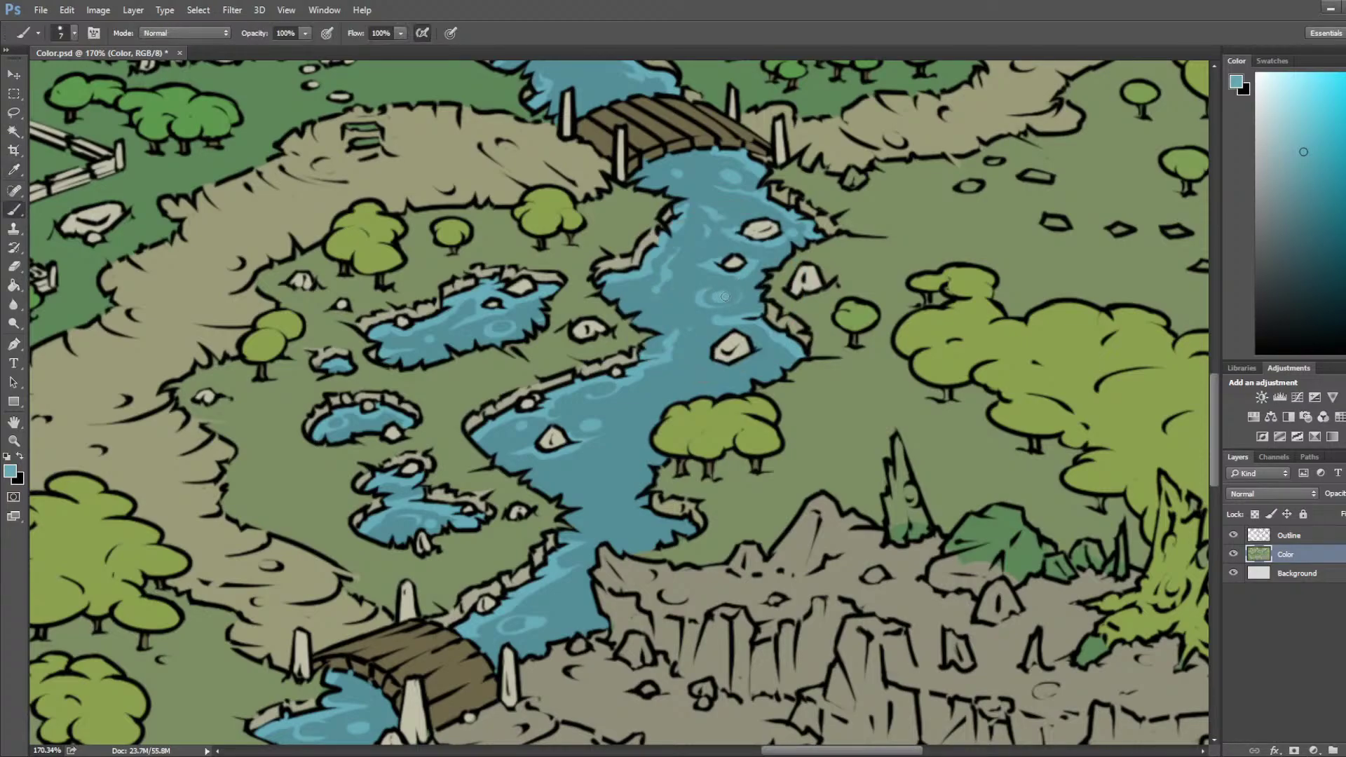
{"action": "left_click", "coordinate": [693, 362], "text": "alt"}
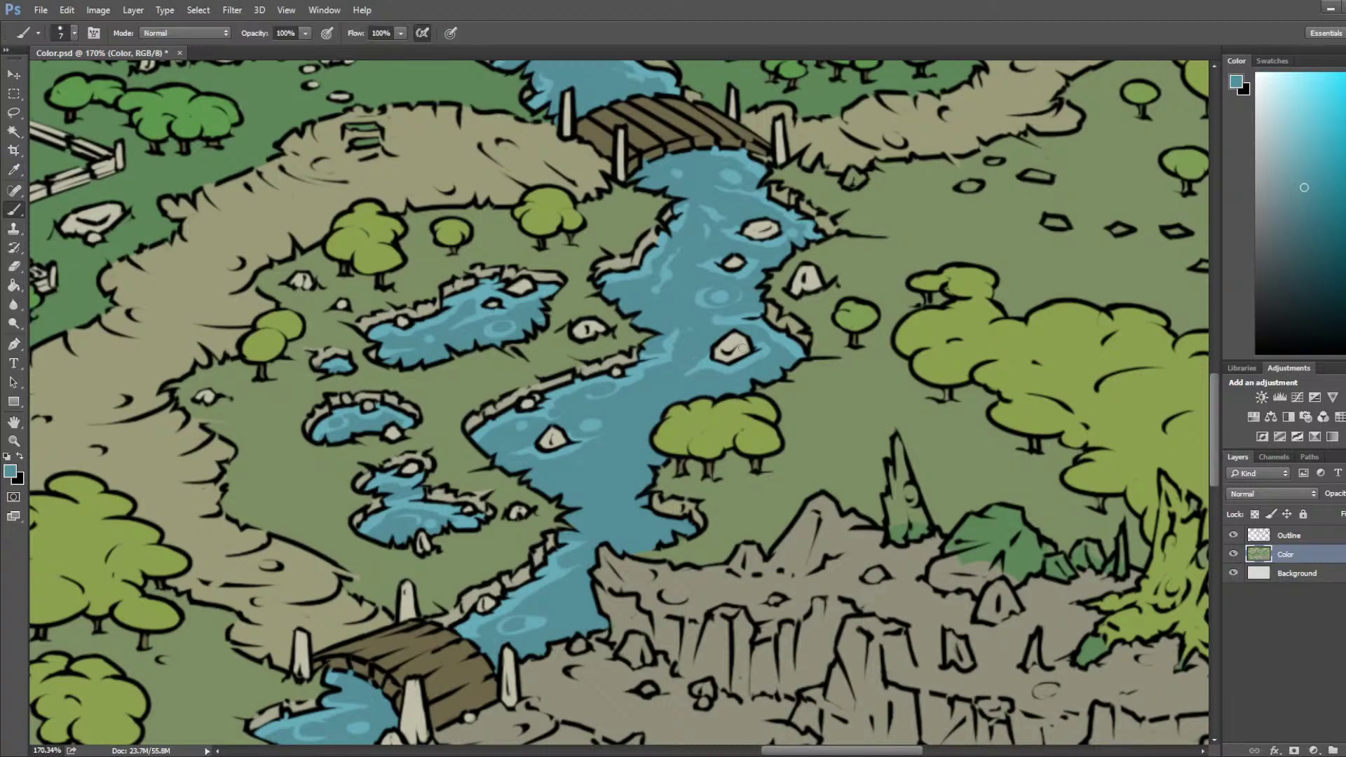
Step: Paint light-blue highlights around the large rock in the river bend above the tree clump, trimming with the base water blue
{"action": "left_click", "coordinate": [775, 340], "text": "alt"}
{"action": "left_click", "coordinate": [762, 342], "text": "alt"}
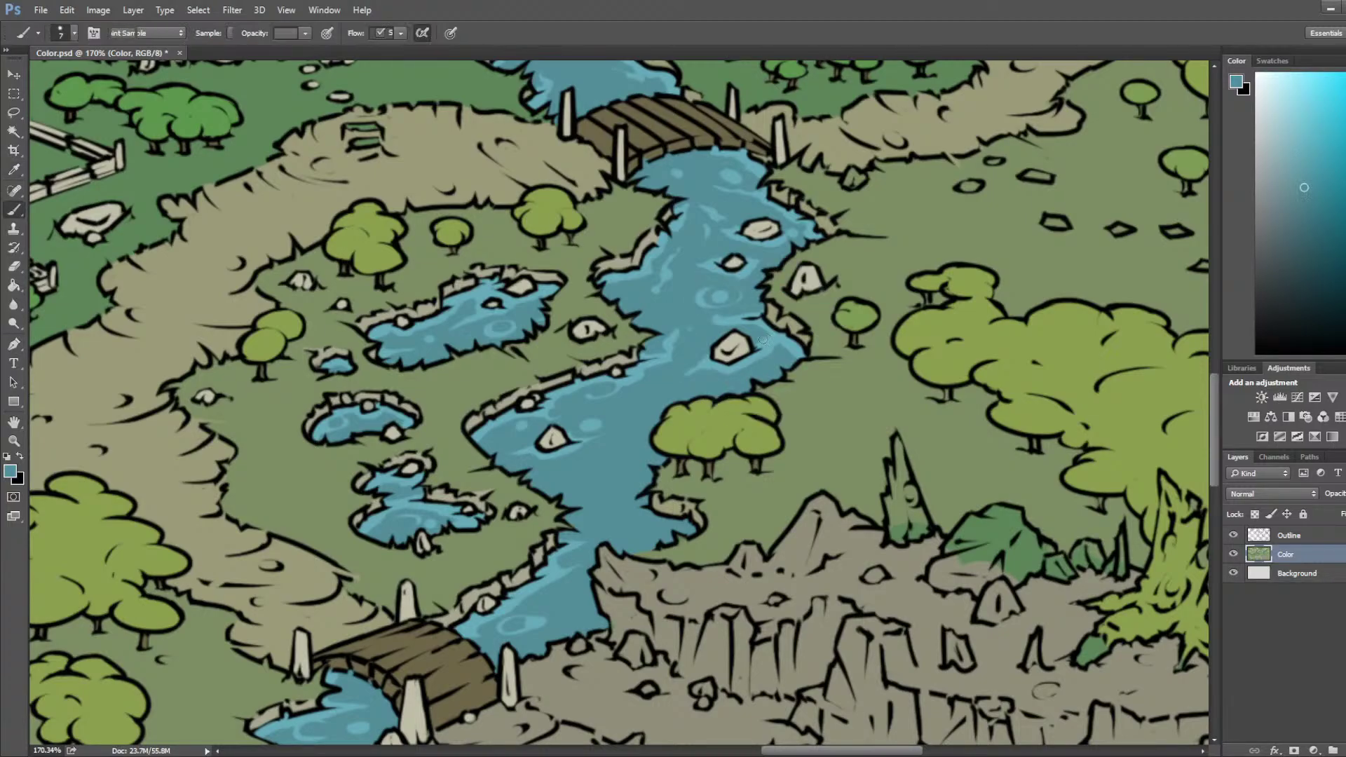
{"action": "left_click", "coordinate": [759, 357], "text": "alt"}
{"action": "left_click", "coordinate": [777, 357], "text": "alt"}
{"action": "left_click_drag", "start_coordinate": [773, 356], "coordinate": [754, 362]}
{"action": "left_click", "coordinate": [786, 348], "text": "alt"}
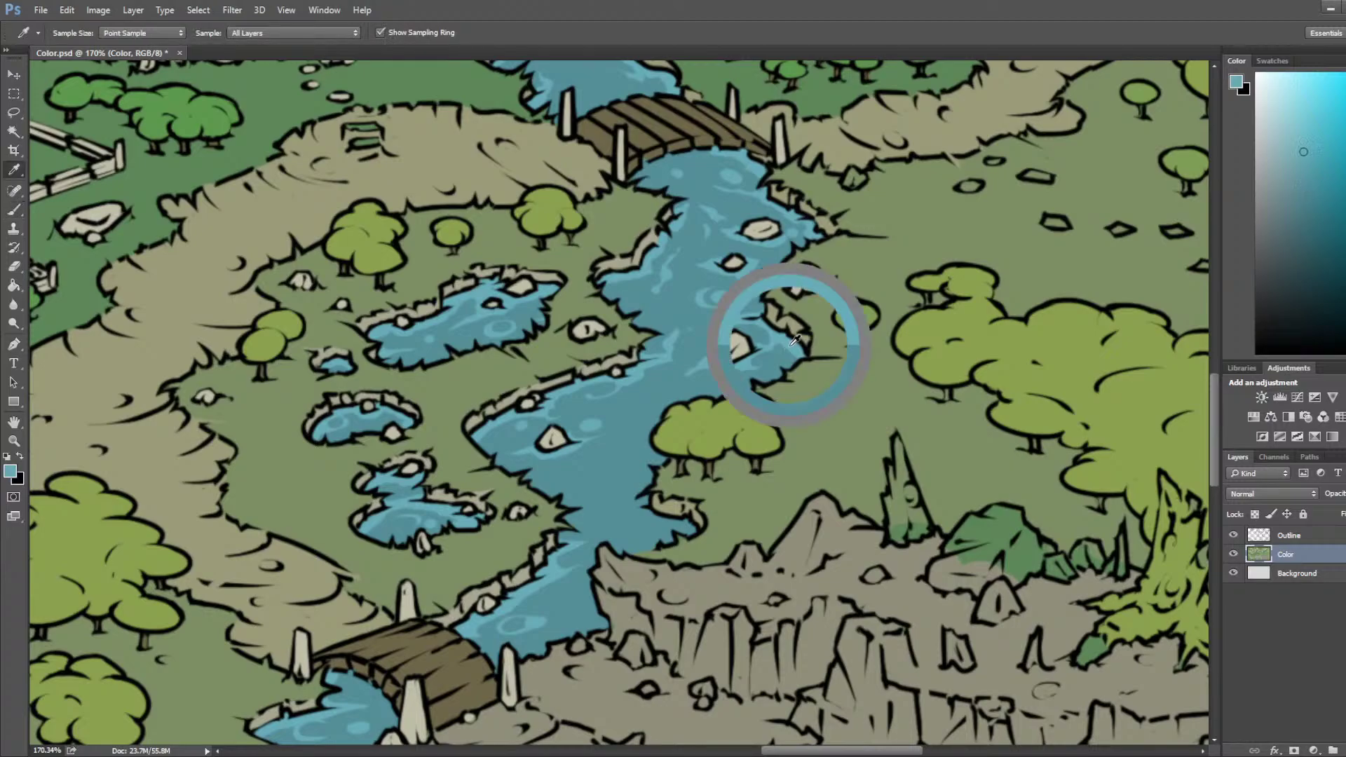
Step: Paint light-blue highlights in the small river inlet below the tree clump and shape them with the base water blue
{"action": "scroll", "coordinate": [778, 351], "scroll_direction": "down", "scroll_amount": 3}
{"action": "scroll", "coordinate": [778, 351], "scroll_direction": "left", "scroll_amount": 2}
{"action": "left_click_drag", "start_coordinate": [730, 370], "coordinate": [790, 395]}
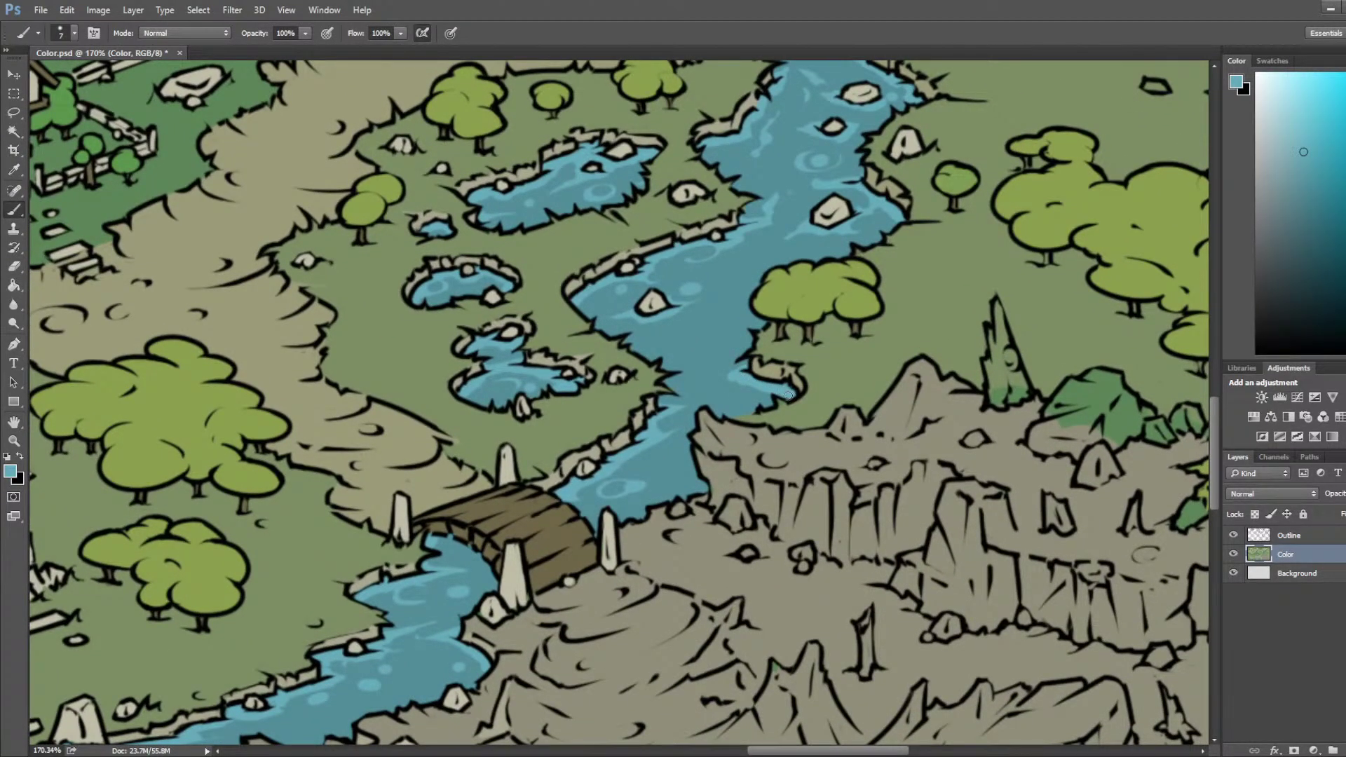
{"action": "left_click", "coordinate": [729, 406], "text": "alt"}
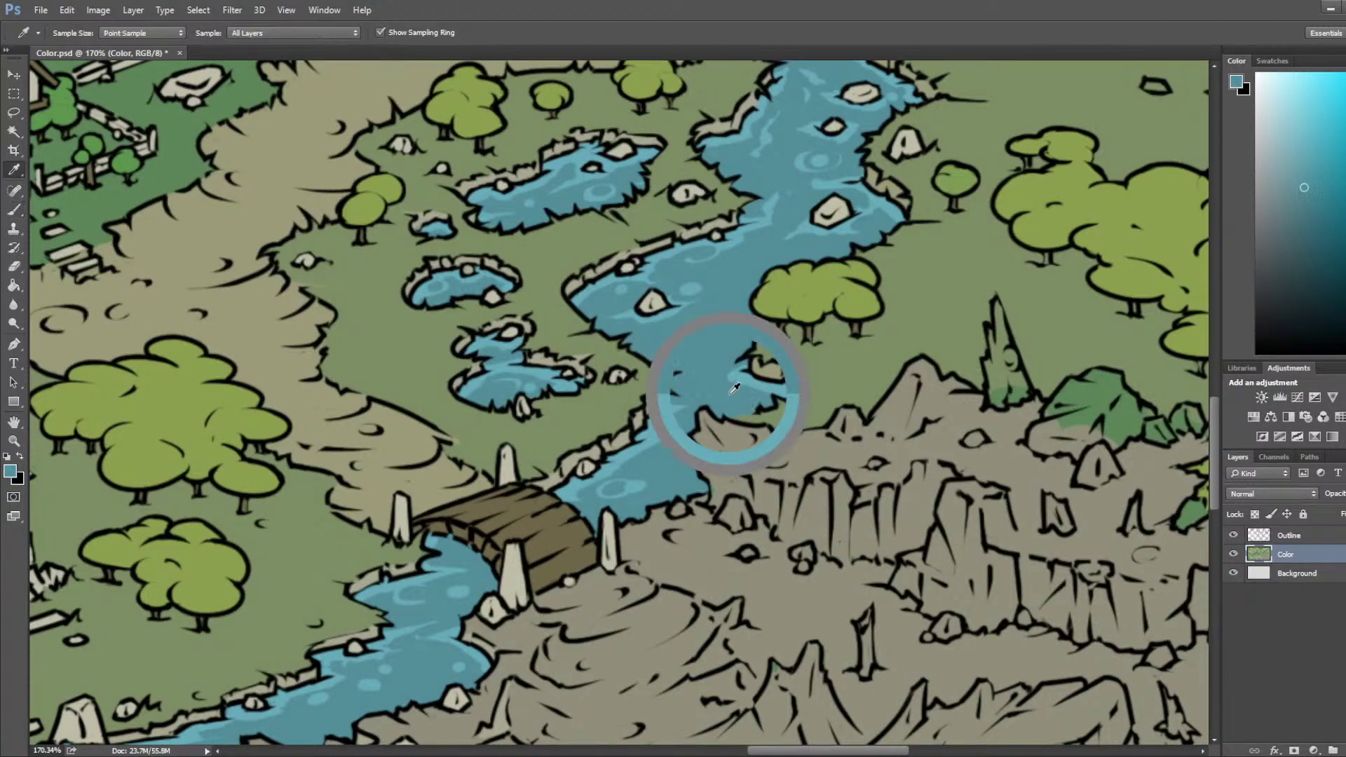
{"action": "left_click", "coordinate": [720, 374], "text": "alt"}
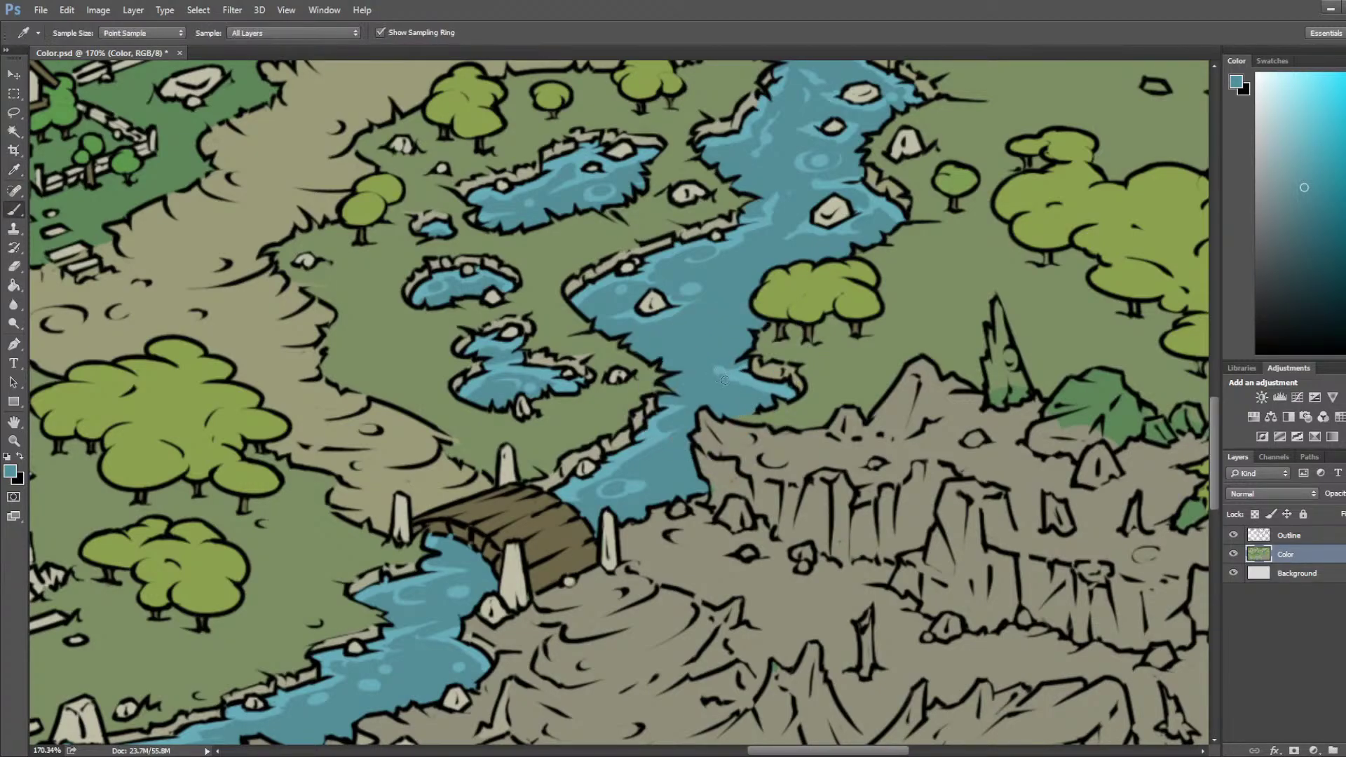
{"action": "left_click", "coordinate": [780, 388], "text": "alt"}
Step: Add an oval ripple and short wavy light-blue ripples to the river beside the tree clump, refining them with the base blue
{"action": "mouse_move", "coordinate": [722, 351]}
{"action": "left_mouse_down"}
{"action": "mouse_move", "coordinate": [700, 353]}
{"action": "mouse_move", "coordinate": [719, 354]}
{"action": "left_mouse_up"}
{"action": "left_click", "coordinate": [701, 339], "text": "alt"}
{"action": "left_click", "coordinate": [659, 429], "text": "alt"}
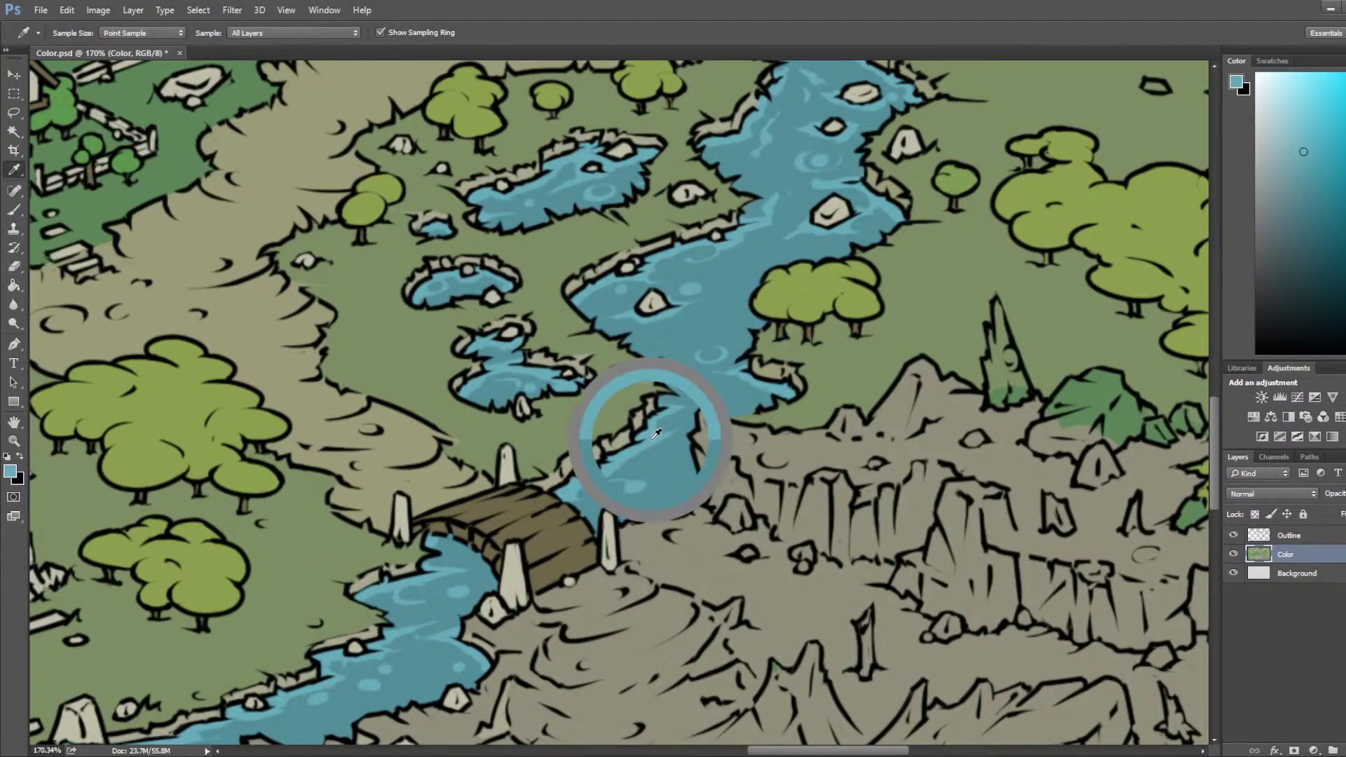
{"action": "mouse_move", "coordinate": [736, 291]}
{"action": "left_mouse_down"}
{"action": "mouse_move", "coordinate": [702, 312]}
{"action": "mouse_move", "coordinate": [721, 321]}
{"action": "mouse_move", "coordinate": [706, 328]}
{"action": "mouse_move", "coordinate": [734, 330]}
{"action": "mouse_move", "coordinate": [713, 330]}
{"action": "mouse_move", "coordinate": [737, 295]}
{"action": "mouse_move", "coordinate": [699, 310]}
{"action": "left_mouse_up"}
{"action": "left_click", "coordinate": [711, 319], "text": "alt"}
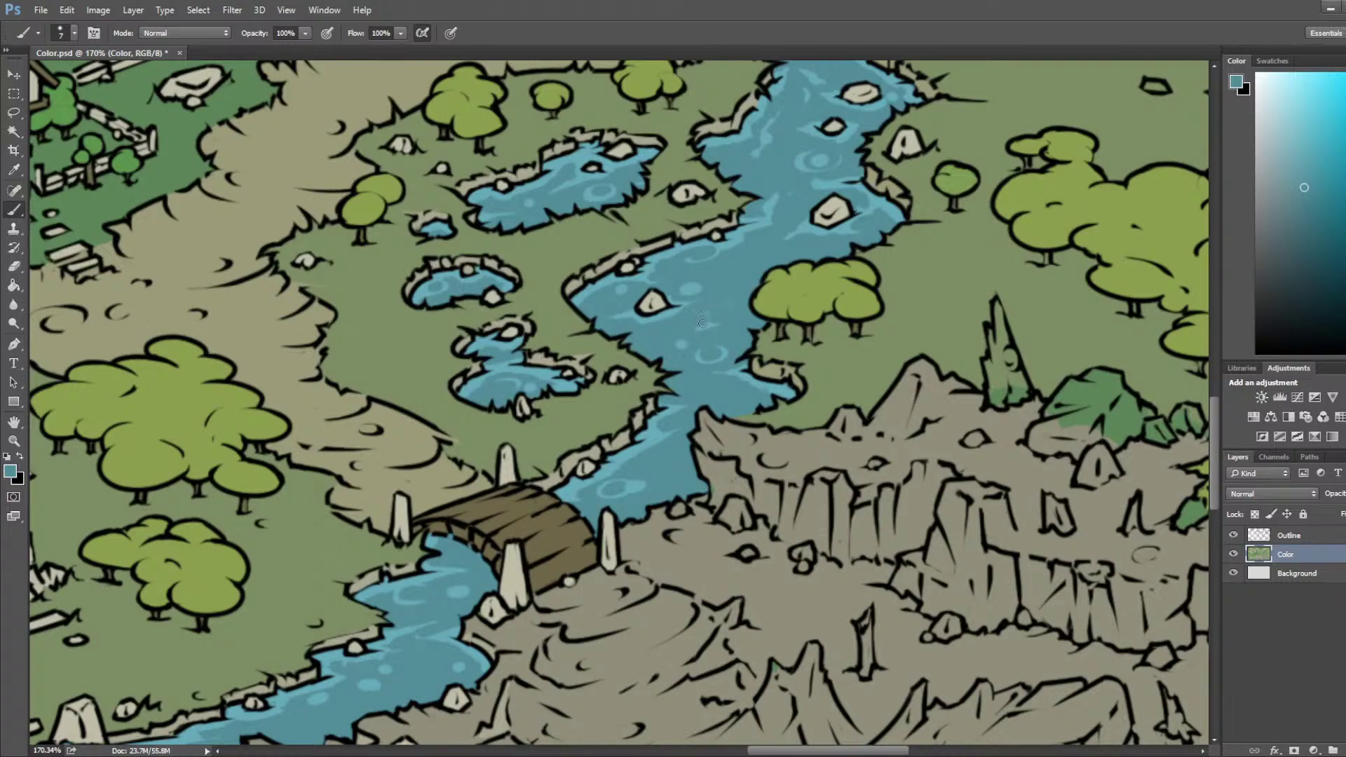
Step: Refine the wavy light-blue ripples between the river rock and the tree clump with the base blue, and save the file
{"action": "scroll", "coordinate": [703, 287], "scroll_direction": "down", "scroll_amount": 4}
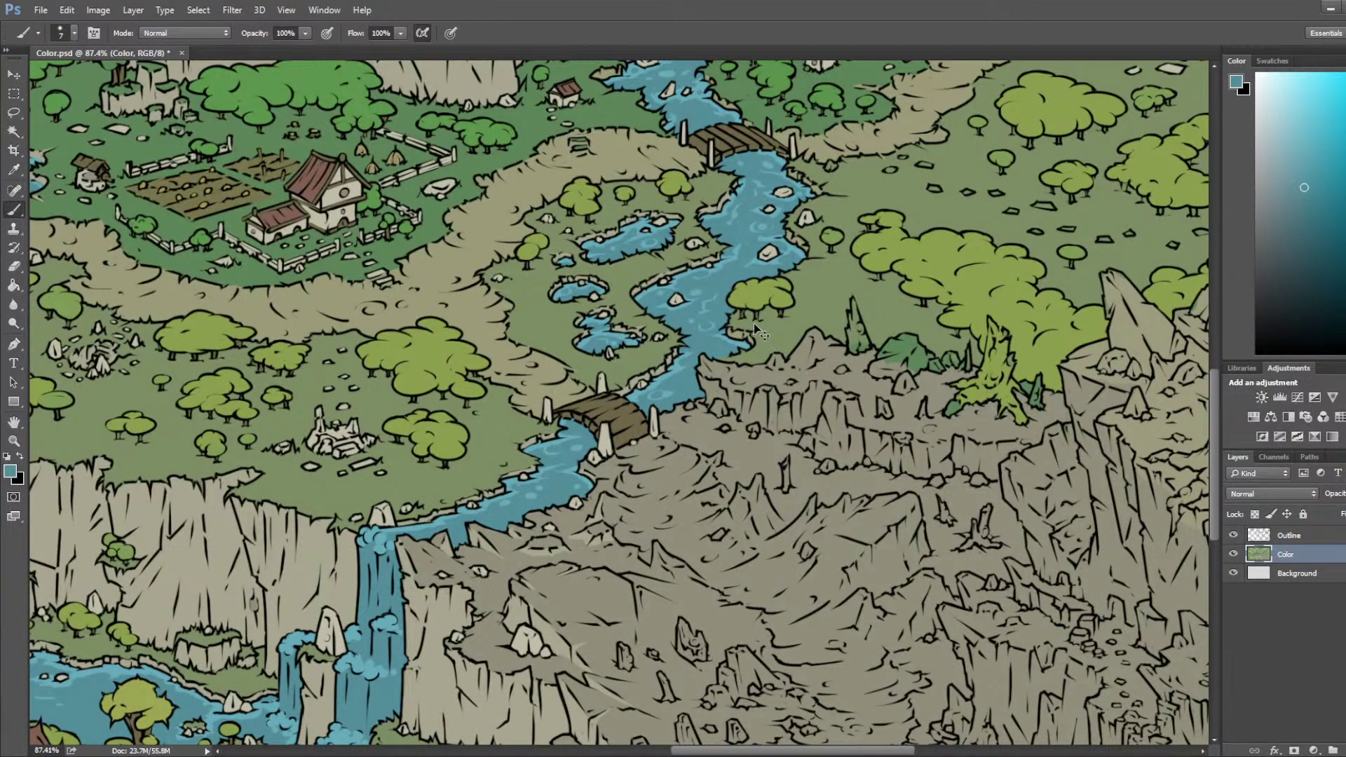
{"action": "scroll", "coordinate": [710, 292], "scroll_direction": "up", "scroll_amount": 4}
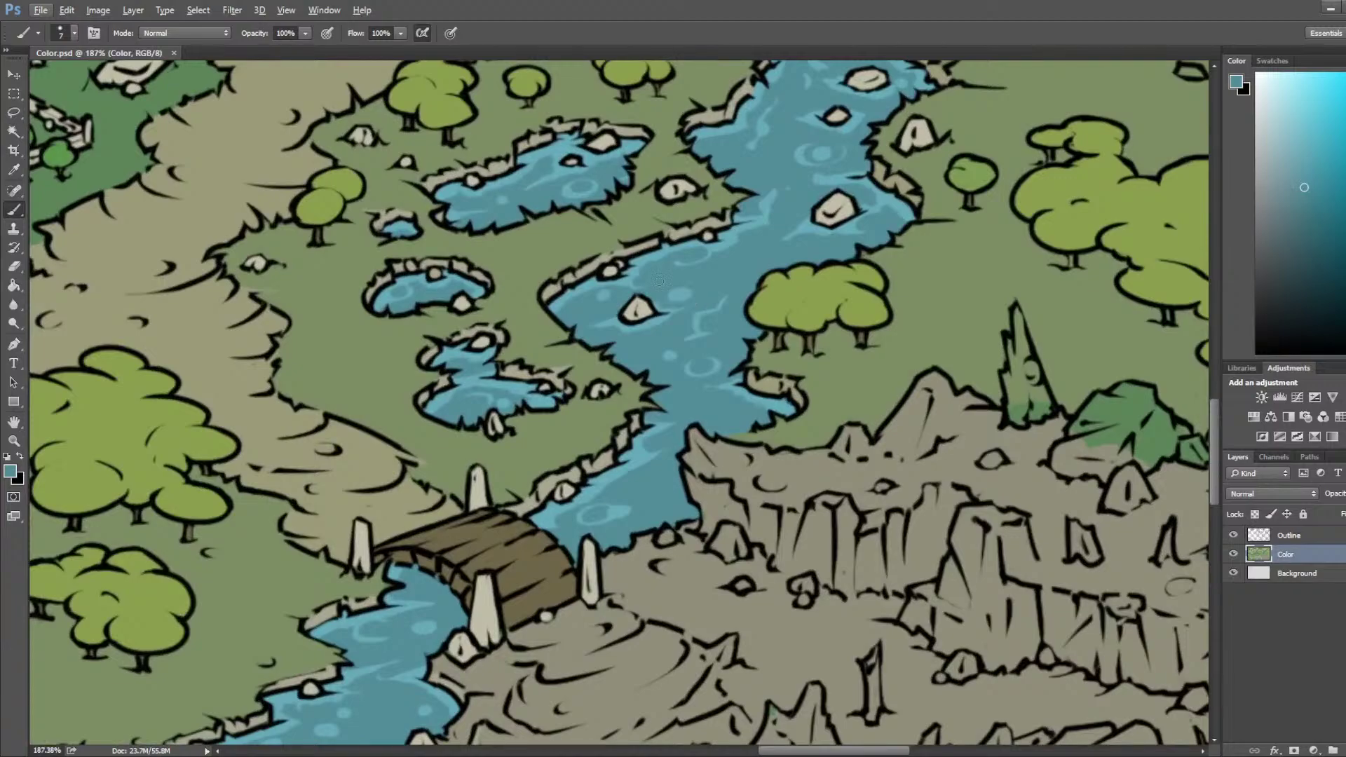
{"action": "left_click_drag", "start_coordinate": [701, 317], "coordinate": [741, 288]}
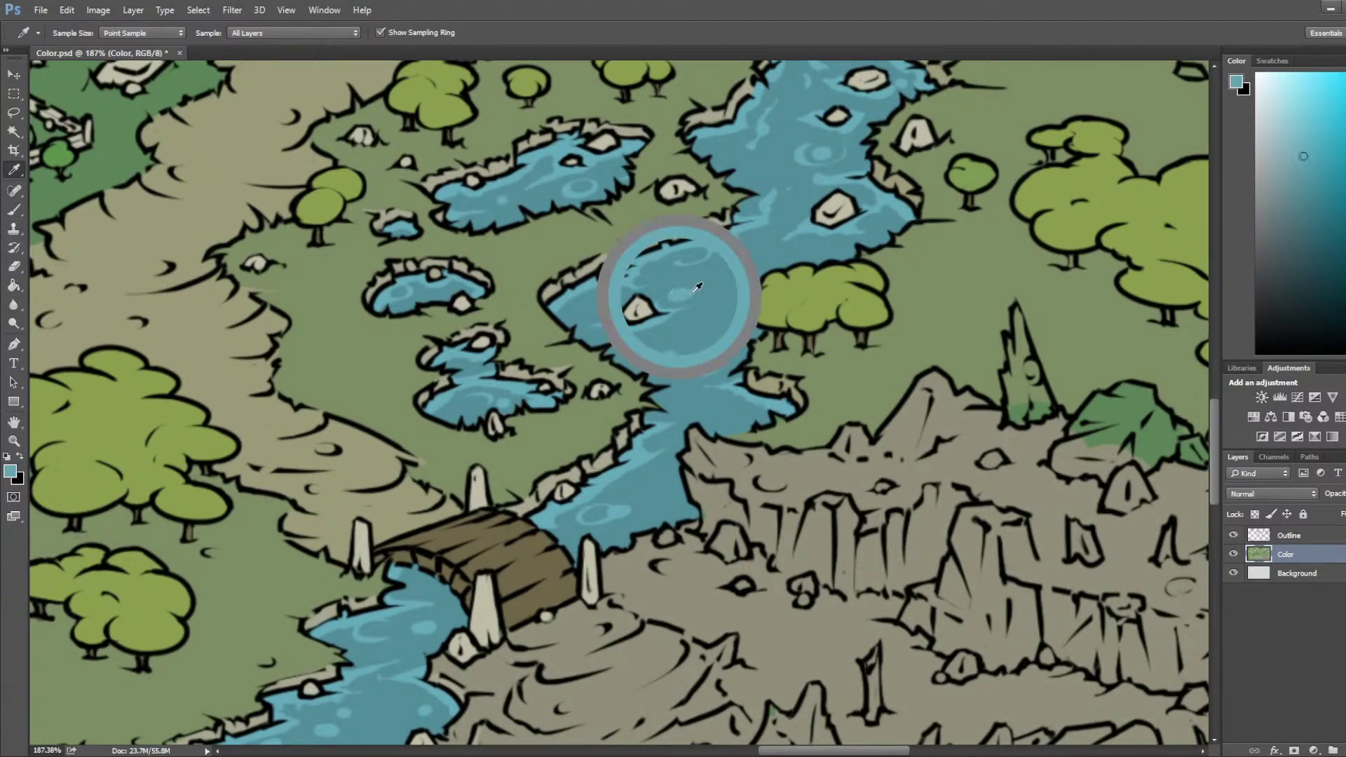
{"action": "left_click", "coordinate": [698, 328], "text": "alt"}
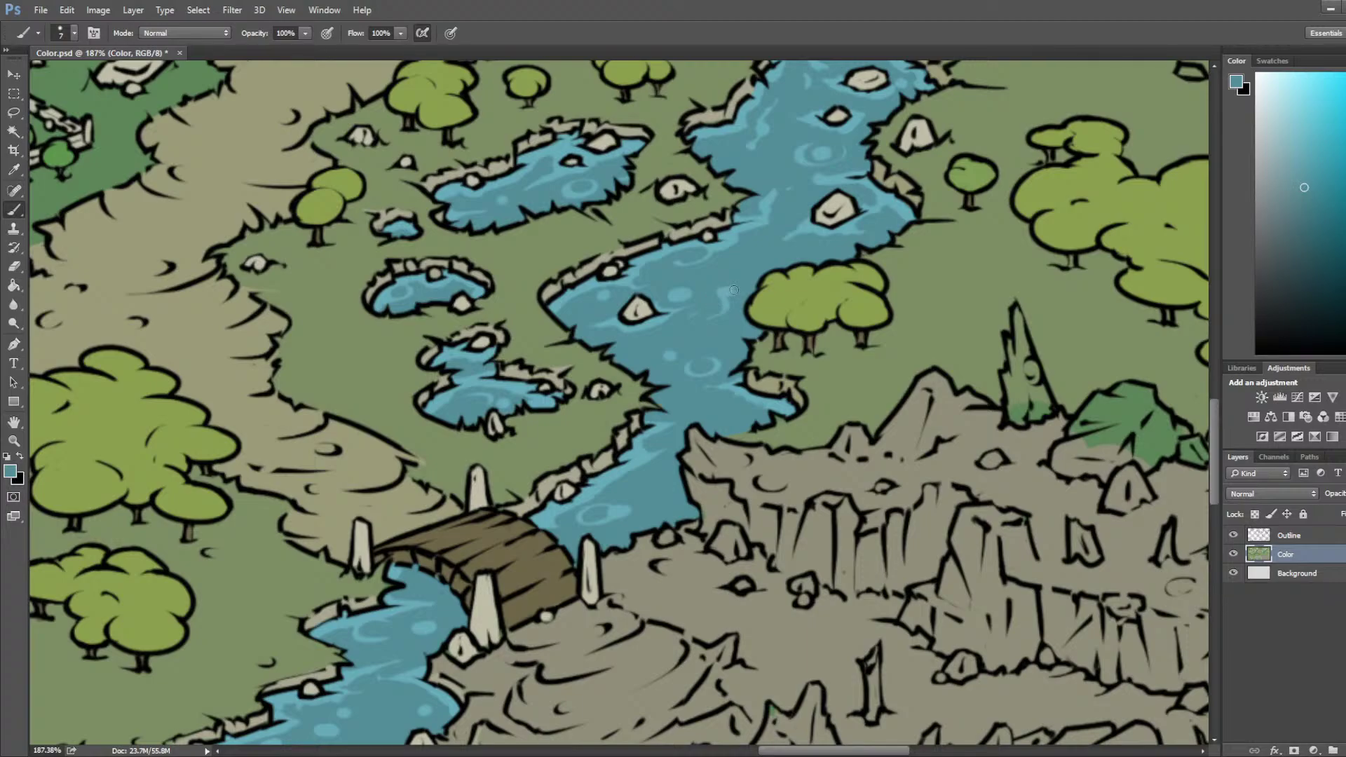
{"action": "scroll", "coordinate": [771, 284], "scroll_direction": "down", "scroll_amount": 8}
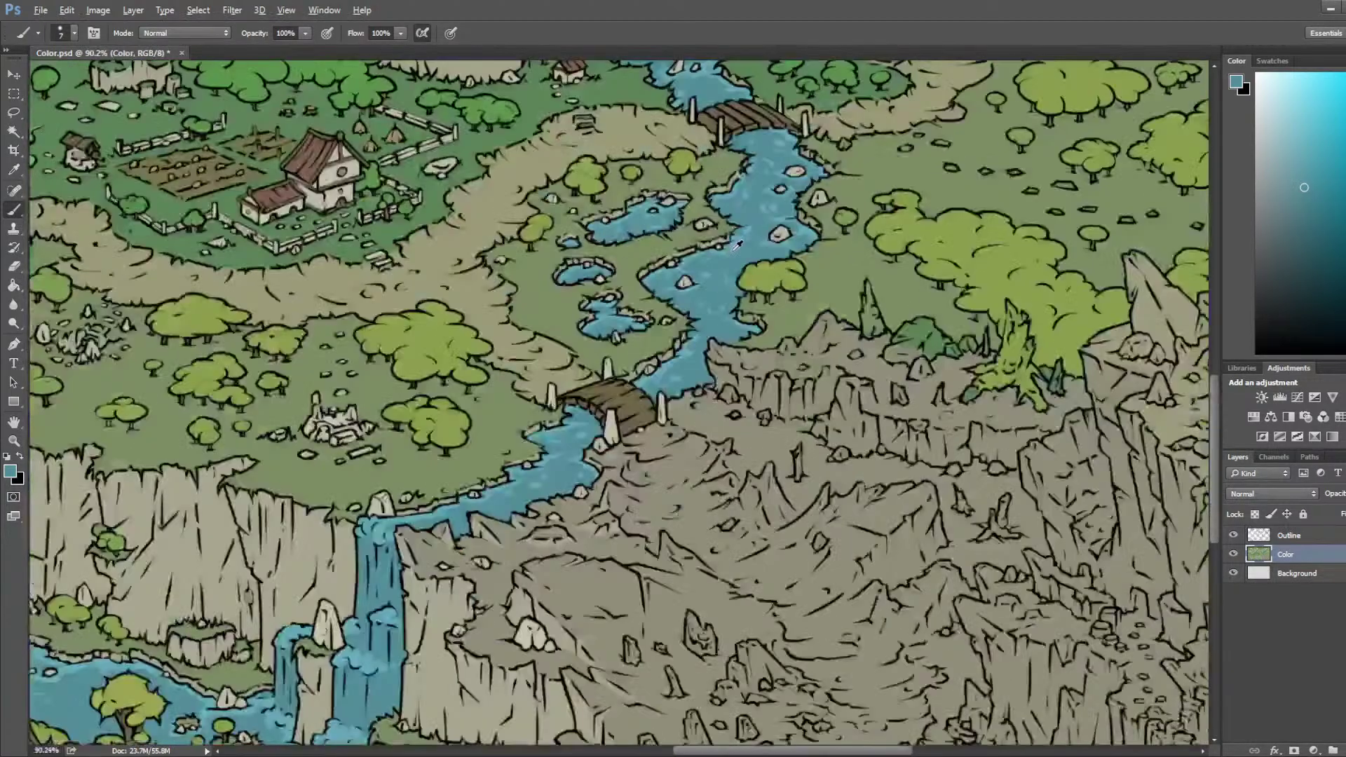
{"action": "key", "text": "ctrl+s"}
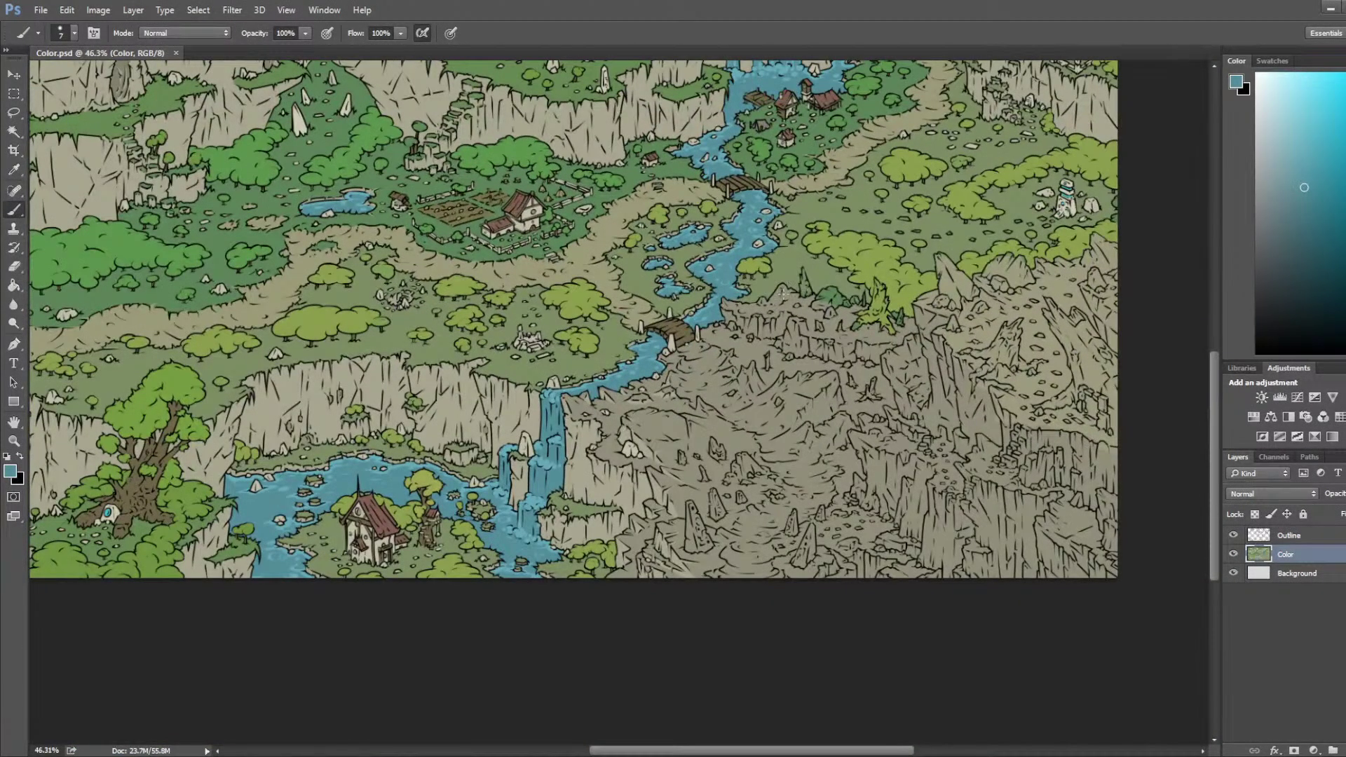
Step: Paint vertical light-blue streaks down the upper drop of the waterfall below the river's cliff edge
{"action": "scroll", "coordinate": [719, 505], "scroll_direction": "up", "scroll_amount": 3}
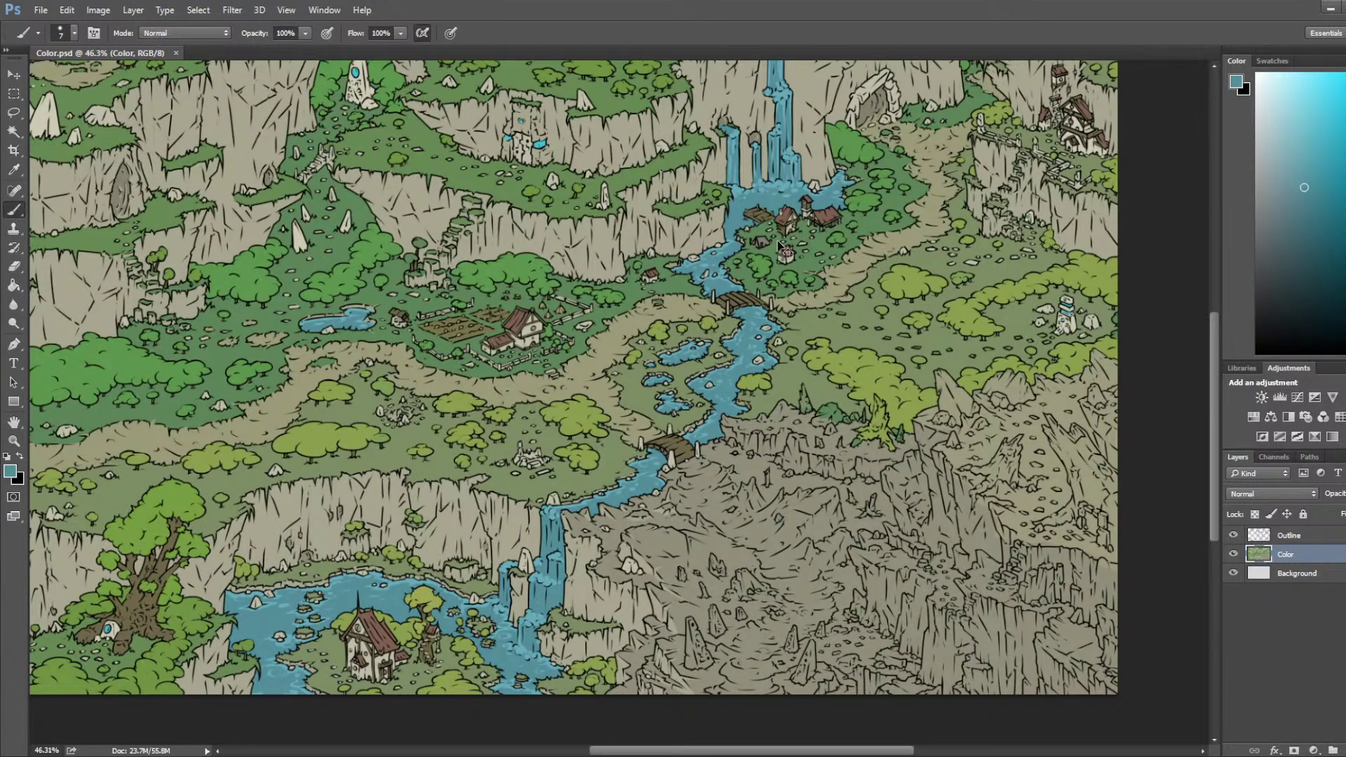
{"action": "scroll", "coordinate": [522, 584], "scroll_direction": "up", "scroll_amount": 3}
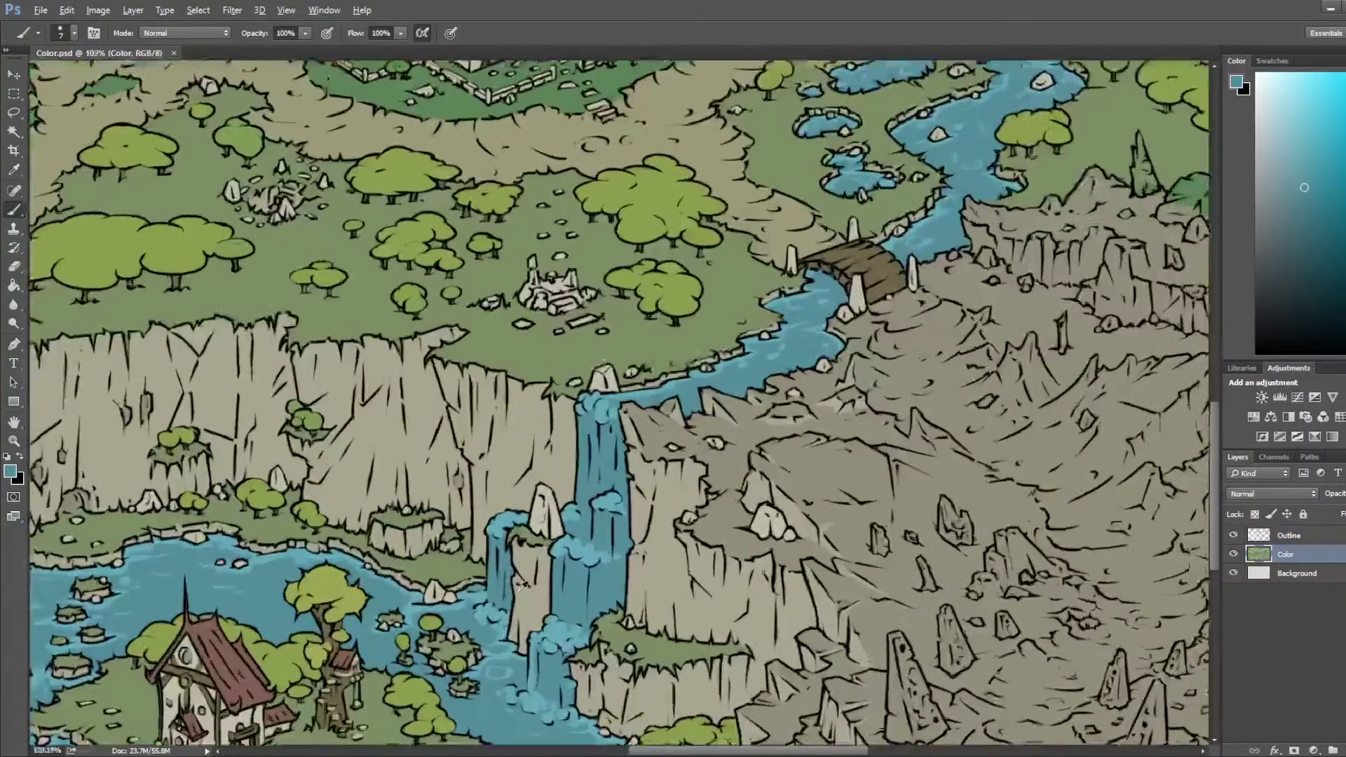
{"action": "scroll", "coordinate": [523, 584], "scroll_direction": "up", "scroll_amount": 2}
{"action": "left_click", "coordinate": [499, 482], "text": "alt"}
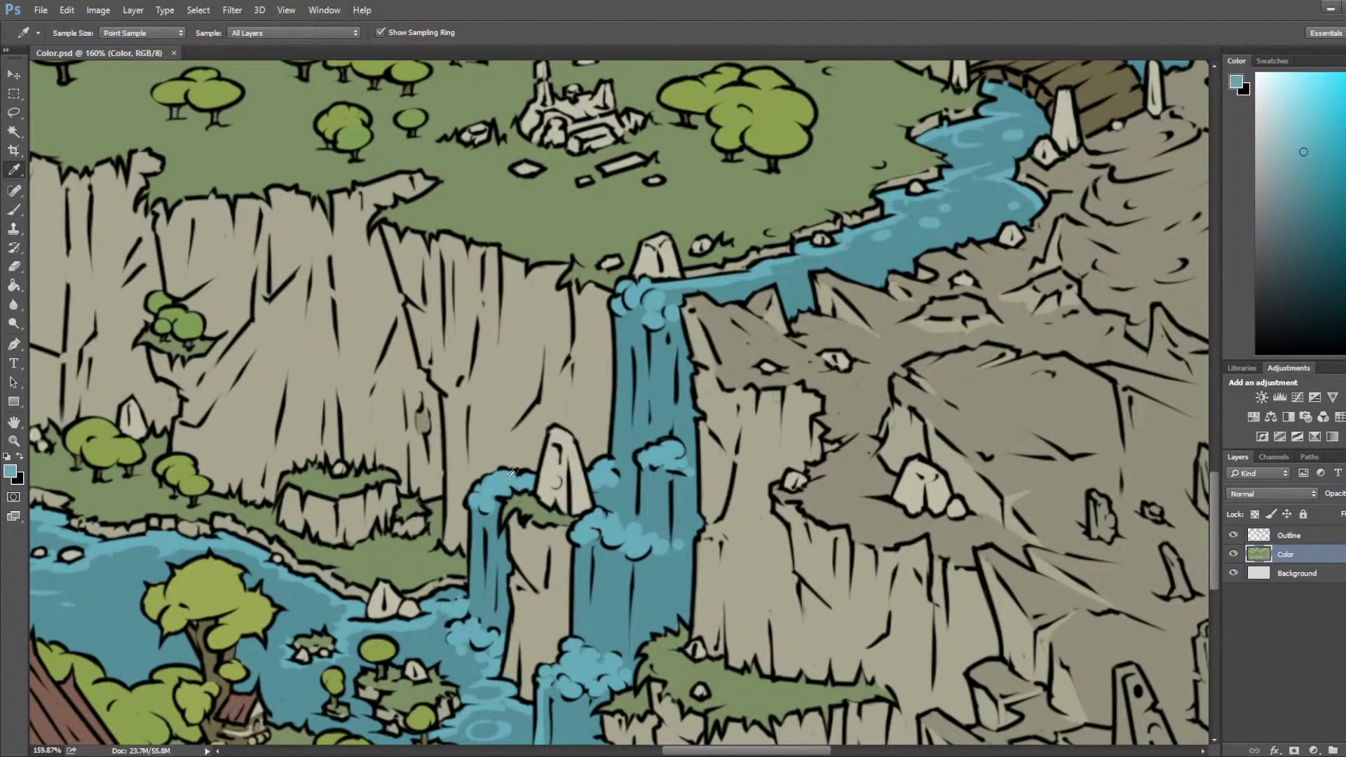
{"action": "left_click_drag", "start_coordinate": [623, 334], "coordinate": [617, 472]}
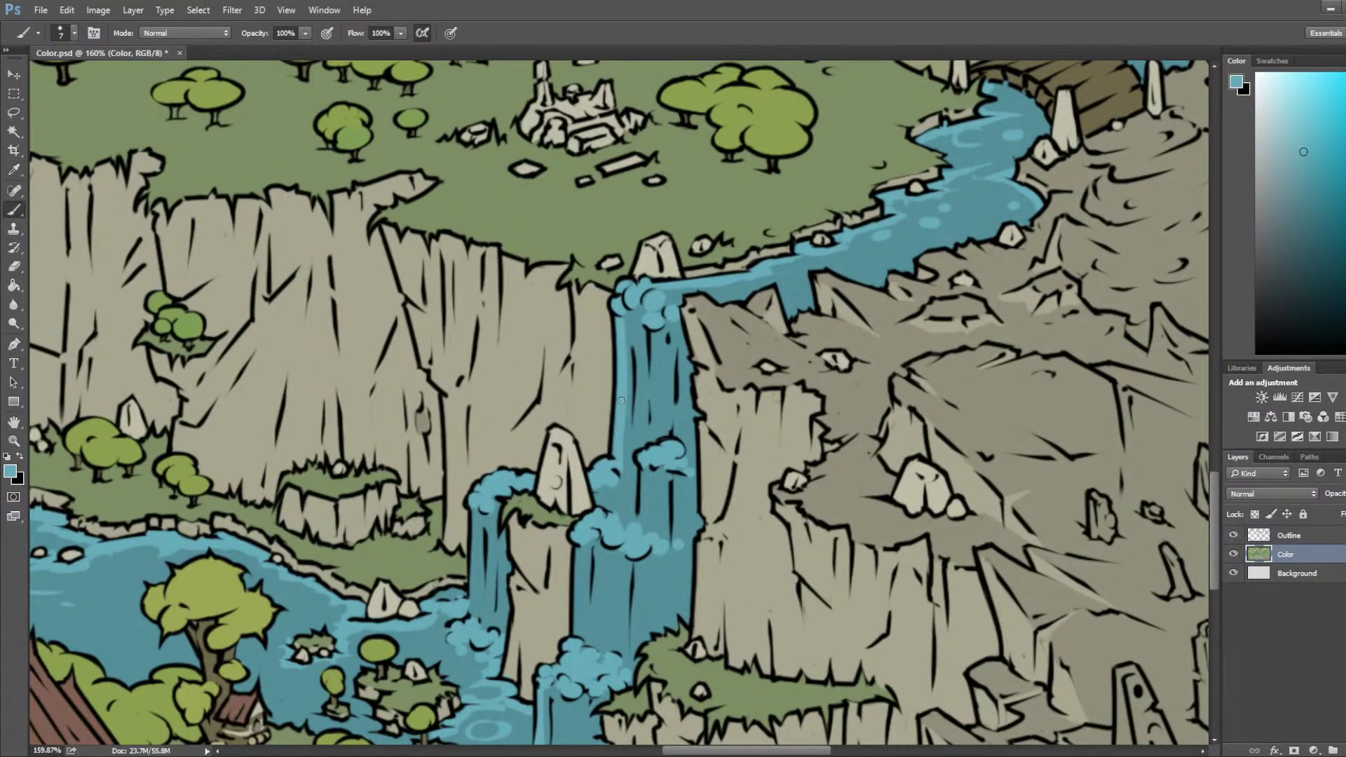
{"action": "left_click", "coordinate": [635, 352], "text": "alt"}
{"action": "left_click", "coordinate": [627, 413], "text": "alt"}
{"action": "mouse_move", "coordinate": [628, 322]}
{"action": "left_mouse_down"}
{"action": "mouse_move", "coordinate": [643, 317]}
{"action": "mouse_move", "coordinate": [634, 408]}
{"action": "left_mouse_up"}
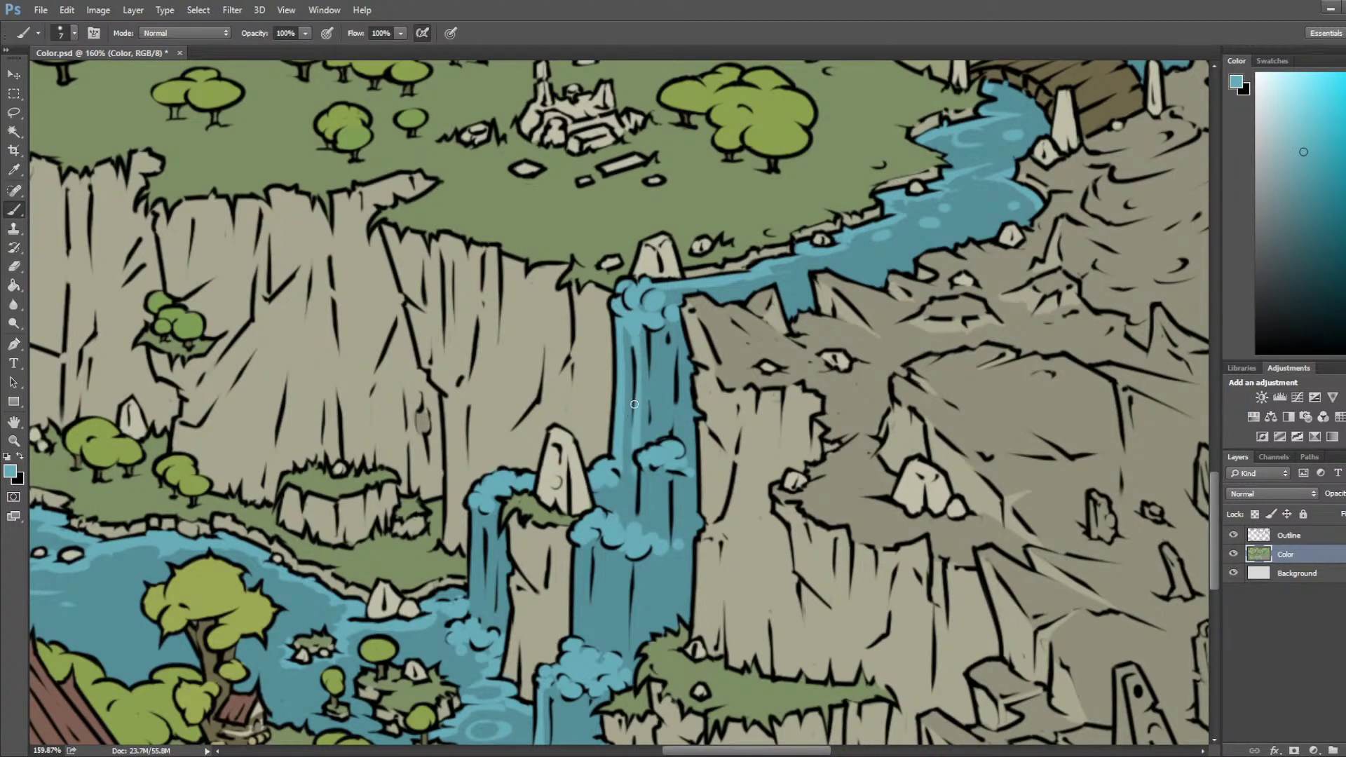
{"action": "left_click_drag", "start_coordinate": [651, 331], "coordinate": [651, 417]}
{"action": "left_click_drag", "start_coordinate": [674, 335], "coordinate": [687, 467]}
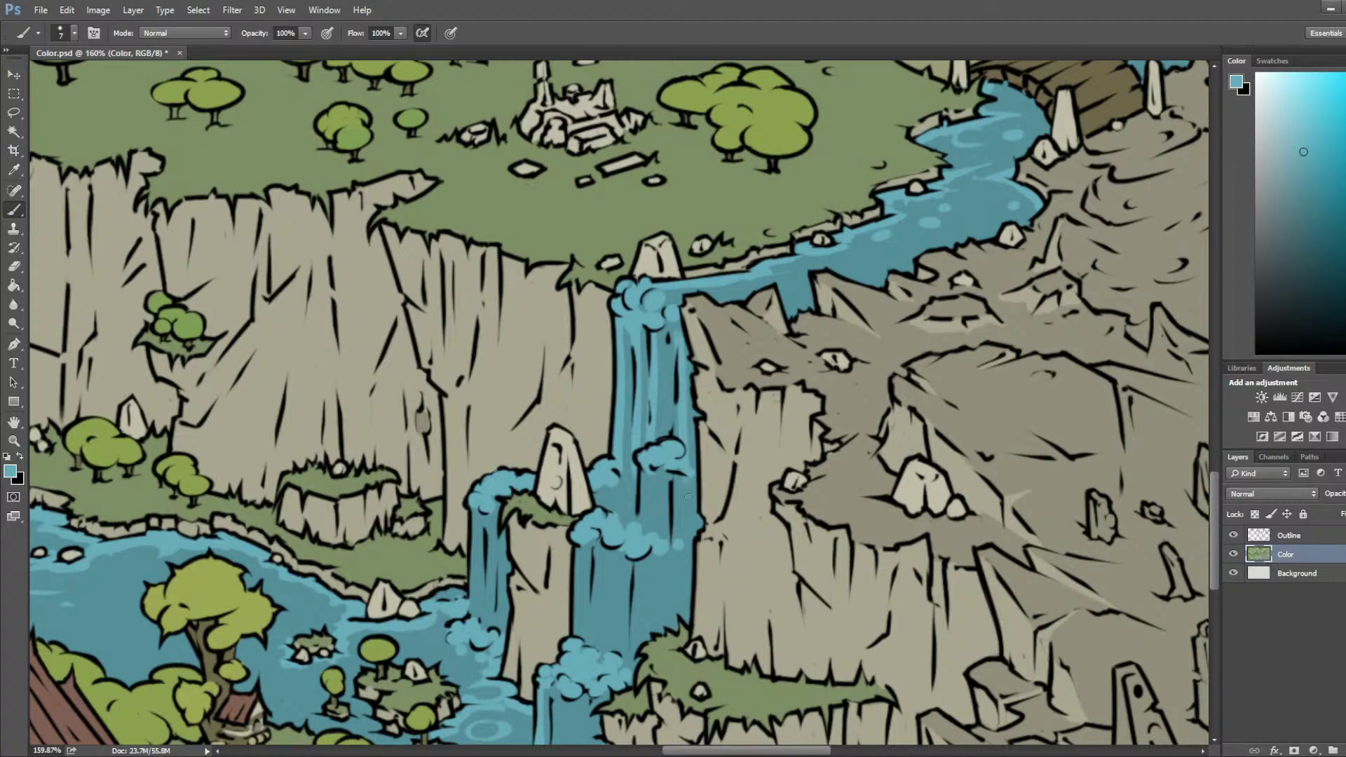
Step: Add light-blue foam puffs and streaks on the waterfall's middle ledge beside the pointed rock, shaping them with the base water blue
{"action": "left_click", "coordinate": [667, 446], "text": "alt"}
{"action": "left_click_drag", "start_coordinate": [648, 467], "coordinate": [650, 531]}
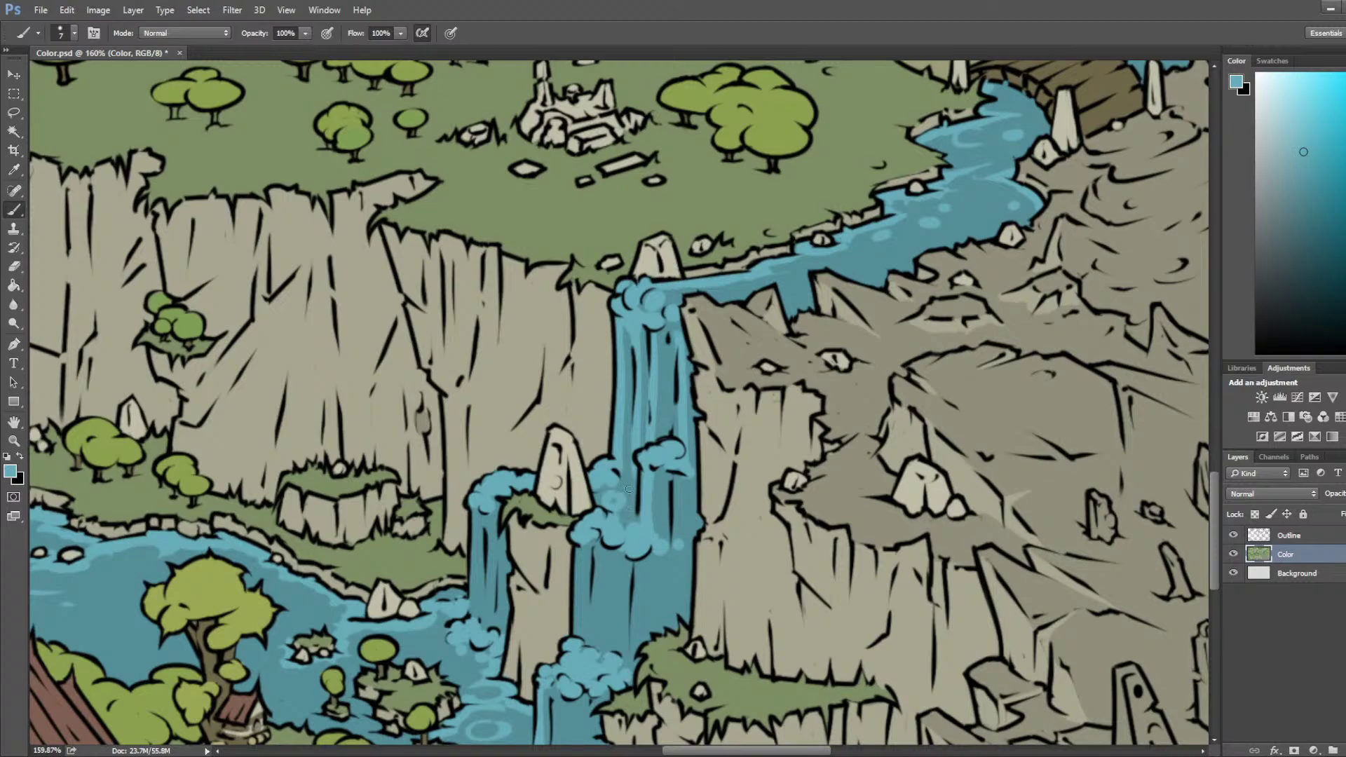
{"action": "key", "text": "alt"}
{"action": "left_click", "coordinate": [652, 500], "text": "alt"}
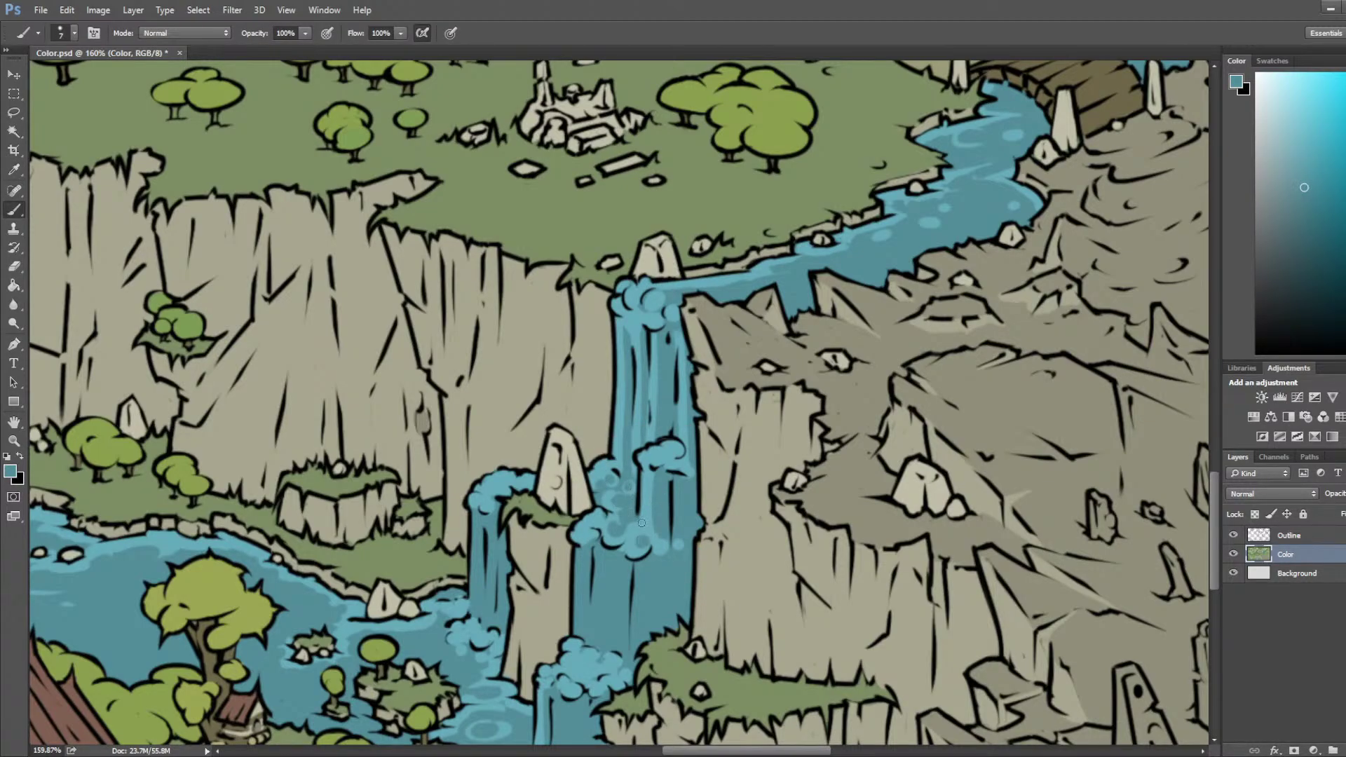
{"action": "left_click", "coordinate": [621, 523], "text": "alt"}
{"action": "left_click", "coordinate": [627, 529], "text": "alt"}
Step: Paint a light-blue streak along the cliff-side edge of the waterfall's middle drop and thin it with the base water blue
{"action": "left_click_drag", "start_coordinate": [661, 485], "coordinate": [806, 274]}
{"action": "key", "text": "i"}
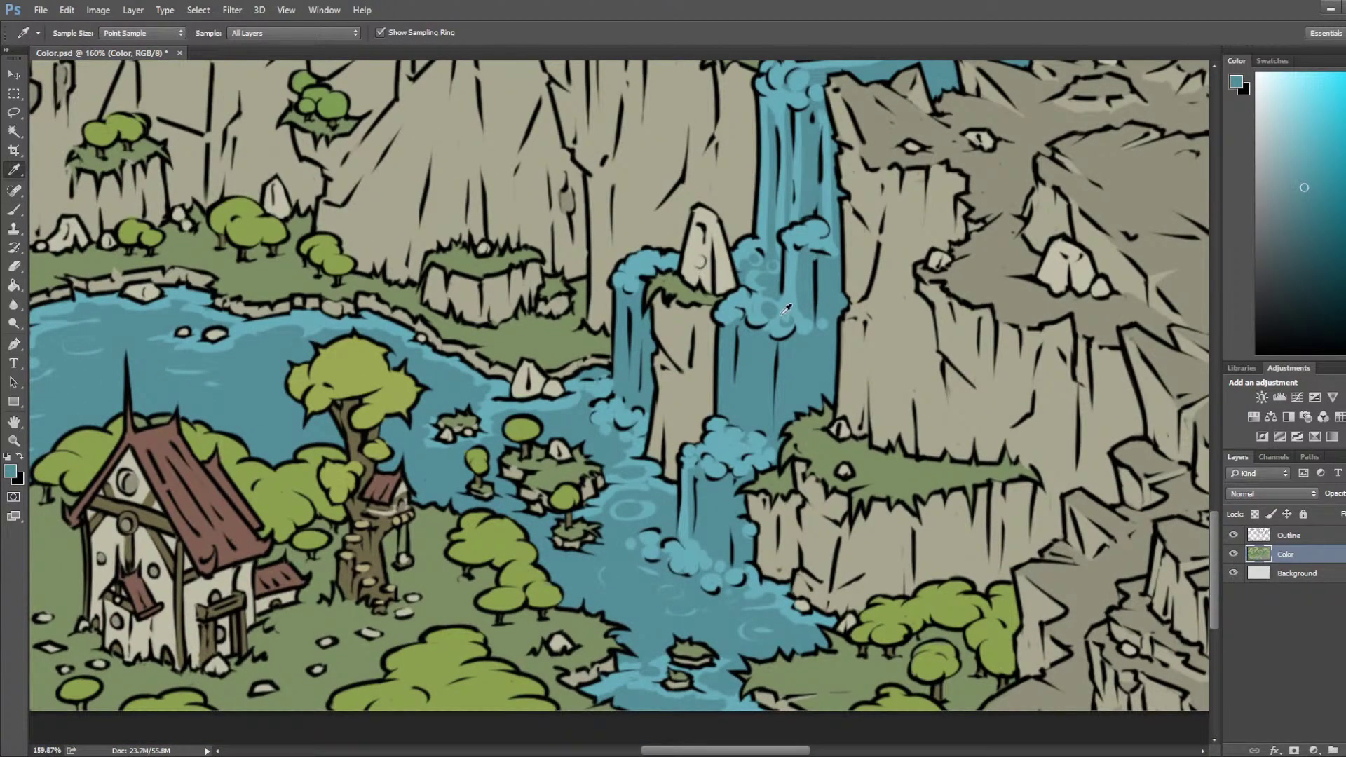
{"action": "key", "text": "b"}
{"action": "left_click", "coordinate": [640, 272], "text": "alt"}
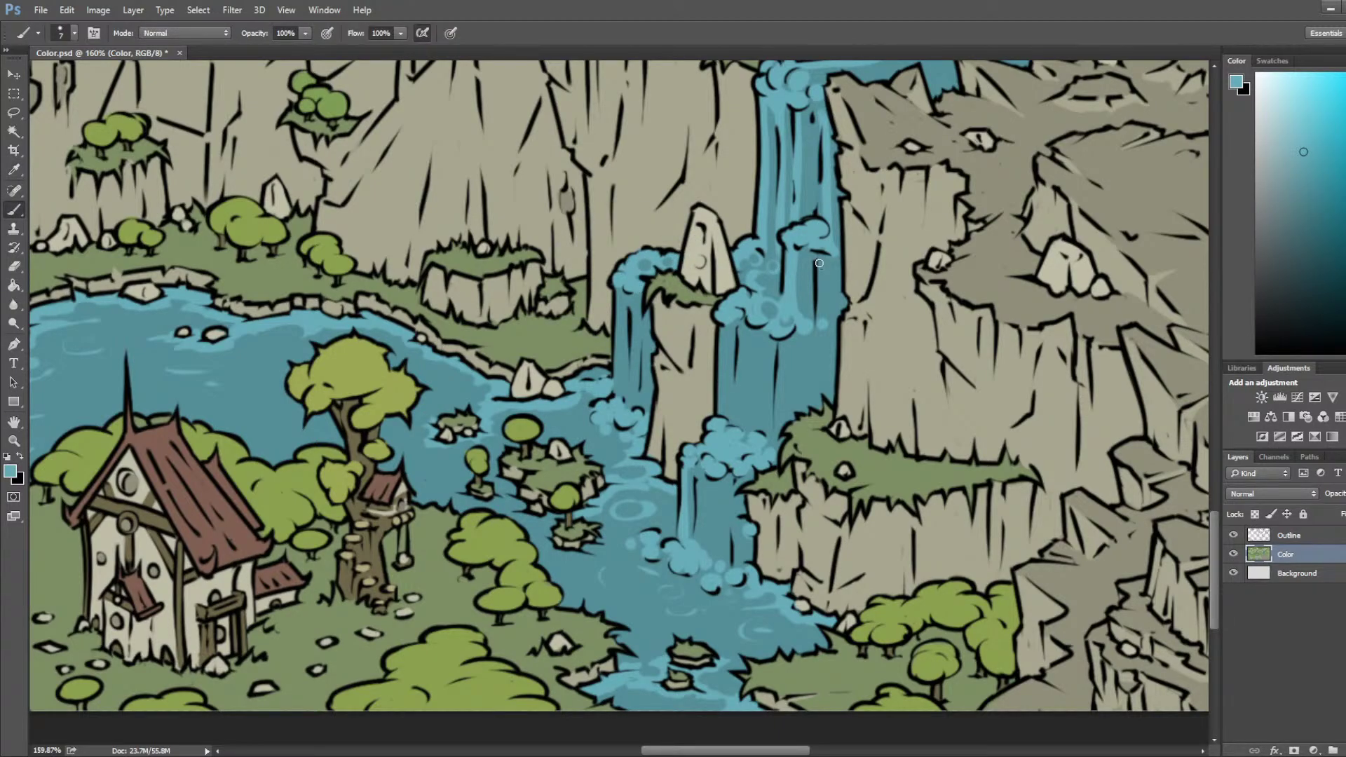
{"action": "left_click_drag", "start_coordinate": [821, 308], "coordinate": [823, 389]}
{"action": "left_click", "coordinate": [813, 351], "text": "alt"}
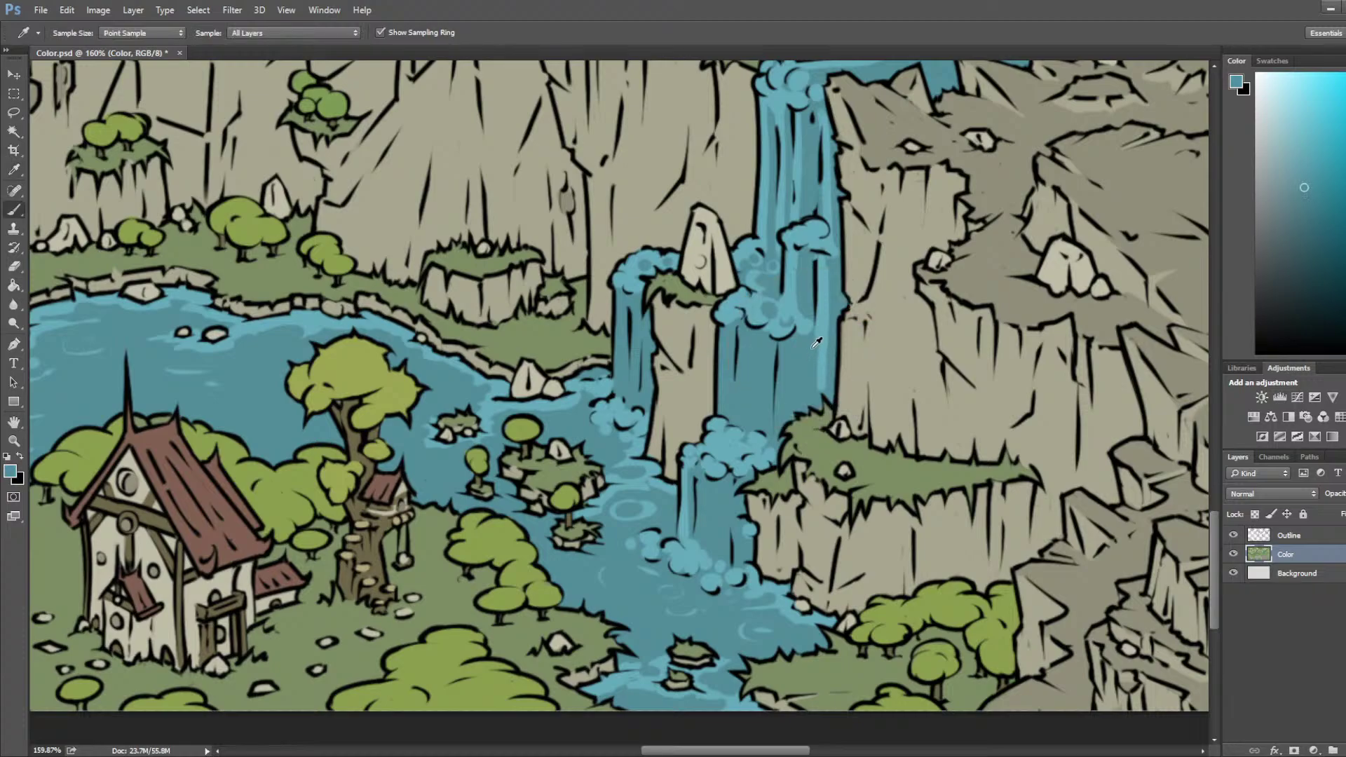
{"action": "left_click_drag", "start_coordinate": [831, 300], "coordinate": [827, 358]}
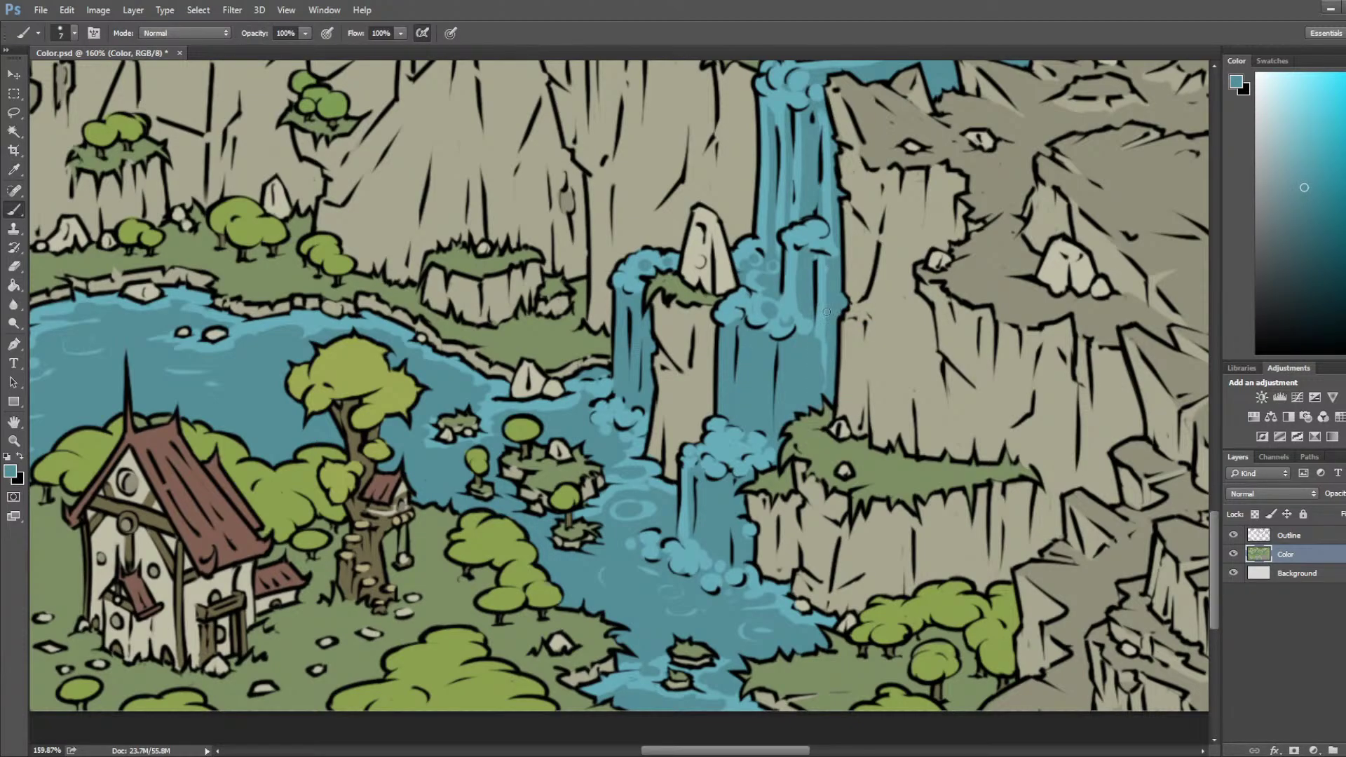
Step: Paint light-blue streaks down the centre of the waterfall's middle drop, trimming them with the base water blue
{"action": "left_click", "coordinate": [771, 332], "text": "alt"}
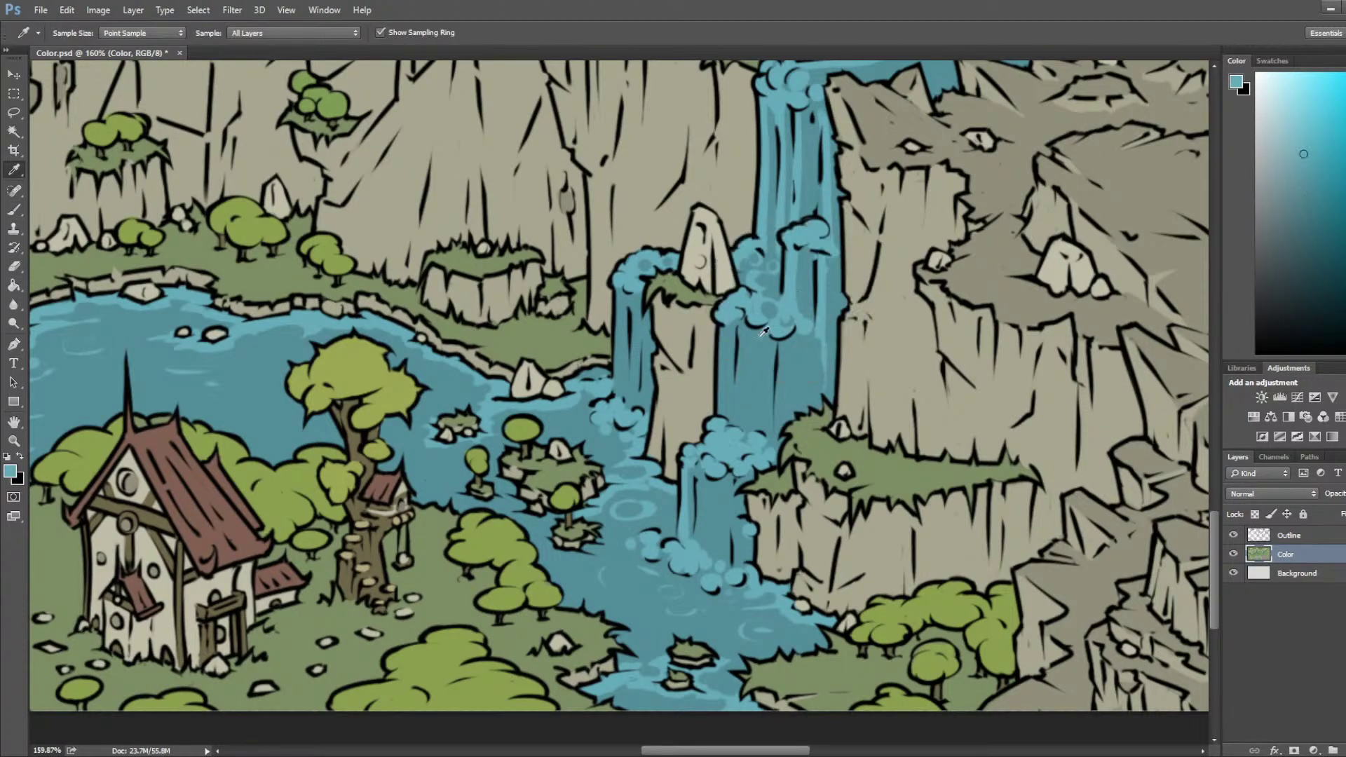
{"action": "left_click_drag", "start_coordinate": [777, 345], "coordinate": [782, 444]}
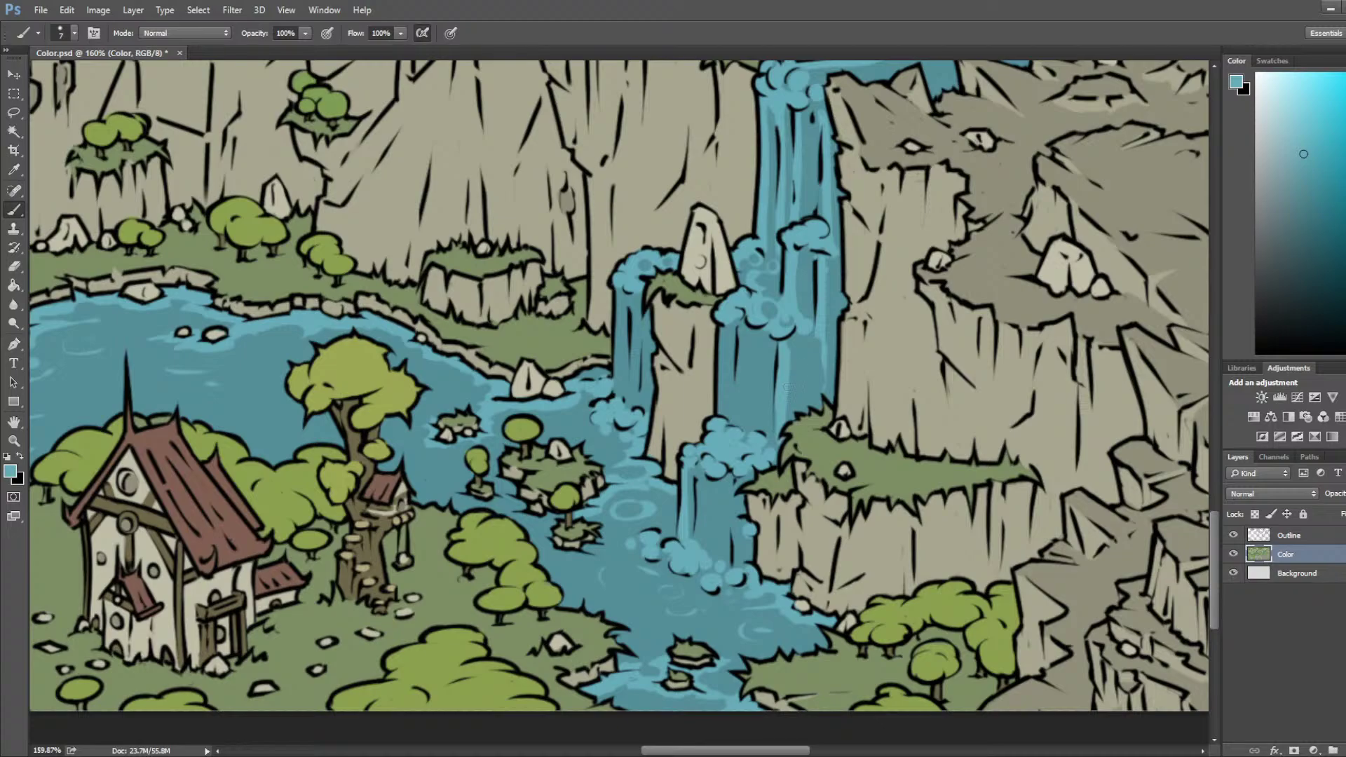
{"action": "mouse_move", "coordinate": [797, 339]}
{"action": "left_mouse_down"}
{"action": "mouse_move", "coordinate": [797, 398]}
{"action": "mouse_move", "coordinate": [789, 352]}
{"action": "mouse_move", "coordinate": [792, 400]}
{"action": "mouse_move", "coordinate": [784, 363]}
{"action": "mouse_move", "coordinate": [774, 428]}
{"action": "left_mouse_up"}
{"action": "left_click", "coordinate": [795, 394], "text": "alt"}
{"action": "left_click", "coordinate": [790, 354], "text": "alt"}
{"action": "key", "text": "ctrl+z"}
{"action": "left_click_drag", "start_coordinate": [790, 352], "coordinate": [781, 416]}
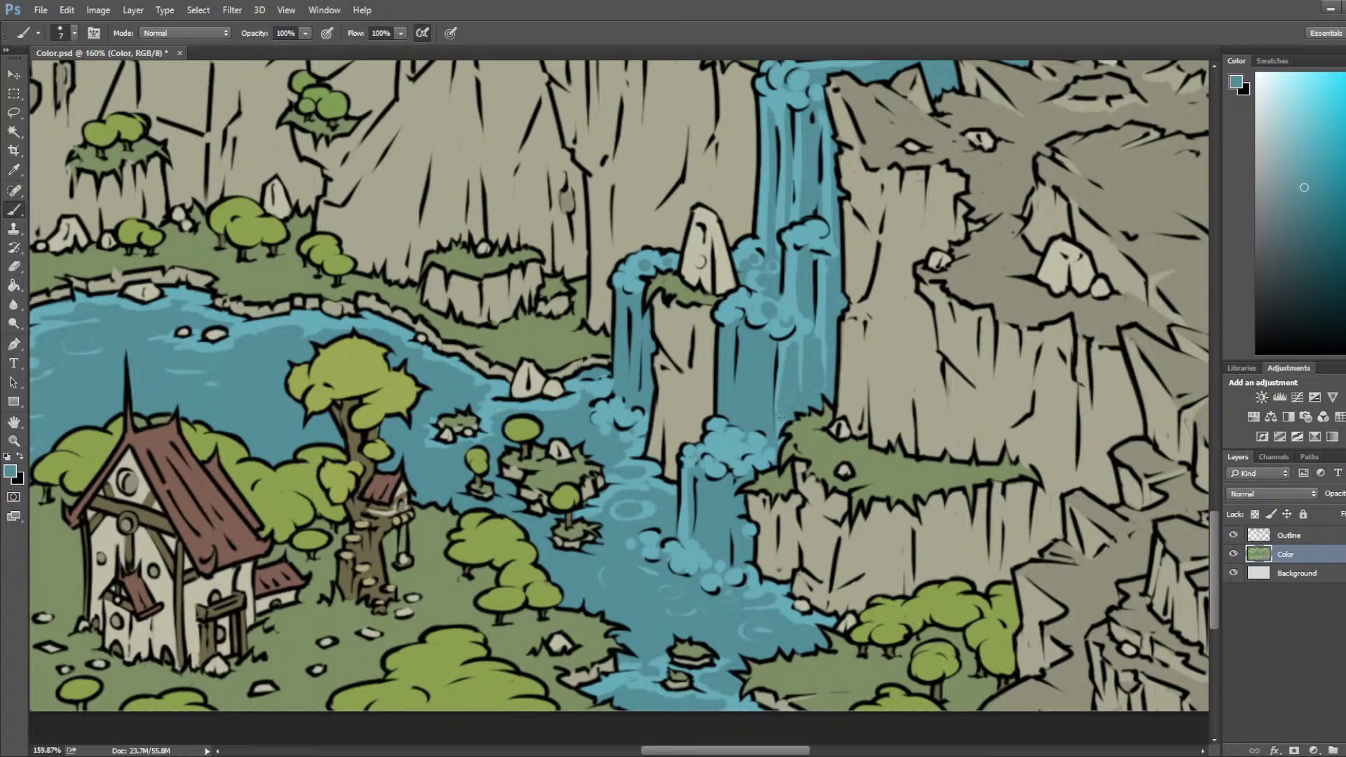
Step: Fill the rest of the middle drop, nearest the pointed-rock pillar, with light-blue streaks separated by the base water blue
{"action": "left_click", "coordinate": [797, 337], "text": "alt"}
{"action": "left_click_drag", "start_coordinate": [727, 334], "coordinate": [730, 429]}
{"action": "left_click", "coordinate": [752, 357], "text": "alt"}
{"action": "left_click_drag", "start_coordinate": [727, 341], "coordinate": [726, 390]}
{"action": "left_click_drag", "start_coordinate": [740, 321], "coordinate": [742, 434]}
{"action": "left_click", "coordinate": [757, 387], "text": "alt"}
{"action": "left_click_drag", "start_coordinate": [743, 385], "coordinate": [742, 424]}
{"action": "left_click", "coordinate": [722, 308], "text": "alt"}
{"action": "left_click_drag", "start_coordinate": [764, 335], "coordinate": [756, 409]}
{"action": "left_click", "coordinate": [754, 358], "text": "alt"}
{"action": "left_click_drag", "start_coordinate": [757, 359], "coordinate": [755, 405]}
{"action": "left_click", "coordinate": [736, 321], "text": "alt"}
{"action": "left_click_drag", "start_coordinate": [766, 338], "coordinate": [770, 429]}
Step: Streak the waterfall's lowest drop with light blue, trim with the base blue, and touch up the ripples at its foot
{"action": "left_click_drag", "start_coordinate": [701, 476], "coordinate": [707, 533]}
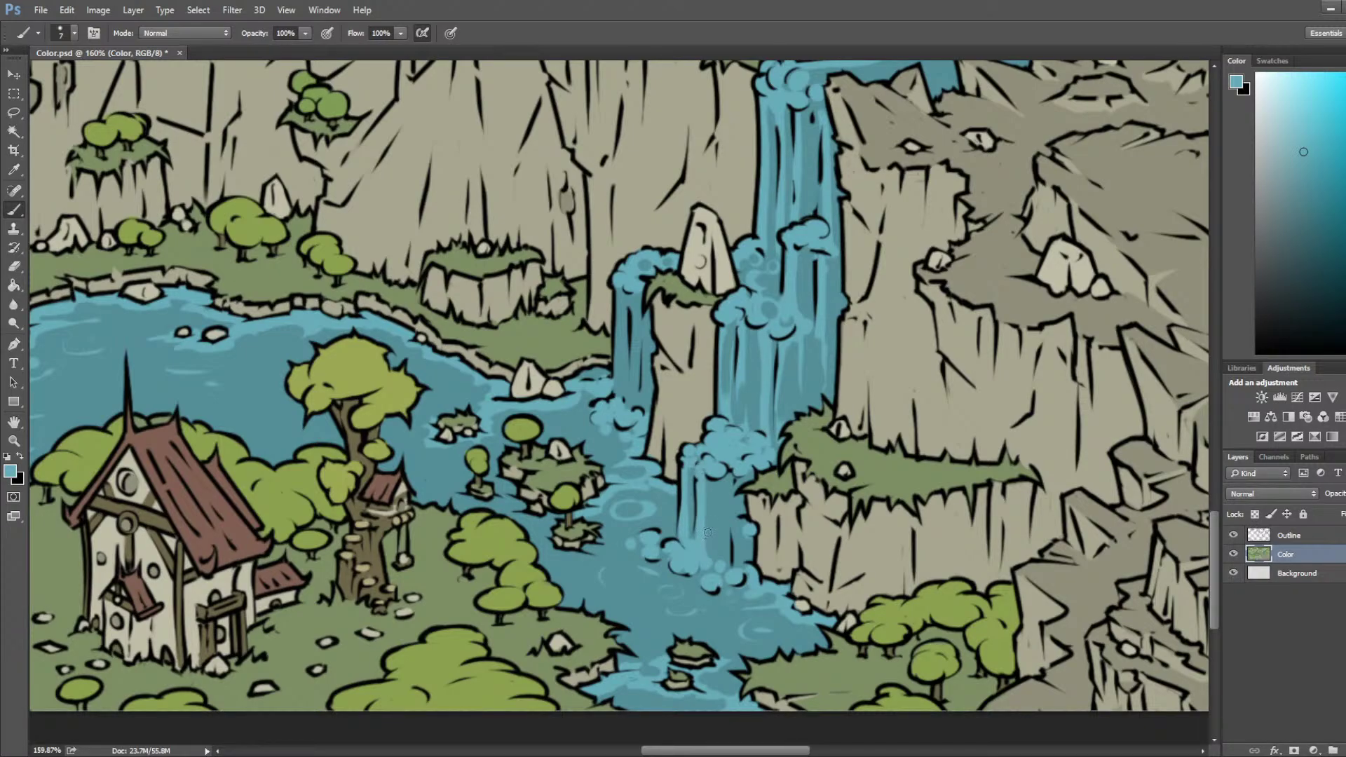
{"action": "mouse_move", "coordinate": [732, 485]}
{"action": "left_mouse_down"}
{"action": "mouse_move", "coordinate": [733, 574]}
{"action": "mouse_move", "coordinate": [715, 491]}
{"action": "mouse_move", "coordinate": [715, 547]}
{"action": "left_mouse_up"}
{"action": "left_click", "coordinate": [722, 493], "text": "alt"}
{"action": "left_click_drag", "start_coordinate": [722, 493], "coordinate": [719, 541]}
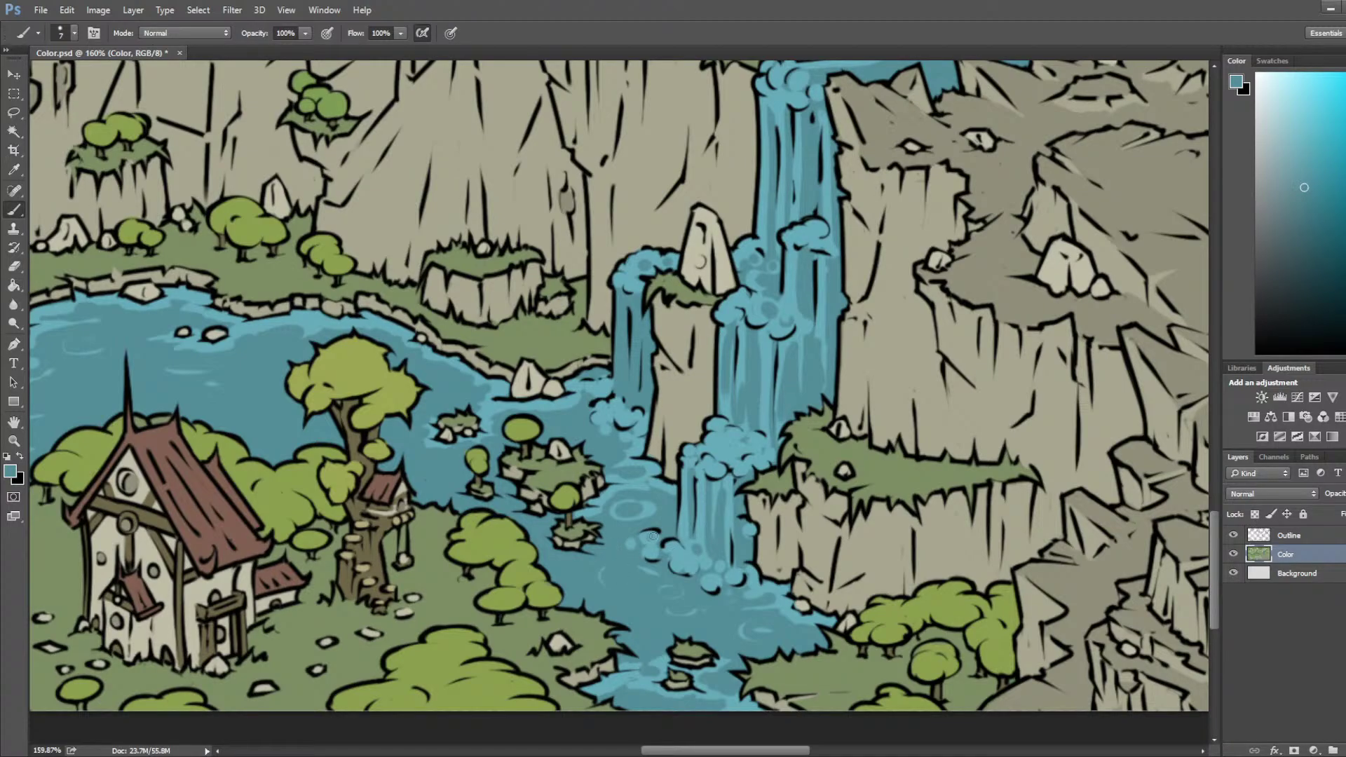
{"action": "scroll", "coordinate": [736, 415], "scroll_direction": "up", "scroll_amount": 3}
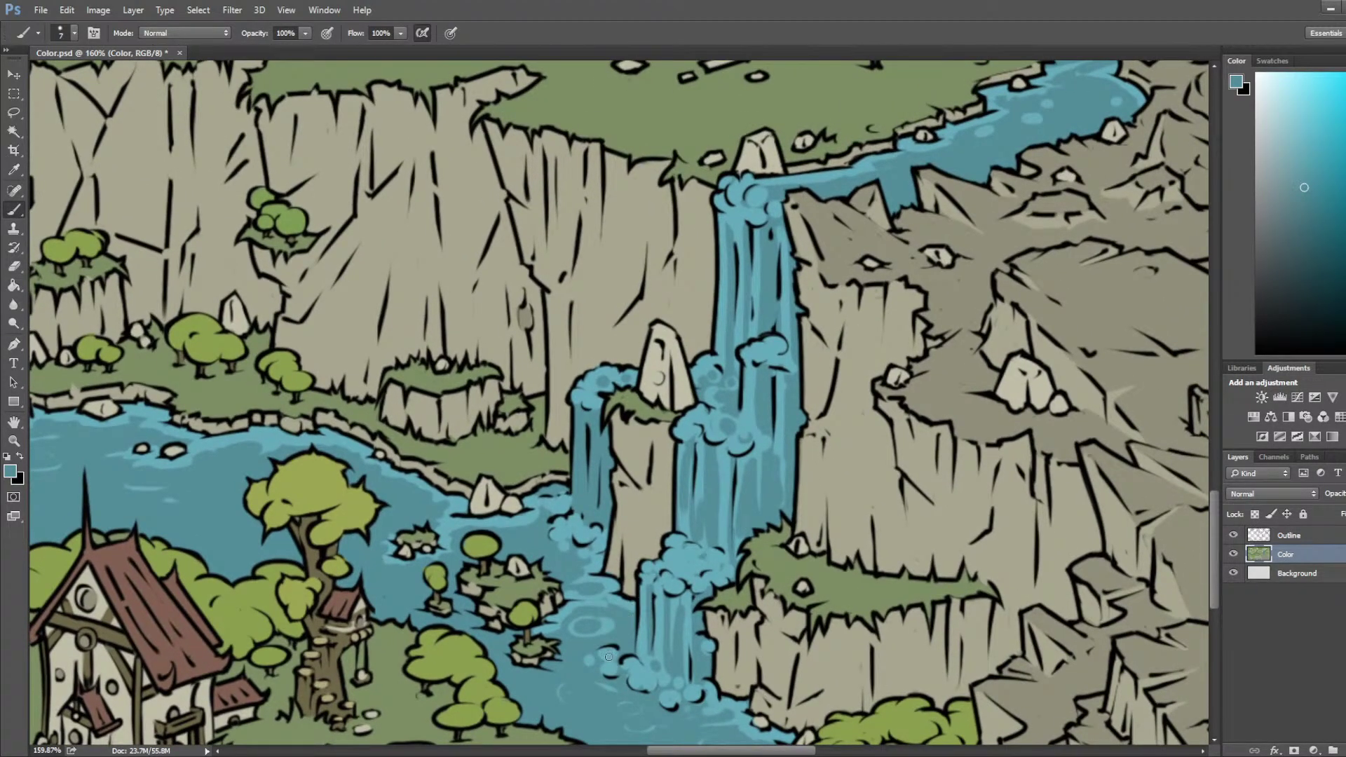
{"action": "left_click_drag", "start_coordinate": [619, 657], "coordinate": [613, 656]}
Step: Paint light-blue highlights on the river stretch just above the waterfall crest and shape them with the base water blue
{"action": "scroll", "coordinate": [675, 556], "scroll_direction": "down", "scroll_amount": 5}
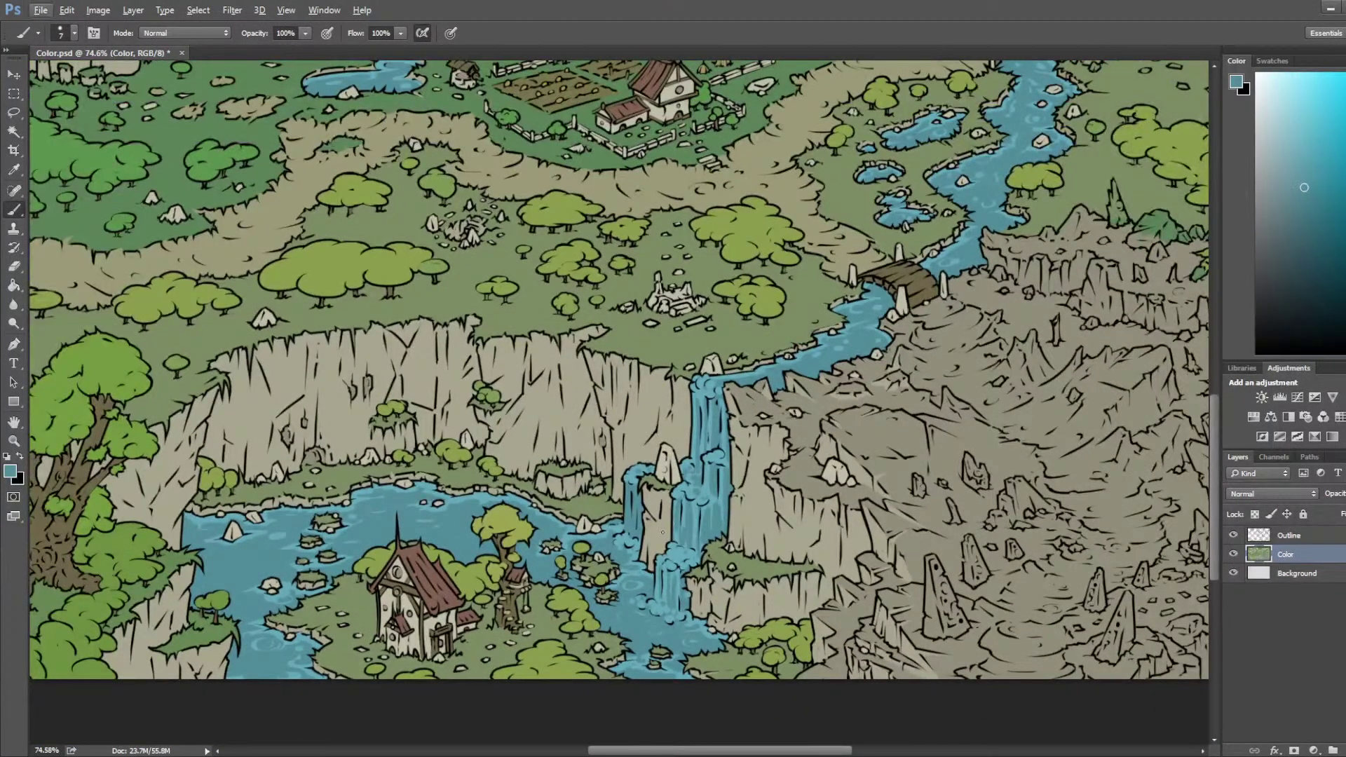
{"action": "scroll", "coordinate": [744, 508], "scroll_direction": "up", "scroll_amount": 5}
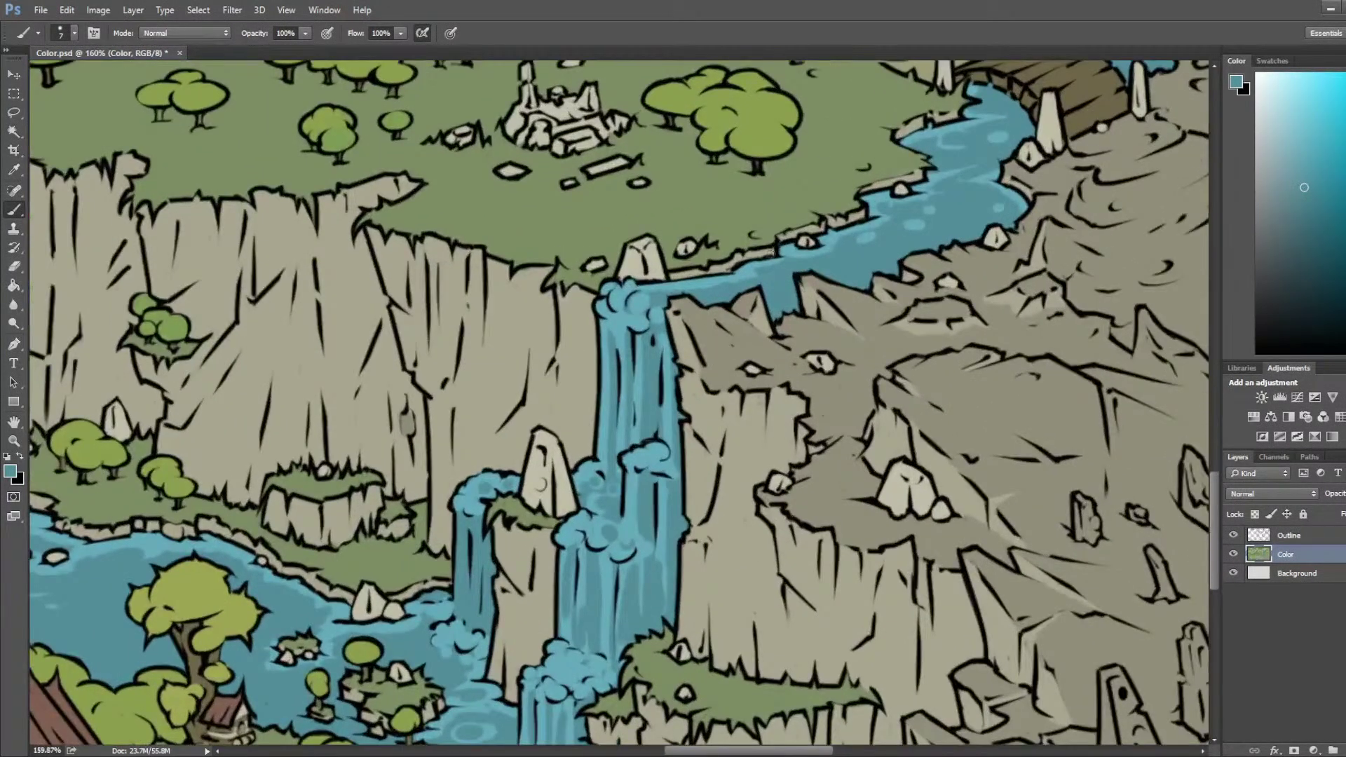
{"action": "left_click", "coordinate": [863, 236], "text": "alt"}
{"action": "left_click_drag", "start_coordinate": [841, 272], "coordinate": [864, 266]}
{"action": "left_click", "coordinate": [737, 300], "text": "alt"}
{"action": "left_click", "coordinate": [782, 293], "text": "alt"}
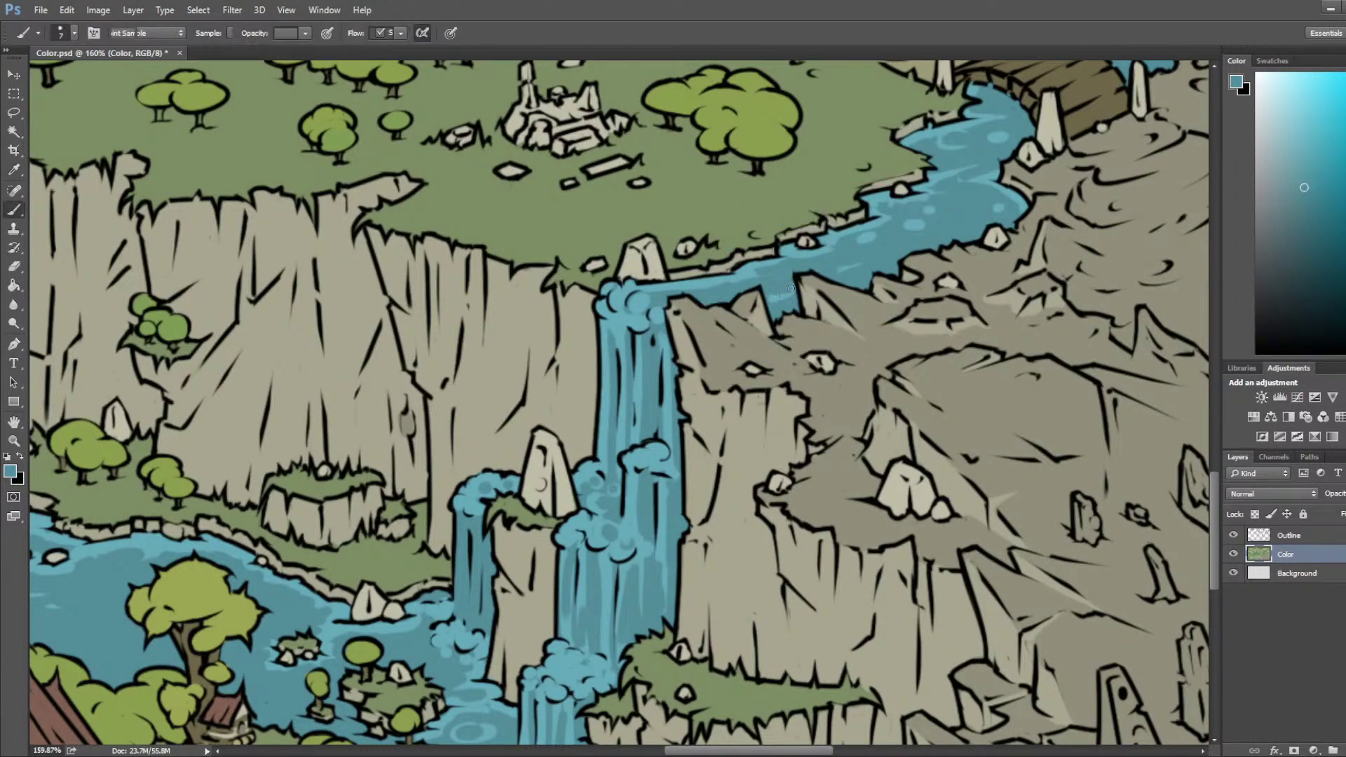
{"action": "left_click", "coordinate": [722, 286], "text": "alt"}
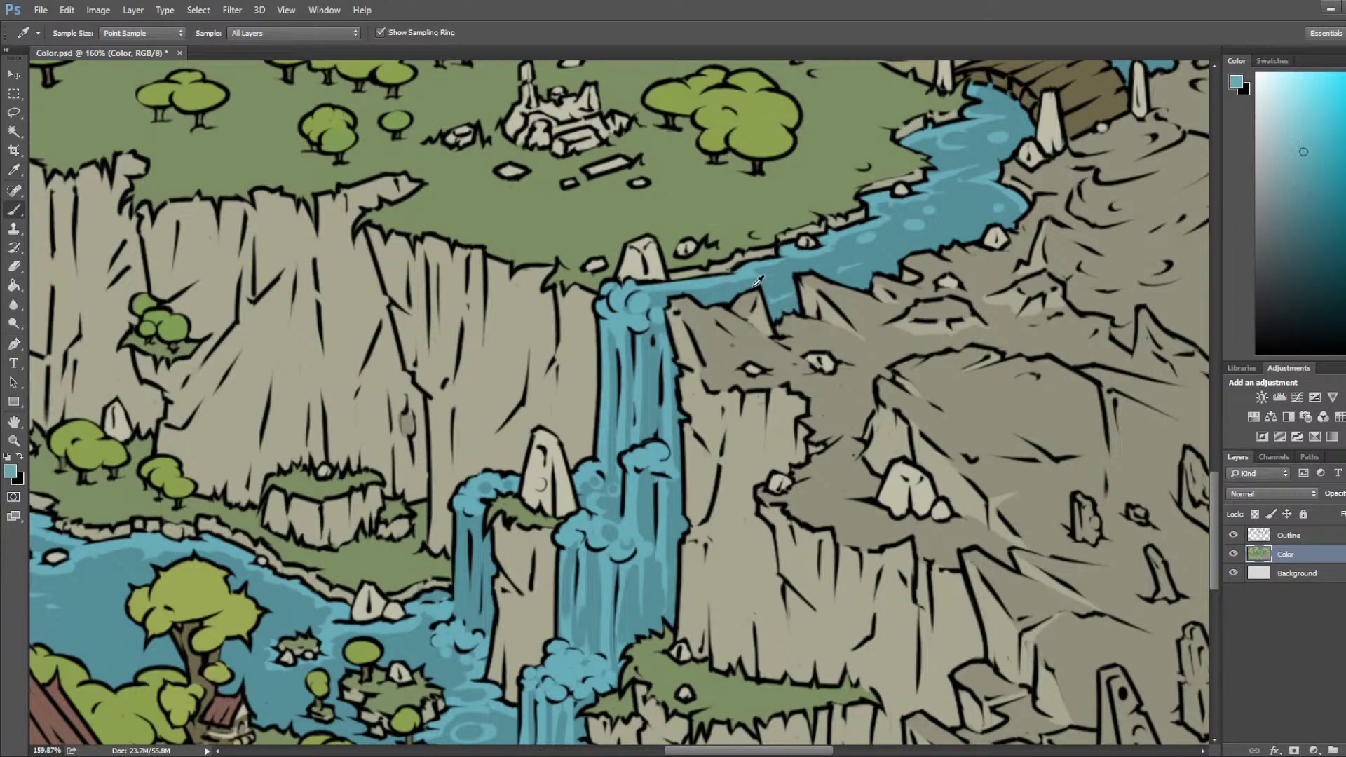
{"action": "left_click", "coordinate": [707, 301], "text": "alt"}
{"action": "left_click", "coordinate": [744, 279], "text": "alt"}
{"action": "left_click", "coordinate": [783, 293], "text": "alt"}
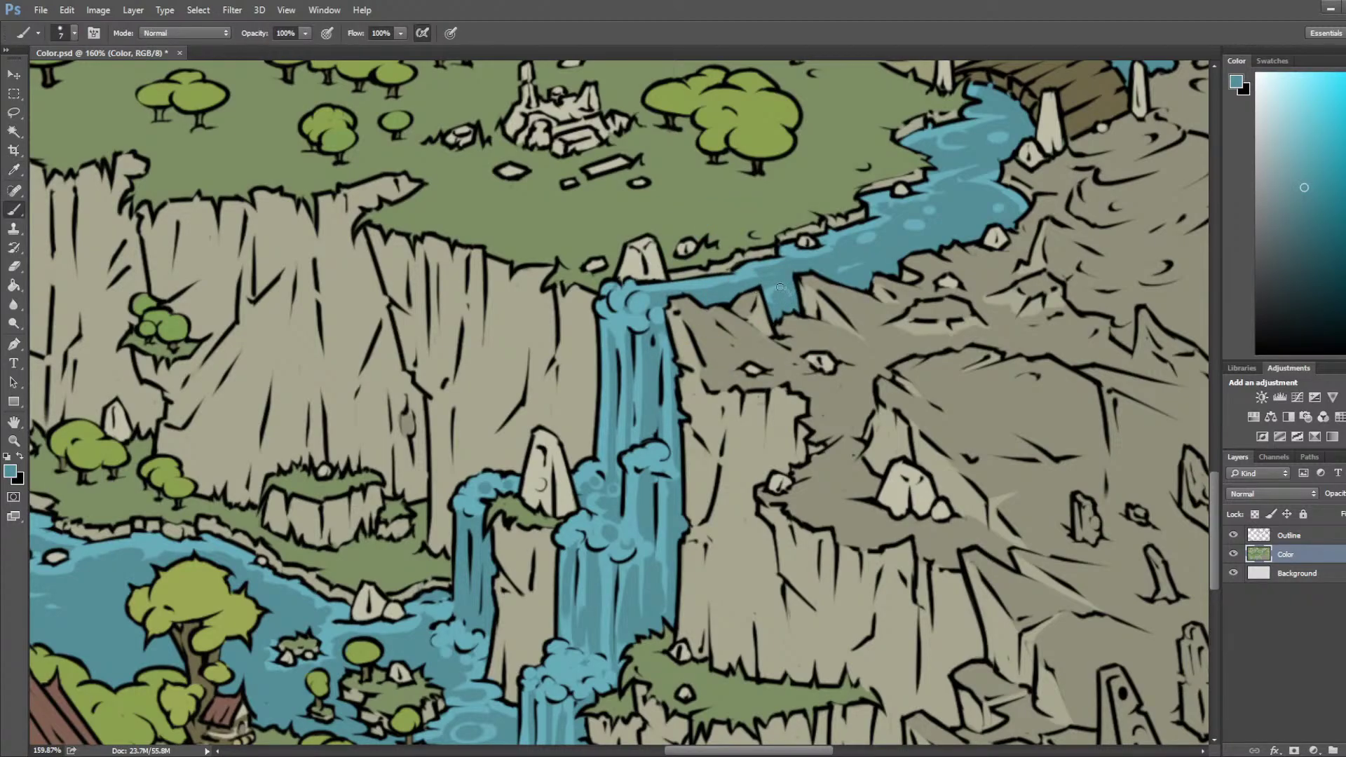
{"action": "left_click", "coordinate": [710, 274], "text": "alt"}
{"action": "left_click", "coordinate": [729, 297], "text": "alt"}
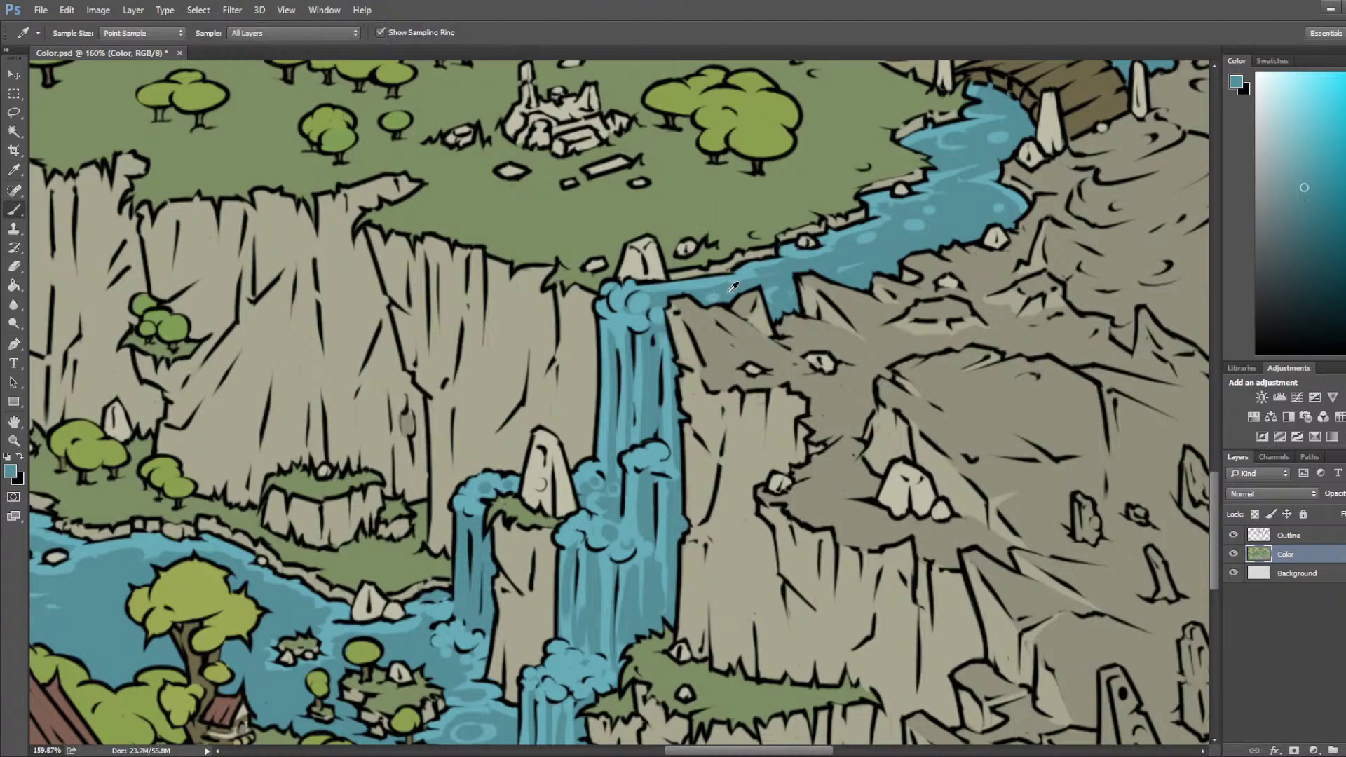
Step: Refine the highlights around the small side spill between the wooden bridge and the waterfall crest, and save the file
{"action": "left_click_drag", "start_coordinate": [930, 263], "coordinate": [792, 349]}
{"action": "left_click", "coordinate": [647, 357], "text": "alt"}
{"action": "left_click_drag", "start_coordinate": [646, 356], "coordinate": [635, 382]}
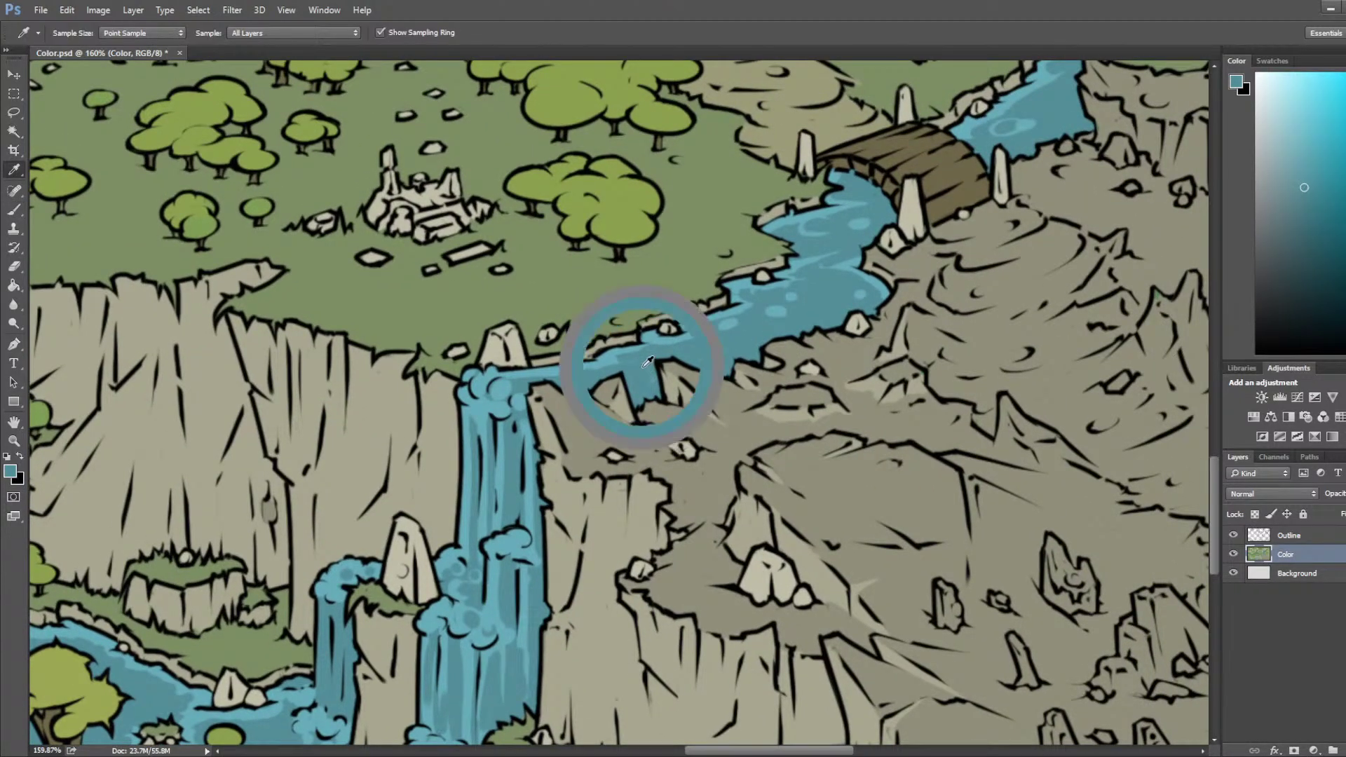
{"action": "left_click", "coordinate": [593, 359], "text": "alt"}
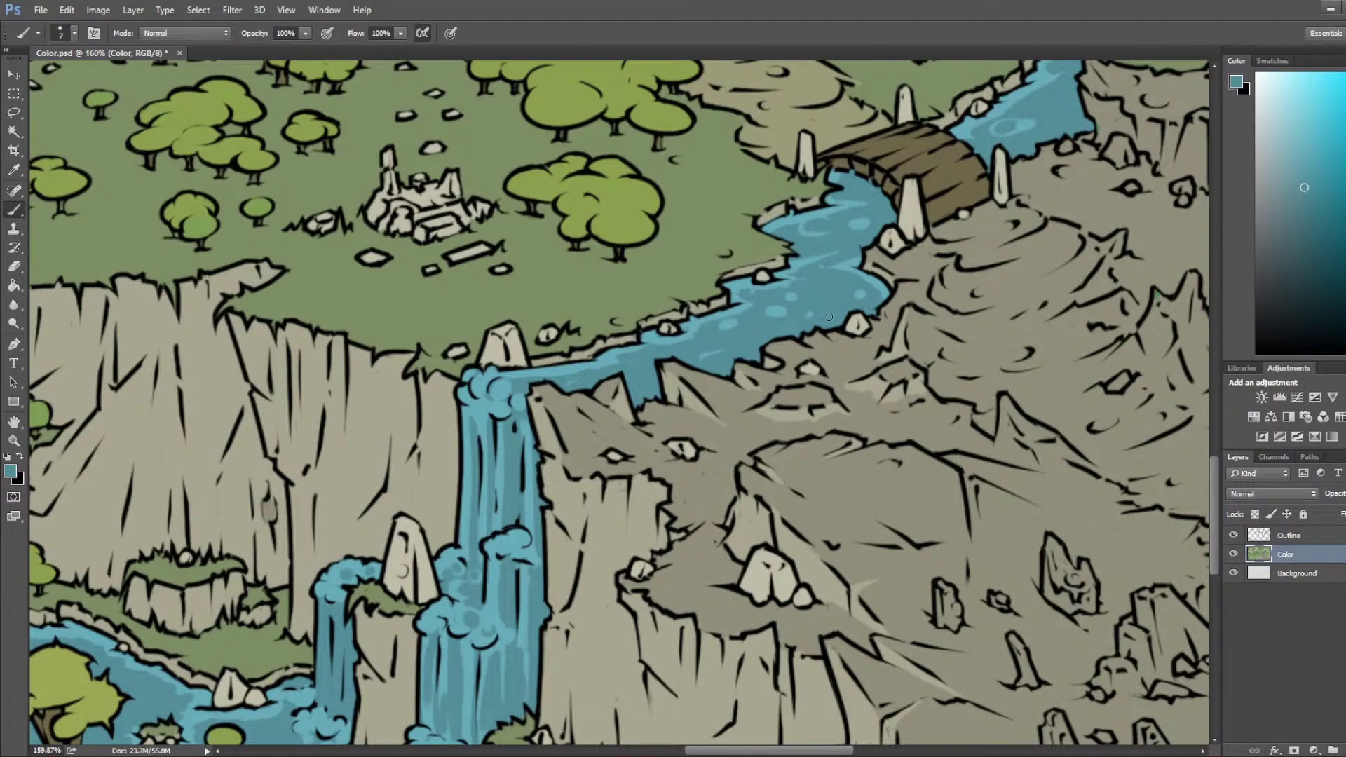
{"action": "left_click", "coordinate": [659, 336], "text": "alt"}
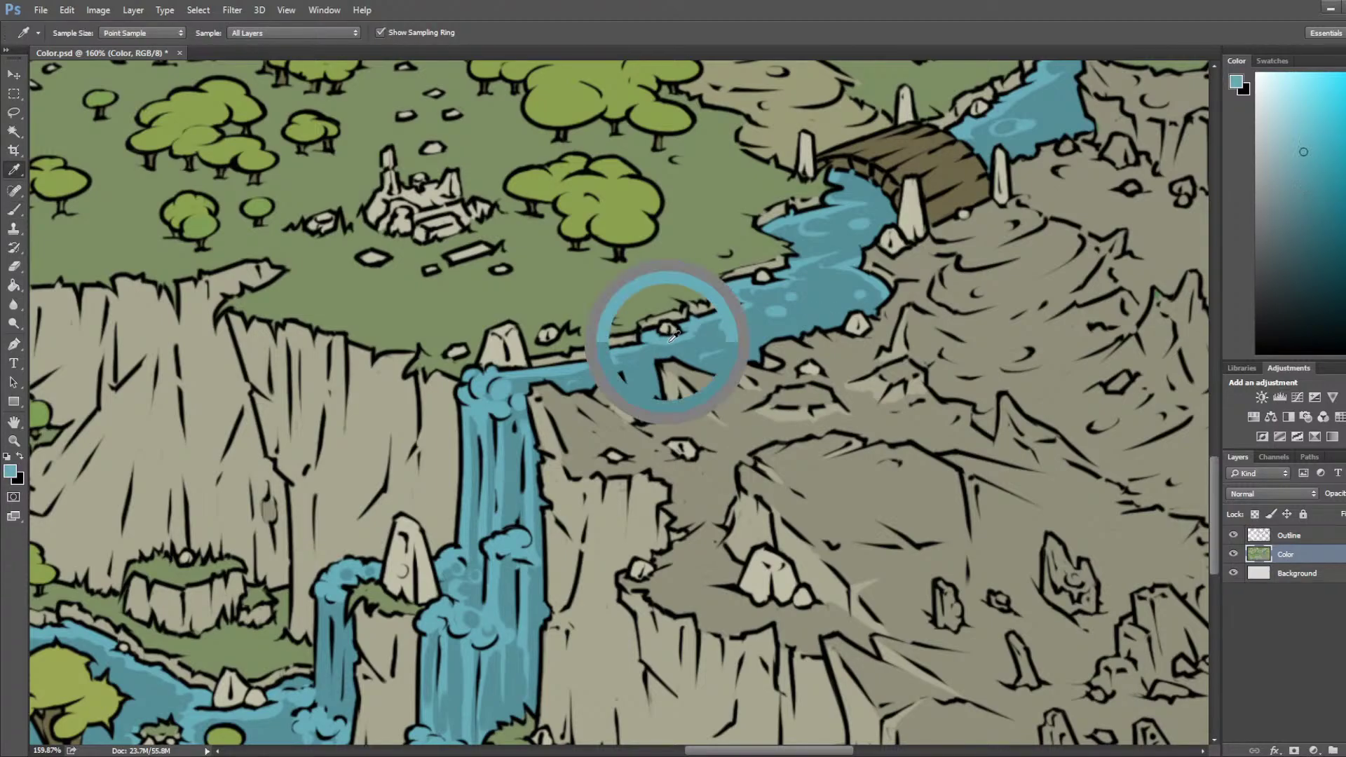
{"action": "left_click", "coordinate": [648, 383], "text": "alt"}
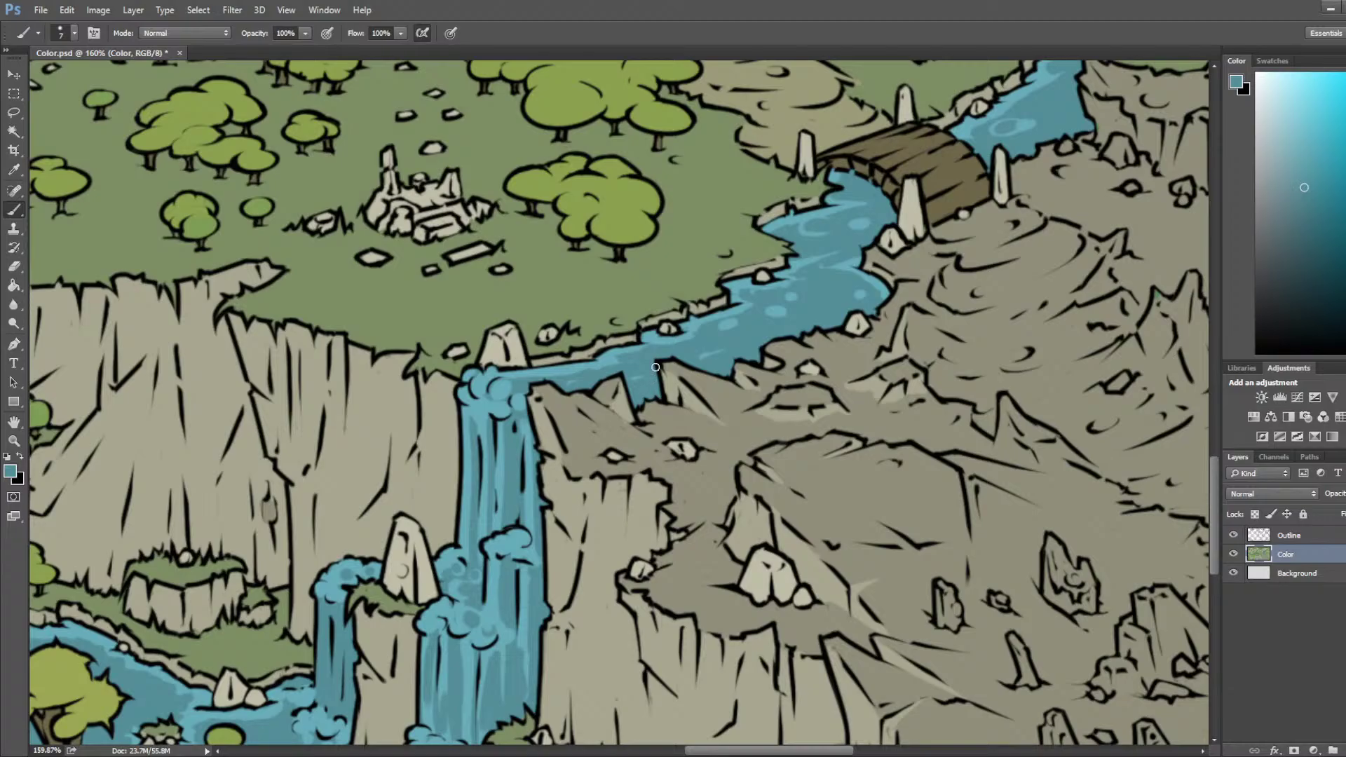
{"action": "scroll", "coordinate": [655, 367], "scroll_direction": "down", "scroll_amount": 6}
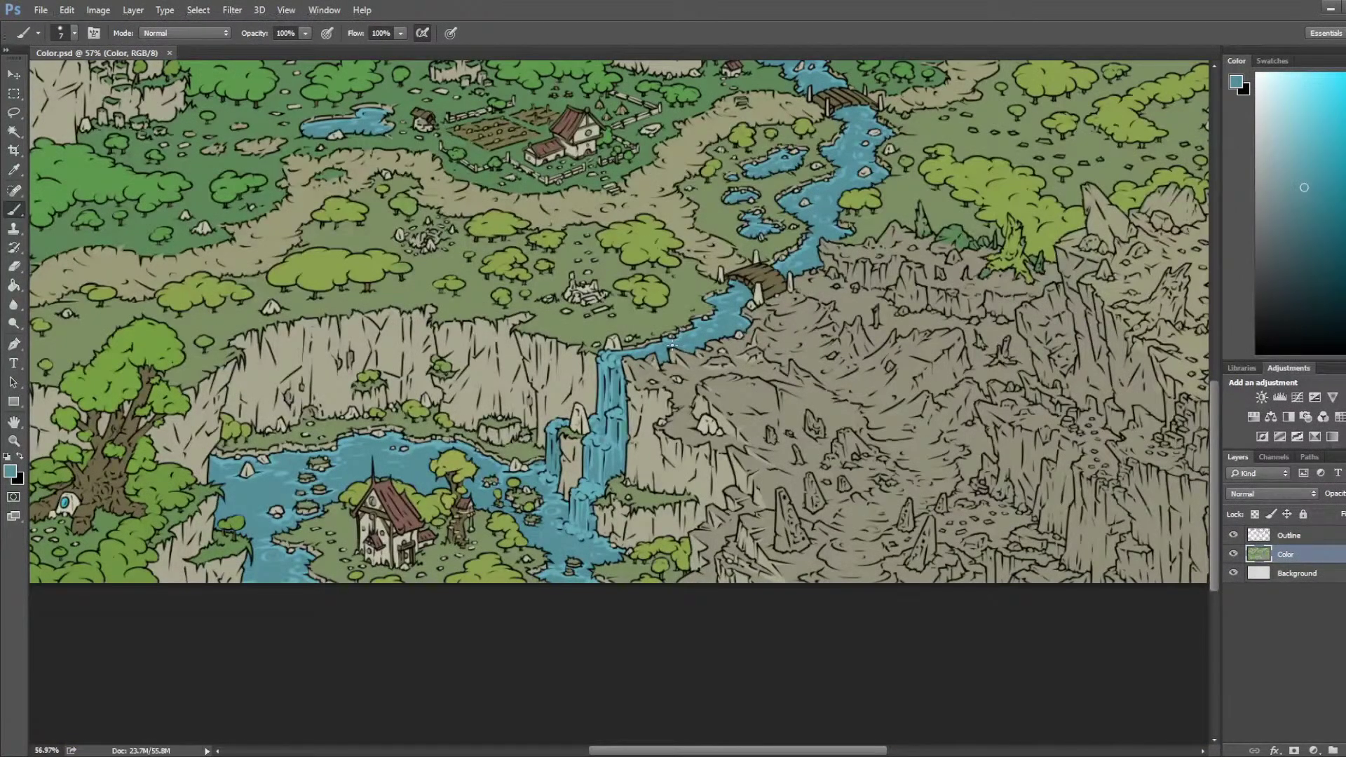
Step: Paint light-blue ripples in the narrow channel between the cliff and the village dock, refining them with the base water blue
{"action": "scroll", "coordinate": [671, 343], "scroll_direction": "up", "scroll_amount": 5}
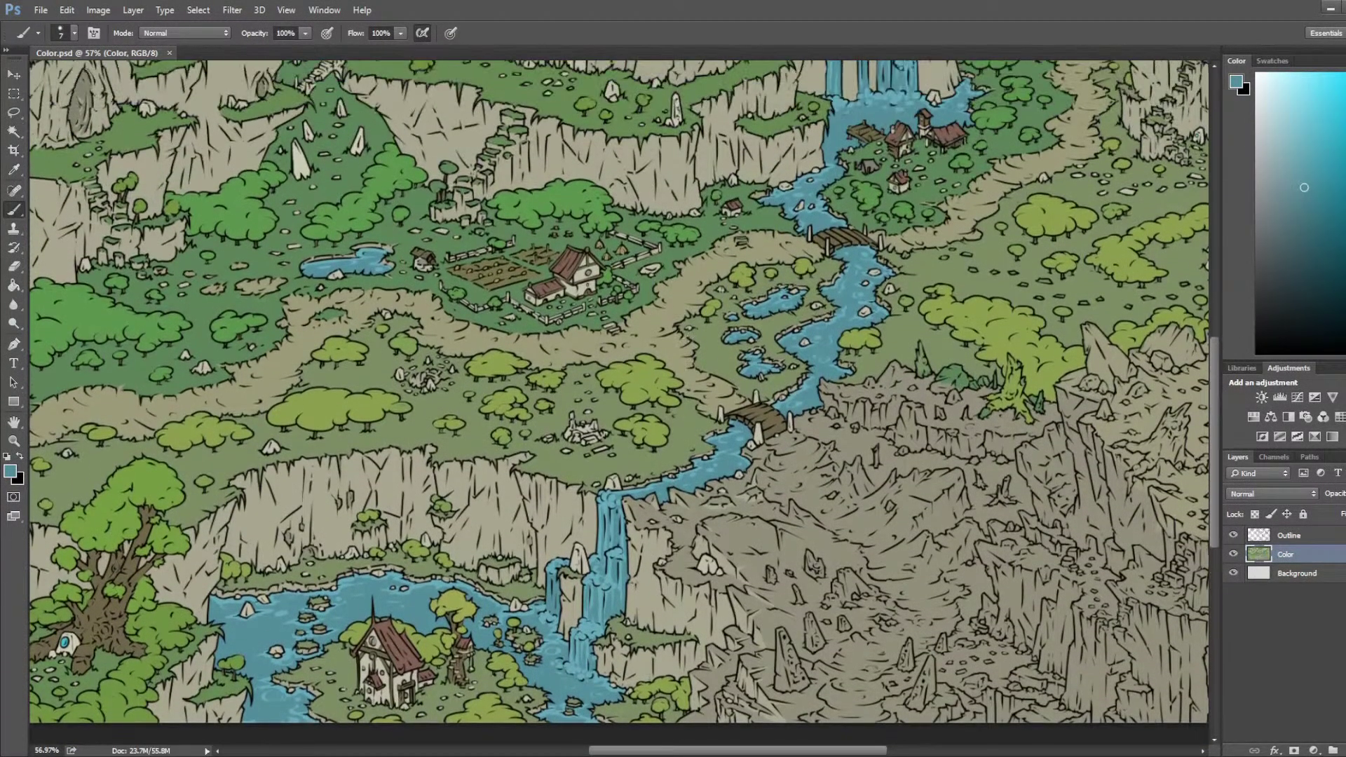
{"action": "scroll", "coordinate": [811, 204], "scroll_direction": "up", "scroll_amount": 6}
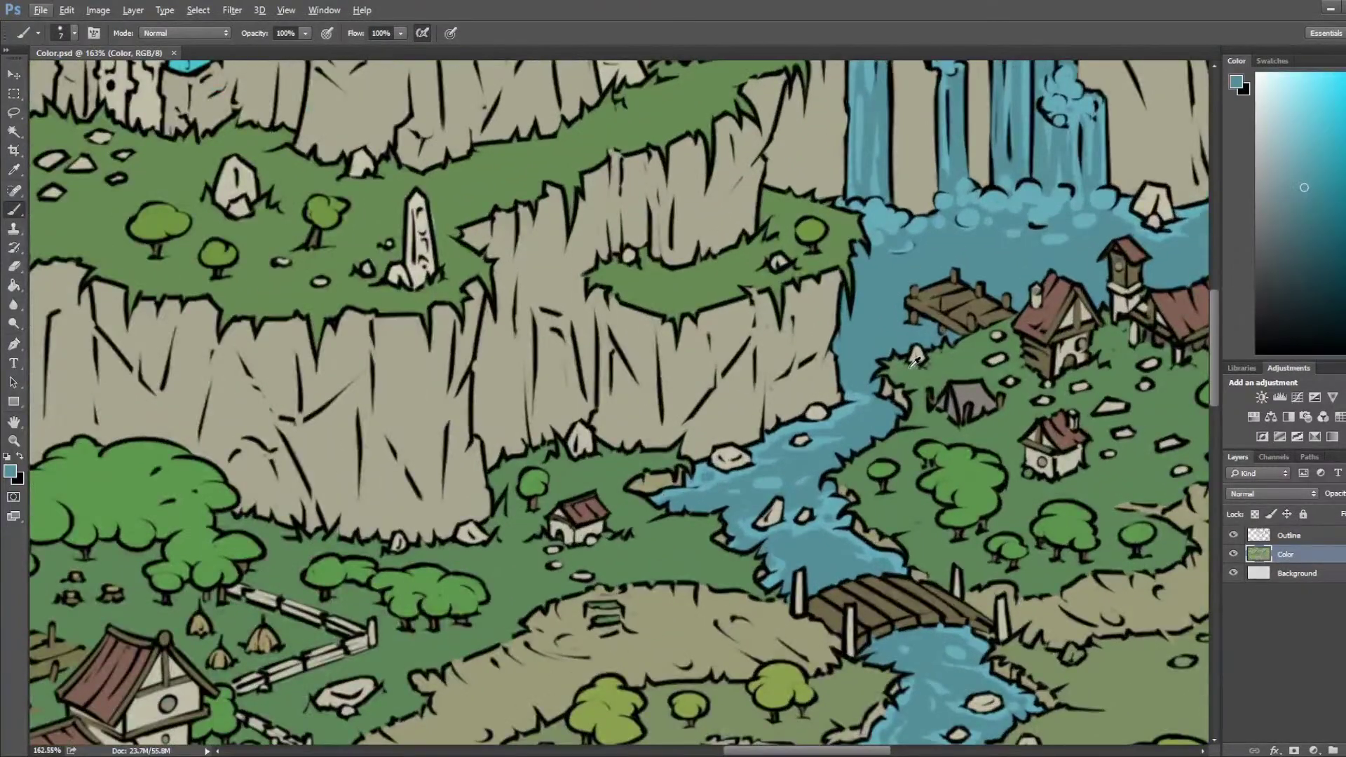
{"action": "left_click", "coordinate": [838, 414], "text": "alt"}
{"action": "mouse_move", "coordinate": [846, 338]}
{"action": "left_mouse_down"}
{"action": "mouse_move", "coordinate": [837, 349]}
{"action": "mouse_move", "coordinate": [879, 334]}
{"action": "mouse_move", "coordinate": [843, 341]}
{"action": "mouse_move", "coordinate": [872, 342]}
{"action": "left_mouse_up"}
{"action": "left_click", "coordinate": [851, 331], "text": "alt"}
{"action": "left_click", "coordinate": [813, 426], "text": "alt"}
{"action": "left_click_drag", "start_coordinate": [847, 347], "coordinate": [873, 333]}
{"action": "left_click", "coordinate": [879, 328], "text": "alt"}
{"action": "left_click", "coordinate": [887, 226], "text": "alt"}
{"action": "left_click", "coordinate": [859, 309], "text": "alt"}
{"action": "left_click", "coordinate": [886, 332], "text": "alt"}
{"action": "left_click", "coordinate": [883, 328], "text": "alt"}
Step: Paint light-blue ripples on the pool water below the leftmost waterfall, refining them with the base water blue
{"action": "key", "text": "alt"}
{"action": "key", "text": "alt"}
{"action": "left_click_drag", "start_coordinate": [873, 275], "coordinate": [904, 265]}
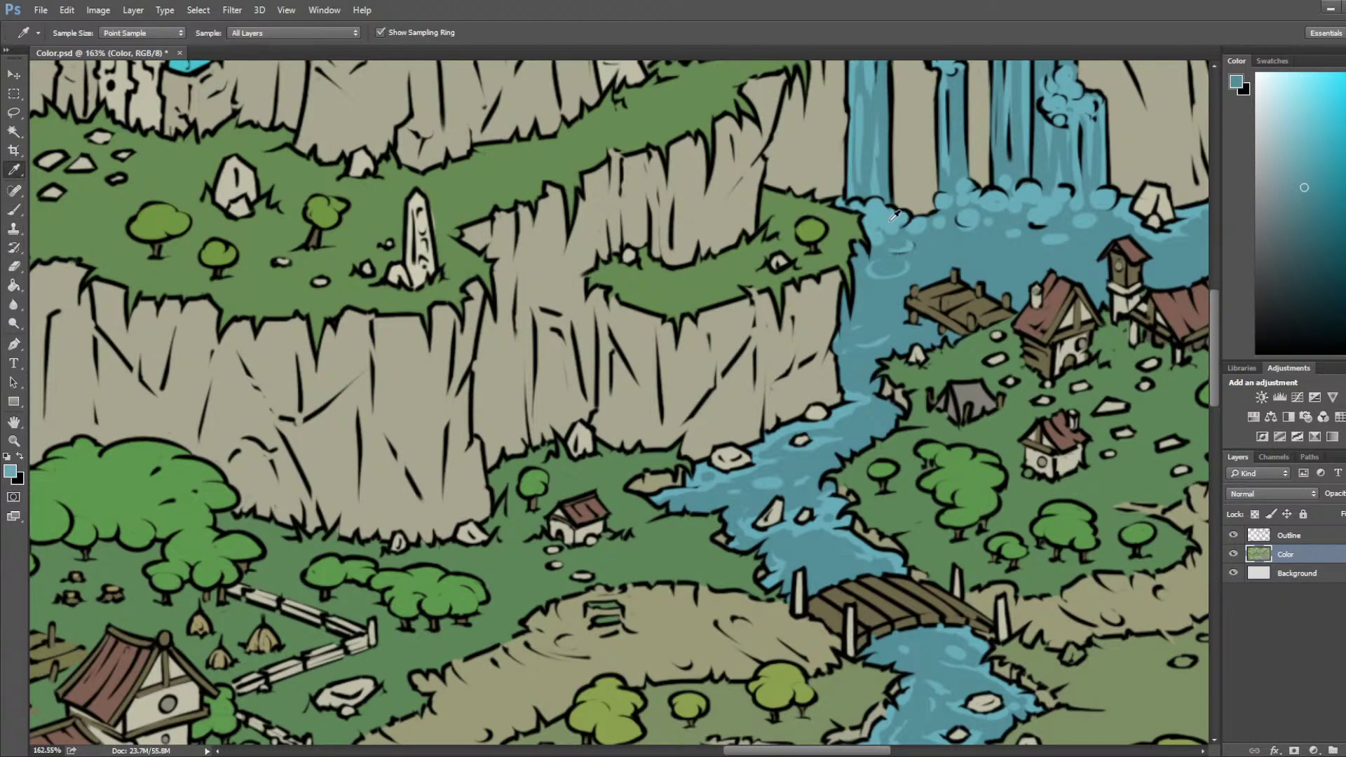
{"action": "left_click", "coordinate": [933, 214], "text": "alt"}
{"action": "left_click", "coordinate": [937, 244], "text": "alt"}
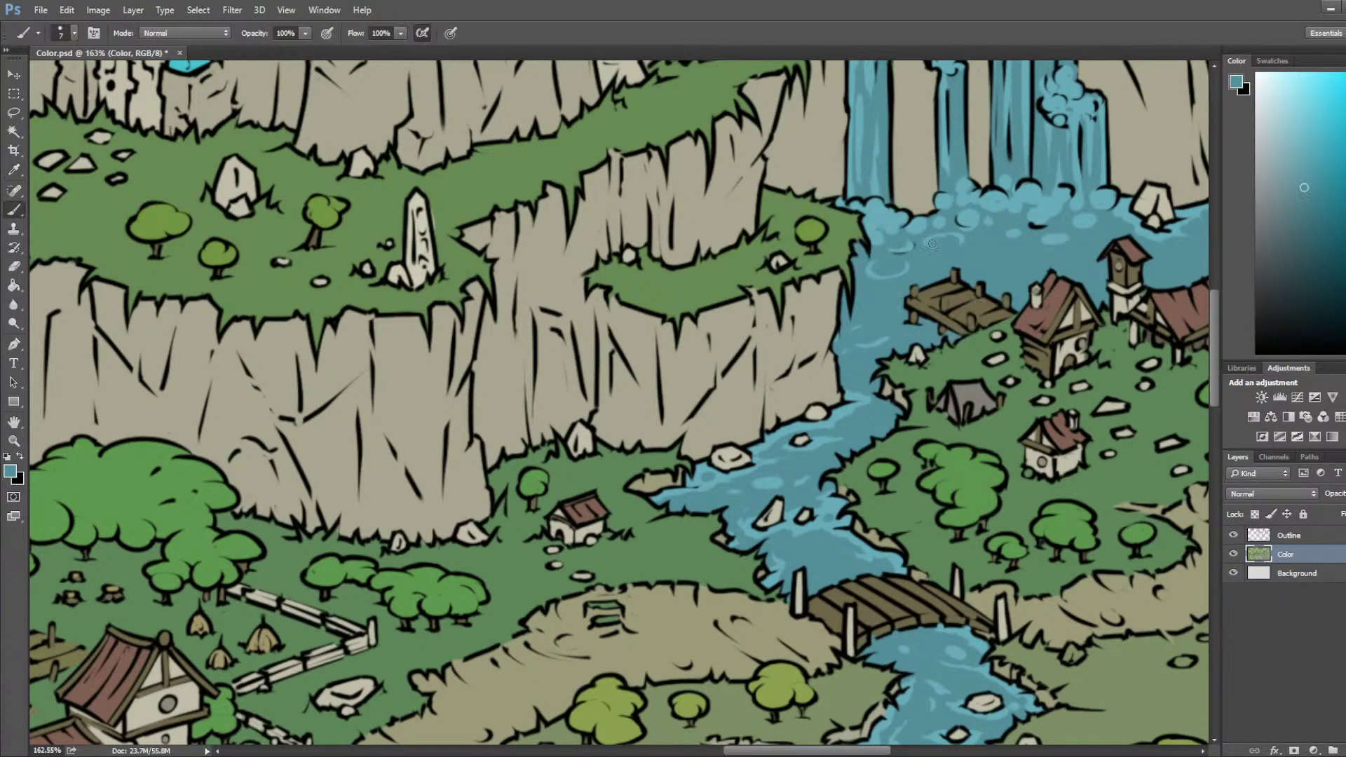
Step: Add light-blue ripples and foam touches across the pool along the foot of the waterfalls, shaping them with the base blue
{"action": "left_click_drag", "start_coordinate": [994, 253], "coordinate": [922, 342]}
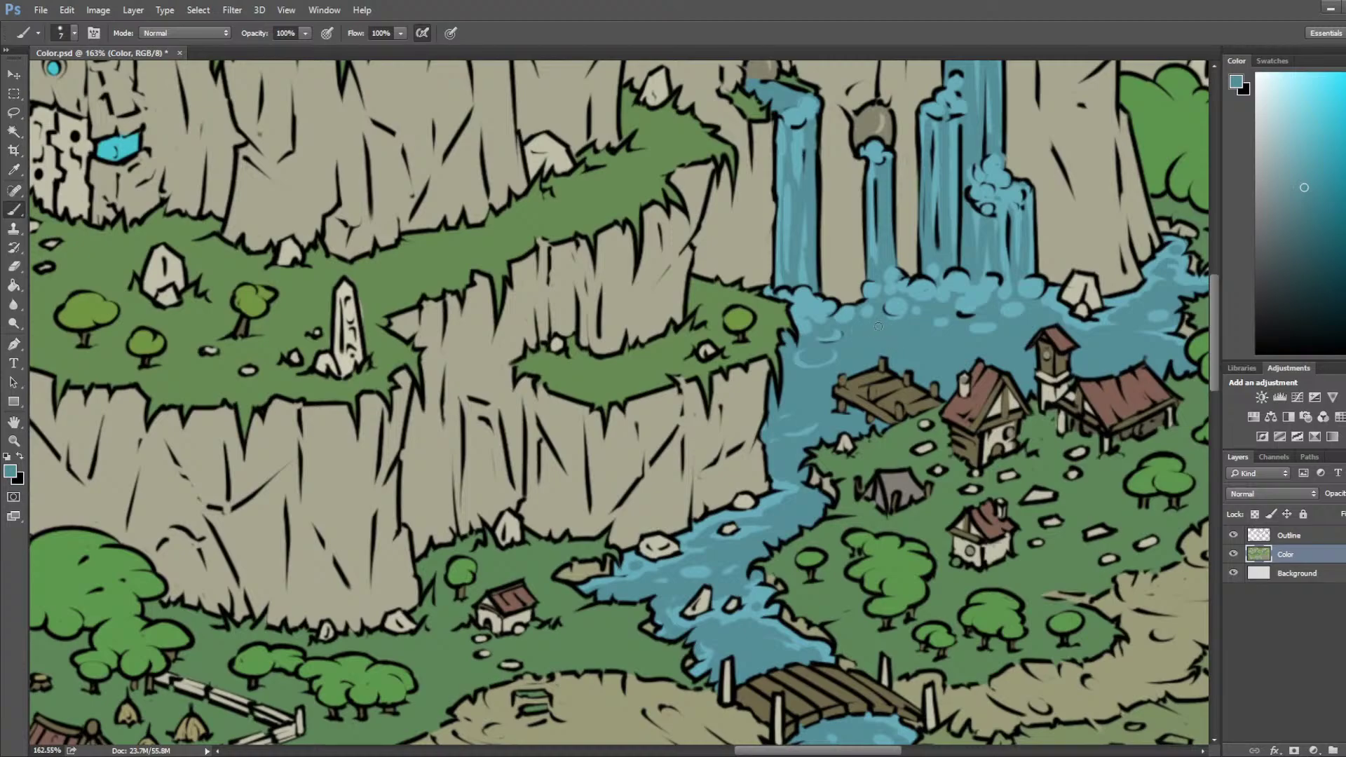
{"action": "left_click", "coordinate": [861, 312], "text": "alt"}
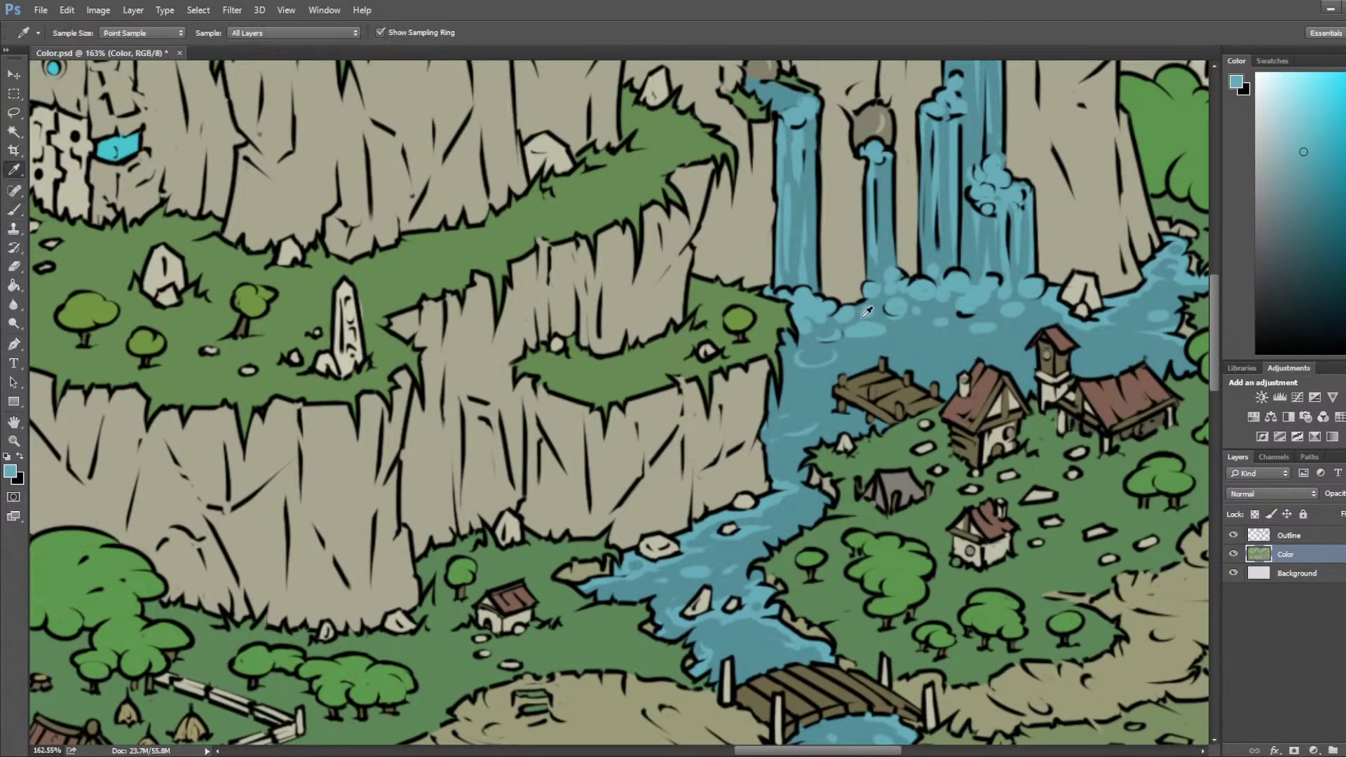
{"action": "left_click", "coordinate": [854, 322], "text": "alt"}
{"action": "mouse_move", "coordinate": [856, 334]}
{"action": "left_mouse_down"}
{"action": "mouse_move", "coordinate": [889, 329]}
{"action": "mouse_move", "coordinate": [818, 355]}
{"action": "left_mouse_up"}
{"action": "left_click", "coordinate": [836, 320], "text": "alt"}
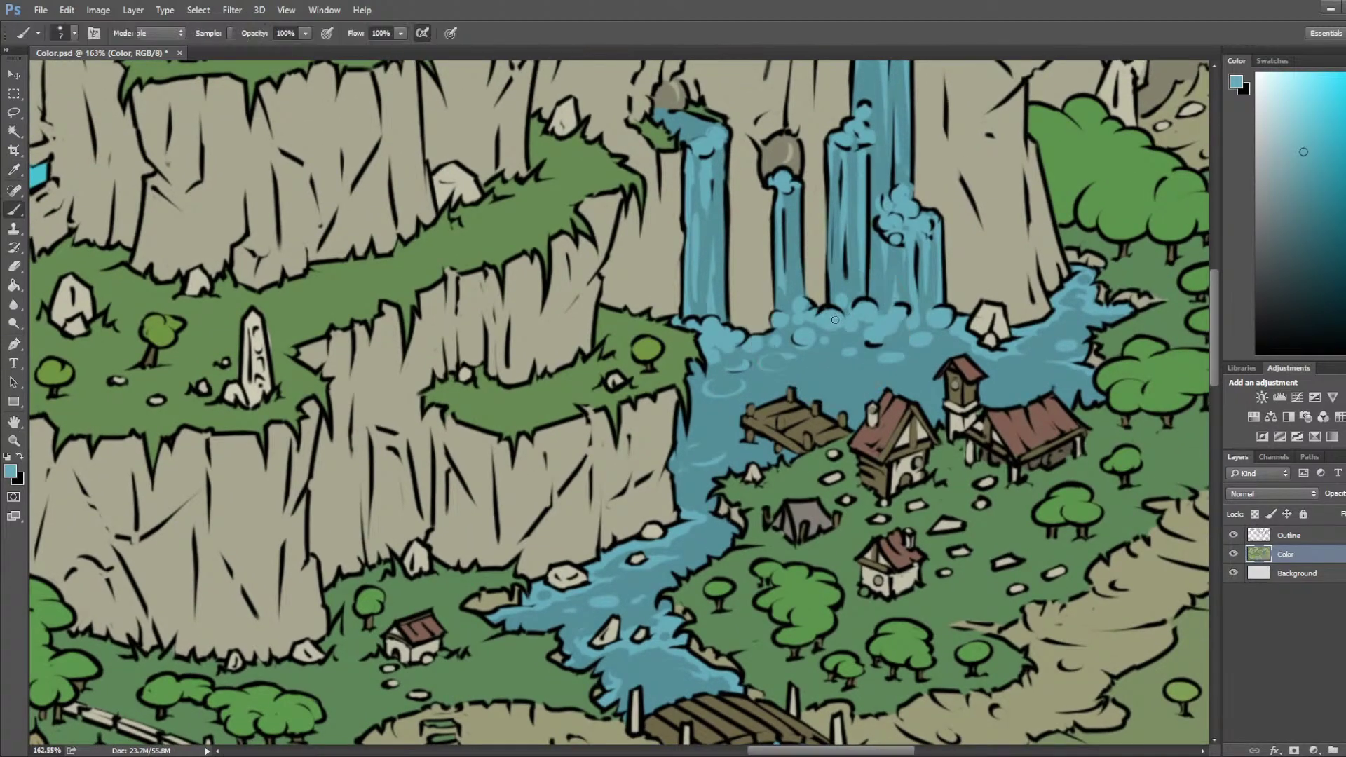
{"action": "left_click", "coordinate": [824, 360], "text": "alt"}
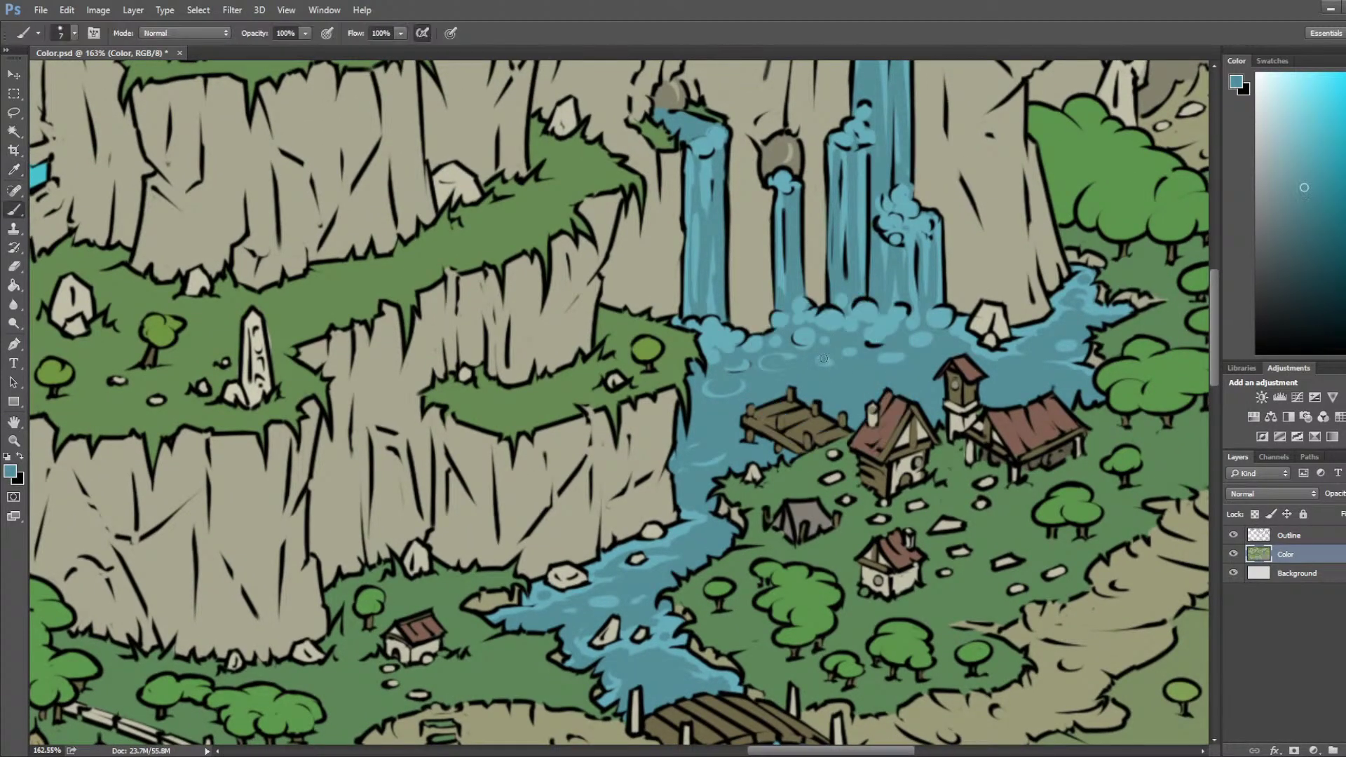
{"action": "left_click", "coordinate": [849, 350], "text": "alt"}
{"action": "left_click_drag", "start_coordinate": [837, 383], "coordinate": [952, 349]}
{"action": "left_click", "coordinate": [866, 398], "text": "alt"}
{"action": "left_click", "coordinate": [919, 340], "text": "alt"}
{"action": "left_click", "coordinate": [921, 361], "text": "alt"}
Step: Paint light-blue ripples on the pool behind the village tower and red-roofed building, and save the file
{"action": "scroll", "coordinate": [958, 342], "scroll_direction": "down", "scroll_amount": 4}
{"action": "scroll", "coordinate": [957, 340], "scroll_direction": "up", "scroll_amount": 6}
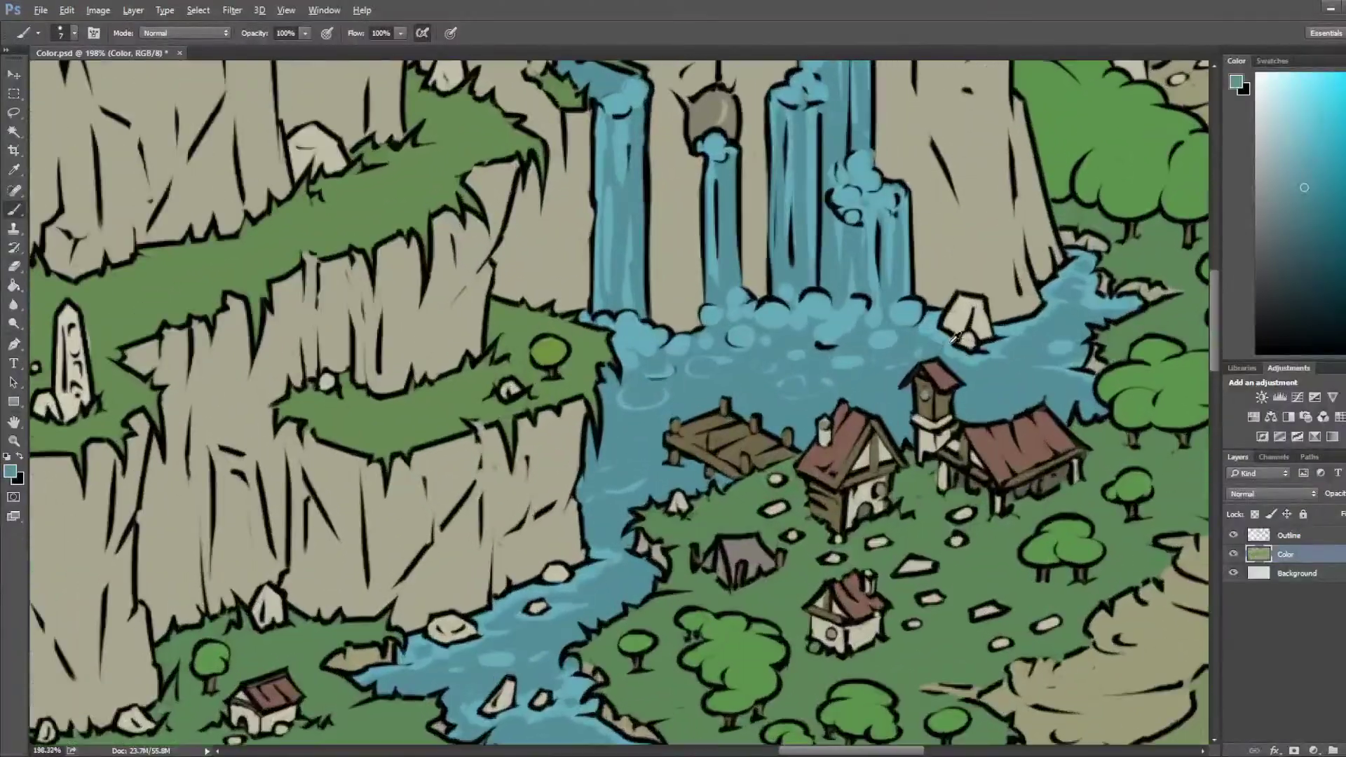
{"action": "left_click", "coordinate": [922, 335], "text": "alt"}
{"action": "mouse_move", "coordinate": [978, 380]}
{"action": "left_mouse_down"}
{"action": "mouse_move", "coordinate": [1027, 389]}
{"action": "mouse_move", "coordinate": [982, 378]}
{"action": "left_mouse_up"}
{"action": "left_click", "coordinate": [998, 404], "text": "alt"}
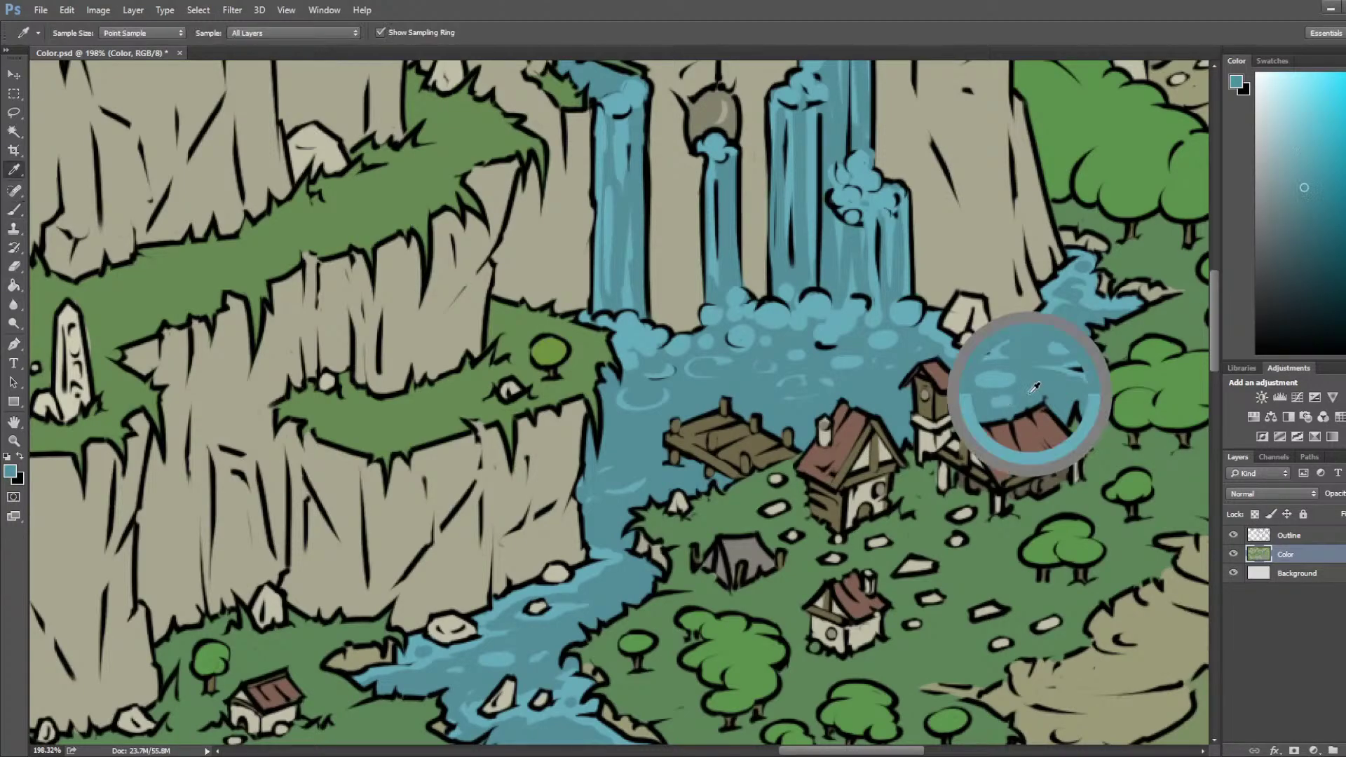
{"action": "left_click_drag", "start_coordinate": [1001, 379], "coordinate": [979, 382]}
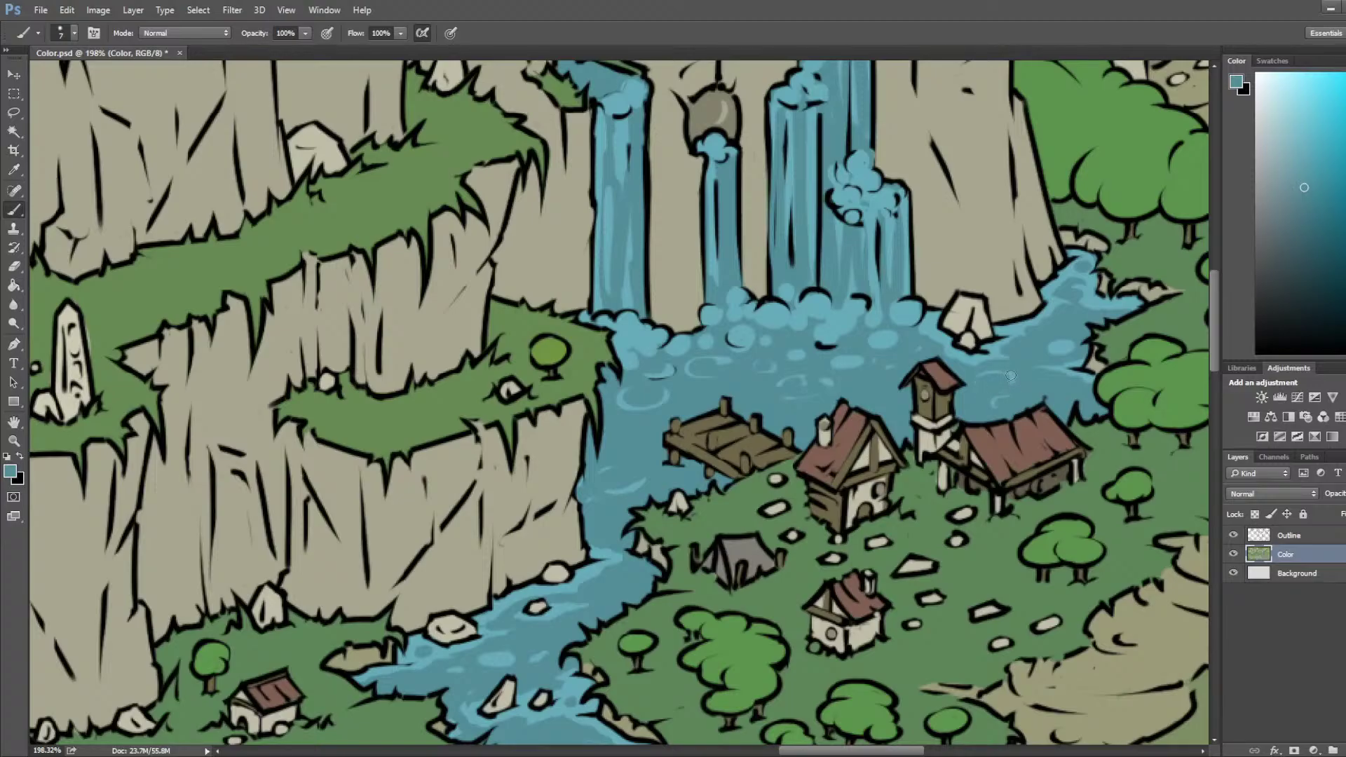
{"action": "scroll", "coordinate": [1026, 374], "scroll_direction": "down", "scroll_amount": 6}
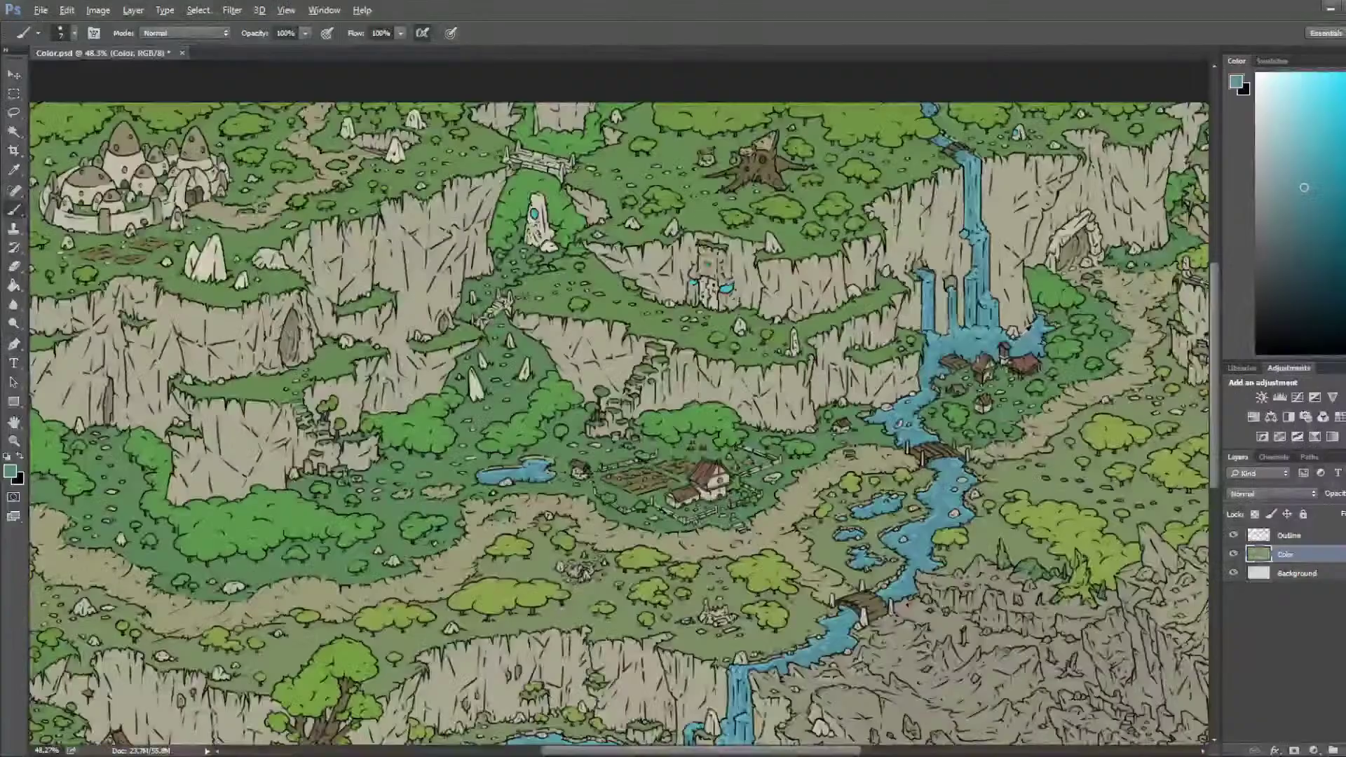
{"action": "scroll", "coordinate": [1056, 352], "scroll_direction": "down", "scroll_amount": 2}
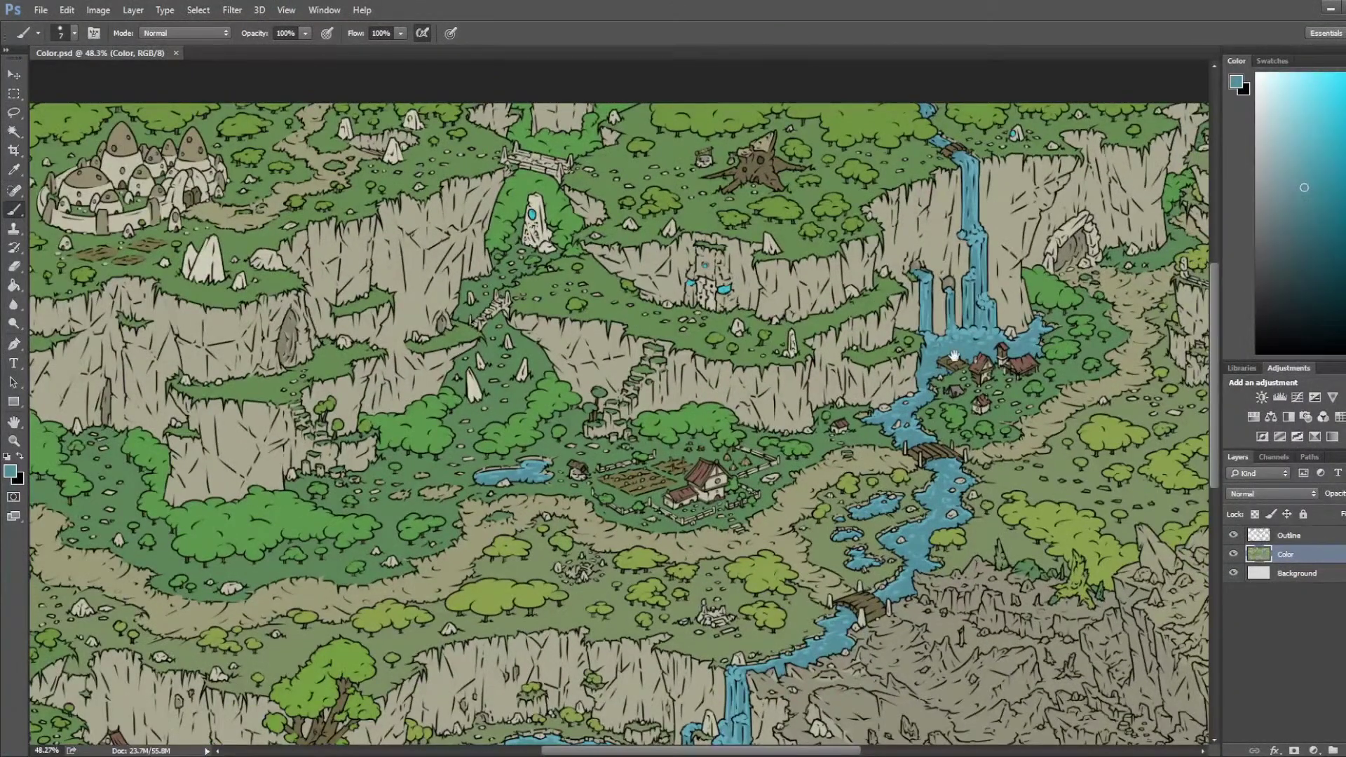
{"action": "scroll", "coordinate": [805, 319], "scroll_direction": "down", "scroll_amount": 3}
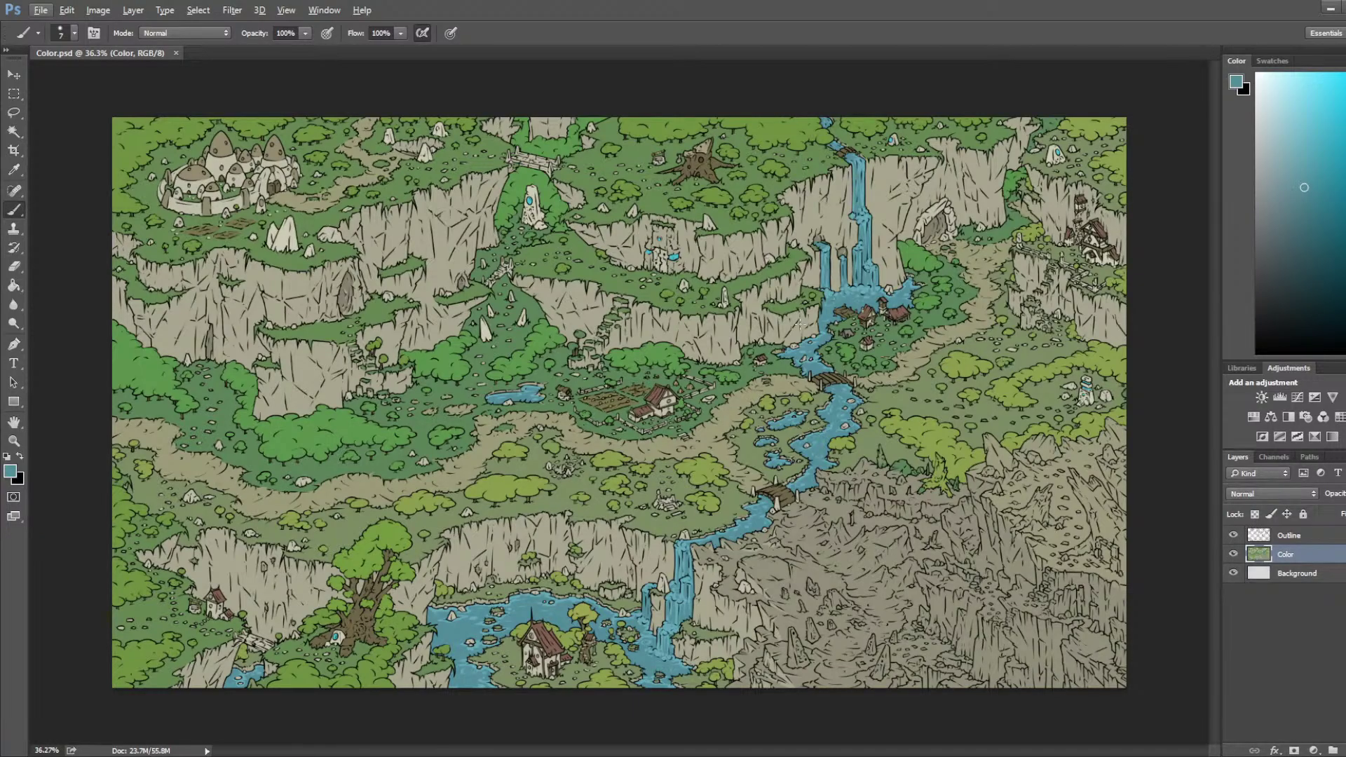
Step: Color the trunks of the small trees below the eastern cliff steps with the giant stump's brown, and touch up a crown in green
{"action": "scroll", "coordinate": [701, 147], "scroll_direction": "up", "scroll_amount": 12}
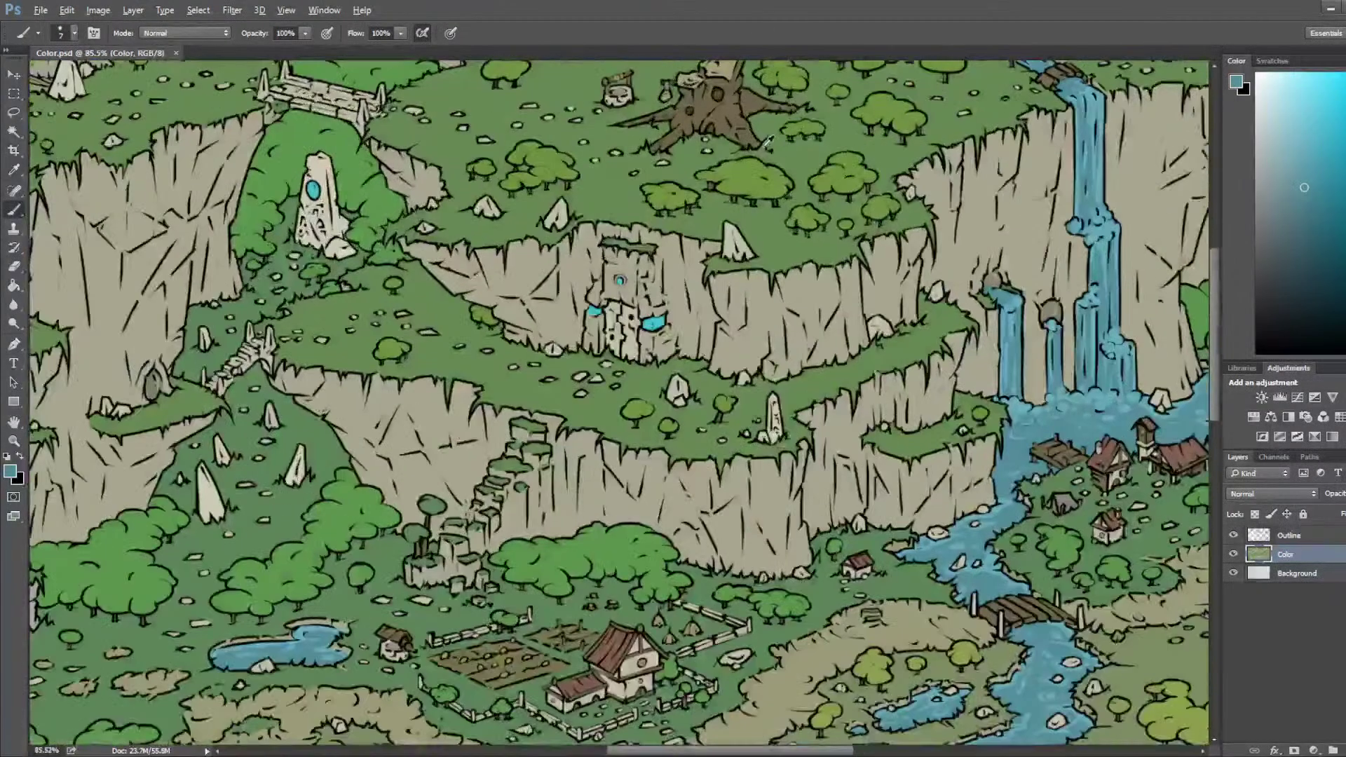
{"action": "scroll", "coordinate": [769, 143], "scroll_direction": "up", "scroll_amount": 5}
{"action": "key", "text": "i"}
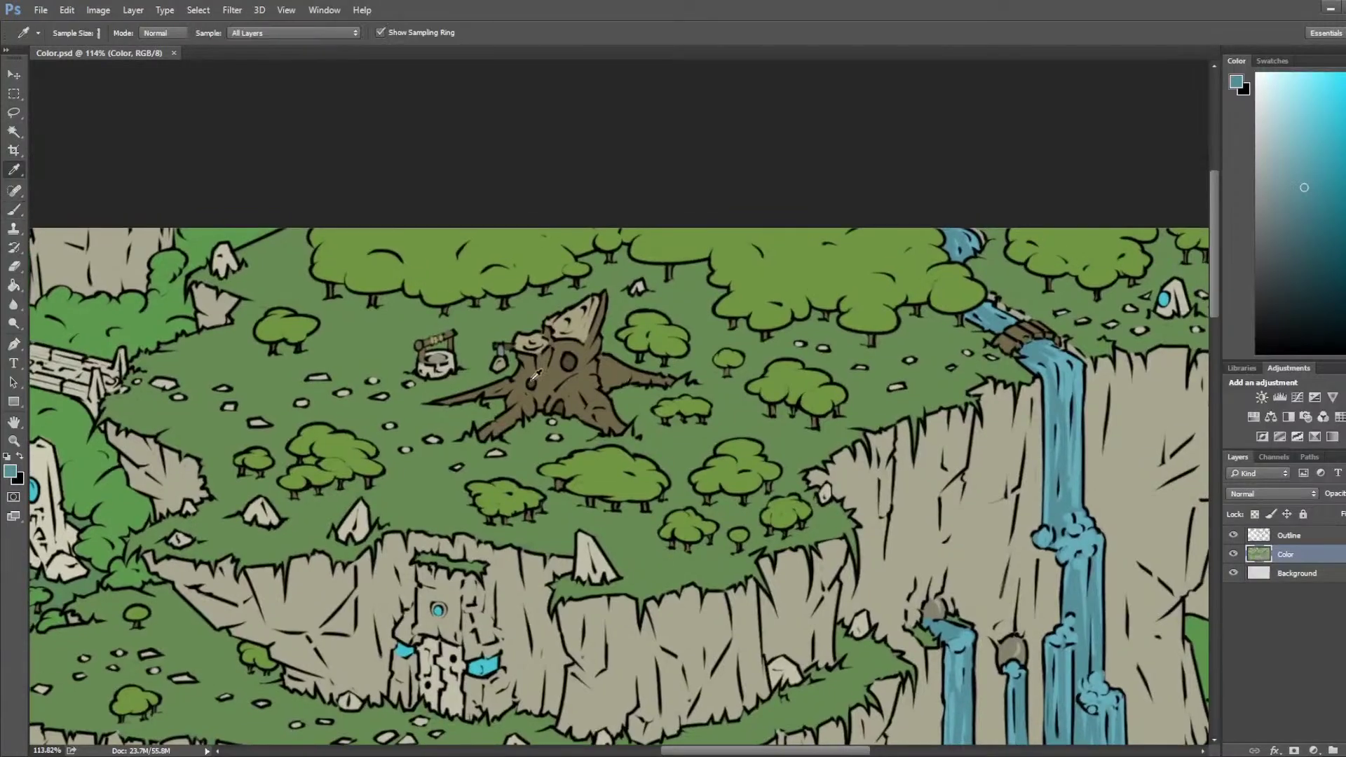
{"action": "left_click", "coordinate": [594, 379]}
{"action": "left_click_drag", "start_coordinate": [1061, 535], "coordinate": [612, 288]}
{"action": "left_click_drag", "start_coordinate": [1056, 447], "coordinate": [562, 218]}
{"action": "scroll", "coordinate": [666, 449], "scroll_direction": "up", "scroll_amount": 6}
{"action": "key", "text": "b"}
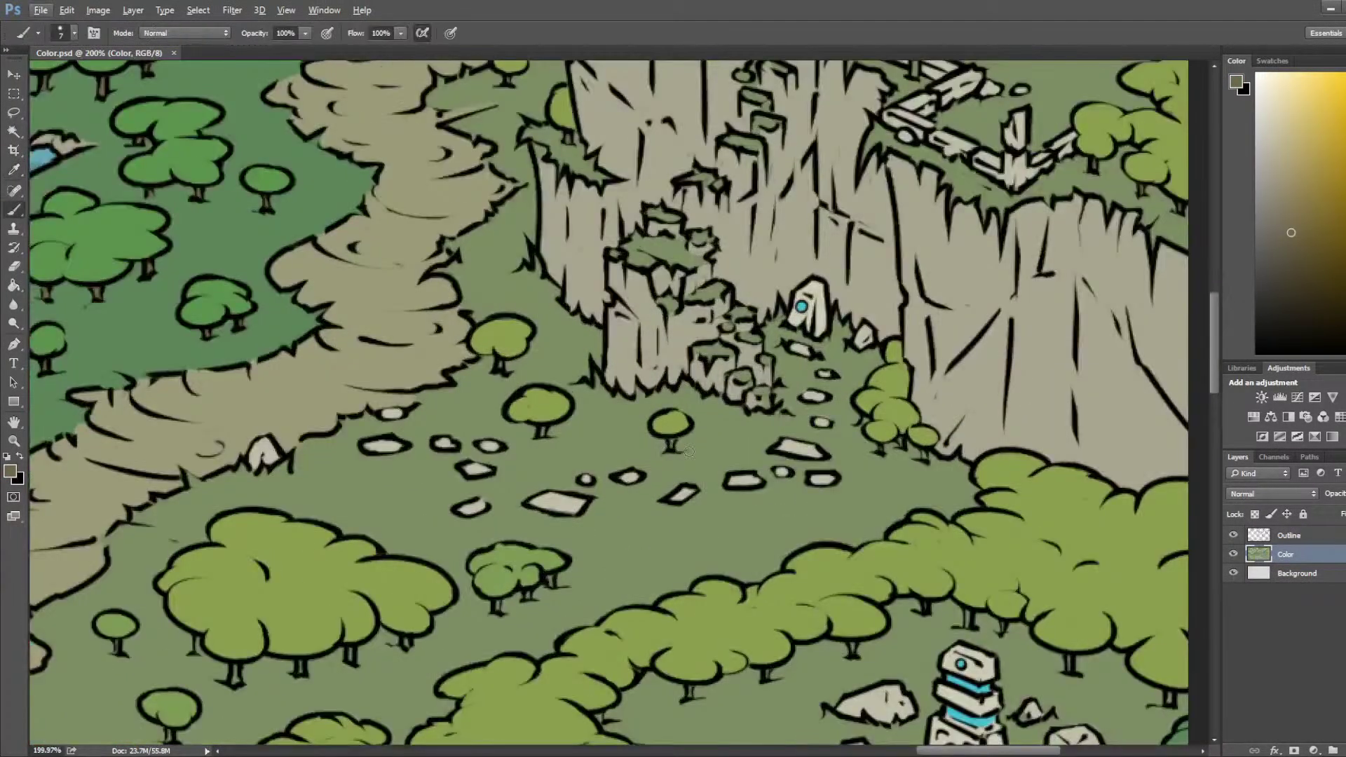
{"action": "left_click", "coordinate": [501, 362]}
{"action": "left_click", "coordinate": [670, 425], "text": "alt"}
{"action": "left_click_drag", "start_coordinate": [543, 433], "coordinate": [1045, 354]}
{"action": "left_click_drag", "start_coordinate": [147, 419], "coordinate": [526, 449]}
Step: Paint brown trunks under the forest band near the rune statue, and fill the dark green trees at the map's edge with olive green
{"action": "key", "text": "i"}
{"action": "left_click", "coordinate": [557, 242]}
{"action": "left_click_drag", "start_coordinate": [1014, 477], "coordinate": [352, 245]}
{"action": "left_click_drag", "start_coordinate": [720, 318], "coordinate": [735, 307]}
{"action": "mouse_move", "coordinate": [865, 290]}
{"action": "left_mouse_down"}
{"action": "mouse_move", "coordinate": [495, 426]}
{"action": "mouse_move", "coordinate": [504, 440]}
{"action": "left_mouse_up"}
{"action": "key", "text": "b"}
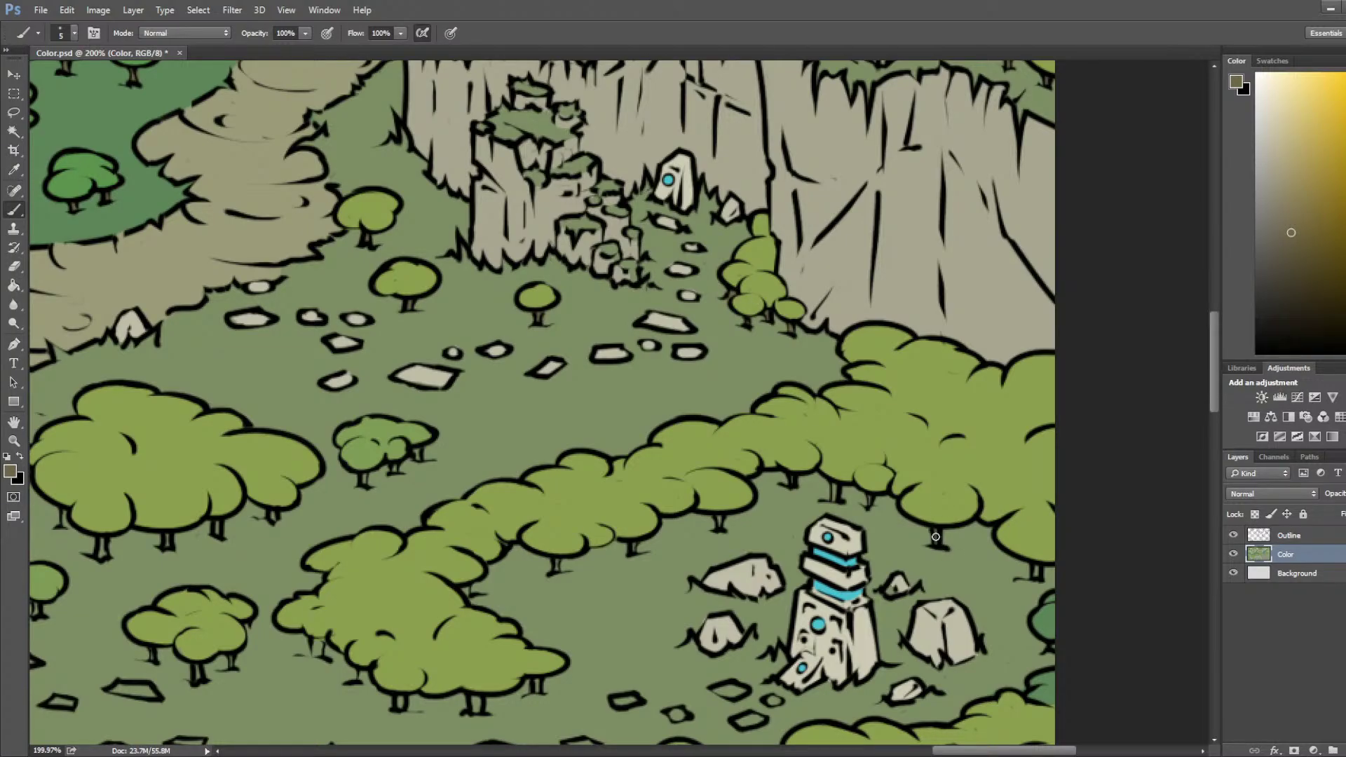
{"action": "left_click_drag", "start_coordinate": [991, 593], "coordinate": [825, 380]}
{"action": "left_click", "coordinate": [847, 487], "text": "alt"}
{"action": "mouse_move", "coordinate": [858, 468]}
{"action": "left_mouse_down"}
{"action": "mouse_move", "coordinate": [874, 471]}
{"action": "mouse_move", "coordinate": [866, 459]}
{"action": "mouse_move", "coordinate": [883, 448]}
{"action": "left_mouse_up"}
{"action": "left_click_drag", "start_coordinate": [881, 403], "coordinate": [884, 385]}
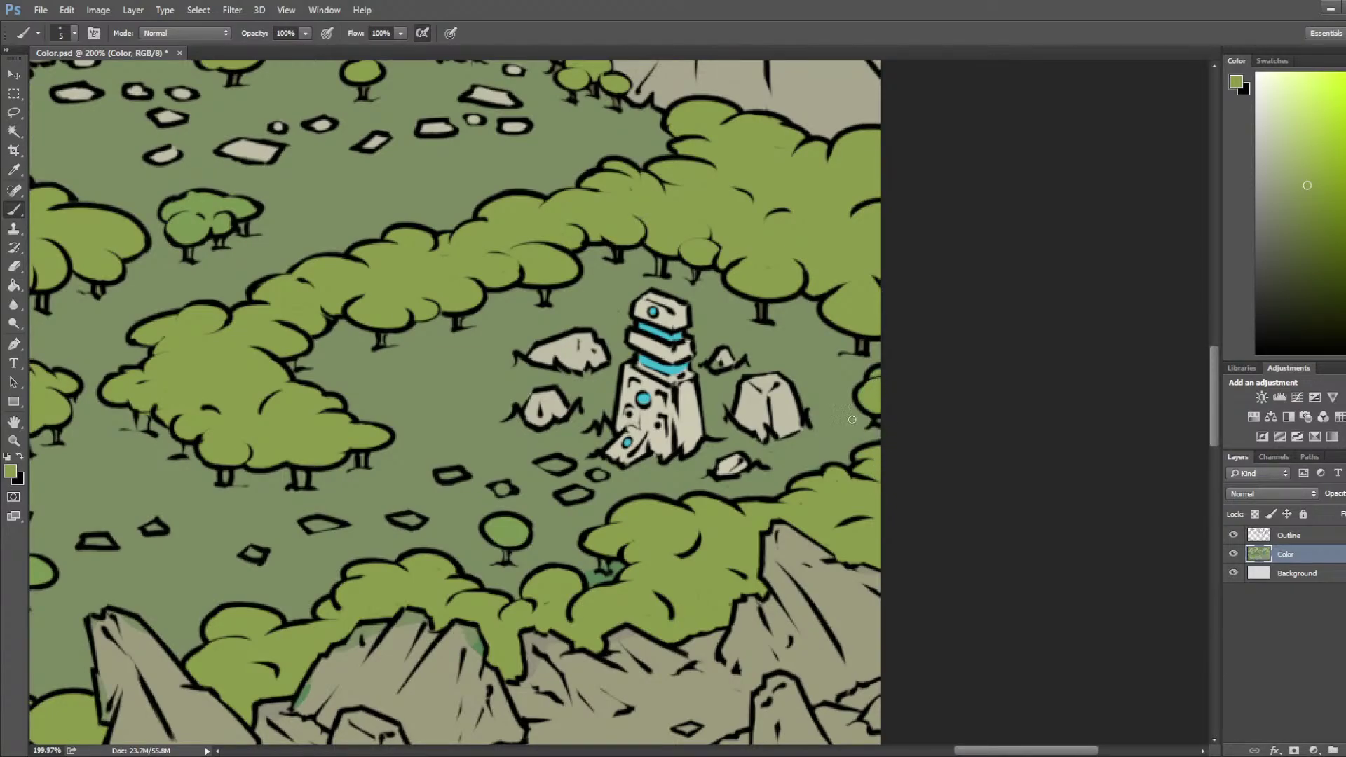
Step: Color the trunks of the tree clump west of the rune statue with the sampled brown
{"action": "left_click_drag", "start_coordinate": [71, 135], "coordinate": [871, 463]}
{"action": "left_click_drag", "start_coordinate": [536, 403], "coordinate": [491, 239]}
{"action": "key", "text": "i"}
{"action": "left_click", "coordinate": [444, 297]}
{"action": "left_click_drag", "start_coordinate": [856, 437], "coordinate": [490, 259]}
{"action": "left_click_drag", "start_coordinate": [857, 413], "coordinate": [560, 316]}
{"action": "mouse_move", "coordinate": [374, 325]}
{"action": "left_mouse_down"}
{"action": "mouse_move", "coordinate": [662, 328]}
{"action": "mouse_move", "coordinate": [699, 363]}
{"action": "mouse_move", "coordinate": [761, 345]}
{"action": "left_mouse_up"}
{"action": "key", "text": "b"}
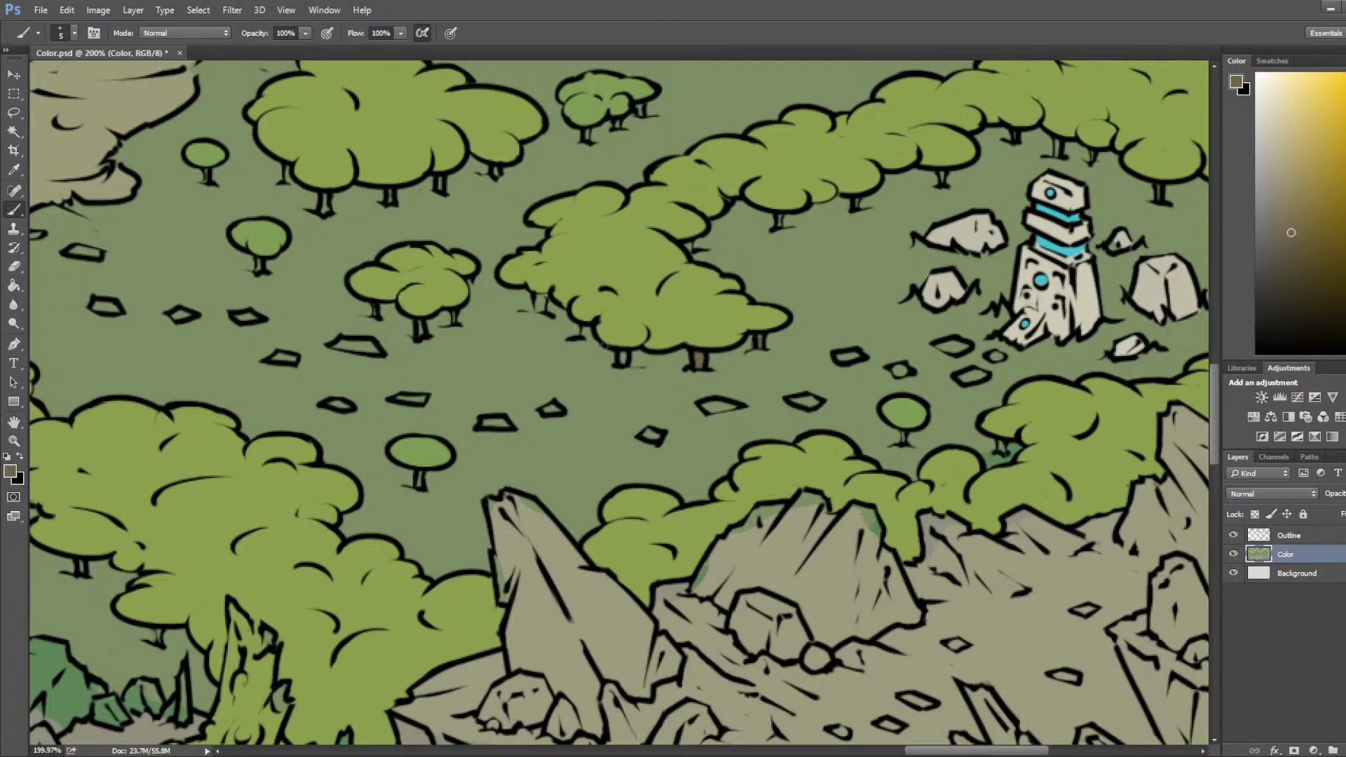
{"action": "mouse_move", "coordinate": [623, 357]}
{"action": "left_mouse_down"}
{"action": "mouse_move", "coordinate": [544, 294]}
{"action": "mouse_move", "coordinate": [553, 289]}
{"action": "left_mouse_up"}
{"action": "left_click", "coordinate": [553, 281], "text": "alt"}
{"action": "left_click", "coordinate": [541, 300], "text": "alt"}
{"action": "left_click_drag", "start_coordinate": [640, 108], "coordinate": [762, 286]}
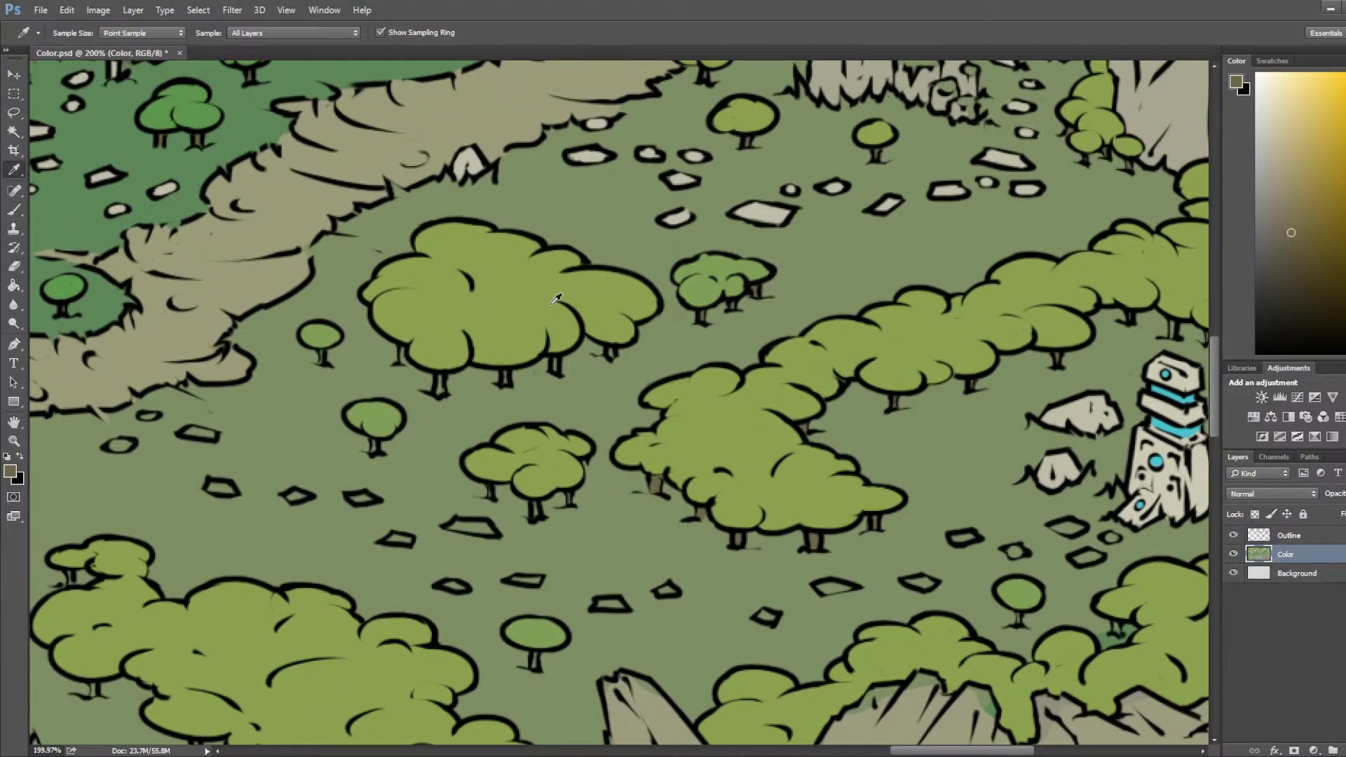
Step: Recolor the darker small trees in the eastern meadow with the large clump's olive green, and save the file
{"action": "left_click", "coordinate": [586, 286], "text": "alt"}
{"action": "left_click", "coordinate": [684, 274], "text": "alt"}
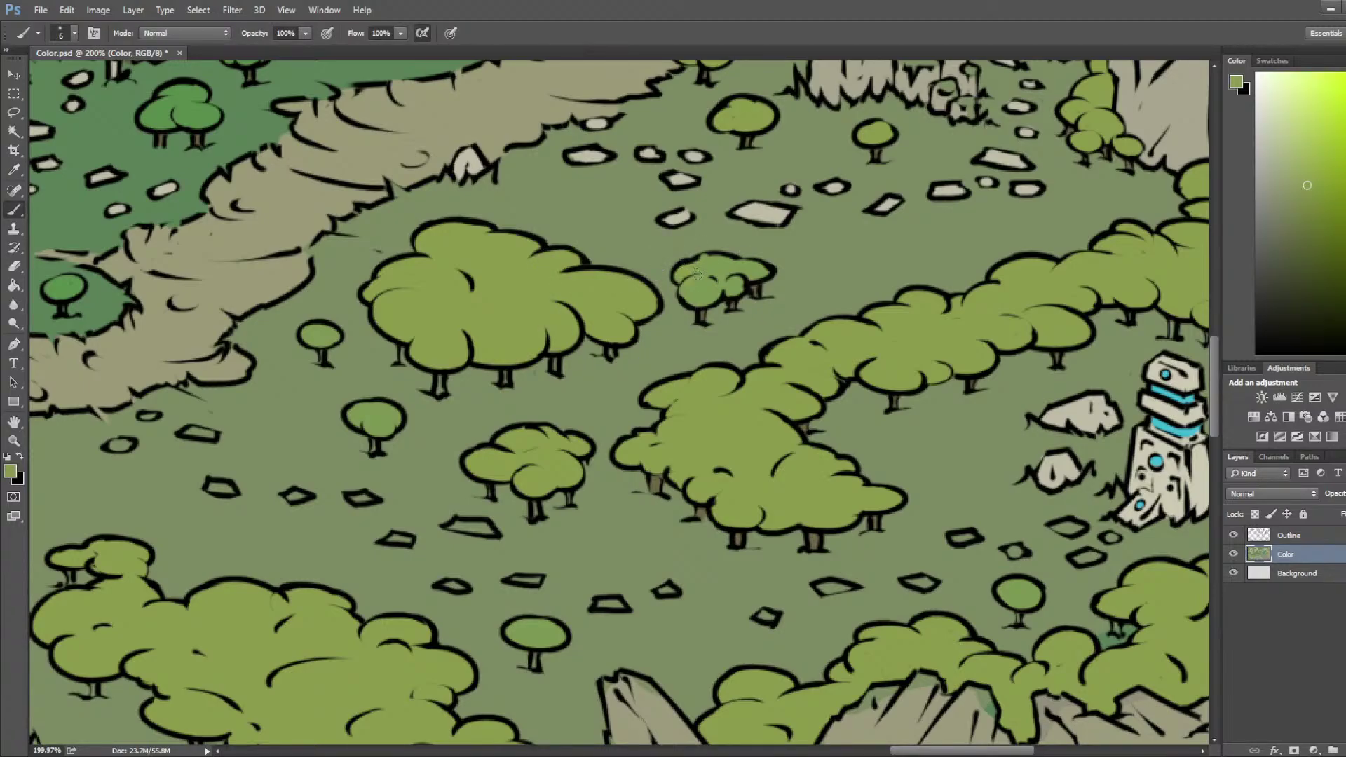
{"action": "left_click", "coordinate": [697, 304]}
{"action": "scroll", "coordinate": [279, 342], "scroll_direction": "down", "scroll_amount": 5}
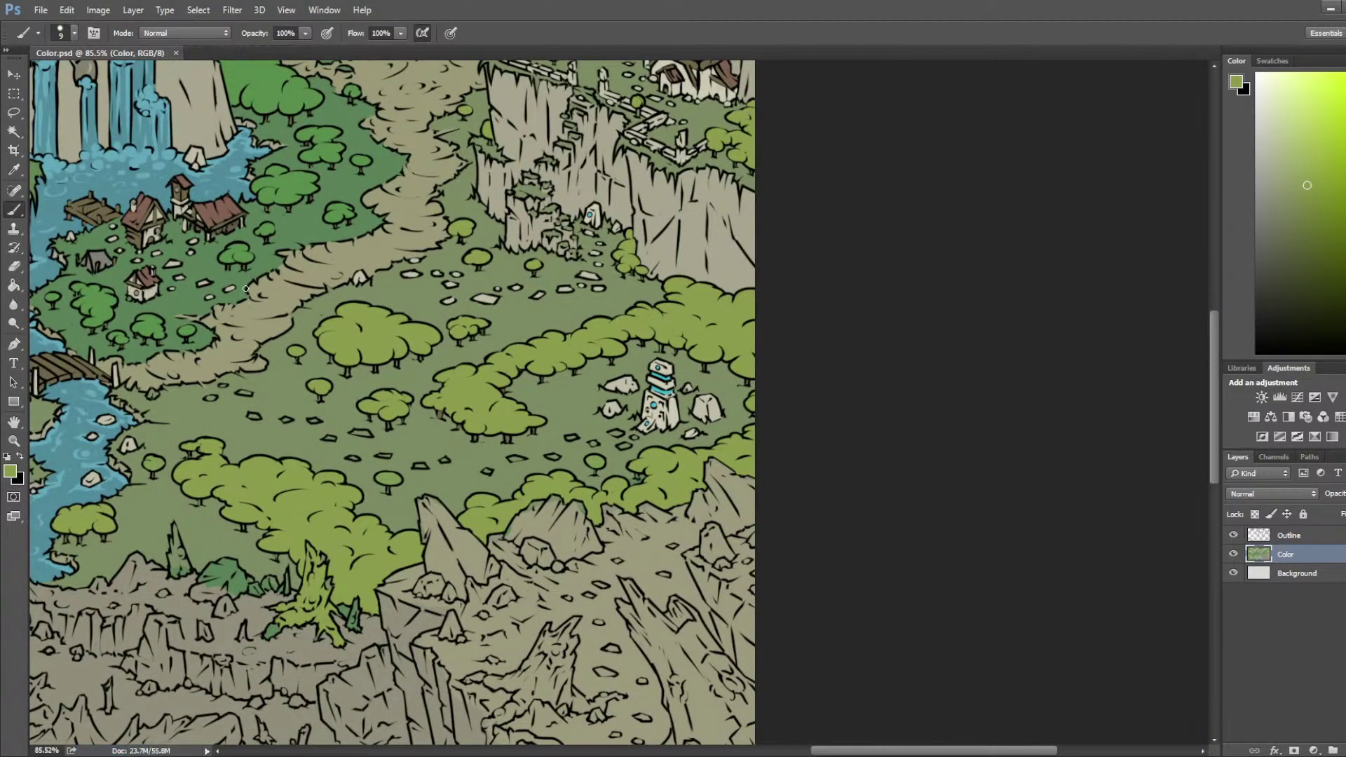
Step: Color the remaining trunks in the eastern meadow with the dock's brown using a smaller brush, sample the grass green for touch-ups, and save
{"action": "scroll", "coordinate": [104, 211], "scroll_direction": "up", "scroll_amount": 3}
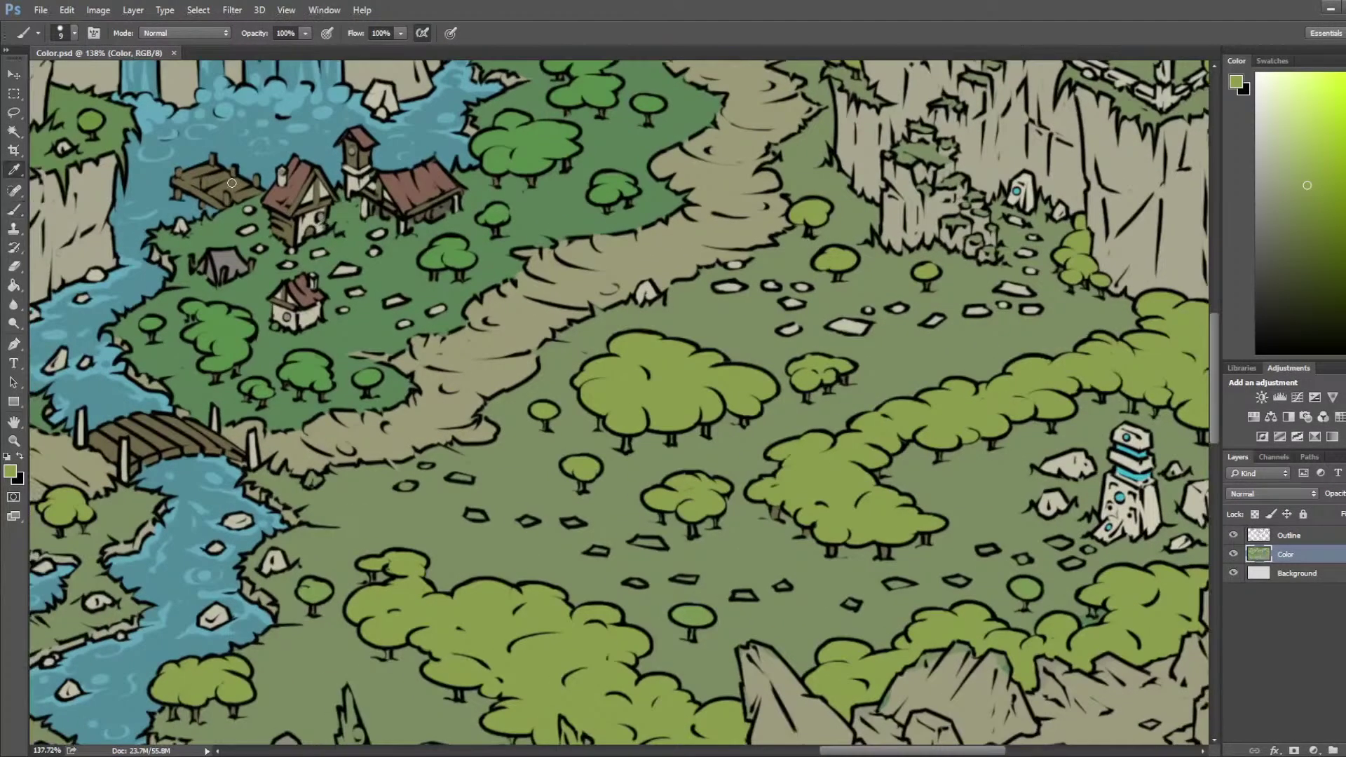
{"action": "key", "text": "i"}
{"action": "left_click", "coordinate": [238, 177]}
{"action": "left_click_drag", "start_coordinate": [642, 417], "coordinate": [321, 198]}
{"action": "scroll", "coordinate": [610, 270], "scroll_direction": "up", "scroll_amount": 3}
{"action": "scroll", "coordinate": [605, 270], "scroll_direction": "down", "scroll_amount": 1}
{"action": "left_click_drag", "start_coordinate": [499, 246], "coordinate": [624, 303]}
{"action": "key", "text": "b"}
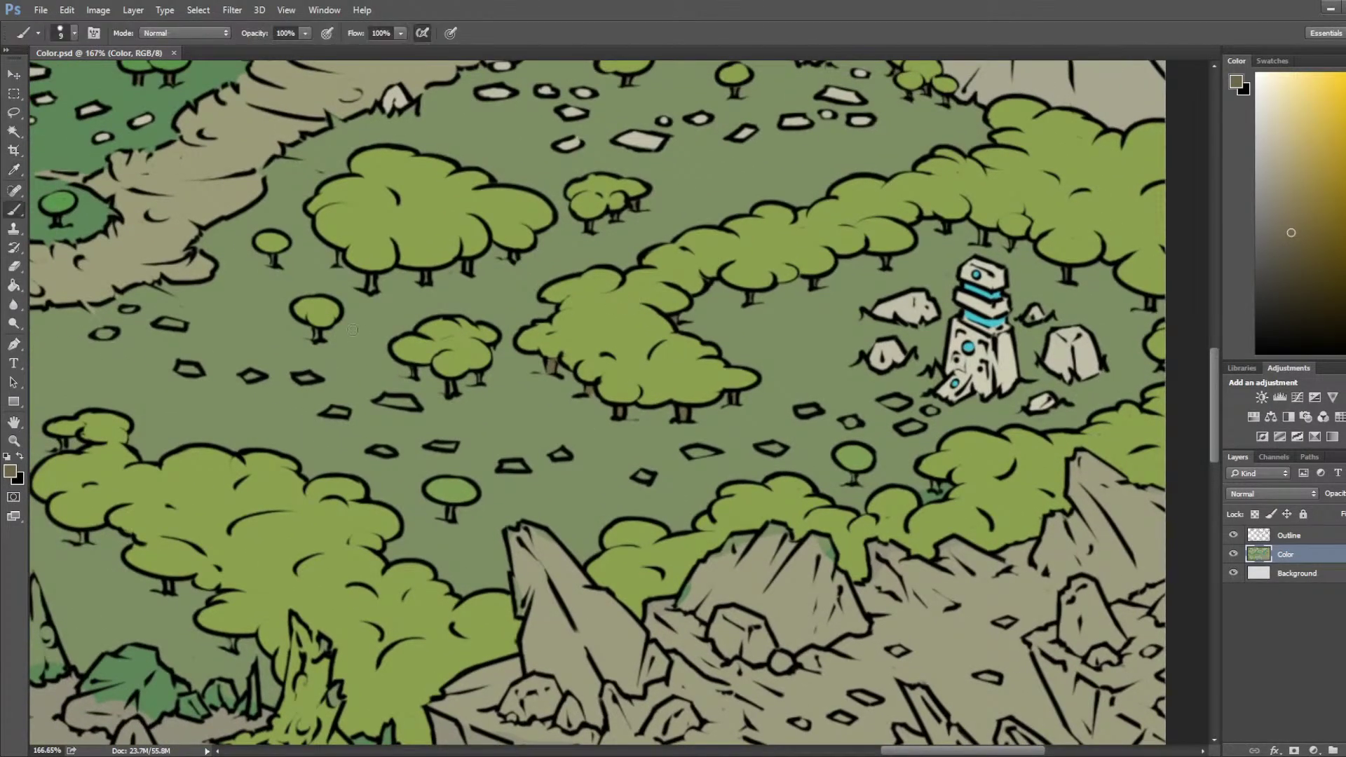
{"action": "key", "text": "bracketleft"}
{"action": "key", "text": "bracketleft"}
{"action": "left_click", "coordinate": [373, 289]}
{"action": "left_click", "coordinate": [393, 300], "text": "alt"}
{"action": "key", "text": "i"}
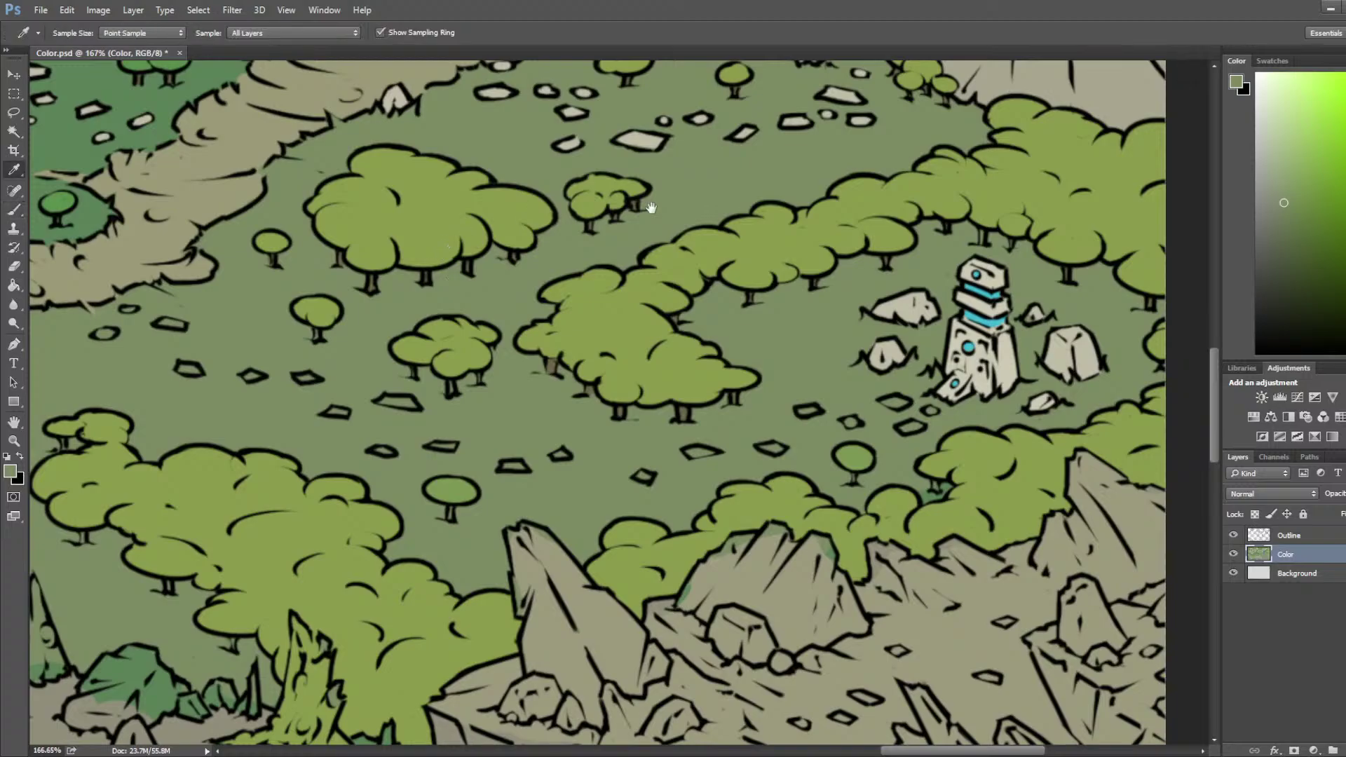
{"action": "left_click_drag", "start_coordinate": [685, 204], "coordinate": [481, 346]}
{"action": "scroll", "coordinate": [481, 322], "scroll_direction": "down", "scroll_amount": 5}
{"action": "scroll", "coordinate": [486, 316], "scroll_direction": "down", "scroll_amount": 3}
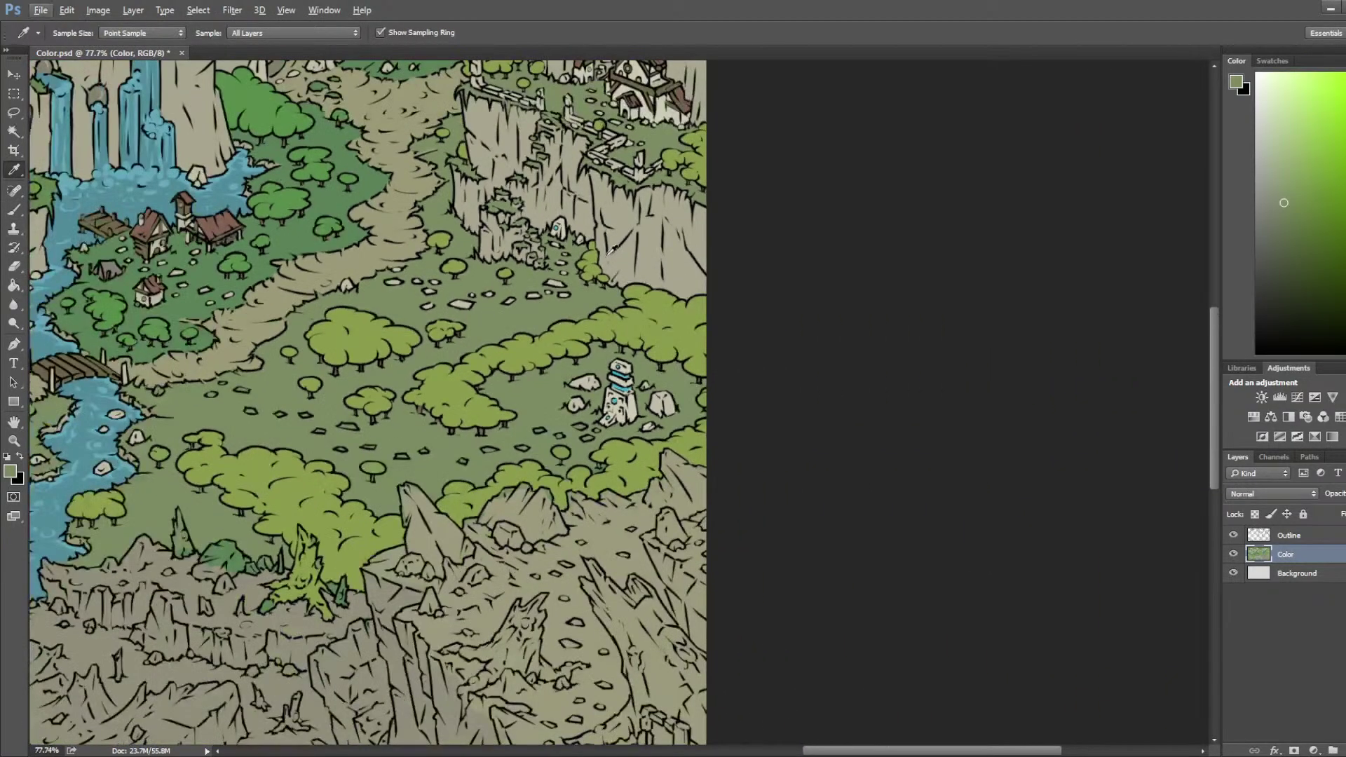
{"action": "scroll", "coordinate": [491, 312], "scroll_direction": "up", "scroll_amount": 3}
{"action": "scroll", "coordinate": [459, 455], "scroll_direction": "up", "scroll_amount": 5}
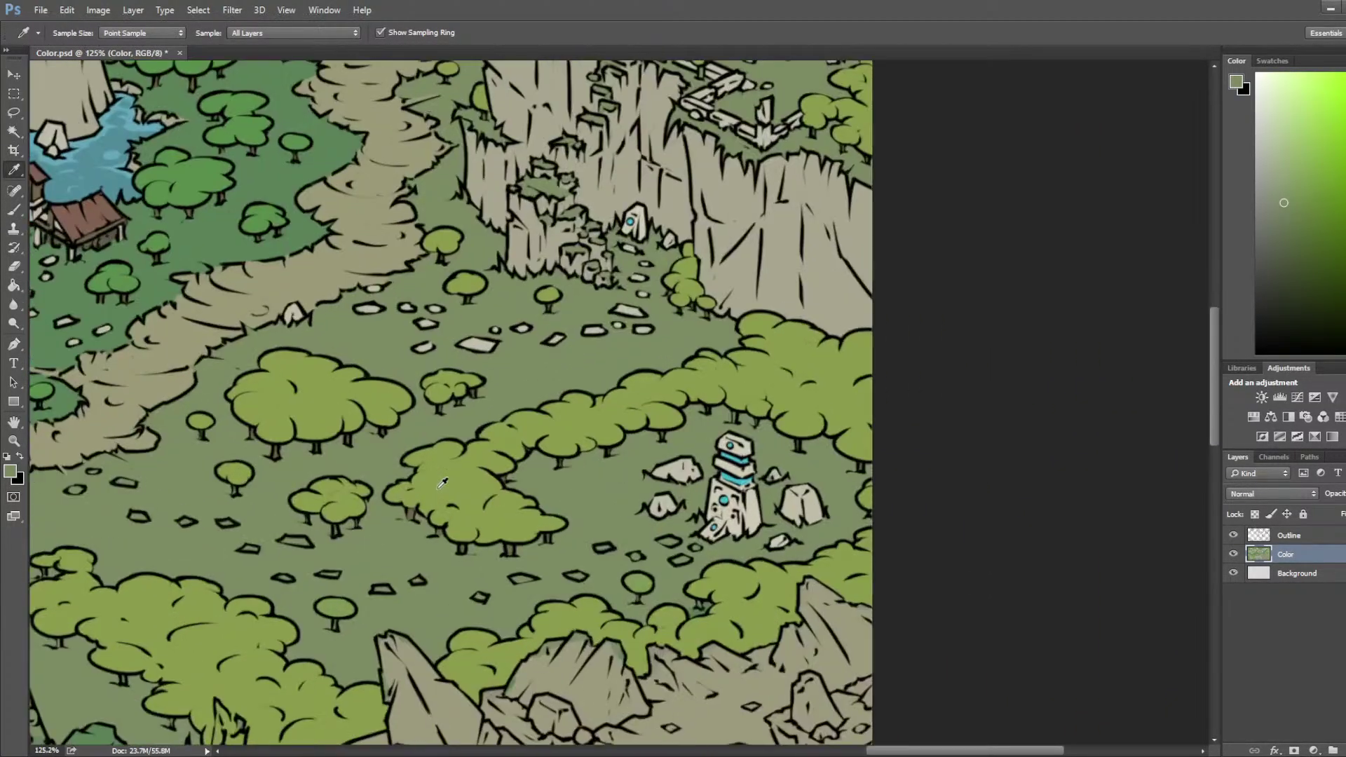
Step: Sample the pale stone color and fill the flat stones at the foot of the rune statue
{"action": "left_click", "coordinate": [514, 288]}
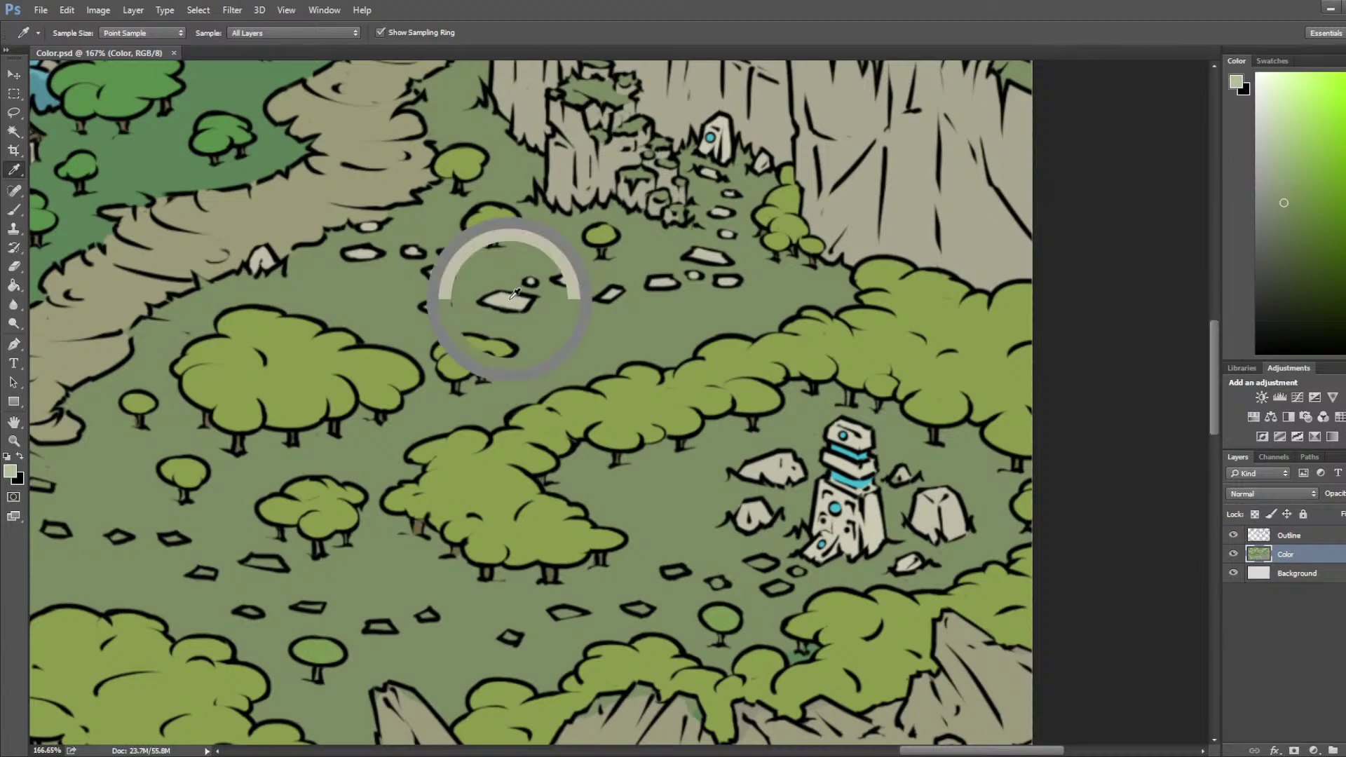
{"action": "key", "text": "b"}
{"action": "left_click_drag", "start_coordinate": [654, 580], "coordinate": [678, 253]}
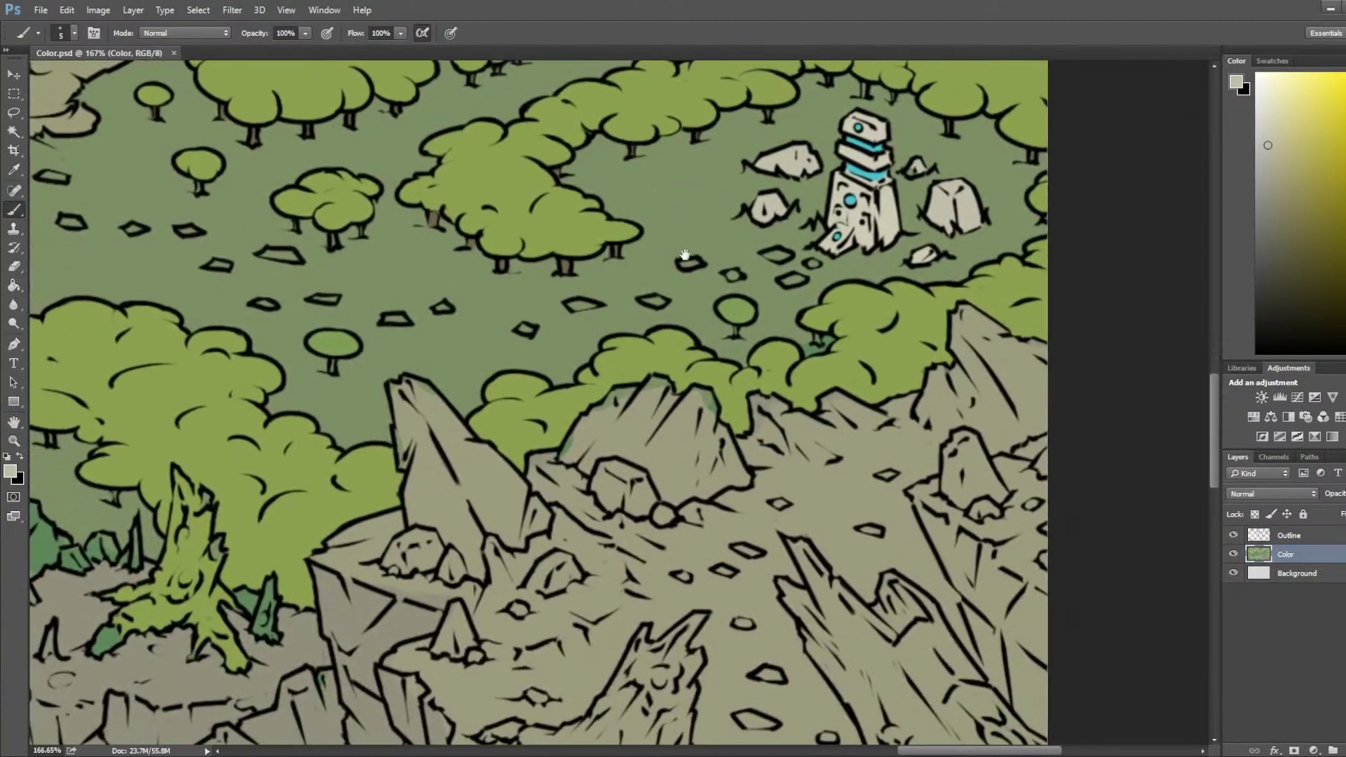
{"action": "key", "text": "["}
{"action": "left_click_drag", "start_coordinate": [769, 252], "coordinate": [777, 256]}
Step: Cover the dark green patch under the trees south of the statue with grass, trunk and foliage colors, and recolor the lone tree olive green
{"action": "left_click", "coordinate": [811, 351], "text": "alt"}
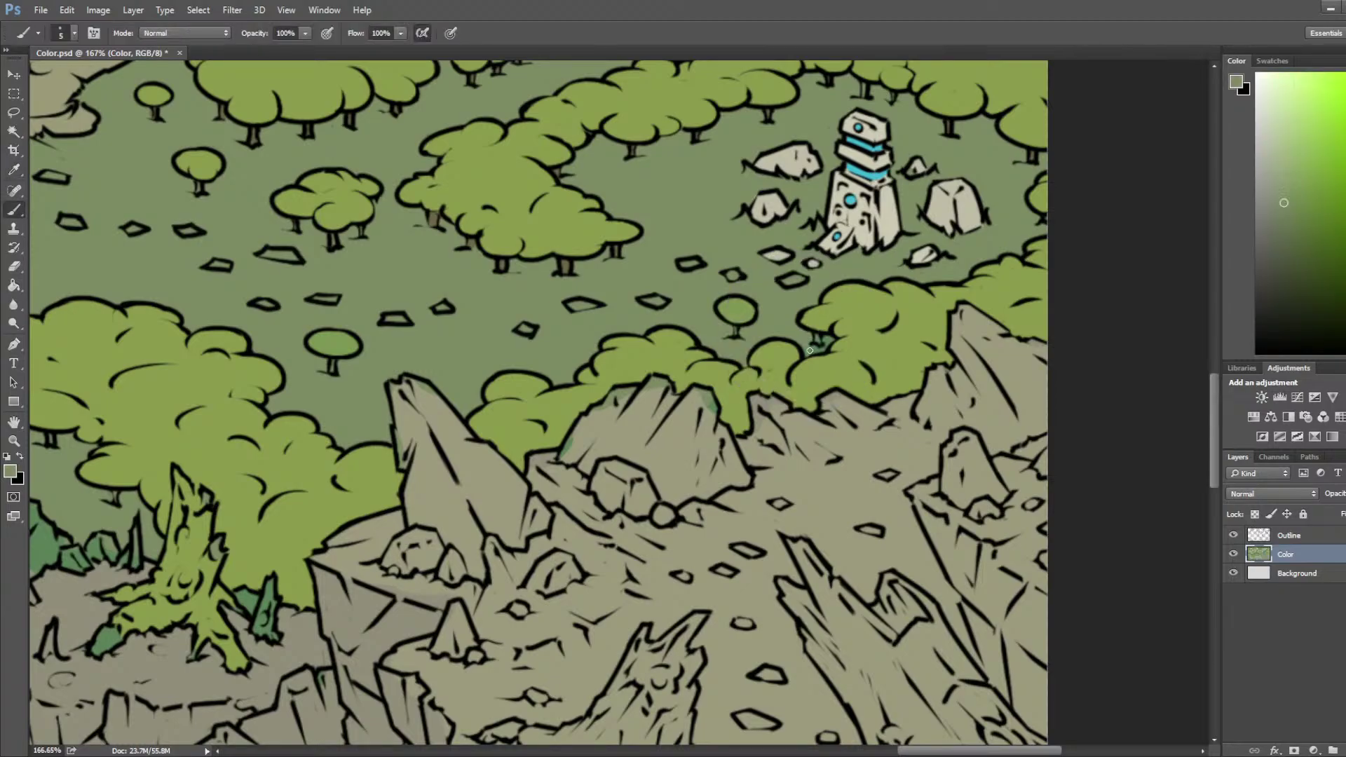
{"action": "left_click", "coordinate": [432, 206], "text": "alt"}
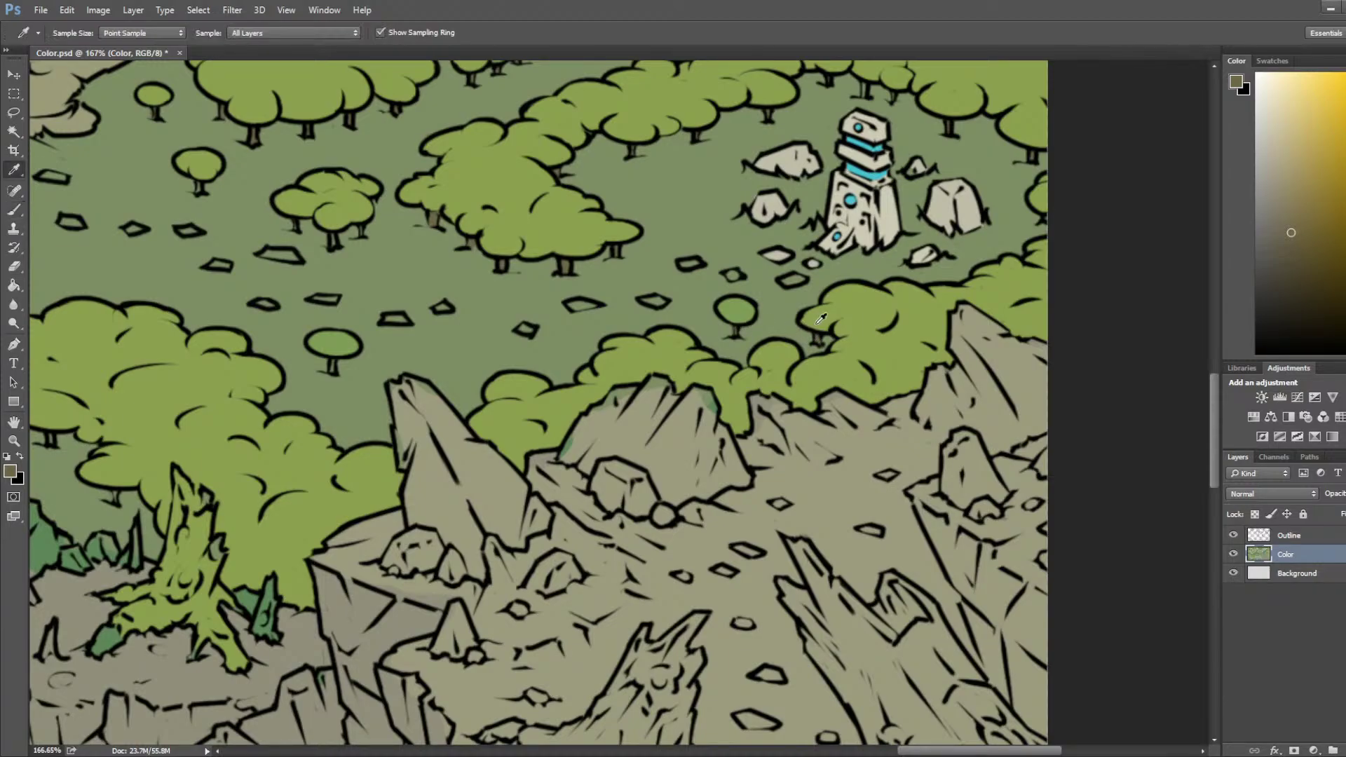
{"action": "left_click", "coordinate": [820, 319], "text": "alt"}
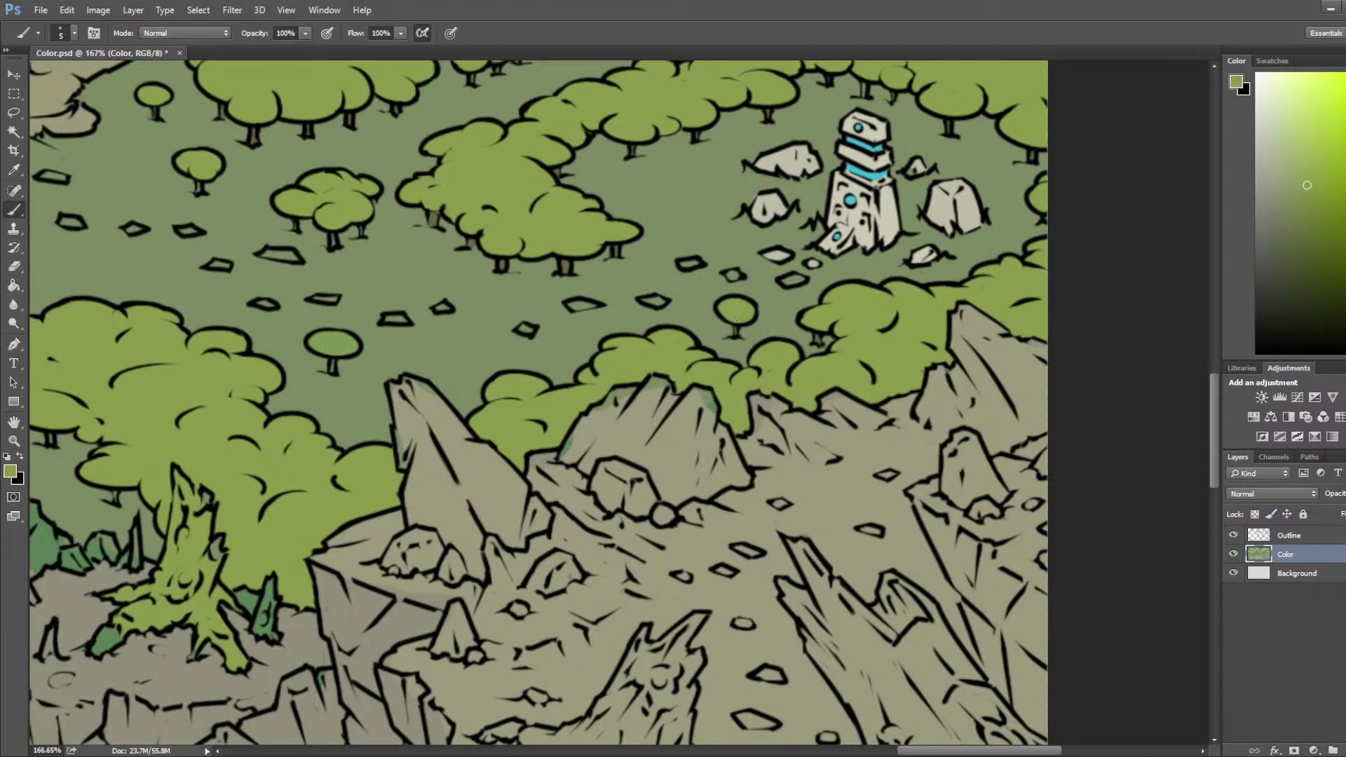
{"action": "mouse_move", "coordinate": [729, 298]}
{"action": "left_mouse_down"}
{"action": "mouse_move", "coordinate": [761, 359]}
{"action": "mouse_move", "coordinate": [828, 342]}
{"action": "left_mouse_up"}
Step: Fill the flat stones southwest of the rune statue with the sampled pale stone color
{"action": "left_click", "coordinate": [807, 311], "text": "alt"}
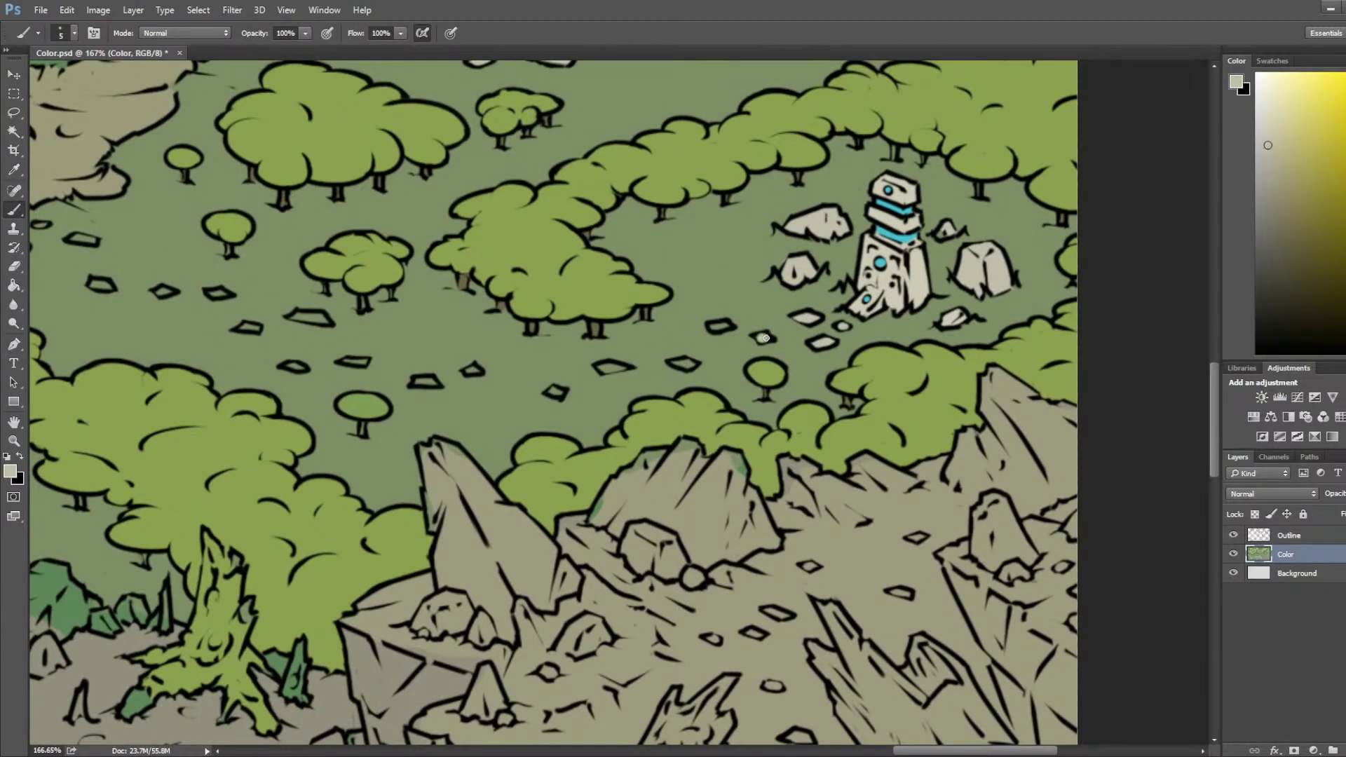
{"action": "mouse_move", "coordinate": [712, 327]}
{"action": "left_mouse_down"}
{"action": "mouse_move", "coordinate": [726, 325]}
{"action": "mouse_move", "coordinate": [690, 364]}
{"action": "left_mouse_up"}
{"action": "left_click_drag", "start_coordinate": [600, 368], "coordinate": [815, 303]}
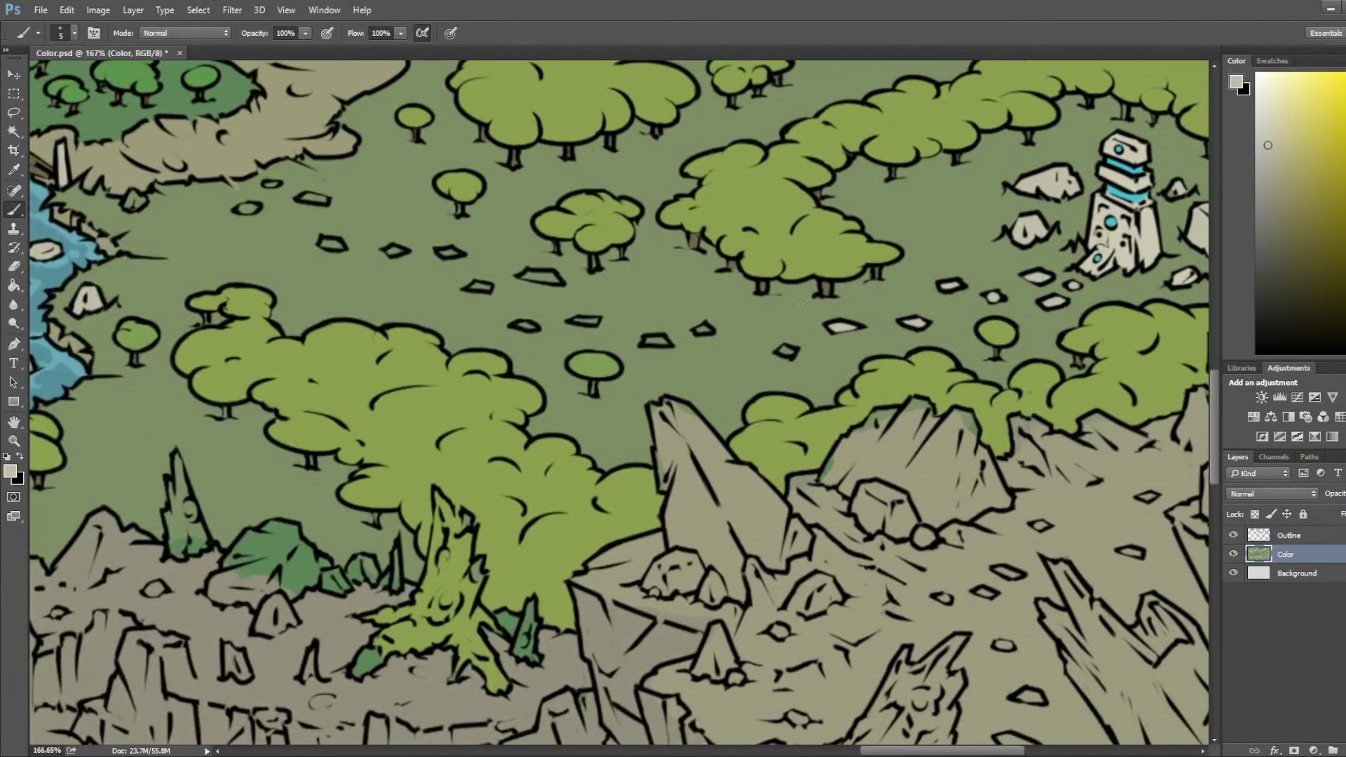
{"action": "left_click_drag", "start_coordinate": [776, 351], "coordinate": [786, 352]}
Step: Fill the remaining flat stones across the meadow toward the wooden bridge with the pale stone color
{"action": "mouse_move", "coordinate": [668, 329]}
{"action": "left_mouse_down"}
{"action": "mouse_move", "coordinate": [648, 339]}
{"action": "mouse_move", "coordinate": [842, 343]}
{"action": "left_mouse_up"}
{"action": "left_click_drag", "start_coordinate": [753, 309], "coordinate": [769, 310]}
{"action": "left_click_drag", "start_coordinate": [804, 352], "coordinate": [809, 351]}
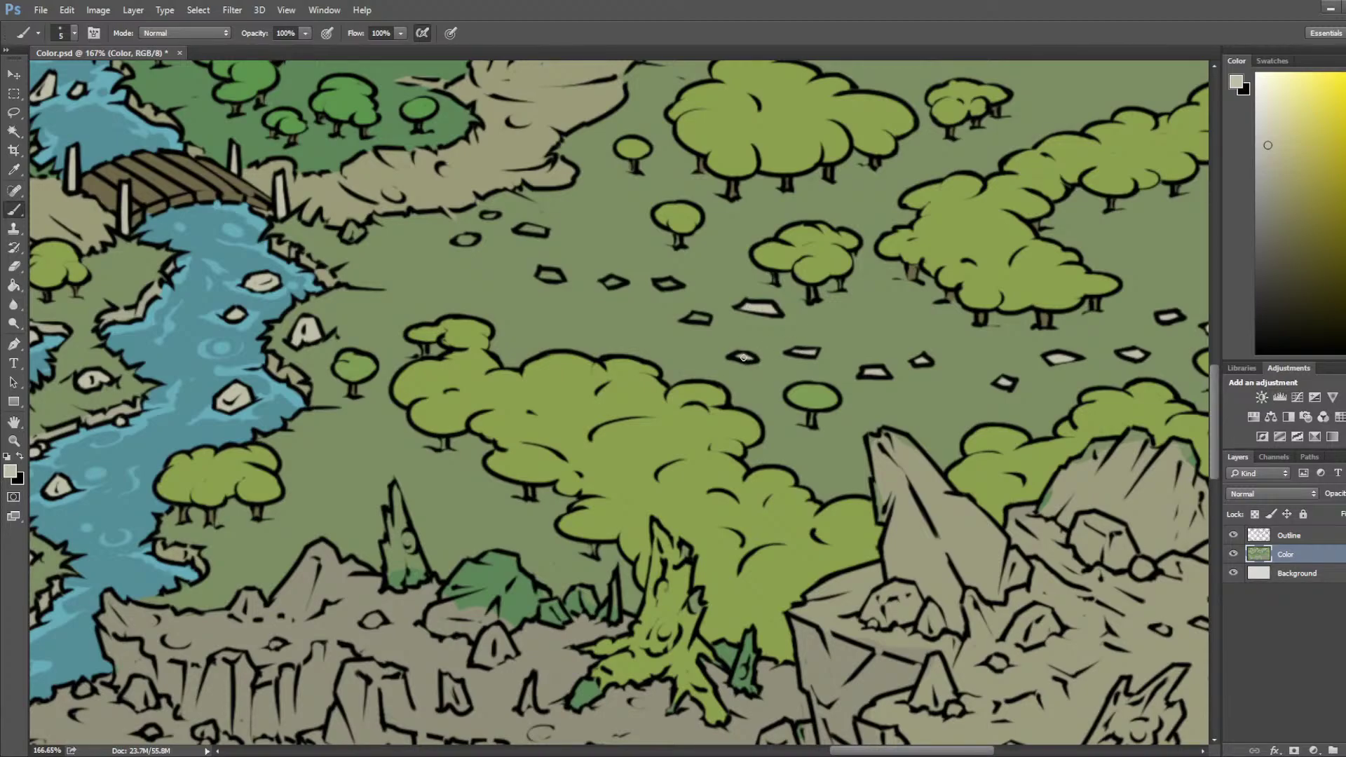
{"action": "left_click_drag", "start_coordinate": [666, 284], "coordinate": [669, 284]}
{"action": "left_click_drag", "start_coordinate": [549, 273], "coordinate": [554, 277]}
{"action": "mouse_move", "coordinate": [537, 230]}
{"action": "left_mouse_down"}
{"action": "mouse_move", "coordinate": [463, 240]}
{"action": "mouse_move", "coordinate": [488, 216]}
{"action": "left_mouse_up"}
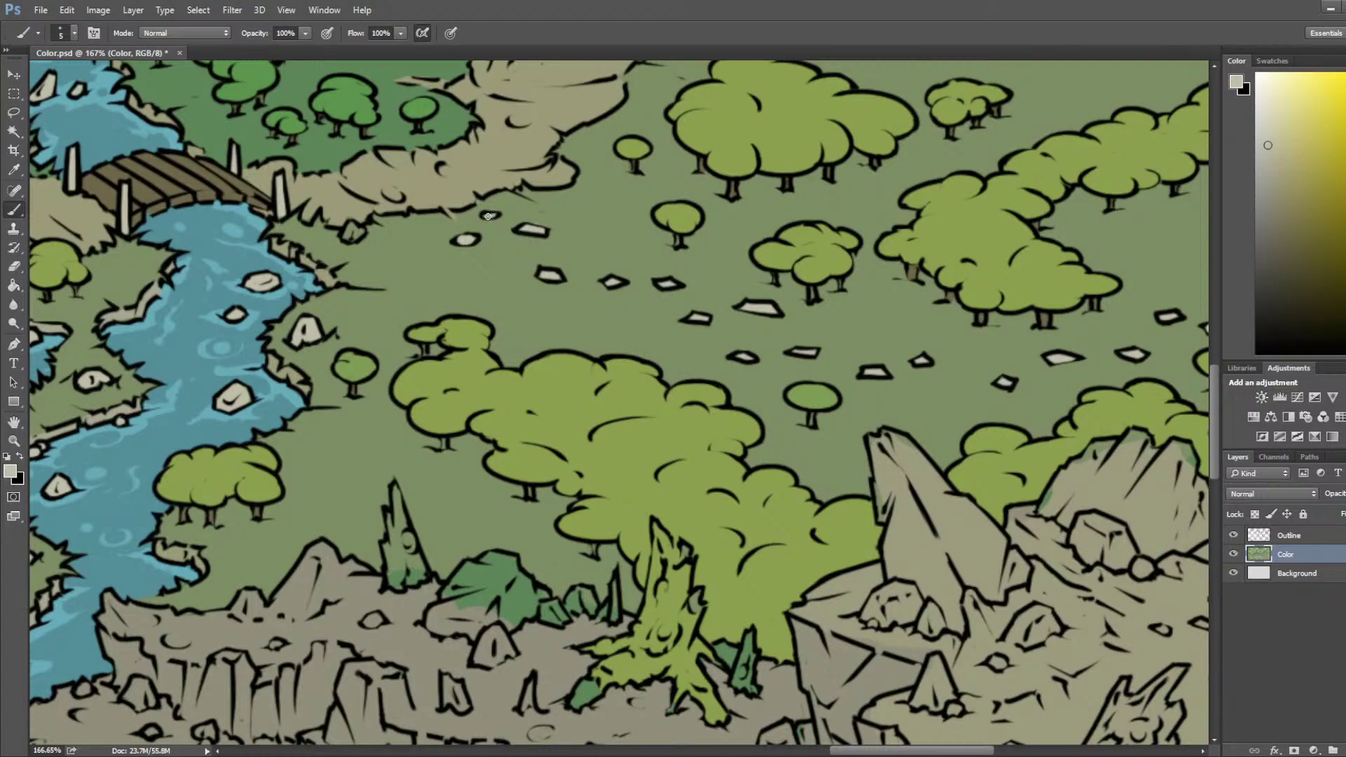
Step: Sample the meadow green beside the flat stones, and sample the brown of the wooden bridge
{"action": "left_click", "coordinate": [545, 223], "text": "alt"}
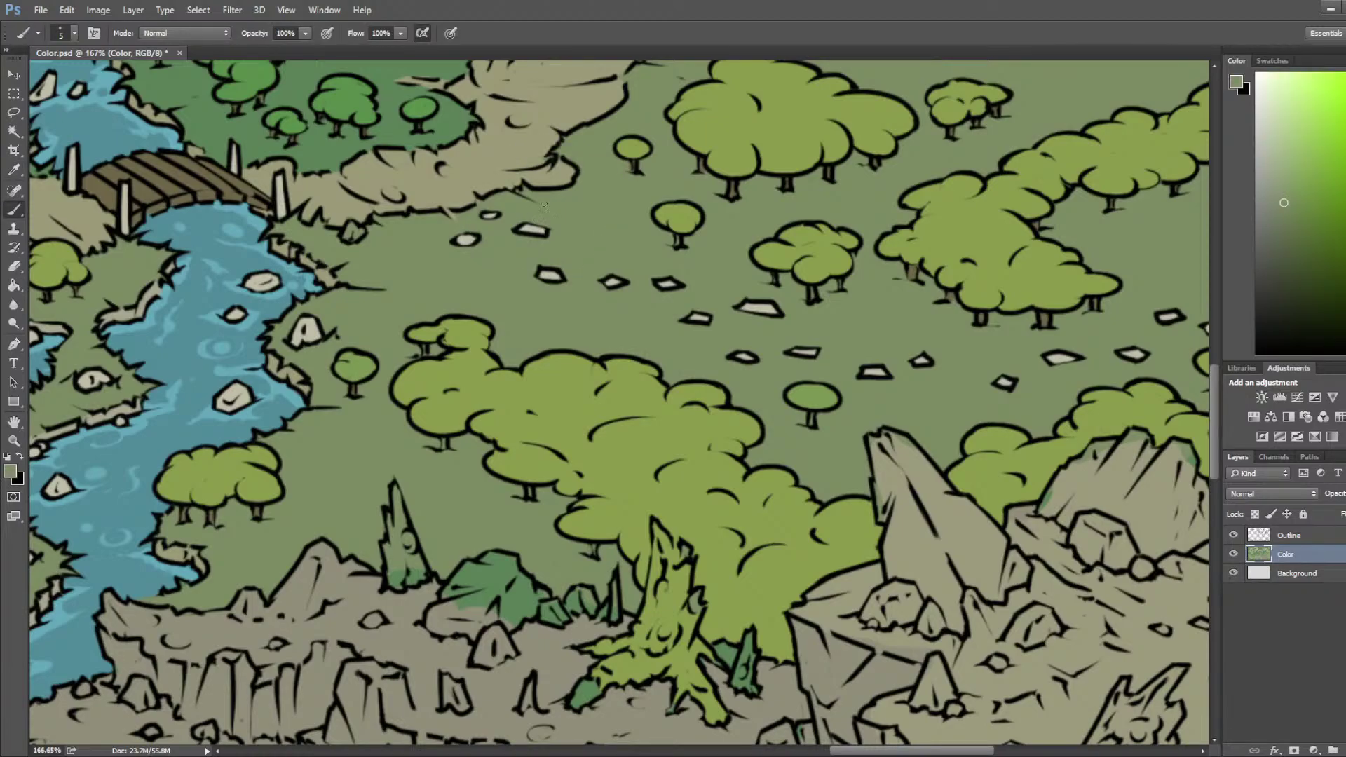
{"action": "scroll", "coordinate": [507, 239], "scroll_direction": "down", "scroll_amount": 5}
{"action": "scroll", "coordinate": [511, 265], "scroll_direction": "up", "scroll_amount": 4}
{"action": "left_click_drag", "start_coordinate": [609, 251], "coordinate": [519, 381]}
{"action": "left_click", "coordinate": [125, 321], "text": "alt"}
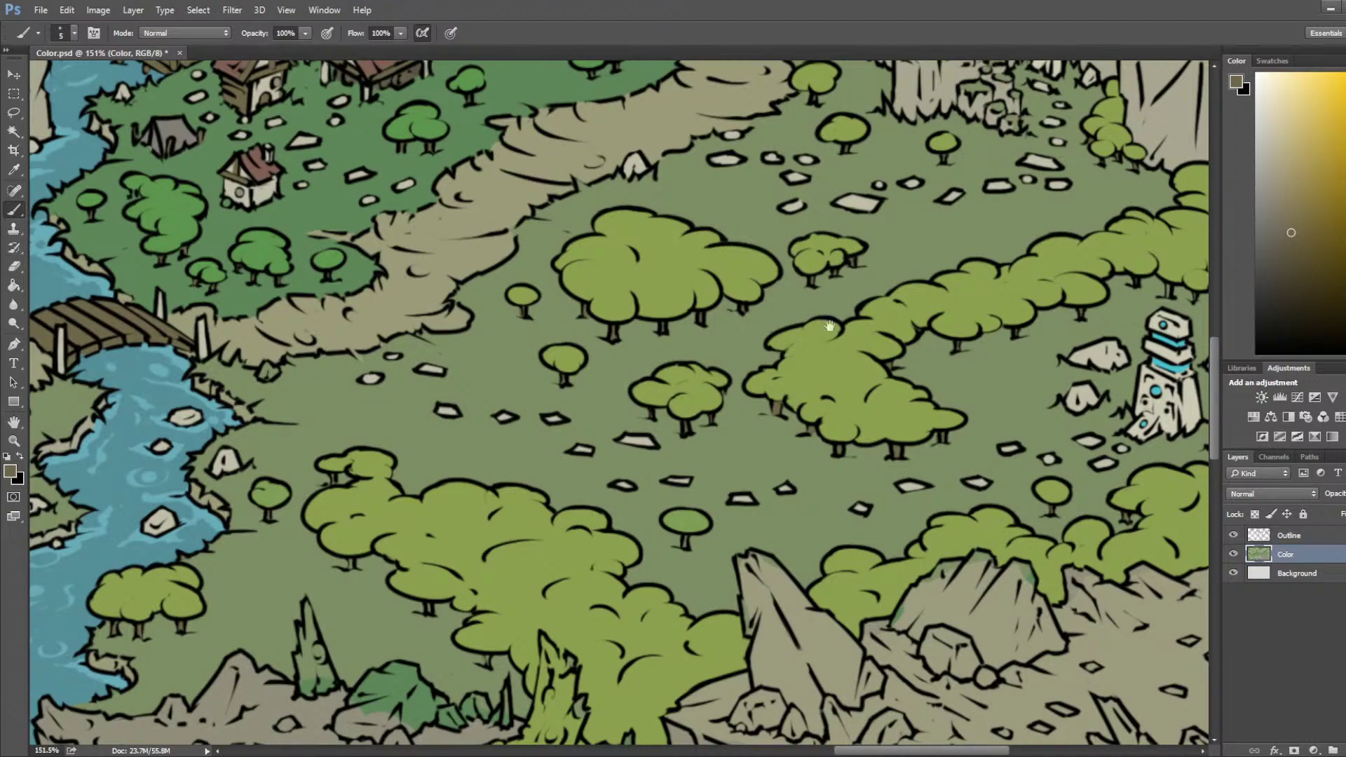
Step: Check the colored meadow, rune statue and cliff house areas and save the map document
{"action": "left_click_drag", "start_coordinate": [792, 349], "coordinate": [960, 254]}
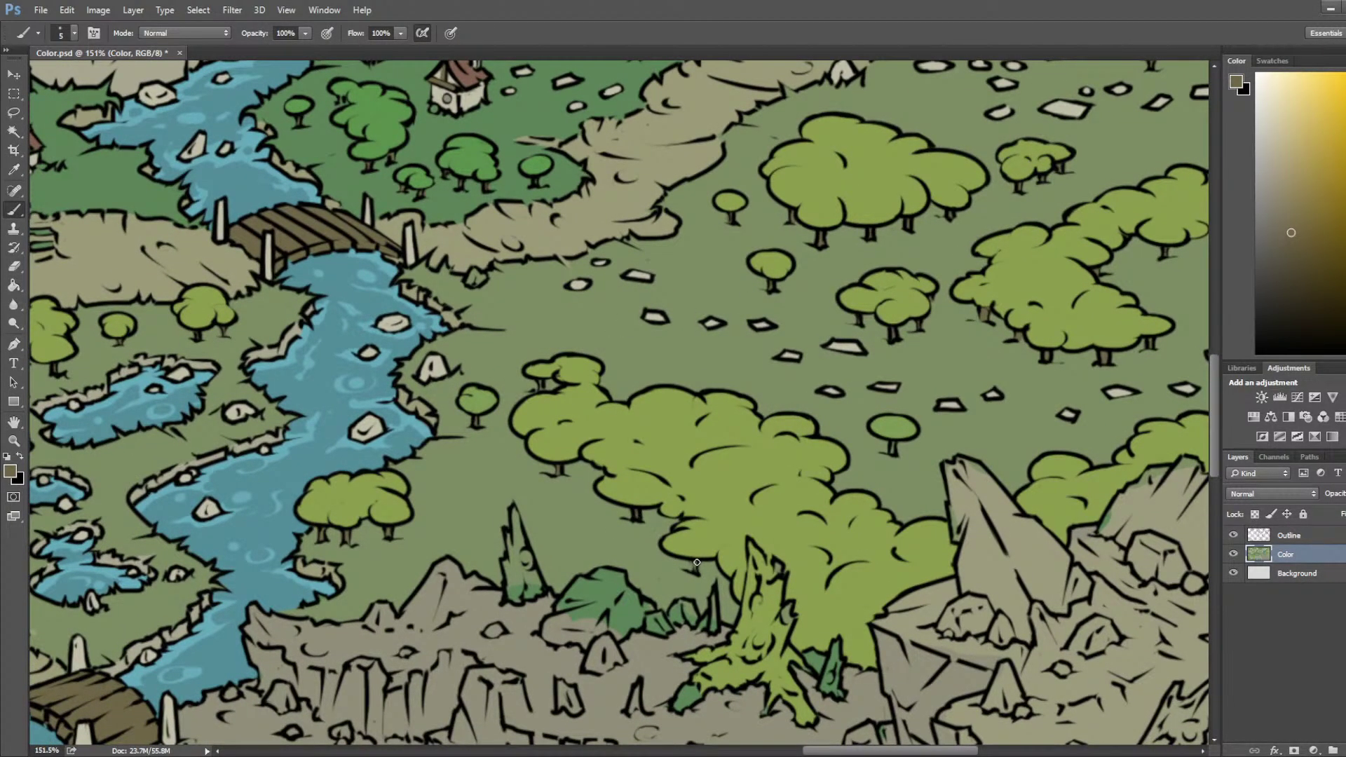
{"action": "left_click_drag", "start_coordinate": [935, 410], "coordinate": [576, 406]}
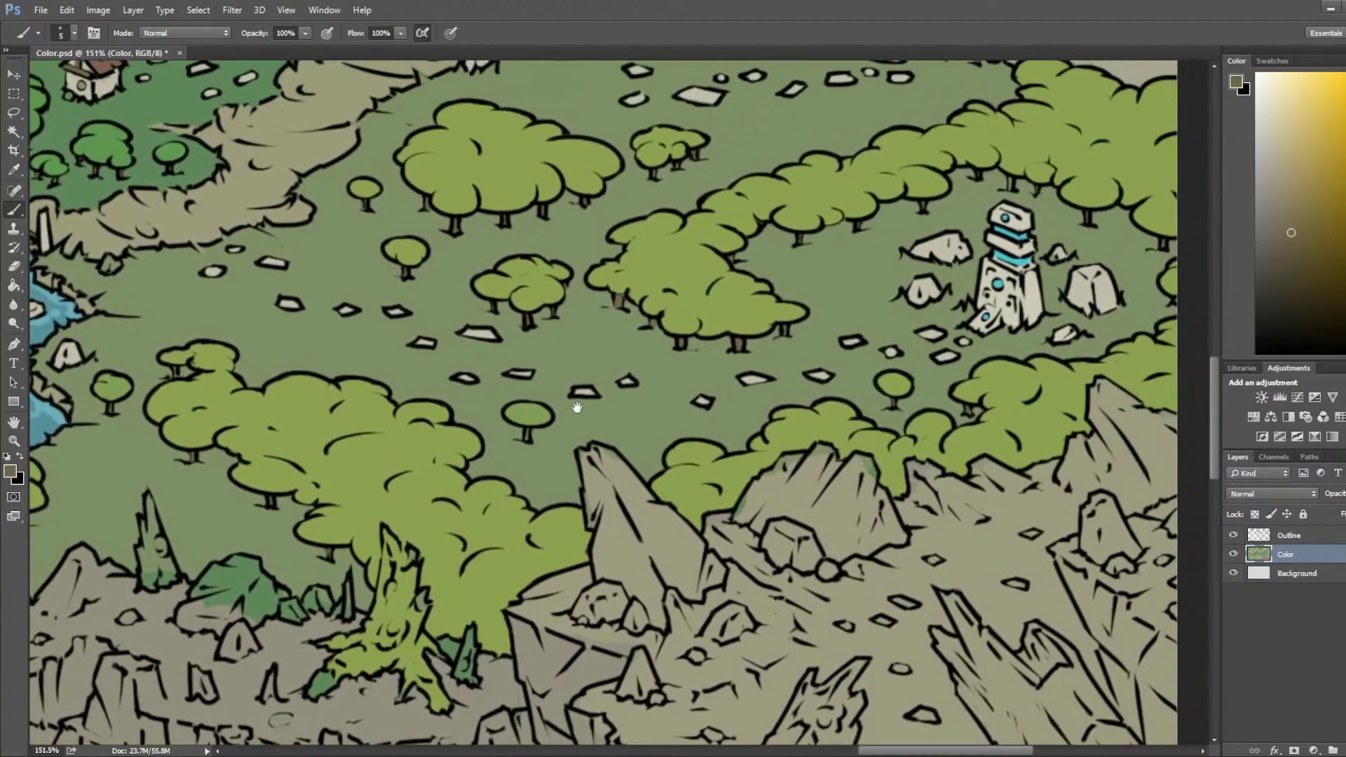
{"action": "left_click_drag", "start_coordinate": [824, 329], "coordinate": [570, 565]}
{"action": "left_click_drag", "start_coordinate": [631, 417], "coordinate": [560, 517]}
{"action": "scroll", "coordinate": [736, 299], "scroll_direction": "down", "scroll_amount": 4}
{"action": "scroll", "coordinate": [736, 298], "scroll_direction": "up", "scroll_amount": 6}
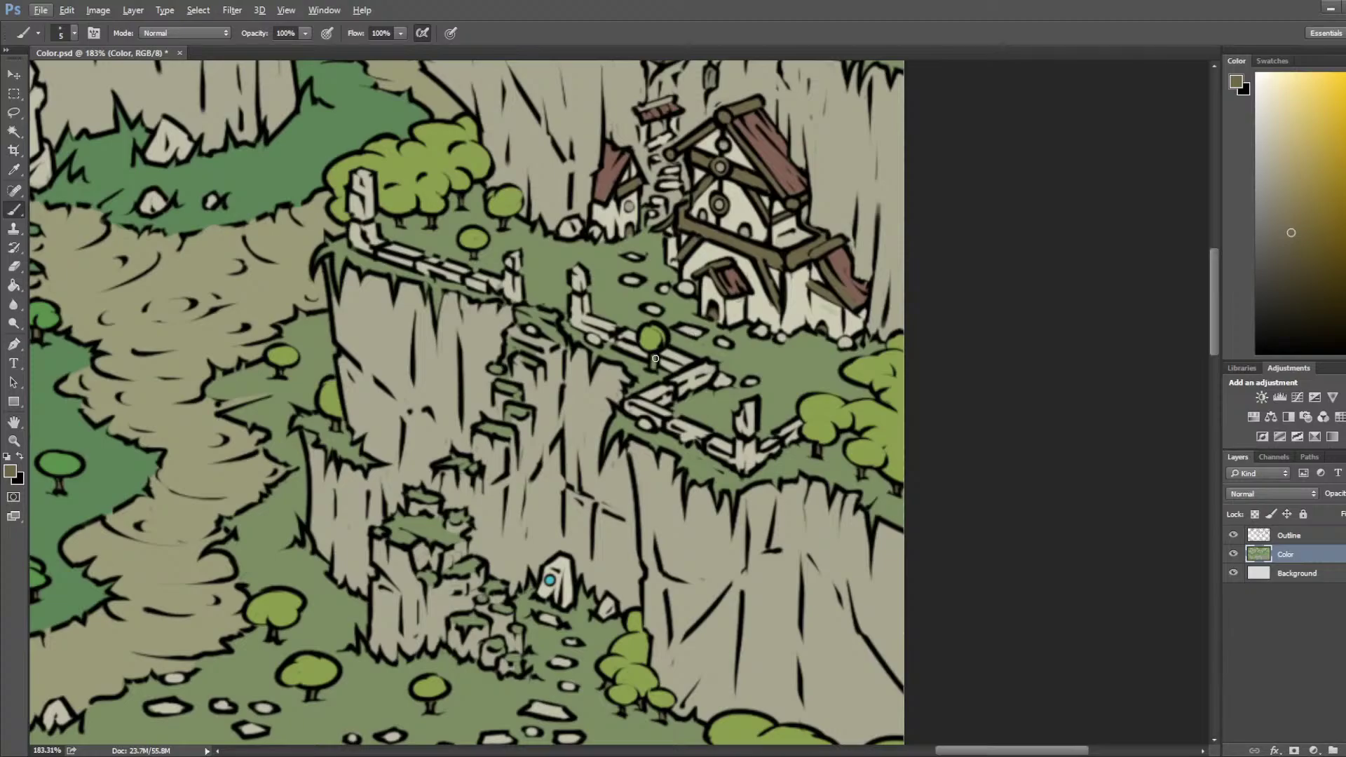
{"action": "scroll", "coordinate": [656, 359], "scroll_direction": "down", "scroll_amount": 4}
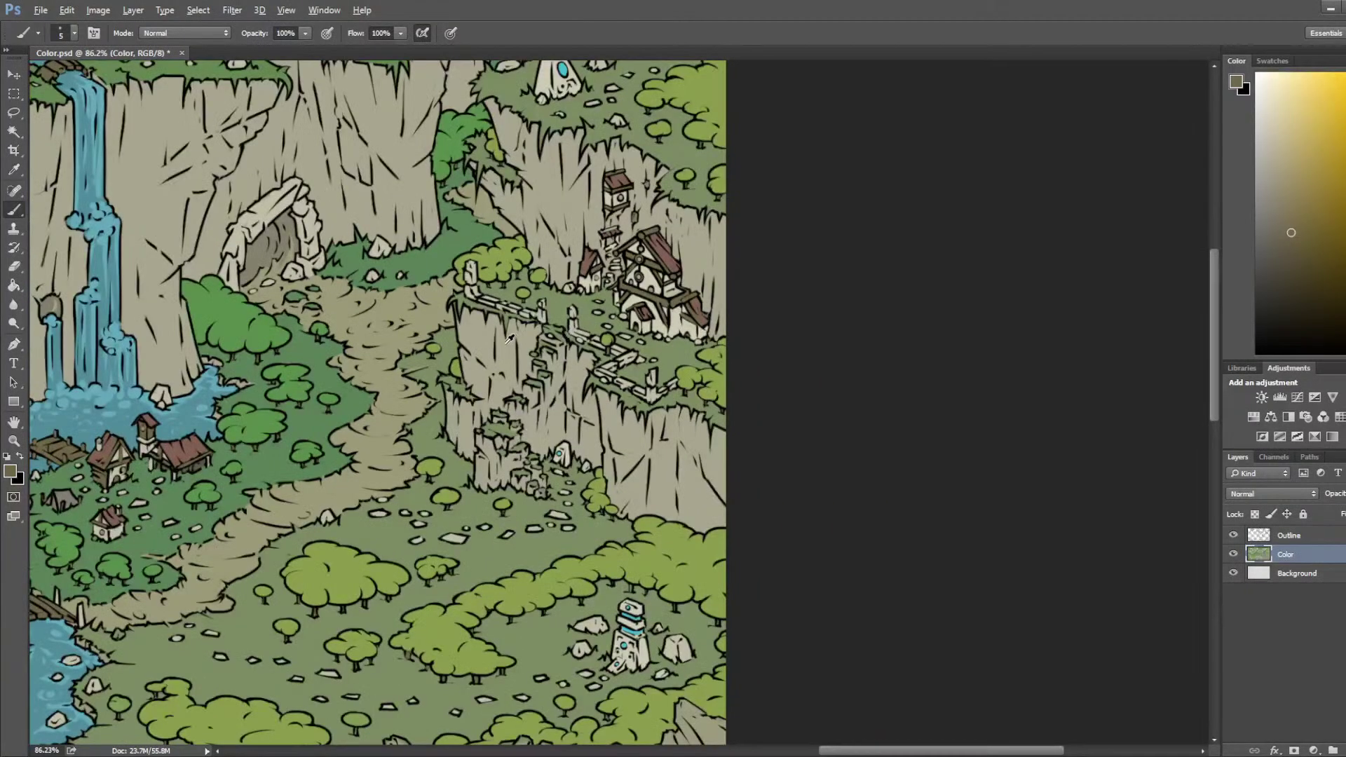
{"action": "key", "text": "ctrl+s"}
Step: Sample the pale beige color from the cliff face west of the river
{"action": "scroll", "coordinate": [379, 396], "scroll_direction": "down", "scroll_amount": 2}
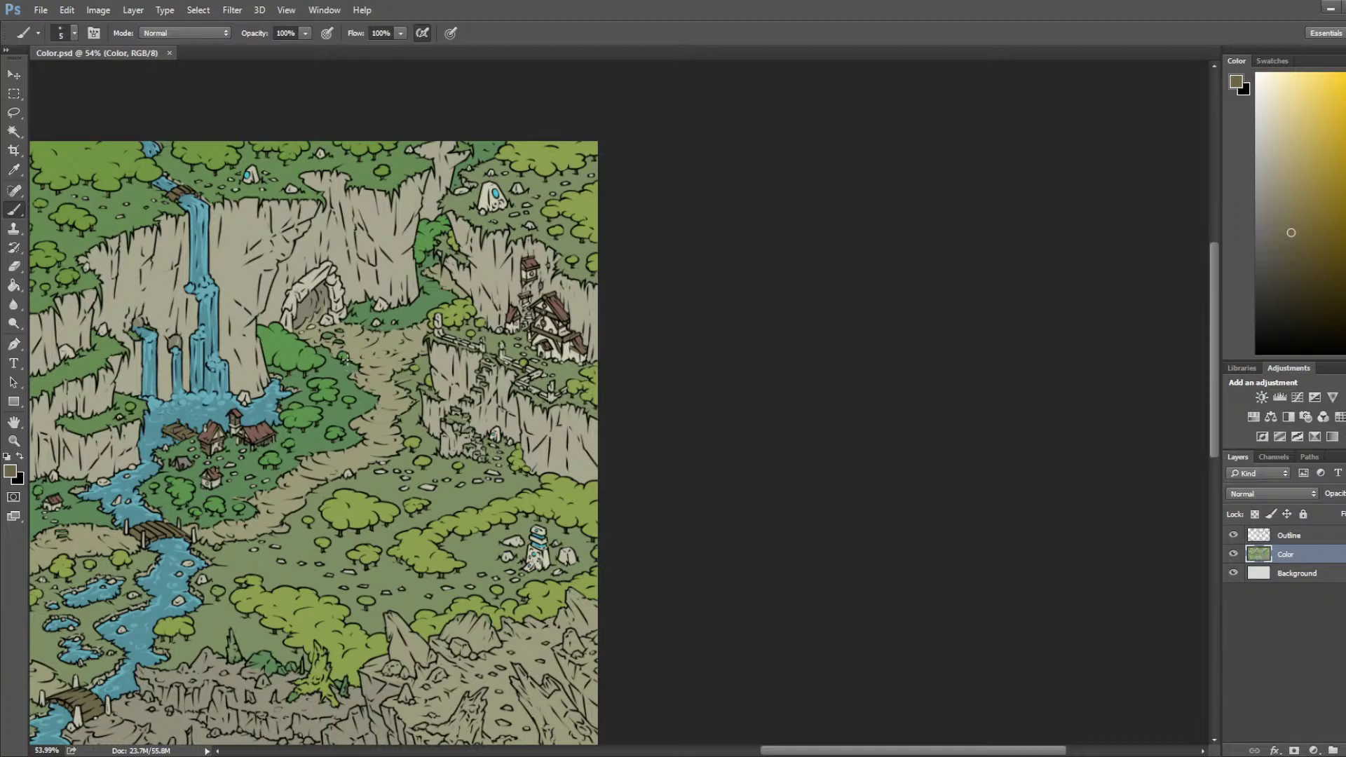
{"action": "scroll", "coordinate": [344, 361], "scroll_direction": "up", "scroll_amount": 2}
{"action": "left_click_drag", "start_coordinate": [434, 431], "coordinate": [559, 305]}
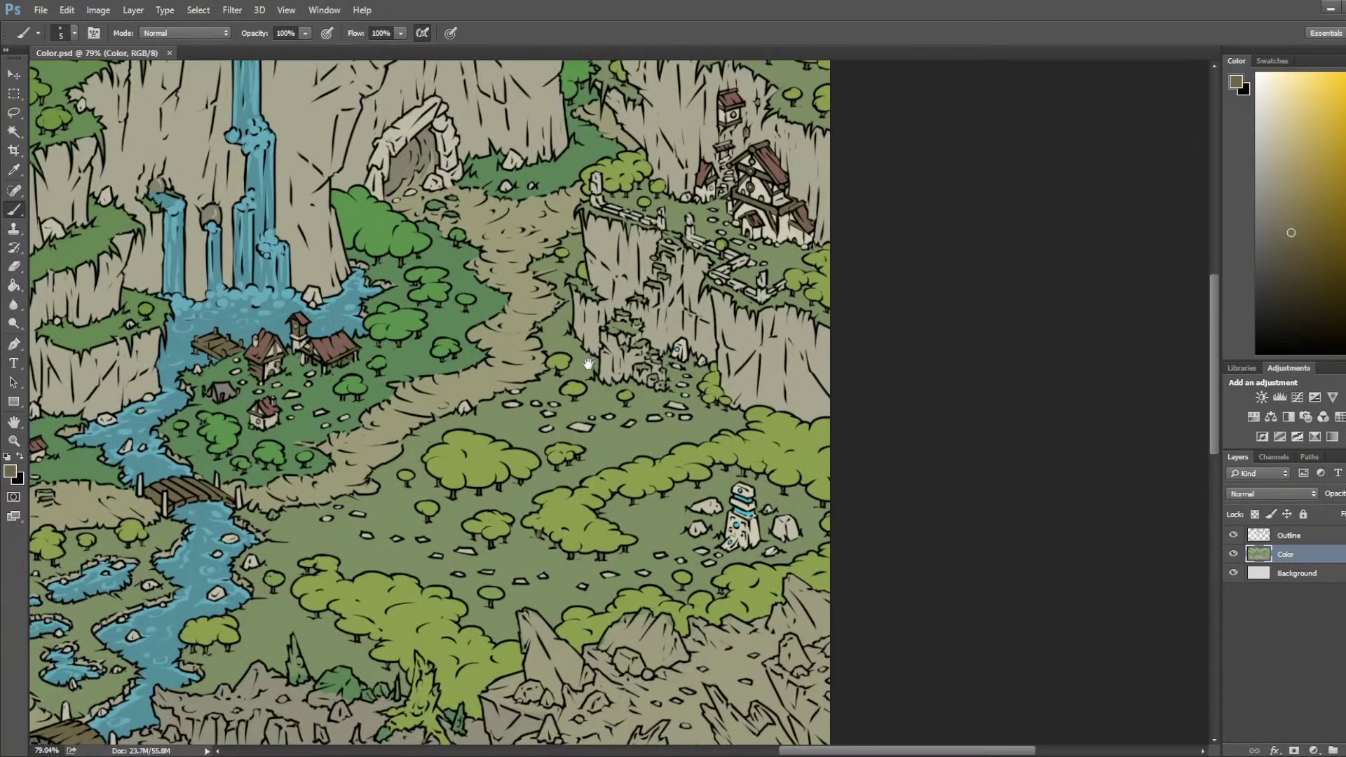
{"action": "scroll", "coordinate": [549, 575], "scroll_direction": "down", "scroll_amount": 1}
{"action": "left_click_drag", "start_coordinate": [552, 570], "coordinate": [544, 285]}
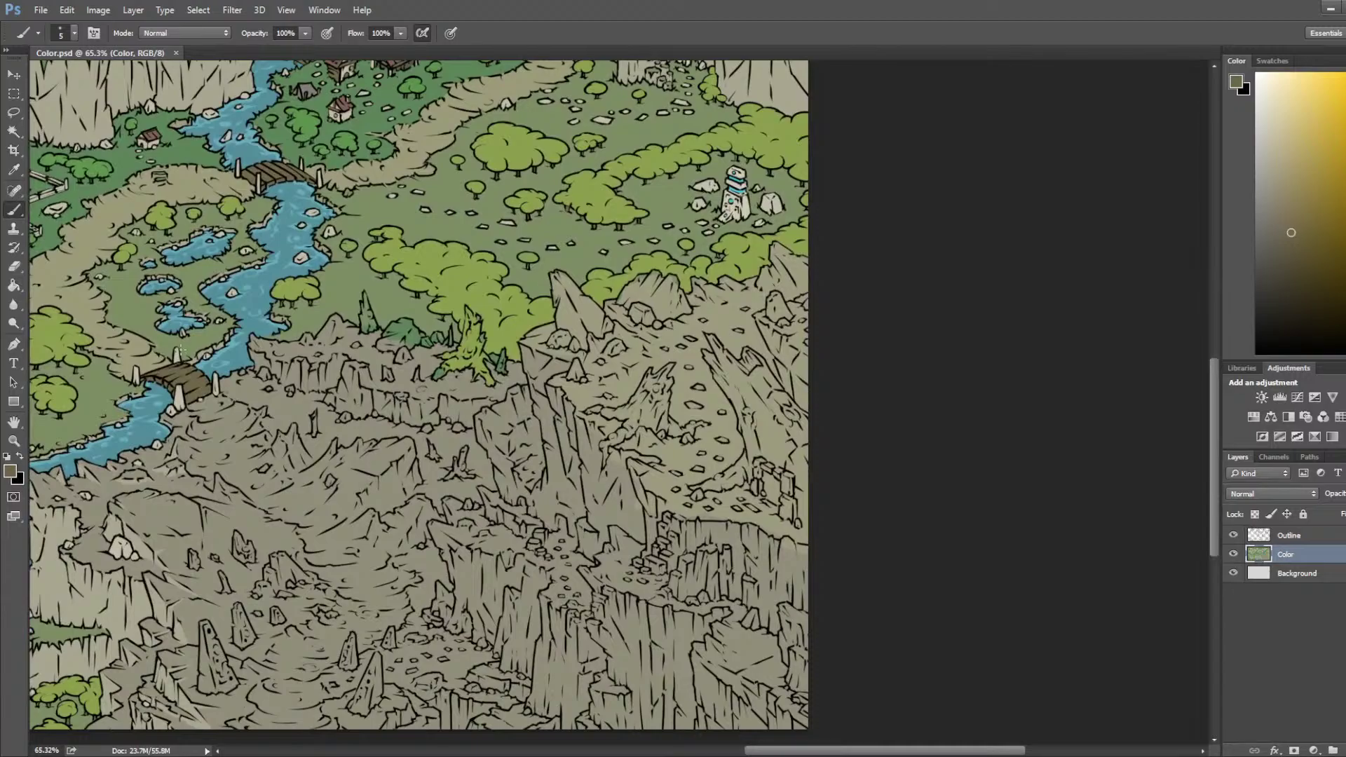
{"action": "scroll", "coordinate": [209, 326], "scroll_direction": "down", "scroll_amount": 1}
{"action": "key", "text": "i"}
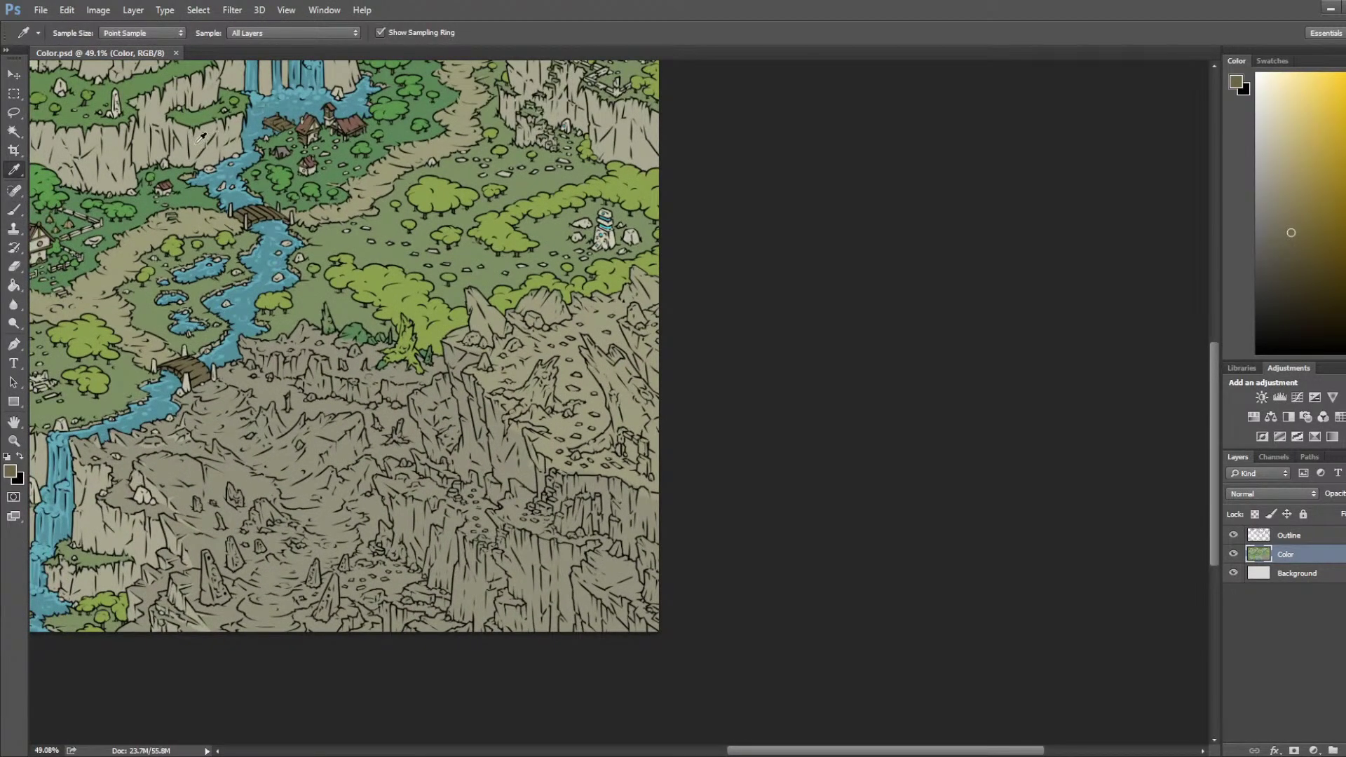
{"action": "left_click", "coordinate": [201, 137]}
{"action": "scroll", "coordinate": [382, 361], "scroll_direction": "up", "scroll_amount": 2}
{"action": "left_click", "coordinate": [1294, 534]}
{"action": "left_click", "coordinate": [13, 131]}
{"action": "left_click", "coordinate": [284, 396]}
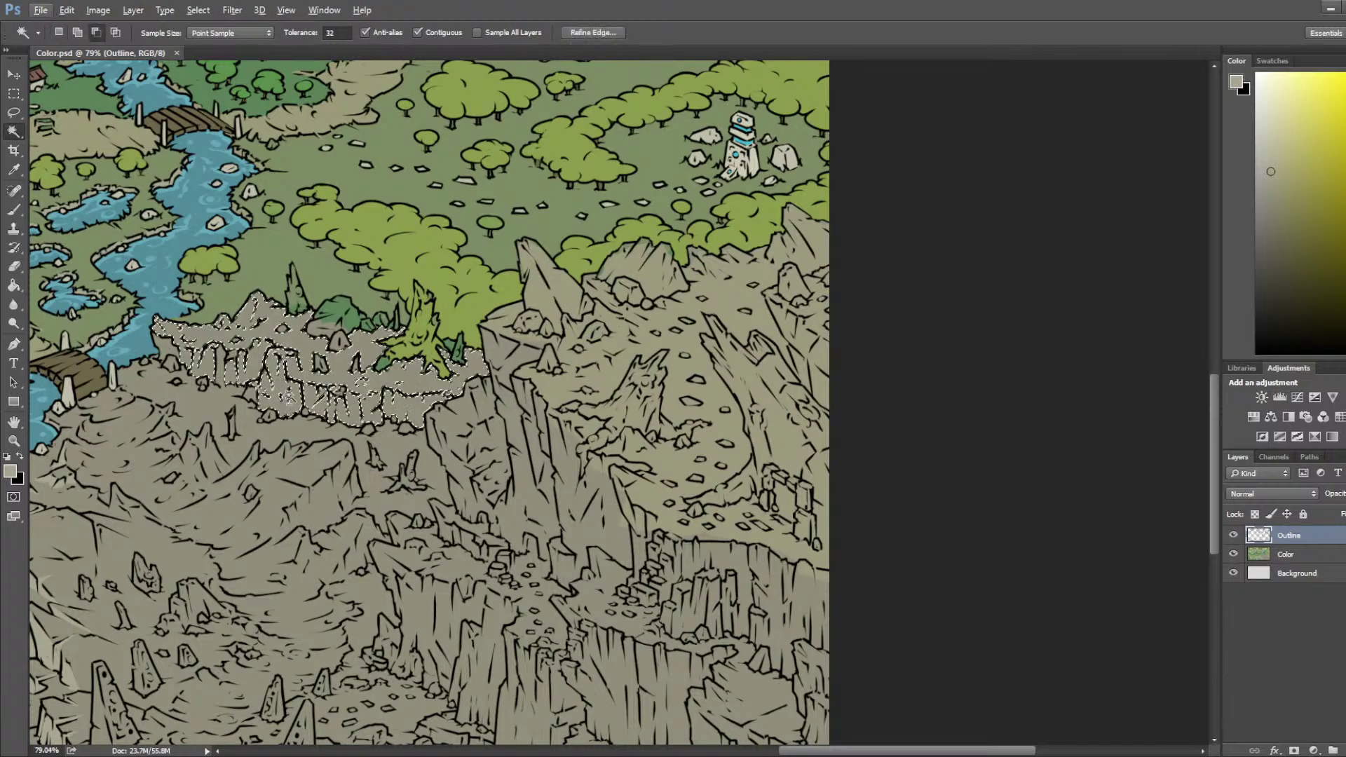
{"action": "key", "text": "ctrl+d"}
{"action": "left_click", "coordinate": [1294, 554]}
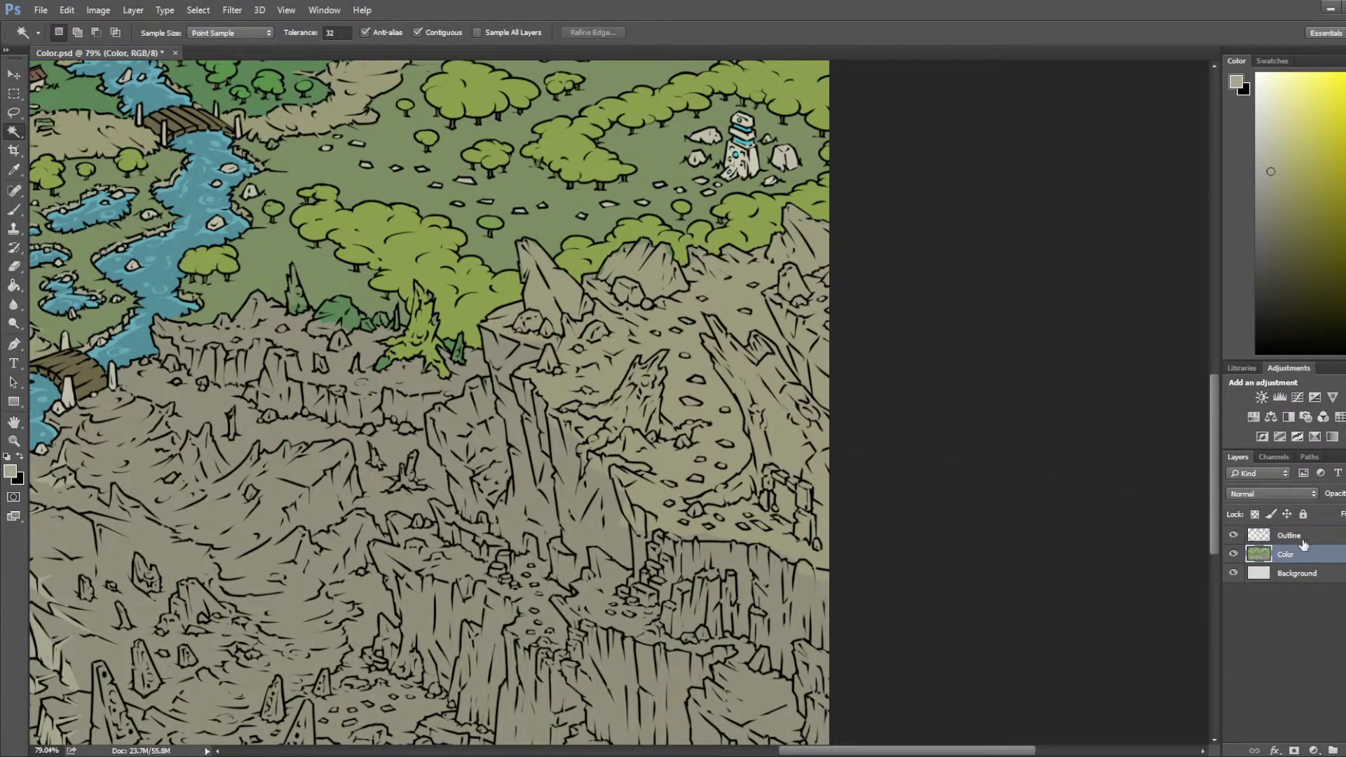
{"action": "scroll", "coordinate": [127, 336], "scroll_direction": "up", "scroll_amount": 3}
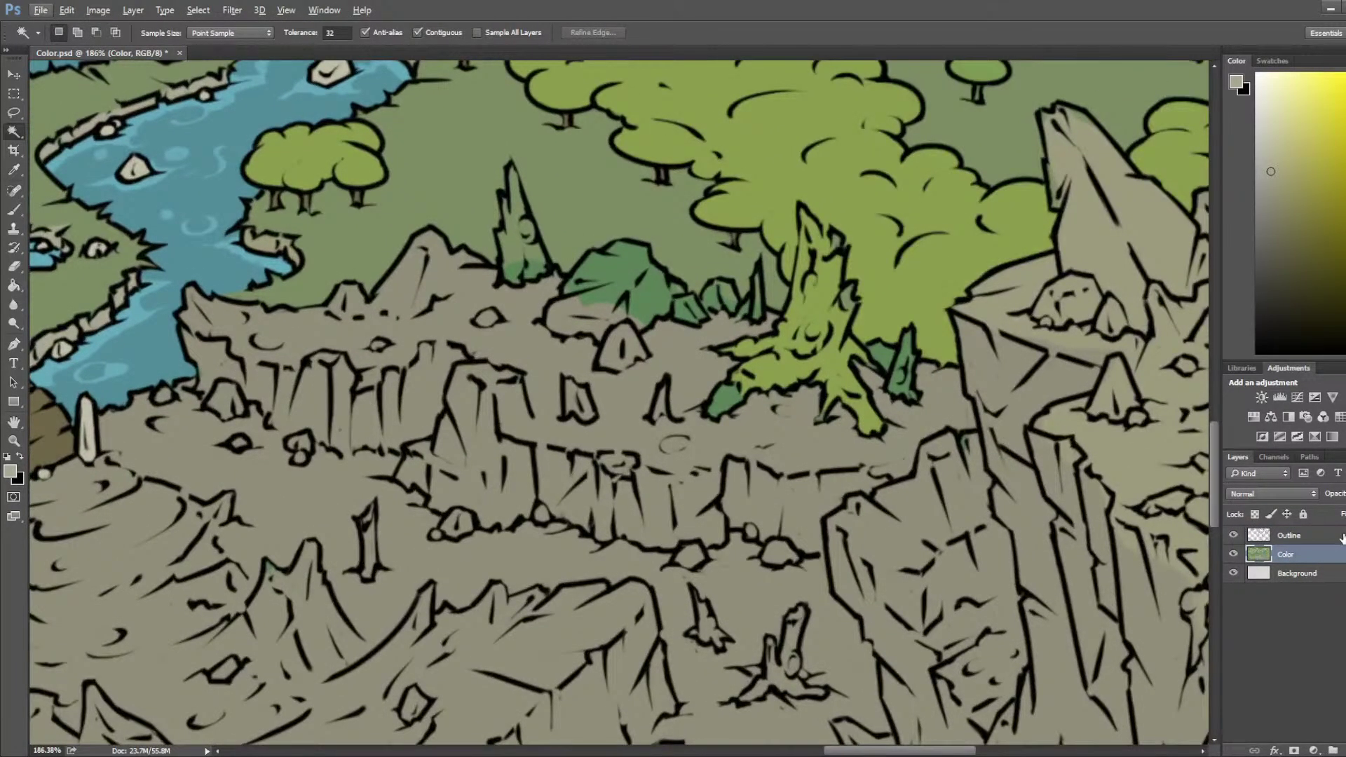
{"action": "left_click", "coordinate": [673, 508]}
{"action": "key", "text": "ctrl+d"}
Step: Paint the upper rocky ledge's vertical cliff face east of the river with the sampled pale beige
{"action": "key", "text": "i"}
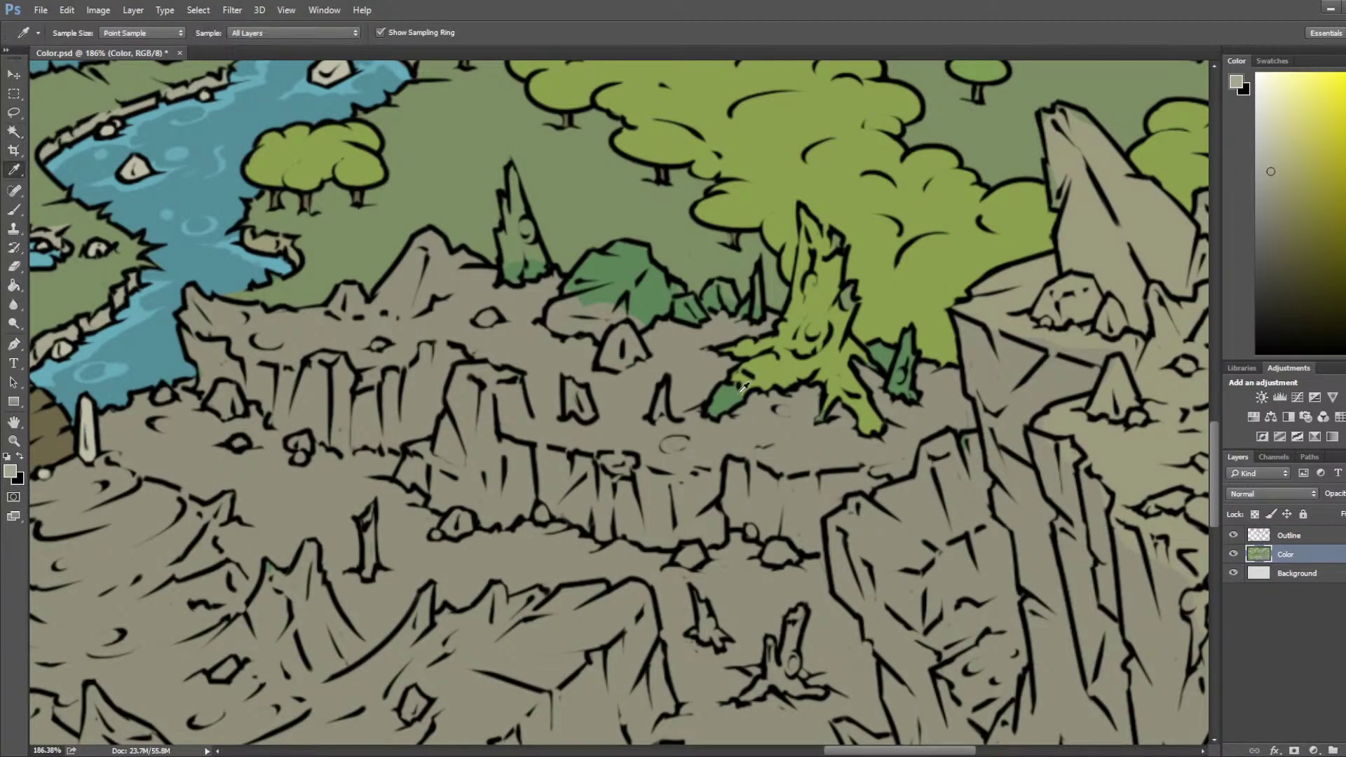
{"action": "key", "text": "b"}
{"action": "left_click_drag", "start_coordinate": [421, 372], "coordinate": [404, 423]}
{"action": "mouse_move", "coordinate": [427, 353]}
{"action": "left_mouse_down"}
{"action": "mouse_move", "coordinate": [415, 391]}
{"action": "mouse_move", "coordinate": [431, 355]}
{"action": "mouse_move", "coordinate": [457, 356]}
{"action": "mouse_move", "coordinate": [411, 438]}
{"action": "mouse_move", "coordinate": [337, 451]}
{"action": "mouse_move", "coordinate": [288, 429]}
{"action": "left_mouse_up"}
{"action": "mouse_move", "coordinate": [197, 346]}
{"action": "left_mouse_down"}
{"action": "mouse_move", "coordinate": [188, 340]}
{"action": "mouse_move", "coordinate": [219, 348]}
{"action": "mouse_move", "coordinate": [205, 385]}
{"action": "mouse_move", "coordinate": [204, 363]}
{"action": "mouse_move", "coordinate": [227, 371]}
{"action": "left_mouse_up"}
{"action": "mouse_move", "coordinate": [246, 377]}
{"action": "left_mouse_down"}
{"action": "mouse_move", "coordinate": [279, 402]}
{"action": "mouse_move", "coordinate": [289, 376]}
{"action": "mouse_move", "coordinate": [291, 412]}
{"action": "mouse_move", "coordinate": [309, 377]}
{"action": "mouse_move", "coordinate": [324, 384]}
{"action": "mouse_move", "coordinate": [323, 419]}
{"action": "mouse_move", "coordinate": [316, 370]}
{"action": "mouse_move", "coordinate": [337, 411]}
{"action": "mouse_move", "coordinate": [339, 367]}
{"action": "mouse_move", "coordinate": [370, 428]}
{"action": "mouse_move", "coordinate": [375, 406]}
{"action": "mouse_move", "coordinate": [387, 421]}
{"action": "mouse_move", "coordinate": [358, 436]}
{"action": "left_mouse_up"}
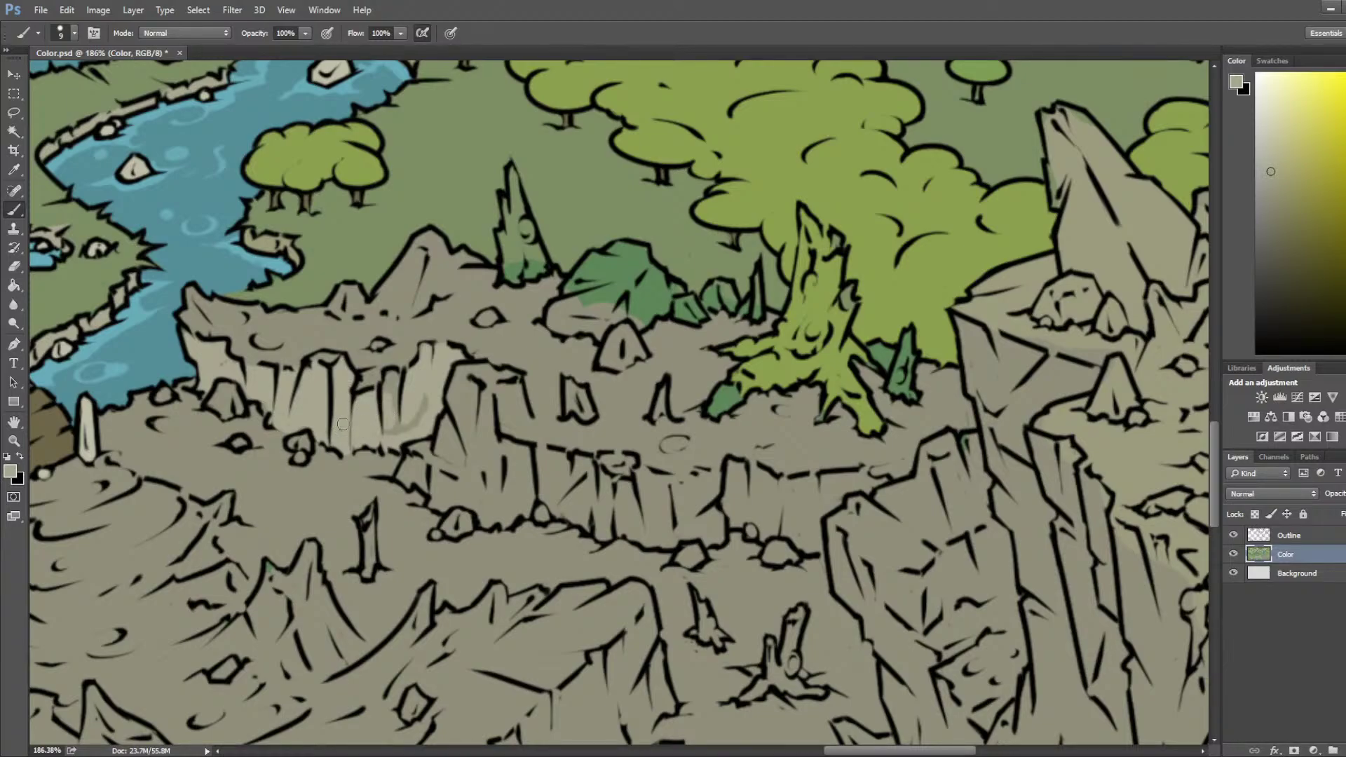
{"action": "mouse_move", "coordinate": [396, 389]}
{"action": "left_mouse_down"}
{"action": "mouse_move", "coordinate": [416, 420]}
{"action": "mouse_move", "coordinate": [411, 386]}
{"action": "mouse_move", "coordinate": [403, 394]}
{"action": "left_mouse_up"}
{"action": "mouse_move", "coordinate": [497, 387]}
{"action": "left_mouse_down"}
{"action": "mouse_move", "coordinate": [504, 407]}
{"action": "mouse_move", "coordinate": [517, 401]}
{"action": "mouse_move", "coordinate": [519, 384]}
{"action": "mouse_move", "coordinate": [480, 376]}
{"action": "mouse_move", "coordinate": [453, 412]}
{"action": "left_mouse_up"}
Step: Redraw and clean up the black line beside the protruding rock column on the Outline layer
{"action": "left_click", "coordinate": [1274, 535]}
{"action": "left_click_drag", "start_coordinate": [1294, 326], "coordinate": [1257, 354]}
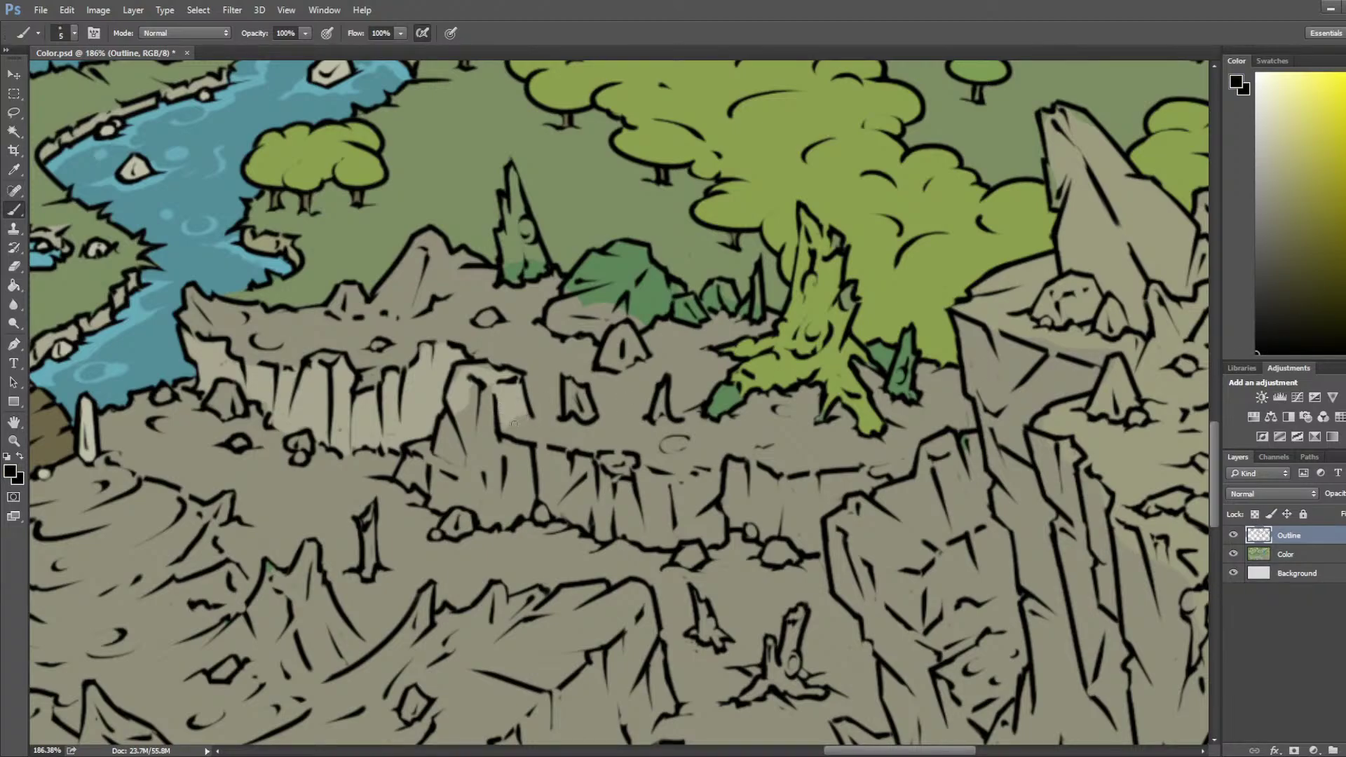
{"action": "key", "text": "e"}
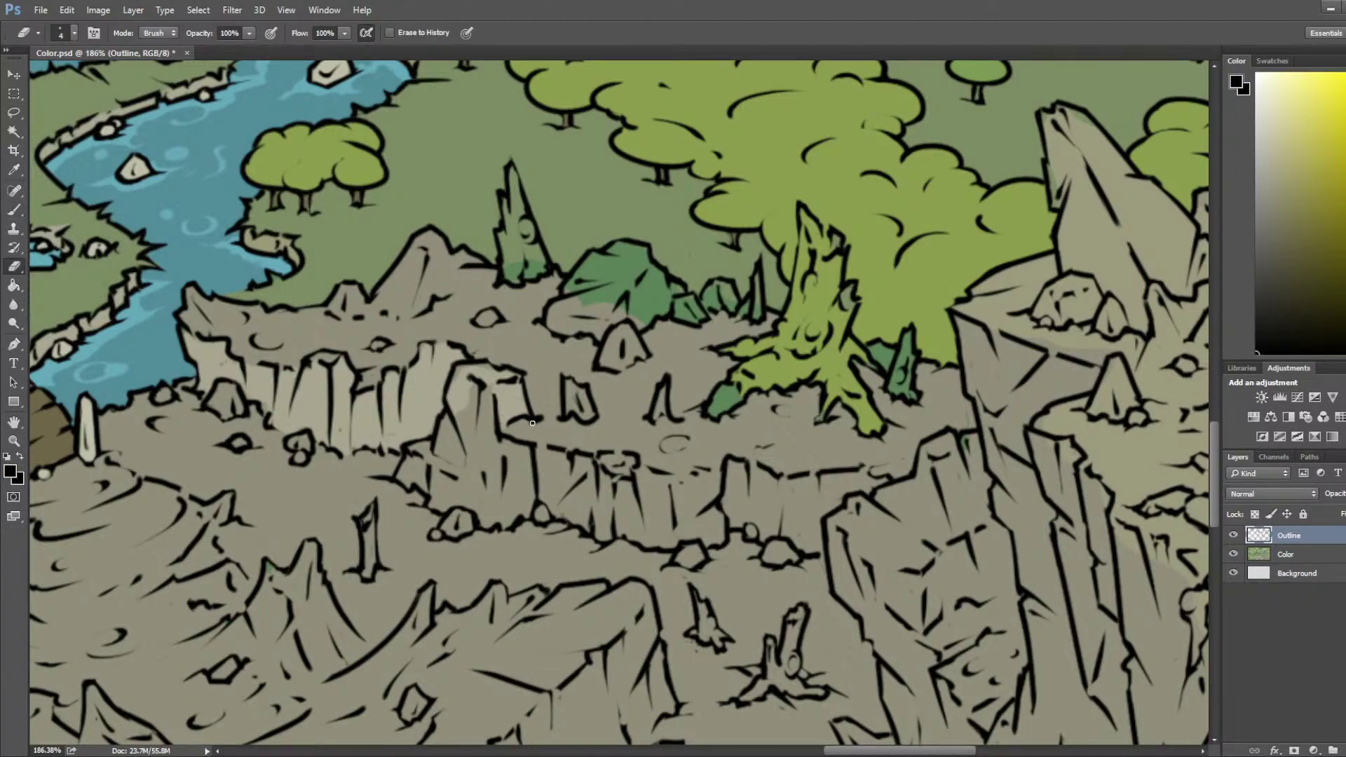
{"action": "key", "text": "b"}
{"action": "left_click_drag", "start_coordinate": [517, 419], "coordinate": [519, 424]}
{"action": "key", "text": "e"}
{"action": "key", "text": "b"}
{"action": "key", "text": "e"}
{"action": "key", "text": "b"}
{"action": "key", "text": "e"}
Step: Fill the protruding rock column and its base with the sampled pale cliff color on the Color layer, using a size 8 brush
{"action": "left_click", "coordinate": [1287, 558]}
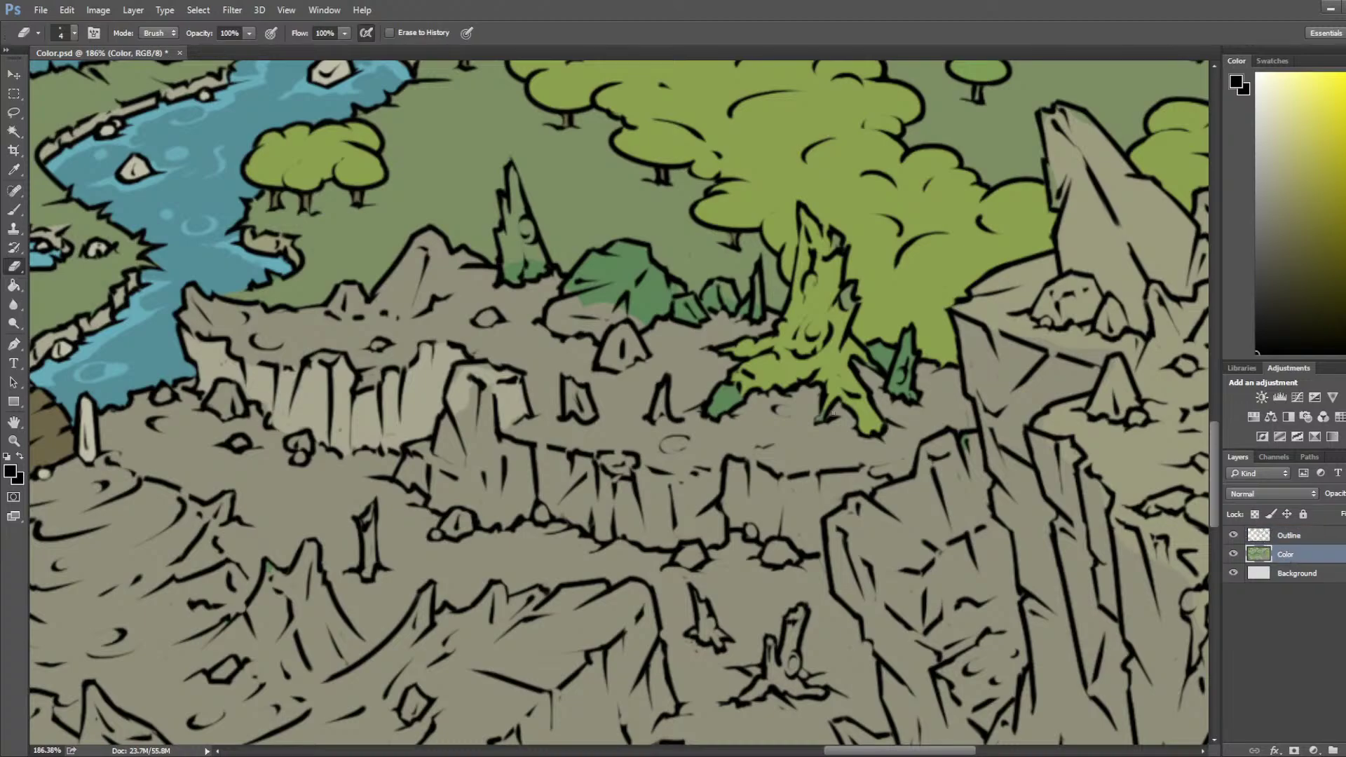
{"action": "key", "text": "b"}
{"action": "key", "text": "bracketright"}
{"action": "key", "text": "bracketright"}
{"action": "key", "text": "bracketright"}
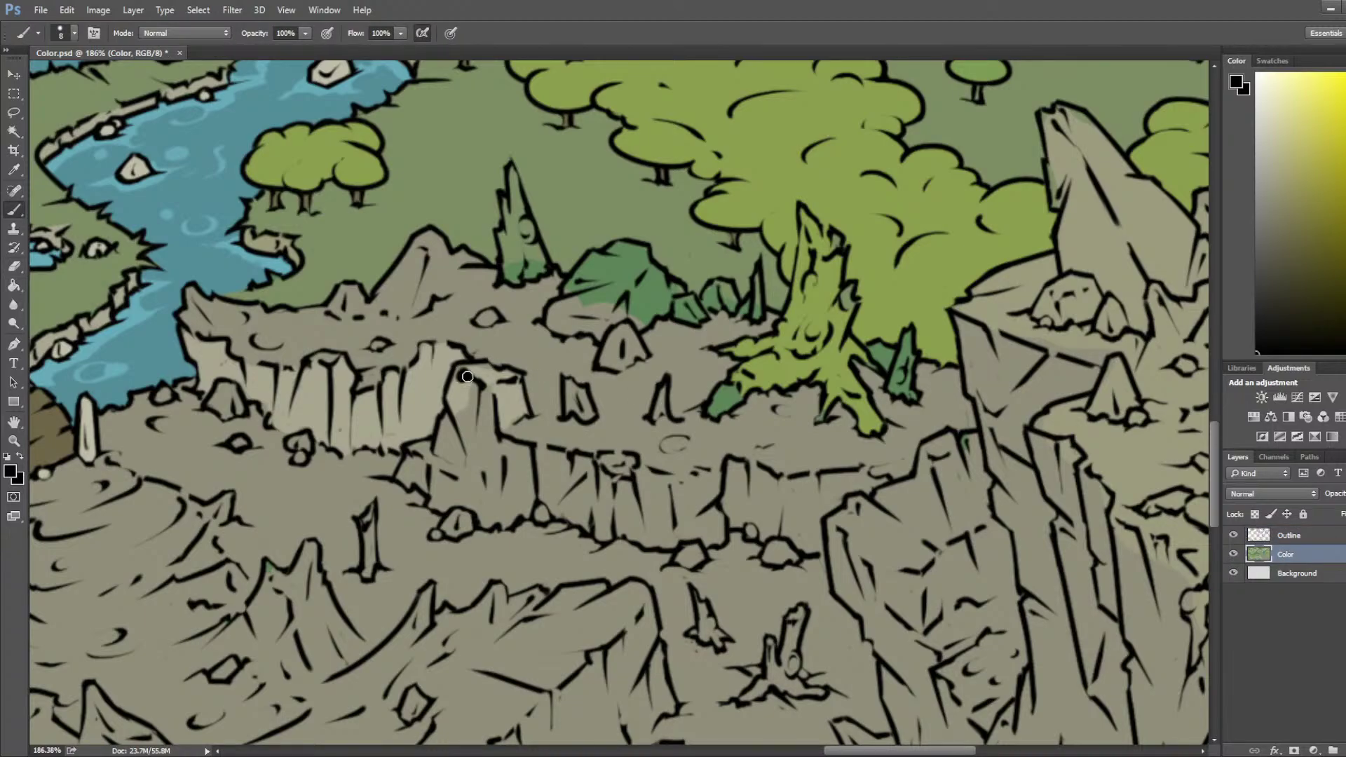
{"action": "left_click", "coordinate": [586, 407], "text": "ctrl"}
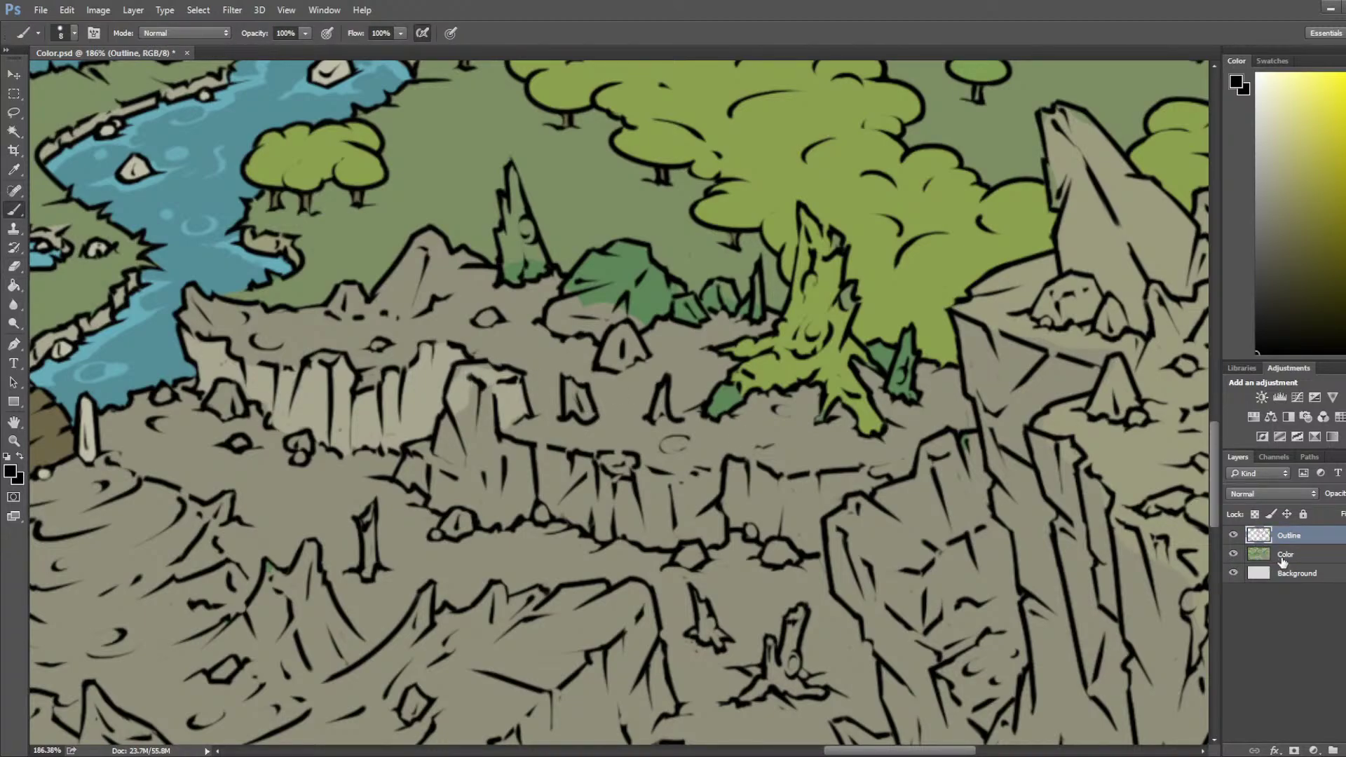
{"action": "left_click", "coordinate": [649, 398], "text": "ctrl"}
{"action": "left_click", "coordinate": [427, 349], "text": "alt"}
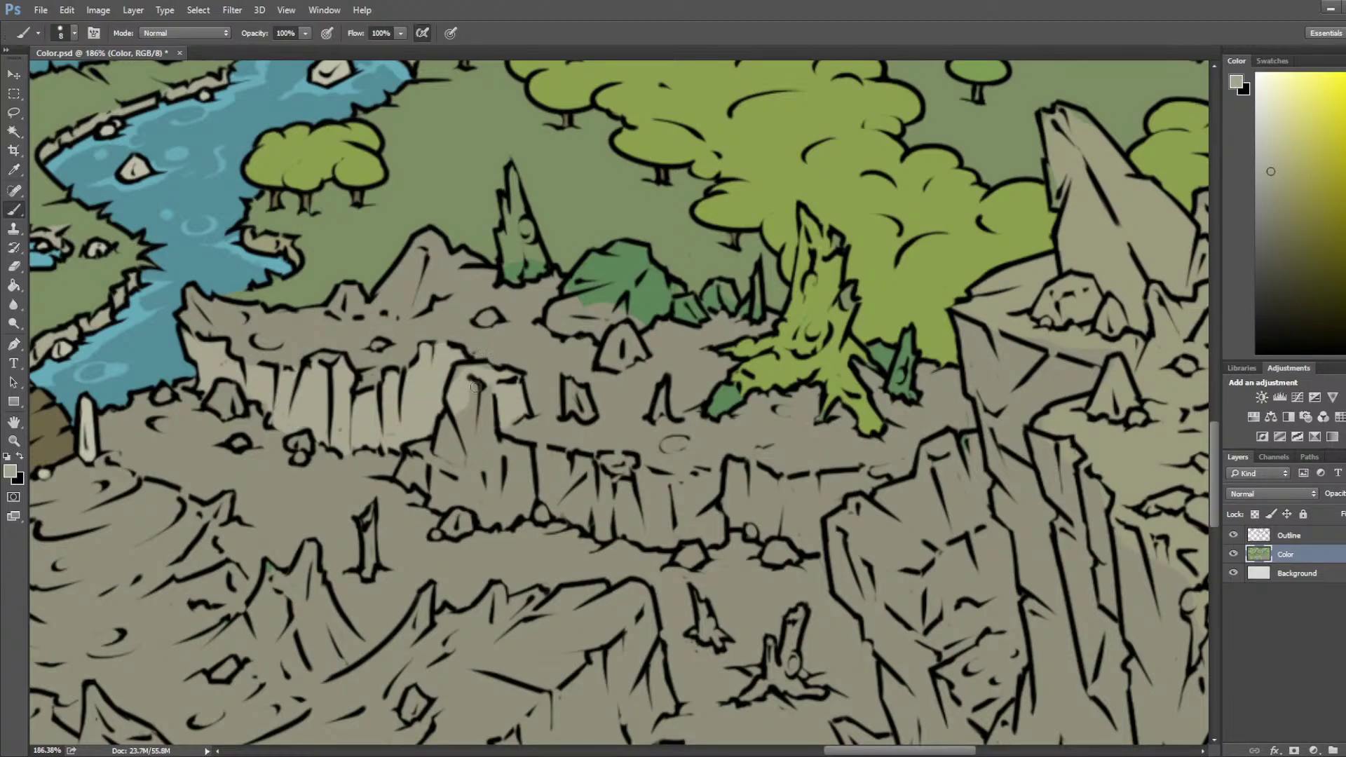
{"action": "mouse_move", "coordinate": [441, 419]}
{"action": "left_mouse_down"}
{"action": "mouse_move", "coordinate": [461, 460]}
{"action": "mouse_move", "coordinate": [450, 450]}
{"action": "mouse_move", "coordinate": [458, 422]}
{"action": "mouse_move", "coordinate": [466, 446]}
{"action": "mouse_move", "coordinate": [488, 431]}
{"action": "mouse_move", "coordinate": [487, 398]}
{"action": "mouse_move", "coordinate": [478, 441]}
{"action": "mouse_move", "coordinate": [468, 404]}
{"action": "mouse_move", "coordinate": [457, 453]}
{"action": "mouse_move", "coordinate": [474, 458]}
{"action": "mouse_move", "coordinate": [414, 467]}
{"action": "mouse_move", "coordinate": [424, 487]}
{"action": "mouse_move", "coordinate": [419, 469]}
{"action": "mouse_move", "coordinate": [403, 471]}
{"action": "mouse_move", "coordinate": [430, 474]}
{"action": "mouse_move", "coordinate": [438, 497]}
{"action": "mouse_move", "coordinate": [476, 480]}
{"action": "mouse_move", "coordinate": [476, 502]}
{"action": "mouse_move", "coordinate": [463, 504]}
{"action": "mouse_move", "coordinate": [489, 520]}
{"action": "mouse_move", "coordinate": [497, 450]}
{"action": "mouse_move", "coordinate": [523, 449]}
{"action": "mouse_move", "coordinate": [524, 503]}
{"action": "mouse_move", "coordinate": [519, 456]}
{"action": "mouse_move", "coordinate": [514, 515]}
{"action": "left_mouse_up"}
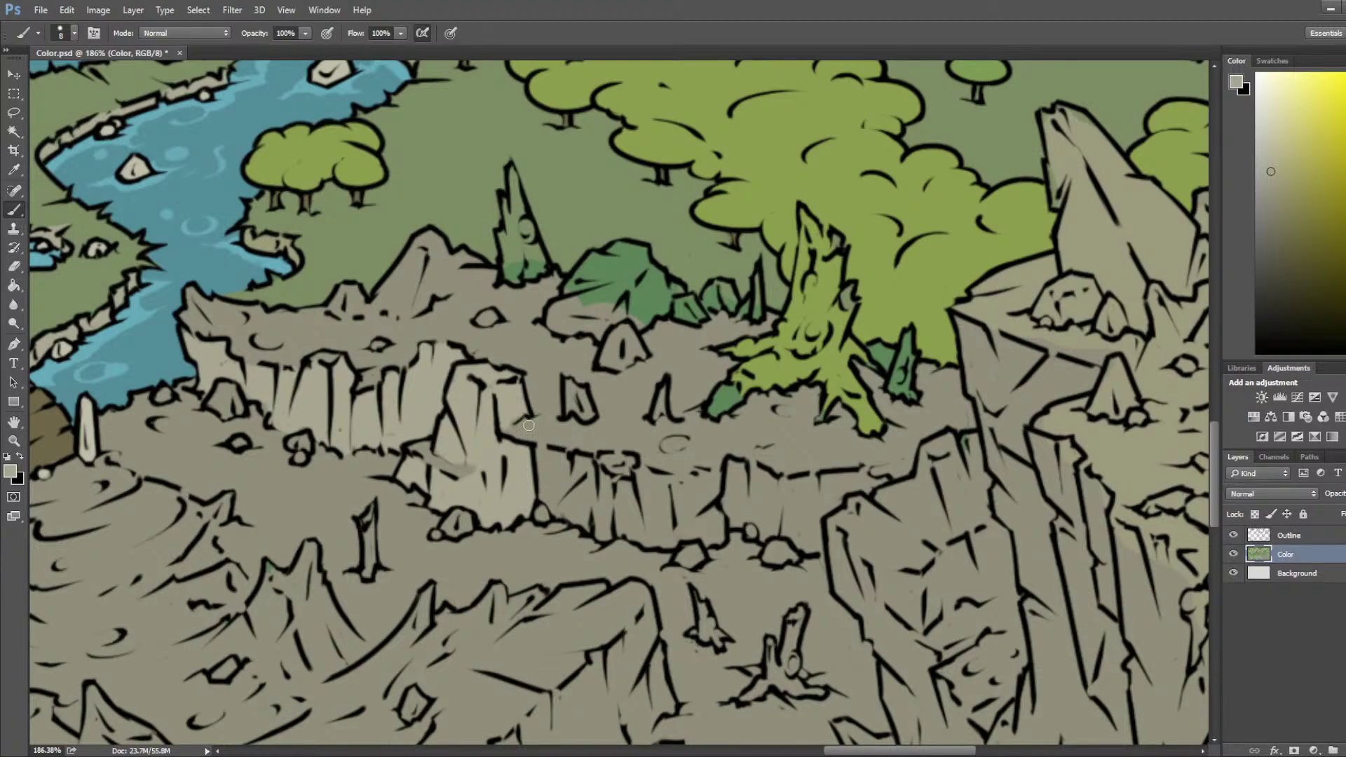
Step: Add black line detail at the base of the rock column on the Outline layer and trim it with the Eraser
{"action": "left_click", "coordinate": [1297, 535]}
{"action": "key", "text": "bracketleft"}
{"action": "key", "text": "bracketleft"}
{"action": "key", "text": "bracketleft"}
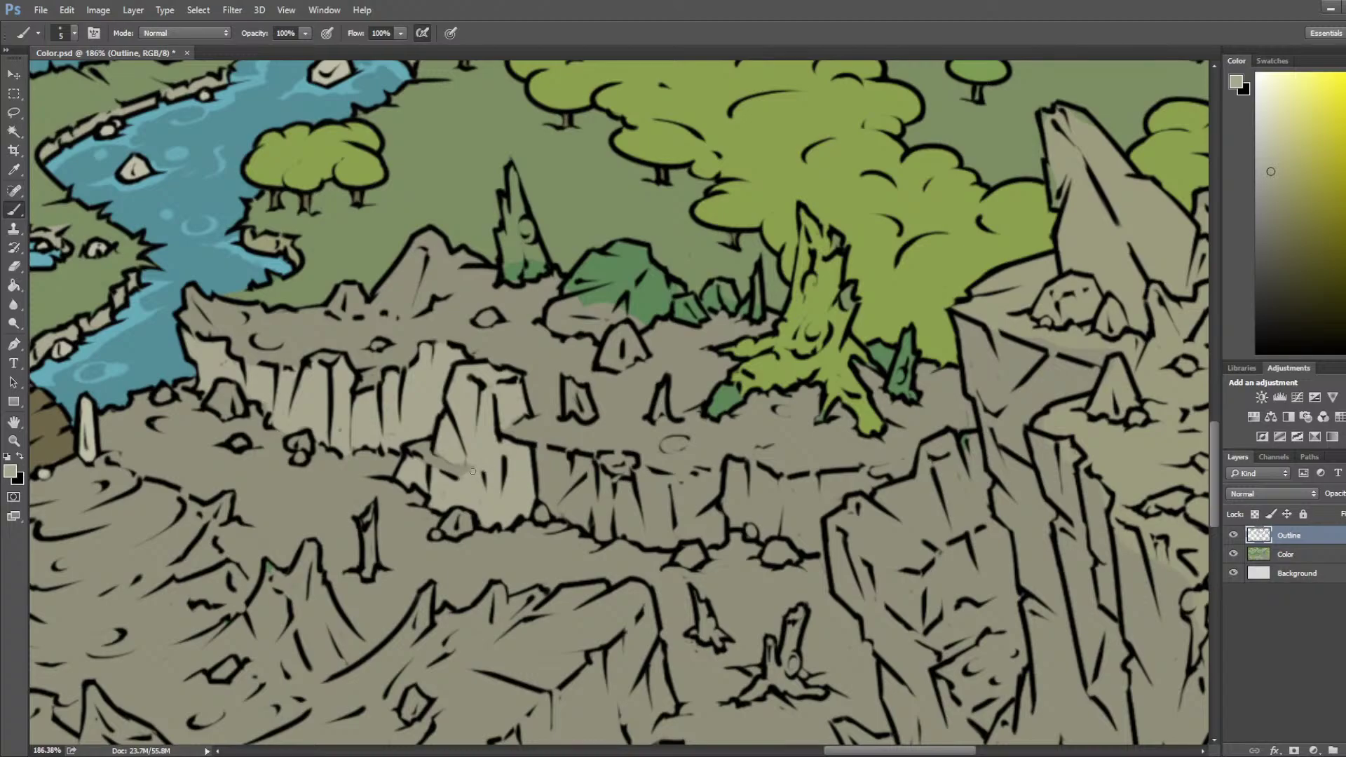
{"action": "left_click_drag", "start_coordinate": [1289, 320], "coordinate": [1256, 354]}
{"action": "key", "text": "e"}
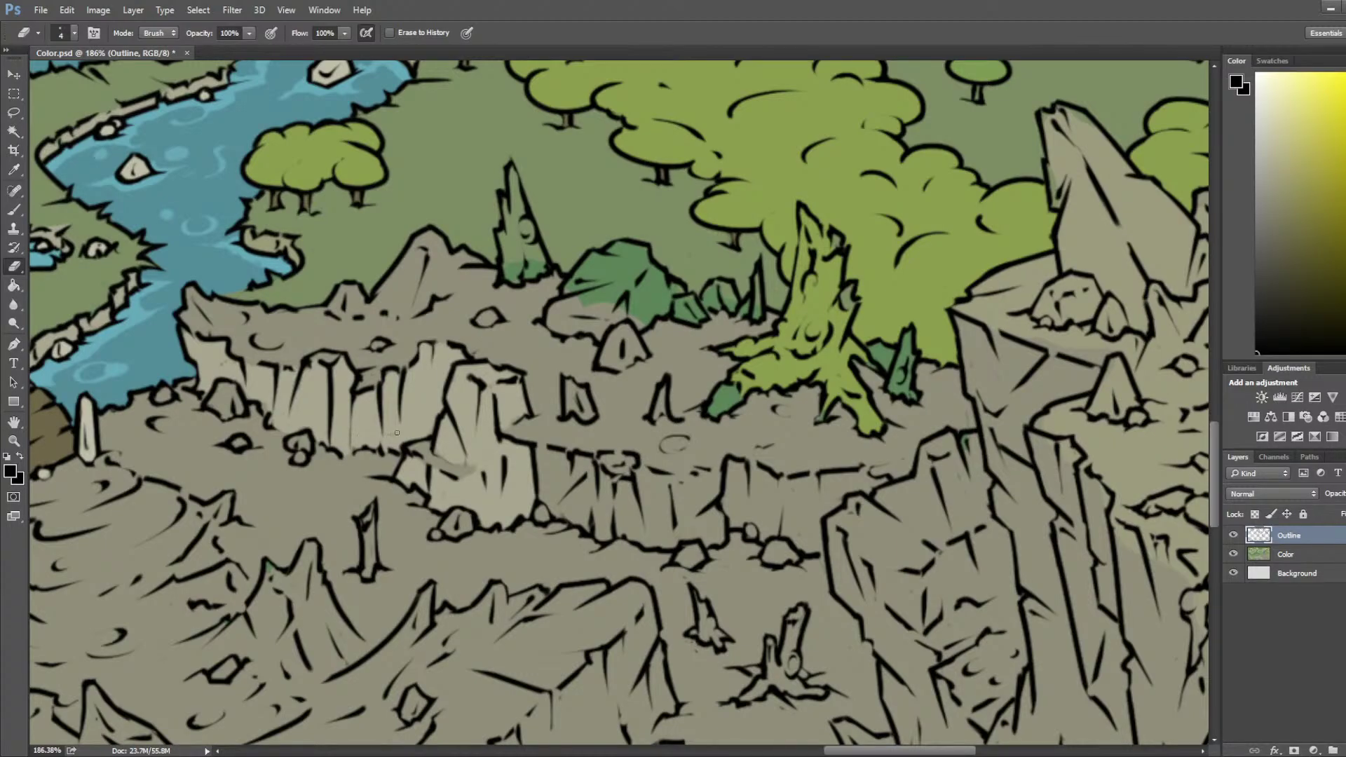
{"action": "key", "text": "b"}
{"action": "left_click_drag", "start_coordinate": [460, 479], "coordinate": [482, 465]}
{"action": "key", "text": "e"}
{"action": "key", "text": "b"}
{"action": "key", "text": "e"}
Step: Resample the pale cliff color and fill the ledge face just east of the column on the Color layer with a size 8 brush
{"action": "left_click", "coordinate": [1286, 554]}
{"action": "key", "text": "b"}
{"action": "left_click", "coordinate": [394, 413], "text": "alt"}
{"action": "key", "text": "bracketright"}
{"action": "key", "text": "bracketright"}
{"action": "key", "text": "bracketright"}
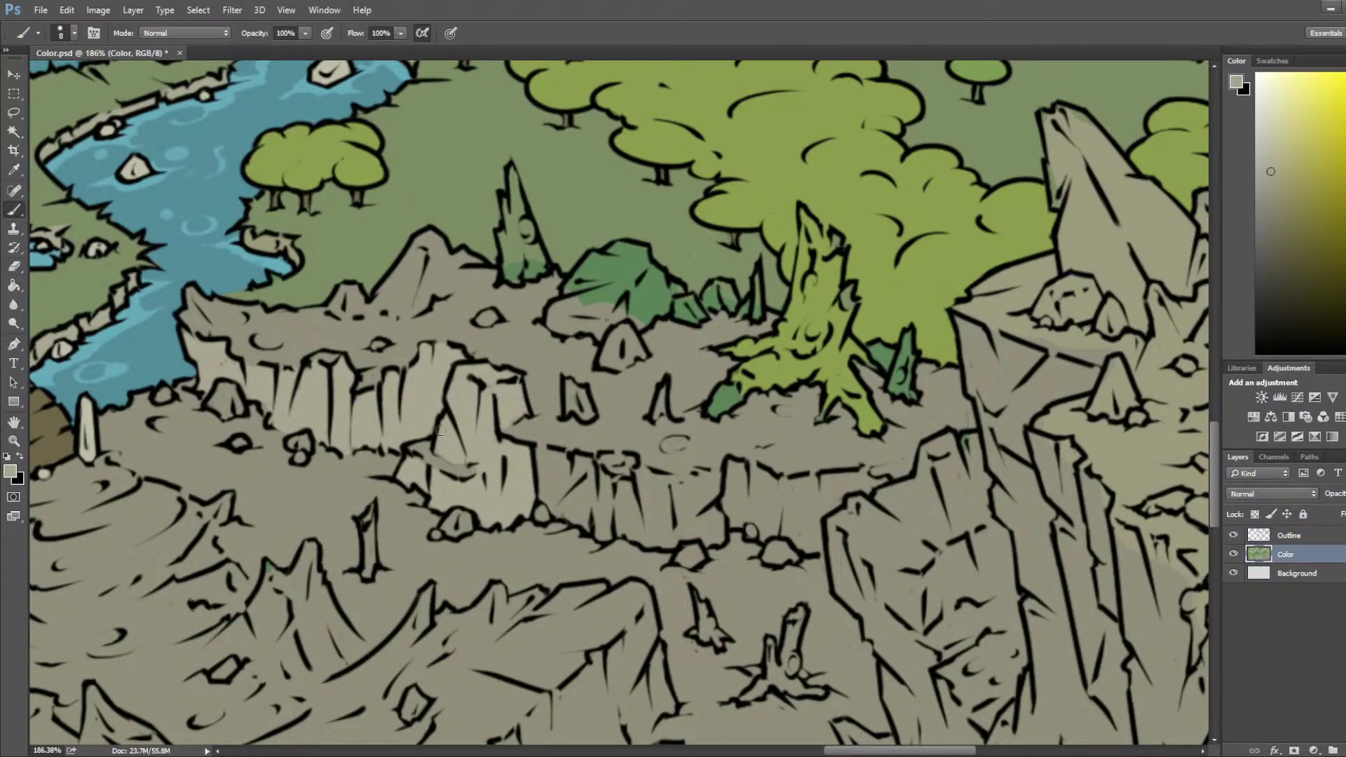
{"action": "mouse_move", "coordinate": [546, 451]}
{"action": "left_mouse_down"}
{"action": "mouse_move", "coordinate": [546, 495]}
{"action": "mouse_move", "coordinate": [585, 528]}
{"action": "mouse_move", "coordinate": [587, 461]}
{"action": "mouse_move", "coordinate": [537, 452]}
{"action": "mouse_move", "coordinate": [567, 502]}
{"action": "mouse_move", "coordinate": [583, 484]}
{"action": "mouse_move", "coordinate": [565, 484]}
{"action": "mouse_move", "coordinate": [621, 445]}
{"action": "mouse_move", "coordinate": [624, 483]}
{"action": "mouse_move", "coordinate": [599, 478]}
{"action": "mouse_move", "coordinate": [601, 536]}
{"action": "mouse_move", "coordinate": [630, 518]}
{"action": "mouse_move", "coordinate": [629, 480]}
{"action": "mouse_move", "coordinate": [625, 533]}
{"action": "mouse_move", "coordinate": [642, 511]}
{"action": "left_mouse_up"}
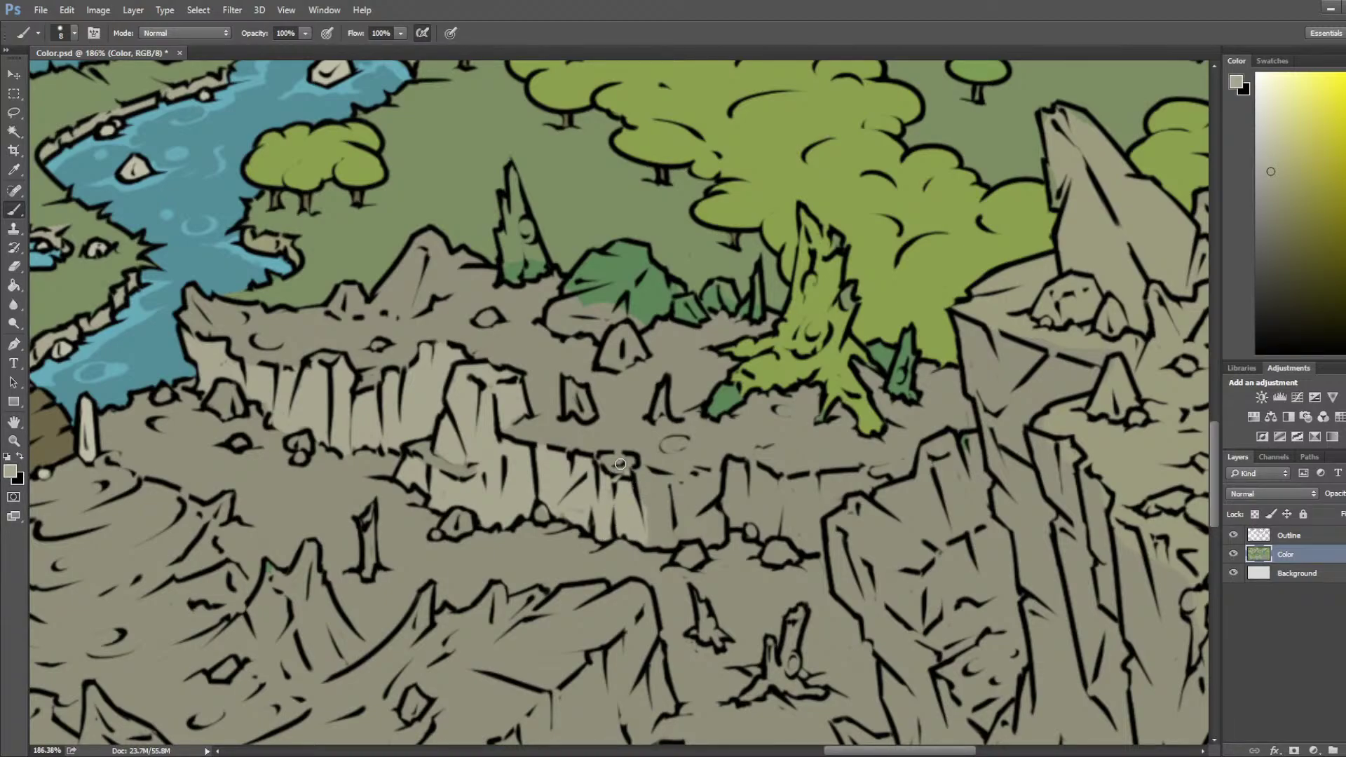
Step: Fill the rest of the ledge face east to the tall crag with pale beige and touch up its end with ground color
{"action": "key", "text": "i"}
{"action": "left_click", "coordinate": [649, 455]}
{"action": "key", "text": "b"}
{"action": "mouse_move", "coordinate": [641, 505]}
{"action": "left_mouse_down"}
{"action": "mouse_move", "coordinate": [637, 471]}
{"action": "mouse_move", "coordinate": [649, 541]}
{"action": "mouse_move", "coordinate": [715, 540]}
{"action": "mouse_move", "coordinate": [713, 475]}
{"action": "mouse_move", "coordinate": [655, 485]}
{"action": "mouse_move", "coordinate": [657, 531]}
{"action": "left_mouse_up"}
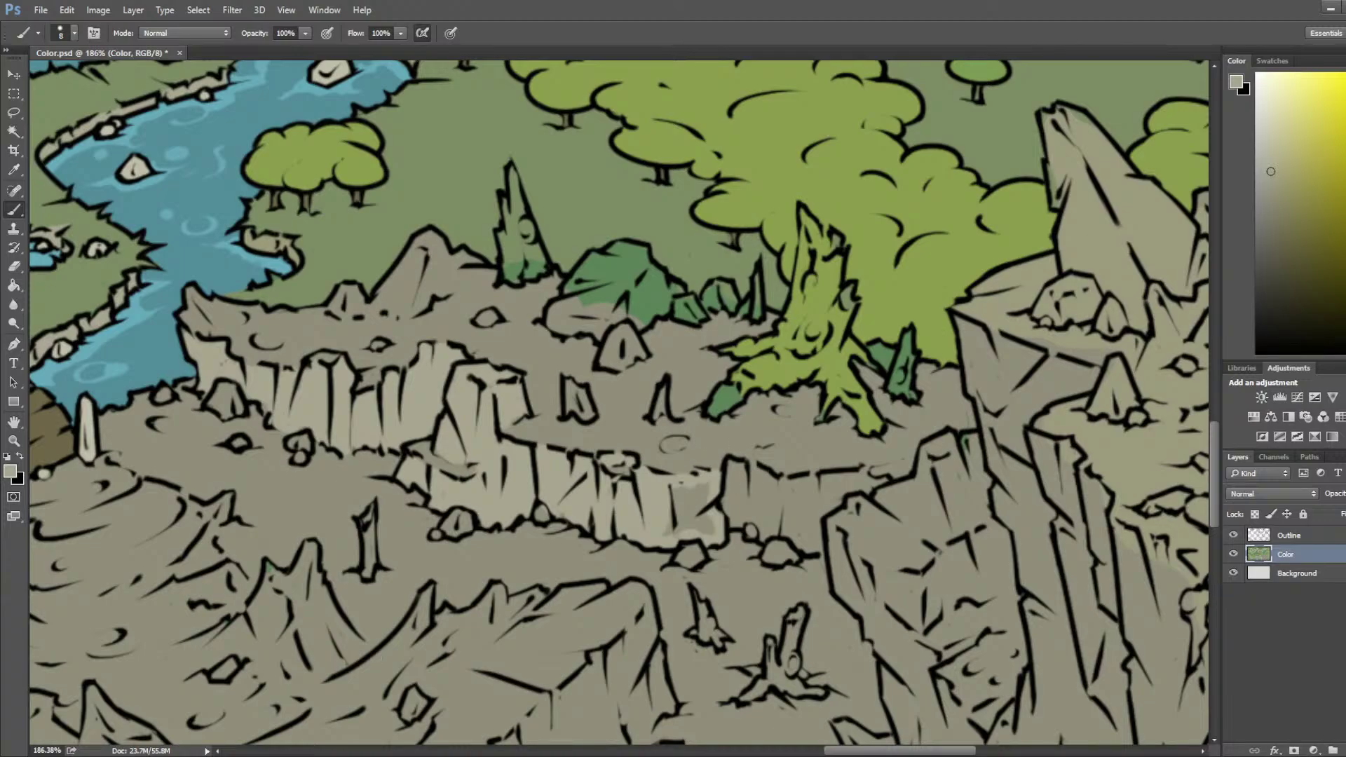
{"action": "mouse_move", "coordinate": [667, 497]}
{"action": "left_mouse_down"}
{"action": "mouse_move", "coordinate": [700, 533]}
{"action": "mouse_move", "coordinate": [708, 500]}
{"action": "mouse_move", "coordinate": [703, 489]}
{"action": "mouse_move", "coordinate": [698, 512]}
{"action": "mouse_move", "coordinate": [693, 495]}
{"action": "mouse_move", "coordinate": [736, 469]}
{"action": "mouse_move", "coordinate": [728, 513]}
{"action": "mouse_move", "coordinate": [737, 524]}
{"action": "mouse_move", "coordinate": [756, 512]}
{"action": "mouse_move", "coordinate": [763, 531]}
{"action": "mouse_move", "coordinate": [740, 487]}
{"action": "mouse_move", "coordinate": [749, 469]}
{"action": "mouse_move", "coordinate": [777, 504]}
{"action": "mouse_move", "coordinate": [766, 509]}
{"action": "mouse_move", "coordinate": [788, 482]}
{"action": "mouse_move", "coordinate": [880, 481]}
{"action": "mouse_move", "coordinate": [843, 488]}
{"action": "mouse_move", "coordinate": [802, 546]}
{"action": "mouse_move", "coordinate": [776, 521]}
{"action": "mouse_move", "coordinate": [801, 500]}
{"action": "mouse_move", "coordinate": [777, 511]}
{"action": "mouse_move", "coordinate": [816, 494]}
{"action": "mouse_move", "coordinate": [814, 546]}
{"action": "mouse_move", "coordinate": [803, 521]}
{"action": "mouse_move", "coordinate": [848, 487]}
{"action": "left_mouse_up"}
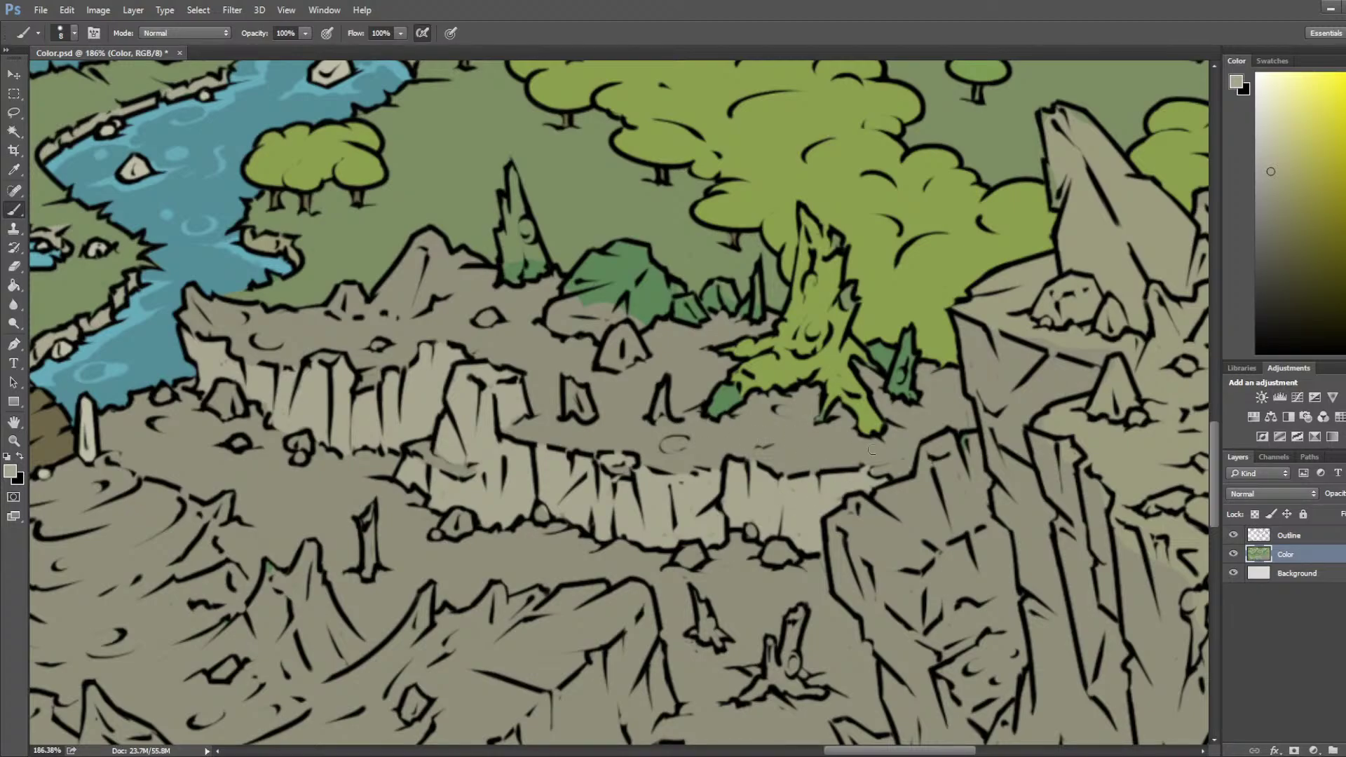
{"action": "left_click", "coordinate": [900, 442], "text": "alt"}
{"action": "left_click_drag", "start_coordinate": [875, 469], "coordinate": [885, 464]}
{"action": "left_click", "coordinate": [788, 490], "text": "alt"}
Step: Save the map document with the newly colored ledge
{"action": "scroll", "coordinate": [798, 462], "scroll_direction": "down", "scroll_amount": 6}
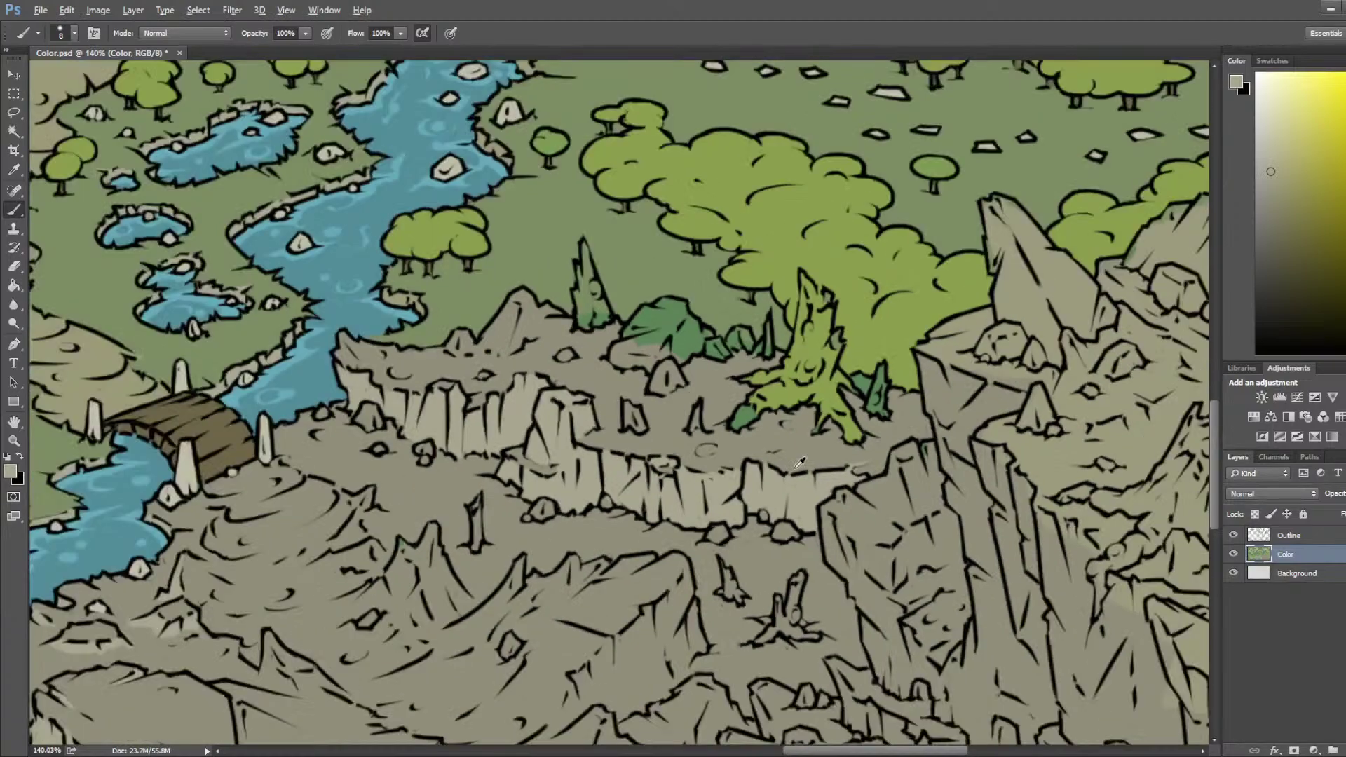
{"action": "key", "text": "alt"}
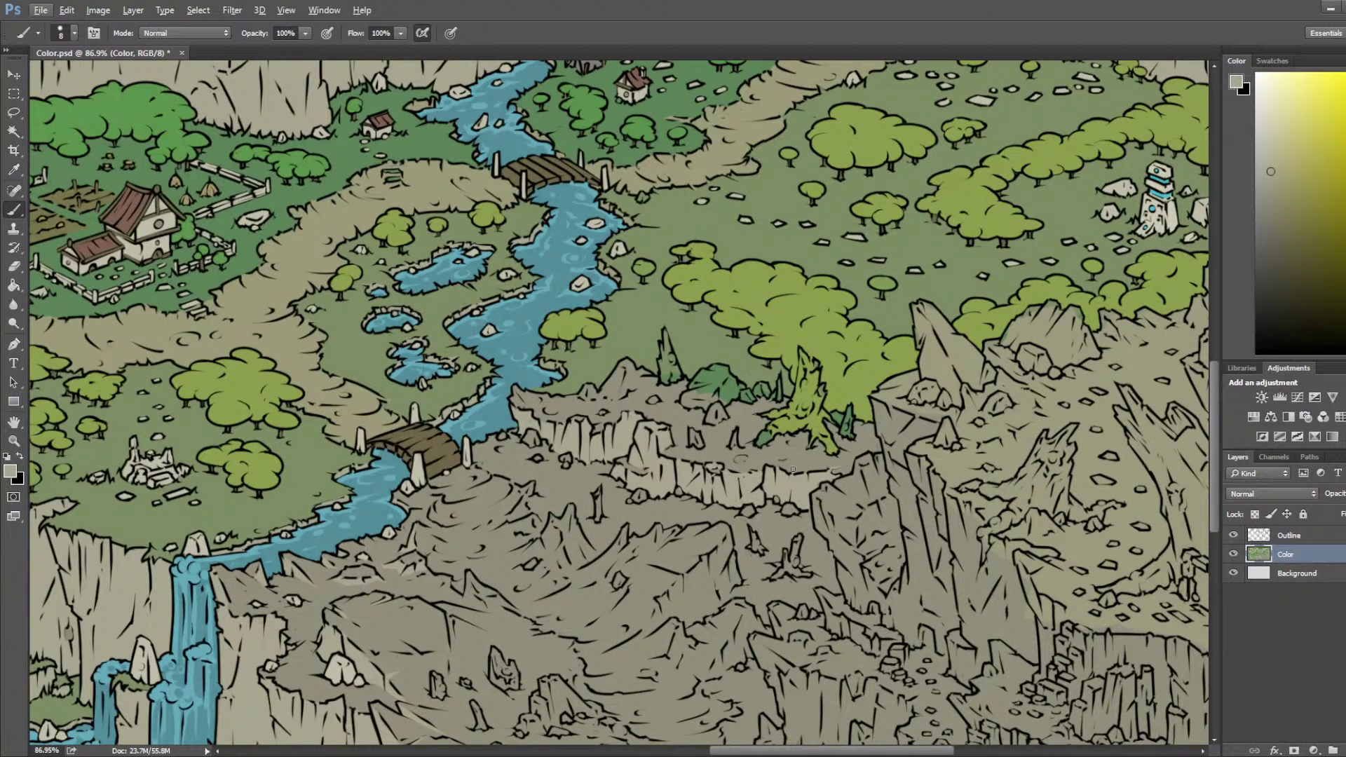
{"action": "key", "text": "ctrl+s"}
Step: Paint pale faces on the small spike and down the vertical cliff edge southeast of the waterfall on the Color layer
{"action": "scroll", "coordinate": [601, 436], "scroll_direction": "up", "scroll_amount": 5}
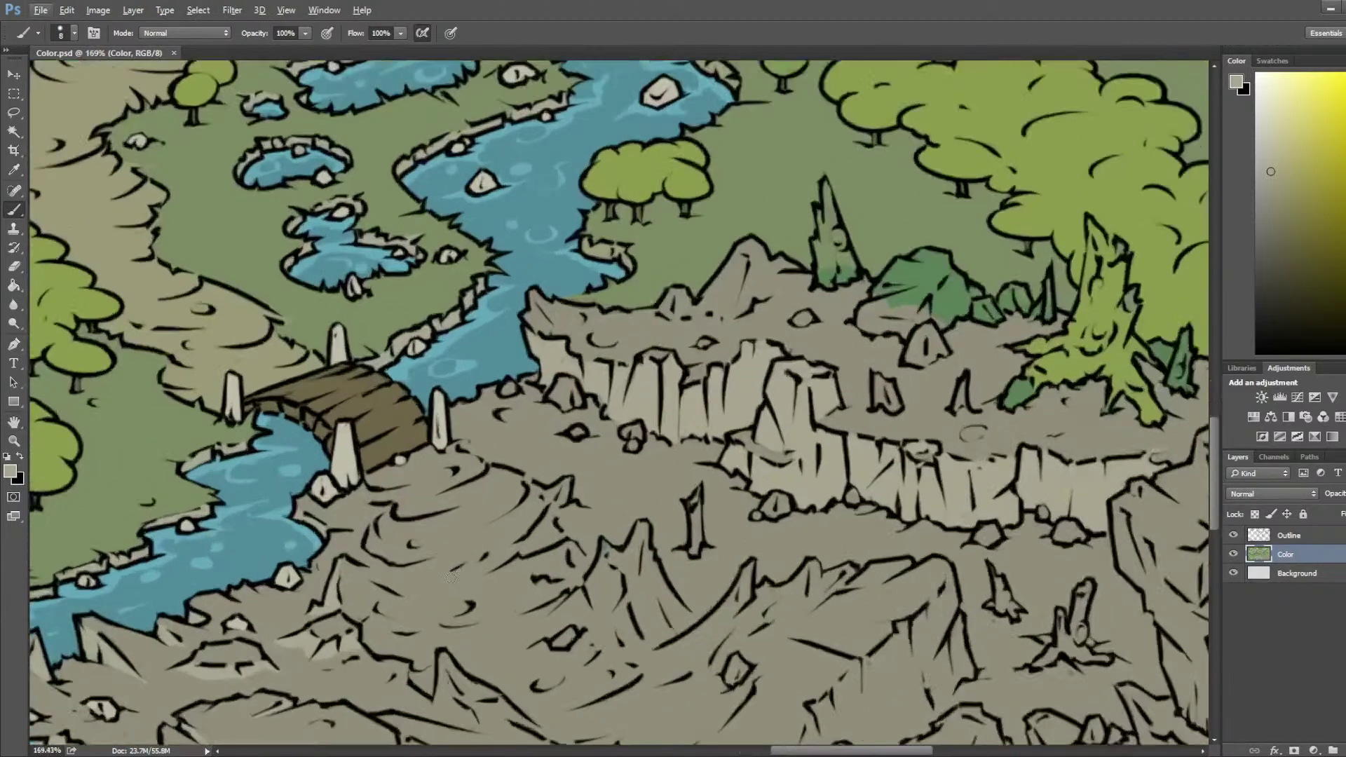
{"action": "scroll", "coordinate": [601, 436], "scroll_direction": "down", "scroll_amount": 1}
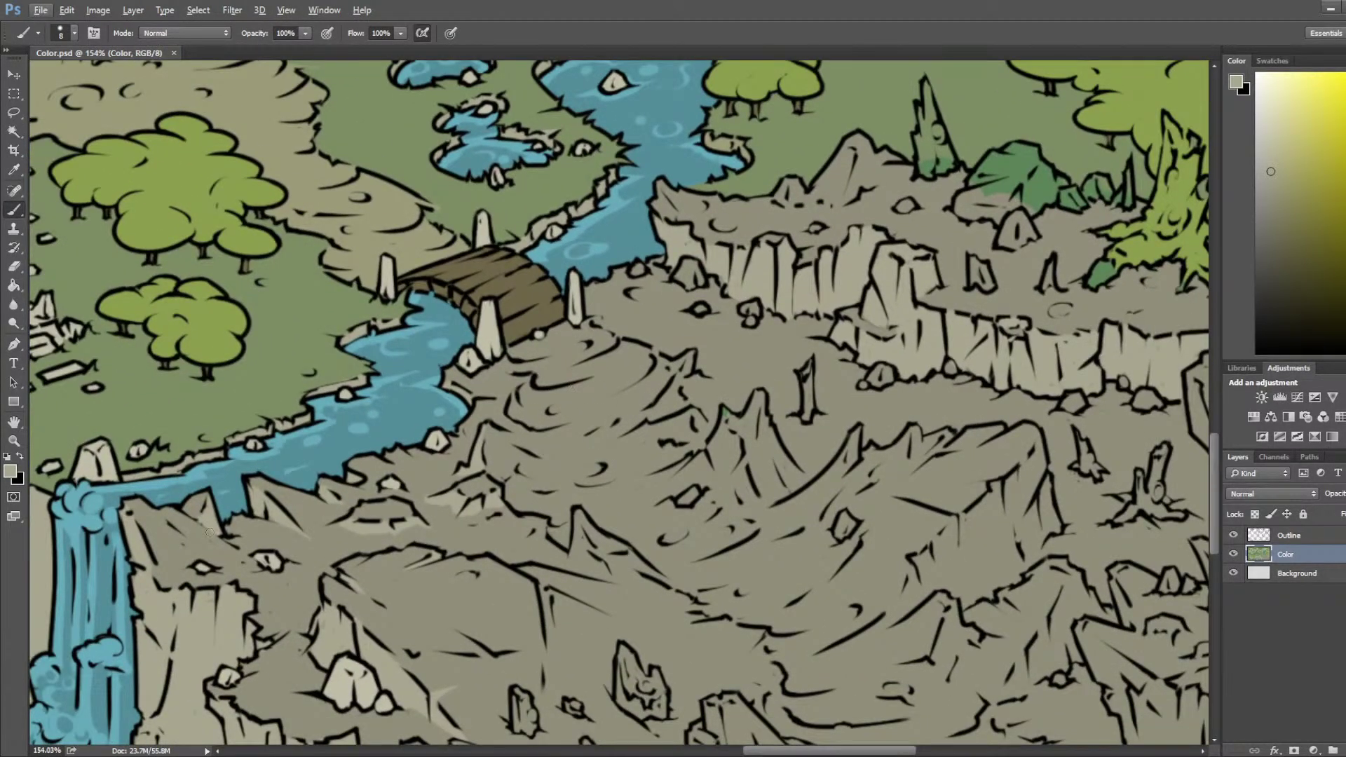
{"action": "left_click_drag", "start_coordinate": [377, 524], "coordinate": [390, 524]}
{"action": "mouse_move", "coordinate": [558, 536]}
{"action": "left_mouse_down"}
{"action": "mouse_move", "coordinate": [574, 518]}
{"action": "mouse_move", "coordinate": [592, 565]}
{"action": "left_mouse_up"}
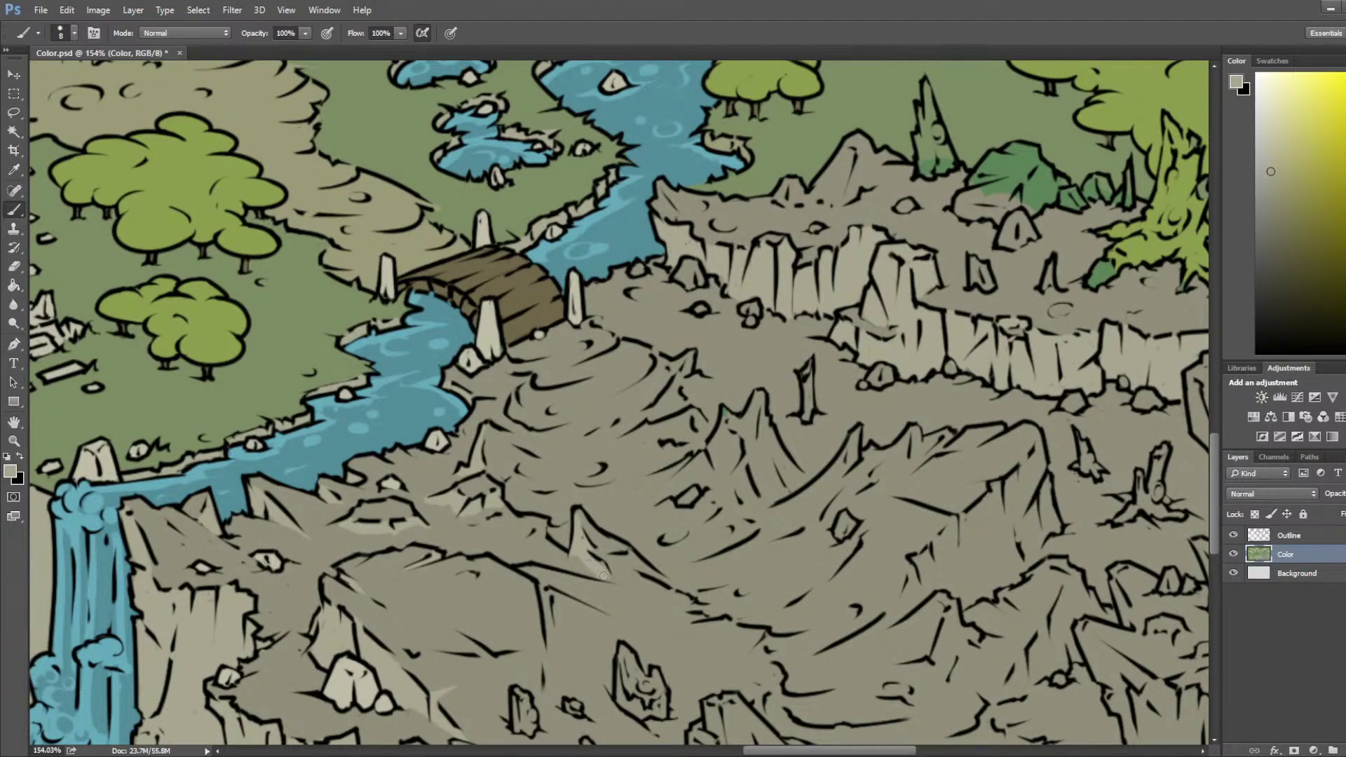
{"action": "left_click_drag", "start_coordinate": [534, 537], "coordinate": [538, 536]}
{"action": "left_click", "coordinate": [541, 534], "text": "alt"}
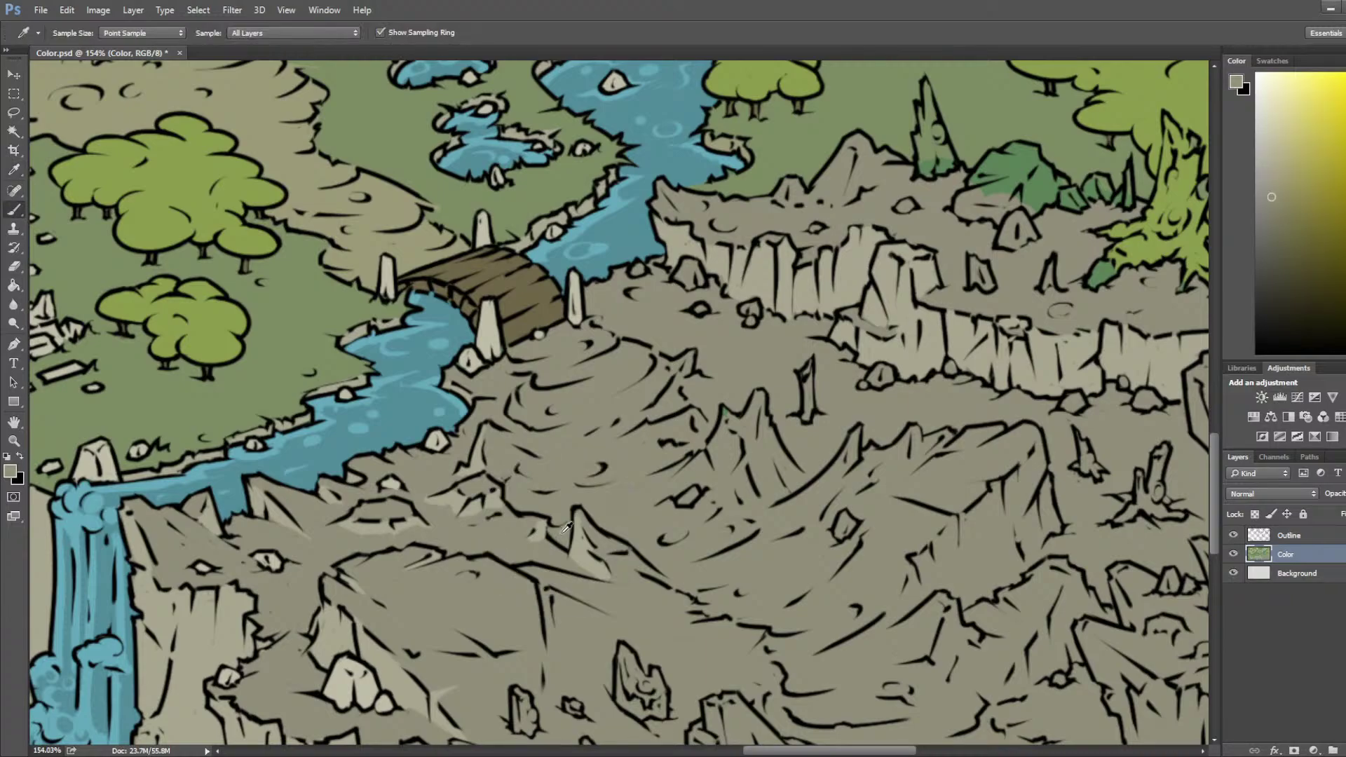
{"action": "left_click", "coordinate": [385, 663], "text": "alt"}
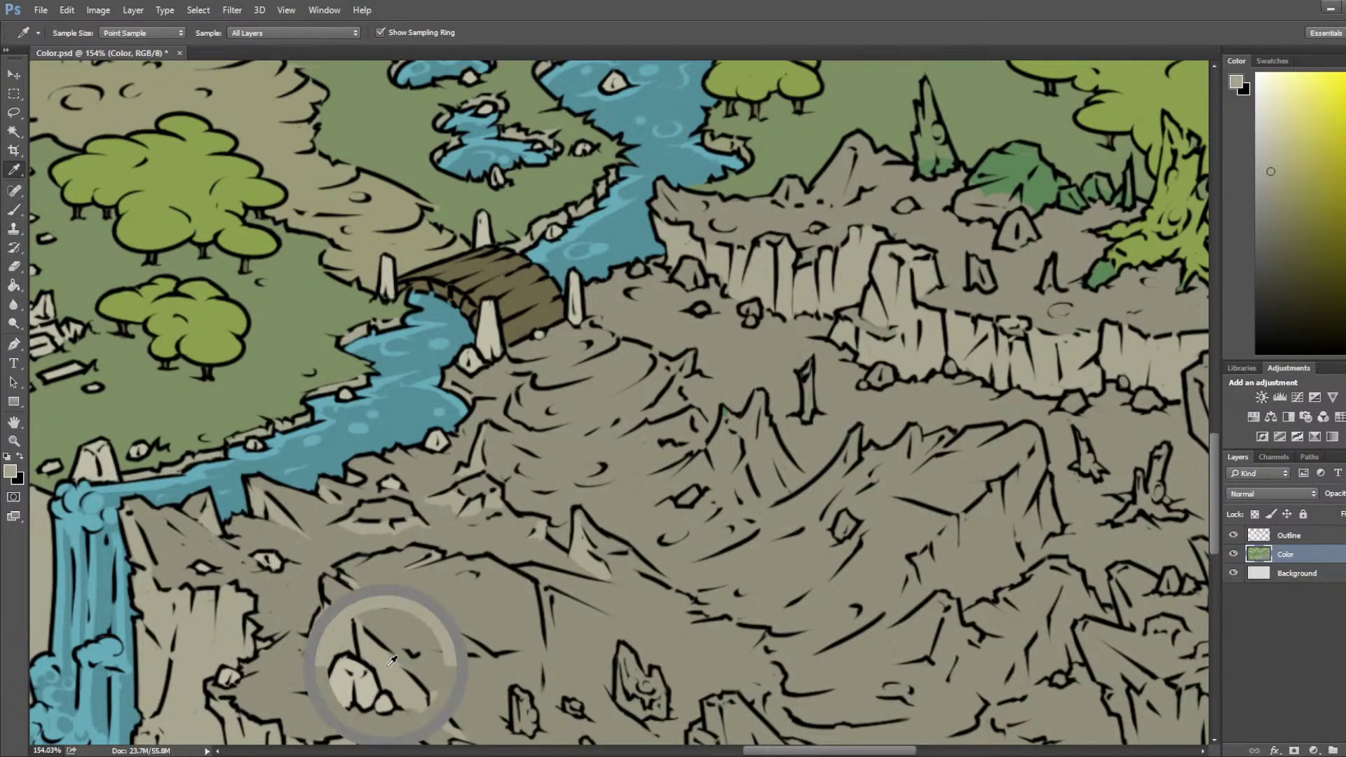
{"action": "left_click_drag", "start_coordinate": [539, 596], "coordinate": [551, 684]}
{"action": "left_click", "coordinate": [544, 644], "text": "alt"}
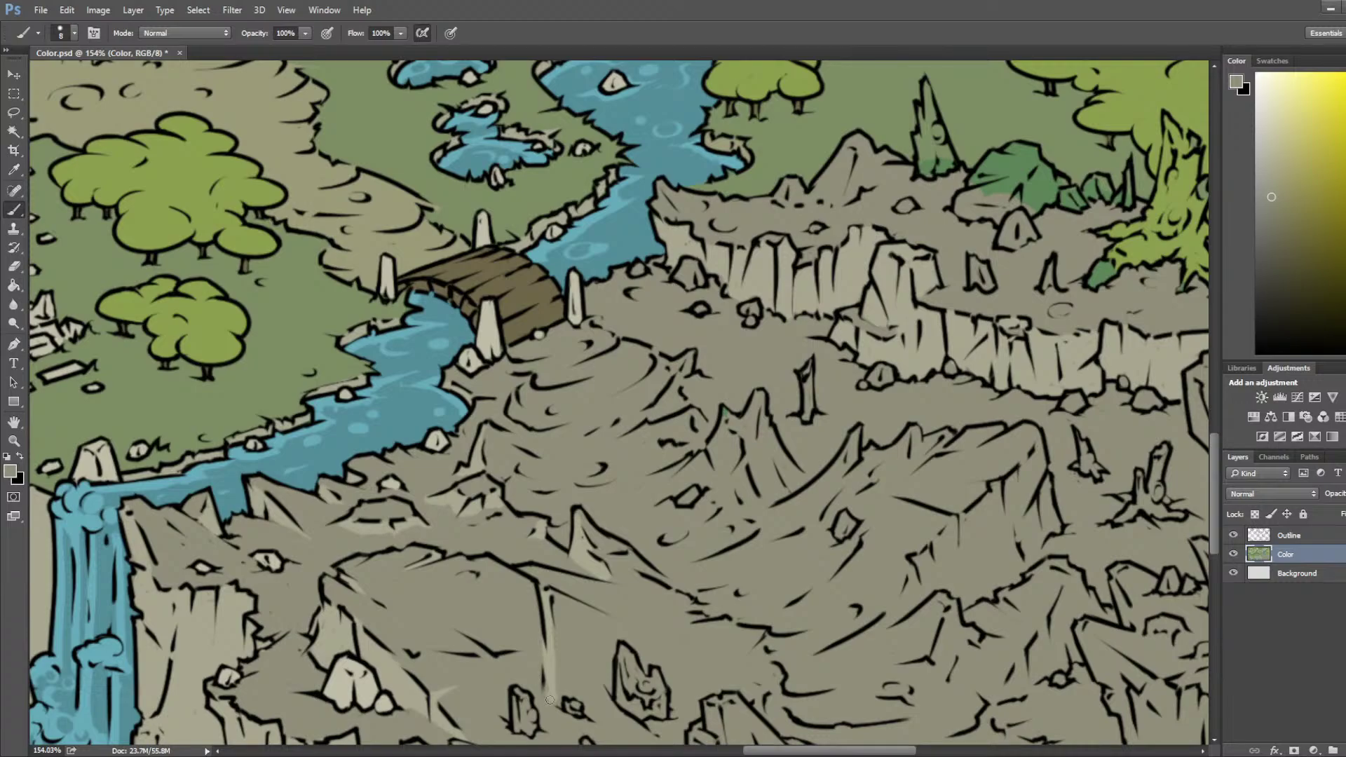
Step: Resample the pale cliff color and paint the lit faces of the low ridge beside the standing stones and the rock cluster to its northeast
{"action": "left_click_drag", "start_coordinate": [572, 604], "coordinate": [636, 478]}
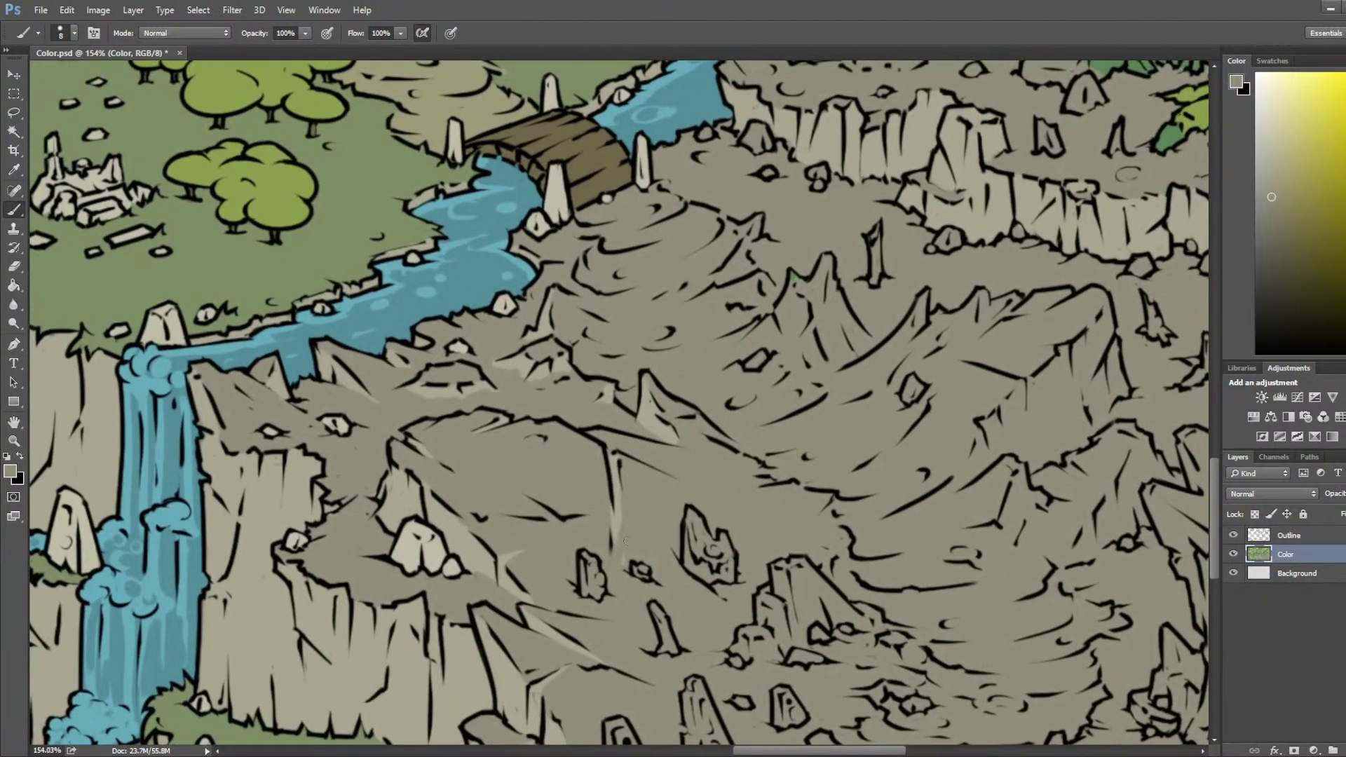
{"action": "left_click", "coordinate": [476, 554], "text": "alt"}
{"action": "scroll", "coordinate": [617, 463], "scroll_direction": "down", "scroll_amount": 4}
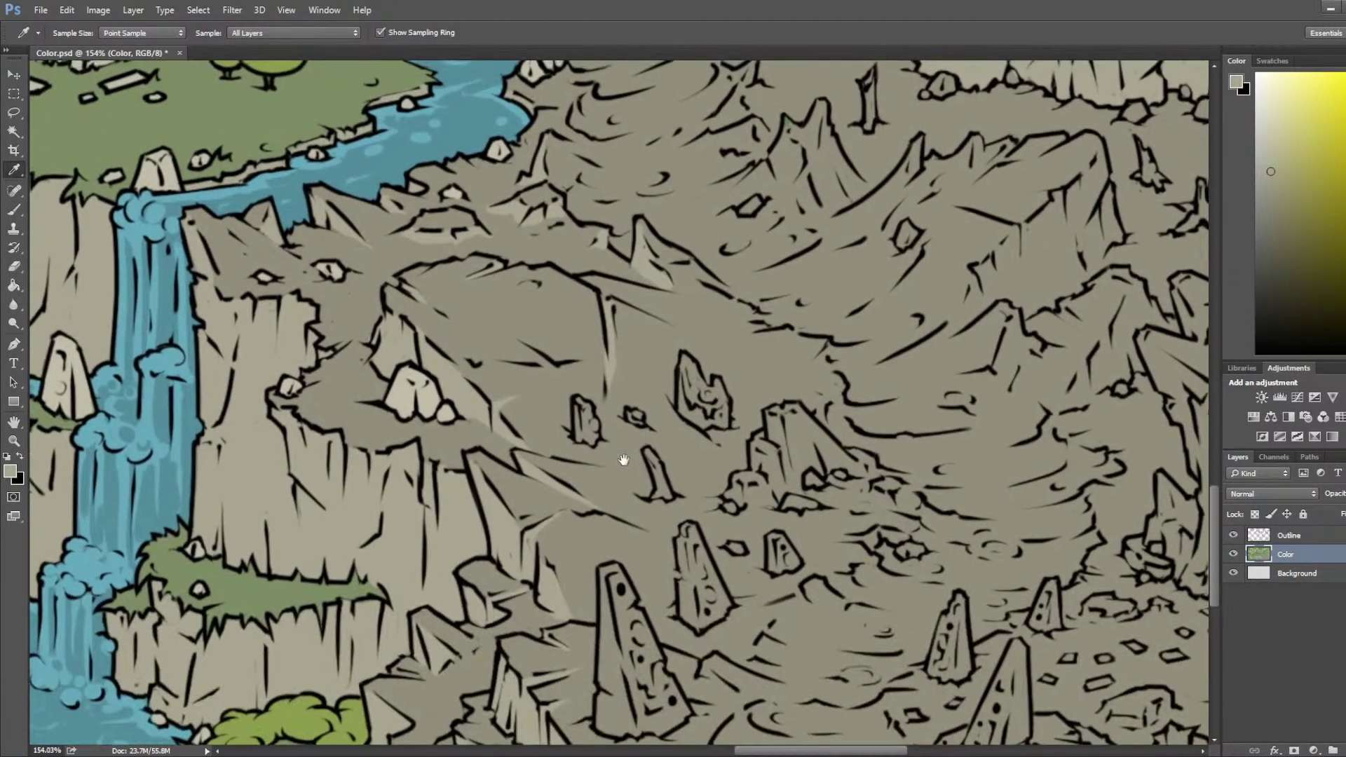
{"action": "left_click_drag", "start_coordinate": [718, 541], "coordinate": [768, 225]}
{"action": "mouse_move", "coordinate": [751, 439]}
{"action": "left_mouse_down"}
{"action": "mouse_move", "coordinate": [752, 534]}
{"action": "mouse_move", "coordinate": [708, 556]}
{"action": "left_mouse_up"}
{"action": "left_click_drag", "start_coordinate": [814, 498], "coordinate": [804, 439]}
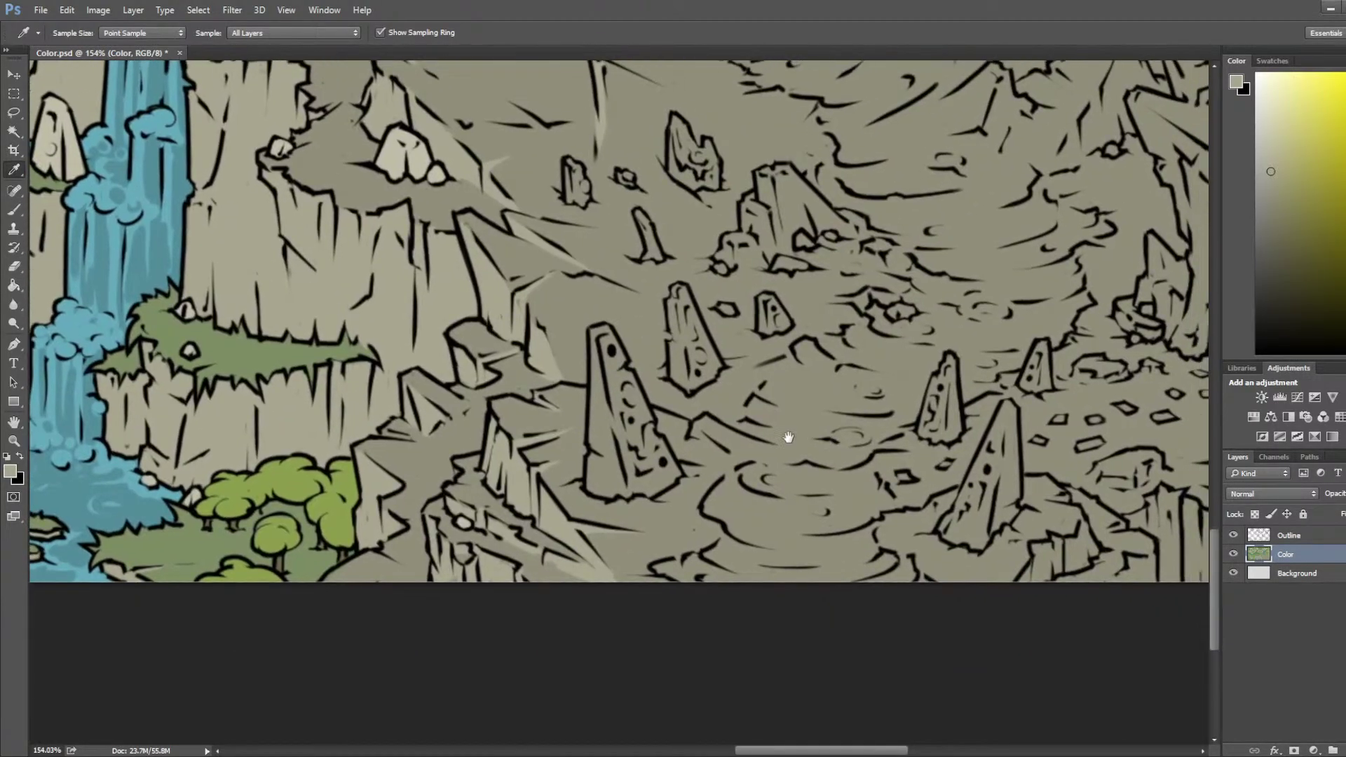
{"action": "left_click", "coordinate": [700, 452], "text": "alt"}
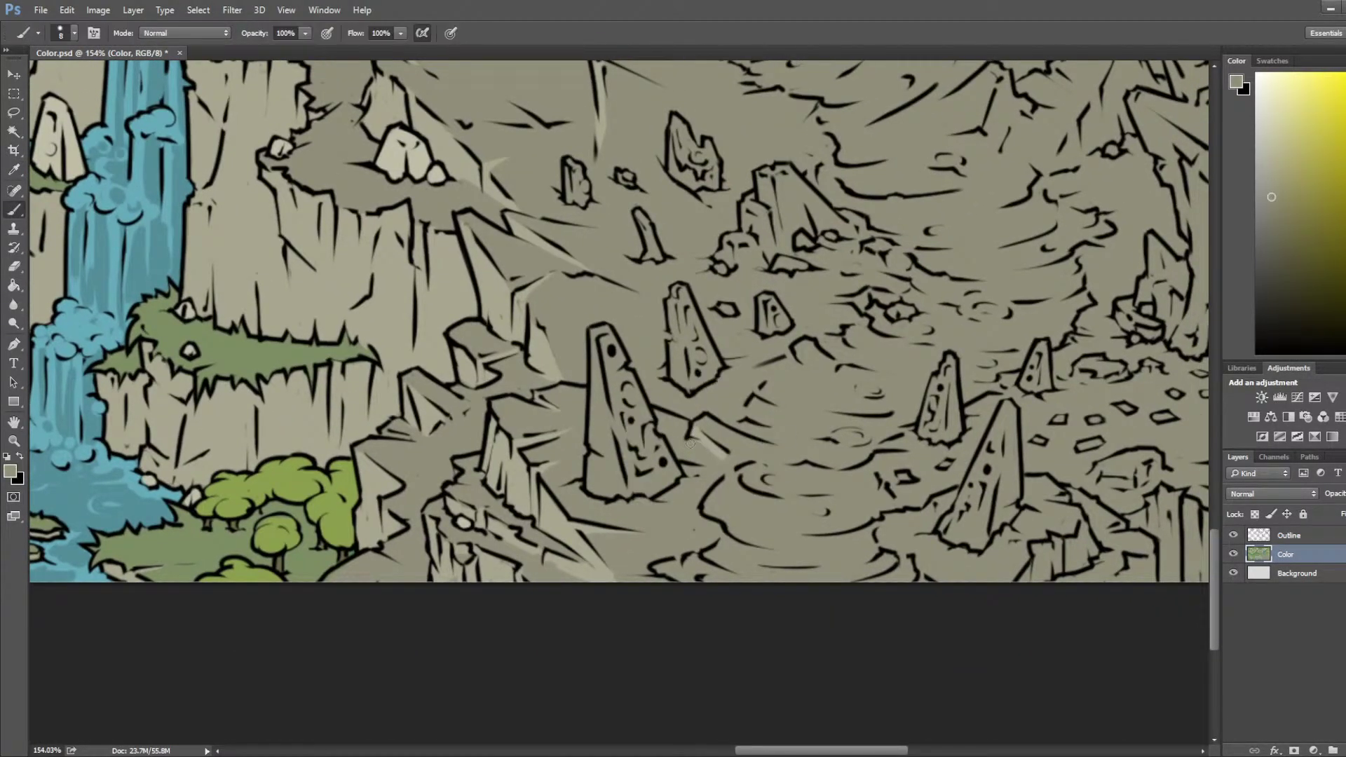
{"action": "left_click", "coordinate": [522, 474], "text": "alt"}
{"action": "left_click_drag", "start_coordinate": [926, 435], "coordinate": [842, 501]}
{"action": "mouse_move", "coordinate": [638, 315]}
{"action": "left_mouse_down"}
{"action": "mouse_move", "coordinate": [674, 332]}
{"action": "mouse_move", "coordinate": [679, 291]}
{"action": "mouse_move", "coordinate": [687, 328]}
{"action": "mouse_move", "coordinate": [681, 292]}
{"action": "mouse_move", "coordinate": [679, 326]}
{"action": "mouse_move", "coordinate": [668, 286]}
{"action": "mouse_move", "coordinate": [661, 298]}
{"action": "mouse_move", "coordinate": [692, 275]}
{"action": "mouse_move", "coordinate": [679, 259]}
{"action": "mouse_move", "coordinate": [705, 320]}
{"action": "mouse_move", "coordinate": [690, 316]}
{"action": "mouse_move", "coordinate": [724, 293]}
{"action": "mouse_move", "coordinate": [696, 254]}
{"action": "mouse_move", "coordinate": [753, 289]}
{"action": "left_mouse_up"}
{"action": "scroll", "coordinate": [803, 232], "scroll_direction": "down", "scroll_amount": 8}
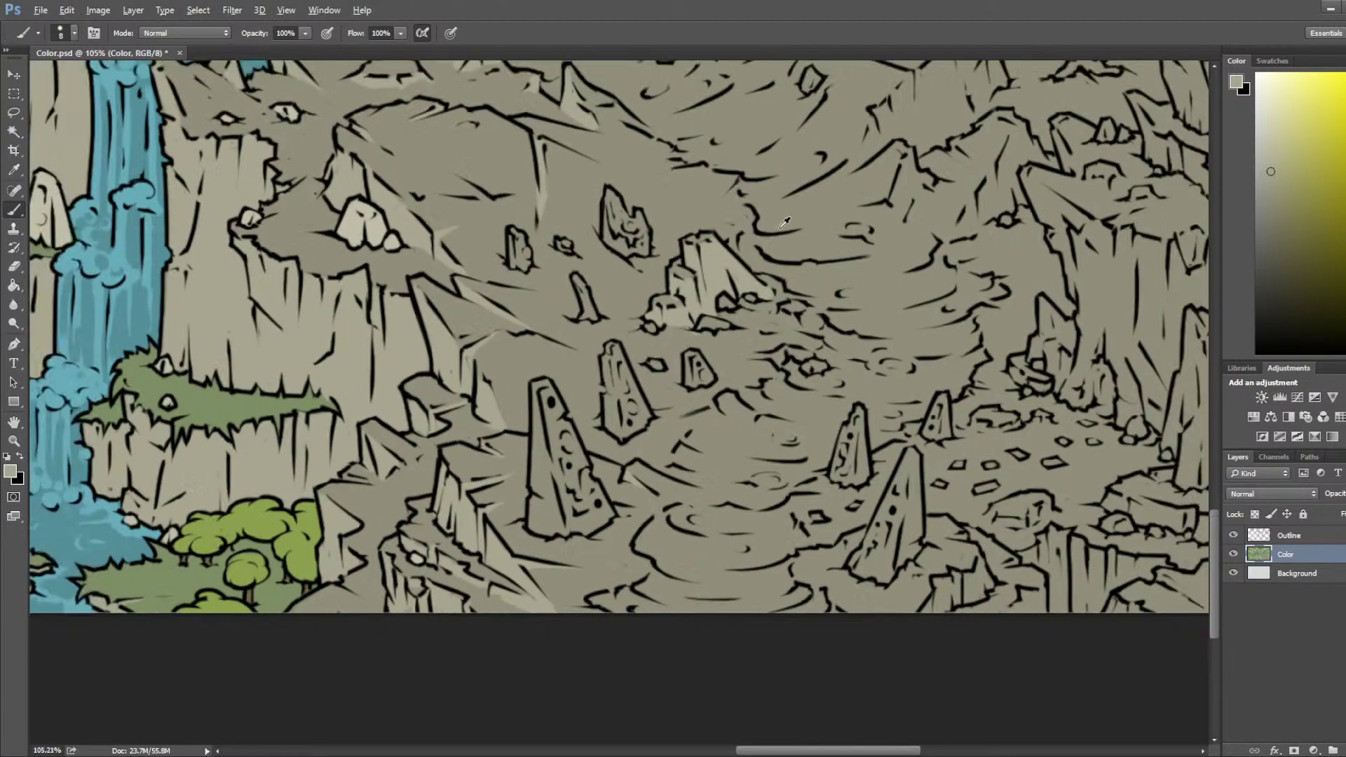
Step: Touch up the small rock spike southeast of the wooden bridge with sampled pale cliff and ground colors
{"action": "left_click_drag", "start_coordinate": [843, 199], "coordinate": [714, 361]}
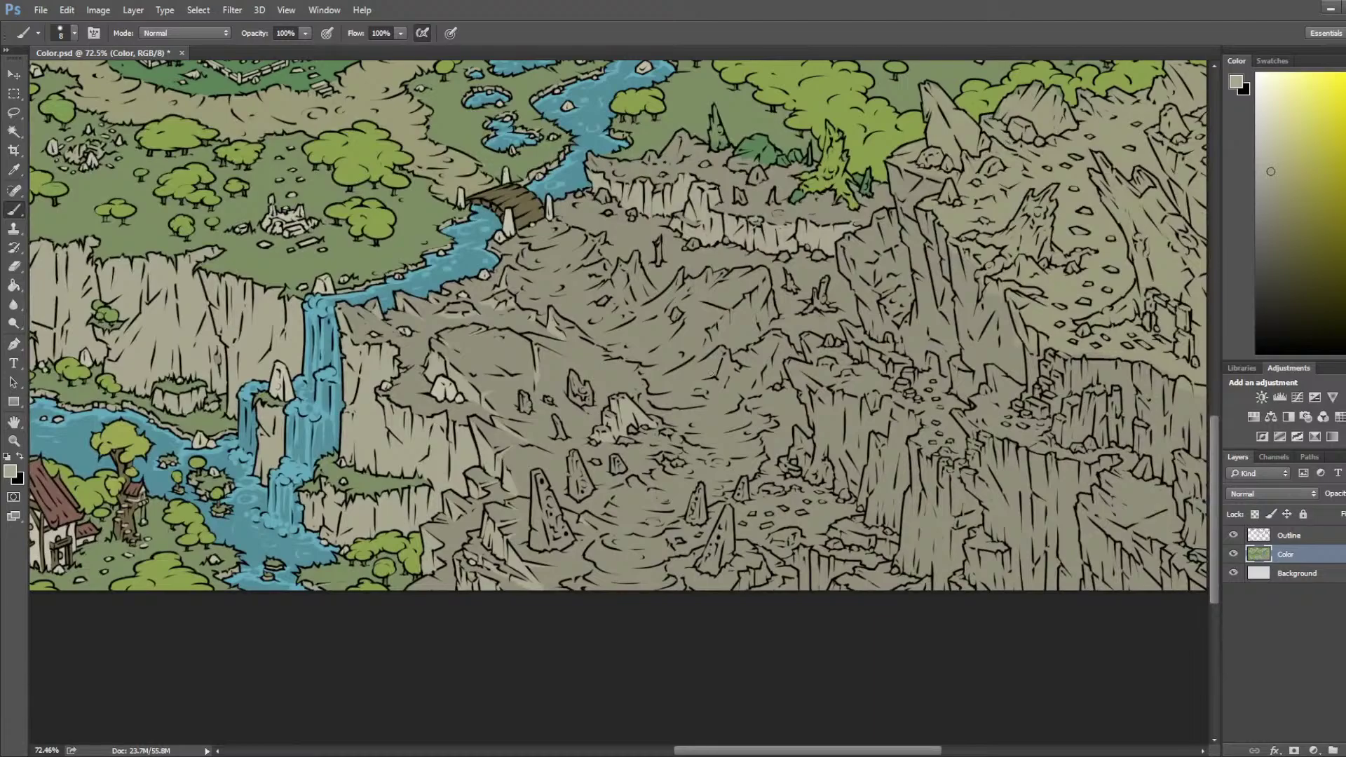
{"action": "scroll", "coordinate": [841, 535], "scroll_direction": "up", "scroll_amount": 5}
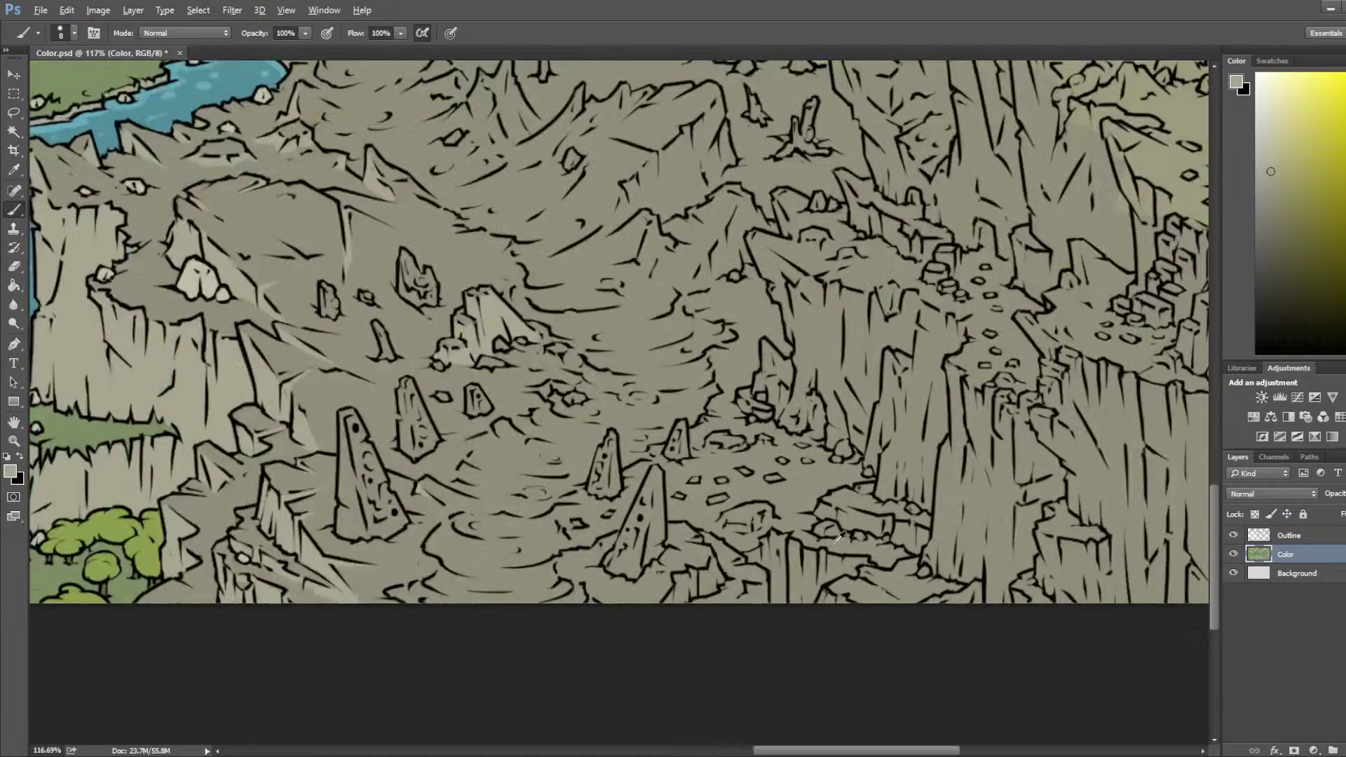
{"action": "left_click_drag", "start_coordinate": [705, 496], "coordinate": [839, 578]}
{"action": "left_click_drag", "start_coordinate": [898, 437], "coordinate": [852, 528]}
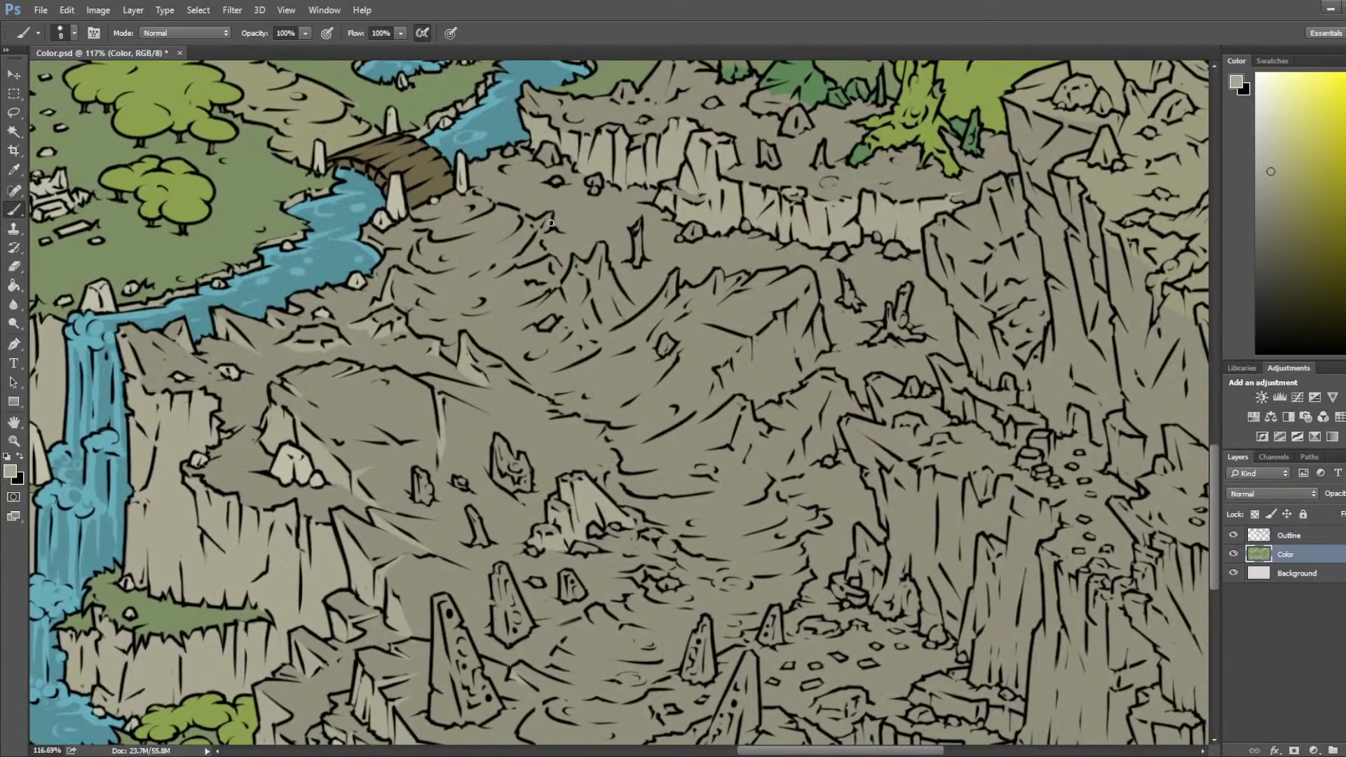
{"action": "left_click", "coordinate": [577, 266], "text": "alt"}
{"action": "left_click_drag", "start_coordinate": [655, 310], "coordinate": [641, 372]}
{"action": "left_click", "coordinate": [191, 478], "text": "alt"}
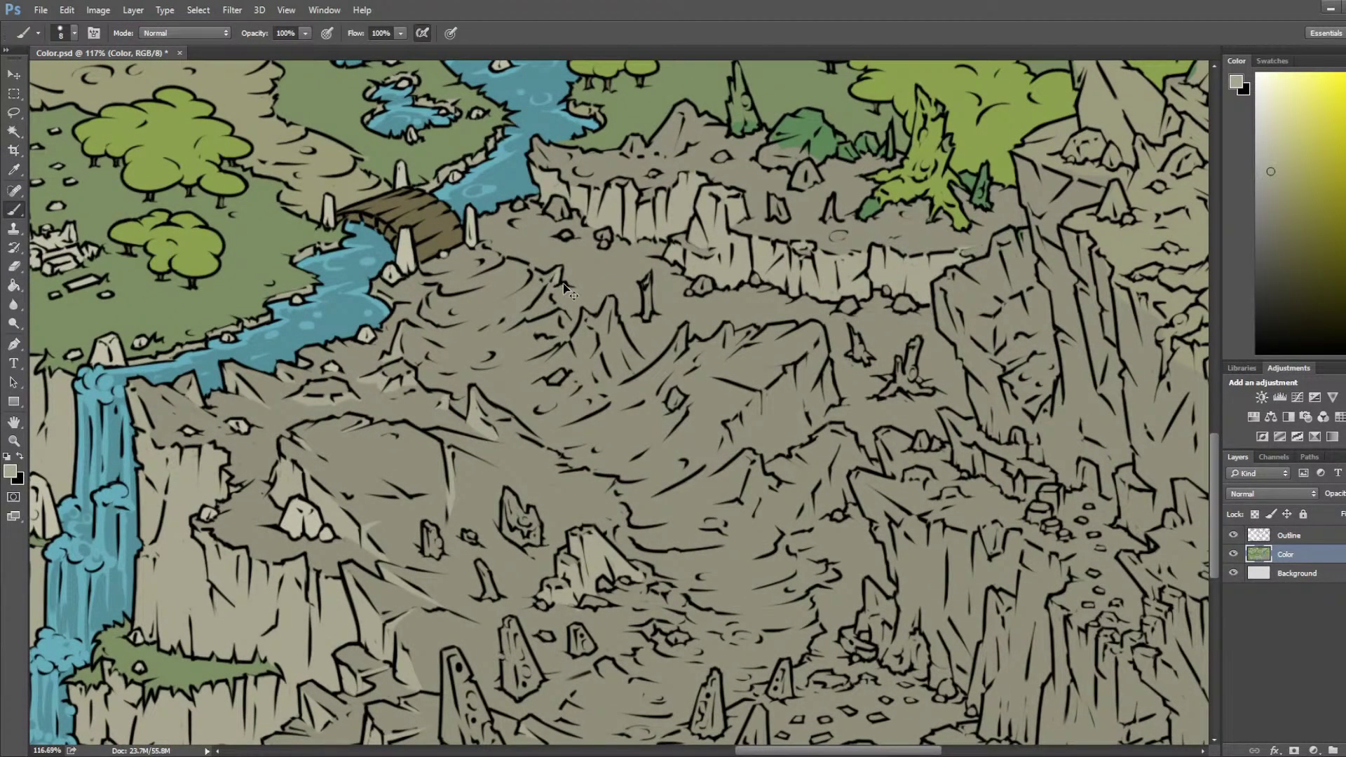
{"action": "key", "text": "alt"}
{"action": "left_click", "coordinate": [559, 277], "text": "alt"}
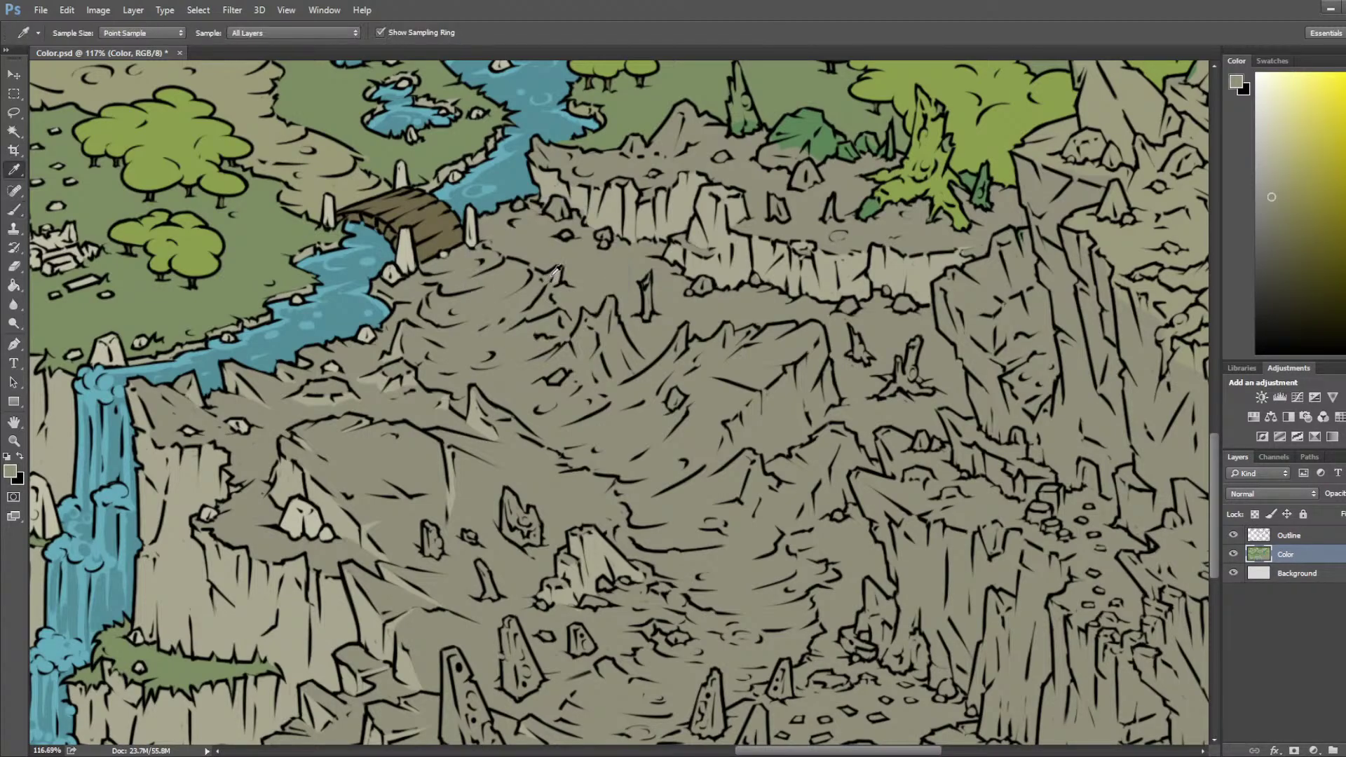
{"action": "left_click", "coordinate": [560, 272], "text": "alt"}
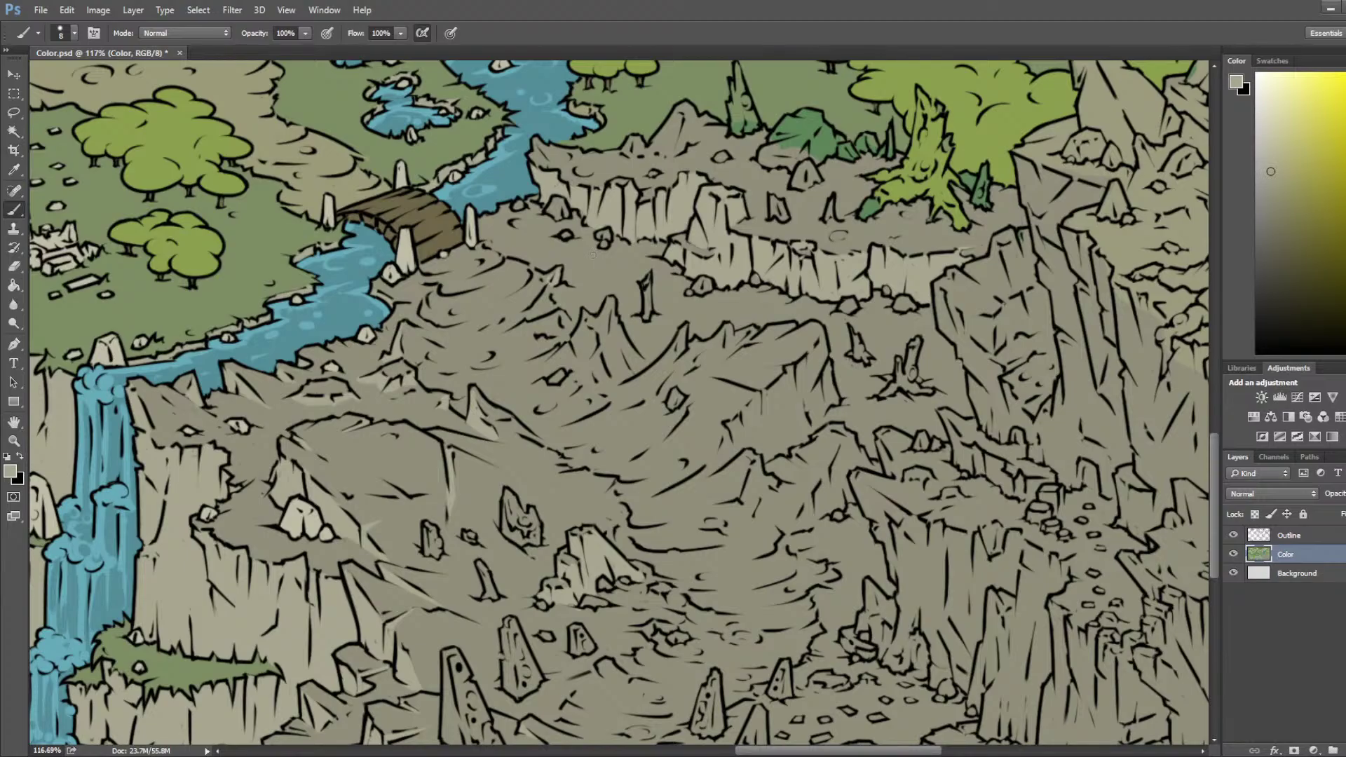
Step: Sample the yellowish beige path color and block in the path on the slope just south of the bridge with a size 20 brush
{"action": "scroll", "coordinate": [583, 243], "scroll_direction": "down", "scroll_amount": 3}
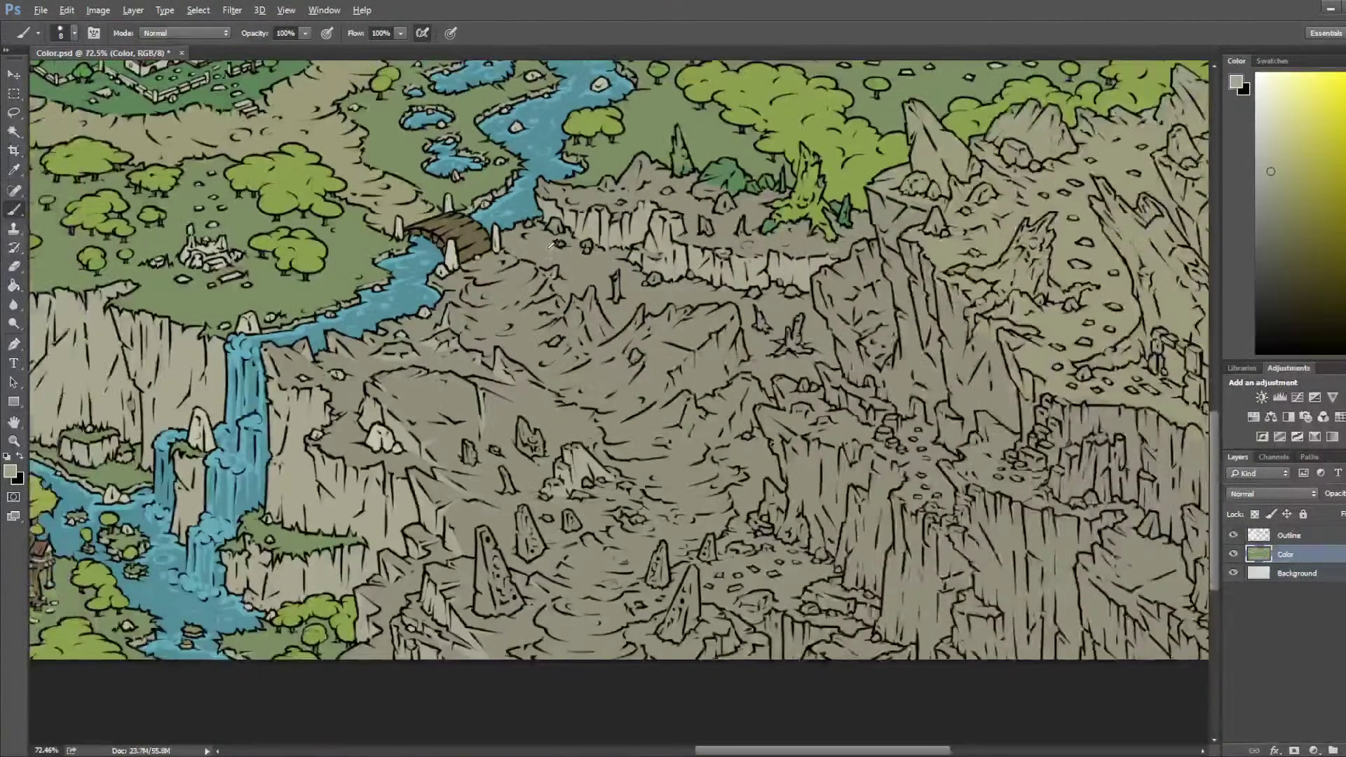
{"action": "scroll", "coordinate": [661, 310], "scroll_direction": "up", "scroll_amount": 3}
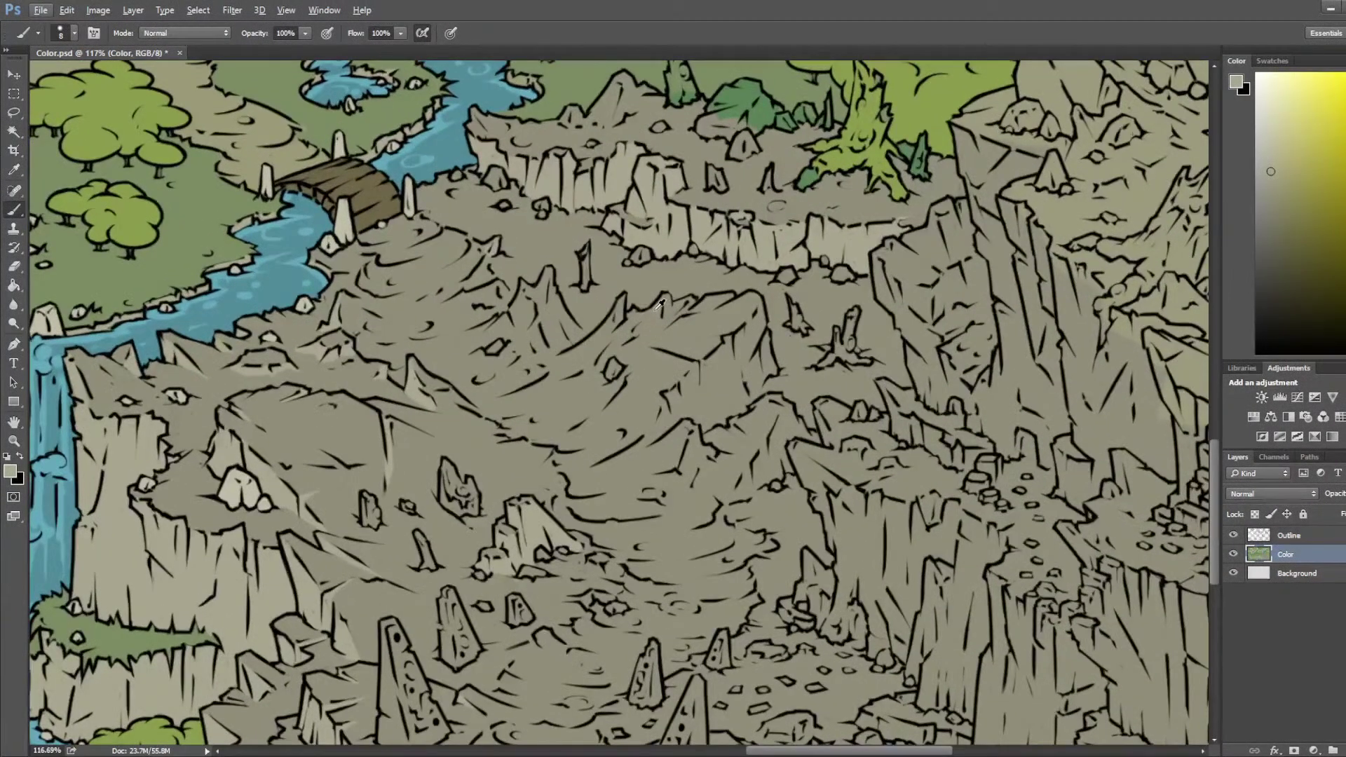
{"action": "left_click_drag", "start_coordinate": [529, 301], "coordinate": [684, 369]}
{"action": "left_click", "coordinate": [413, 200], "text": "alt"}
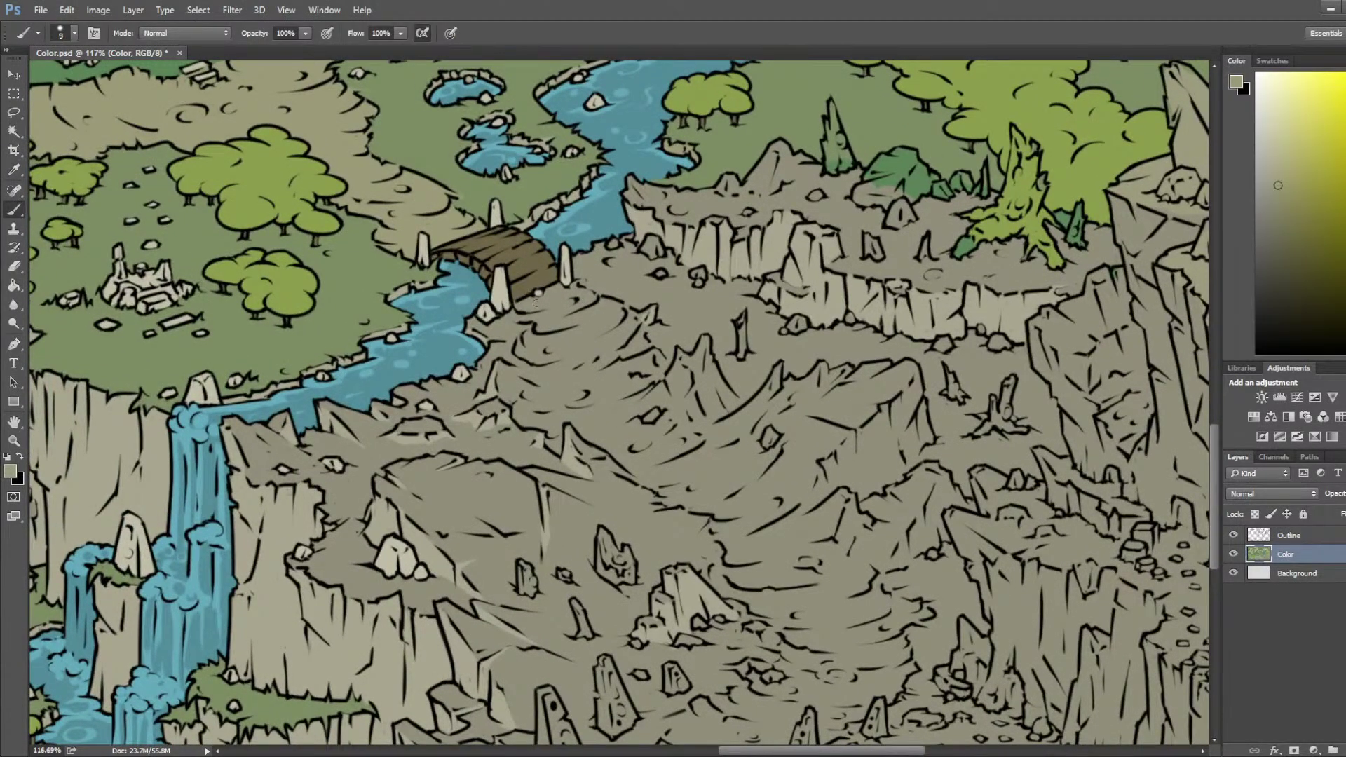
{"action": "mouse_move", "coordinate": [530, 307]}
{"action": "left_mouse_down"}
{"action": "mouse_move", "coordinate": [563, 299]}
{"action": "mouse_move", "coordinate": [551, 321]}
{"action": "mouse_move", "coordinate": [577, 328]}
{"action": "mouse_move", "coordinate": [561, 354]}
{"action": "left_mouse_up"}
{"action": "scroll", "coordinate": [624, 368], "scroll_direction": "down", "scroll_amount": 5}
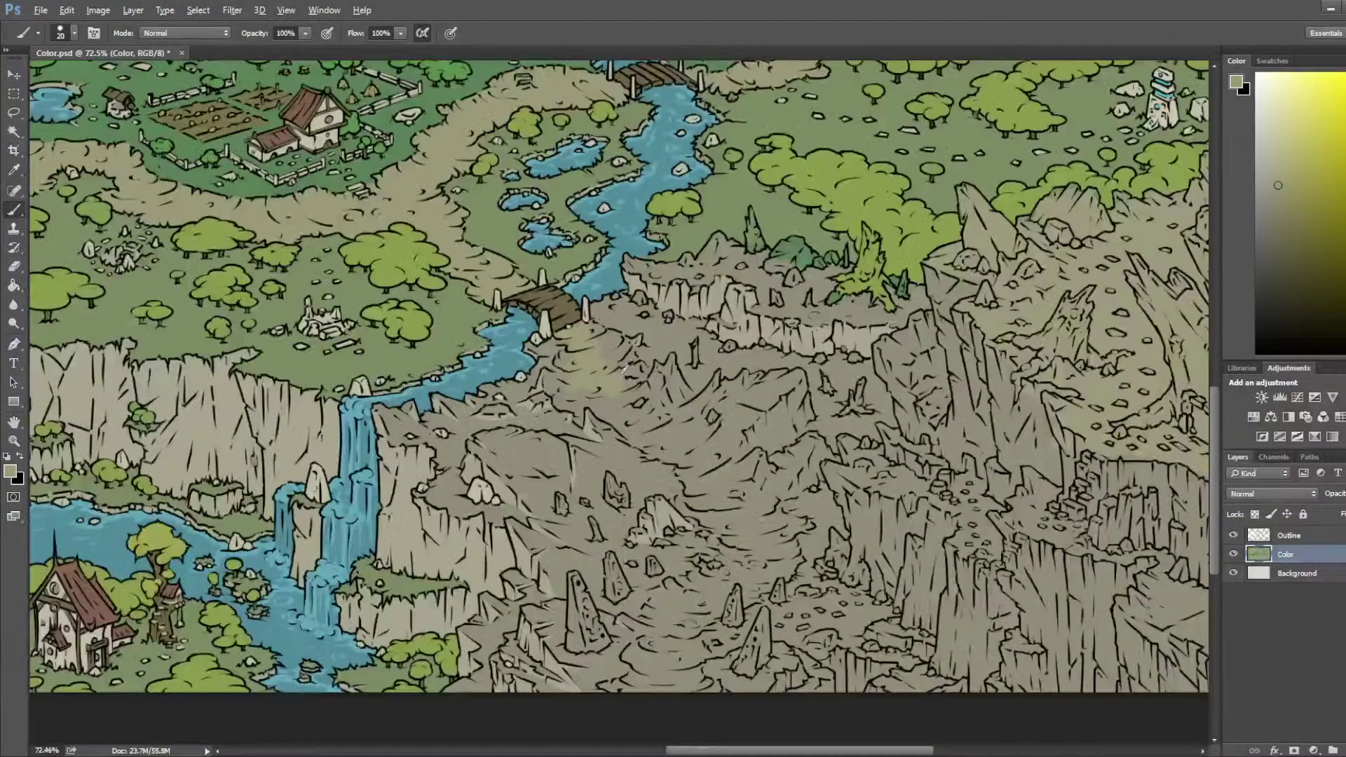
{"action": "scroll", "coordinate": [646, 358], "scroll_direction": "up", "scroll_amount": 5}
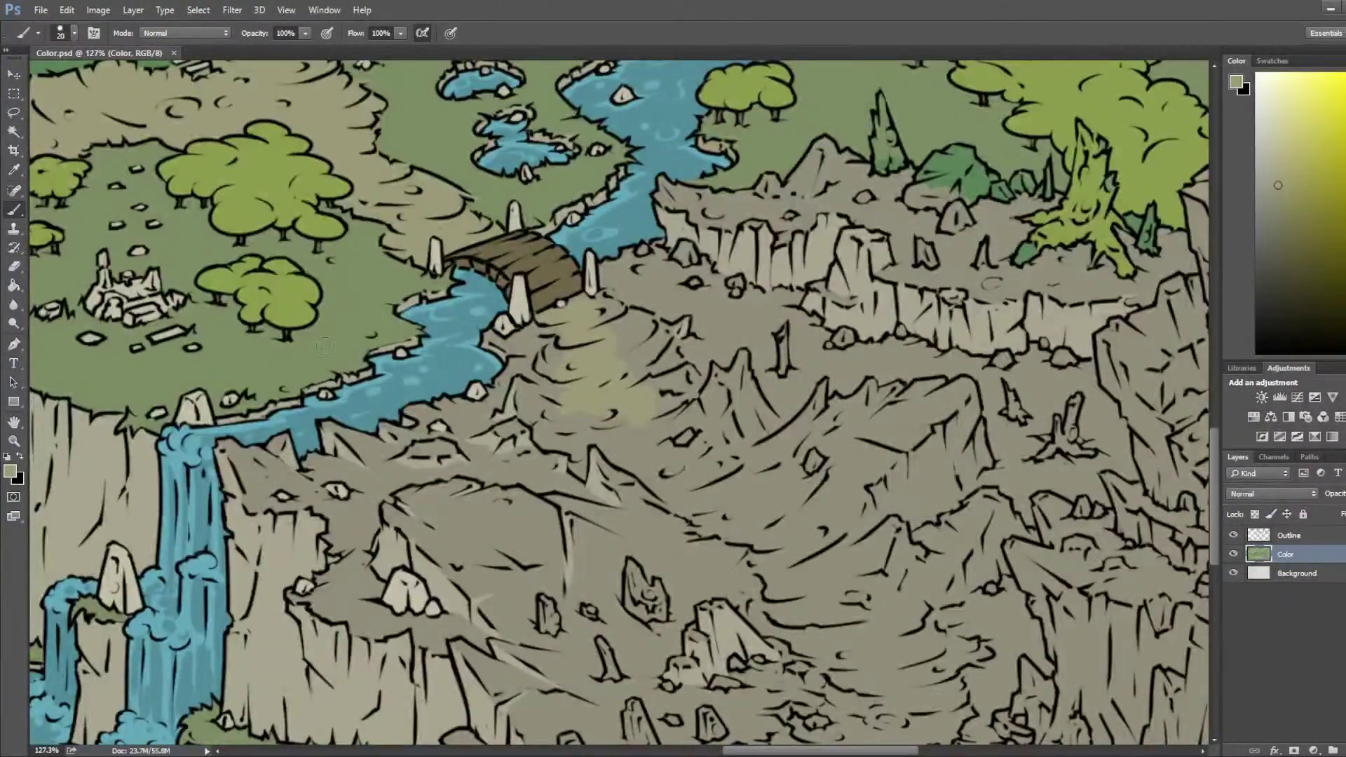
Step: Extend the path color down the slope's western side to the small spike with a size 15 brush
{"action": "key", "text": "bracketleft"}
{"action": "left_click_drag", "start_coordinate": [555, 347], "coordinate": [560, 349]}
{"action": "key", "text": "bracketright"}
{"action": "key", "text": "bracketright"}
{"action": "left_click", "coordinate": [533, 399], "text": "alt"}
{"action": "left_click", "coordinate": [560, 417], "text": "alt"}
{"action": "left_click_drag", "start_coordinate": [547, 439], "coordinate": [575, 445]}
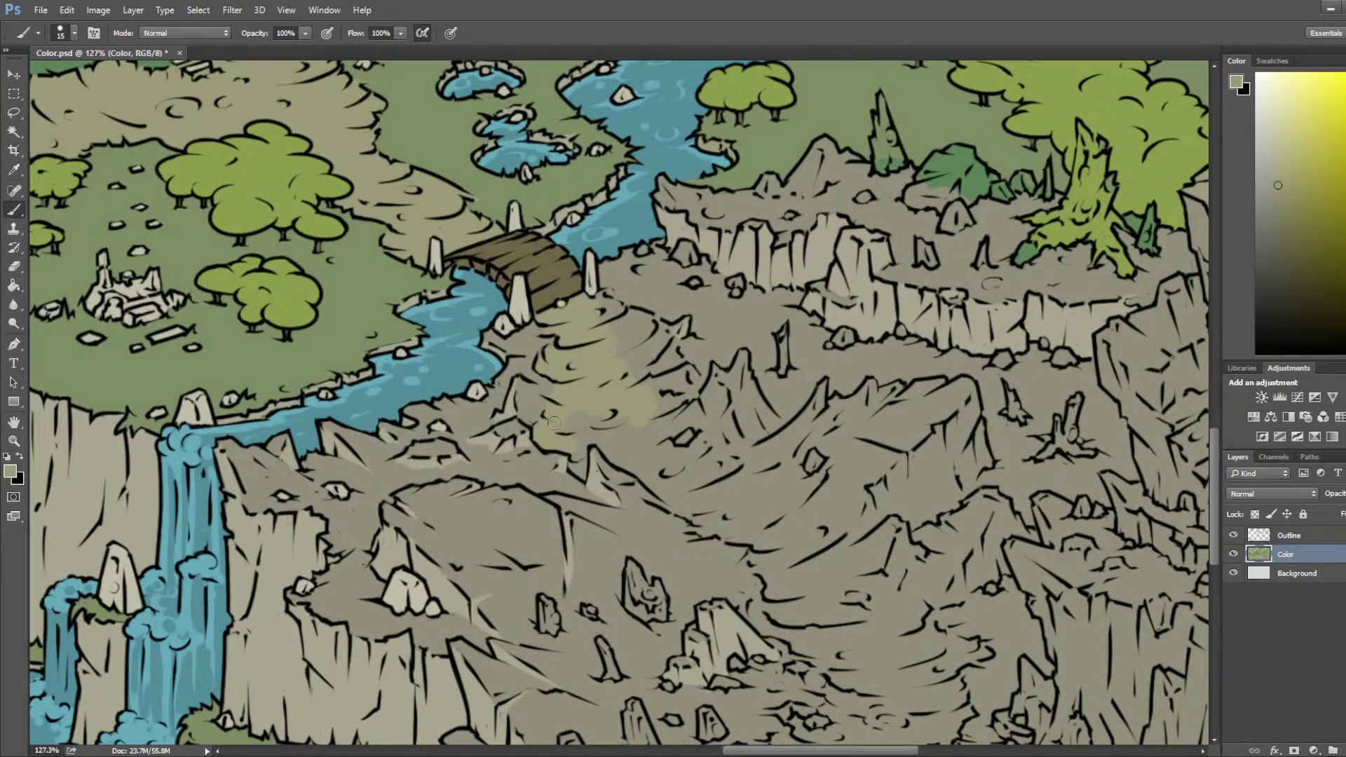
Step: Fill the path's upper eastern side out to the jagged ridge outline with a size 10 brush
{"action": "key", "text": "bracketleft"}
{"action": "key", "text": "bracketright"}
{"action": "key", "text": "bracketleft"}
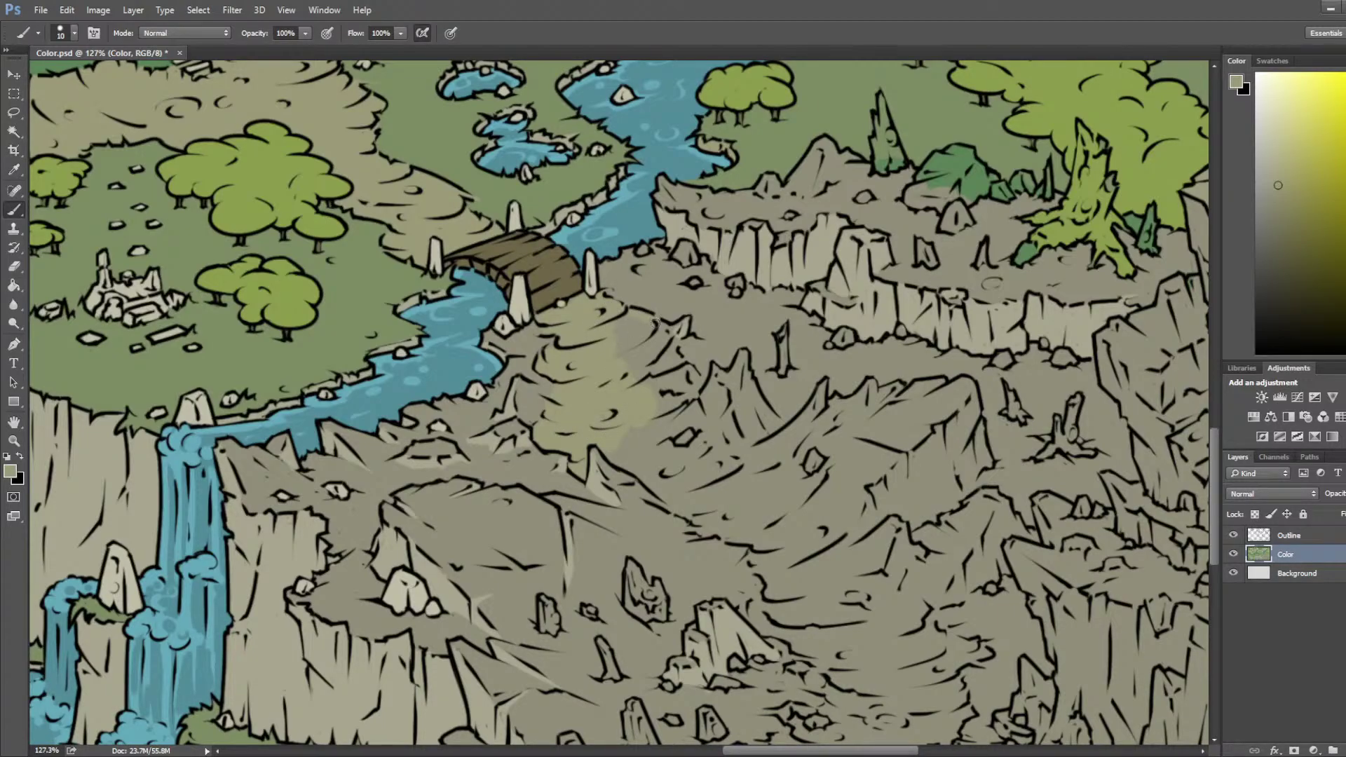
{"action": "mouse_move", "coordinate": [665, 331]}
{"action": "left_mouse_down"}
{"action": "mouse_move", "coordinate": [648, 358]}
{"action": "mouse_move", "coordinate": [655, 344]}
{"action": "mouse_move", "coordinate": [616, 364]}
{"action": "mouse_move", "coordinate": [655, 332]}
{"action": "mouse_move", "coordinate": [622, 329]}
{"action": "left_mouse_up"}
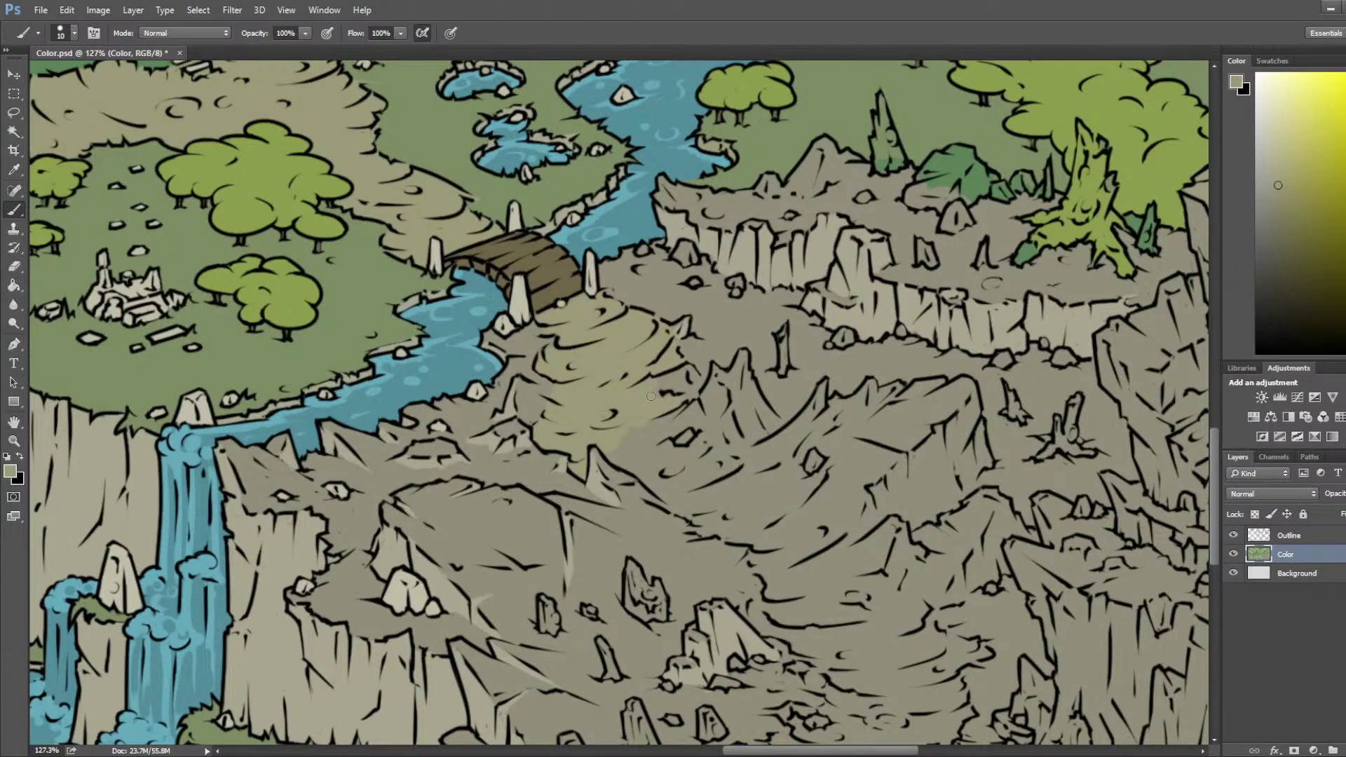
Step: Color the small rocks at the path's eastern edge pale beige and clean up around them with sampled path and ground colors
{"action": "key", "text": "i"}
{"action": "left_click", "coordinate": [675, 377]}
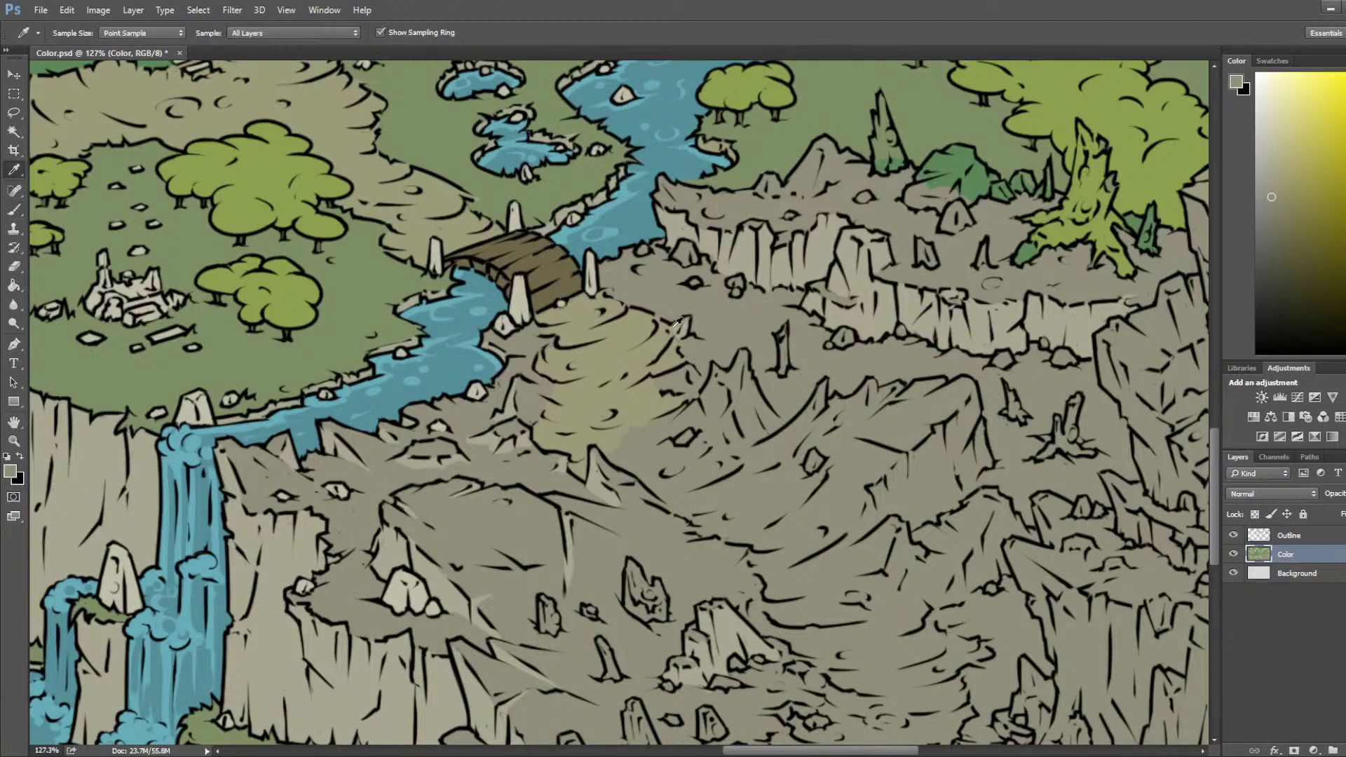
{"action": "left_click", "coordinate": [522, 305], "text": "alt"}
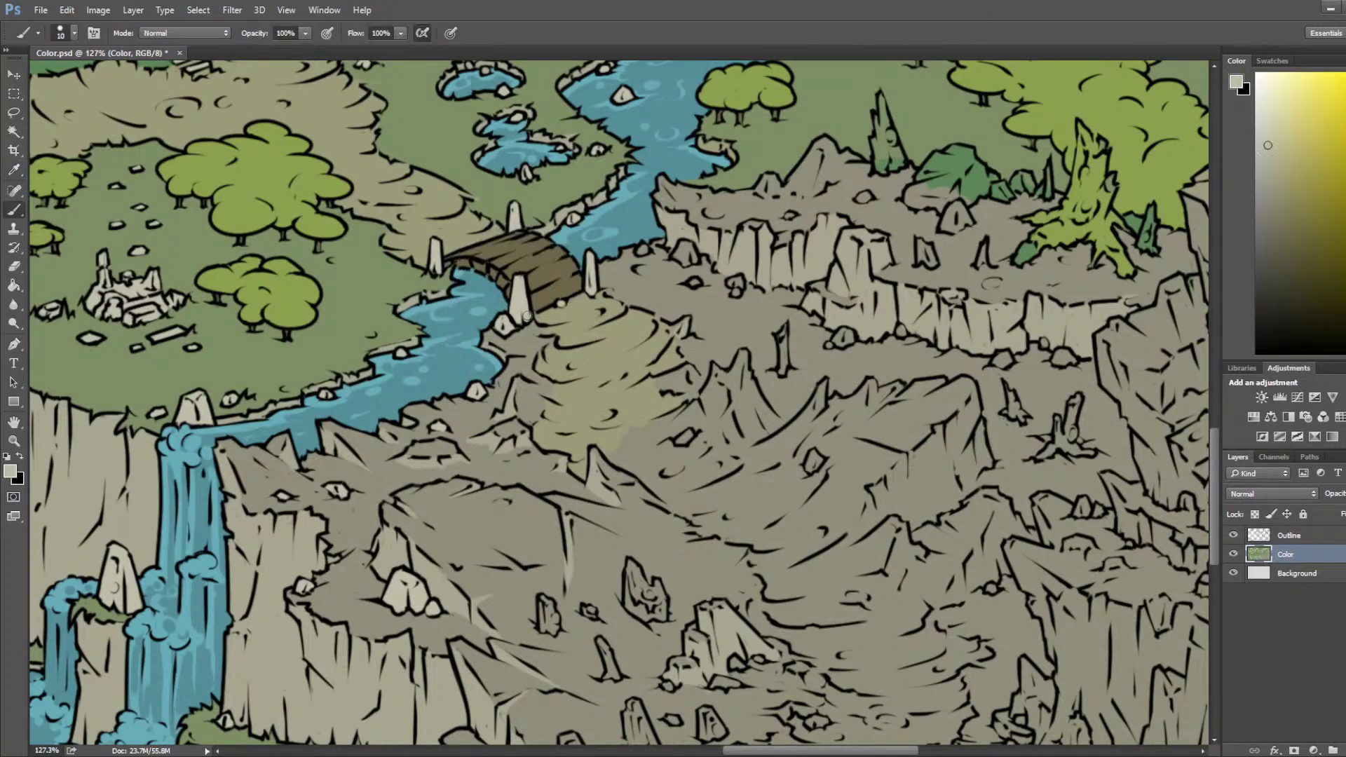
{"action": "left_click", "coordinate": [395, 558], "text": "alt"}
{"action": "left_click", "coordinate": [699, 381], "text": "alt"}
{"action": "left_click", "coordinate": [648, 409], "text": "alt"}
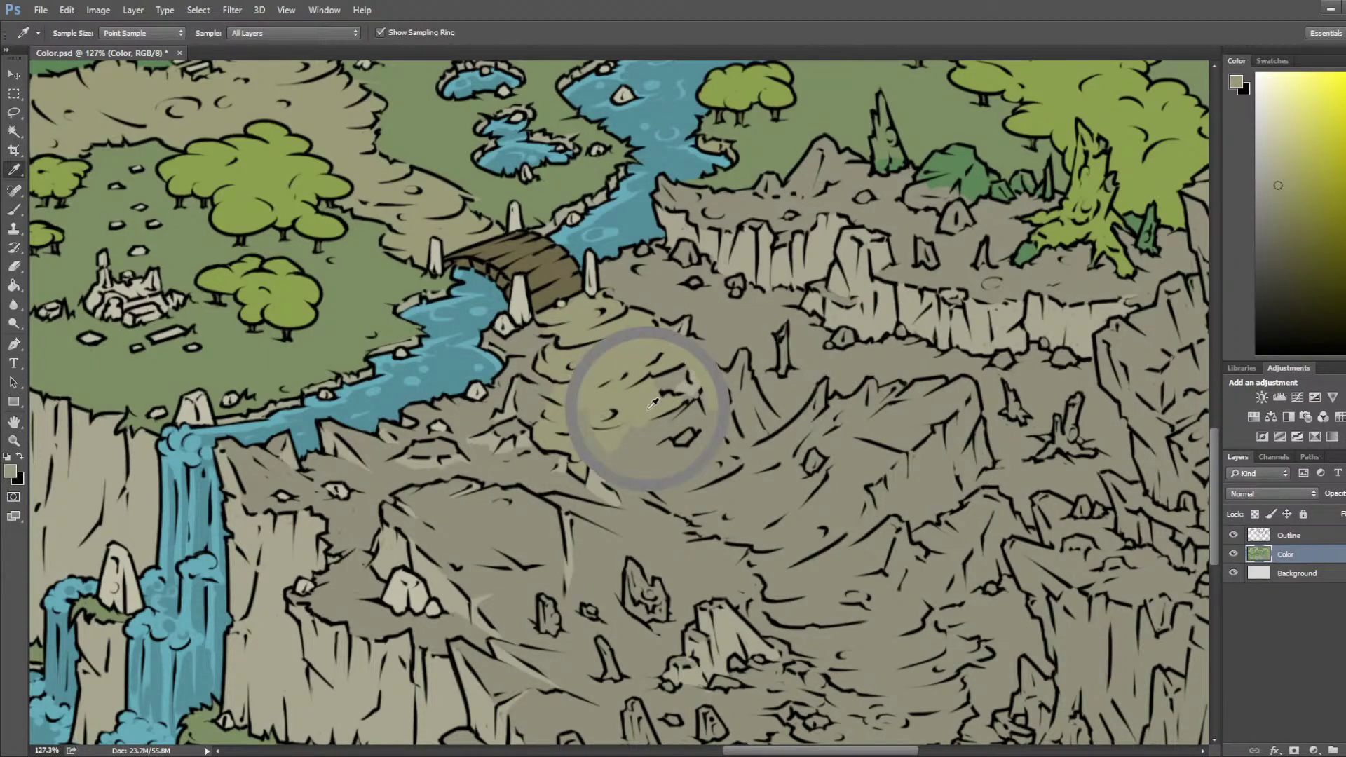
{"action": "left_click", "coordinate": [689, 382], "text": "alt"}
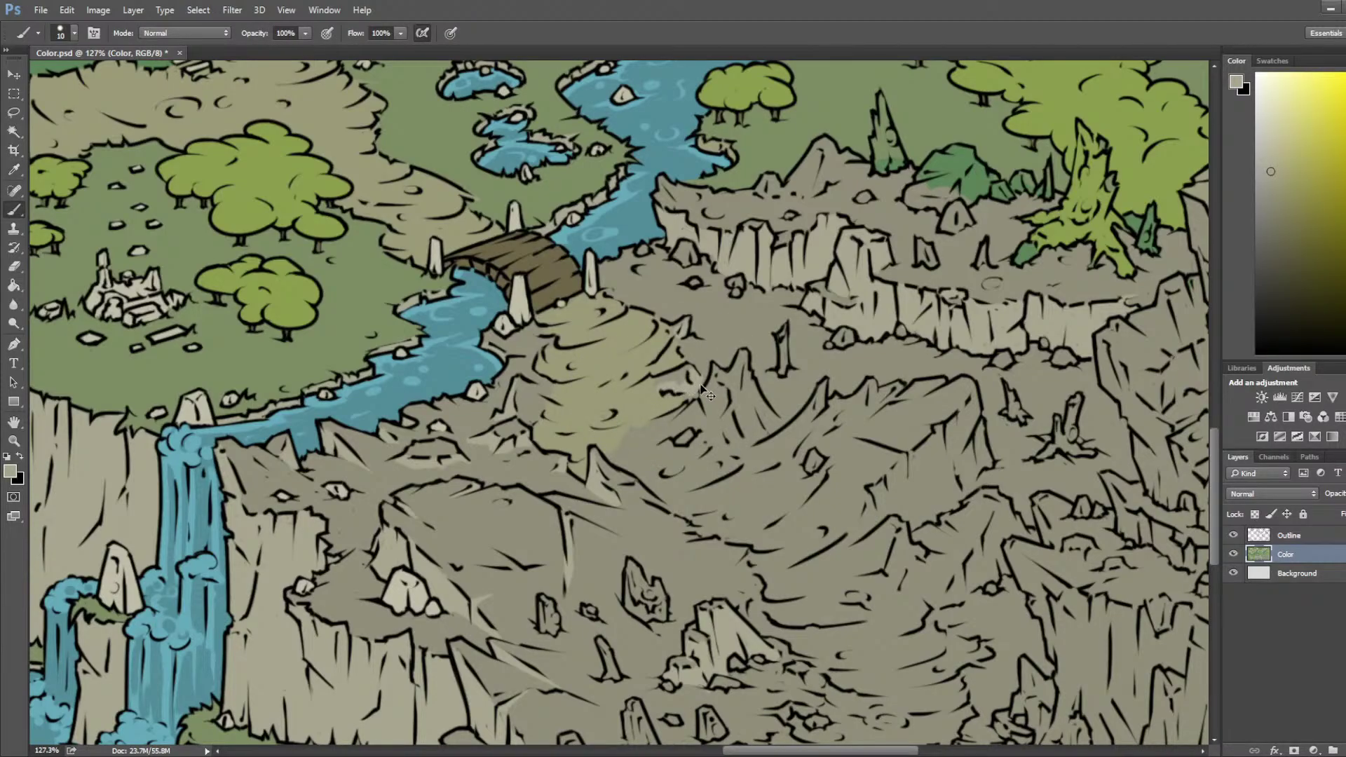
{"action": "left_click", "coordinate": [648, 396], "text": "alt"}
{"action": "left_click", "coordinate": [718, 369], "text": "alt"}
Step: Paint pale faces on the twin-peaked rock east of the path, redoing the first stroke and trimming the edges with ground color
{"action": "mouse_move", "coordinate": [736, 392]}
{"action": "left_mouse_down"}
{"action": "mouse_move", "coordinate": [753, 431]}
{"action": "mouse_move", "coordinate": [732, 379]}
{"action": "mouse_move", "coordinate": [744, 405]}
{"action": "mouse_move", "coordinate": [746, 357]}
{"action": "mouse_move", "coordinate": [750, 414]}
{"action": "mouse_move", "coordinate": [746, 381]}
{"action": "mouse_move", "coordinate": [770, 420]}
{"action": "mouse_move", "coordinate": [758, 433]}
{"action": "mouse_move", "coordinate": [777, 426]}
{"action": "mouse_move", "coordinate": [751, 437]}
{"action": "mouse_move", "coordinate": [701, 397]}
{"action": "mouse_move", "coordinate": [718, 388]}
{"action": "mouse_move", "coordinate": [726, 418]}
{"action": "left_mouse_up"}
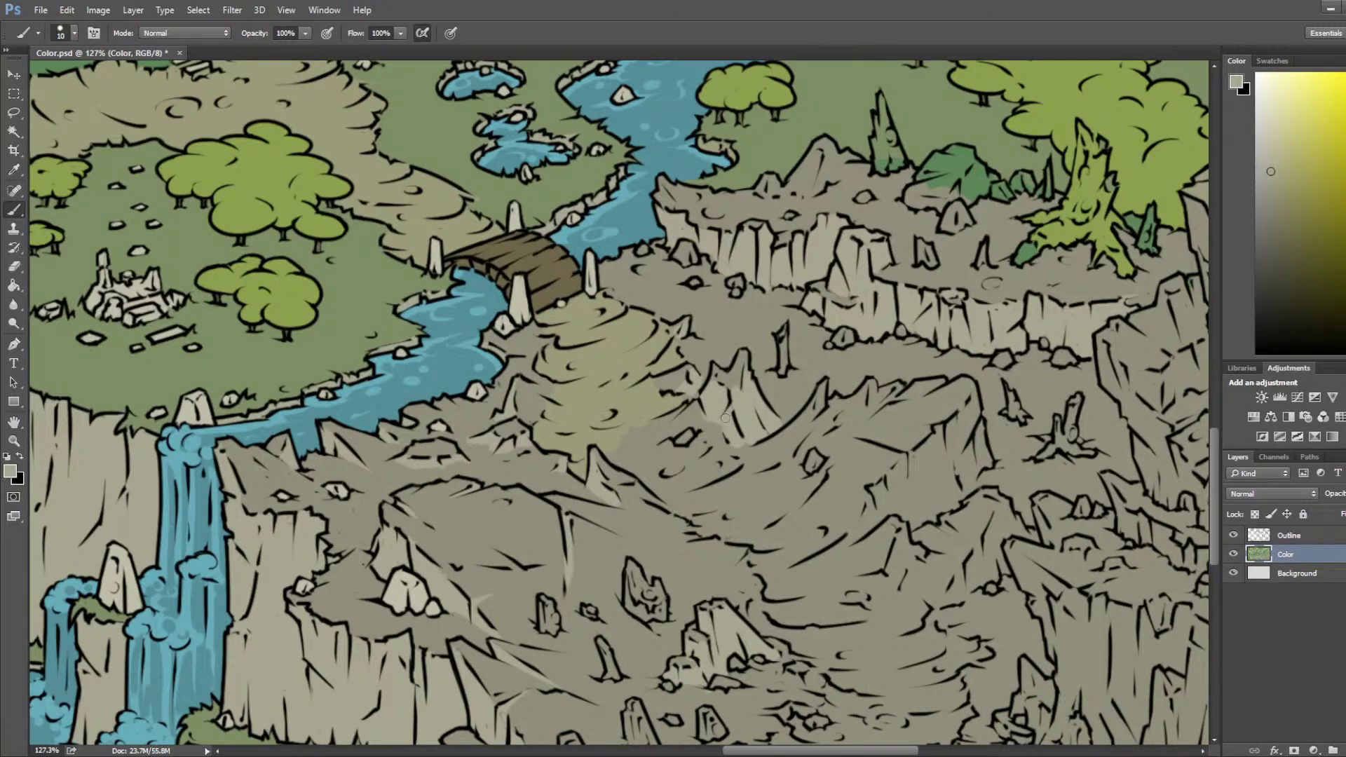
{"action": "key", "text": "ctrl+z"}
{"action": "mouse_move", "coordinate": [733, 401]}
{"action": "left_mouse_down"}
{"action": "mouse_move", "coordinate": [715, 437]}
{"action": "mouse_move", "coordinate": [712, 426]}
{"action": "left_mouse_up"}
{"action": "left_click", "coordinate": [733, 427], "text": "alt"}
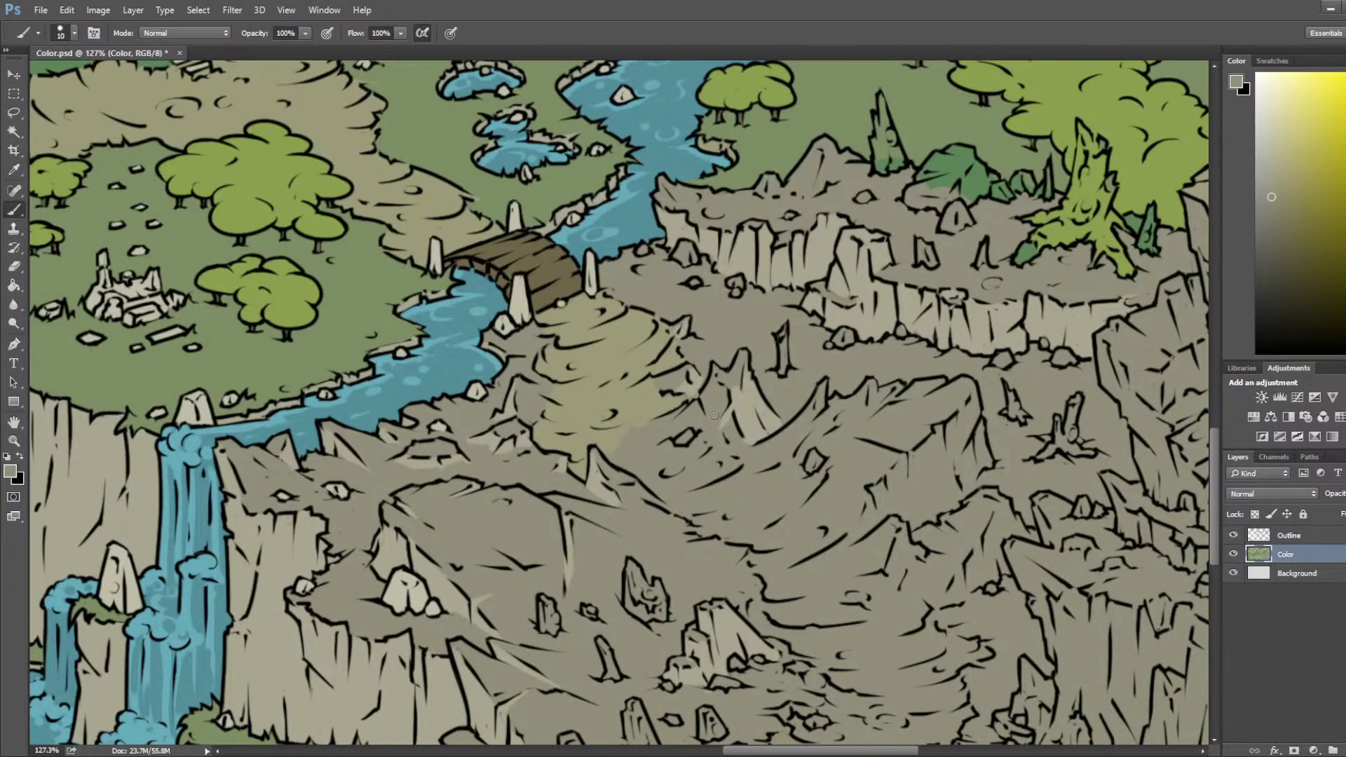
{"action": "left_click", "coordinate": [766, 425], "text": "alt"}
{"action": "left_click_drag", "start_coordinate": [769, 432], "coordinate": [776, 424]}
{"action": "left_click", "coordinate": [774, 438], "text": "alt"}
Step: Refine the light and dark faces of the twin peaks using a smaller brush and resampled pale and ground colors
{"action": "scroll", "coordinate": [764, 386], "scroll_direction": "down", "scroll_amount": 3}
{"action": "scroll", "coordinate": [755, 354], "scroll_direction": "up", "scroll_amount": 3}
{"action": "left_click", "coordinate": [729, 418], "text": "alt"}
{"action": "left_click_drag", "start_coordinate": [735, 396], "coordinate": [760, 436]}
{"action": "left_click", "coordinate": [742, 372], "text": "alt"}
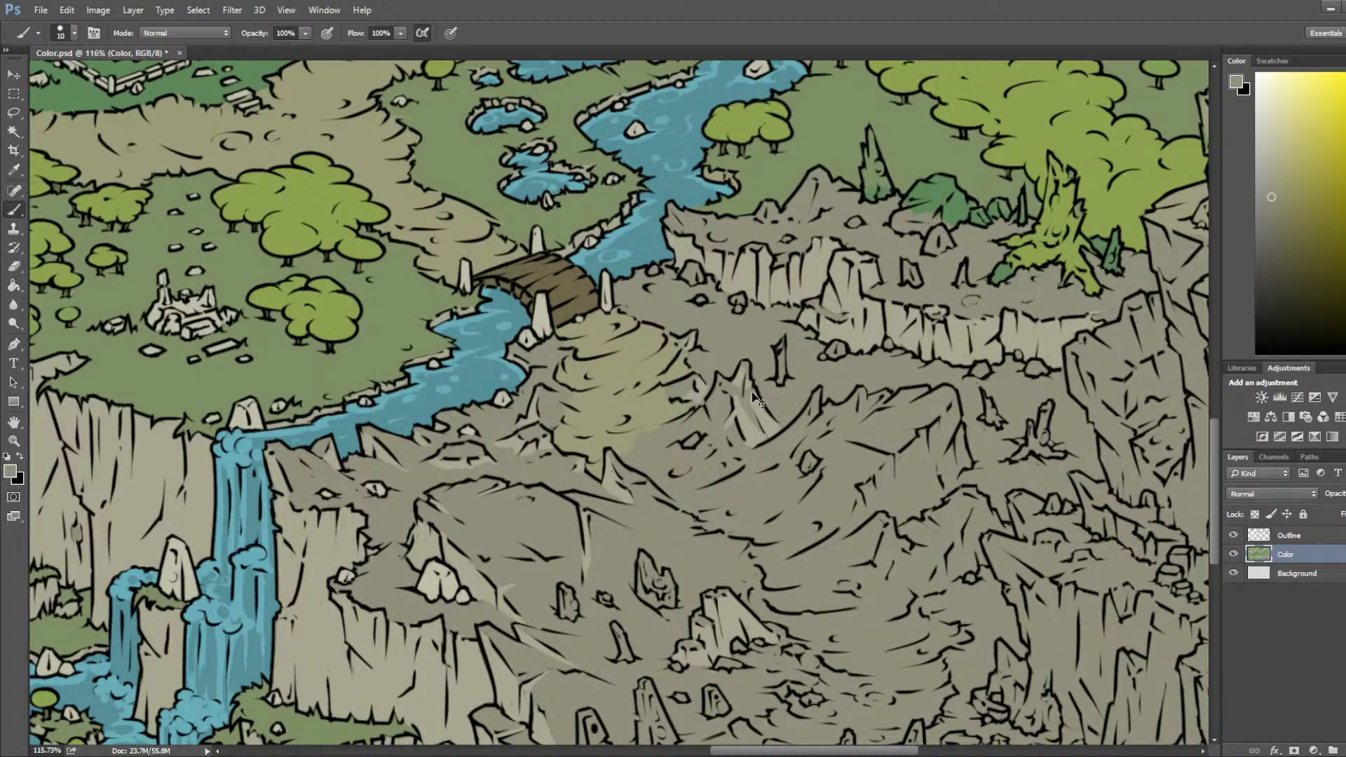
{"action": "key", "text": "bracketleft"}
{"action": "key", "text": "bracketleft"}
{"action": "key", "text": "bracketleft"}
{"action": "left_click", "coordinate": [734, 402], "text": "alt"}
{"action": "mouse_move", "coordinate": [757, 397]}
{"action": "left_mouse_down"}
{"action": "mouse_move", "coordinate": [732, 401]}
{"action": "mouse_move", "coordinate": [750, 398]}
{"action": "left_mouse_up"}
{"action": "mouse_move", "coordinate": [718, 385]}
{"action": "left_mouse_down"}
{"action": "mouse_move", "coordinate": [713, 409]}
{"action": "mouse_move", "coordinate": [723, 398]}
{"action": "left_mouse_up"}
Step: Extend the path color around the base of the twin peaks and southeast down the slope, and sample the bridge post's light stone color
{"action": "left_click", "coordinate": [666, 398], "text": "alt"}
{"action": "key", "text": "bracketright"}
{"action": "key", "text": "bracketright"}
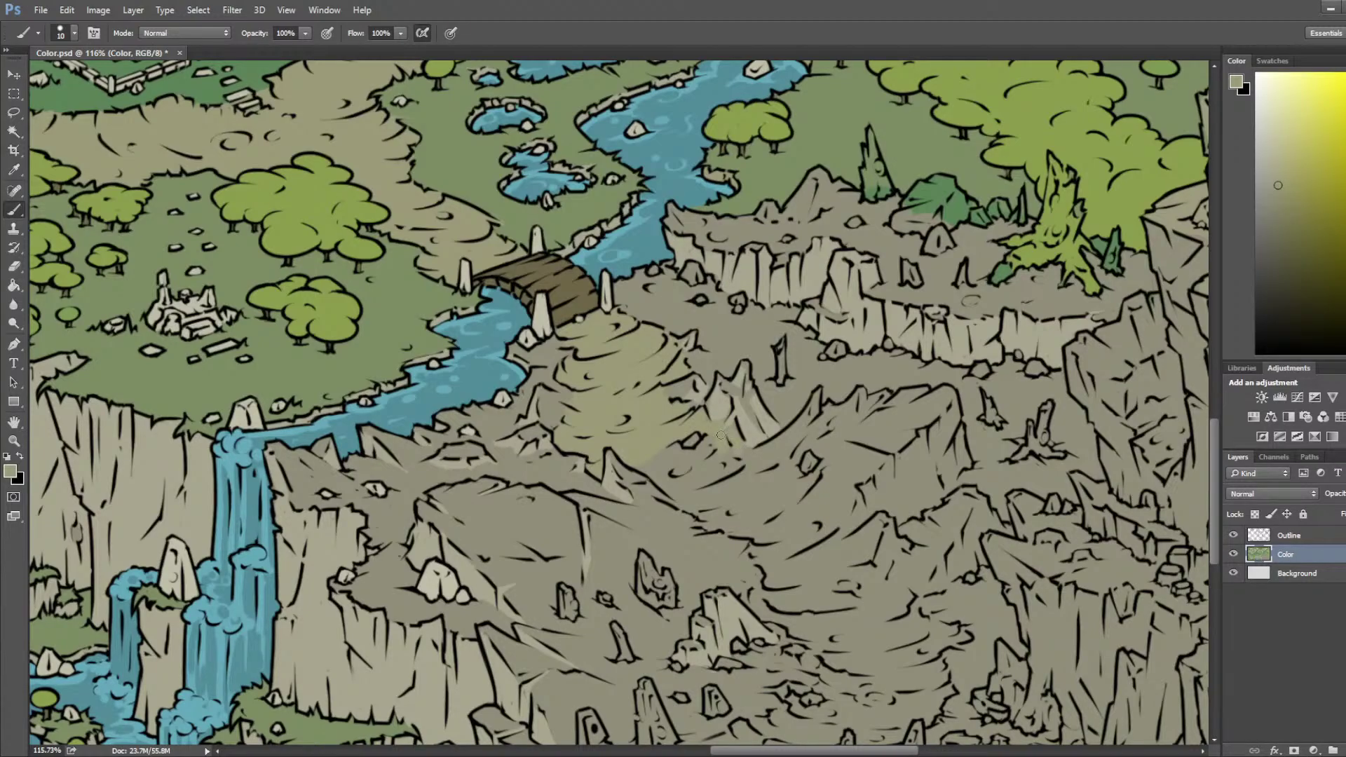
{"action": "left_click", "coordinate": [729, 409], "text": "alt"}
{"action": "left_click_drag", "start_coordinate": [728, 414], "coordinate": [726, 432]}
{"action": "left_click", "coordinate": [716, 425], "text": "alt"}
{"action": "left_click", "coordinate": [742, 419], "text": "alt"}
{"action": "left_click", "coordinate": [718, 429], "text": "alt"}
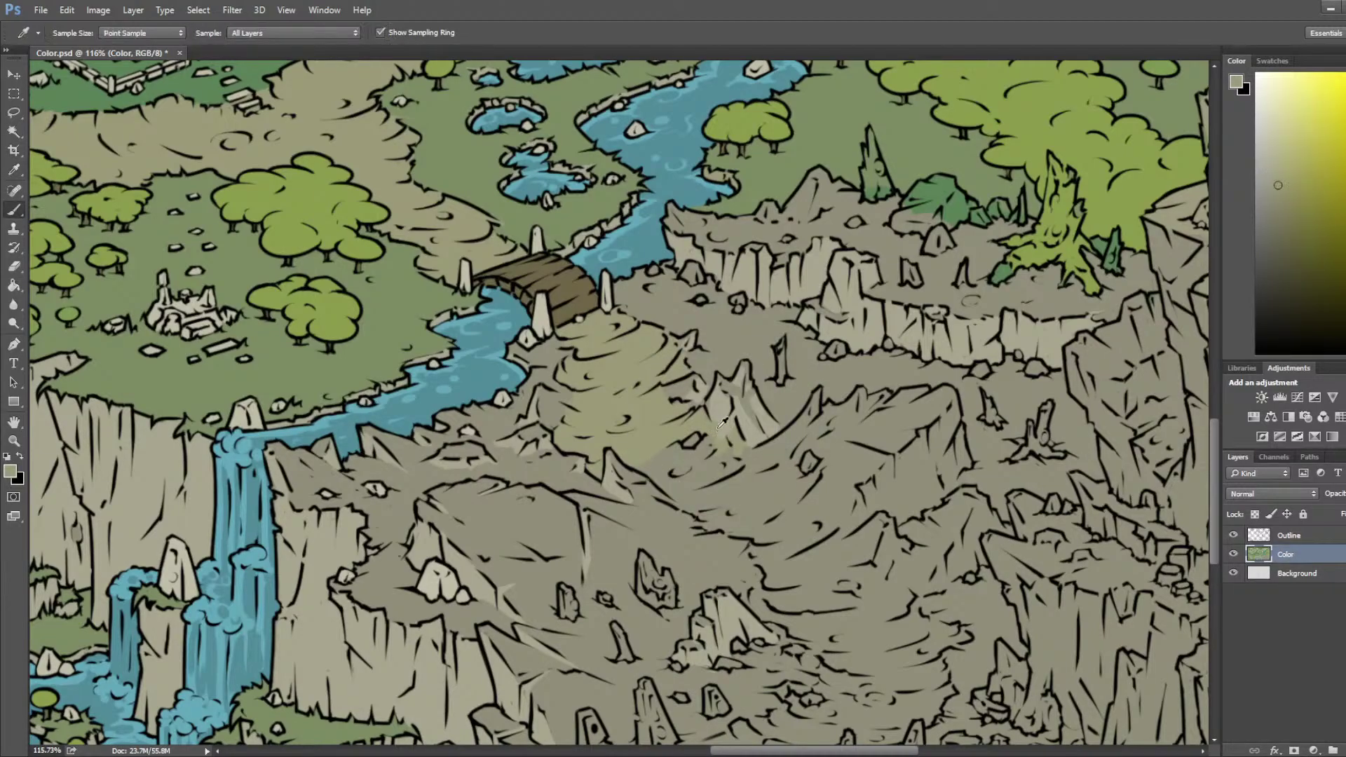
{"action": "mouse_move", "coordinate": [731, 439]}
{"action": "left_mouse_down"}
{"action": "mouse_move", "coordinate": [644, 464]}
{"action": "mouse_move", "coordinate": [691, 489]}
{"action": "left_mouse_up"}
{"action": "left_click", "coordinate": [541, 315], "text": "alt"}
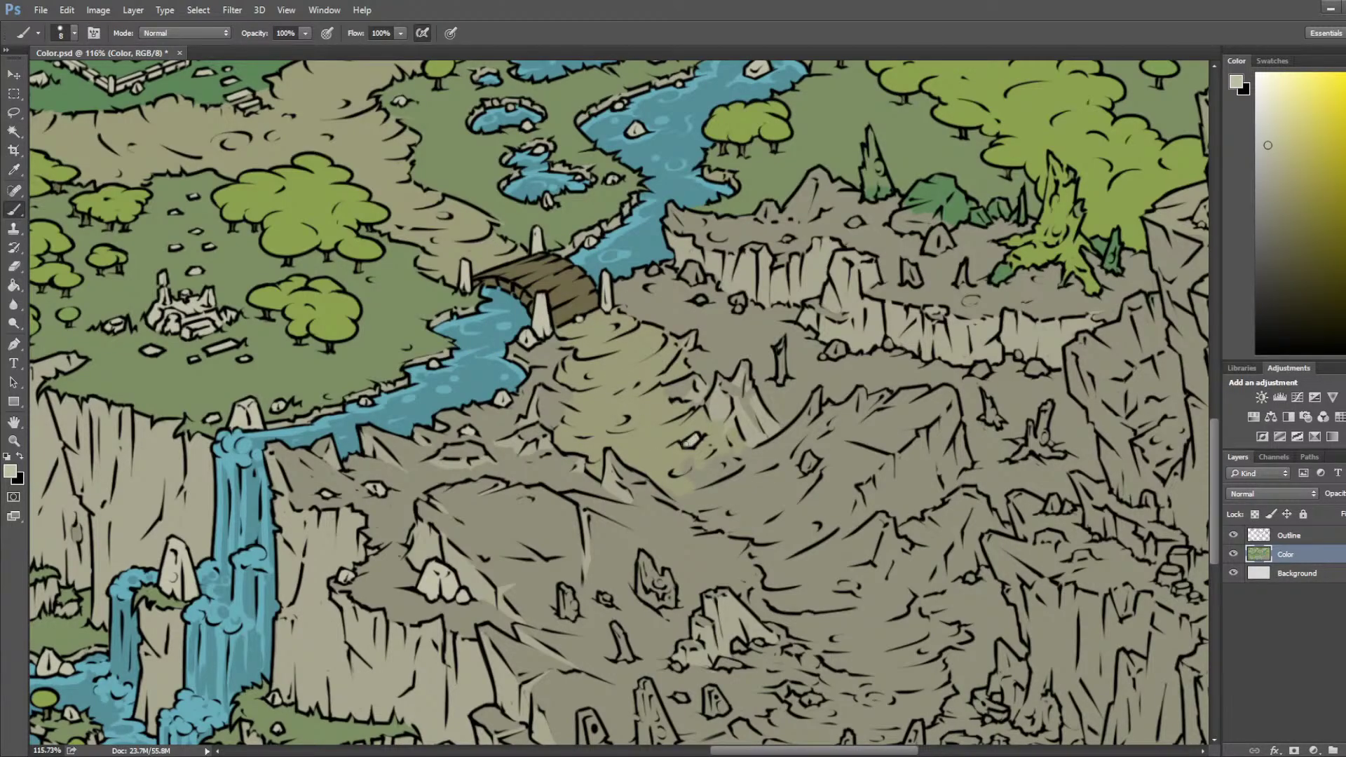
Step: Add a pale touch to the twin peaks, and widen the path at their base with the sampled path color at brush size 15
{"action": "left_click_drag", "start_coordinate": [707, 288], "coordinate": [692, 279]}
{"action": "scroll", "coordinate": [661, 269], "scroll_direction": "down", "scroll_amount": 5, "text": "alt"}
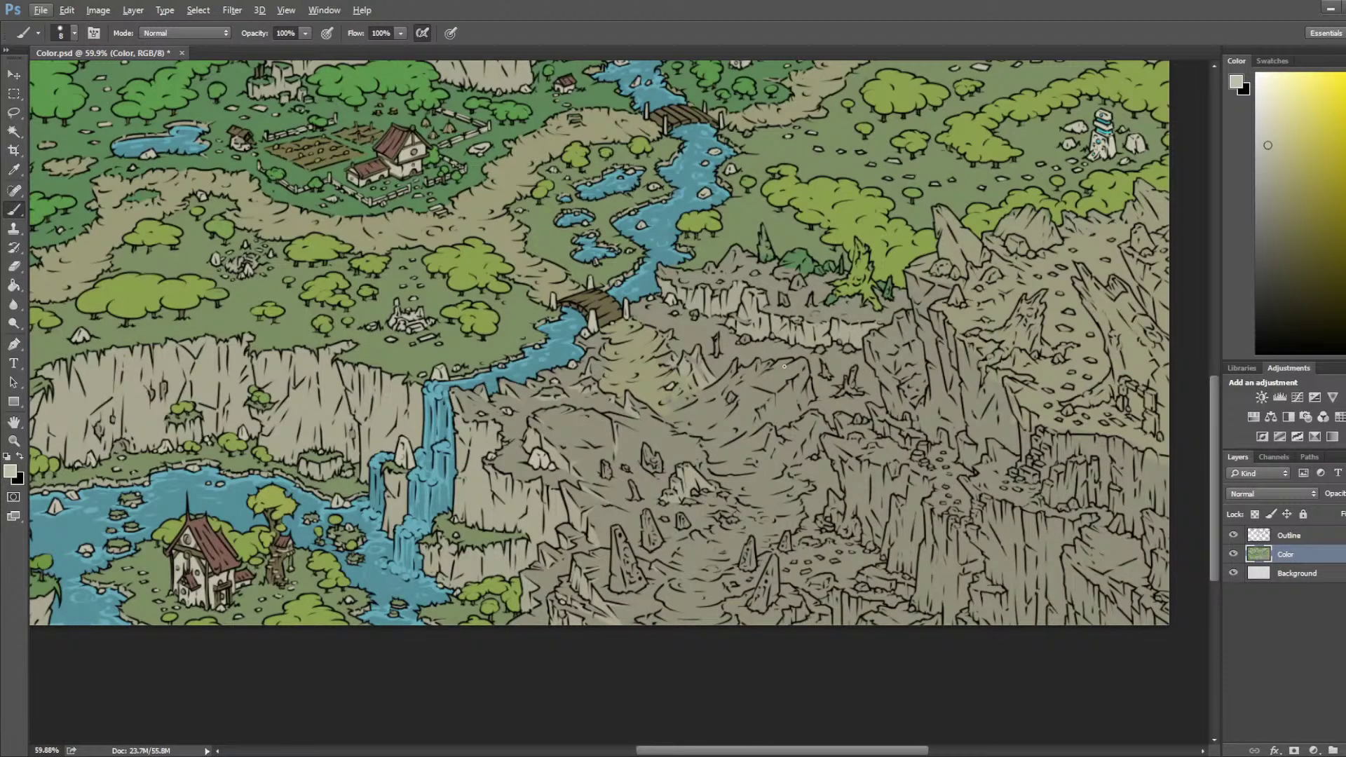
{"action": "scroll", "coordinate": [783, 366], "scroll_direction": "up", "scroll_amount": 5, "text": "alt"}
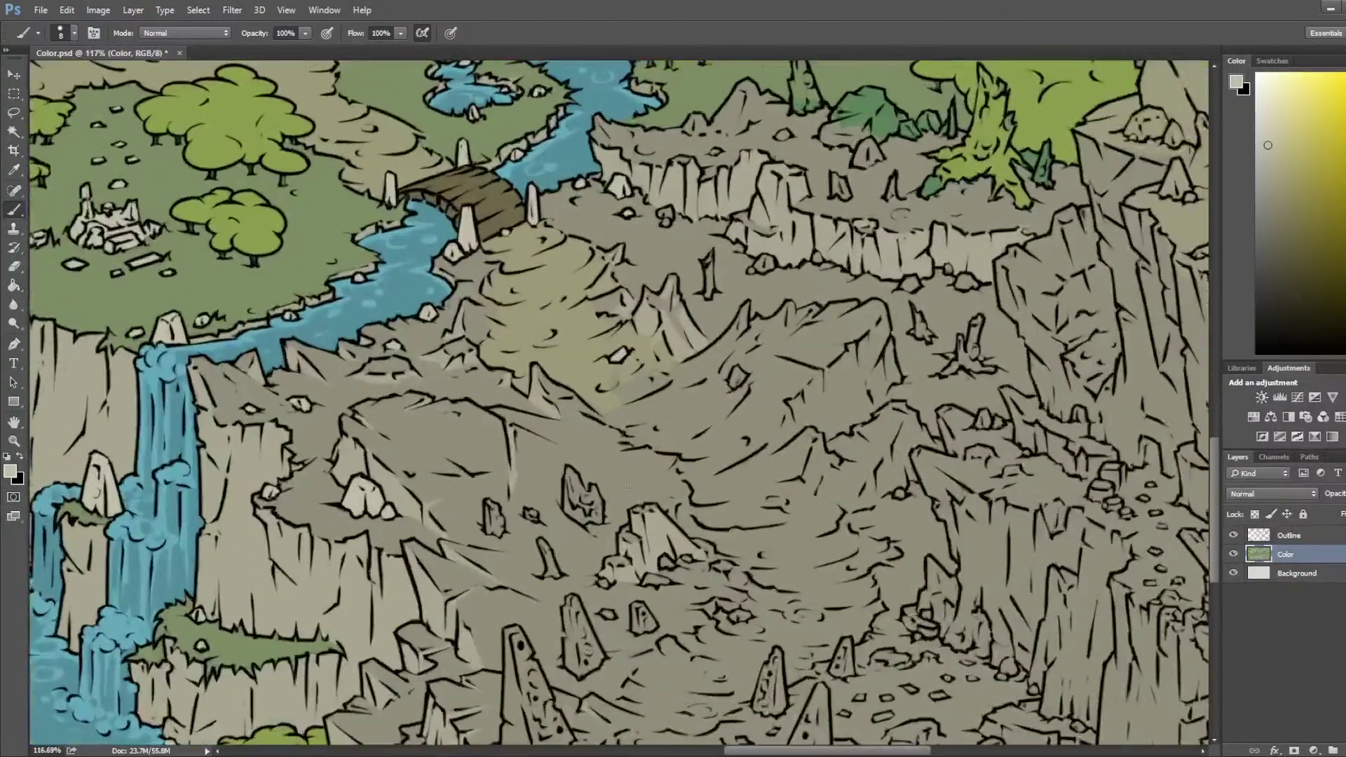
{"action": "key", "text": "i"}
{"action": "left_click", "coordinate": [578, 308]}
{"action": "key", "text": "b"}
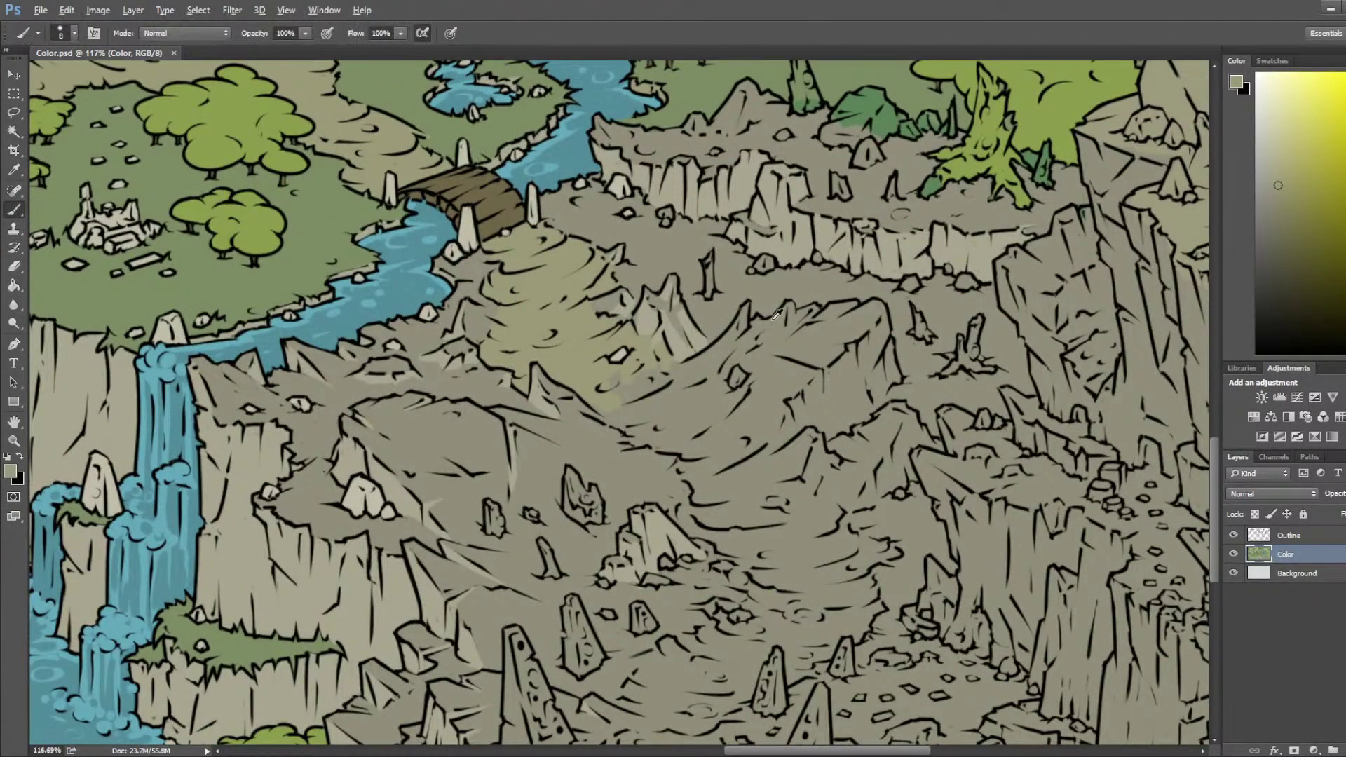
{"action": "scroll", "coordinate": [772, 319], "scroll_direction": "up", "scroll_amount": 1, "text": "alt"}
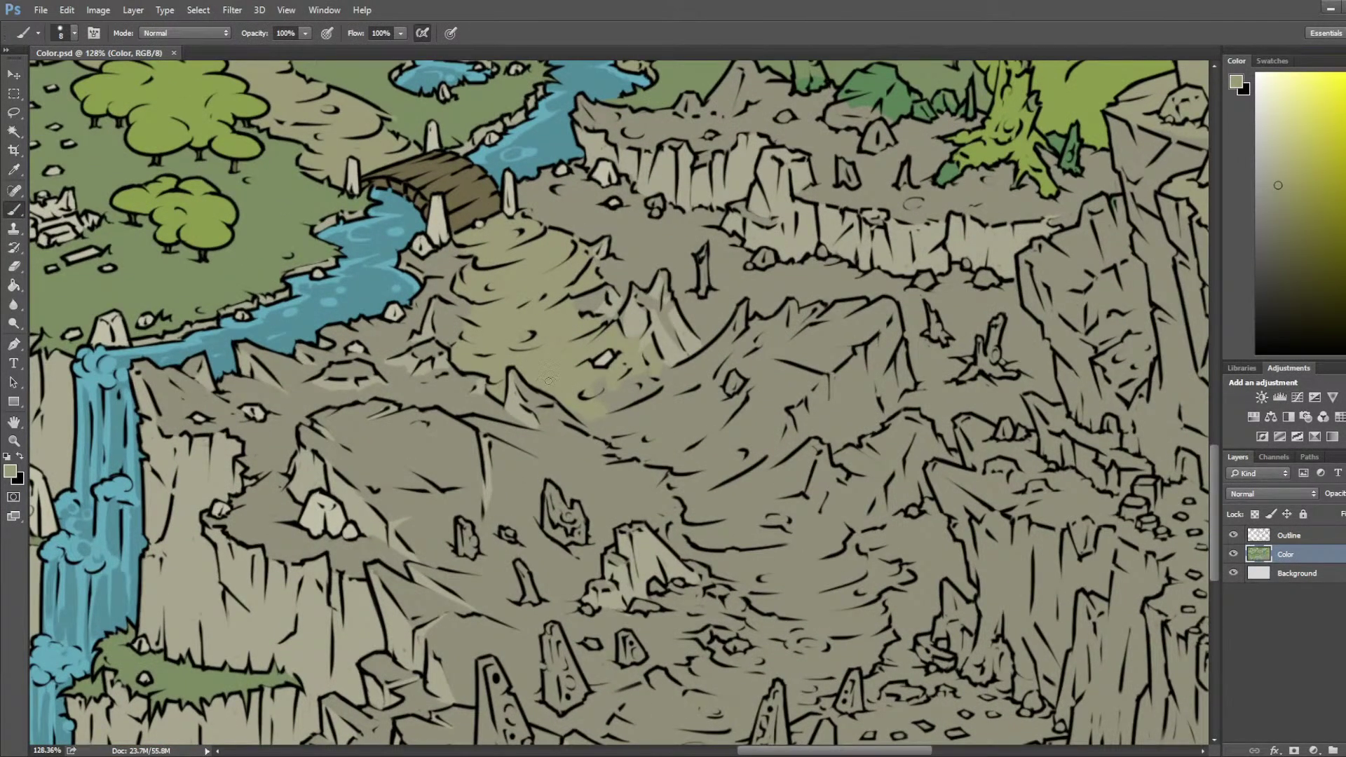
{"action": "key", "text": "bracketright"}
{"action": "key", "text": "bracketright"}
{"action": "left_click_drag", "start_coordinate": [639, 381], "coordinate": [591, 413]}
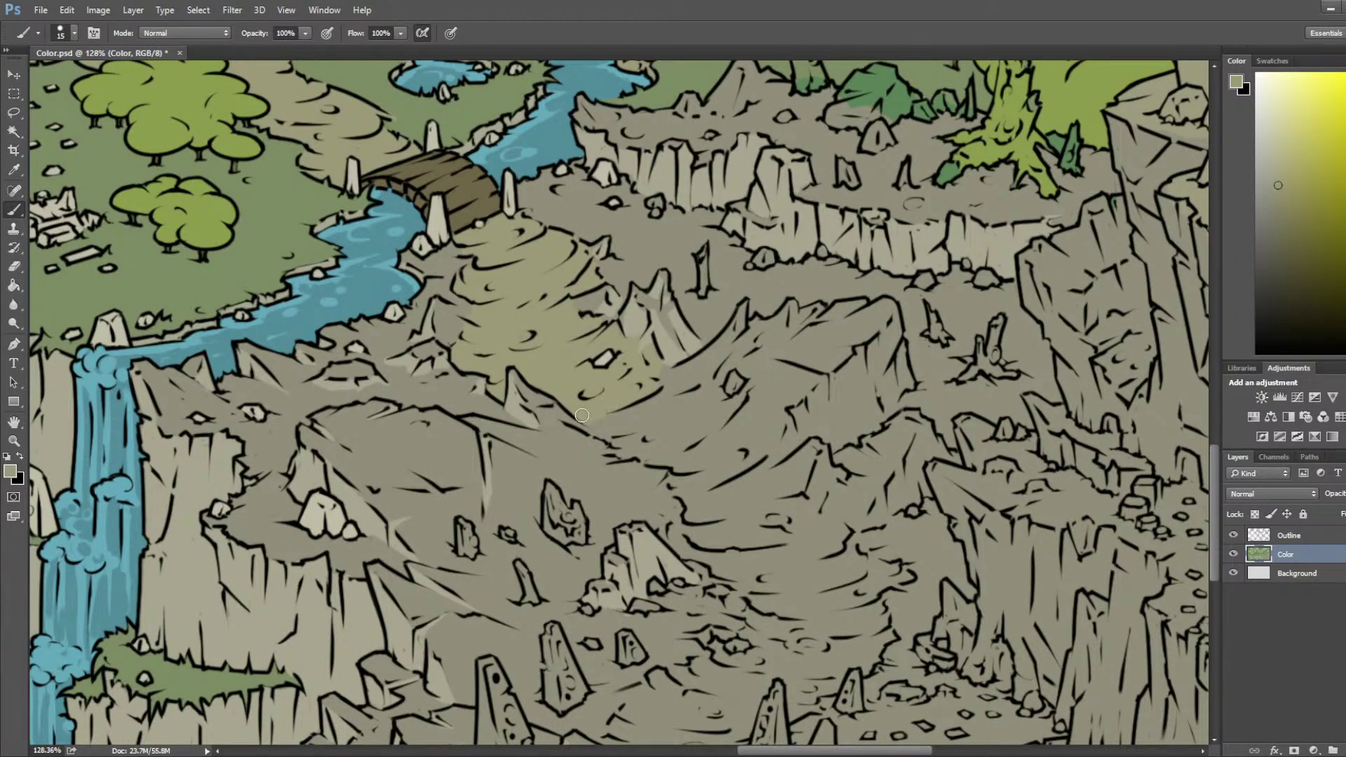
Step: Paint the path's edges farther southeast toward the ridge with the path color at brush size 10
{"action": "key", "text": "bracketleft"}
{"action": "key", "text": "bracketleft"}
{"action": "key", "text": "bracketright"}
{"action": "mouse_move", "coordinate": [584, 418]}
{"action": "left_mouse_down"}
{"action": "mouse_move", "coordinate": [624, 455]}
{"action": "mouse_move", "coordinate": [694, 472]}
{"action": "mouse_move", "coordinate": [735, 464]}
{"action": "mouse_move", "coordinate": [700, 486]}
{"action": "mouse_move", "coordinate": [673, 483]}
{"action": "mouse_move", "coordinate": [720, 471]}
{"action": "mouse_move", "coordinate": [685, 491]}
{"action": "mouse_move", "coordinate": [780, 425]}
{"action": "mouse_move", "coordinate": [746, 424]}
{"action": "mouse_move", "coordinate": [737, 400]}
{"action": "mouse_move", "coordinate": [690, 401]}
{"action": "mouse_move", "coordinate": [721, 408]}
{"action": "left_mouse_up"}
Step: Retouch the black linework around the foot of the twin peaks on the Outline layer with a size 4 brush and the Eraser
{"action": "left_click", "coordinate": [1289, 535]}
{"action": "key", "text": "d"}
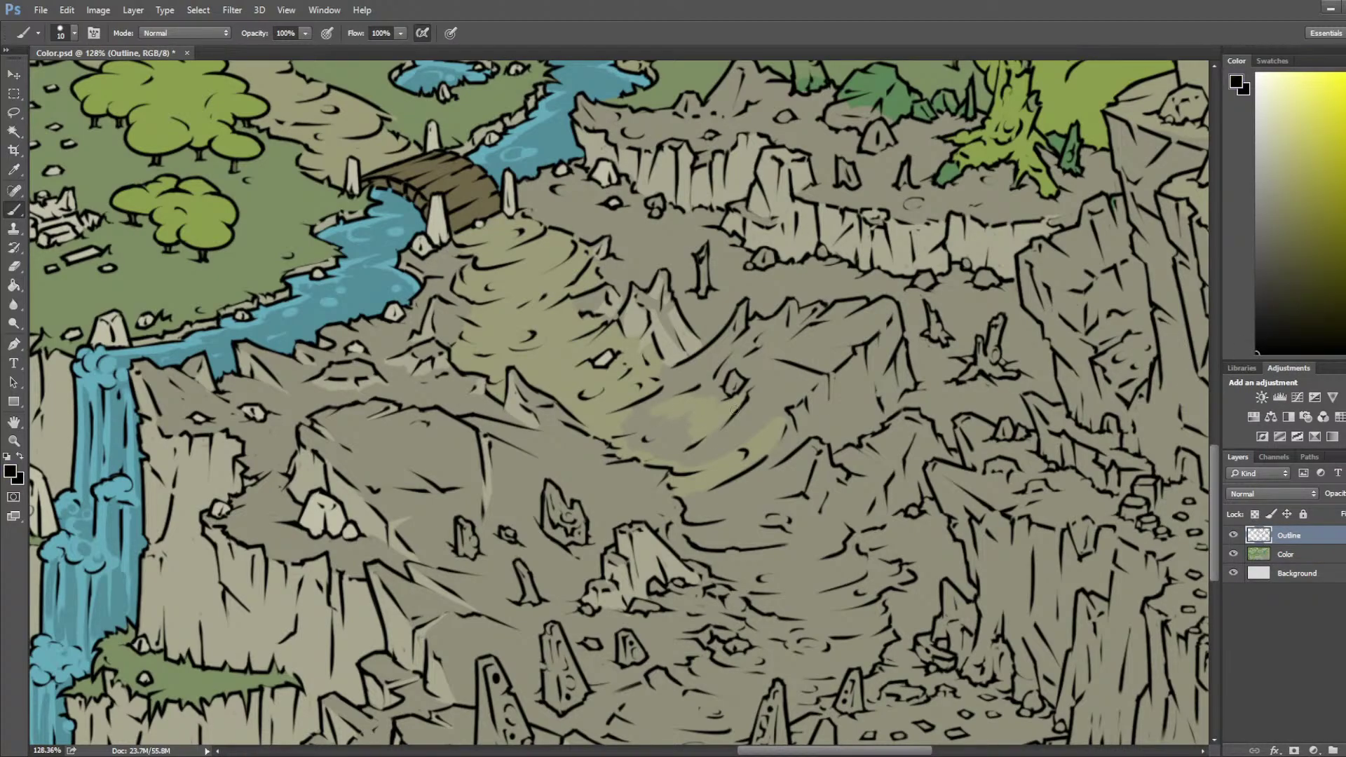
{"action": "key", "text": "bracketleft"}
{"action": "key", "text": "bracketleft"}
{"action": "key", "text": "bracketleft"}
{"action": "key", "text": "e"}
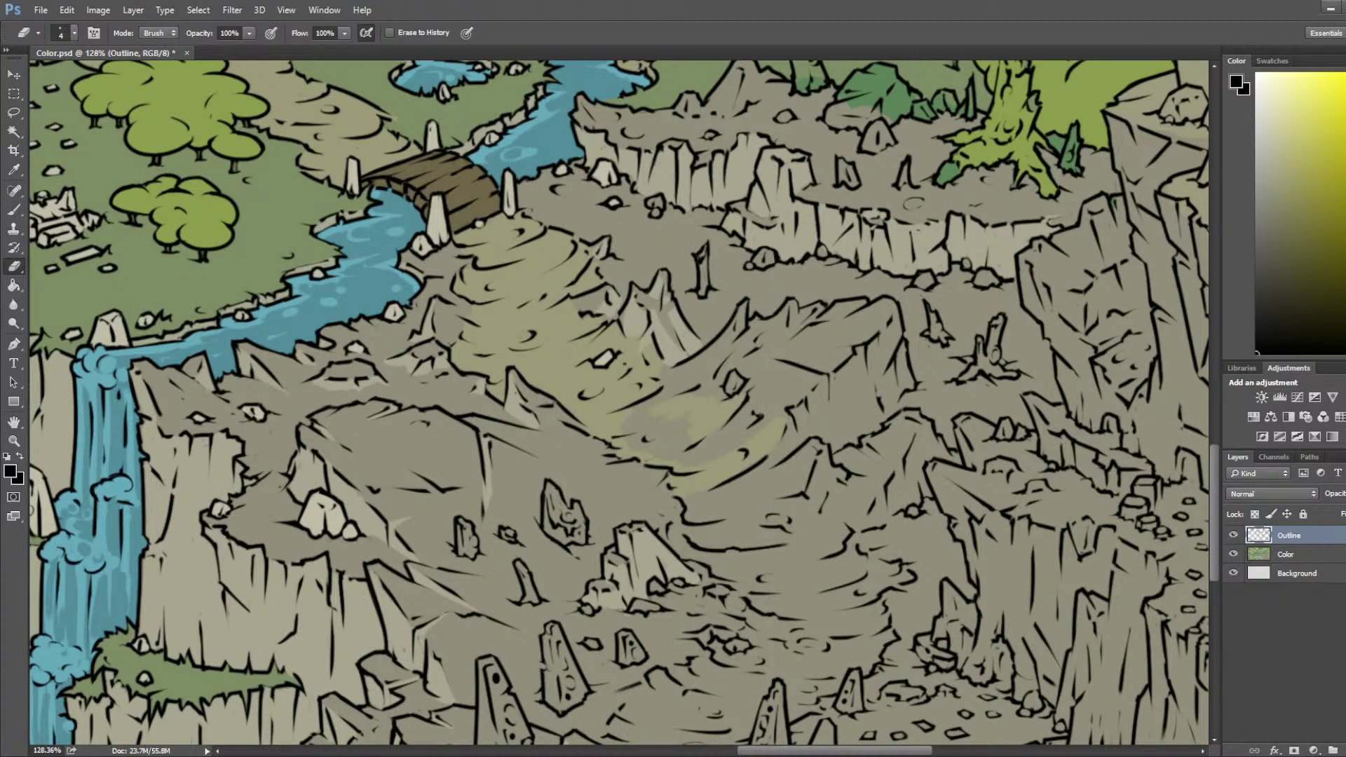
{"action": "key", "text": "b"}
{"action": "left_click_drag", "start_coordinate": [704, 364], "coordinate": [702, 374]}
{"action": "key", "text": "e"}
{"action": "key", "text": "b"}
{"action": "key", "text": "e"}
{"action": "key", "text": "b"}
{"action": "key", "text": "e"}
{"action": "key", "text": "b"}
{"action": "key", "text": "e"}
Step: Resample the path color and fill the gray gap inside the path's southeast stretch on the Color layer
{"action": "left_click", "coordinate": [1288, 557]}
{"action": "key", "text": "b"}
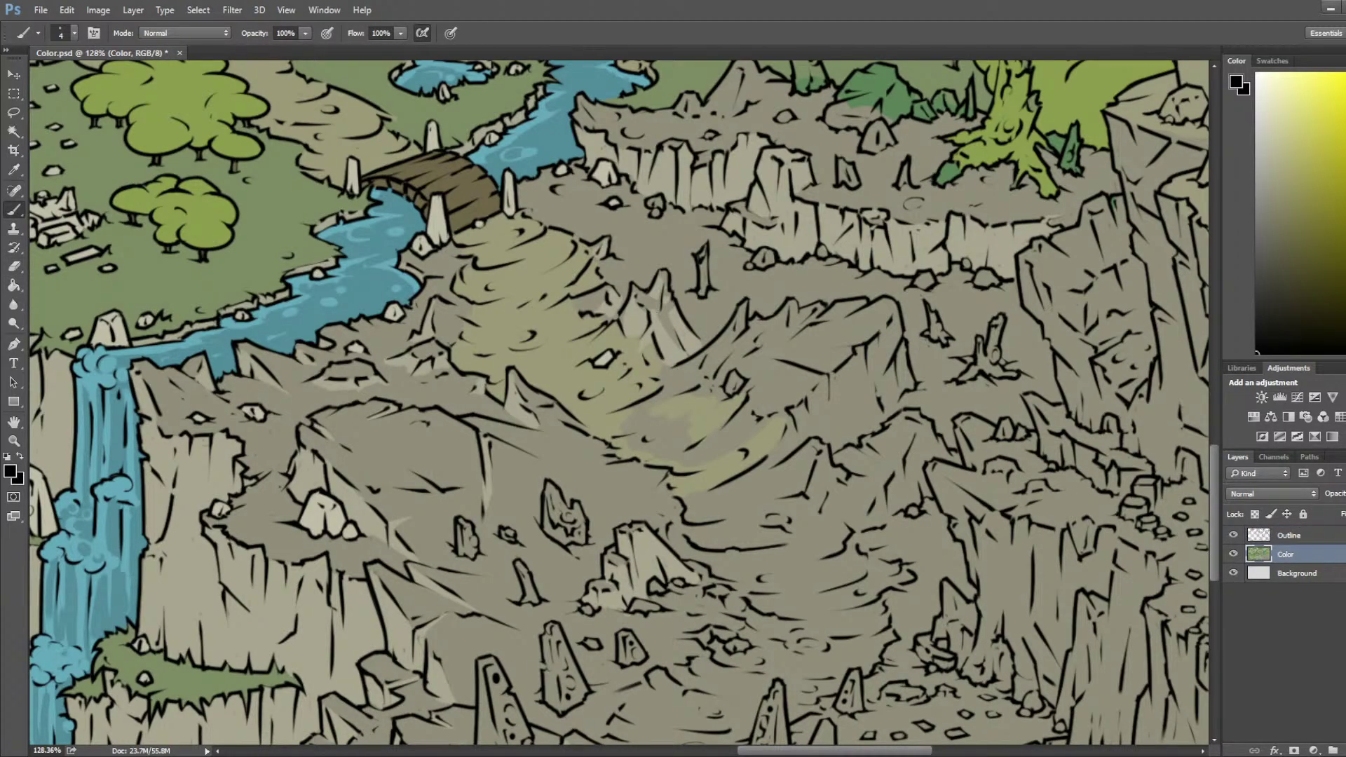
{"action": "left_click", "coordinate": [631, 382], "text": "alt"}
{"action": "left_click", "coordinate": [1288, 535]}
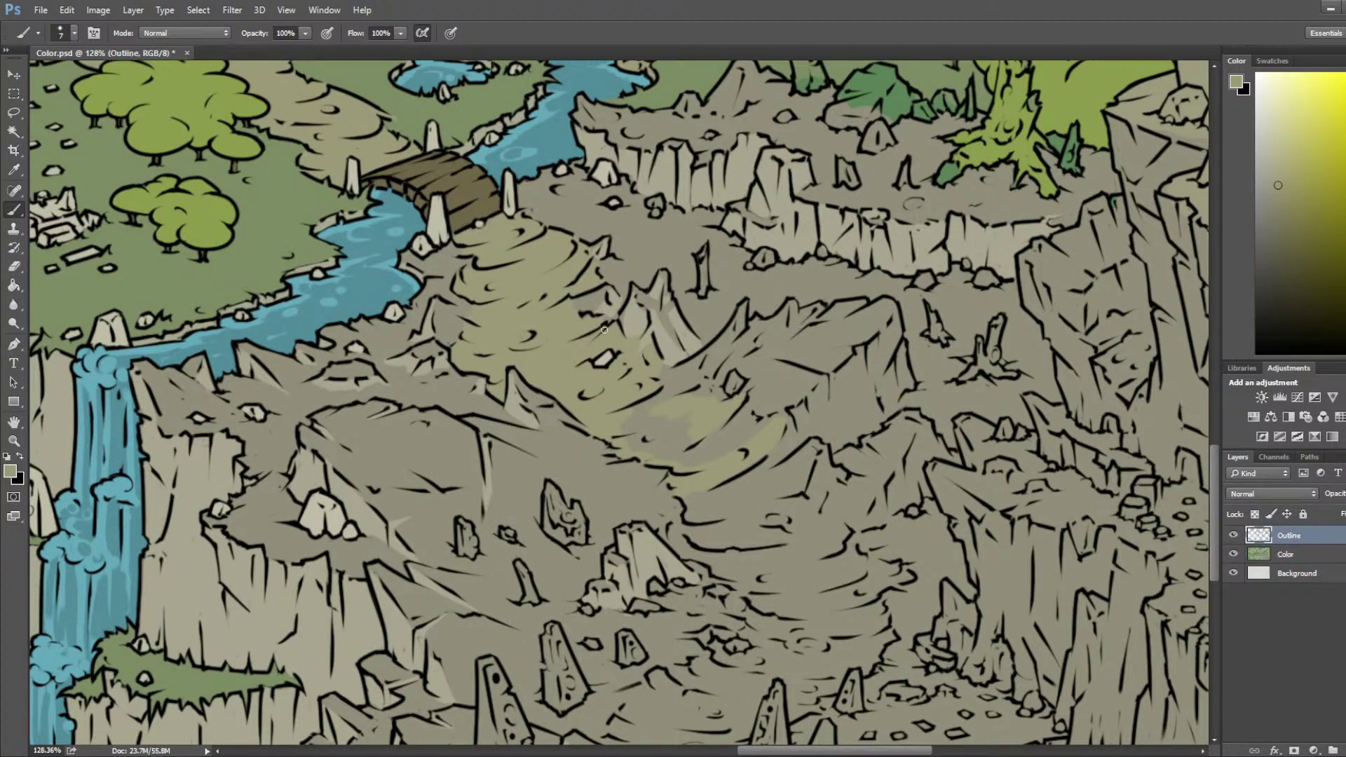
{"action": "key", "text": "e"}
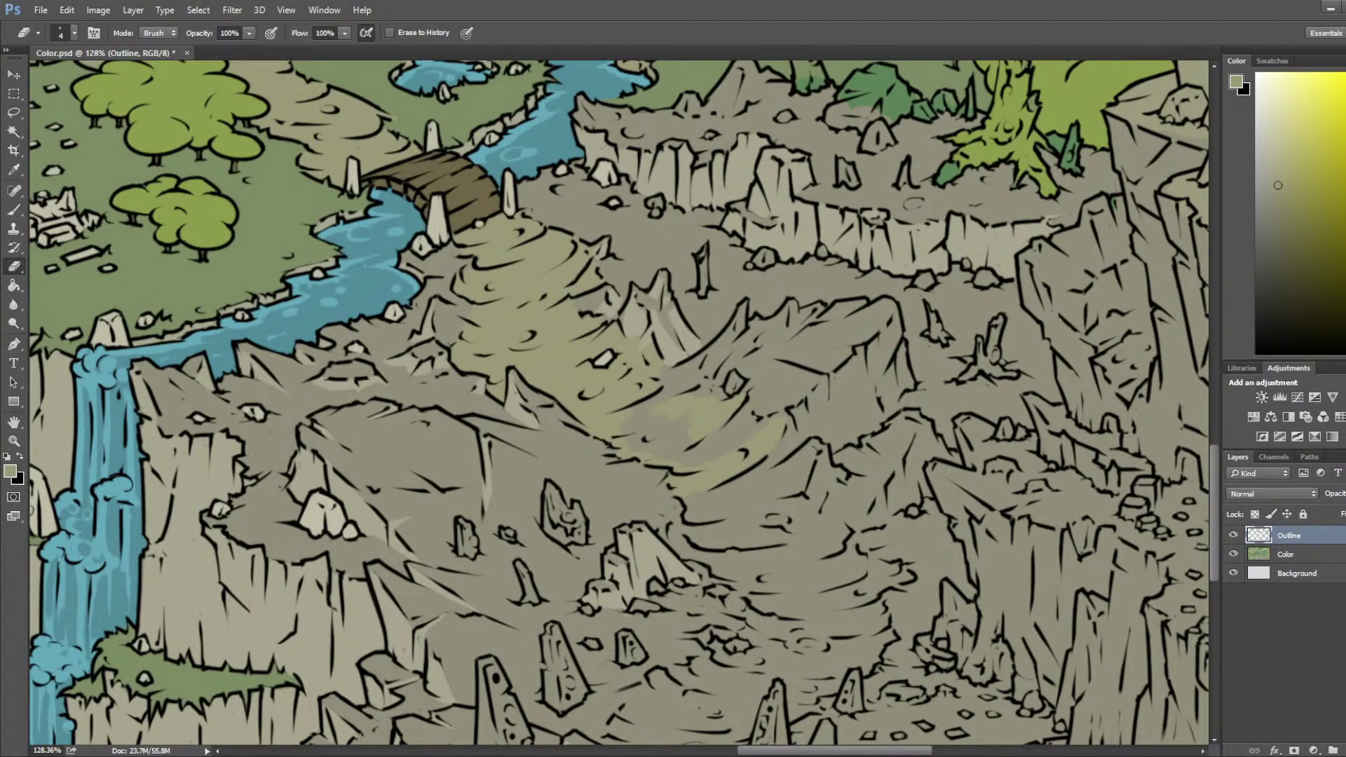
{"action": "left_click", "coordinate": [1288, 555]}
{"action": "key", "text": "b"}
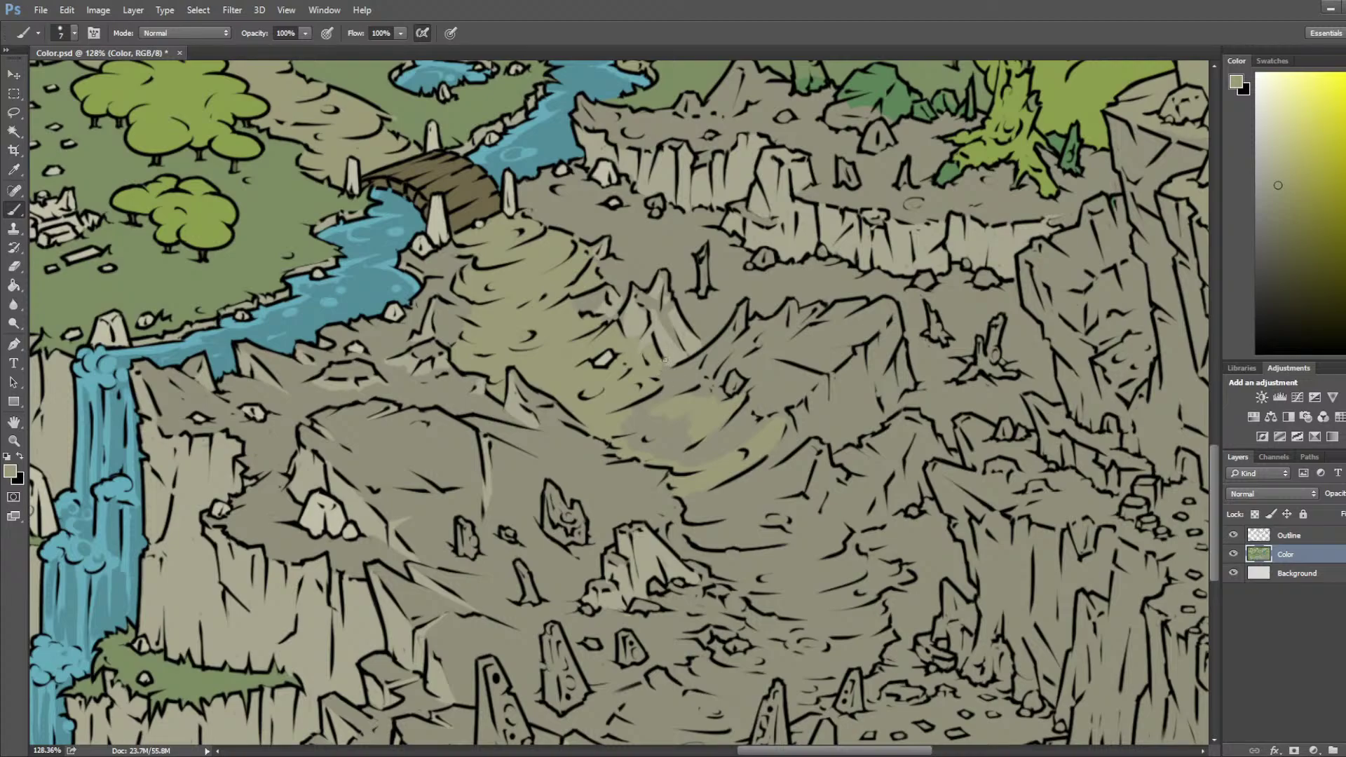
{"action": "mouse_move", "coordinate": [677, 384]}
{"action": "left_mouse_down"}
{"action": "mouse_move", "coordinate": [635, 414]}
{"action": "mouse_move", "coordinate": [643, 437]}
{"action": "mouse_move", "coordinate": [626, 429]}
{"action": "mouse_move", "coordinate": [632, 448]}
{"action": "mouse_move", "coordinate": [664, 454]}
{"action": "mouse_move", "coordinate": [648, 455]}
{"action": "mouse_move", "coordinate": [717, 453]}
{"action": "mouse_move", "coordinate": [760, 428]}
{"action": "mouse_move", "coordinate": [744, 410]}
{"action": "mouse_move", "coordinate": [680, 463]}
{"action": "mouse_move", "coordinate": [669, 431]}
{"action": "left_mouse_up"}
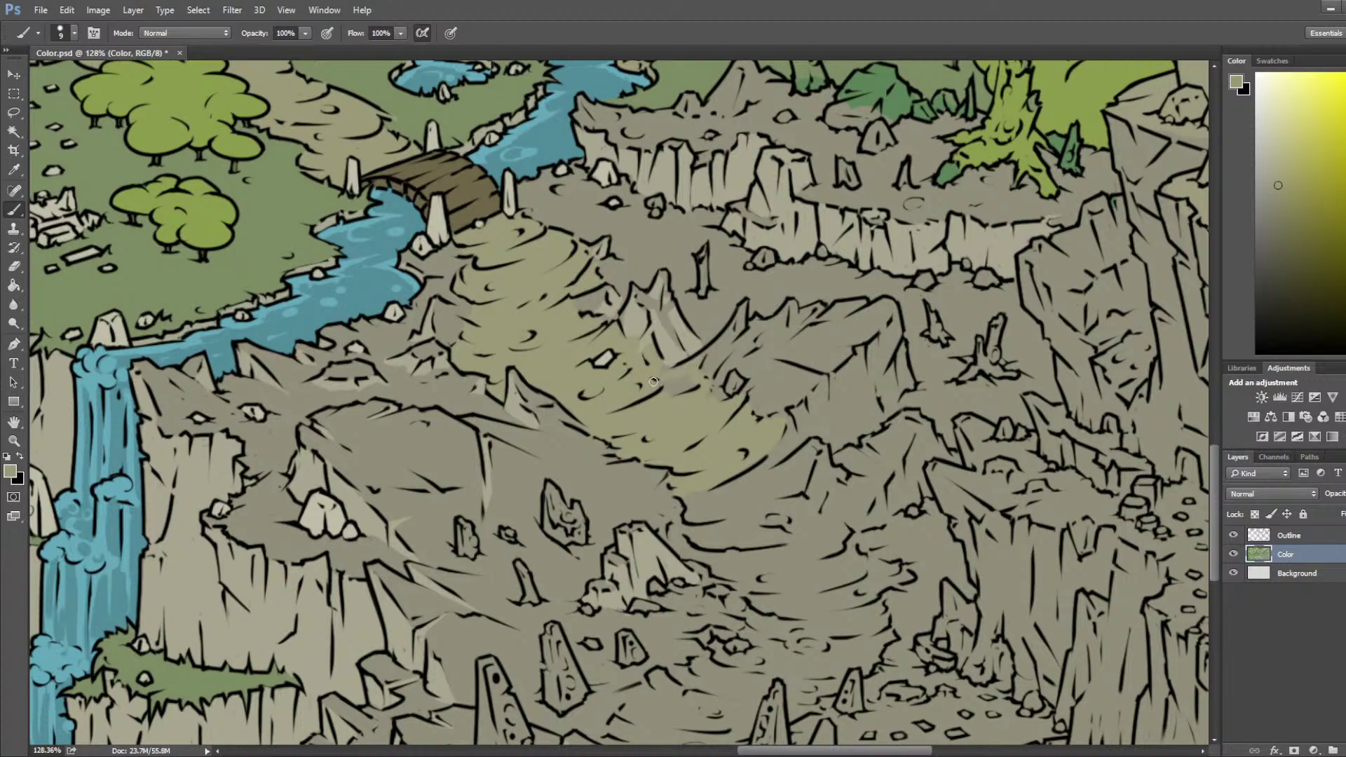
Step: Clean up the path's edge by the small boulder at the ridge's foot with sampled ground and path colors
{"action": "left_click", "coordinate": [718, 342], "text": "alt"}
{"action": "key", "text": "i"}
{"action": "key", "text": "b"}
{"action": "left_click", "coordinate": [706, 398], "text": "alt"}
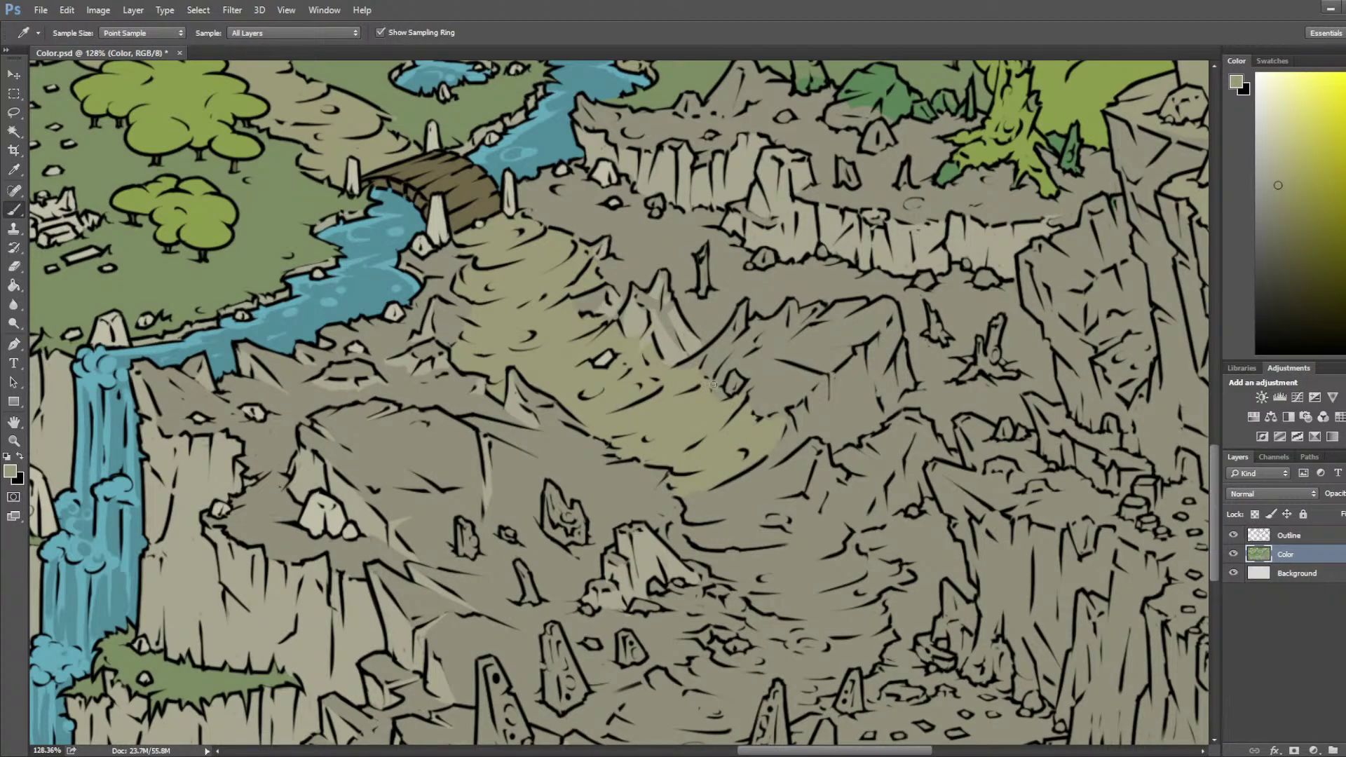
{"action": "left_click", "coordinate": [794, 415], "text": "alt"}
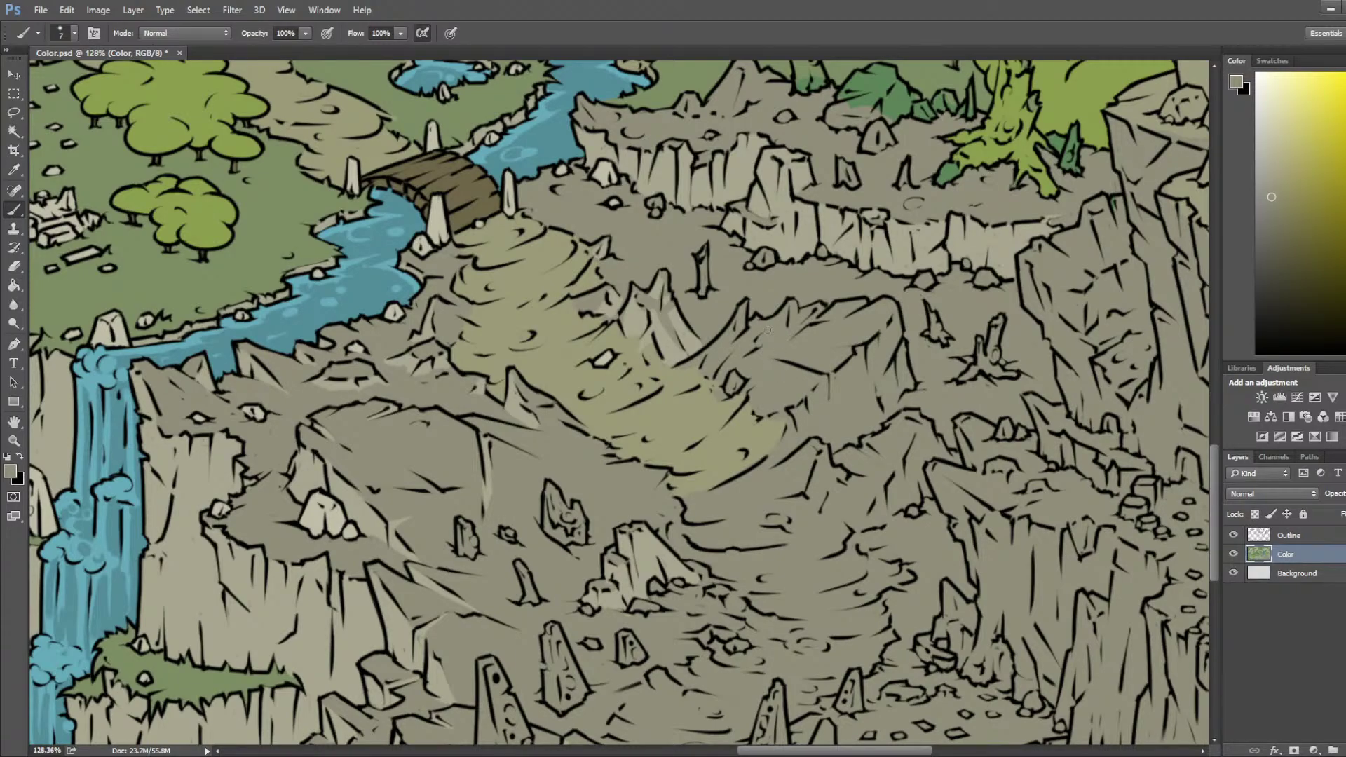
Step: Sample the twin peaks' pale stone color and outline the eastern face of the ridge beside the path with it
{"action": "left_click", "coordinate": [679, 341], "text": "alt"}
{"action": "left_click_drag", "start_coordinate": [896, 319], "coordinate": [875, 349]}
{"action": "left_click", "coordinate": [876, 329], "text": "alt"}
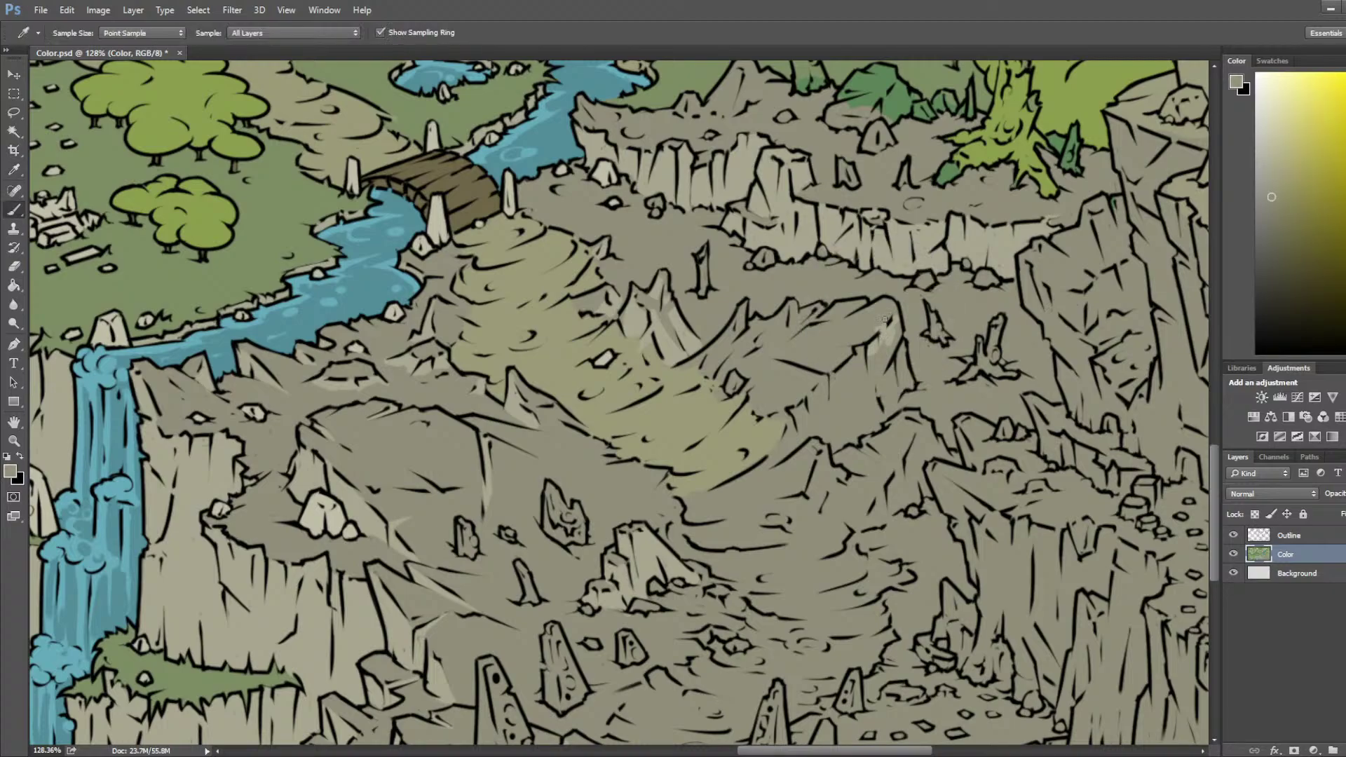
{"action": "left_click", "coordinate": [885, 337], "text": "alt"}
{"action": "mouse_move", "coordinate": [897, 325]}
{"action": "left_mouse_down"}
{"action": "mouse_move", "coordinate": [886, 365]}
{"action": "mouse_move", "coordinate": [902, 352]}
{"action": "mouse_move", "coordinate": [912, 388]}
{"action": "mouse_move", "coordinate": [873, 434]}
{"action": "mouse_move", "coordinate": [792, 441]}
{"action": "mouse_move", "coordinate": [804, 435]}
{"action": "mouse_move", "coordinate": [793, 423]}
{"action": "mouse_move", "coordinate": [773, 452]}
{"action": "mouse_move", "coordinate": [806, 437]}
{"action": "mouse_move", "coordinate": [778, 415]}
{"action": "mouse_move", "coordinate": [791, 411]}
{"action": "mouse_move", "coordinate": [756, 416]}
{"action": "left_mouse_up"}
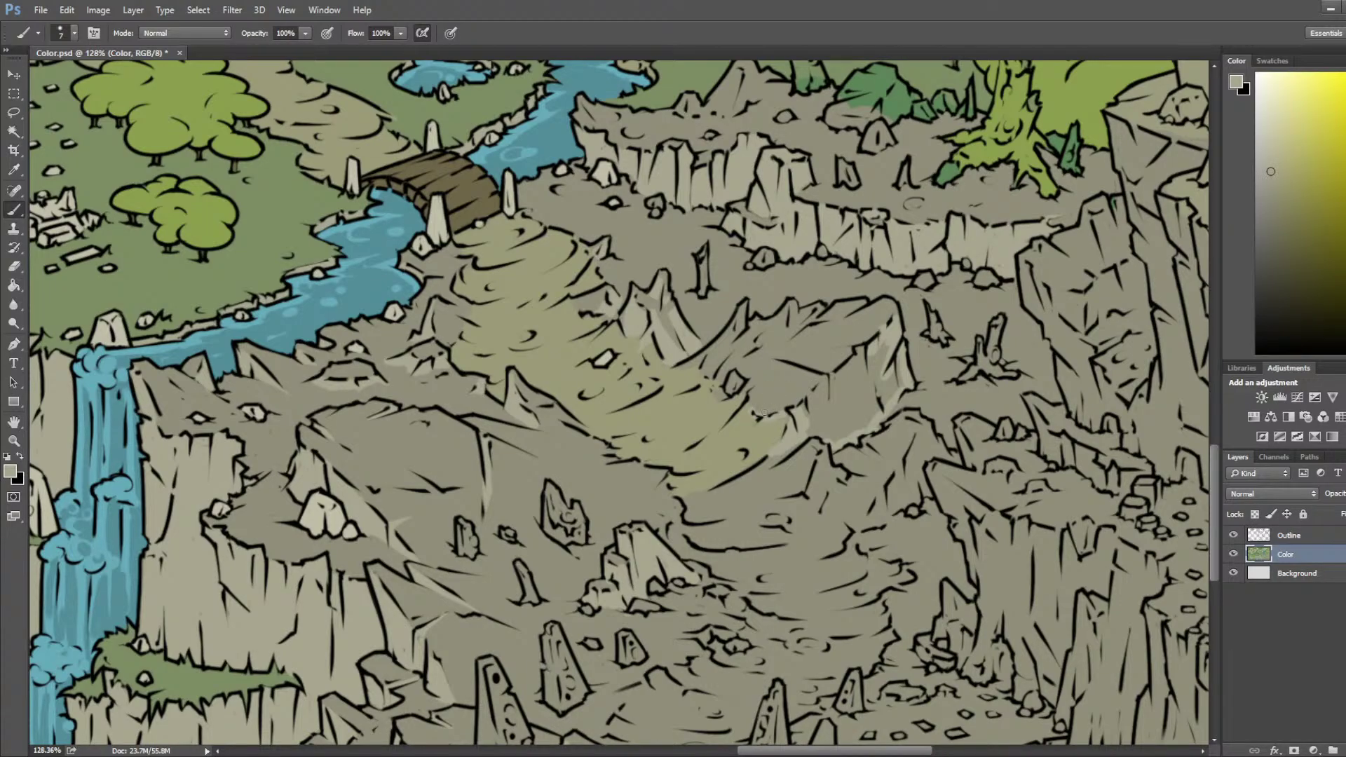
Step: Tidy the boundary between the path and the ridge's foot by alternating sampled path, ground and pale stone colors
{"action": "left_click", "coordinate": [760, 401], "text": "alt"}
{"action": "left_click", "coordinate": [812, 414], "text": "alt"}
{"action": "key", "text": "alt"}
{"action": "left_click", "coordinate": [701, 393], "text": "alt"}
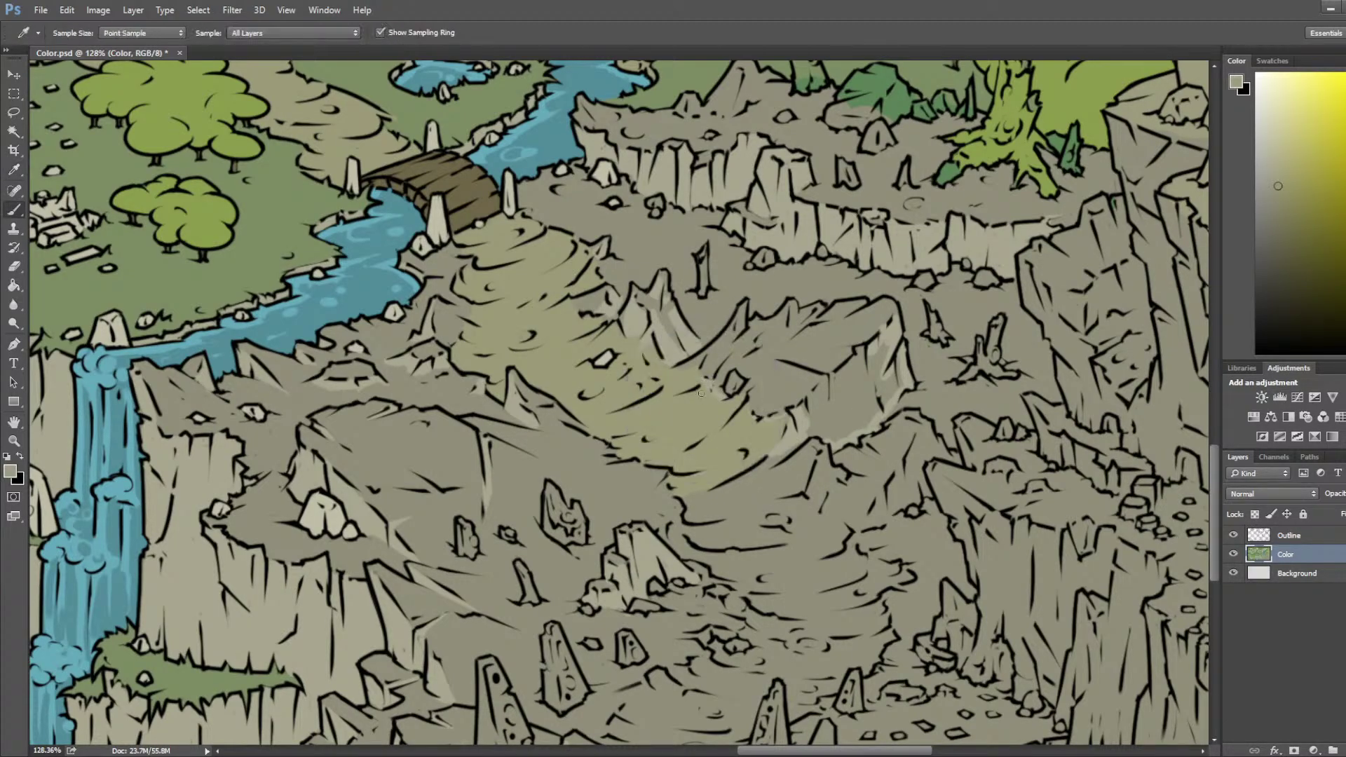
{"action": "left_click", "coordinate": [694, 375], "text": "alt"}
{"action": "left_click", "coordinate": [700, 342], "text": "alt"}
{"action": "scroll", "coordinate": [702, 340], "scroll_direction": "down", "scroll_amount": 5}
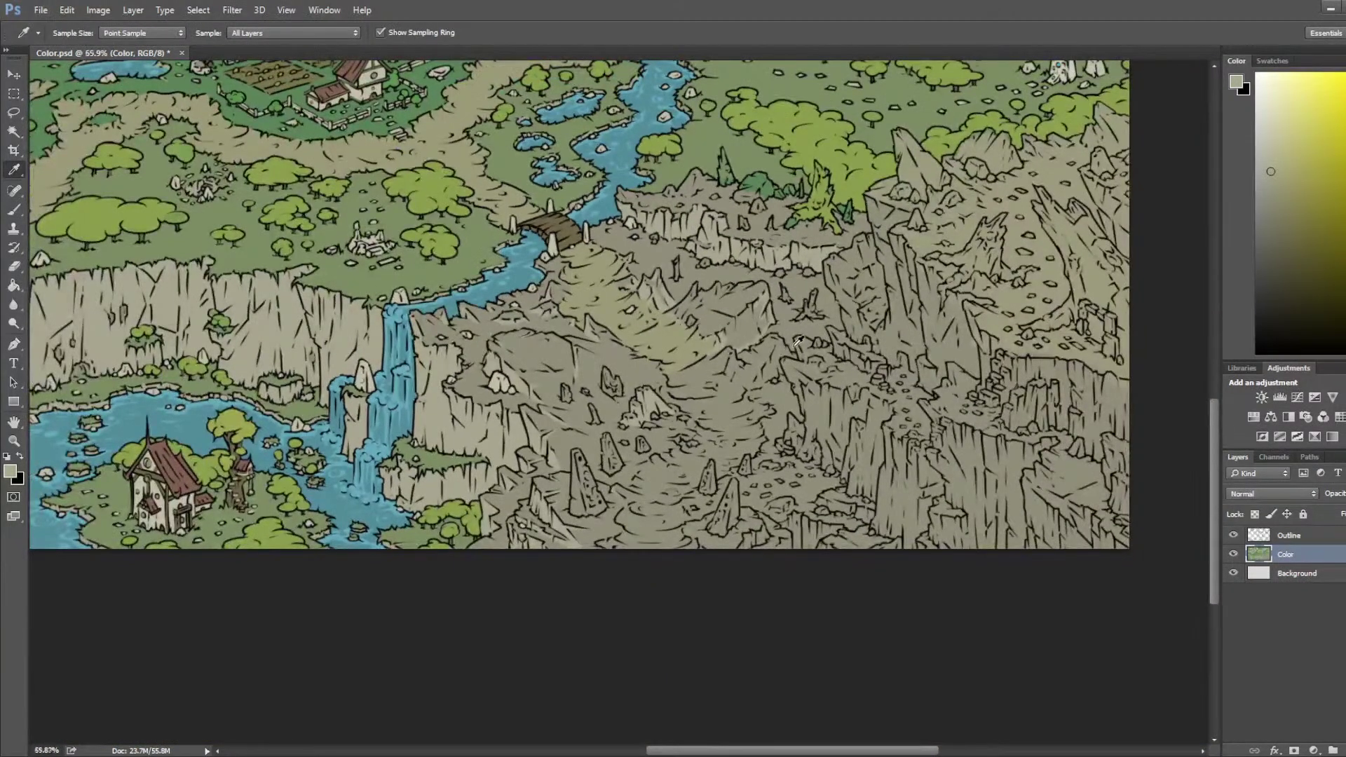
{"action": "scroll", "coordinate": [801, 332], "scroll_direction": "up", "scroll_amount": 4}
{"action": "left_click", "coordinate": [601, 292], "text": "alt"}
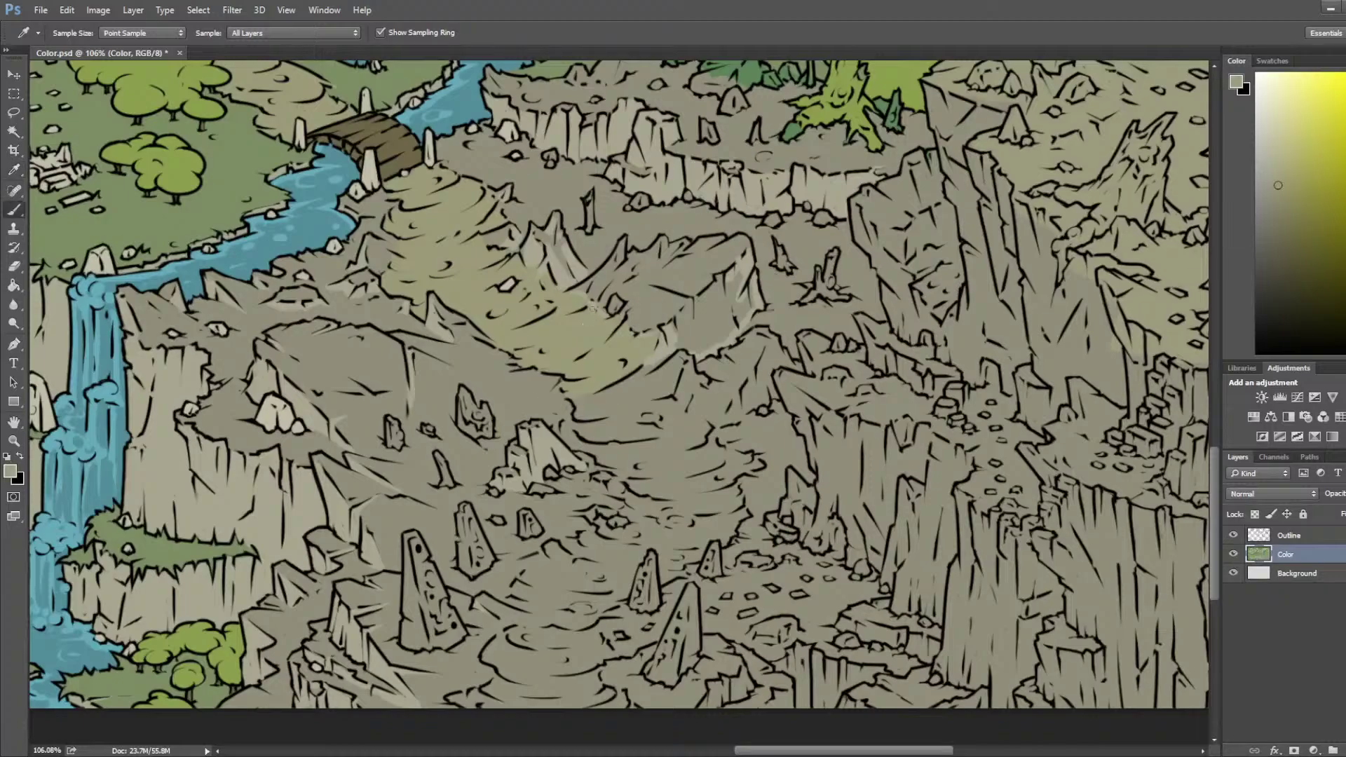
Step: Fill the ridge's eastern face with pale stone color, resampling nearby tones to trim it and finishing at brush size 9
{"action": "left_click", "coordinate": [677, 262], "text": "alt"}
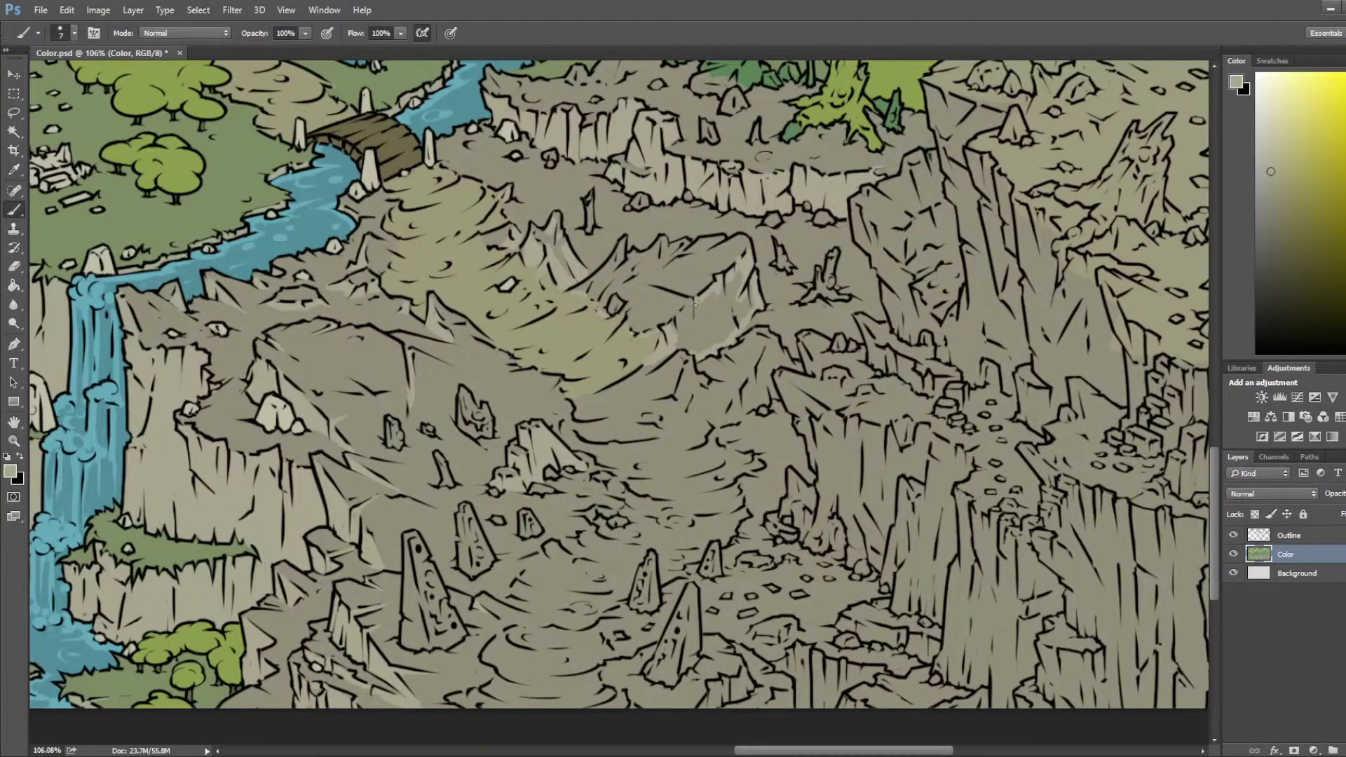
{"action": "left_click_drag", "start_coordinate": [693, 302], "coordinate": [674, 324]}
{"action": "left_click_drag", "start_coordinate": [663, 239], "coordinate": [671, 258]}
{"action": "key", "text": "i"}
{"action": "left_click", "coordinate": [681, 268]}
{"action": "left_click", "coordinate": [566, 266]}
{"action": "key", "text": "b"}
{"action": "left_click", "coordinate": [596, 278], "text": "alt"}
{"action": "mouse_move", "coordinate": [672, 350]}
{"action": "left_mouse_down"}
{"action": "mouse_move", "coordinate": [696, 279]}
{"action": "mouse_move", "coordinate": [735, 279]}
{"action": "mouse_move", "coordinate": [745, 305]}
{"action": "mouse_move", "coordinate": [742, 277]}
{"action": "mouse_move", "coordinate": [728, 291]}
{"action": "mouse_move", "coordinate": [739, 317]}
{"action": "mouse_move", "coordinate": [700, 345]}
{"action": "mouse_move", "coordinate": [721, 333]}
{"action": "mouse_move", "coordinate": [699, 330]}
{"action": "mouse_move", "coordinate": [699, 312]}
{"action": "mouse_move", "coordinate": [679, 341]}
{"action": "mouse_move", "coordinate": [712, 306]}
{"action": "left_mouse_up"}
{"action": "key", "text": "bracketright"}
{"action": "key", "text": "bracketright"}
{"action": "key", "text": "bracketright"}
{"action": "key", "text": "bracketright"}
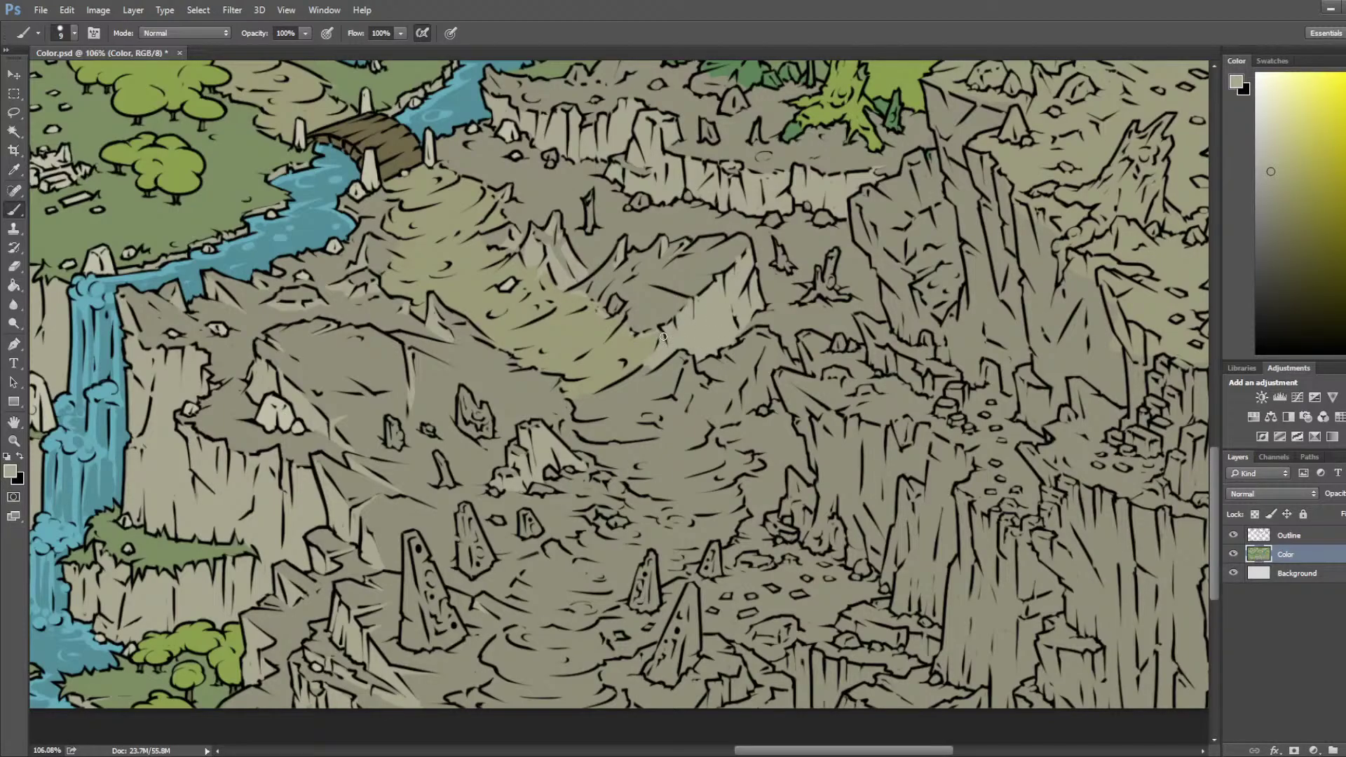
Step: Paint a pale highlight on the small peak southeast of the ridge with the sampled stone color, and save the document
{"action": "left_click", "coordinate": [731, 338], "text": "alt"}
{"action": "key", "text": "i"}
{"action": "left_click", "coordinate": [717, 328]}
{"action": "key", "text": "b"}
{"action": "left_click_drag", "start_coordinate": [772, 345], "coordinate": [763, 370]}
{"action": "scroll", "coordinate": [659, 293], "scroll_direction": "down", "scroll_amount": 5}
{"action": "key", "text": "ctrl+s"}
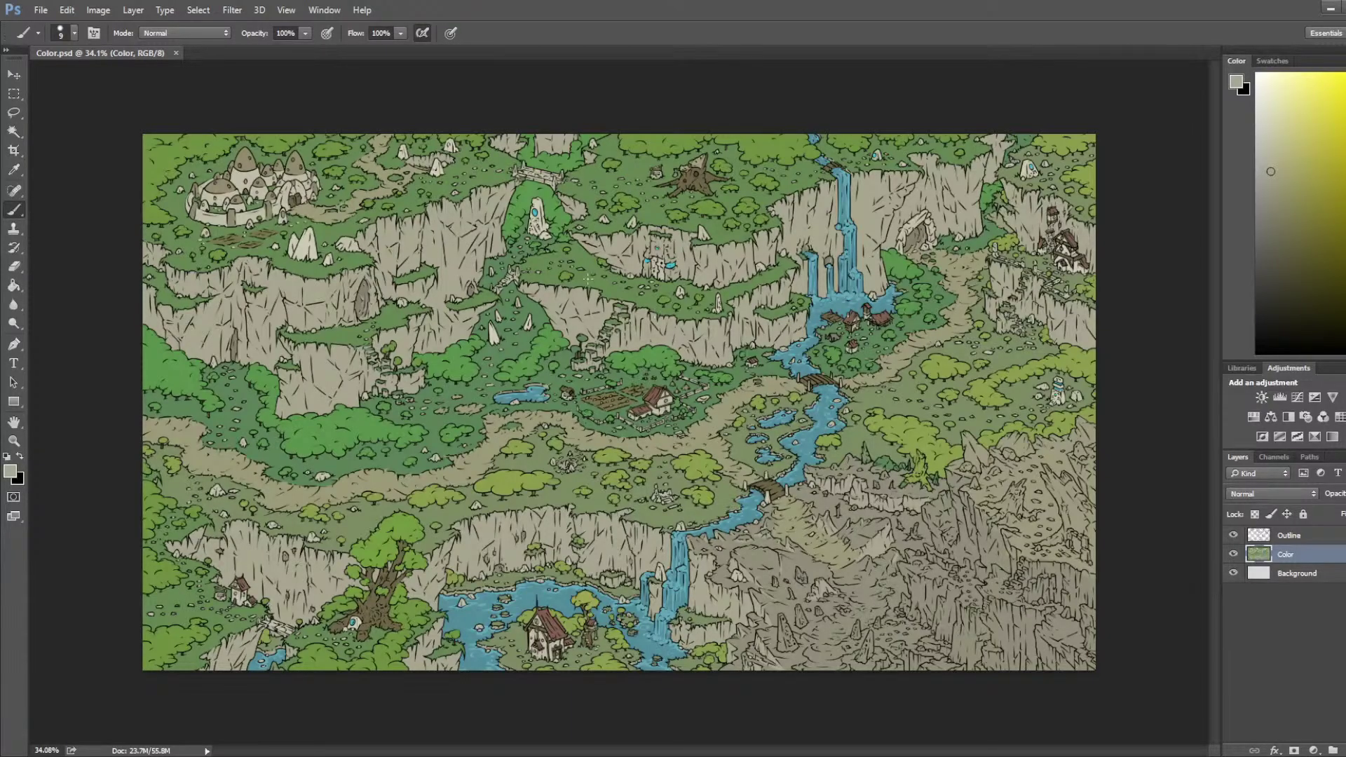
Step: Continue the path south with the path color, tracing its edges past the rock pile and between the stone pillars at brush size 10
{"action": "scroll", "coordinate": [595, 280], "scroll_direction": "up", "scroll_amount": 5}
{"action": "left_click_drag", "start_coordinate": [913, 599], "coordinate": [809, 379]}
{"action": "scroll", "coordinate": [792, 471], "scroll_direction": "up", "scroll_amount": 2}
{"action": "key", "text": "]"}
{"action": "key", "text": "]"}
{"action": "mouse_move", "coordinate": [766, 299]}
{"action": "left_mouse_down"}
{"action": "mouse_move", "coordinate": [790, 317]}
{"action": "mouse_move", "coordinate": [762, 331]}
{"action": "left_mouse_up"}
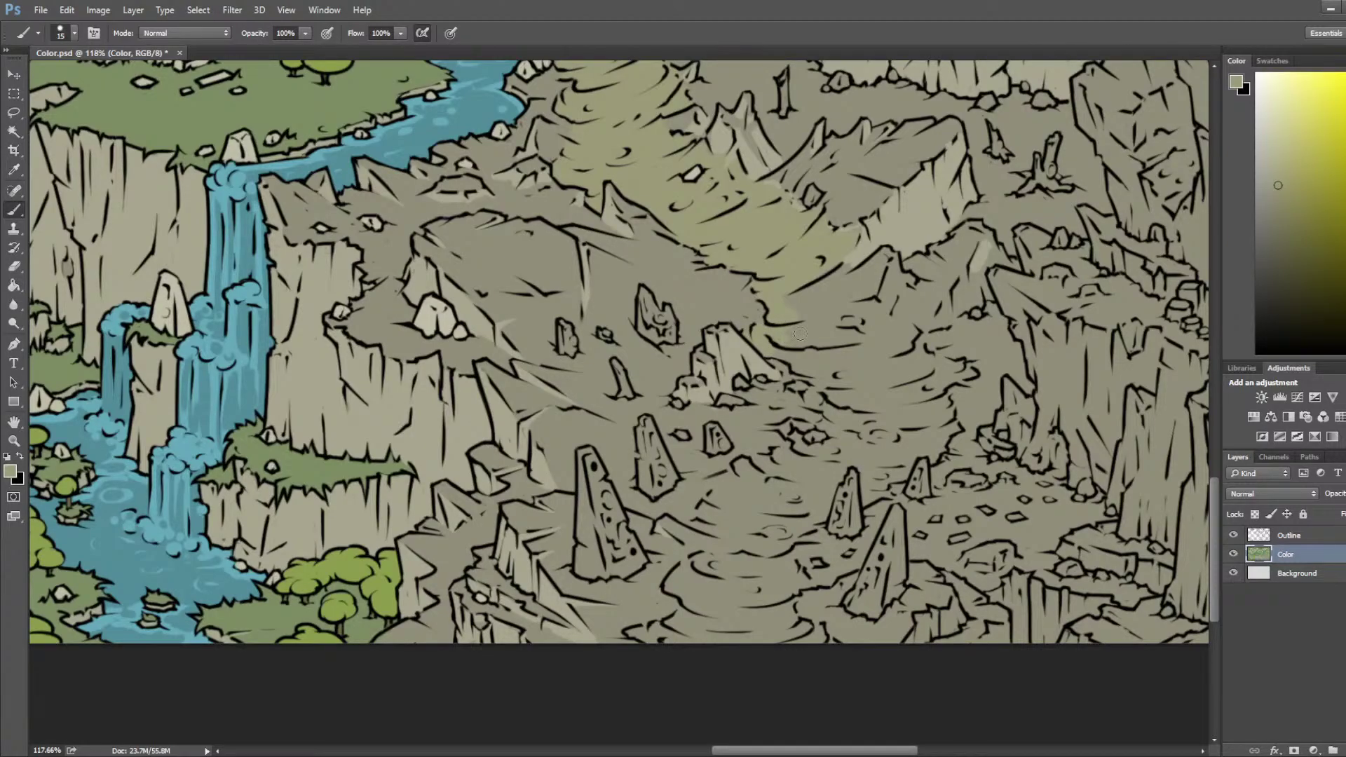
{"action": "key", "text": "bracketleft"}
{"action": "mouse_move", "coordinate": [845, 282]}
{"action": "left_mouse_down"}
{"action": "mouse_move", "coordinate": [810, 305]}
{"action": "mouse_move", "coordinate": [859, 301]}
{"action": "mouse_move", "coordinate": [802, 312]}
{"action": "mouse_move", "coordinate": [803, 300]}
{"action": "mouse_move", "coordinate": [868, 313]}
{"action": "left_mouse_up"}
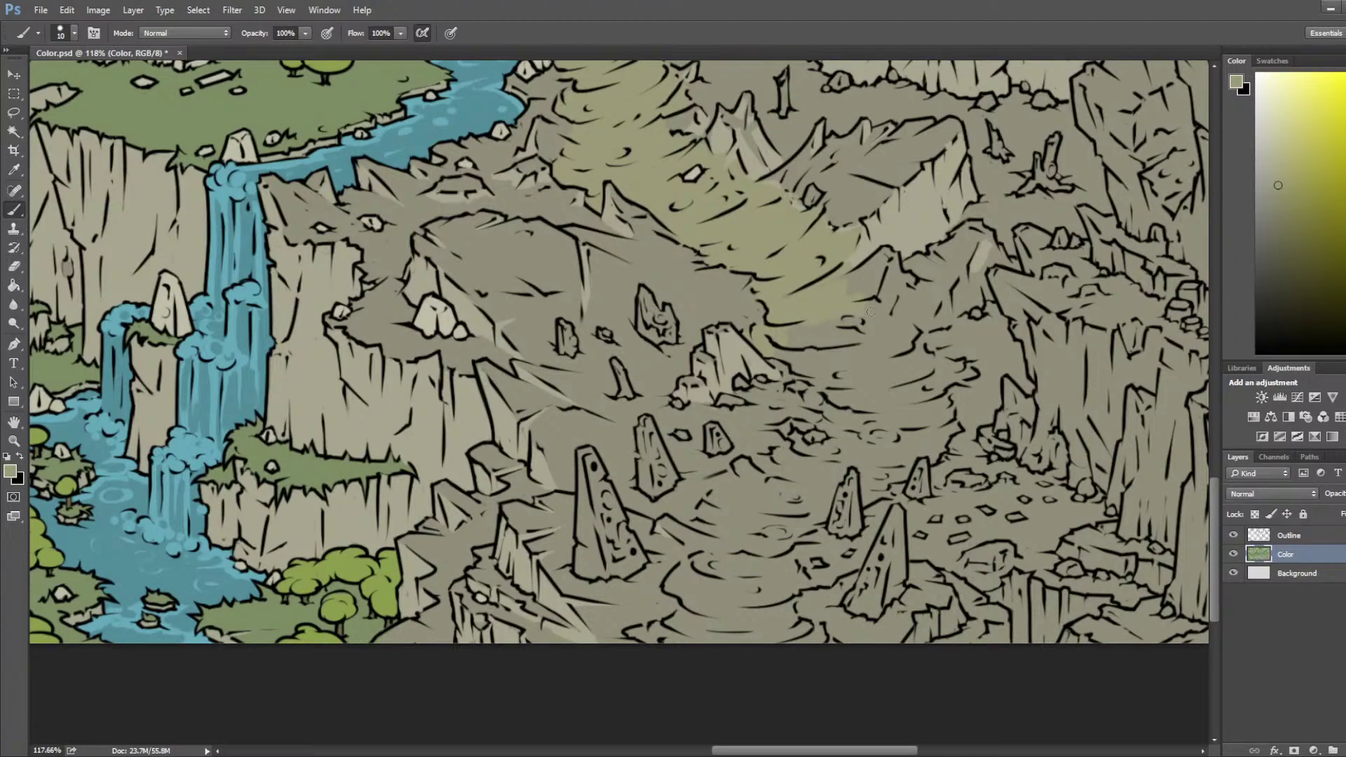
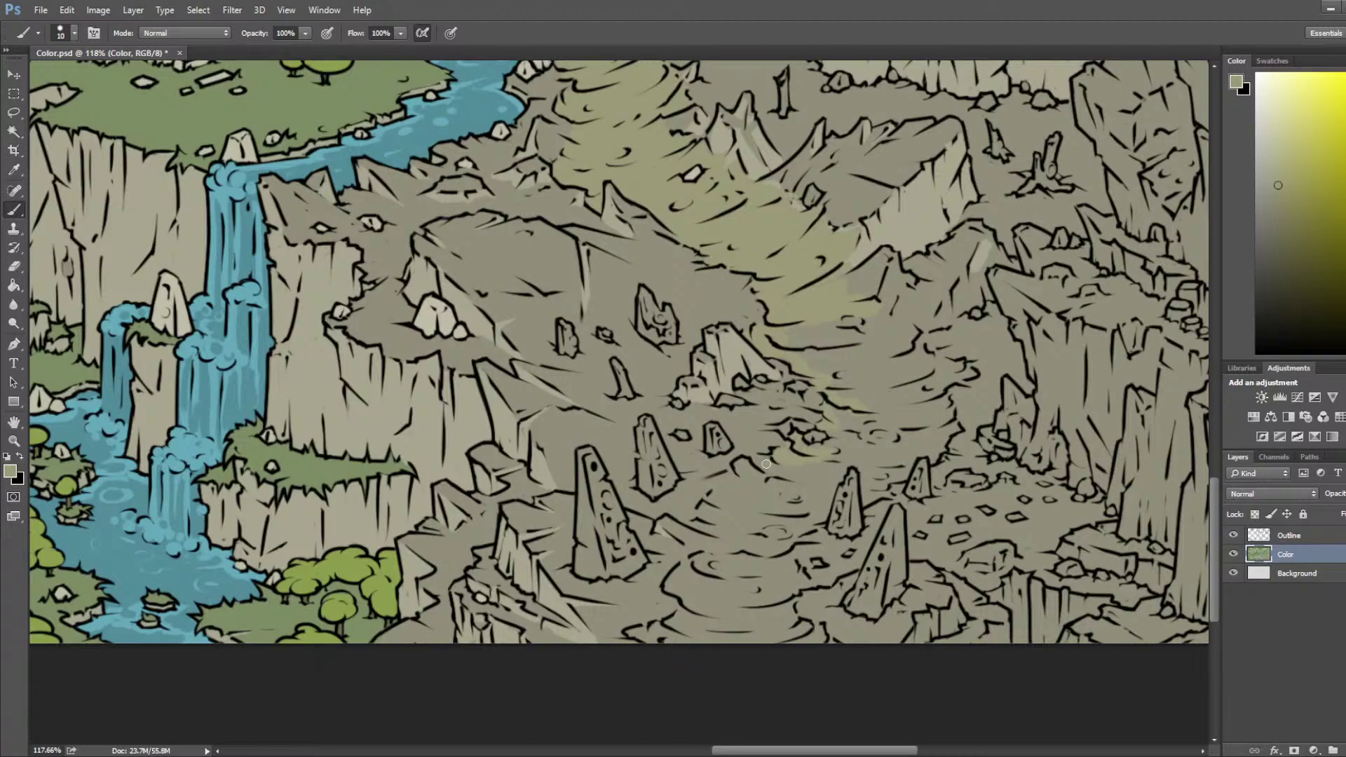
{"action": "left_click_drag", "start_coordinate": [715, 485], "coordinate": [700, 523]}
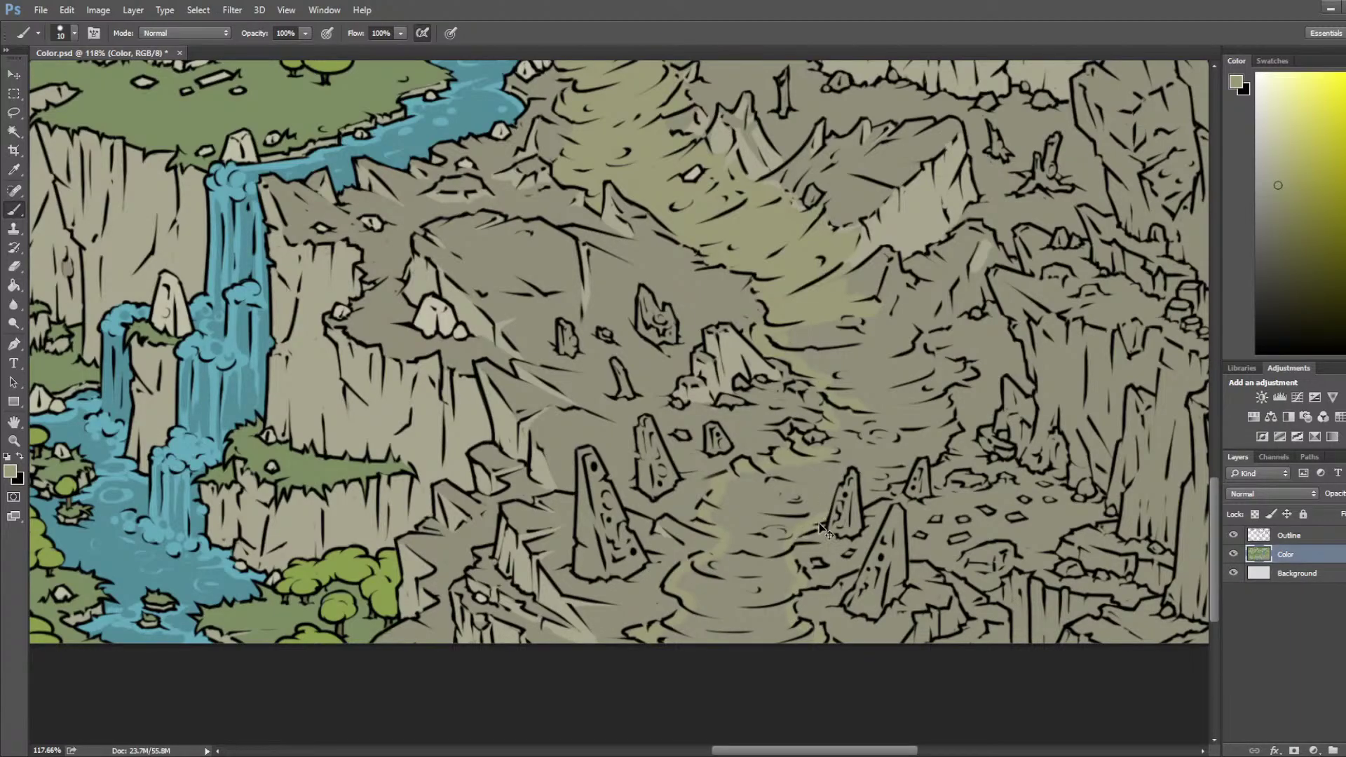
Step: Resample the path color and check the painted areas without linework by hiding and reshowing the Outline layer
{"action": "key", "text": "i"}
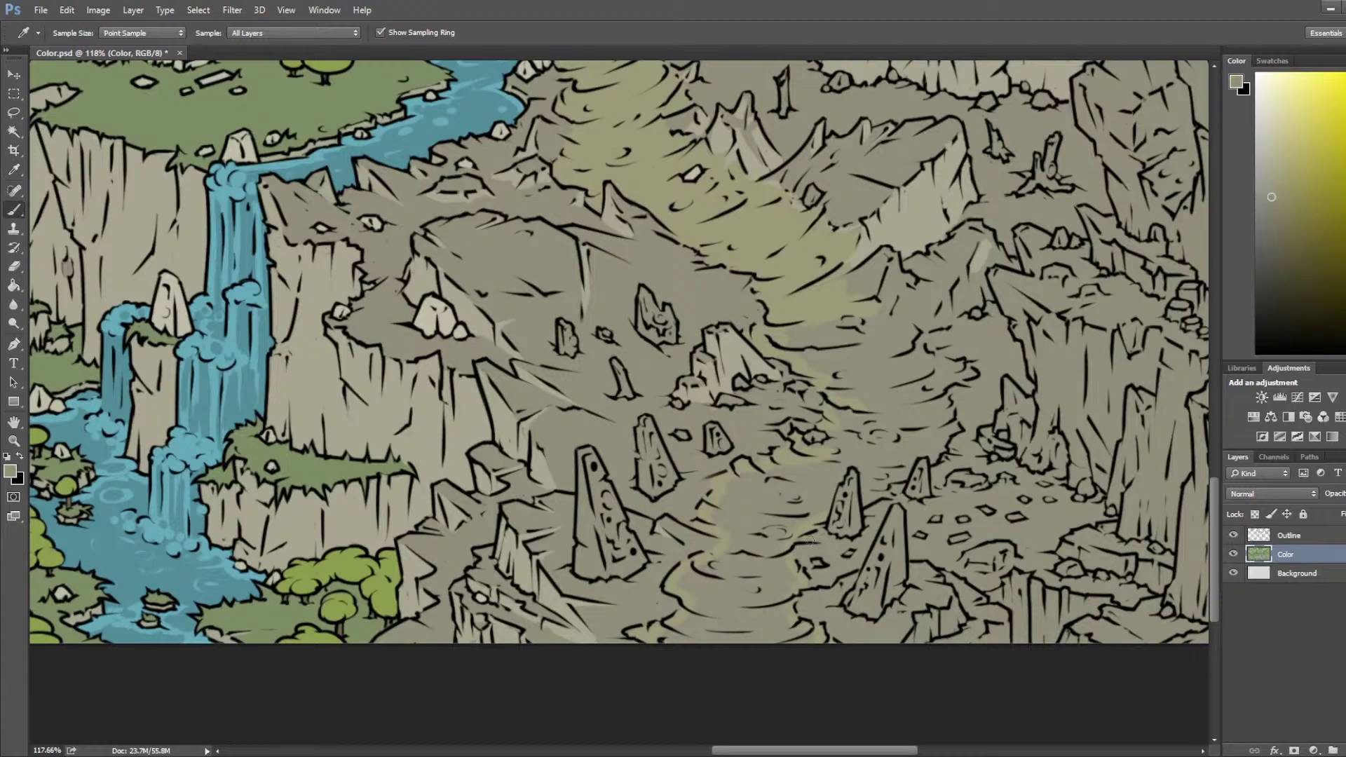
{"action": "left_click", "coordinate": [803, 251]}
{"action": "key", "text": "b"}
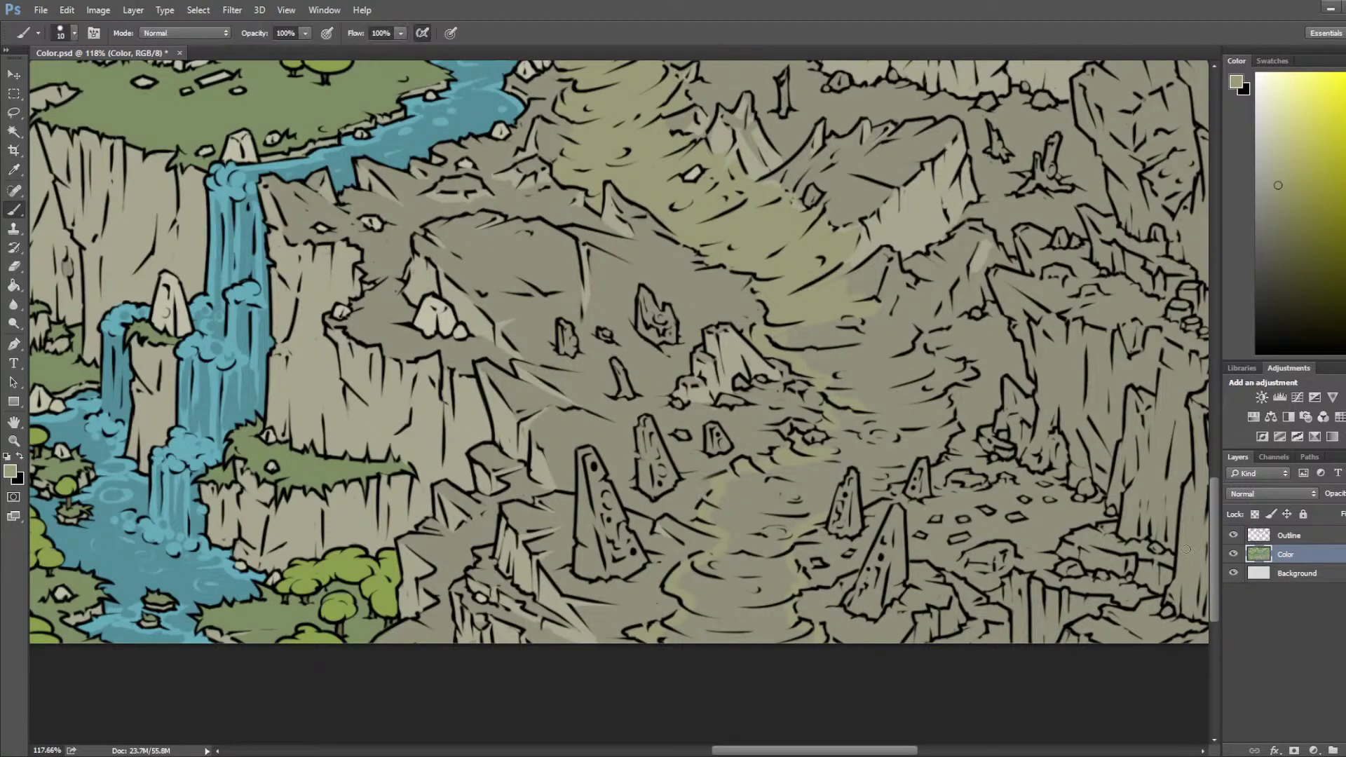
{"action": "left_click", "coordinate": [1233, 535]}
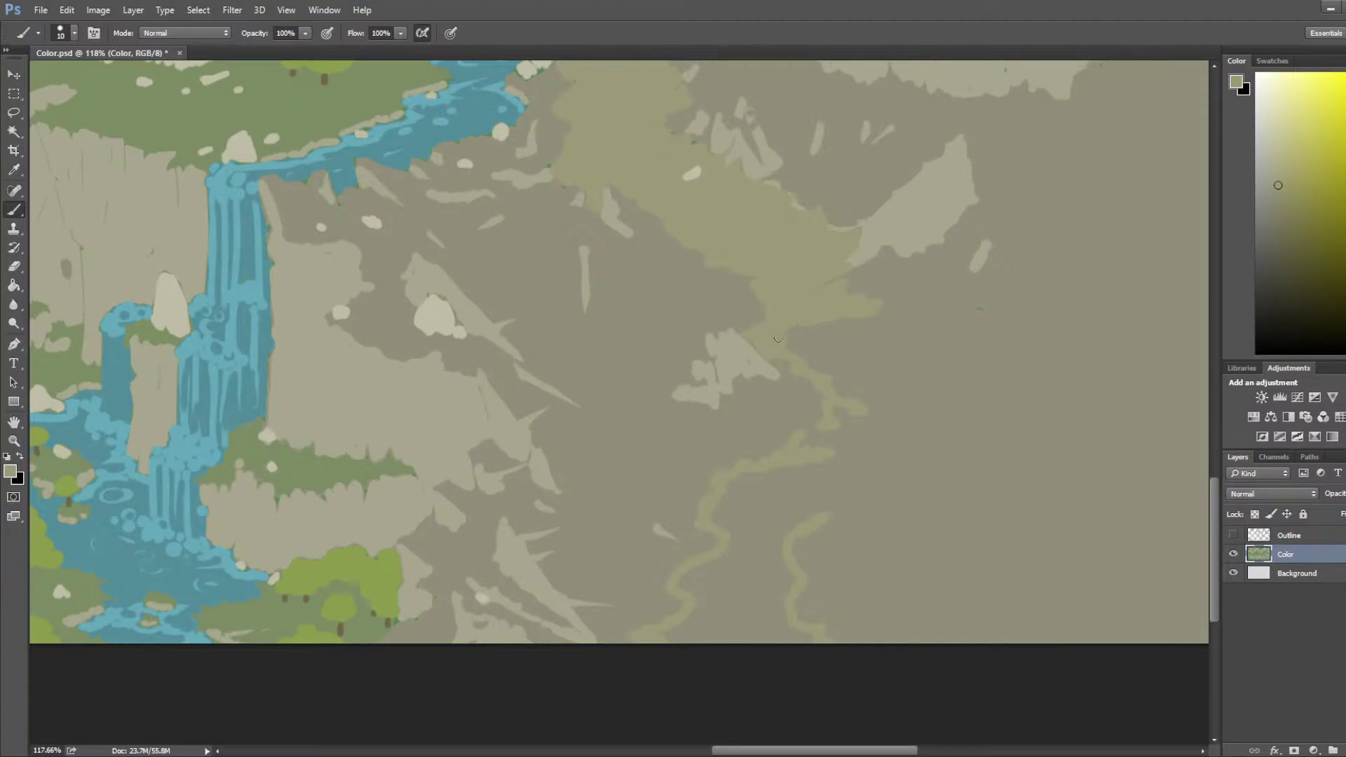
{"action": "left_click", "coordinate": [1234, 535]}
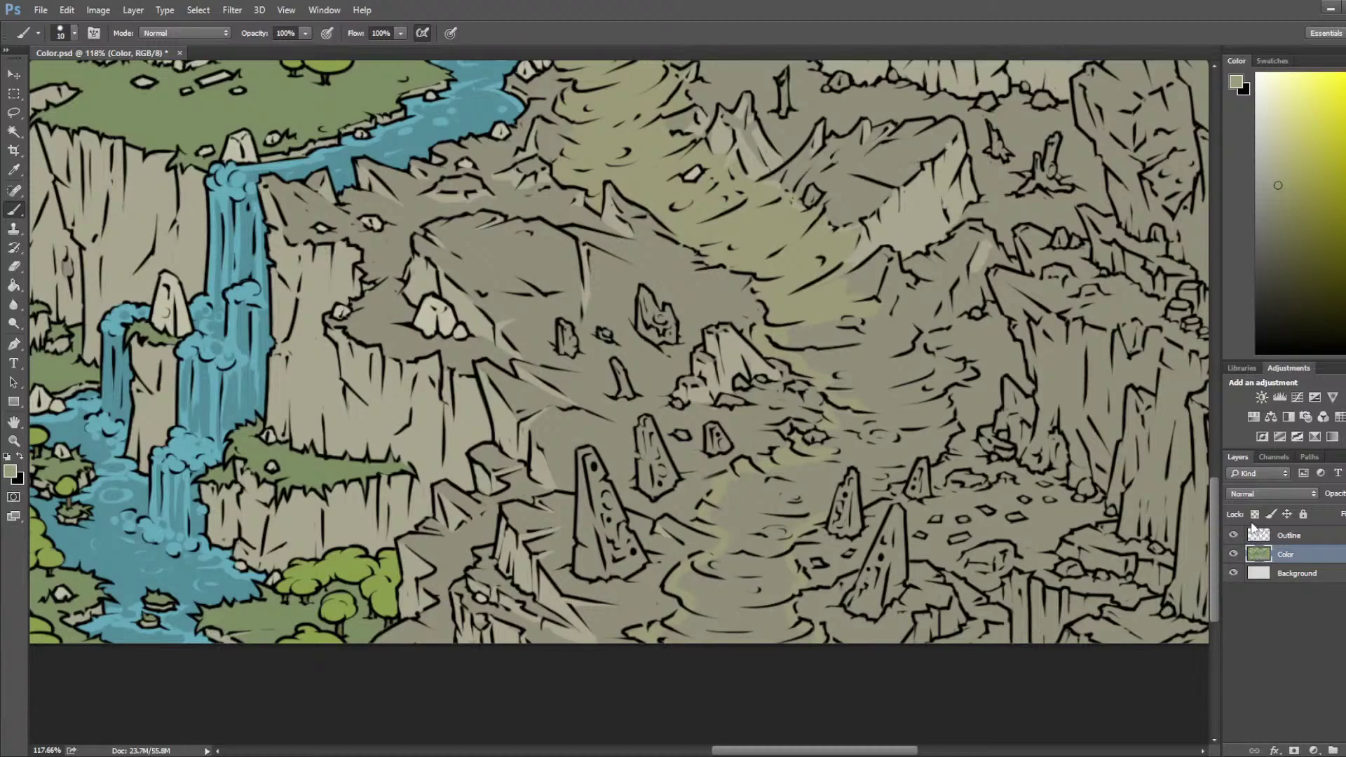
Step: Refine the path's edge below the ridge with sampled ground and path colors, and trace its eastern edge down to the small pillar
{"action": "left_click", "coordinate": [862, 279], "text": "alt"}
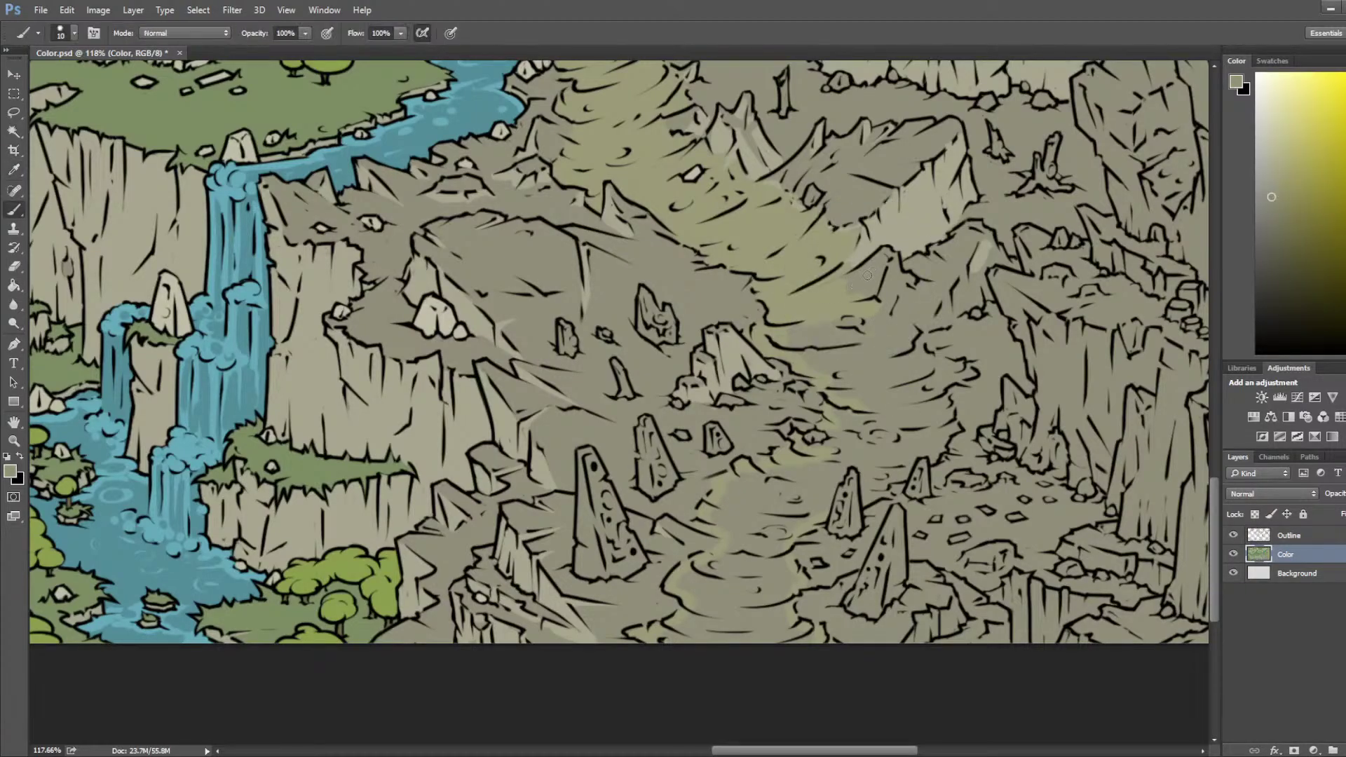
{"action": "left_click", "coordinate": [819, 295], "text": "alt"}
{"action": "left_click", "coordinate": [841, 282], "text": "alt"}
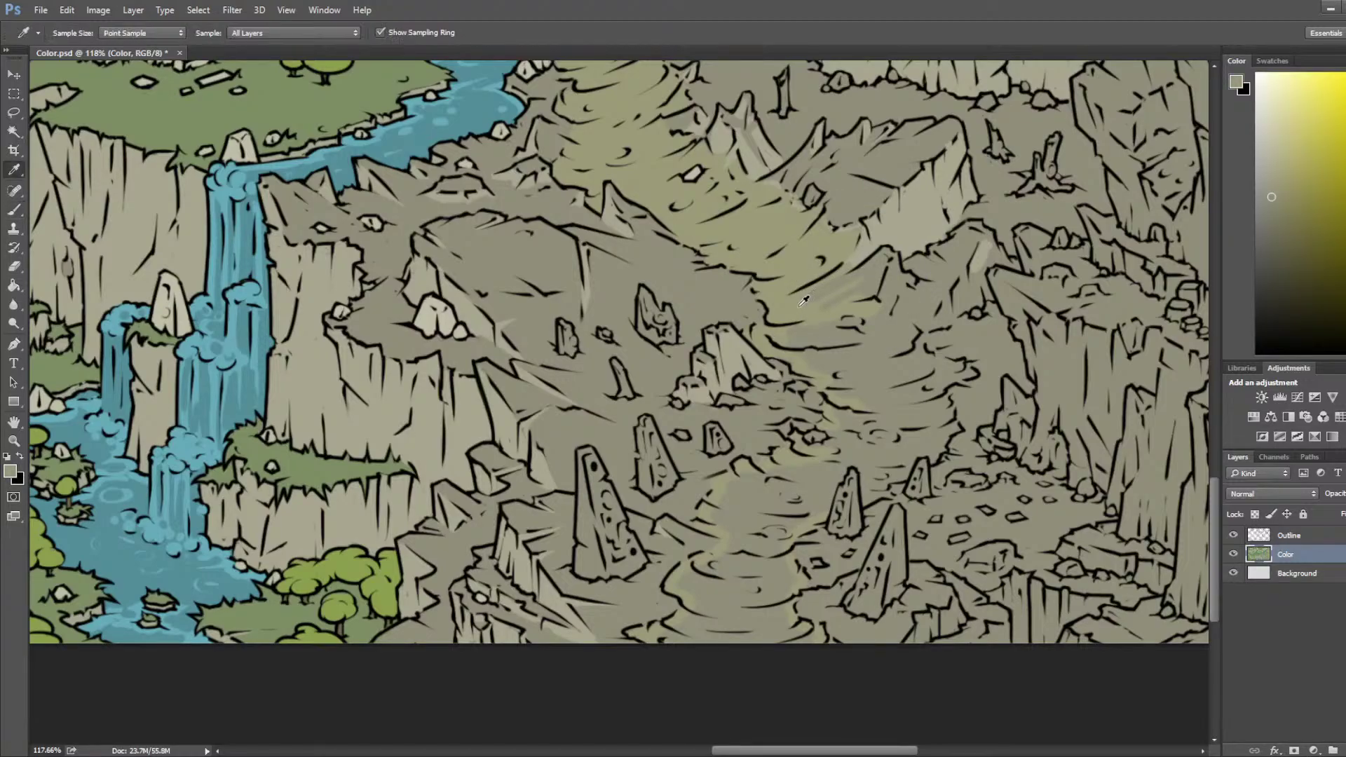
{"action": "left_click", "coordinate": [864, 285], "text": "alt"}
{"action": "left_click", "coordinate": [868, 310], "text": "alt"}
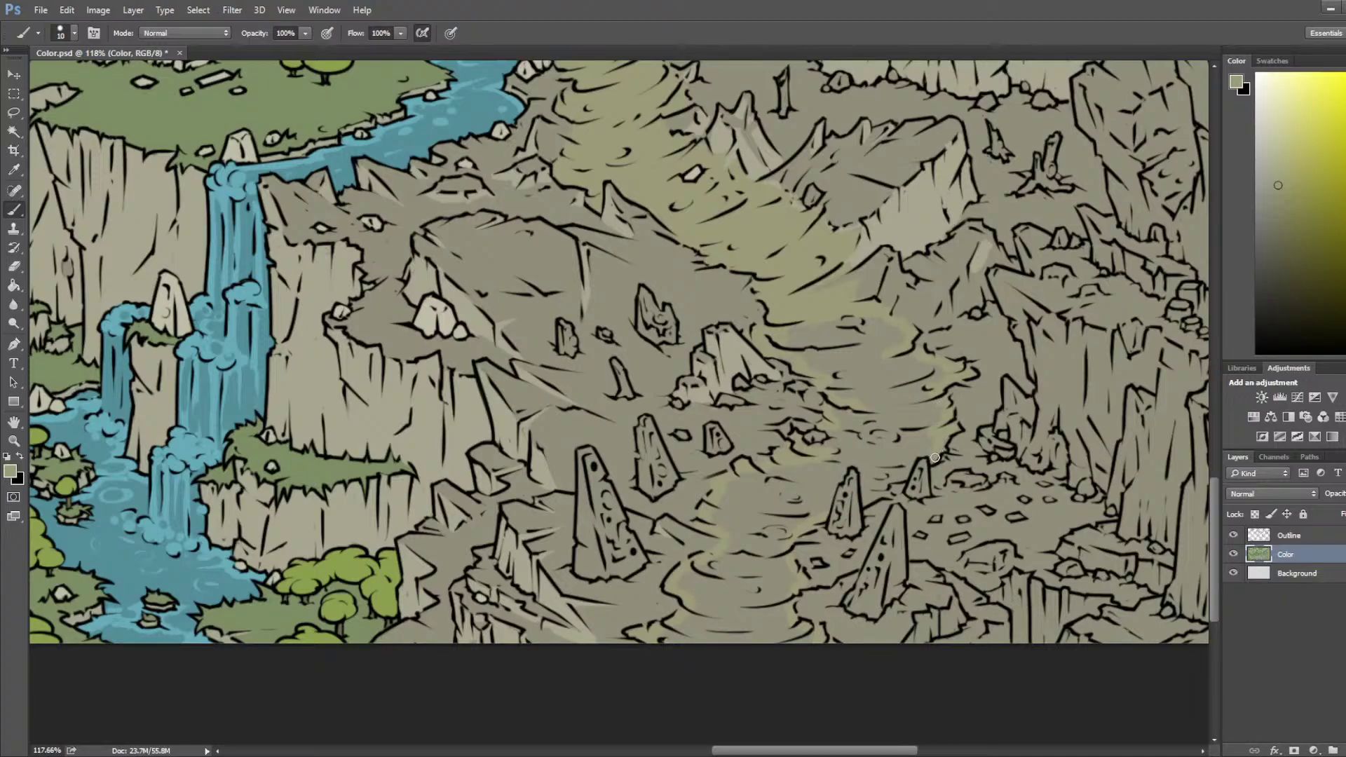
Step: Fill the interior of the winding path down to the map's lower edge with the sampled path color, using larger brush sizes up to 25
{"action": "left_click", "coordinate": [894, 500], "text": "alt"}
{"action": "left_click", "coordinate": [797, 262], "text": "alt"}
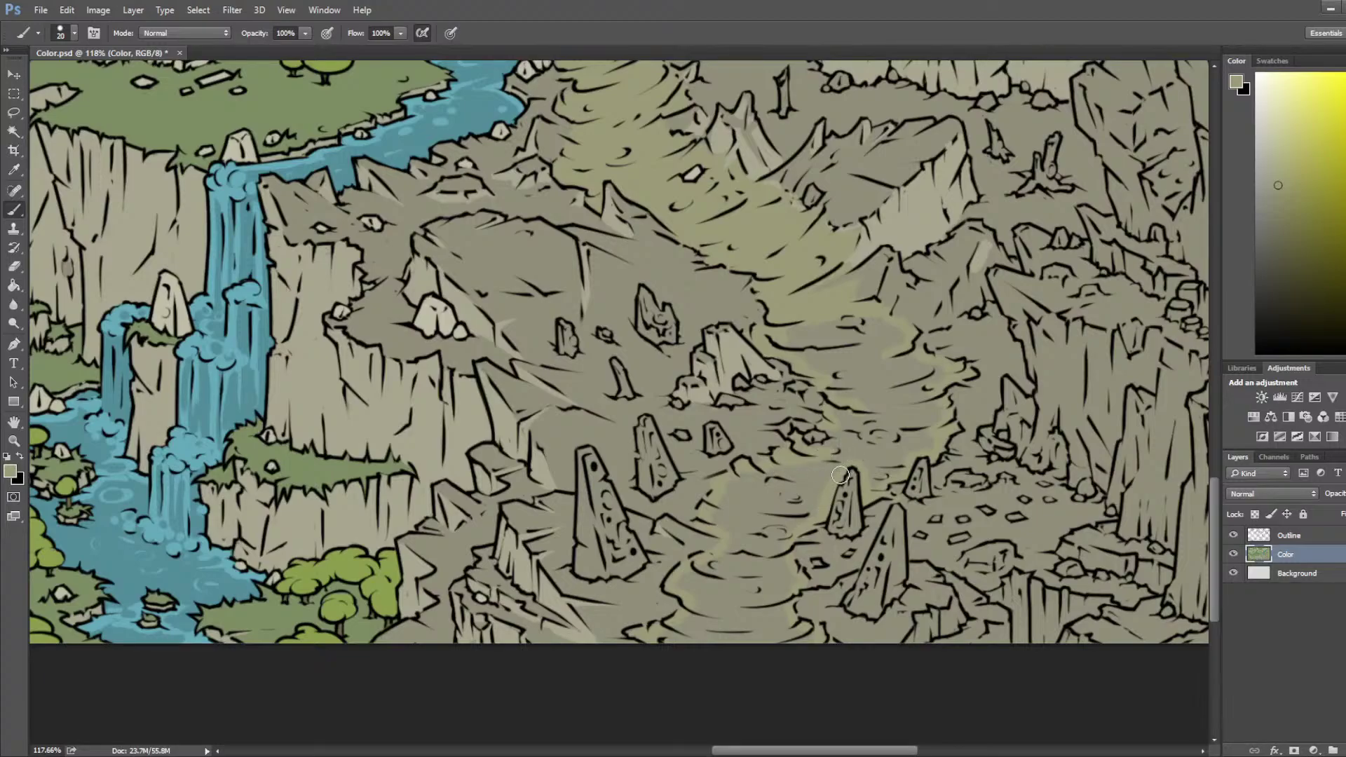
{"action": "key", "text": "bracketright"}
{"action": "mouse_move", "coordinate": [784, 612]}
{"action": "left_mouse_down"}
{"action": "mouse_move", "coordinate": [816, 649]}
{"action": "mouse_move", "coordinate": [663, 636]}
{"action": "mouse_move", "coordinate": [696, 615]}
{"action": "mouse_move", "coordinate": [686, 585]}
{"action": "mouse_move", "coordinate": [732, 545]}
{"action": "mouse_move", "coordinate": [721, 509]}
{"action": "mouse_move", "coordinate": [732, 488]}
{"action": "mouse_move", "coordinate": [718, 511]}
{"action": "mouse_move", "coordinate": [737, 528]}
{"action": "mouse_move", "coordinate": [755, 429]}
{"action": "mouse_move", "coordinate": [749, 491]}
{"action": "mouse_move", "coordinate": [856, 425]}
{"action": "mouse_move", "coordinate": [806, 353]}
{"action": "left_mouse_up"}
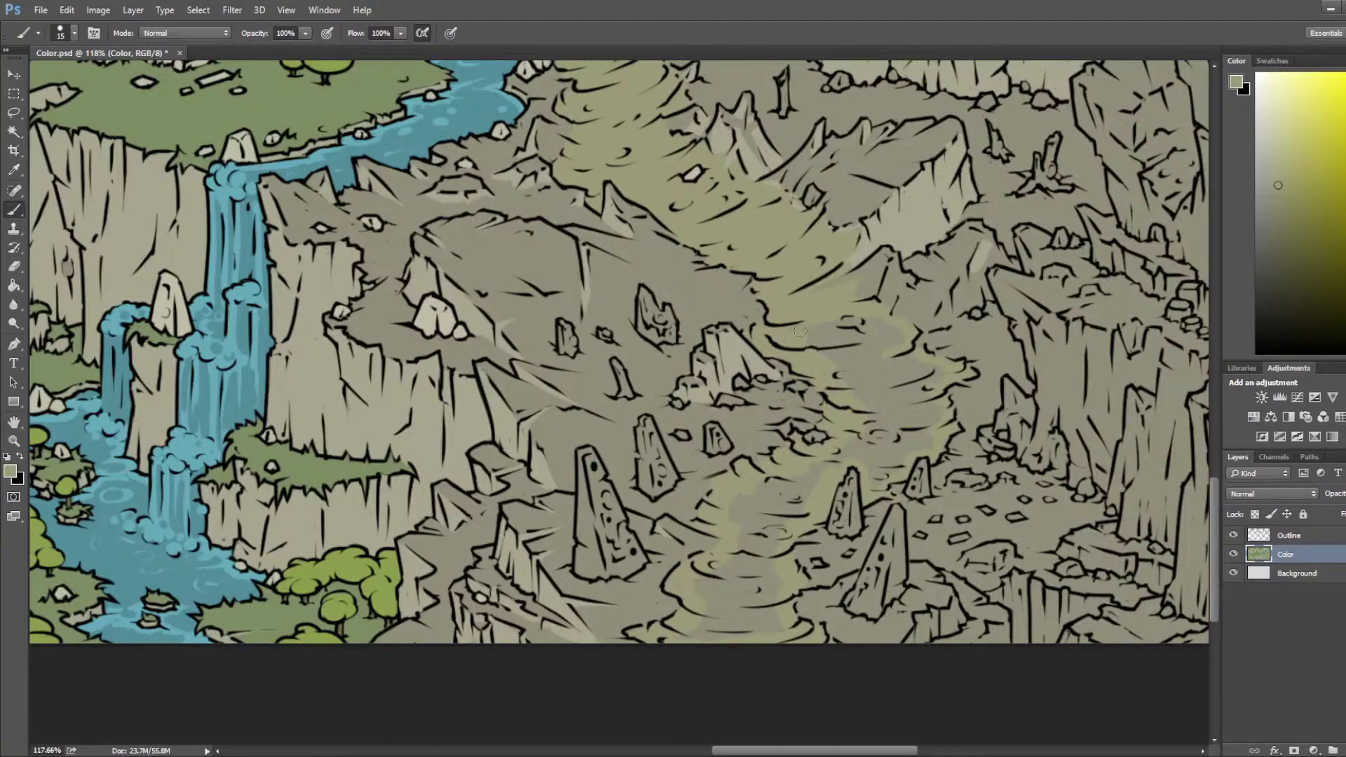
{"action": "mouse_move", "coordinate": [875, 323]}
{"action": "left_mouse_down"}
{"action": "mouse_move", "coordinate": [787, 326]}
{"action": "mouse_move", "coordinate": [865, 344]}
{"action": "mouse_move", "coordinate": [900, 334]}
{"action": "mouse_move", "coordinate": [795, 343]}
{"action": "mouse_move", "coordinate": [849, 331]}
{"action": "mouse_move", "coordinate": [883, 351]}
{"action": "mouse_move", "coordinate": [845, 374]}
{"action": "mouse_move", "coordinate": [906, 364]}
{"action": "mouse_move", "coordinate": [945, 377]}
{"action": "mouse_move", "coordinate": [854, 376]}
{"action": "mouse_move", "coordinate": [863, 401]}
{"action": "mouse_move", "coordinate": [925, 394]}
{"action": "mouse_move", "coordinate": [917, 426]}
{"action": "mouse_move", "coordinate": [938, 416]}
{"action": "mouse_move", "coordinate": [873, 426]}
{"action": "mouse_move", "coordinate": [876, 476]}
{"action": "mouse_move", "coordinate": [858, 449]}
{"action": "mouse_move", "coordinate": [929, 439]}
{"action": "mouse_move", "coordinate": [894, 466]}
{"action": "left_mouse_up"}
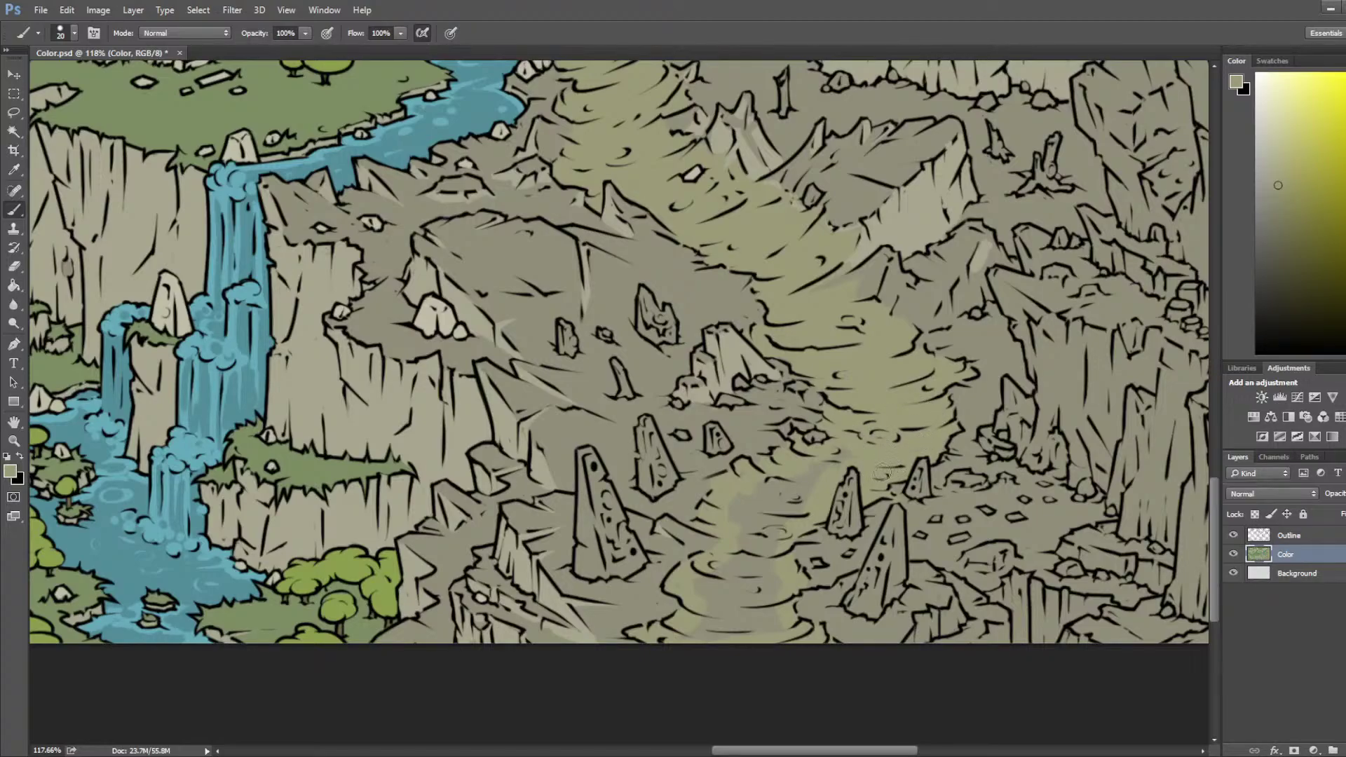
{"action": "key", "text": "bracketleft"}
{"action": "key", "text": "bracketright"}
{"action": "mouse_move", "coordinate": [809, 473]}
{"action": "left_mouse_down"}
{"action": "mouse_move", "coordinate": [788, 509]}
{"action": "mouse_move", "coordinate": [748, 476]}
{"action": "mouse_move", "coordinate": [769, 471]}
{"action": "mouse_move", "coordinate": [725, 556]}
{"action": "mouse_move", "coordinate": [779, 515]}
{"action": "mouse_move", "coordinate": [764, 544]}
{"action": "mouse_move", "coordinate": [771, 640]}
{"action": "mouse_move", "coordinate": [779, 602]}
{"action": "mouse_move", "coordinate": [755, 572]}
{"action": "mouse_move", "coordinate": [699, 596]}
{"action": "left_mouse_up"}
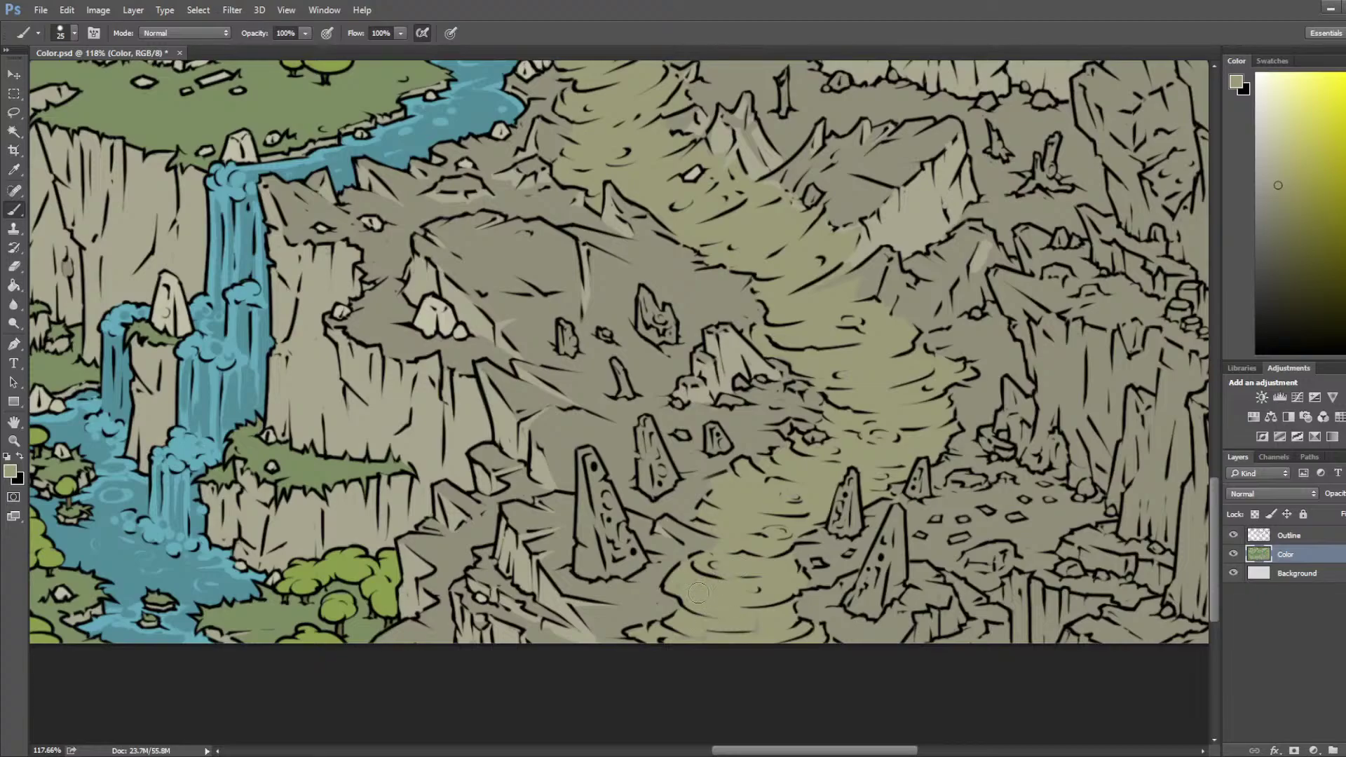
Step: Select the southeastern cliff area from the Outline layer with the Magic Wand and fill it with the sampled ground color on the Color layer
{"action": "key", "text": "bracketleft"}
{"action": "left_click", "coordinate": [919, 507], "text": "alt"}
{"action": "scroll", "coordinate": [923, 467], "scroll_direction": "down", "scroll_amount": 3}
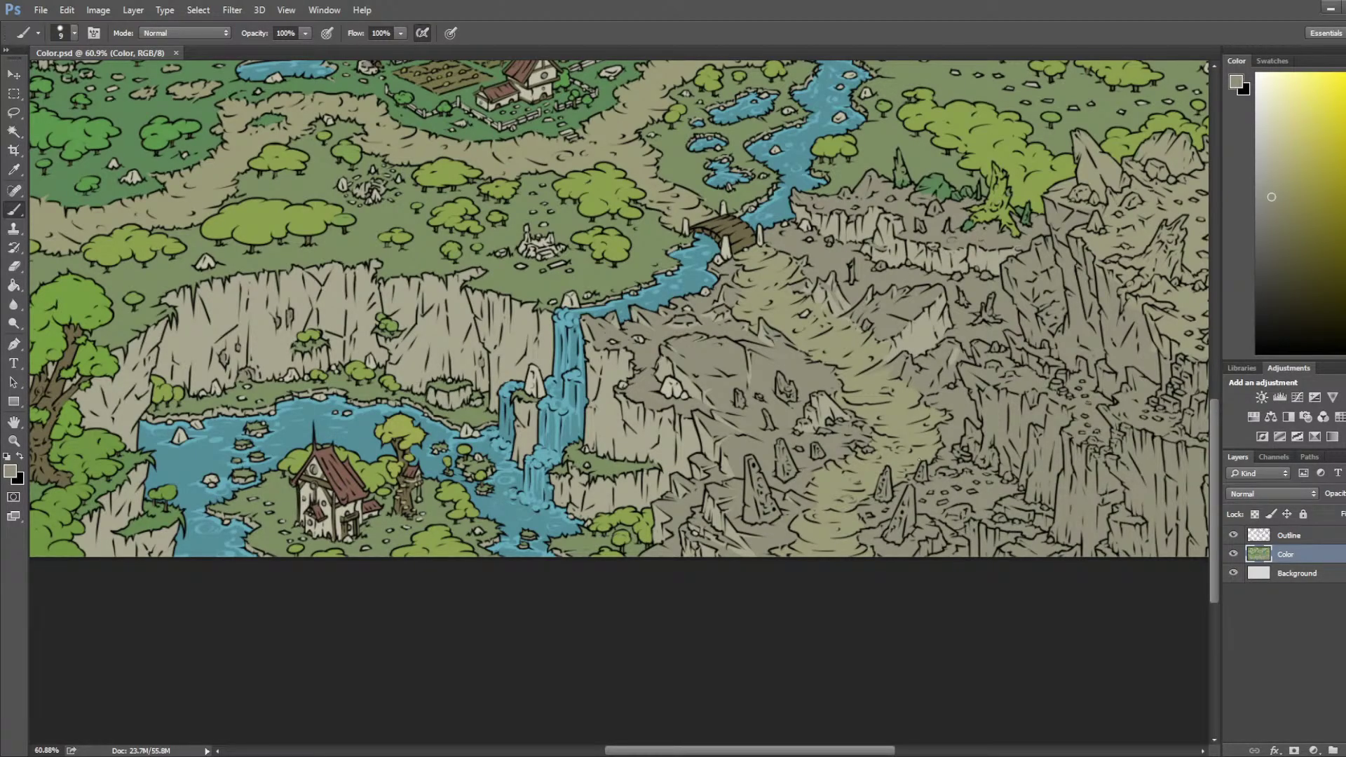
{"action": "key", "text": "alt"}
{"action": "scroll", "coordinate": [993, 384], "scroll_direction": "up", "scroll_amount": 2}
{"action": "key", "text": "i"}
{"action": "scroll", "coordinate": [795, 324], "scroll_direction": "up", "scroll_amount": 1}
{"action": "scroll", "coordinate": [794, 324], "scroll_direction": "down", "scroll_amount": 2}
{"action": "key", "text": "alt+]"}
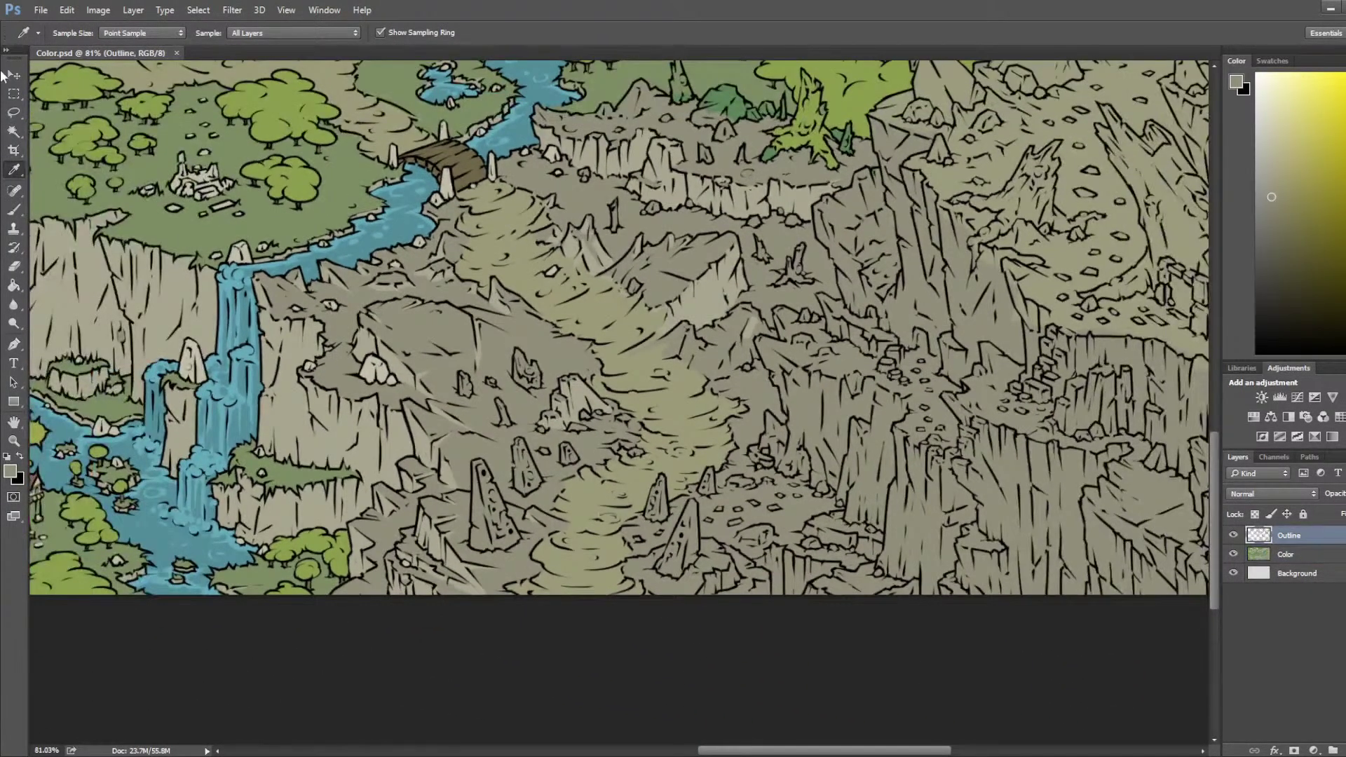
{"action": "left_click", "coordinate": [14, 131]}
{"action": "left_click", "coordinate": [1006, 467]}
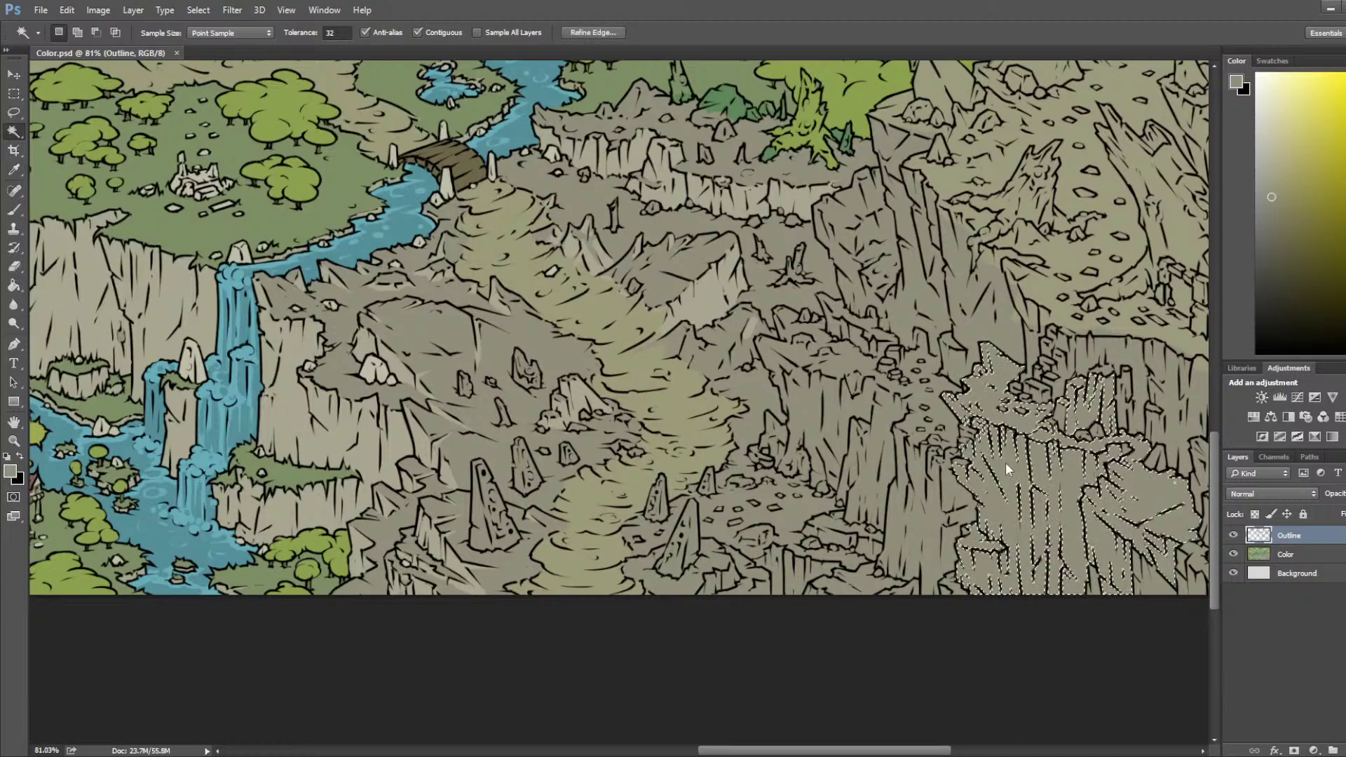
{"action": "key", "text": "alt+["}
{"action": "key", "text": "alt+BackSpace"}
{"action": "key", "text": "ctrl+d"}
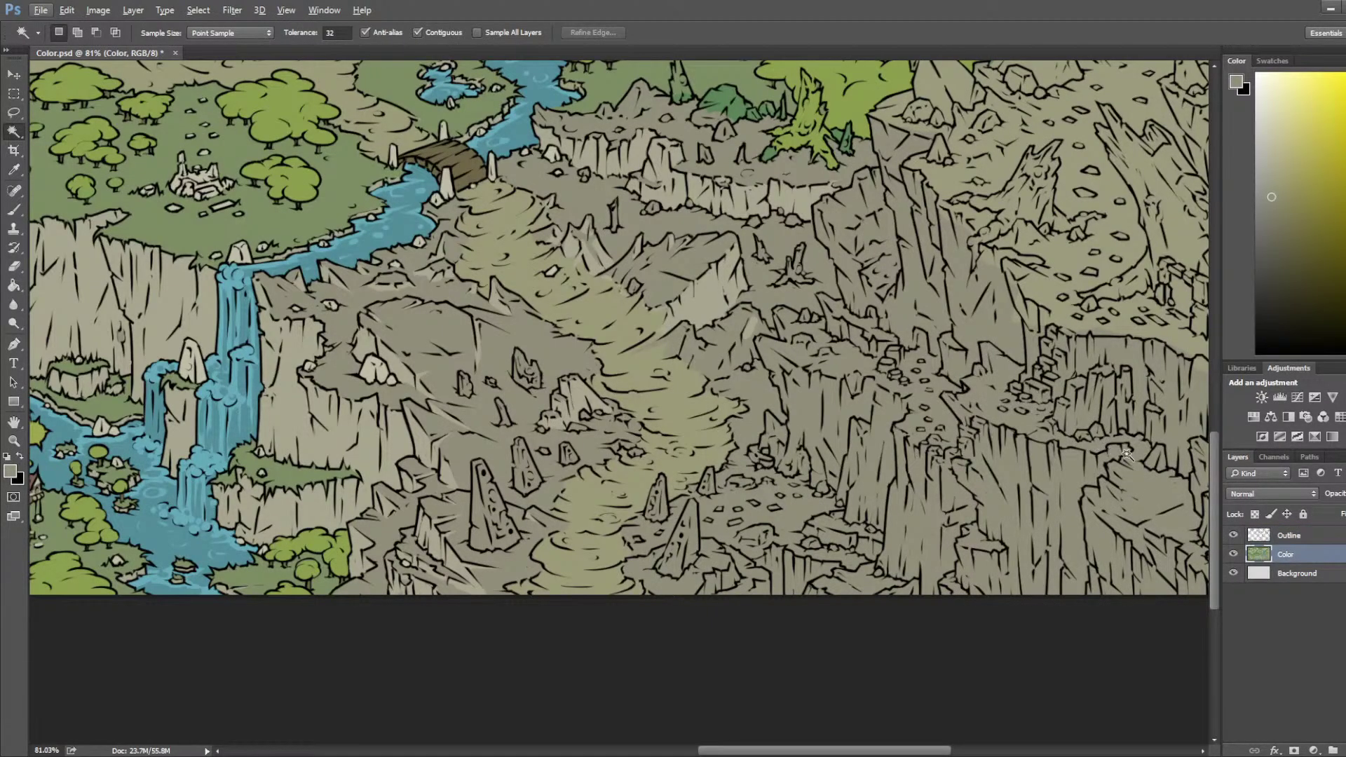
{"action": "left_click", "coordinate": [812, 422]}
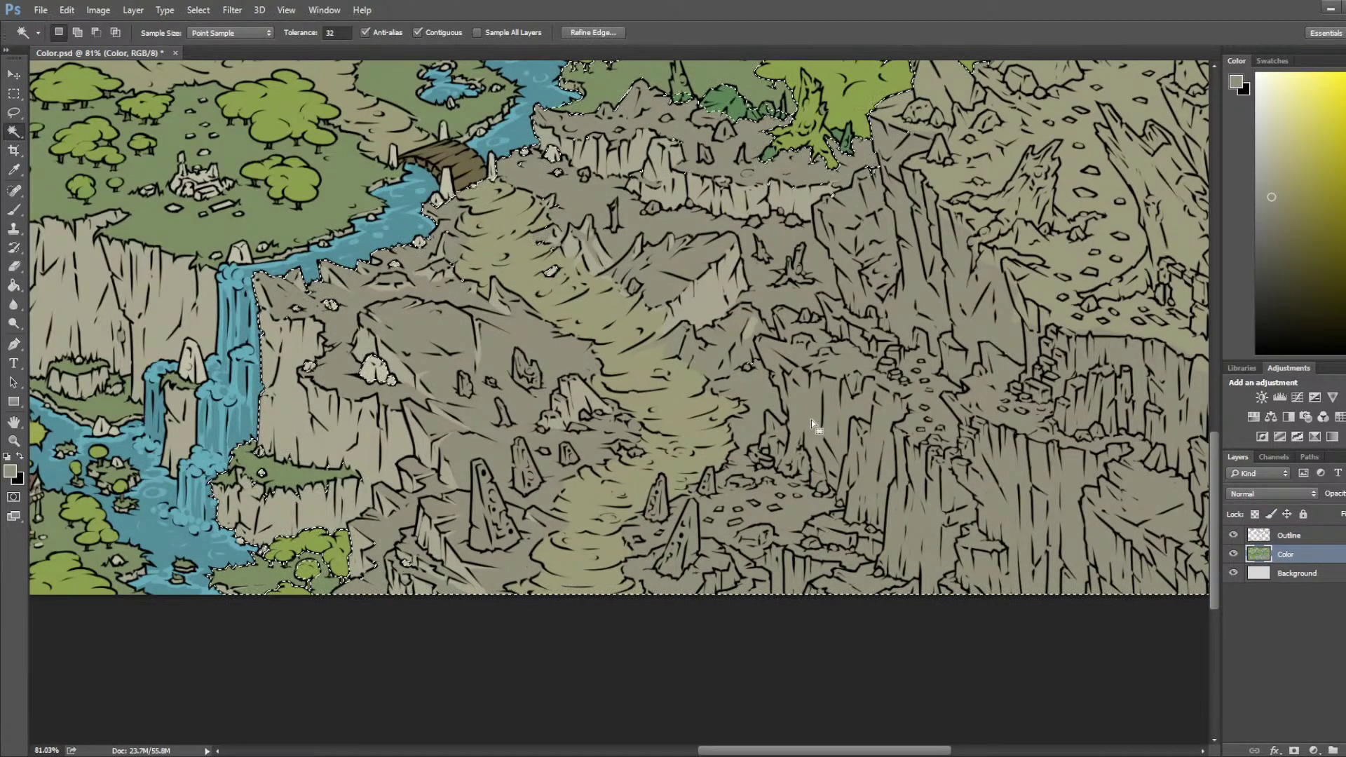
{"action": "key", "text": "ctrl+d"}
{"action": "key", "text": "alt+]"}
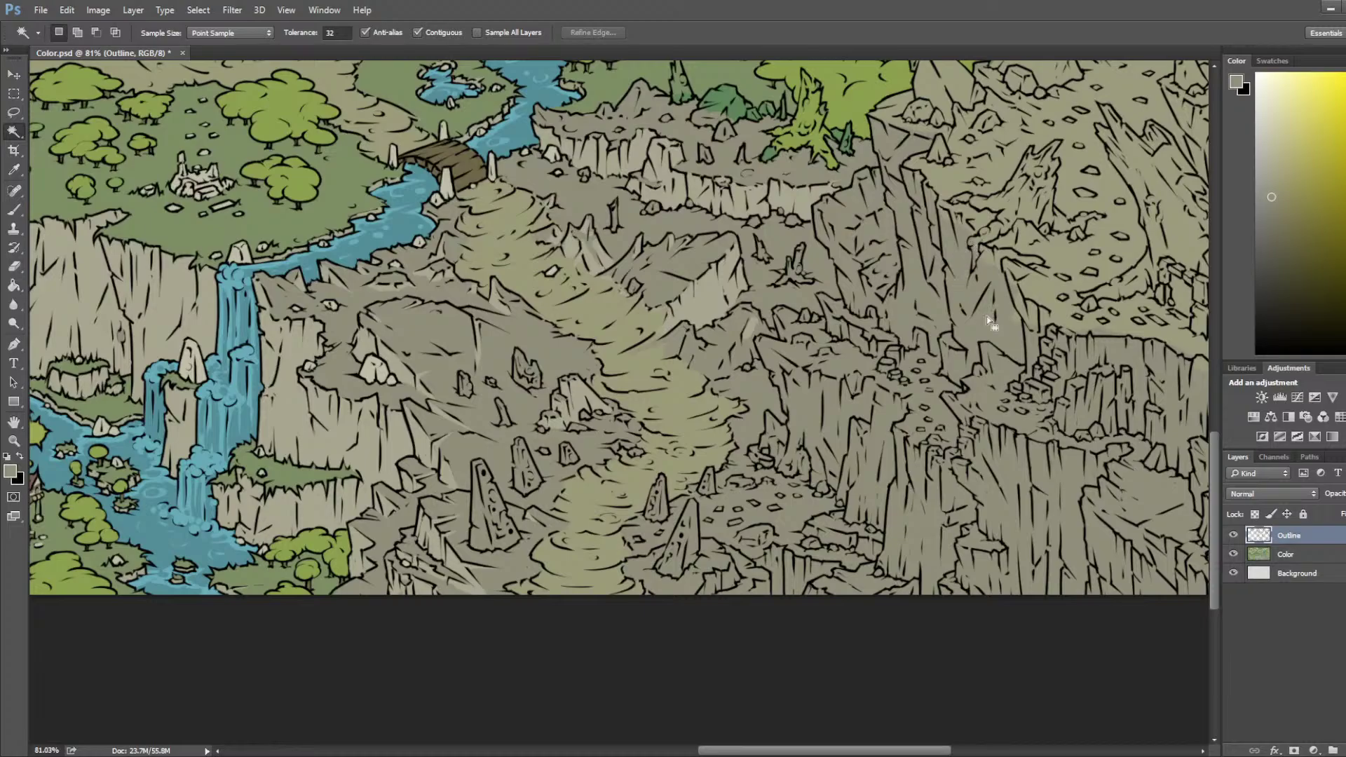
{"action": "left_click", "coordinate": [1338, 549]}
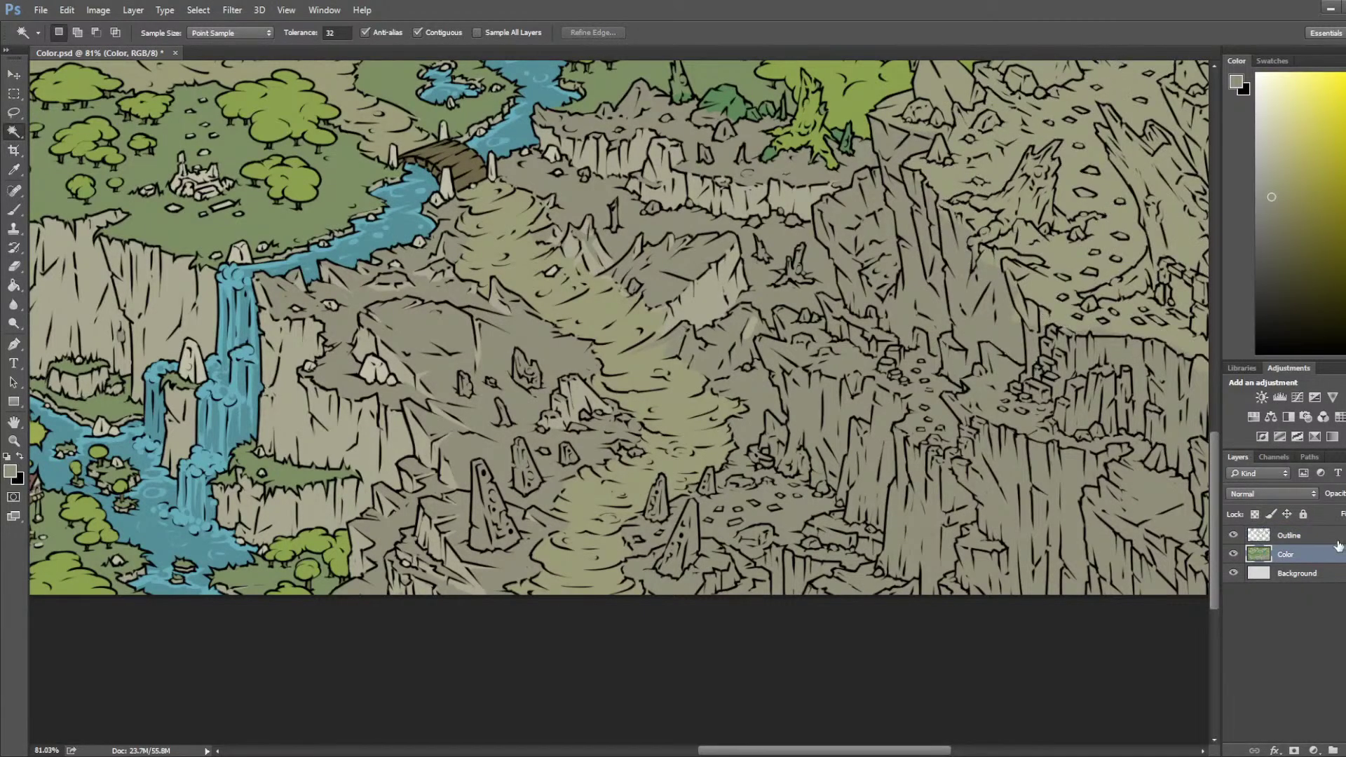
Step: Paint a pale highlight on the faces of the small peak south of the ridge, east of the path, with the sampled stone color
{"action": "key", "text": "i"}
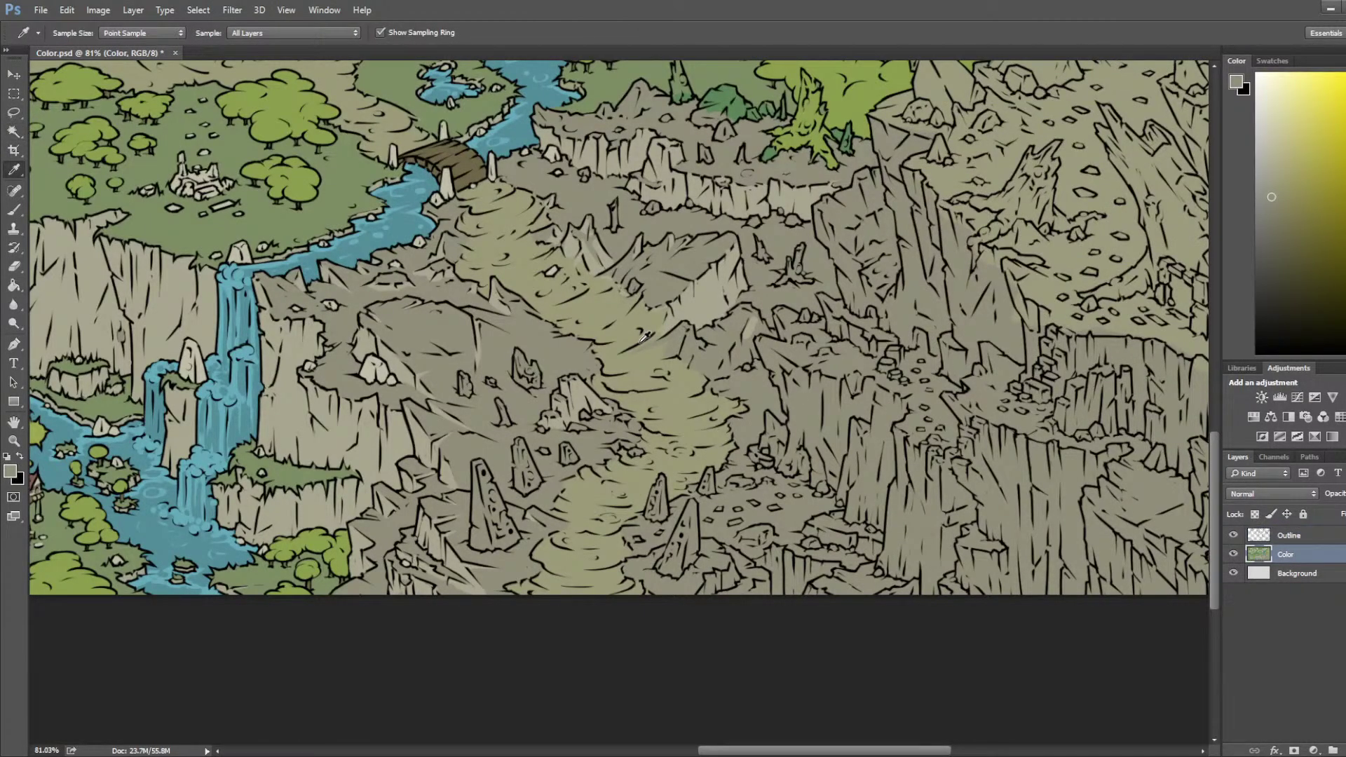
{"action": "left_click", "coordinate": [715, 303]}
{"action": "scroll", "coordinate": [848, 361], "scroll_direction": "up", "scroll_amount": 3}
{"action": "key", "text": "b"}
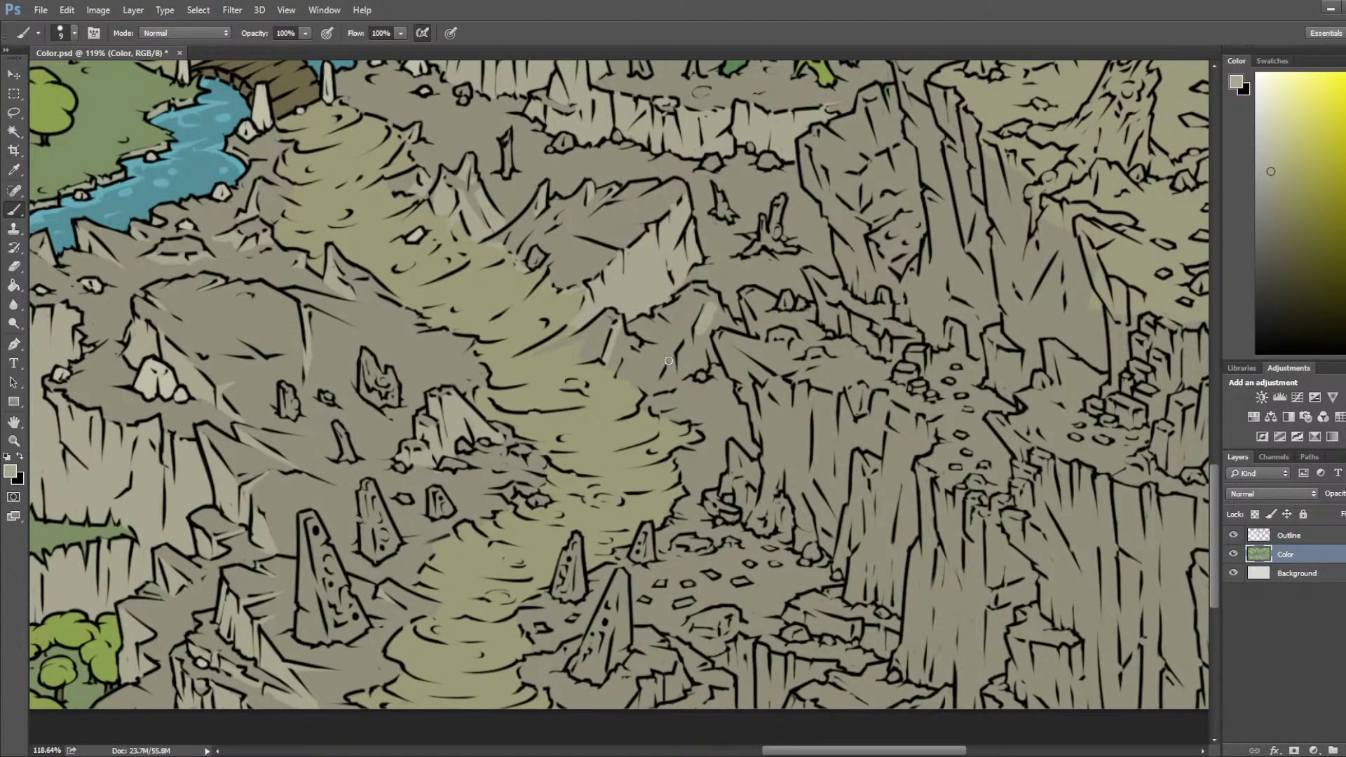
{"action": "left_click", "coordinate": [612, 365], "text": "alt"}
{"action": "left_click", "coordinate": [645, 275], "text": "alt"}
{"action": "mouse_move", "coordinate": [689, 335]}
{"action": "left_mouse_down"}
{"action": "mouse_move", "coordinate": [661, 393]}
{"action": "mouse_move", "coordinate": [706, 360]}
{"action": "mouse_move", "coordinate": [708, 335]}
{"action": "mouse_move", "coordinate": [672, 377]}
{"action": "left_mouse_up"}
Step: Refine the small peak's highlight edges by alternating between sampled ground and pale stone colors, and save the document
{"action": "left_click", "coordinate": [658, 327], "text": "alt"}
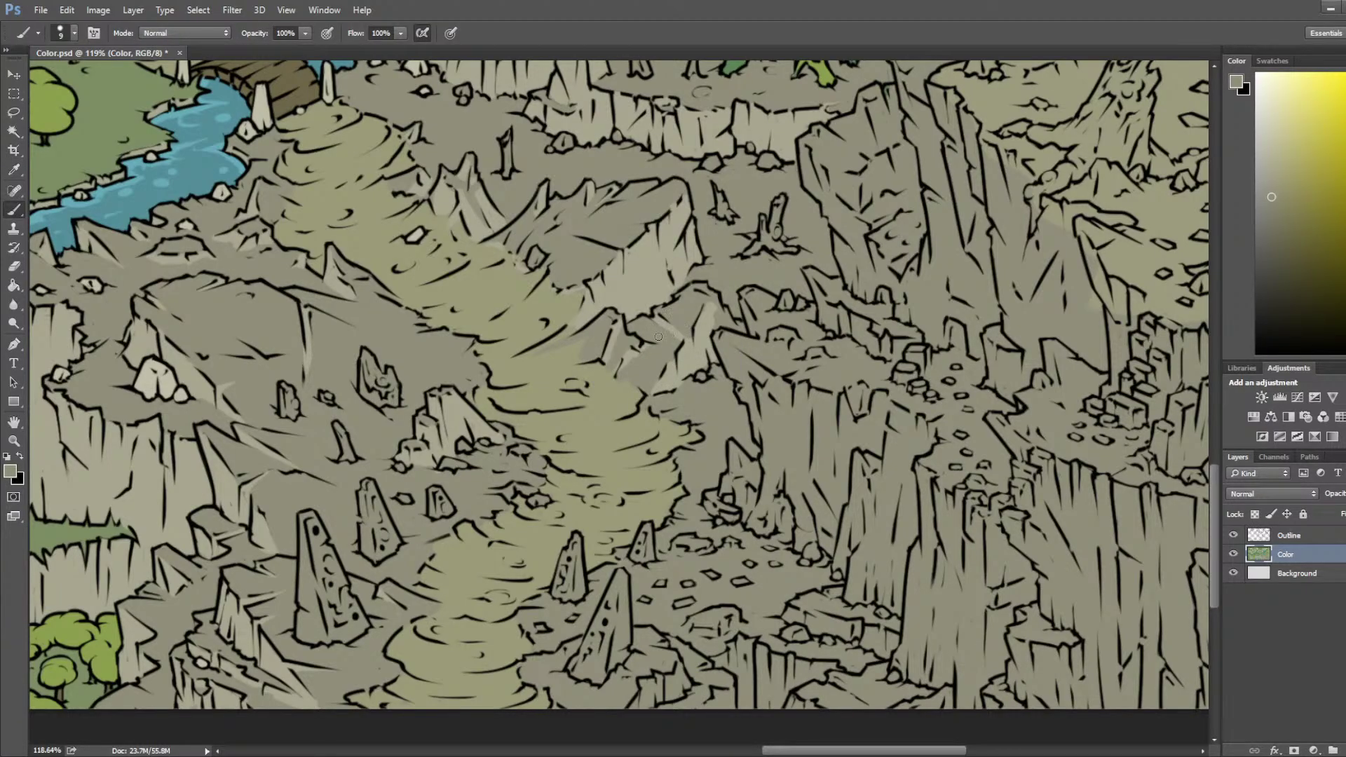
{"action": "left_click", "coordinate": [701, 331], "text": "alt"}
{"action": "left_click", "coordinate": [726, 307], "text": "alt"}
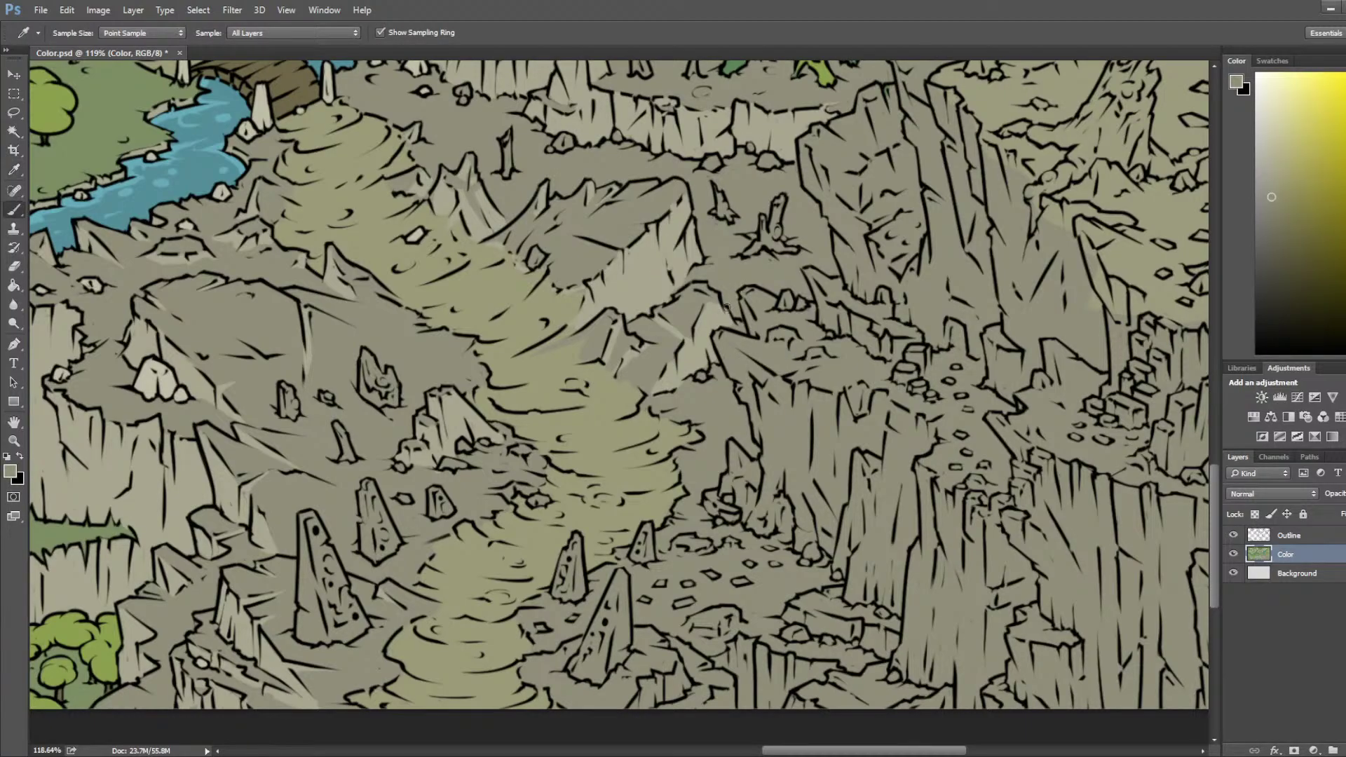
{"action": "left_click", "coordinate": [736, 322], "text": "alt"}
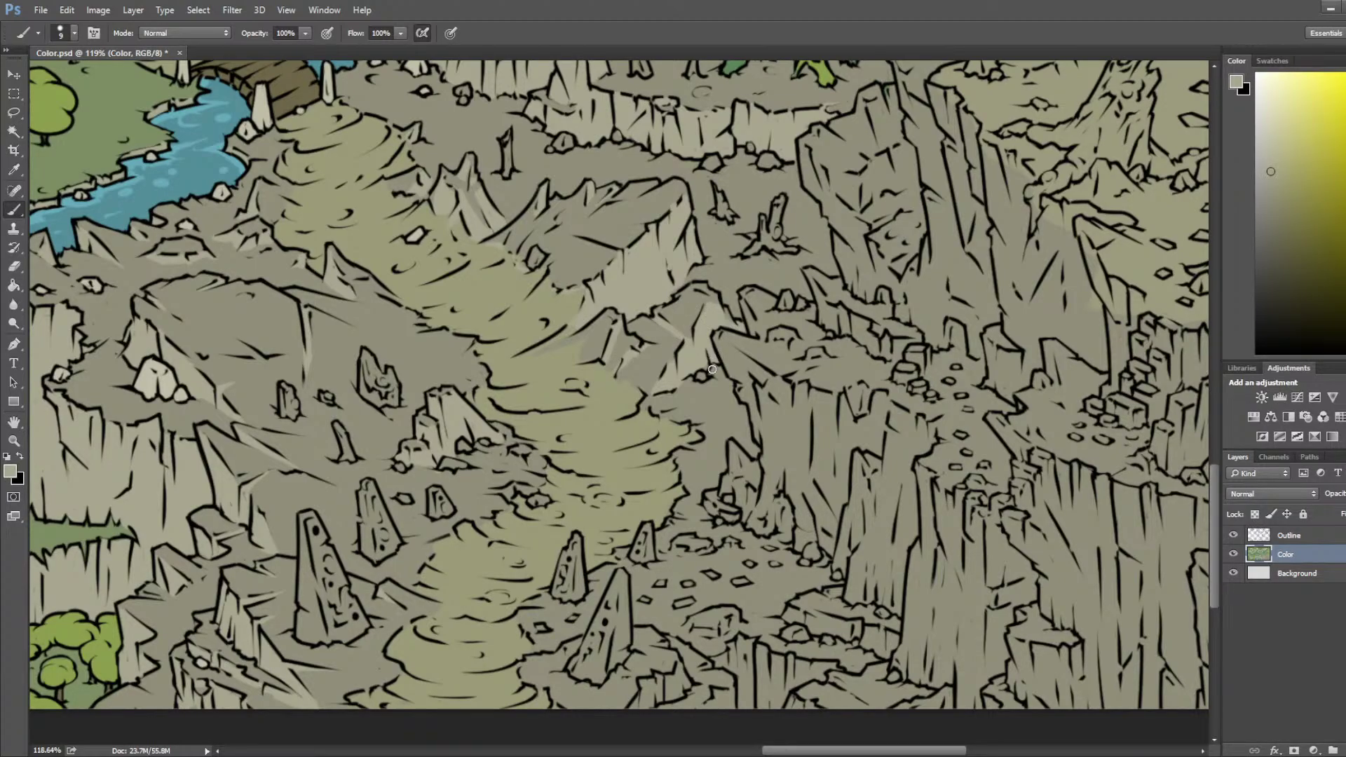
{"action": "left_click", "coordinate": [694, 392], "text": "alt"}
{"action": "left_click", "coordinate": [671, 378], "text": "alt"}
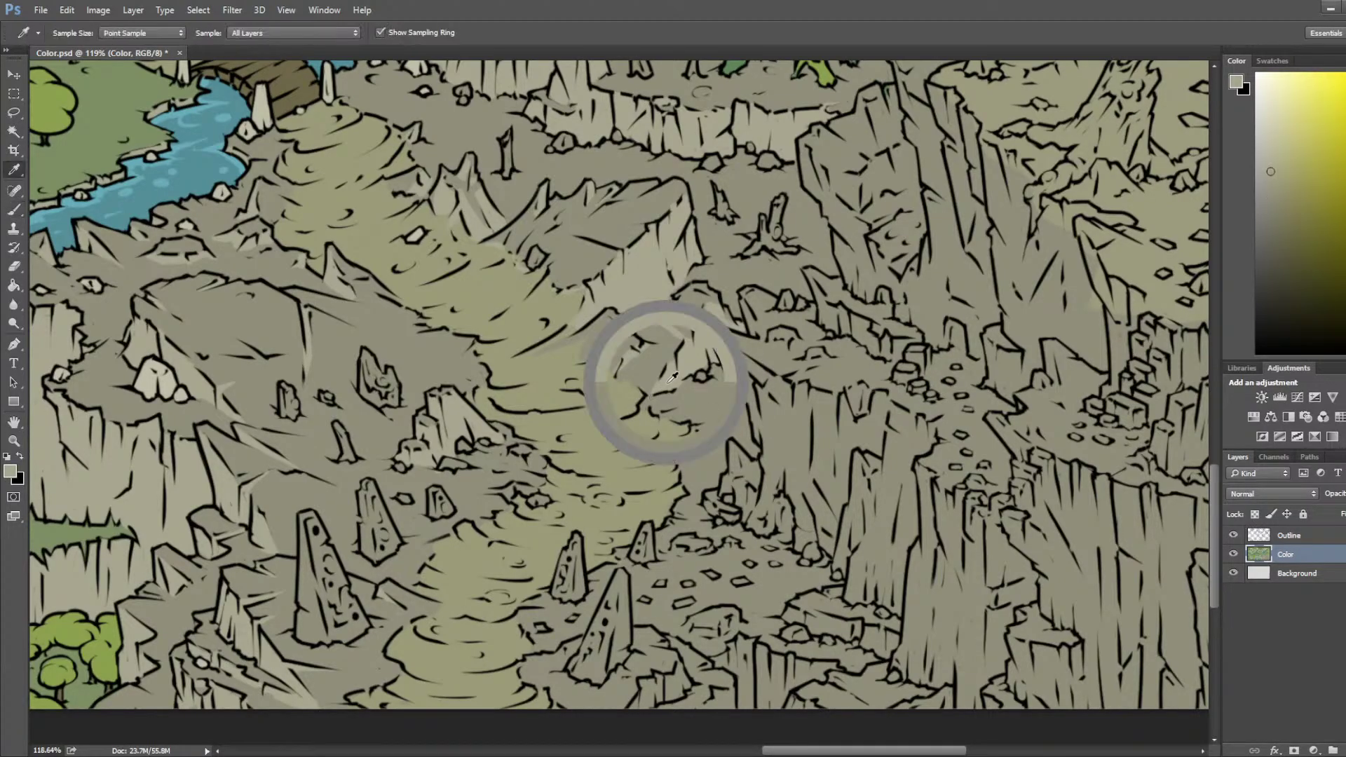
{"action": "left_click_drag", "start_coordinate": [272, 523], "coordinate": [486, 454]}
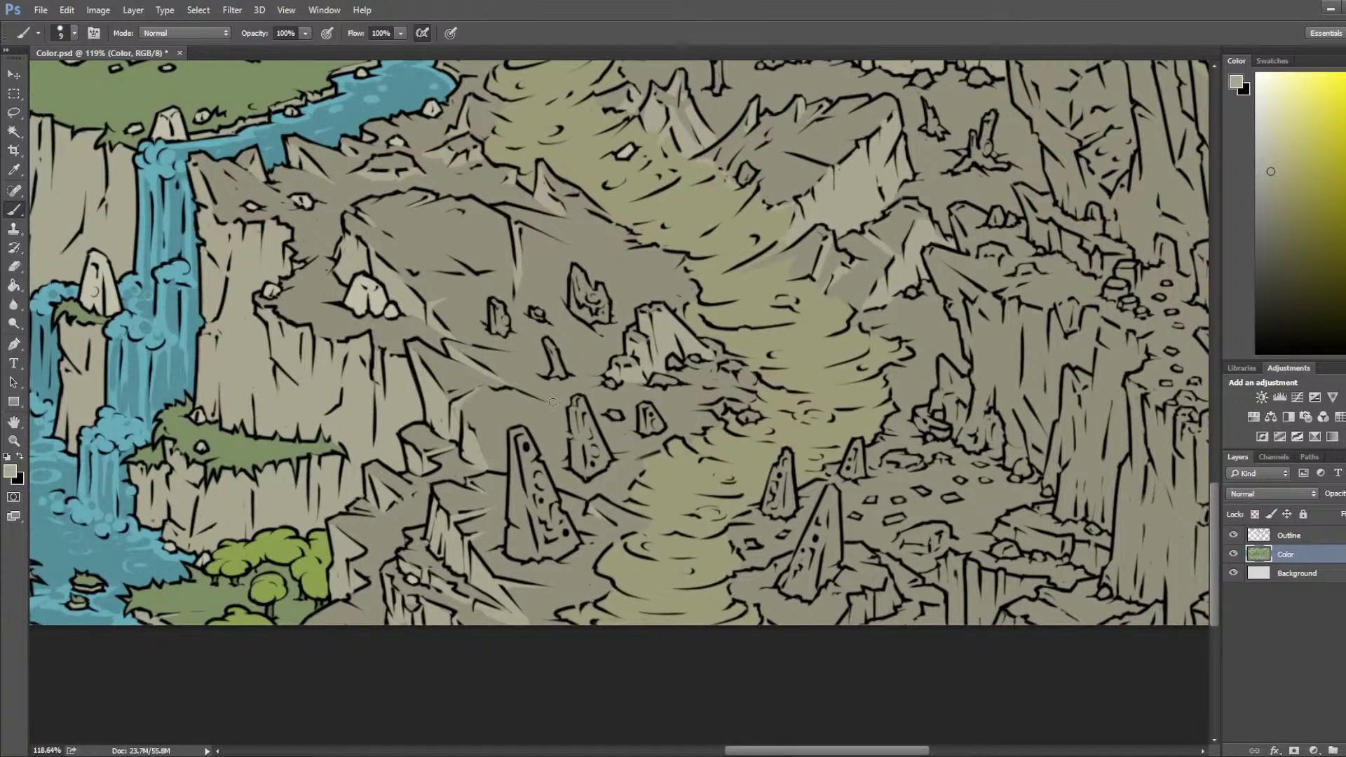
{"action": "scroll", "coordinate": [595, 344], "scroll_direction": "down", "scroll_amount": 3}
{"action": "key", "text": "ctrl+s"}
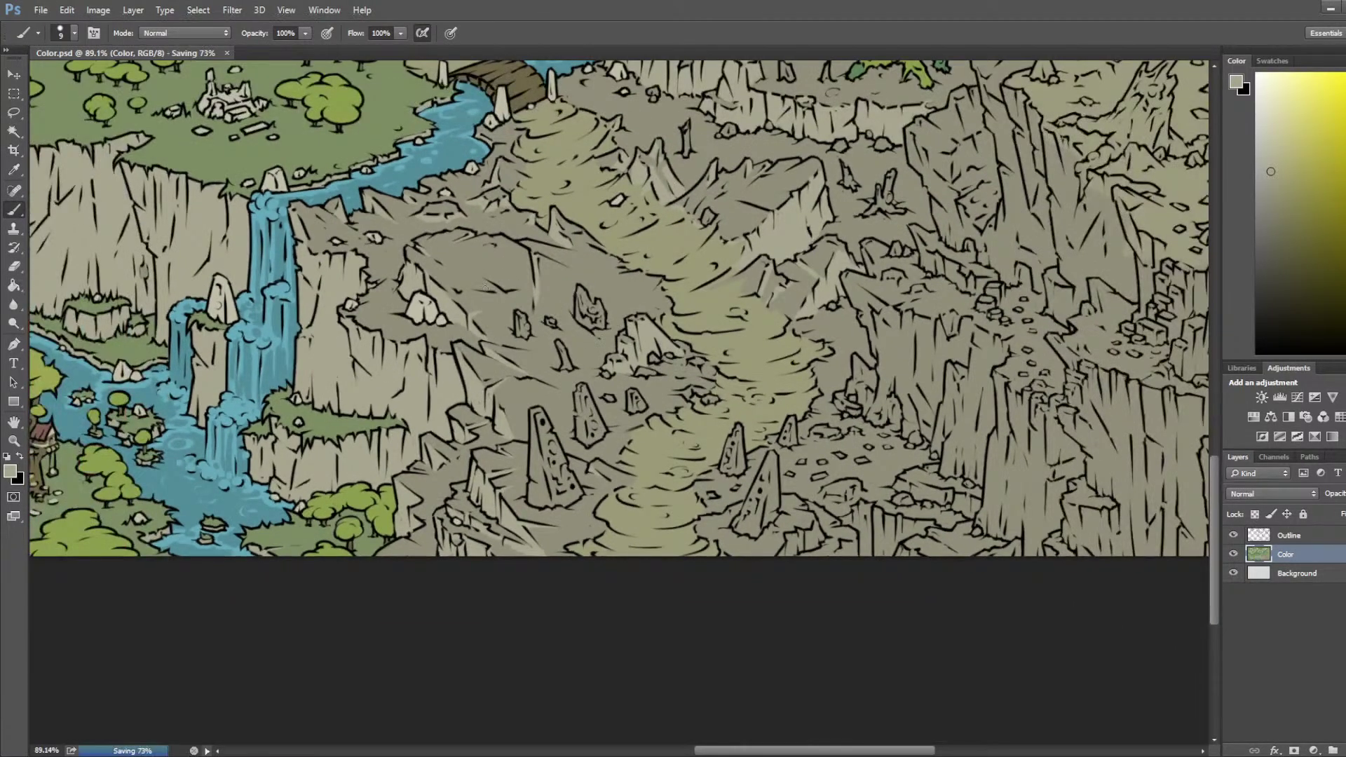
Step: Paint small pale stone touches on the two dark spots in the cliff beside the northeastern house's tower at brush size 5, and save the document
{"action": "scroll", "coordinate": [457, 324], "scroll_direction": "up", "scroll_amount": 3}
{"action": "left_click_drag", "start_coordinate": [426, 341], "coordinate": [510, 360]}
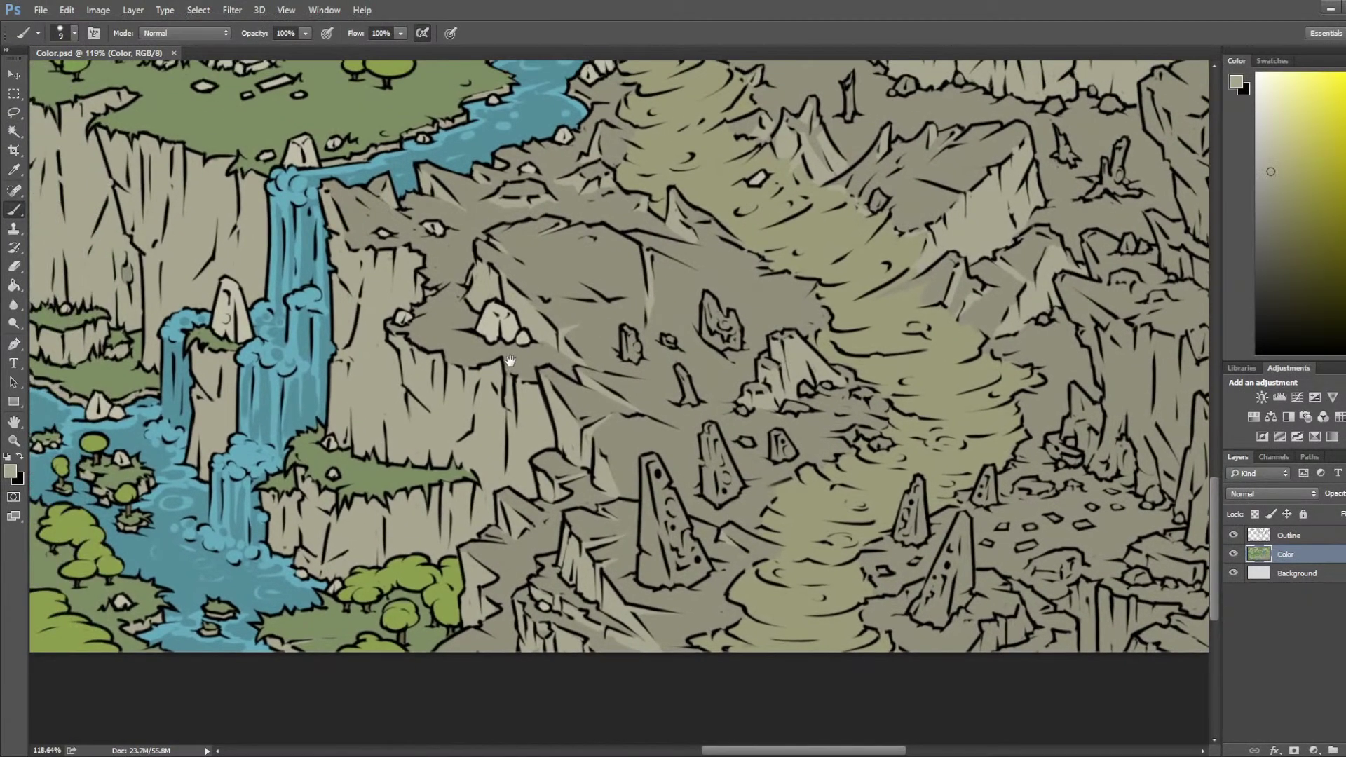
{"action": "scroll", "coordinate": [461, 300], "scroll_direction": "down", "scroll_amount": 2}
{"action": "left_click_drag", "start_coordinate": [461, 300], "coordinate": [907, 430]}
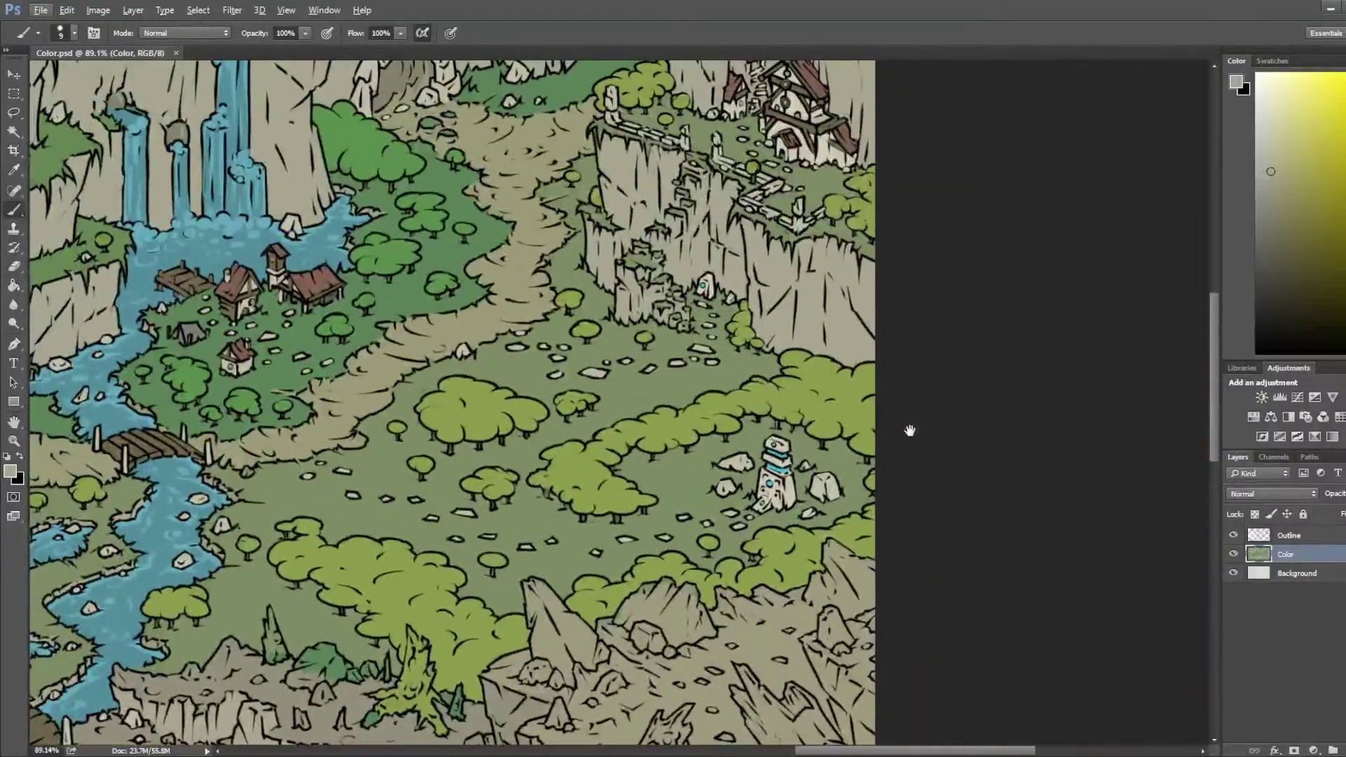
{"action": "left_click_drag", "start_coordinate": [885, 363], "coordinate": [872, 423]}
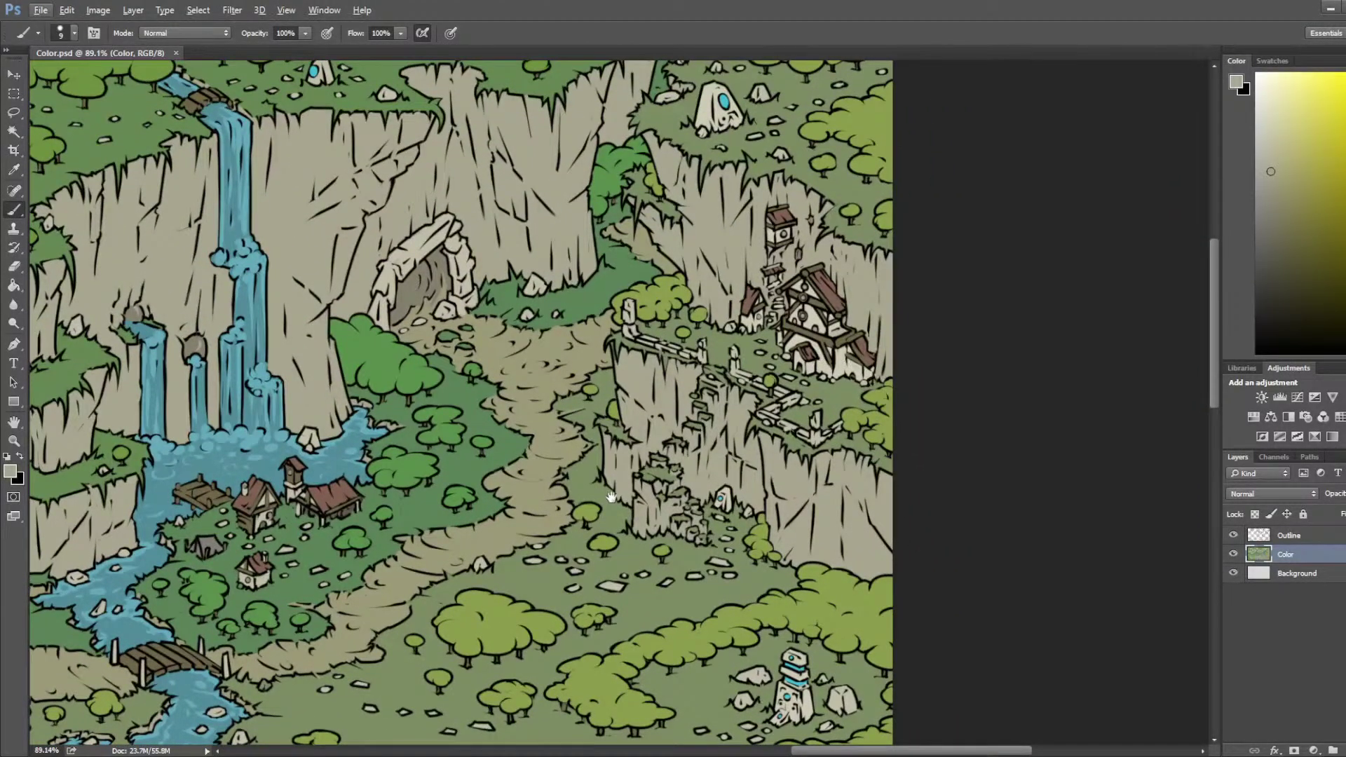
{"action": "left_click_drag", "start_coordinate": [616, 496], "coordinate": [785, 330]}
{"action": "left_click_drag", "start_coordinate": [1164, 141], "coordinate": [750, 595]}
{"action": "scroll", "coordinate": [750, 491], "scroll_direction": "up", "scroll_amount": 3}
{"action": "scroll", "coordinate": [701, 329], "scroll_direction": "up", "scroll_amount": 3}
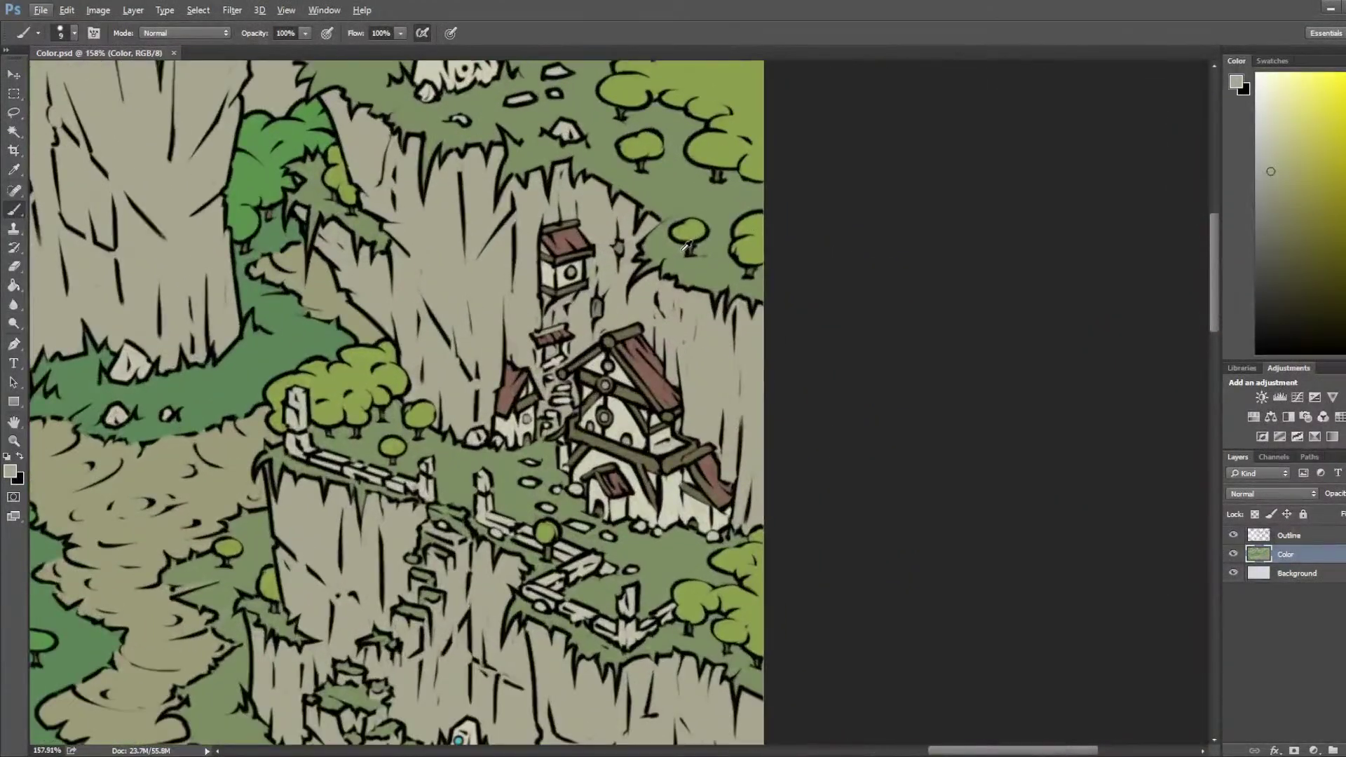
{"action": "key", "text": "b"}
{"action": "key", "text": "bracketleft"}
{"action": "key", "text": "bracketleft"}
{"action": "left_click_drag", "start_coordinate": [594, 300], "coordinate": [595, 311]}
{"action": "left_click_drag", "start_coordinate": [621, 244], "coordinate": [615, 252]}
{"action": "key", "text": "ctrl+0"}
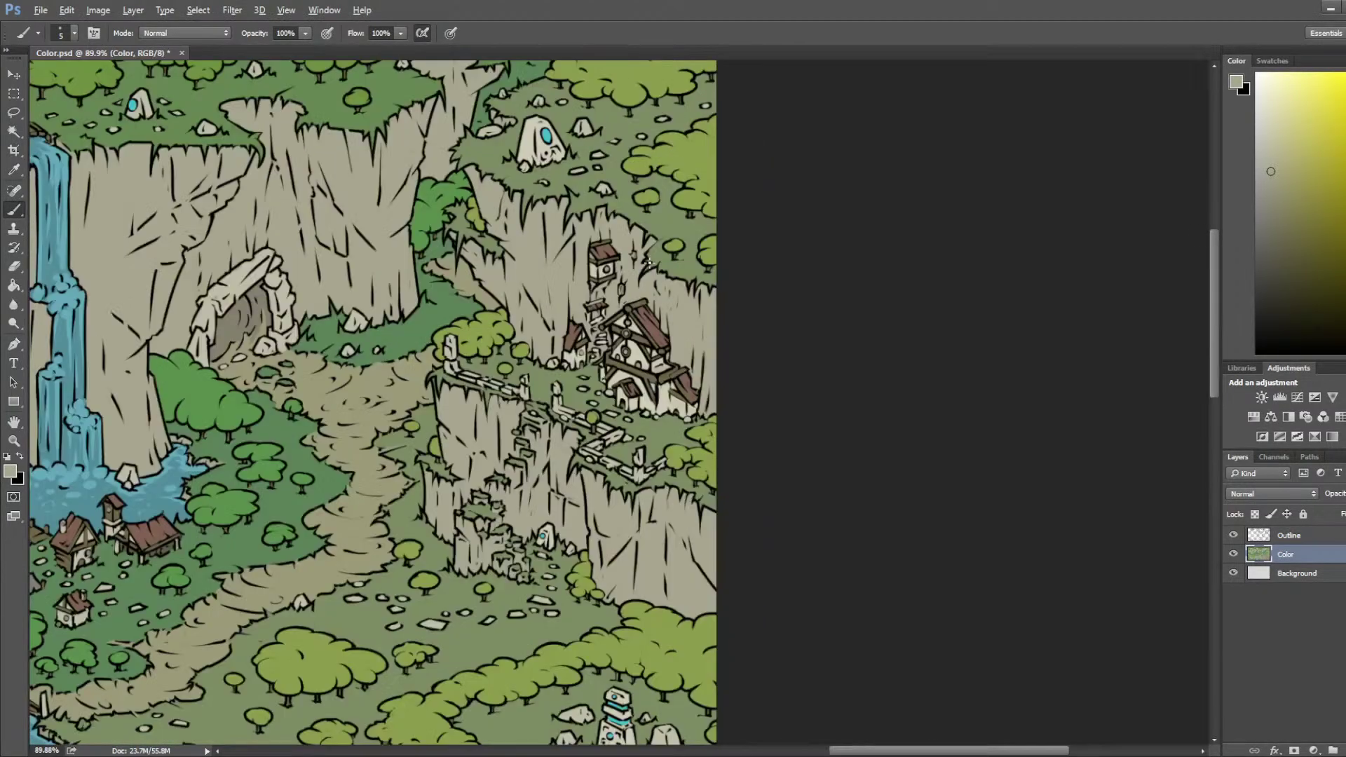
{"action": "key", "text": "ctrl+s"}
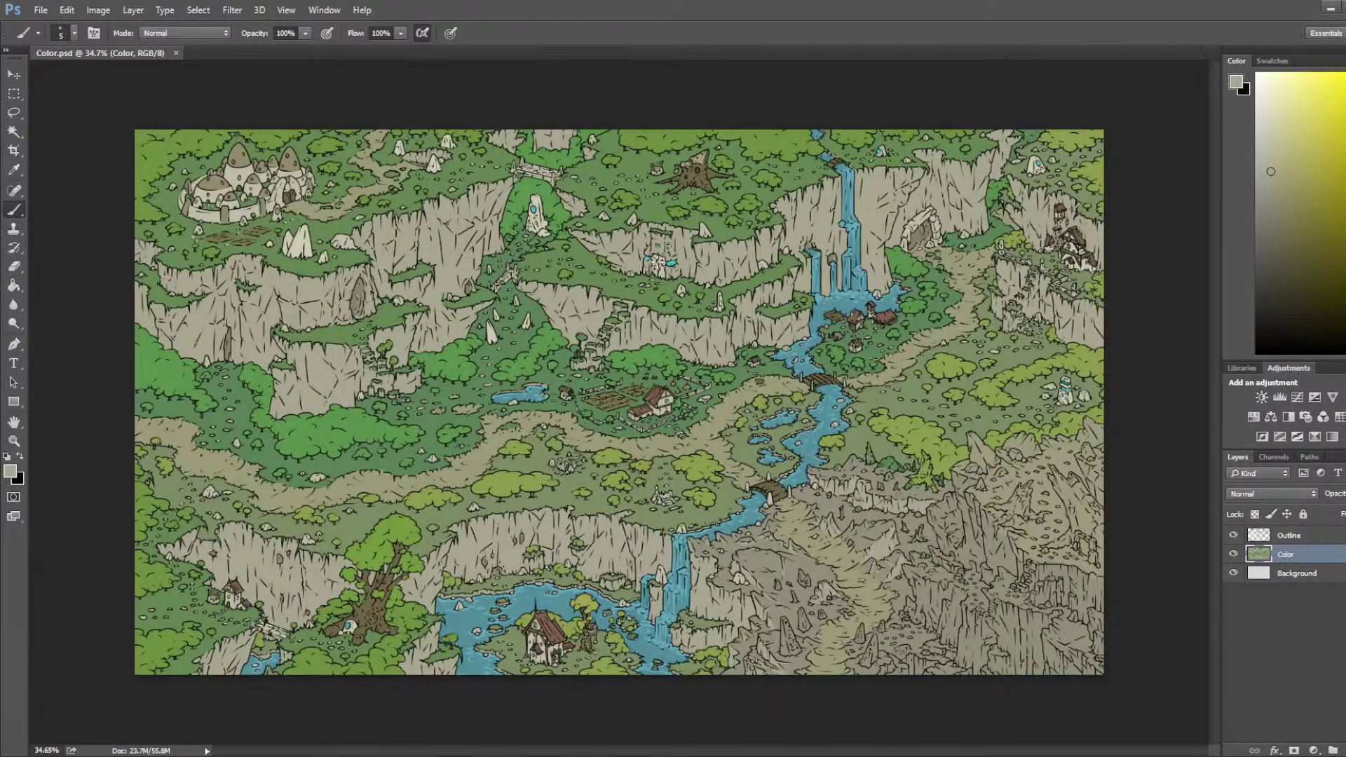
Step: Paint curved highlights inside the stone-framed cave east of the waterfalls, resampling the cave's shadow and stone colors between strokes
{"action": "scroll", "coordinate": [989, 184], "scroll_direction": "up", "scroll_amount": 11}
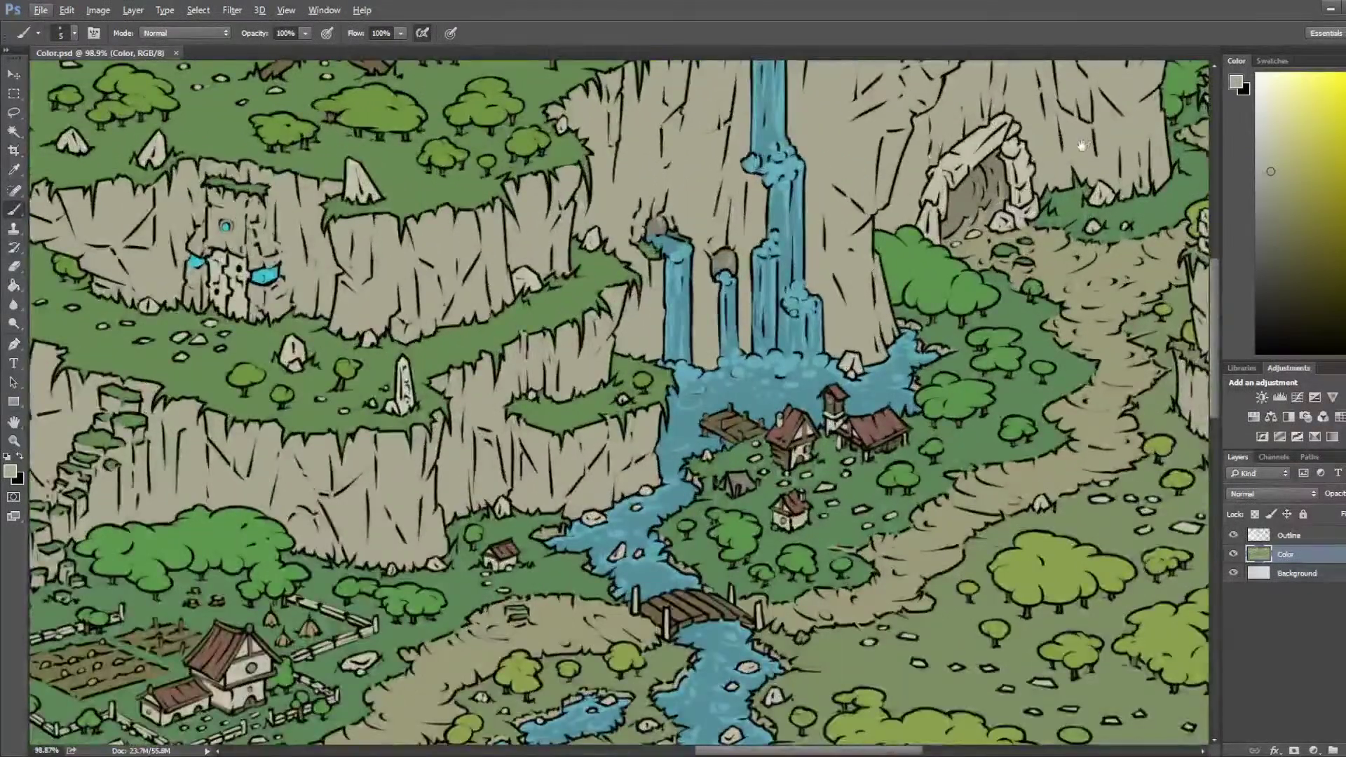
{"action": "left_click_drag", "start_coordinate": [1084, 149], "coordinate": [985, 248]}
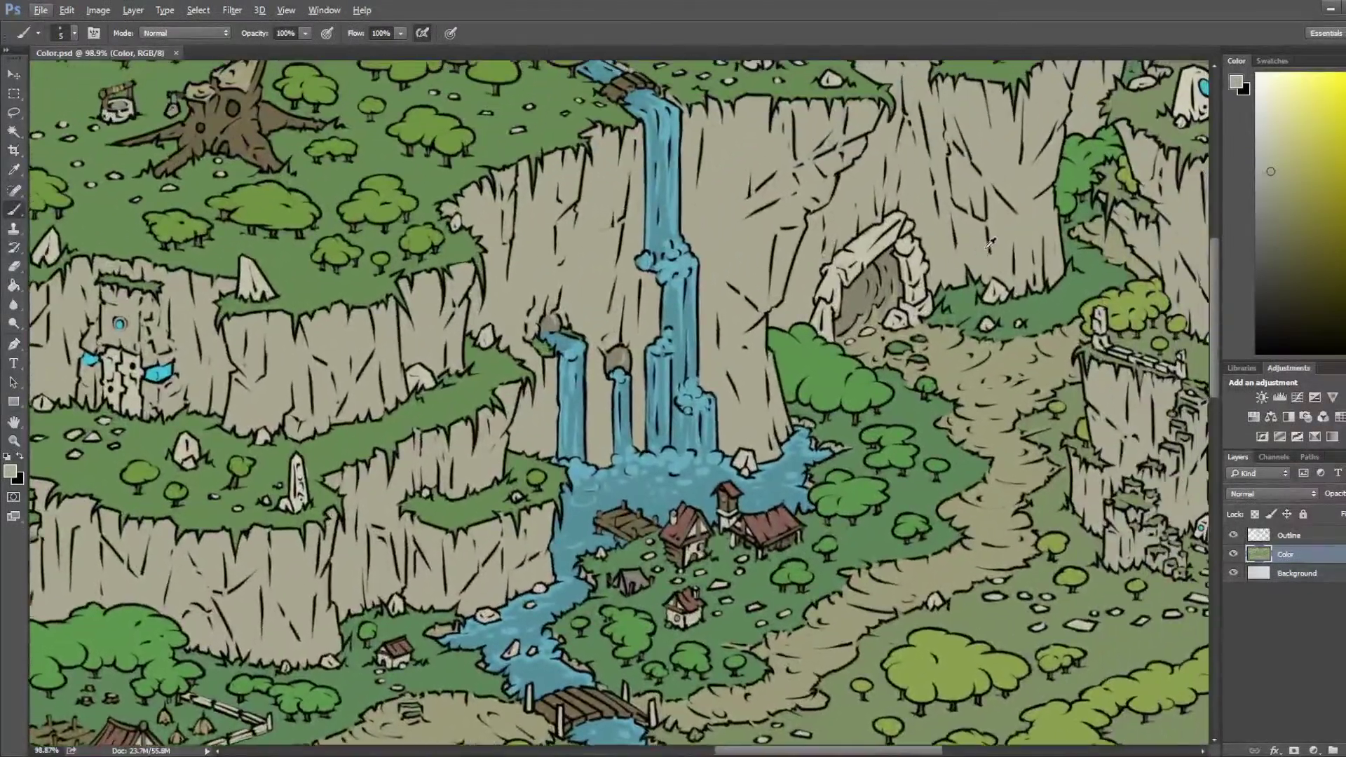
{"action": "scroll", "coordinate": [985, 248], "scroll_direction": "up", "scroll_amount": 5}
{"action": "left_click_drag", "start_coordinate": [811, 275], "coordinate": [822, 317]}
{"action": "left_click", "coordinate": [814, 319], "text": "alt"}
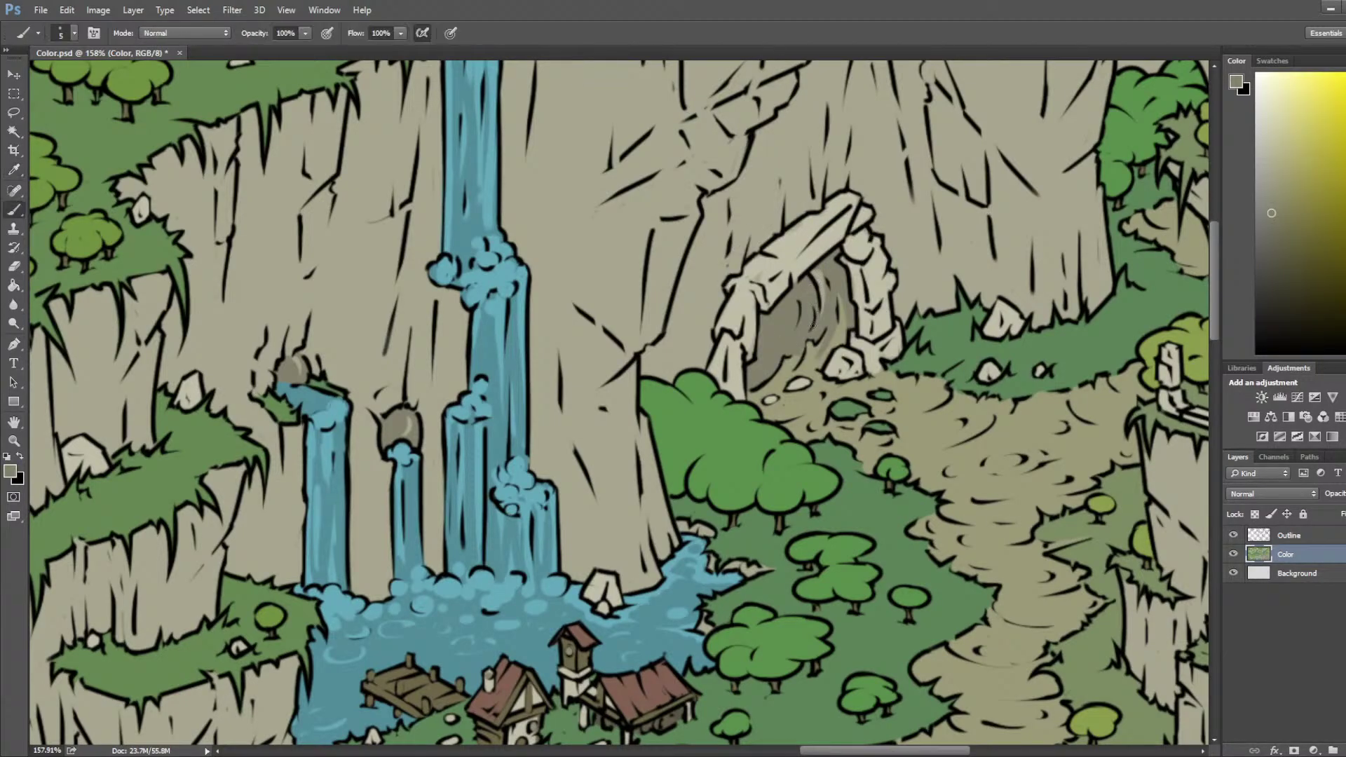
{"action": "left_click", "coordinate": [824, 278], "text": "alt"}
{"action": "mouse_move", "coordinate": [823, 272]}
{"action": "left_mouse_down"}
{"action": "mouse_move", "coordinate": [829, 309]}
{"action": "mouse_move", "coordinate": [819, 272]}
{"action": "mouse_move", "coordinate": [795, 325]}
{"action": "left_mouse_up"}
{"action": "left_click", "coordinate": [832, 268], "text": "alt"}
{"action": "left_click", "coordinate": [800, 292], "text": "alt"}
{"action": "left_click", "coordinate": [793, 307], "text": "alt"}
{"action": "key", "text": "i"}
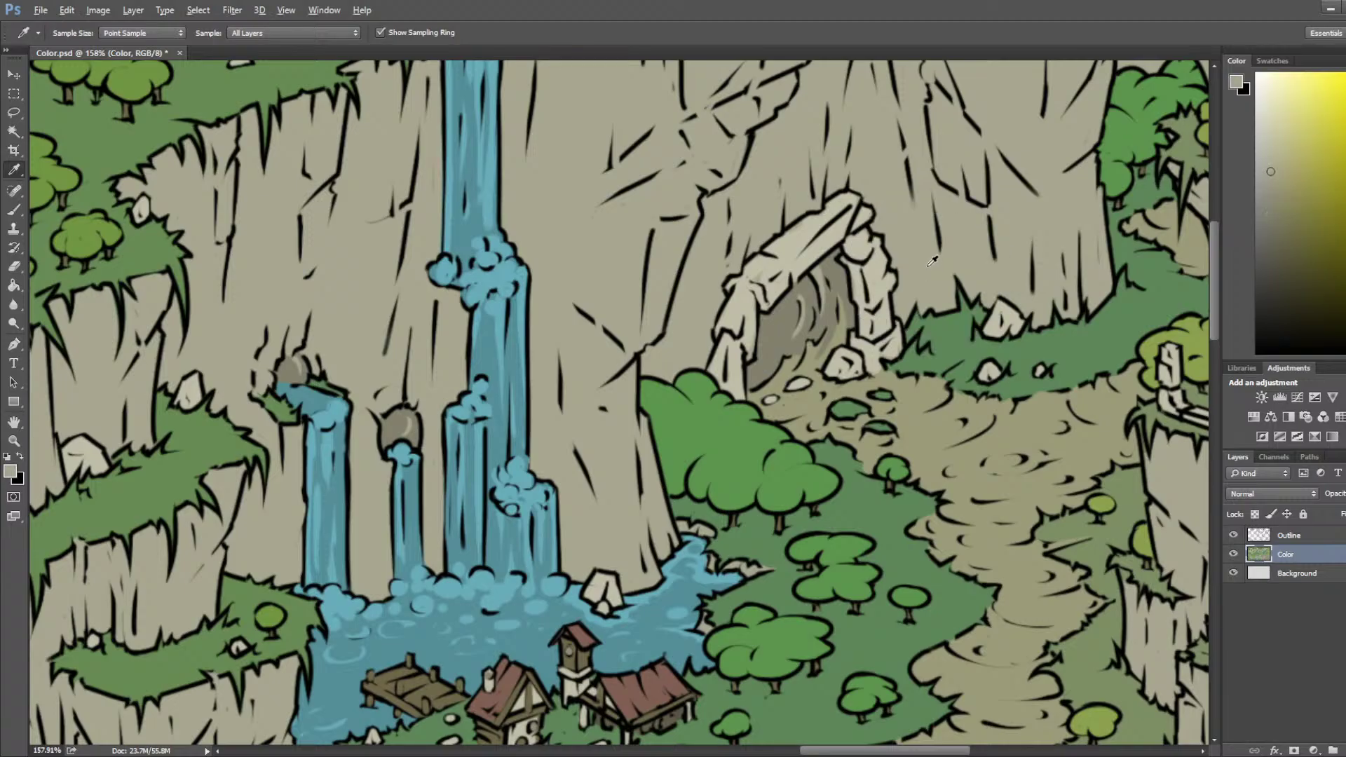
Step: Review the rocky southern area against the whole map and save the document
{"action": "scroll", "coordinate": [868, 230], "scroll_direction": "down", "scroll_amount": 6}
{"action": "scroll", "coordinate": [868, 230], "scroll_direction": "down", "scroll_amount": 2}
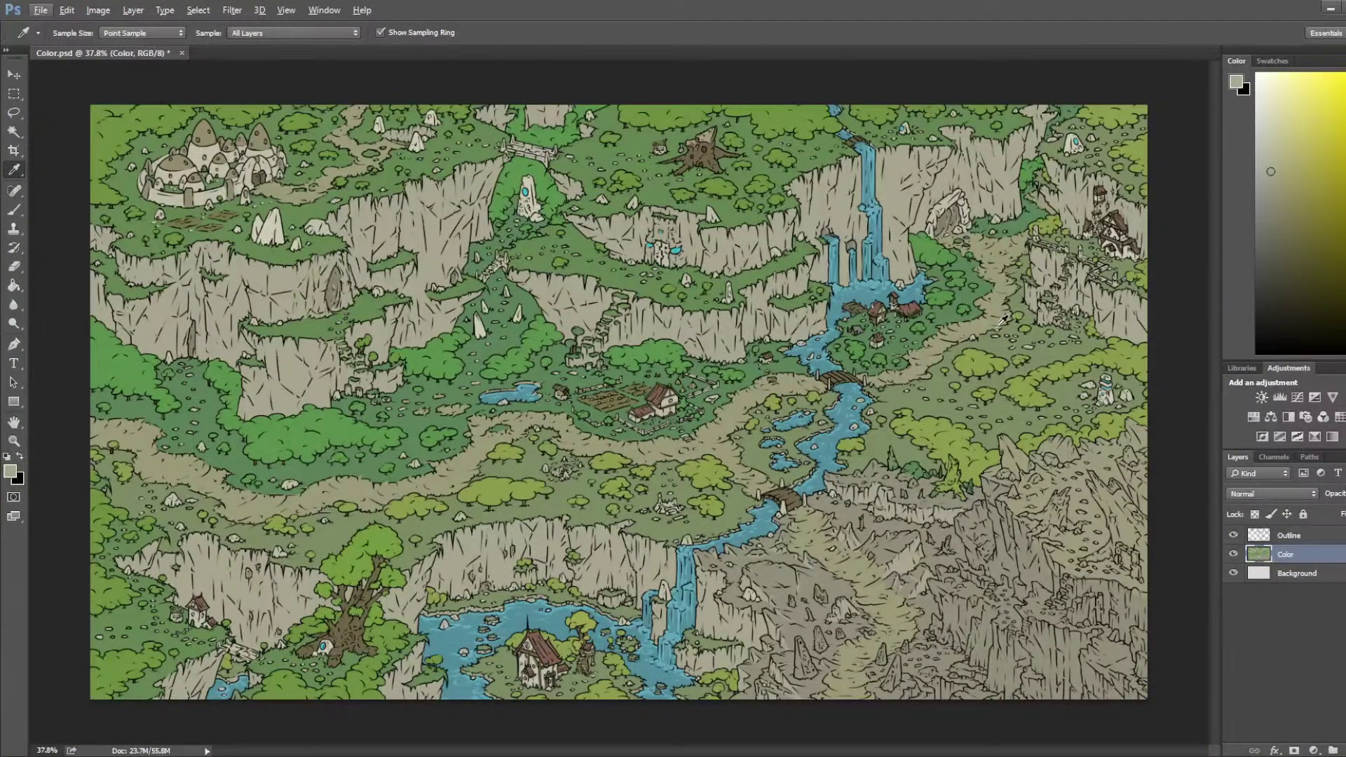
{"action": "scroll", "coordinate": [593, 633], "scroll_direction": "up", "scroll_amount": 2}
{"action": "left_click_drag", "start_coordinate": [806, 636], "coordinate": [742, 494]}
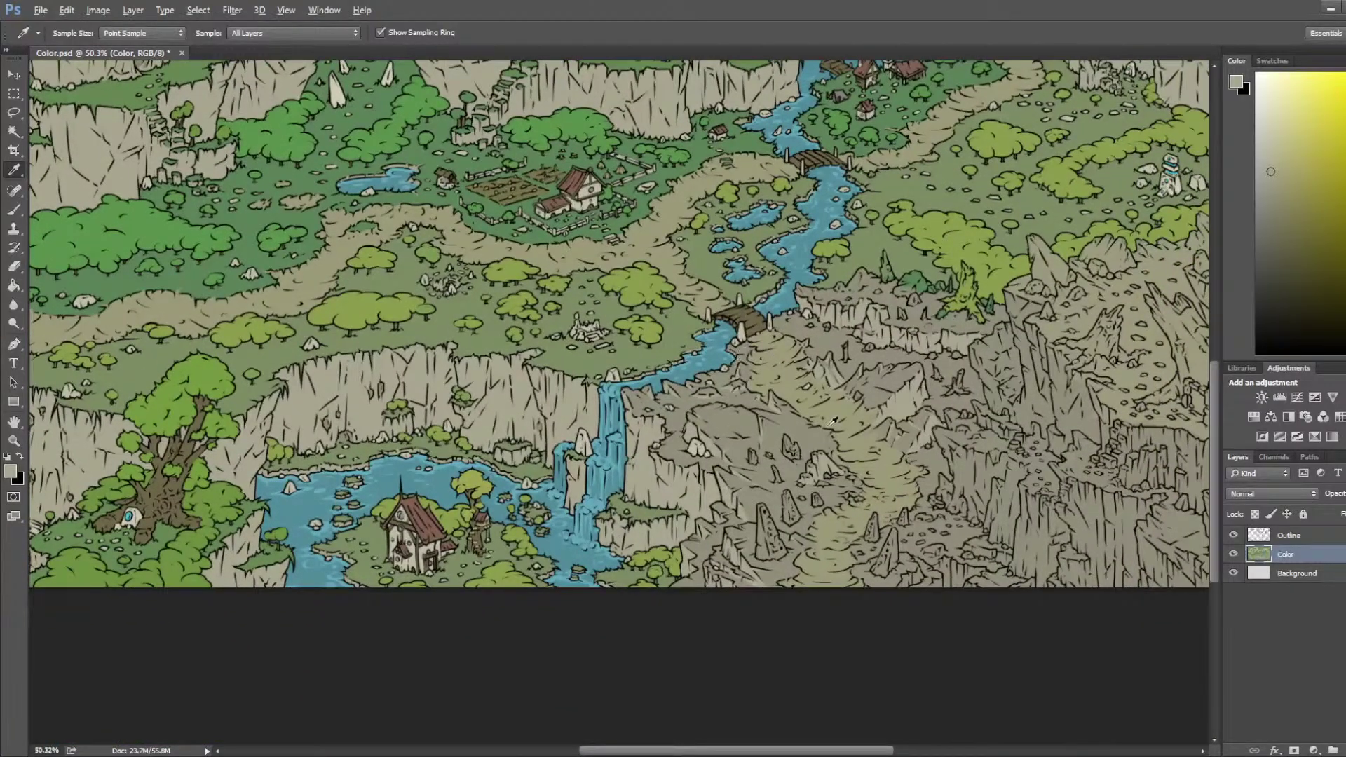
{"action": "scroll", "coordinate": [816, 424], "scroll_direction": "up", "scroll_amount": 2}
{"action": "key", "text": "ctrl+s"}
Step: Sample the pale stone color from the blue-gemmed monument below the northern stone bridge
{"action": "left_click_drag", "start_coordinate": [758, 271], "coordinate": [710, 581]}
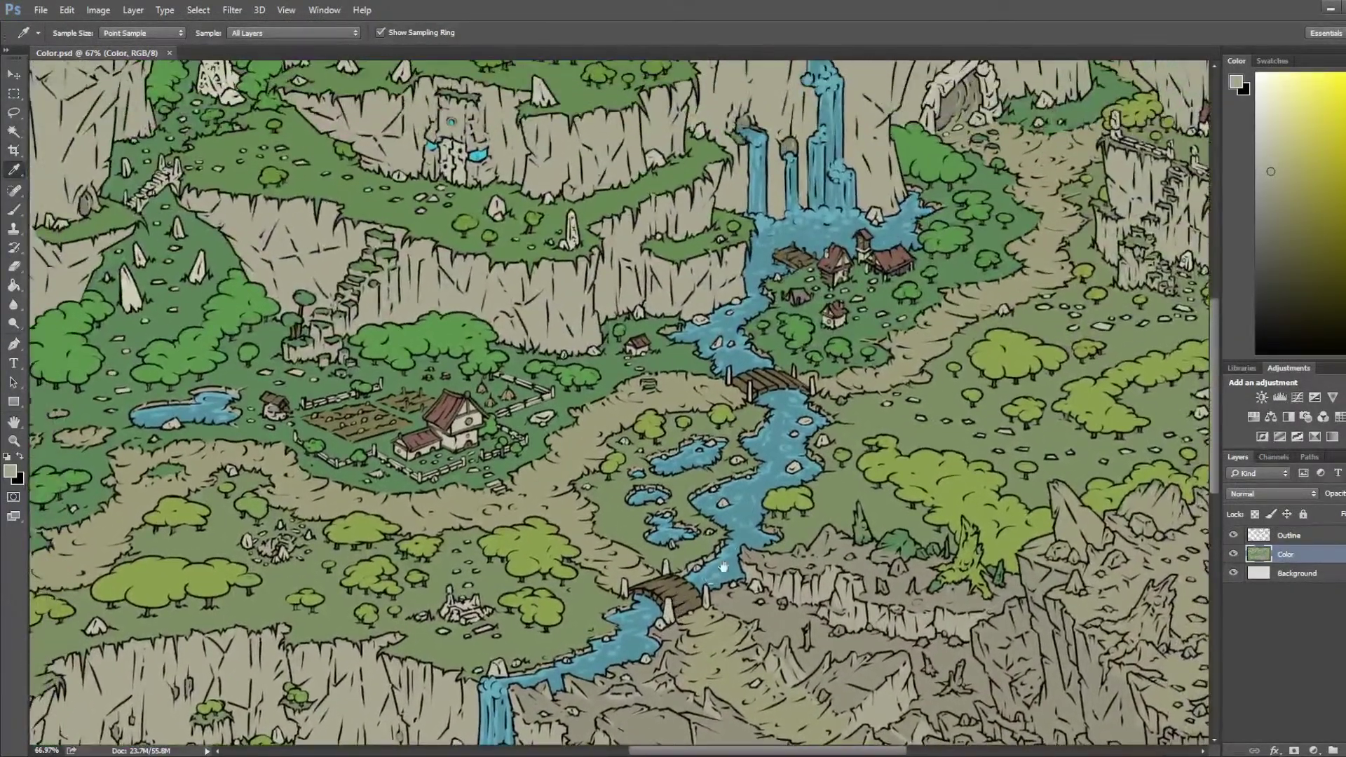
{"action": "scroll", "coordinate": [544, 235], "scroll_direction": "up", "scroll_amount": 4}
{"action": "scroll", "coordinate": [543, 228], "scroll_direction": "up", "scroll_amount": 1}
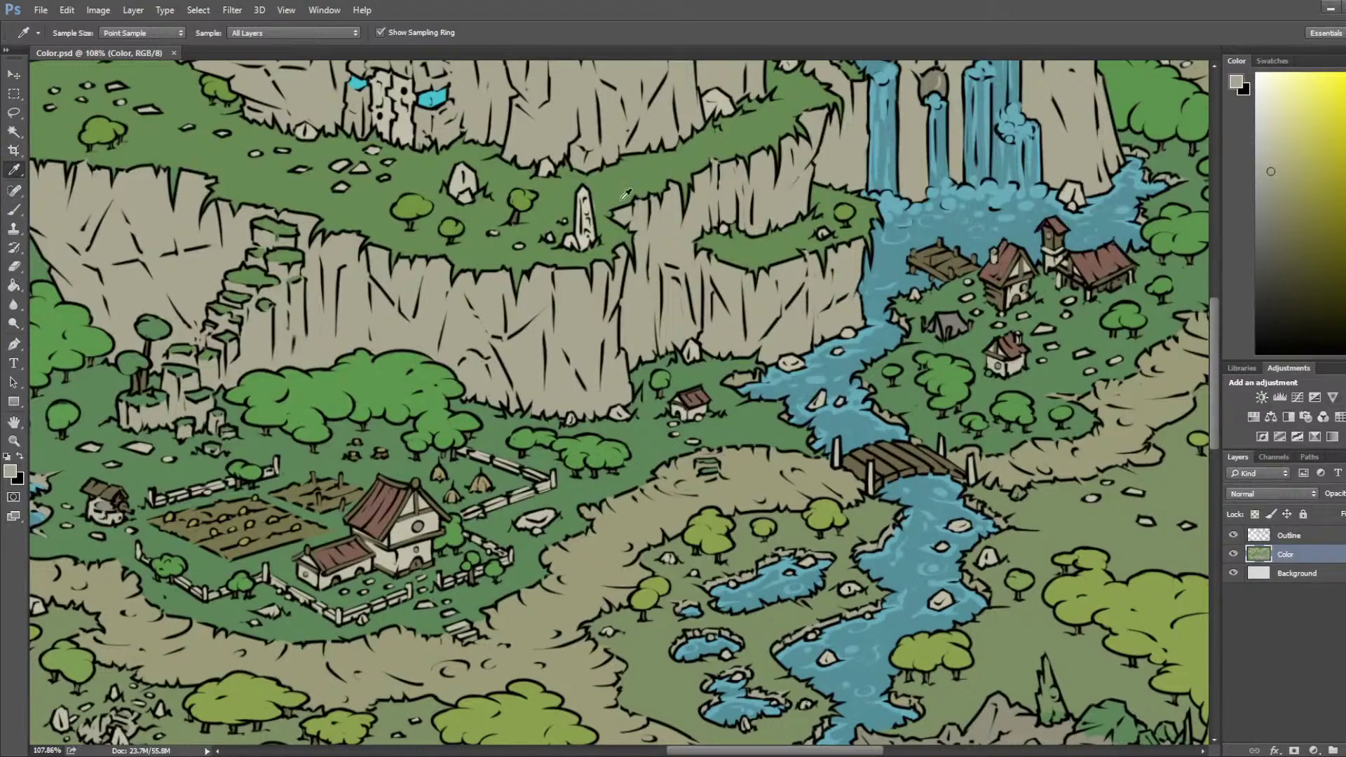
{"action": "left_click_drag", "start_coordinate": [786, 209], "coordinate": [938, 572]}
{"action": "left_click", "coordinate": [167, 256]}
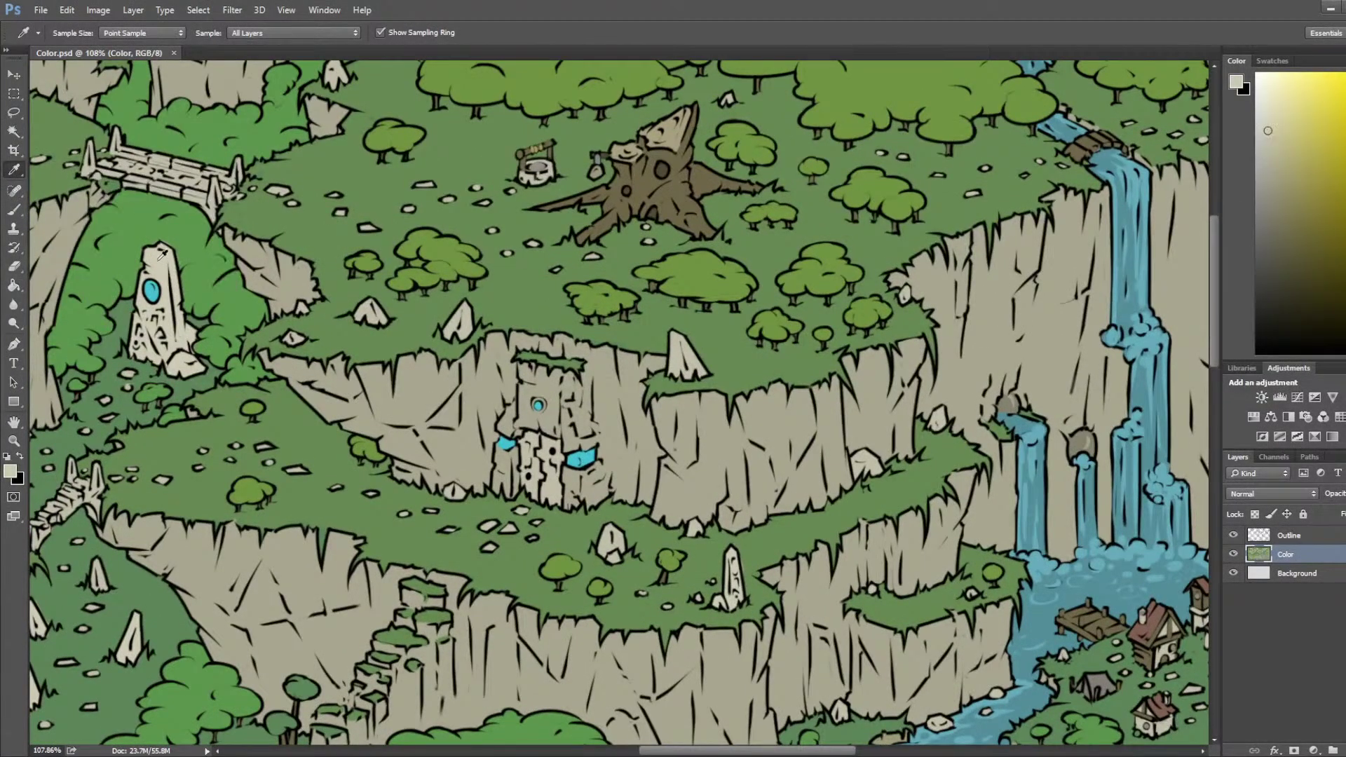
{"action": "scroll", "coordinate": [341, 390], "scroll_direction": "down", "scroll_amount": 3}
{"action": "scroll", "coordinate": [218, 331], "scroll_direction": "up", "scroll_amount": 7}
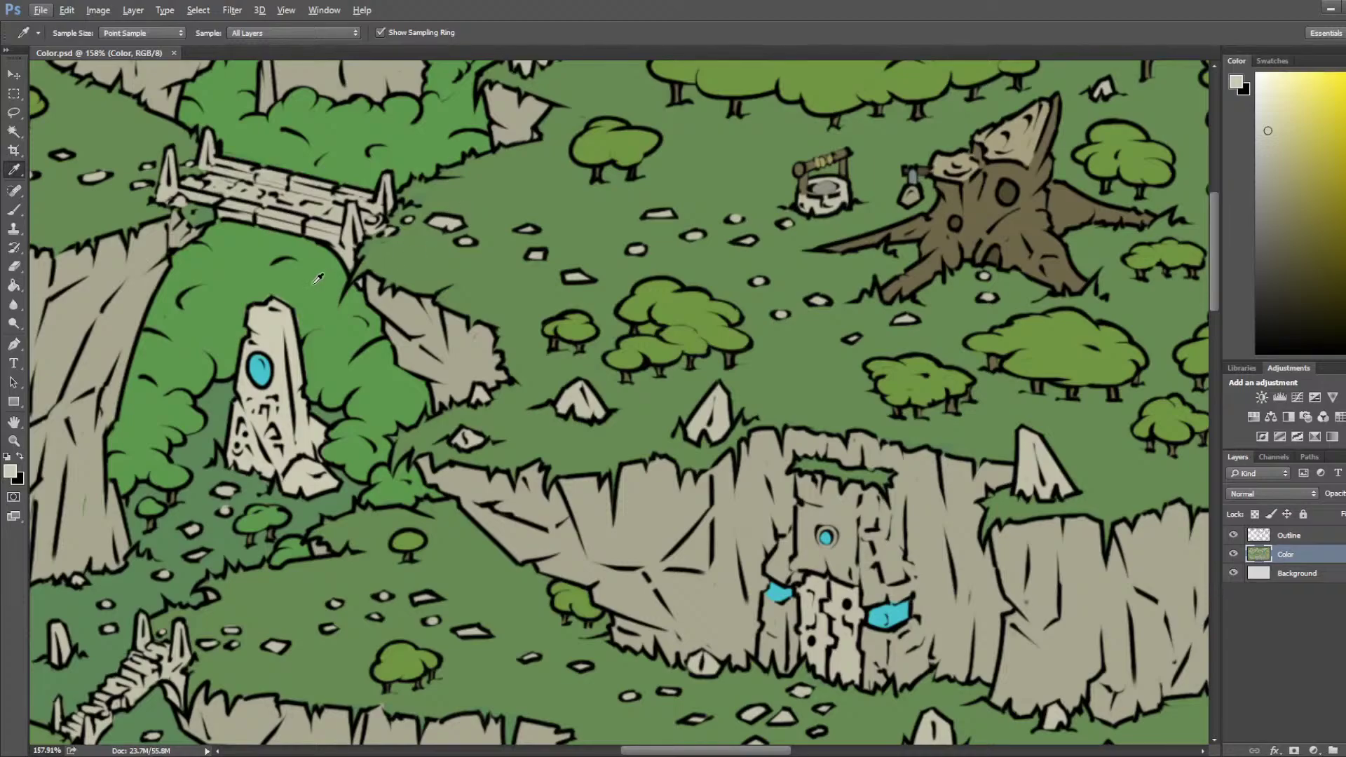
Step: Touch up the foliage and ground around the blue-gemmed monument with greens sampled from the surrounding bushes and ground
{"action": "left_click", "coordinate": [263, 294]}
{"action": "key", "text": "b"}
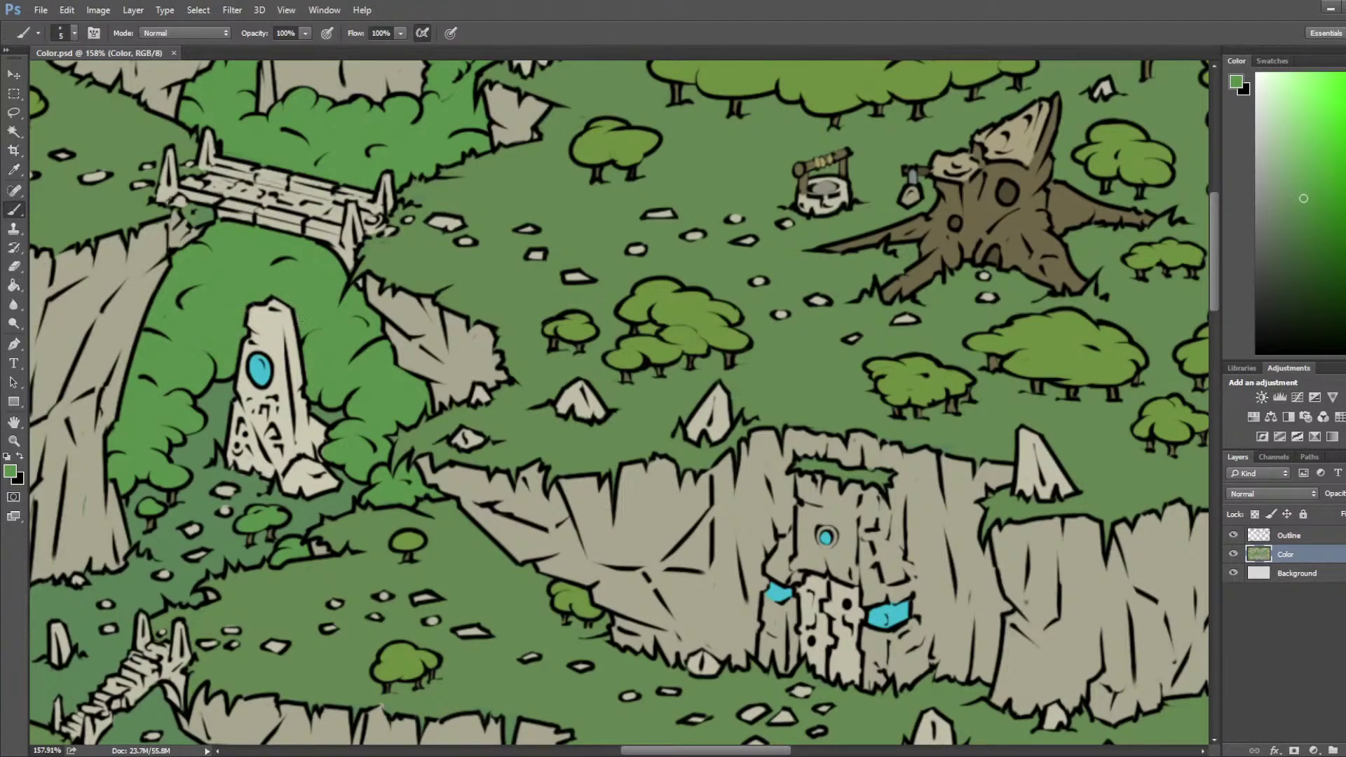
{"action": "left_click", "coordinate": [299, 307]}
{"action": "key", "text": "i"}
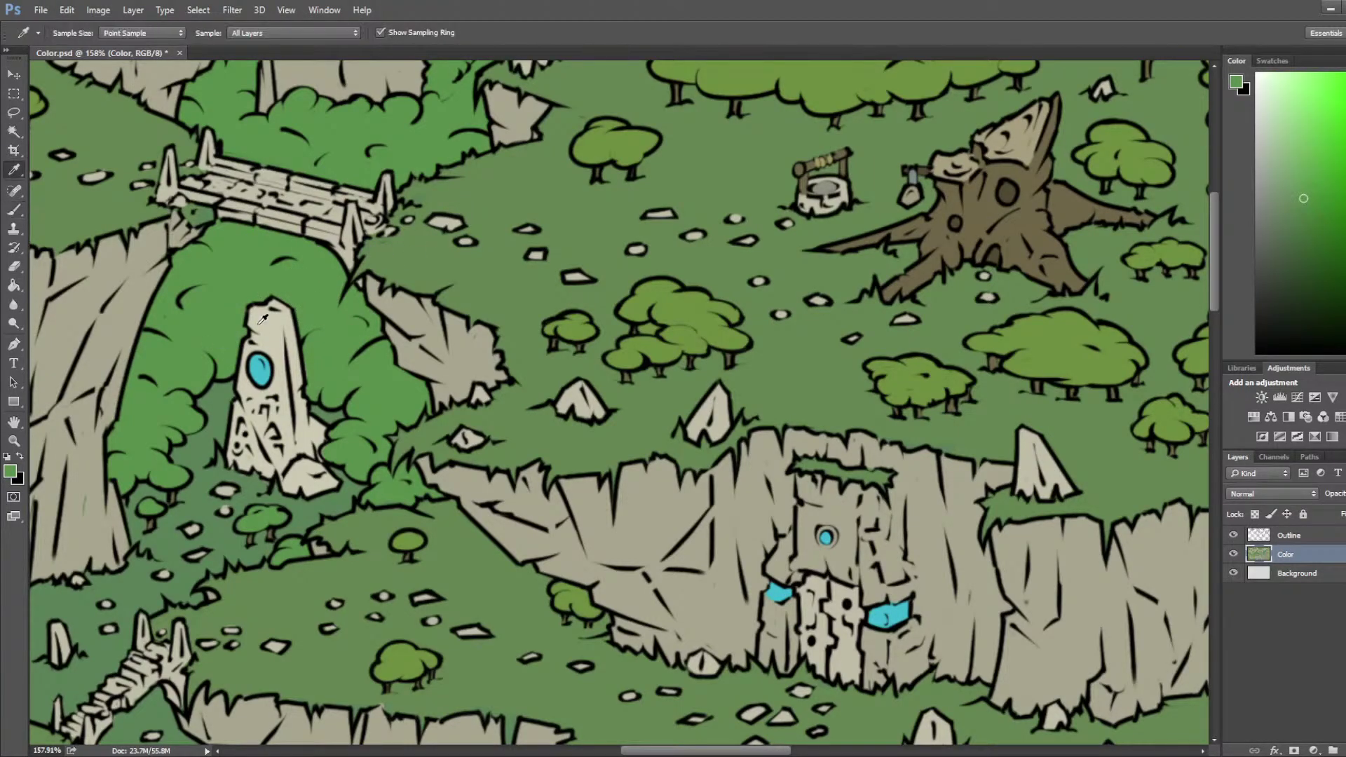
{"action": "left_click", "coordinate": [264, 318]}
{"action": "left_click", "coordinate": [237, 478]}
{"action": "key", "text": "b"}
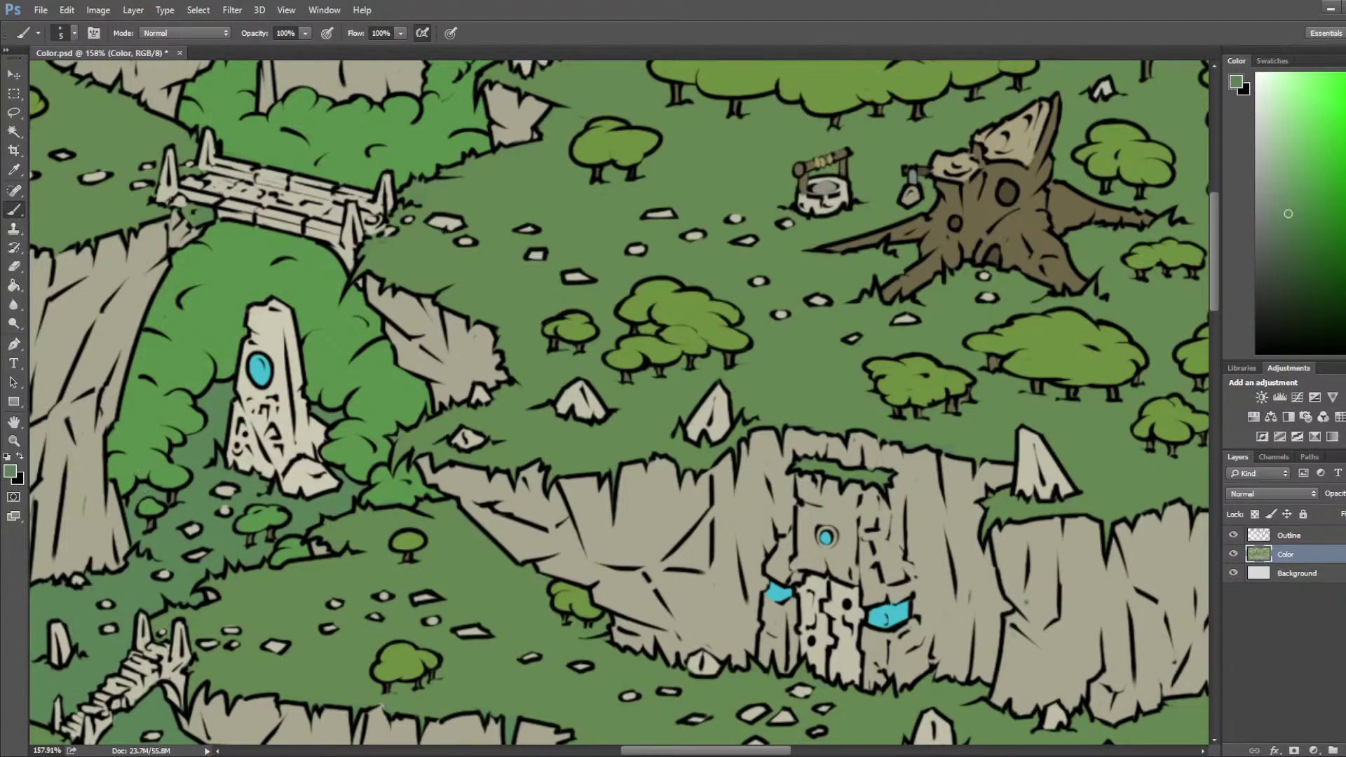
Step: Add small black trunk lines below the bush just east of the blue-gemmed monument on the Outline layer at brush size 3
{"action": "left_click", "coordinate": [124, 502], "text": "alt"}
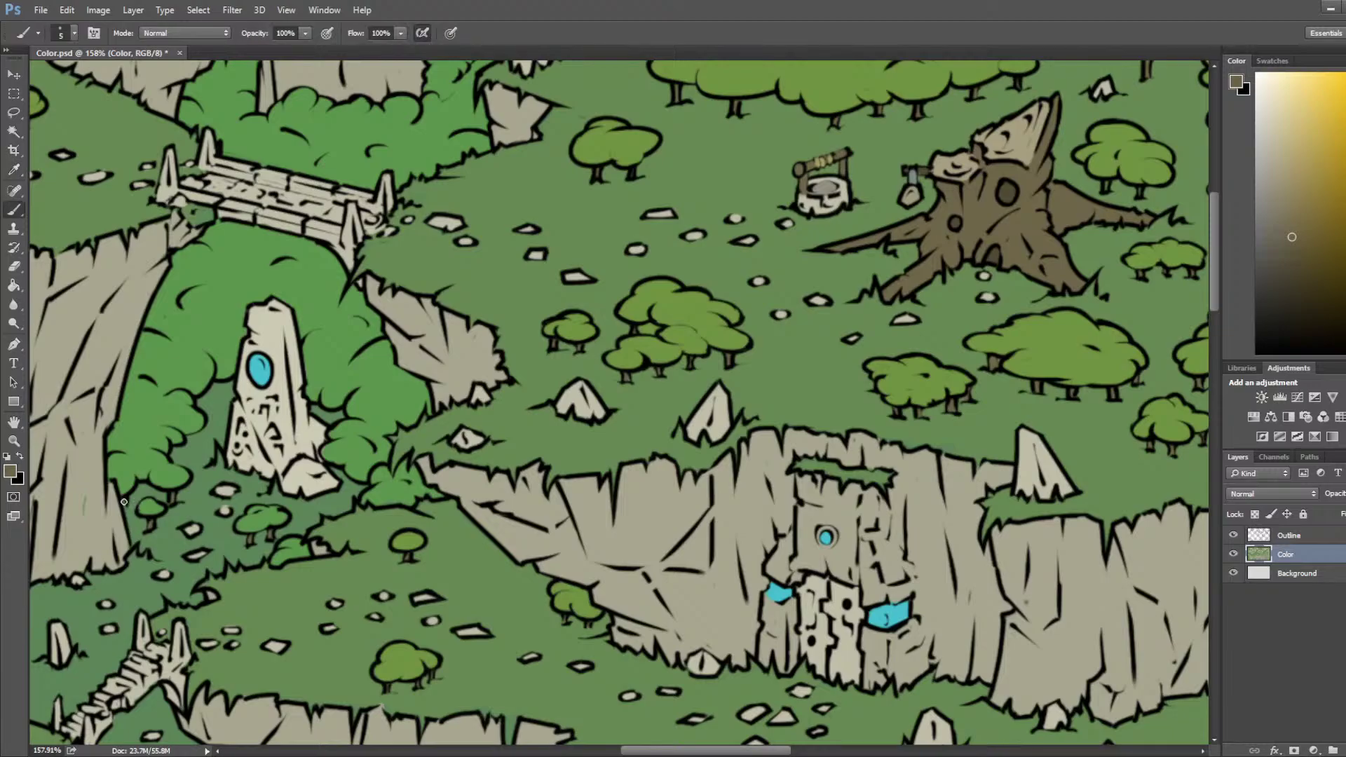
{"action": "scroll", "coordinate": [171, 442], "scroll_direction": "down", "scroll_amount": 3}
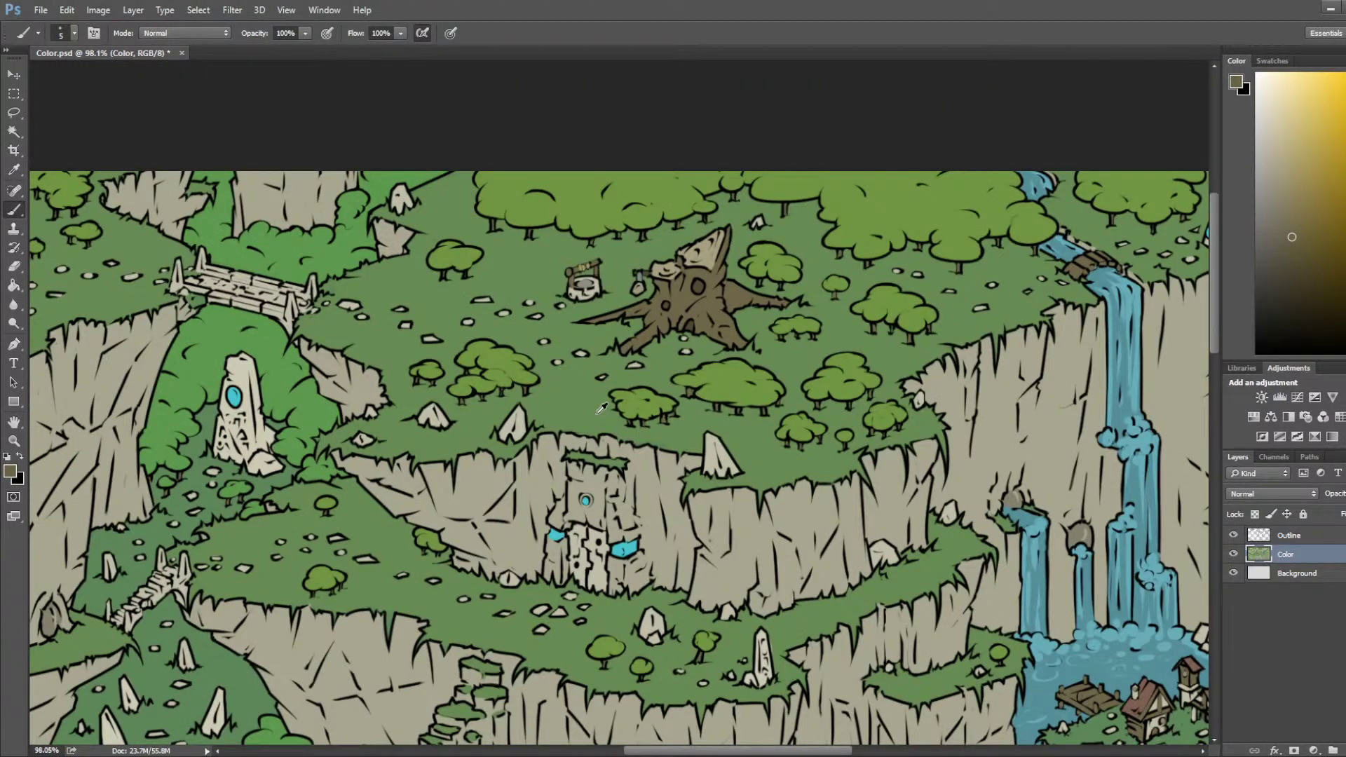
{"action": "scroll", "coordinate": [494, 412], "scroll_direction": "down", "scroll_amount": 2}
{"action": "scroll", "coordinate": [356, 452], "scroll_direction": "up", "scroll_amount": 5}
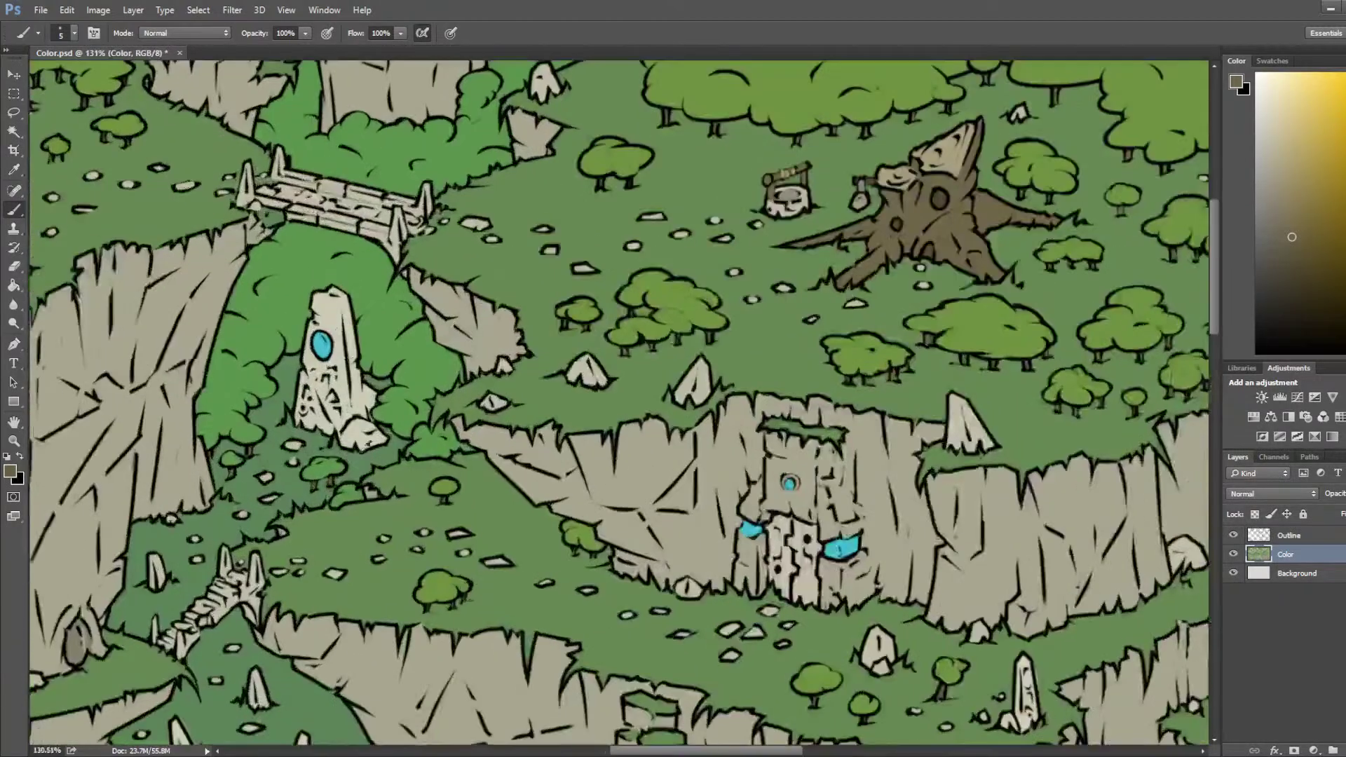
{"action": "scroll", "coordinate": [356, 452], "scroll_direction": "up", "scroll_amount": 4}
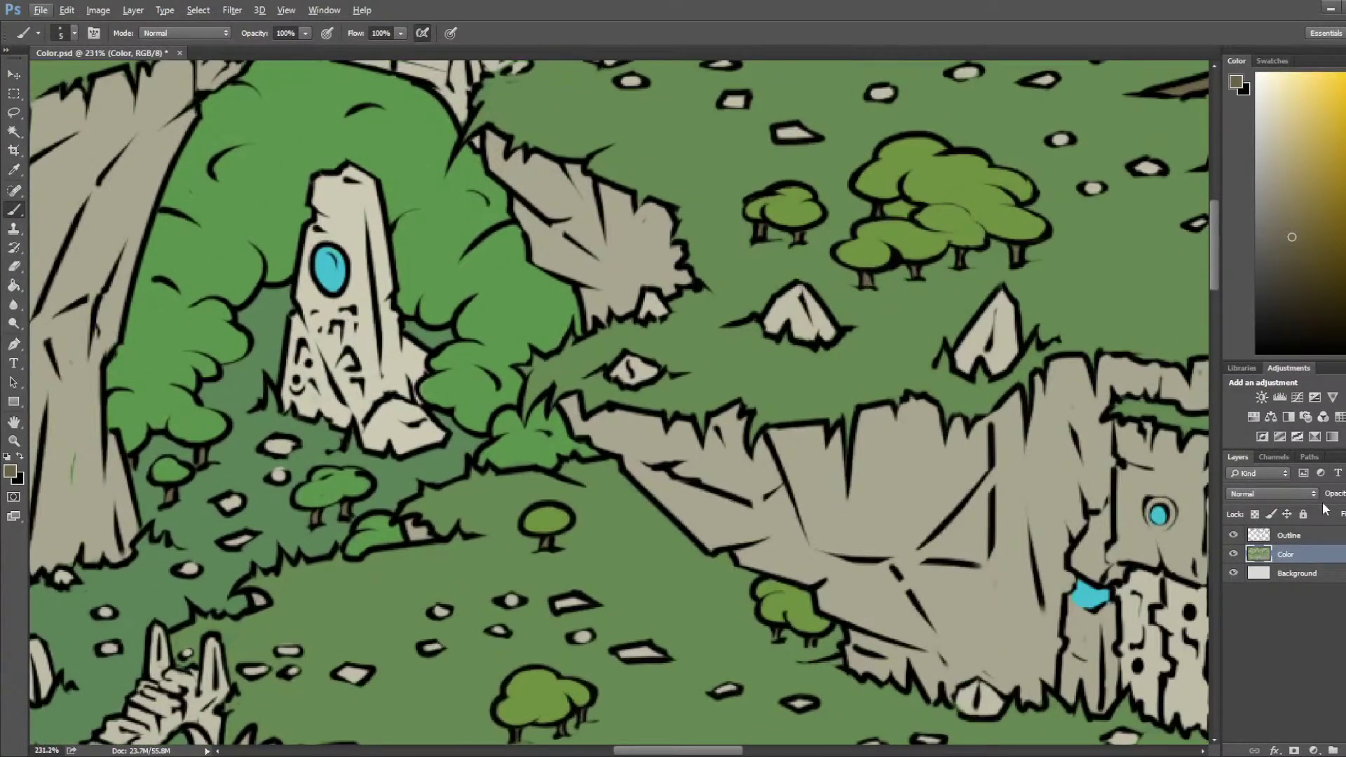
{"action": "left_click", "coordinate": [1297, 535]}
{"action": "key", "text": "d"}
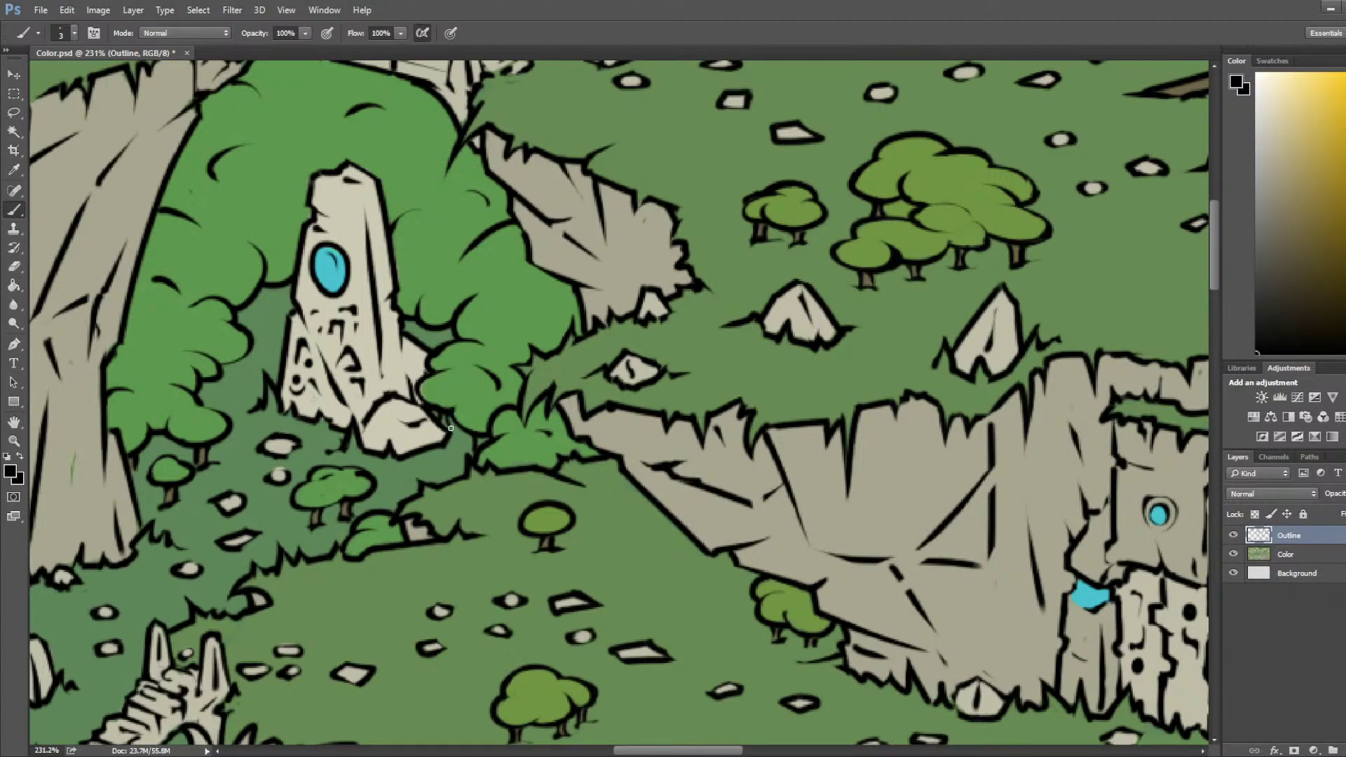
Step: Color the trunk below the bush east of the monument on the Color layer with dark brown sampled from a nearby tree trunk, and save
{"action": "left_click", "coordinate": [1284, 554]}
{"action": "left_click", "coordinate": [171, 483], "text": "alt"}
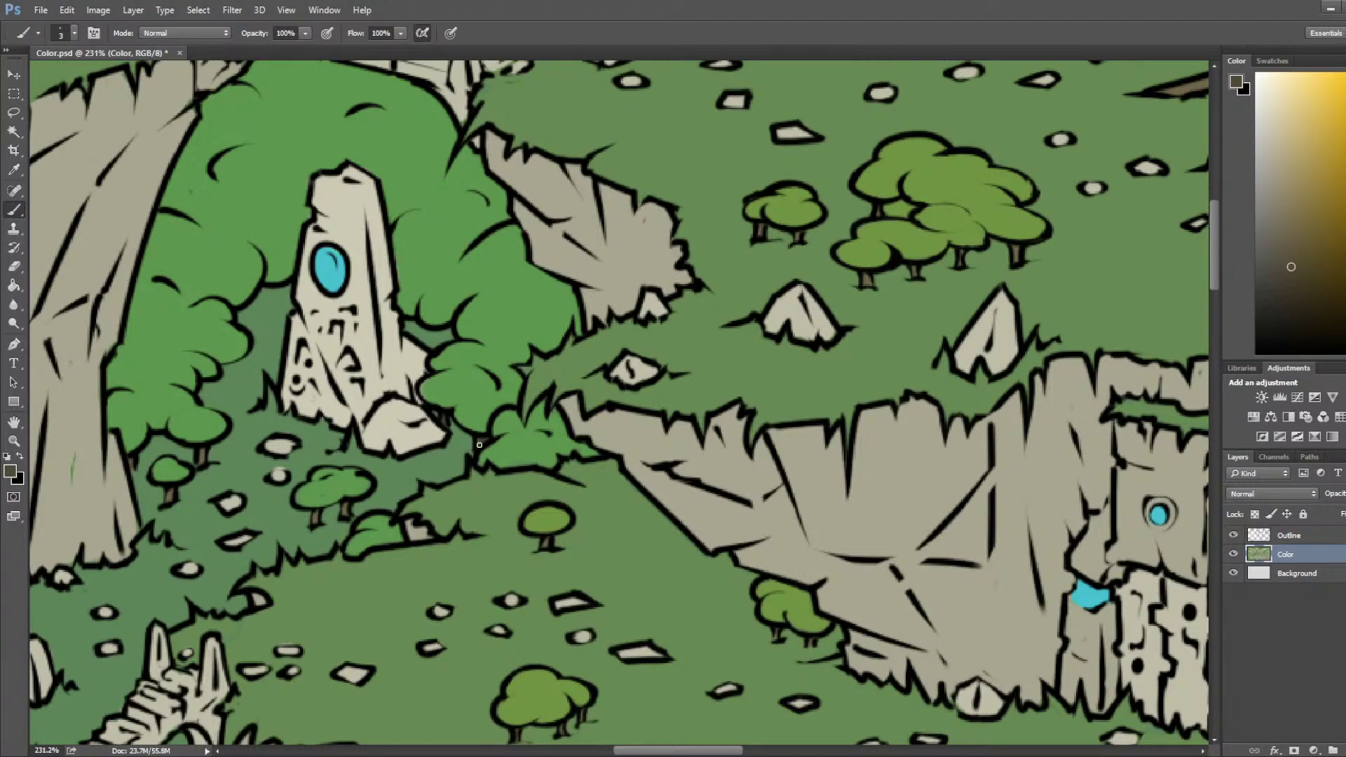
{"action": "scroll", "coordinate": [487, 437], "scroll_direction": "down", "scroll_amount": 6}
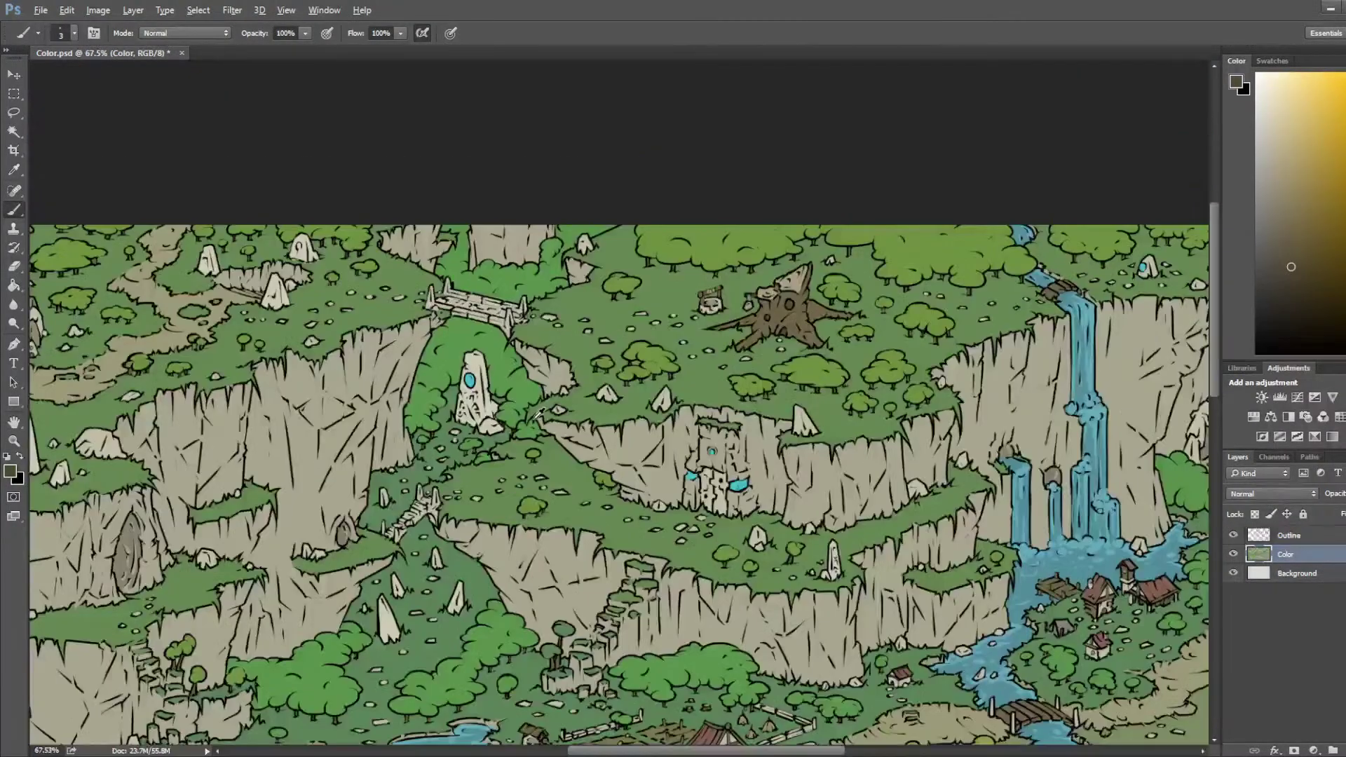
{"action": "key", "text": "ctrl+s"}
Step: Paint the edges of the tall carved obelisk west of the southern path at brush size 7, in pale stone sampled from the blue-gemmed monument
{"action": "scroll", "coordinate": [489, 390], "scroll_direction": "up", "scroll_amount": 2}
{"action": "key", "text": "i"}
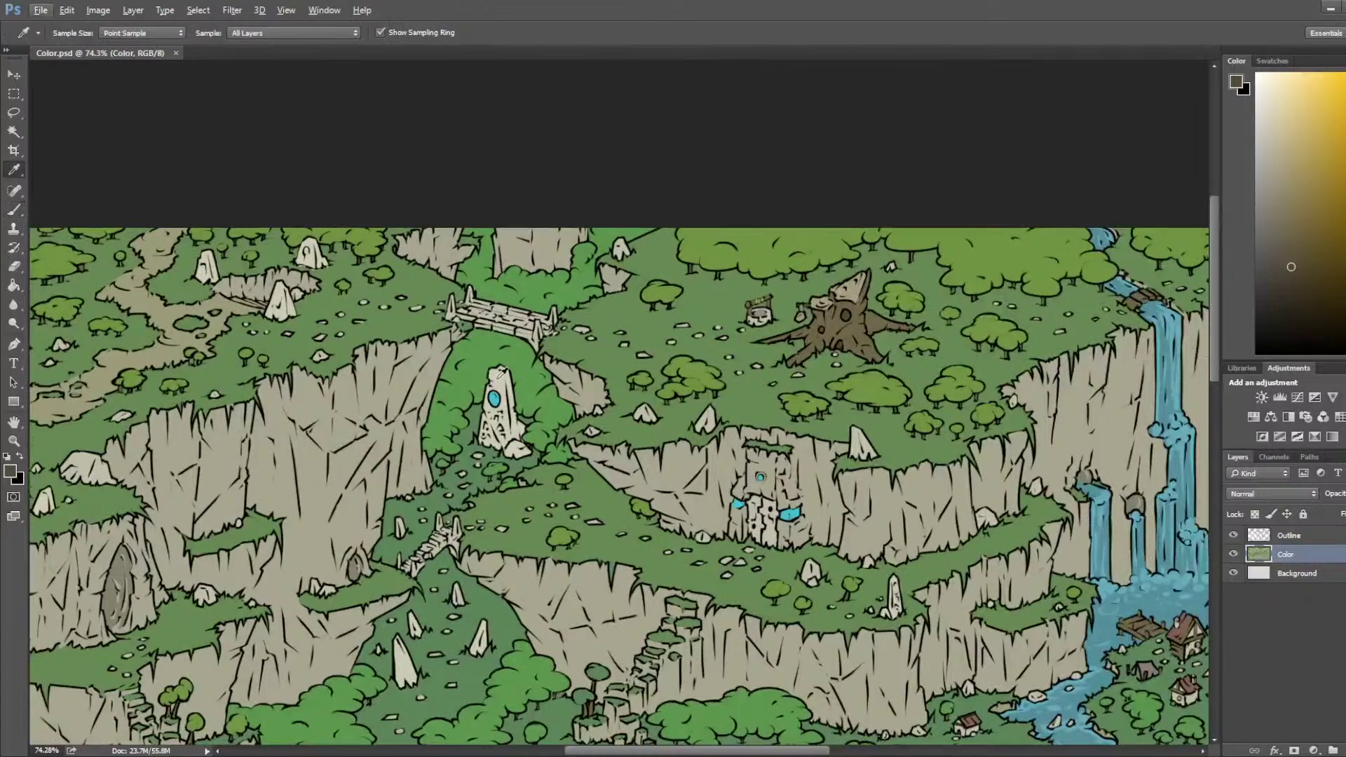
{"action": "left_click", "coordinate": [496, 379]}
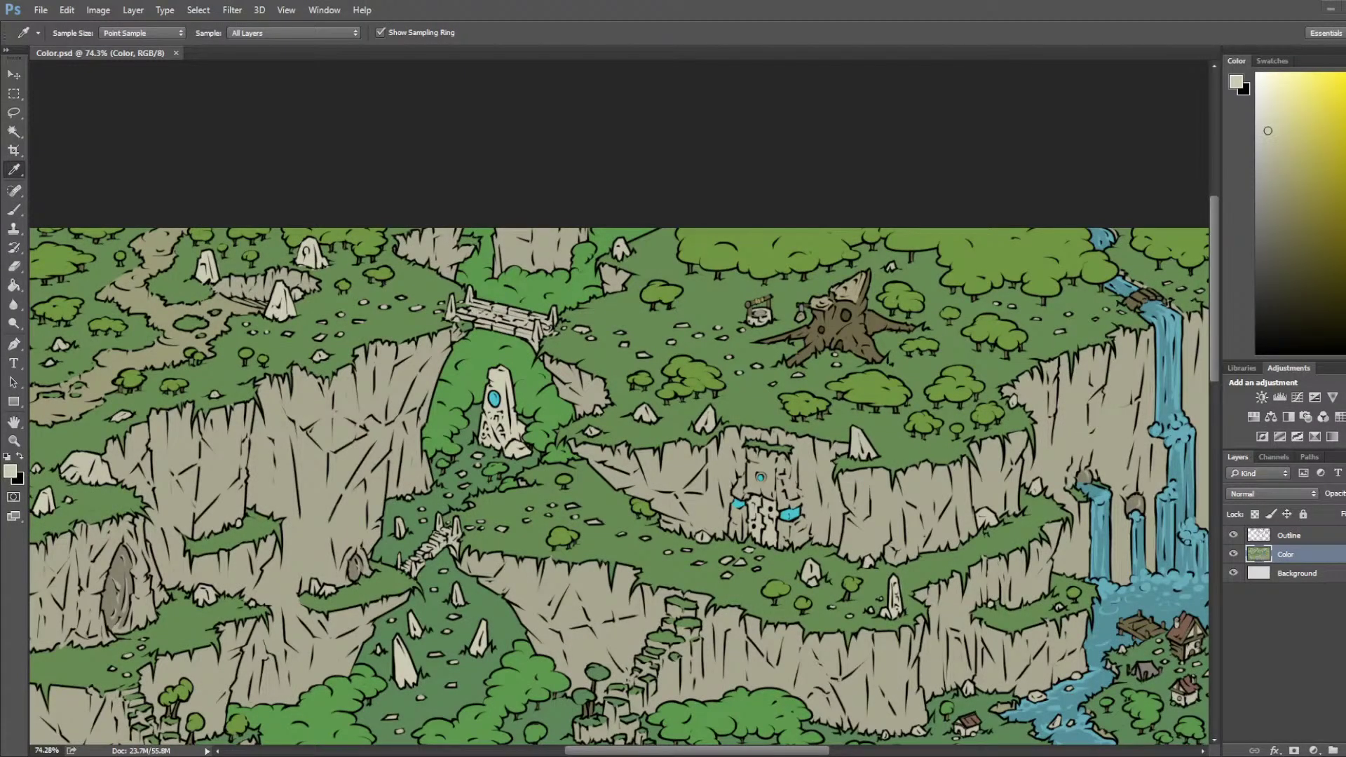
{"action": "scroll", "coordinate": [466, 634], "scroll_direction": "down", "scroll_amount": 4}
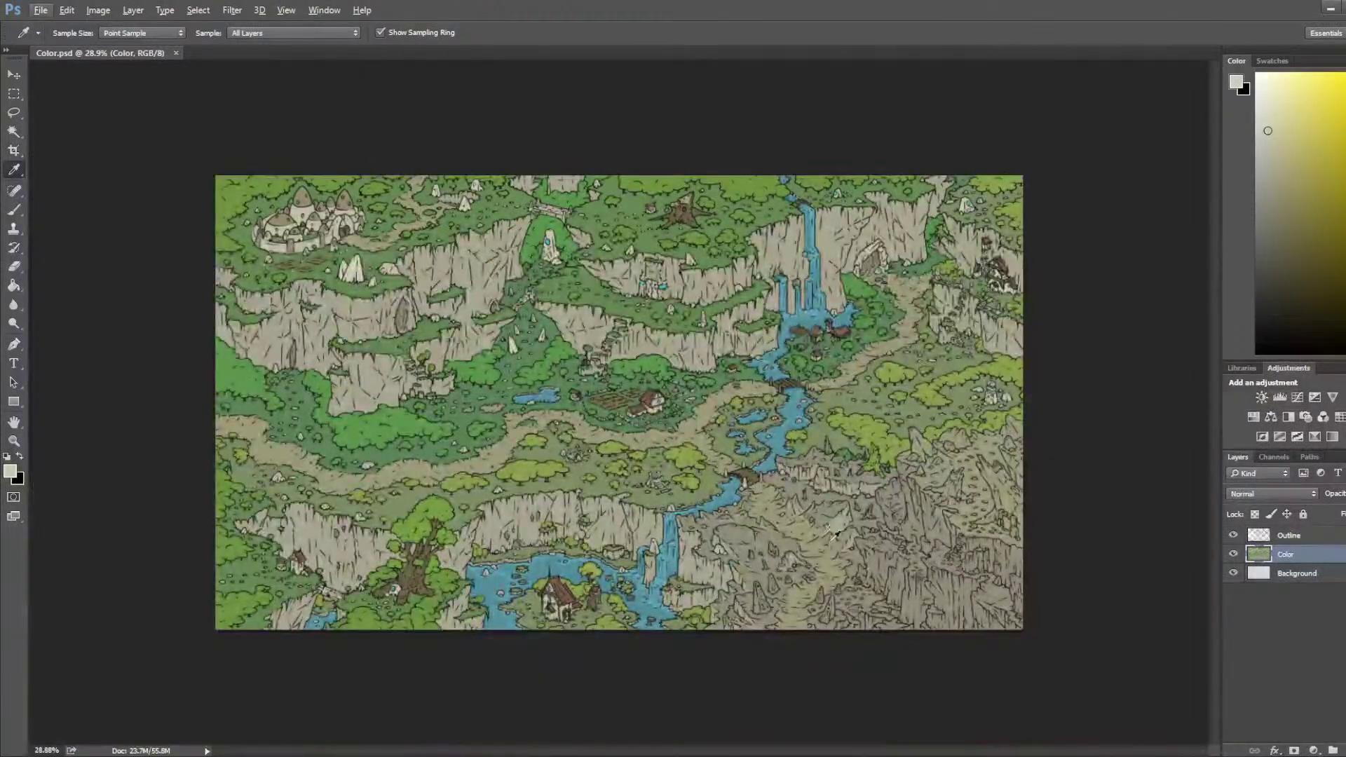
{"action": "scroll", "coordinate": [770, 530], "scroll_direction": "up", "scroll_amount": 2}
{"action": "scroll", "coordinate": [770, 530], "scroll_direction": "up", "scroll_amount": 2}
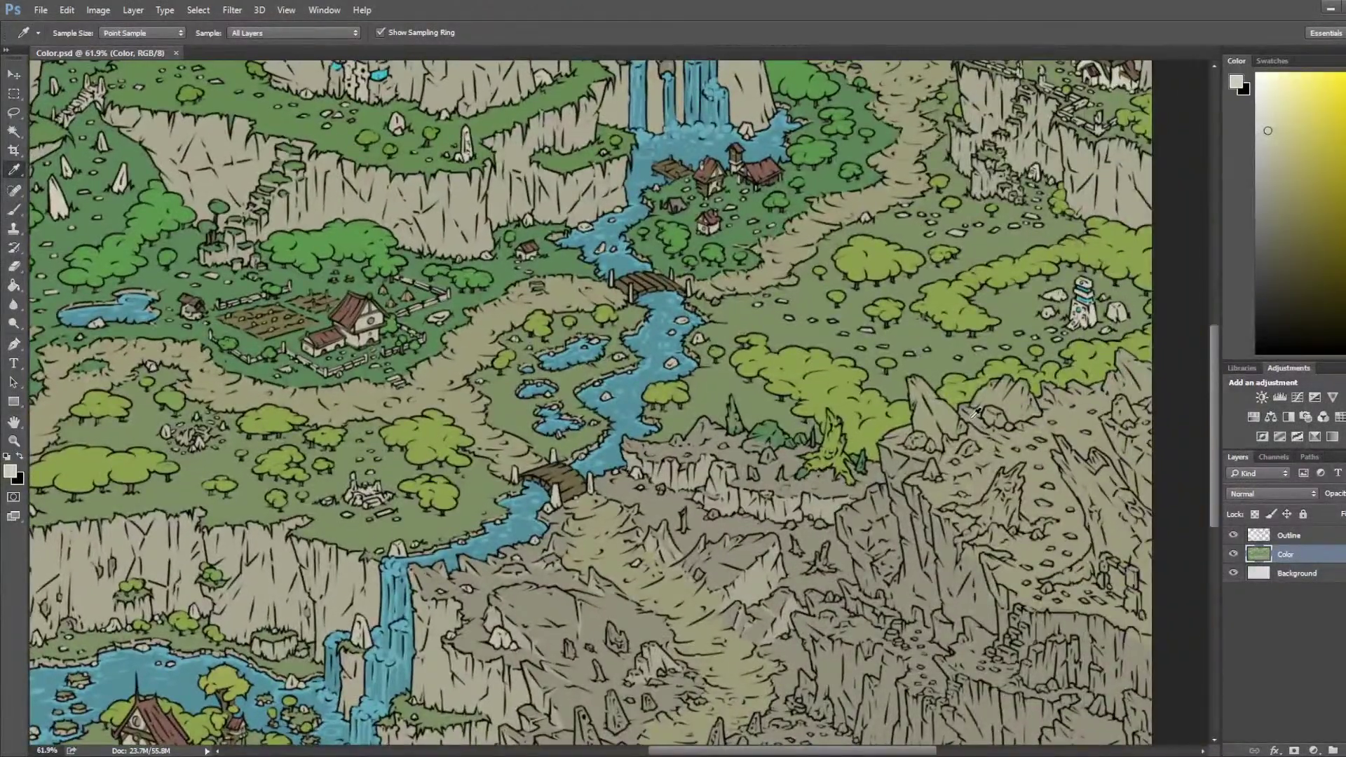
{"action": "scroll", "coordinate": [655, 556], "scroll_direction": "up", "scroll_amount": 7}
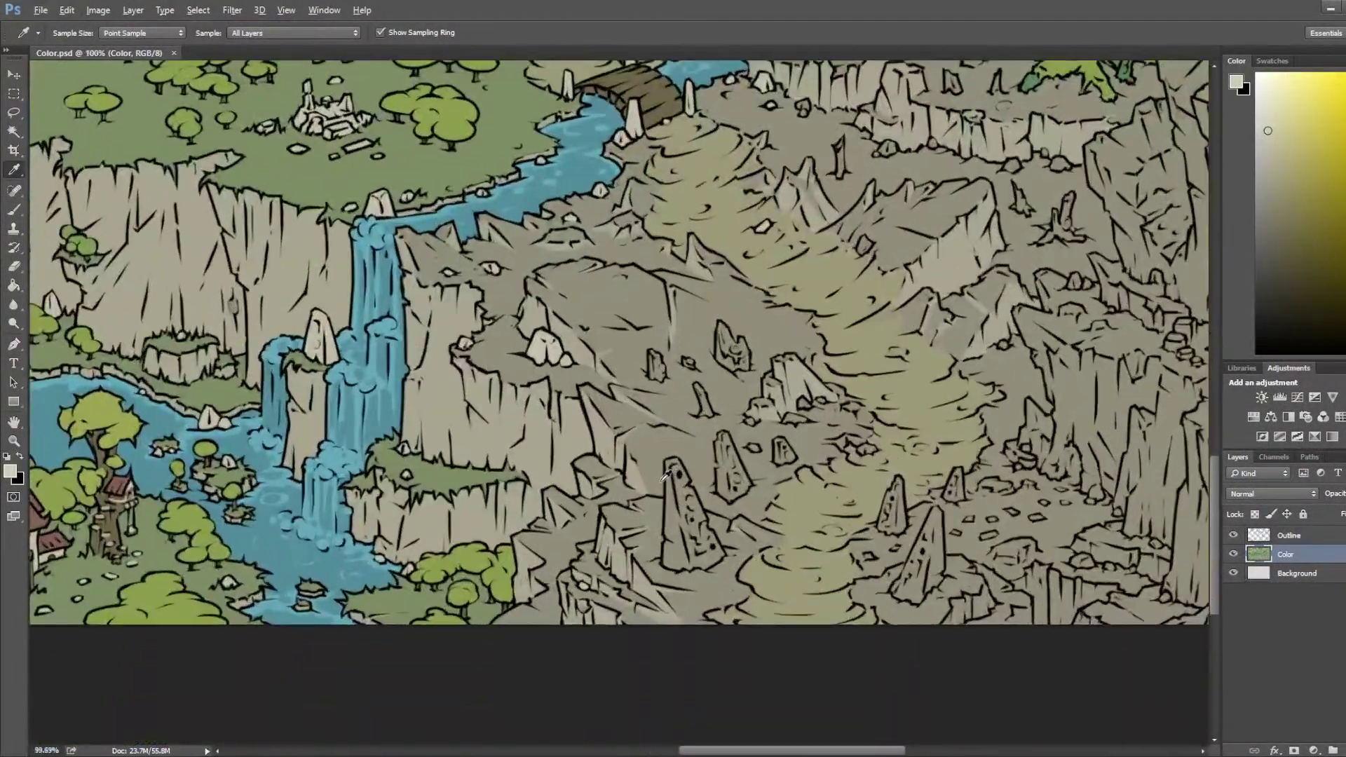
{"action": "scroll", "coordinate": [664, 477], "scroll_direction": "up", "scroll_amount": 1}
{"action": "key", "text": "b"}
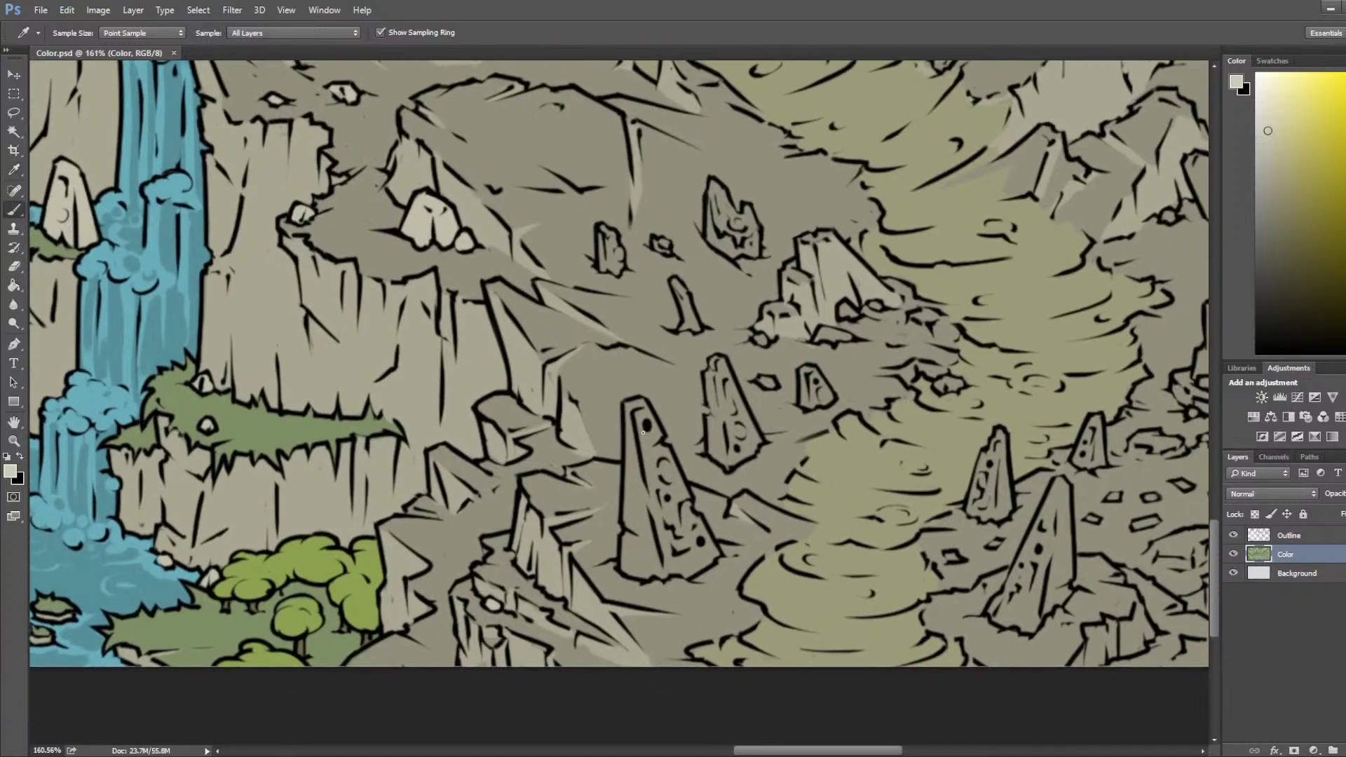
{"action": "key", "text": "bracketright"}
{"action": "key", "text": "bracketright"}
{"action": "mouse_move", "coordinate": [633, 403]}
{"action": "left_mouse_down"}
{"action": "mouse_move", "coordinate": [626, 520]}
{"action": "mouse_move", "coordinate": [640, 534]}
{"action": "mouse_move", "coordinate": [624, 565]}
{"action": "mouse_move", "coordinate": [689, 573]}
{"action": "mouse_move", "coordinate": [663, 543]}
{"action": "mouse_move", "coordinate": [696, 573]}
{"action": "mouse_move", "coordinate": [710, 558]}
{"action": "mouse_move", "coordinate": [672, 445]}
{"action": "mouse_move", "coordinate": [690, 502]}
{"action": "left_mouse_up"}
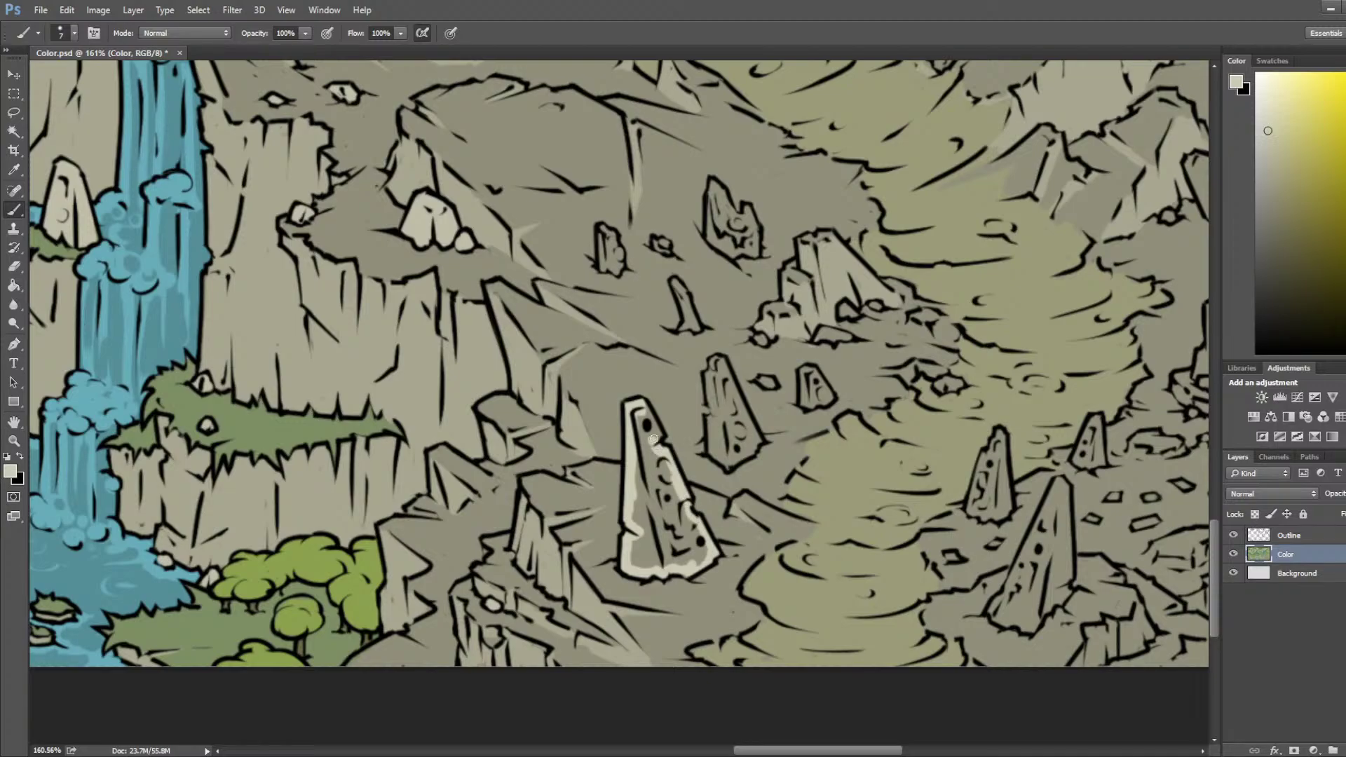
Step: Fill the remaining interior of the tall carved obelisk with the pale stone color, enlarging the brush to size 15
{"action": "mouse_move", "coordinate": [647, 408]}
{"action": "left_mouse_down"}
{"action": "mouse_move", "coordinate": [637, 445]}
{"action": "mouse_move", "coordinate": [674, 492]}
{"action": "mouse_move", "coordinate": [665, 483]}
{"action": "mouse_move", "coordinate": [649, 508]}
{"action": "mouse_move", "coordinate": [672, 563]}
{"action": "mouse_move", "coordinate": [693, 564]}
{"action": "mouse_move", "coordinate": [680, 514]}
{"action": "mouse_move", "coordinate": [658, 558]}
{"action": "mouse_move", "coordinate": [635, 556]}
{"action": "mouse_move", "coordinate": [659, 559]}
{"action": "mouse_move", "coordinate": [645, 463]}
{"action": "mouse_move", "coordinate": [670, 519]}
{"action": "mouse_move", "coordinate": [665, 432]}
{"action": "left_mouse_up"}
{"action": "key", "text": "bracketright"}
{"action": "key", "text": "bracketright"}
{"action": "key", "text": "bracketright"}
{"action": "key", "text": "bracketright"}
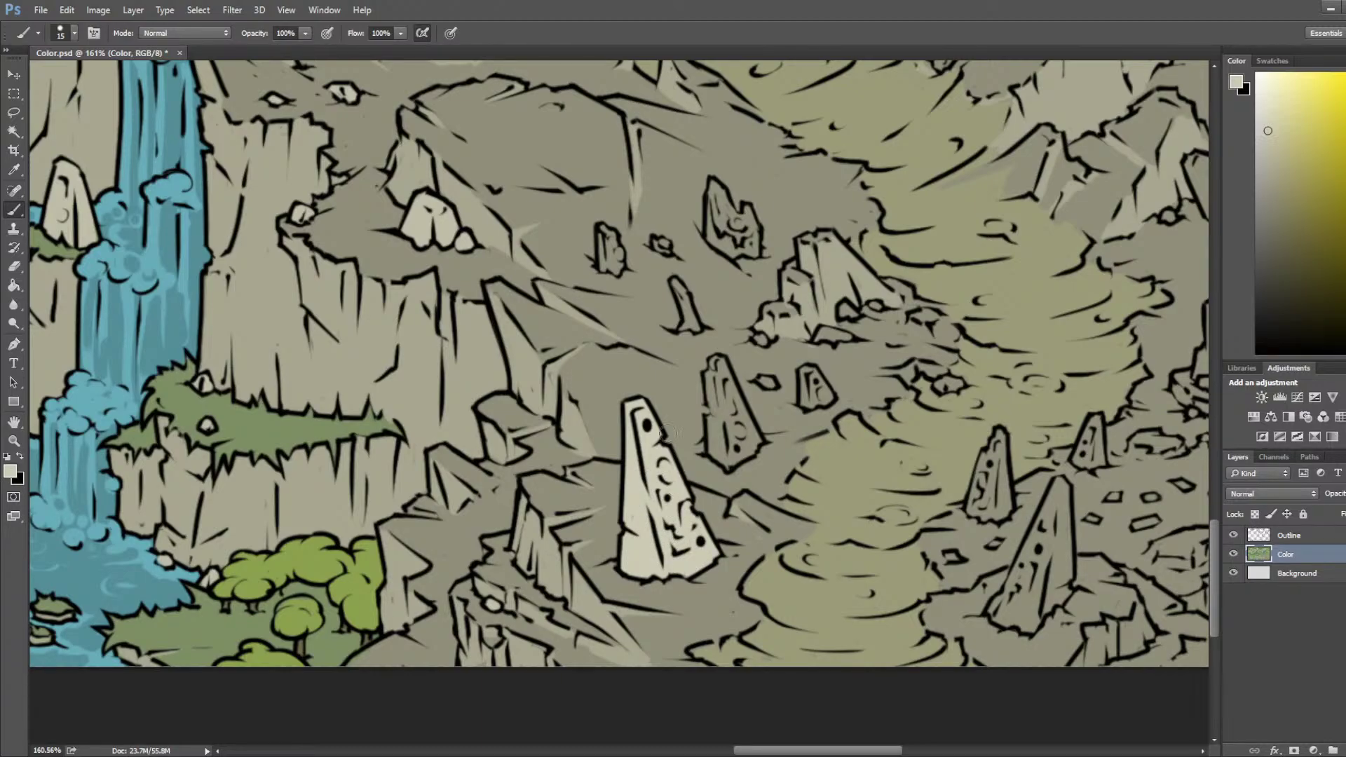
Step: Paint the two smaller standing stones and small rocks northeast of the tall obelisk pale, resampling the grey rock and pale stone colors
{"action": "mouse_move", "coordinate": [717, 362]}
{"action": "left_mouse_down"}
{"action": "mouse_move", "coordinate": [722, 456]}
{"action": "mouse_move", "coordinate": [745, 451]}
{"action": "mouse_move", "coordinate": [724, 405]}
{"action": "mouse_move", "coordinate": [742, 396]}
{"action": "mouse_move", "coordinate": [753, 452]}
{"action": "mouse_move", "coordinate": [752, 434]}
{"action": "left_mouse_up"}
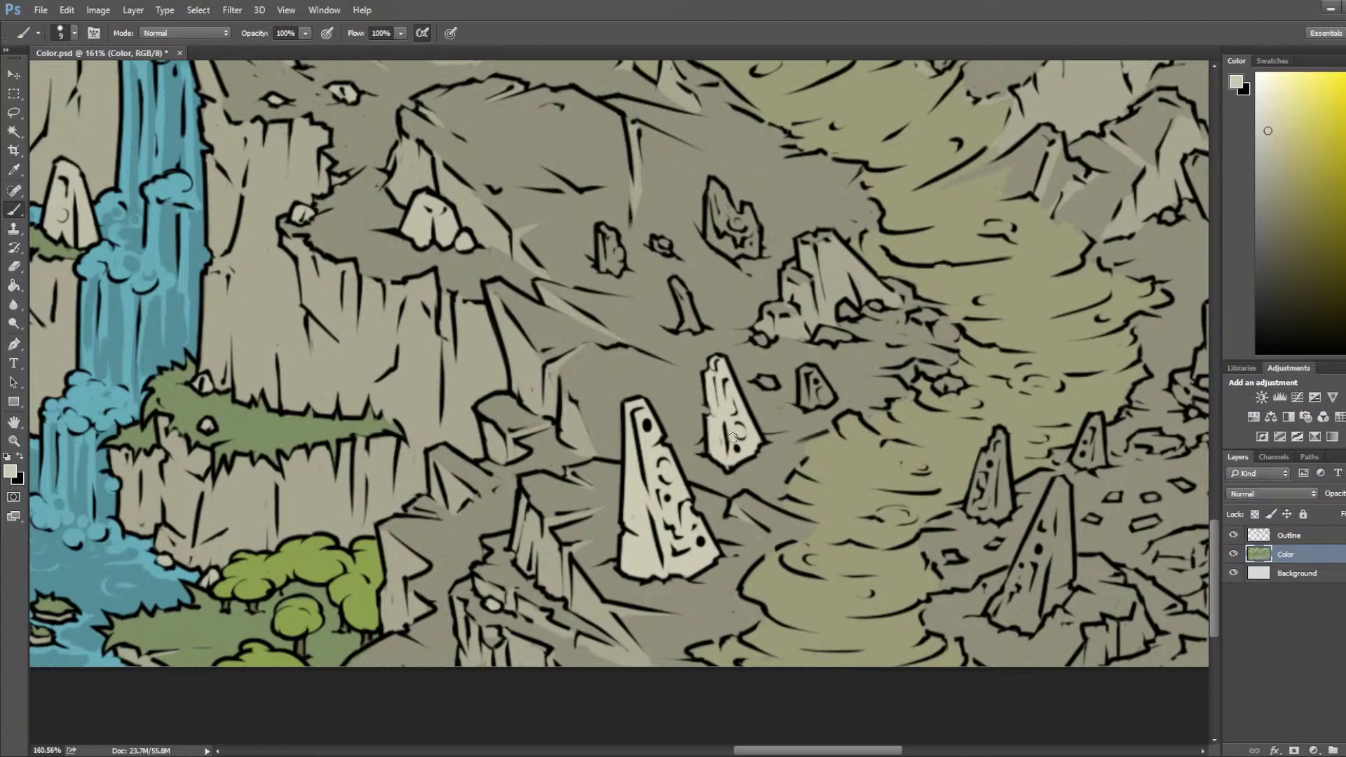
{"action": "mouse_move", "coordinate": [805, 385]}
{"action": "left_mouse_down"}
{"action": "mouse_move", "coordinate": [816, 401]}
{"action": "mouse_move", "coordinate": [811, 376]}
{"action": "mouse_move", "coordinate": [769, 384]}
{"action": "mouse_move", "coordinate": [783, 339]}
{"action": "left_mouse_up"}
{"action": "left_click", "coordinate": [776, 309], "text": "alt"}
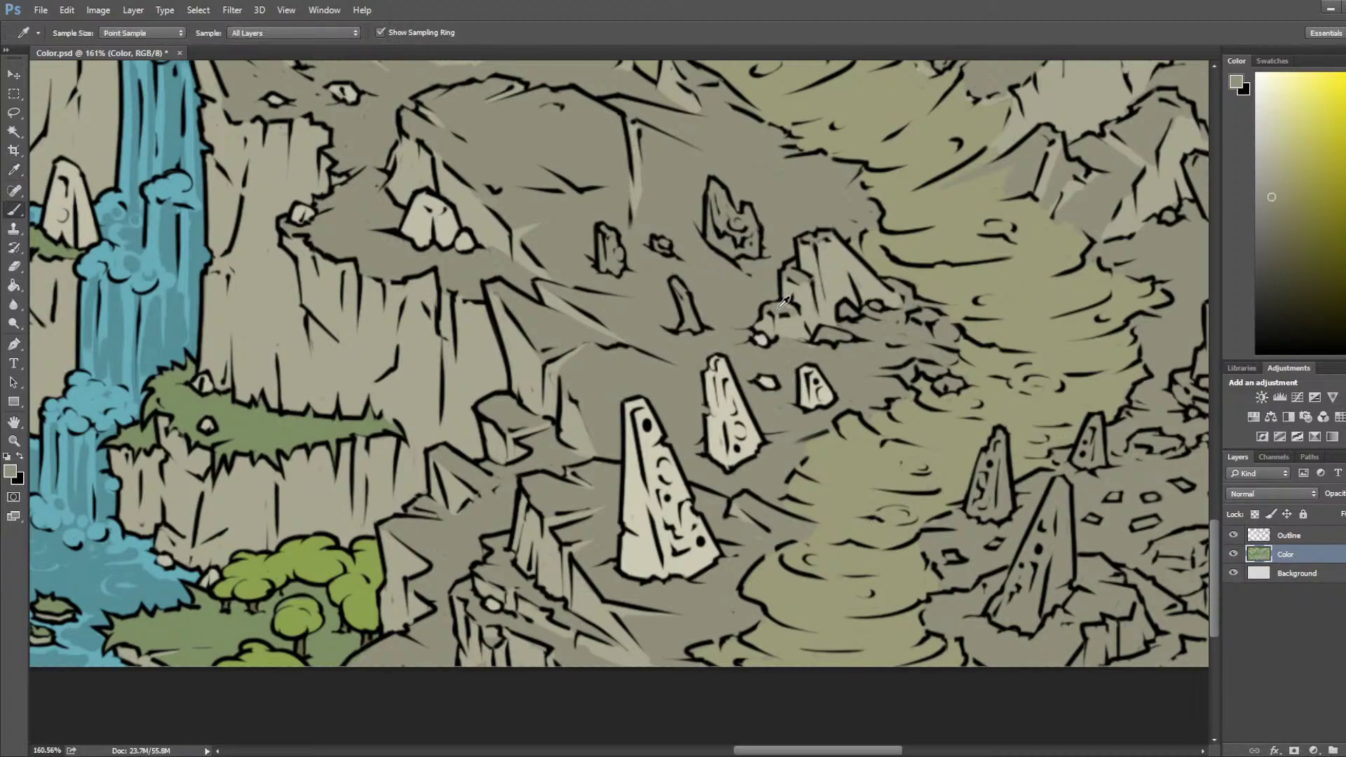
{"action": "left_click", "coordinate": [623, 504], "text": "alt"}
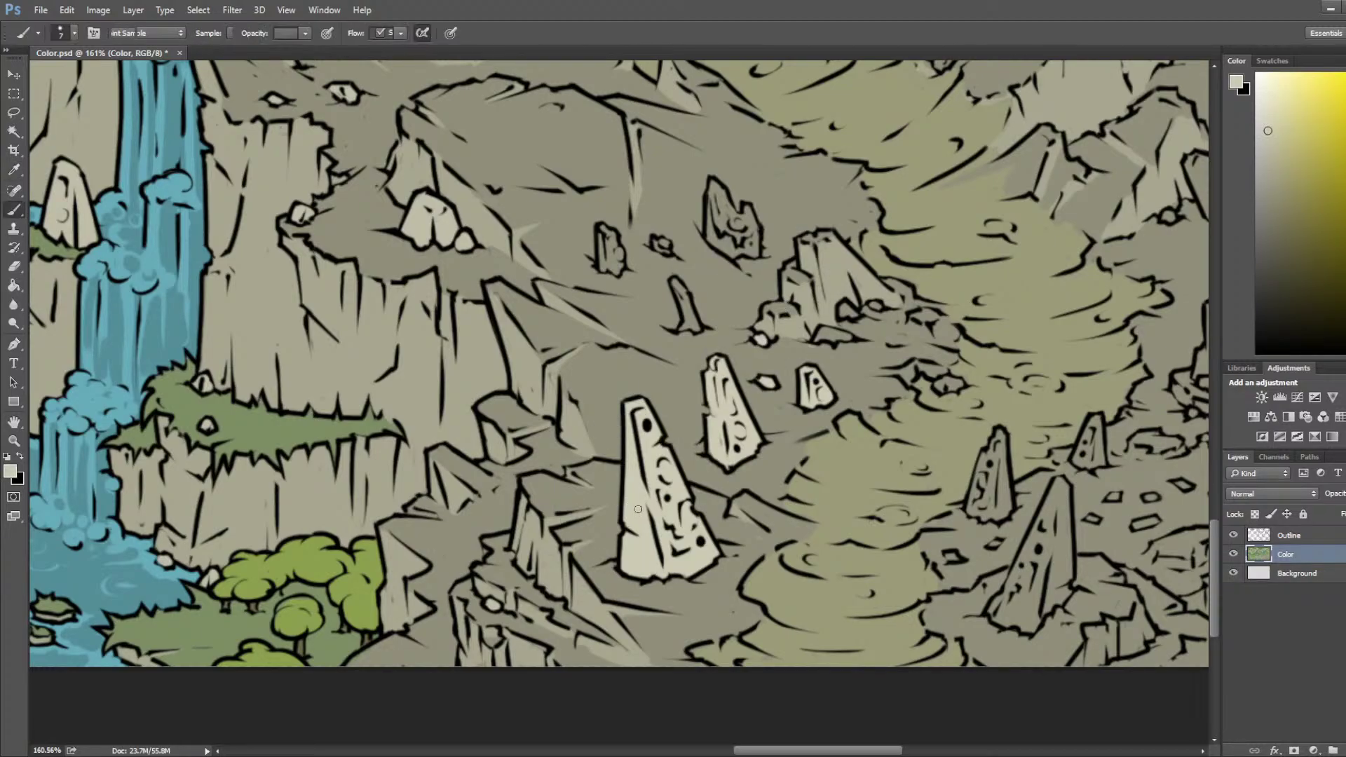
Step: Paint the three carved standing stones east of the southern path in the pale stone color and save the document
{"action": "scroll", "coordinate": [629, 407], "scroll_direction": "up", "scroll_amount": 3}
{"action": "scroll", "coordinate": [629, 408], "scroll_direction": "left", "scroll_amount": 1}
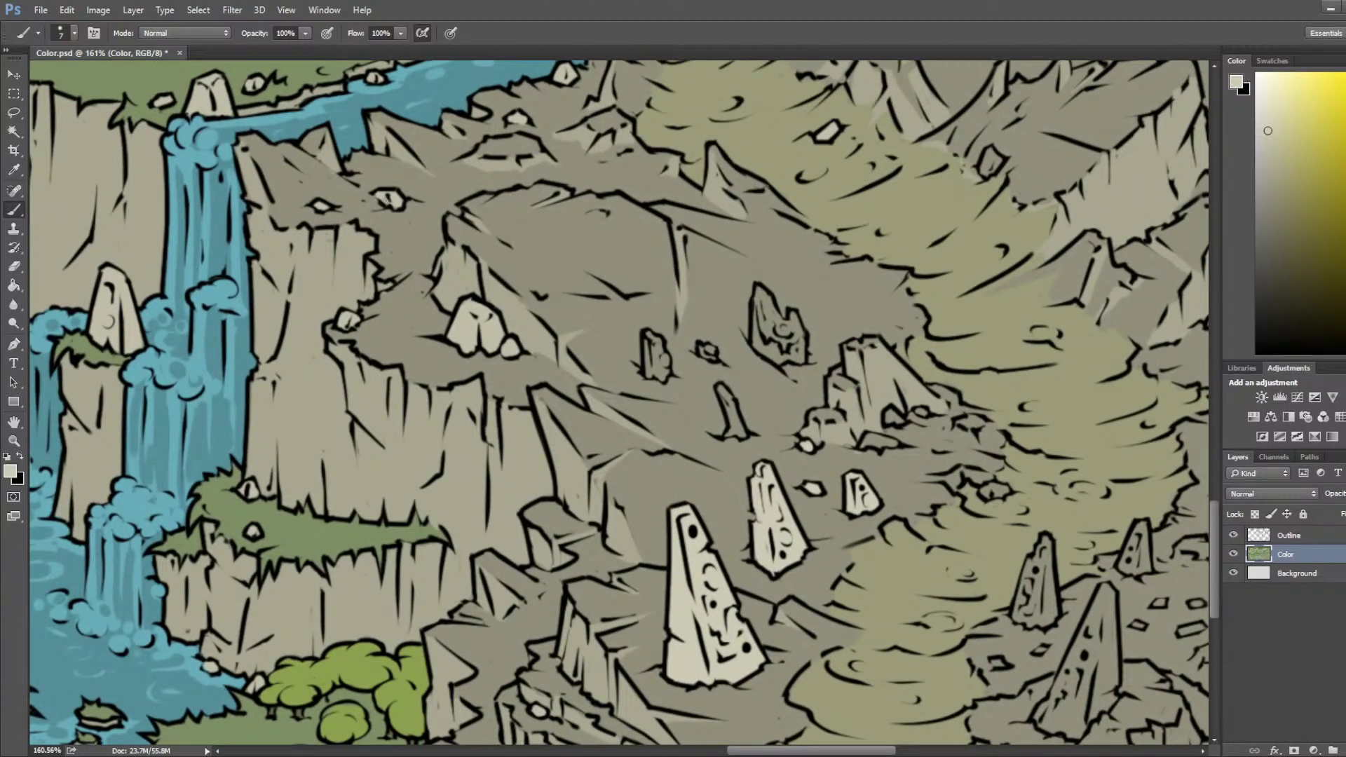
{"action": "scroll", "coordinate": [853, 417], "scroll_direction": "down", "scroll_amount": 3}
{"action": "scroll", "coordinate": [853, 417], "scroll_direction": "right", "scroll_amount": 4}
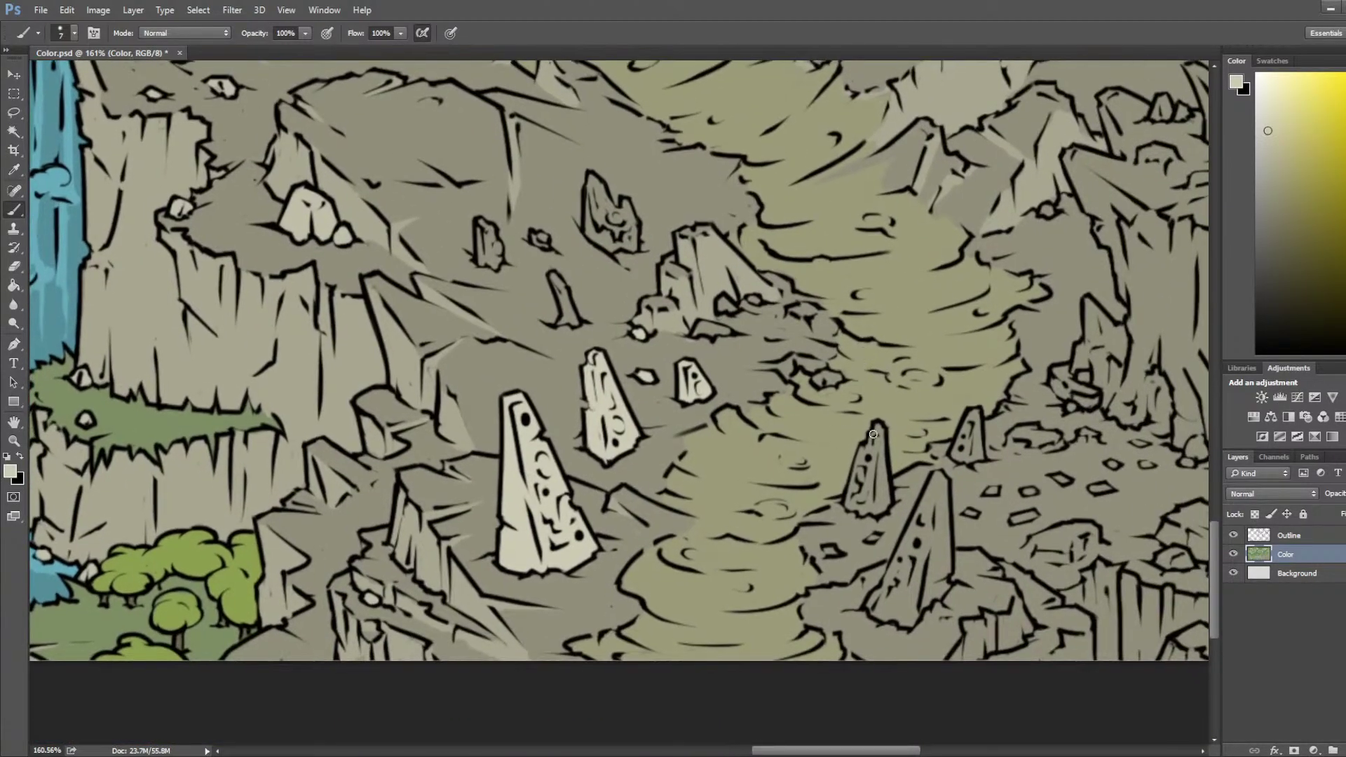
{"action": "mouse_move", "coordinate": [880, 438]}
{"action": "left_mouse_down"}
{"action": "mouse_move", "coordinate": [869, 462]}
{"action": "mouse_move", "coordinate": [879, 457]}
{"action": "mouse_move", "coordinate": [880, 513]}
{"action": "mouse_move", "coordinate": [848, 495]}
{"action": "mouse_move", "coordinate": [856, 483]}
{"action": "mouse_move", "coordinate": [874, 496]}
{"action": "left_mouse_up"}
{"action": "mouse_move", "coordinate": [974, 422]}
{"action": "left_mouse_down"}
{"action": "mouse_move", "coordinate": [956, 455]}
{"action": "mouse_move", "coordinate": [975, 456]}
{"action": "mouse_move", "coordinate": [973, 431]}
{"action": "mouse_move", "coordinate": [982, 455]}
{"action": "mouse_move", "coordinate": [976, 420]}
{"action": "left_mouse_up"}
{"action": "mouse_move", "coordinate": [939, 476]}
{"action": "left_mouse_down"}
{"action": "mouse_move", "coordinate": [945, 587]}
{"action": "mouse_move", "coordinate": [911, 616]}
{"action": "mouse_move", "coordinate": [876, 611]}
{"action": "mouse_move", "coordinate": [931, 487]}
{"action": "mouse_move", "coordinate": [898, 551]}
{"action": "mouse_move", "coordinate": [900, 586]}
{"action": "mouse_move", "coordinate": [909, 537]}
{"action": "mouse_move", "coordinate": [929, 543]}
{"action": "mouse_move", "coordinate": [932, 593]}
{"action": "mouse_move", "coordinate": [905, 611]}
{"action": "mouse_move", "coordinate": [887, 603]}
{"action": "mouse_move", "coordinate": [911, 561]}
{"action": "mouse_move", "coordinate": [911, 596]}
{"action": "mouse_move", "coordinate": [934, 533]}
{"action": "left_mouse_up"}
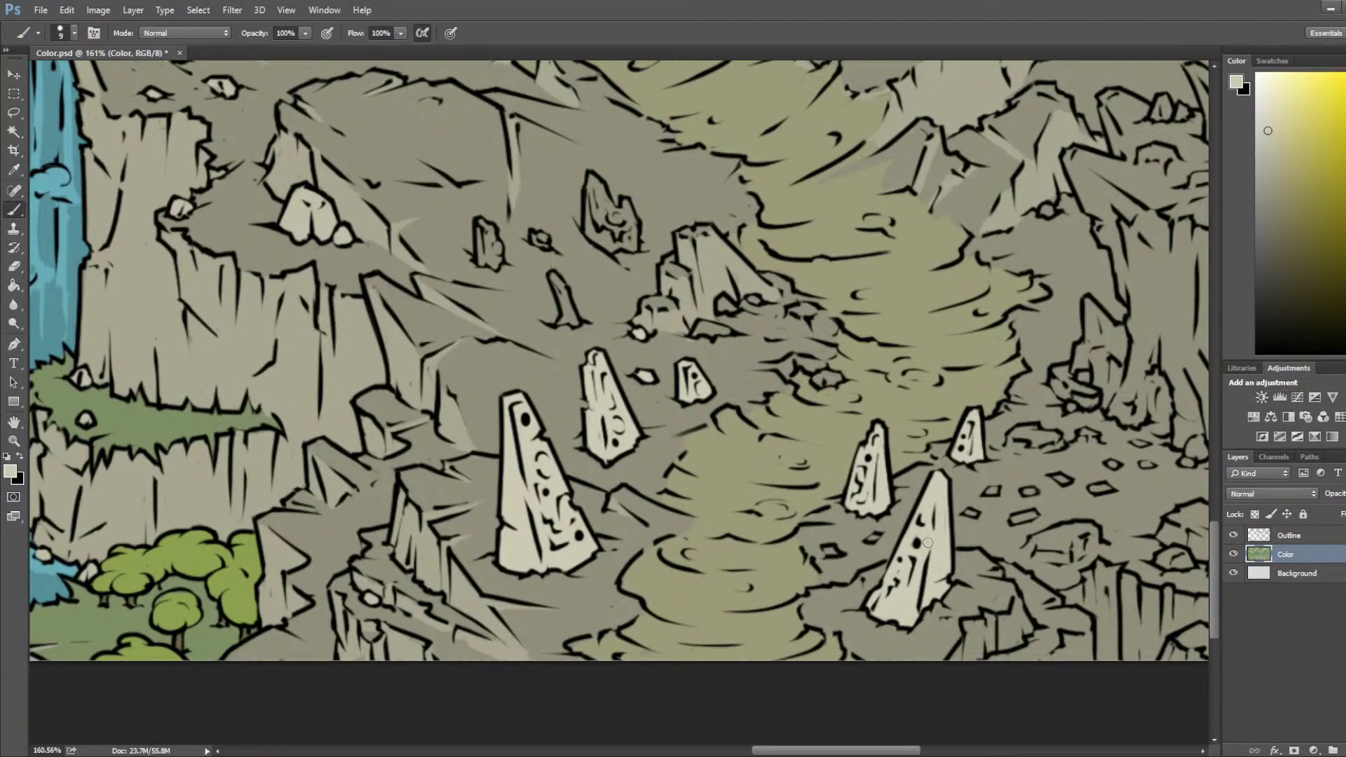
{"action": "scroll", "coordinate": [942, 499], "scroll_direction": "down", "scroll_amount": 4}
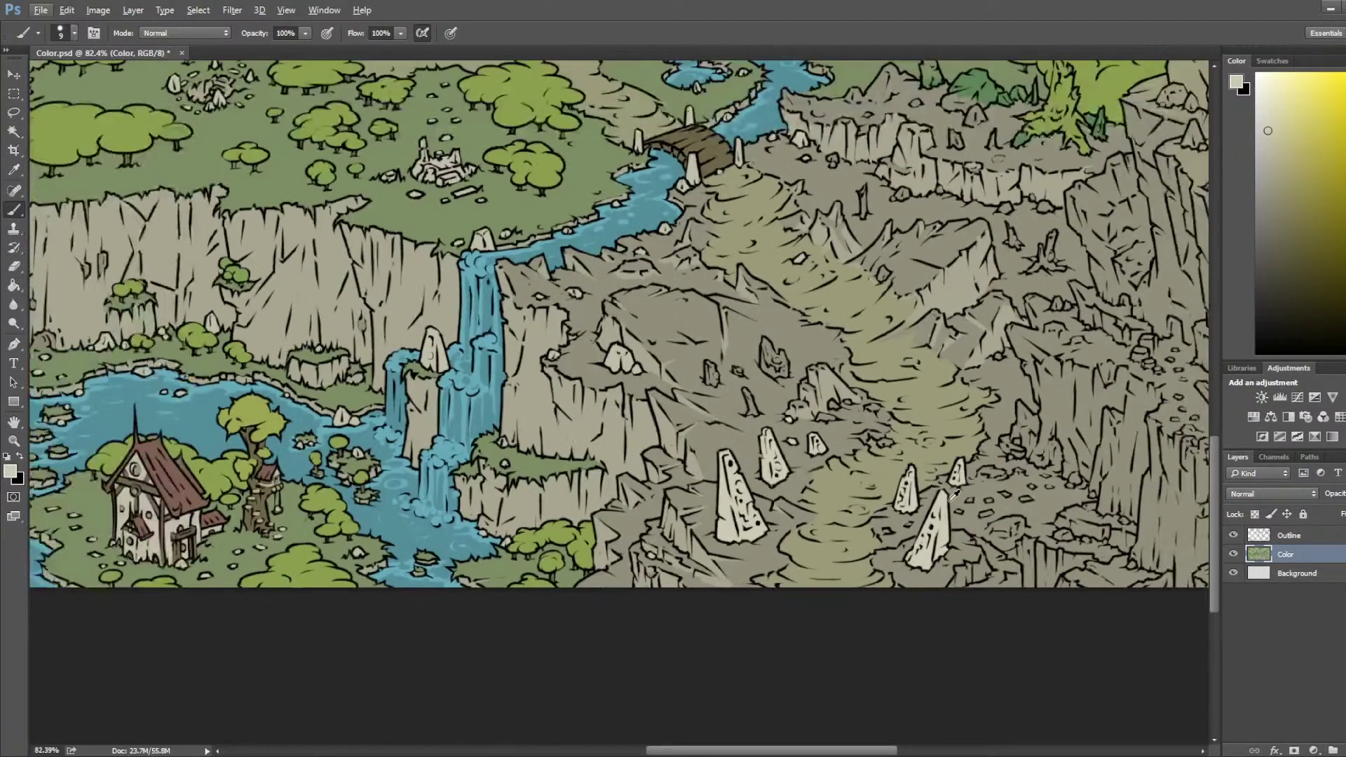
{"action": "key", "text": "ctrl+s"}
Step: Paint the small rocks at the base of the boulder pile west of the path in sampled light stone at brush size 7
{"action": "scroll", "coordinate": [949, 500], "scroll_direction": "down", "scroll_amount": 3}
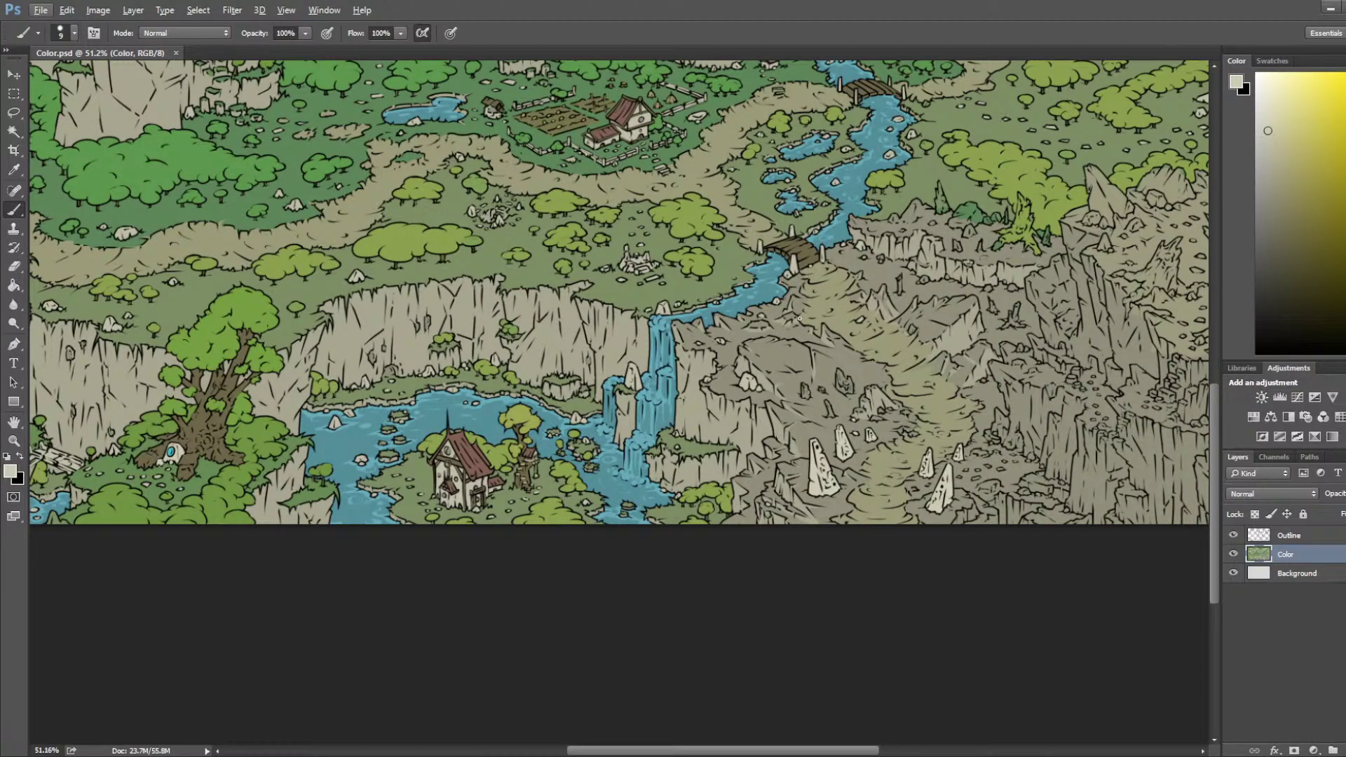
{"action": "scroll", "coordinate": [905, 445], "scroll_direction": "up", "scroll_amount": 4}
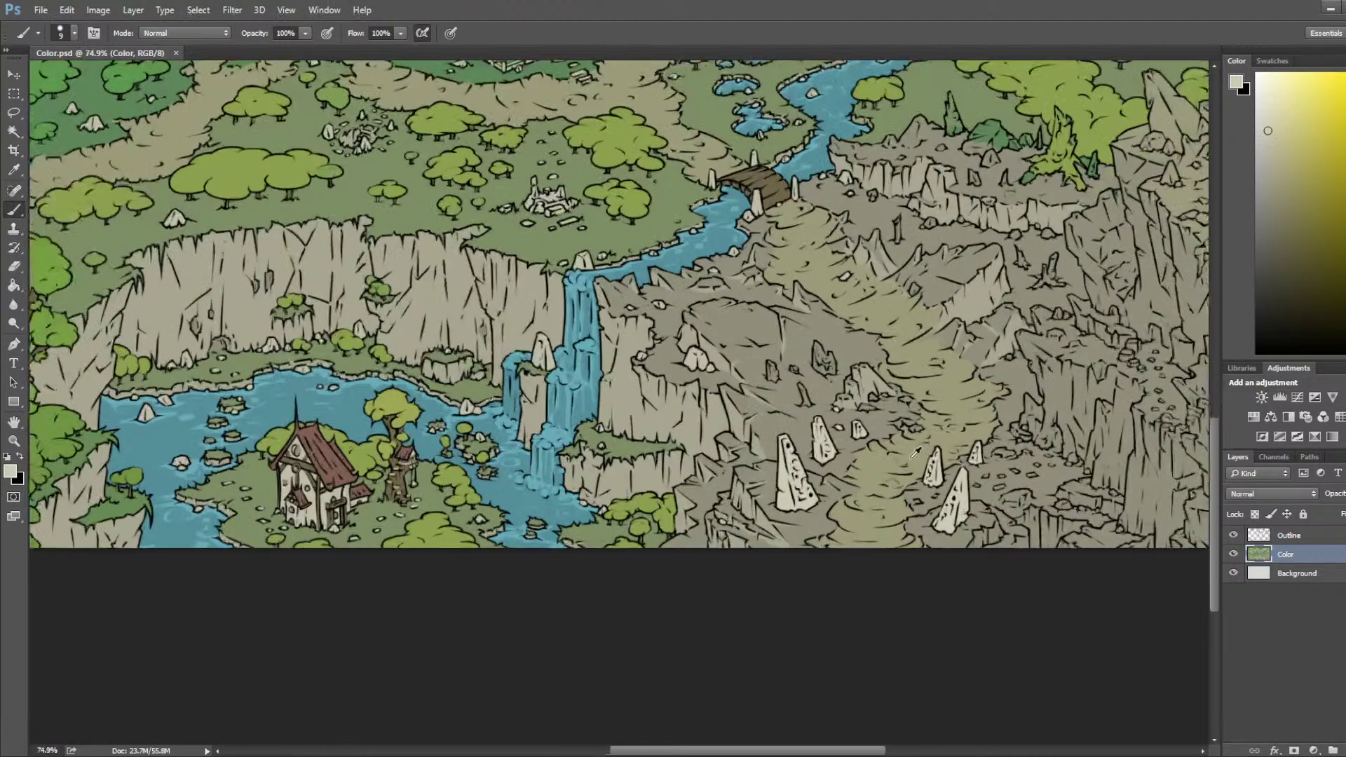
{"action": "key", "text": "i"}
{"action": "left_click", "coordinate": [640, 326]}
{"action": "scroll", "coordinate": [642, 322], "scroll_direction": "up", "scroll_amount": 2}
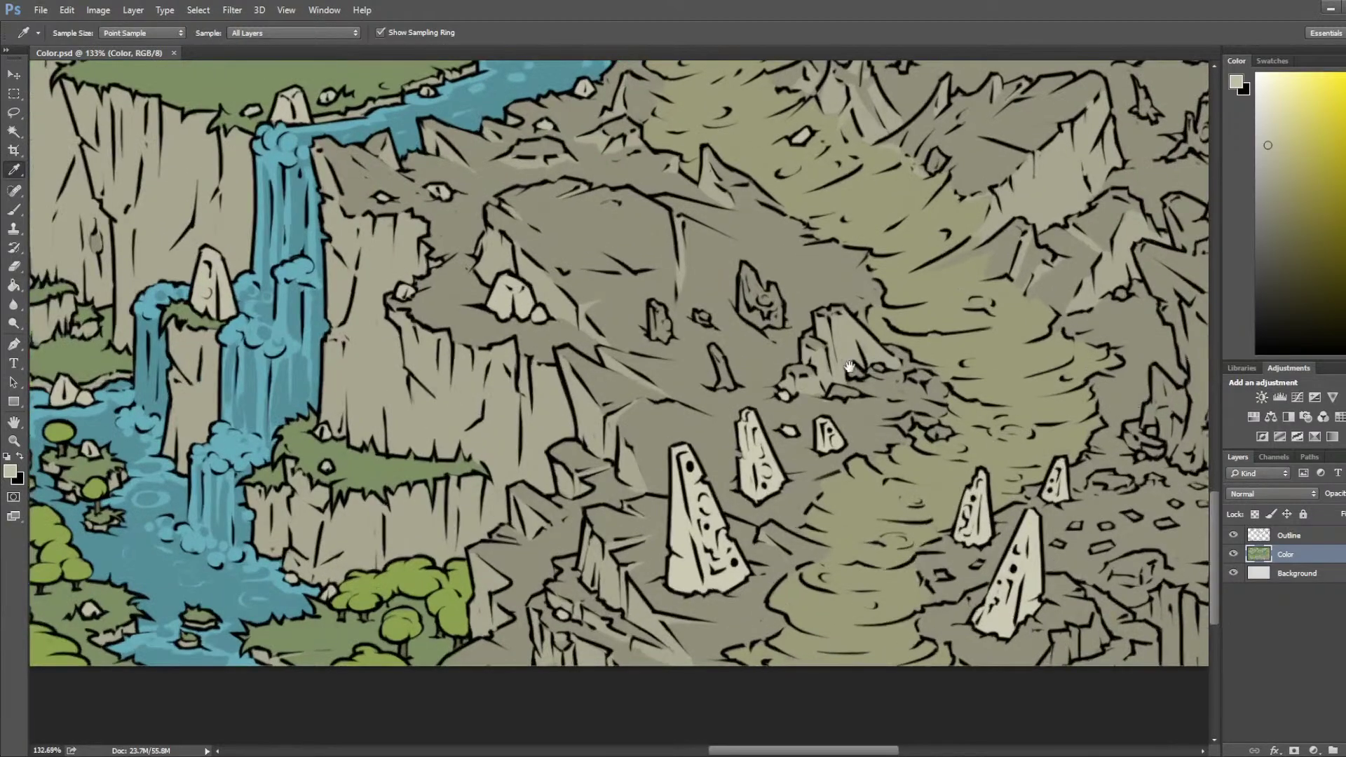
{"action": "key", "text": "b"}
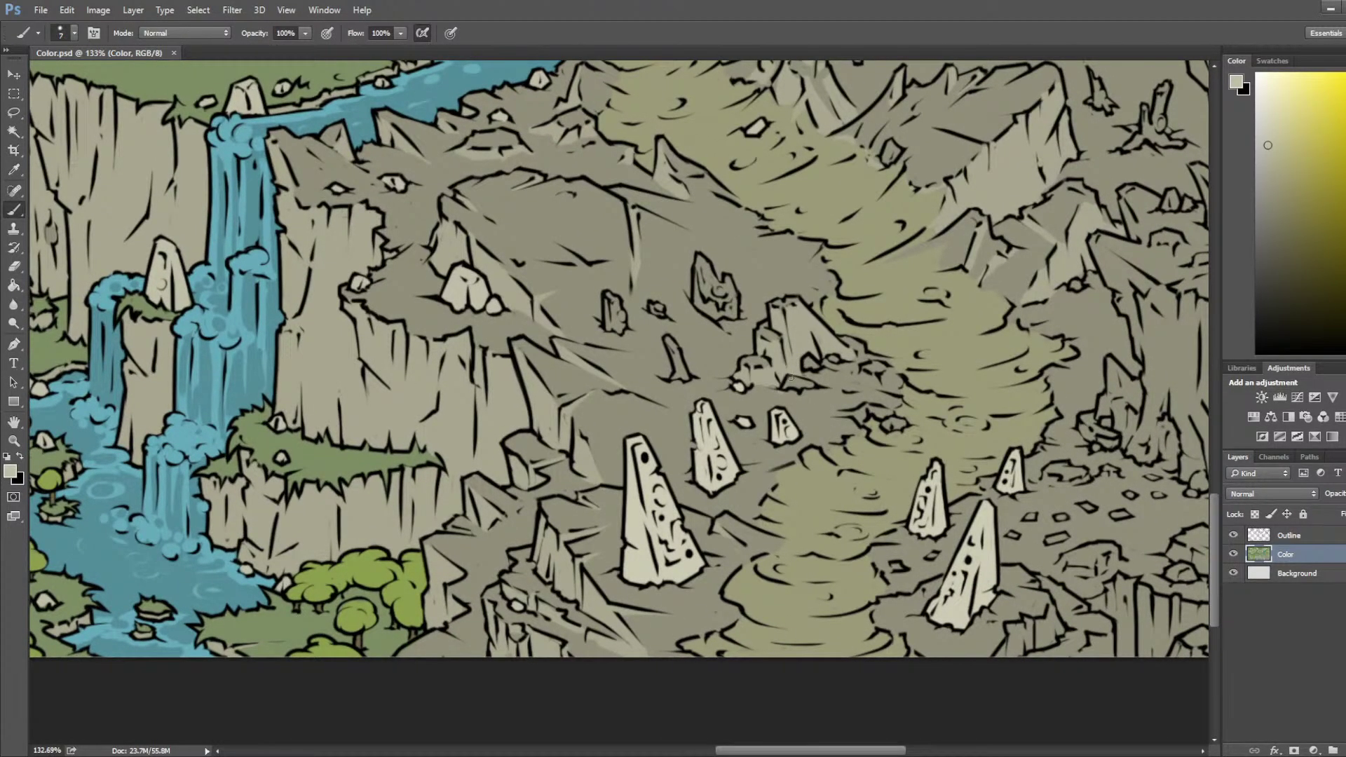
{"action": "mouse_move", "coordinate": [786, 382]}
{"action": "left_mouse_down"}
{"action": "mouse_move", "coordinate": [811, 386]}
{"action": "mouse_move", "coordinate": [772, 395]}
{"action": "left_mouse_up"}
{"action": "key", "text": "i"}
{"action": "left_click", "coordinate": [810, 394]}
{"action": "left_click", "coordinate": [484, 290], "text": "alt"}
Step: Paint the scattered flat paving stones beside the eastern standing stones in the light stone color, resampling as needed, and save the document
{"action": "scroll", "coordinate": [892, 362], "scroll_direction": "right", "scroll_amount": 5}
{"action": "scroll", "coordinate": [892, 362], "scroll_direction": "down", "scroll_amount": 2}
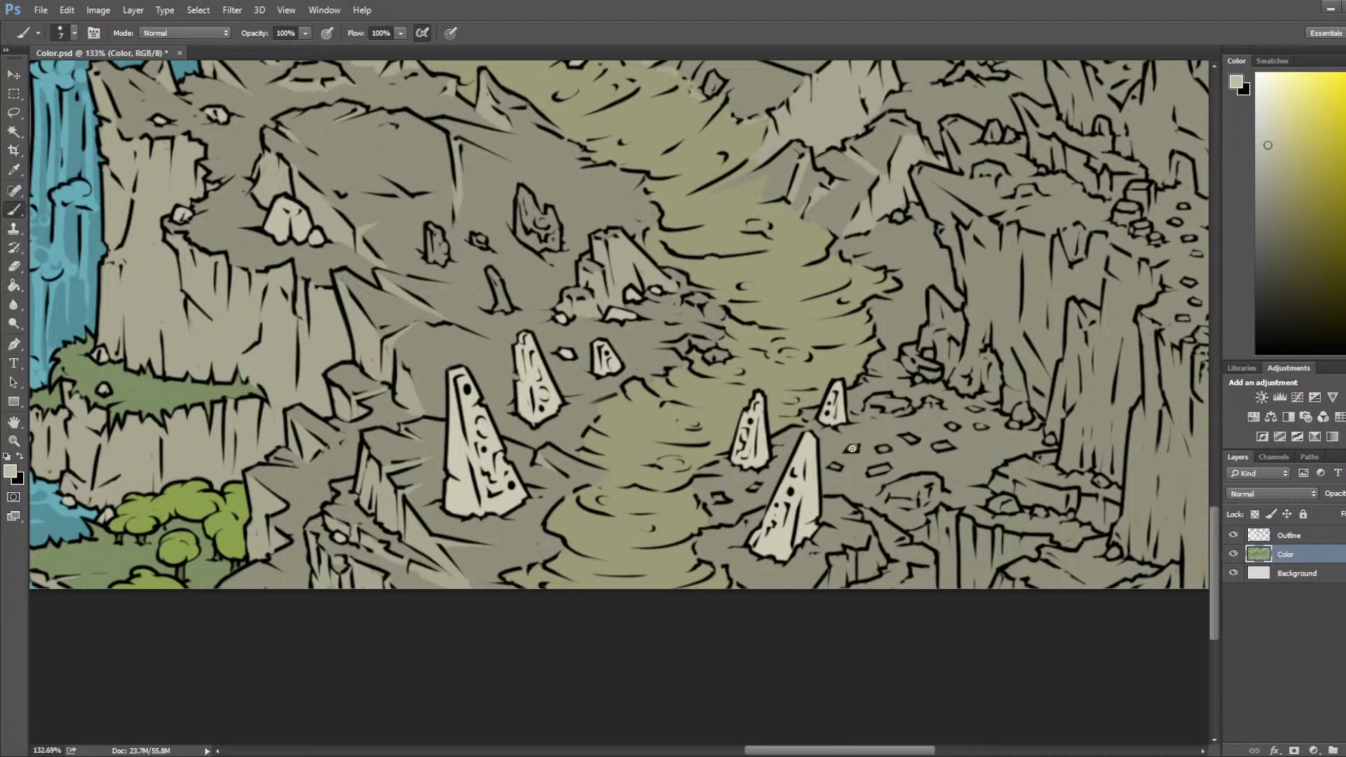
{"action": "left_click", "coordinate": [911, 447], "text": "alt"}
{"action": "key", "text": "i"}
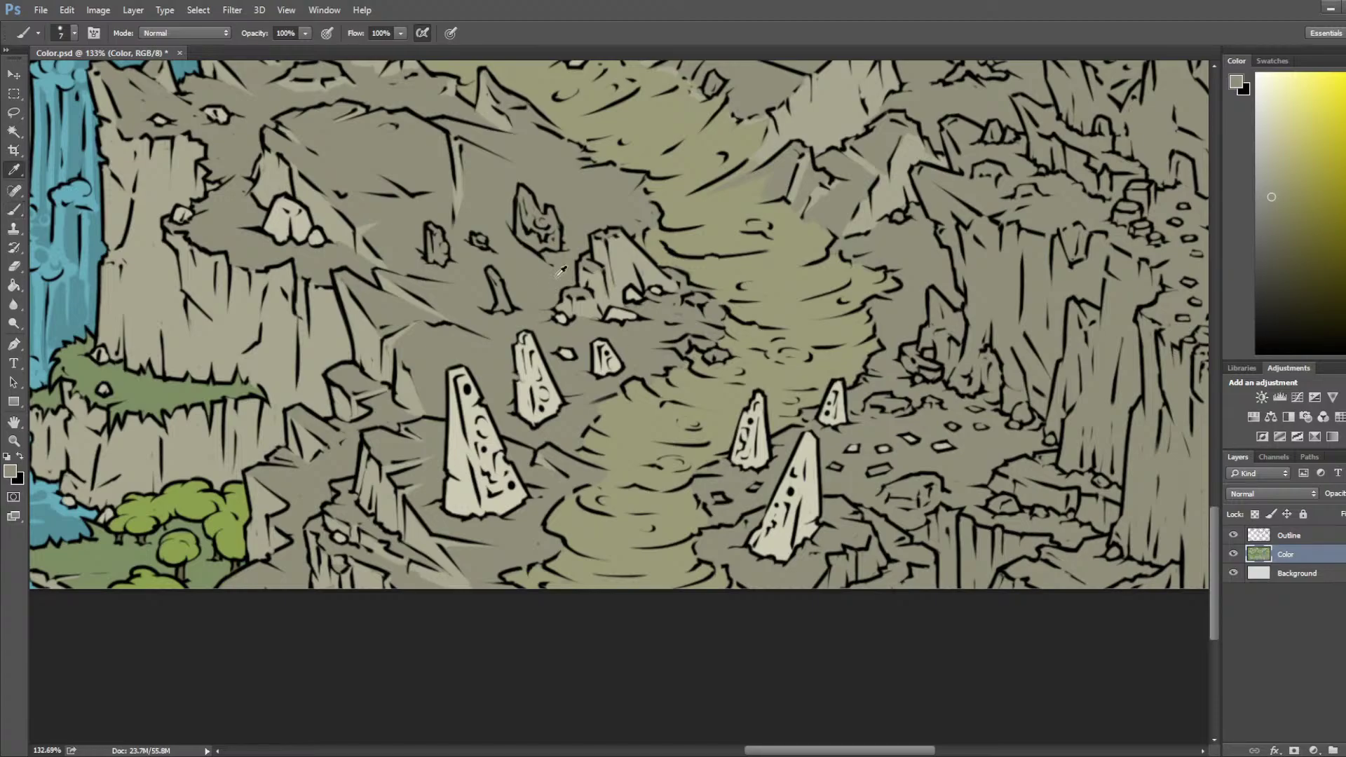
{"action": "left_click", "coordinate": [305, 218]}
{"action": "key", "text": "b"}
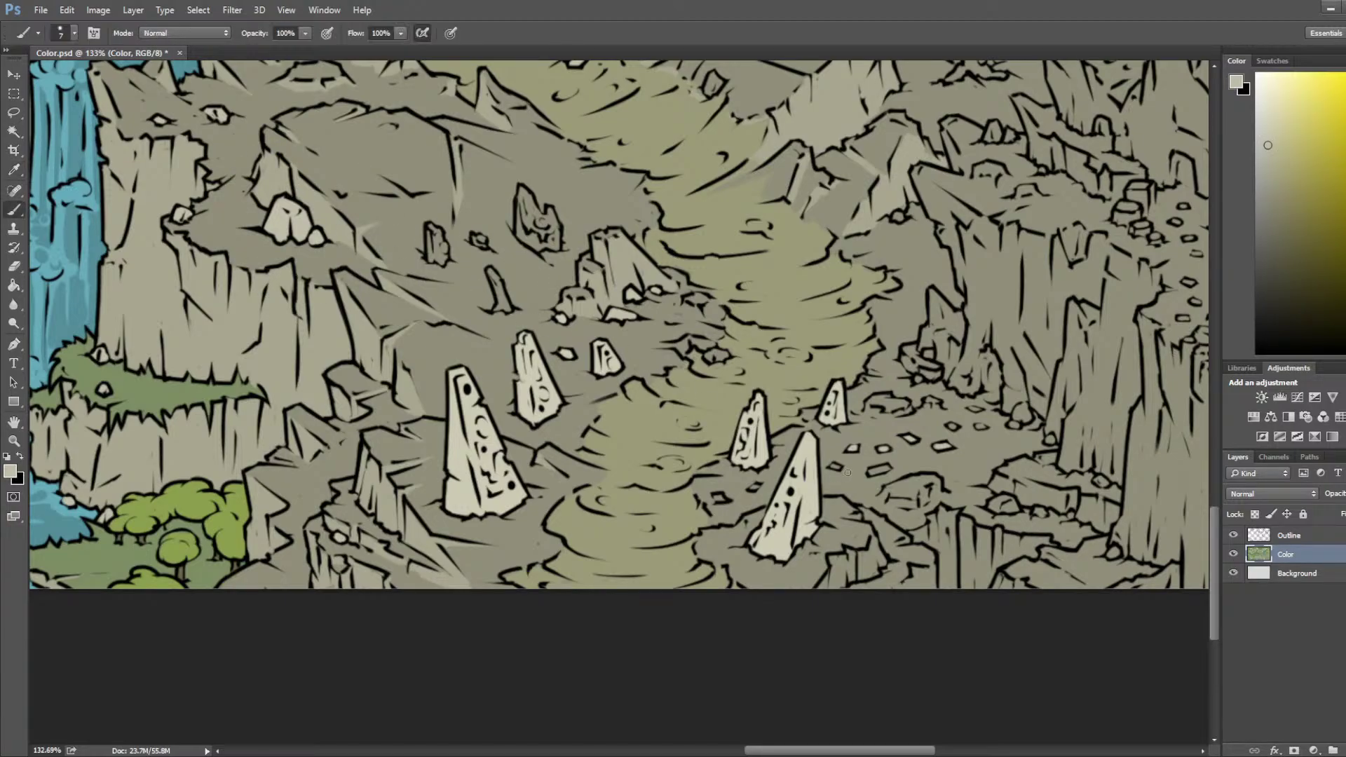
{"action": "left_click_drag", "start_coordinate": [872, 473], "coordinate": [886, 469]}
{"action": "scroll", "coordinate": [987, 403], "scroll_direction": "down", "scroll_amount": 3}
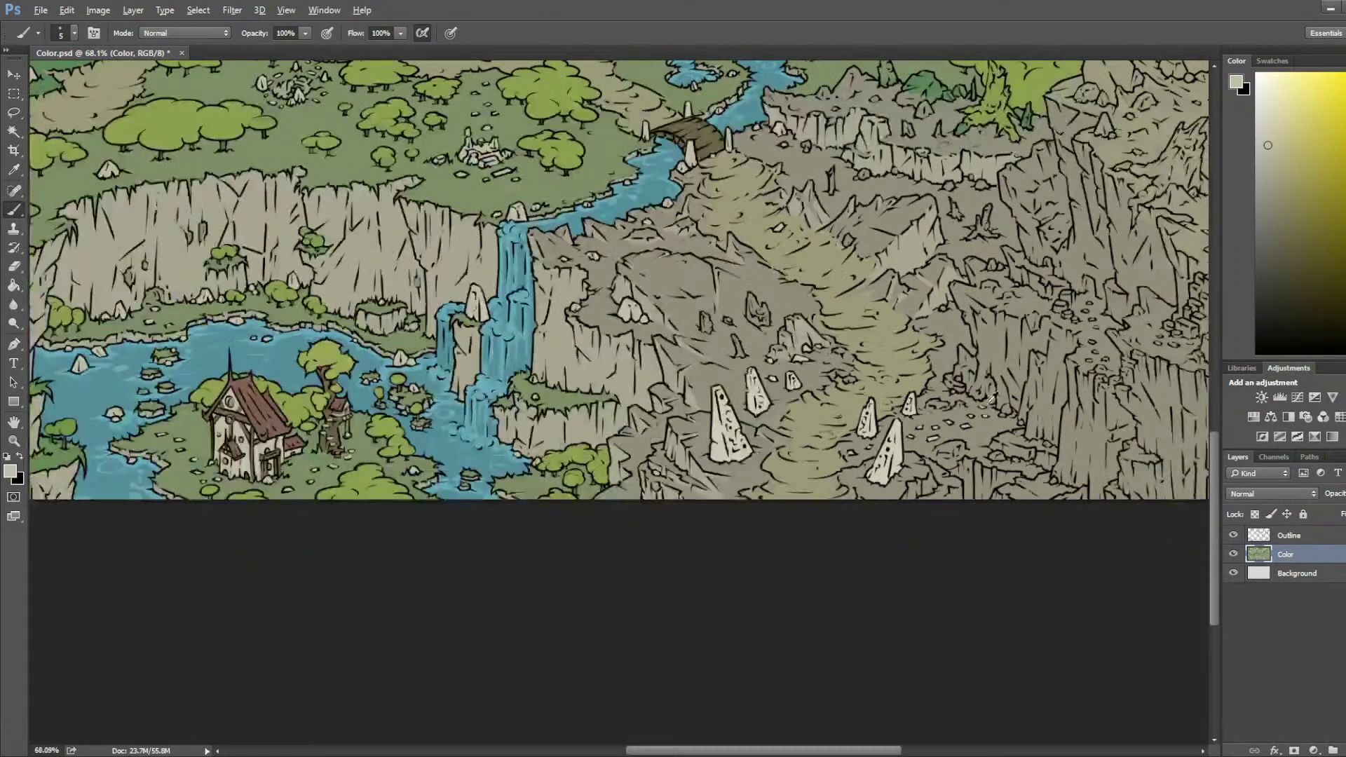
{"action": "key", "text": "ctrl+s"}
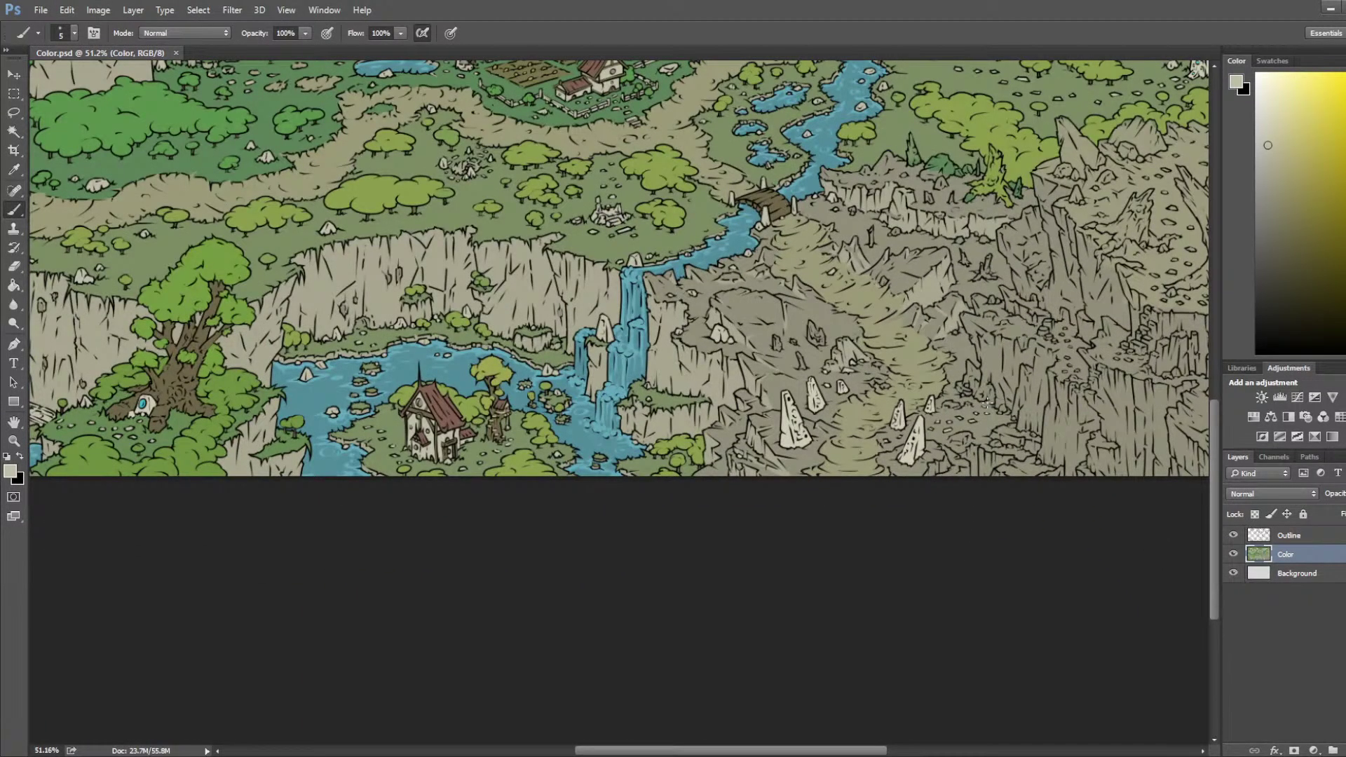
{"action": "scroll", "coordinate": [995, 438], "scroll_direction": "up", "scroll_amount": 5}
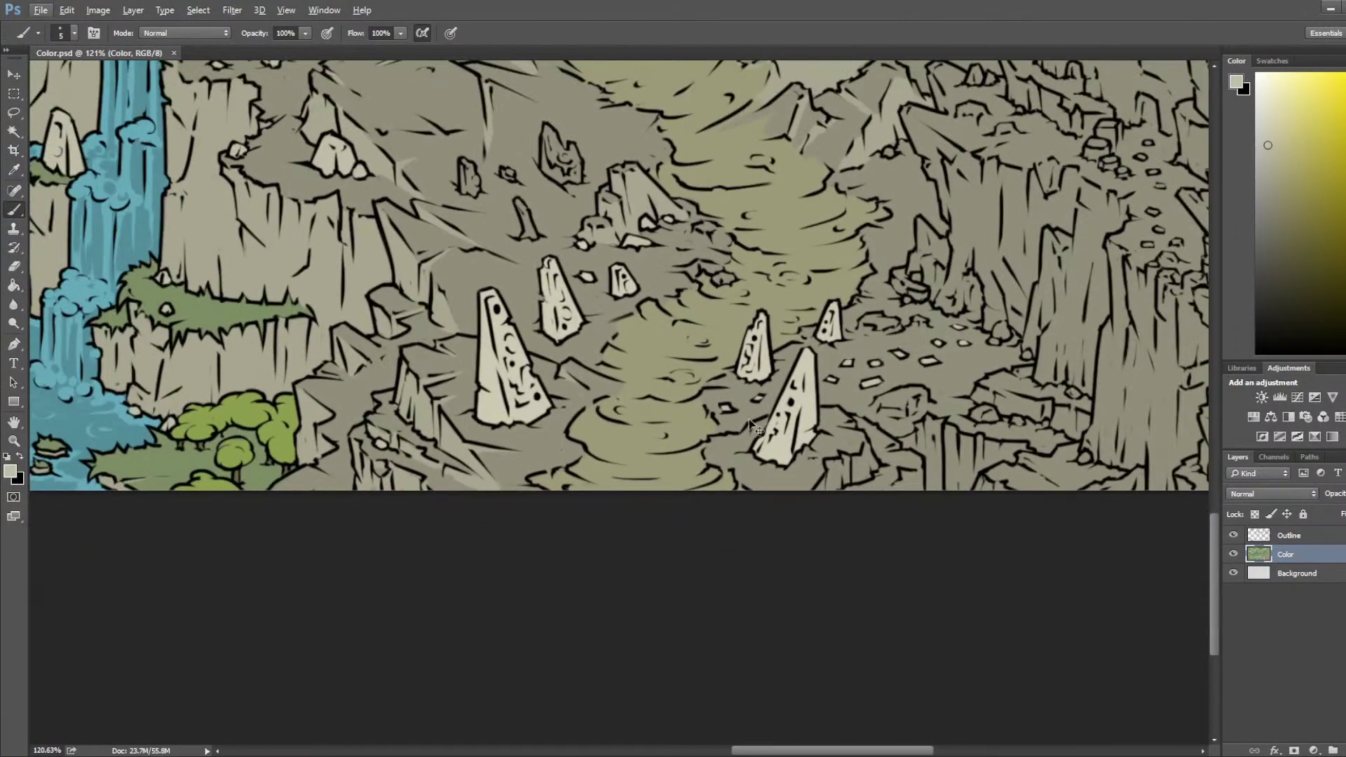
Step: Sample the lighter rock color and paint the first highlights on the low cliffs and boulders south-east of the standing stones
{"action": "key", "text": "i"}
{"action": "left_click", "coordinate": [447, 413]}
{"action": "key", "text": "bracketright"}
{"action": "key", "text": "bracketright"}
{"action": "mouse_move", "coordinate": [901, 488]}
{"action": "left_mouse_down"}
{"action": "mouse_move", "coordinate": [921, 482]}
{"action": "mouse_move", "coordinate": [923, 449]}
{"action": "mouse_move", "coordinate": [923, 479]}
{"action": "left_mouse_up"}
{"action": "key", "text": "bracketleft"}
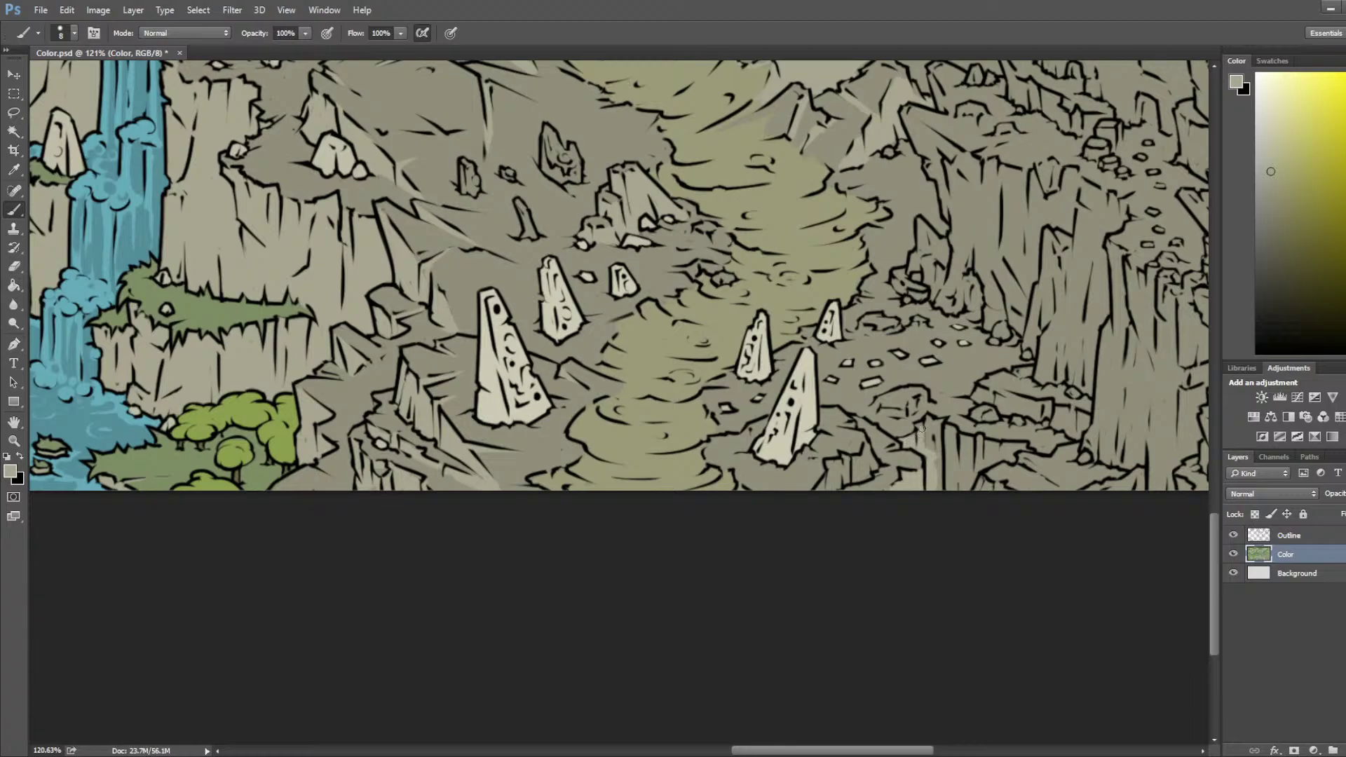
{"action": "left_click_drag", "start_coordinate": [883, 413], "coordinate": [892, 412]}
{"action": "left_click_drag", "start_coordinate": [836, 478], "coordinate": [827, 483]}
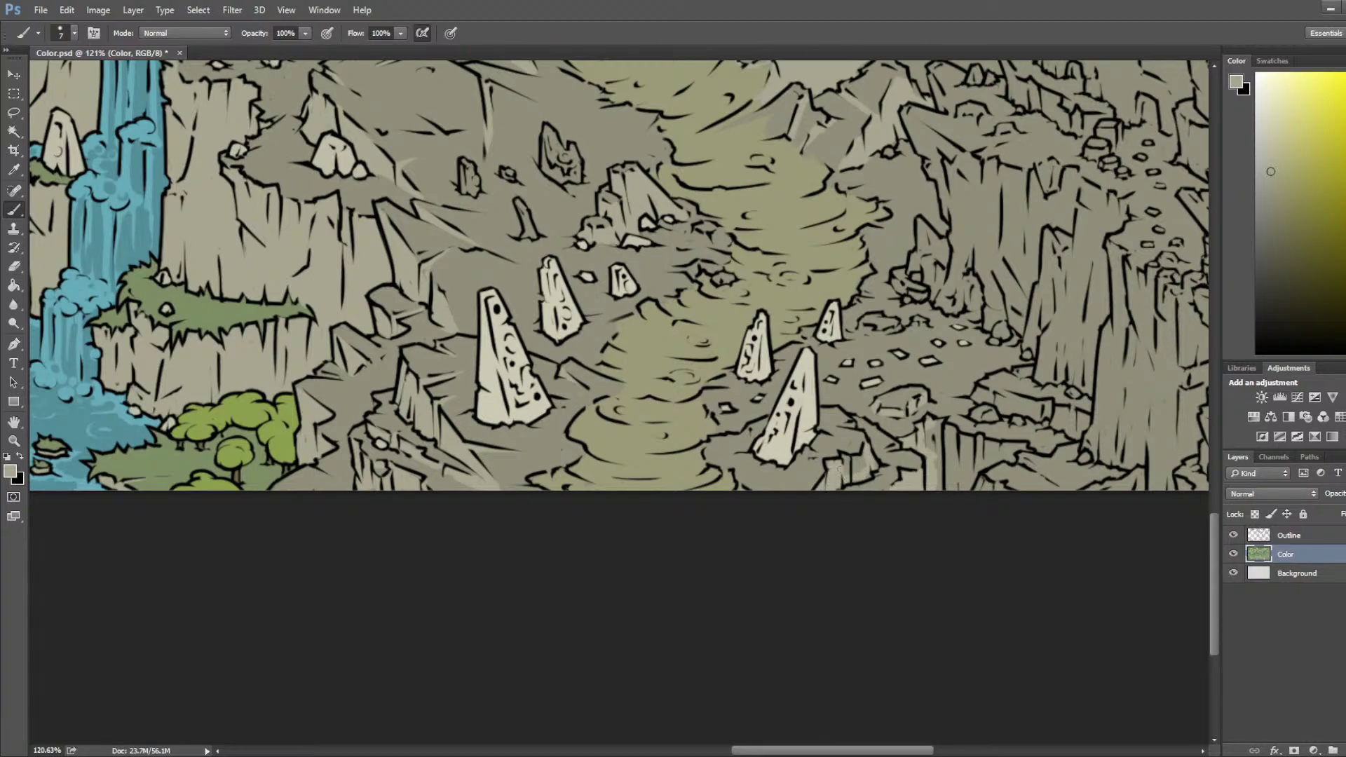
Step: Fill the small cliff faces along the map's southern edge with the light rock color, adjusting the brush size as needed
{"action": "left_click_drag", "start_coordinate": [847, 457], "coordinate": [866, 457]}
{"action": "mouse_move", "coordinate": [952, 431]}
{"action": "left_mouse_down"}
{"action": "mouse_move", "coordinate": [975, 459]}
{"action": "mouse_move", "coordinate": [980, 440]}
{"action": "mouse_move", "coordinate": [972, 471]}
{"action": "mouse_move", "coordinate": [1022, 446]}
{"action": "mouse_move", "coordinate": [982, 441]}
{"action": "mouse_move", "coordinate": [1005, 453]}
{"action": "mouse_move", "coordinate": [969, 478]}
{"action": "left_mouse_up"}
{"action": "key", "text": "bracketright"}
{"action": "key", "text": "bracketright"}
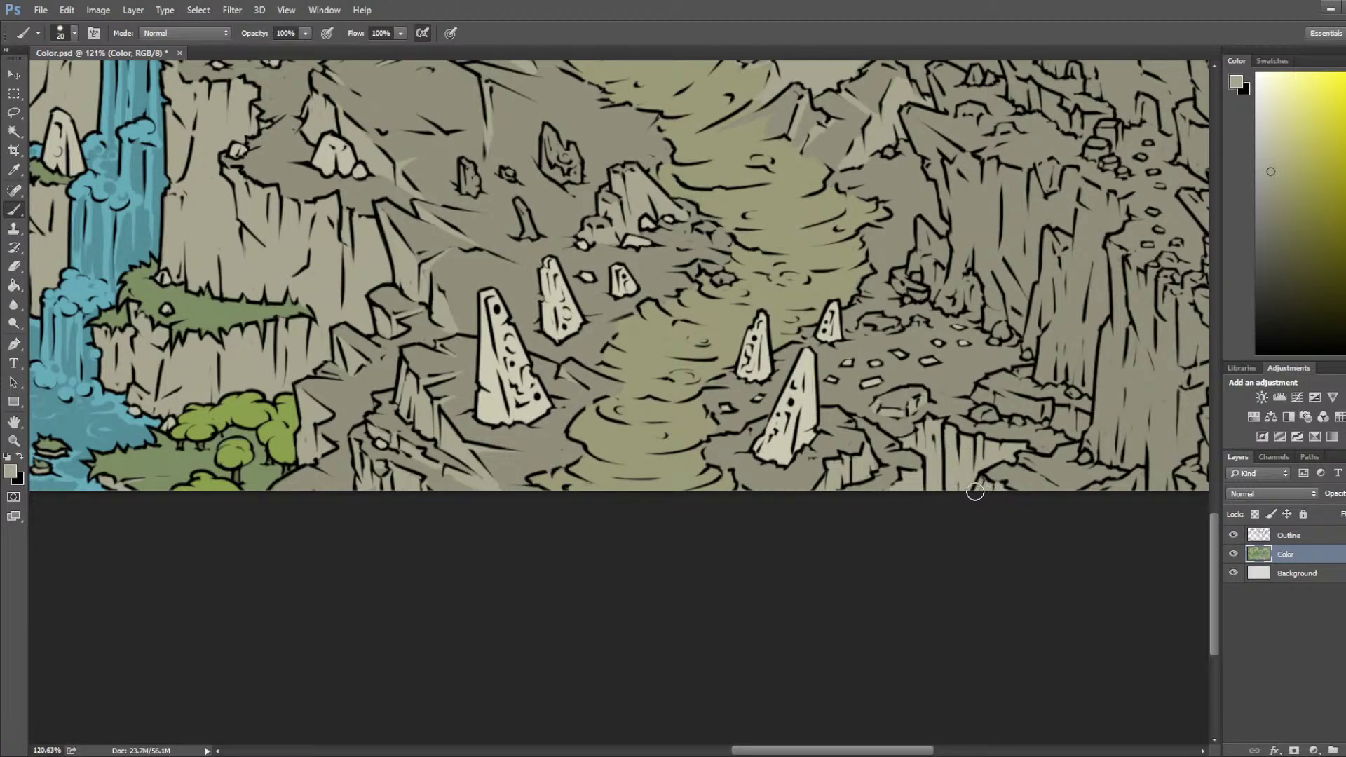
{"action": "key", "text": "bracketleft"}
{"action": "key", "text": "bracketleft"}
{"action": "key", "text": "bracketleft"}
Step: Paint the small rocks on the path's western edge below the boulder pile light, resampling the stone and ground colors
{"action": "left_click_drag", "start_coordinate": [714, 231], "coordinate": [619, 313]}
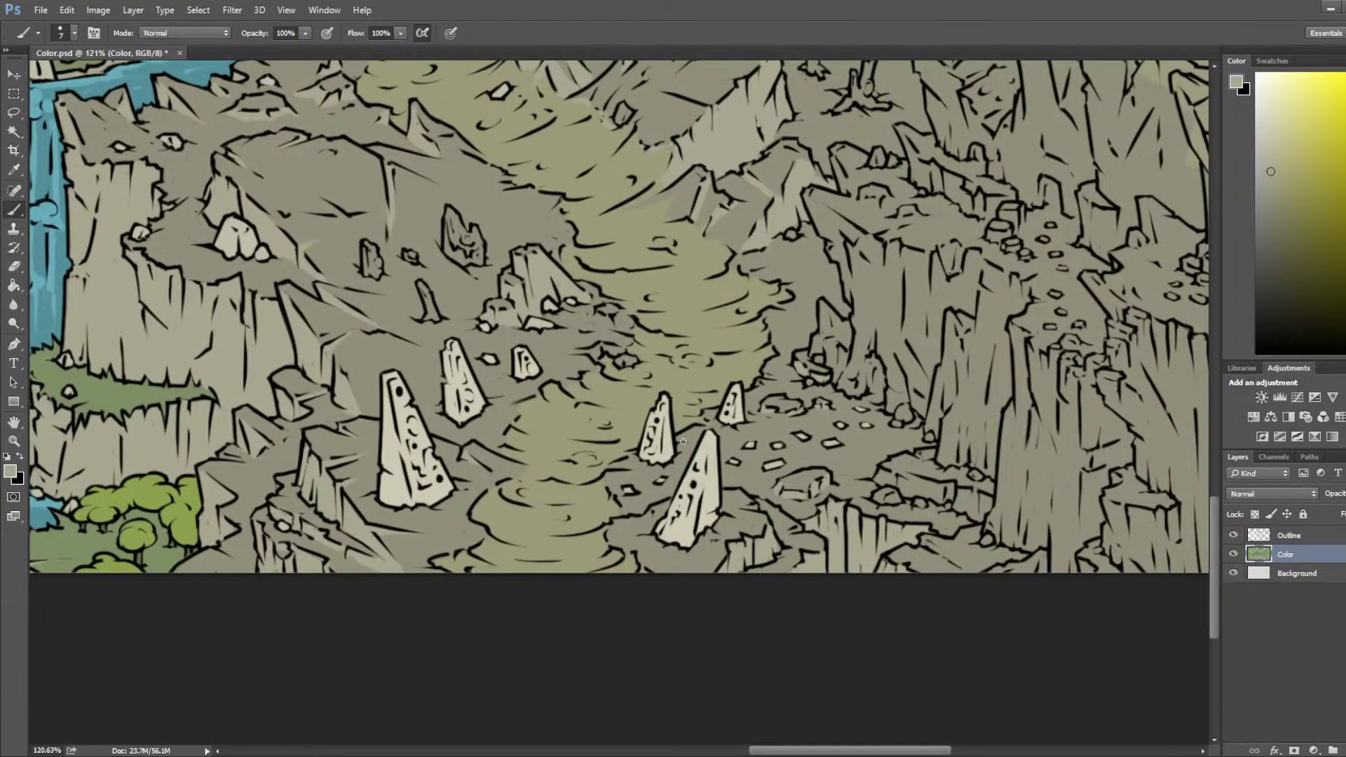
{"action": "left_click", "coordinate": [260, 235], "text": "alt"}
{"action": "left_click", "coordinate": [537, 272], "text": "alt"}
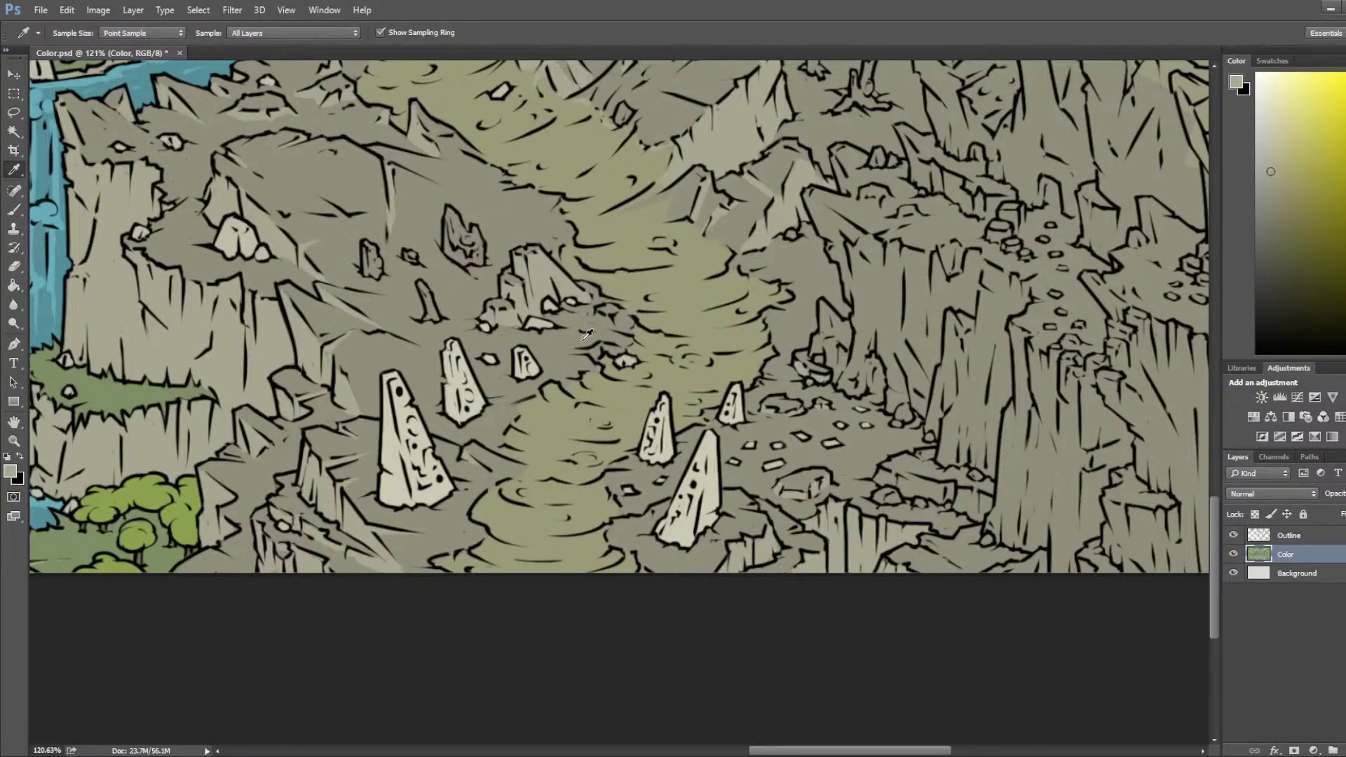
{"action": "left_click", "coordinate": [312, 343], "text": "alt"}
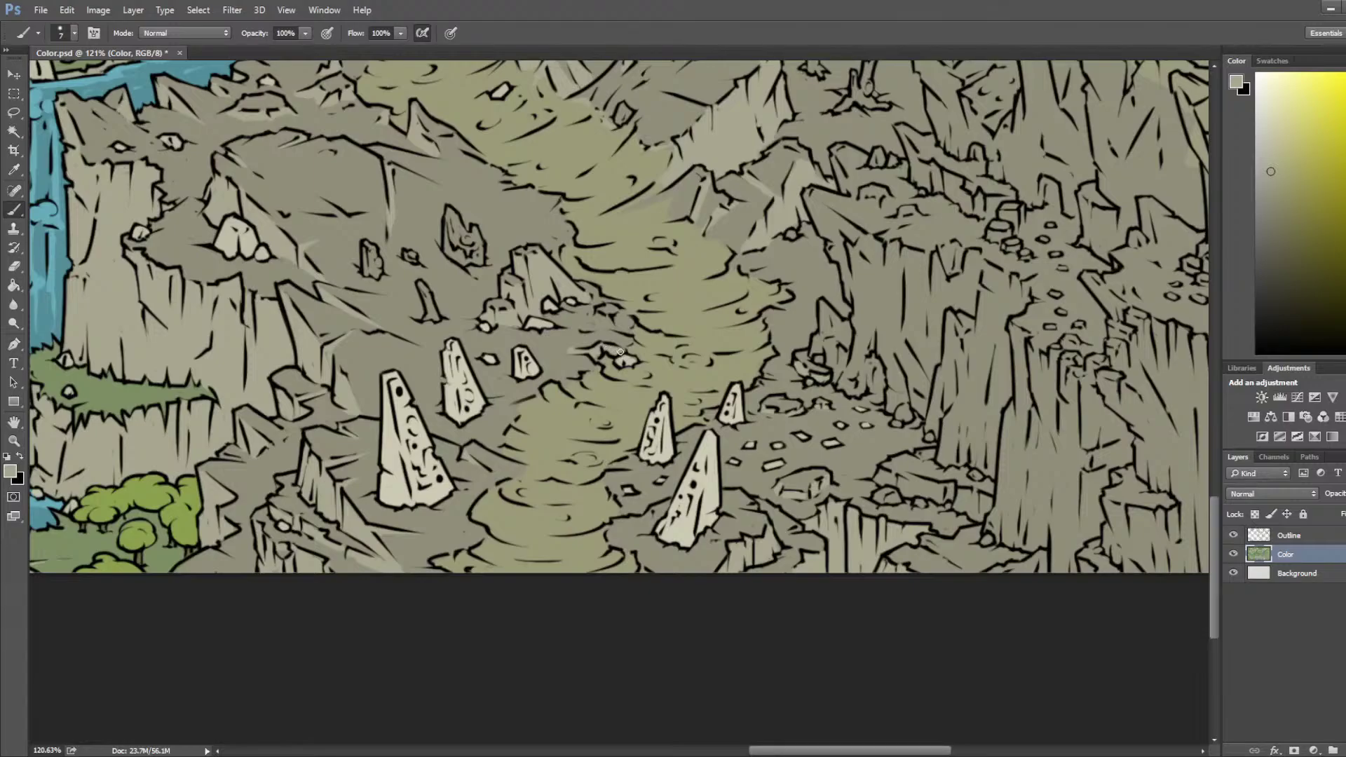
{"action": "left_click", "coordinate": [579, 335], "text": "alt"}
{"action": "left_click", "coordinate": [546, 282], "text": "alt"}
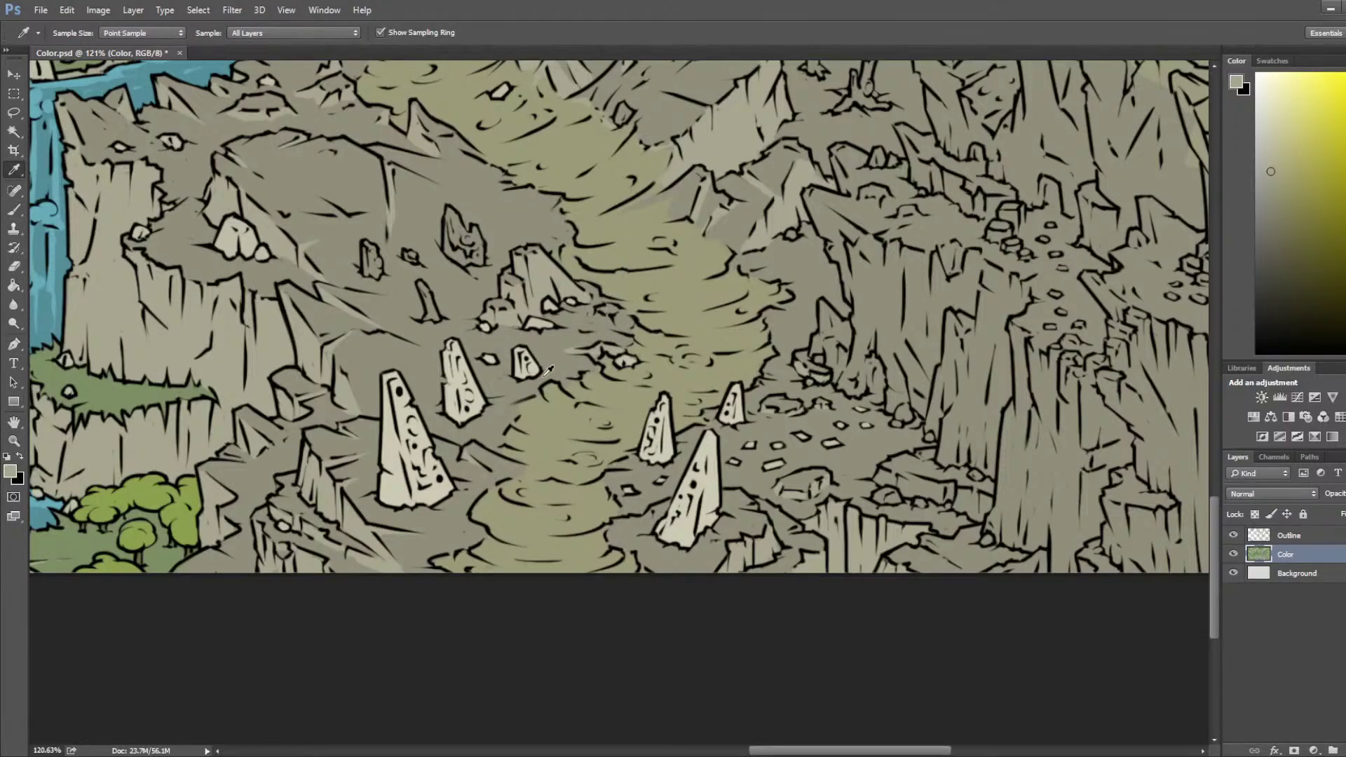
Step: Add a light streak to the ground west of the path-edge rocks and resample the darker ground grey
{"action": "scroll", "coordinate": [545, 392], "scroll_direction": "up", "scroll_amount": 3}
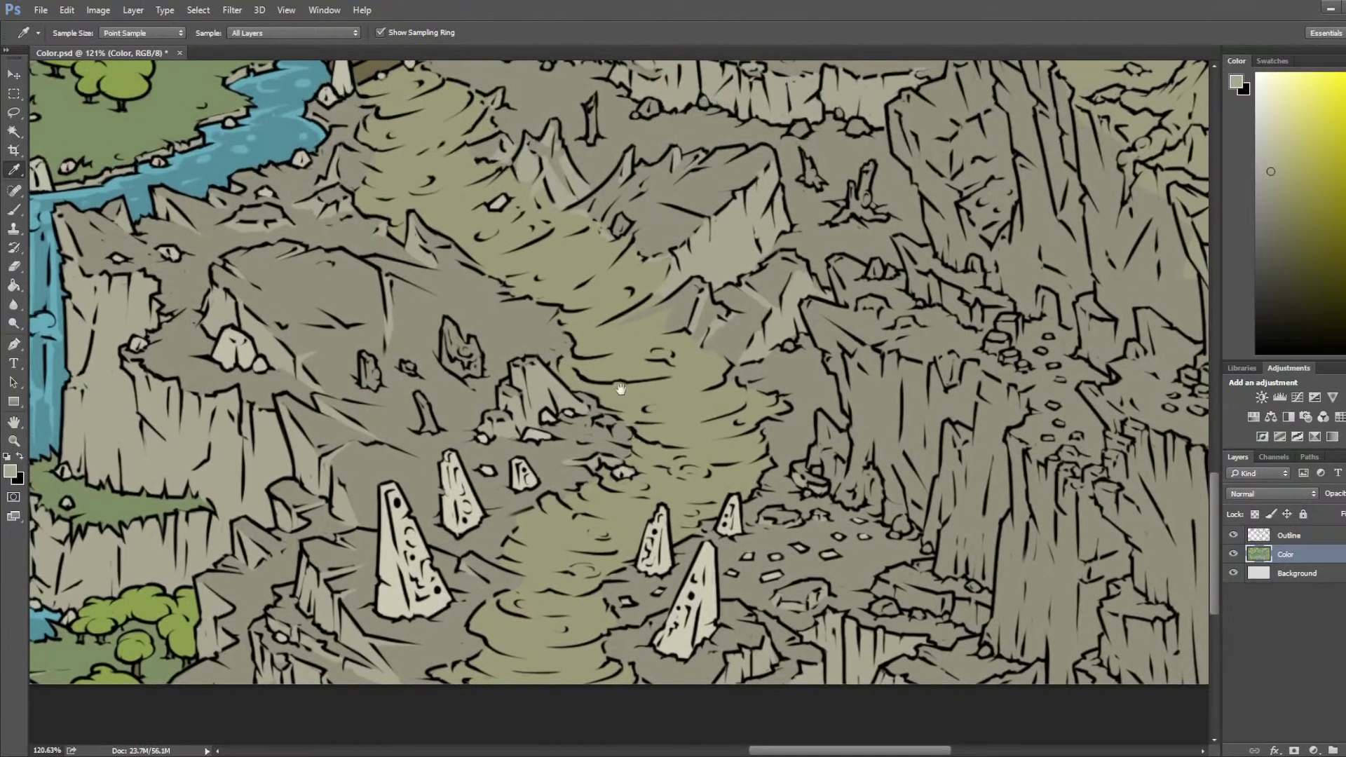
{"action": "scroll", "coordinate": [602, 287], "scroll_direction": "down", "scroll_amount": 3}
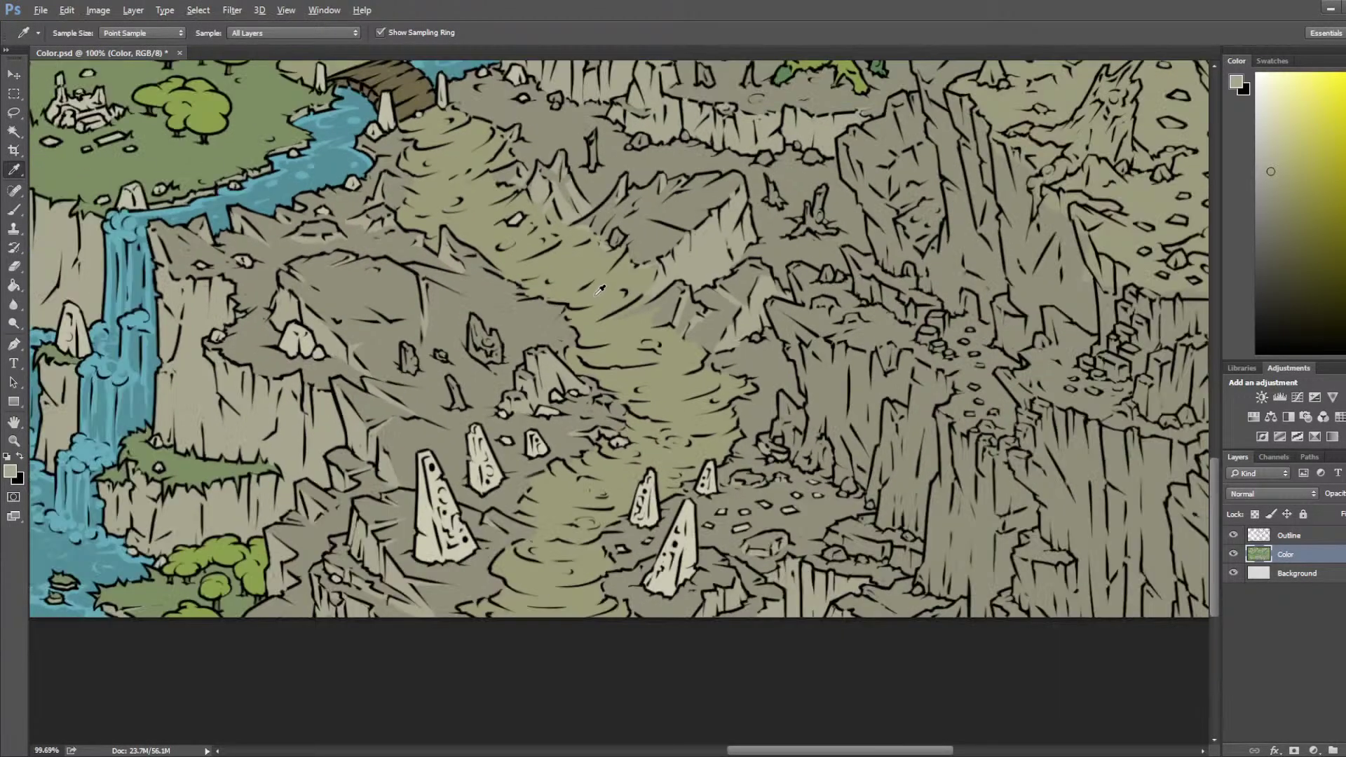
{"action": "scroll", "coordinate": [603, 289], "scroll_direction": "up", "scroll_amount": 3}
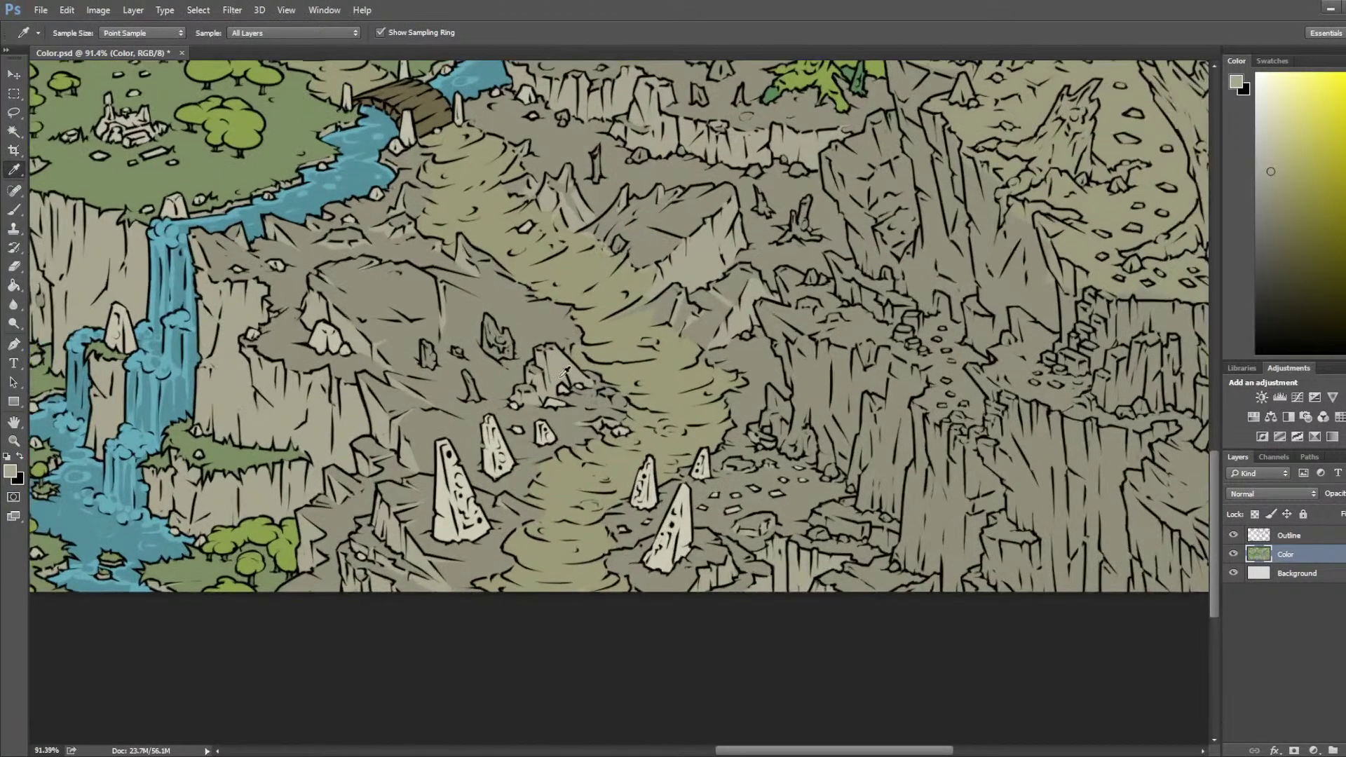
{"action": "key", "text": "b"}
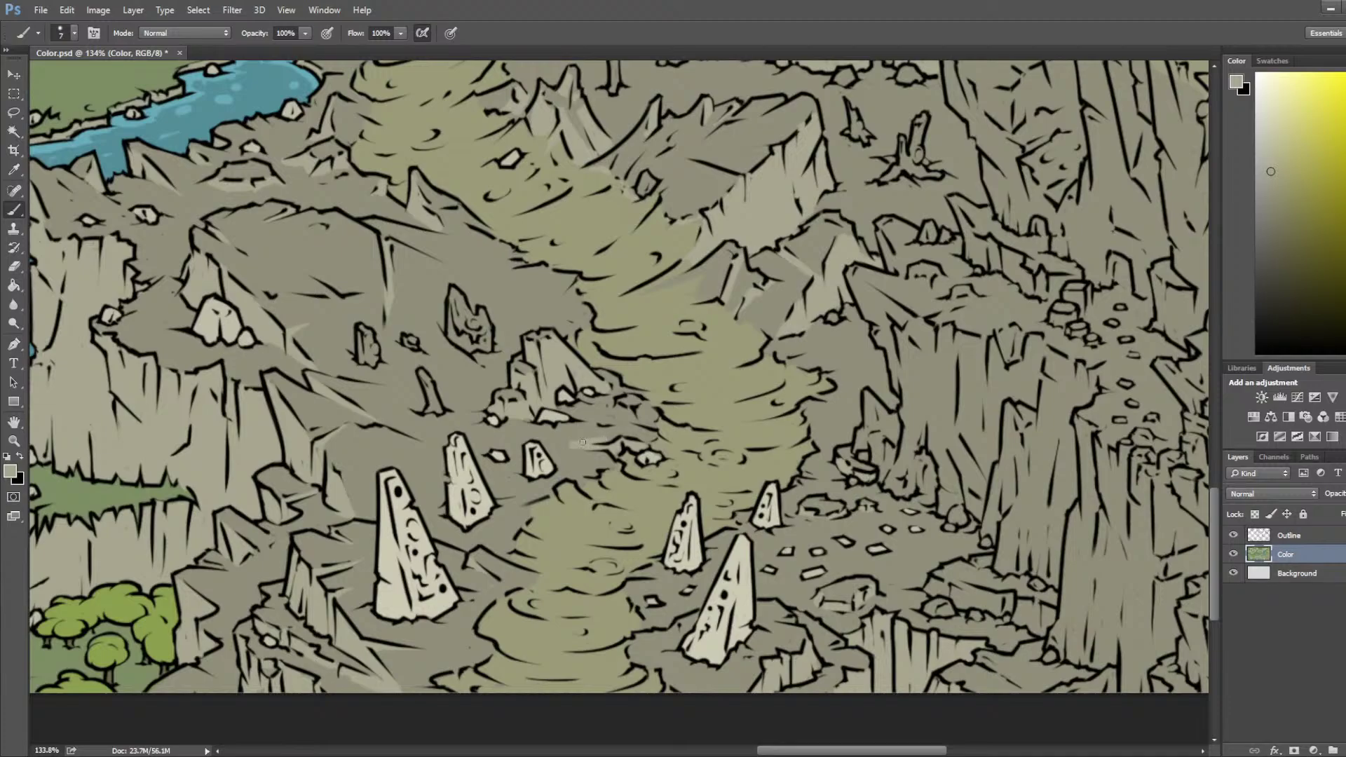
{"action": "left_click_drag", "start_coordinate": [600, 445], "coordinate": [570, 447]}
{"action": "left_click", "coordinate": [591, 439], "text": "alt"}
{"action": "scroll", "coordinate": [635, 392], "scroll_direction": "down", "scroll_amount": 2}
{"action": "key", "text": "alt"}
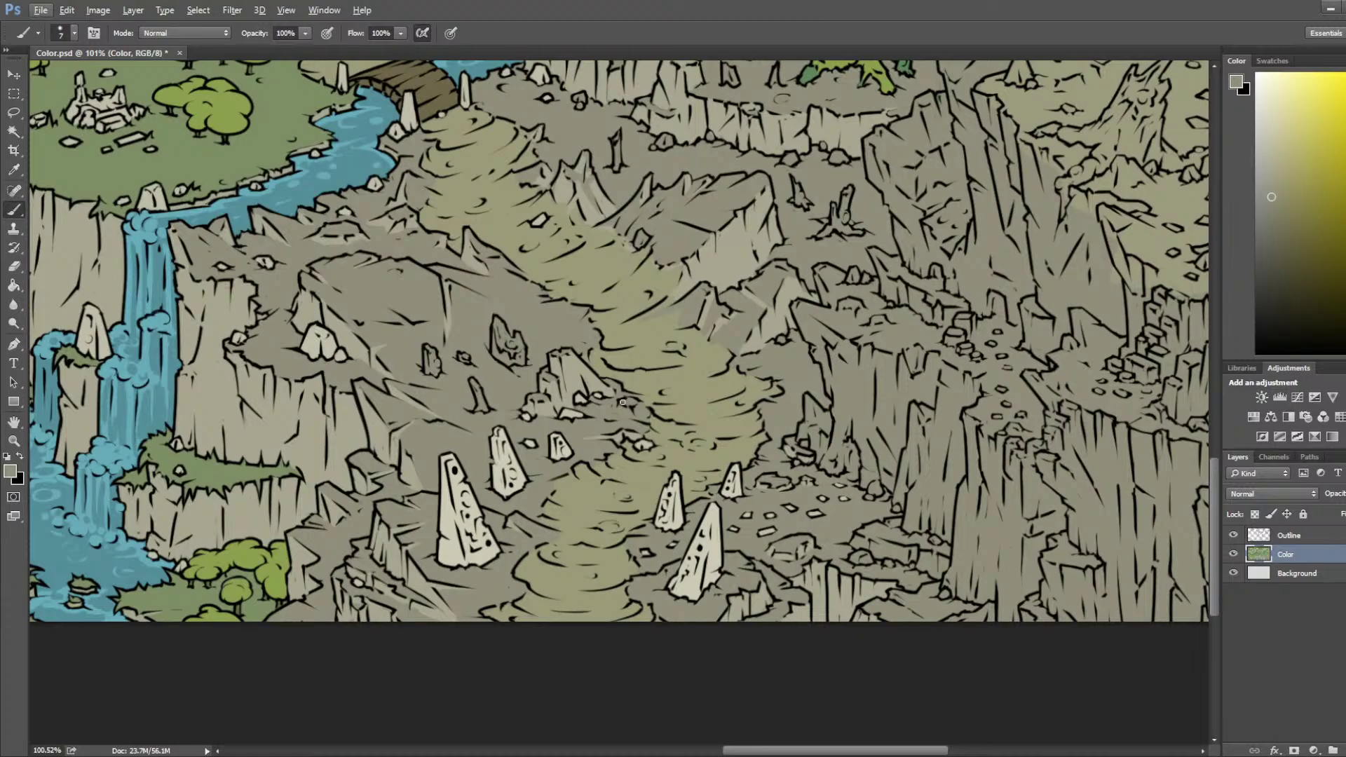
Step: Touch up the large rock slab above the standing stones with sampled light rock and ground greys, and save the document
{"action": "scroll", "coordinate": [357, 301], "scroll_direction": "up", "scroll_amount": 2}
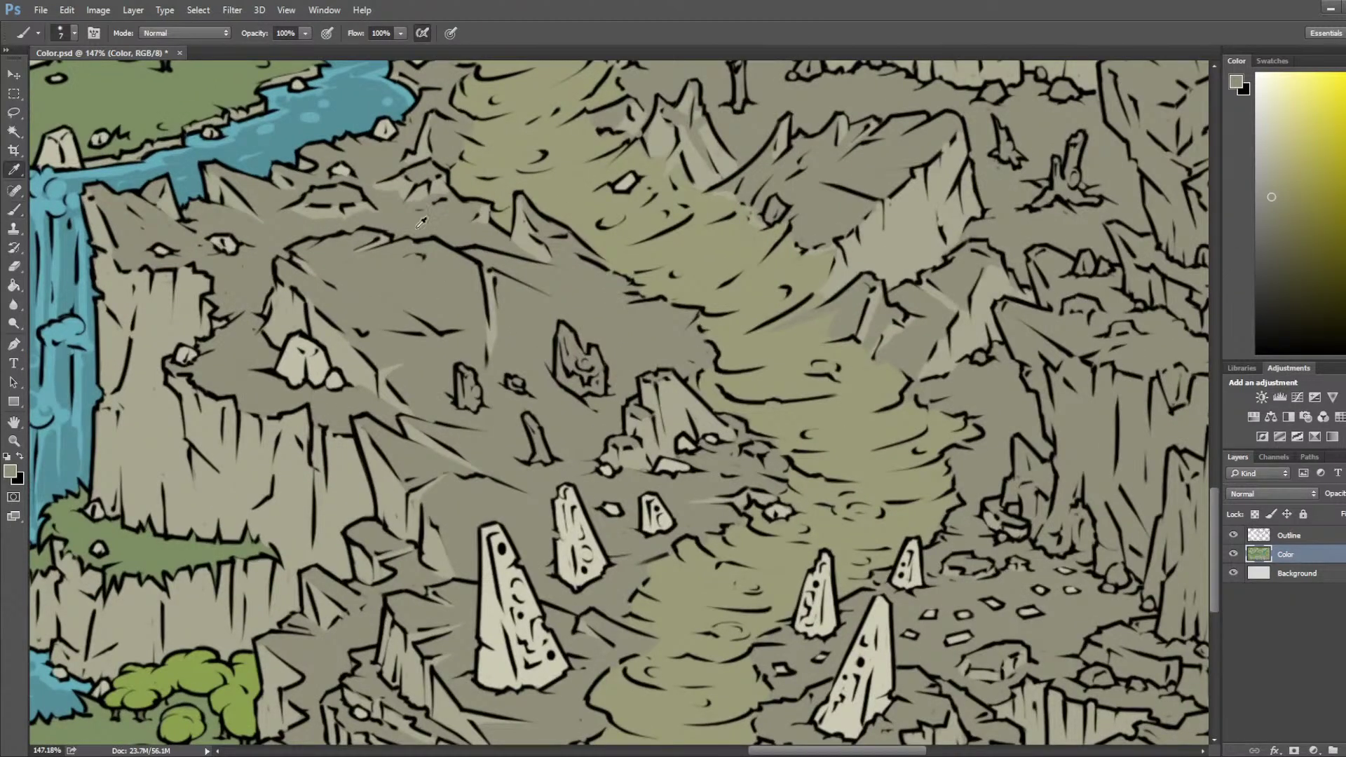
{"action": "left_click", "coordinate": [321, 328], "text": "alt"}
{"action": "left_click_drag", "start_coordinate": [409, 314], "coordinate": [441, 340]}
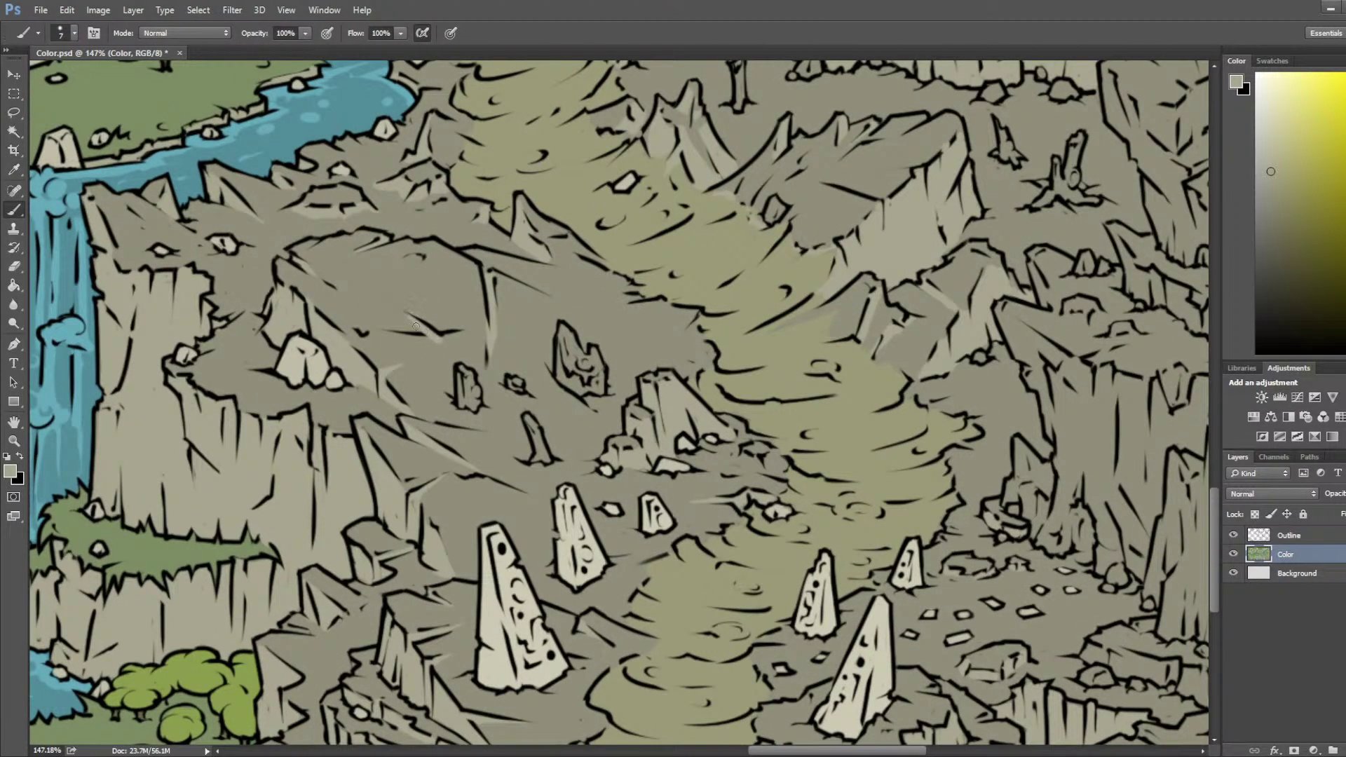
{"action": "left_click", "coordinate": [467, 339], "text": "alt"}
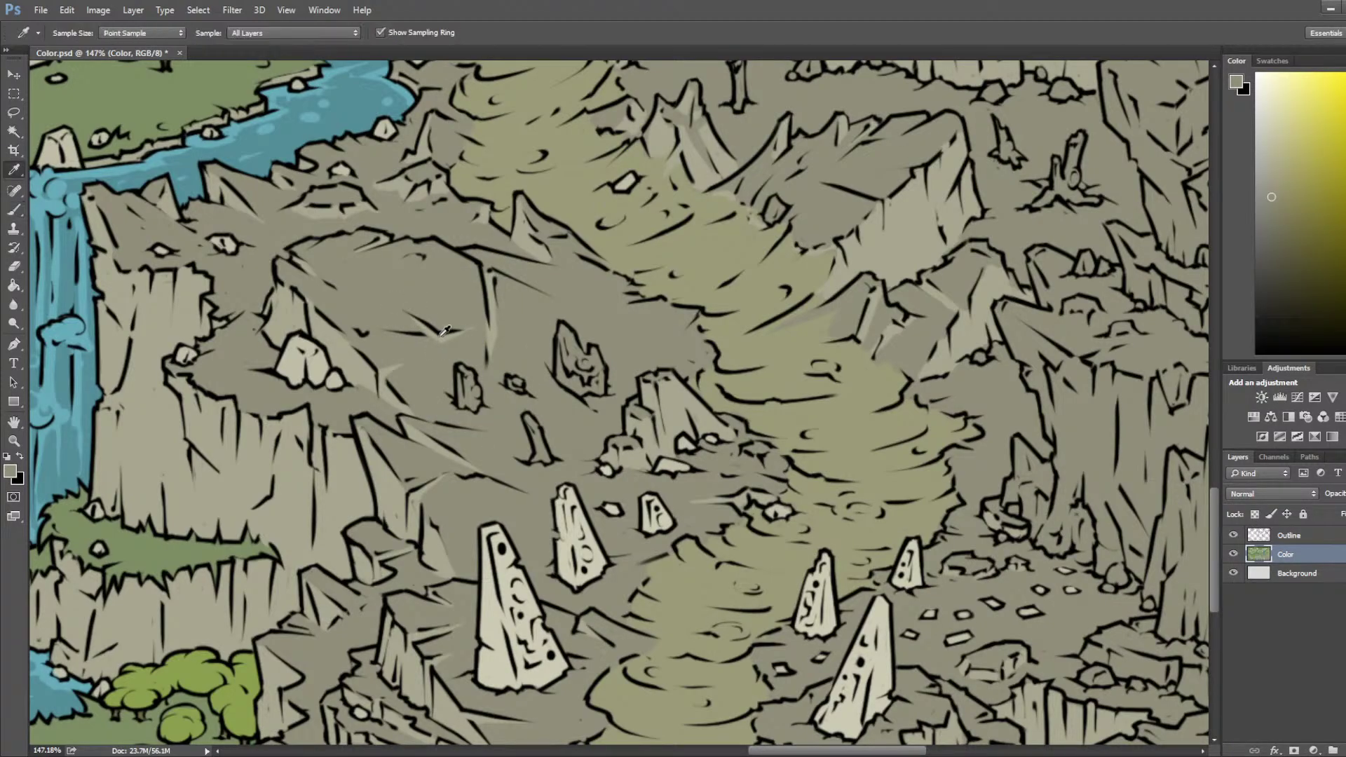
{"action": "left_click", "coordinate": [363, 363], "text": "alt"}
{"action": "left_click", "coordinate": [411, 350], "text": "alt"}
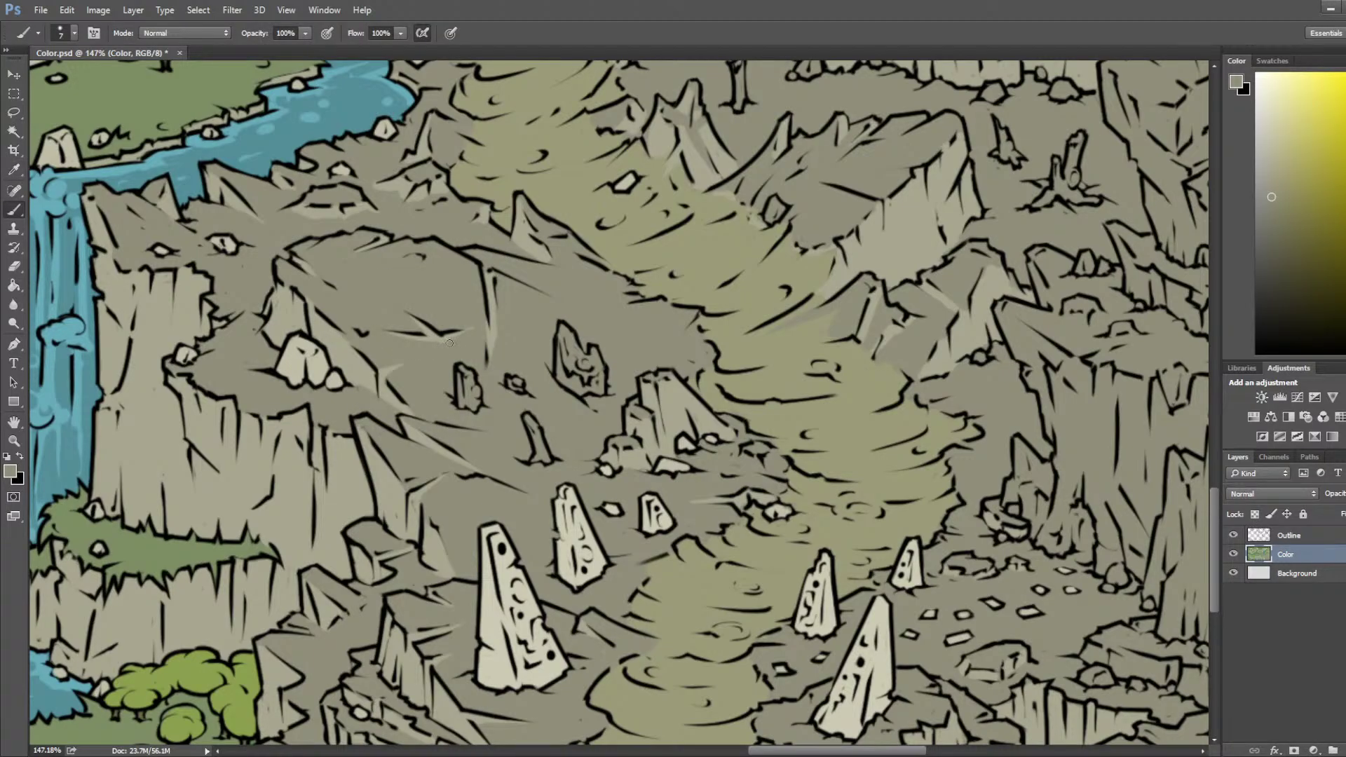
{"action": "key", "text": "alt"}
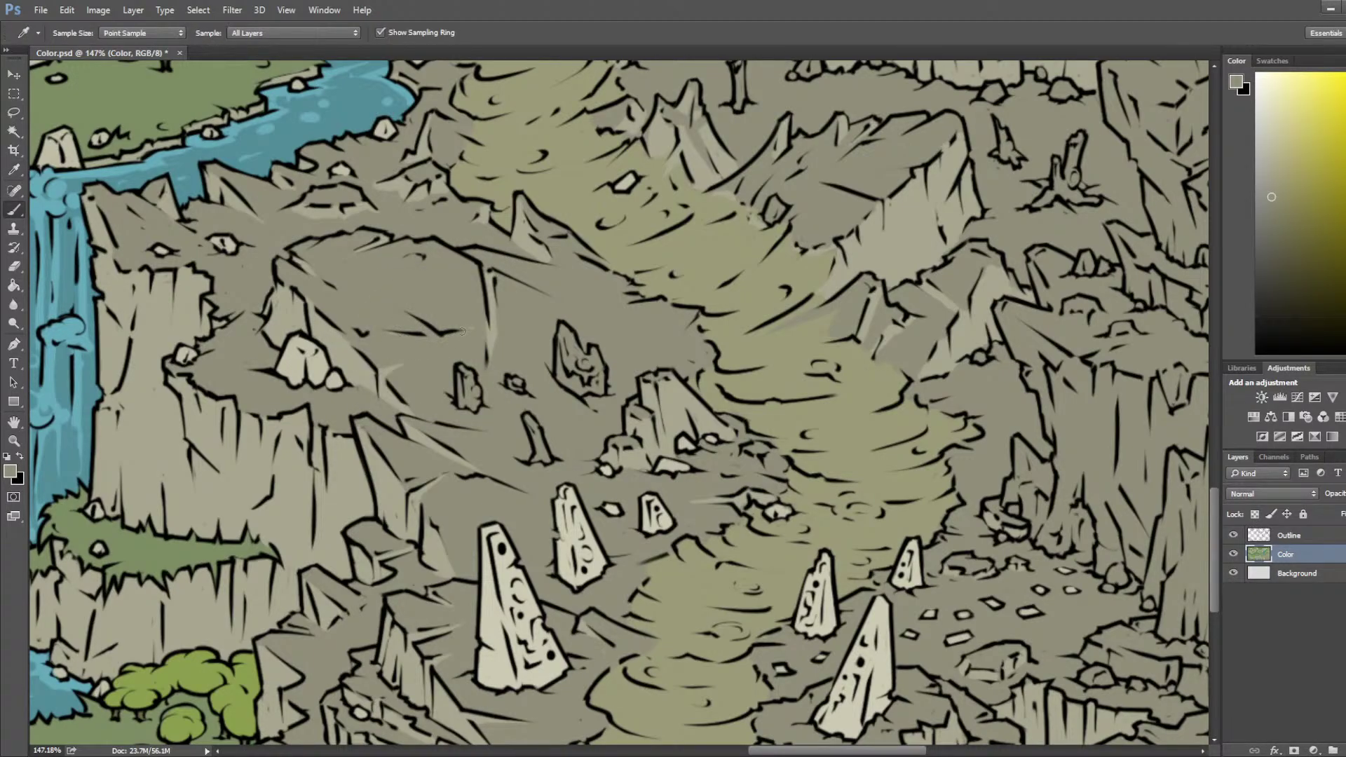
{"action": "left_click", "coordinate": [347, 353], "text": "alt"}
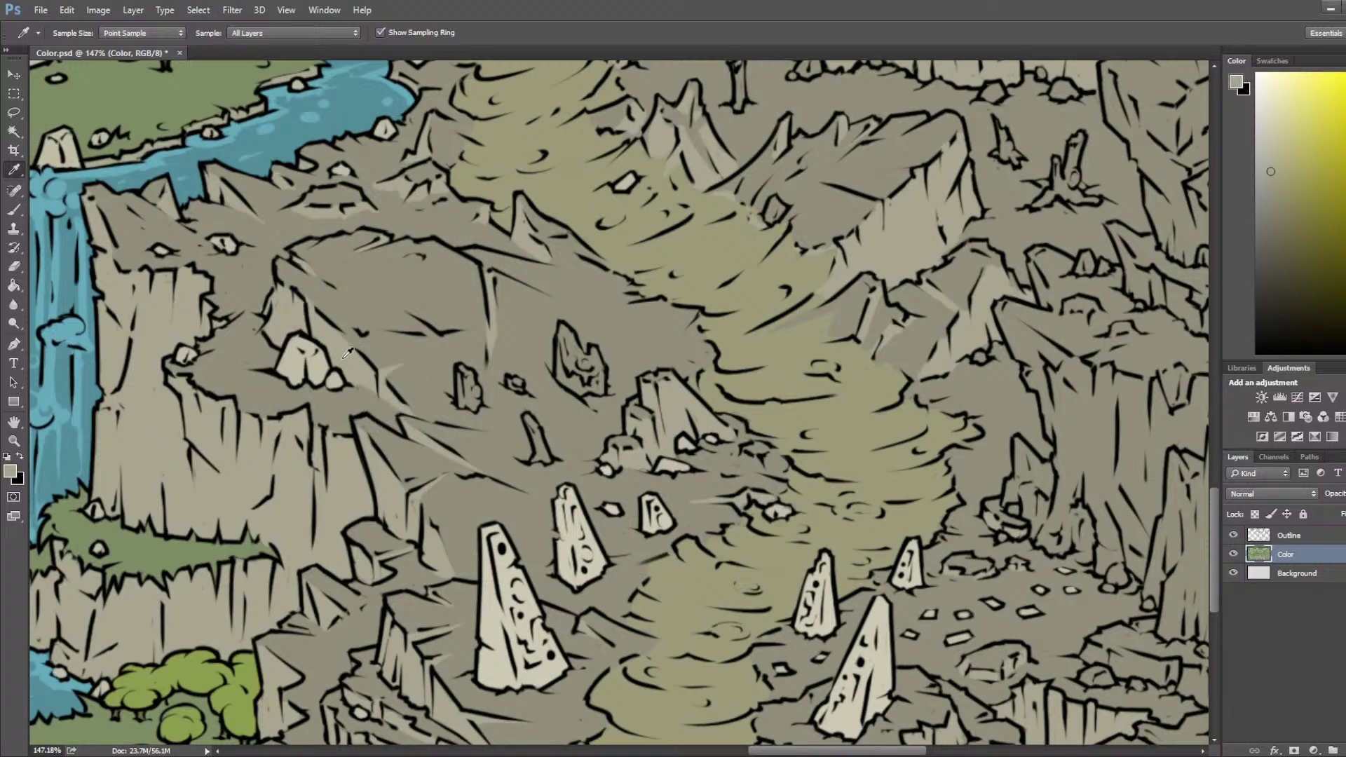
{"action": "scroll", "coordinate": [505, 325], "scroll_direction": "right", "scroll_amount": 5}
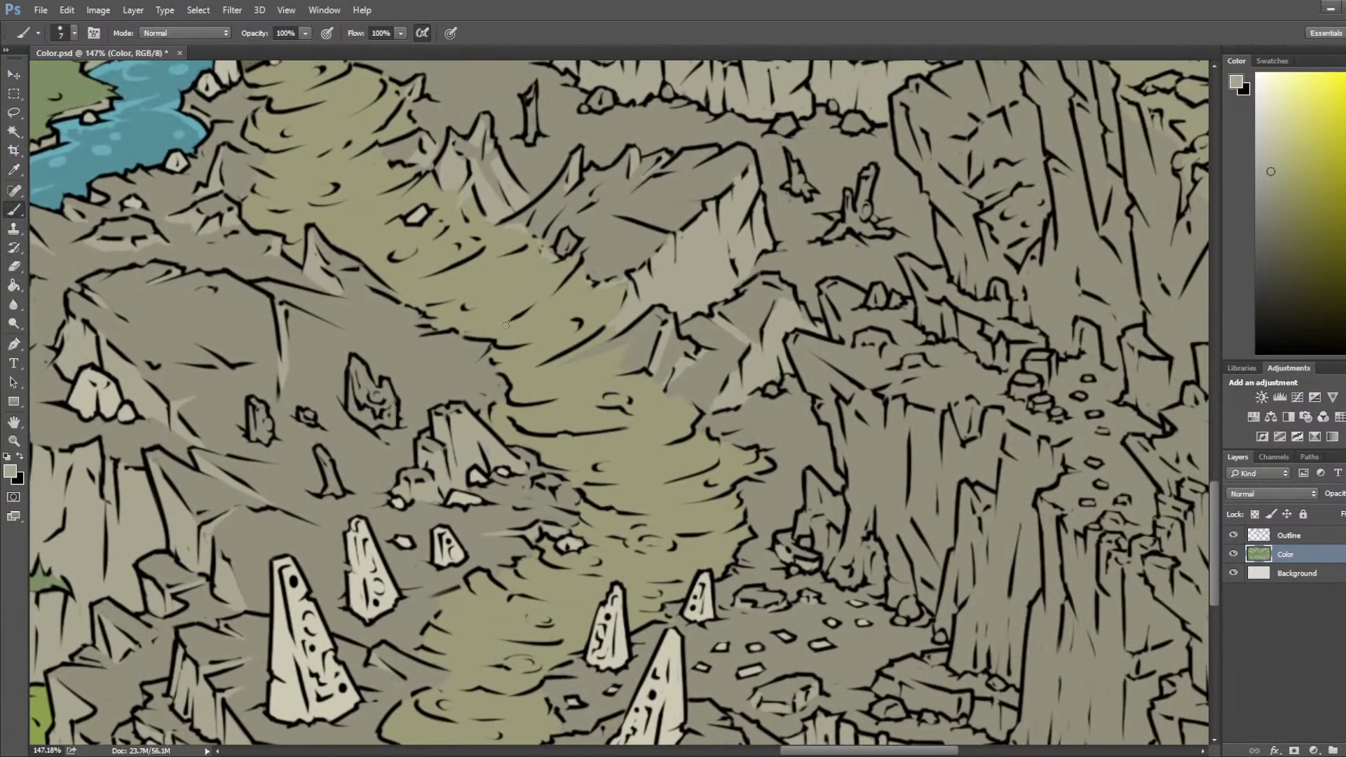
{"action": "scroll", "coordinate": [505, 325], "scroll_direction": "down", "scroll_amount": 5}
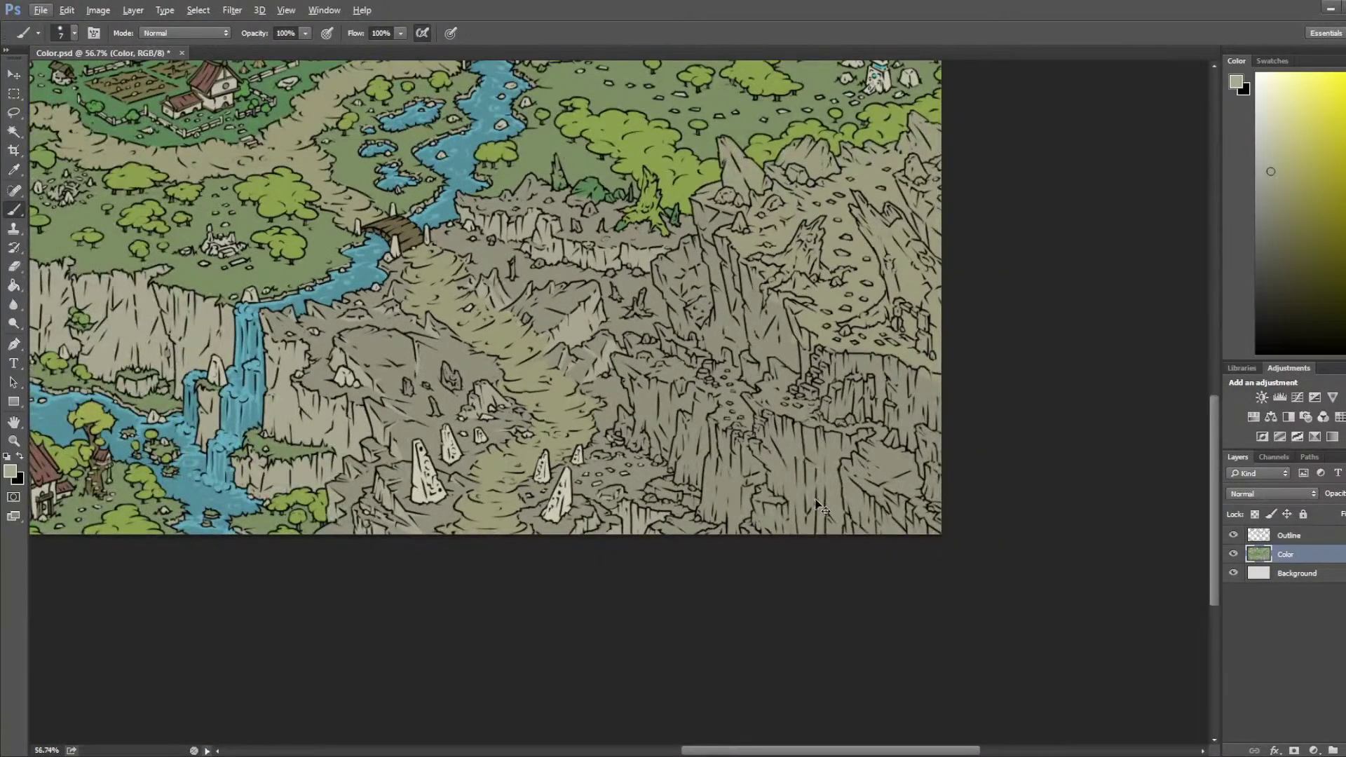
Step: Touch up the ground at the boulder pile's eastern foot, resampling the pale stone and ground grey colors
{"action": "scroll", "coordinate": [364, 413], "scroll_direction": "up", "scroll_amount": 3}
{"action": "scroll", "coordinate": [235, 281], "scroll_direction": "up", "scroll_amount": 2}
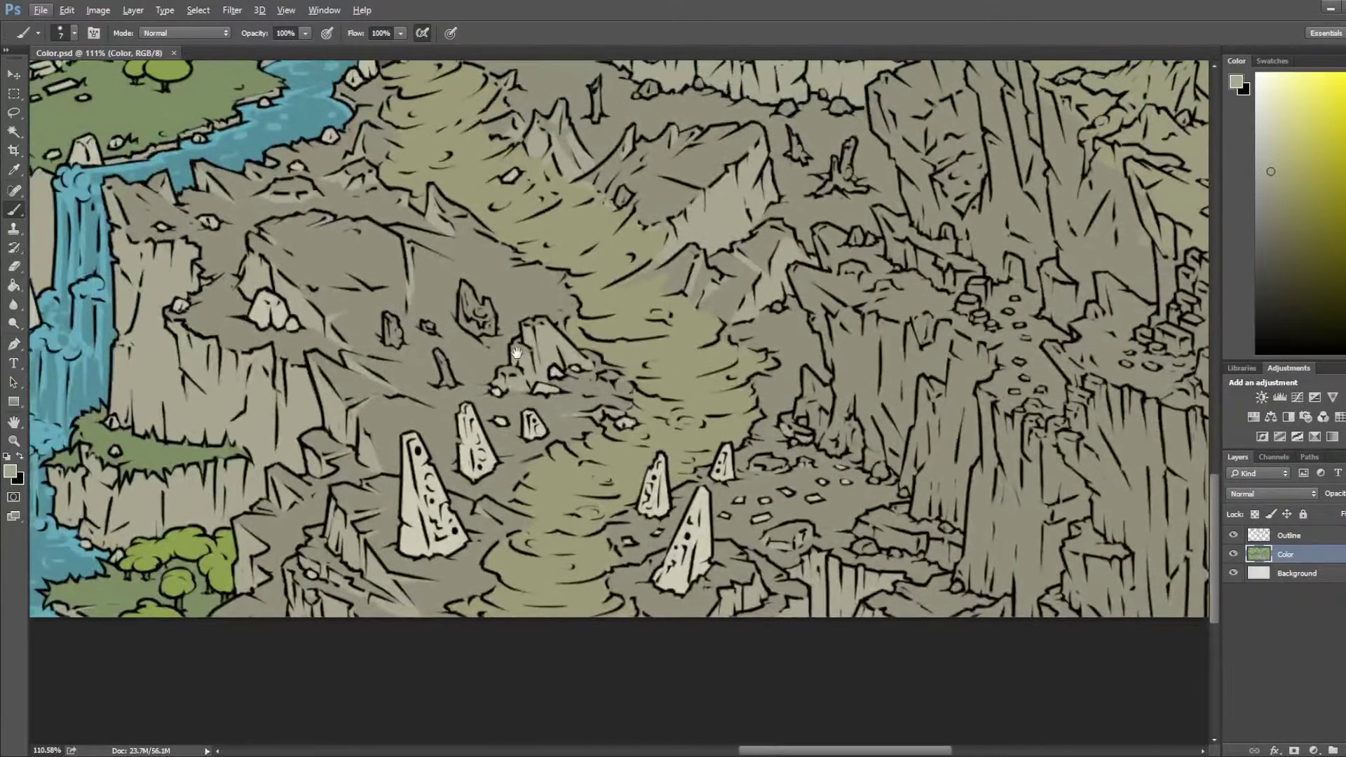
{"action": "key", "text": "alt"}
{"action": "left_click", "coordinate": [242, 300]}
{"action": "scroll", "coordinate": [386, 224], "scroll_direction": "down", "scroll_amount": 4}
{"action": "scroll", "coordinate": [386, 225], "scroll_direction": "right", "scroll_amount": 6}
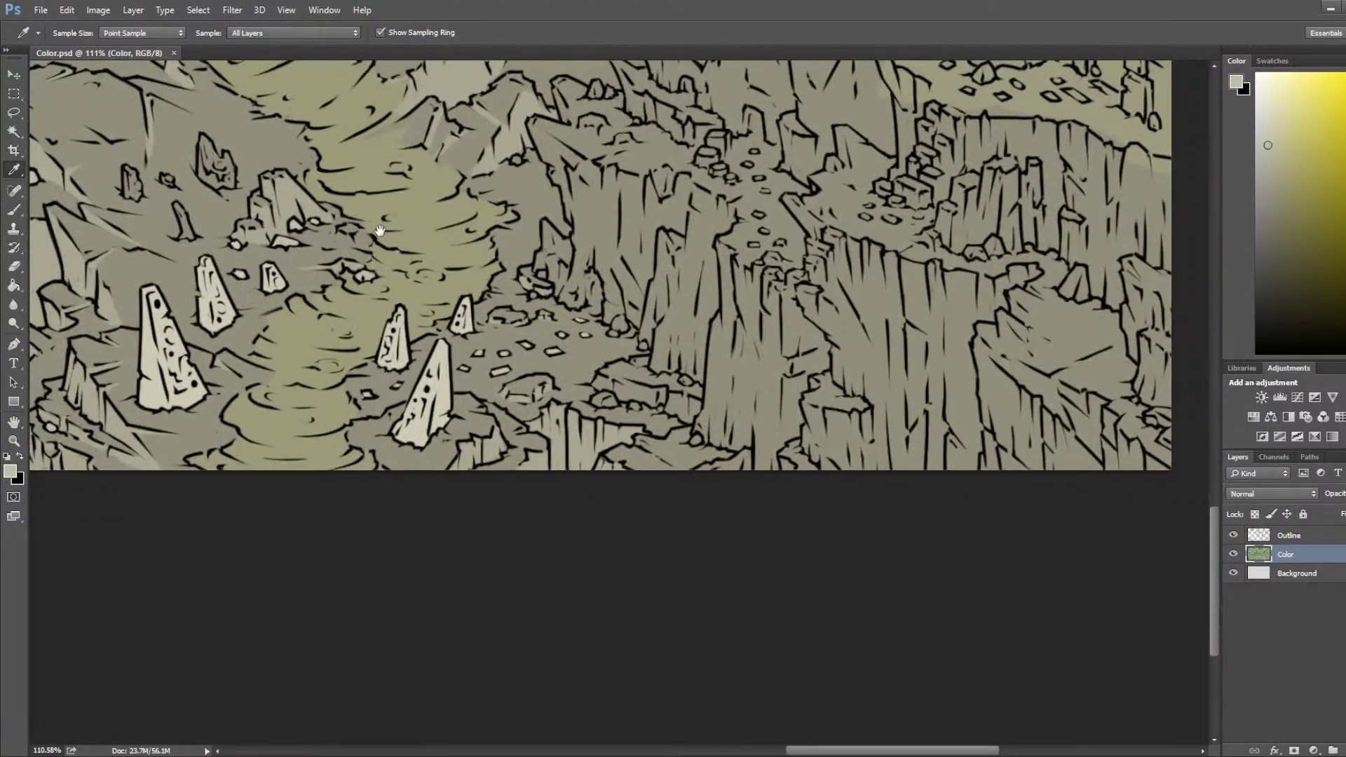
{"action": "scroll", "coordinate": [386, 224], "scroll_direction": "up", "scroll_amount": 1}
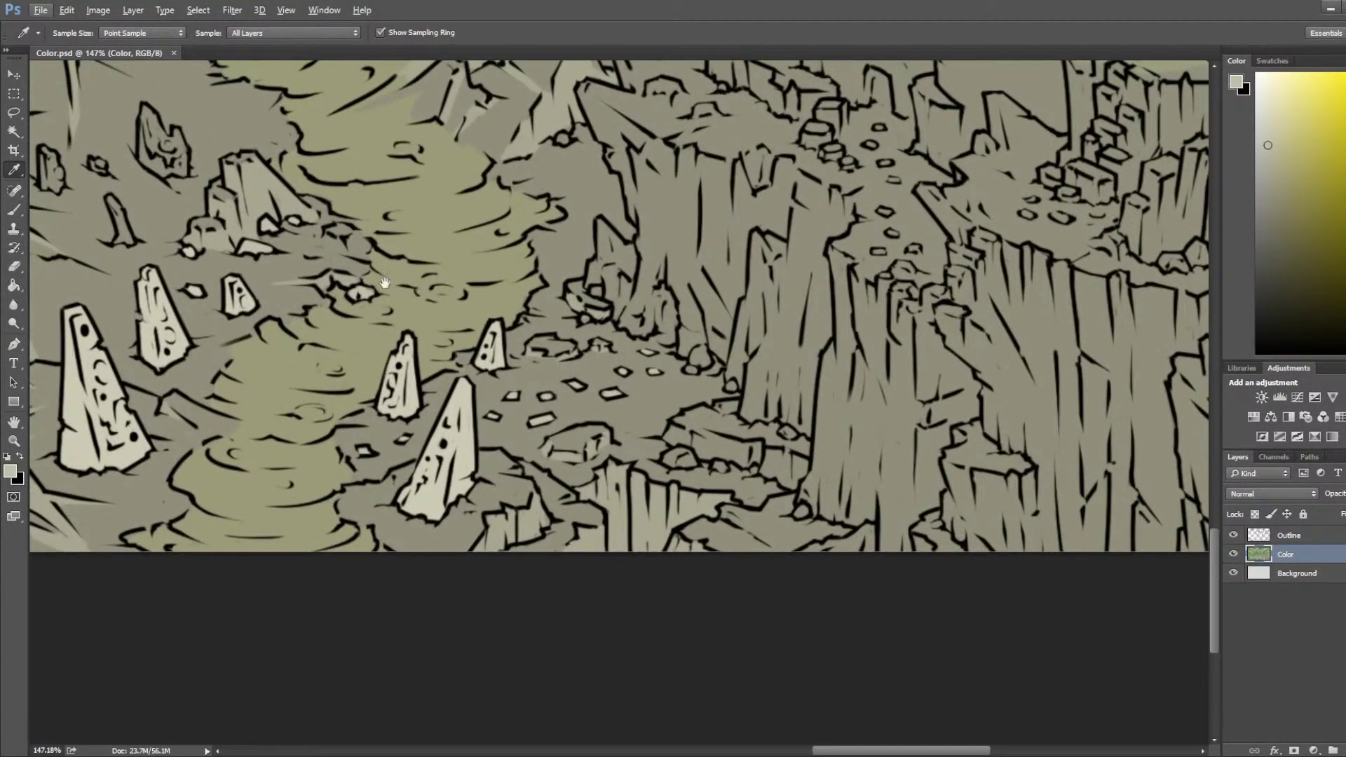
{"action": "scroll", "coordinate": [489, 377], "scroll_direction": "up", "scroll_amount": 1}
{"action": "left_click", "coordinate": [449, 331], "text": "alt"}
{"action": "left_click_drag", "start_coordinate": [464, 340], "coordinate": [490, 338]}
{"action": "left_click", "coordinate": [459, 345], "text": "alt"}
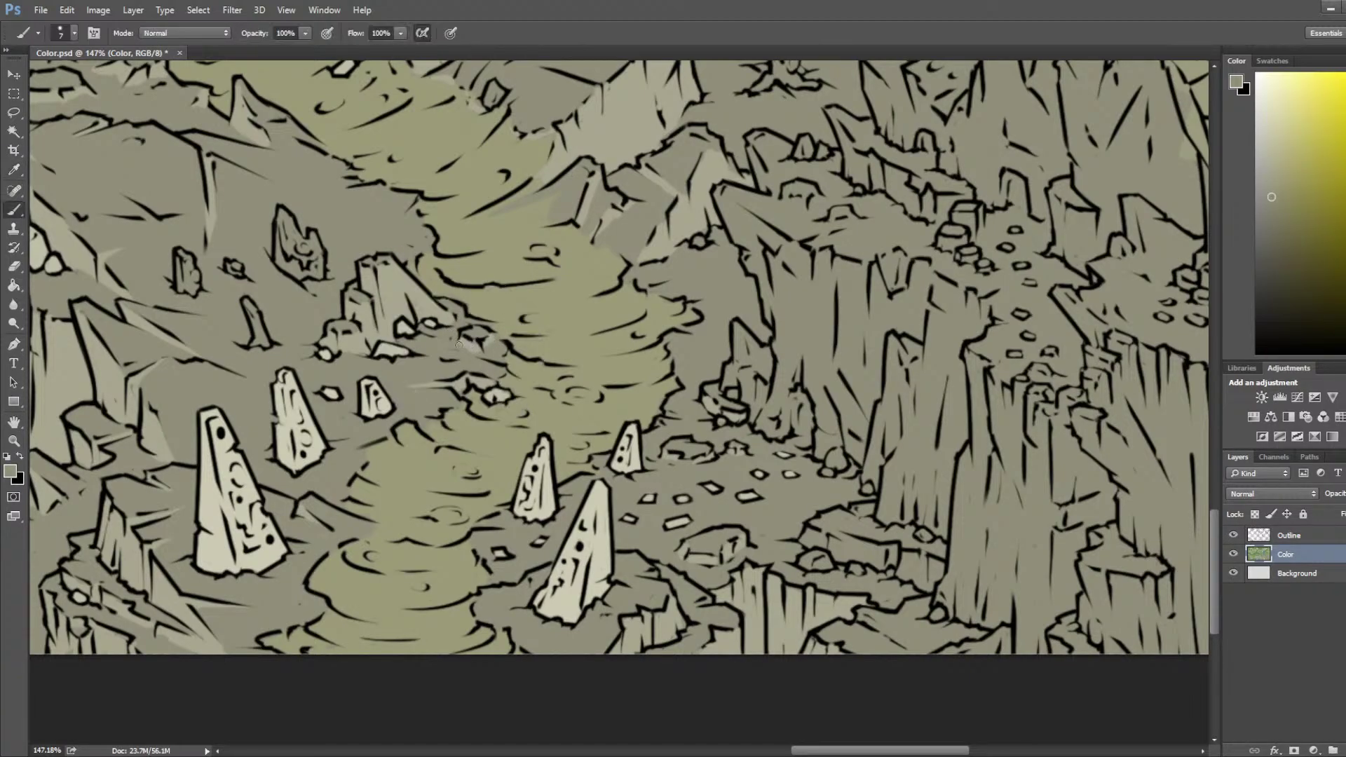
Step: Paint the stacked rock ledges east of the paving stones in the sampled light rock color and save the document
{"action": "left_click_drag", "start_coordinate": [342, 327], "coordinate": [543, 335]}
{"action": "left_click", "coordinate": [294, 356], "text": "alt"}
{"action": "mouse_move", "coordinate": [729, 313]}
{"action": "left_mouse_down"}
{"action": "mouse_move", "coordinate": [579, 270]}
{"action": "mouse_move", "coordinate": [487, 270]}
{"action": "left_mouse_up"}
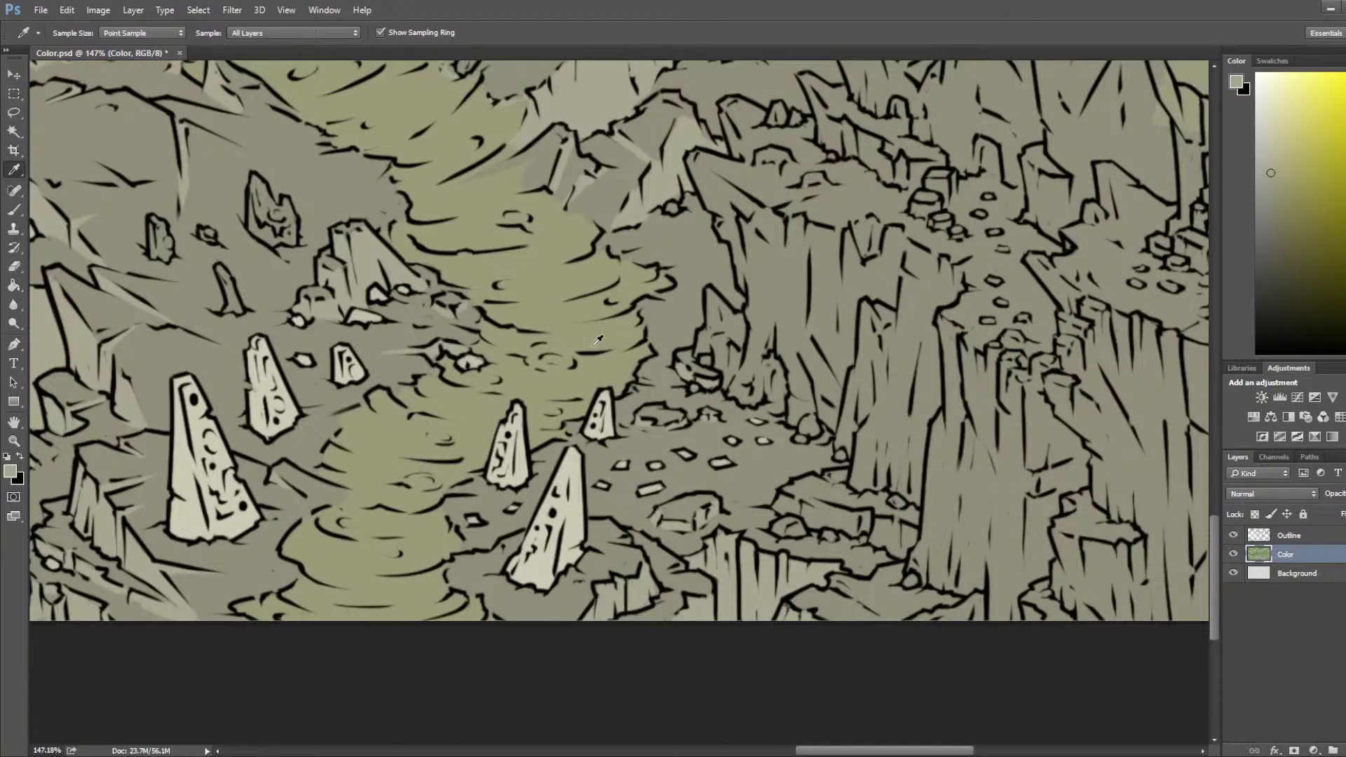
{"action": "mouse_move", "coordinate": [792, 509]}
{"action": "left_mouse_down"}
{"action": "mouse_move", "coordinate": [845, 513]}
{"action": "mouse_move", "coordinate": [805, 512]}
{"action": "mouse_move", "coordinate": [824, 515]}
{"action": "mouse_move", "coordinate": [815, 503]}
{"action": "mouse_move", "coordinate": [853, 528]}
{"action": "mouse_move", "coordinate": [865, 517]}
{"action": "mouse_move", "coordinate": [855, 531]}
{"action": "mouse_move", "coordinate": [868, 523]}
{"action": "mouse_move", "coordinate": [845, 513]}
{"action": "mouse_move", "coordinate": [875, 526]}
{"action": "mouse_move", "coordinate": [873, 546]}
{"action": "mouse_move", "coordinate": [888, 524]}
{"action": "left_mouse_up"}
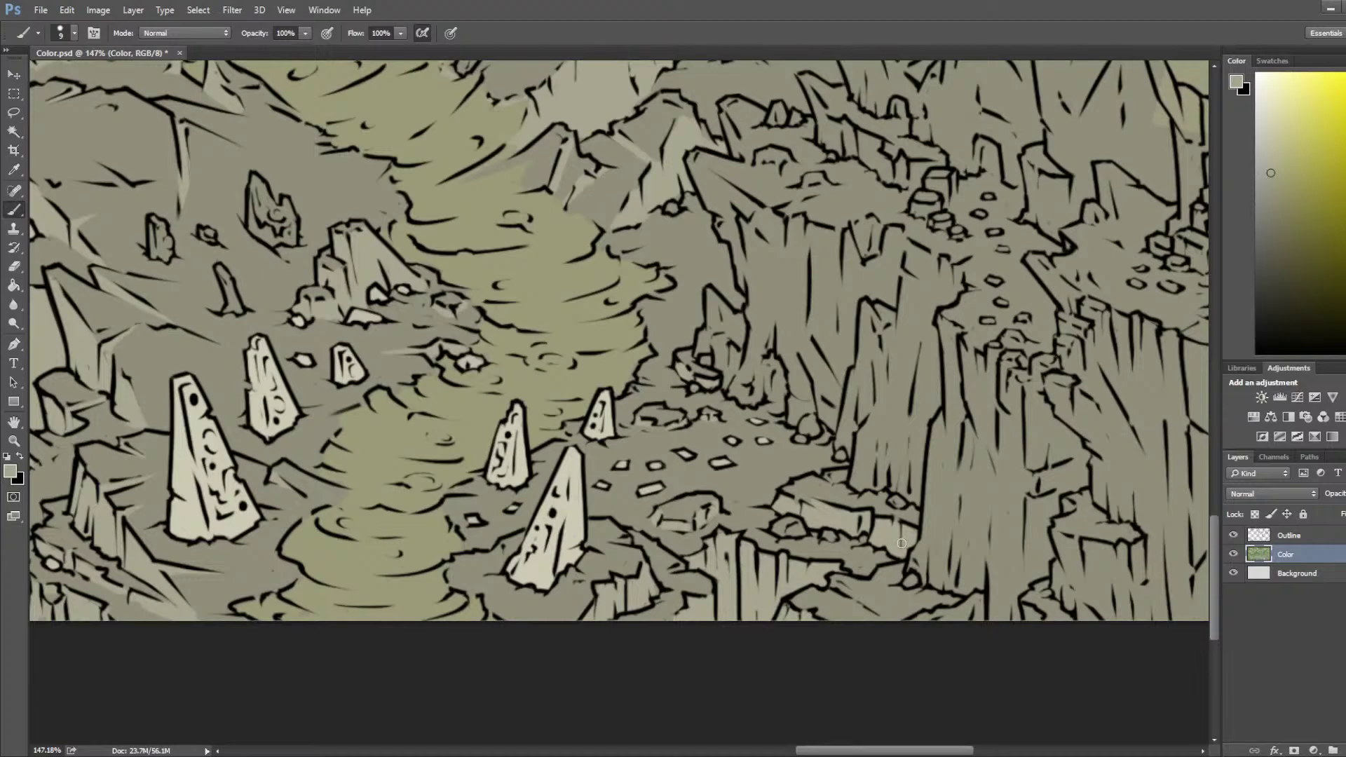
{"action": "left_click", "coordinate": [831, 496], "text": "alt"}
{"action": "scroll", "coordinate": [770, 441], "scroll_direction": "down", "scroll_amount": 5}
{"action": "key", "text": "ctrl+s"}
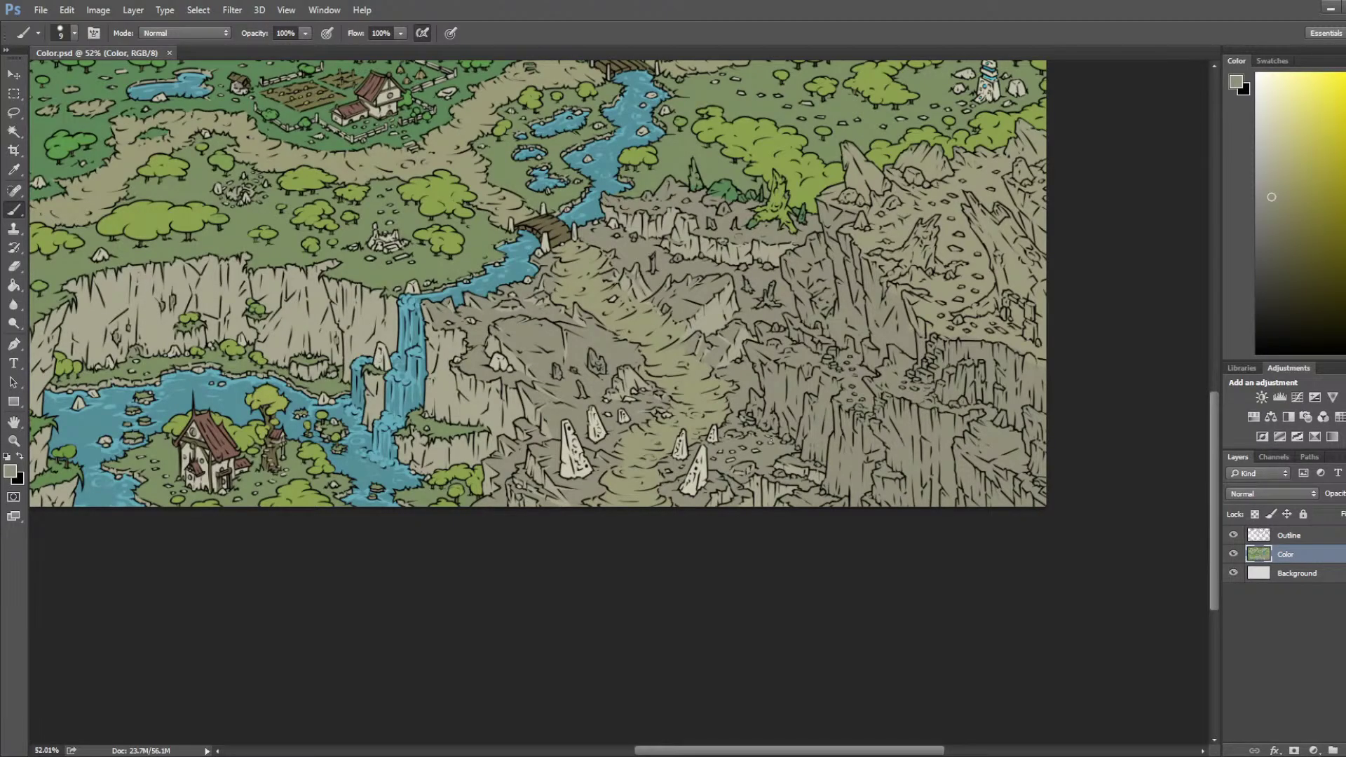
Step: Choose a dark grey based on the bridge color and paint the four jagged rocks northwest of the boulder pile with it
{"action": "scroll", "coordinate": [808, 391], "scroll_direction": "up", "scroll_amount": 4}
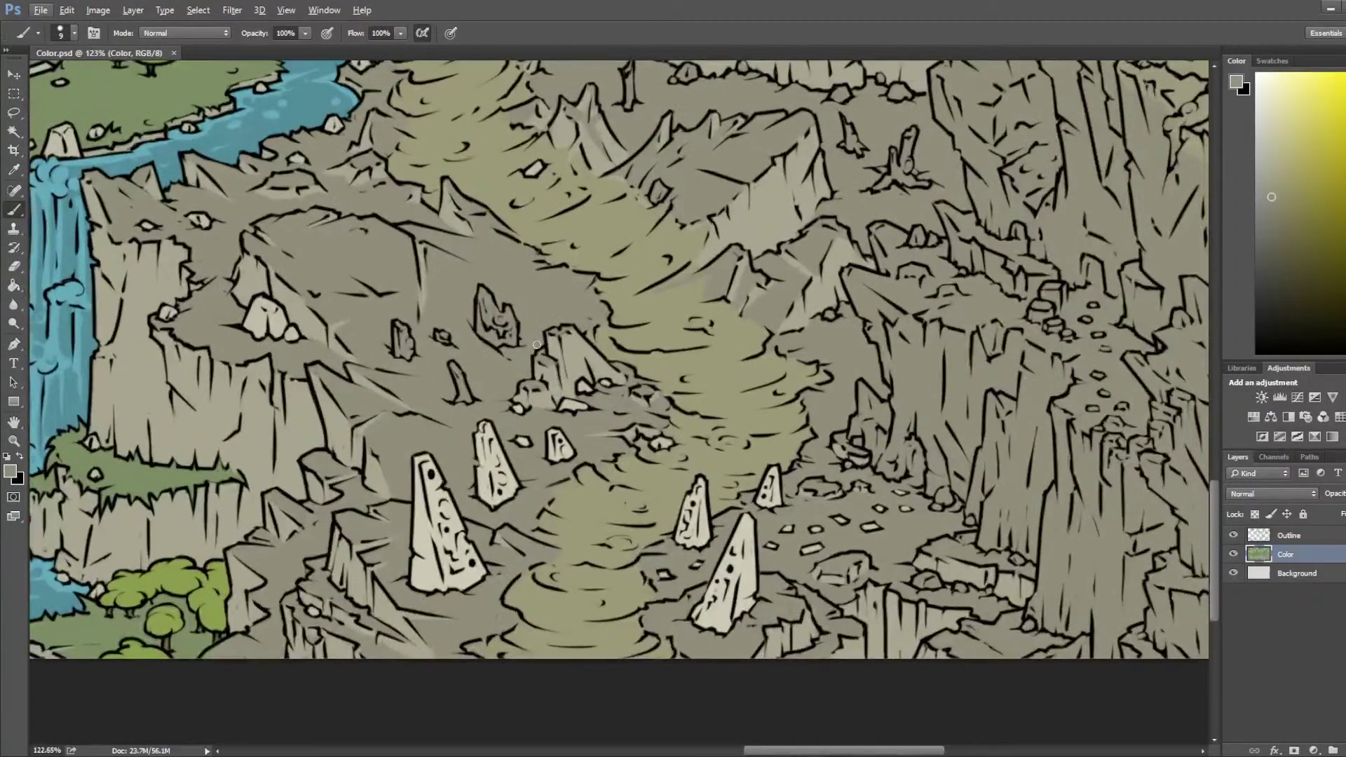
{"action": "scroll", "coordinate": [771, 420], "scroll_direction": "down", "scroll_amount": 2}
{"action": "key", "text": "i"}
{"action": "left_click", "coordinate": [451, 110]}
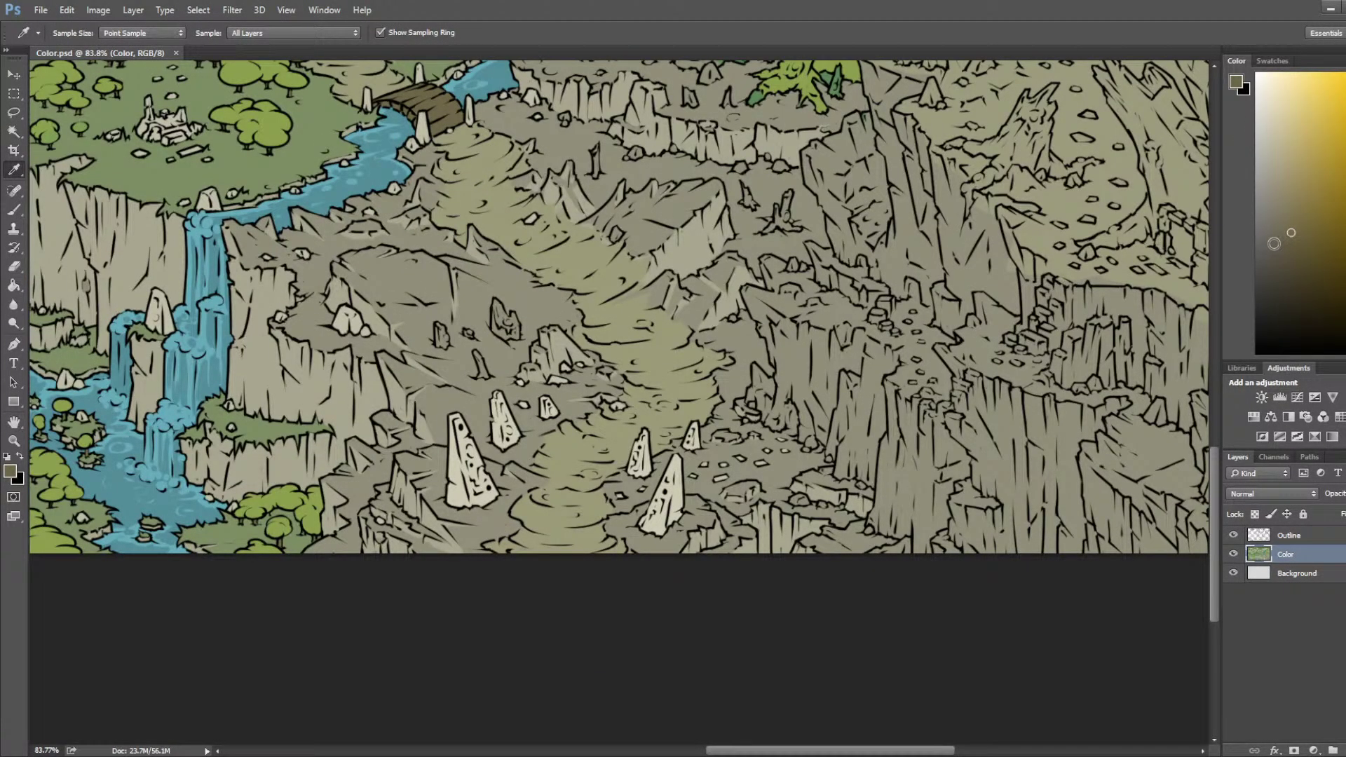
{"action": "left_click", "coordinate": [1272, 248]}
{"action": "scroll", "coordinate": [571, 335], "scroll_direction": "up", "scroll_amount": 2}
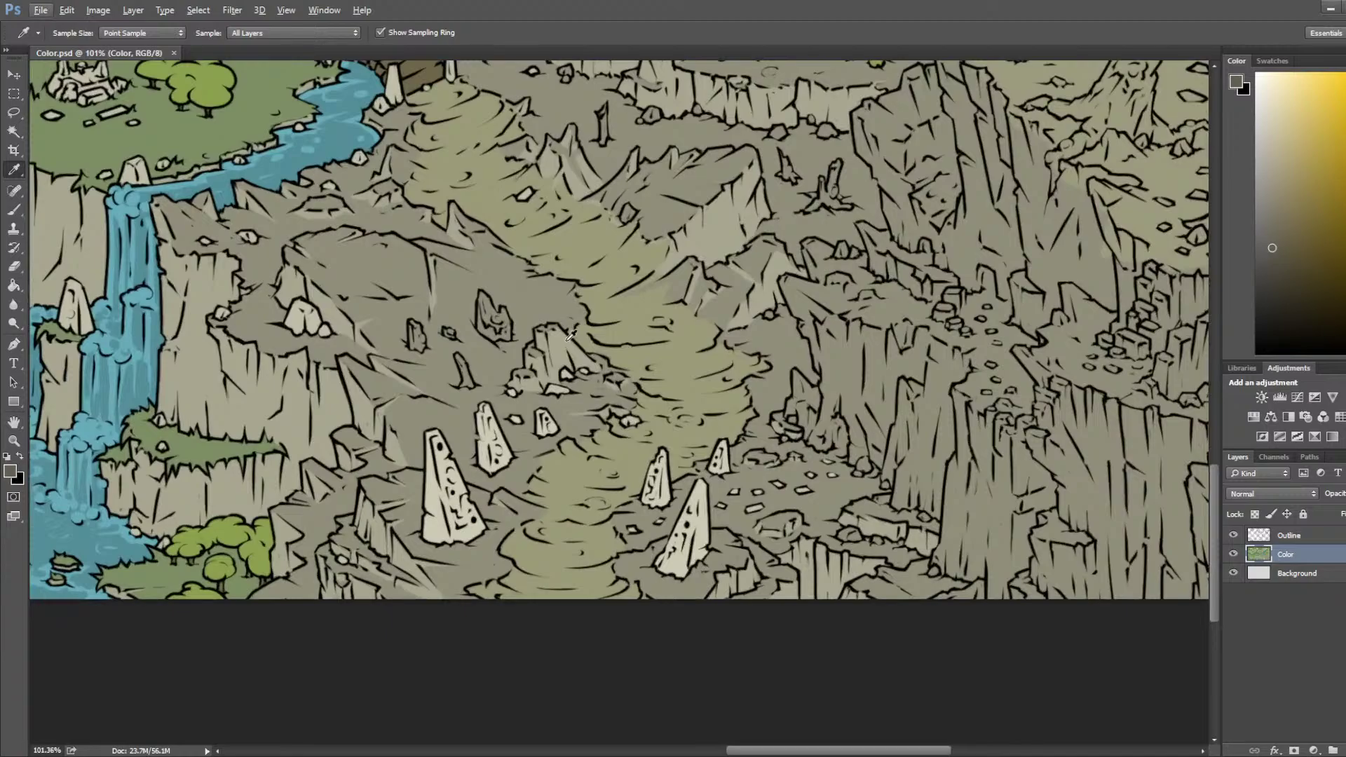
{"action": "key", "text": "b"}
{"action": "mouse_move", "coordinate": [486, 301]}
{"action": "left_mouse_down"}
{"action": "mouse_move", "coordinate": [485, 335]}
{"action": "mouse_move", "coordinate": [493, 315]}
{"action": "mouse_move", "coordinate": [504, 336]}
{"action": "mouse_move", "coordinate": [505, 317]}
{"action": "left_mouse_up"}
{"action": "left_click_drag", "start_coordinate": [462, 368], "coordinate": [469, 382]}
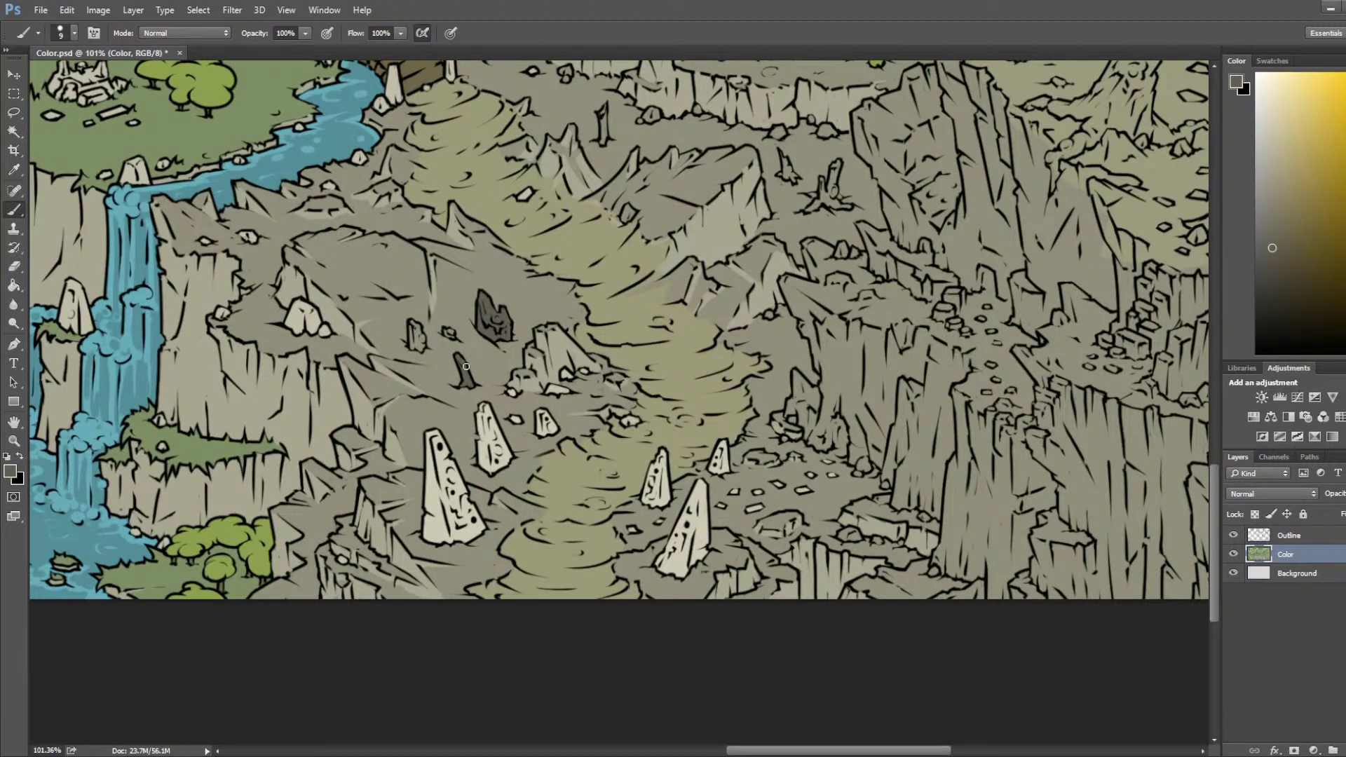
{"action": "scroll", "coordinate": [466, 366], "scroll_direction": "up", "scroll_amount": 3}
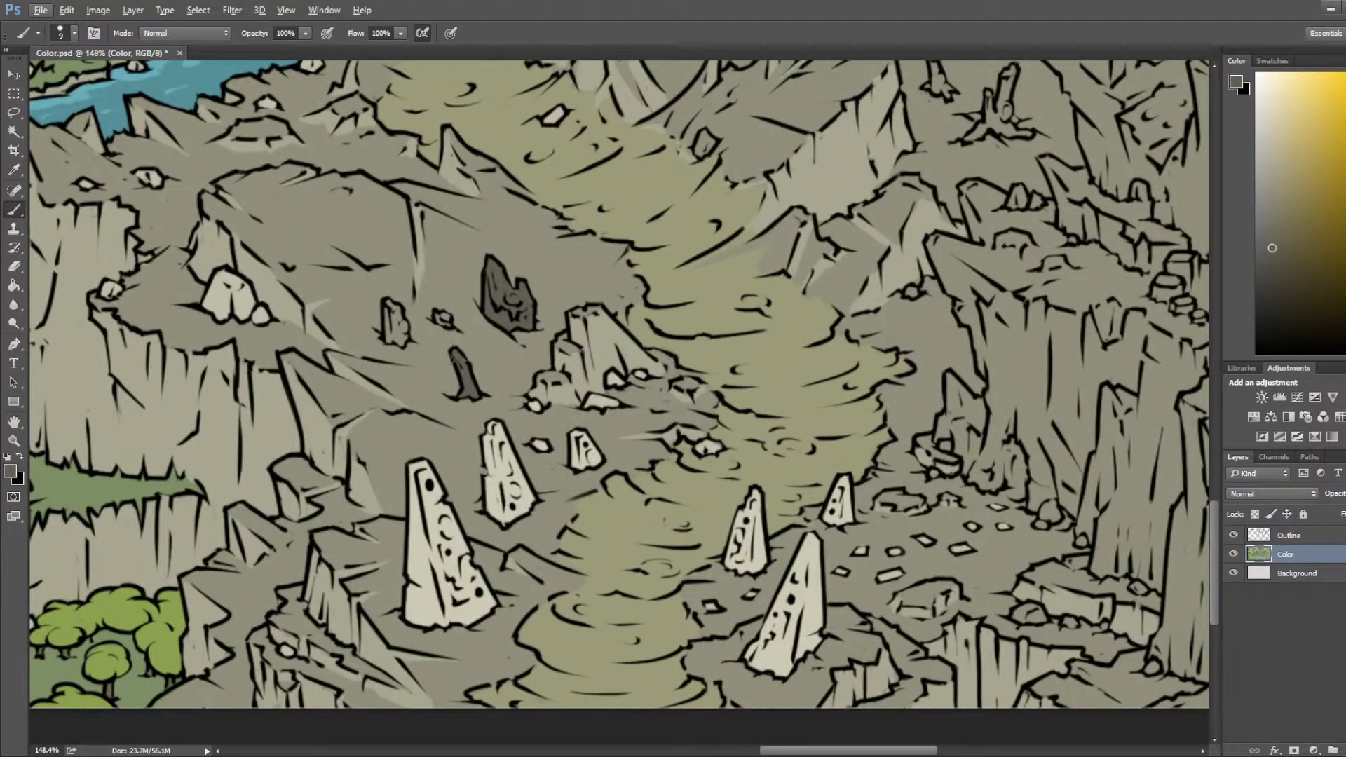
{"action": "mouse_move", "coordinate": [392, 334]}
{"action": "left_mouse_down"}
{"action": "mouse_move", "coordinate": [402, 343]}
{"action": "mouse_move", "coordinate": [394, 308]}
{"action": "mouse_move", "coordinate": [443, 320]}
{"action": "left_mouse_up"}
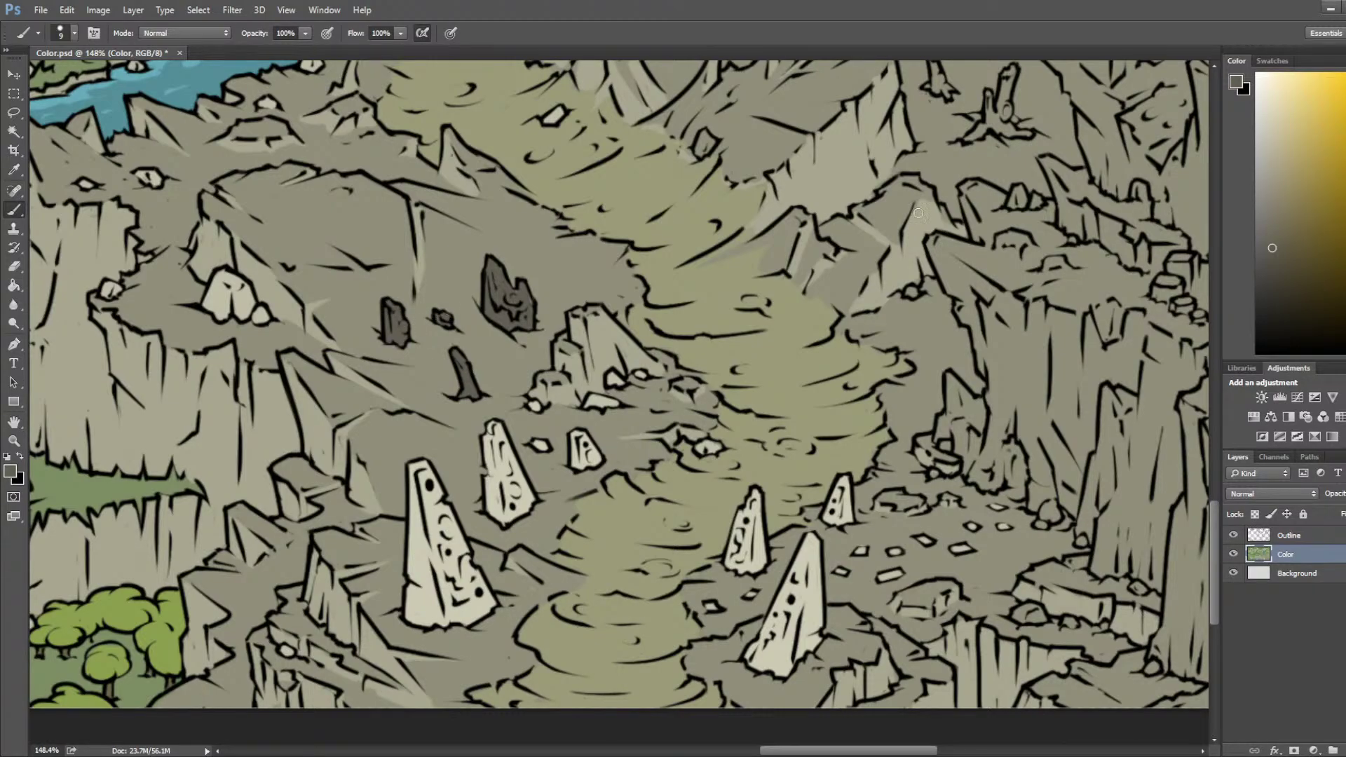
Step: Paint brown and pale tan highlights on the upper part of the largest dark jagged rock
{"action": "left_click", "coordinate": [1273, 201]}
{"action": "mouse_move", "coordinate": [503, 267]}
{"action": "left_mouse_down"}
{"action": "mouse_move", "coordinate": [497, 302]}
{"action": "mouse_move", "coordinate": [499, 285]}
{"action": "mouse_move", "coordinate": [514, 300]}
{"action": "mouse_move", "coordinate": [493, 266]}
{"action": "mouse_move", "coordinate": [512, 305]}
{"action": "mouse_move", "coordinate": [518, 288]}
{"action": "mouse_move", "coordinate": [524, 299]}
{"action": "mouse_move", "coordinate": [495, 279]}
{"action": "left_mouse_up"}
{"action": "left_click", "coordinate": [1286, 210]}
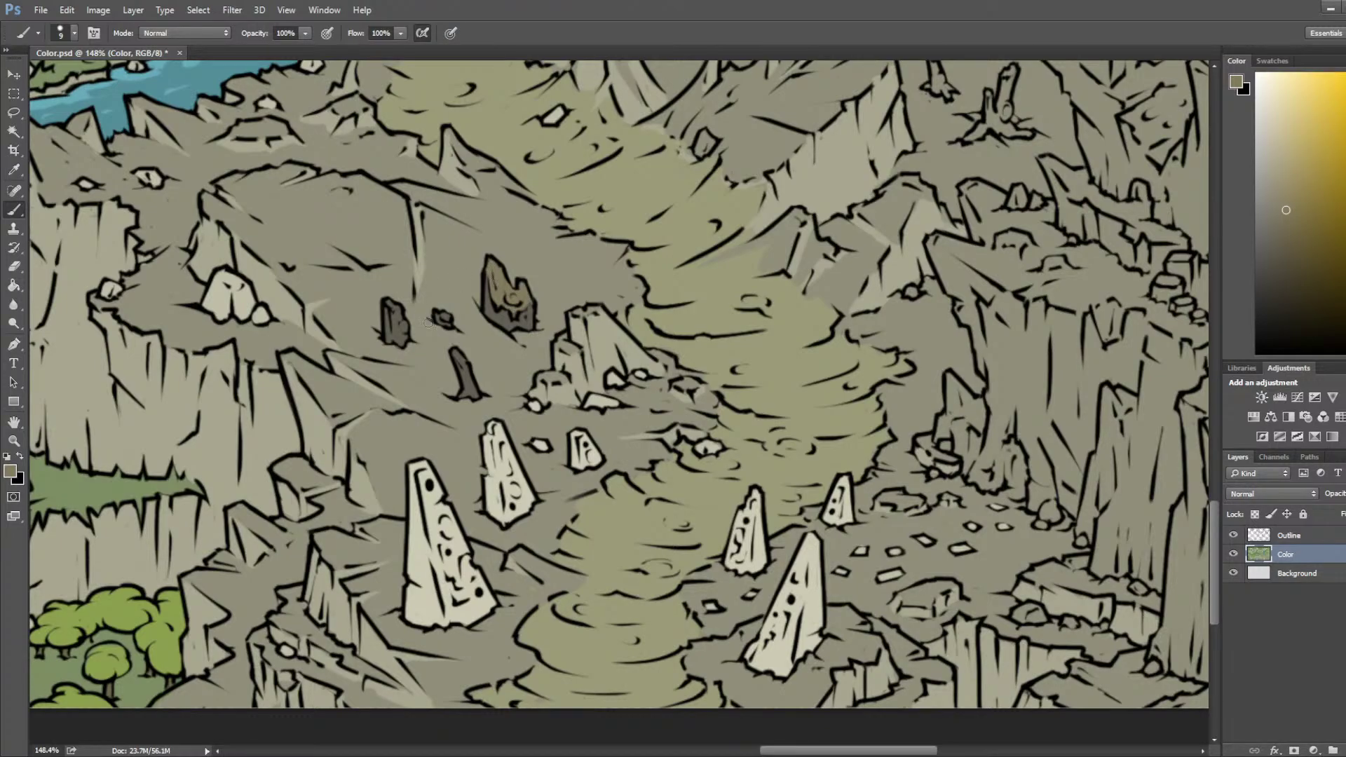
{"action": "left_click", "coordinate": [1286, 144]}
{"action": "left_click_drag", "start_coordinate": [500, 296], "coordinate": [499, 275]}
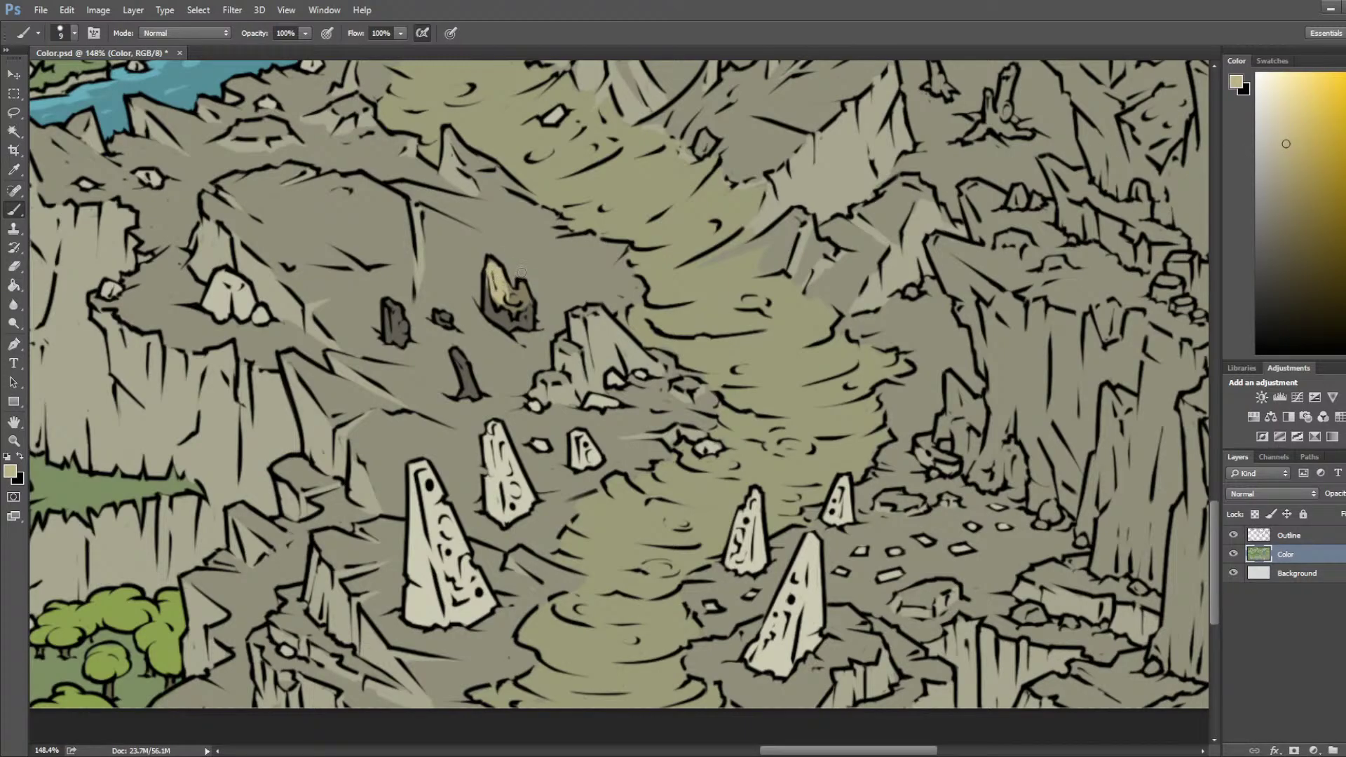
Step: Try a light grey highlight on the largest dark jagged rock, undoing it along with the earlier tan highlights
{"action": "left_click", "coordinate": [1265, 149]}
{"action": "left_click_drag", "start_coordinate": [502, 283], "coordinate": [510, 297]}
{"action": "key", "text": "ctrl+alt+z"}
{"action": "key", "text": "ctrl+alt+z"}
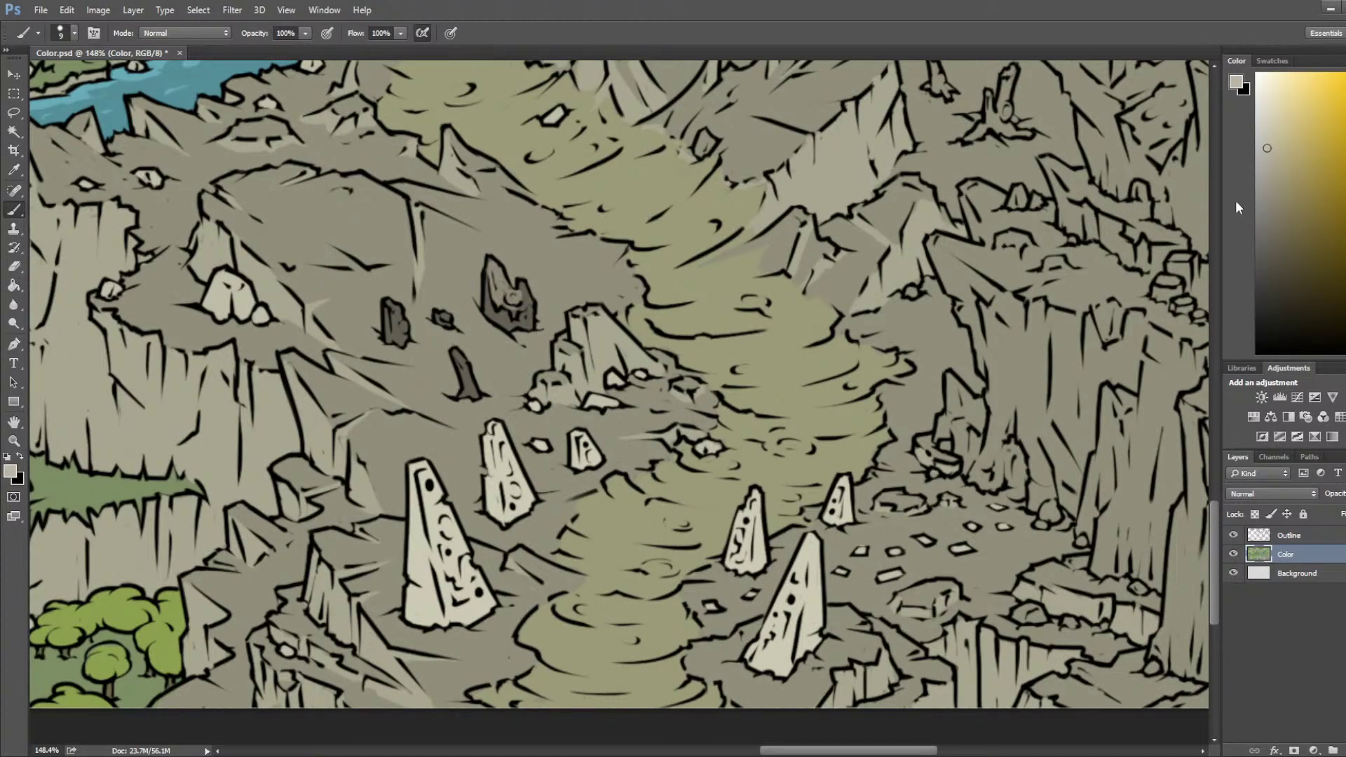
Step: Paint a grey highlight on the largest dark jagged rock and cover it with a resampled darker grey
{"action": "left_click", "coordinate": [1265, 172]}
{"action": "mouse_move", "coordinate": [492, 293]}
{"action": "left_mouse_down"}
{"action": "mouse_move", "coordinate": [494, 272]}
{"action": "mouse_move", "coordinate": [517, 309]}
{"action": "mouse_move", "coordinate": [520, 281]}
{"action": "mouse_move", "coordinate": [504, 306]}
{"action": "left_mouse_up"}
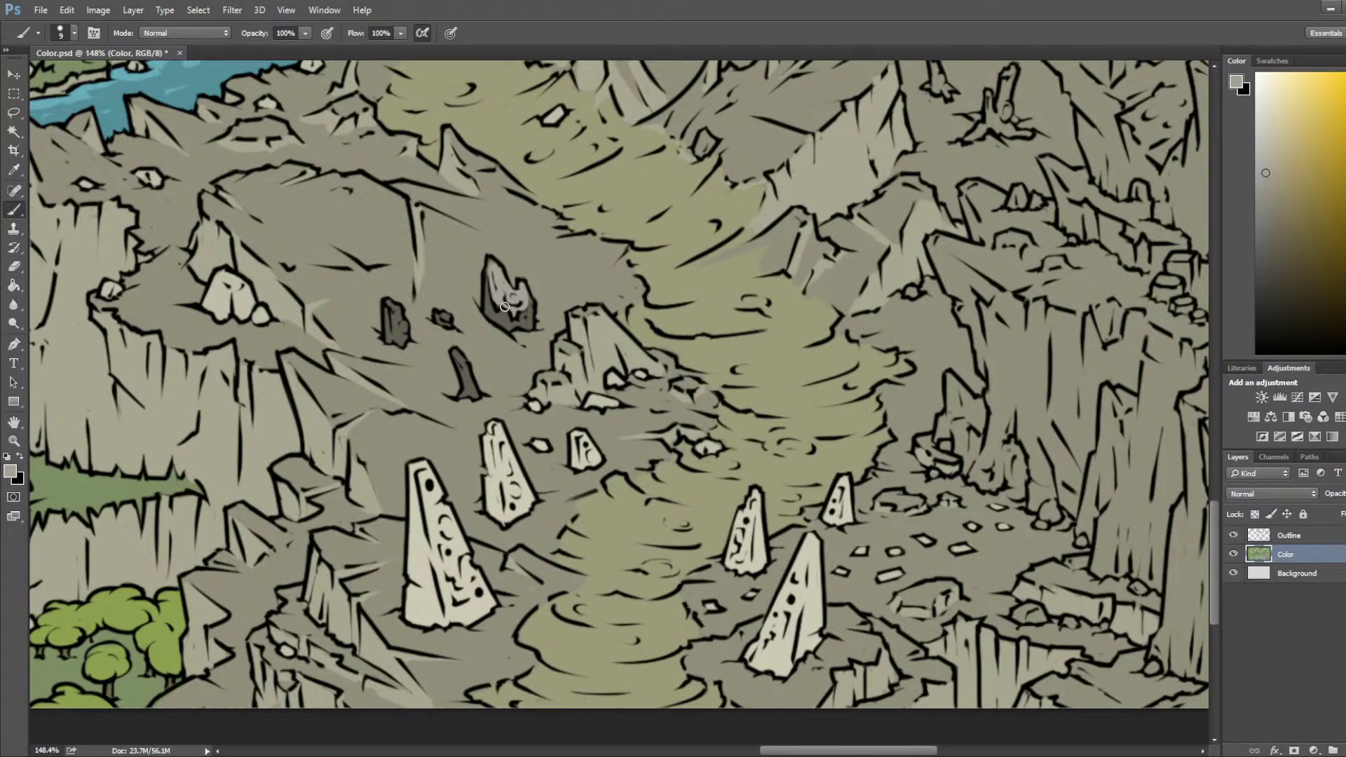
{"action": "key", "text": "i"}
{"action": "left_click", "coordinate": [512, 307]}
{"action": "left_click", "coordinate": [1150, 209]}
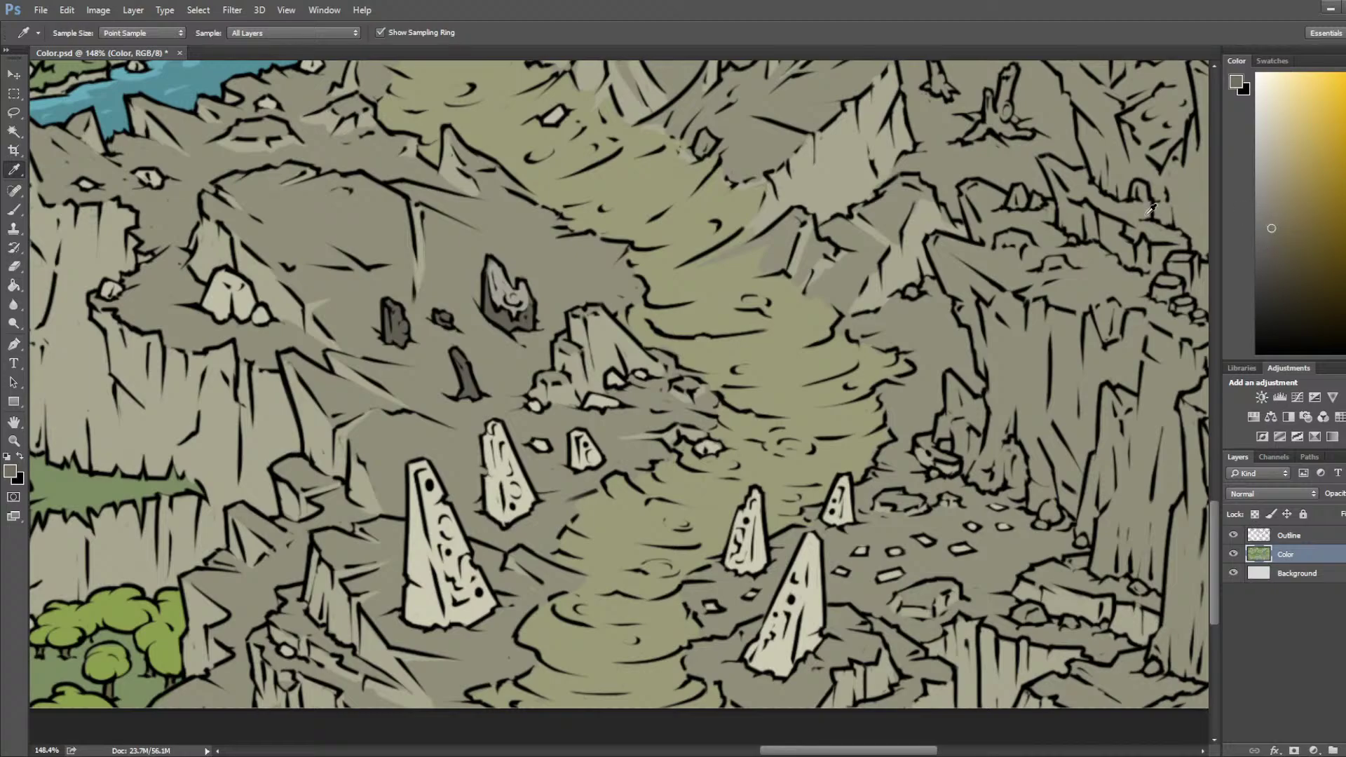
{"action": "key", "text": "b"}
{"action": "mouse_move", "coordinate": [510, 280]}
{"action": "left_mouse_down"}
{"action": "mouse_move", "coordinate": [495, 274]}
{"action": "mouse_move", "coordinate": [516, 309]}
{"action": "mouse_move", "coordinate": [523, 287]}
{"action": "mouse_move", "coordinate": [516, 312]}
{"action": "mouse_move", "coordinate": [496, 275]}
{"action": "left_mouse_up"}
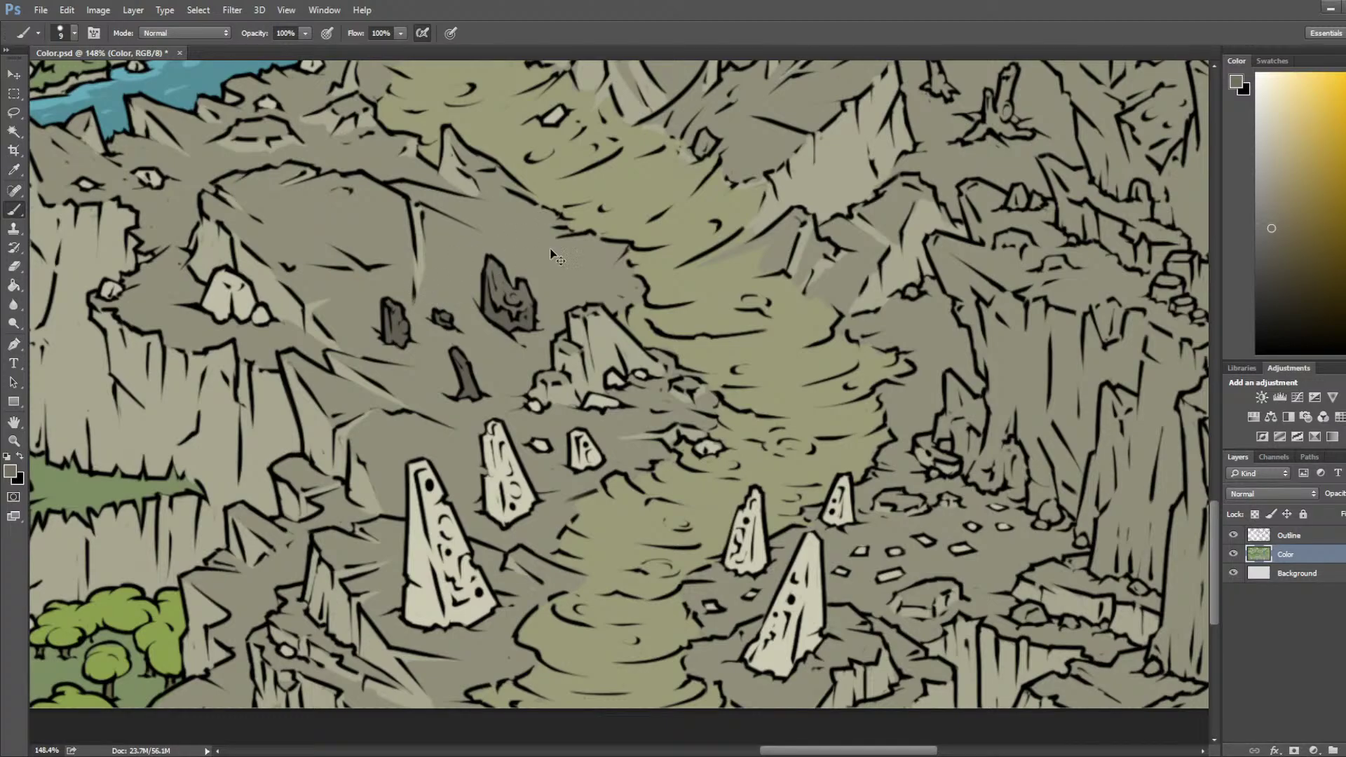
Step: Highlight the dark jagged rocks in a medium grey, reducing the brush size to 7 for the smaller ones
{"action": "left_click", "coordinate": [1270, 197]}
{"action": "mouse_move", "coordinate": [497, 281]}
{"action": "left_mouse_down"}
{"action": "mouse_move", "coordinate": [524, 301]}
{"action": "mouse_move", "coordinate": [502, 302]}
{"action": "left_mouse_up"}
{"action": "key", "text": "bracketleft"}
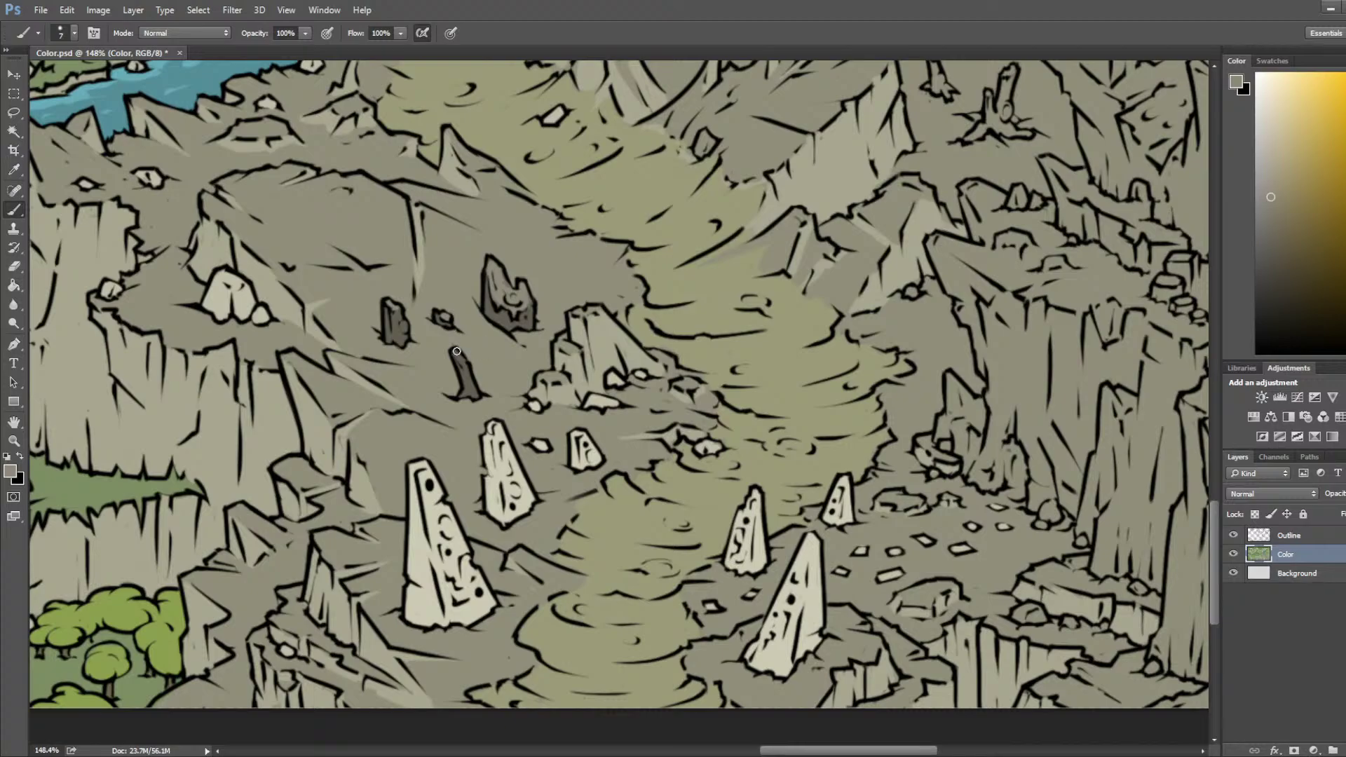
{"action": "scroll", "coordinate": [468, 299], "scroll_direction": "down", "scroll_amount": 1}
{"action": "scroll", "coordinate": [468, 299], "scroll_direction": "down", "scroll_amount": 2}
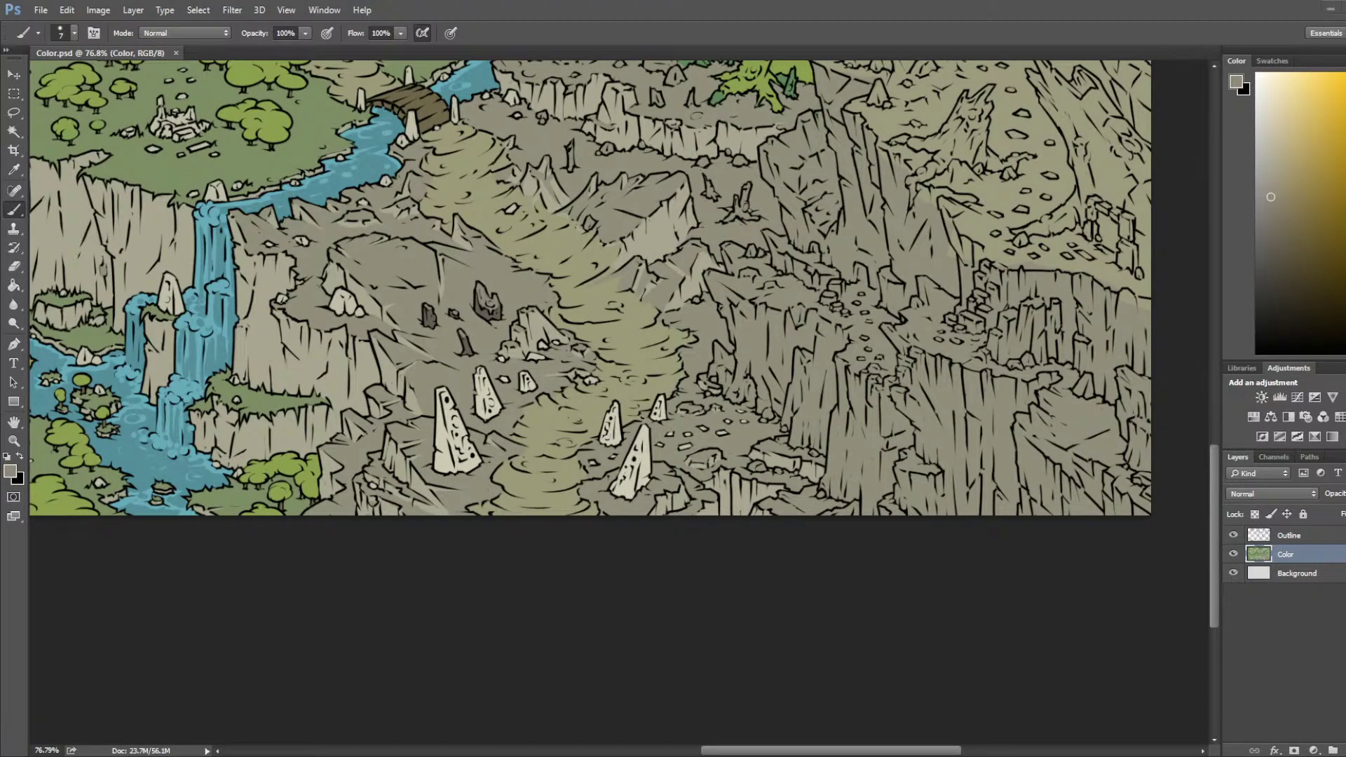
{"action": "scroll", "coordinate": [603, 477], "scroll_direction": "up", "scroll_amount": 1}
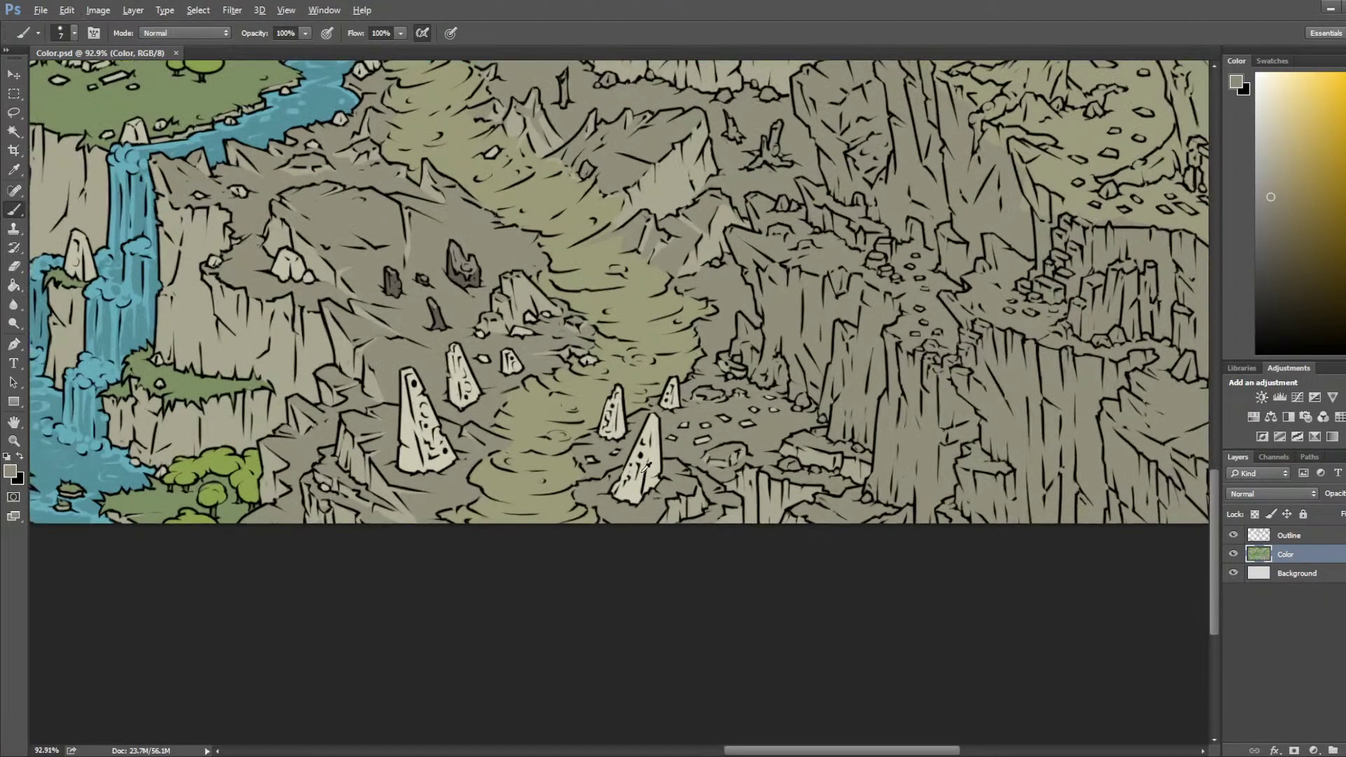
{"action": "scroll", "coordinate": [771, 421], "scroll_direction": "up", "scroll_amount": 2}
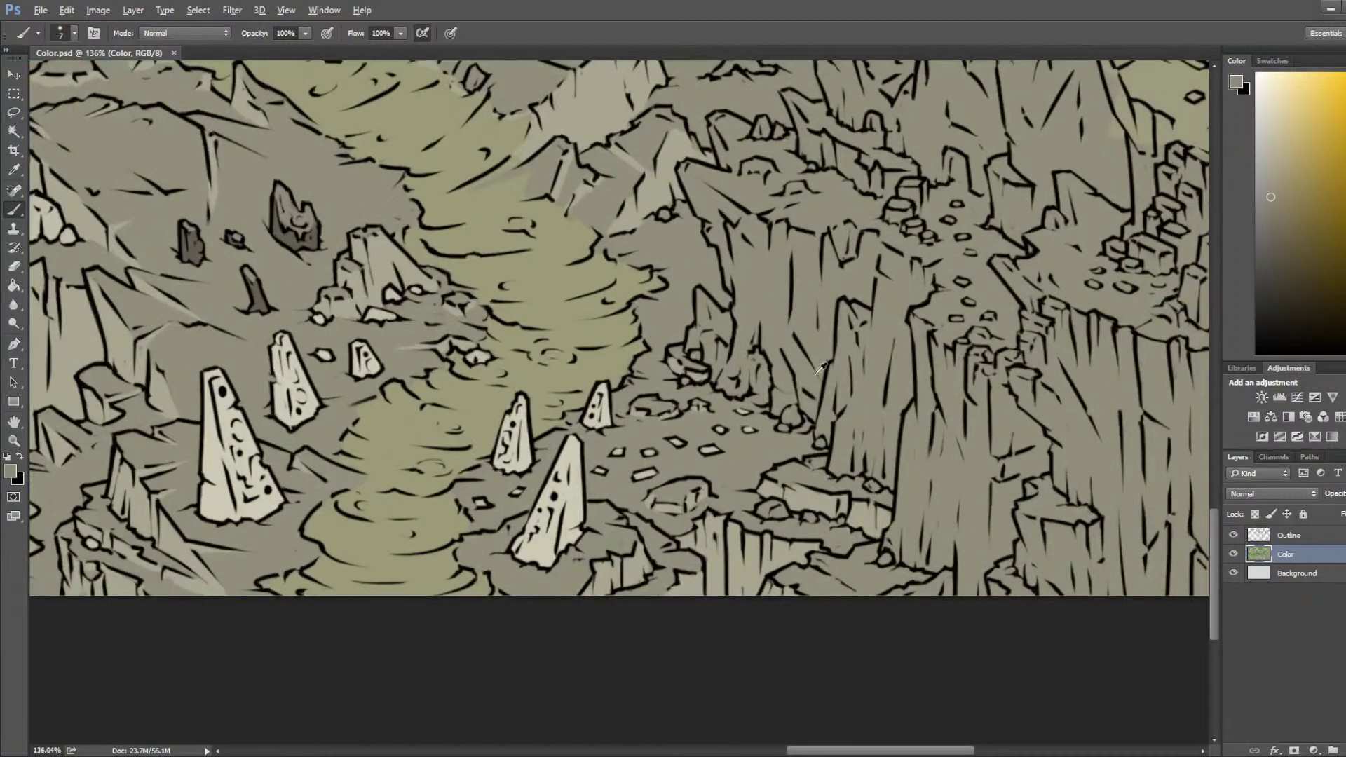
{"action": "left_click_drag", "start_coordinate": [796, 302], "coordinate": [753, 512]}
{"action": "scroll", "coordinate": [596, 456], "scroll_direction": "down", "scroll_amount": 3}
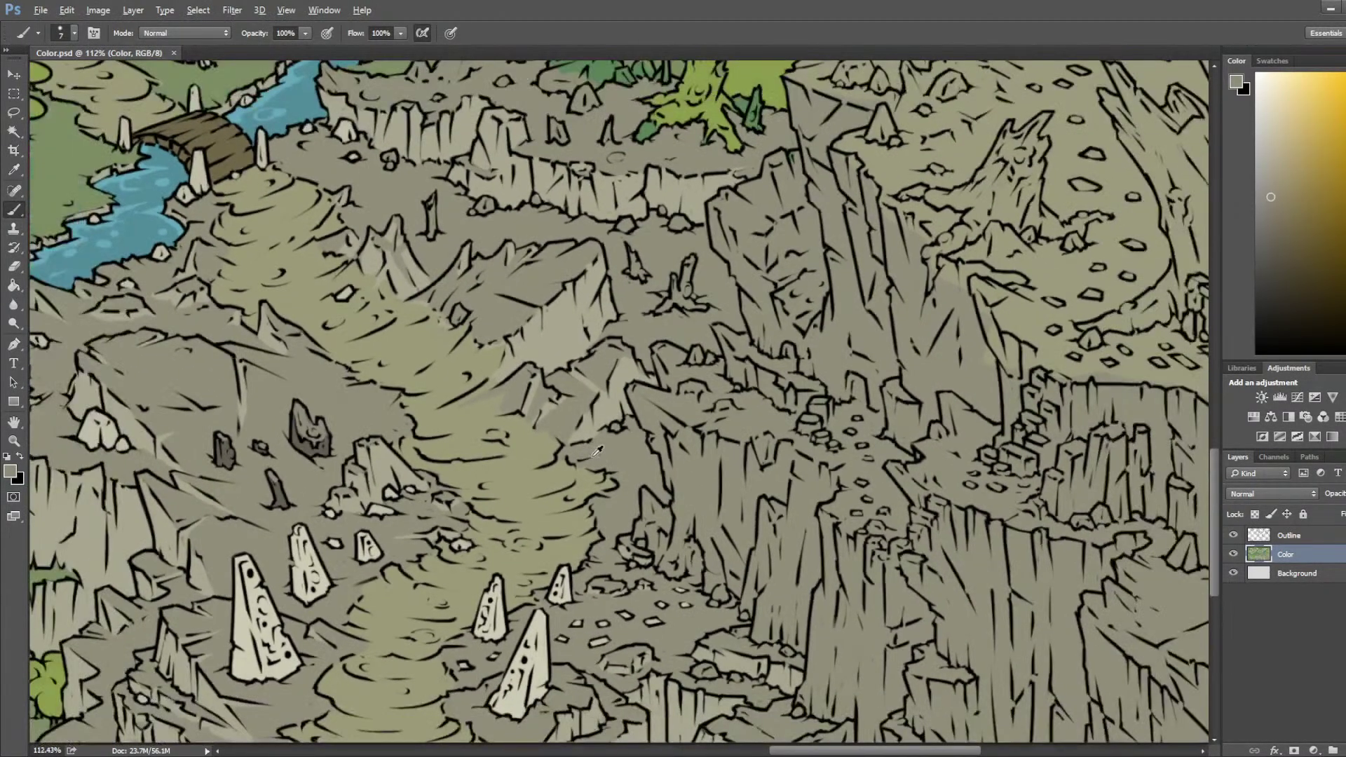